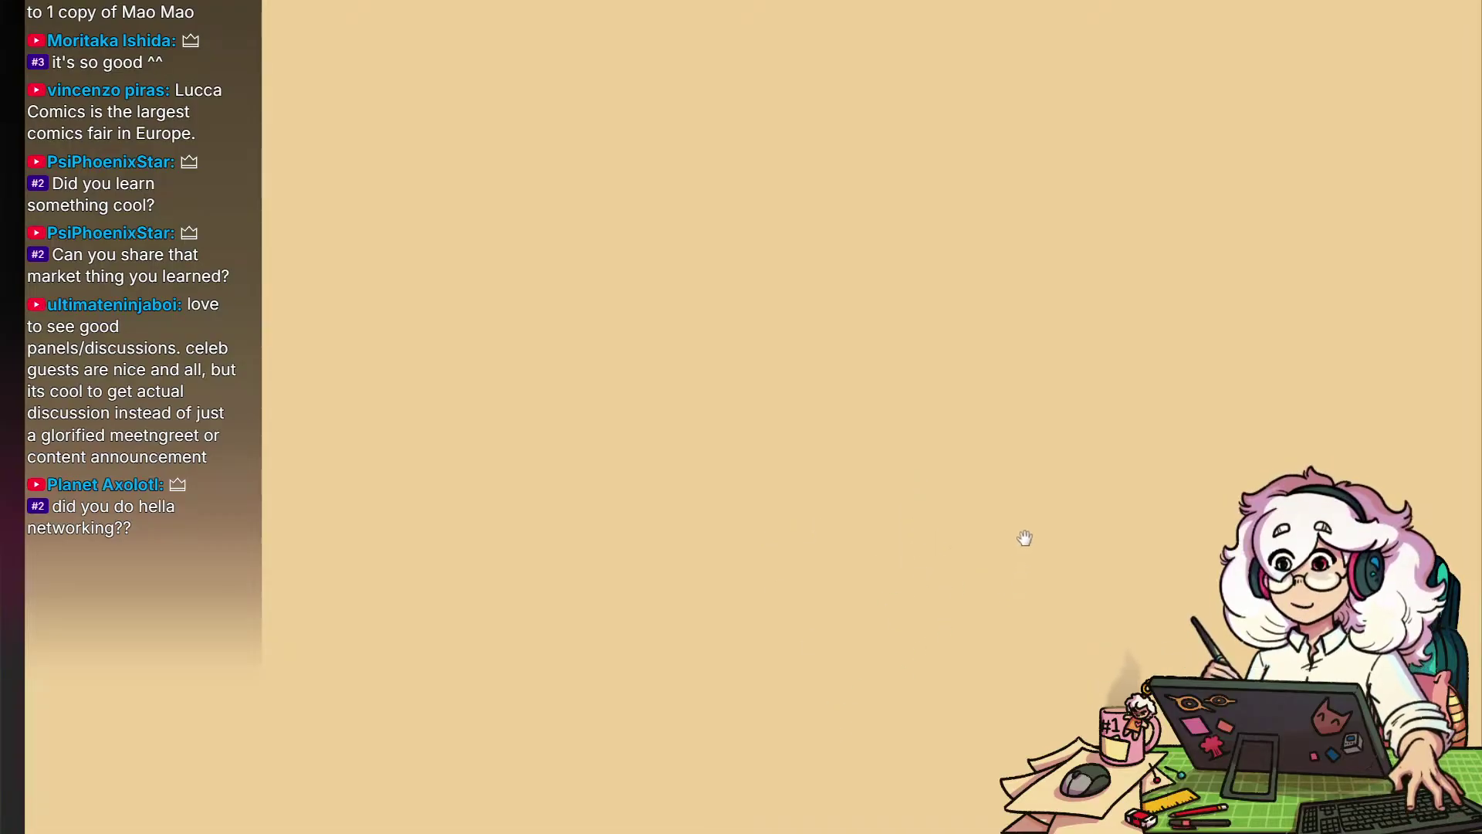
mouse_move(1023, 537)
left_mouse_down()
mouse_move(983, 541)
mouse_move(1017, 536)
left_mouse_up()
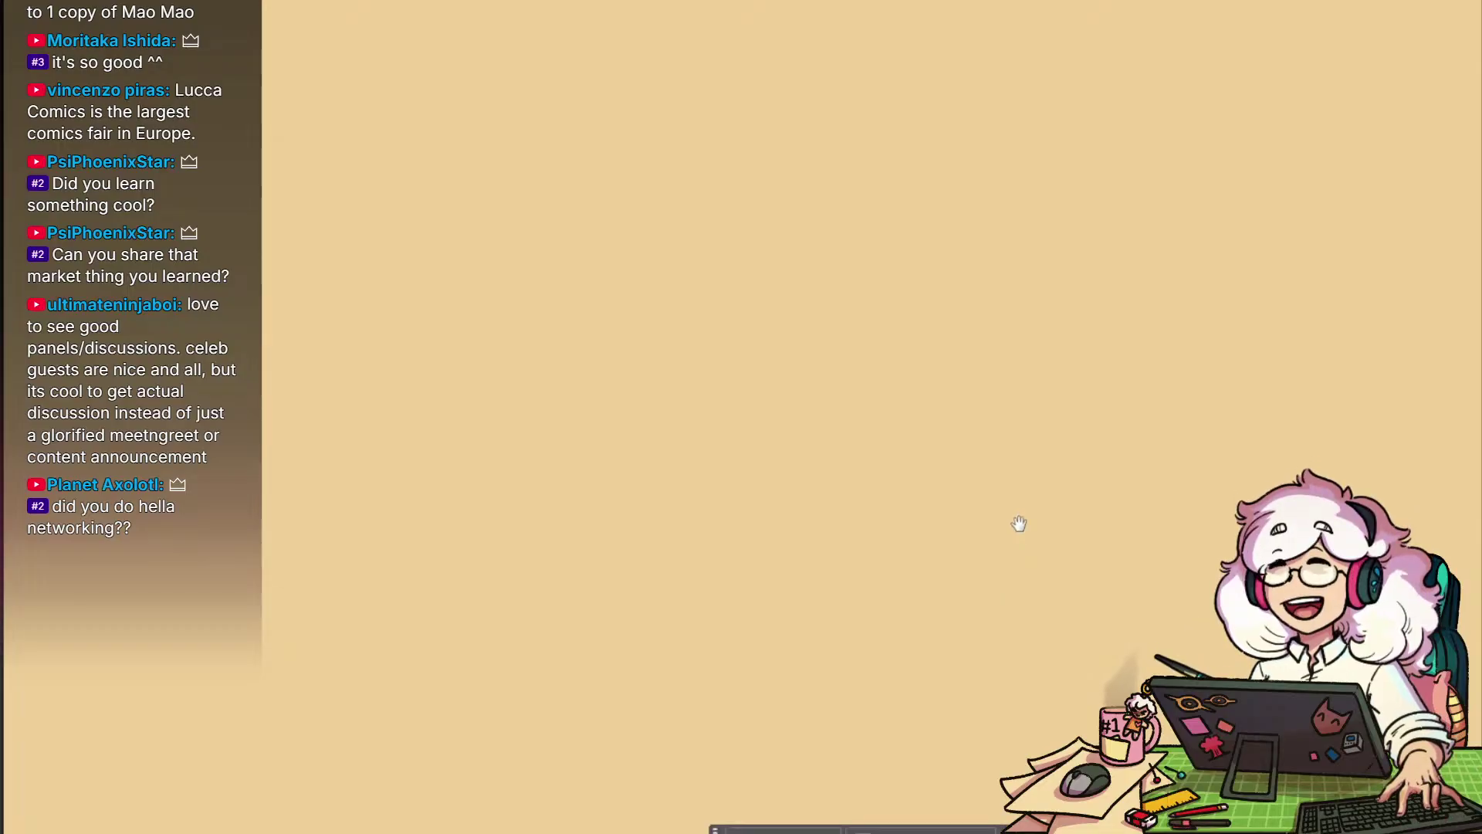
left_click_drag(1001, 628, 1012, 609)
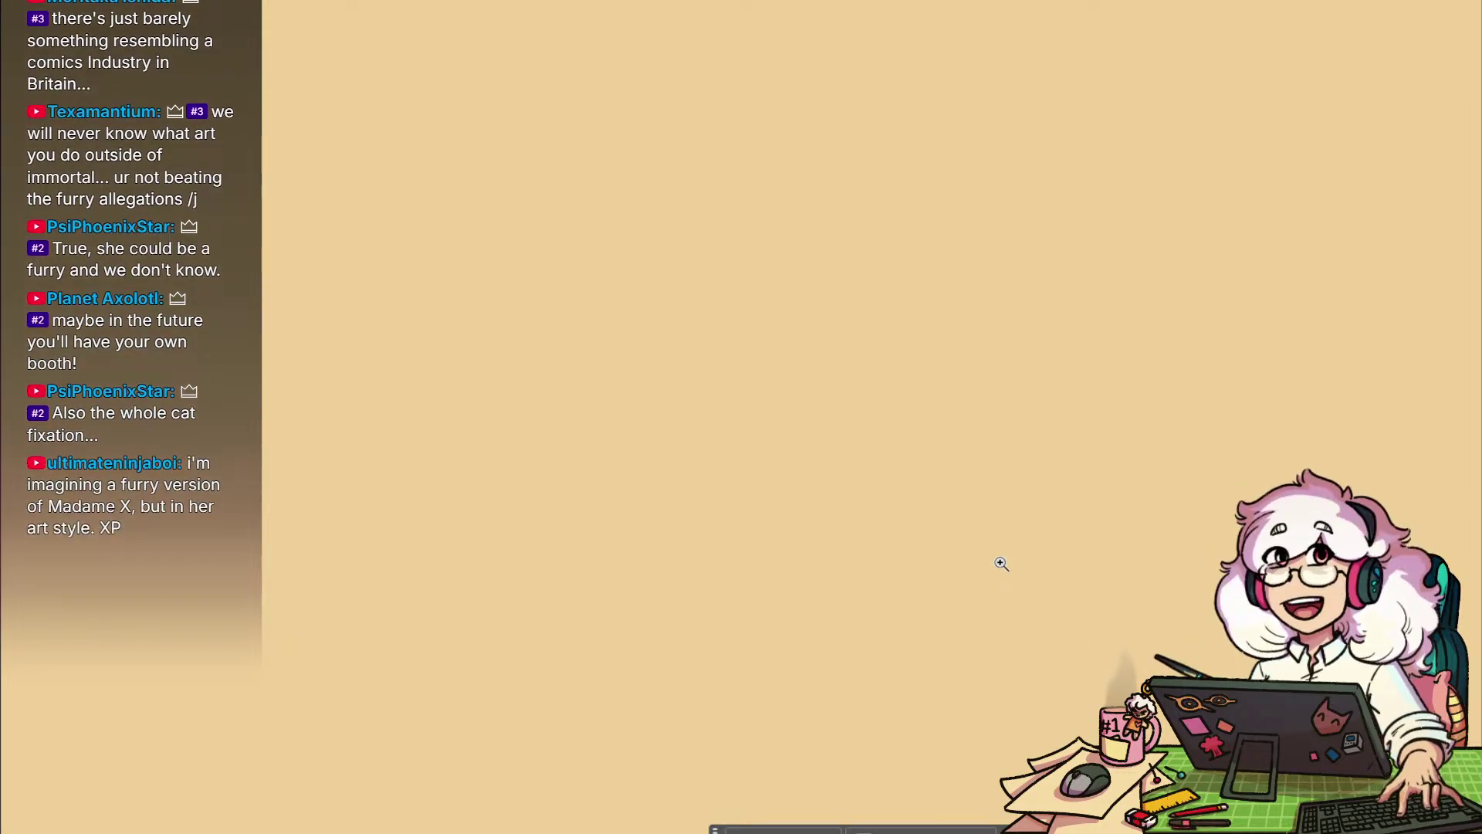
left_click_drag(1030, 663, 996, 602)
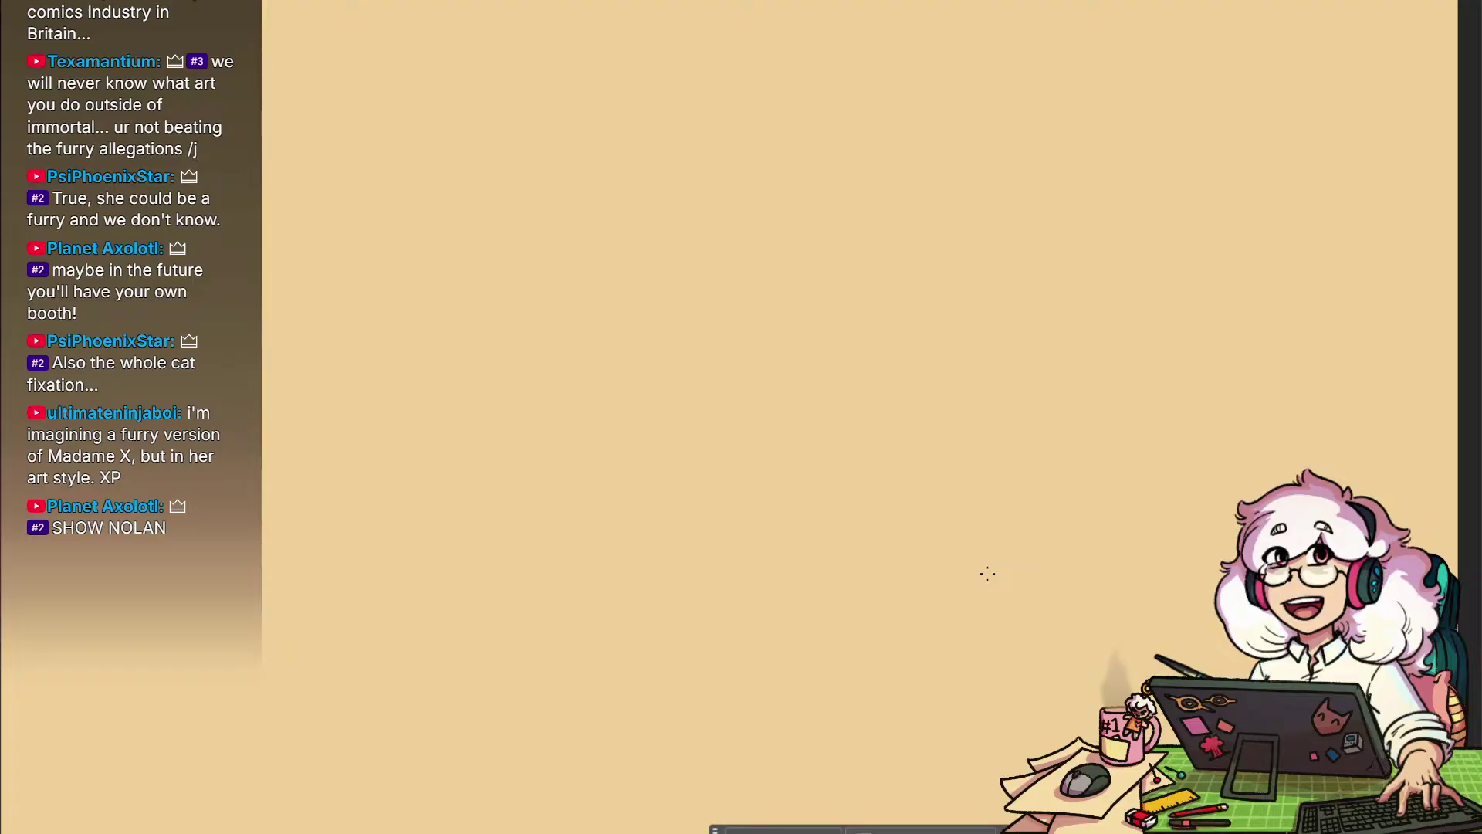
left_click_drag(988, 573, 1020, 568)
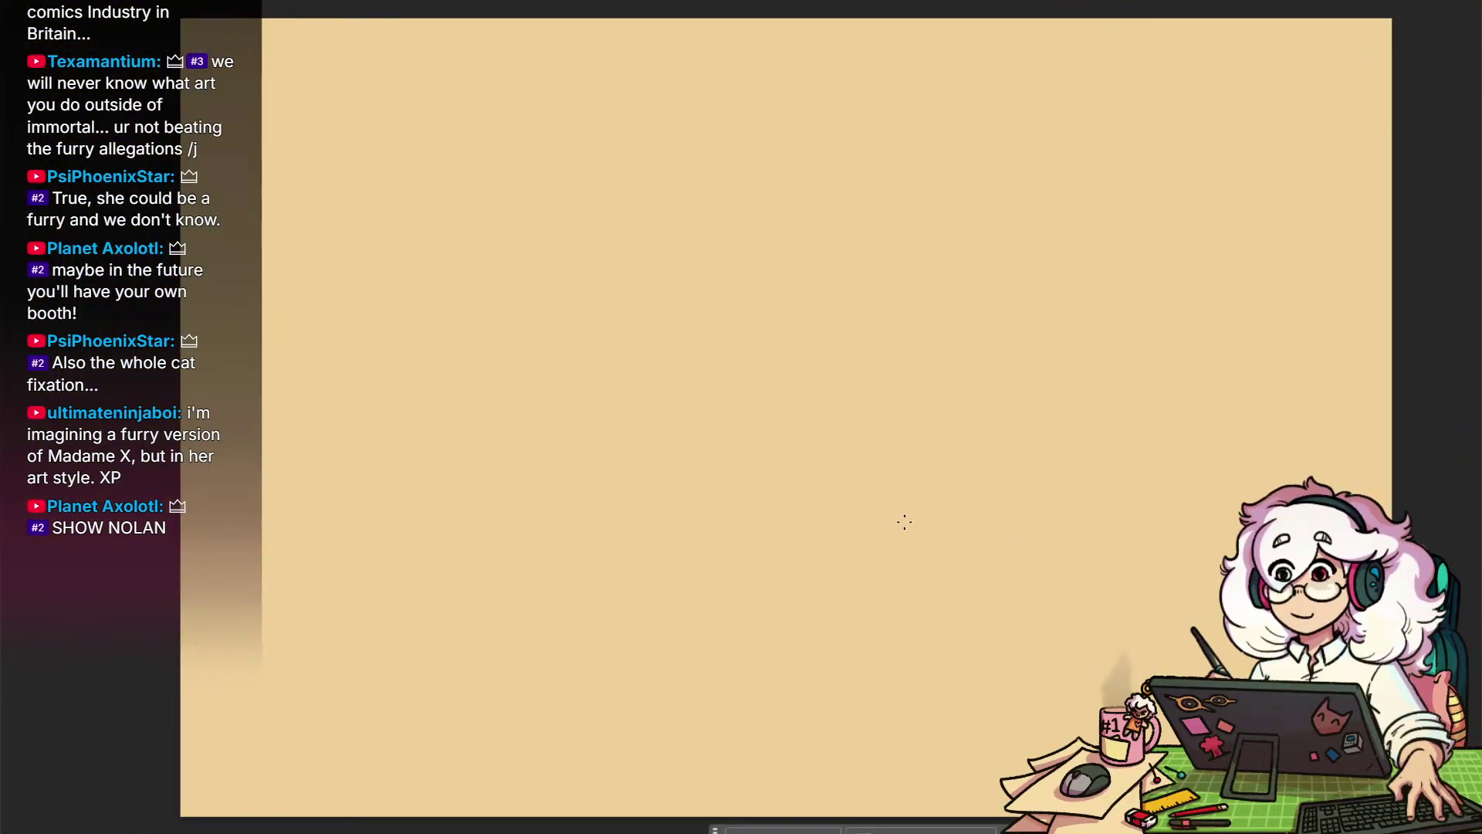
Try out the brush with quick scribbles on the blank canvas, undoing each of them
left_click_drag(820, 589, 1175, 576)
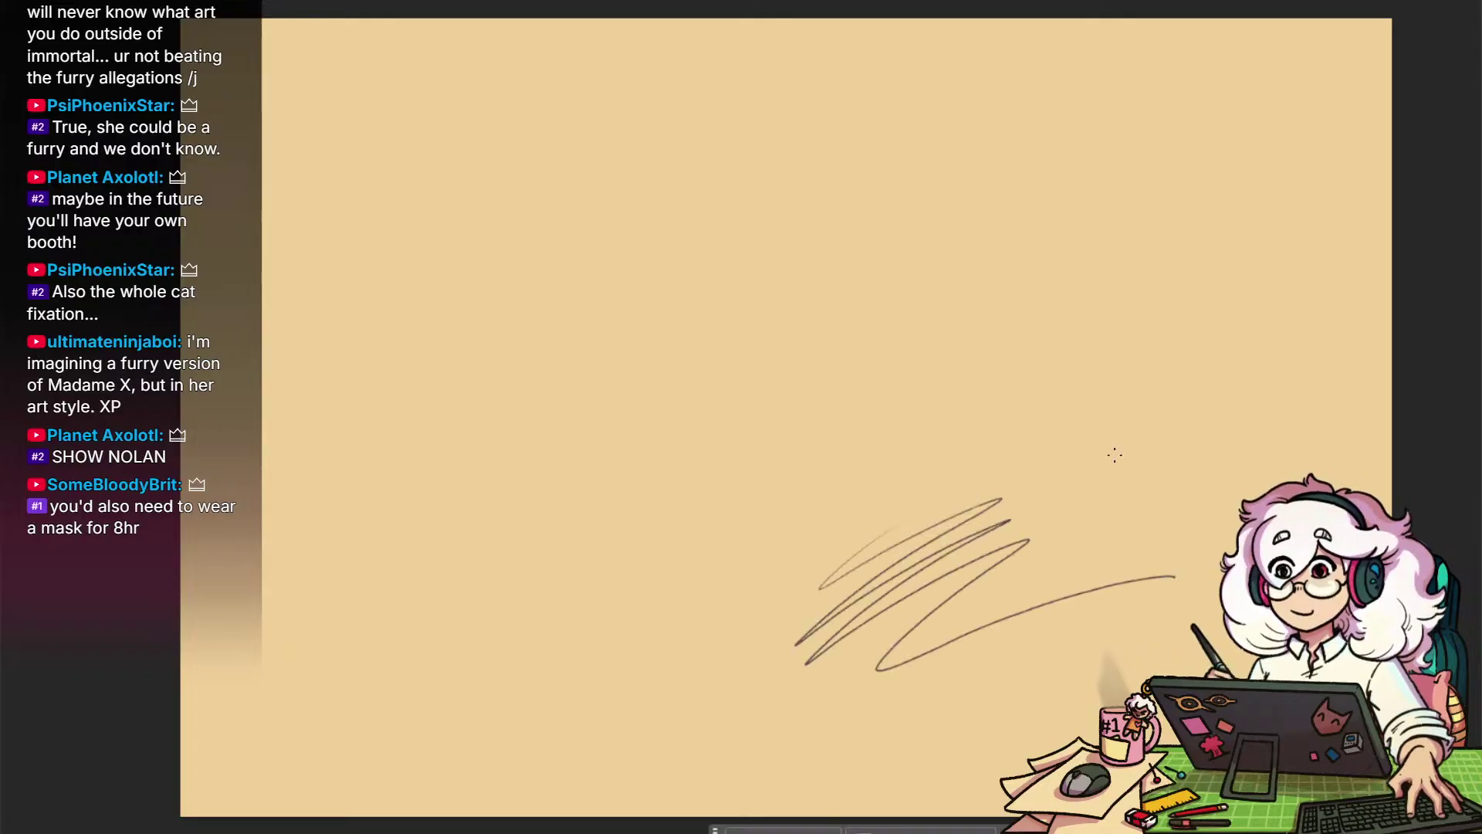
key("ctrl+z")
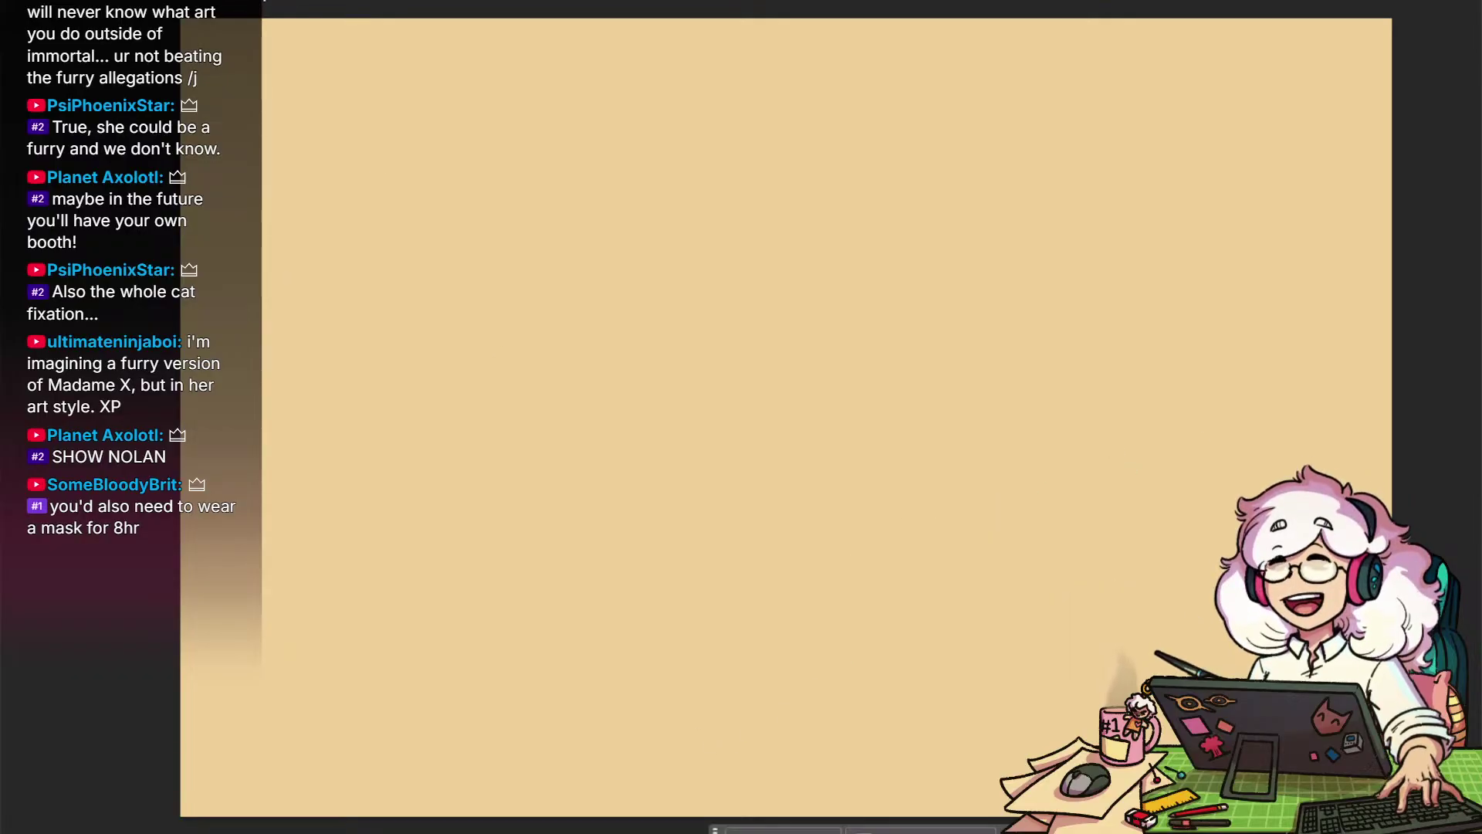
mouse_move(801, 423)
left_mouse_down()
mouse_move(734, 532)
mouse_move(1096, 390)
mouse_move(1110, 497)
mouse_move(1035, 683)
left_mouse_up()
key("ctrl+z")
left_click_drag(1030, 514, 1027, 468)
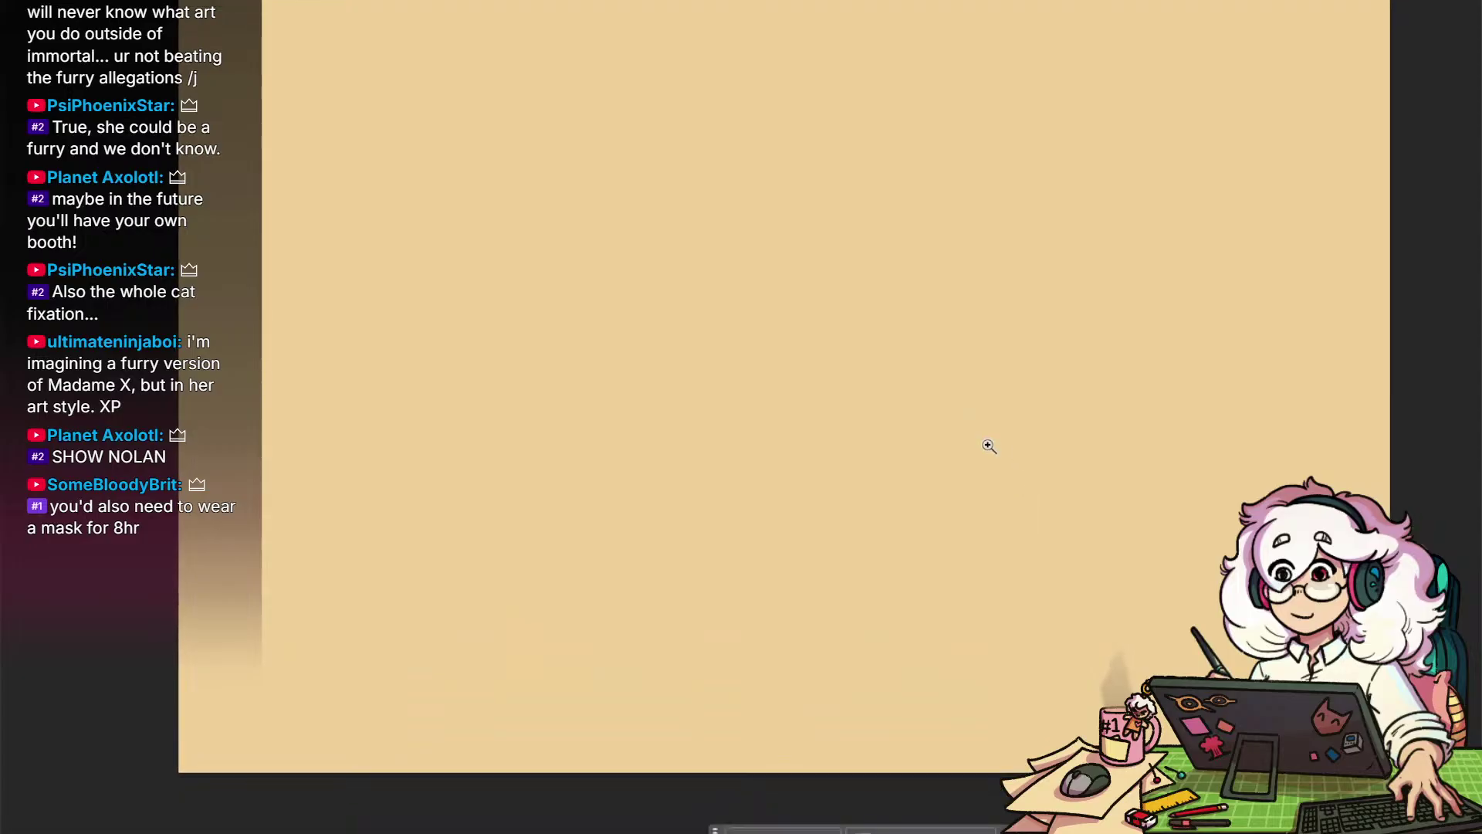
mouse_move(977, 534)
left_mouse_down()
mouse_move(996, 522)
mouse_move(976, 539)
left_mouse_up()
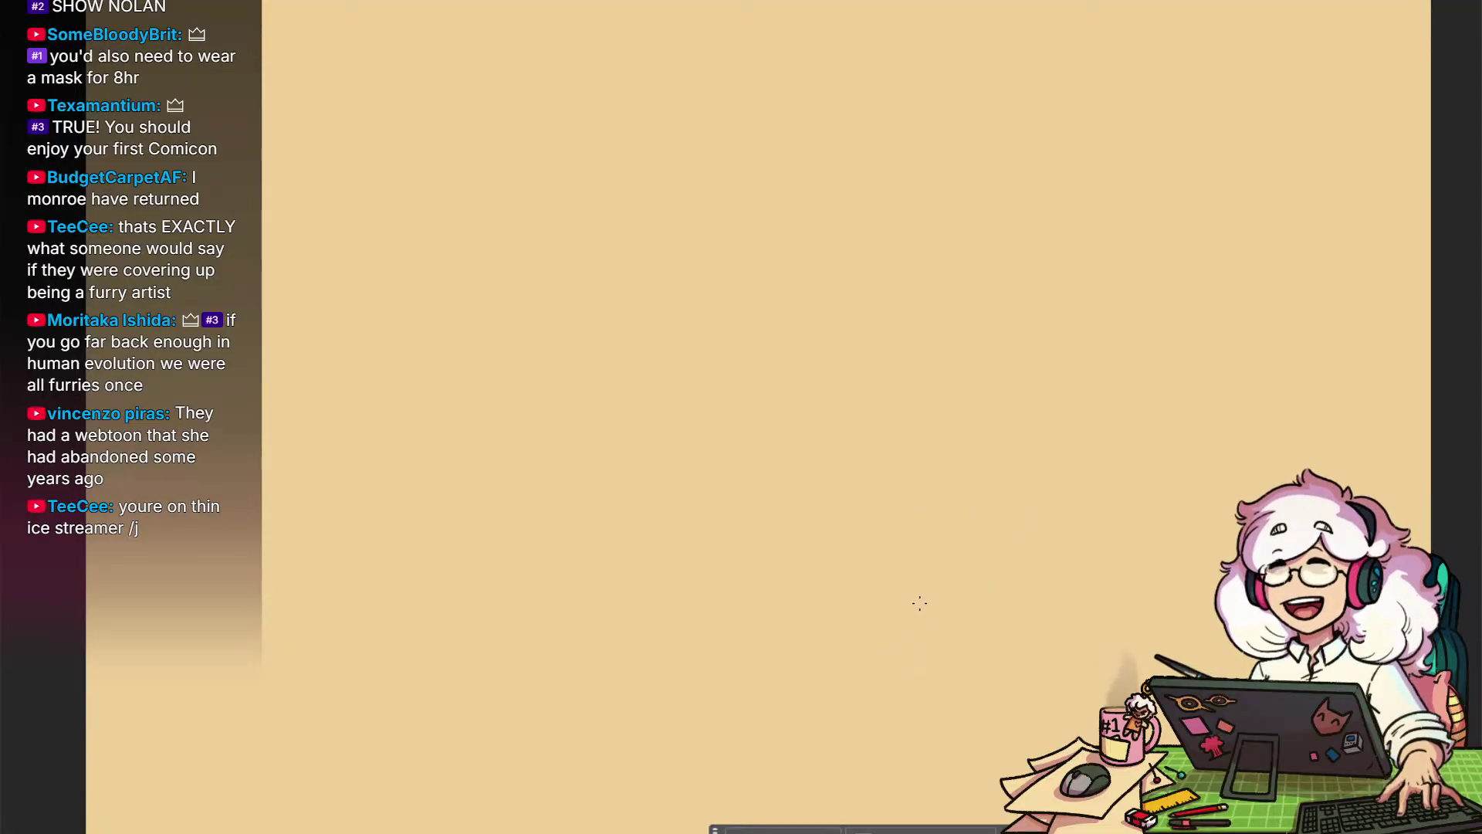
mouse_move(949, 632)
left_mouse_down()
mouse_move(918, 608)
mouse_move(943, 624)
left_mouse_up()
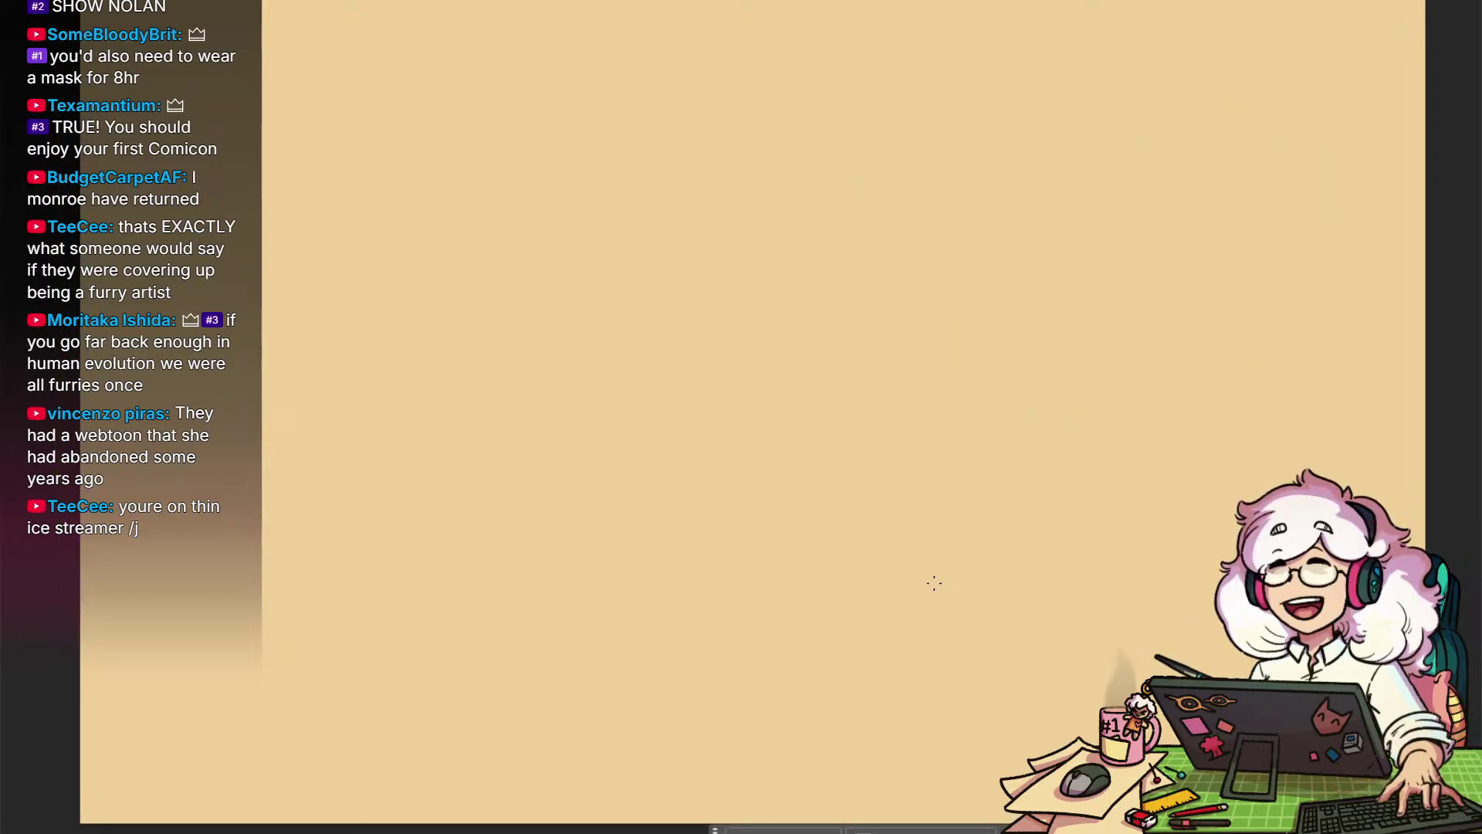
mouse_move(988, 511)
left_mouse_down()
mouse_move(958, 529)
mouse_move(986, 529)
left_mouse_up()
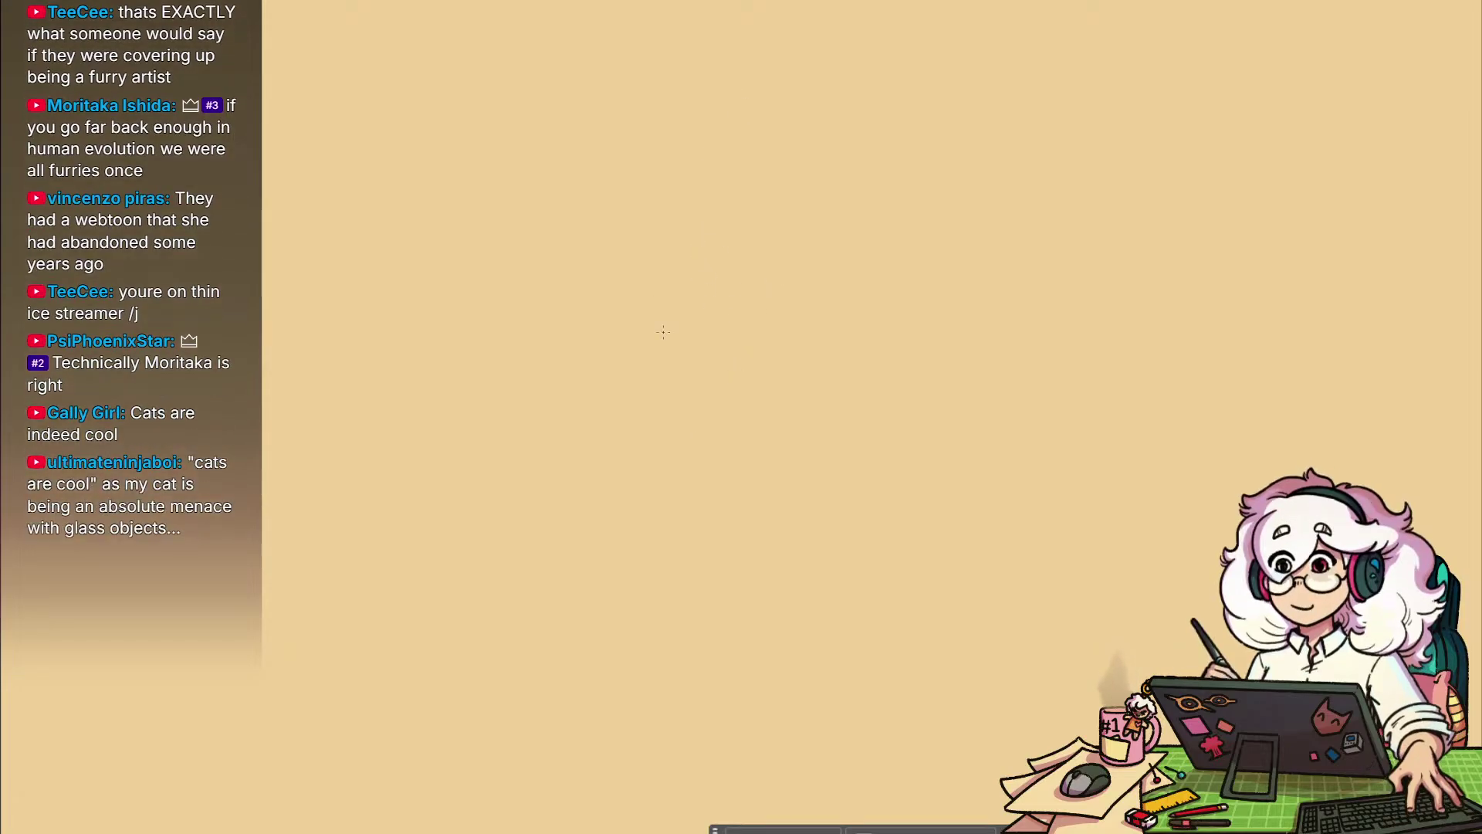
mouse_move(695, 229)
left_mouse_down()
mouse_move(725, 239)
mouse_move(765, 463)
left_mouse_up()
key("ctrl+z")
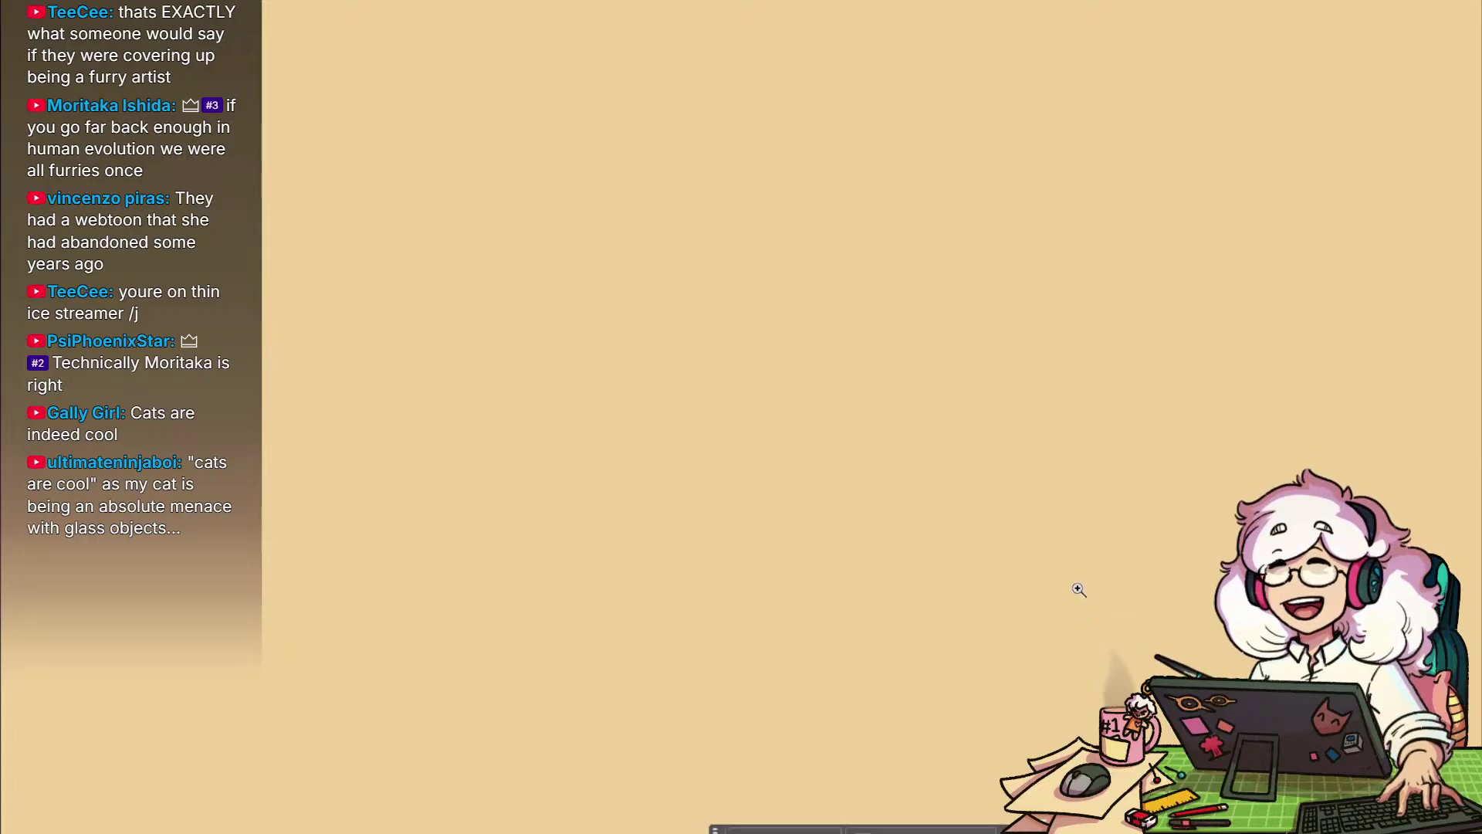
left_click_drag(981, 571, 942, 601)
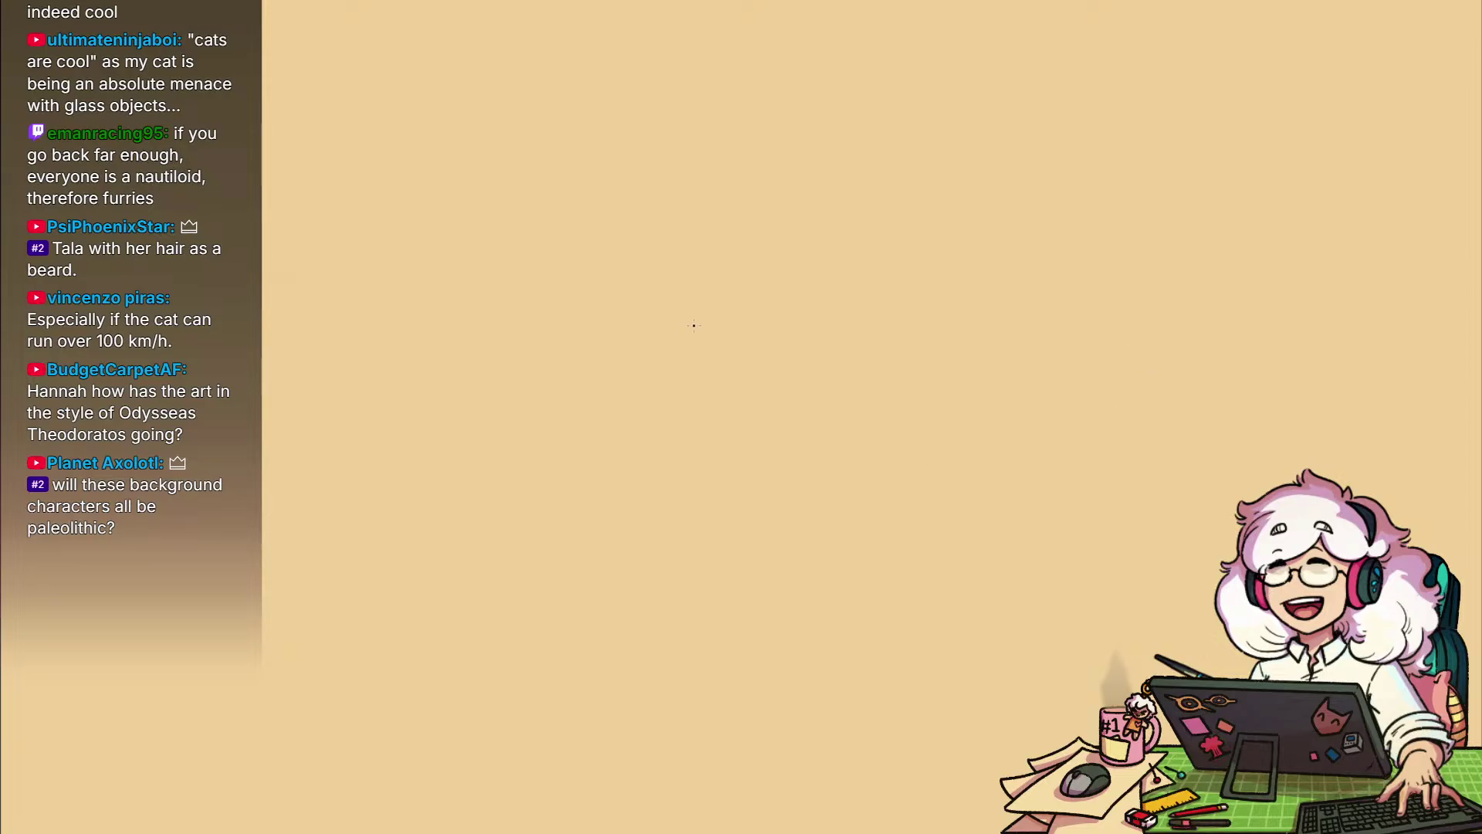
Sketch a loose circle for the head and add a nearly vertical centre line through it, undoing the slanted first attempt
mouse_move(718, 380)
left_mouse_down()
mouse_move(677, 231)
mouse_move(754, 206)
mouse_move(803, 314)
mouse_move(764, 372)
mouse_move(795, 352)
left_mouse_up()
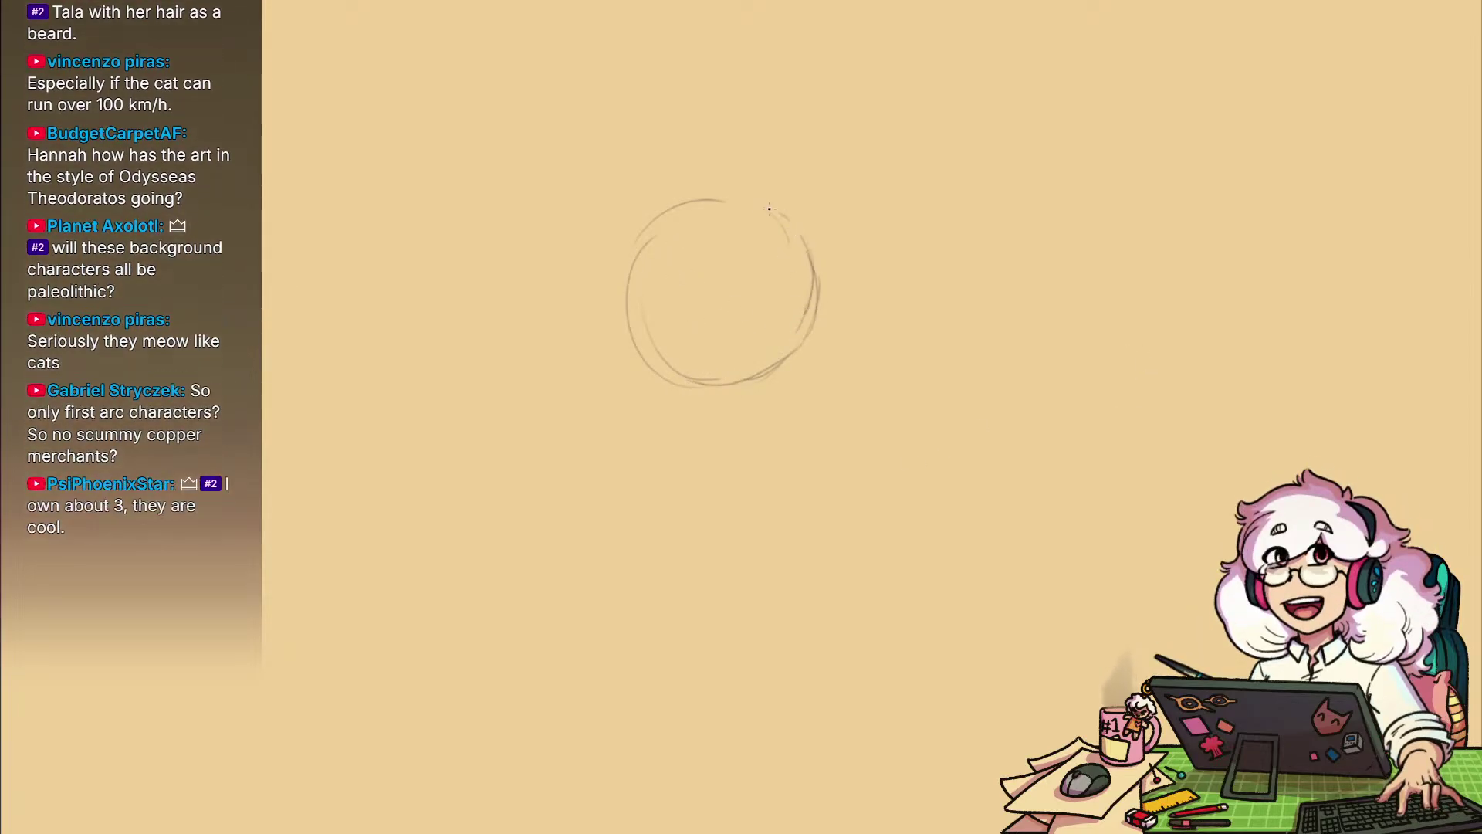
left_click_drag(869, 489, 906, 535)
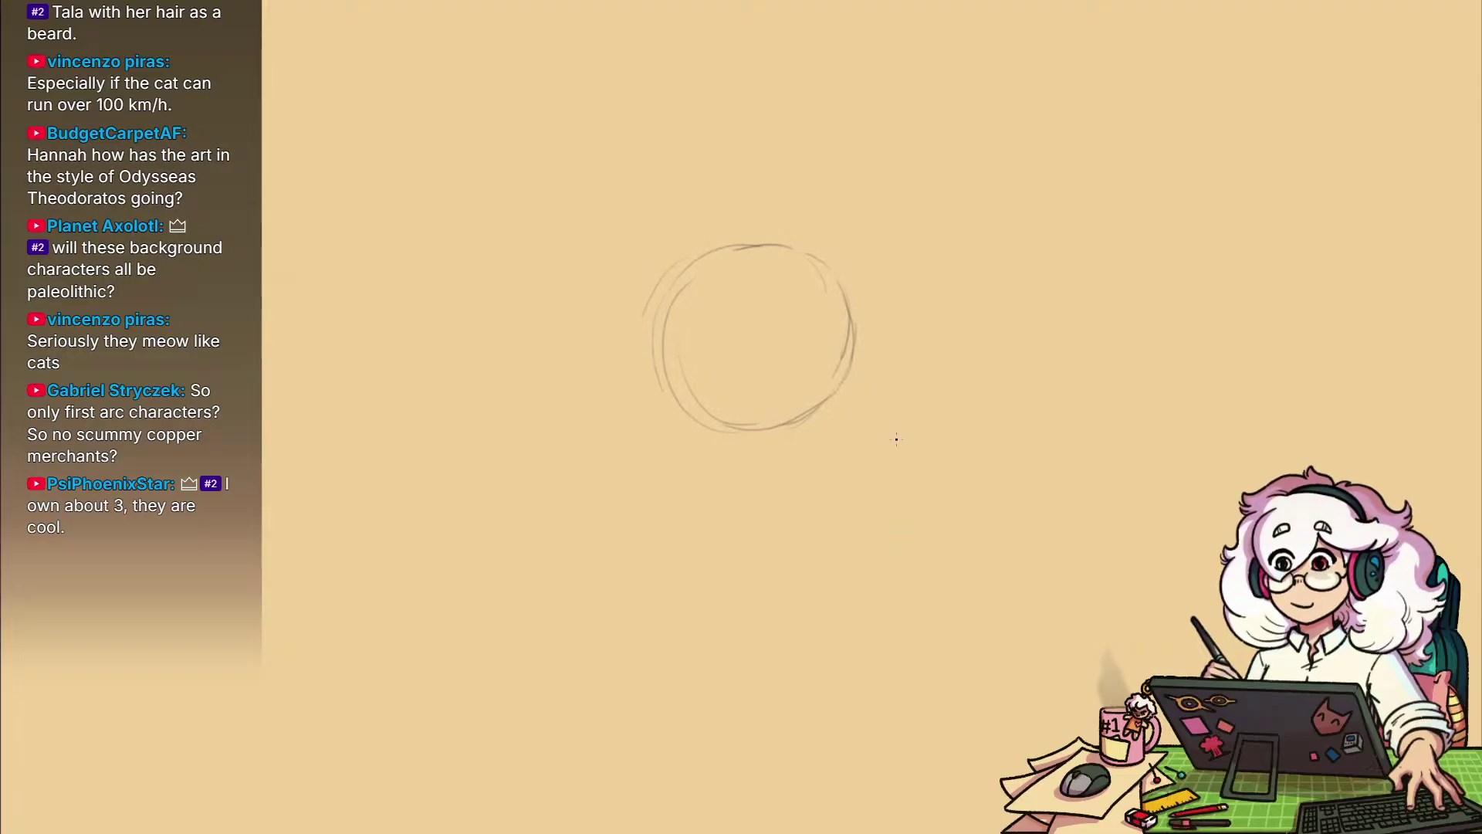
left_click_drag(689, 203, 763, 469)
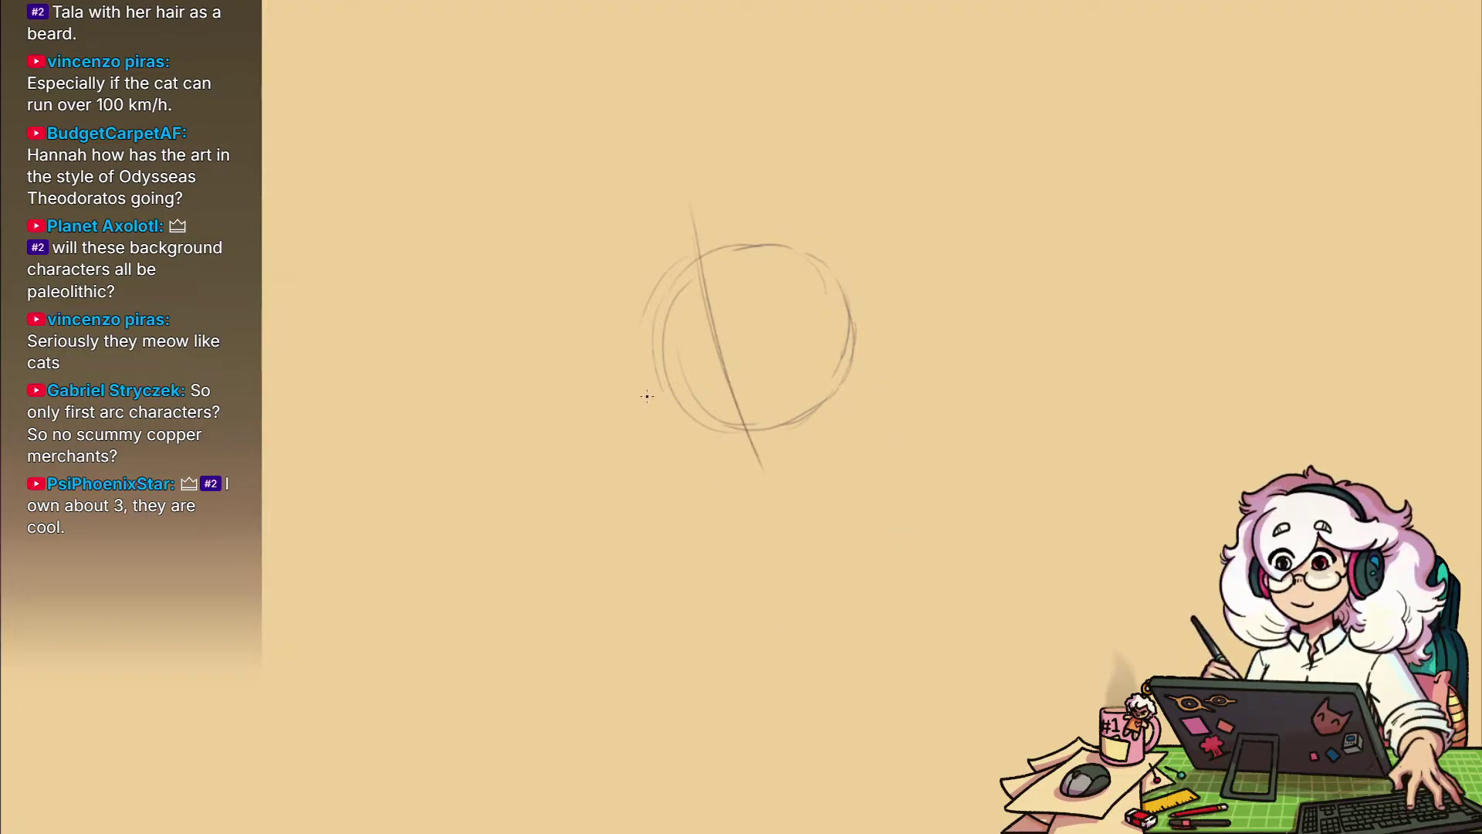
key("ctrl+z")
left_click_drag(762, 195, 772, 404)
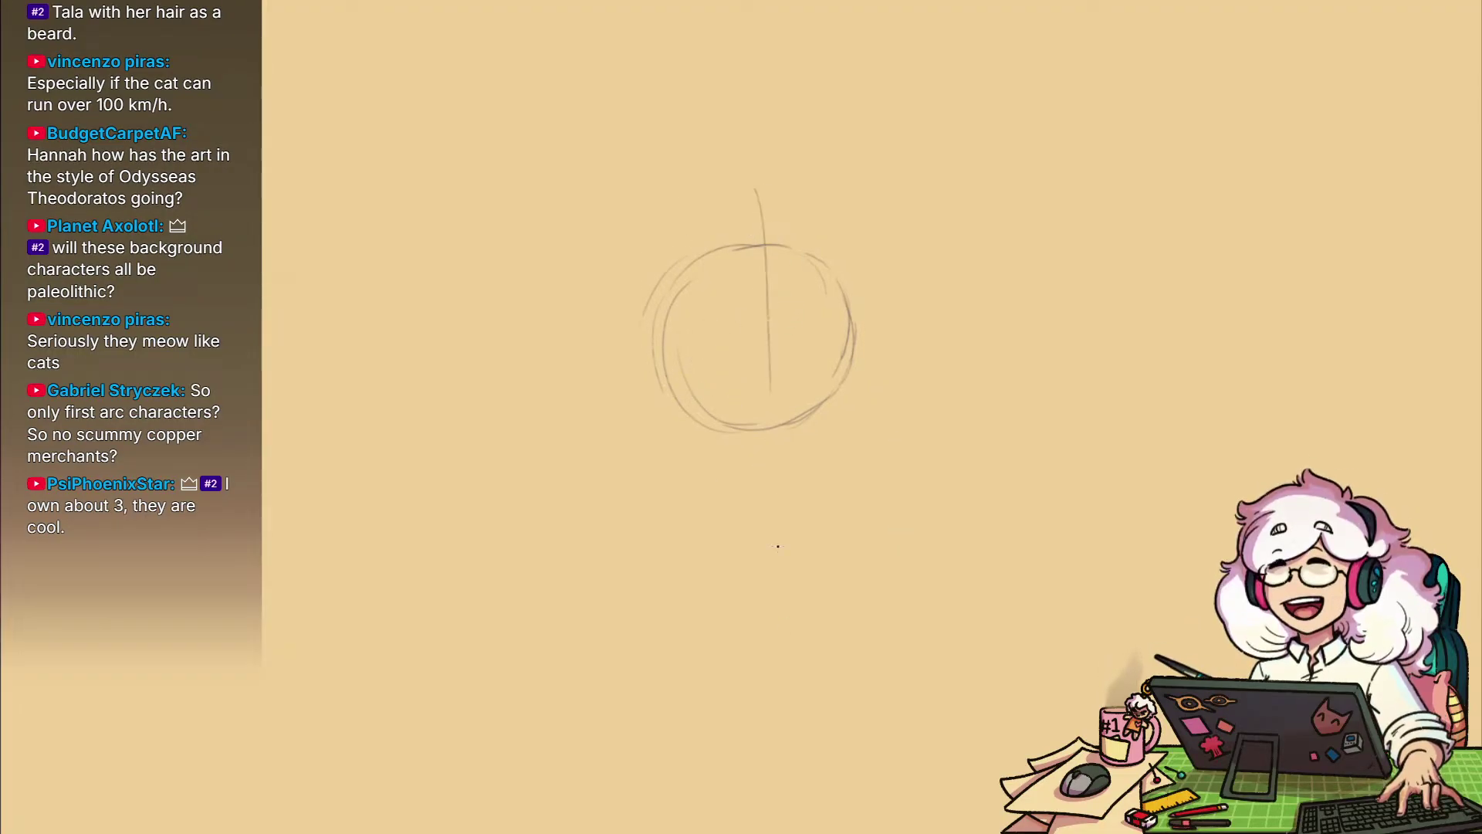
Handwrite the list AGE, GENDER, WEATHERING, BODY TYPES in the empty area above and to the left of the circle
scroll(1172, 589, "down", 2)
left_click_drag(1171, 589, 1298, 709)
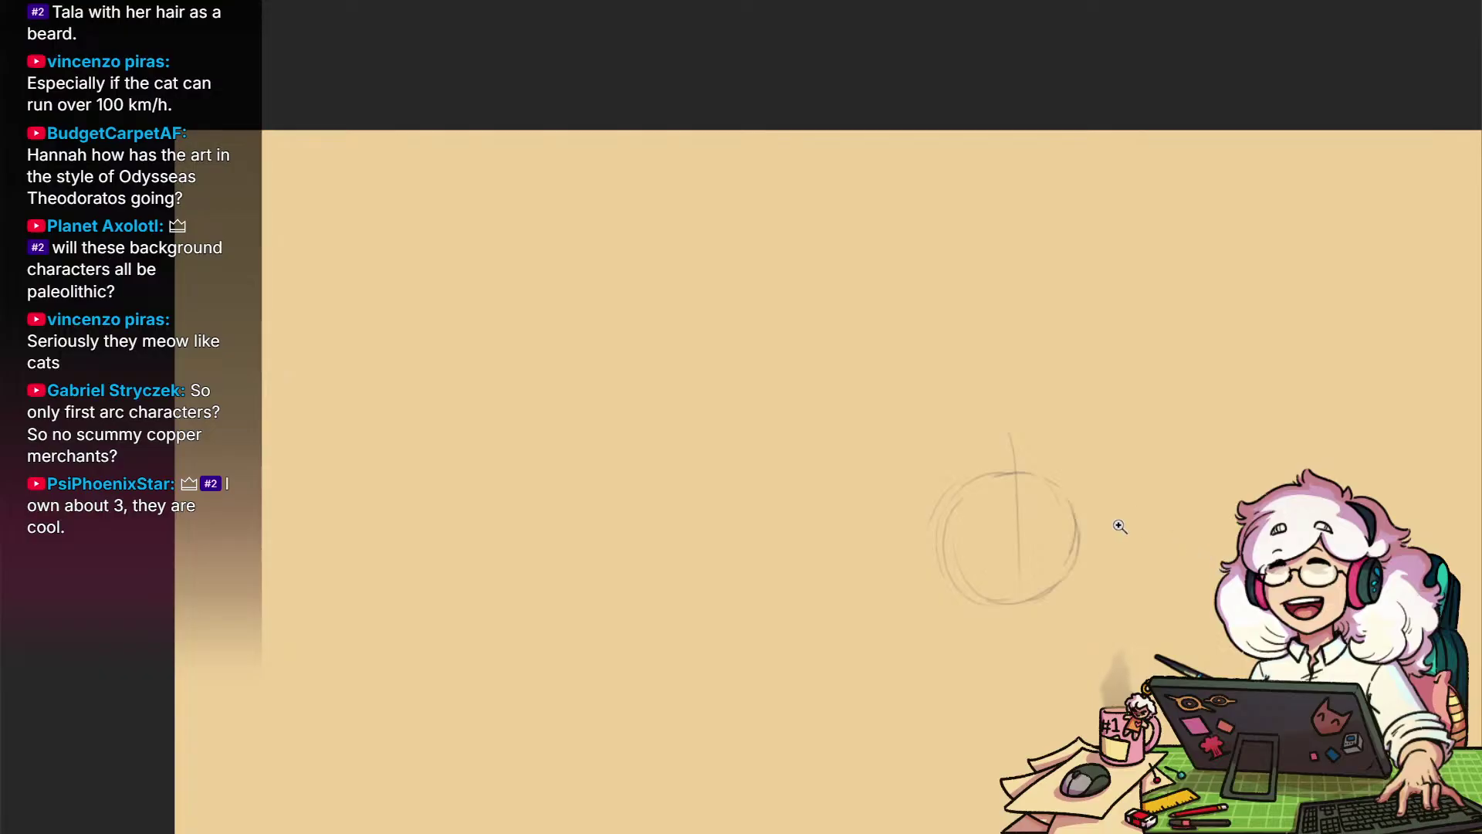
left_click_drag(878, 390, 943, 409)
mouse_move(676, 219)
left_mouse_down()
mouse_move(683, 202)
mouse_move(697, 213)
left_mouse_up()
mouse_move(720, 201)
left_mouse_down()
mouse_move(709, 238)
mouse_move(749, 236)
left_mouse_up()
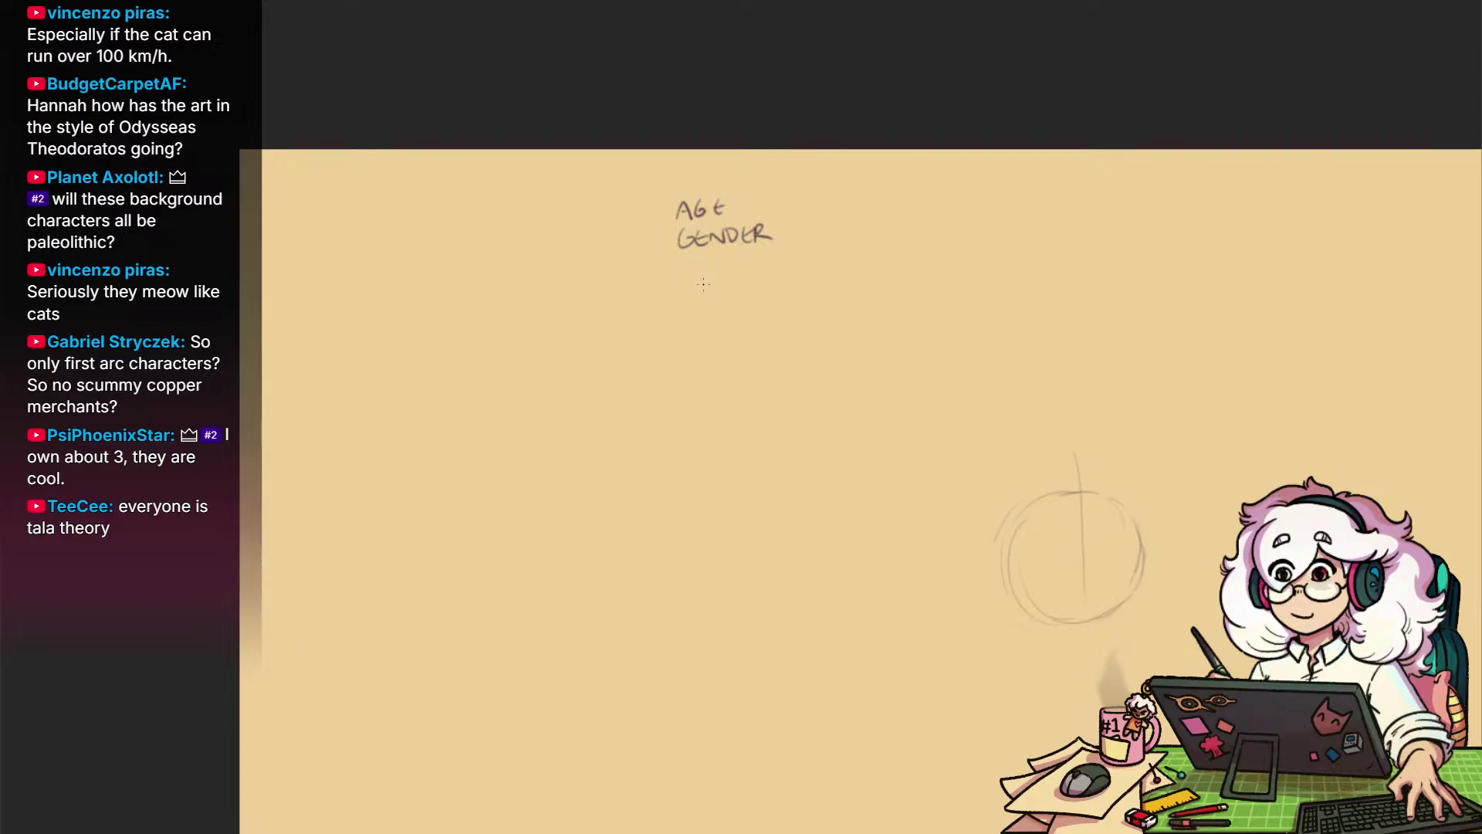
mouse_move(676, 261)
left_mouse_down()
mouse_move(680, 278)
mouse_move(693, 264)
left_mouse_up()
left_click_drag(706, 263, 710, 267)
left_click_drag(713, 275, 772, 255)
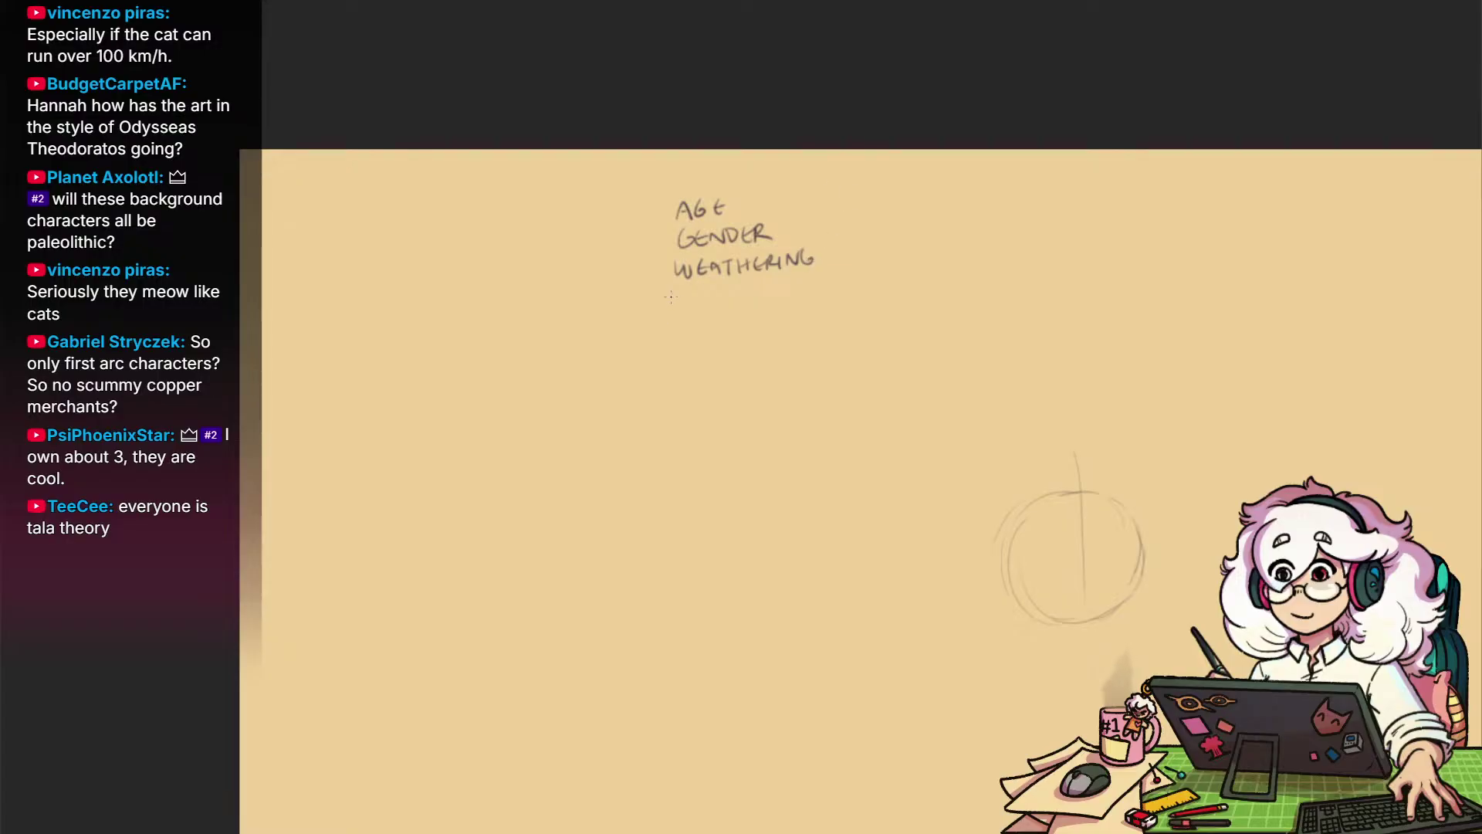
left_click_drag(696, 297, 698, 297)
left_click_drag(704, 294, 705, 307)
mouse_move(712, 293)
left_mouse_down()
mouse_move(750, 305)
mouse_move(764, 292)
left_mouse_up()
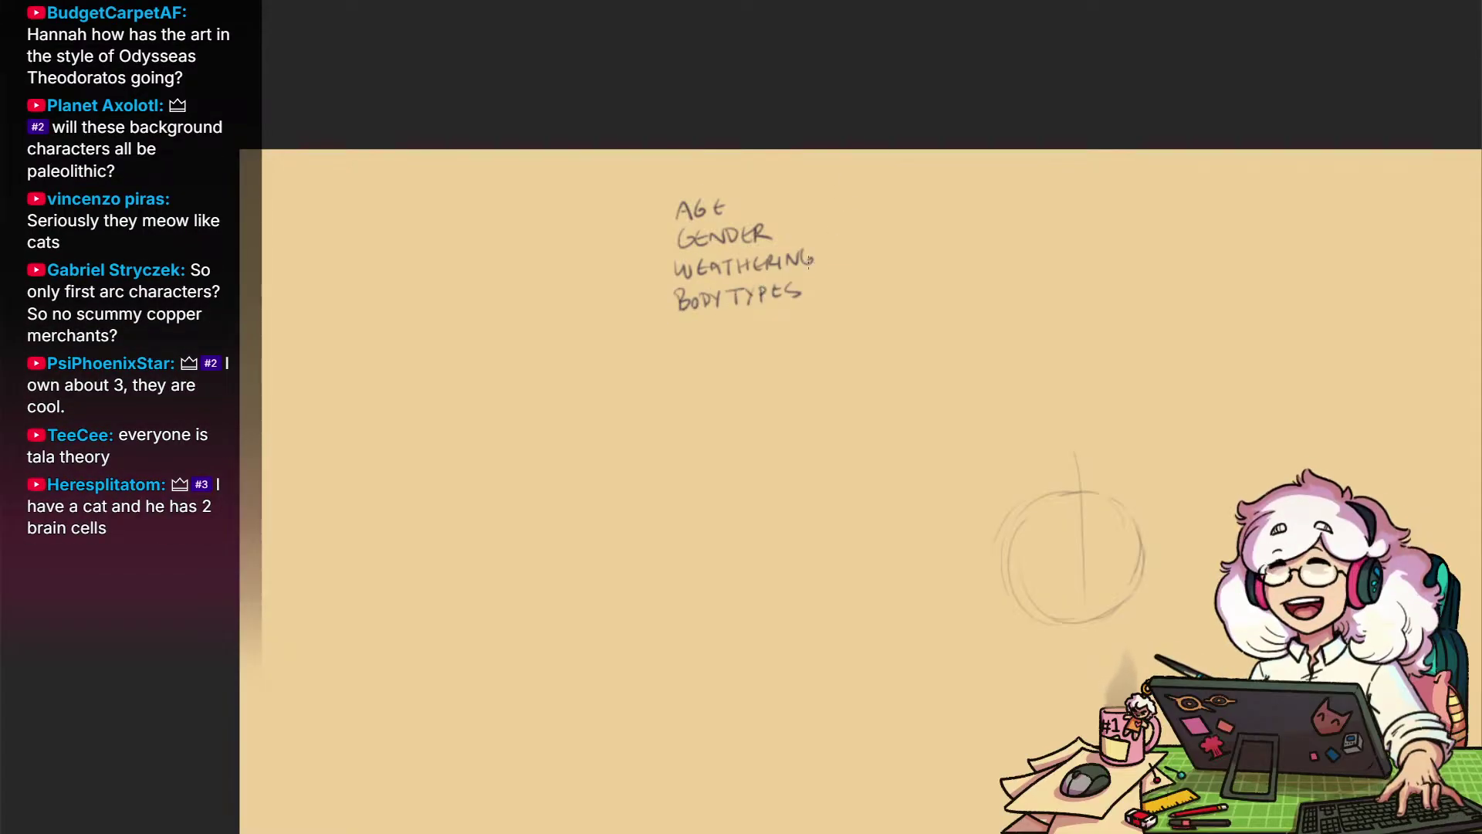
Underline the end of the word WEATHERING in the handwritten list
left_click_drag(875, 285, 928, 266)
mouse_move(783, 300)
left_mouse_down()
mouse_move(824, 298)
mouse_move(807, 330)
left_mouse_up()
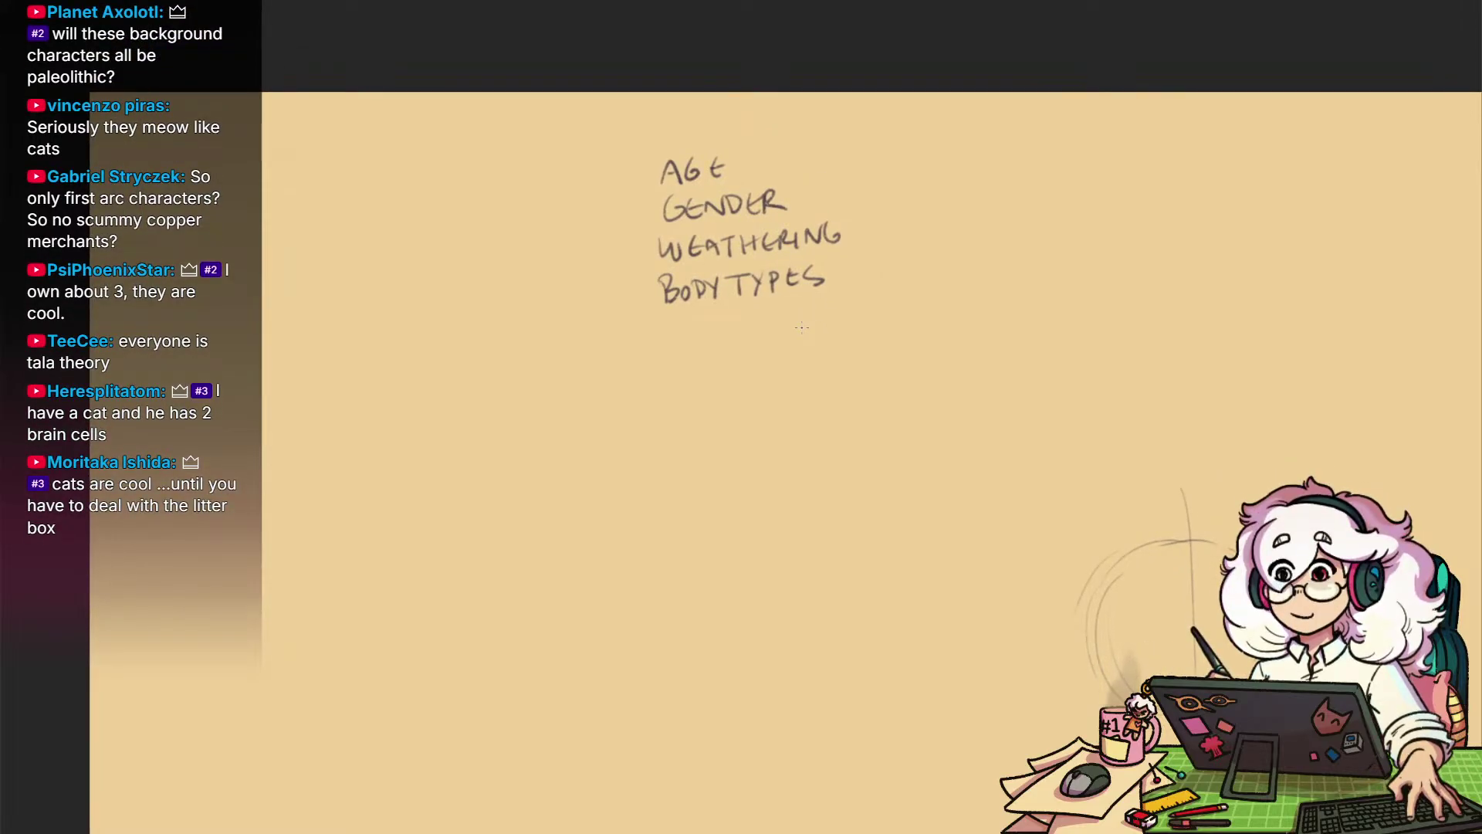
left_click_drag(802, 328, 869, 366)
left_click_drag(989, 390, 1016, 411)
mouse_move(1022, 515)
left_mouse_down()
mouse_move(824, 414)
mouse_move(1063, 494)
left_mouse_up()
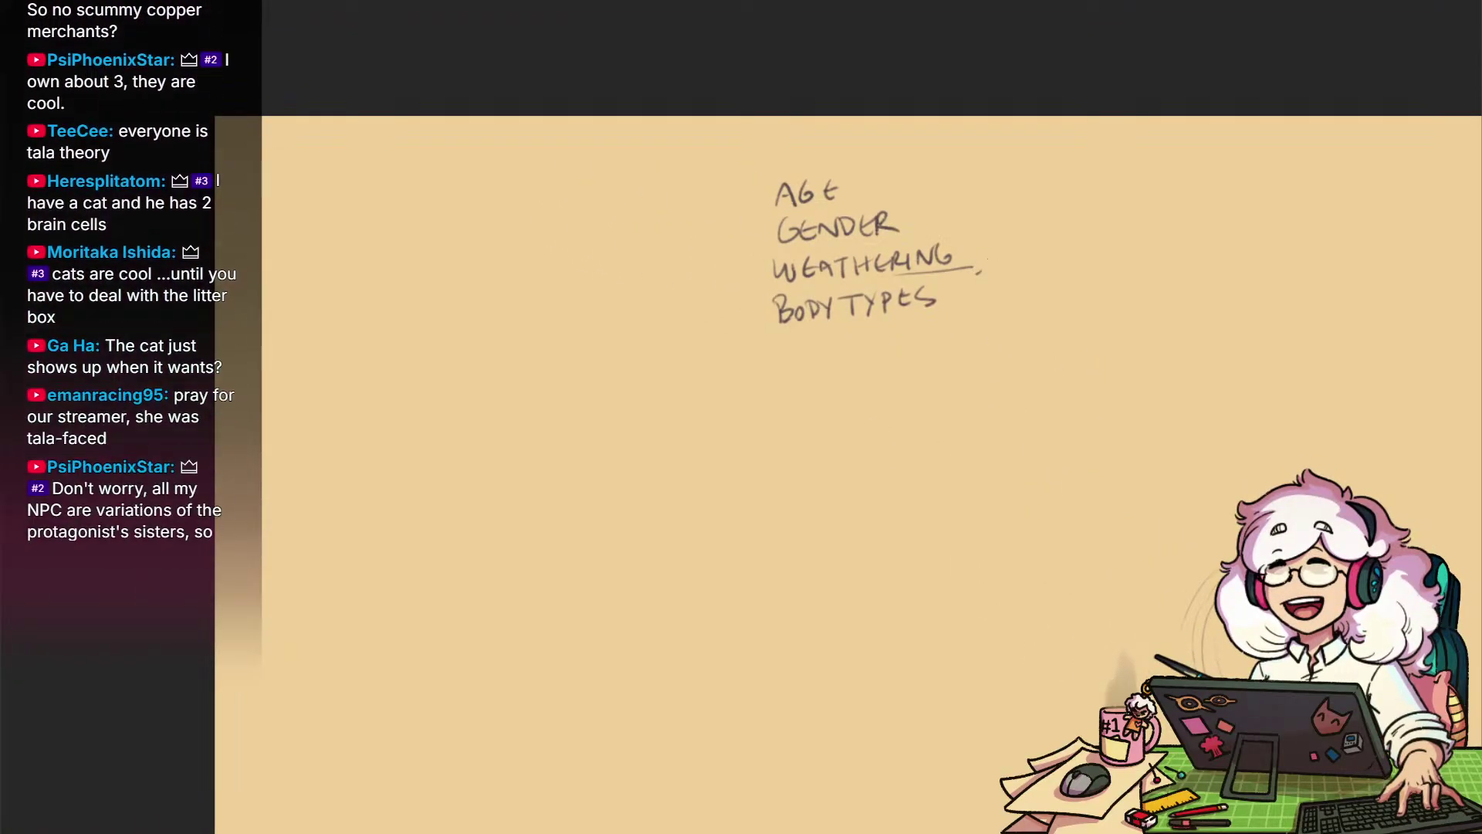
left_click_drag(1192, 699, 639, 391)
left_click_drag(838, 441, 1035, 508)
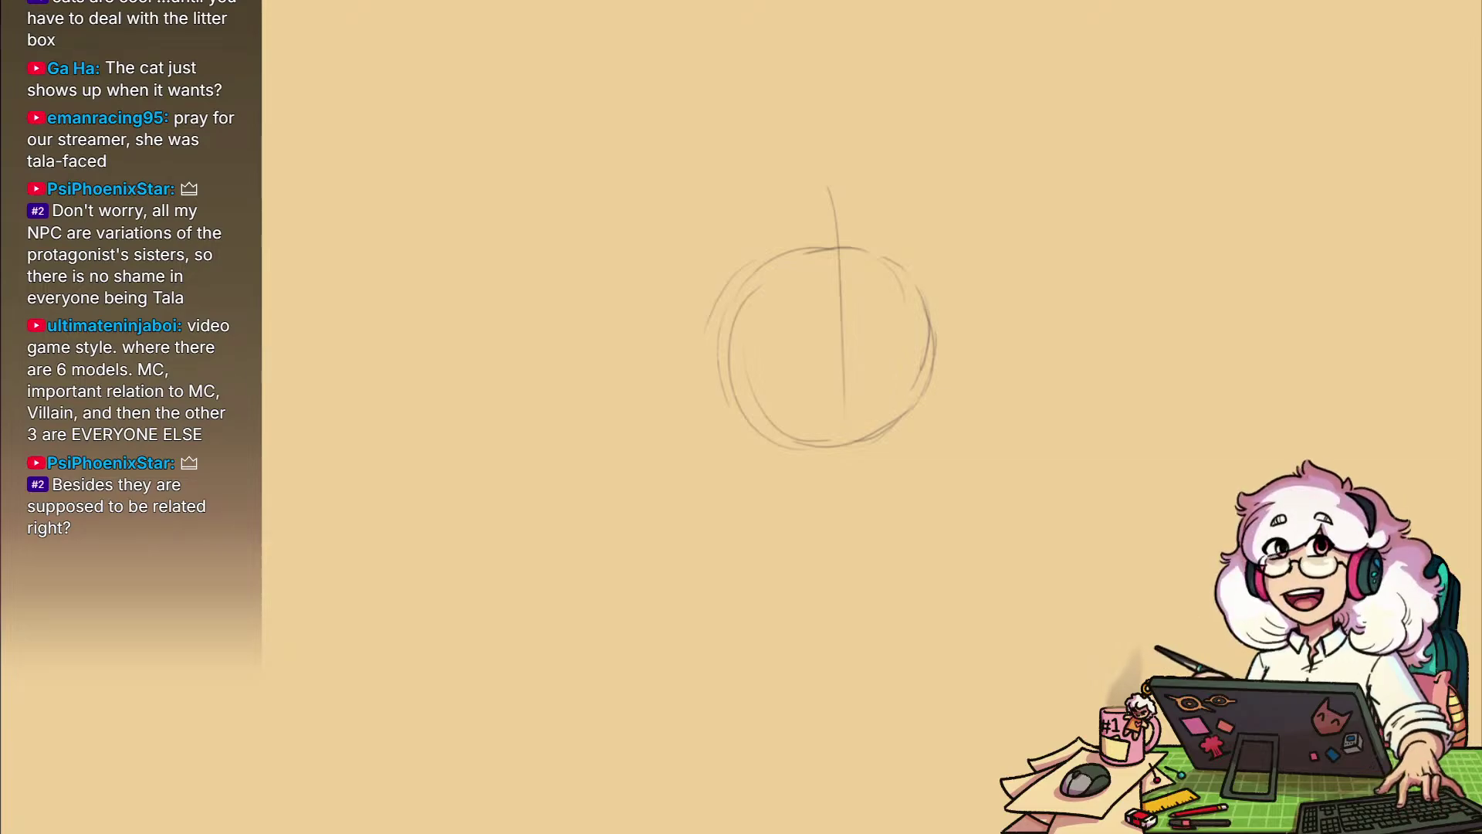
mouse_move(1032, 471)
left_mouse_down()
mouse_move(1066, 533)
mouse_move(966, 544)
mouse_move(902, 661)
mouse_move(946, 536)
left_mouse_up()
scroll(1012, 536, "up", 3)
mouse_move(914, 605)
left_mouse_down()
mouse_move(953, 596)
mouse_move(947, 639)
mouse_move(902, 622)
left_mouse_up()
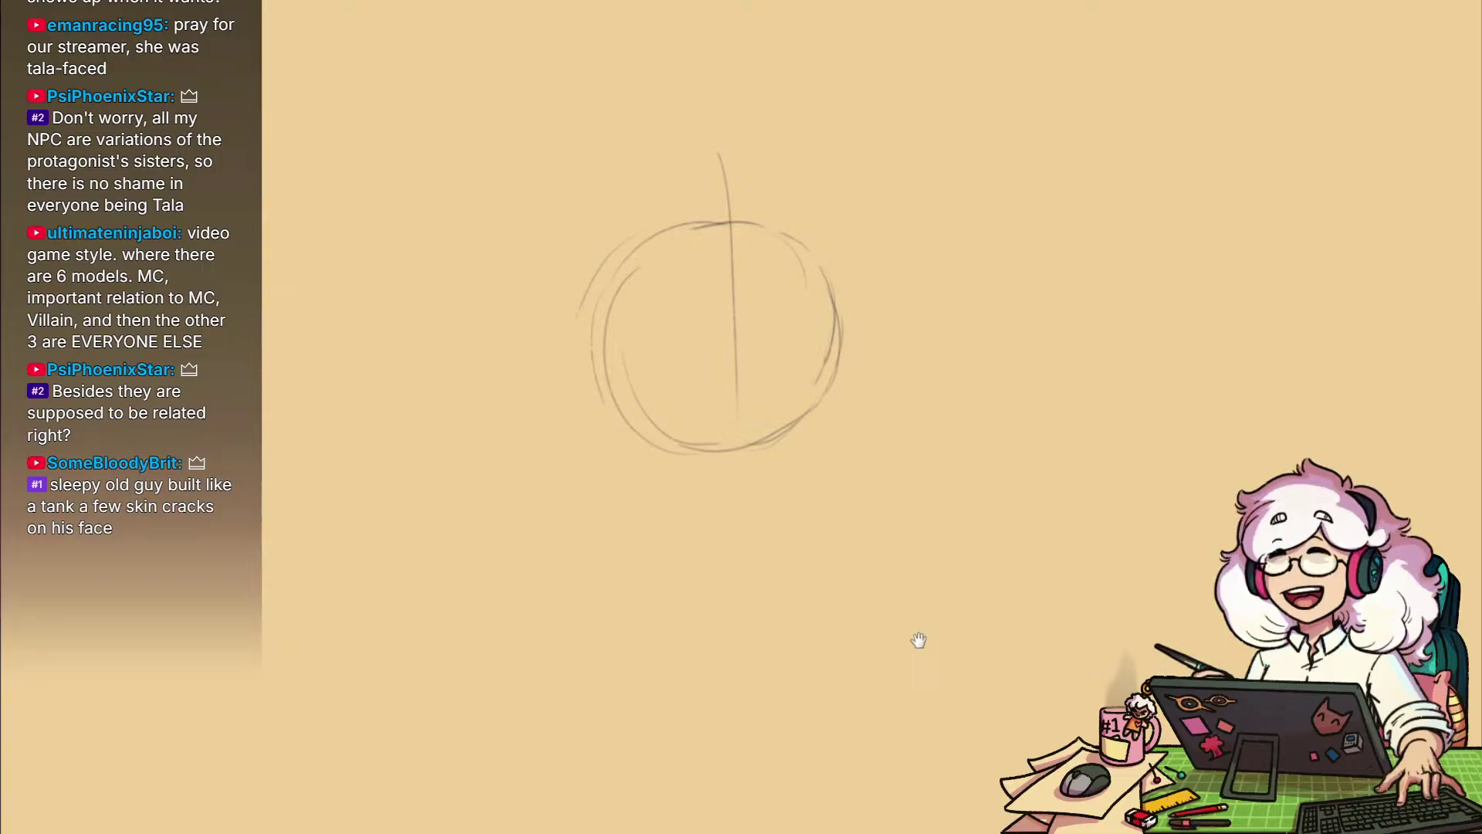
left_click_drag(918, 640, 962, 650)
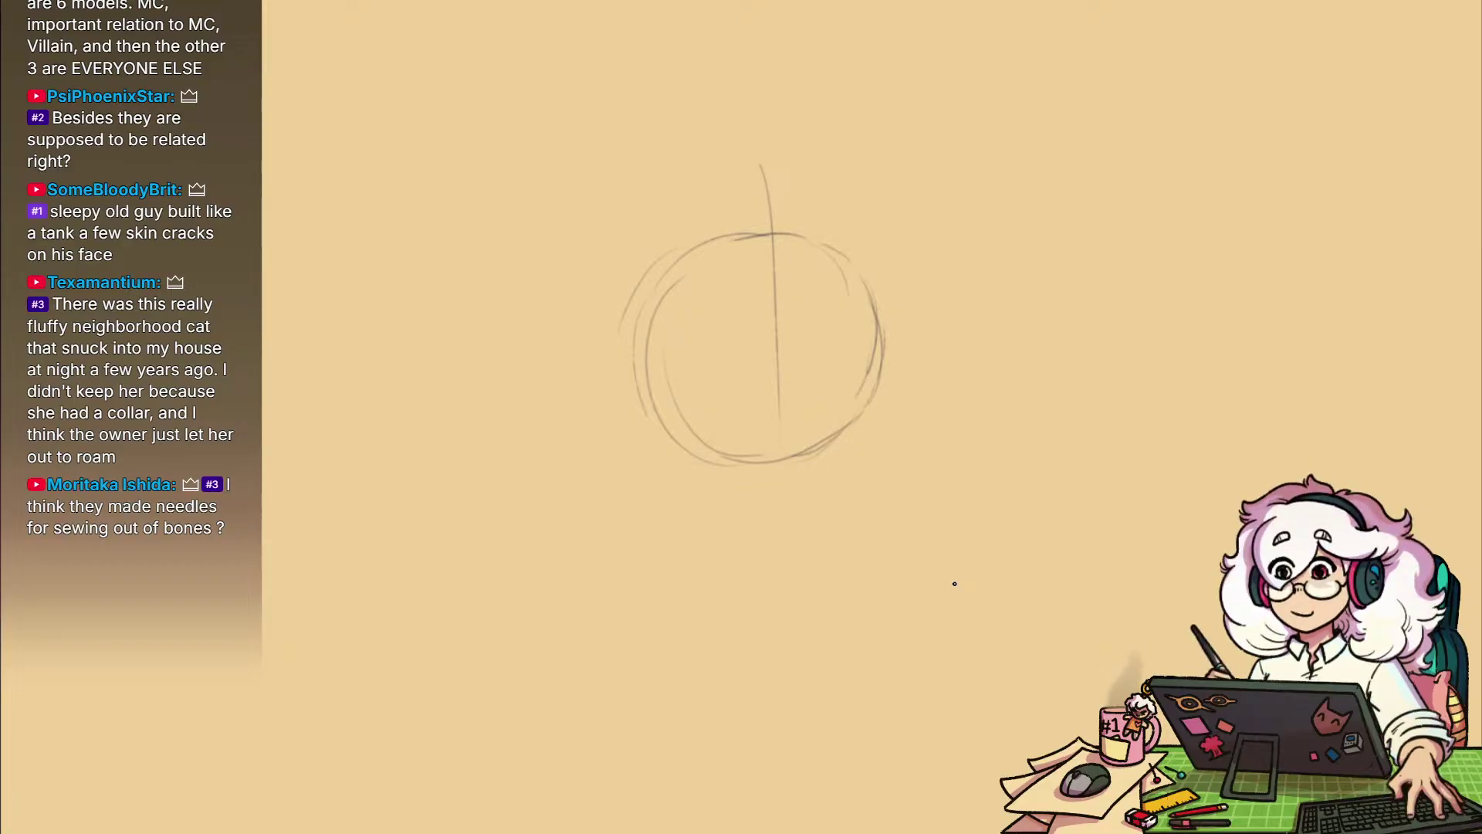
left_click_drag(1099, 556, 952, 486)
mouse_move(1096, 493)
left_mouse_down()
mouse_move(993, 550)
mouse_move(855, 523)
mouse_move(963, 507)
mouse_move(930, 460)
mouse_move(970, 434)
mouse_move(1019, 486)
mouse_move(857, 503)
mouse_move(1224, 463)
left_mouse_up()
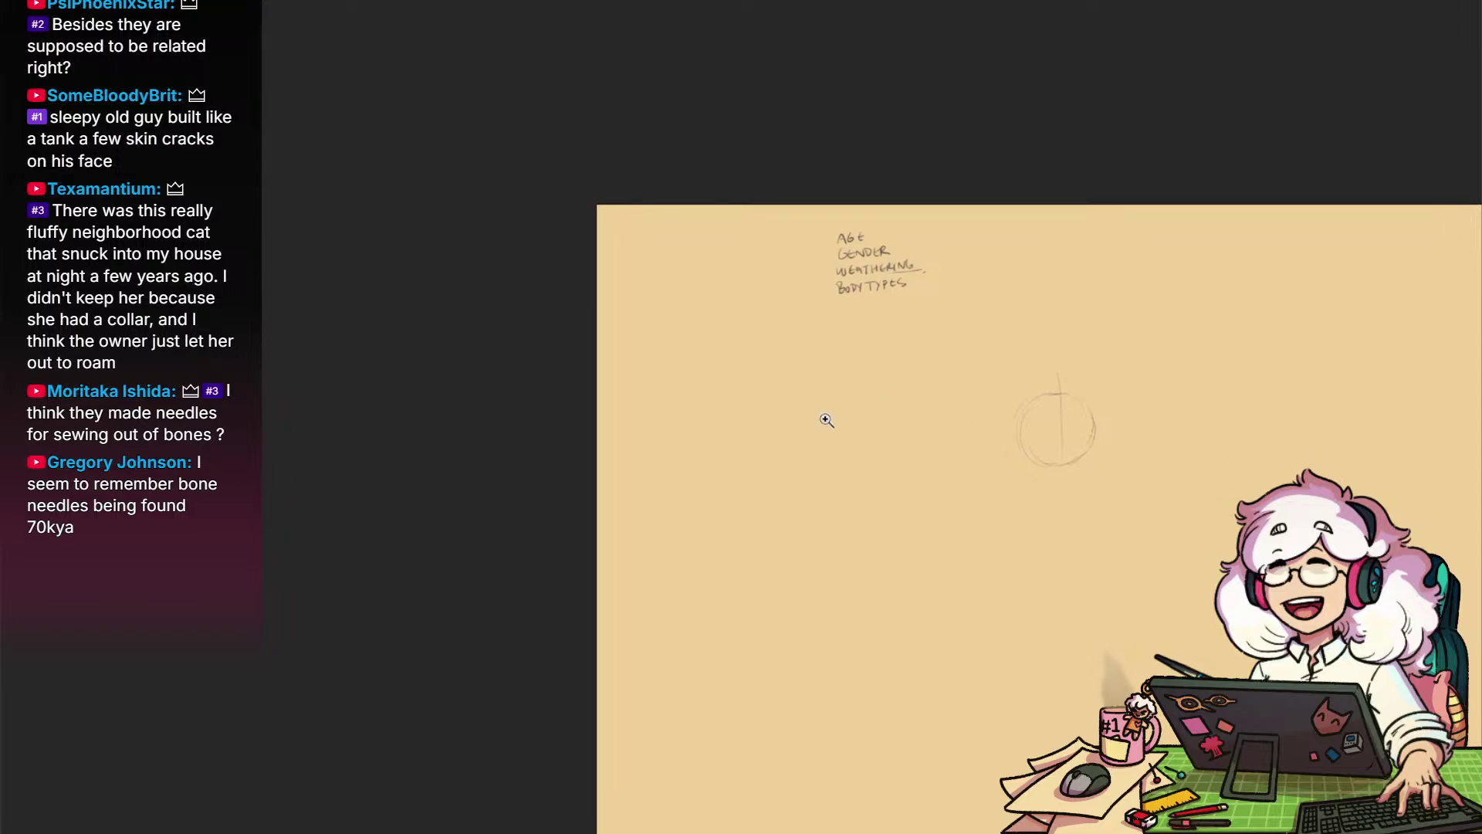
left_click_drag(824, 420, 938, 381)
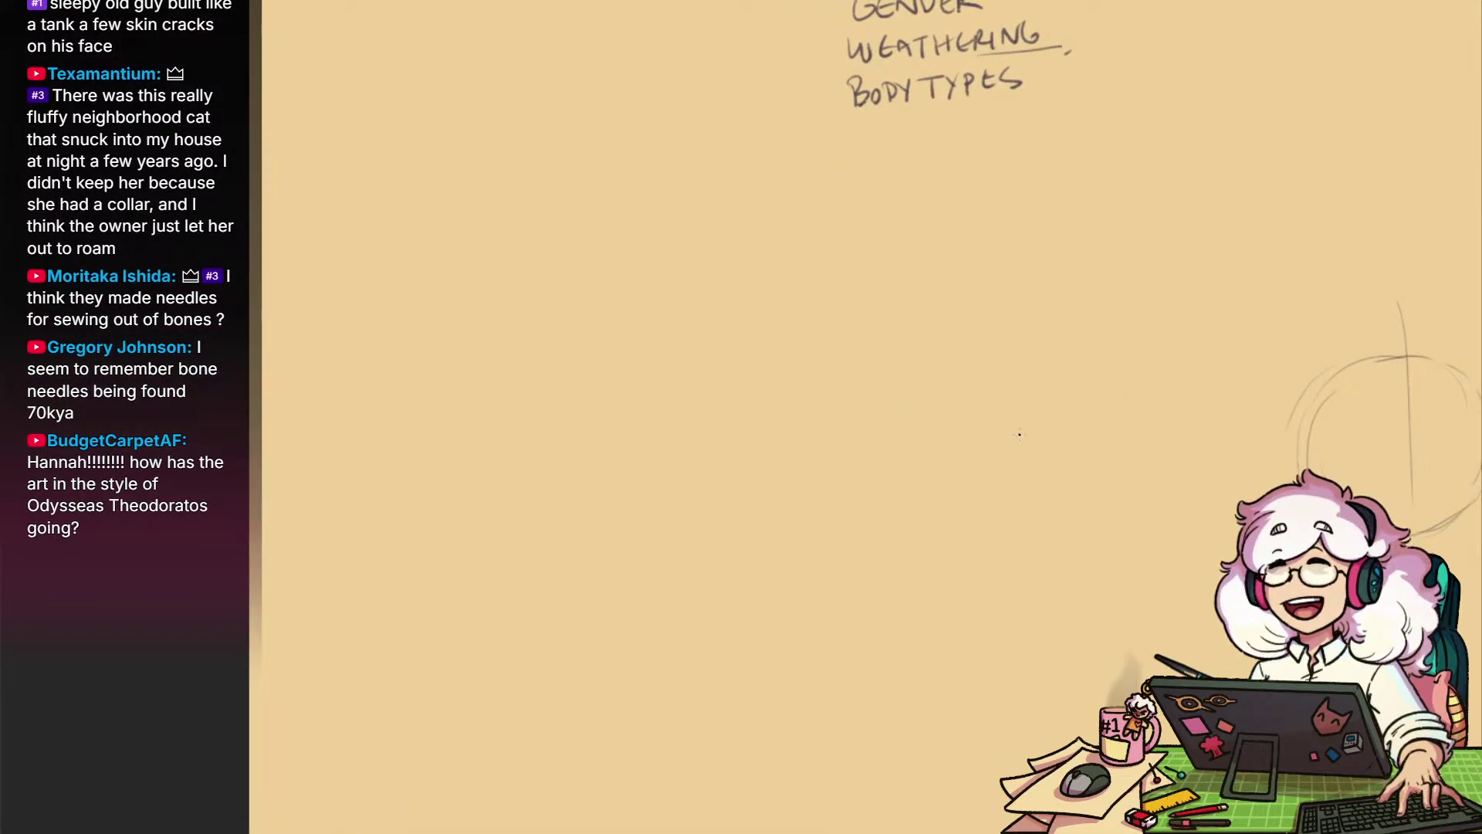
left_click_drag(980, 533, 955, 531)
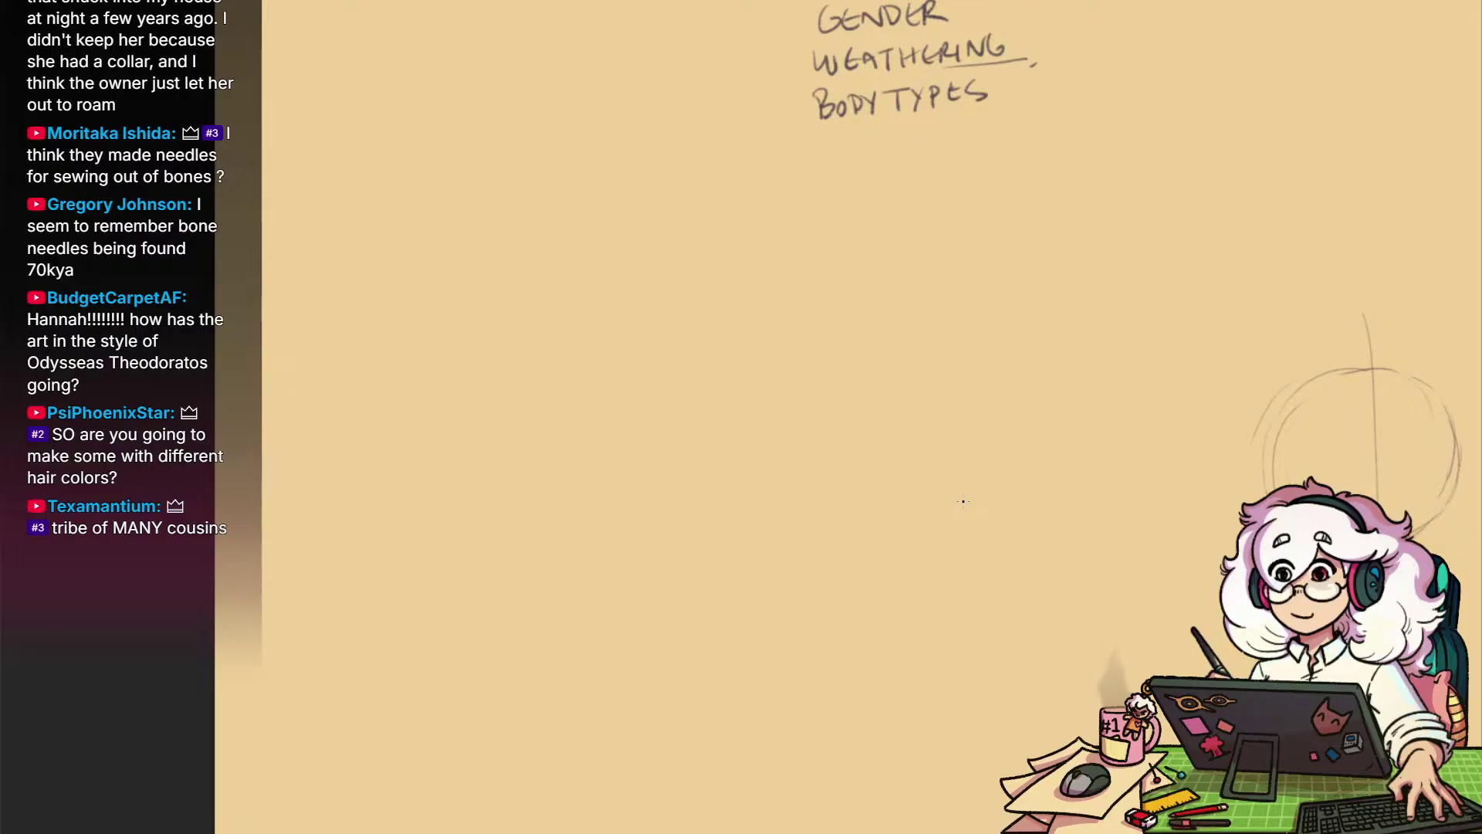
Lasso the head circle with its centre line, move it upward with Free Transform and deselect it
mouse_move(973, 579)
left_mouse_down()
mouse_move(1059, 568)
mouse_move(1157, 631)
mouse_move(958, 503)
left_mouse_up()
left_click_drag(670, 399, 712, 396)
left_click_drag(1015, 556, 748, 613)
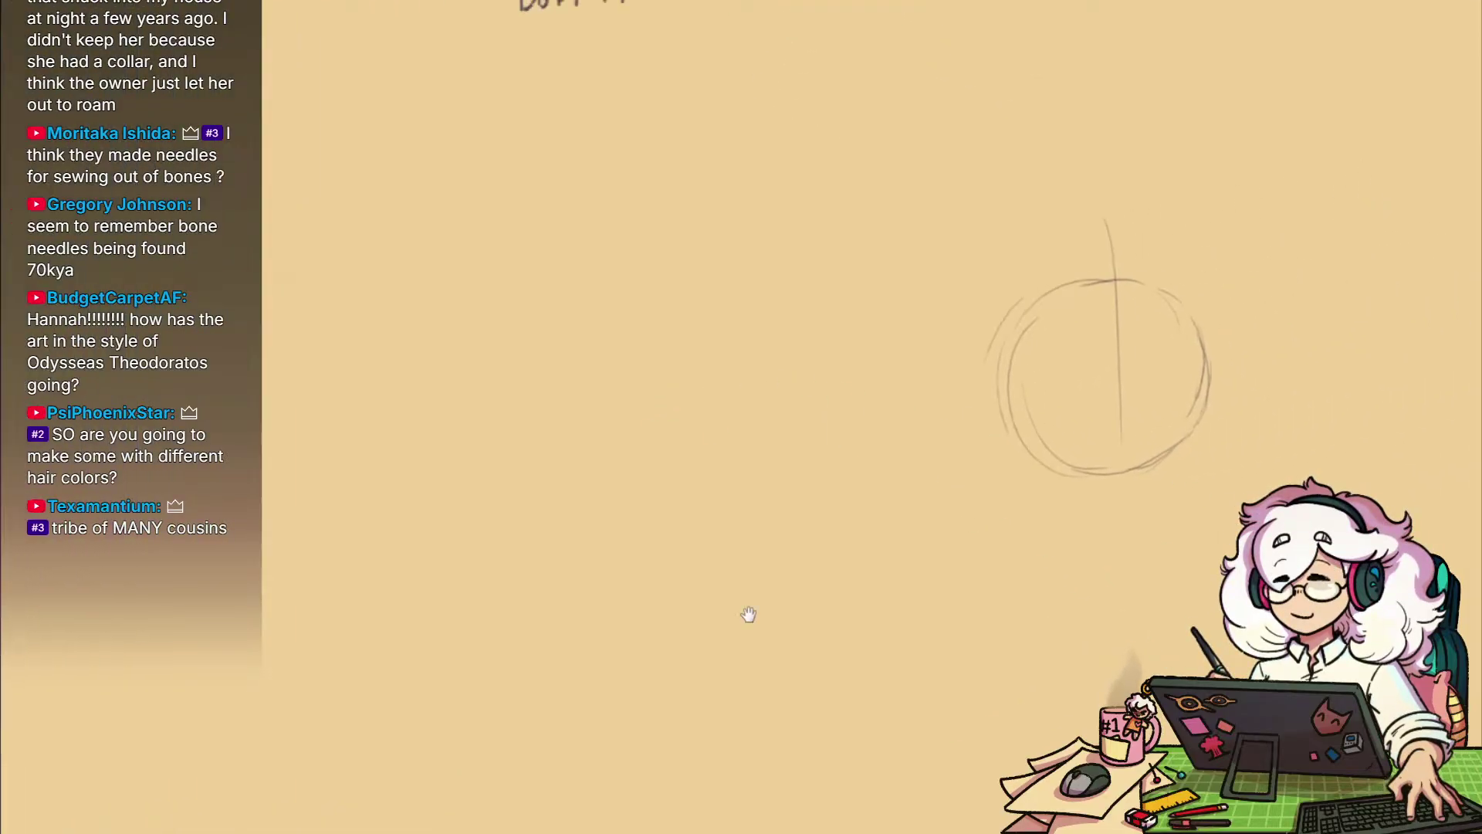
left_click_drag(1098, 541, 665, 633)
left_click_drag(469, 521, 719, 650)
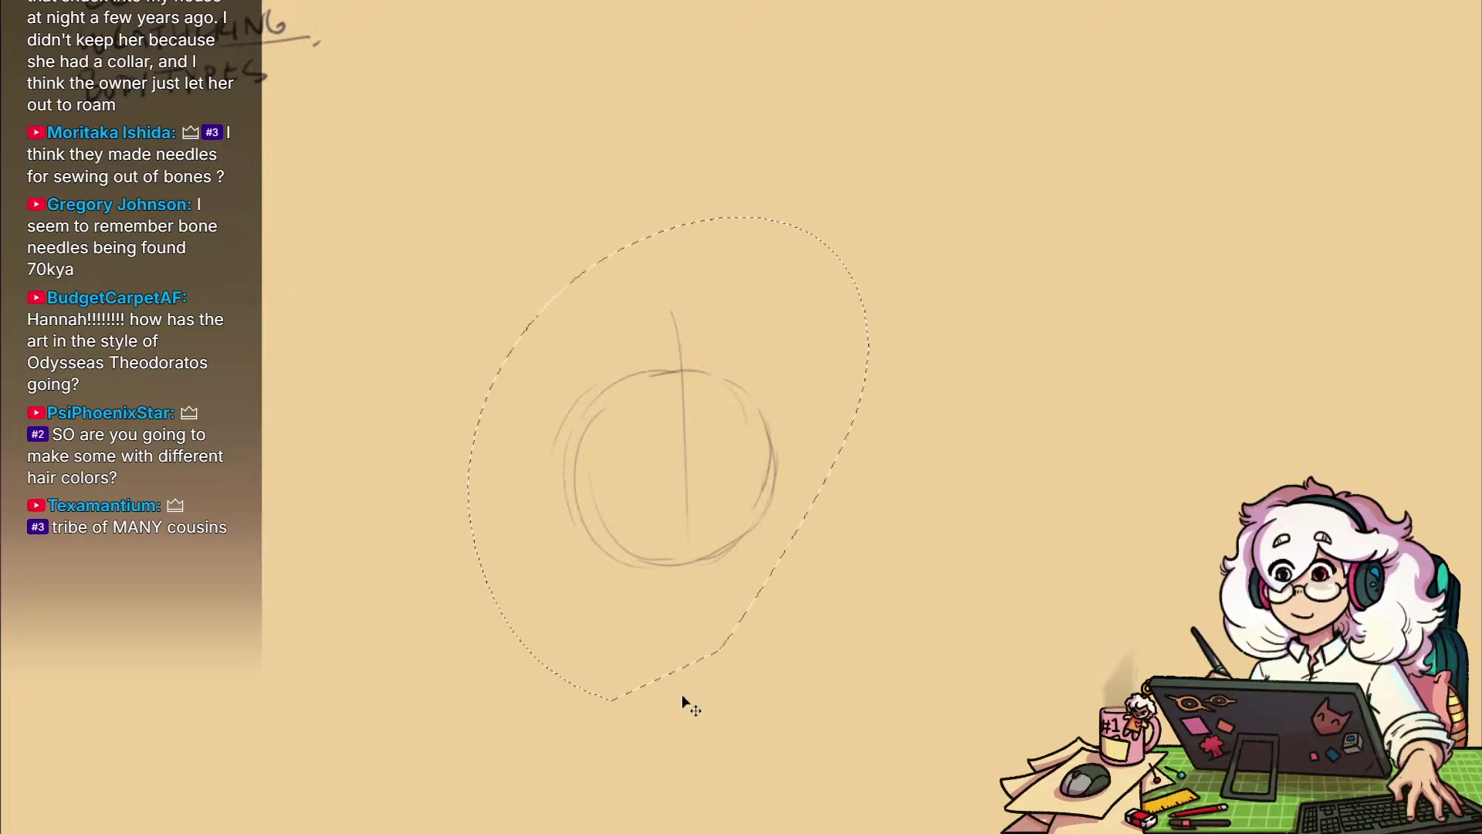
key("ctrl+t")
left_click_drag(684, 489, 681, 364)
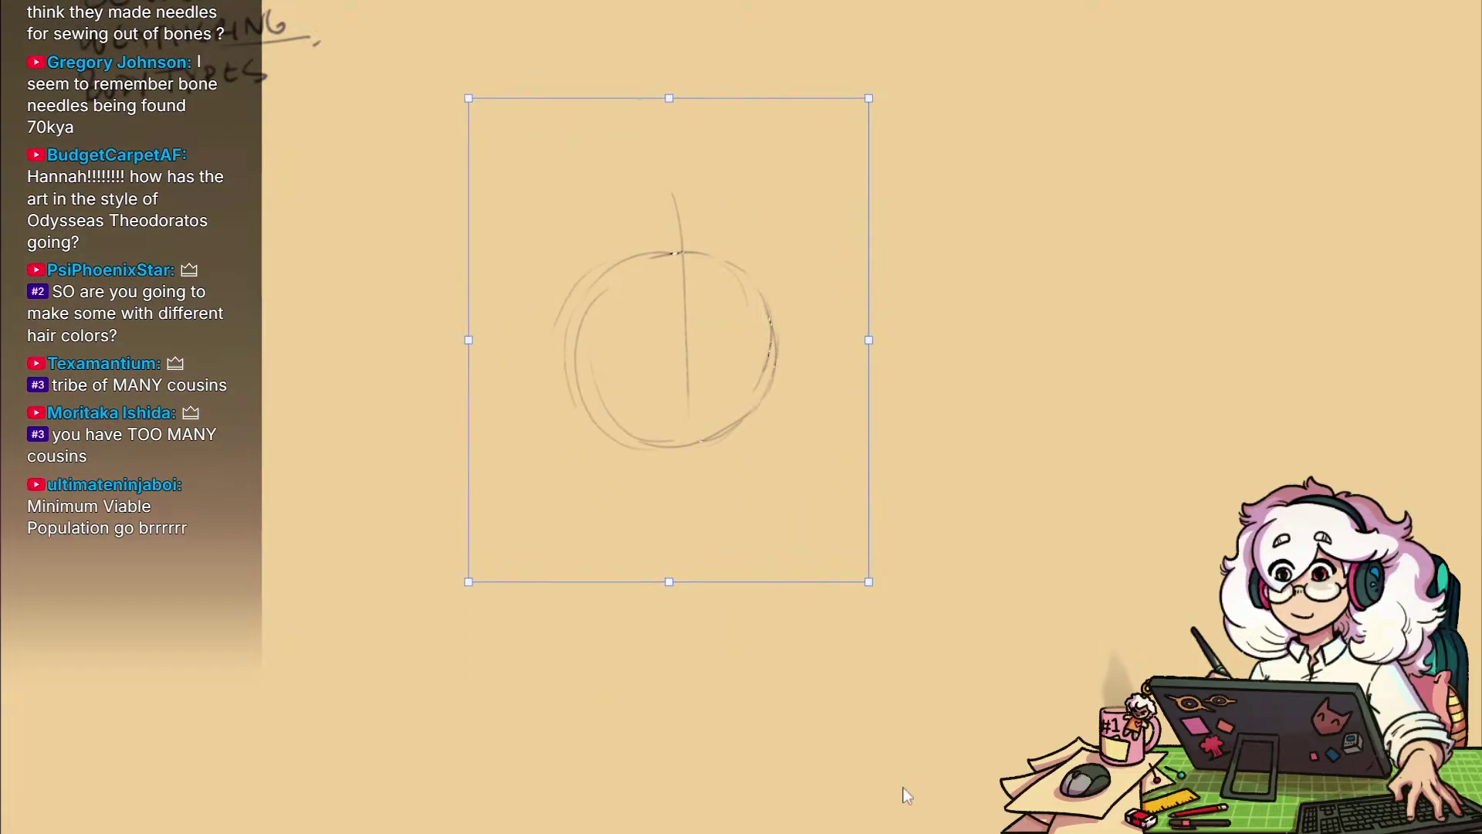
key("ctrl+d")
Sketch a boxy head and jaw outline around the circle, with a long vertical centre line and a curved horizontal eye line
left_click_drag(828, 514, 917, 556)
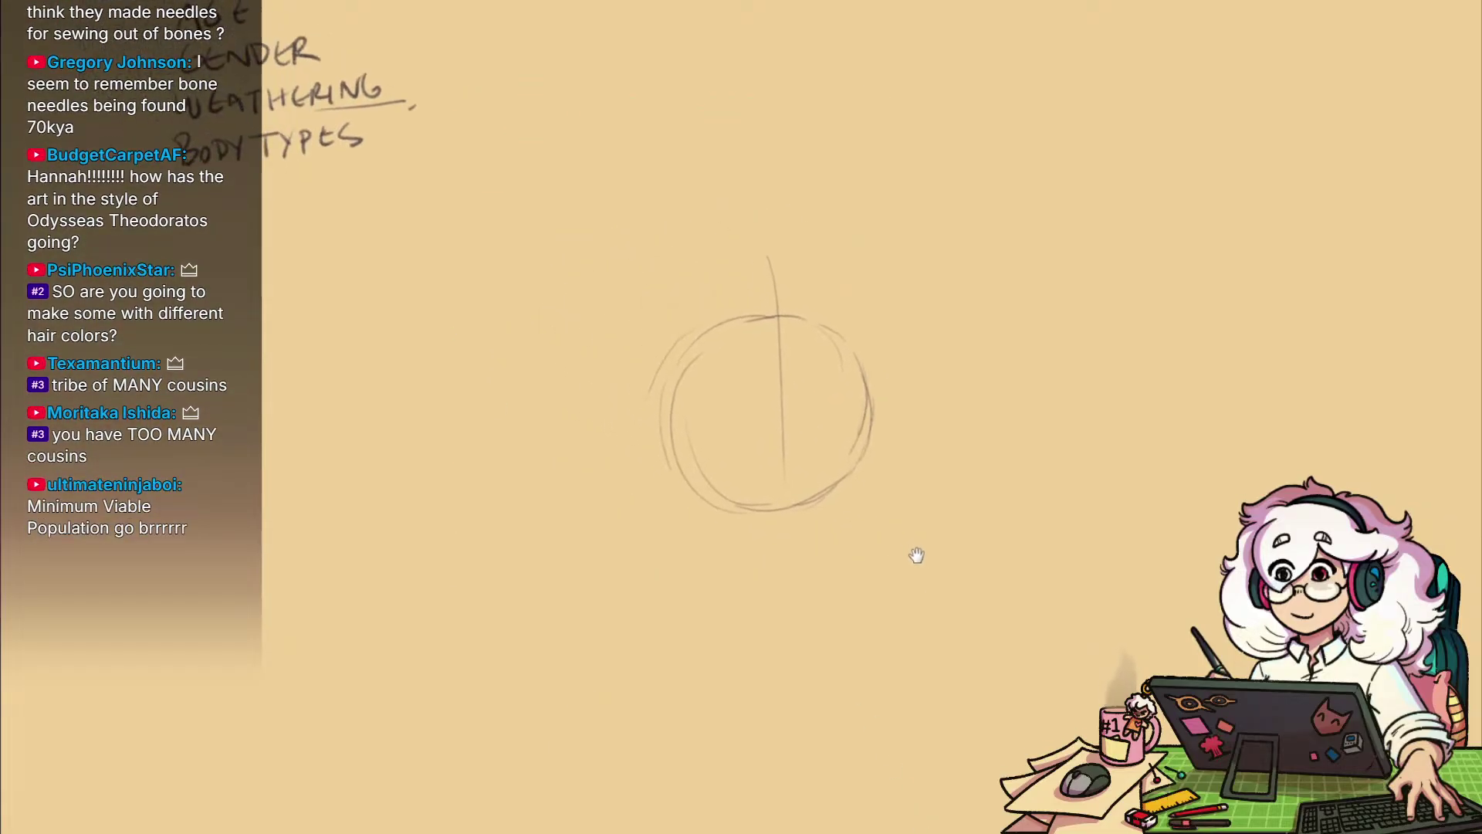
mouse_move(665, 355)
left_mouse_down()
mouse_move(877, 347)
mouse_move(844, 570)
mouse_move(776, 575)
left_mouse_up()
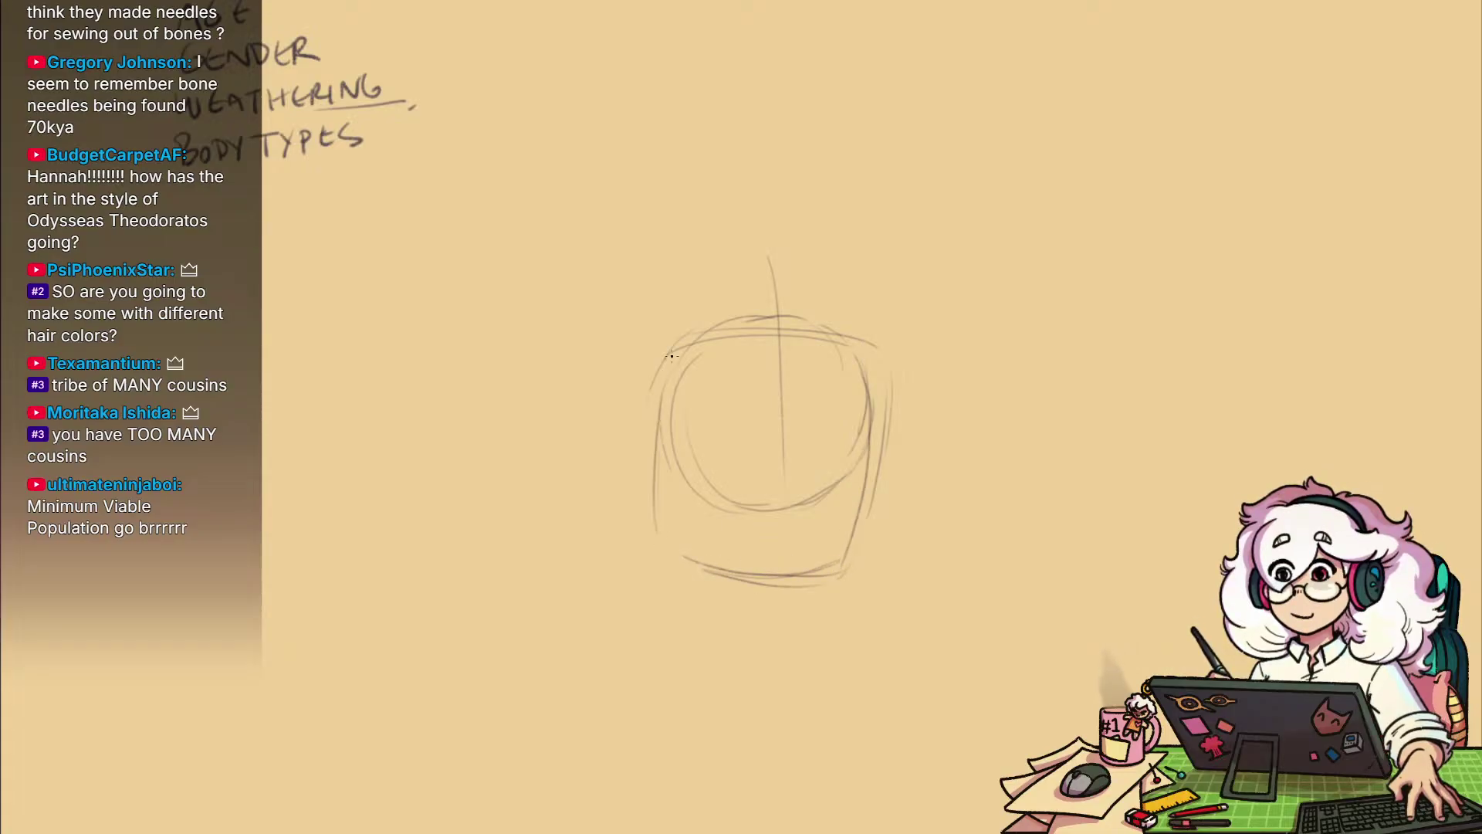
left_click_drag(660, 411, 657, 531)
left_click_drag(840, 516, 795, 516)
left_click_drag(803, 371, 773, 614)
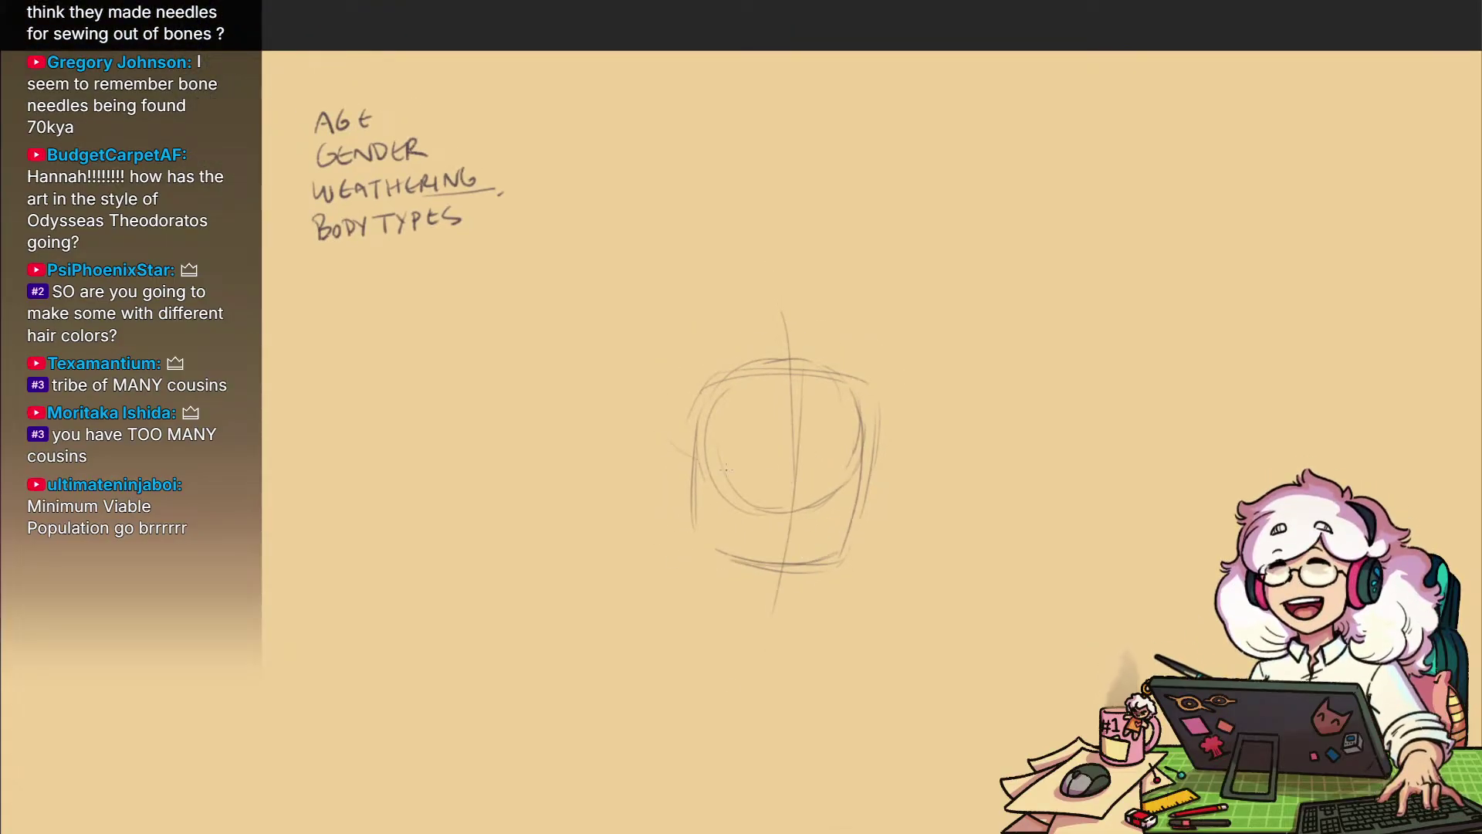
left_click_drag(995, 611, 1036, 446)
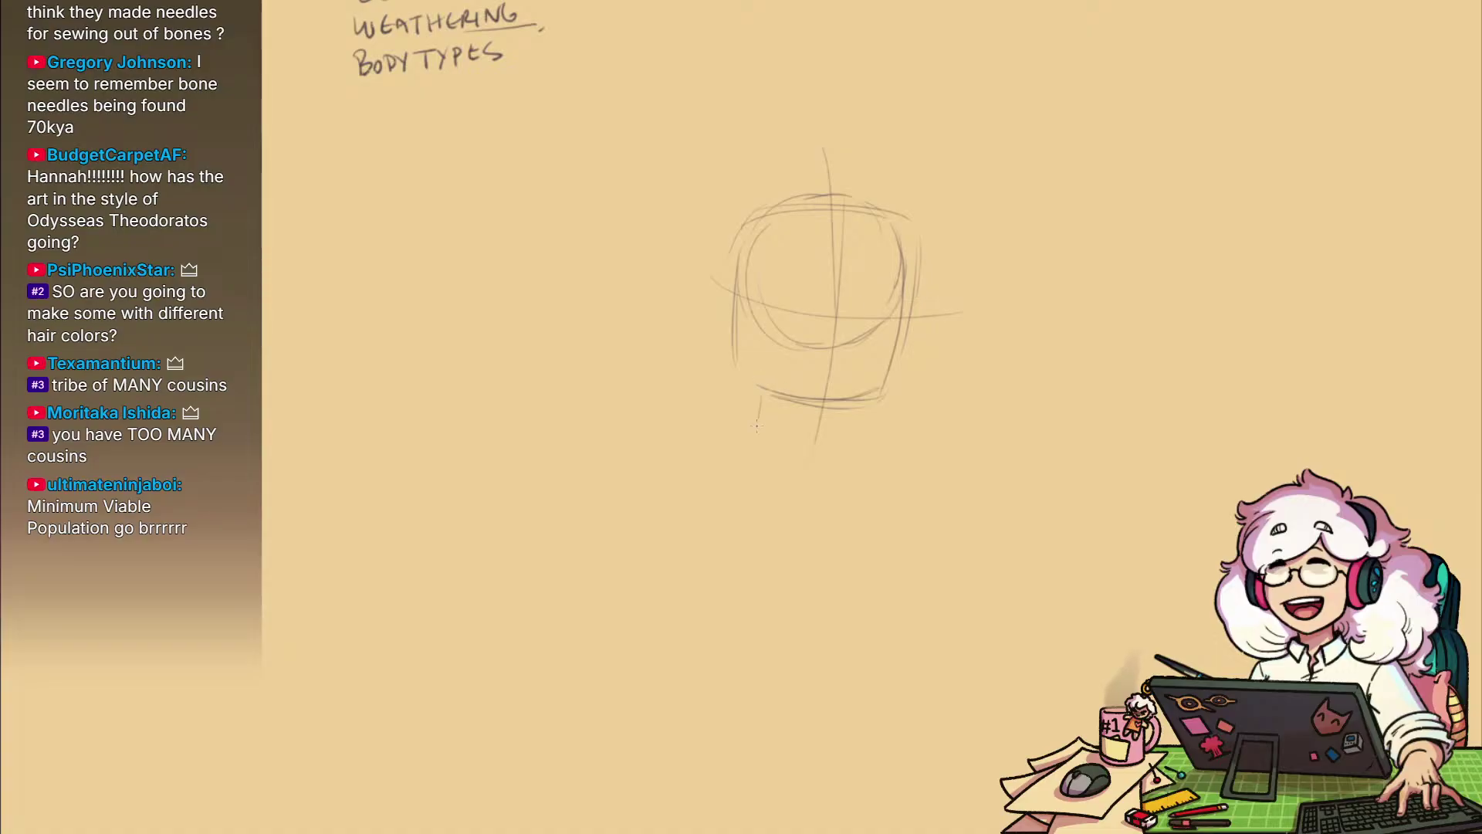
Sketch a short neck under the jaw with wide sloping shoulders and rough upper-arm lines on both sides
left_click_drag(861, 402, 851, 438)
mouse_move(743, 417)
left_mouse_down()
mouse_move(784, 448)
mouse_move(752, 397)
mouse_move(738, 422)
left_mouse_up()
left_click_drag(817, 527, 758, 461)
mouse_move(825, 393)
left_mouse_down()
mouse_move(775, 429)
mouse_move(785, 421)
left_mouse_up()
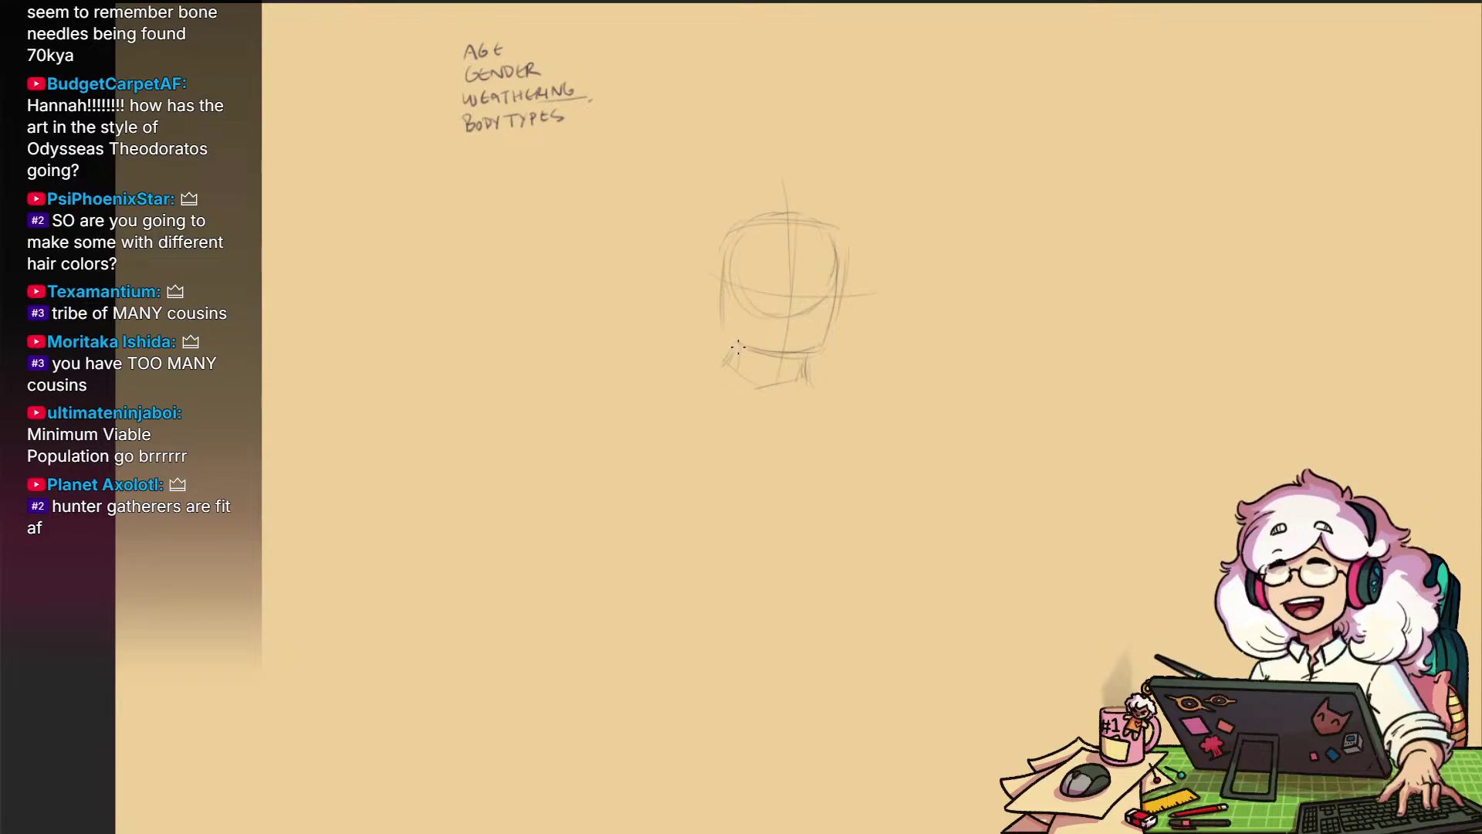
mouse_move(724, 349)
left_mouse_down()
mouse_move(572, 403)
mouse_move(633, 482)
left_mouse_up()
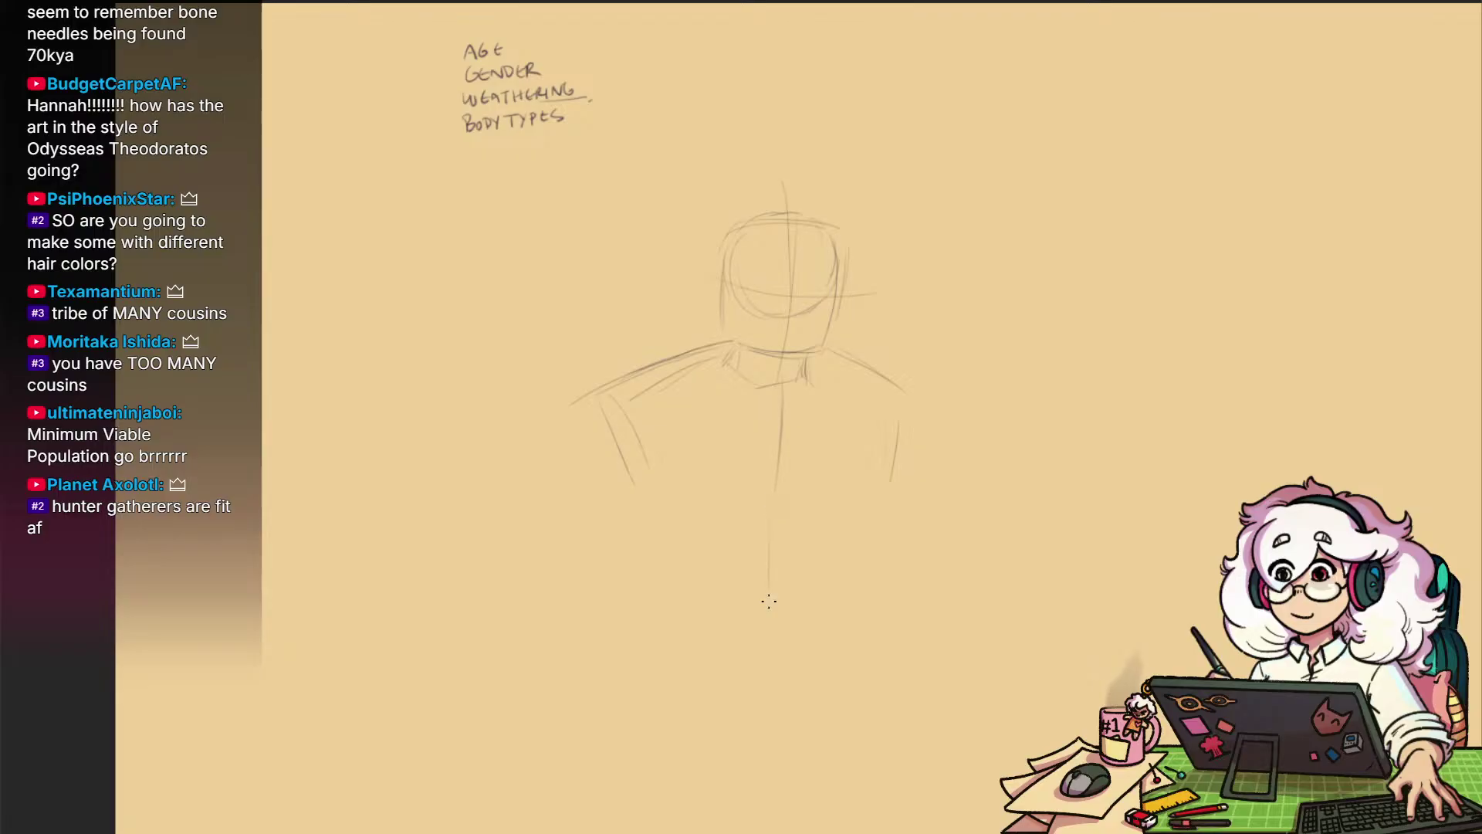
Extend the torso's centre line down to the pelvis, adding tilted hip lines, a chest line and the collarbones
left_click_drag(769, 601, 811, 695)
left_click_drag(761, 546, 750, 592)
left_click_drag(716, 586, 771, 564)
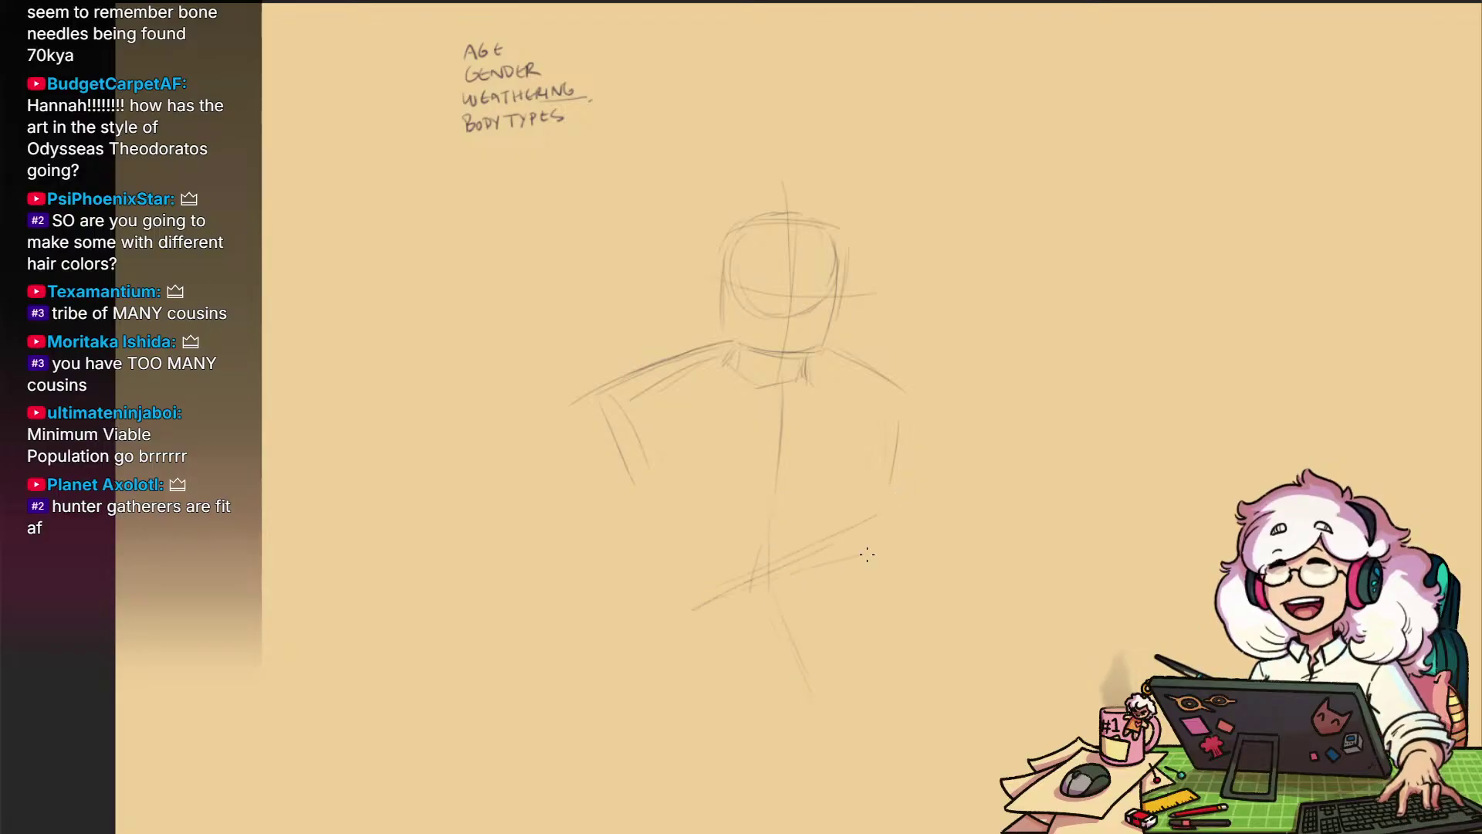
left_click_drag(867, 554, 720, 629)
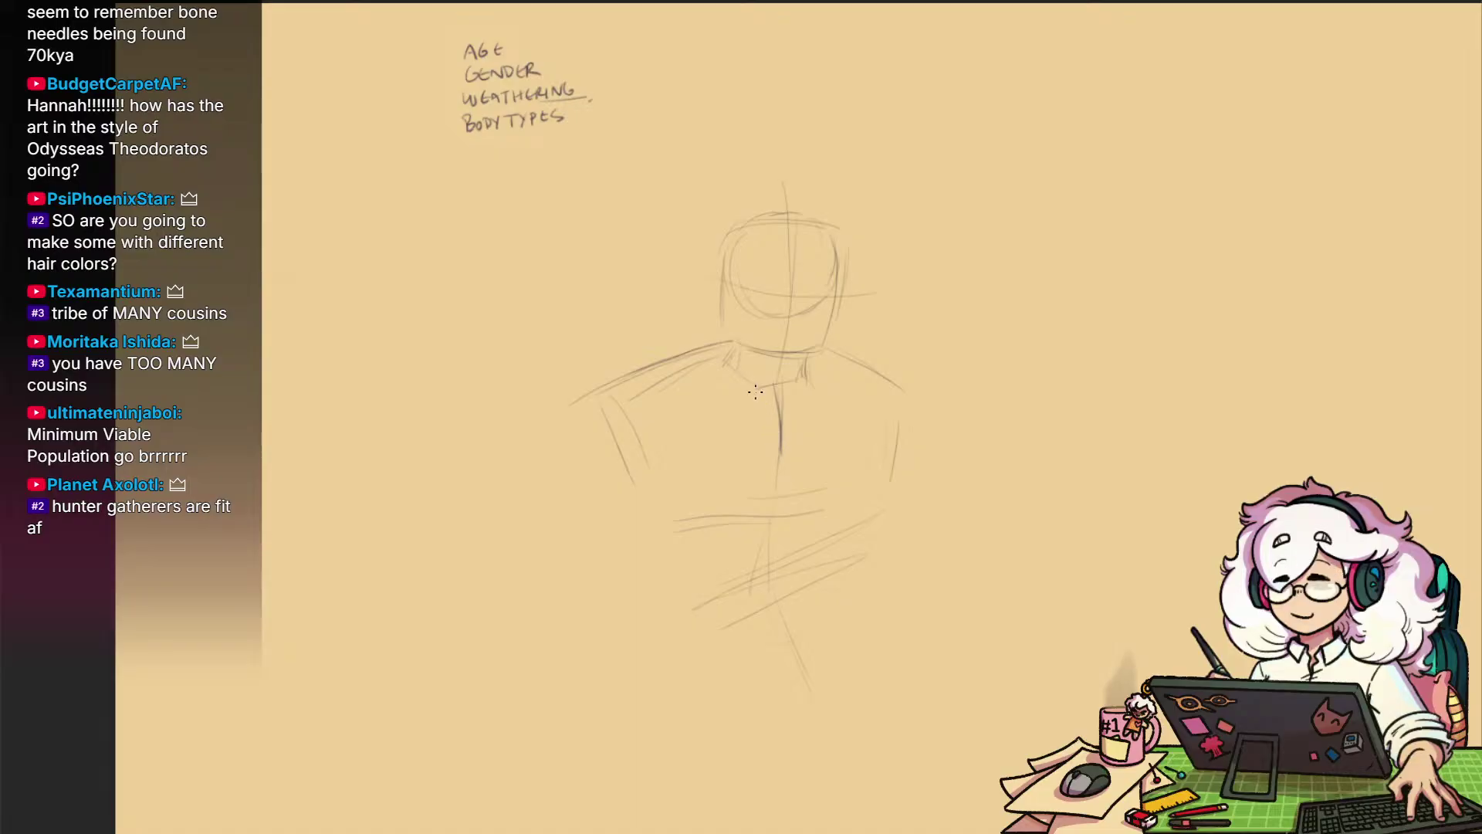
left_click_drag(762, 397, 783, 420)
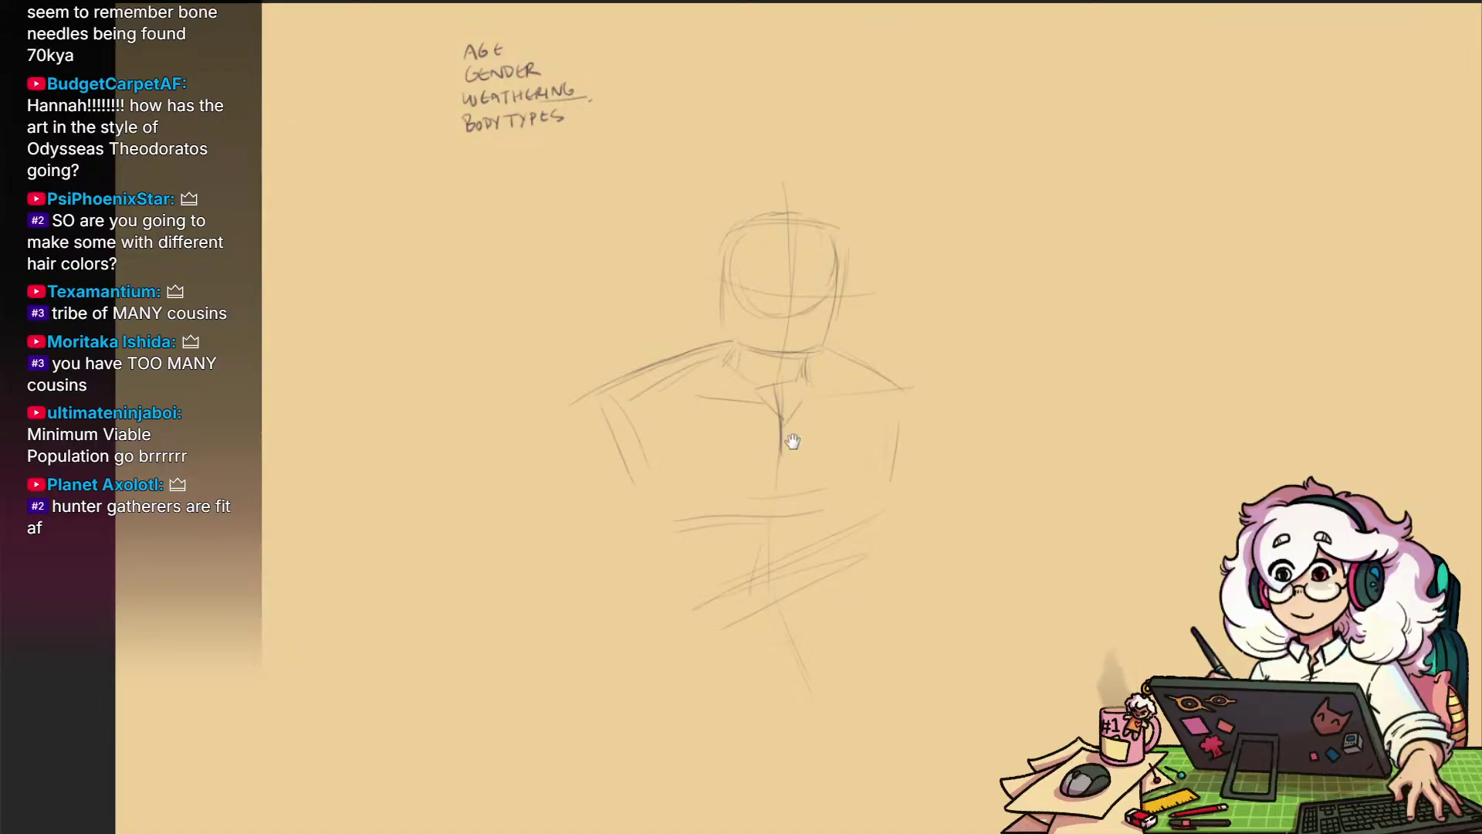
Draw the curved chest side running from the shoulder down toward the higher end of the tilted hip line
left_click_drag(888, 489, 866, 416)
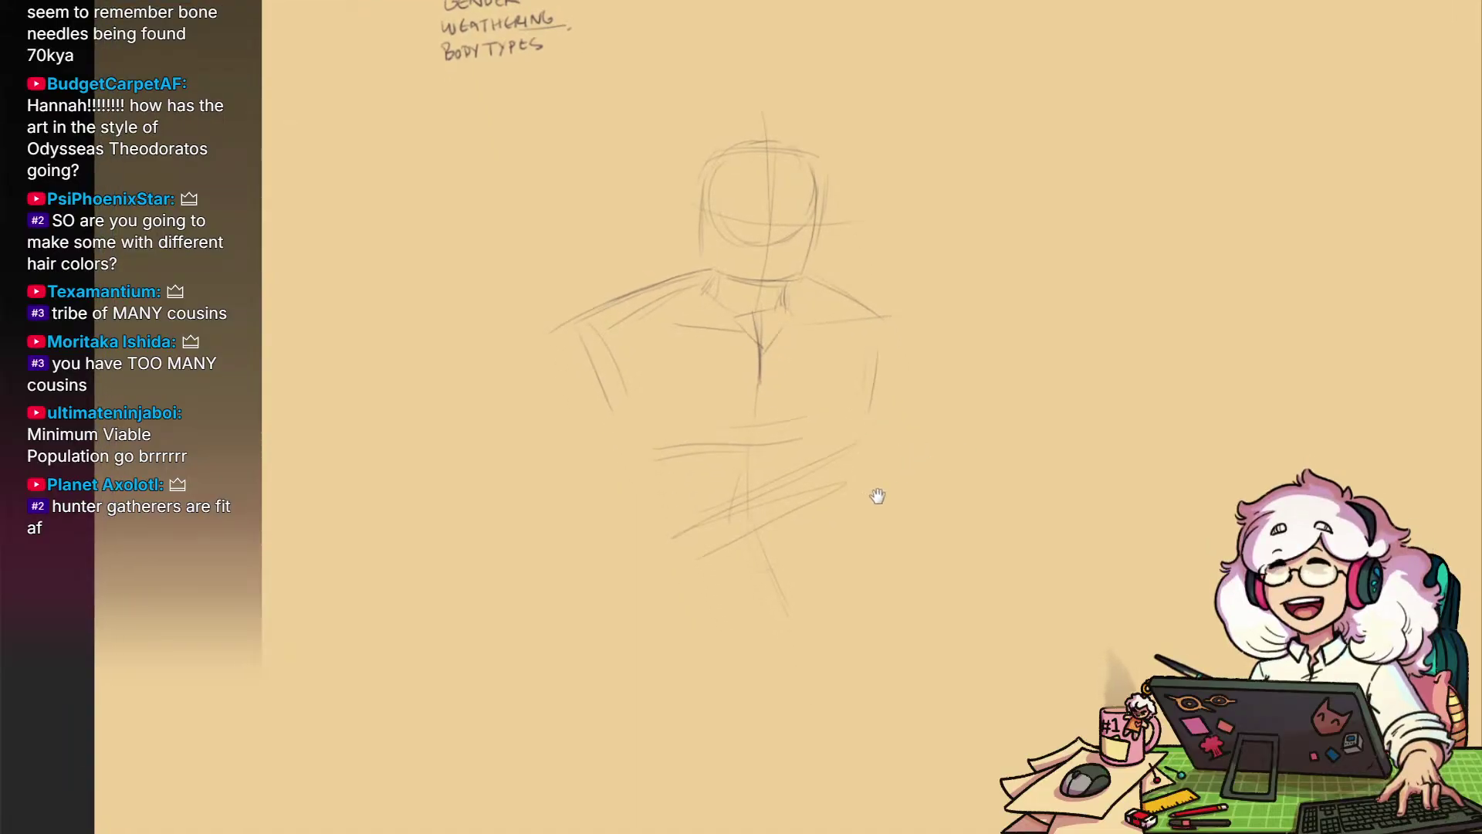
left_click_drag(877, 496, 949, 522)
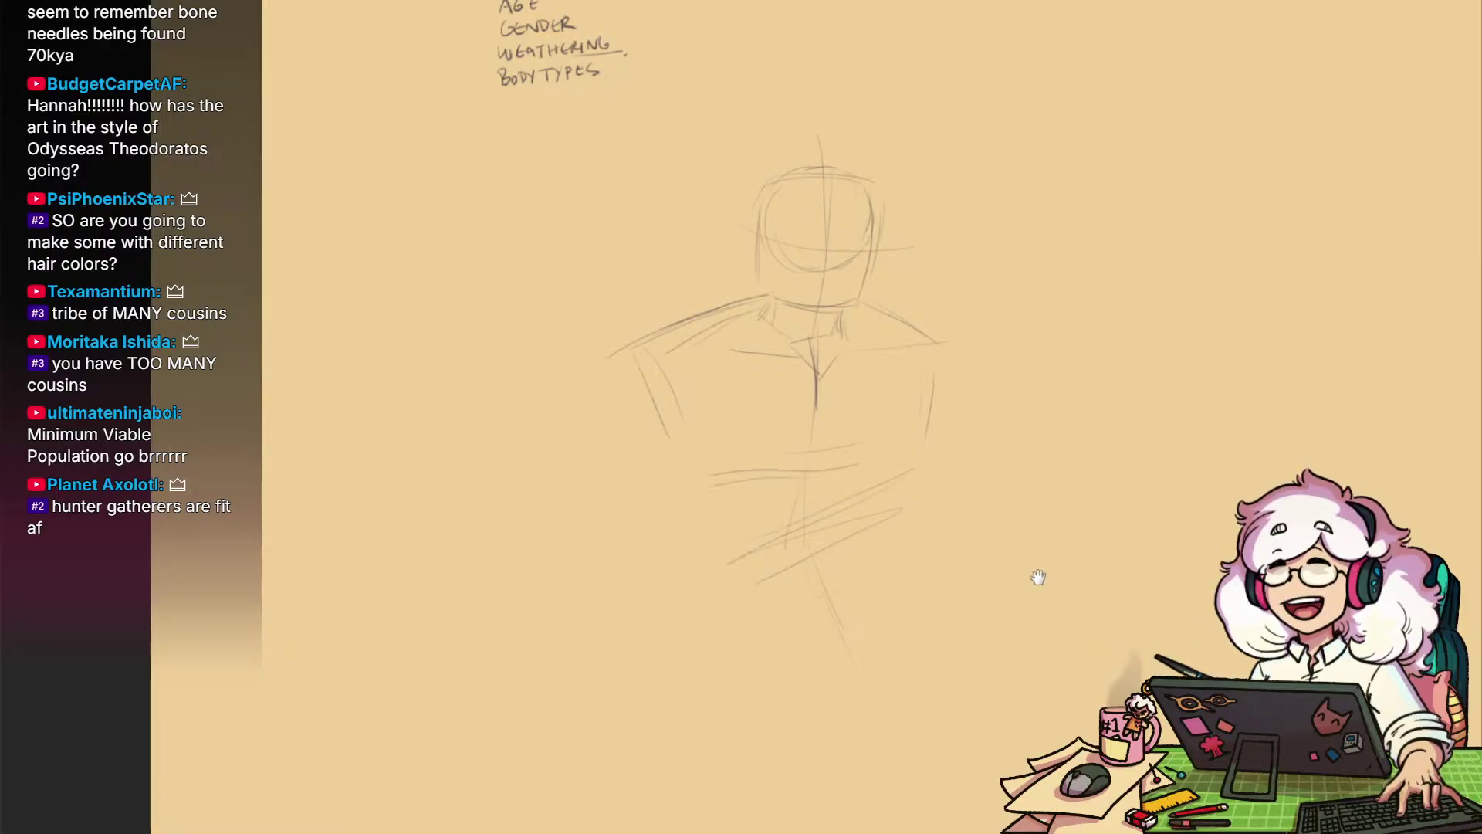
mouse_move(1011, 568)
left_mouse_down()
mouse_move(864, 540)
mouse_move(922, 518)
left_mouse_up()
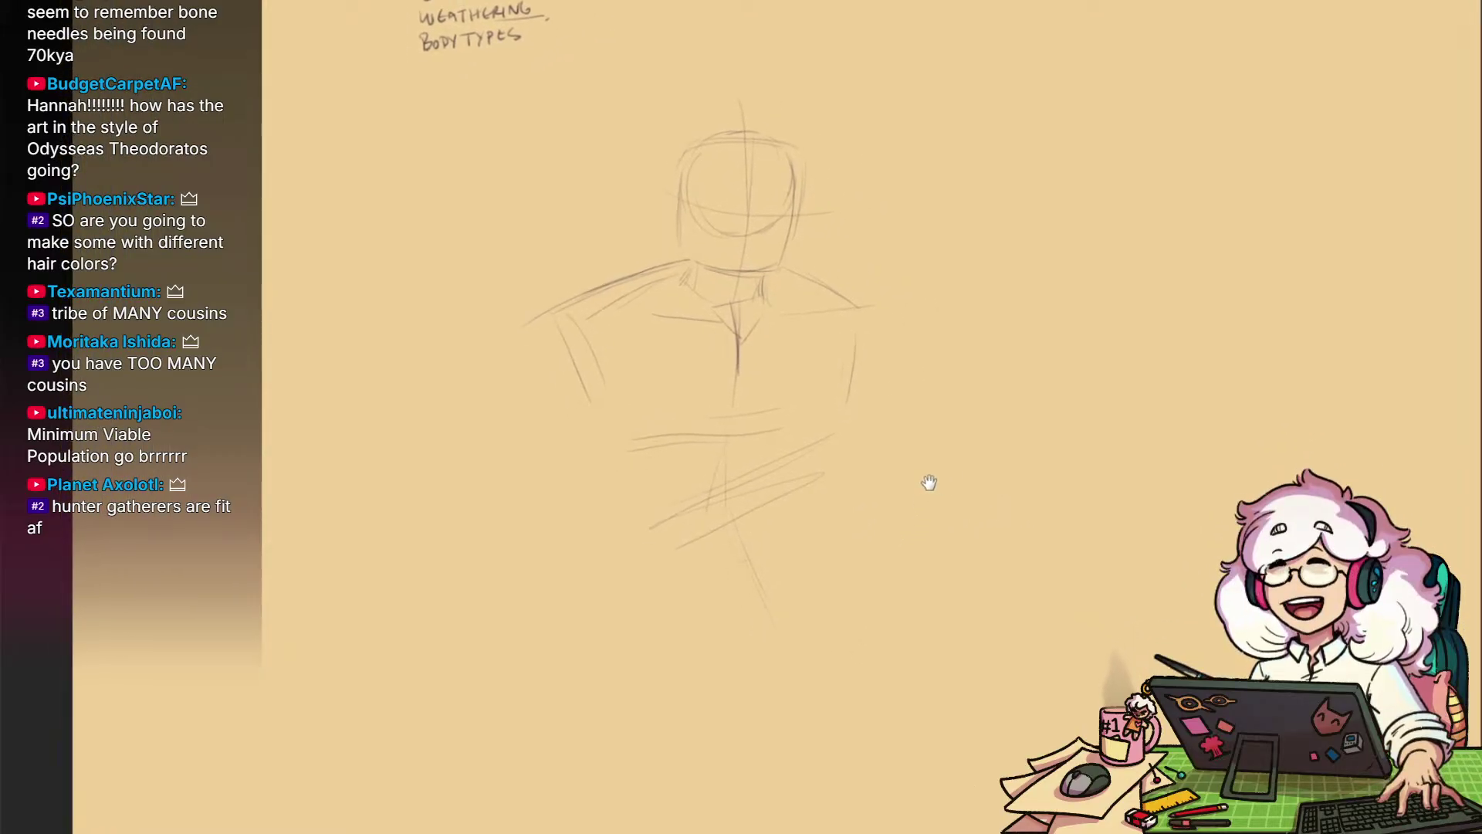
left_click_drag(821, 502, 871, 524)
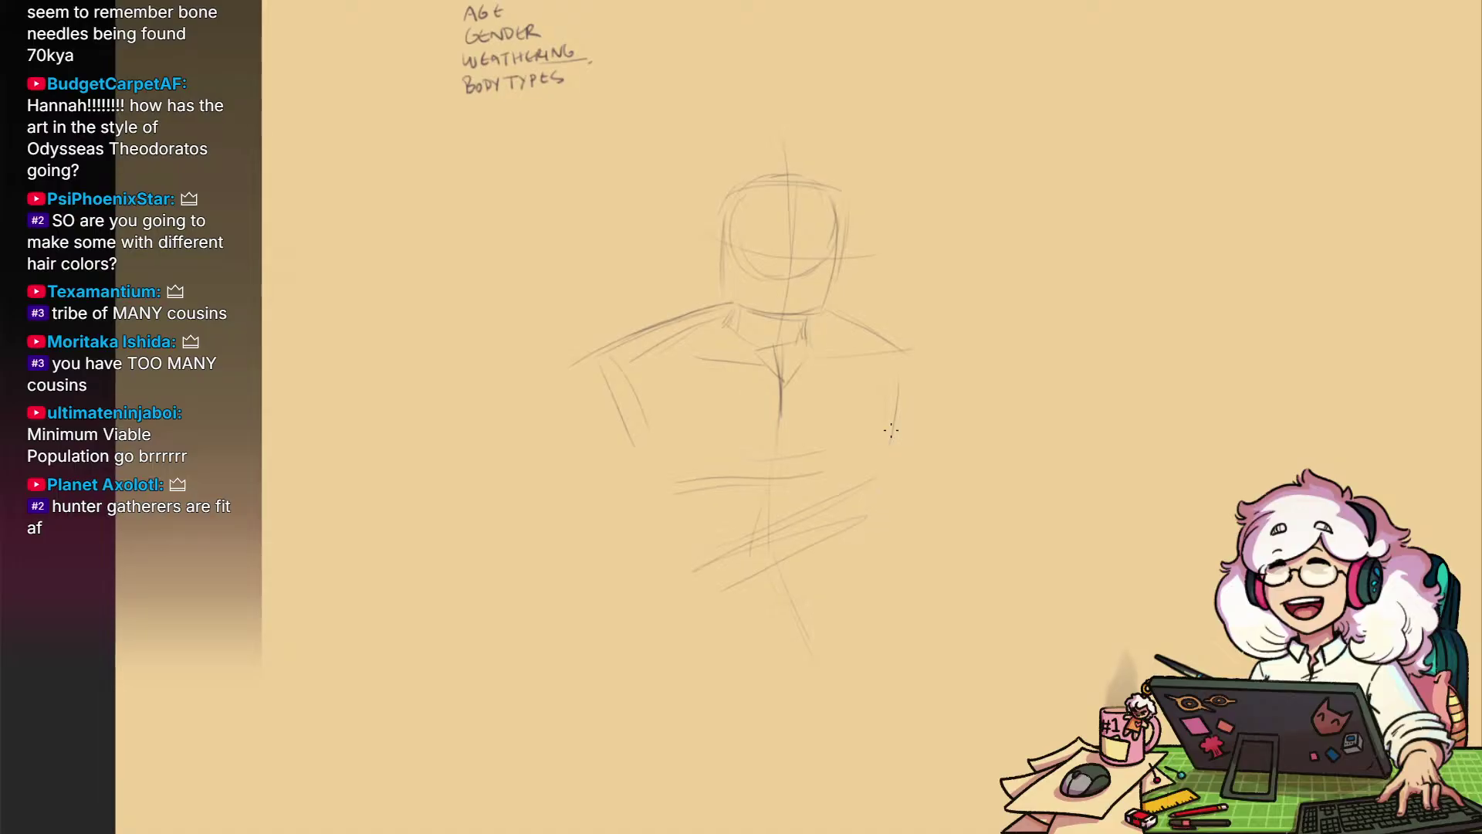
left_click_drag(894, 434, 897, 367)
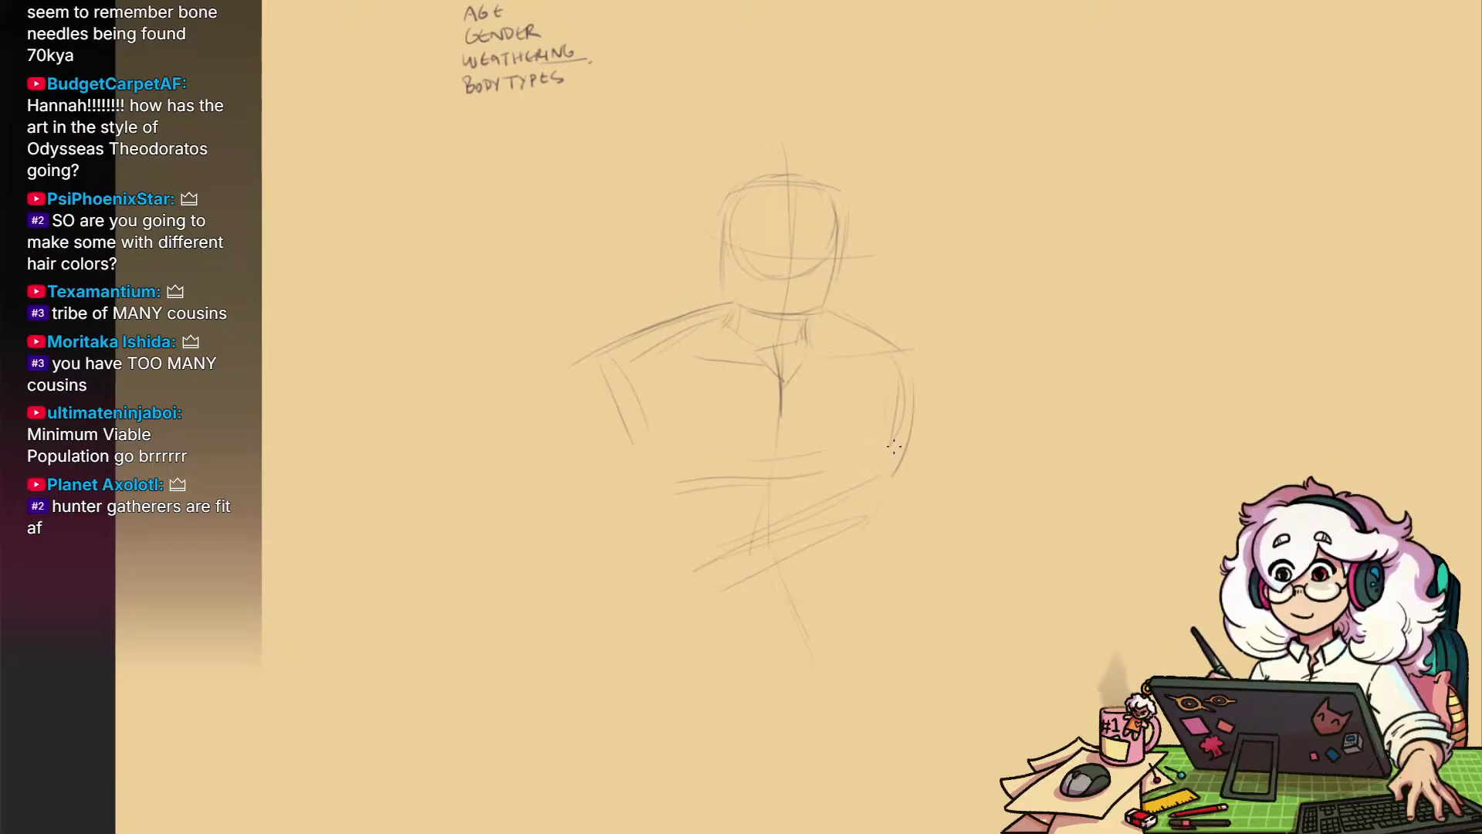
Sketch the raised bent leg beside the hips, with a rounded knee and the shin angling back toward the body
left_click_drag(865, 541, 888, 596)
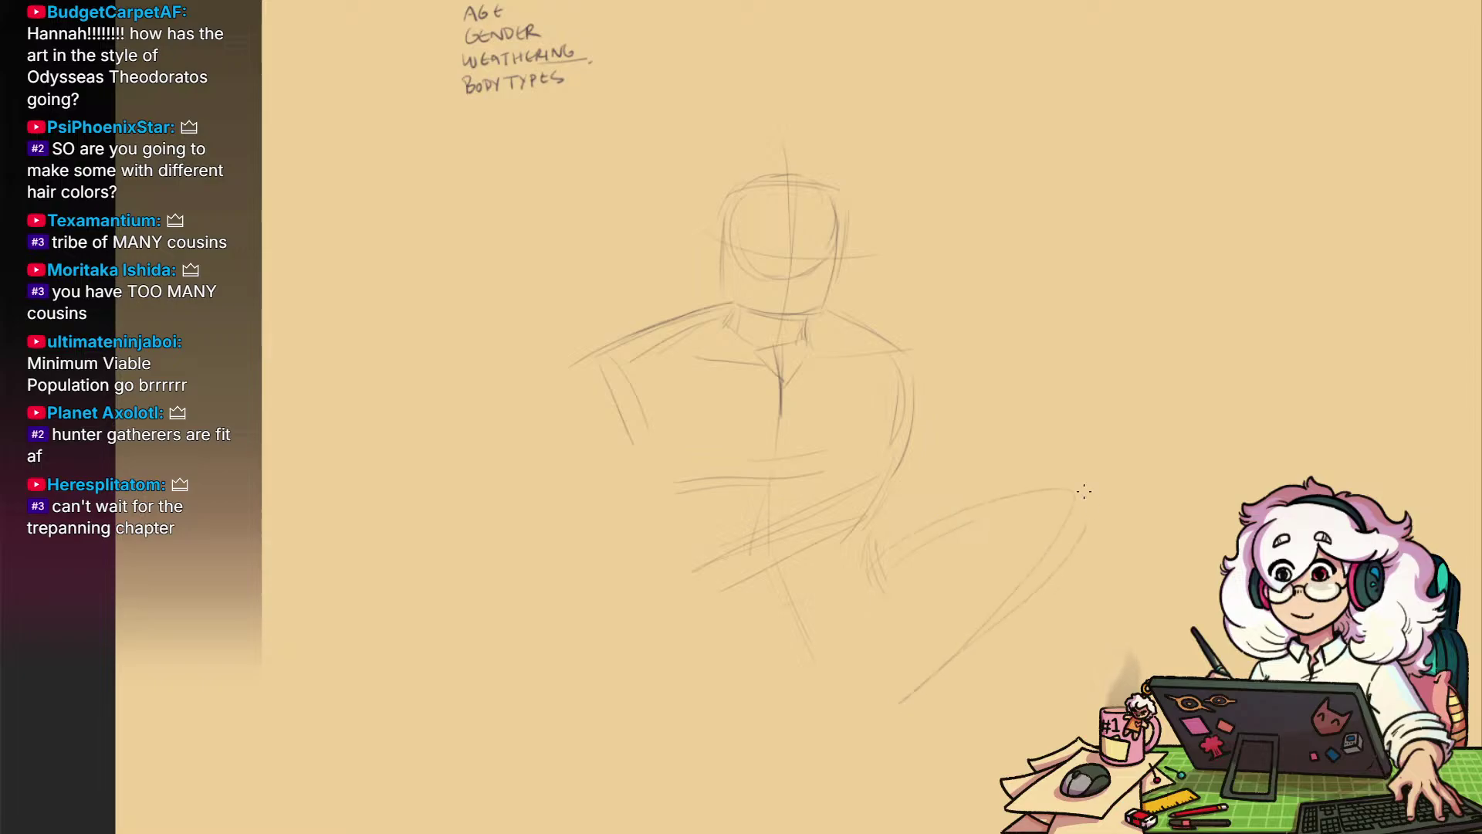
left_click_drag(1043, 487, 1085, 533)
left_click_drag(1052, 616, 890, 714)
left_click_drag(862, 610, 1047, 571)
left_click_drag(950, 561, 867, 694)
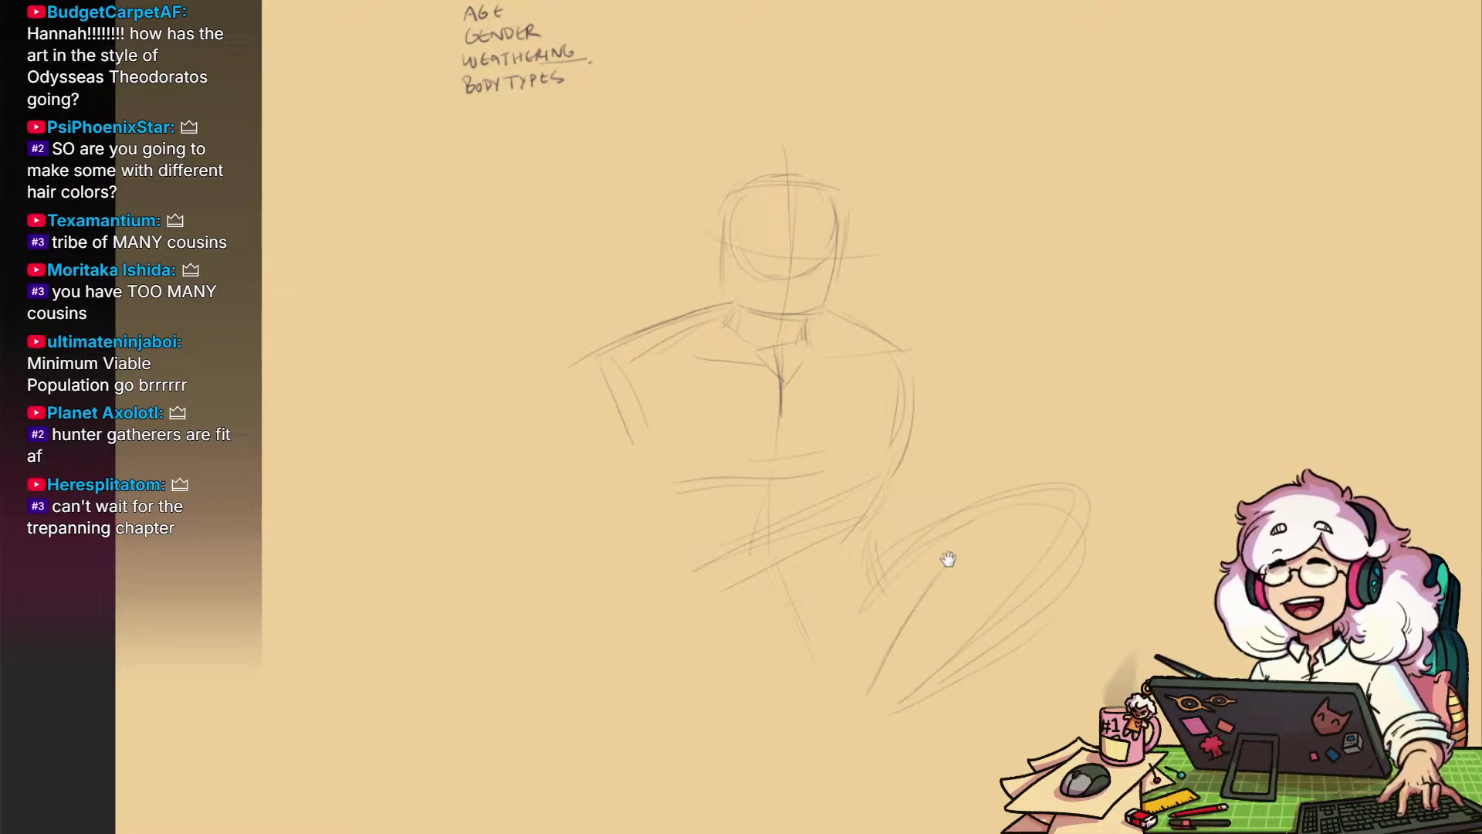
Sketch the second leg folded flat on the ground in front of the hips, with its knee opposite the raised one
left_click_drag(948, 559, 1012, 522)
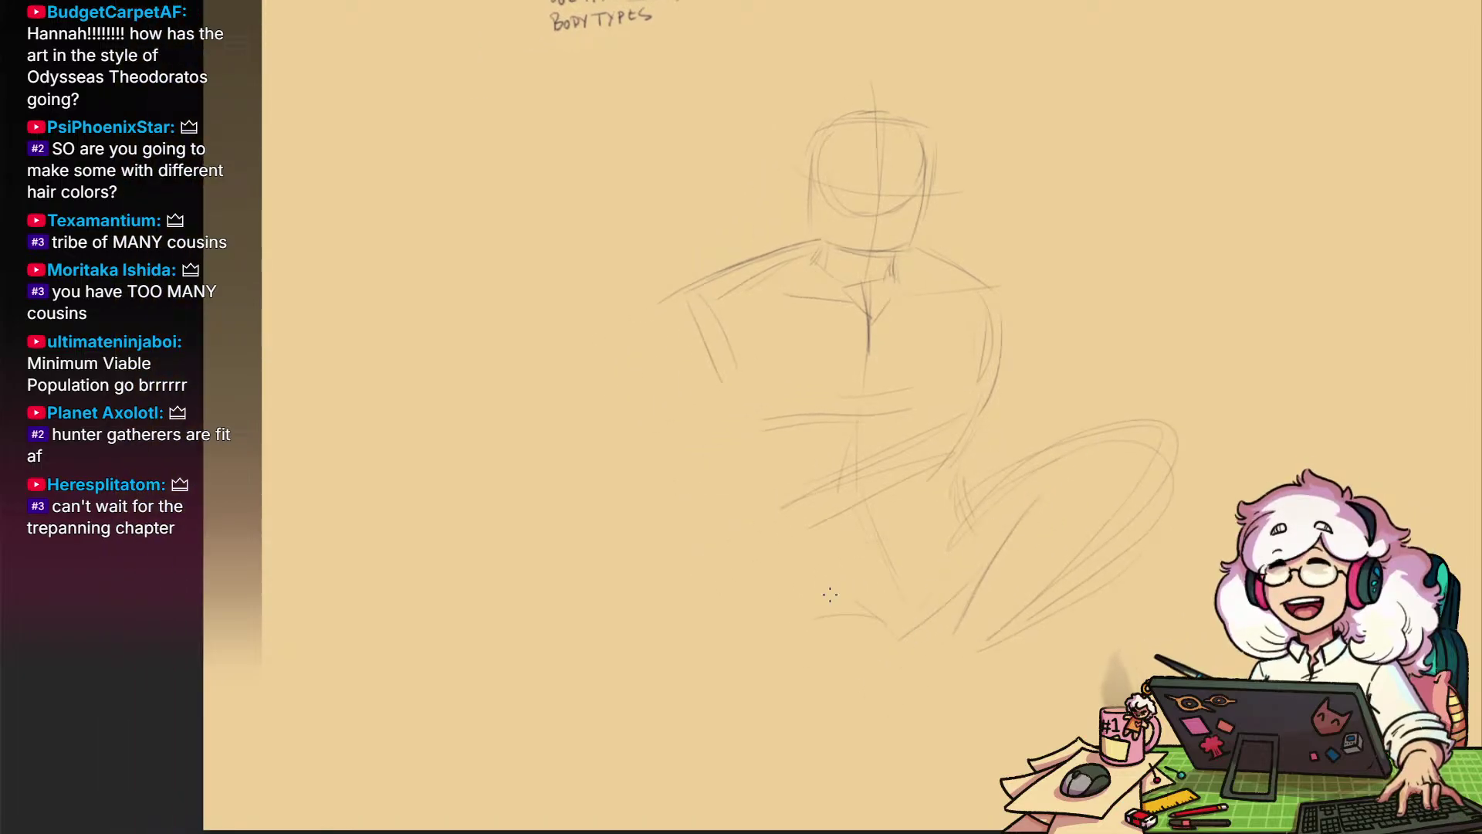
left_click_drag(888, 588, 915, 694)
left_click_drag(786, 585, 957, 677)
left_click_drag(901, 606, 880, 710)
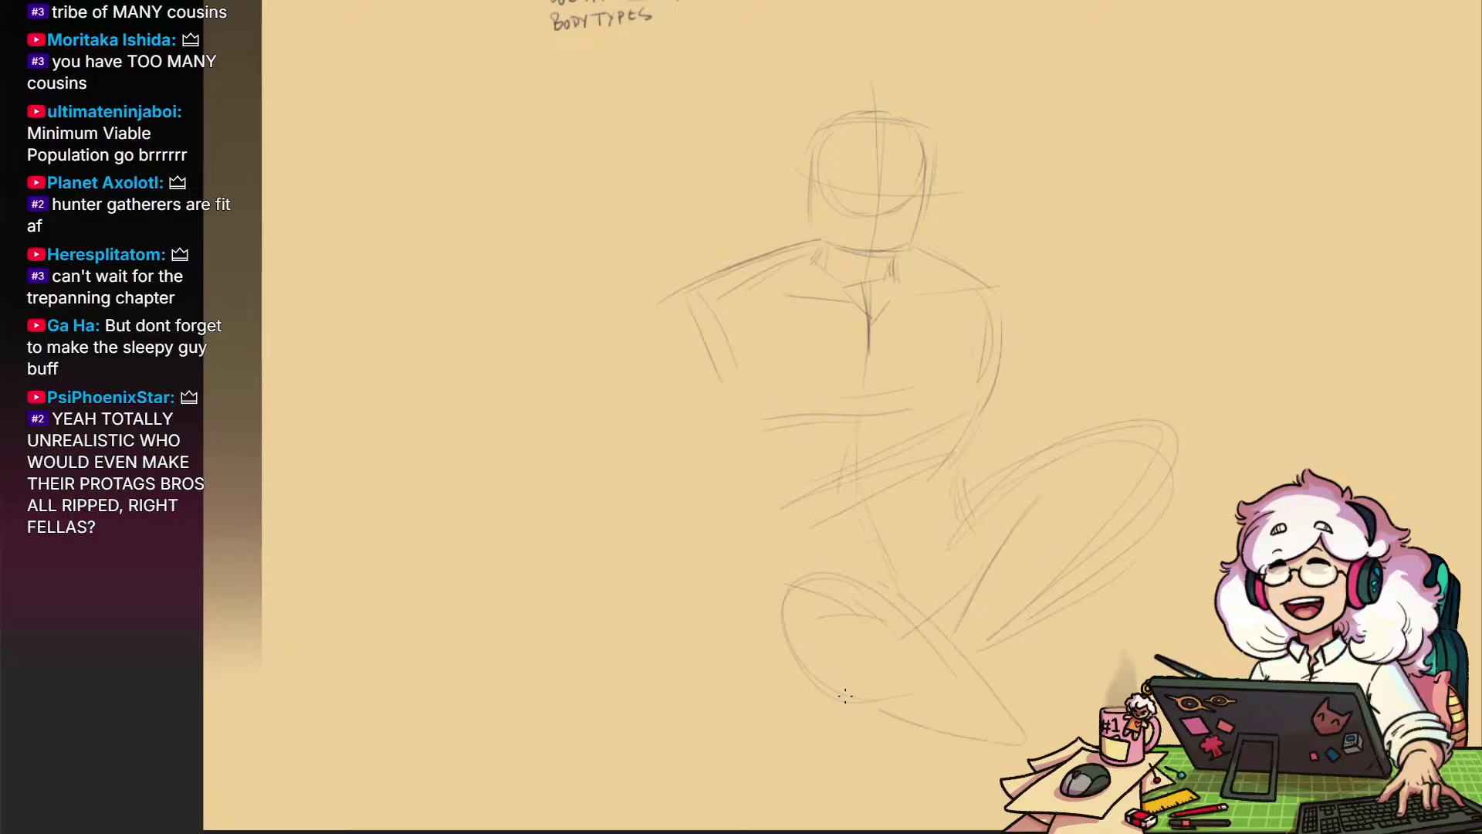
mouse_move(874, 576)
left_mouse_down()
mouse_move(798, 559)
mouse_move(1009, 717)
left_mouse_up()
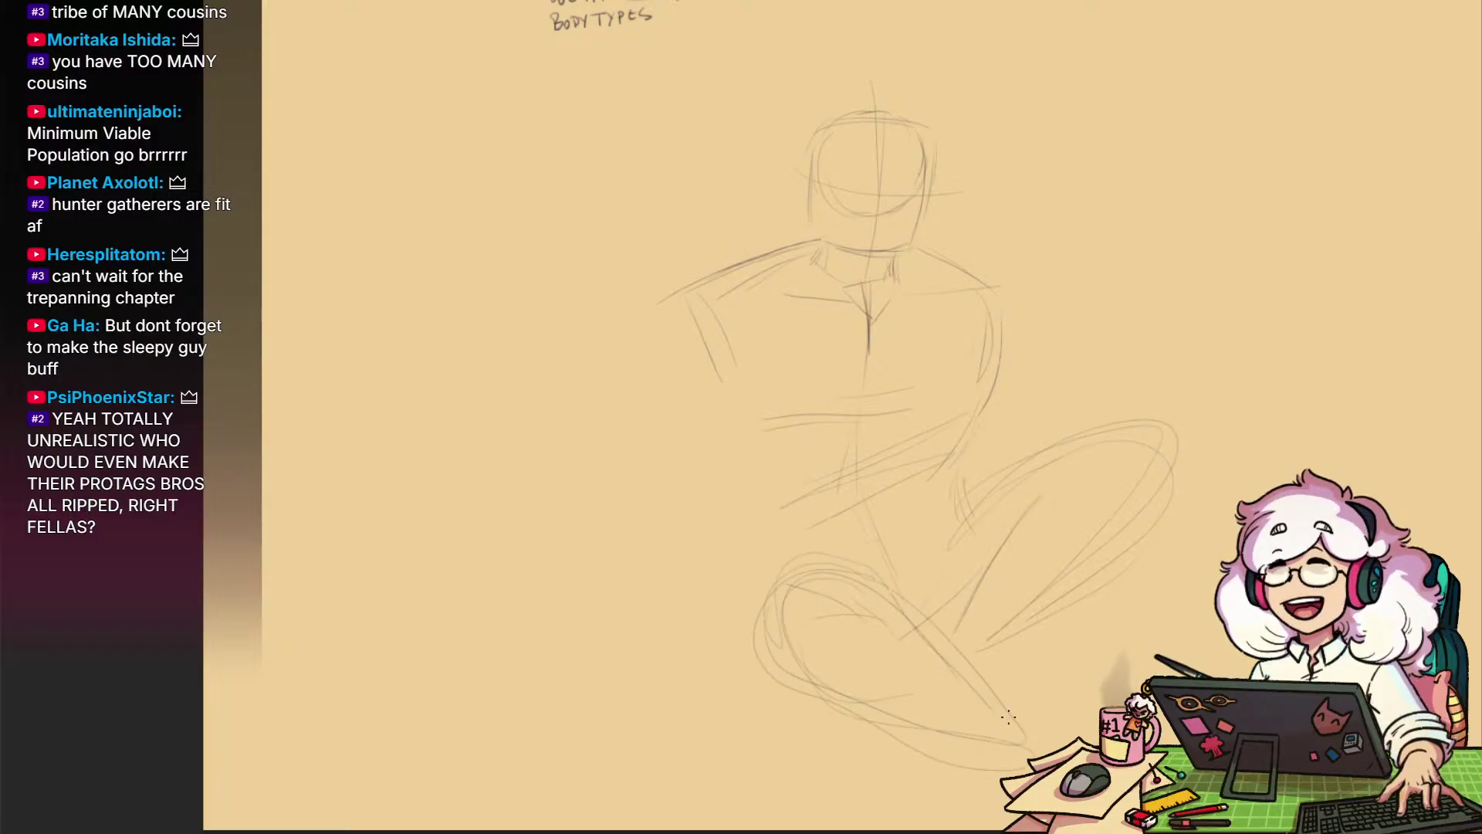
Connect the torso to the folded leg with waist lines, then widen the raised knee and rough in the ankle and foot
left_click_drag(999, 556, 1019, 612)
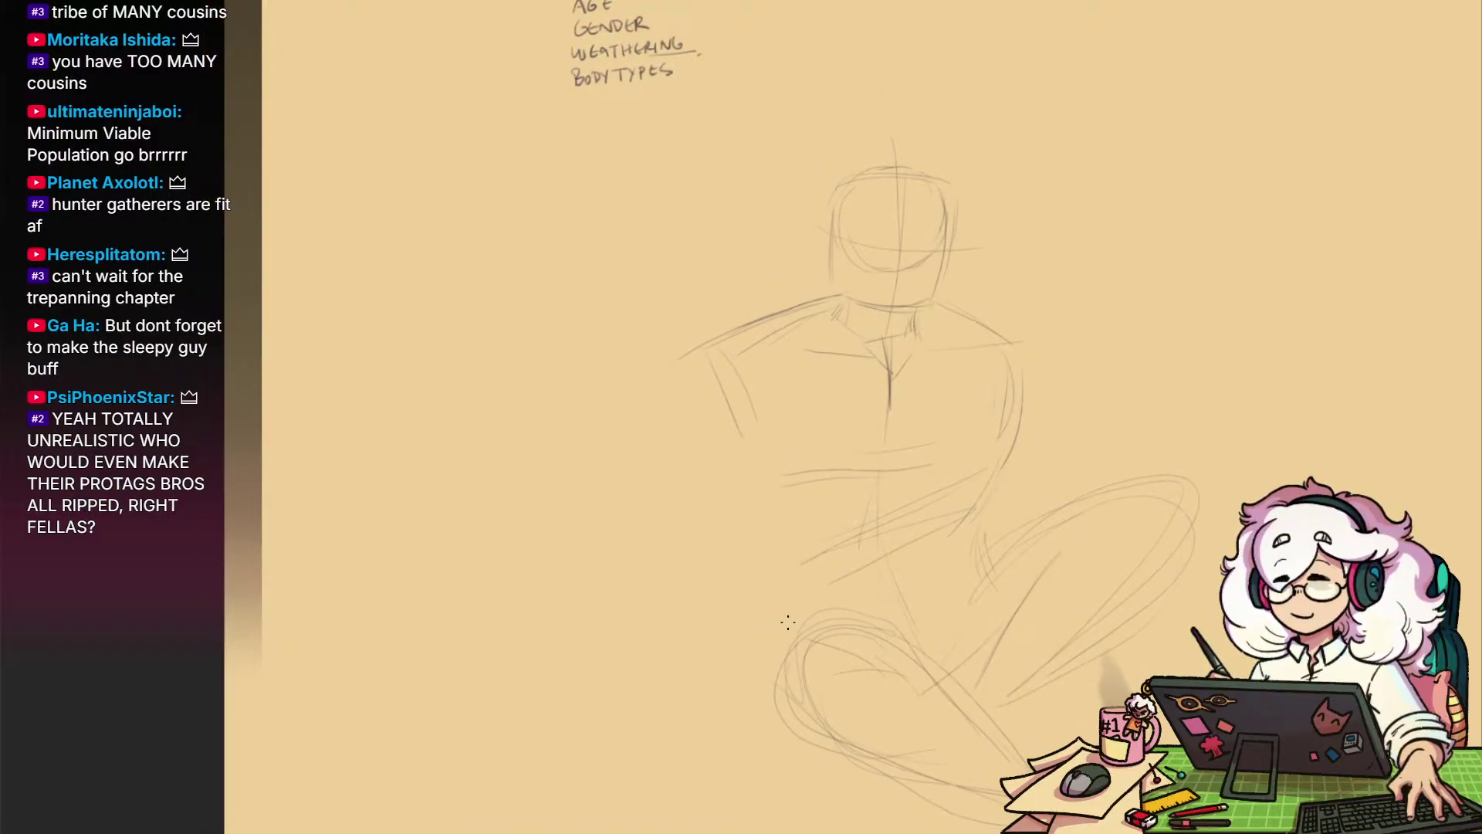
left_click_drag(795, 629, 761, 464)
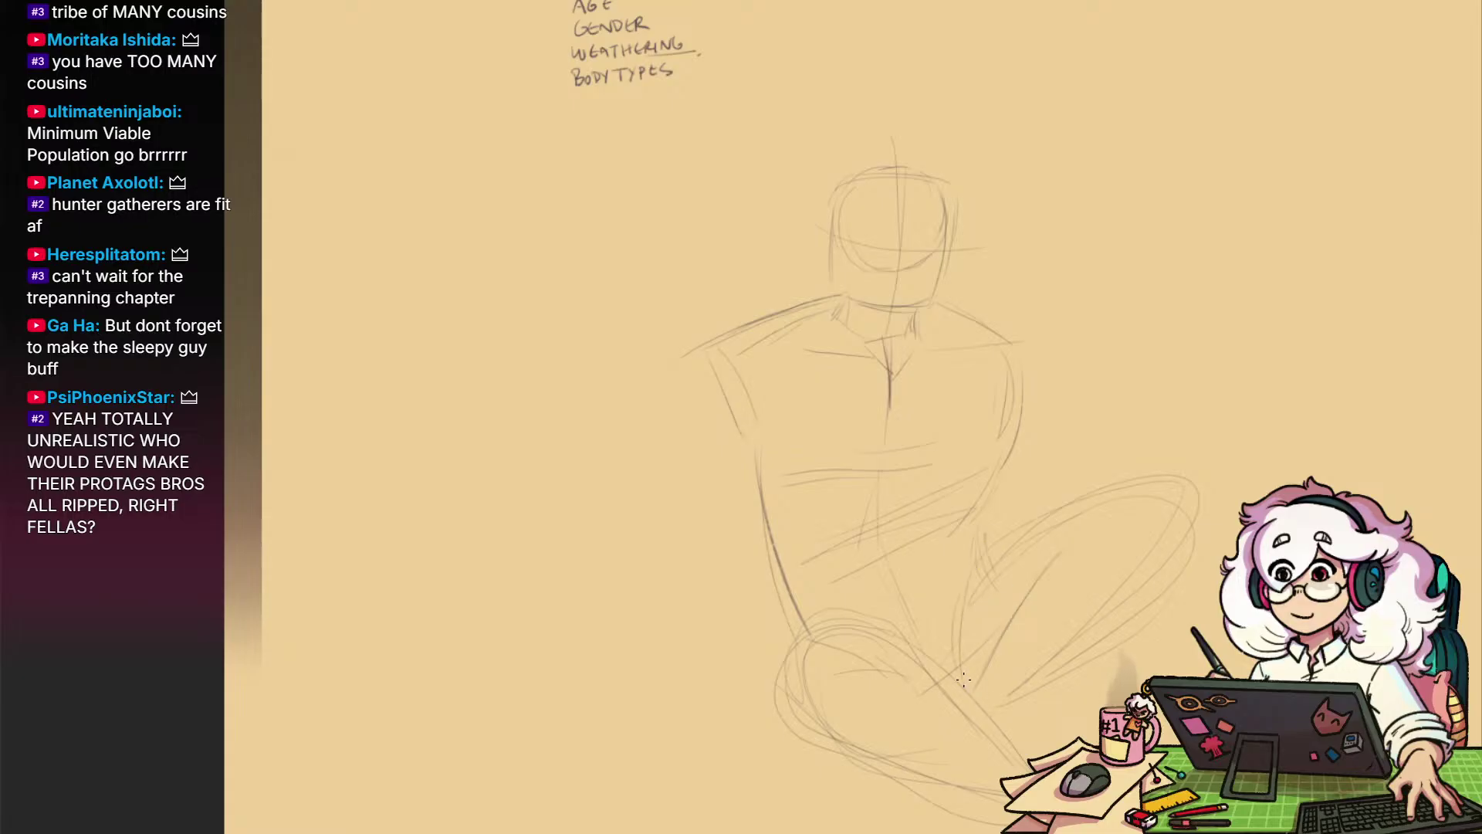
left_click_drag(1188, 483, 1173, 595)
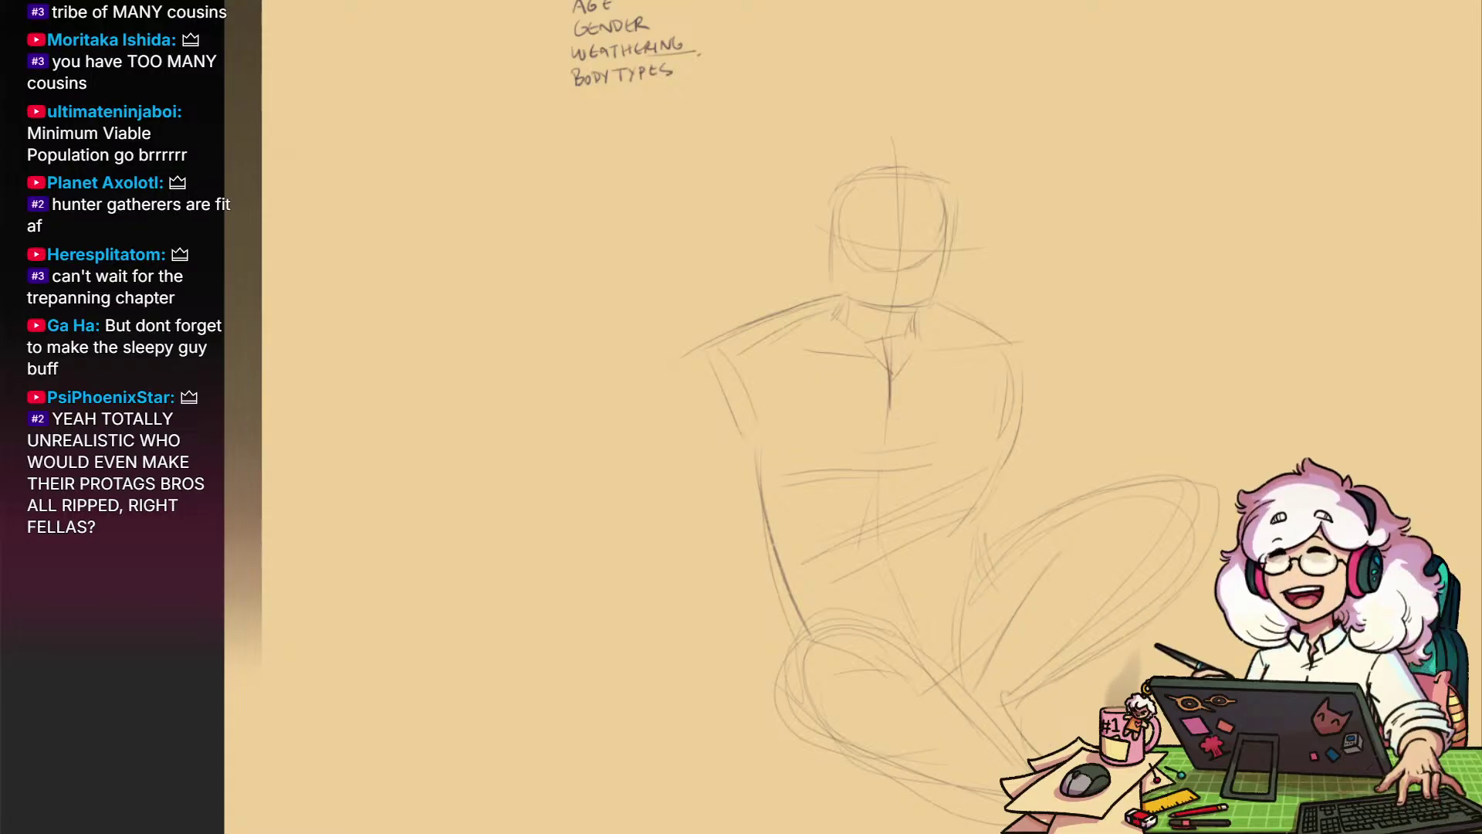
left_click_drag(1158, 711, 1150, 584)
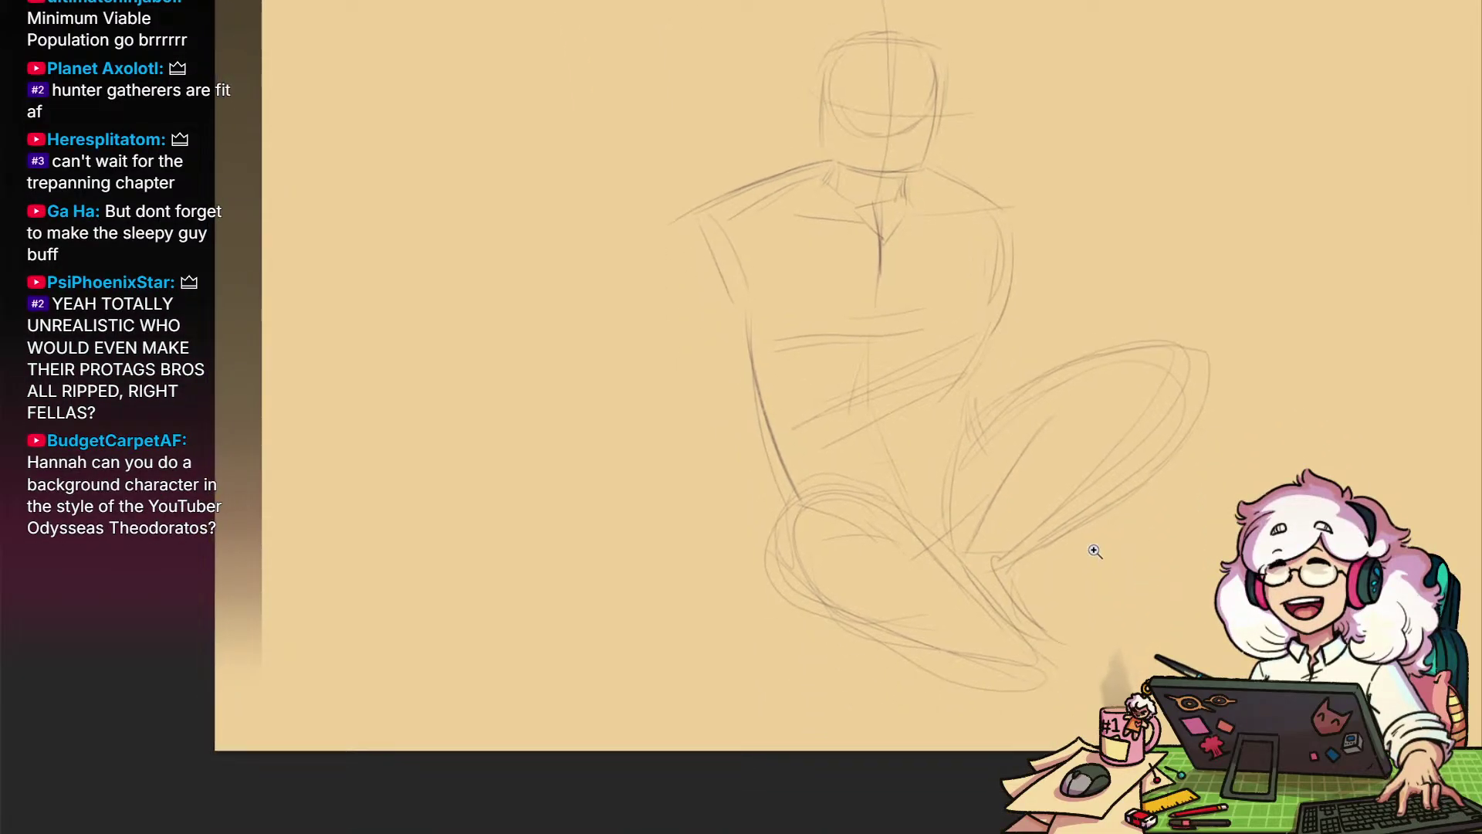
Shape the lower ribcage with a peaked rib arch and side curves reaching down to the waist
scroll(1092, 552, "up", 1)
left_click_drag(1088, 527, 1010, 702)
left_click_drag(904, 553, 955, 591)
left_click_drag(1064, 553, 982, 521)
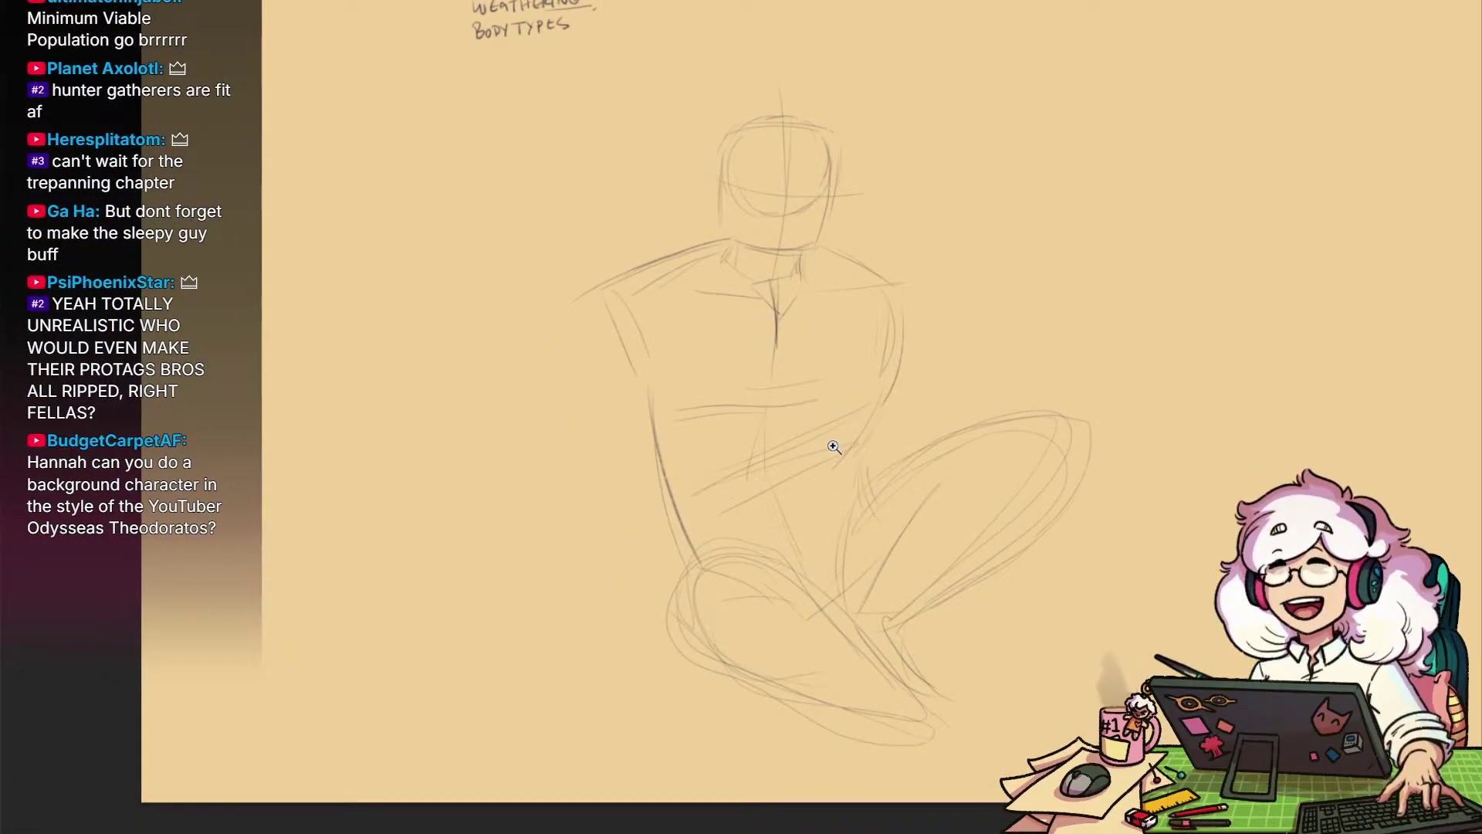
scroll(835, 448, "up", 3)
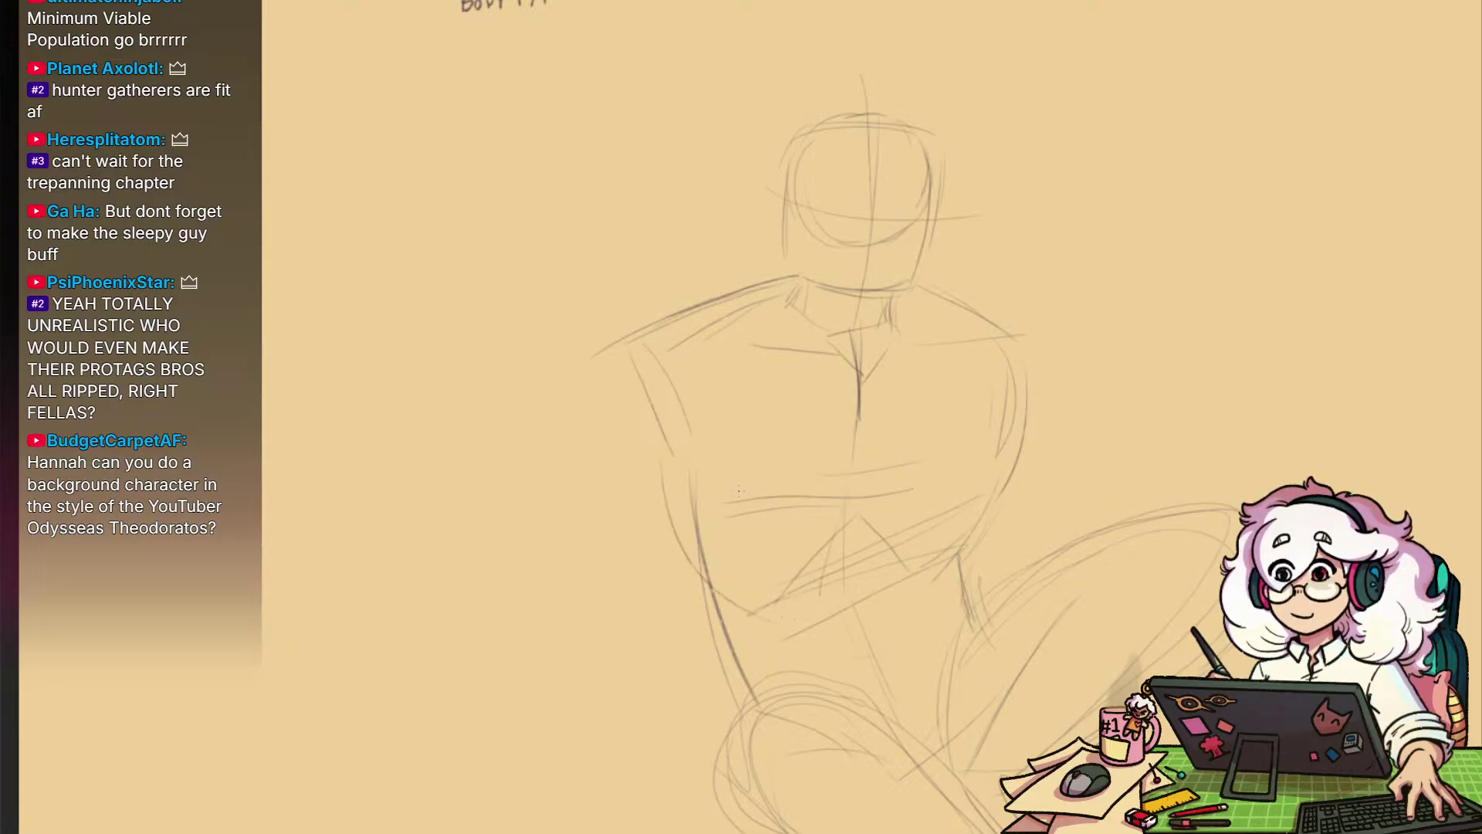
left_click_drag(1089, 571, 1045, 632)
left_click_drag(997, 564, 1016, 563)
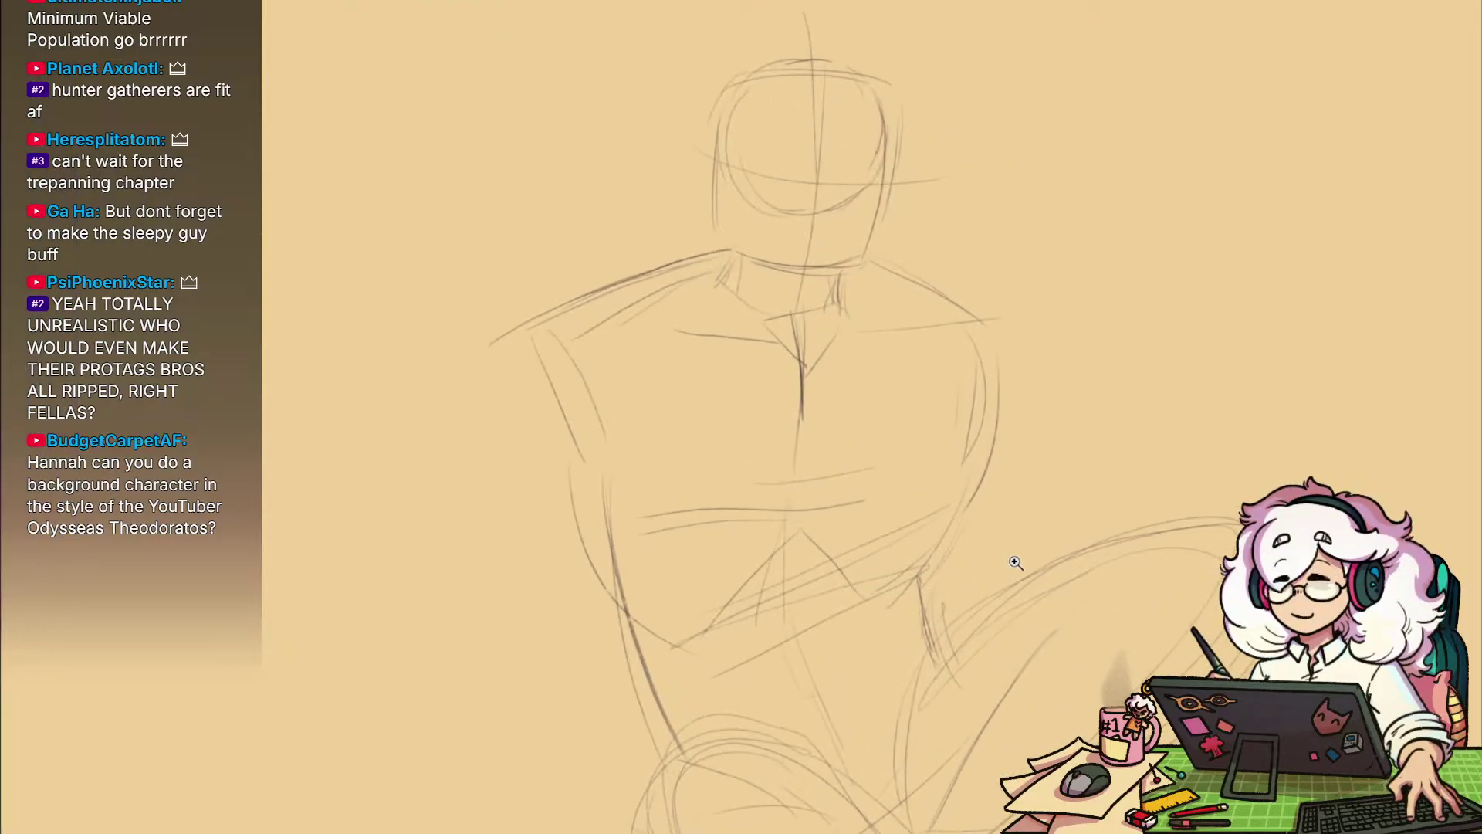
Define the shoulder and upper-torso side, the indented waist opposite it, and the pelvis line between the thighs
scroll(1016, 563, "down", 3)
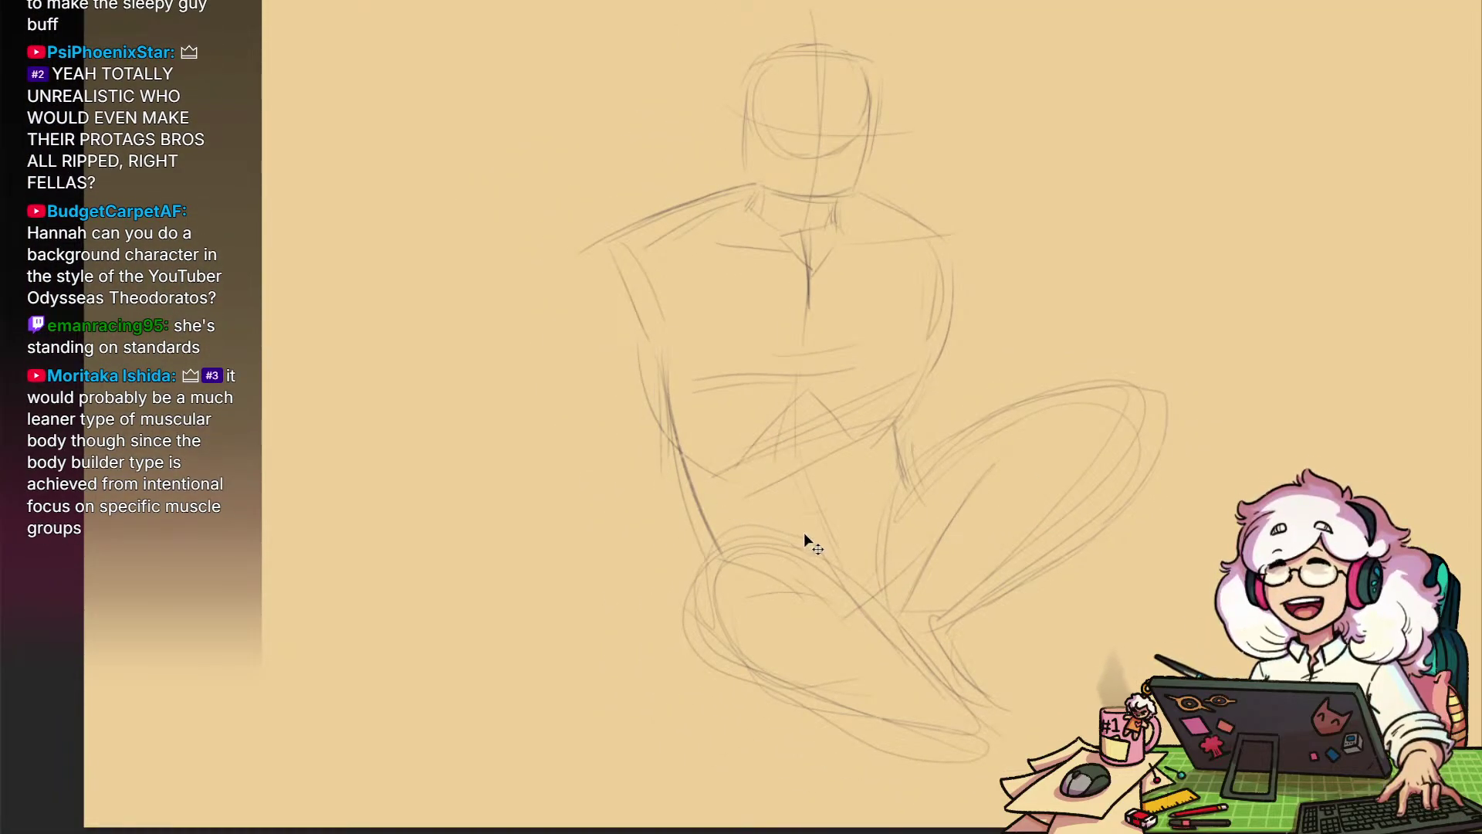
left_click_drag(916, 509, 940, 519)
mouse_move(890, 645)
left_mouse_down()
mouse_move(841, 615)
mouse_move(894, 589)
left_mouse_up()
left_click_drag(1015, 600, 1036, 641)
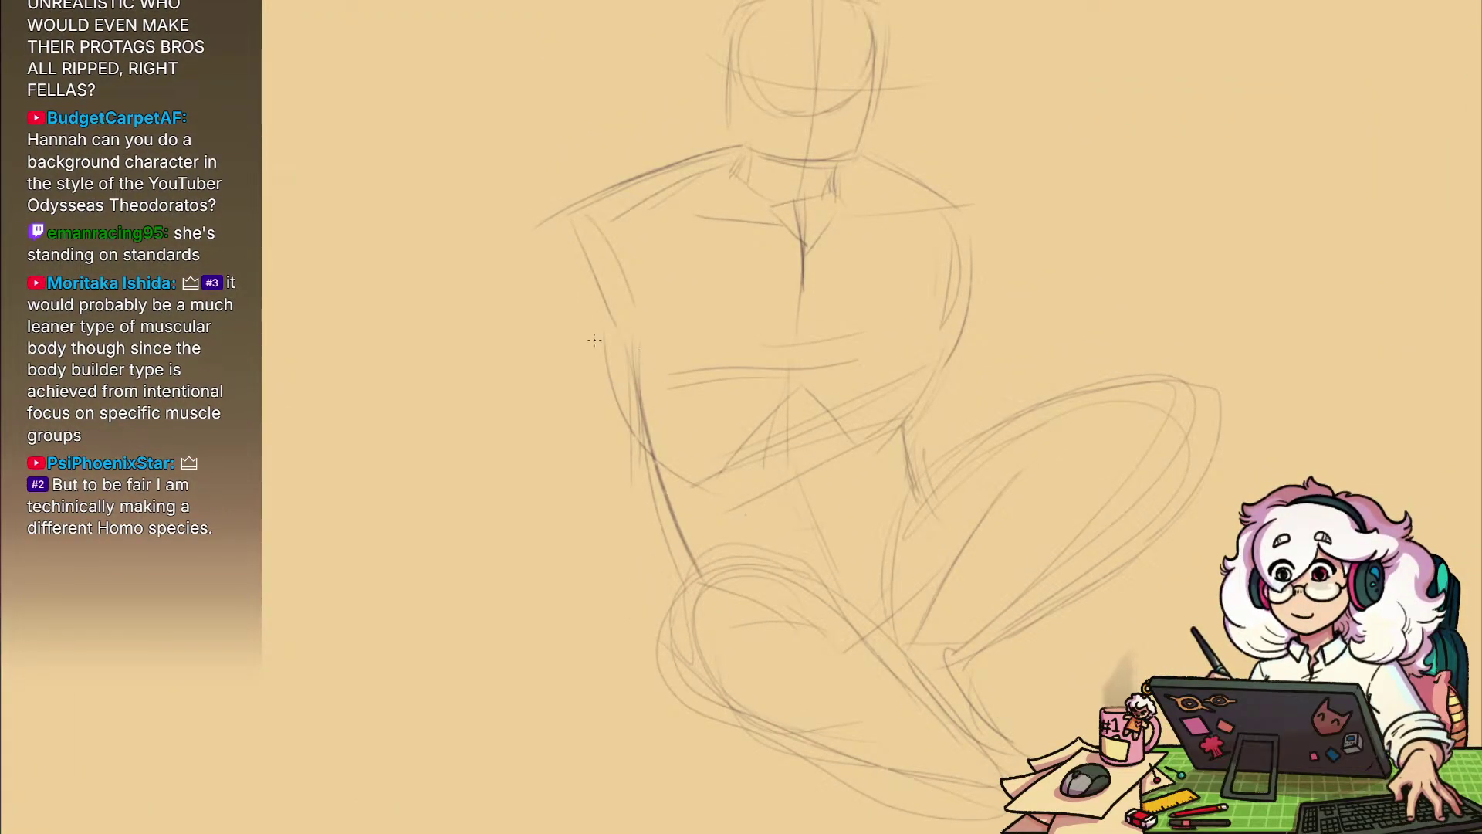
mouse_move(560, 221)
left_mouse_down()
mouse_move(591, 371)
mouse_move(633, 466)
left_mouse_up()
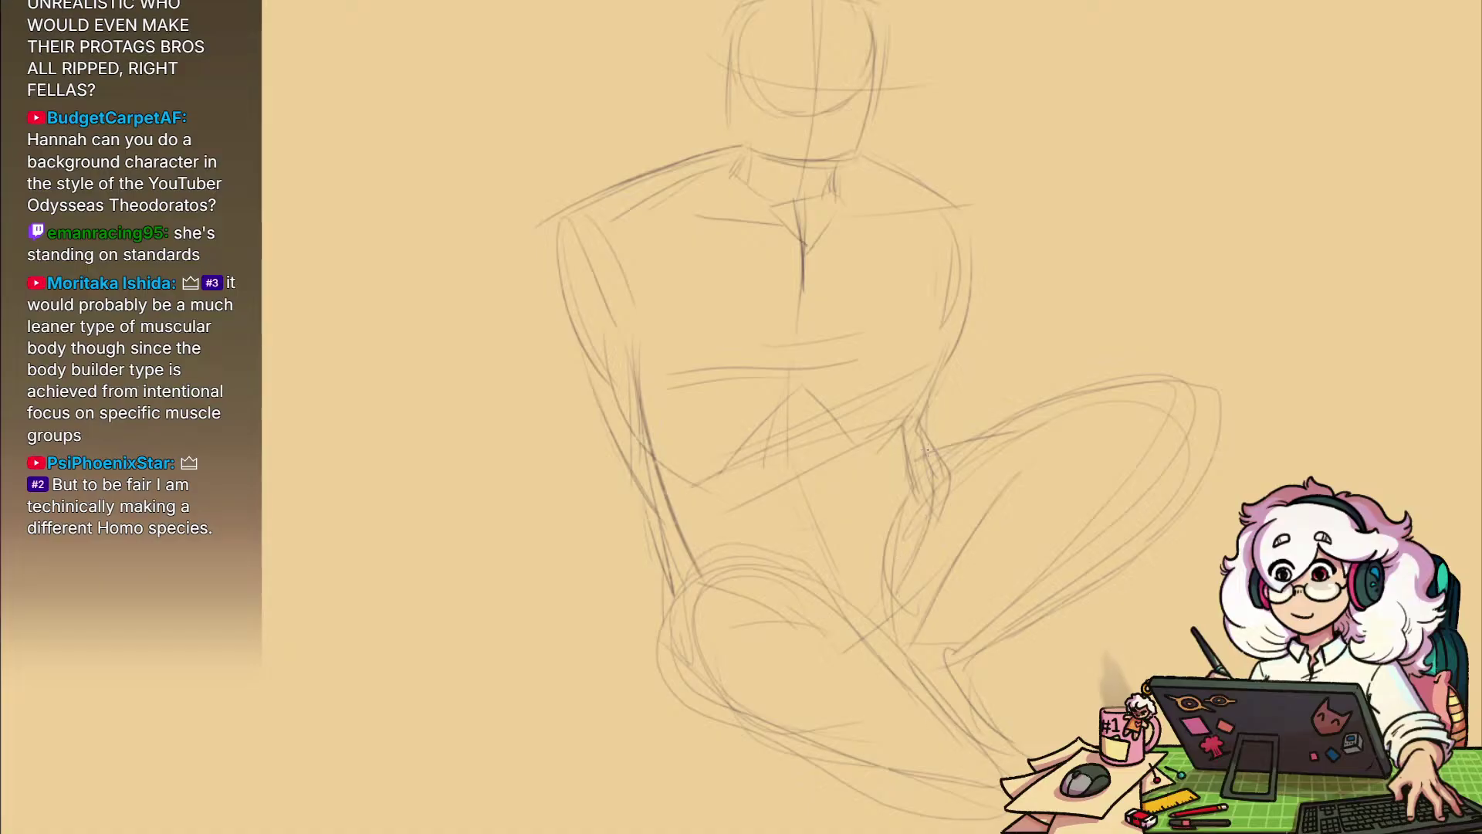
left_click_drag(901, 593, 918, 424)
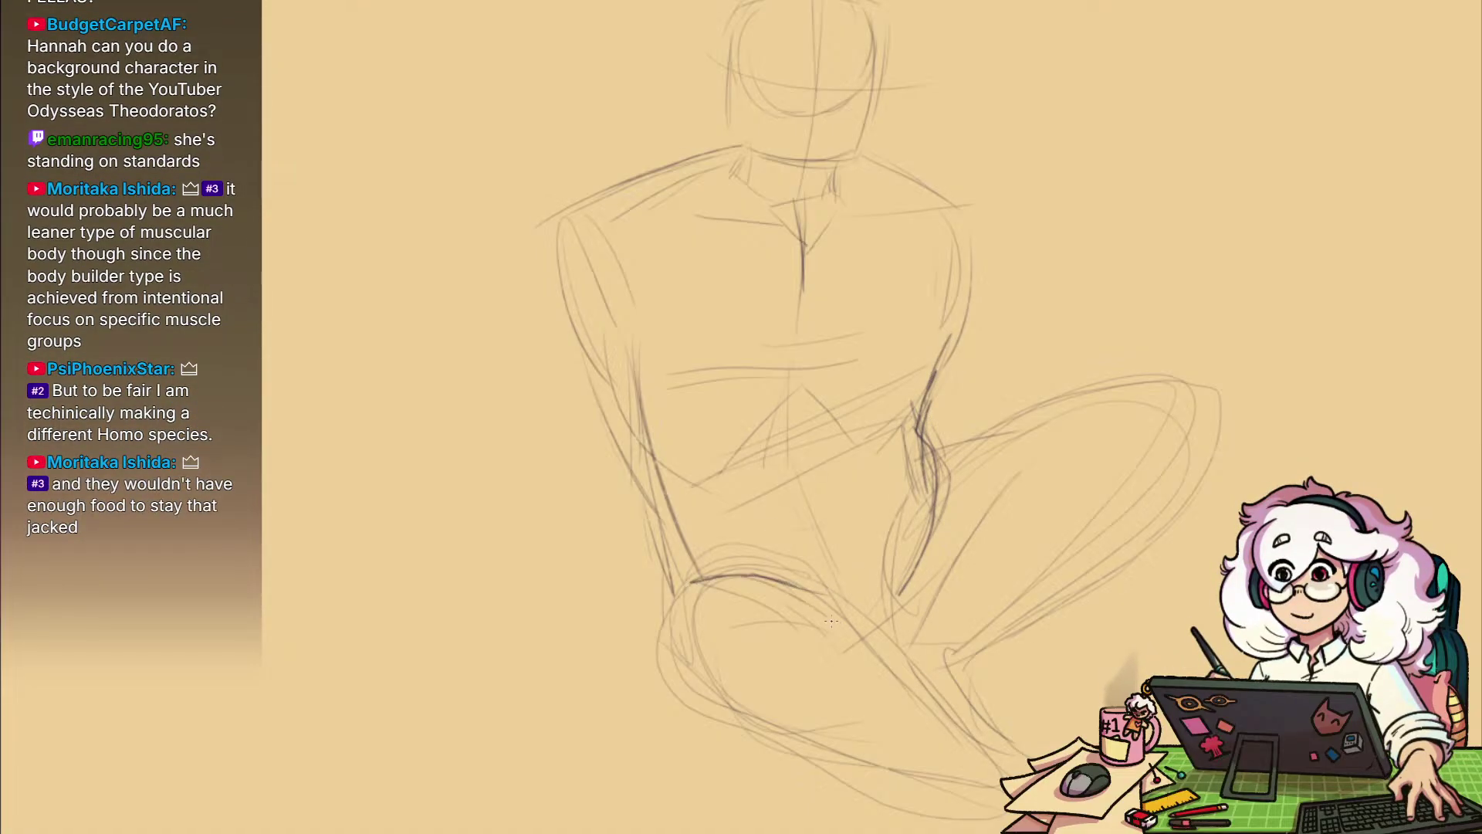
left_click_drag(824, 612, 891, 579)
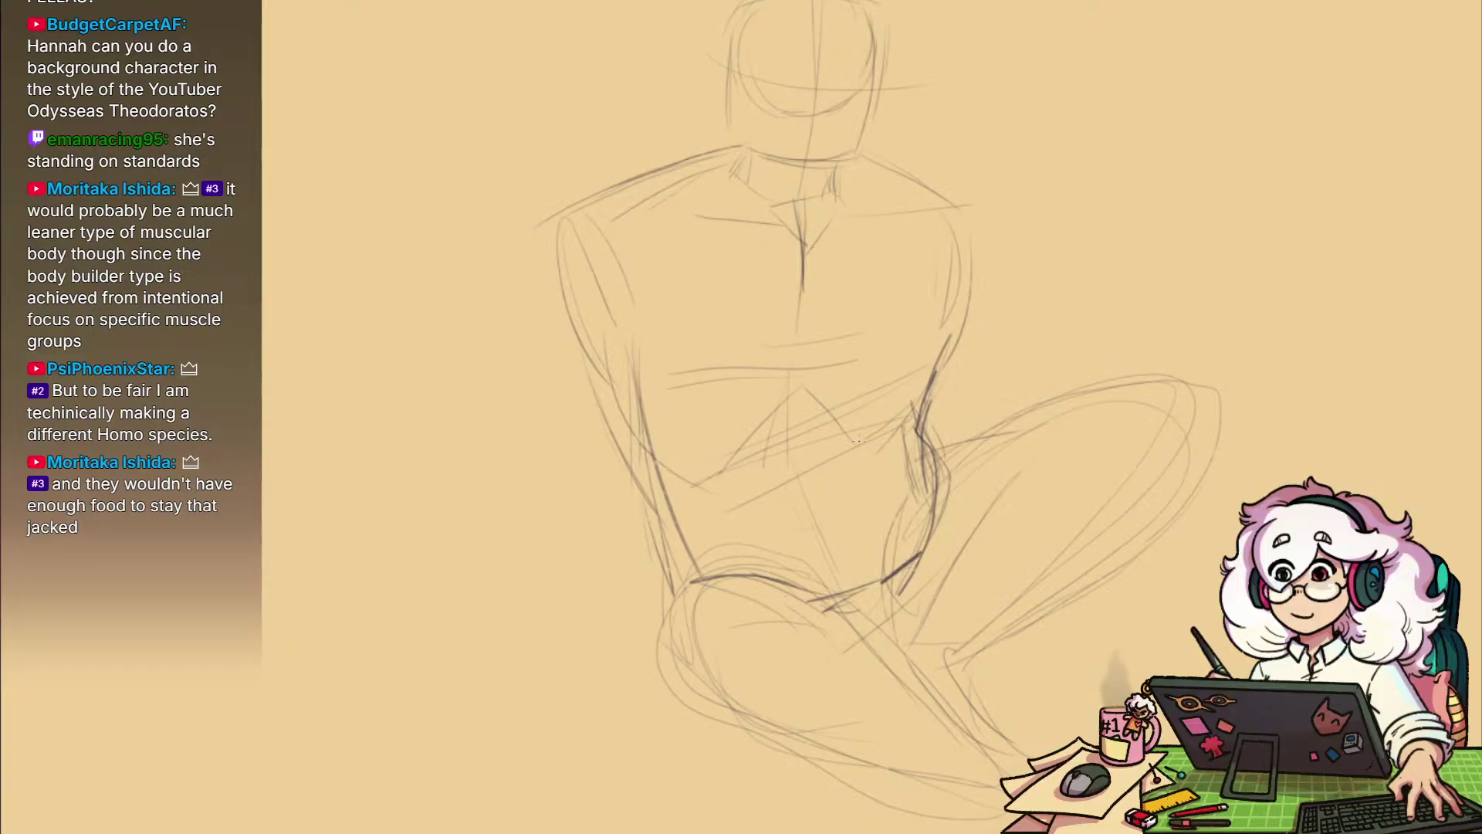
Mark the navel and abdomen centre line, and draw over the rib arch with firmer strokes
left_click_drag(898, 514, 901, 648)
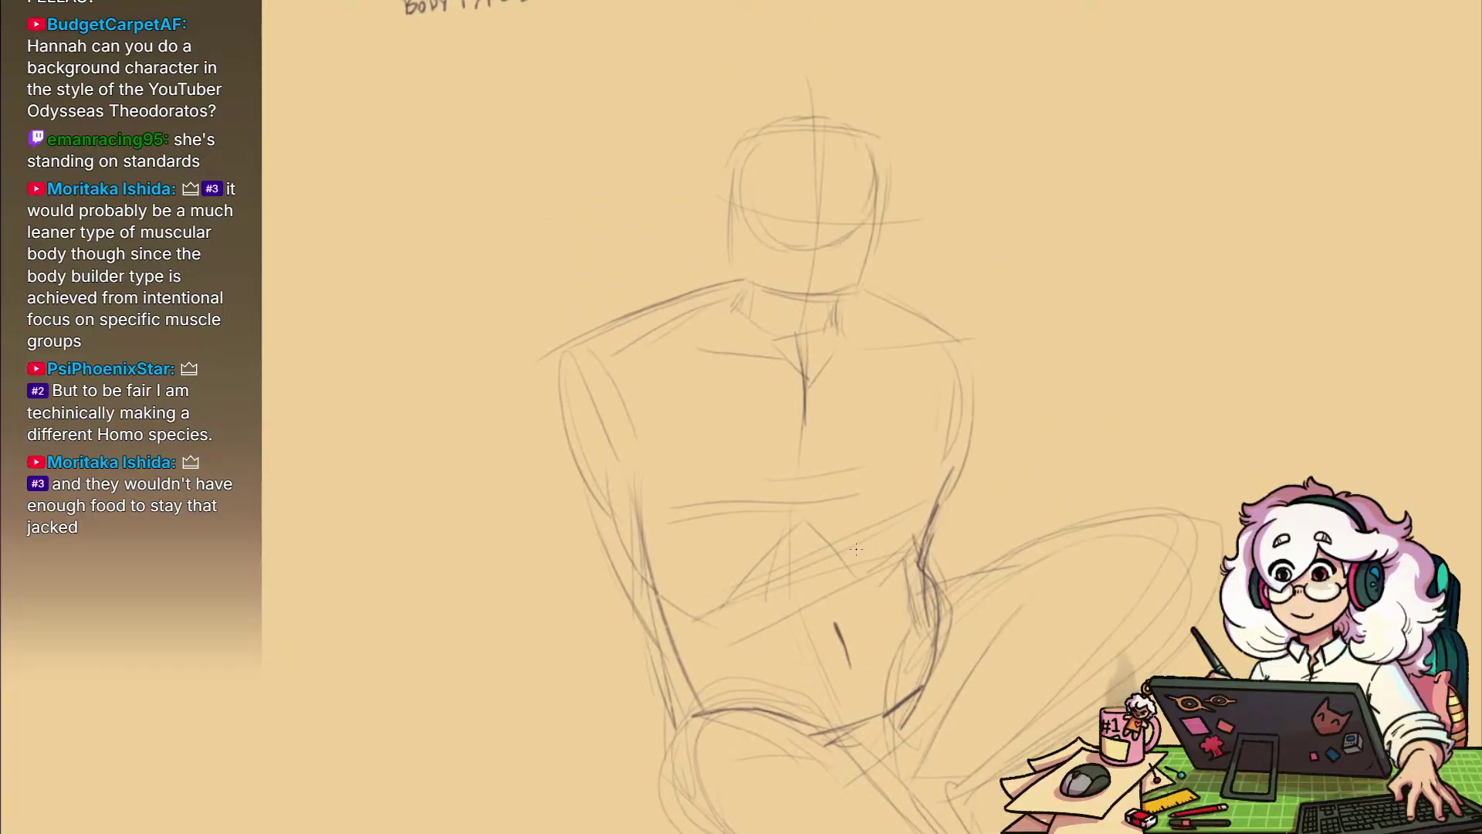
left_click_drag(825, 579, 857, 688)
left_click_drag(745, 556, 789, 519)
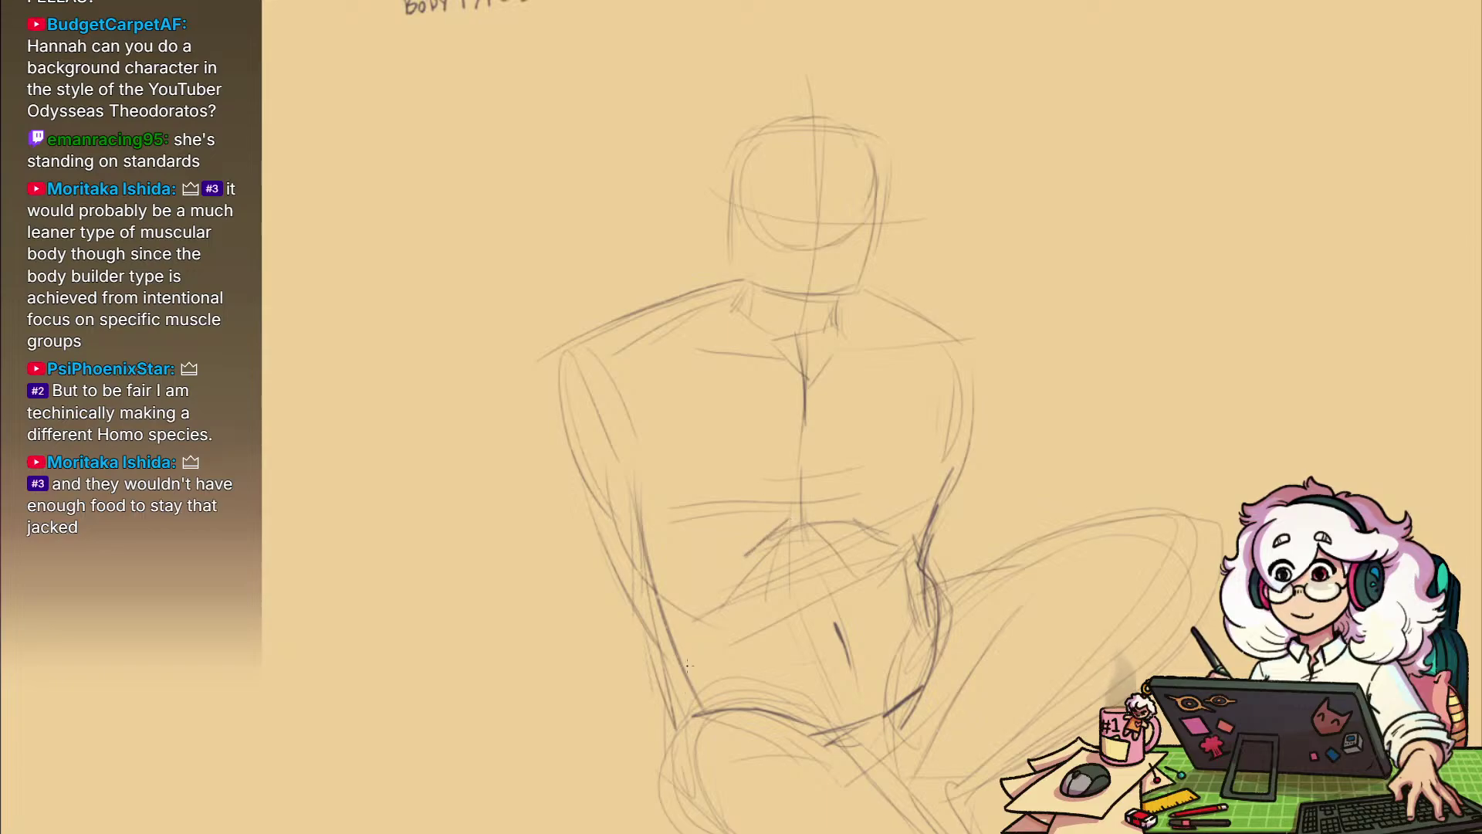
Sketch the straight supporting arm down beside the torso on the folded-knee side, with its hand flat on the ground
left_click_drag(790, 425, 834, 358)
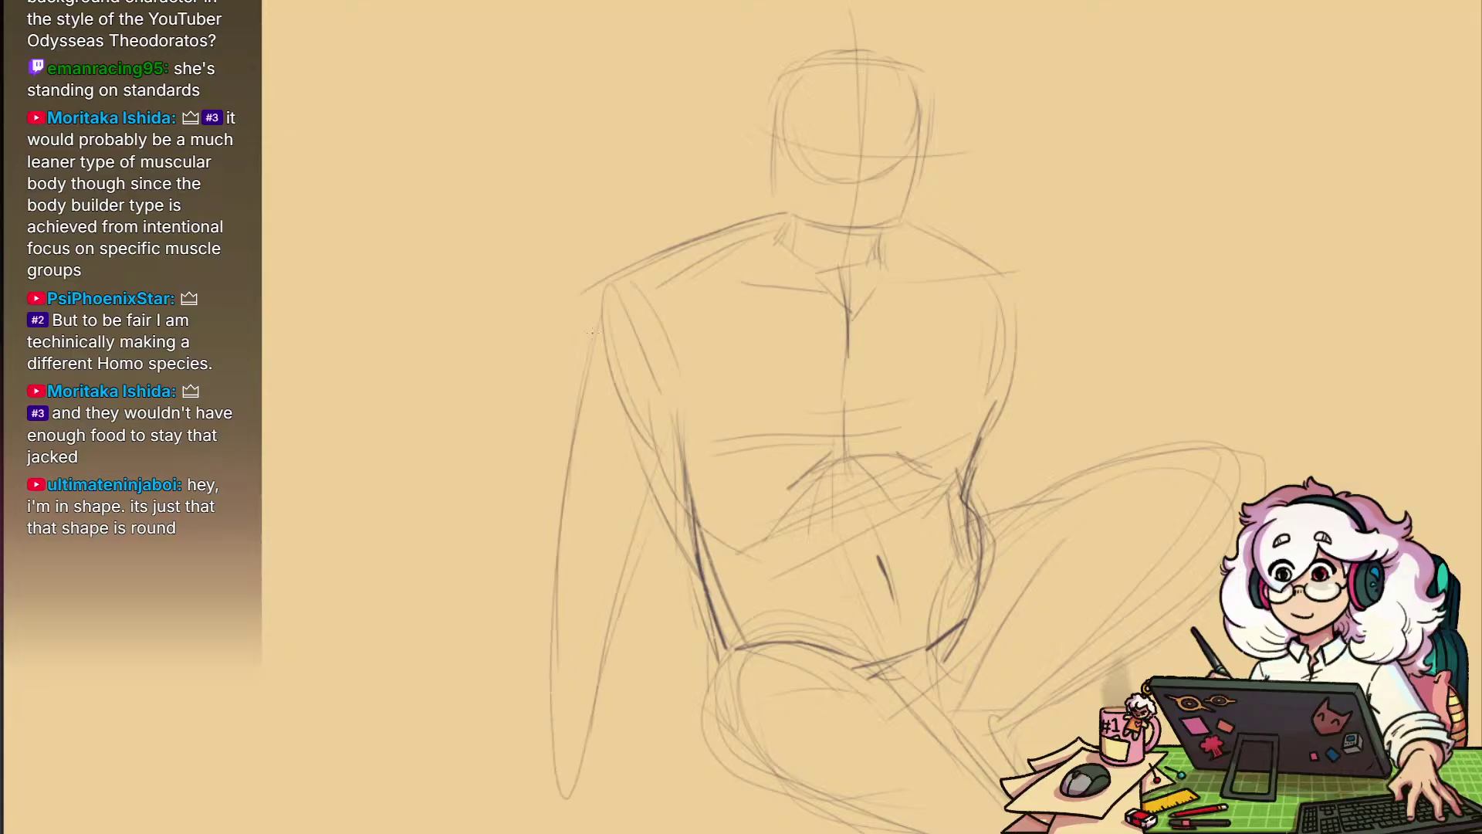
left_click_drag(573, 742, 408, 790)
left_click_drag(482, 782, 607, 787)
Sketch the other arm reaching from the shoulder to rest on the raised knee, with the hand hanging over it
left_click_drag(1039, 527, 961, 551)
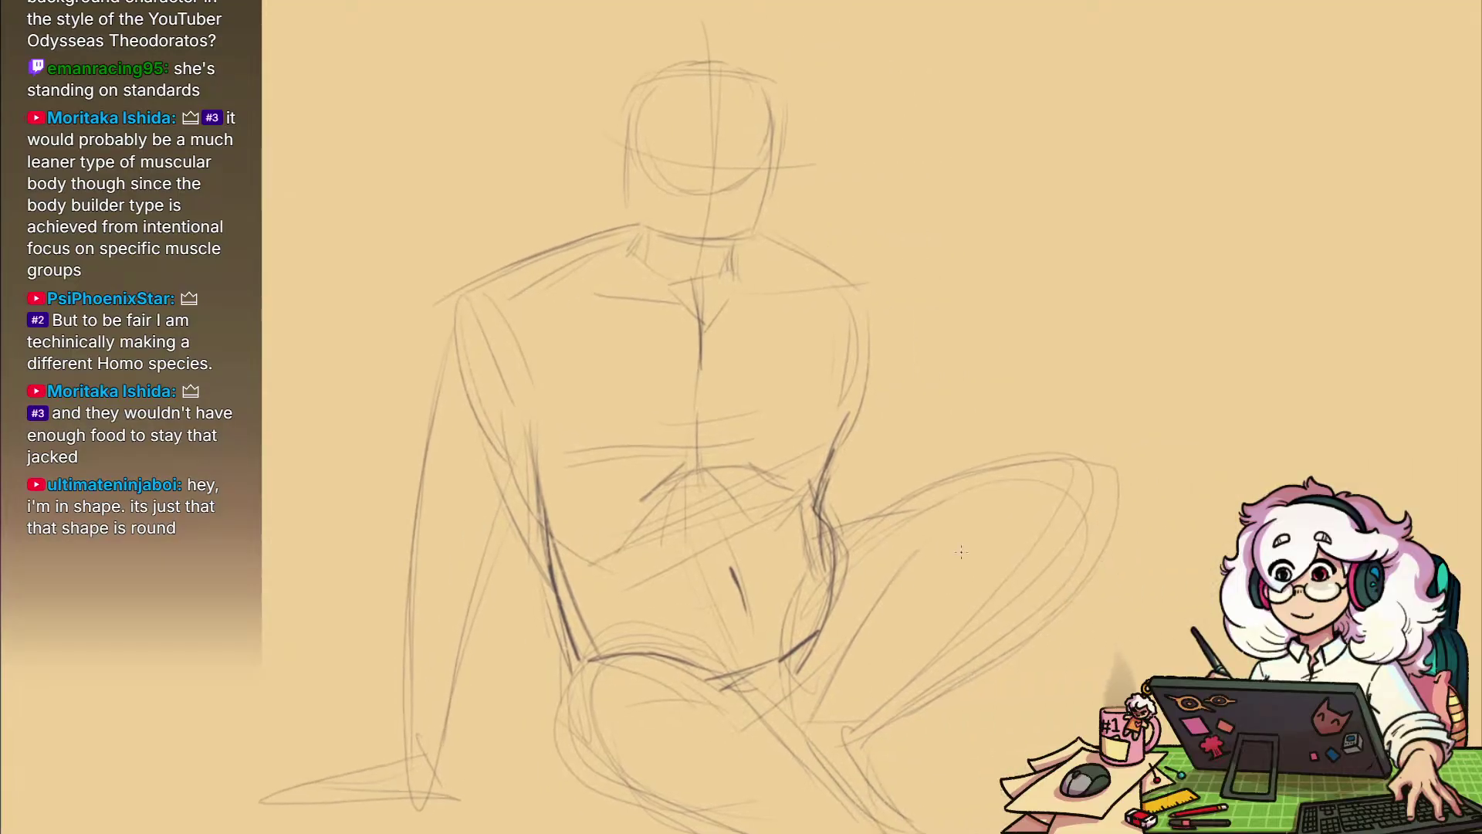
left_click_drag(879, 320, 1135, 438)
left_click_drag(1135, 438, 1127, 553)
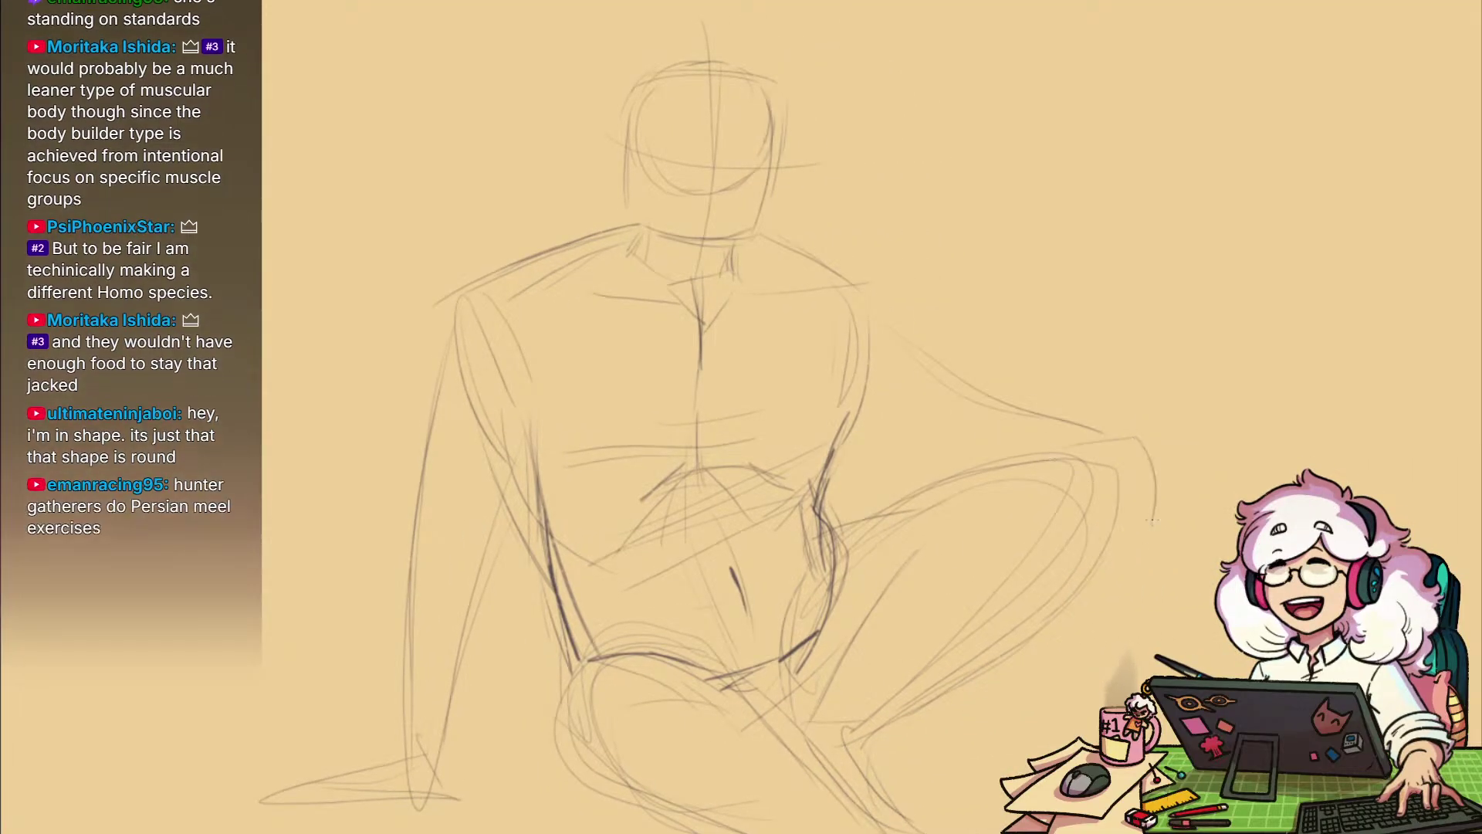
left_click_drag(1064, 447, 1064, 501)
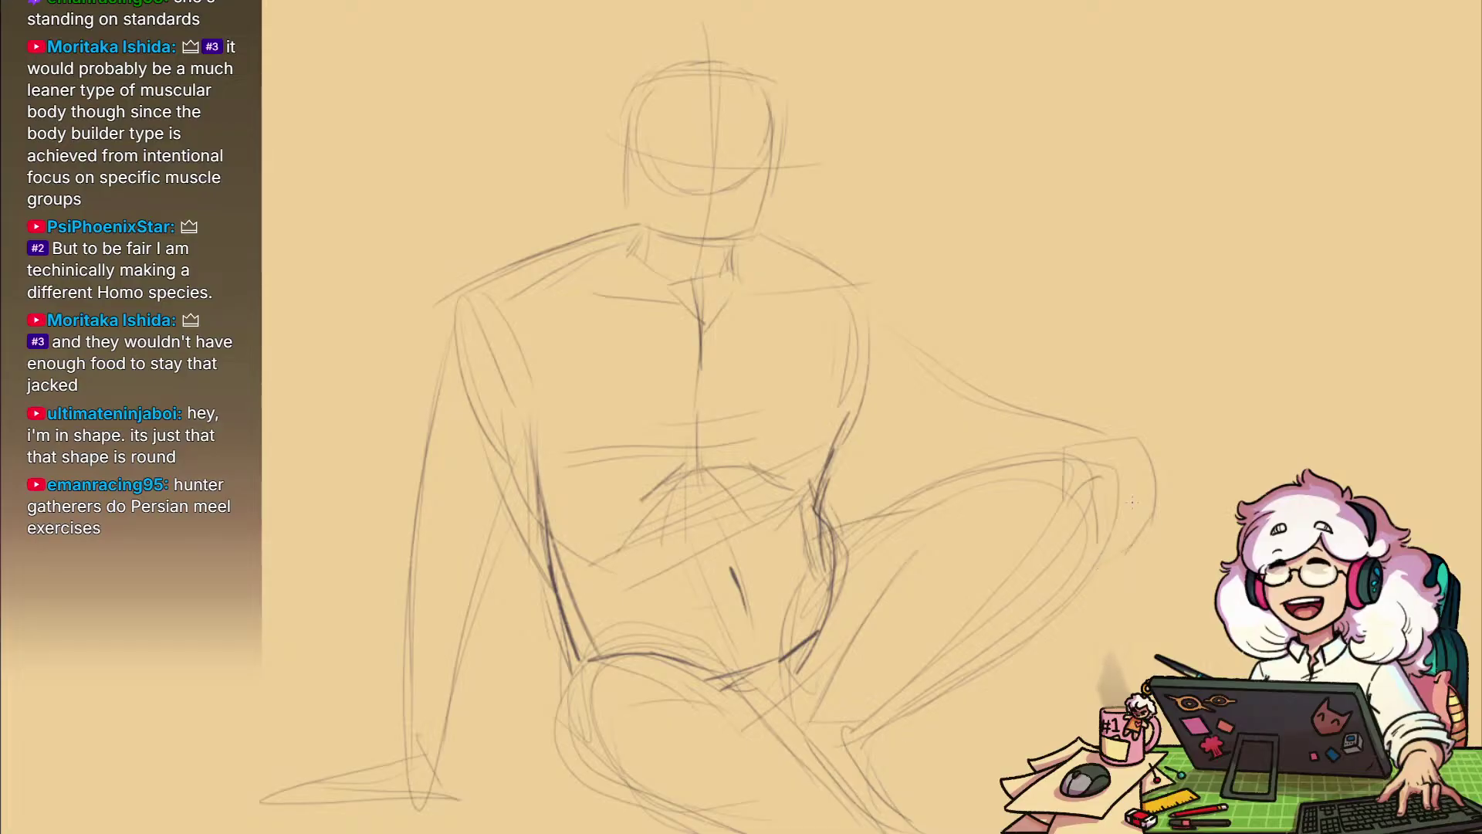
left_click_drag(1178, 480, 1144, 562)
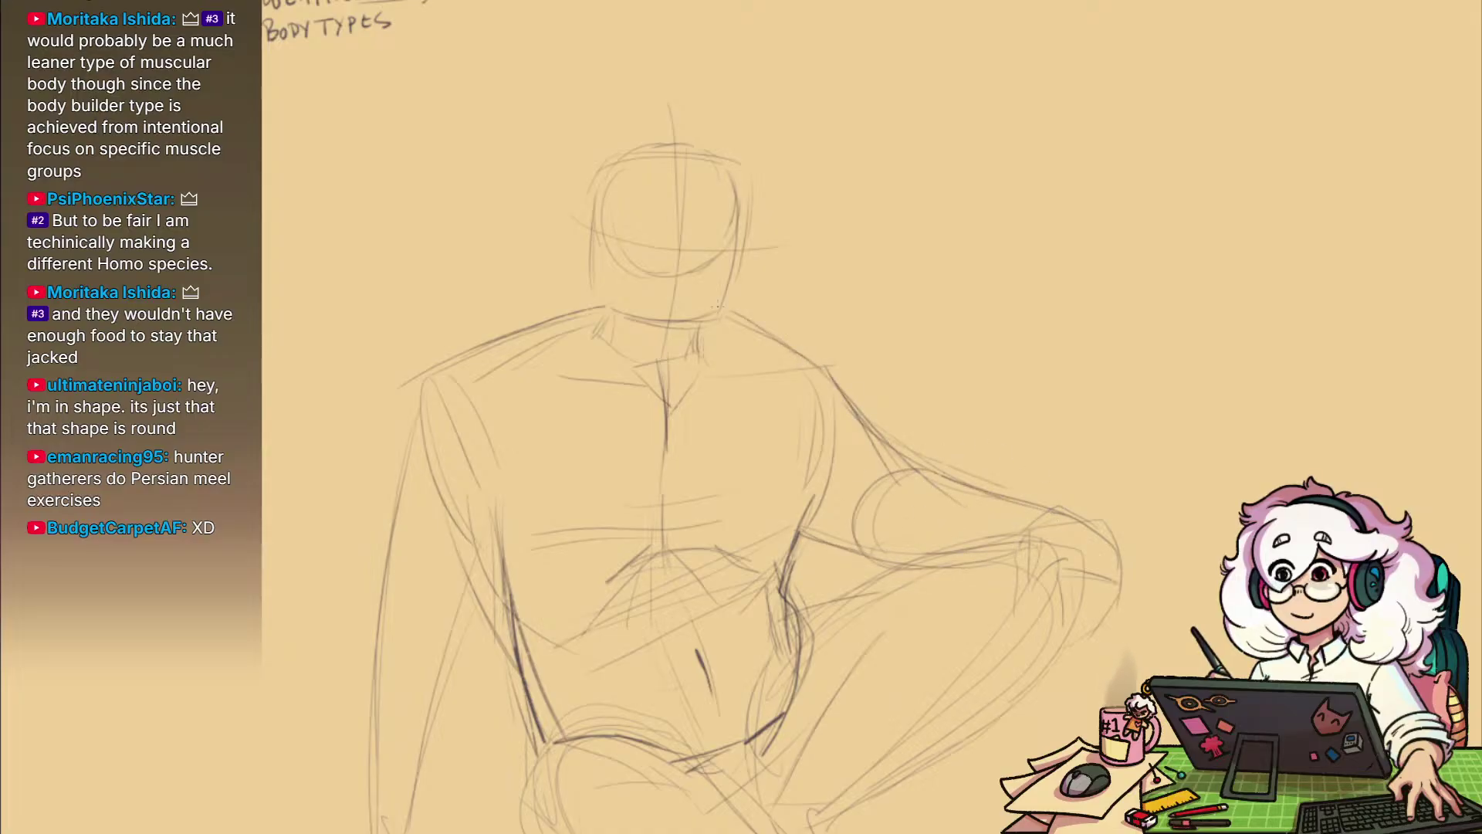
left_click_drag(1034, 544, 1195, 458)
left_click_drag(1132, 550, 1083, 555)
left_click_drag(1092, 619, 1049, 552)
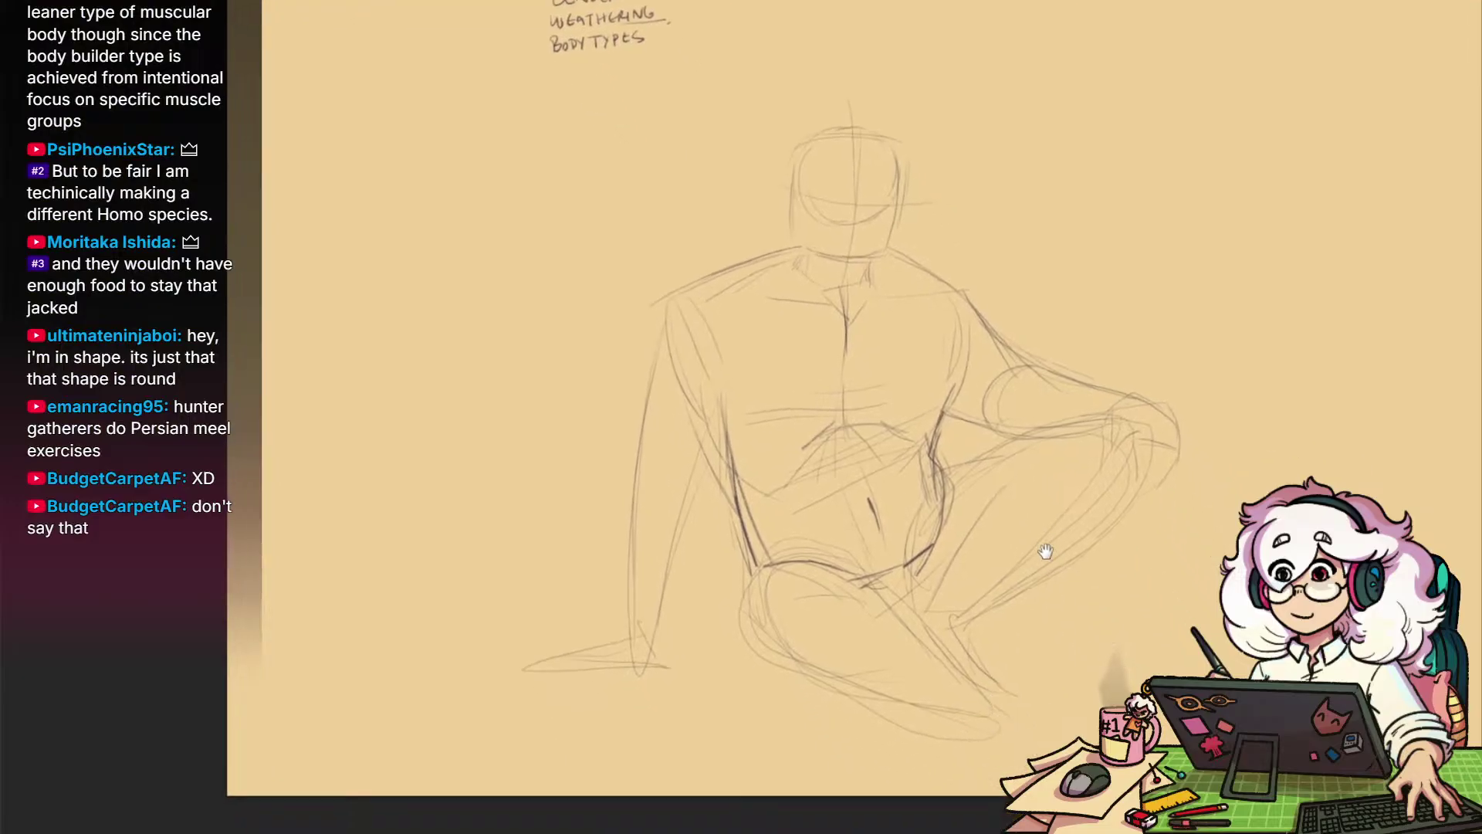
Draw the calf contour of the raised leg from behind the knee down towards the ankle
left_click_drag(959, 510, 1009, 502)
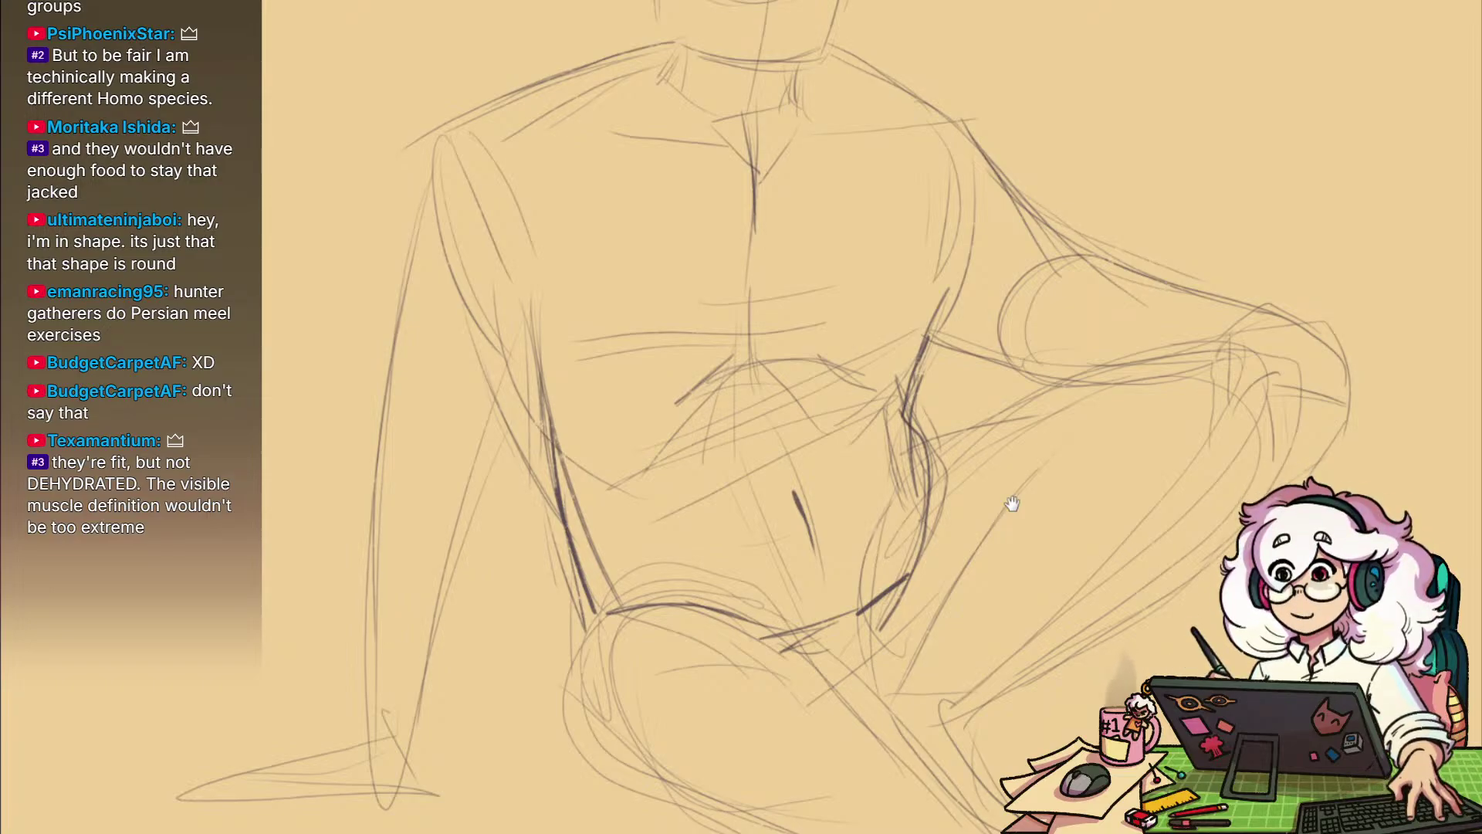
left_click_drag(1162, 484, 1047, 468)
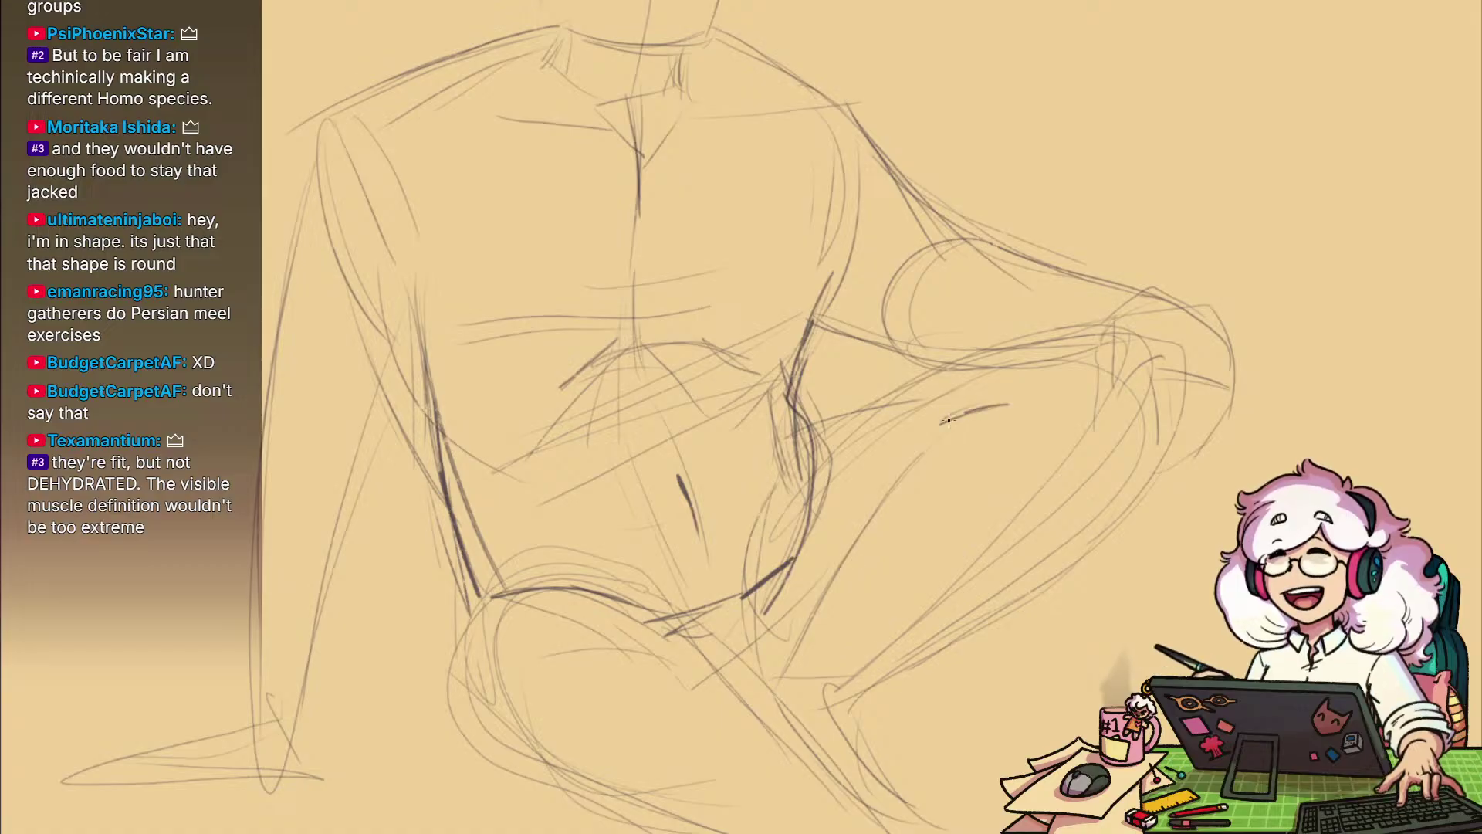
left_click_drag(873, 502, 803, 646)
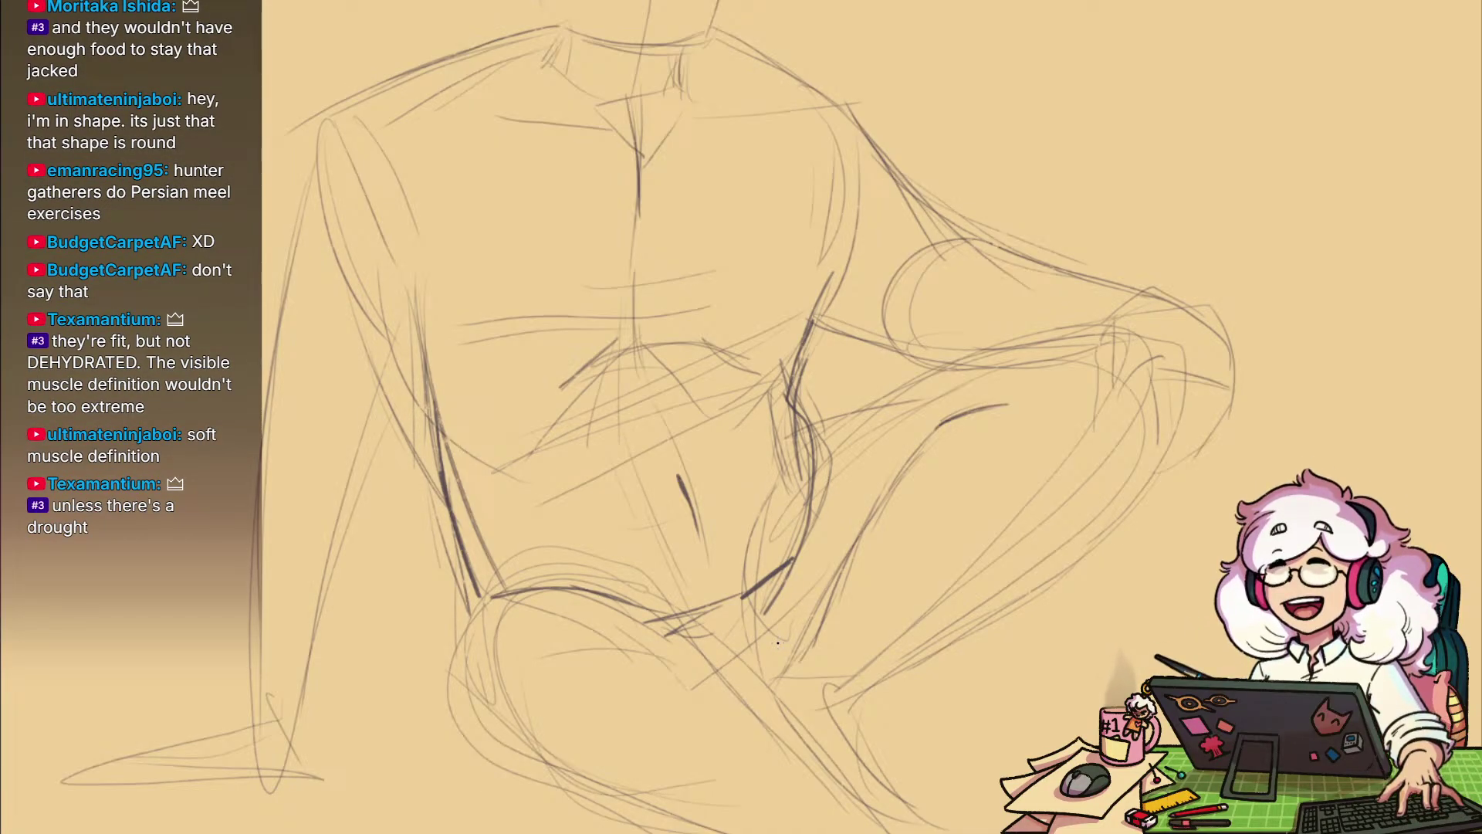
Mark the elbow line across the supporting arm, and redraw its outer contour and the inner forearm down to the wrist
left_click_drag(777, 643, 986, 803)
left_click_drag(871, 655, 1079, 451)
left_click_drag(639, 350, 797, 464)
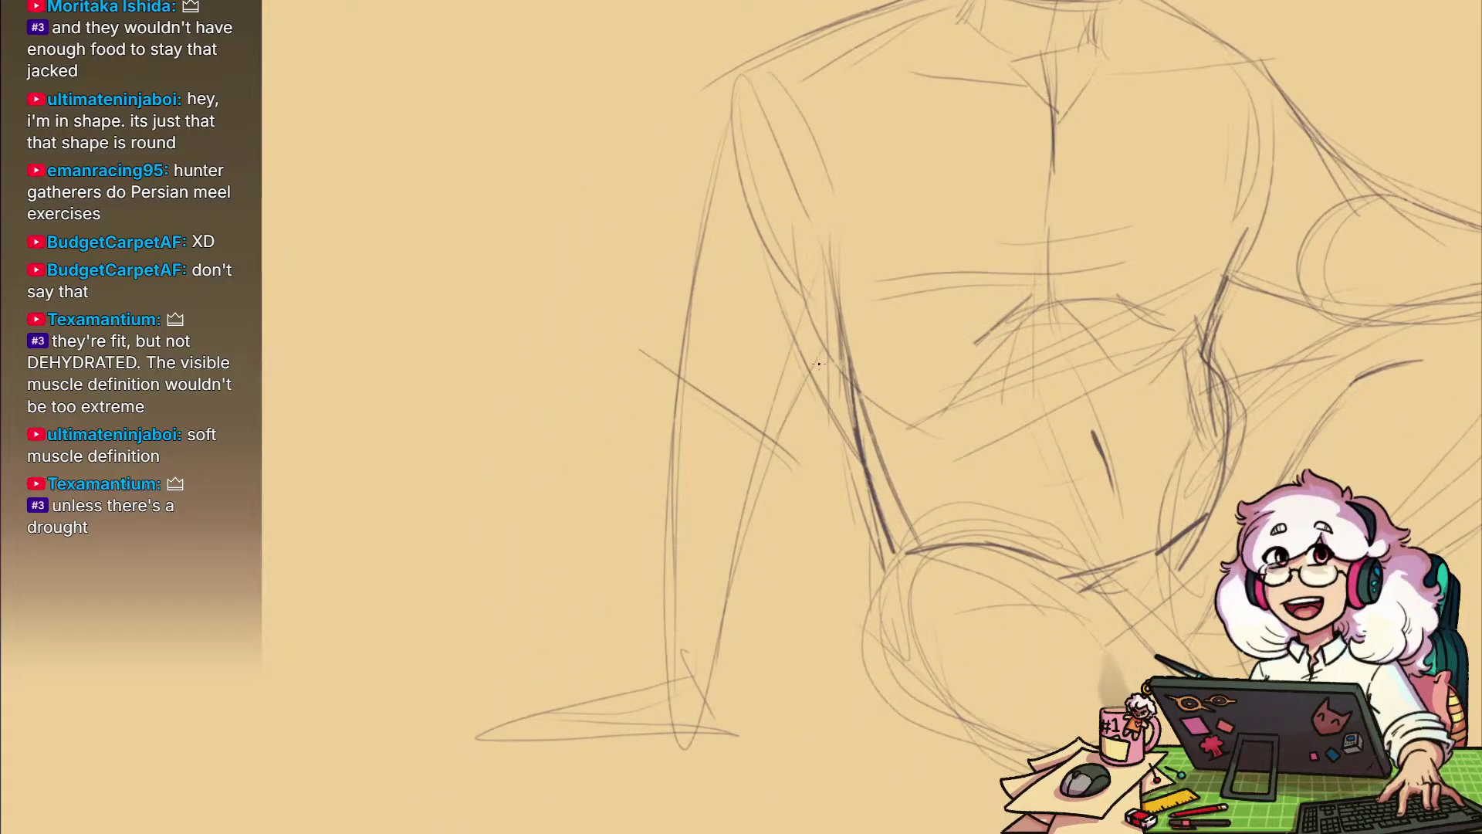
mouse_move(729, 96)
left_mouse_down()
mouse_move(674, 382)
mouse_move(661, 602)
left_mouse_up()
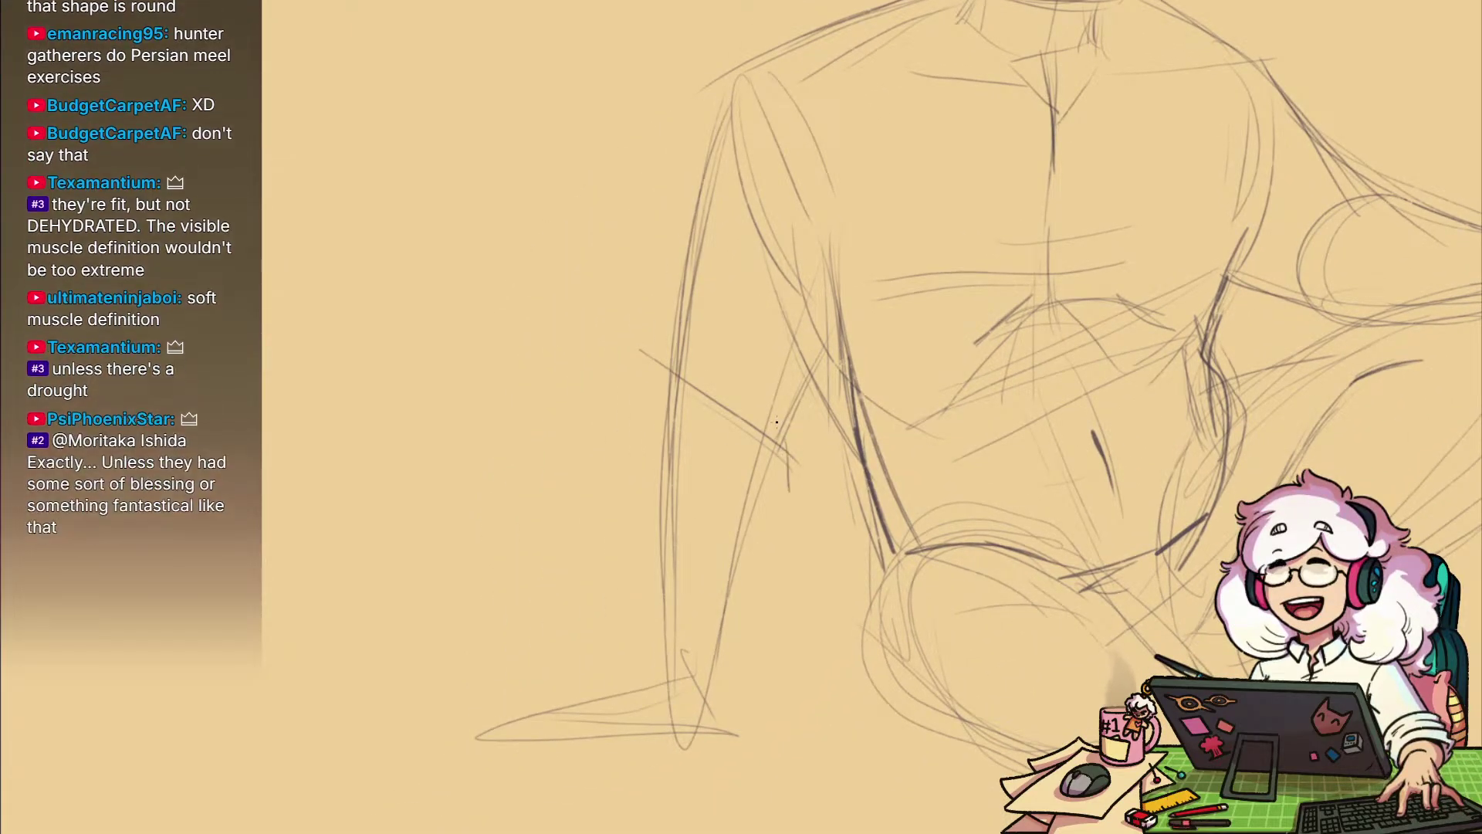
left_click_drag(709, 723, 767, 541)
mouse_move(704, 725)
left_mouse_down()
mouse_move(776, 442)
mouse_move(765, 481)
left_mouse_up()
Reinforce the shin contour of the raised leg from below the knee to the ankle
left_click_drag(1174, 450, 1009, 487)
left_click_drag(1069, 524, 981, 450)
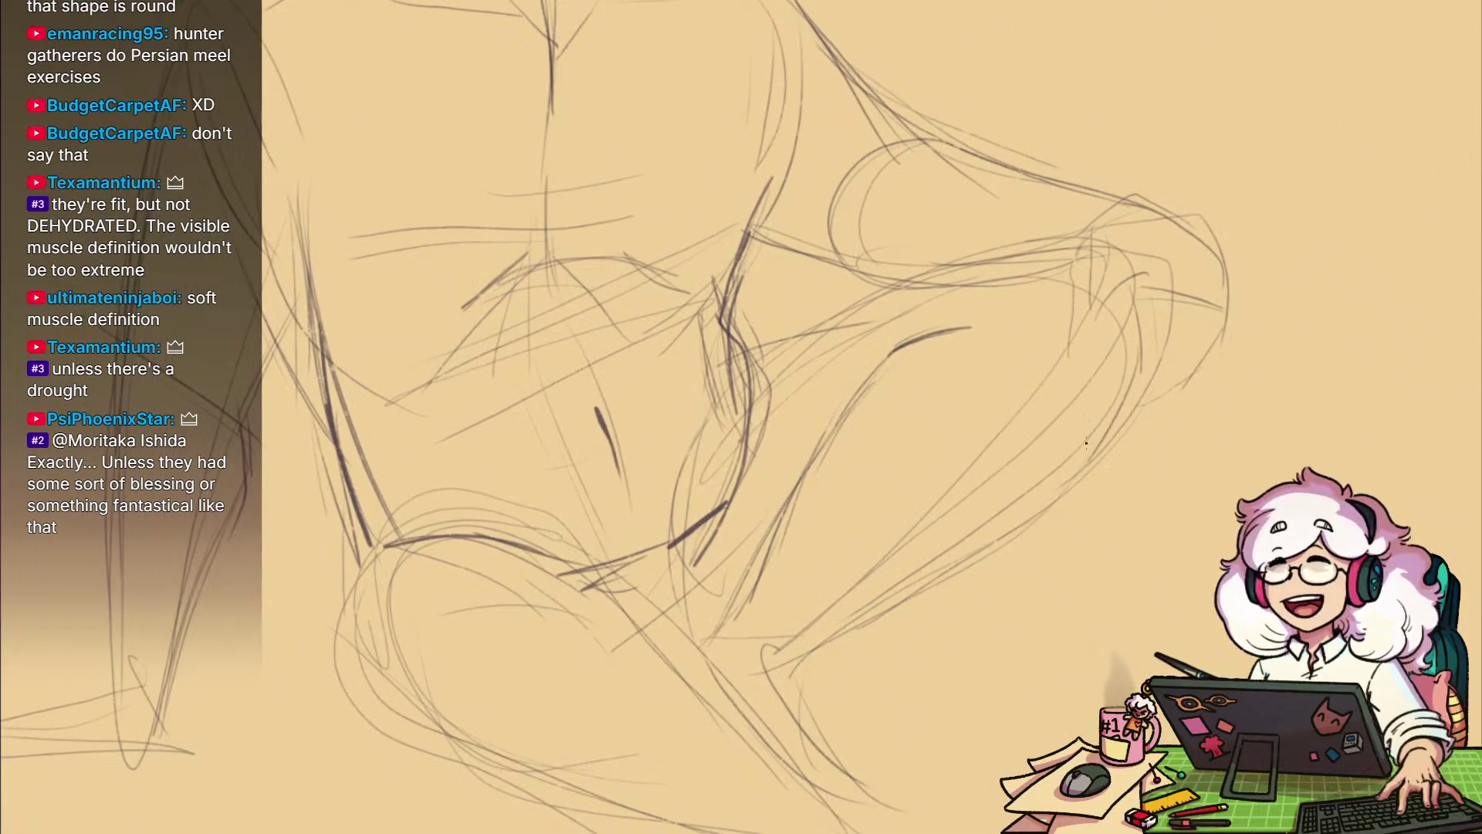
mouse_move(931, 561)
left_mouse_down()
mouse_move(791, 669)
mouse_move(783, 702)
left_mouse_up()
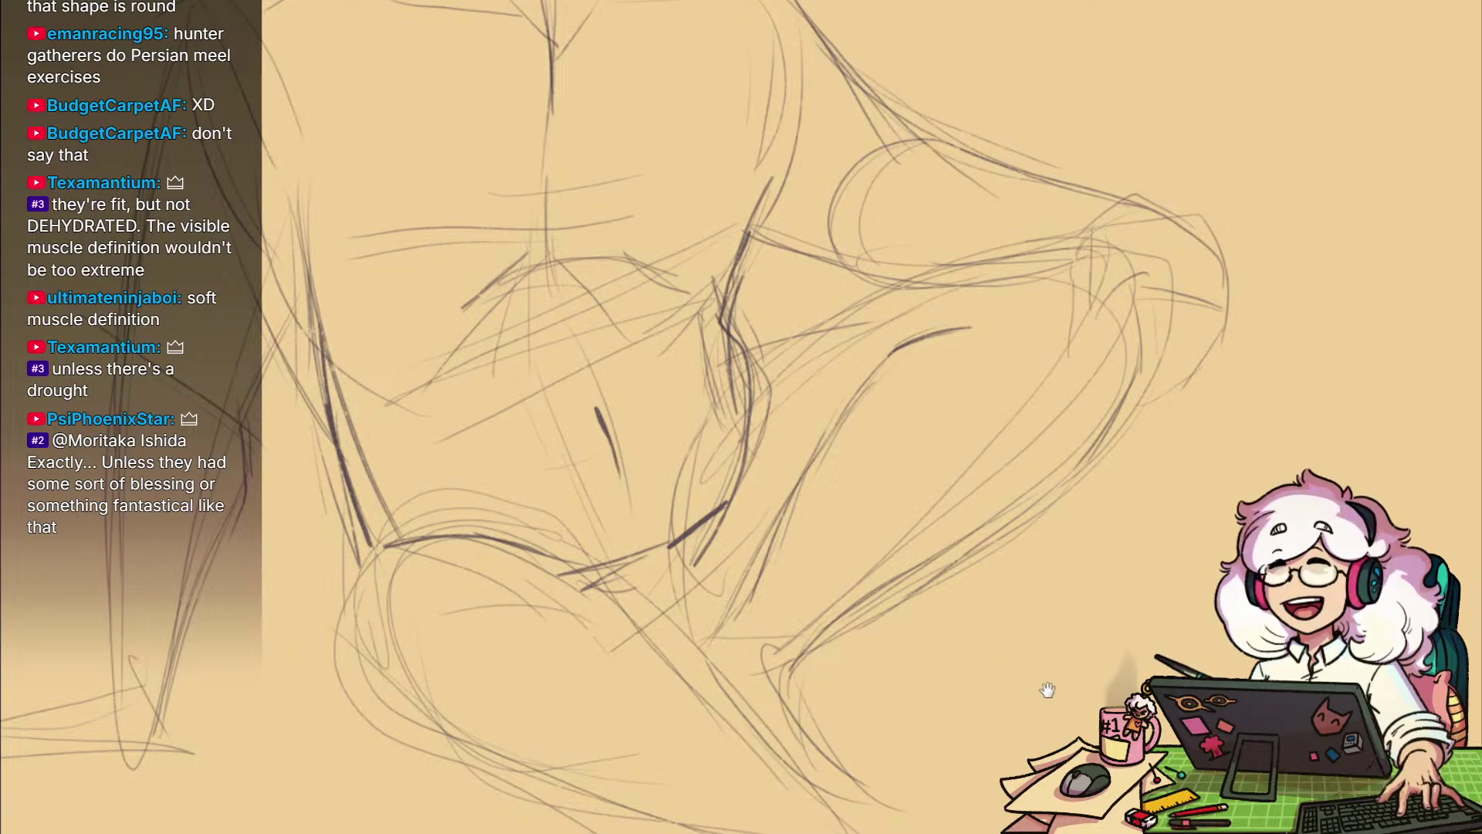
Sketch the ankle and foot at the end of the folded leg, beside the raised leg's foot
left_click_drag(1045, 688, 1092, 547)
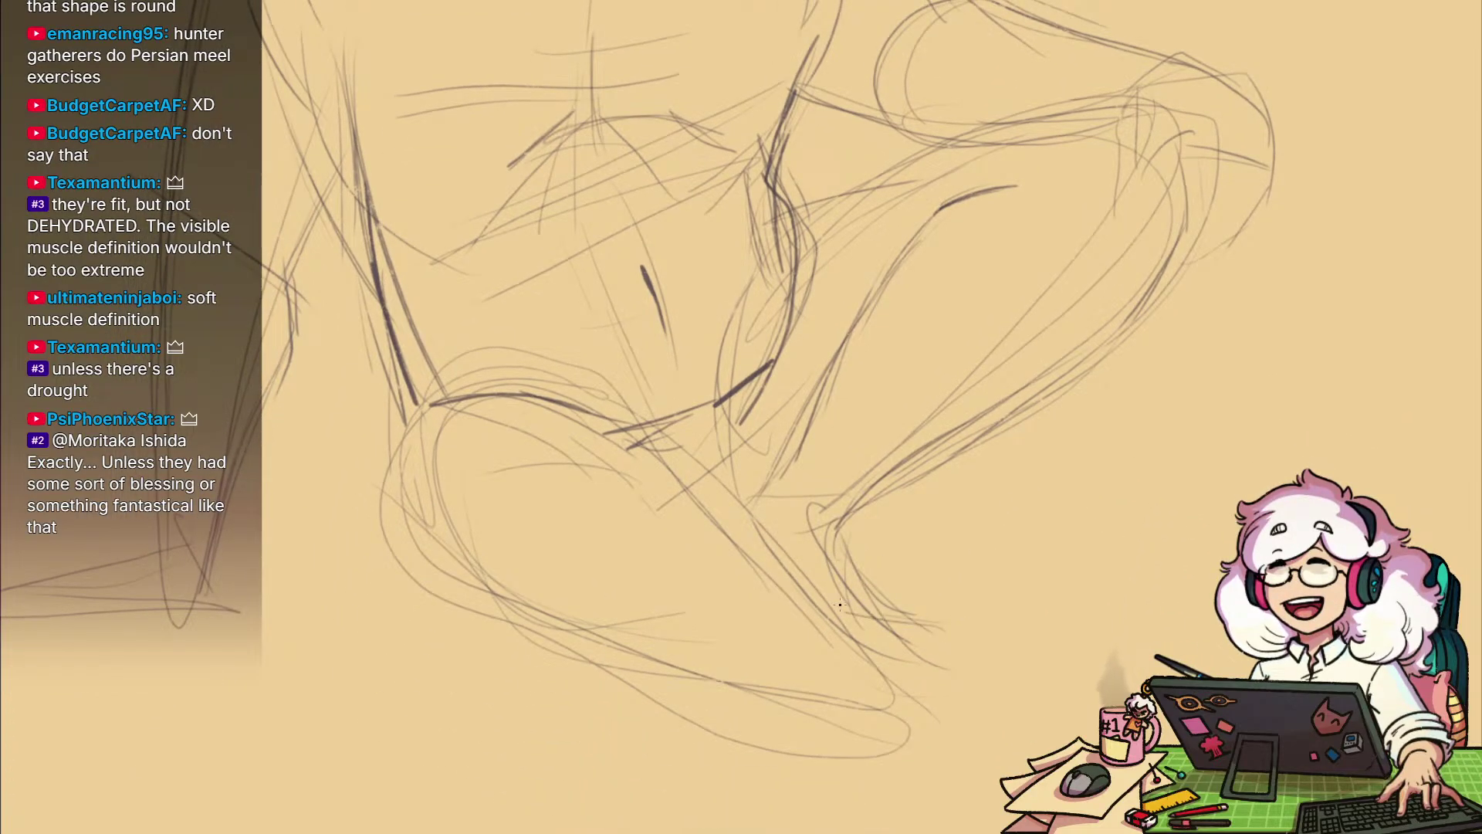
left_click_drag(1024, 630, 948, 458)
left_click_drag(824, 509, 922, 494)
left_click_drag(865, 496, 953, 487)
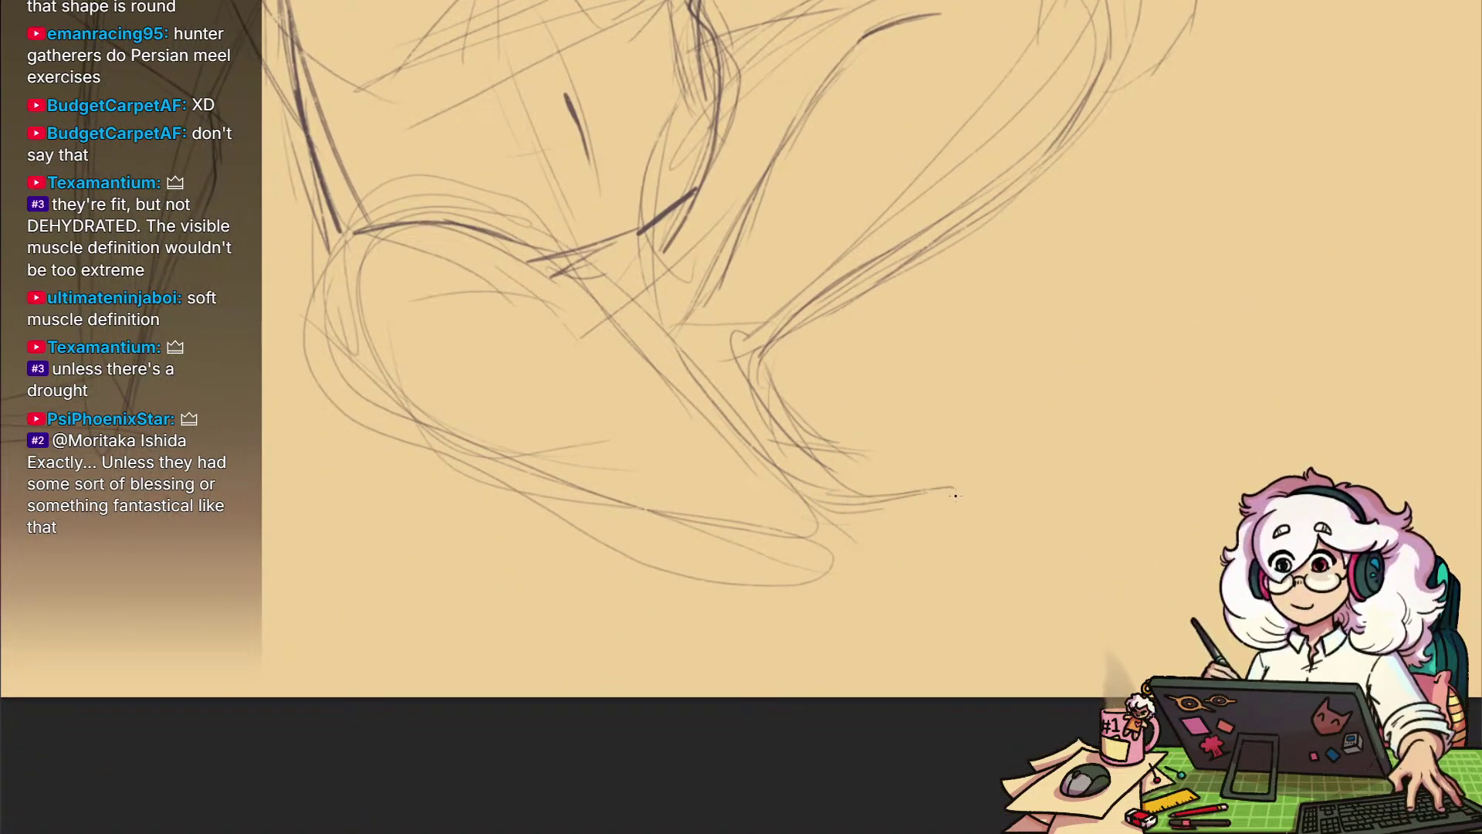
left_click_drag(956, 405, 1183, 676)
scroll(993, 552, "down", 1)
left_click_drag(975, 566, 828, 484)
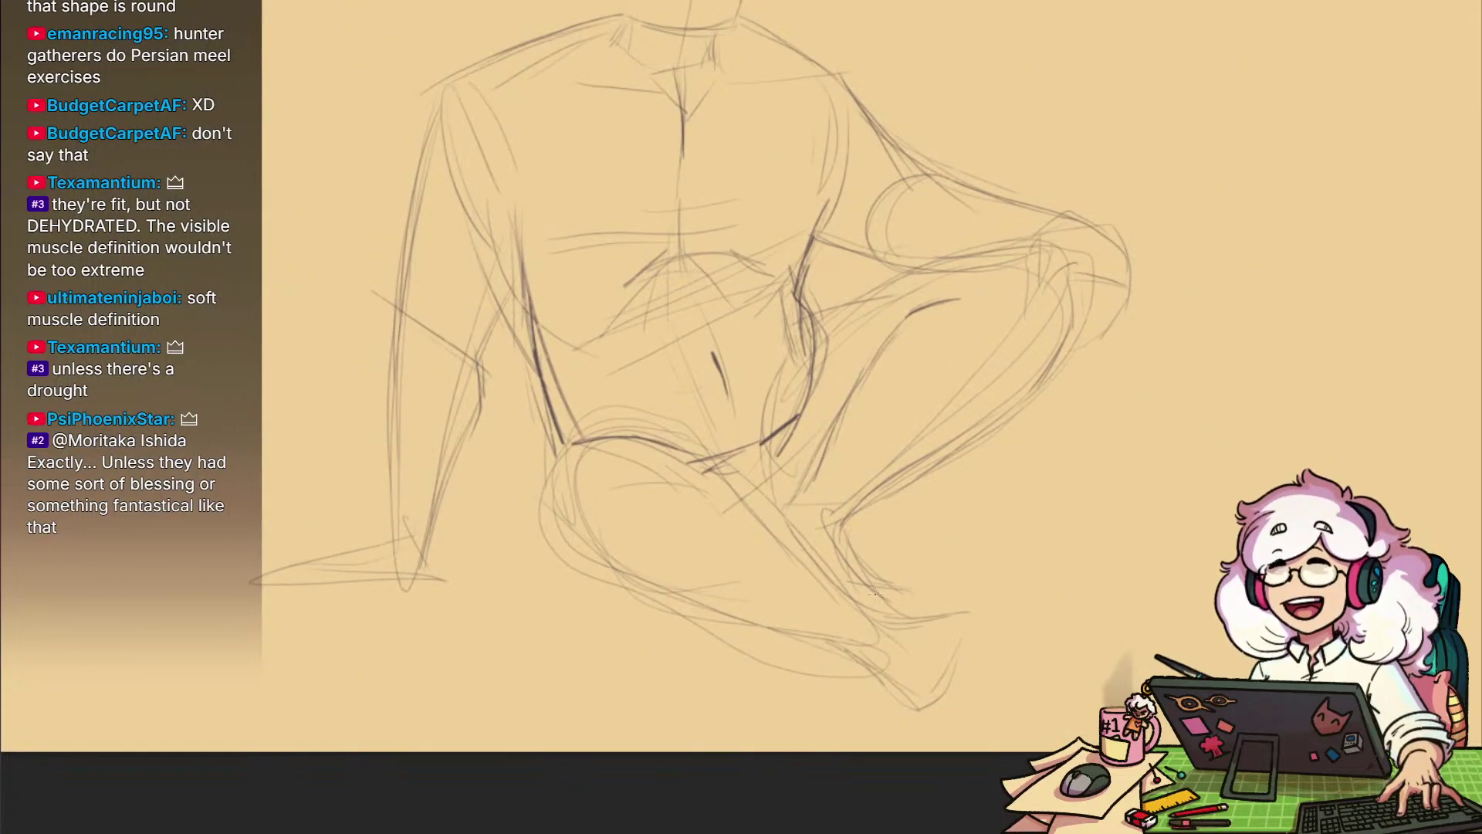
Strengthen the folded leg's outline around the knee and along the thigh and shin
left_click_drag(980, 503, 1085, 721)
scroll(890, 500, "down", 4)
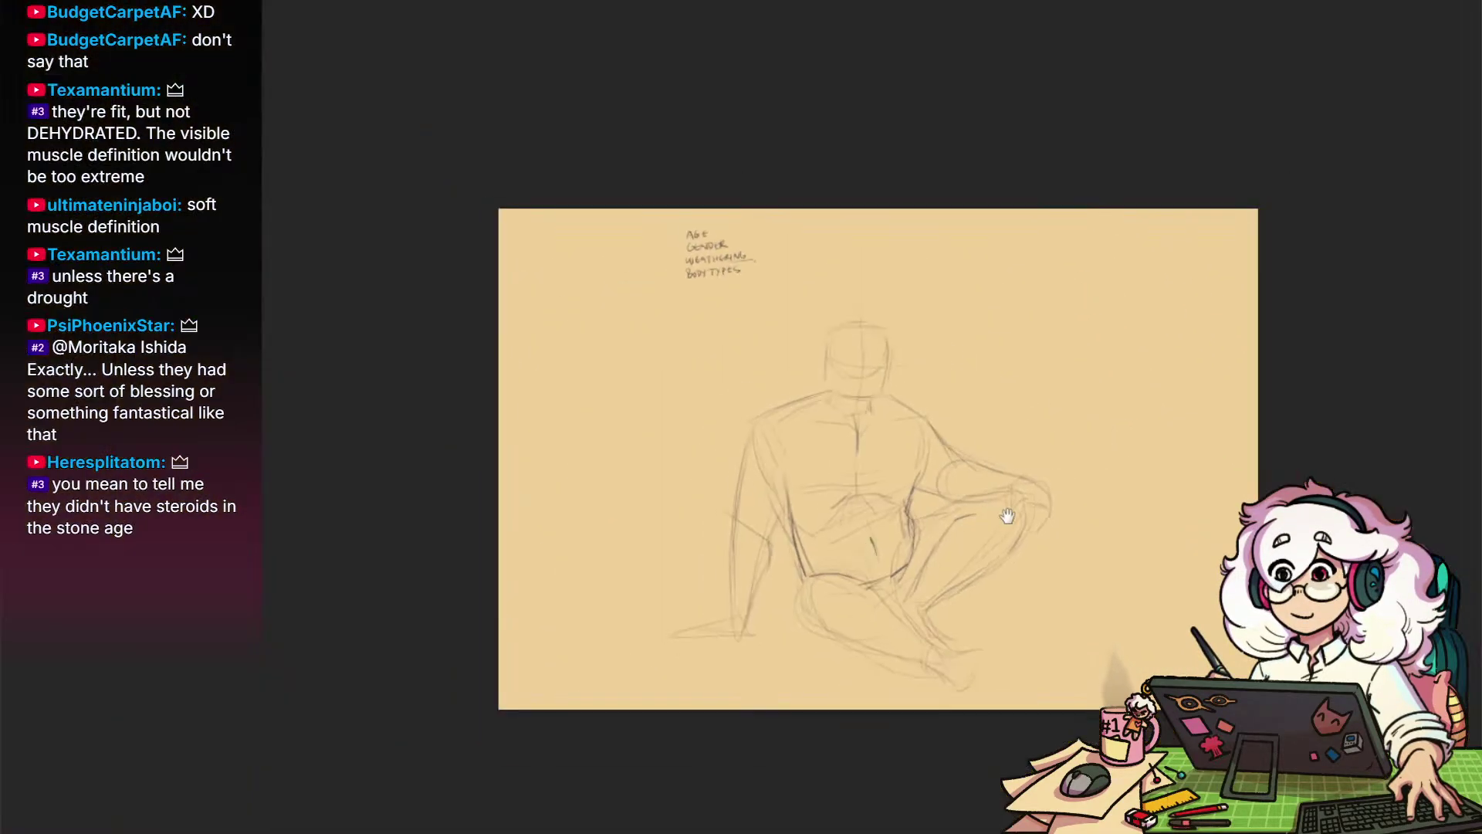
scroll(1012, 586, "up", 4)
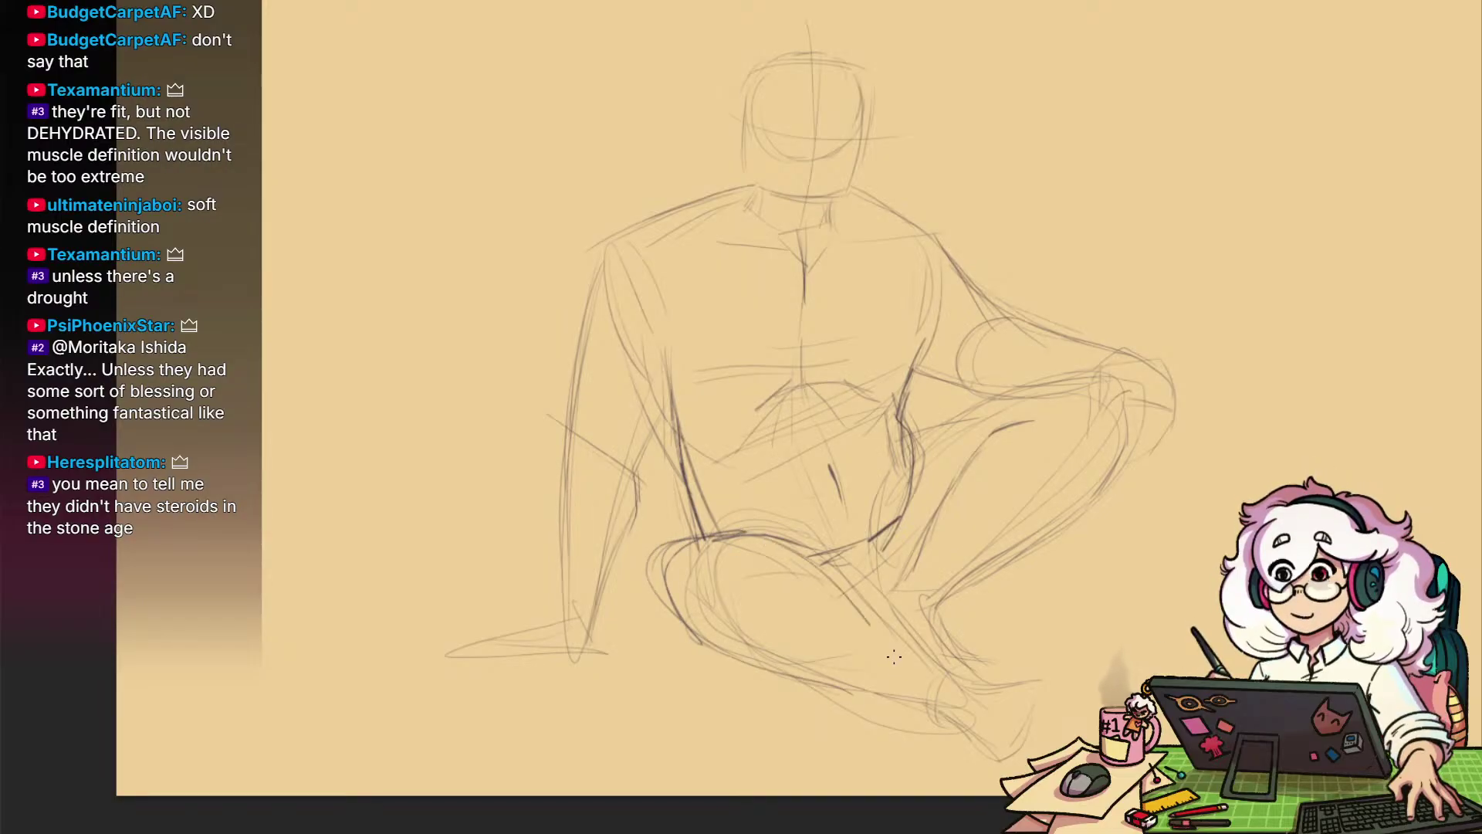
Reinforce the inner contour of the supporting arm around the elbow and along the forearm
left_click_drag(984, 537, 1042, 658)
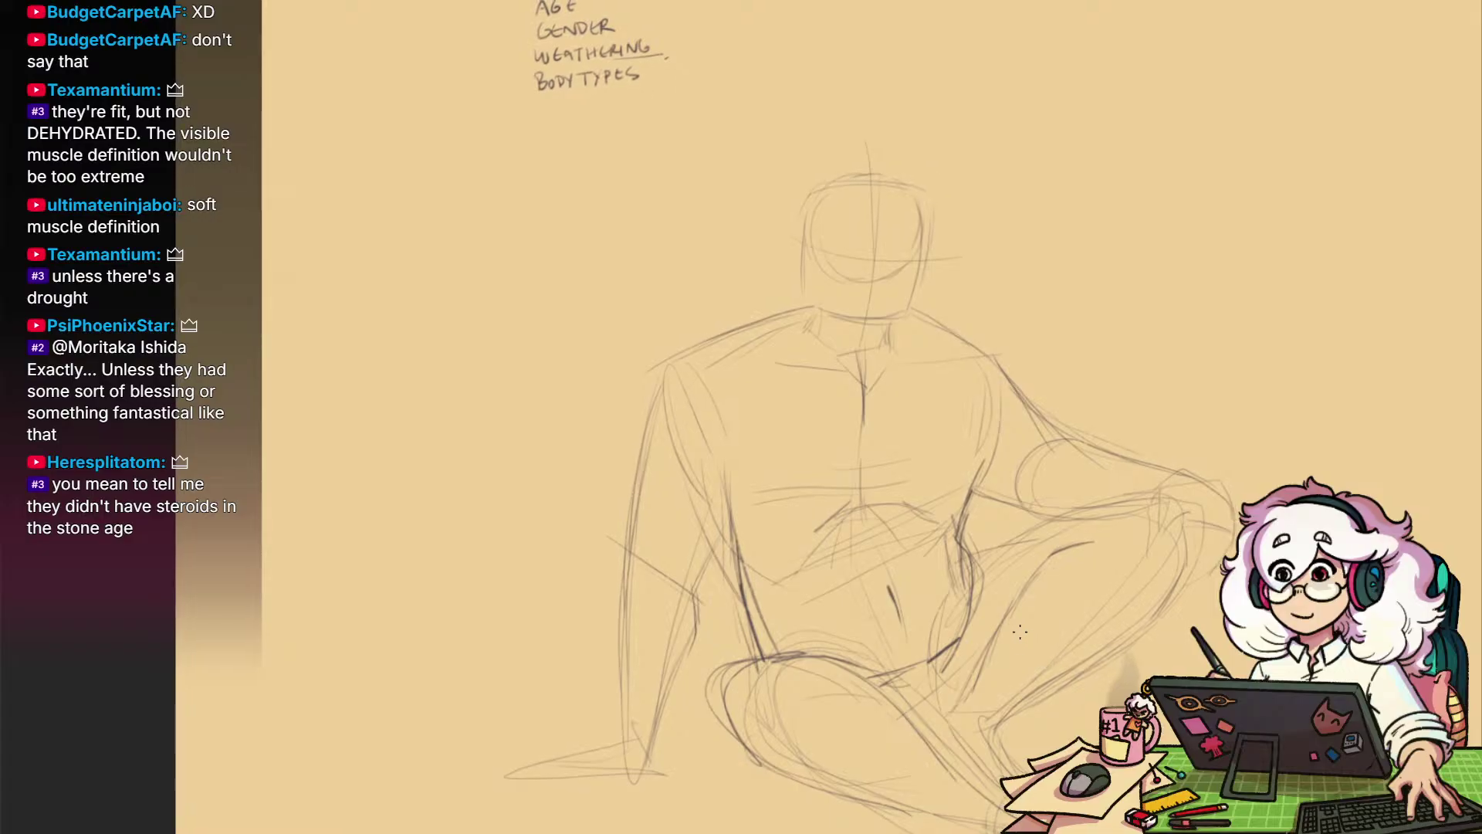
mouse_move(709, 492)
left_mouse_down()
mouse_move(678, 566)
mouse_move(683, 612)
left_mouse_up()
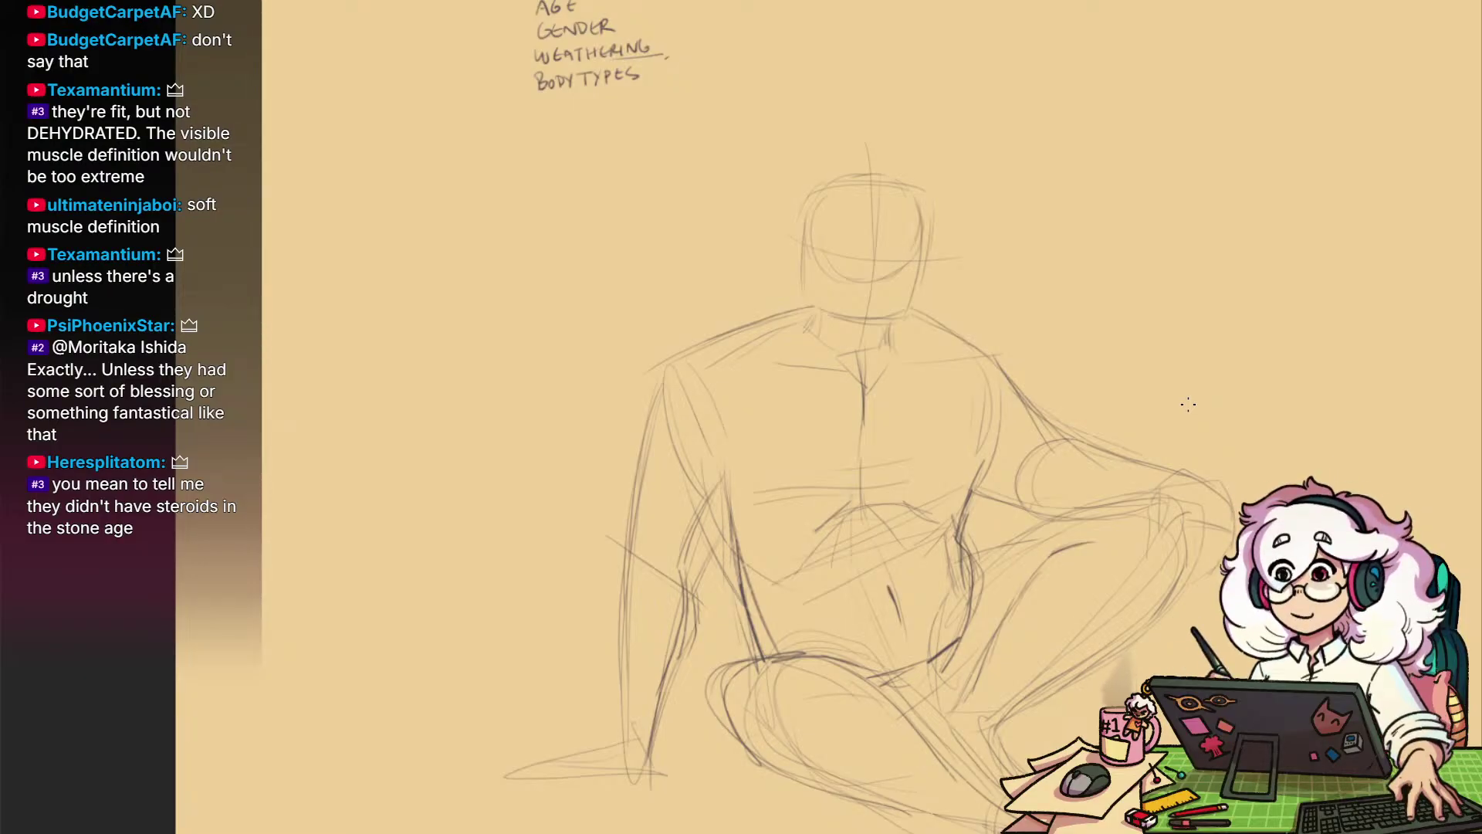
Sketch the thumb and the row of fingers of the hand resting on the raised knee
left_click_drag(1200, 619, 1098, 553)
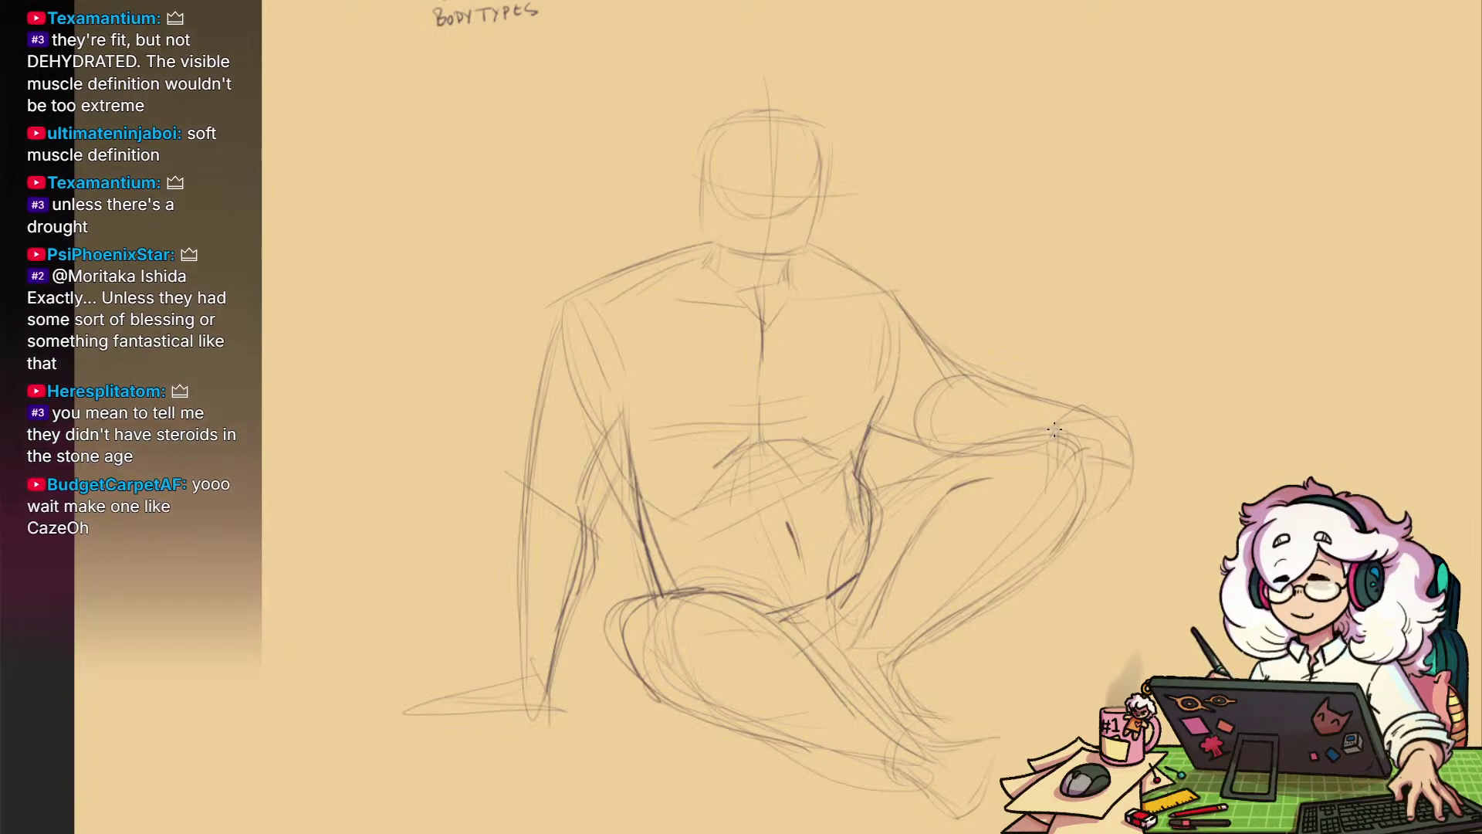
left_click_drag(1094, 446, 1041, 464)
left_click_drag(1006, 519, 1052, 507)
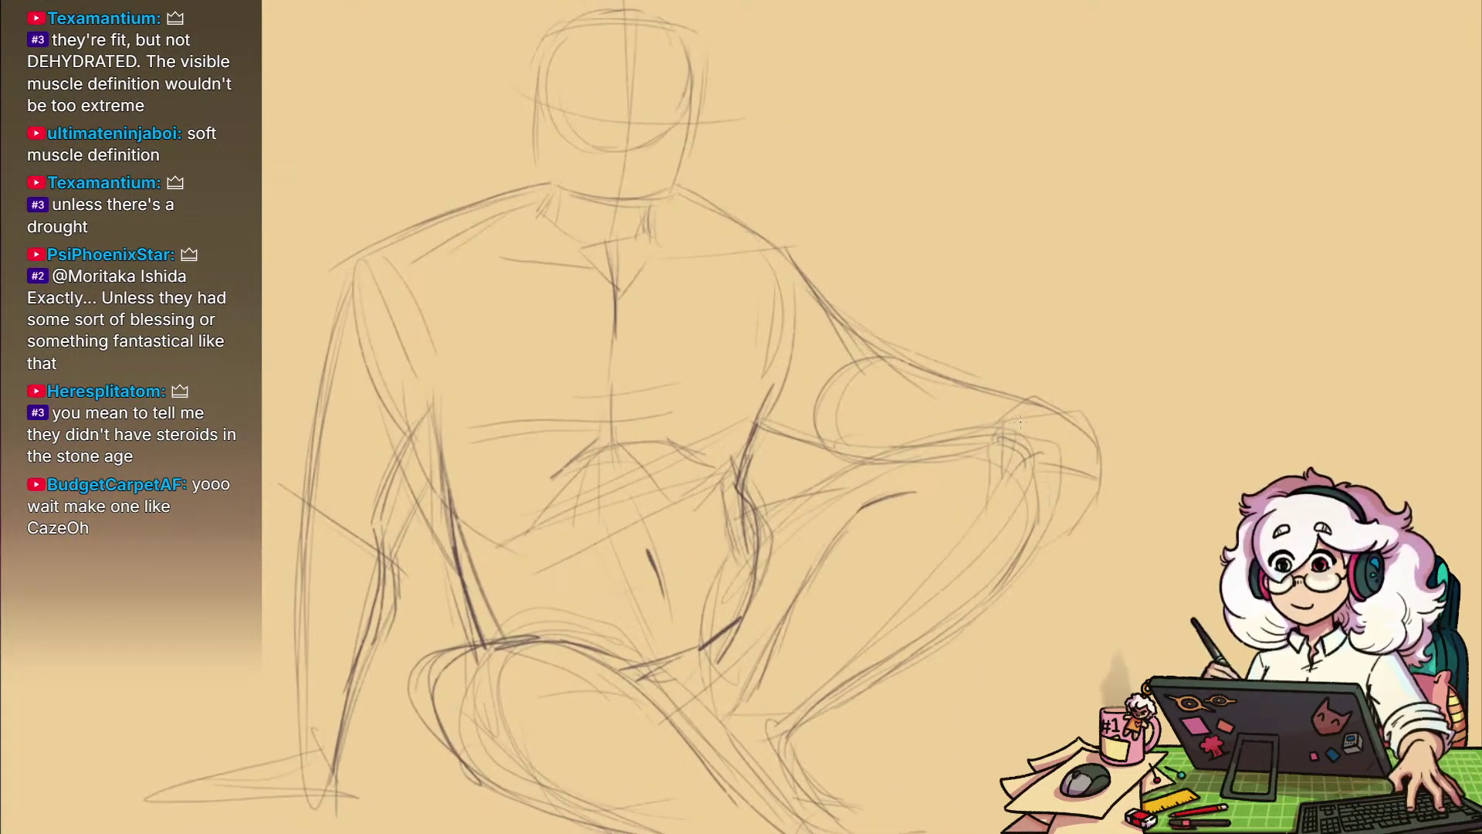
left_click_drag(1021, 415, 994, 442)
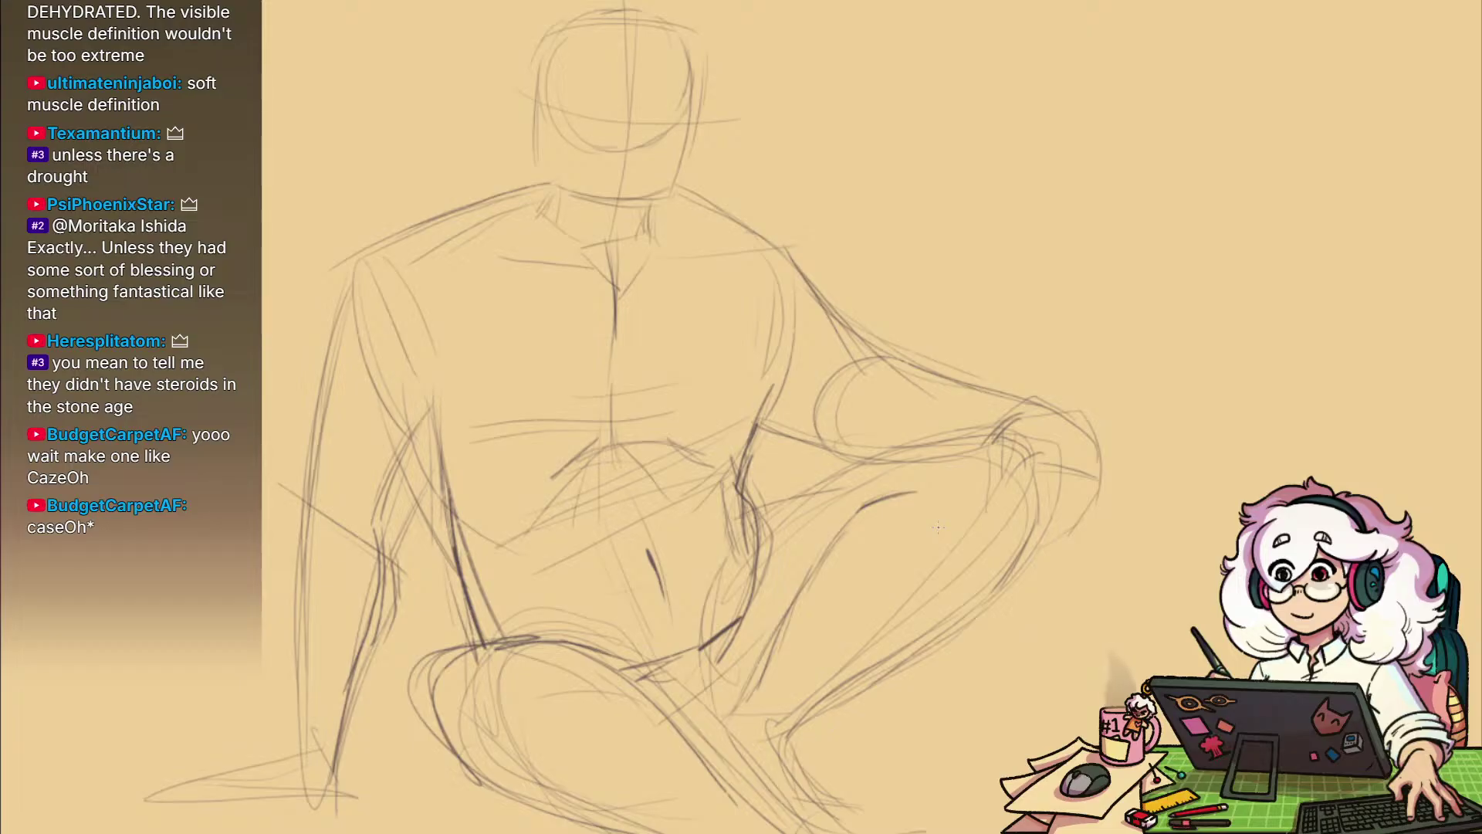
mouse_move(1028, 434)
left_mouse_down()
mouse_move(1024, 491)
mouse_move(1096, 502)
mouse_move(1040, 475)
left_mouse_up()
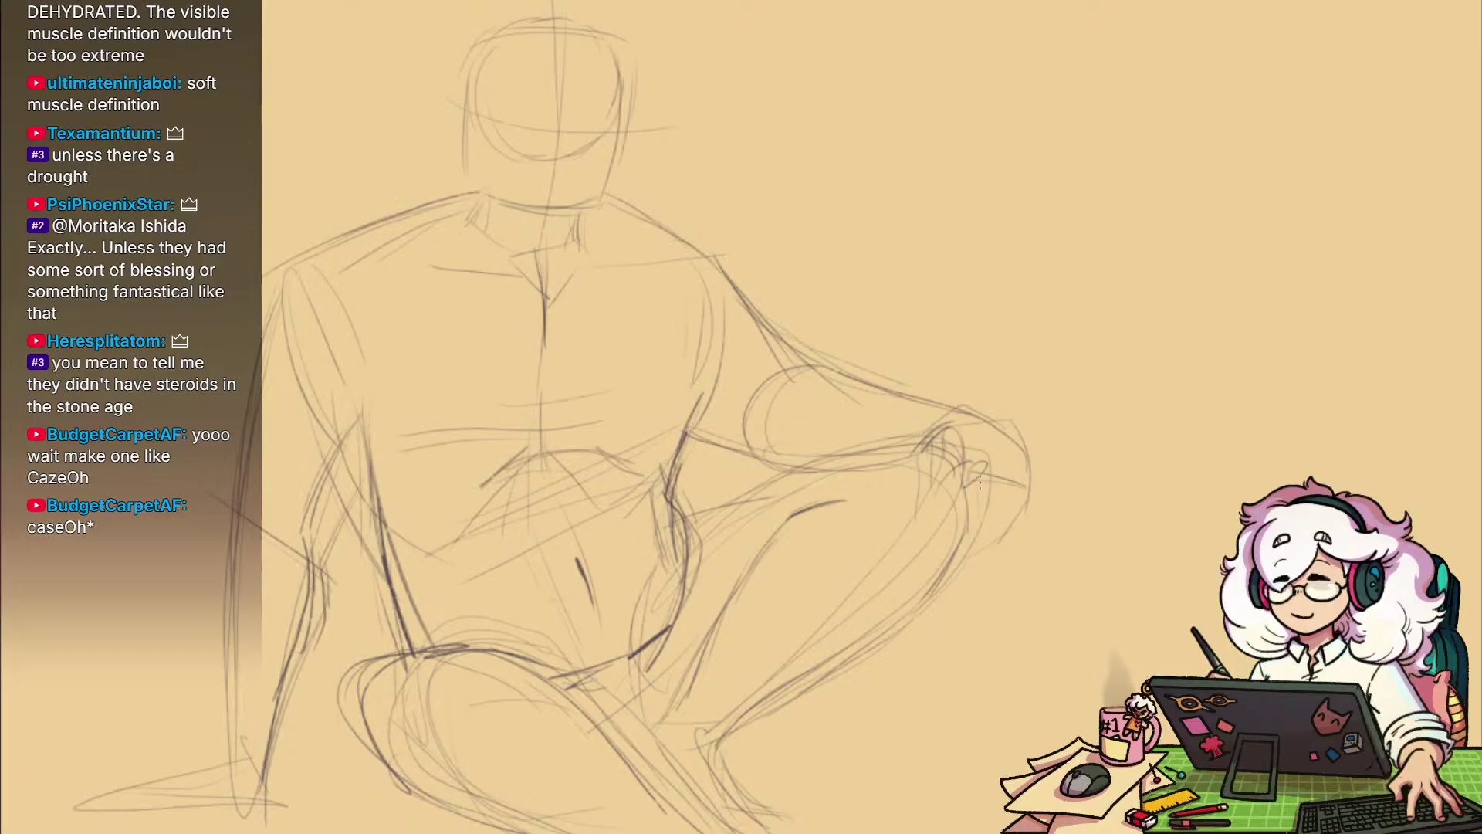
left_click_drag(981, 407, 1171, 450)
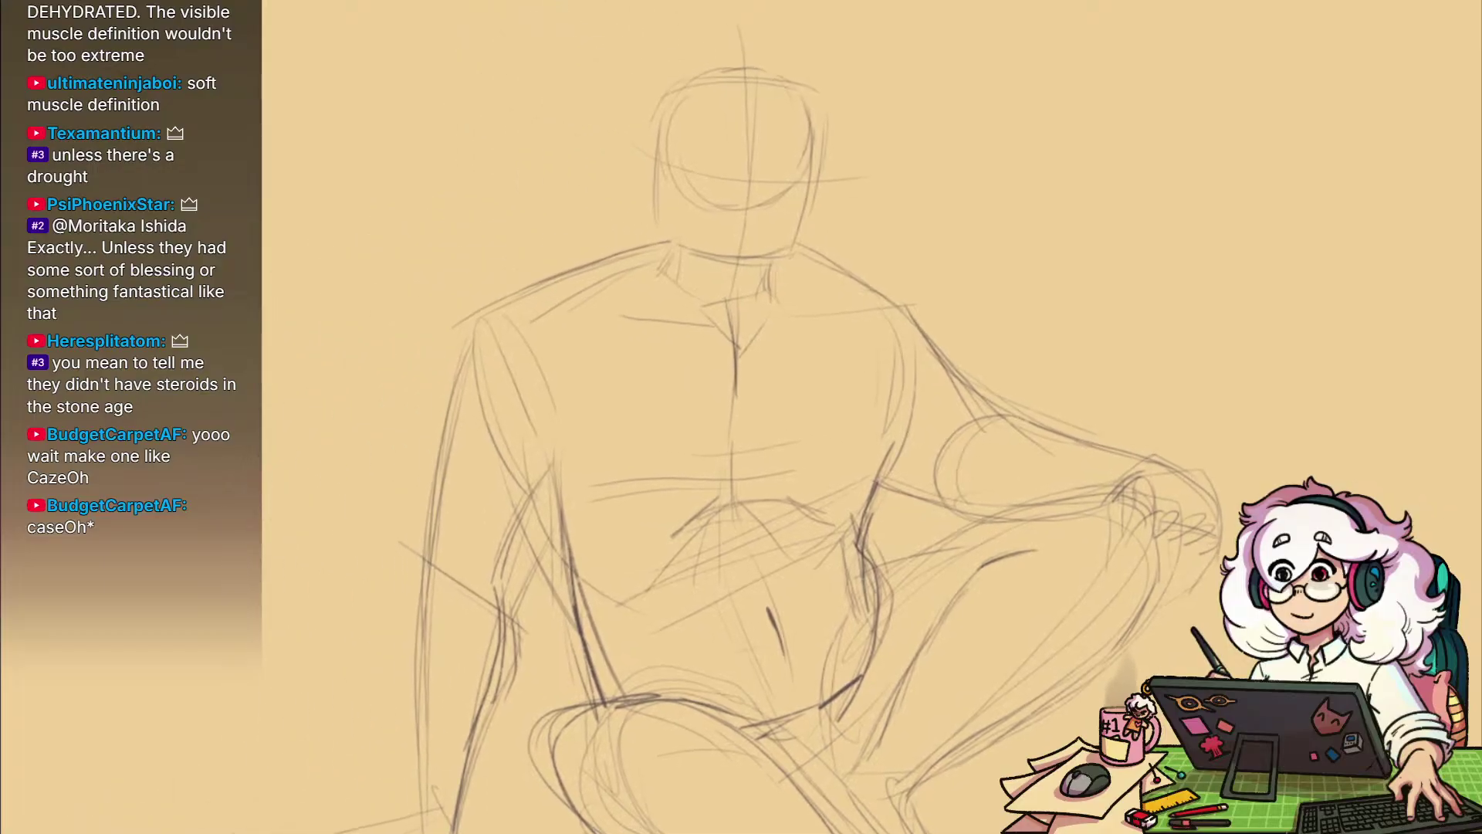
mouse_move(1148, 543)
left_mouse_down()
mouse_move(1165, 546)
mouse_move(1075, 538)
mouse_move(1203, 499)
left_mouse_up()
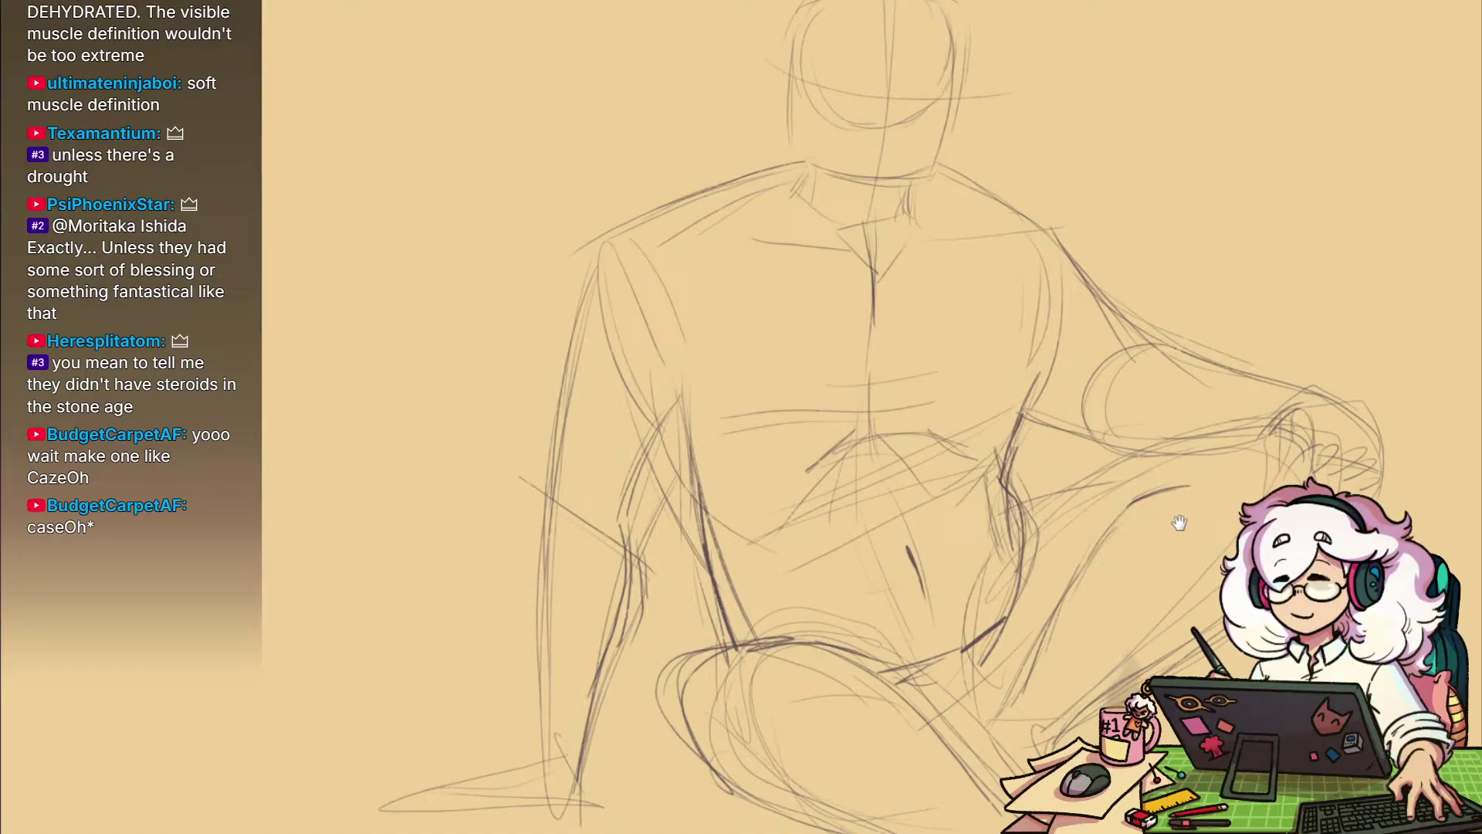
Clear the stray lines inside the supporting arm, and redraw its inner contour and elbow crease with firmer strokes
left_click_drag(1126, 467, 1049, 549)
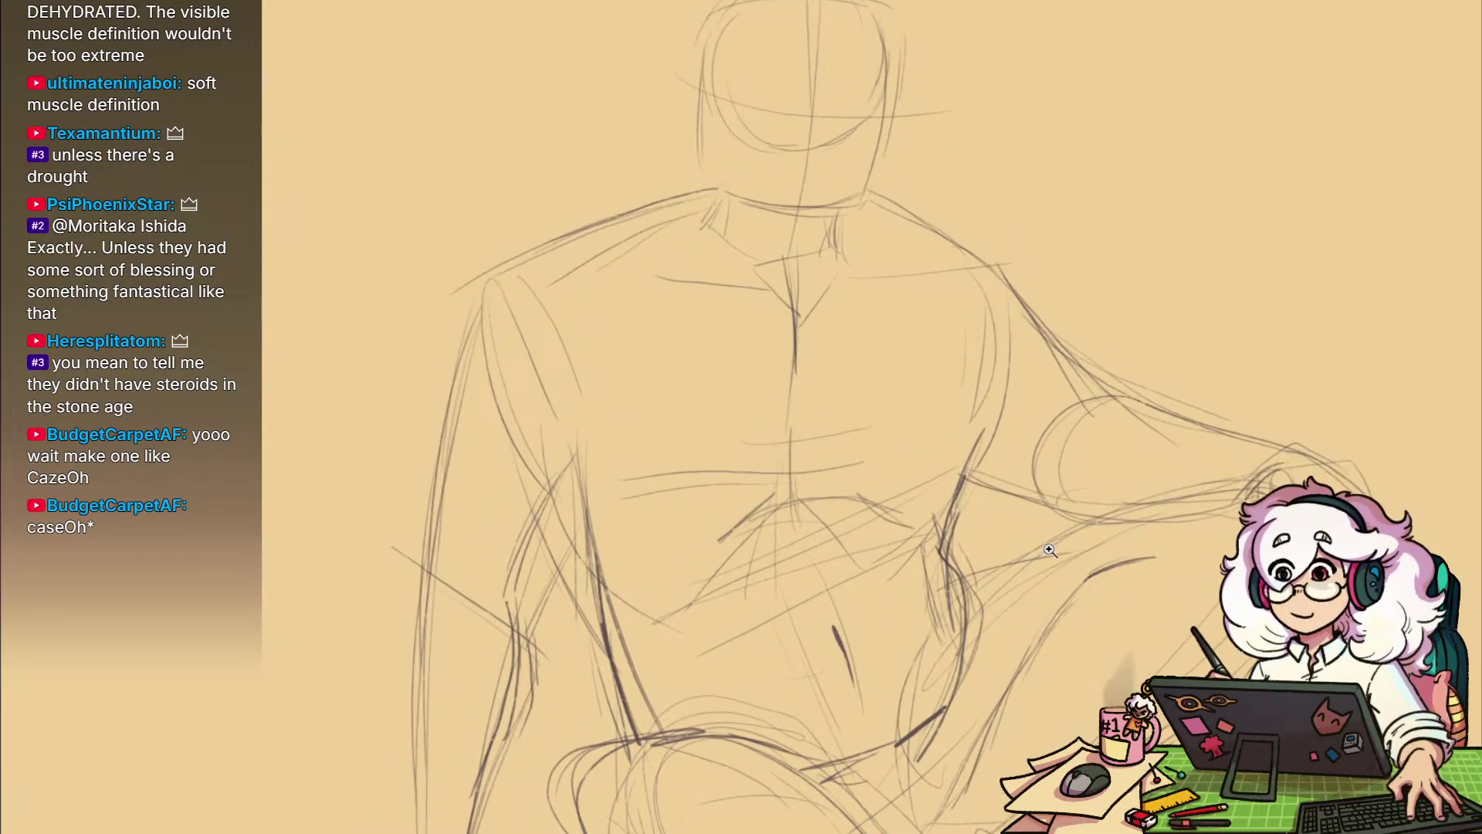
scroll(1050, 550, "down", 4)
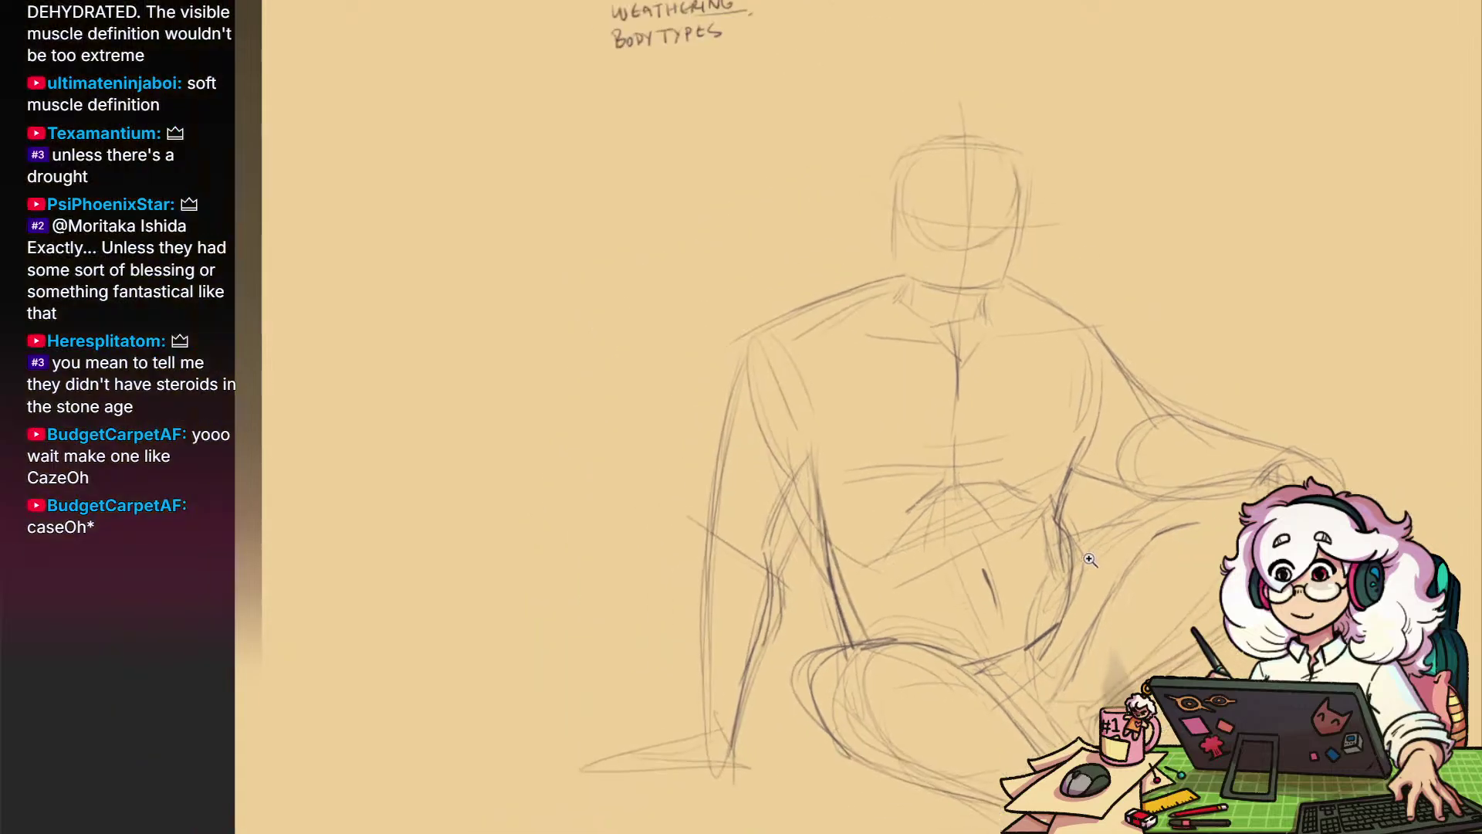
scroll(1090, 559, "down", 2)
scroll(1125, 504, "up", 4)
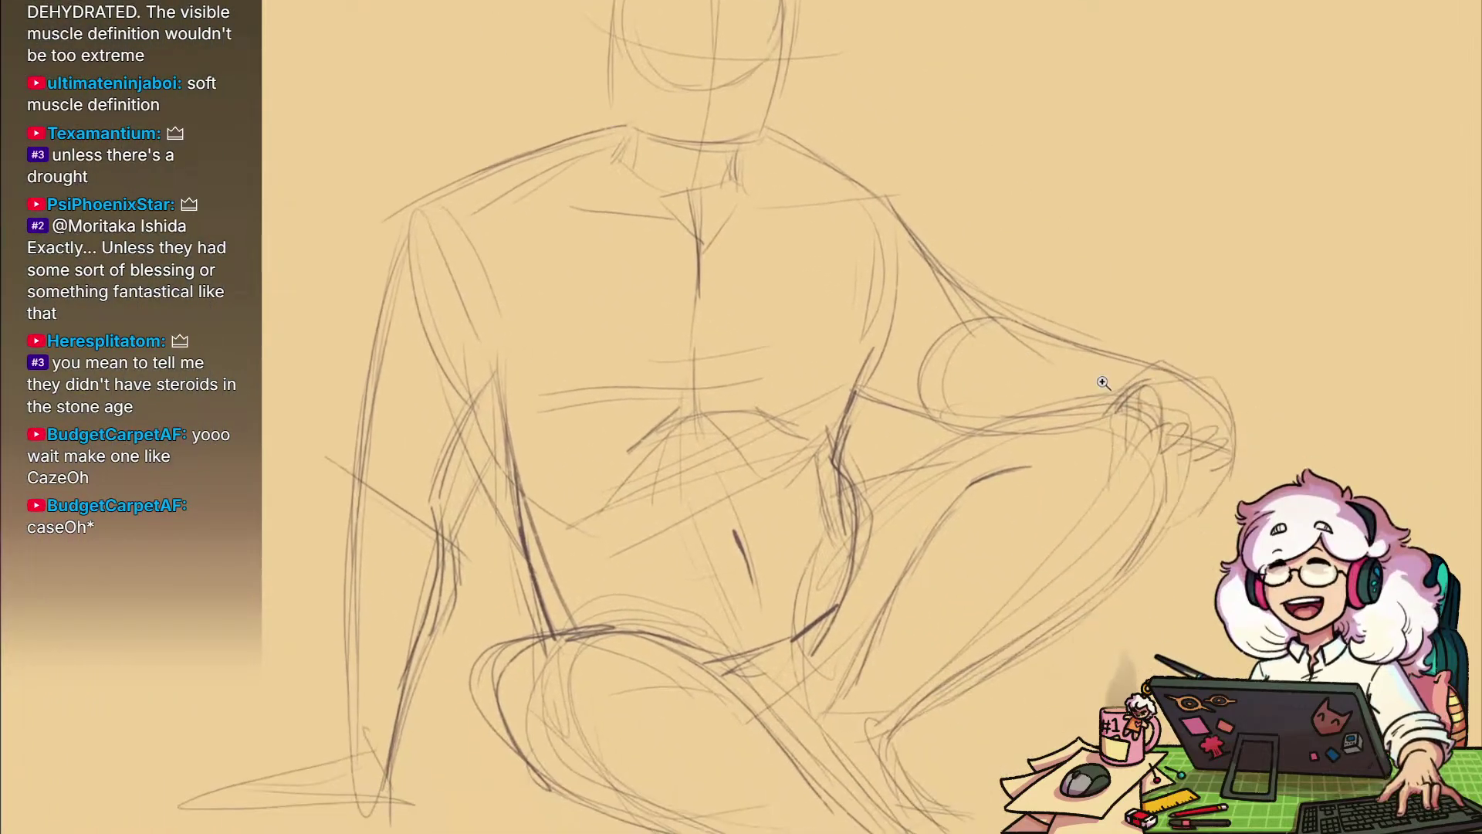
left_click_drag(1103, 382, 1085, 411)
left_click_drag(721, 566, 758, 534)
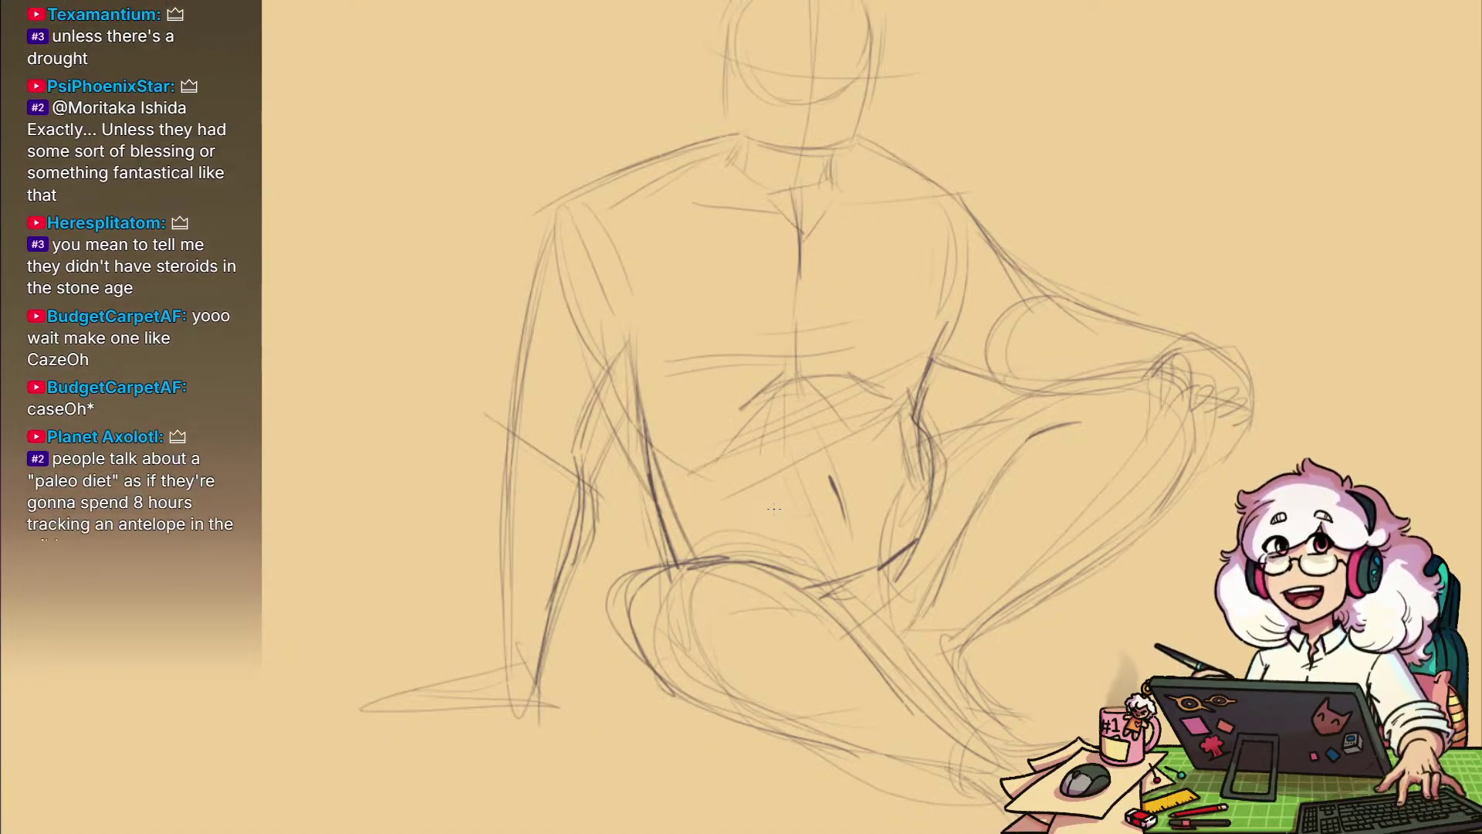
left_click_drag(946, 536, 1038, 545)
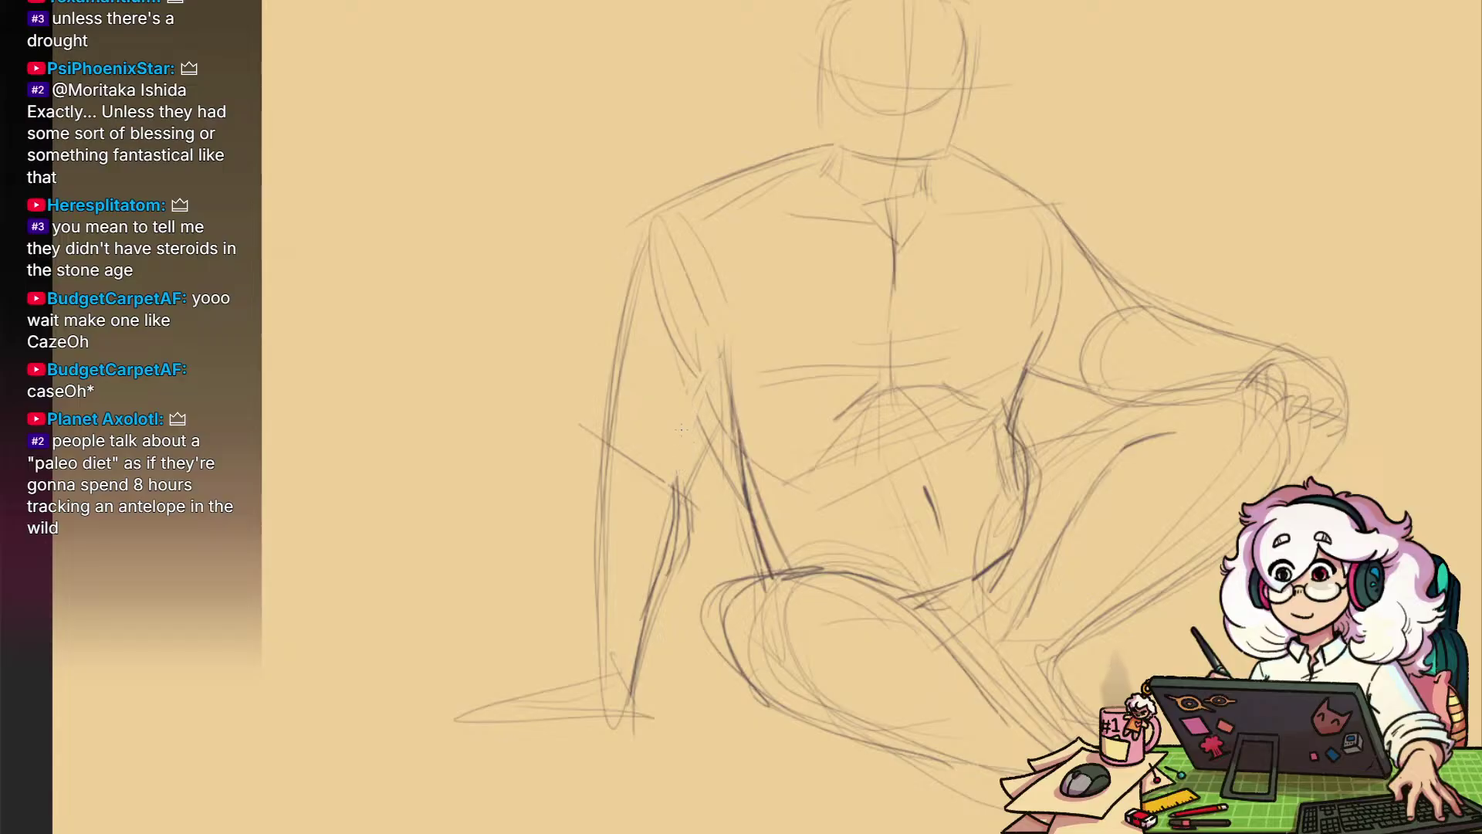
left_click_drag(724, 394, 644, 626)
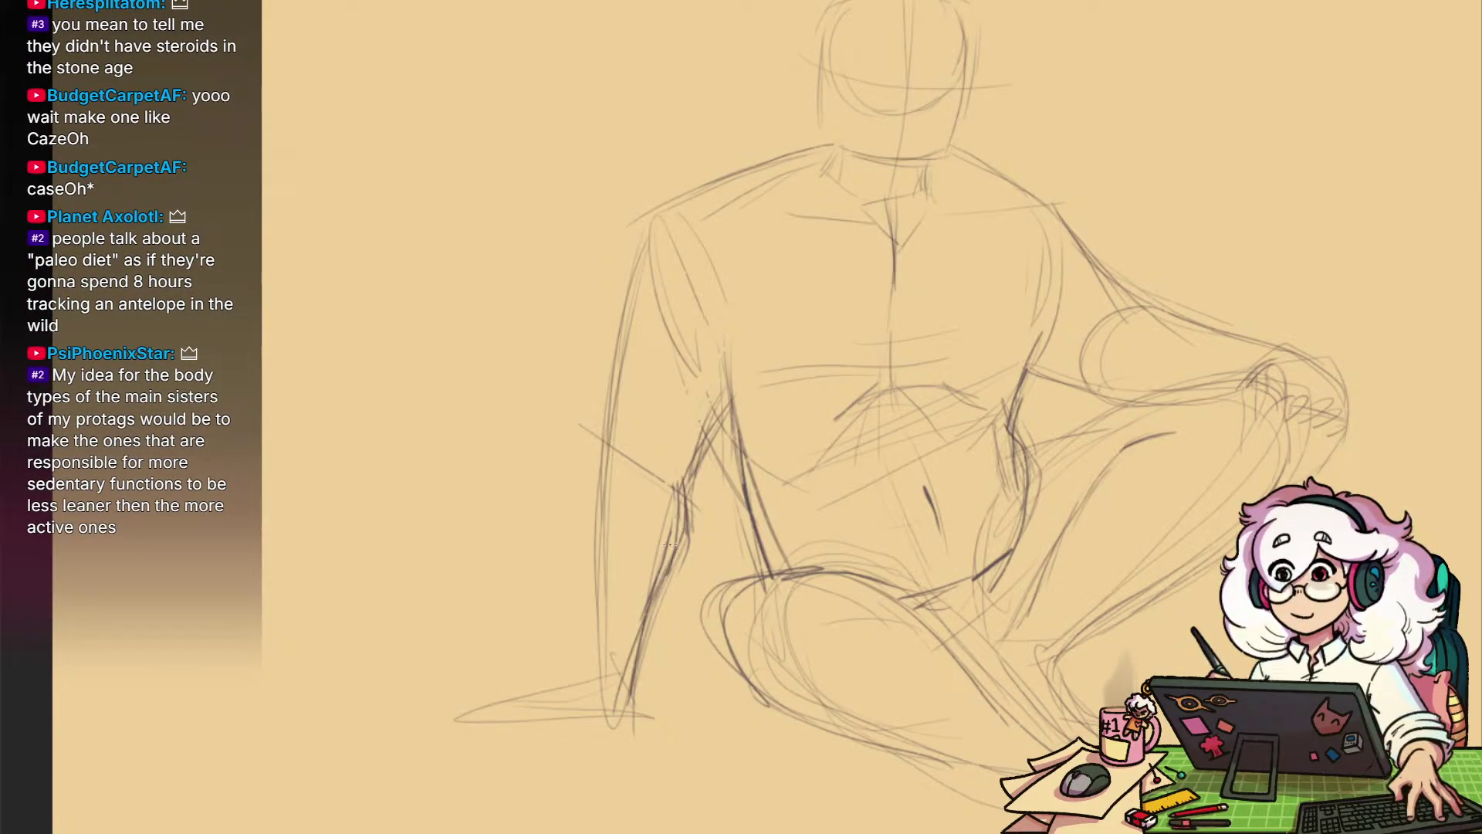
left_click_drag(1076, 522, 1141, 594)
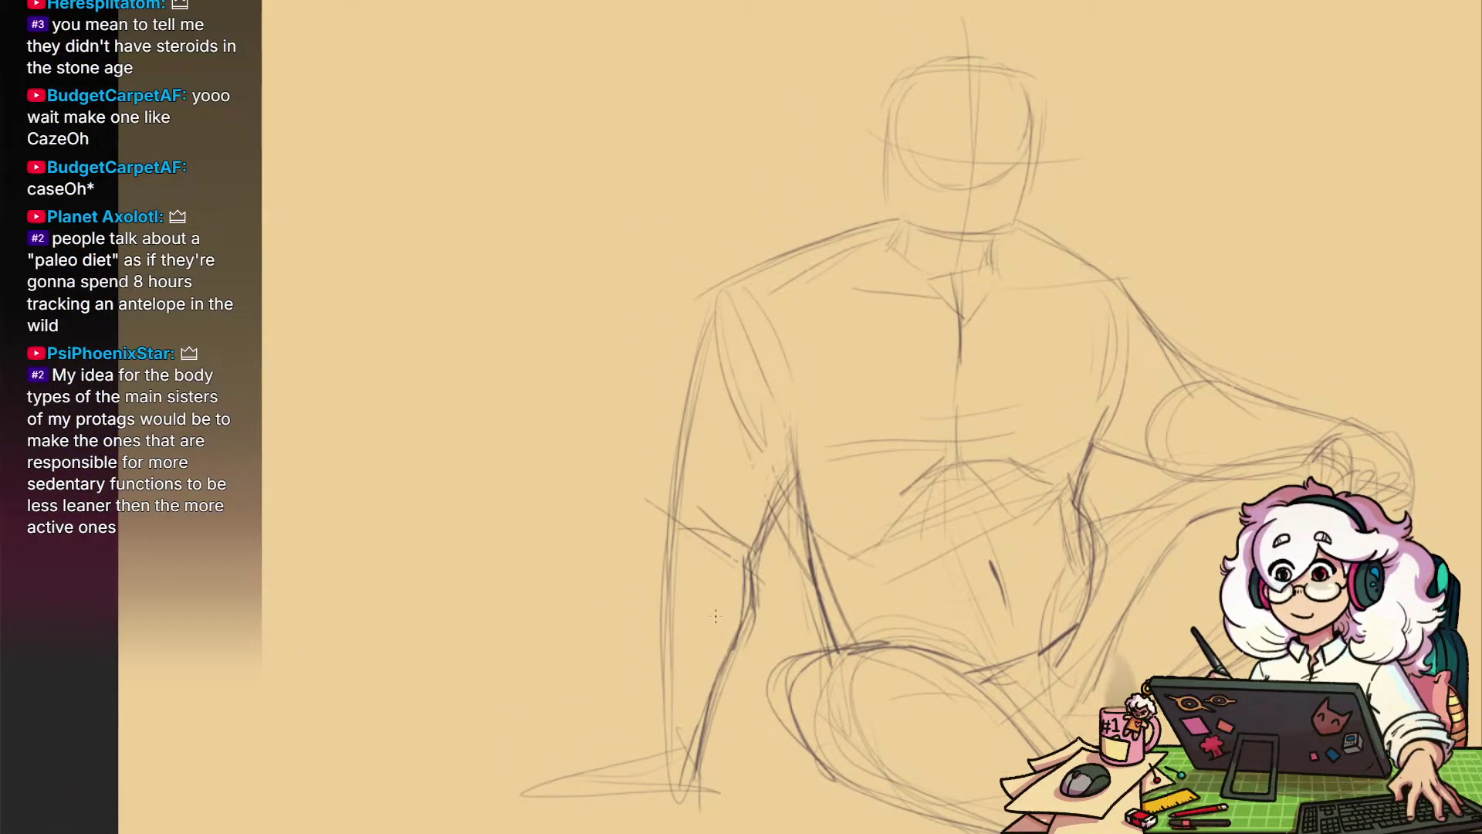
Reinforce the curve at the bent elbow of the arm resting on the knee
left_click_drag(1235, 554, 1082, 596)
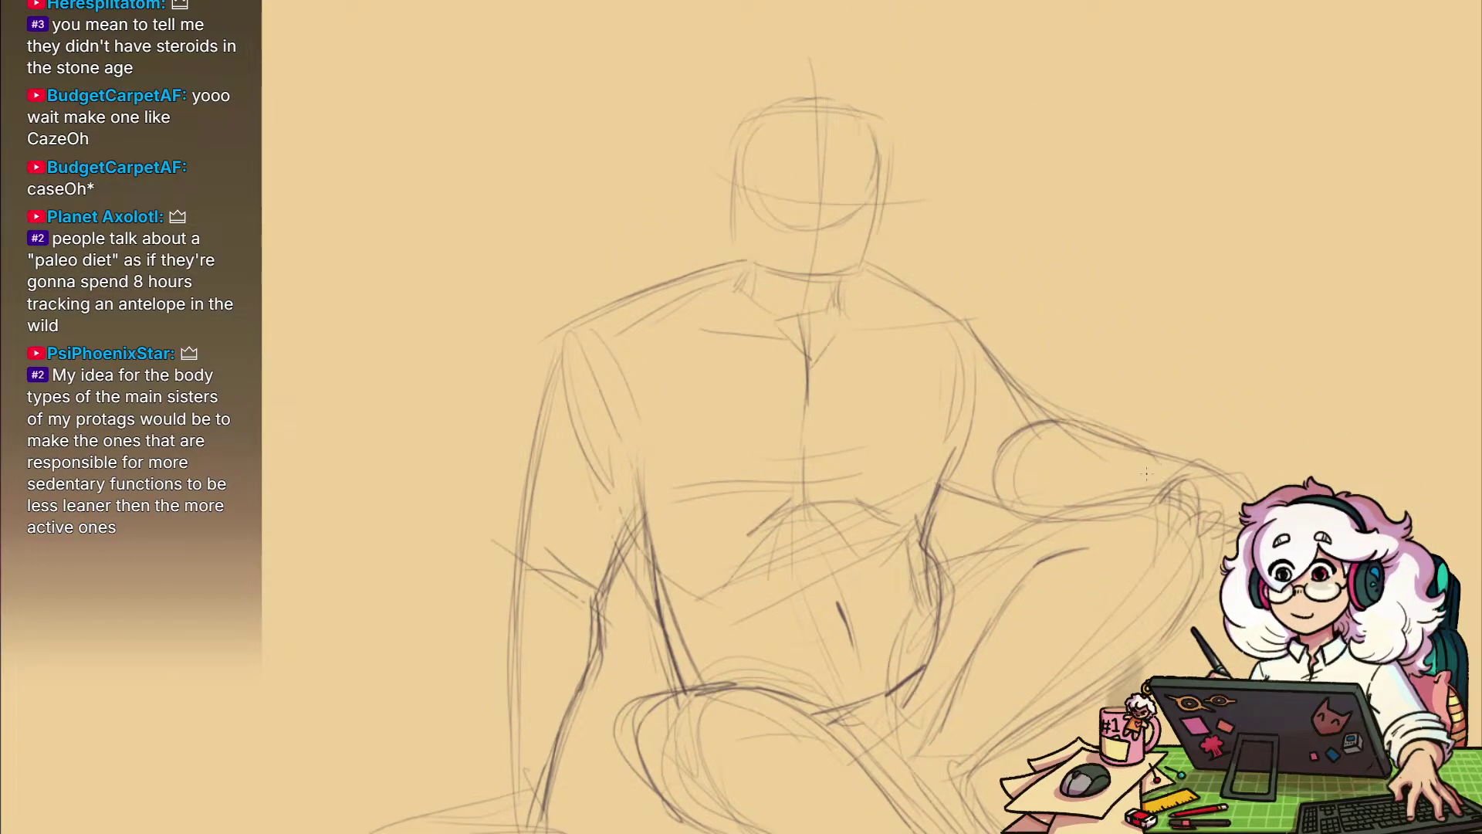
scroll(1120, 465, "up", 5)
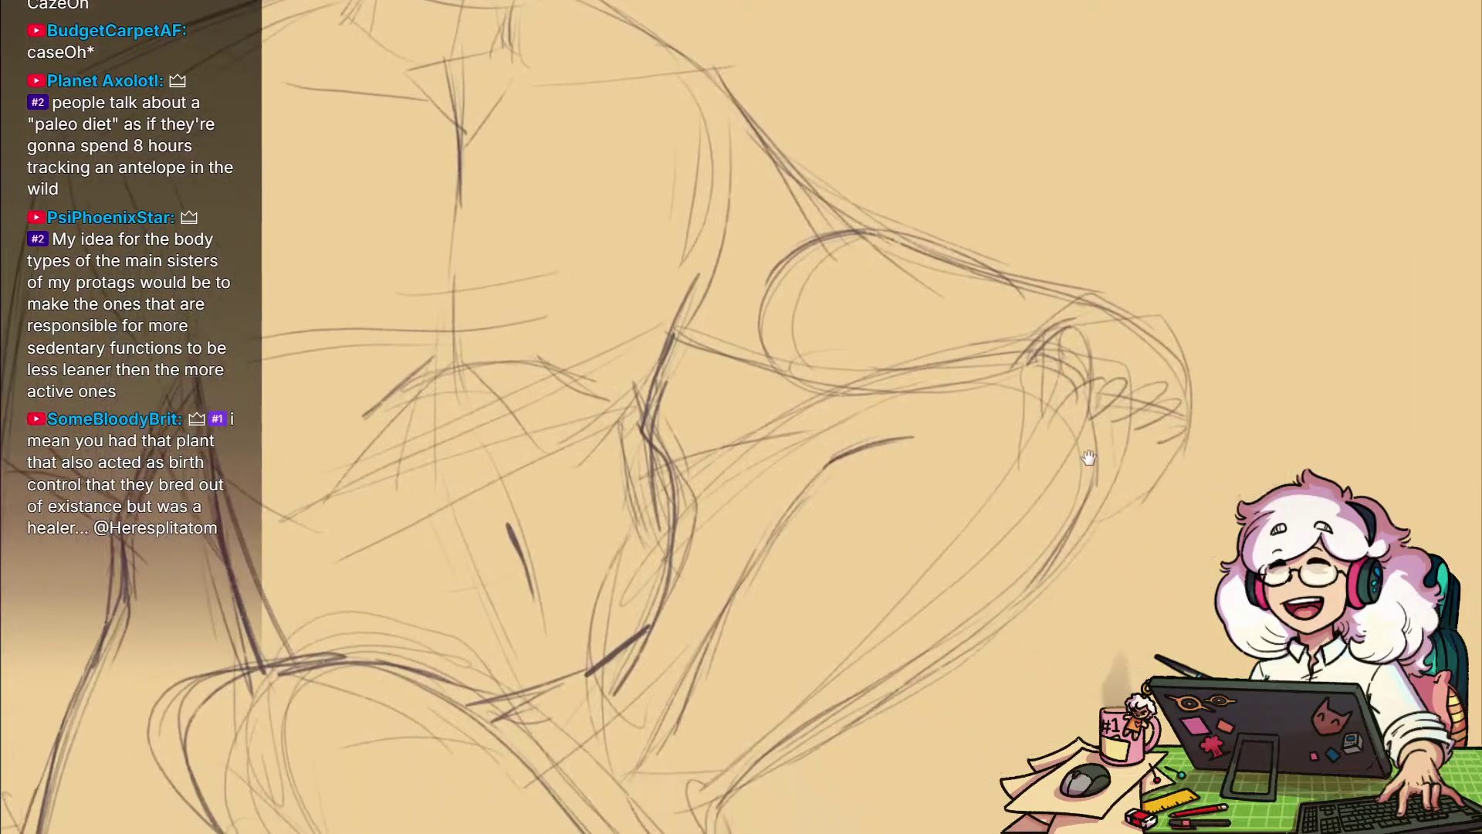
scroll(1088, 458, "down", 5)
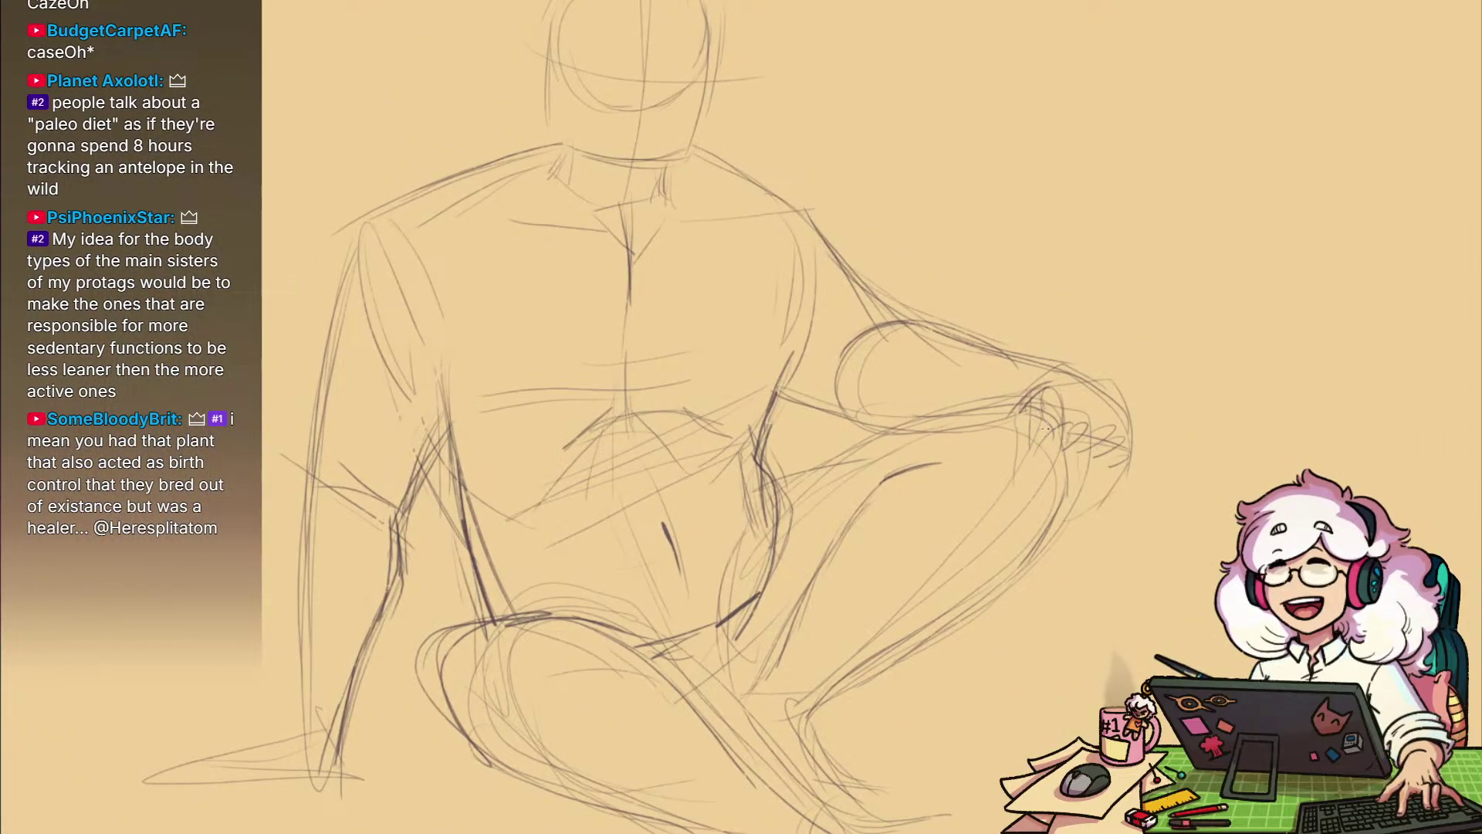
Define the fingers and thumb draped over the raised knee, and extend a line along the back of the hand
mouse_move(1087, 429)
left_mouse_down()
mouse_move(1094, 461)
mouse_move(1063, 468)
left_mouse_up()
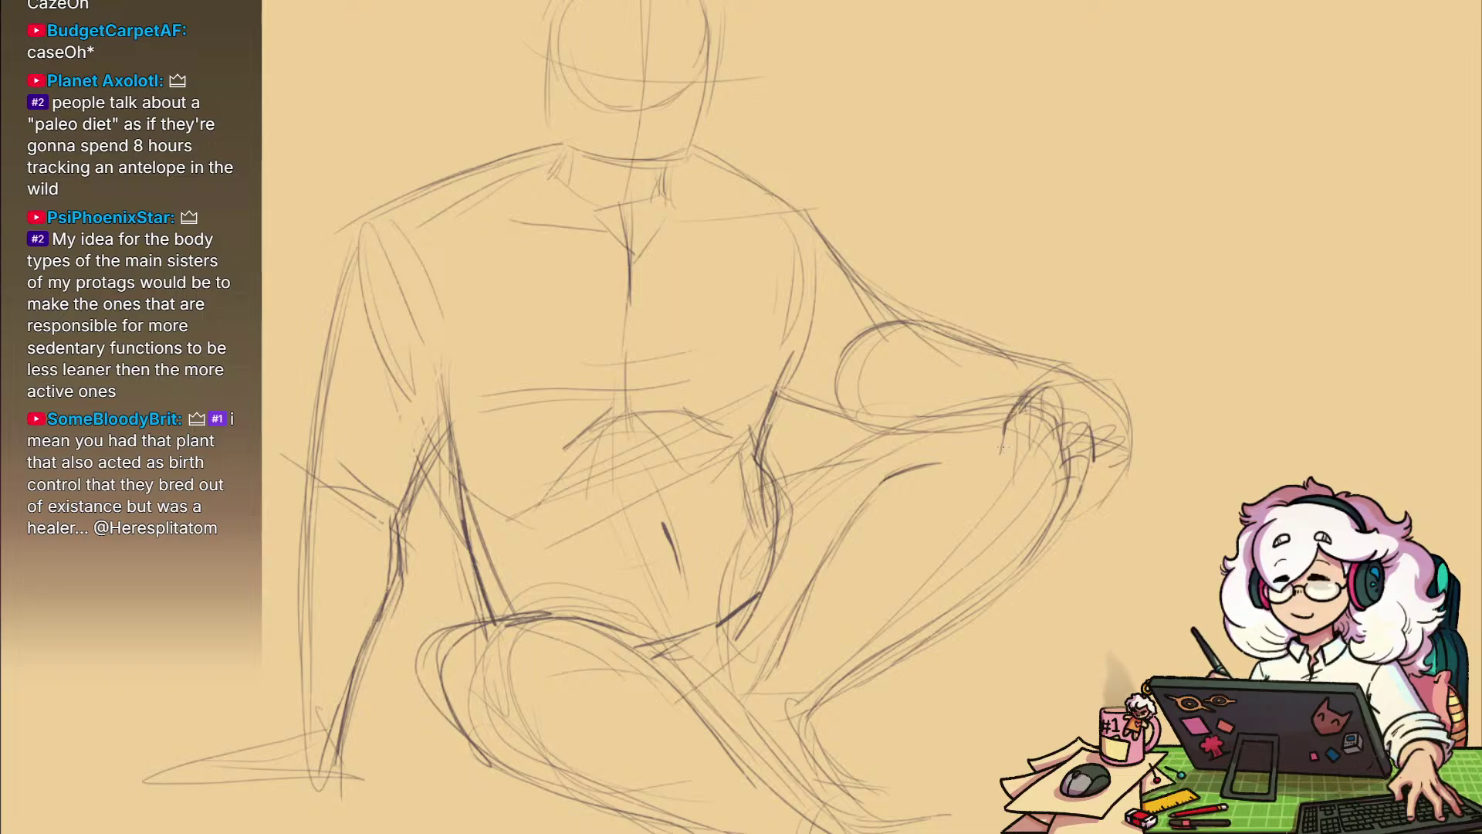
left_click_drag(1005, 433, 1003, 456)
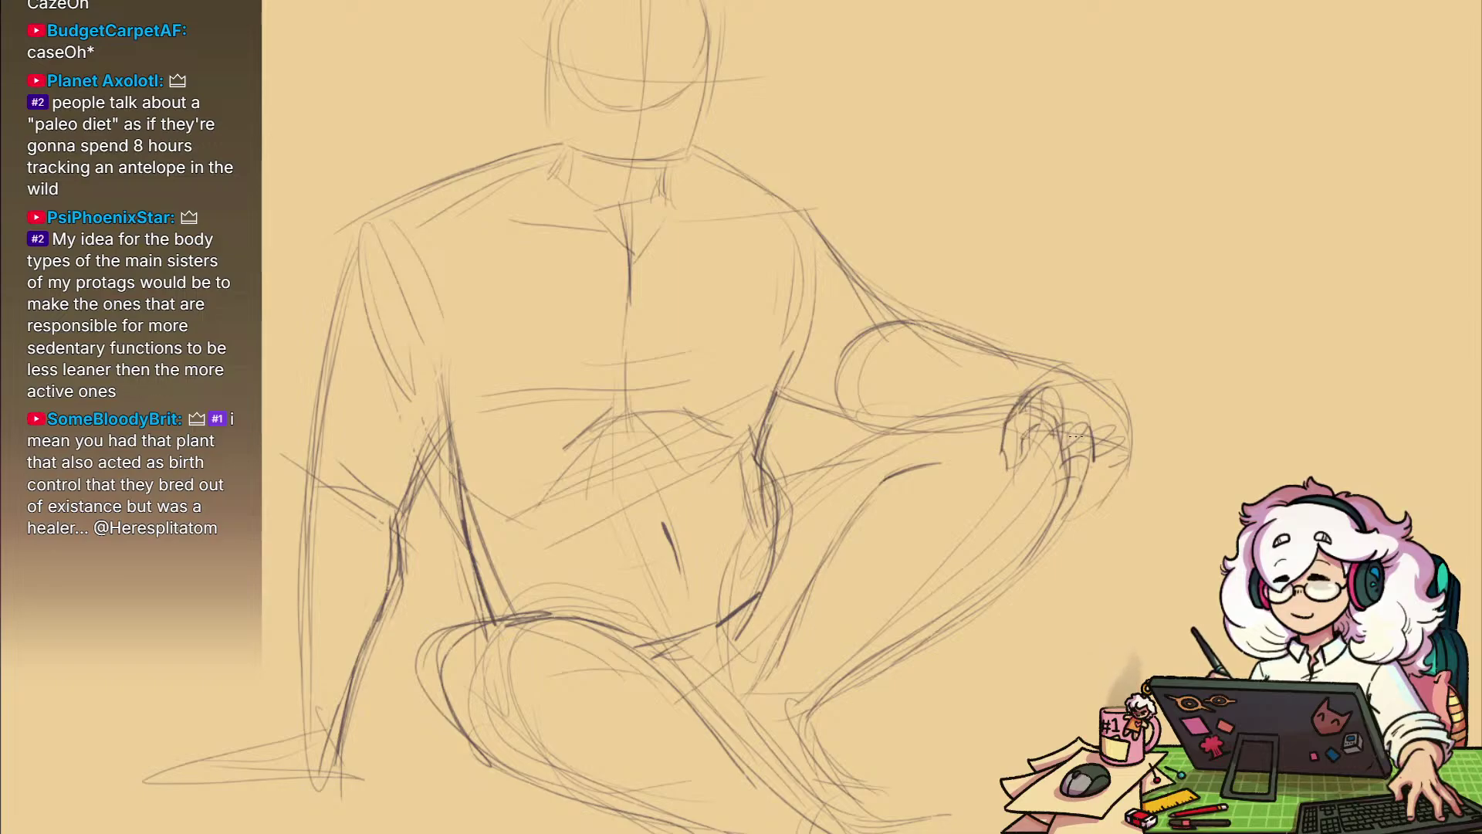
left_click_drag(1090, 380, 1149, 406)
mouse_move(1142, 434)
left_mouse_down()
mouse_move(1135, 473)
mouse_move(1037, 476)
left_mouse_up()
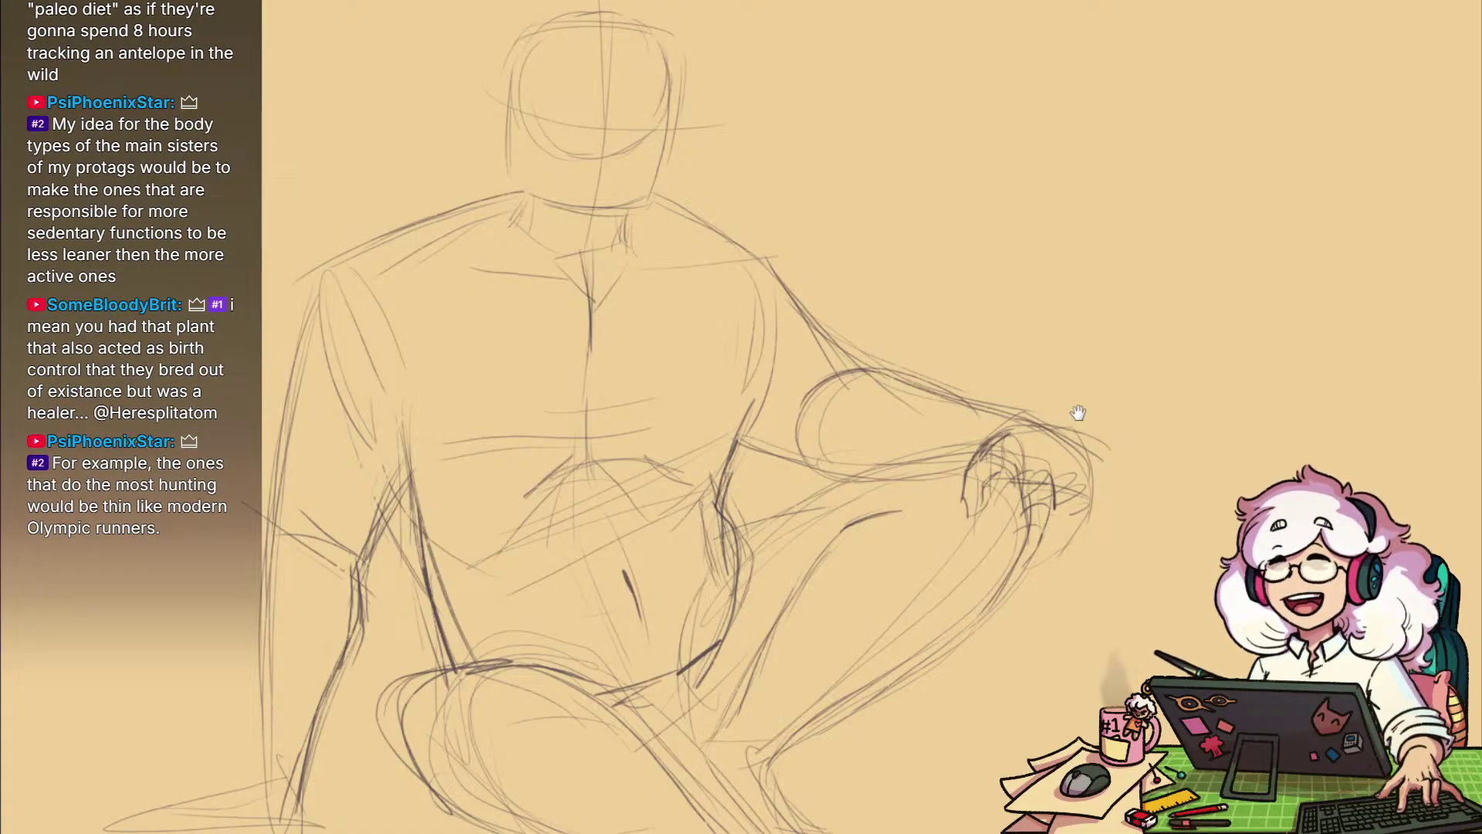
left_click_drag(1005, 532, 1084, 433)
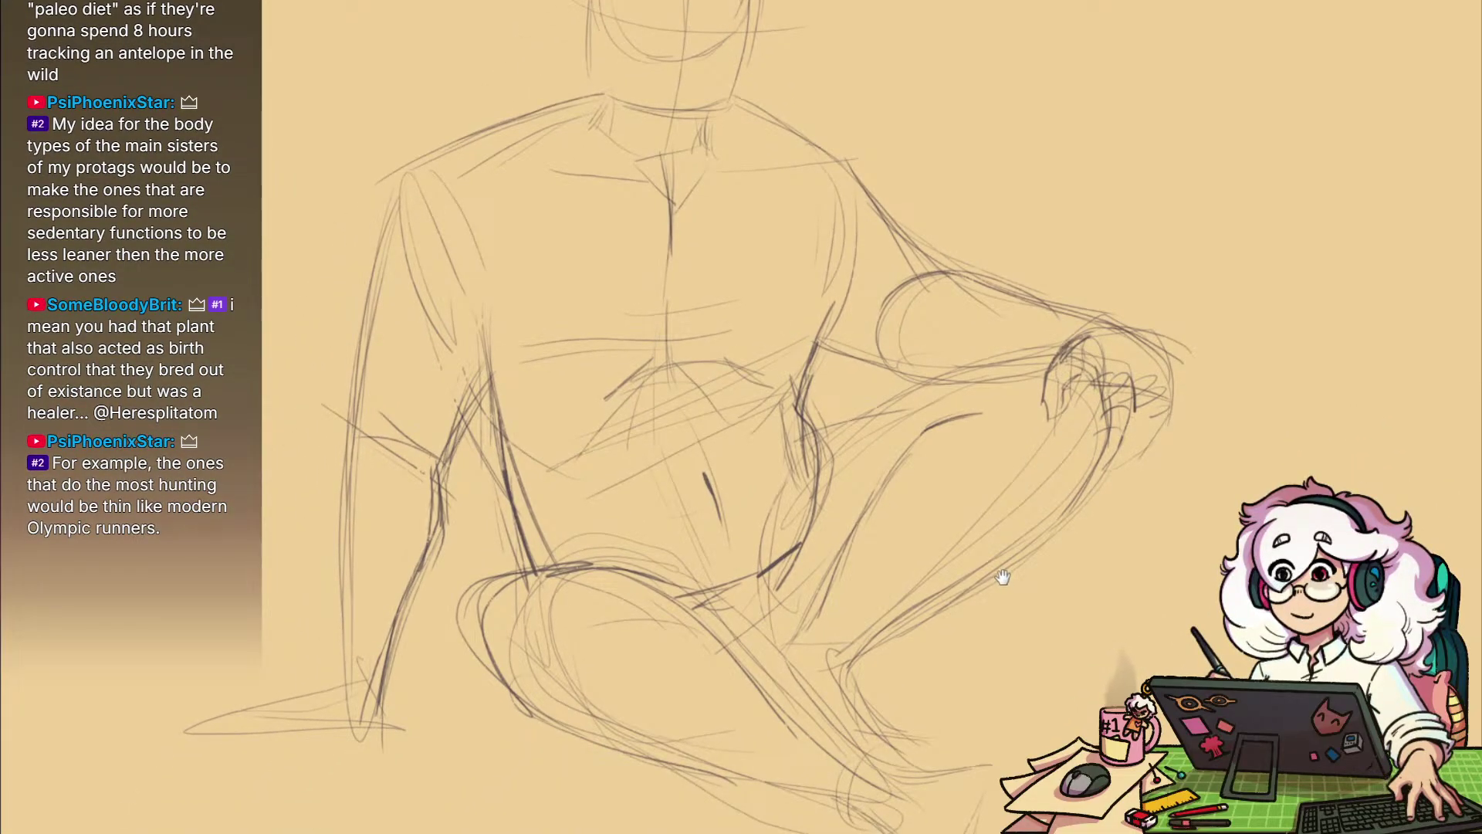
left_click_drag(1004, 580, 1022, 553)
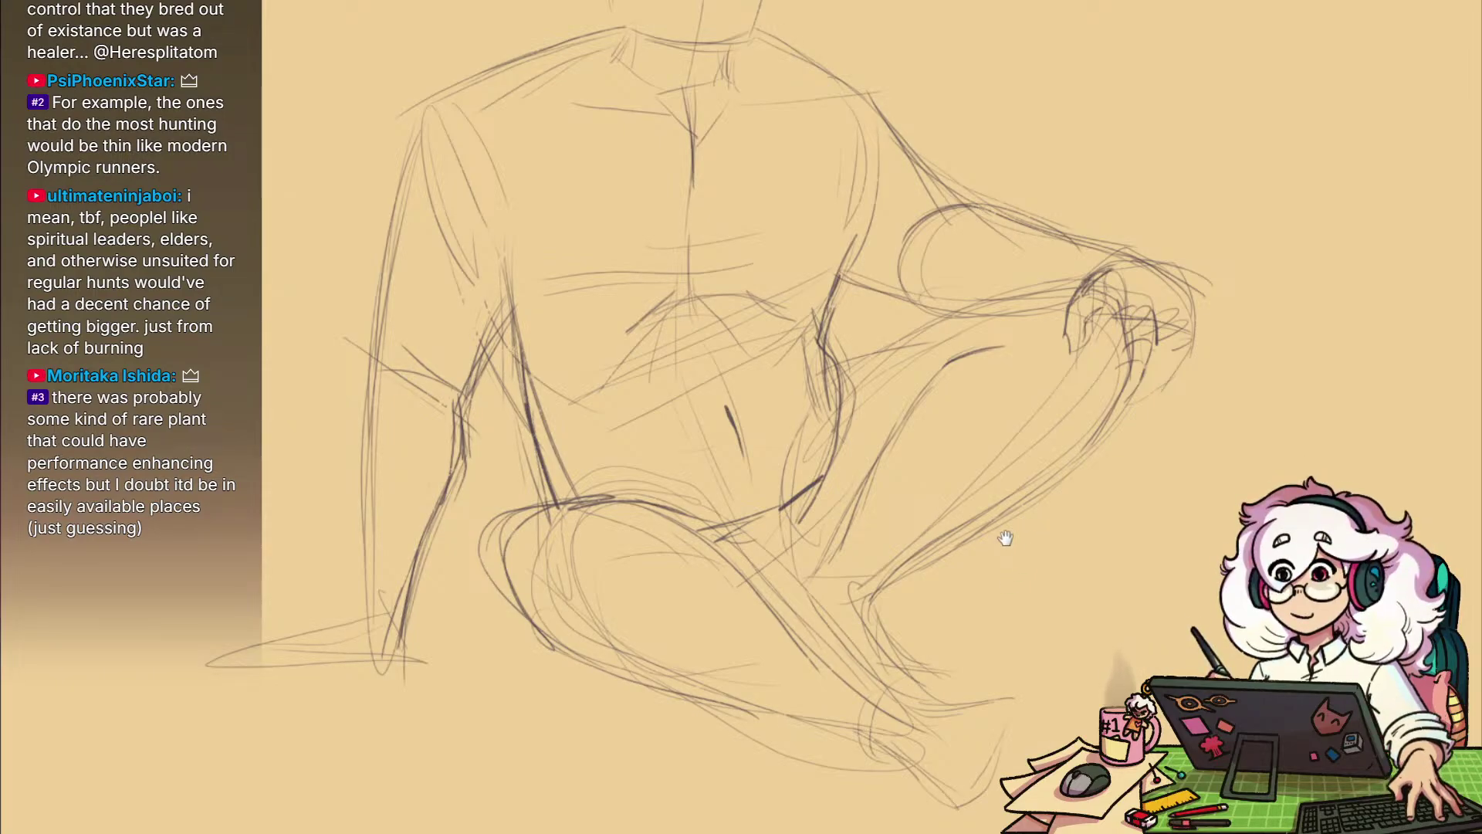
Lighten the sketch lines of the fingers draped over the raised knee
scroll(1006, 538, "up", 3)
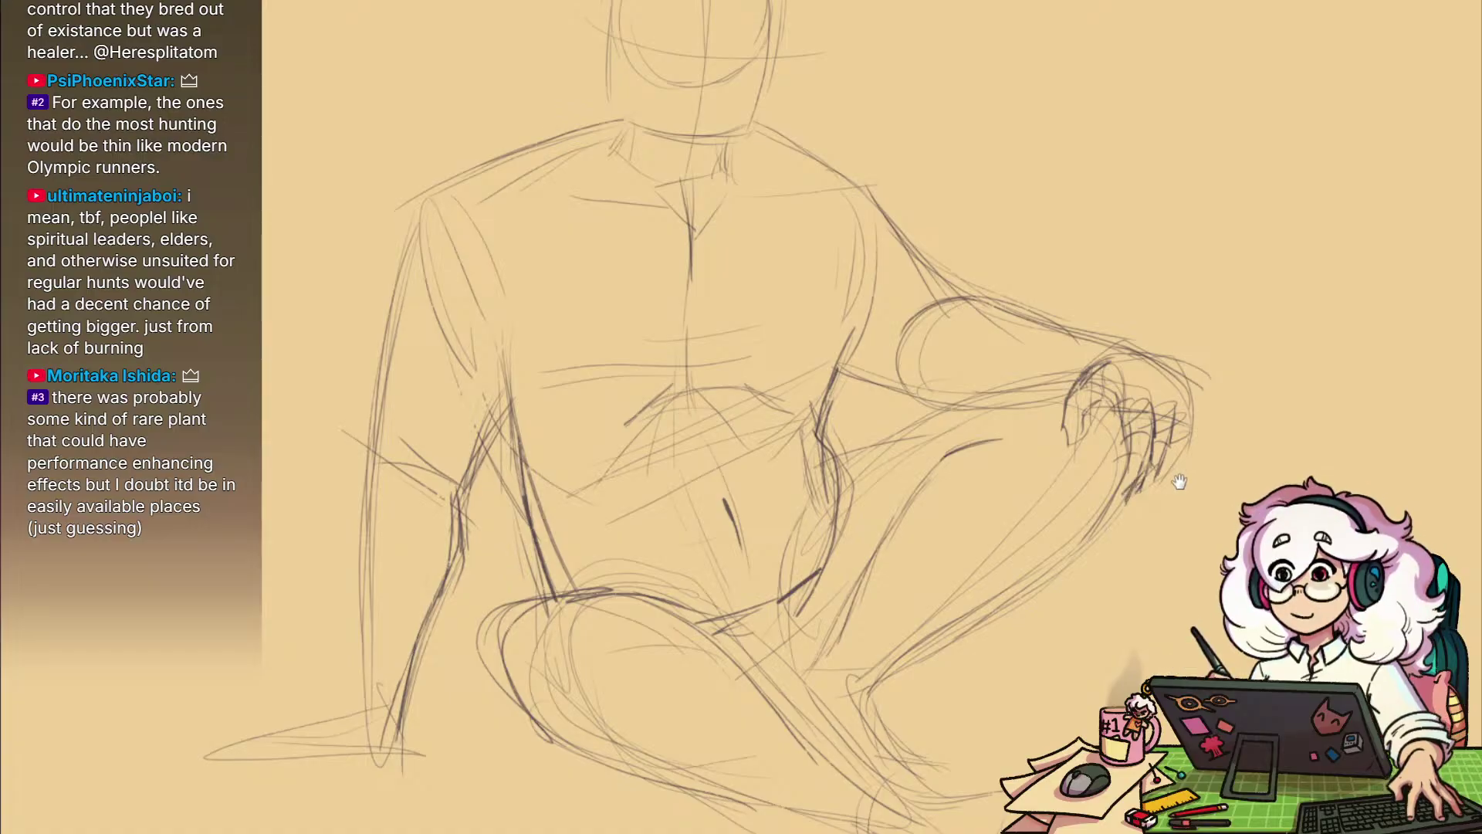
scroll(1148, 467, "up", 2)
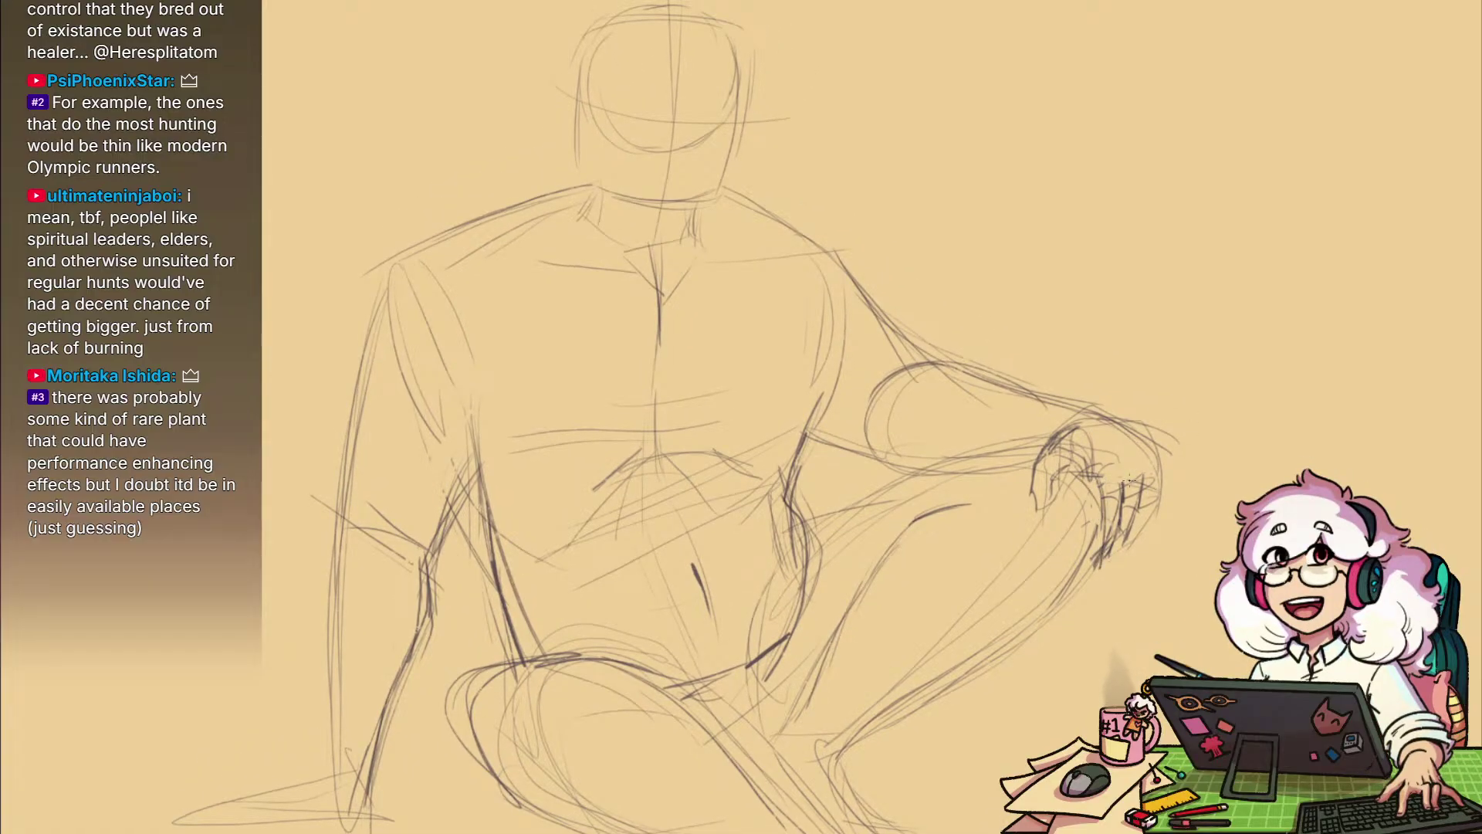
mouse_move(1158, 483)
left_mouse_down()
mouse_move(1116, 503)
mouse_move(1062, 492)
left_mouse_up()
left_click_drag(1156, 605, 1343, 432)
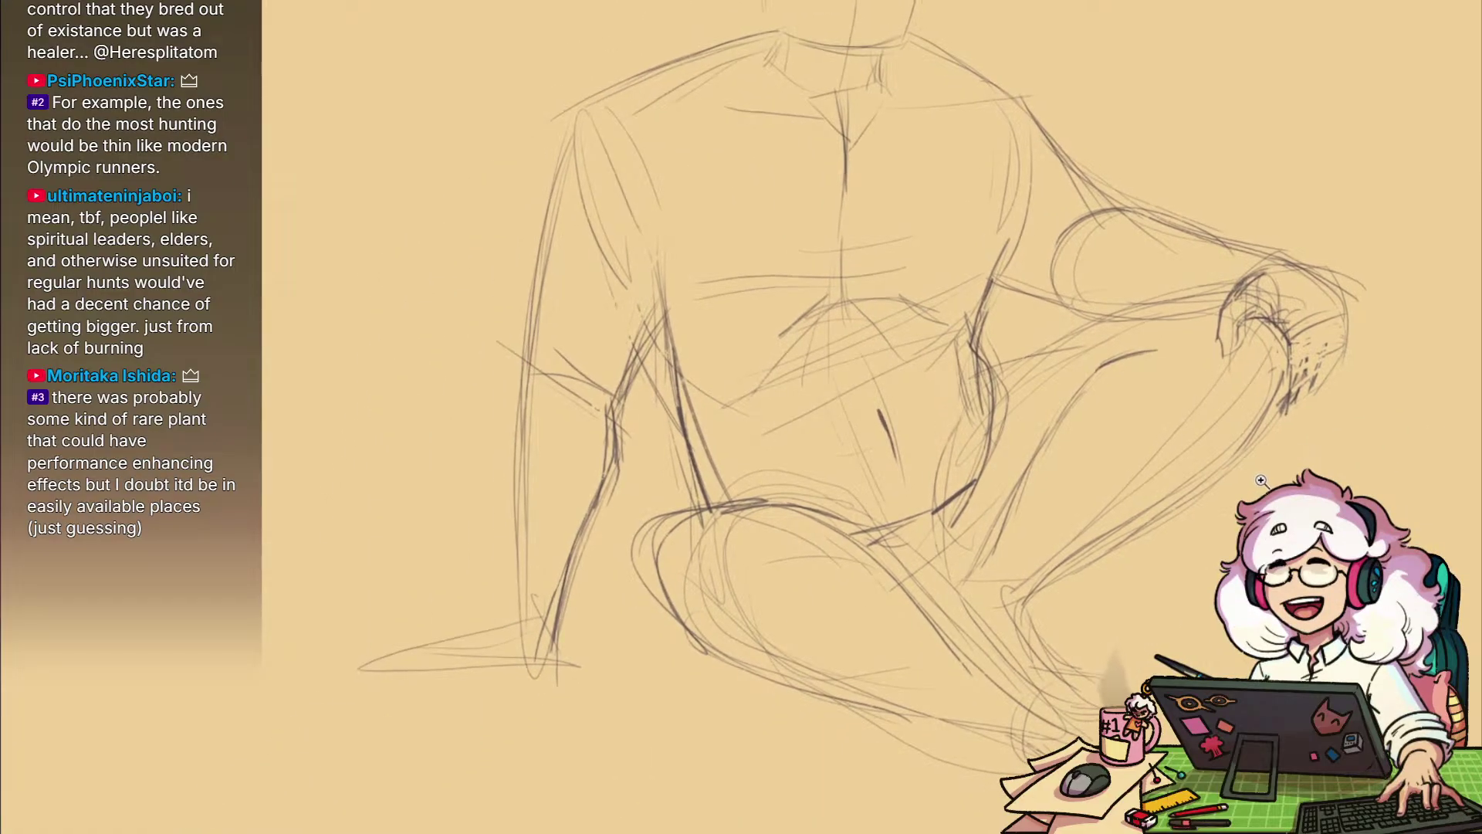
Reinforce the instep and sole lines of the foot at the end of the raised leg
left_click_drag(1245, 501, 1200, 536)
scroll(1198, 536, "up", 2)
scroll(1026, 506, "up", 4)
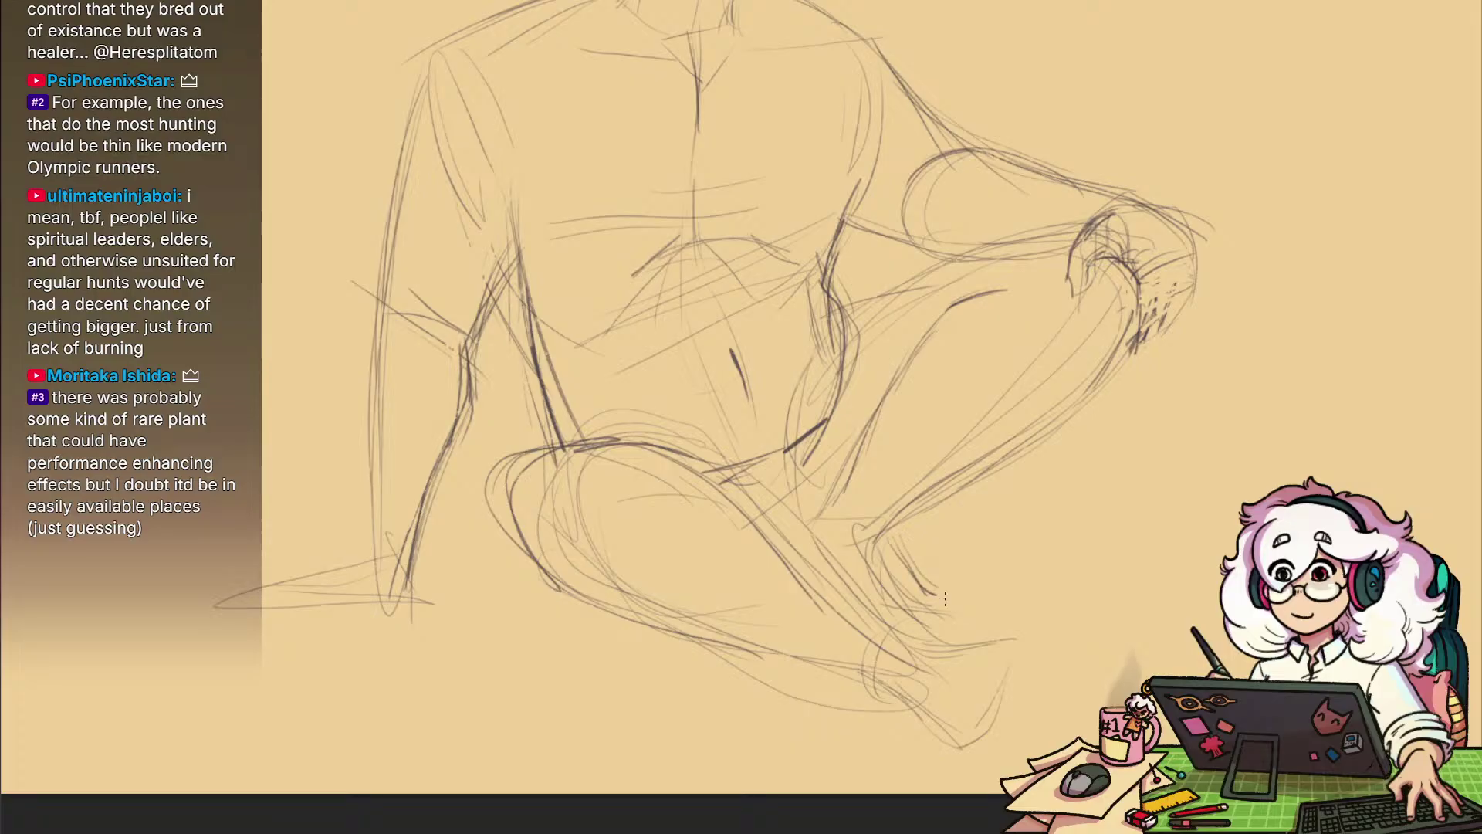
left_click_drag(863, 360, 890, 450)
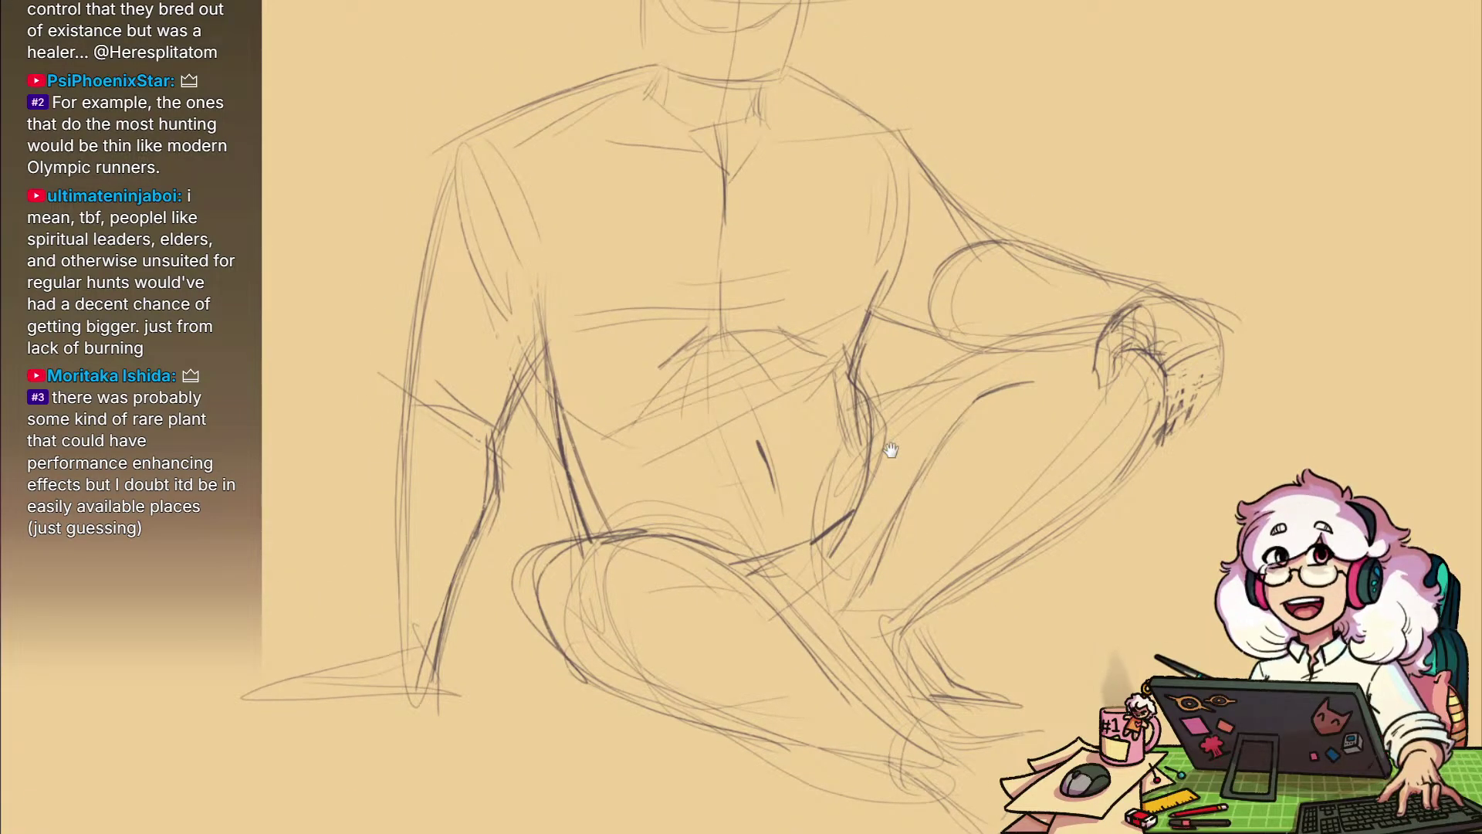
Darken the side contour of the chest beside the raised knee, and define both collarbones meeting at the base of the neck
mouse_move(1053, 414)
left_mouse_down()
mouse_move(1155, 589)
mouse_move(1142, 594)
mouse_move(1076, 410)
mouse_move(1142, 687)
mouse_move(1116, 509)
left_mouse_up()
mouse_move(1108, 451)
left_mouse_down()
mouse_move(1079, 583)
mouse_move(1017, 504)
left_mouse_up()
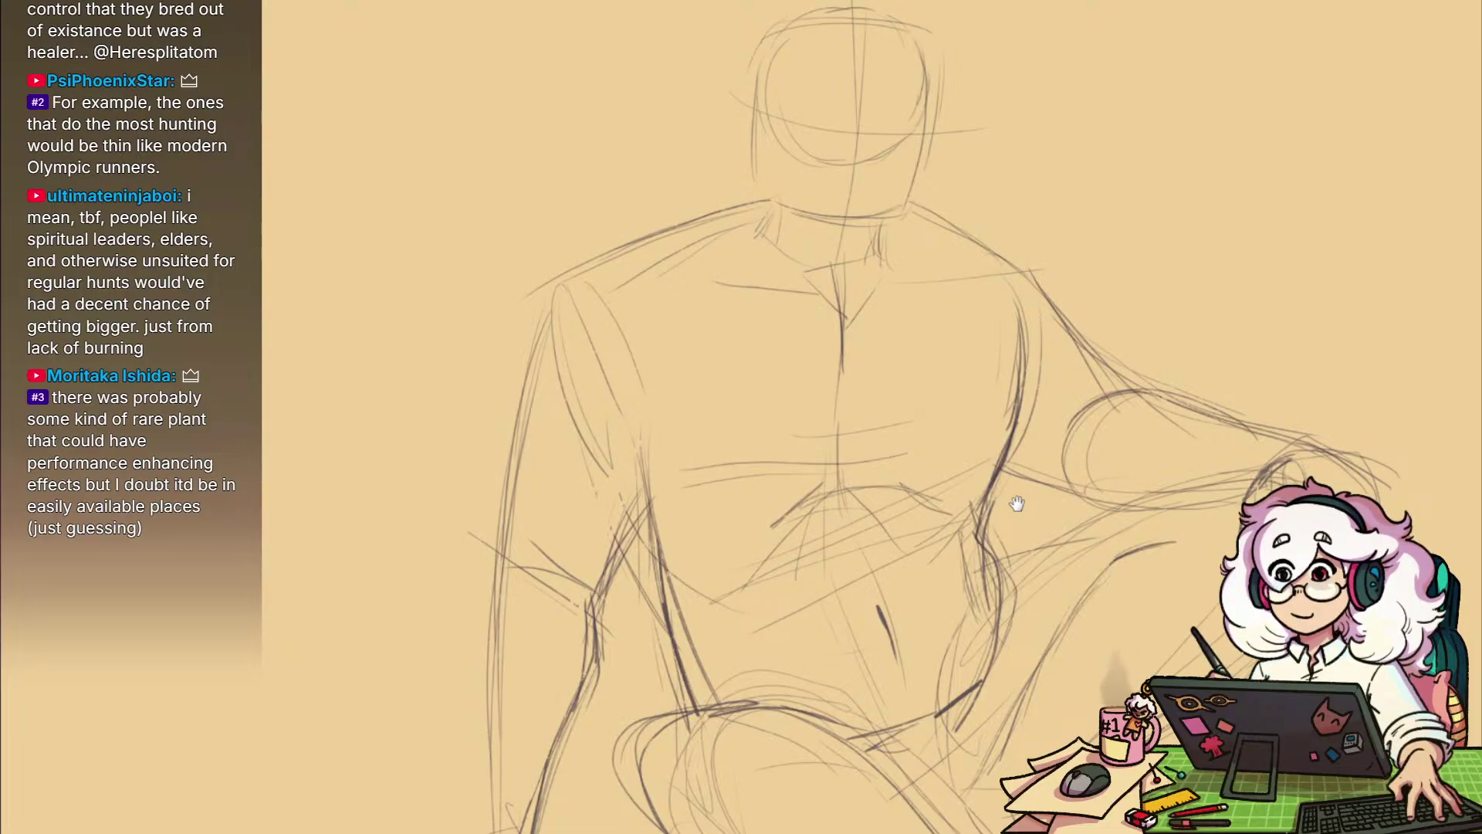
left_click_drag(1079, 490, 1210, 644)
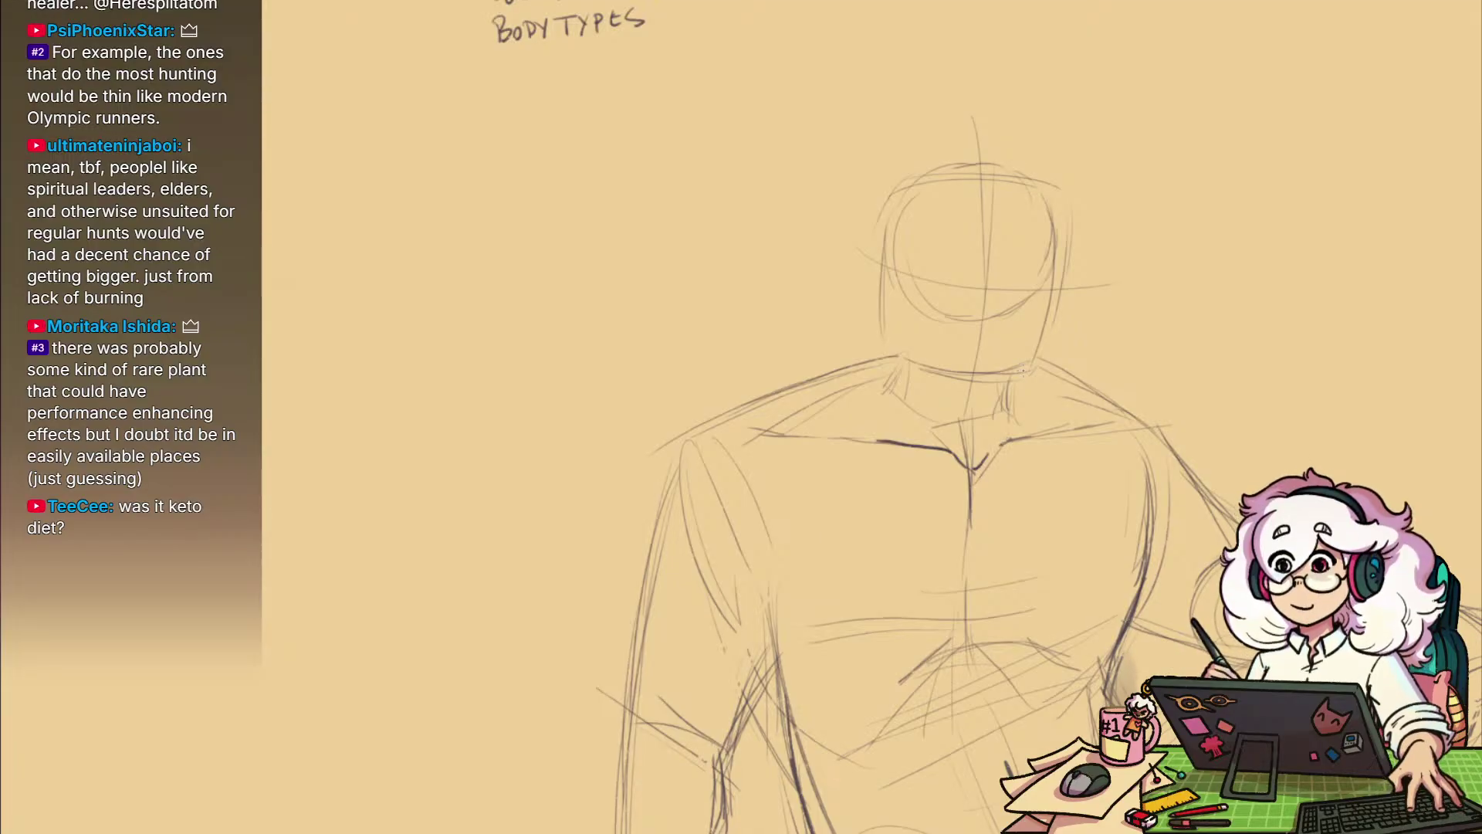
Reinforce the upper contour of the raised thigh up to the hand, and the inner line from the bent knee towards the hip
left_click_drag(1247, 609, 1157, 462)
mouse_move(1141, 533)
left_mouse_down()
mouse_move(1066, 540)
mouse_move(1141, 550)
mouse_move(938, 484)
mouse_move(1105, 523)
mouse_move(1084, 544)
mouse_move(1114, 583)
left_mouse_up()
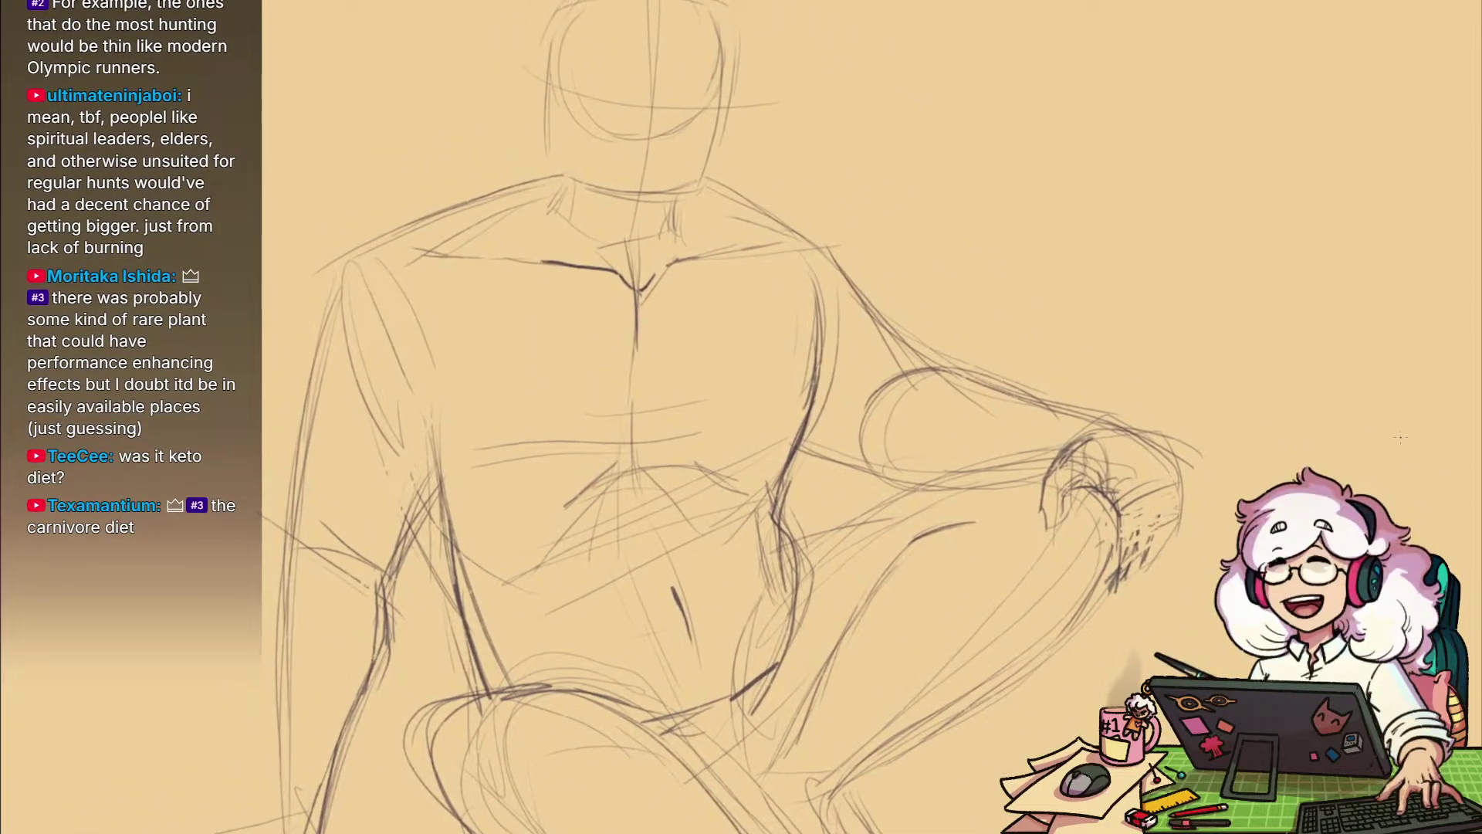
left_click_drag(1050, 463, 841, 526)
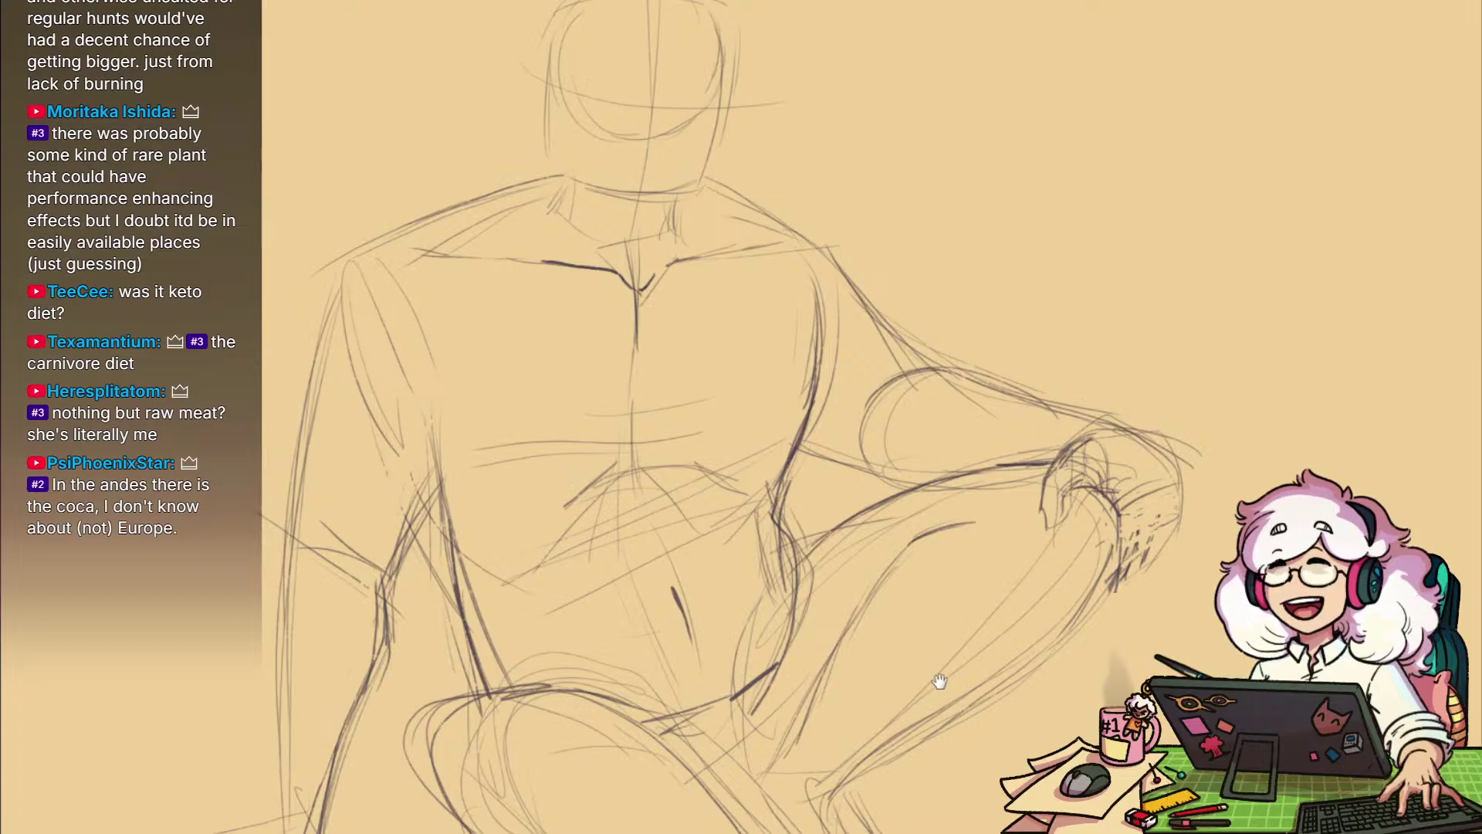
mouse_move(936, 679)
left_mouse_down()
mouse_move(1065, 513)
mouse_move(987, 626)
left_mouse_up()
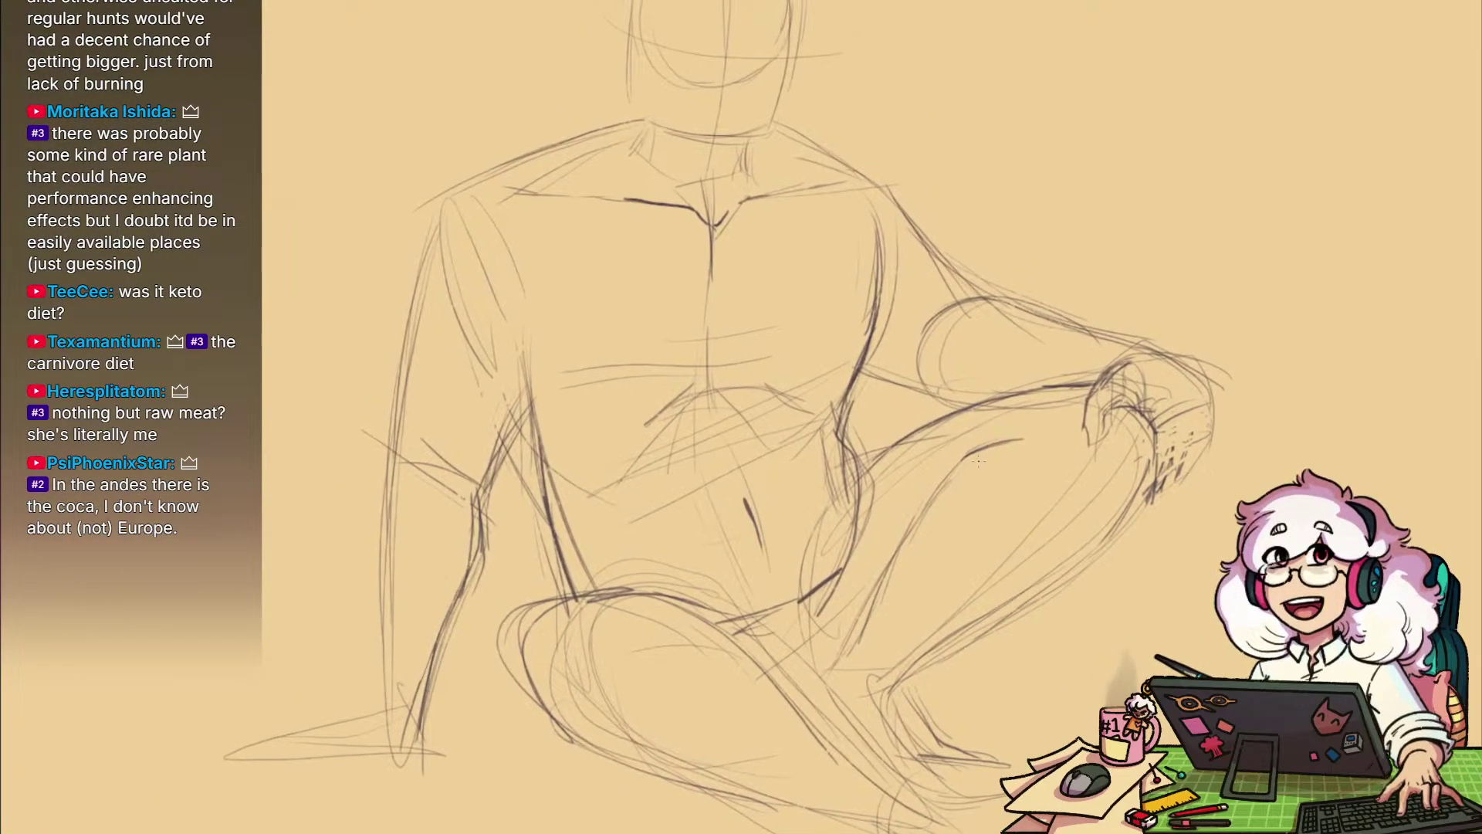
mouse_move(1018, 438)
left_mouse_down()
mouse_move(967, 455)
mouse_move(900, 571)
mouse_move(866, 574)
left_mouse_up()
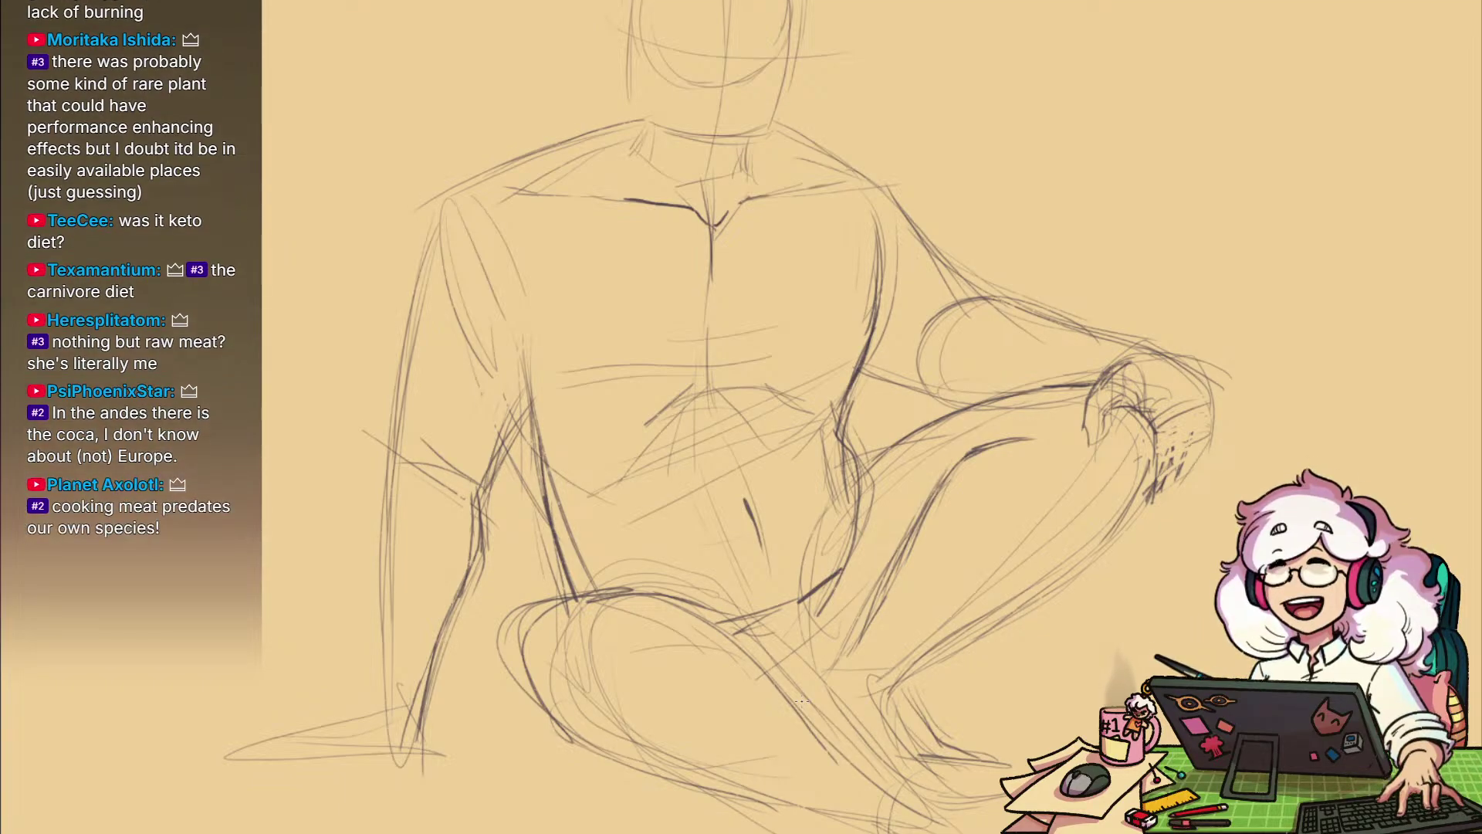
left_click_drag(801, 699, 909, 686)
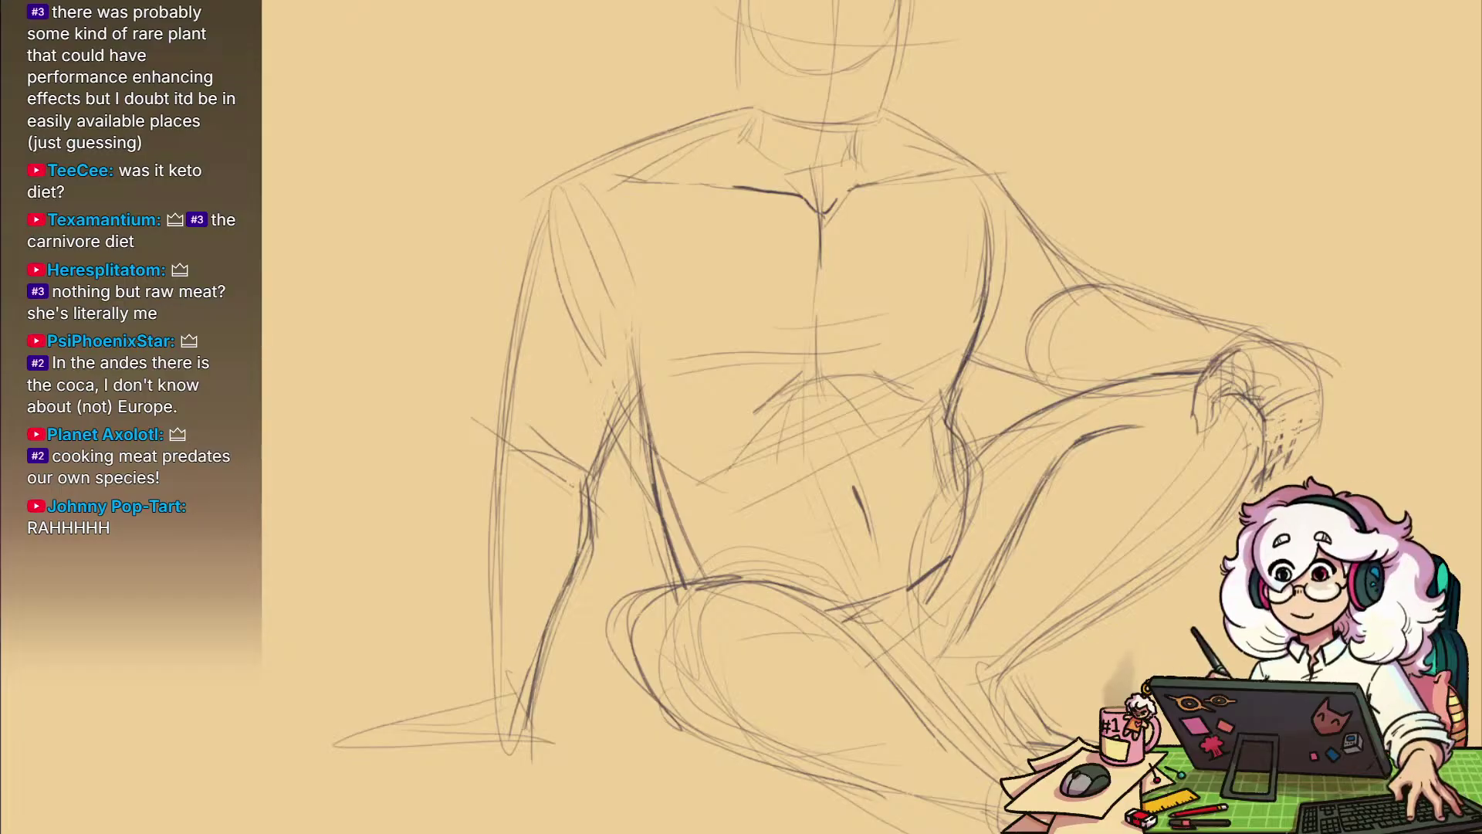
Round off the heel of the raised leg's foot, and sketch the ankle of the folded leg with firmer lines
mouse_move(1108, 577)
left_mouse_down()
mouse_move(1105, 482)
mouse_move(1102, 622)
mouse_move(1082, 595)
left_mouse_up()
left_click_drag(1027, 635, 1096, 583)
scroll(1082, 550, "up", 3)
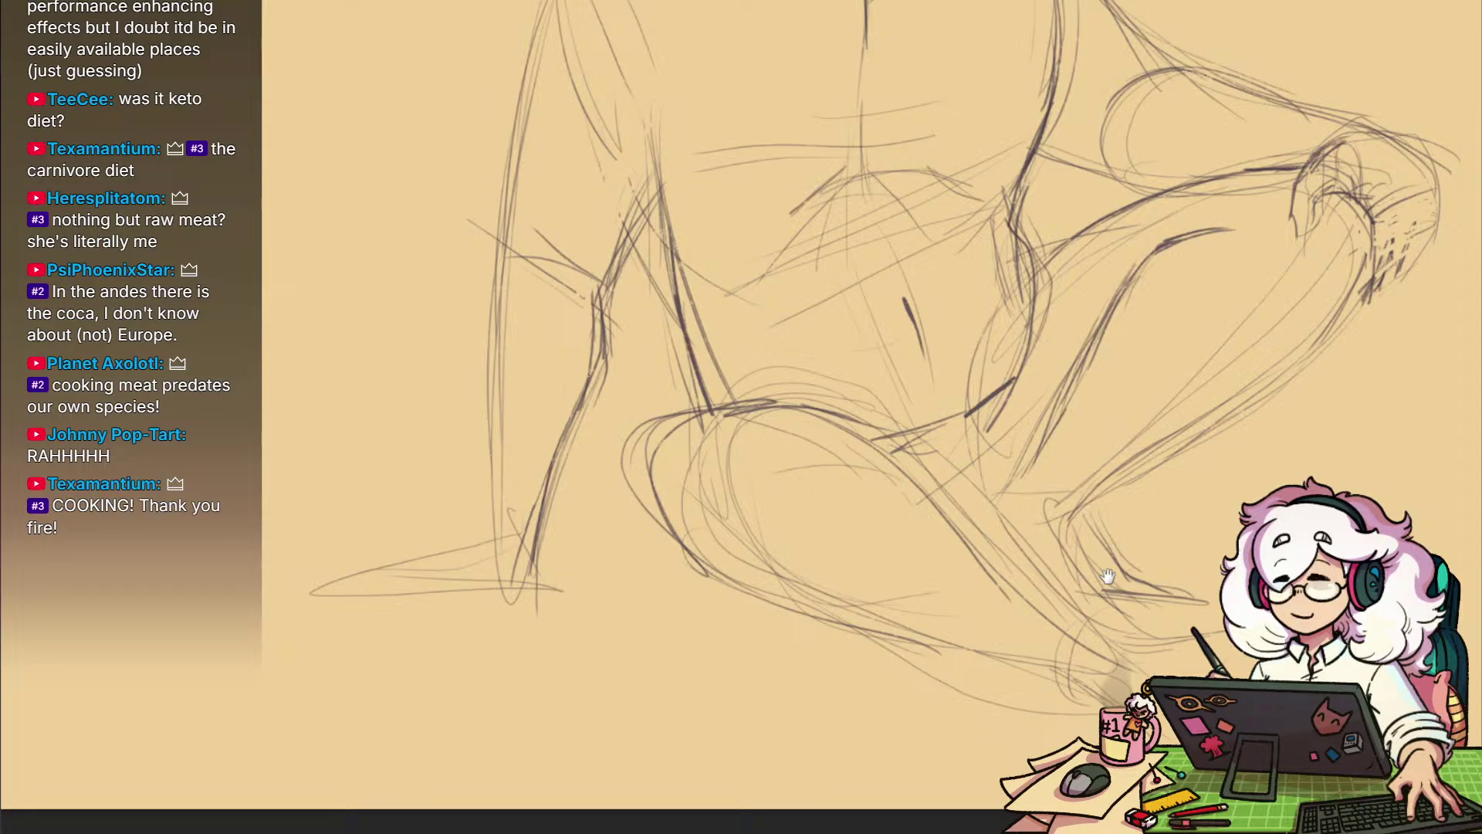
left_click_drag(1198, 496, 1072, 611)
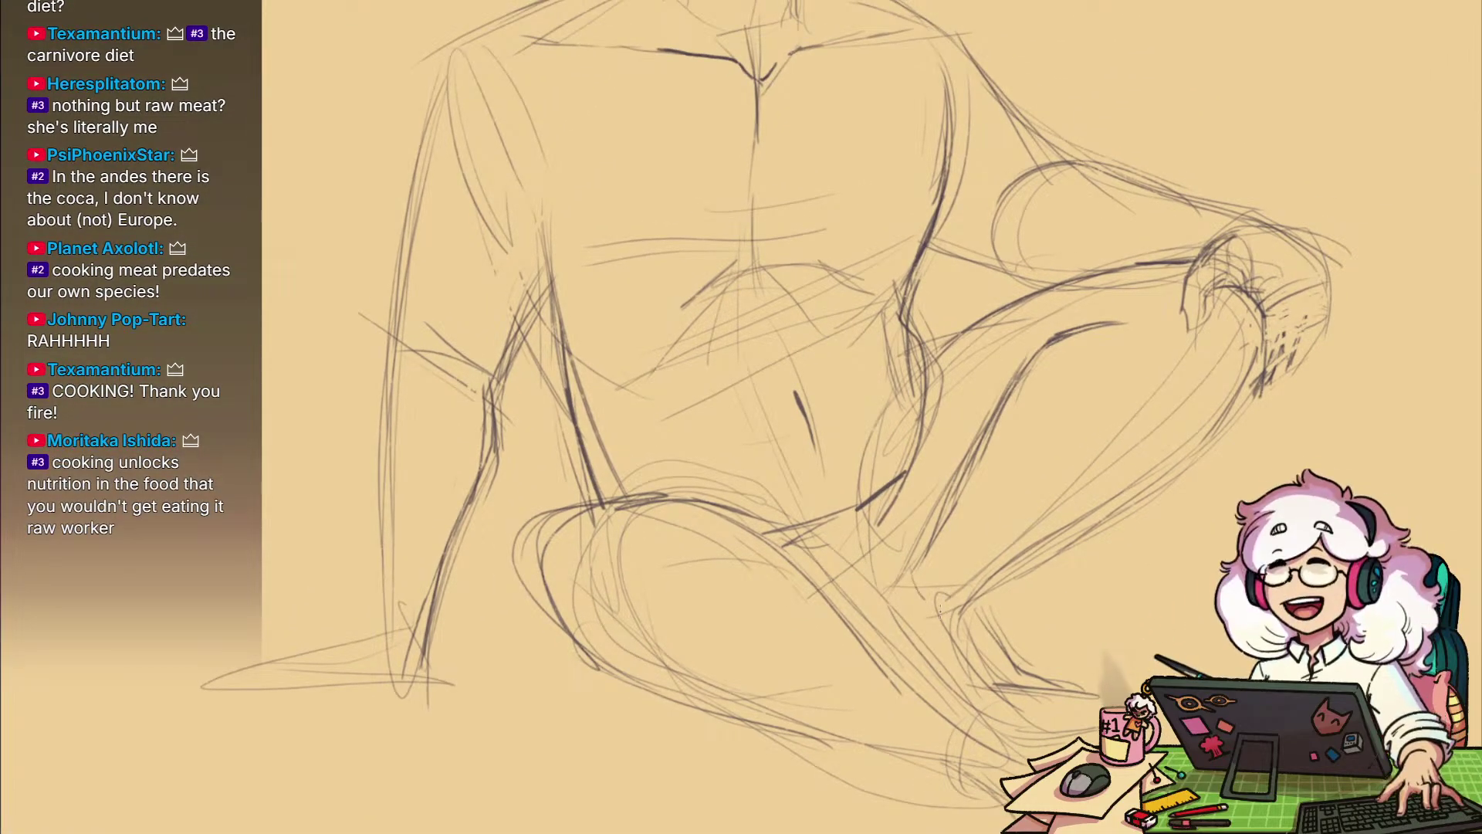
scroll(1019, 544, "down", 3)
scroll(979, 589, "up", 3)
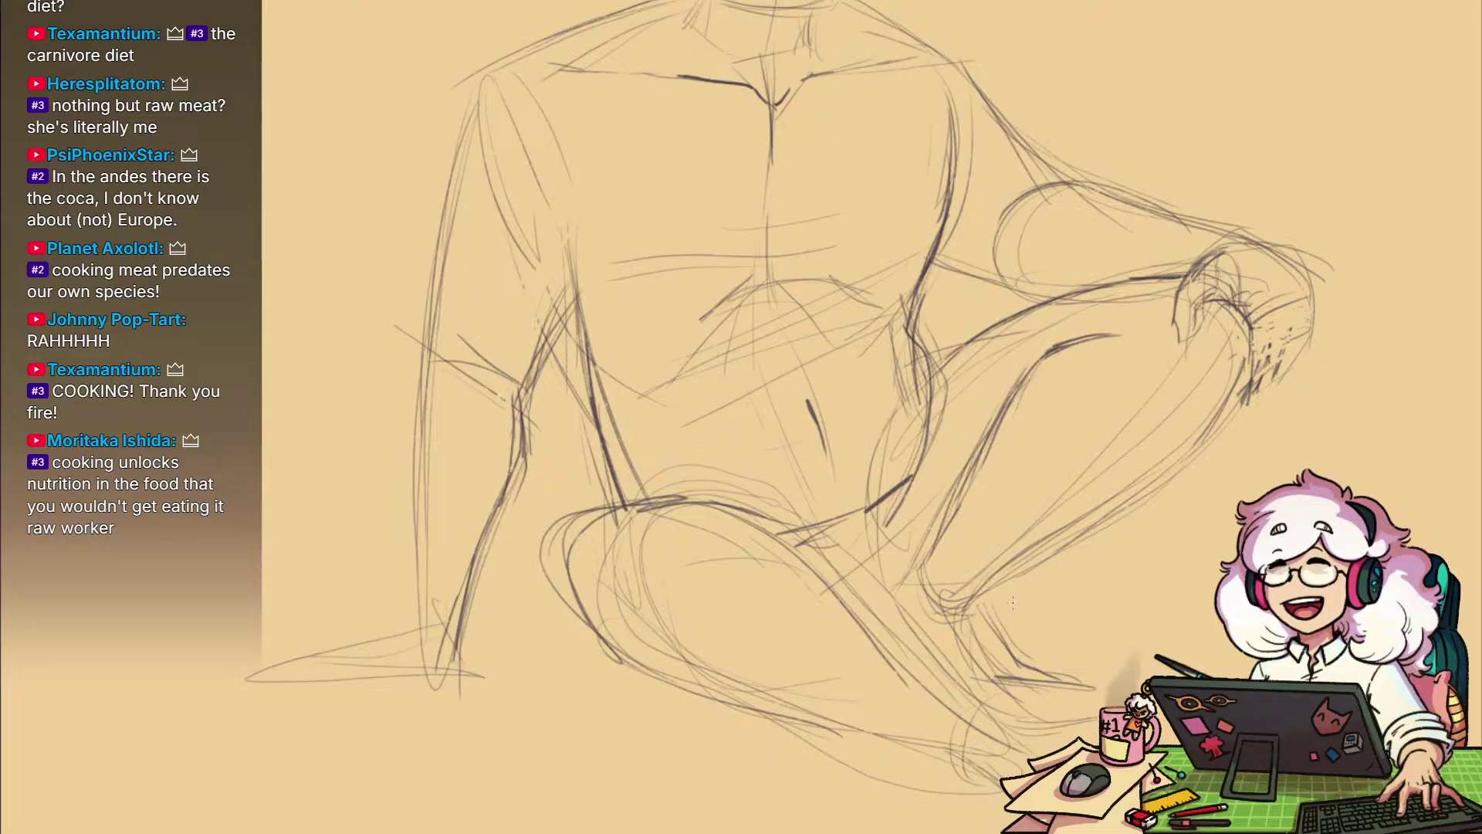
left_click_drag(1013, 602, 970, 591)
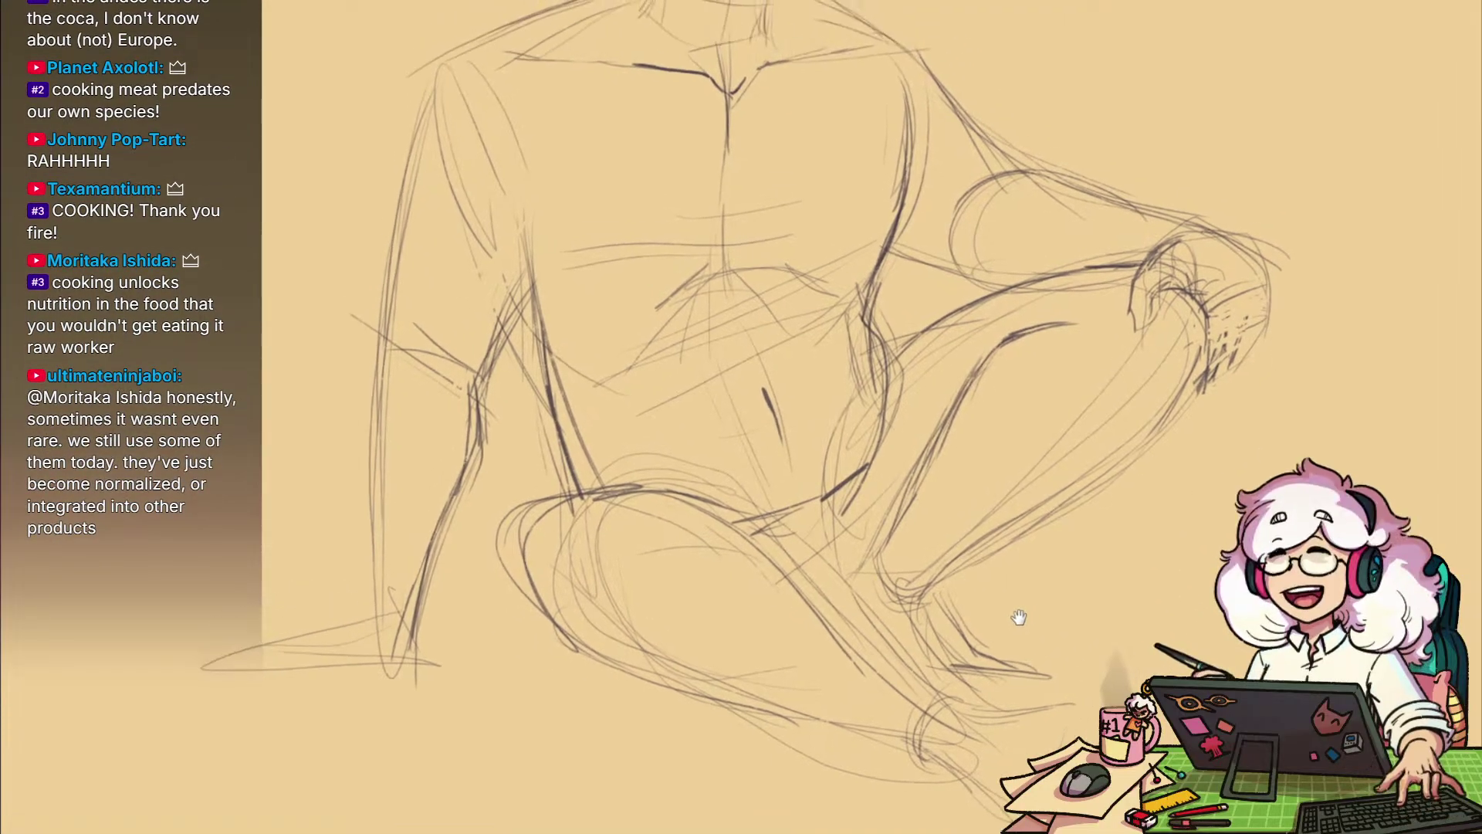
scroll(1019, 617, "down", 3)
scroll(976, 613, "up", 5)
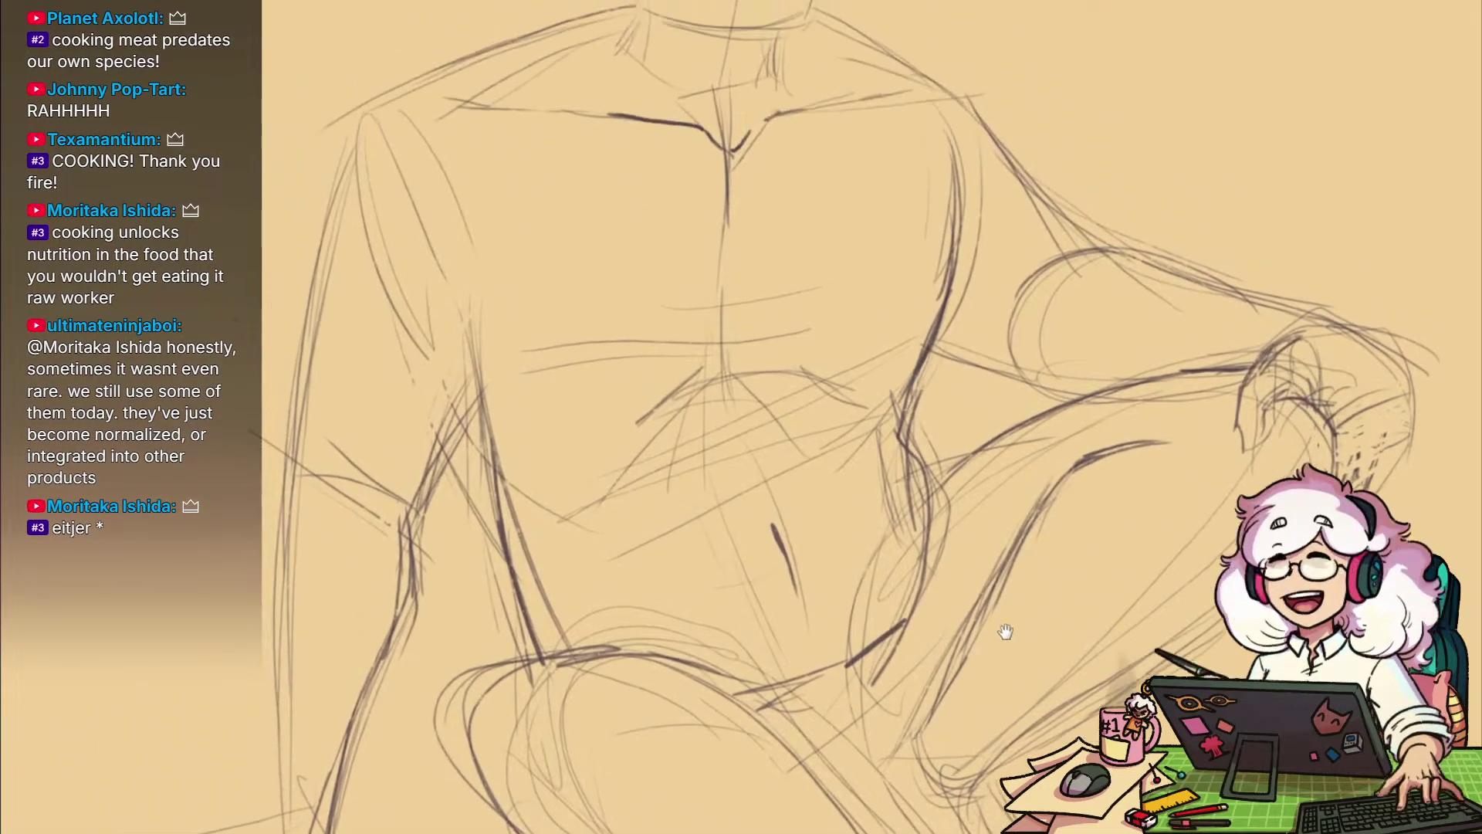
Clean up the side of the waist near the raised thigh and redraw its contour down to the hip
left_click_drag(927, 490, 1000, 570)
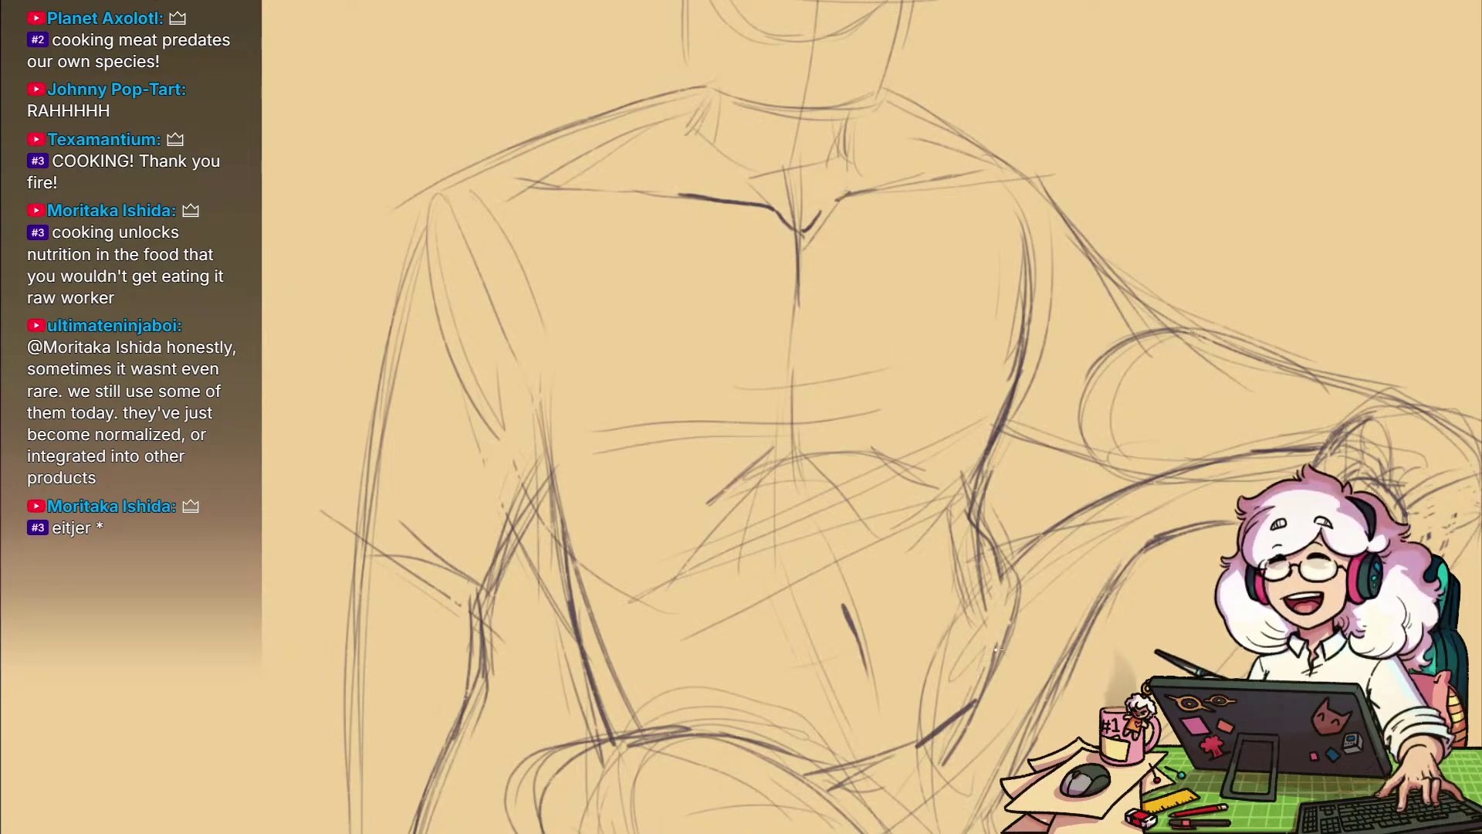
left_click_drag(1129, 551, 1160, 502)
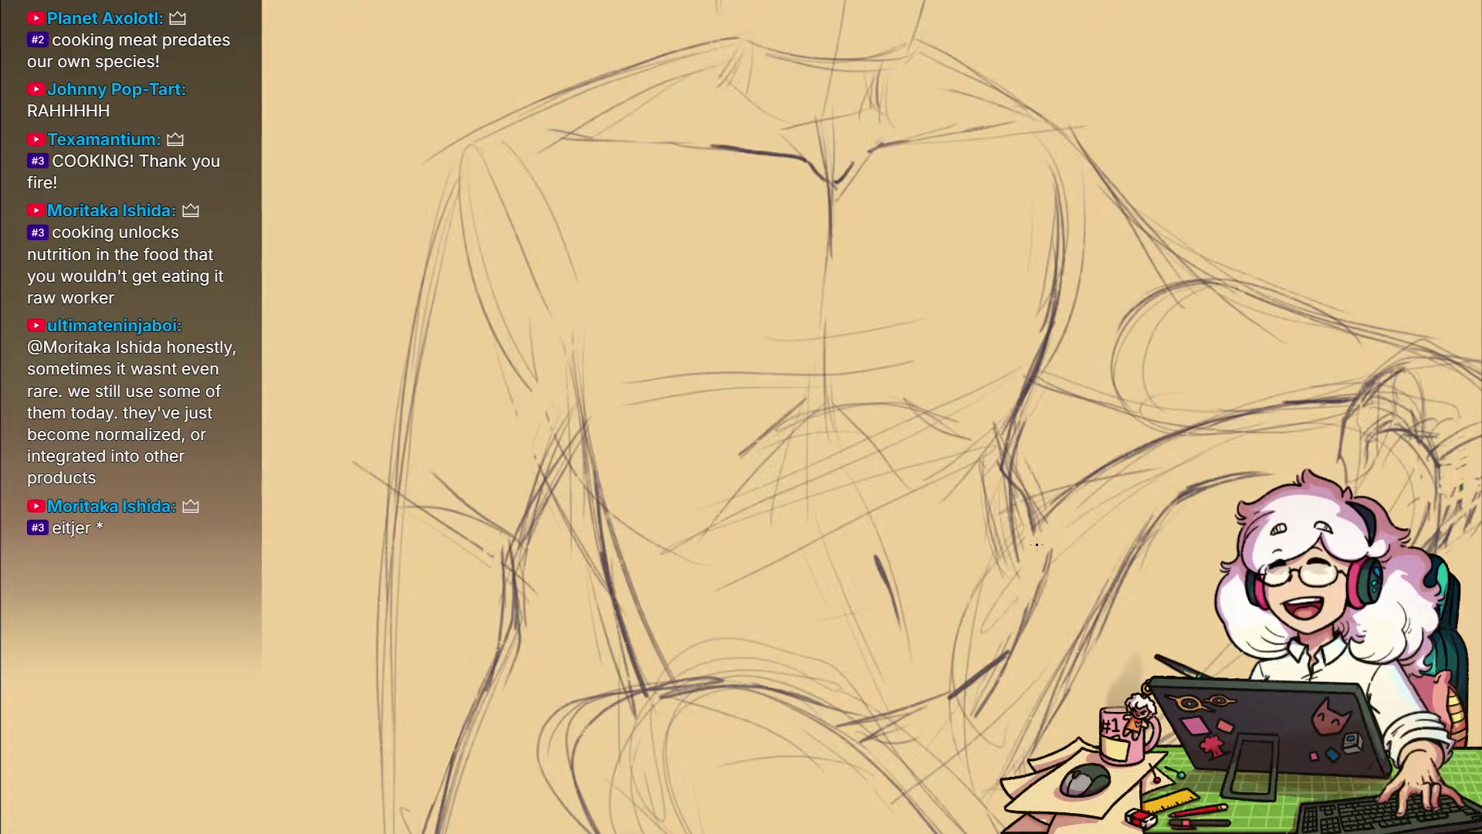
key("ctrl+z")
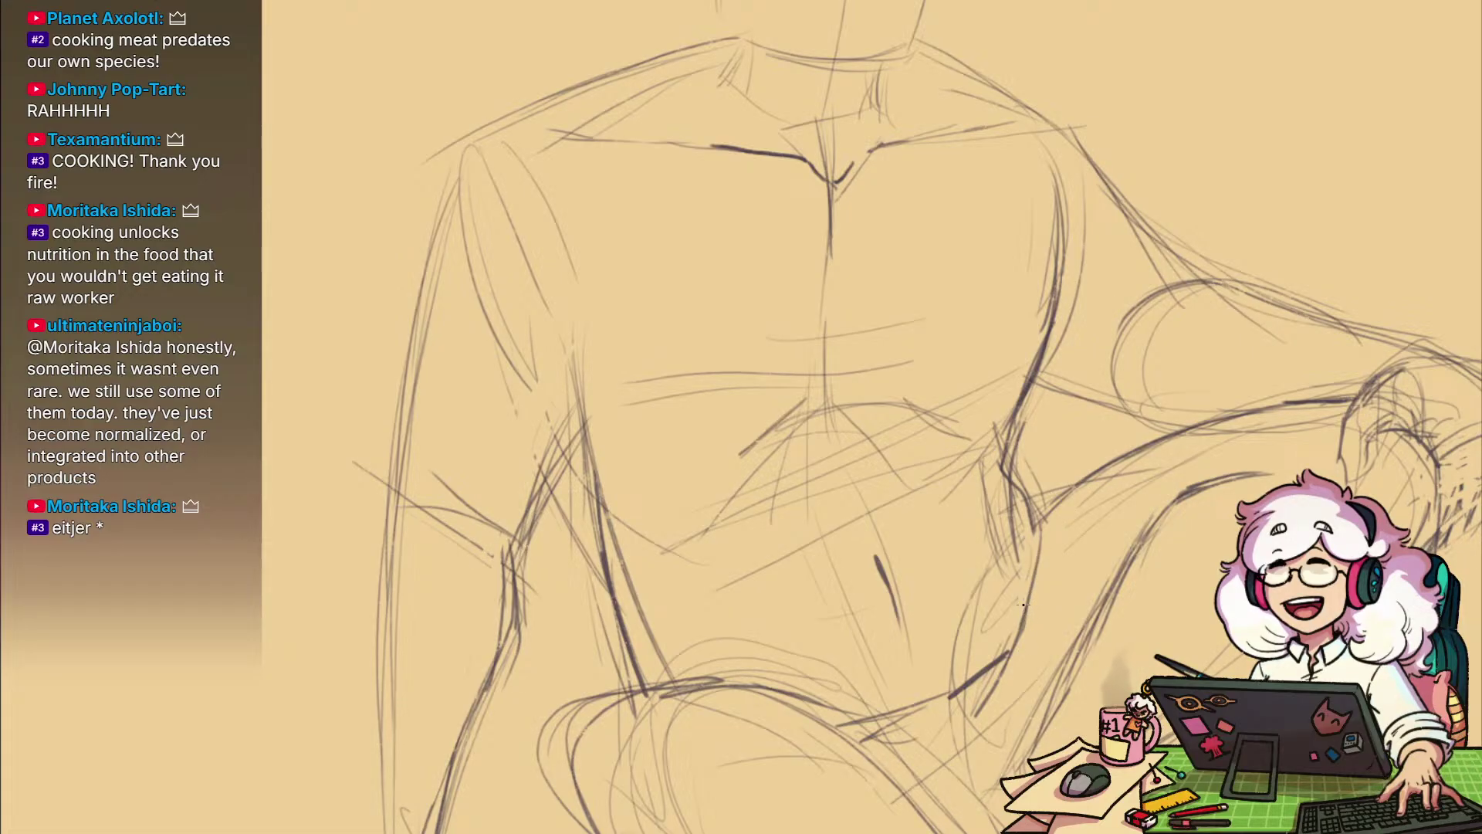
left_click_drag(1033, 551, 971, 765)
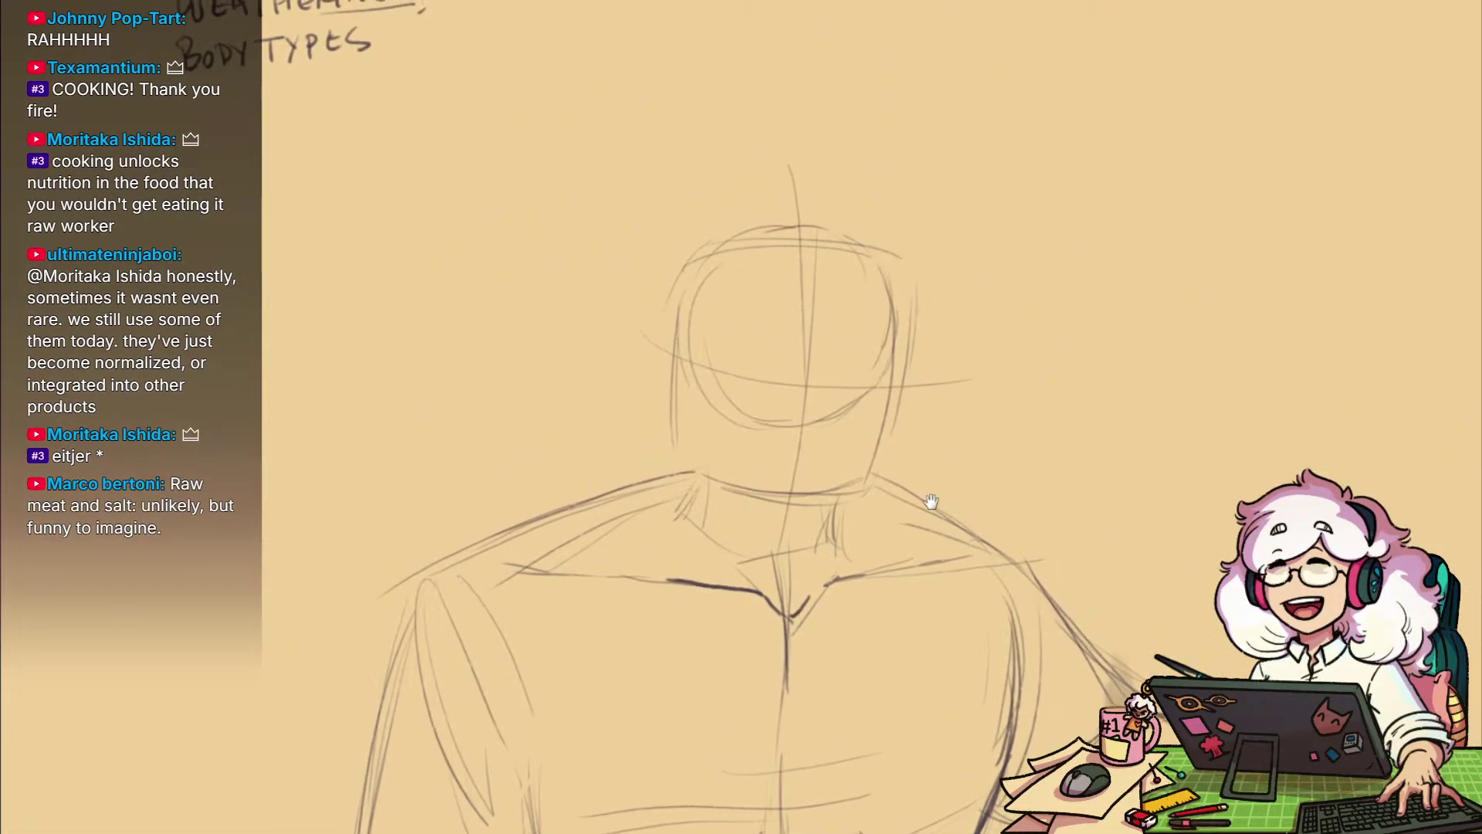
Redraw the chin and jaw lower and wider, and outline an ear on the side of the supporting arm
left_click_drag(954, 451, 993, 531)
left_click_drag(726, 558, 871, 604)
mouse_move(724, 550)
left_mouse_down()
mouse_move(863, 593)
mouse_move(901, 581)
left_mouse_up()
mouse_move(897, 589)
left_mouse_down()
mouse_move(946, 471)
mouse_move(954, 381)
left_mouse_up()
left_click_drag(737, 405, 721, 542)
mouse_move(725, 373)
left_mouse_down()
mouse_move(714, 453)
mouse_move(674, 413)
mouse_move(650, 457)
mouse_move(680, 499)
left_mouse_up()
left_click(876, 440)
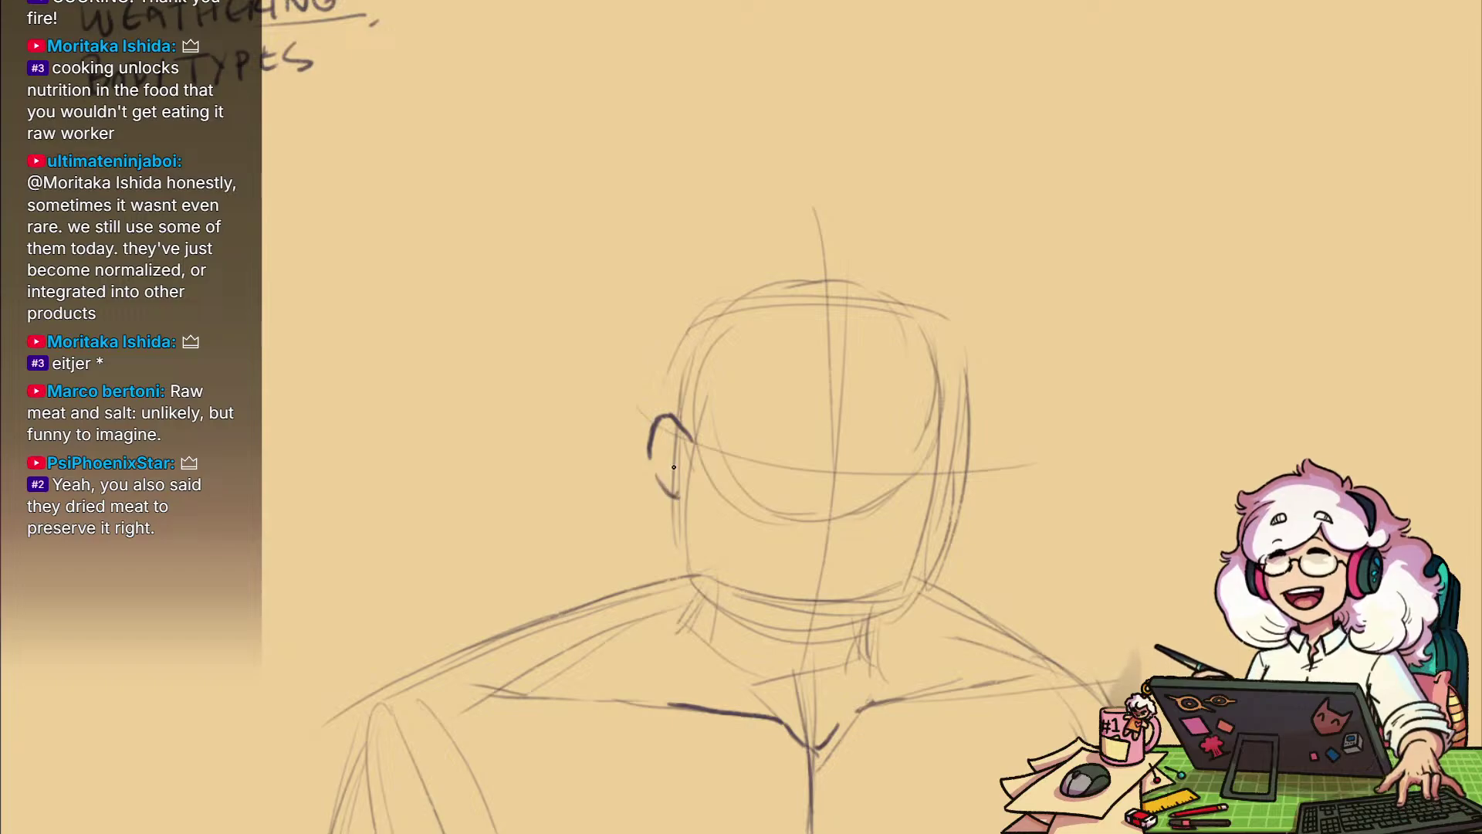
Sketch the opposite ear with the jaw edge below it, and redraw the vertical centre guideline of the face
left_click_drag(792, 509, 741, 566)
mouse_move(962, 645)
left_mouse_down()
mouse_move(999, 321)
mouse_move(957, 415)
left_mouse_up()
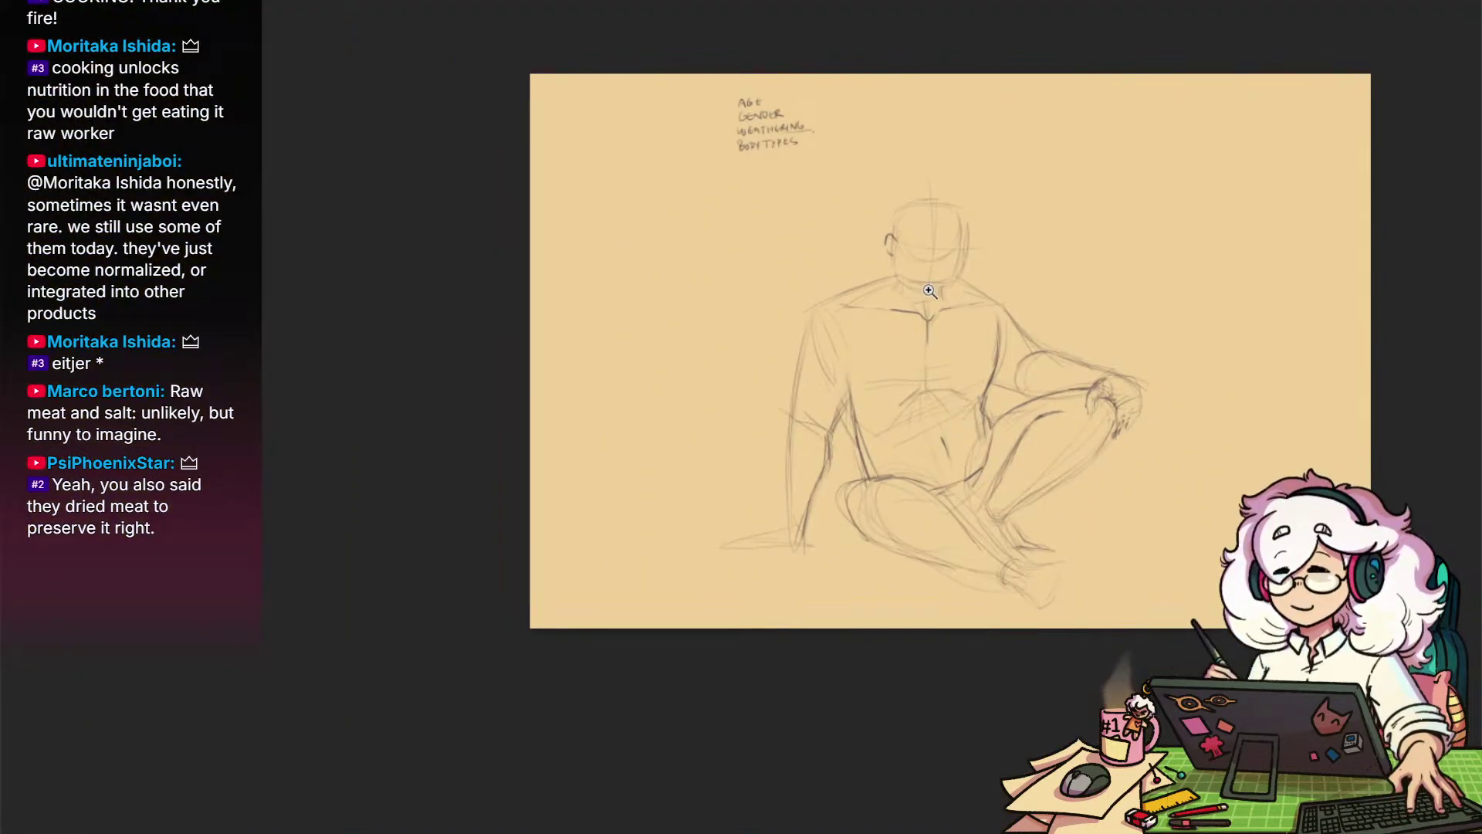
left_click_drag(922, 301, 970, 410)
left_click_drag(1014, 195, 949, 577)
mouse_move(985, 497)
left_mouse_down()
mouse_move(1005, 488)
mouse_move(989, 545)
left_mouse_up()
left_click_drag(988, 463, 966, 624)
left_click_drag(871, 383, 857, 558)
left_click_drag(873, 445, 859, 677)
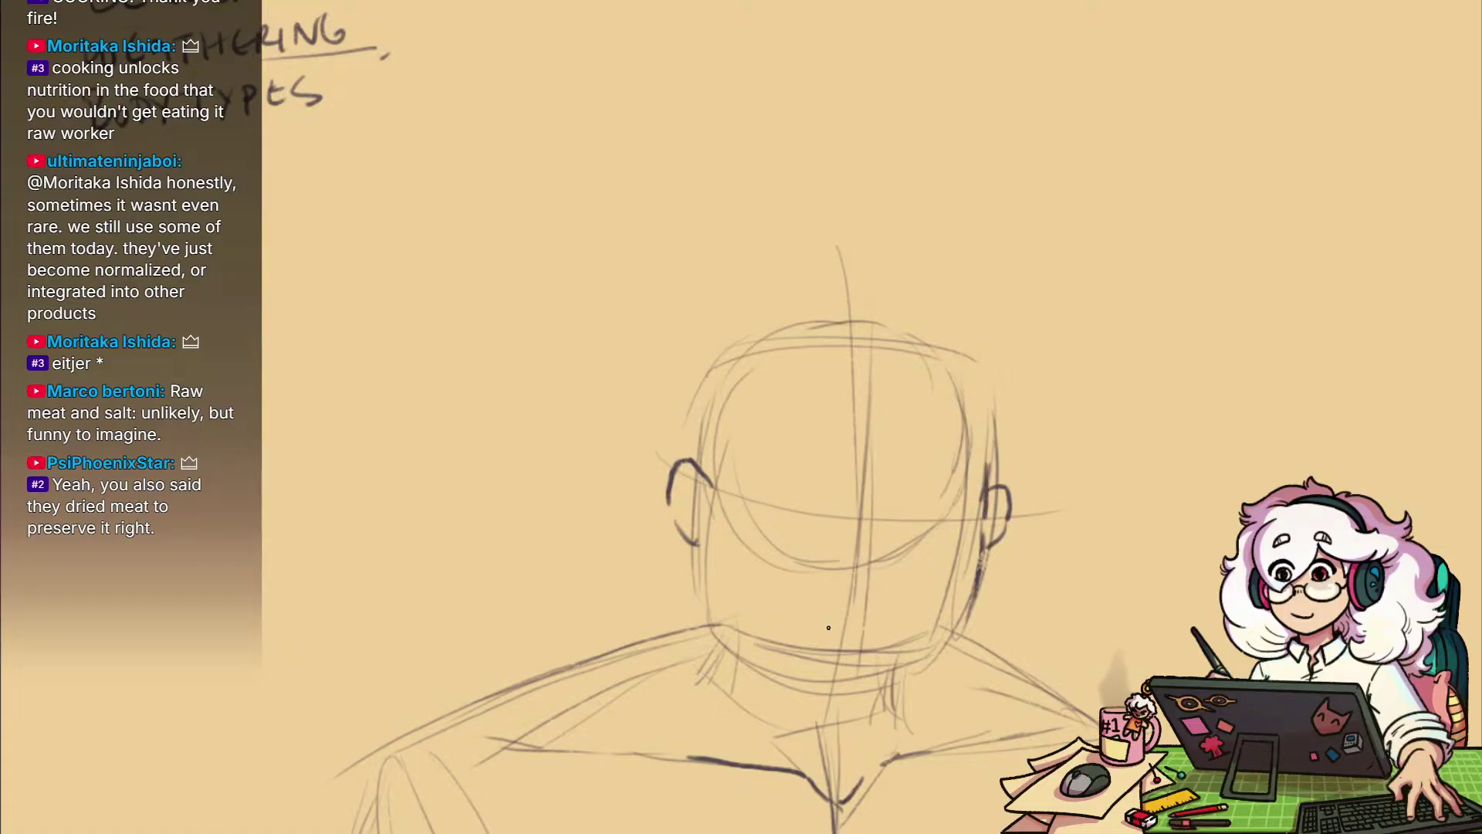
Add a curved eye guideline across the face and sketch both narrowed eyes with their pupils
left_click_drag(861, 541, 978, 519)
mouse_move(817, 502)
left_mouse_down()
mouse_move(828, 514)
mouse_move(818, 506)
left_mouse_up()
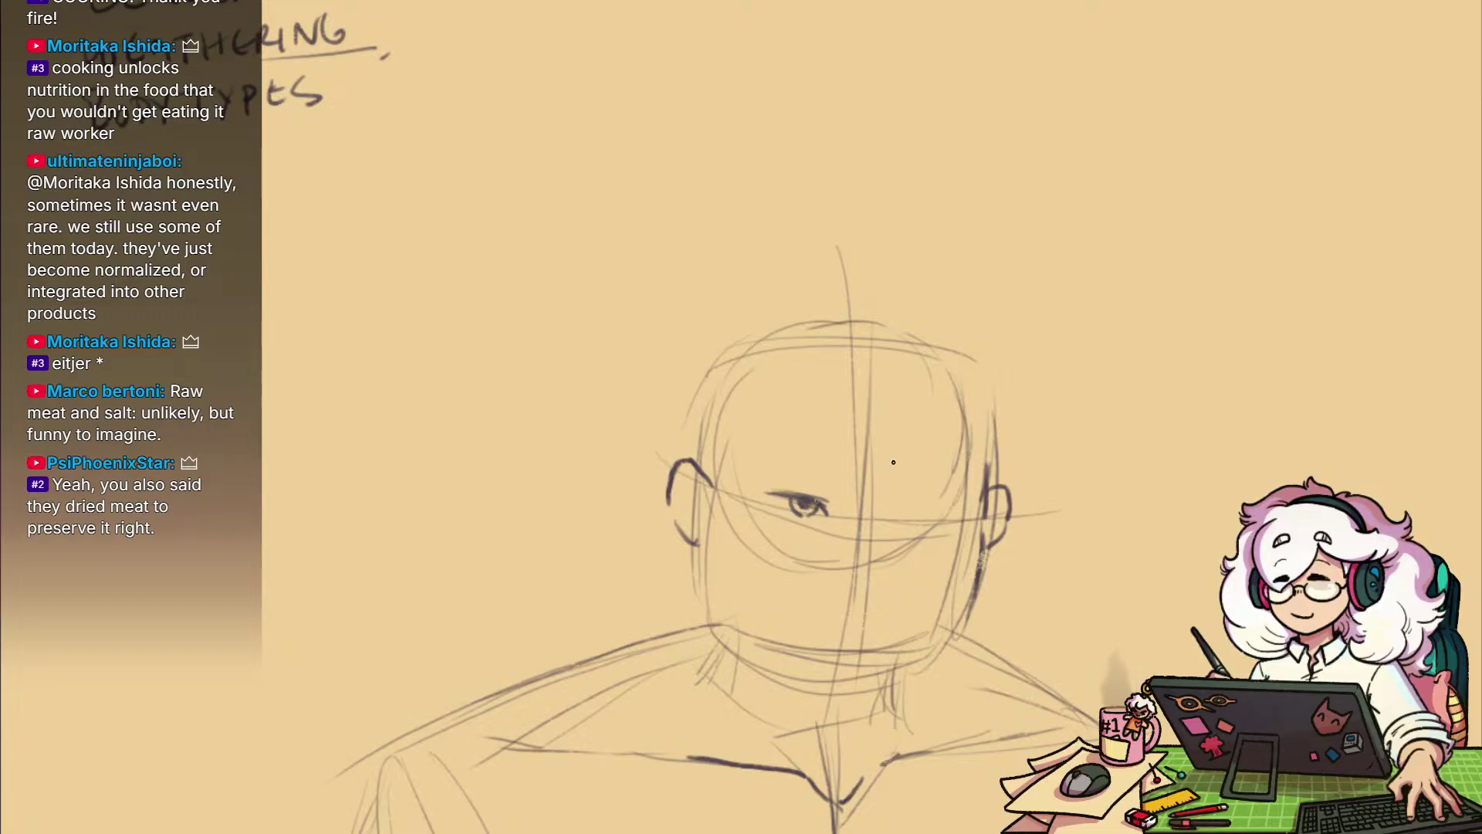
left_click_drag(892, 511, 948, 498)
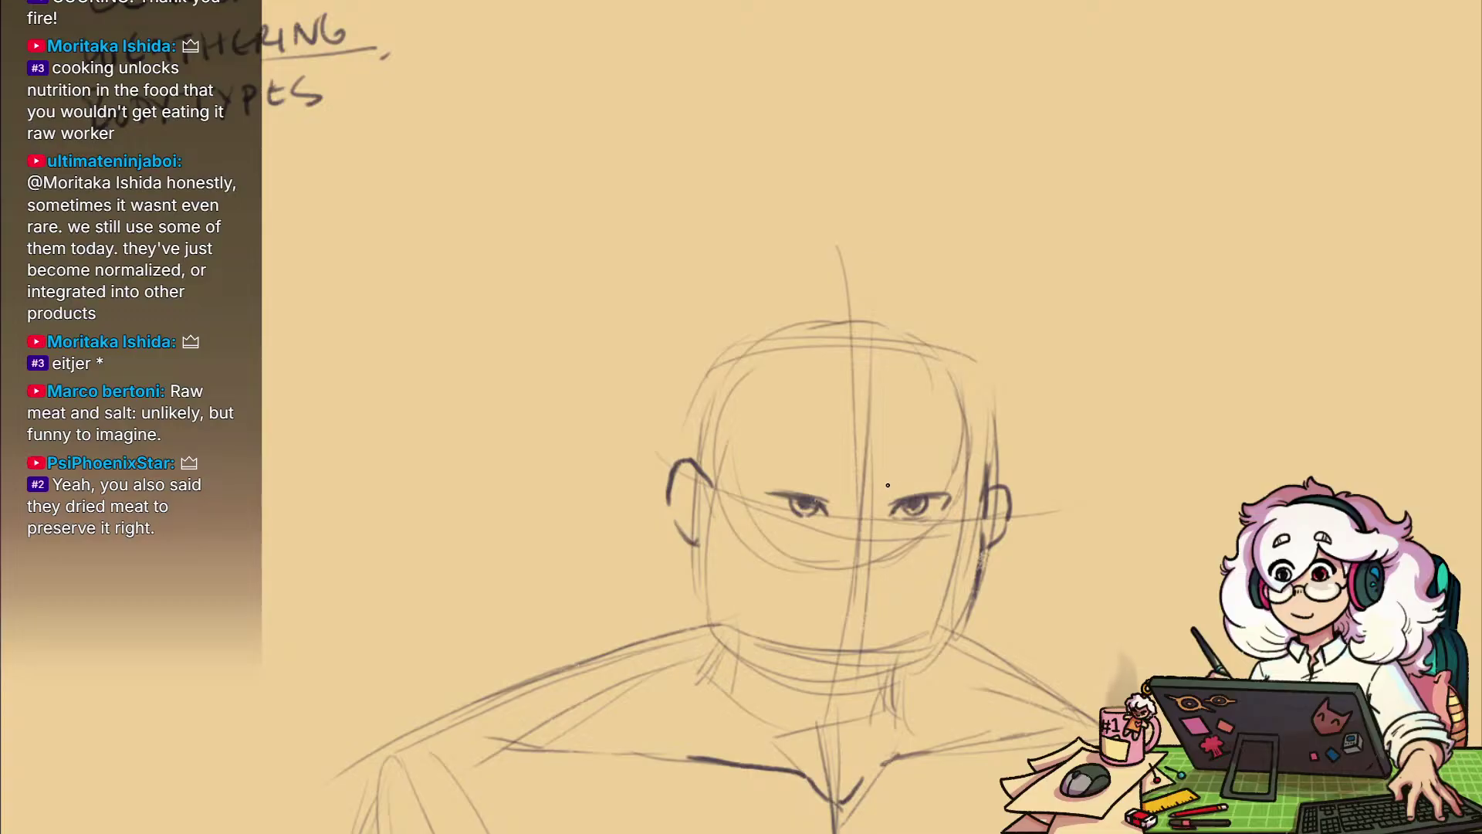
Sketch low, frowning eyebrows close above both eyes, with short strokes filling the brows and lids
mouse_move(888, 485)
left_mouse_down()
mouse_move(885, 467)
mouse_move(956, 449)
mouse_move(928, 468)
left_mouse_up()
mouse_move(900, 483)
left_mouse_down()
mouse_move(952, 463)
mouse_move(894, 489)
mouse_move(926, 456)
left_mouse_up()
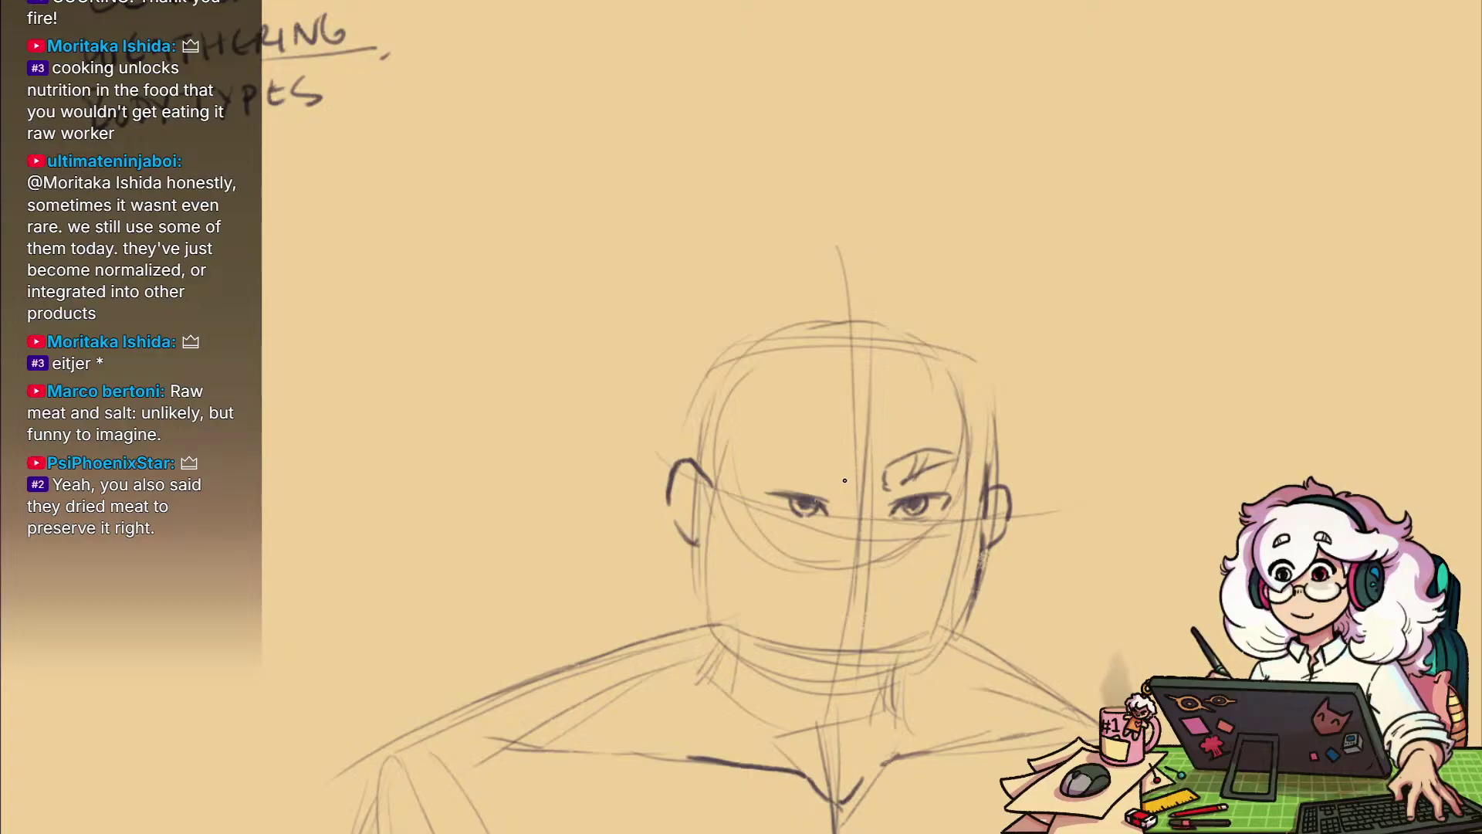
mouse_move(844, 480)
left_mouse_down()
mouse_move(841, 500)
mouse_move(782, 468)
mouse_move(749, 483)
left_mouse_up()
left_click_drag(747, 480, 833, 504)
mouse_move(917, 451)
left_mouse_down()
mouse_move(900, 462)
mouse_move(908, 479)
mouse_move(933, 473)
mouse_move(904, 493)
mouse_move(965, 482)
mouse_move(922, 472)
mouse_move(909, 496)
left_mouse_up()
left_click_drag(922, 474, 915, 494)
mouse_move(787, 471)
left_mouse_down()
mouse_move(793, 491)
mouse_move(809, 475)
left_mouse_up()
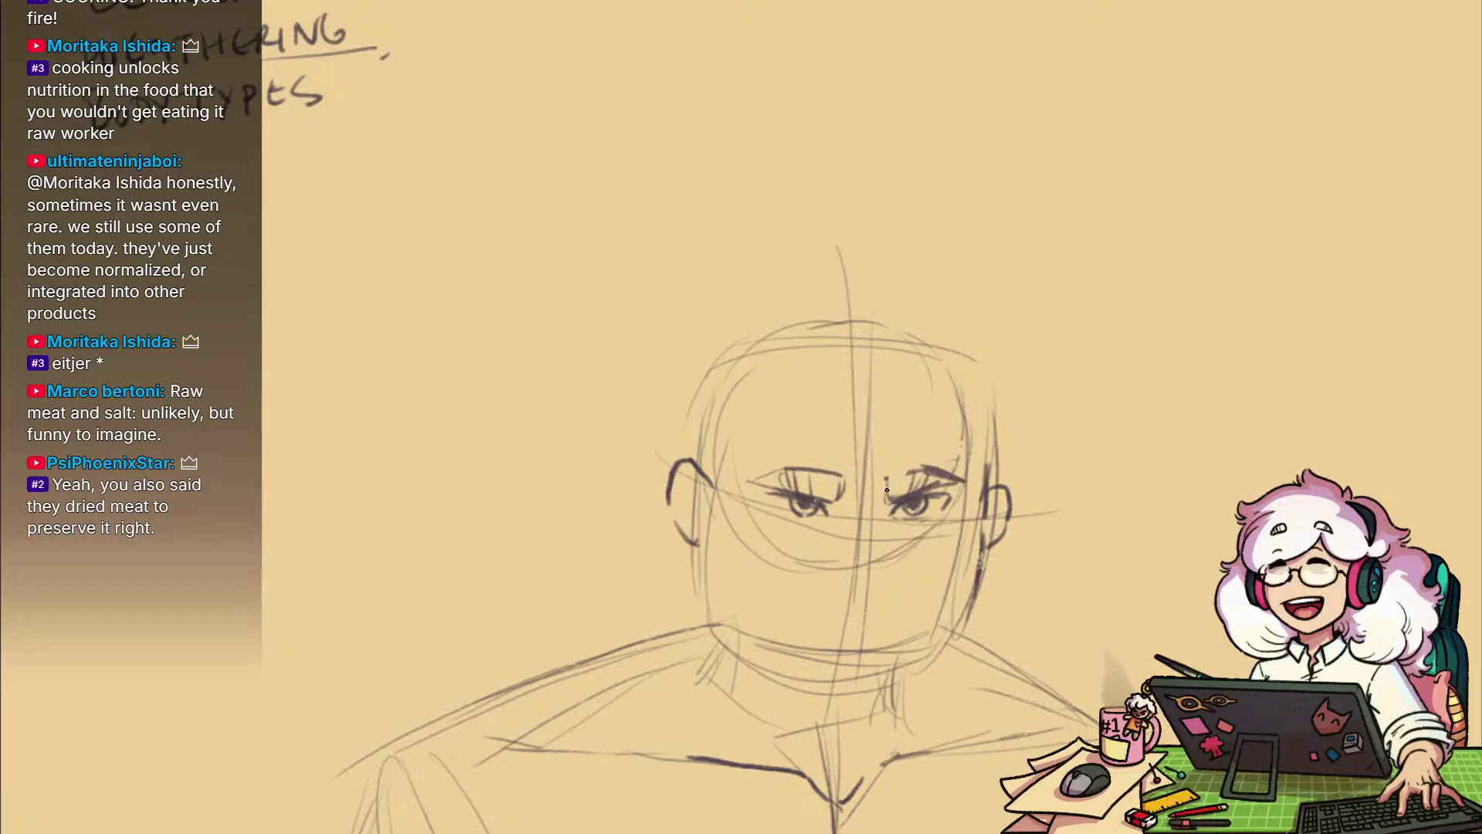
mouse_move(897, 477)
left_mouse_down()
mouse_move(952, 498)
mouse_move(932, 493)
left_mouse_up()
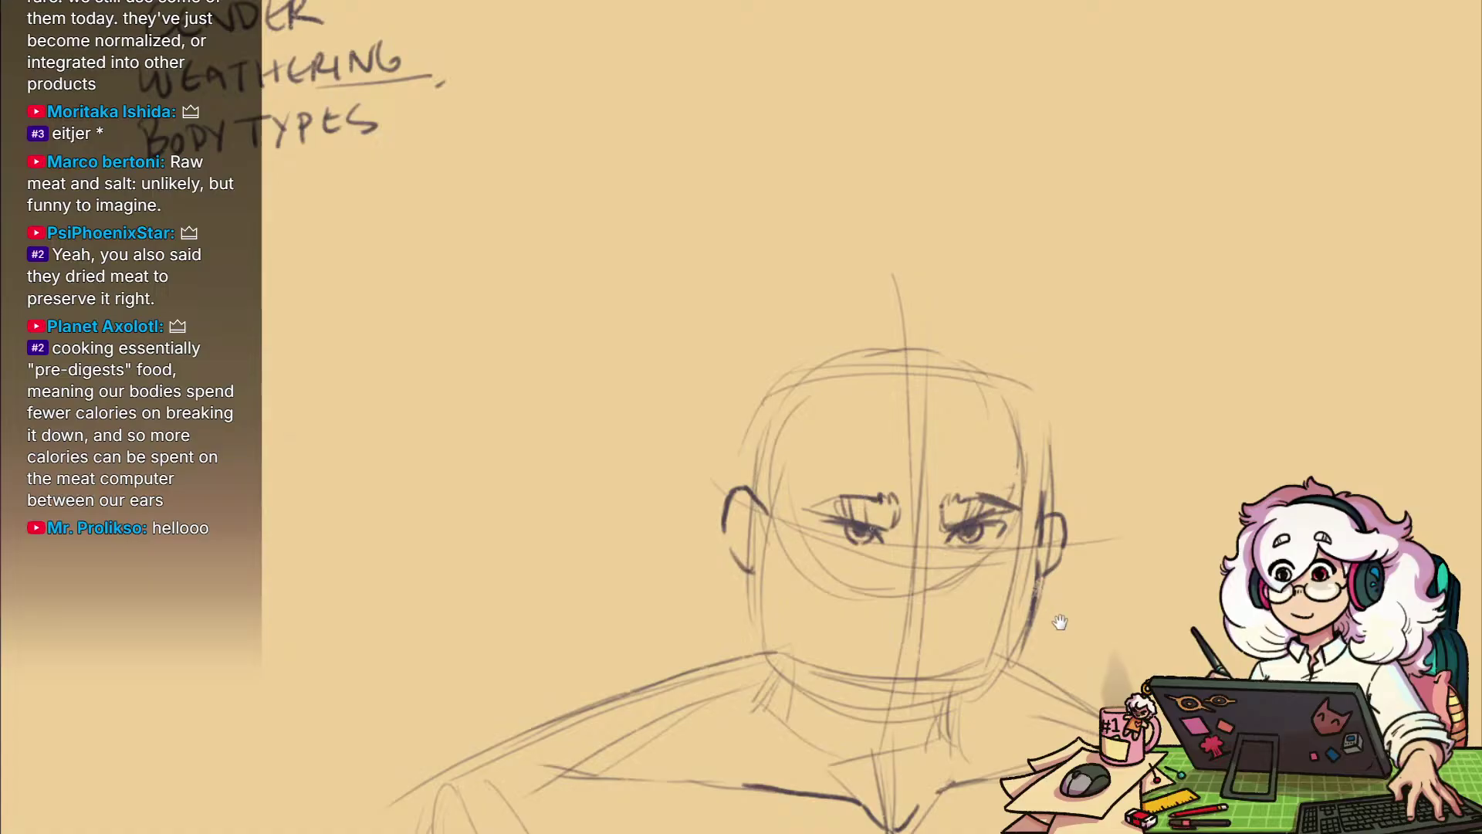
Outline the face with a heavy contour running from one ear around the jaw and chin to the other ear
mouse_move(1060, 622)
left_mouse_down()
mouse_move(1043, 545)
mouse_move(936, 514)
left_mouse_up()
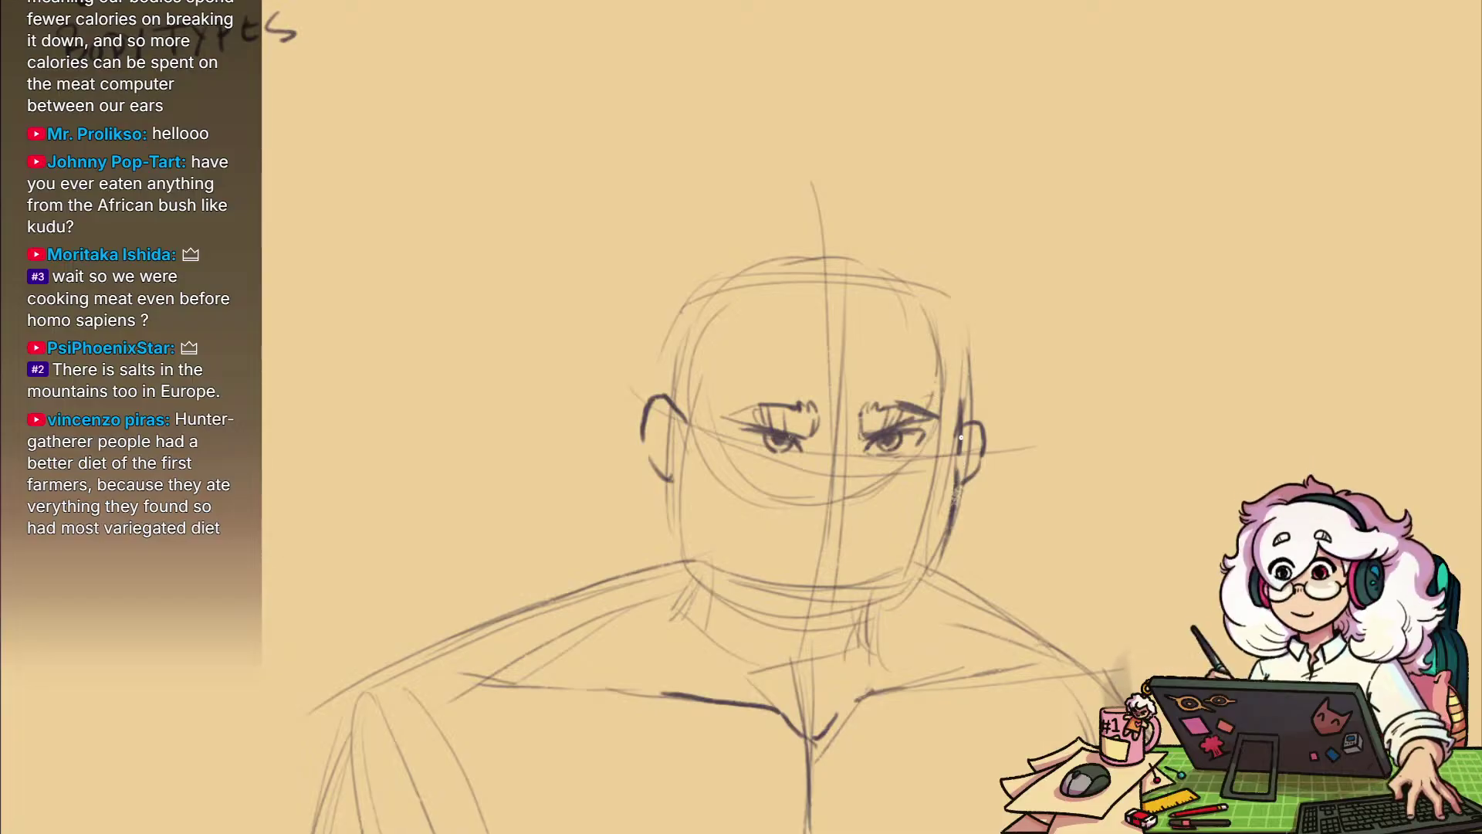
left_click_drag(966, 411, 950, 507)
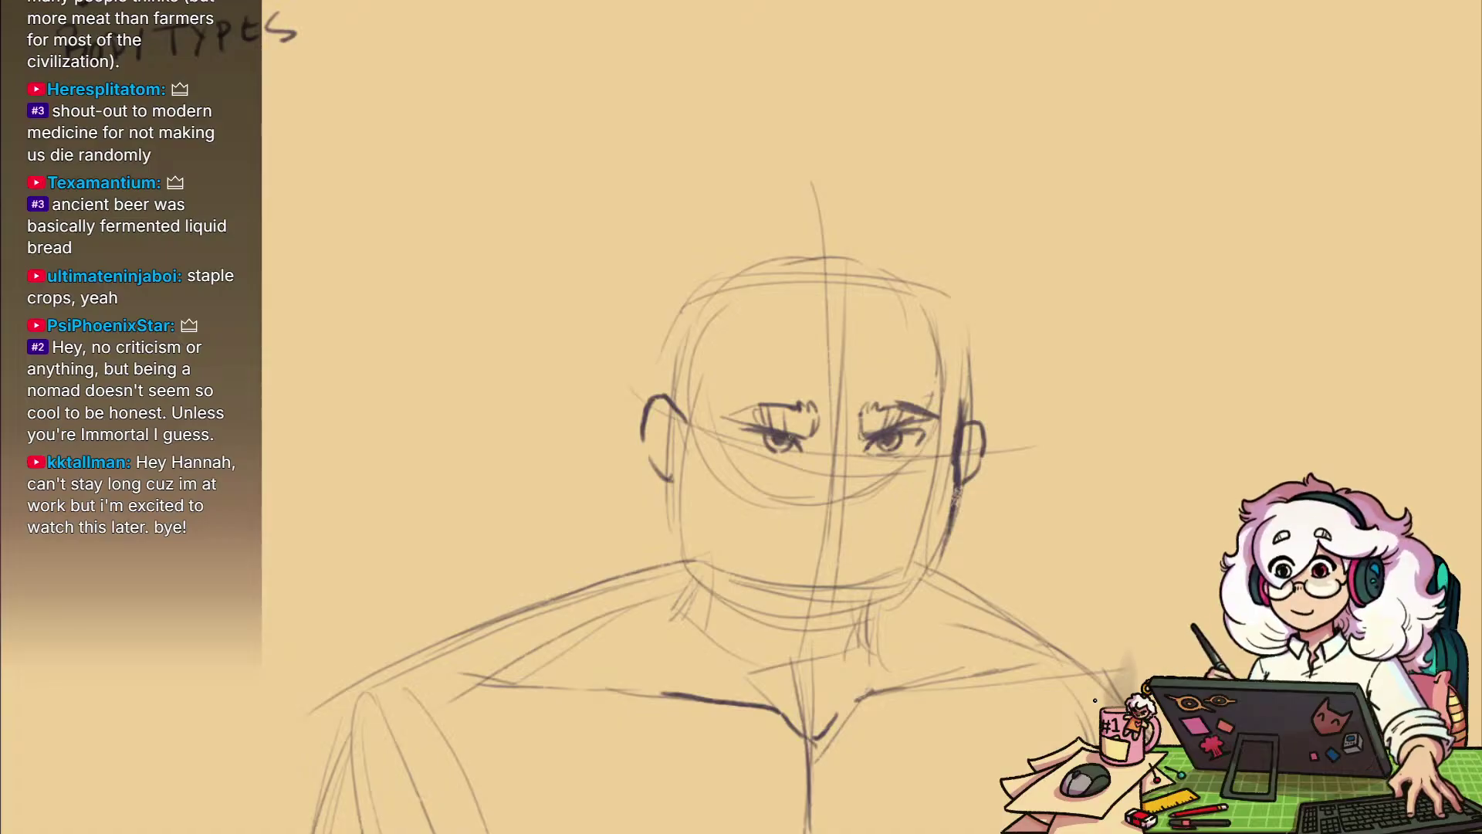
left_click_drag(1075, 485, 1175, 463)
mouse_move(1095, 487)
left_mouse_down()
mouse_move(1071, 419)
mouse_move(1031, 409)
mouse_move(977, 524)
mouse_move(1094, 484)
mouse_move(963, 537)
mouse_move(881, 516)
mouse_move(840, 465)
left_mouse_up()
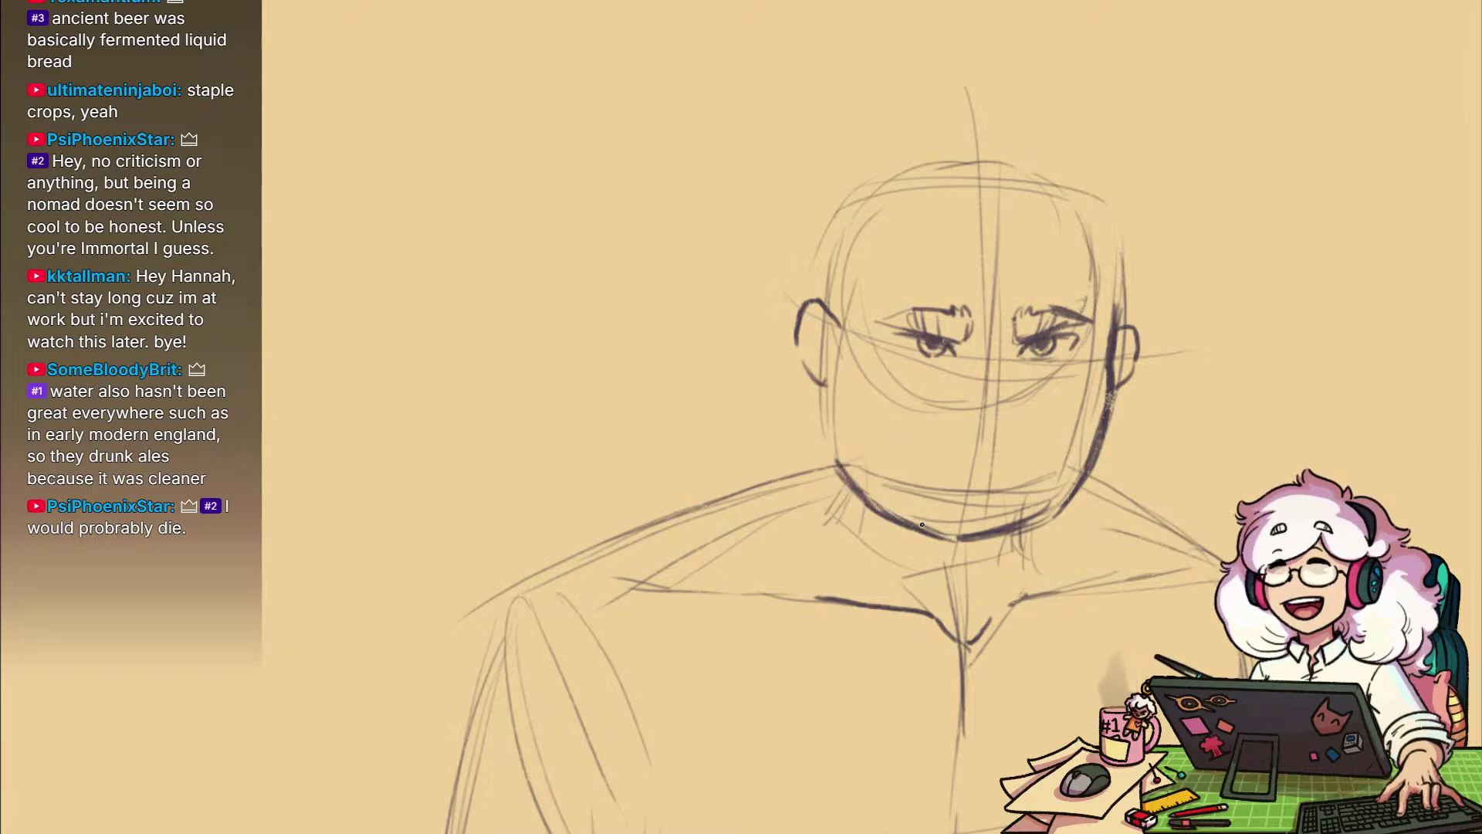
left_click_drag(848, 483, 824, 399)
Refine the lower jaw curve between the chin and the jaw corner with a firmer, fuller stroke
left_click_drag(1155, 476, 1116, 523)
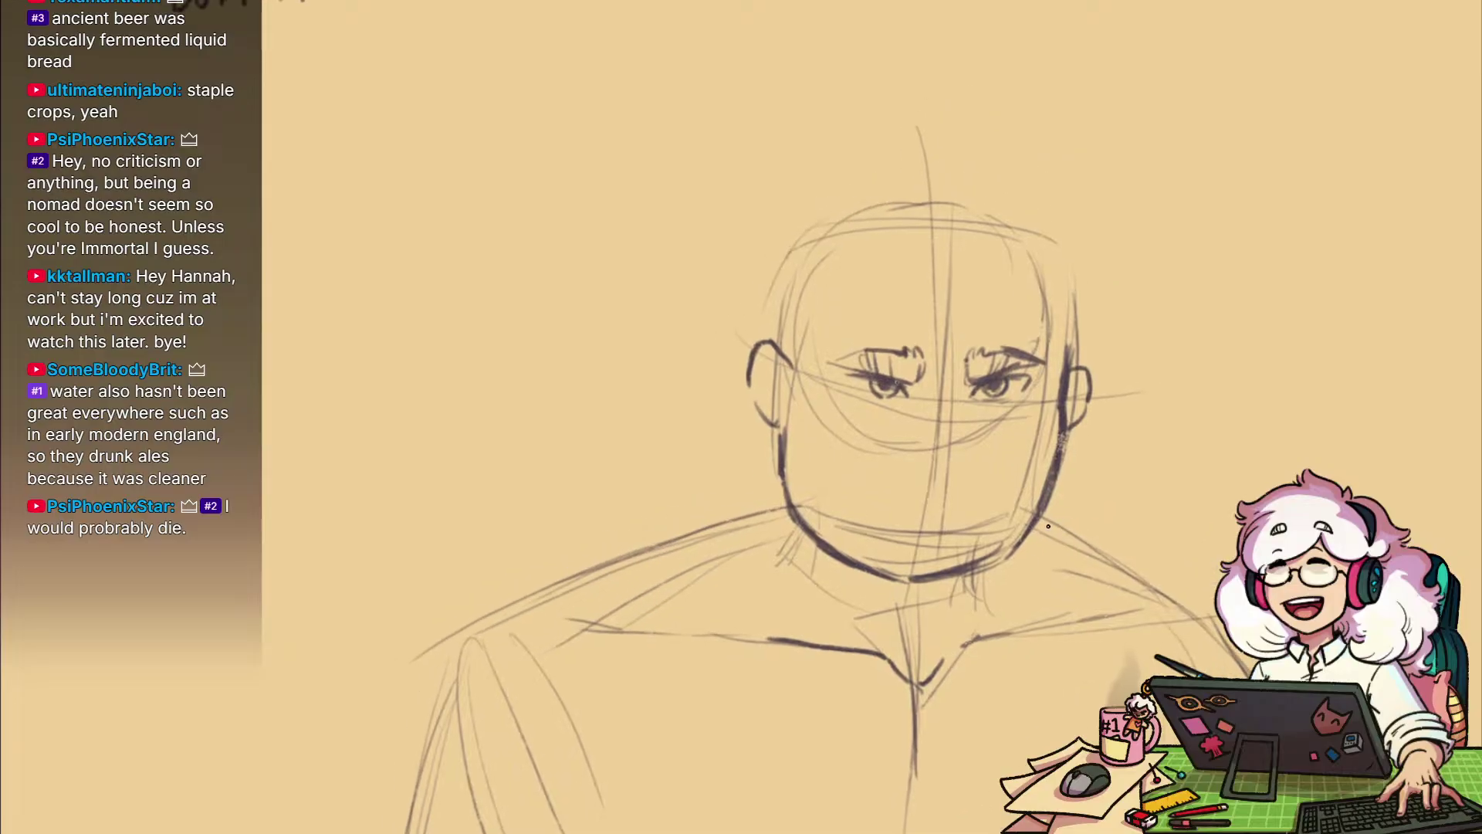
scroll(1014, 545, "up", 3)
scroll(1014, 544, "down", 1)
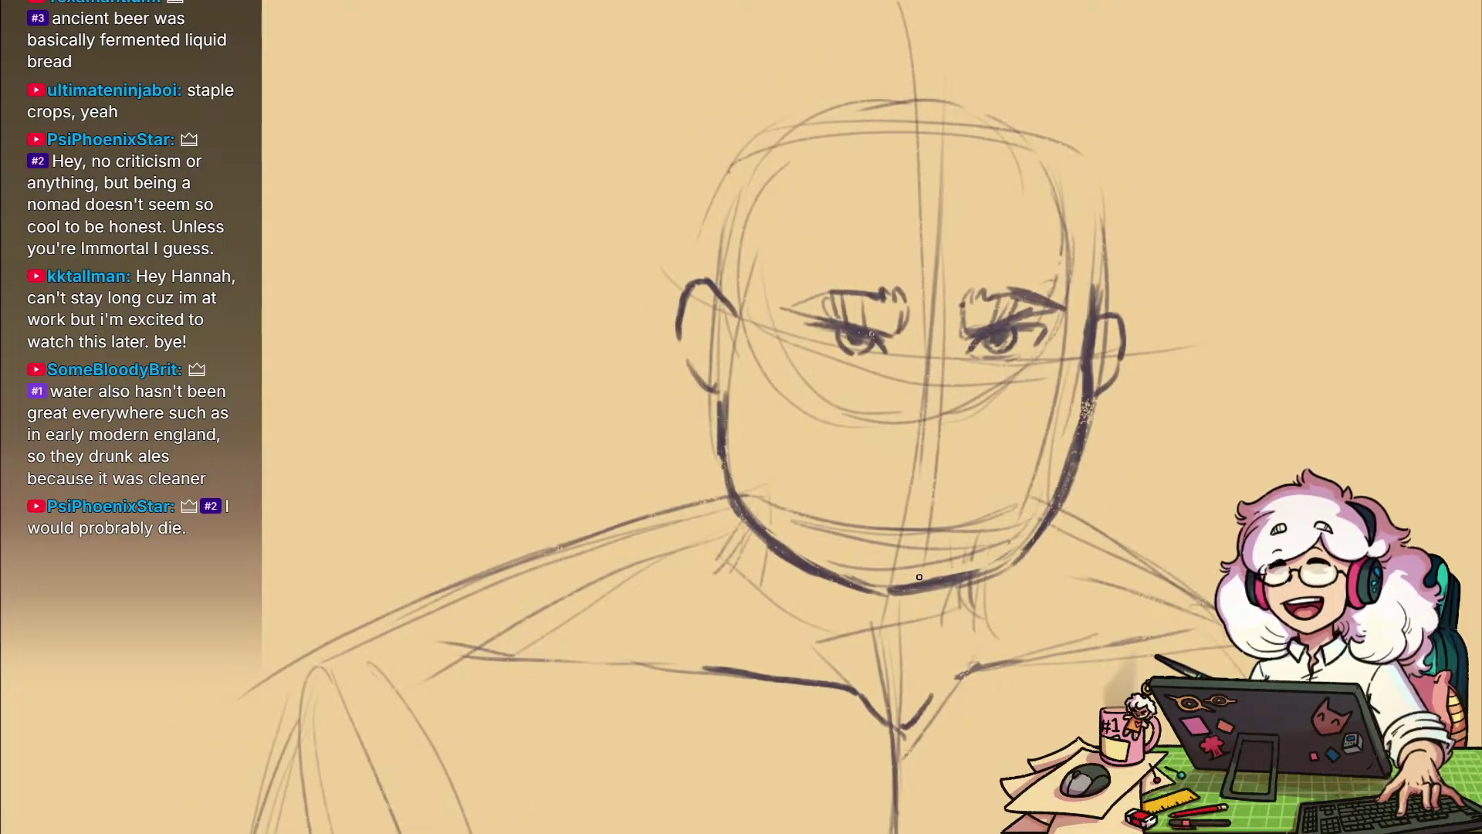
left_click_drag(1019, 550, 935, 588)
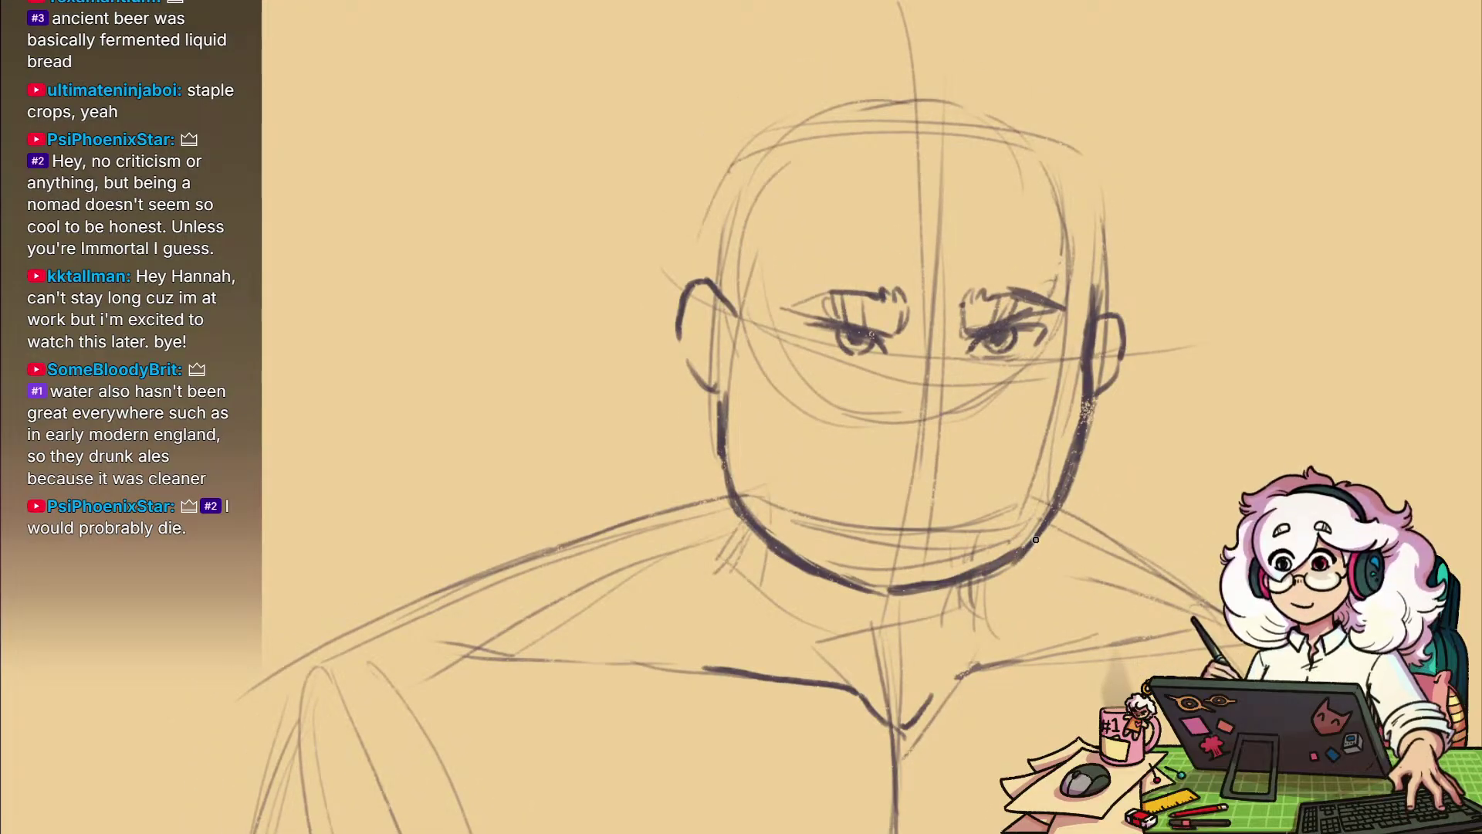
left_click_drag(1147, 554, 1100, 645)
left_click_drag(1048, 521, 1065, 486)
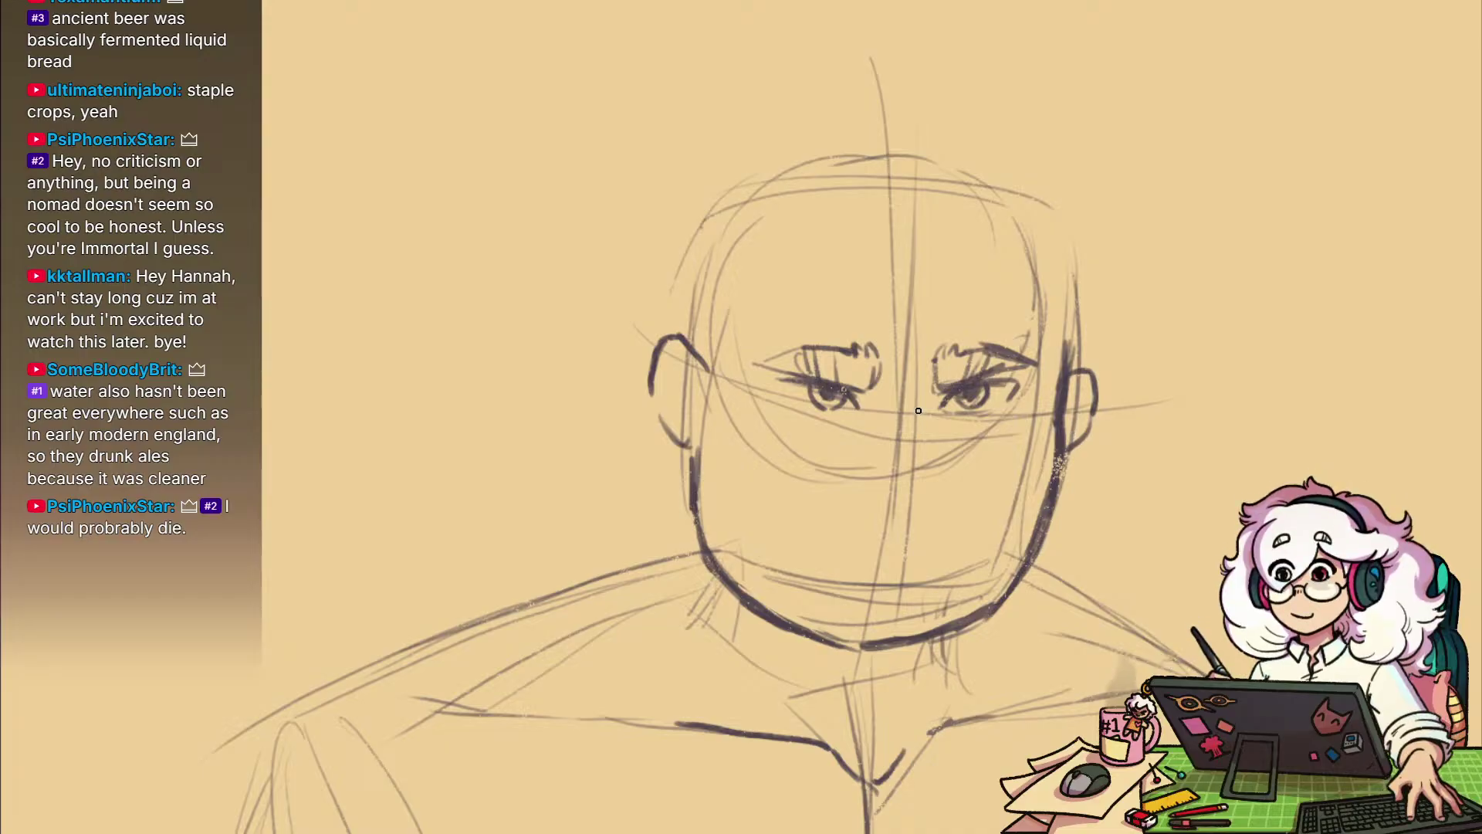
left_click_drag(919, 410, 951, 488)
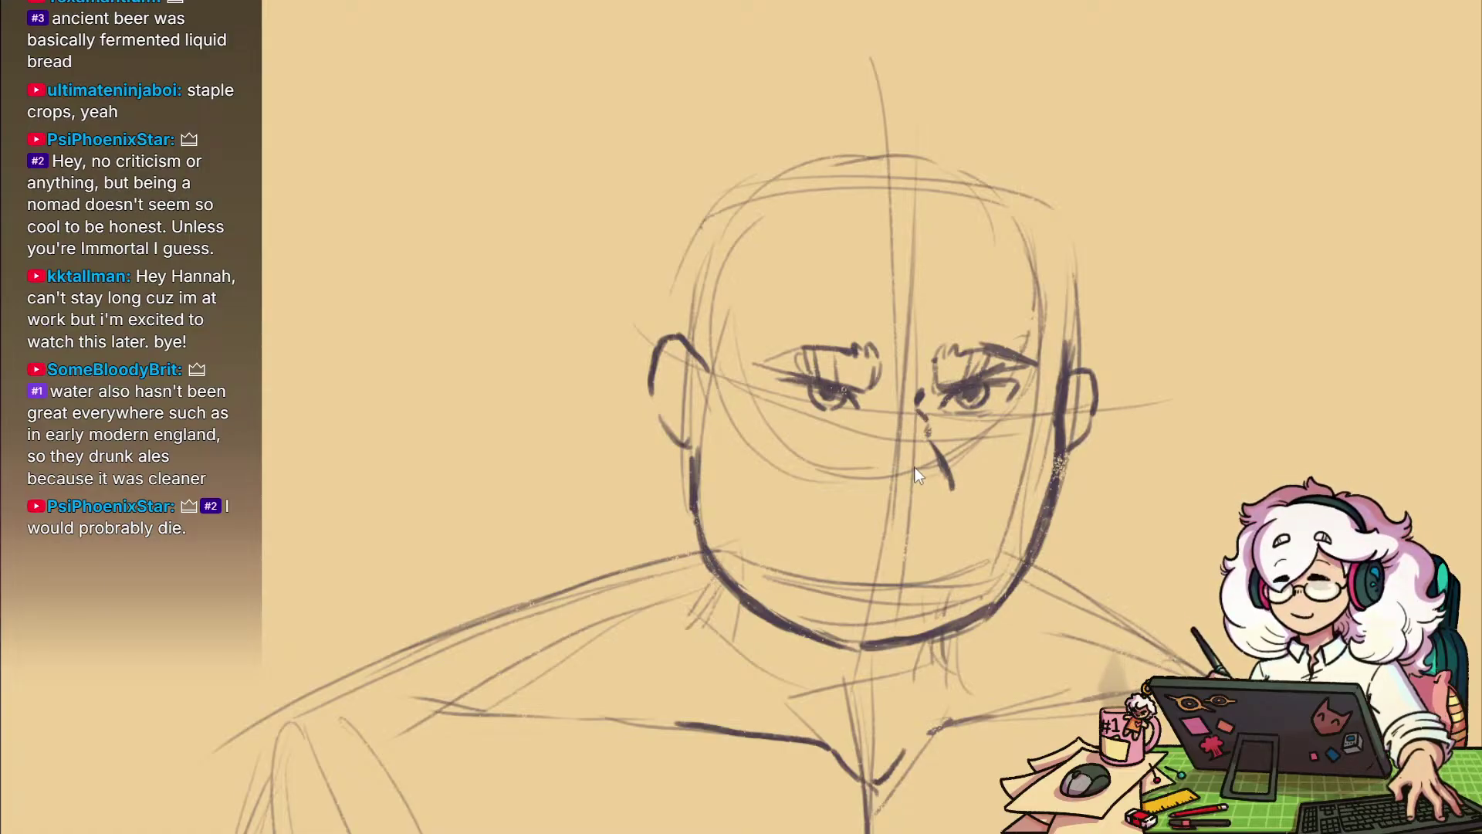
left_click_drag(976, 535, 960, 575)
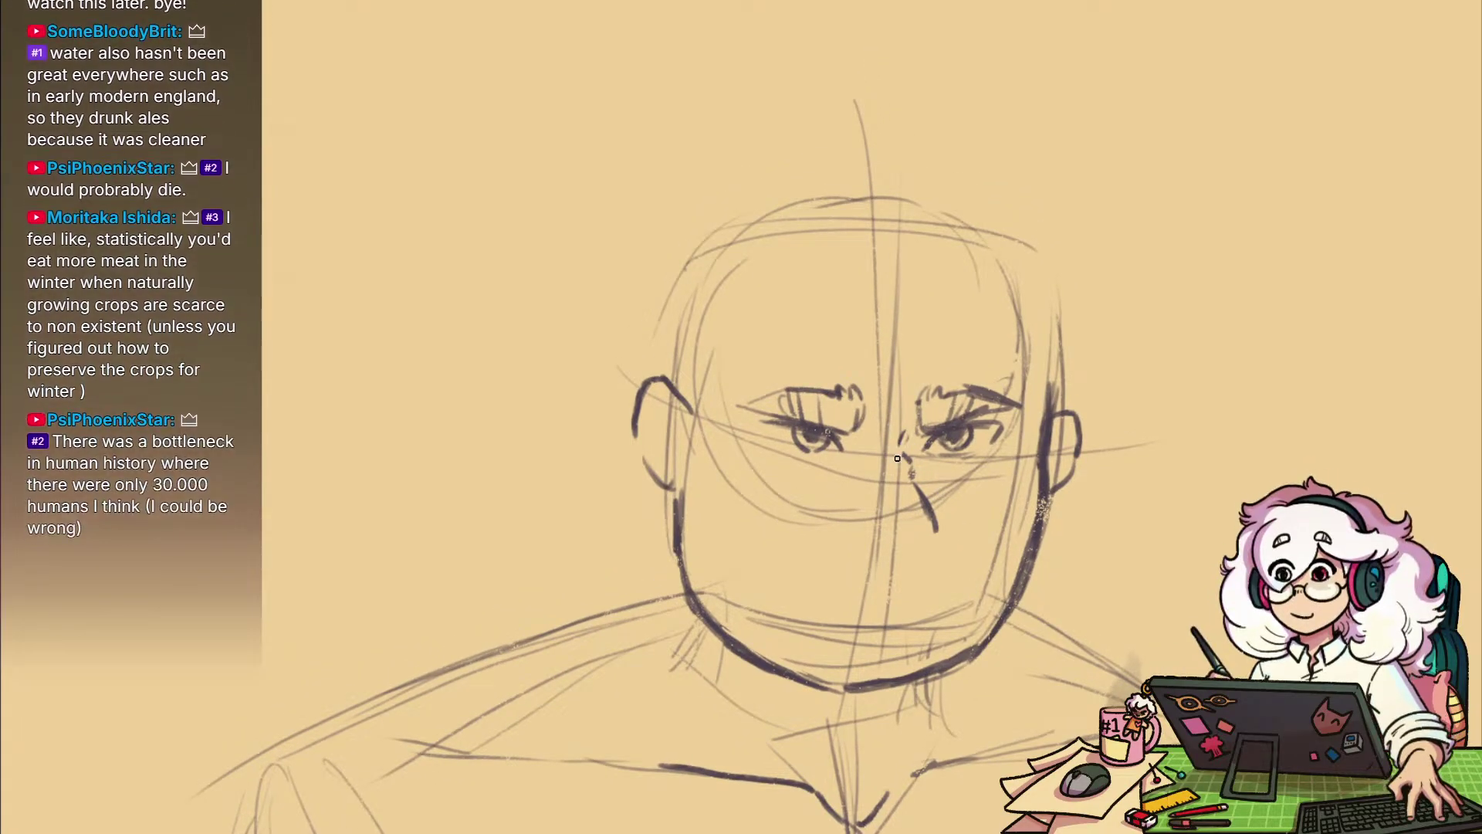
key("ctrl+z")
Mark the inner corners of both eyes and darken the lower lids with short strokes
left_click_drag(916, 440, 908, 457)
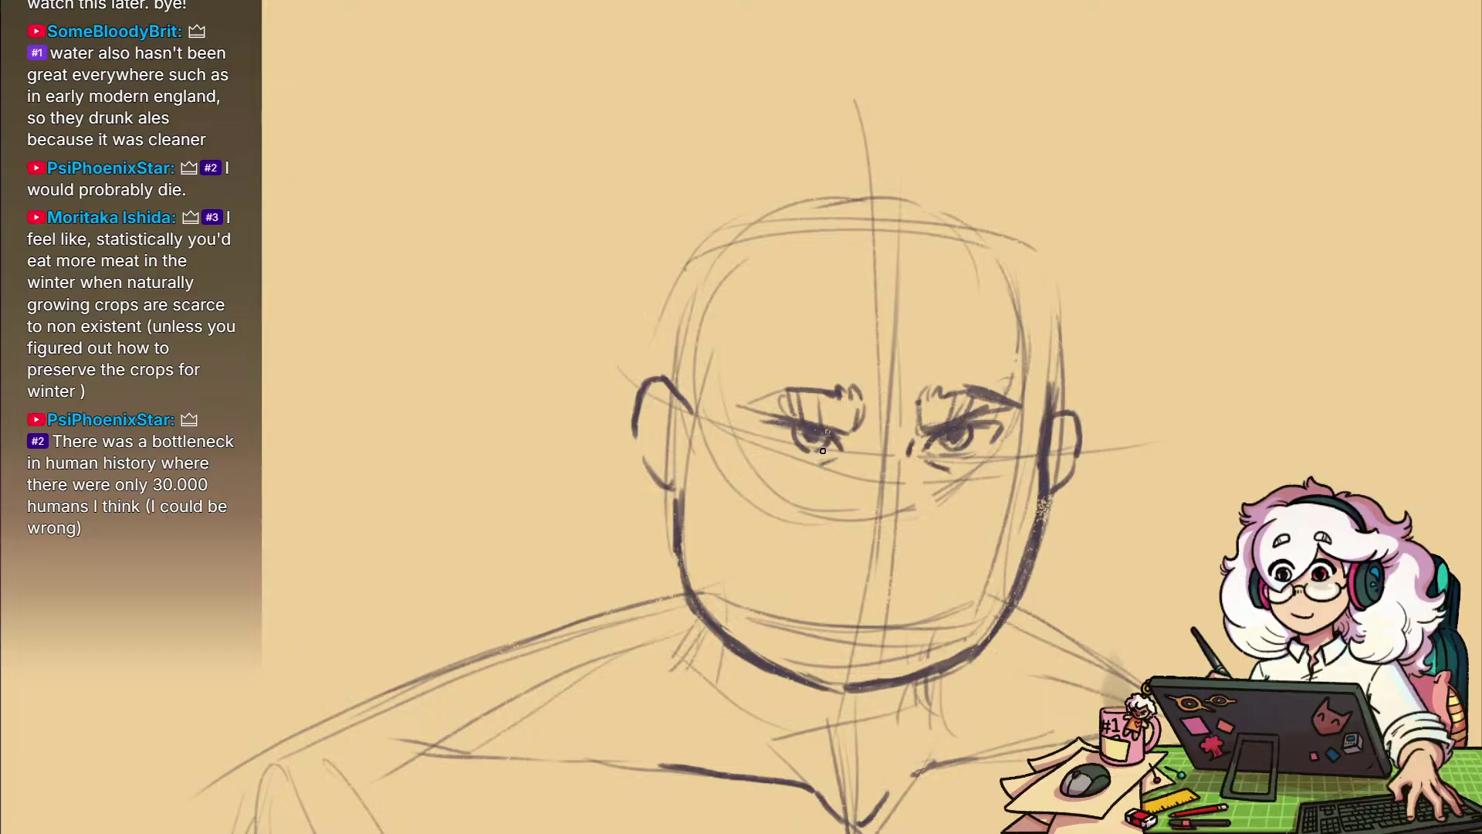
left_click_drag(791, 449, 831, 454)
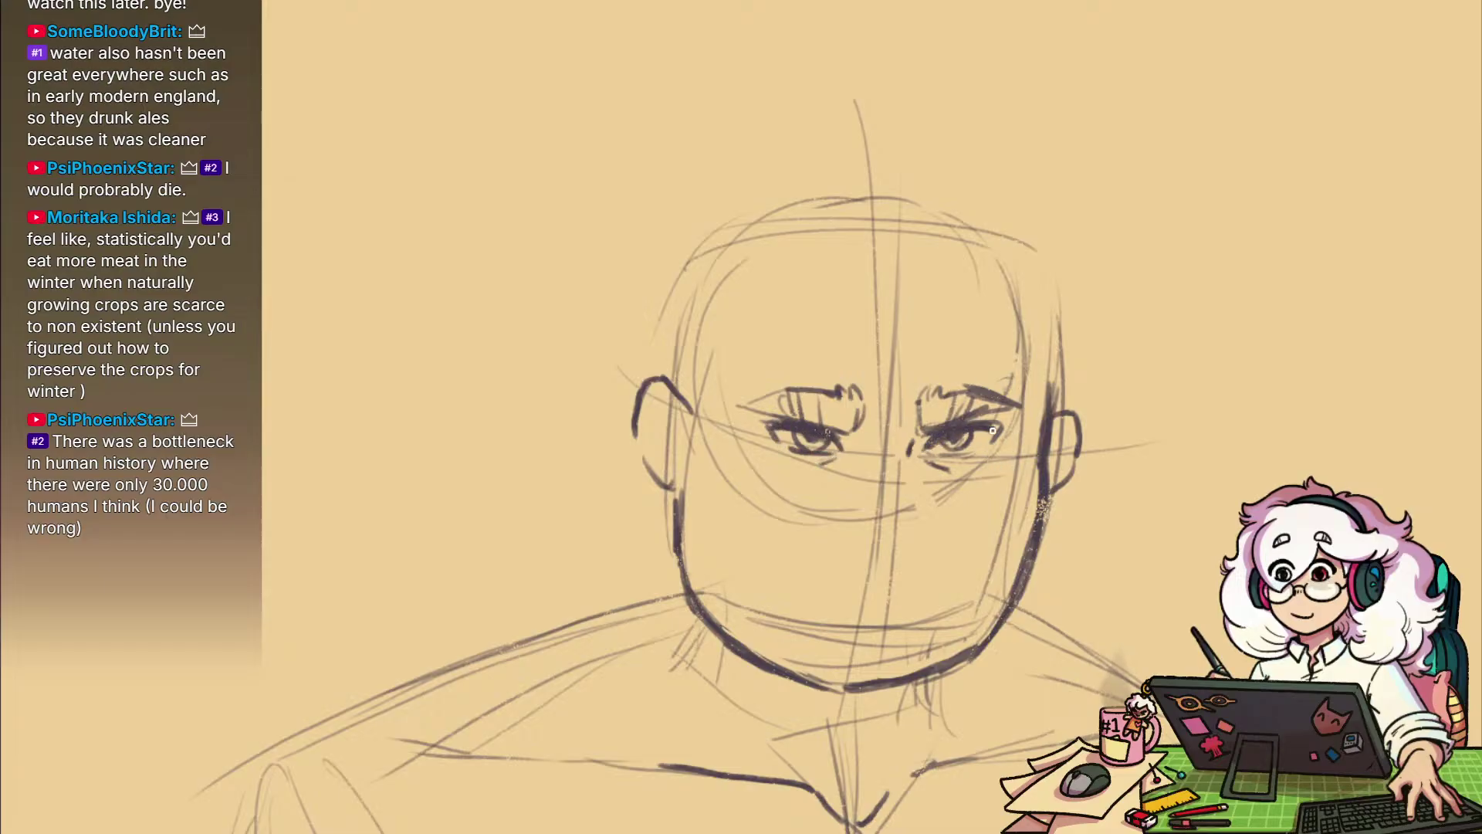
left_click_drag(935, 455, 976, 455)
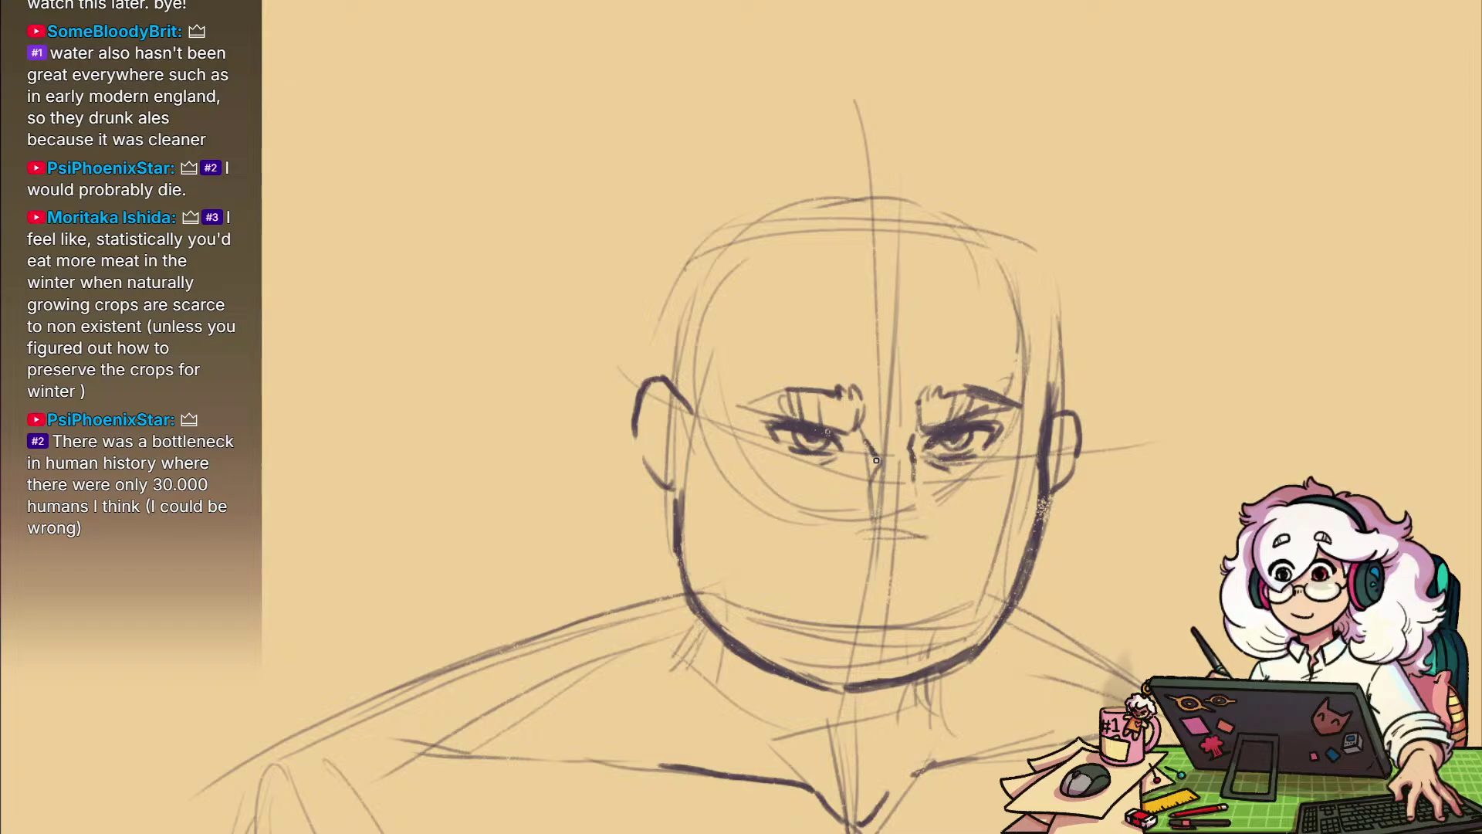
Draw the nose from the bridge down to a broad tip, and round out the bottom of the chin contour
mouse_move(877, 460)
left_mouse_down()
mouse_move(873, 478)
mouse_move(932, 531)
mouse_move(918, 540)
left_mouse_up()
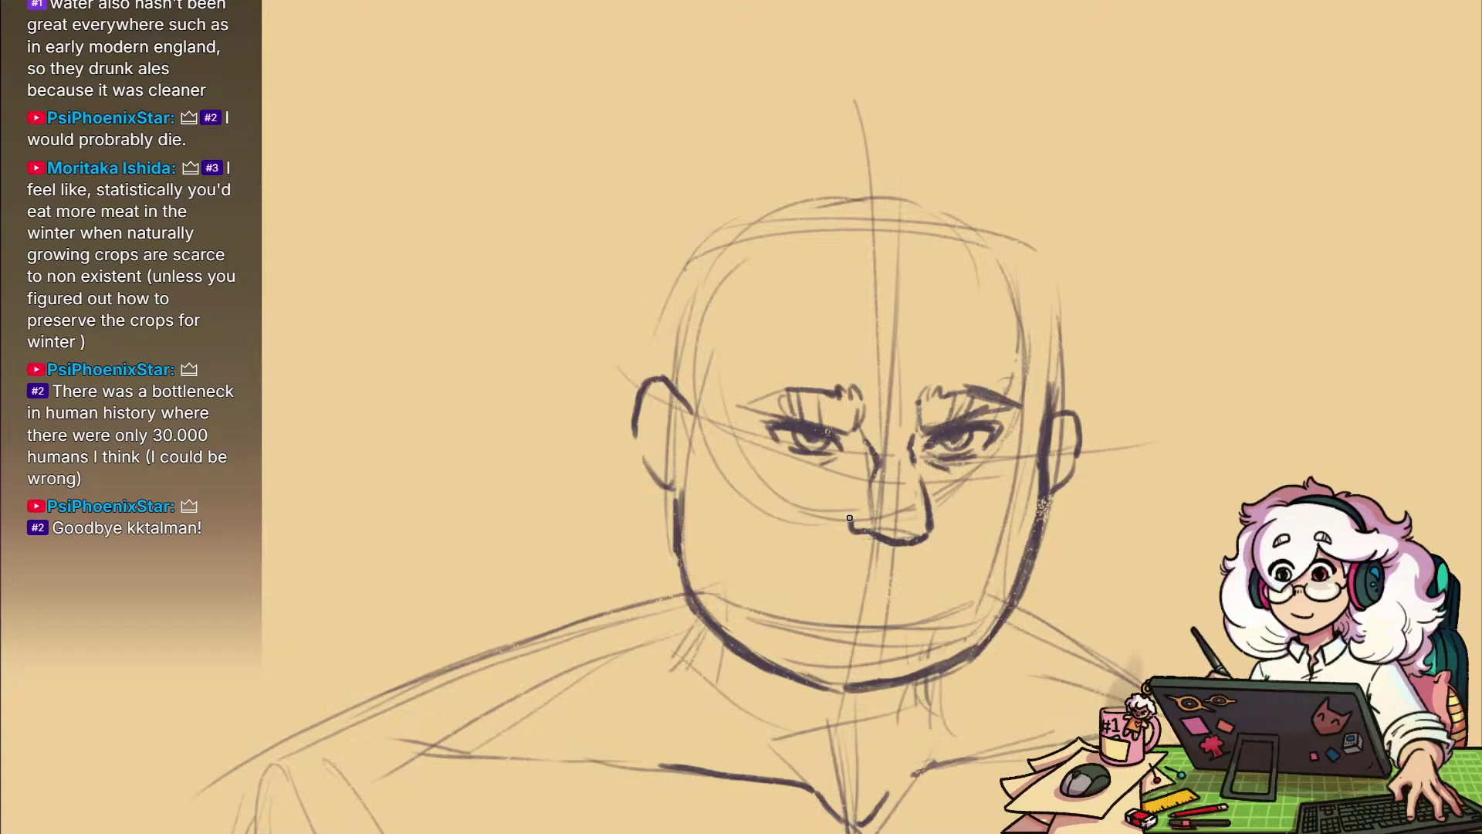
left_click_drag(1032, 563, 1030, 510)
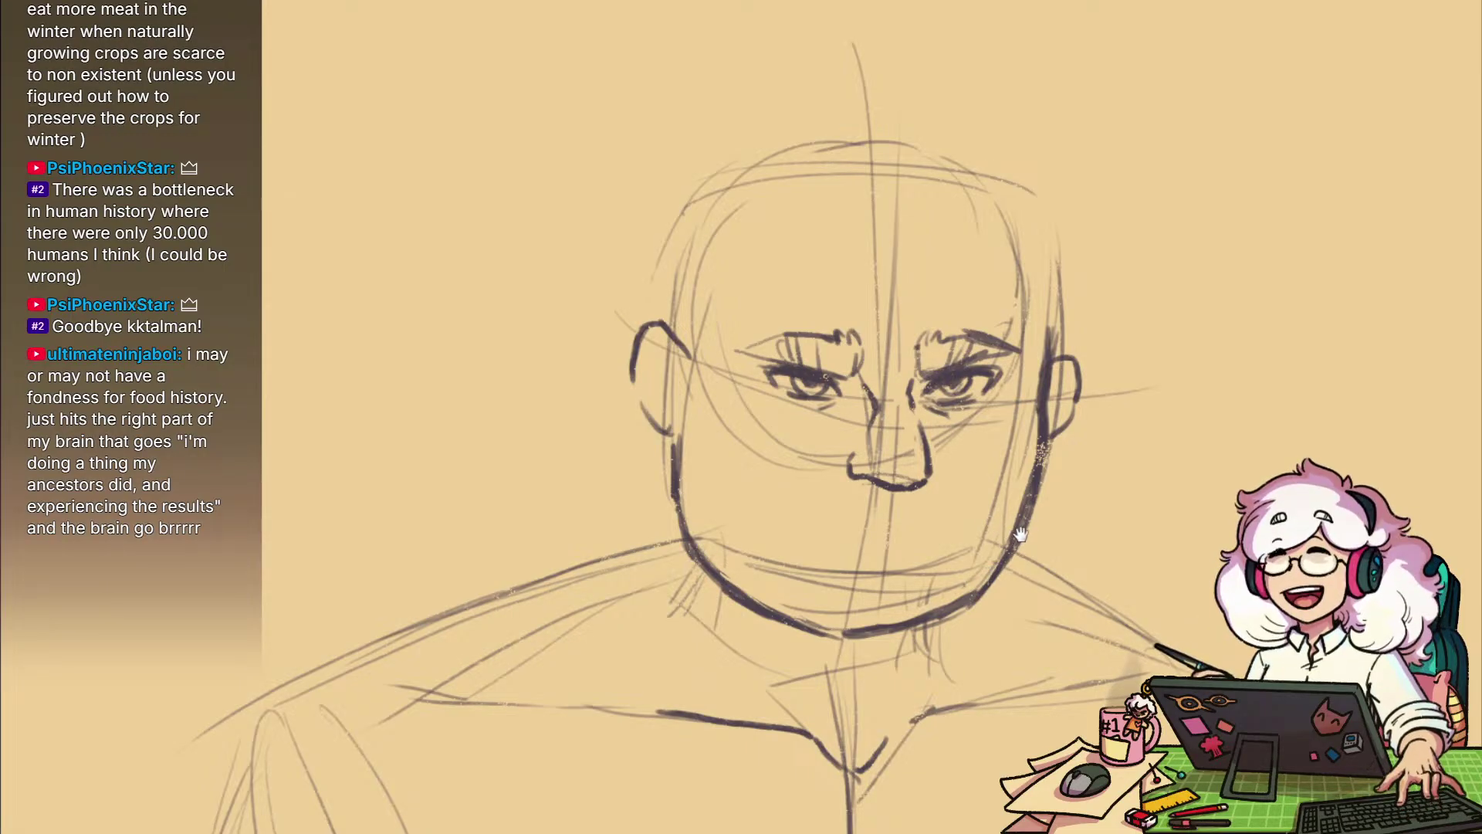
left_click_drag(991, 576, 960, 579)
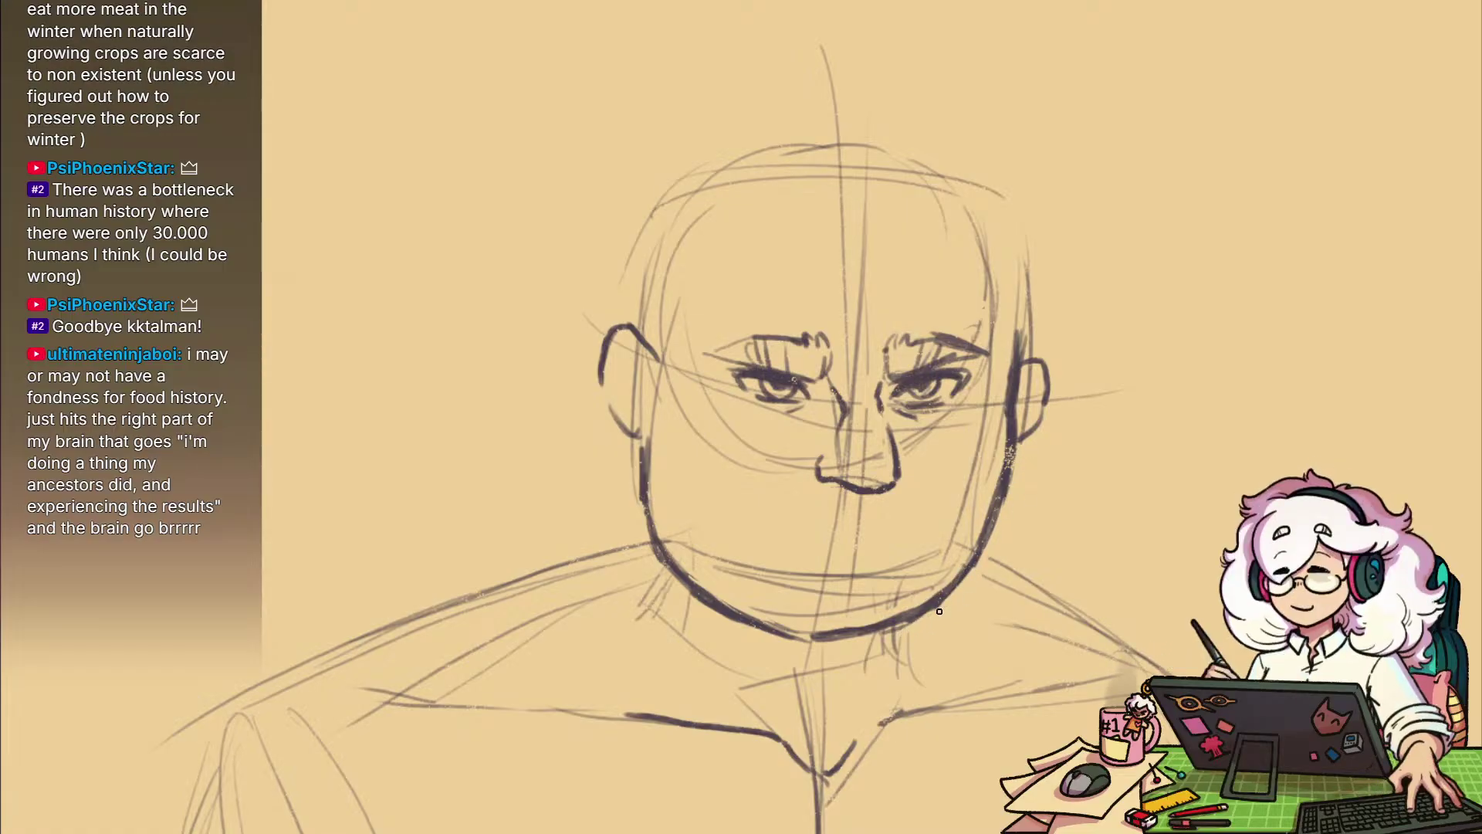
mouse_move(869, 642)
left_mouse_down()
mouse_move(949, 595)
mouse_move(853, 638)
left_mouse_up()
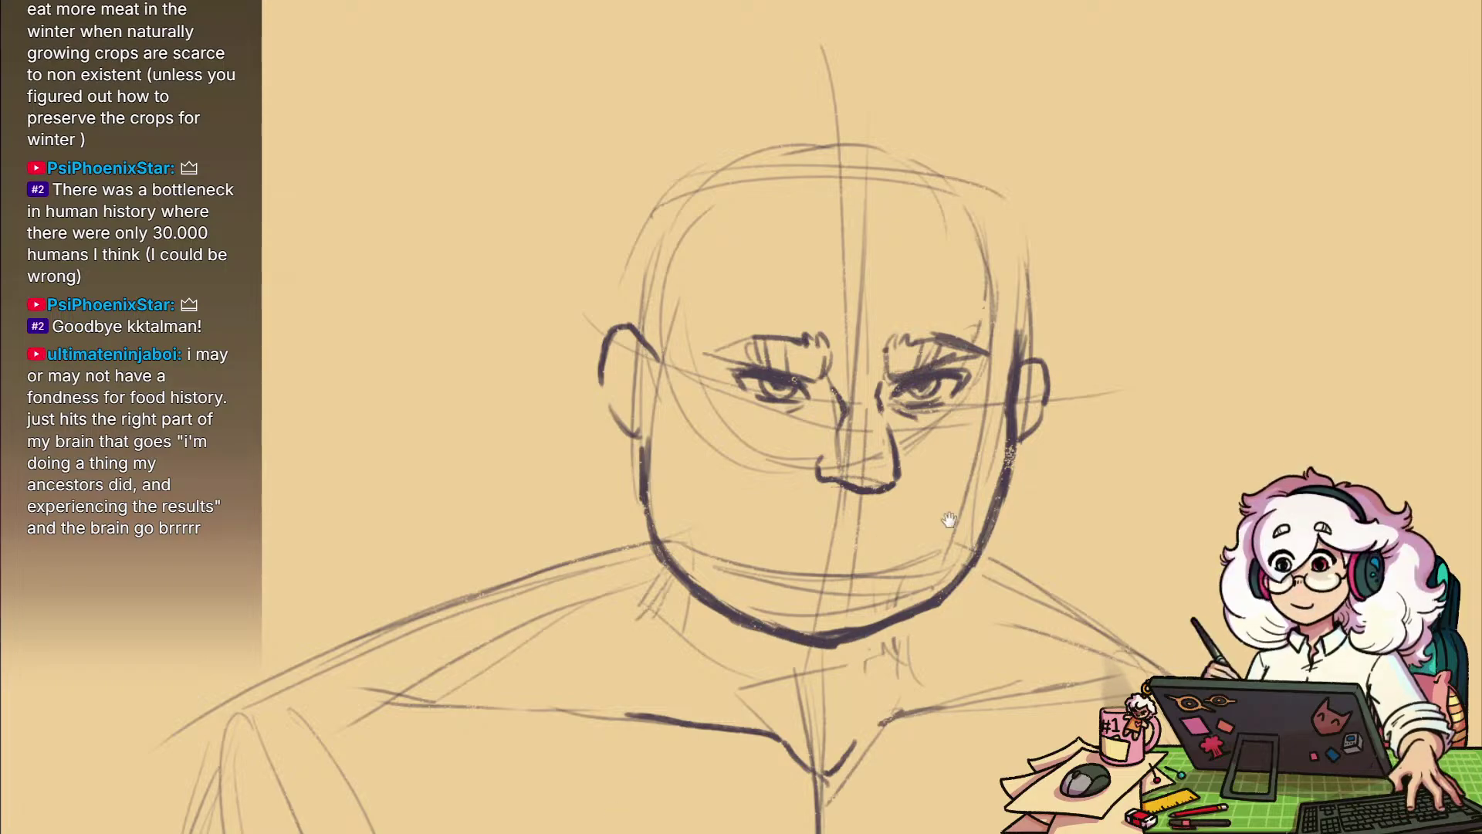
Outline the skull with a rounded contour running from one ear over the crown to the other ear
scroll(1003, 571, "up", 2)
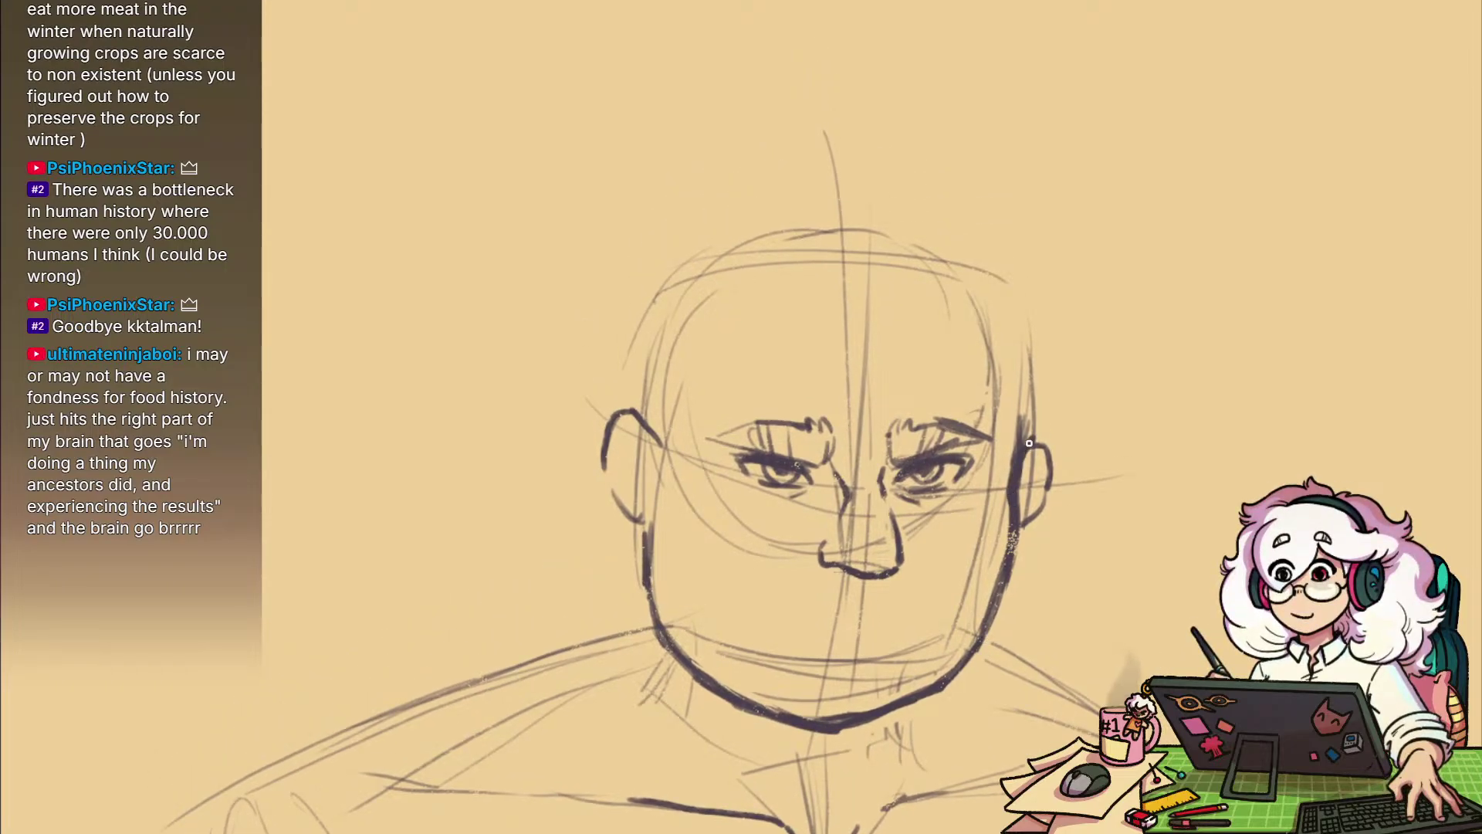
mouse_move(1030, 443)
left_mouse_down()
mouse_move(1035, 340)
mouse_move(1017, 304)
mouse_move(907, 215)
mouse_move(819, 188)
mouse_move(681, 272)
mouse_move(618, 394)
left_mouse_up()
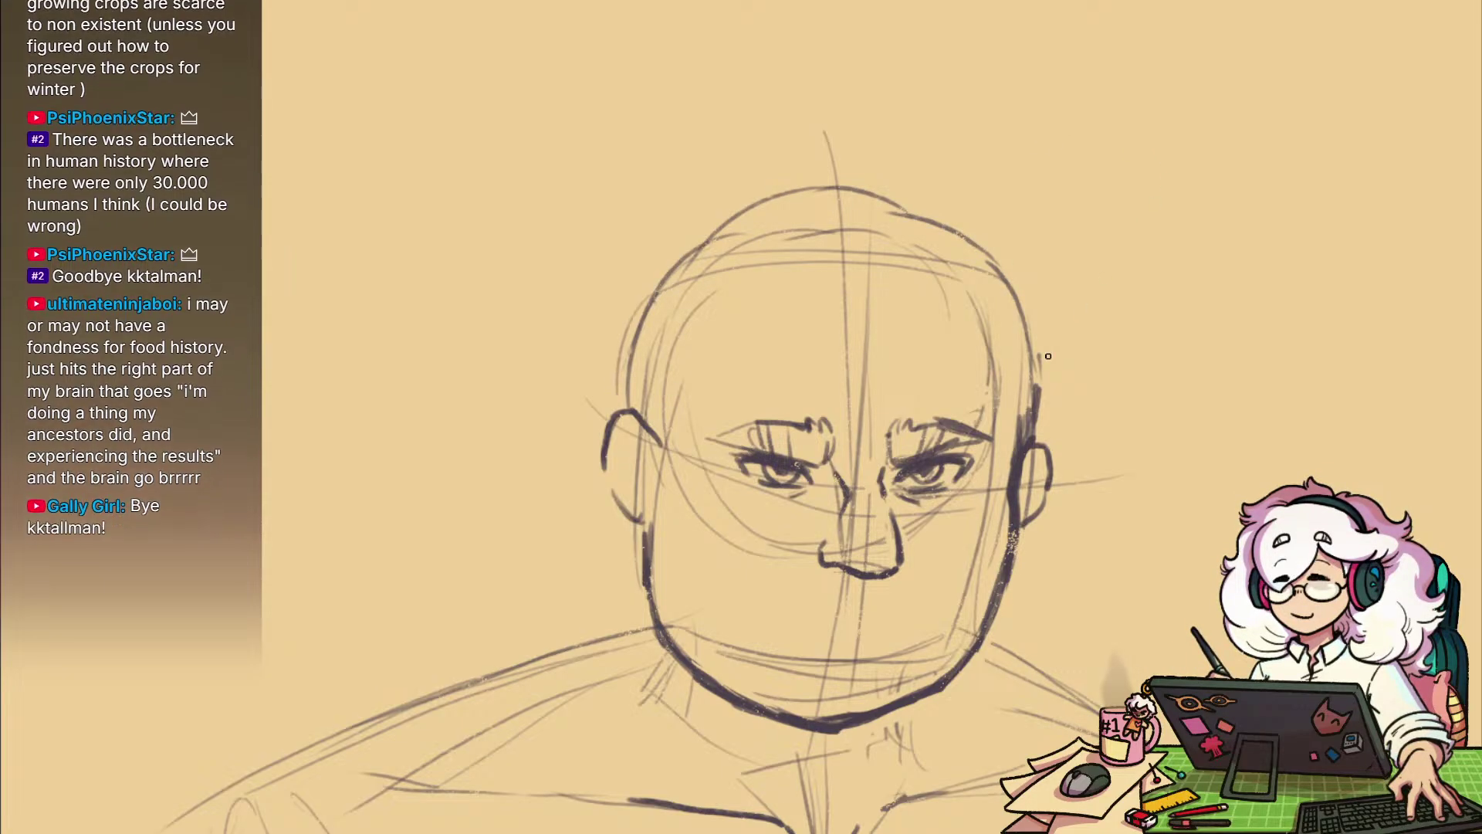
mouse_move(1038, 359)
left_mouse_down()
mouse_move(1016, 298)
mouse_move(633, 278)
left_mouse_up()
Sketch a receding hairline with short strokes at the crown's edge and down the temple
scroll(1035, 494, "down", 4)
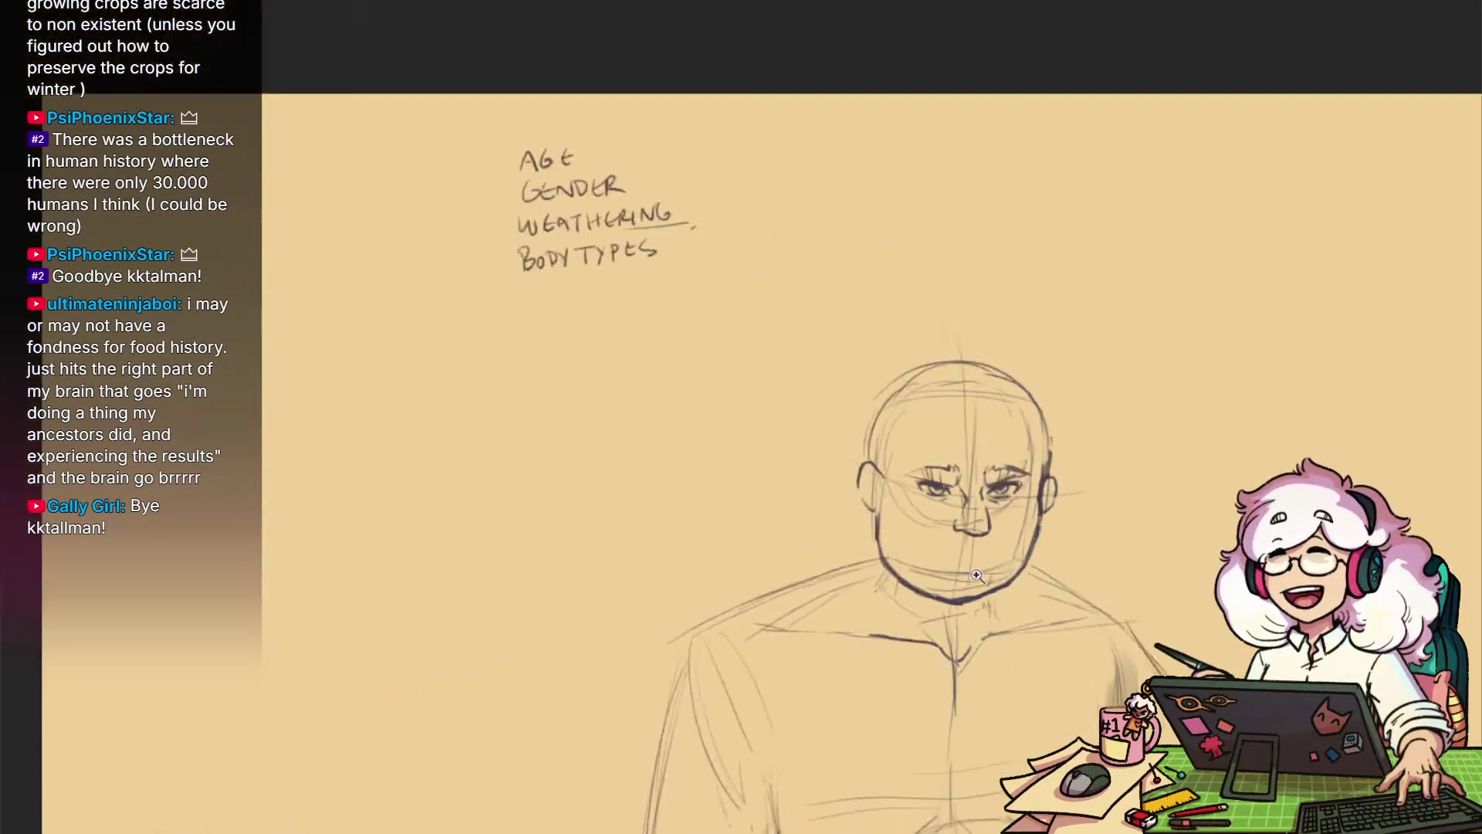
scroll(1093, 525, "up", 3)
left_click_drag(905, 363, 880, 382)
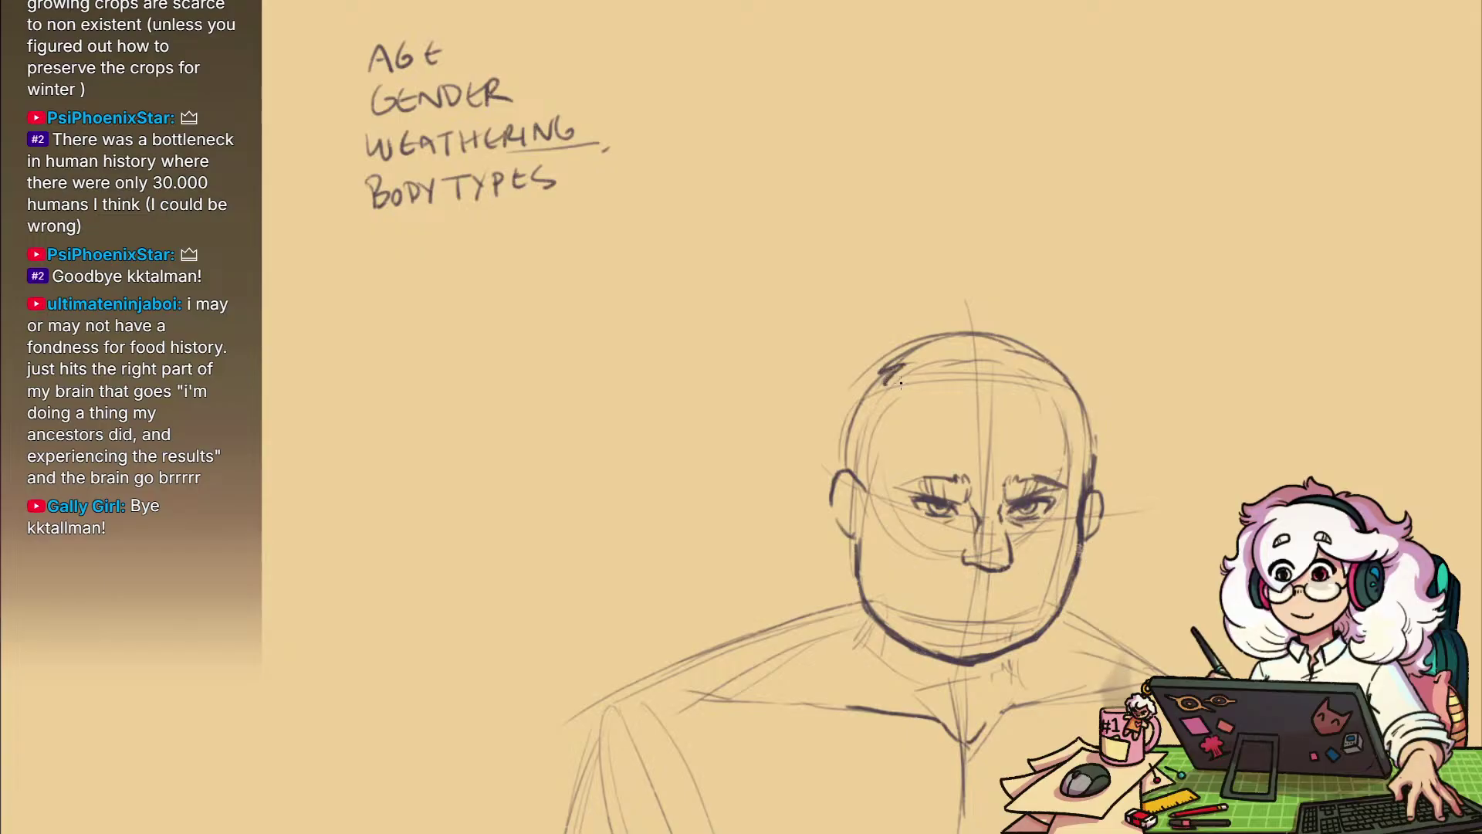
left_click_drag(936, 421, 878, 472)
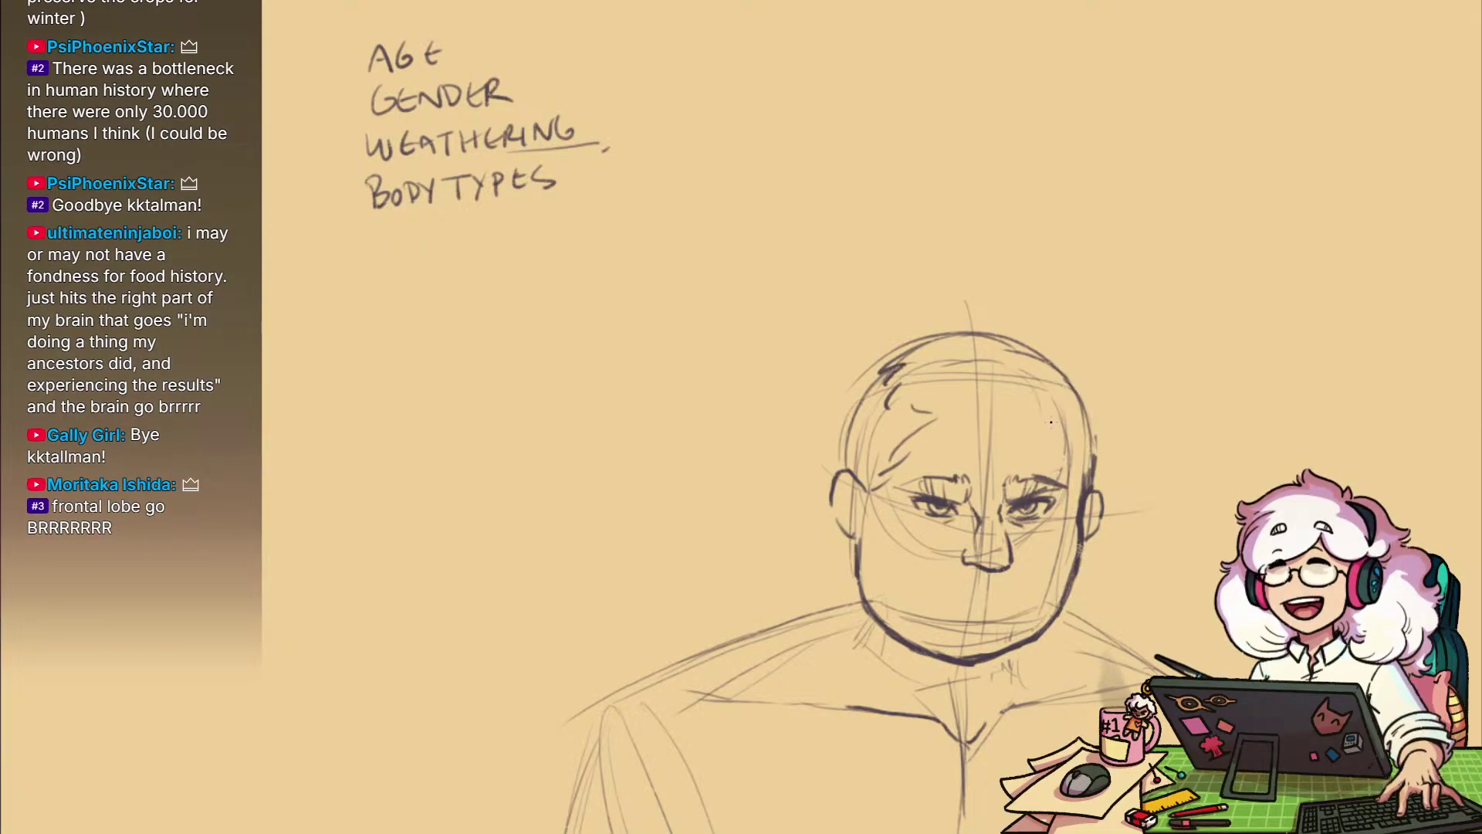
Sketch voluminous, wavy hair sweeping outward from the crown down to the shoulders on both sides of the head
mouse_move(1051, 369)
left_mouse_down()
mouse_move(988, 336)
mouse_move(829, 402)
mouse_move(754, 460)
mouse_move(772, 465)
left_mouse_up()
mouse_move(745, 471)
left_mouse_down()
mouse_move(775, 488)
mouse_move(759, 496)
left_mouse_up()
mouse_move(760, 496)
left_mouse_down()
mouse_move(780, 516)
mouse_move(772, 585)
left_mouse_up()
left_click_drag(786, 552, 808, 625)
left_click_drag(791, 505, 803, 622)
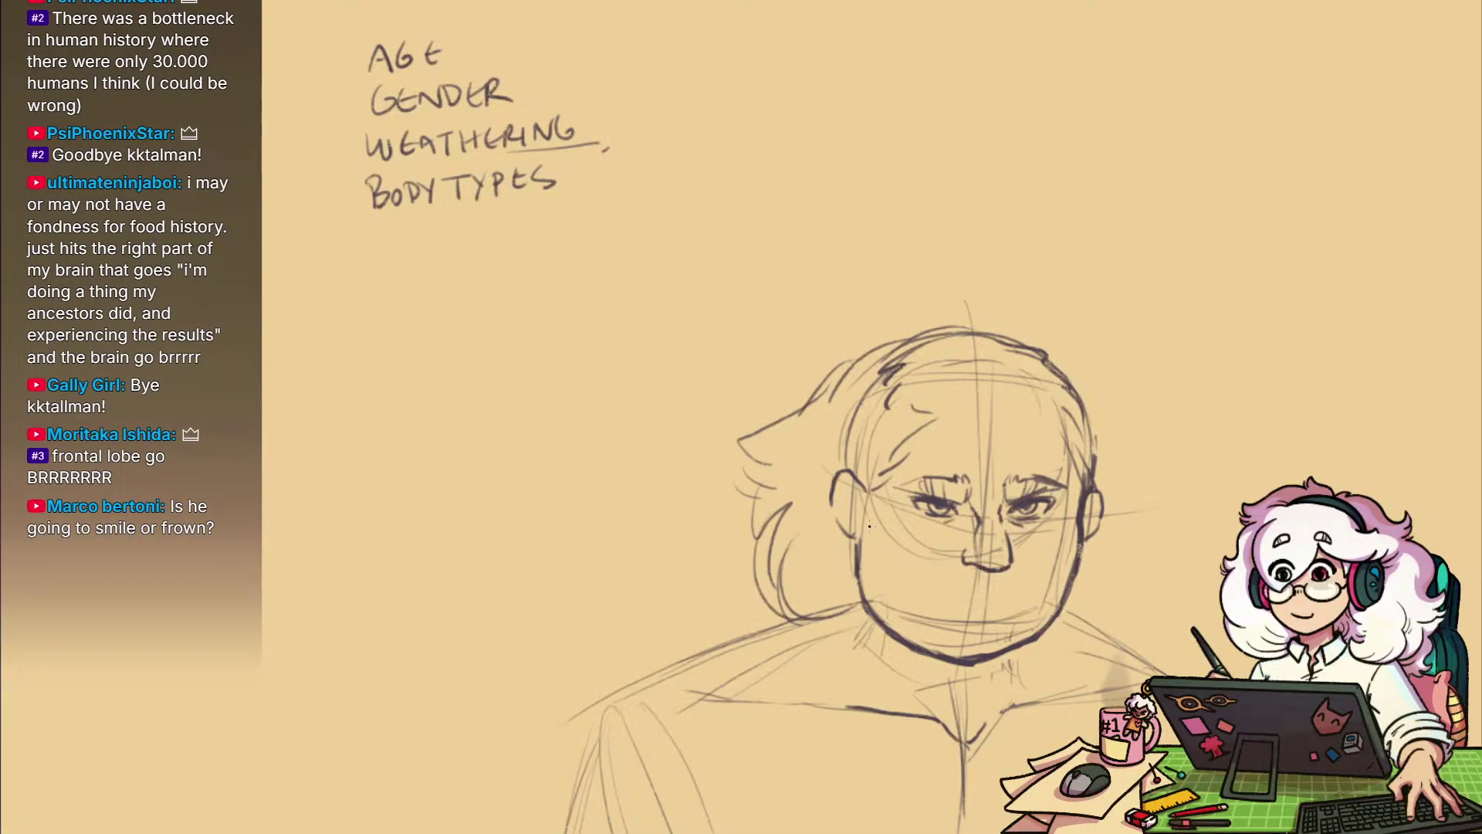
mouse_move(1097, 375)
left_mouse_down()
mouse_move(1162, 427)
mouse_move(1172, 512)
left_mouse_up()
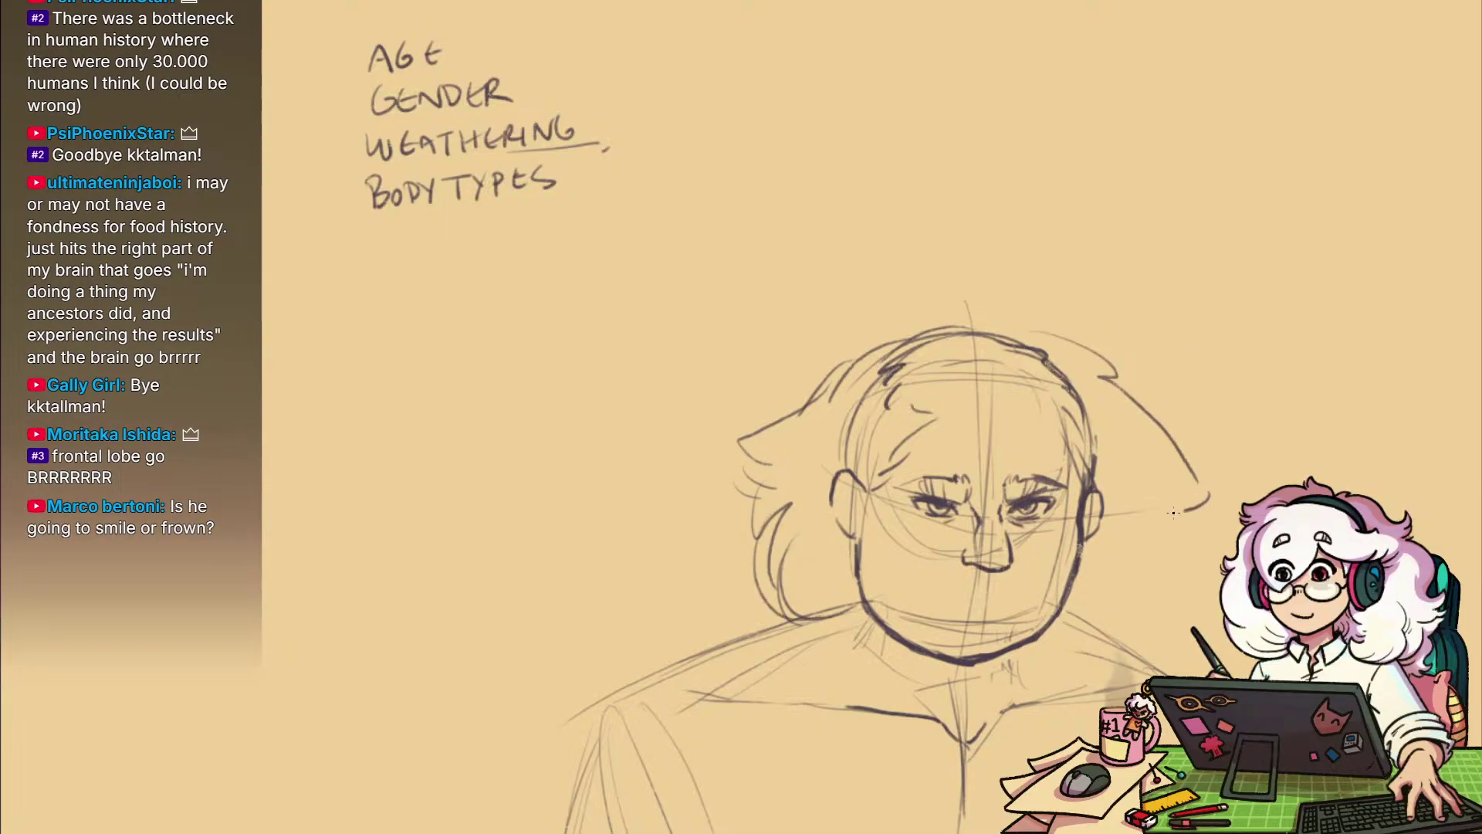
mouse_move(1189, 570)
left_mouse_down()
mouse_move(1176, 625)
mouse_move(1136, 528)
left_mouse_up()
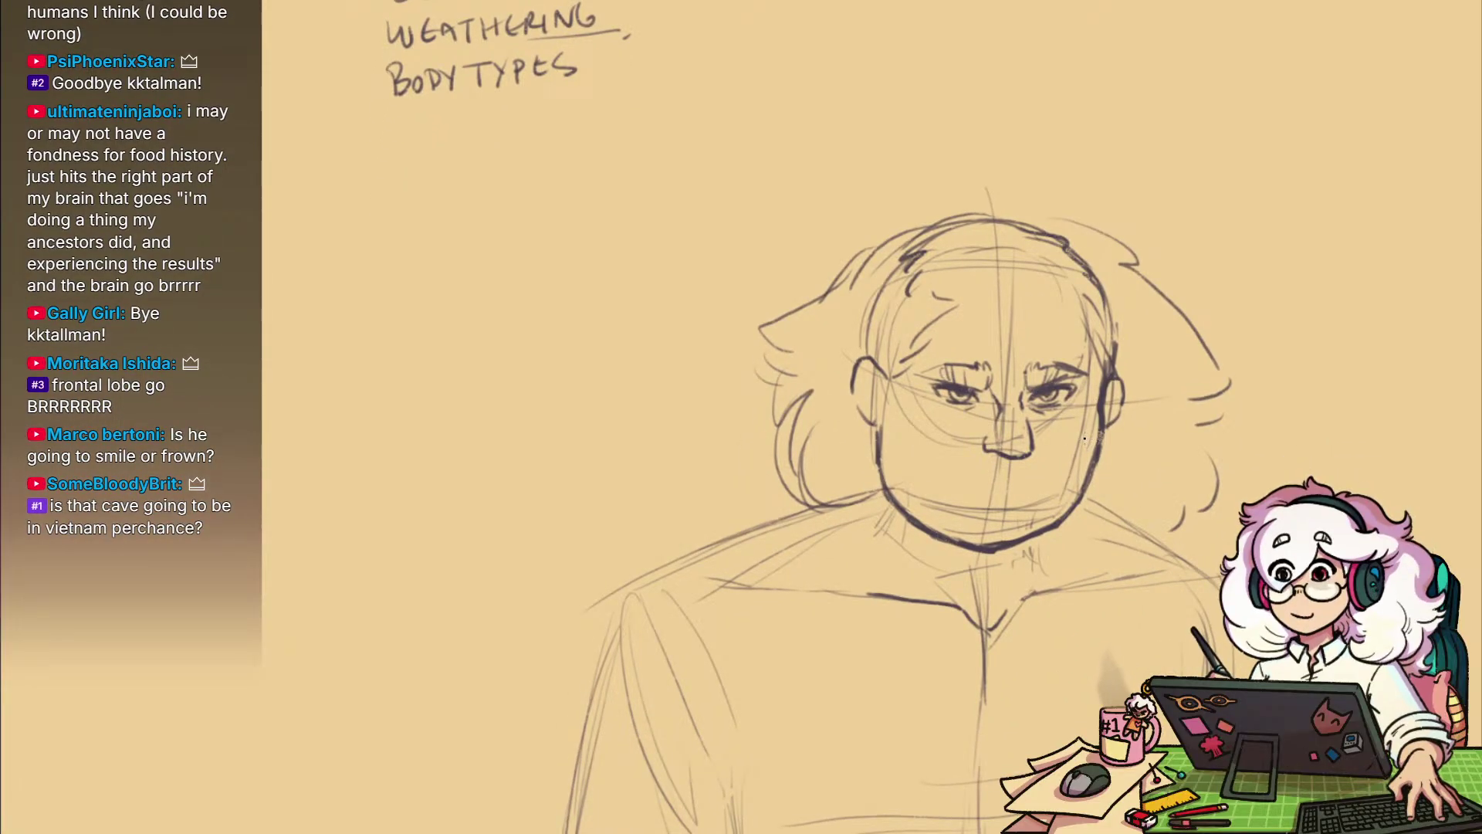
left_click_drag(1214, 488, 1184, 443)
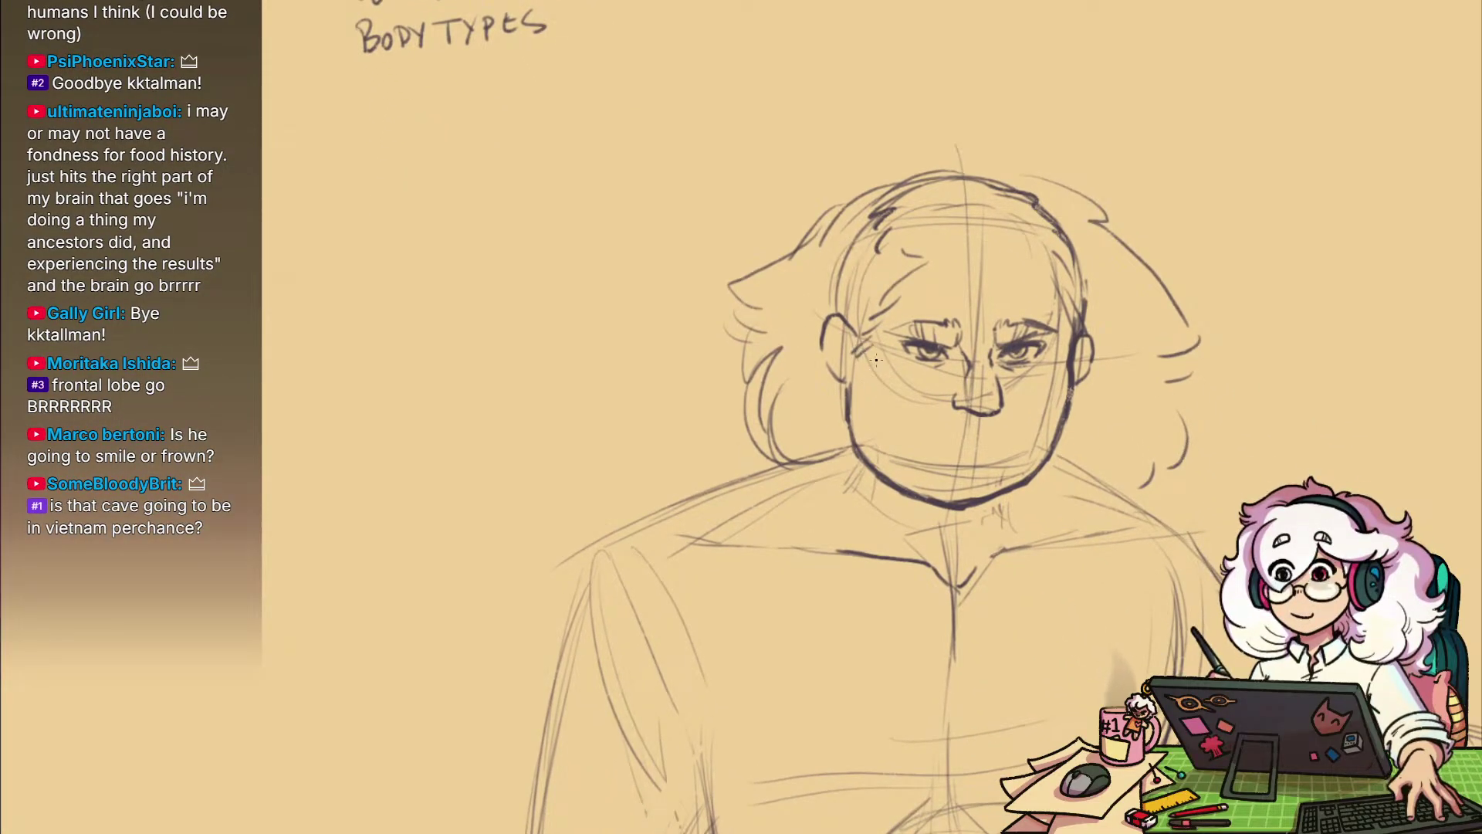
Draw the beard's upper edge as angular lines across both cheeks, from the ears to the base of the nose
mouse_move(911, 421)
left_mouse_down()
mouse_move(943, 407)
mouse_move(924, 416)
mouse_move(1042, 430)
left_mouse_up()
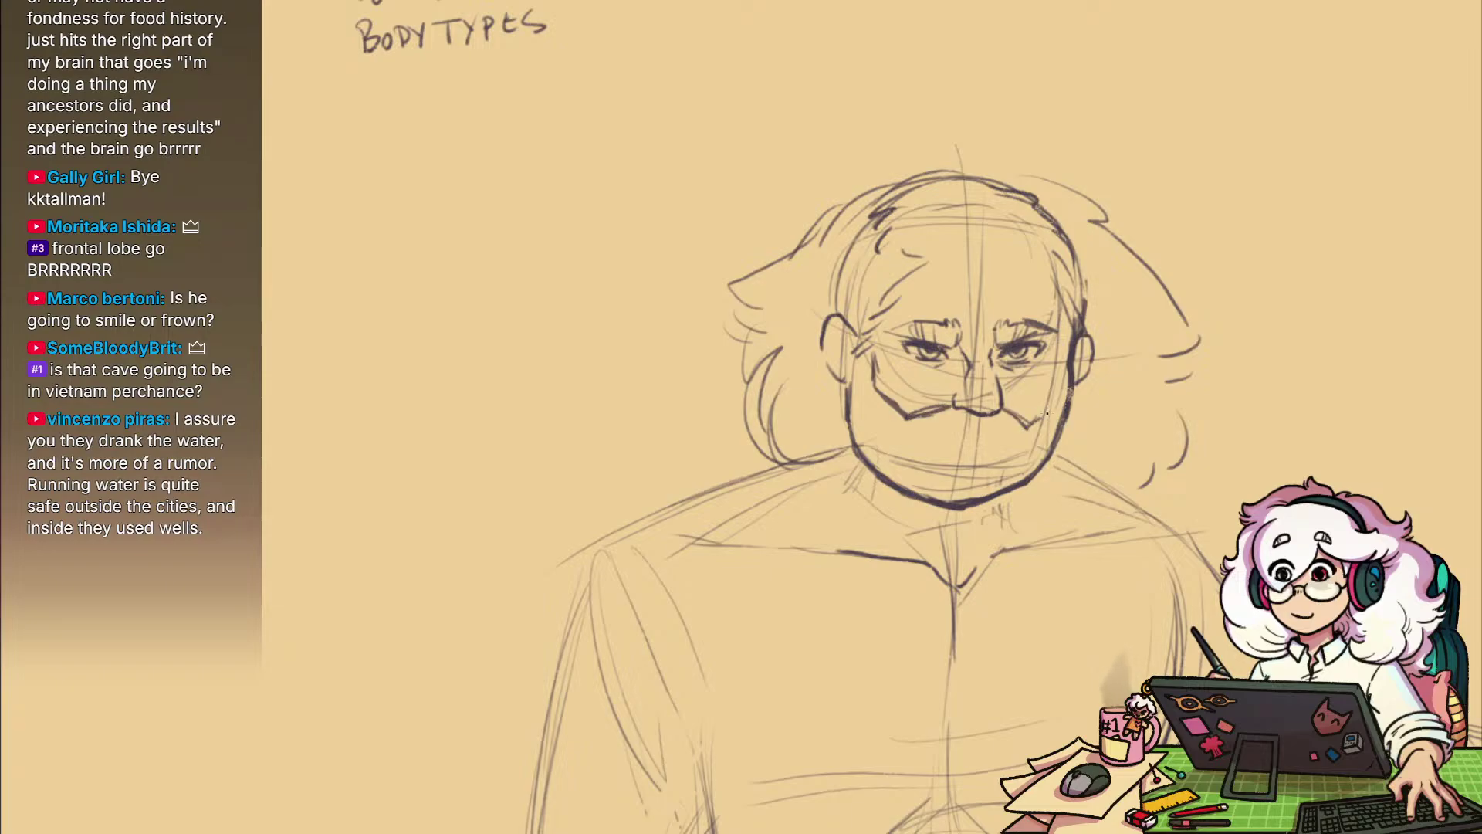
left_click_drag(1100, 333, 1073, 406)
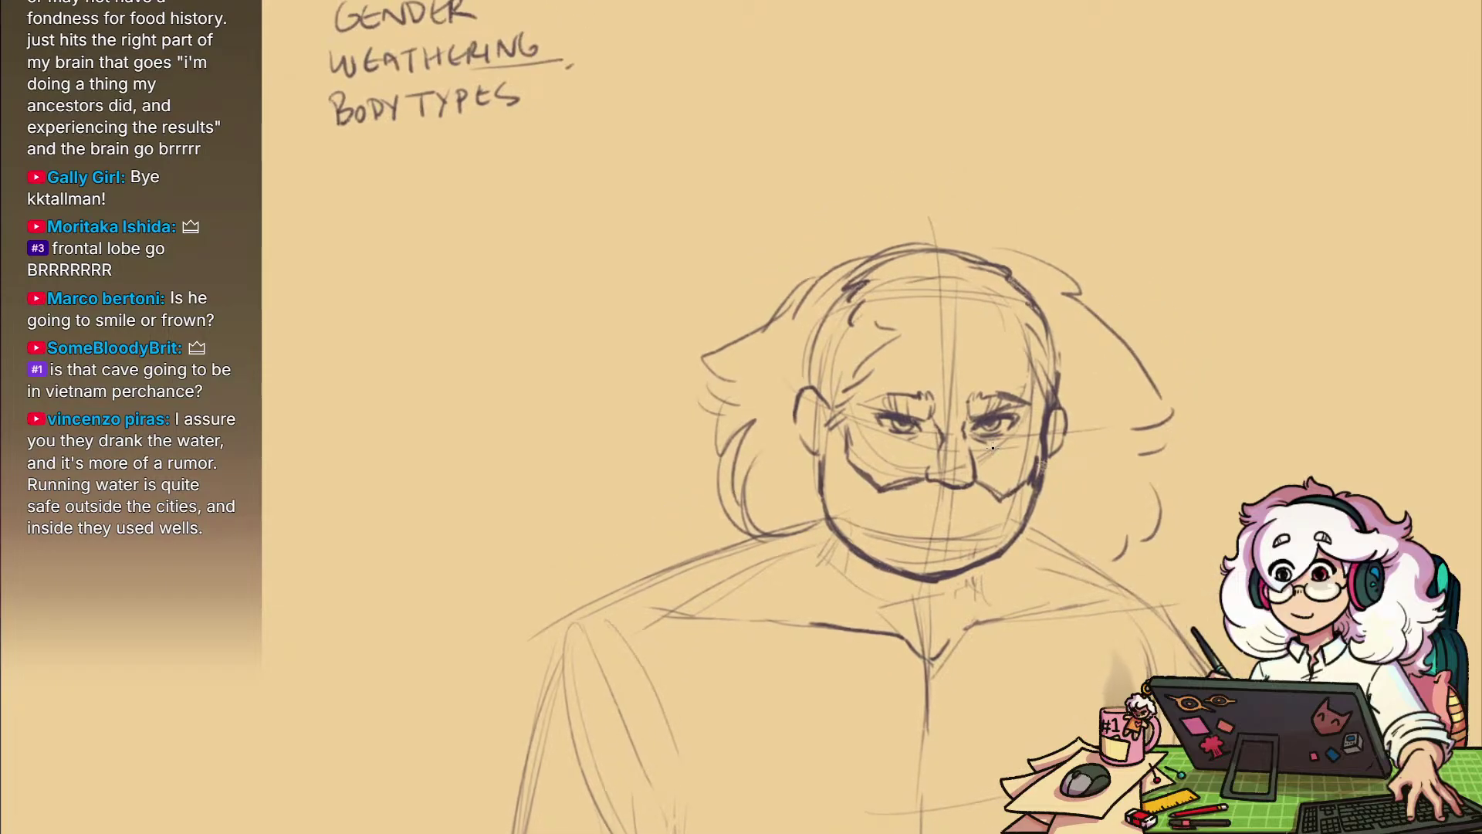
Refine the nose with heavier nostril wings and redraw its base as a lower, rounder tip
scroll(1009, 442, "up", 2)
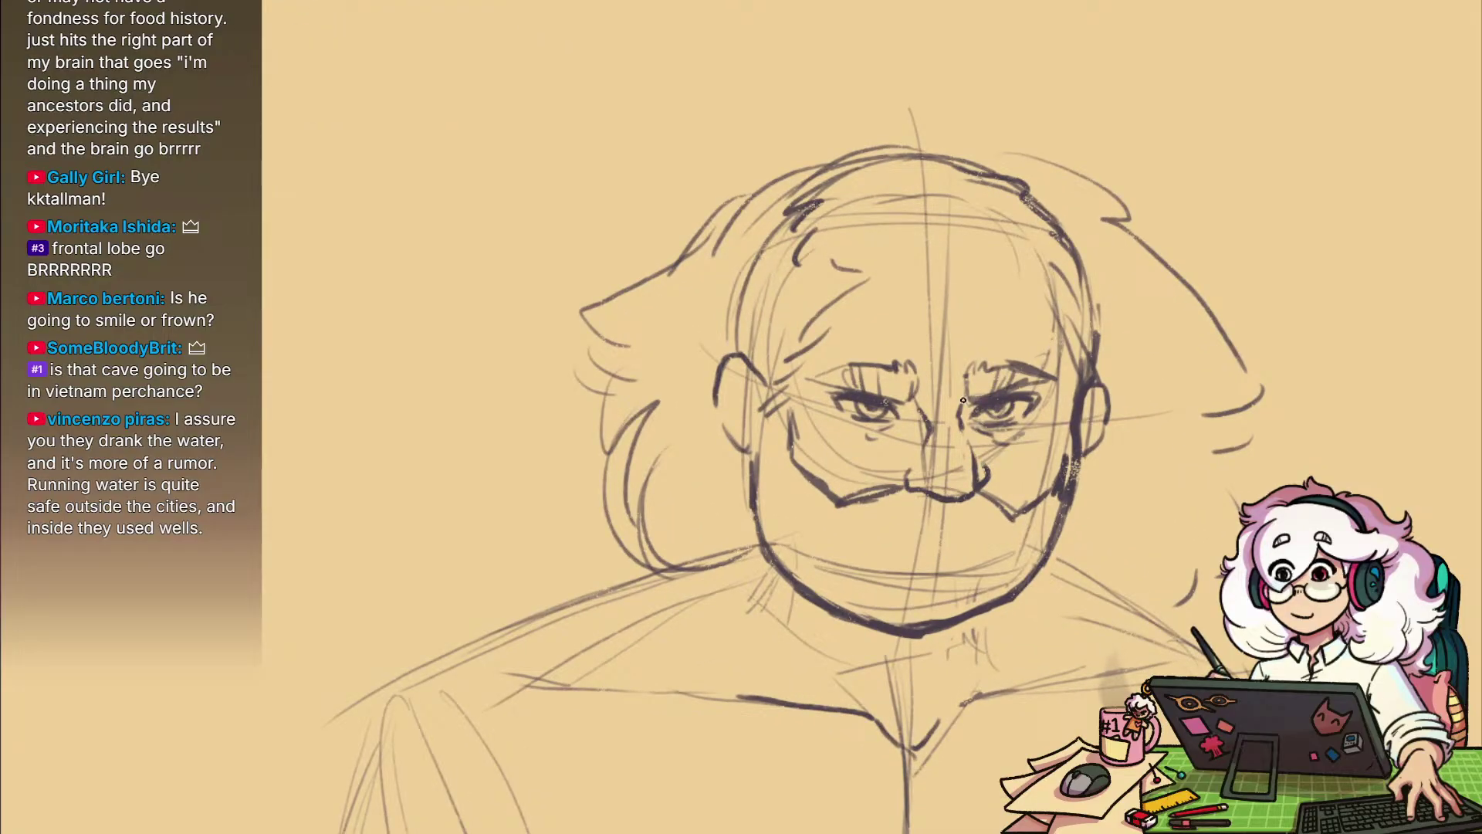
left_click_drag(1095, 612, 1097, 517)
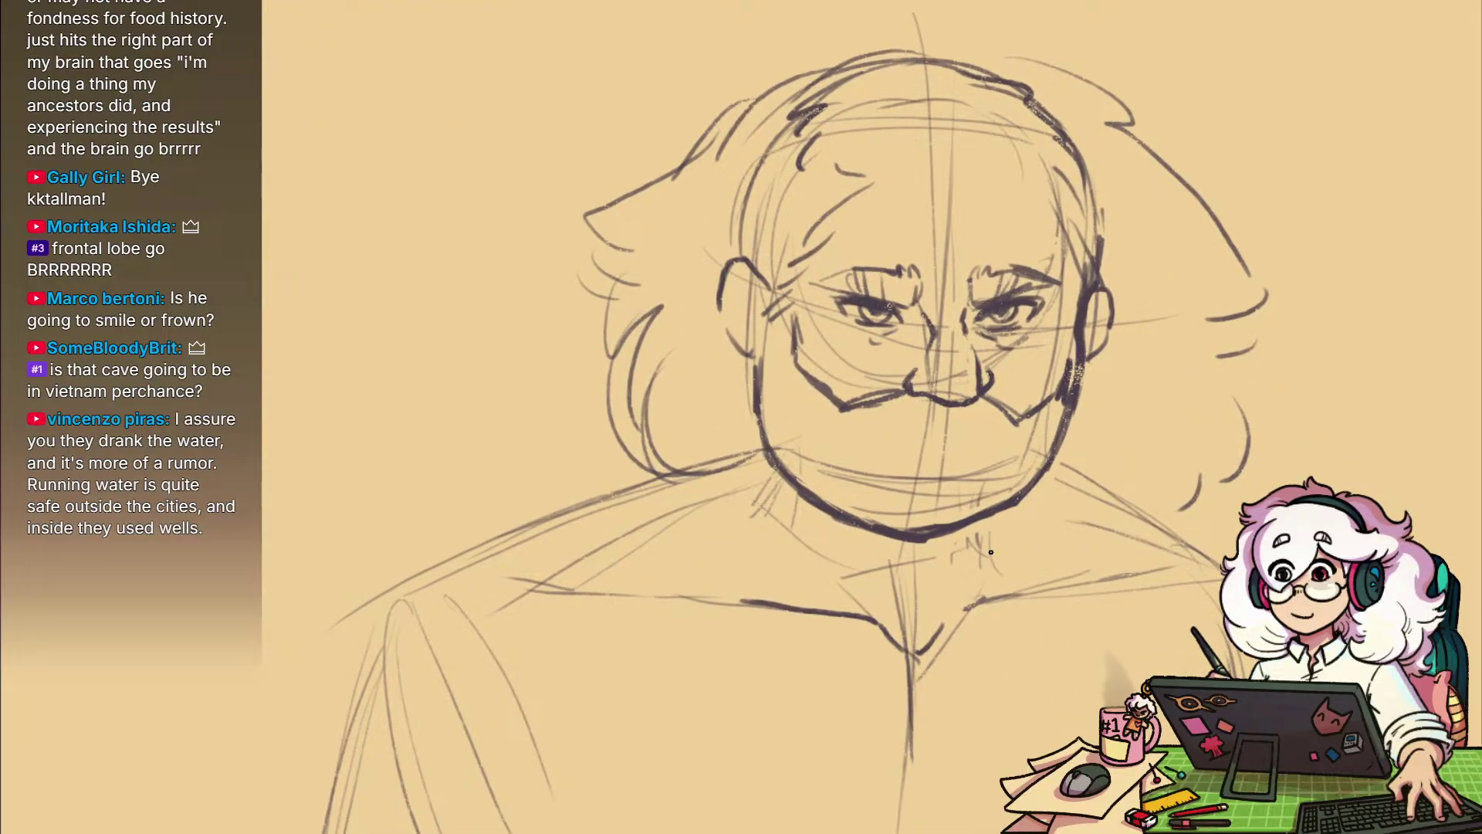
scroll(1057, 496, "down", 1)
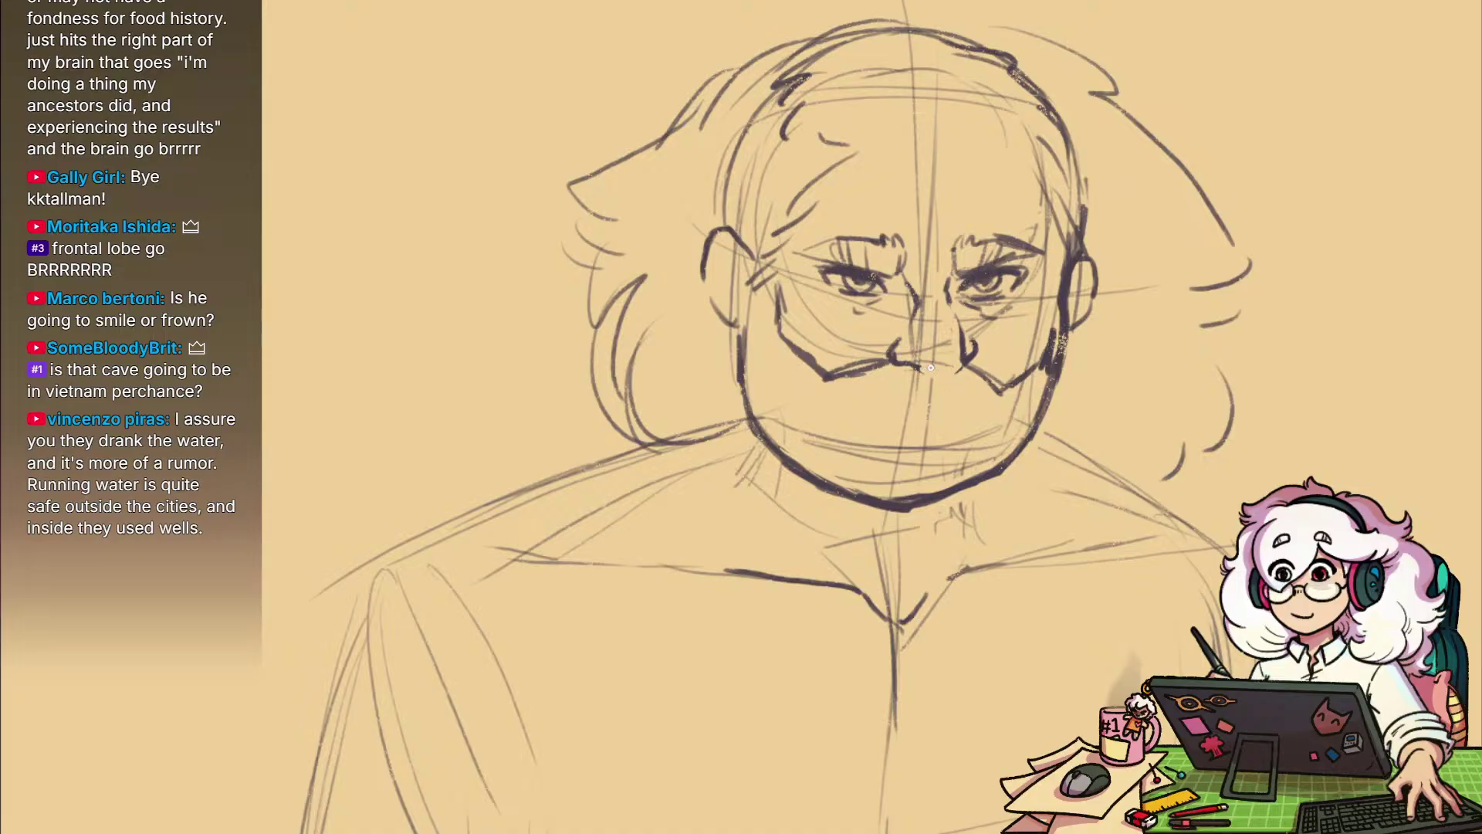
mouse_move(915, 366)
left_mouse_down()
mouse_move(944, 377)
mouse_move(962, 365)
left_mouse_up()
mouse_move(1039, 484)
left_mouse_down()
mouse_move(970, 553)
mouse_move(976, 510)
left_mouse_up()
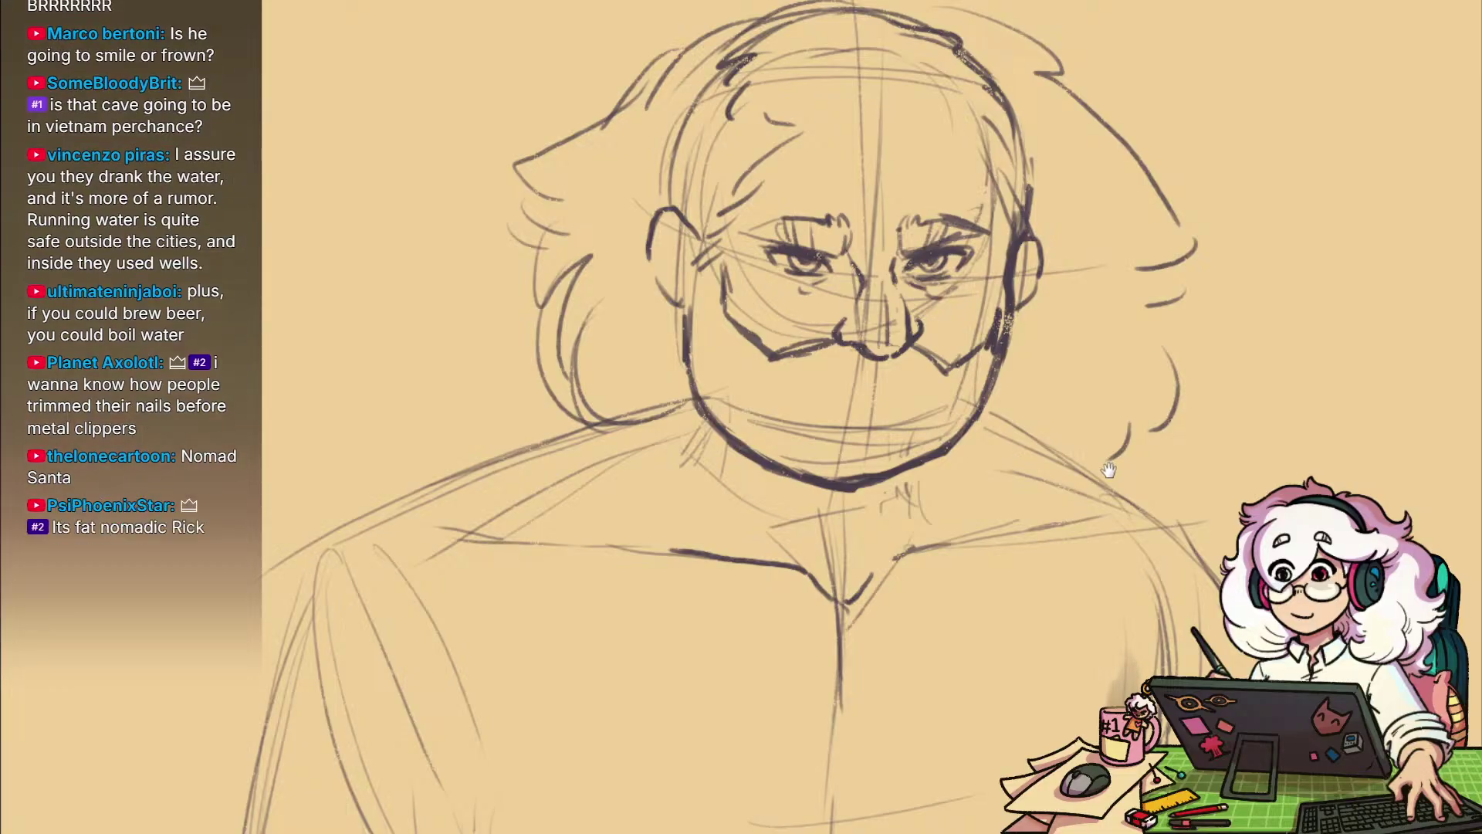
left_click_drag(952, 479, 972, 471)
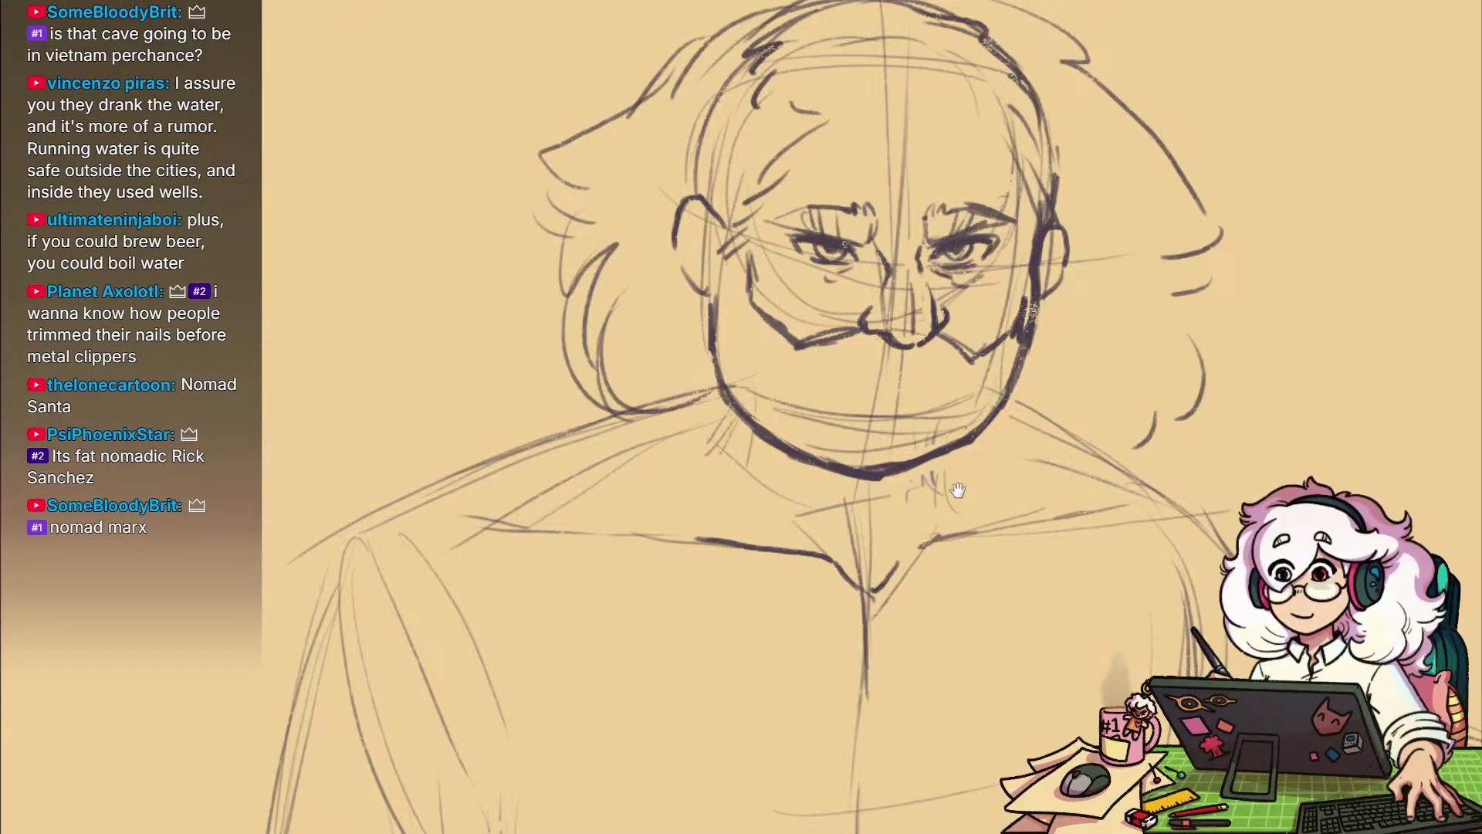
Erase the jaw contour below one ear and outline a full, jagged beard from ear to ear below the chin
left_click_drag(1005, 507, 1034, 560)
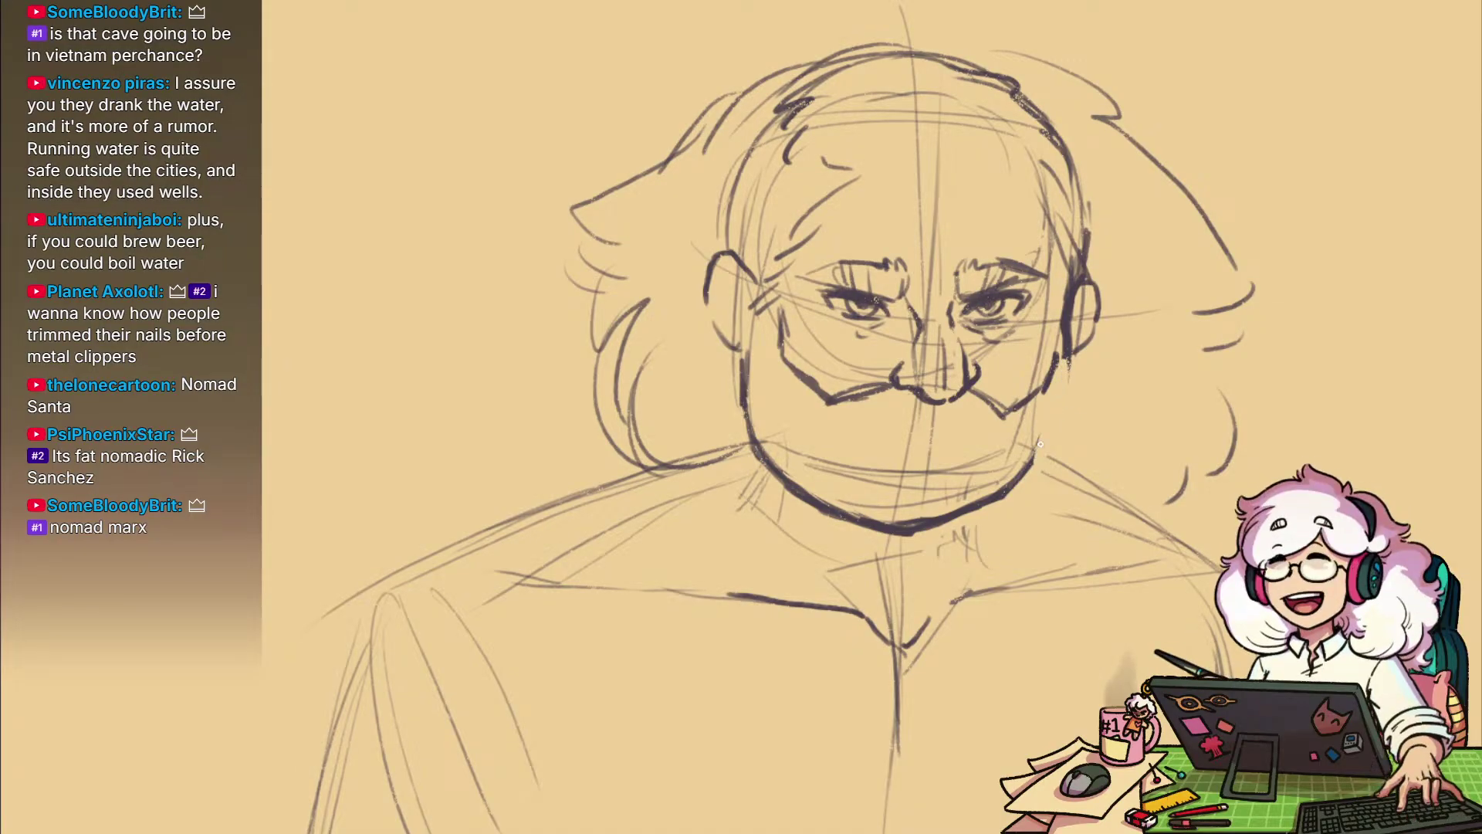
left_click_drag(1067, 323, 1056, 352)
mouse_move(1097, 400)
left_mouse_down()
mouse_move(1138, 430)
mouse_move(1092, 399)
mouse_move(1107, 534)
mouse_move(934, 614)
mouse_move(768, 502)
left_mouse_up()
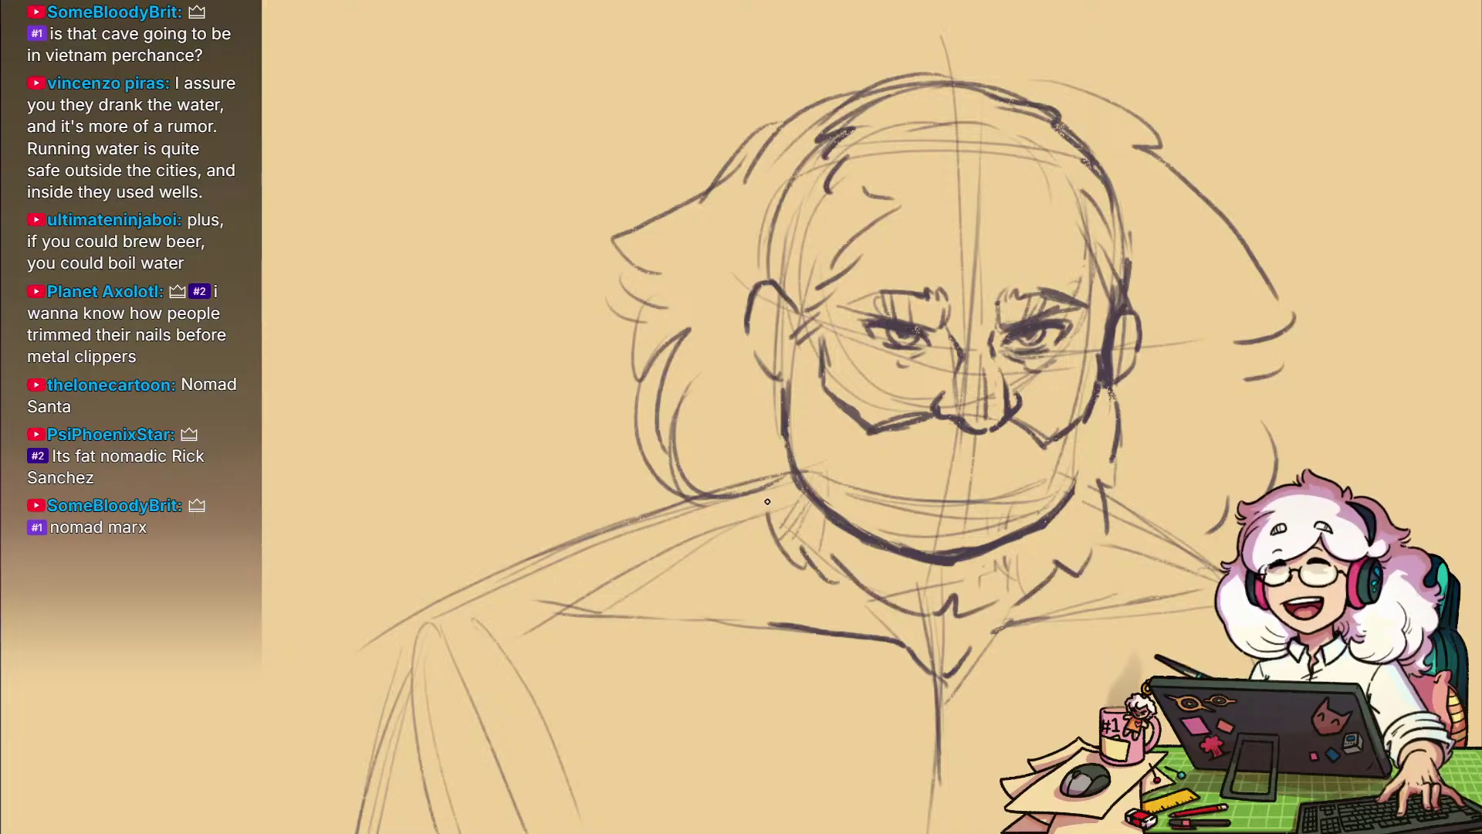
mouse_move(780, 369)
left_mouse_down()
mouse_move(755, 409)
mouse_move(763, 447)
left_mouse_up()
left_click_drag(776, 442, 770, 500)
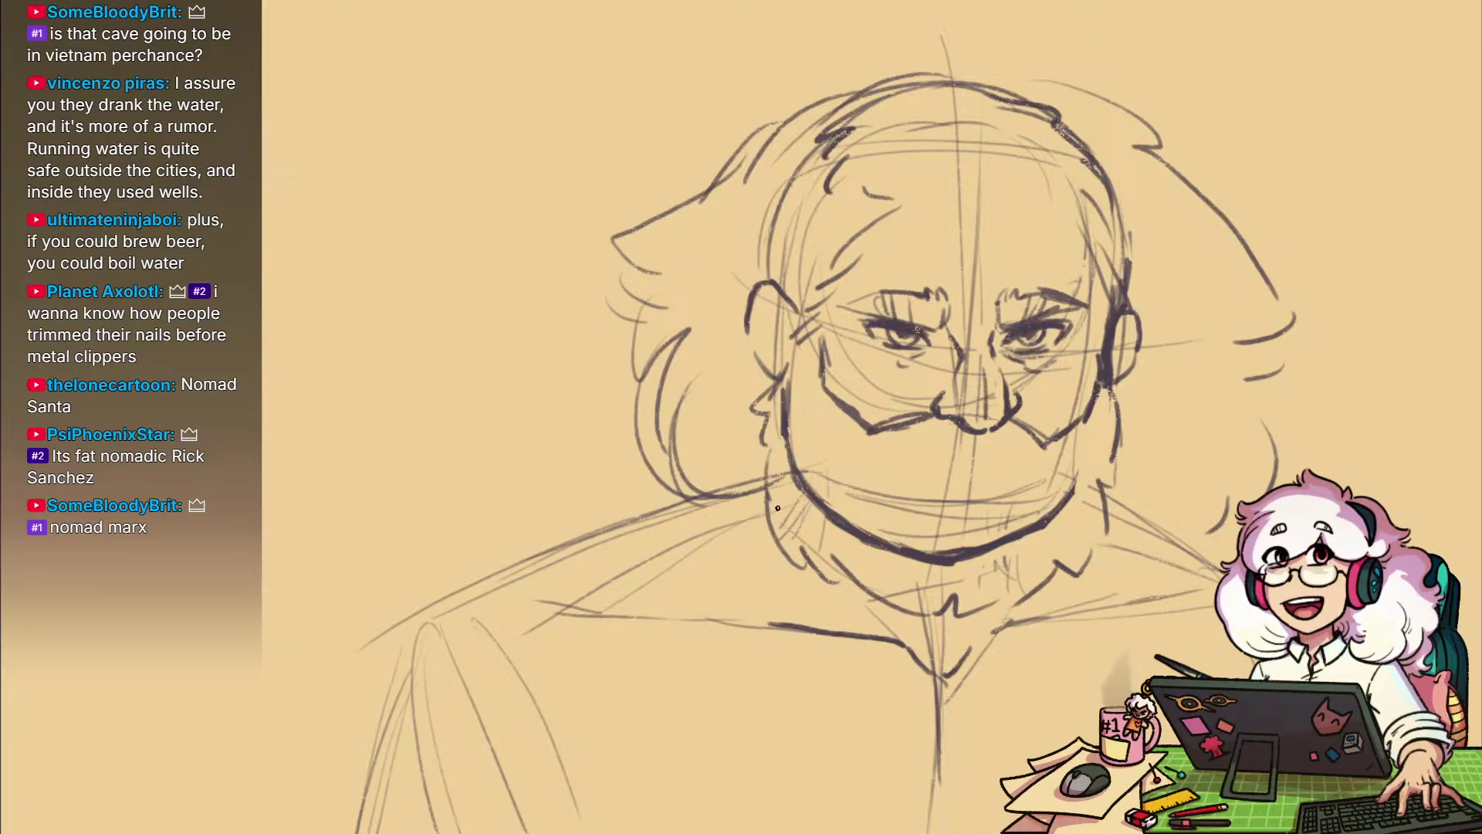
Erase the heavy jaw and chin contour inside the beard outline
mouse_move(786, 407)
left_mouse_down()
mouse_move(796, 505)
mouse_move(833, 523)
left_mouse_up()
key("ctrl+z")
key("ctrl+z")
left_click_drag(841, 517, 854, 537)
left_click_drag(864, 533, 914, 561)
mouse_move(965, 511)
left_mouse_down()
mouse_move(927, 563)
mouse_move(941, 571)
left_mouse_up()
mouse_move(998, 514)
left_mouse_down()
mouse_move(965, 564)
mouse_move(979, 560)
left_mouse_up()
mouse_move(1033, 501)
left_mouse_down()
mouse_move(988, 553)
mouse_move(1006, 545)
left_mouse_up()
mouse_move(1064, 498)
left_mouse_down()
mouse_move(1033, 549)
mouse_move(1052, 519)
left_mouse_up()
mouse_move(972, 550)
left_mouse_down()
mouse_move(830, 513)
mouse_move(851, 535)
mouse_move(829, 533)
mouse_move(959, 563)
mouse_move(911, 579)
left_mouse_up()
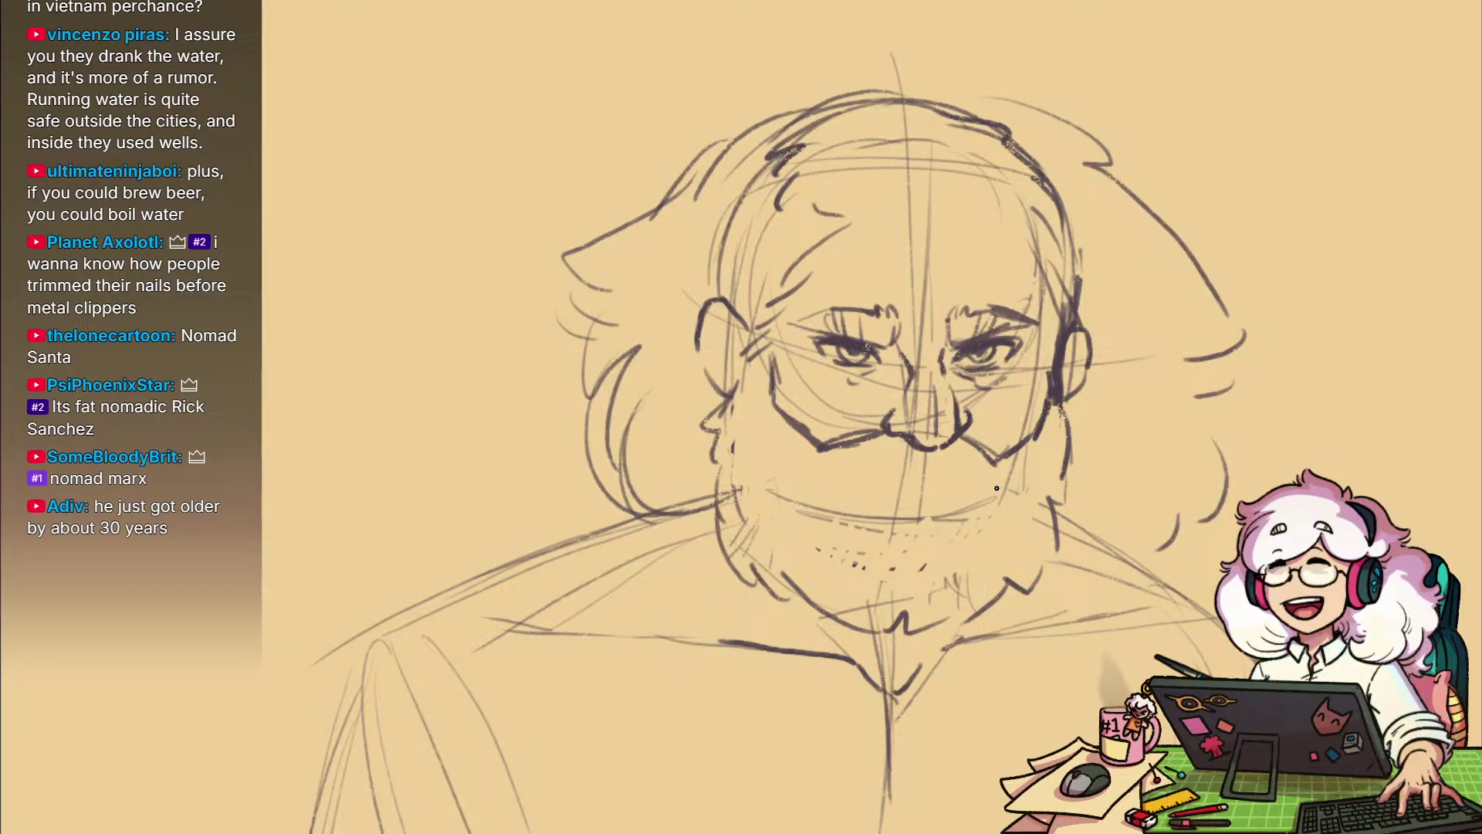
Lasso the upper tuft of loose hair beside the right of the crown, delete it and clear the selection
key("m")
mouse_move(1189, 198)
left_mouse_down()
mouse_move(1097, 93)
mouse_move(1162, 158)
left_mouse_up()
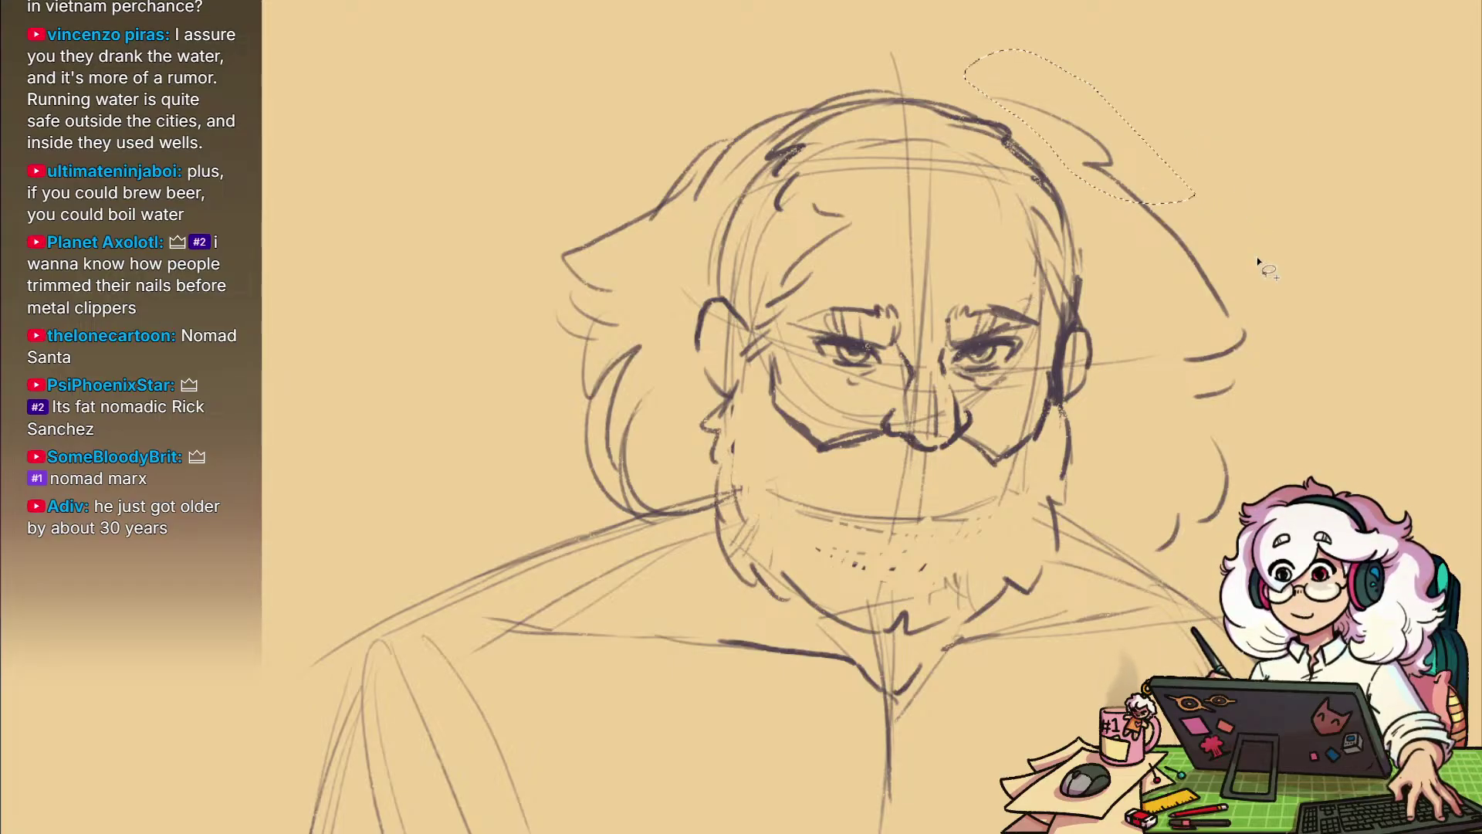
key("Delete")
key("ctrl+d")
key("b")
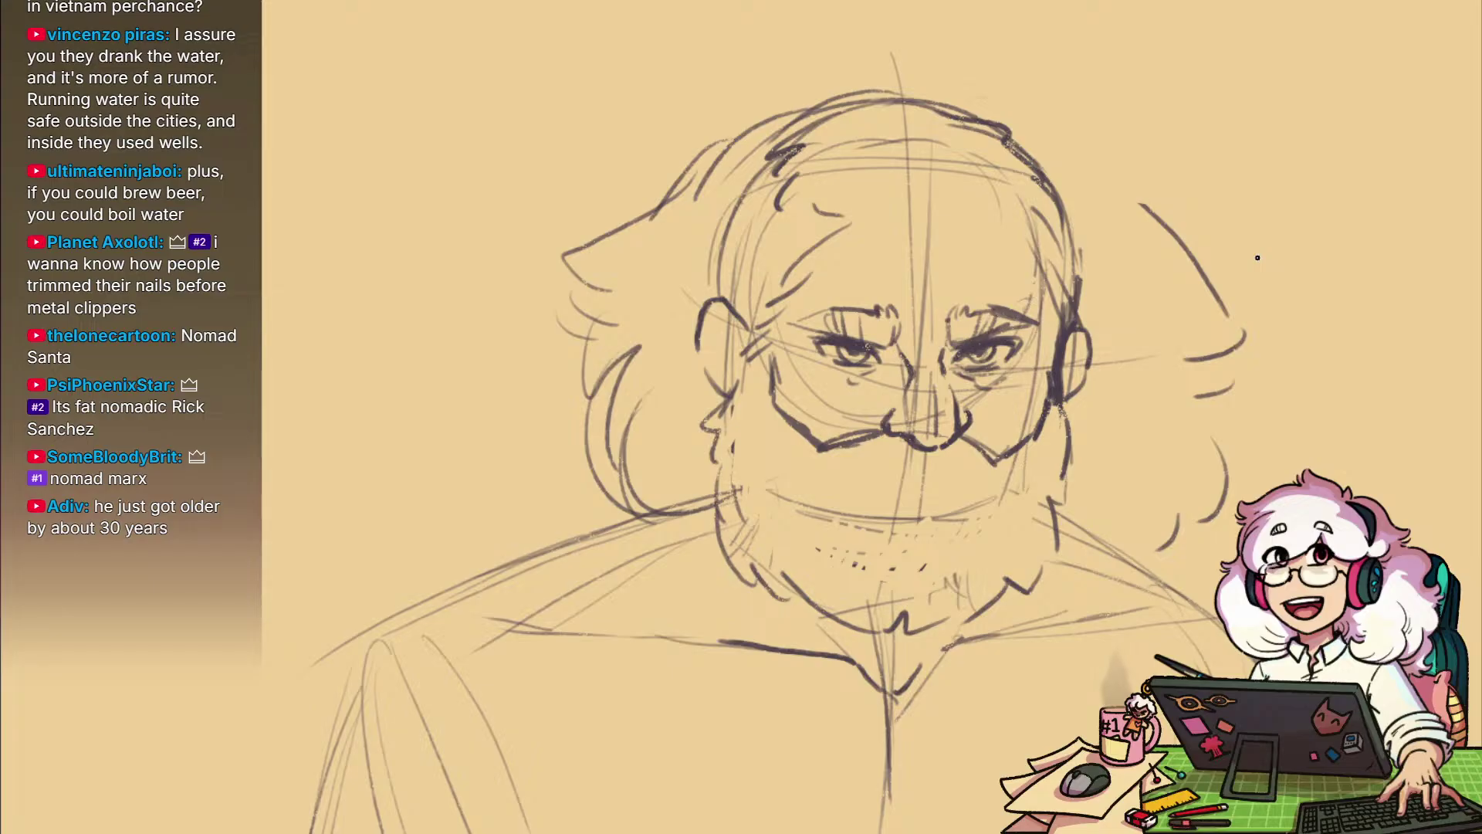
Lasso the loose hair along the left side of the head, delete it and return to the brush
key("l")
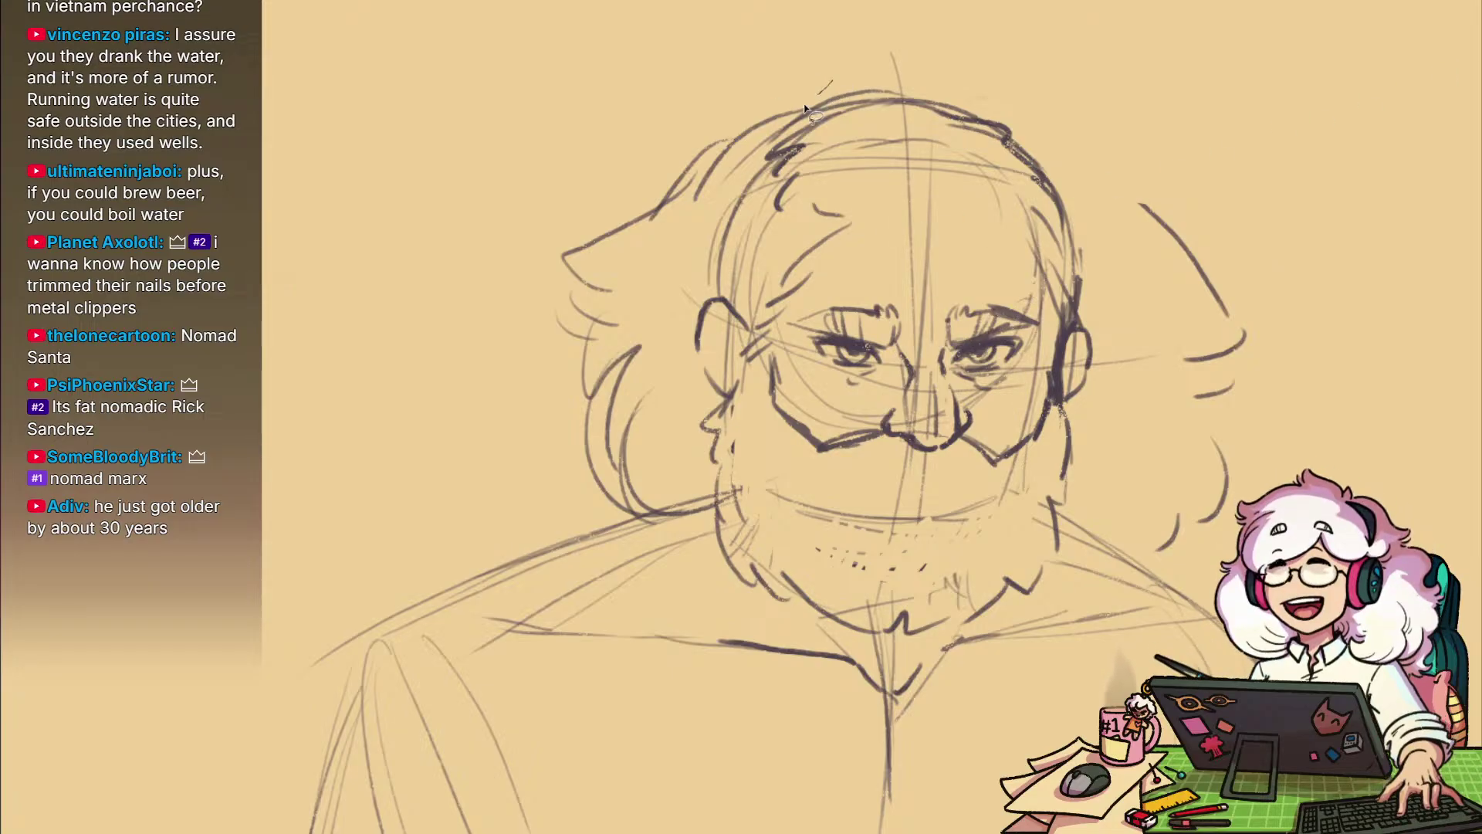
mouse_move(828, 80)
left_mouse_down()
mouse_move(691, 464)
mouse_move(516, 433)
mouse_move(776, 67)
left_mouse_up()
key("Delete")
key("ctrl+d")
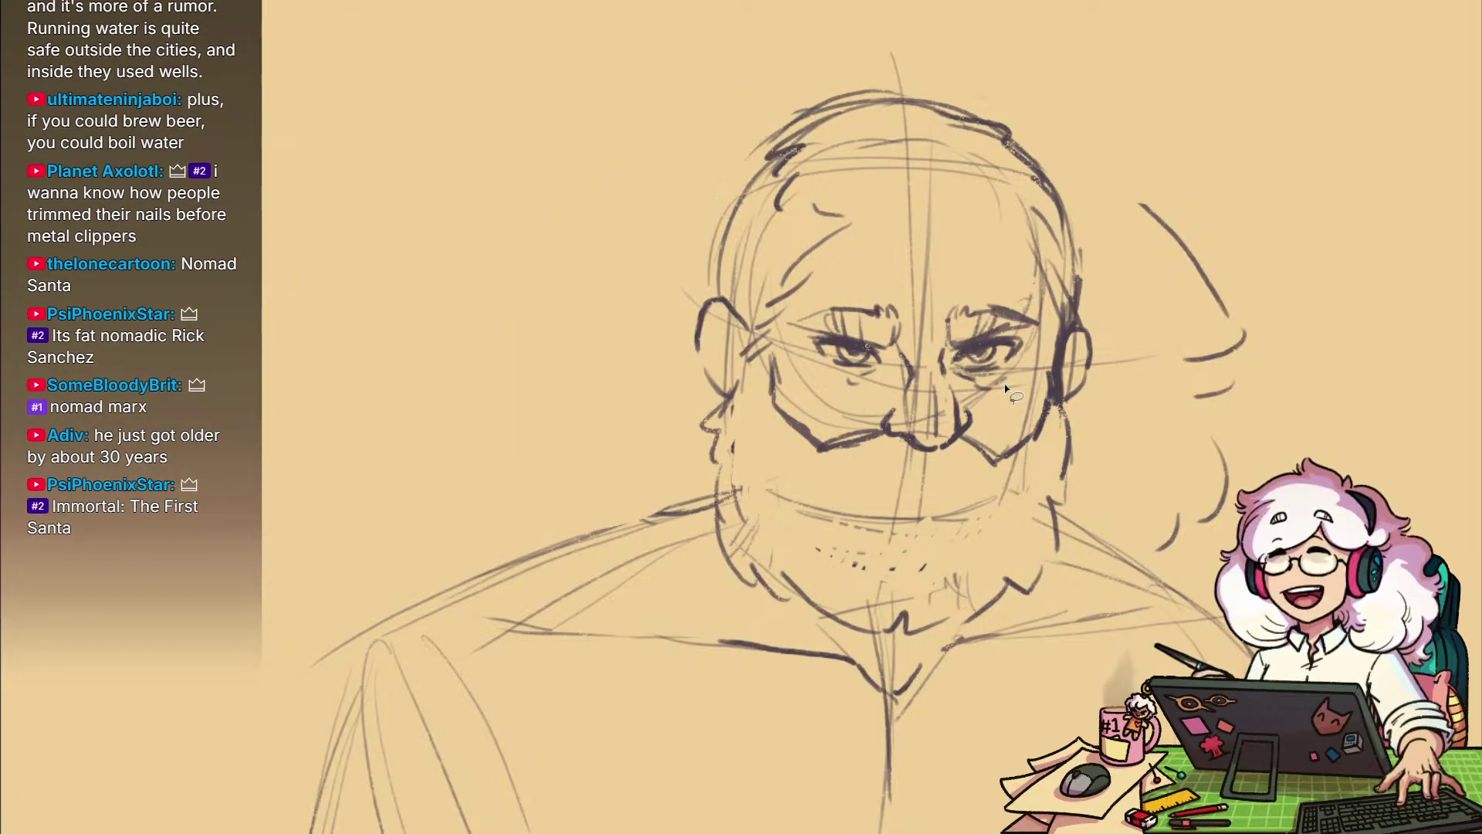
key("b")
left_click_drag(1201, 460, 1233, 509)
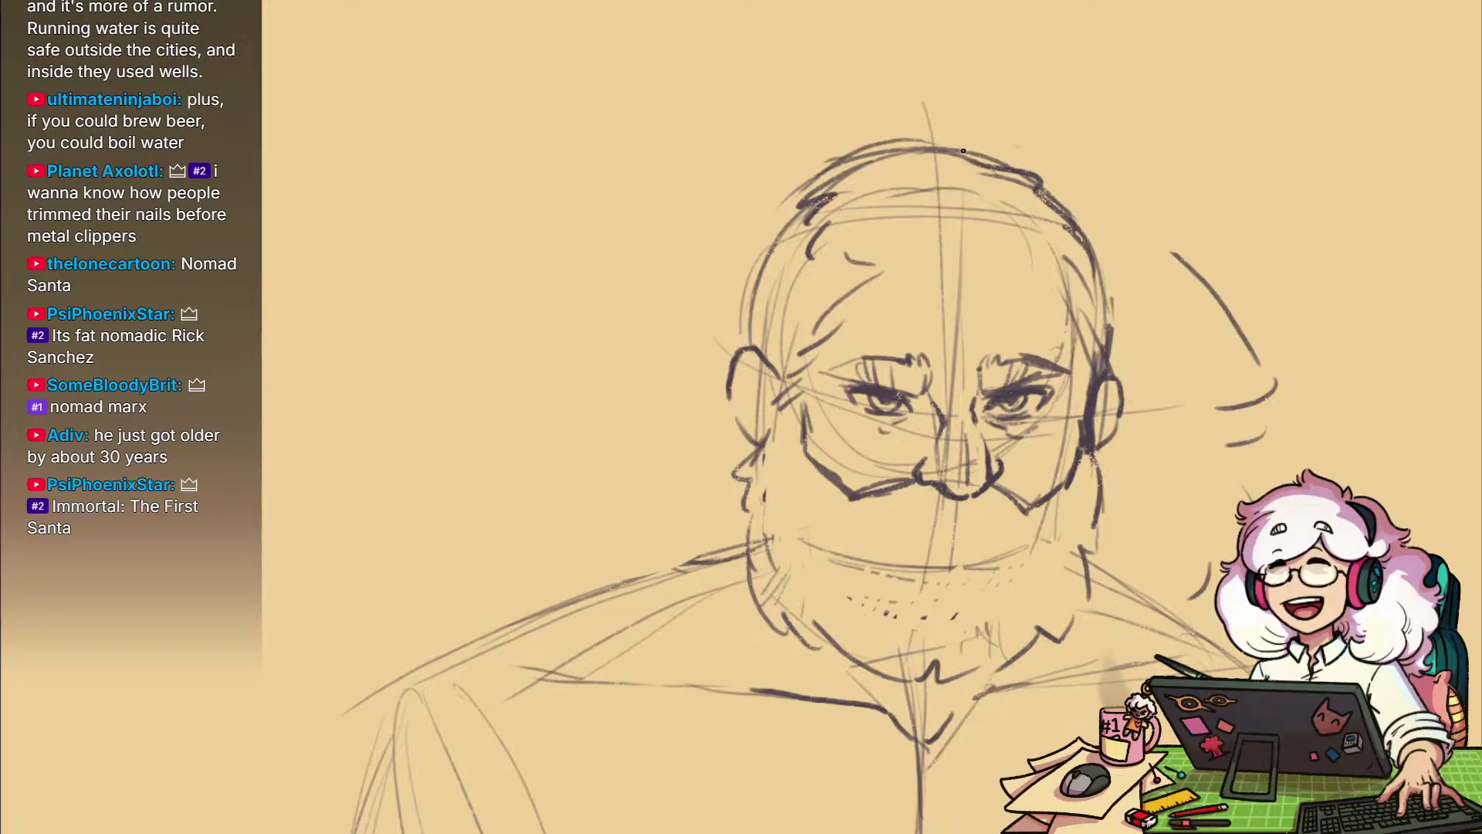
Outline a voluminous mane of wavy hair from the crown down the left side of the head to the shoulder
mouse_move(960, 143)
left_mouse_down()
mouse_move(922, 114)
mouse_move(870, 118)
mouse_move(724, 161)
mouse_move(712, 209)
left_mouse_up()
mouse_move(682, 212)
left_mouse_down()
mouse_move(713, 246)
mouse_move(560, 332)
mouse_move(602, 390)
left_mouse_up()
mouse_move(555, 385)
left_mouse_down()
mouse_move(620, 439)
mouse_move(629, 559)
left_mouse_up()
left_click_drag(618, 460, 641, 567)
left_click_drag(647, 488, 677, 564)
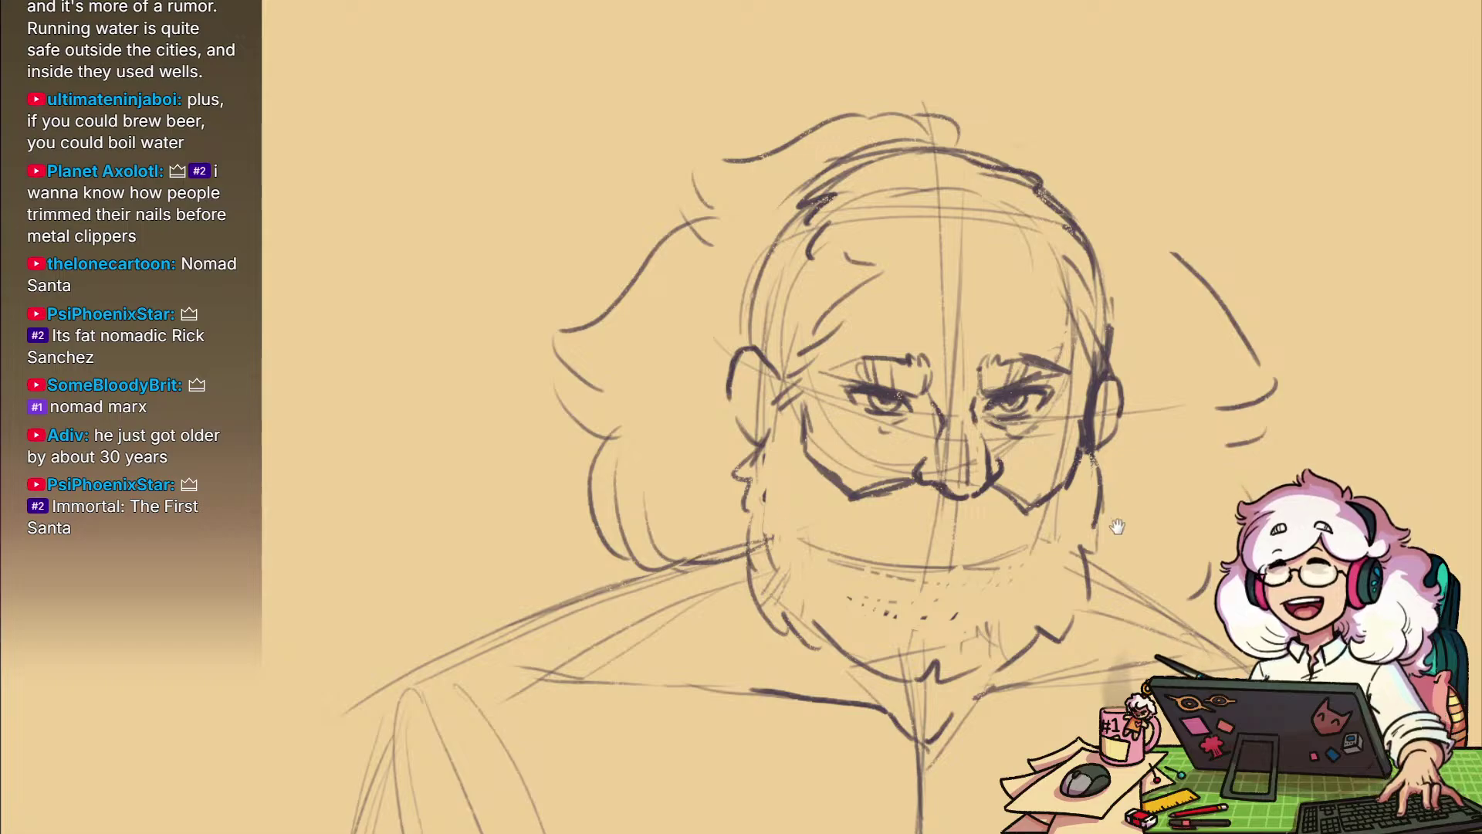
Outline the matching wavy hair volume from the crown down the right side of the head
left_click_drag(1118, 526, 977, 538)
left_click_drag(839, 135, 912, 147)
left_click_drag(917, 147, 1027, 212)
left_click_drag(1036, 219, 993, 240)
mouse_move(1042, 239)
left_mouse_down()
mouse_move(1059, 249)
mouse_move(1021, 264)
left_mouse_up()
left_click_drag(1076, 287, 1108, 360)
left_click_drag(1127, 422, 1185, 527)
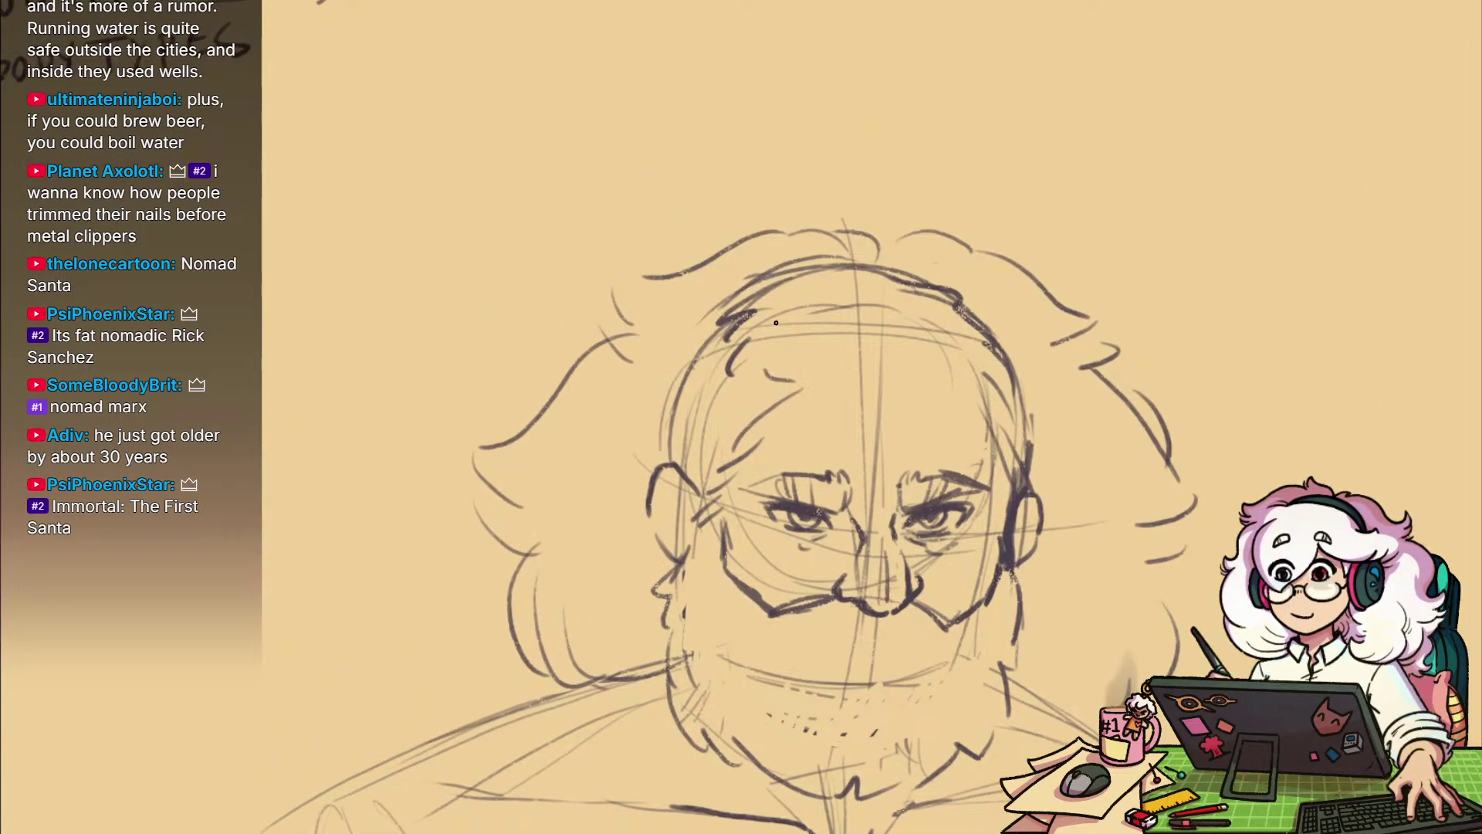
Draw a dark, jagged hairline across the top of the forehead and down to the right ear
mouse_move(753, 320)
left_mouse_down()
mouse_move(842, 280)
mouse_move(923, 317)
mouse_move(957, 298)
left_mouse_up()
mouse_move(1013, 364)
left_mouse_down()
mouse_move(1034, 401)
mouse_move(1023, 498)
mouse_move(1016, 425)
left_mouse_up()
left_click_drag(957, 317, 1011, 390)
scroll(1092, 525, "down", 1)
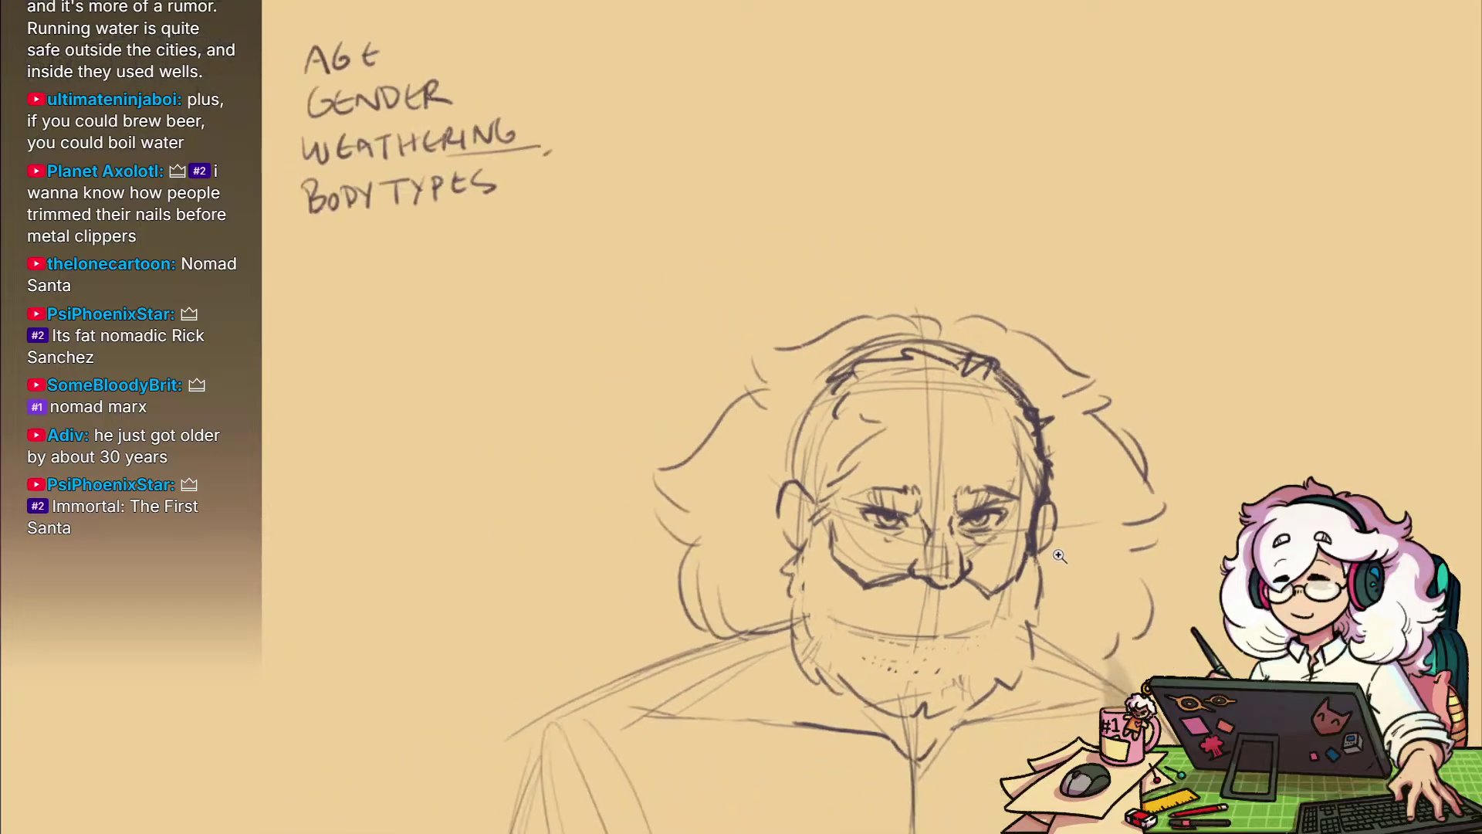
Sketch the moustache curve, the mouth line and short hair strokes inside the beard
left_click_drag(1076, 621, 1099, 496)
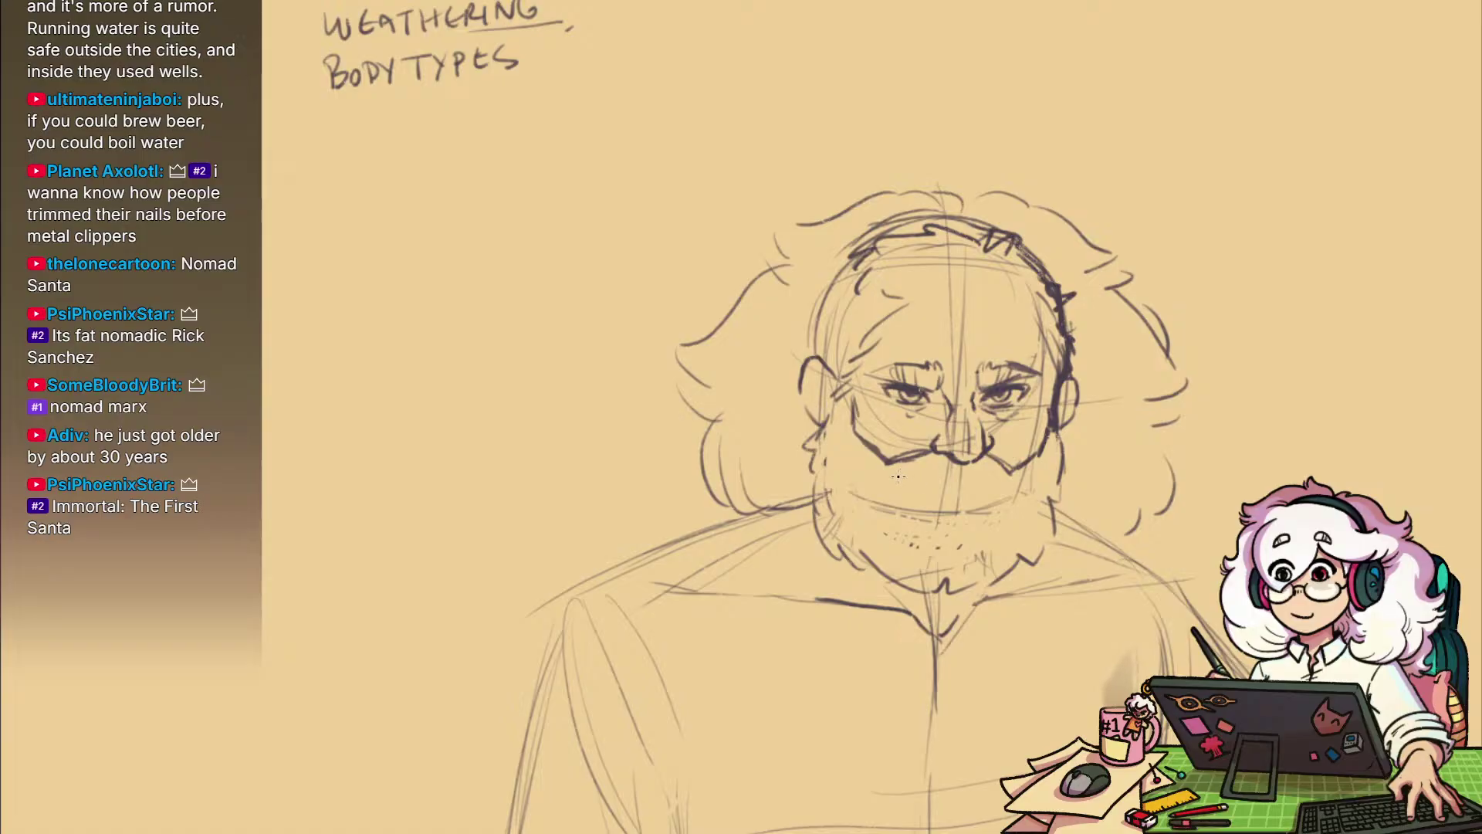
left_click_drag(880, 474, 878, 542)
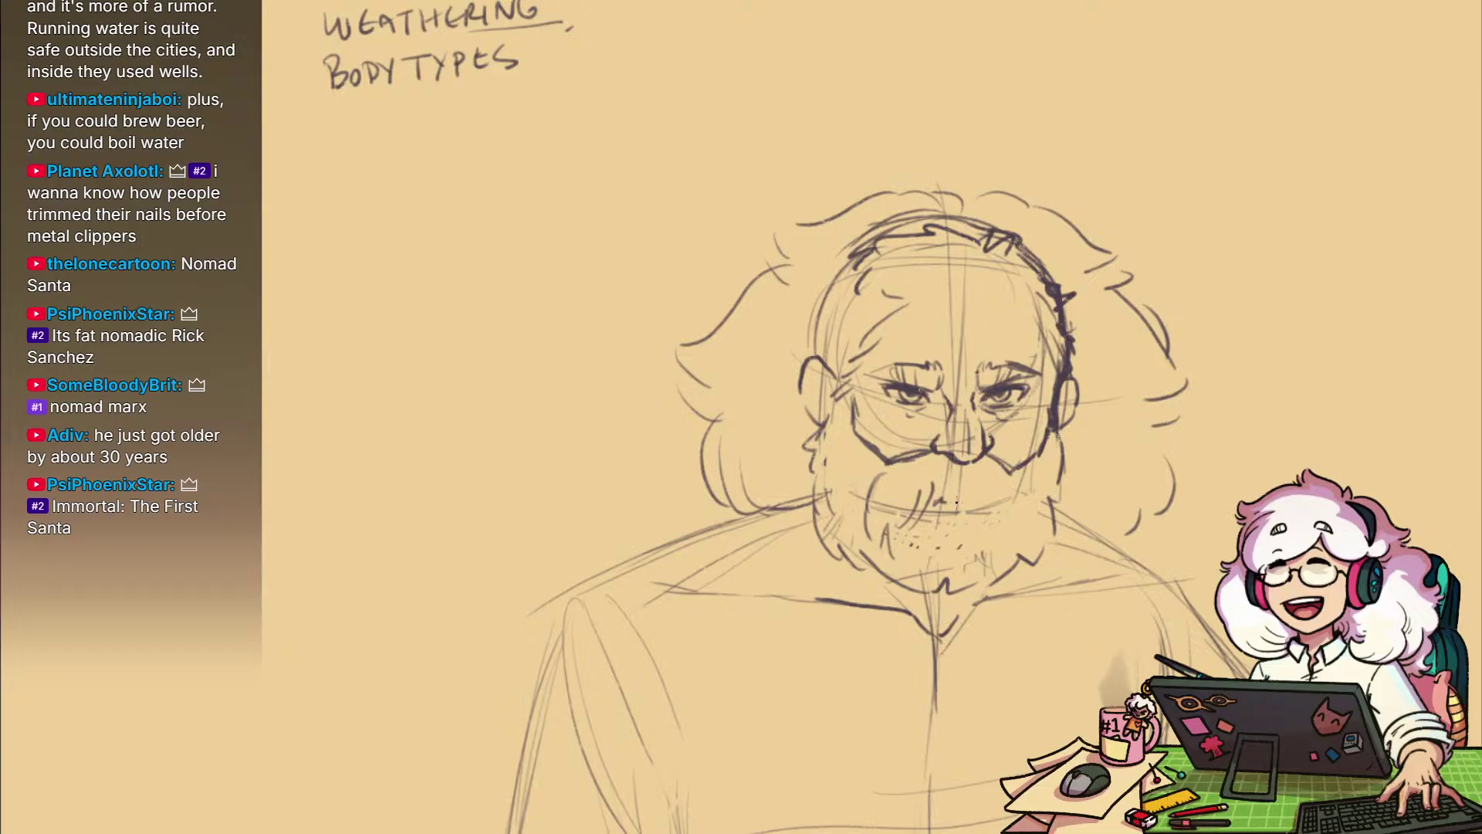
left_click_drag(1000, 506, 1008, 513)
left_click_drag(1081, 484, 1066, 596)
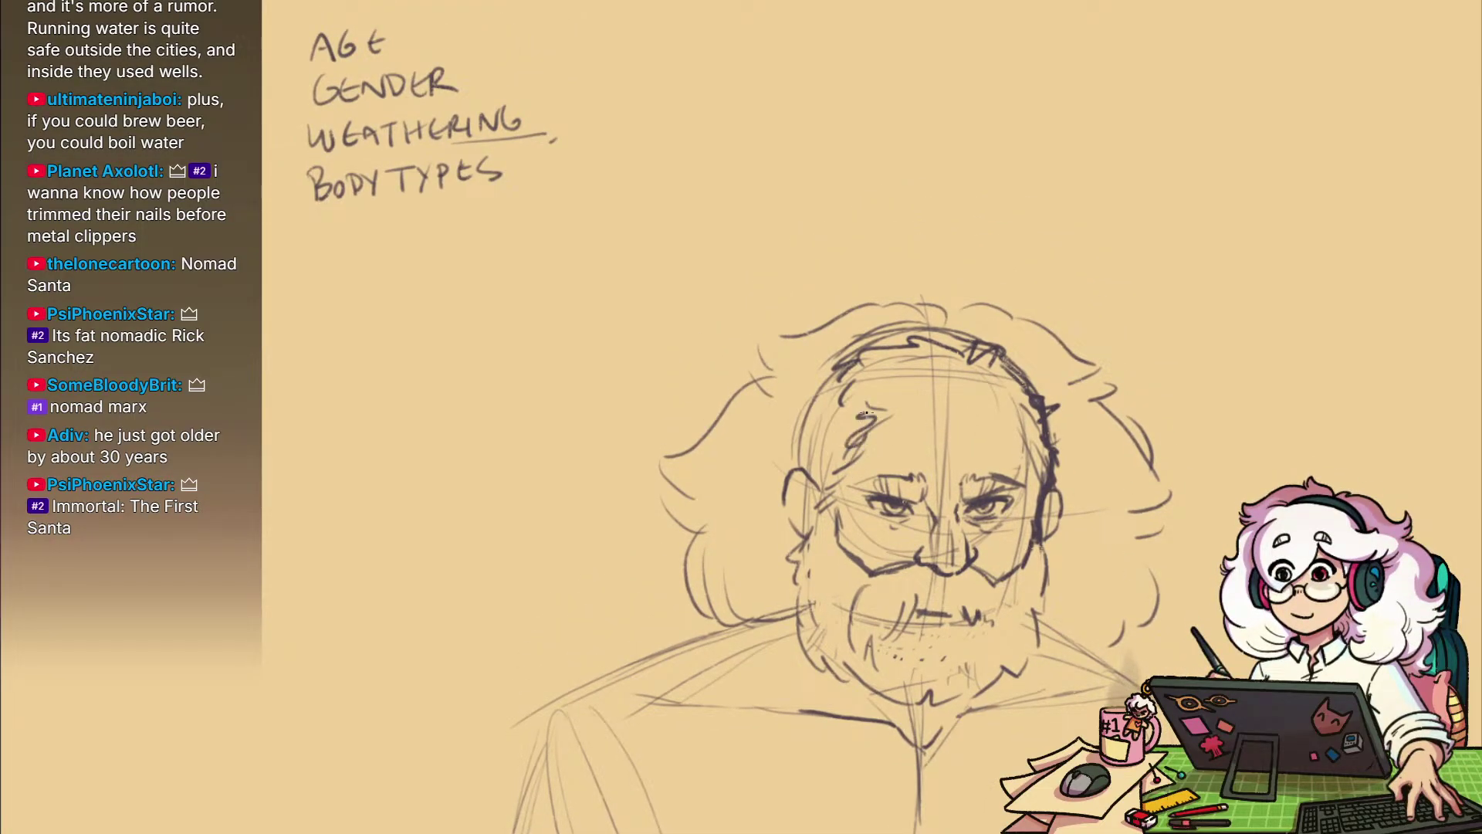
Undo the stray strokes at the left temple and draw swept-back hair strands there
left_click_drag(867, 412, 859, 405)
key("ctrl+z")
key("ctrl+z")
left_click_drag(831, 400, 823, 378)
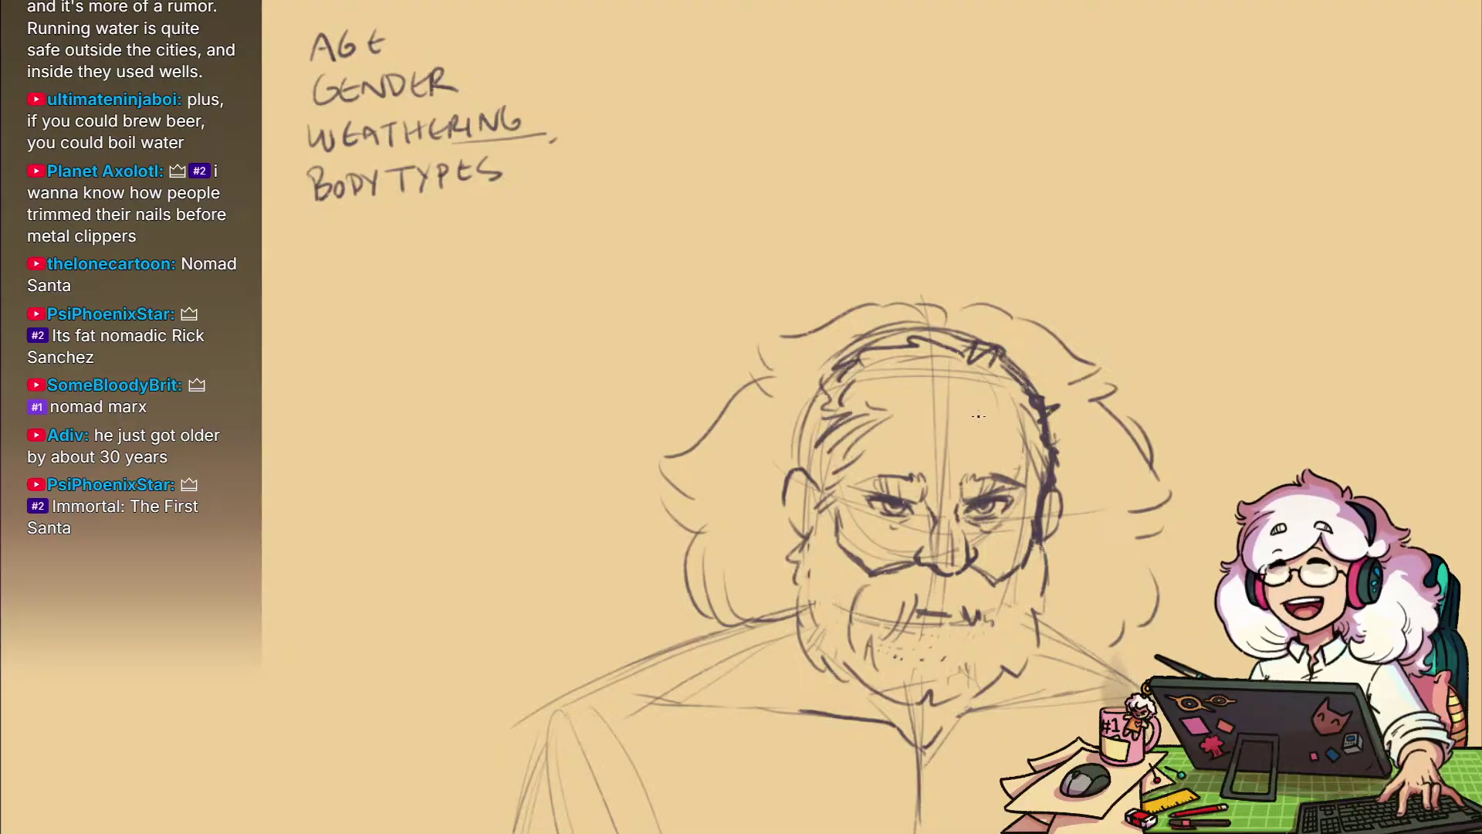
Add loose hair strands fanning outward from the right side of the hairline into the hair mass
mouse_move(1101, 410)
left_mouse_down()
mouse_move(1078, 372)
mouse_move(1016, 338)
left_mouse_up()
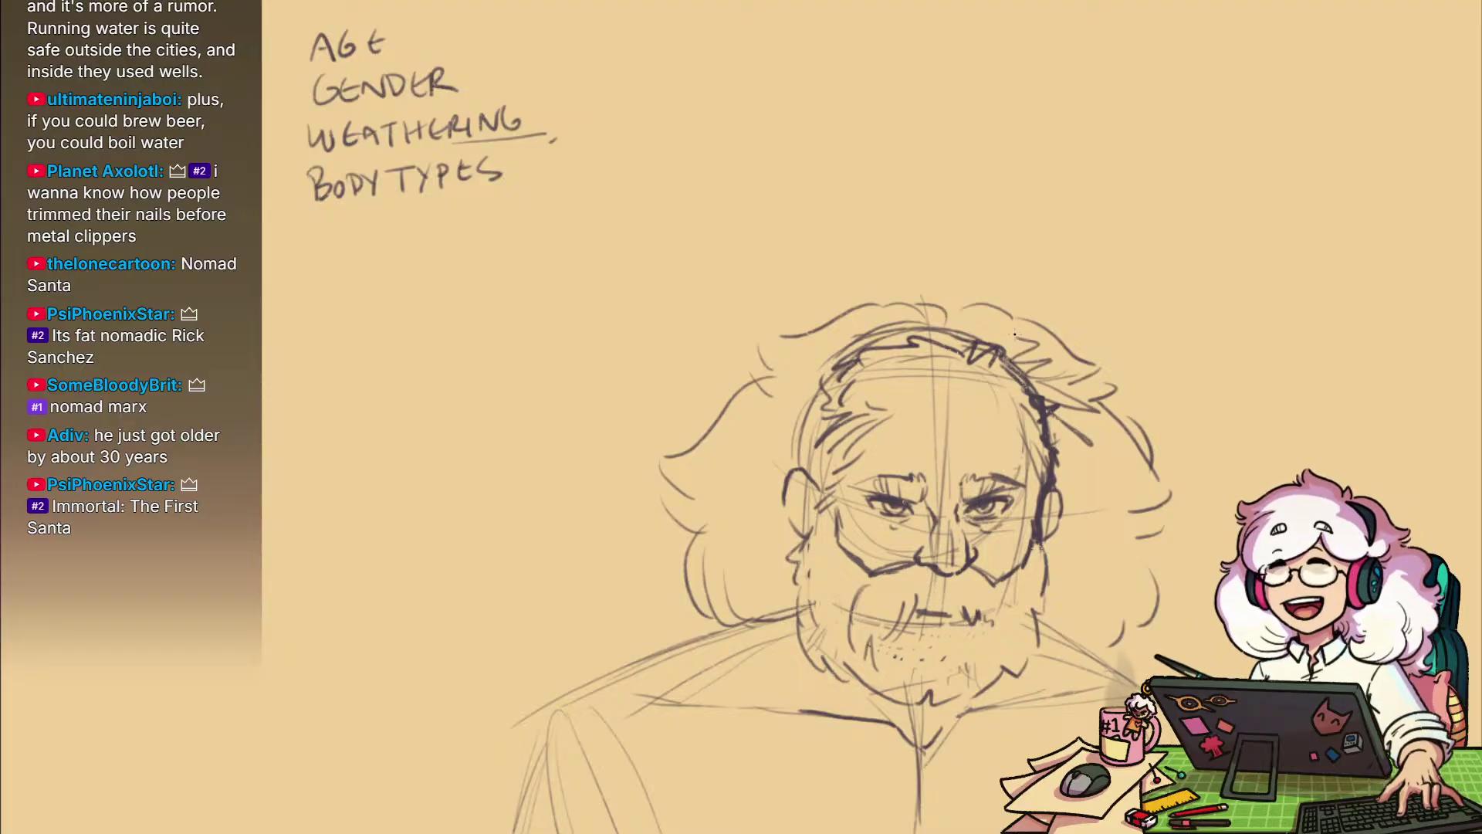
left_click_drag(1076, 445, 1100, 486)
mouse_move(1118, 594)
left_mouse_down()
mouse_move(1075, 468)
mouse_move(1010, 408)
left_mouse_up()
key("ctrl+z")
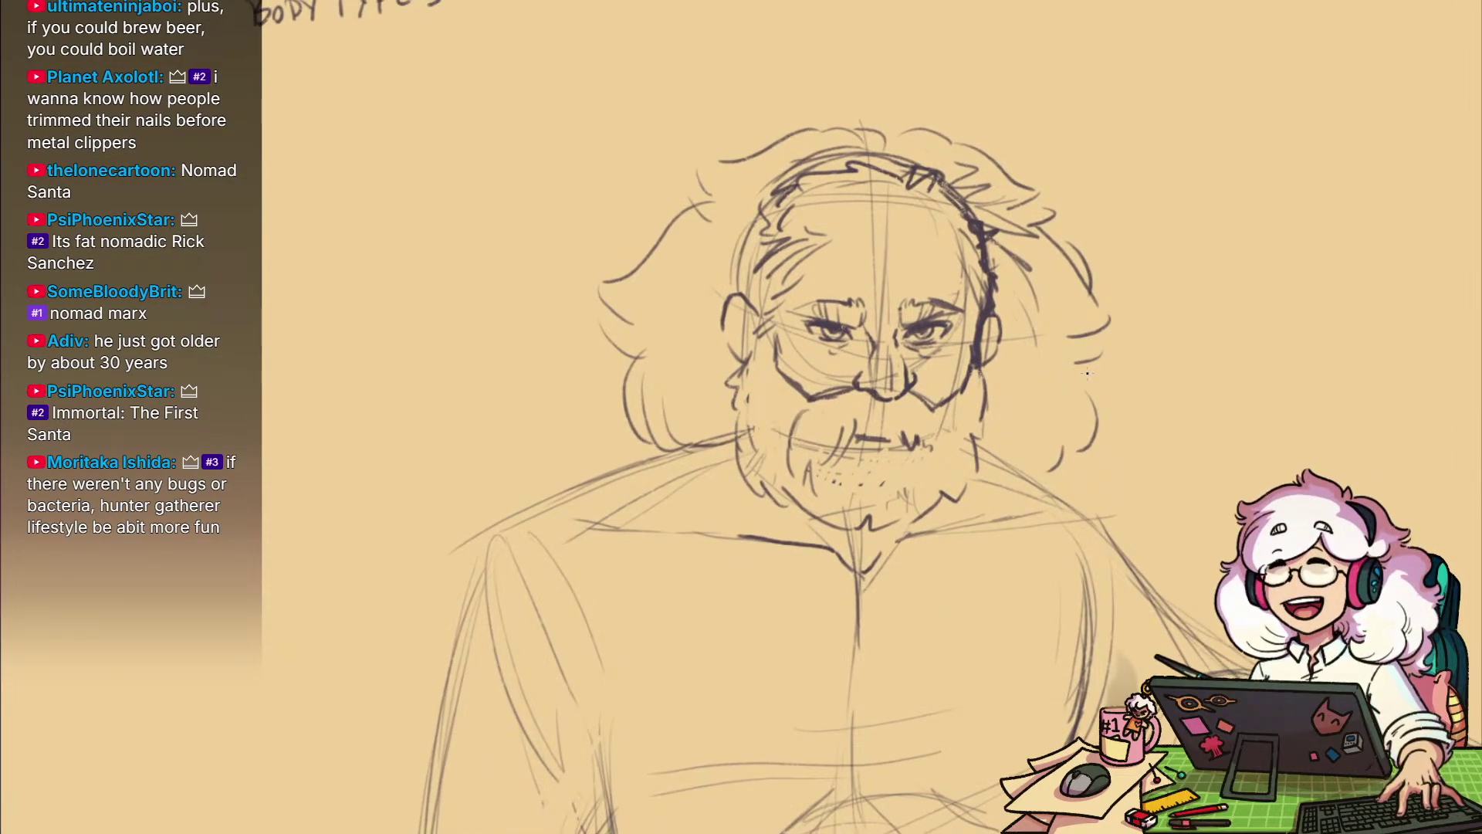
left_click_drag(1102, 510, 1025, 270)
left_click_drag(1088, 315, 994, 381)
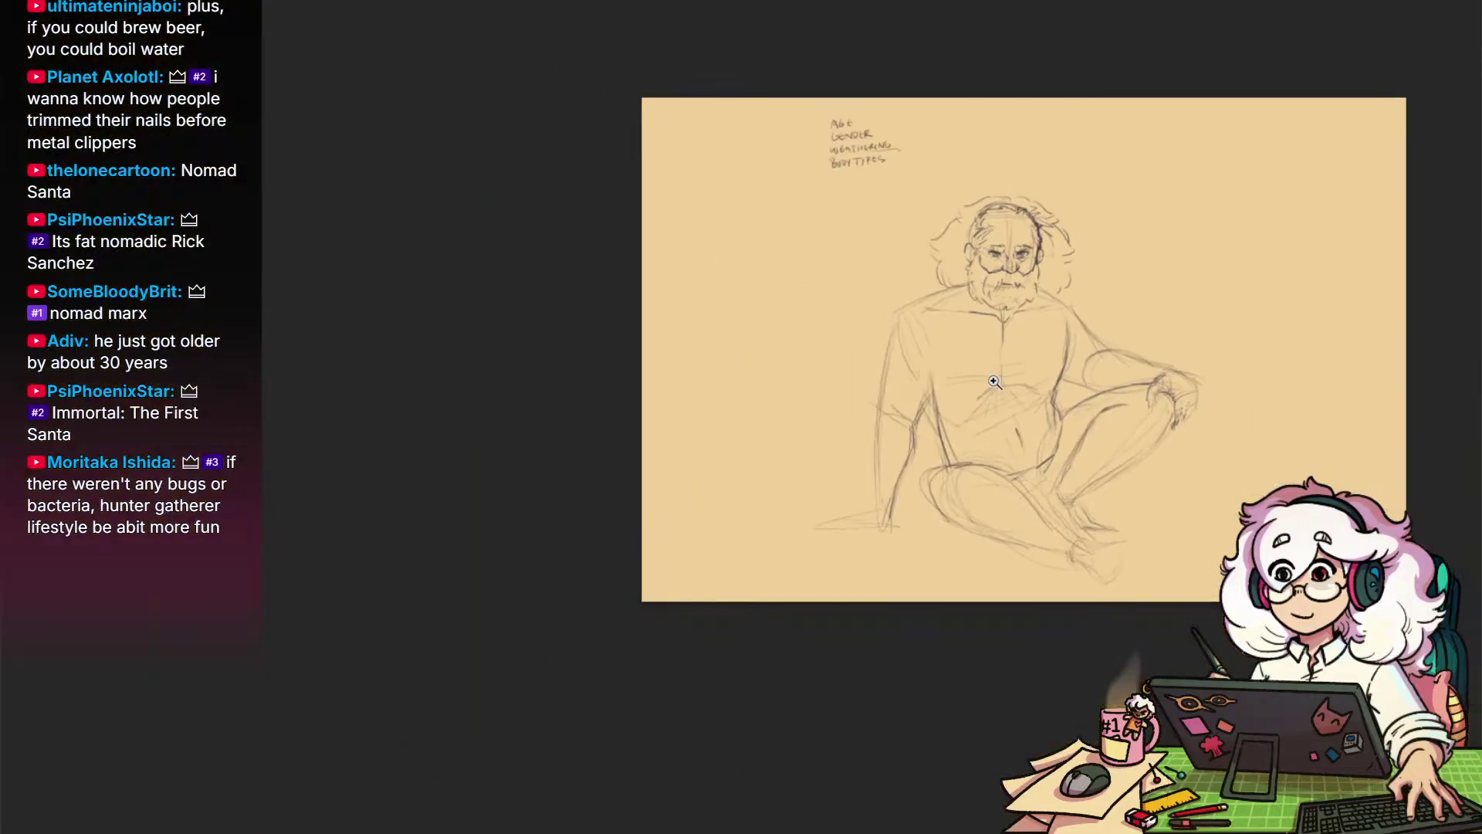
Sketch furrowed wrinkle lines on the forehead, centred just above the brows
scroll(1035, 292, "up", 5)
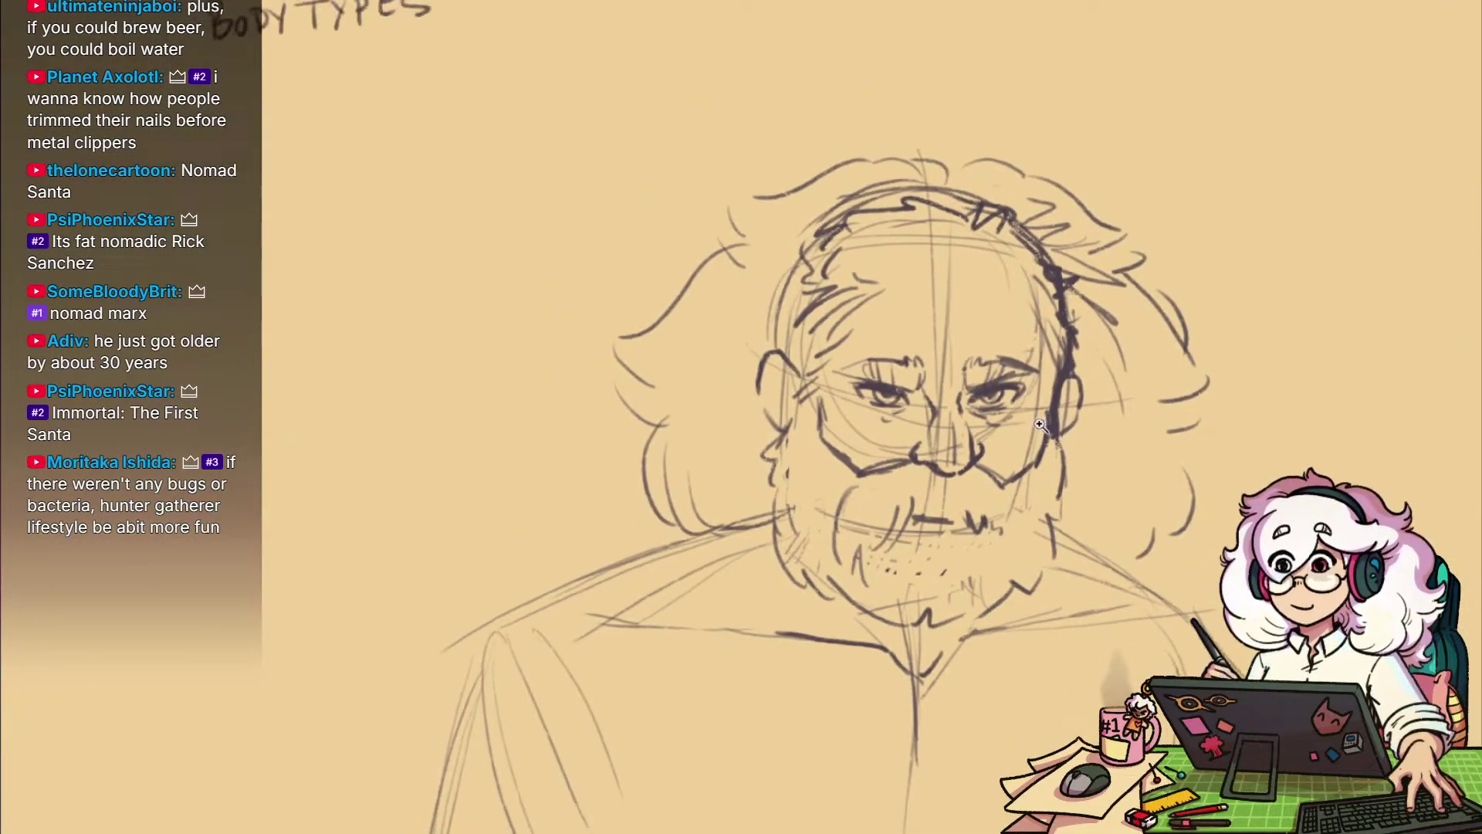
scroll(1009, 483, "up", 2)
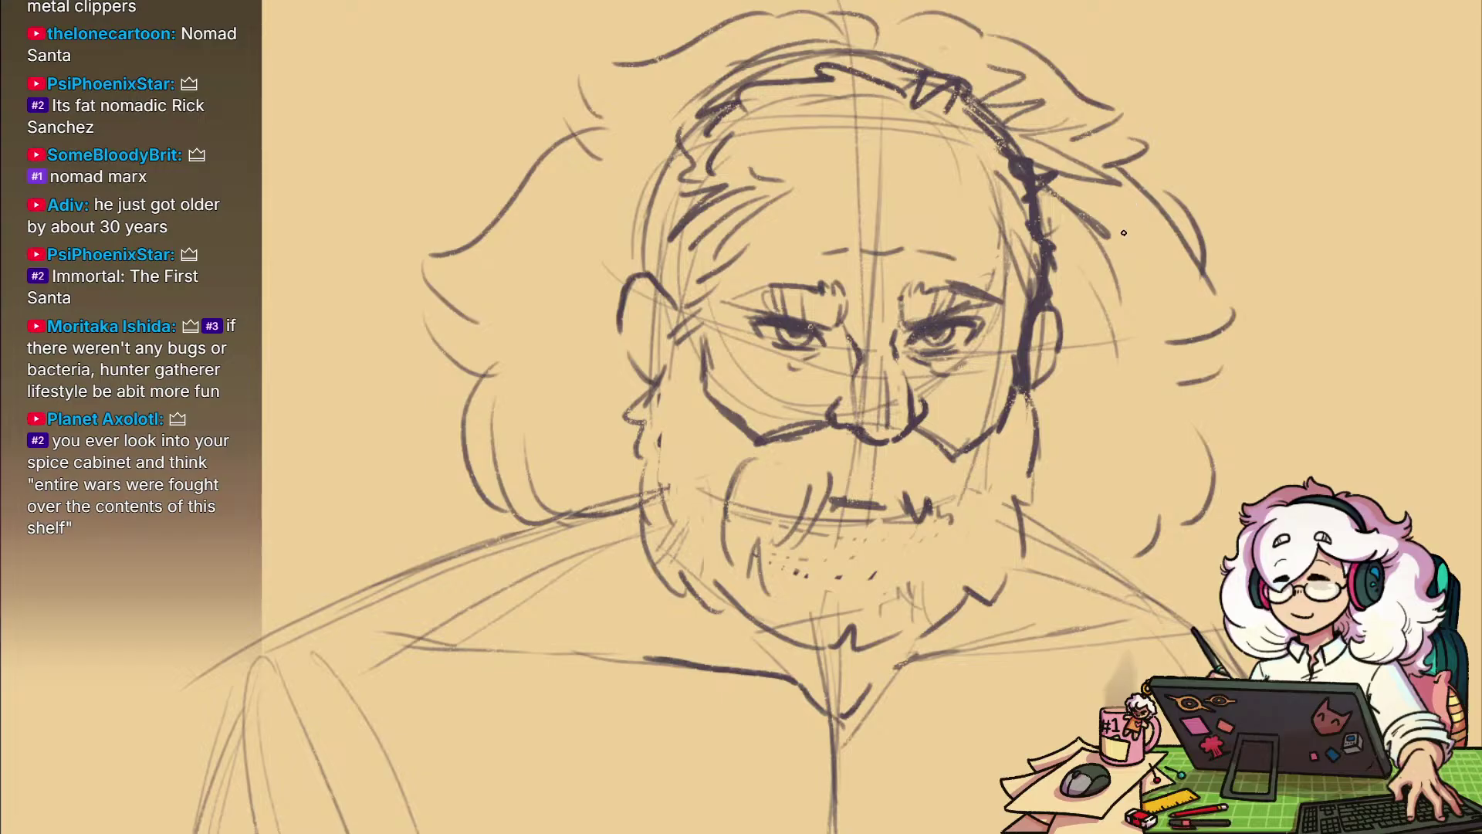
scroll(1140, 349, "up", 2)
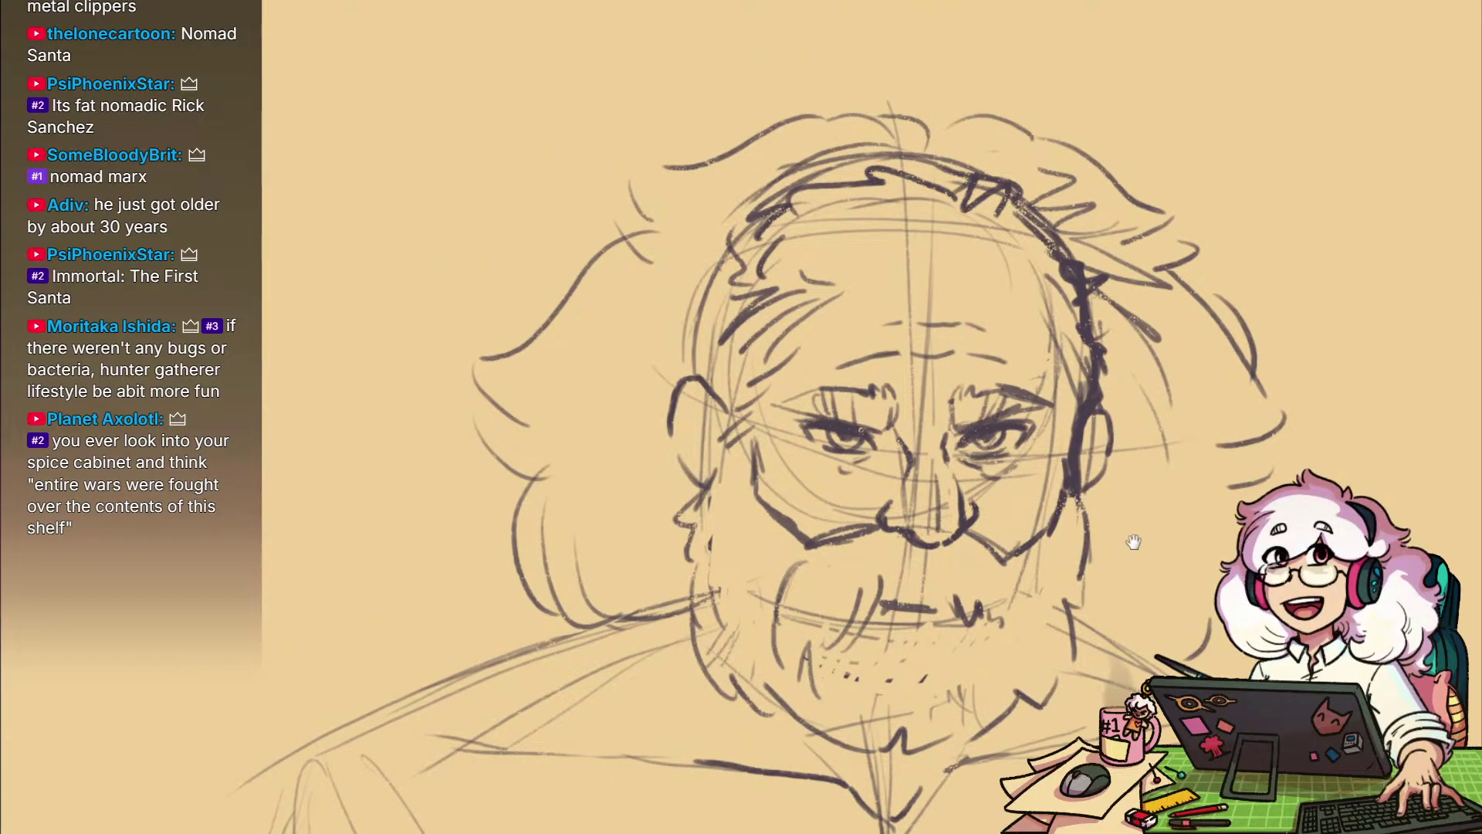
scroll(942, 319, "up", 1)
scroll(941, 319, "up", 1)
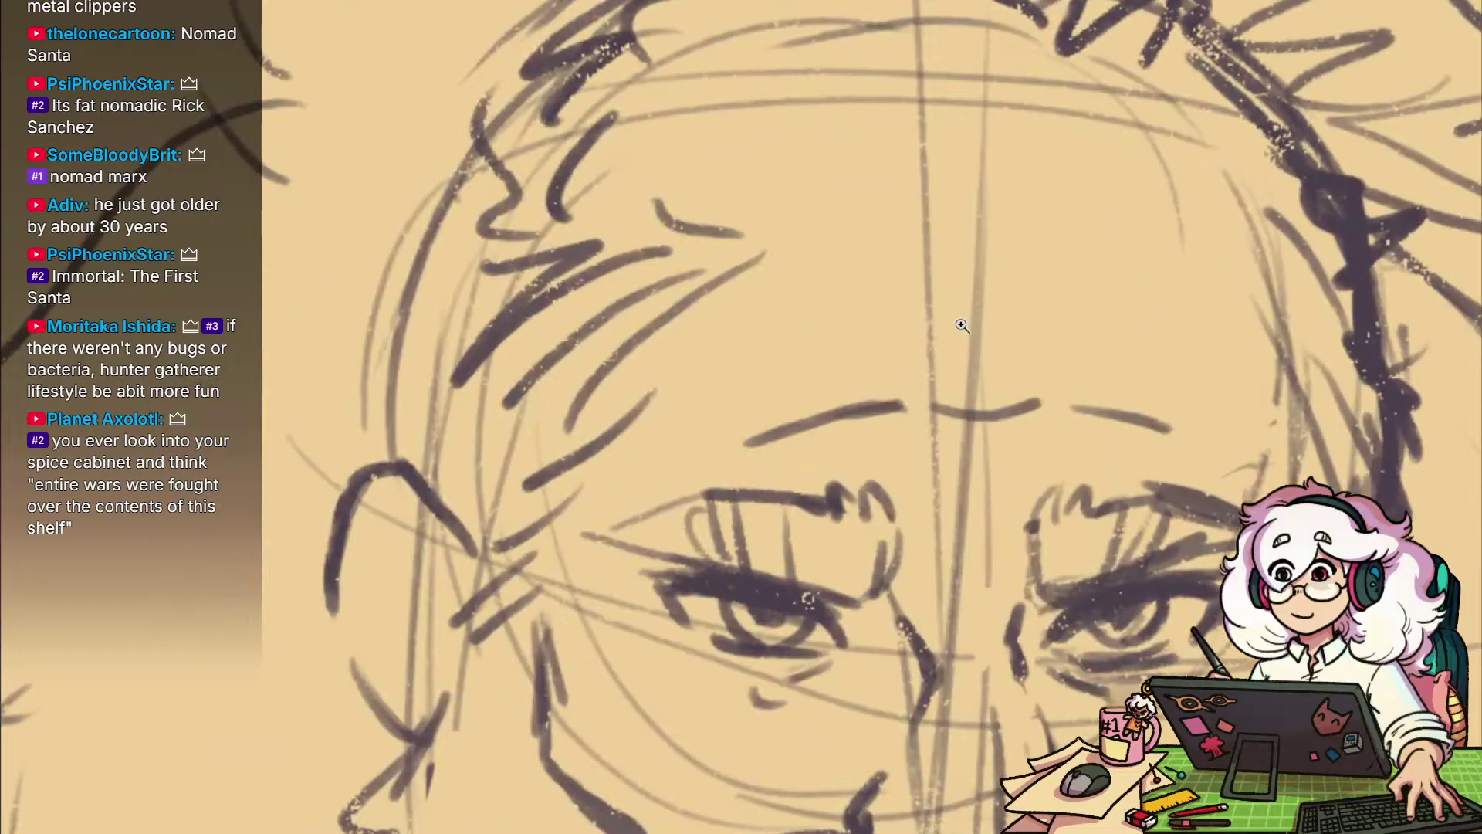
scroll(958, 317, "down", 3)
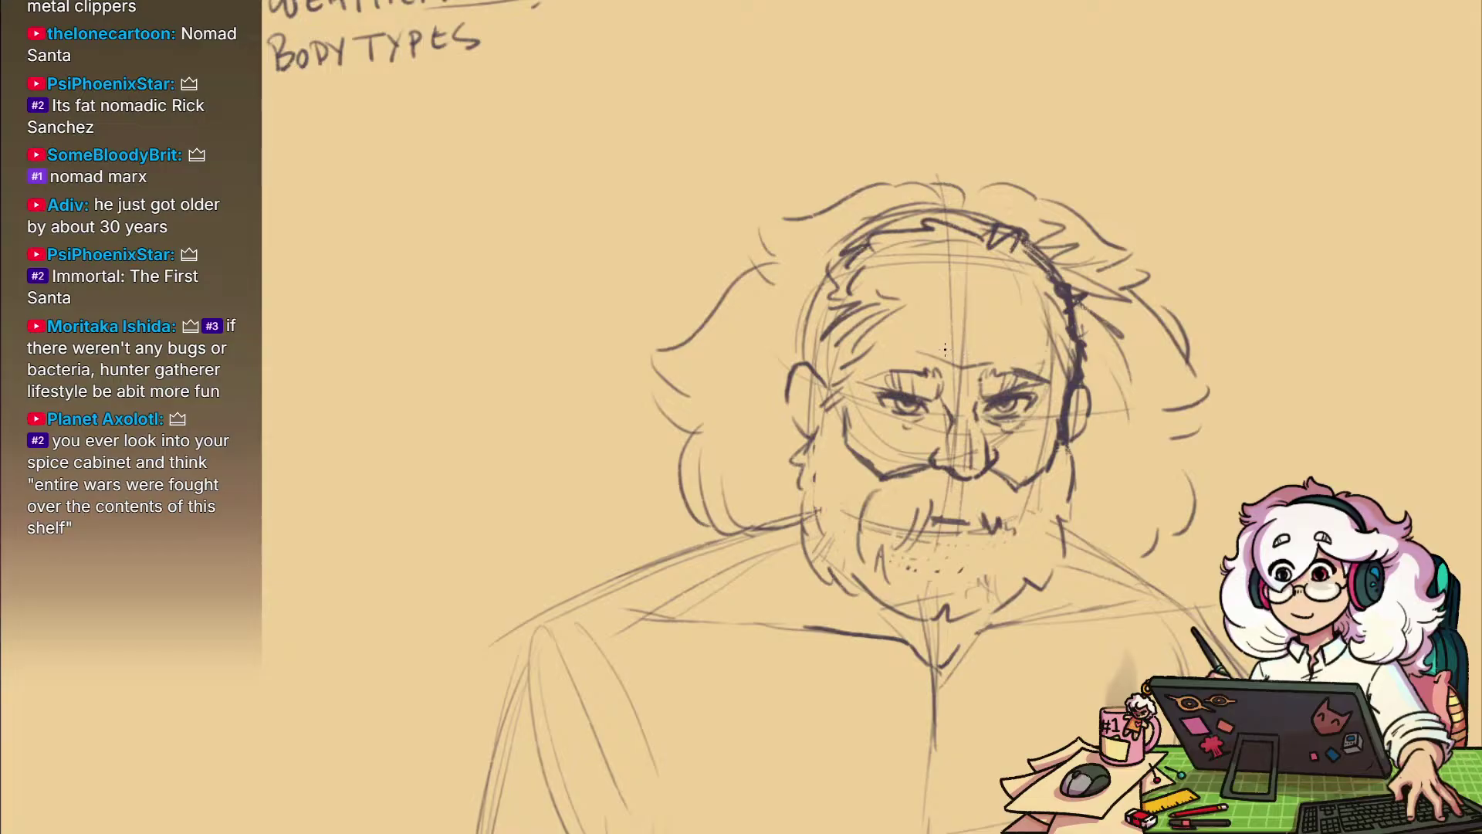
left_click_drag(1102, 625, 1067, 586)
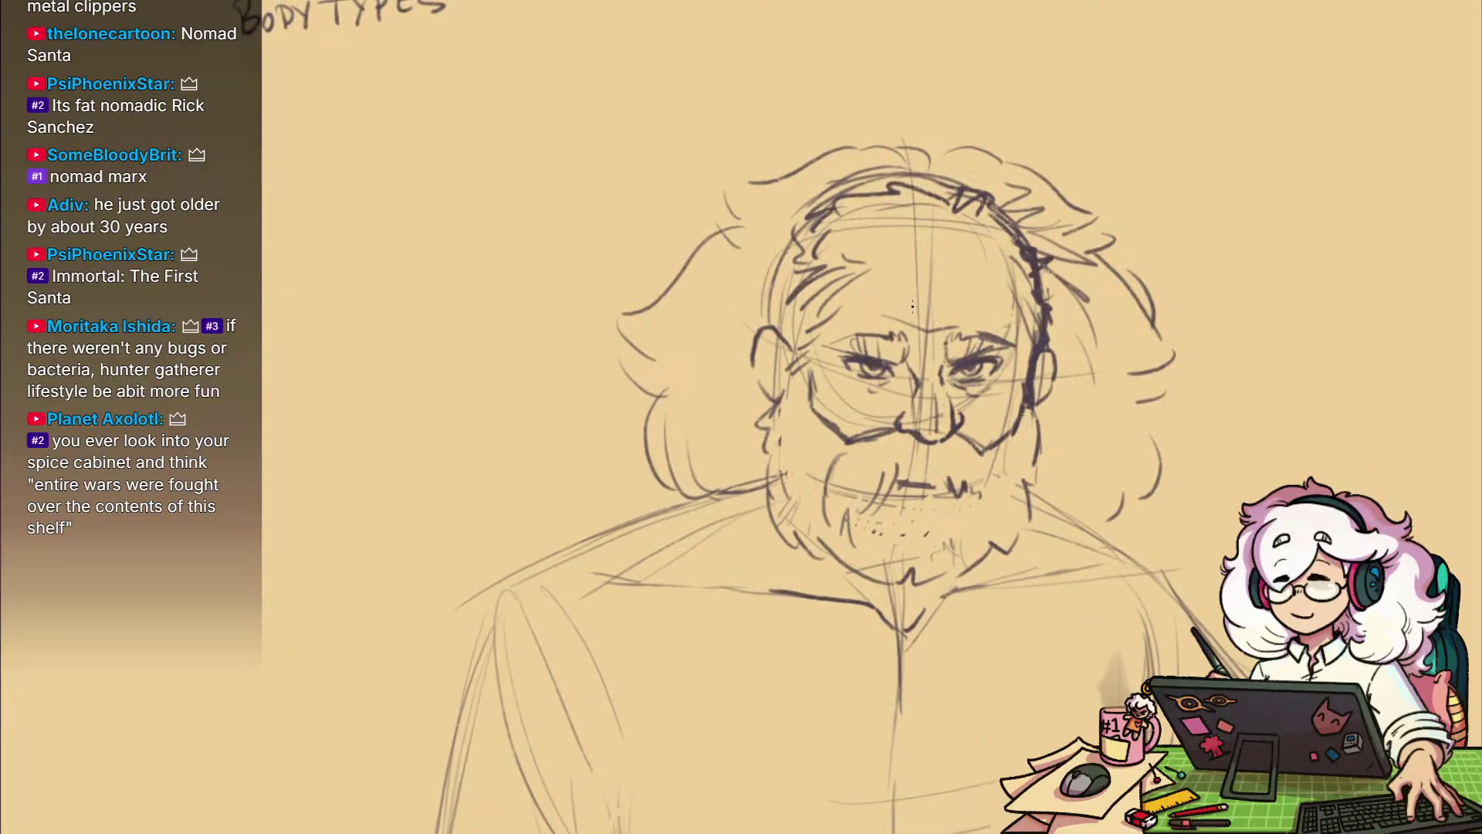
left_click_drag(1130, 627, 1042, 585)
mouse_move(967, 533)
left_mouse_down()
mouse_move(962, 661)
mouse_move(981, 494)
mouse_move(942, 430)
left_mouse_up()
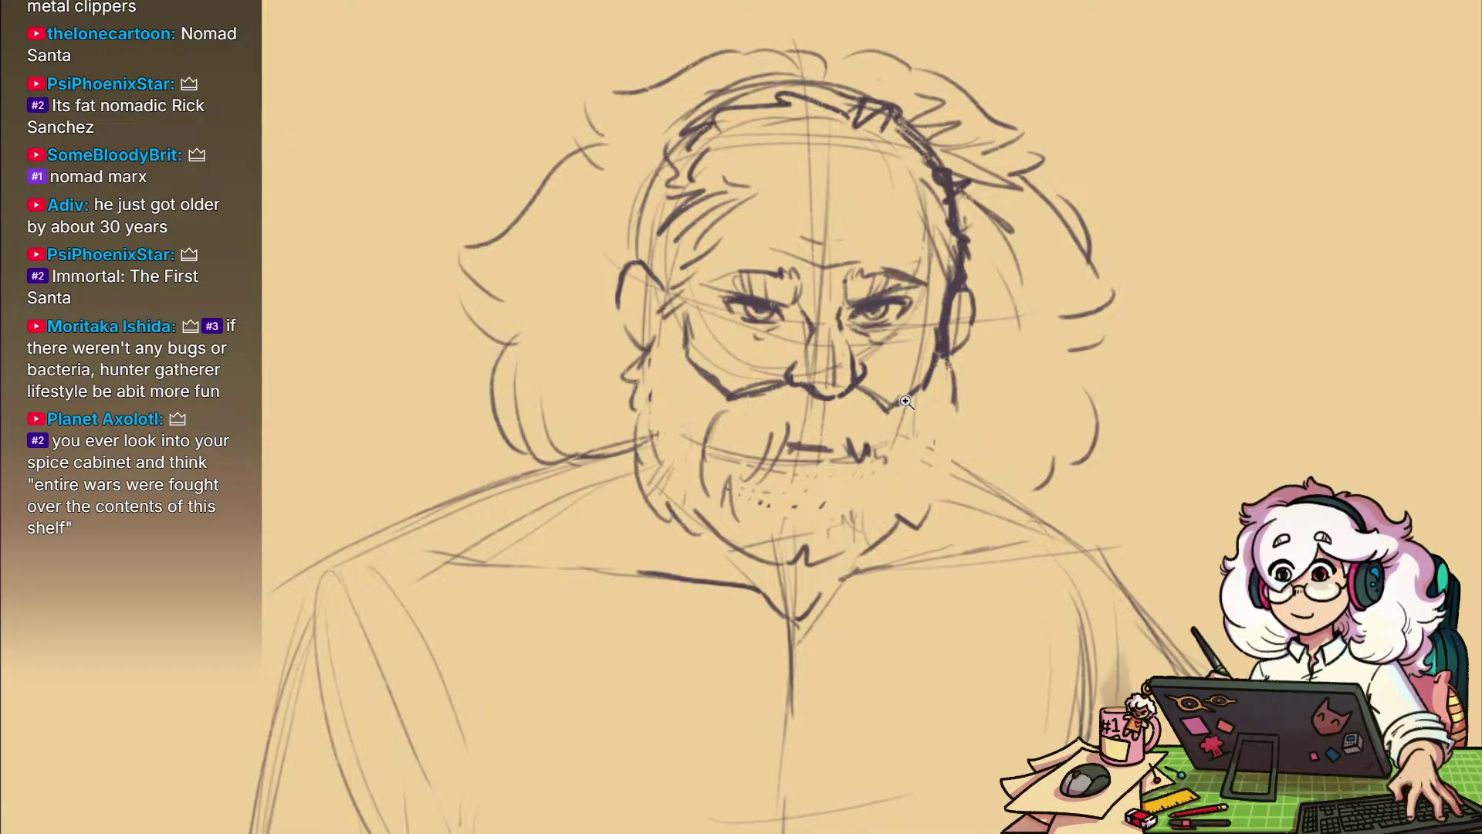
Redraw the beard's outer edge from below the right ear down to the jagged chin contour
scroll(946, 369, "up", 1)
left_click_drag(963, 384, 953, 462)
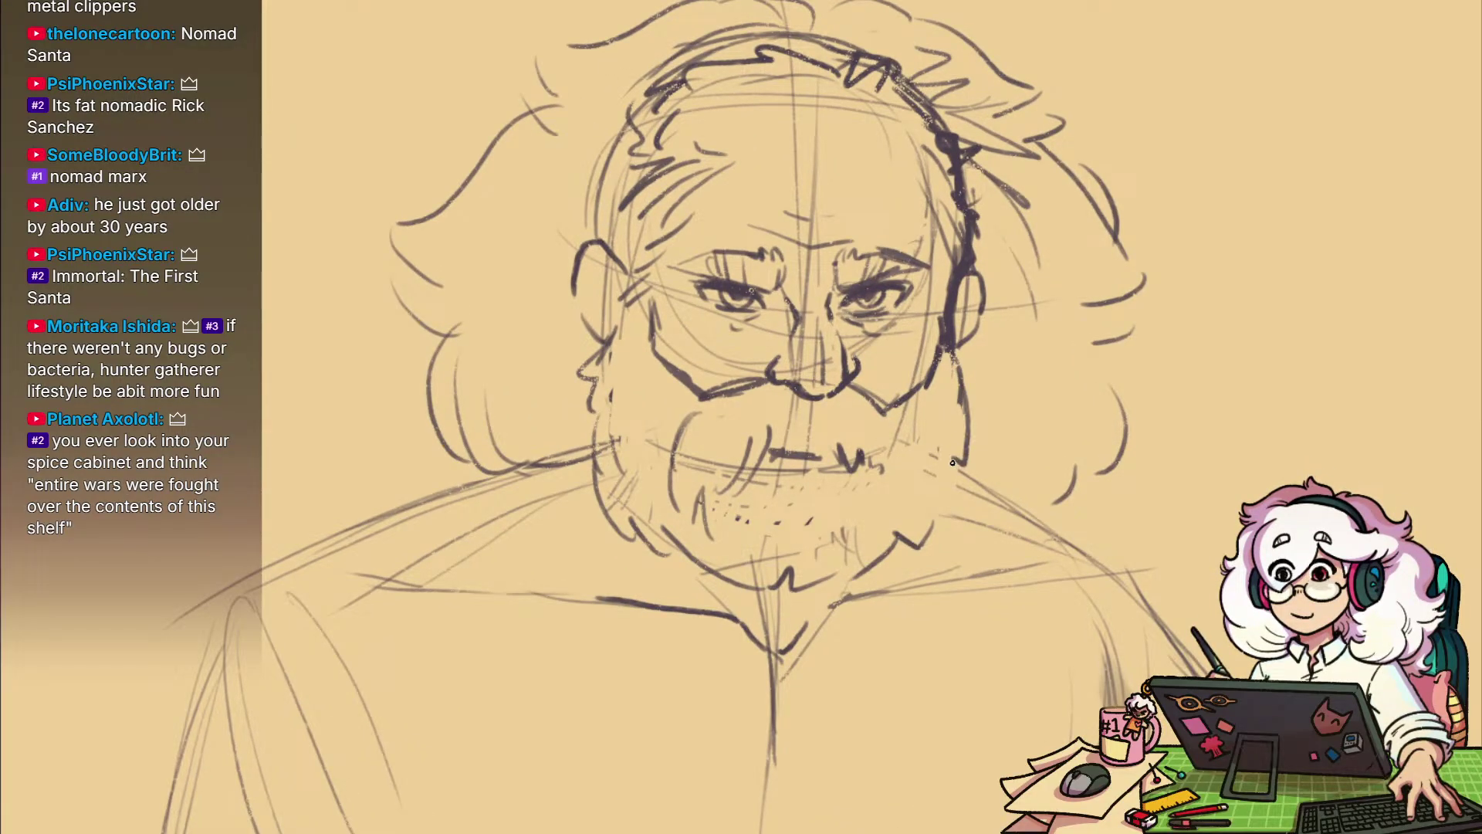
scroll(960, 466, "down", 3)
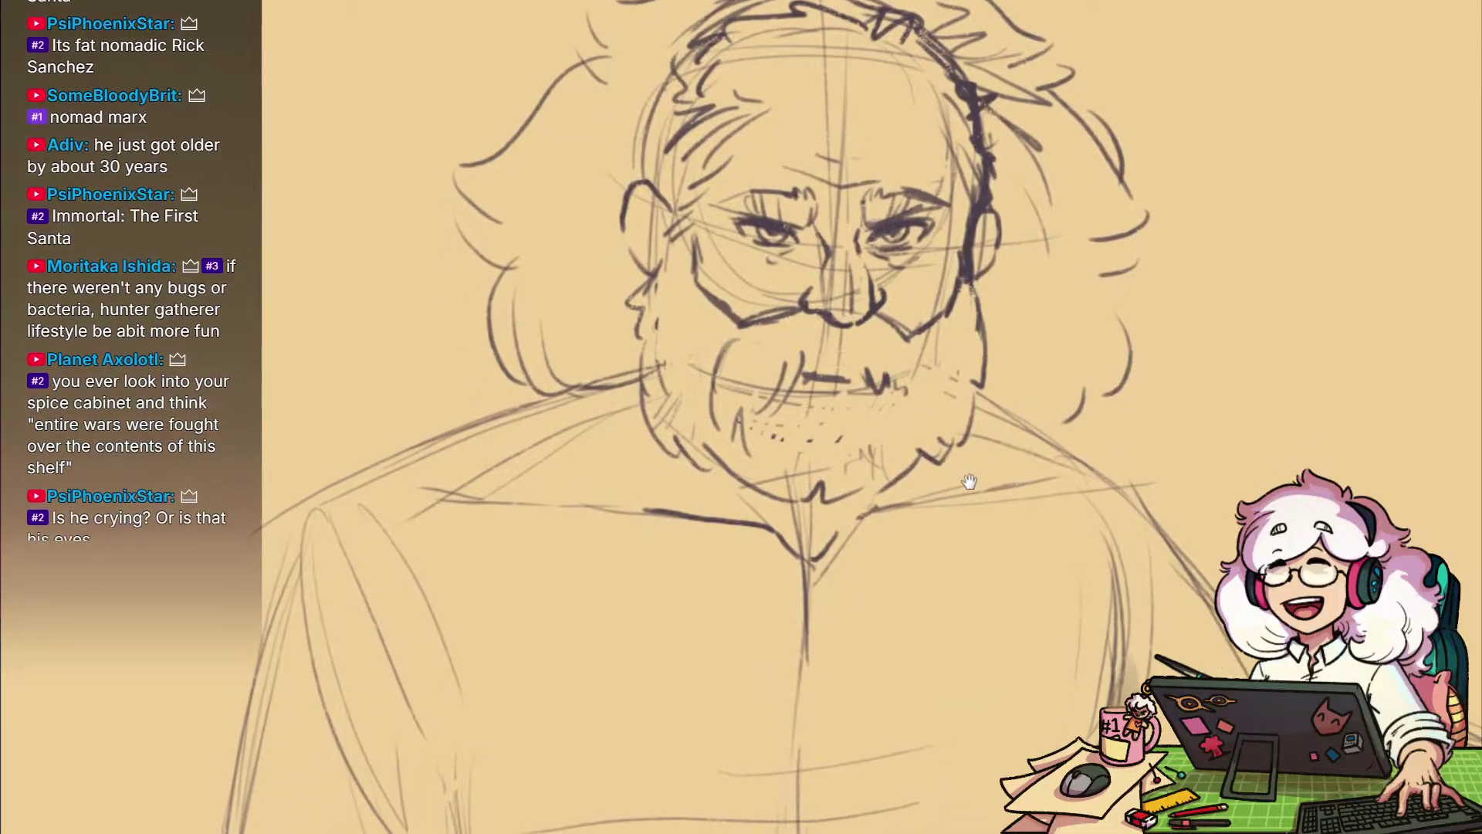
left_click_drag(979, 423, 993, 548)
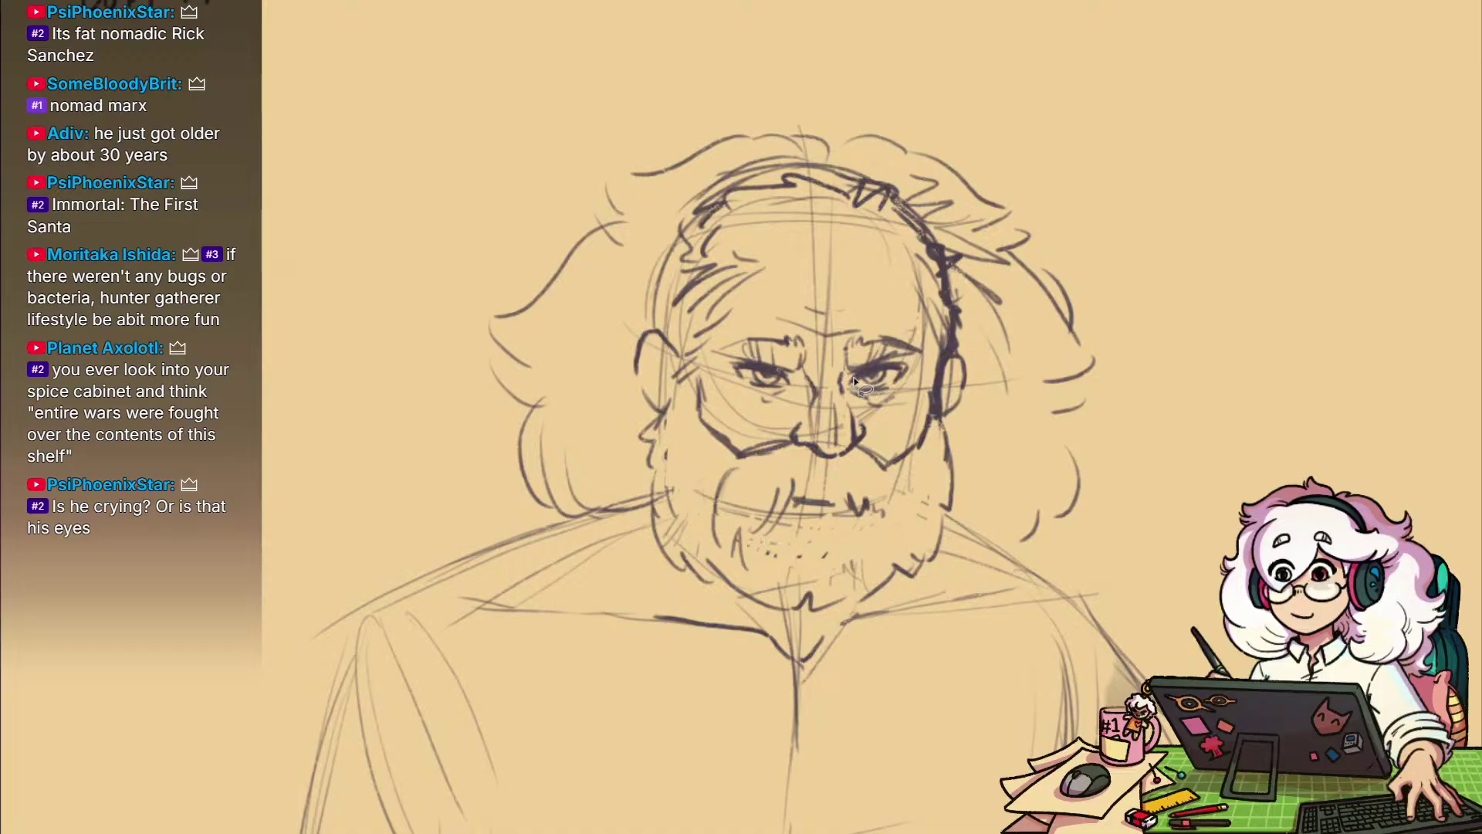
Draw fluffy, scalloped lobes over both shoulders and the upper chest on either side of the beard
mouse_move(644, 484)
left_mouse_down()
mouse_move(584, 525)
mouse_move(584, 542)
mouse_move(631, 523)
left_mouse_up()
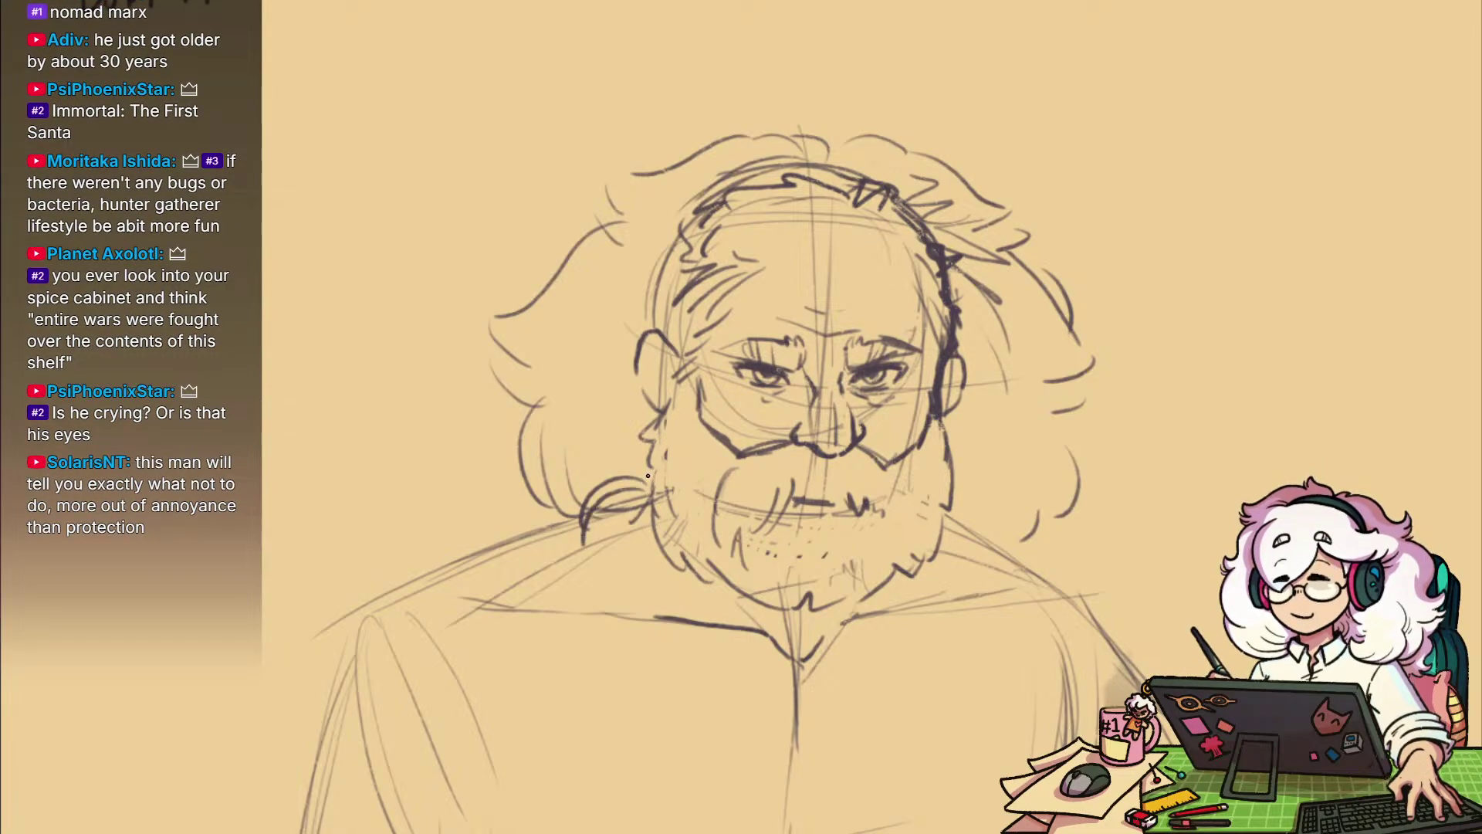
left_click_drag(620, 709, 691, 656)
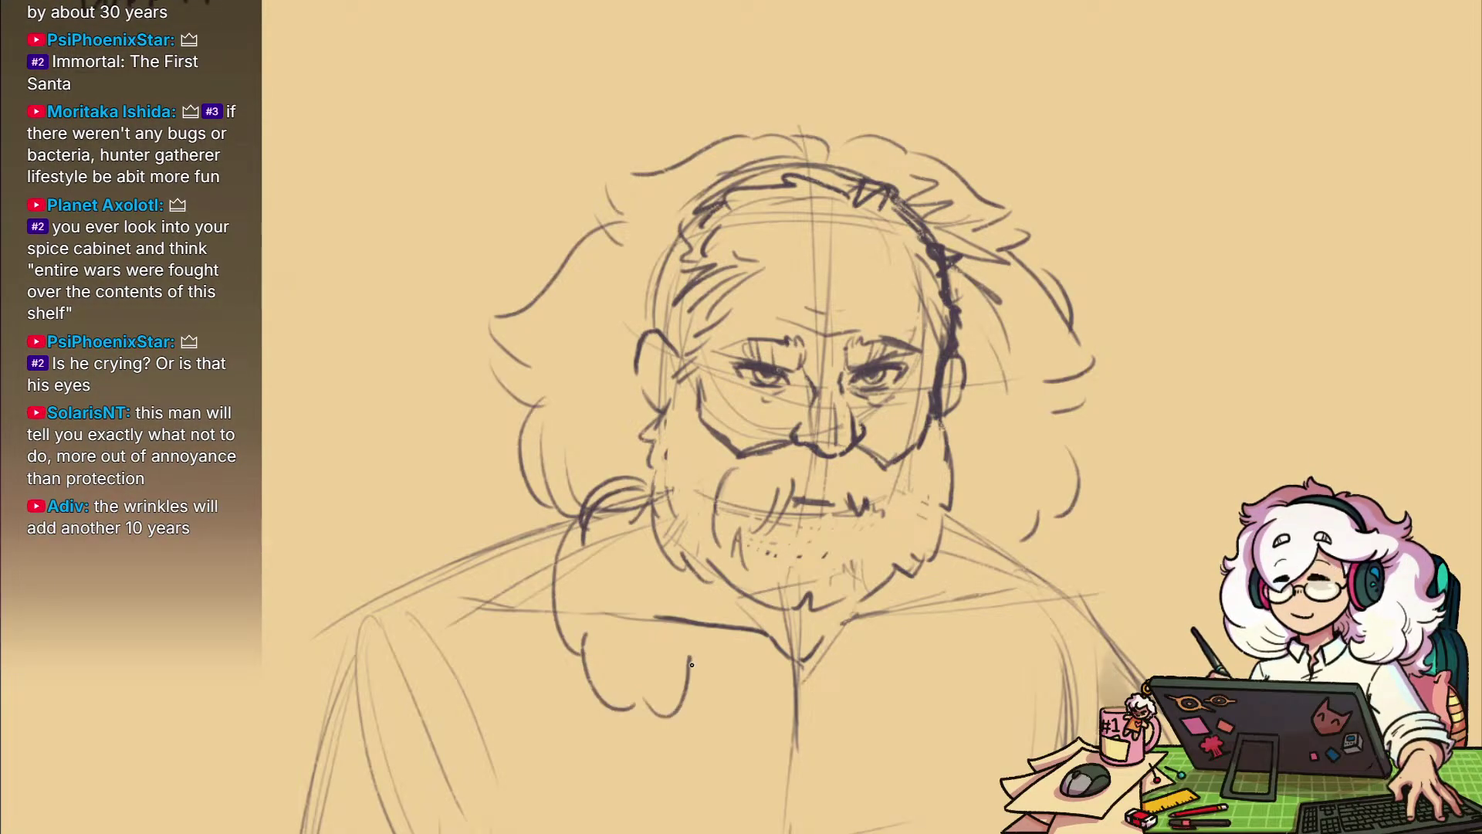
left_click_drag(726, 594, 714, 632)
mouse_move(958, 473)
left_mouse_down()
mouse_move(1038, 541)
mouse_move(1066, 591)
left_mouse_up()
left_click_drag(1023, 572, 1030, 655)
left_click_drag(1056, 466, 965, 494)
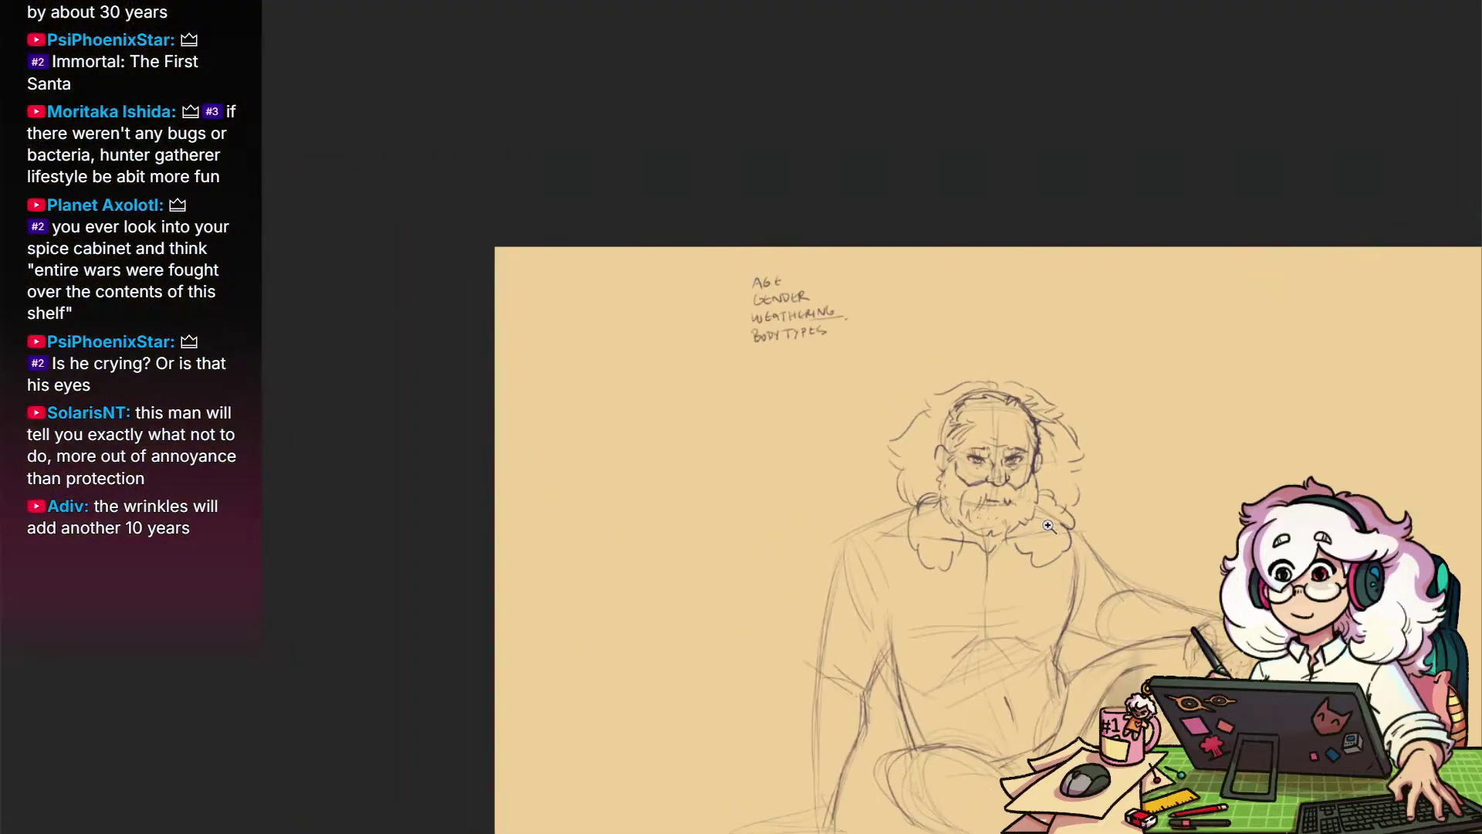
left_click_drag(1073, 592, 1008, 498)
scroll(1008, 498, "down", 3)
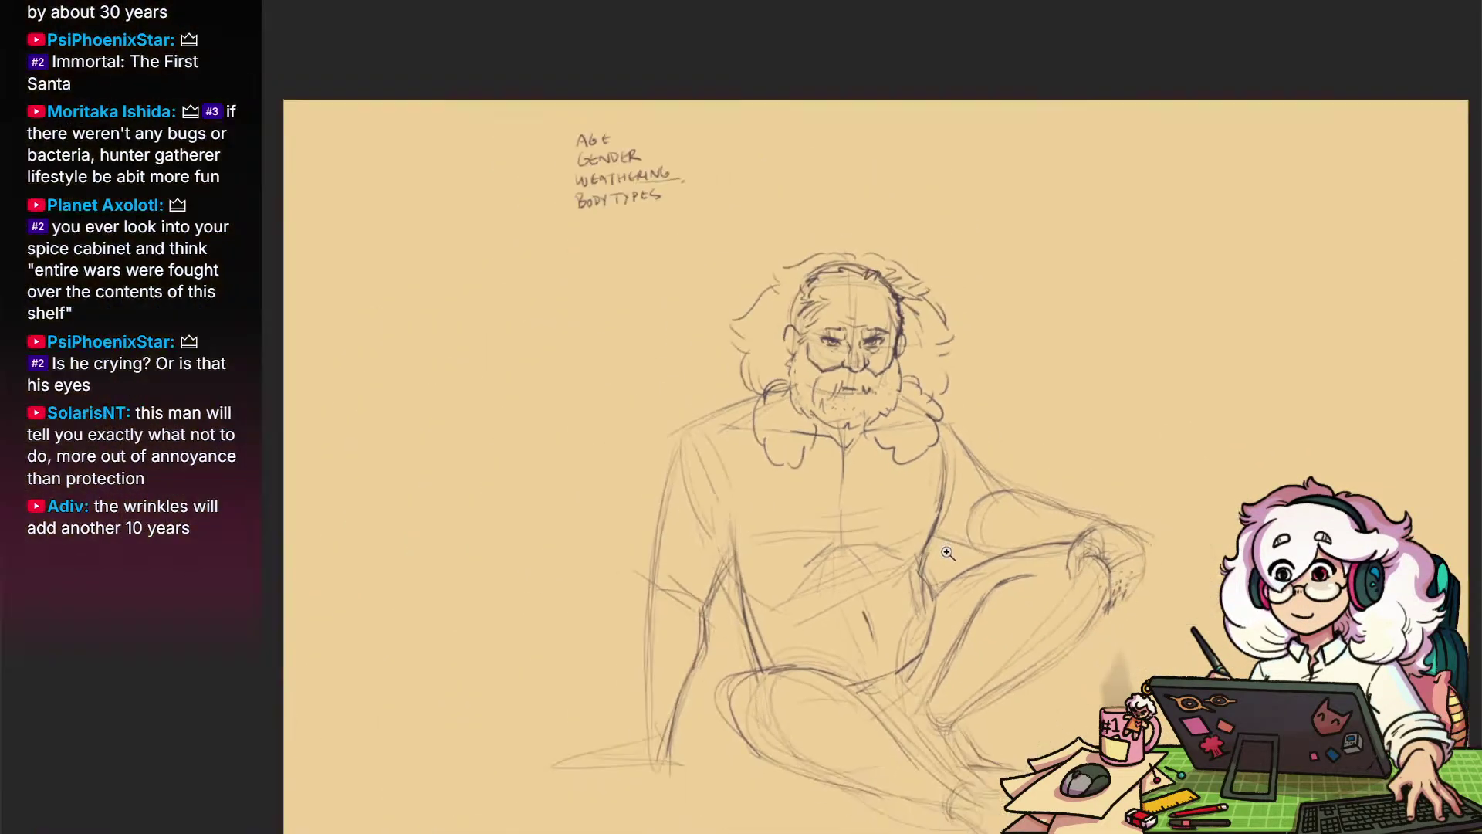
scroll(921, 516, "up", 3)
scroll(921, 517, "up", 2)
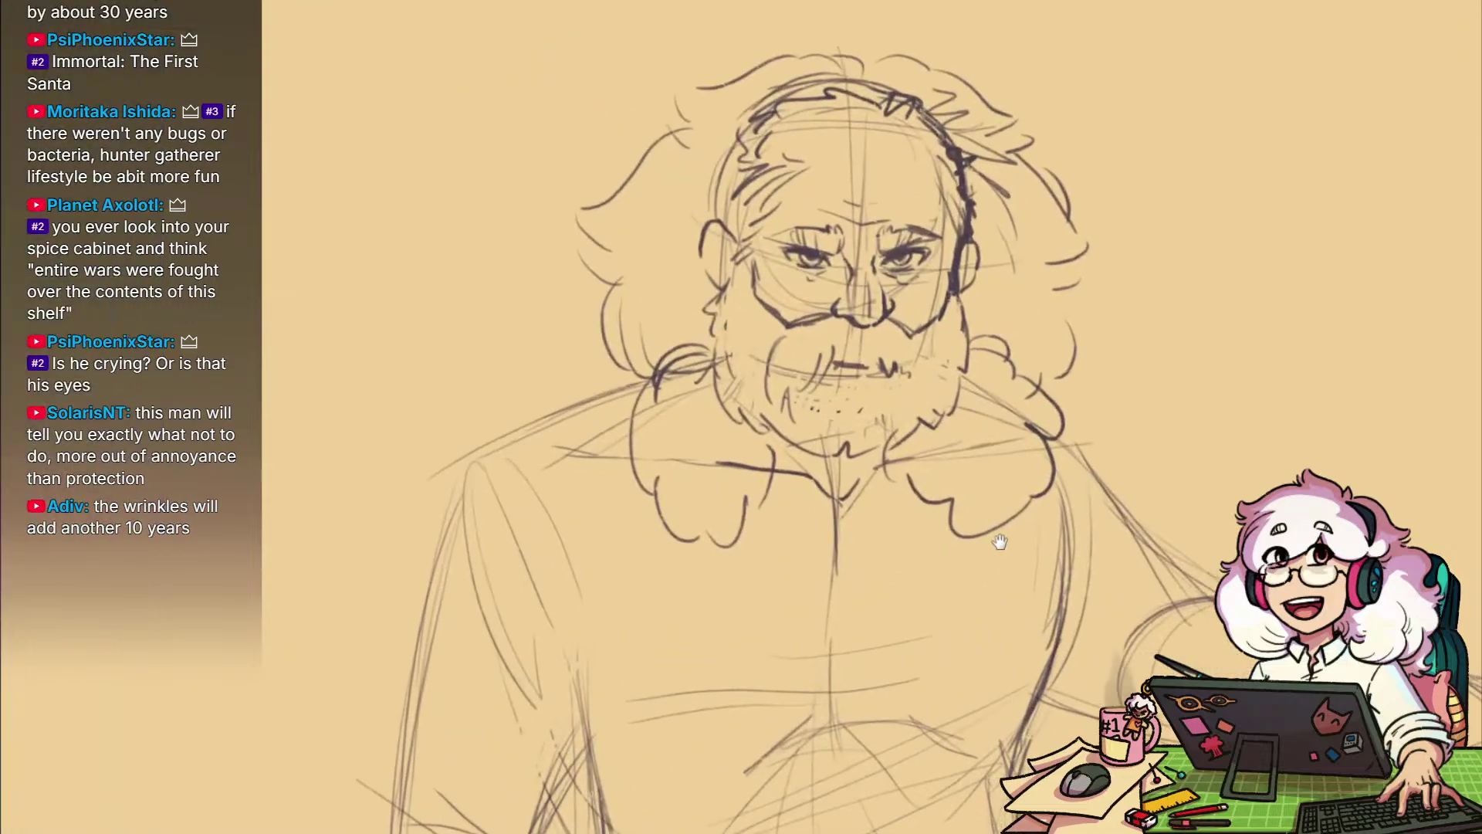
scroll(932, 564, "down", 3)
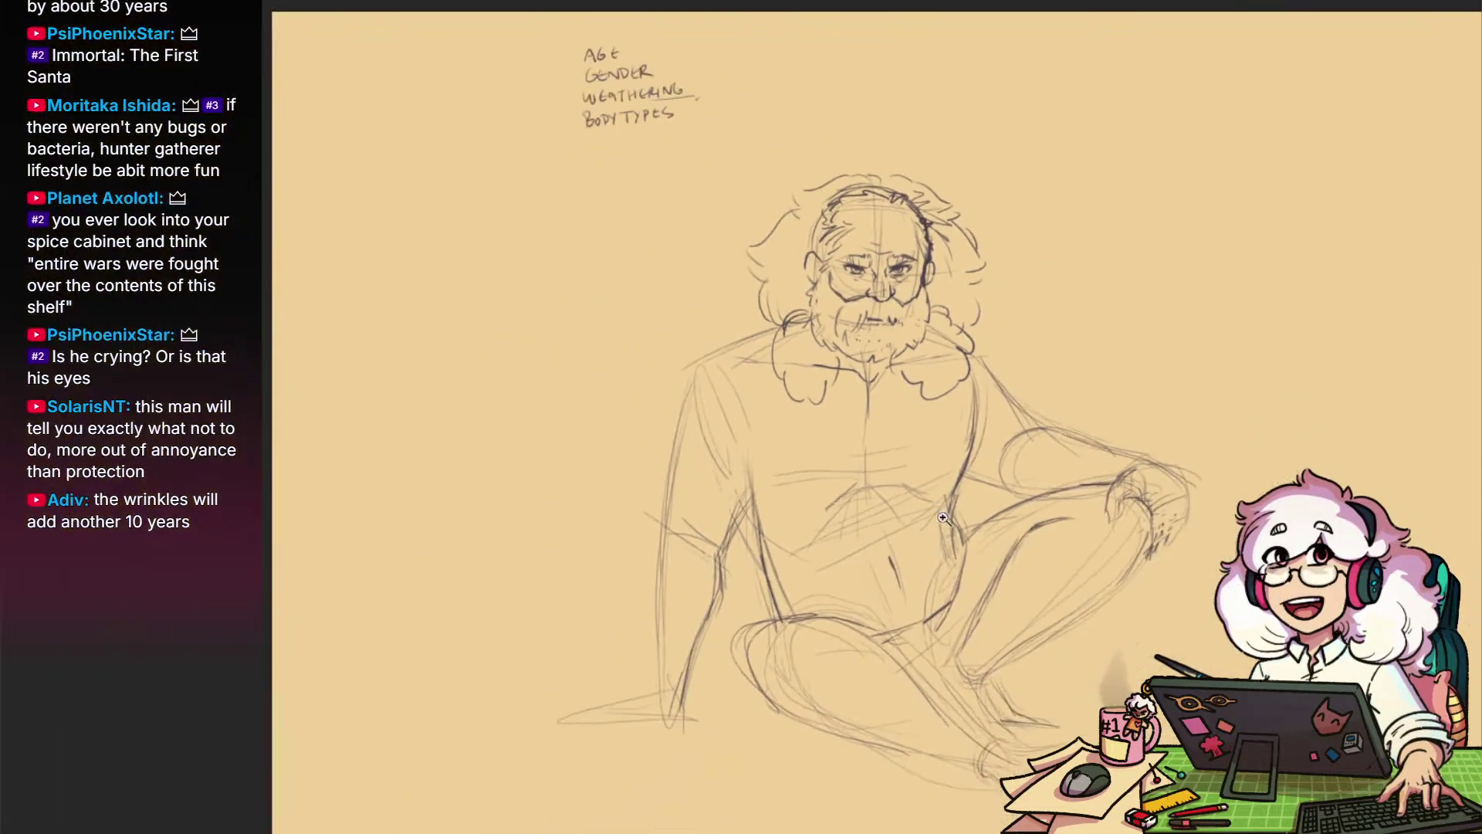
left_click_drag(996, 480, 934, 549)
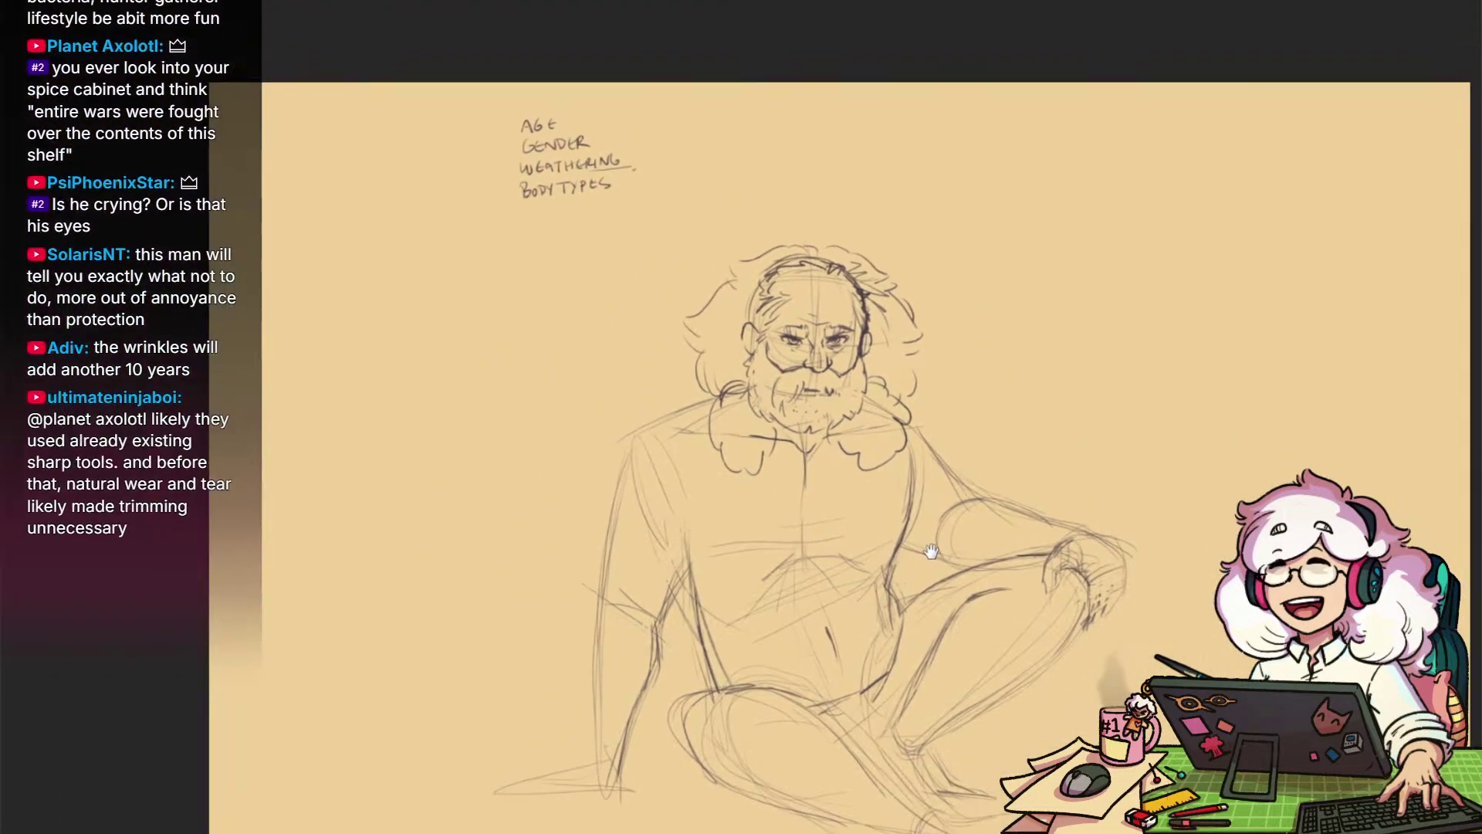
left_click_drag(843, 445, 948, 433)
Clean the construction lines off the nose bridge between the eyes
scroll(949, 433, "up", 3)
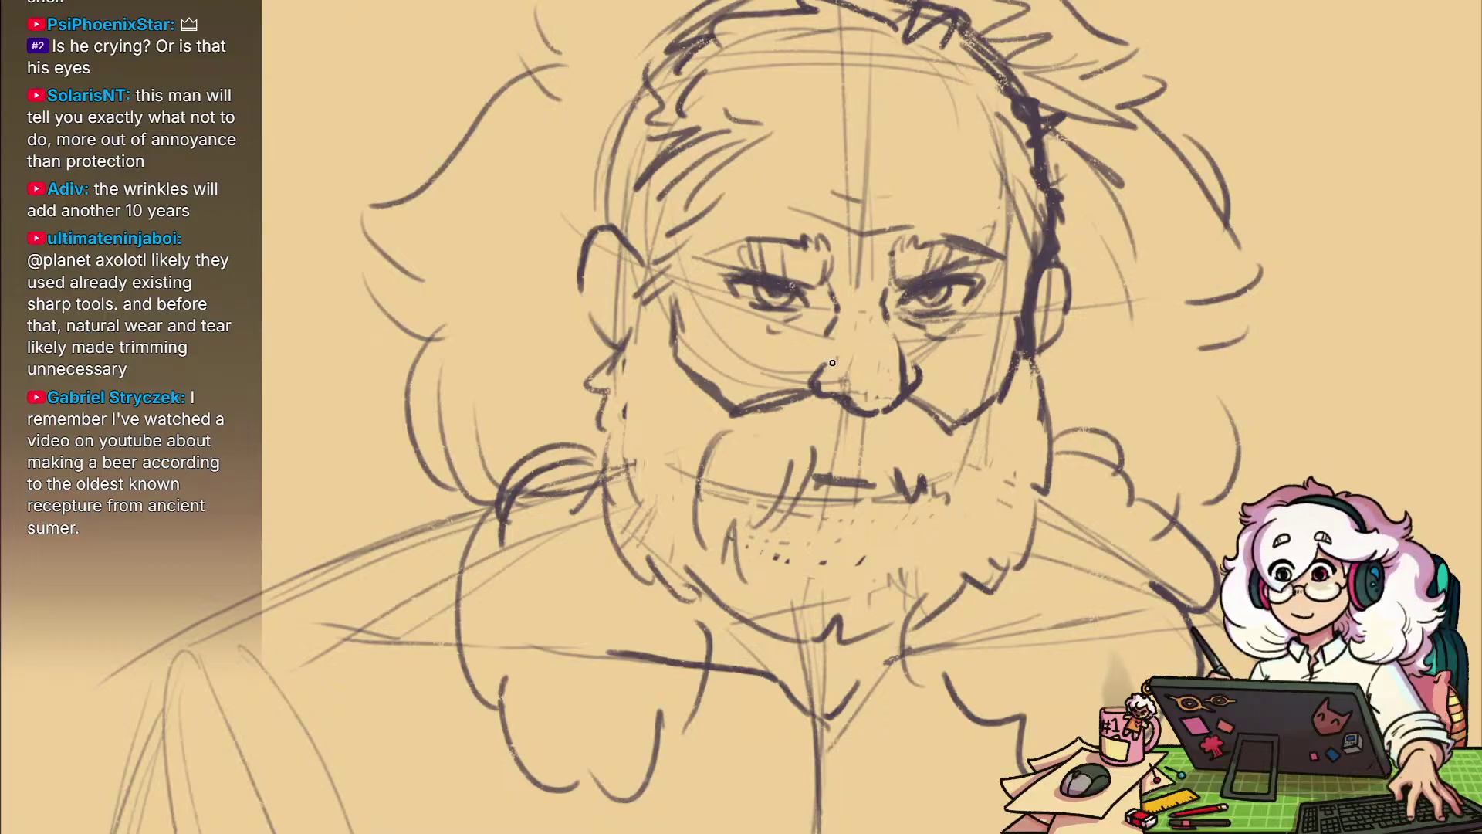
scroll(899, 451, "down", 2)
left_click_drag(989, 545, 1111, 583)
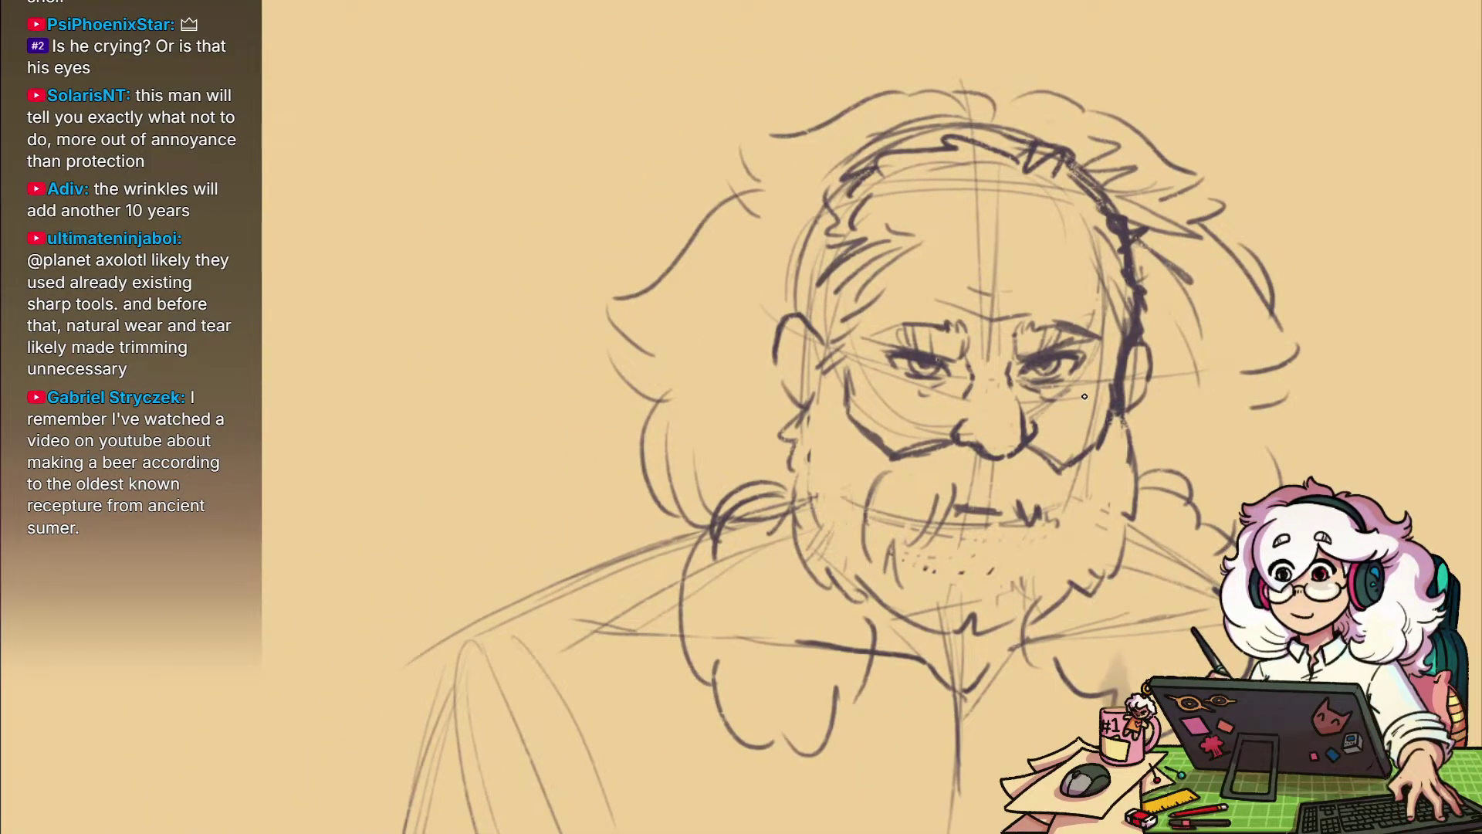
Lasso the dark hairline and skull contour across the top of the head and delete them
scroll(1110, 391, "down", 5)
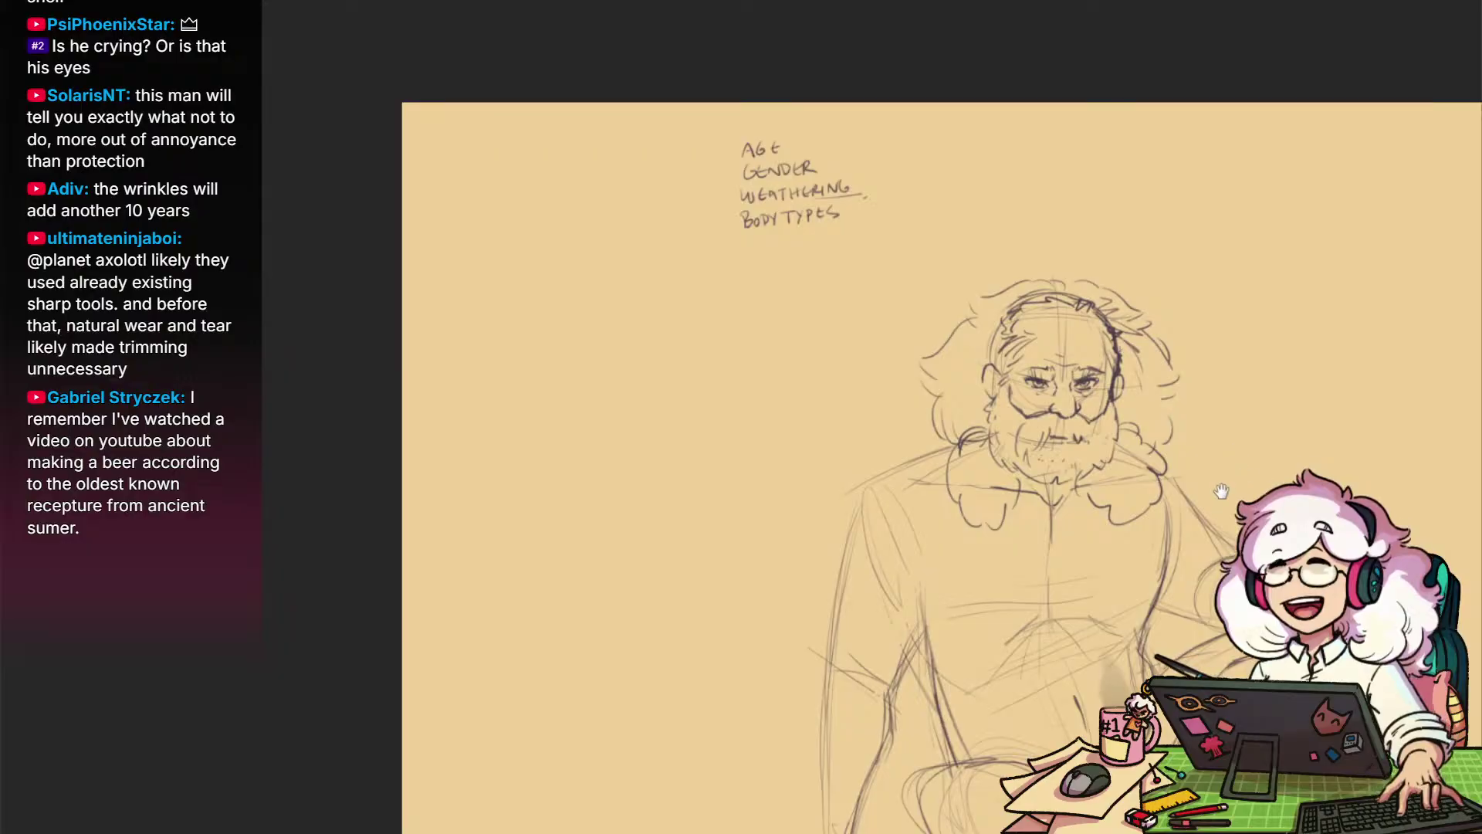
left_click_drag(1222, 491, 1127, 467)
scroll(995, 272, "up", 2)
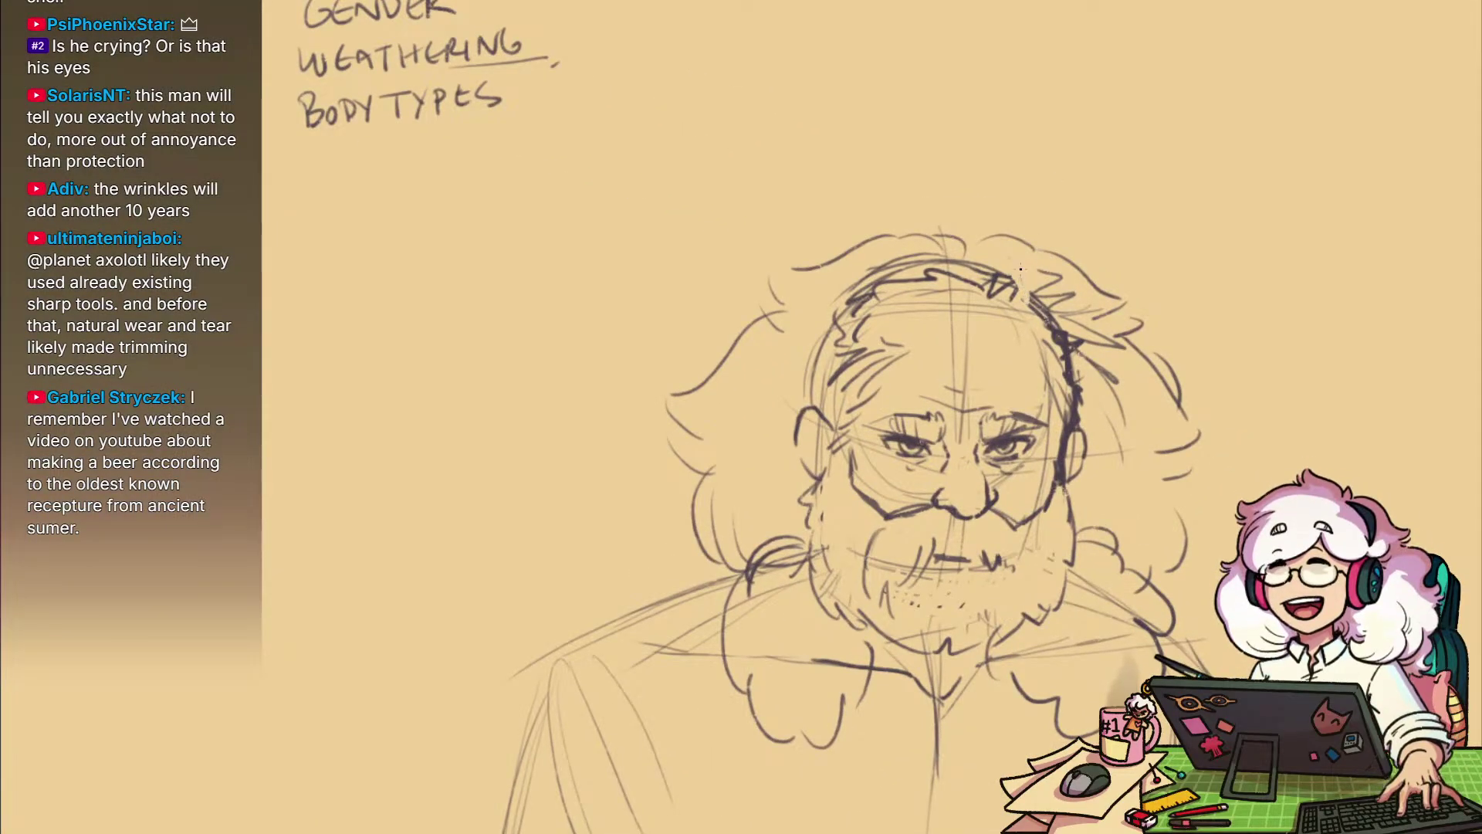
left_click_drag(1091, 359, 841, 376)
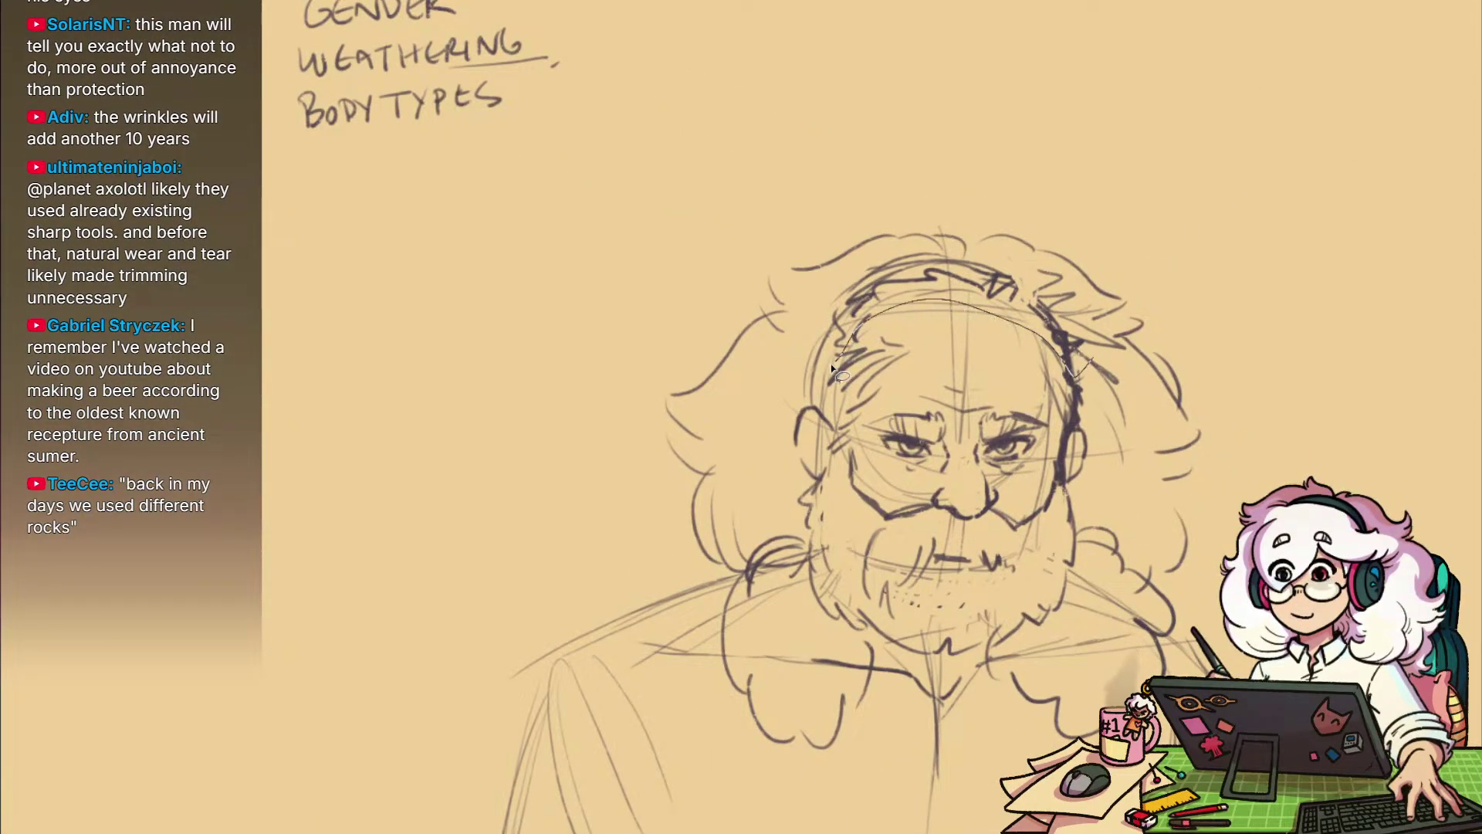
left_click_drag(1017, 261, 1089, 356)
key("Delete")
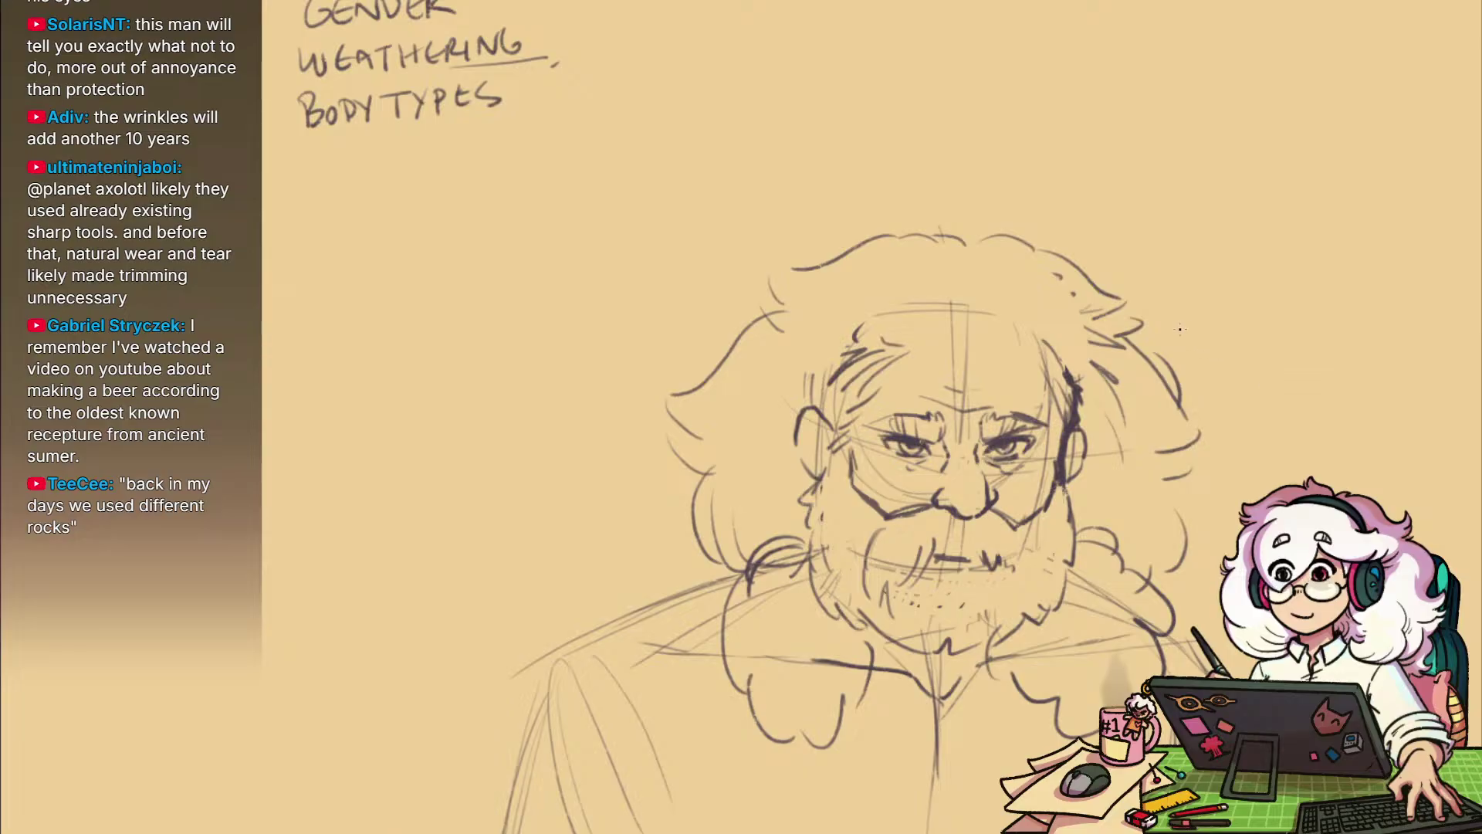
Draw short jagged hair tufts along the hairline across the top of the forehead
left_click_drag(903, 302, 919, 304)
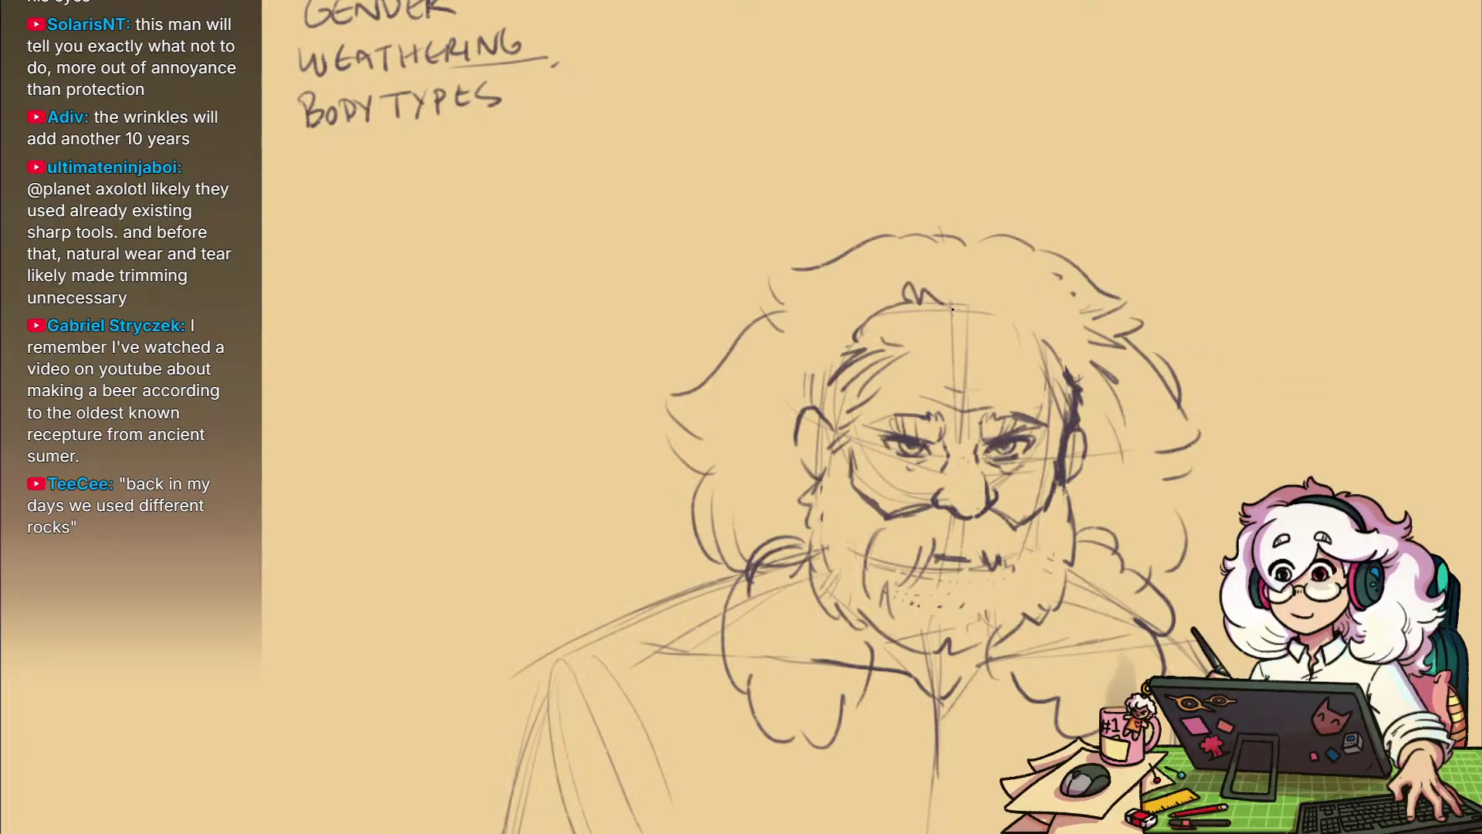
left_click_drag(1019, 314, 1060, 339)
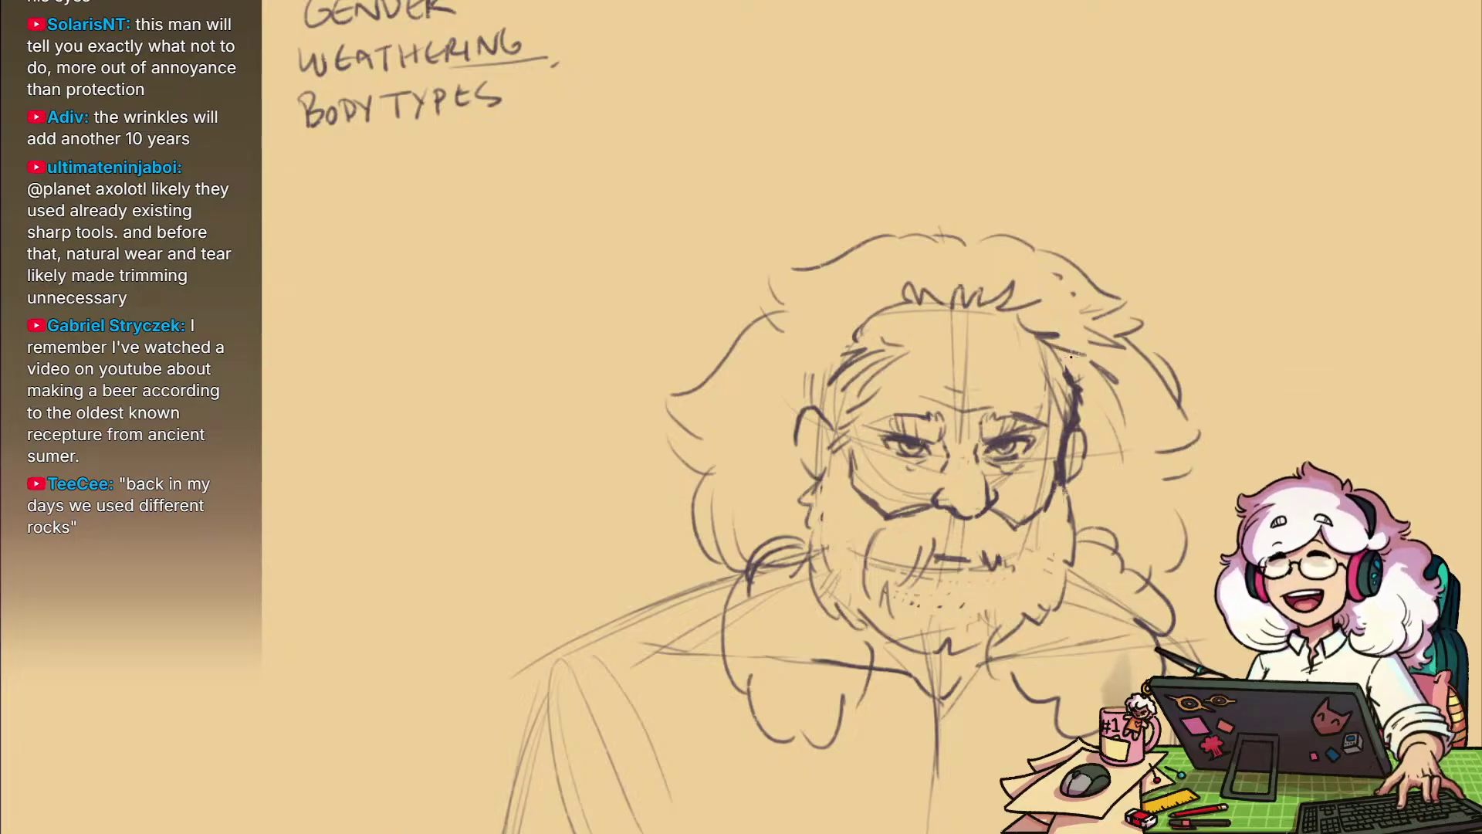
left_click_drag(1154, 687, 1116, 472)
mouse_move(1116, 473)
left_mouse_down()
mouse_move(1079, 483)
mouse_move(1030, 432)
left_mouse_up()
left_click_drag(919, 289, 996, 289)
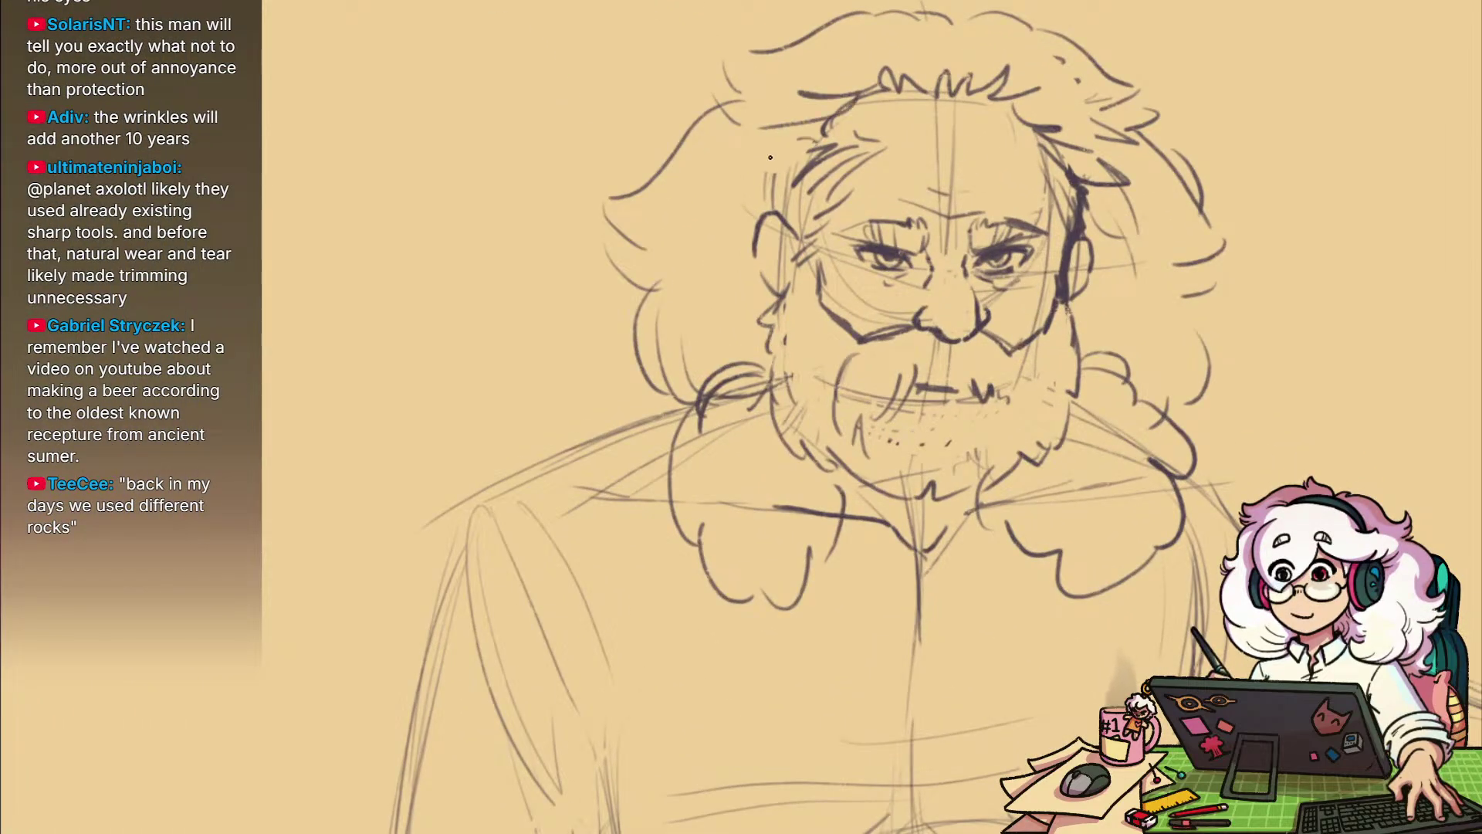
Undo the last hairline stroke and draw curling strands sweeping back from the temple on the picture's left side
key("ctrl+z")
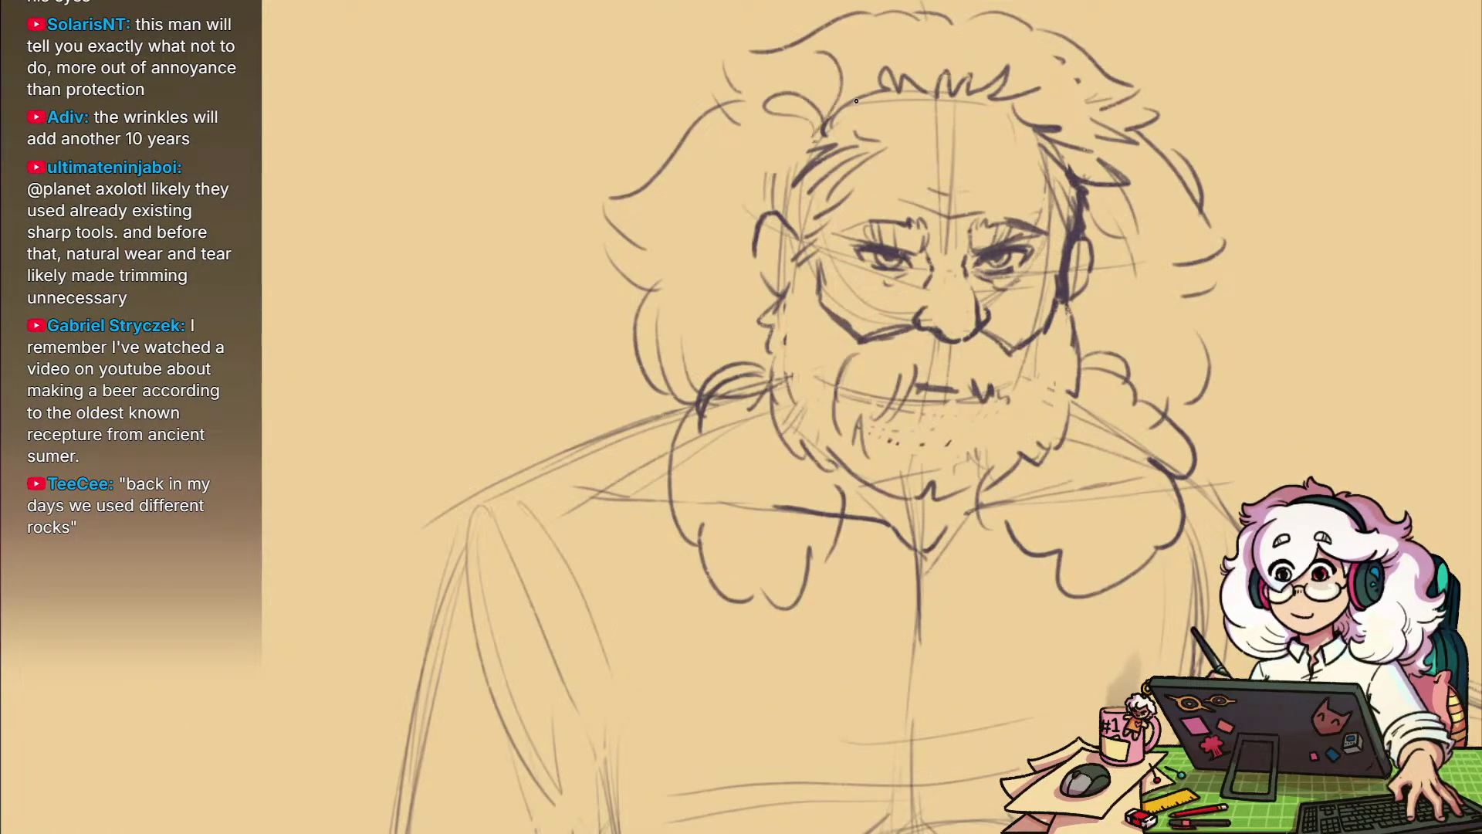
left_click_drag(762, 134, 738, 154)
left_click_drag(803, 154, 729, 207)
Erase the irises of both eyes and redraw them with dark pupils beneath the heavy upper lids
mouse_move(1030, 234)
left_mouse_down()
mouse_move(1013, 336)
mouse_move(1033, 317)
left_mouse_up()
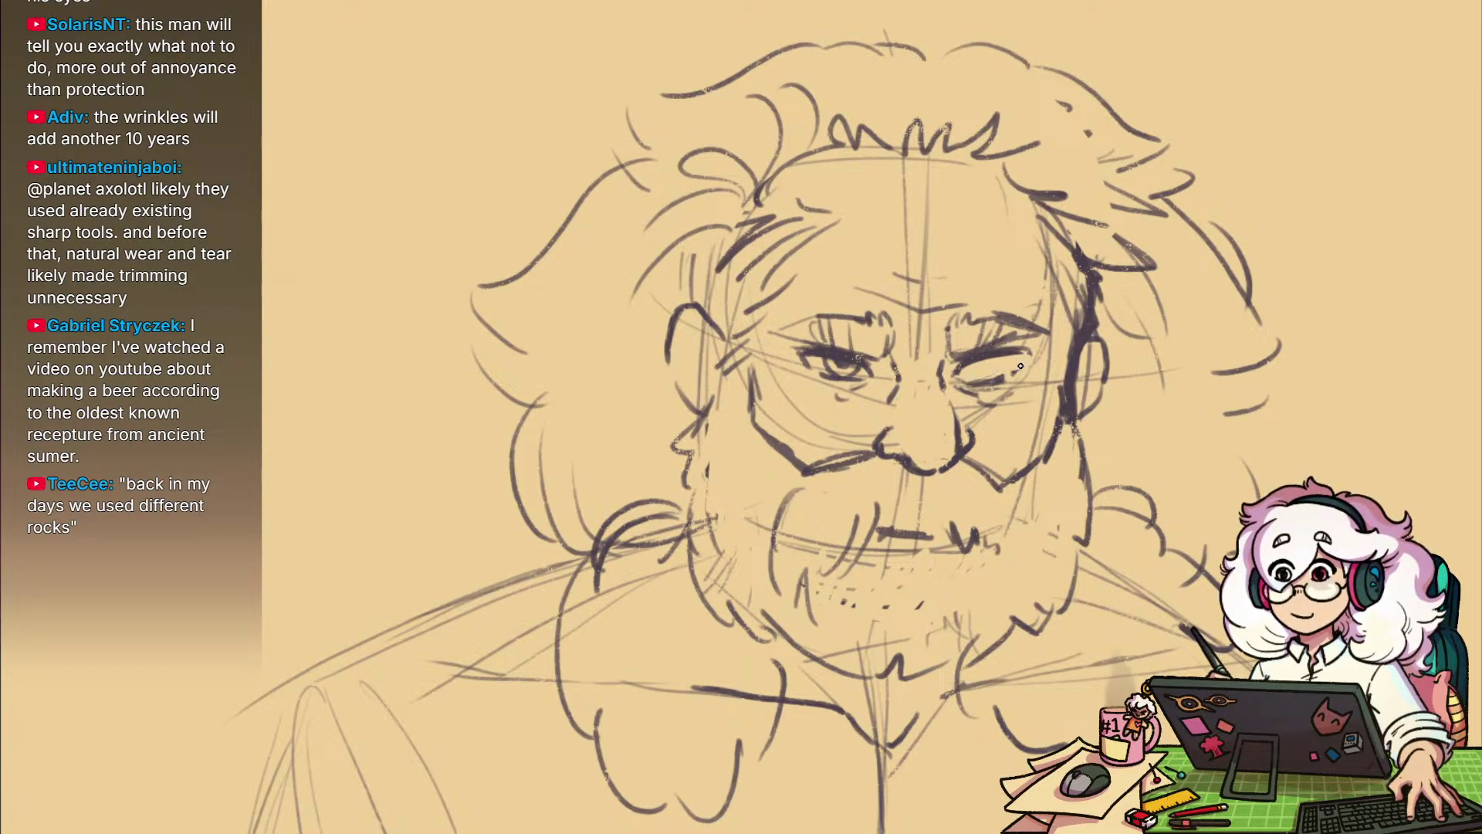
mouse_move(1019, 367)
left_mouse_down()
mouse_move(959, 383)
mouse_move(979, 416)
left_mouse_up()
left_click_drag(1028, 353, 998, 372)
left_click_drag(855, 366, 900, 461)
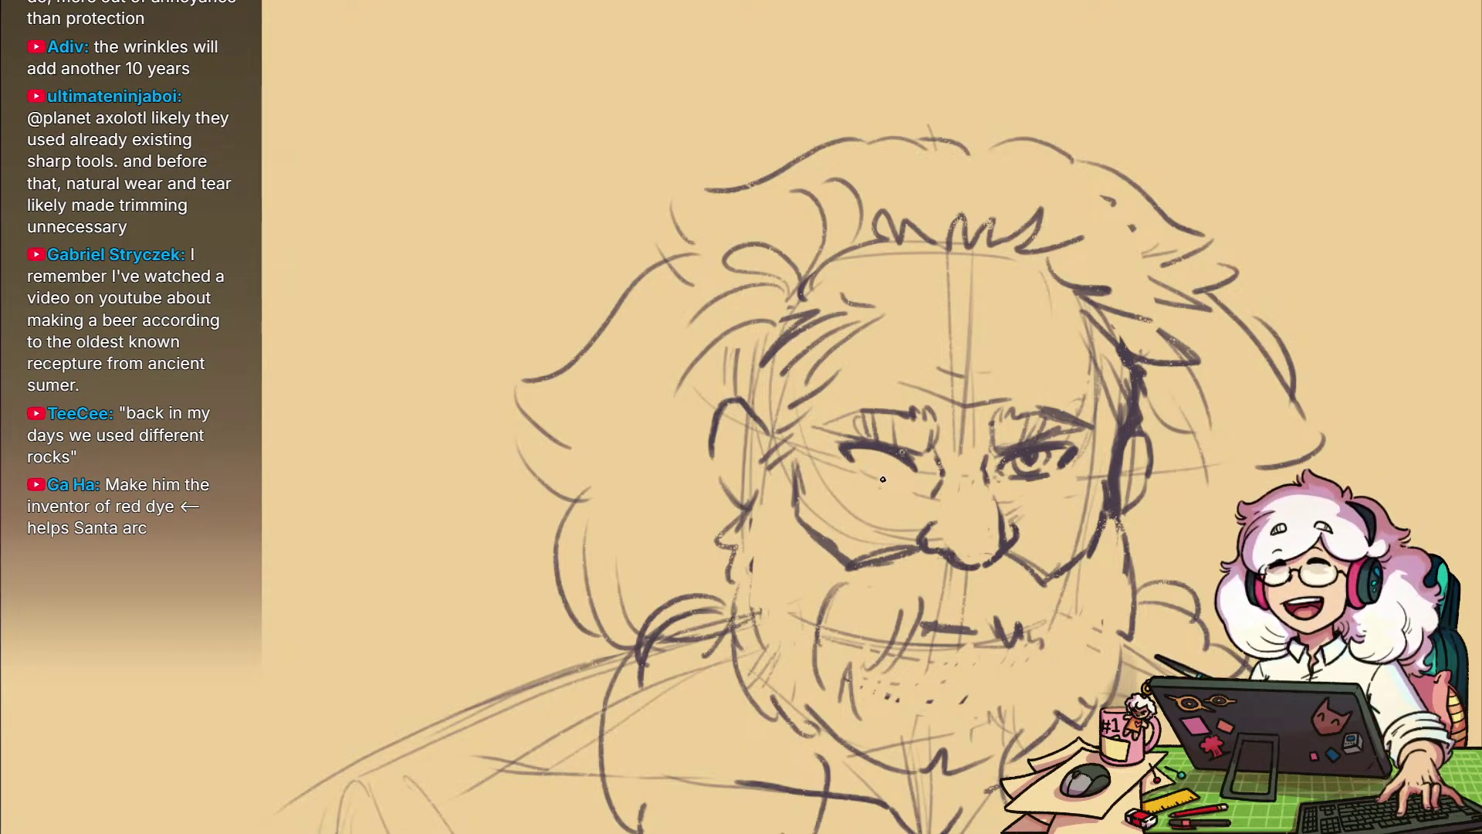
mouse_move(1041, 527)
left_mouse_down()
mouse_move(1075, 523)
mouse_move(1030, 484)
left_mouse_up()
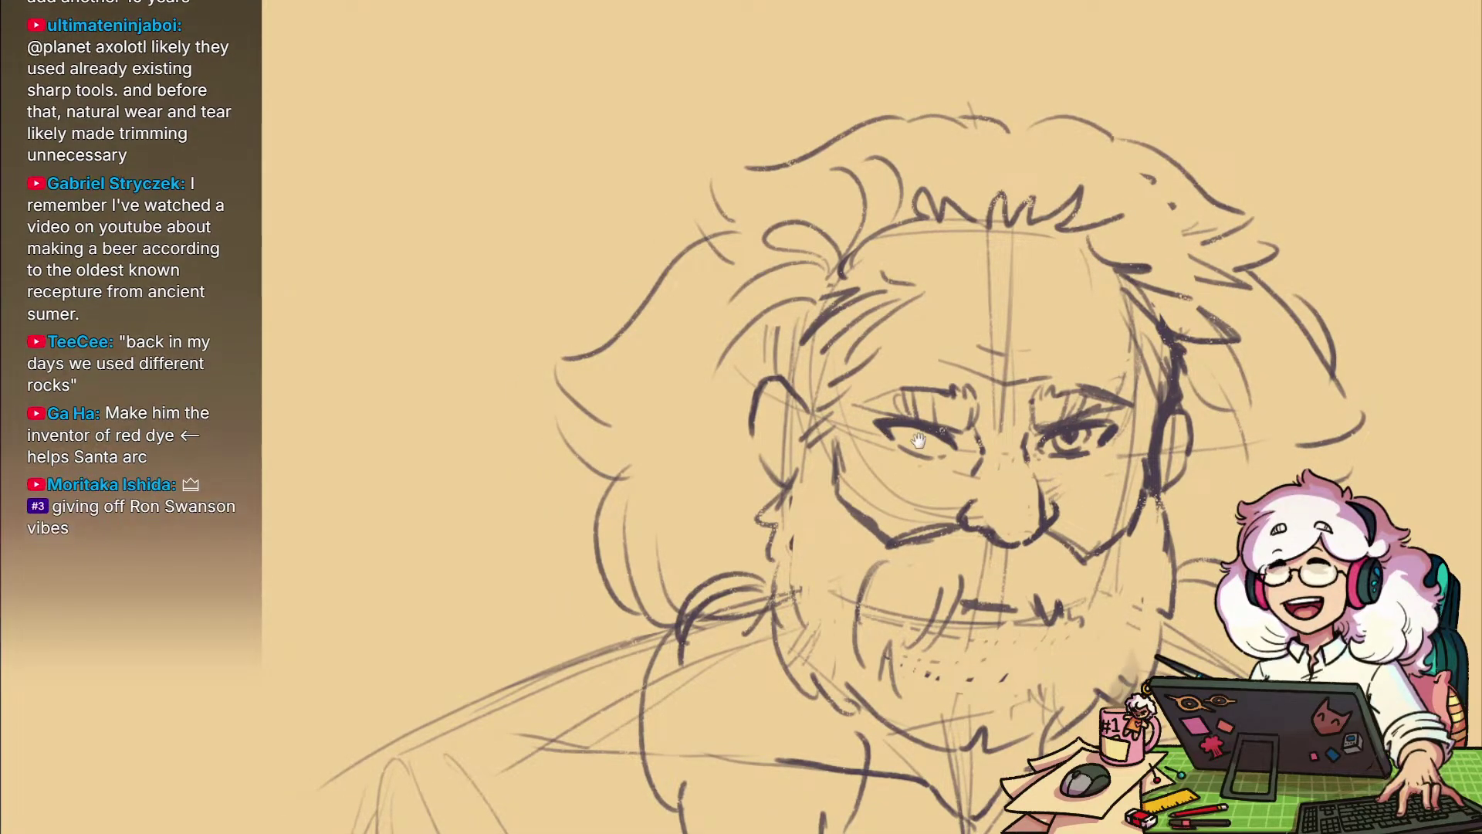
left_click_drag(879, 424, 820, 434)
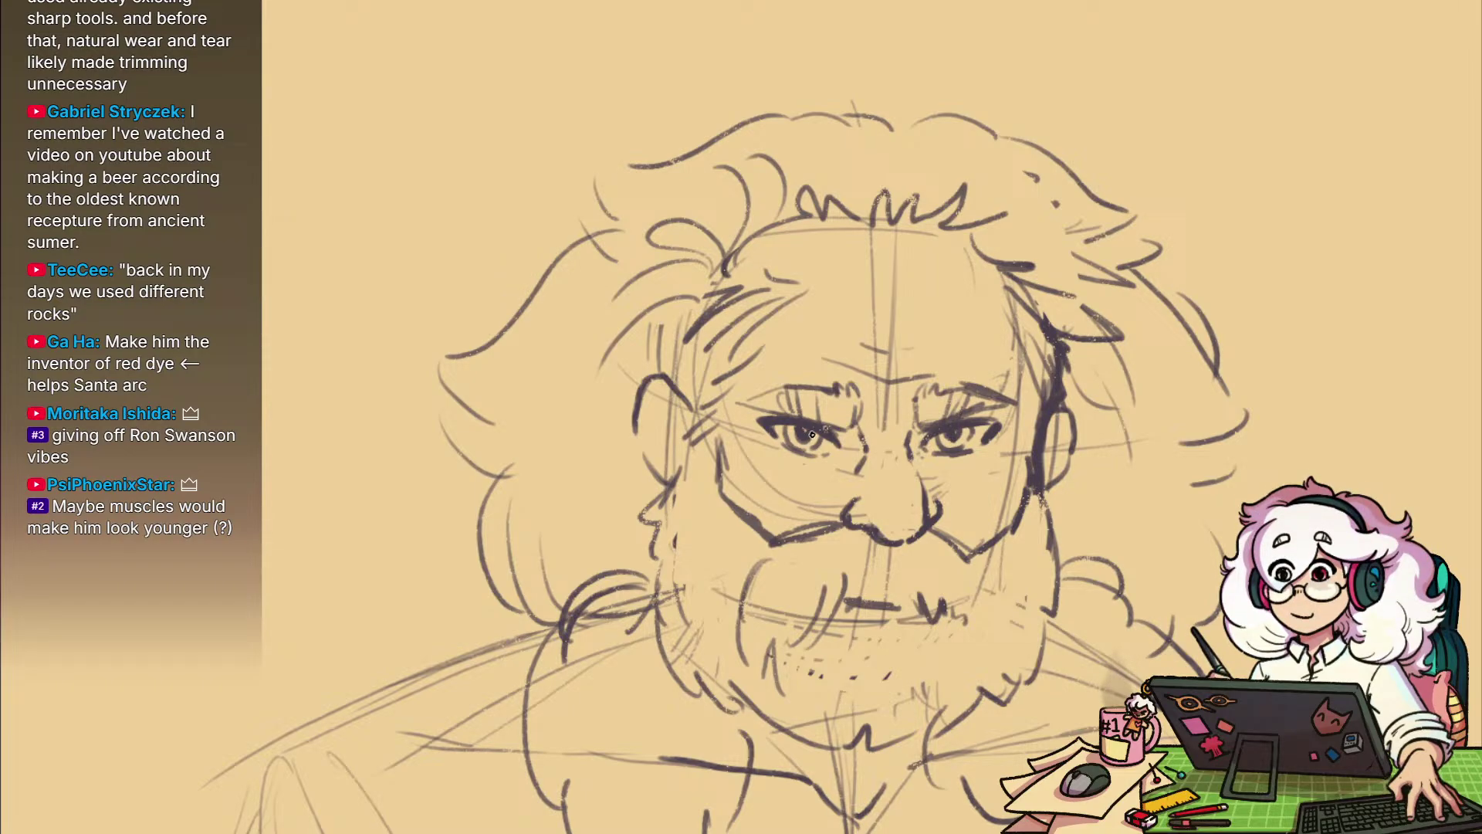
mouse_move(1036, 544)
left_mouse_down()
mouse_move(1023, 455)
mouse_move(927, 486)
mouse_move(1075, 498)
left_mouse_up()
Darken the inner eye corners and add short vertical frown creases between the eyebrows
scroll(1060, 441, "down", 4)
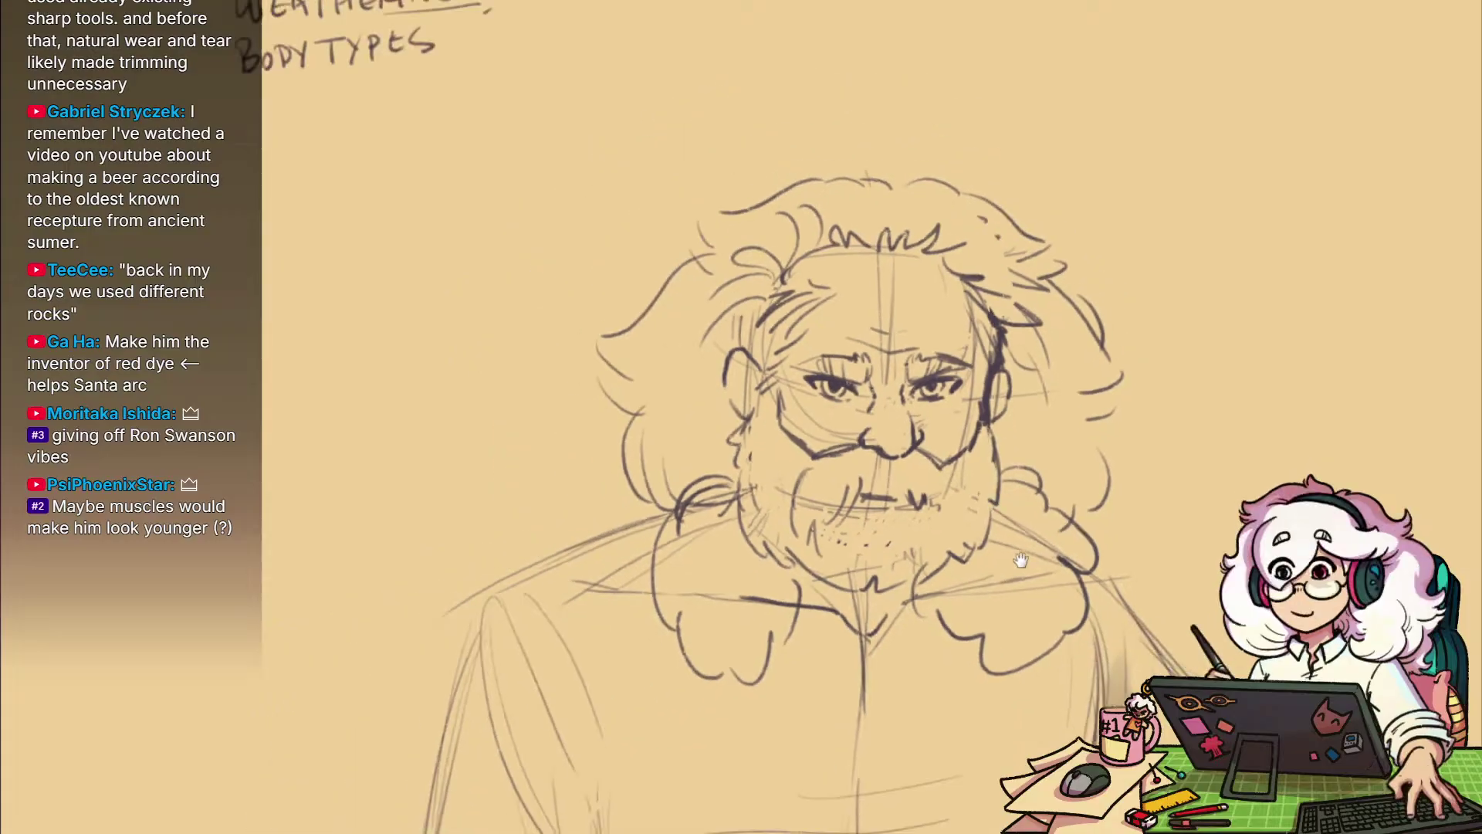
scroll(1001, 476, "up", 2)
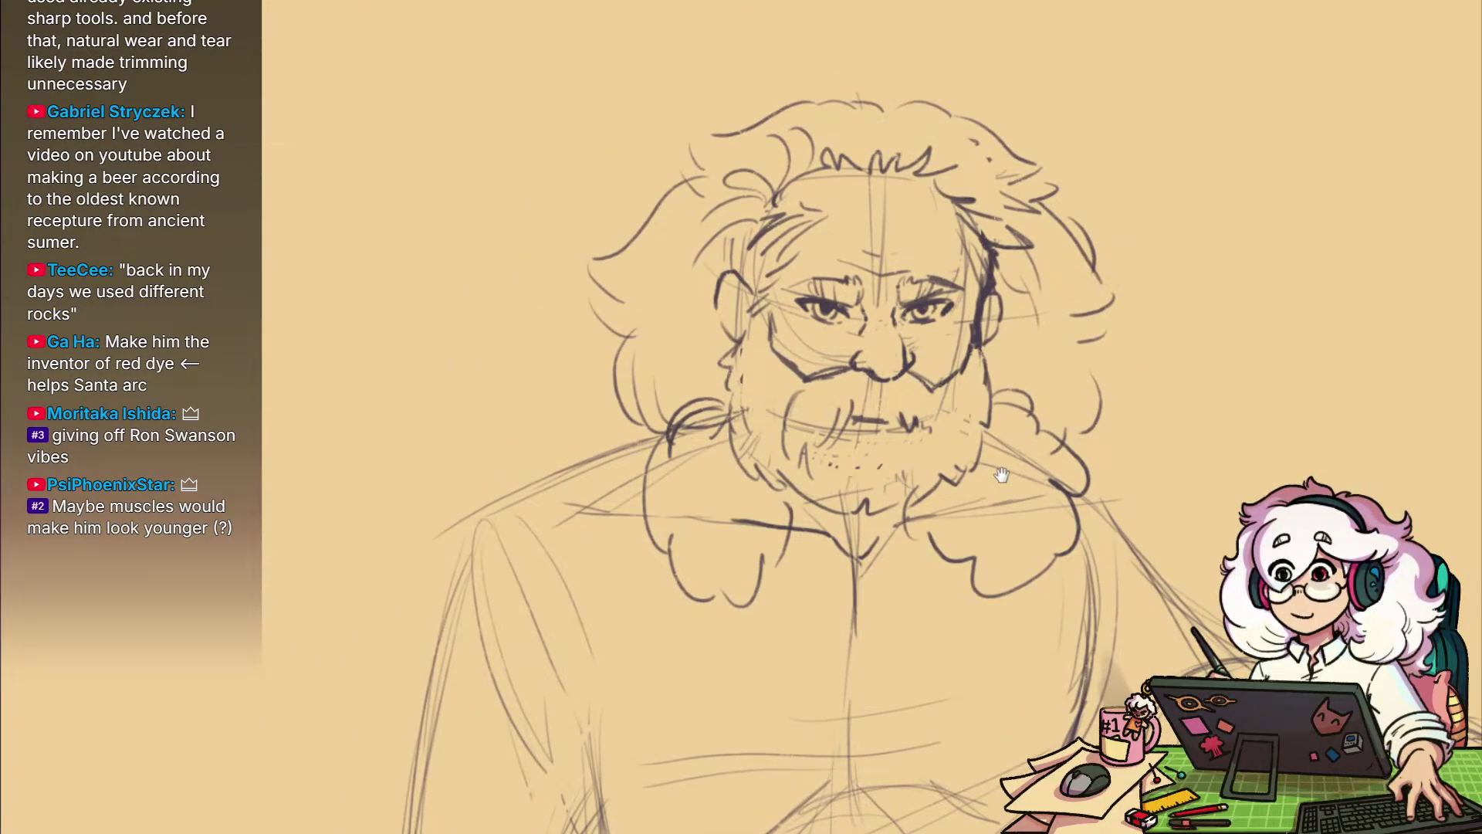
scroll(1001, 475, "down", 4)
scroll(873, 319, "up", 5)
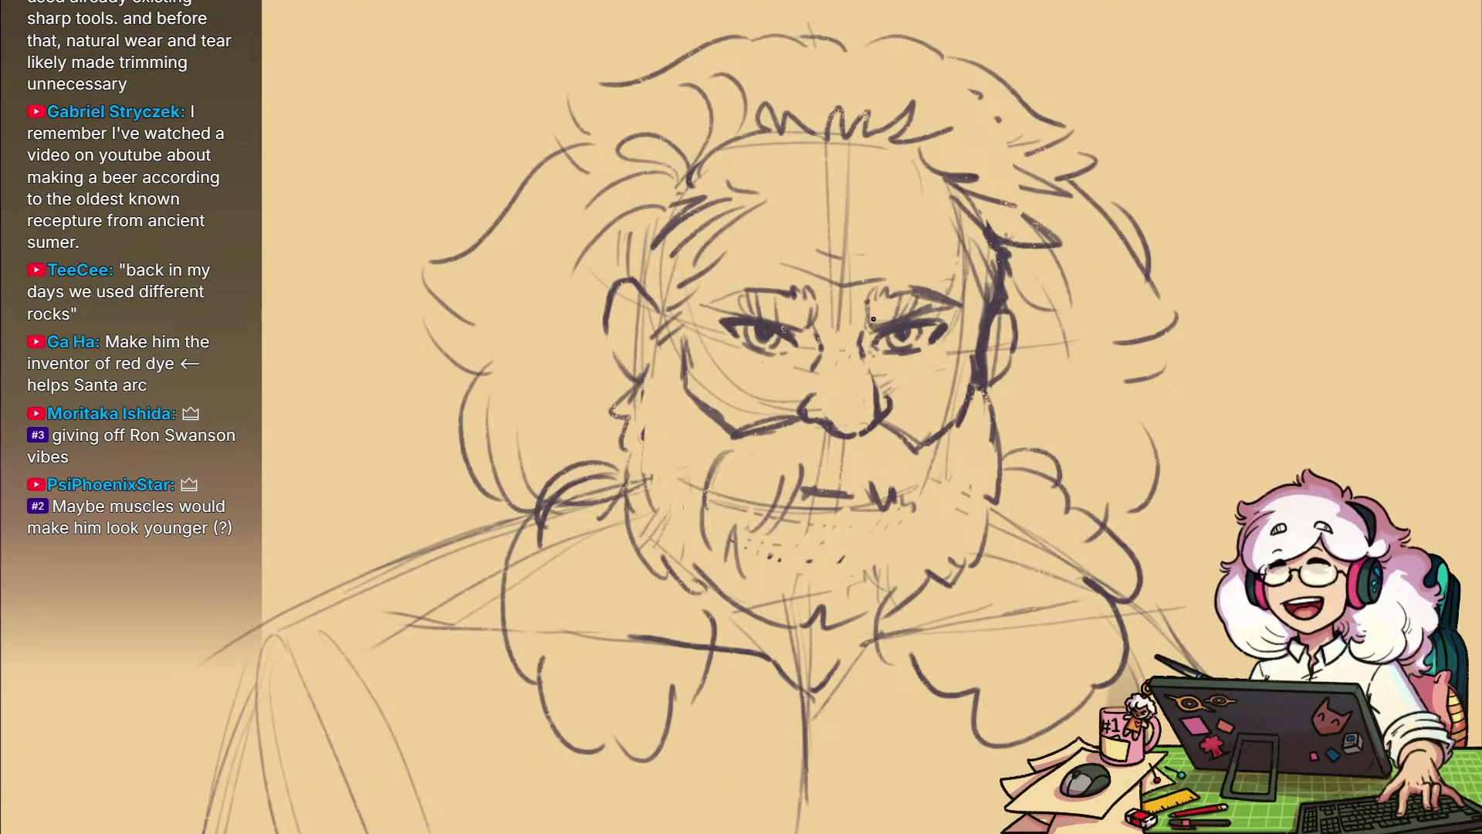
left_click_drag(911, 318, 921, 371)
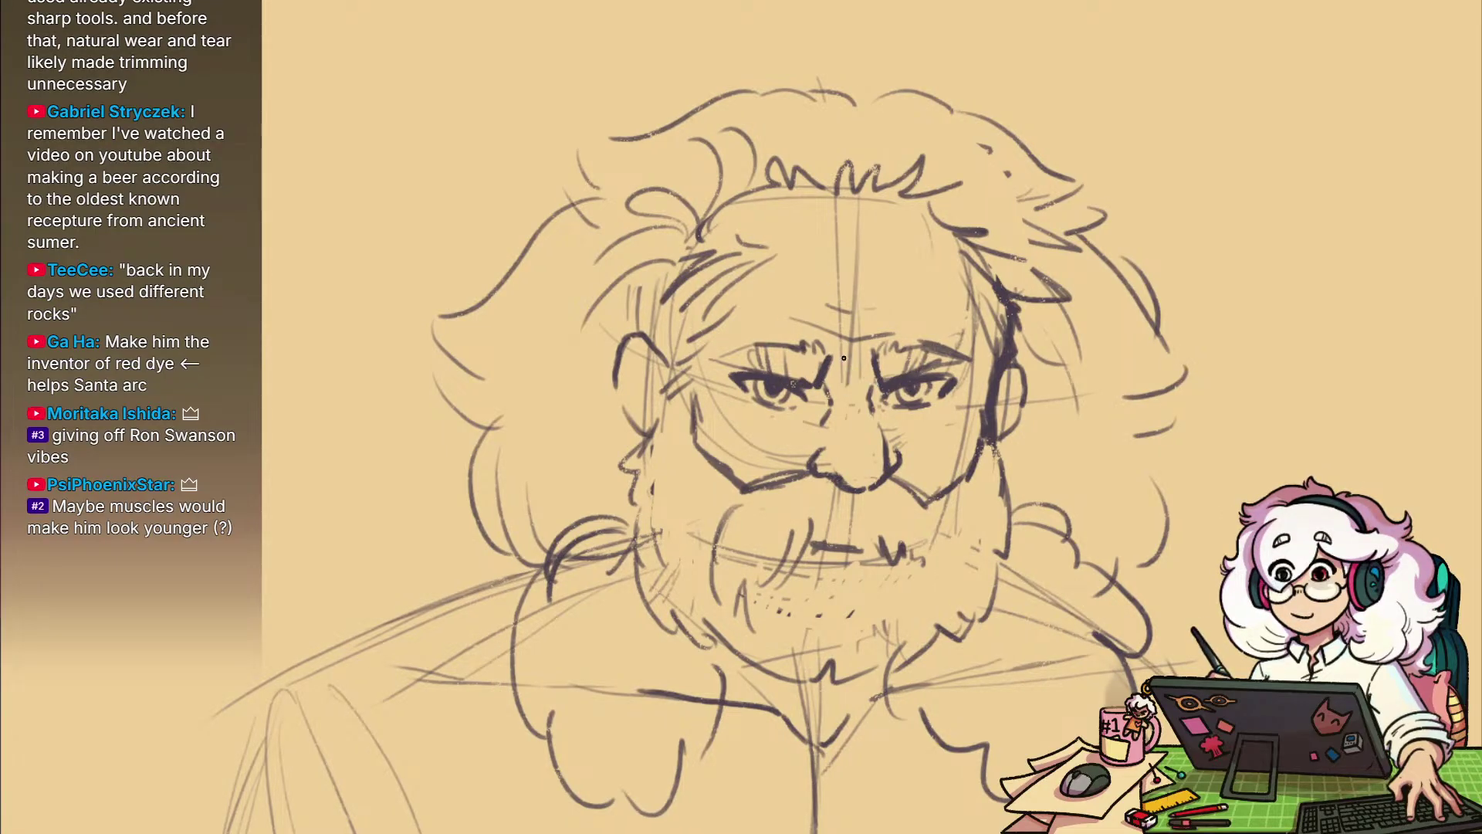
mouse_move(910, 539)
left_mouse_down()
mouse_move(910, 563)
mouse_move(955, 570)
left_mouse_up()
left_click_drag(1012, 698, 1048, 553)
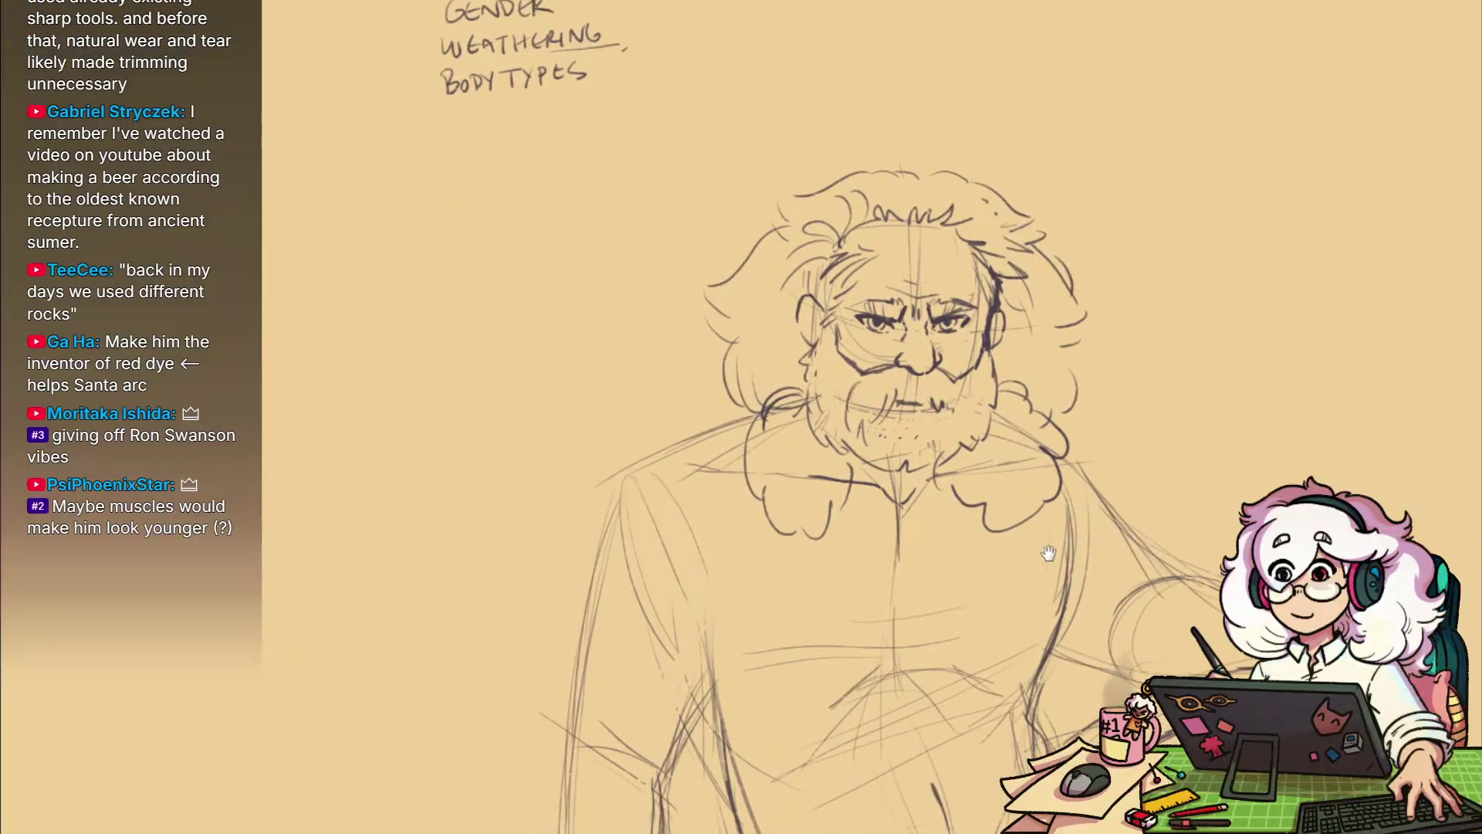
scroll(925, 390, "up", 2)
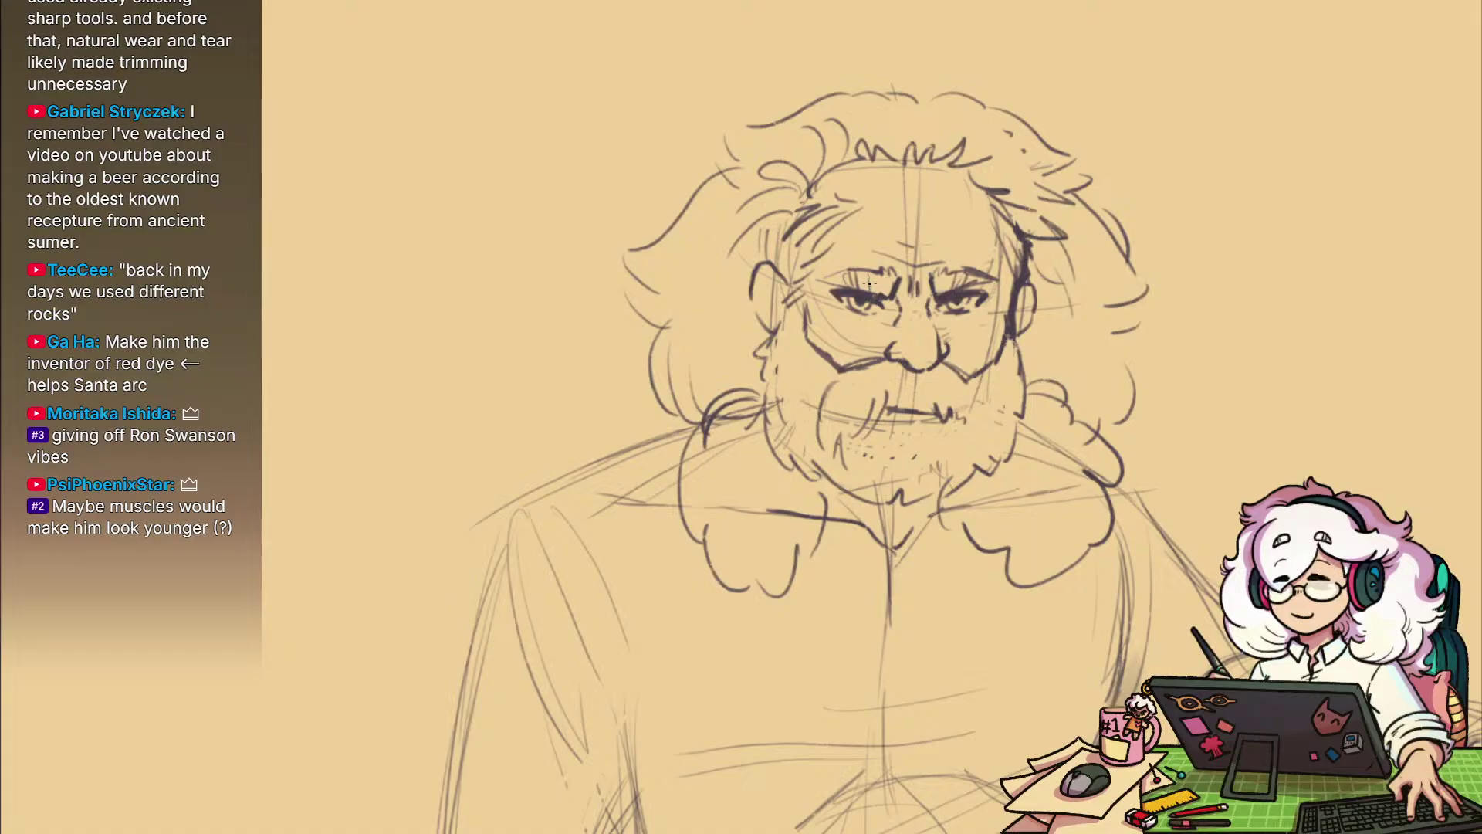
Sketch a drooping Santa hat with a wavy fur brim and a fluffy pom-pom above the man's hair
left_click_drag(1049, 594, 1081, 361)
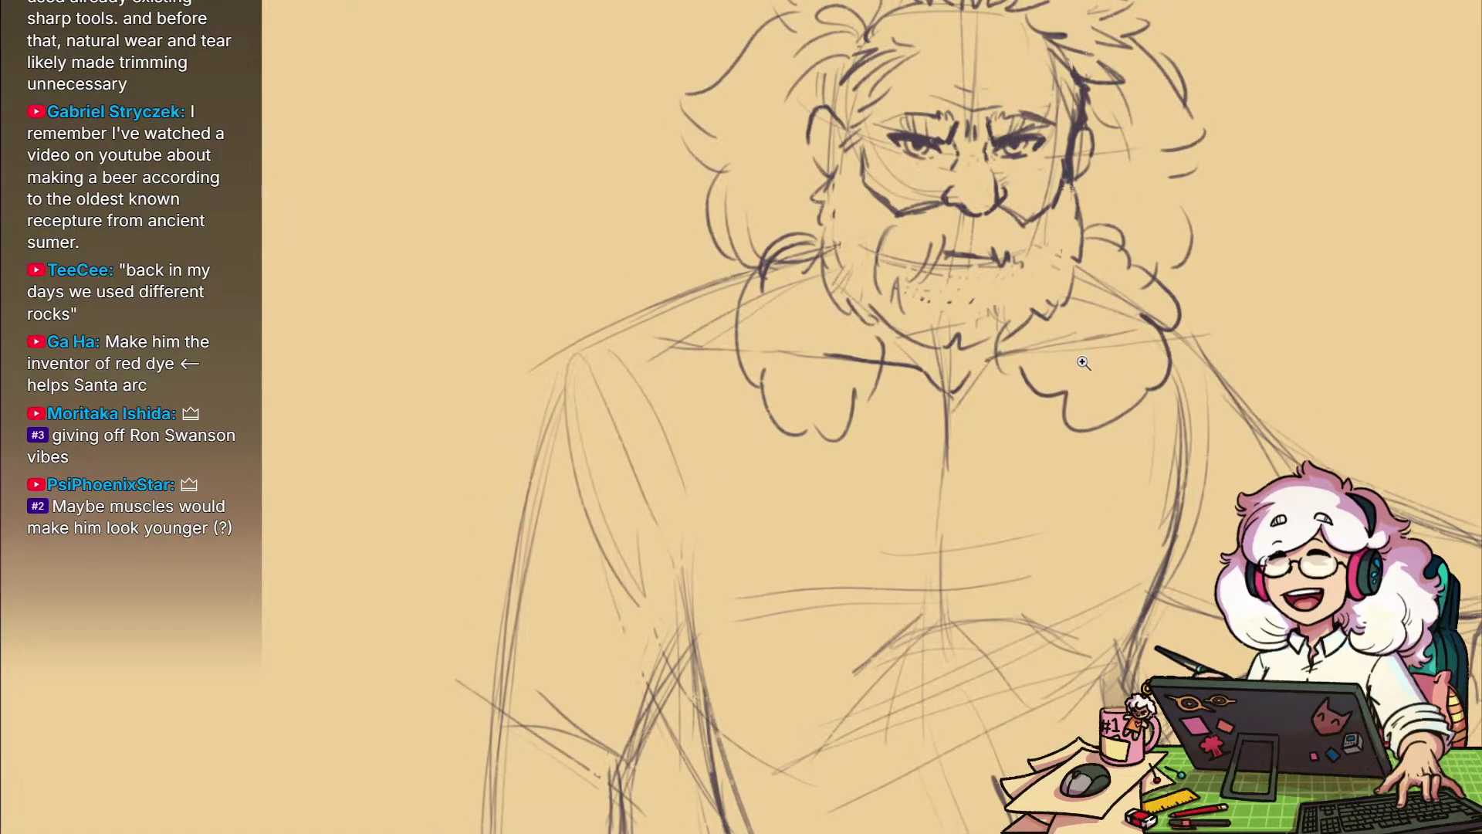
scroll(1080, 476, "down", 2)
mouse_move(1080, 477)
left_mouse_down()
mouse_move(960, 437)
mouse_move(986, 430)
mouse_move(1043, 454)
left_mouse_up()
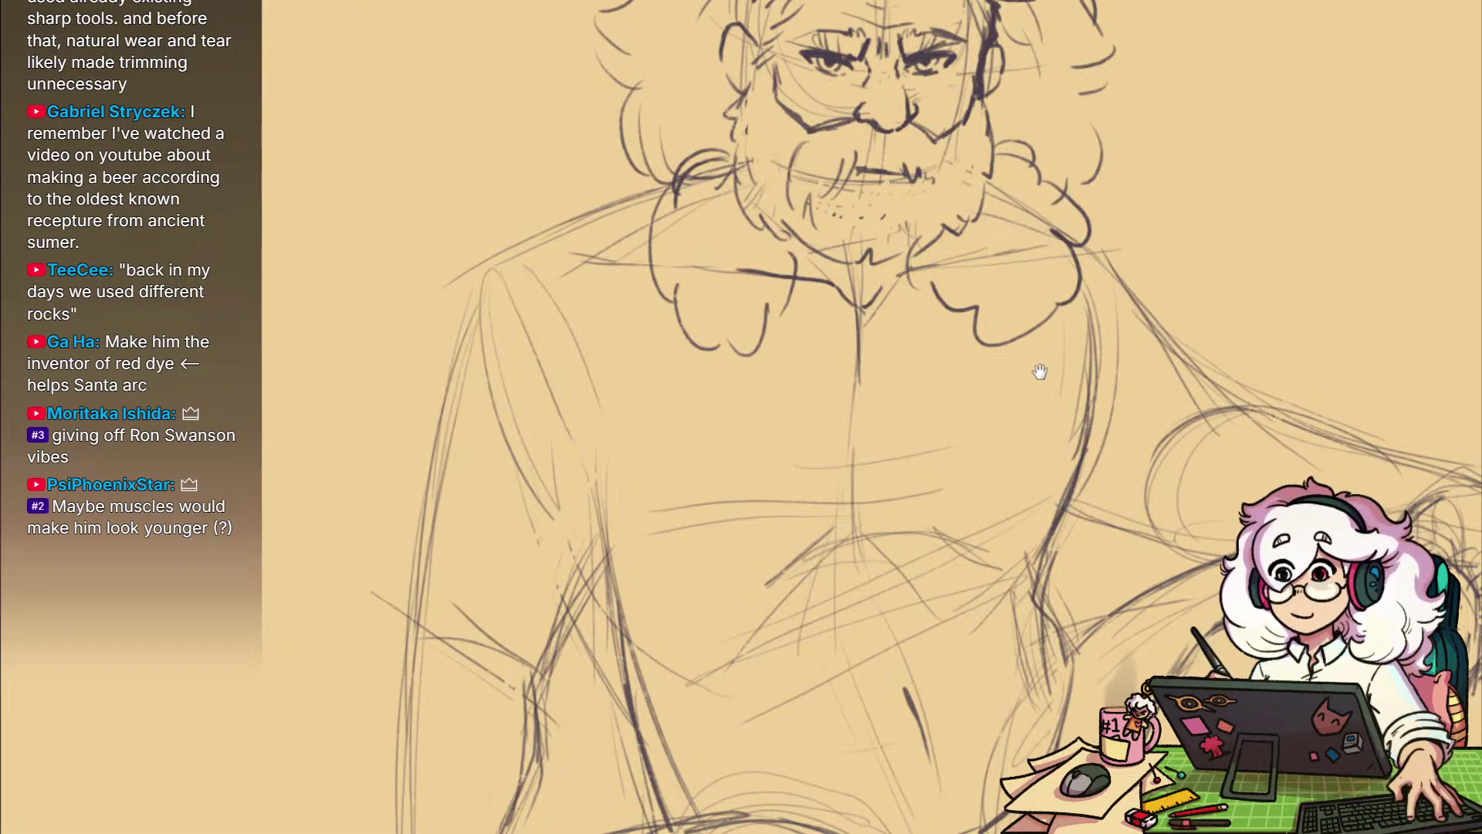
scroll(953, 503, "down", 4)
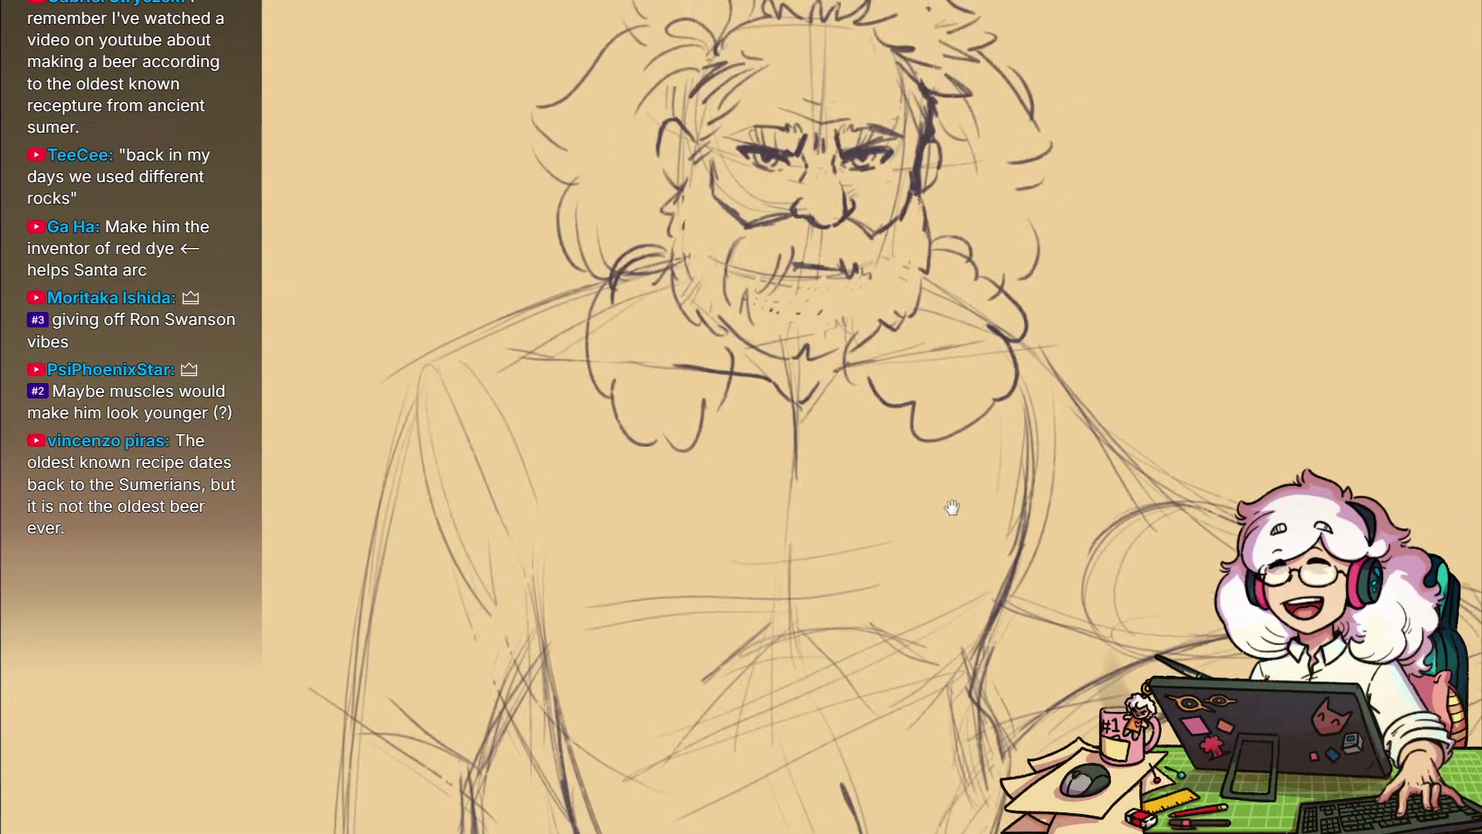
scroll(942, 475, "up", 3)
left_click_drag(943, 475, 1069, 546)
scroll(996, 503, "down", 2)
scroll(995, 504, "up", 3)
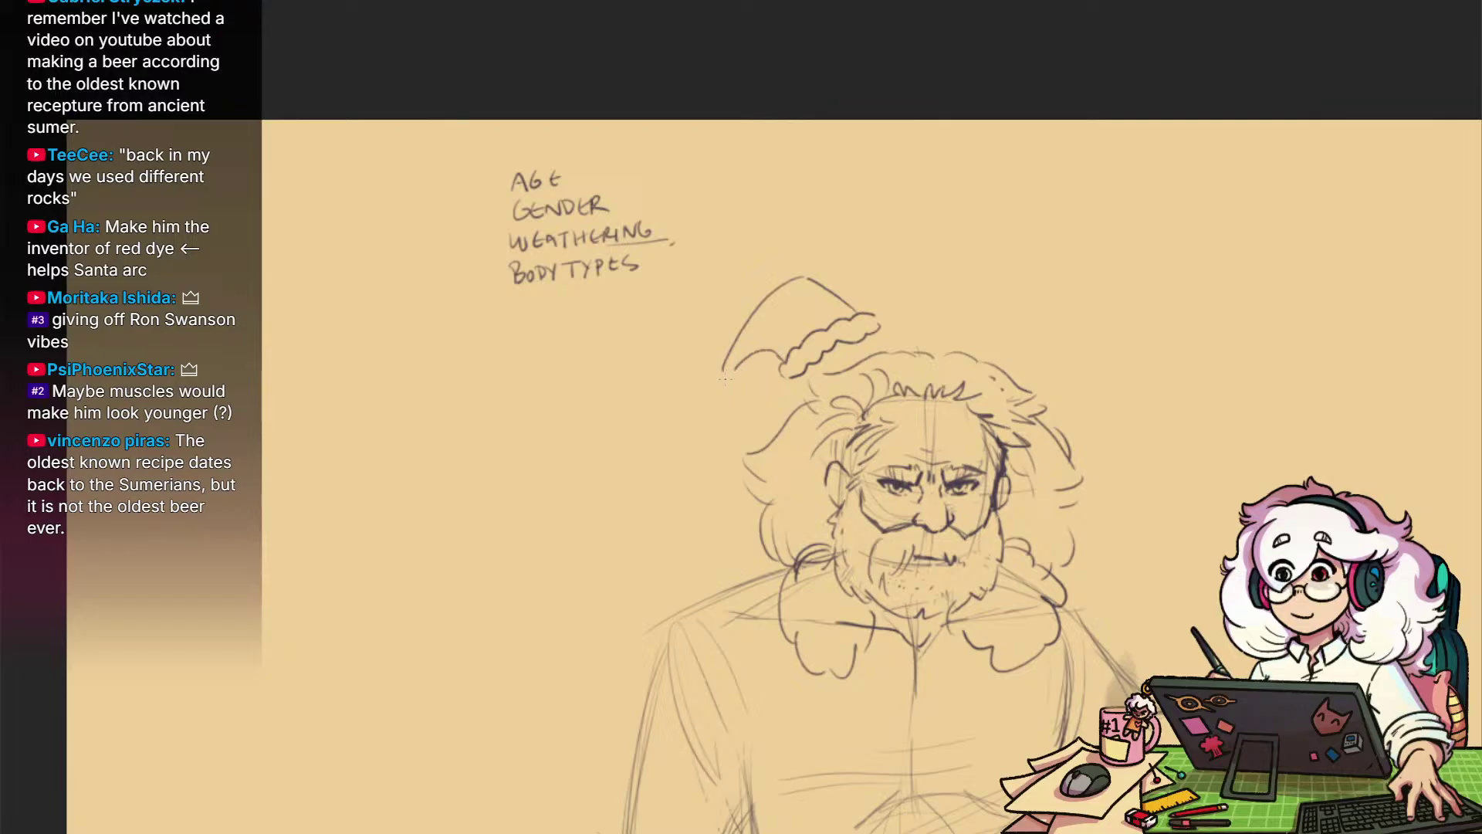
left_click_drag(878, 387, 738, 197)
Darken the contour from the neck over the shoulder and down the outer upper arm of the straight supporting arm
left_click_drag(927, 522, 888, 287)
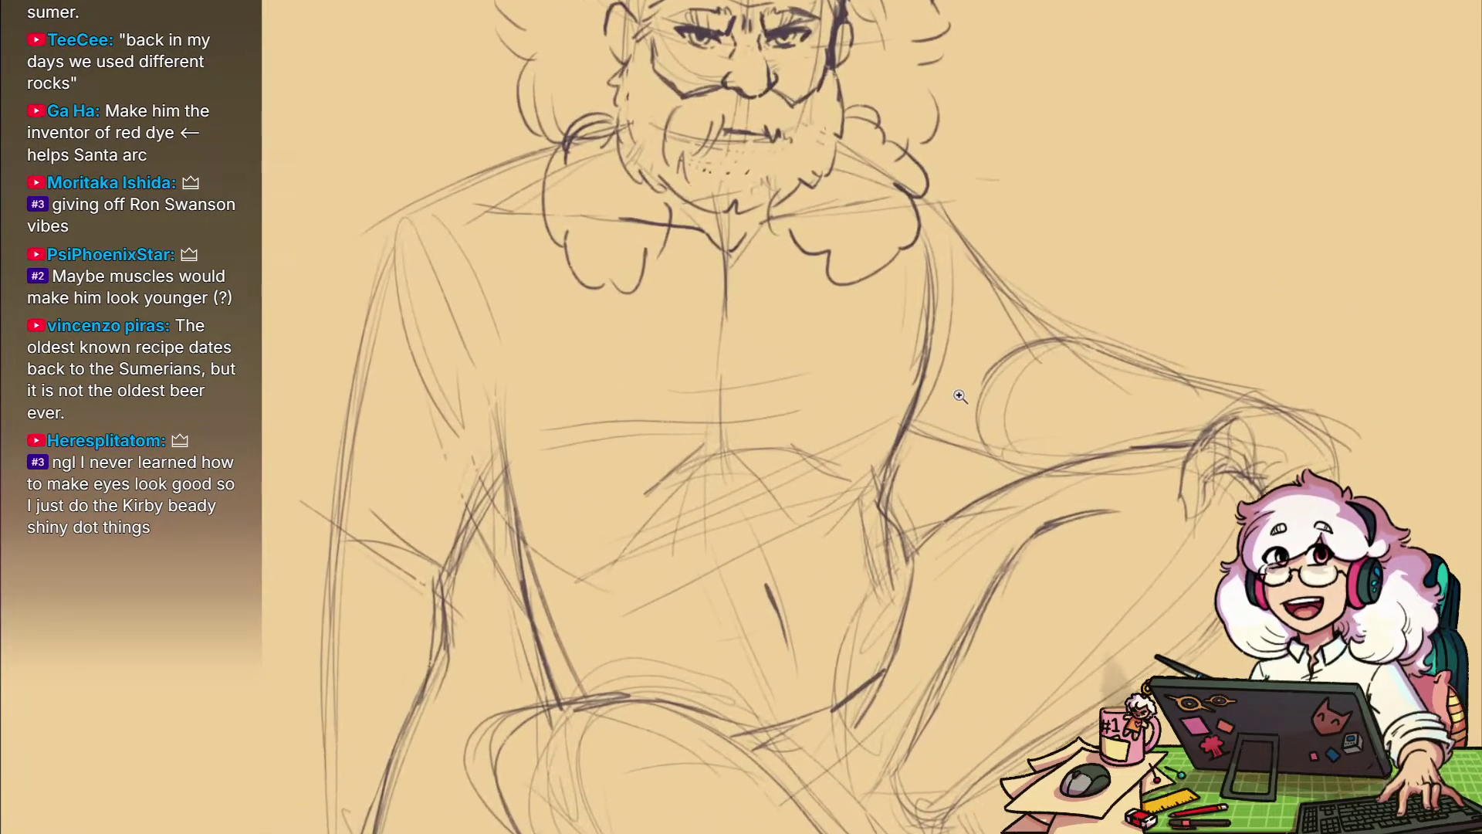
scroll(954, 407, "up", 2)
left_click_drag(950, 417, 981, 350)
left_click_drag(968, 460, 1019, 512)
scroll(940, 418, "down", 1)
left_click_drag(1022, 409, 1162, 324)
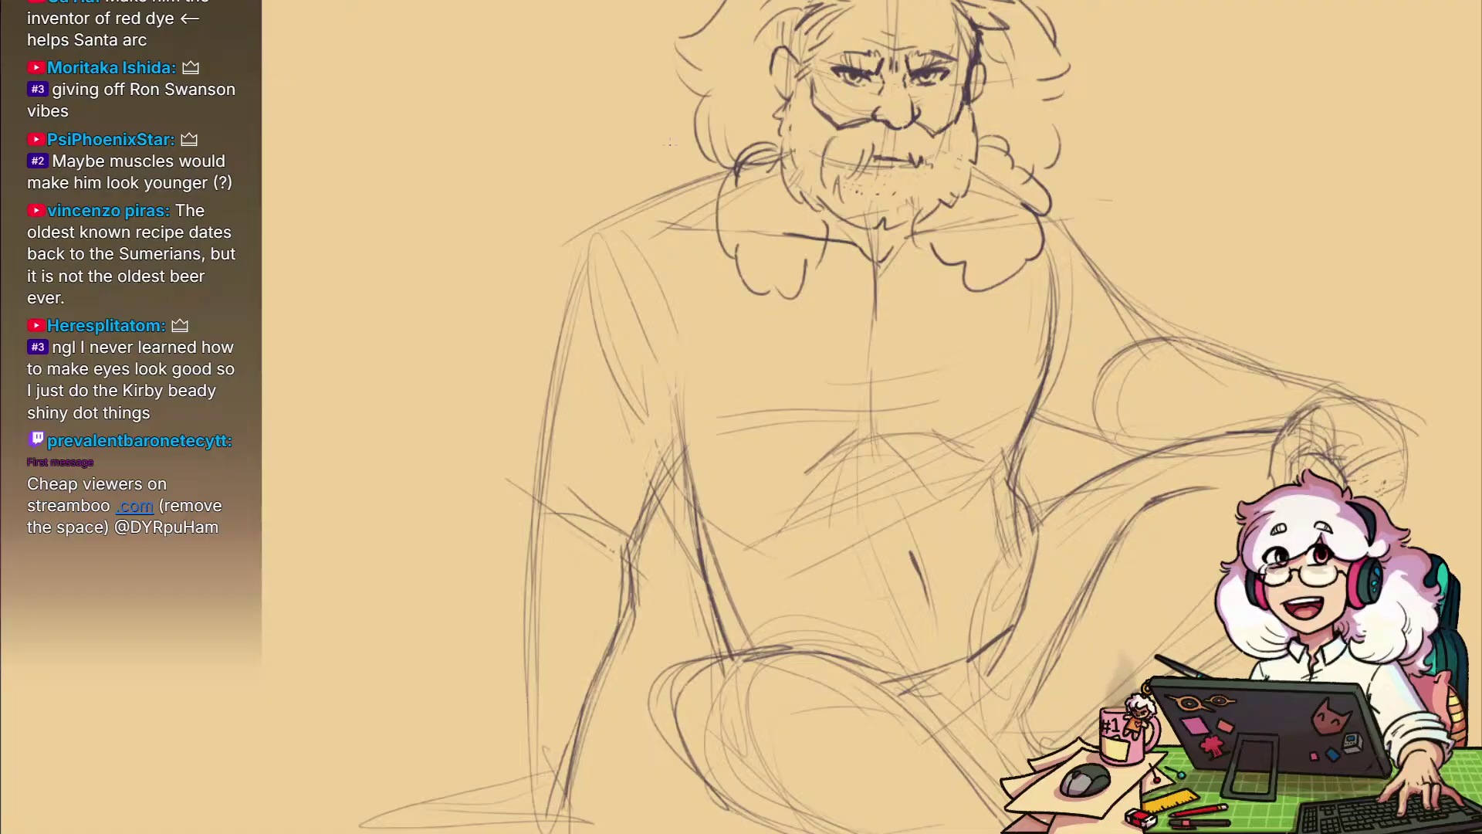
mouse_move(728, 172)
left_mouse_down()
mouse_move(613, 214)
mouse_move(566, 328)
mouse_move(545, 494)
left_mouse_up()
Draw parallel curved strap lines running diagonally from the fur collar across the chest to the opposite side of the waist
left_click_drag(1130, 286, 1235, 274)
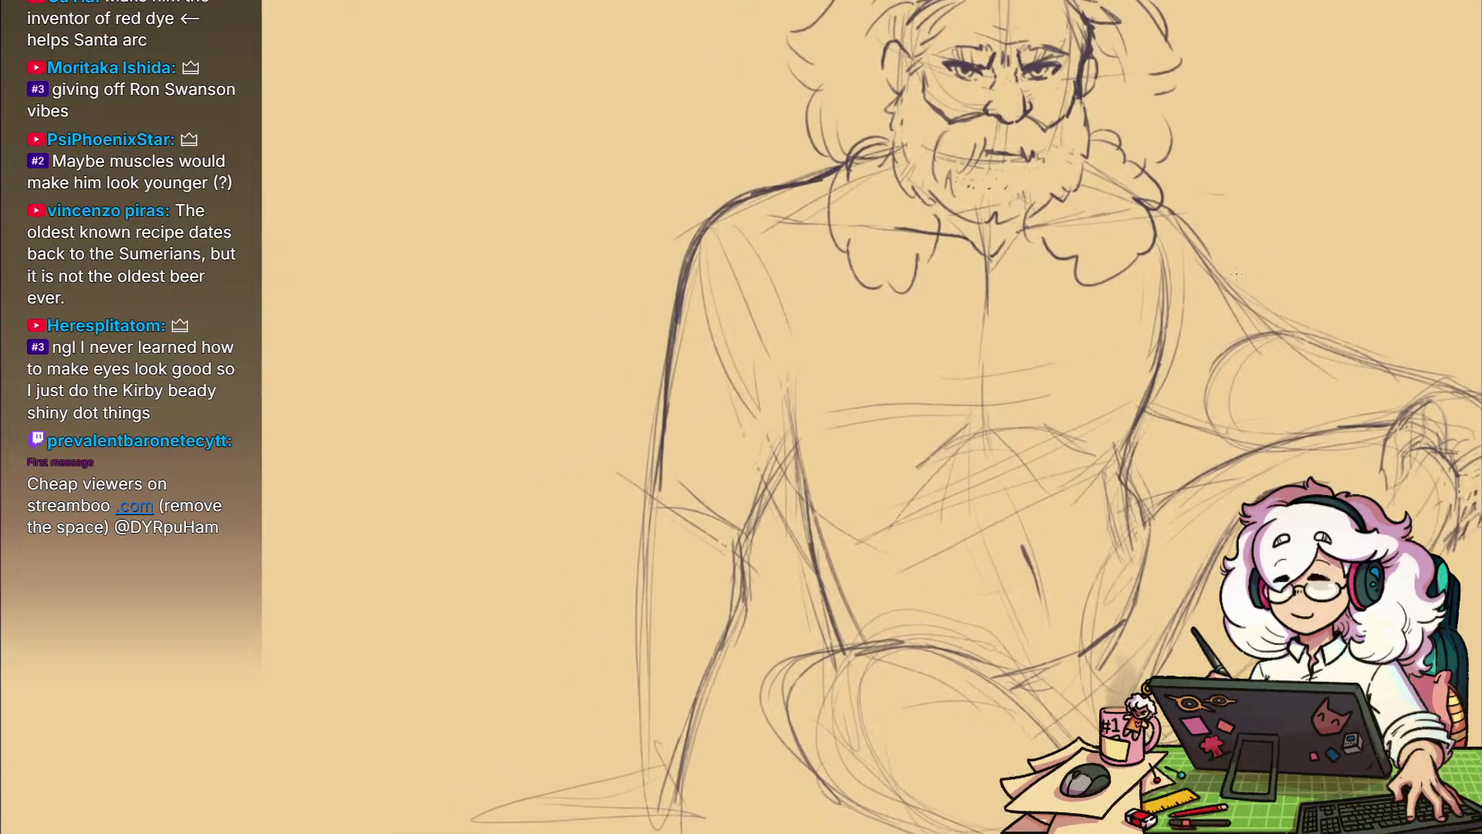
left_click_drag(1197, 323, 1119, 323)
left_click_drag(1303, 514, 1174, 503)
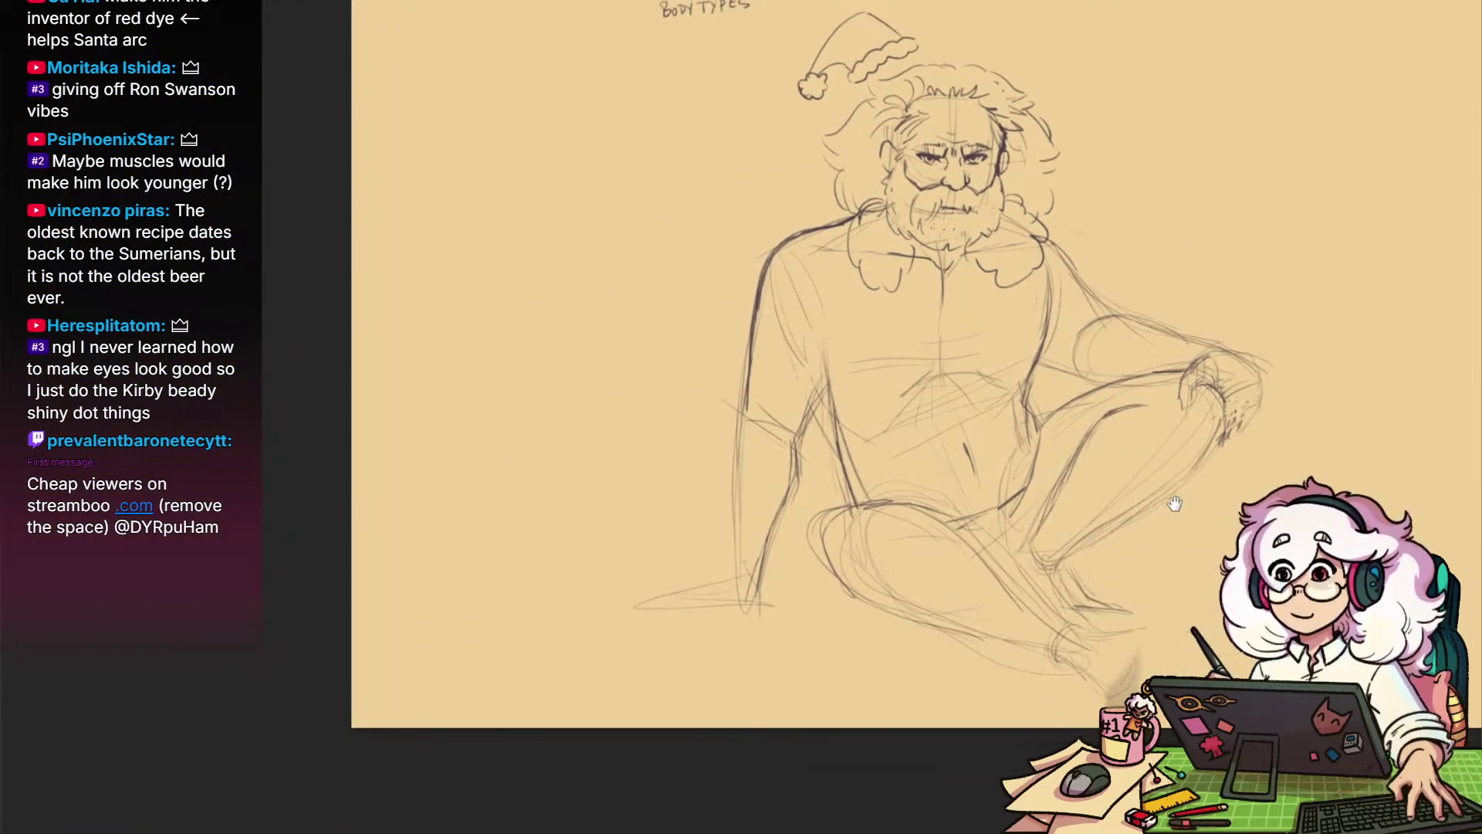
left_click_drag(1052, 498, 926, 498)
left_click_drag(1015, 489, 1115, 470)
left_click_drag(1083, 268, 991, 348)
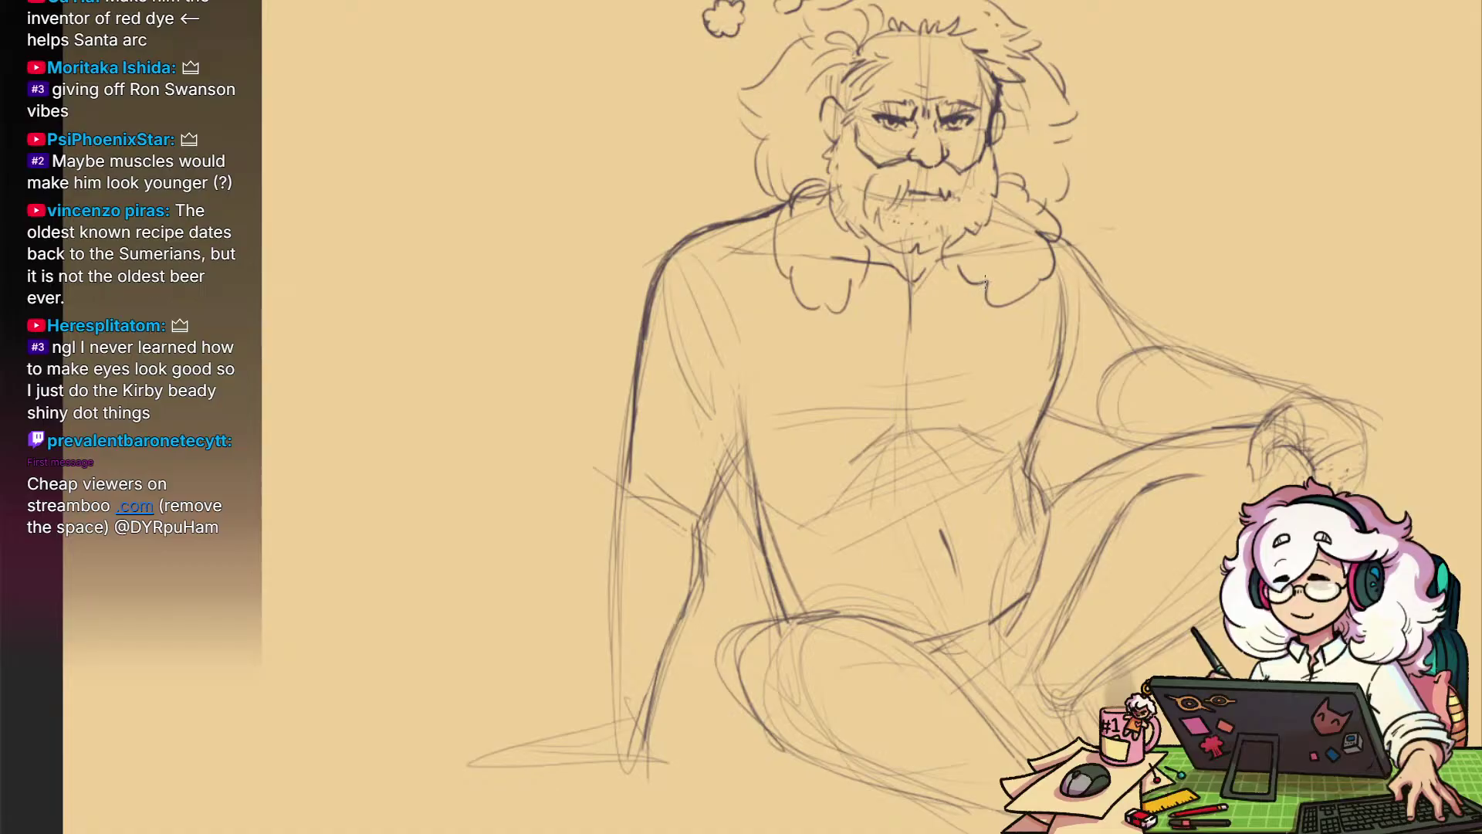
left_click_drag(982, 287, 815, 513)
mouse_move(984, 312)
left_mouse_down()
mouse_move(820, 523)
mouse_move(753, 550)
left_mouse_up()
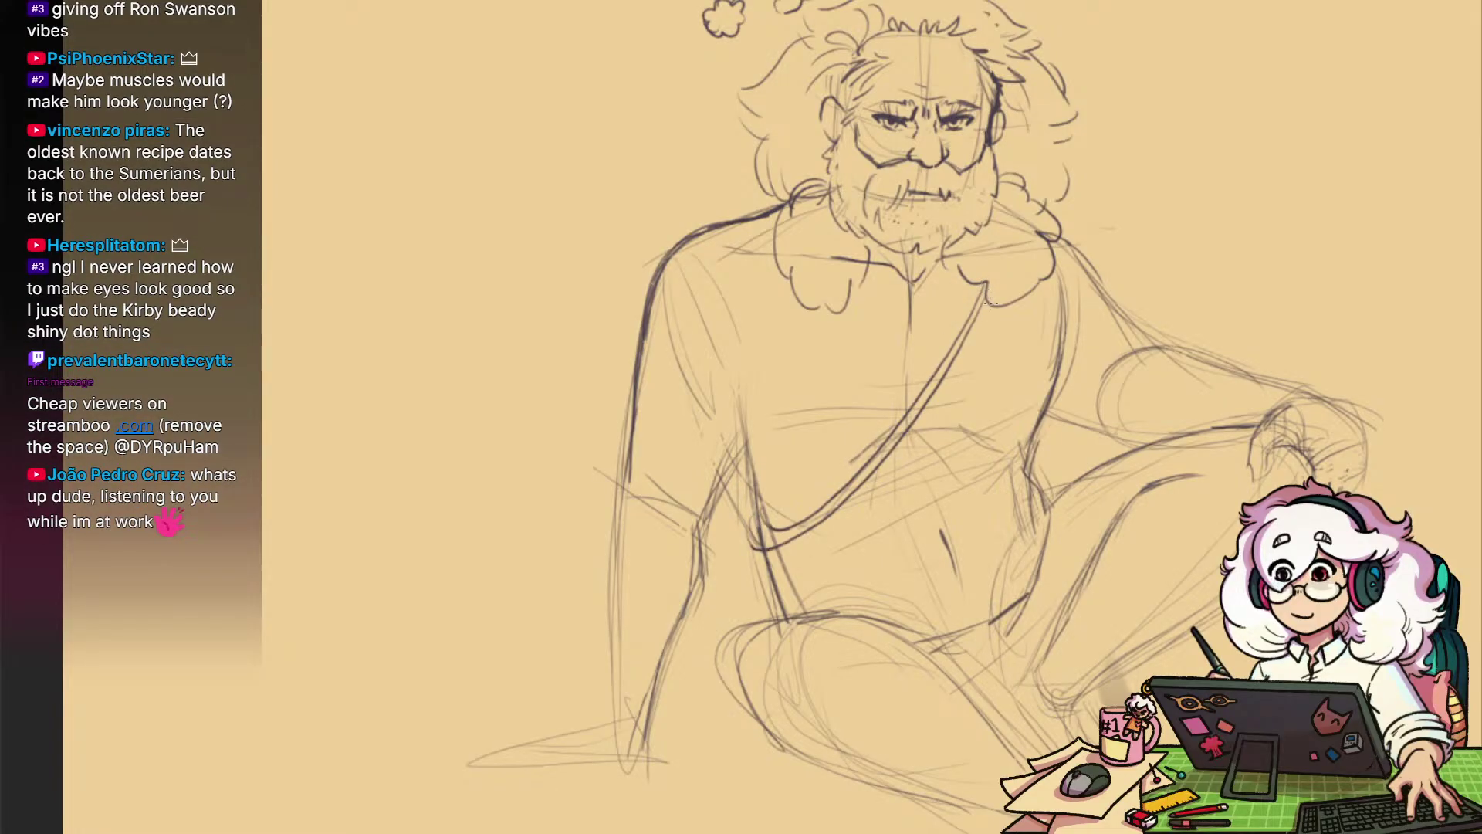
left_click_drag(977, 363, 755, 569)
key("ctrl+z")
mouse_move(990, 308)
left_mouse_down()
mouse_move(788, 564)
mouse_move(753, 559)
left_mouse_up()
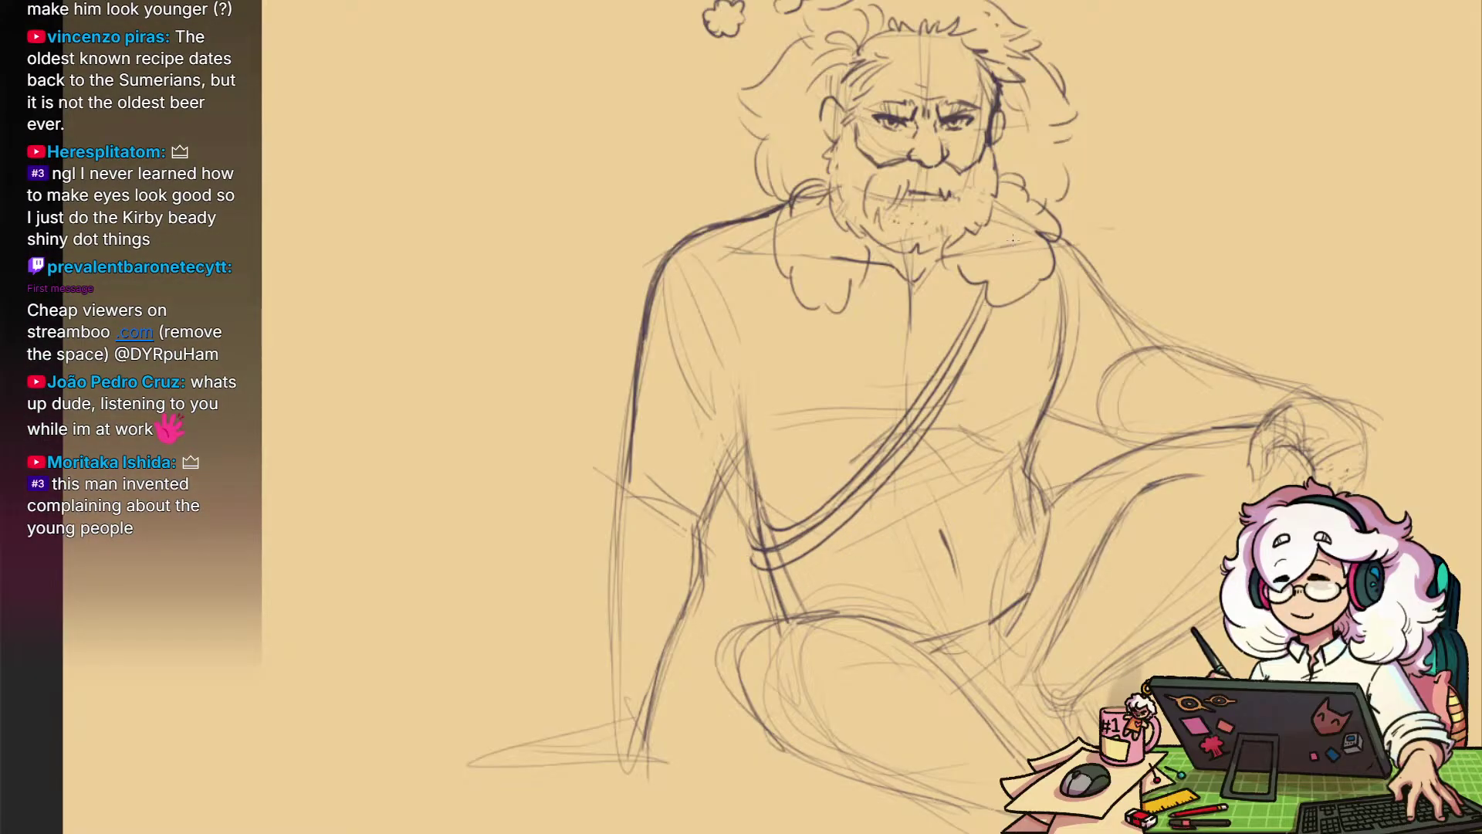
Erase sections of the diagonal strap and draw a hanging clump of shaggy fur over it on the chest
right_click(982, 332)
key("Return")
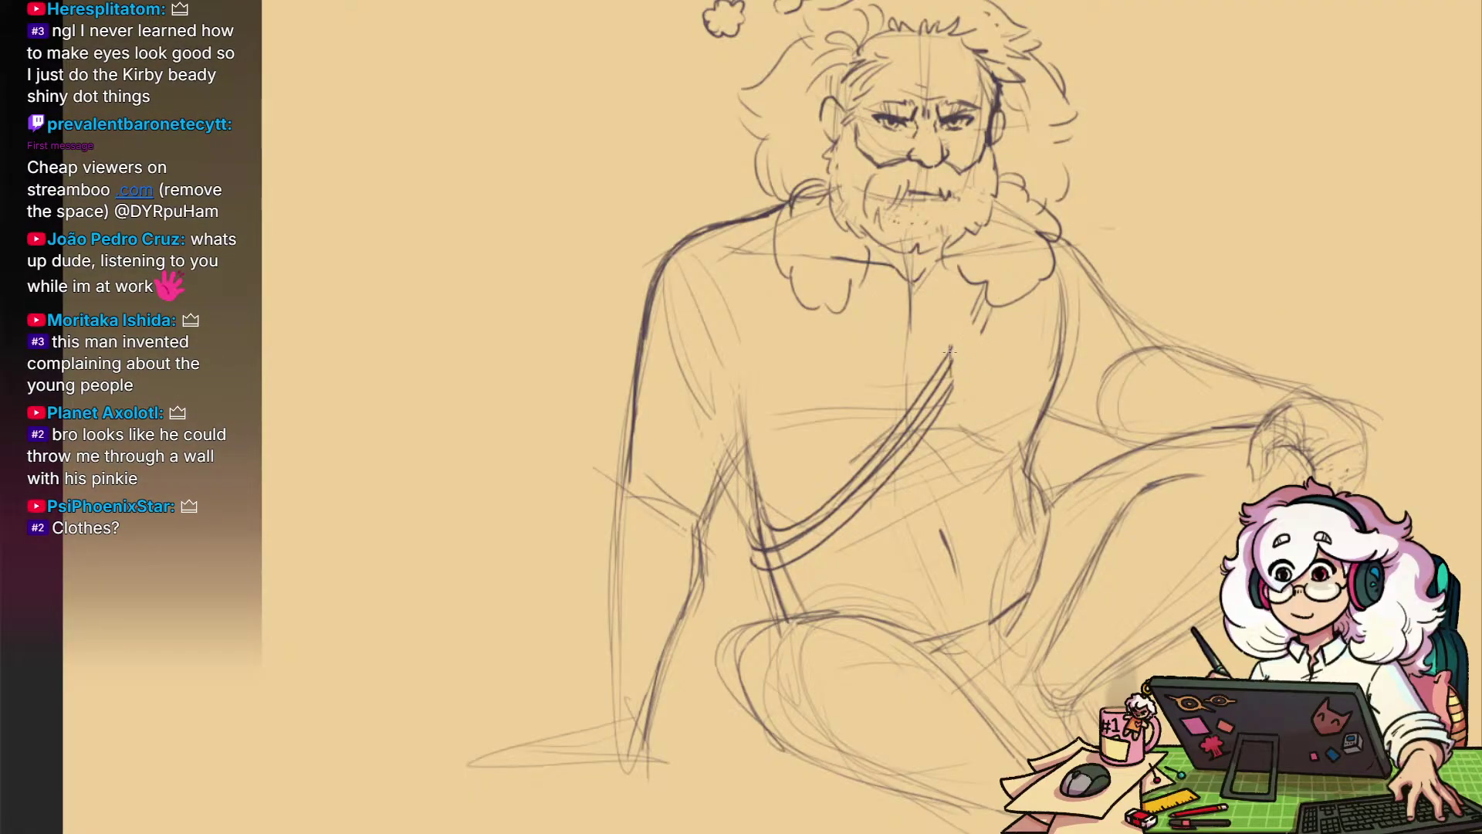
left_click_drag(977, 338, 965, 434)
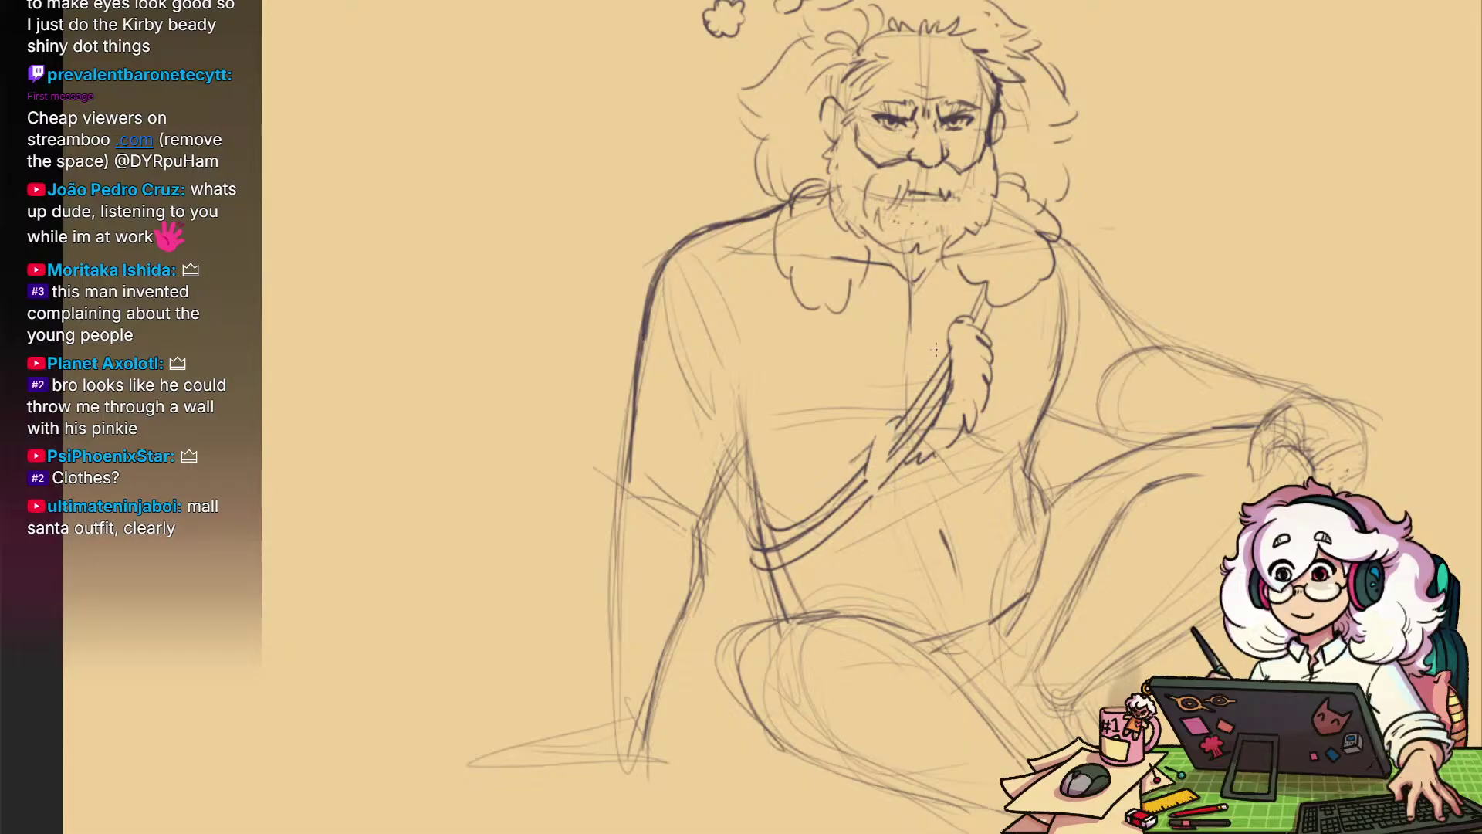
left_click_drag(1033, 440, 1045, 399)
scroll(1007, 337, "up", 2)
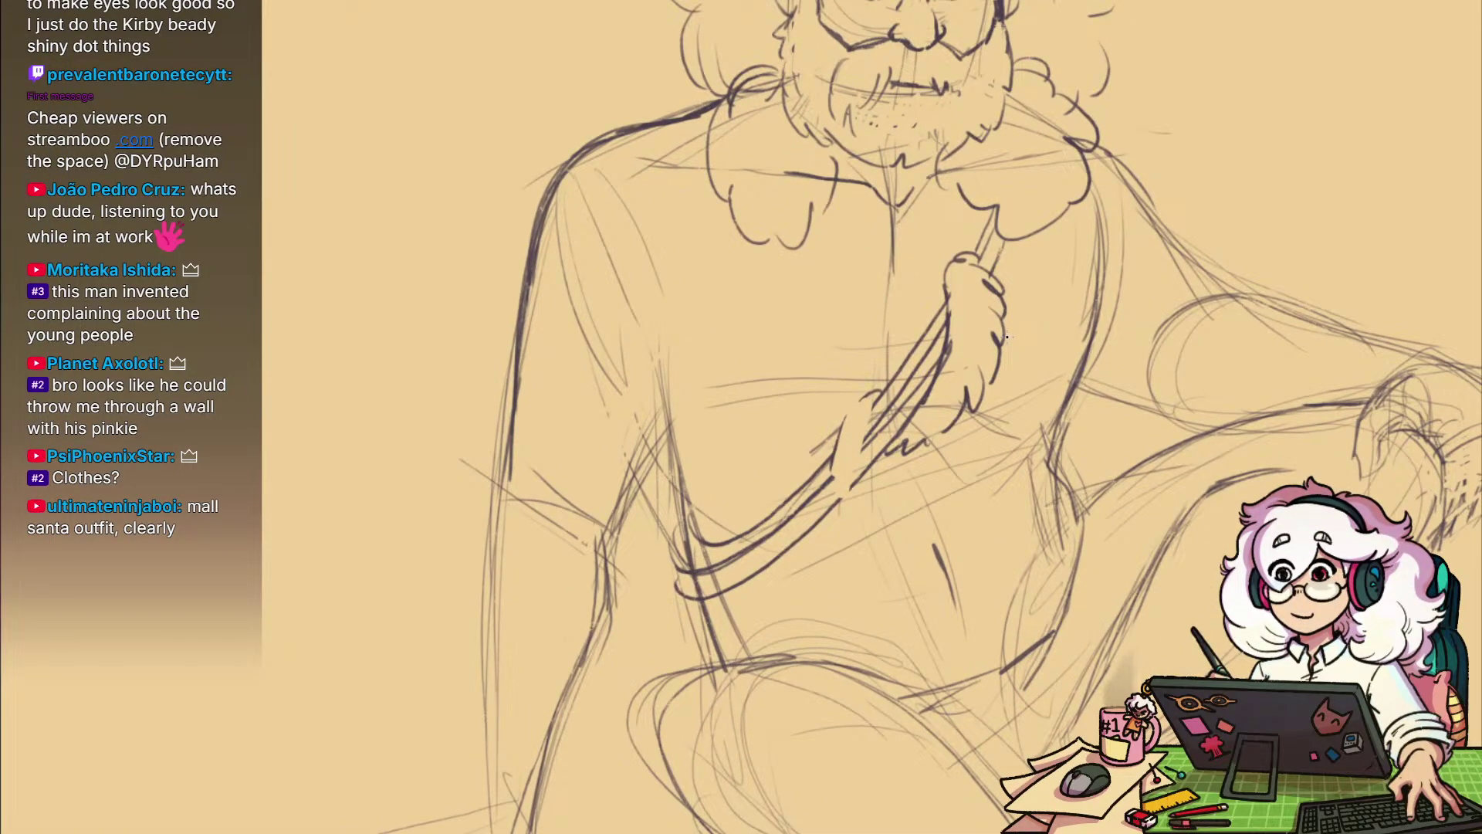
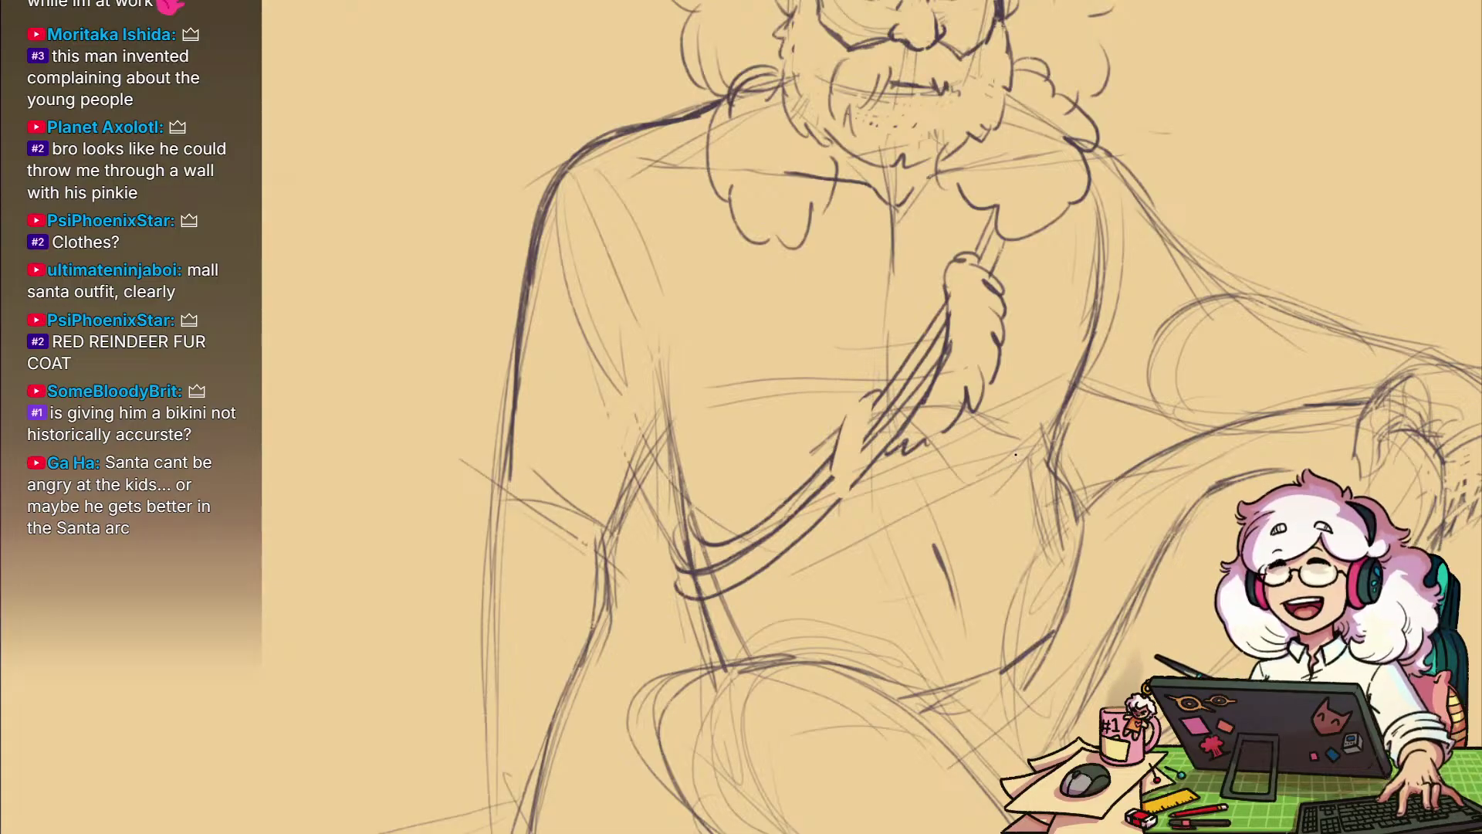
Rework the dark navel line on the abdomen into a shorter mark, undoing the extra strokes
mouse_move(1134, 527)
left_mouse_down()
mouse_move(1055, 509)
mouse_move(1053, 489)
mouse_move(1003, 545)
mouse_move(1076, 539)
mouse_move(1061, 427)
left_mouse_up()
scroll(1034, 529, "up", 3)
scroll(1003, 532, "up", 3)
scroll(1061, 427, "up", 2)
left_click_drag(969, 389, 1033, 522)
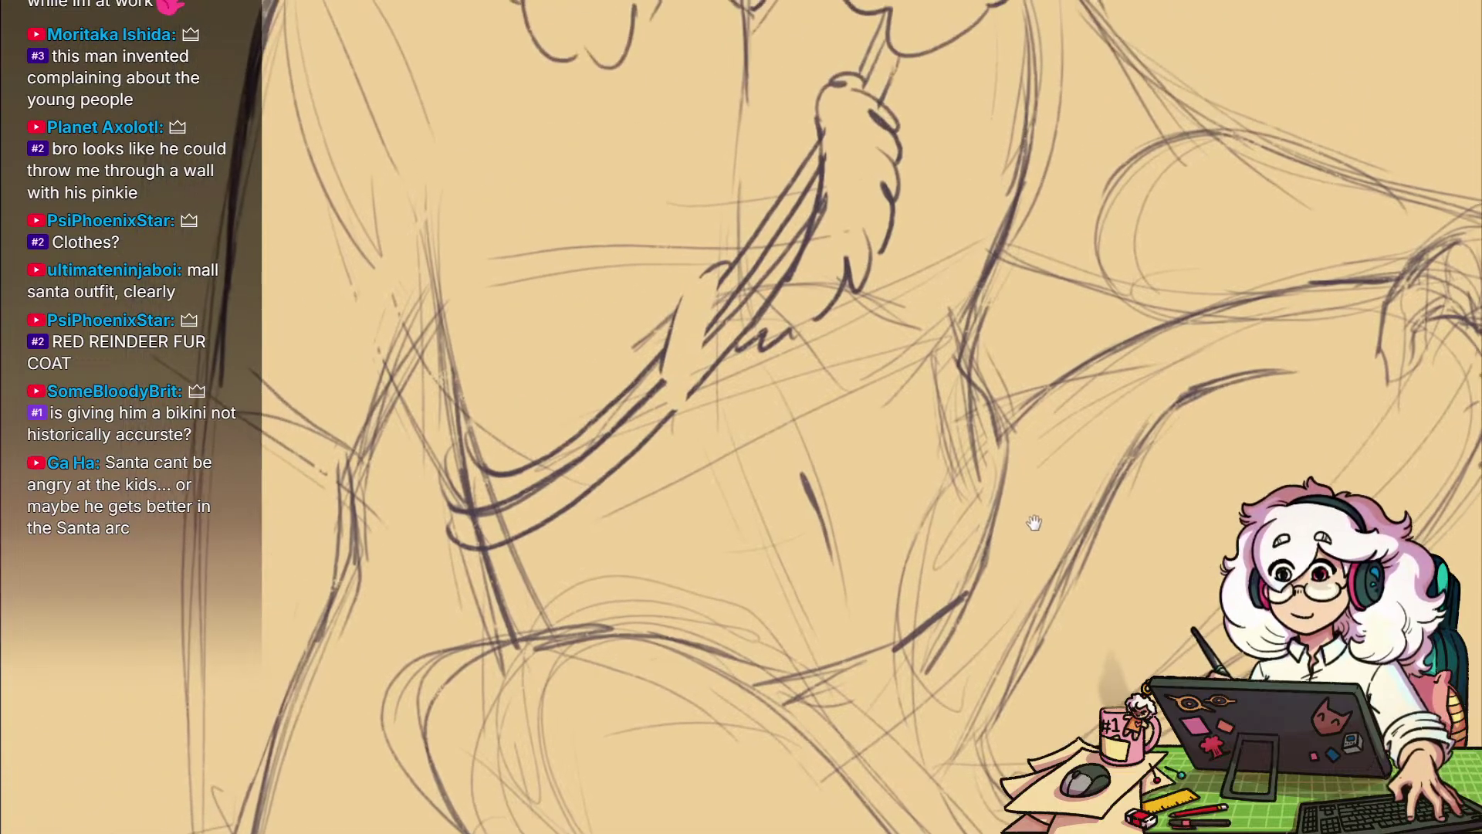
key("e")
left_click_drag(841, 558, 831, 533)
key("b")
mouse_move(915, 475)
left_mouse_down()
mouse_move(947, 586)
mouse_move(946, 570)
mouse_move(857, 576)
left_mouse_up()
key("ctrl+z")
key("ctrl+z")
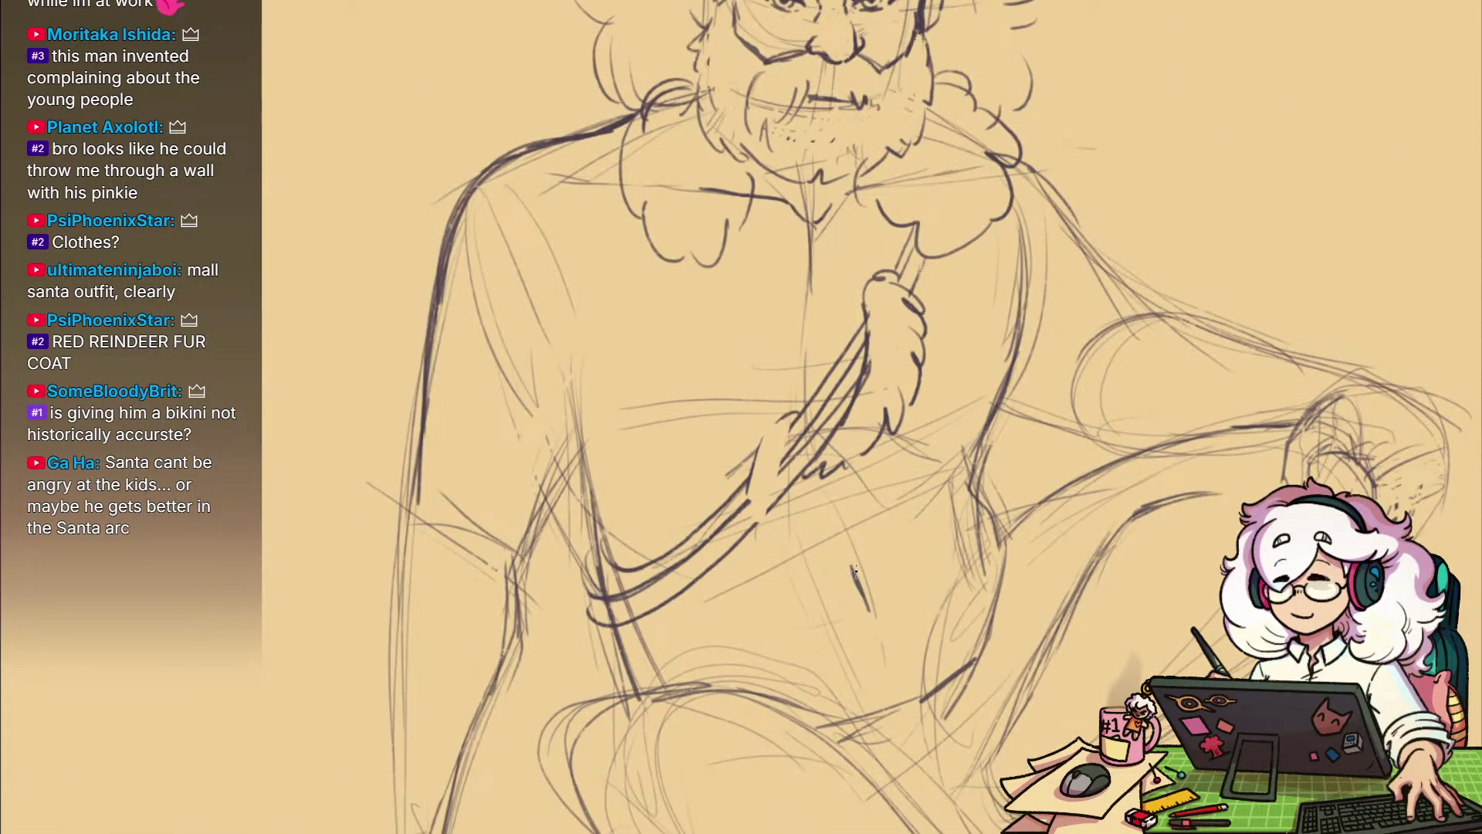
Darken the pectoral outlines and chest centre line, and draw a double belt around the waist with a knot at the hip
mouse_move(952, 503)
left_mouse_down()
mouse_move(1006, 744)
mouse_move(995, 727)
left_mouse_up()
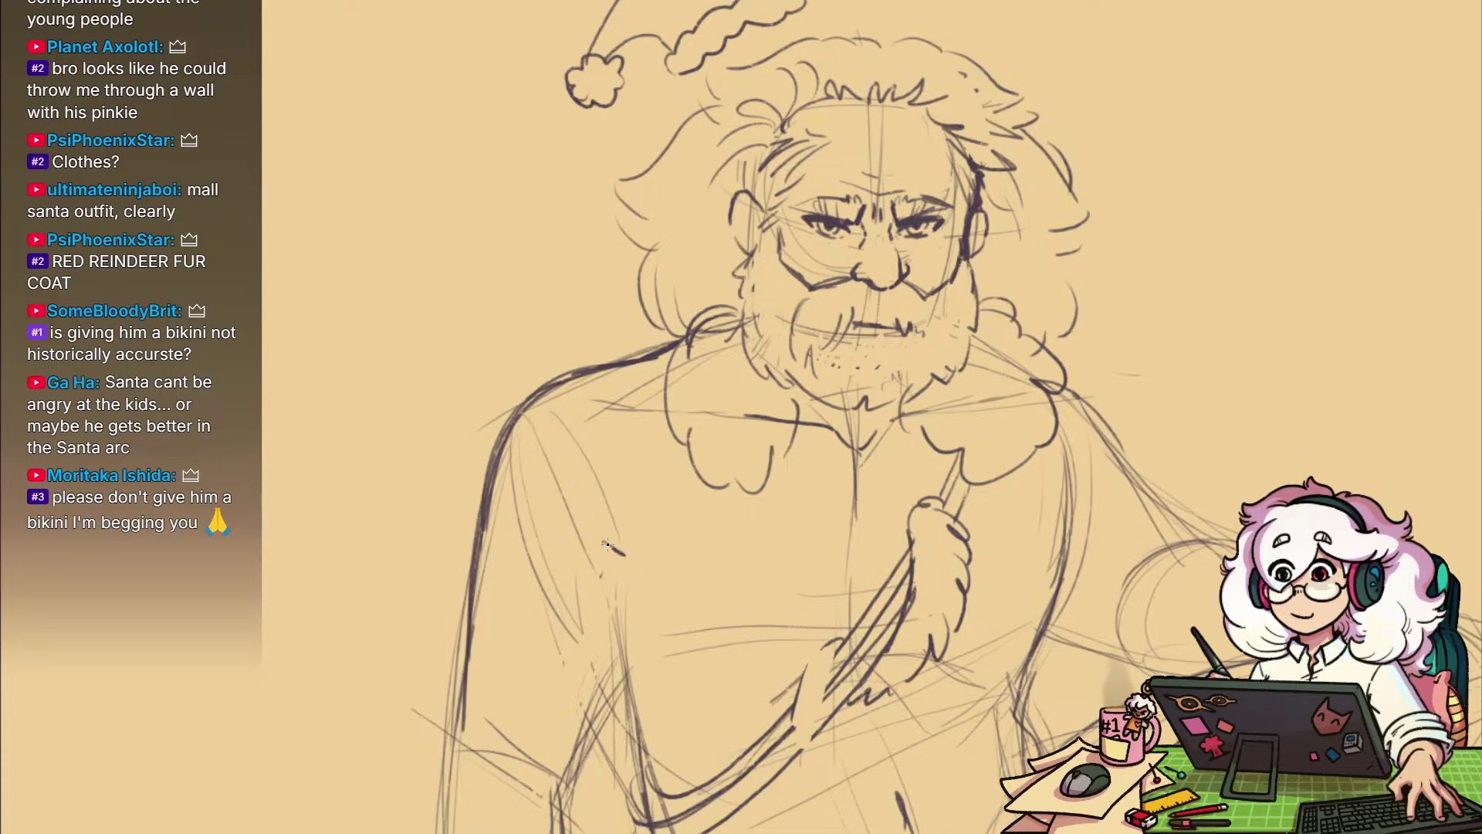
left_click_drag(623, 571, 631, 610)
left_click_drag(610, 547, 629, 622)
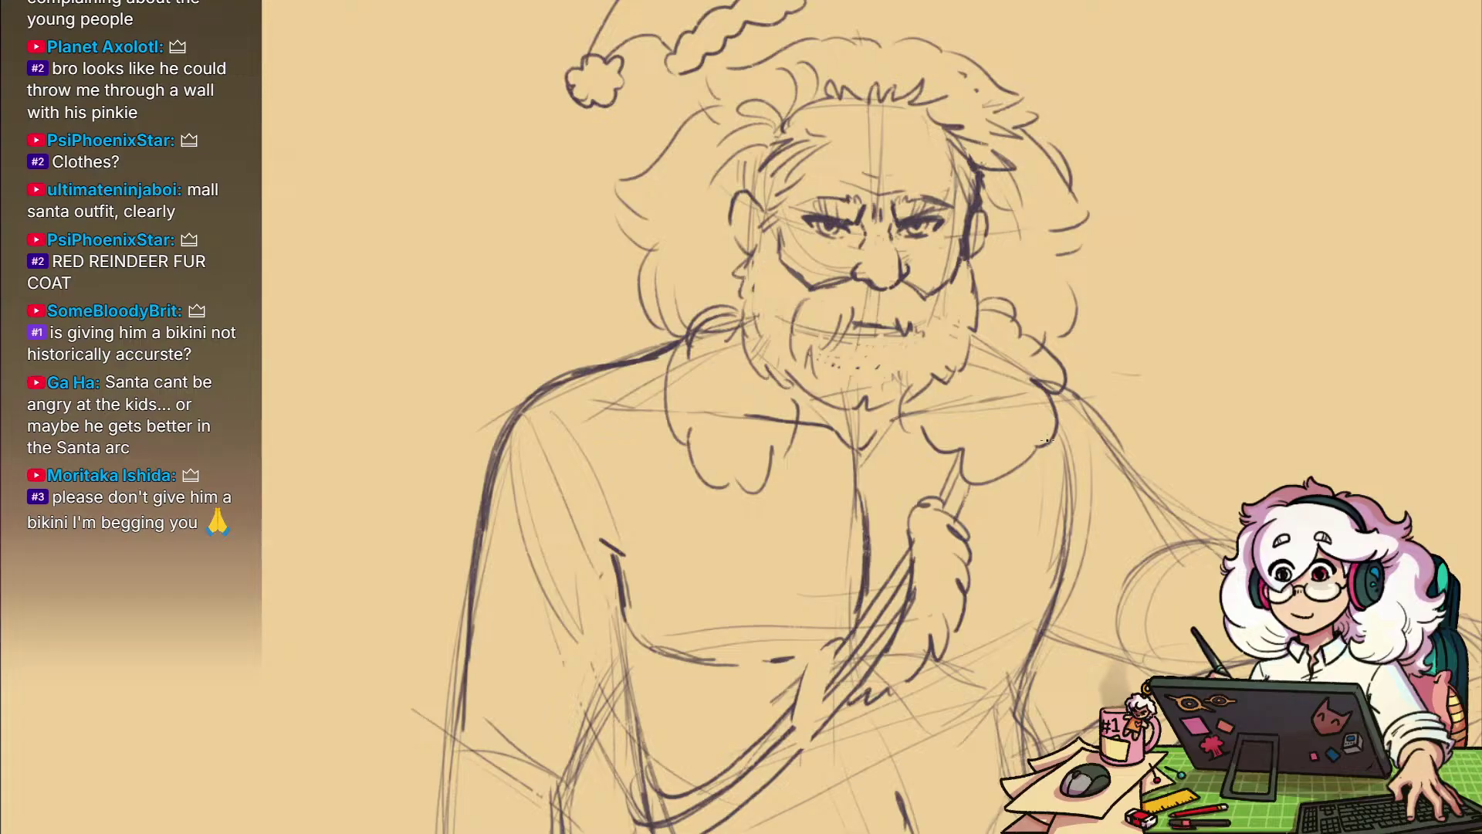
mouse_move(1061, 587)
left_mouse_down()
mouse_move(1020, 654)
mouse_move(1013, 441)
mouse_move(1009, 534)
mouse_move(1189, 494)
mouse_move(1111, 456)
mouse_move(1152, 364)
mouse_move(1035, 432)
mouse_move(1081, 485)
mouse_move(1062, 484)
left_mouse_up()
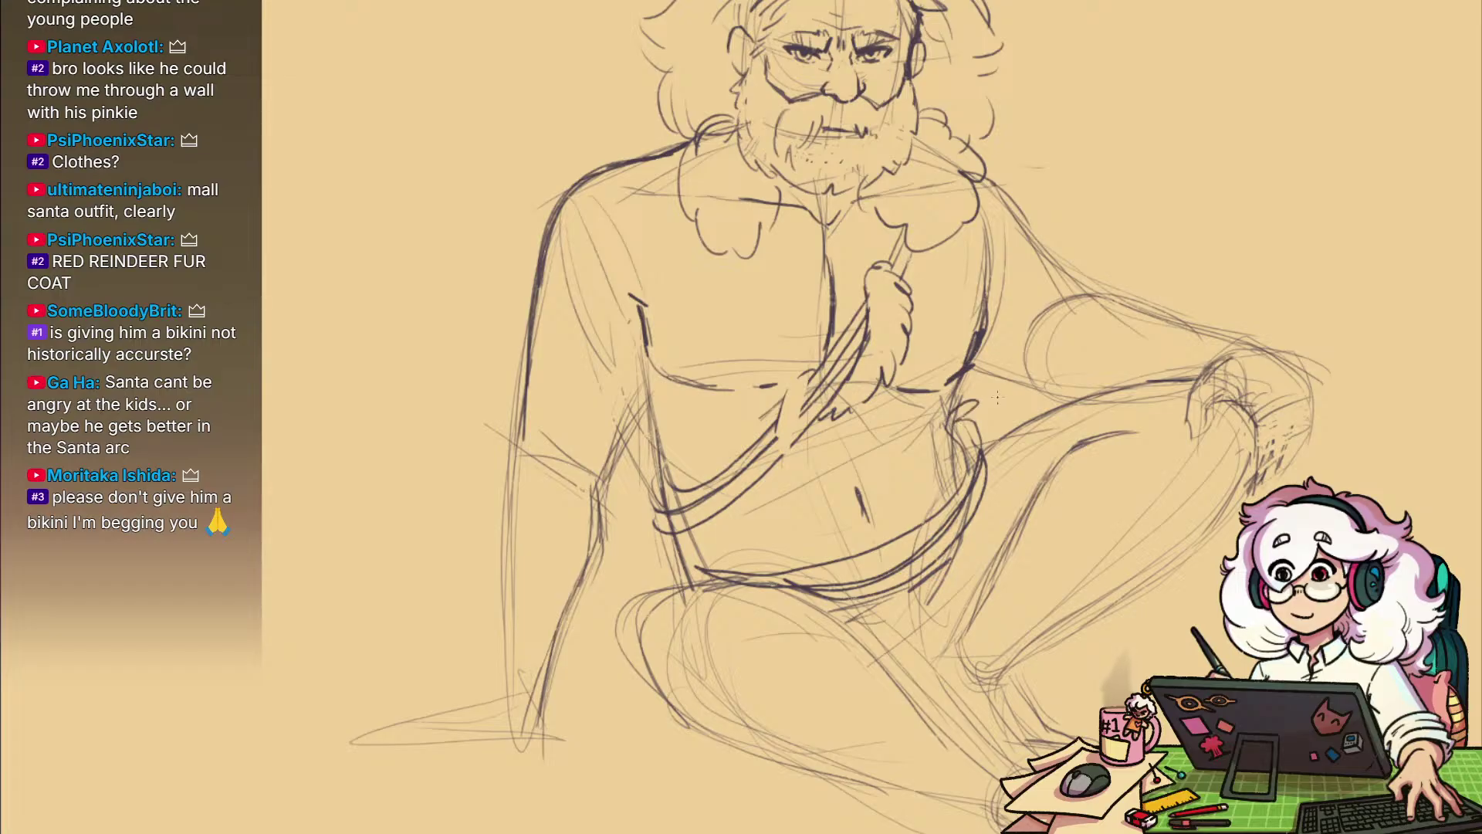
left_click_drag(997, 397, 1071, 304)
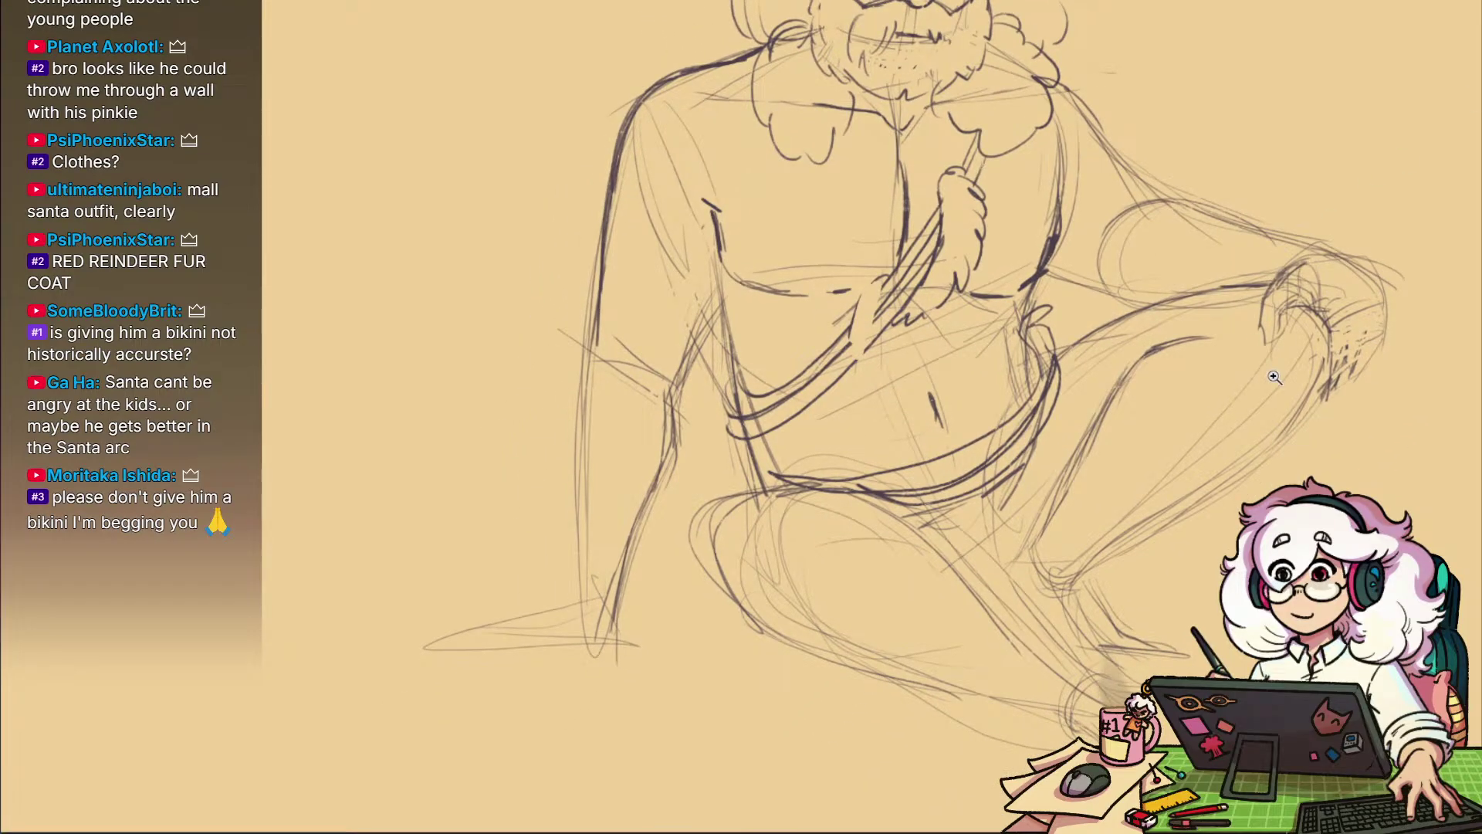
Select both legs with a freehand outline and stretch them outward so the folded knee extends farther from the waist
left_click_drag(1275, 377, 1111, 397)
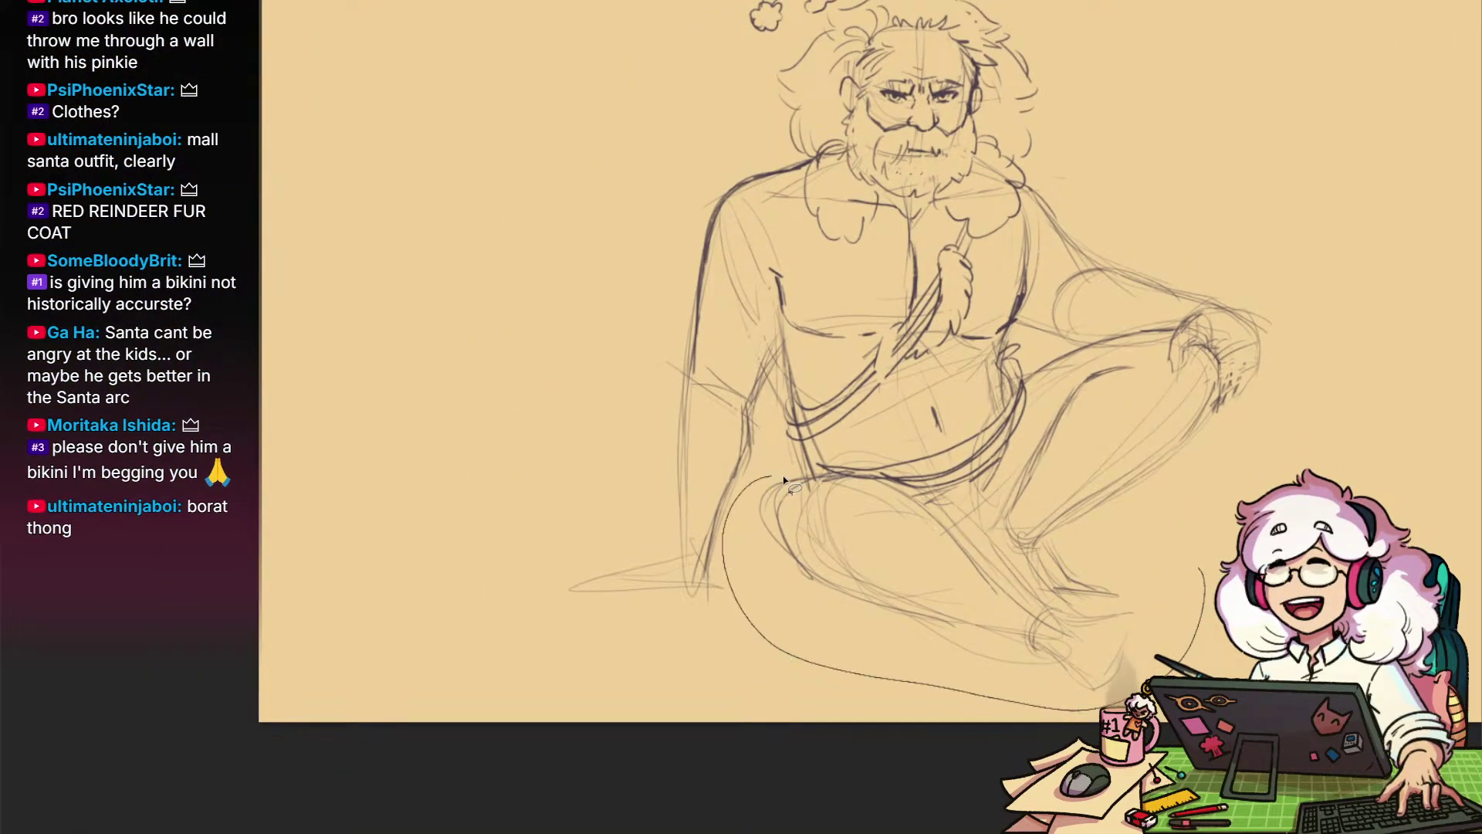
left_click_drag(783, 480, 789, 479)
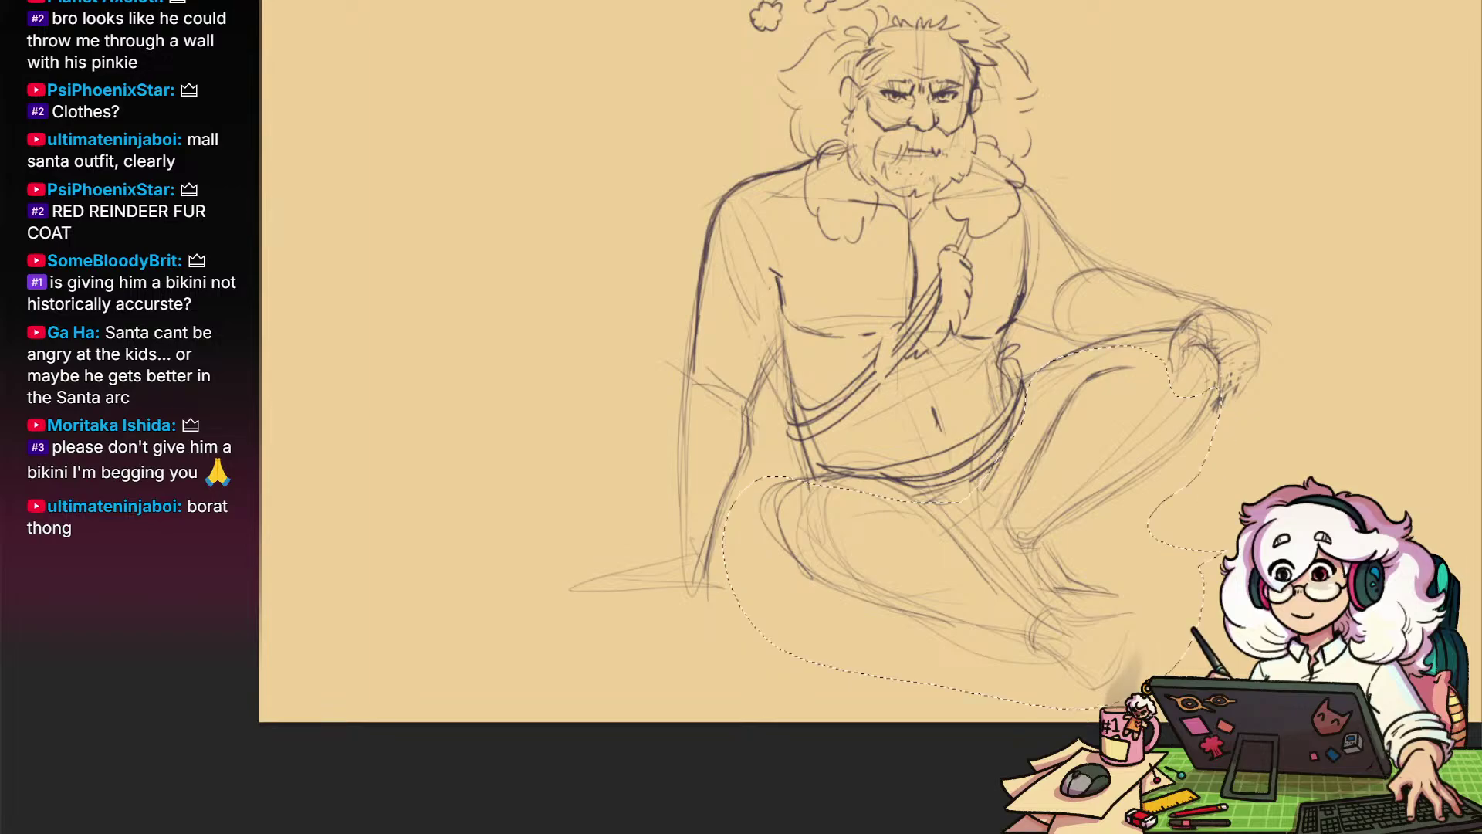
key("ctrl+t")
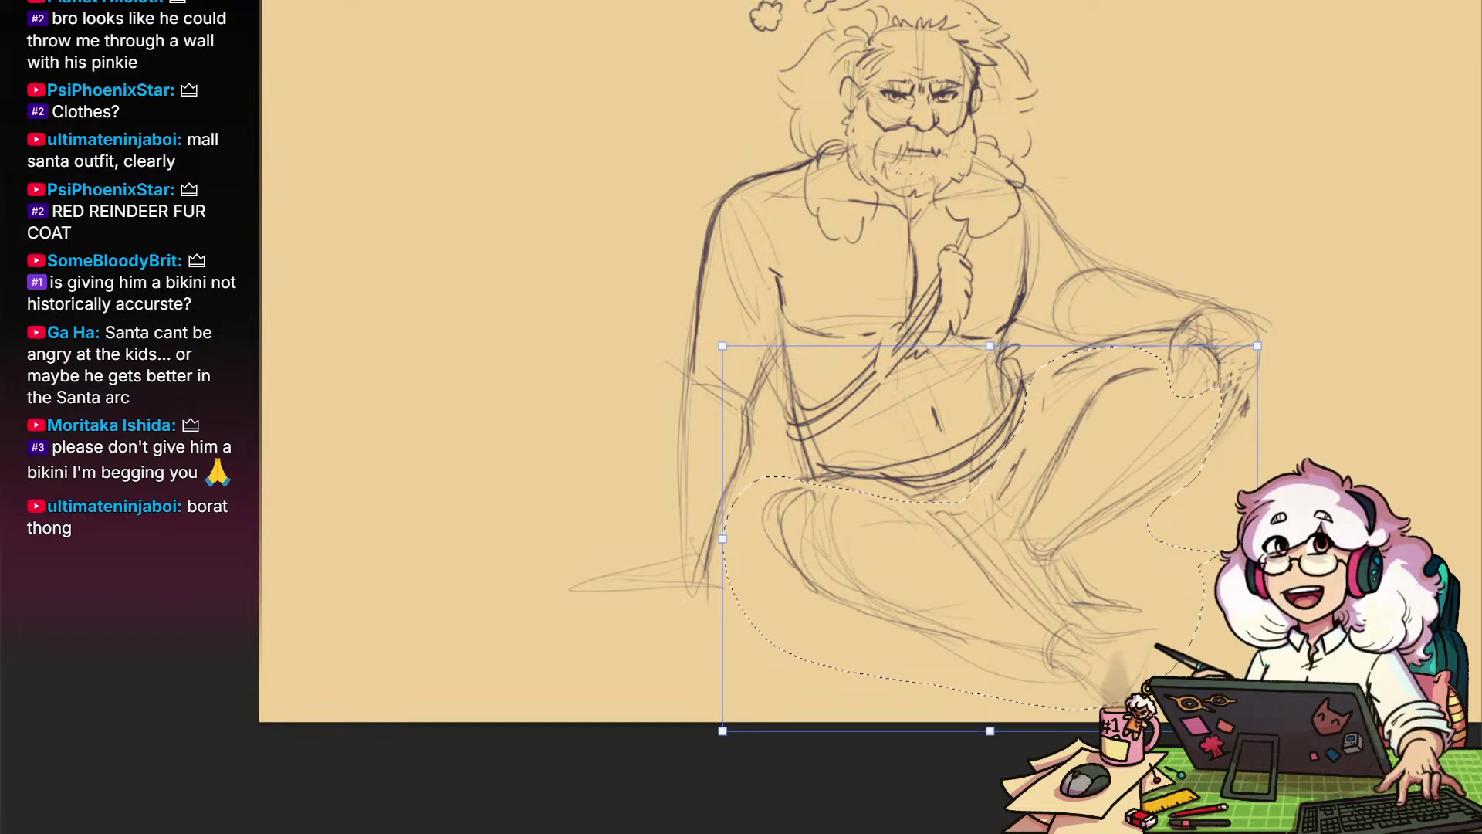
left_click_drag(724, 541, 659, 541)
mouse_move(1258, 539)
left_mouse_down()
mouse_move(1277, 538)
mouse_move(1260, 538)
left_mouse_up()
key("Return")
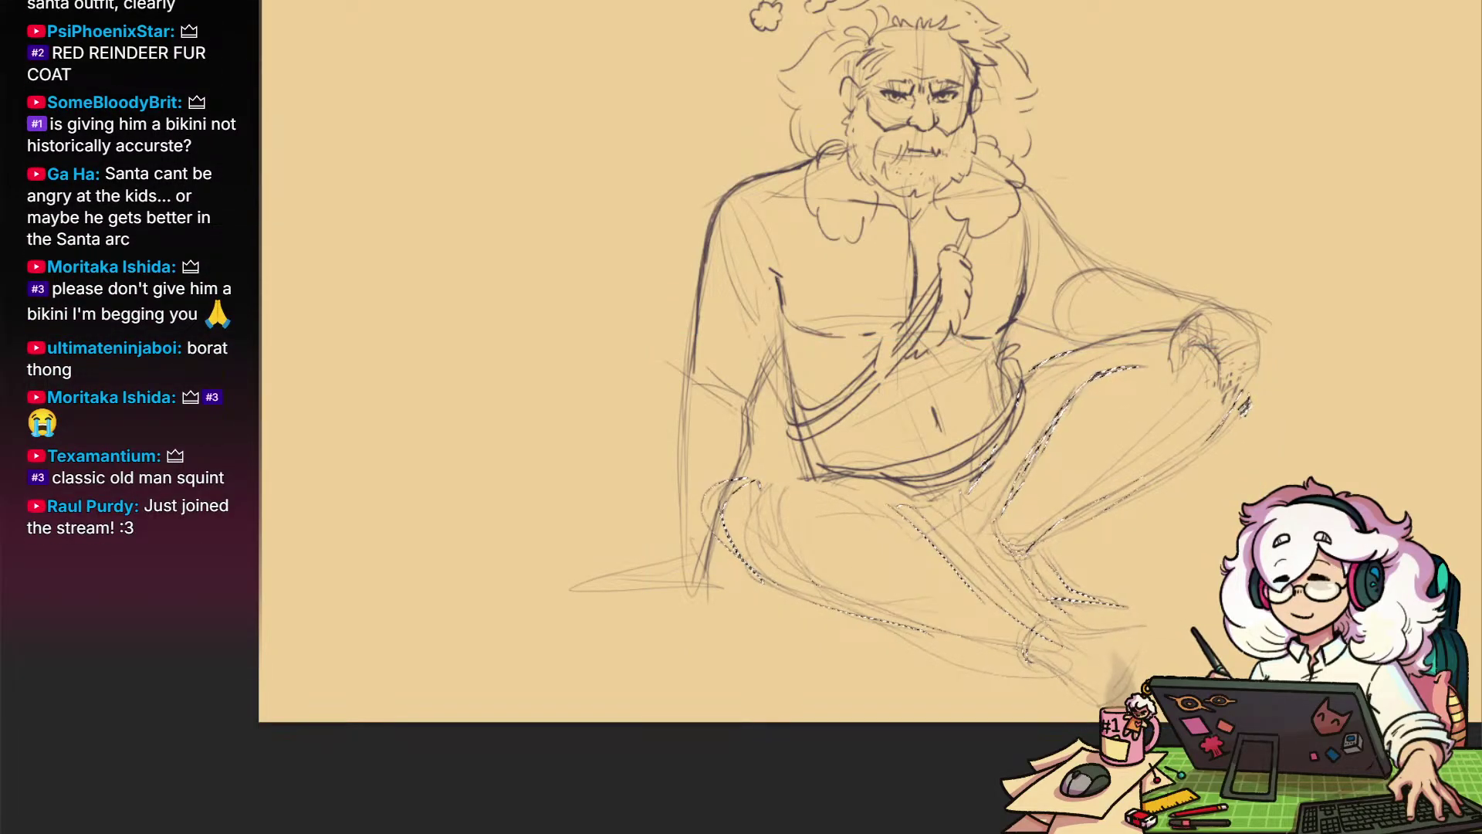
Draw shaggy fur trim around the thigh of the folded leg and darken the outer contour of its knee
left_click_drag(742, 523, 815, 575)
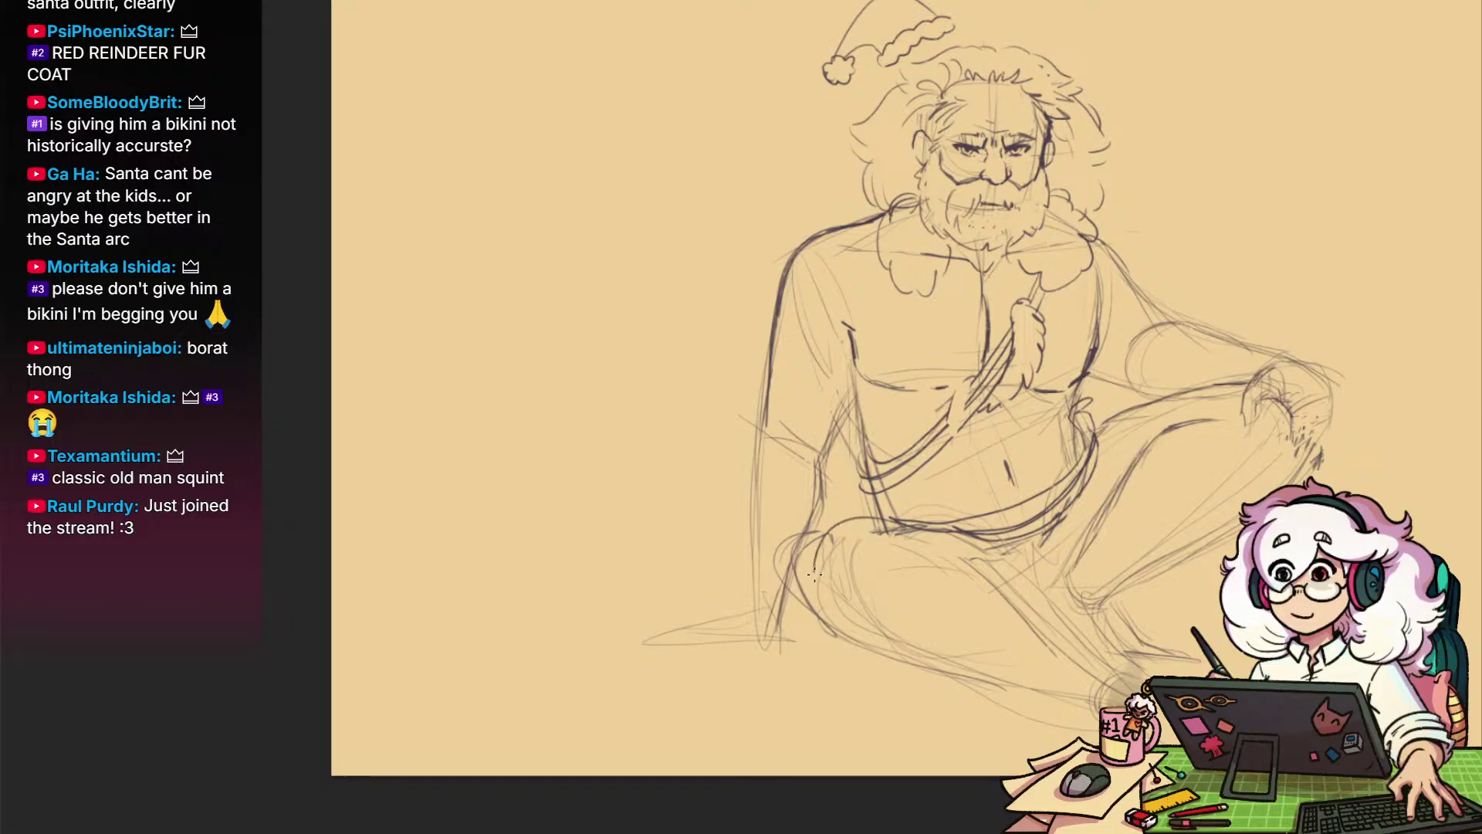
mouse_move(929, 553)
left_mouse_down()
mouse_move(943, 564)
mouse_move(850, 575)
left_mouse_up()
left_click_drag(907, 660, 830, 647)
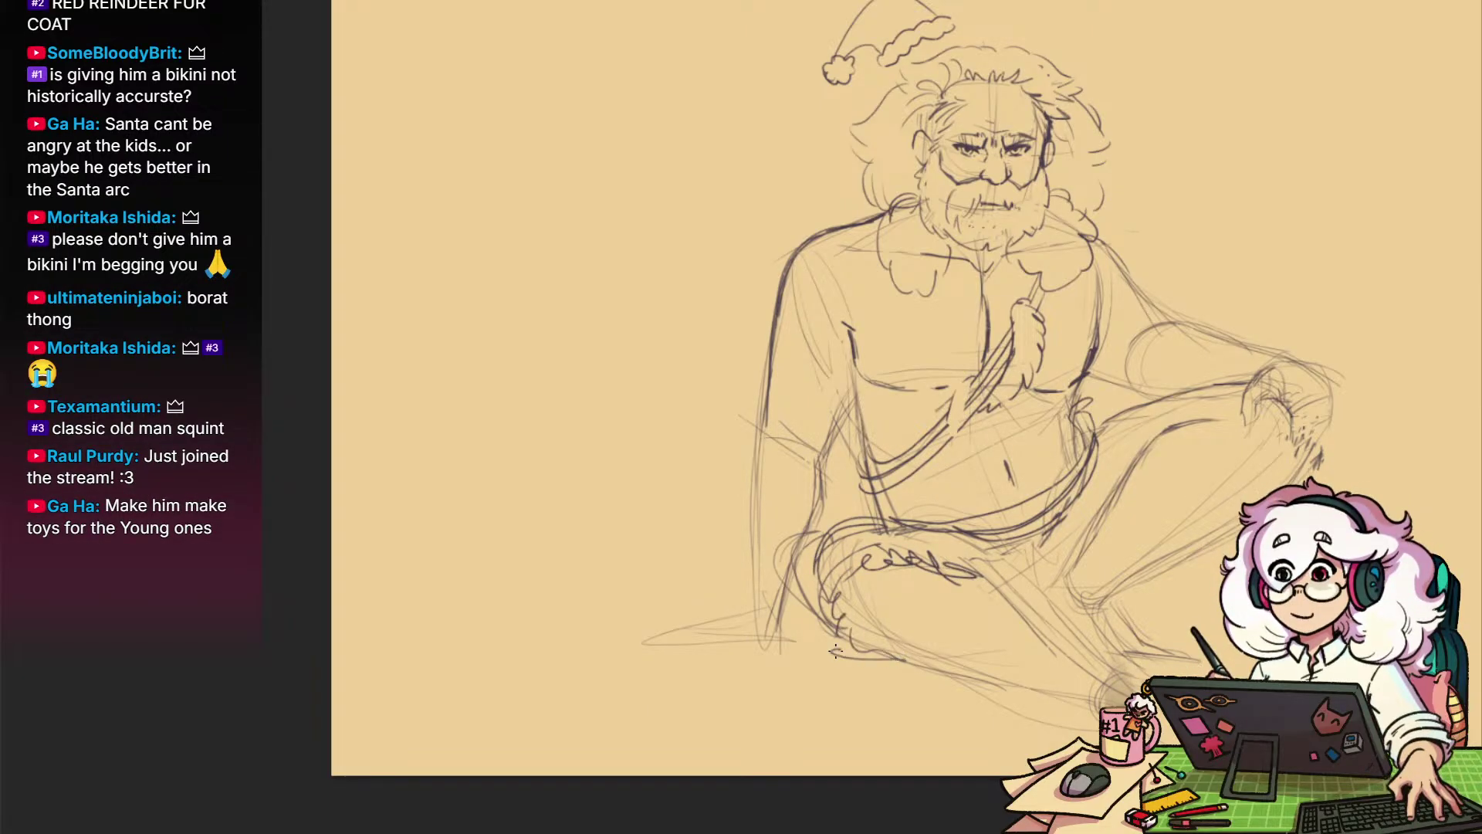
left_click_drag(800, 599, 818, 633)
left_click_drag(787, 575, 850, 512)
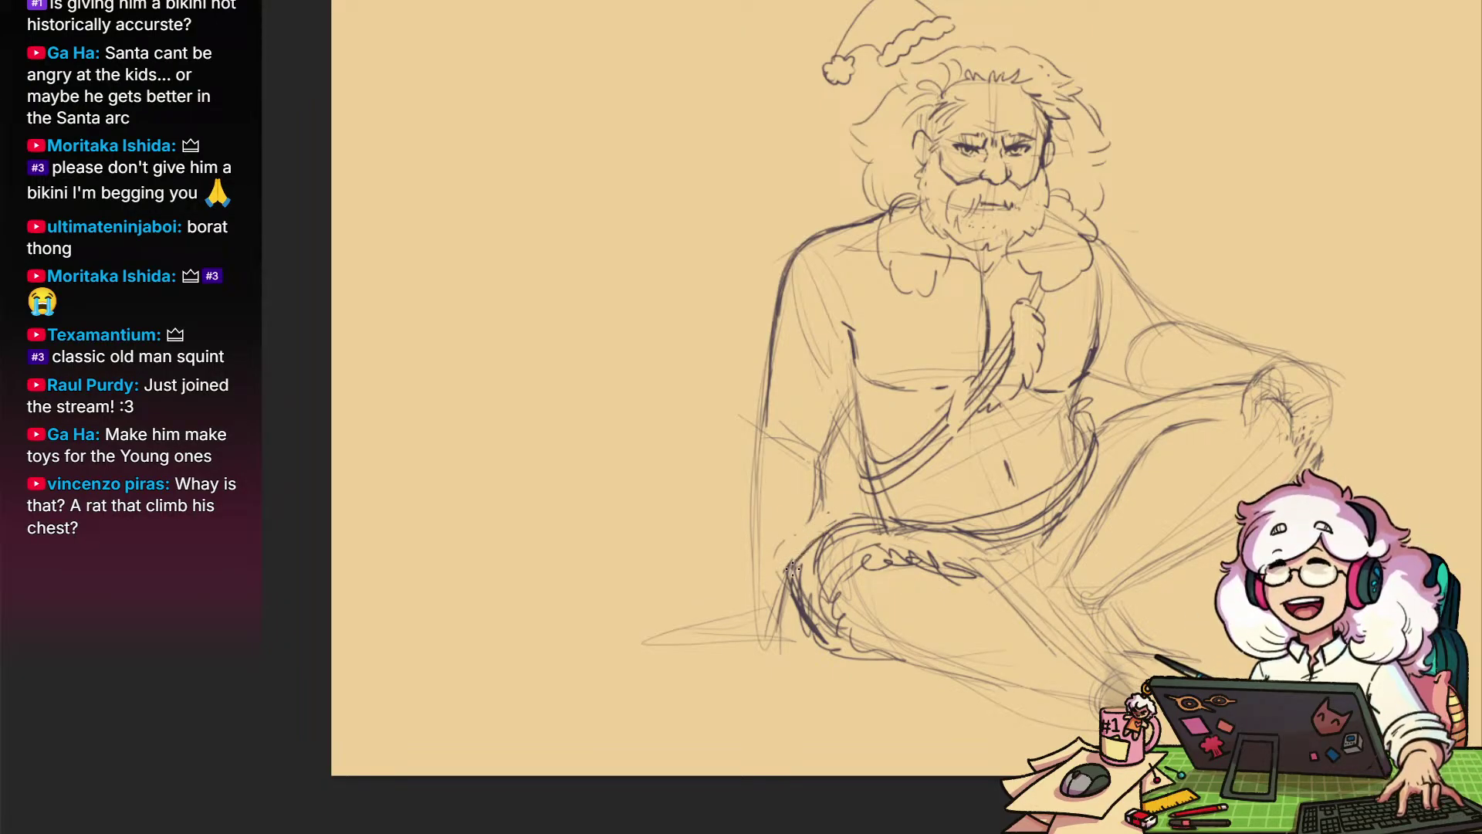
Detail the belt's knot at the hip and draw a jagged fur trim along the belt's upper edge
left_click_drag(869, 585, 671, 531)
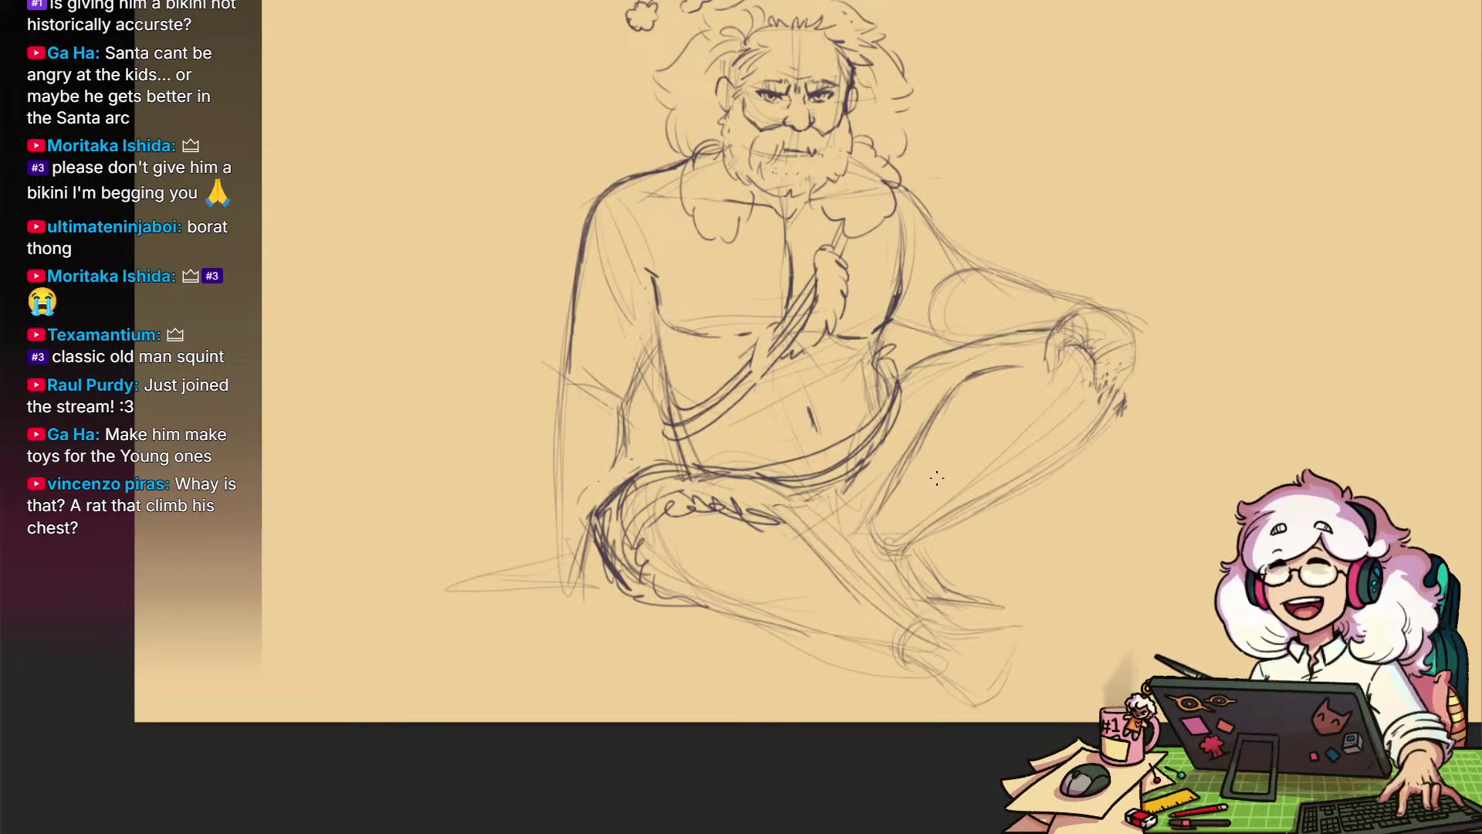
mouse_move(940, 494)
left_mouse_down()
mouse_move(974, 537)
mouse_move(936, 531)
left_mouse_up()
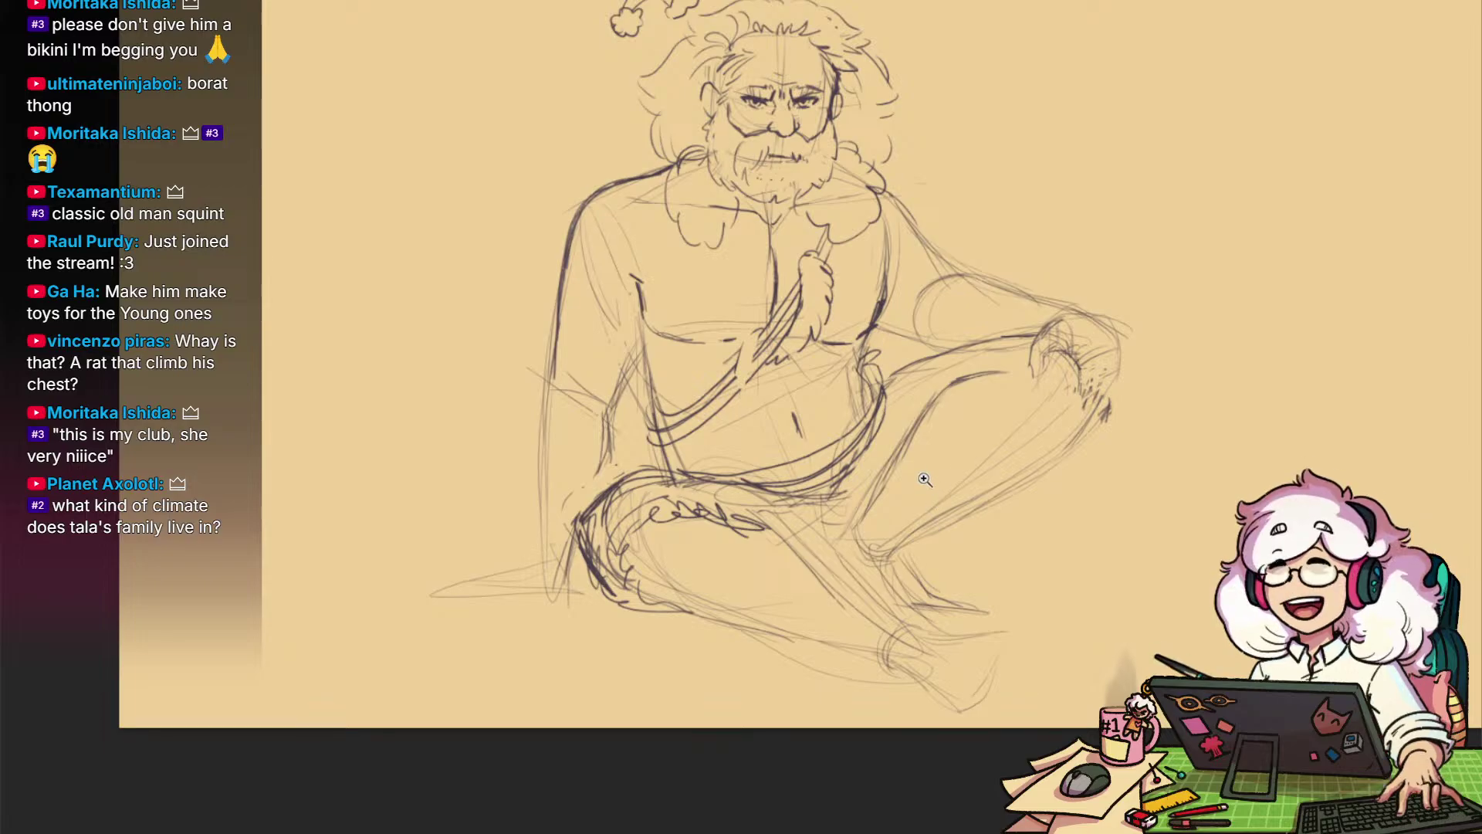
left_click_drag(924, 479, 989, 502)
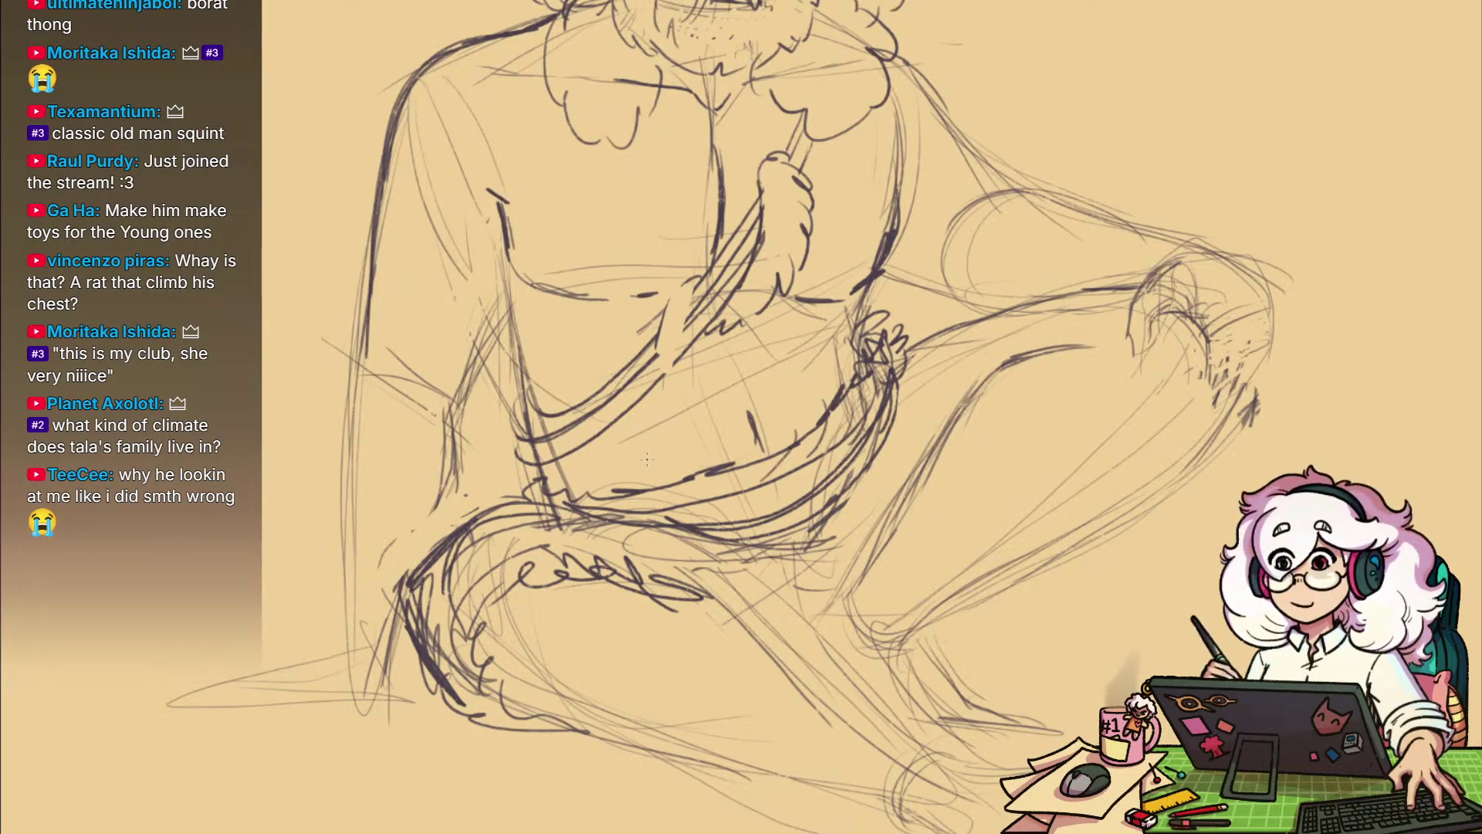
left_click_drag(563, 486, 598, 491)
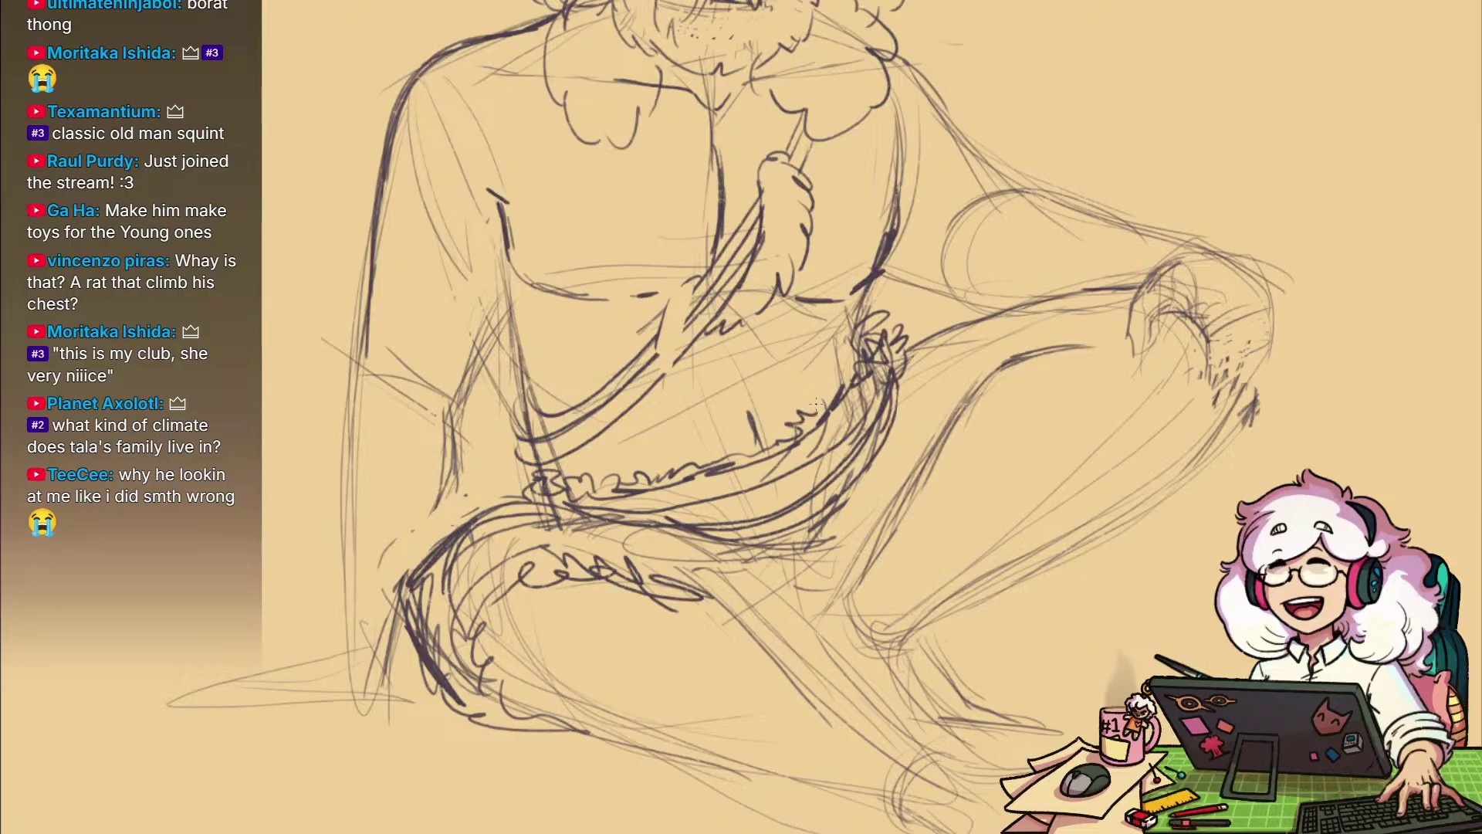
left_click_drag(817, 403, 838, 392)
Darken the raised leg's thigh lines and both outlines of the folded leg's shin down to the ankle
left_click_drag(1006, 456, 890, 473)
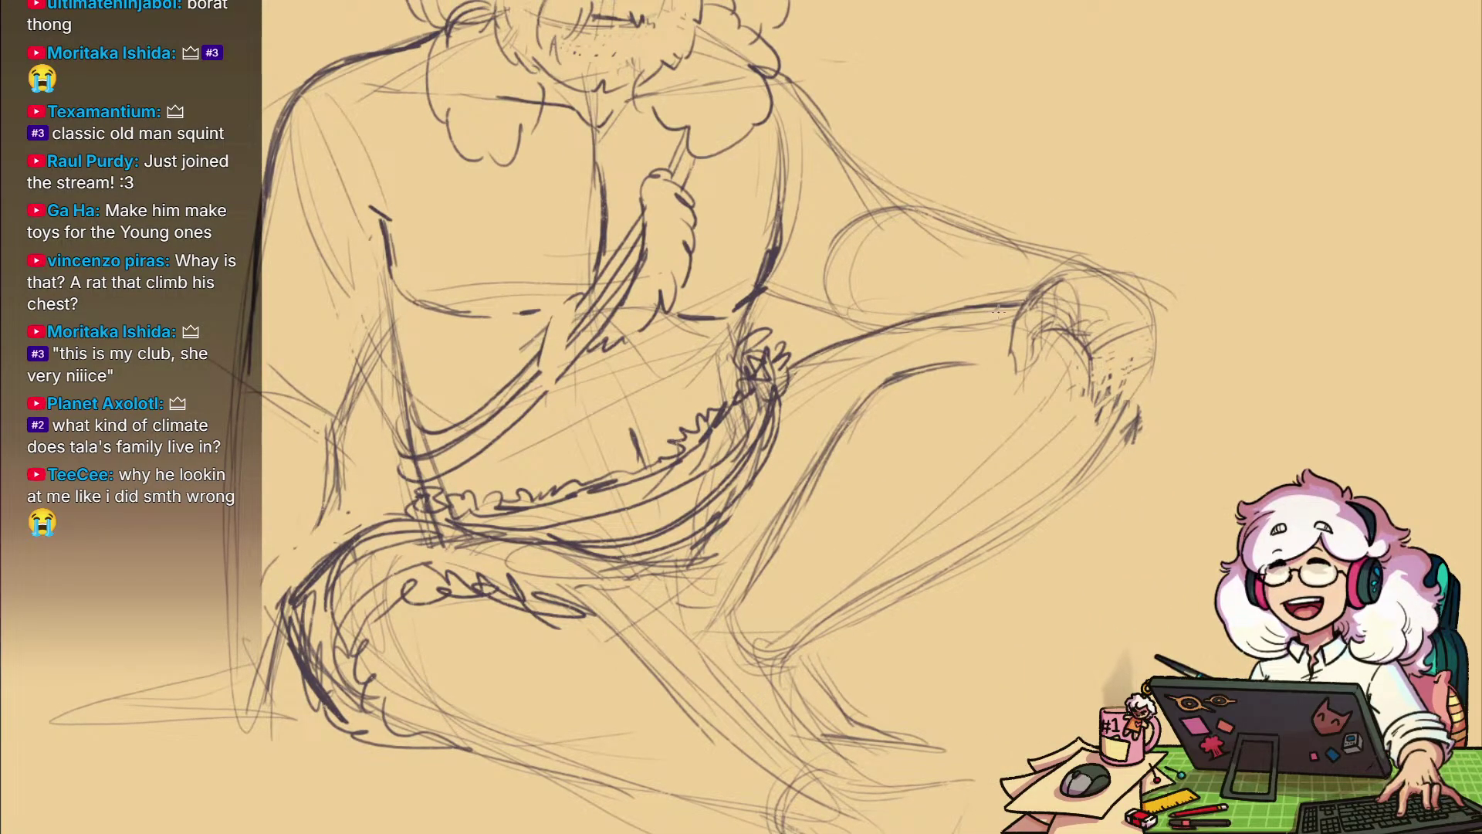
mouse_move(998, 311)
left_mouse_down()
mouse_move(722, 579)
mouse_move(732, 565)
left_mouse_up()
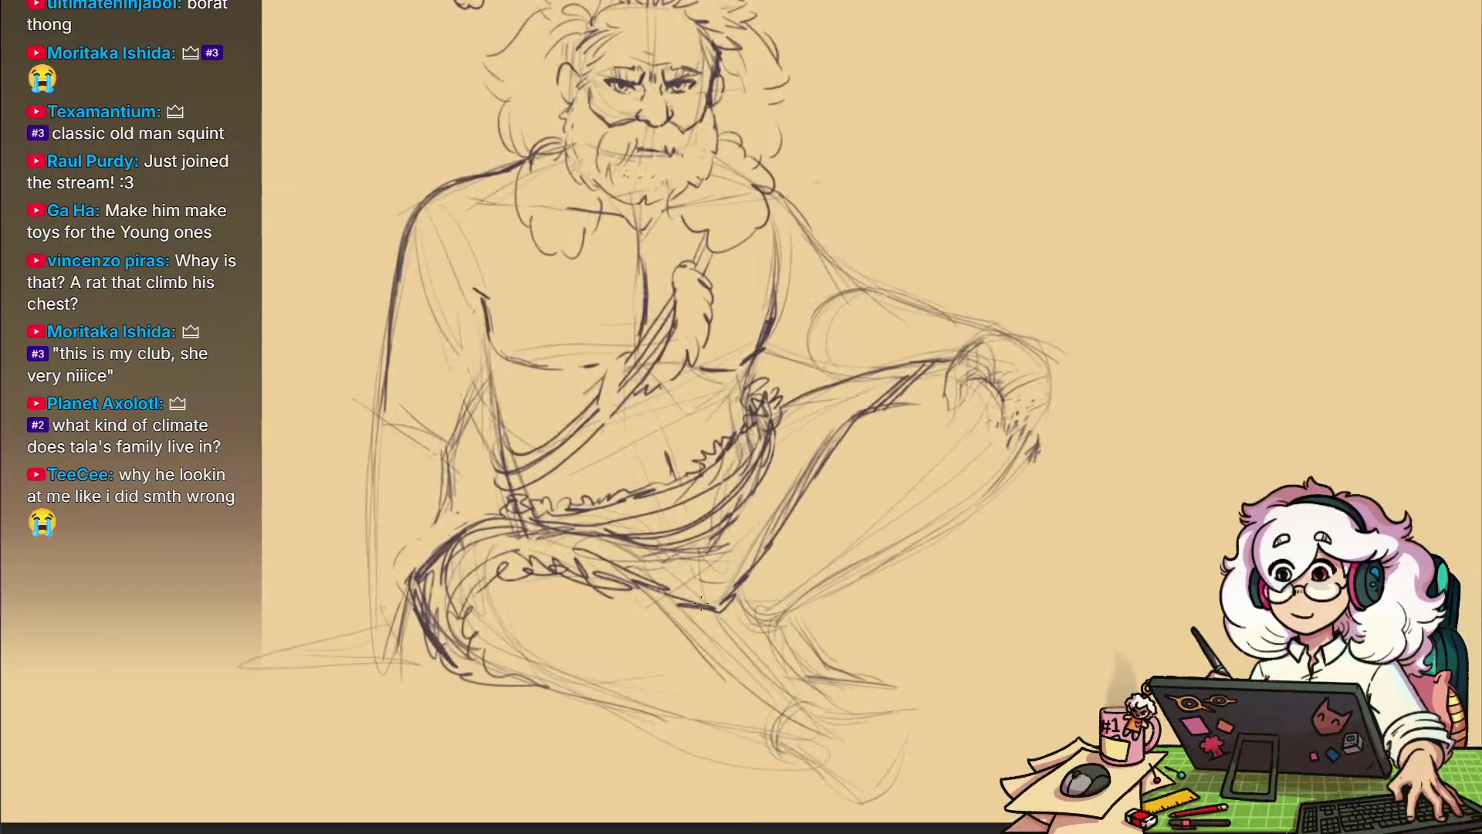
left_click_drag(769, 666, 836, 706)
left_click_drag(862, 595, 955, 534)
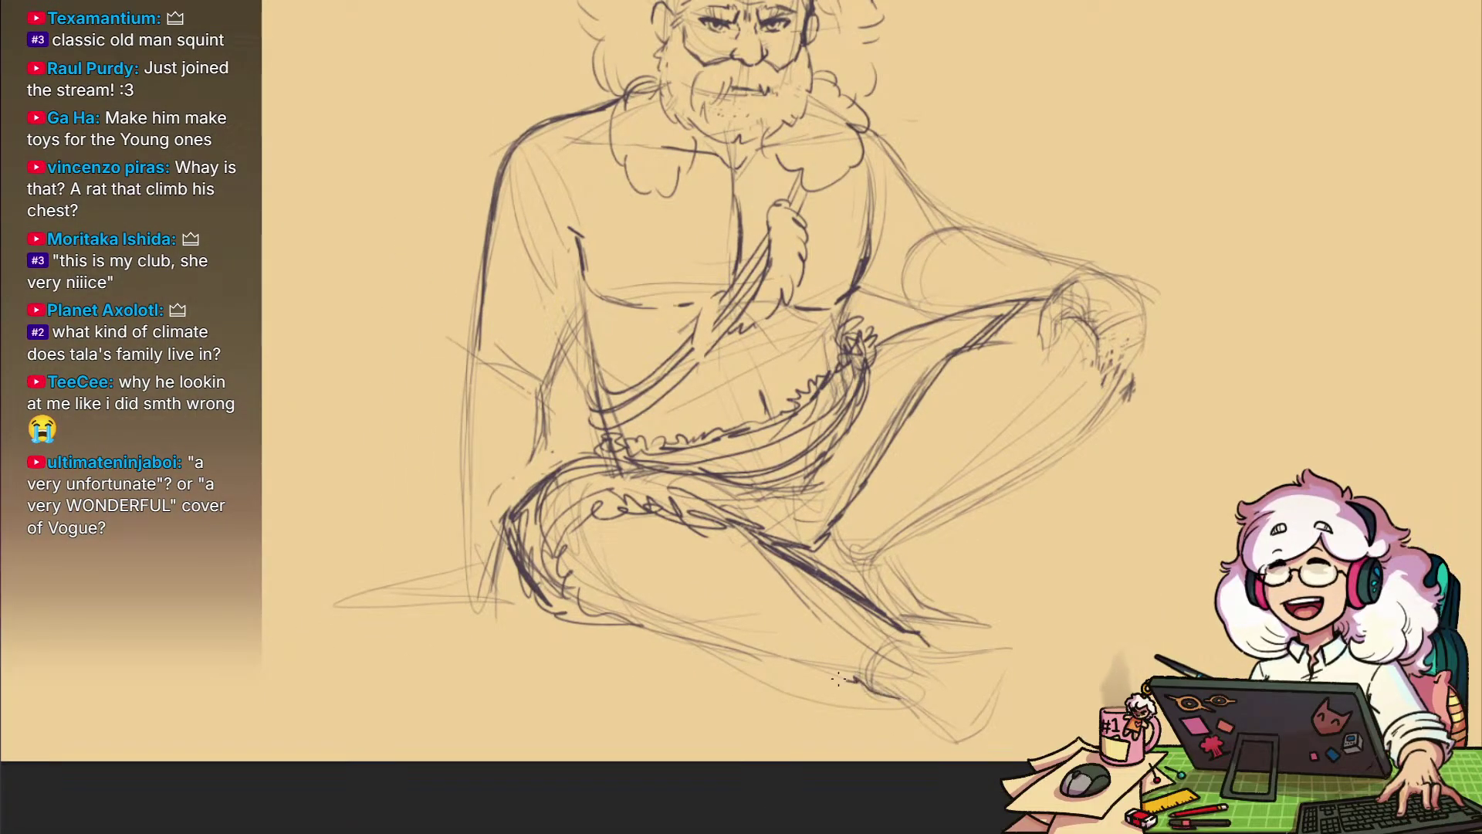
left_click_drag(839, 679, 804, 670)
left_click_drag(753, 650, 669, 639)
Darken the calf of the raised leg and outline both feet with firmer strokes
left_click_drag(931, 490, 844, 506)
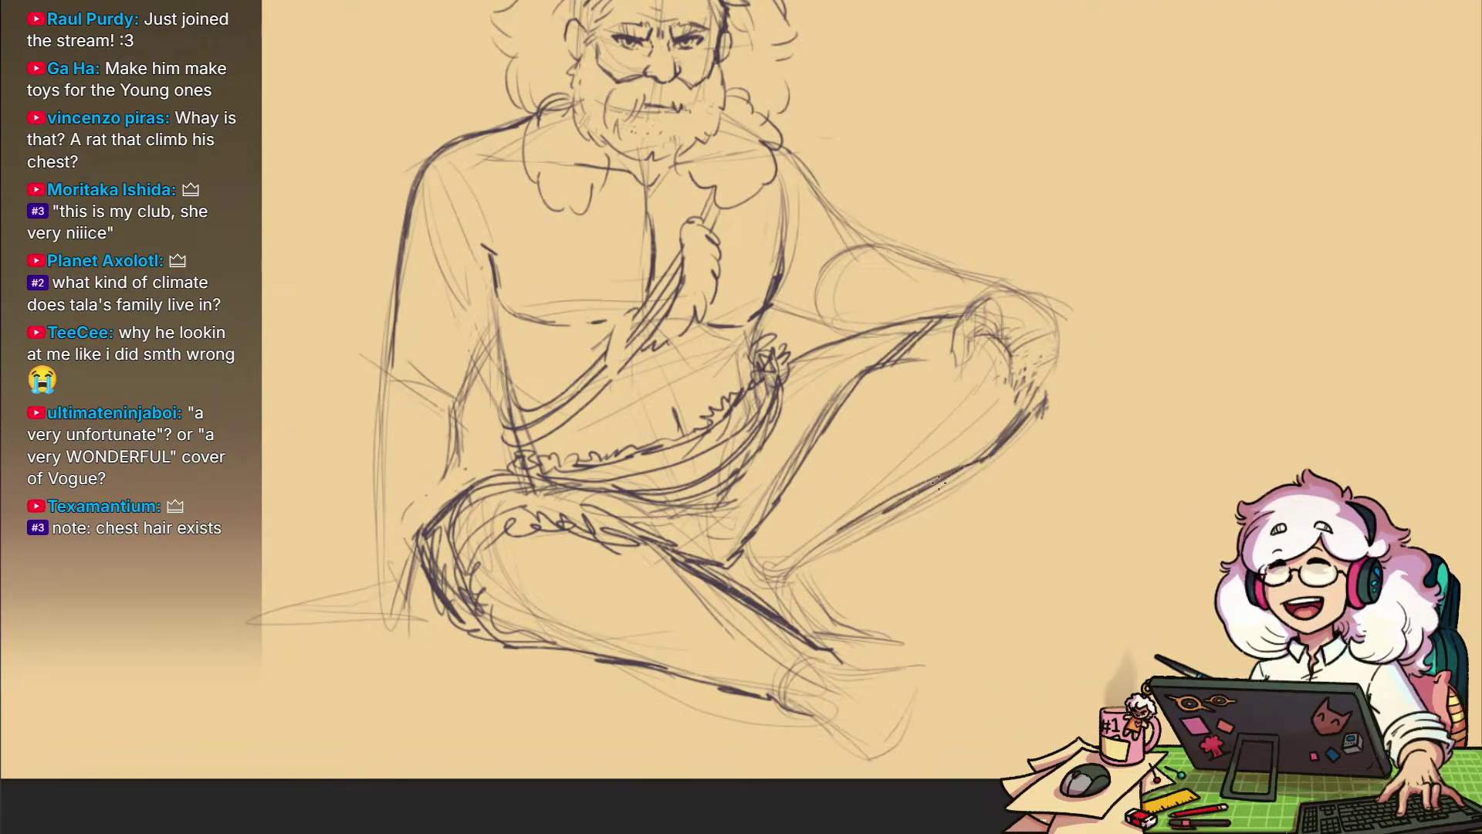
mouse_move(938, 482)
left_mouse_down()
mouse_move(806, 556)
mouse_move(869, 637)
left_mouse_up()
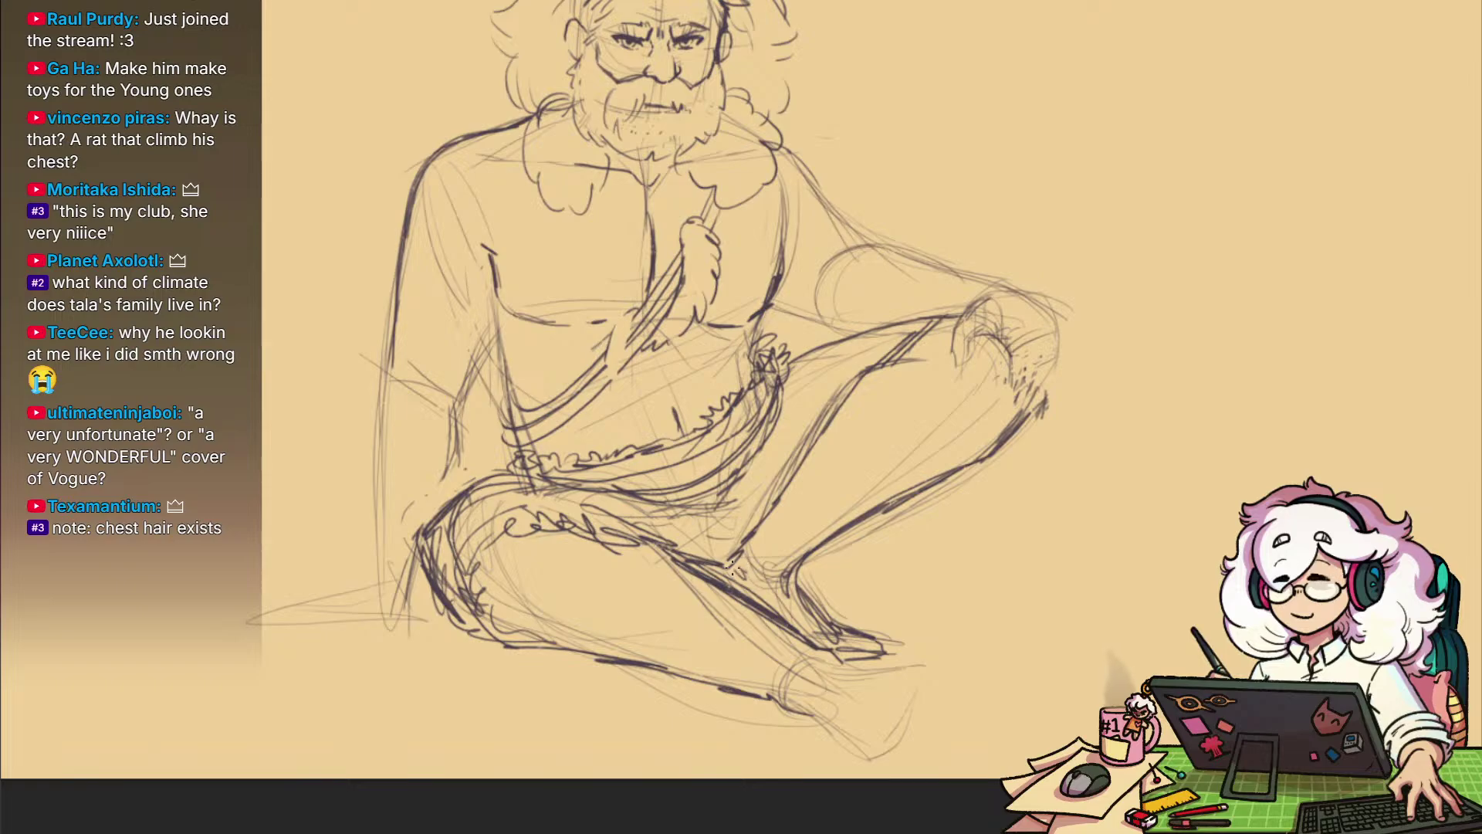
mouse_move(848, 665)
left_mouse_down()
mouse_move(923, 671)
mouse_move(917, 711)
left_mouse_up()
left_click_drag(899, 736, 875, 754)
left_click_drag(896, 679, 866, 745)
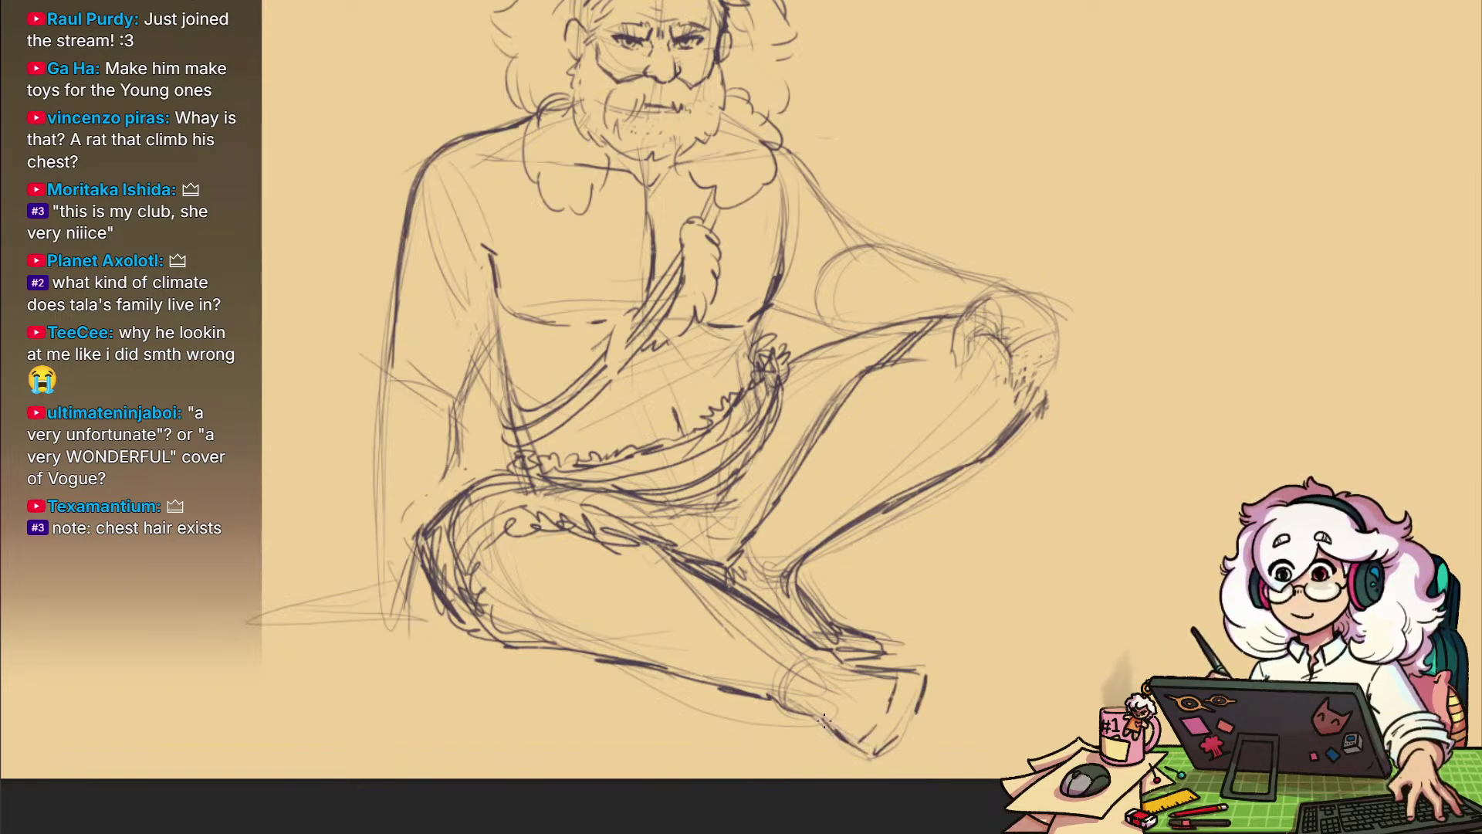
Darken the inner and outer contours of the supporting arm from the elbow down to the wrist
left_click_drag(774, 674, 1005, 716)
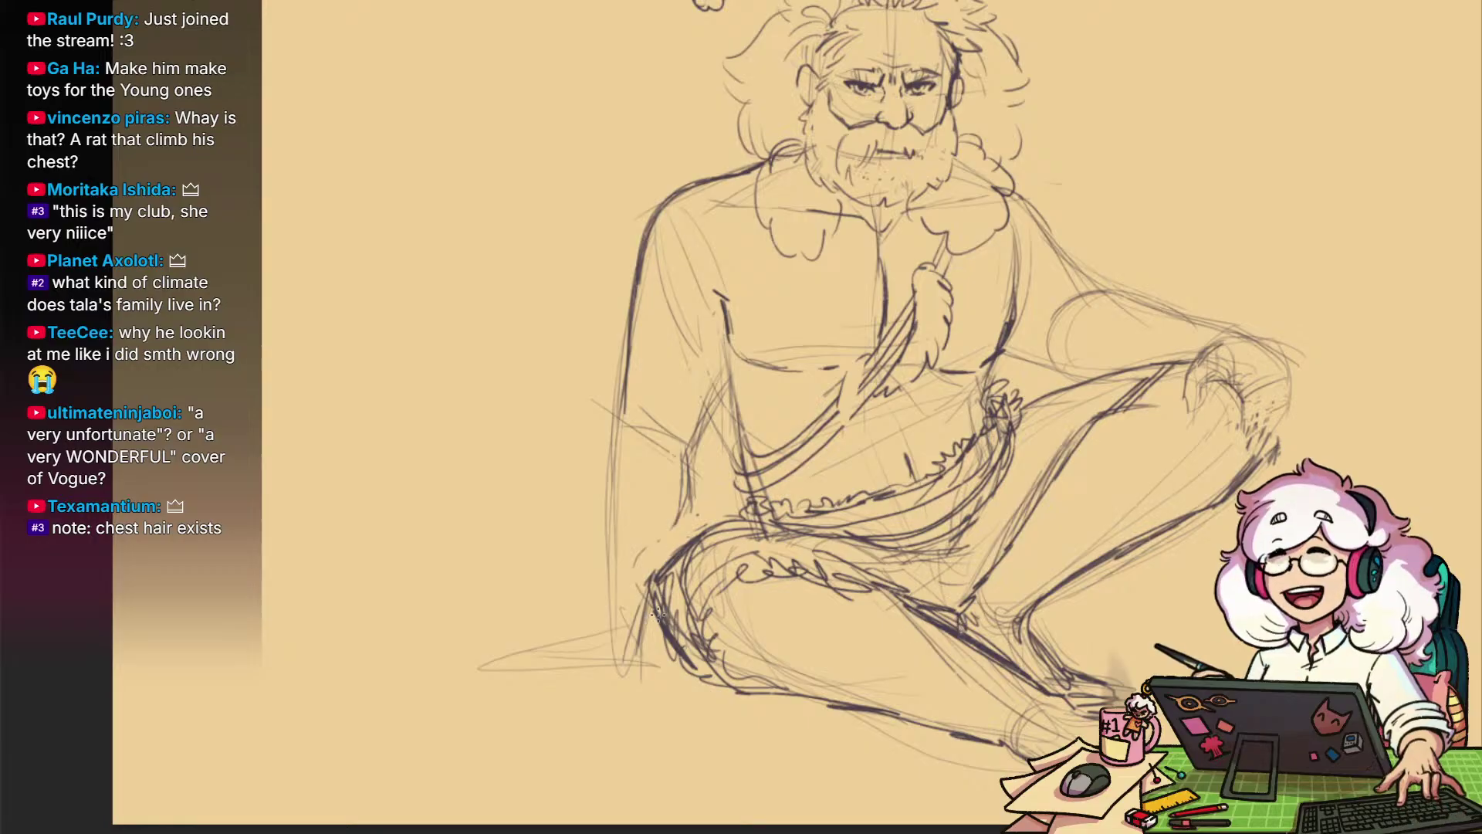
left_click_drag(616, 608, 643, 640)
left_click_drag(701, 551, 764, 569)
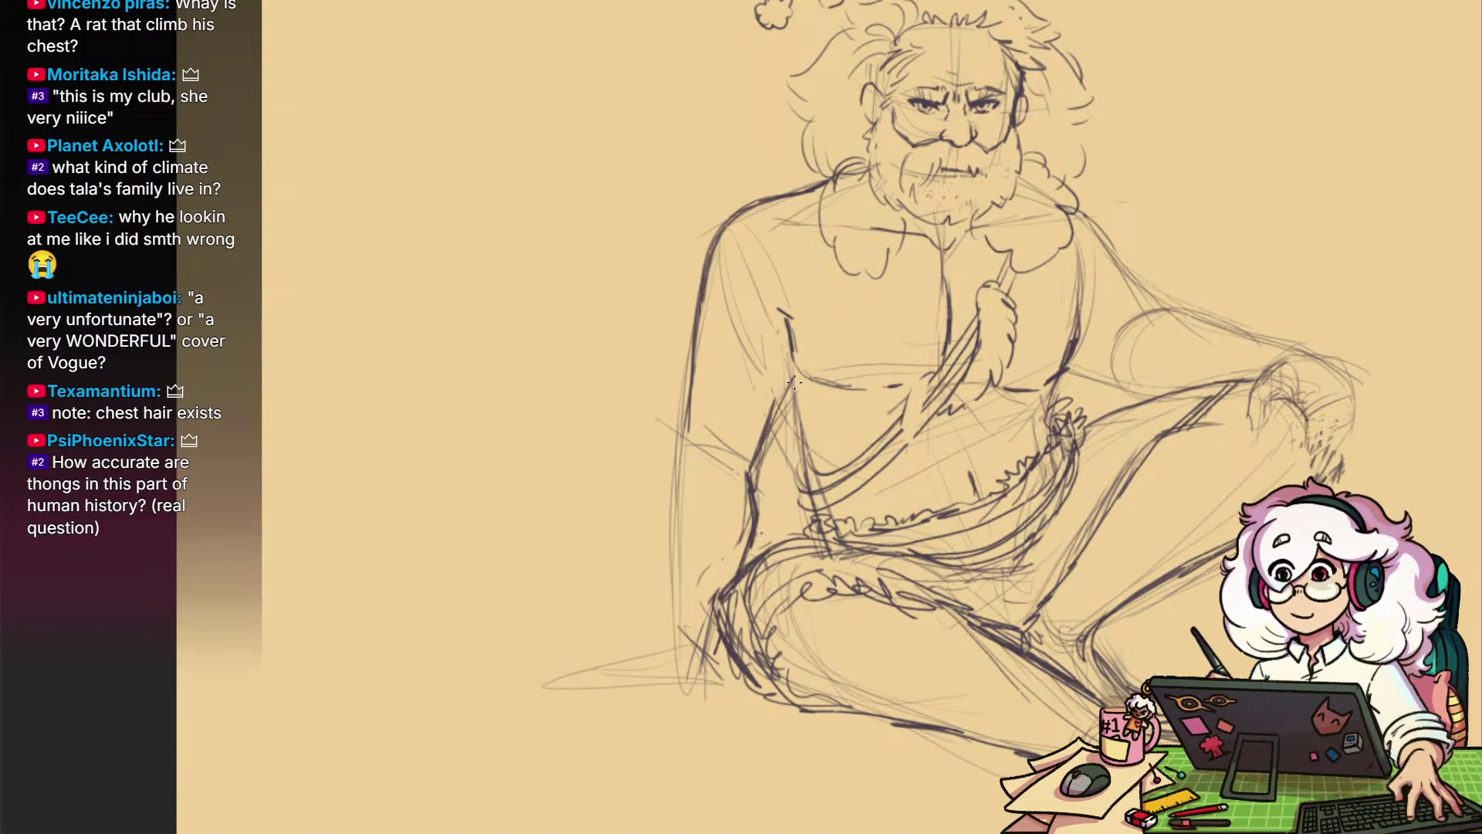
left_click_drag(689, 432, 669, 602)
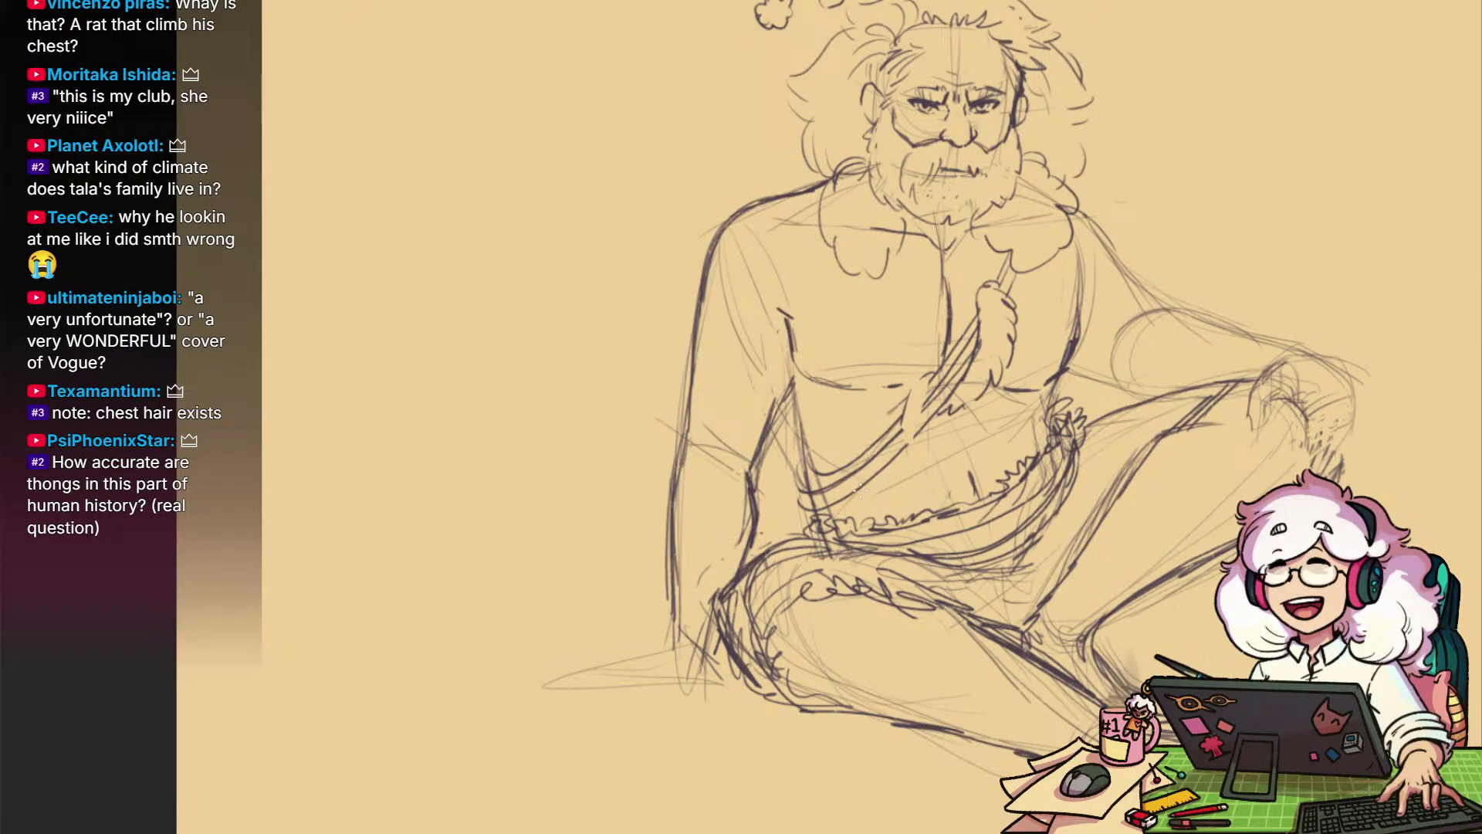
Add a hanging fur tip to the chest strap and thicken the torso's side contours between the armpits and waist
left_click_drag(853, 488, 911, 472)
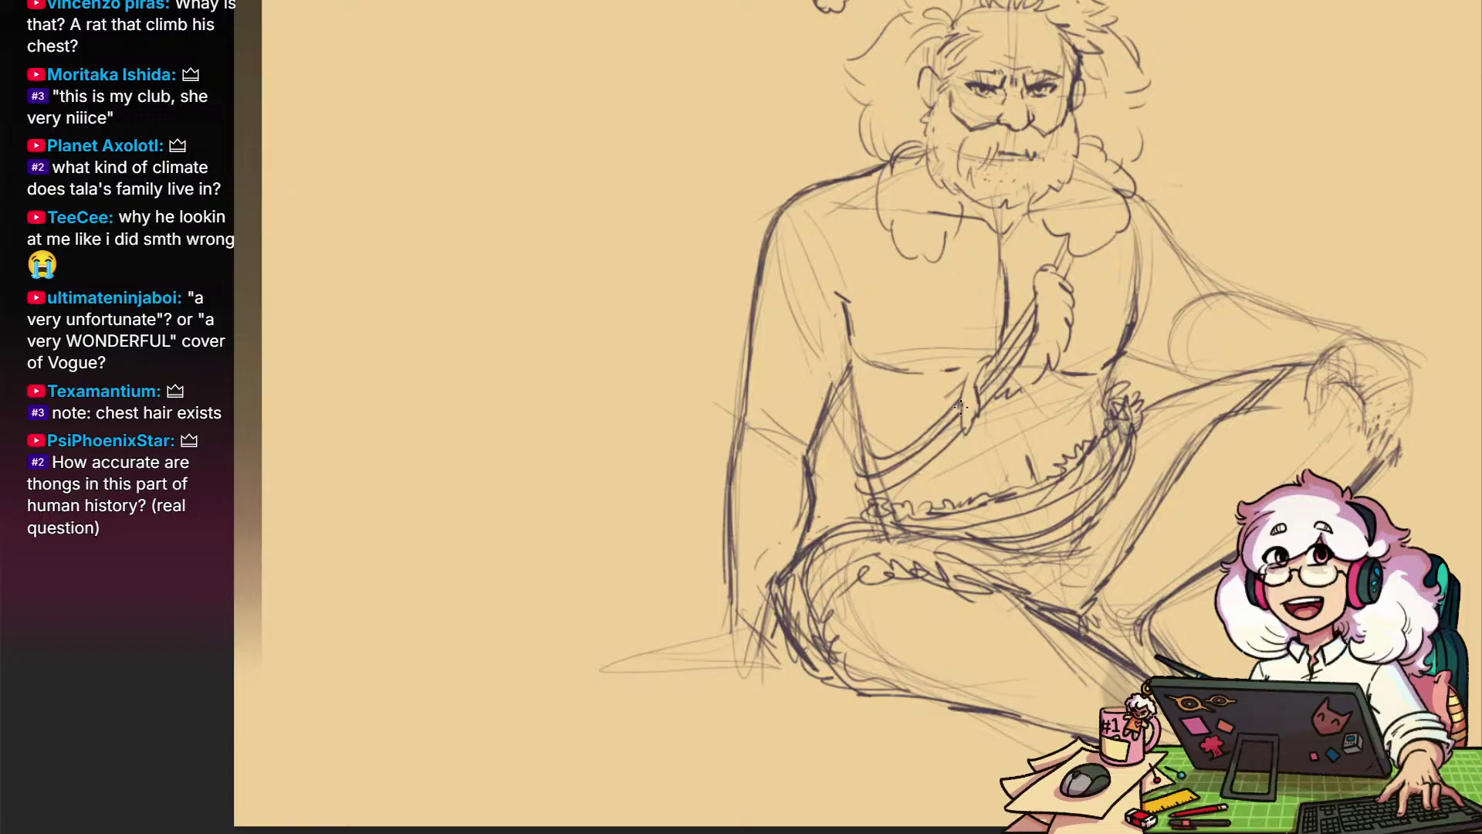
left_click_drag(977, 537, 1069, 491)
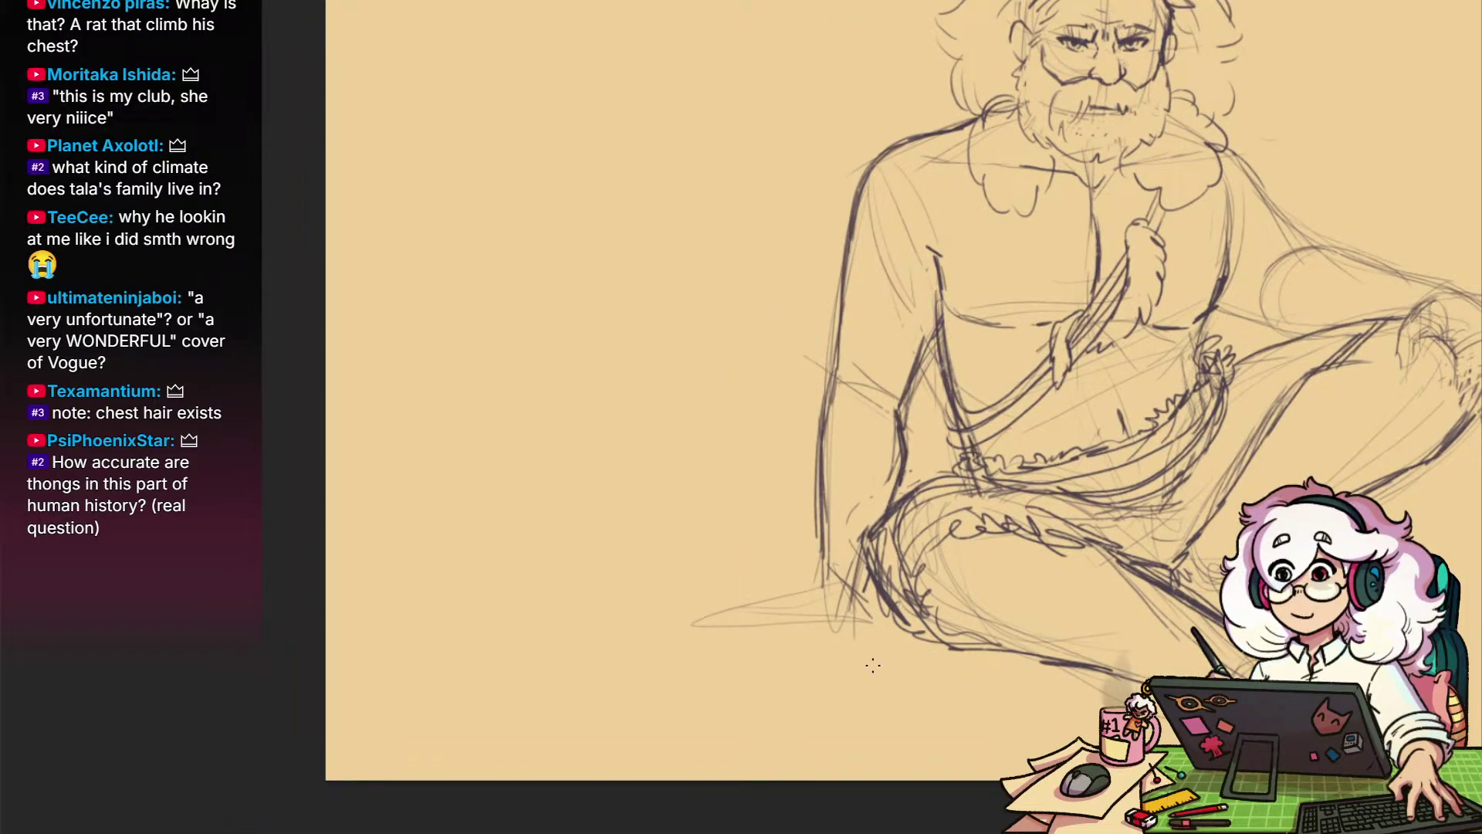
left_click_drag(1050, 623, 960, 693)
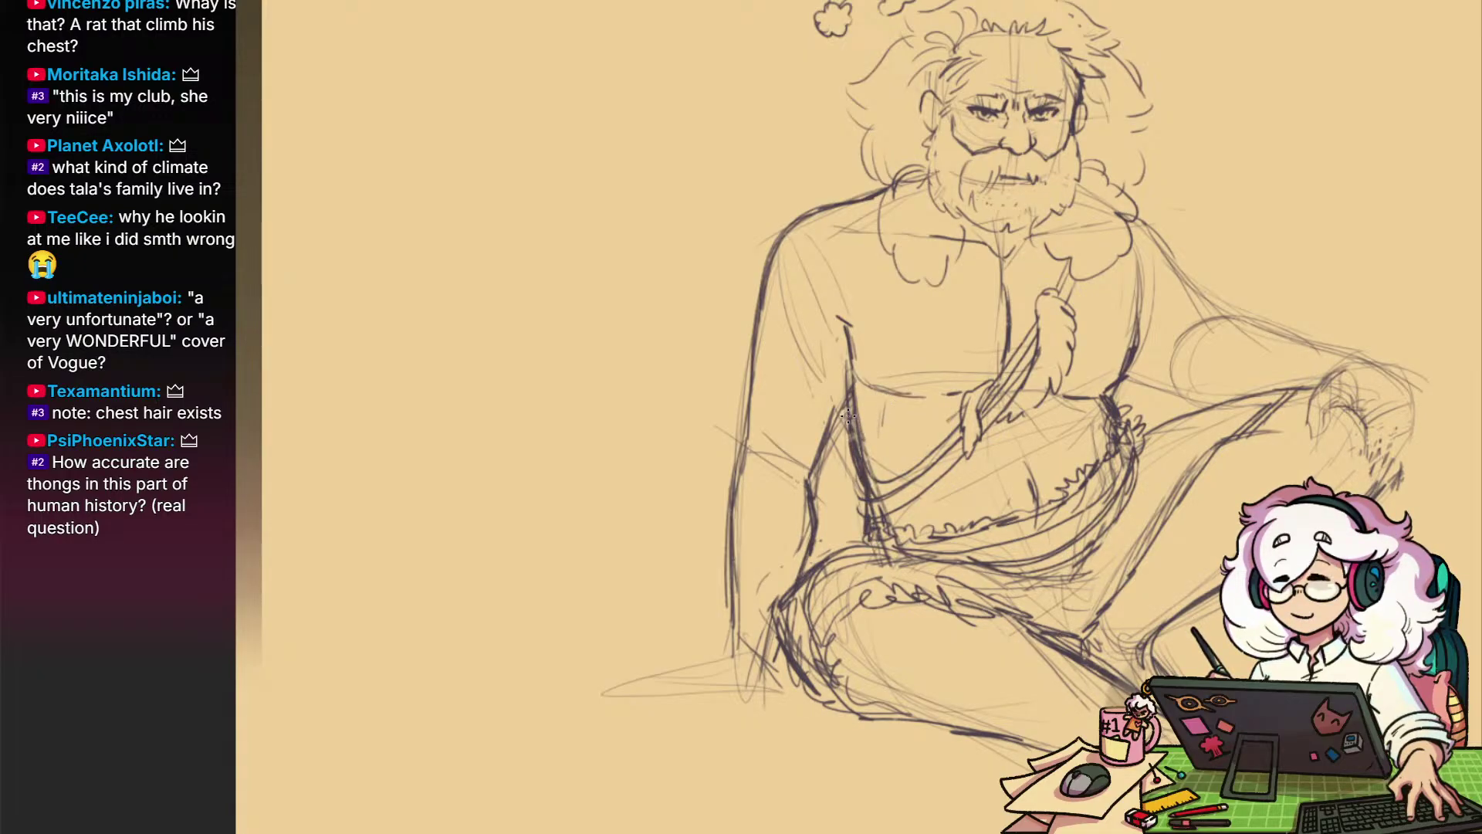
left_click_drag(1026, 459, 804, 503)
left_click_drag(974, 463, 971, 517)
left_click_drag(962, 528, 1049, 440)
left_click_drag(907, 496, 973, 501)
left_click_drag(858, 523, 910, 538)
left_click_drag(979, 413, 832, 668)
Draw a small looped knot with dark shading where the hanging fur clump joins the collar
left_click_drag(911, 411, 925, 398)
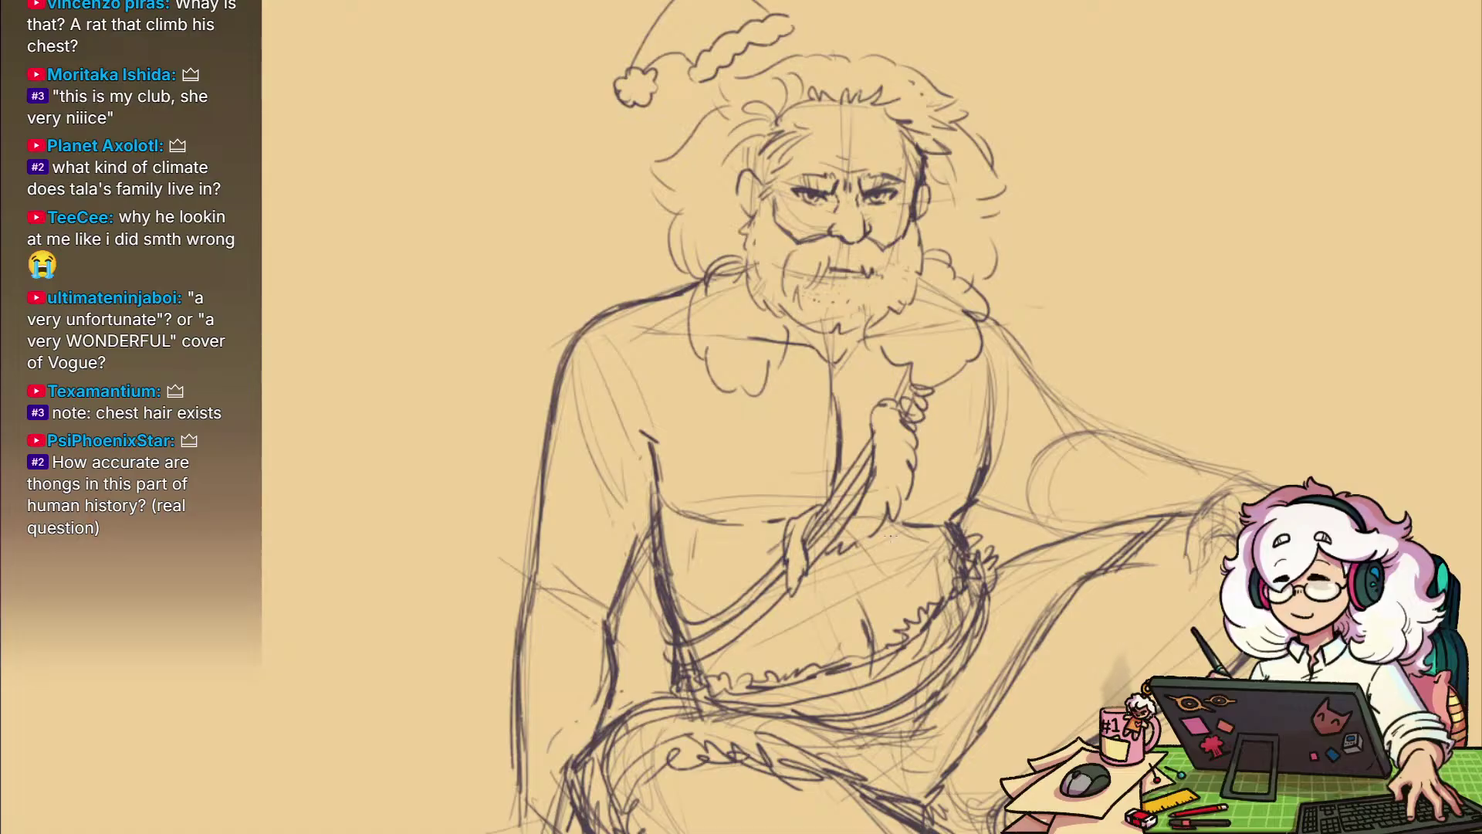
left_click_drag(906, 409, 910, 429)
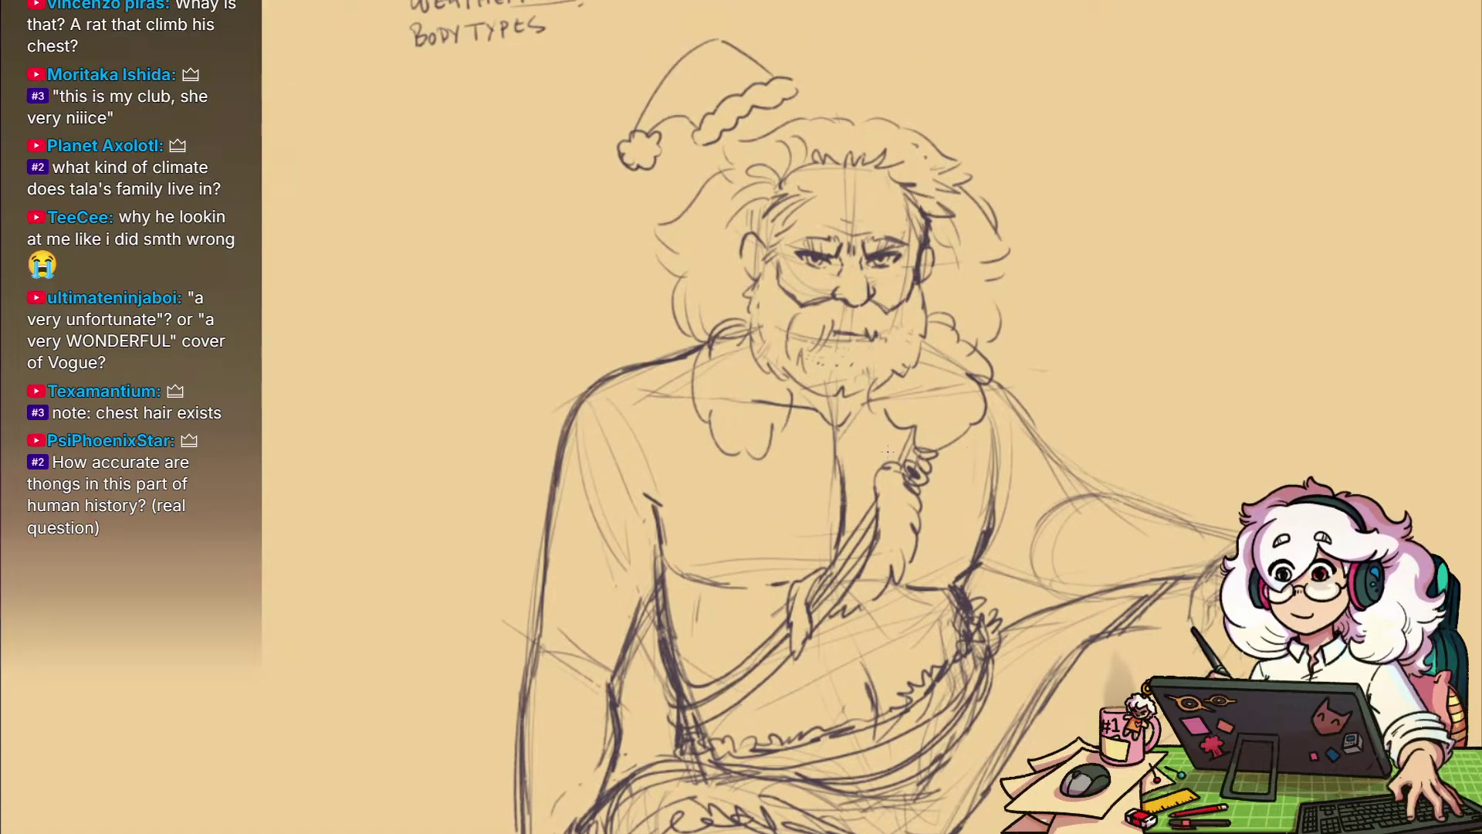
left_click_drag(904, 502, 996, 487)
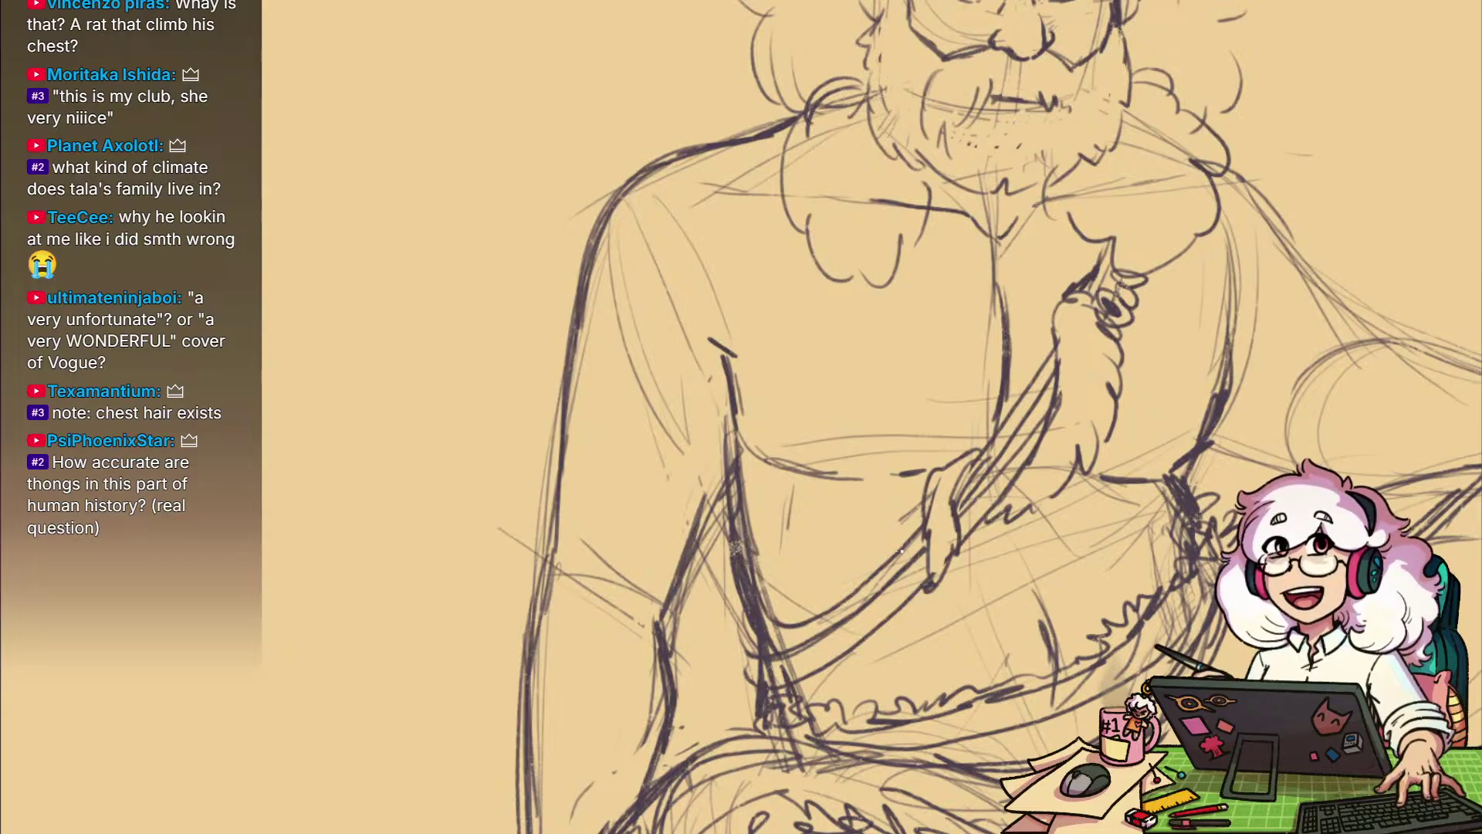
mouse_move(903, 545)
left_mouse_down()
mouse_move(884, 618)
mouse_move(895, 608)
left_mouse_up()
left_click_drag(965, 468, 892, 666)
left_click_drag(1088, 430, 949, 665)
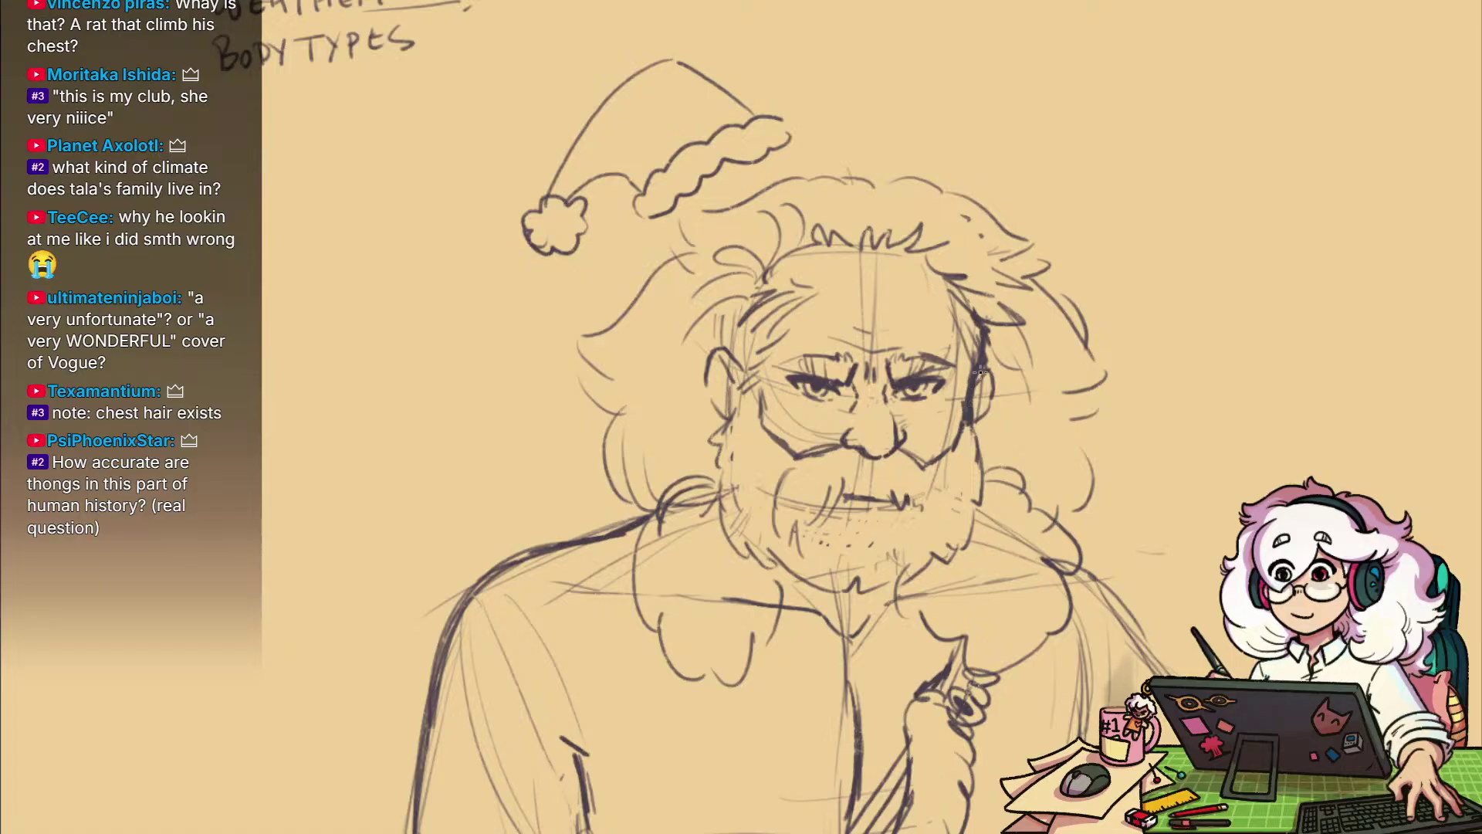
Erase the ear beside the darkened side of the face and redraw it smaller with a distinct lobe
mouse_move(975, 378)
left_mouse_down()
mouse_move(1002, 363)
mouse_move(975, 426)
mouse_move(944, 424)
mouse_move(1050, 402)
left_mouse_up()
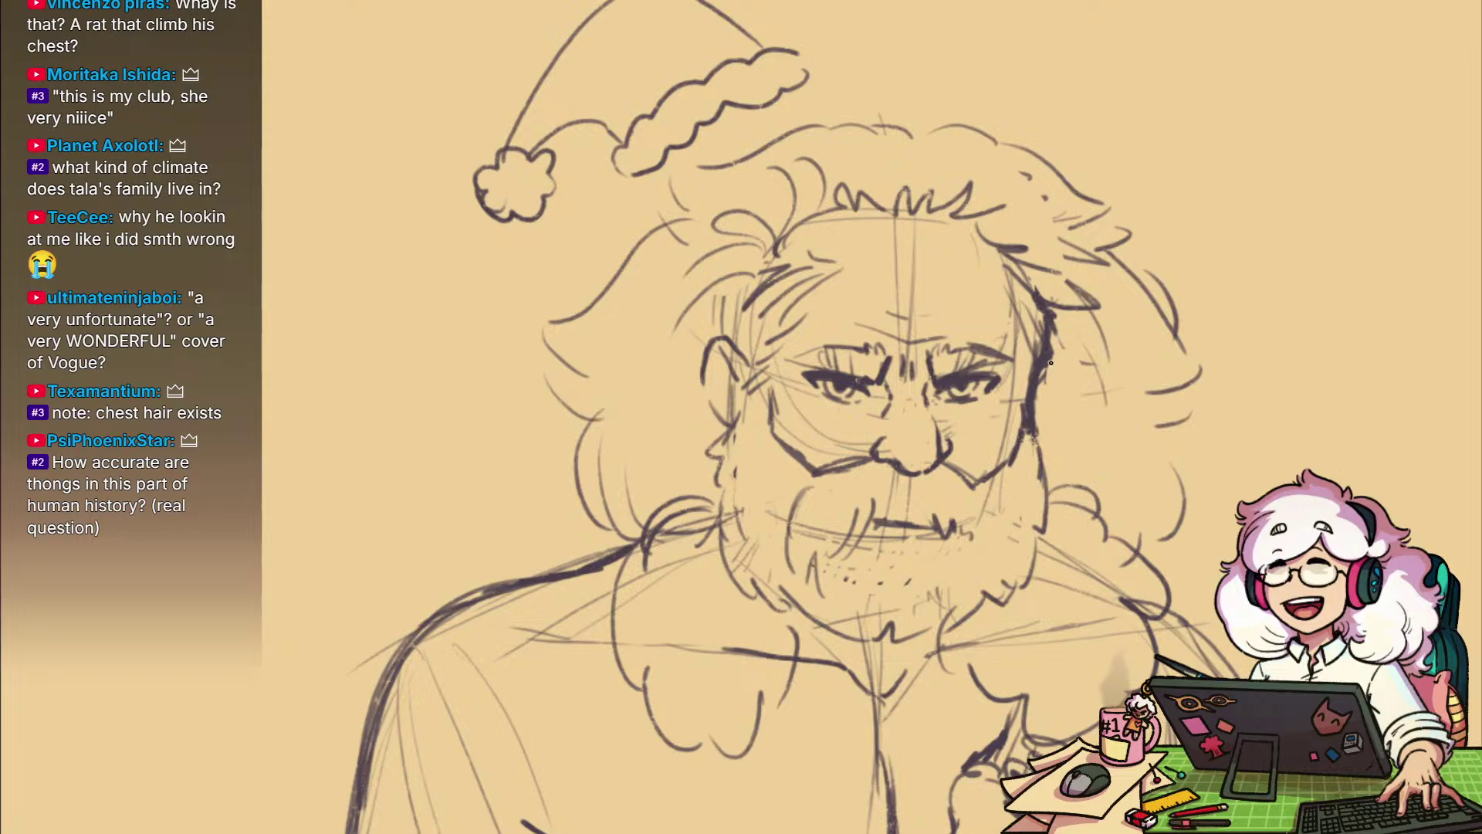
left_click_drag(1078, 375, 1077, 388)
left_click_drag(1063, 374, 1039, 401)
mouse_move(1039, 571)
left_mouse_down()
mouse_move(1027, 526)
mouse_move(1103, 531)
mouse_move(1041, 542)
mouse_move(1035, 433)
mouse_move(1017, 486)
left_mouse_up()
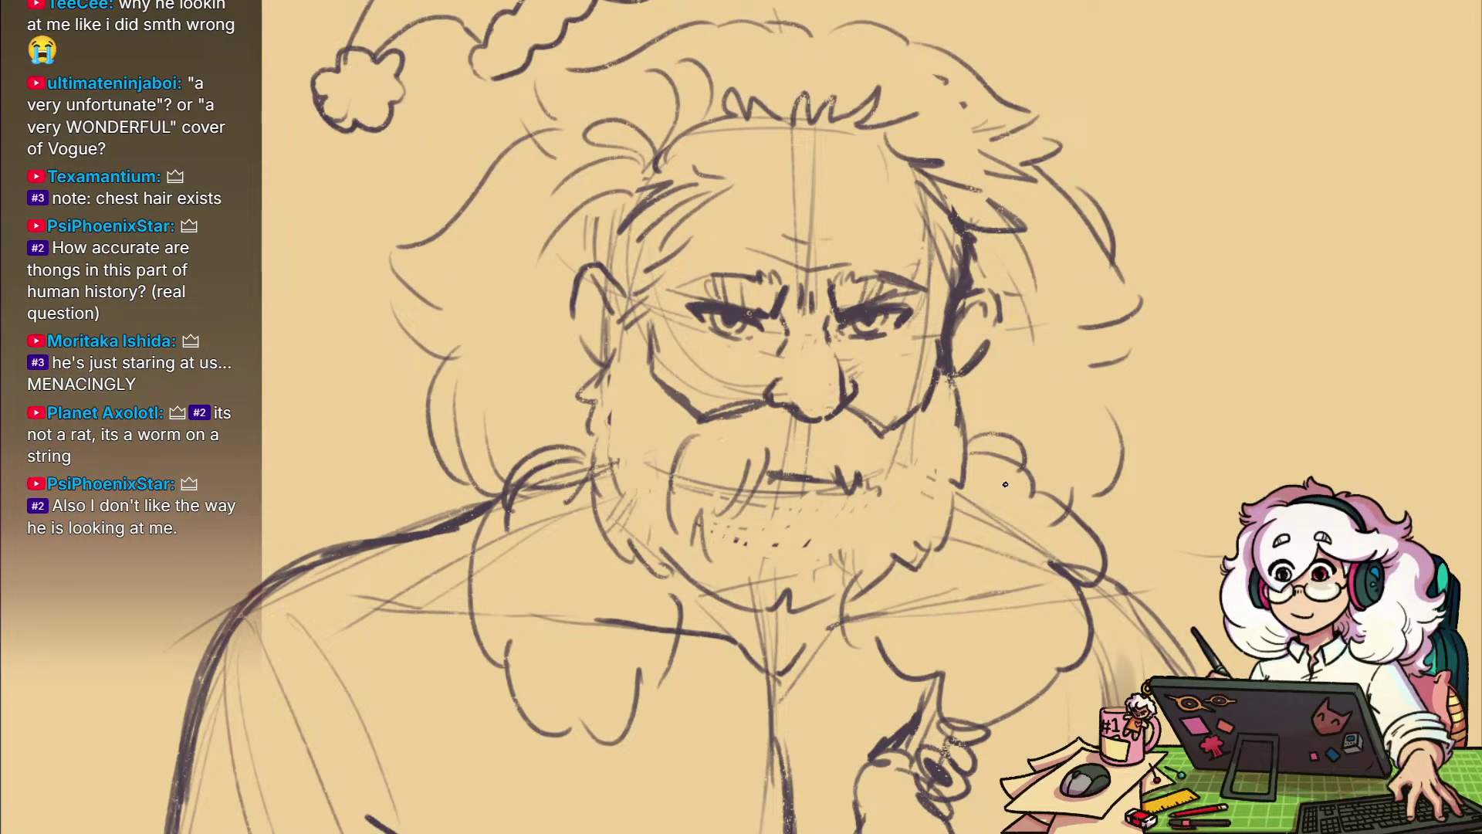
Erase the old mouth, the moustache strokes and the stubble dots inside the beard
left_click_drag(1003, 621, 957, 549)
left_click_drag(957, 478, 995, 343)
scroll(995, 343, "up", 2)
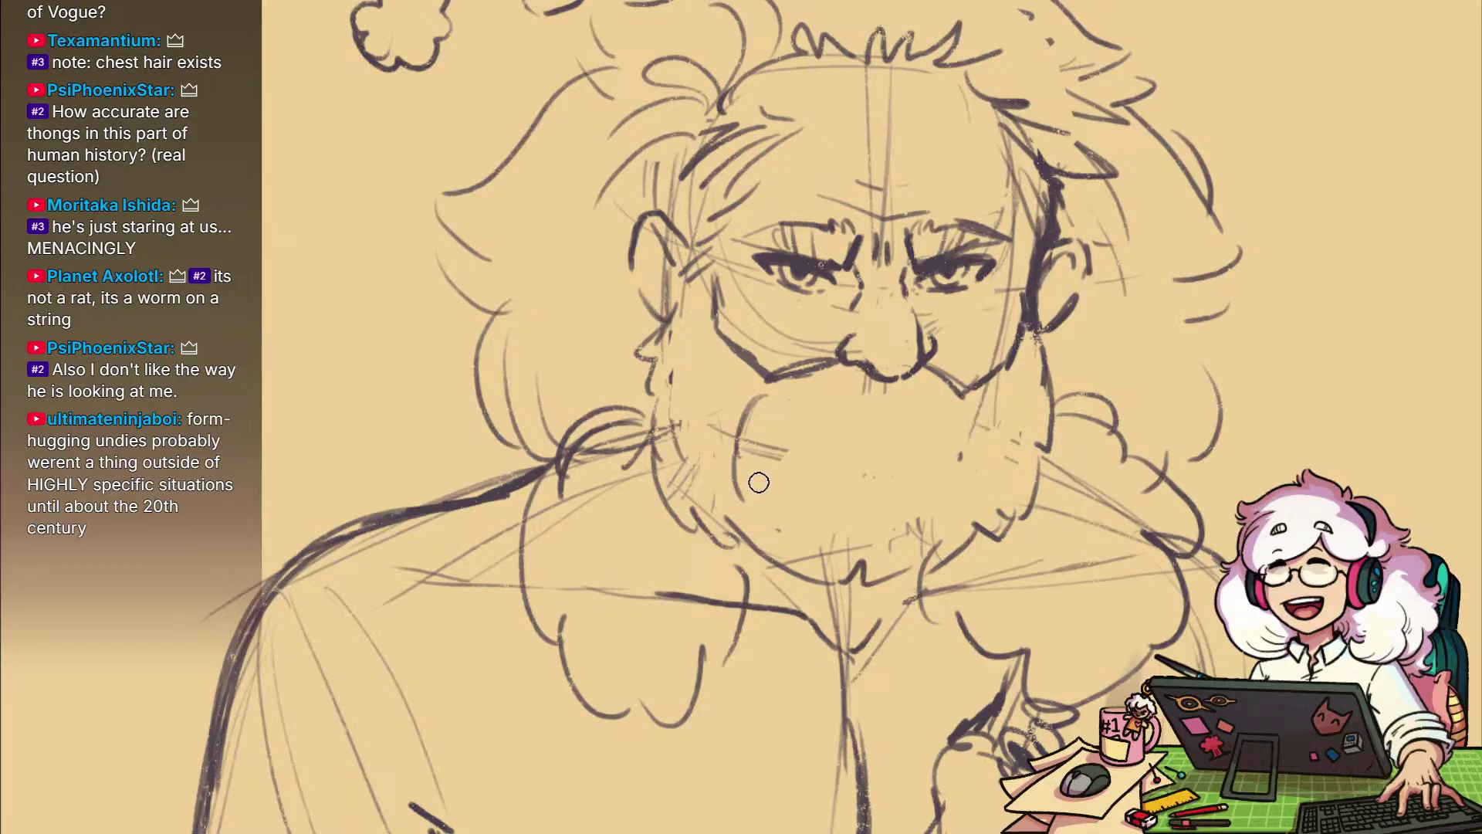
scroll(979, 502, "up", 2)
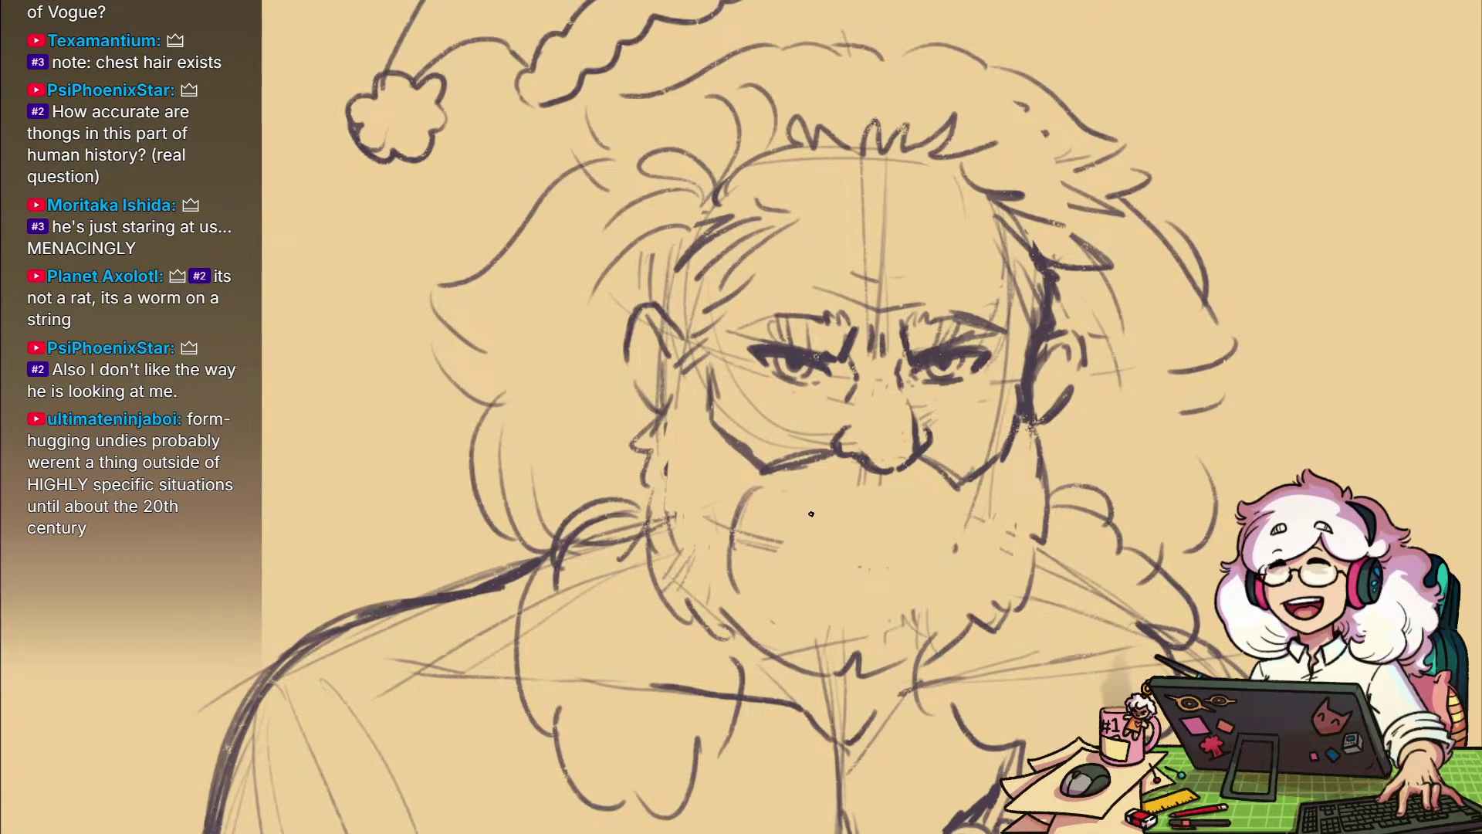
Redraw the mouth as a straight line with short hair strokes at both ends, and add moustache and cheek beard strokes
left_click_drag(790, 519, 787, 553)
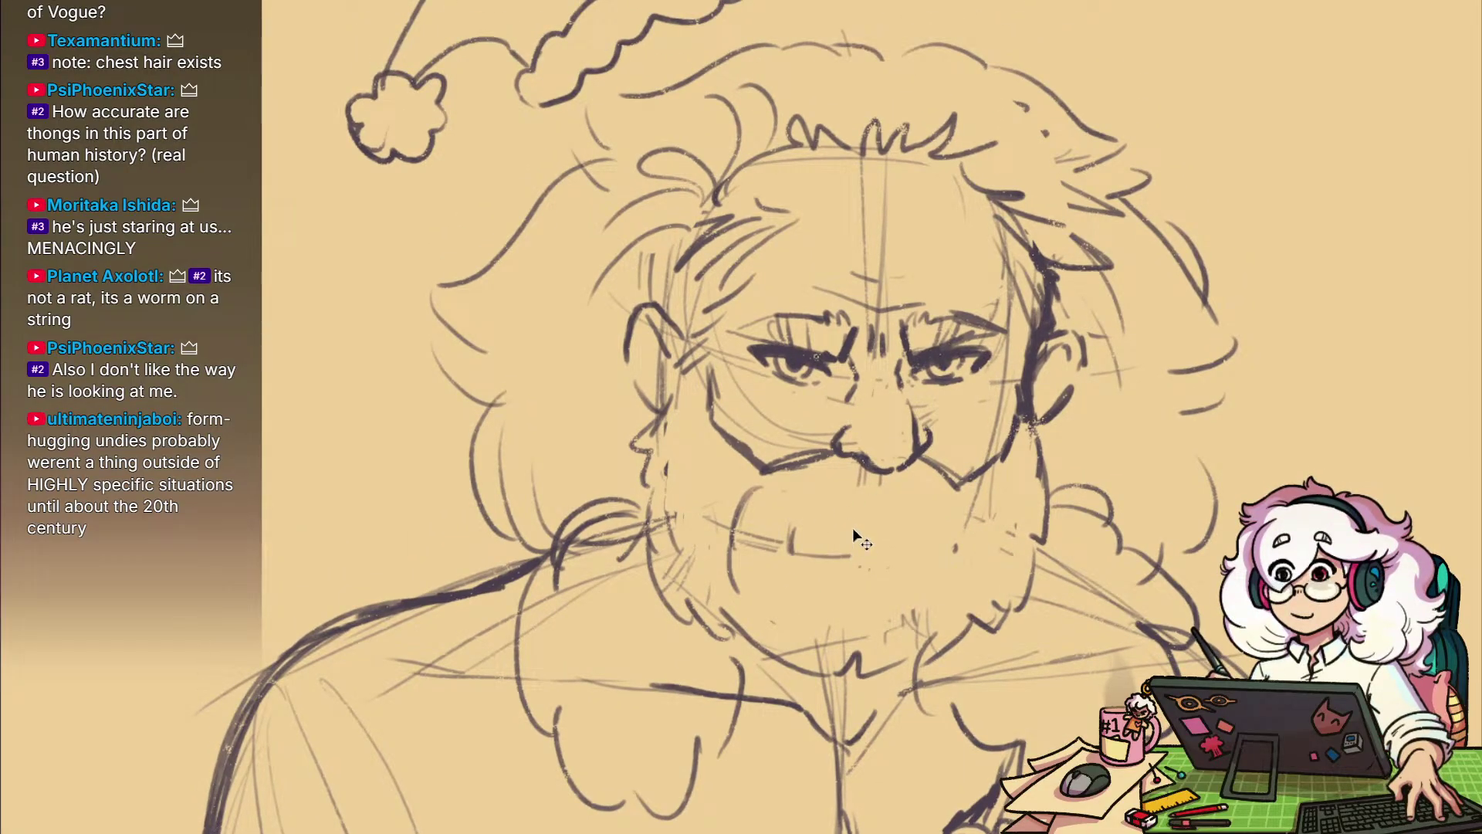
key("ctrl+z")
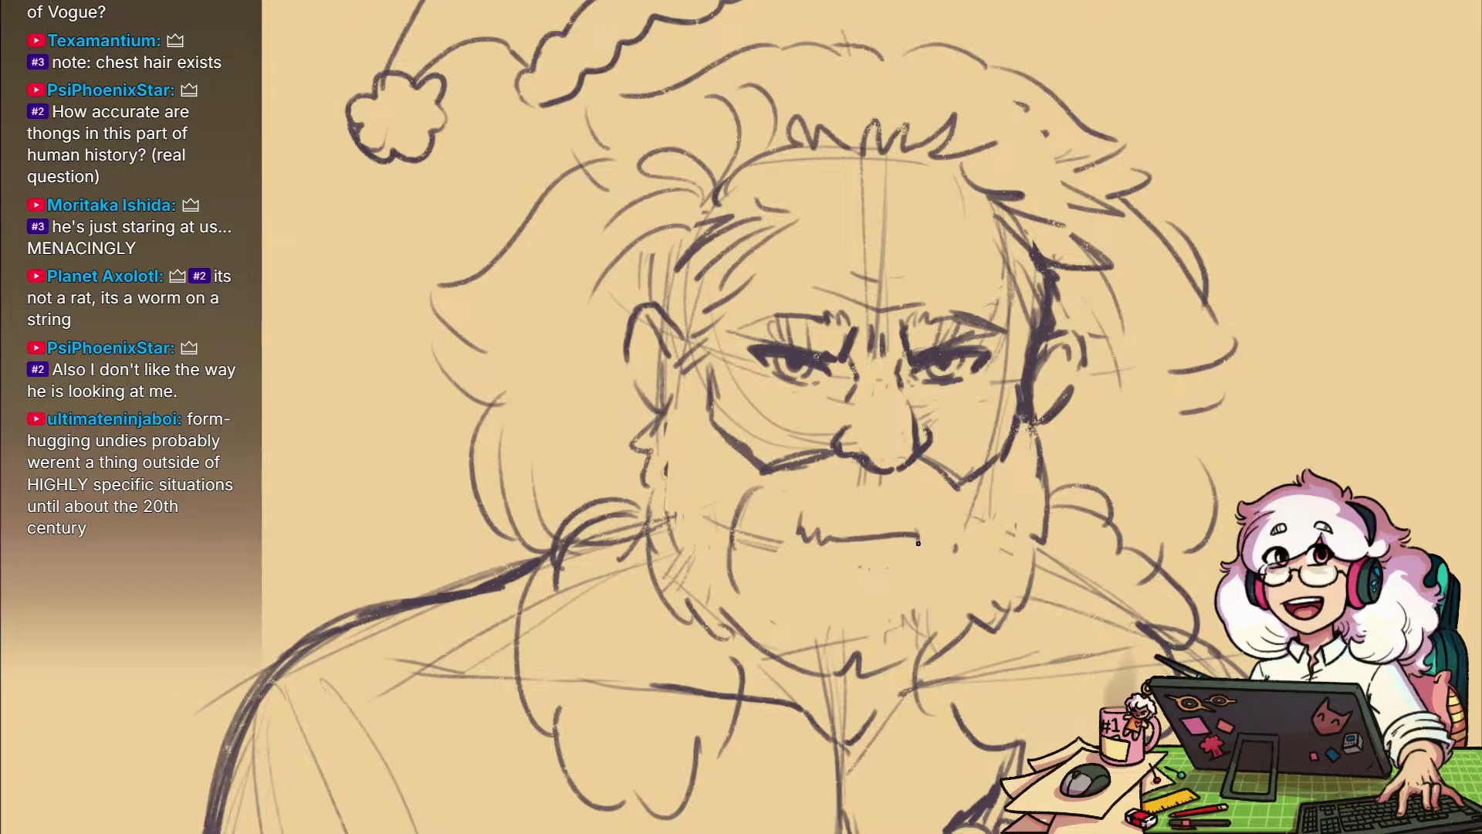
mouse_move(918, 543)
left_mouse_down()
mouse_move(936, 525)
mouse_move(945, 536)
mouse_move(953, 516)
left_mouse_up()
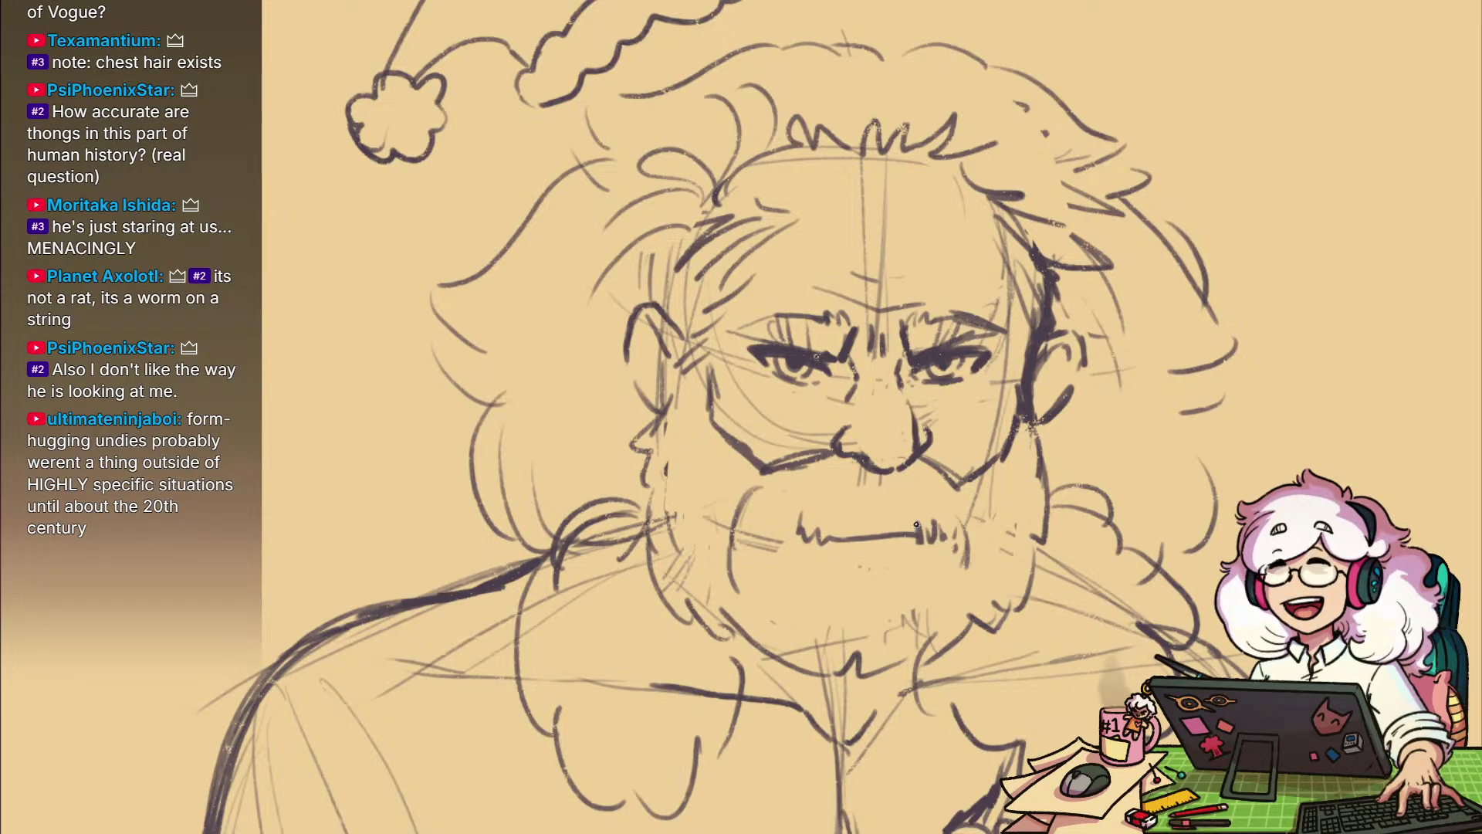
mouse_move(805, 544)
left_mouse_down()
mouse_move(814, 531)
mouse_move(786, 536)
mouse_move(757, 568)
left_mouse_up()
mouse_move(730, 510)
left_mouse_down()
mouse_move(726, 565)
mouse_move(698, 545)
left_mouse_up()
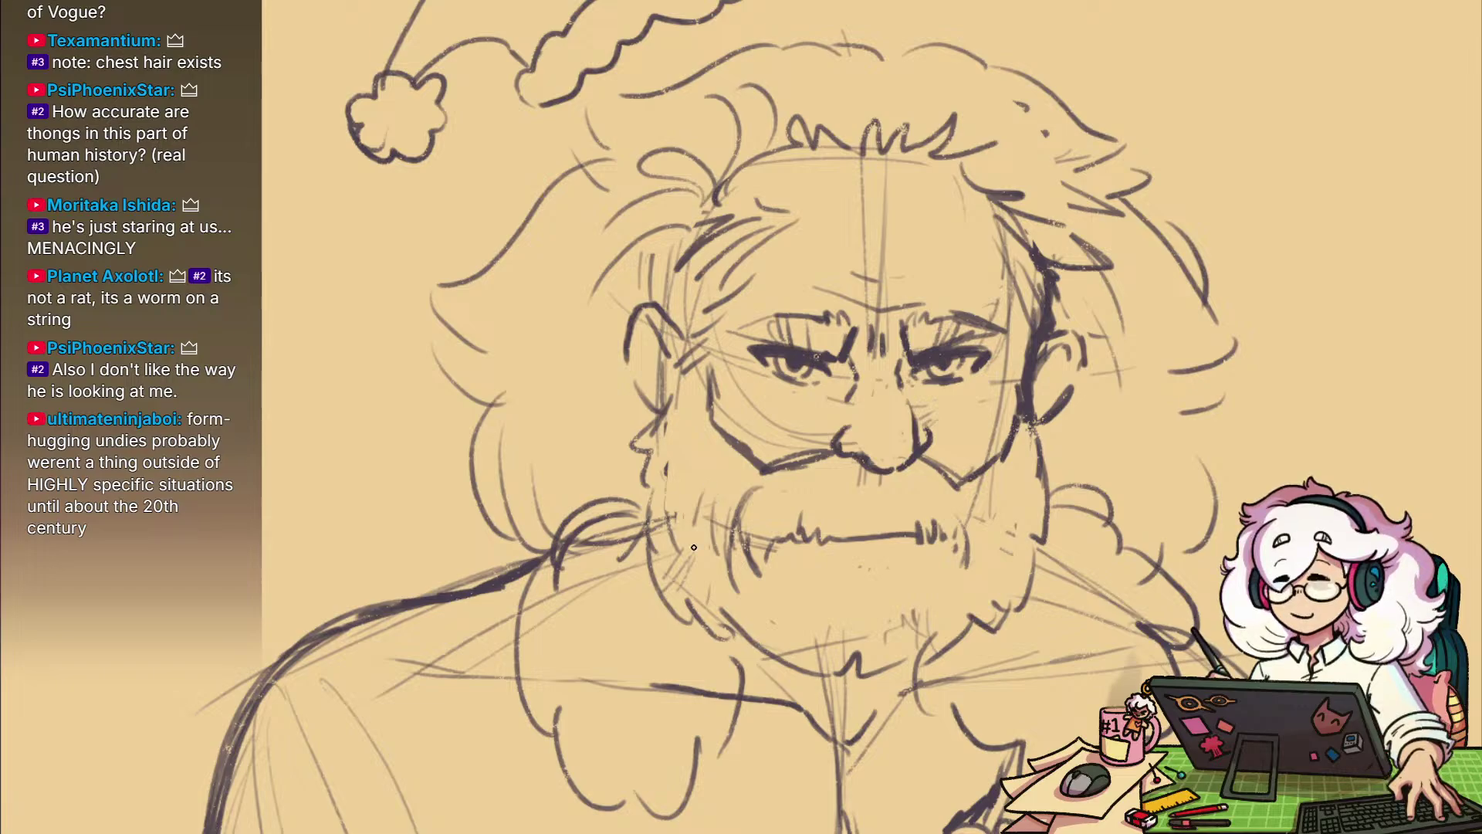
Draw a textured fur armband with leaf-shaped tufts around the upper arm that reaches toward the raised knee
mouse_move(972, 564)
left_mouse_down()
mouse_move(979, 528)
mouse_move(873, 541)
mouse_move(927, 502)
mouse_move(895, 498)
mouse_move(986, 482)
left_mouse_up()
left_click_drag(1111, 417, 718, 436)
mouse_move(699, 236)
left_mouse_down()
mouse_move(859, 398)
mouse_move(949, 421)
left_mouse_up()
left_click_drag(829, 416, 861, 409)
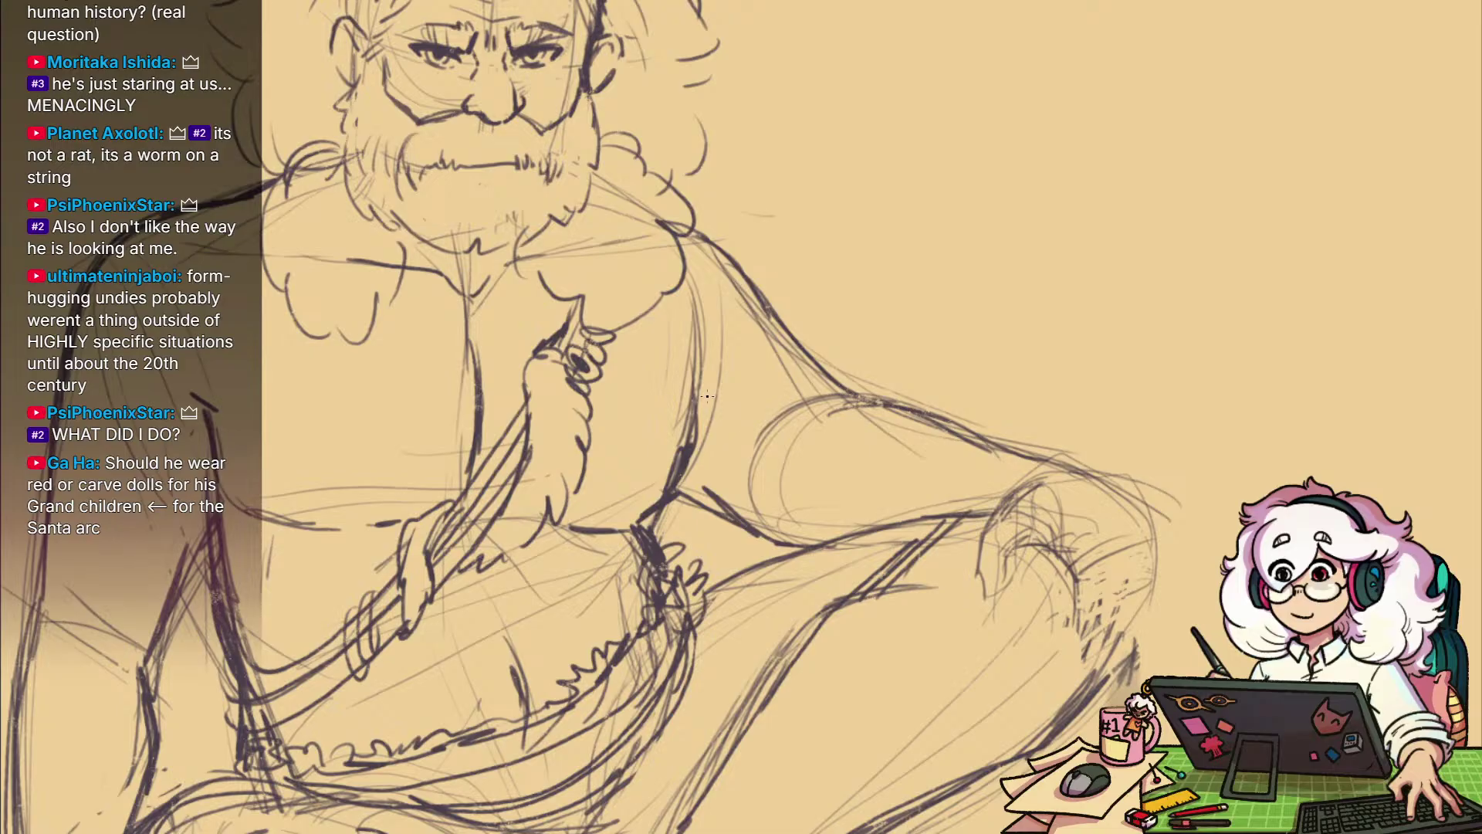
mouse_move(695, 405)
left_mouse_down()
mouse_move(792, 328)
mouse_move(693, 409)
left_mouse_up()
mouse_move(740, 356)
left_mouse_down()
mouse_move(834, 325)
mouse_move(843, 372)
mouse_move(820, 377)
mouse_move(863, 380)
left_mouse_up()
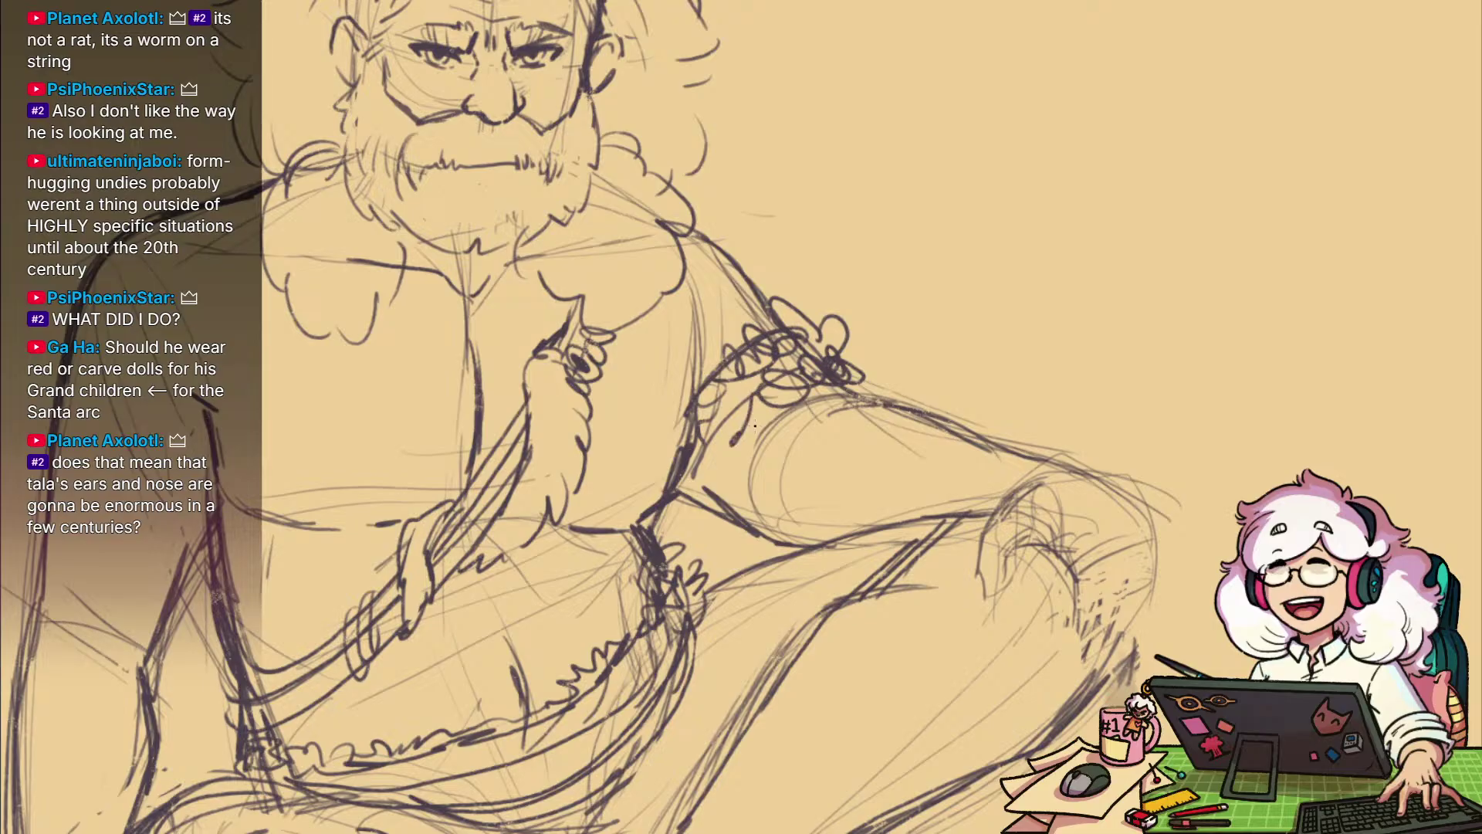
scroll(764, 345, "down", 1)
left_click_drag(764, 344, 912, 375)
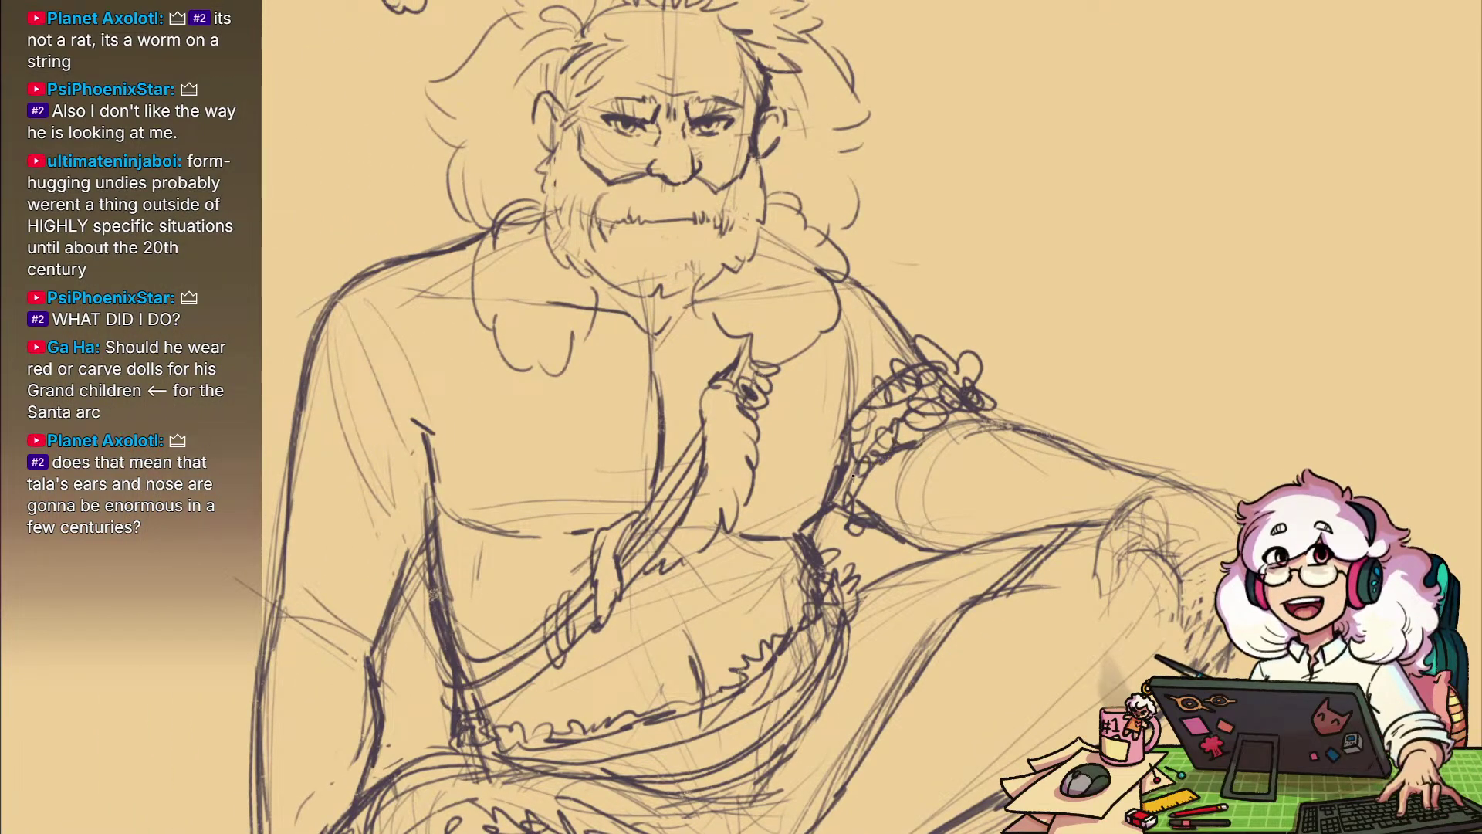
mouse_move(867, 423)
left_mouse_down()
mouse_move(942, 346)
mouse_move(987, 344)
left_mouse_up()
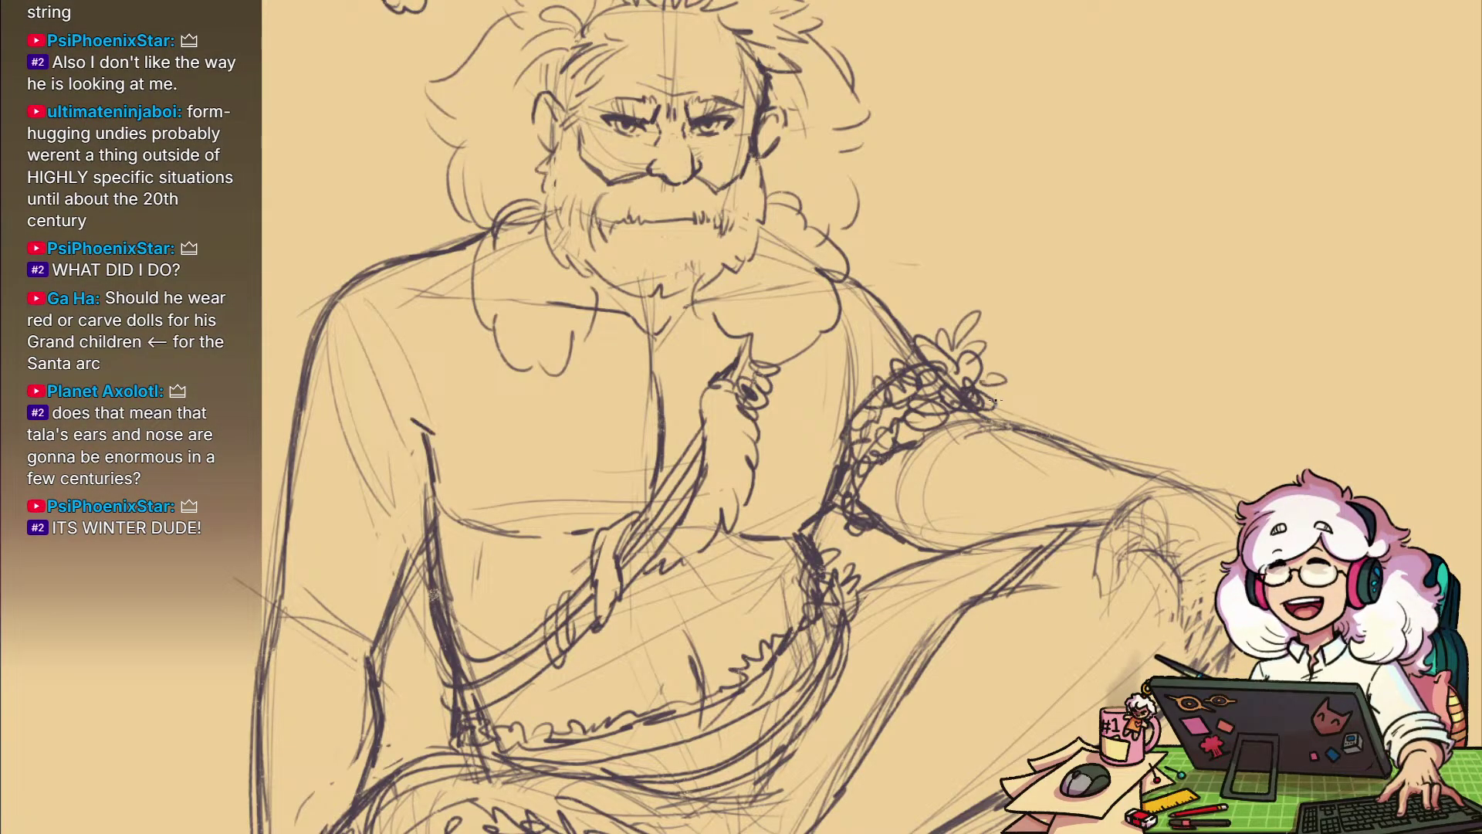
left_click_drag(962, 443, 991, 399)
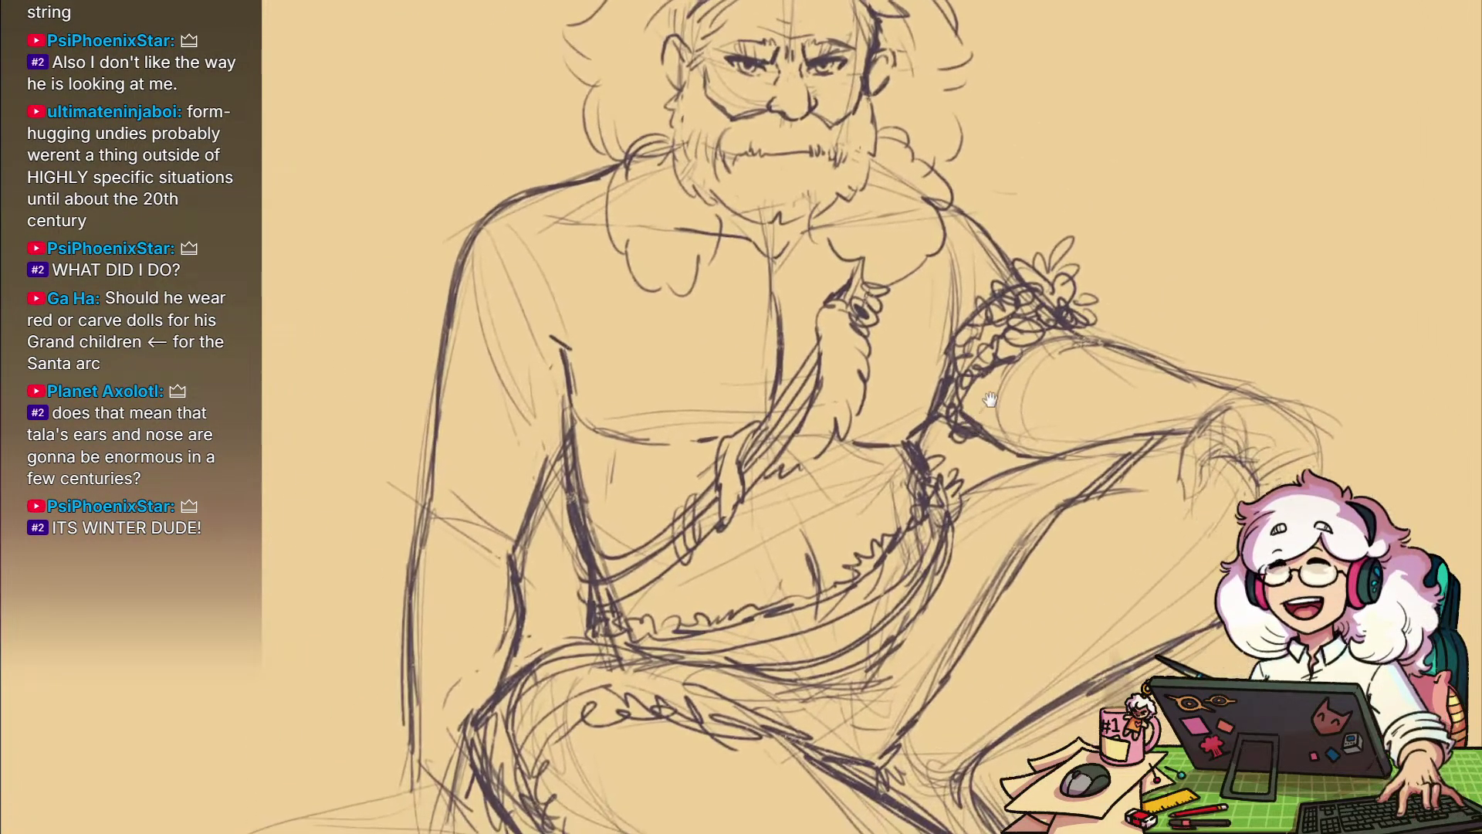
Draw a necklace of small loops and long pointed claws hanging at the centre of the chest below the beard
left_click(903, 361)
left_click_drag(906, 357, 956, 493)
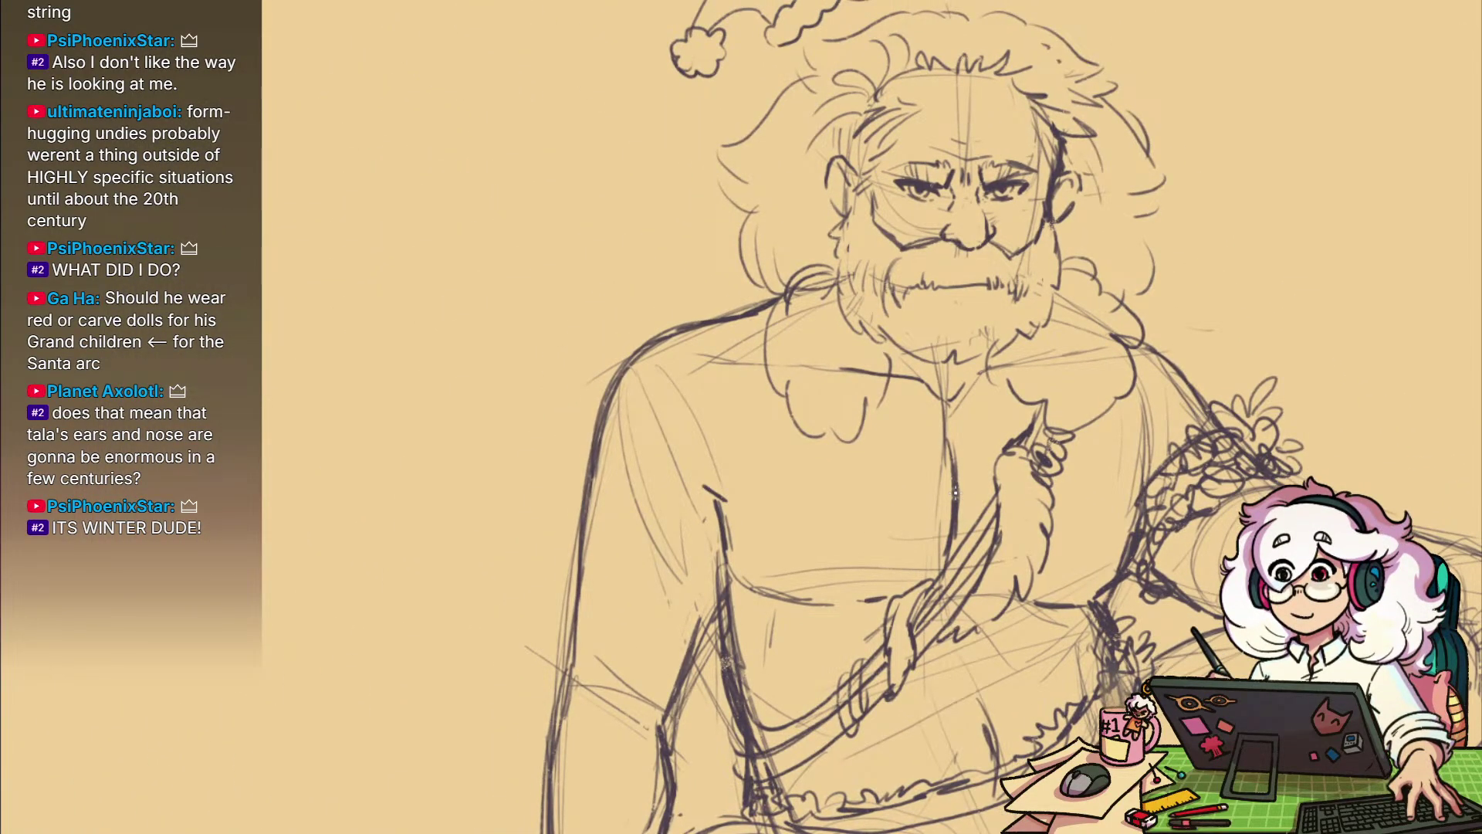
left_click_drag(955, 493, 947, 724)
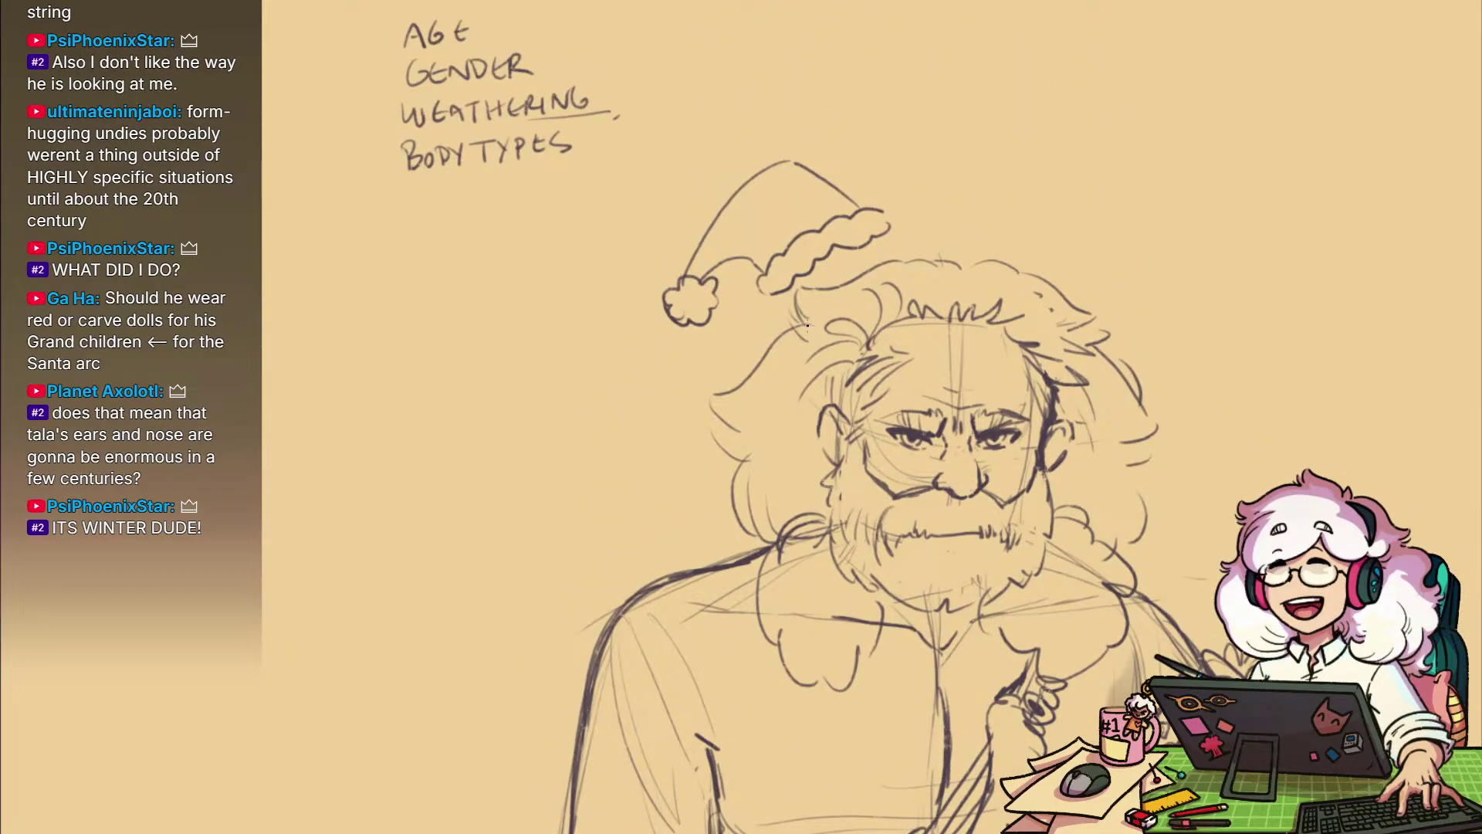
left_click_drag(910, 395, 811, 216)
left_click_drag(1058, 456, 996, 459)
left_click_drag(909, 702, 778, 509)
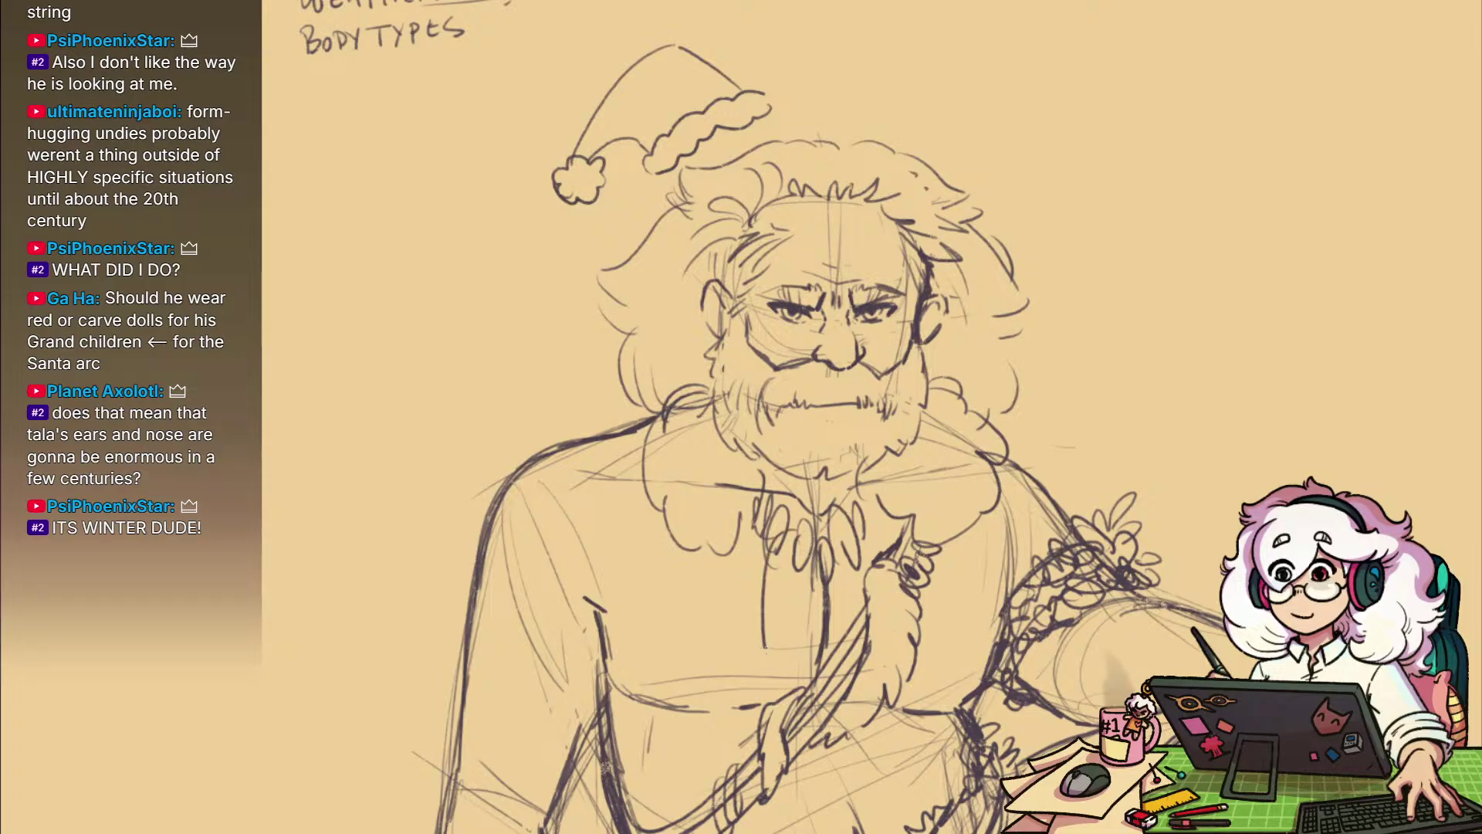
mouse_move(775, 661)
left_mouse_down()
mouse_move(786, 570)
mouse_move(808, 620)
left_mouse_up()
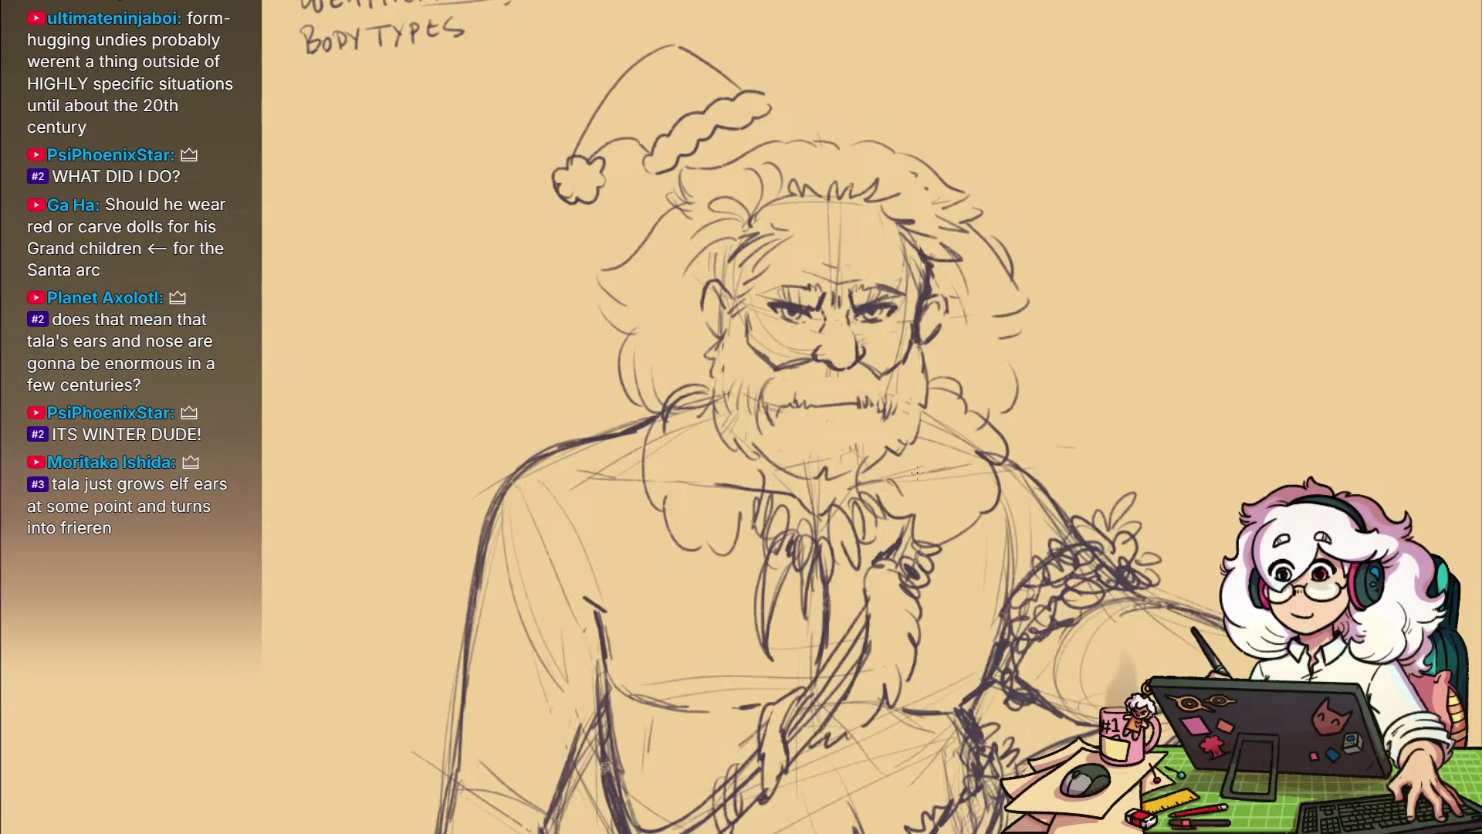
Sketch the thumb and palm edge of the hand resting on the ground beside the folded leg
scroll(876, 494, "down", 1)
left_click_drag(887, 536, 908, 443)
left_click_drag(799, 579, 1031, 363)
left_click_drag(891, 425, 1099, 361)
scroll(1099, 361, "down", 4)
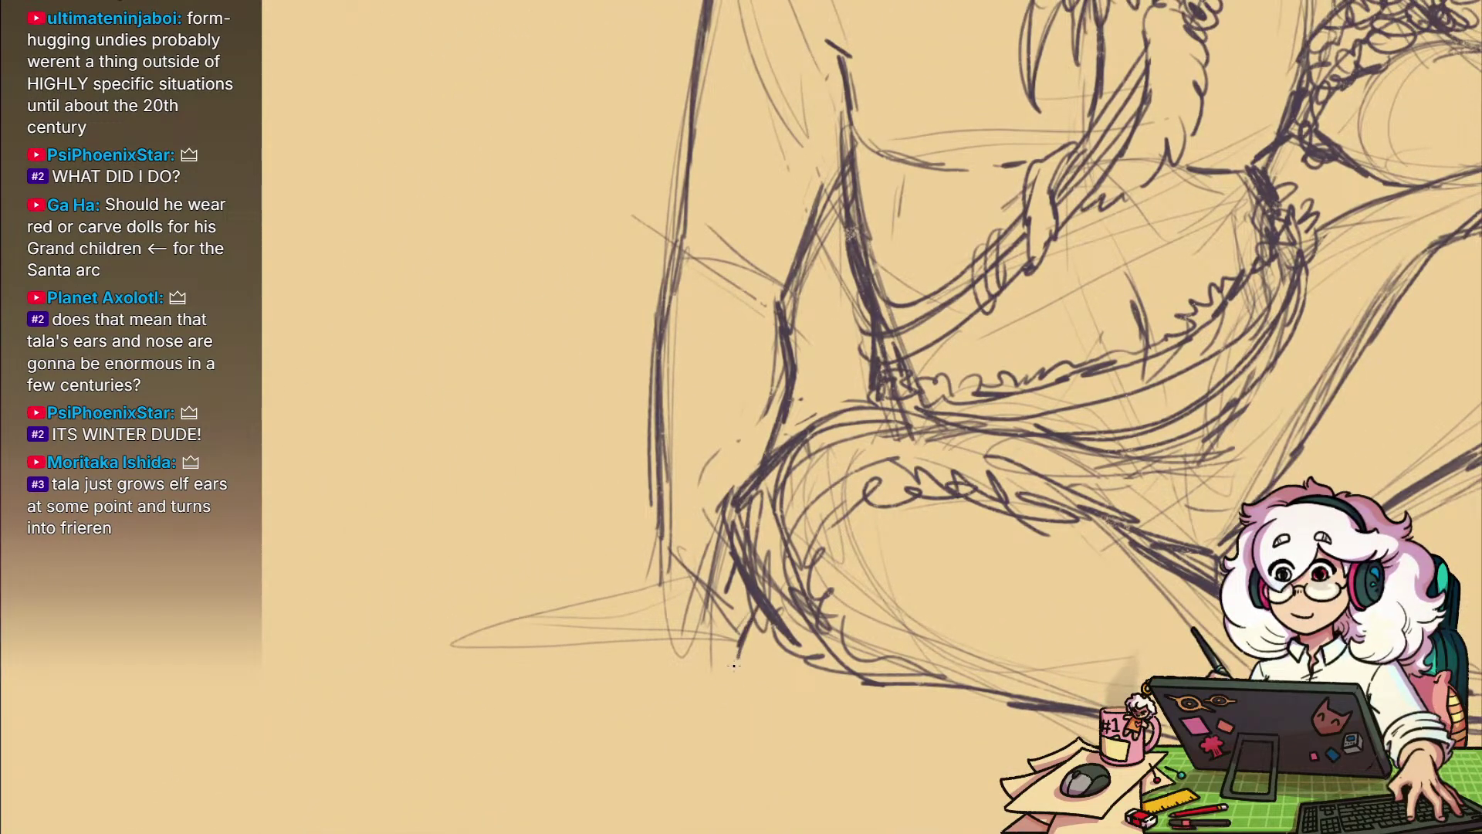
left_click_drag(733, 665, 672, 695)
mouse_move(666, 629)
left_mouse_down()
mouse_move(725, 633)
mouse_move(730, 650)
mouse_move(664, 637)
mouse_move(676, 633)
mouse_move(697, 668)
mouse_move(655, 672)
left_mouse_up()
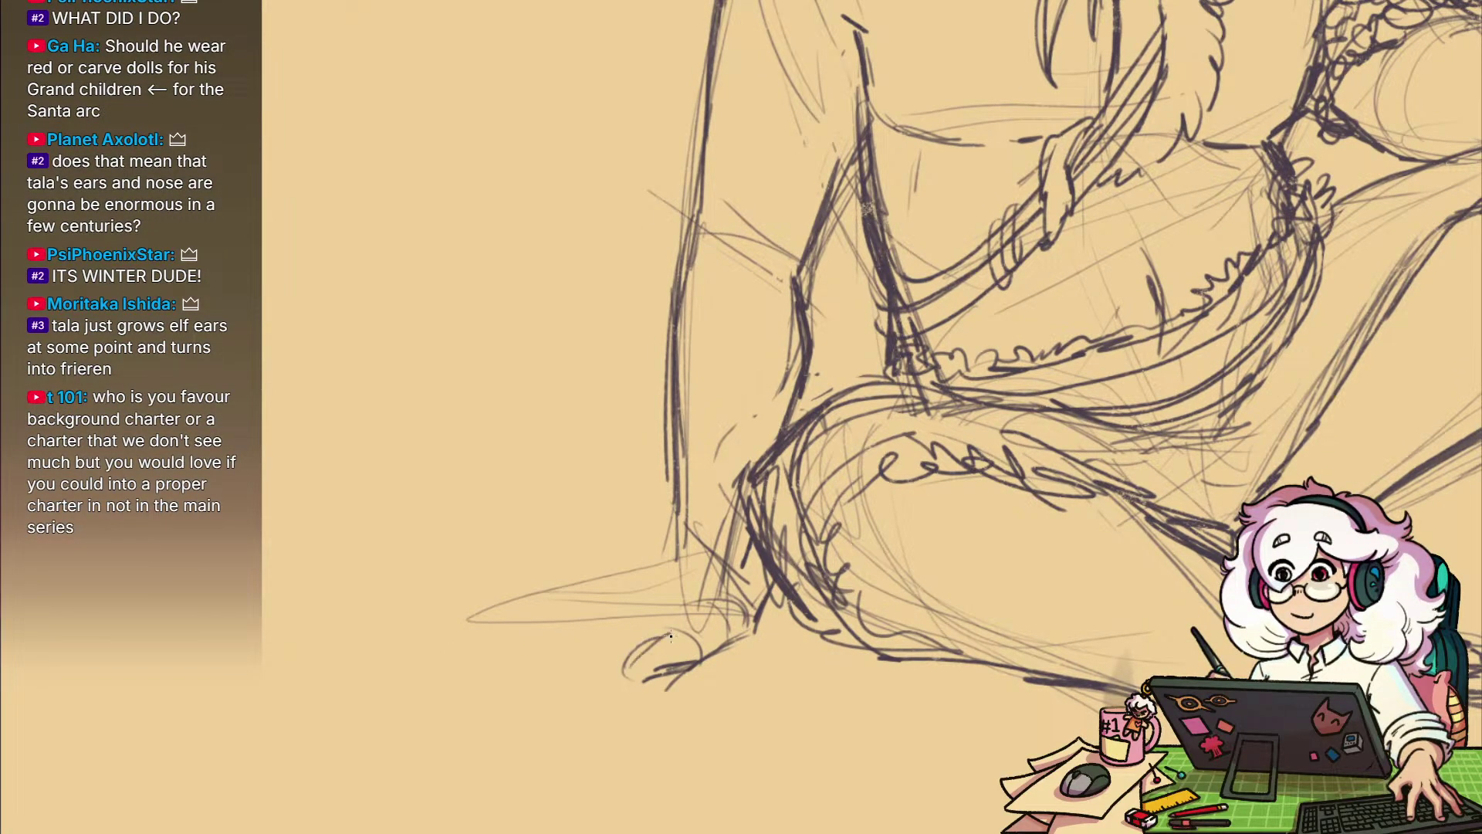
left_click_drag(690, 606, 679, 604)
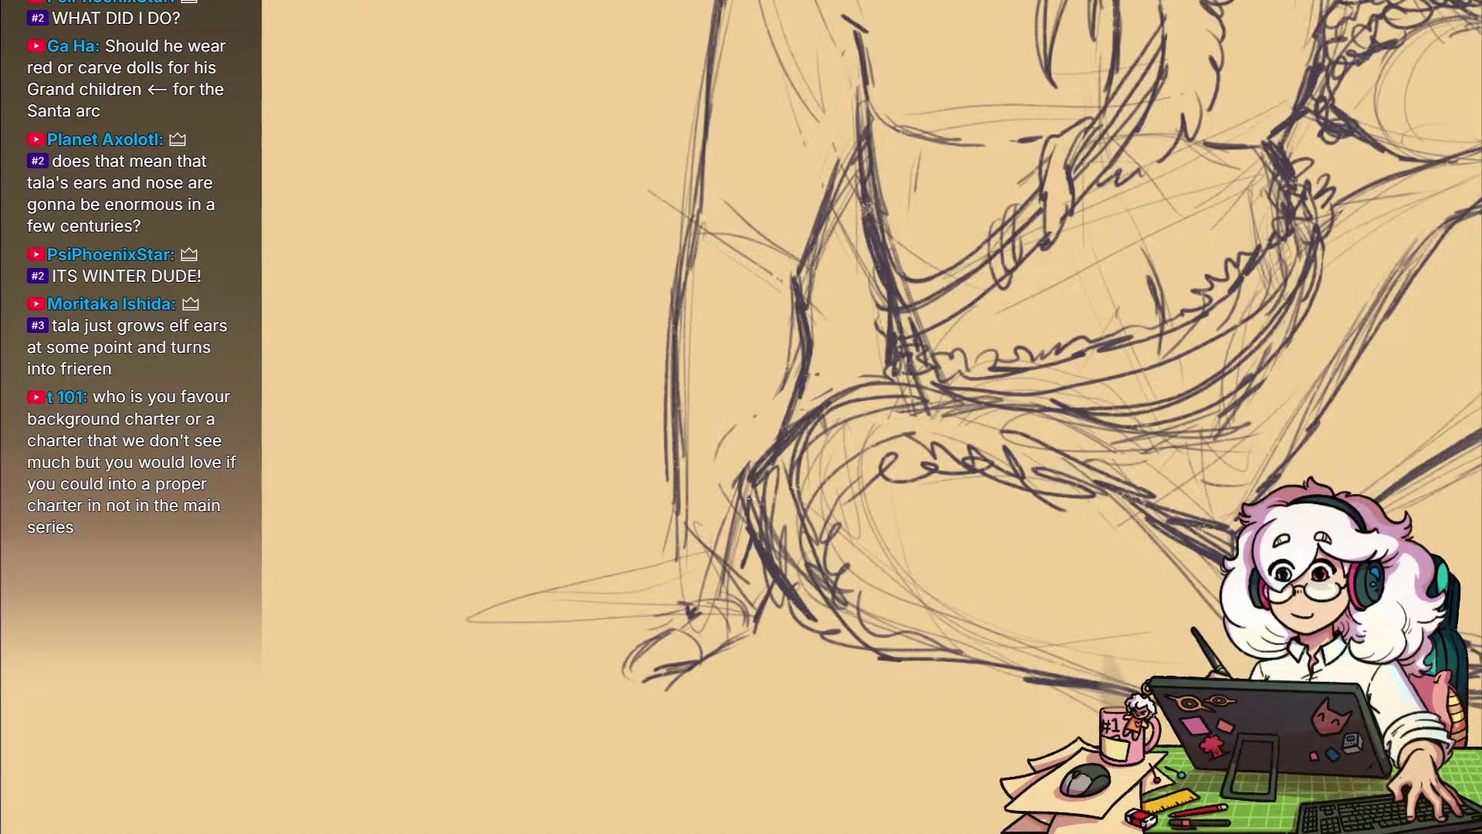
Draw the knuckles and outstretched fingers of the hand supporting him on the ground
left_click_drag(588, 552, 603, 624)
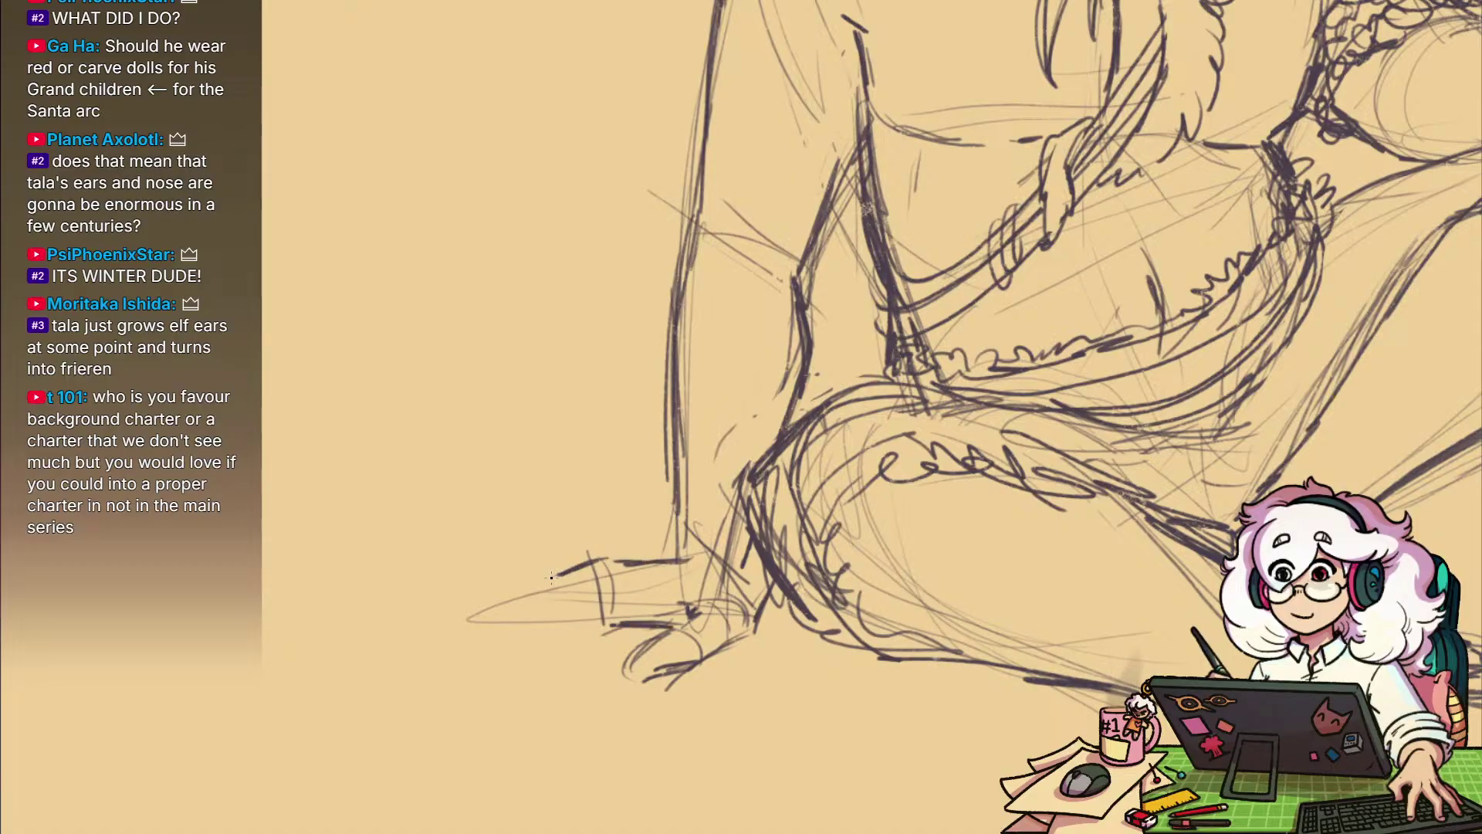
left_click_drag(551, 577, 521, 604)
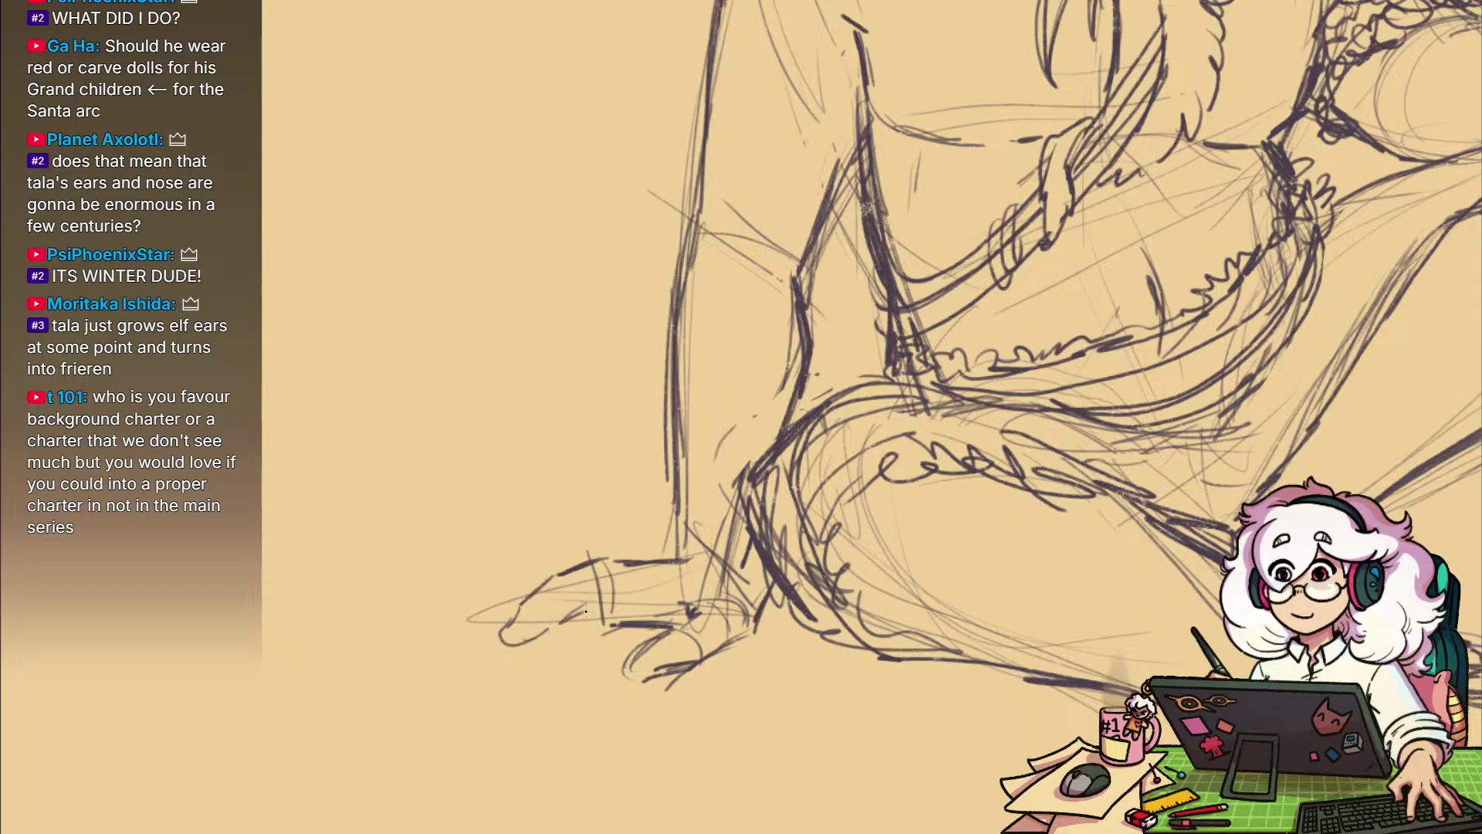
left_click_drag(623, 619, 601, 609)
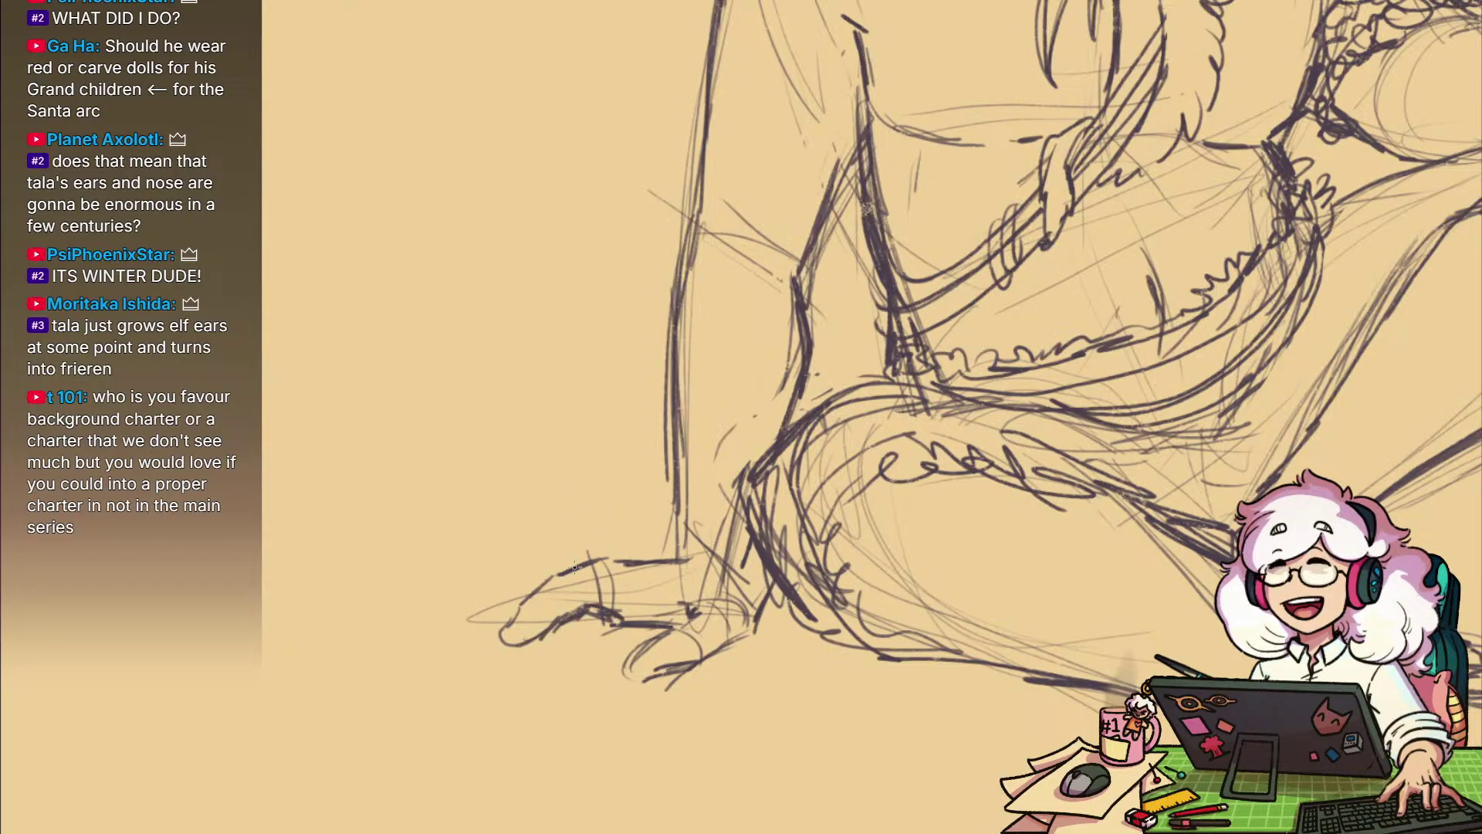
mouse_move(554, 564)
left_mouse_down()
mouse_move(510, 591)
mouse_move(508, 641)
left_mouse_up()
key("ctrl+space")
left_click_drag(606, 532, 576, 582)
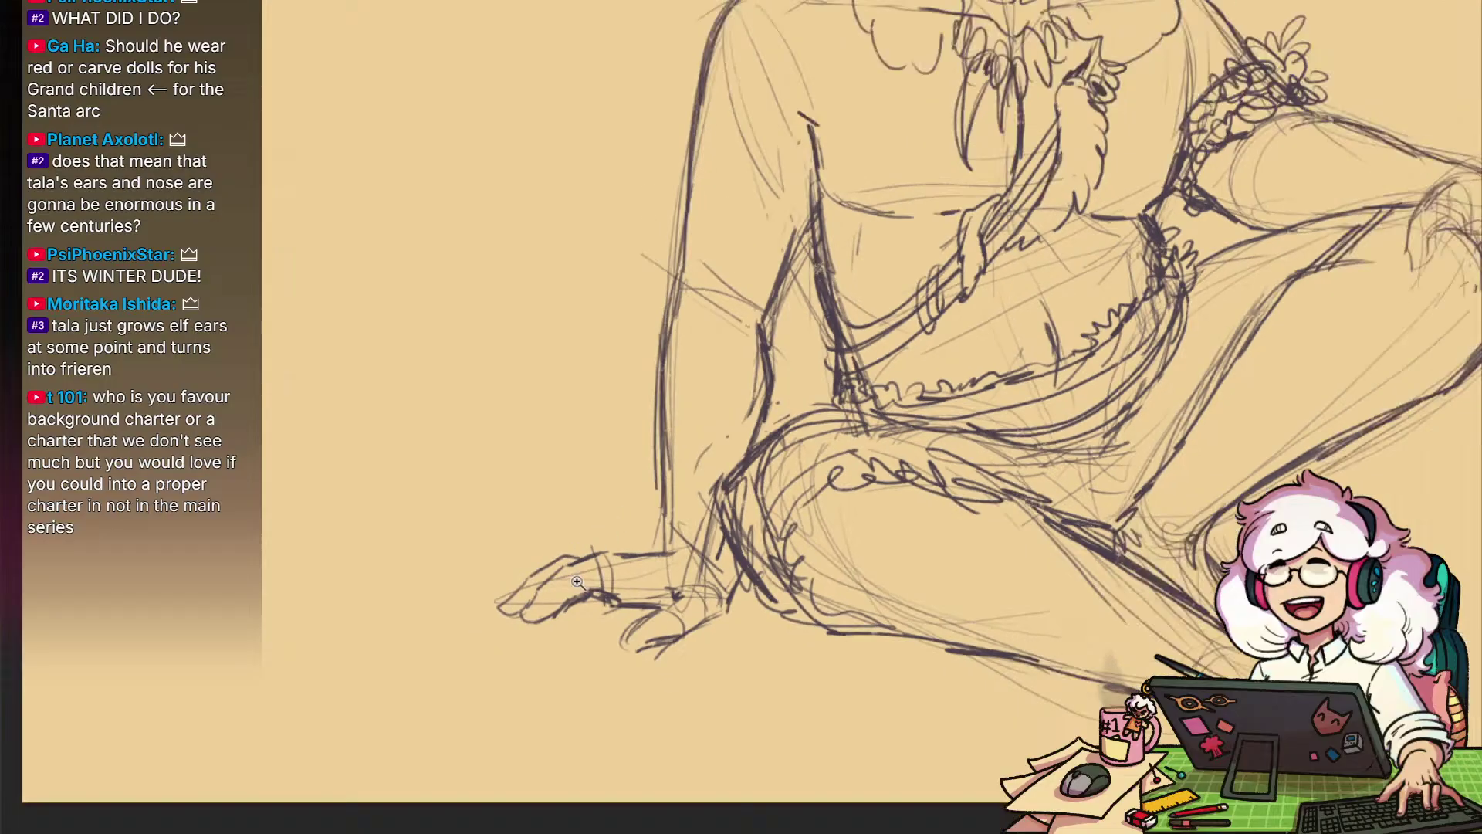
Clean up the raised knee and redraw its outer contour with a rounded kneecap shape
scroll(577, 582, "down", 4)
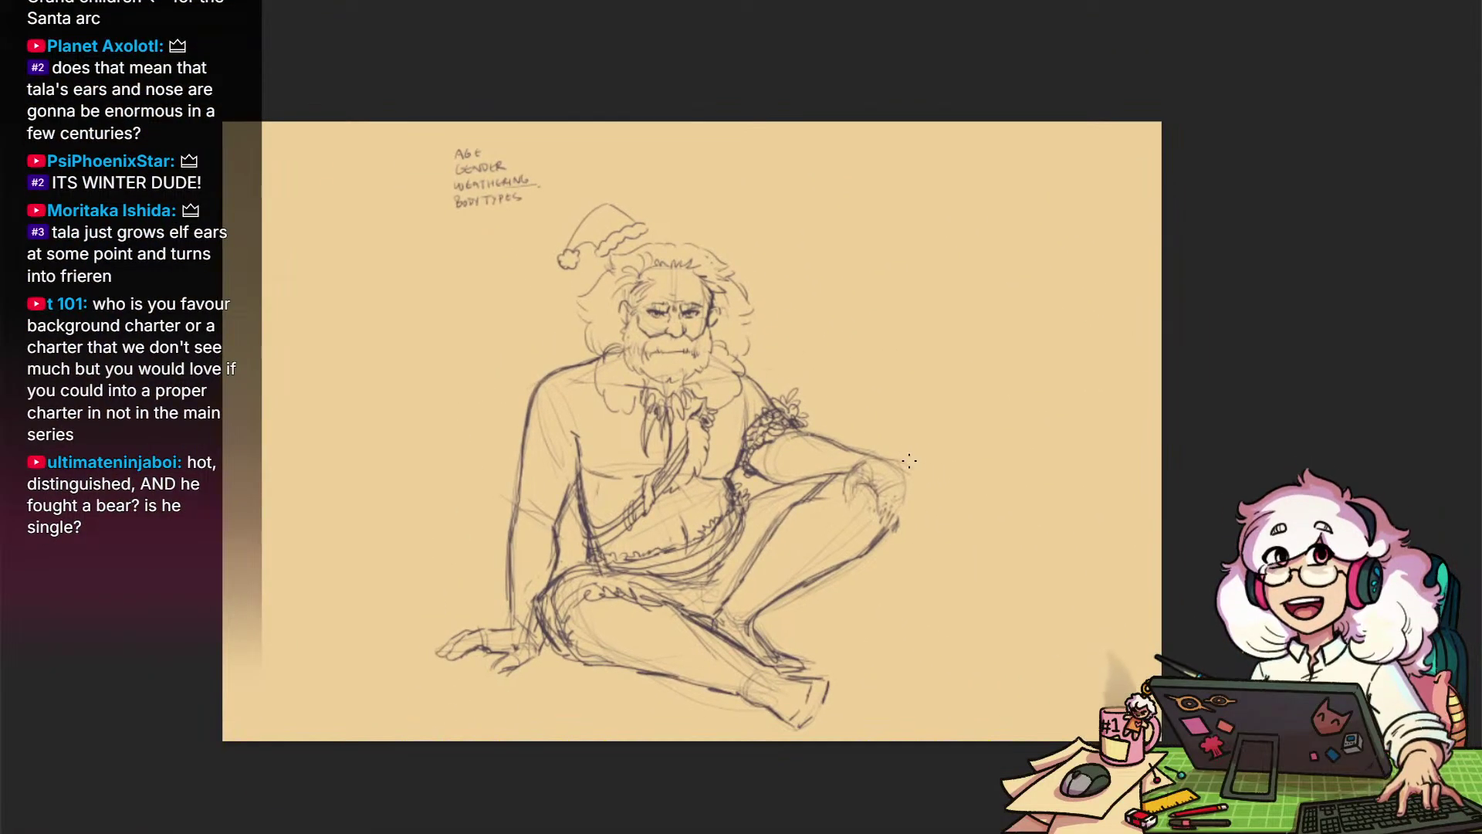
scroll(930, 455, "up", 4)
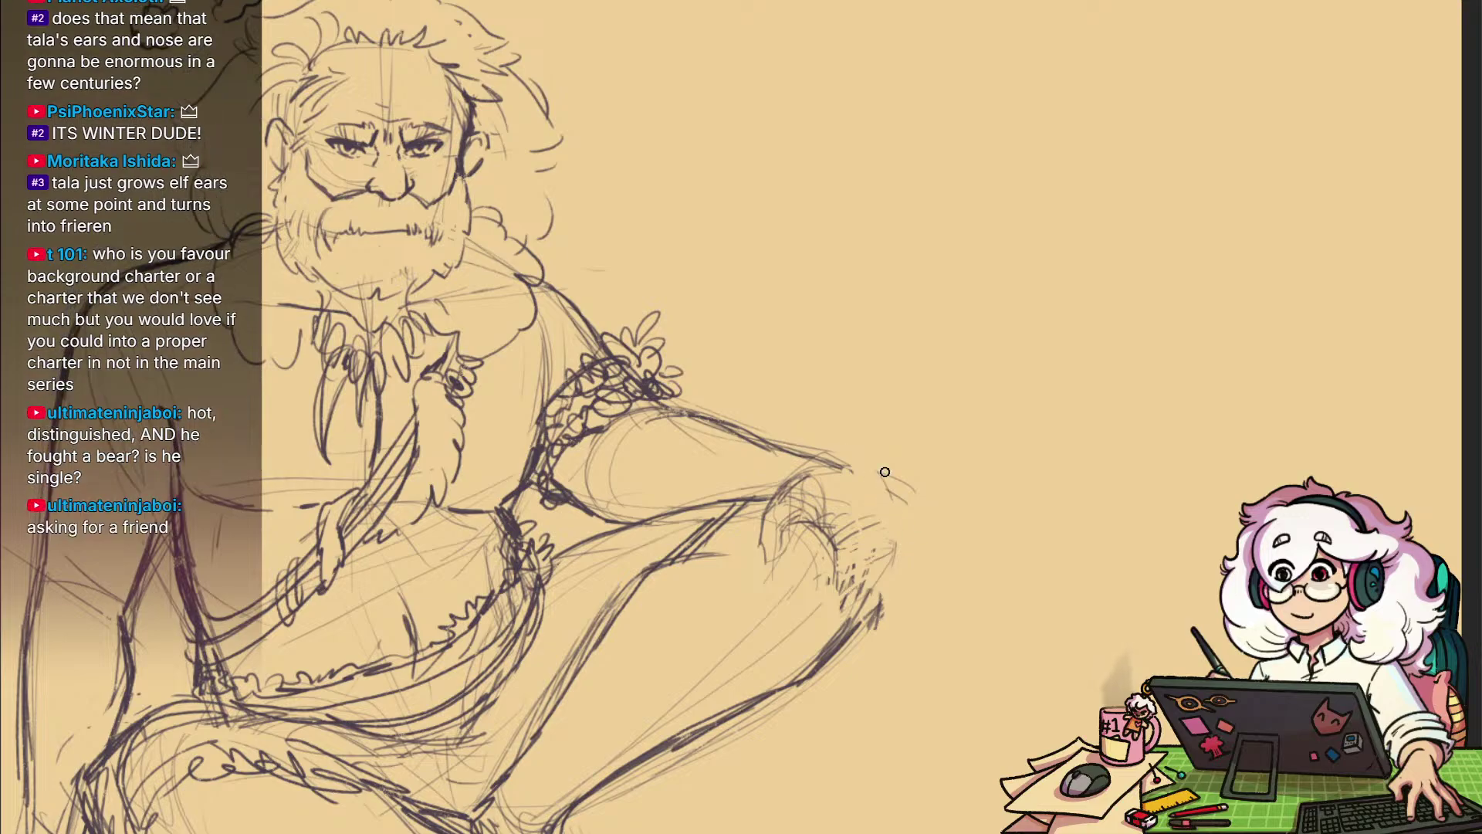
left_click_drag(862, 477, 909, 555)
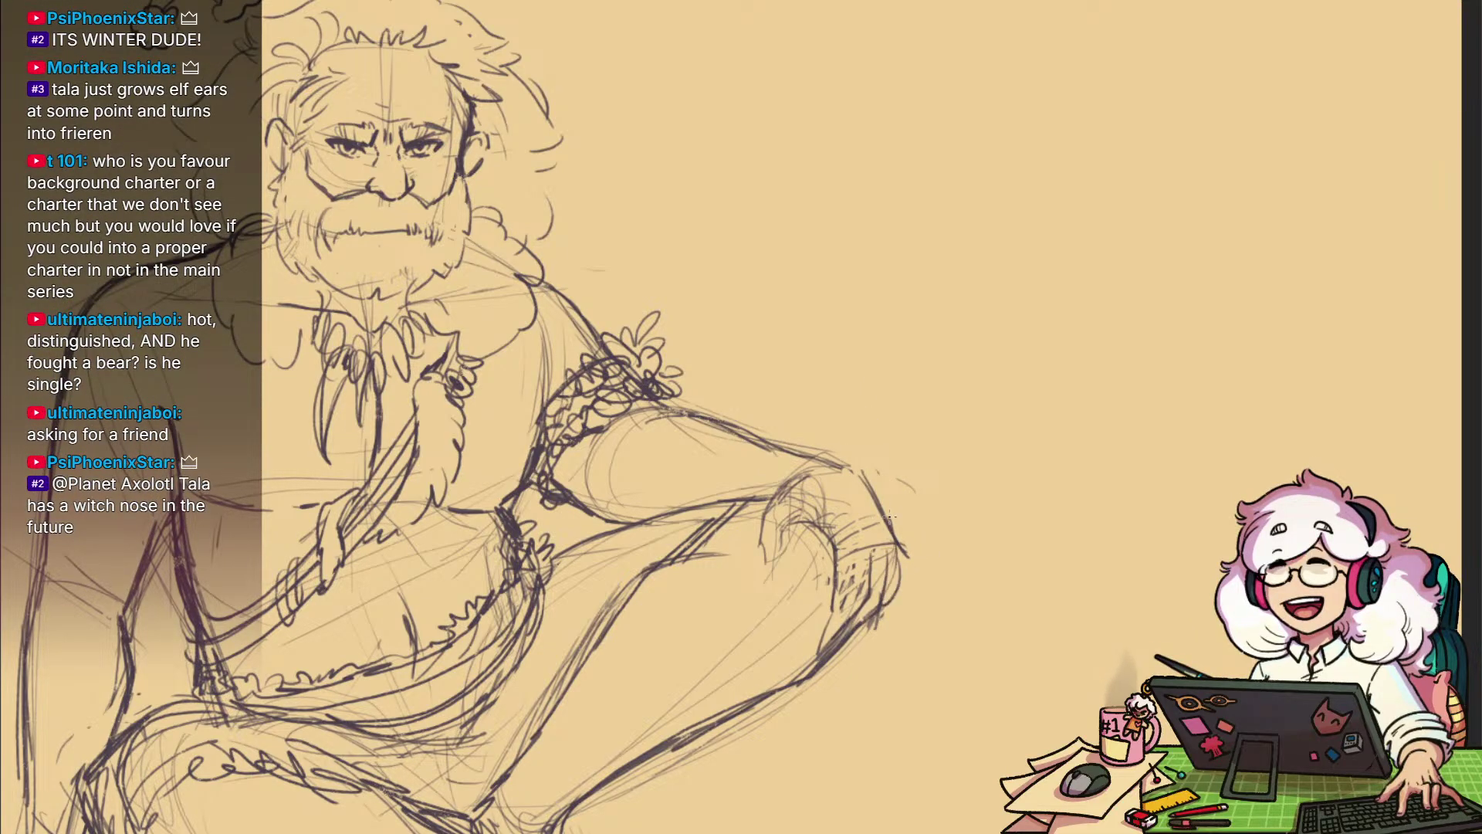
left_click_drag(791, 508, 822, 484)
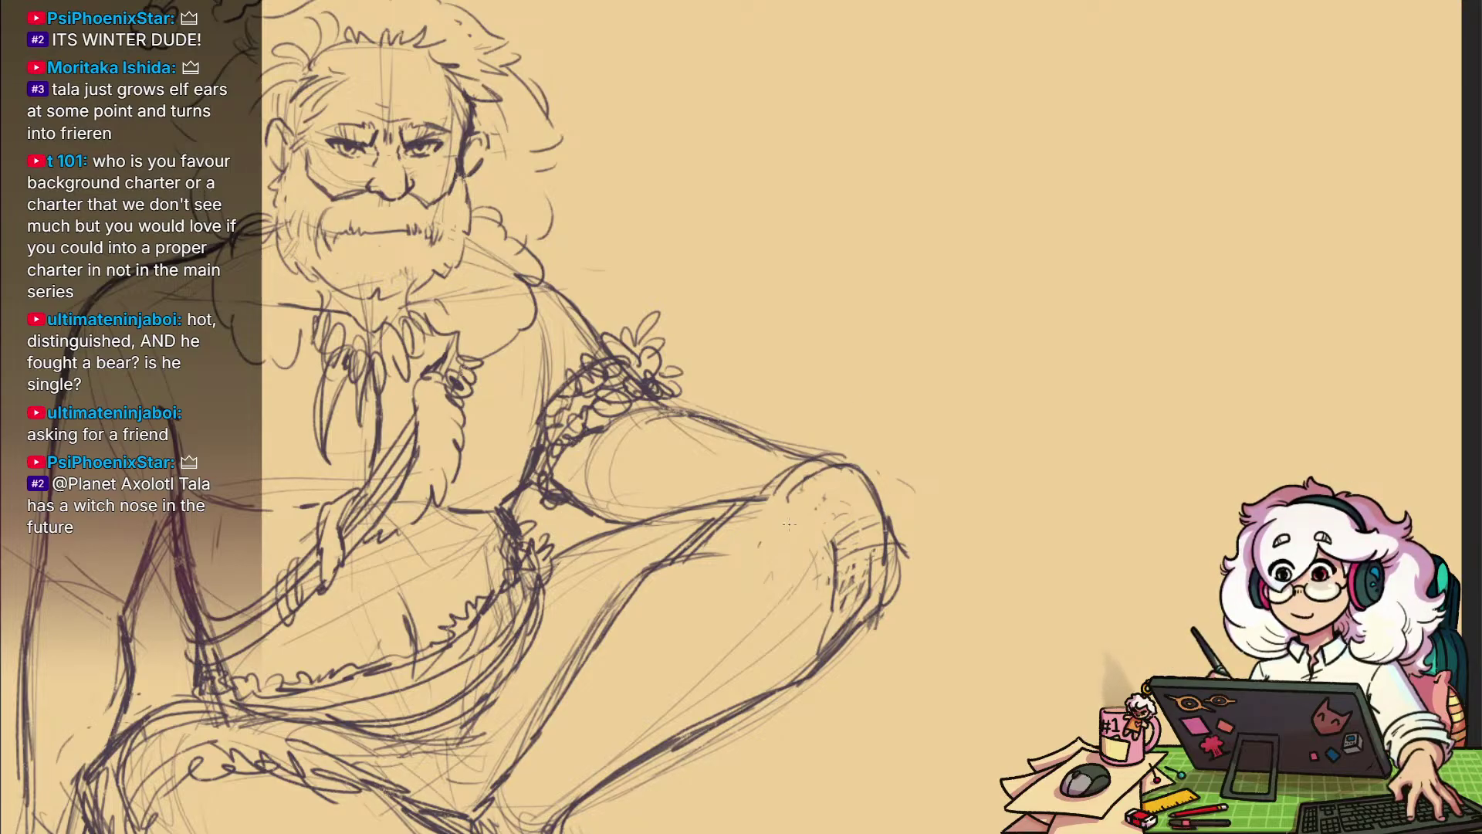
Draw a hatched band around the upper arm of the supporting arm and a curved hatched stripe running onto the chest
left_click_drag(789, 524, 1221, 602)
left_click_drag(837, 406, 969, 377)
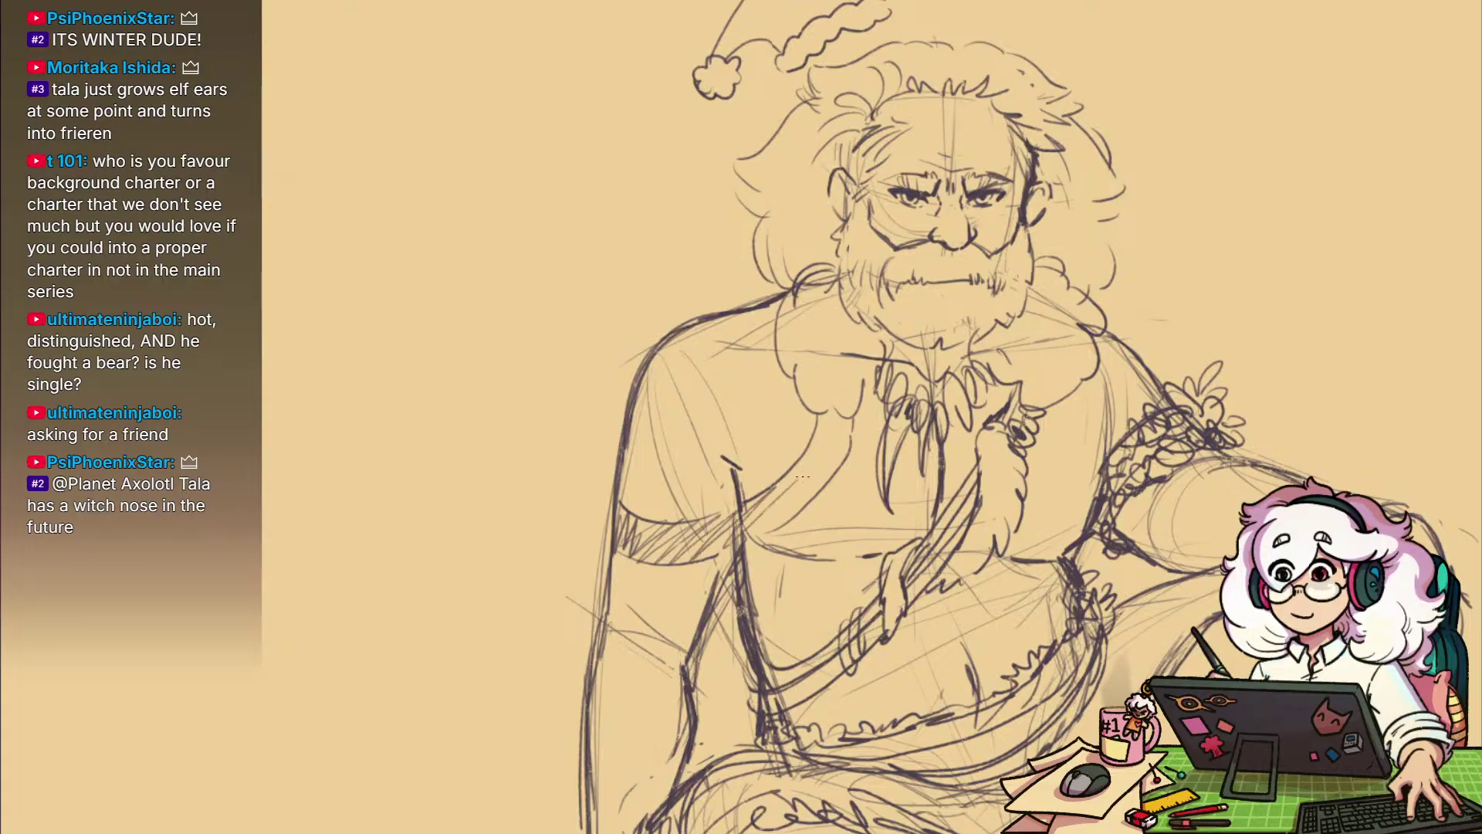
mouse_move(803, 494)
left_mouse_down()
mouse_move(848, 448)
mouse_move(843, 407)
mouse_move(774, 385)
mouse_move(769, 369)
left_mouse_up()
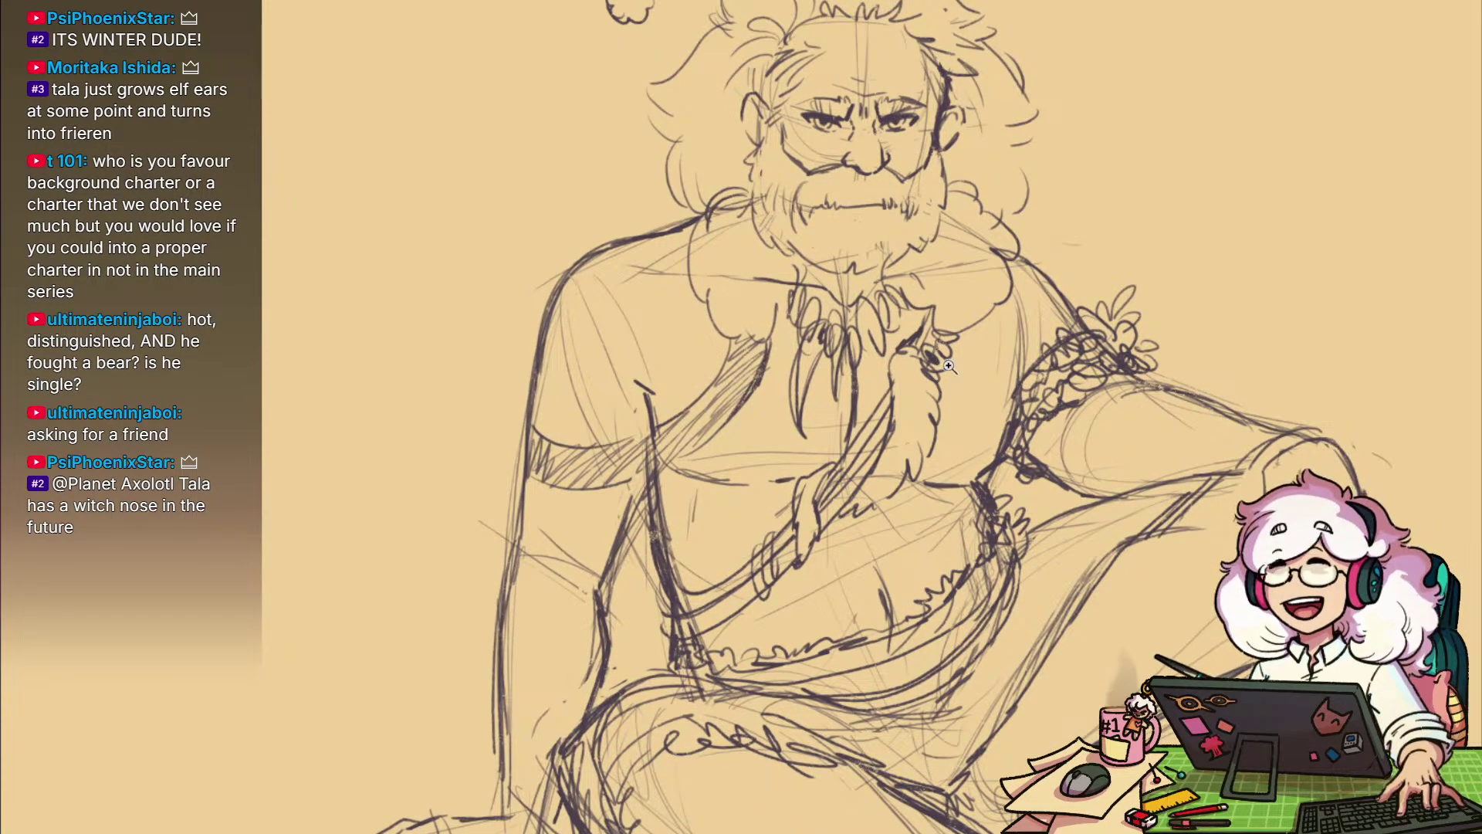
left_click_drag(936, 347, 895, 408)
scroll(894, 407, "down", 2)
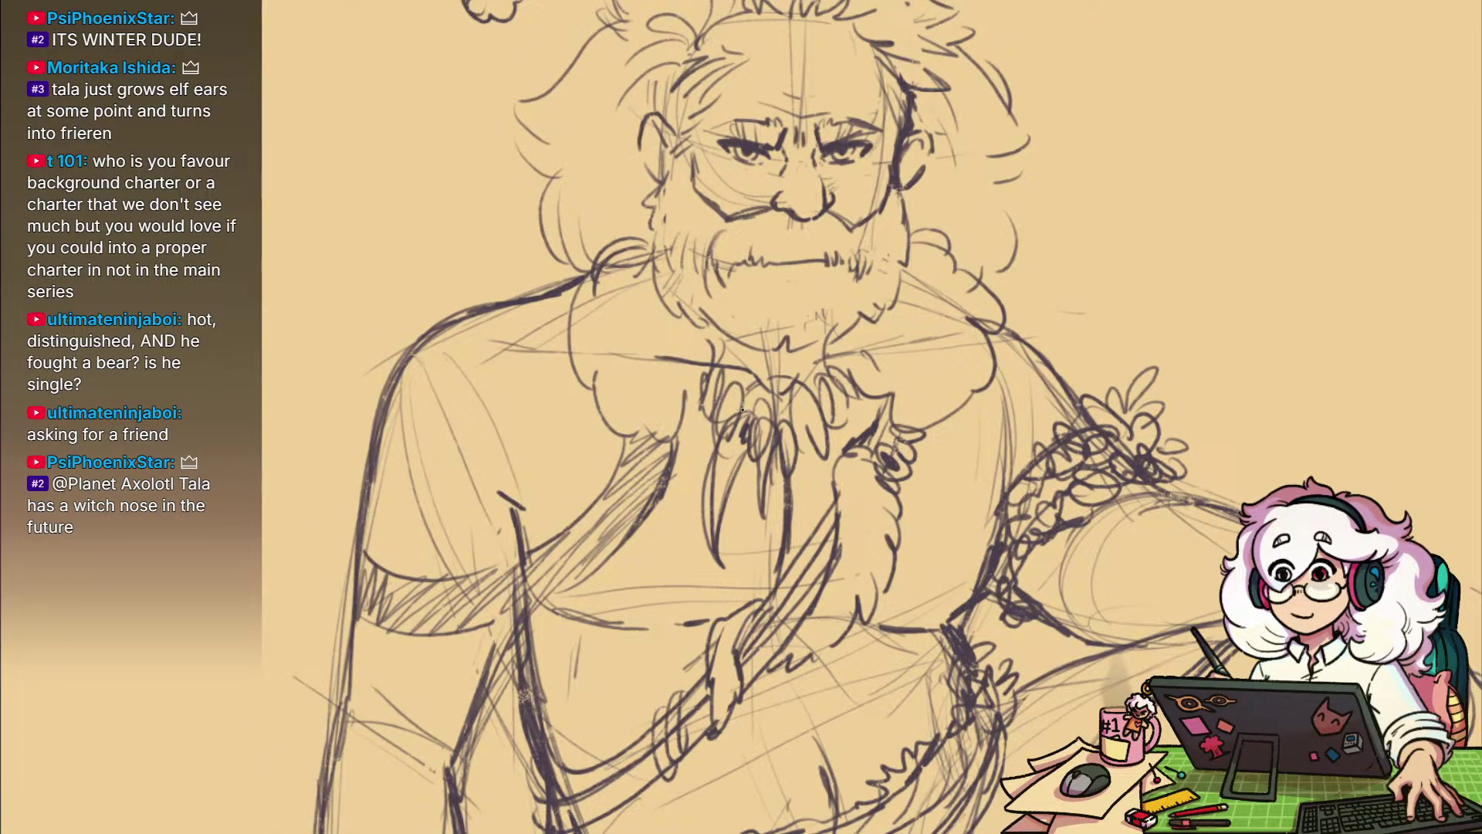
Darken the necklace's centre and add a ring of side strands with a toothed crescent at its lower end
left_click_drag(771, 383, 798, 402)
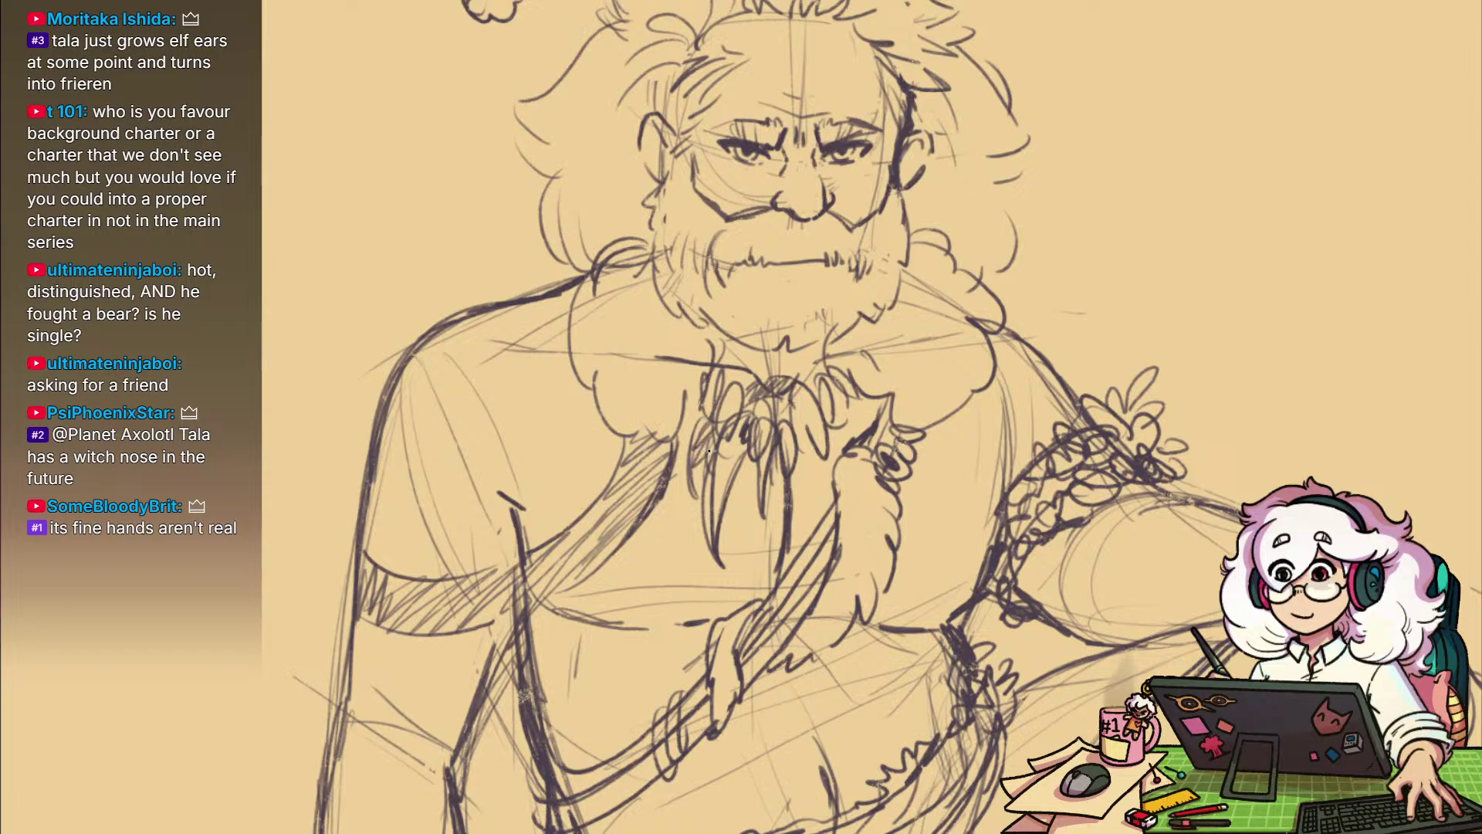
mouse_move(708, 451)
left_mouse_down()
mouse_move(698, 502)
mouse_move(801, 525)
mouse_move(774, 561)
left_mouse_up()
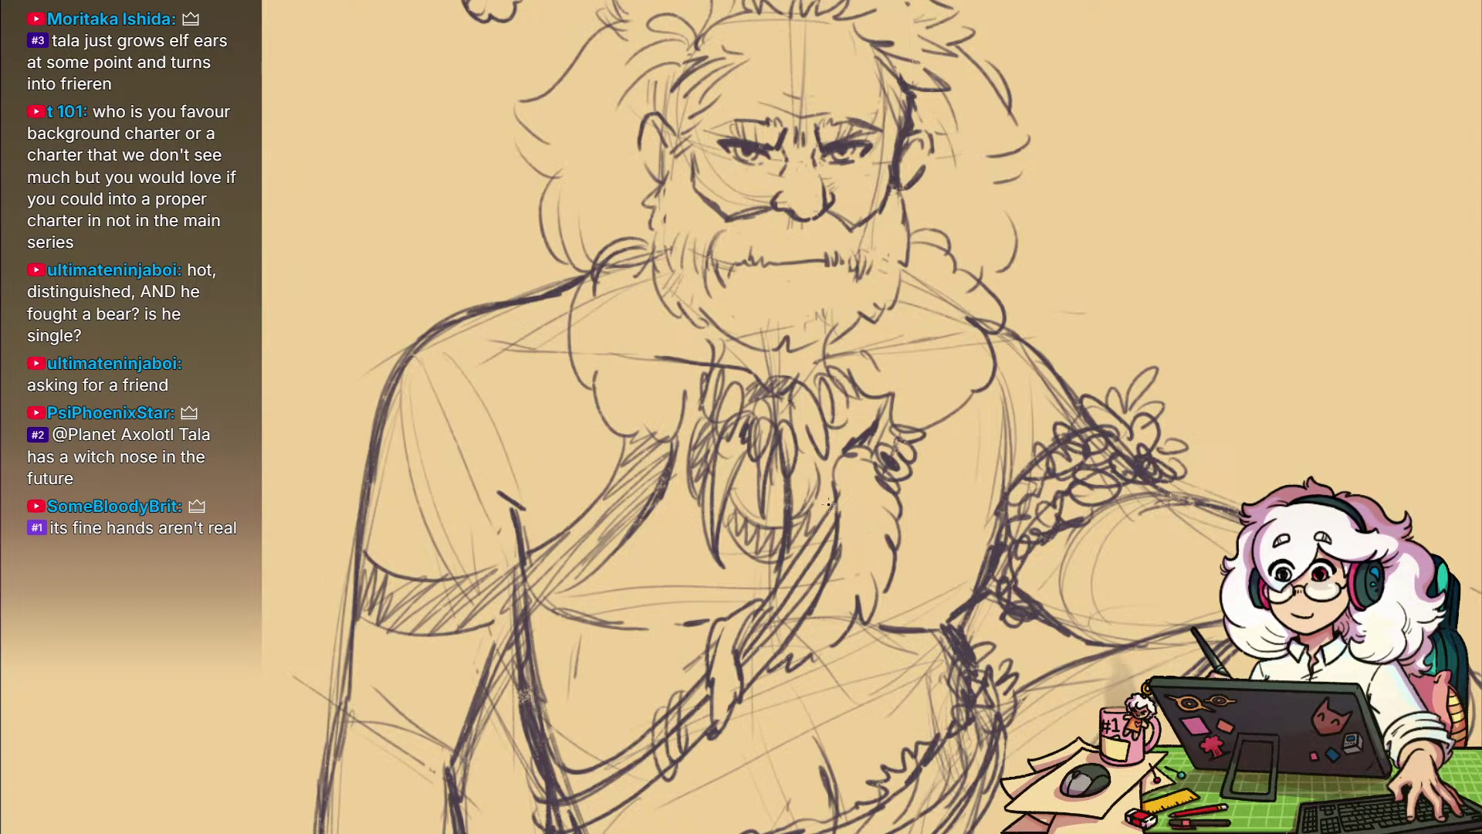
left_click_drag(825, 480, 820, 516)
mouse_move(838, 462)
left_mouse_down()
mouse_move(823, 510)
mouse_move(830, 486)
left_mouse_up()
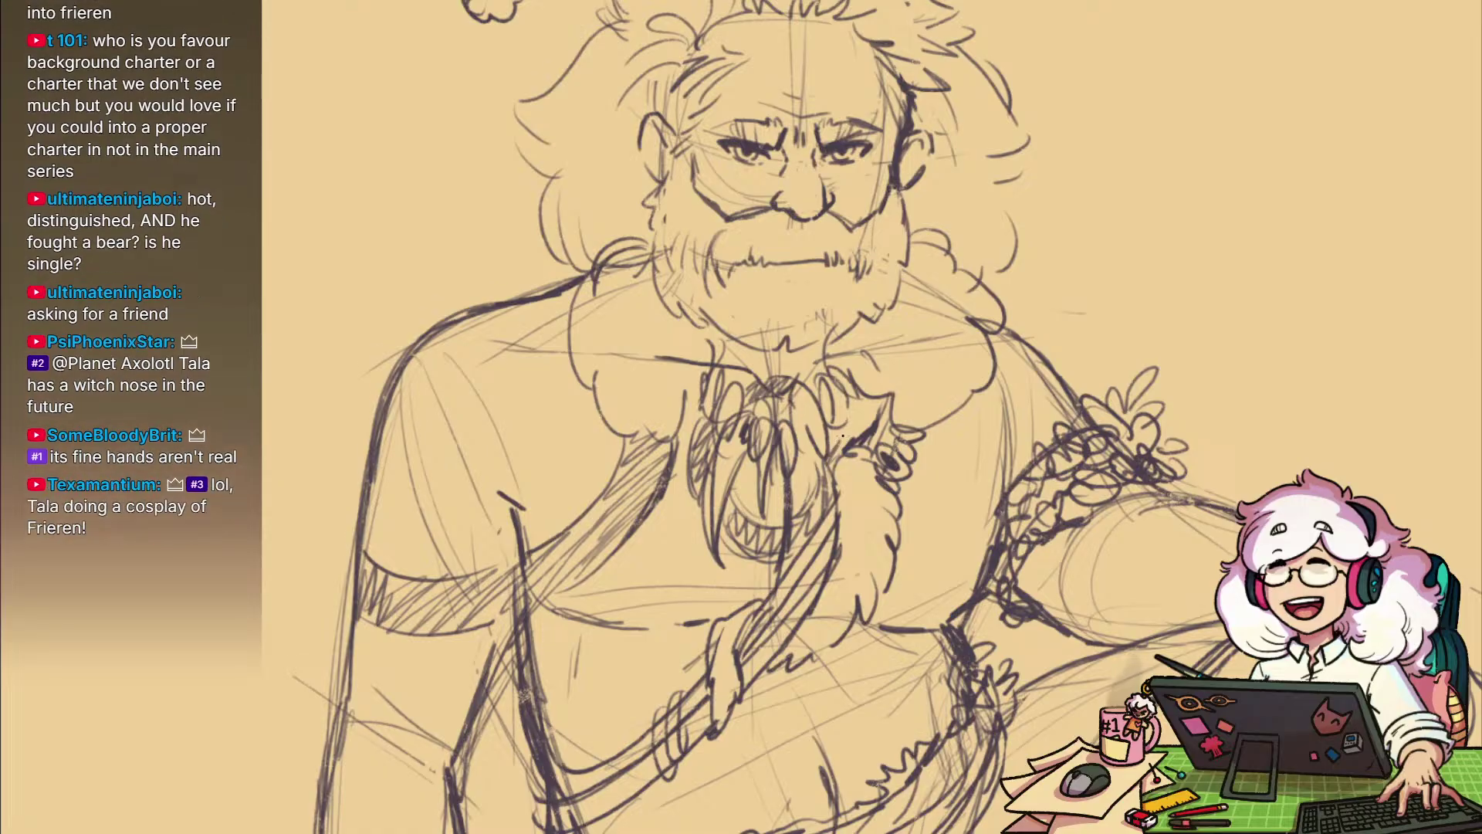
left_click_drag(841, 430, 828, 445)
Draw hatched bands around both lower legs just above the ankles
left_click_drag(924, 259, 1011, 402)
mouse_move(960, 485)
left_mouse_down()
mouse_move(887, 533)
mouse_move(1013, 448)
mouse_move(947, 405)
left_mouse_up()
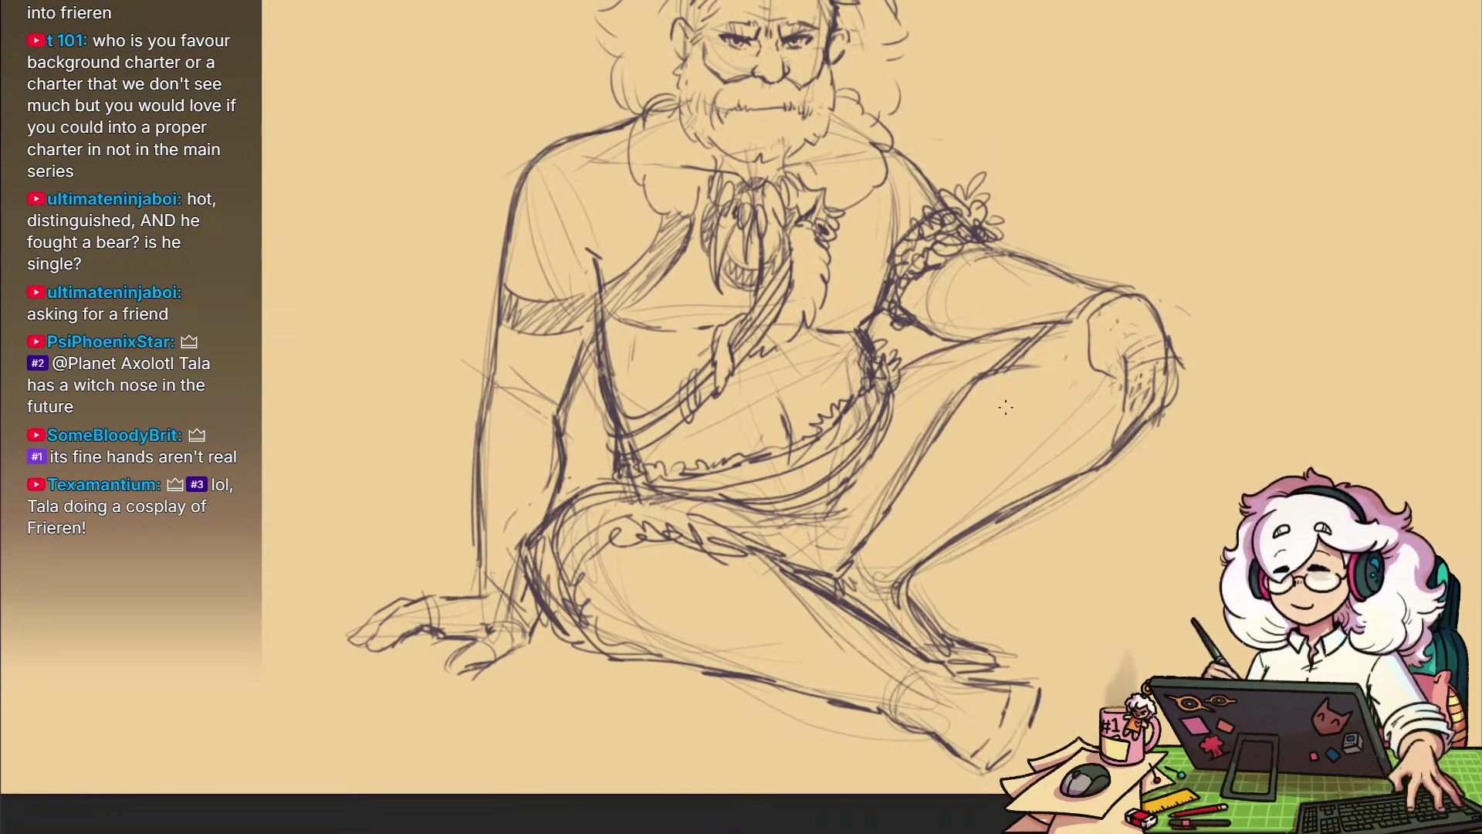
left_click_drag(879, 533, 912, 581)
left_click_drag(919, 501, 884, 563)
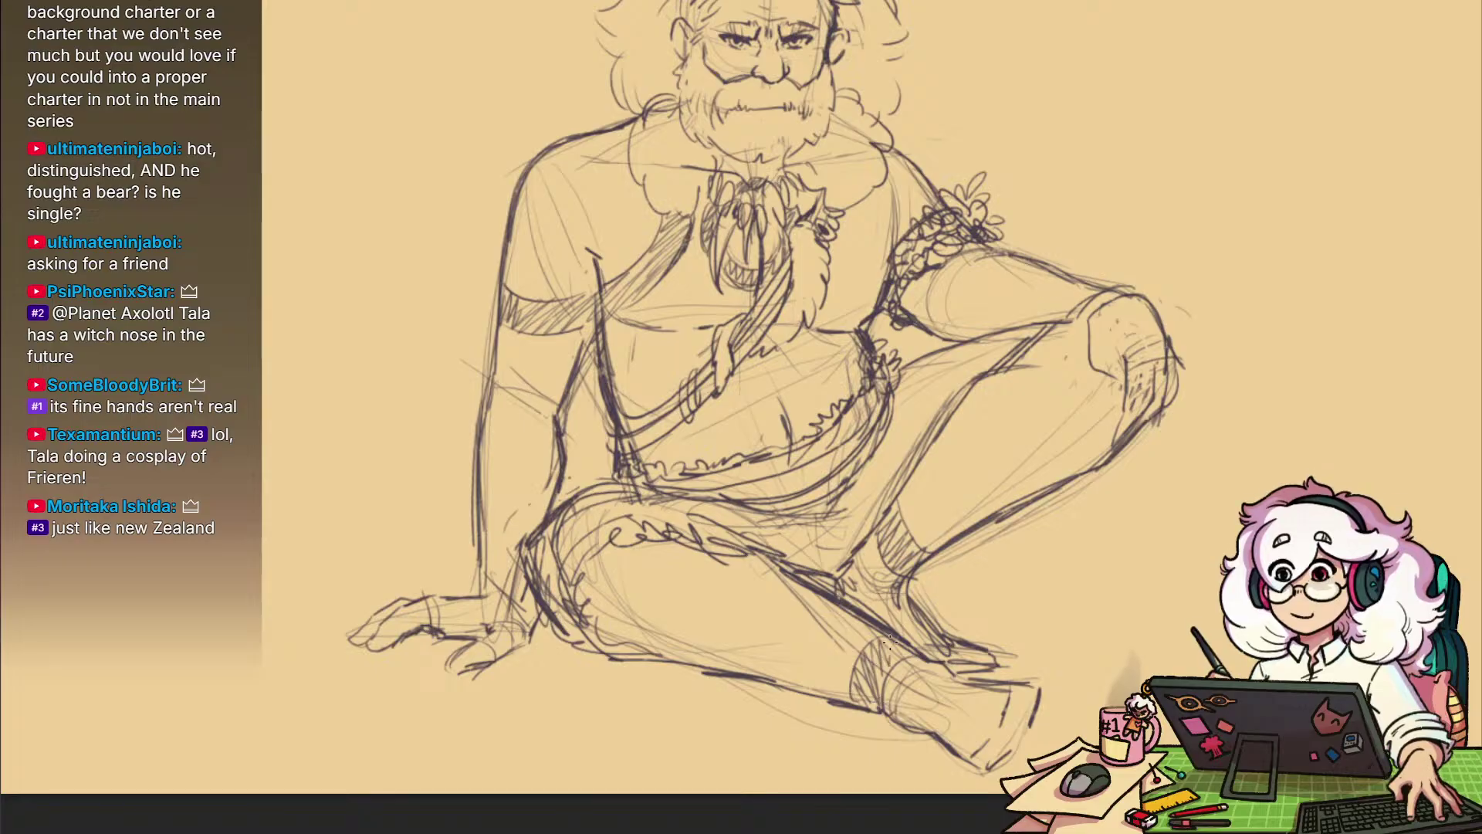
Draw a second hatched band around the supporting arm, just below the first armband
left_click_drag(880, 560, 1049, 577)
left_click_drag(930, 514, 902, 610)
left_click_drag(825, 504, 973, 486)
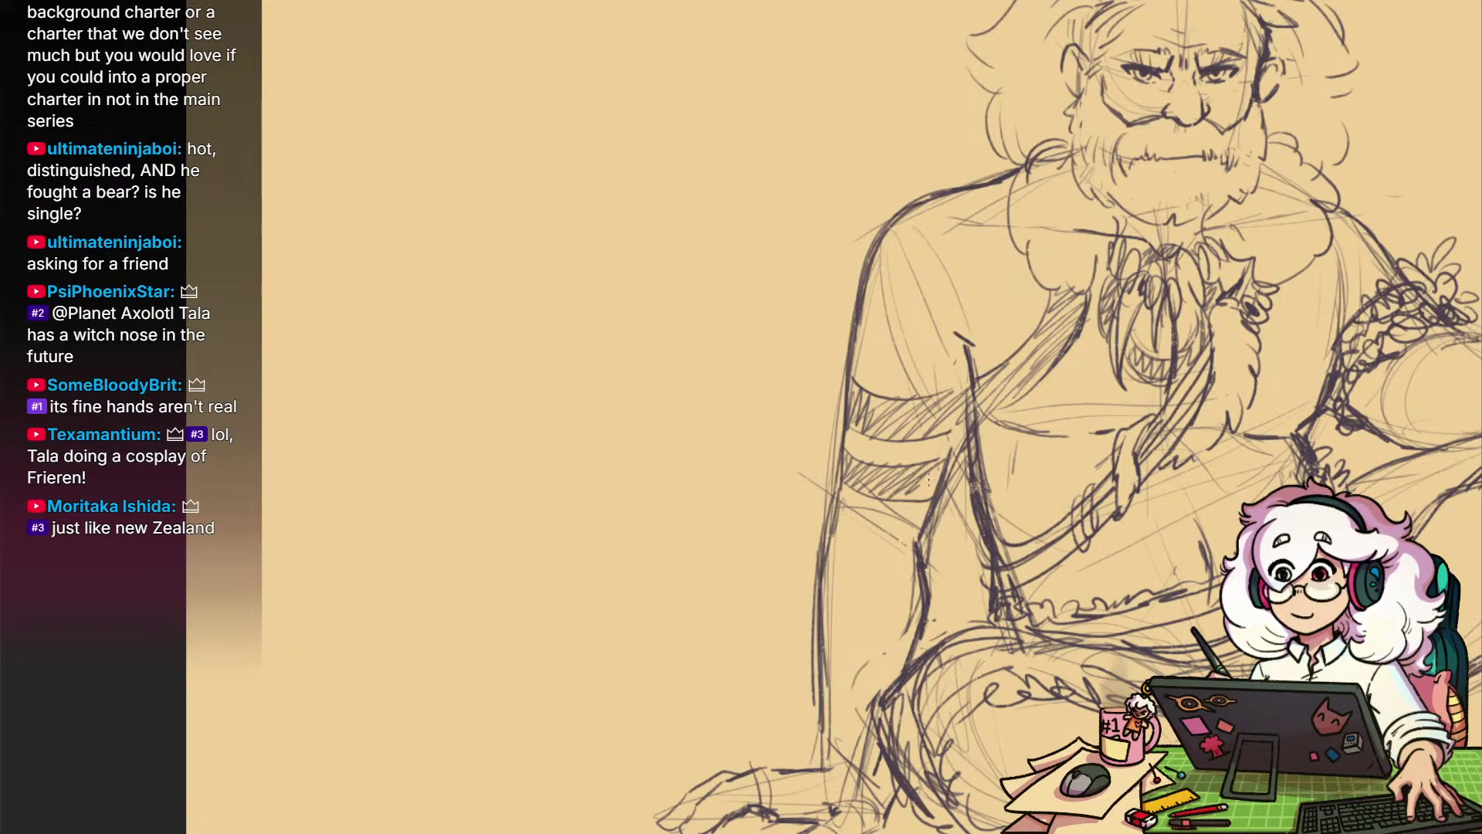
left_click_drag(971, 413, 873, 417)
left_click_drag(1064, 484, 882, 617)
left_click_drag(871, 495, 820, 495)
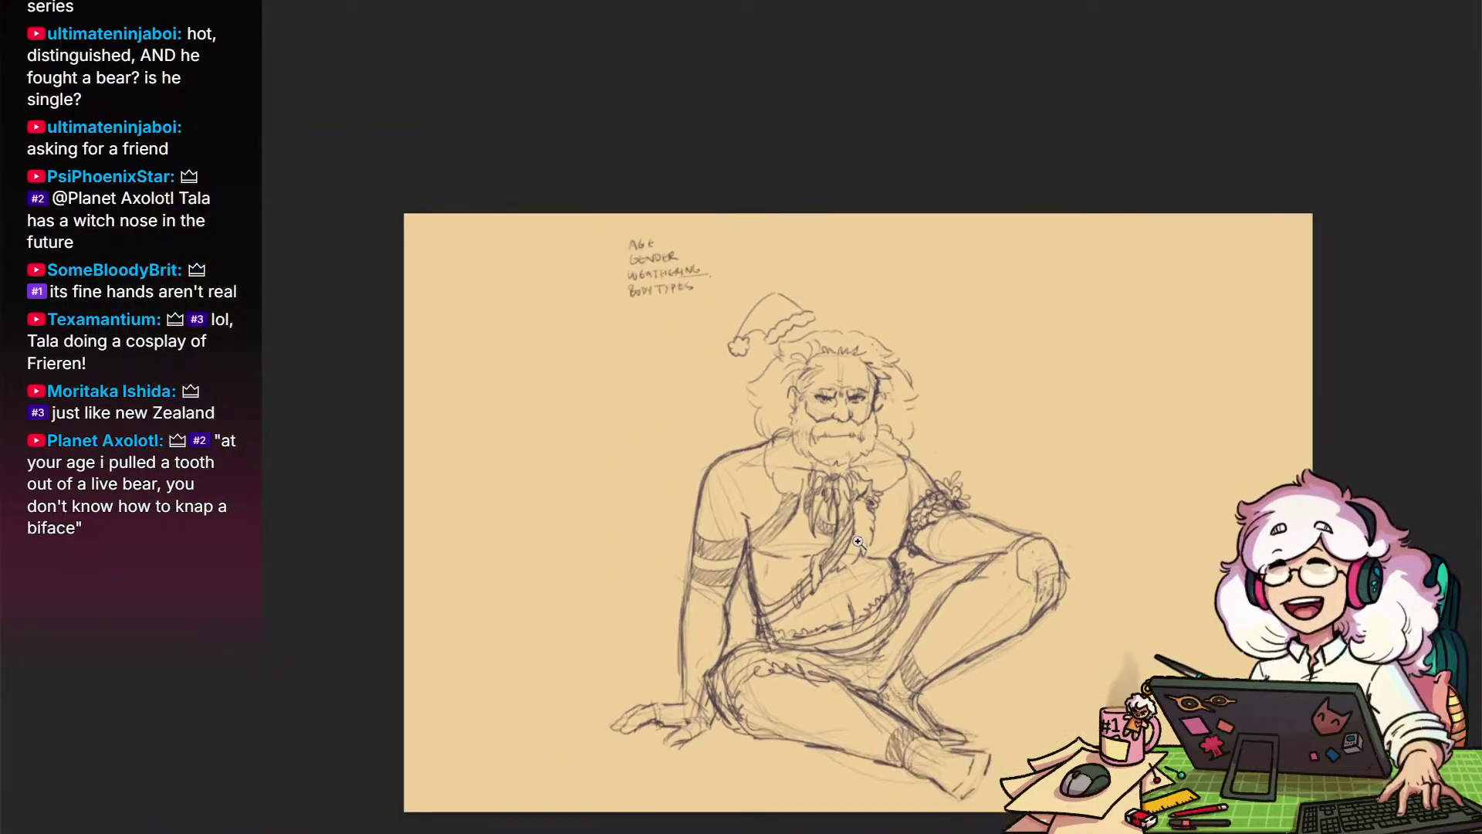
Scale down the seated man's sketch, move it to the canvas's upper-left corner beside the notes, and deselect it
left_click_drag(890, 586, 887, 482)
mouse_move(667, 276)
left_mouse_down()
mouse_move(1002, 697)
mouse_move(502, 510)
left_mouse_up()
key("ctrl+t")
mouse_move(1110, 692)
left_mouse_down()
mouse_move(817, 440)
mouse_move(864, 474)
left_mouse_up()
left_click_drag(795, 374, 604, 351)
key("Return")
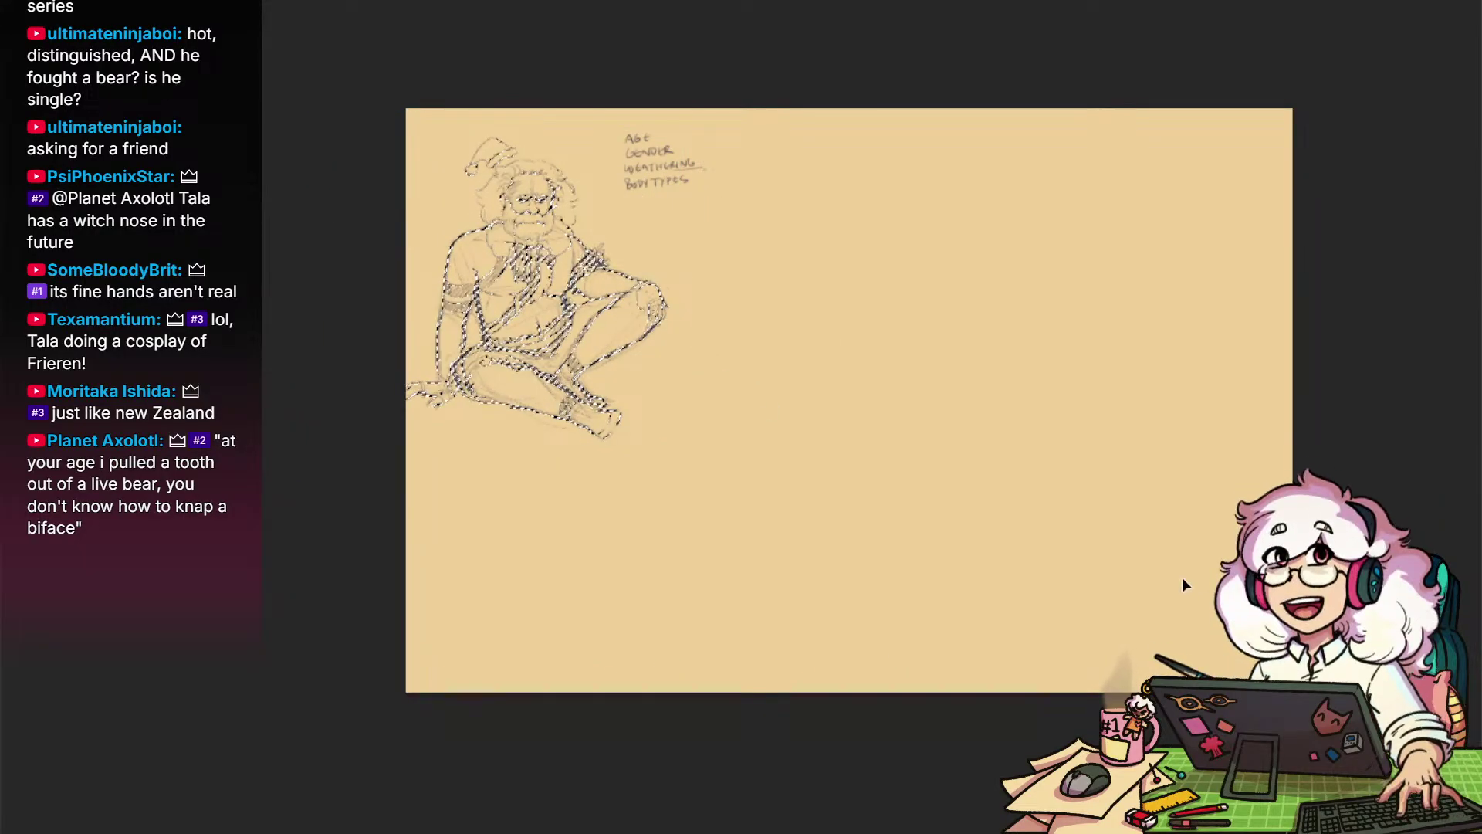
key("ctrl+d")
scroll(857, 611, "up", 1)
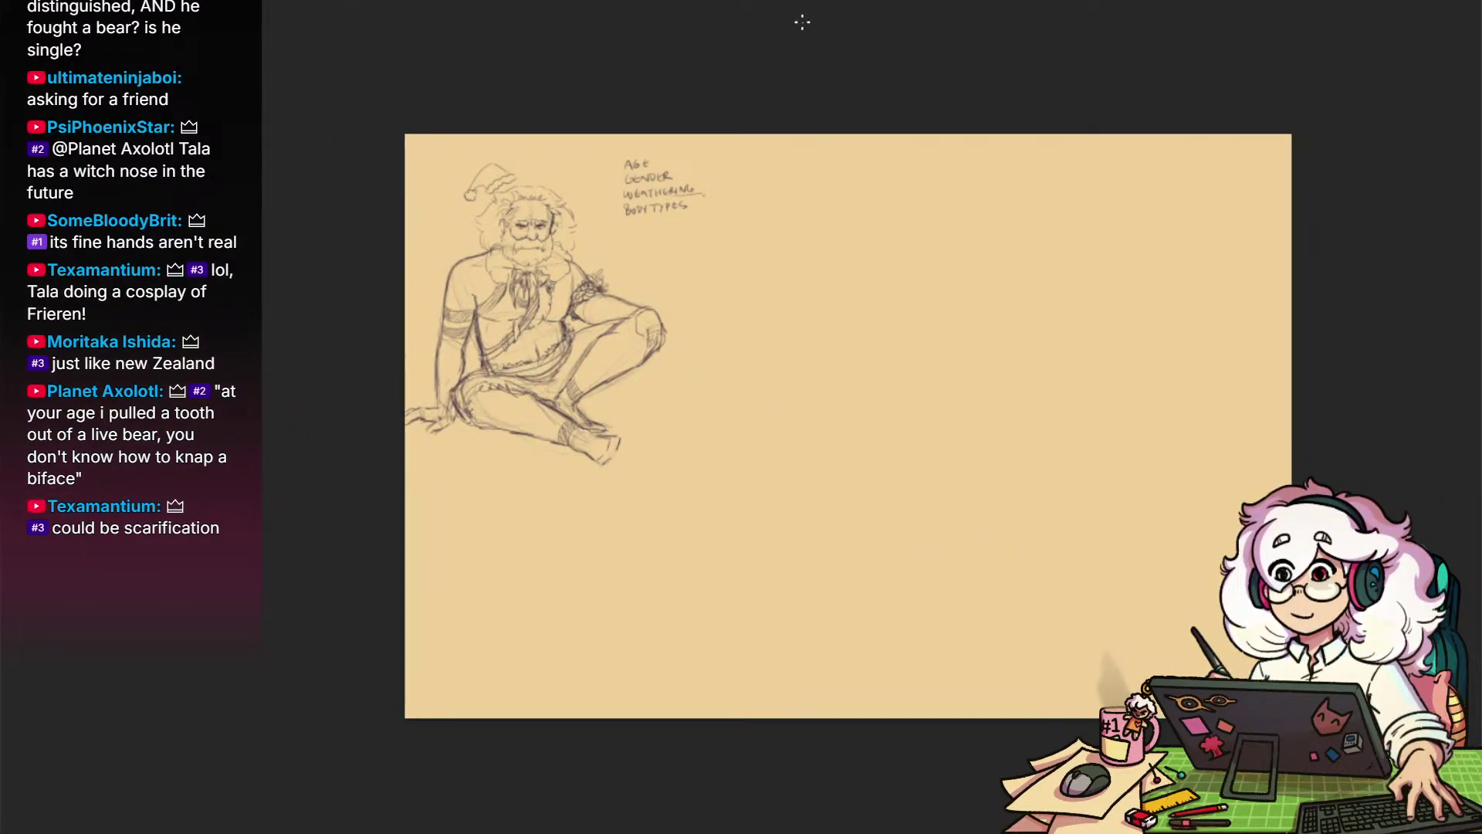
left_click(776, 479)
left_click_drag(768, 523, 848, 735)
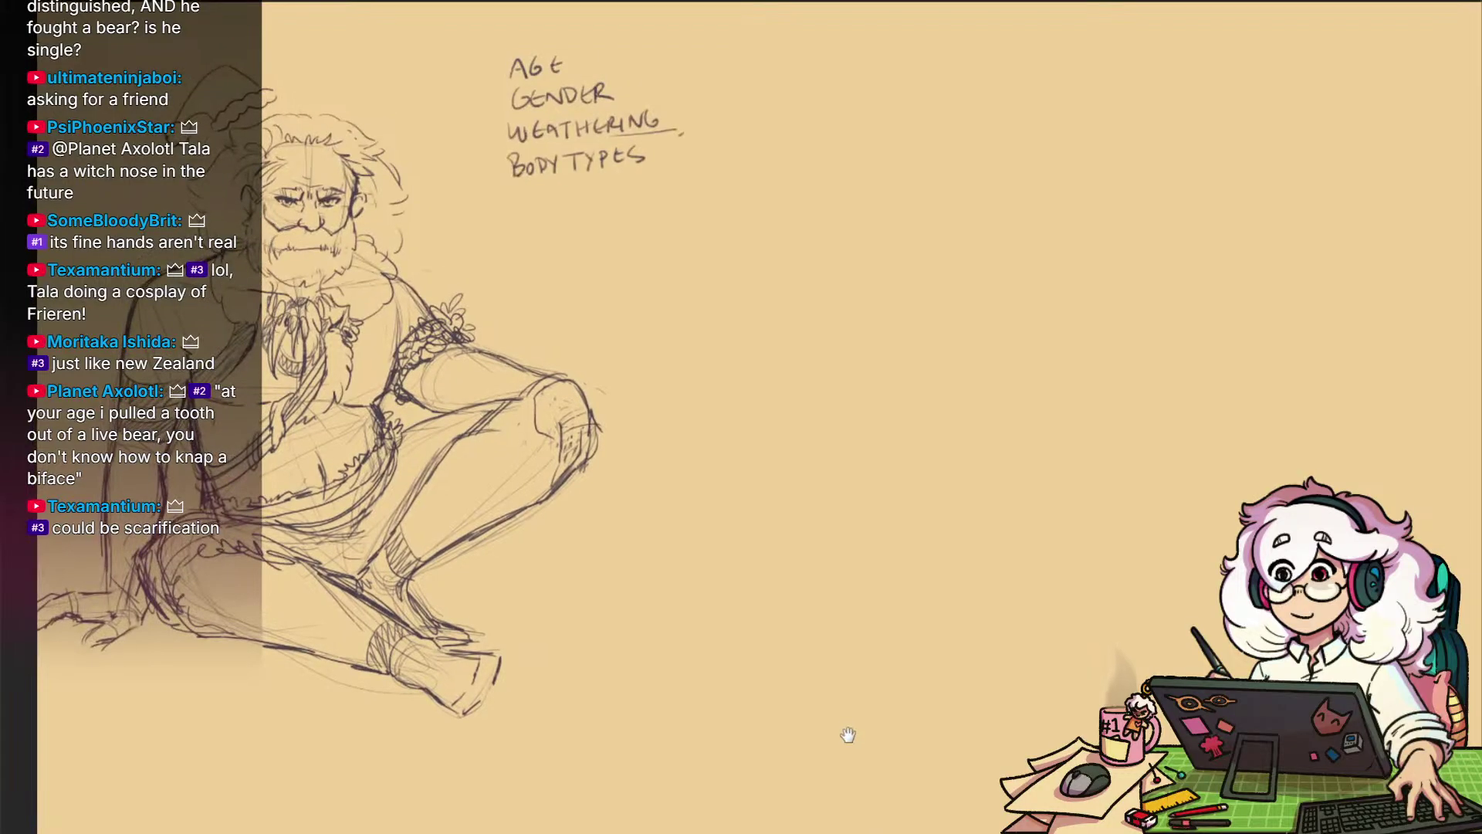
left_click_drag(1090, 653, 890, 507)
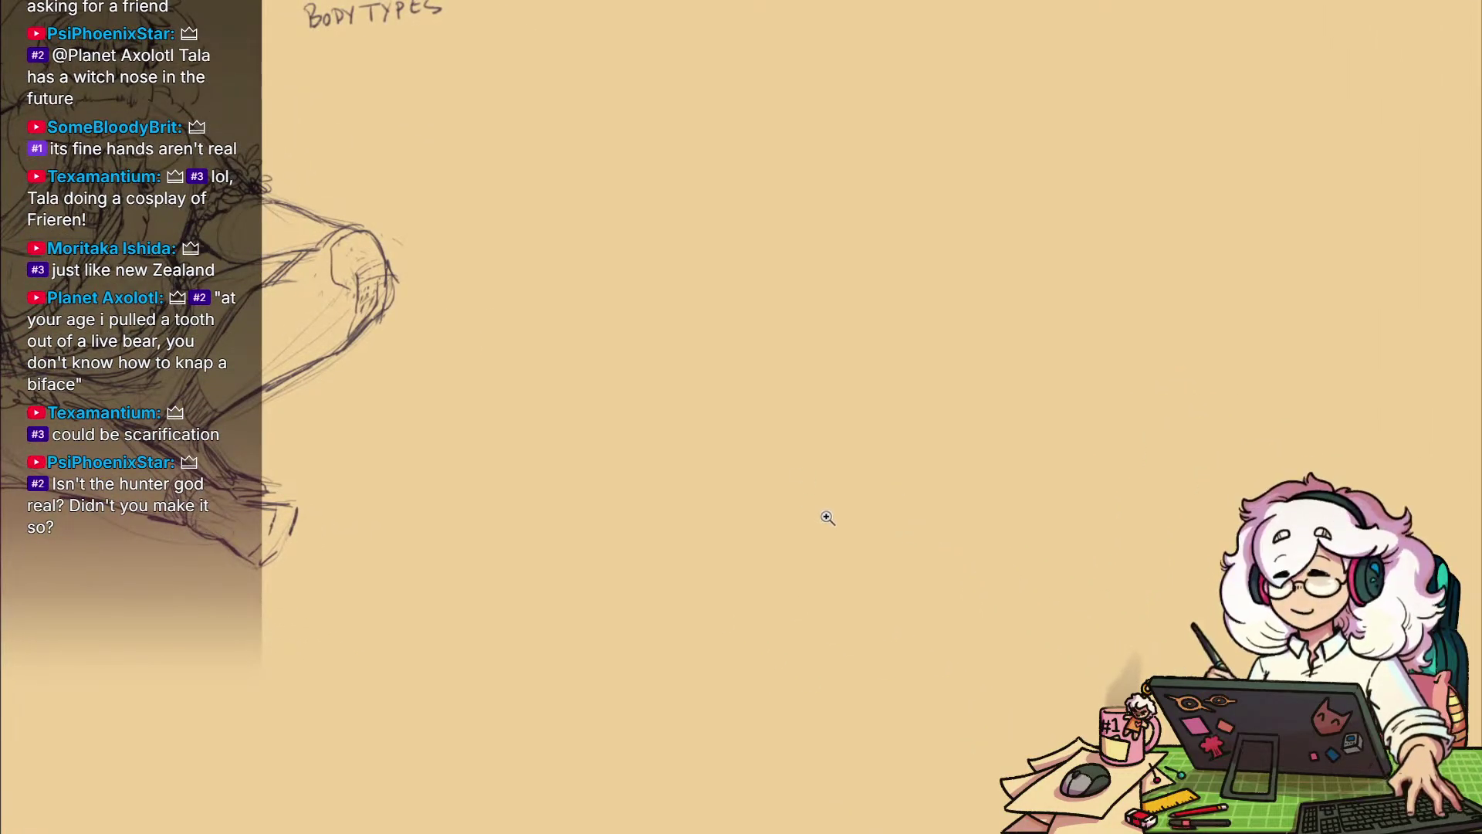
left_click(827, 542)
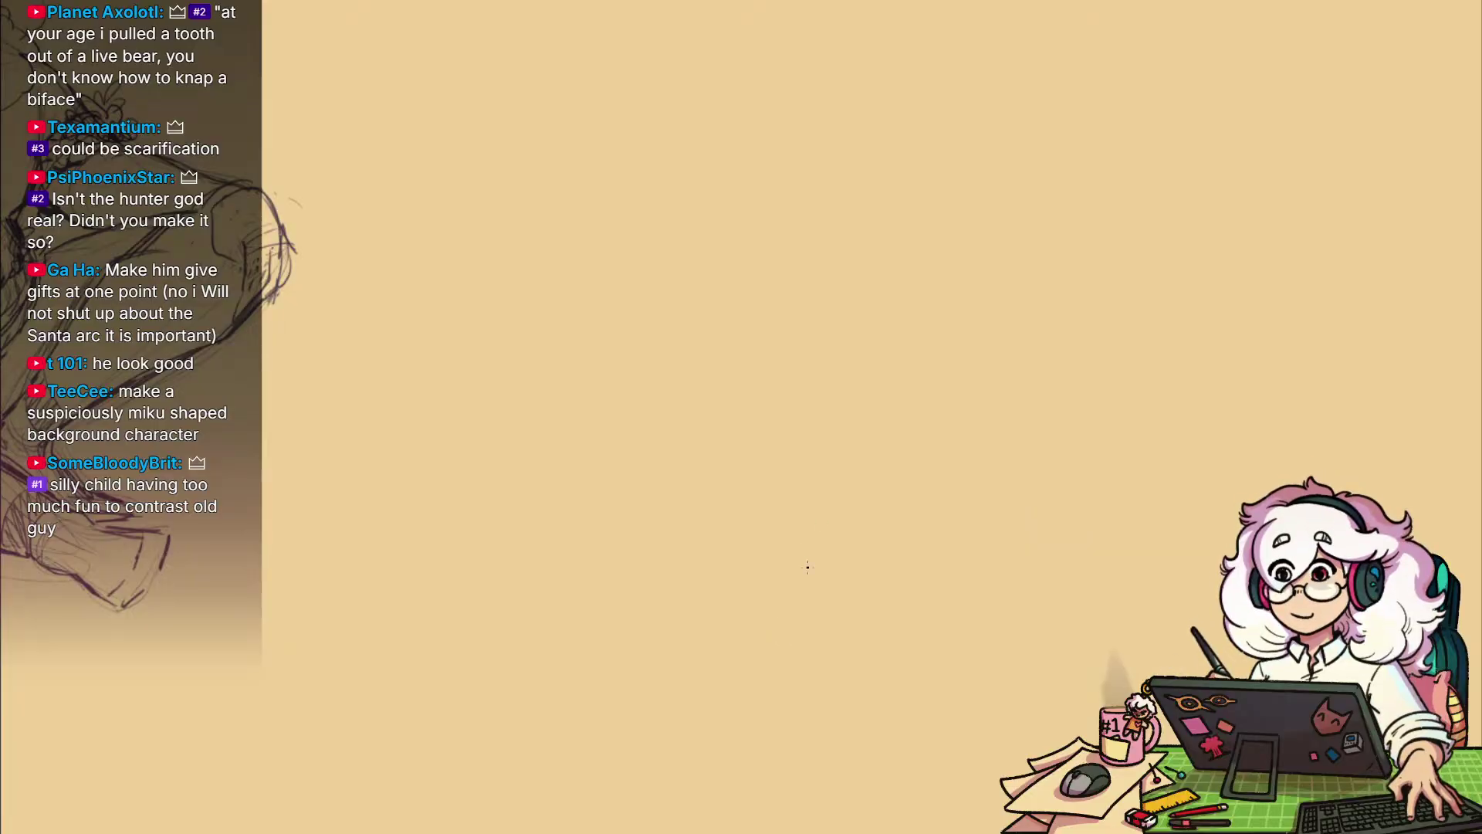
Sketch a round head construction in the empty canvas area, with a curved centre line and a tilted eye-level guideline
mouse_move(1010, 636)
left_mouse_down()
mouse_move(936, 516)
mouse_move(900, 539)
mouse_move(959, 546)
left_mouse_up()
left_click(959, 545)
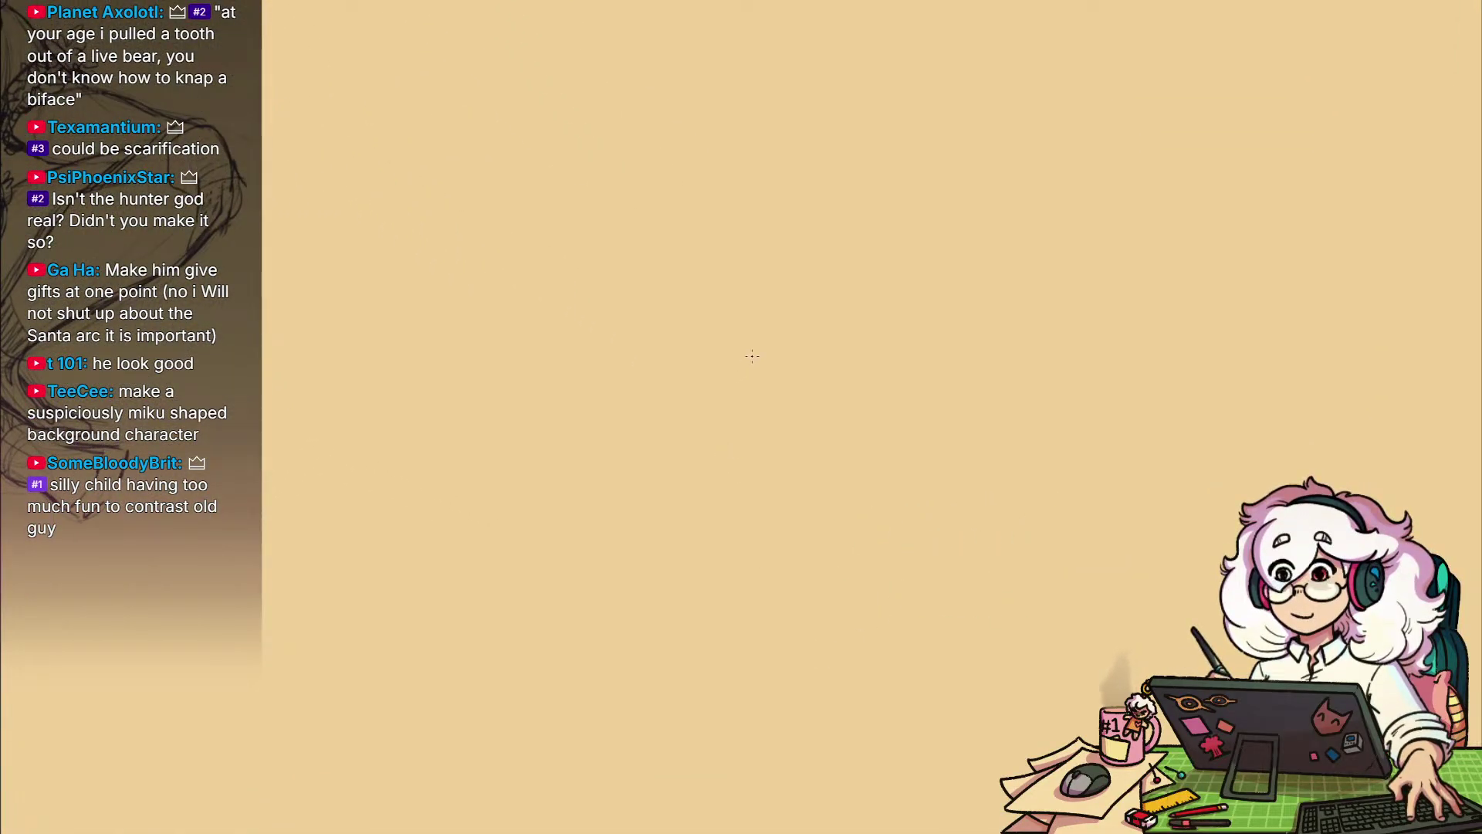
mouse_move(667, 303)
left_mouse_down()
mouse_move(749, 384)
mouse_move(658, 285)
mouse_move(738, 380)
left_mouse_up()
left_click_drag(718, 303, 753, 461)
left_click_drag(705, 220, 738, 430)
left_click_drag(670, 331, 804, 297)
mouse_move(629, 352)
left_mouse_down()
mouse_move(832, 304)
mouse_move(830, 276)
mouse_move(839, 385)
left_mouse_up()
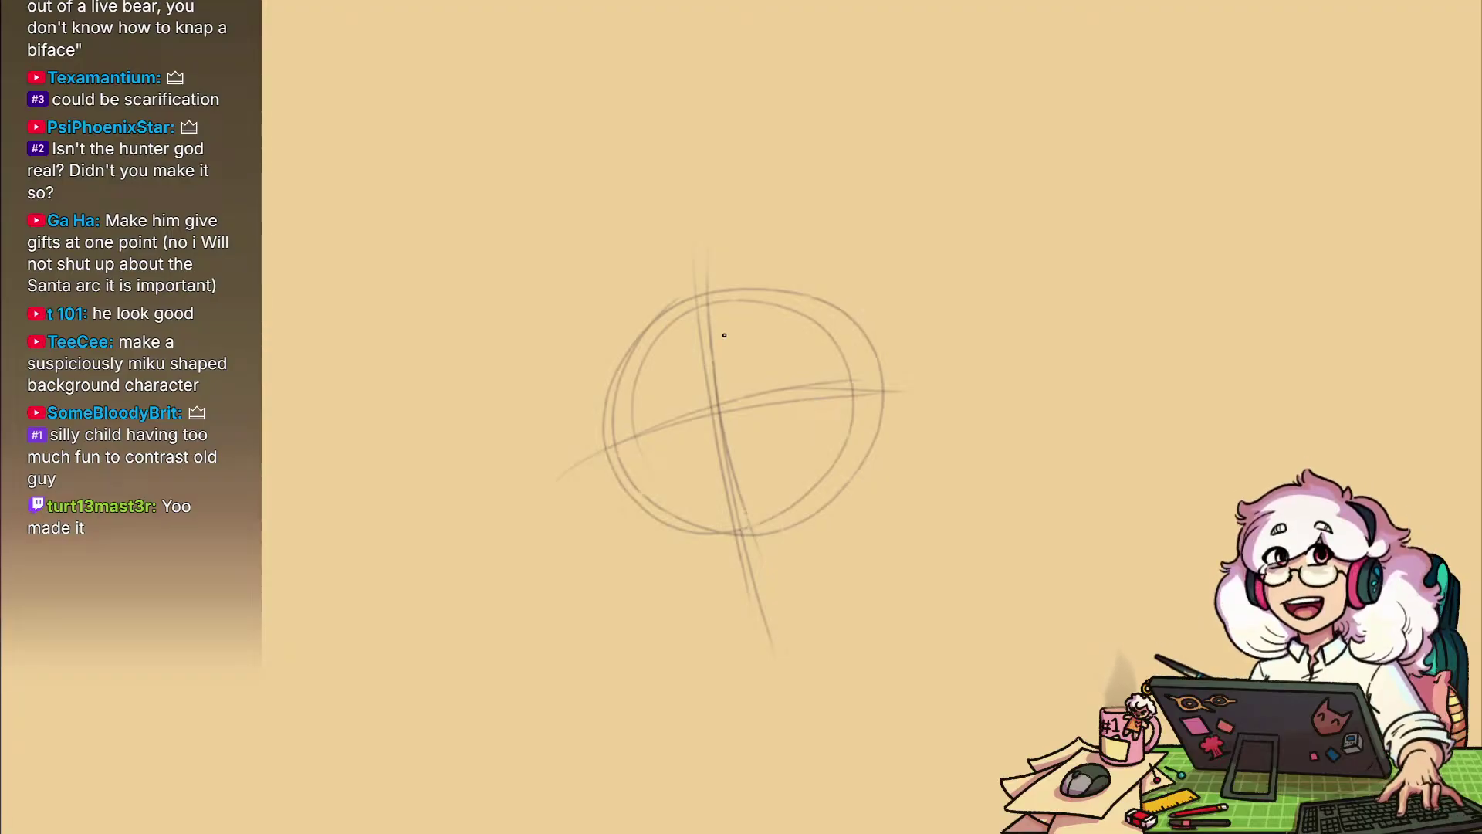
Extend the head with side lines and a broad rounded jaw, then darken the cheek and chin contour
left_click_drag(600, 370, 644, 544)
left_click_drag(611, 399, 659, 589)
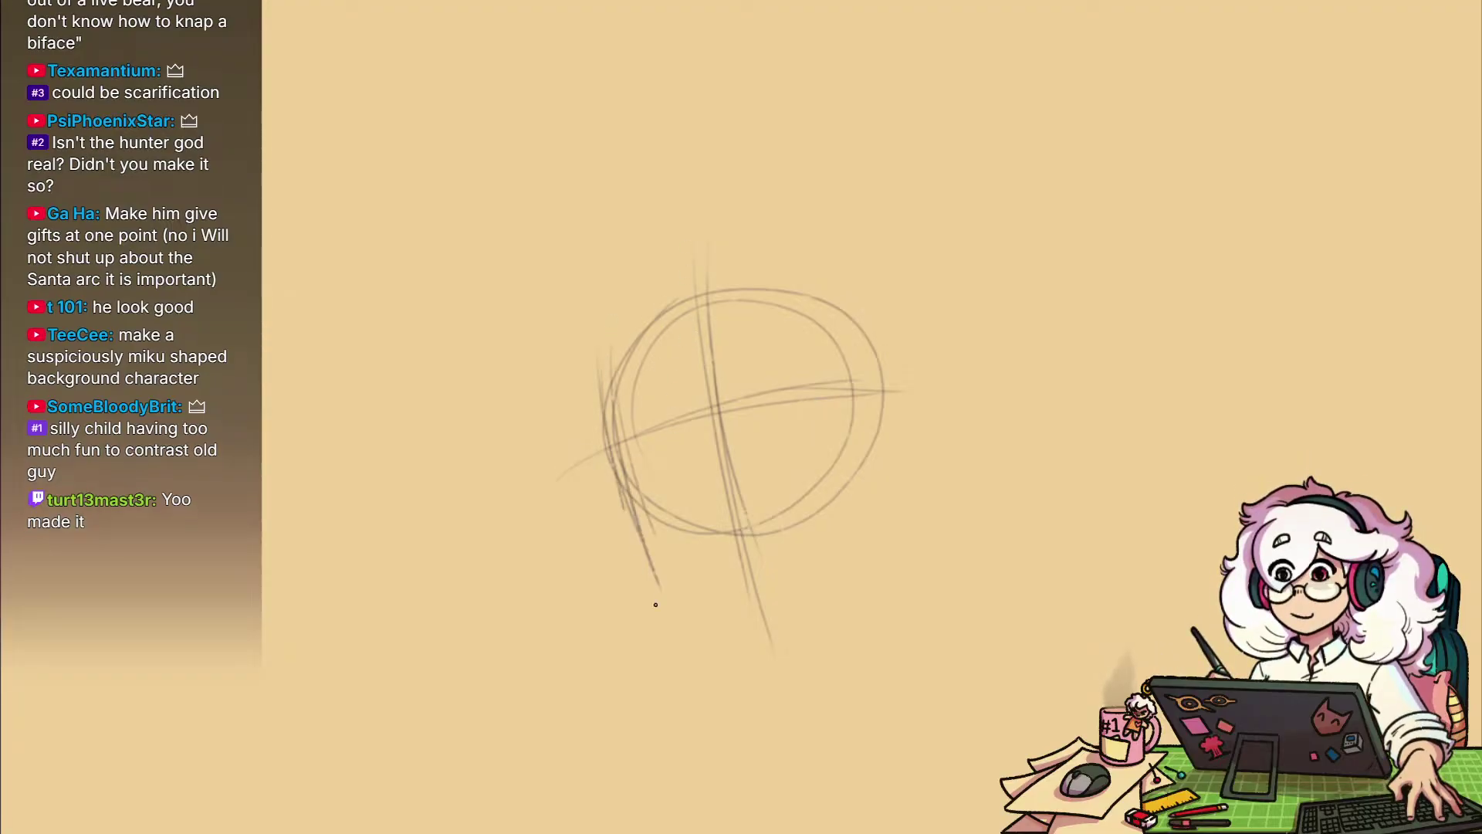
left_click_drag(835, 316, 873, 503)
left_click_drag(881, 398, 892, 528)
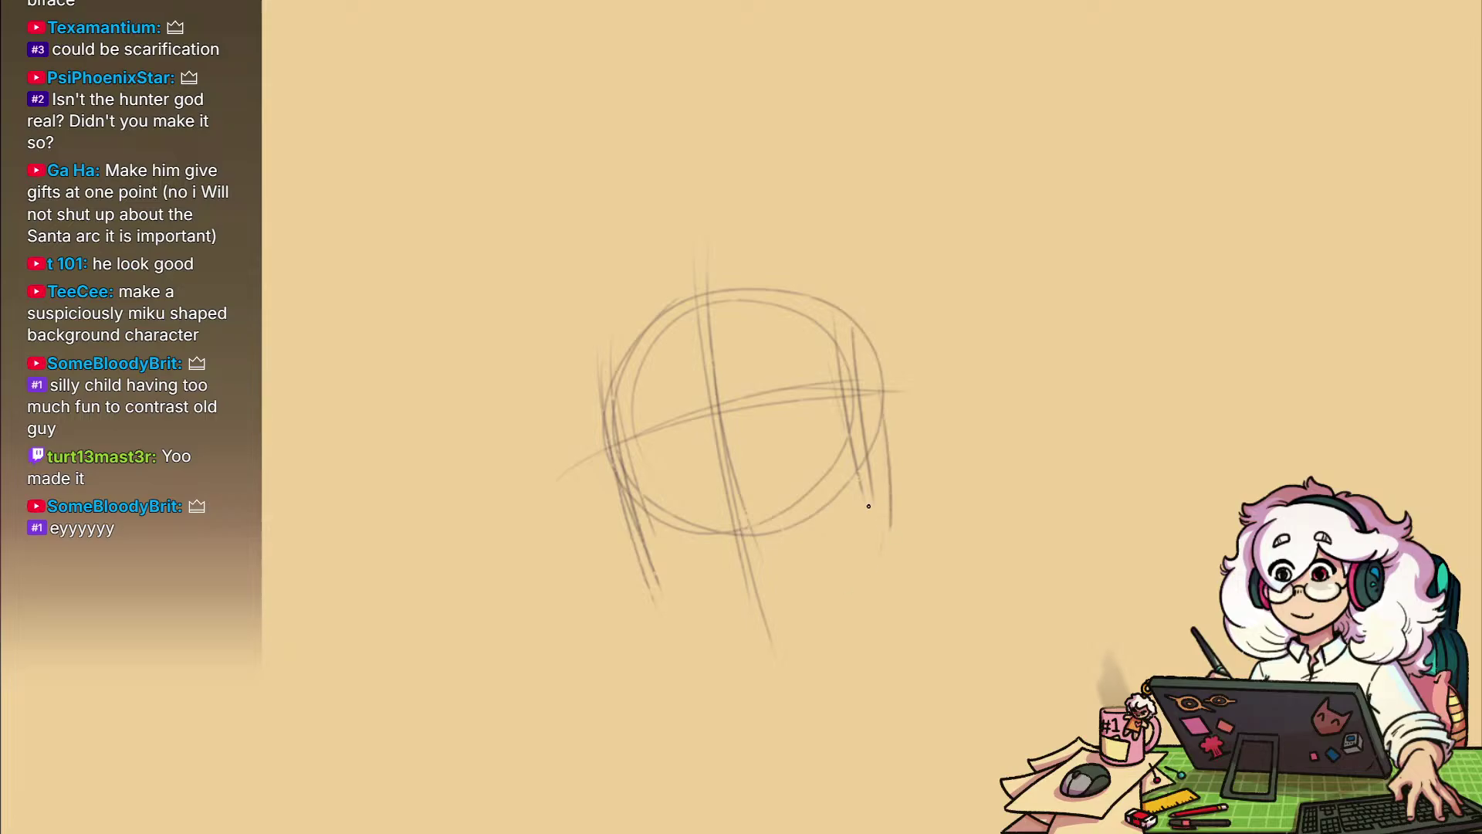
left_click_drag(651, 582, 772, 637)
left_click_drag(652, 581, 771, 616)
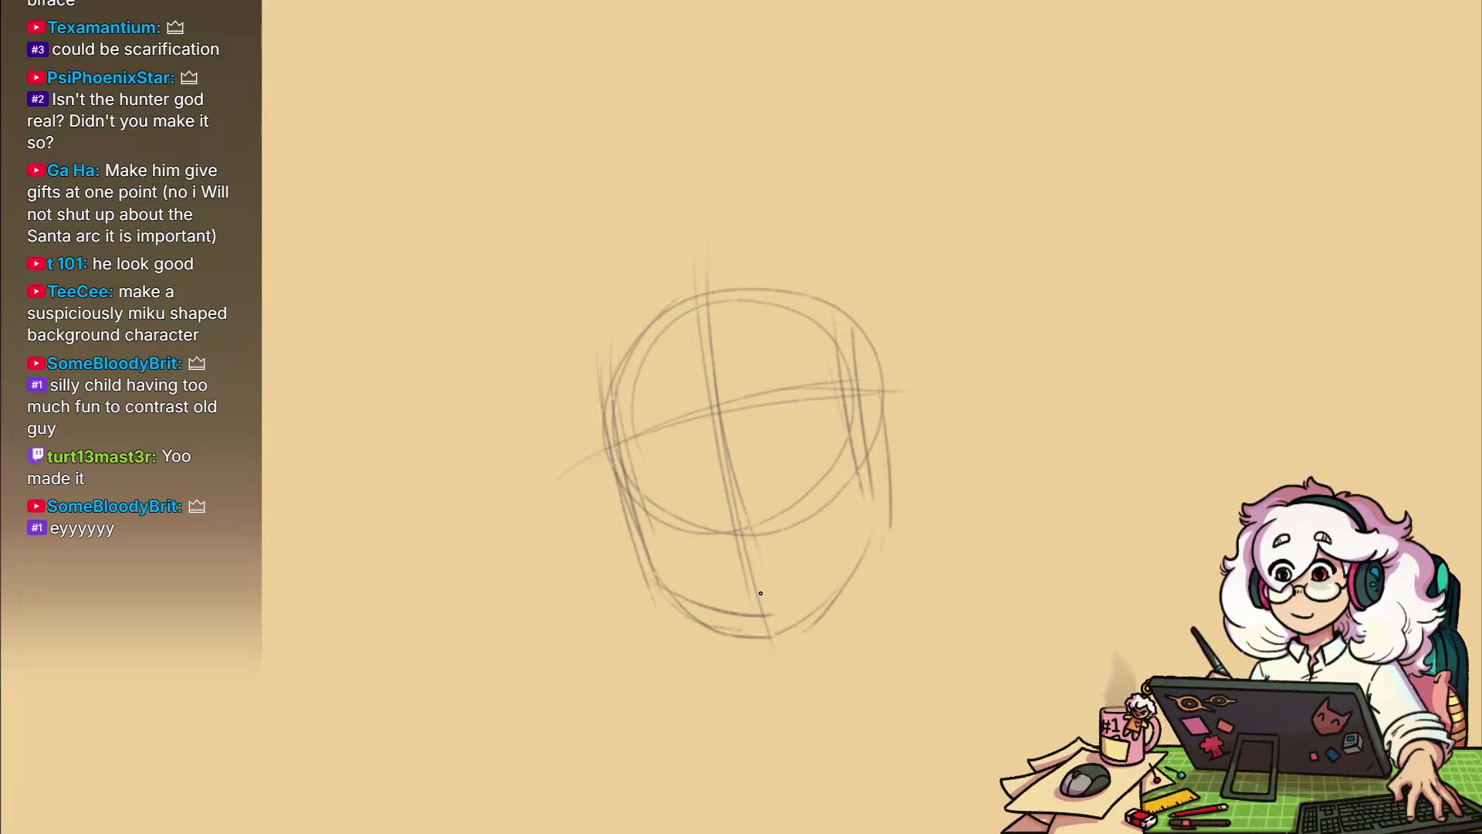
left_click_drag(639, 544, 733, 610)
mouse_move(623, 498)
left_mouse_down()
mouse_move(747, 612)
mouse_move(855, 543)
mouse_move(873, 496)
left_mouse_up()
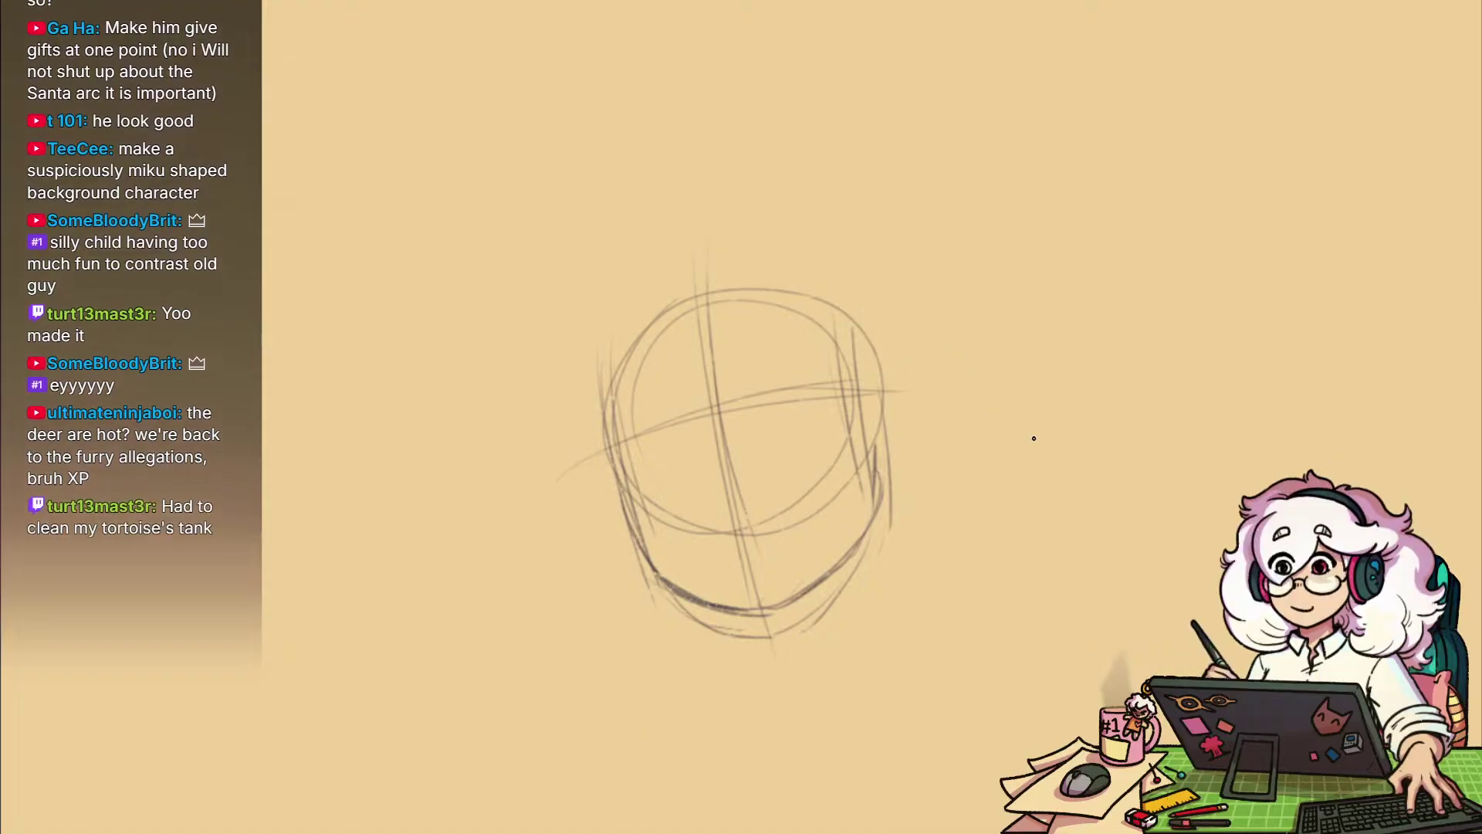
left_click_drag(1057, 441, 997, 415)
key("space")
left_click_drag(947, 465, 963, 482)
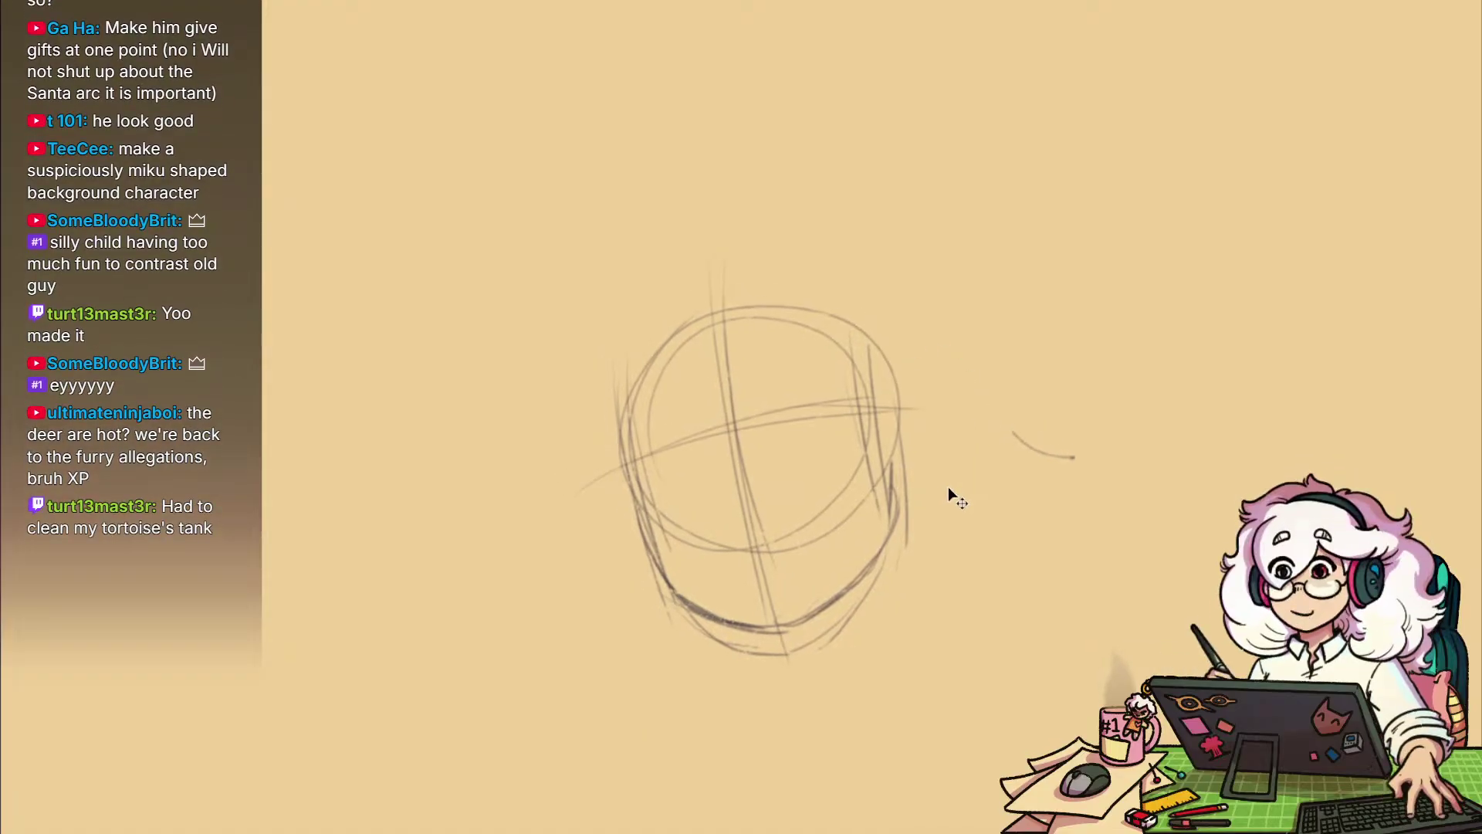
key("ctrl+z")
key("ctrl+z")
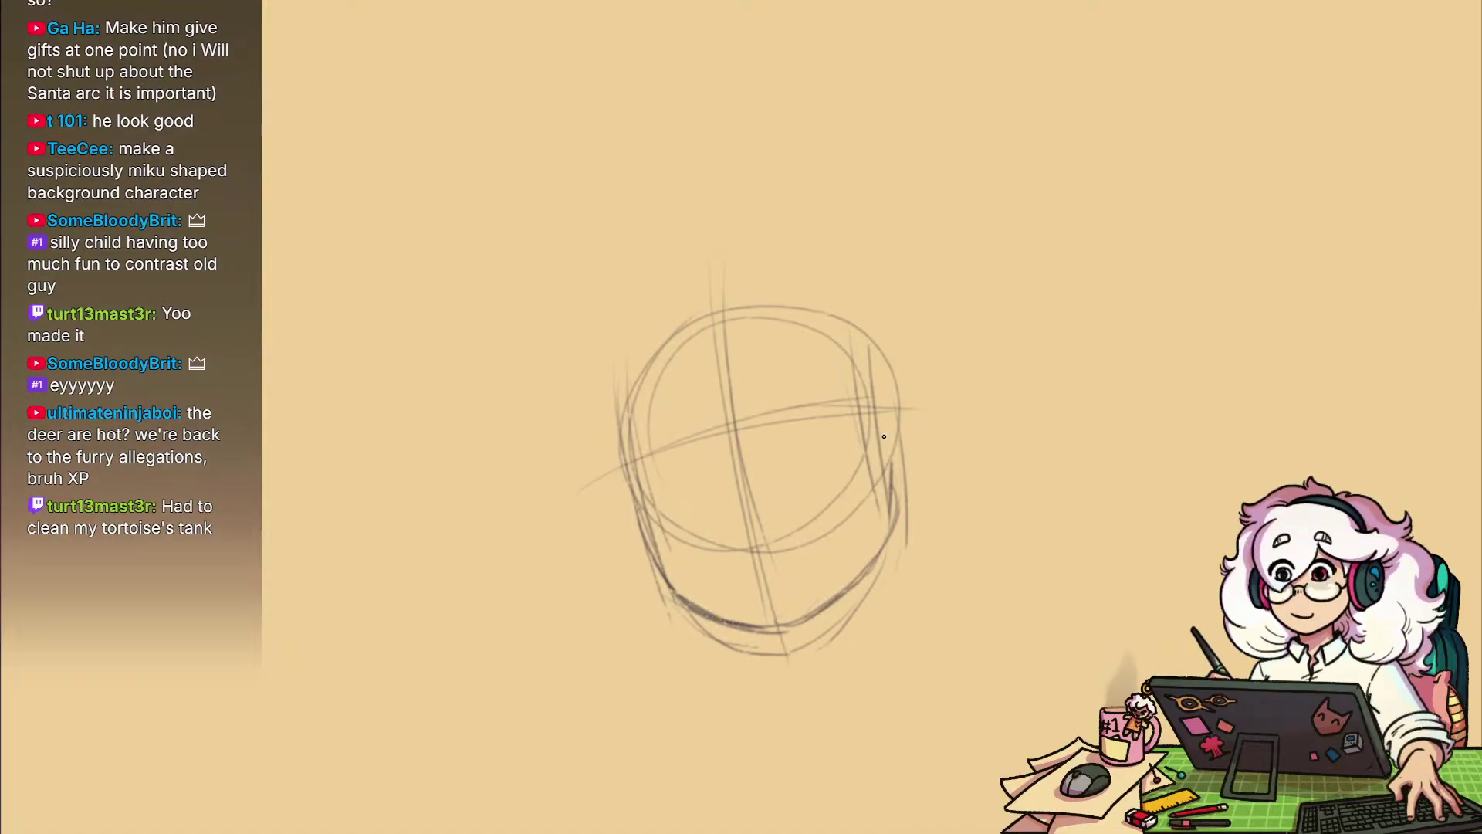
Sketch small rounded ears on both sides of the head and clean up the construction lines around them
mouse_move(884, 436)
left_mouse_down()
mouse_move(905, 419)
mouse_move(919, 458)
left_mouse_up()
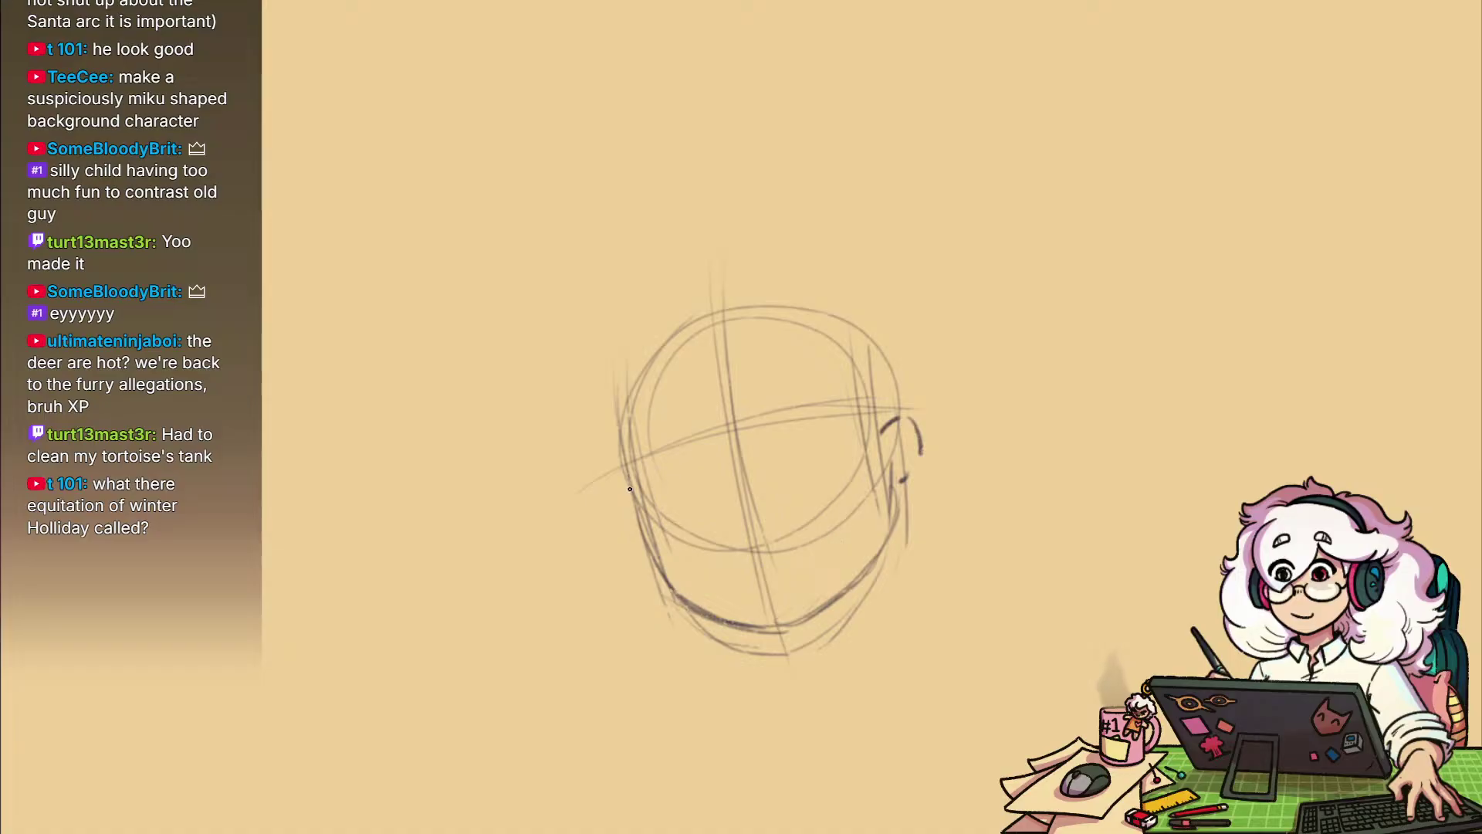
left_click_drag(615, 484, 633, 534)
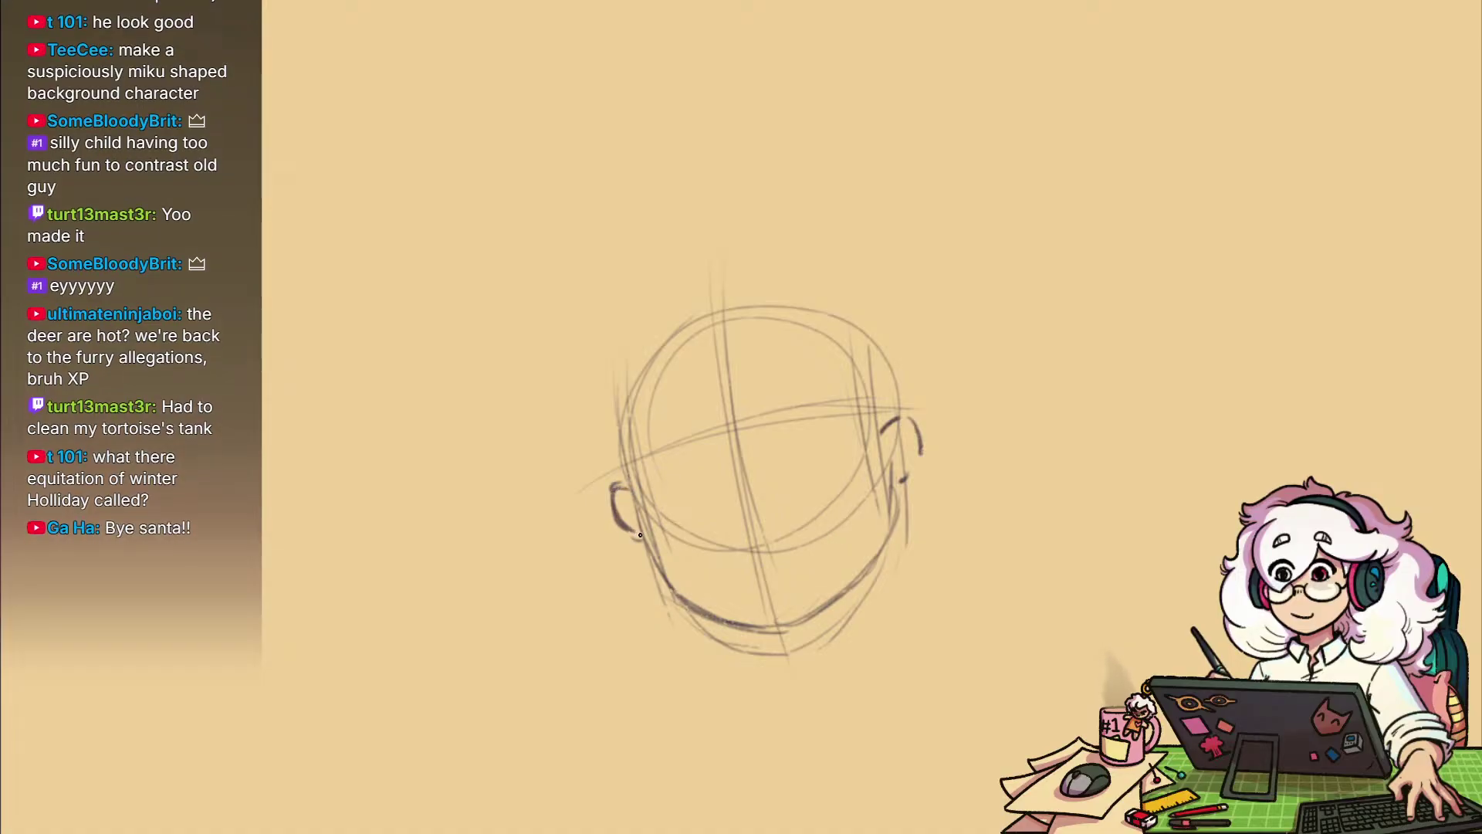
key("e")
left_click_drag(623, 484, 606, 492)
mouse_move(908, 433)
left_mouse_down()
mouse_move(901, 484)
mouse_move(893, 440)
mouse_move(864, 417)
mouse_move(859, 509)
left_mouse_up()
left_click_drag(951, 453, 980, 430)
mouse_move(877, 448)
left_mouse_down()
mouse_move(917, 440)
mouse_move(969, 487)
mouse_move(907, 487)
mouse_move(923, 460)
left_mouse_up()
Draw a faint short nose line and large round eye outlines below the tilted guideline
left_click_drag(723, 514, 780, 508)
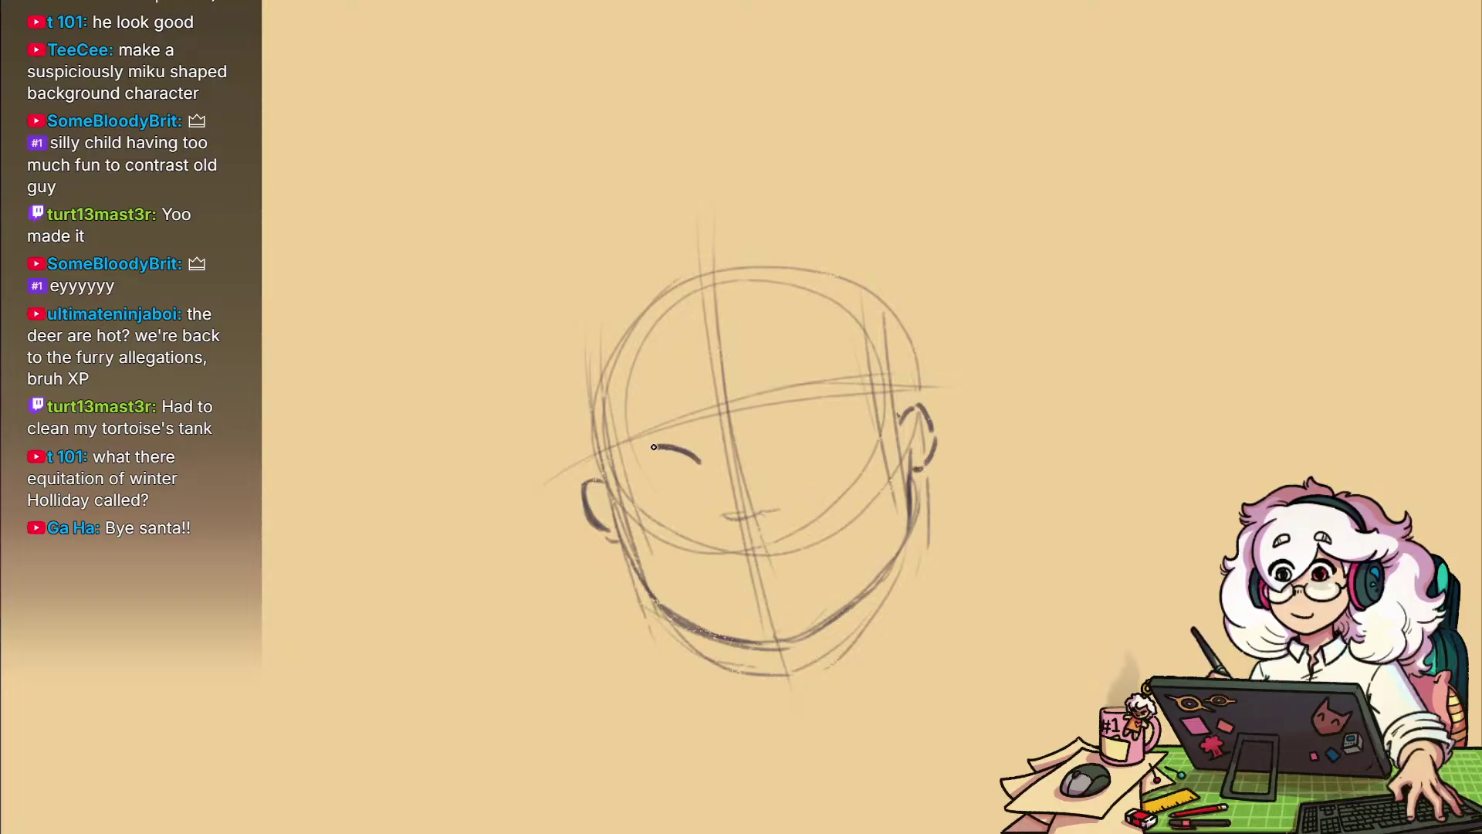
left_click_drag(654, 447, 638, 456)
mouse_move(757, 488)
left_mouse_down()
mouse_move(713, 499)
mouse_move(729, 450)
left_mouse_up()
key("ctrl+z")
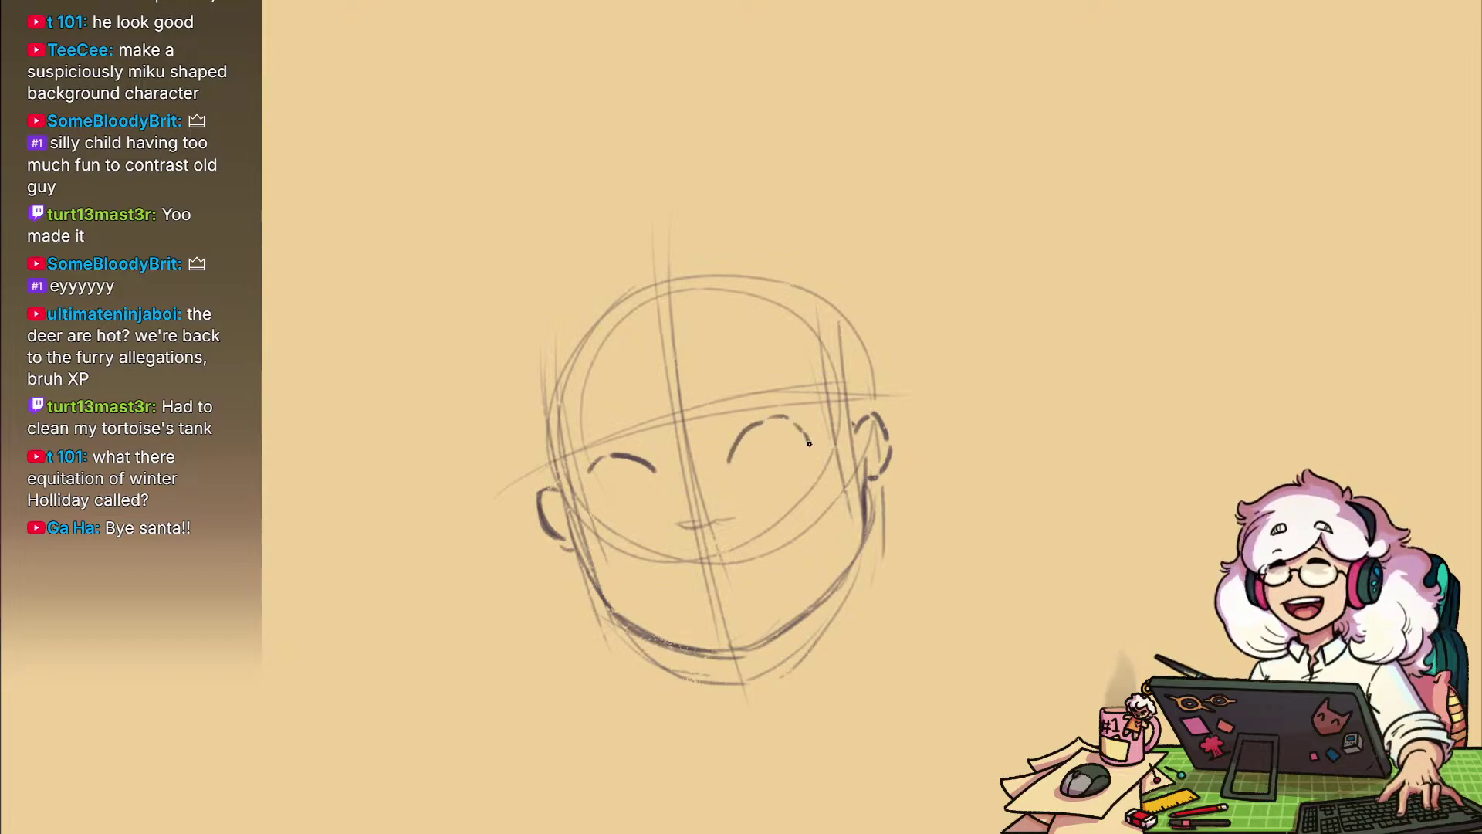
mouse_move(806, 434)
left_mouse_down()
mouse_move(757, 423)
mouse_move(733, 459)
mouse_move(740, 476)
mouse_move(789, 480)
left_mouse_up()
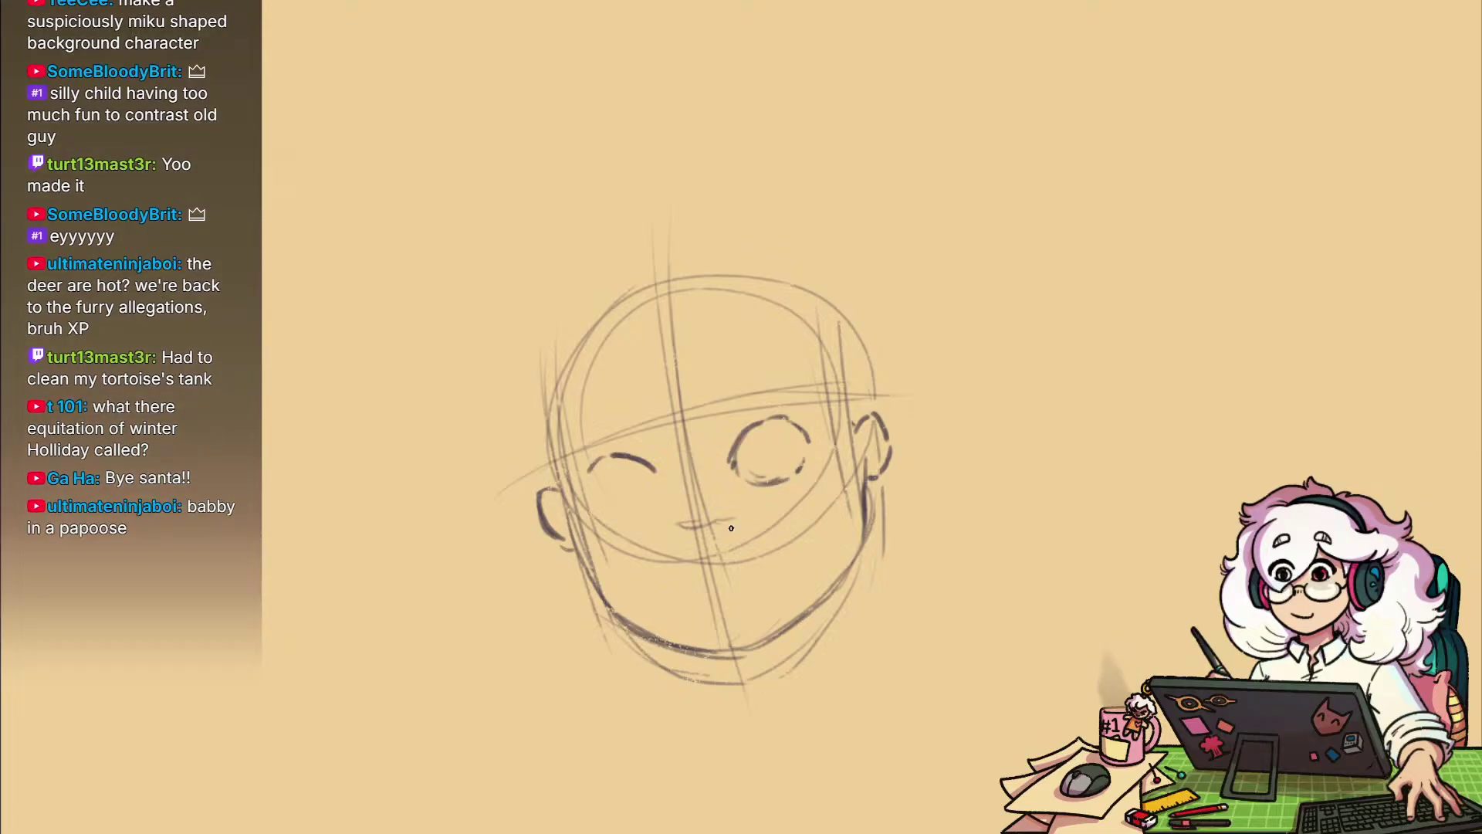
mouse_move(646, 457)
left_mouse_down()
mouse_move(597, 468)
mouse_move(652, 498)
left_mouse_up()
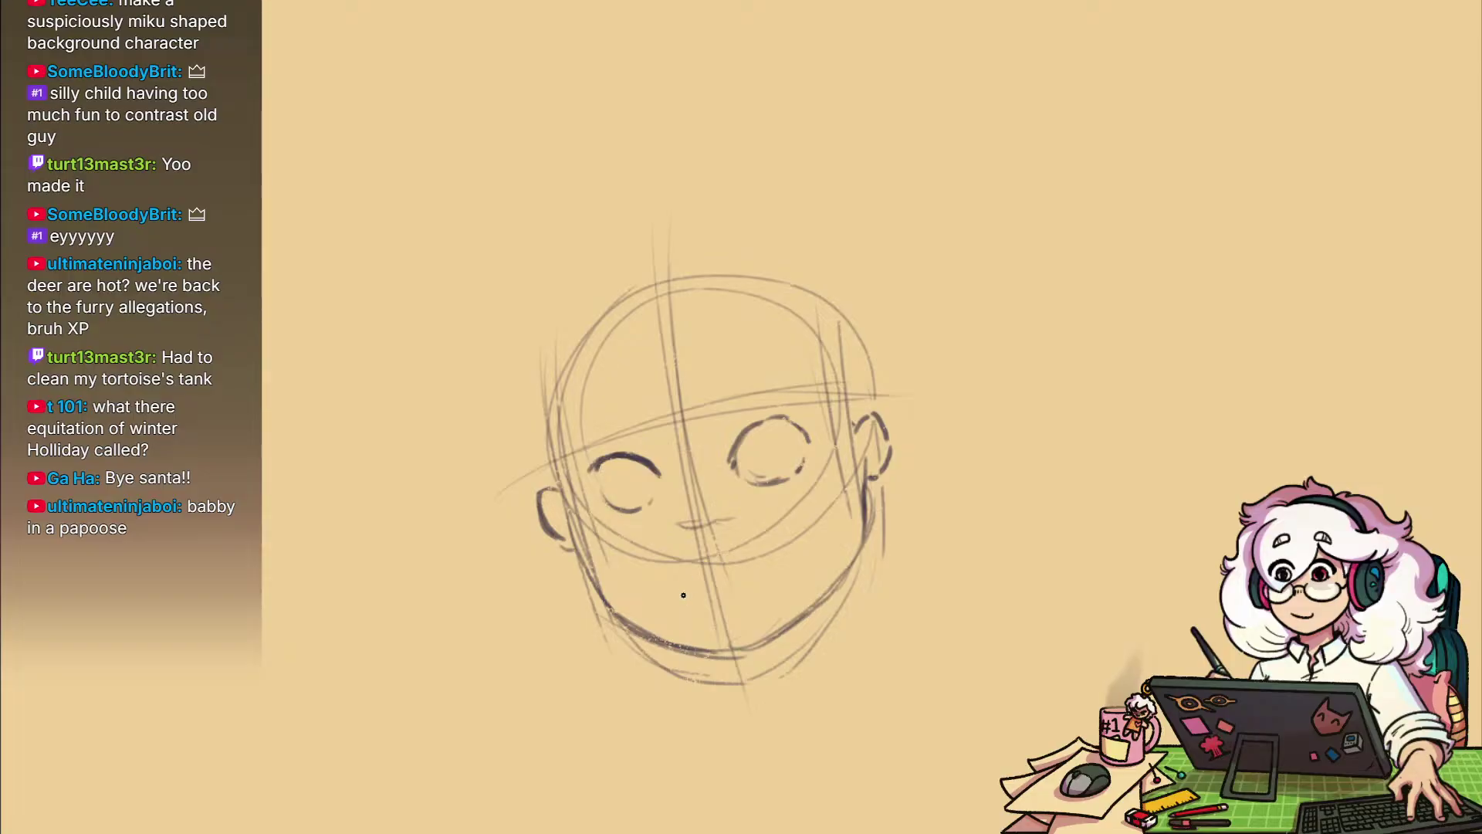
Rough in a small curled hand at the lower face, with a rounded form overlapping the chin
left_click_drag(693, 607, 704, 585)
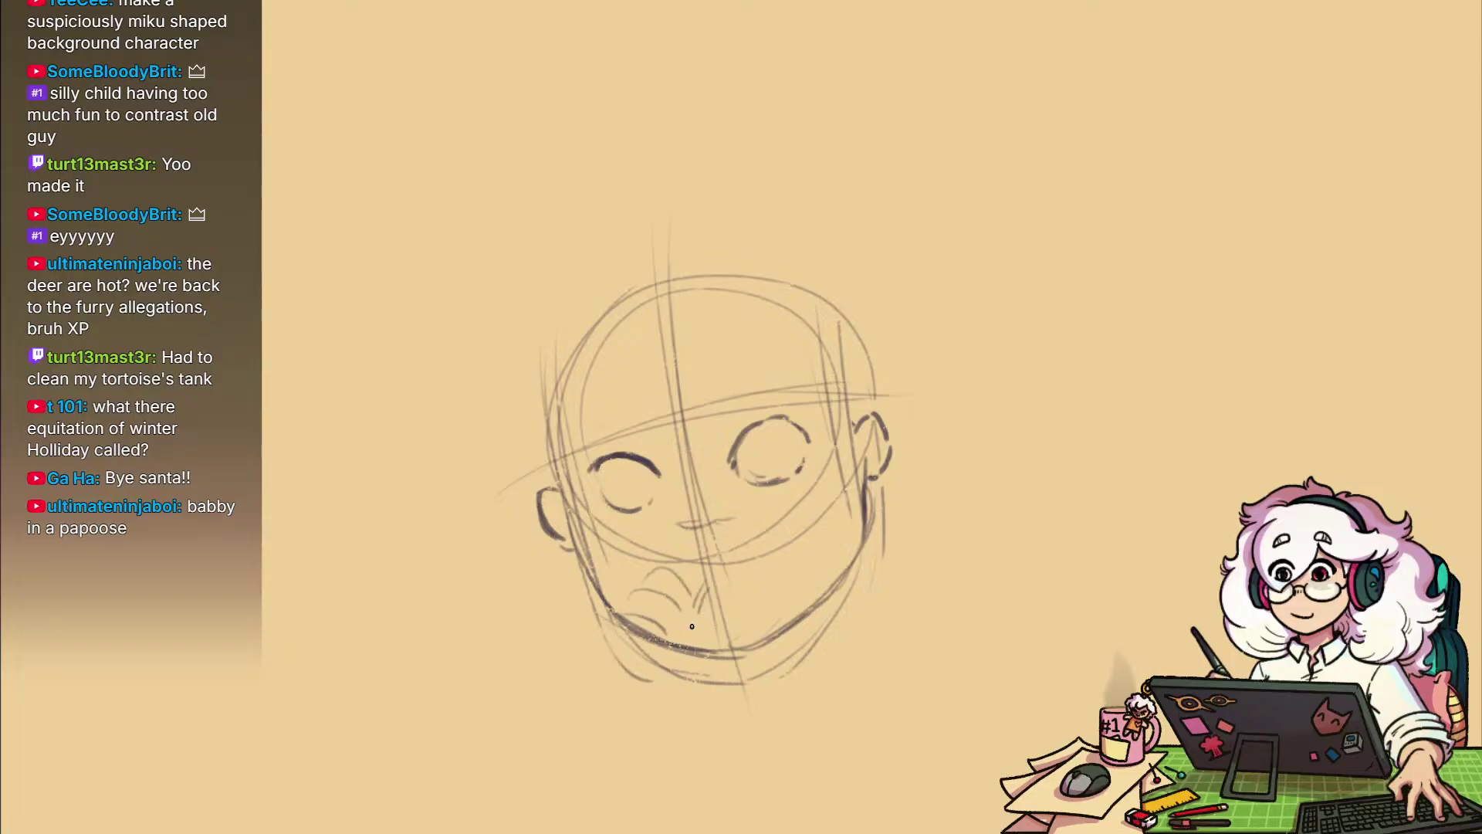
mouse_move(661, 710)
left_mouse_down()
mouse_move(618, 684)
mouse_move(665, 686)
left_mouse_up()
mouse_move(670, 695)
left_mouse_down()
mouse_move(692, 661)
mouse_move(693, 715)
left_mouse_up()
mouse_move(703, 602)
left_mouse_down()
mouse_move(674, 648)
mouse_move(686, 666)
left_mouse_up()
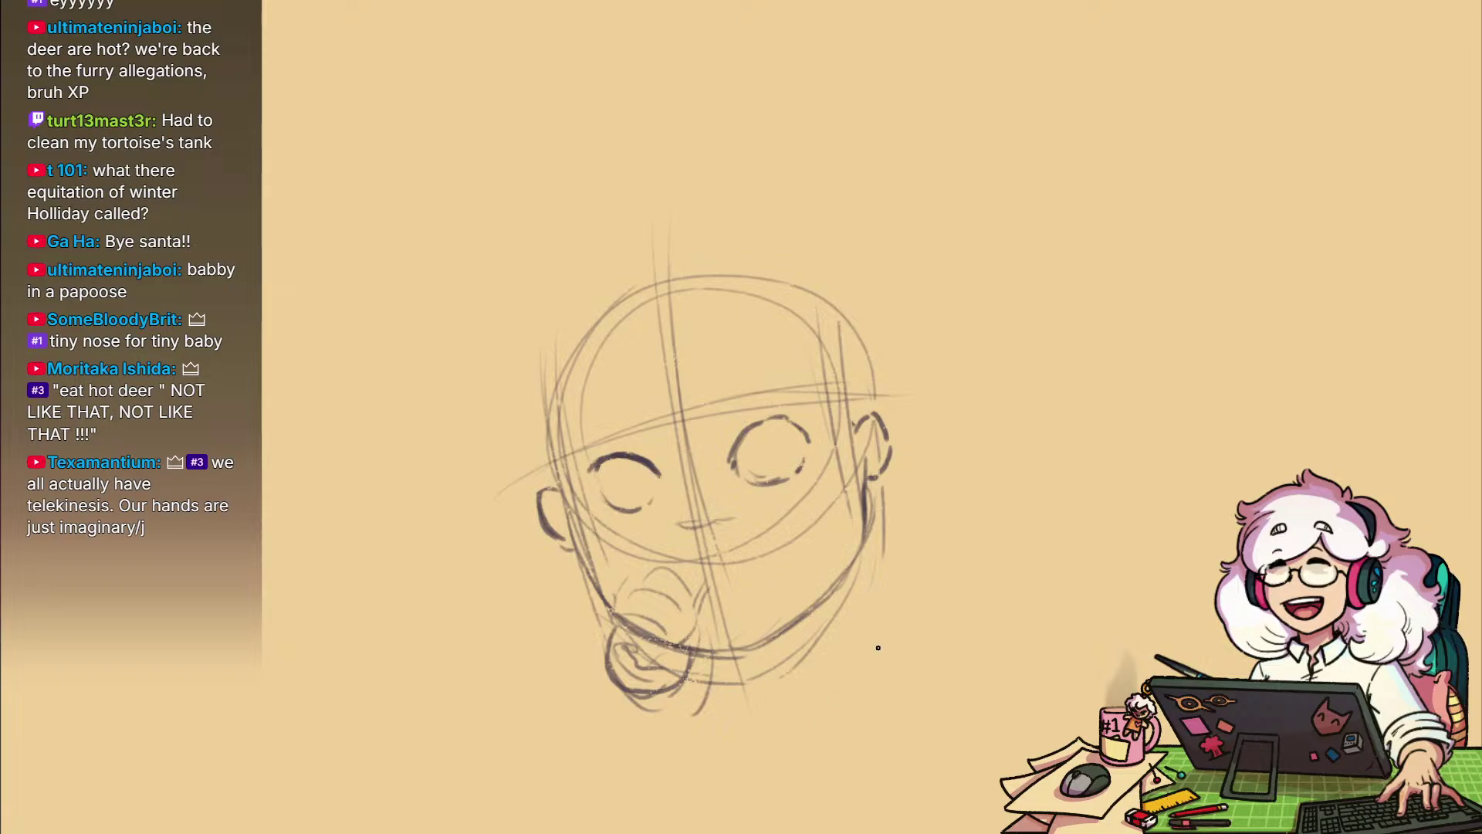
Rework both ears with cleaner, darker outlines where they meet the jaw
left_click_drag(842, 579, 897, 559)
key("e")
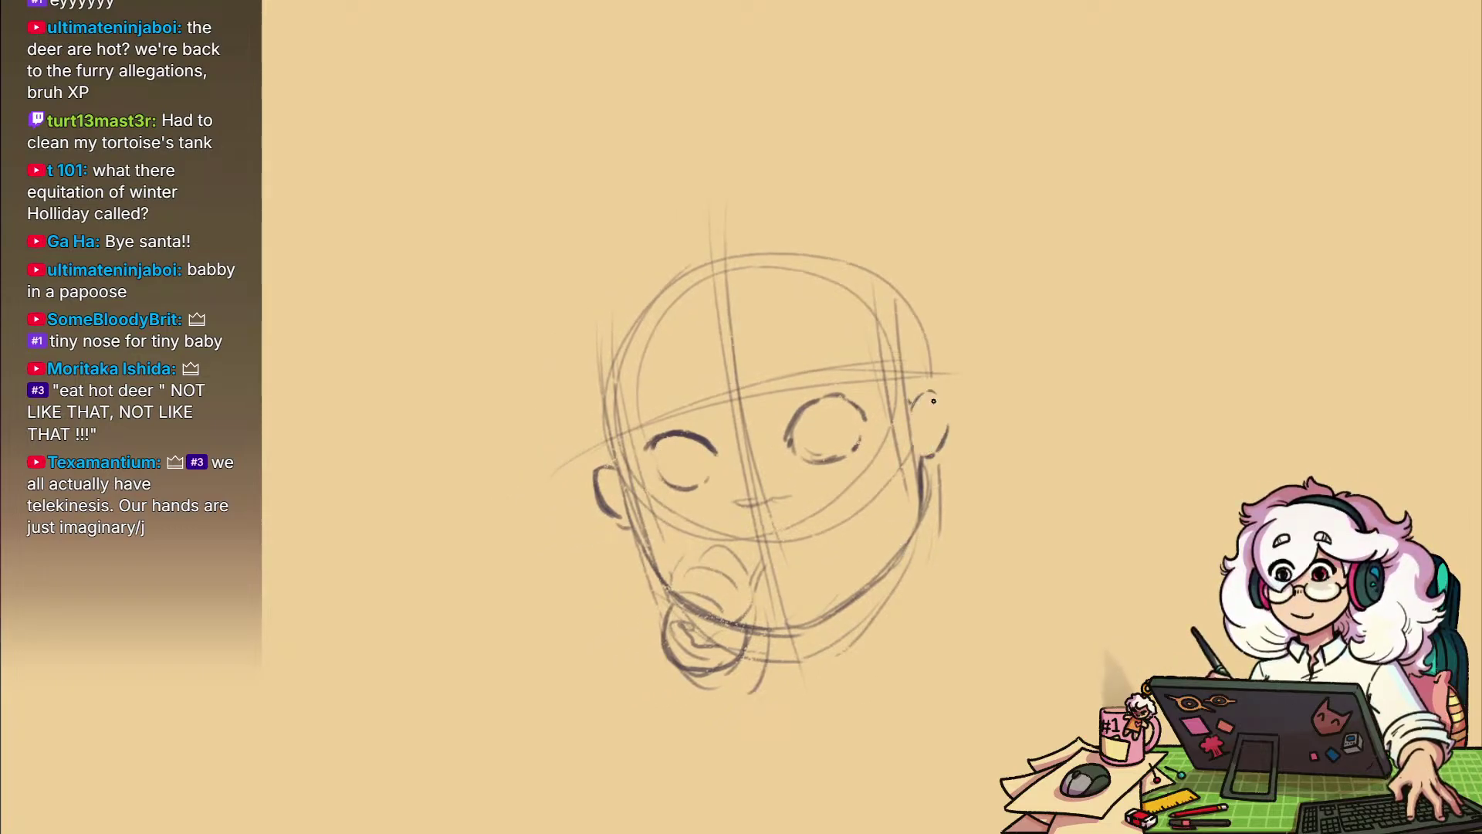
left_click_drag(971, 408, 951, 421)
scroll(951, 420, "up", 1)
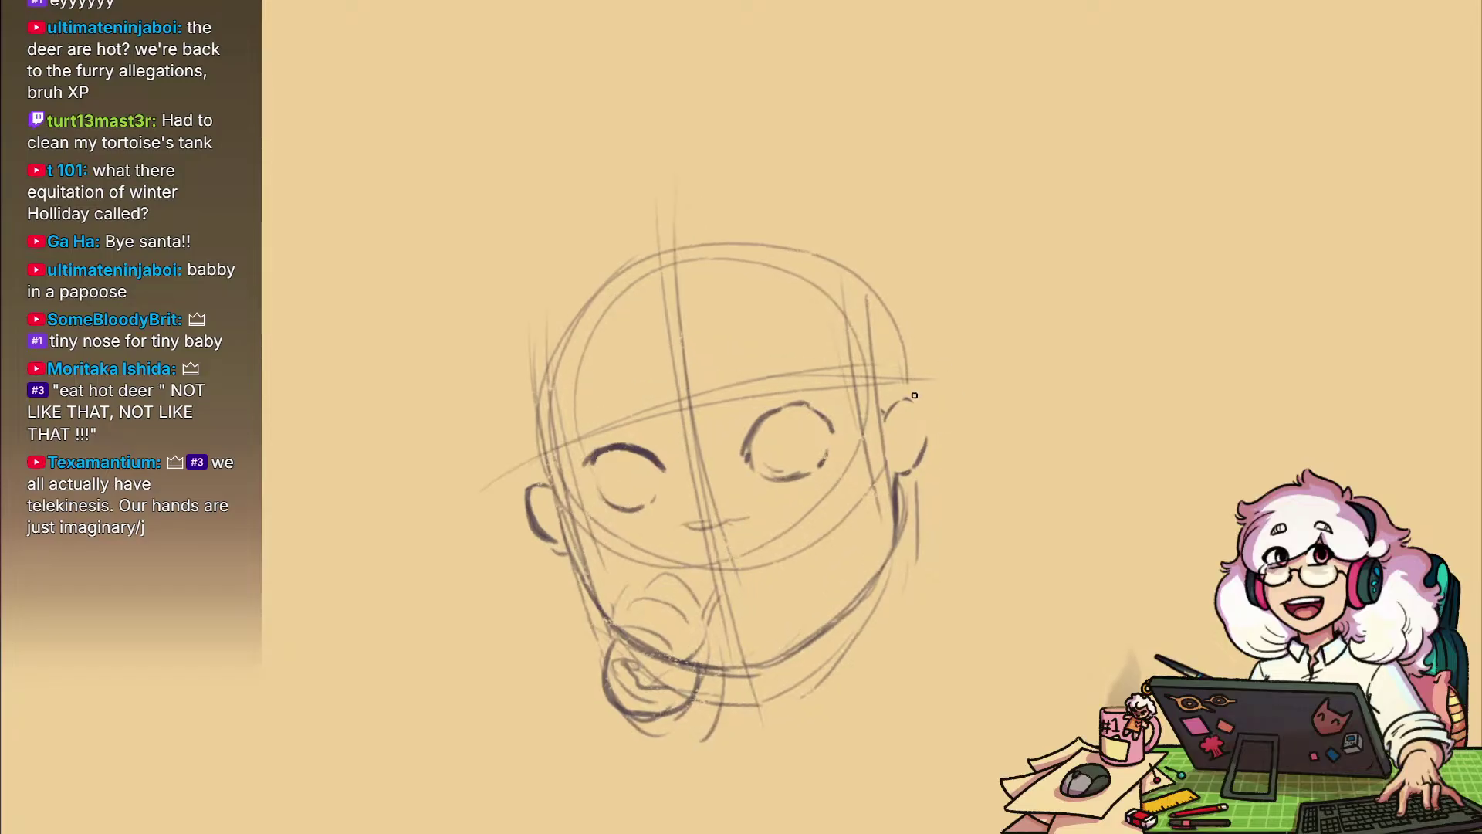
left_click_drag(927, 434, 891, 535)
left_click_drag(886, 603, 944, 626)
left_click_drag(585, 518, 606, 504)
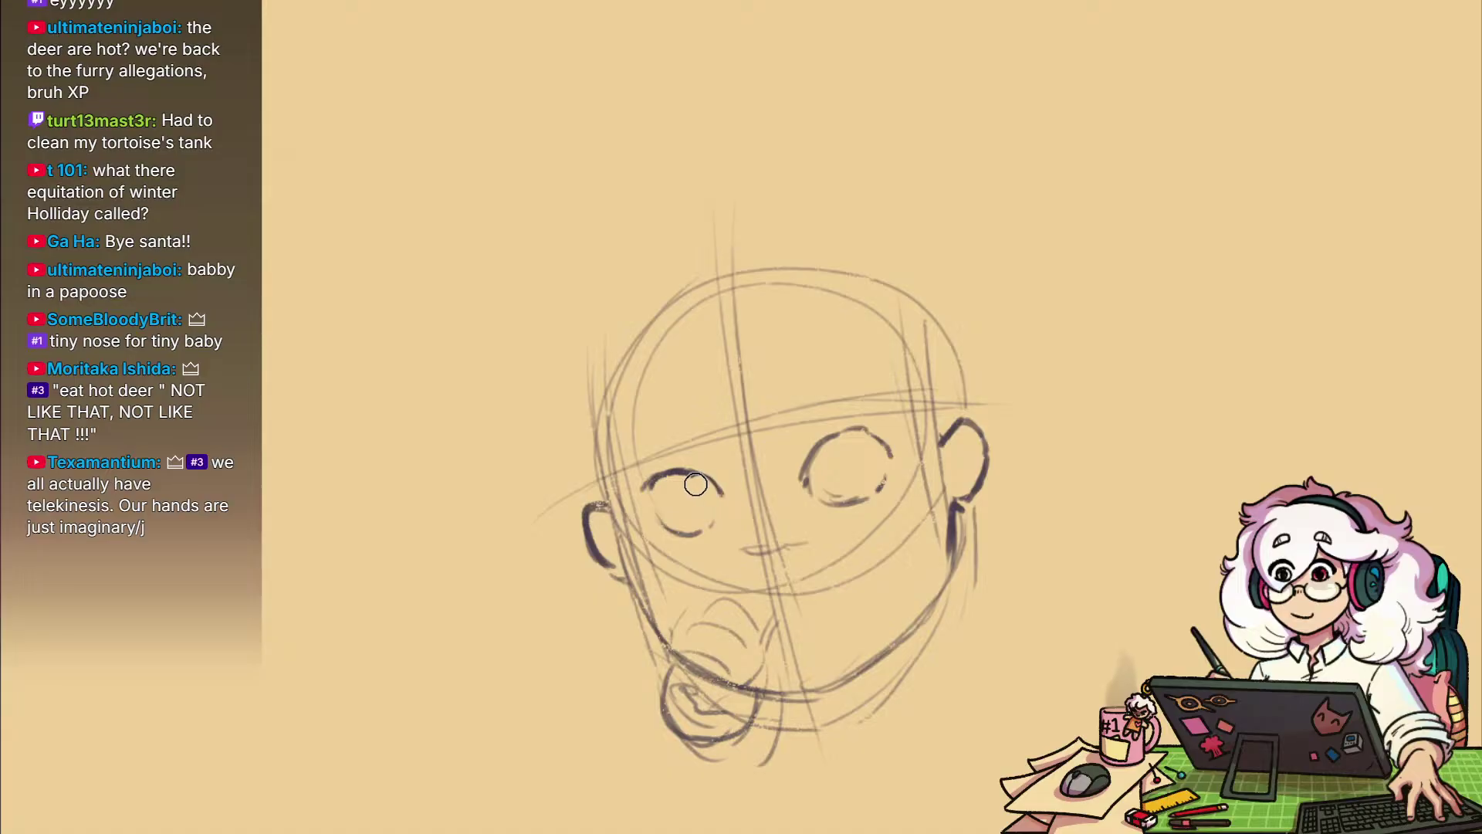
Darken the round eye outlines, shade upward-looking irises, and add short arched eyebrows
mouse_move(664, 469)
left_mouse_down()
mouse_move(657, 516)
mouse_move(688, 540)
mouse_move(717, 510)
left_mouse_up()
mouse_move(856, 503)
left_mouse_down()
mouse_move(884, 476)
mouse_move(816, 503)
left_mouse_up()
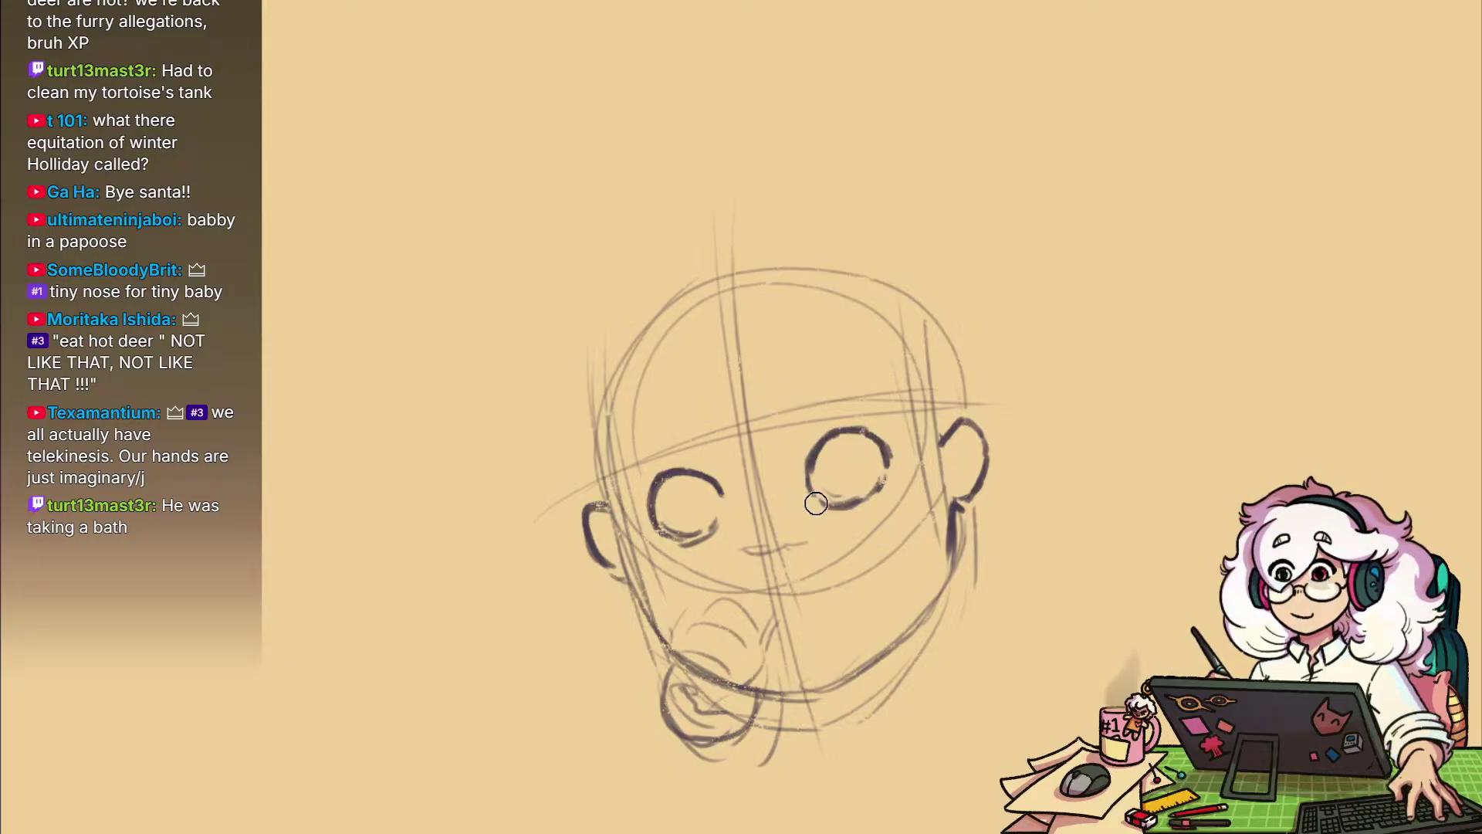
mouse_move(684, 478)
left_mouse_down()
mouse_move(704, 513)
mouse_move(695, 496)
left_mouse_up()
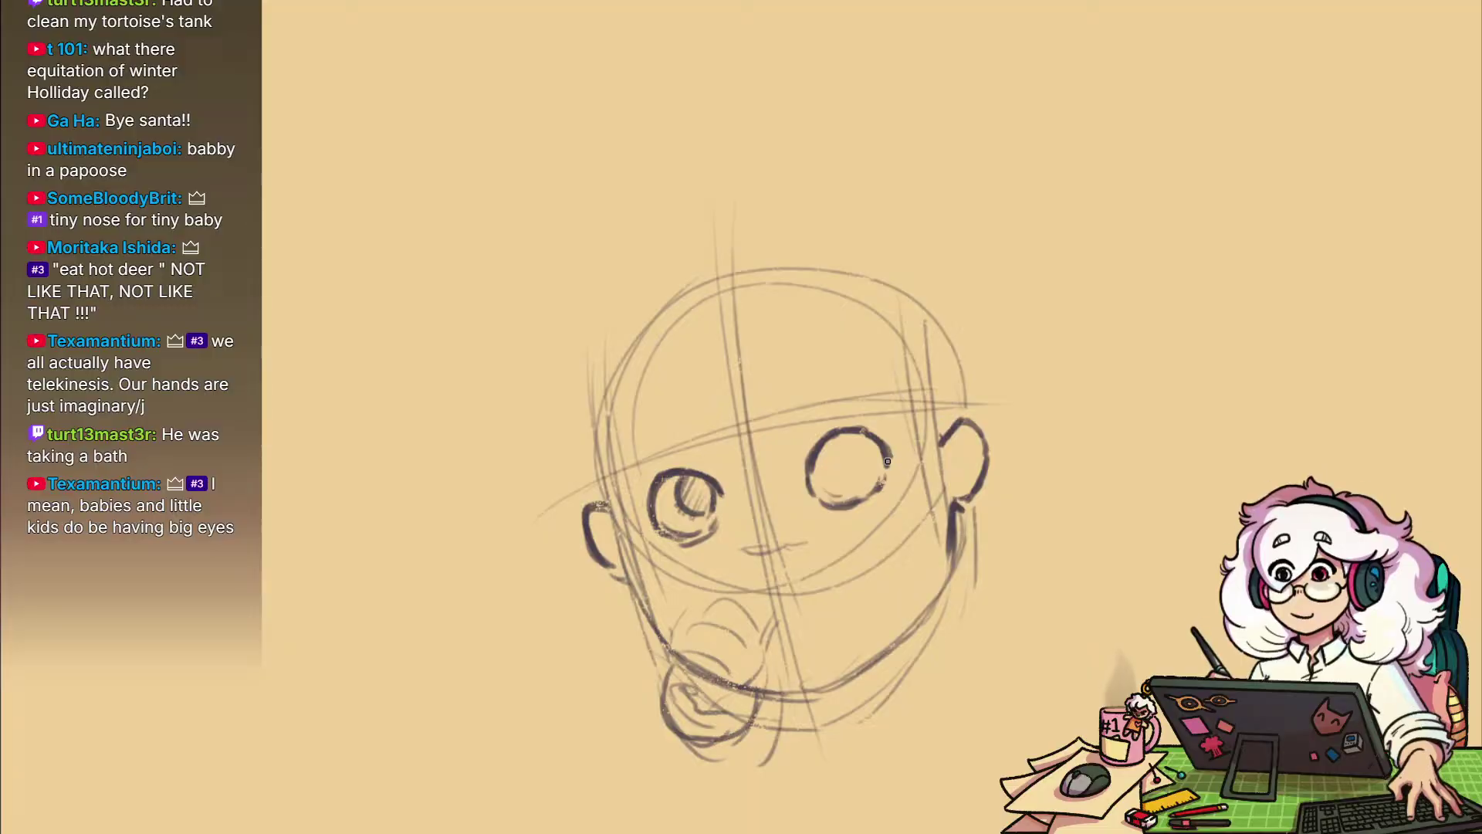
mouse_move(861, 434)
left_mouse_down()
mouse_move(840, 438)
mouse_move(874, 446)
mouse_move(843, 475)
mouse_move(903, 495)
mouse_move(949, 448)
left_mouse_up()
left_click_drag(866, 498, 845, 513)
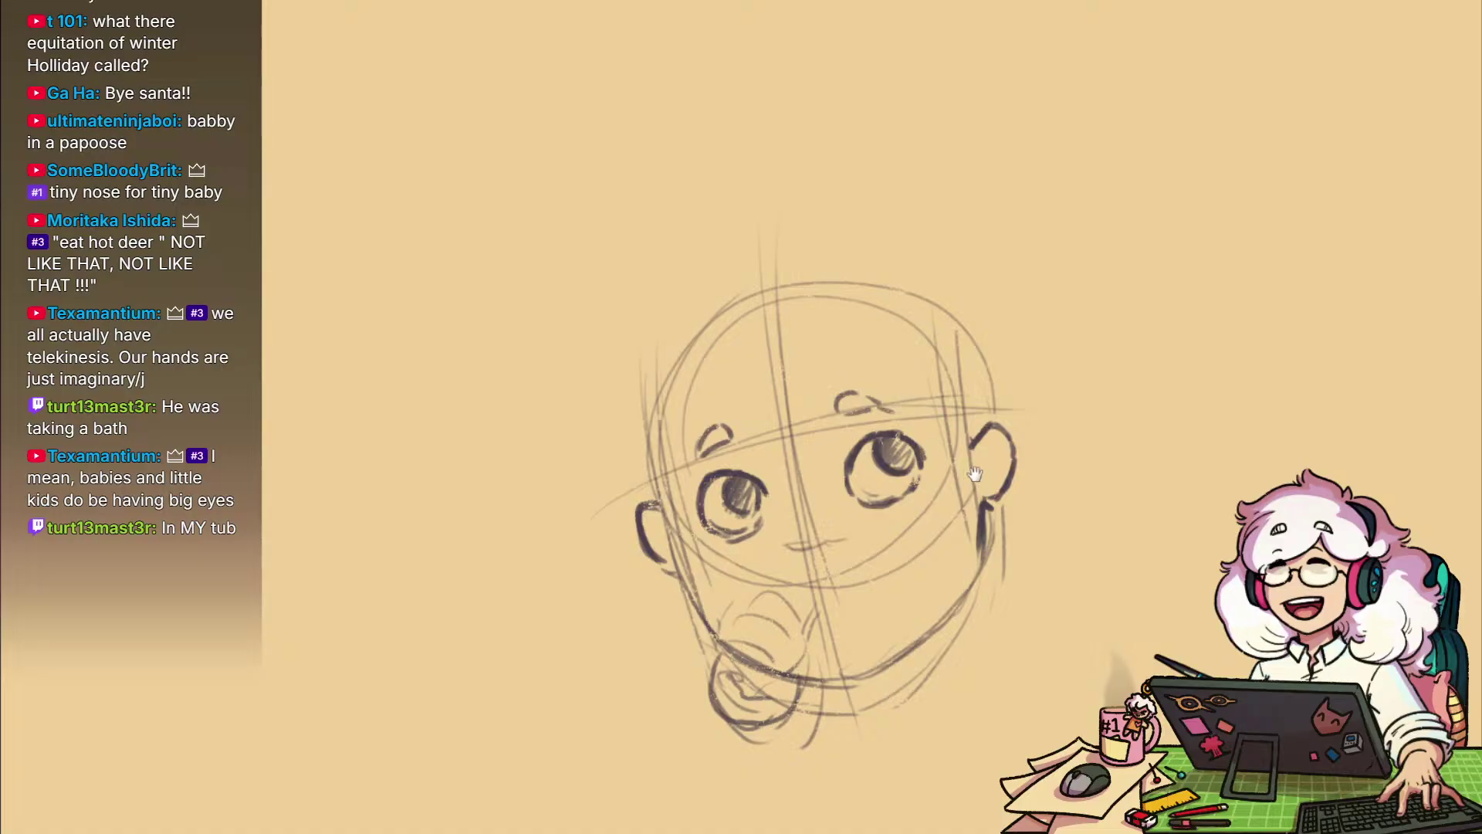
Erase the eyebrows and redraw them as smaller, rounder marks above the eyes
mouse_move(975, 474)
left_mouse_down()
mouse_move(944, 373)
mouse_move(948, 467)
left_mouse_up()
left_click_drag(952, 566, 925, 475)
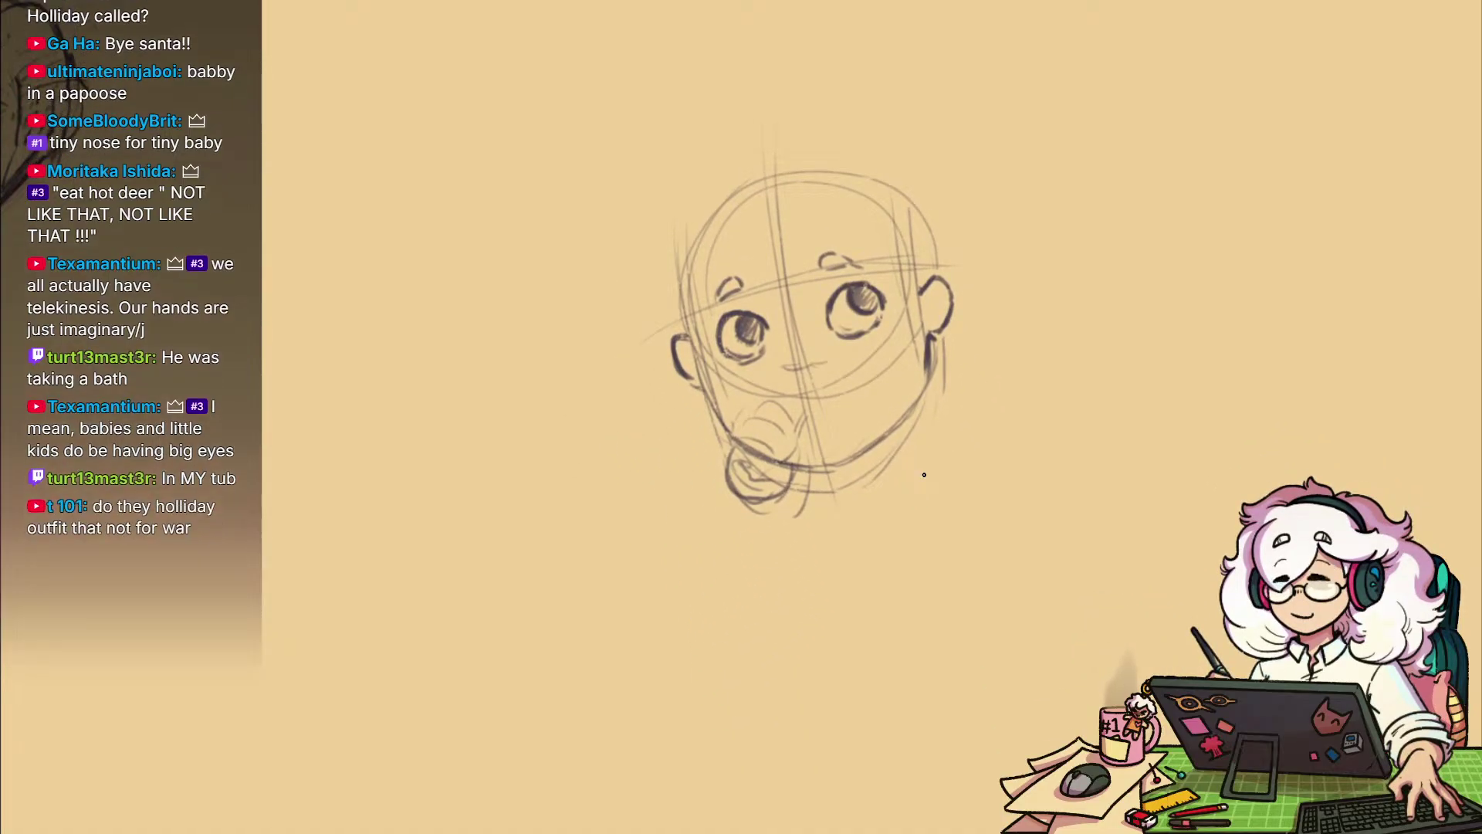
scroll(924, 474, "up", 3)
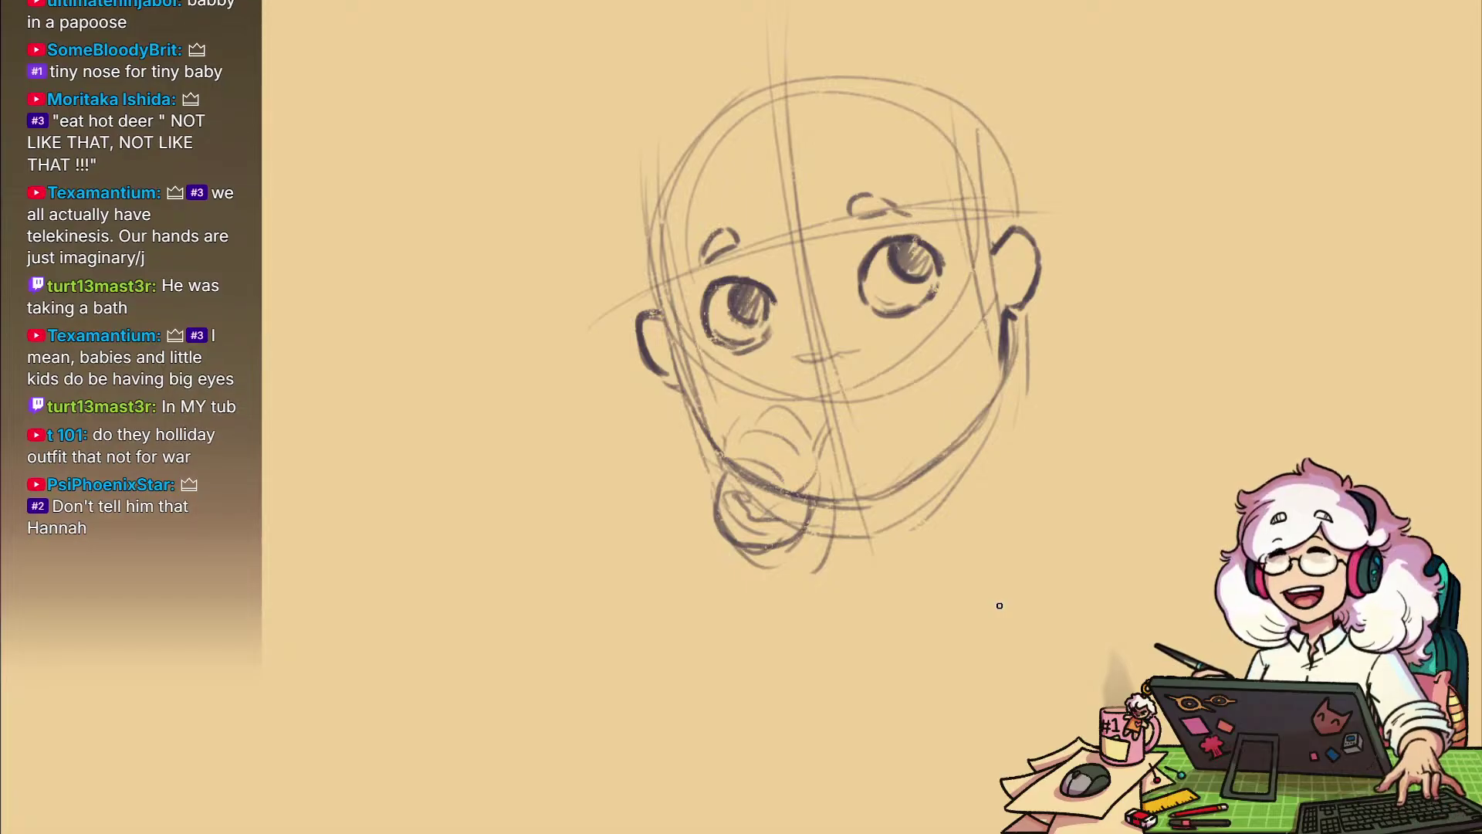
left_click_drag(915, 548, 910, 615)
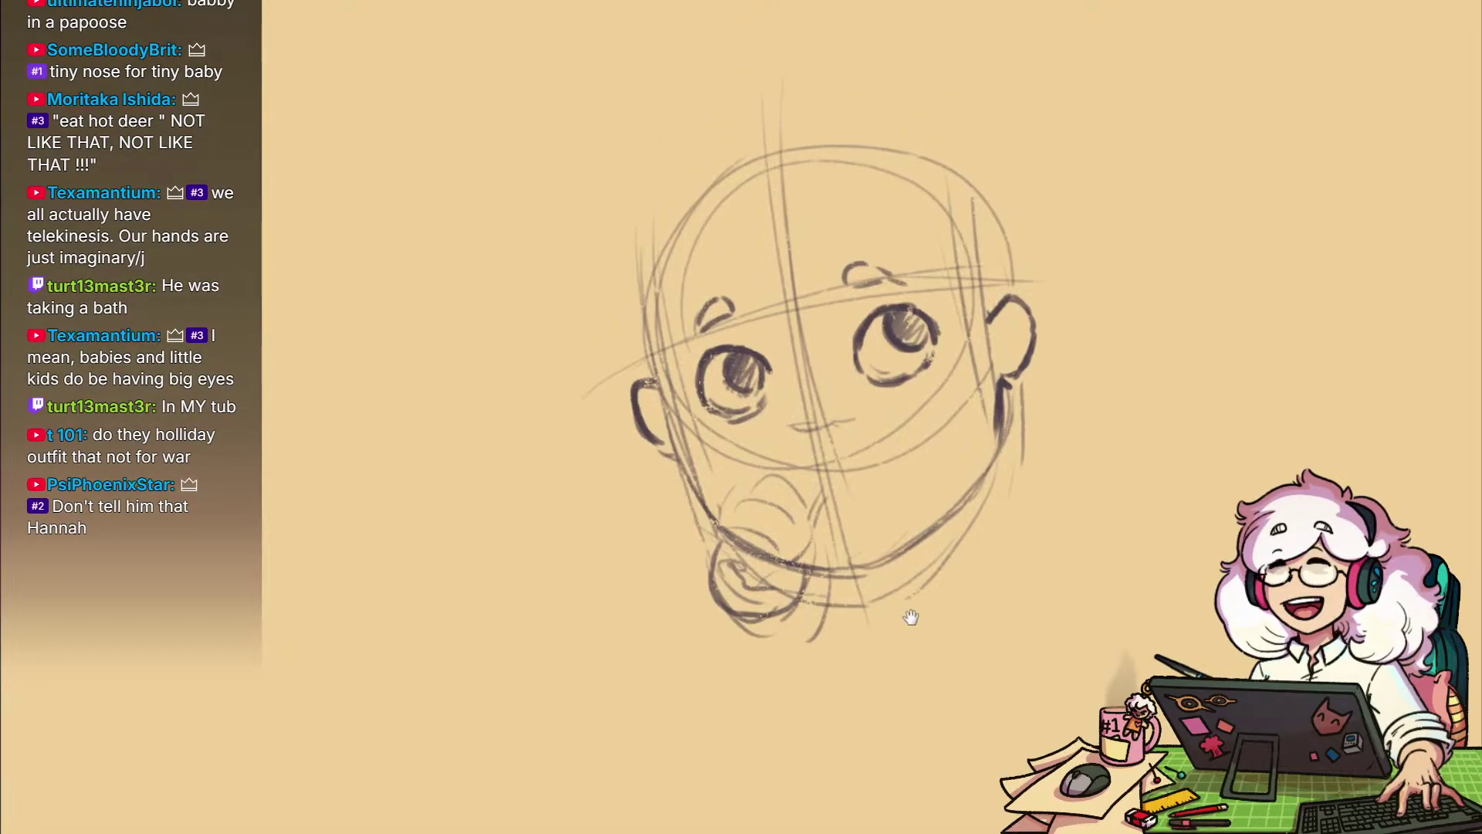
left_click_drag(823, 538, 809, 584)
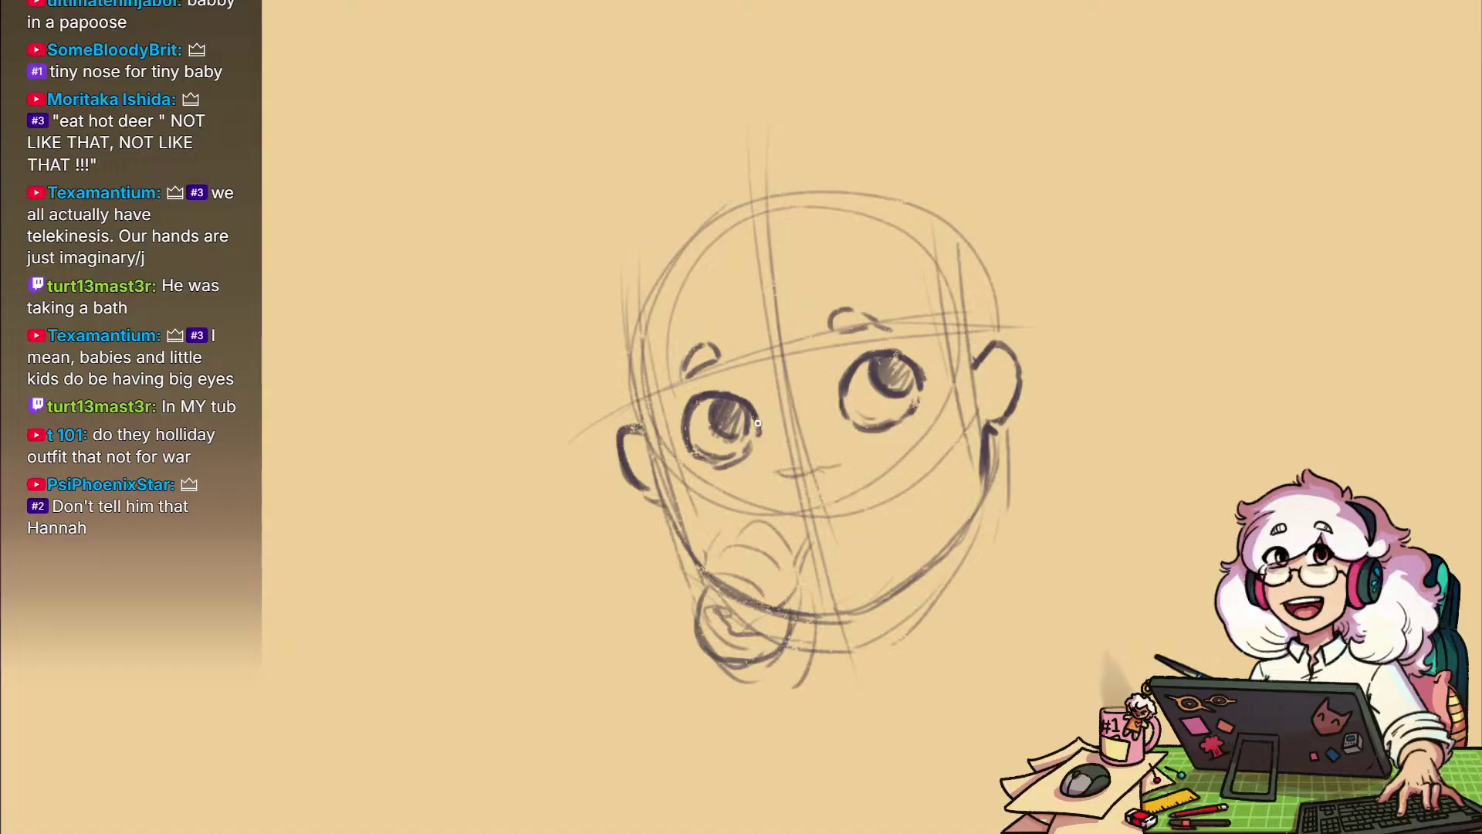
mouse_move(763, 437)
left_mouse_down()
mouse_move(749, 410)
mouse_move(684, 403)
left_mouse_up()
key("e")
left_click_drag(714, 352, 685, 370)
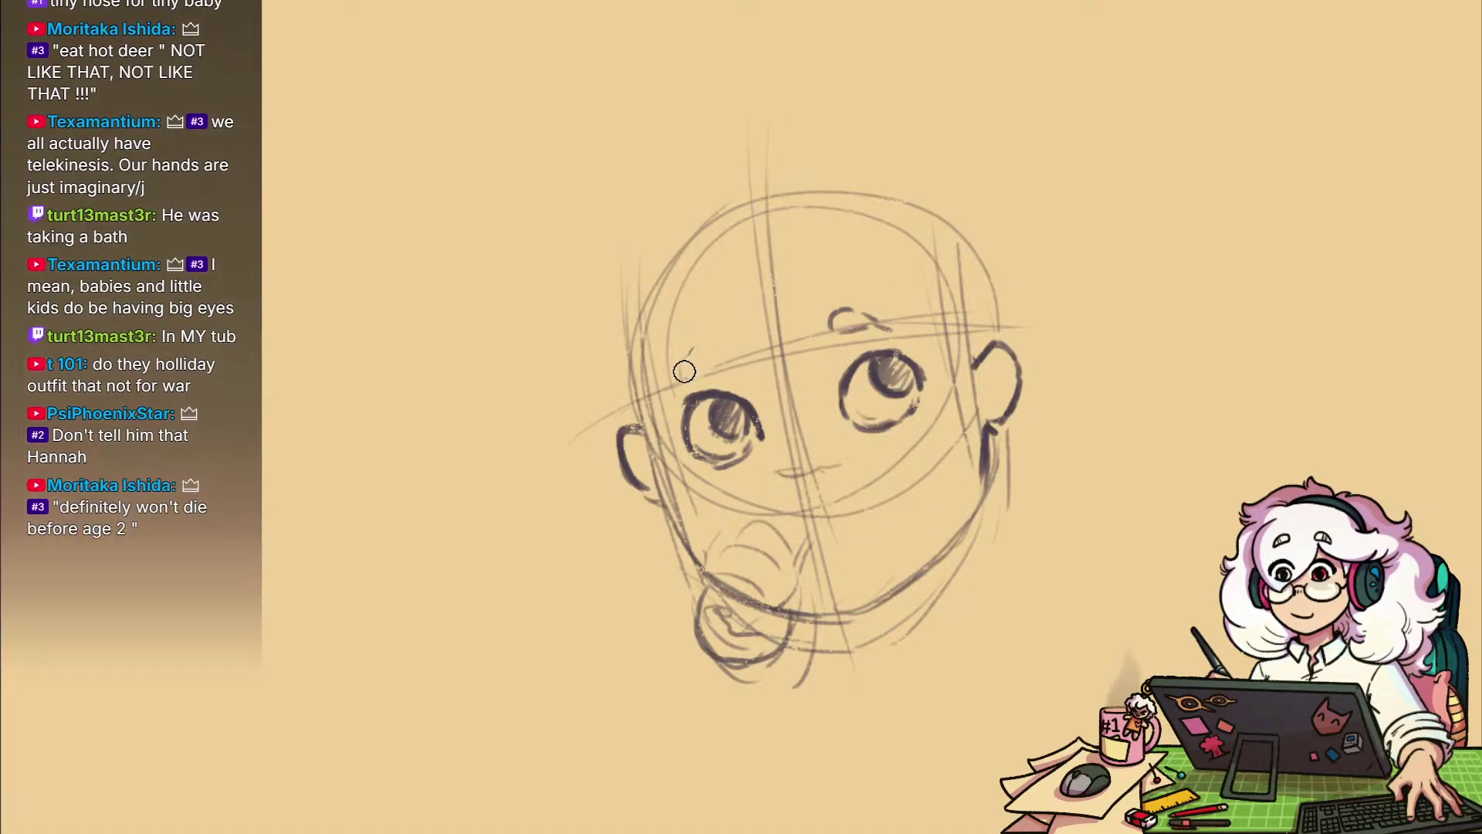
mouse_move(835, 316)
left_mouse_down()
mouse_move(870, 321)
mouse_move(850, 322)
left_mouse_up()
key("b")
left_click_drag(700, 357, 722, 356)
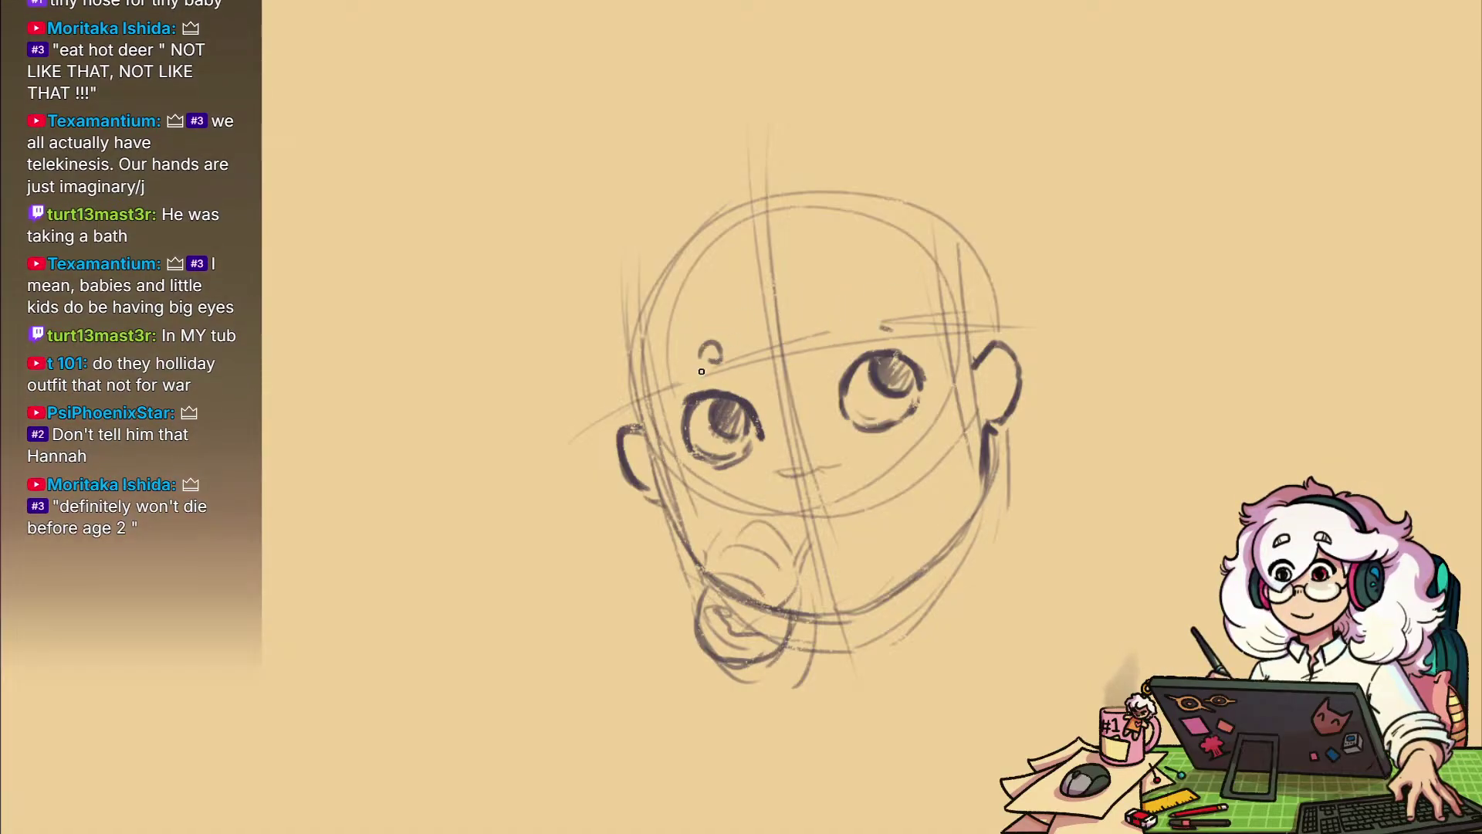
left_click_drag(837, 330, 874, 323)
Replace the faint nose line with a tiny dark curved nose mark beside the centre line
mouse_move(783, 483)
left_mouse_down()
mouse_move(826, 472)
mouse_move(796, 475)
left_mouse_up()
key("ctrl+z")
key("ctrl+z")
left_click_drag(883, 509, 865, 472)
key("e")
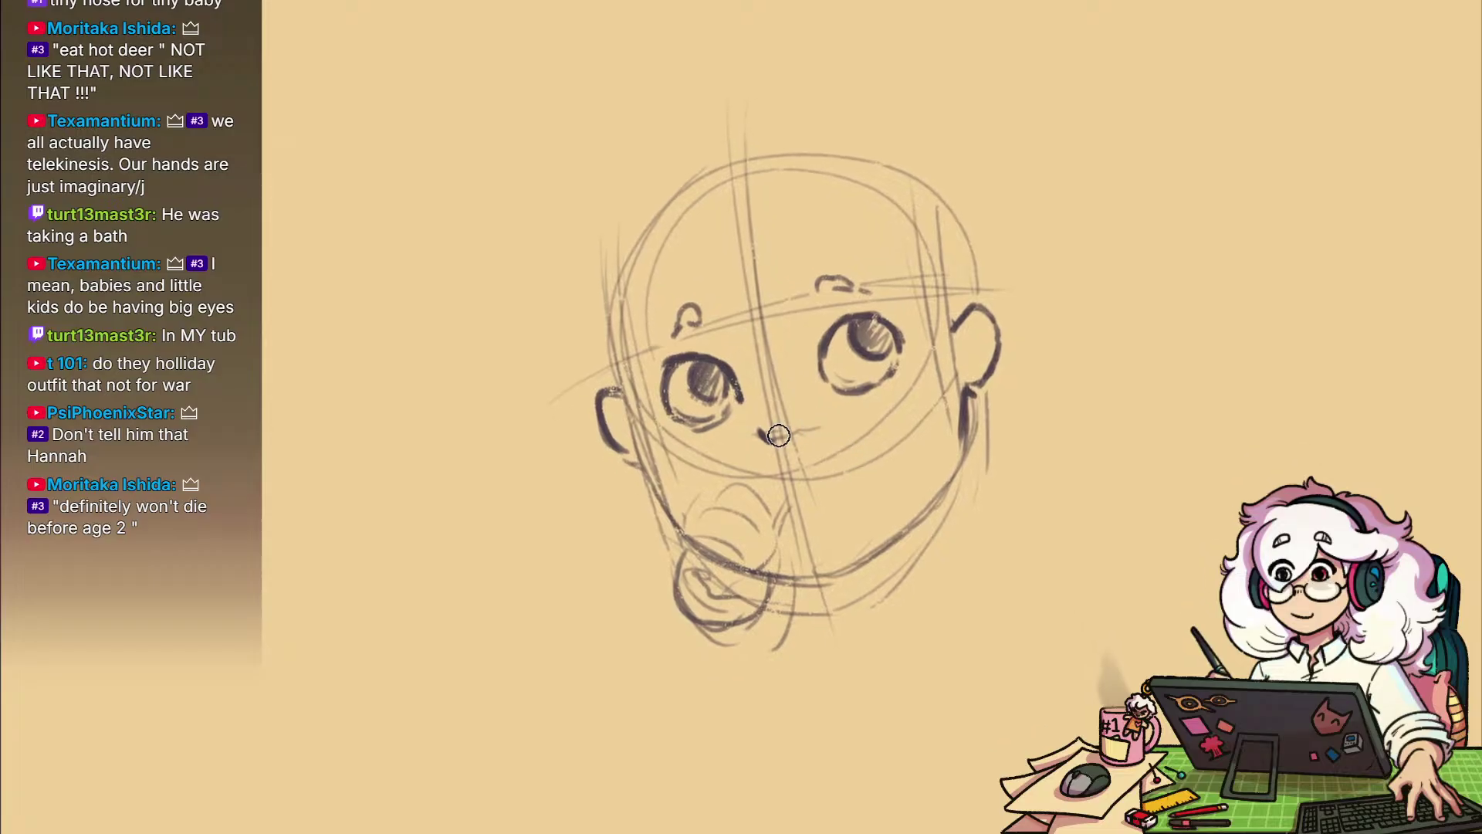
left_click_drag(781, 434, 820, 427)
Darken the tapering form at the chin, from its narrow tip by the mouth to a round end with a shaded centre
key("b")
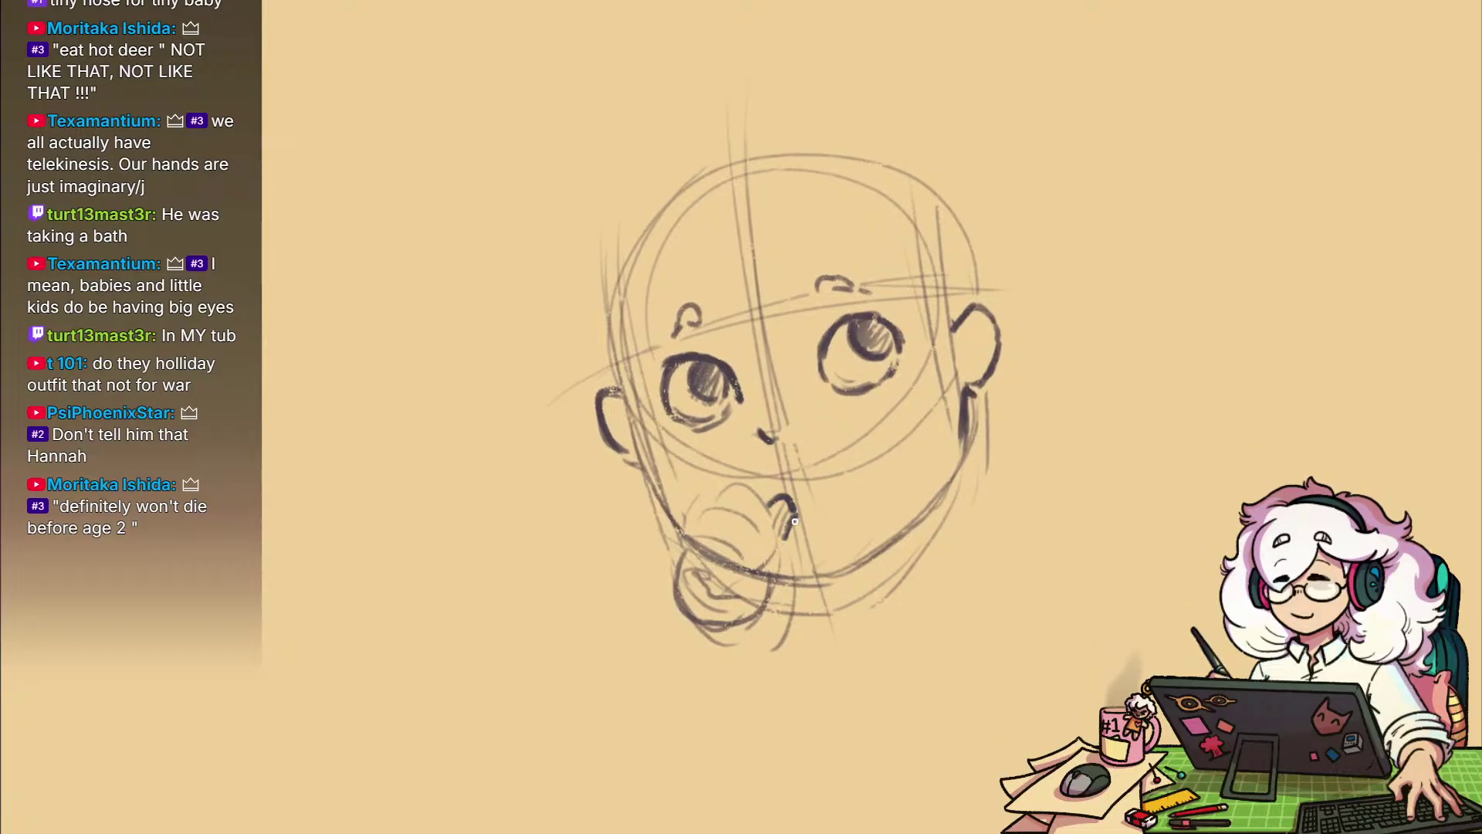
mouse_move(795, 516)
left_mouse_down()
mouse_move(785, 572)
mouse_move(725, 628)
left_mouse_up()
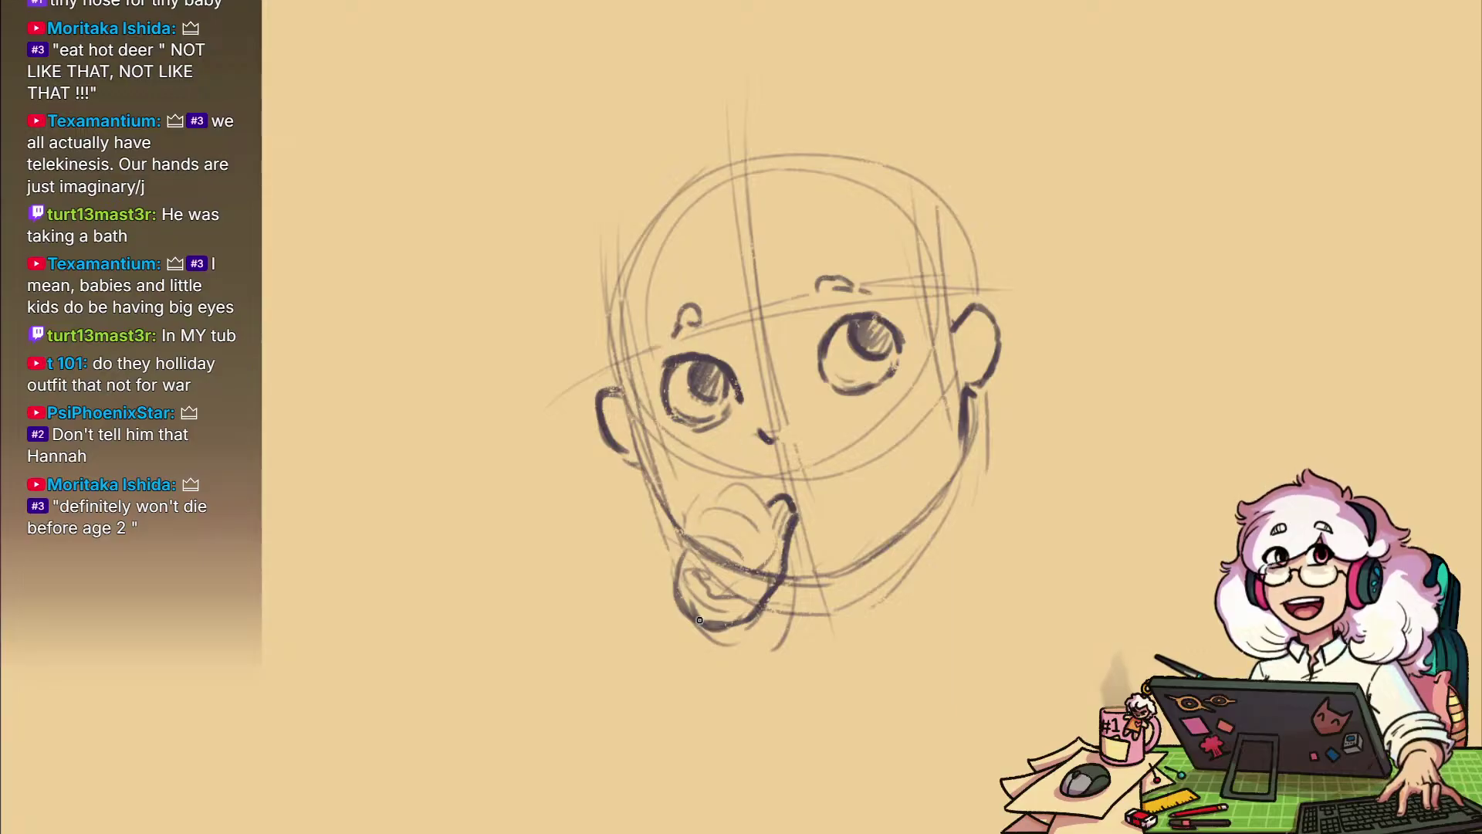
left_click_drag(673, 564, 701, 622)
mouse_move(690, 541)
left_mouse_down()
mouse_move(736, 573)
mouse_move(702, 594)
left_mouse_up()
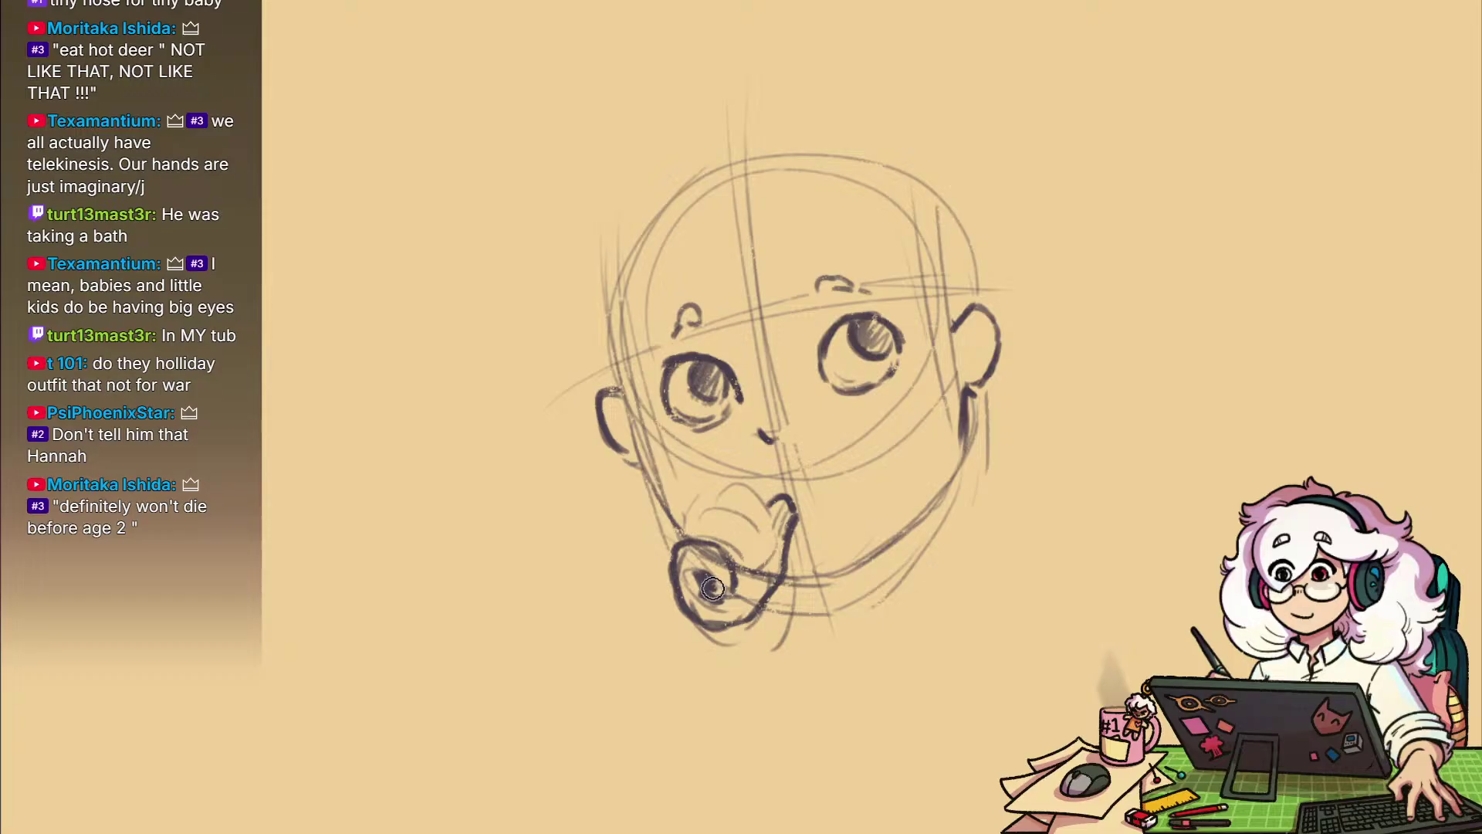
Draw the baby's fist in dark strokes over the rough sketch, with the curled palm, folded fingers and raised thumb near the mouth
left_click(712, 588)
key("b")
left_click_drag(706, 590, 718, 598)
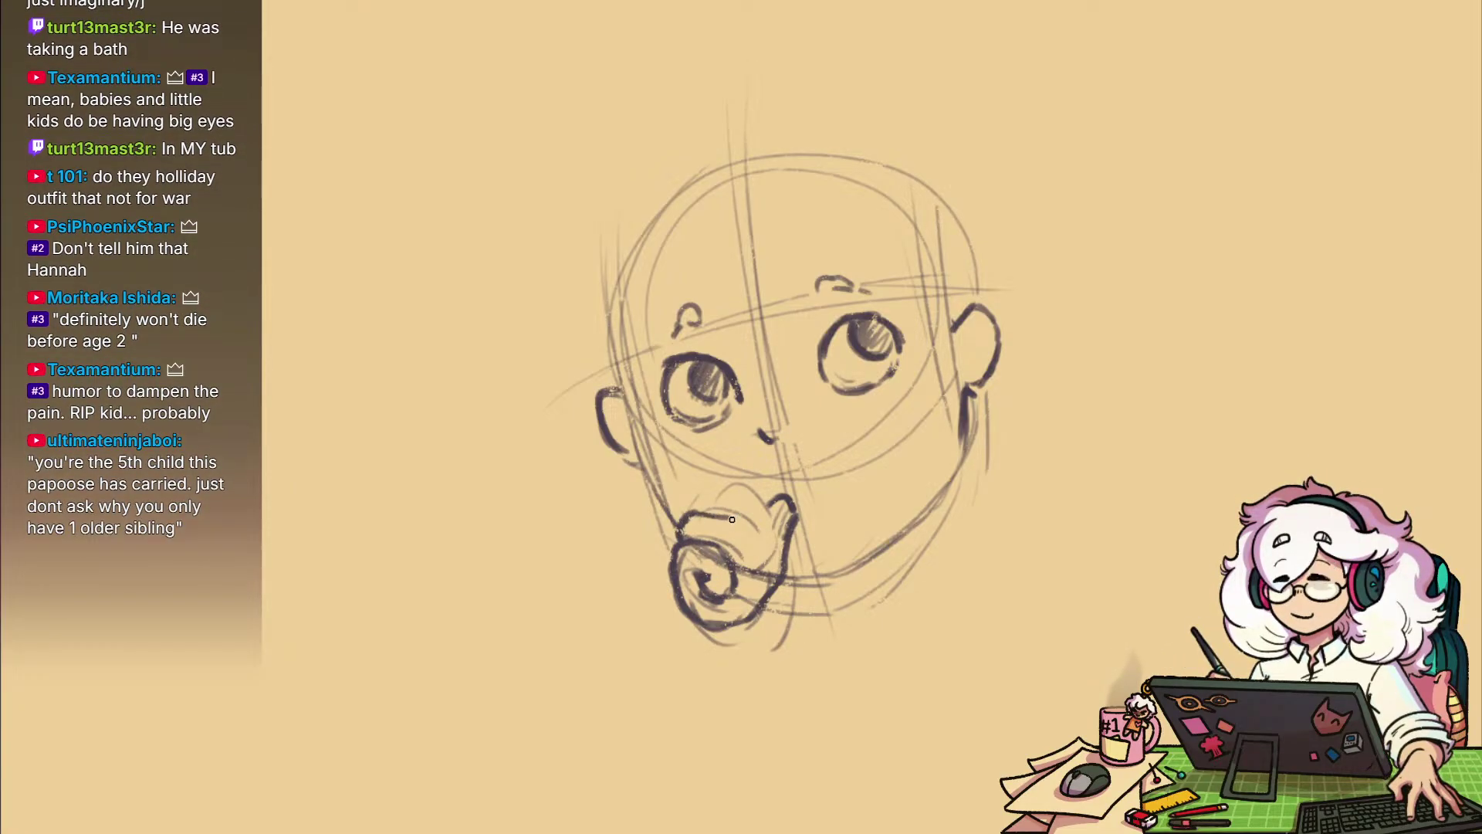
left_click_drag(732, 519, 753, 560)
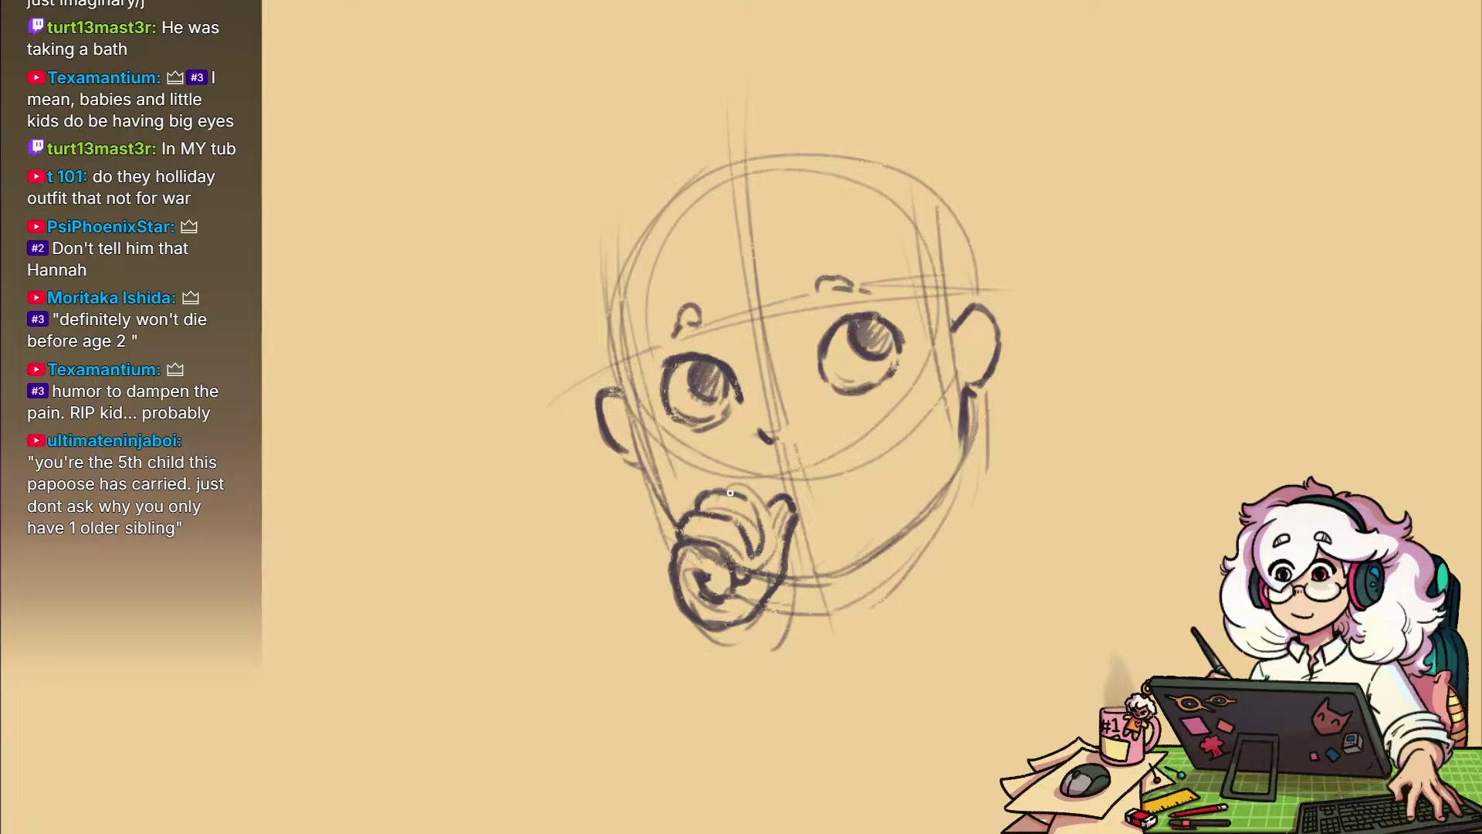
mouse_move(730, 493)
left_mouse_down()
mouse_move(768, 503)
mouse_move(785, 575)
left_mouse_up()
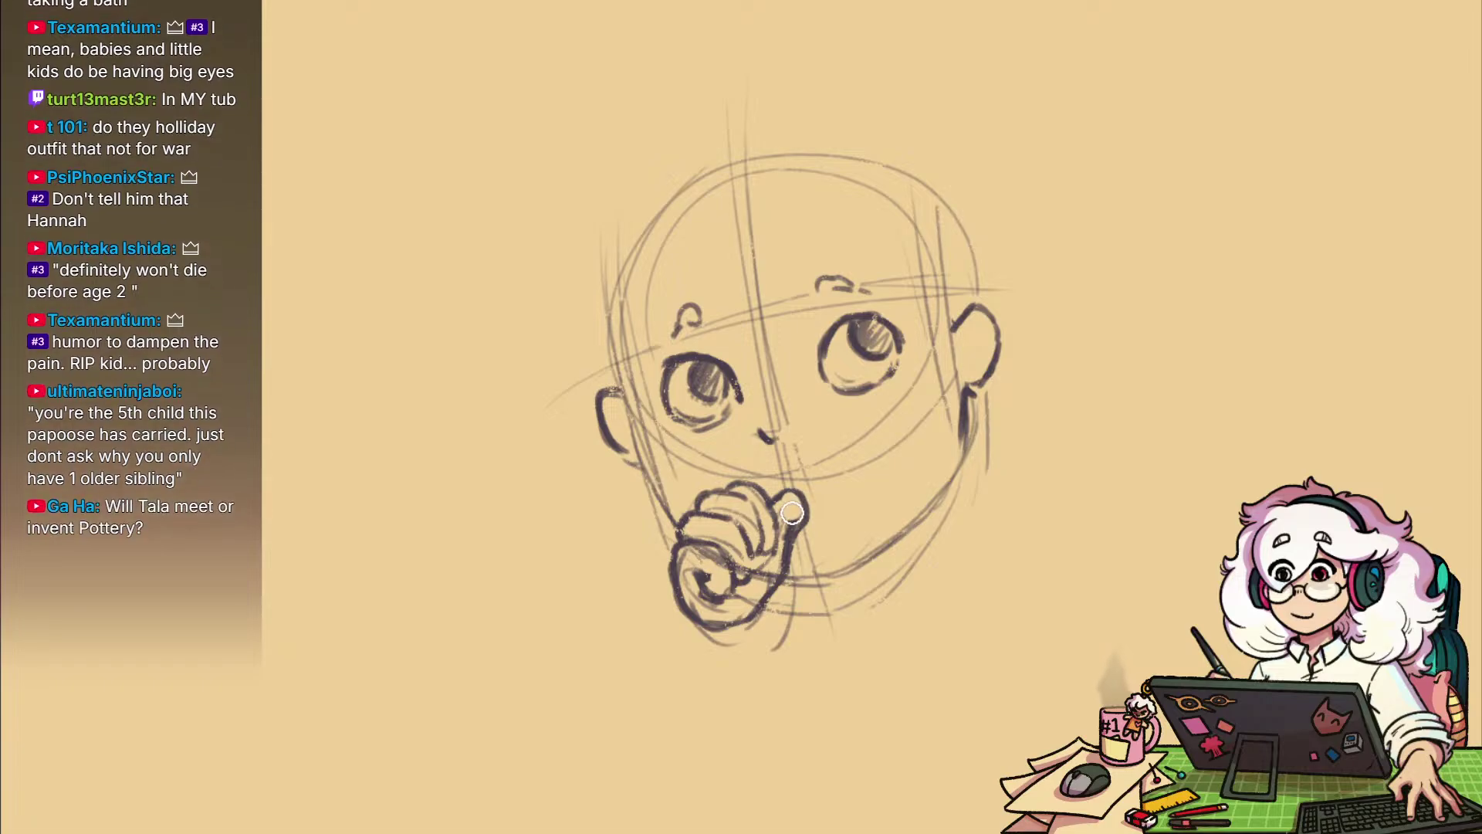
left_click_drag(795, 510, 779, 546)
left_click_drag(794, 533, 780, 565)
left_click_drag(777, 504, 761, 563)
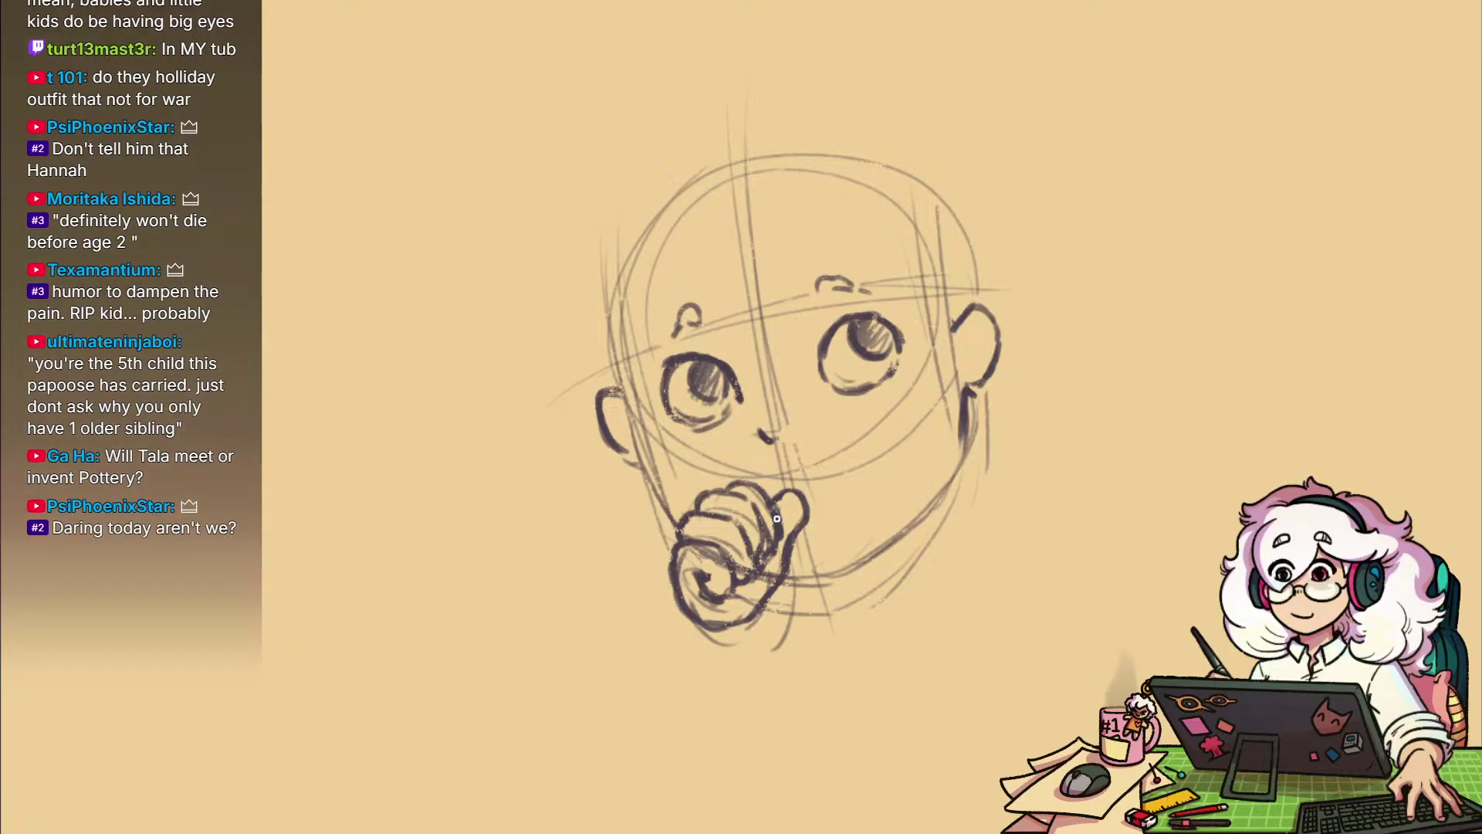
Erase the stray construction lines around the baby's cheek, jaw and chin
key("space")
left_click_drag(937, 487, 925, 526)
scroll(925, 525, "down", 2)
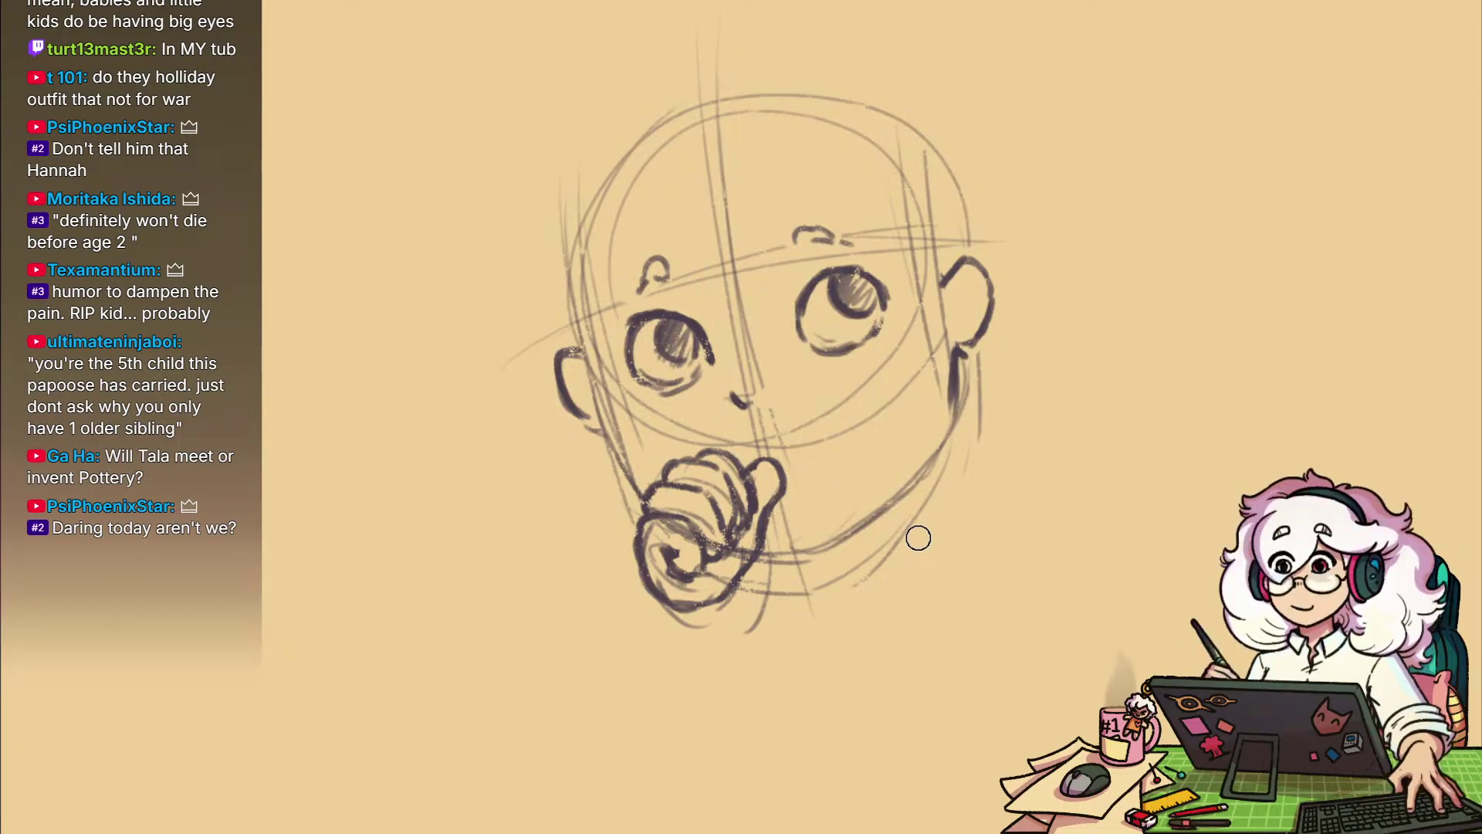
key("ctrl+z")
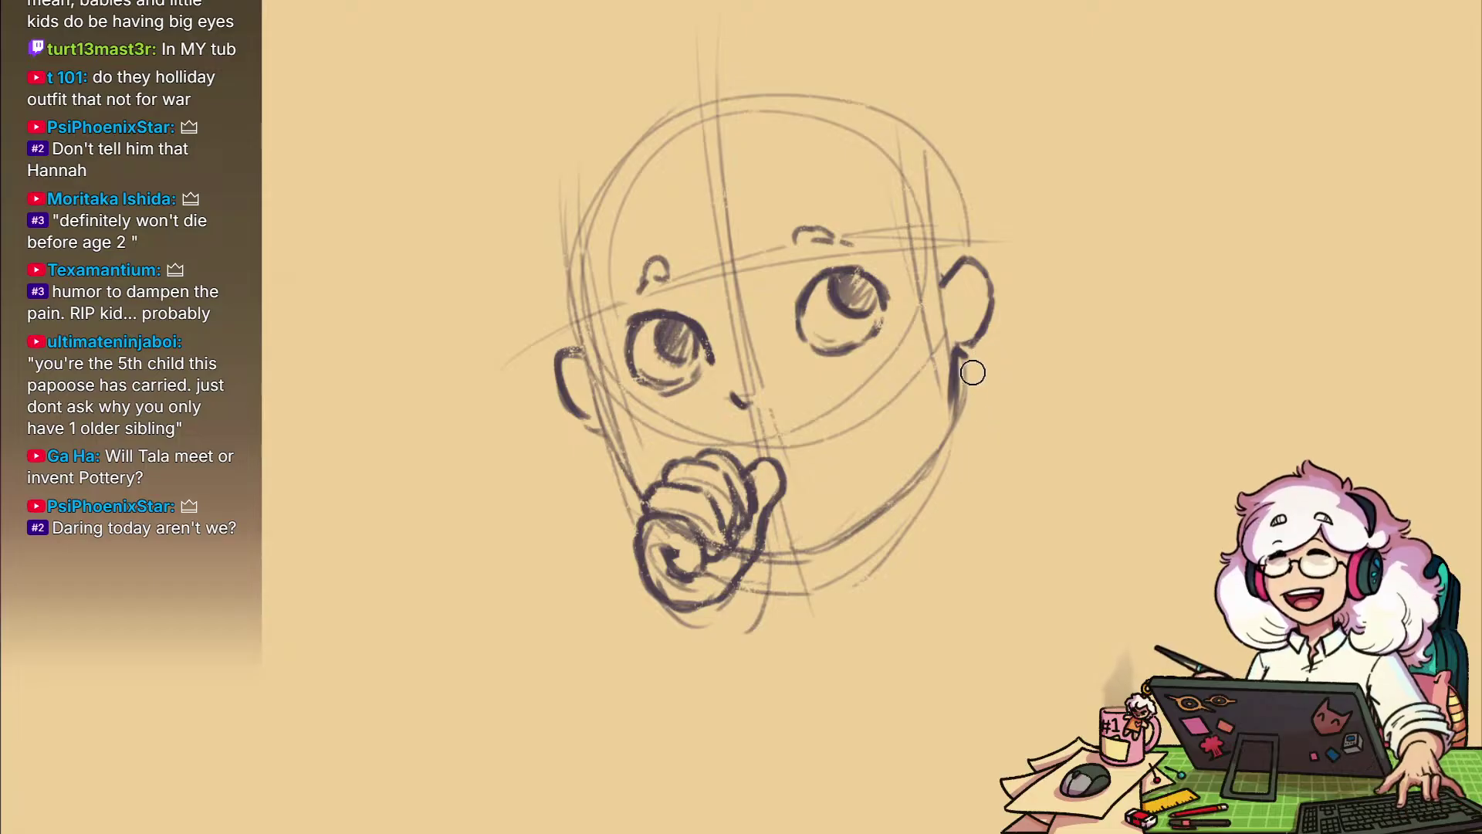
key("ctrl+z")
left_click_drag(982, 567, 940, 559)
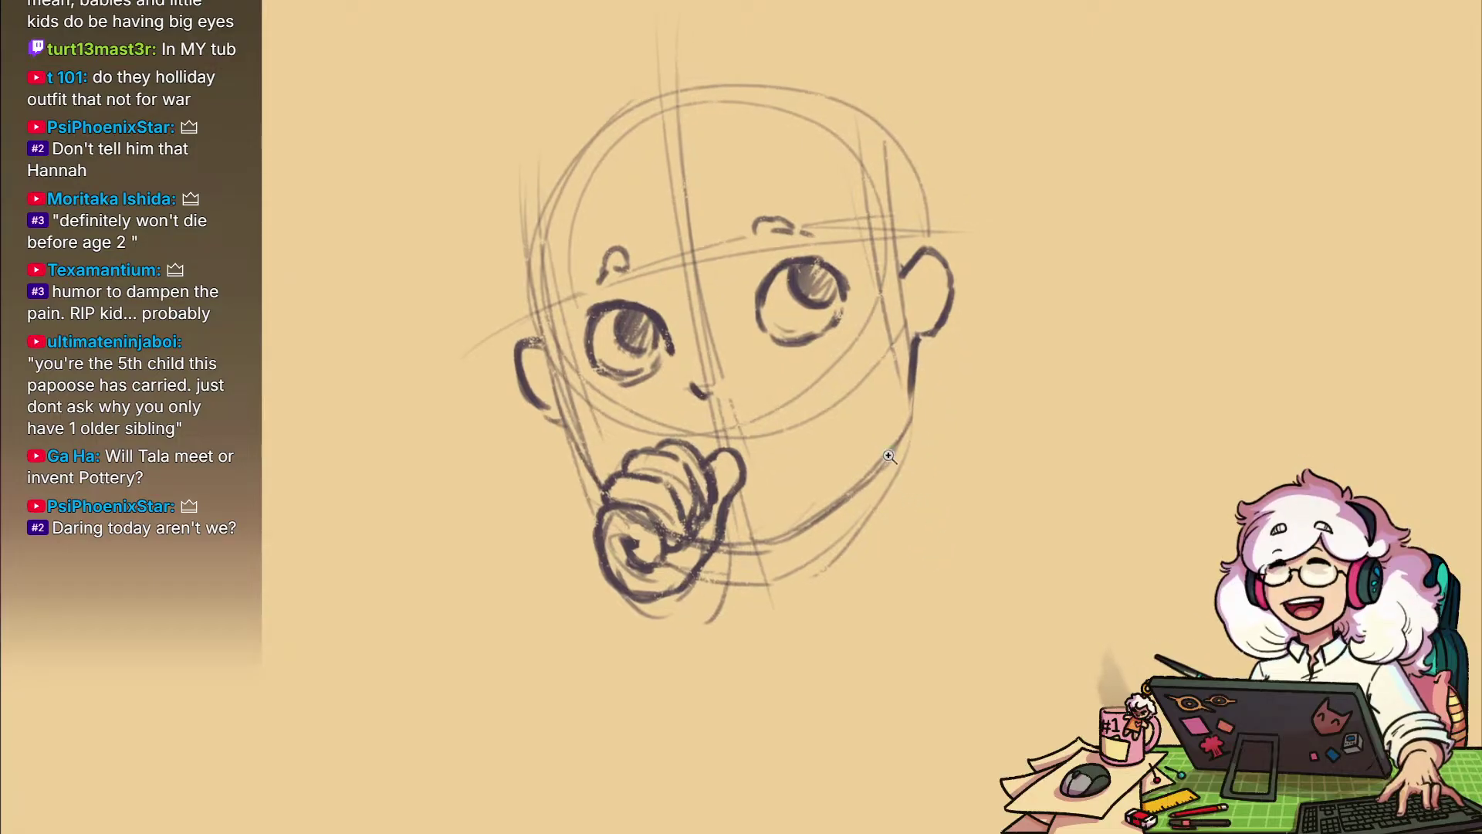
left_click_drag(908, 455, 790, 584)
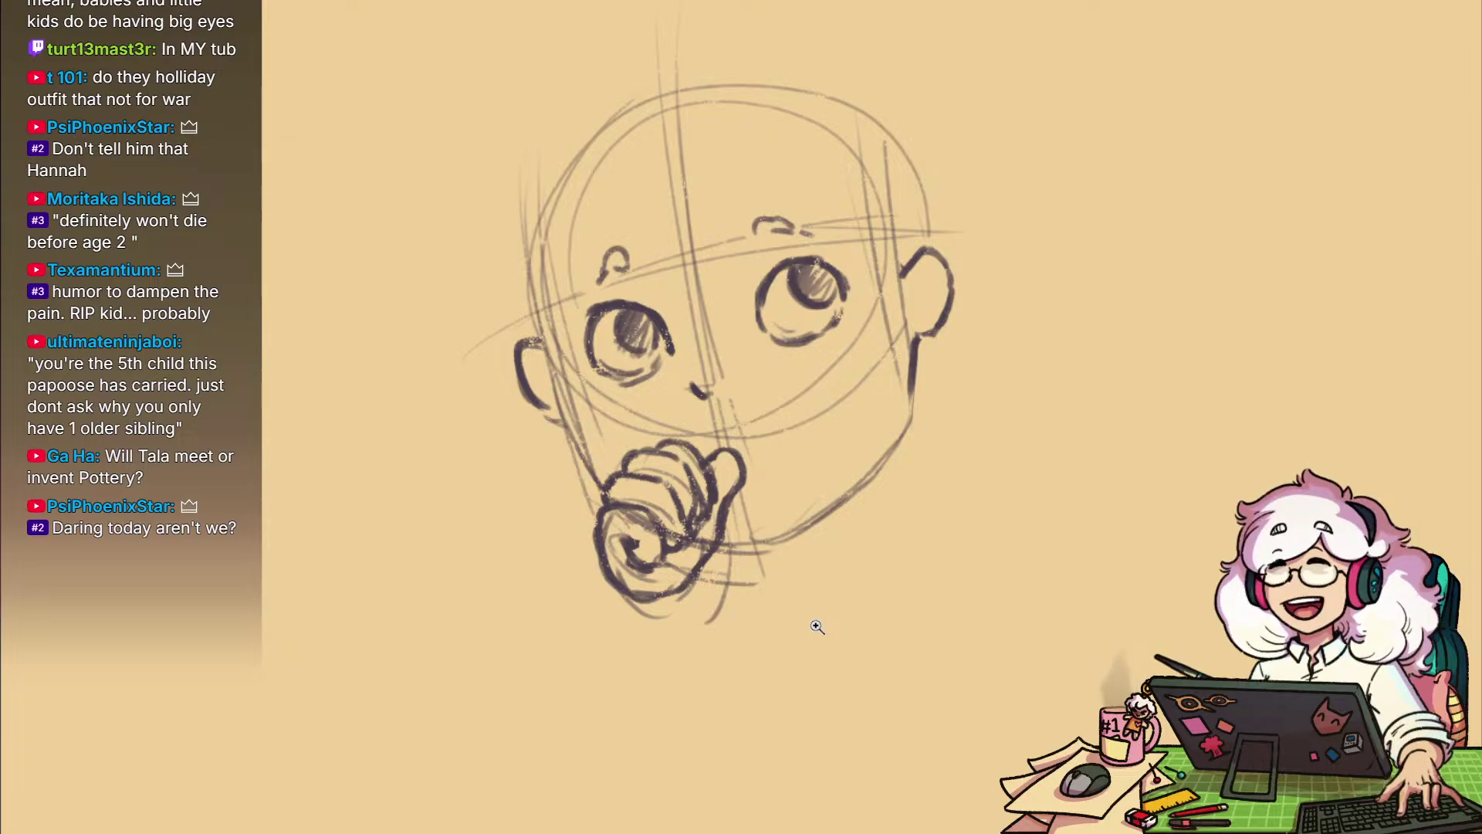
mouse_move(764, 563)
left_mouse_down()
mouse_move(729, 596)
mouse_move(801, 556)
mouse_move(824, 669)
left_mouse_up()
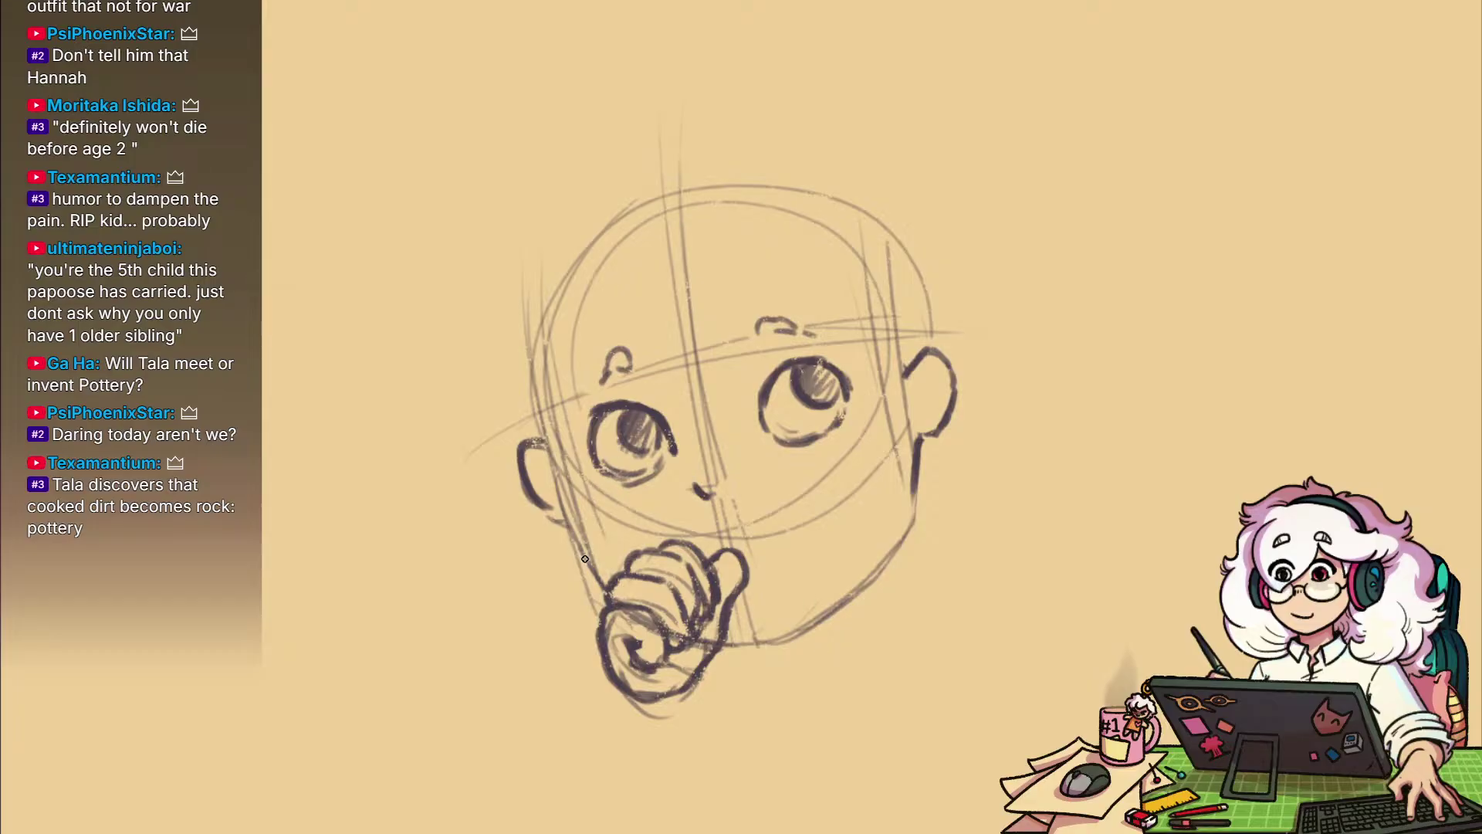
Darken the face outline from the fist past the ear to the side of the head, and the opposite cheek down to the jaw
mouse_move(601, 587)
left_mouse_down()
mouse_move(554, 467)
mouse_move(550, 309)
mouse_move(573, 264)
left_mouse_up()
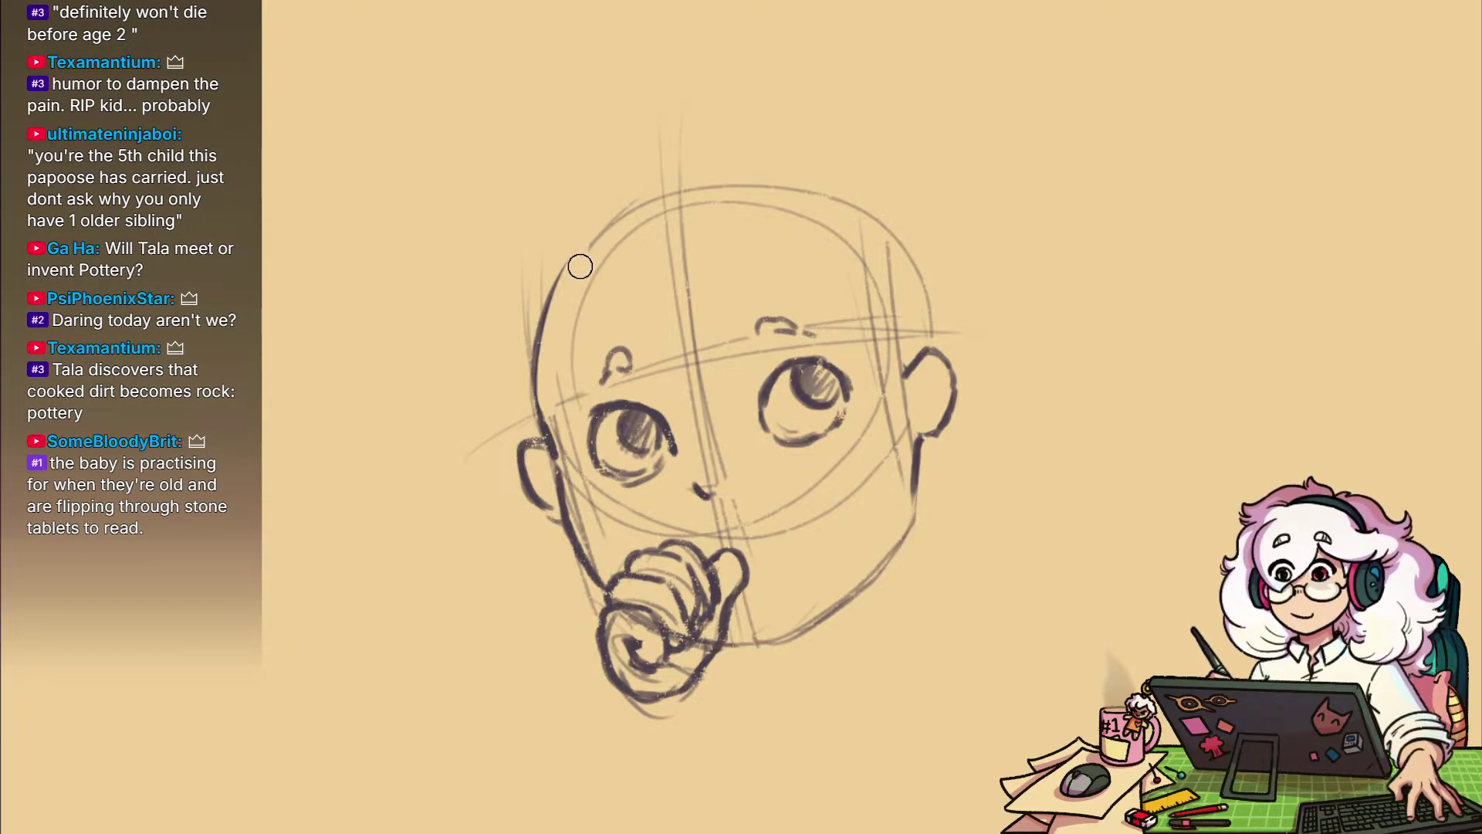
mouse_move(1029, 662)
left_mouse_down()
mouse_move(963, 608)
mouse_move(820, 616)
mouse_move(914, 610)
mouse_move(941, 585)
left_mouse_up()
scroll(915, 610, "up", 4)
mouse_move(959, 417)
left_mouse_down()
mouse_move(923, 564)
mouse_move(836, 630)
left_mouse_up()
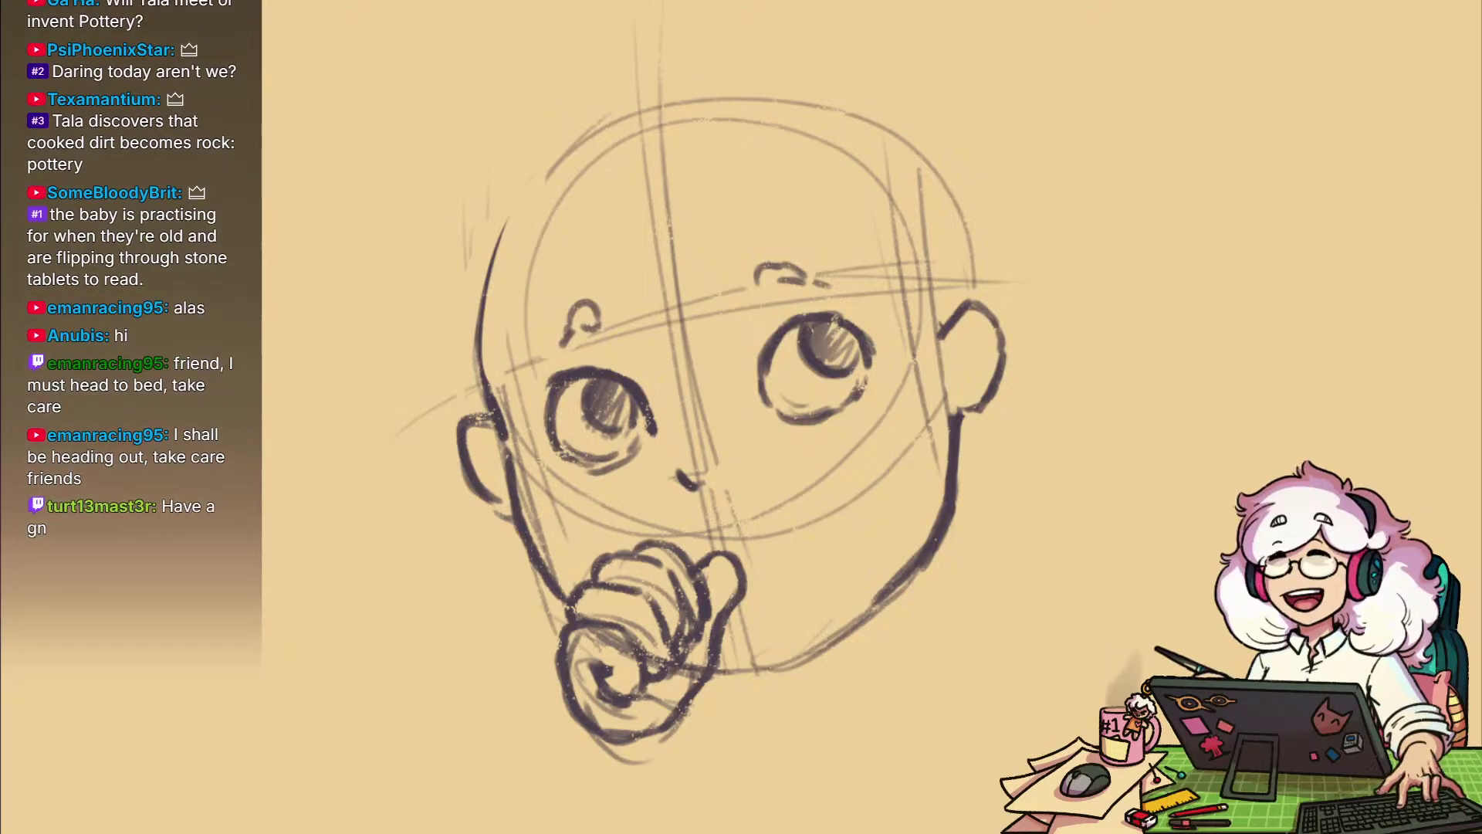
Switch to the image viewer and examine the characters' faces, hair and outfits in Speedpaint-Character-height-sheets.png, including the toddler
left_click_drag(1481, 124, 1020, 75)
scroll(699, 345, "up", 5)
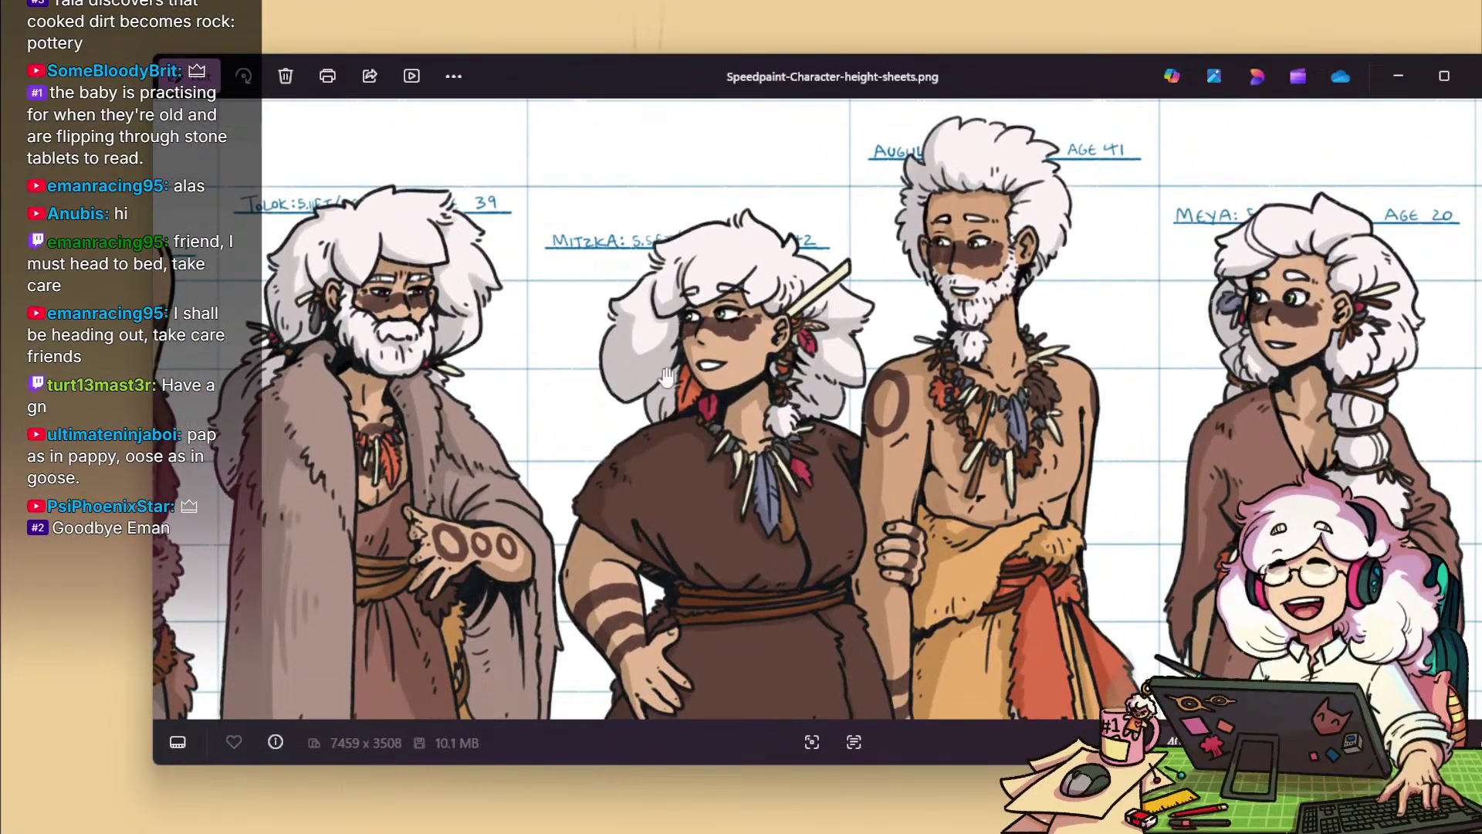
scroll(615, 287, "left", 3)
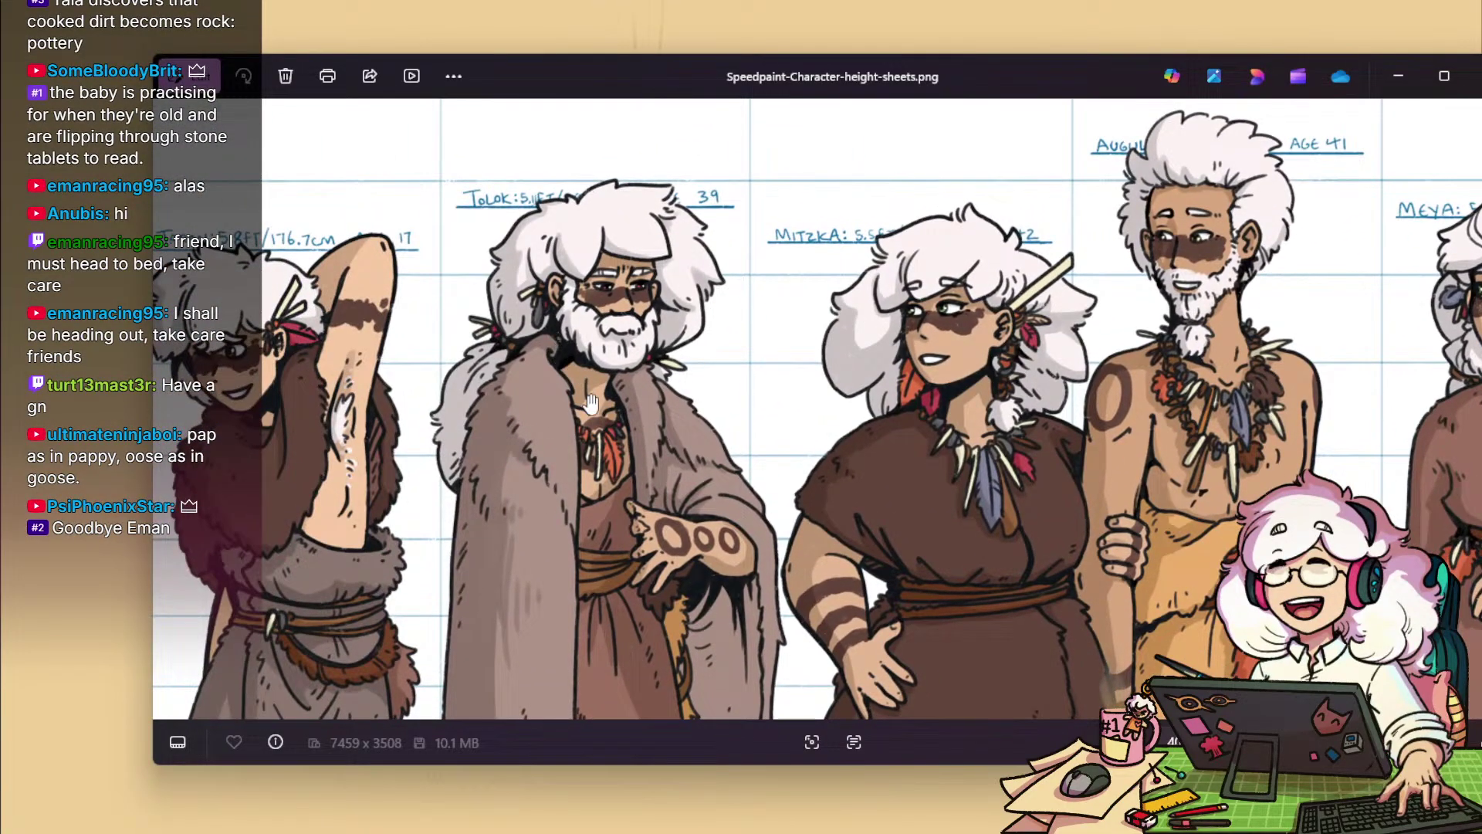
left_click_drag(999, 318, 682, 359)
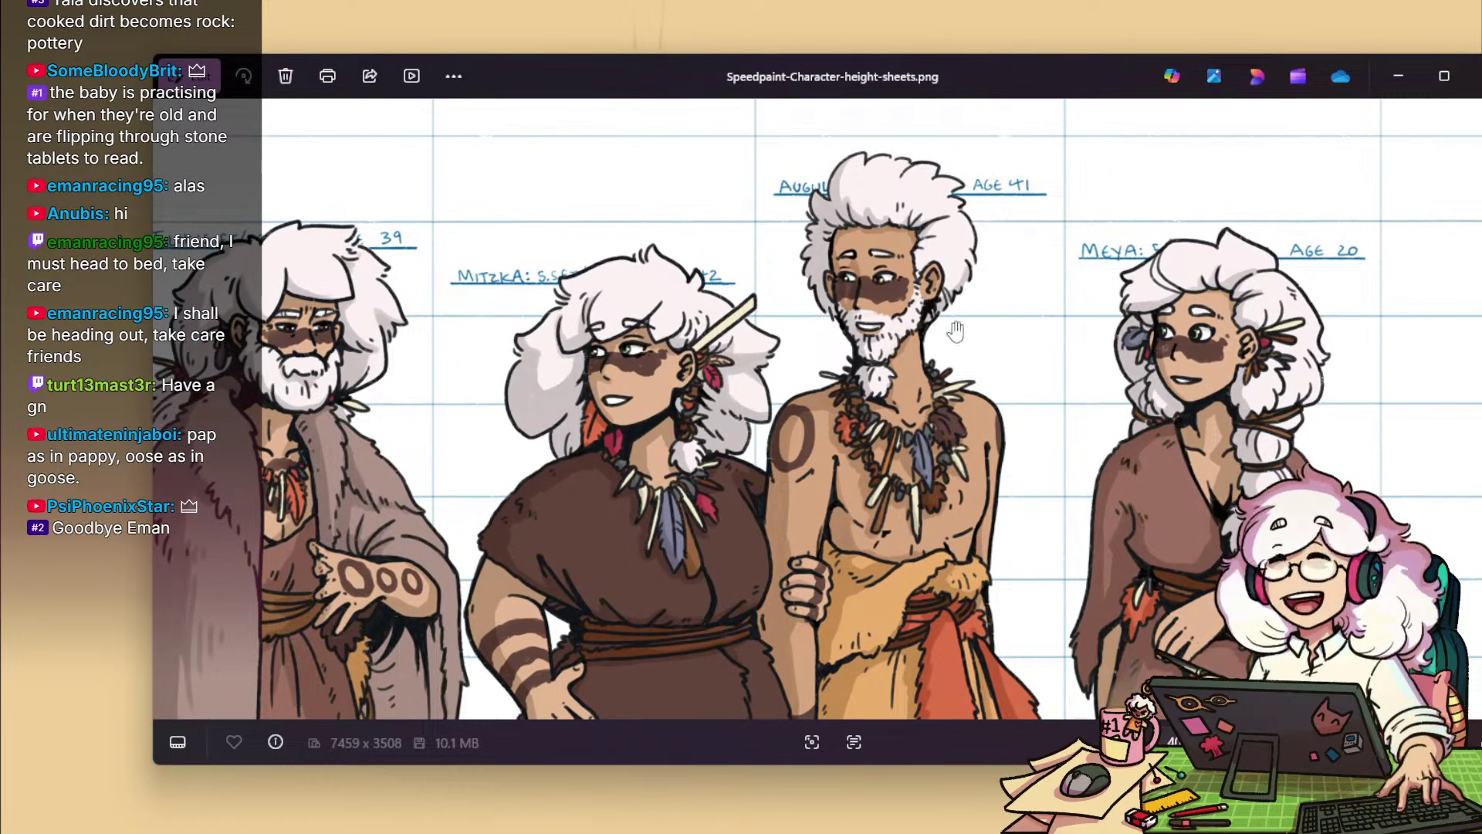
scroll(955, 332, "right", 3)
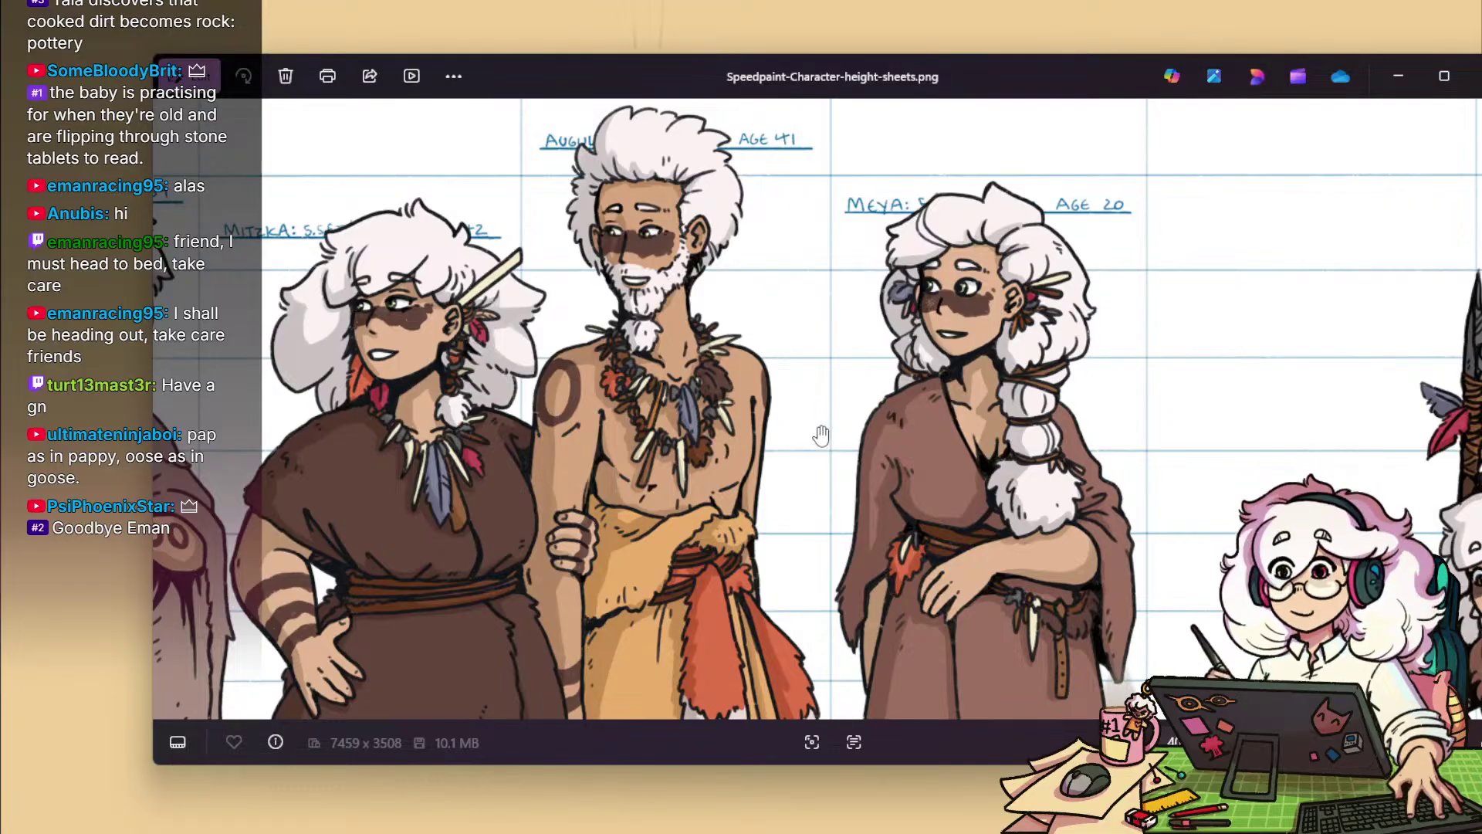
left_click_drag(821, 433, 953, 444)
left_click_drag(1147, 367, 964, 376)
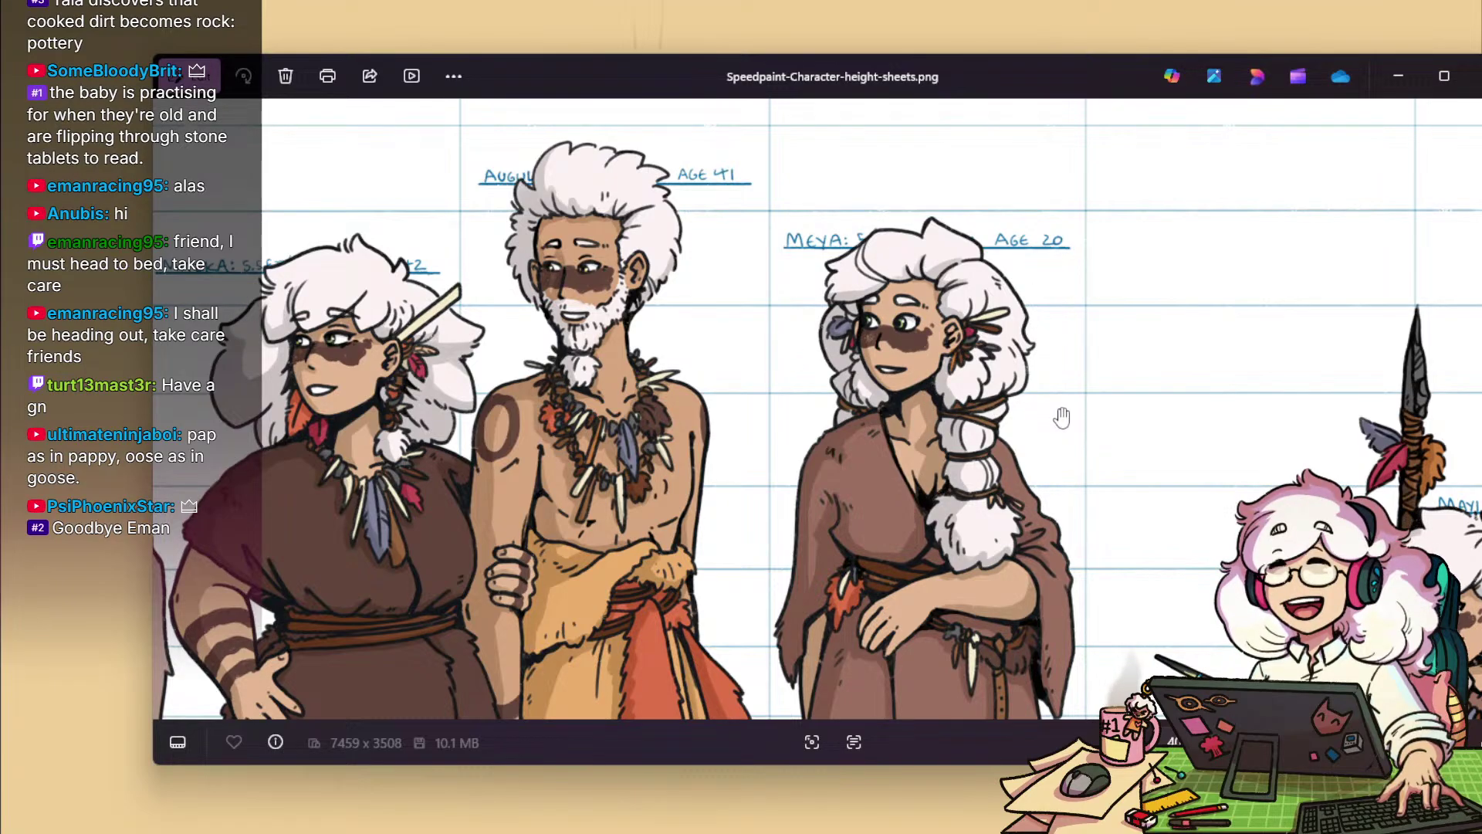
left_click_drag(1099, 480, 980, 440)
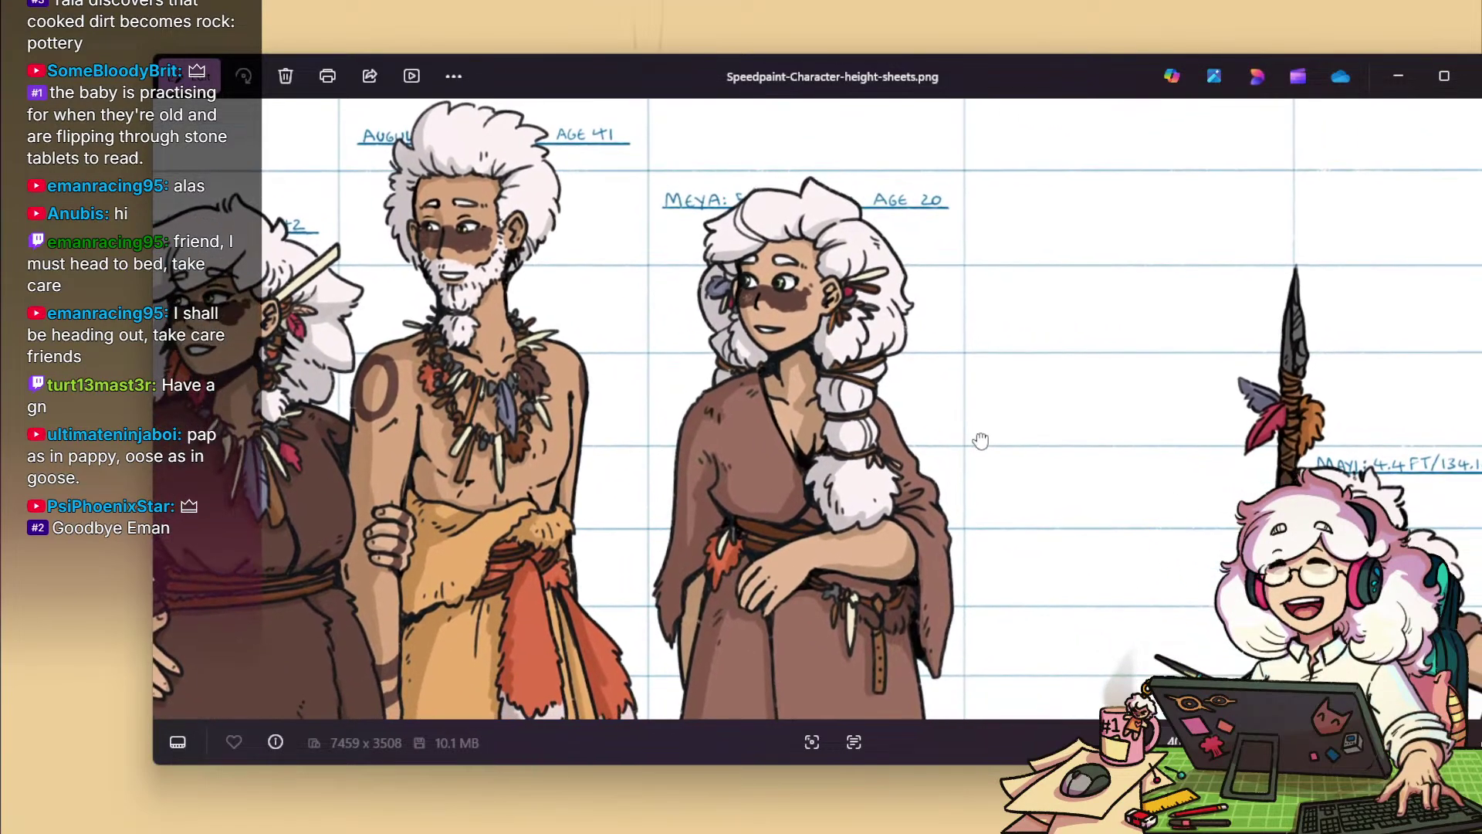
left_click_drag(1006, 507, 1042, 513)
left_click_drag(1065, 563, 695, 573)
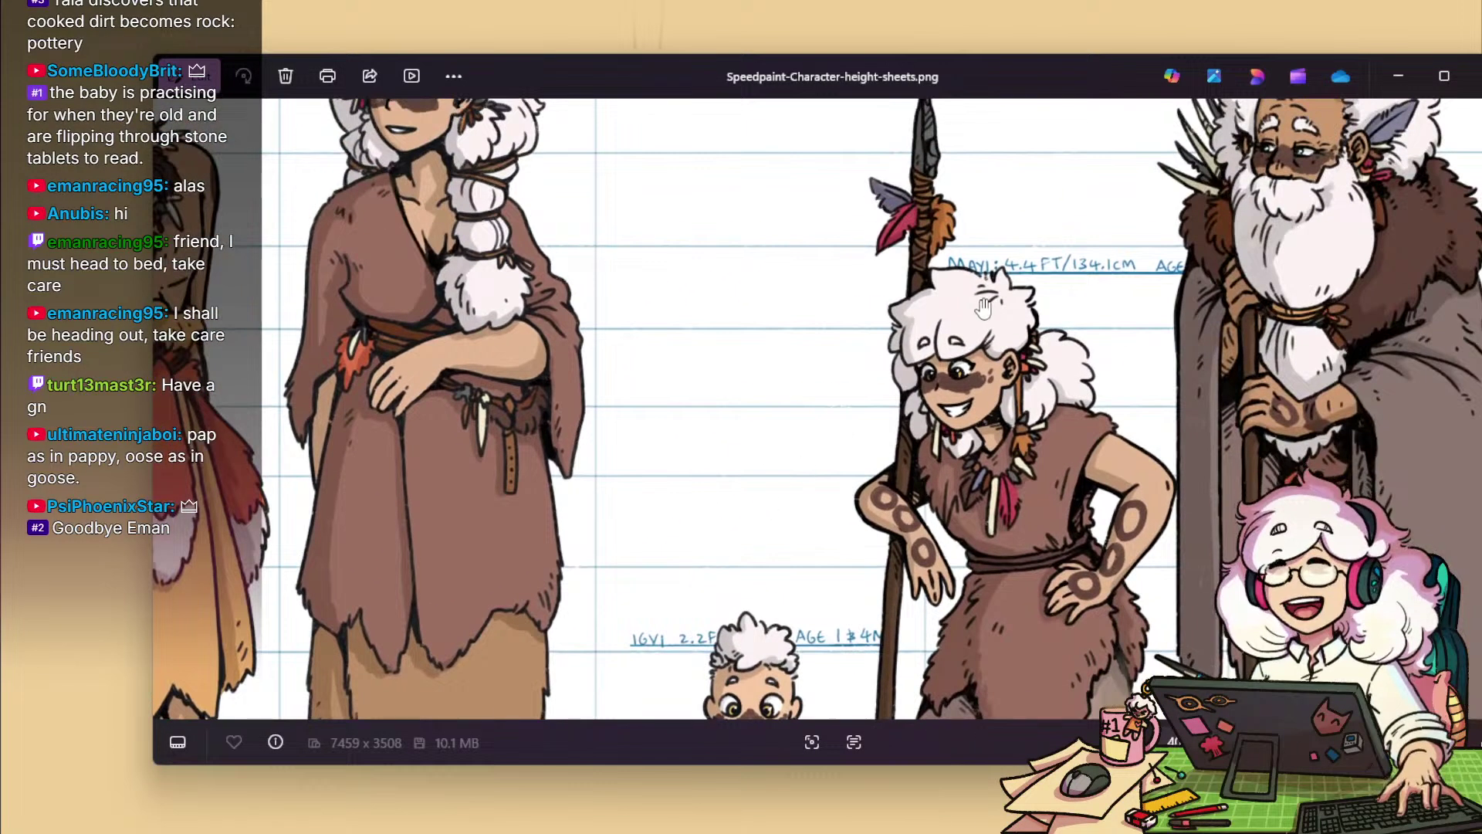
scroll(811, 403, "down", 6)
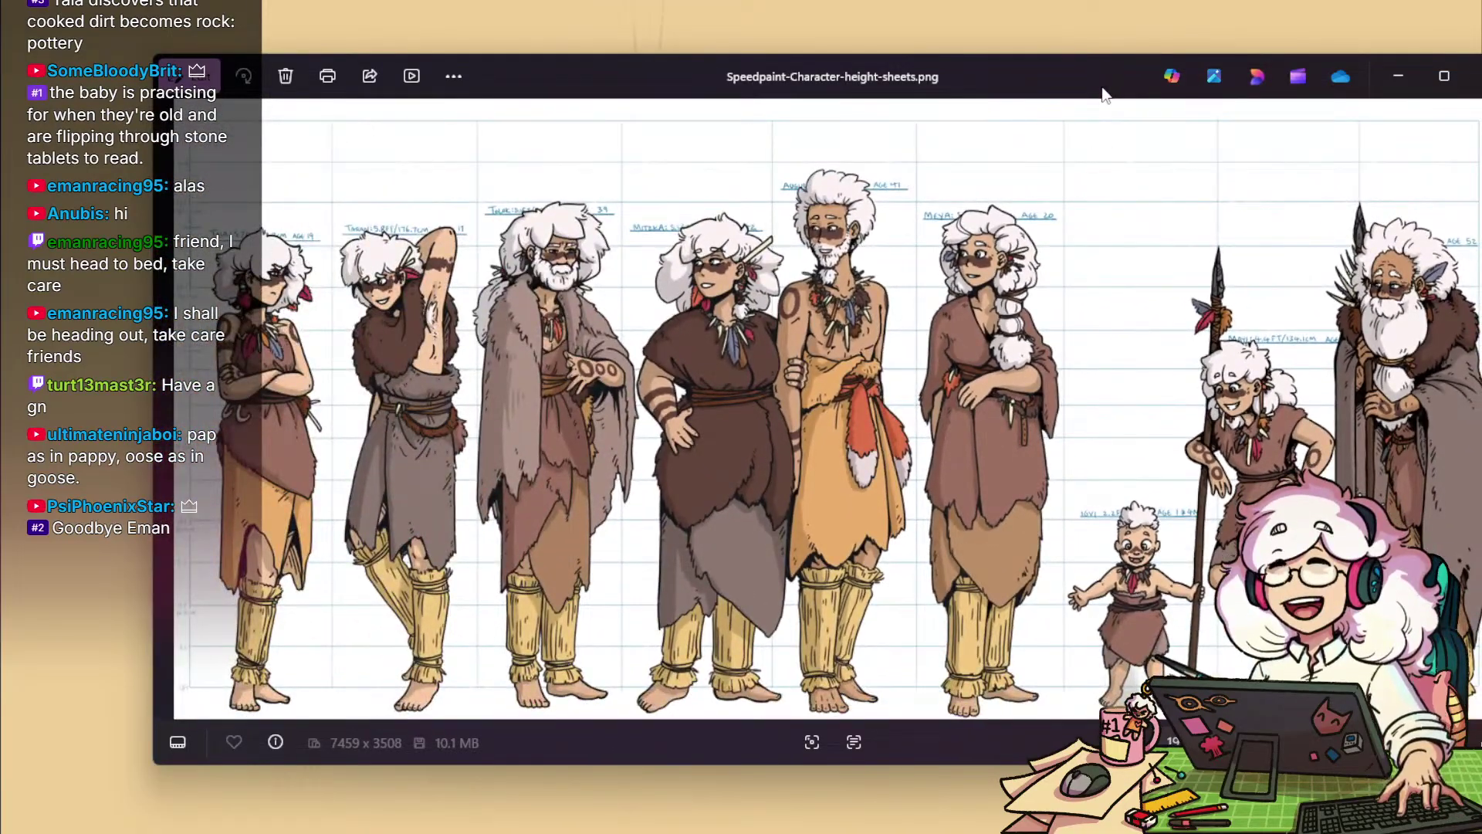
scroll(903, 200, "up", 5)
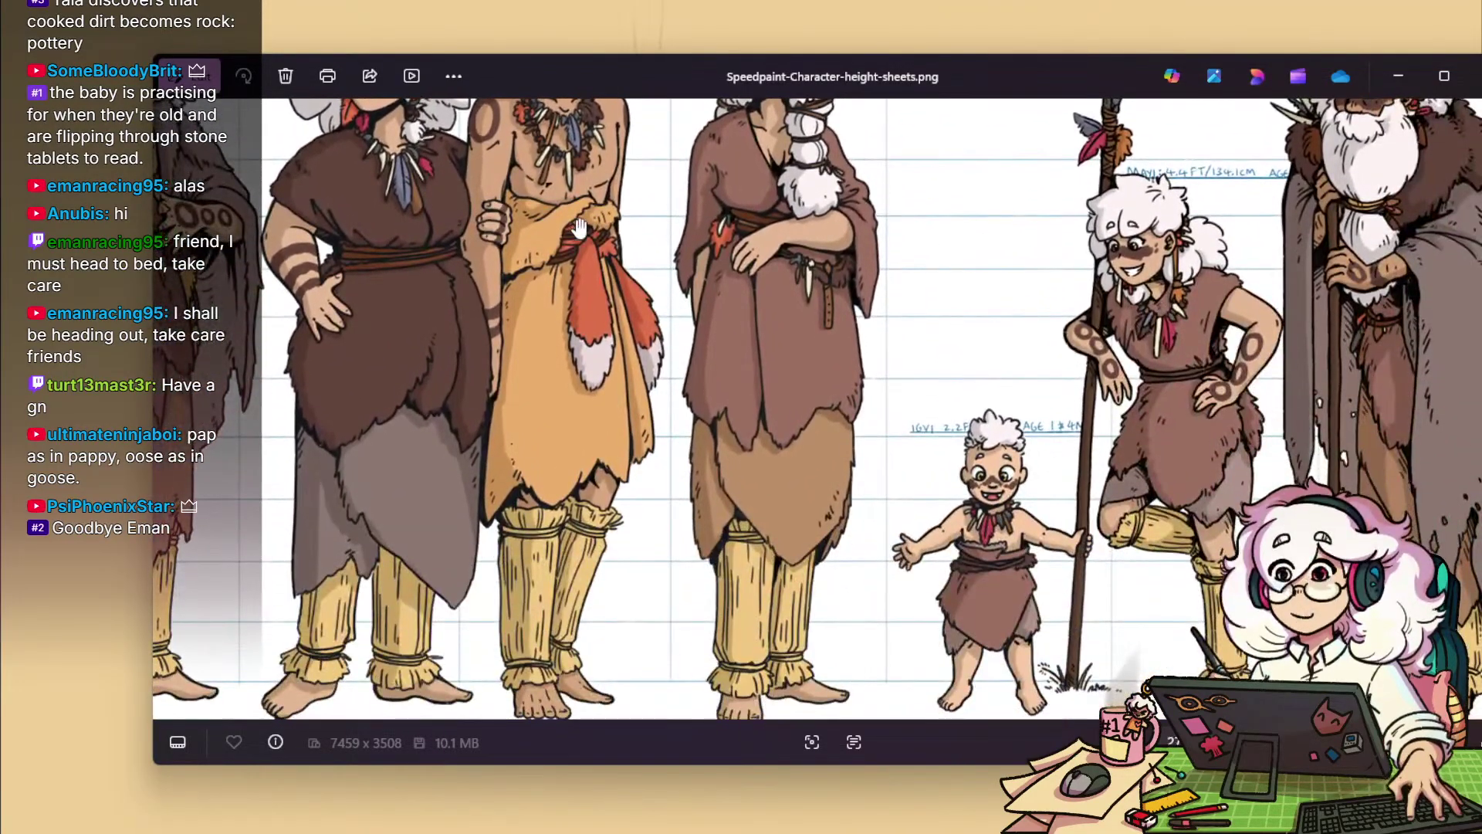
scroll(903, 200, "down", 5)
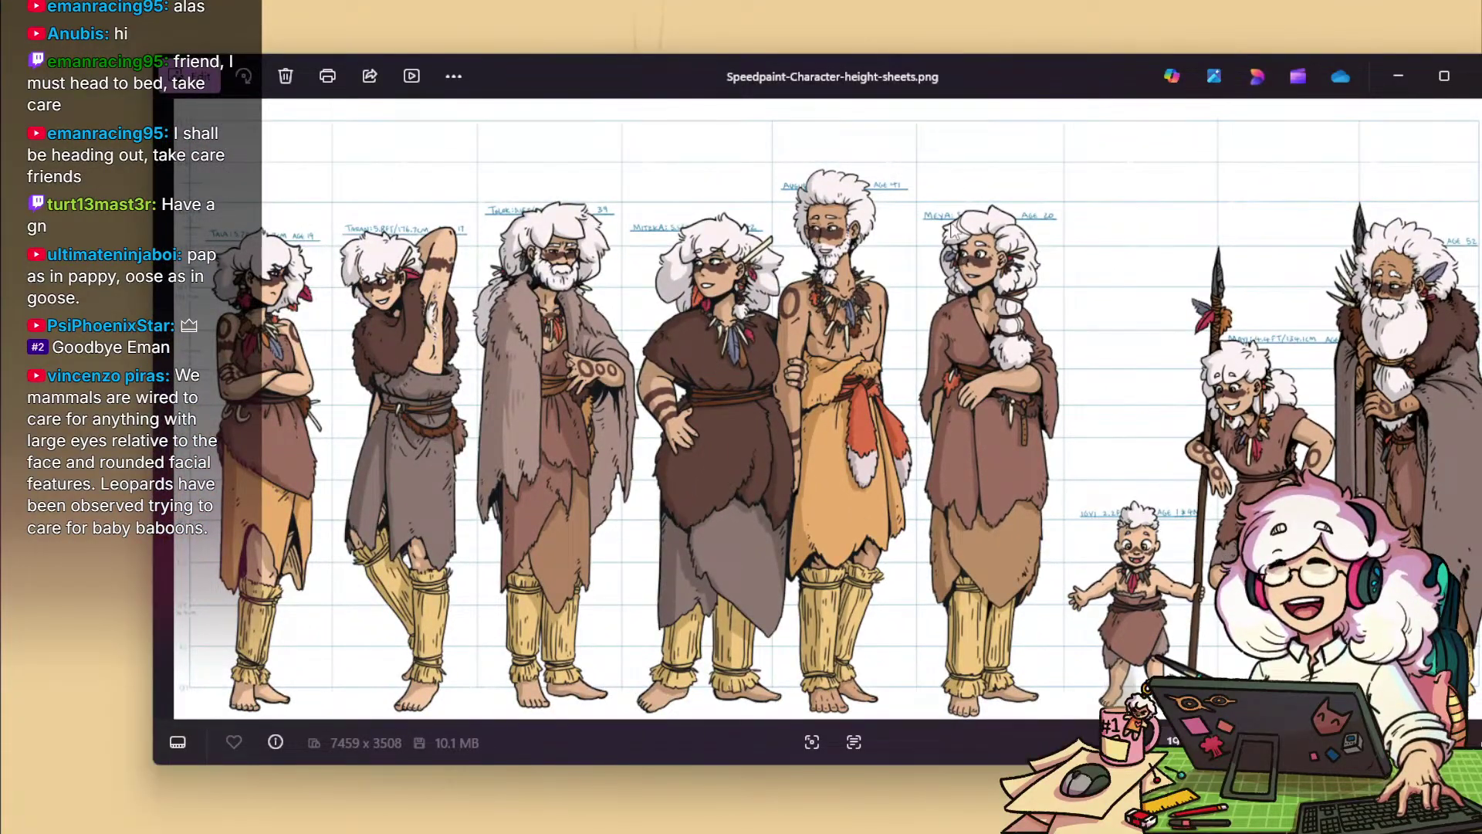
mouse_move(957, 76)
left_mouse_down()
mouse_move(942, 92)
mouse_move(1481, 4)
left_mouse_up()
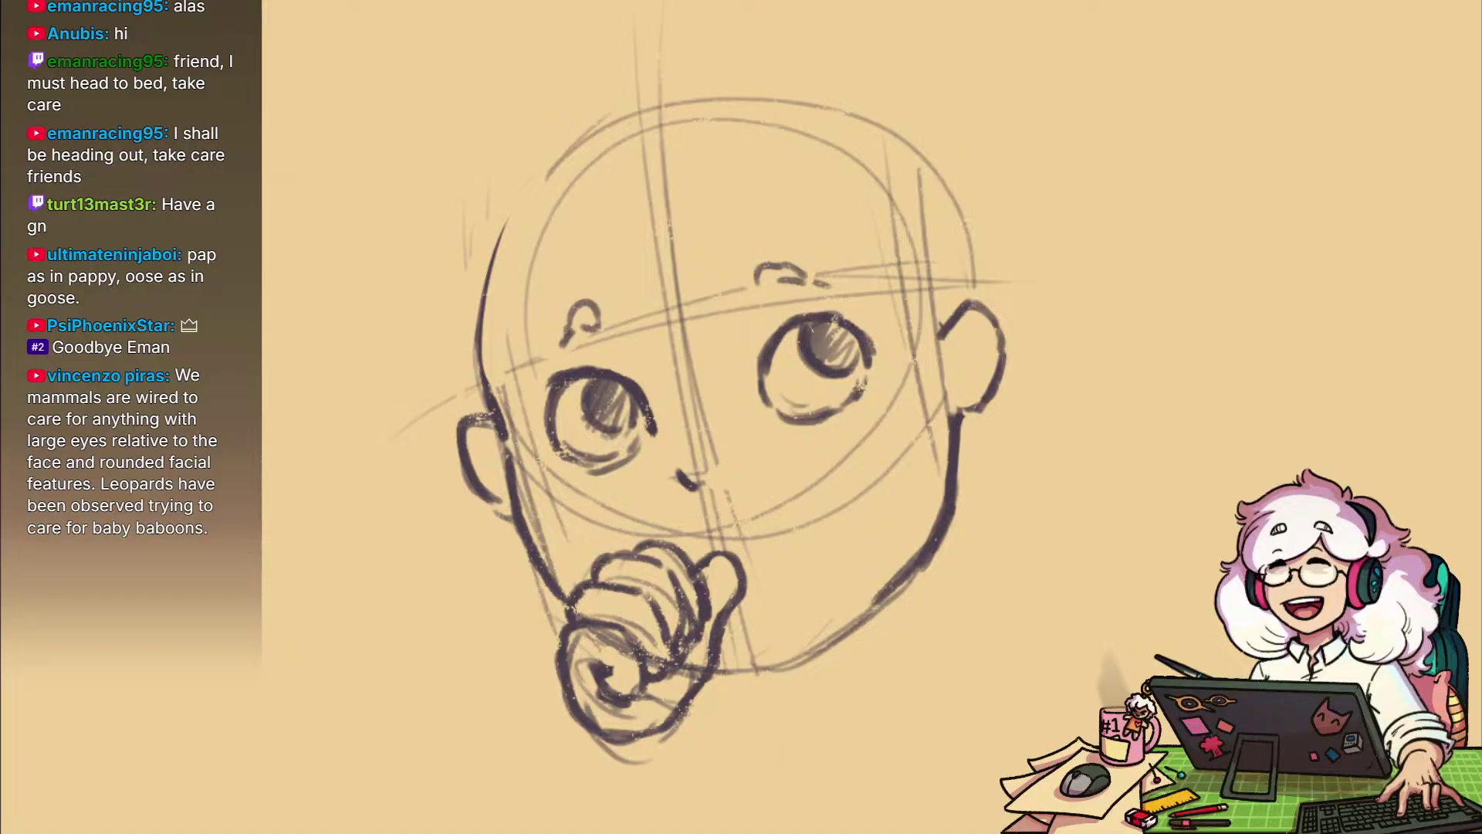
Clean up the rough lower jawline and redraw it as a continuous dark curve from the cheek to the chin
left_click_drag(1003, 453, 1010, 509)
scroll(1048, 530, "down", 2)
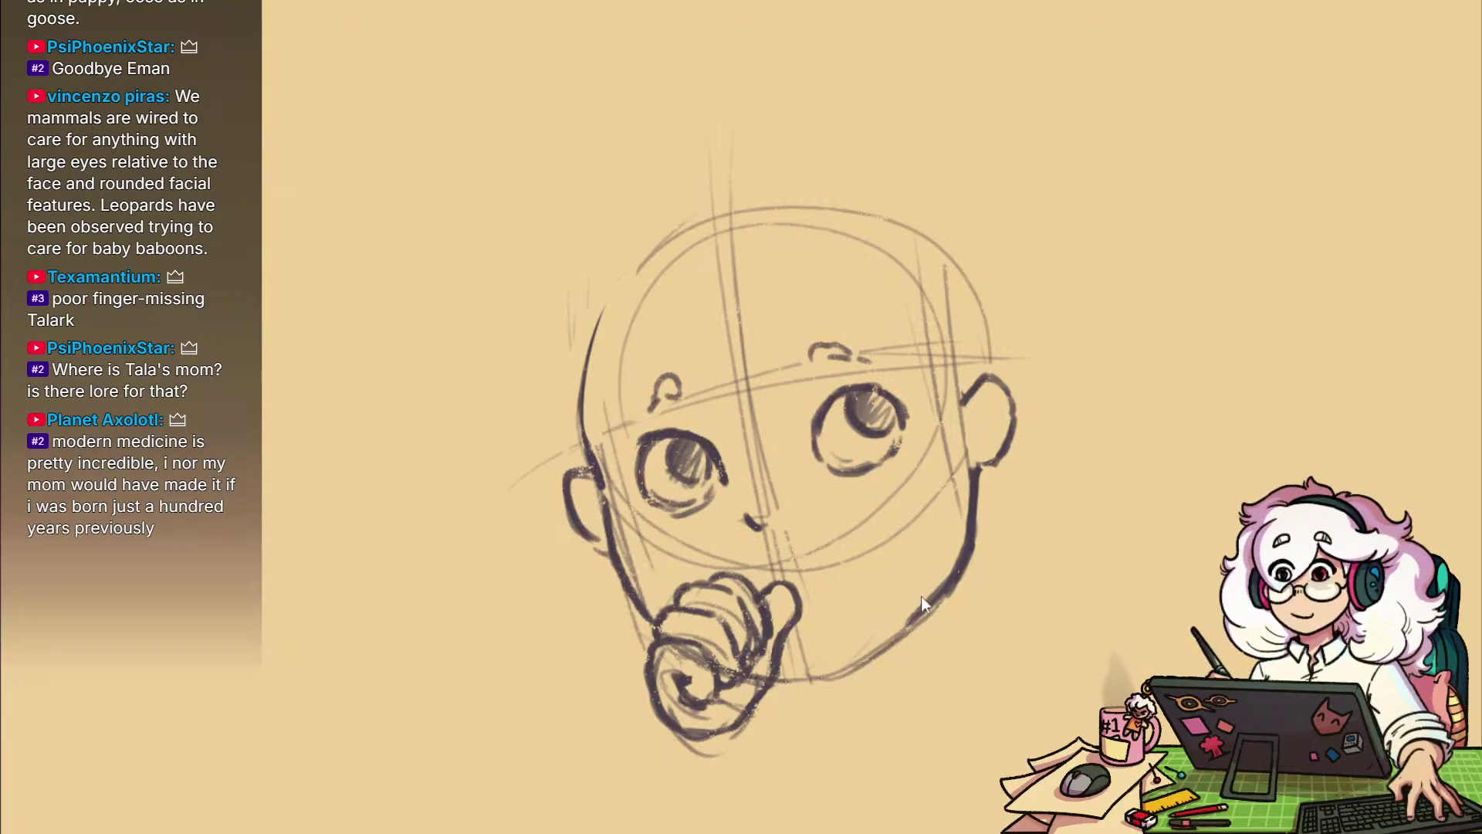
scroll(1033, 556, "down", 2)
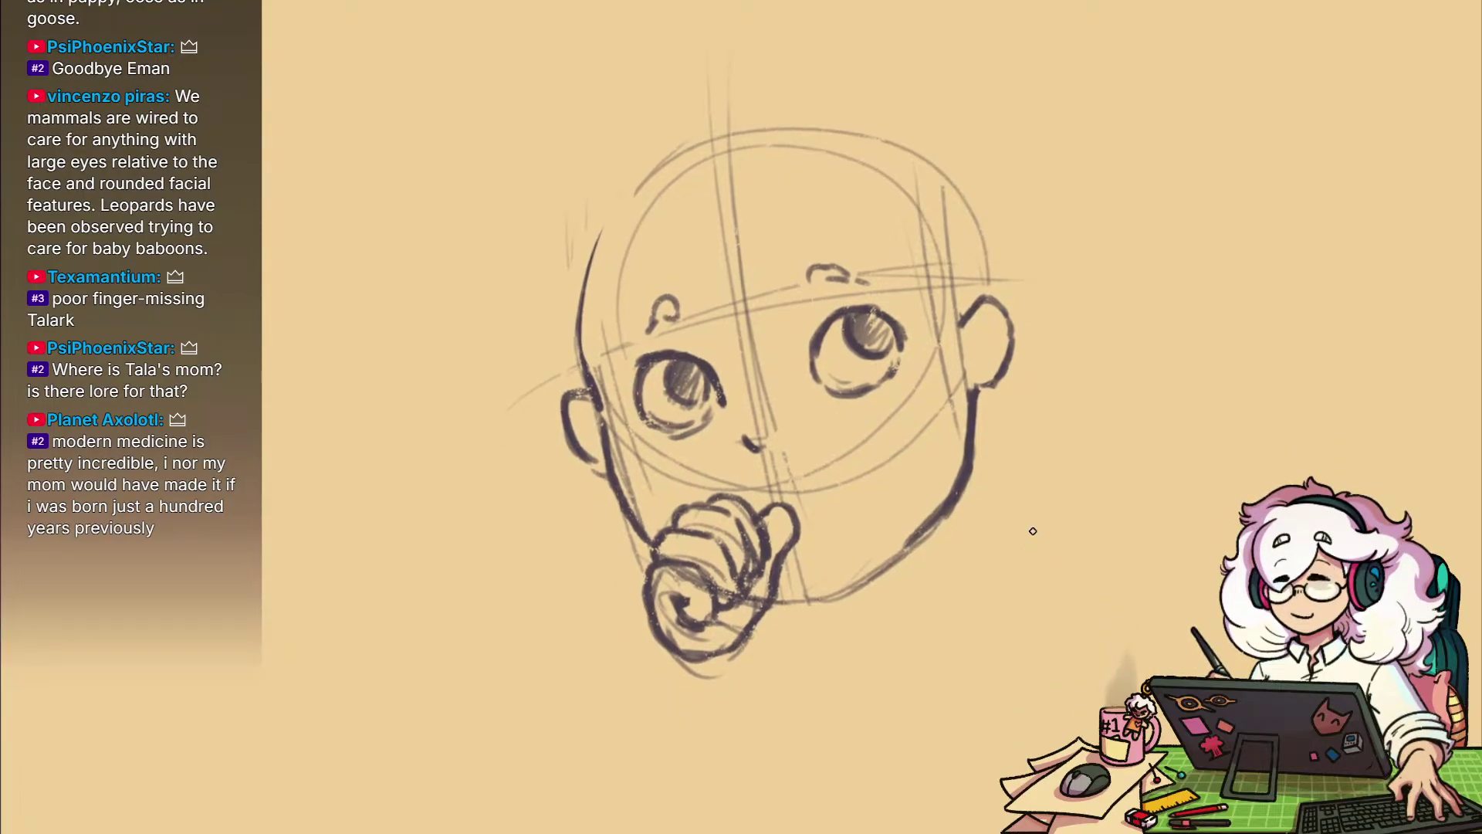
left_click_drag(955, 641, 957, 605)
scroll(970, 606, "up", 2)
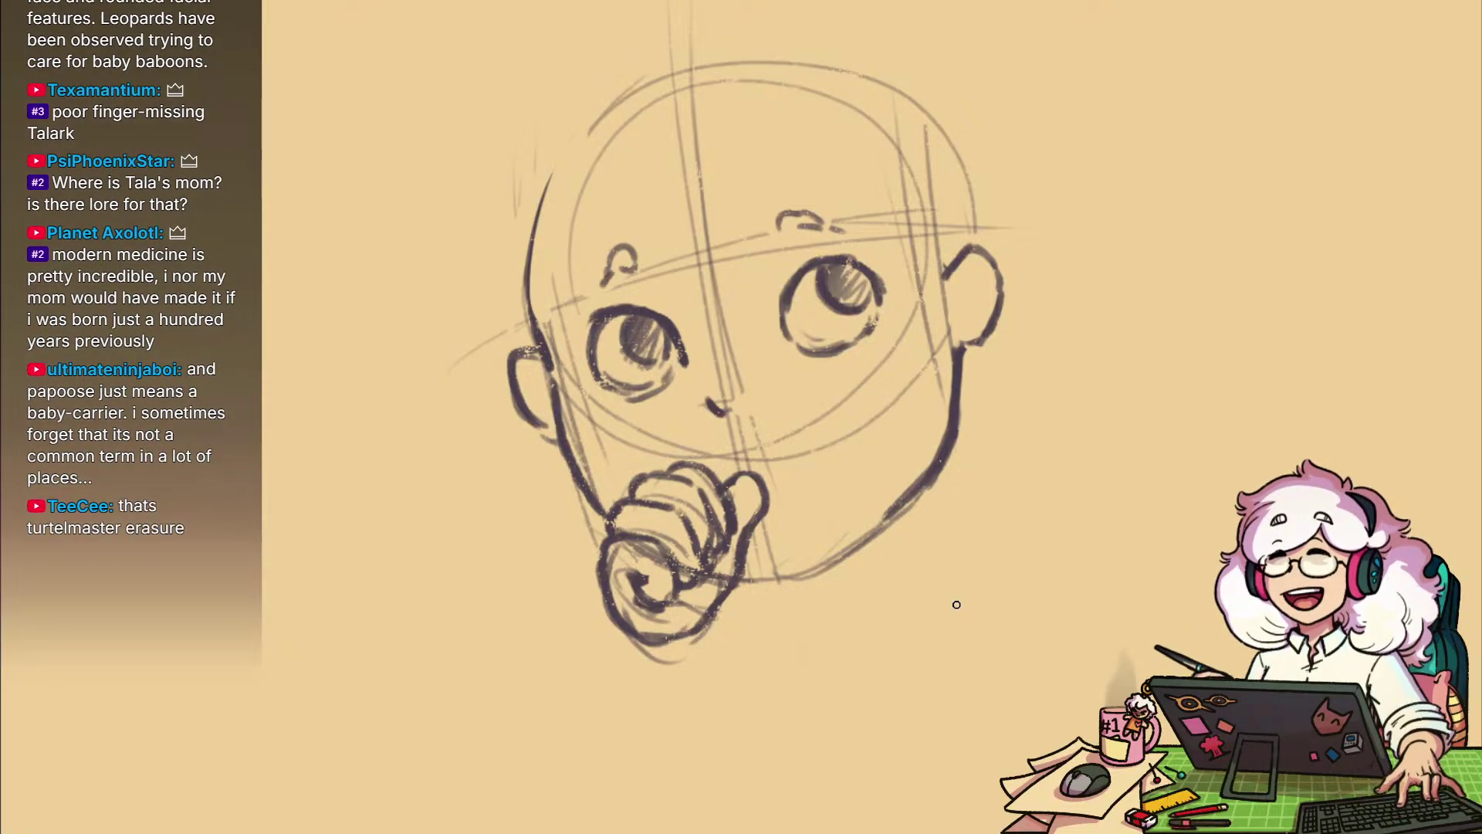
scroll(940, 499, "down", 2)
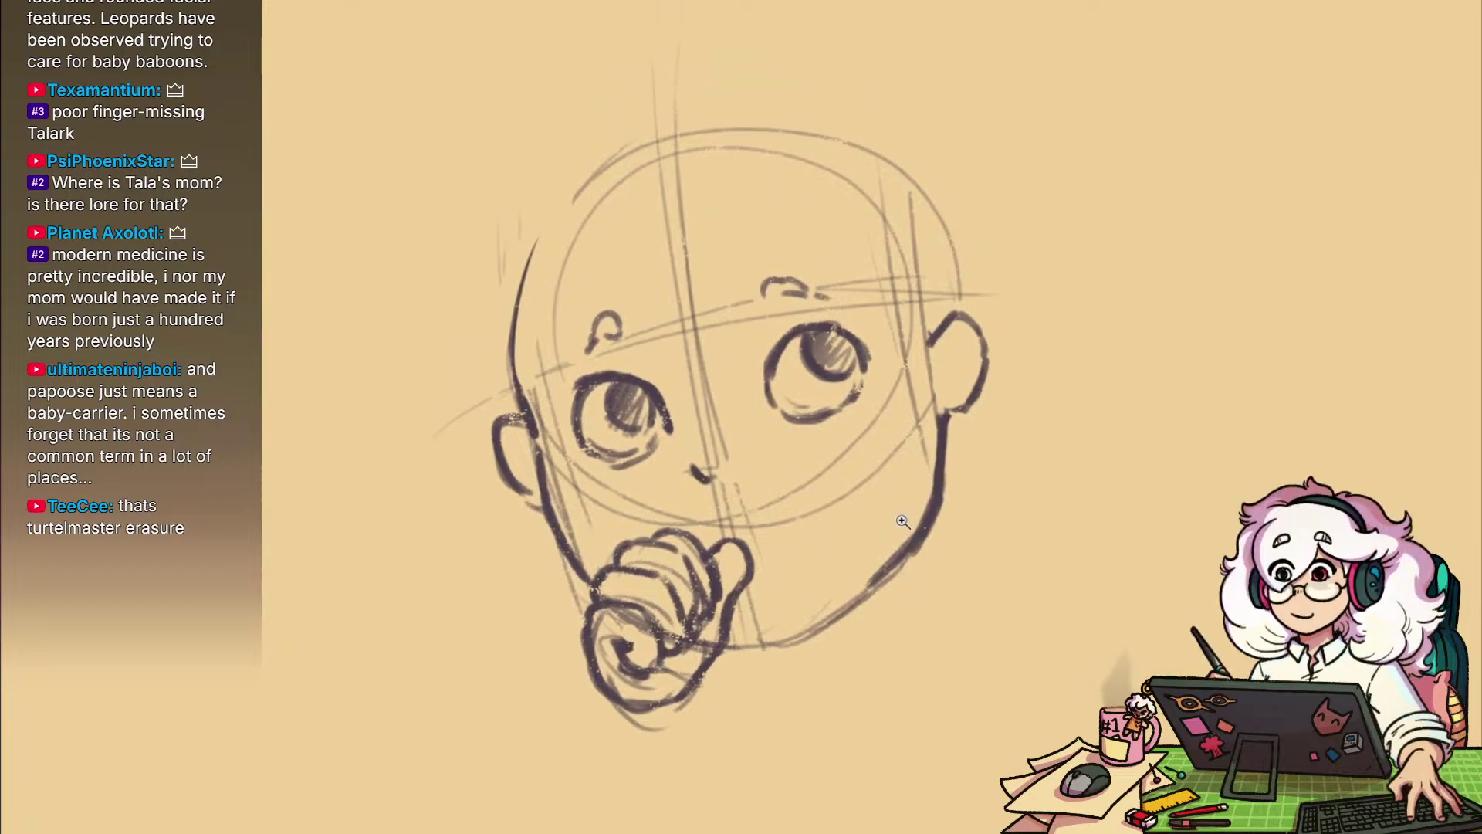
key("e")
mouse_move(913, 531)
left_mouse_down()
mouse_move(831, 610)
mouse_move(753, 635)
left_mouse_up()
key("b")
left_click_drag(827, 563, 834, 617)
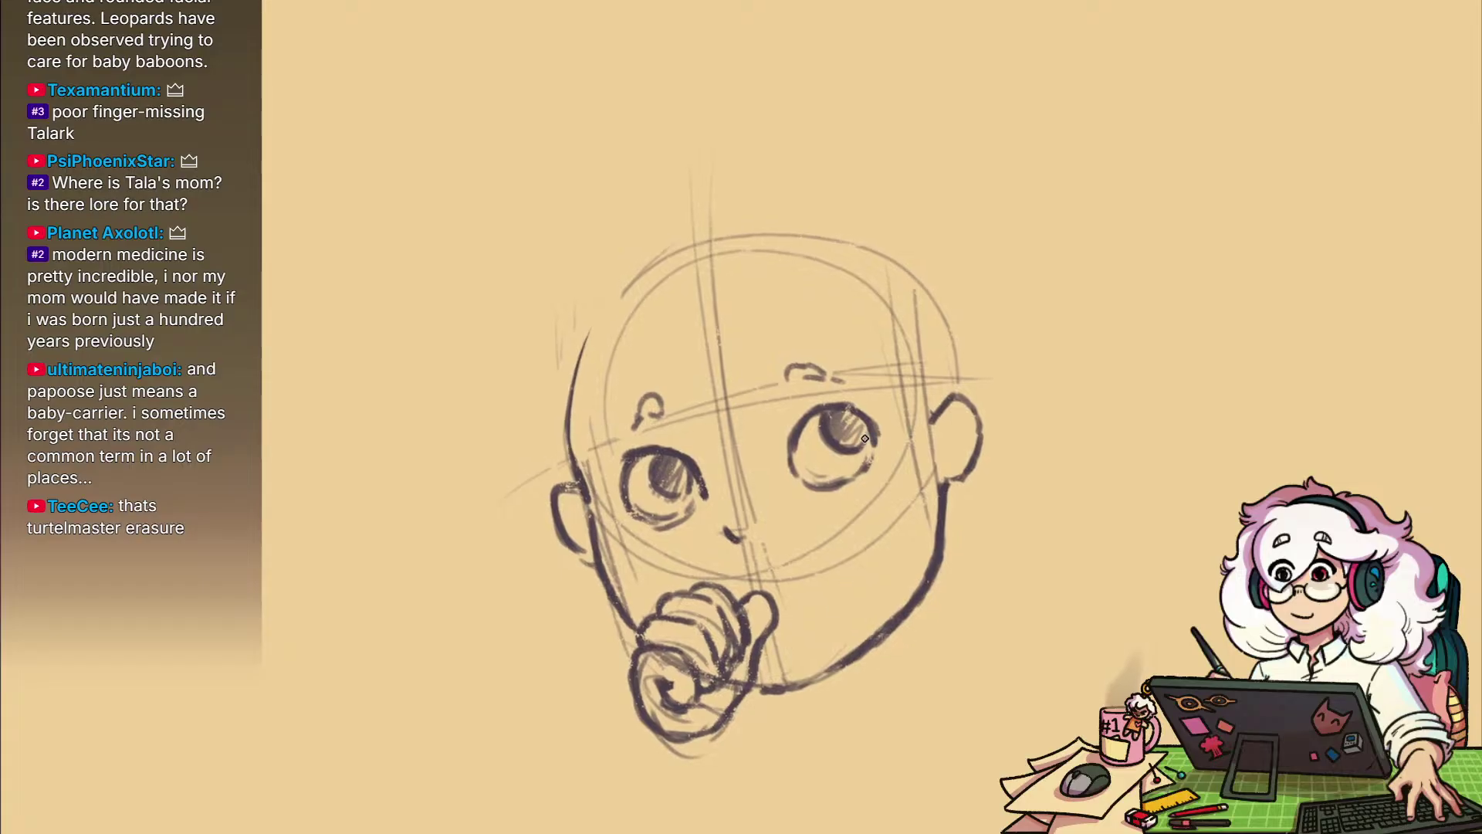
Sketch the upper pair of small pigtails, one on each side of the head, with dark ties and flared ends
left_click_drag(892, 371, 913, 417)
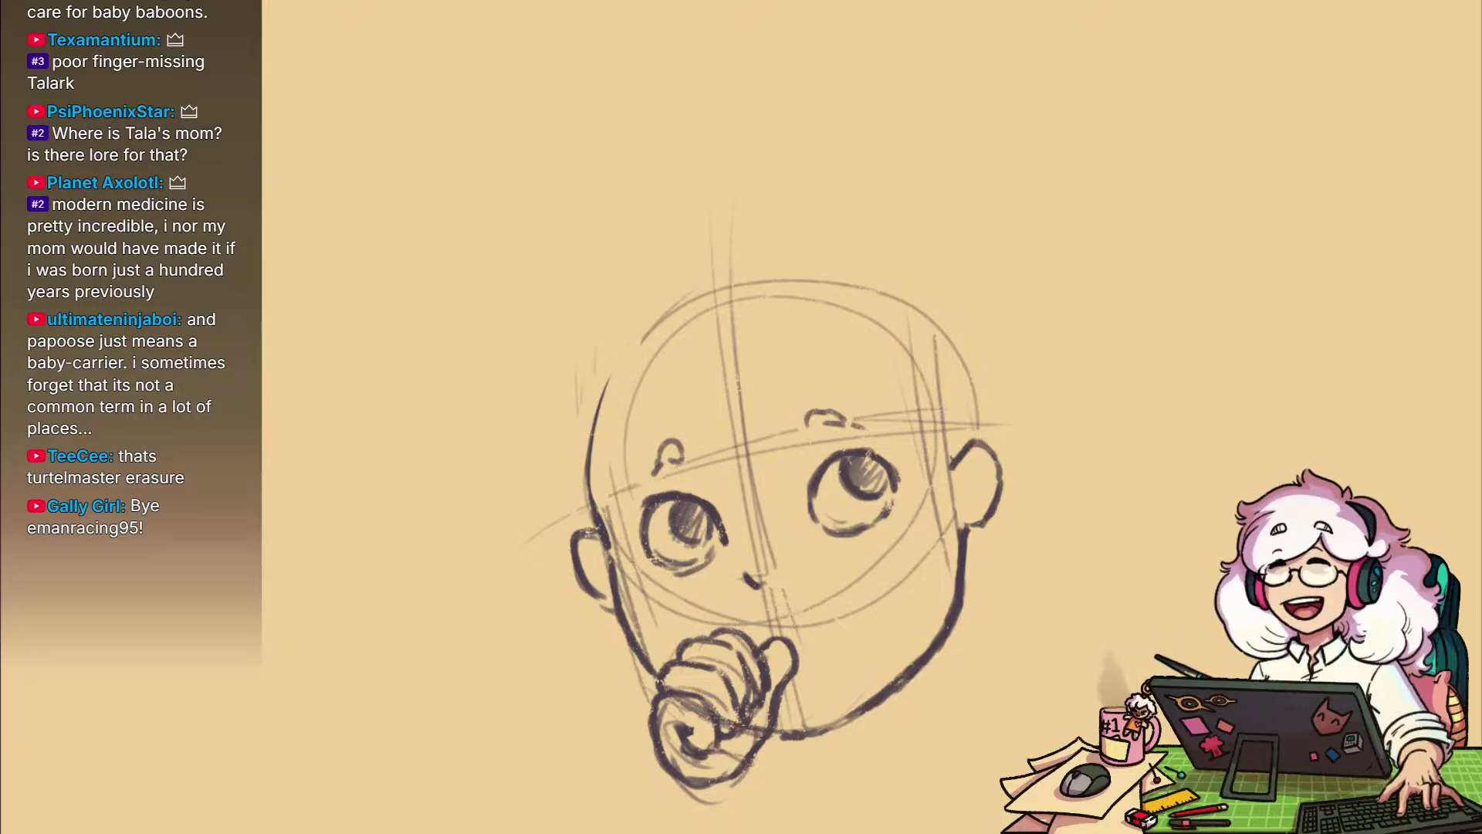
scroll(926, 324, "down", 3)
left_click_drag(936, 360, 919, 421)
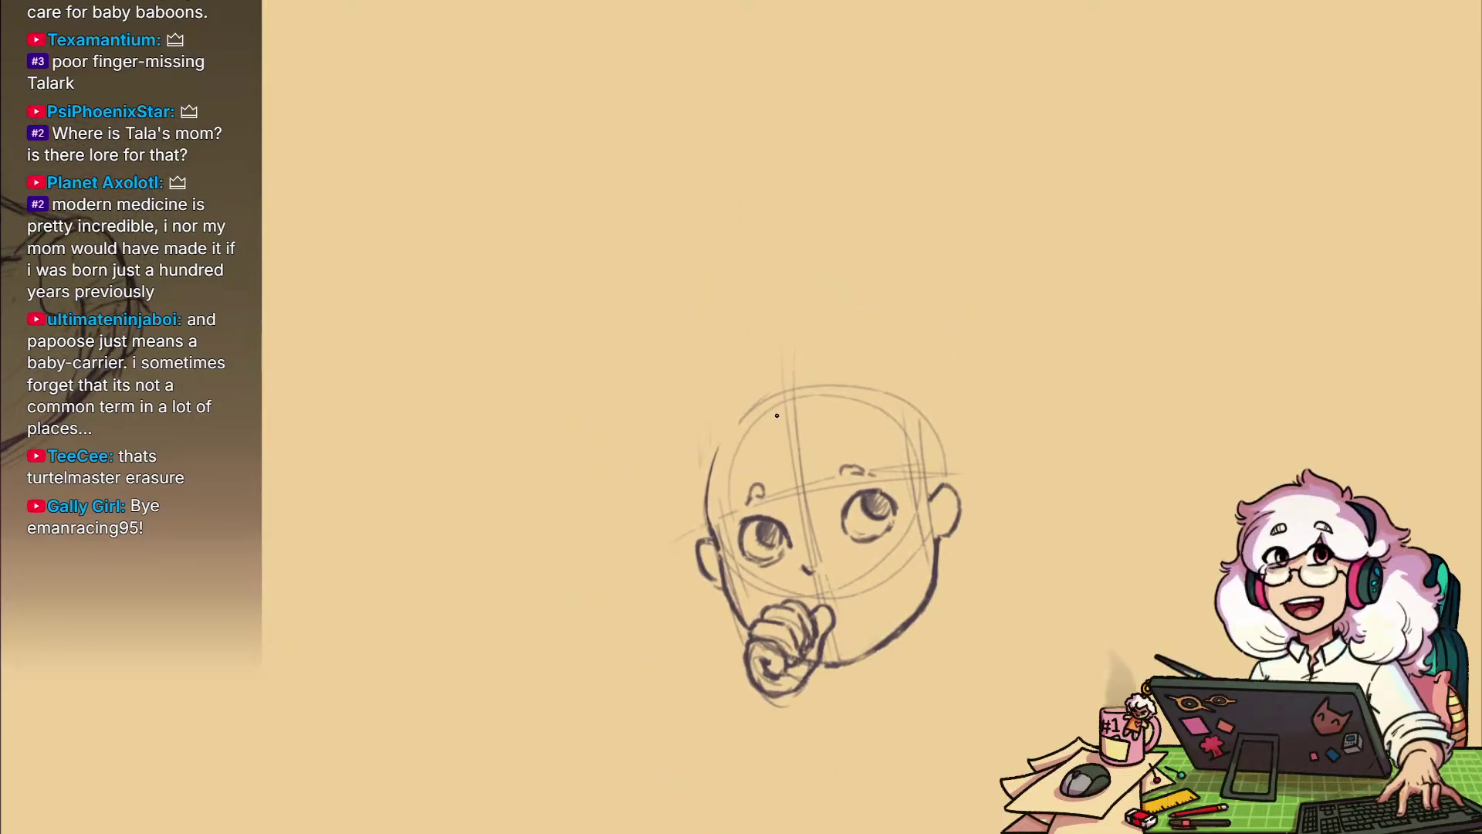
left_click_drag(785, 328, 789, 433)
key("ctrl+z")
left_click_drag(937, 604, 910, 566)
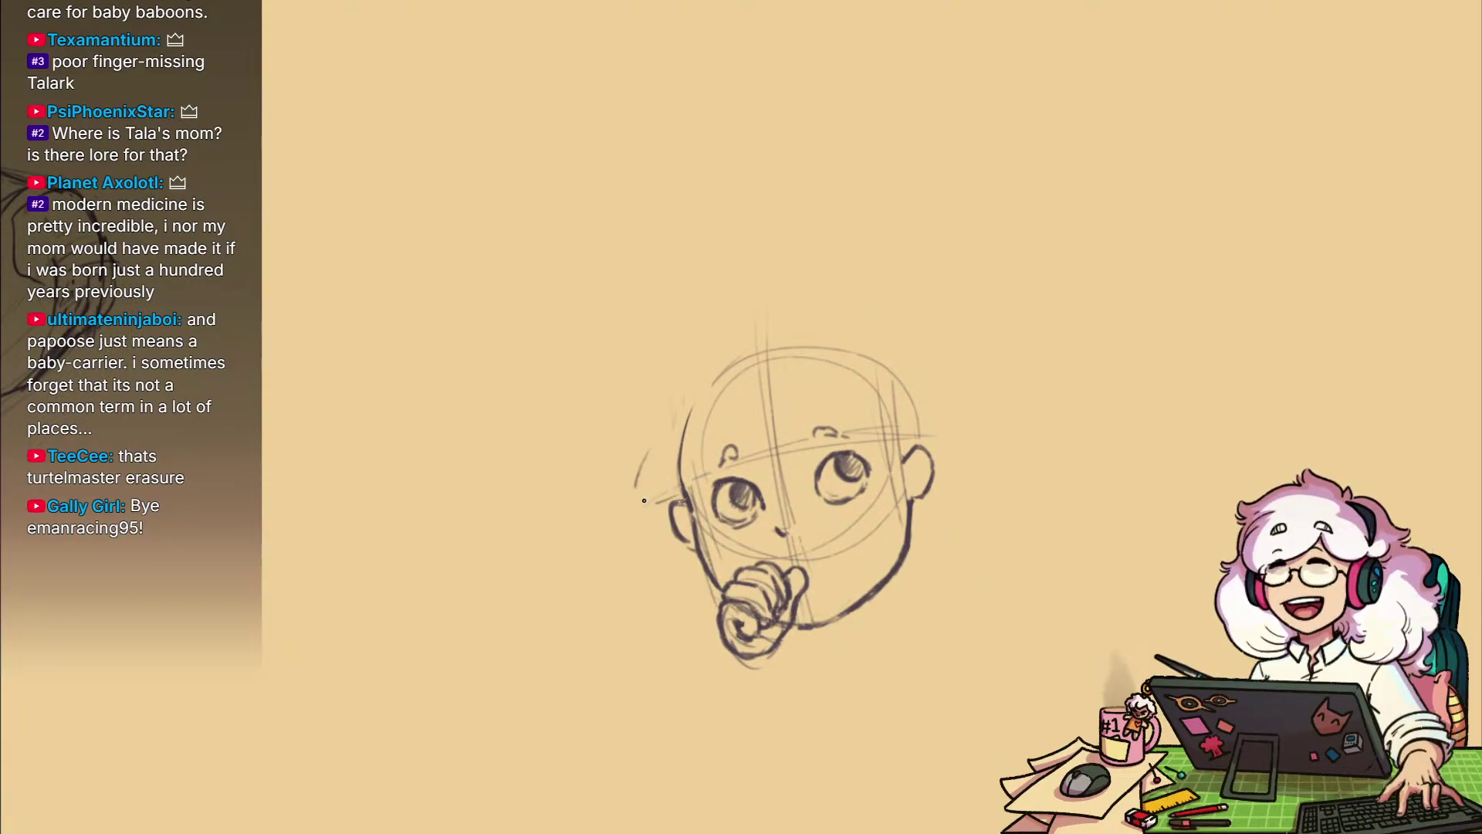
left_click_drag(635, 500, 609, 539)
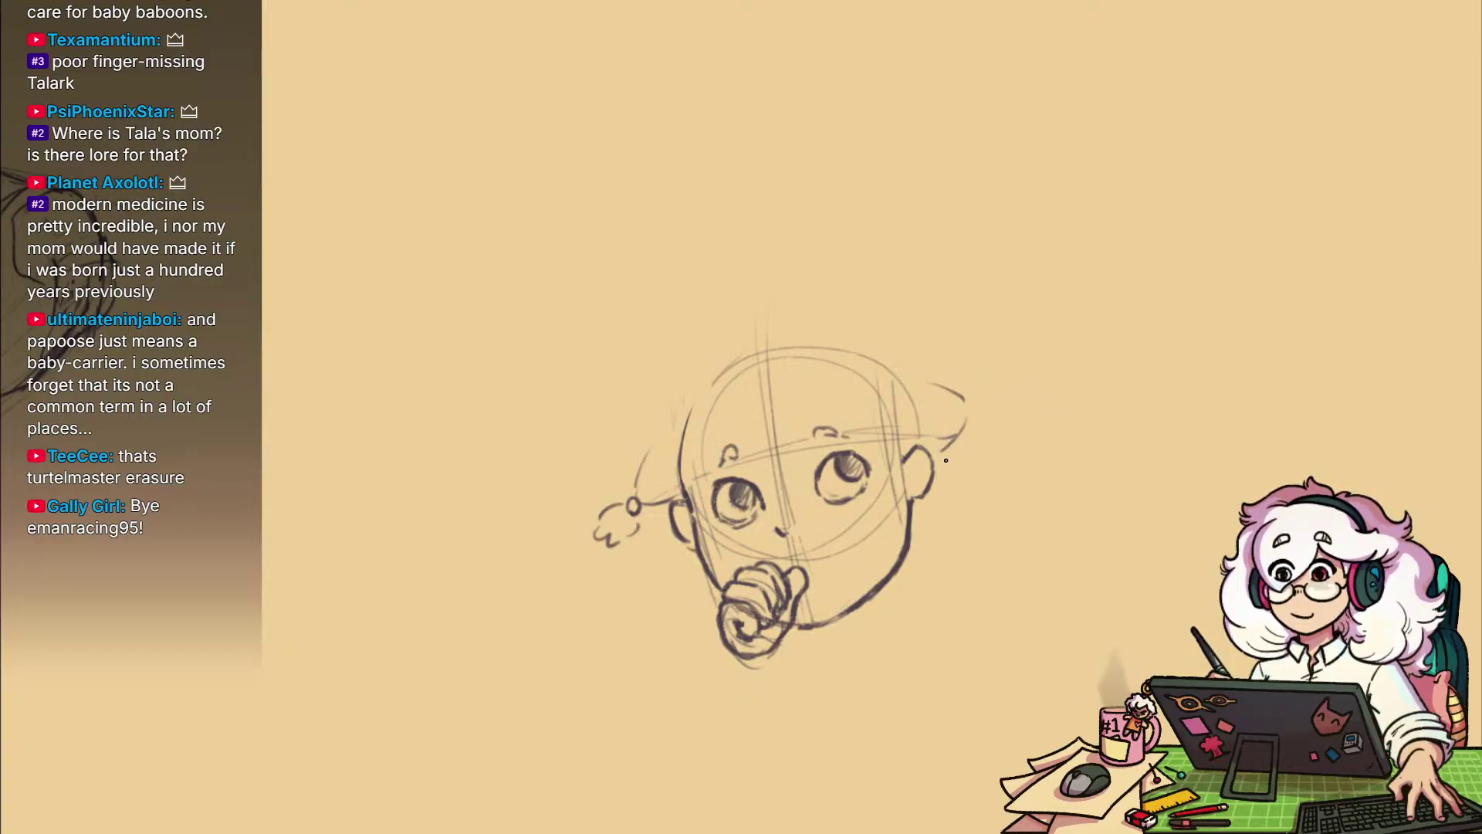
mouse_move(978, 387)
left_mouse_down()
mouse_move(982, 421)
mouse_move(967, 417)
left_mouse_up()
left_click_drag(629, 494, 660, 522)
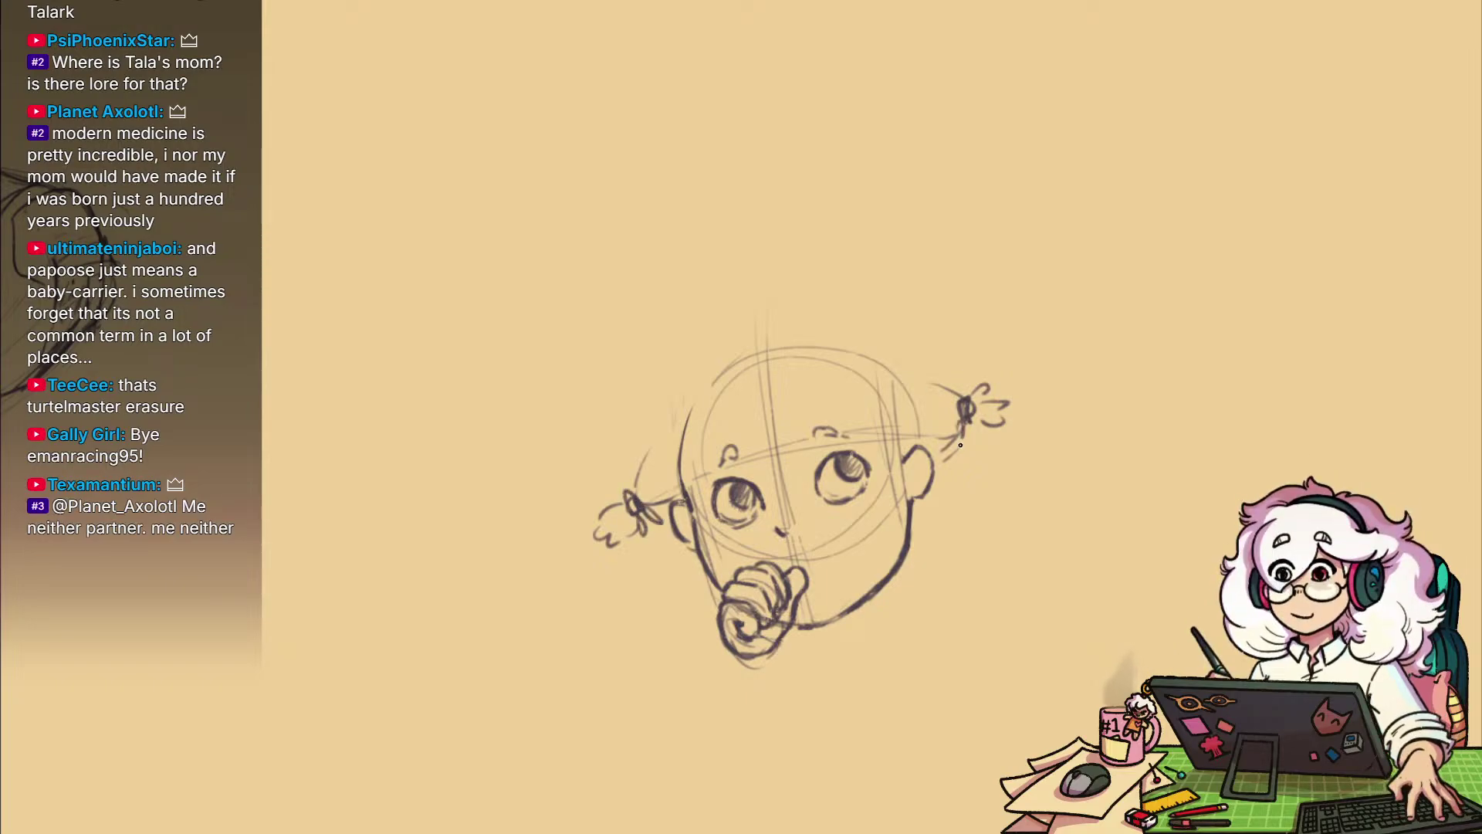
Add dangling strands to the upper ties and sketch a second, lower pair of small pigtails below the ears
left_click_drag(976, 433, 975, 446)
scroll(1019, 393, "up", 1)
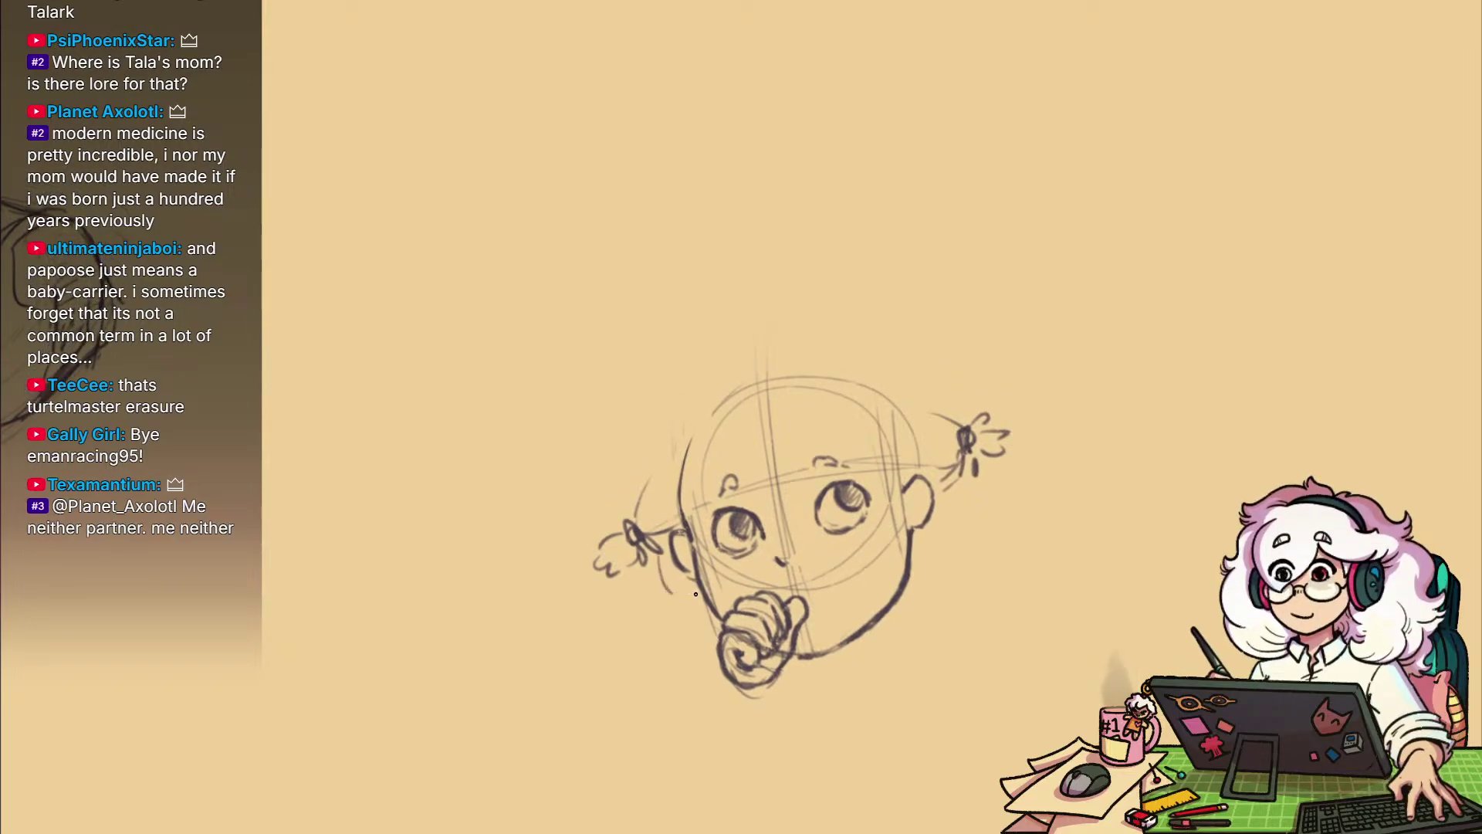
left_click_drag(662, 605, 653, 626)
left_click_drag(946, 546, 970, 533)
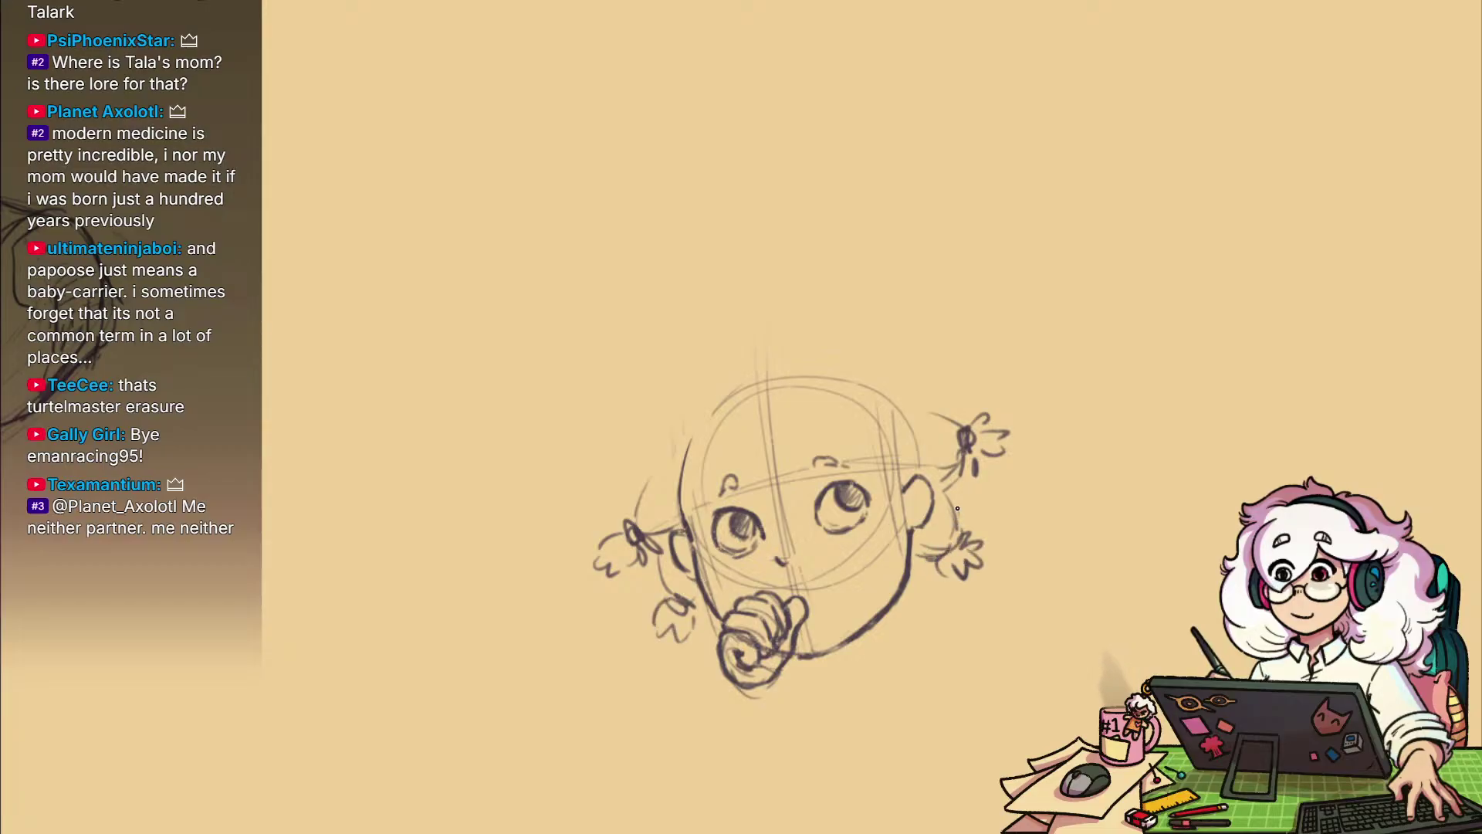
left_click_drag(789, 361, 800, 408)
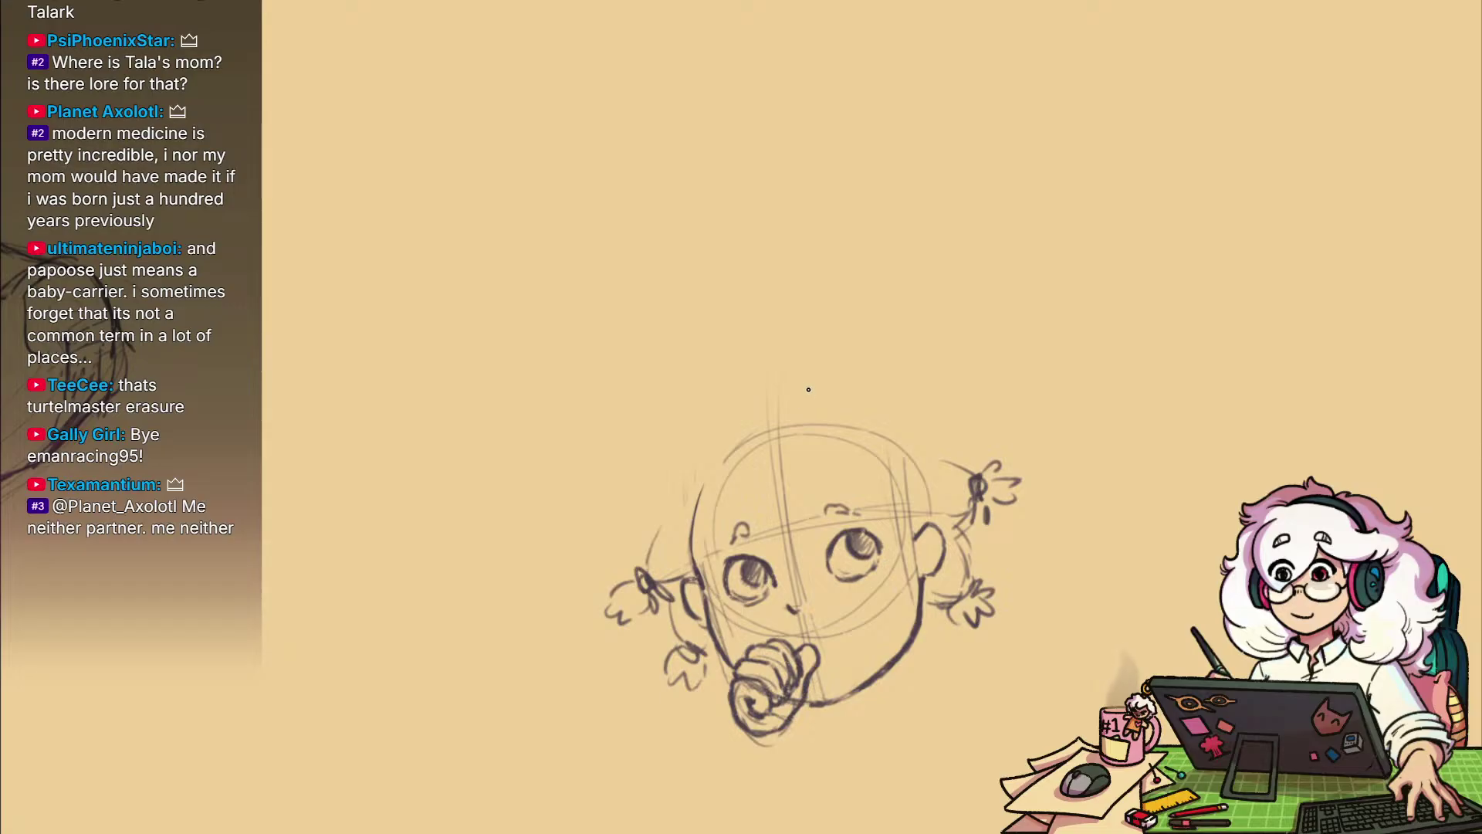
Sketch the hair outline over the crown and down to the upper-left pigtail, with rough bangs and short strands at the opposite temple
key("ctrl+z")
left_click_drag(723, 419, 657, 506)
left_click_drag(660, 444, 641, 564)
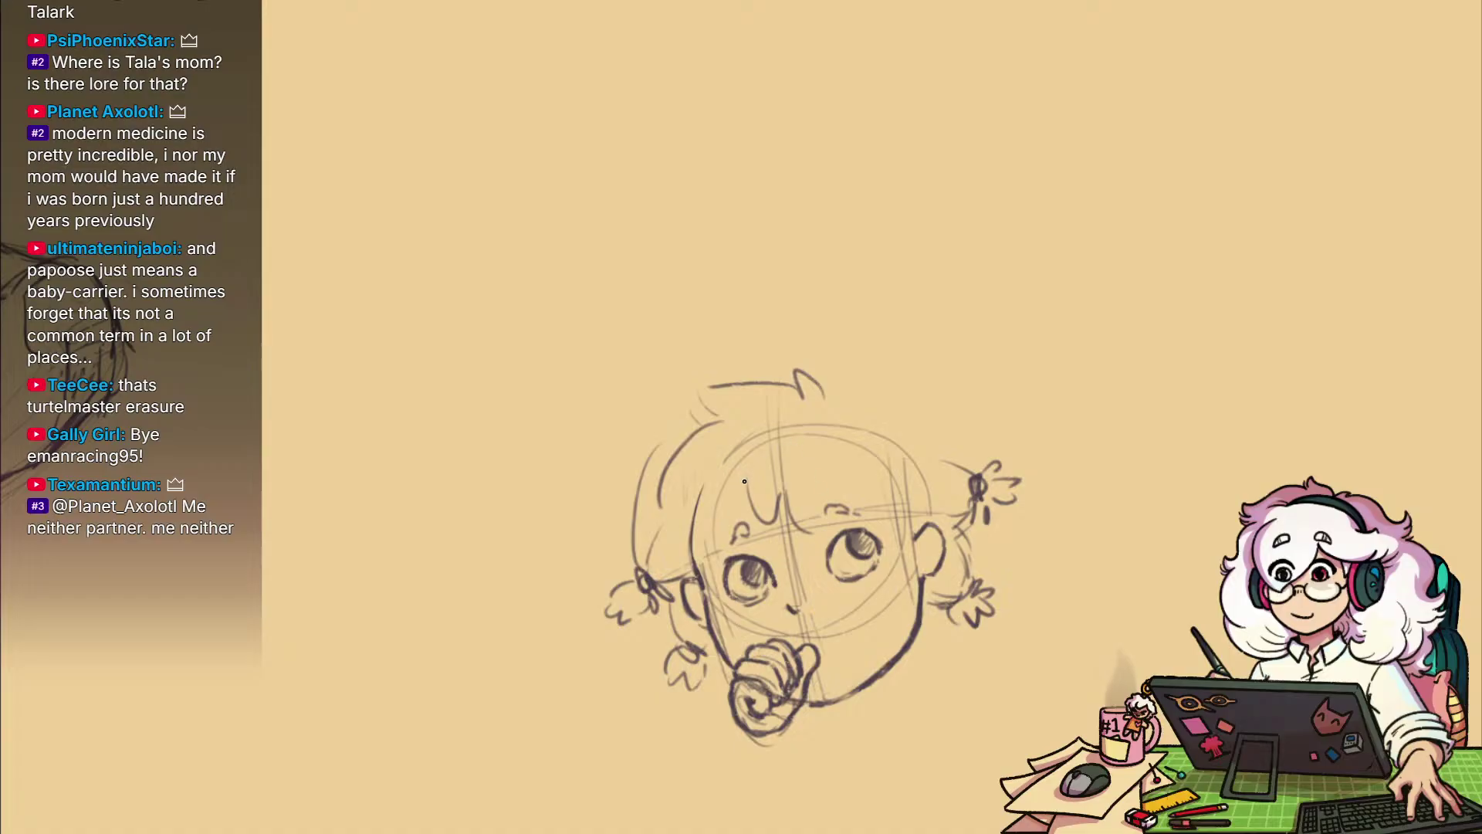
left_click_drag(744, 482, 675, 545)
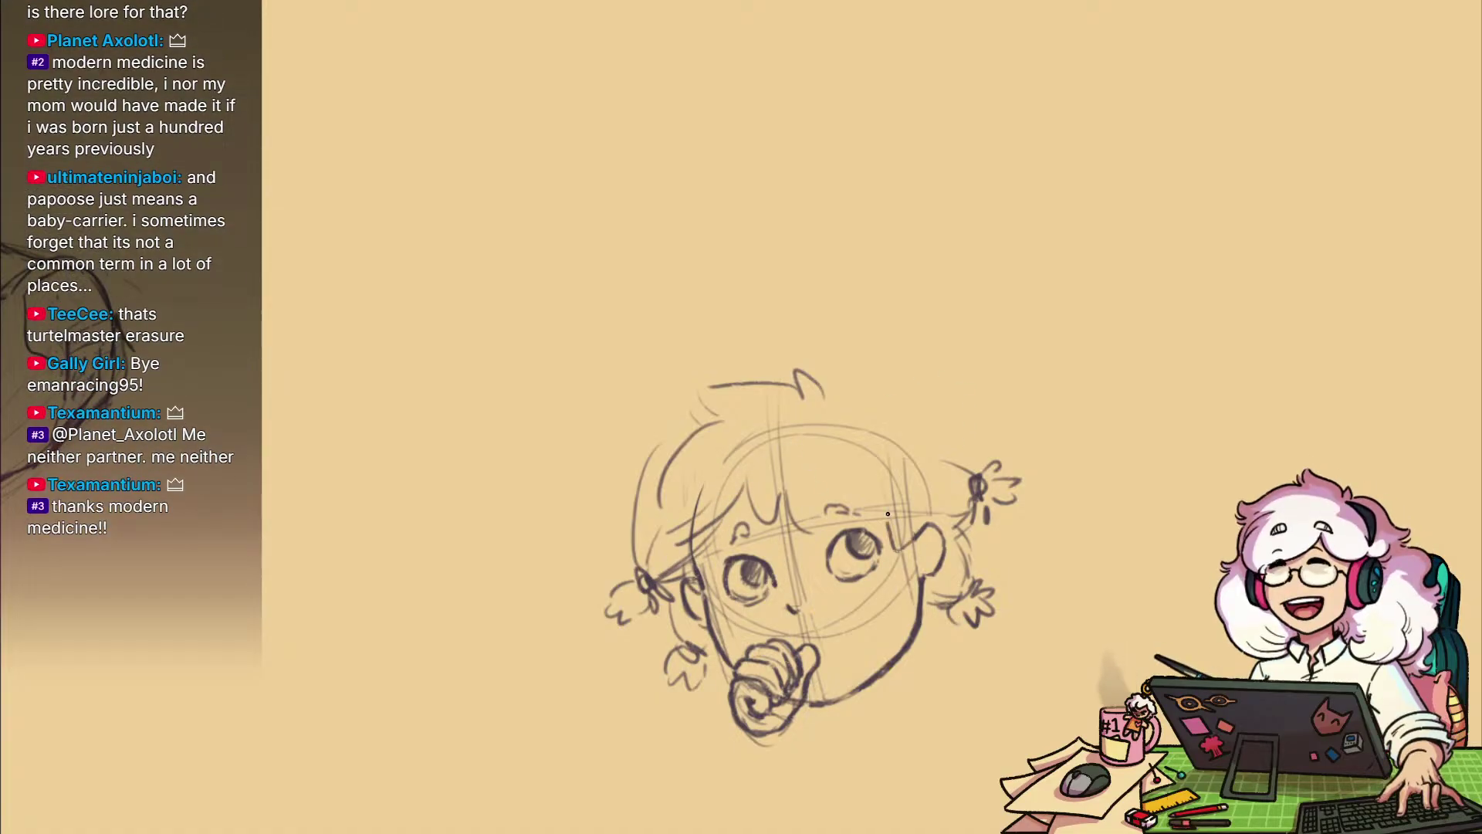
left_click_drag(865, 495, 874, 499)
left_click_drag(882, 487, 871, 521)
left_click_drag(925, 473, 856, 502)
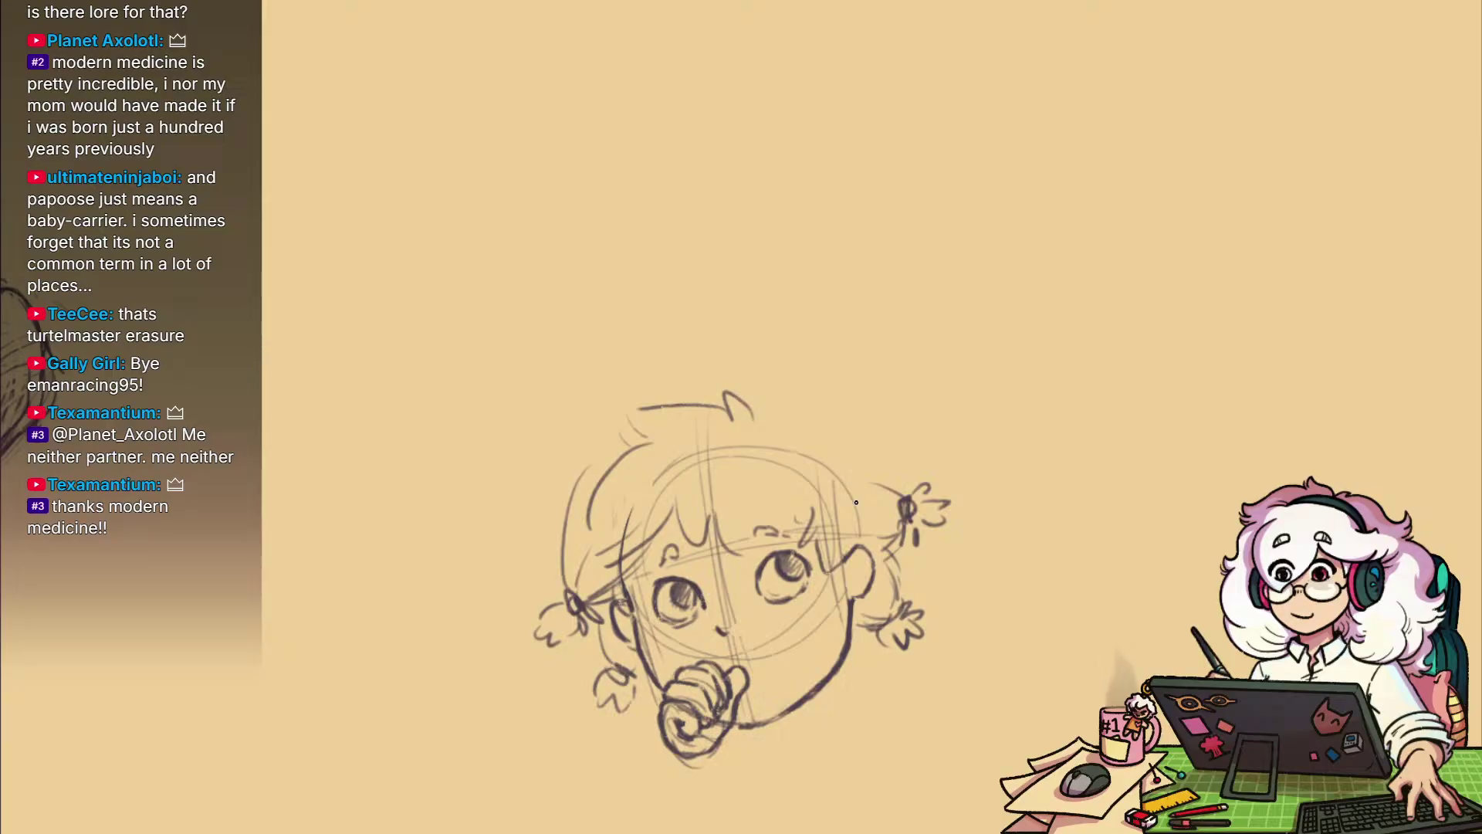
mouse_move(872, 562)
left_mouse_down()
mouse_move(915, 591)
mouse_move(952, 546)
left_mouse_up()
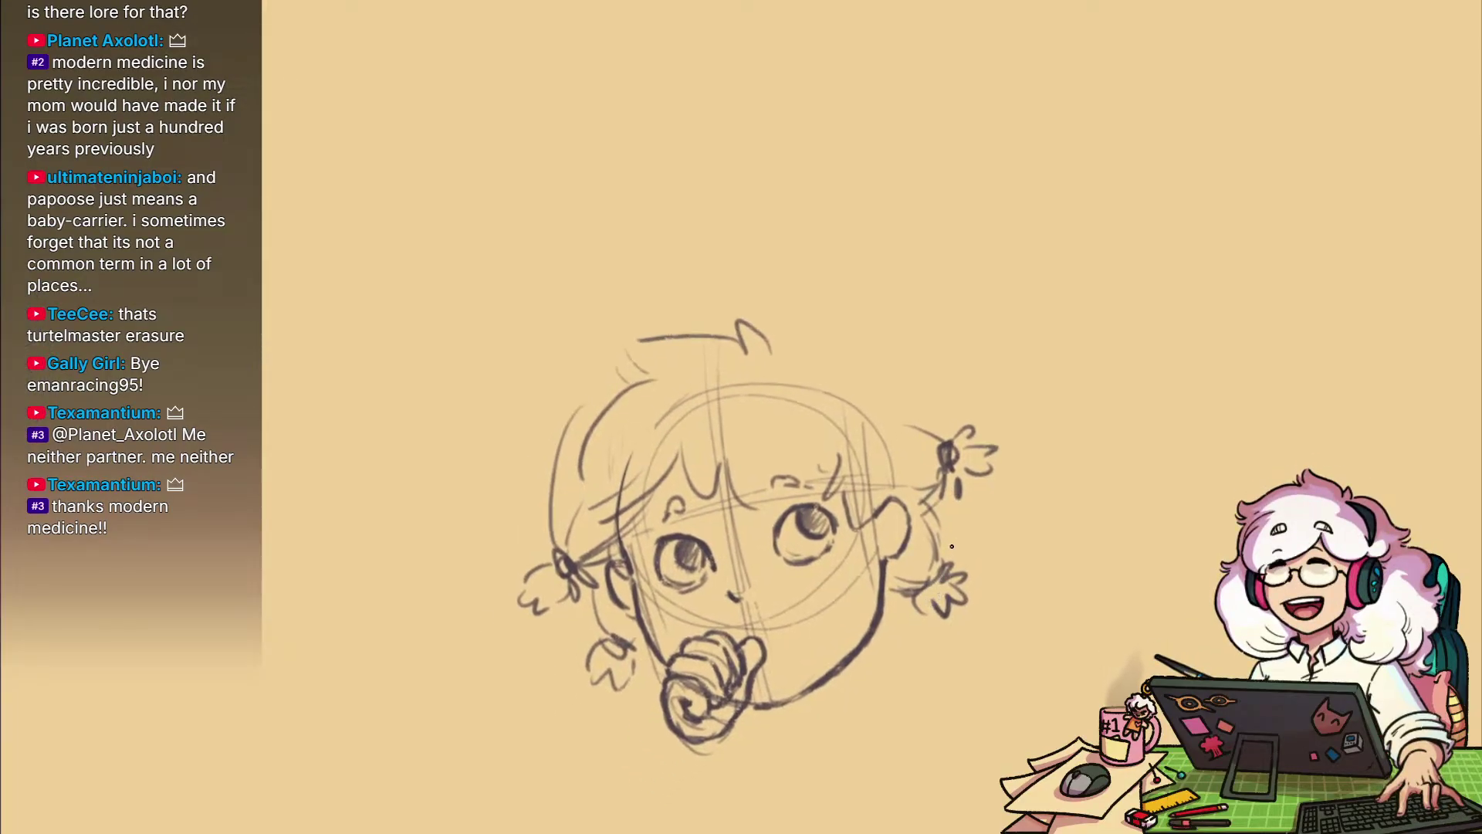
left_click_drag(987, 613, 983, 623)
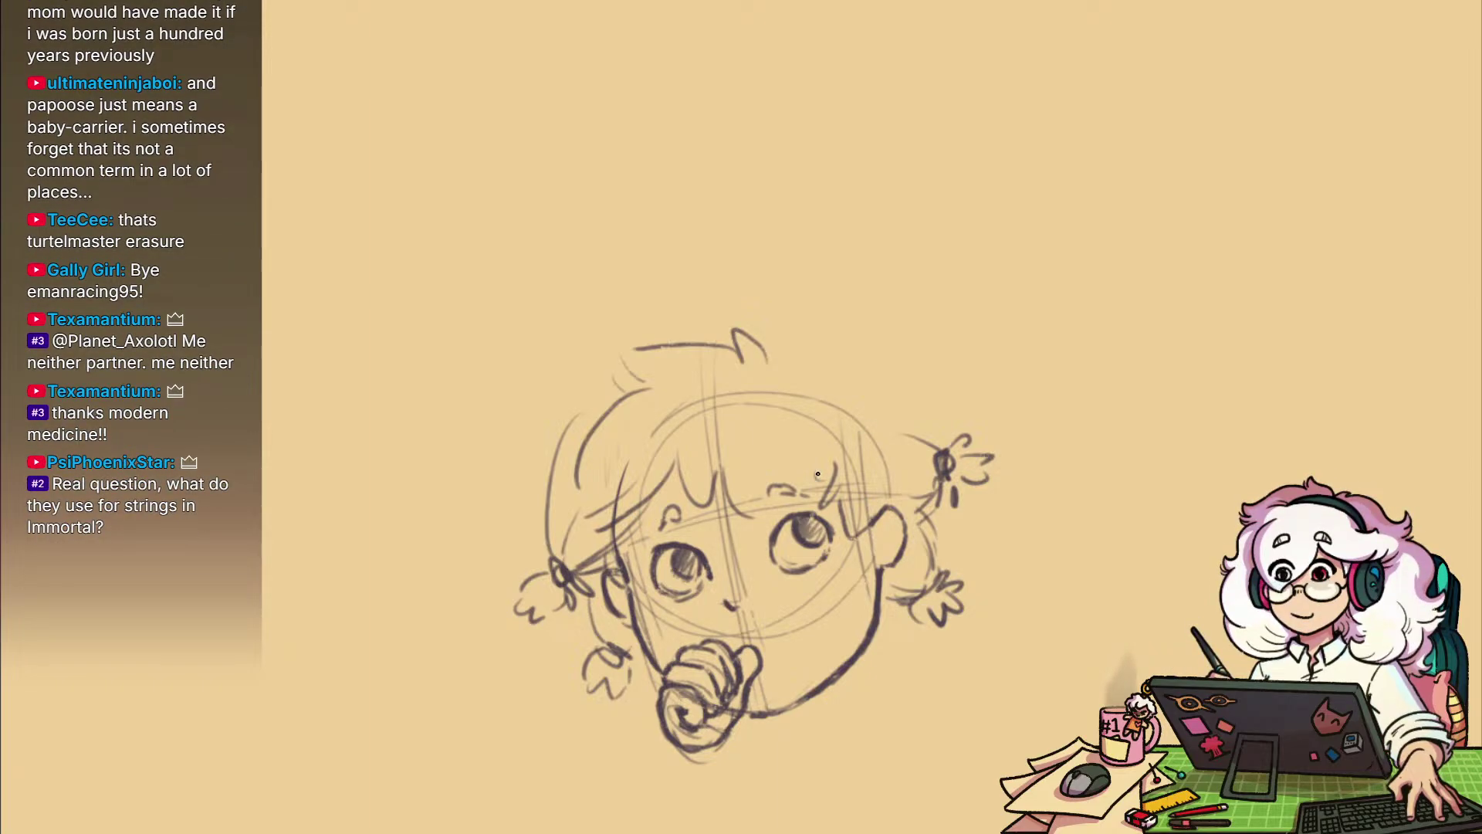
Replace the rough bangs with larger curved locks swooping across the forehead and save the drawing
mouse_move(757, 517)
left_mouse_down()
mouse_move(692, 440)
mouse_move(726, 517)
left_mouse_up()
key("b")
mouse_move(698, 417)
left_mouse_down()
mouse_move(660, 521)
mouse_move(644, 506)
left_mouse_up()
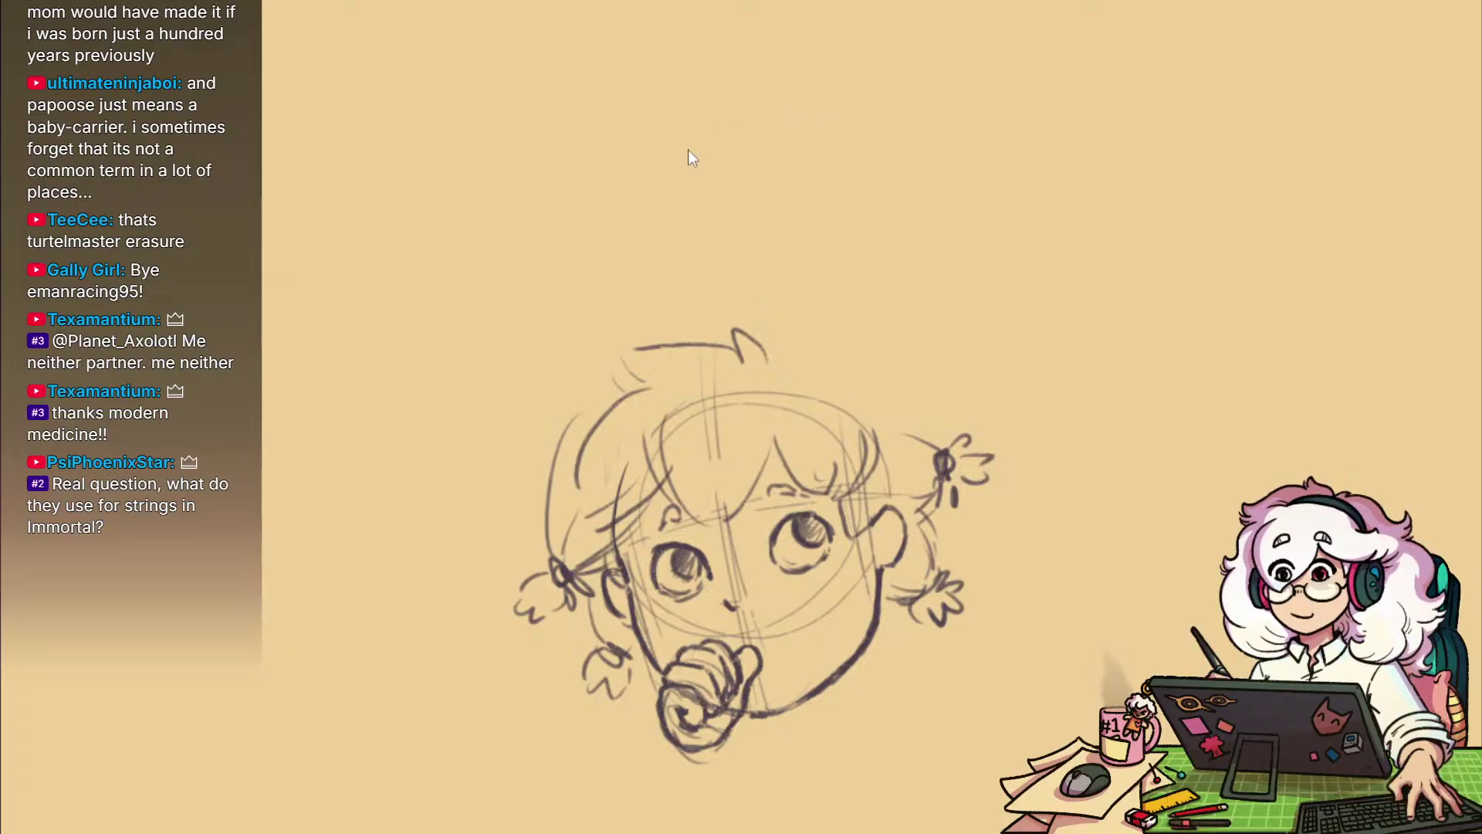
key("ctrl+s")
left_click_drag(455, 1, 680, 0)
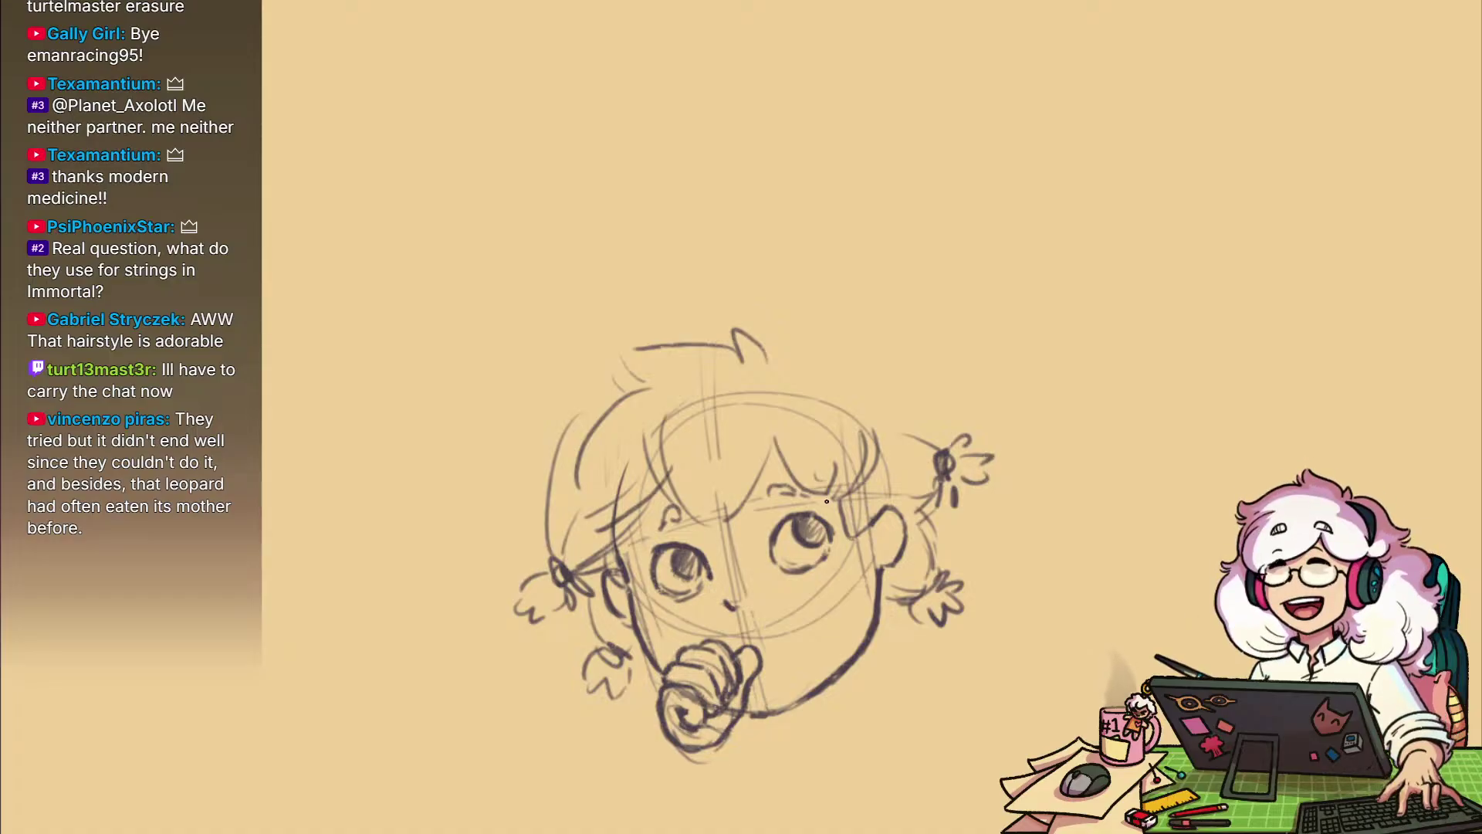
mouse_move(1003, 519)
left_mouse_down()
mouse_move(1079, 562)
mouse_move(982, 562)
left_mouse_up()
left_click_drag(1001, 649, 1016, 655)
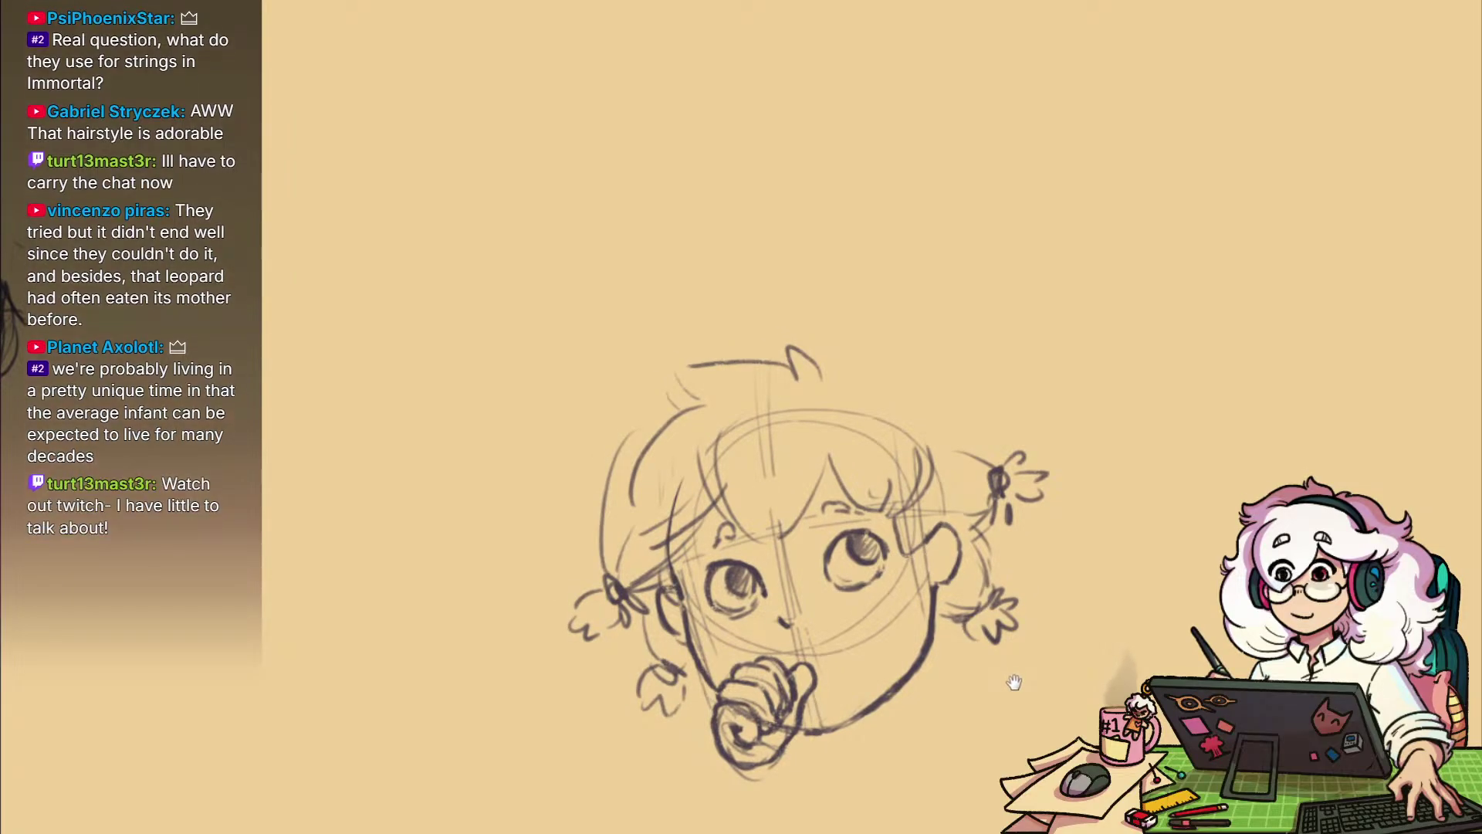
mouse_move(1070, 621)
left_mouse_down()
mouse_move(998, 576)
mouse_move(672, 670)
left_mouse_up()
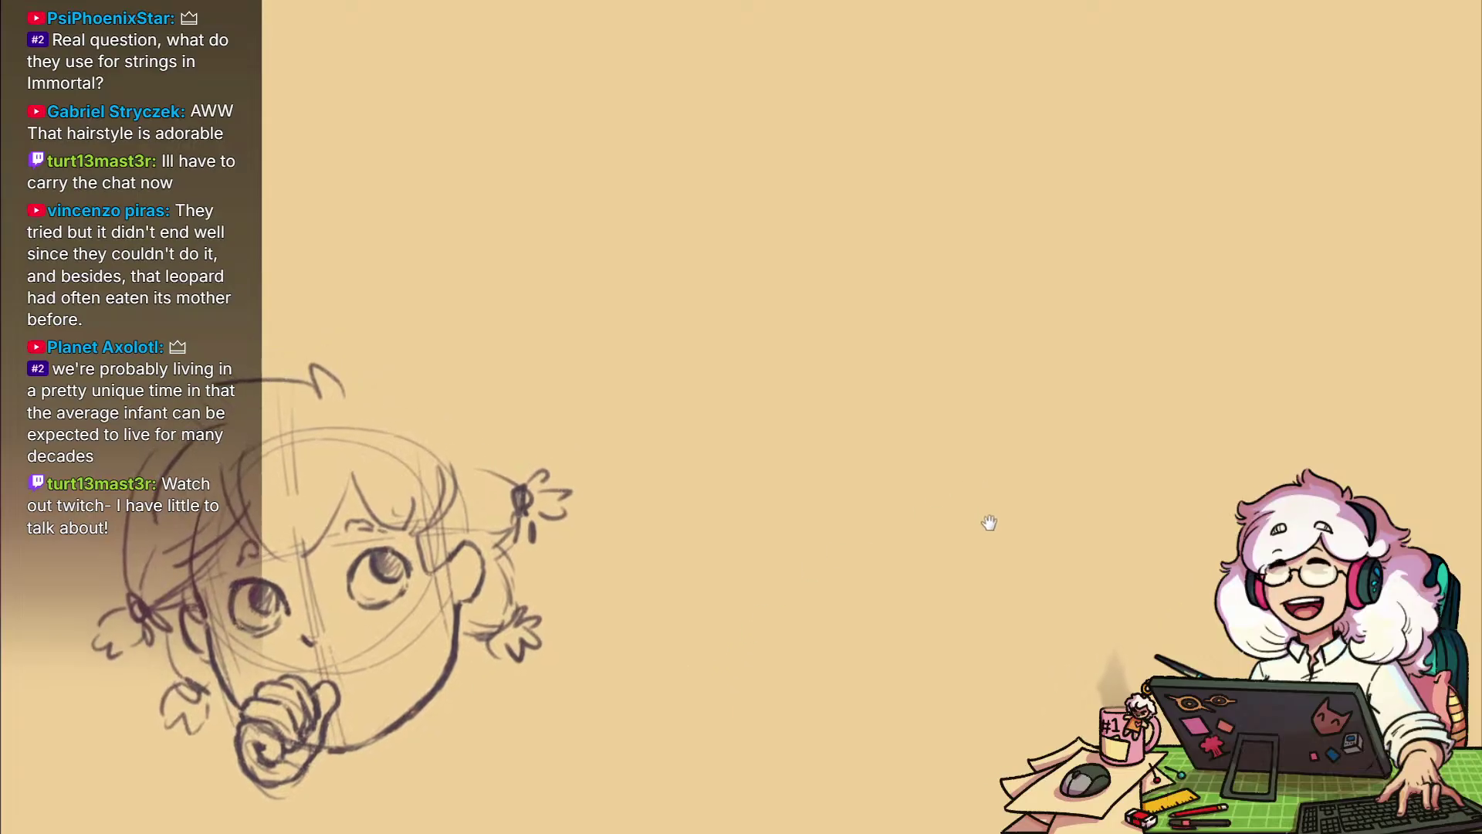
left_click_drag(990, 523, 1069, 552)
mouse_move(946, 596)
left_mouse_down()
mouse_move(911, 626)
mouse_move(971, 589)
mouse_move(881, 584)
left_mouse_up()
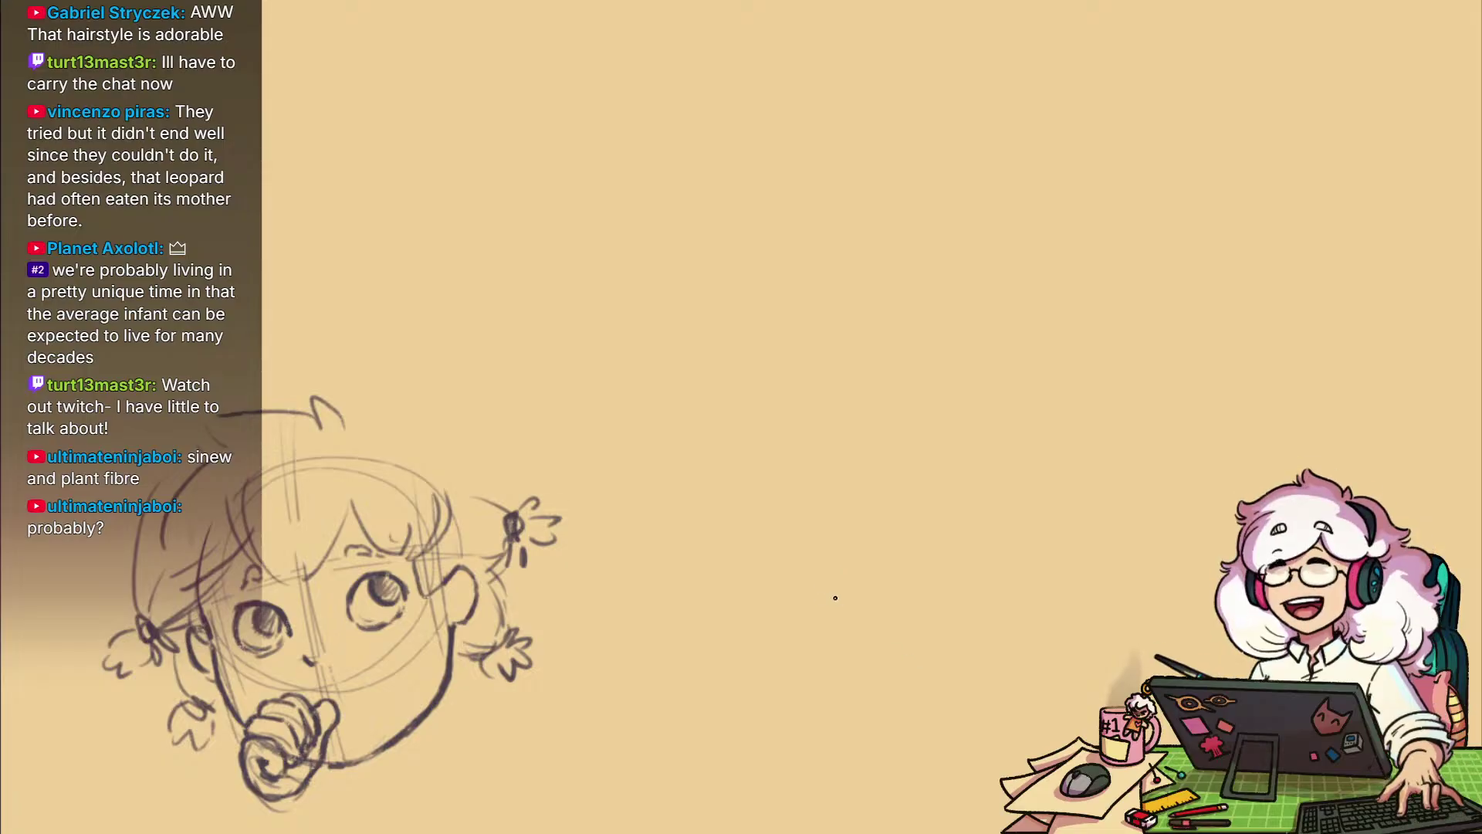
mouse_move(608, 772)
left_mouse_down()
mouse_move(904, 692)
mouse_move(953, 619)
mouse_move(1018, 601)
left_mouse_up()
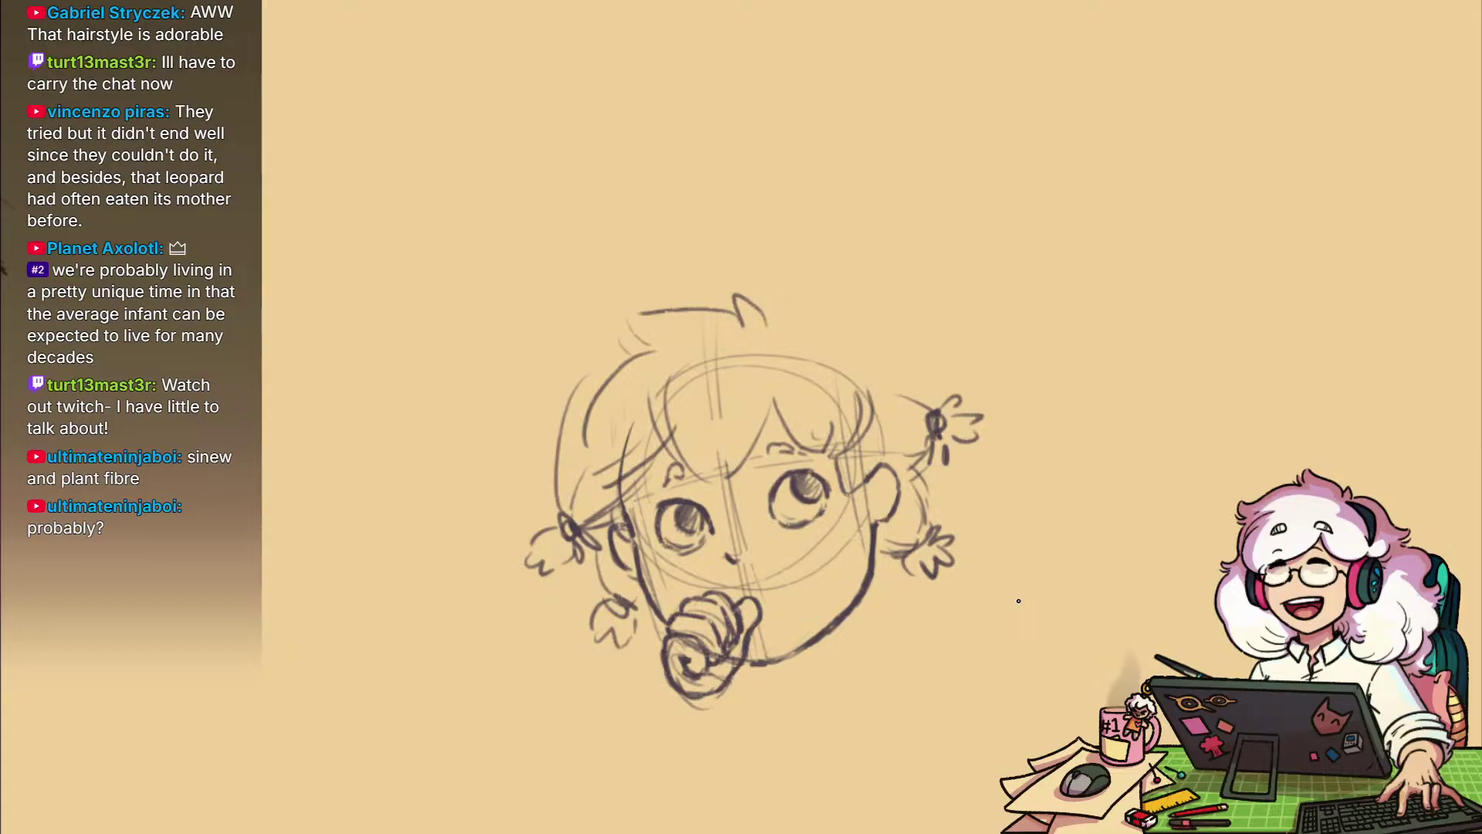
left_click_drag(1132, 582, 999, 569)
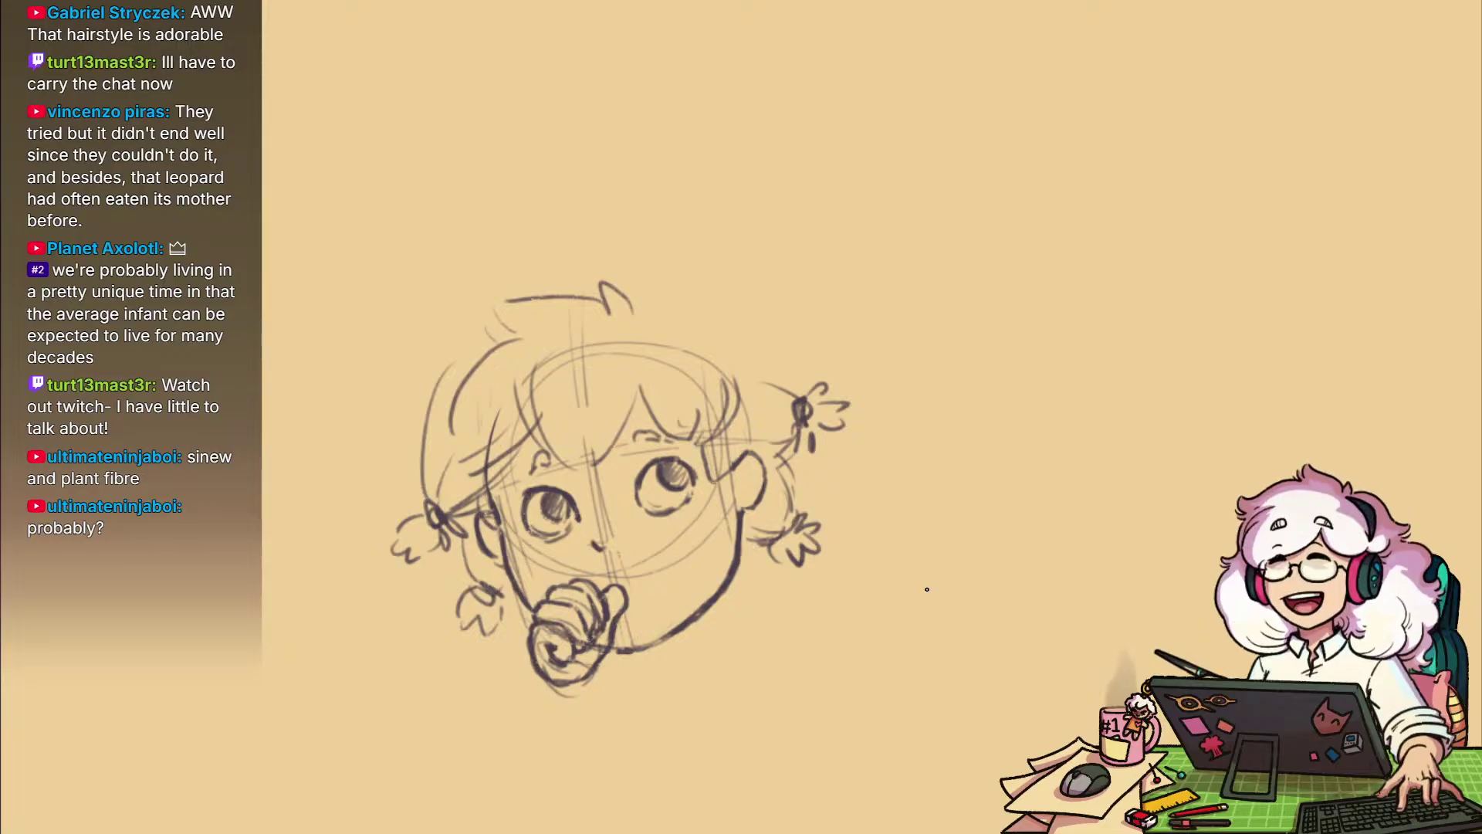
left_click_drag(1063, 621, 1125, 563)
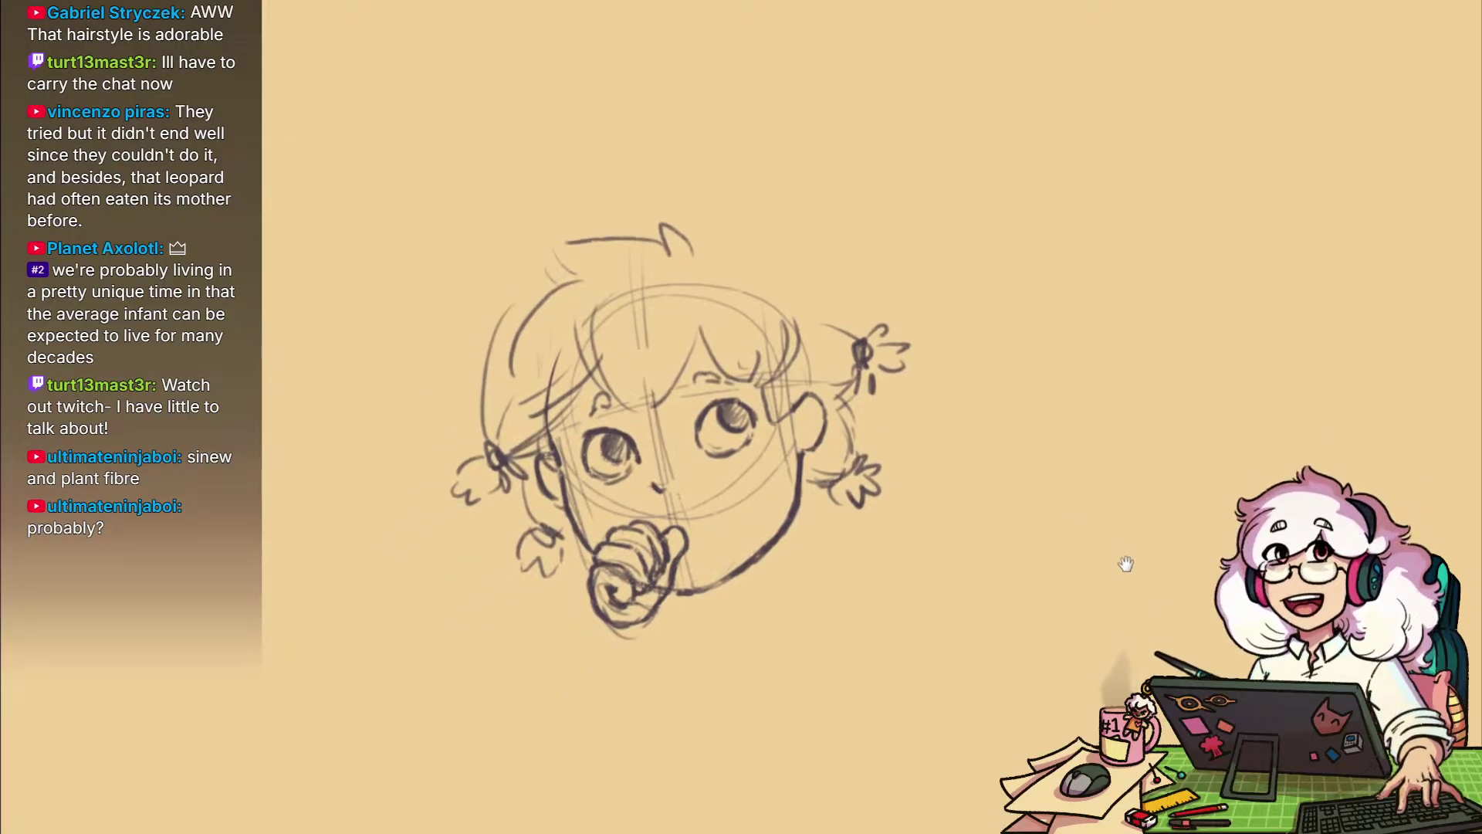
left_click_drag(1039, 592, 1074, 573)
left_click_drag(1073, 574, 1246, 661)
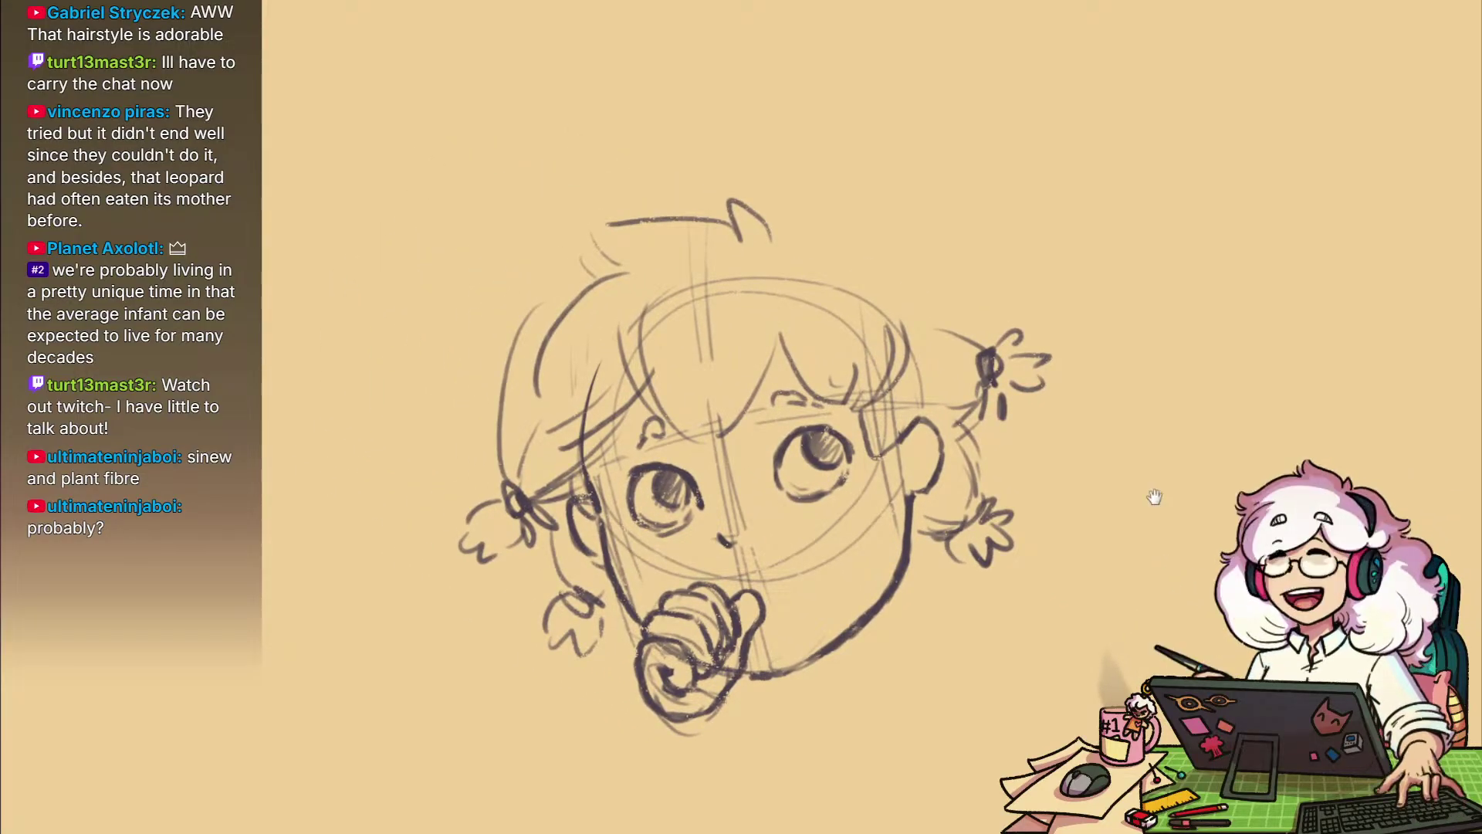
left_click_drag(1155, 496, 867, 580)
Doodle a curved strip with a frayed edge and a tapering frayed strand beside the head, and undo both
mouse_move(927, 540)
left_mouse_down()
mouse_move(1143, 367)
mouse_move(927, 571)
left_mouse_up()
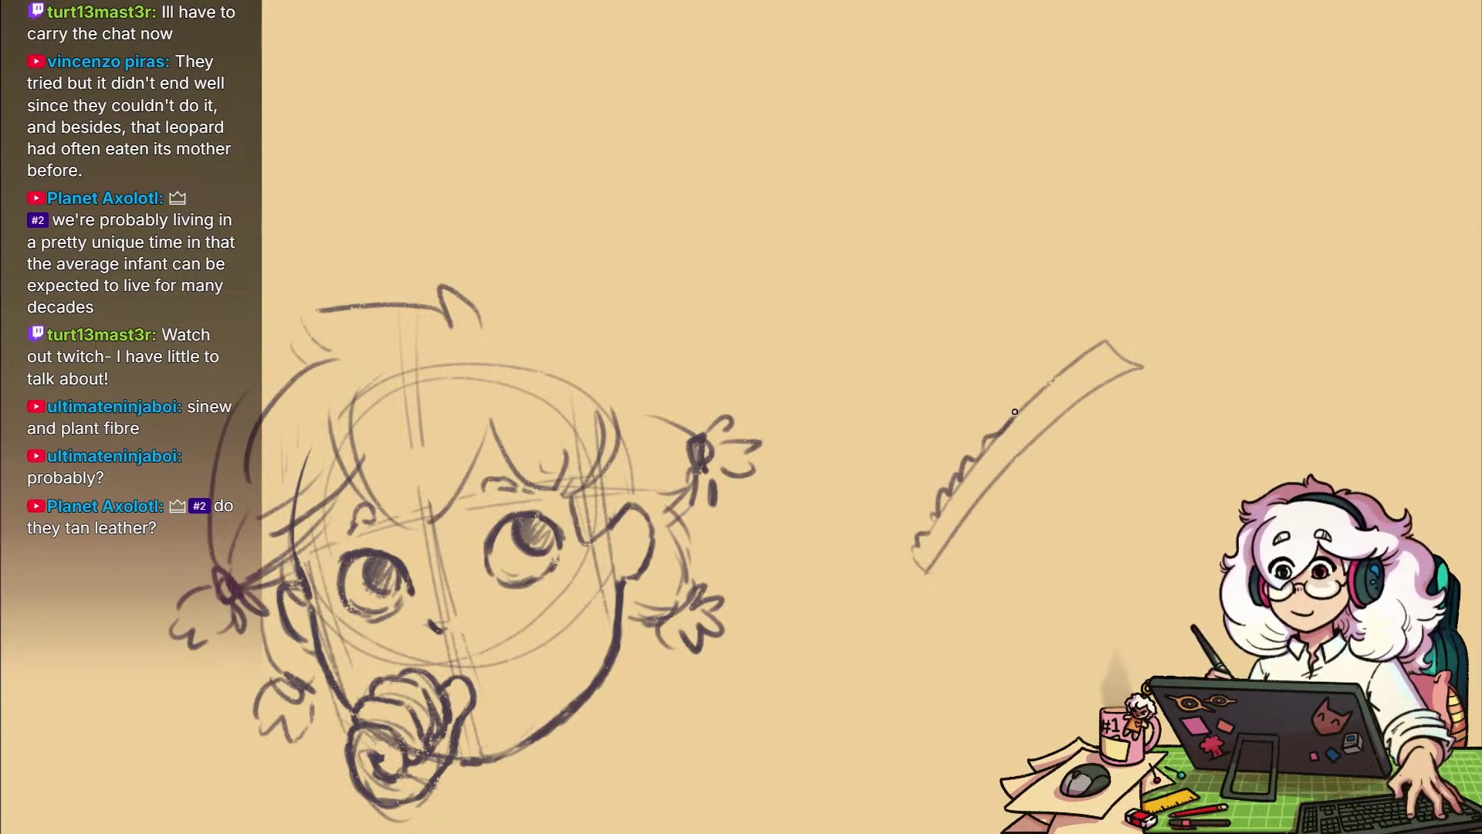
left_click_drag(1126, 540, 837, 479)
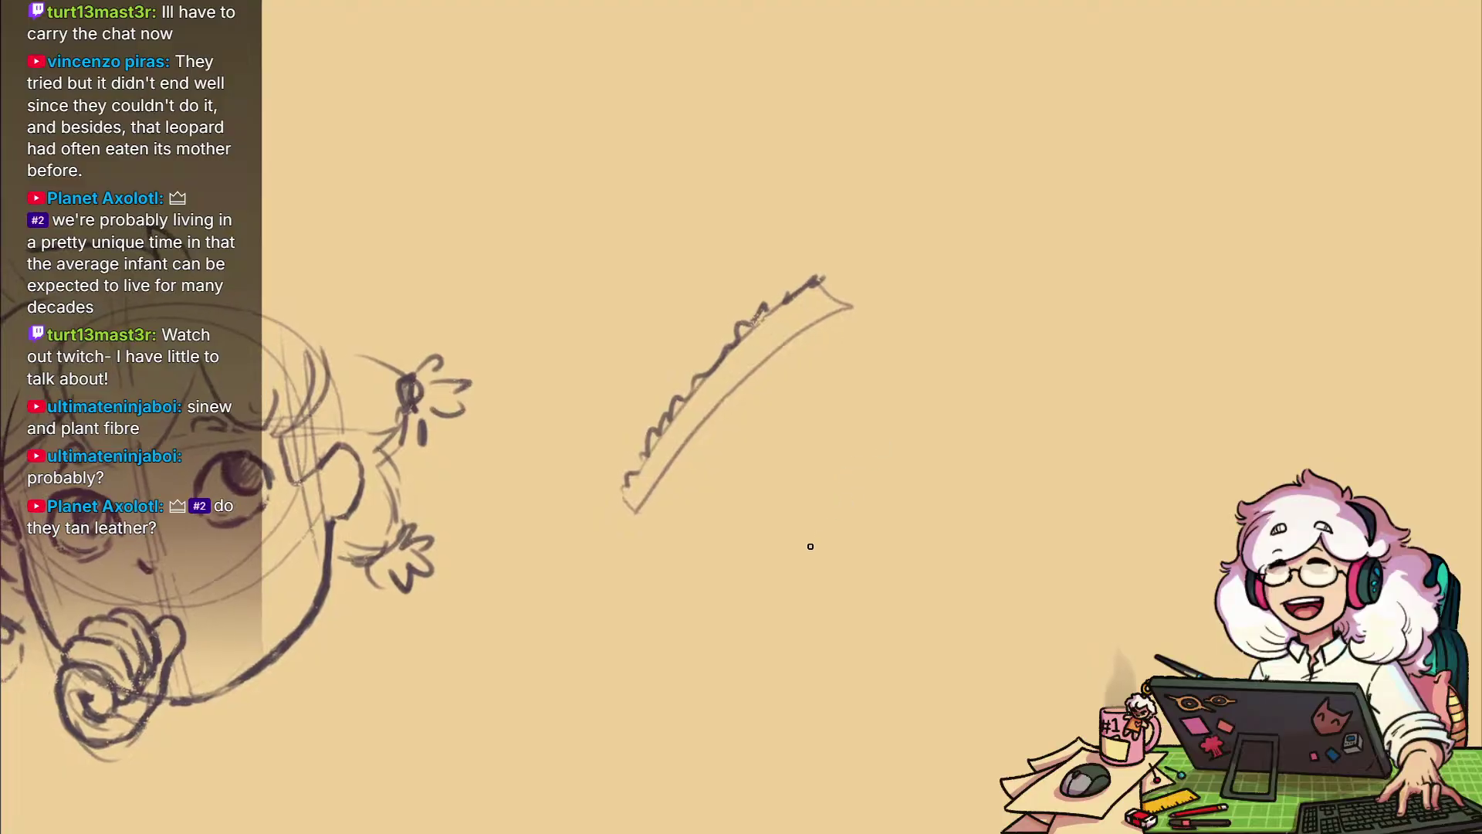
mouse_move(812, 569)
left_mouse_down()
mouse_move(1079, 306)
mouse_move(840, 575)
left_mouse_up()
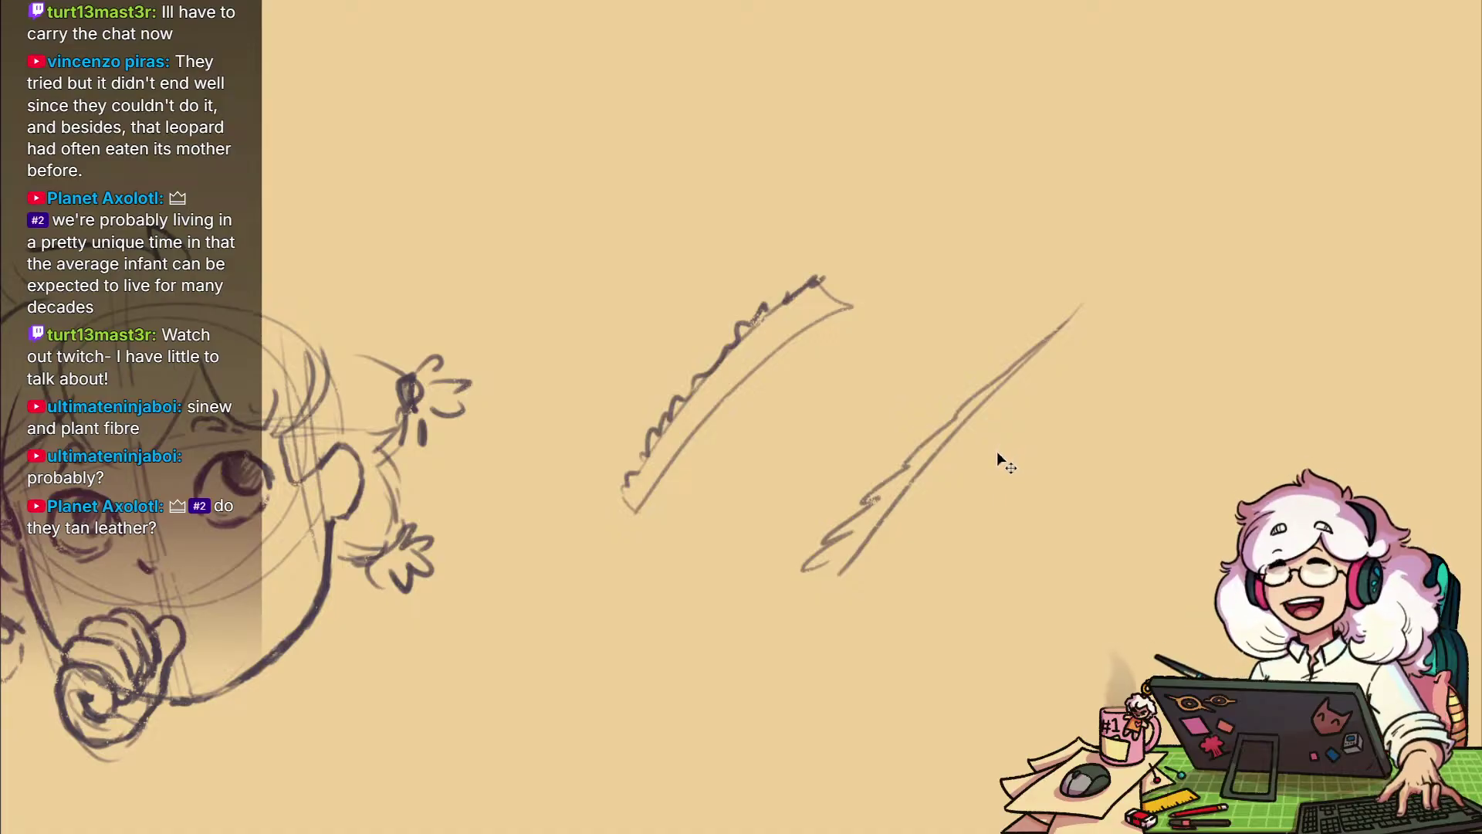
key("ctrl+z")
key("ctrl+z")
key("ctrl+z")
key("ctrl+z")
key("ctrl+z")
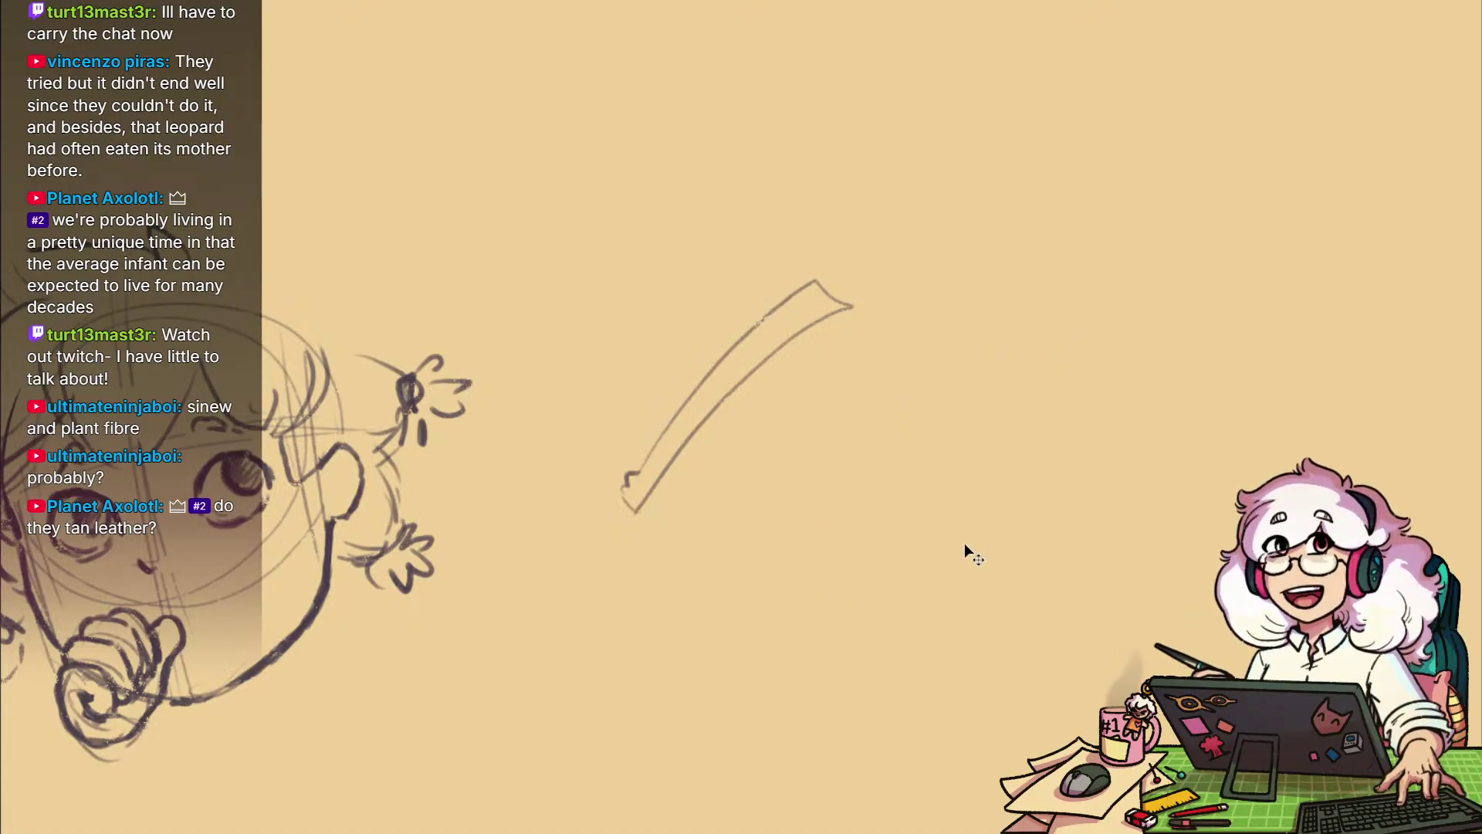
key("ctrl+z")
key("ctrl+z")
Sketch a second crown tuft and the right-hand hair outline, with short side strands curving down to the upper pigtail
mouse_move(476, 575)
left_mouse_down()
mouse_move(943, 582)
mouse_move(1015, 612)
left_mouse_up()
mouse_move(746, 311)
left_mouse_down()
mouse_move(932, 322)
mouse_move(935, 427)
left_mouse_up()
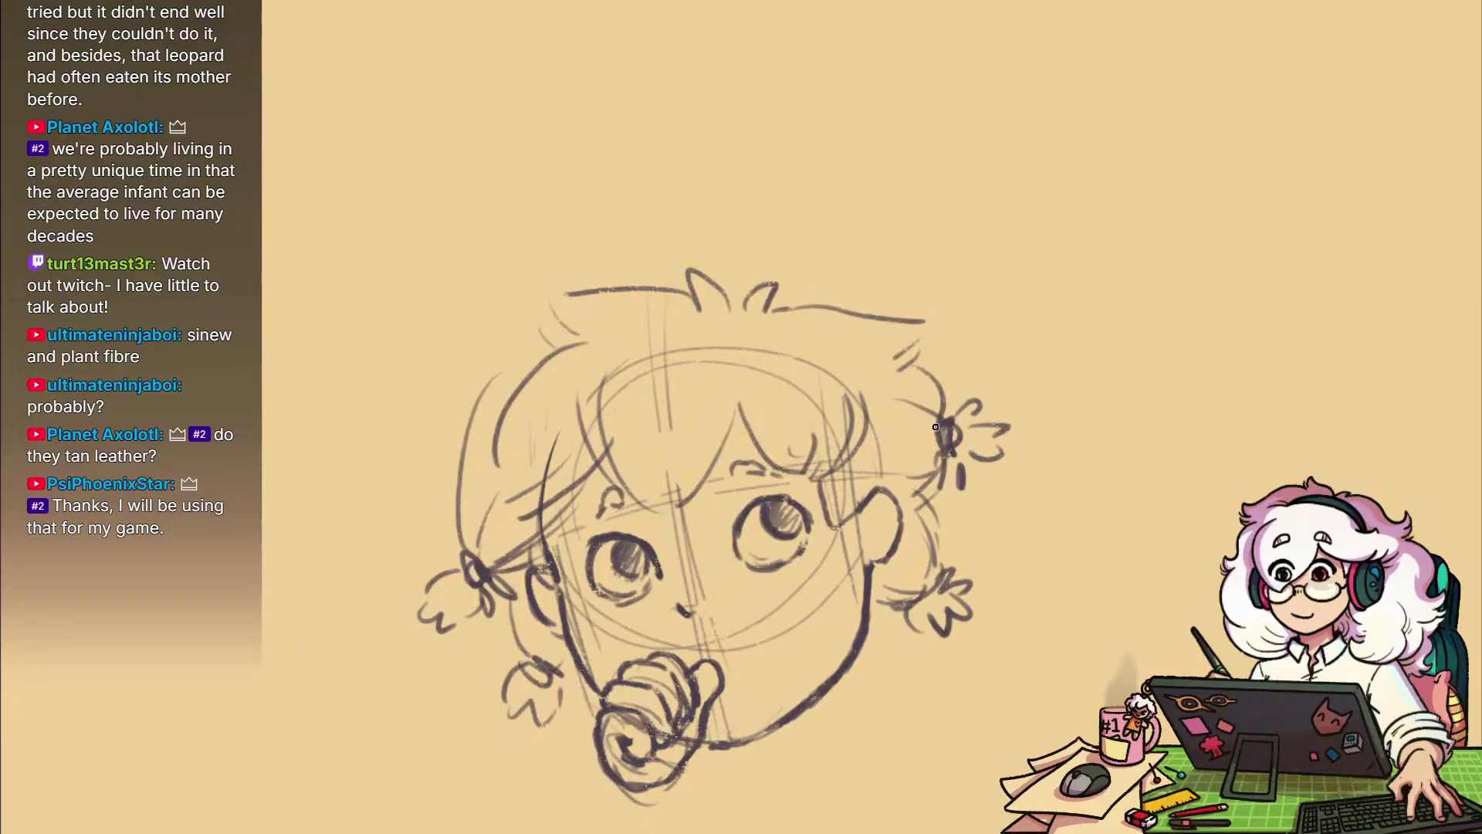
Try a taller, rounder hair outline over the crown and down the left side of the head, and undo it
left_click_drag(638, 620, 768, 605)
left_click_drag(694, 311, 602, 445)
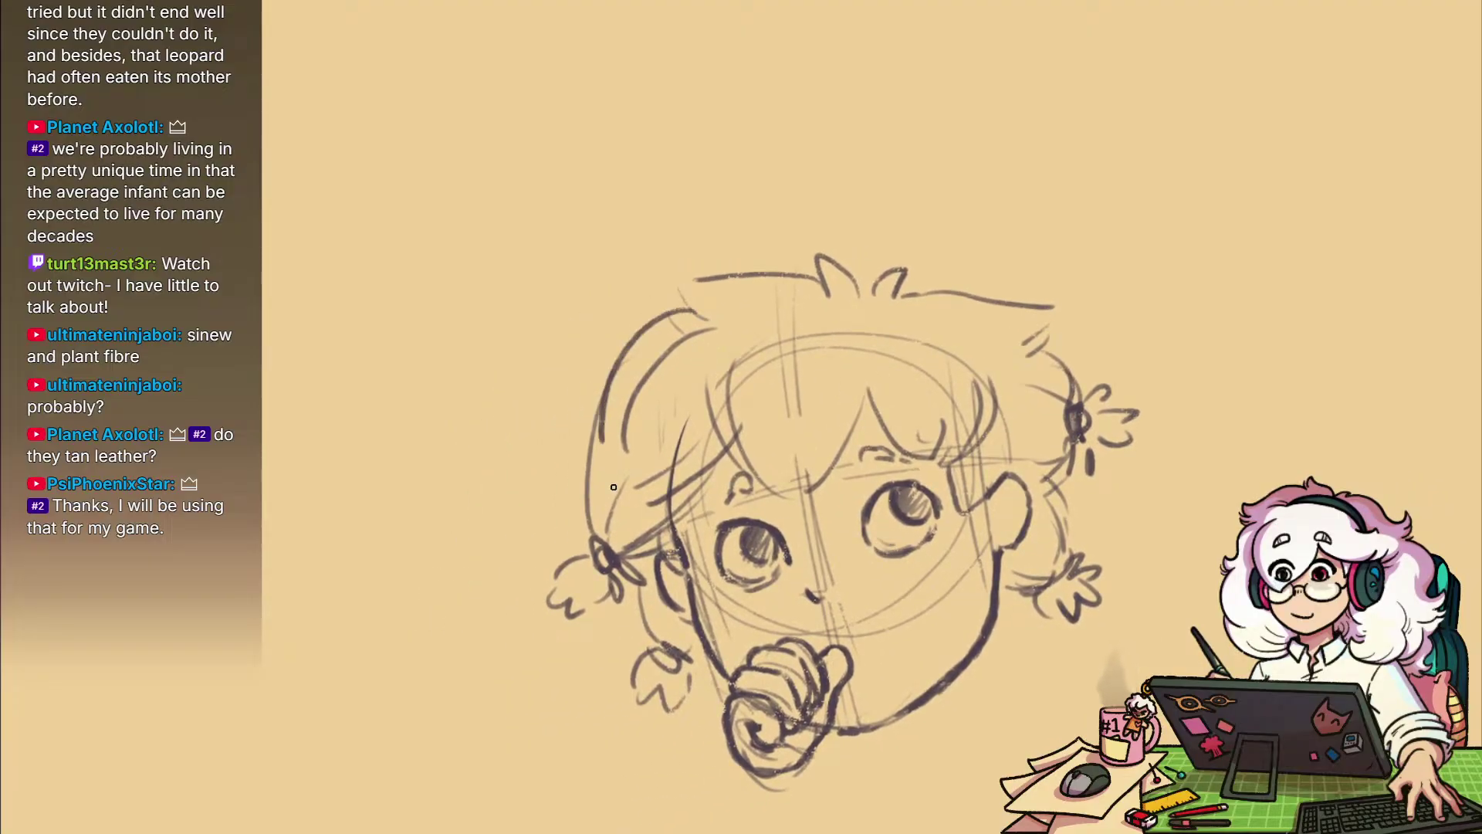
key("ctrl+z")
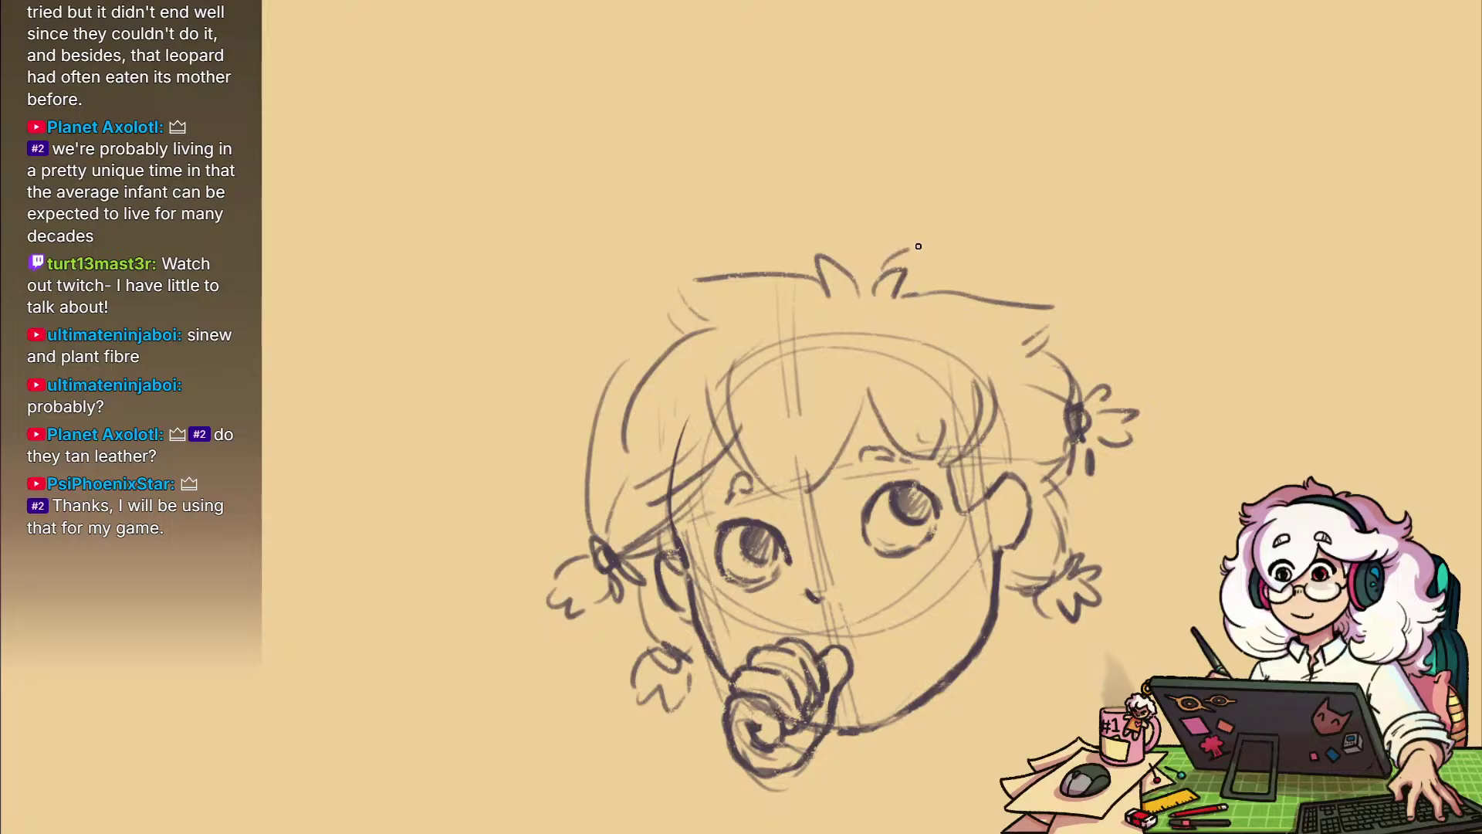
mouse_move(883, 262)
left_mouse_down()
mouse_move(830, 230)
mouse_move(648, 374)
left_mouse_up()
key("ctrl+z")
key("ctrl+z")
mouse_move(789, 249)
left_mouse_down()
mouse_move(803, 262)
mouse_move(628, 347)
left_mouse_up()
left_click_drag(731, 268, 618, 417)
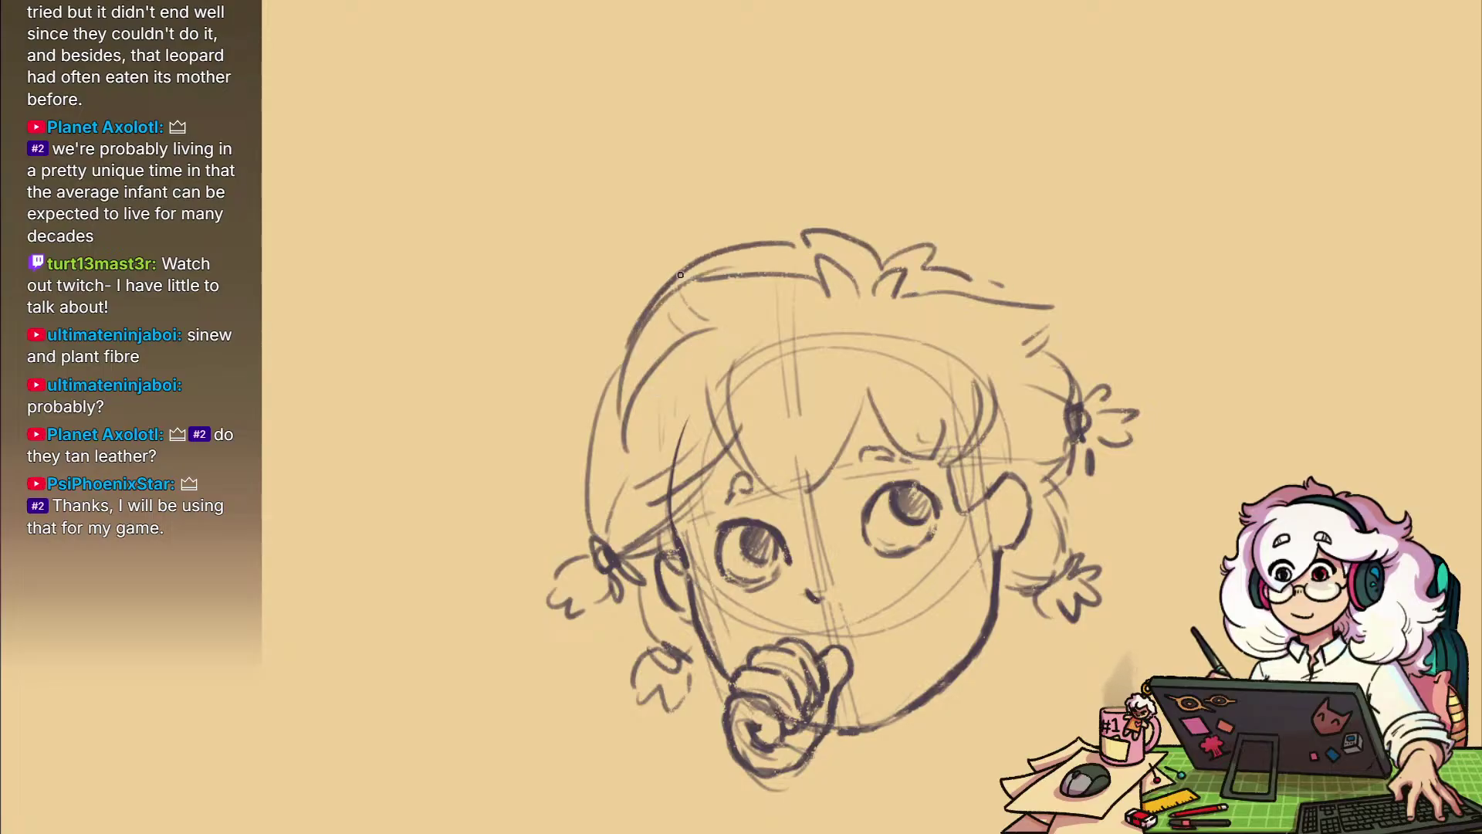
left_click_drag(680, 275, 639, 523)
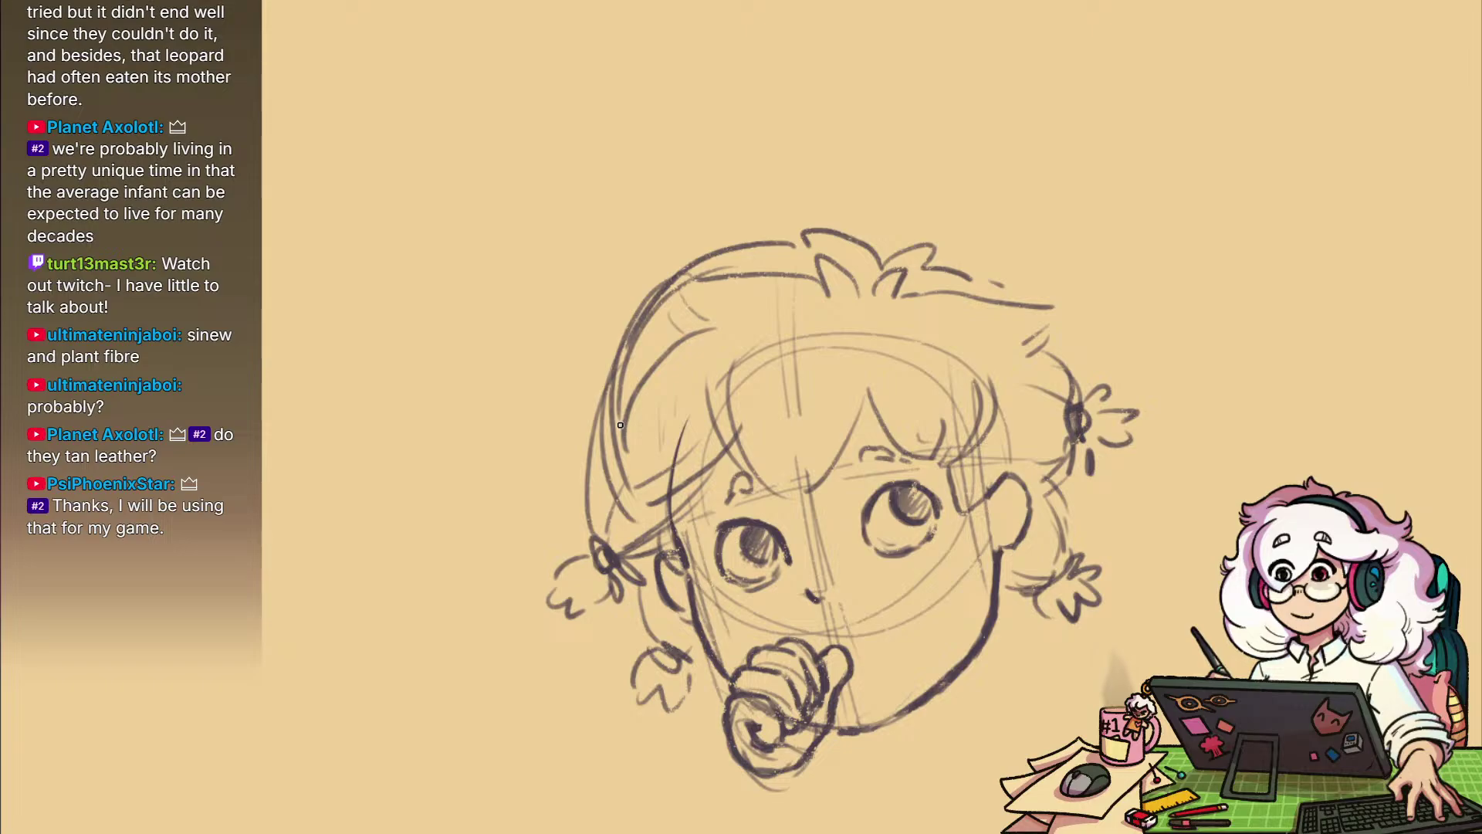
key("ctrl+z")
key("ctrl+z")
key("ctrl+z")
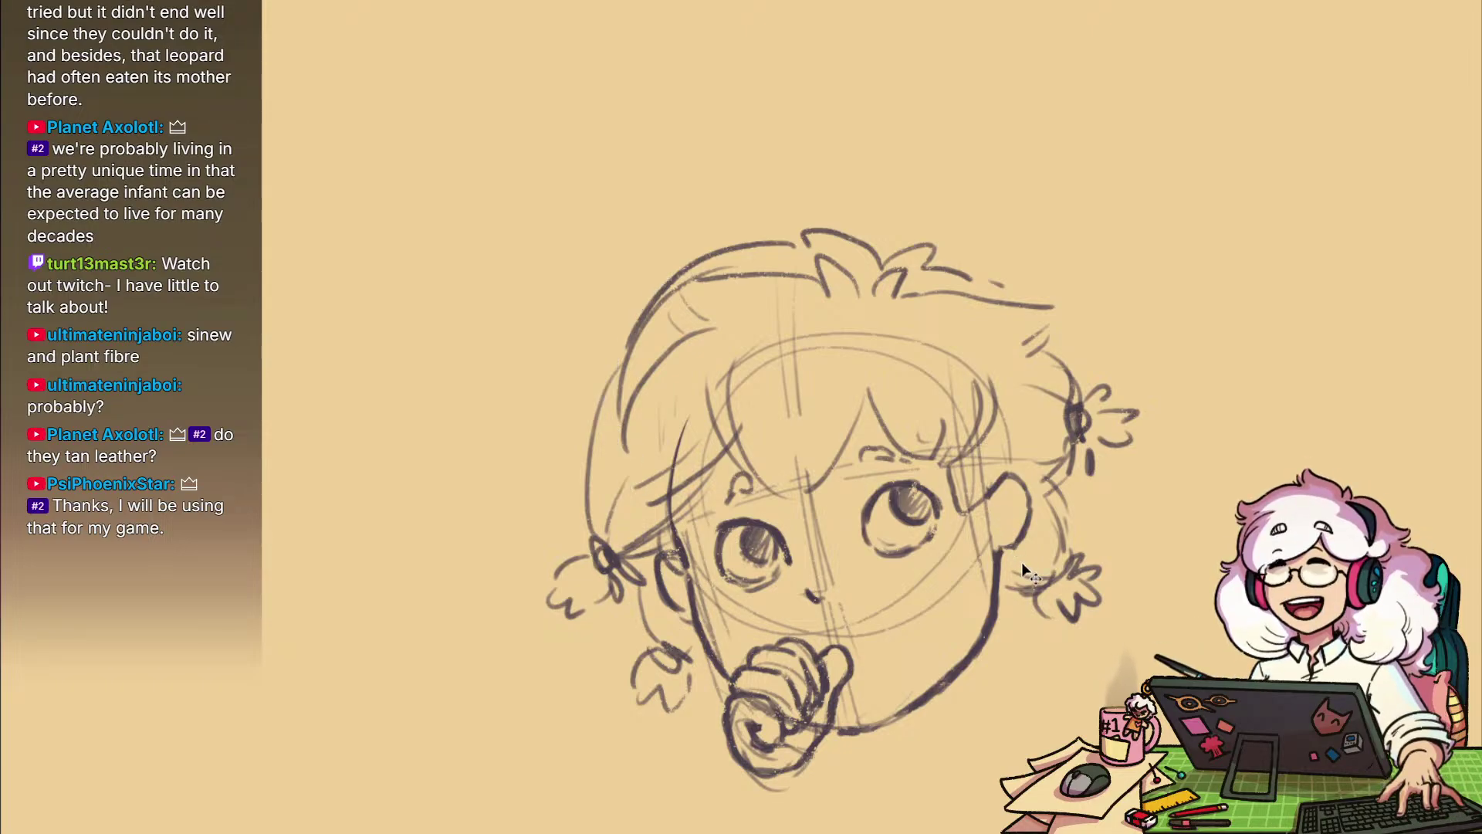
key("ctrl+z")
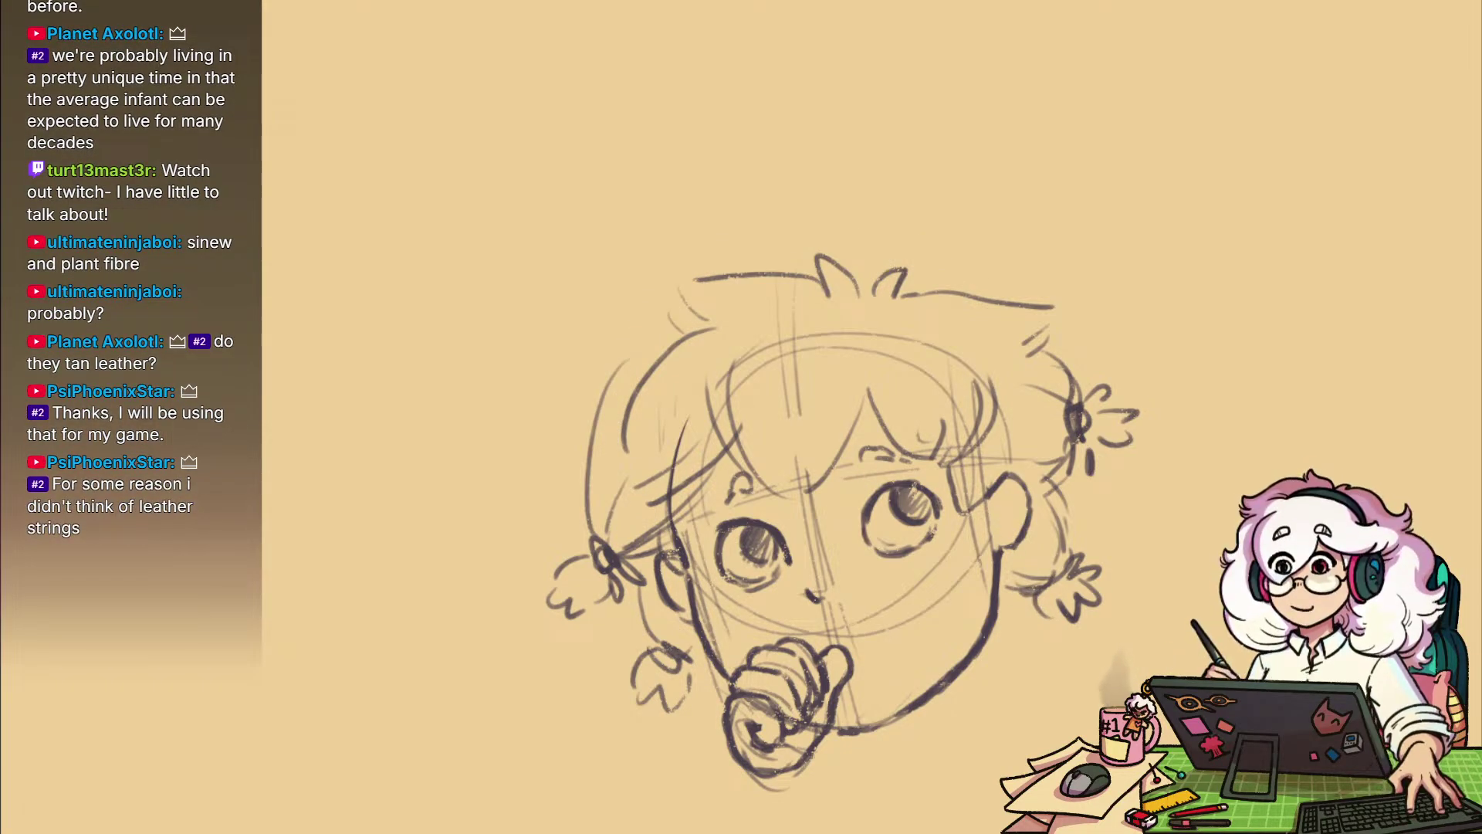
Lasso and delete the crown tufts and the left-hand hair outline down to the upper pigtail, and clear the selection
key("l")
left_click_drag(976, 263, 884, 323)
mouse_move(622, 475)
left_mouse_down()
mouse_move(612, 340)
mouse_move(974, 264)
mouse_move(622, 471)
left_mouse_up()
key("Delete")
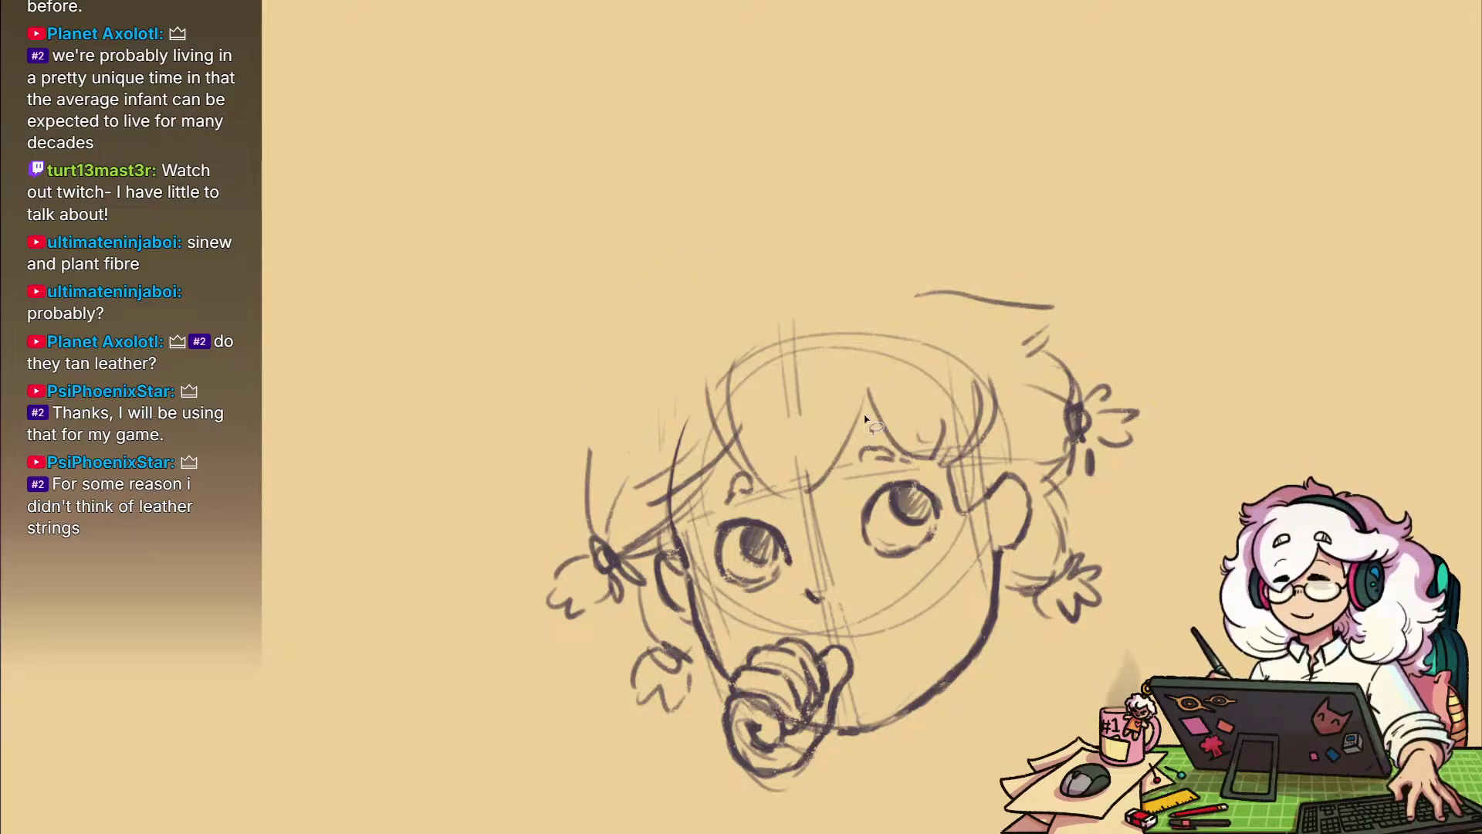
mouse_move(601, 531)
left_mouse_down()
mouse_move(570, 463)
mouse_move(600, 532)
left_mouse_up()
key("Delete")
key("ctrl+d")
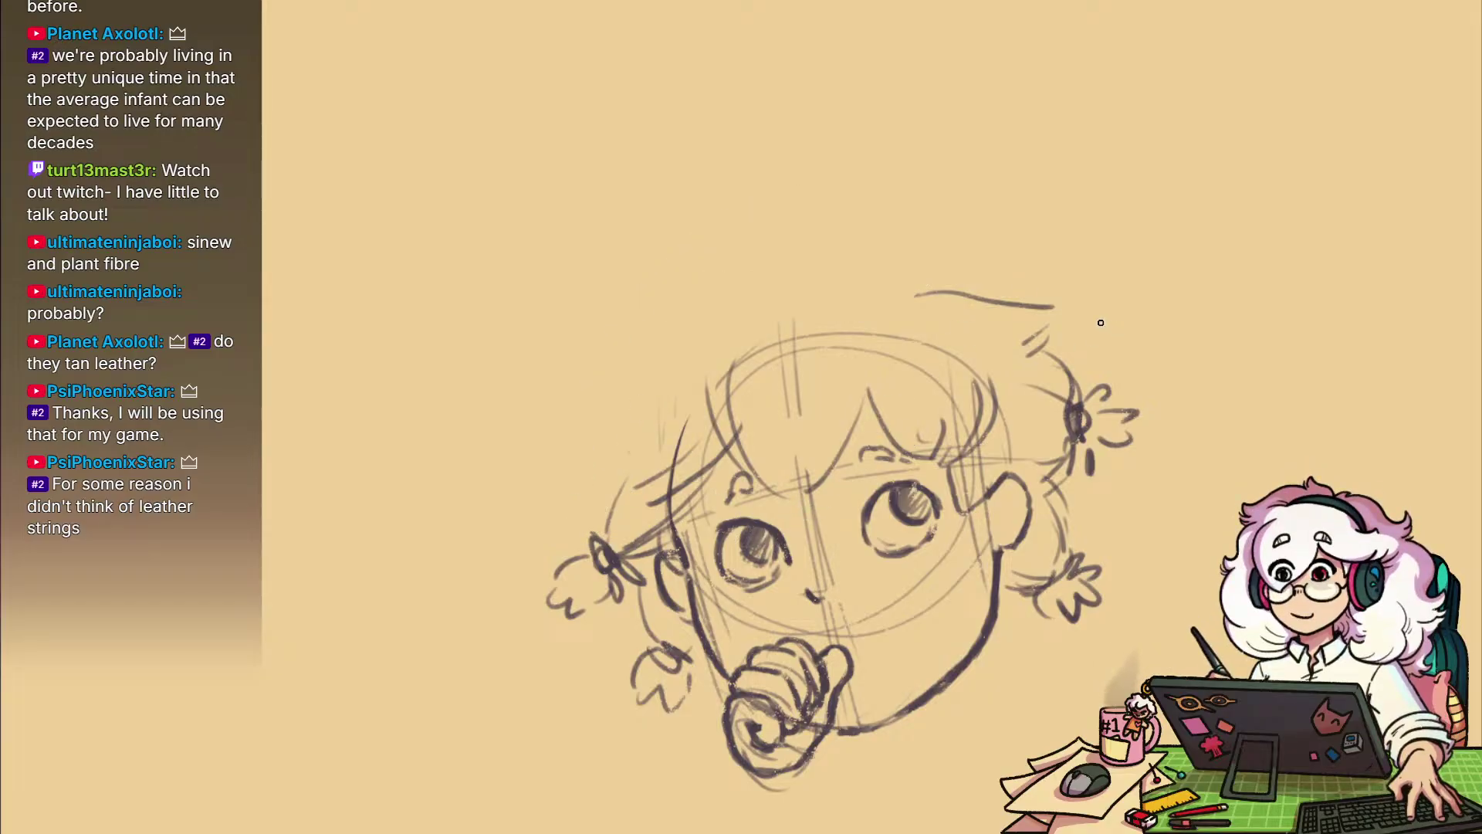
Redraw the crown as a rounded arc with small tufts, adding spiky left-side strands and lines down to the upper-left pigtail
mouse_move(915, 293)
left_mouse_down()
mouse_move(678, 308)
mouse_move(651, 367)
left_mouse_up()
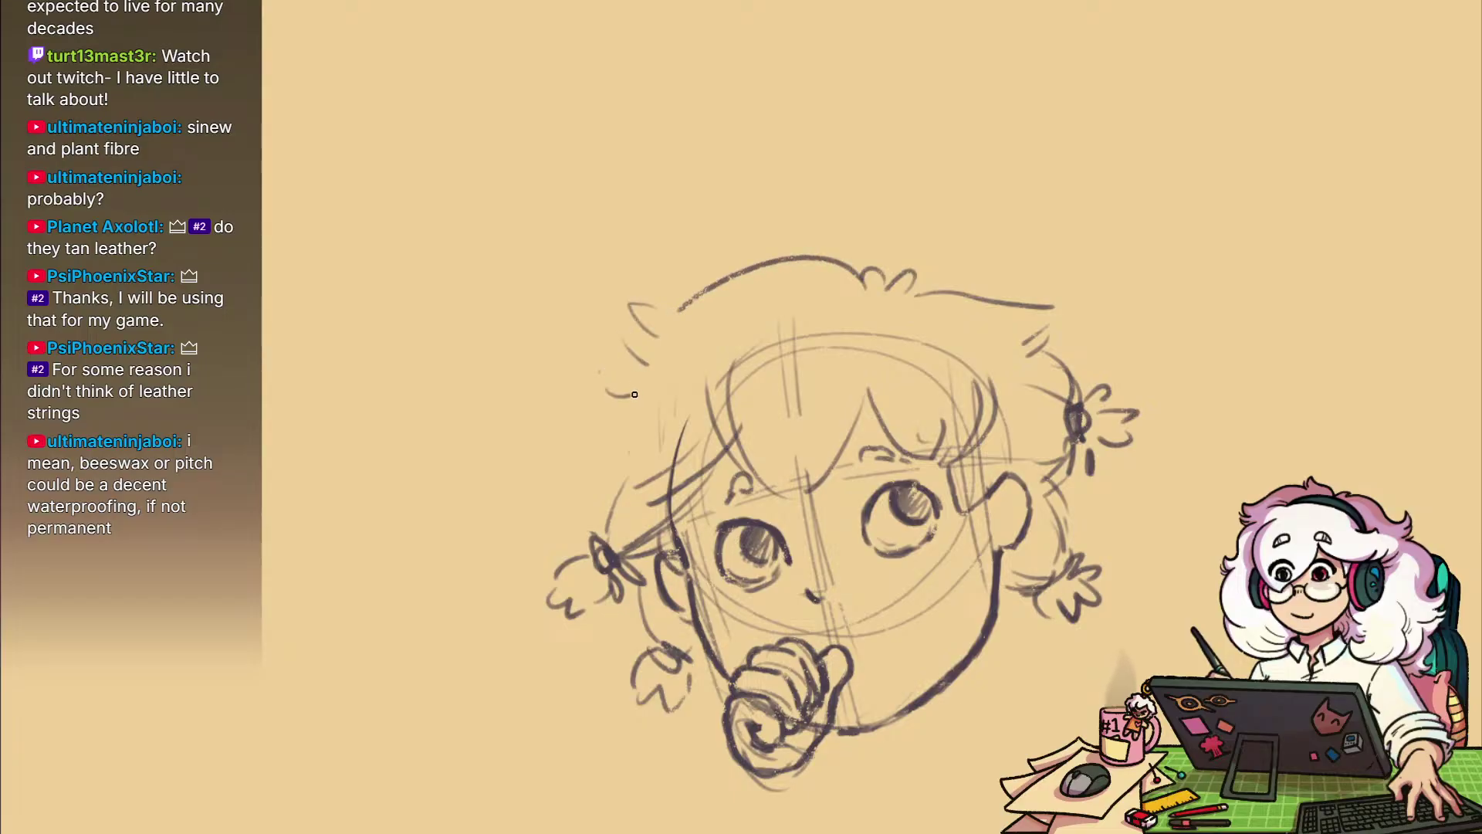
left_click_drag(623, 415, 608, 518)
left_click_drag(613, 418, 613, 528)
Examine the baby's head alongside the seated bearded man sketch on the same canvas
left_click_drag(825, 521, 799, 608)
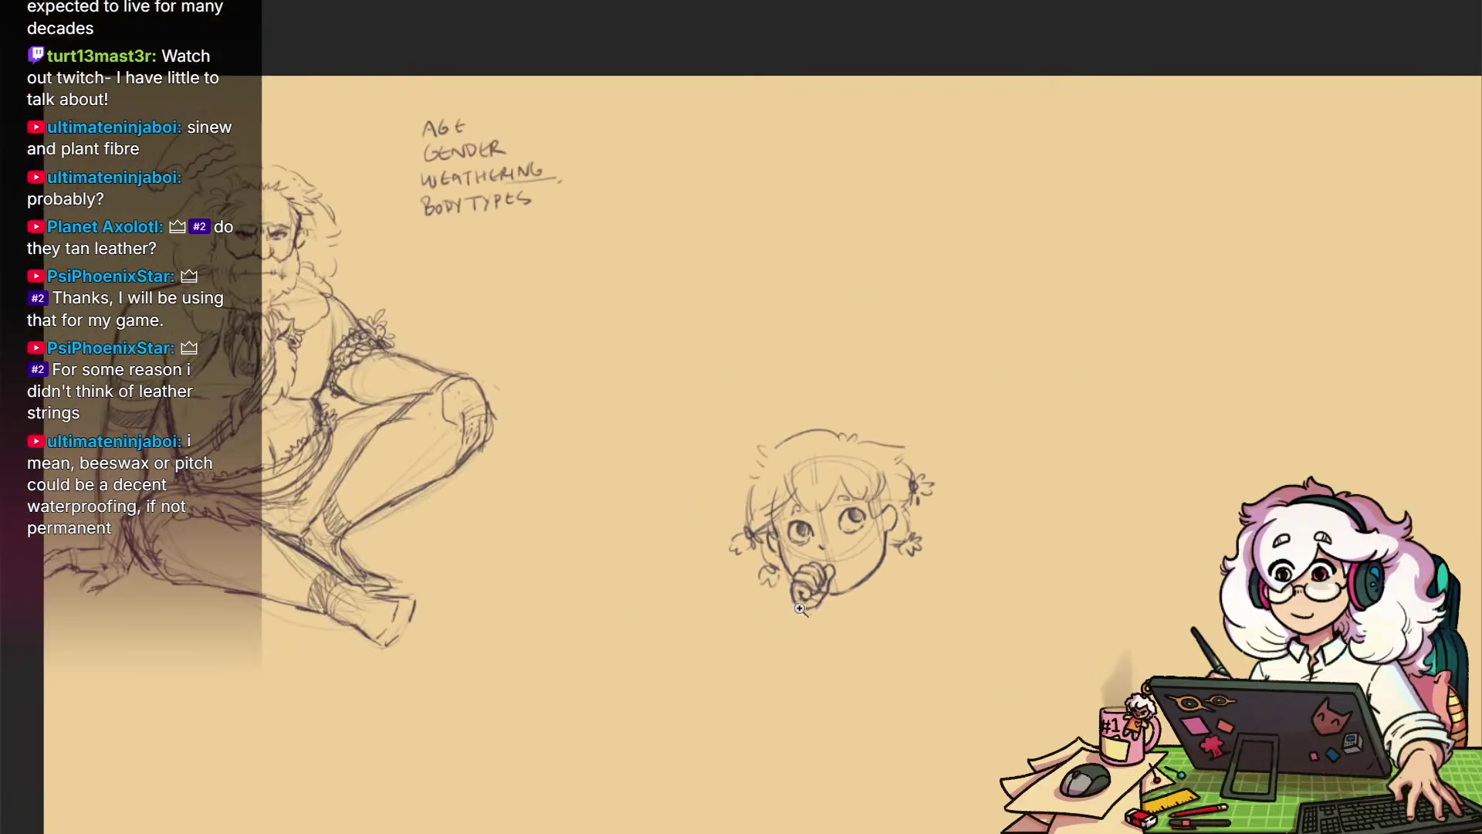
scroll(850, 645, "up", 5)
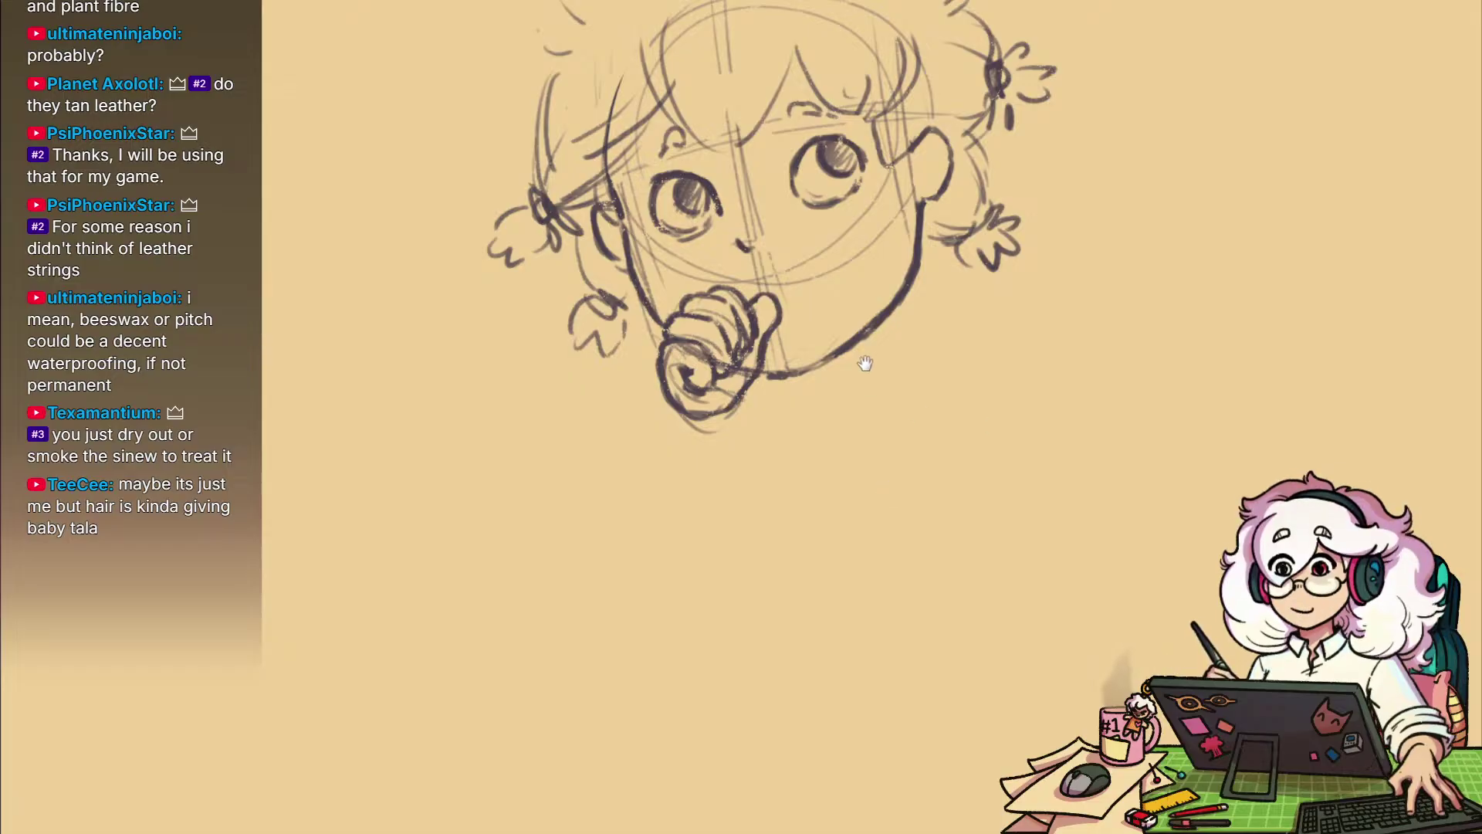
left_click_drag(867, 367, 953, 582)
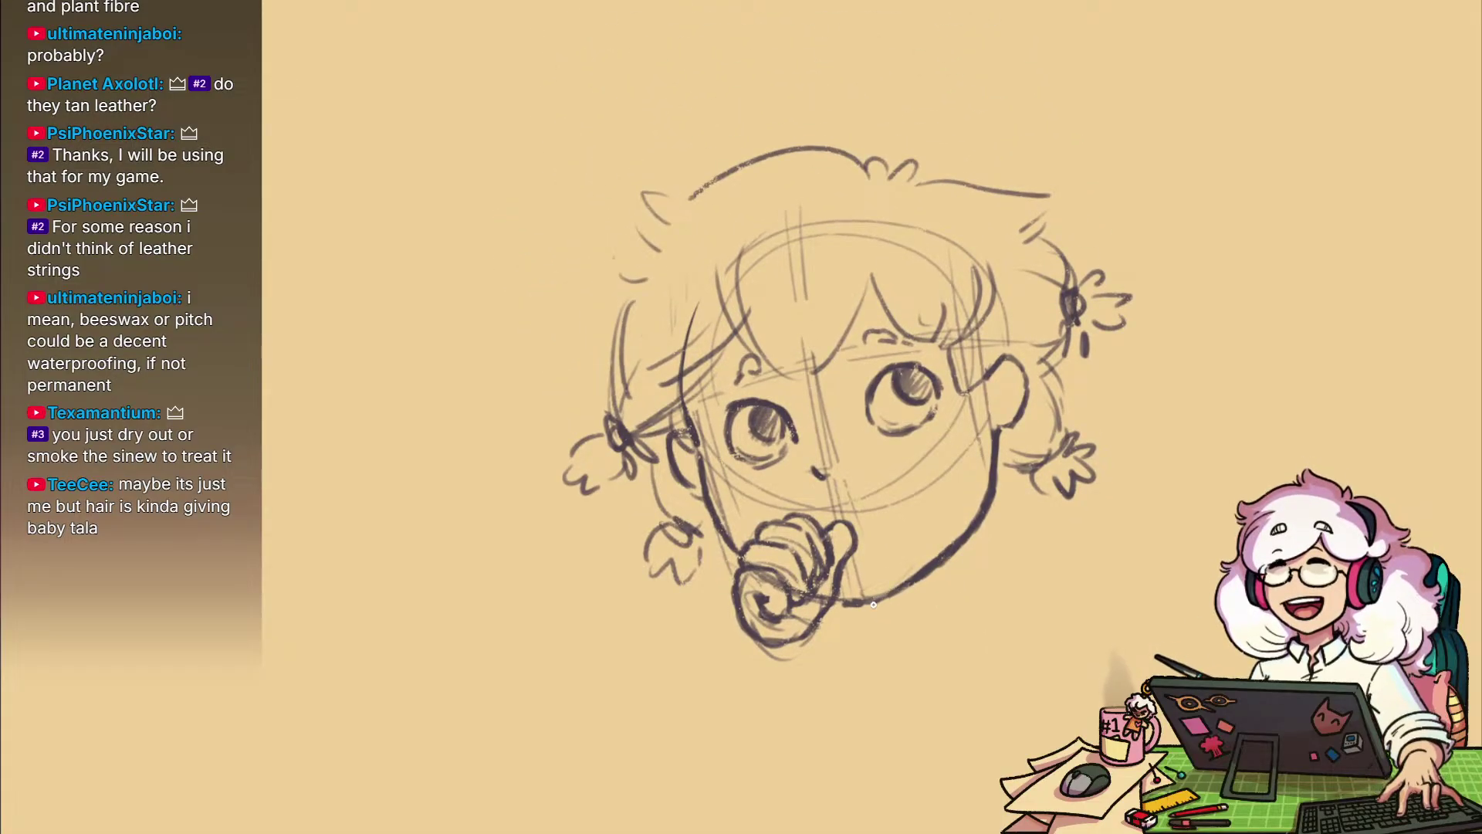
left_click_drag(950, 595, 920, 632)
mouse_move(988, 718)
left_mouse_down()
mouse_move(960, 536)
mouse_move(850, 612)
mouse_move(1382, 629)
mouse_move(1340, 765)
left_mouse_up()
left_click_drag(1143, 599, 1189, 604)
left_click_drag(1158, 603, 1017, 640)
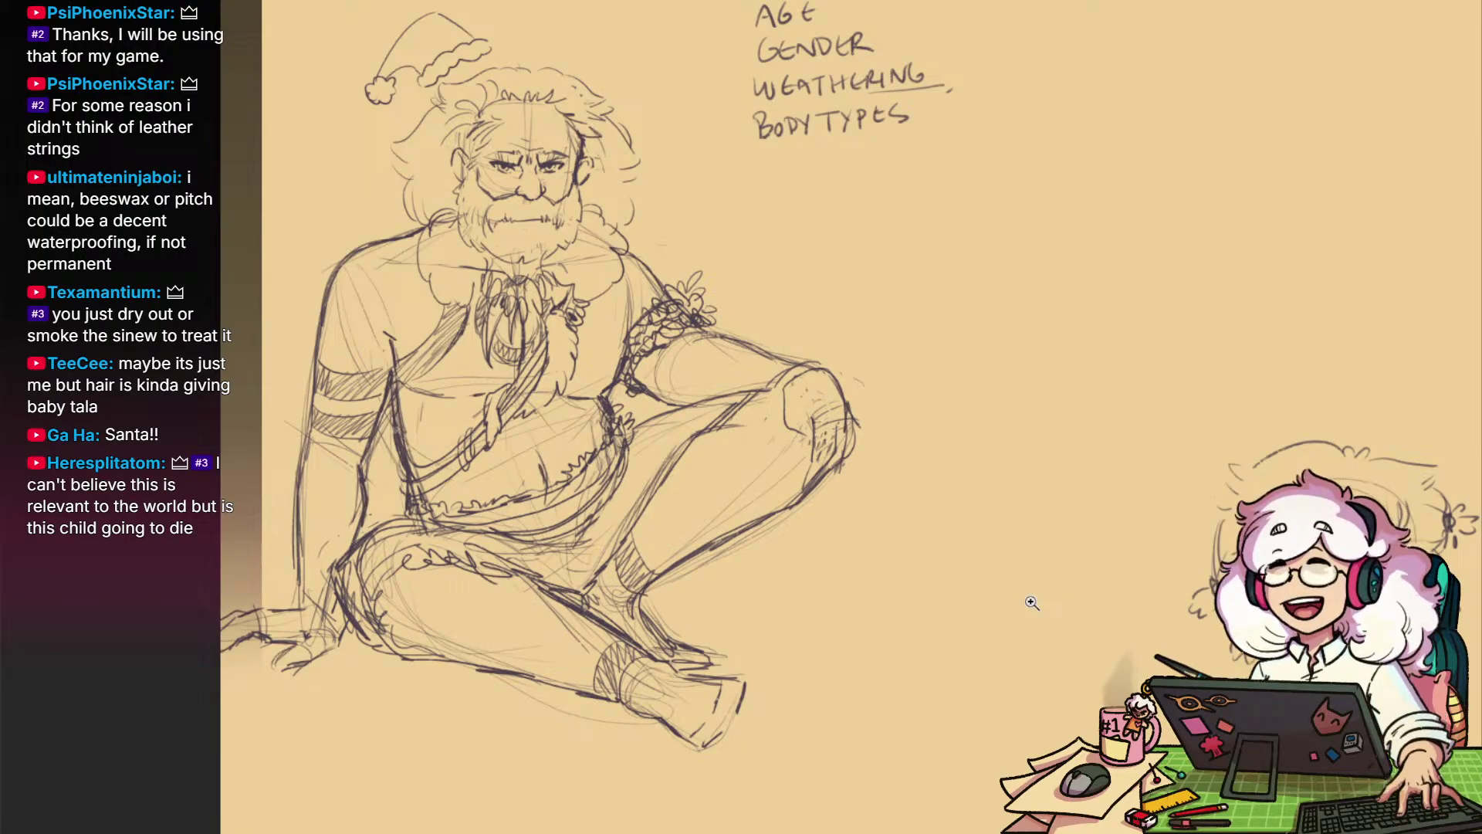
mouse_move(1180, 696)
left_mouse_down()
mouse_move(973, 507)
mouse_move(914, 515)
left_mouse_up()
left_click_drag(1099, 501, 1150, 502)
mouse_move(1133, 471)
left_mouse_down()
mouse_move(960, 549)
mouse_move(963, 517)
left_mouse_up()
left_click_drag(972, 580, 923, 582)
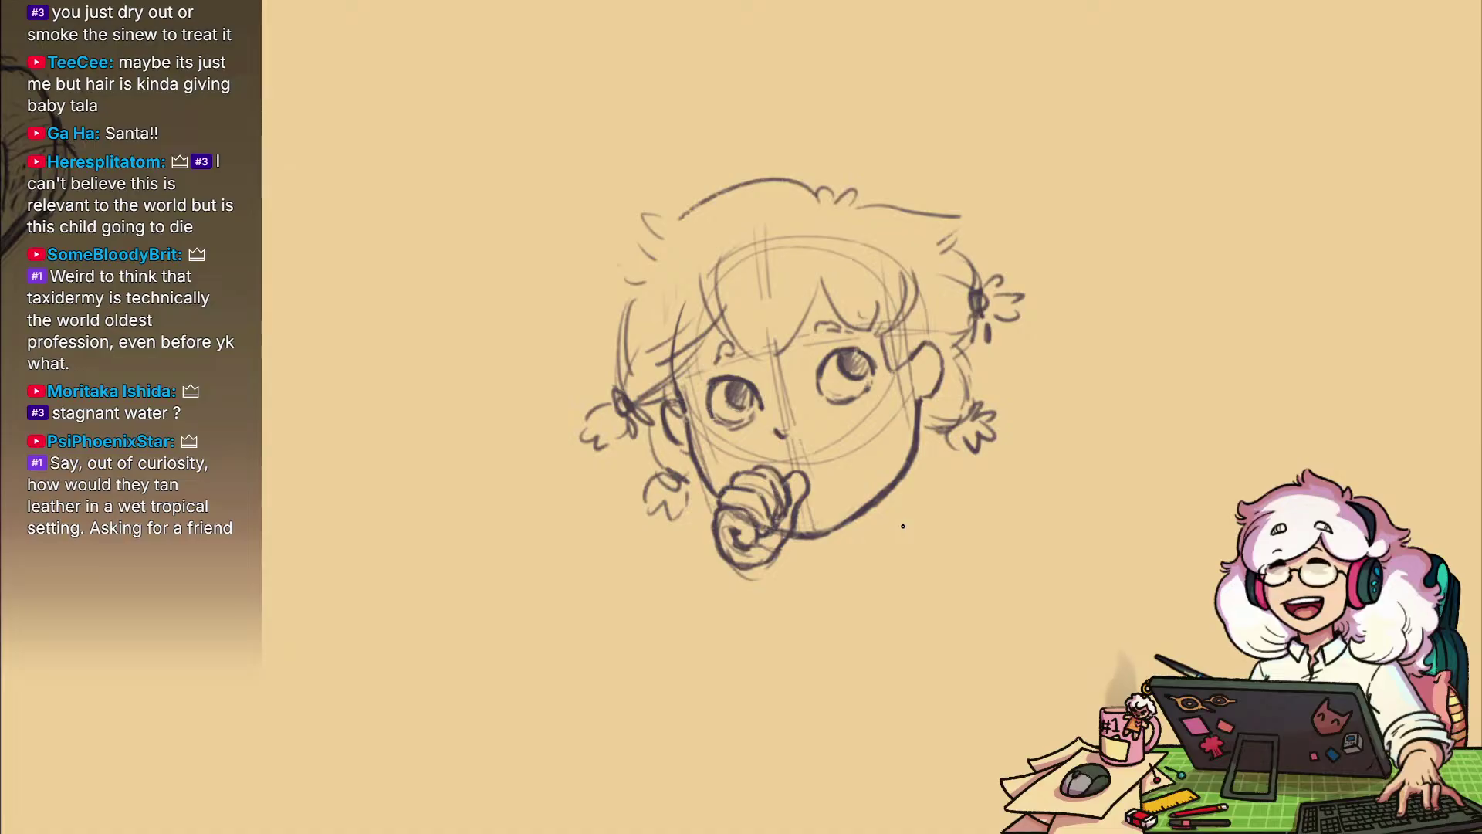
Darken the tie of the lower-right pigtail
mouse_move(1019, 519)
left_mouse_down()
mouse_move(993, 576)
mouse_move(1003, 612)
left_mouse_up()
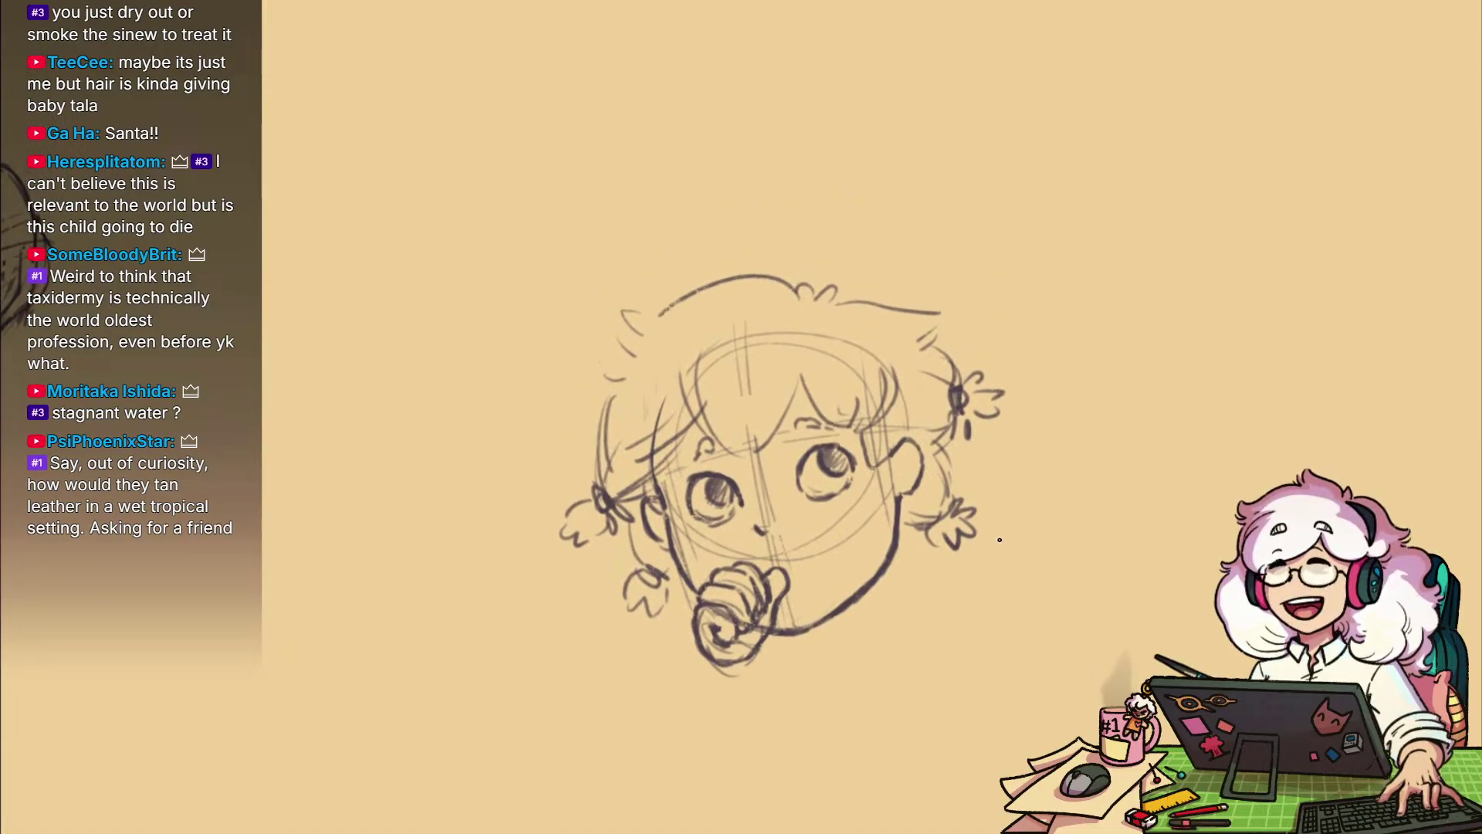
left_click_drag(928, 521, 917, 612)
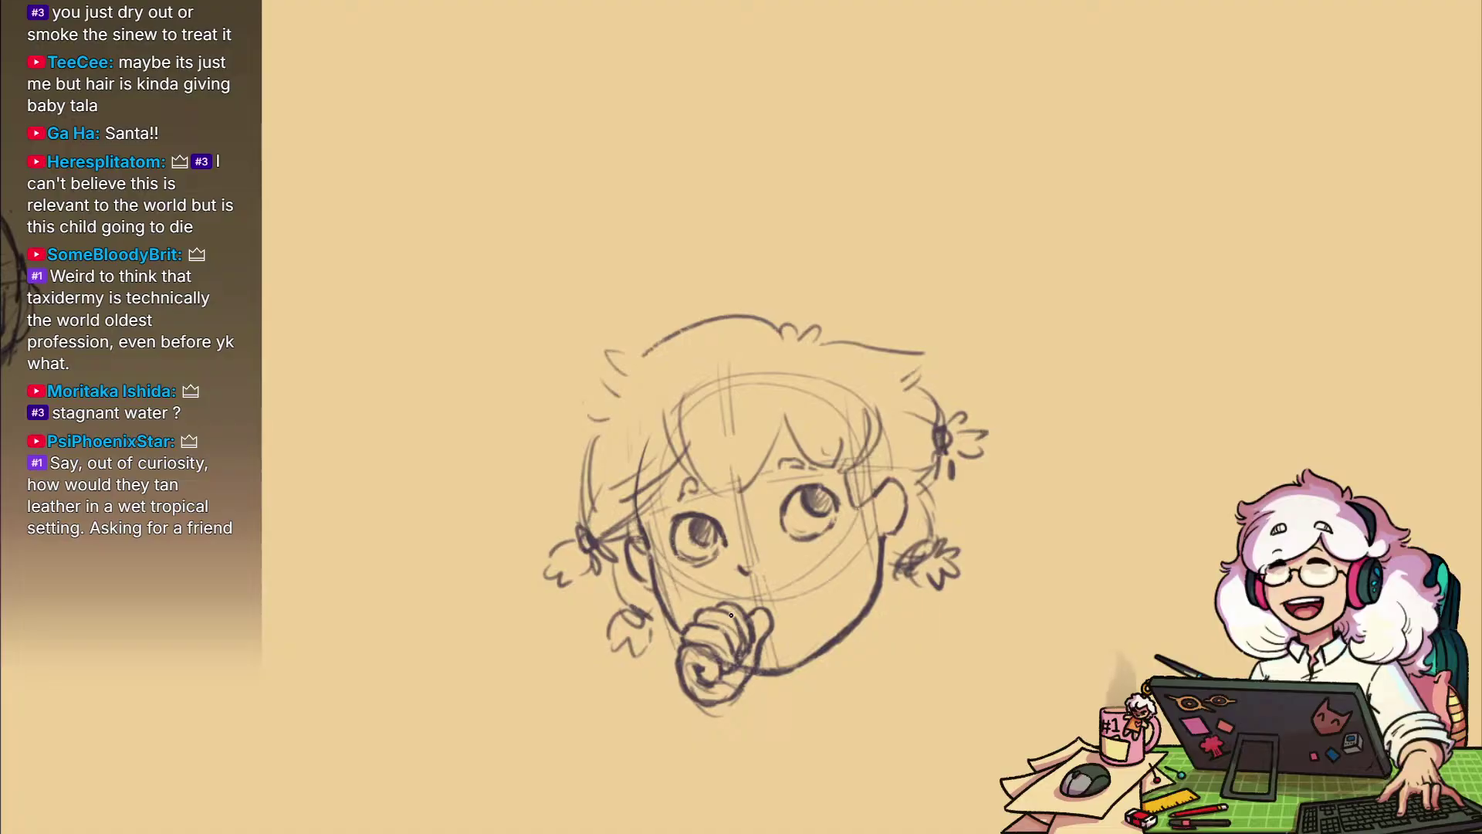
Darken the tie of the lower-left pigtail
left_click_drag(658, 621, 614, 624)
scroll(804, 606, "down", 3)
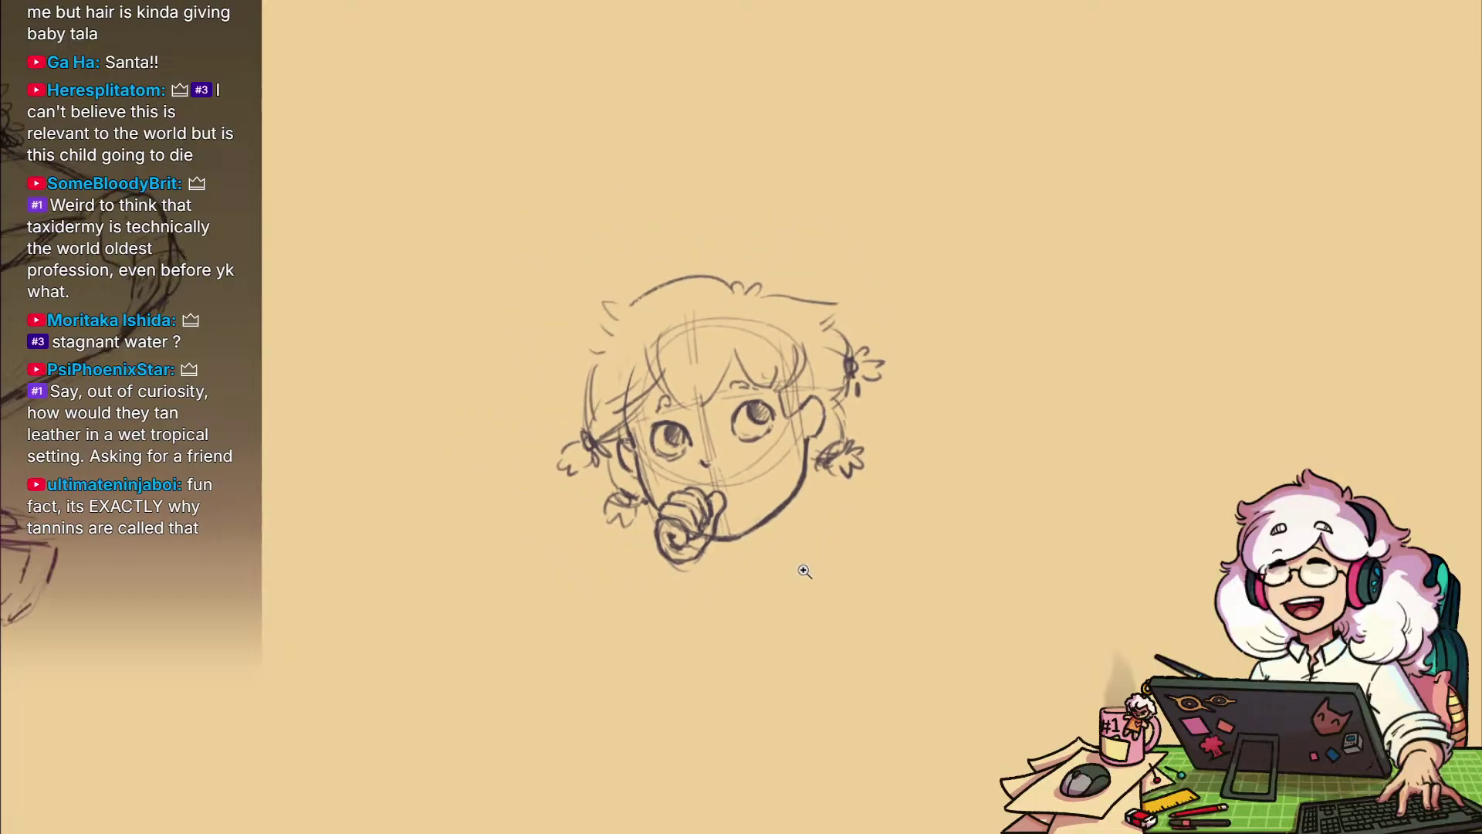
scroll(780, 415, "up", 4)
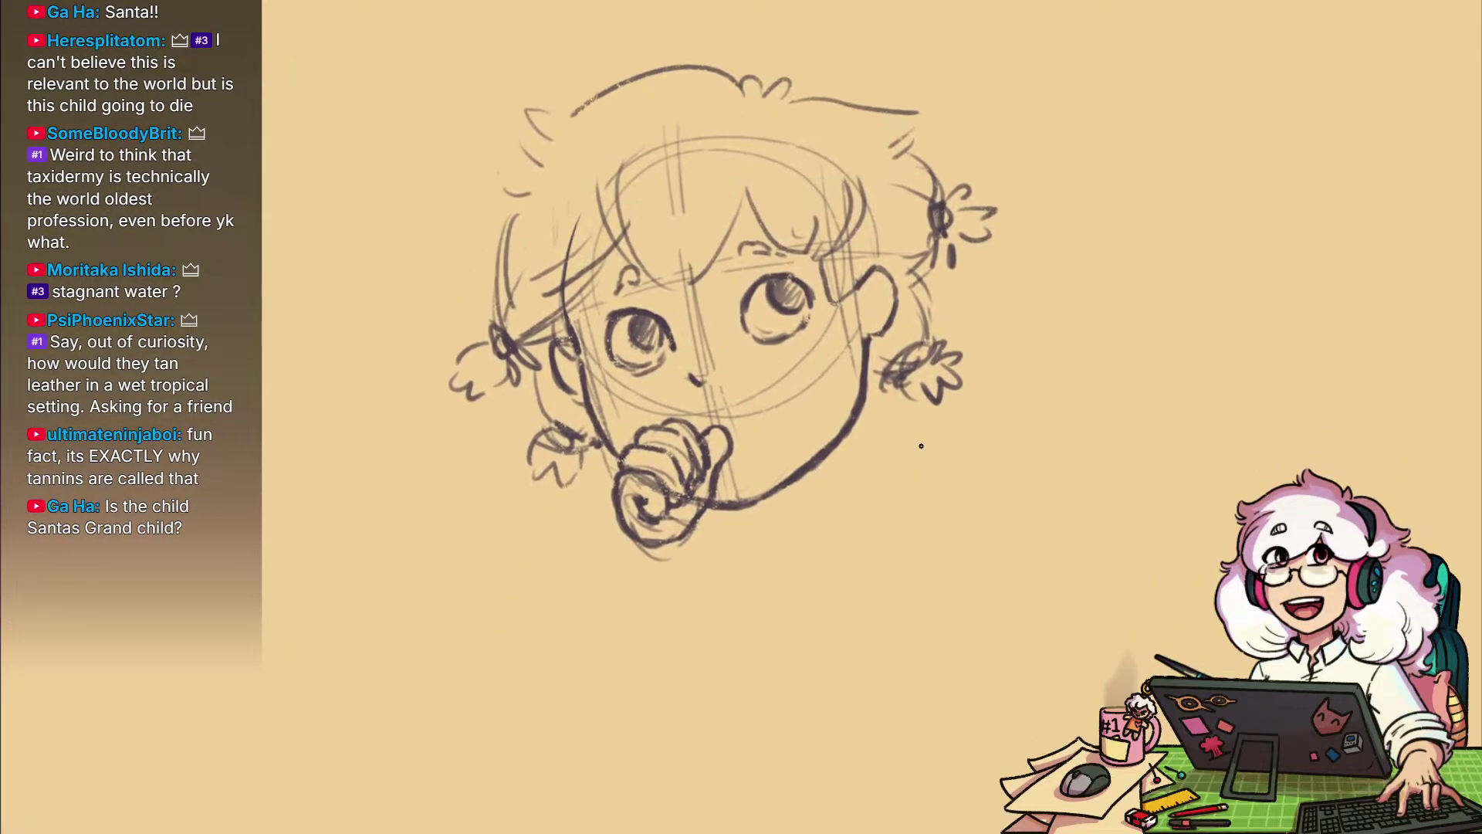
scroll(932, 484, "down", 2)
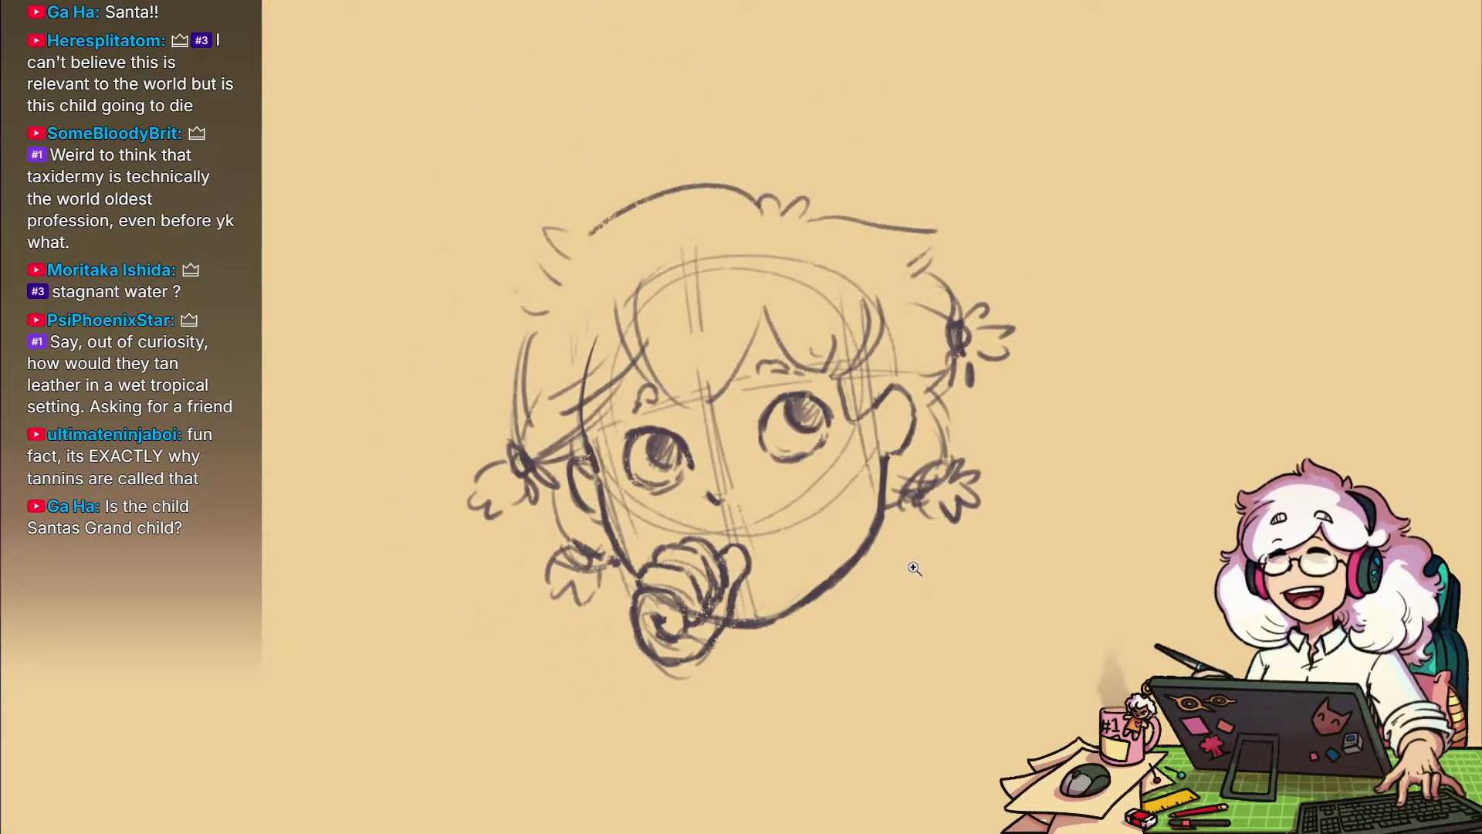
Sketch the neck below the jaw with a curved neckline, and strengthen its right-hand line down toward the shoulder
left_click_drag(831, 462, 839, 491)
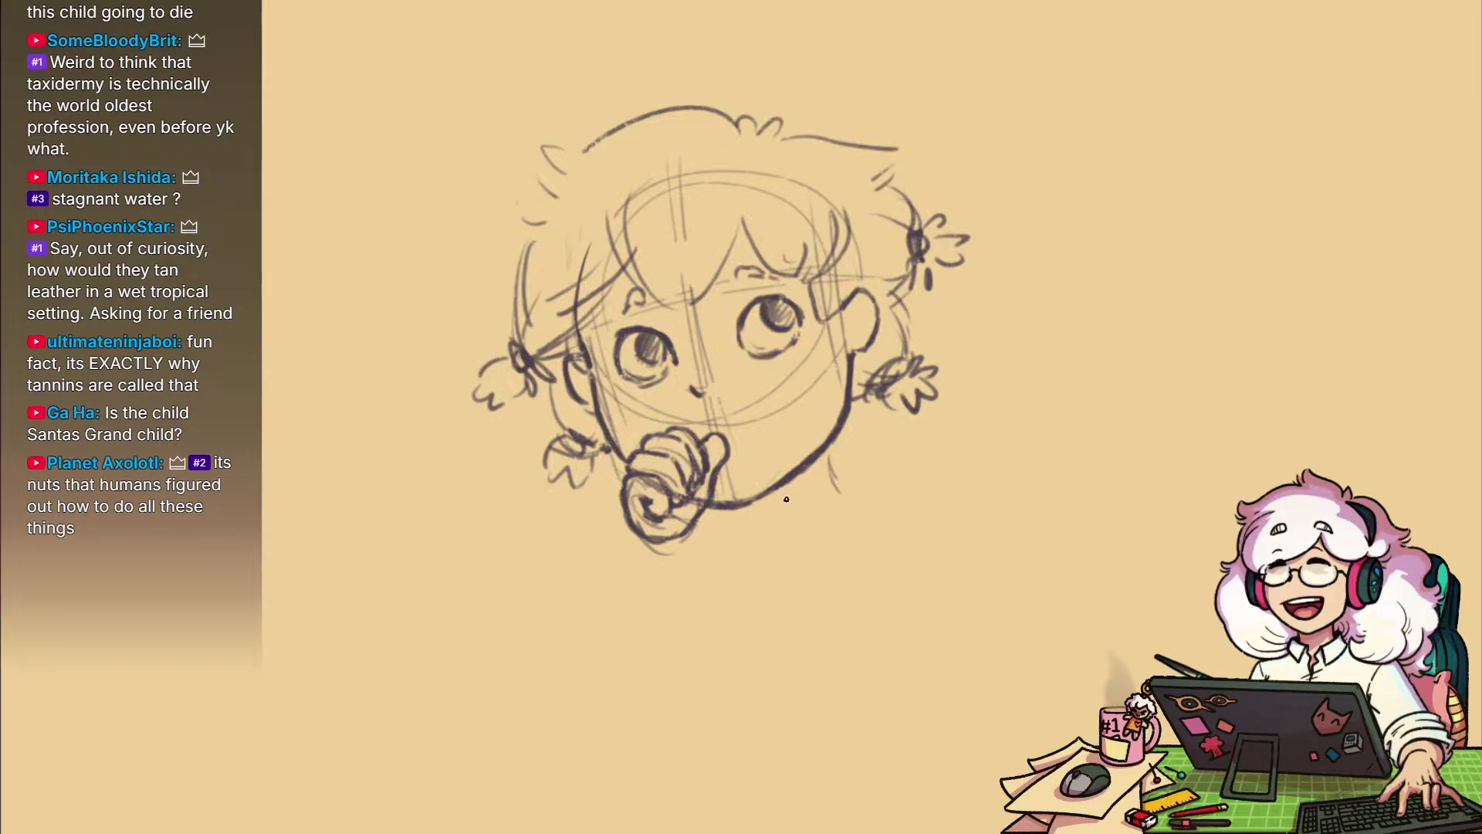
left_click_drag(741, 532, 837, 518)
left_click_drag(957, 649, 898, 574)
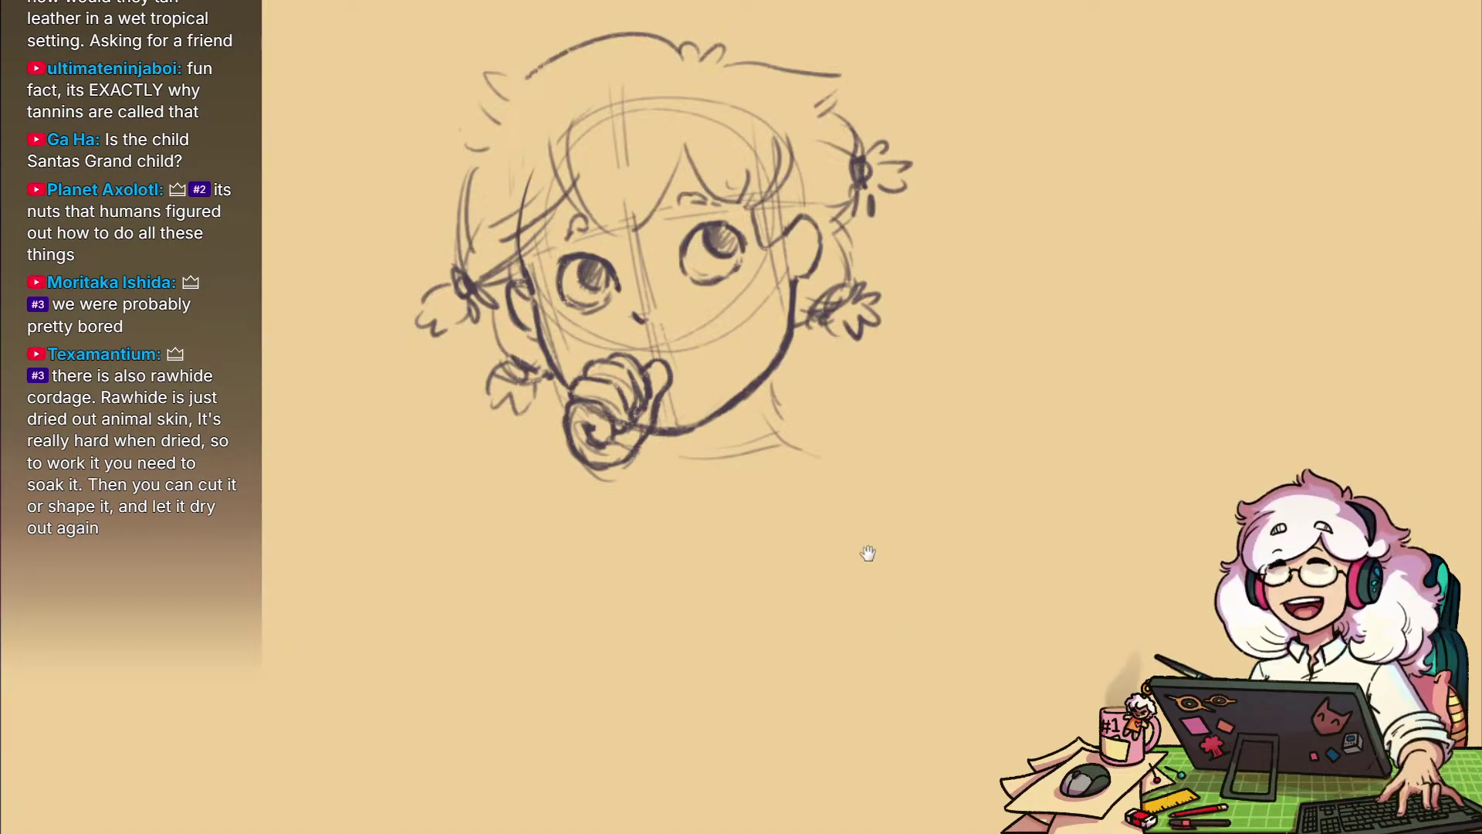
left_click_drag(867, 556, 1060, 657)
mouse_move(961, 484)
left_mouse_down()
mouse_move(973, 536)
mouse_move(991, 541)
left_mouse_up()
mouse_move(1001, 614)
left_mouse_down()
mouse_move(960, 582)
mouse_move(976, 582)
mouse_move(847, 633)
mouse_move(950, 579)
mouse_move(977, 545)
mouse_move(997, 565)
mouse_move(976, 633)
left_mouse_up()
left_click_drag(1023, 577, 978, 610)
left_click_drag(1080, 610, 920, 579)
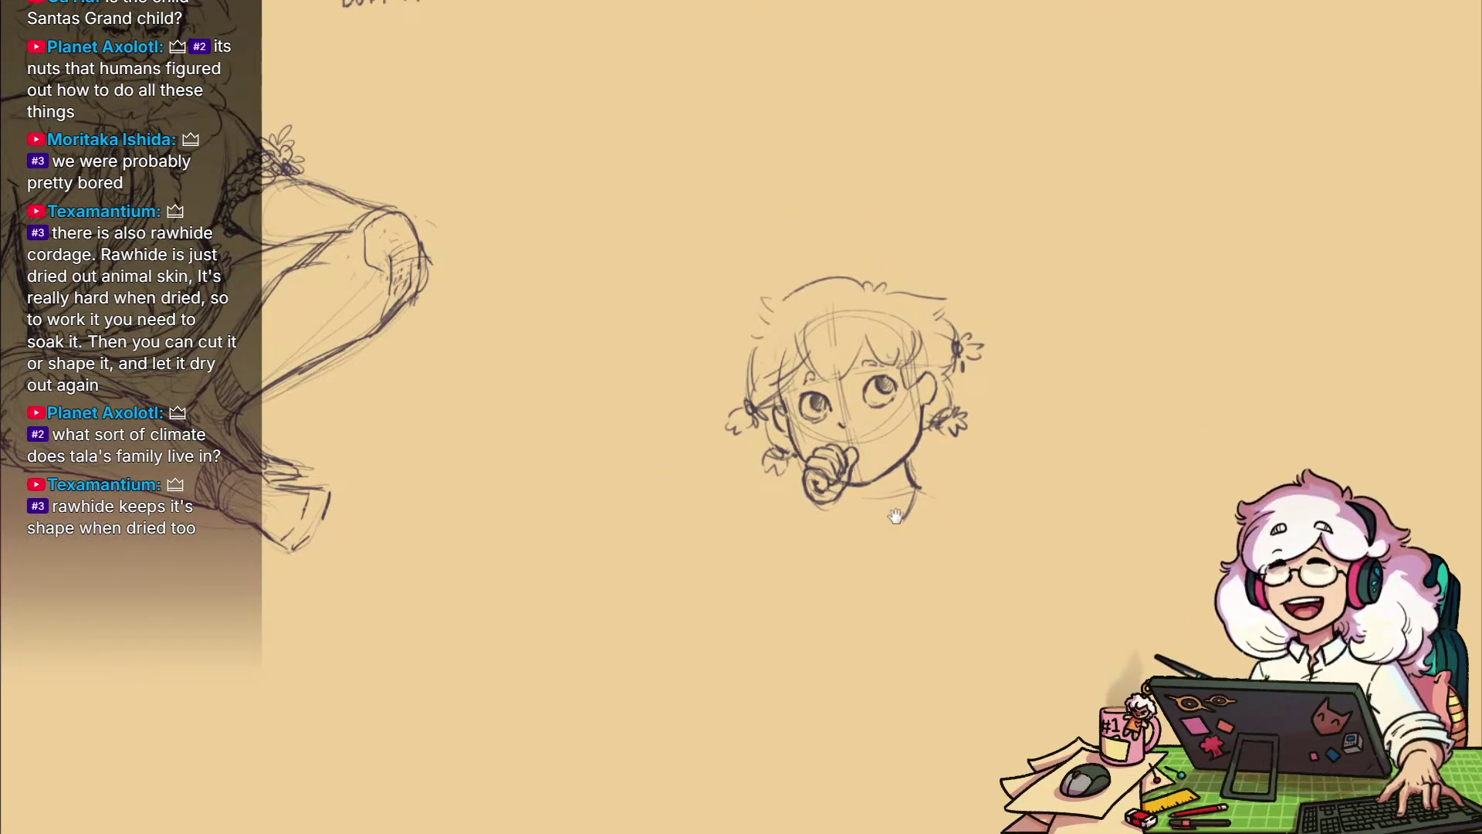
Sketch the raised forearm below the fist with a rounded bent elbow, and darken its outline
left_click_drag(896, 516, 842, 514)
mouse_move(742, 506)
left_mouse_down()
mouse_move(718, 525)
mouse_move(708, 591)
mouse_move(767, 525)
mouse_move(768, 576)
left_mouse_up()
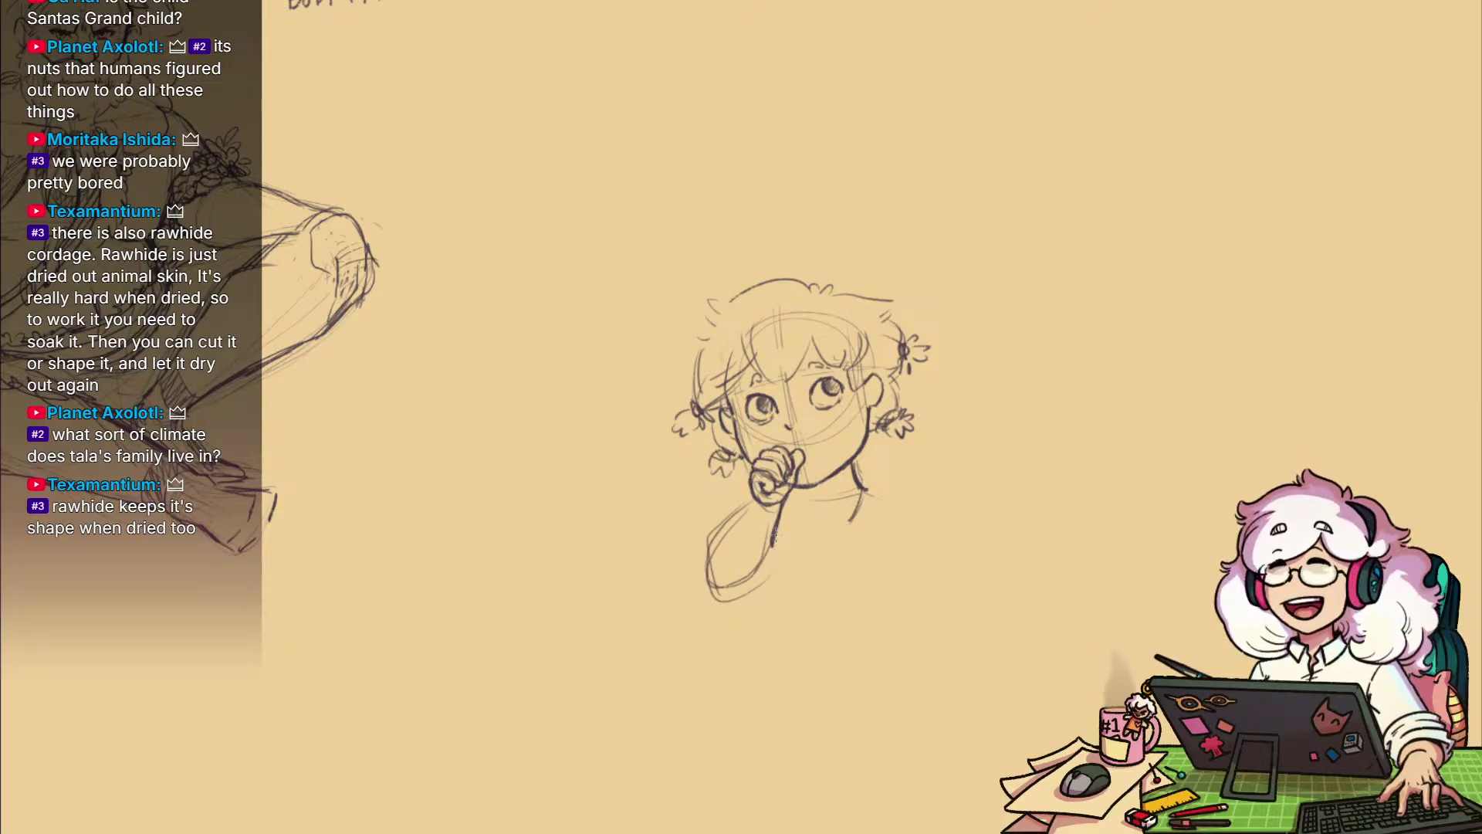
mouse_move(775, 511)
left_mouse_down()
mouse_move(741, 586)
mouse_move(716, 592)
mouse_move(738, 522)
mouse_move(763, 502)
left_mouse_up()
left_click_drag(755, 503, 709, 554)
left_click_drag(746, 612, 735, 535)
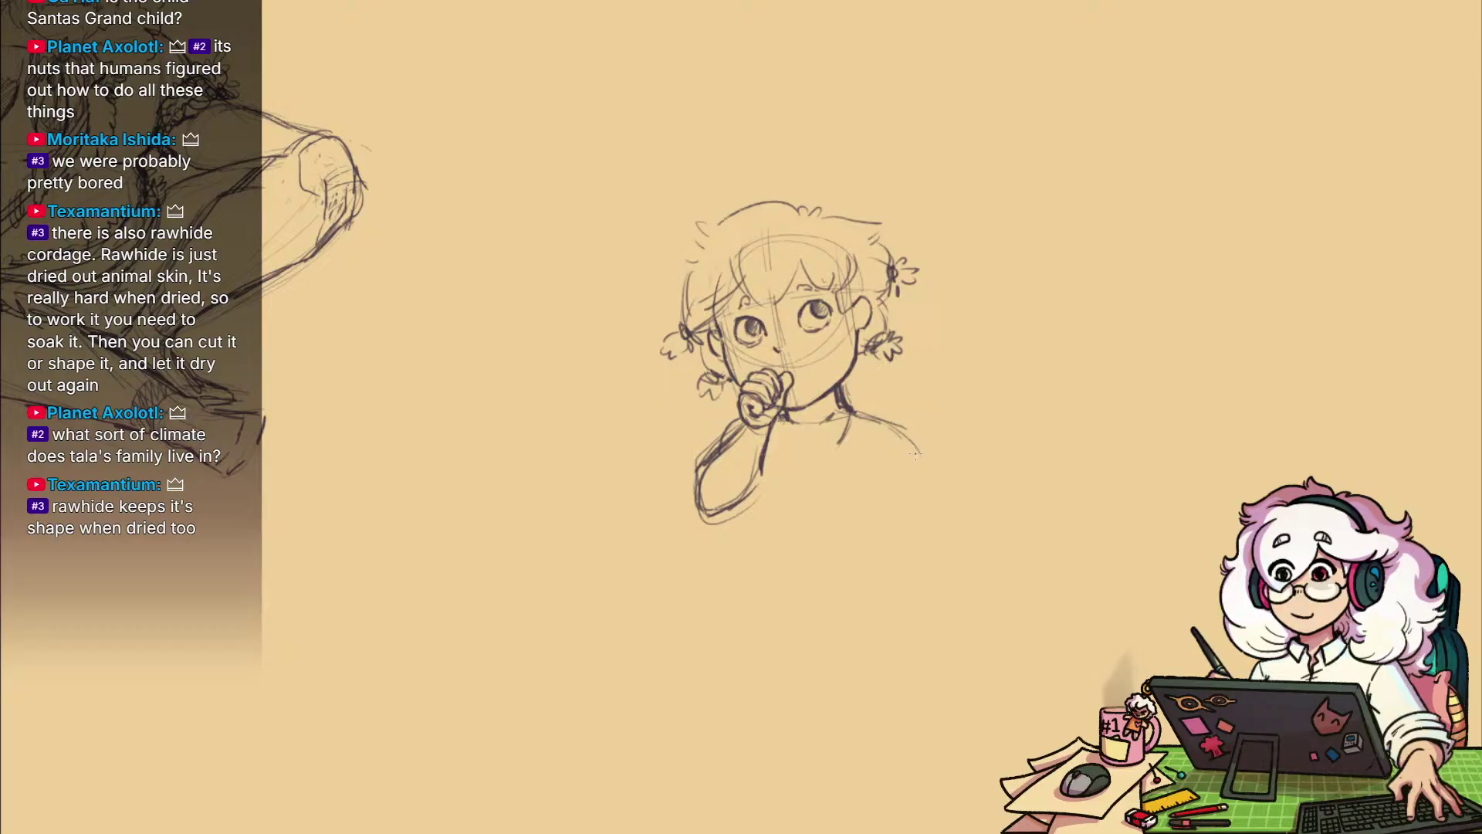
Sketch the sloping right-hand shoulder and the long tapered arm hanging away from the body
left_click_drag(915, 456, 936, 520)
left_click_drag(952, 588, 965, 640)
mouse_move(909, 439)
left_mouse_down()
mouse_move(876, 544)
mouse_move(945, 655)
mouse_move(976, 535)
left_mouse_up()
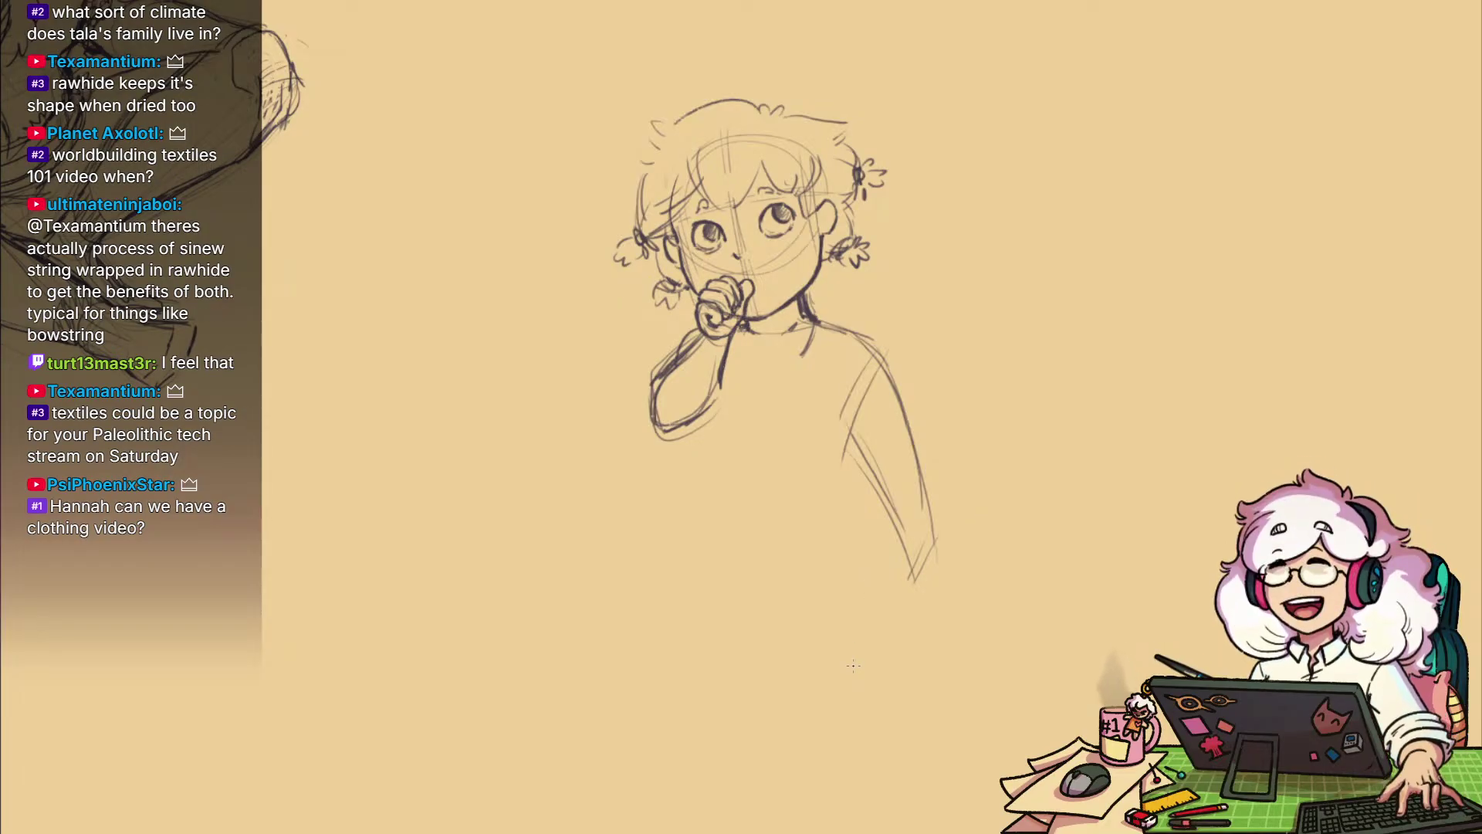
mouse_move(986, 611)
left_mouse_down()
mouse_move(993, 506)
mouse_move(923, 536)
mouse_move(950, 466)
mouse_move(1004, 522)
mouse_move(936, 557)
mouse_move(950, 599)
left_mouse_up()
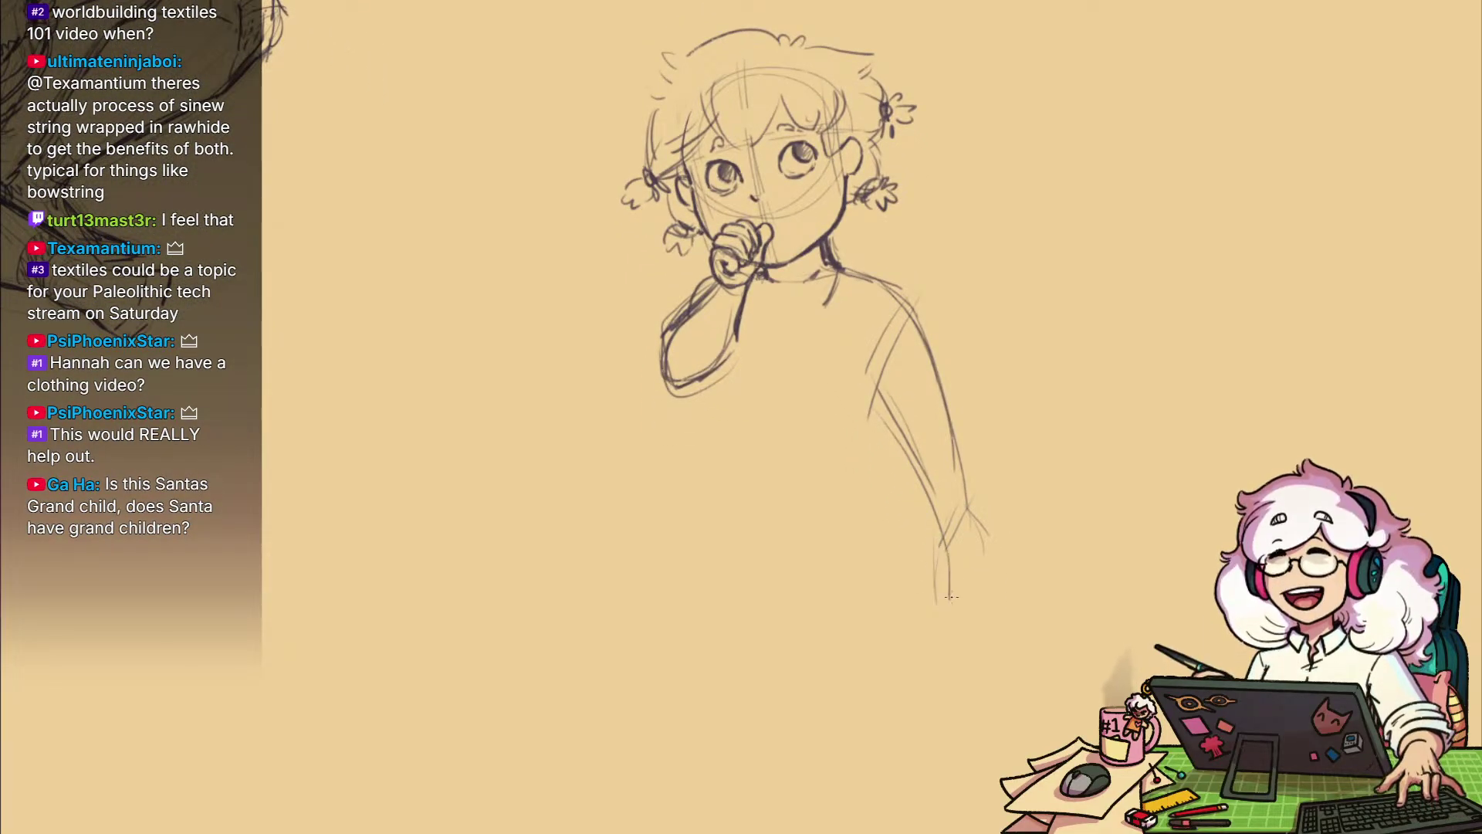
Block in a simple hand at the end of the lowered arm, and darken the arm's outer contour from the shoulder down
mouse_move(983, 533)
left_mouse_down()
mouse_move(991, 579)
mouse_move(958, 616)
left_mouse_up()
left_click_drag(965, 510, 987, 576)
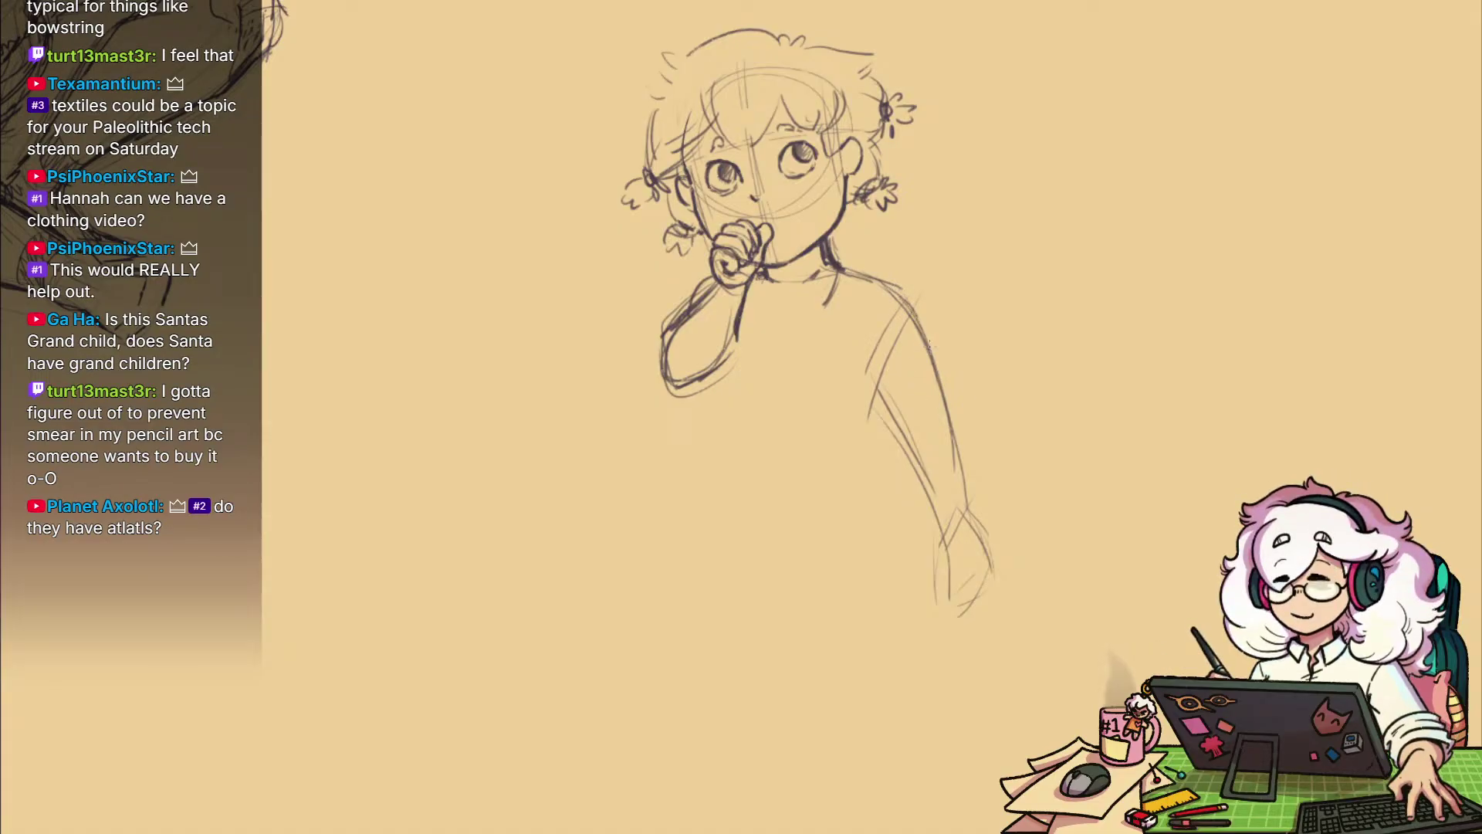
left_click_drag(928, 355, 938, 379)
left_click_drag(898, 293, 966, 527)
left_click_drag(770, 328, 797, 436)
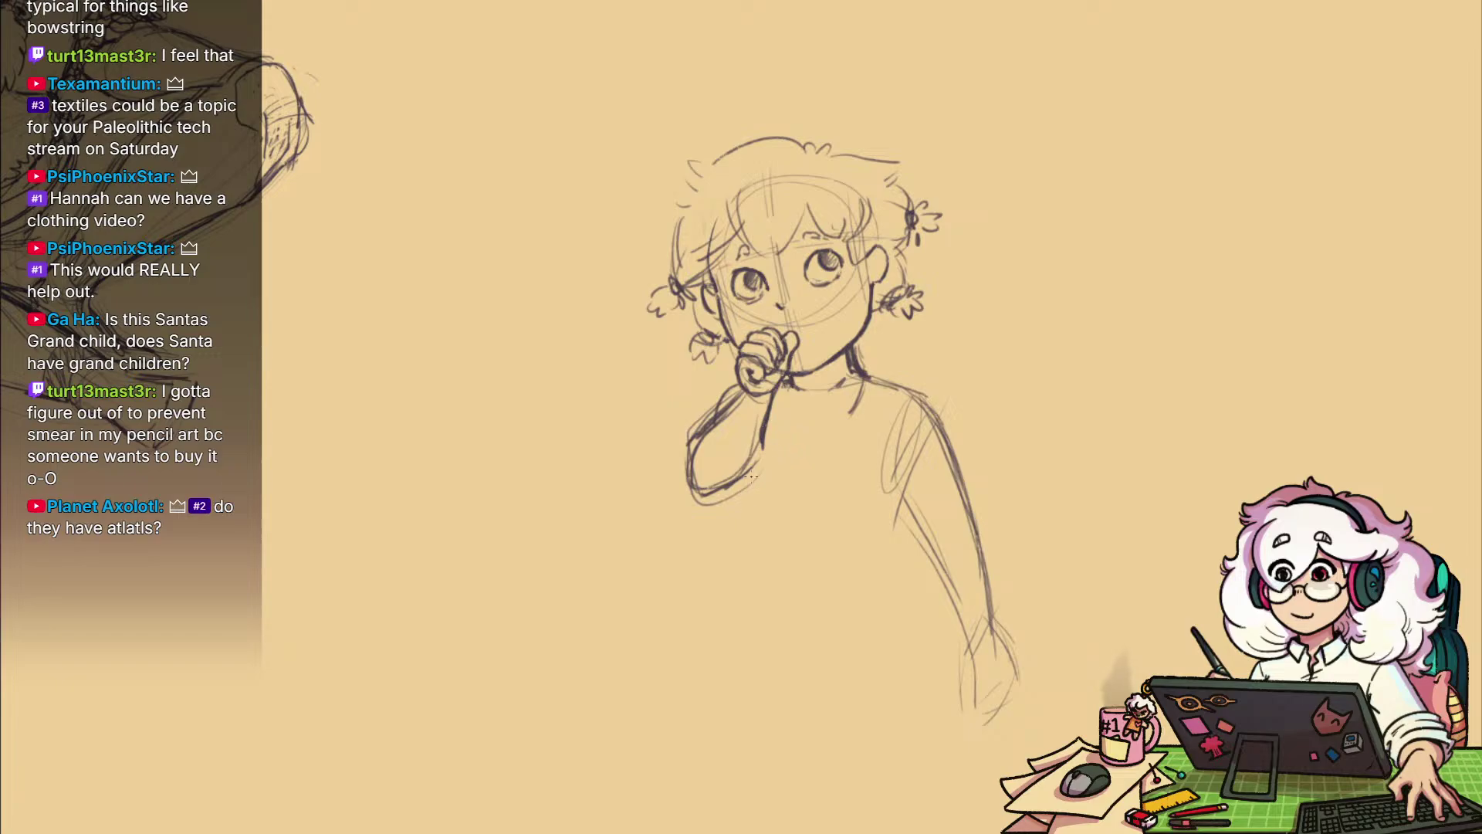
left_click_drag(942, 590, 910, 549)
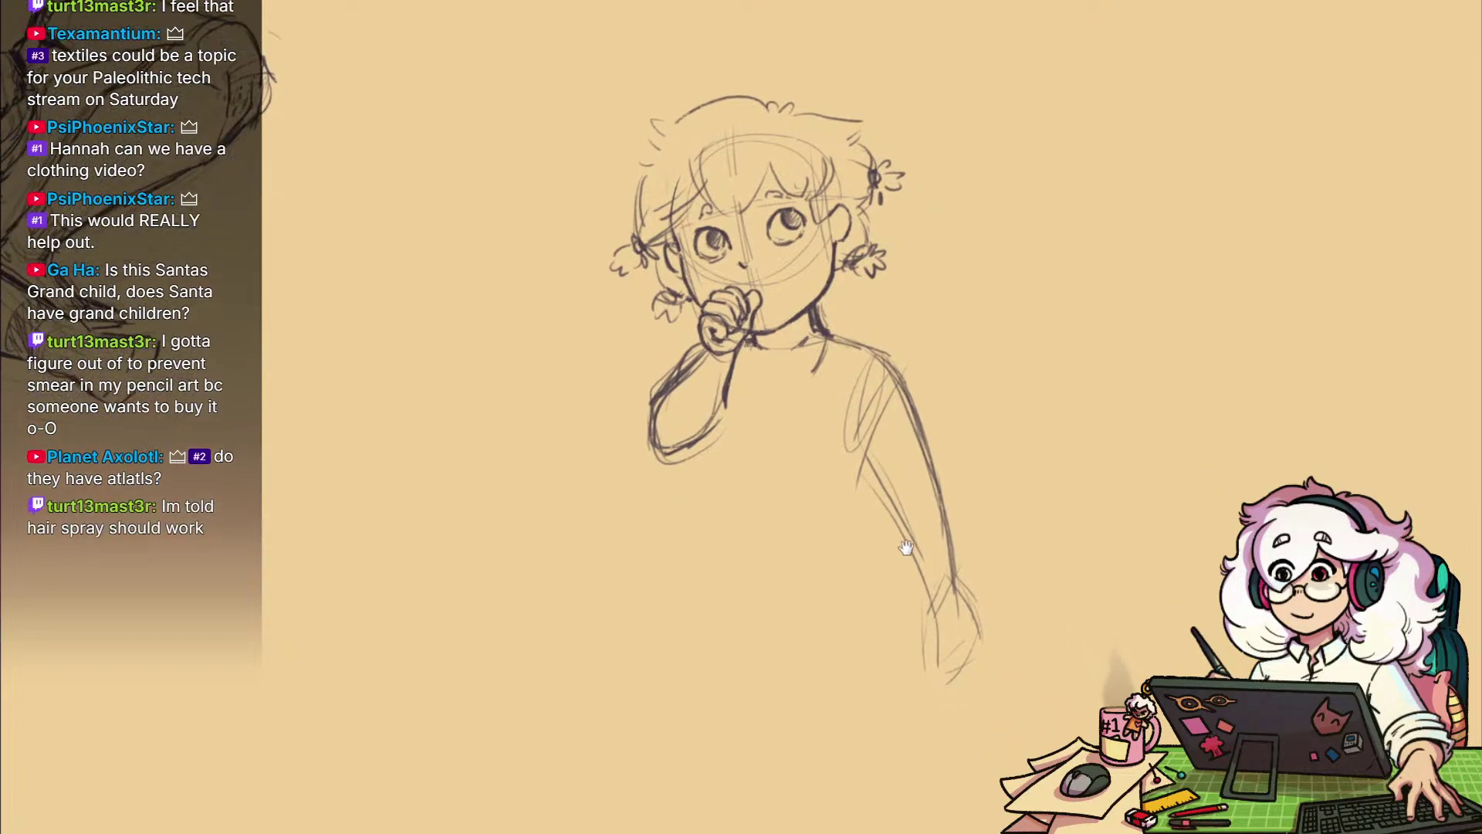
left_click_drag(861, 463, 872, 506)
Examine the lowered arm's length and proportions against the head and raised arm
left_click_drag(899, 590, 890, 557)
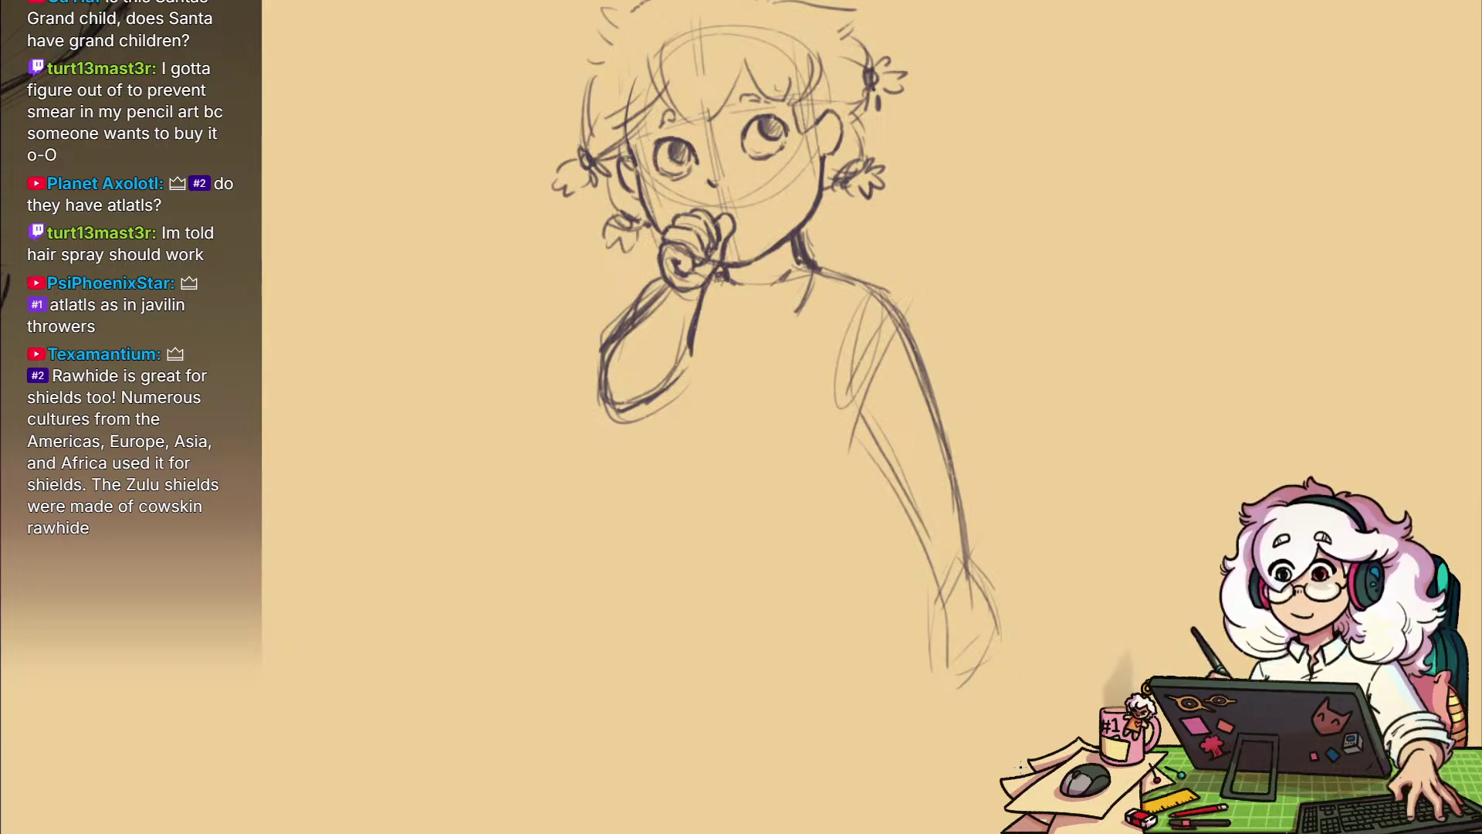
mouse_move(994, 610)
left_mouse_down()
mouse_move(1065, 589)
mouse_move(1015, 577)
mouse_move(976, 595)
mouse_move(968, 580)
left_mouse_up()
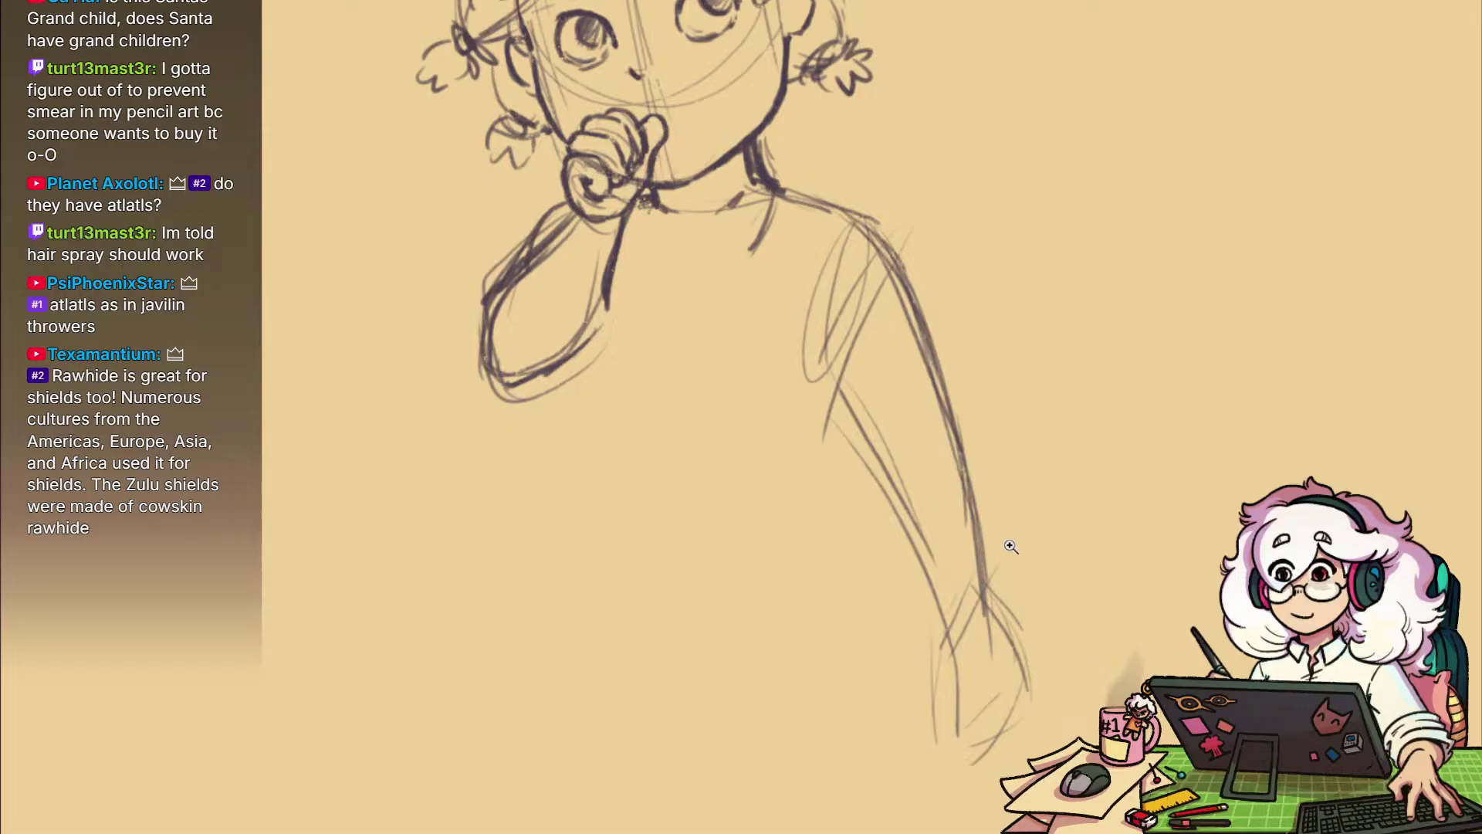
scroll(1009, 546, "down", 2)
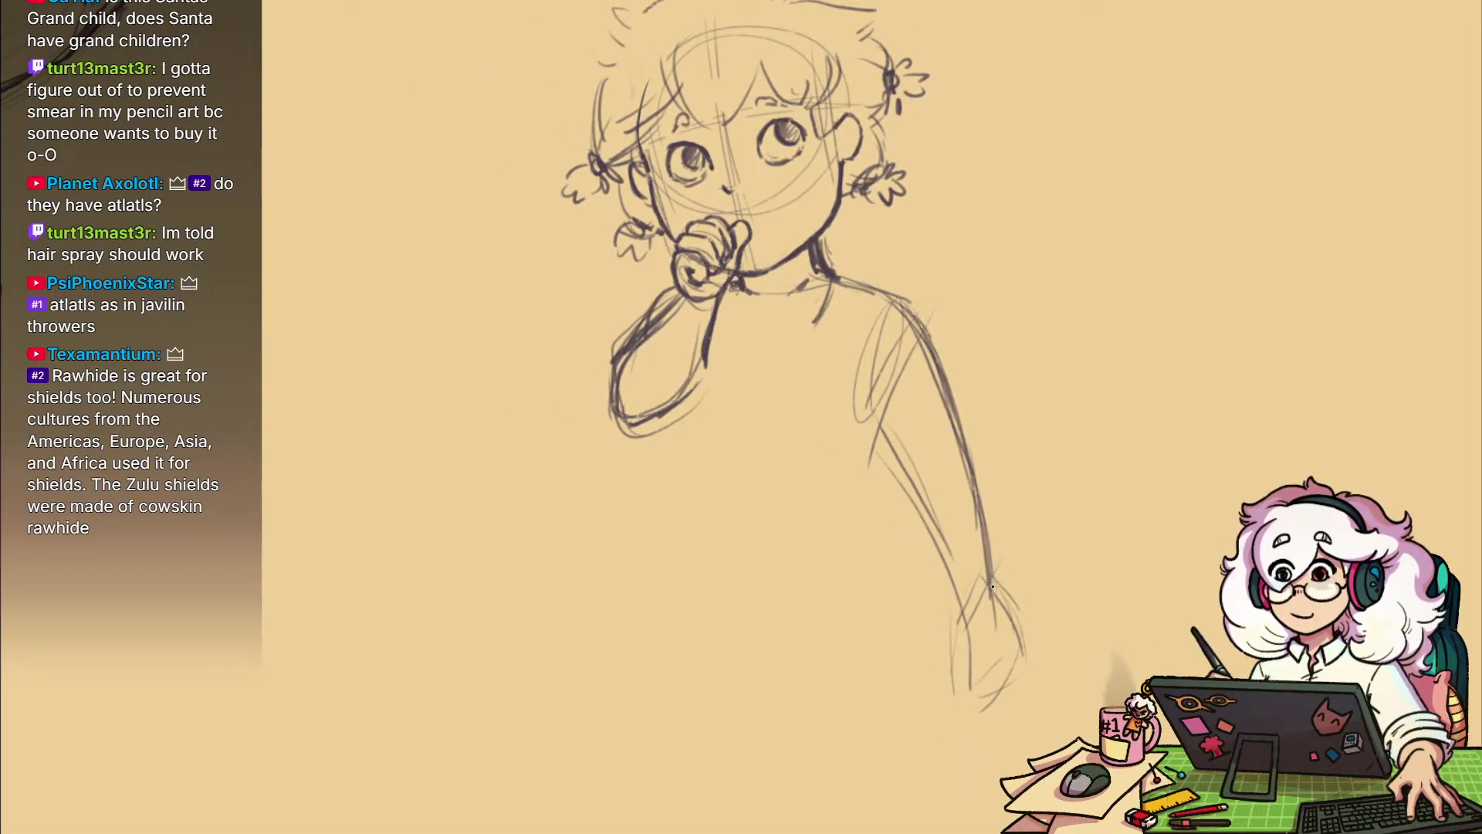
left_click_drag(992, 584, 1139, 585)
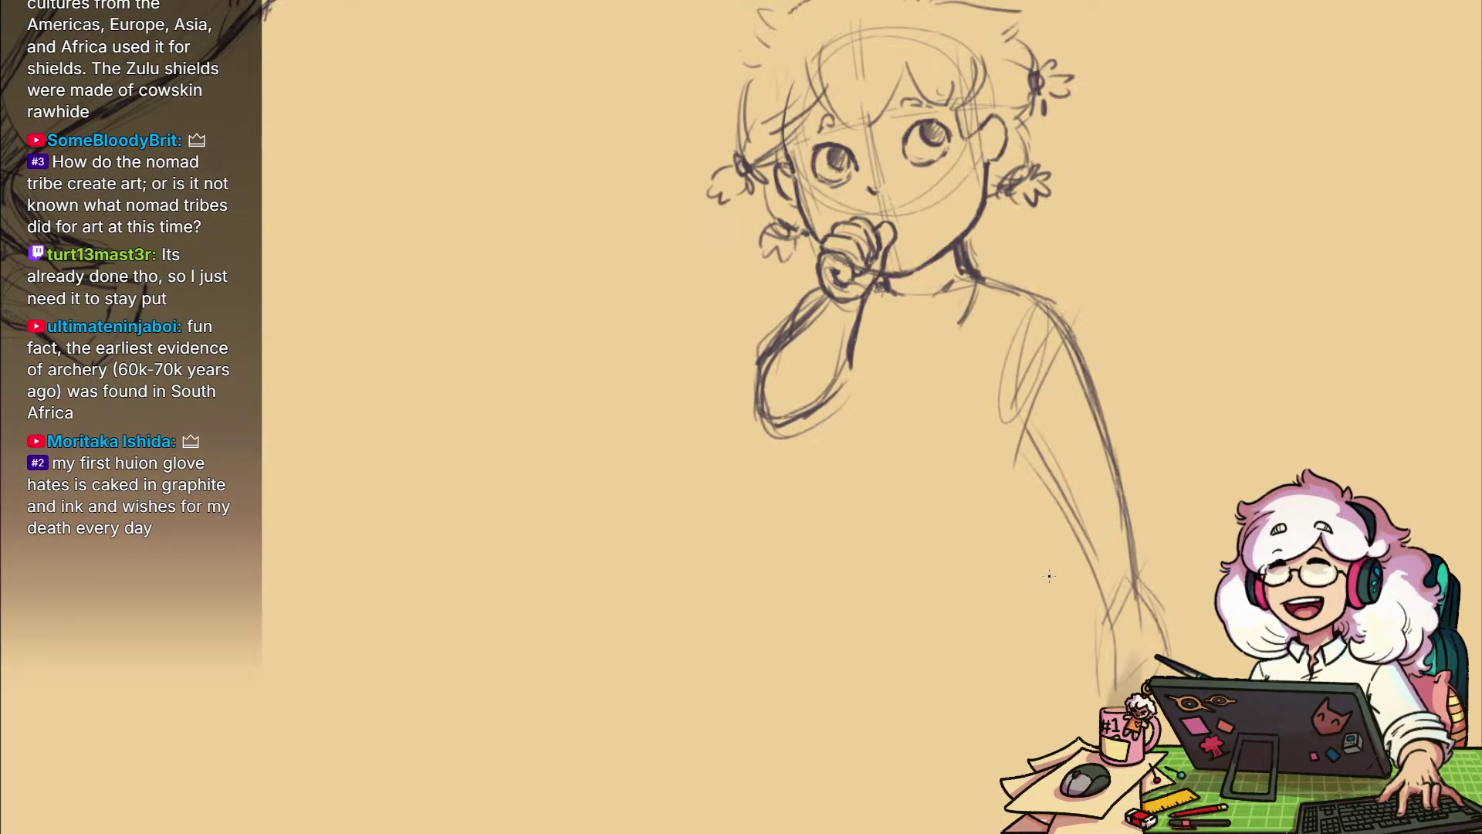
left_click_drag(1150, 498, 1101, 436)
scroll(1070, 515, "up", 2)
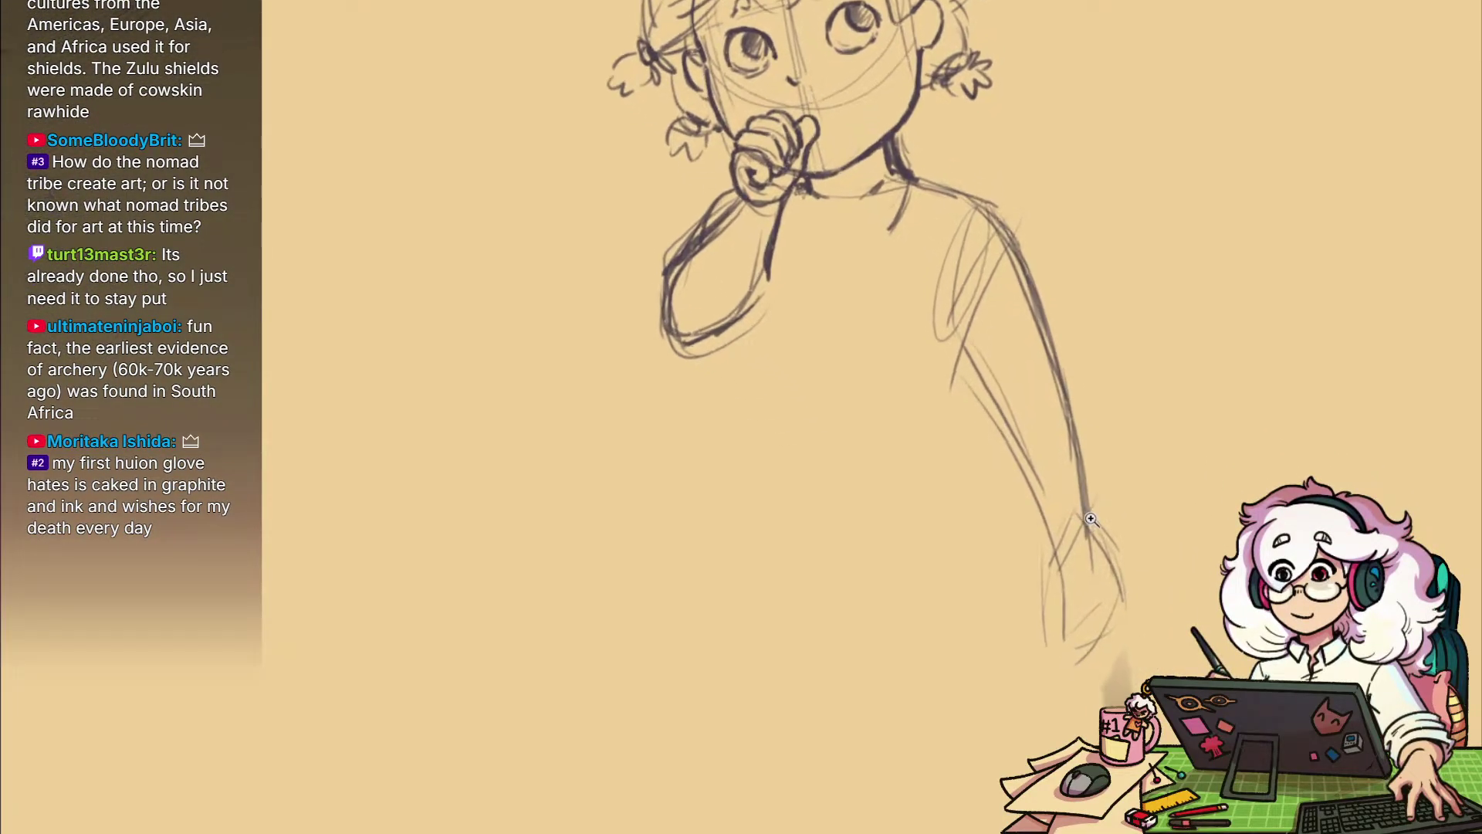
mouse_move(1074, 509)
left_mouse_down()
mouse_move(1137, 678)
mouse_move(1121, 614)
left_mouse_up()
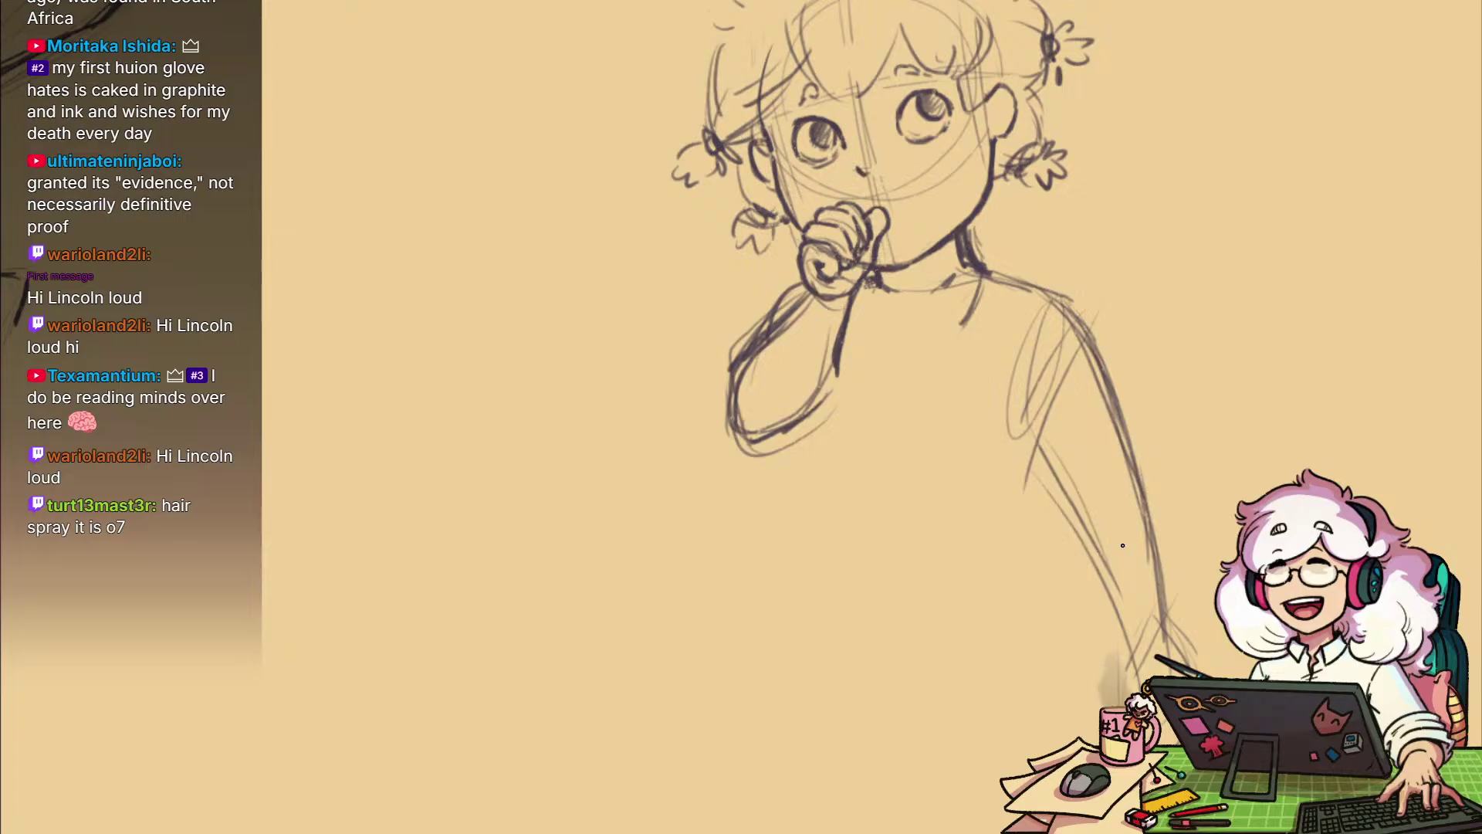
left_click_drag(1112, 554, 1026, 479)
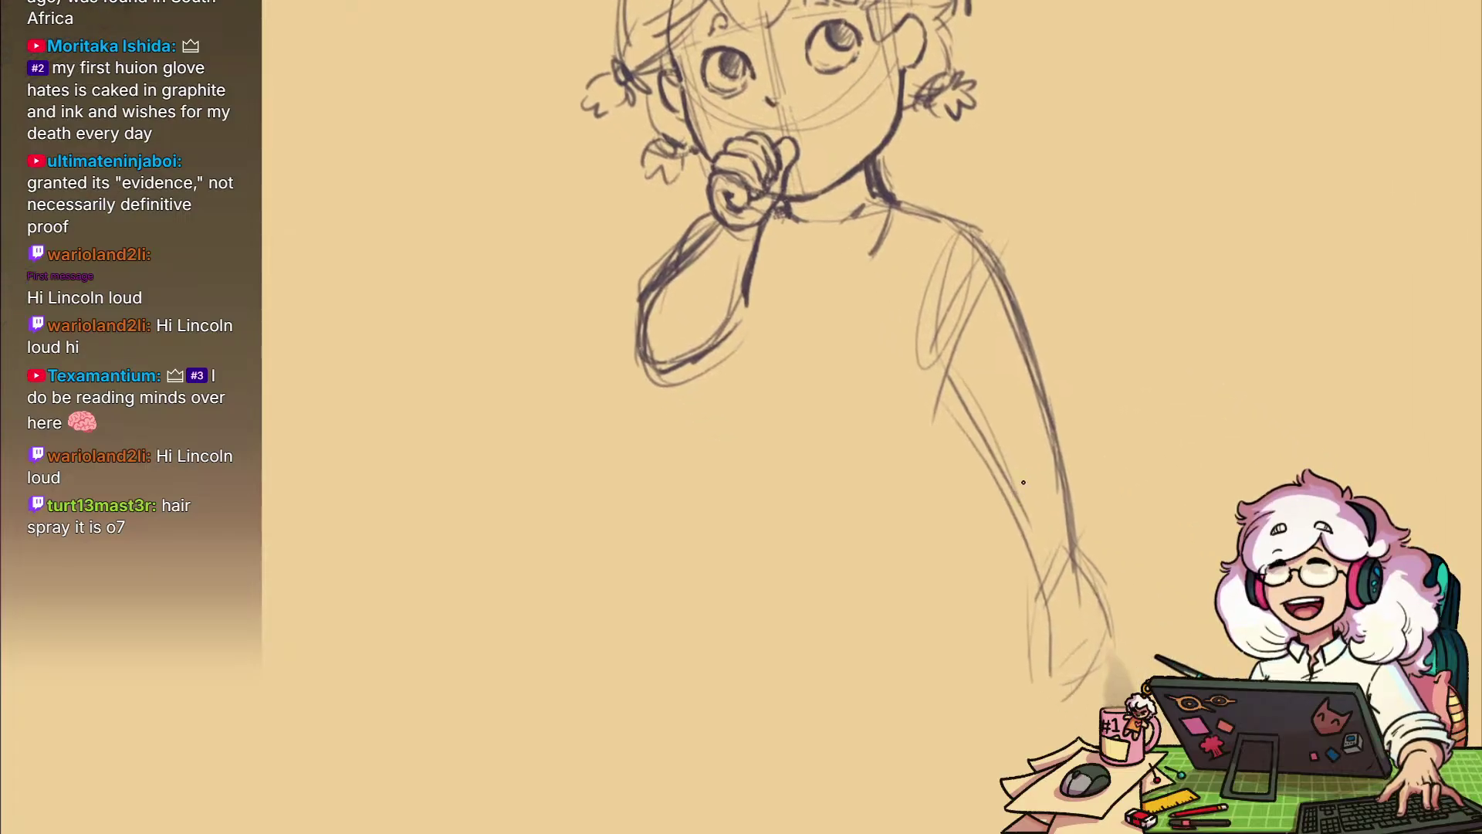
scroll(1004, 469, "down", 1)
Mark the elbow with cross lines, lasso the lowered arm, shorten it with a transform aligned to the shoulder, and clear the selection
left_click_drag(1068, 412, 1056, 455)
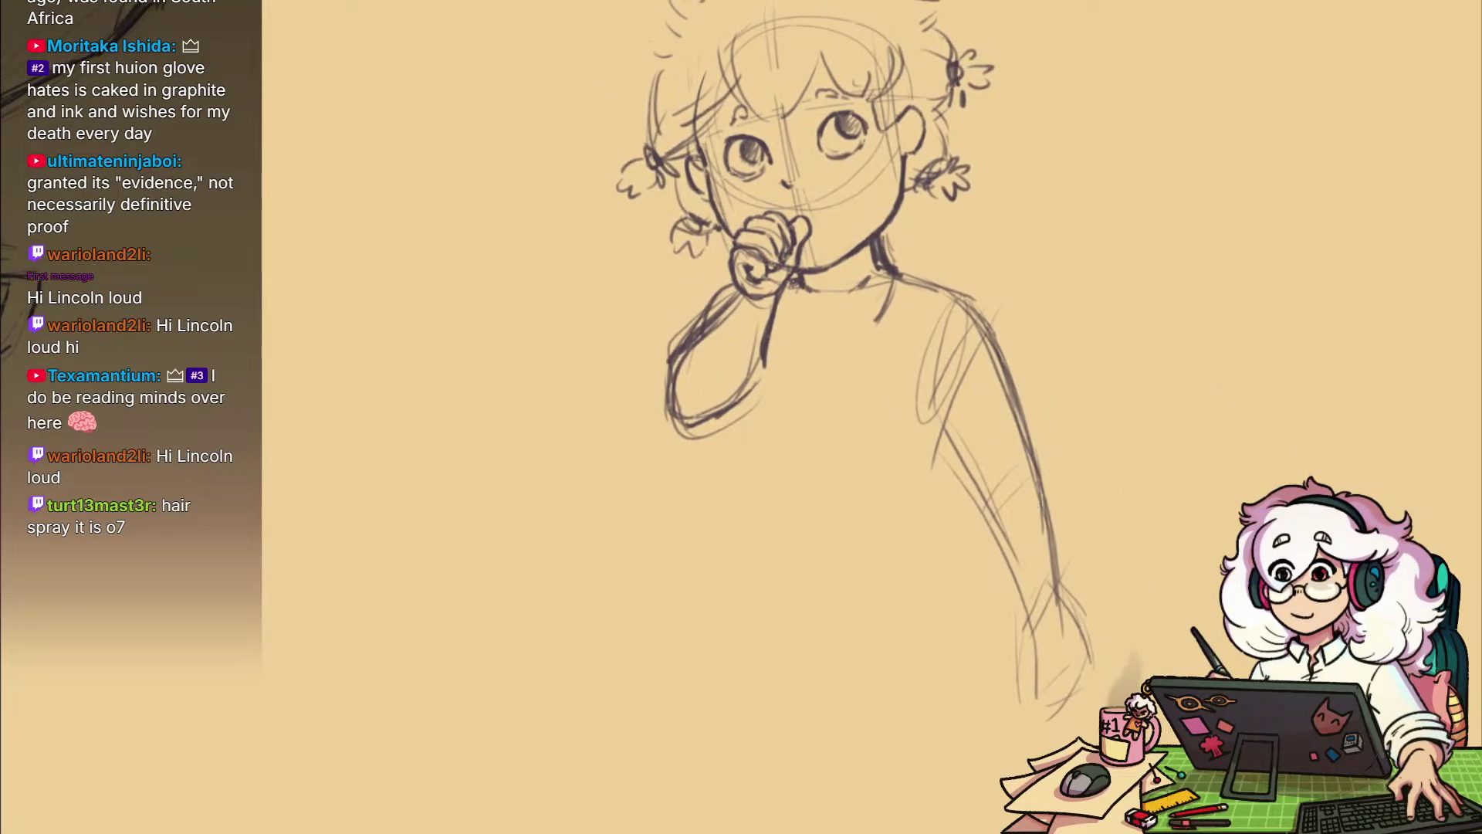
mouse_move(1027, 235)
left_mouse_down()
mouse_move(1155, 563)
mouse_move(989, 440)
left_mouse_up()
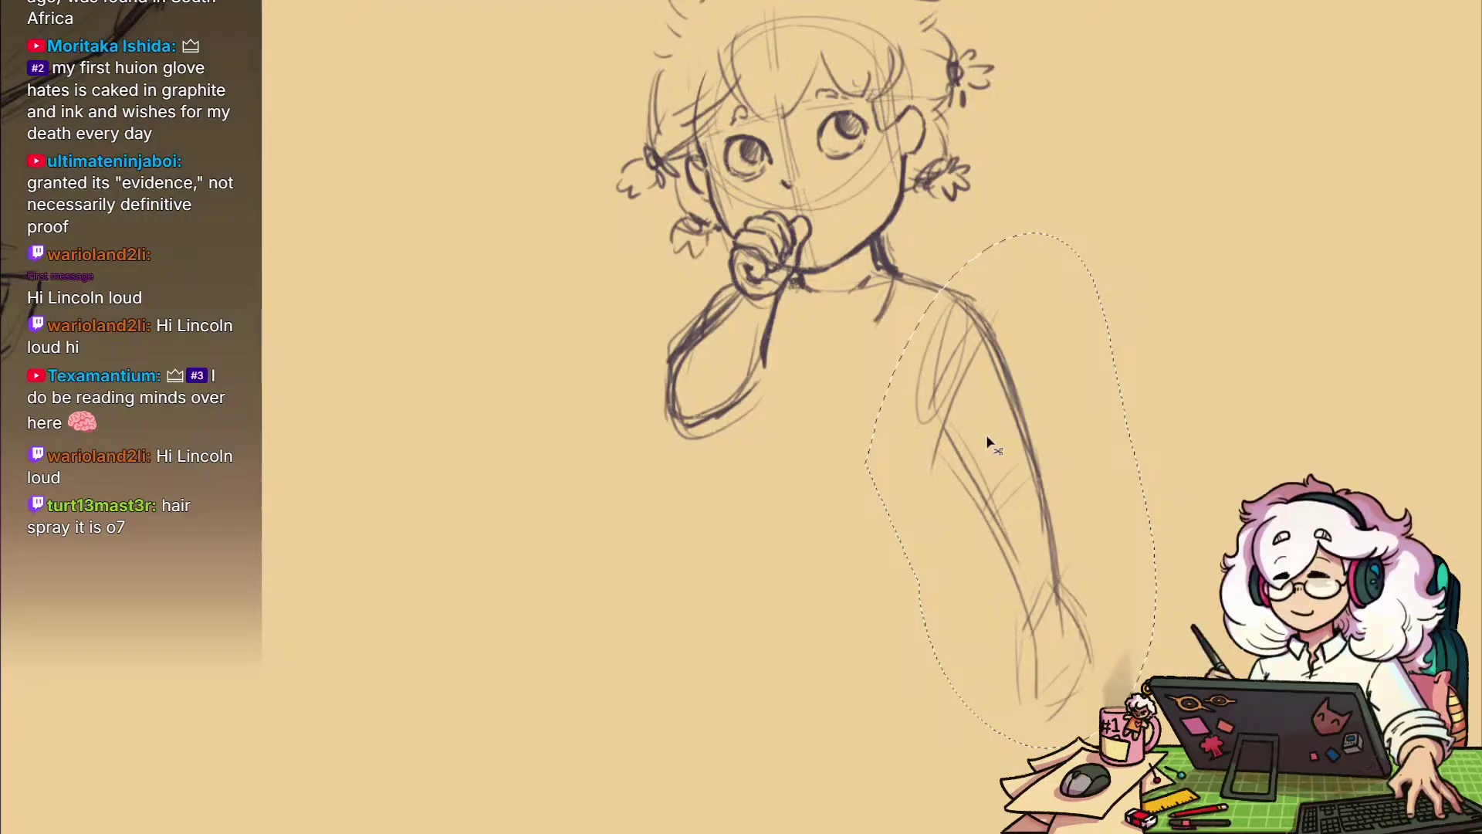
key("ctrl+t")
left_click_drag(1010, 748, 1007, 635)
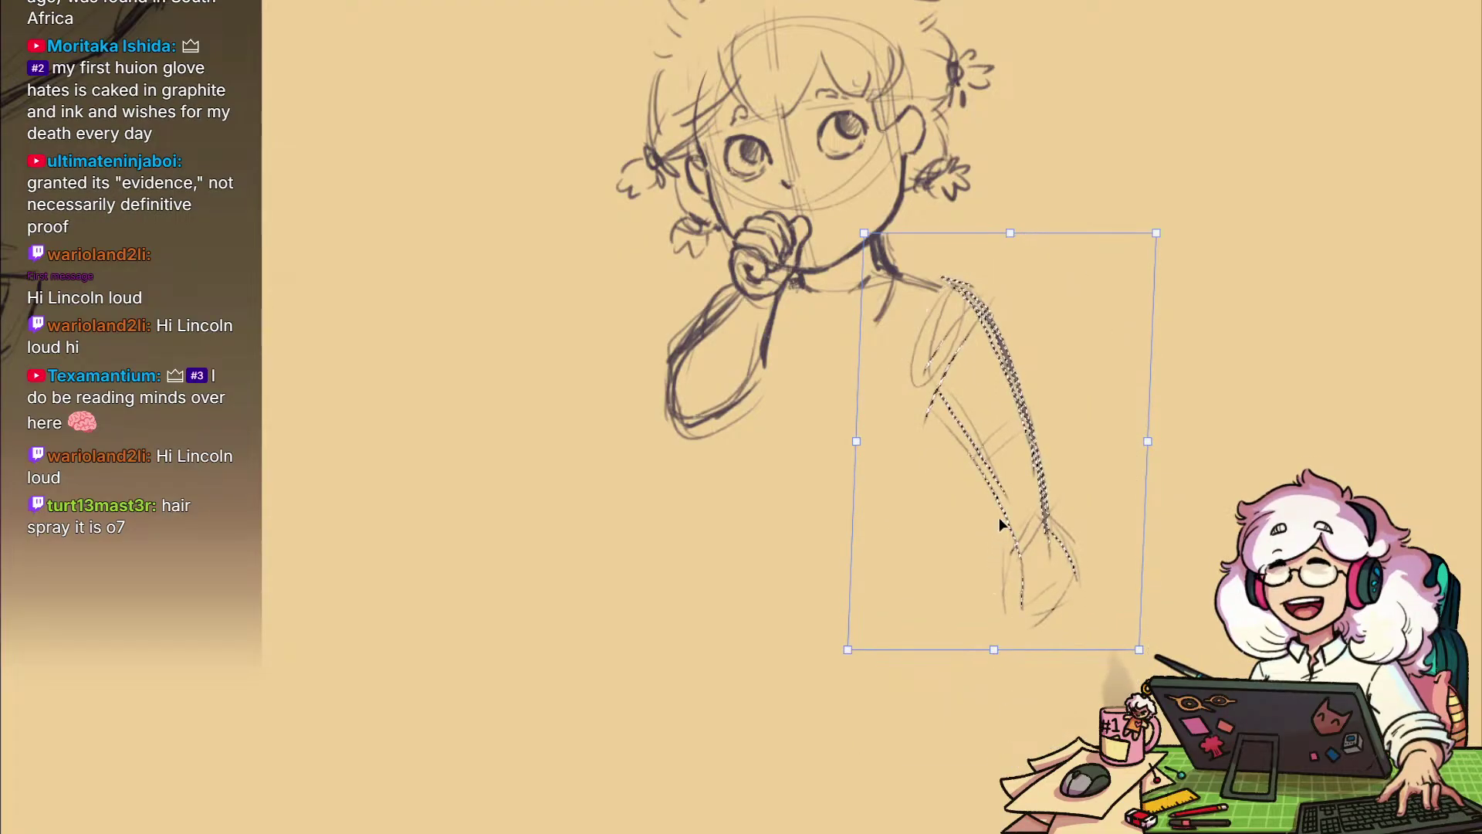
left_click_drag(999, 517, 1002, 512)
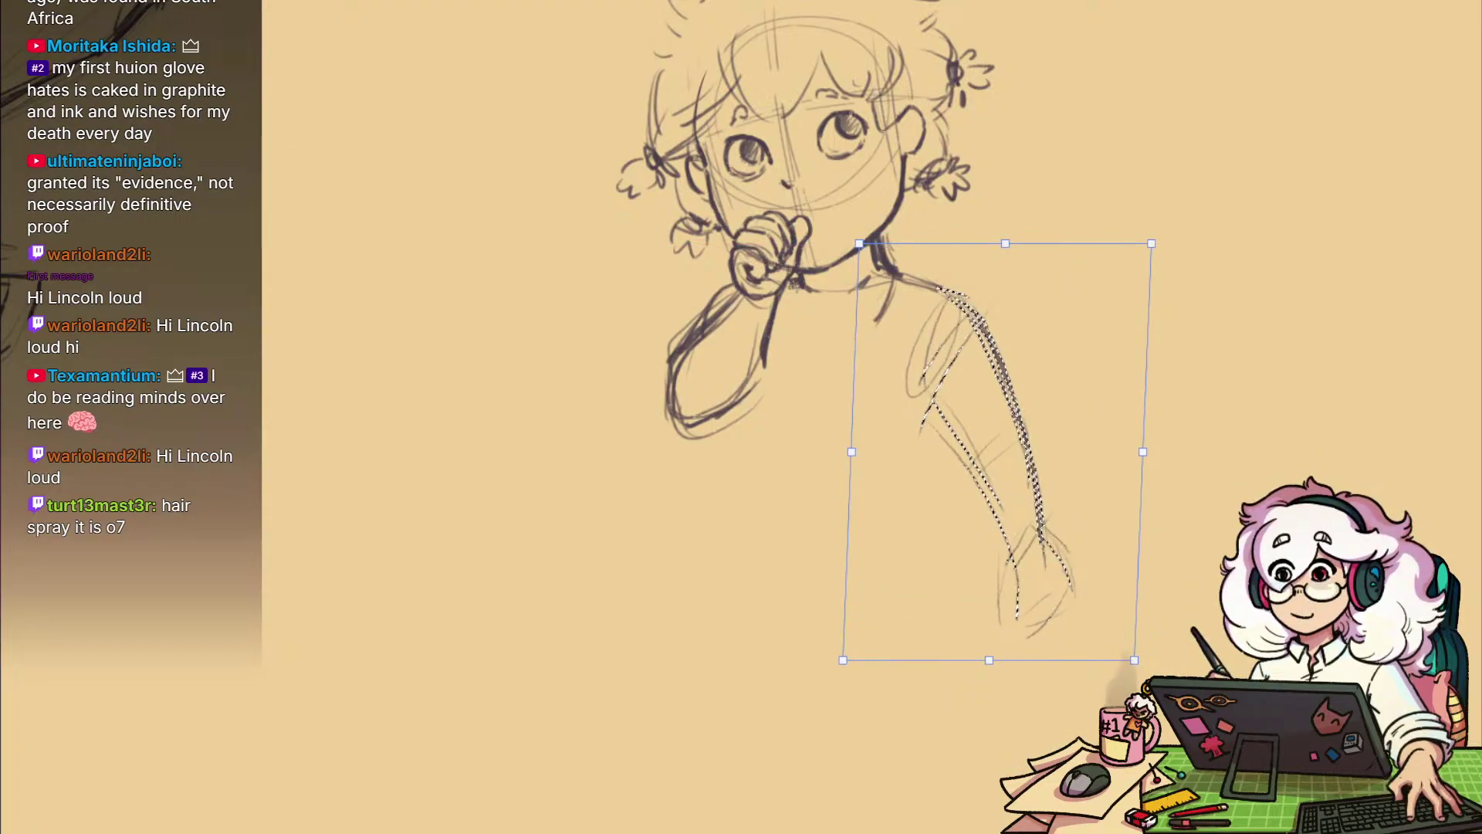
key("Return")
key("ctrl+d")
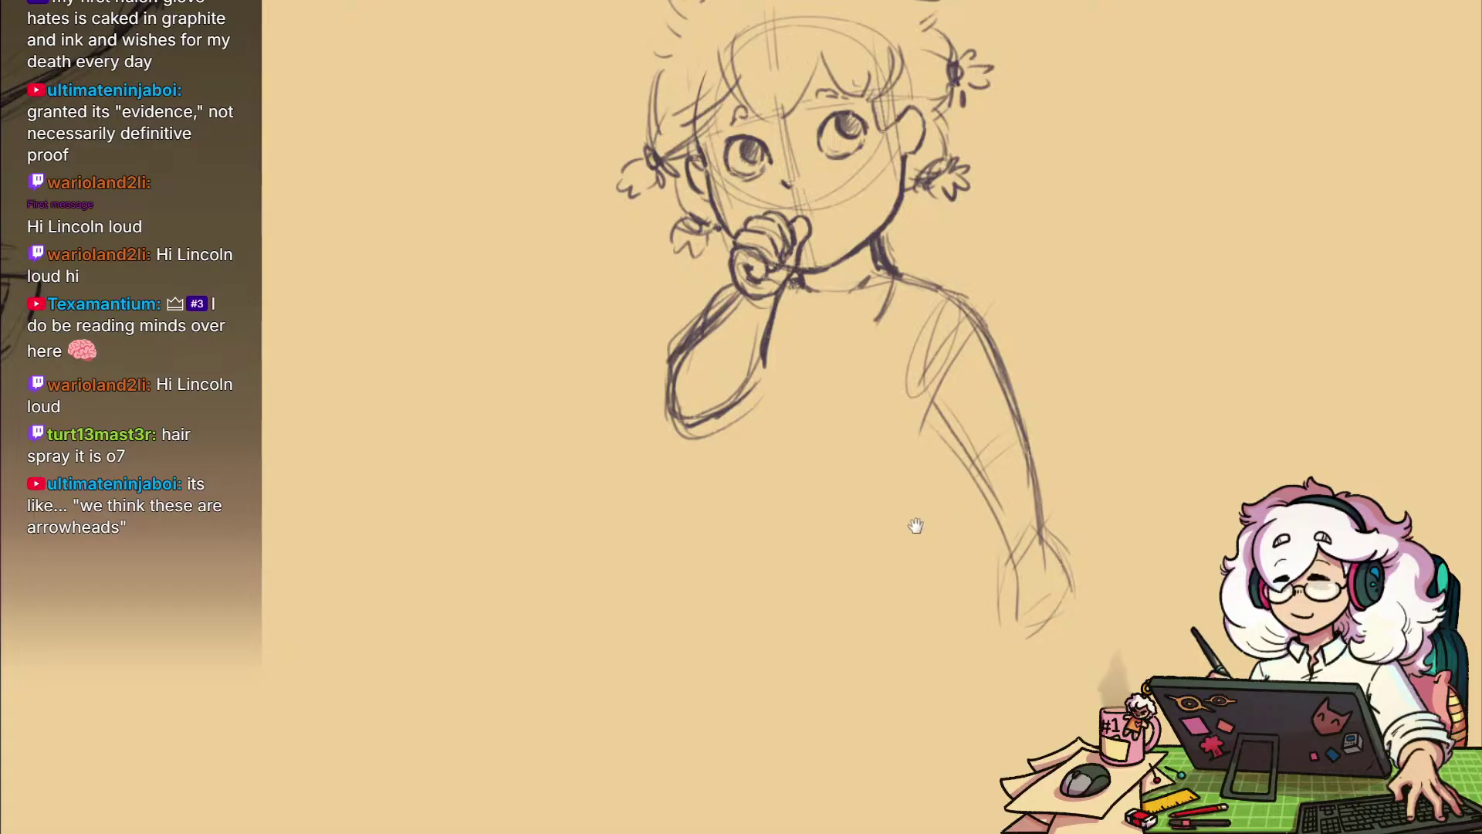
Sketch the torso's side lines below both arms and a curved centre line down from the neck
scroll(919, 532, "up", 2)
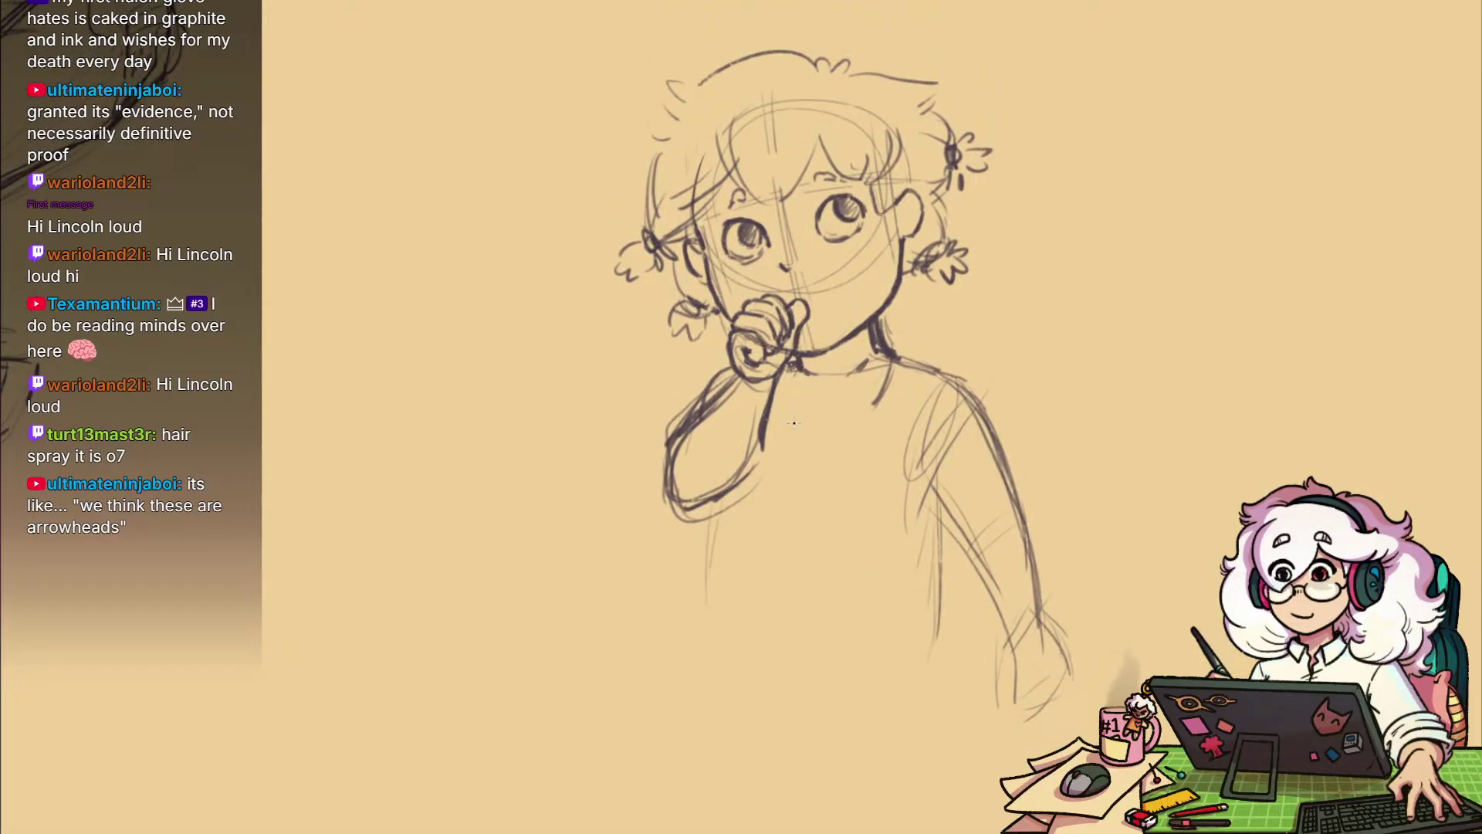
left_click_drag(797, 413, 772, 616)
left_click_drag(808, 421, 793, 693)
left_click_drag(936, 544, 933, 600)
left_click_drag(944, 502, 940, 701)
Close the torso with a rounded belly and a second curve beneath it at the hips
left_click_drag(832, 587, 819, 605)
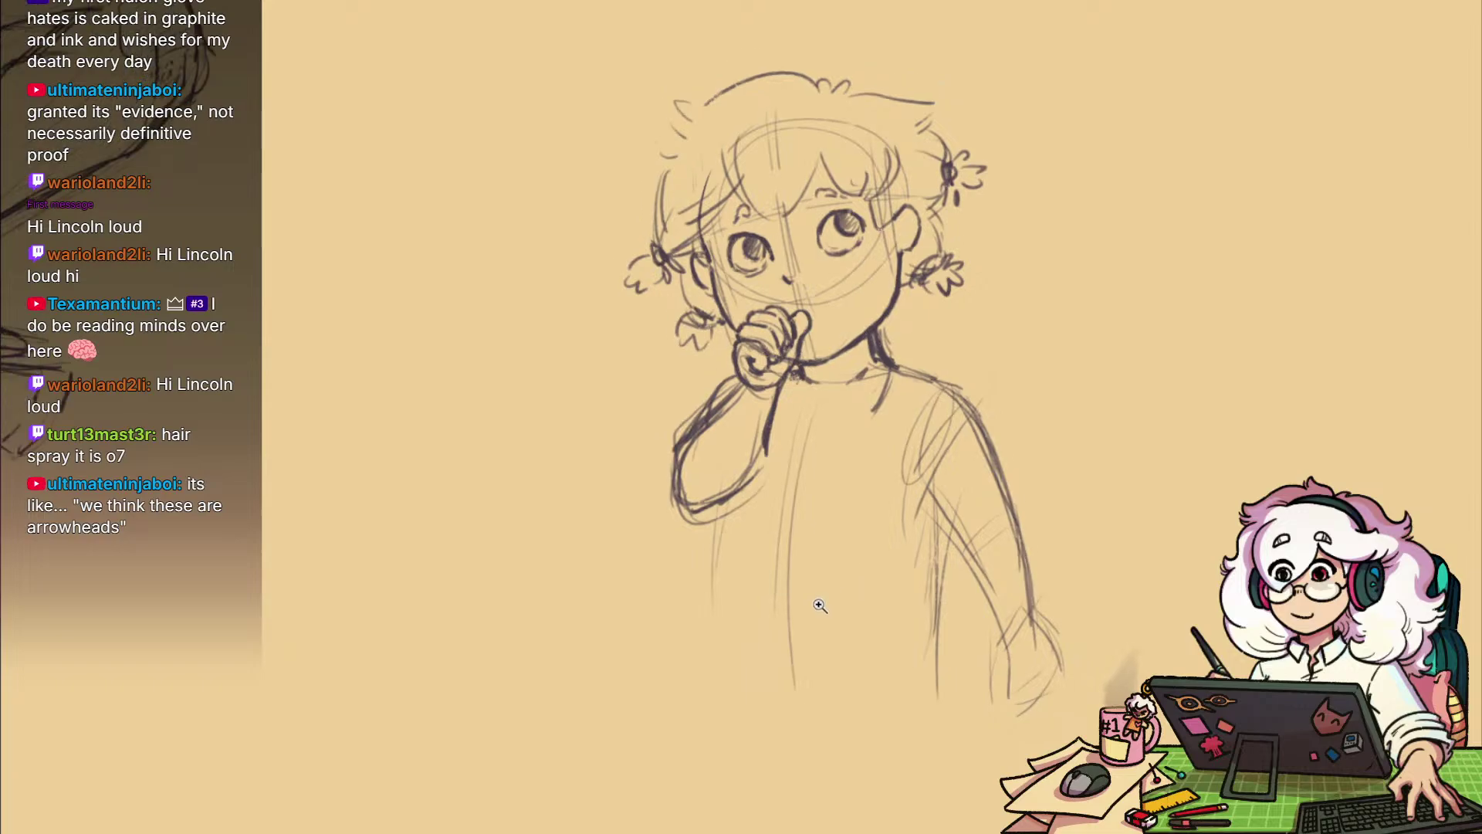
scroll(820, 607, "down", 1)
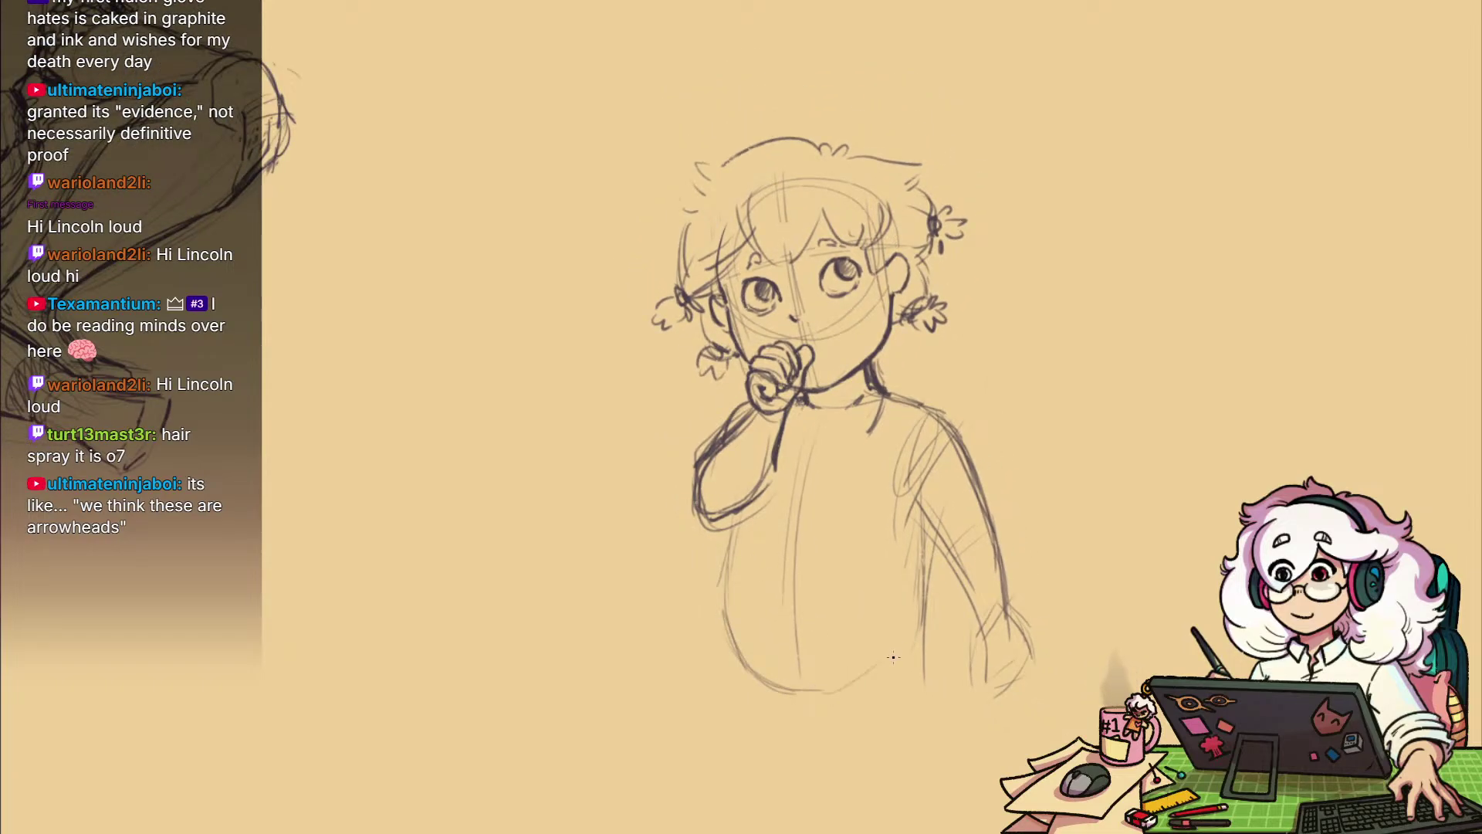
left_click_drag(915, 669, 803, 717)
left_click_drag(883, 744, 852, 604)
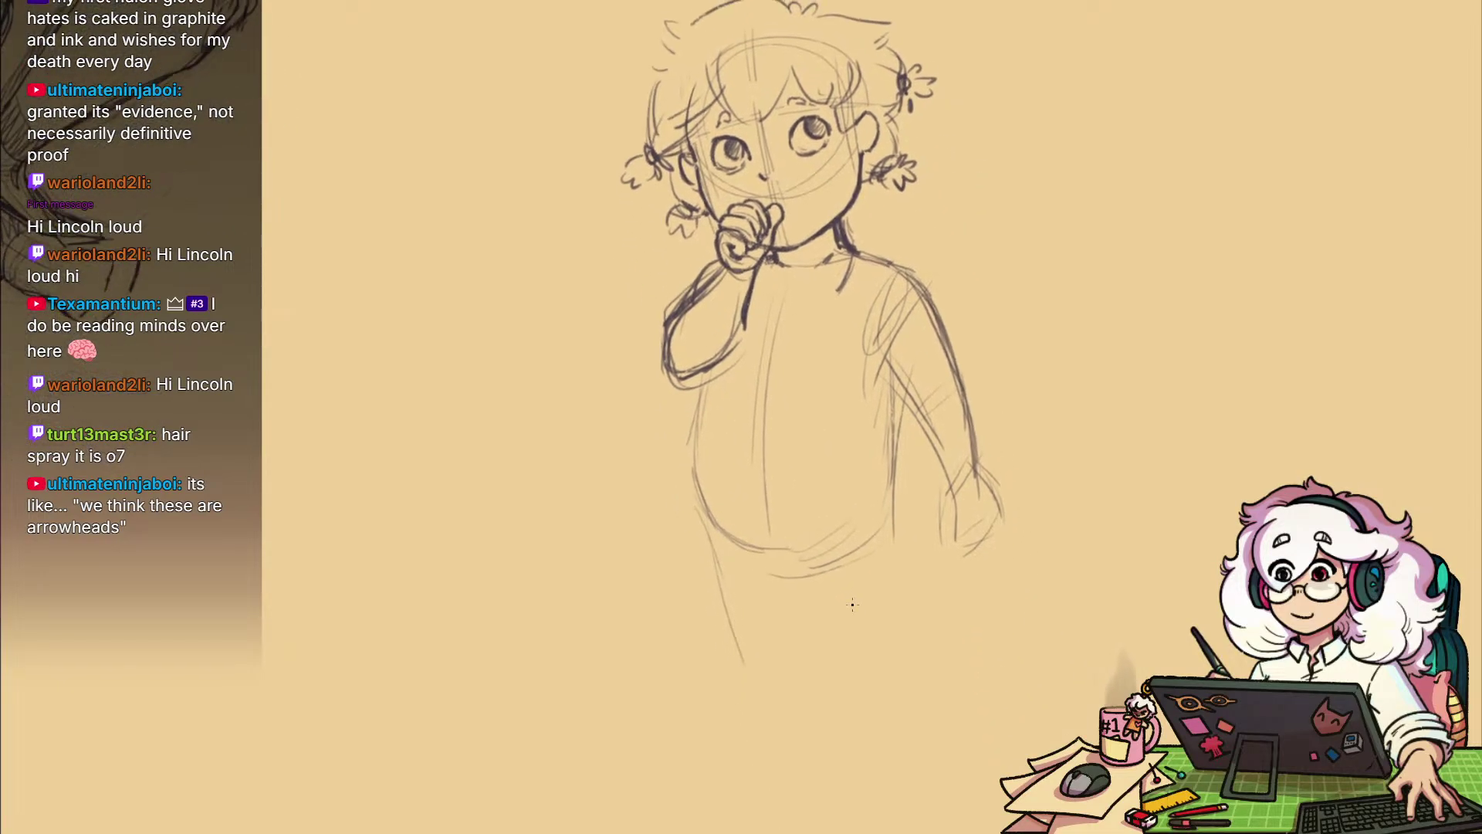
Sketch the left-hand leg as two long tapering lines descending from the hip and crotch
left_click_drag(756, 591, 733, 801)
left_click_drag(702, 574, 685, 771)
left_click_drag(684, 598, 703, 832)
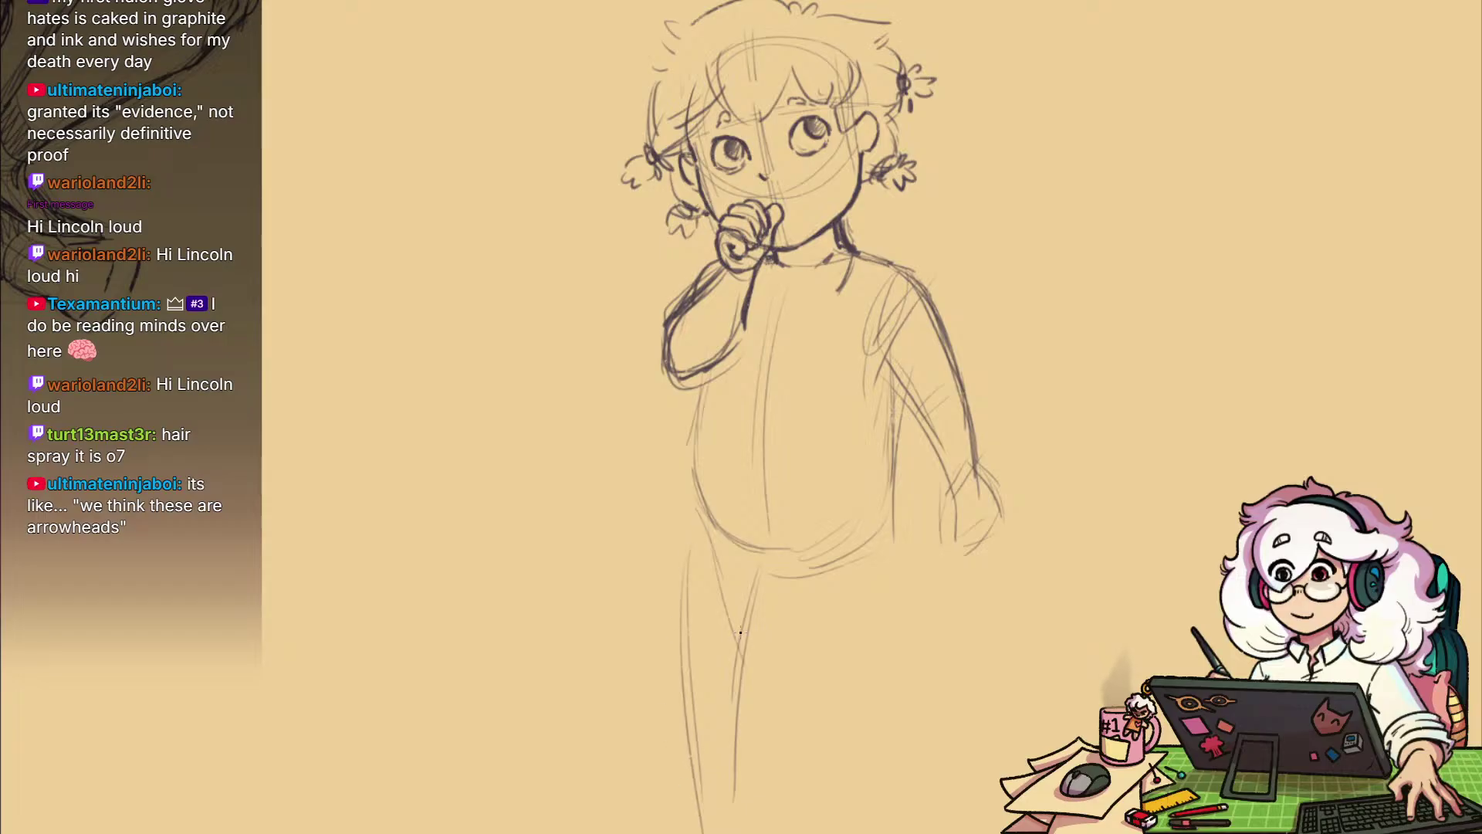
Sketch the right-hand leg with slanted inner and outer lines, and add curved knee guides to both legs
left_click_drag(850, 594, 891, 788)
left_click_drag(810, 571, 865, 798)
left_click_drag(917, 701, 917, 803)
mouse_move(936, 570)
left_mouse_down()
mouse_move(908, 624)
mouse_move(919, 583)
left_mouse_up()
left_click_drag(881, 511, 895, 686)
left_click_drag(896, 632, 900, 726)
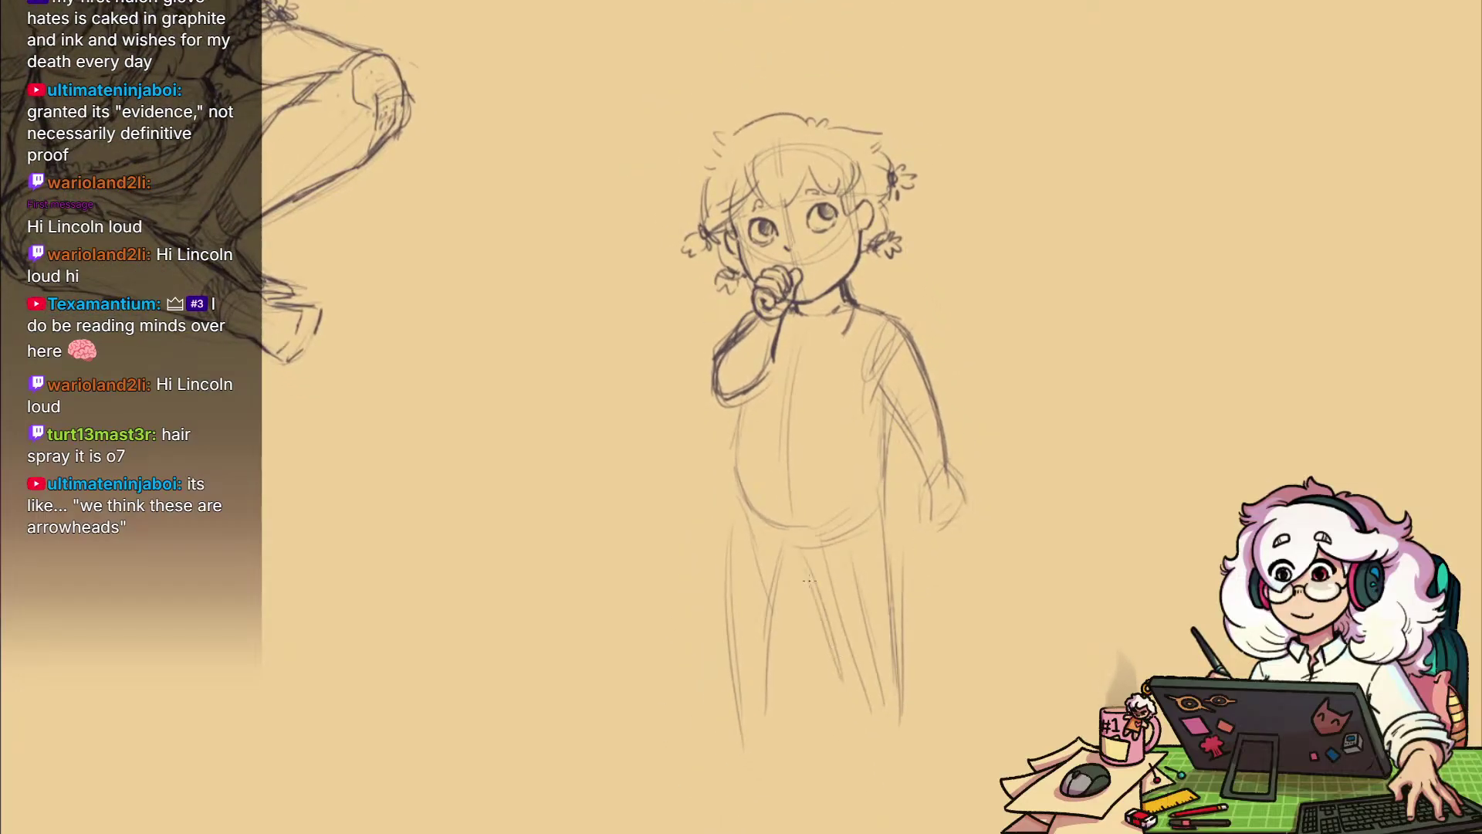
left_click_drag(833, 622, 871, 634)
left_click_drag(730, 514, 746, 731)
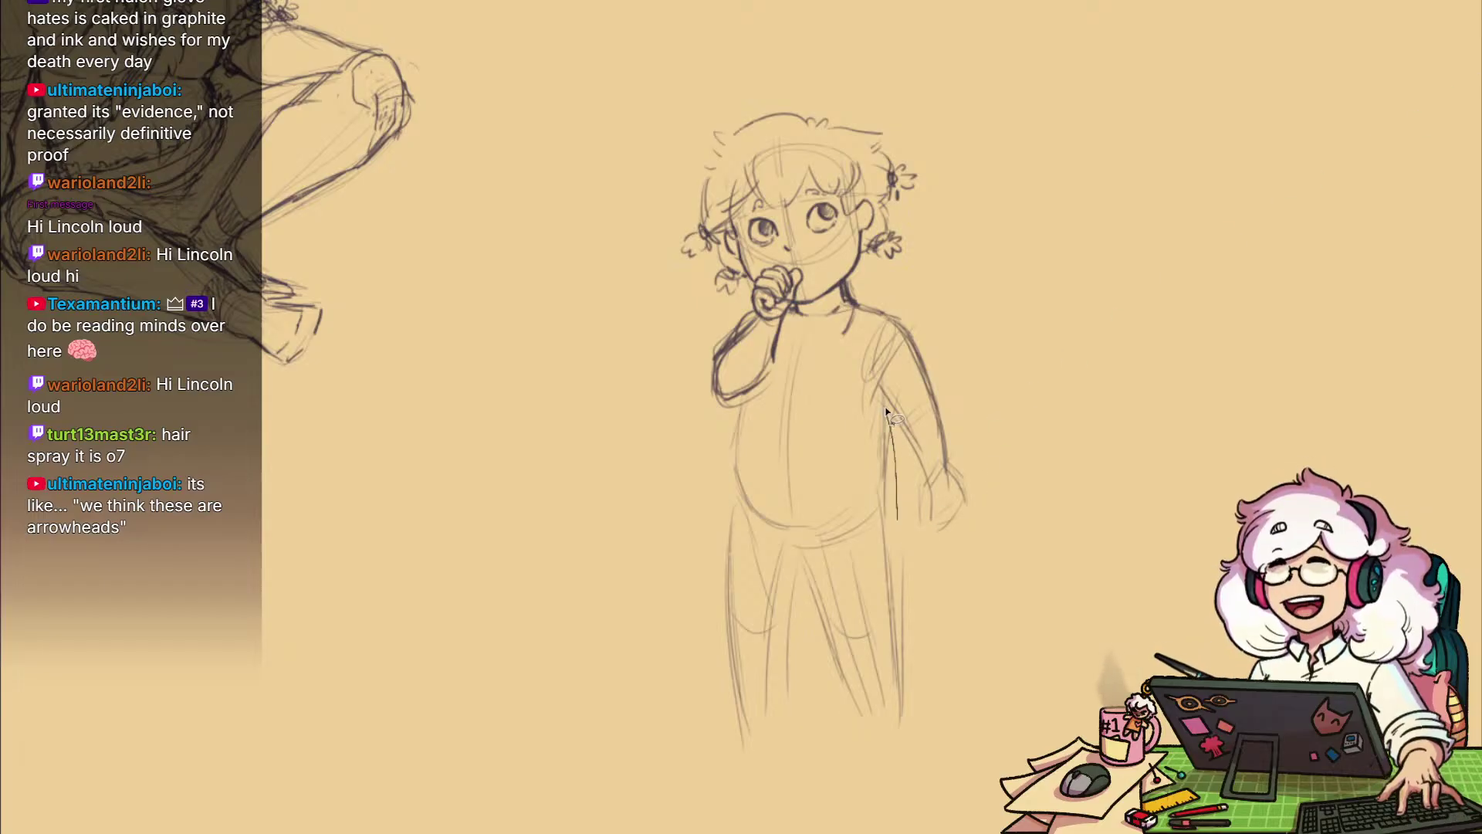
Lasso the torso and legs, compress them vertically with a transform, and clear the selection
mouse_move(855, 368)
left_mouse_down()
mouse_move(785, 371)
mouse_move(698, 768)
mouse_move(880, 386)
left_mouse_up()
key("ctrl+t")
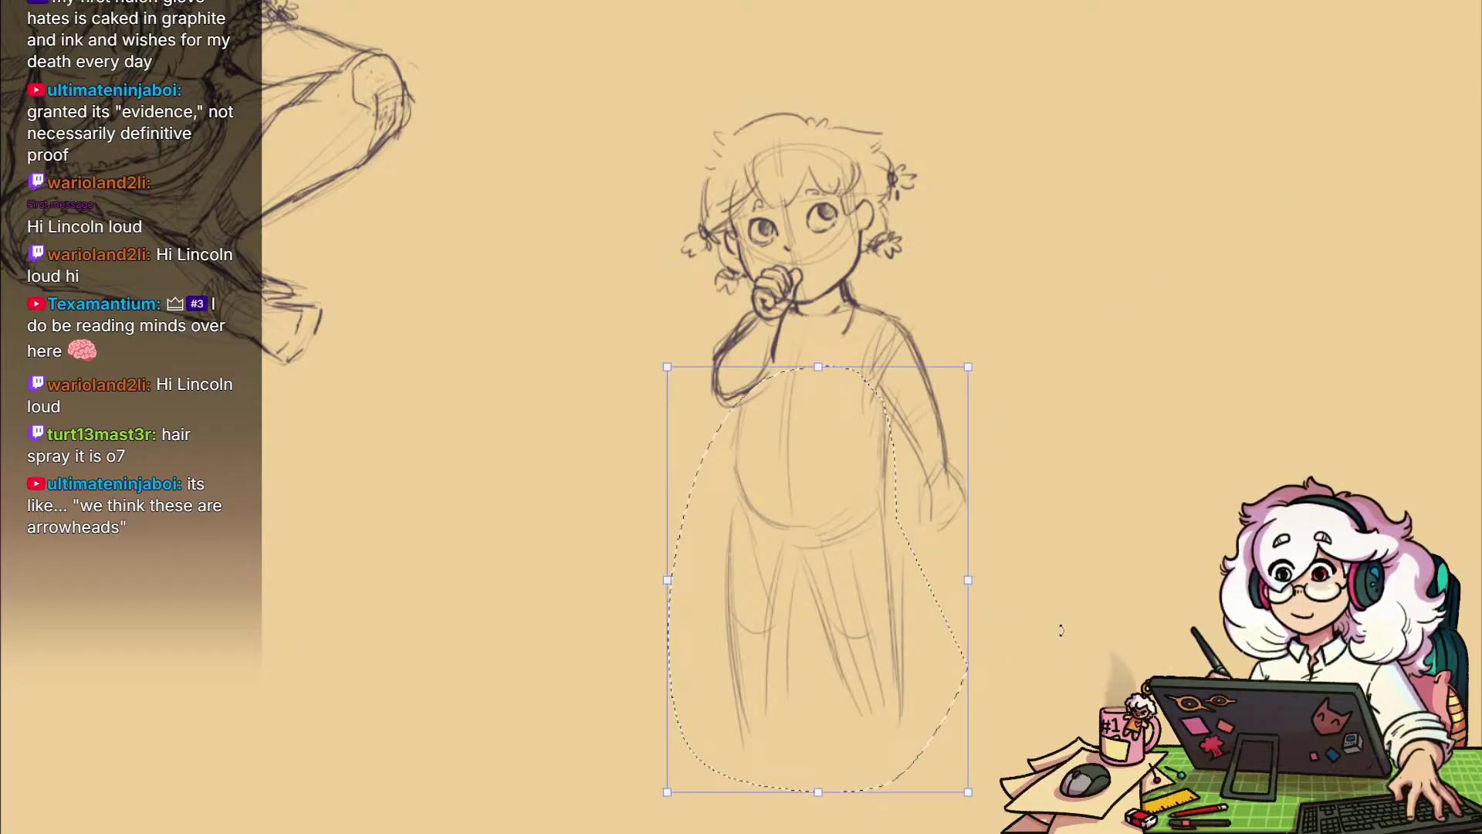
mouse_move(816, 793)
left_mouse_down()
mouse_move(816, 707)
mouse_move(817, 737)
left_mouse_up()
key("Return")
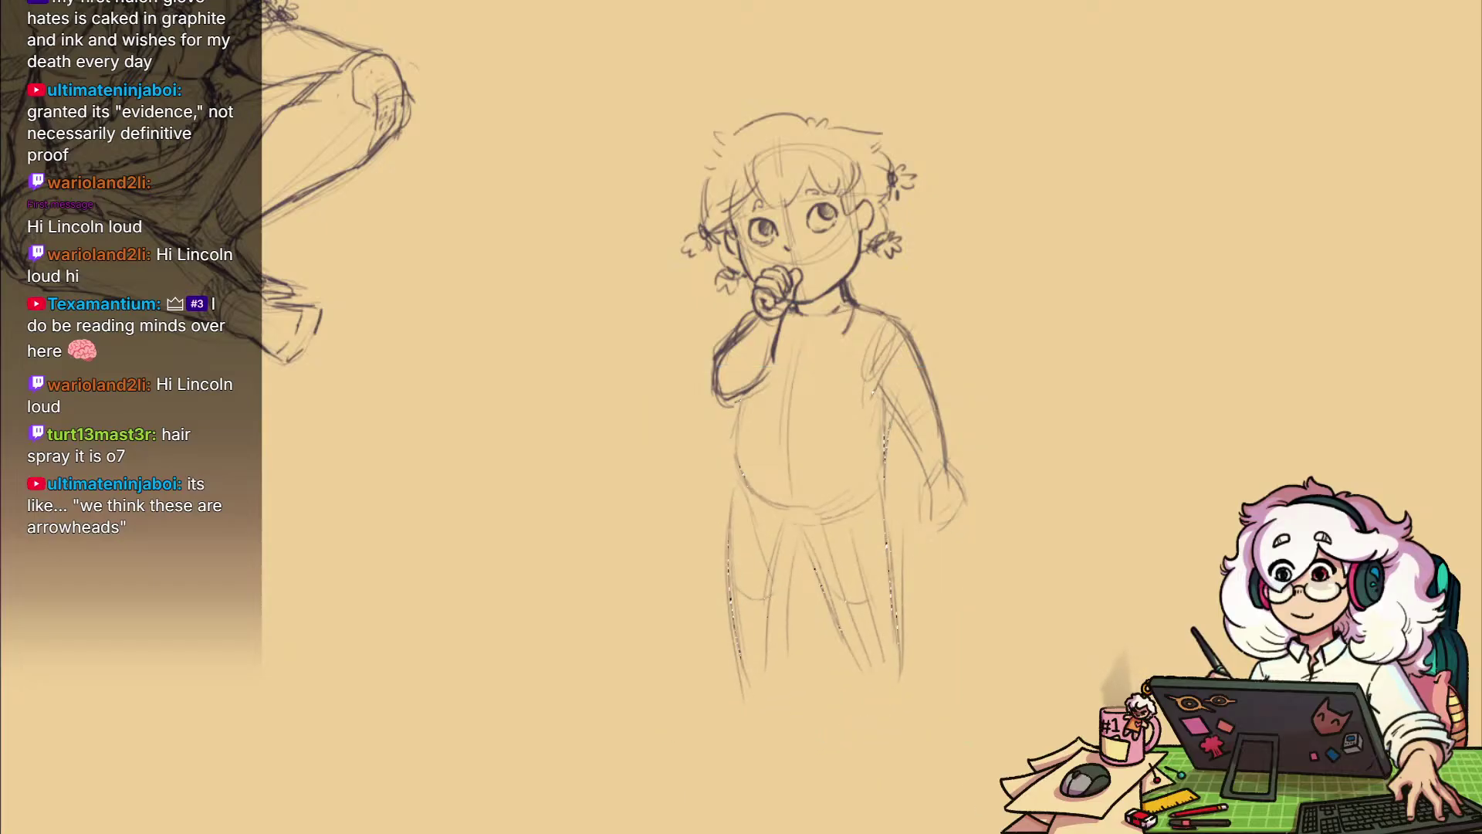
left_click_drag(908, 513, 918, 583)
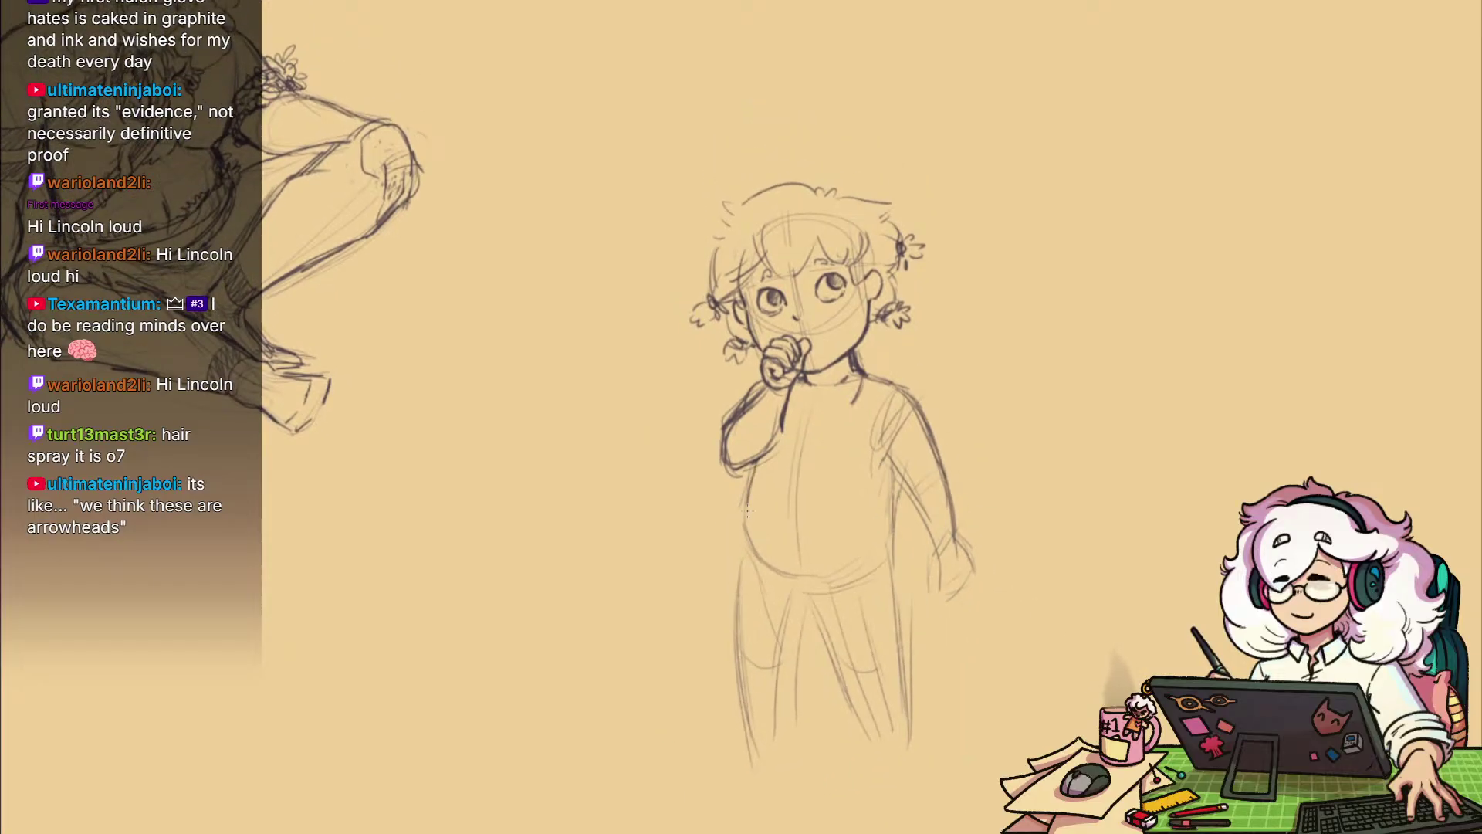
Darken the torso's side and the right-hand leg lines, and sketch simple outward-pointing feet under both legs
left_click_drag(890, 465, 893, 502)
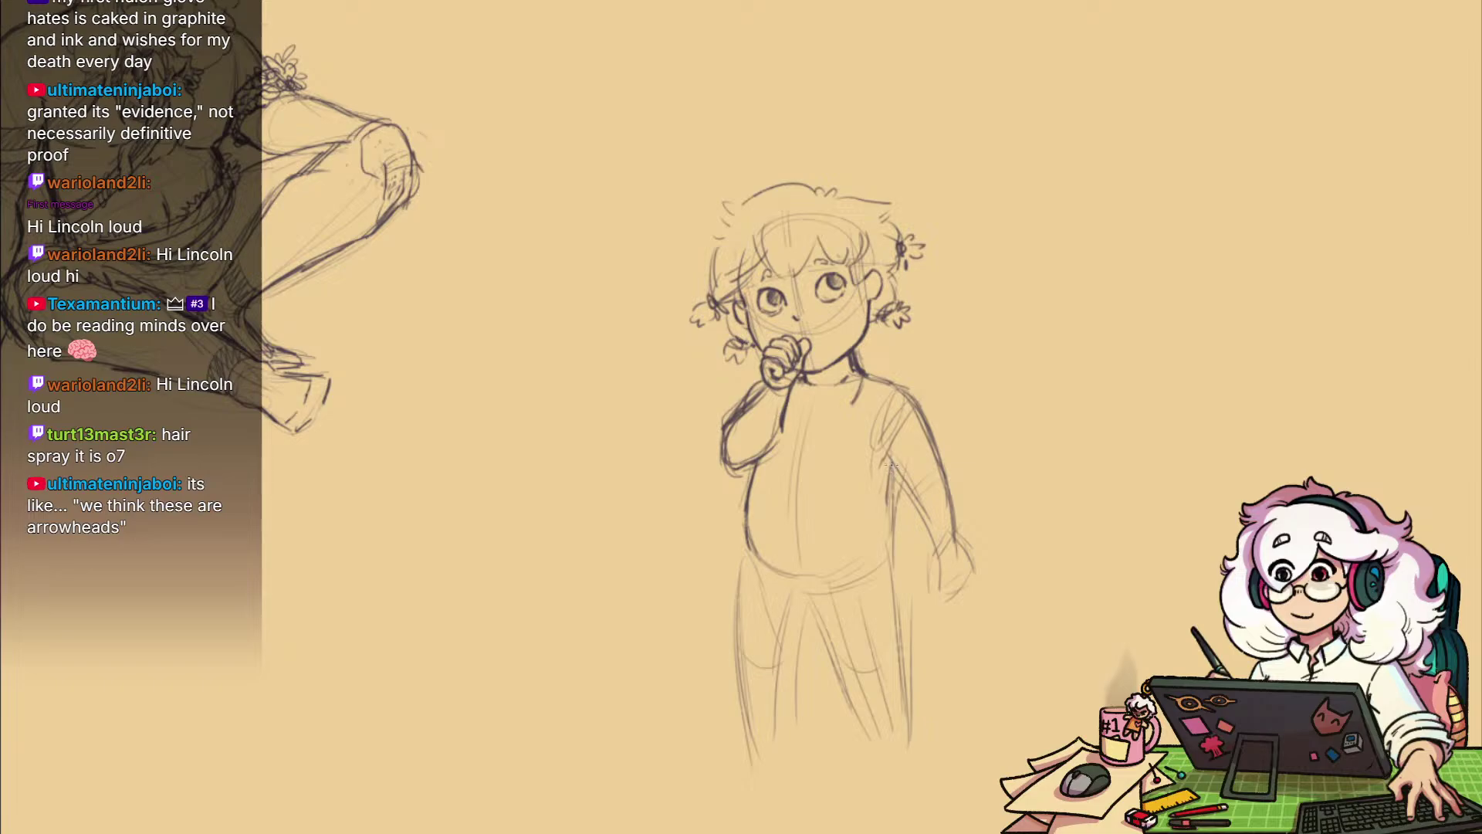
left_click_drag(838, 657, 872, 774)
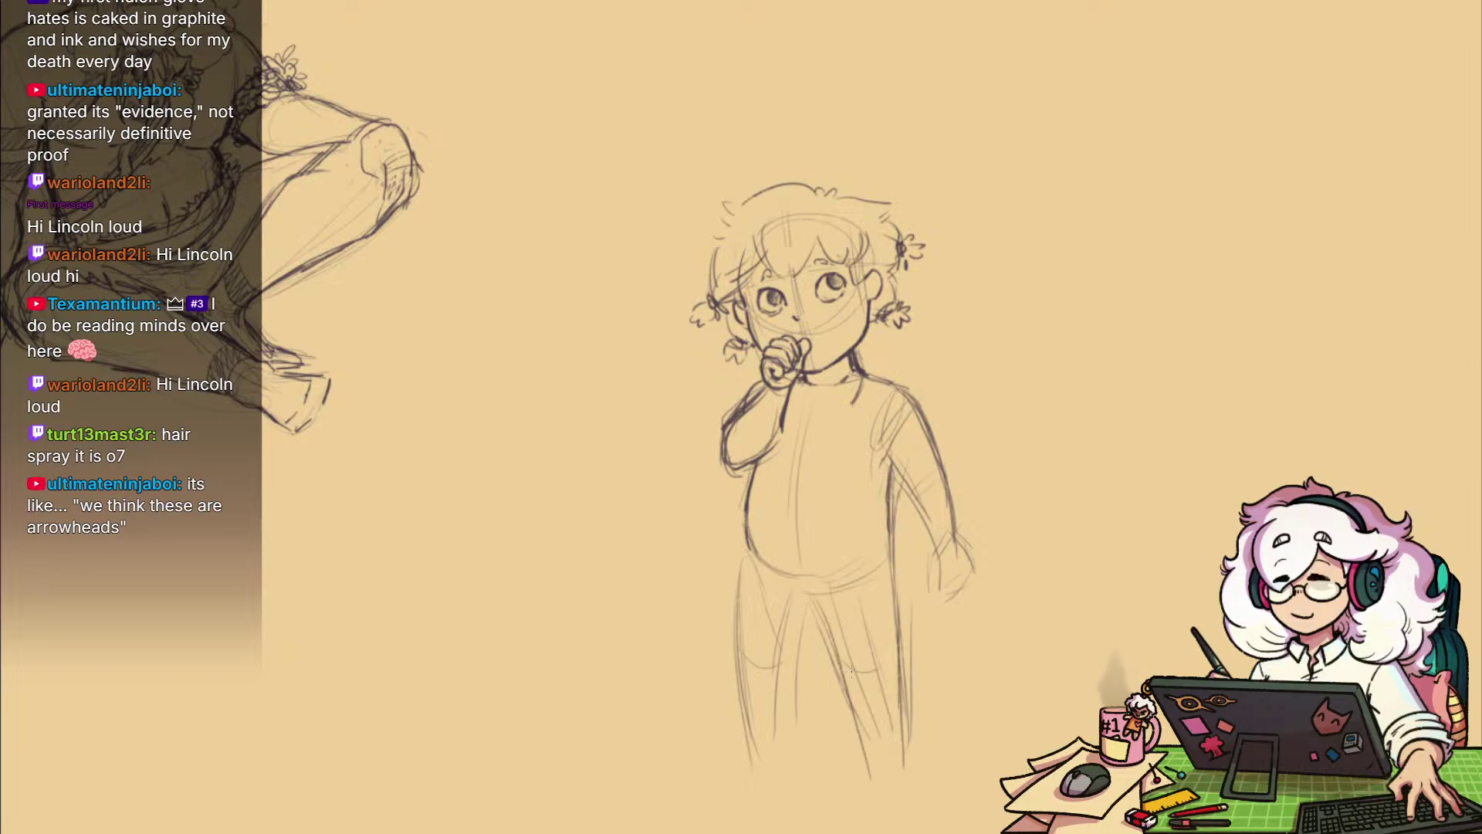
mouse_move(760, 765)
left_mouse_down()
mouse_move(695, 802)
mouse_move(776, 778)
left_mouse_up()
left_click_drag(866, 778, 942, 810)
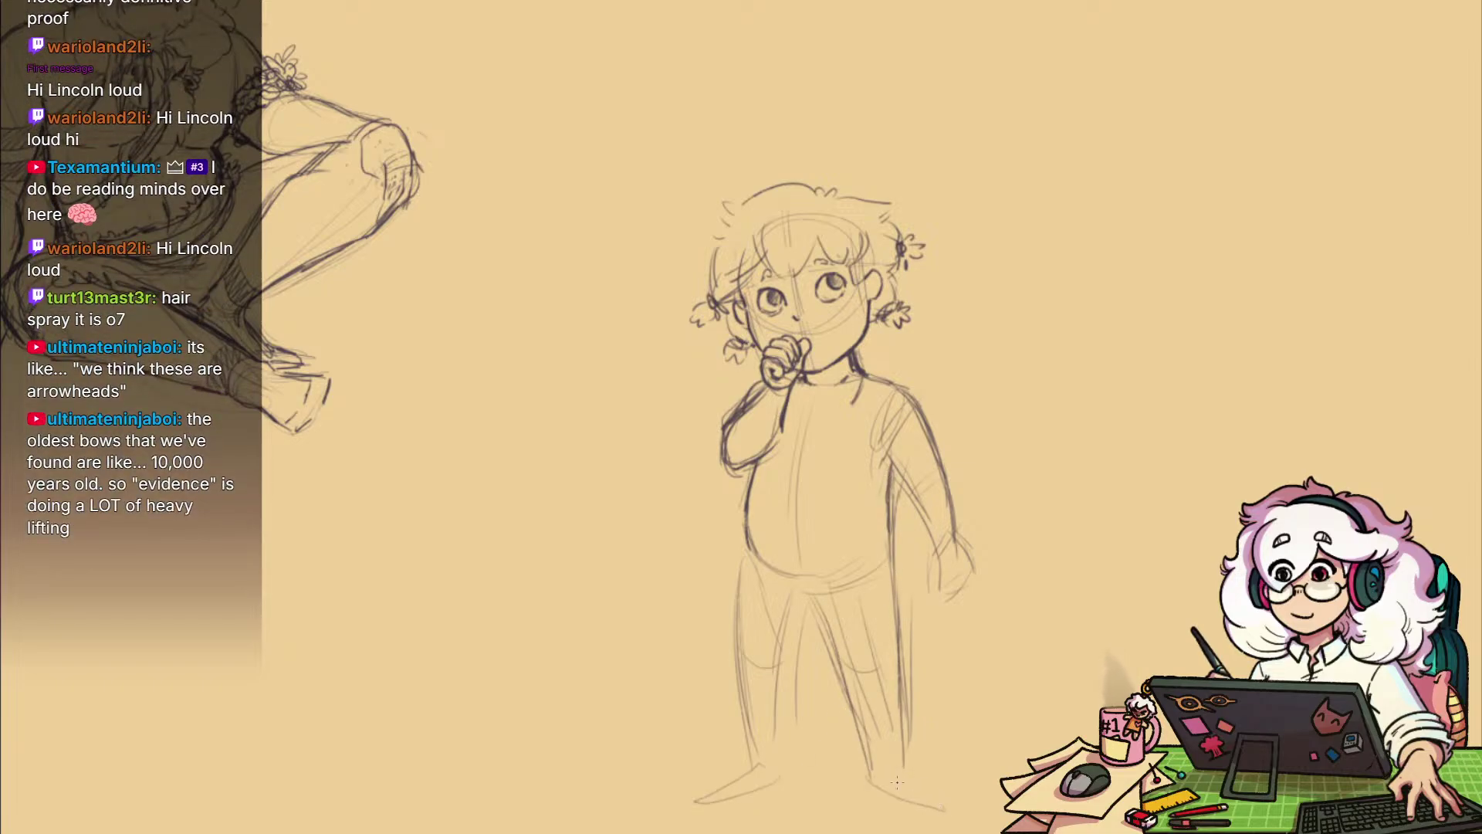
mouse_move(1019, 621)
left_mouse_down()
mouse_move(1009, 533)
mouse_move(986, 533)
mouse_move(1020, 581)
left_mouse_up()
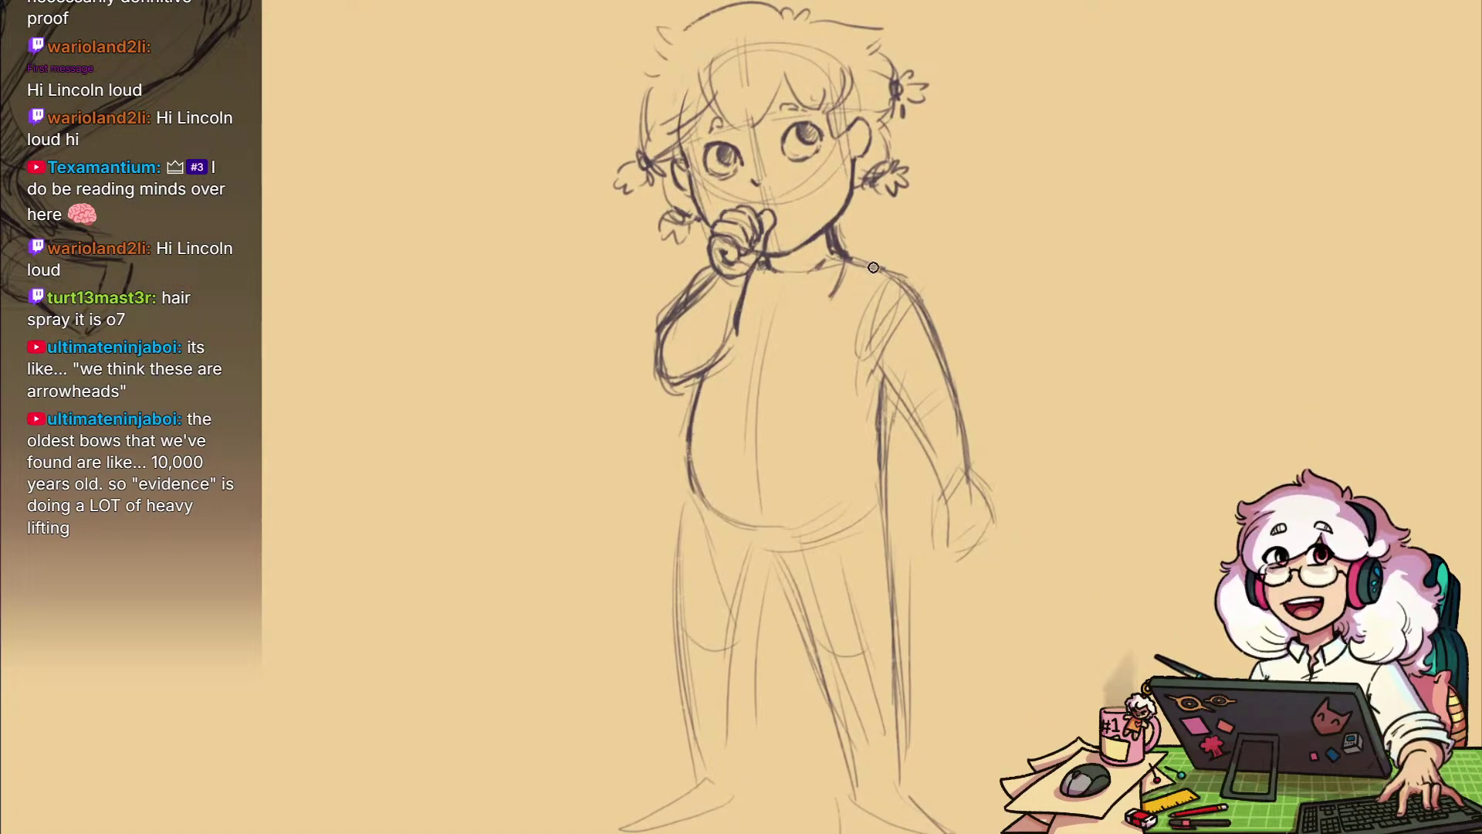
Erase the lowered arm's rough shoulder curve, redraw the shoulder sloping from the neck, and reinforce the inner arm line from the armpit
left_click_drag(873, 266, 921, 310)
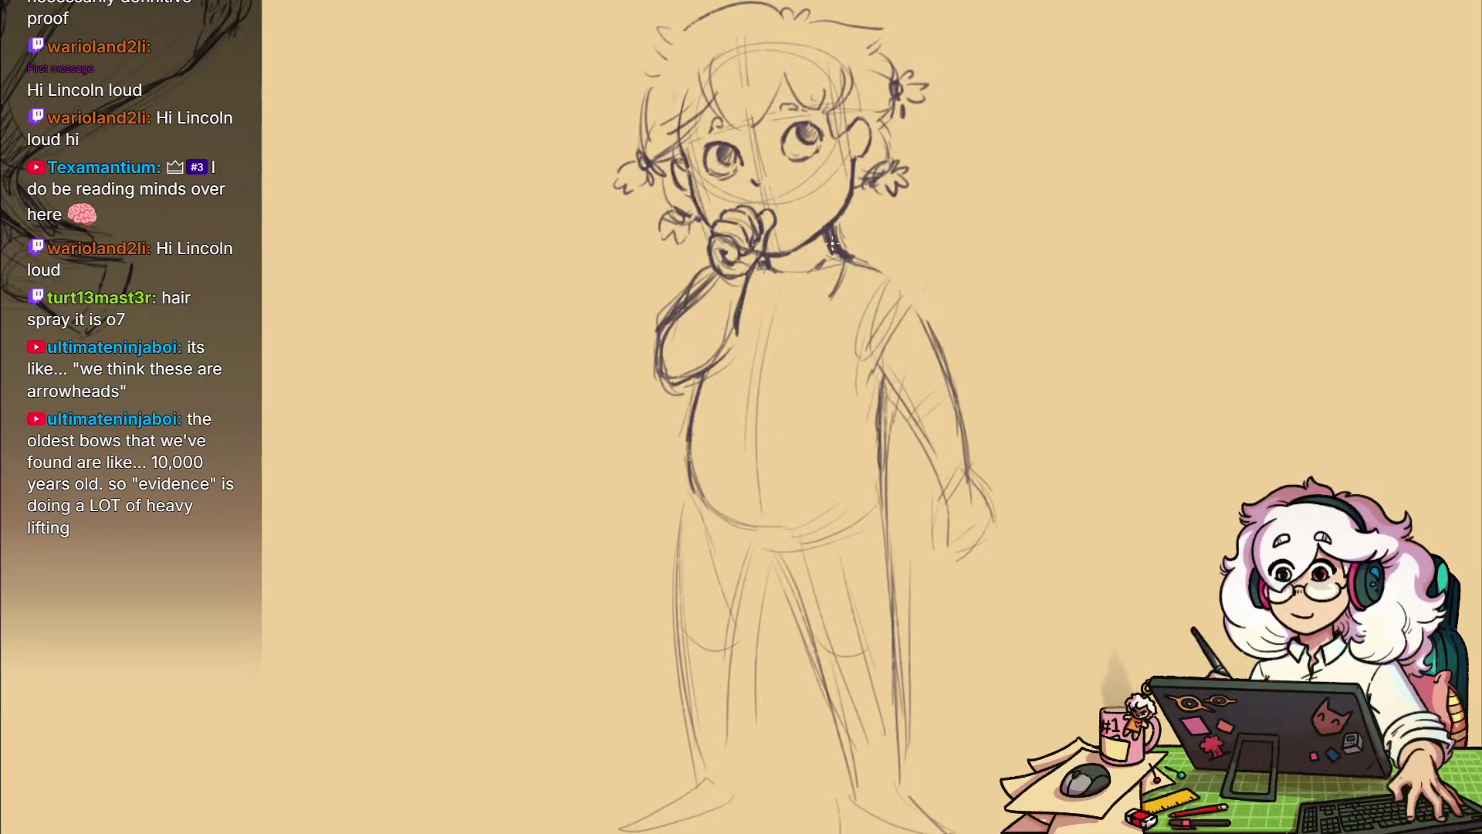
mouse_move(847, 252)
left_mouse_down()
mouse_move(871, 265)
mouse_move(959, 444)
left_mouse_up()
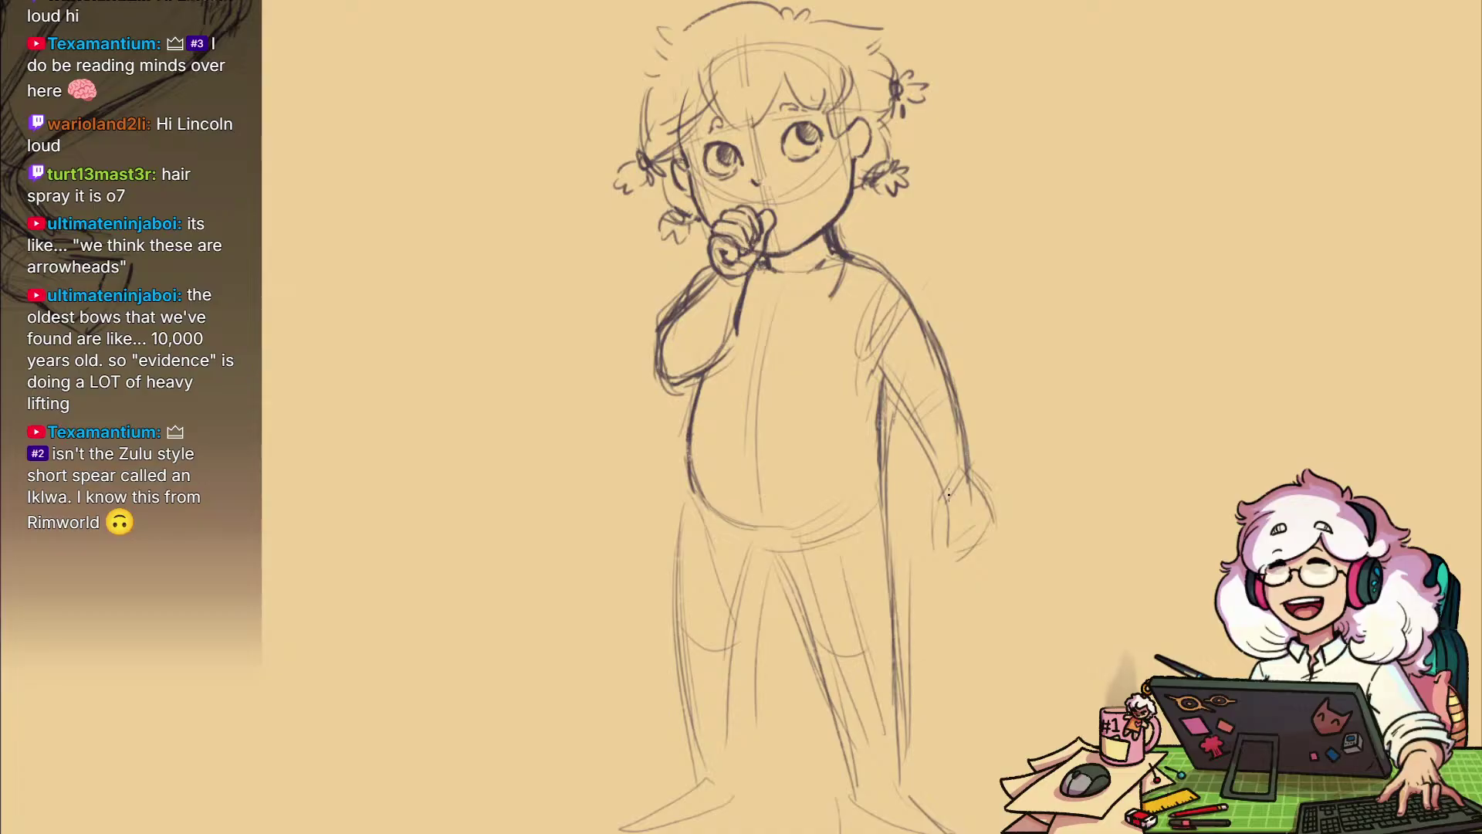
mouse_move(874, 367)
left_mouse_down()
mouse_move(910, 417)
mouse_move(937, 390)
mouse_move(952, 454)
left_mouse_up()
left_click_drag(954, 377, 990, 400)
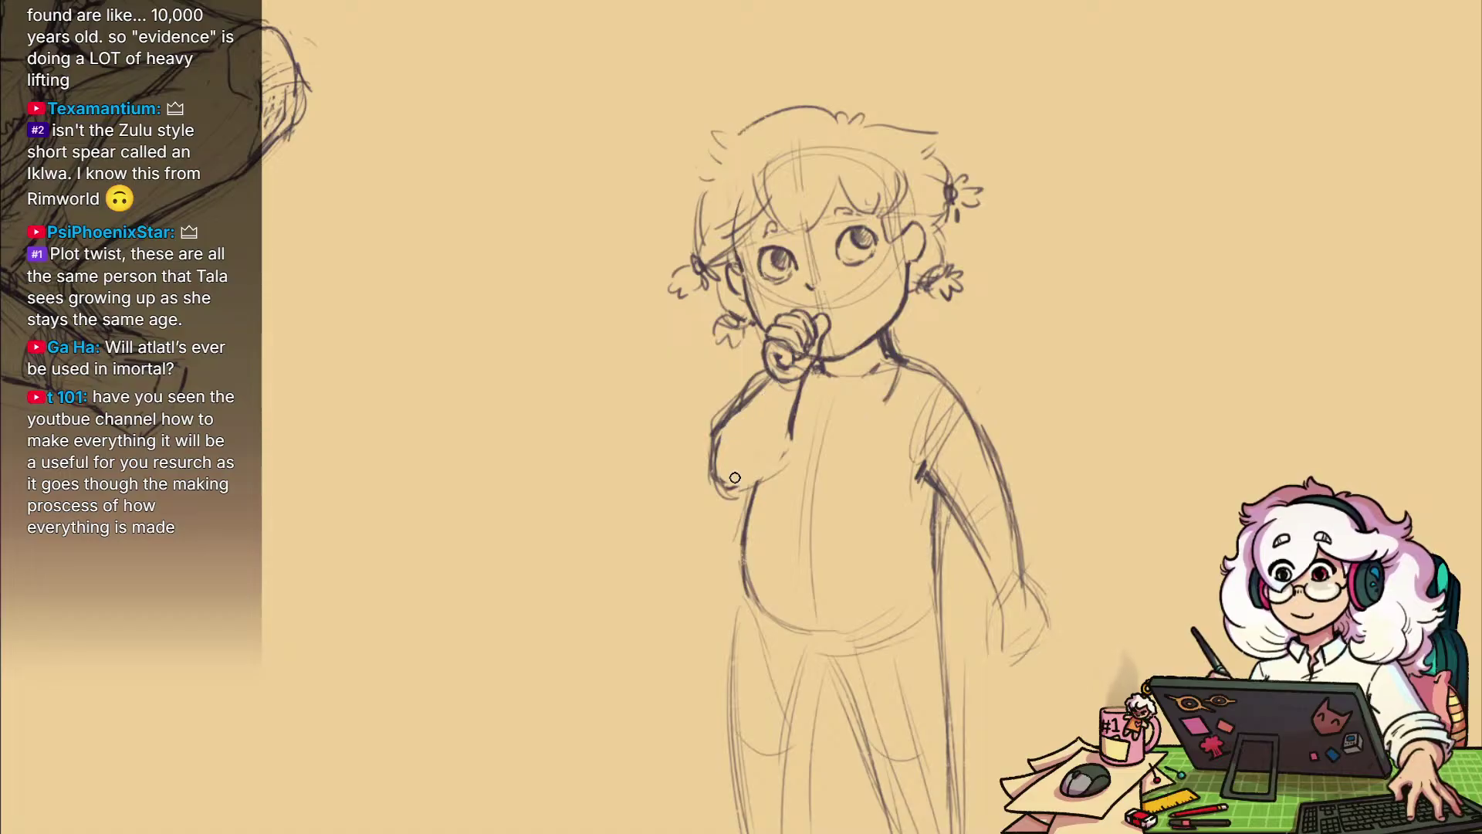
Clean up the bent arm's elbow and darken its outline up to the fist at the mouth
left_click_drag(718, 442, 734, 488)
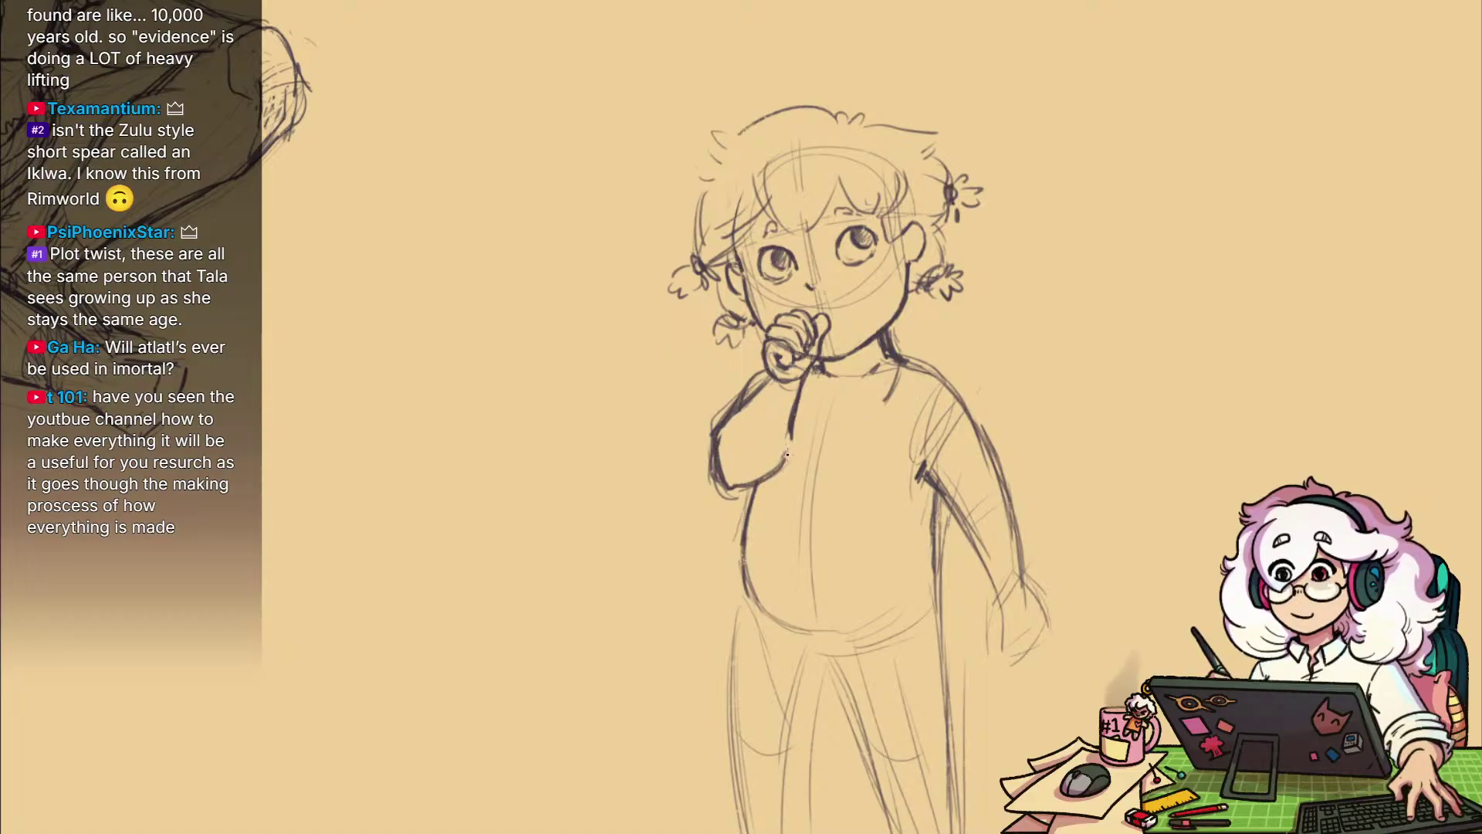
left_click_drag(789, 435, 805, 385)
left_click_drag(998, 384, 982, 540)
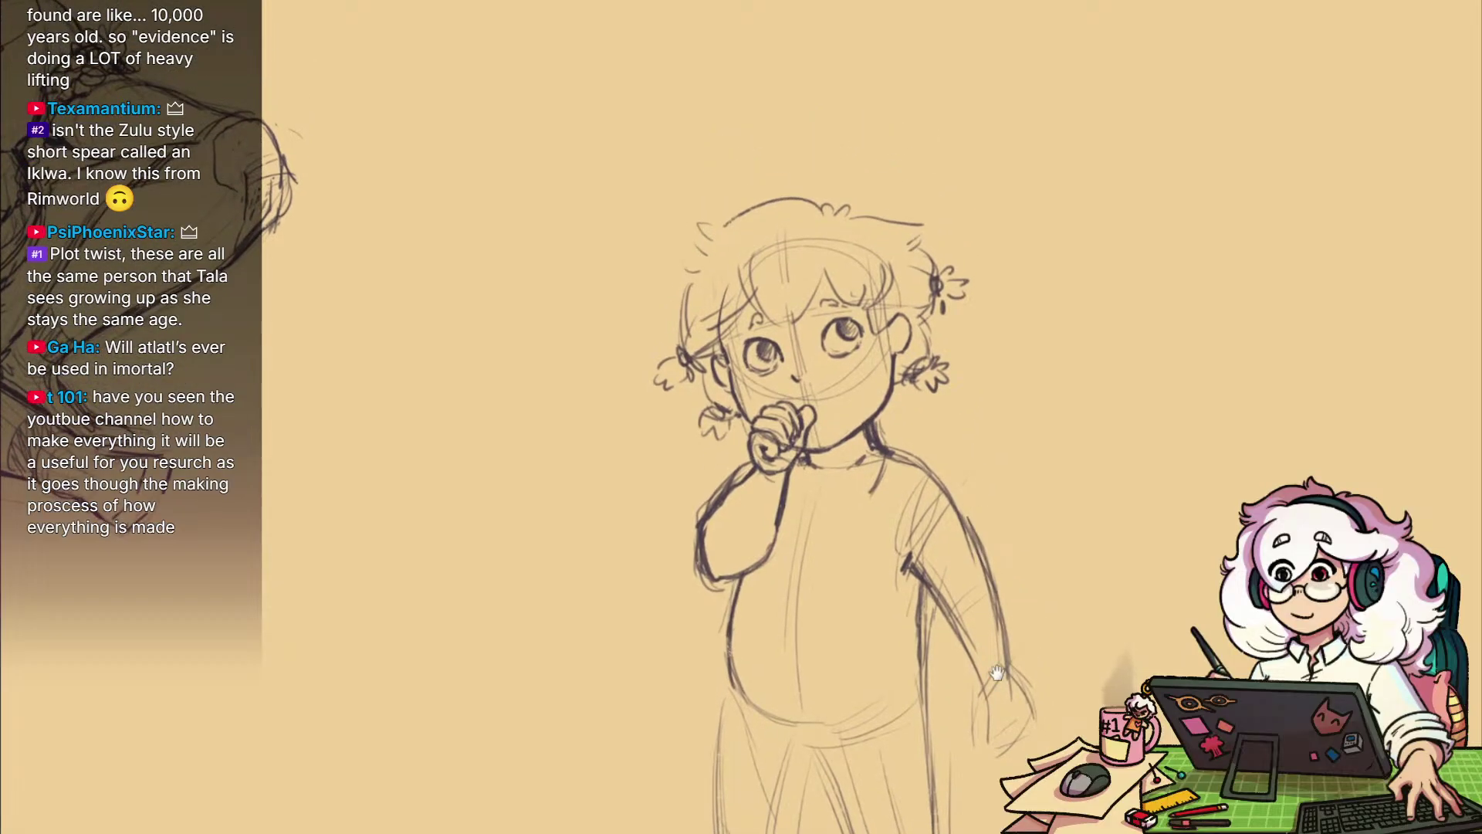
left_click_drag(997, 673, 971, 499)
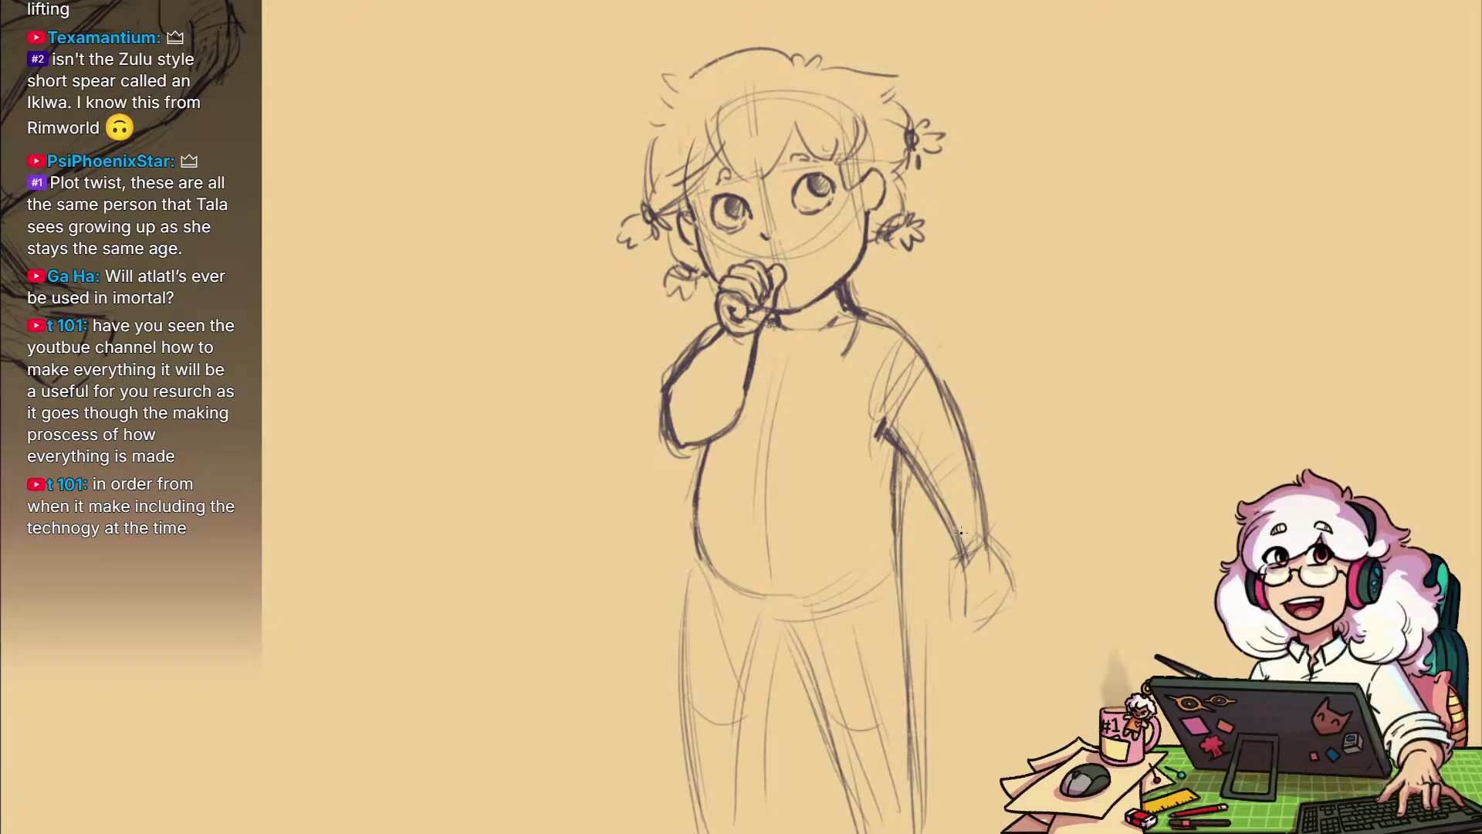
Refine the lowered arm's inner forearm line and close it off at the wrist
left_click_drag(992, 558, 949, 527)
scroll(947, 523, "down", 4)
scroll(921, 536, "up", 4)
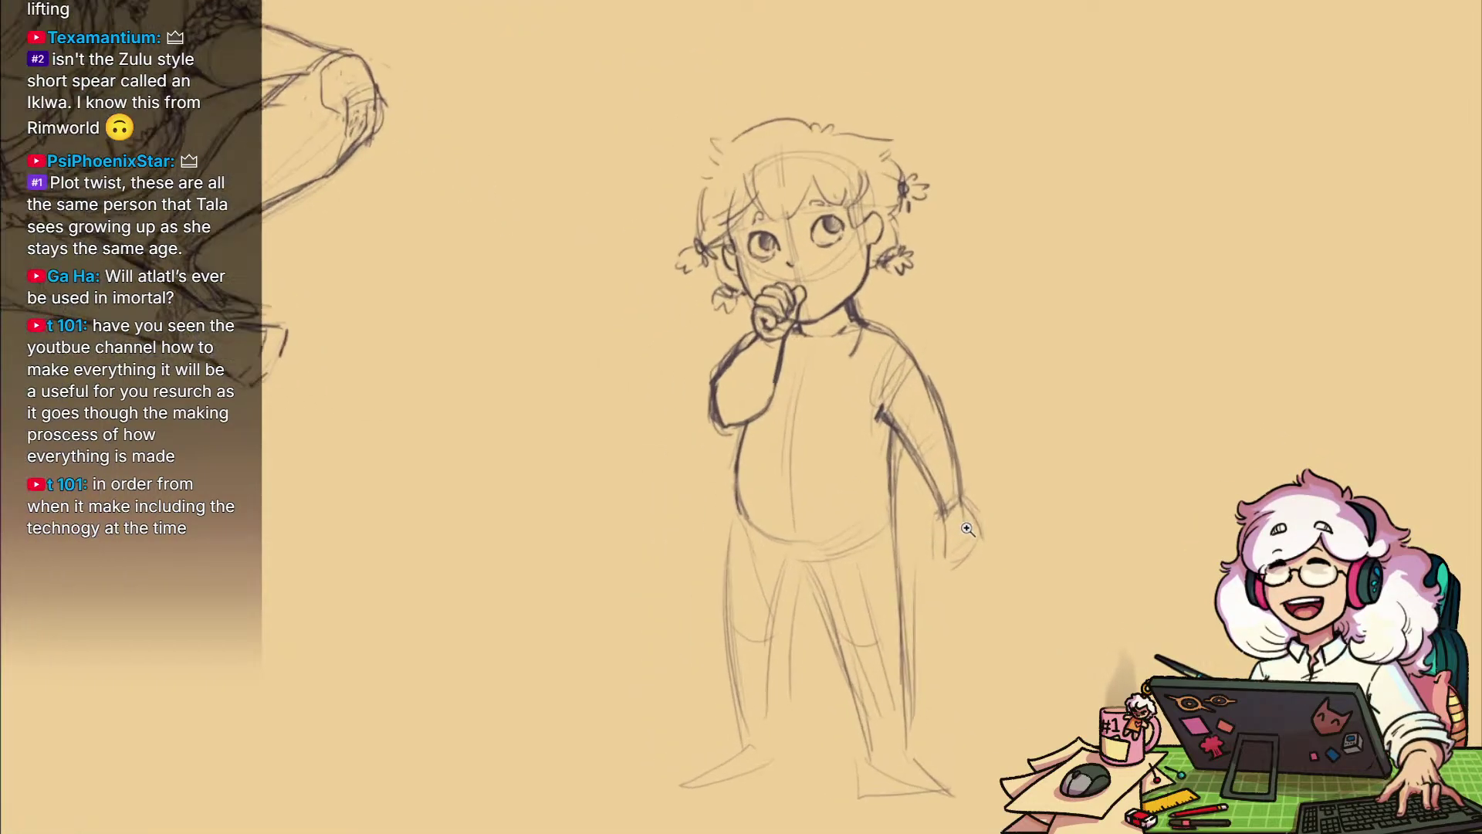
left_click_drag(938, 512, 896, 553)
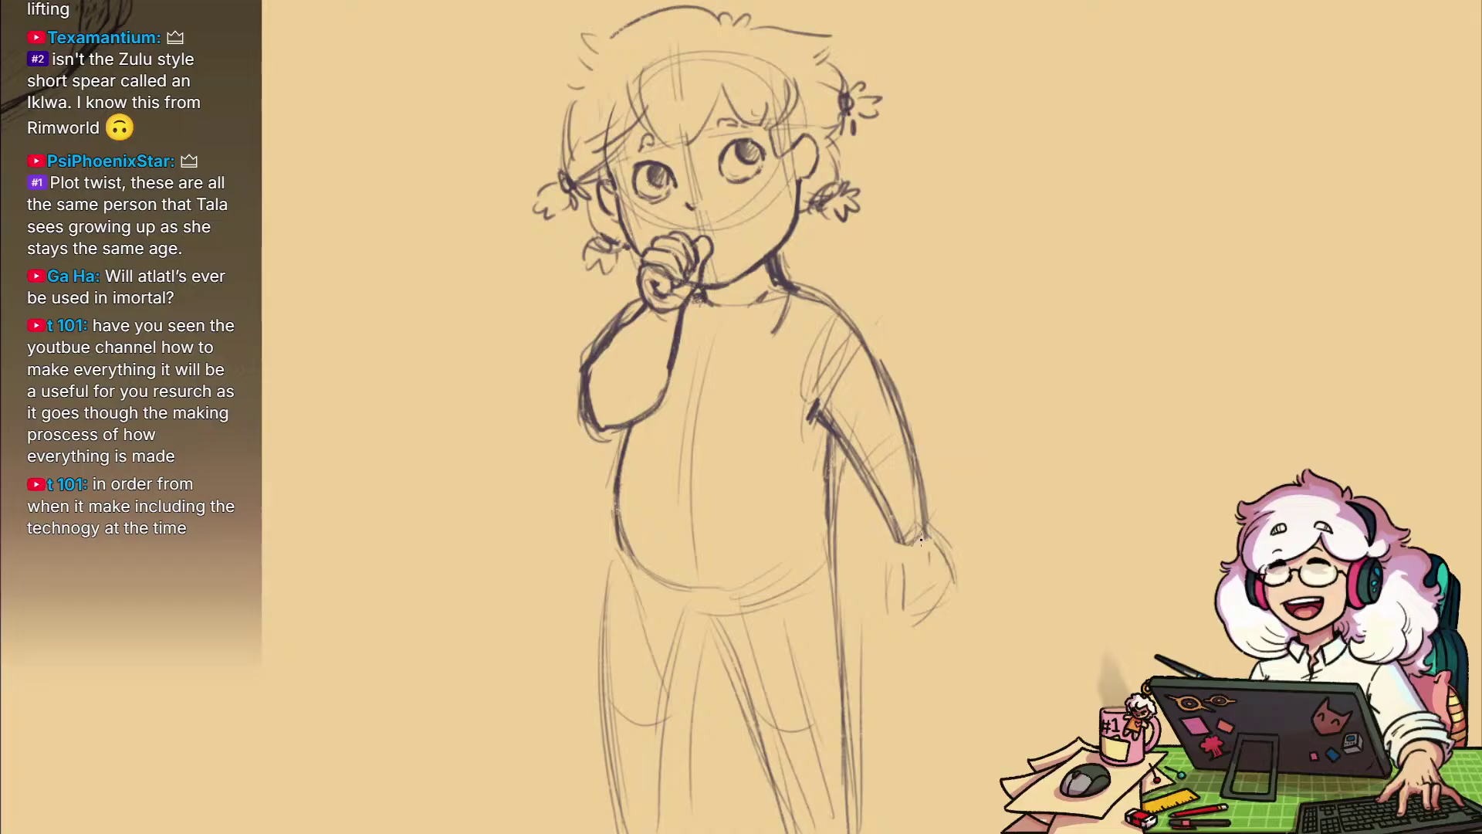
left_click_drag(882, 526, 963, 589)
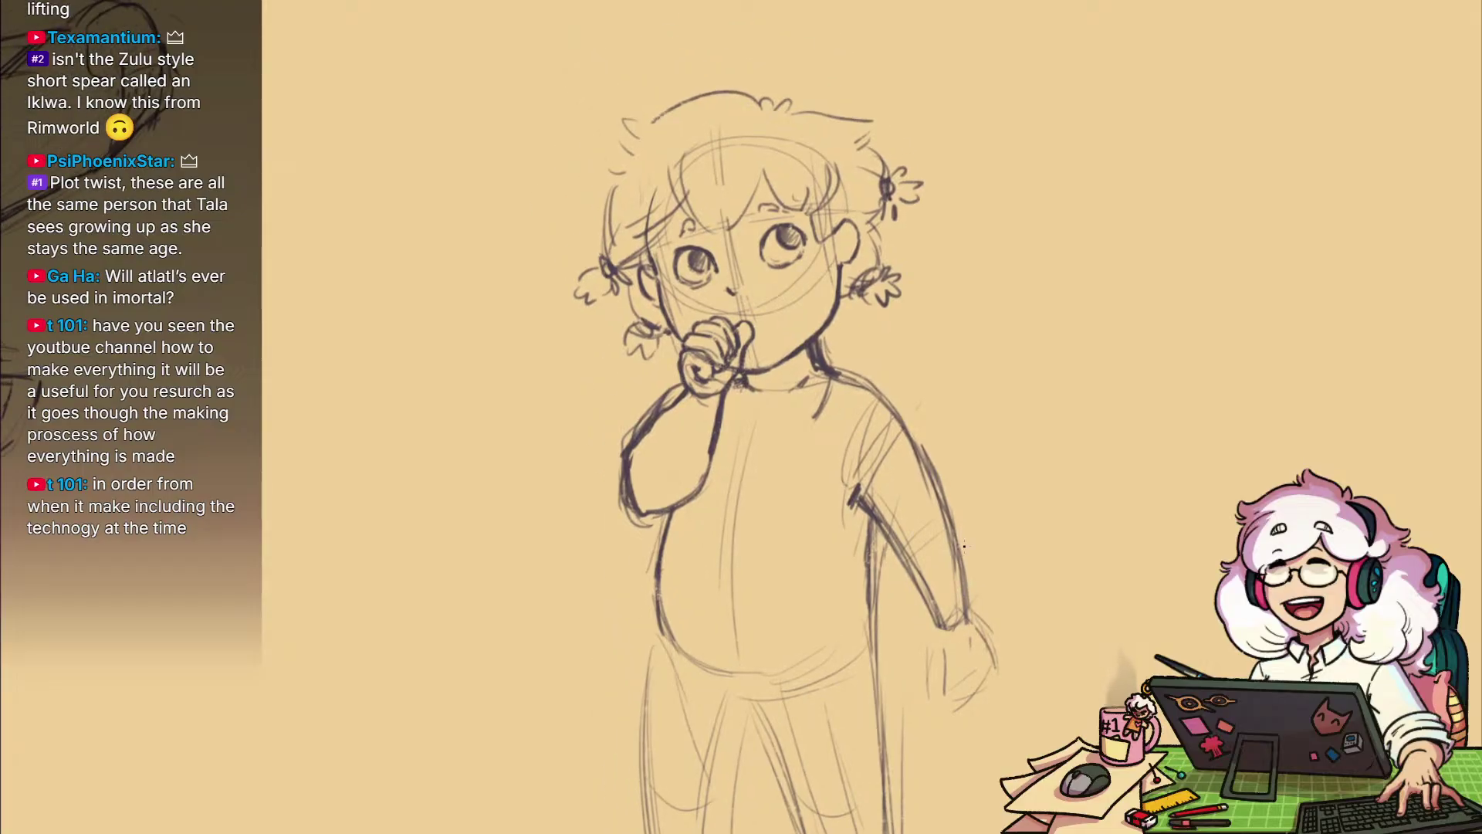
Erase the outer contour of the lowered arm and redraw it as a cleaner curve down to the wrist
left_click_drag(921, 454, 949, 526)
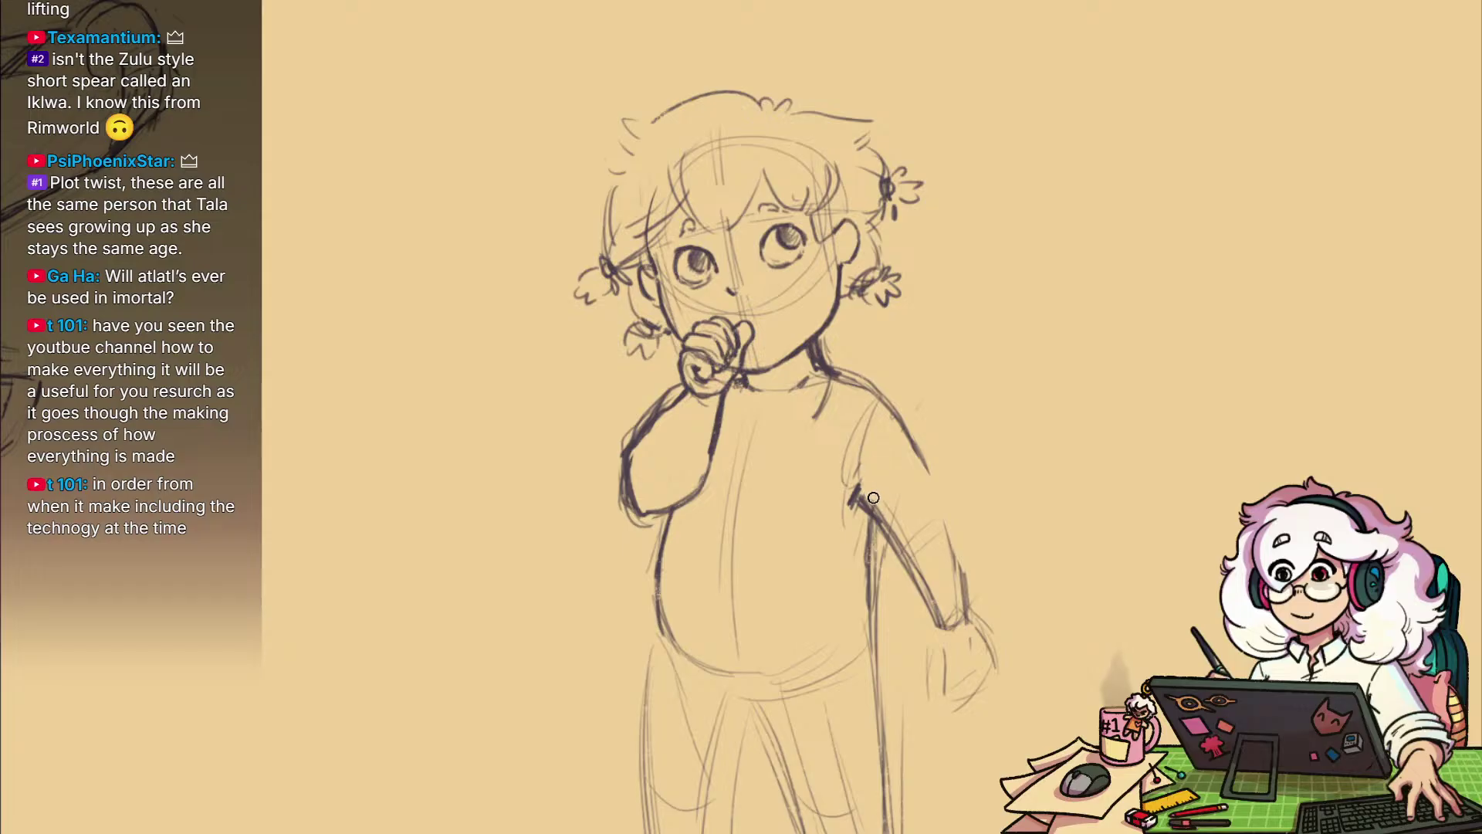
mouse_move(1002, 564)
left_mouse_down()
mouse_move(952, 529)
mouse_move(857, 563)
mouse_move(873, 563)
mouse_move(878, 595)
left_mouse_up()
left_click_drag(839, 515, 872, 622)
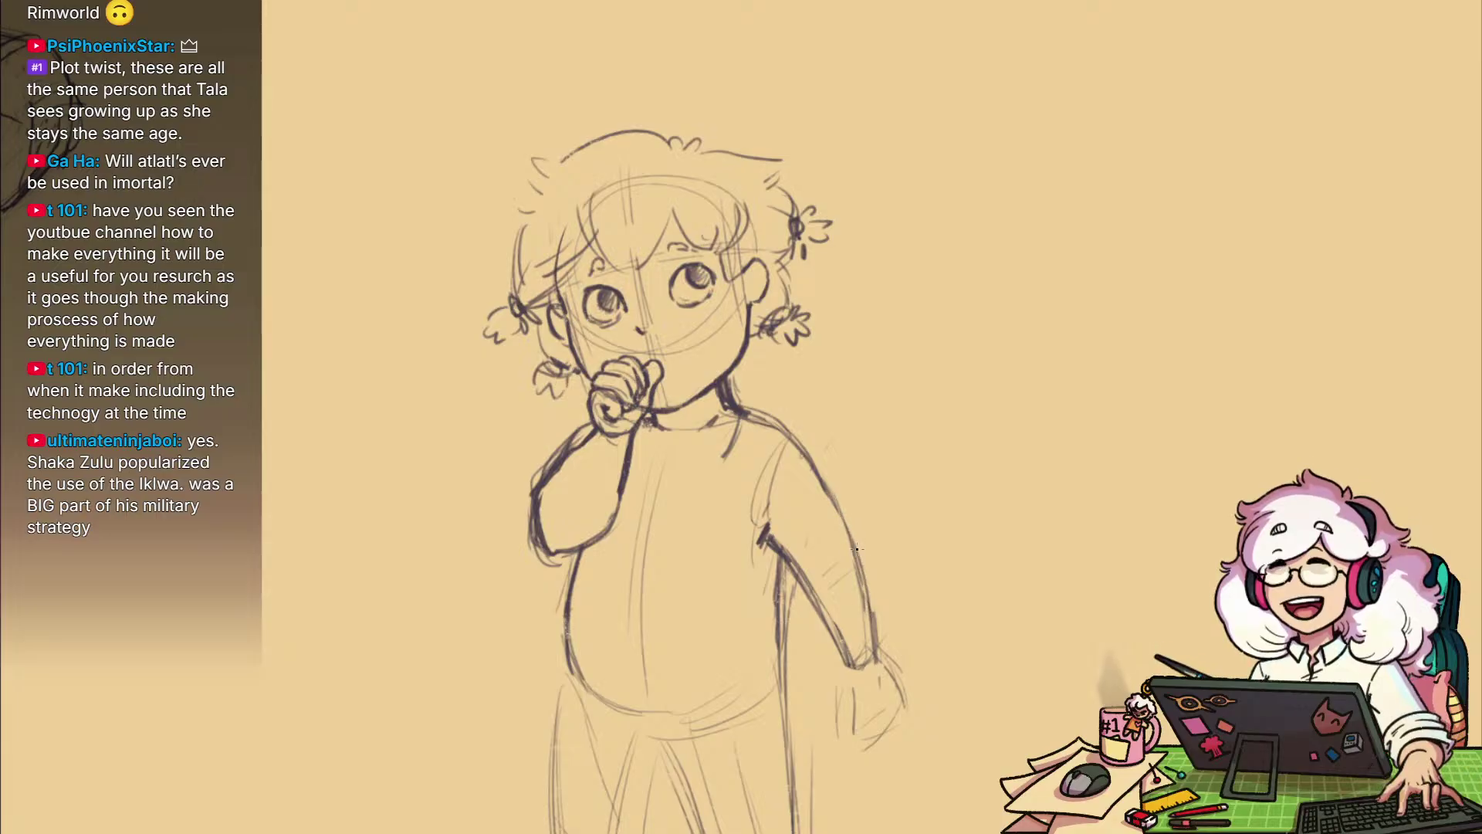
mouse_move(926, 580)
left_mouse_down()
mouse_move(1059, 494)
mouse_move(1142, 648)
mouse_move(953, 592)
mouse_move(951, 534)
mouse_move(970, 488)
left_mouse_up()
mouse_move(979, 550)
left_mouse_down()
mouse_move(977, 644)
mouse_move(893, 661)
left_mouse_up()
mouse_move(904, 532)
left_mouse_down()
mouse_move(919, 467)
mouse_move(968, 599)
left_mouse_up()
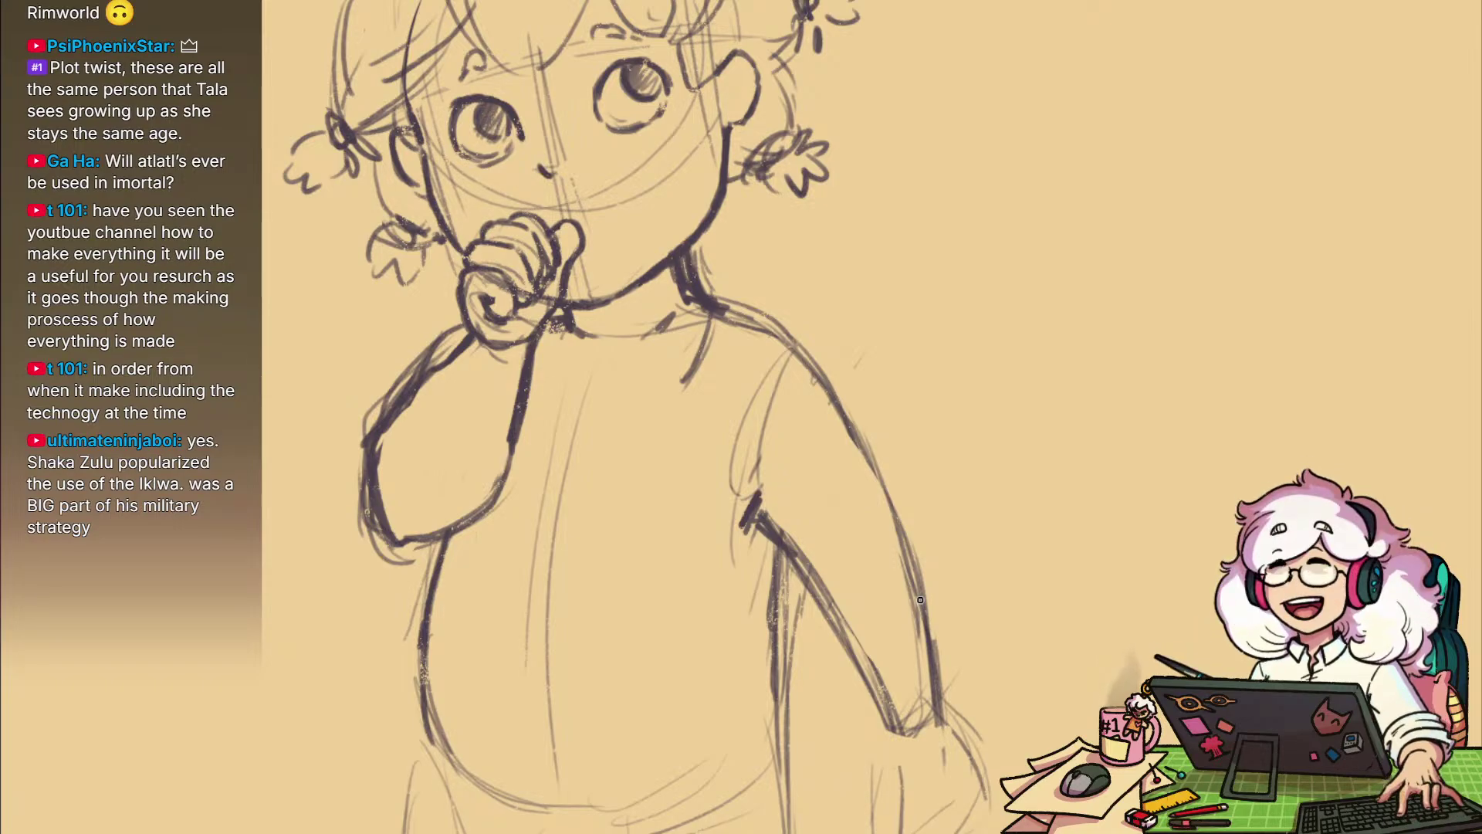
left_click_drag(921, 600, 1063, 616)
mouse_move(888, 572)
left_mouse_down()
mouse_move(909, 605)
mouse_move(873, 549)
mouse_move(873, 595)
mouse_move(861, 587)
left_mouse_up()
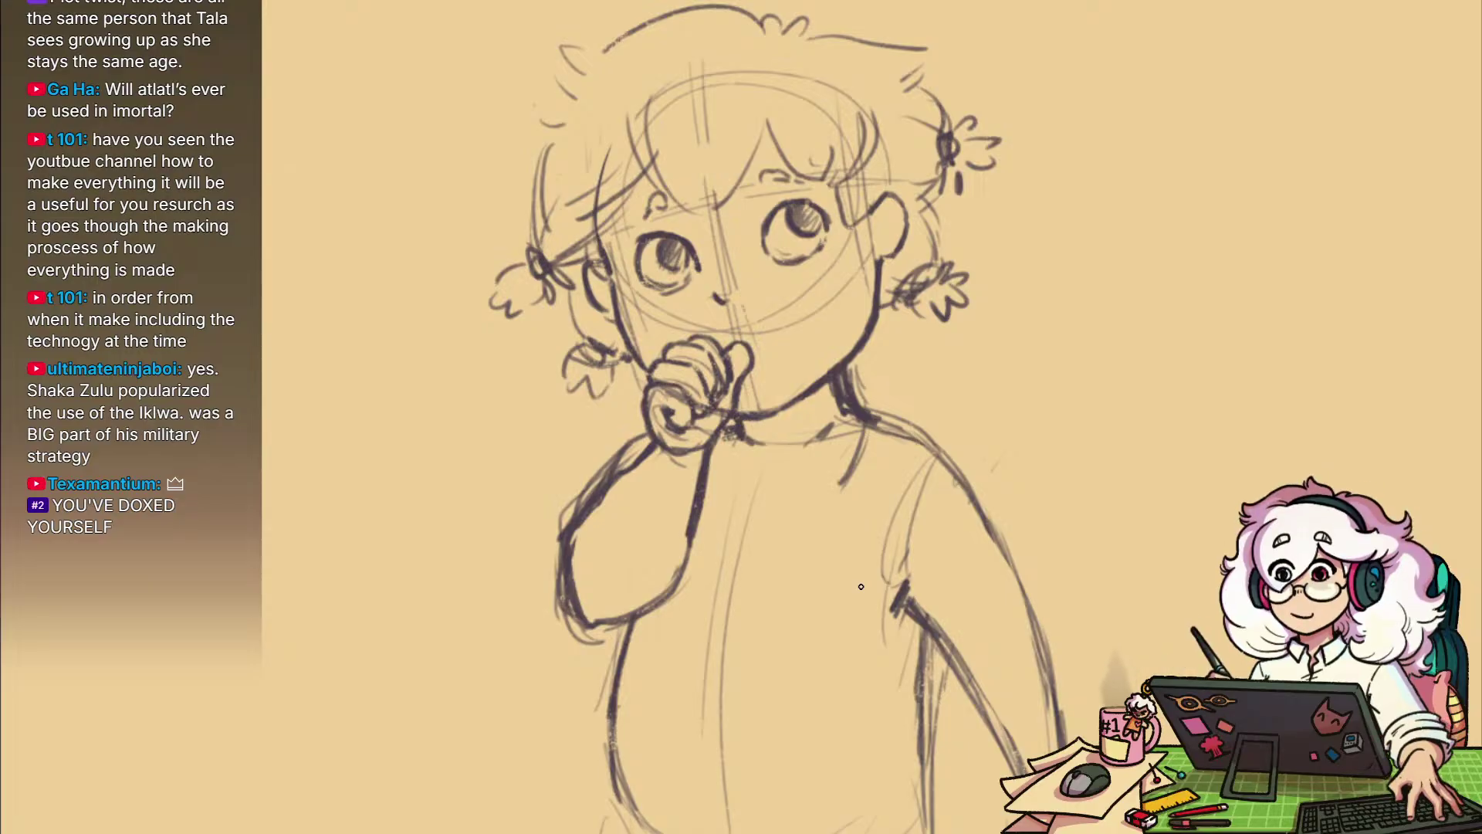
Sketch the lowered hand below the wrist with a thumb and loosely curled fingers
left_click_drag(943, 470, 976, 452)
left_click_drag(965, 516, 917, 569)
mouse_move(952, 742)
left_mouse_down()
mouse_move(936, 582)
mouse_move(913, 556)
mouse_move(878, 554)
mouse_move(859, 618)
mouse_move(899, 610)
mouse_move(903, 642)
left_mouse_up()
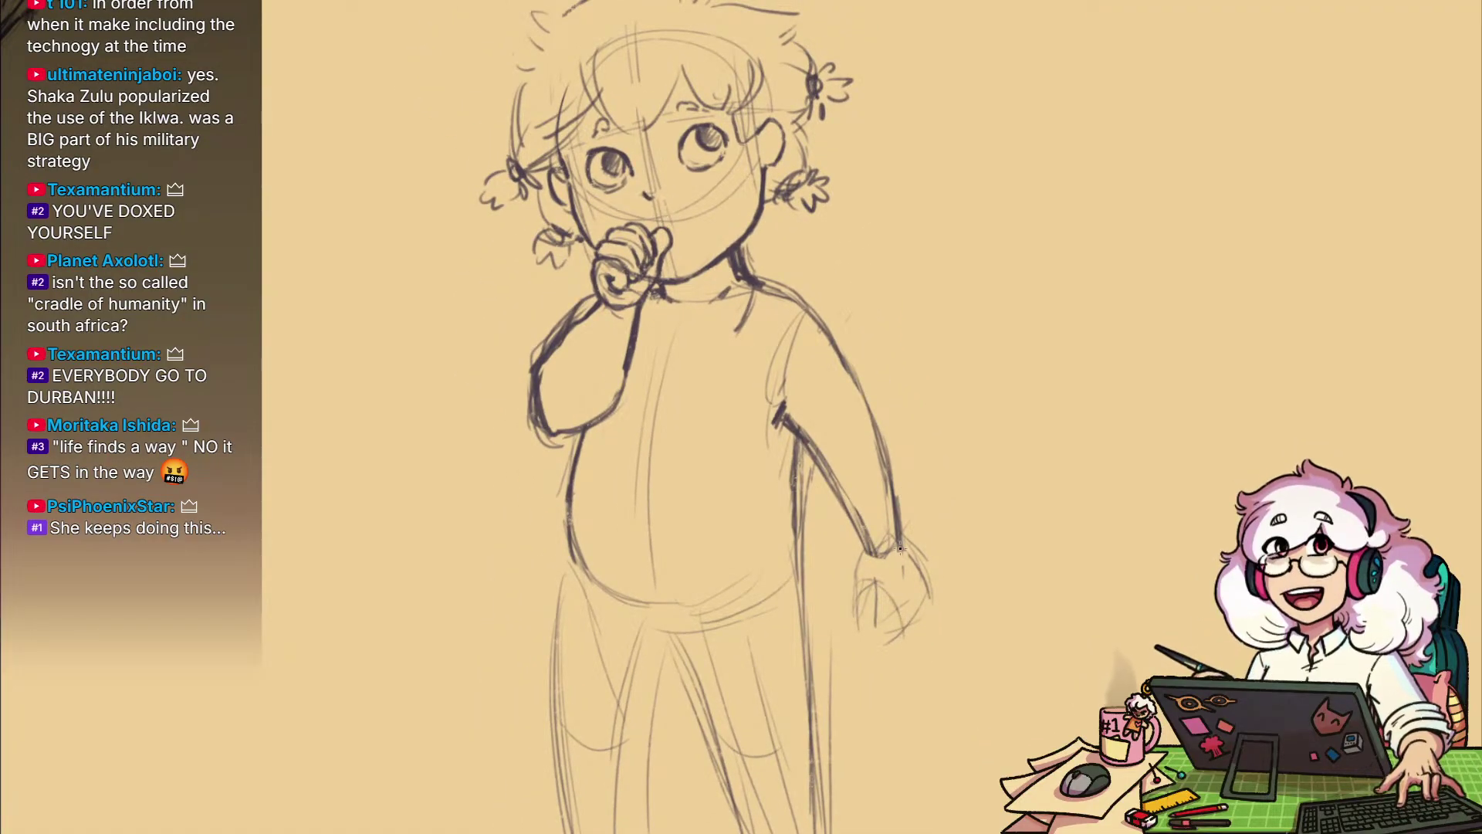
mouse_move(900, 549)
left_mouse_down()
mouse_move(922, 596)
mouse_move(904, 600)
mouse_move(933, 645)
mouse_move(929, 550)
left_mouse_up()
left_click_drag(922, 695, 911, 653)
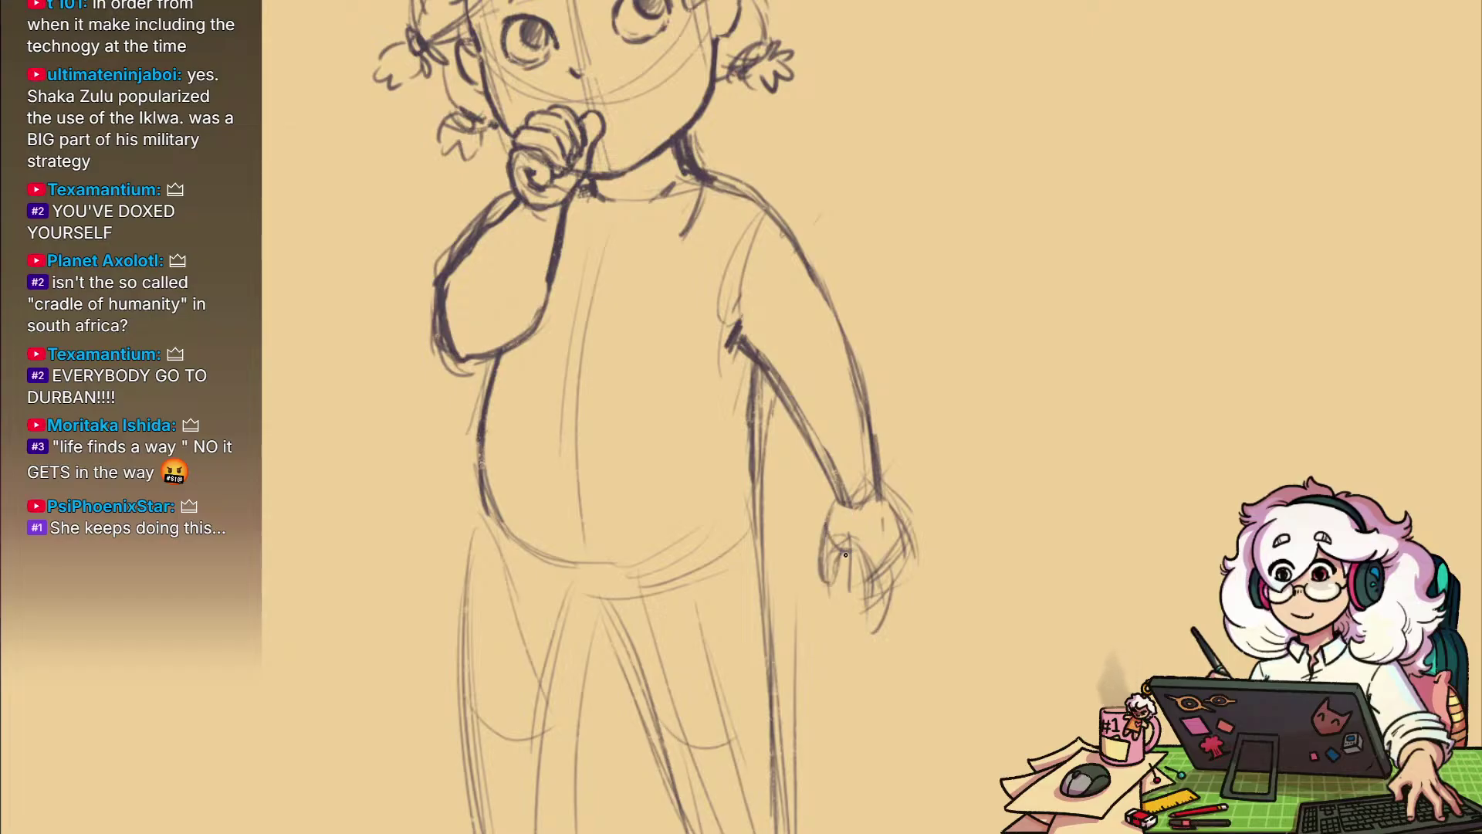
left_click_drag(891, 561, 876, 614)
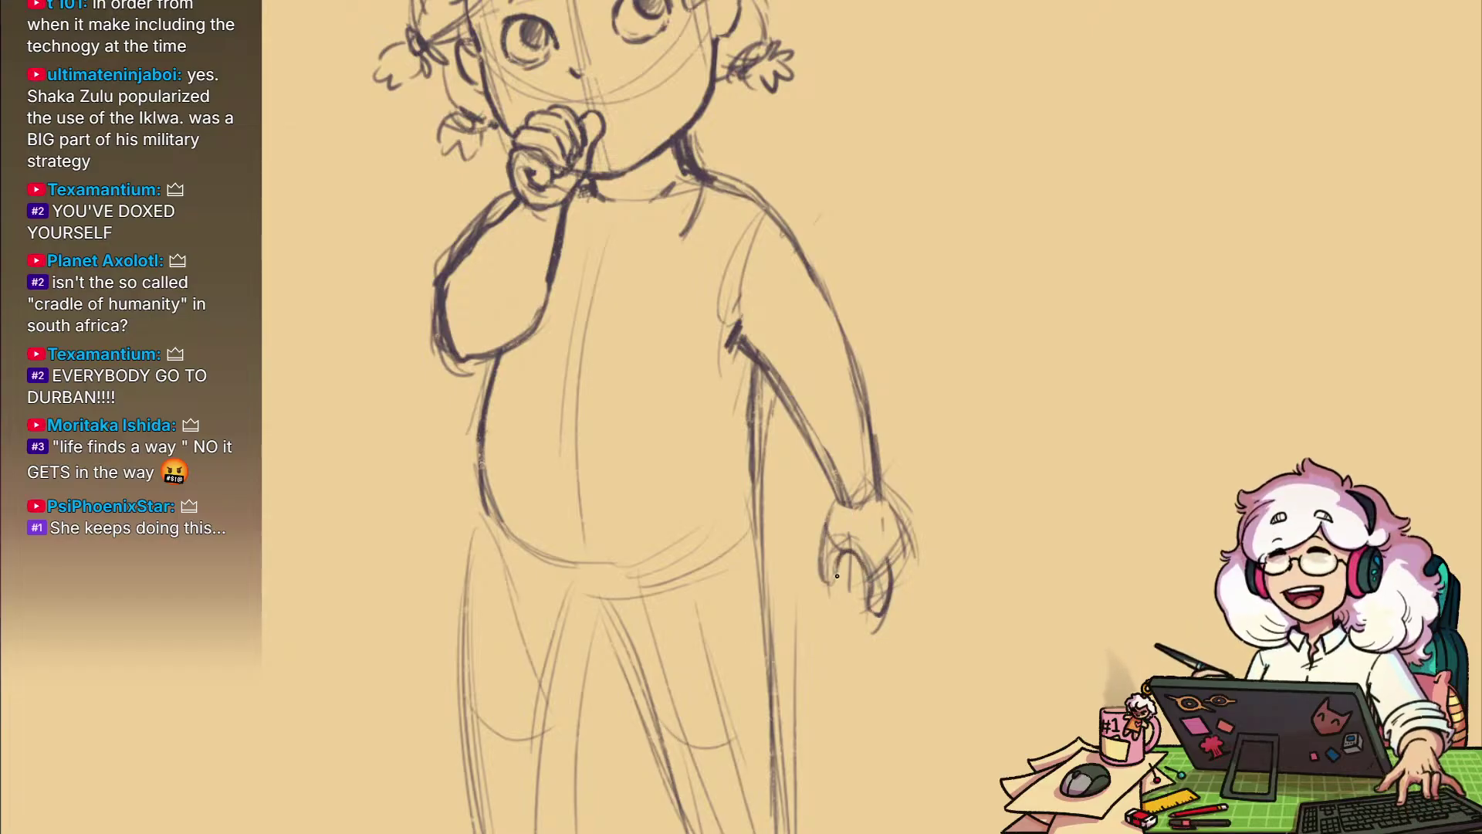
mouse_move(901, 554)
left_mouse_down()
mouse_move(889, 613)
mouse_move(908, 591)
left_mouse_up()
mouse_move(888, 502)
left_mouse_down()
mouse_move(901, 531)
mouse_move(826, 545)
left_mouse_up()
Lasso the lowered hand, shift it slightly up toward the forearm with a transform, and clear the selection
mouse_move(896, 456)
left_mouse_down()
mouse_move(1019, 616)
mouse_move(1014, 603)
left_mouse_up()
scroll(1015, 603, "down", 2)
left_click_drag(1079, 660, 1050, 592)
scroll(974, 564, "up", 3)
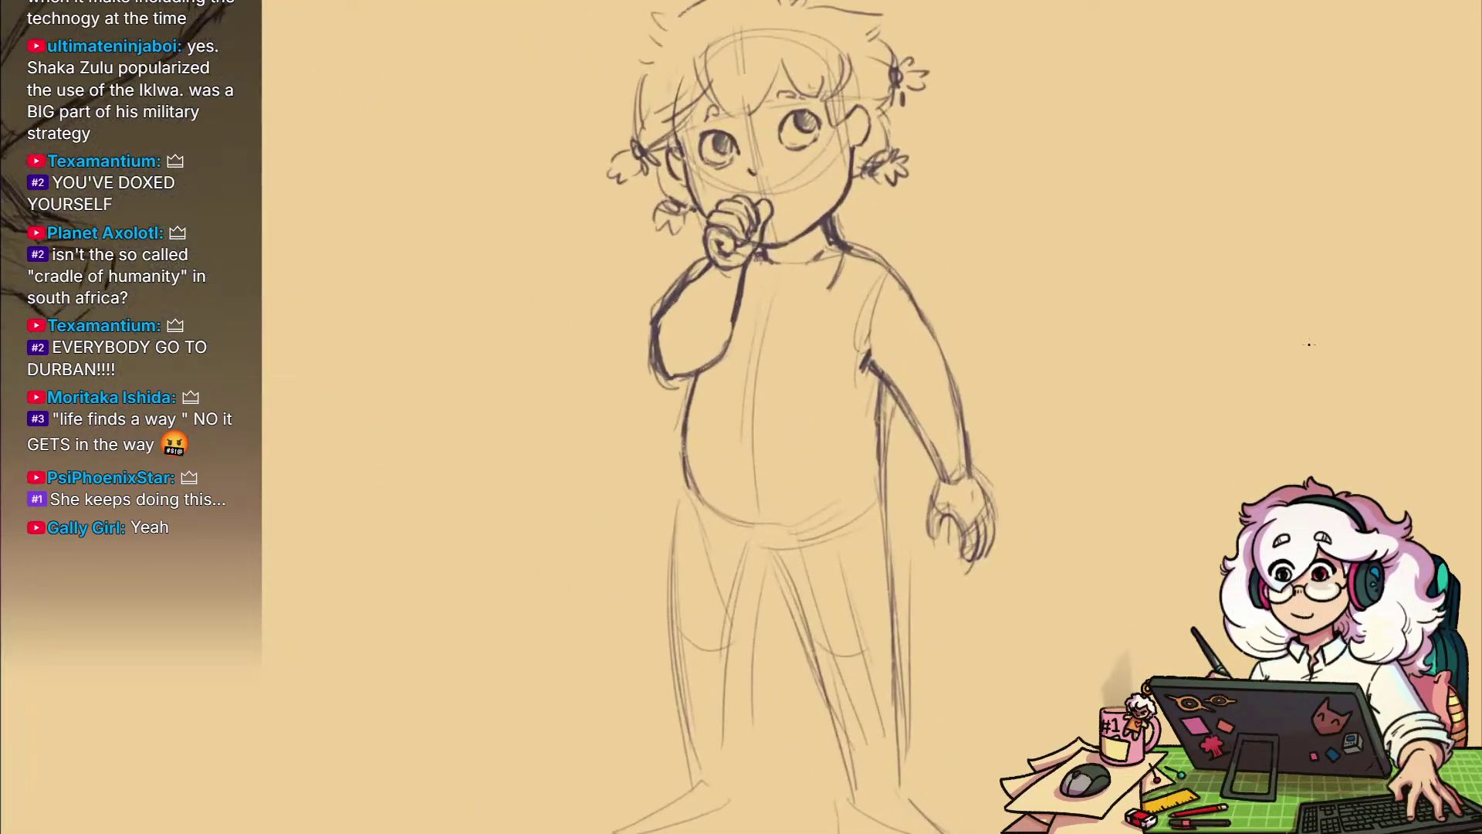
left_click_drag(996, 464, 928, 482)
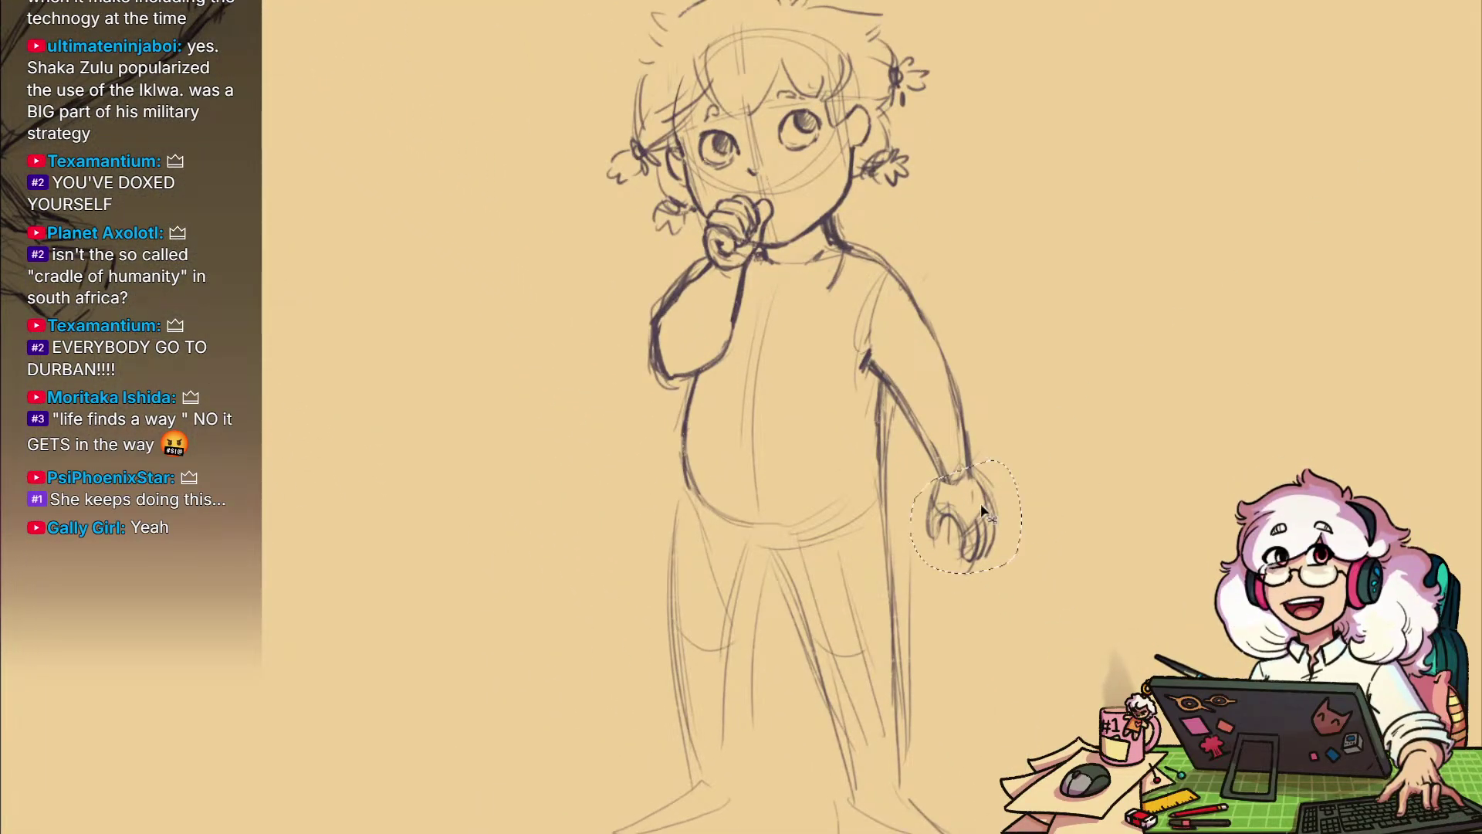
key("ctrl+t")
left_click_drag(988, 539, 980, 522)
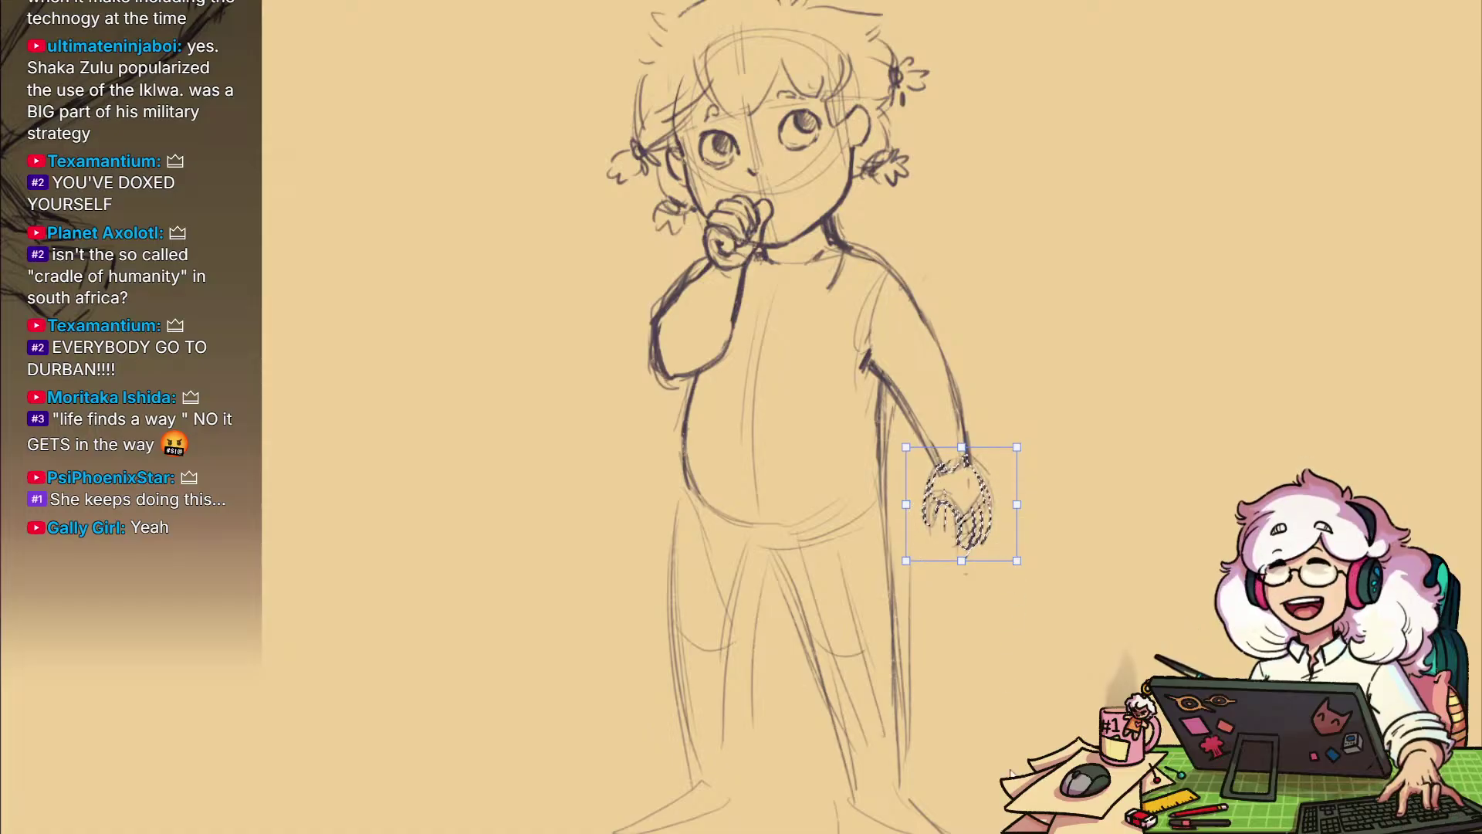
key("Return")
key("ctrl+d")
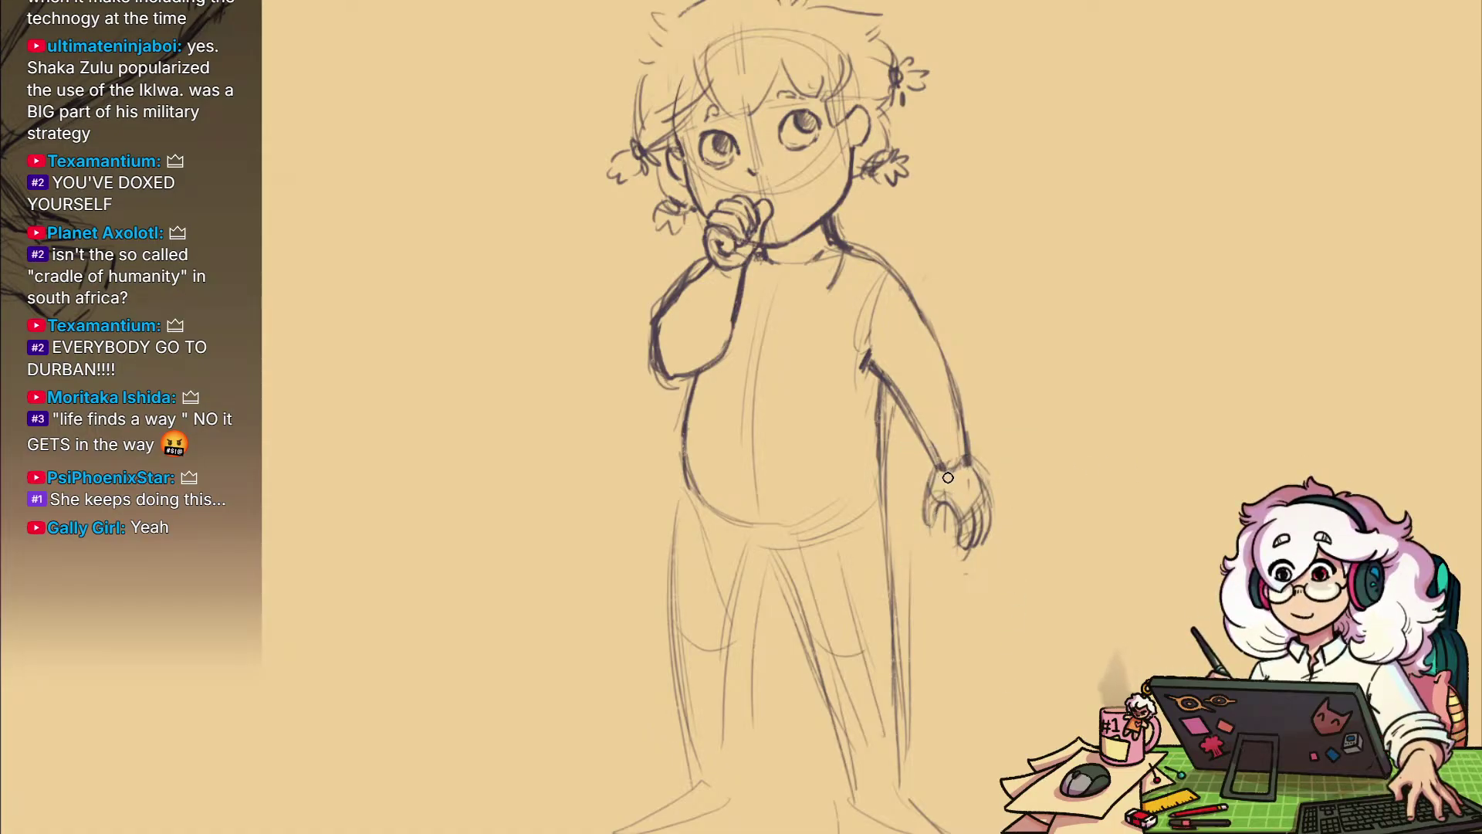
Remove the lowered arm's outer line and redraw it as one smooth curve from shoulder to wrist
left_click_drag(1074, 486, 1167, 649)
key("ctrl+minus")
left_click_drag(1027, 753, 1093, 640)
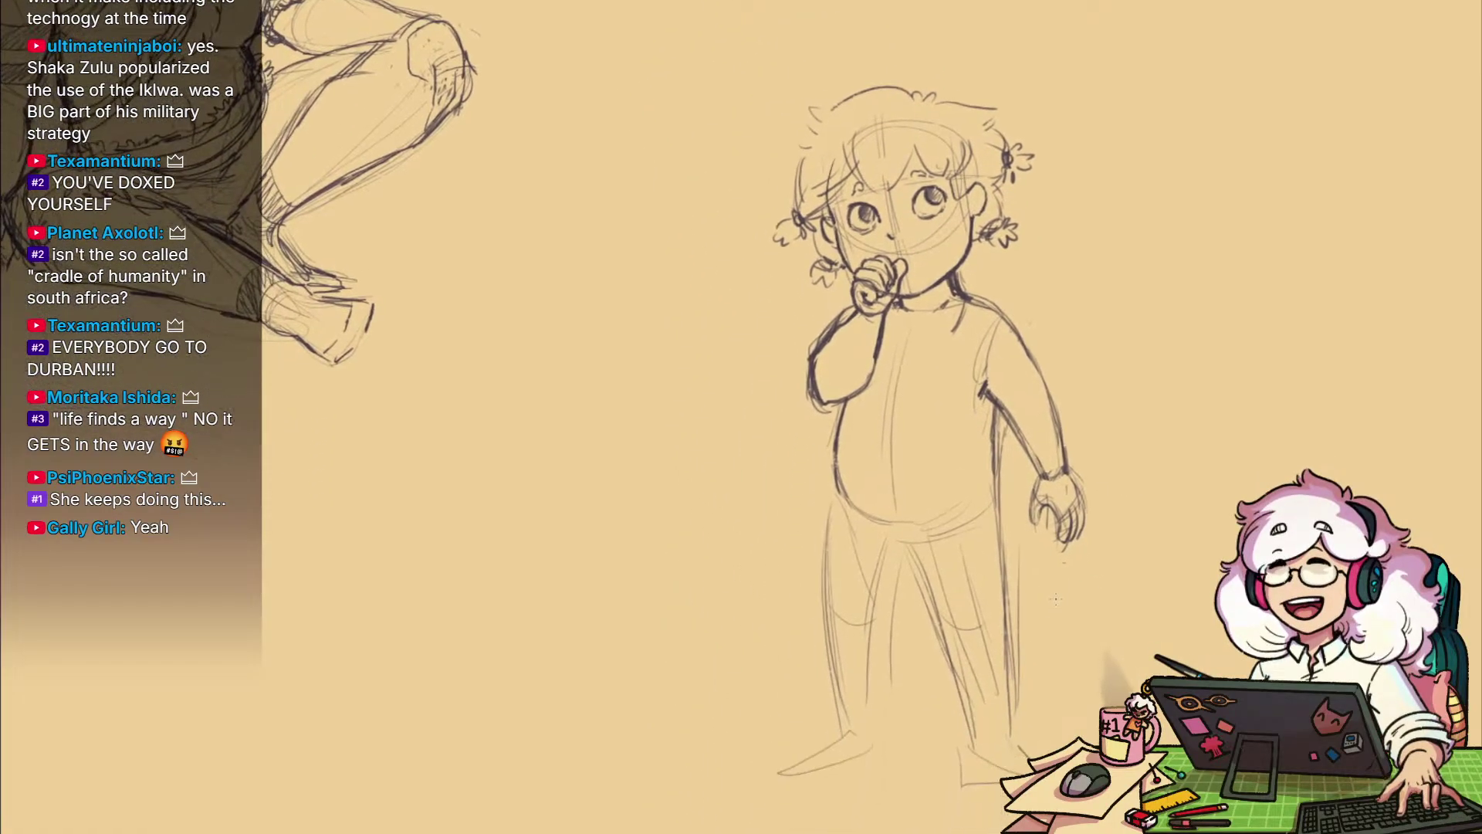
scroll(1081, 651, "up", 3)
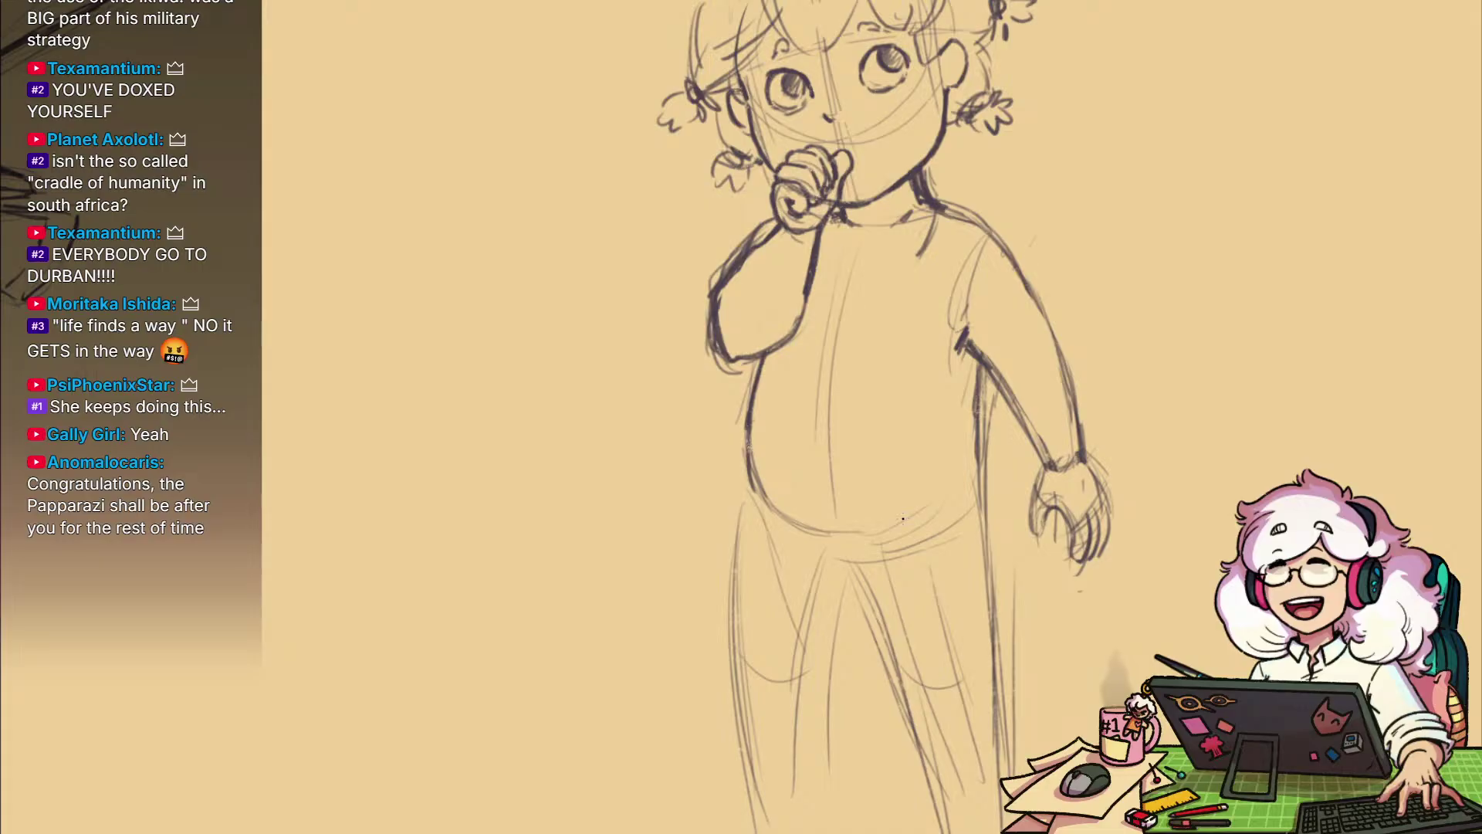
left_click_drag(903, 518, 872, 617)
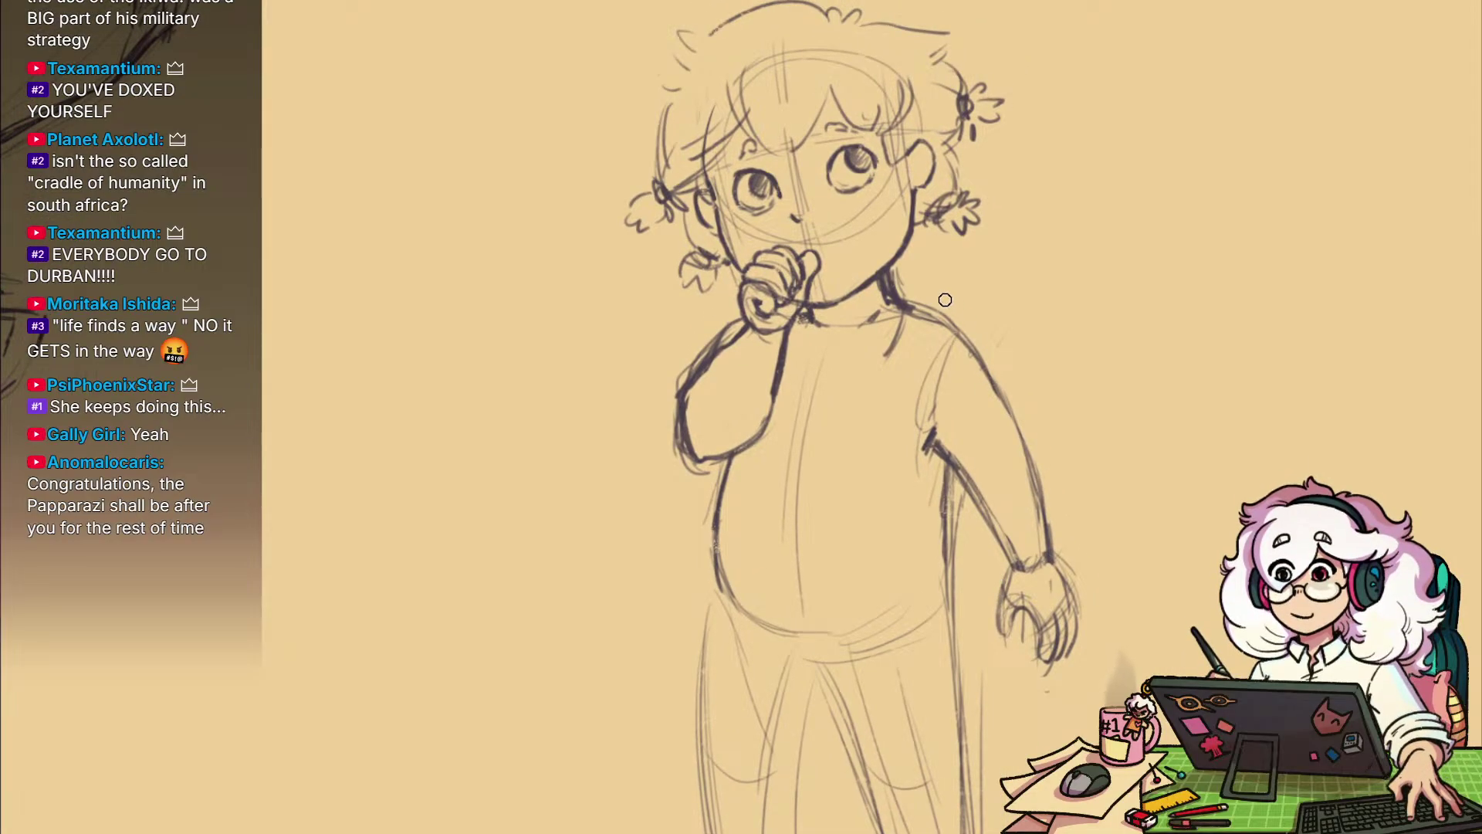
key("ctrl+z")
mouse_move(1048, 557)
left_mouse_down()
mouse_move(966, 353)
mouse_move(1019, 462)
left_mouse_up()
key("ctrl+z")
key("ctrl+z")
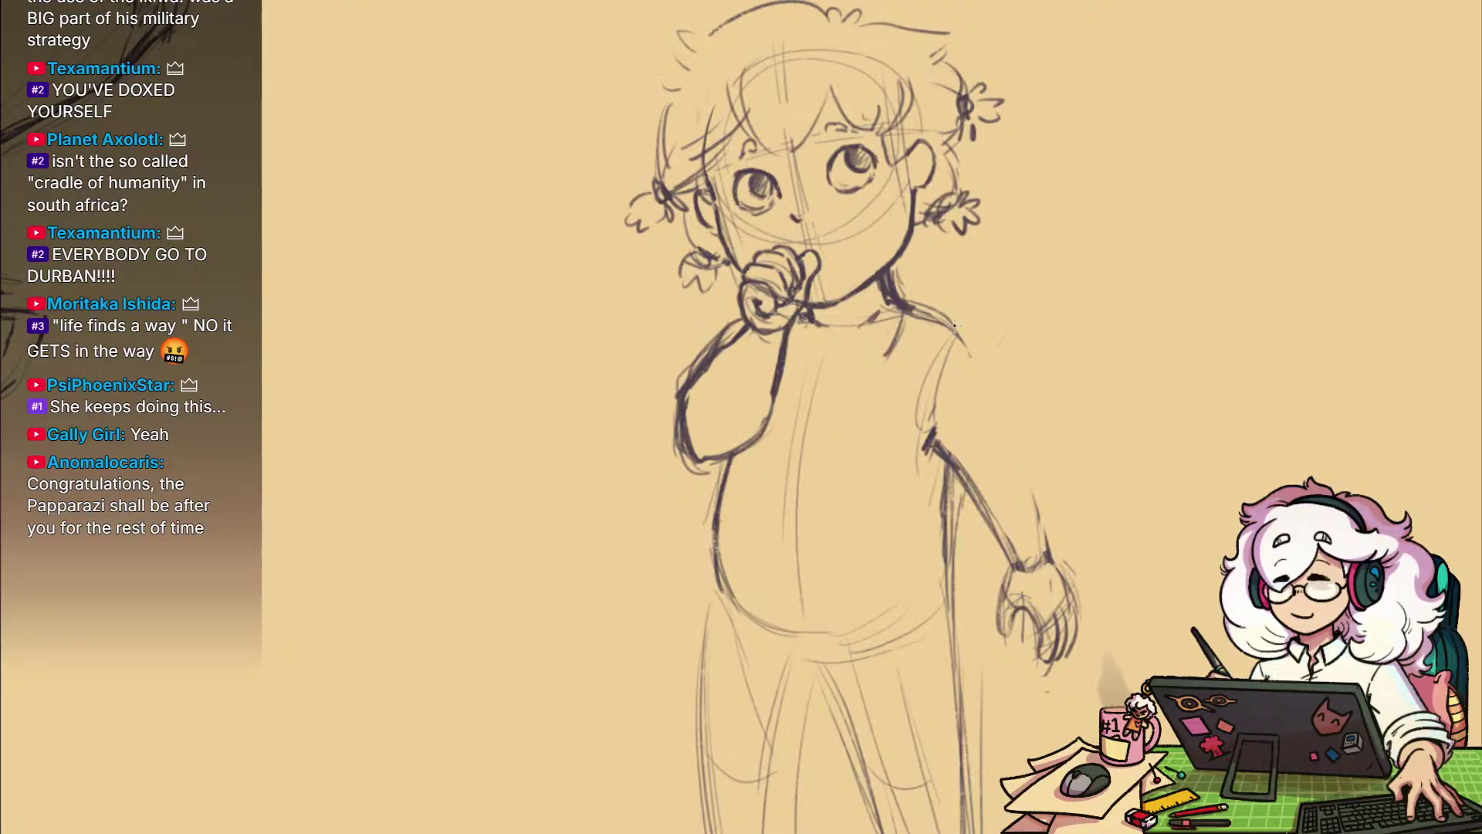
mouse_move(956, 326)
left_mouse_down()
mouse_move(1009, 411)
mouse_move(1041, 527)
left_mouse_up()
left_click_drag(1021, 430, 1047, 562)
left_click_drag(1086, 471, 1105, 537)
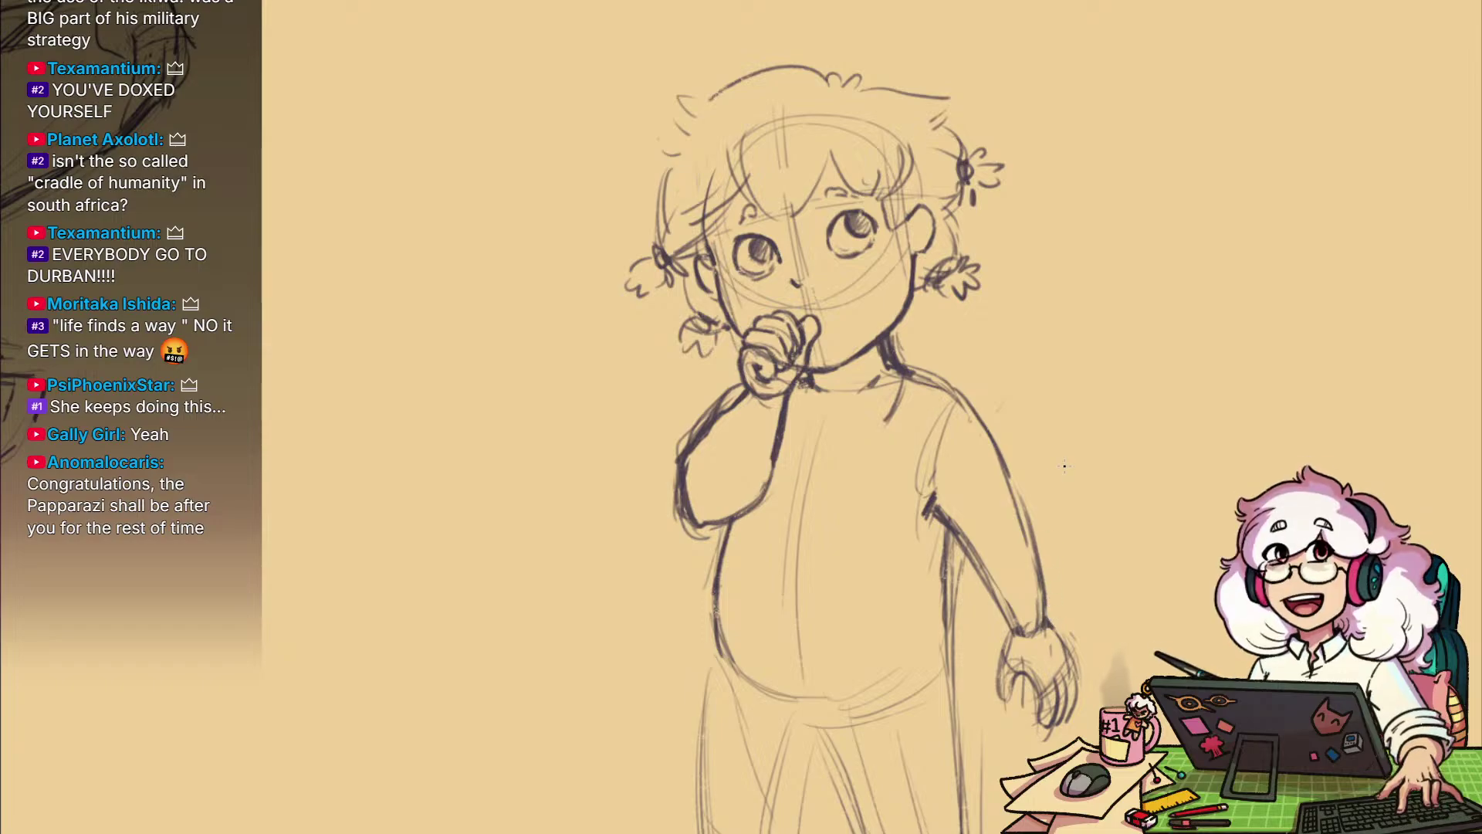
Thicken the lowered arm's outer contour from the wrist back up toward the shoulder
mouse_move(1125, 612)
left_mouse_down()
mouse_move(1118, 659)
mouse_move(1030, 628)
left_mouse_up()
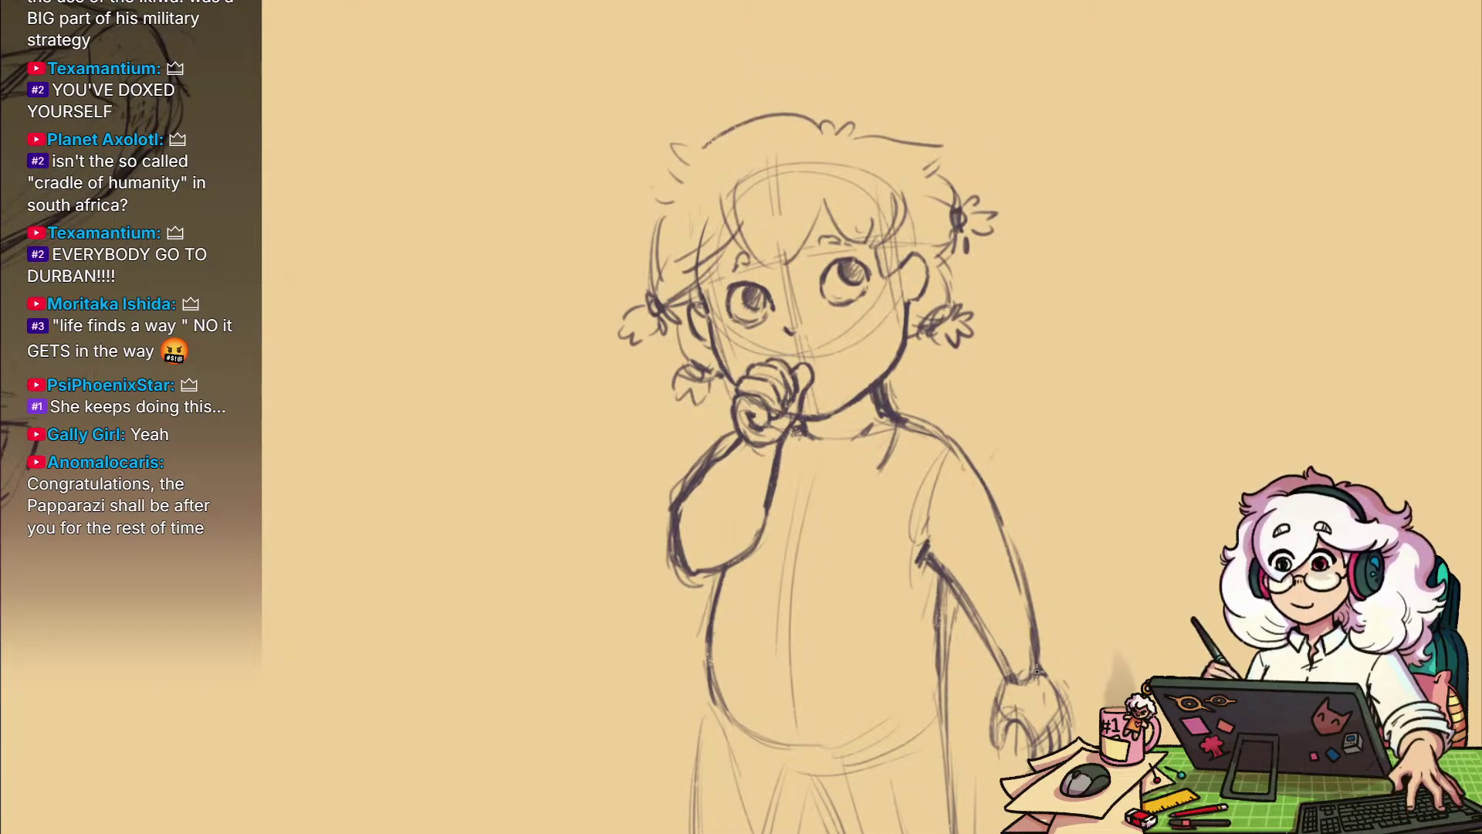
left_click_drag(1042, 679, 1018, 569)
left_click_drag(1029, 622, 1002, 528)
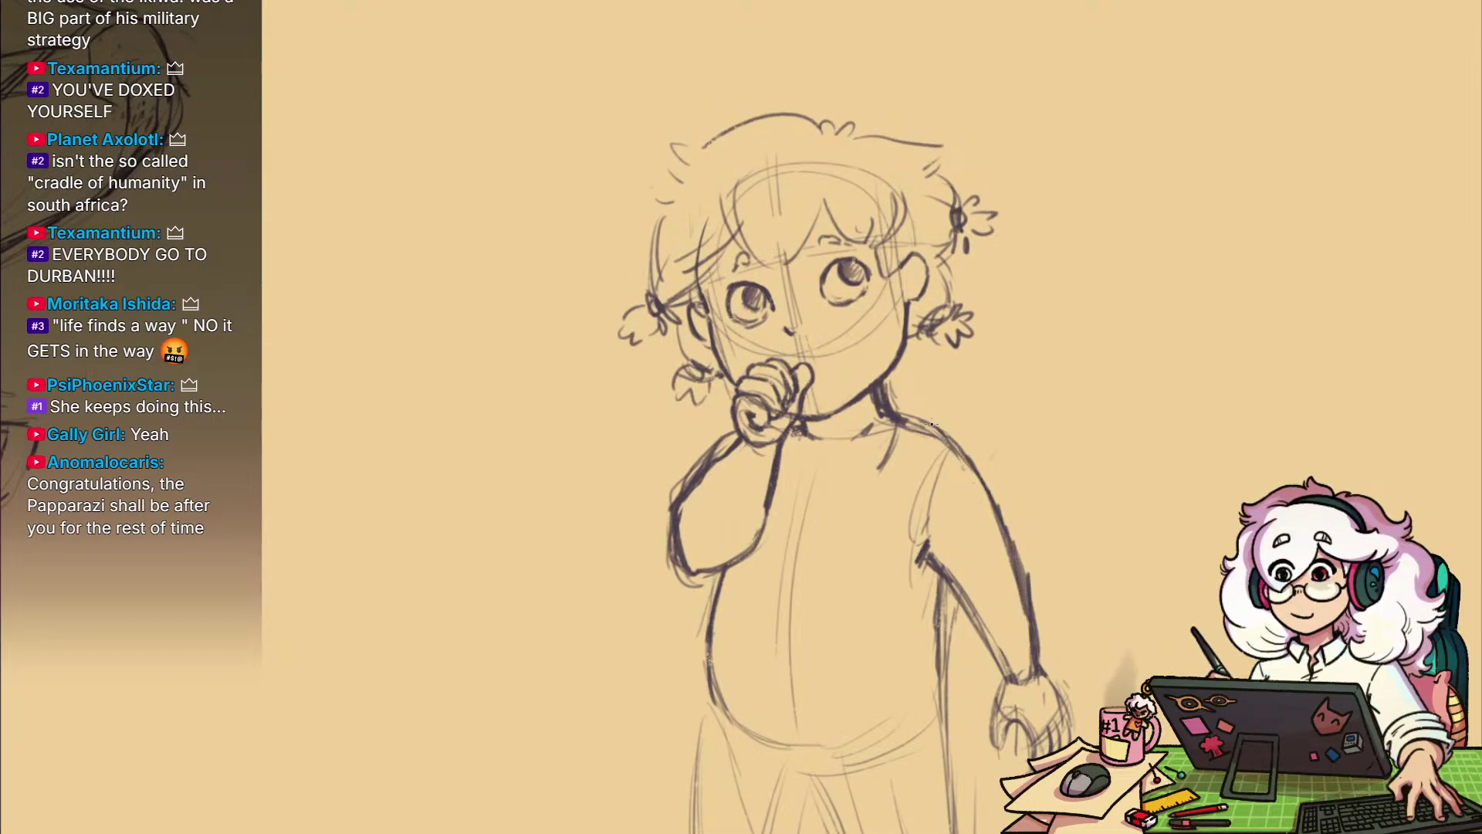
left_click_drag(1114, 699, 1063, 536)
scroll(1088, 570, "up", 2)
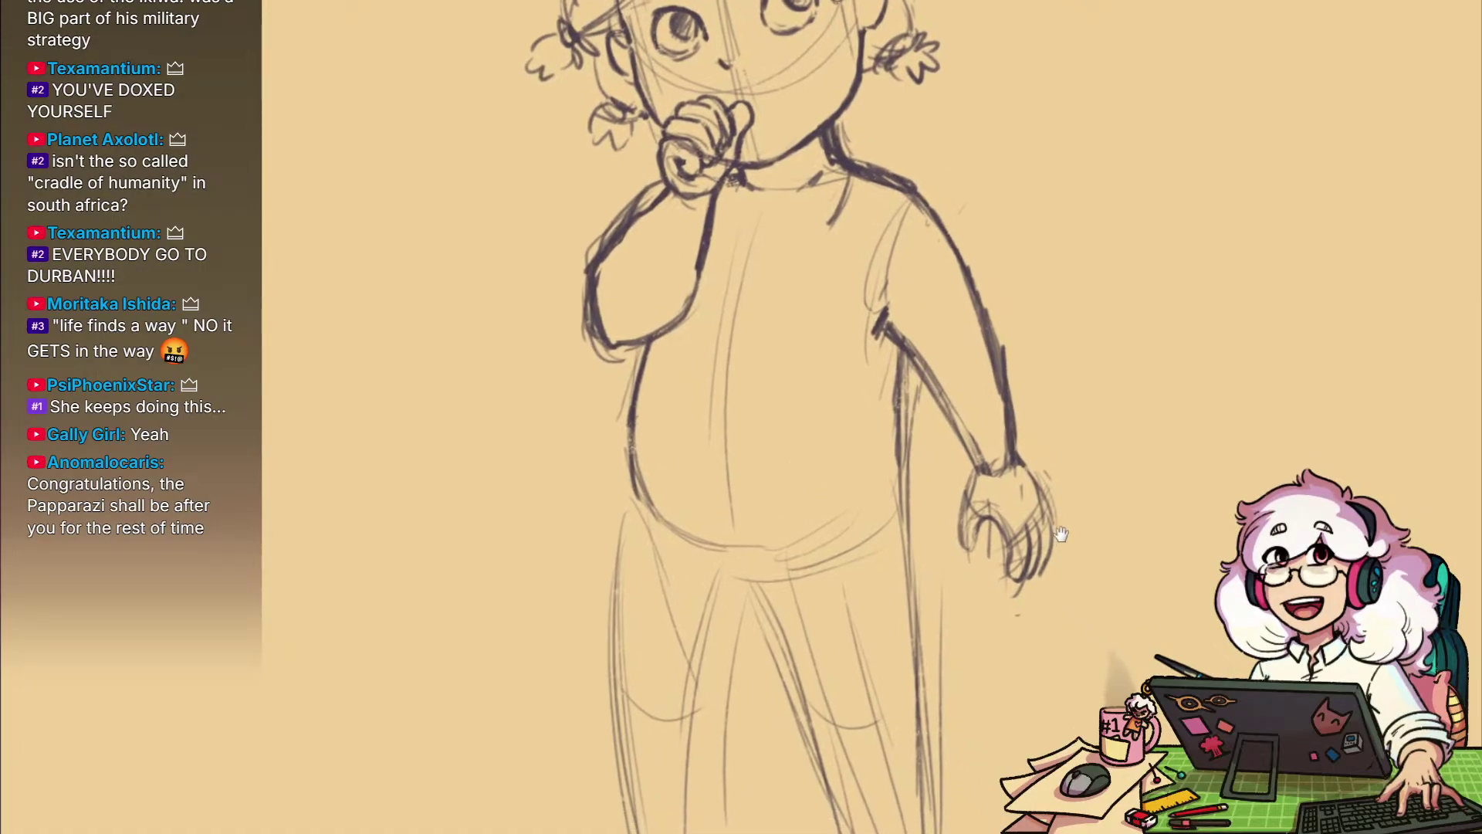
mouse_move(971, 512)
left_mouse_down()
mouse_move(986, 580)
mouse_move(993, 530)
left_mouse_up()
scroll(1031, 557, "up", 4)
scroll(1037, 525, "down", 3)
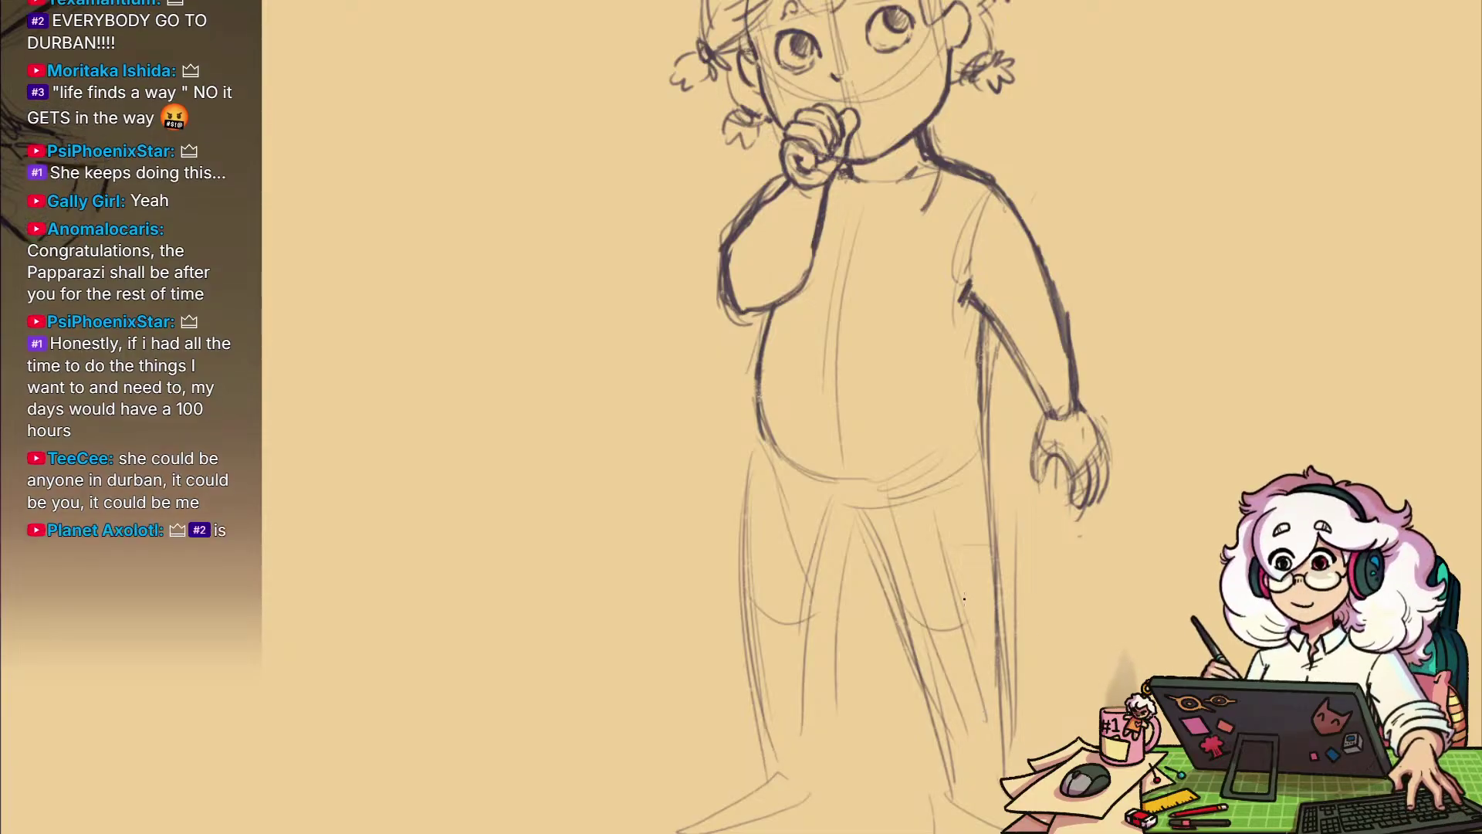
mouse_move(991, 614)
left_mouse_down()
mouse_move(1016, 566)
mouse_move(966, 628)
mouse_move(966, 608)
mouse_move(1003, 641)
left_mouse_up()
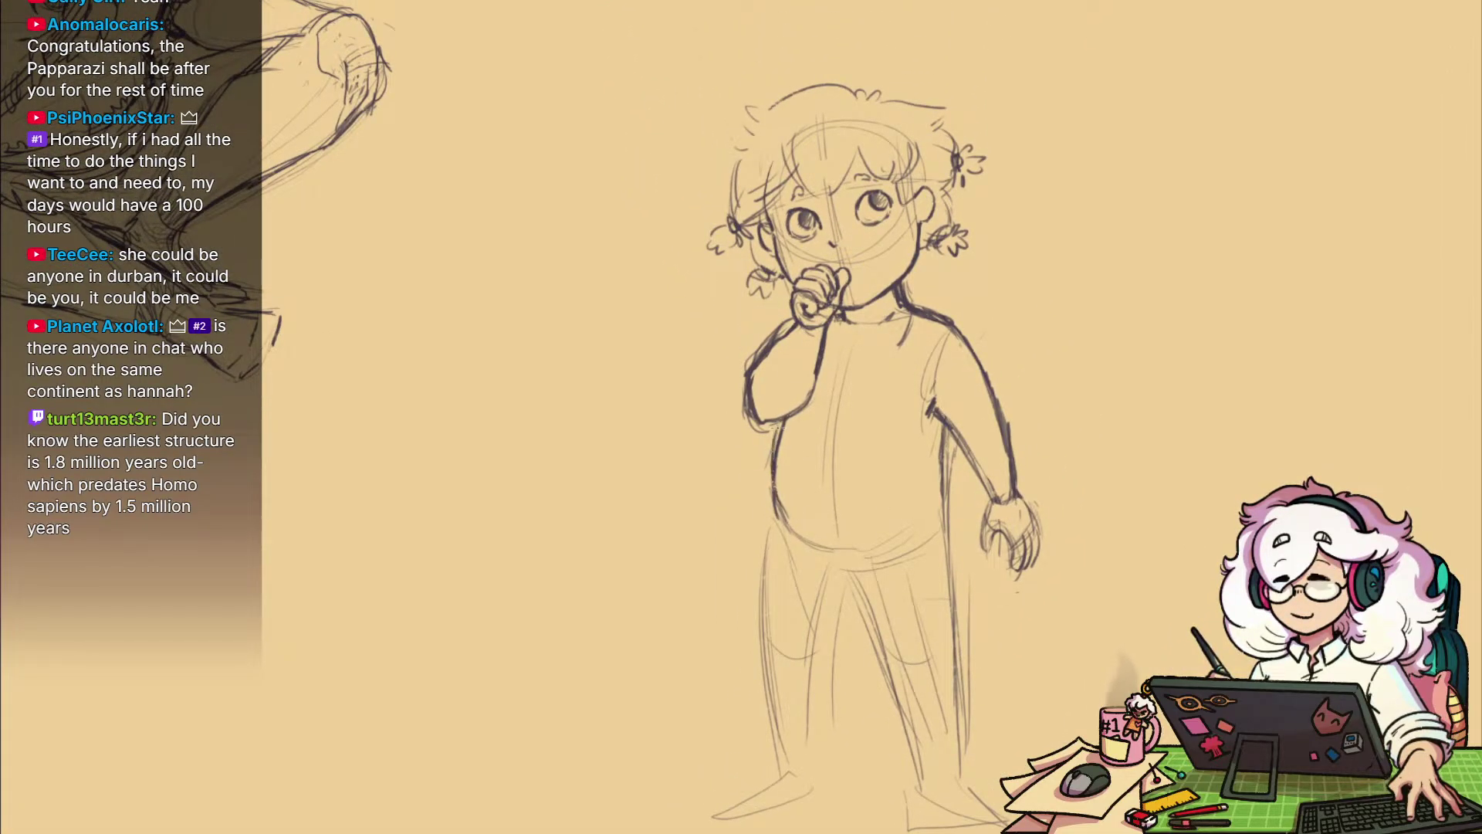
left_click_drag(931, 498, 870, 486)
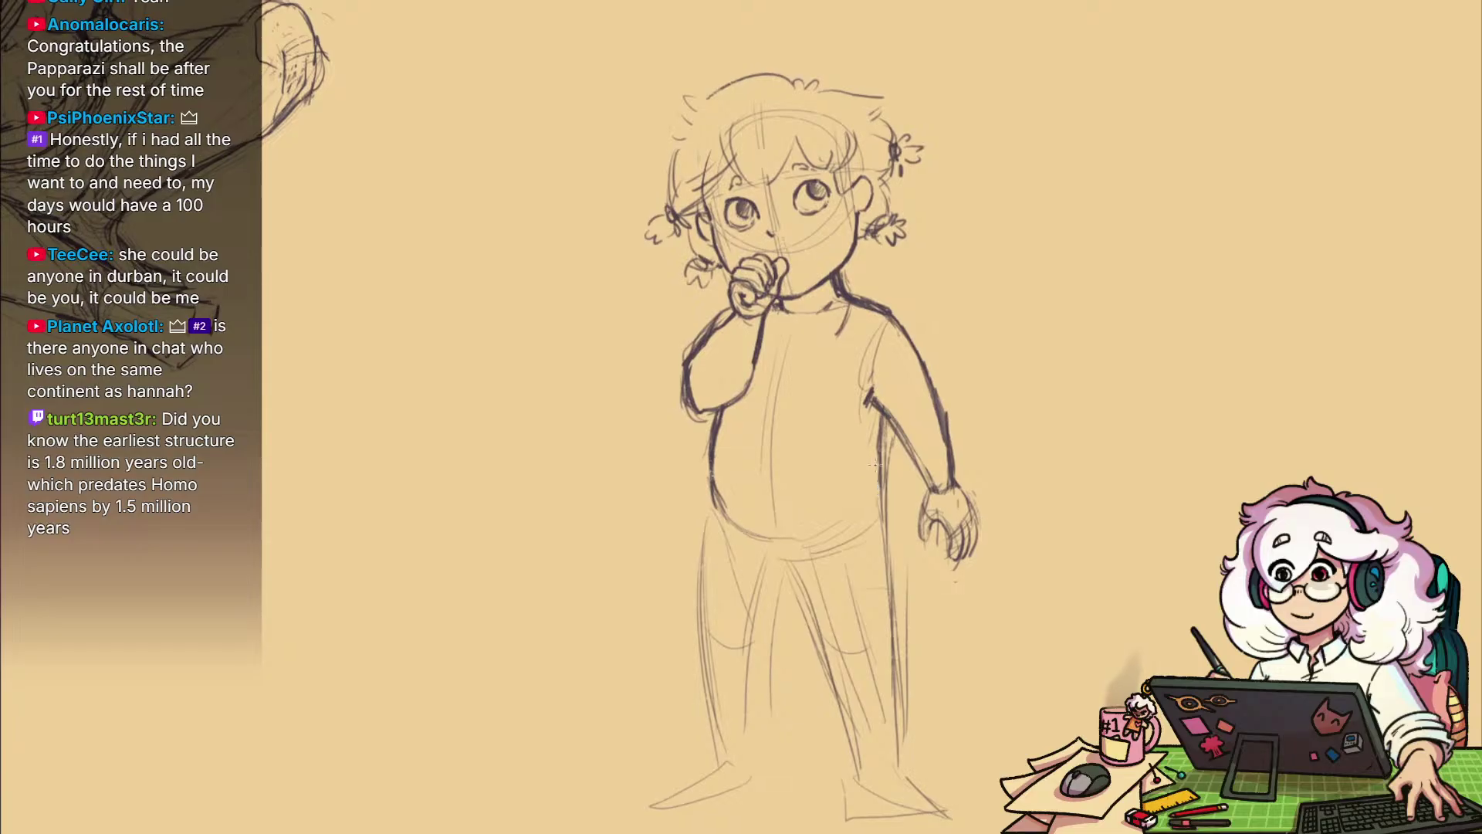
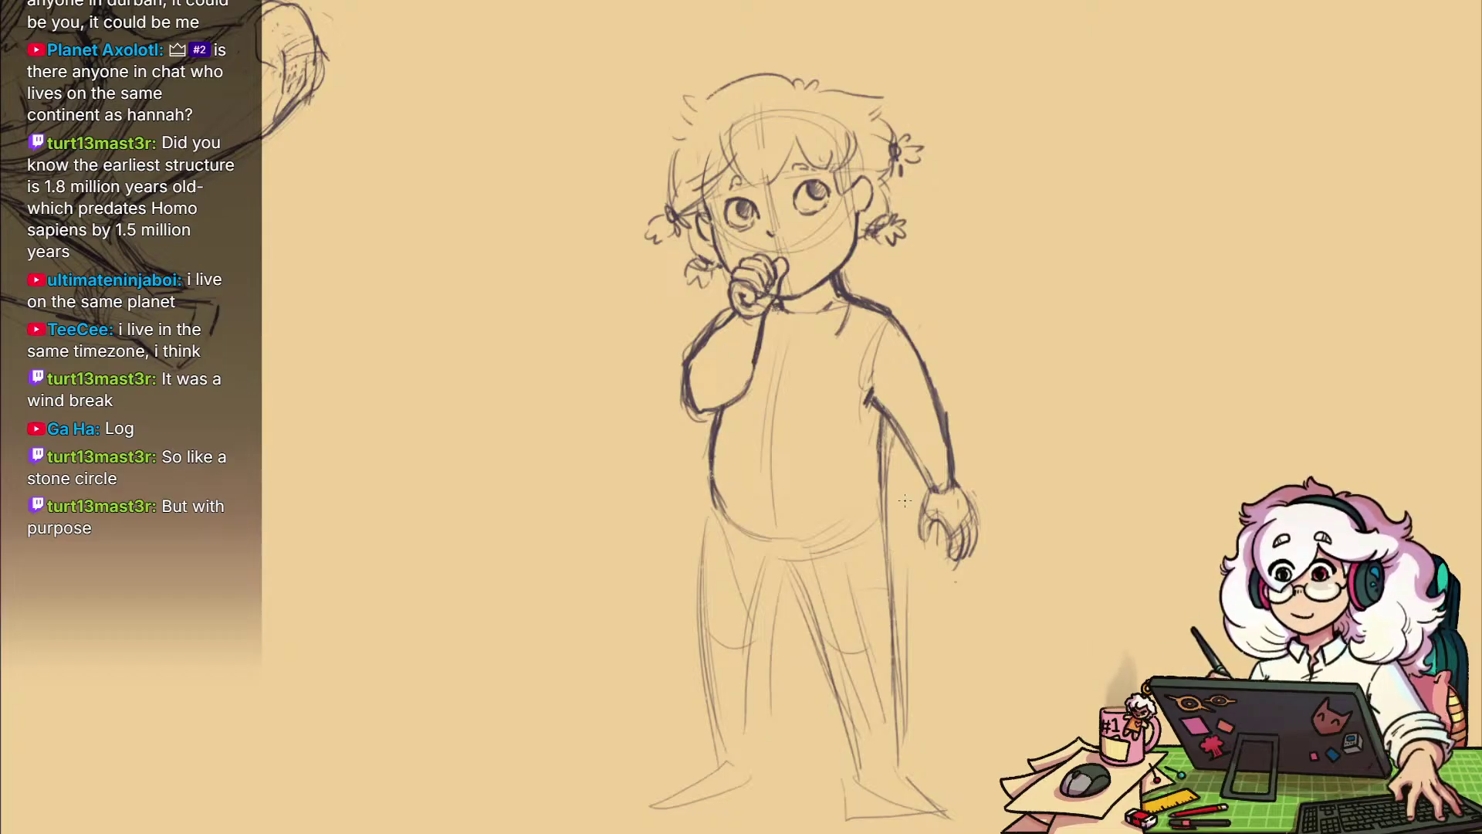
Darken the torso's side below the lowered arm and close the rounded belly with a bold curve along its underside
mouse_move(954, 561)
left_mouse_down()
mouse_move(1024, 539)
mouse_move(963, 404)
left_mouse_up()
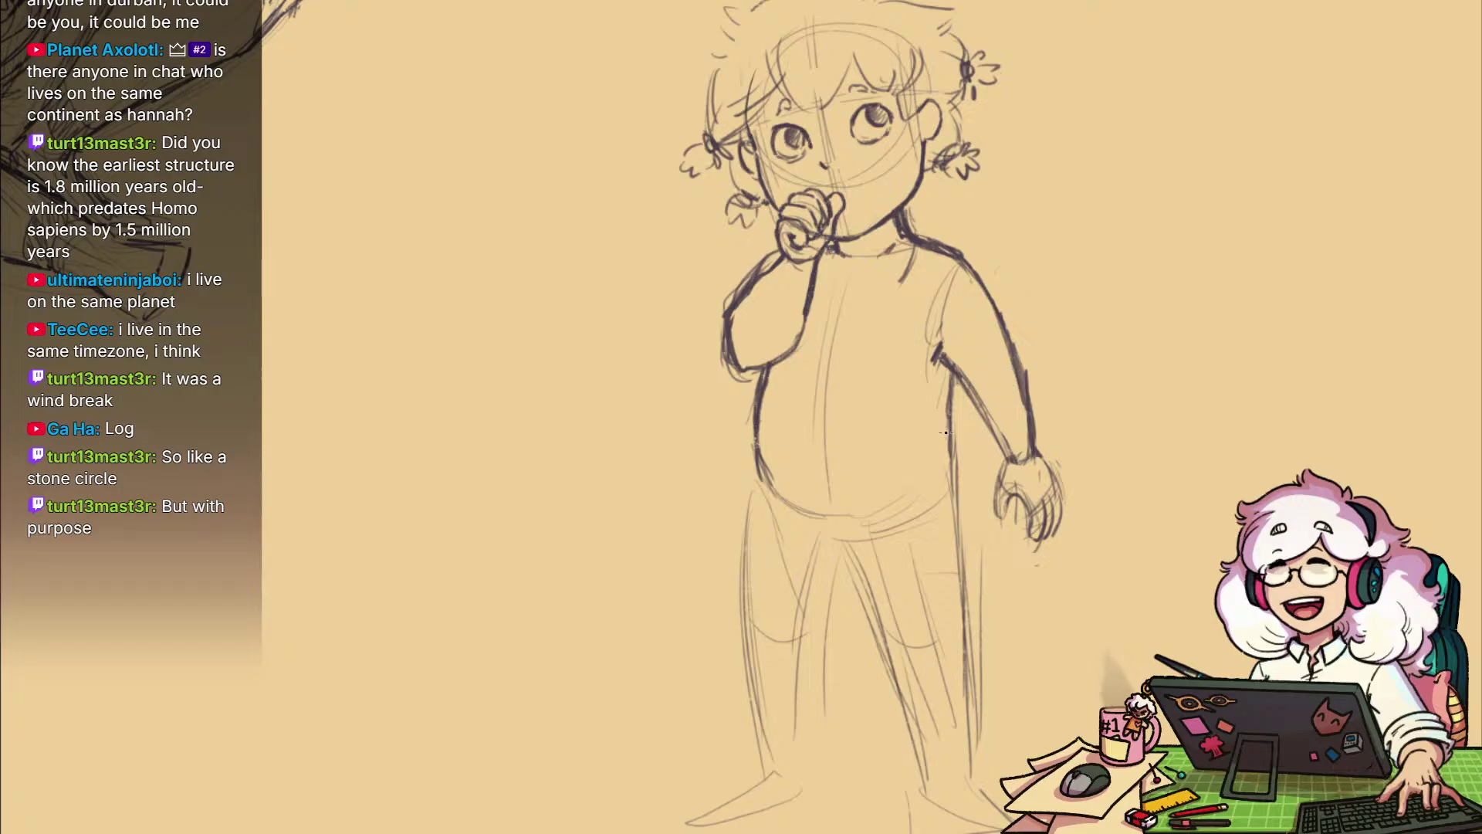
left_click_drag(942, 516, 963, 589)
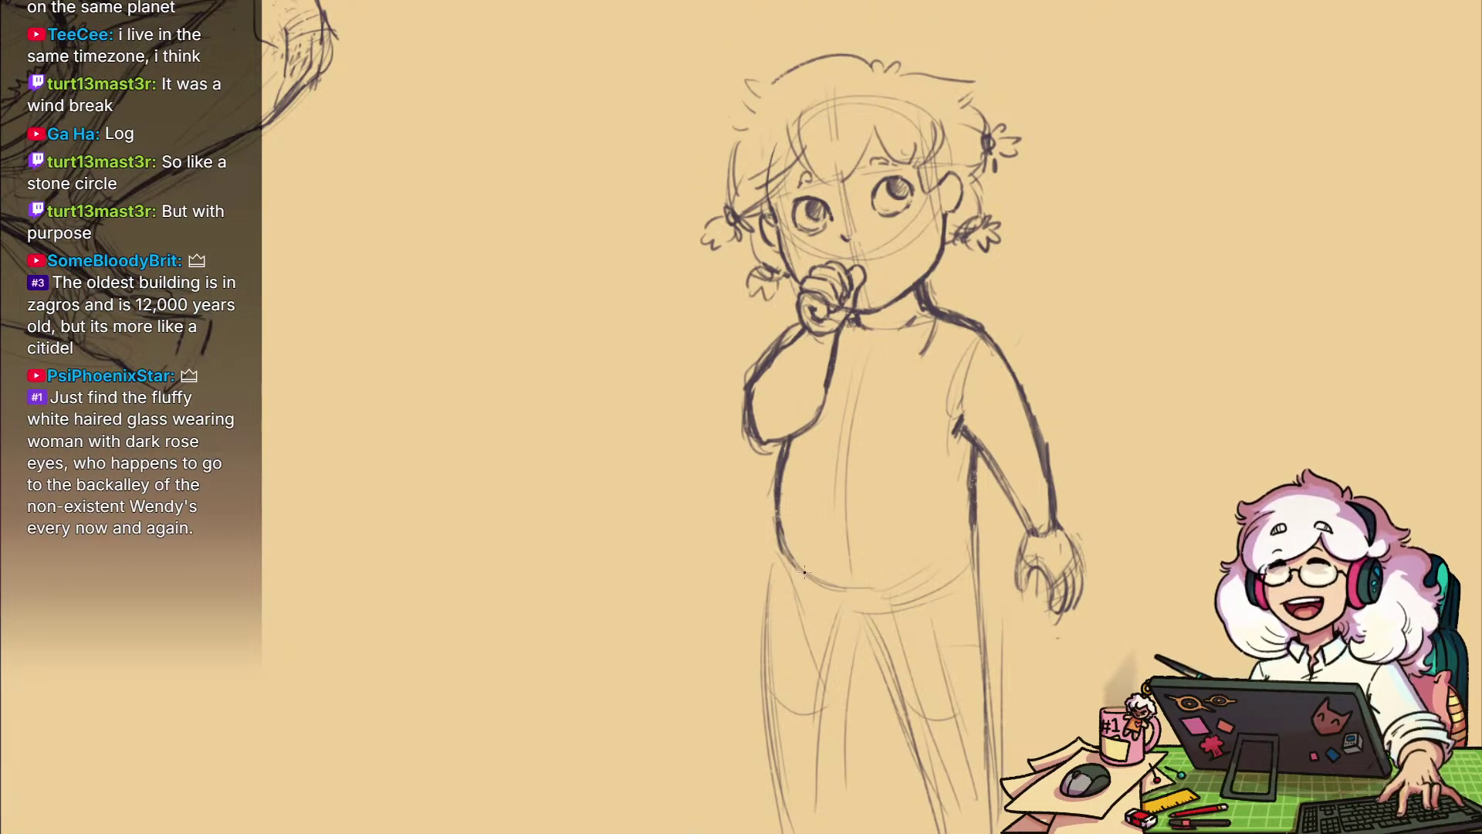
mouse_move(857, 585)
left_mouse_down()
mouse_move(902, 582)
mouse_move(878, 587)
left_mouse_up()
mouse_move(970, 525)
left_mouse_down()
mouse_move(961, 553)
mouse_move(895, 553)
left_mouse_up()
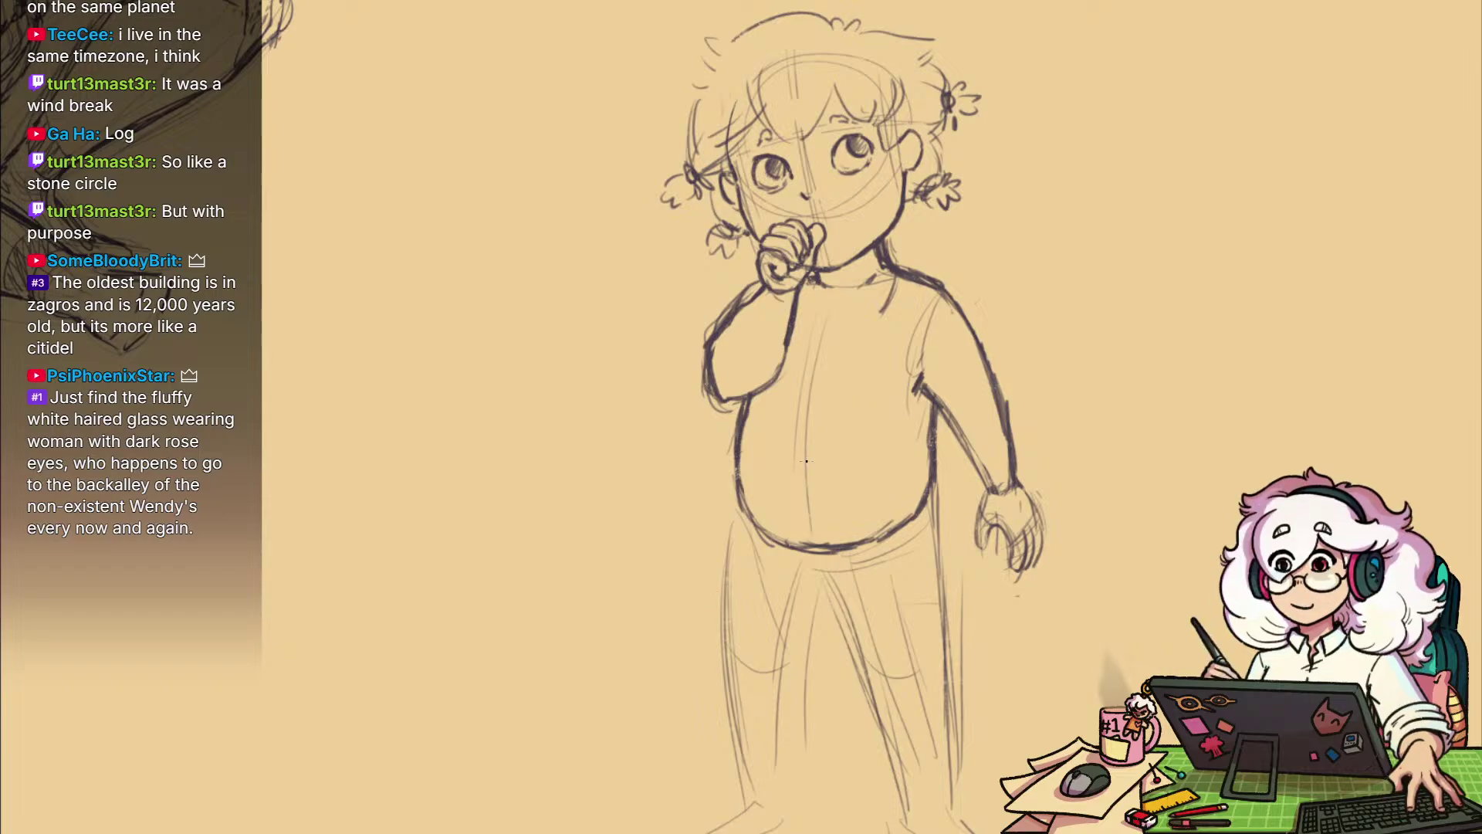
Sketch a curved waistband hugging the underside of the belly, with a knot at the hip below the raised arm
mouse_move(746, 528)
left_mouse_down()
mouse_move(815, 562)
mouse_move(932, 502)
left_mouse_up()
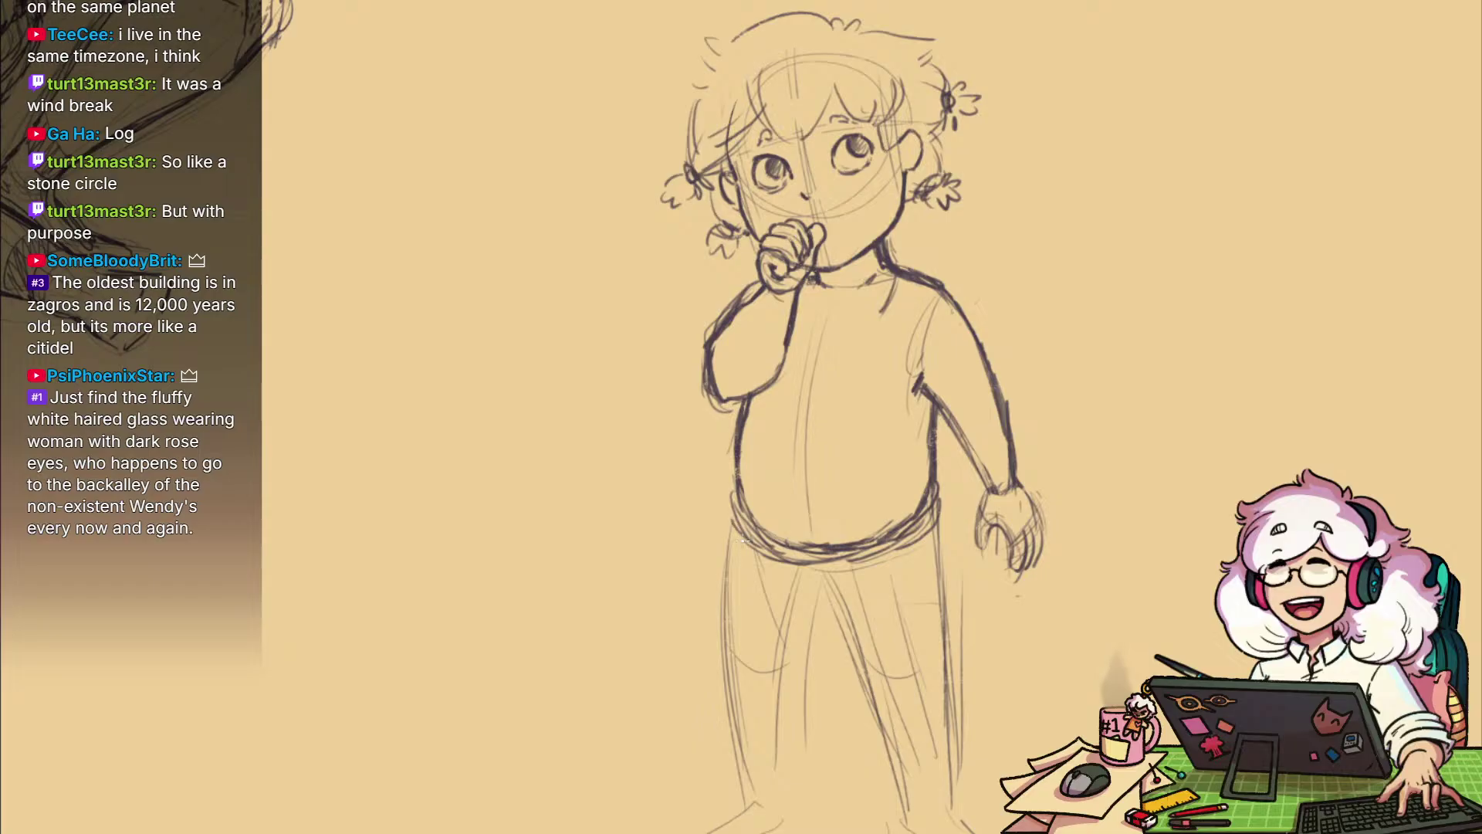
mouse_move(975, 525)
left_mouse_down()
mouse_move(932, 525)
mouse_move(923, 562)
left_mouse_up()
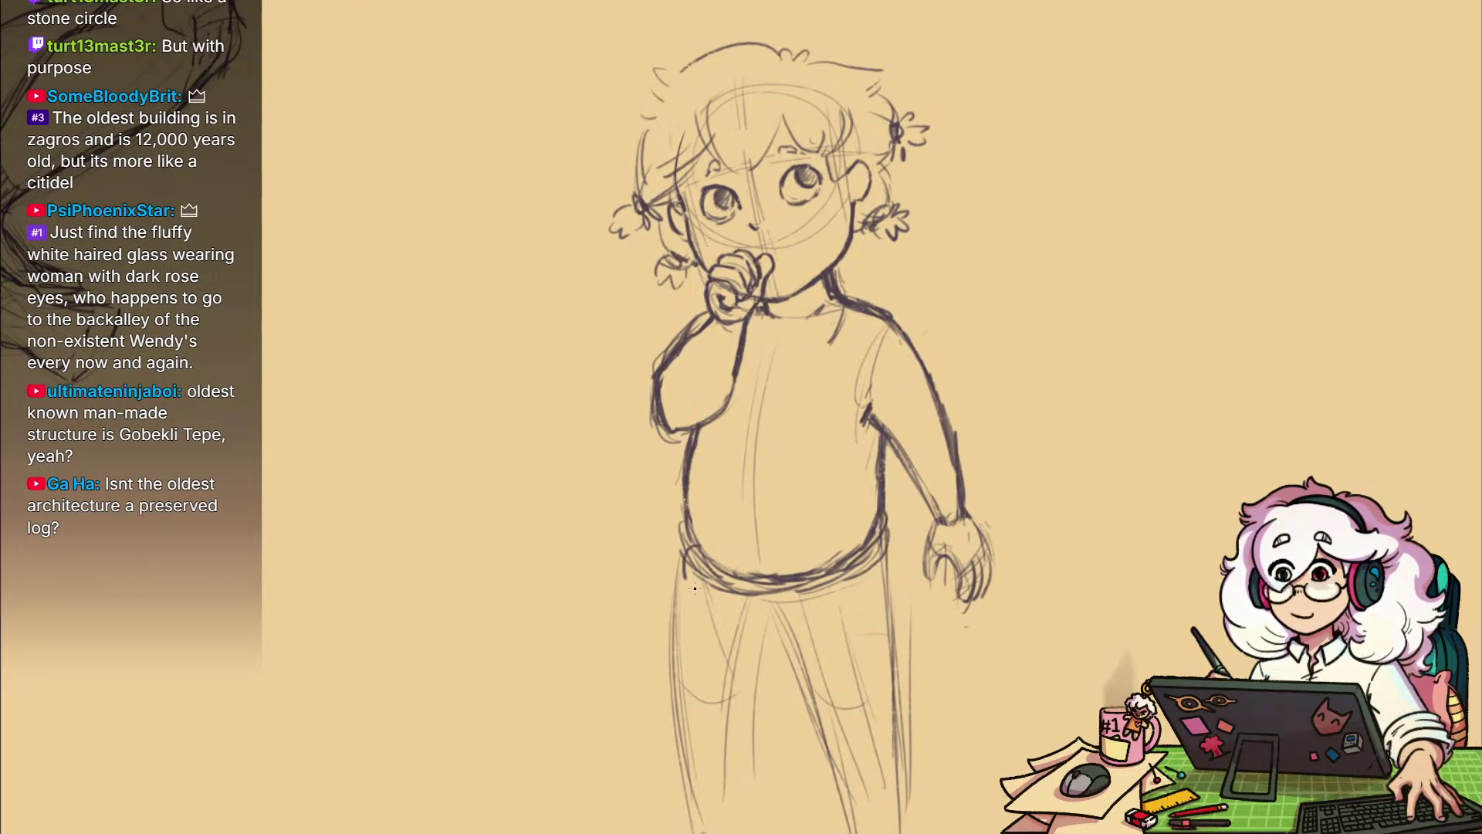
left_click_drag(728, 563, 712, 591)
Add a small hair tuft beside the neck below the ear and darken the underside of the raised elbow
left_click_drag(918, 254, 979, 415)
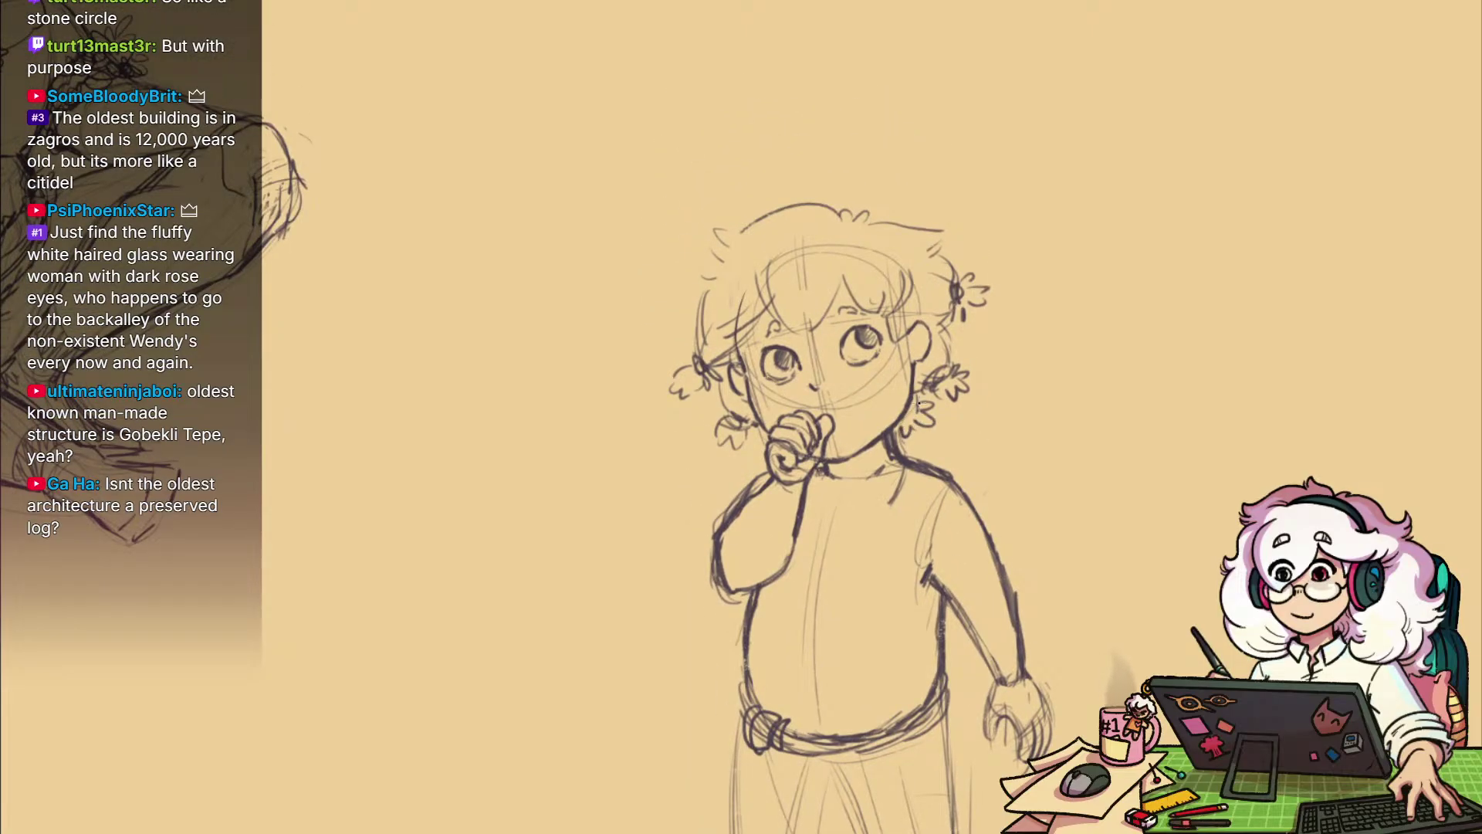
left_click_drag(832, 464, 1008, 517)
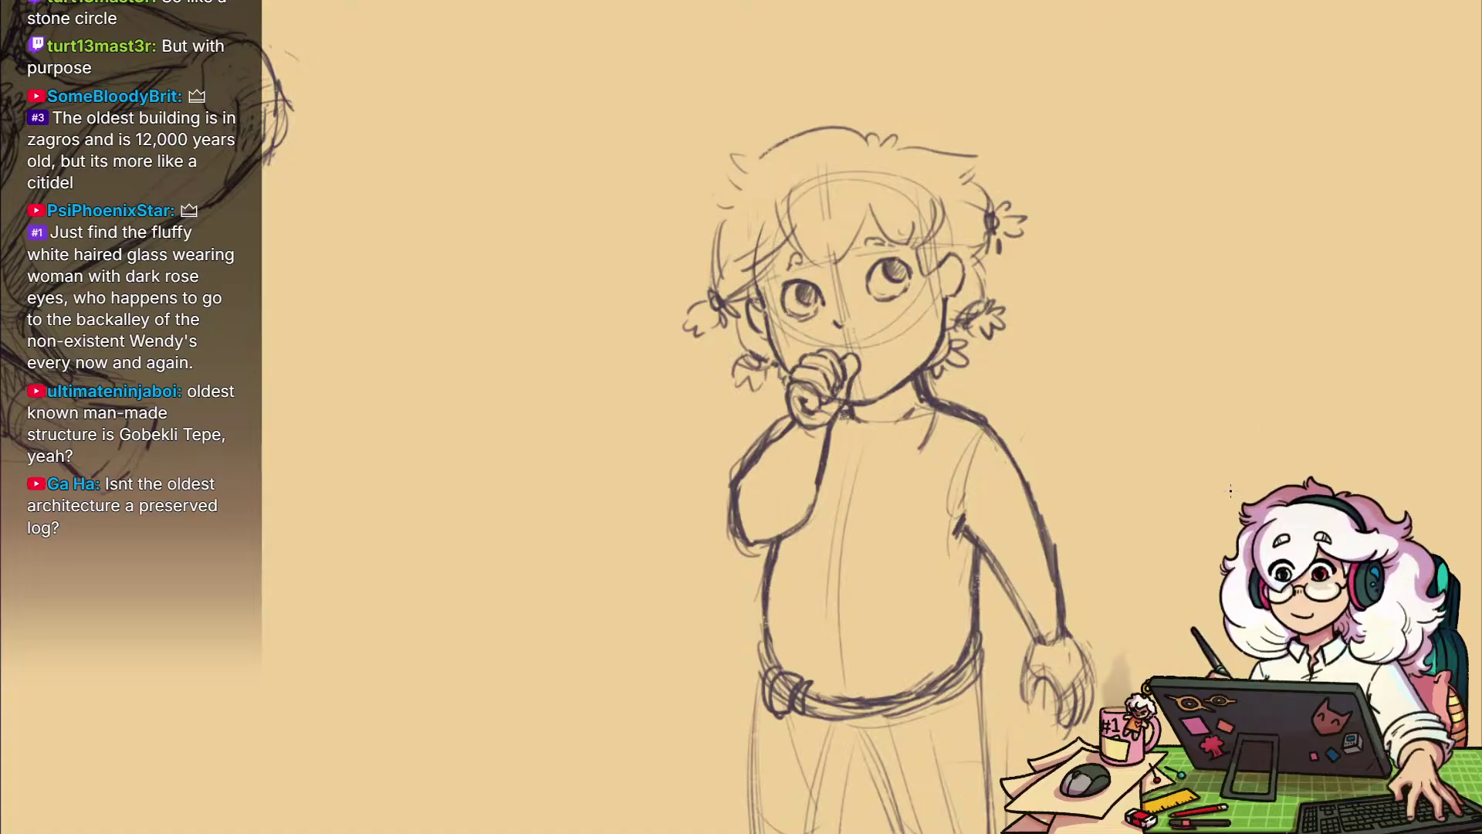
scroll(858, 436, "down", 1)
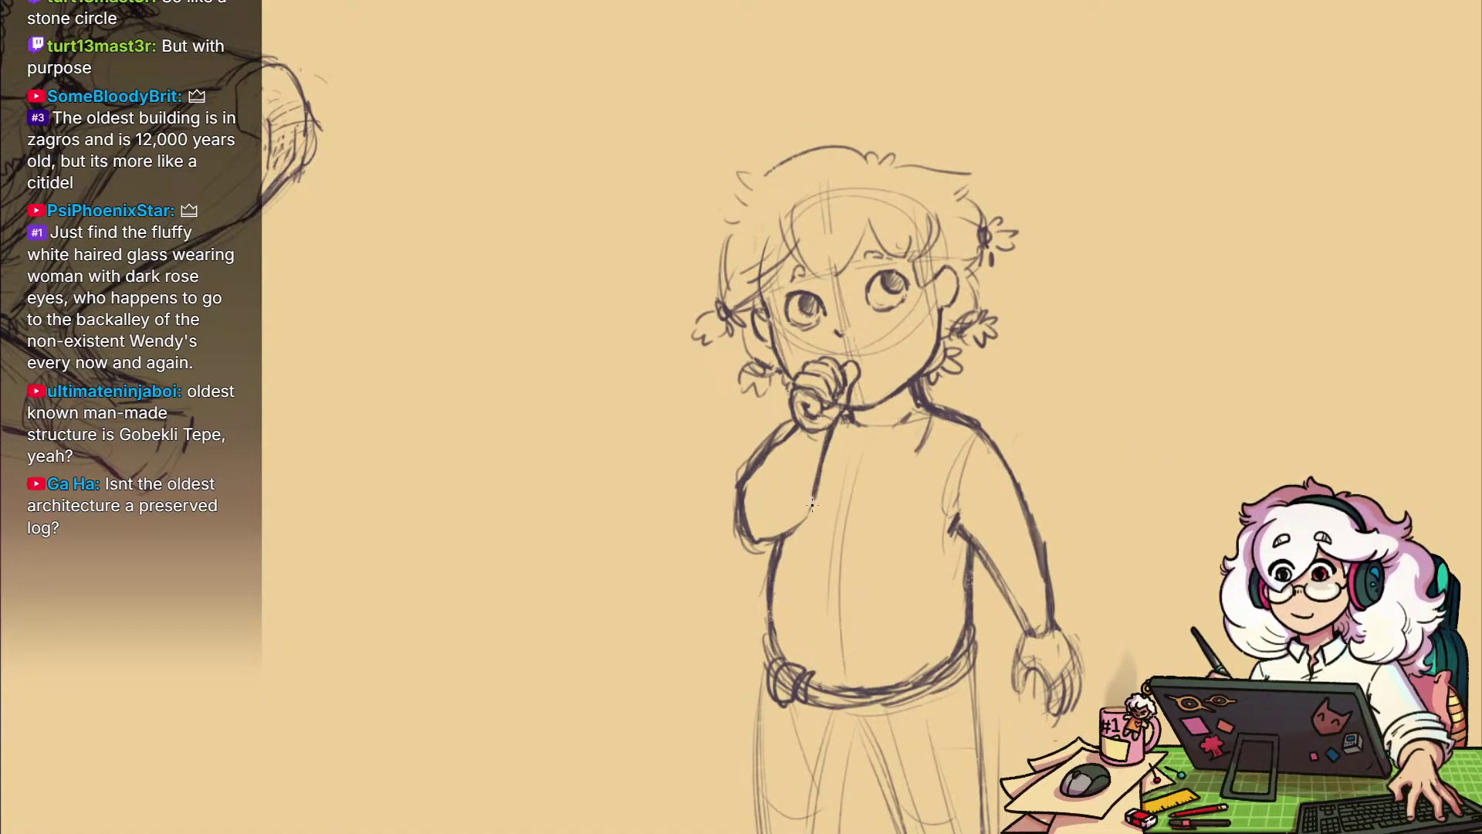
left_click_drag(812, 505, 727, 531)
left_click_drag(860, 520, 800, 486)
scroll(801, 486, "up", 1)
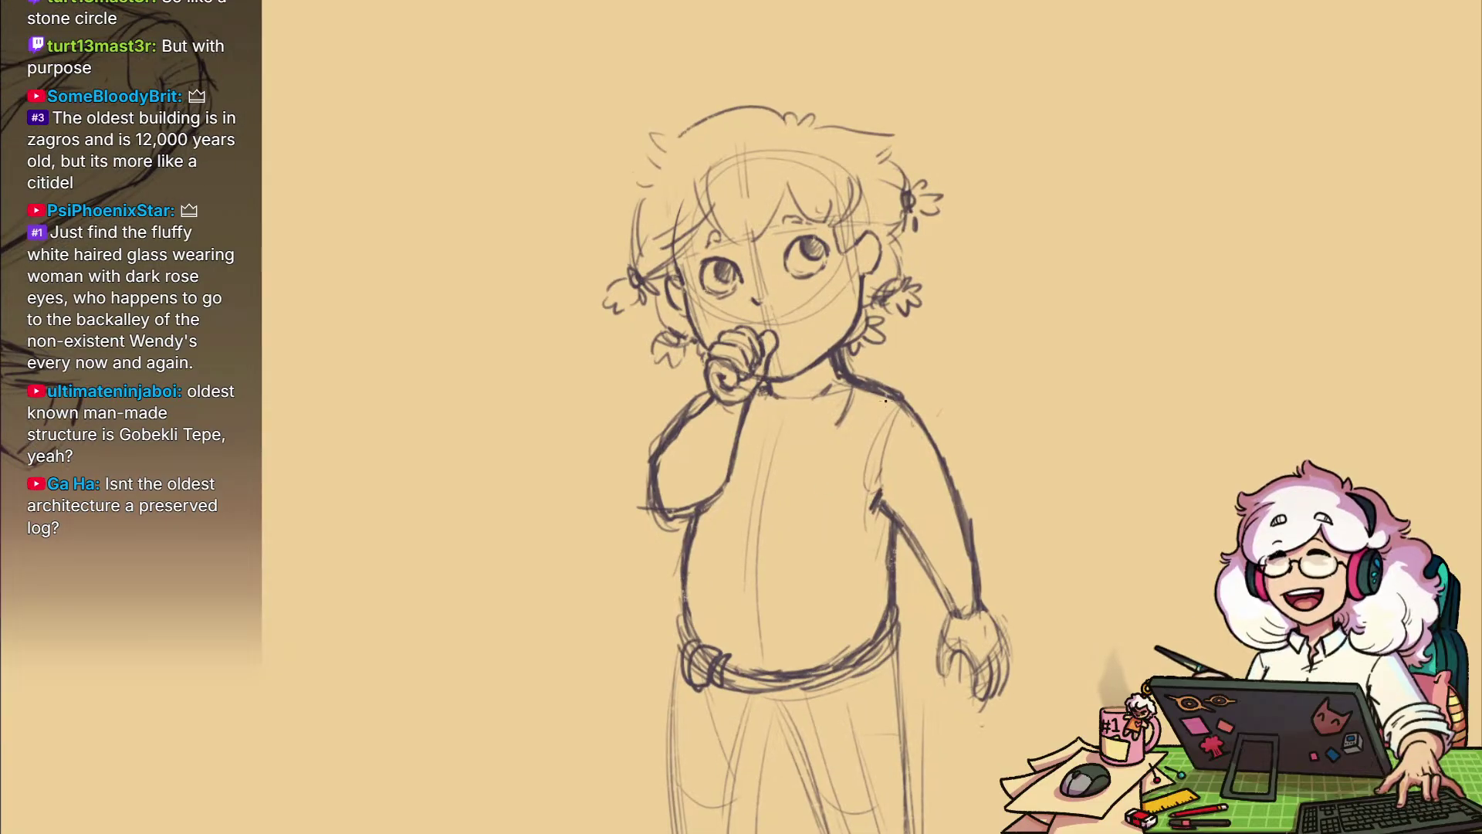
Add a short dark stroke down the chest and redraw the torso's side below the lowered arm's armpit
left_click_drag(778, 426, 769, 488)
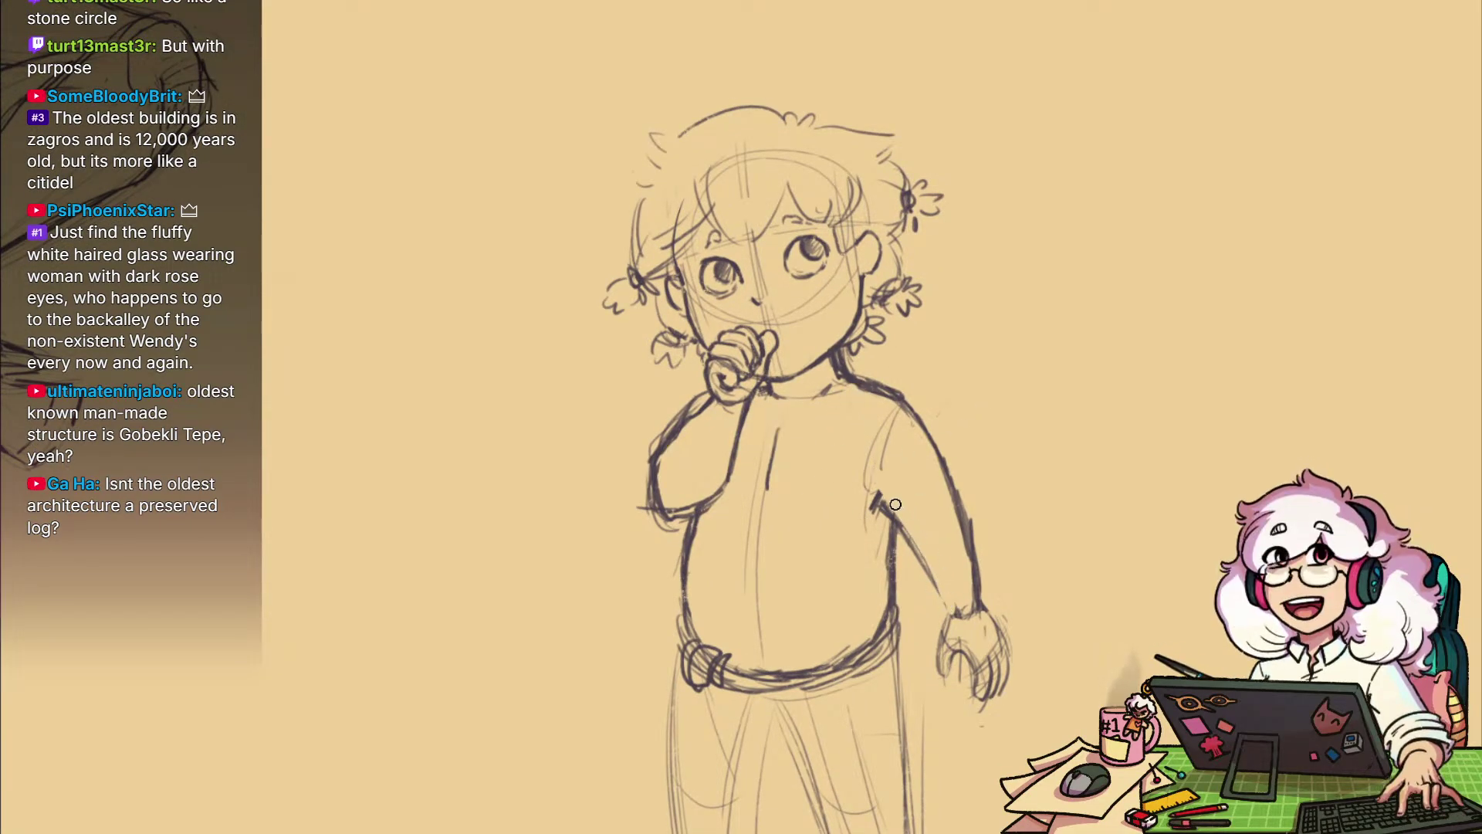
mouse_move(885, 518)
left_mouse_down()
mouse_move(893, 627)
mouse_move(889, 594)
left_mouse_up()
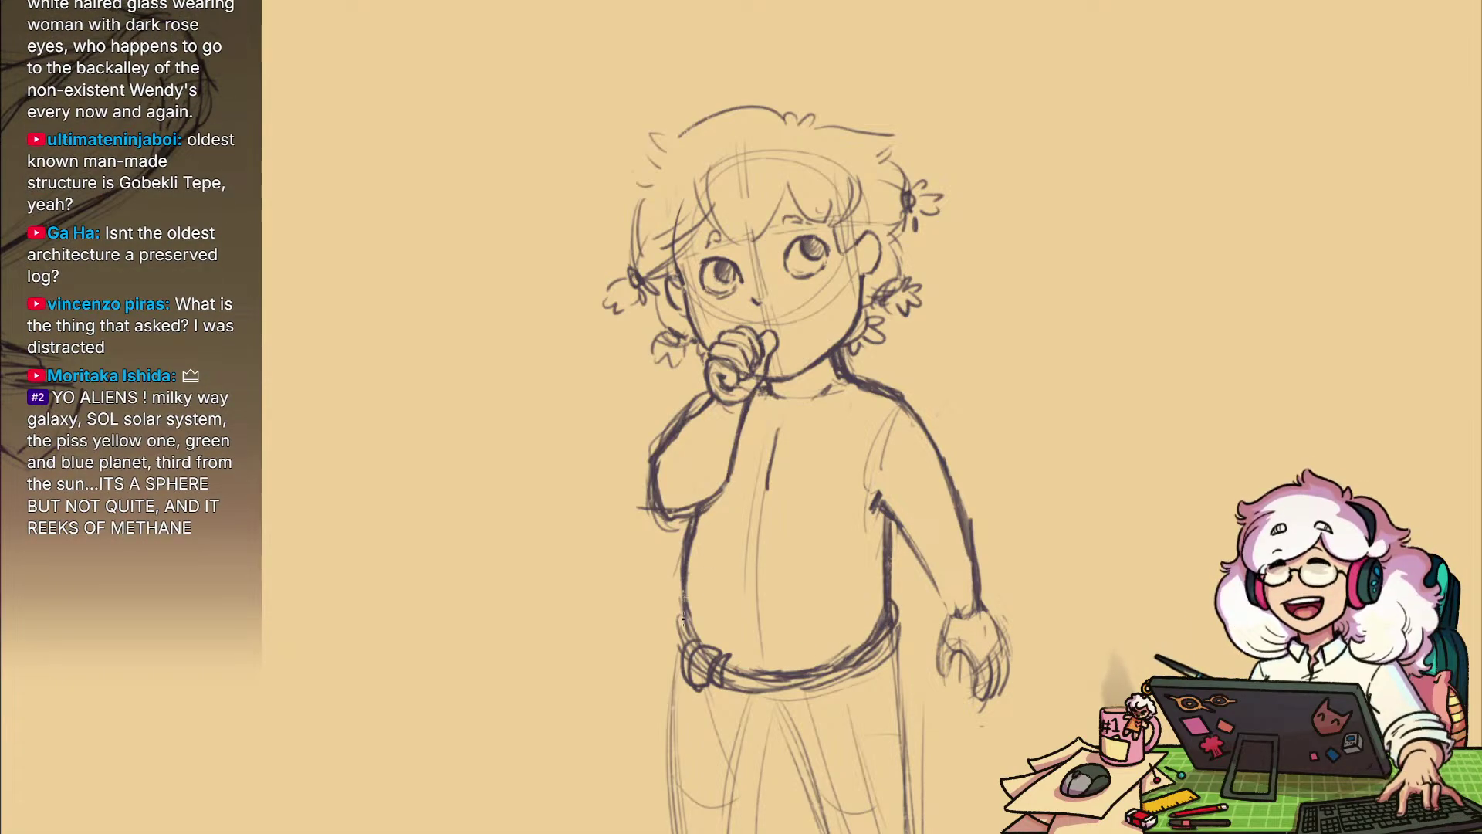
Lasso the lowered hand, shift it slightly down with a transform, and clear the selection
left_click_drag(1001, 388, 978, 337)
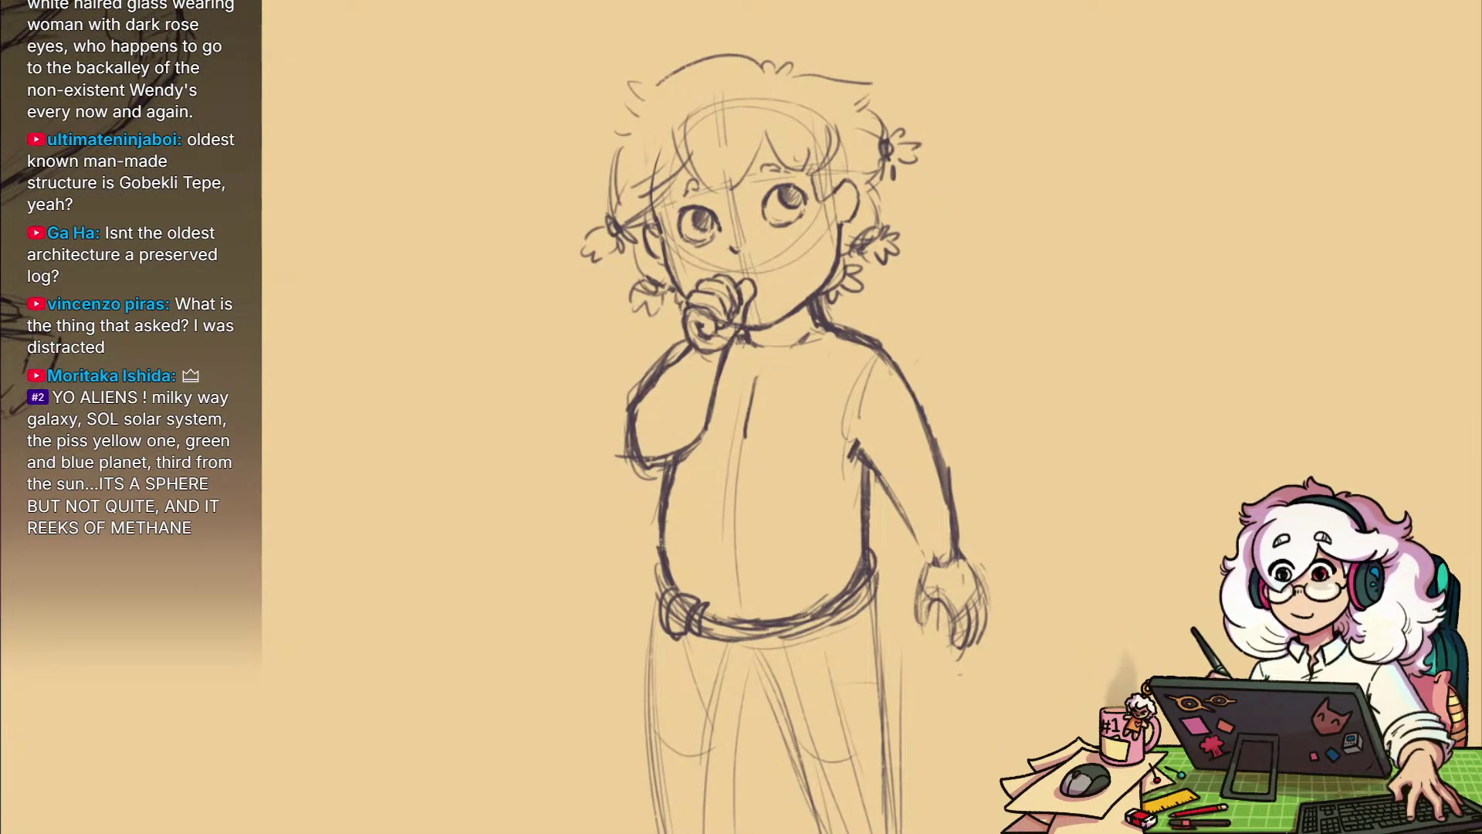
mouse_move(958, 547)
left_mouse_down()
mouse_move(914, 676)
mouse_move(959, 545)
left_mouse_up()
key("ctrl+t")
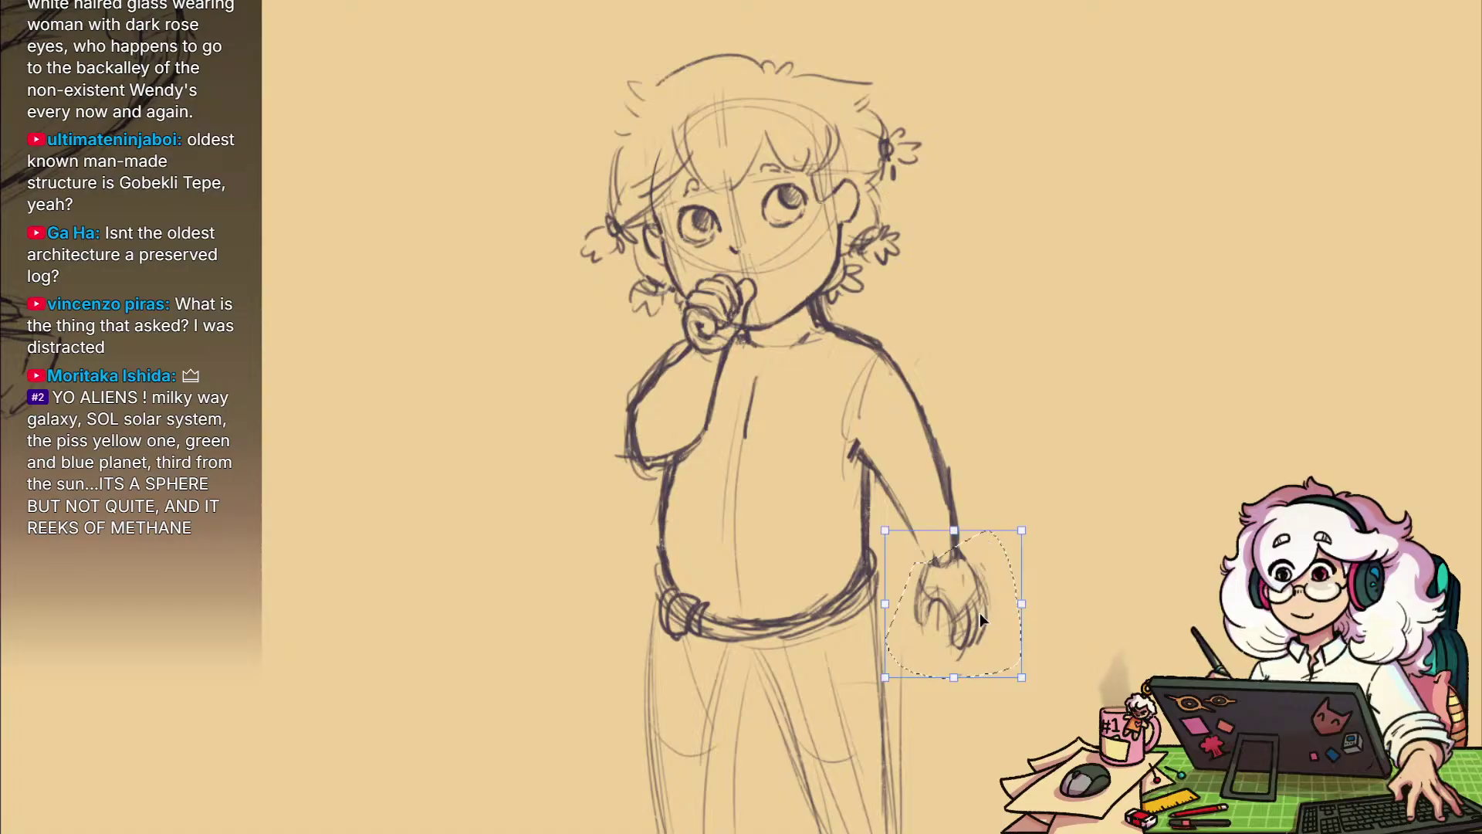
left_click_drag(981, 614, 980, 625)
key("Return")
key("ctrl+d")
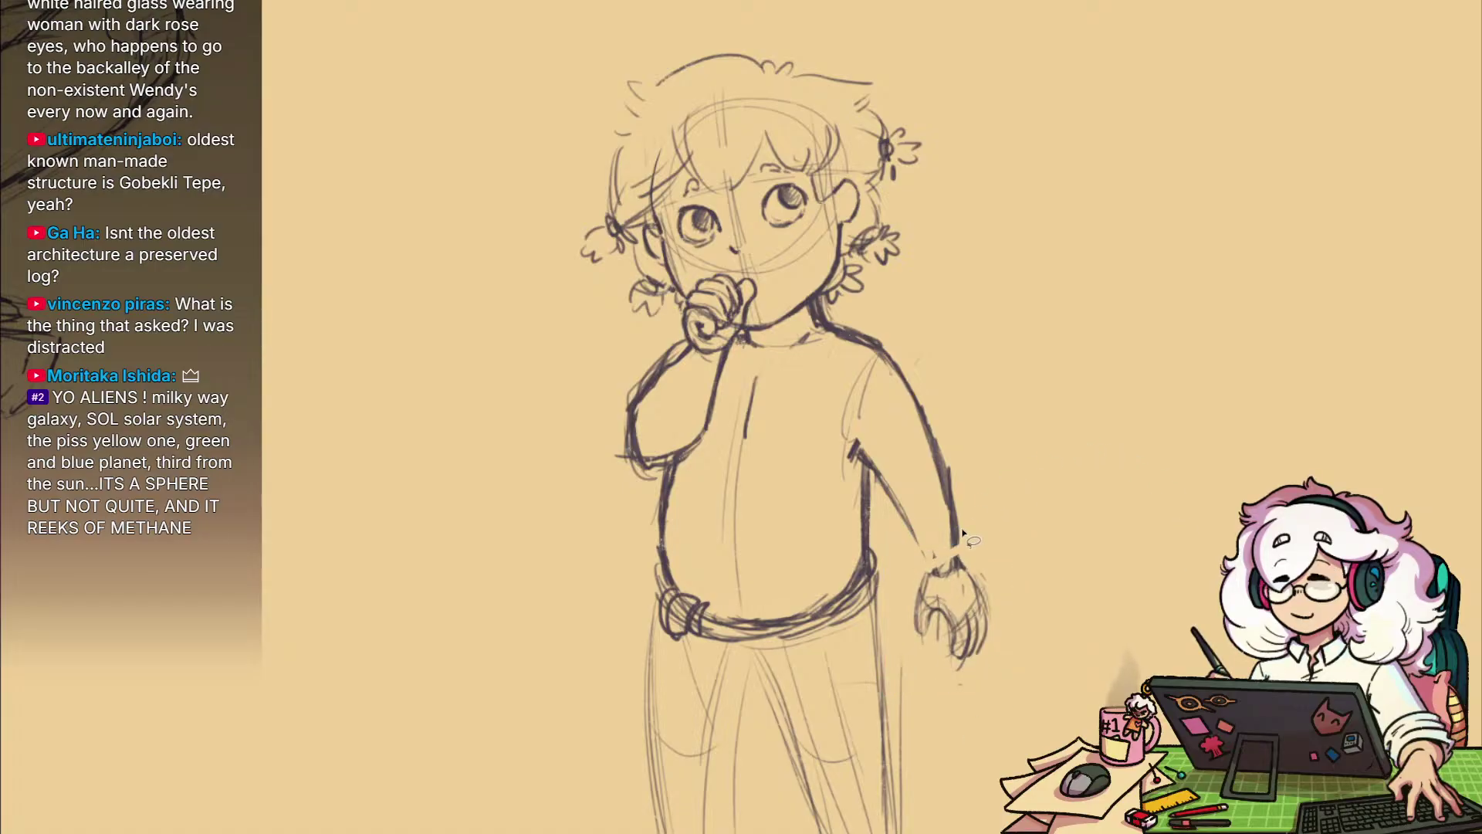
Redraw the lowered forearm's inner line down to the wrist and reconnect it to the moved hand
key("b")
left_click_drag(927, 572, 918, 543)
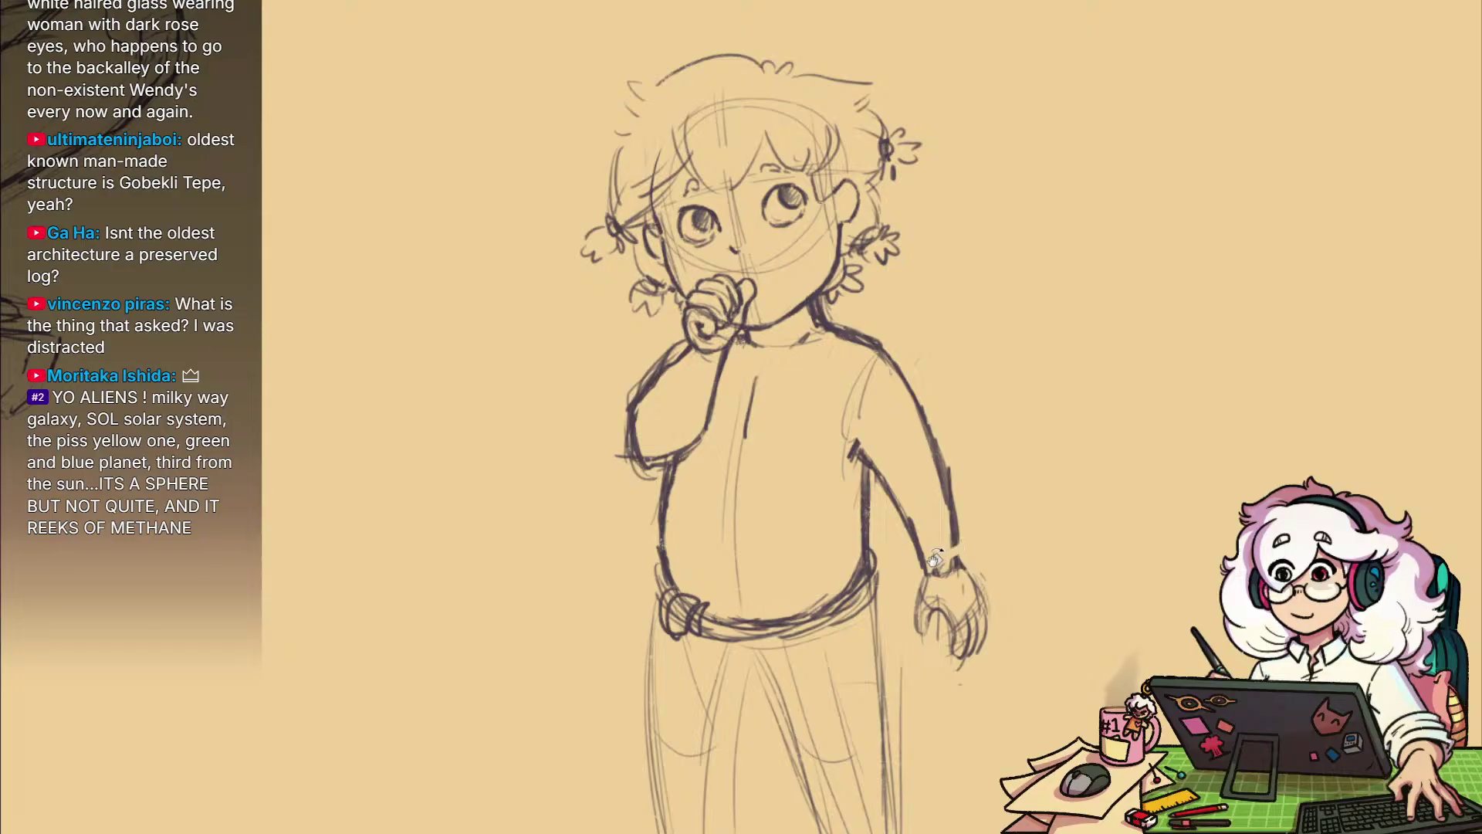
left_click_drag(934, 558, 937, 546)
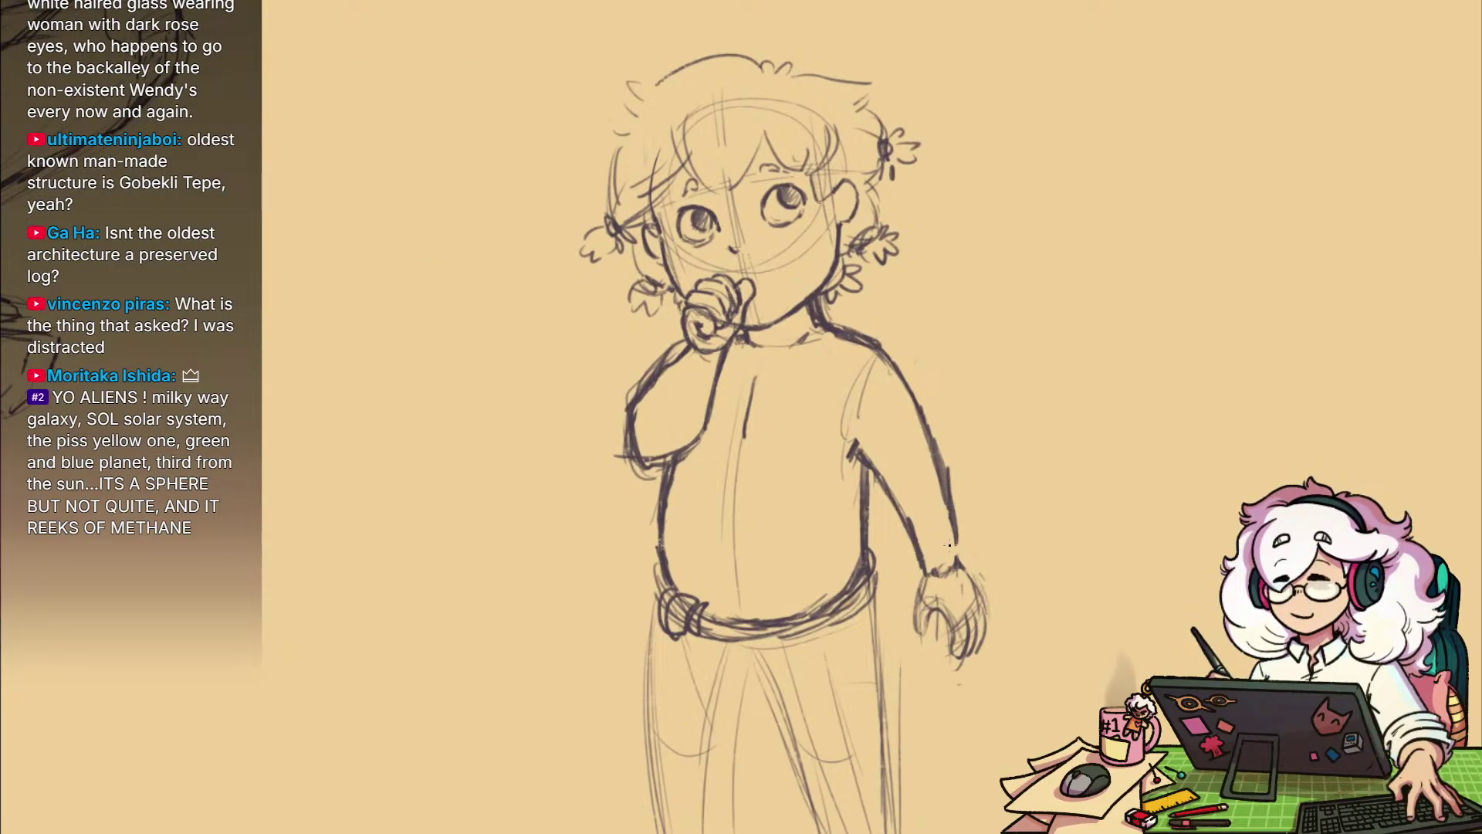
left_click_drag(974, 597, 940, 480)
Draw a two-row beaded necklace across the neck and chest, with ornaments continuing over both shoulders
mouse_move(1017, 457)
left_mouse_down()
mouse_move(1072, 507)
mouse_move(1075, 521)
mouse_move(1039, 526)
left_mouse_up()
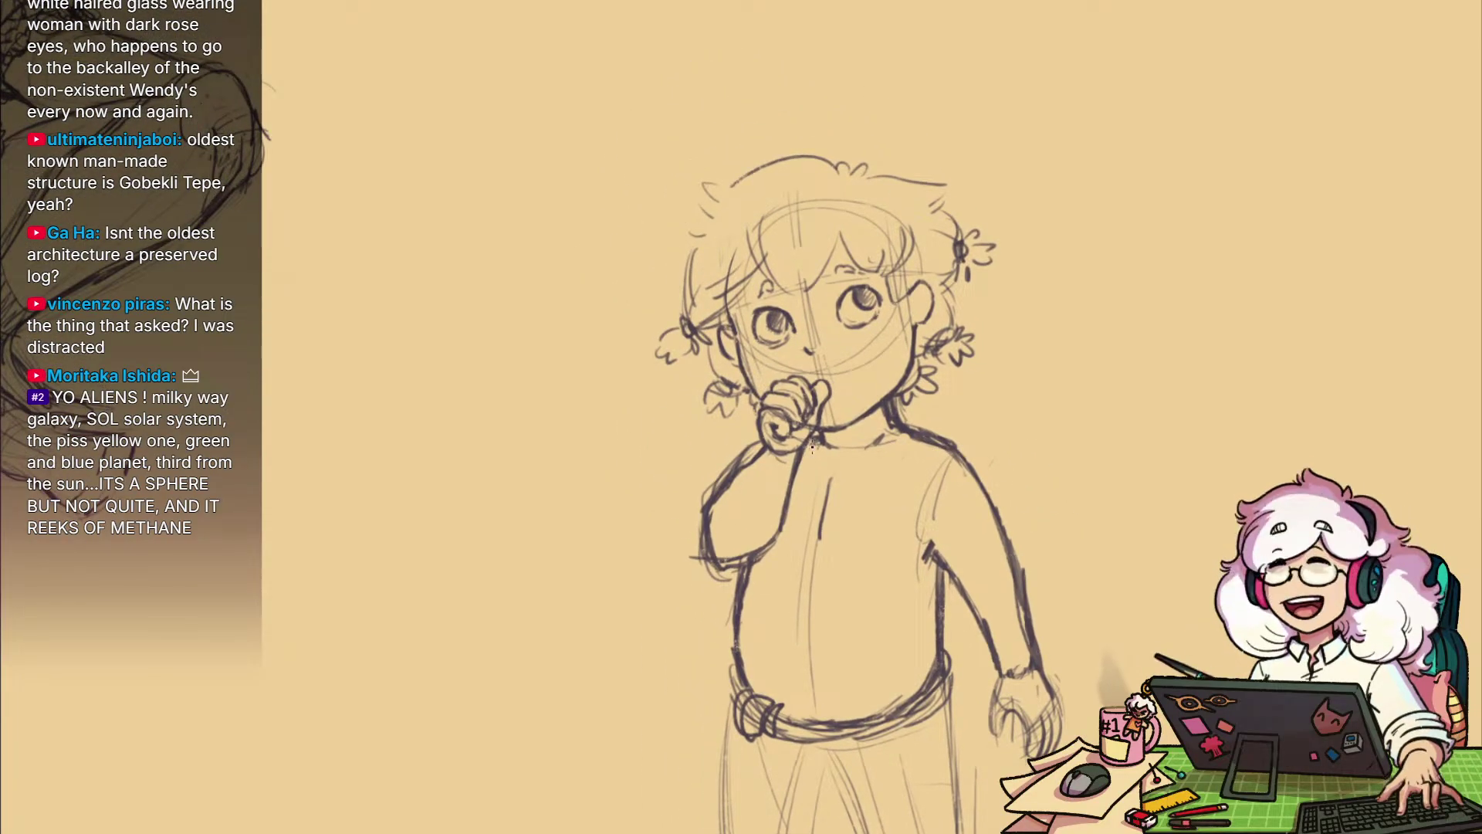
mouse_move(807, 461)
left_mouse_down()
mouse_move(827, 501)
mouse_move(900, 465)
mouse_move(930, 431)
mouse_move(920, 419)
mouse_move(904, 463)
left_mouse_up()
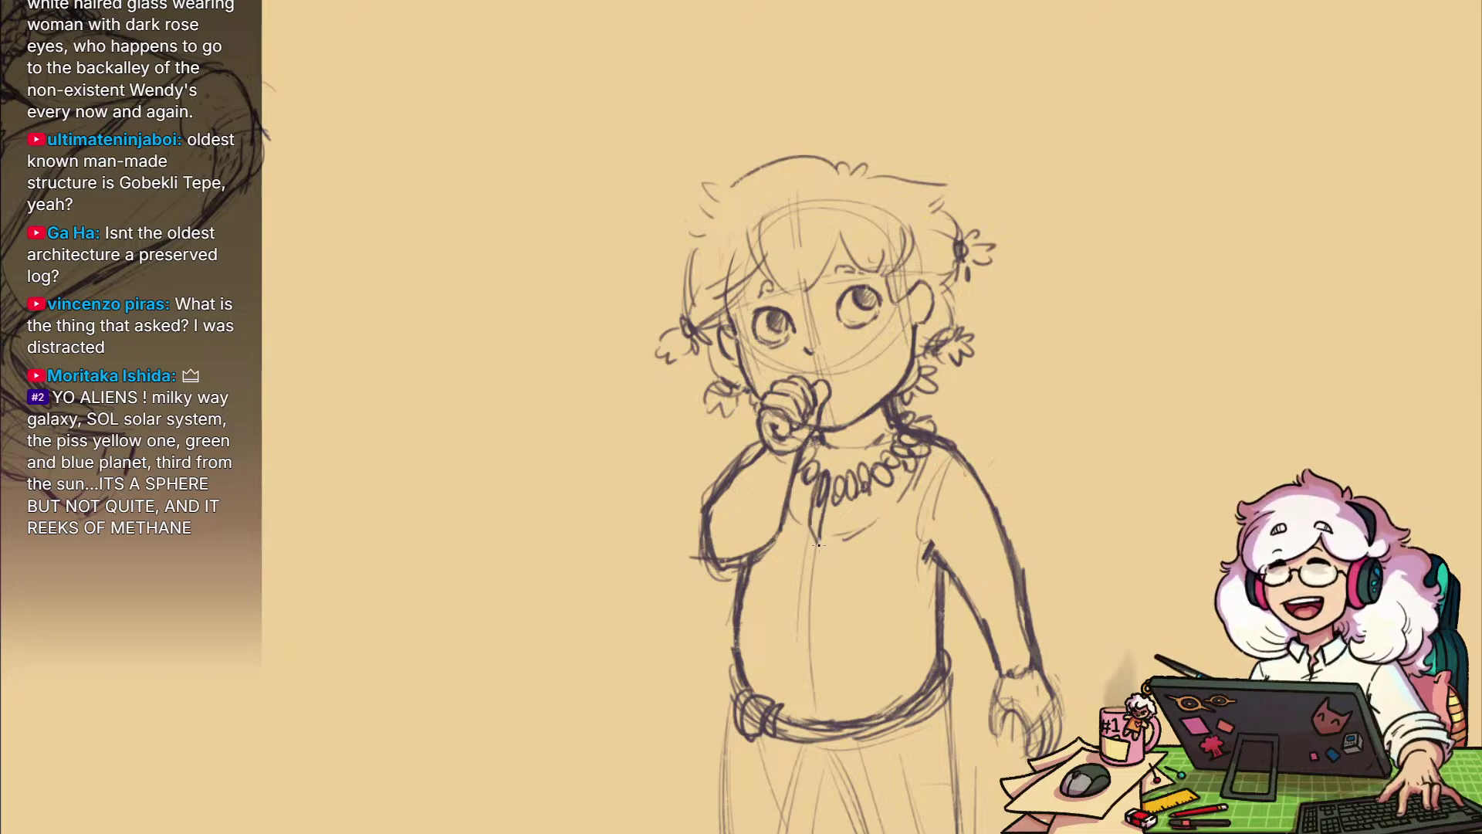
left_click_drag(835, 543, 927, 456)
mouse_move(820, 543)
left_mouse_down()
mouse_move(816, 566)
mouse_move(788, 506)
left_mouse_up()
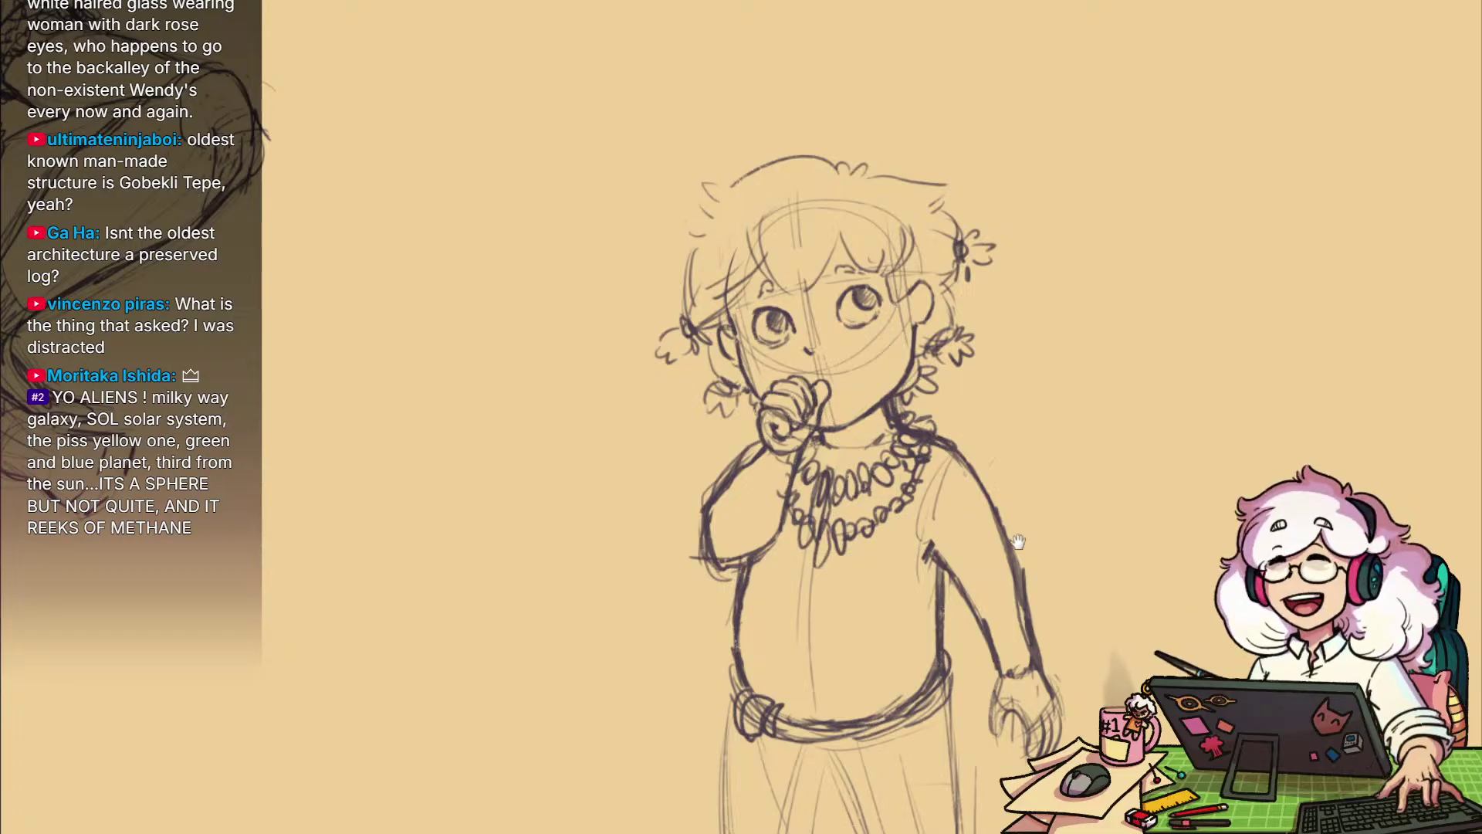
mouse_move(909, 570)
left_mouse_down()
mouse_move(941, 609)
mouse_move(940, 648)
left_mouse_up()
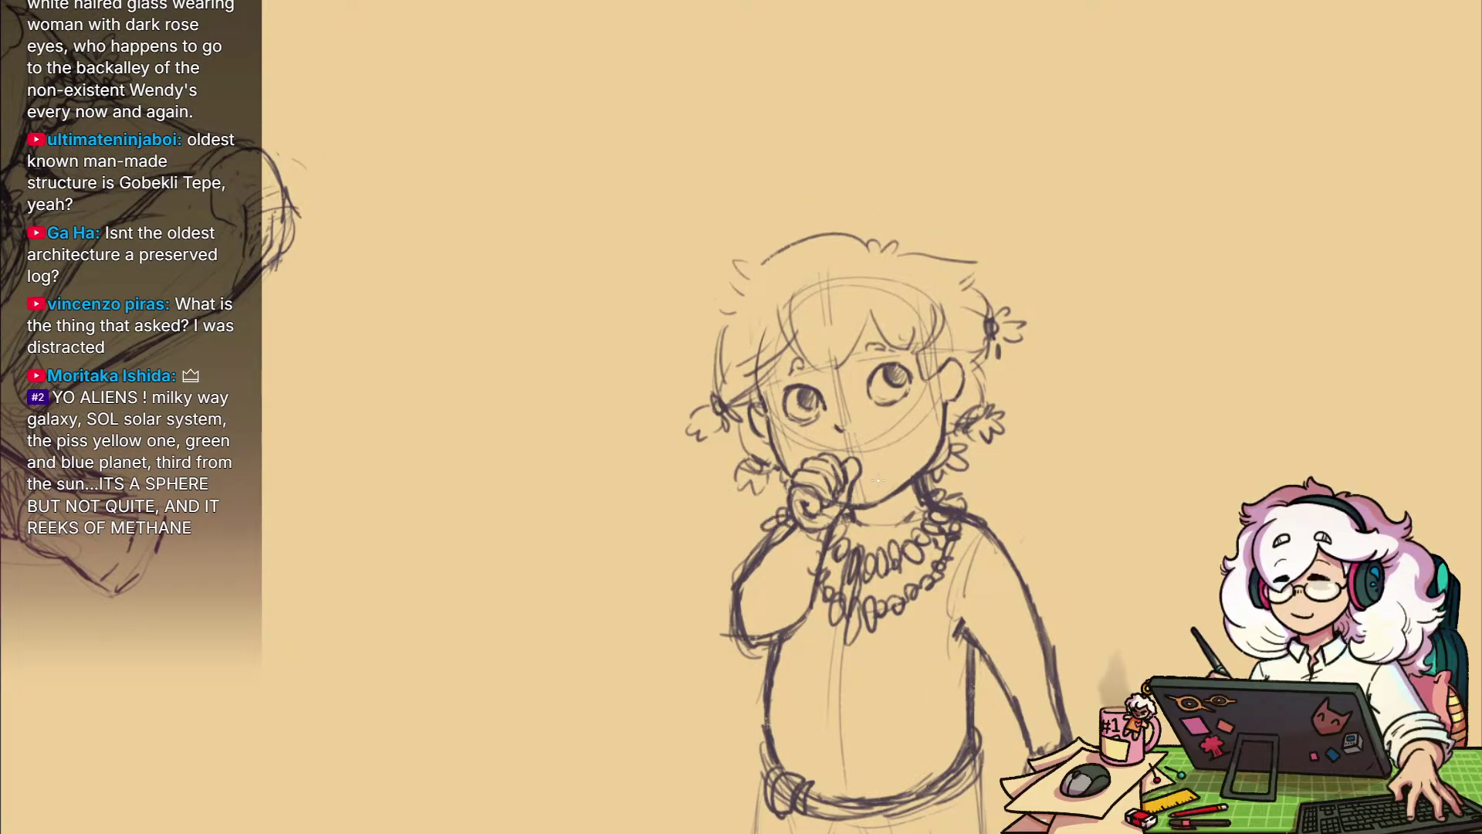
left_click_drag(974, 502, 945, 456)
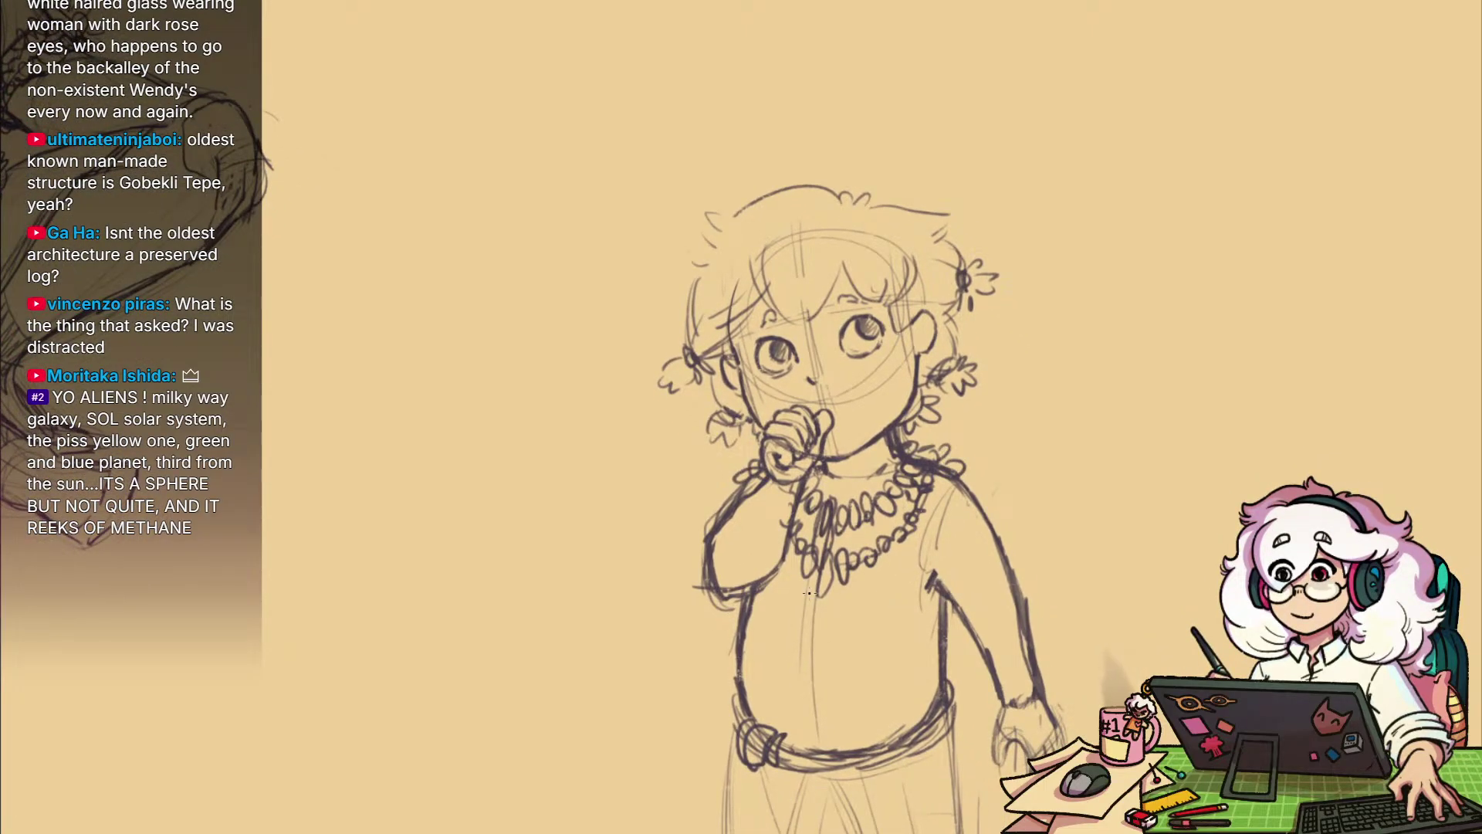
Draw a small belly button on the torso's centre line above the waistband
left_click_drag(972, 633, 931, 468)
key("ctrl+minus")
key("ctrl+plus")
mouse_move(909, 559)
left_mouse_down()
mouse_move(946, 537)
mouse_move(924, 555)
mouse_move(888, 665)
left_mouse_up()
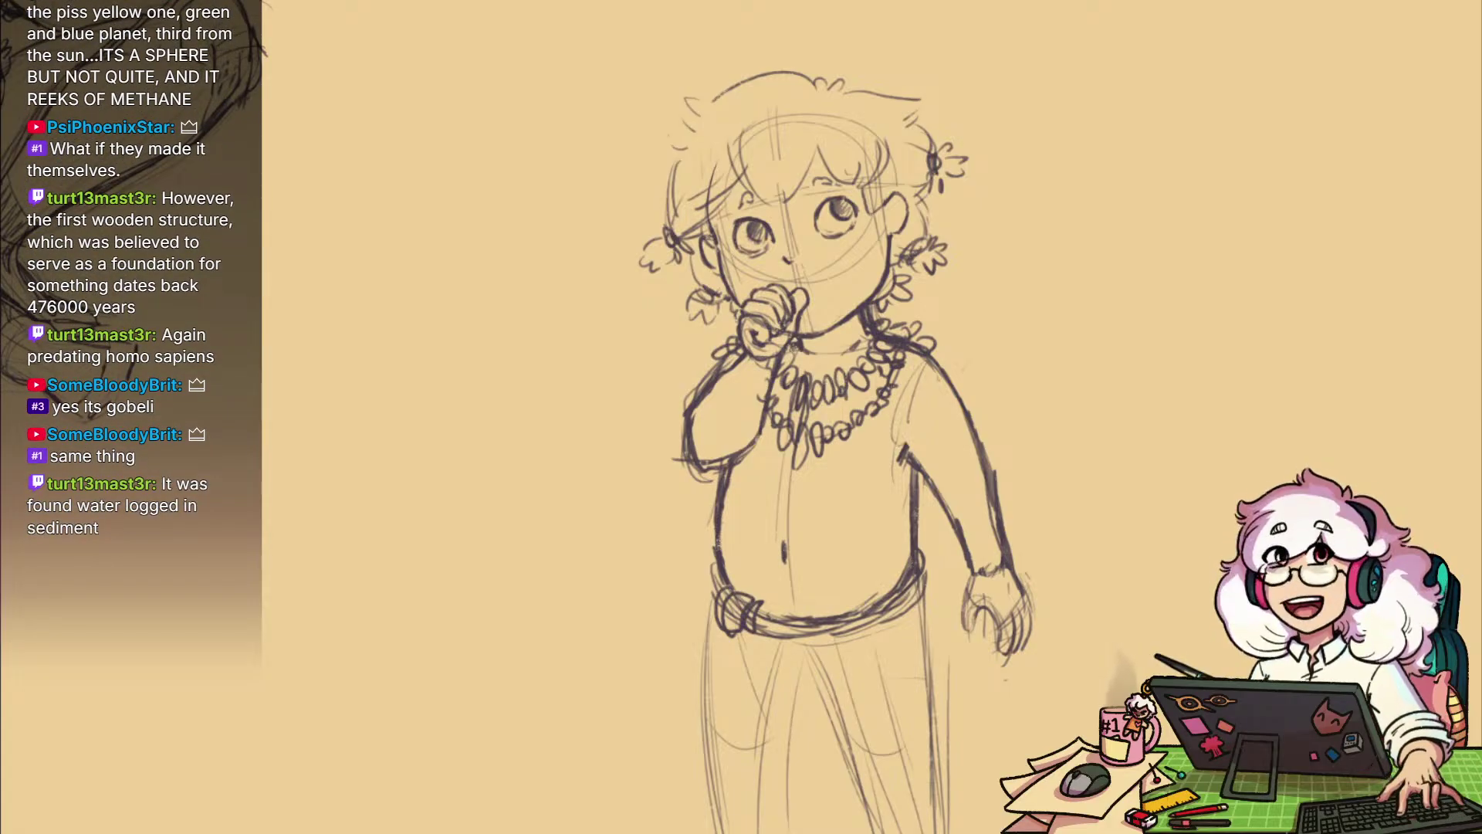
Draw a gathered cloth above the waistband with fold lines and a ruffled upper edge extending past both hips
left_click_drag(965, 671, 937, 477)
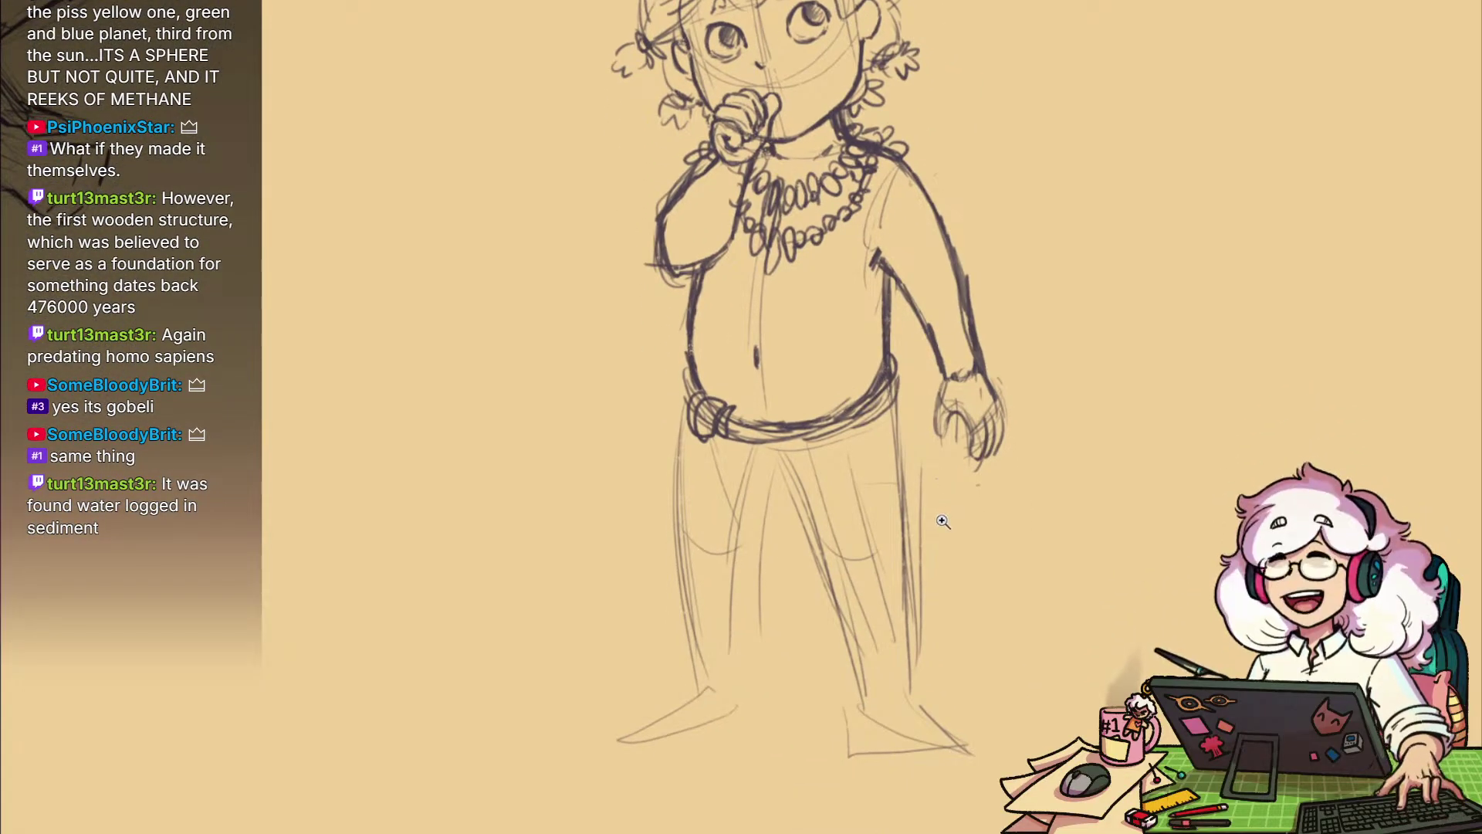
scroll(921, 521, "down", 3)
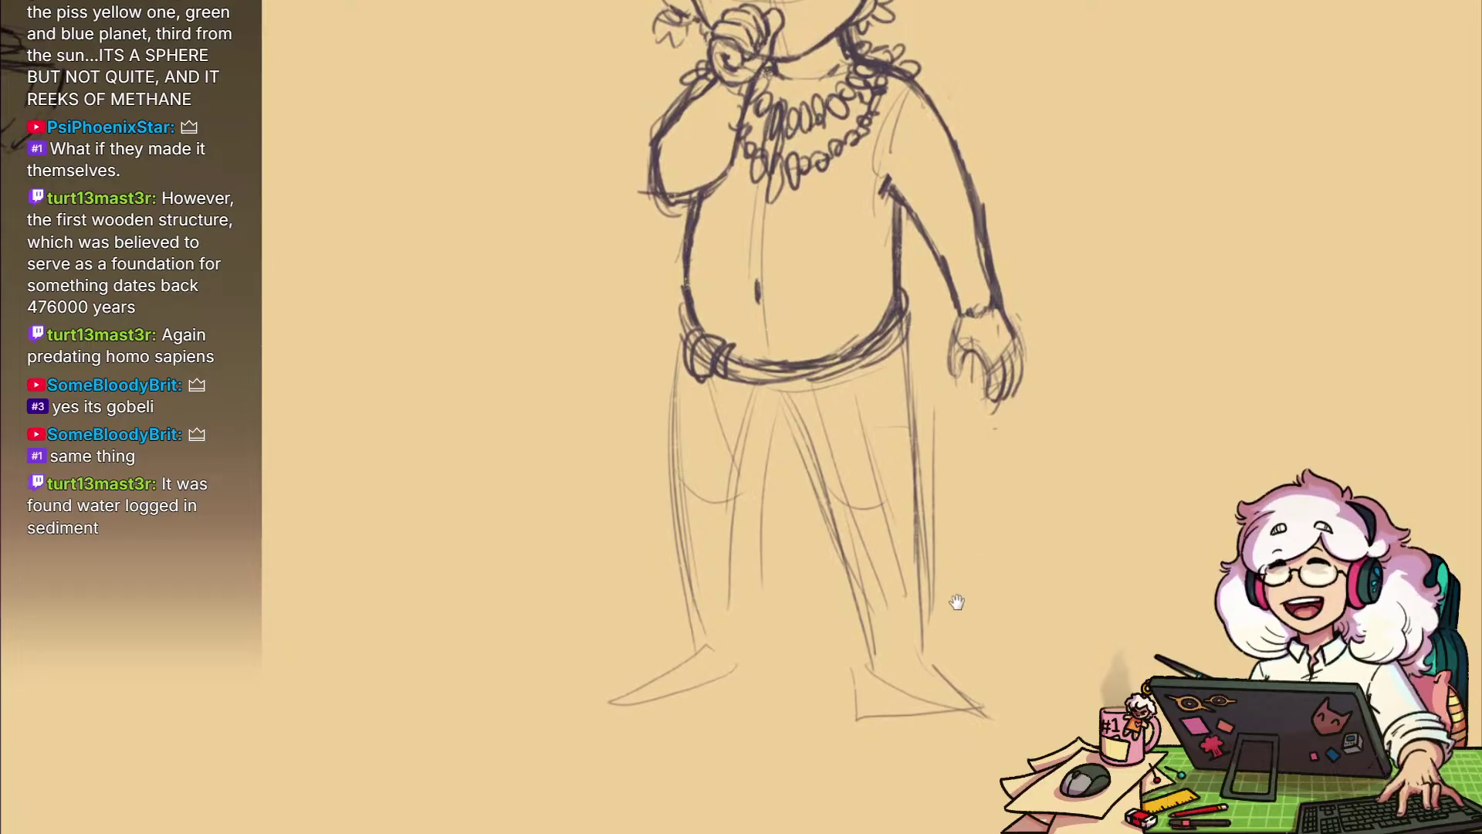
scroll(970, 556, "down", 3)
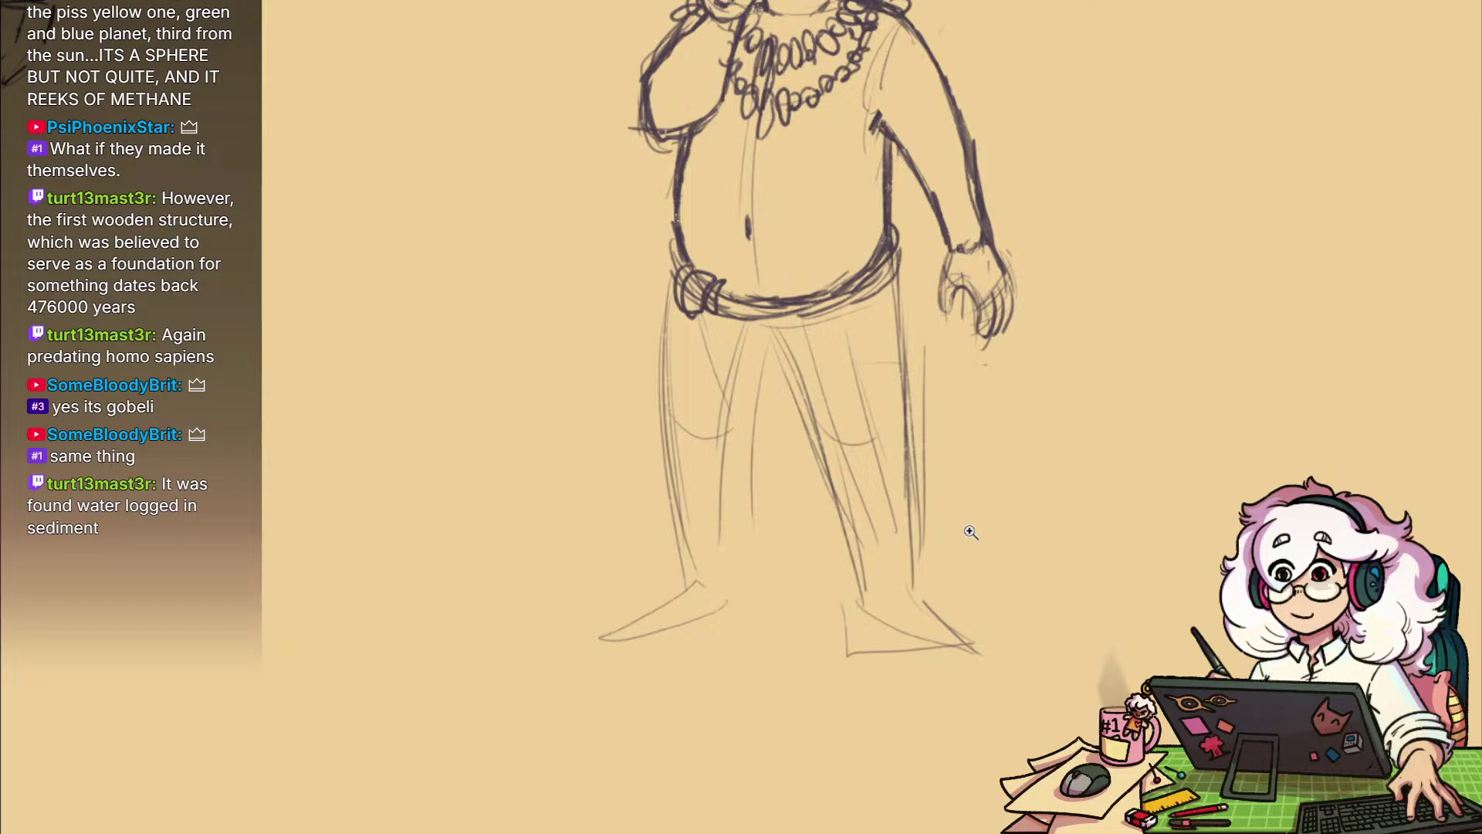
scroll(943, 609, "up", 1)
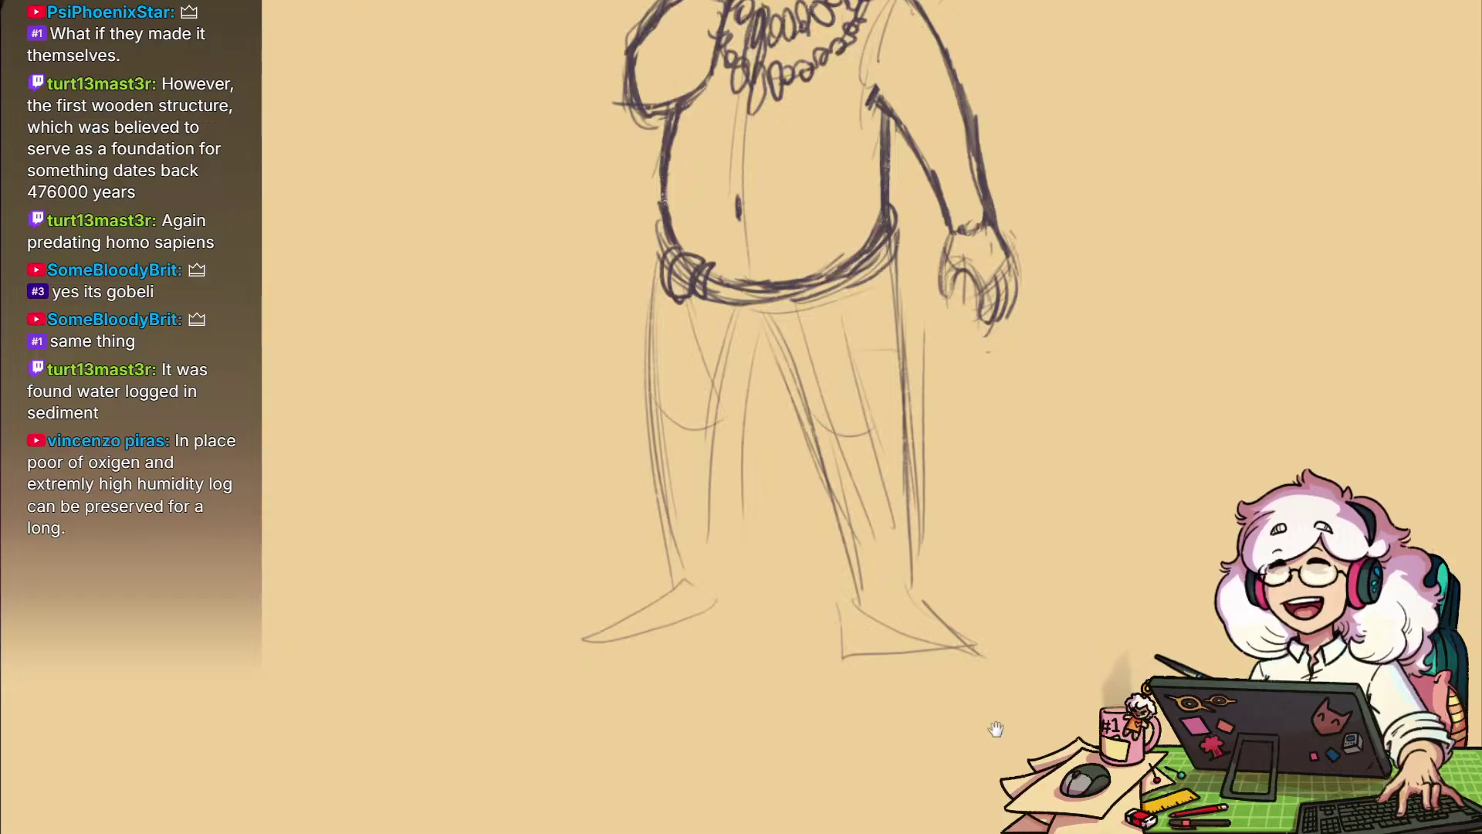
mouse_move(775, 312)
left_mouse_down()
mouse_move(817, 513)
mouse_move(812, 488)
left_mouse_up()
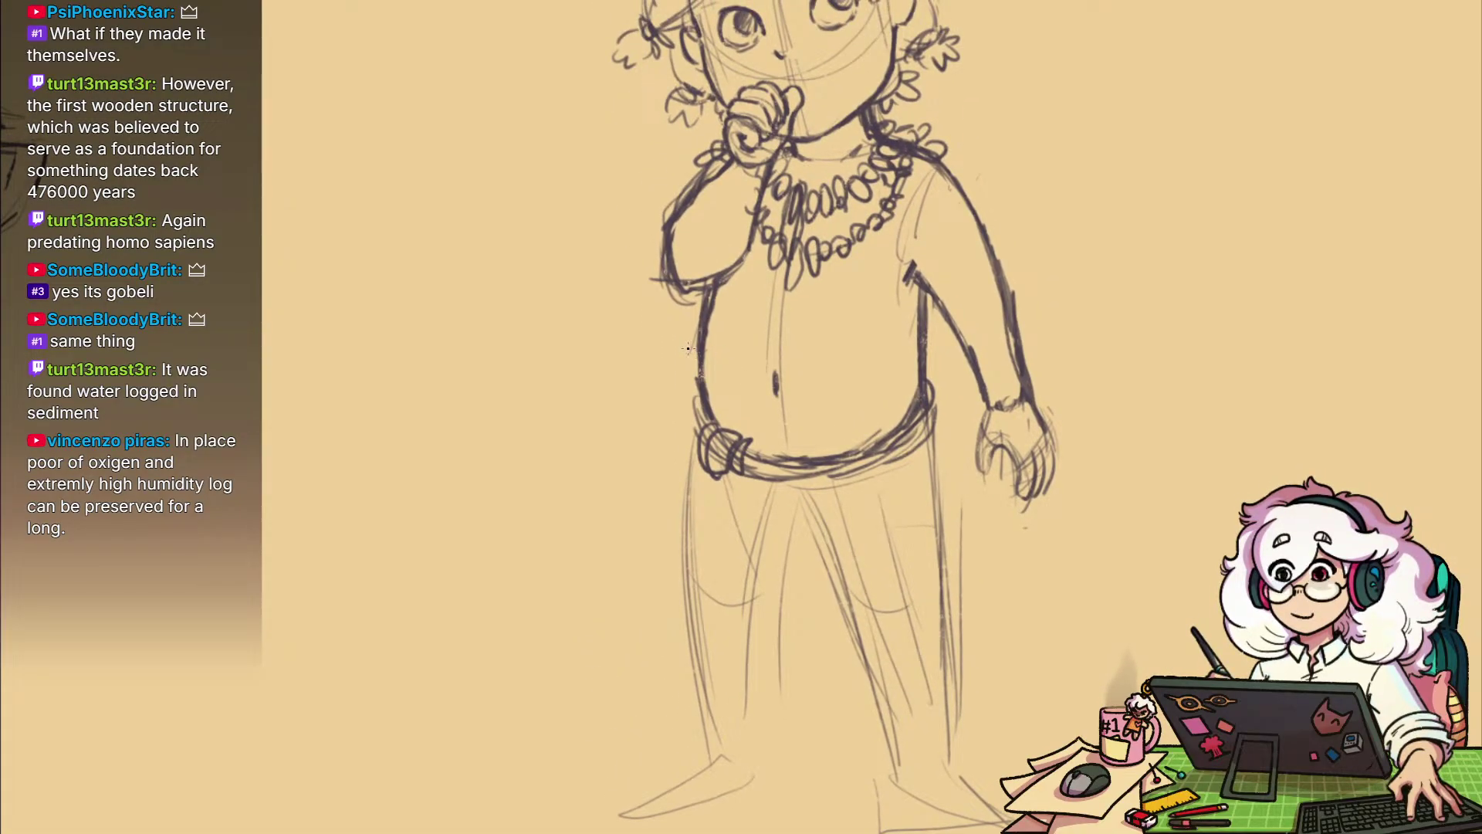
mouse_move(693, 397)
left_mouse_down()
mouse_move(679, 372)
mouse_move(814, 422)
mouse_move(915, 357)
mouse_move(929, 392)
mouse_move(850, 441)
left_mouse_up()
left_click_drag(845, 418, 832, 454)
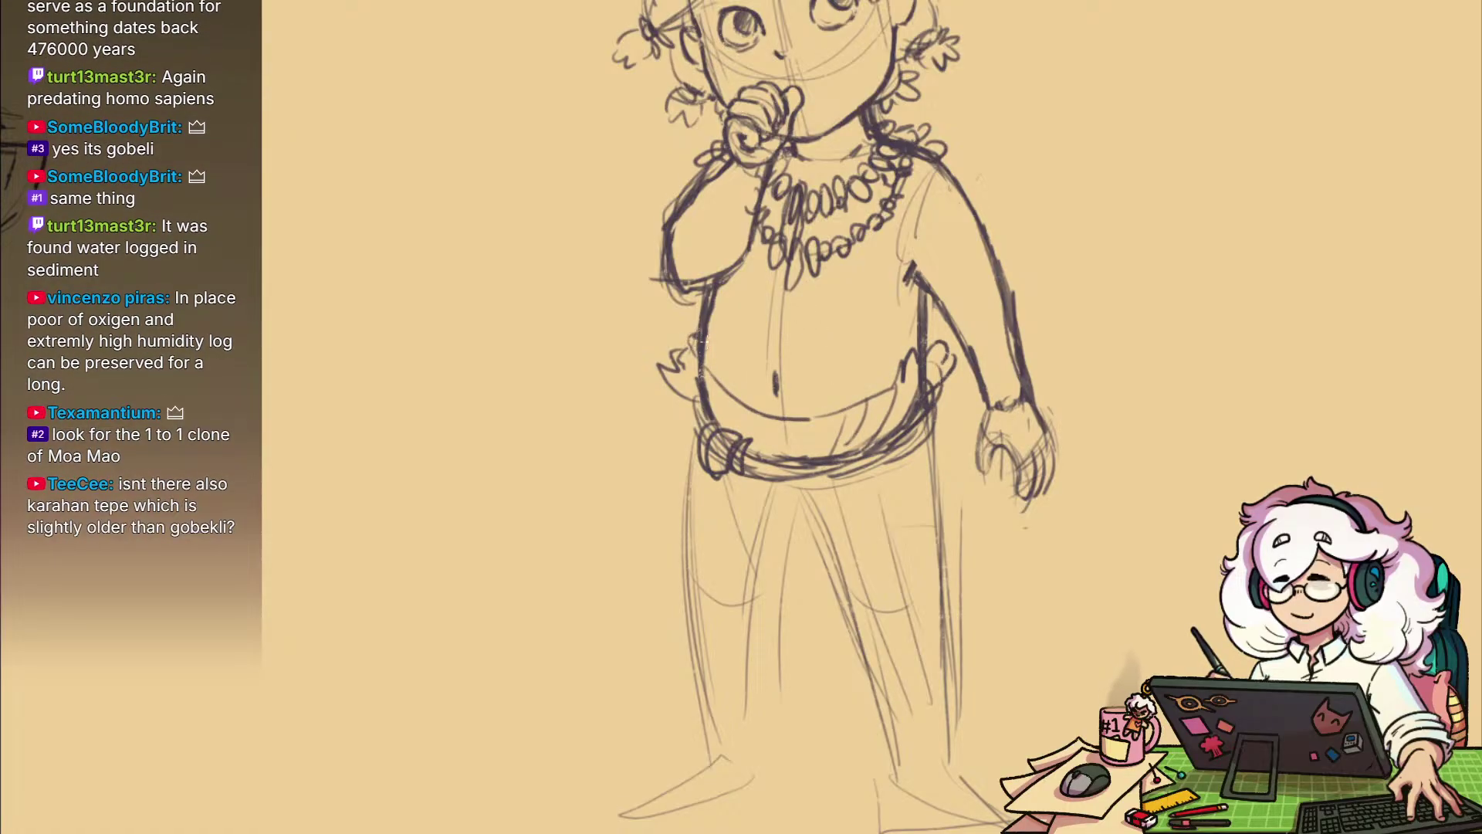
mouse_move(701, 337)
left_mouse_down()
mouse_move(720, 364)
mouse_move(883, 368)
left_mouse_up()
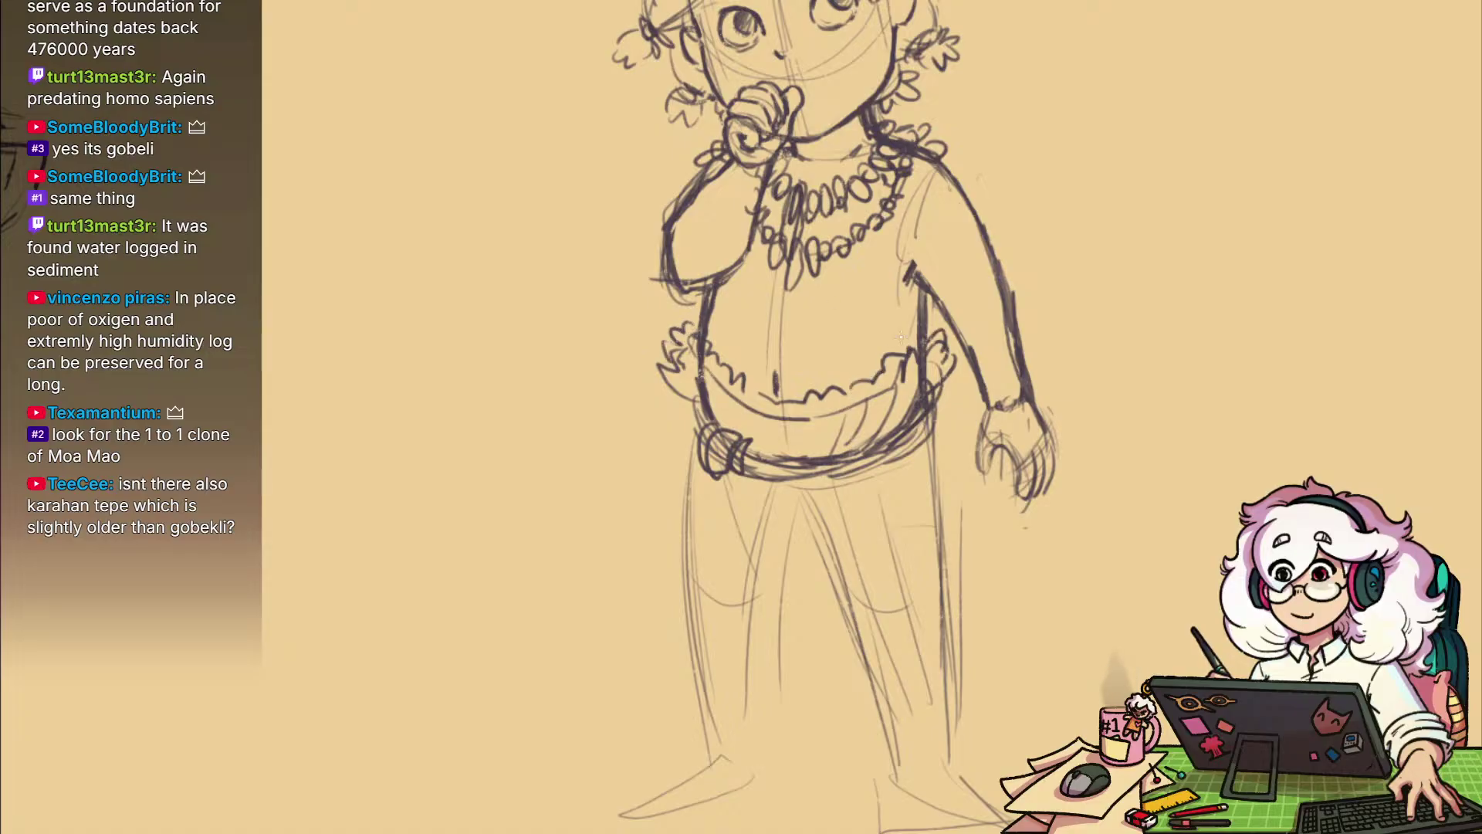
Draw the skirt's flared outline from both hips down to a curved hem with jagged notches at knee height
mouse_move(688, 415)
left_mouse_down()
mouse_move(636, 590)
mouse_move(759, 625)
mouse_move(871, 594)
mouse_move(996, 593)
mouse_move(988, 541)
mouse_move(973, 618)
mouse_move(959, 602)
left_mouse_up()
key("e")
key("b")
left_click_drag(1009, 538, 990, 576)
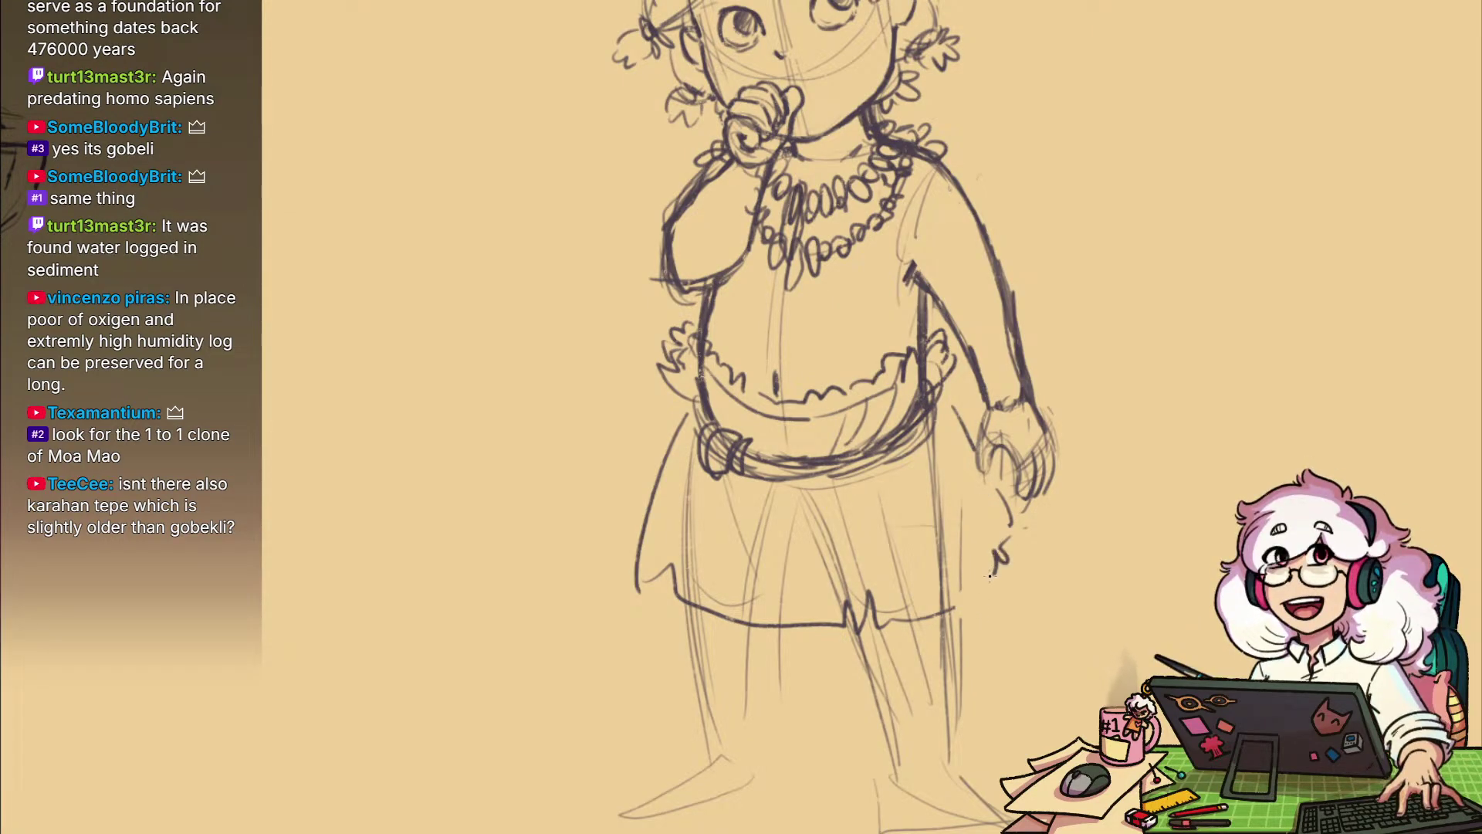
scroll(1008, 562, "down", 1)
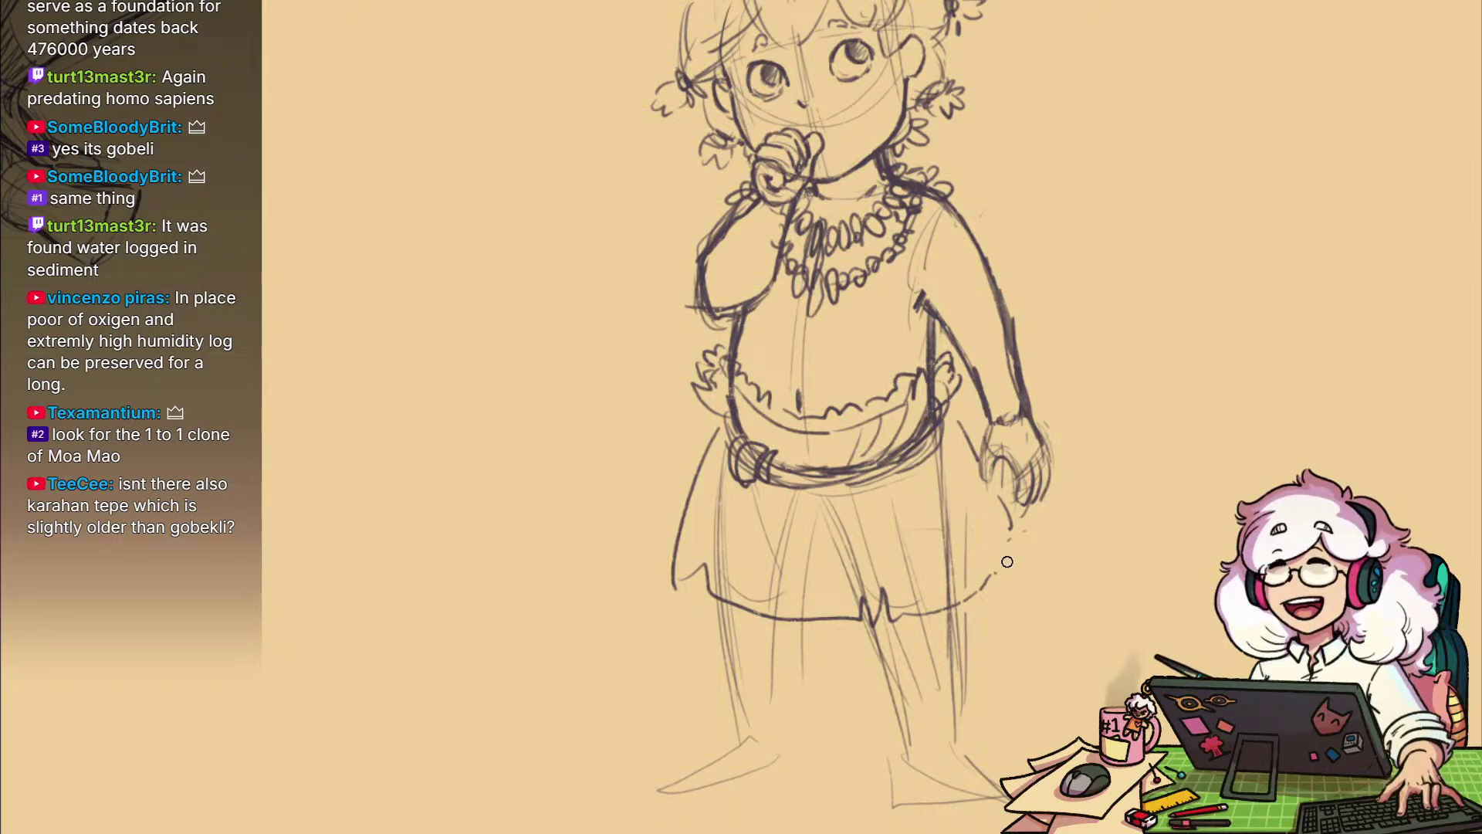
mouse_move(1011, 538)
left_mouse_down()
mouse_move(994, 574)
mouse_move(954, 590)
left_mouse_up()
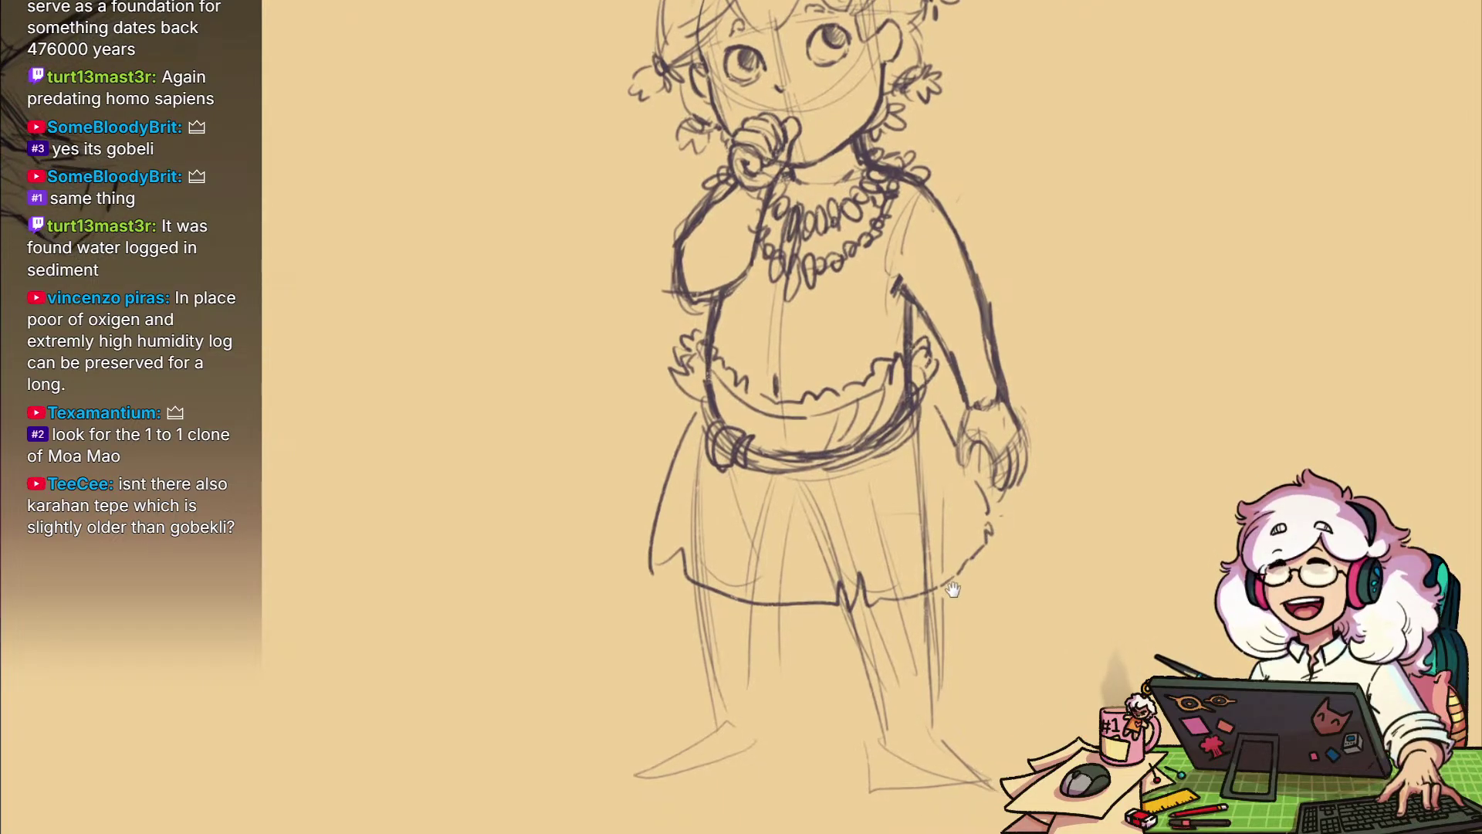
Rework the skirt's hem corner below the raised arm and add a ruffled trim along the entire lower edge
key("ctrl+space")
left_click(767, 567)
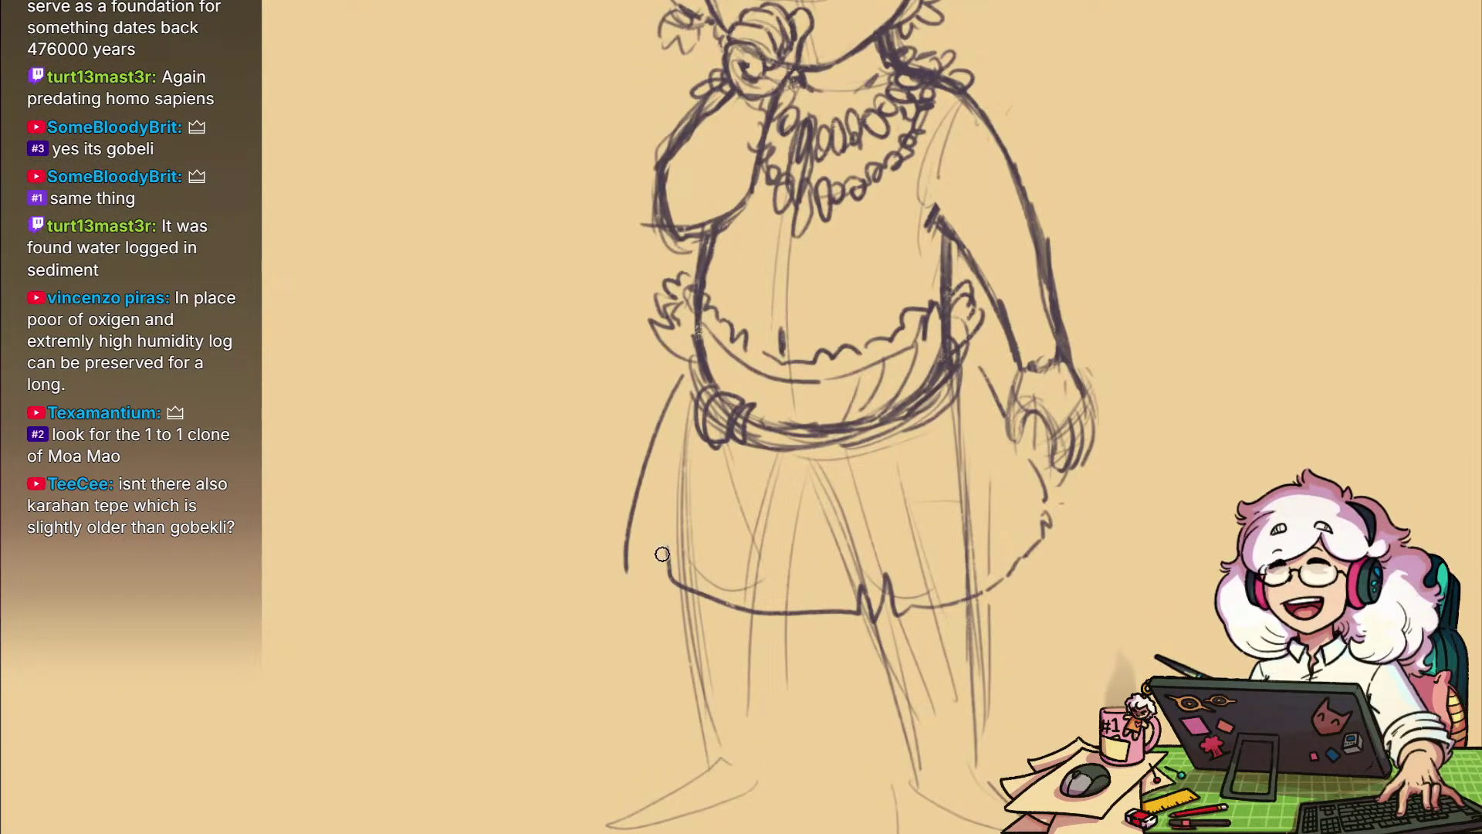
left_click_drag(712, 661, 720, 577)
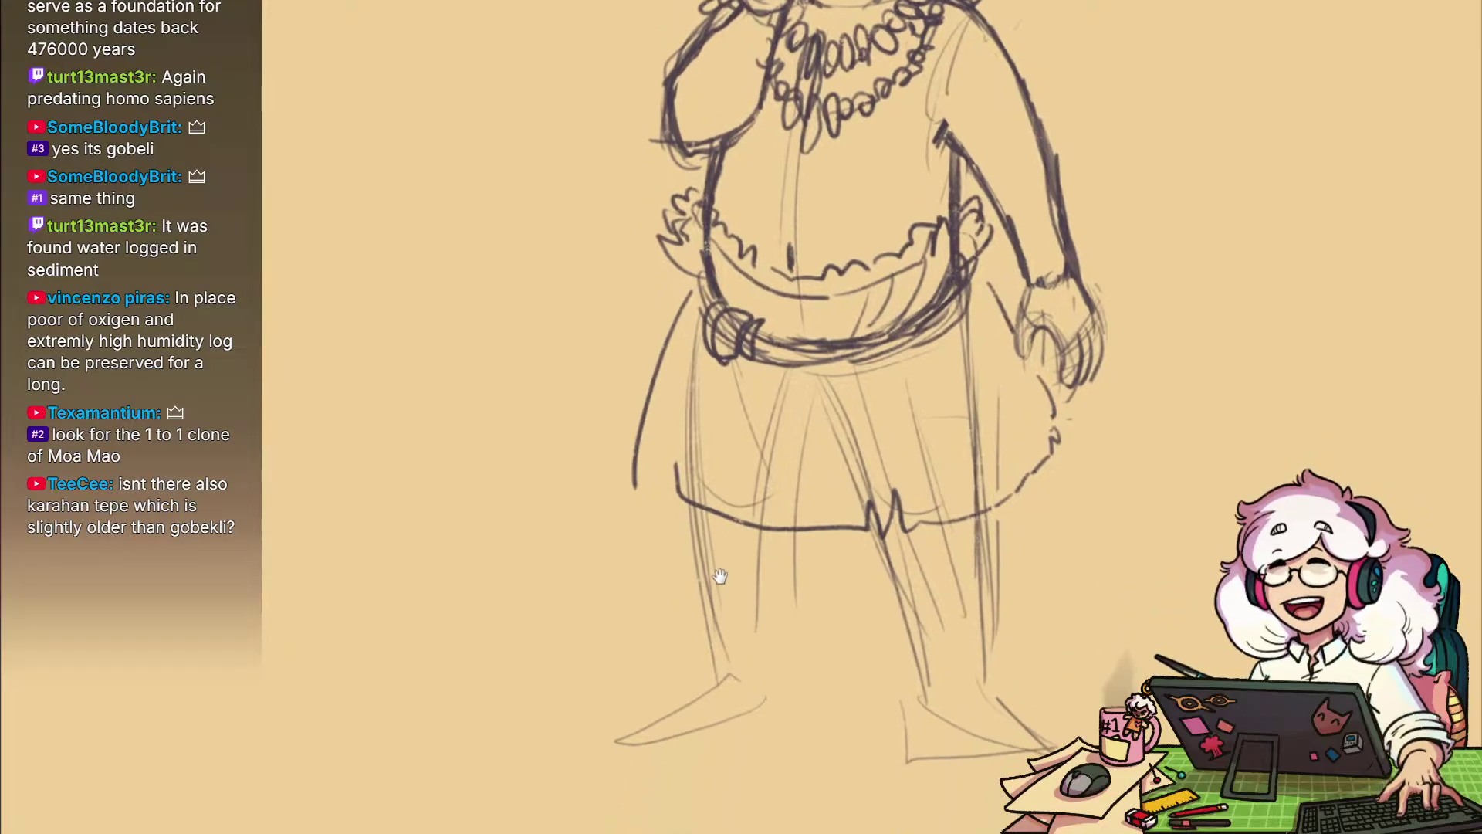
left_click_drag(668, 477, 644, 486)
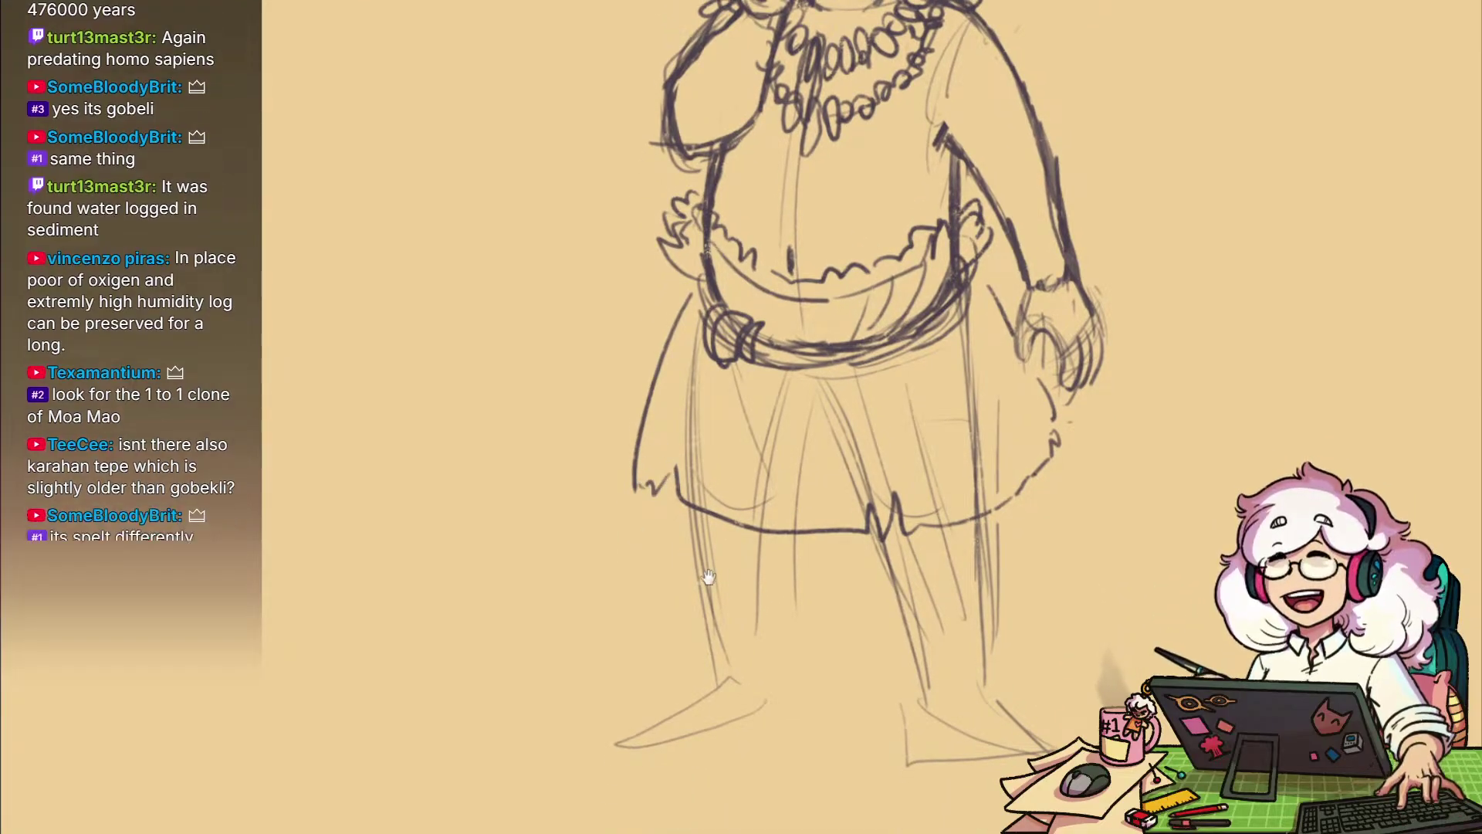
left_click_drag(704, 575, 701, 635)
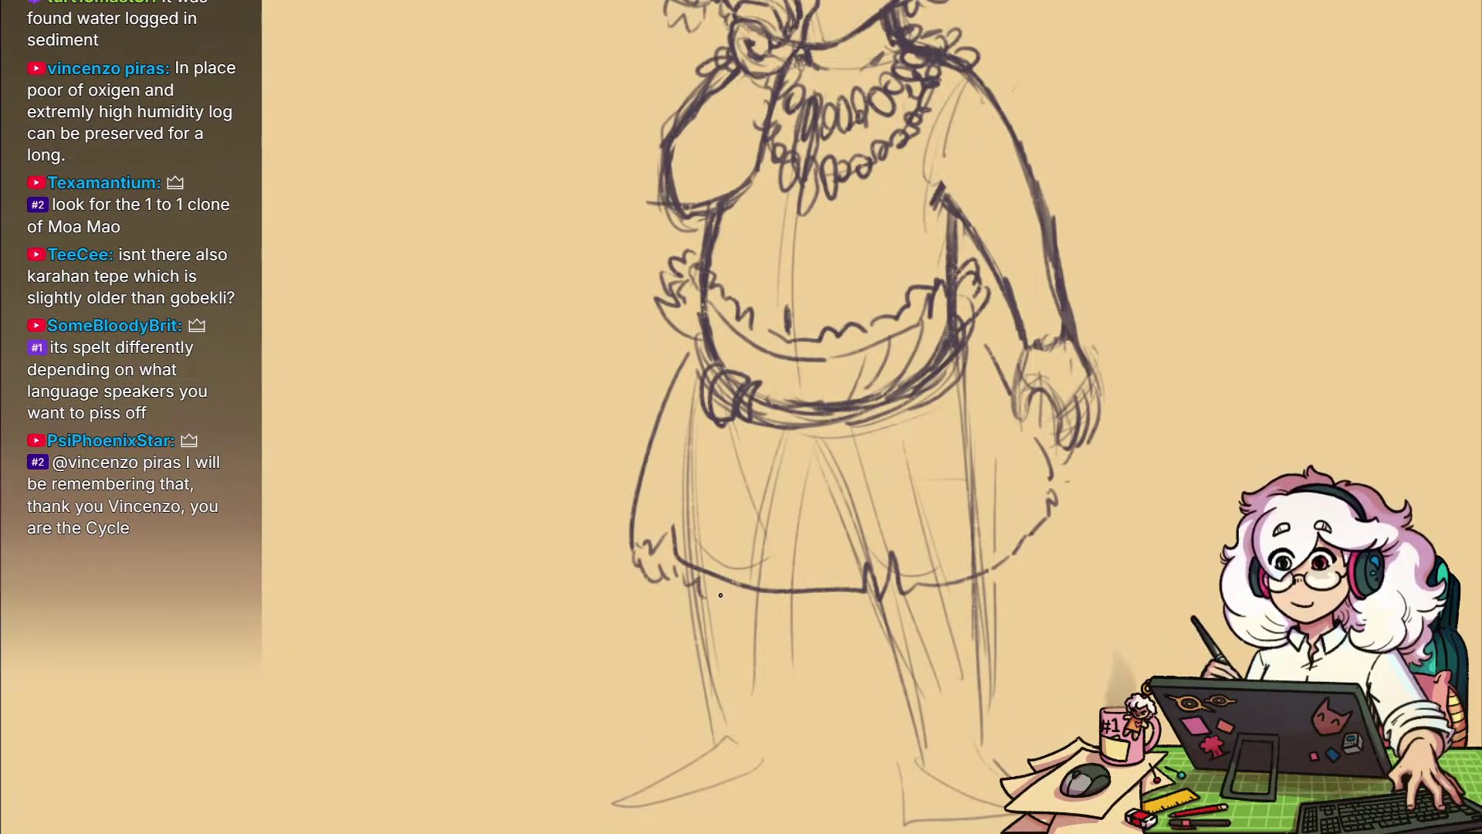
left_click_drag(821, 618, 872, 612)
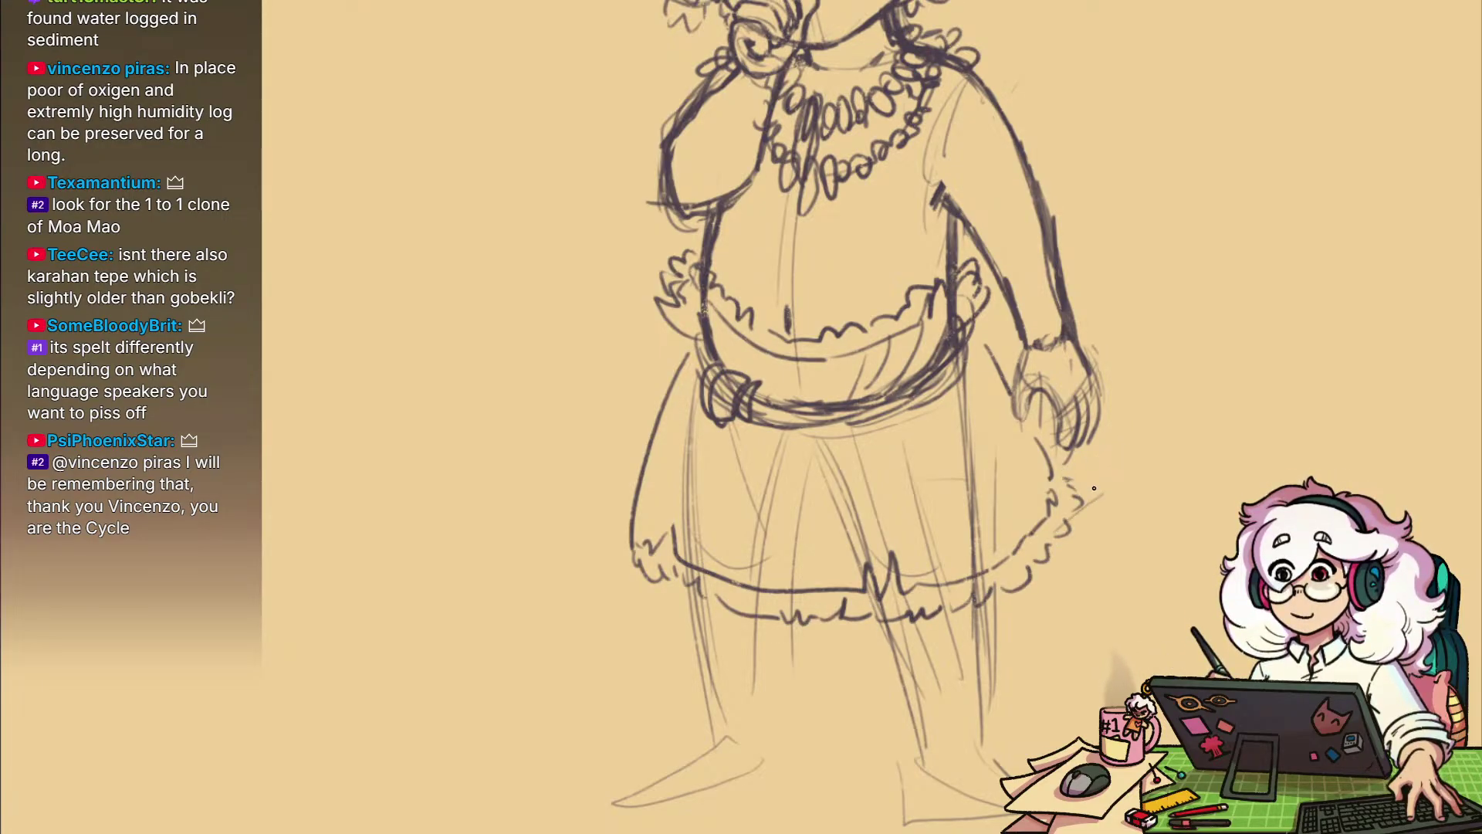
left_click_drag(1093, 488, 1058, 522)
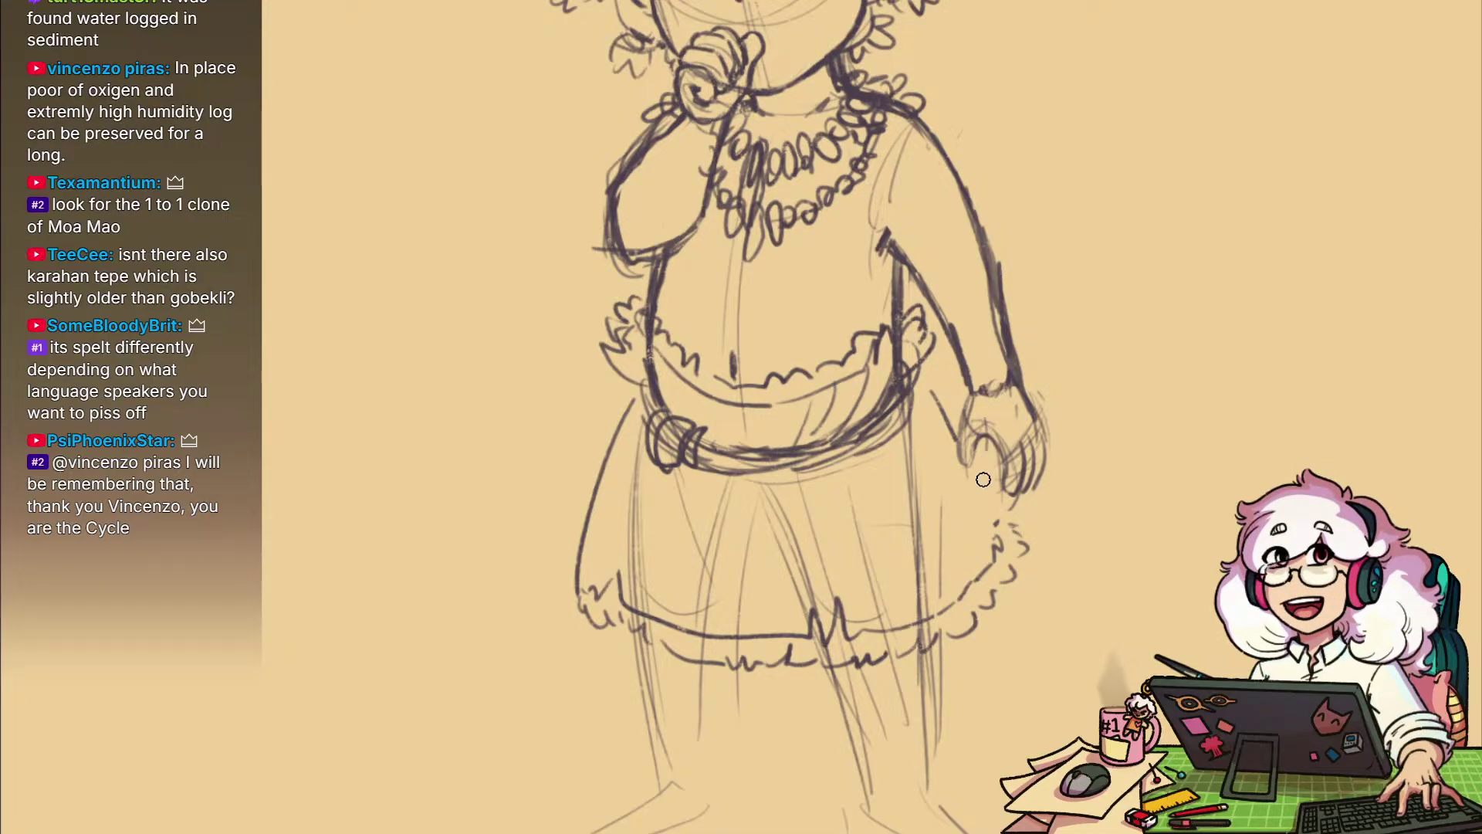
Erase the skirt's side edge near the lowered hand and redraw it from the waistband to the ruffled hem
left_click_drag(953, 438, 944, 407)
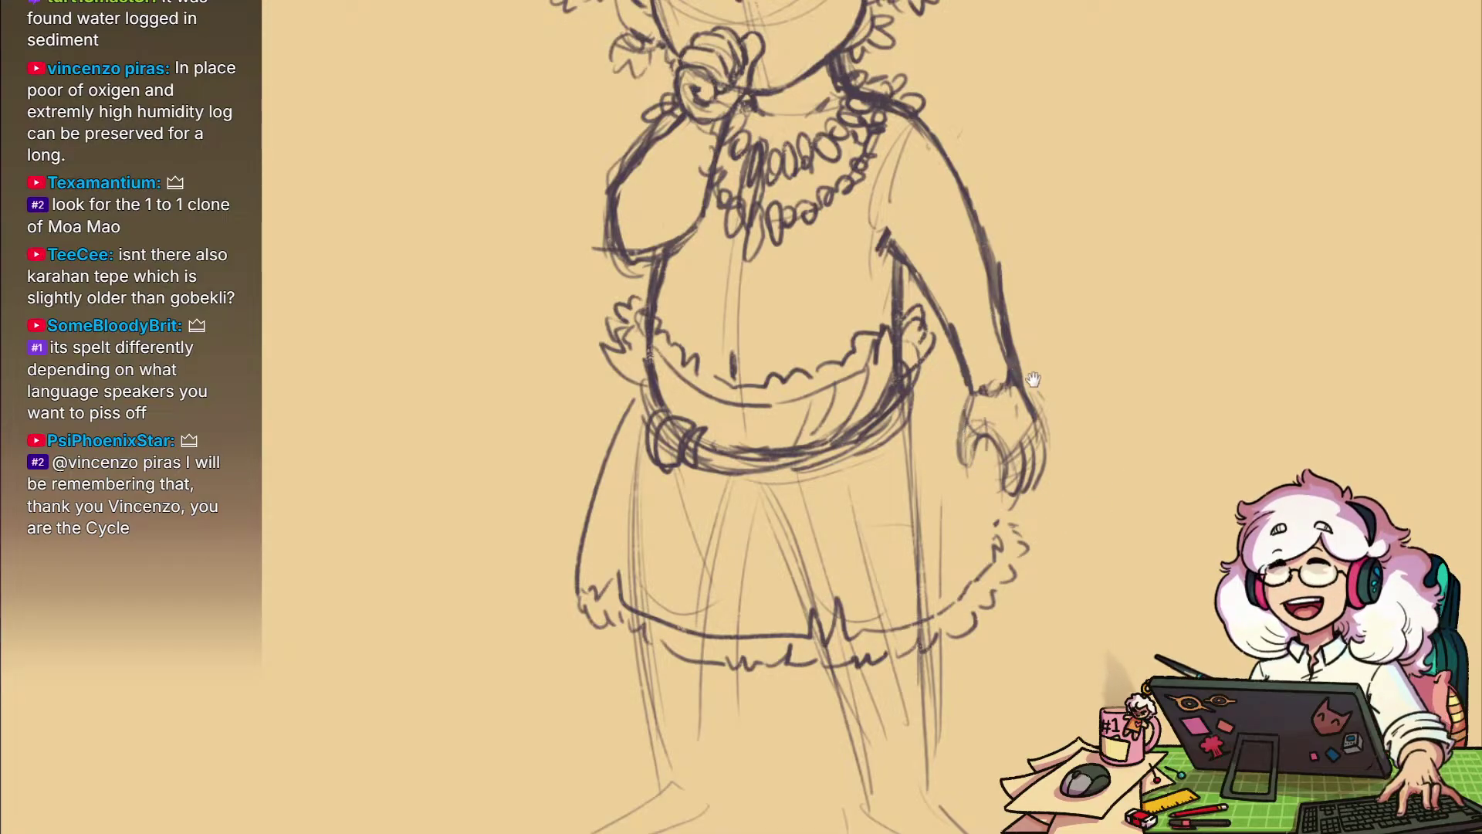
left_click_drag(1033, 379, 951, 415)
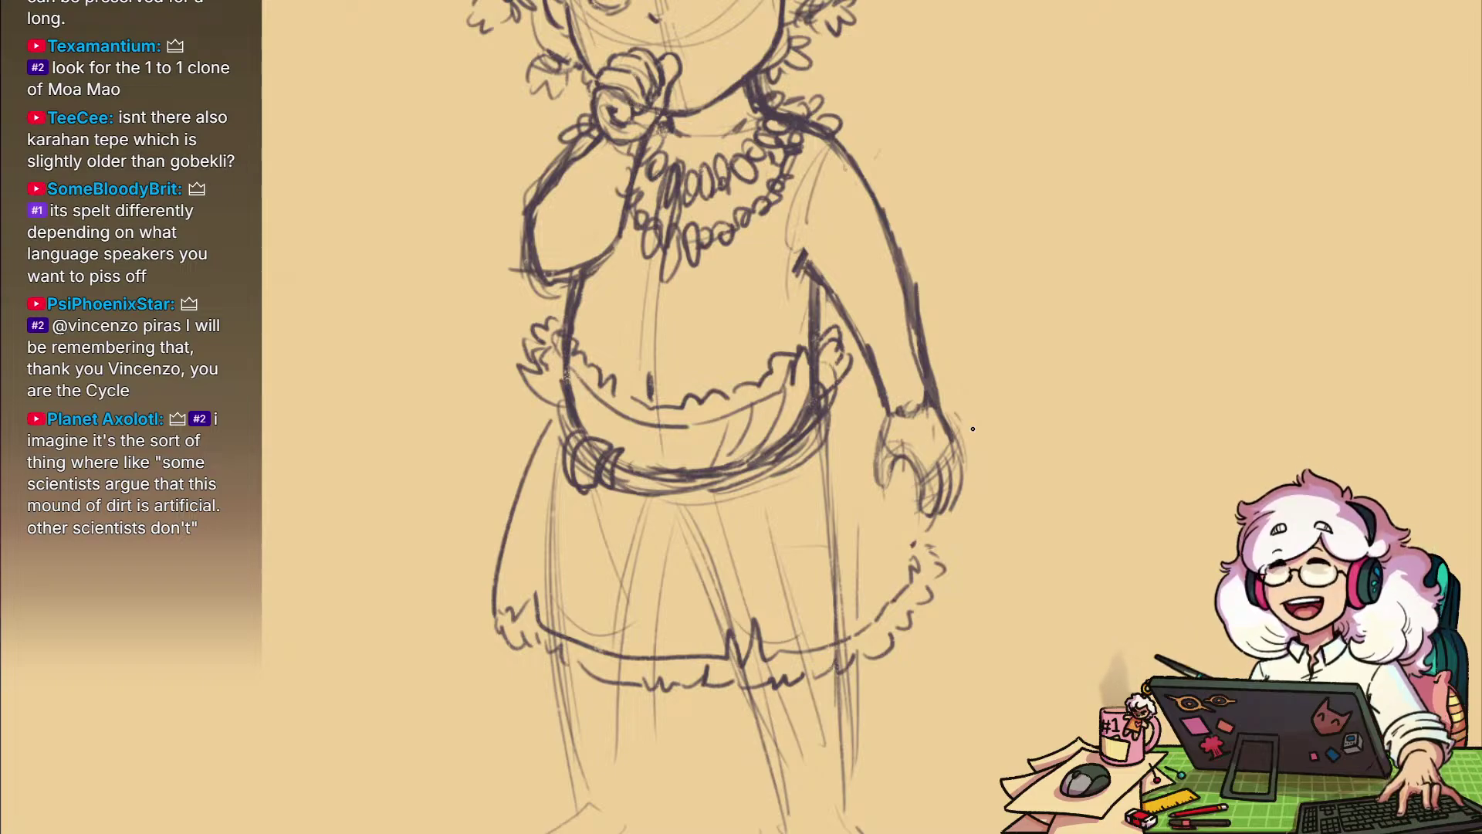
left_click_drag(1094, 570, 1076, 618)
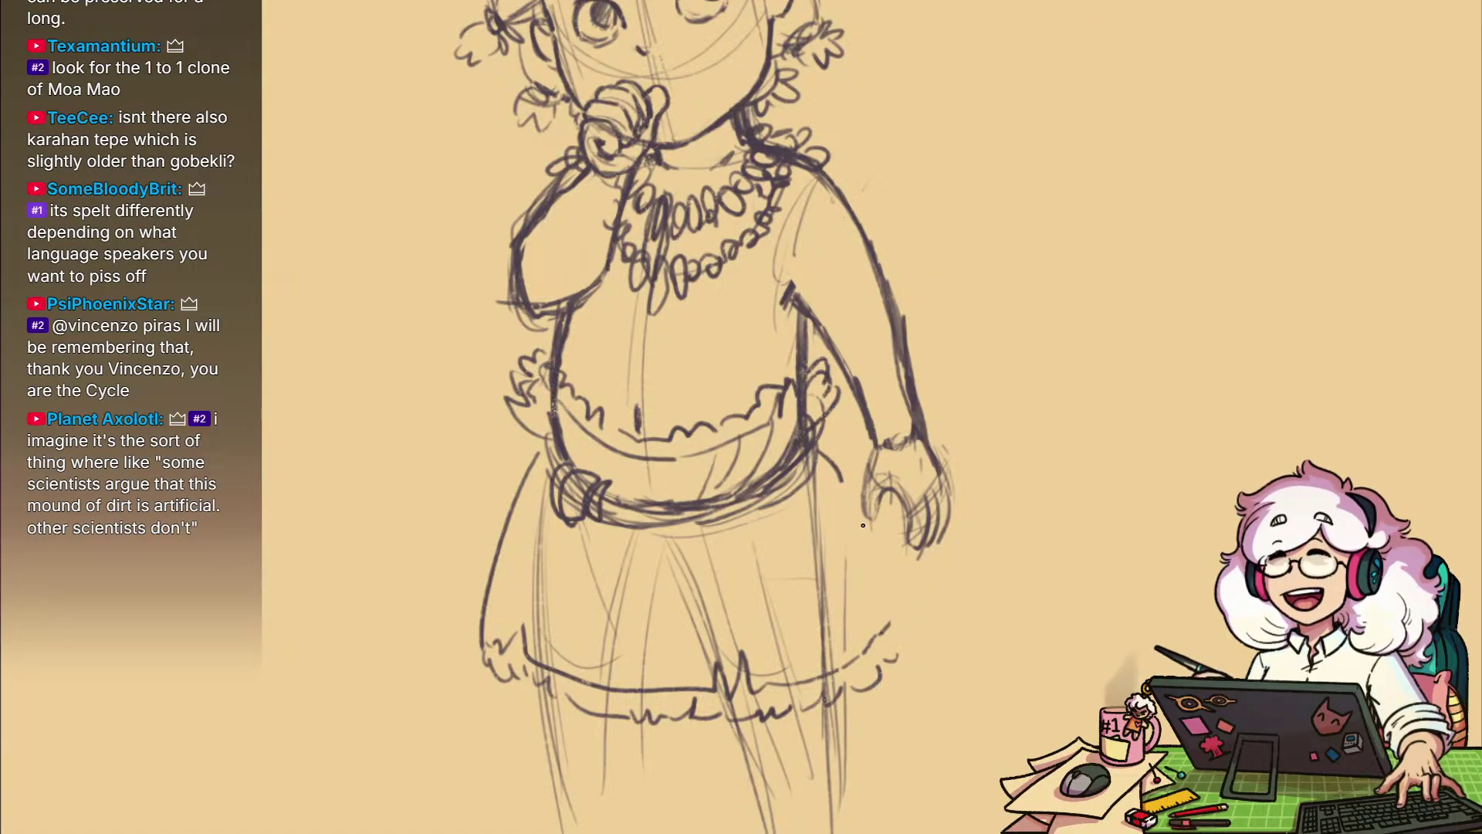
left_click_drag(868, 510, 899, 607)
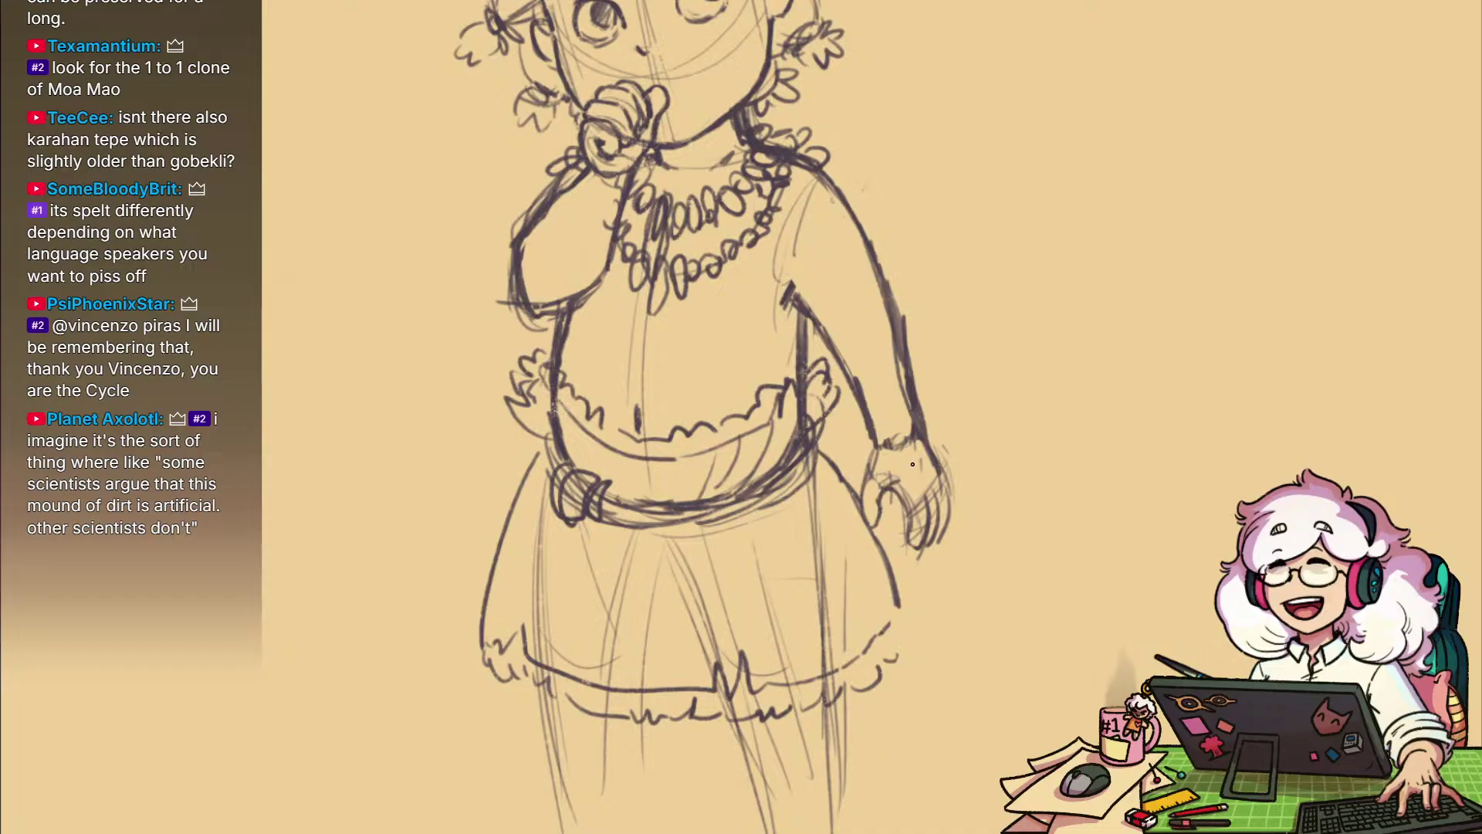
left_click_drag(880, 527, 899, 659)
left_click_drag(926, 679, 1027, 533)
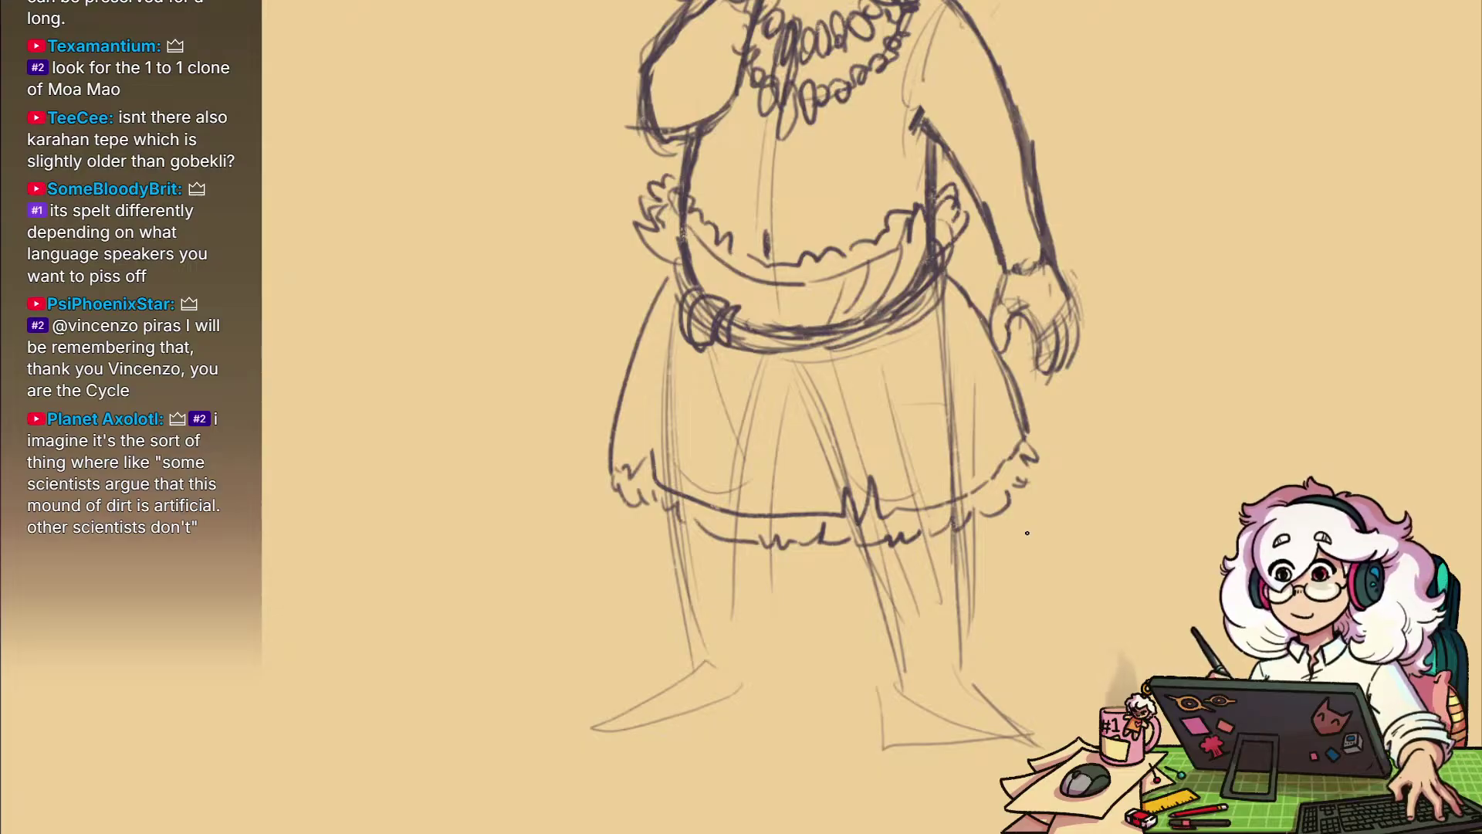
Outline the lower leg and foot on the lowered arm's side with darker lines, correcting the ankle
left_click_drag(1007, 607, 971, 562)
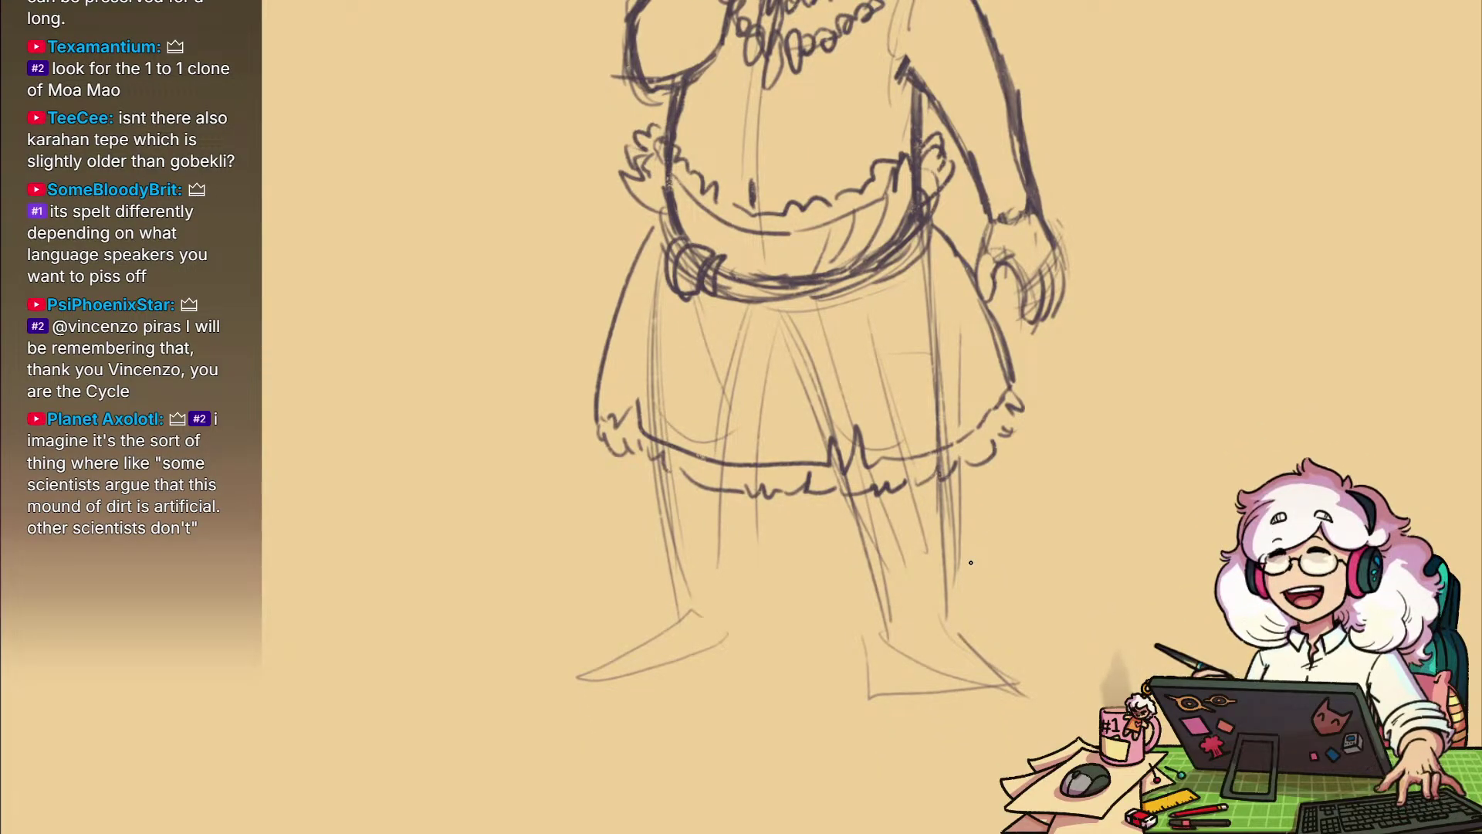
left_click_drag(917, 261, 959, 596)
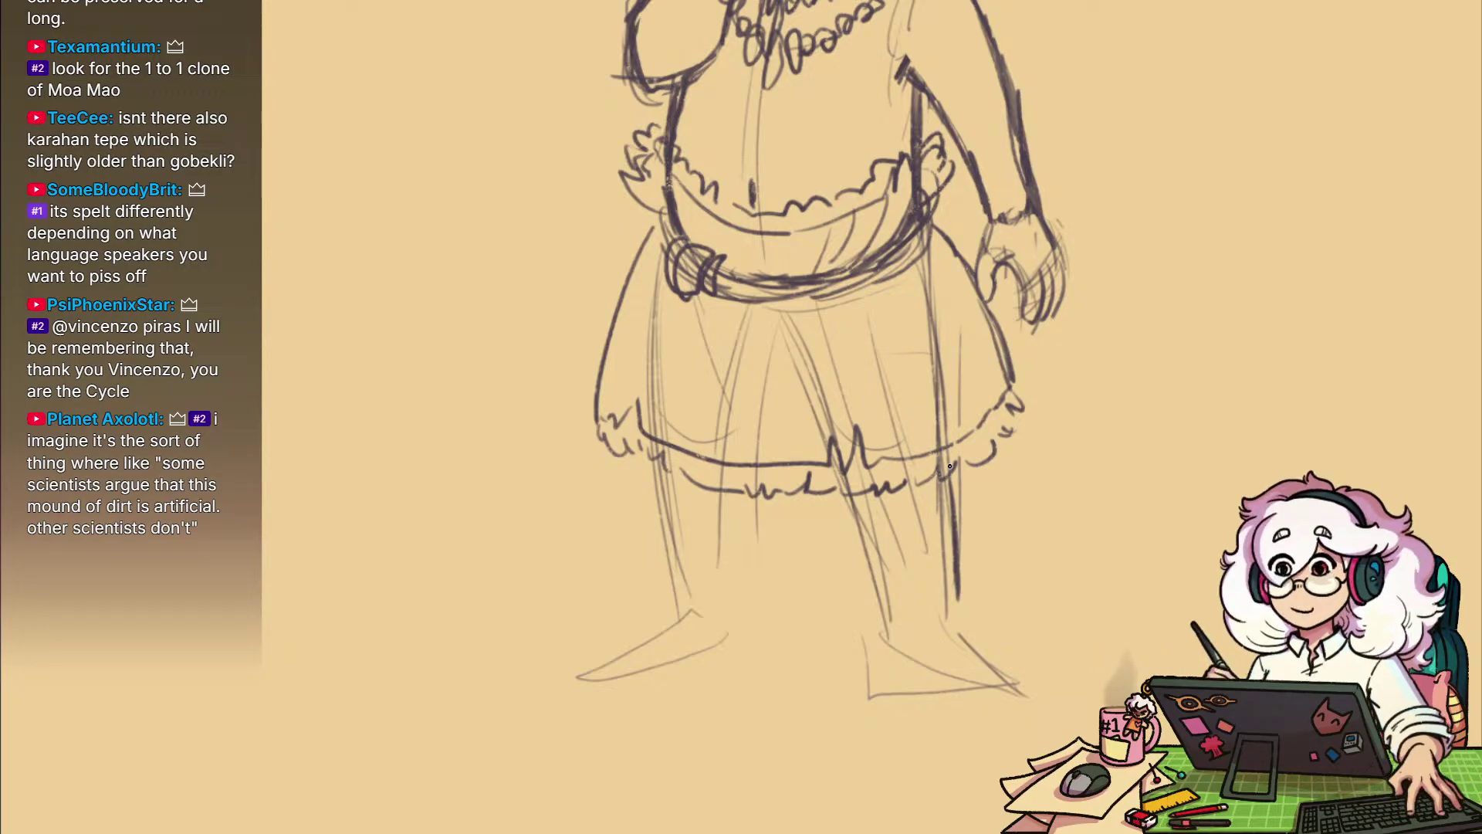
mouse_move(851, 494)
left_mouse_down()
mouse_move(885, 597)
mouse_move(882, 663)
left_mouse_up()
mouse_move(887, 612)
left_mouse_down()
mouse_move(896, 706)
mouse_move(1000, 693)
left_mouse_up()
left_click_drag(975, 636, 1015, 678)
left_click_drag(954, 612, 979, 642)
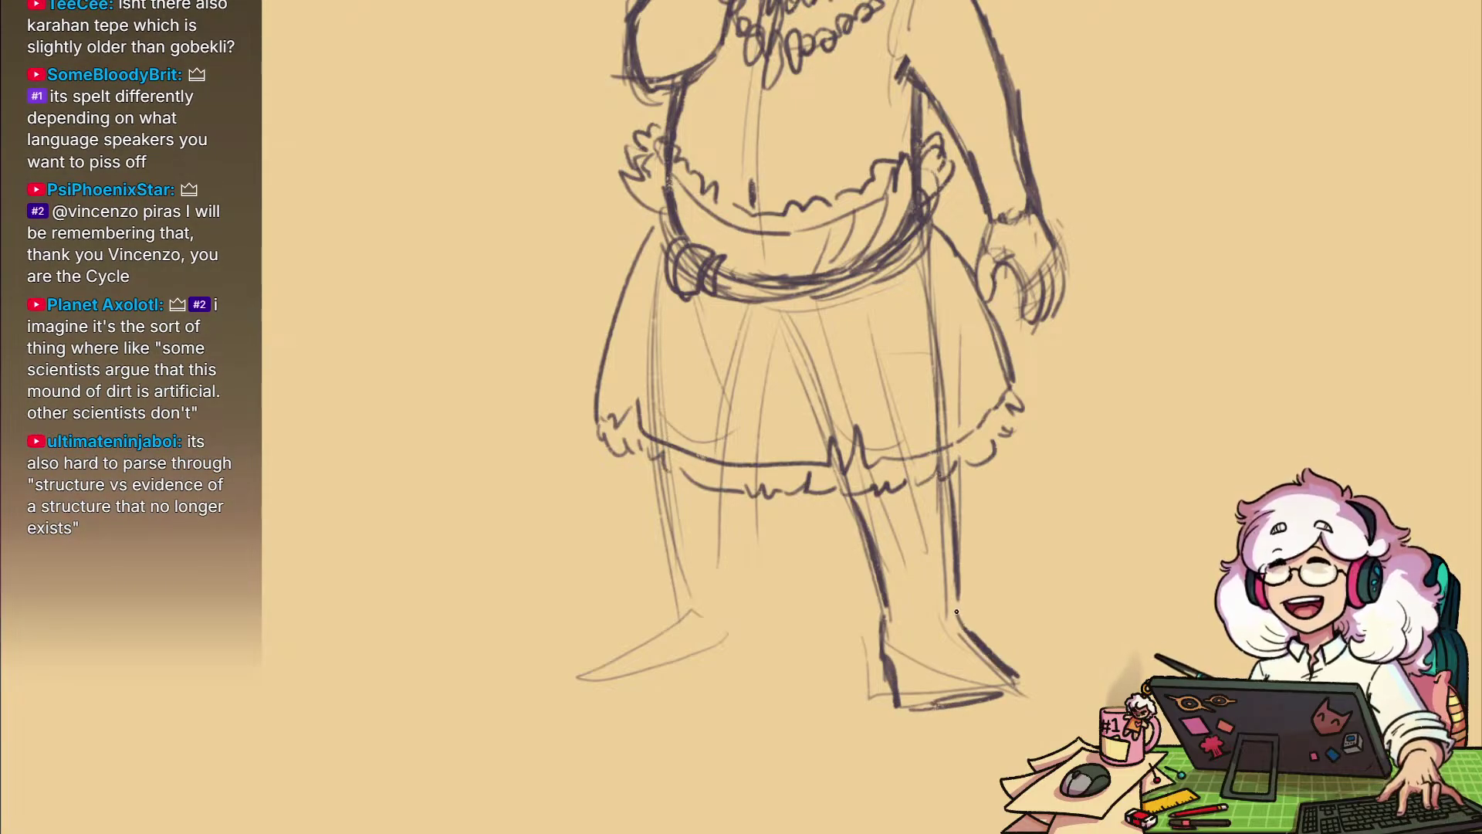
left_click_drag(948, 570, 951, 613)
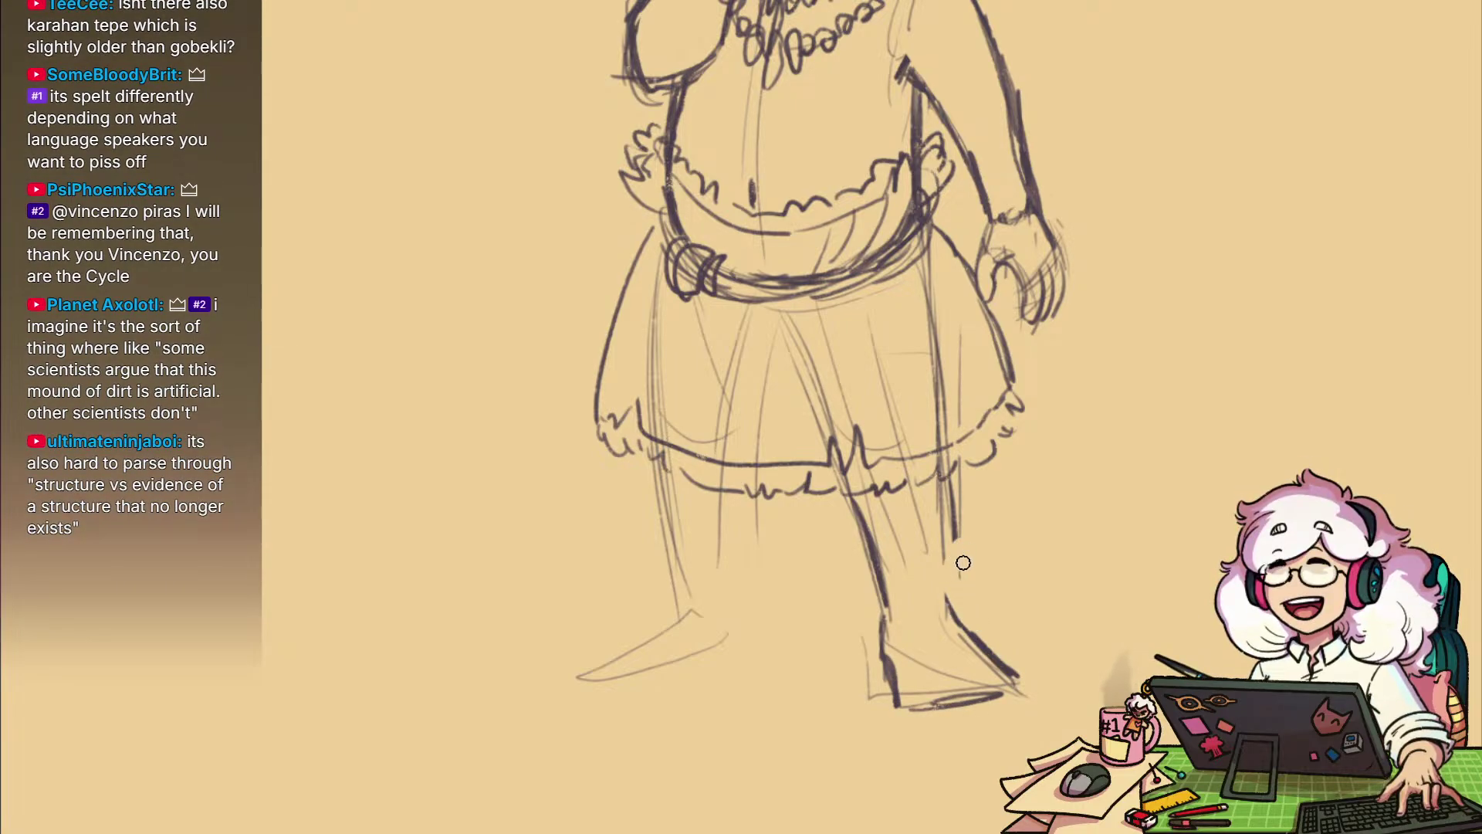
mouse_move(935, 478)
left_mouse_down()
mouse_move(946, 600)
mouse_move(984, 689)
mouse_move(907, 699)
left_mouse_up()
Outline the other lower leg and its outward-pointing foot, and clean up stray lines around the feet
left_click_drag(775, 551, 827, 563)
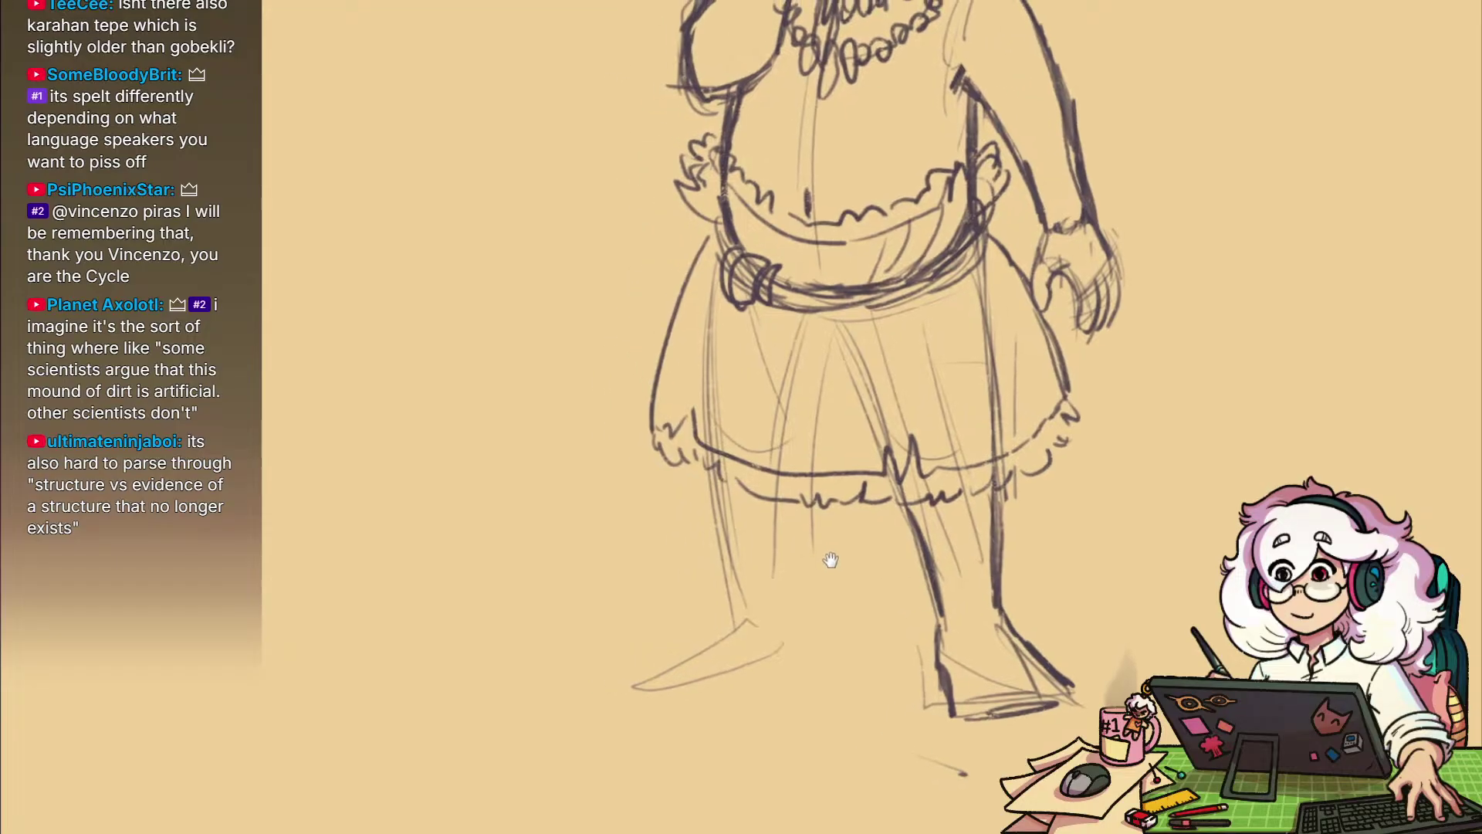
left_click_drag(809, 510, 805, 661)
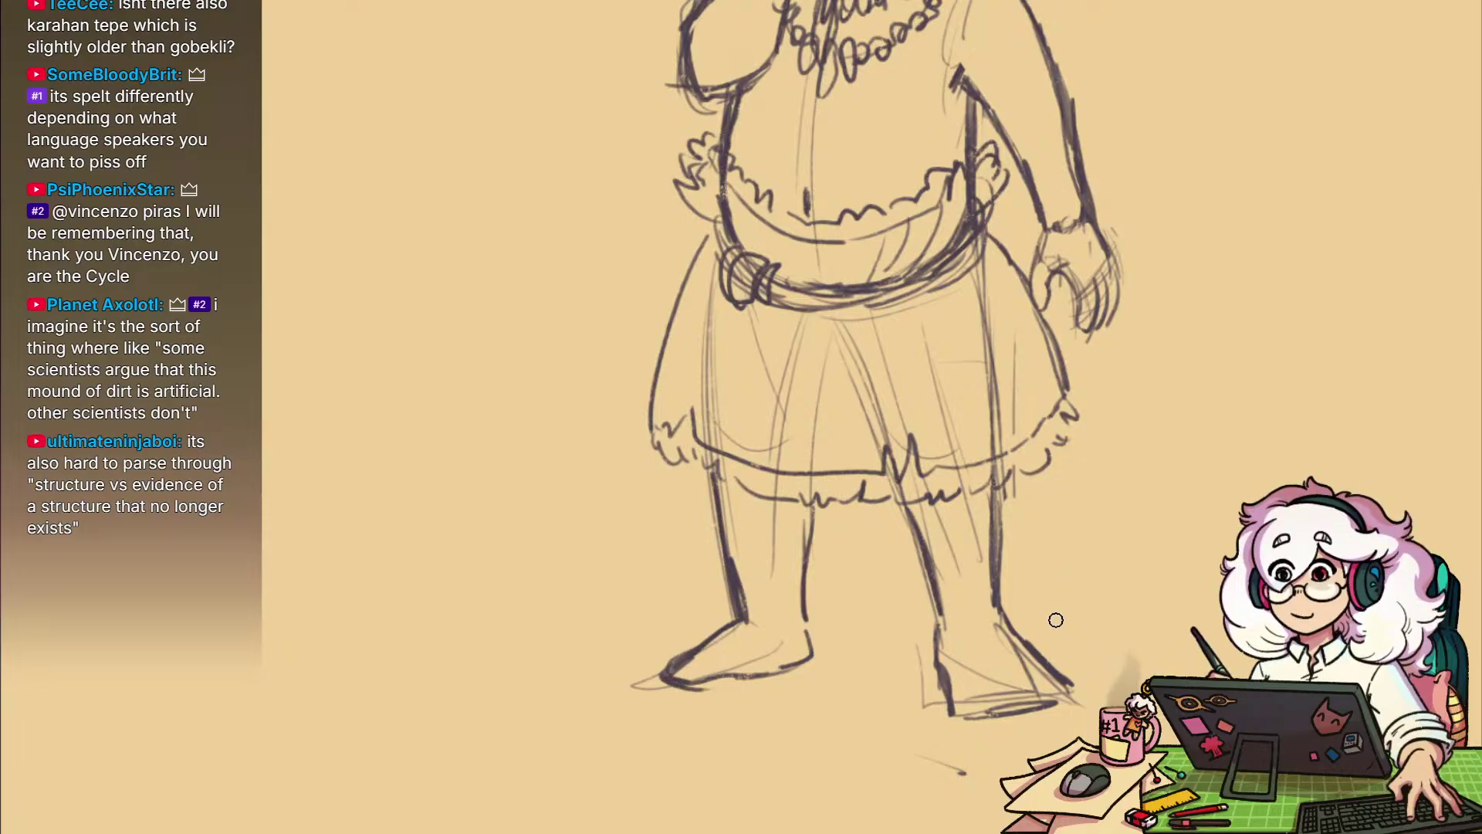
mouse_move(1067, 691)
left_mouse_down()
mouse_move(957, 712)
mouse_move(1049, 682)
left_mouse_up()
left_click_drag(1128, 627, 1058, 627)
left_click_drag(1127, 627, 1002, 747)
mouse_move(976, 491)
left_mouse_down()
mouse_move(926, 491)
mouse_move(976, 492)
left_mouse_up()
left_click_drag(992, 607, 985, 516)
Lasso the whole toddler, scale it down, place it beneath the seated bearded man, and deselect it
left_click_drag(642, 512, 650, 311)
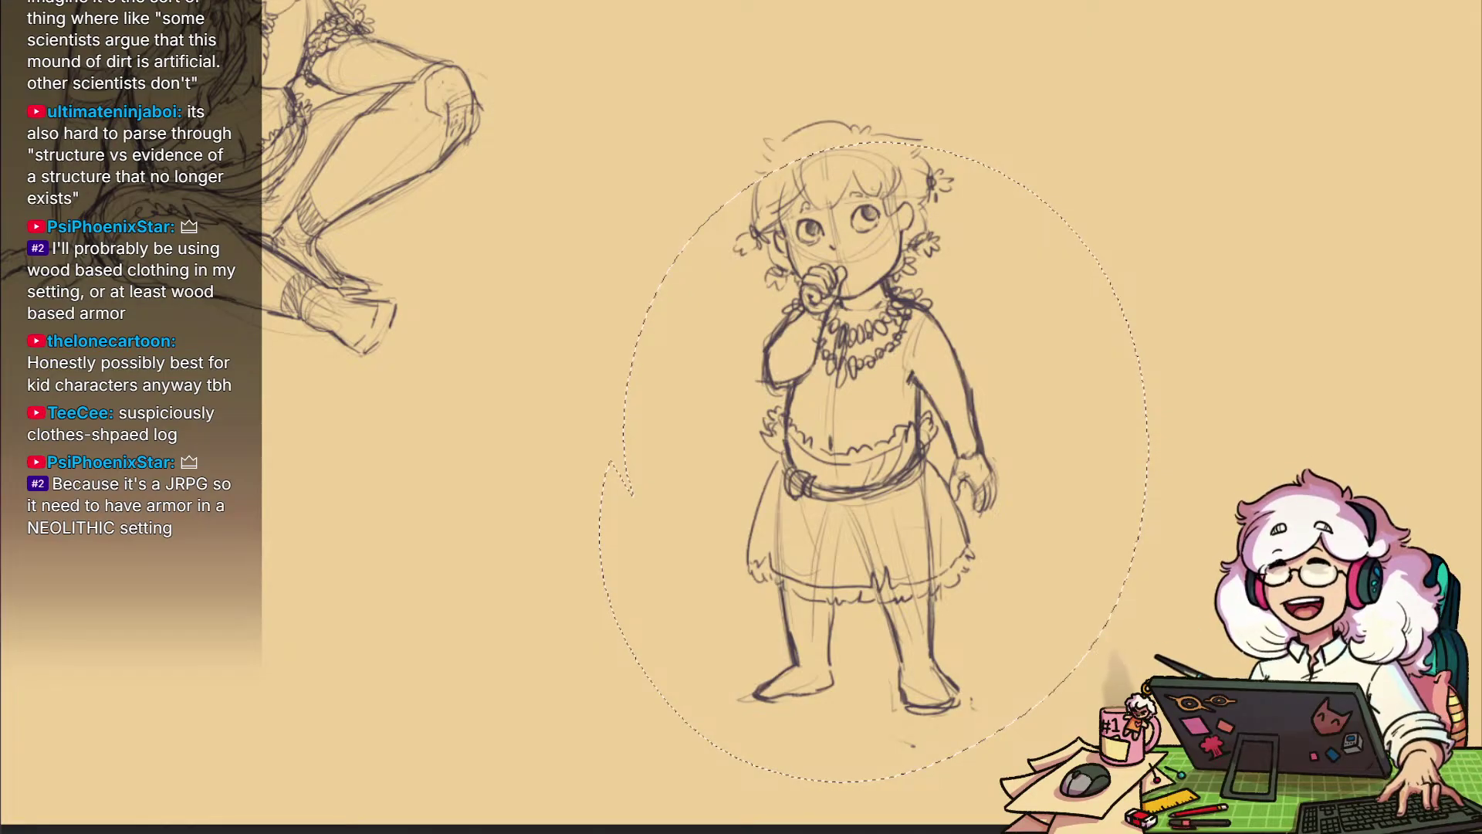
left_click_drag(975, 610, 1017, 671)
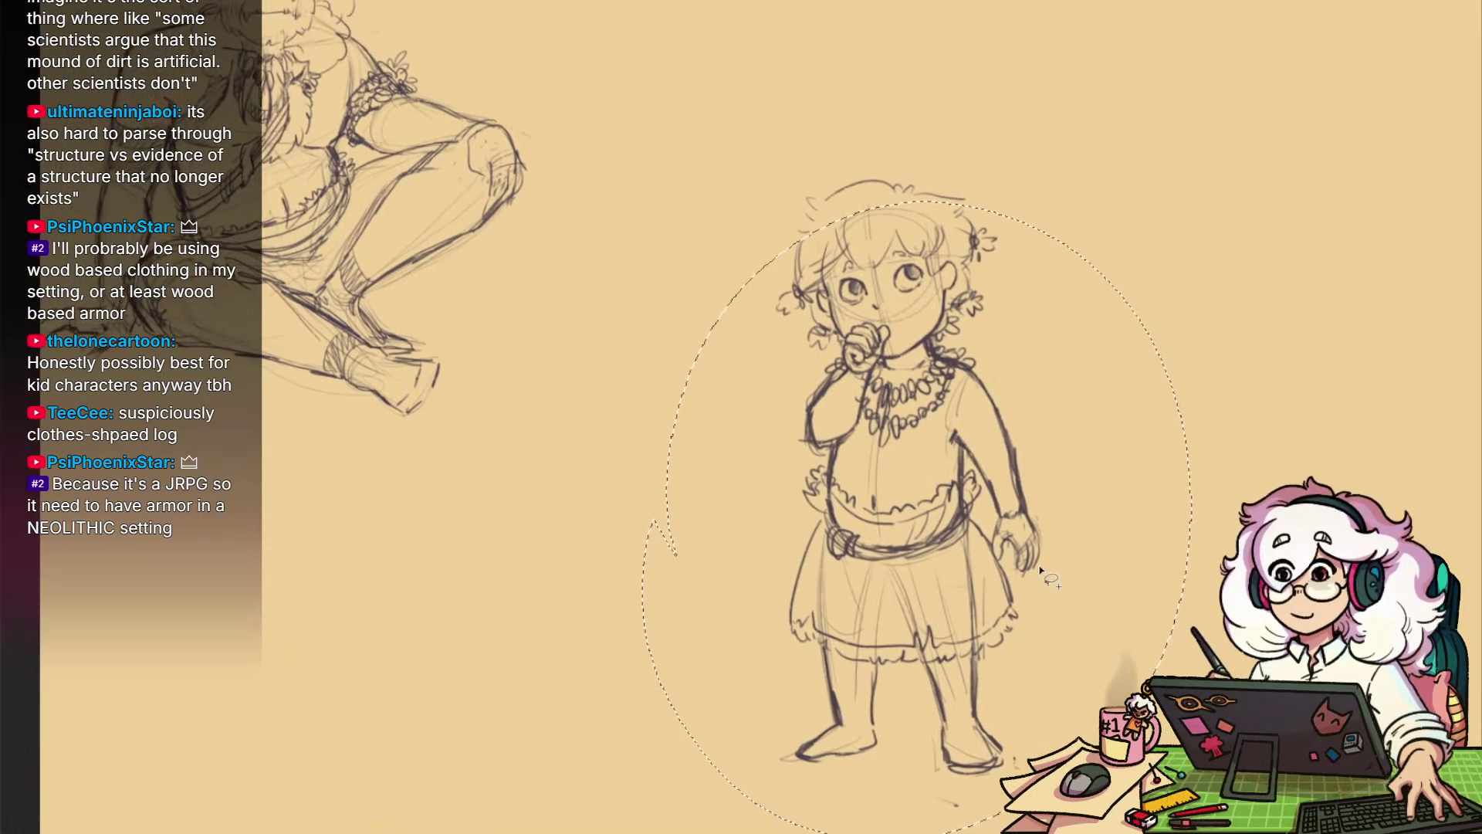
left_click_drag(846, 576, 1076, 513)
scroll(1069, 509, "down", 4)
key("ctrl+t")
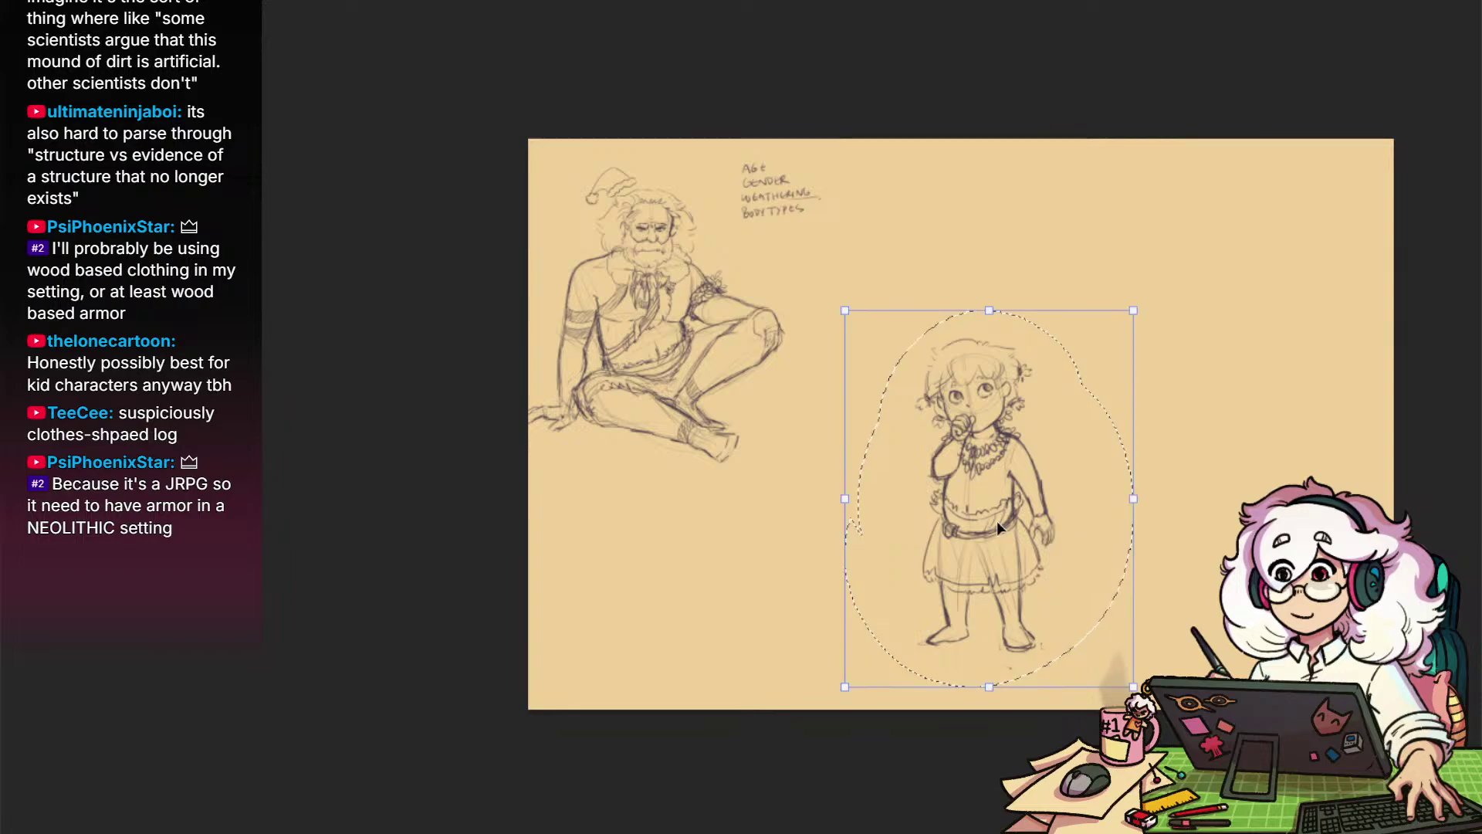
left_click_drag(982, 532, 633, 569)
mouse_move(788, 344)
left_mouse_down()
mouse_move(721, 437)
mouse_move(732, 423)
left_mouse_up()
key("Return")
key("ctrl+d")
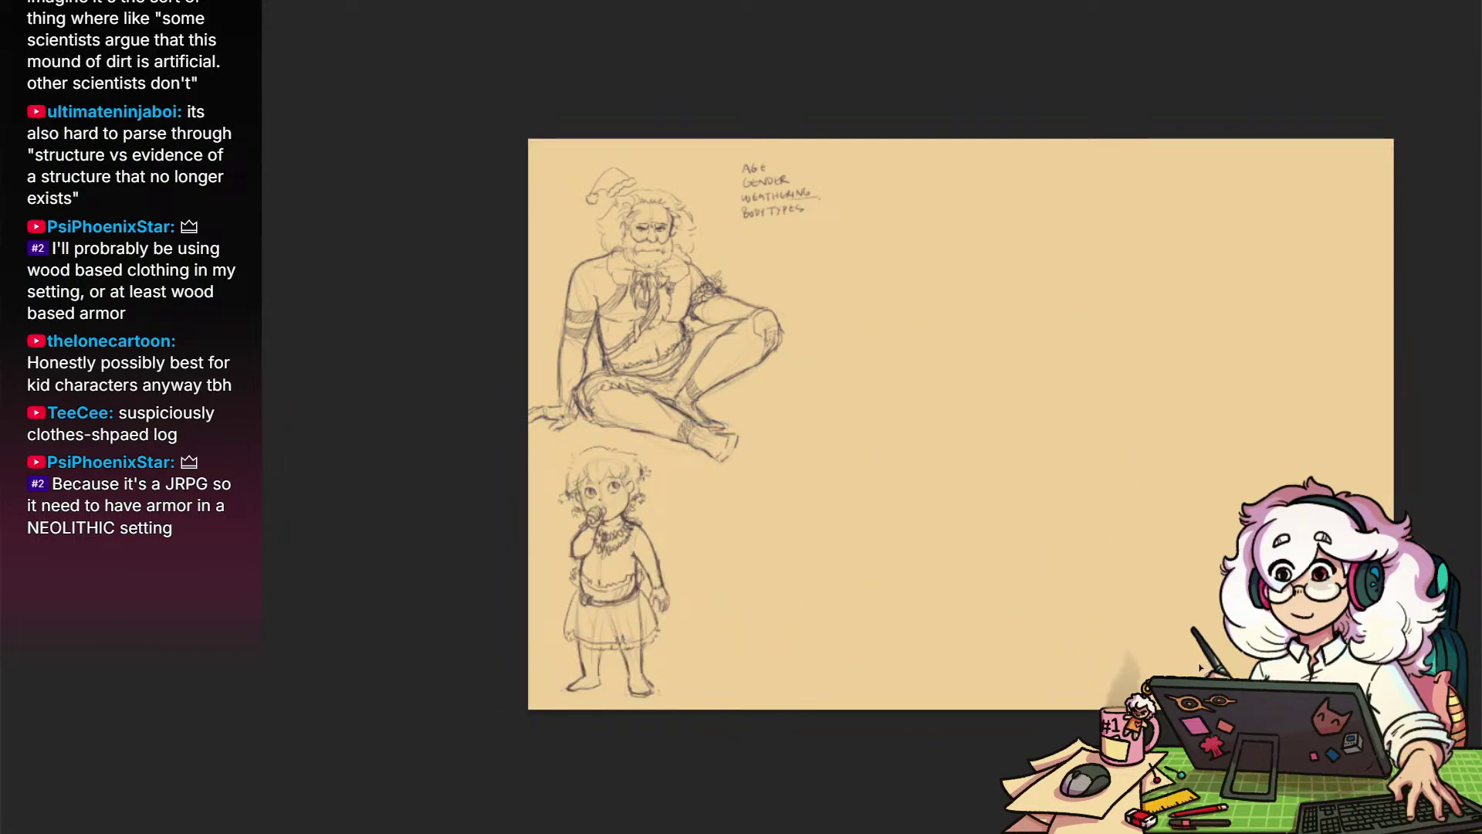
Sketch a new head circle in the blank area beside the finished figures, with a vertical centre line and a tilted eye line
left_click_drag(1103, 616, 983, 658)
scroll(927, 610, "up", 3)
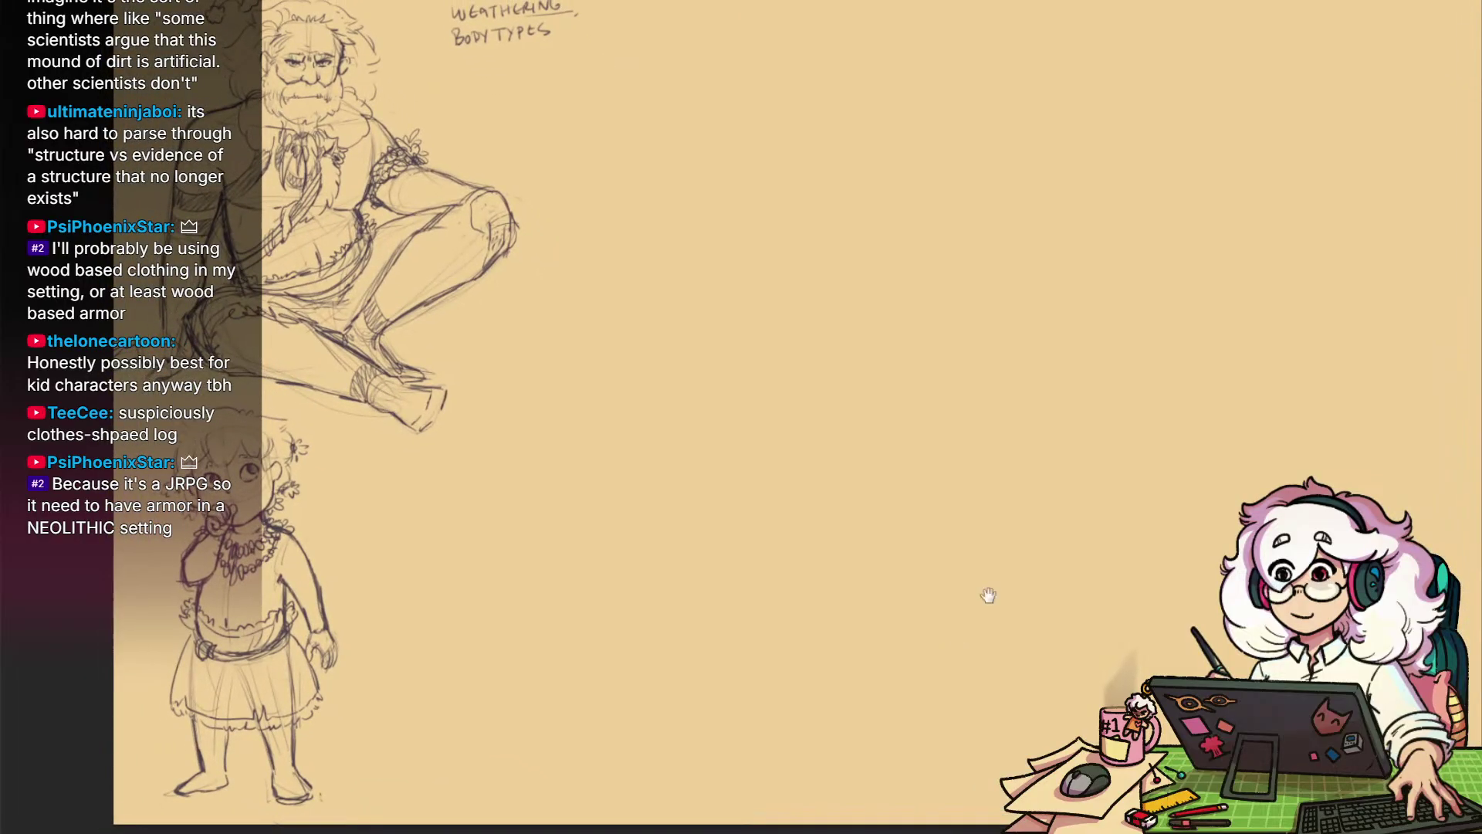
mouse_move(1043, 592)
left_mouse_down()
mouse_move(966, 738)
mouse_move(973, 750)
left_mouse_up()
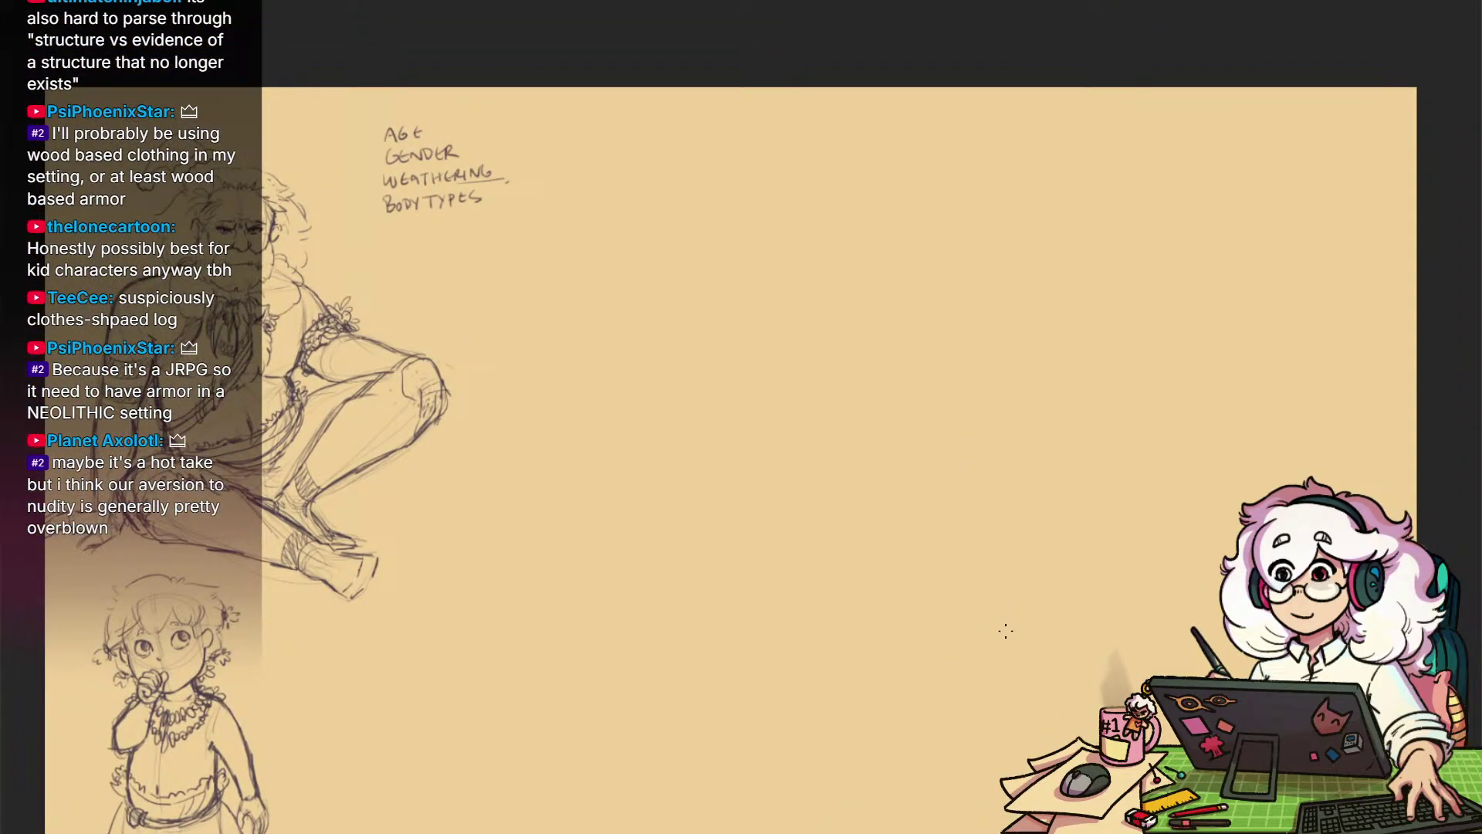
scroll(960, 489, "up", 1)
left_click_drag(982, 488, 979, 536)
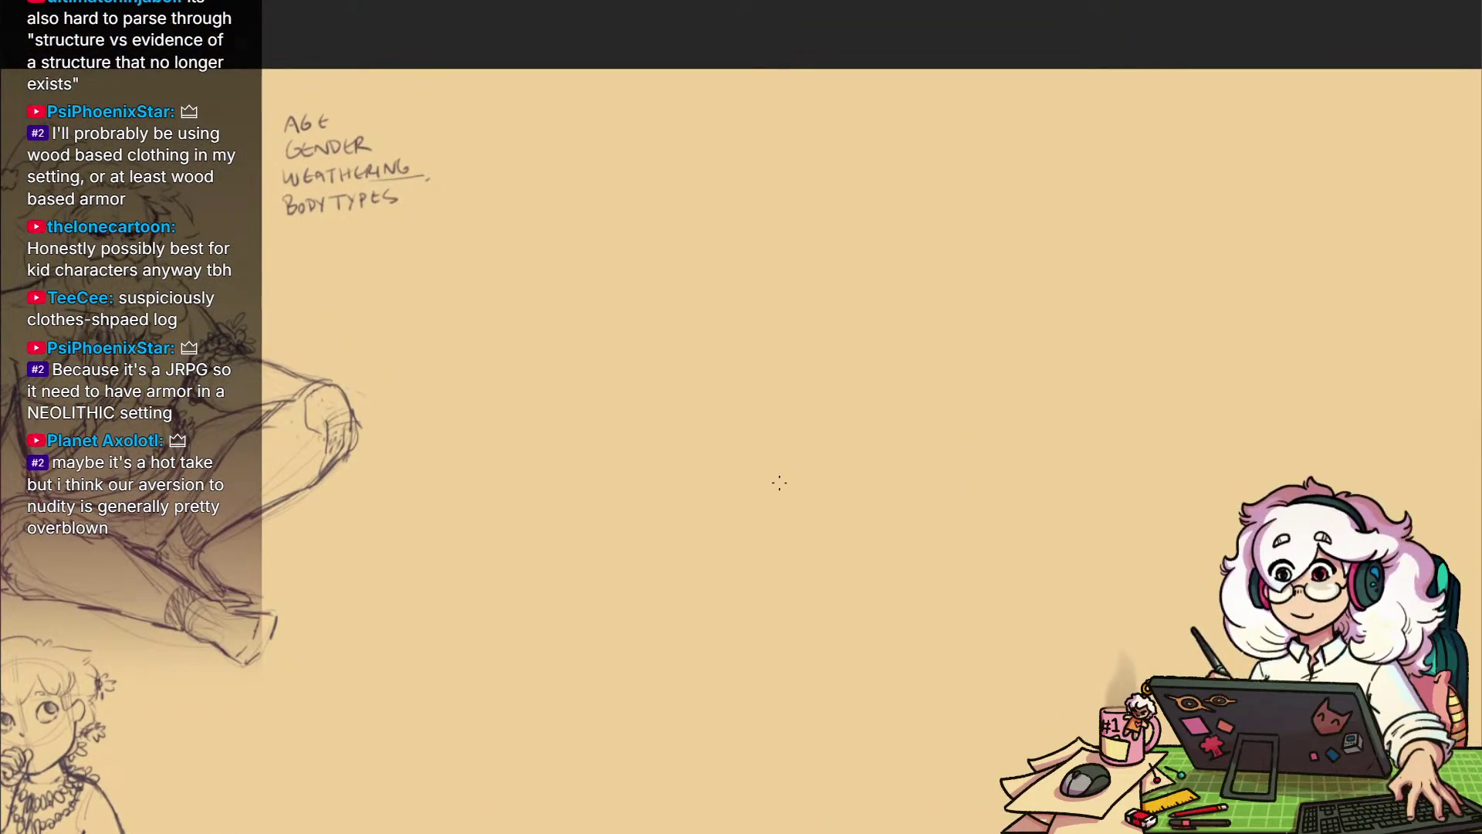
mouse_move(834, 291)
left_mouse_down()
mouse_move(820, 197)
mouse_move(803, 295)
left_mouse_up()
left_click_drag(823, 169, 902, 167)
left_click_drag(791, 451, 796, 510)
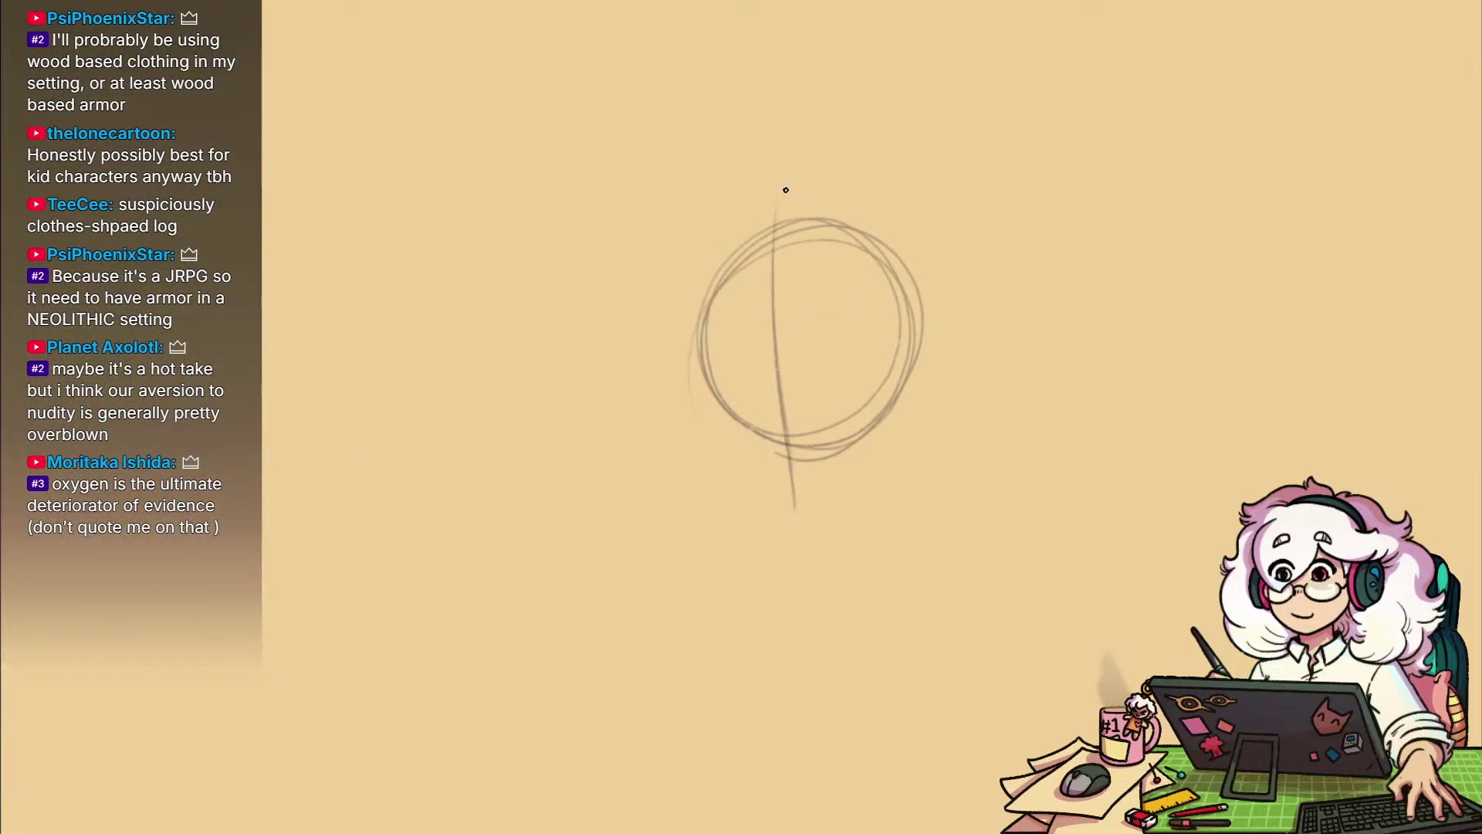
left_click_drag(774, 253, 797, 491)
left_click_drag(653, 378, 908, 310)
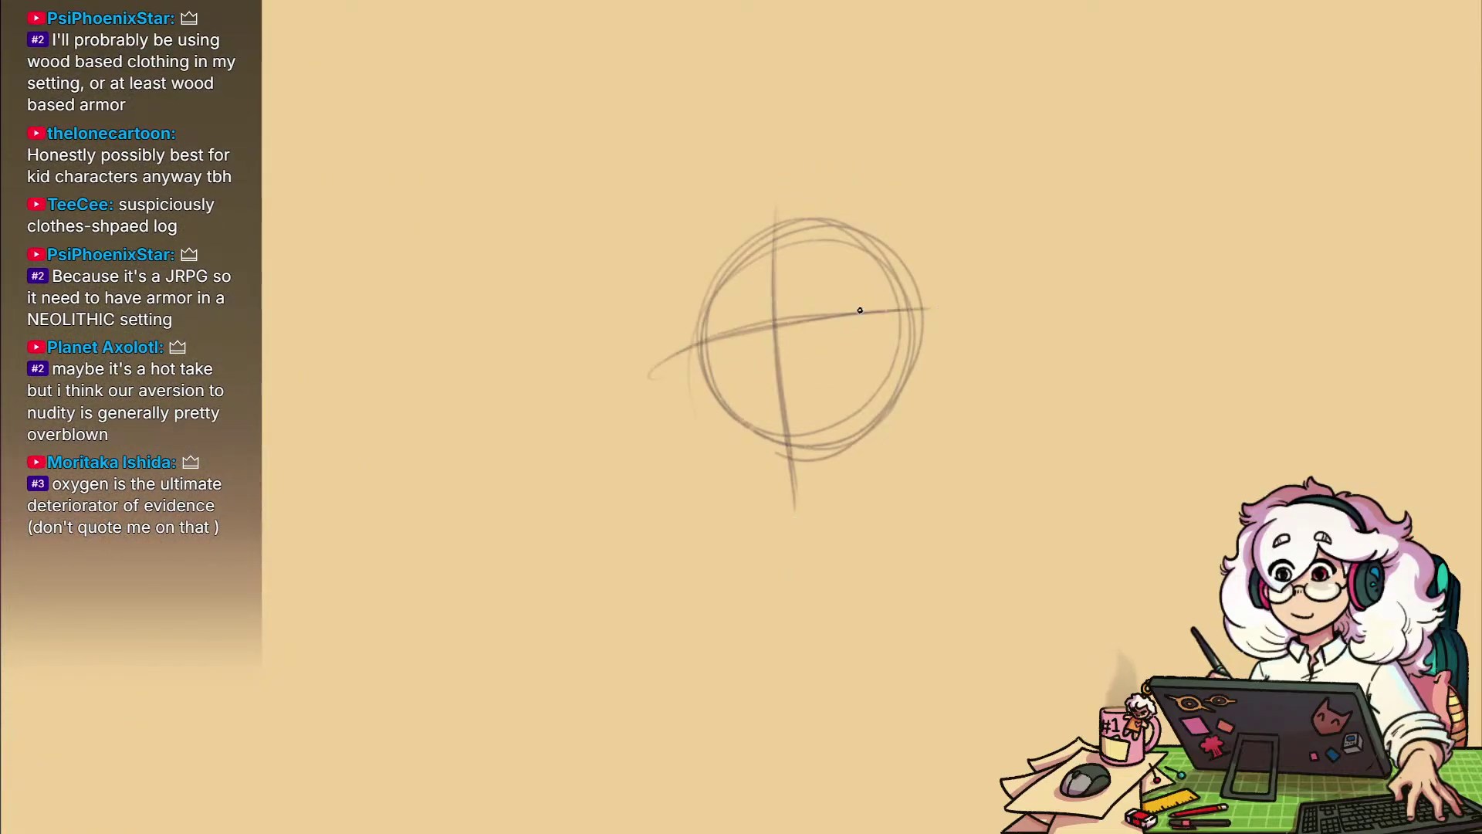
Sketch the side of the head and extend the face below the circle with full cheeks and a rounded chin
left_click_drag(718, 258, 693, 349)
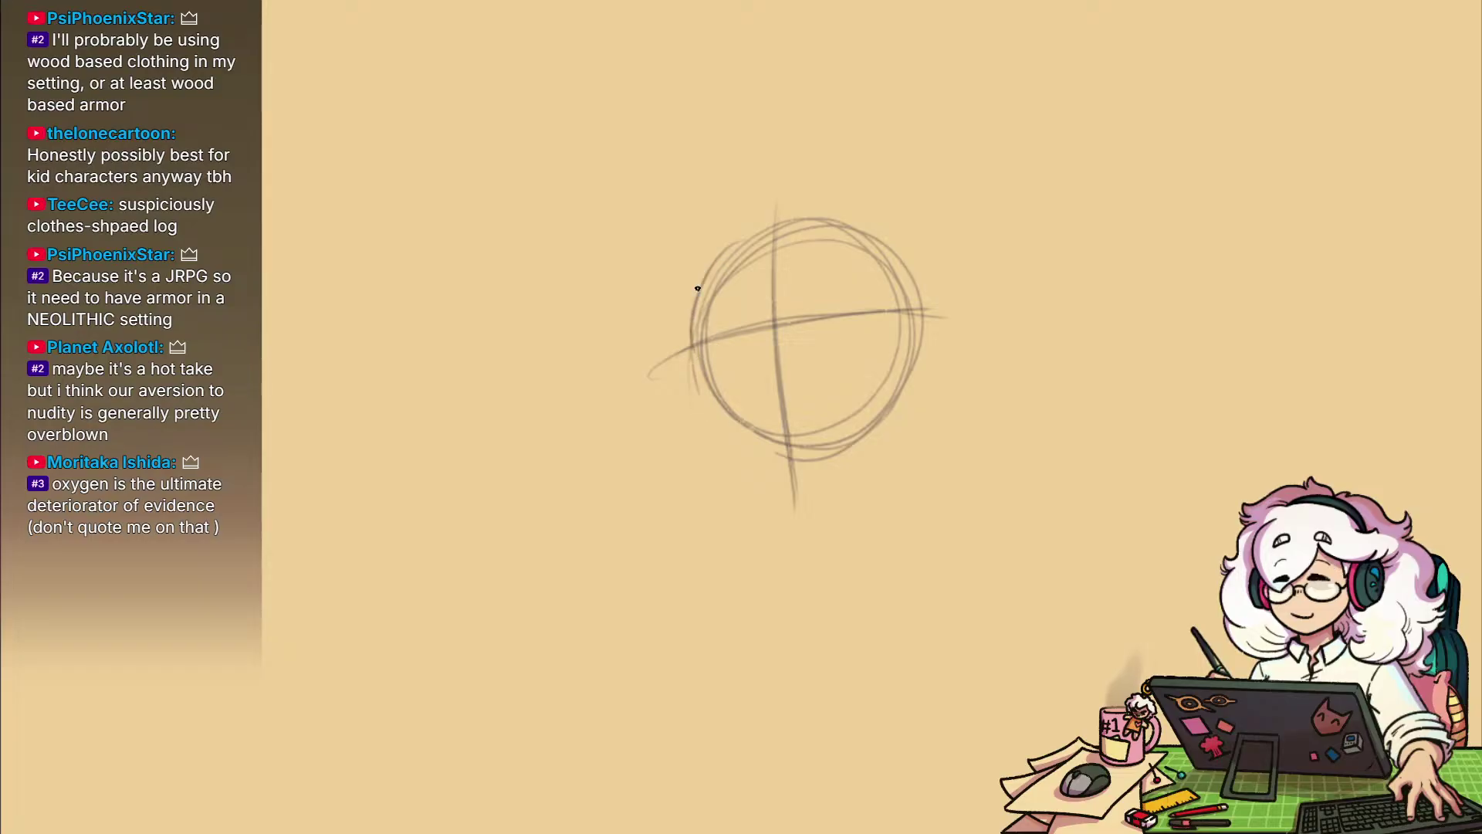
left_click_drag(718, 452, 697, 392)
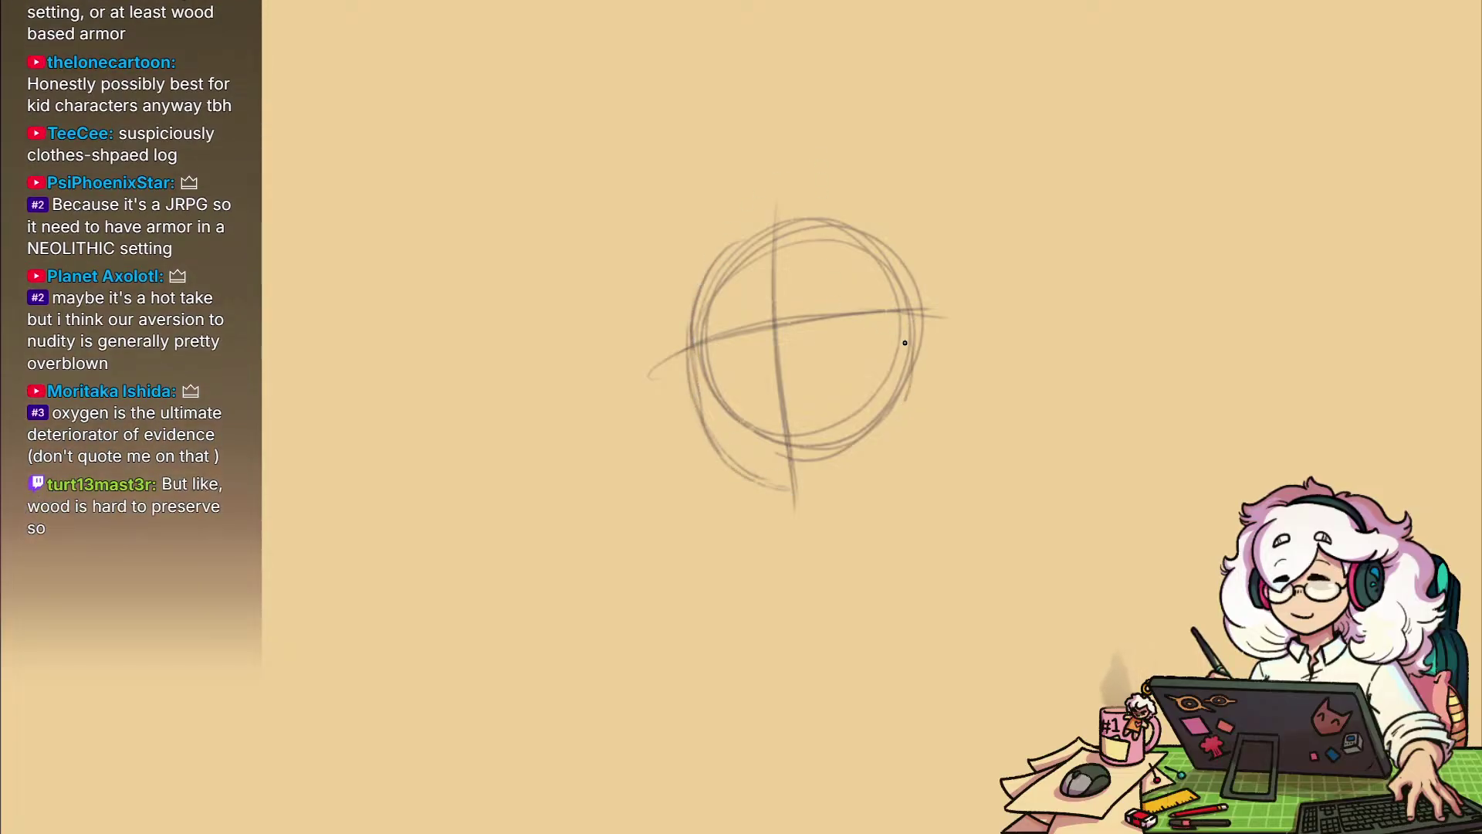
left_click_drag(903, 337, 792, 494)
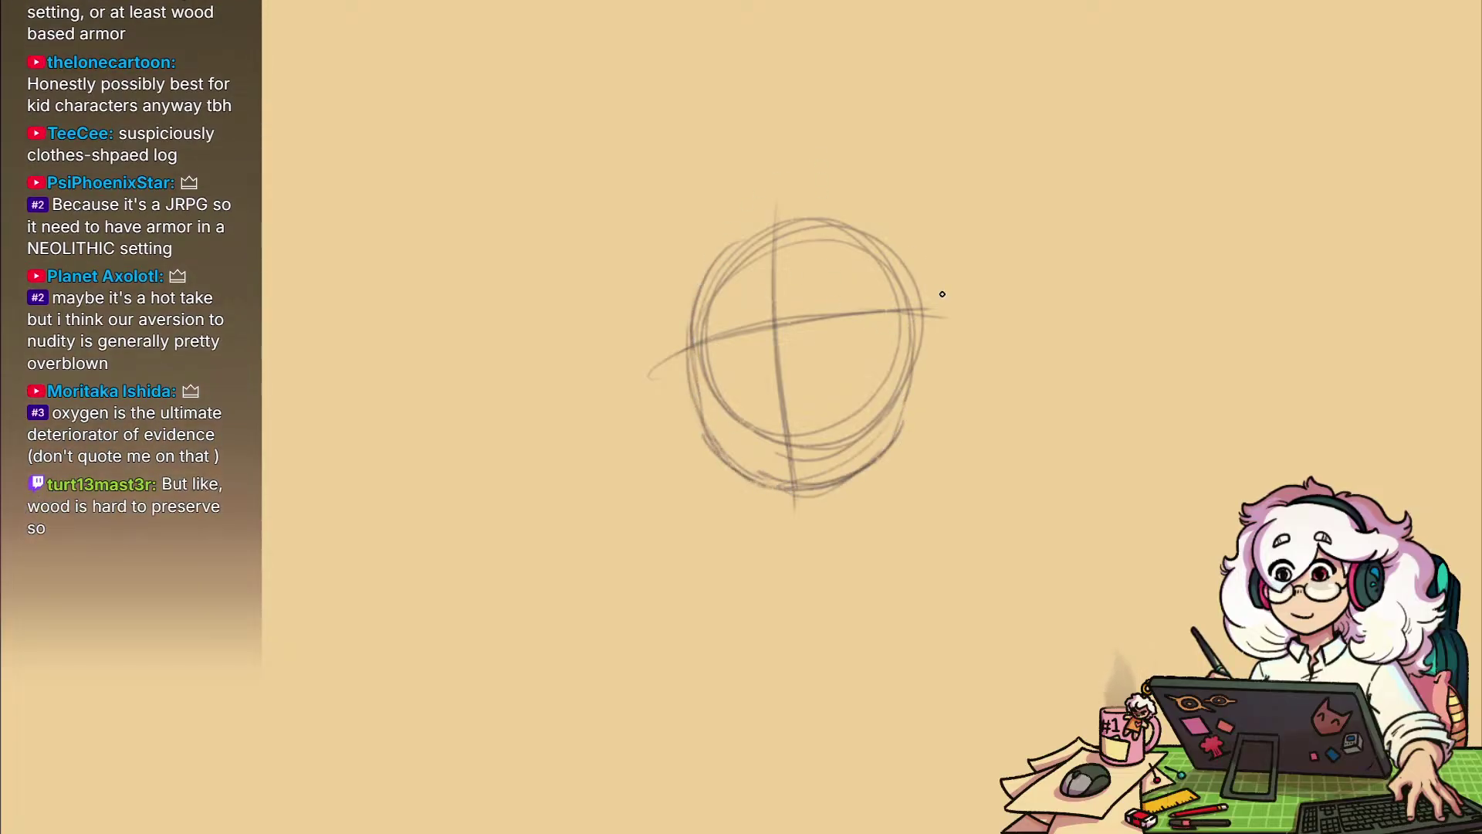
mouse_move(909, 328)
left_mouse_down()
mouse_move(949, 351)
mouse_move(916, 381)
left_mouse_up()
left_click_drag(858, 476, 813, 489)
Draw both ears at the ends of the eye line and darken the cheeks and rounded jawline
scroll(776, 404, "up", 1)
left_click_drag(895, 428, 953, 519)
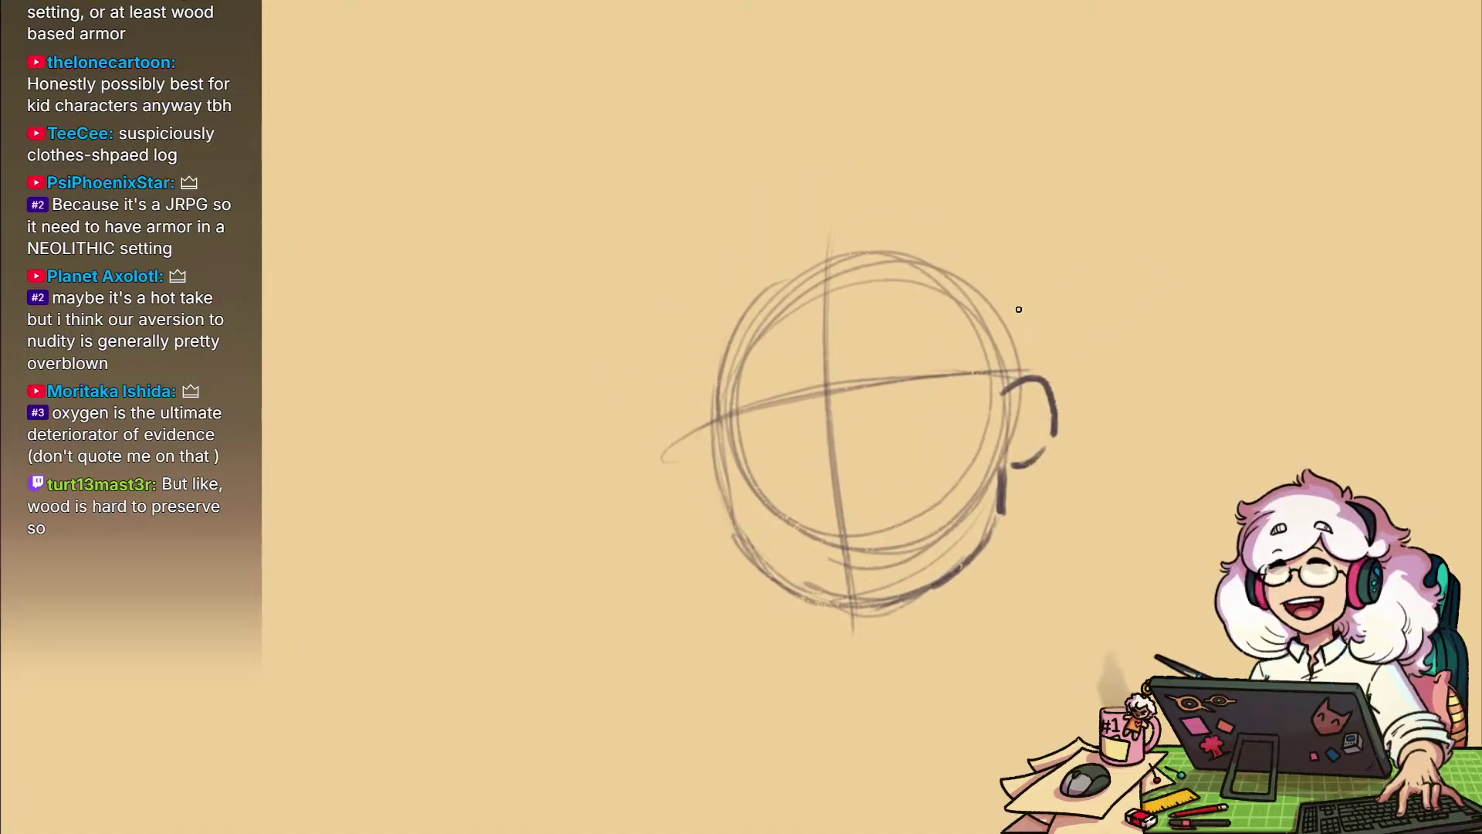
left_click_drag(715, 426, 723, 489)
mouse_move(715, 420)
left_mouse_down()
mouse_move(738, 536)
mouse_move(826, 603)
left_mouse_up()
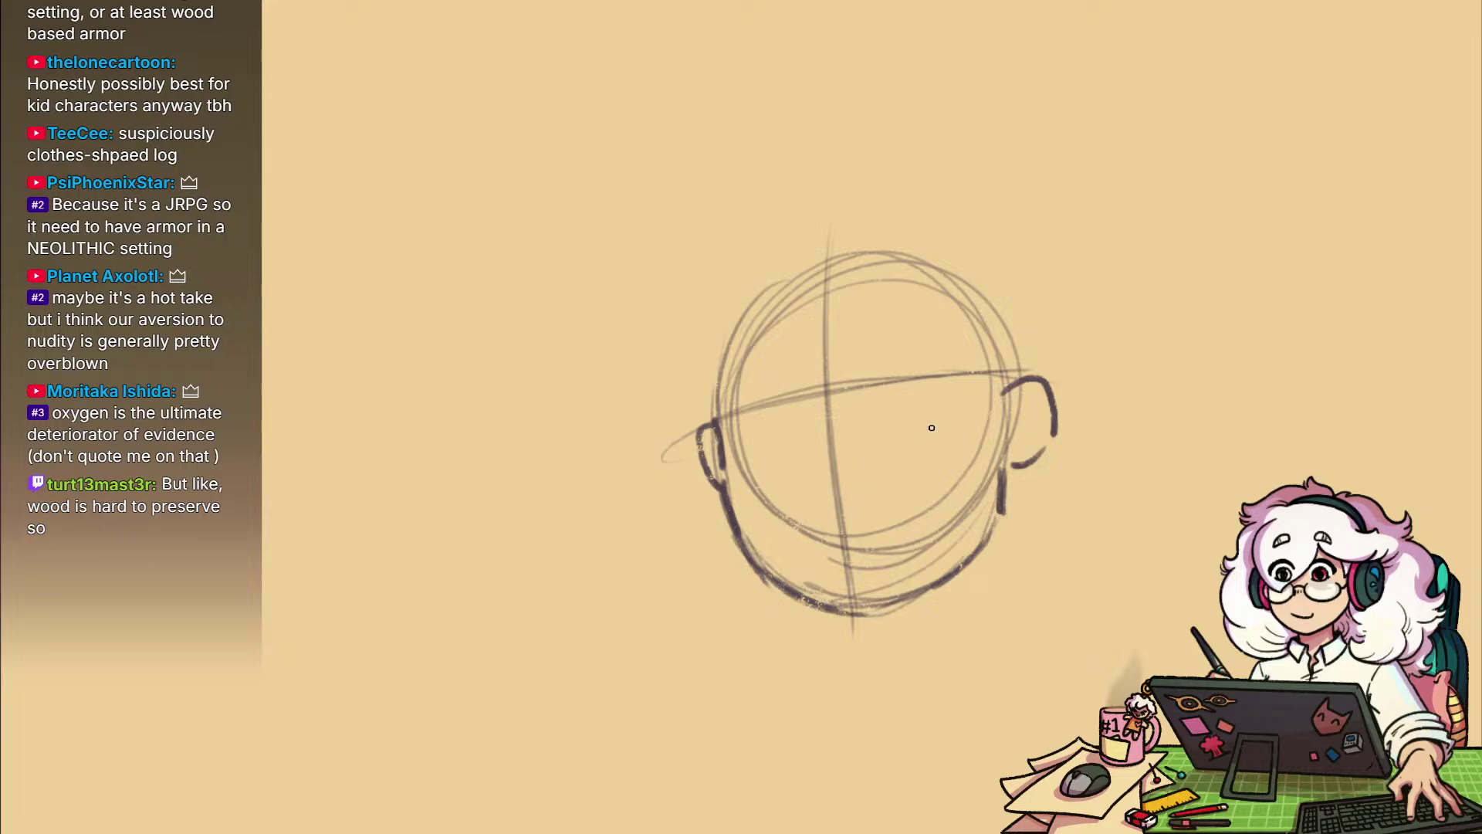
left_click_drag(999, 524, 976, 552)
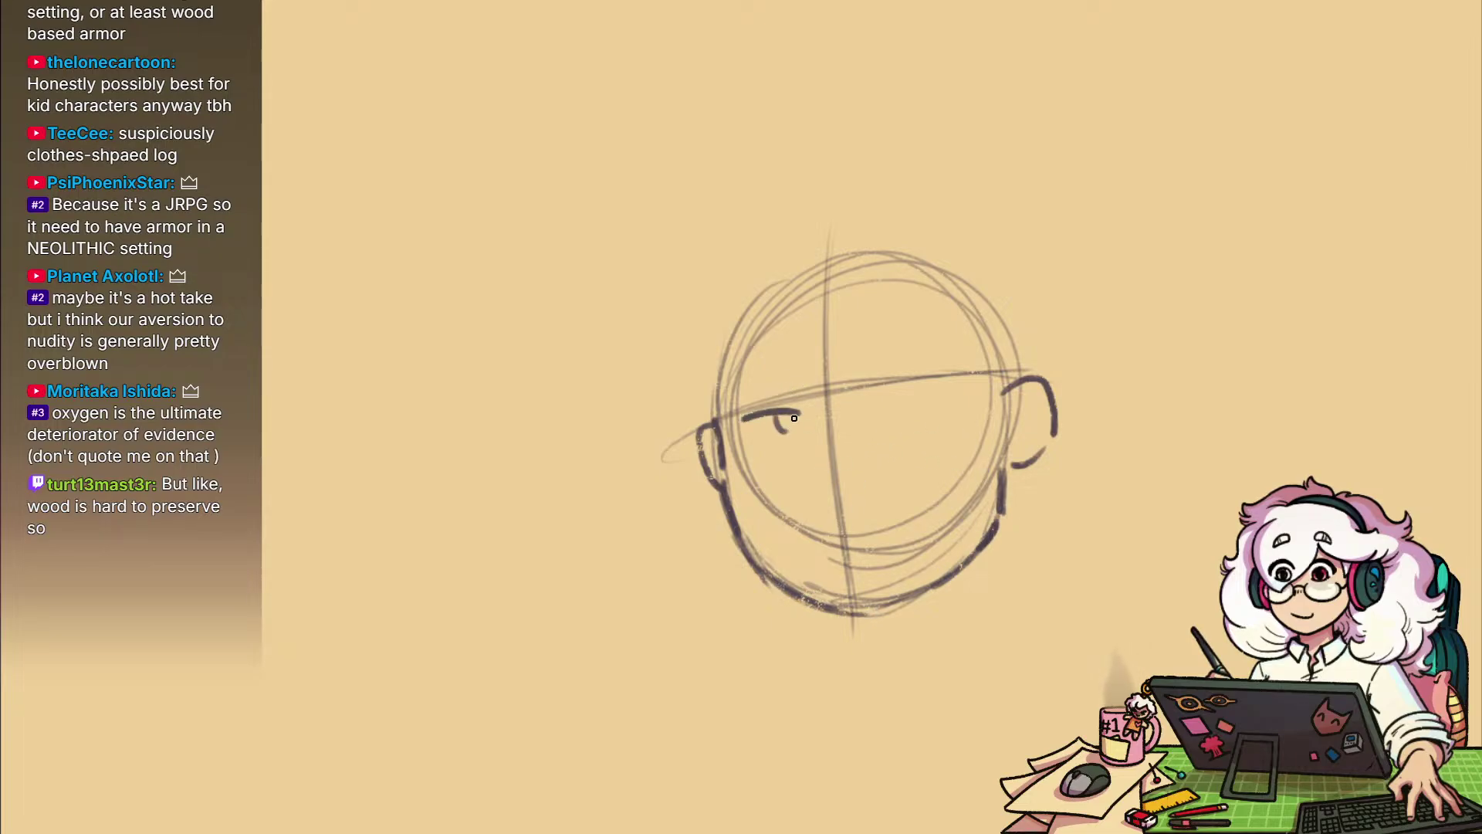
Draw the upper eyelids of both eyes below the tilted eye line and add the iris of the smaller, far eye
mouse_move(794, 417)
left_mouse_down()
mouse_move(782, 431)
mouse_move(792, 416)
mouse_move(744, 420)
mouse_move(746, 435)
left_mouse_up()
mouse_move(855, 404)
left_mouse_down()
mouse_move(932, 392)
mouse_move(893, 427)
left_mouse_up()
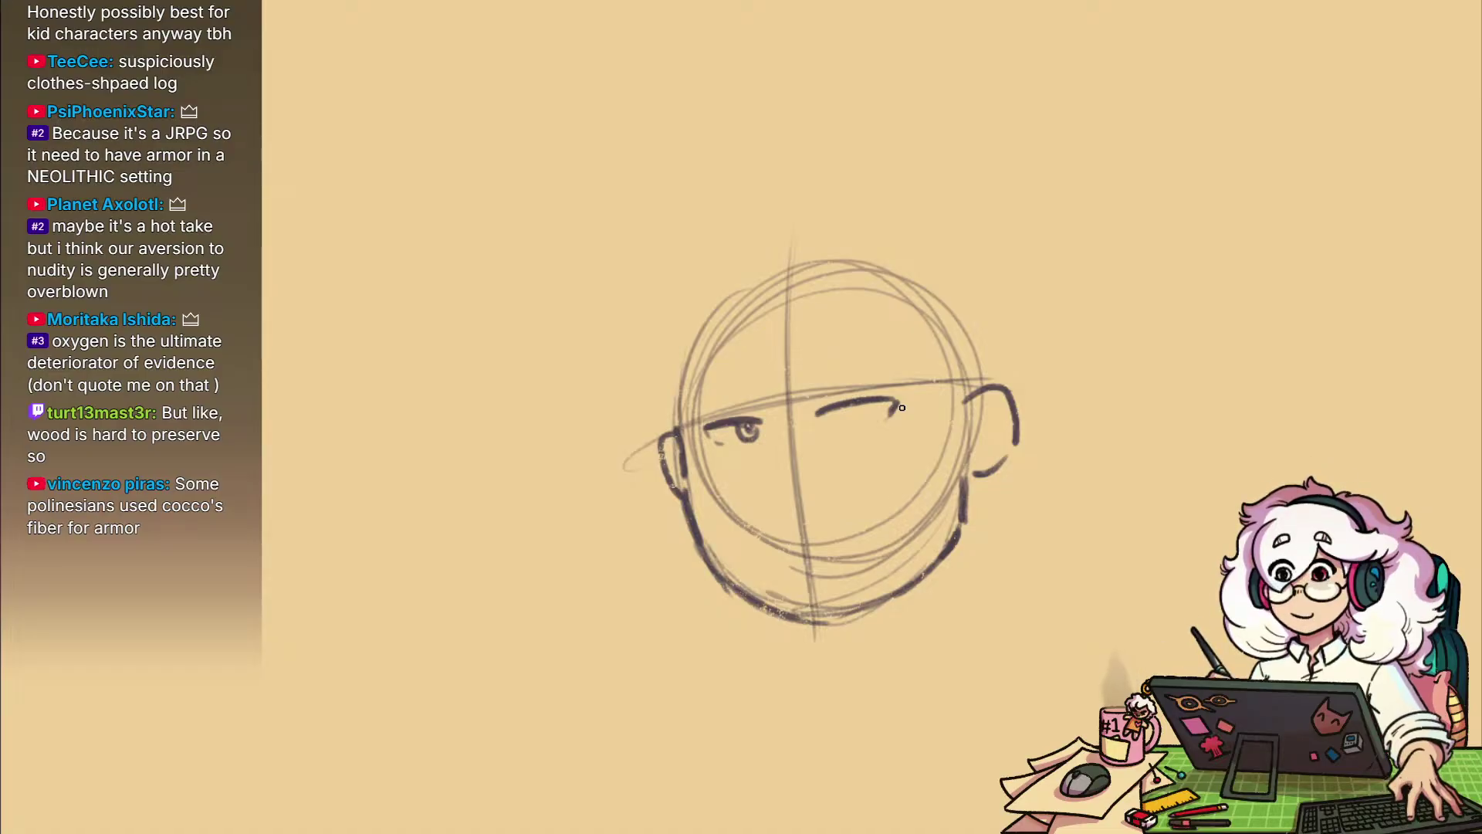
left_click_drag(930, 545, 996, 530)
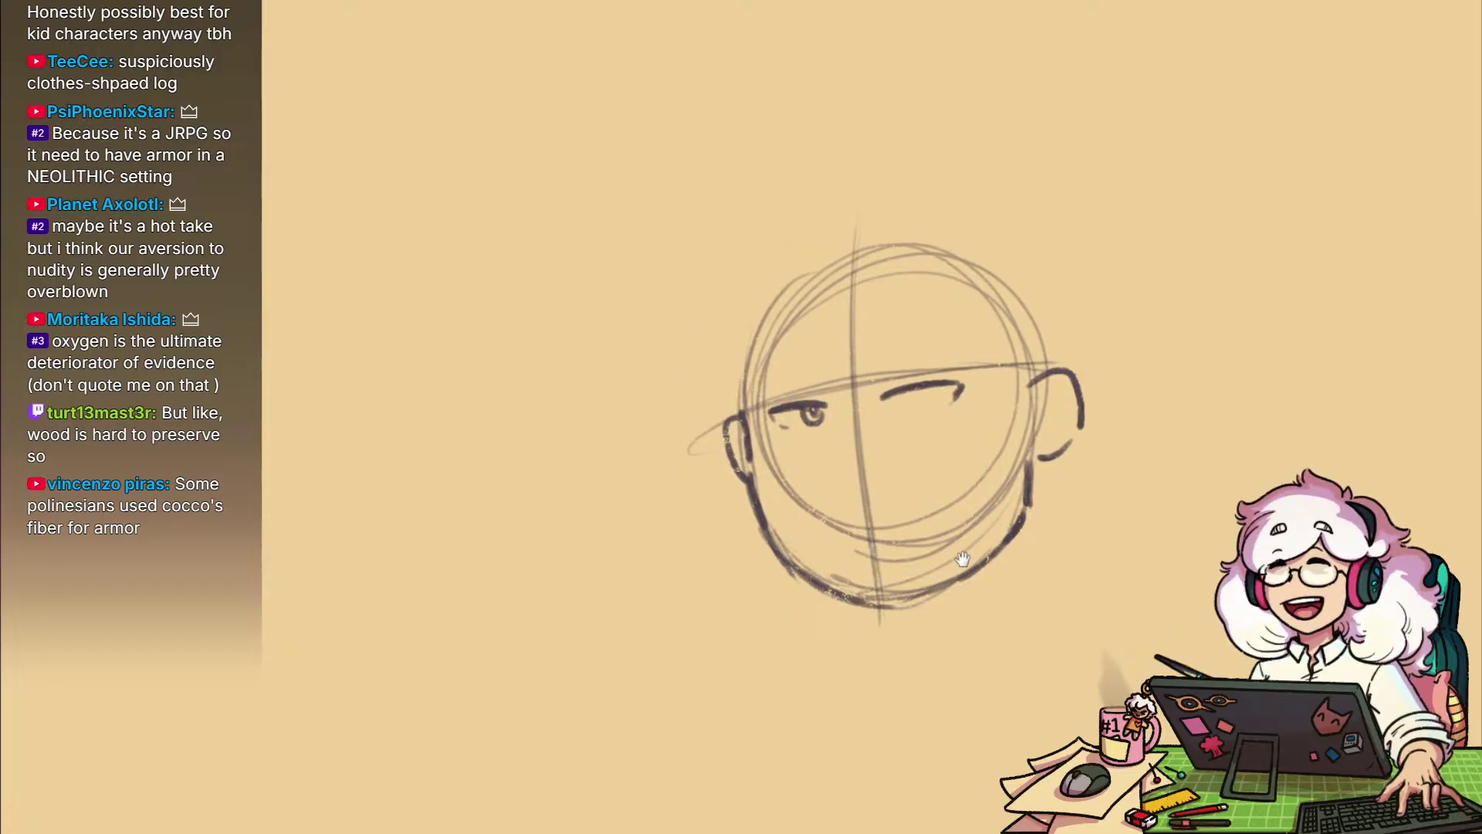
left_click_drag(963, 559, 970, 545)
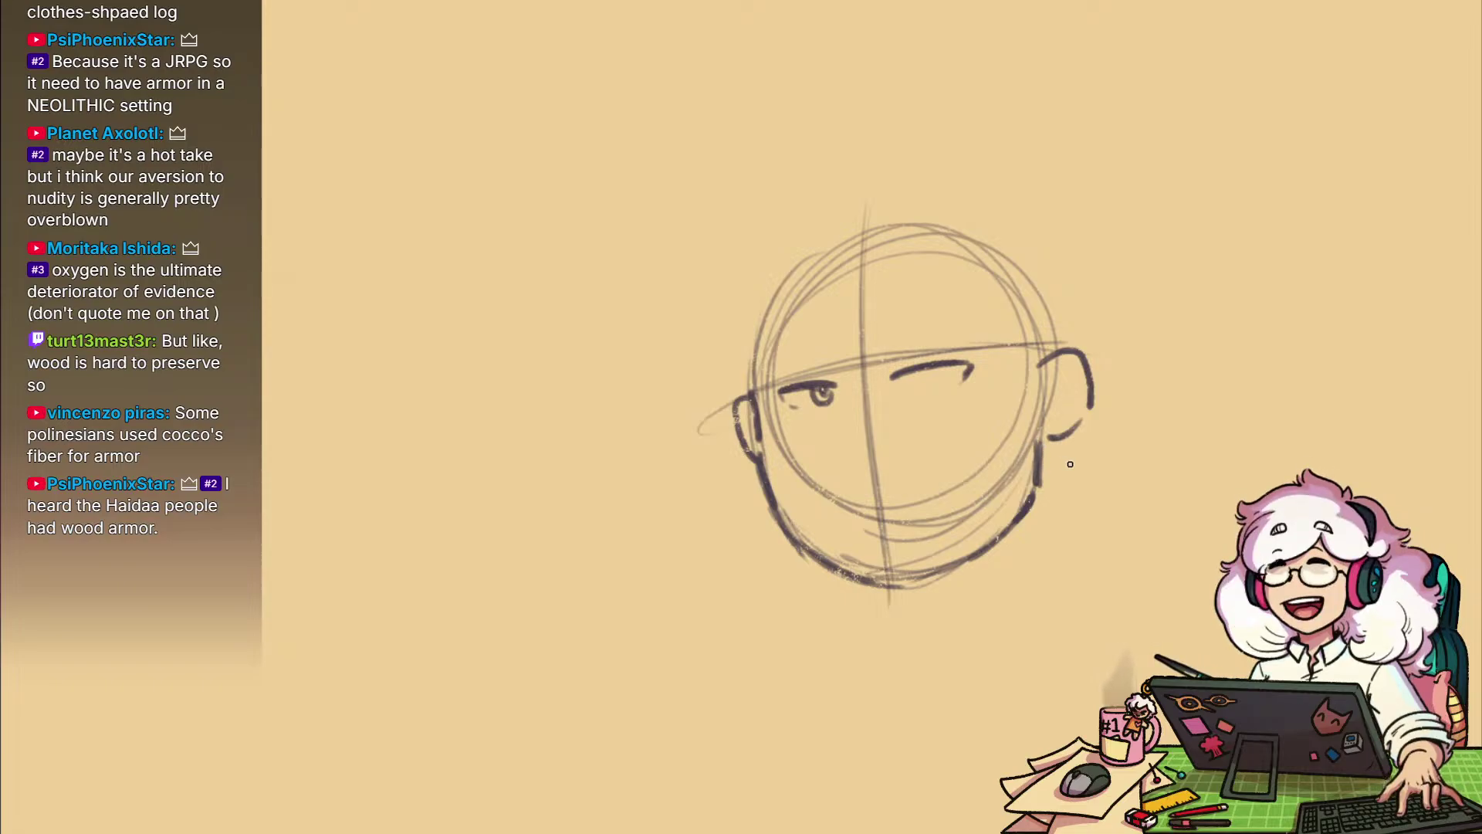
Draw the lower lids under both eyes and close the outer corner of the larger, near eye
left_click_drag(1070, 464, 983, 649)
left_click_drag(973, 722, 1218, 450)
left_click_drag(1108, 515, 1040, 592)
mouse_move(1035, 687)
left_mouse_down()
mouse_move(1031, 530)
mouse_move(956, 716)
left_mouse_up()
mouse_move(1088, 468)
left_mouse_down()
mouse_move(1156, 467)
mouse_move(889, 679)
left_mouse_up()
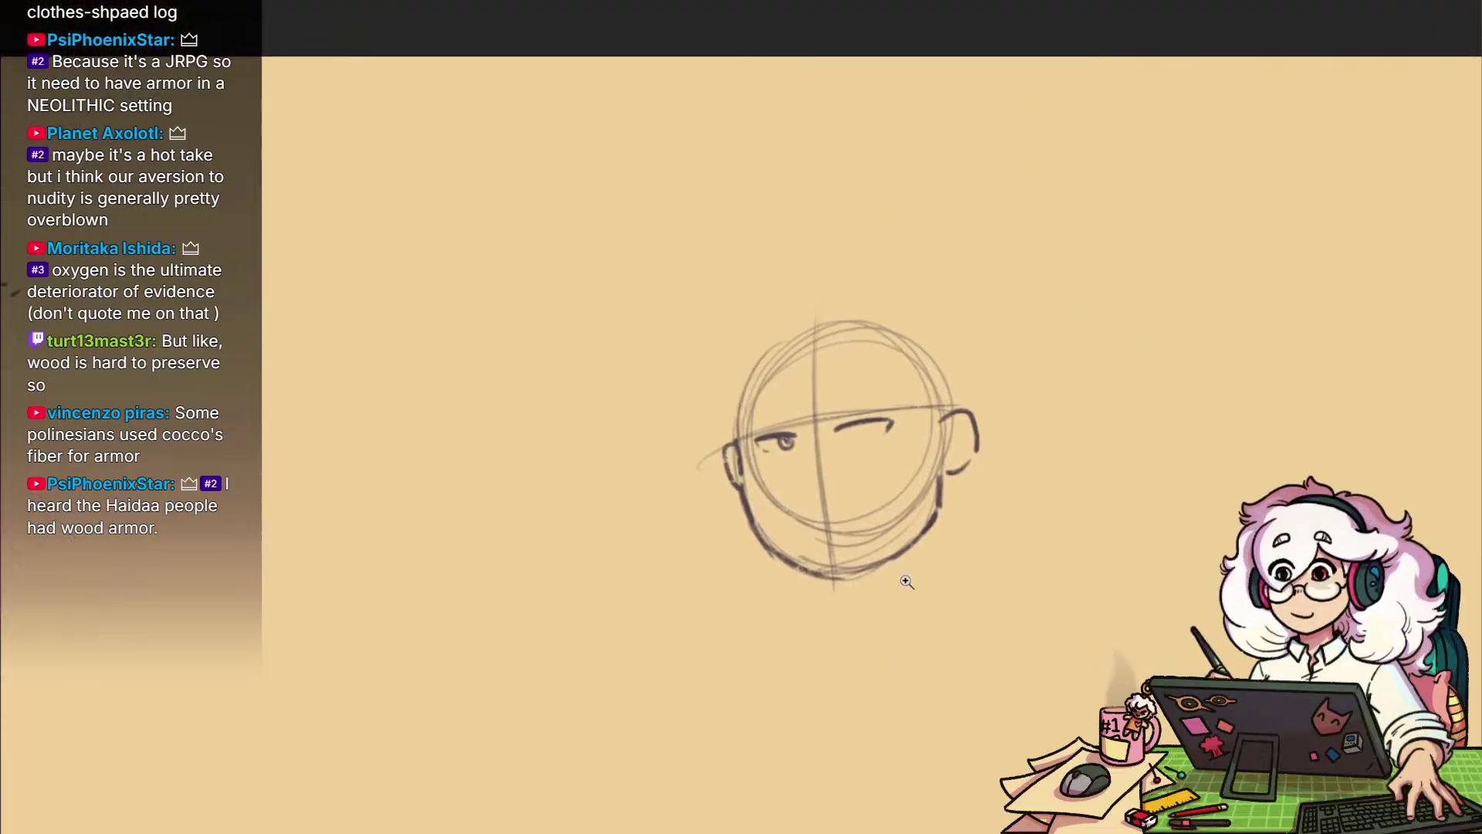
mouse_move(907, 582)
left_mouse_down()
mouse_move(923, 549)
mouse_move(979, 595)
mouse_move(959, 626)
mouse_move(896, 623)
left_mouse_up()
left_click_drag(920, 544, 901, 572)
left_click_drag(876, 490, 919, 533)
left_click_drag(764, 494, 723, 472)
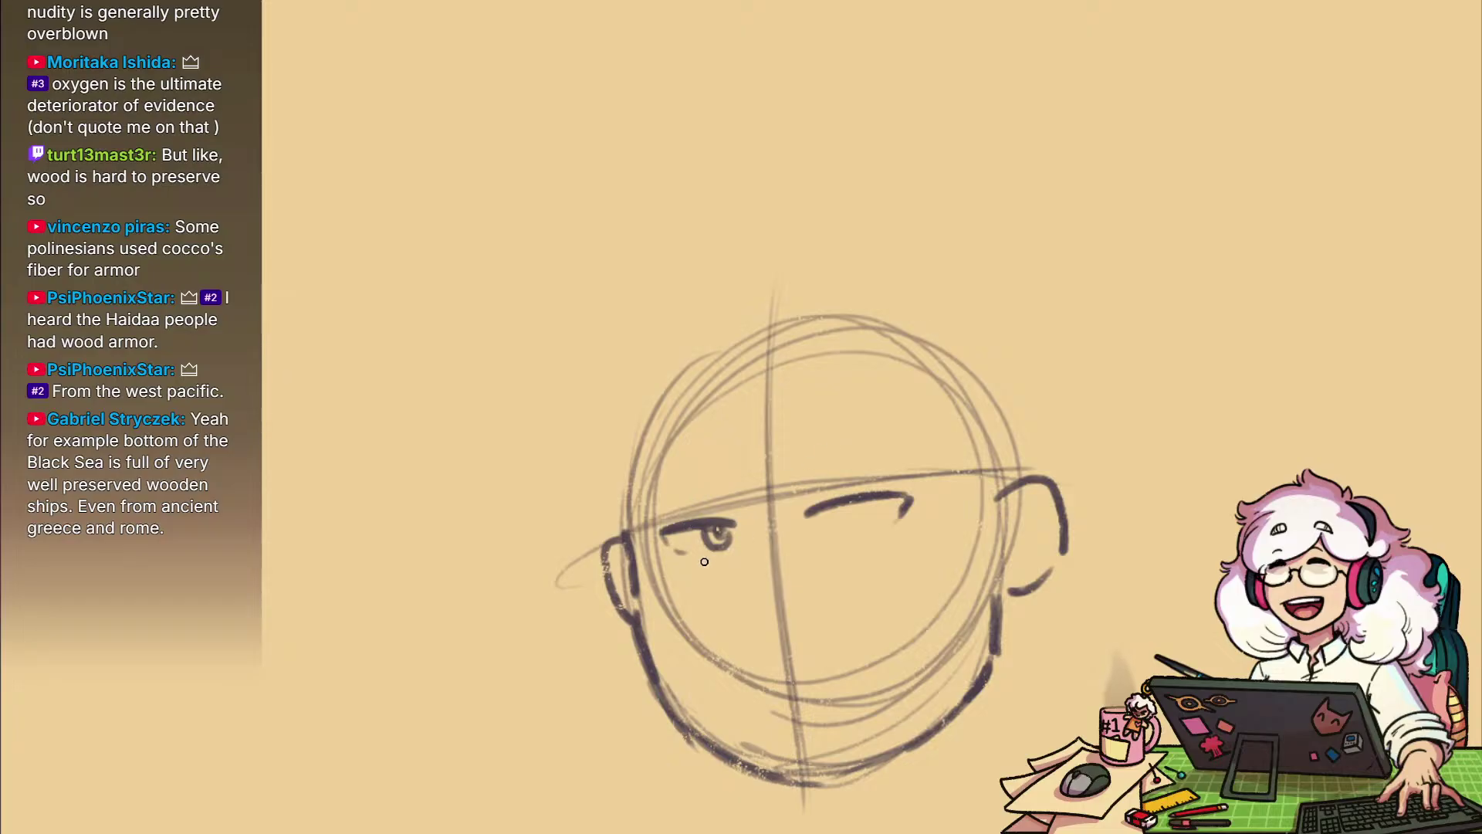
left_click_drag(705, 562, 676, 551)
mouse_move(908, 502)
left_mouse_down()
mouse_move(896, 522)
mouse_move(824, 541)
mouse_move(854, 515)
mouse_move(882, 522)
mouse_move(902, 650)
left_mouse_up()
left_click_drag(902, 651, 990, 526)
left_click_drag(942, 384, 1042, 360)
key("ctrl+z")
key("ctrl+z")
key("ctrl+z")
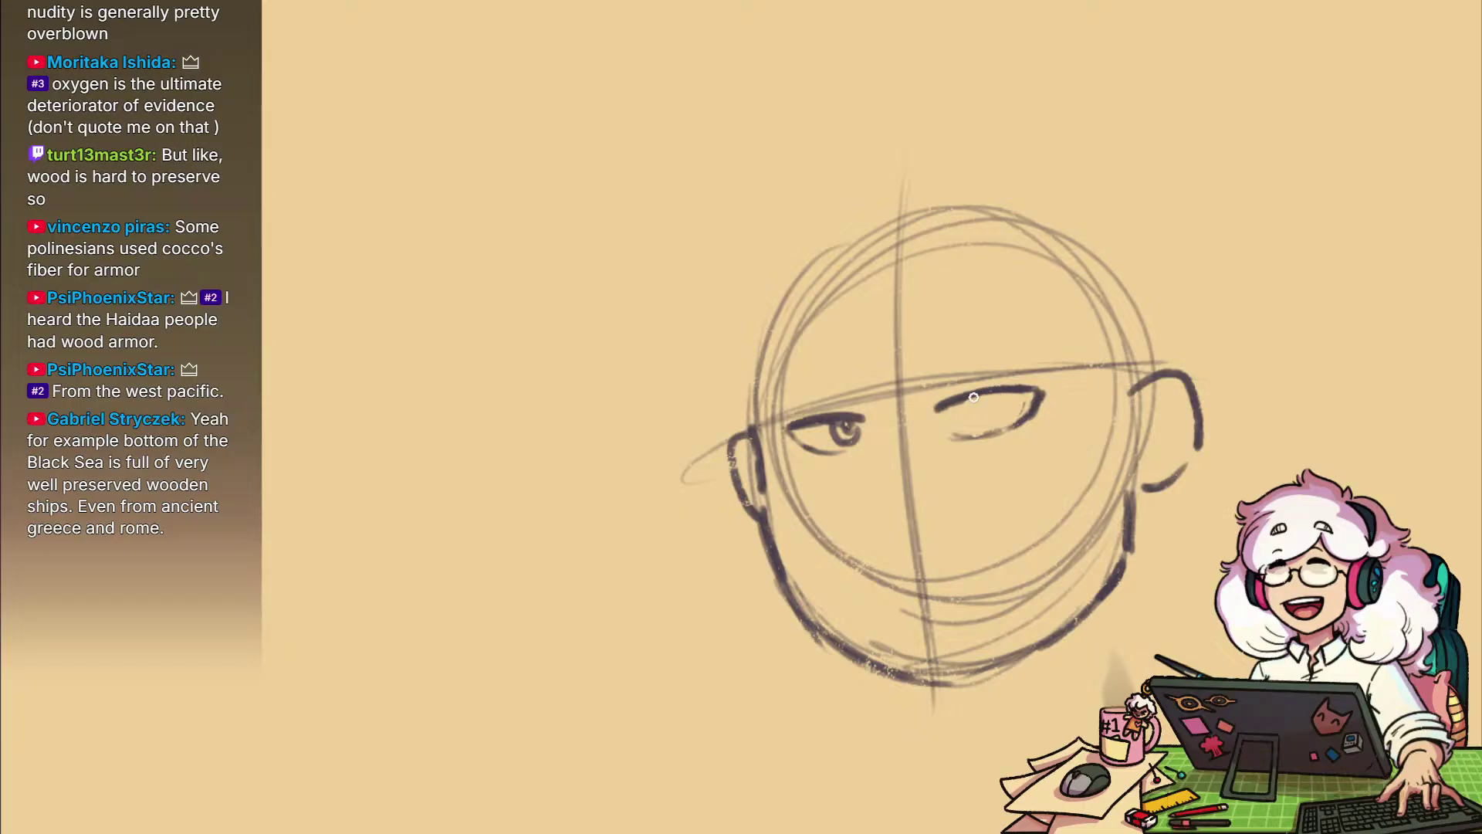
Draw the dark iris and pupil in the near eye and undo the stray shape below the head
mouse_move(974, 397)
left_mouse_down()
mouse_move(1037, 393)
mouse_move(973, 473)
mouse_move(996, 440)
mouse_move(868, 498)
left_mouse_up()
mouse_move(699, 672)
left_mouse_down()
mouse_move(901, 517)
mouse_move(808, 587)
left_mouse_up()
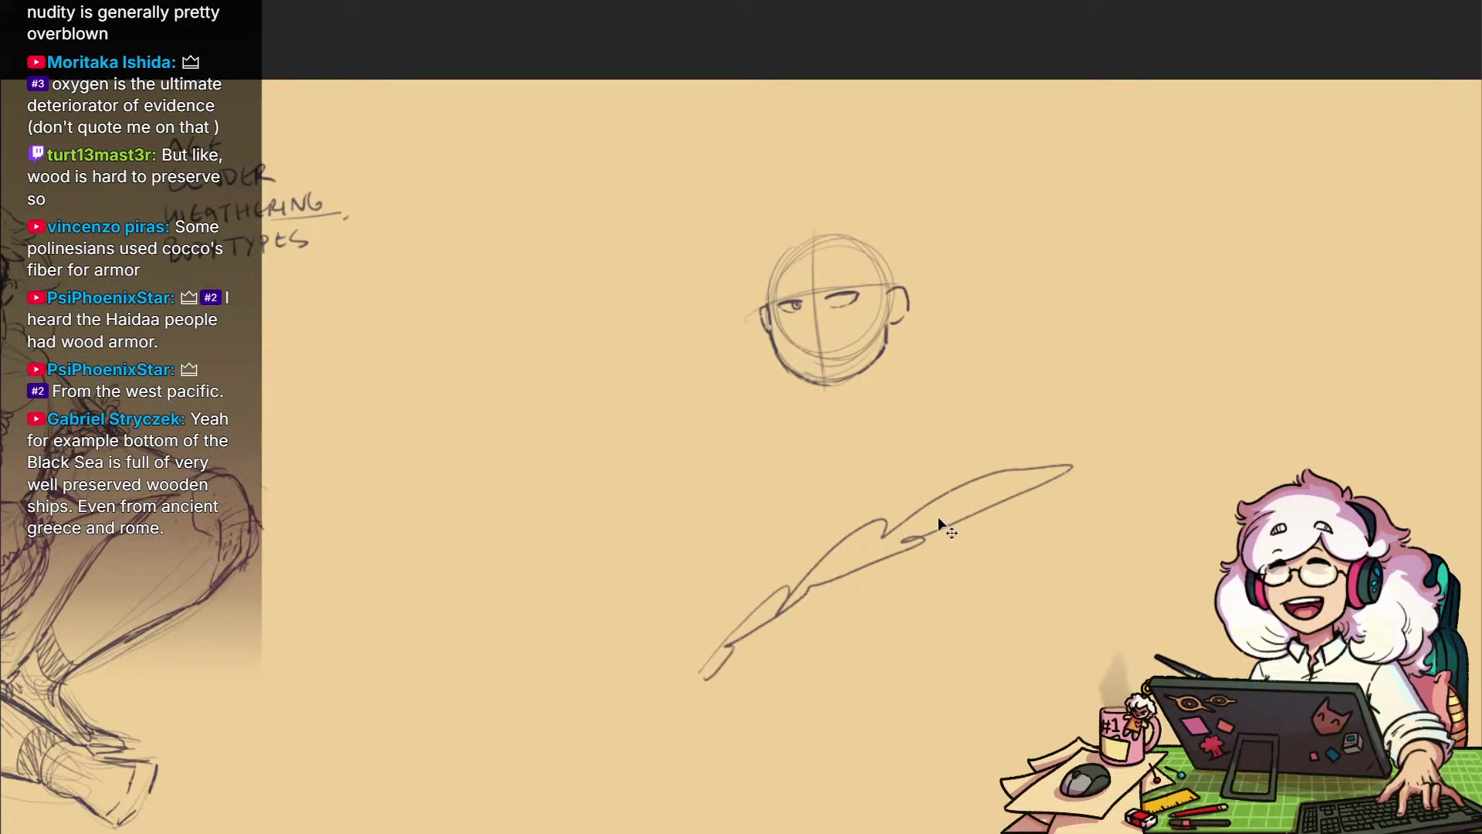
key("ctrl+z")
mouse_move(856, 311)
left_mouse_down()
mouse_move(915, 313)
mouse_move(956, 490)
mouse_move(897, 510)
mouse_move(937, 499)
mouse_move(927, 522)
mouse_move(899, 510)
mouse_move(925, 504)
left_mouse_up()
key("e")
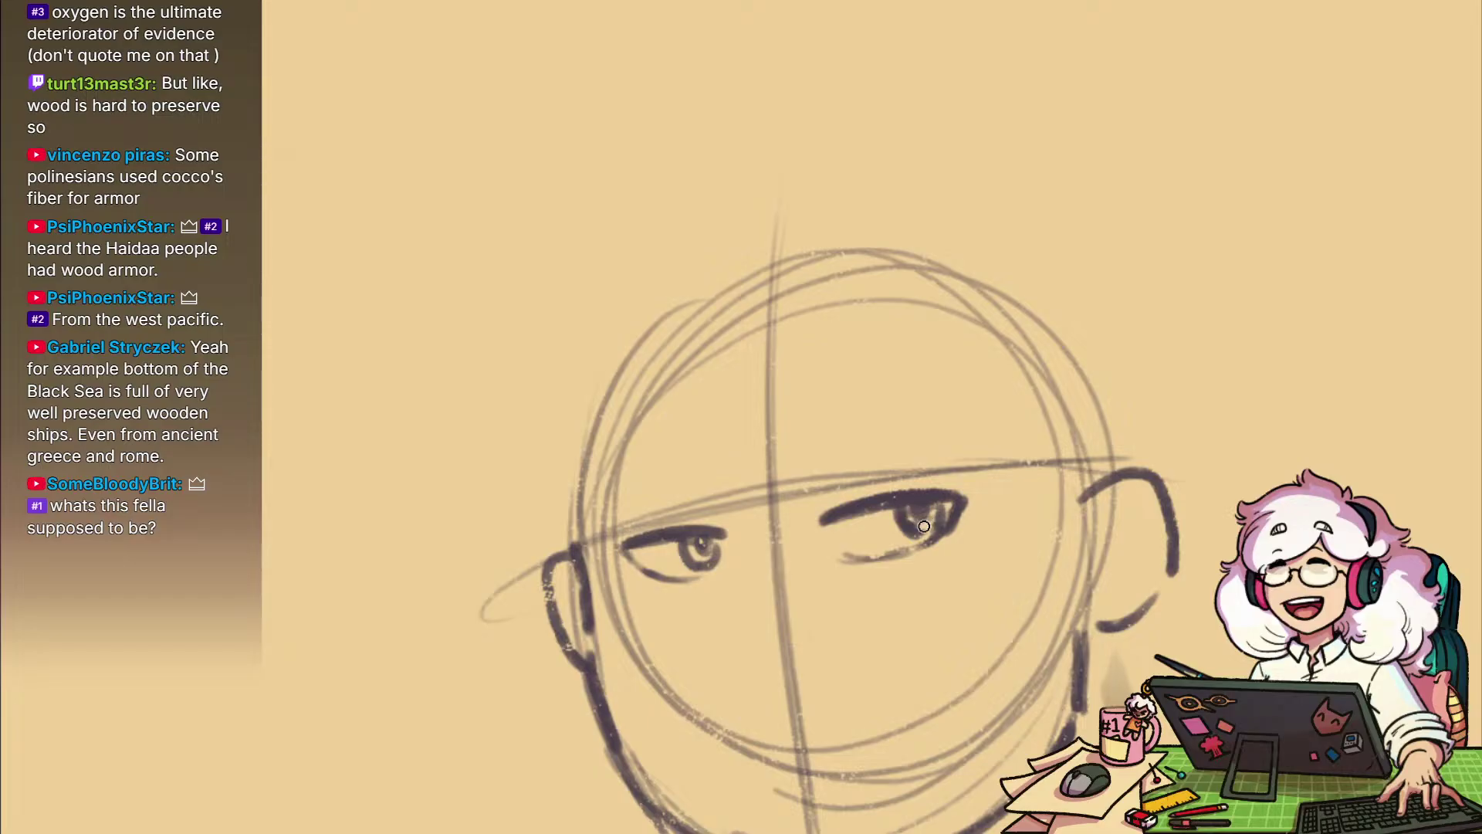
Sketch short outlined eyebrows above both eyes, breaking into small separate dashes toward the outer ends
mouse_move(765, 531)
left_mouse_down()
mouse_move(771, 548)
mouse_move(808, 498)
mouse_move(811, 536)
left_mouse_up()
scroll(770, 547, "down", 3)
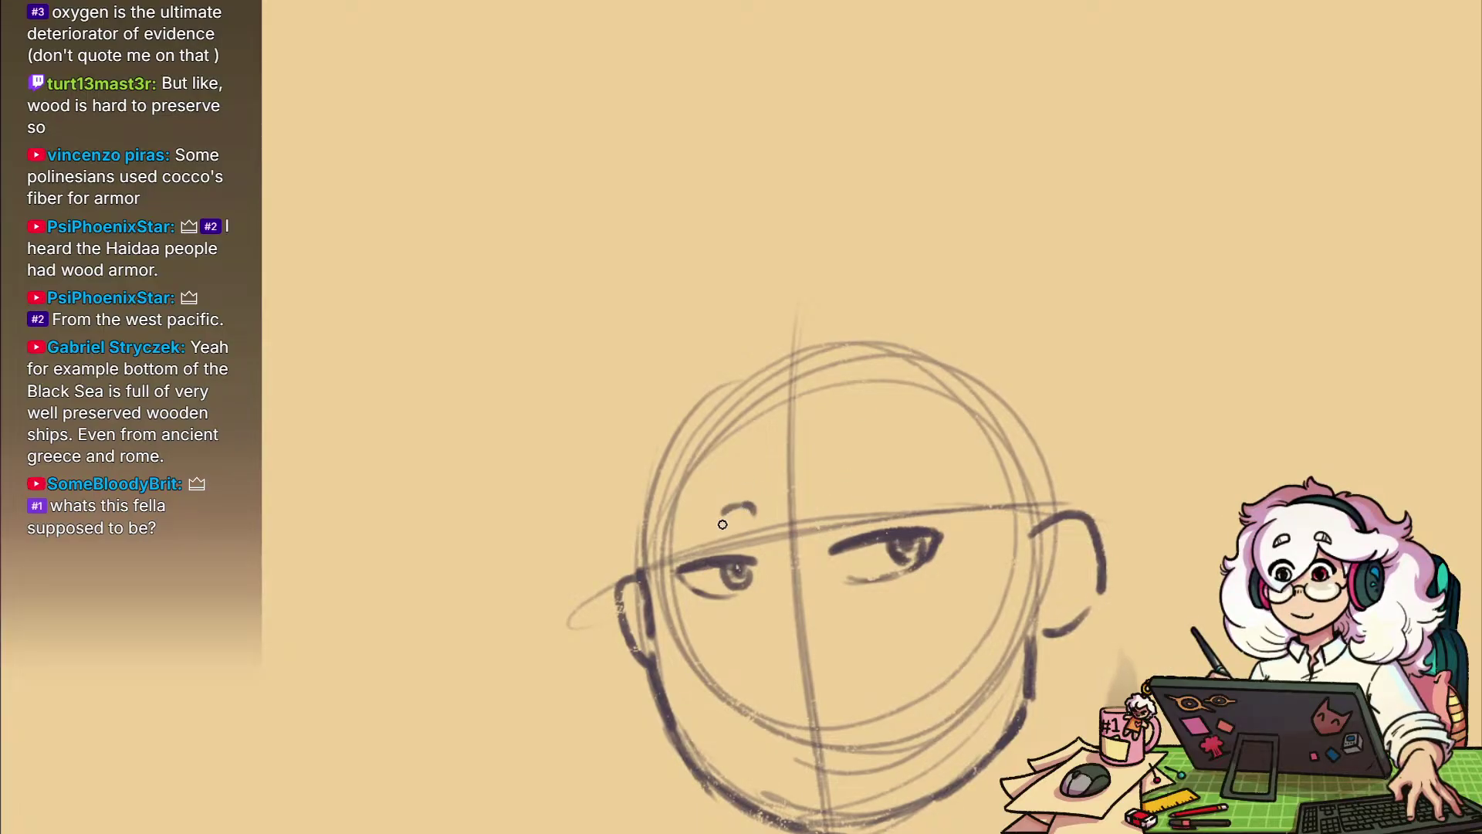
mouse_move(723, 524)
left_mouse_down()
mouse_move(757, 523)
mouse_move(699, 519)
left_mouse_up()
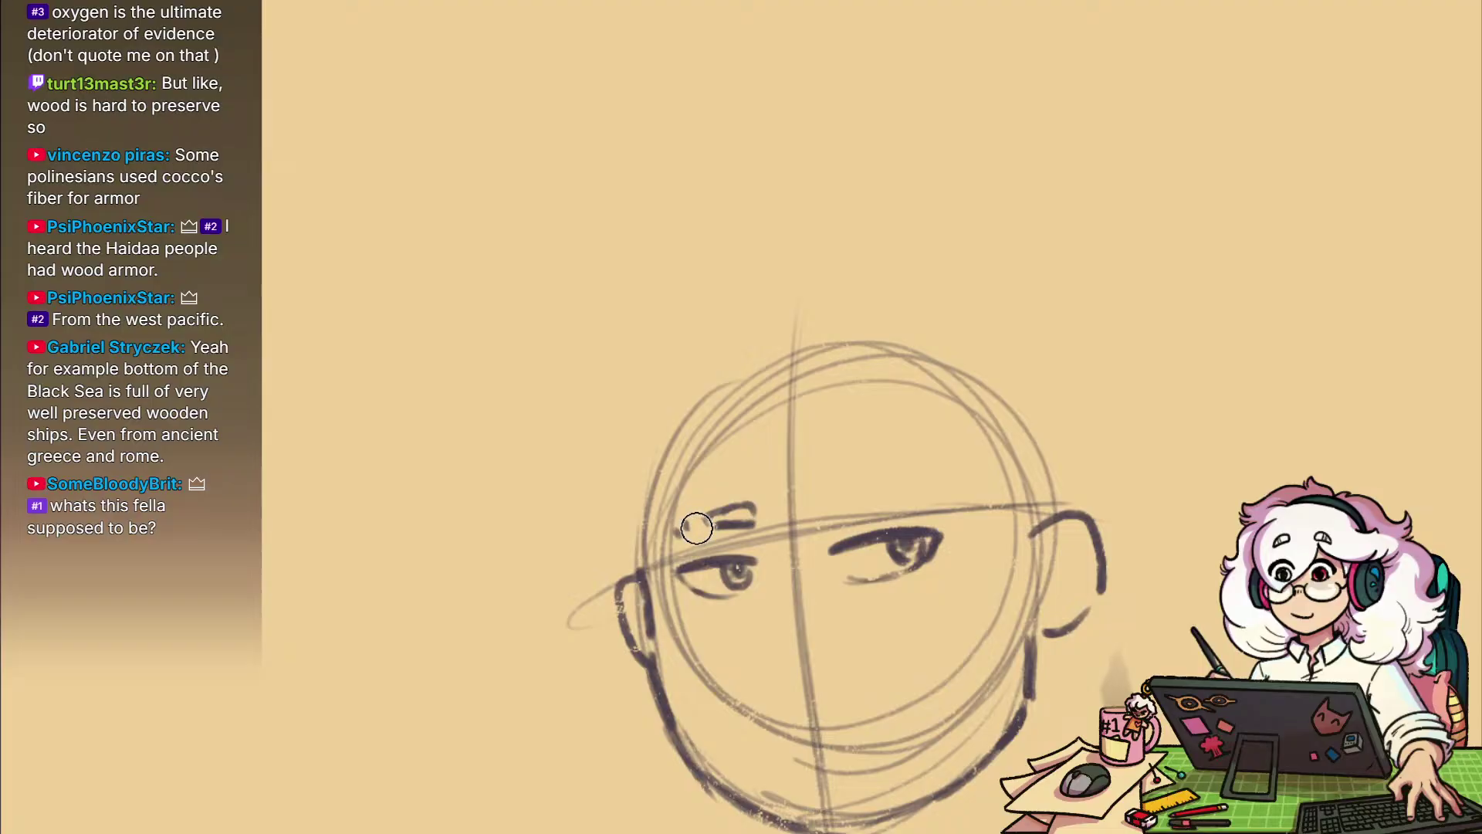
key("b")
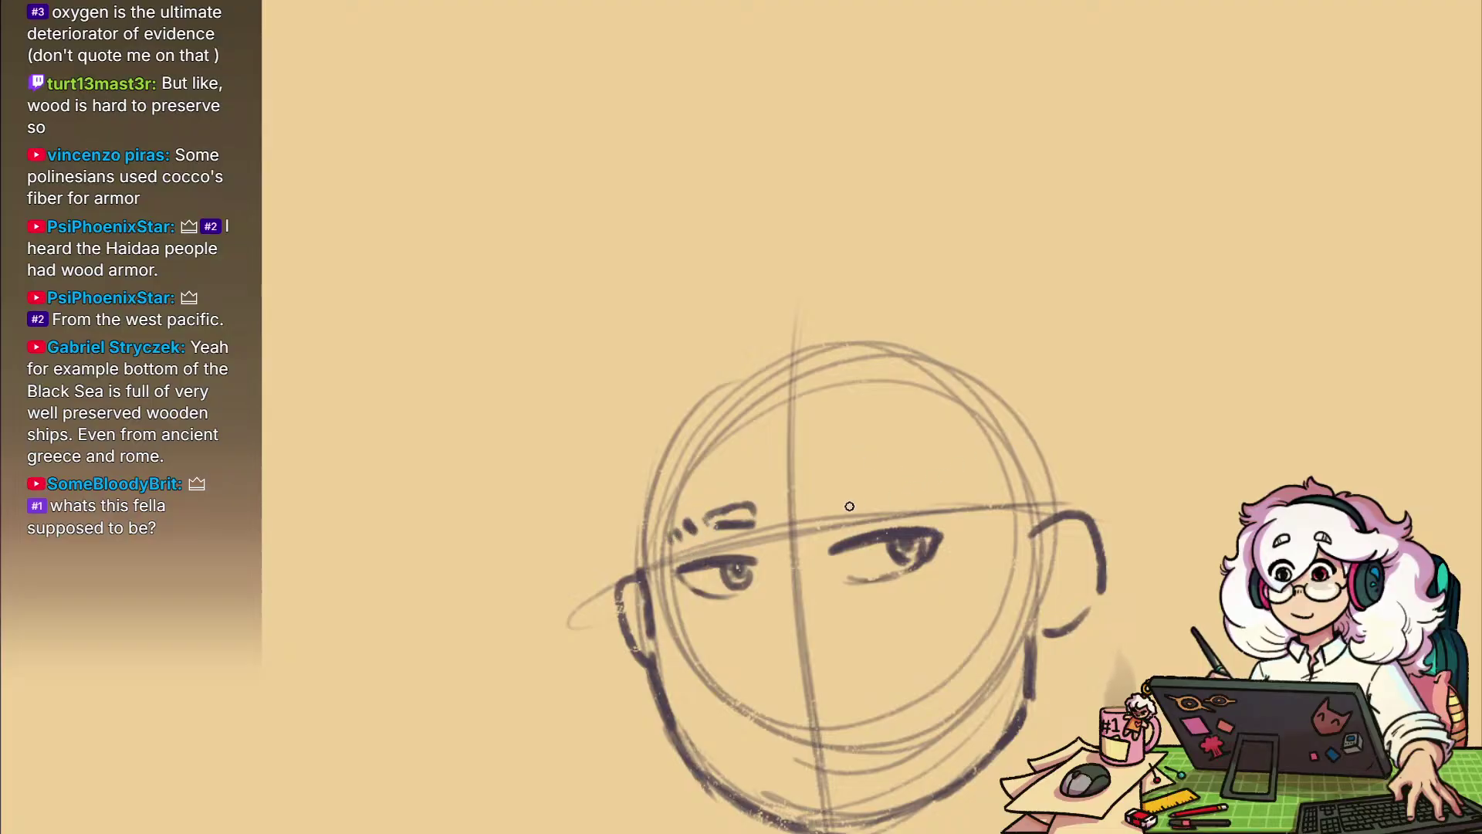
left_click_drag(819, 512, 859, 486)
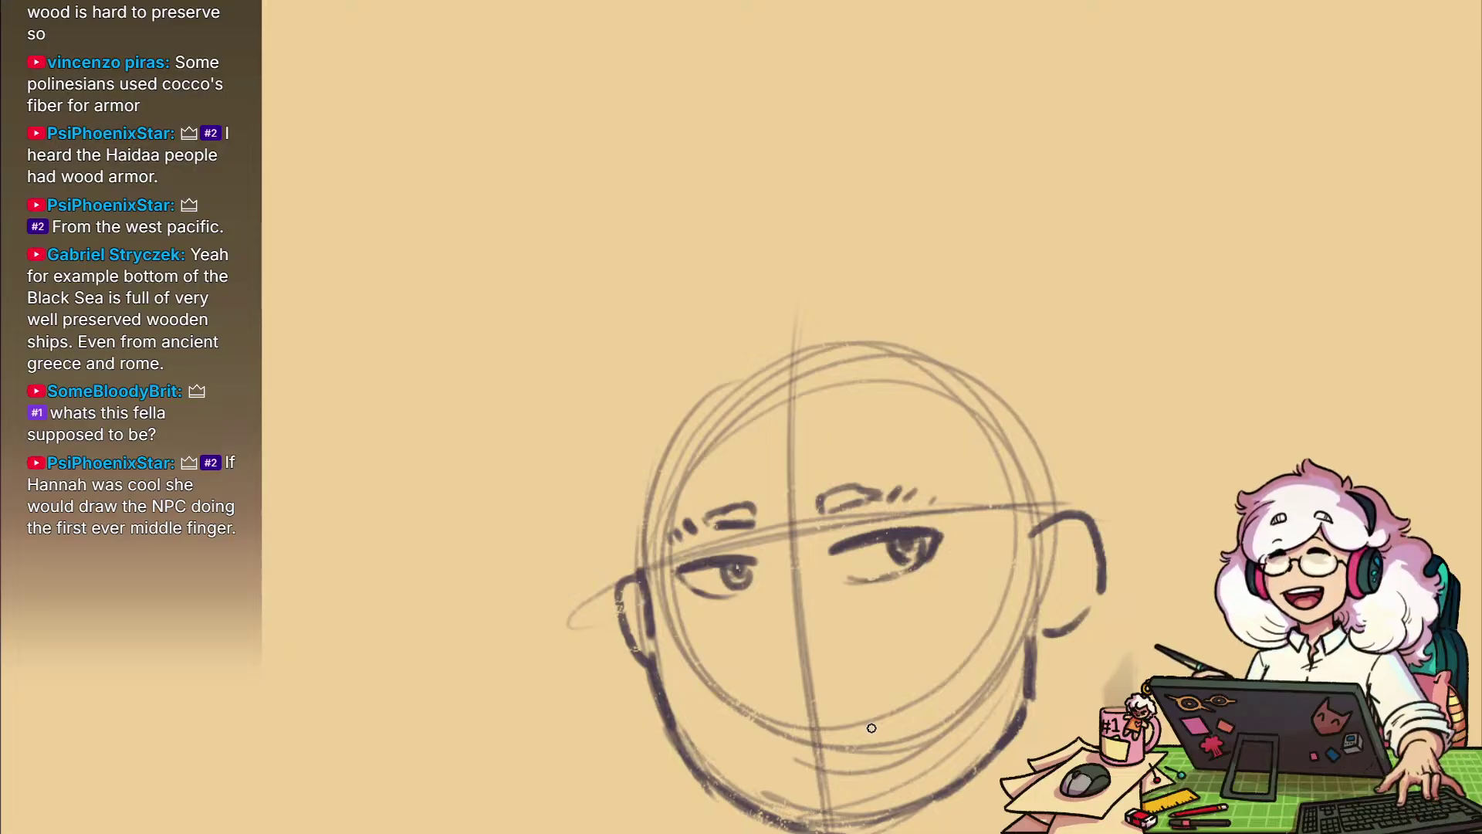
Erase the near ear and redraw it smaller, with its lobe joining the edge of the jaw
mouse_move(1085, 600)
left_mouse_down()
mouse_move(1124, 576)
mouse_move(1133, 519)
mouse_move(1127, 587)
left_mouse_up()
key("e")
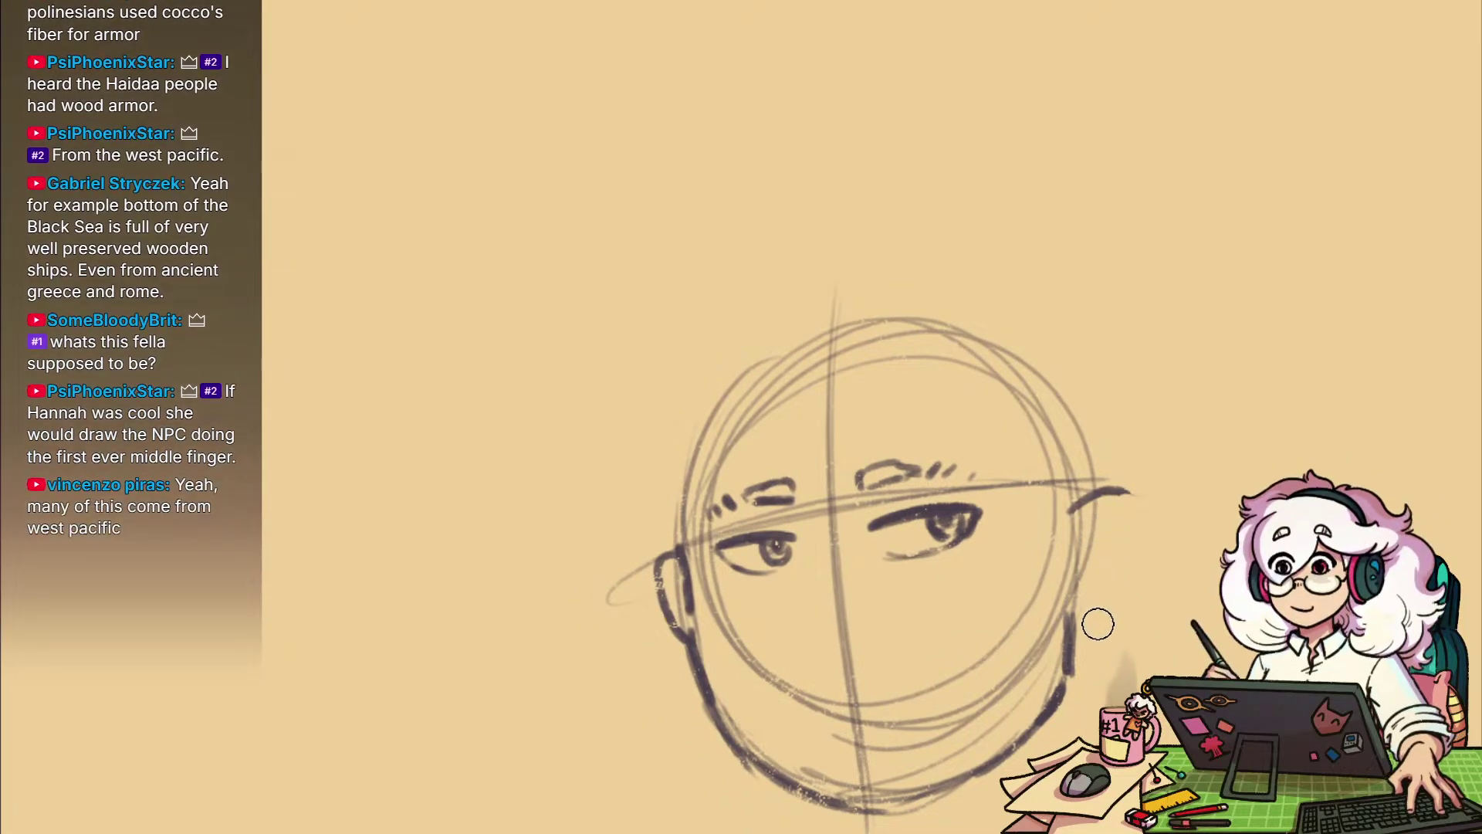
key("e")
mouse_move(1070, 511)
left_mouse_down()
mouse_move(1114, 490)
mouse_move(1136, 541)
mouse_move(1126, 482)
mouse_move(1135, 537)
left_mouse_up()
key("e")
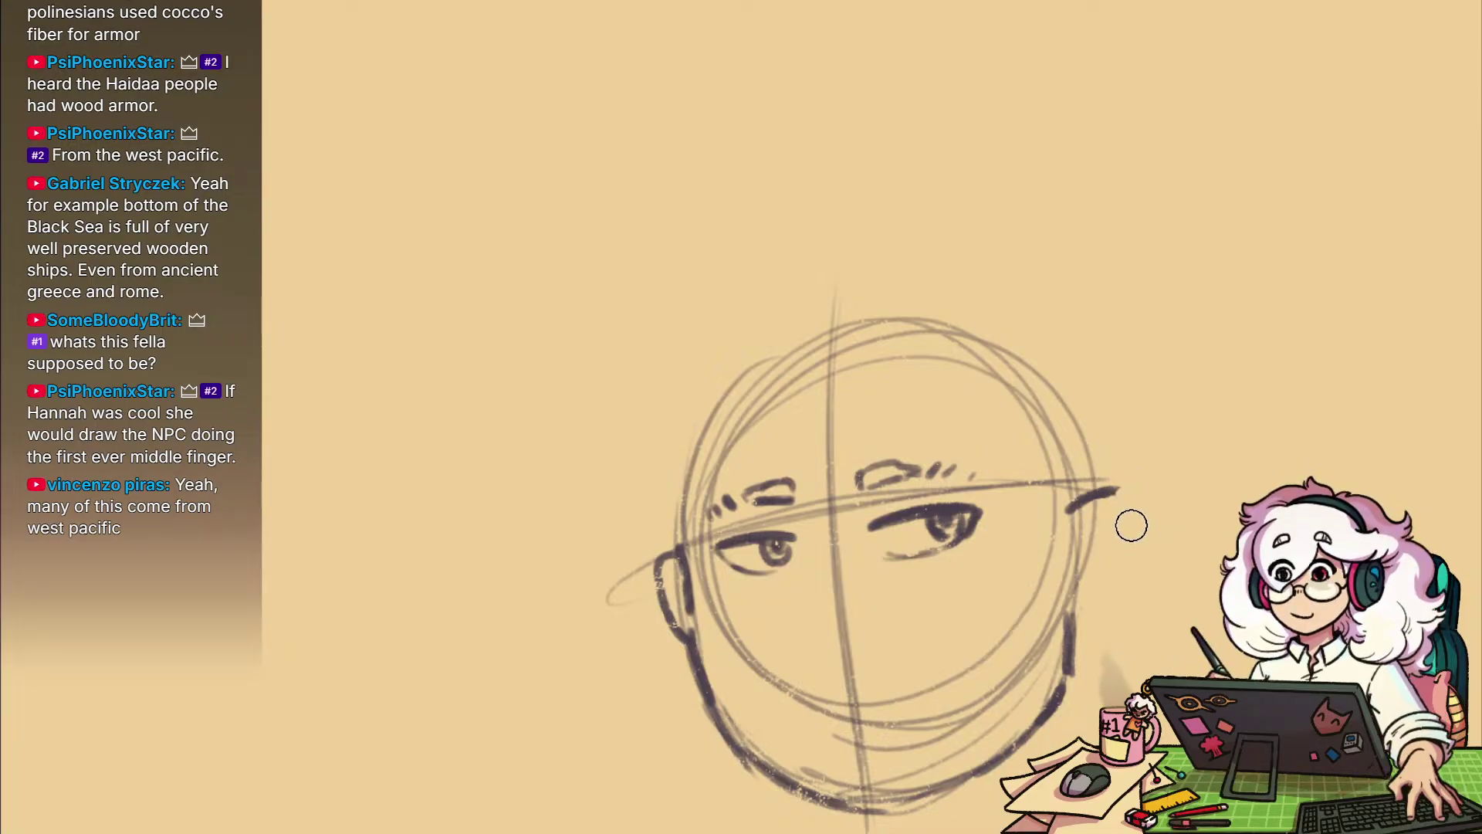
left_click_drag(1125, 554, 1119, 570)
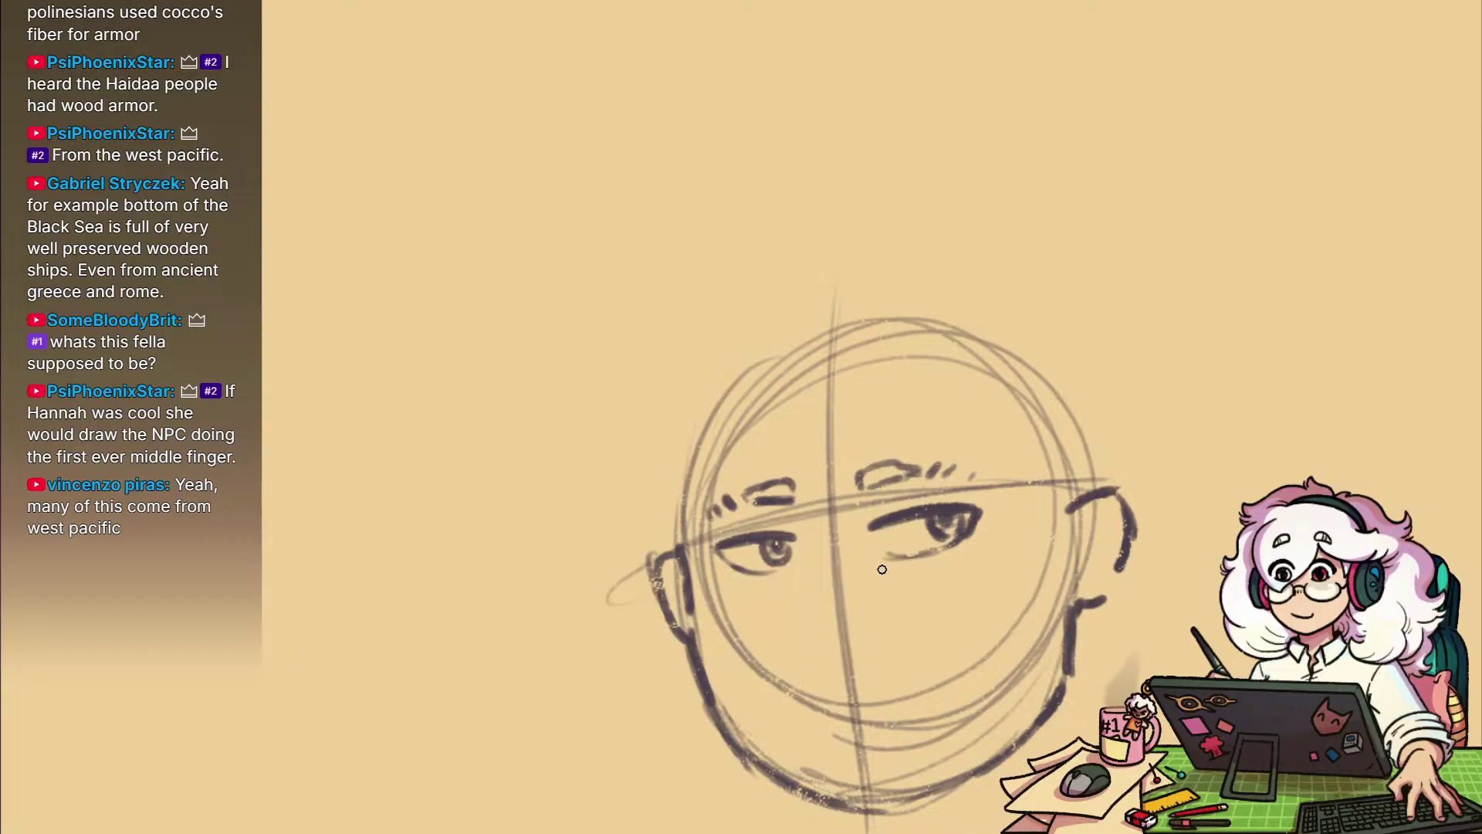
Sketch the nose with a long curved side and a short nostril mark, erasing the first attempt and the centre line crossing it
left_click_drag(792, 614, 820, 636)
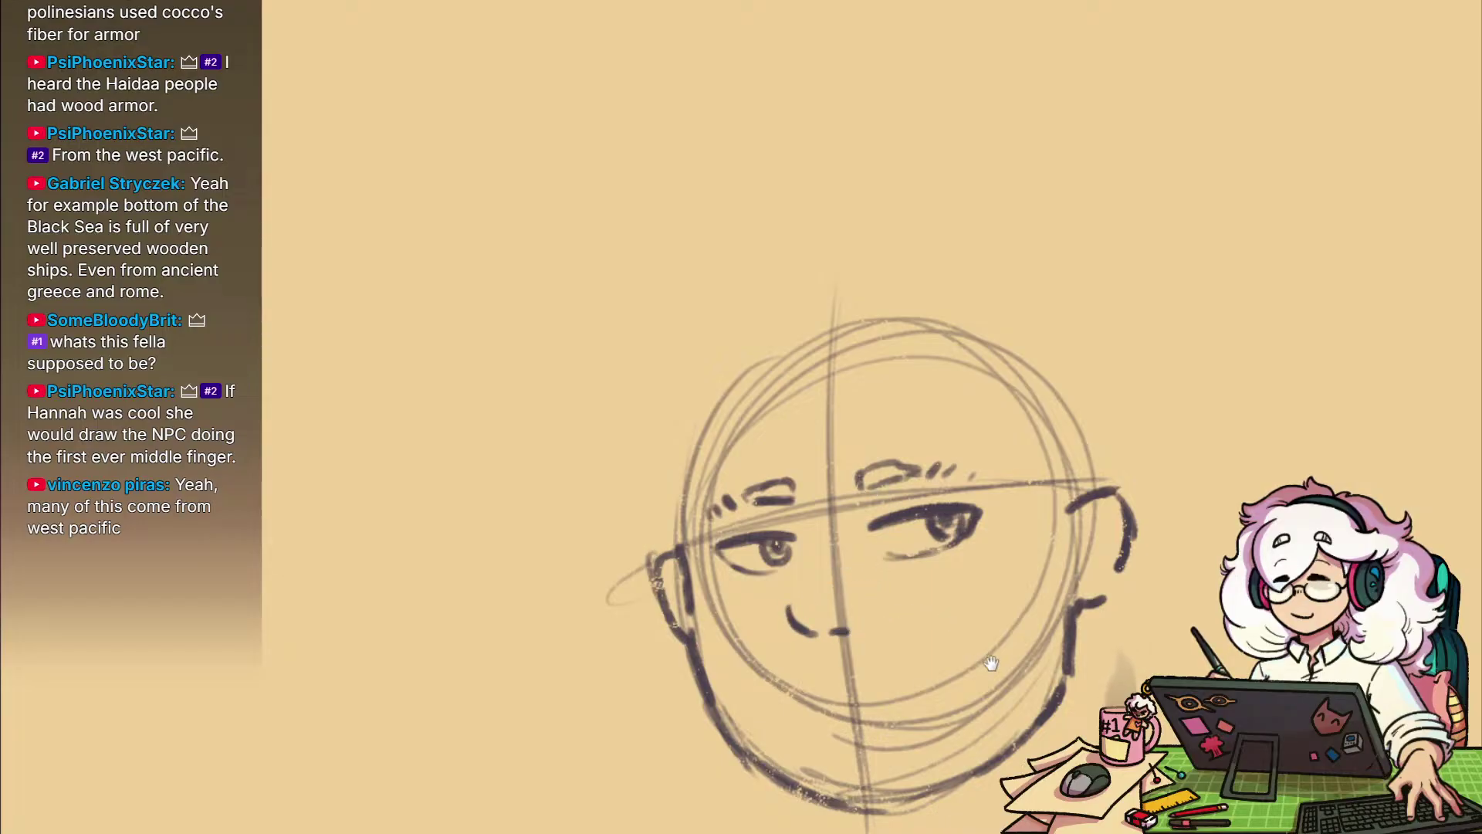
scroll(1004, 587, "down", 2)
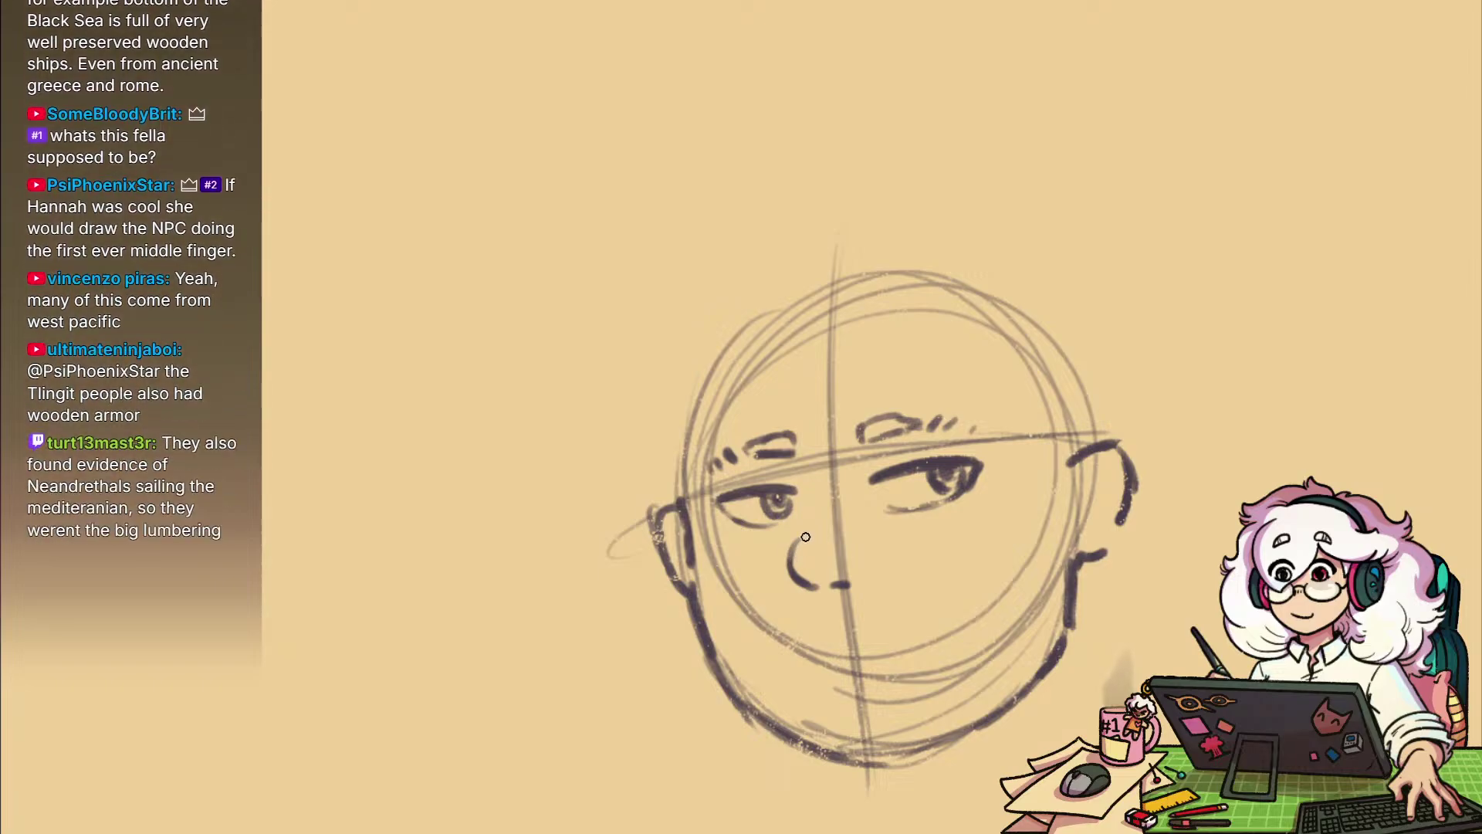
mouse_move(789, 562)
left_mouse_down()
mouse_move(814, 524)
mouse_move(808, 569)
mouse_move(845, 584)
left_mouse_up()
key("b")
left_click_drag(813, 515, 793, 553)
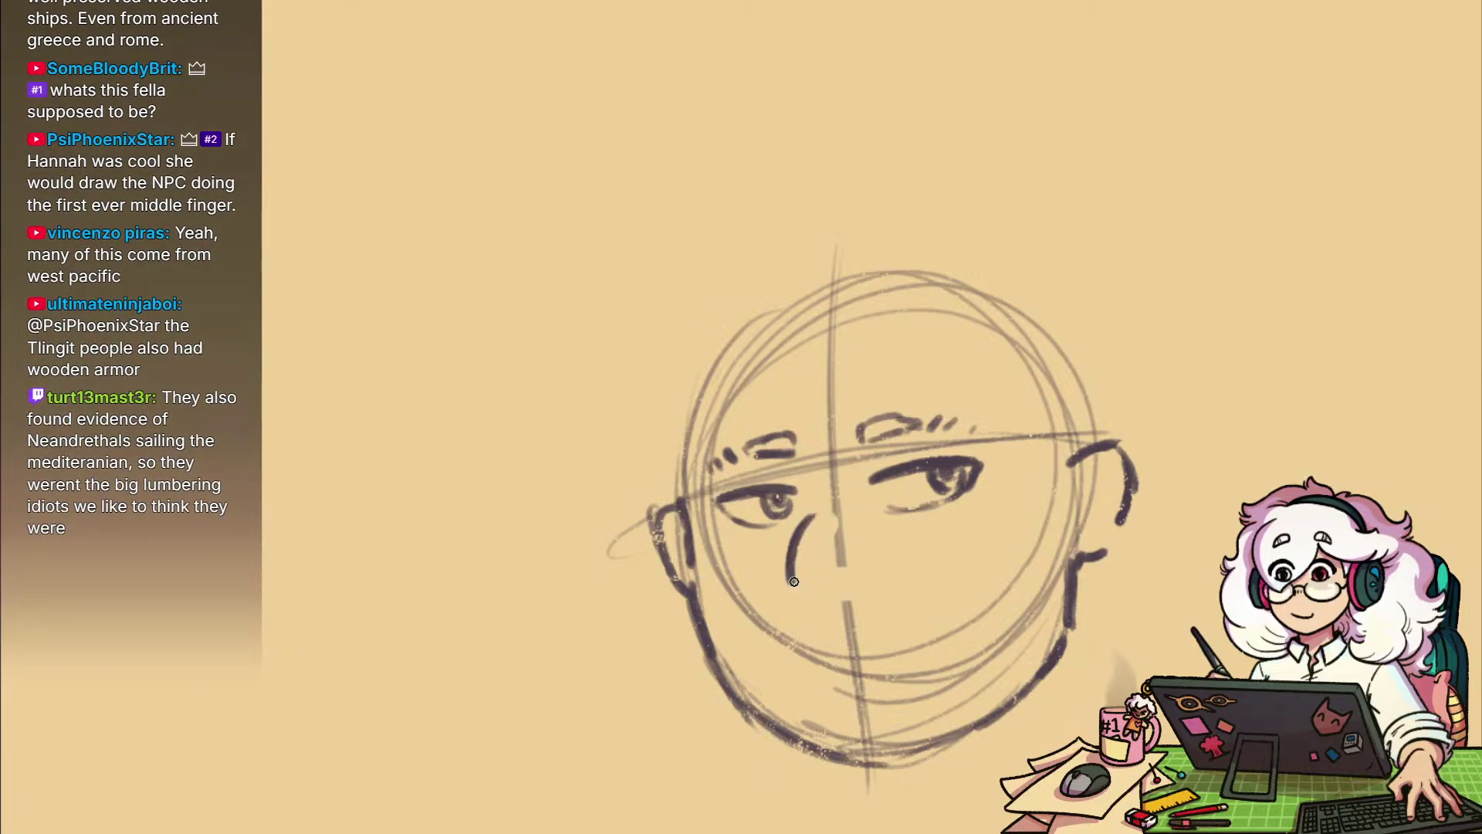
left_click_drag(1088, 620, 1130, 562)
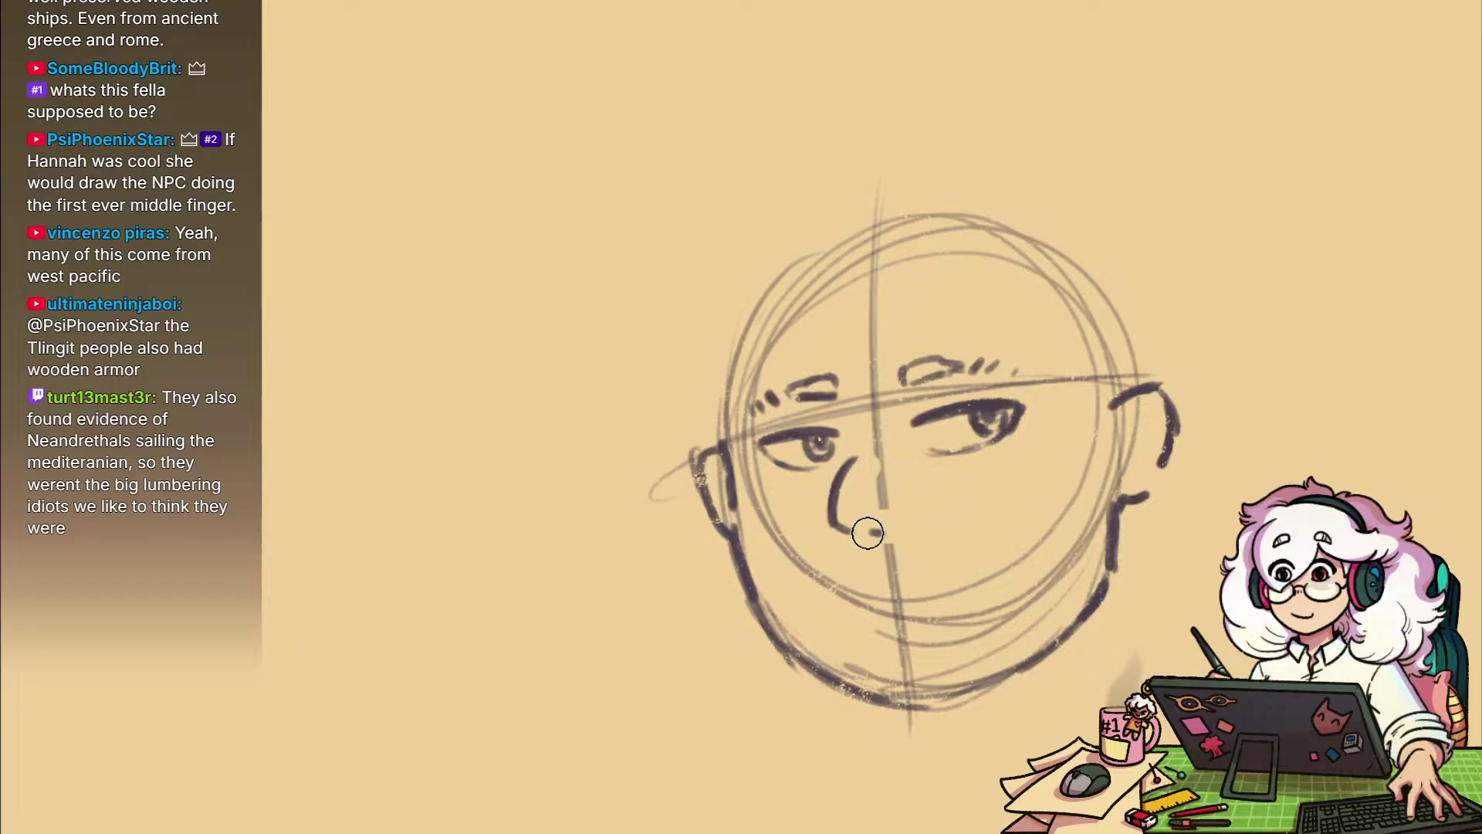
mouse_move(880, 464)
left_mouse_down()
mouse_move(891, 517)
mouse_move(874, 540)
mouse_move(909, 534)
left_mouse_up()
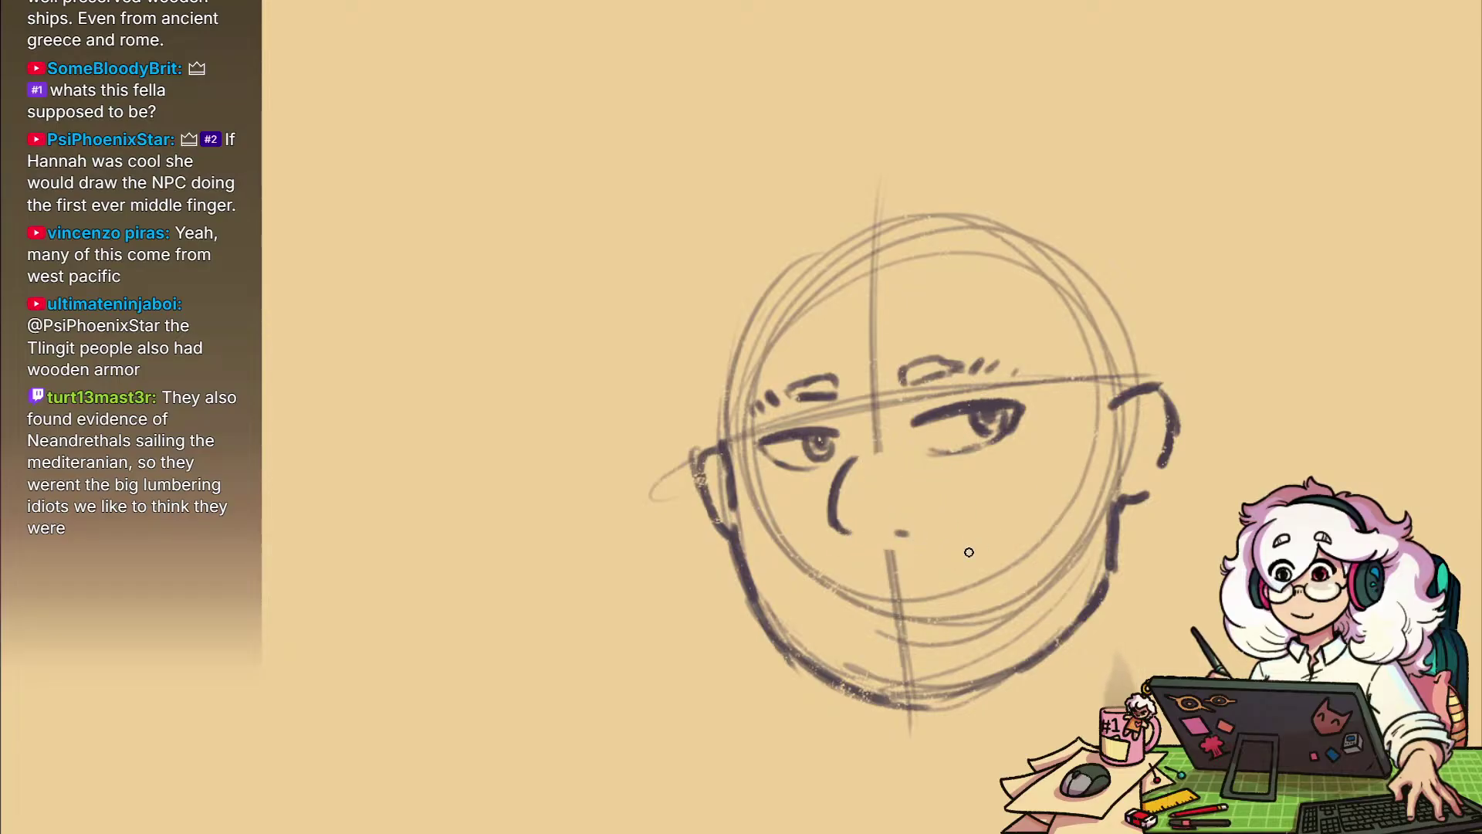
Sketch the mouth, erase its heavy upper lip, and redraw it as a thin downturned line above the lower-lip curve
left_click_drag(938, 595, 958, 592)
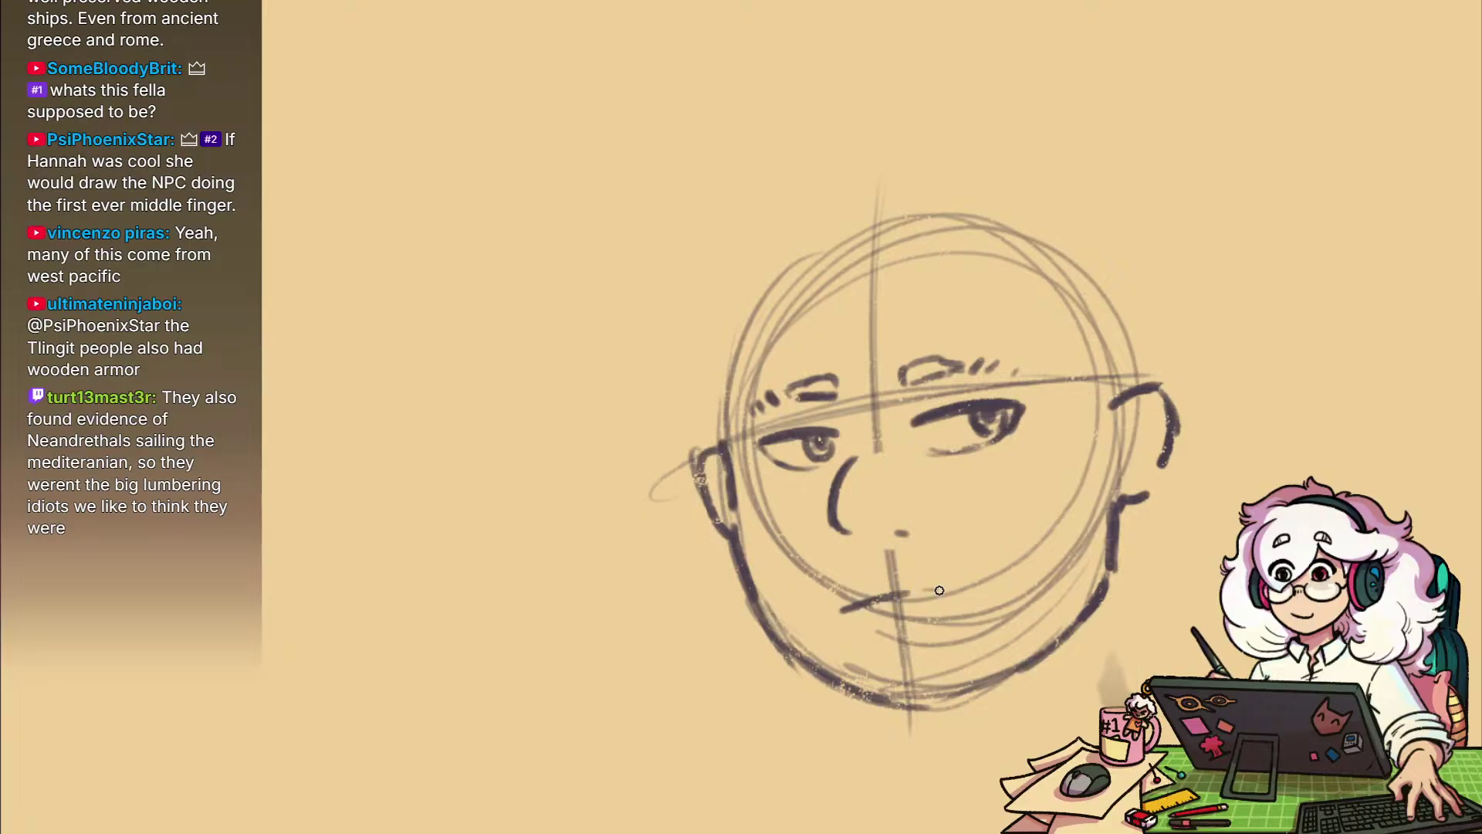
mouse_move(987, 579)
left_mouse_down()
mouse_move(868, 615)
mouse_move(879, 587)
mouse_move(916, 593)
left_mouse_up()
mouse_move(876, 637)
left_mouse_down()
mouse_move(920, 636)
mouse_move(880, 642)
mouse_move(955, 593)
mouse_move(883, 708)
mouse_move(1188, 396)
mouse_move(867, 683)
left_mouse_up()
left_click_drag(957, 519, 1165, 489)
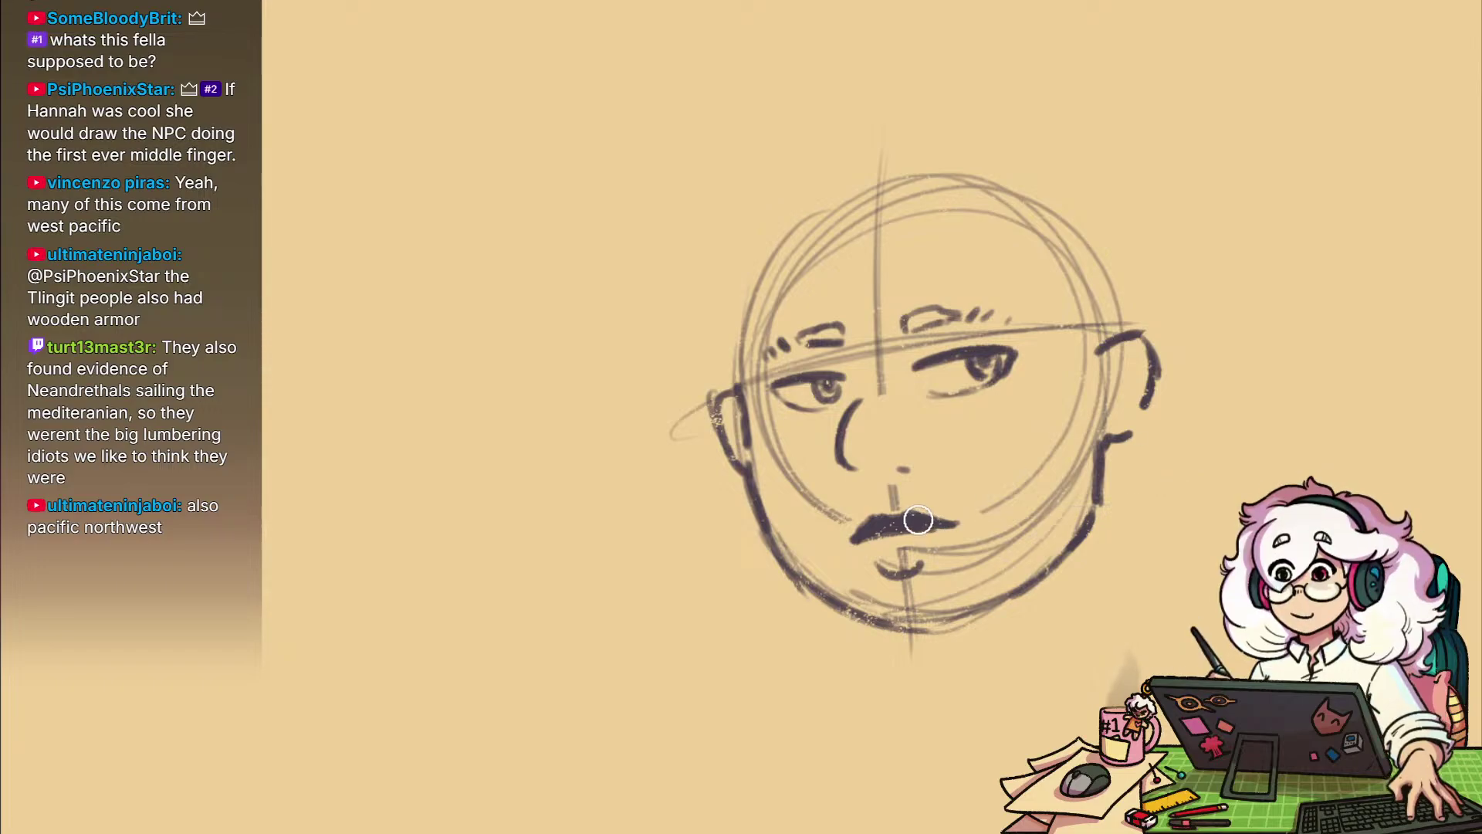
key("b")
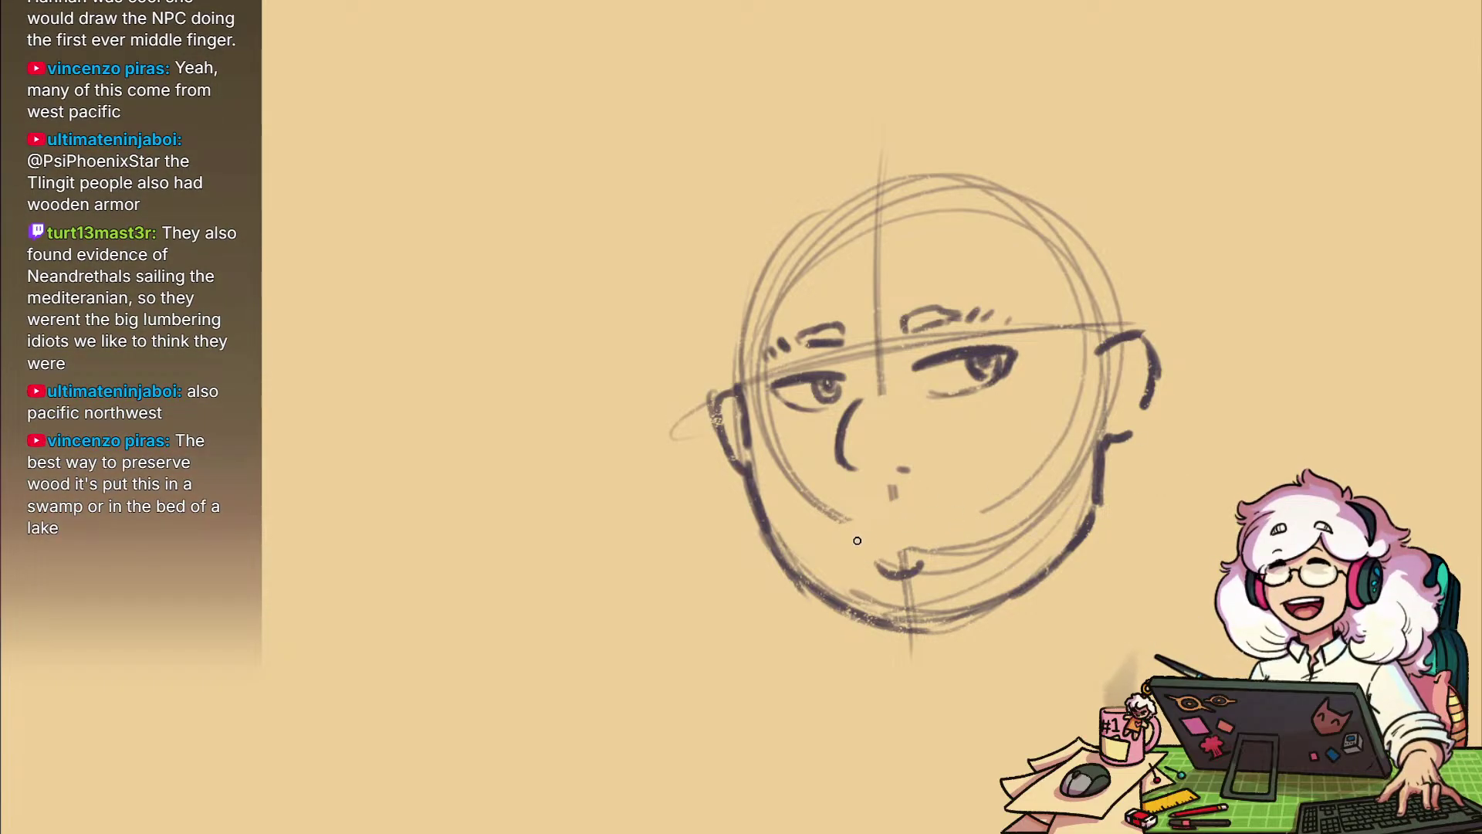
left_click_drag(851, 542, 950, 532)
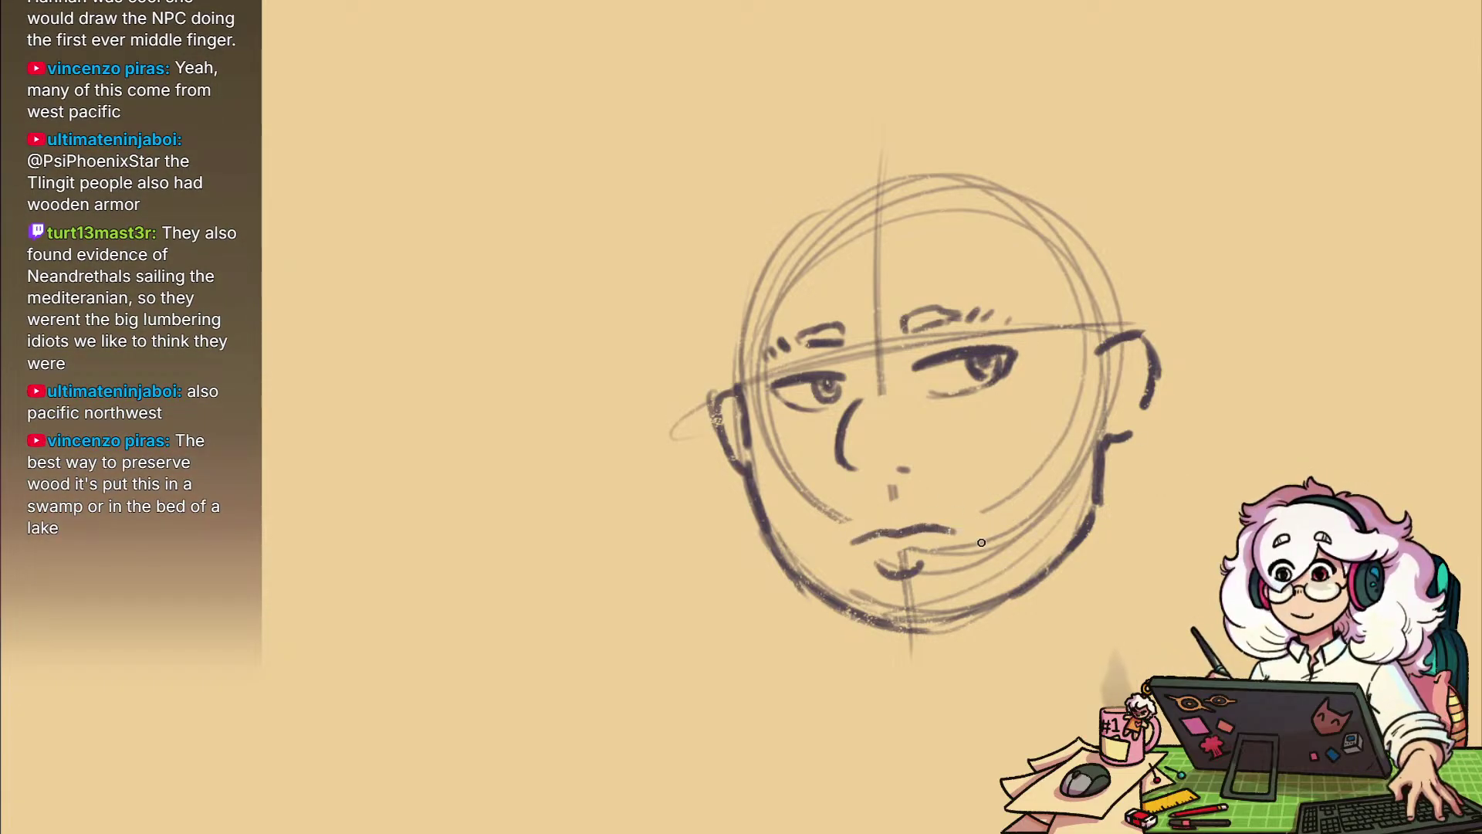
Refine the lips and the base of the nose, and start a light curved line on the forehead
scroll(981, 543, "down", 4)
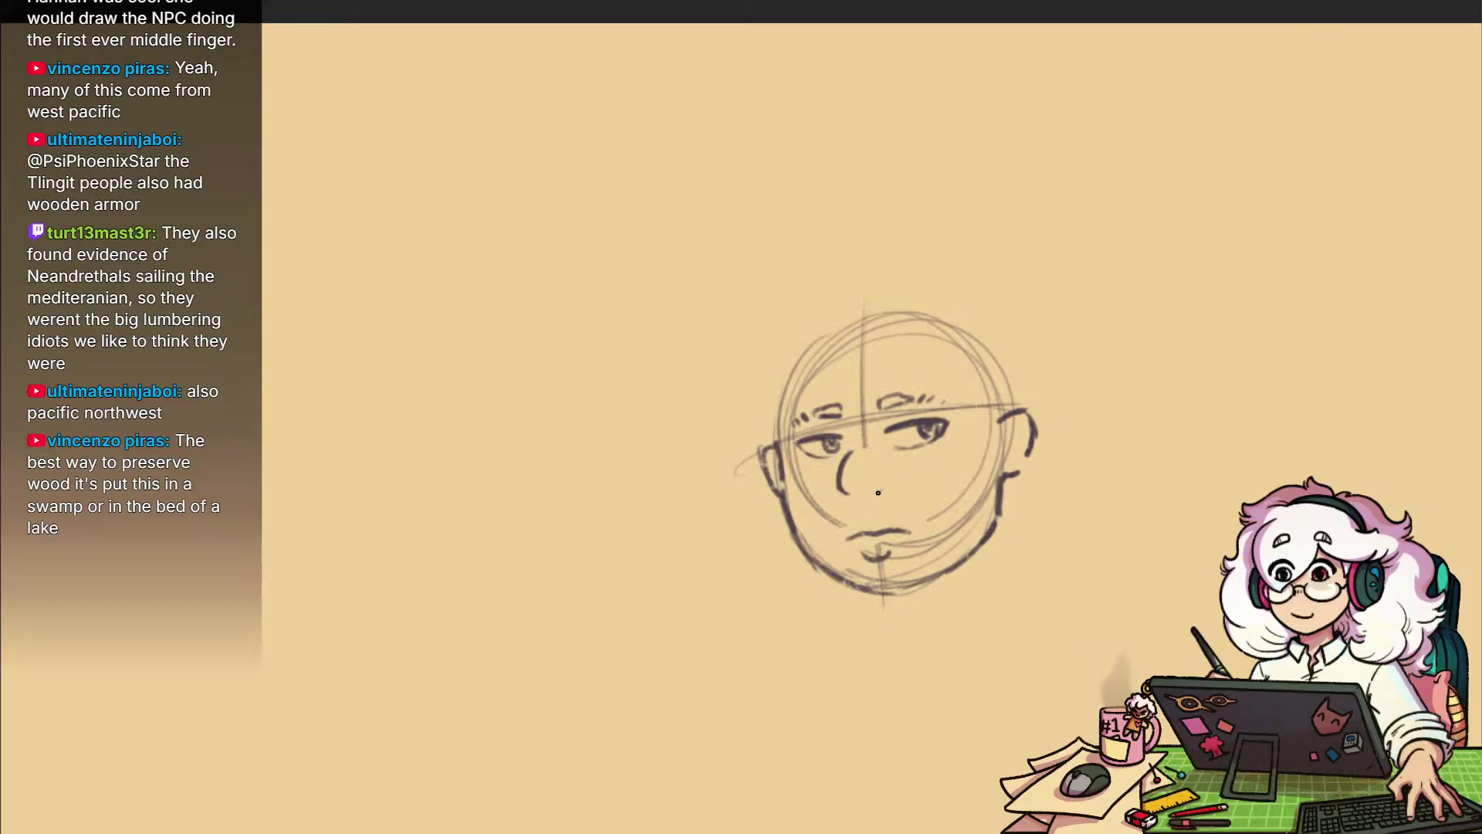
left_click_drag(977, 498, 953, 529)
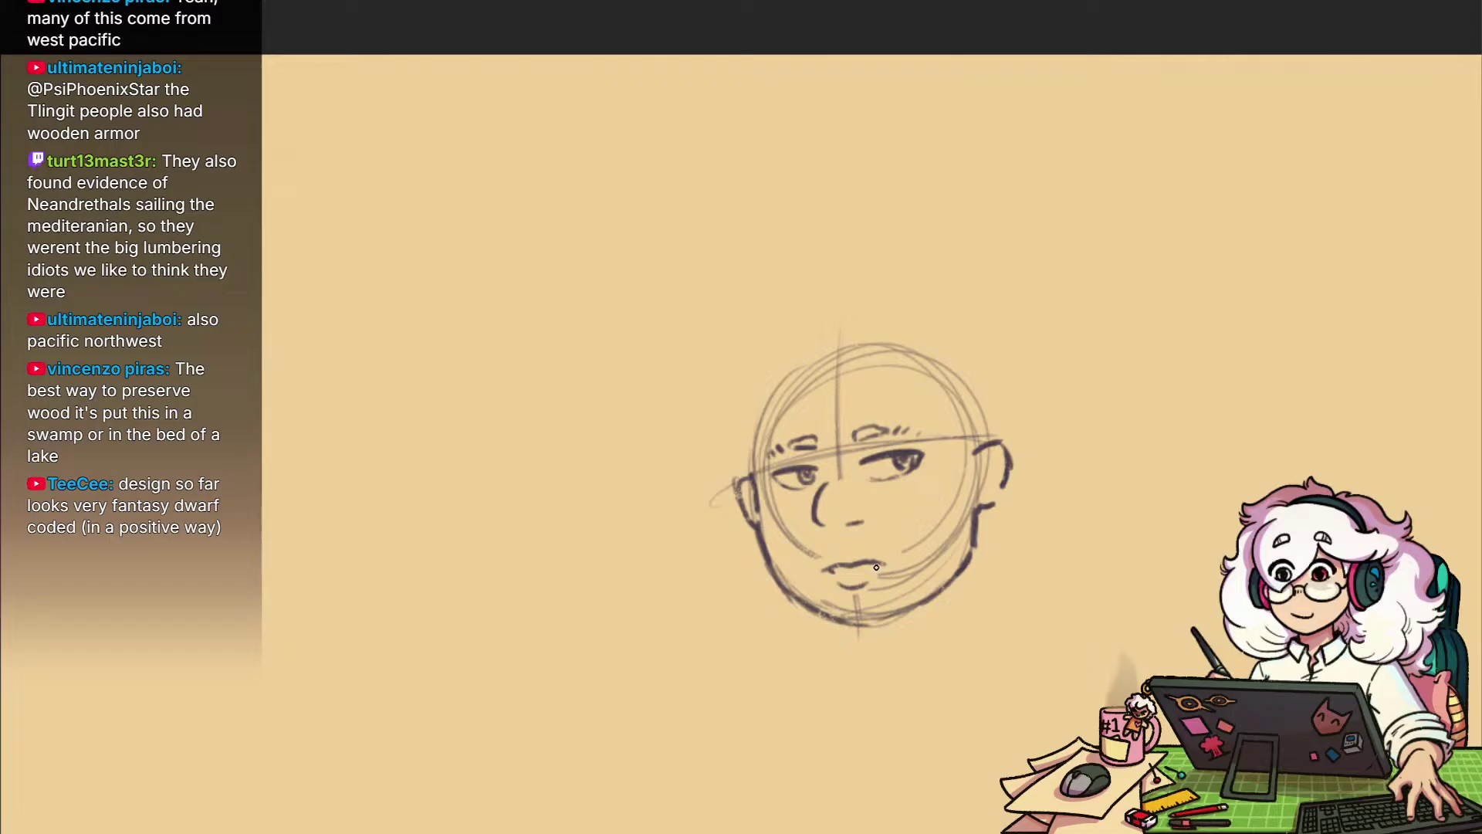
left_click_drag(989, 543, 960, 596)
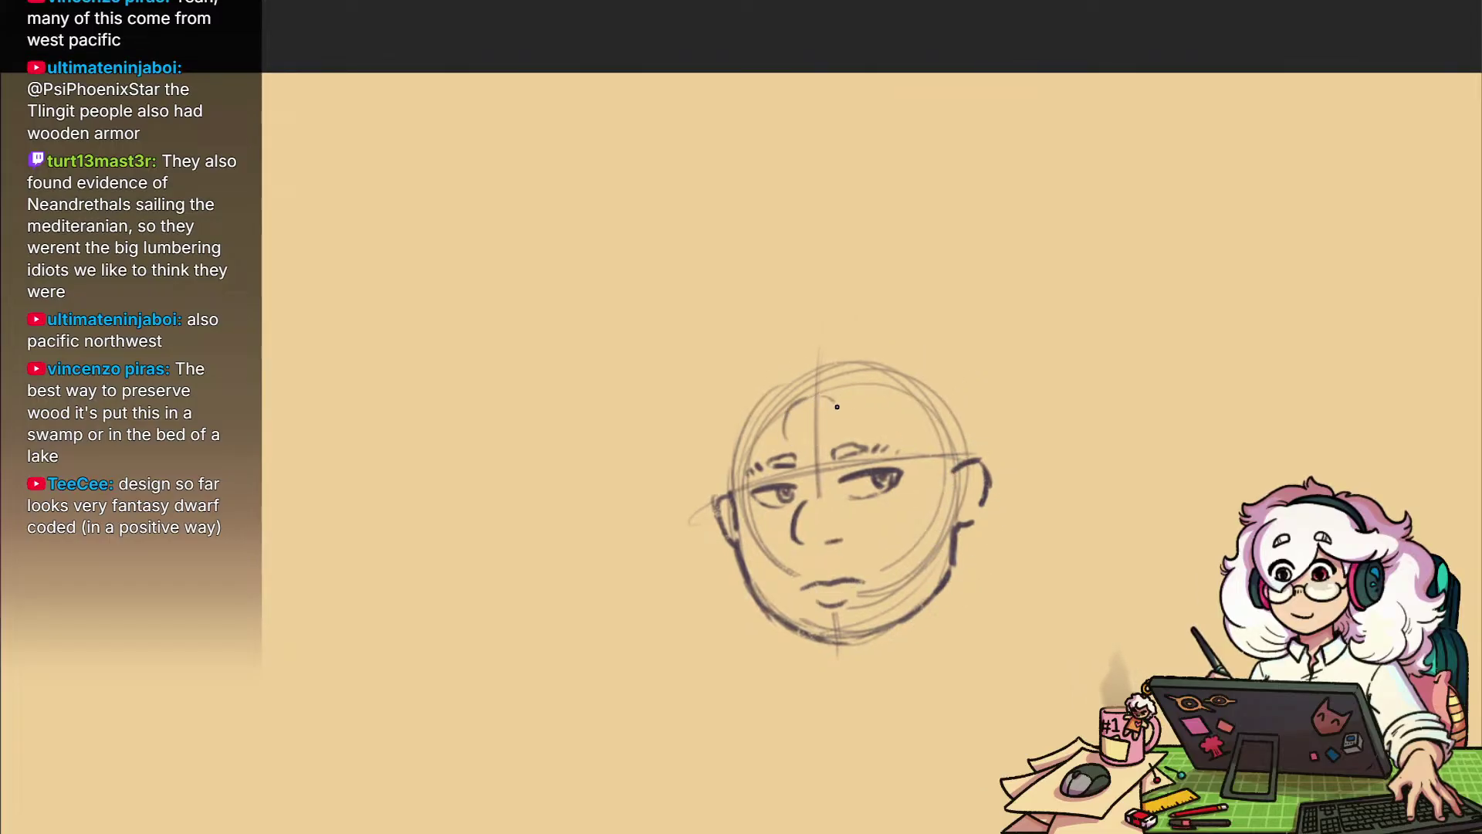
mouse_move(795, 448)
left_mouse_down()
mouse_move(805, 417)
mouse_move(822, 457)
left_mouse_up()
Add a shaded crescent-shaped body-paint marking to the toddler's upper arm beside the shoulder of the lowered arm
mouse_move(679, 628)
left_mouse_down()
mouse_move(659, 688)
mouse_move(1323, 239)
left_mouse_up()
left_click_drag(540, 704, 1390, 348)
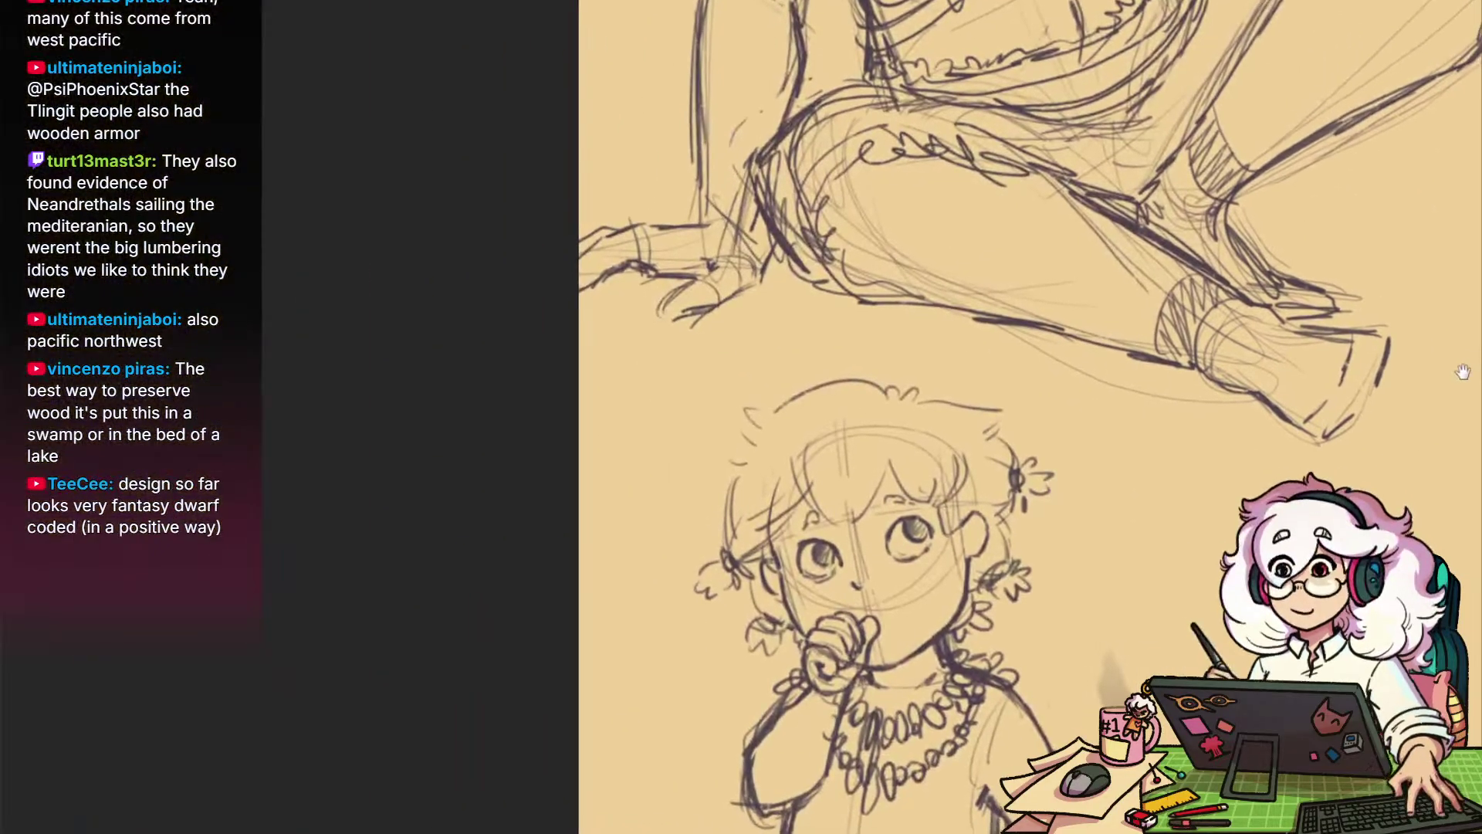
scroll(1050, 694, "up", 2)
left_click_drag(1059, 688, 1016, 273)
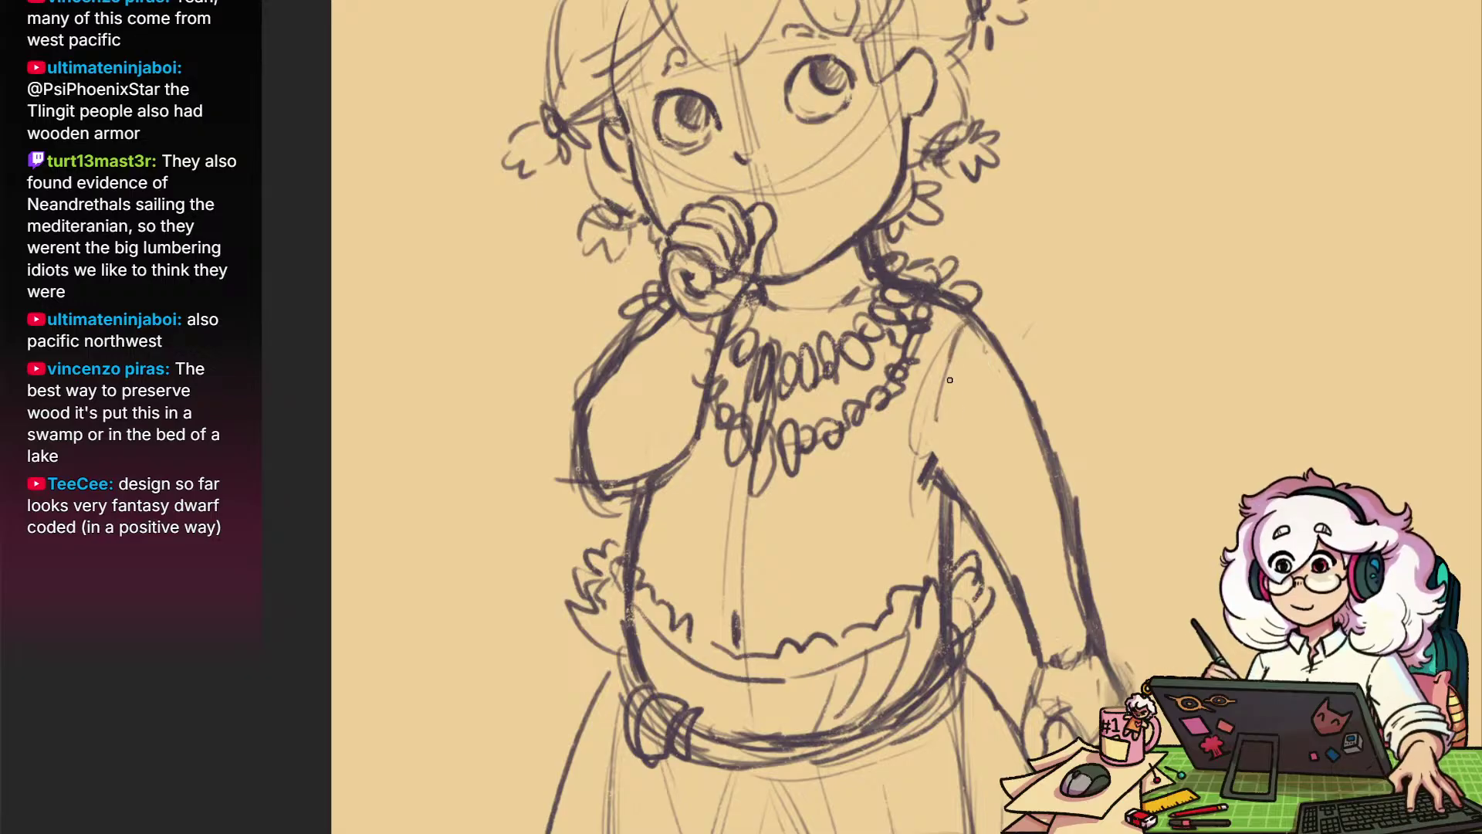
mouse_move(960, 330)
left_mouse_down()
mouse_move(1038, 434)
mouse_move(934, 447)
left_mouse_up()
scroll(1026, 308, "down", 2)
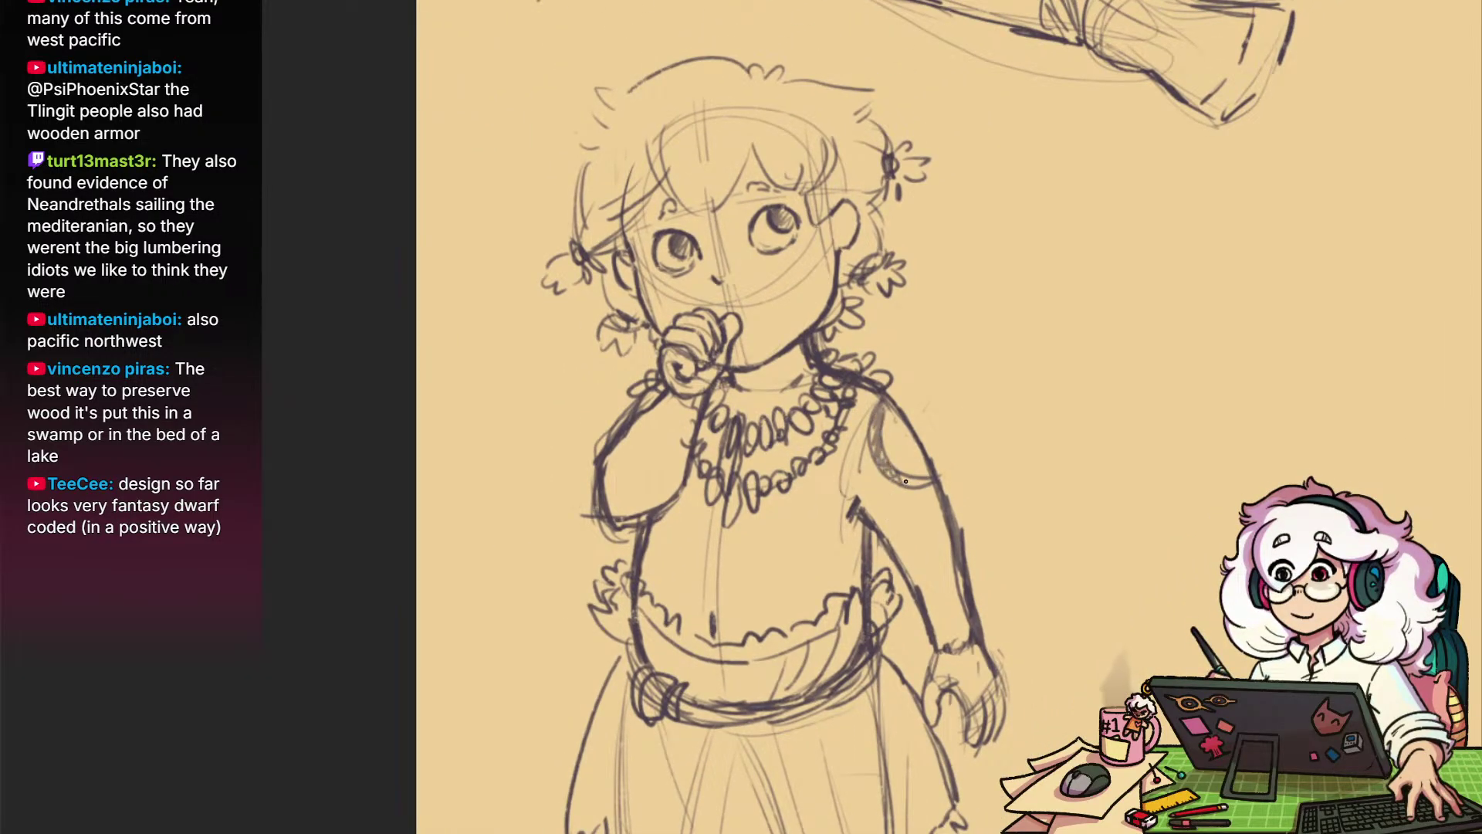
Scribble a dark face-paint band across the toddler's cheeks and nose below the eyes
left_click_drag(926, 455, 947, 529)
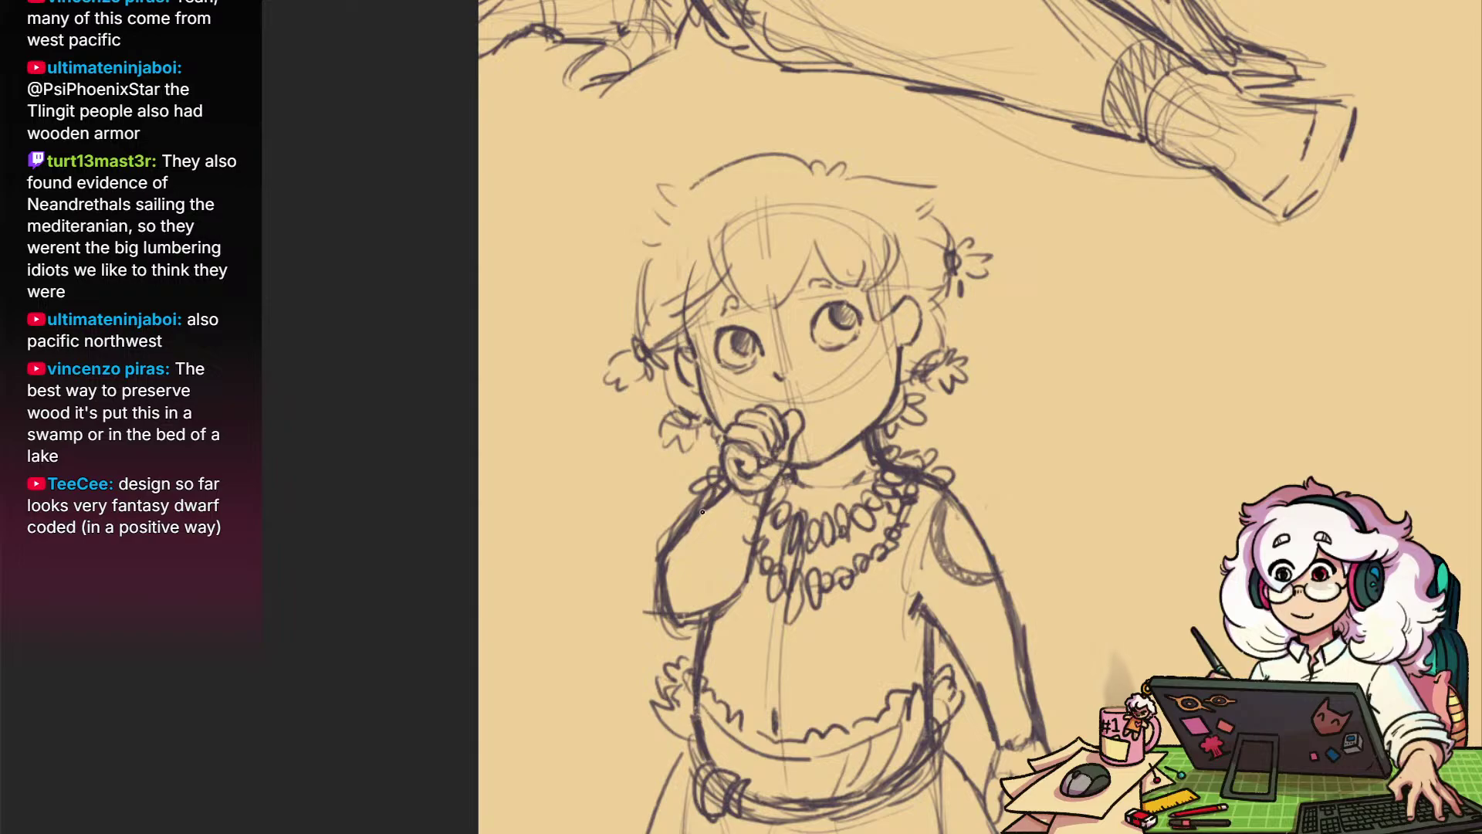
mouse_move(715, 372)
left_mouse_down()
mouse_move(699, 544)
mouse_move(724, 554)
mouse_move(701, 564)
mouse_move(788, 533)
left_mouse_up()
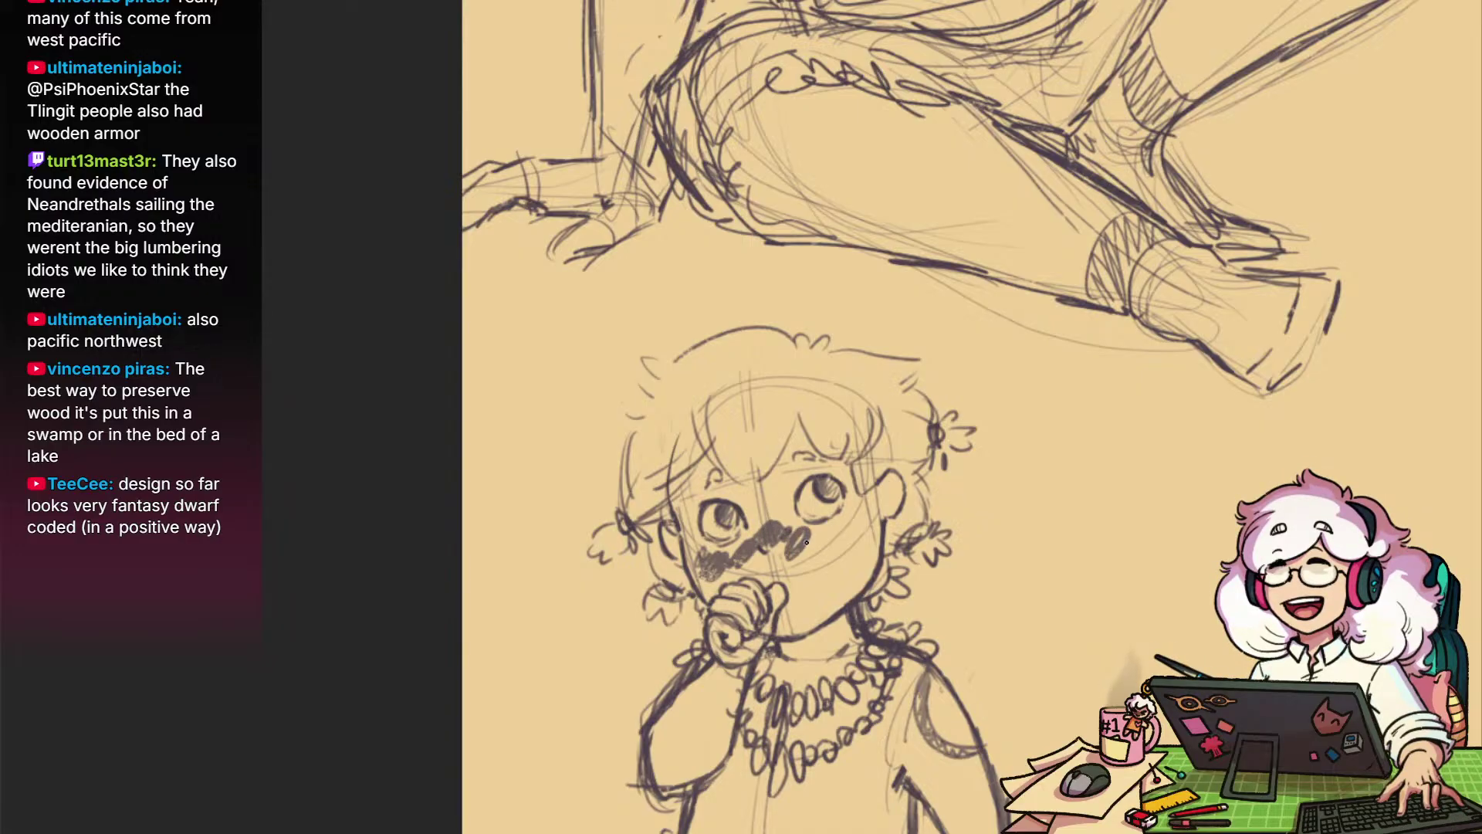
left_click_drag(815, 556, 853, 535)
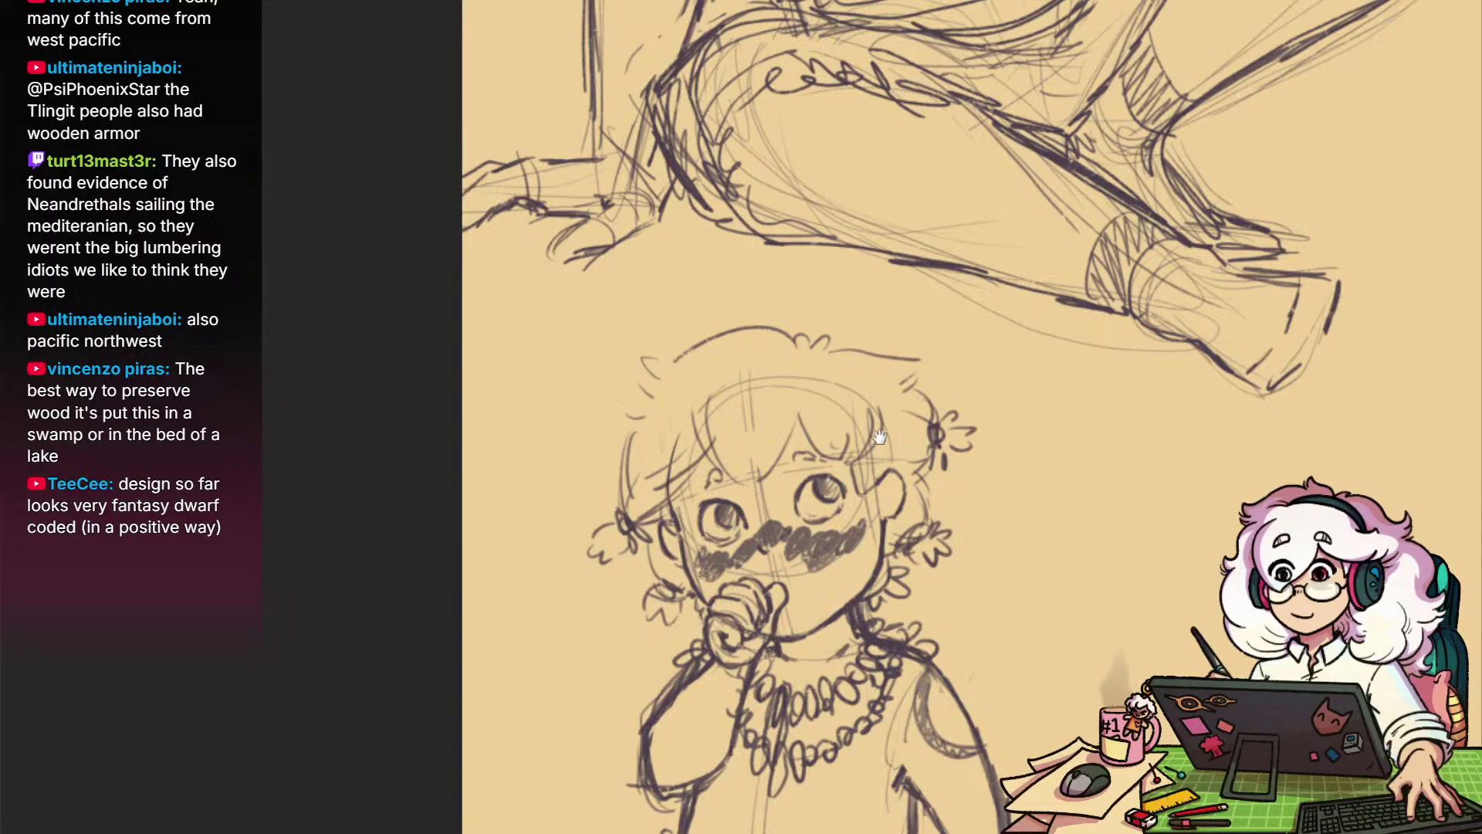
Shade dark face-paint patches beneath both eyes of the seated bearded man
left_click_drag(873, 314, 811, 637)
mouse_move(962, 252)
left_mouse_down()
mouse_move(872, 579)
mouse_move(876, 684)
left_mouse_up()
left_click_drag(849, 355, 848, 450)
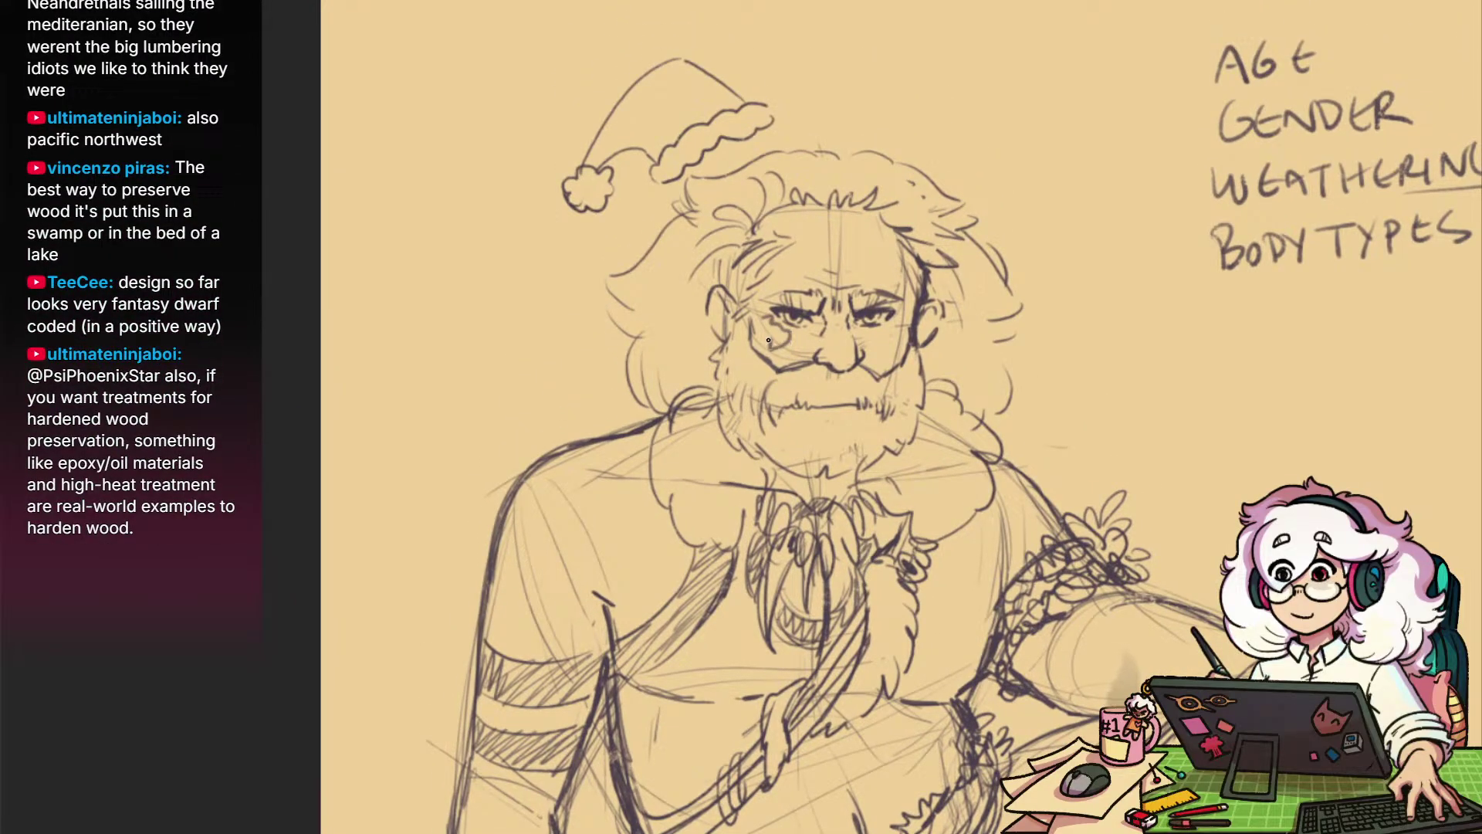
left_click_drag(780, 331, 796, 335)
mouse_move(857, 340)
left_mouse_down()
mouse_move(897, 329)
mouse_move(795, 334)
left_mouse_up()
left_click_drag(1067, 501, 589, 504)
mouse_move(911, 330)
left_mouse_down()
mouse_move(962, 331)
mouse_move(827, 373)
left_mouse_up()
left_click_drag(731, 387, 883, 387)
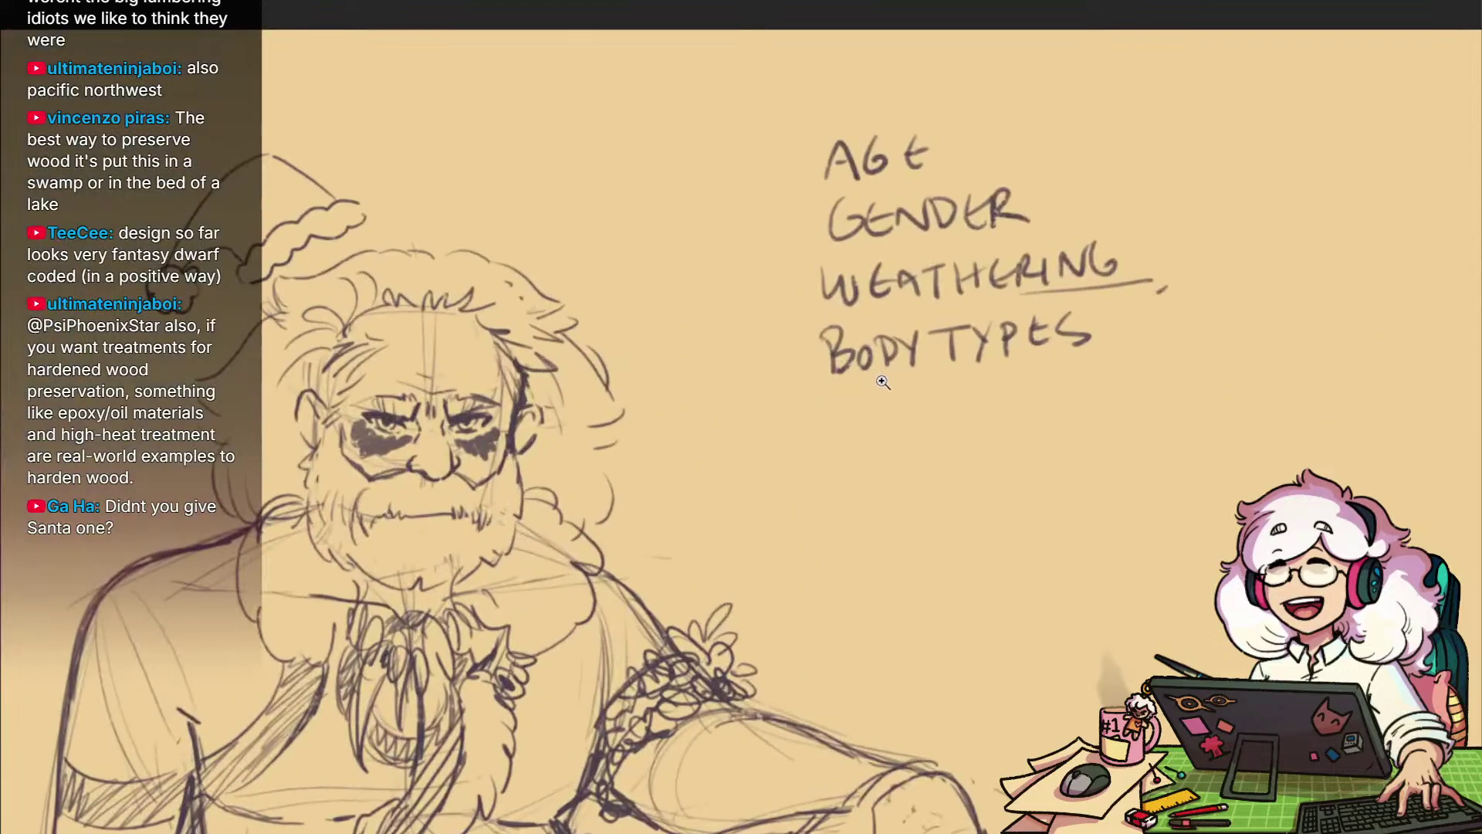
Complete the ring-shaped marking on the forehead of the round-faced head, between and above the eyebrows
mouse_move(774, 403)
left_mouse_down()
mouse_move(917, 427)
mouse_move(811, 421)
left_mouse_up()
left_click_drag(1097, 425, 610, 396)
scroll(966, 463, "up", 3)
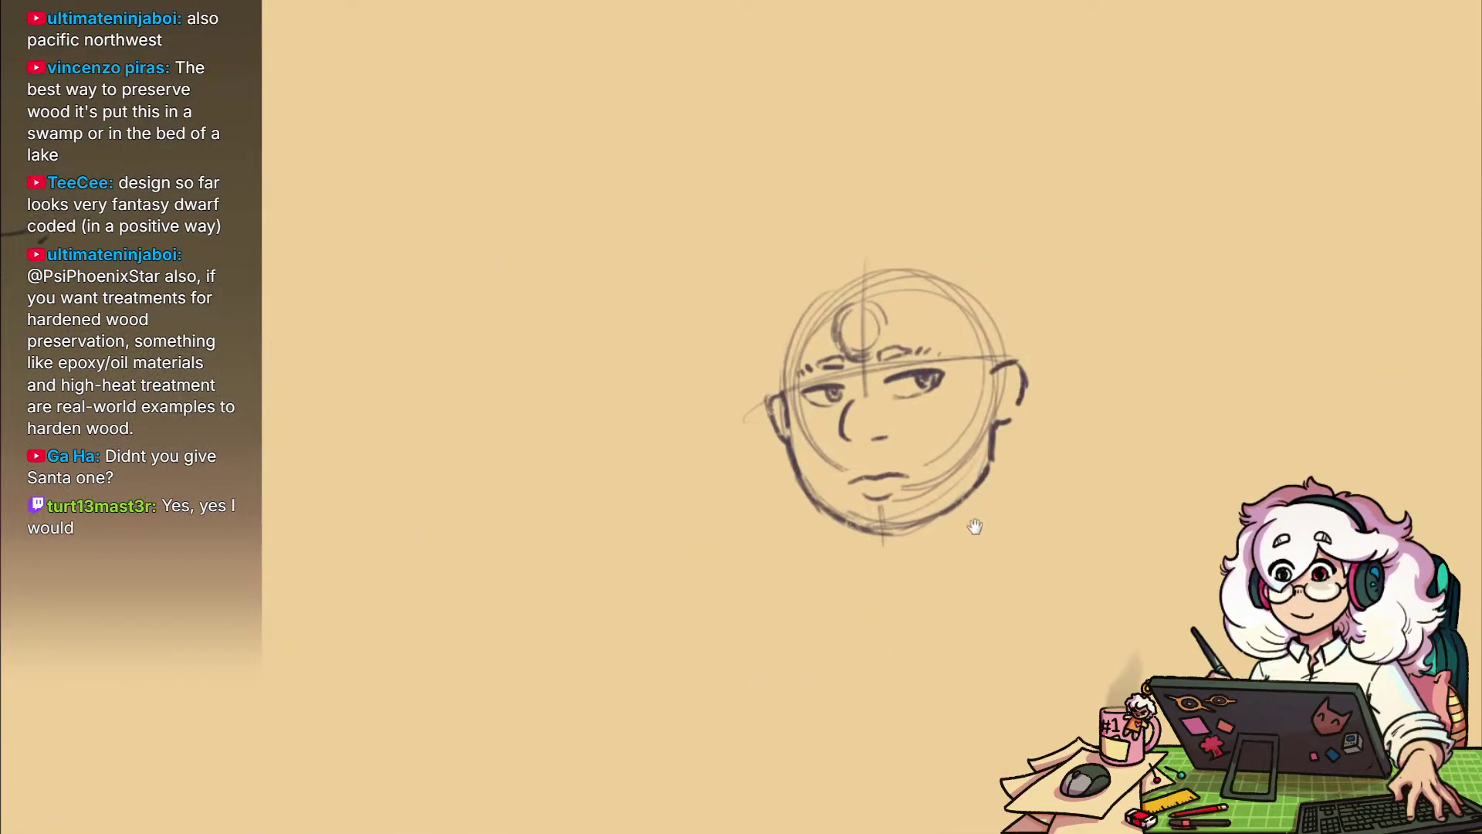
mouse_move(918, 461)
left_mouse_down()
mouse_move(942, 464)
mouse_move(960, 556)
left_mouse_up()
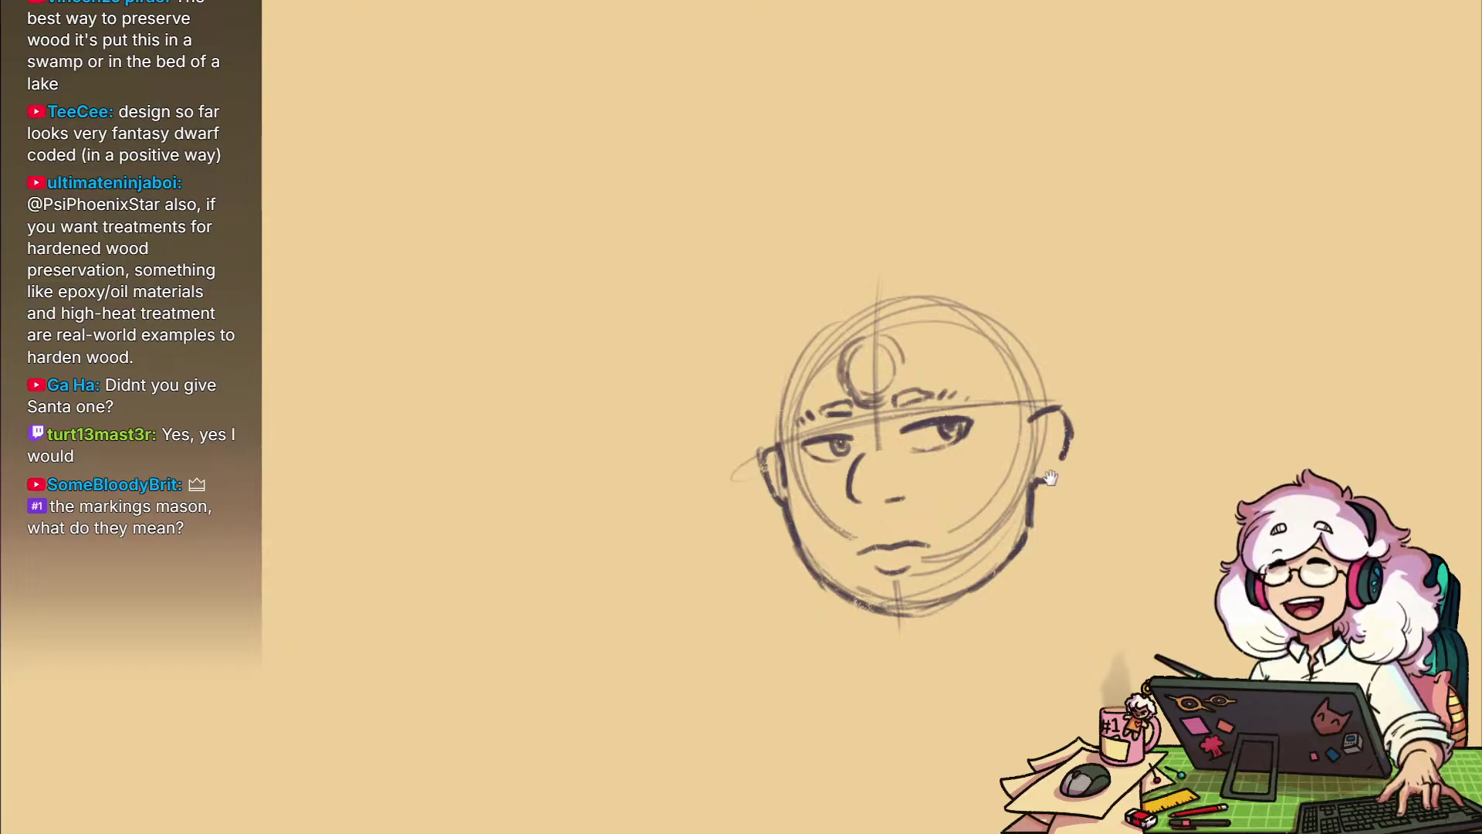
mouse_move(977, 433)
left_mouse_down()
mouse_move(1000, 432)
mouse_move(946, 436)
left_mouse_up()
left_click_drag(943, 609, 937, 537)
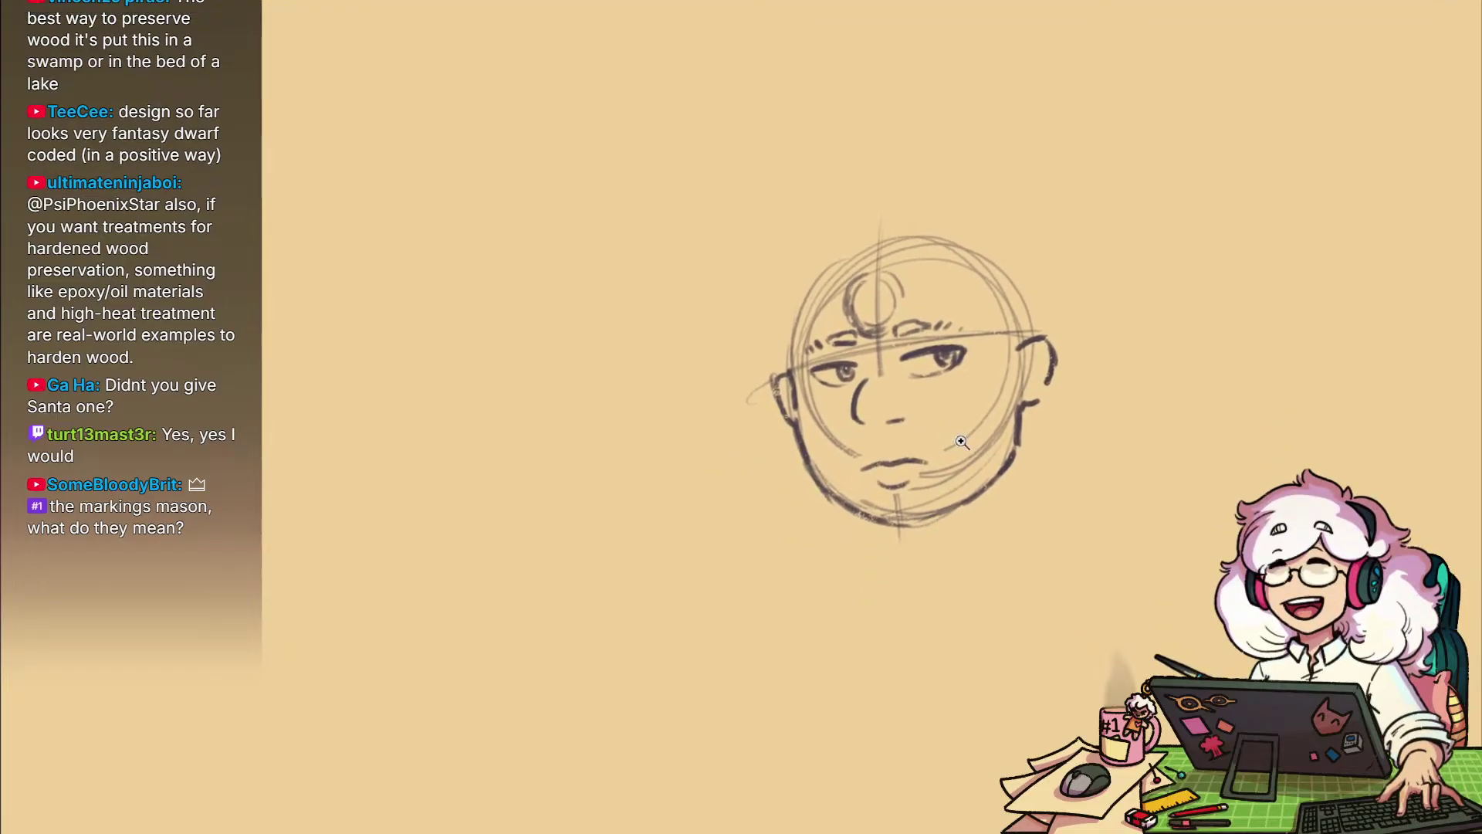
scroll(997, 419, "up", 2)
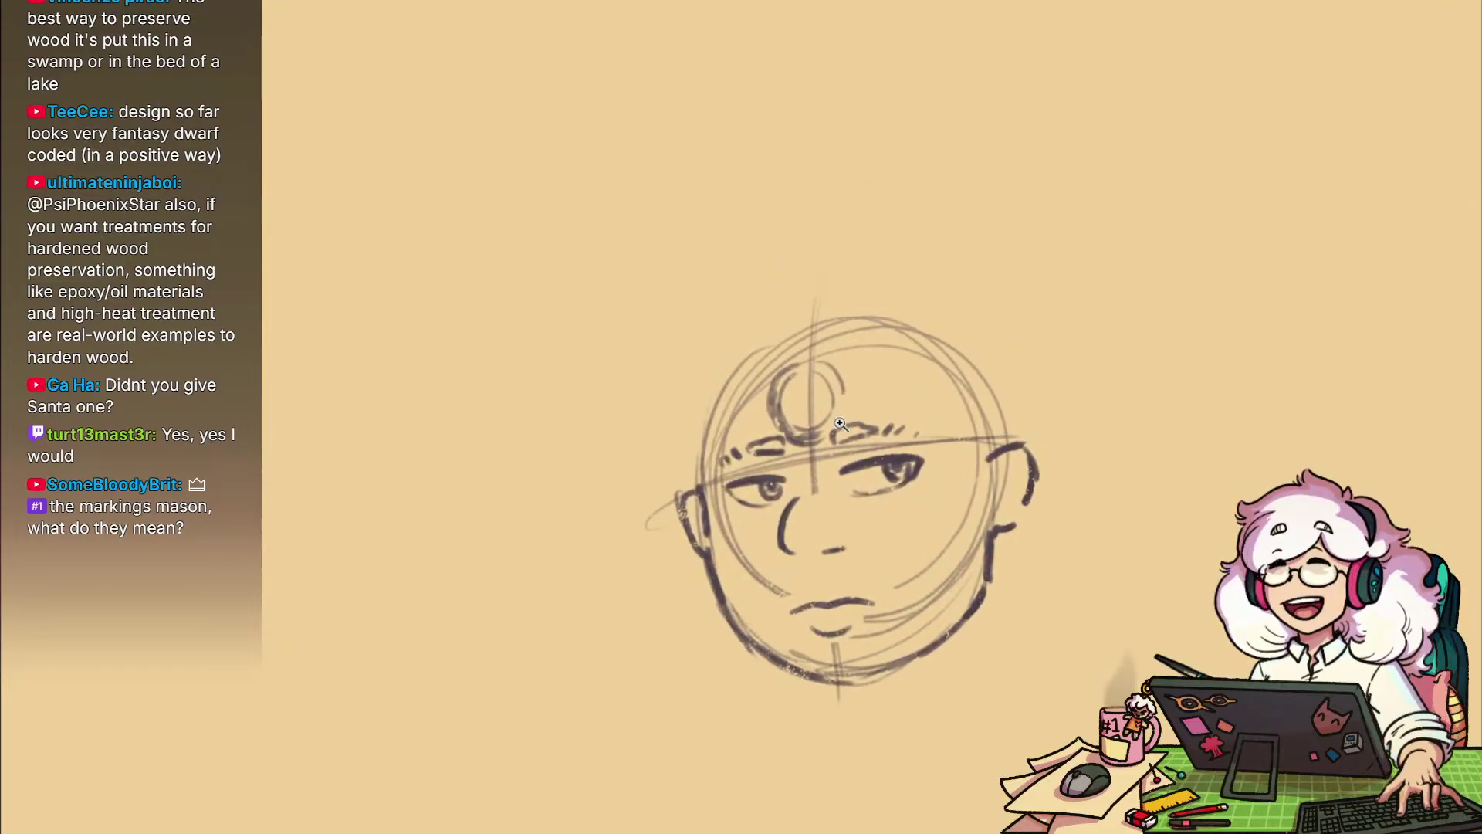
mouse_move(842, 398)
left_mouse_down()
mouse_move(826, 432)
mouse_move(841, 380)
mouse_move(820, 365)
left_mouse_up()
left_click_drag(789, 452, 1029, 338)
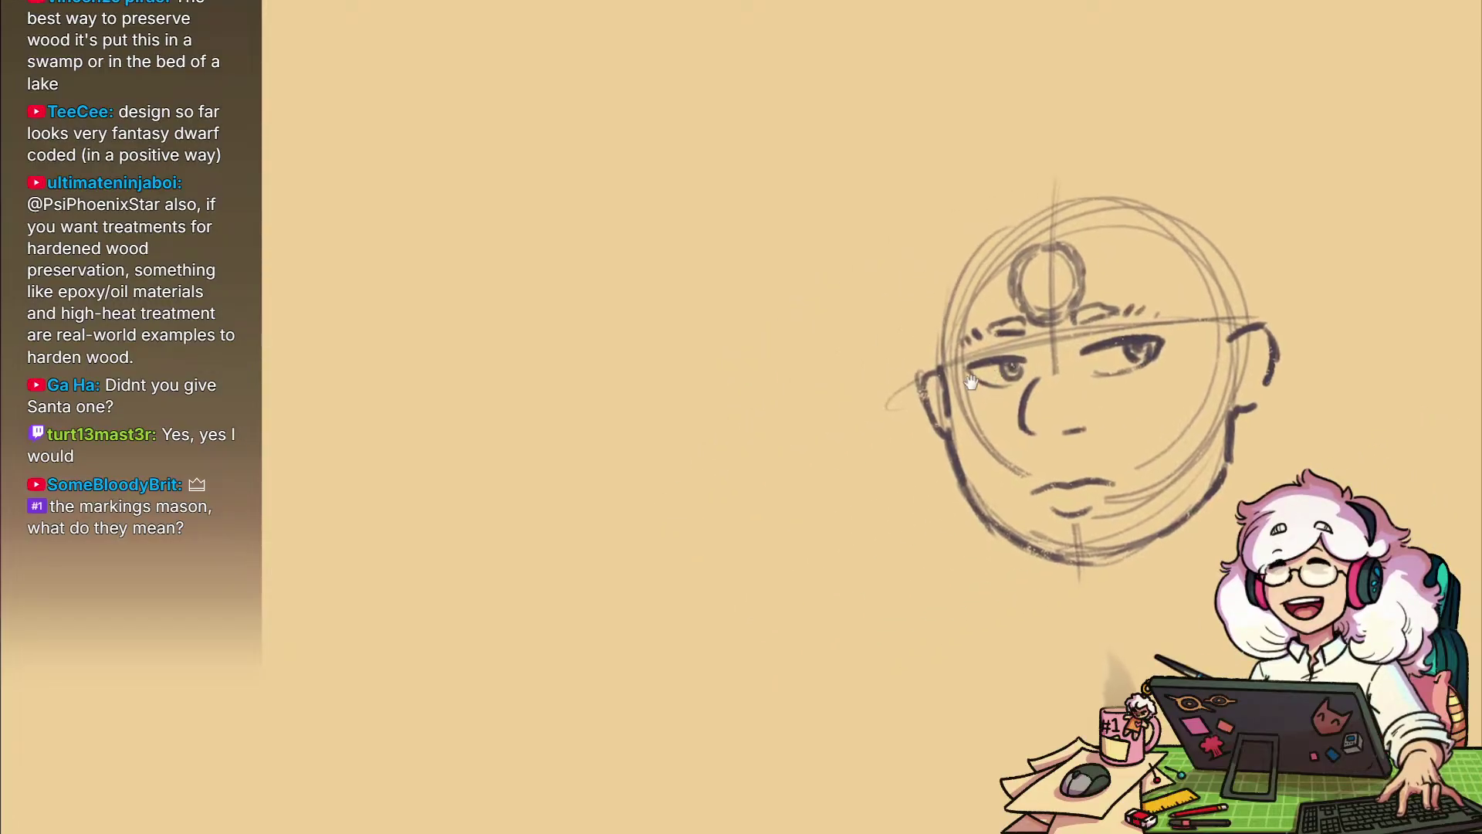
Try out oval marking symbols, one with an inner ring and side lines, in the empty area beside the round-faced head
scroll(749, 599, "down", 2)
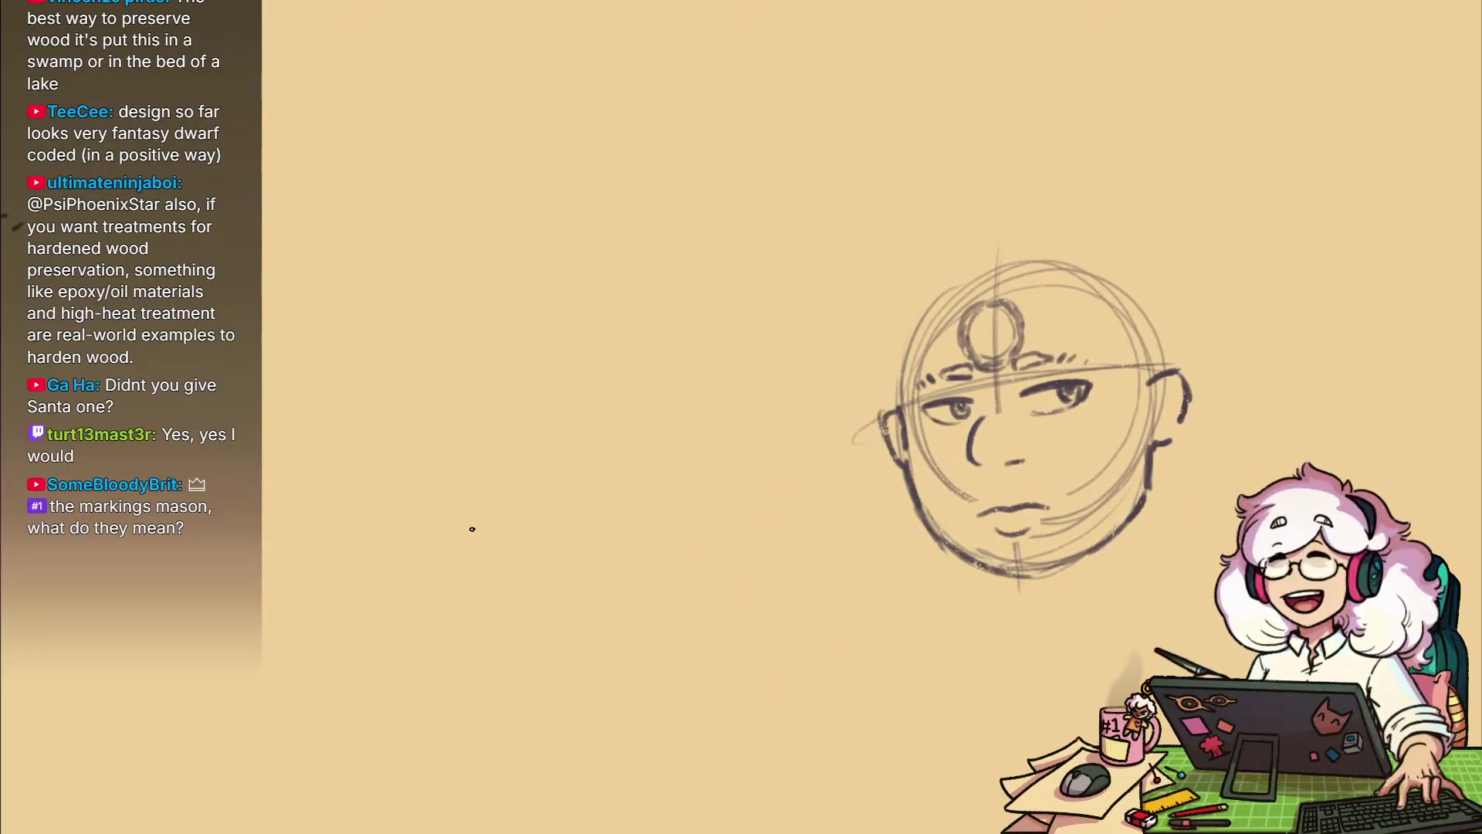
left_click_drag(468, 474, 485, 468)
left_click_drag(511, 517, 880, 502)
left_click_drag(732, 617, 726, 527)
scroll(822, 471, "down", 3)
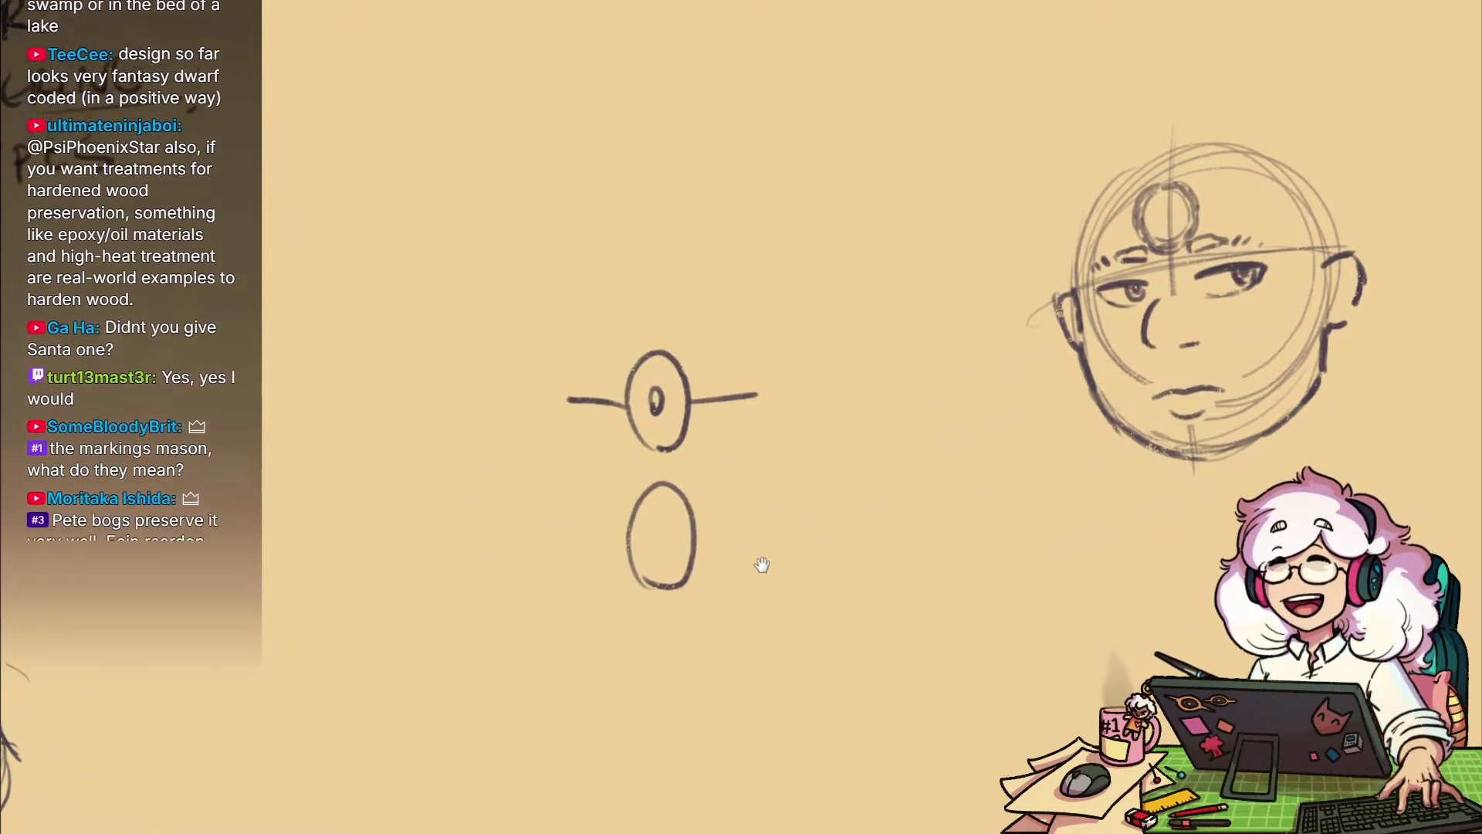
key("ctrl+z")
key("ctrl+z")
key("ctrl+z")
key("ctrl+z")
key("ctrl+z")
left_click_drag(875, 593, 662, 691)
left_click_drag(821, 612, 1136, 569)
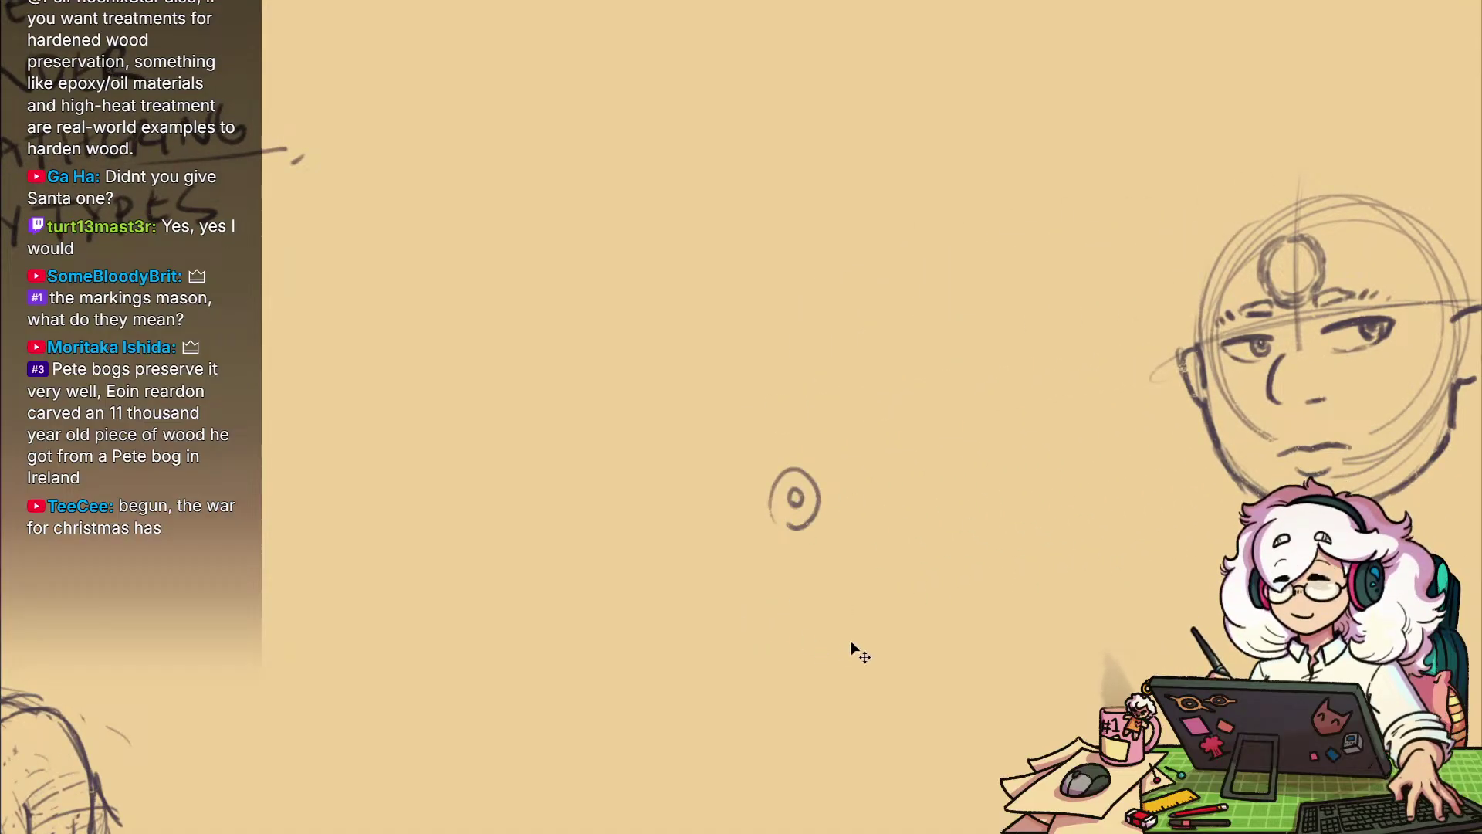
Try out a small downward arrow symbol beside the seated man's banded upper arm
left_click_drag(1125, 497, 503, 666)
left_click_drag(737, 511, 792, 515)
mouse_move(867, 529)
left_mouse_down()
mouse_move(1062, 422)
mouse_move(731, 648)
mouse_move(1274, 450)
left_mouse_up()
mouse_move(796, 201)
left_mouse_down()
mouse_move(927, 324)
mouse_move(836, 420)
mouse_move(877, 115)
mouse_move(1096, 325)
mouse_move(1314, 398)
mouse_move(1251, 411)
left_mouse_up()
mouse_move(1110, 655)
left_mouse_down()
mouse_move(1290, 420)
mouse_move(1072, 669)
left_mouse_up()
left_click_drag(934, 519, 984, 517)
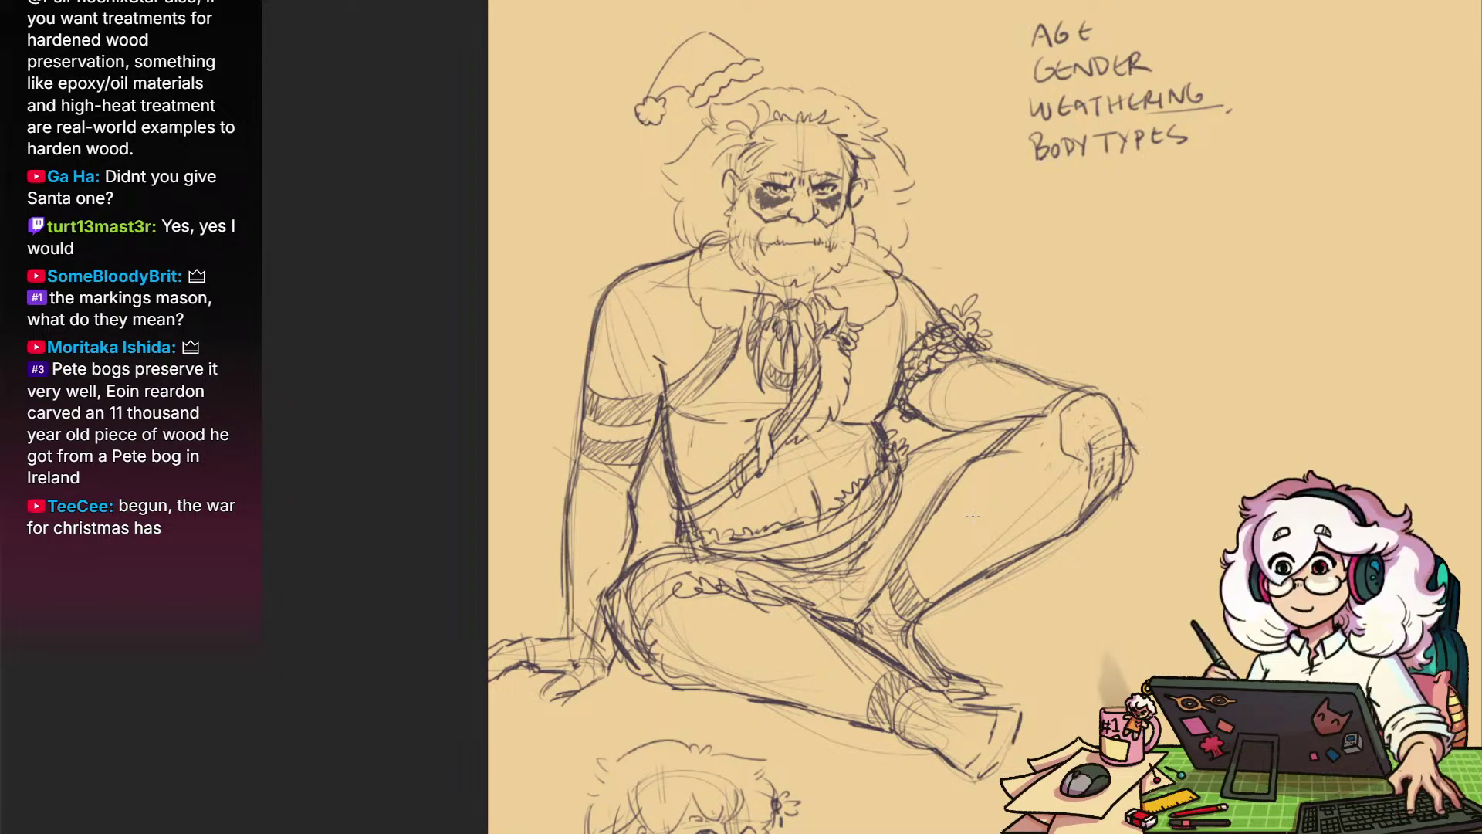
left_click_drag(973, 516, 1036, 469)
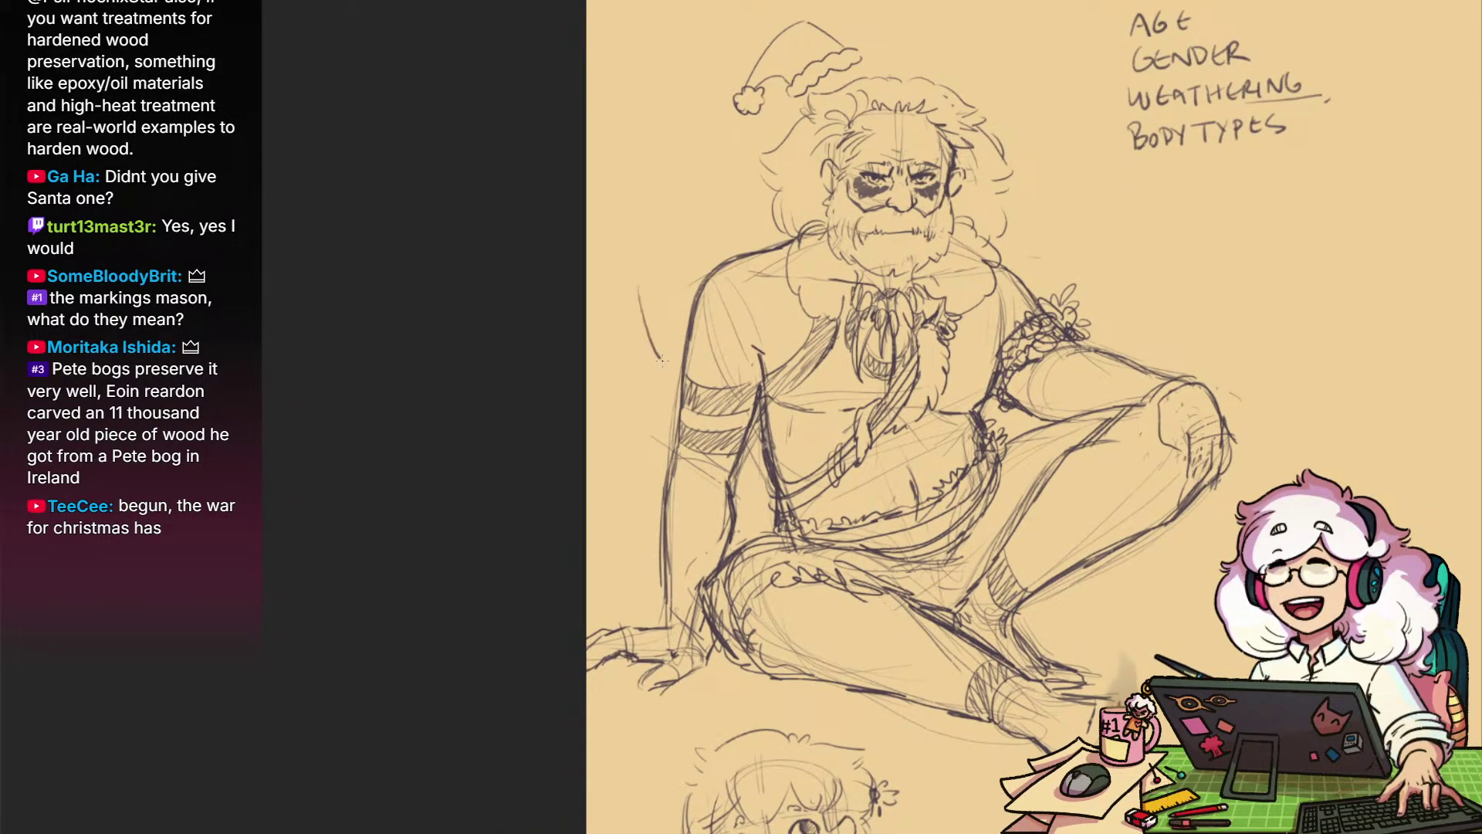
left_click_drag(836, 714, 808, 613)
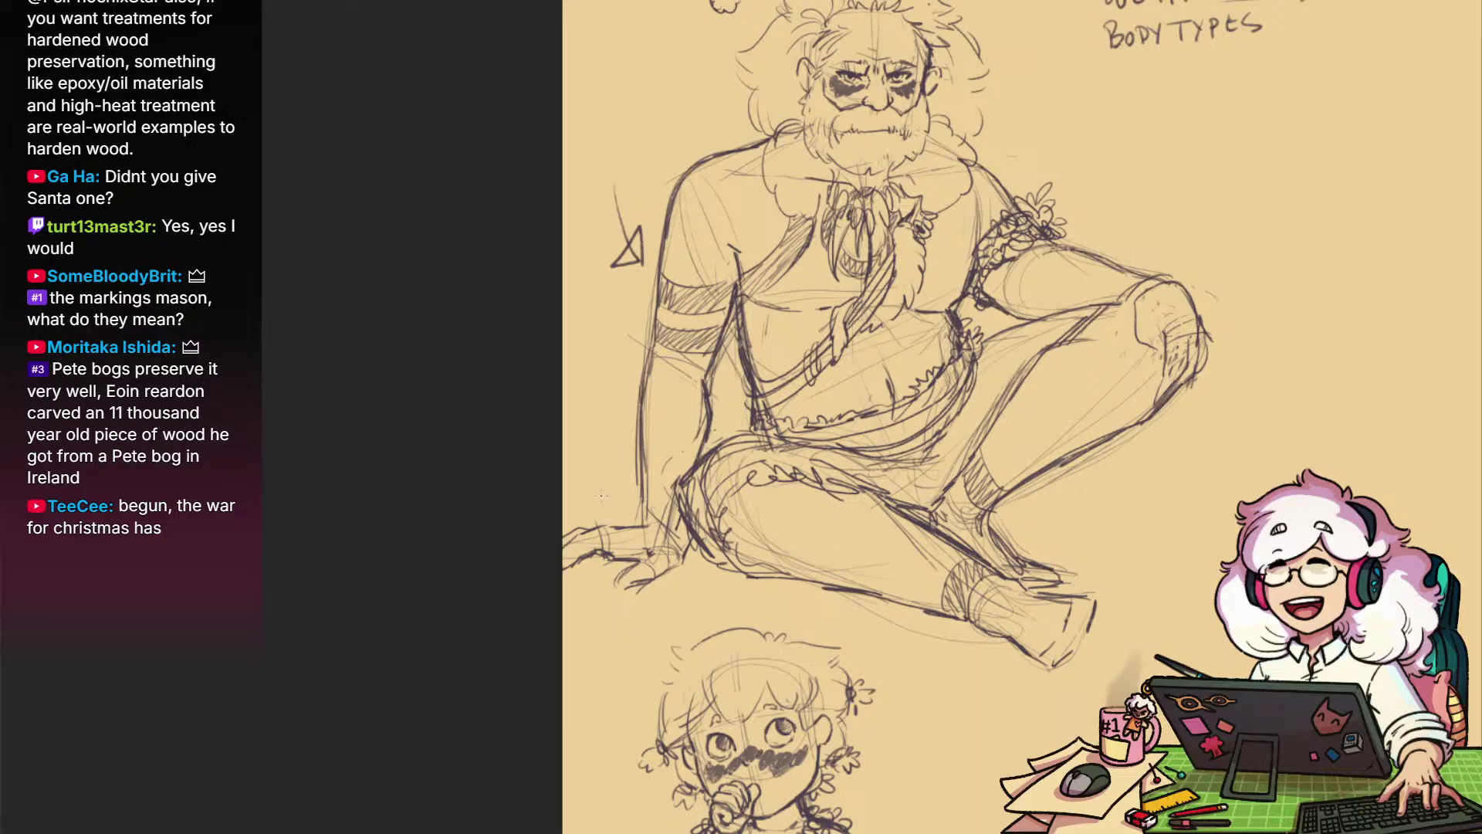
left_click_drag(1188, 519, 1073, 689)
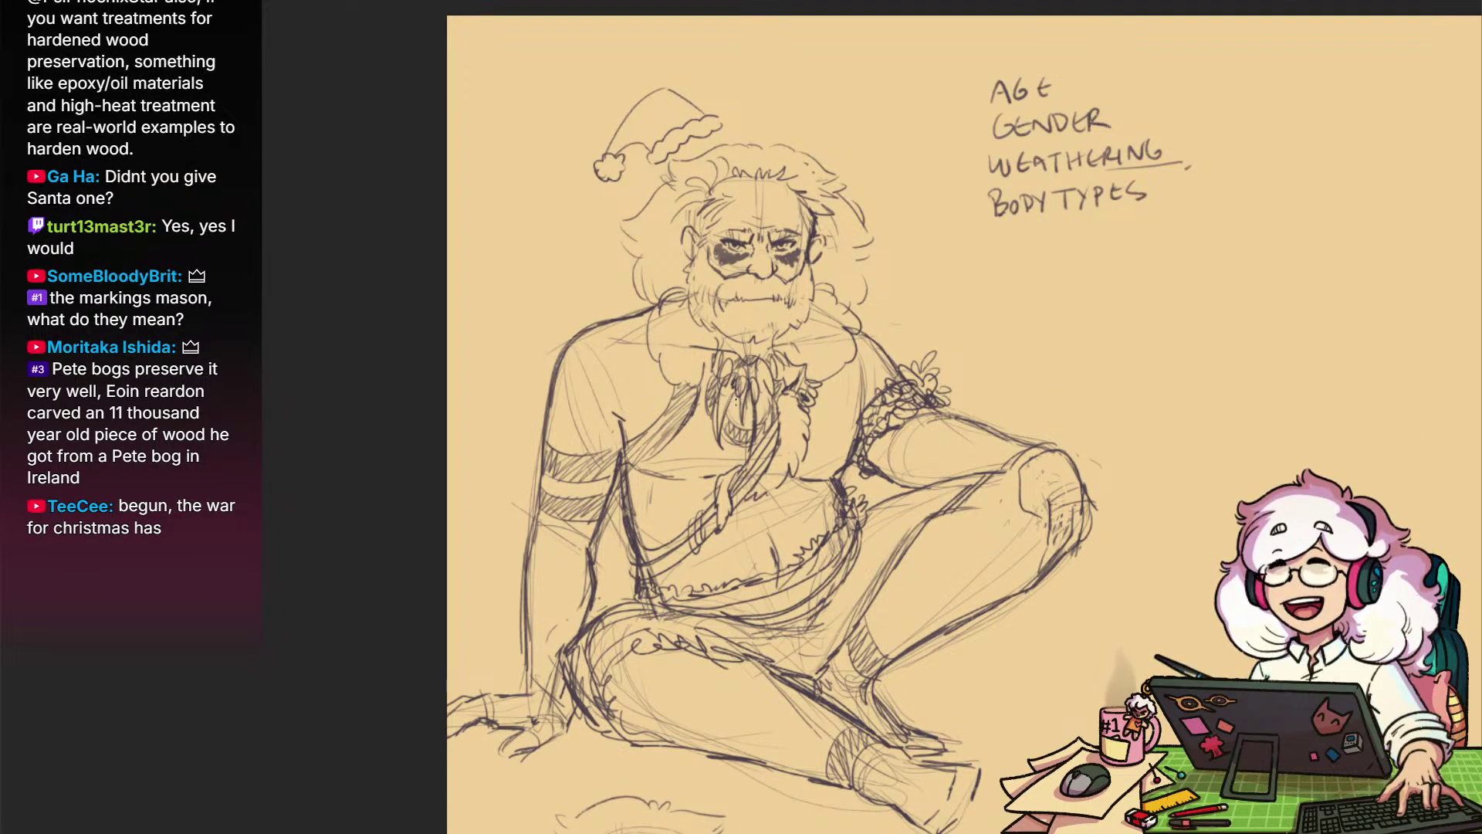
left_click_drag(962, 498, 938, 547)
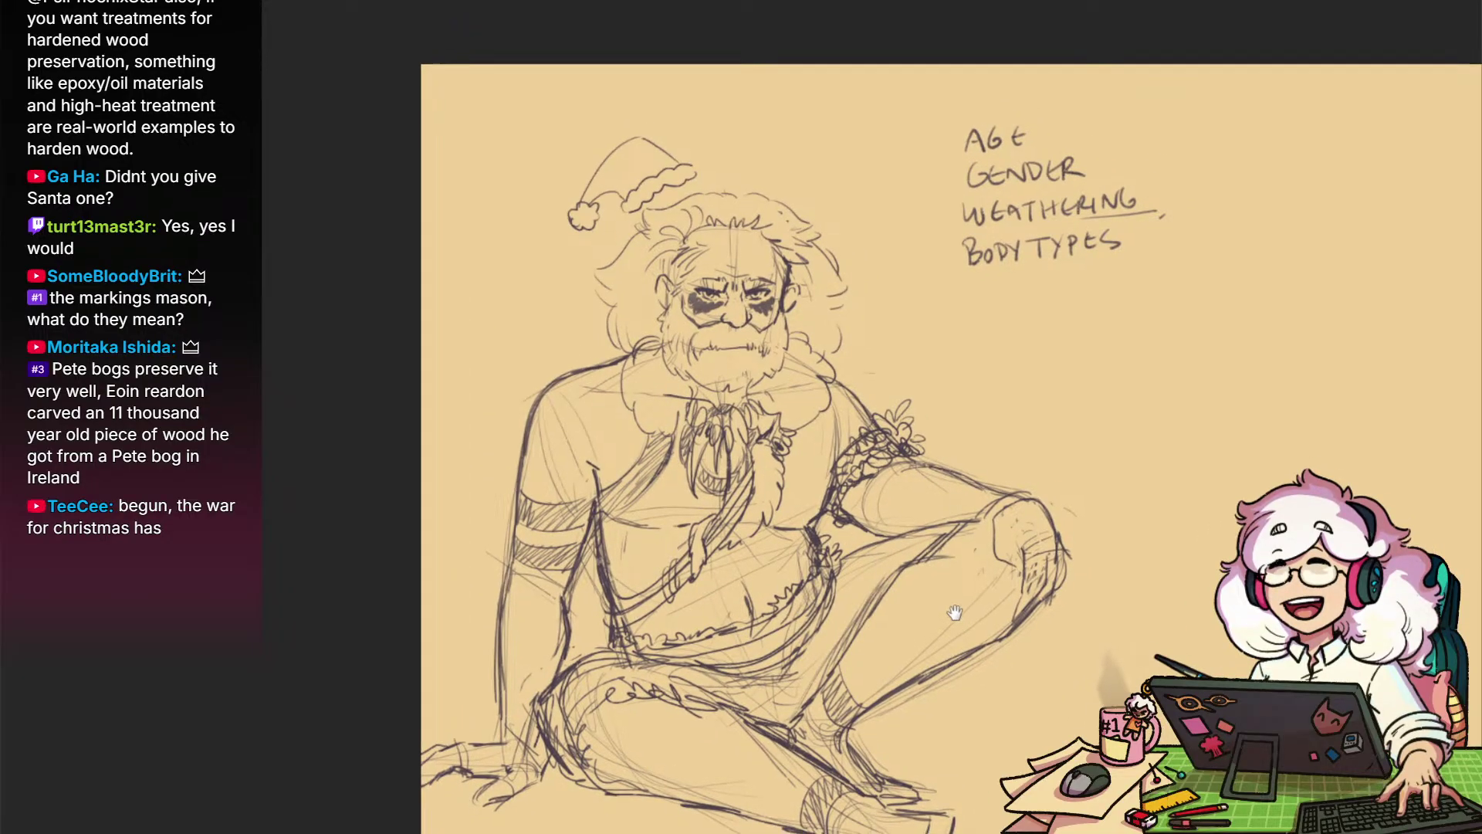
Try out a vertical column of four small ovals between the seated man and the round-faced head
left_click_drag(956, 616, 946, 590)
left_click_drag(1076, 636, 891, 647)
mouse_move(1006, 557)
left_mouse_down()
mouse_move(982, 604)
mouse_move(904, 565)
left_mouse_up()
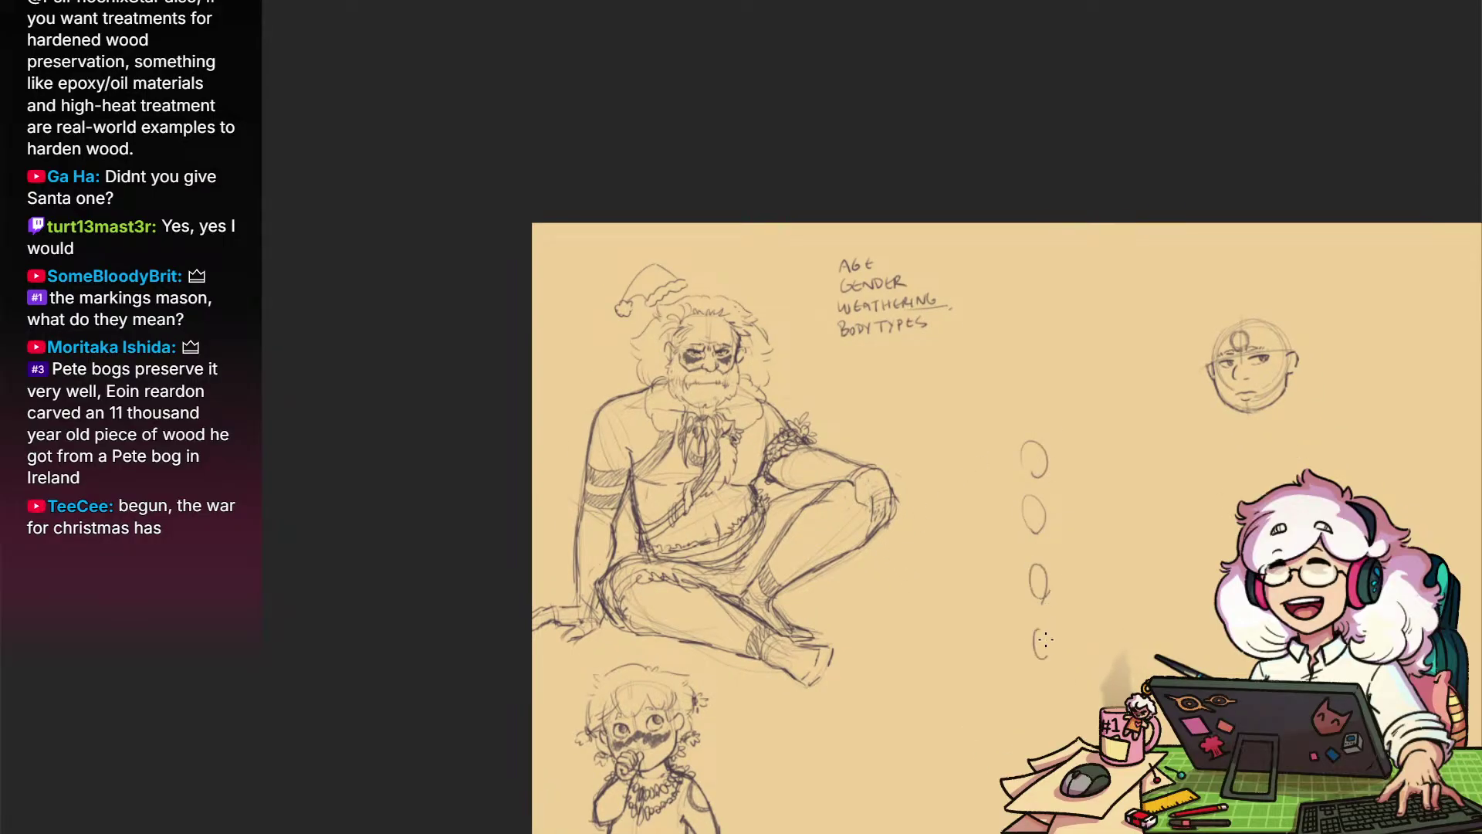
key("ctrl+z")
key("ctrl+z")
key("ctrl+z")
key("ctrl+z")
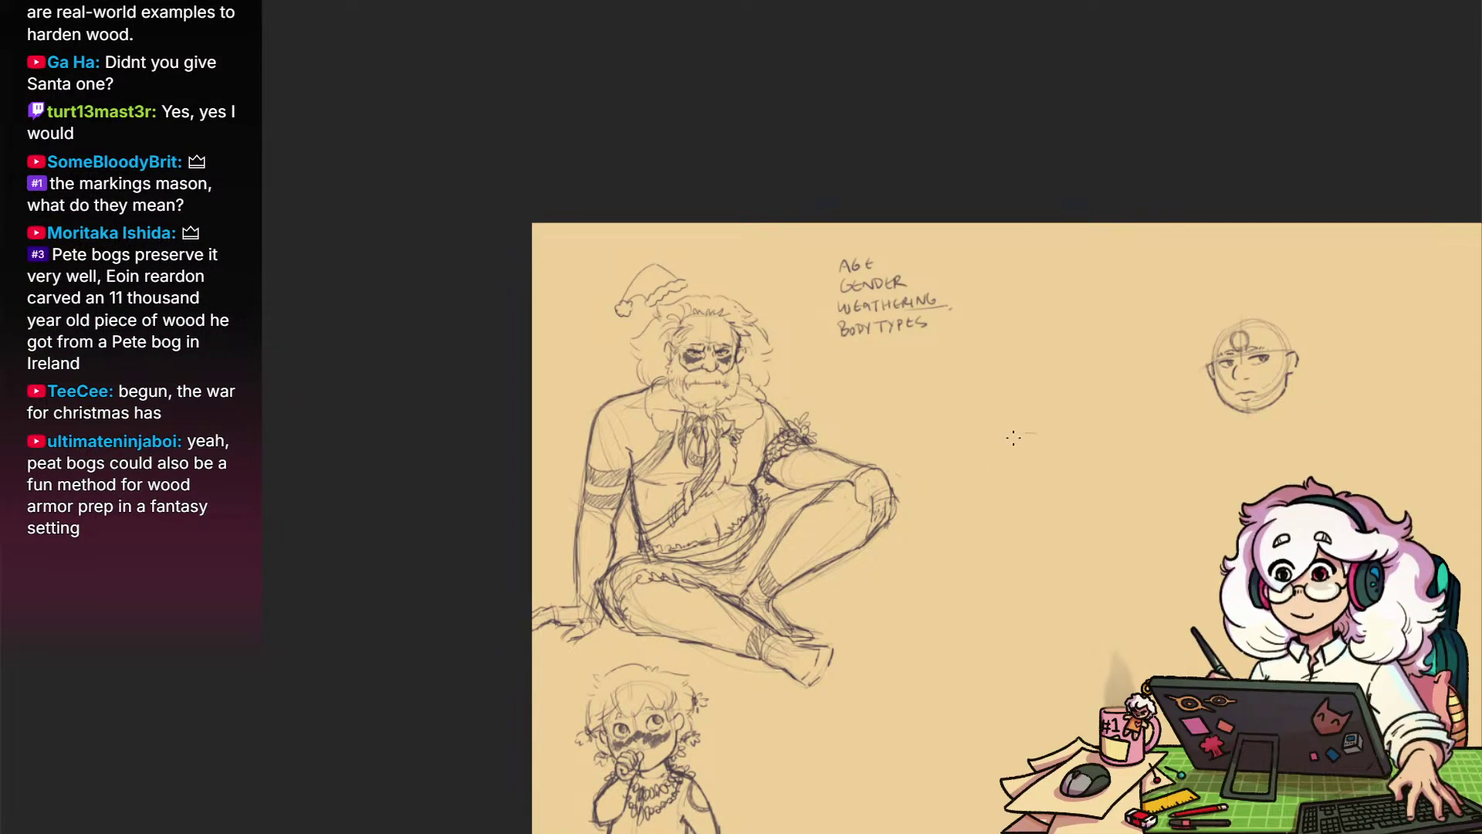
left_click_drag(1014, 437, 1033, 434)
left_click_drag(1017, 514, 1011, 522)
key("ctrl+z")
key("ctrl+z")
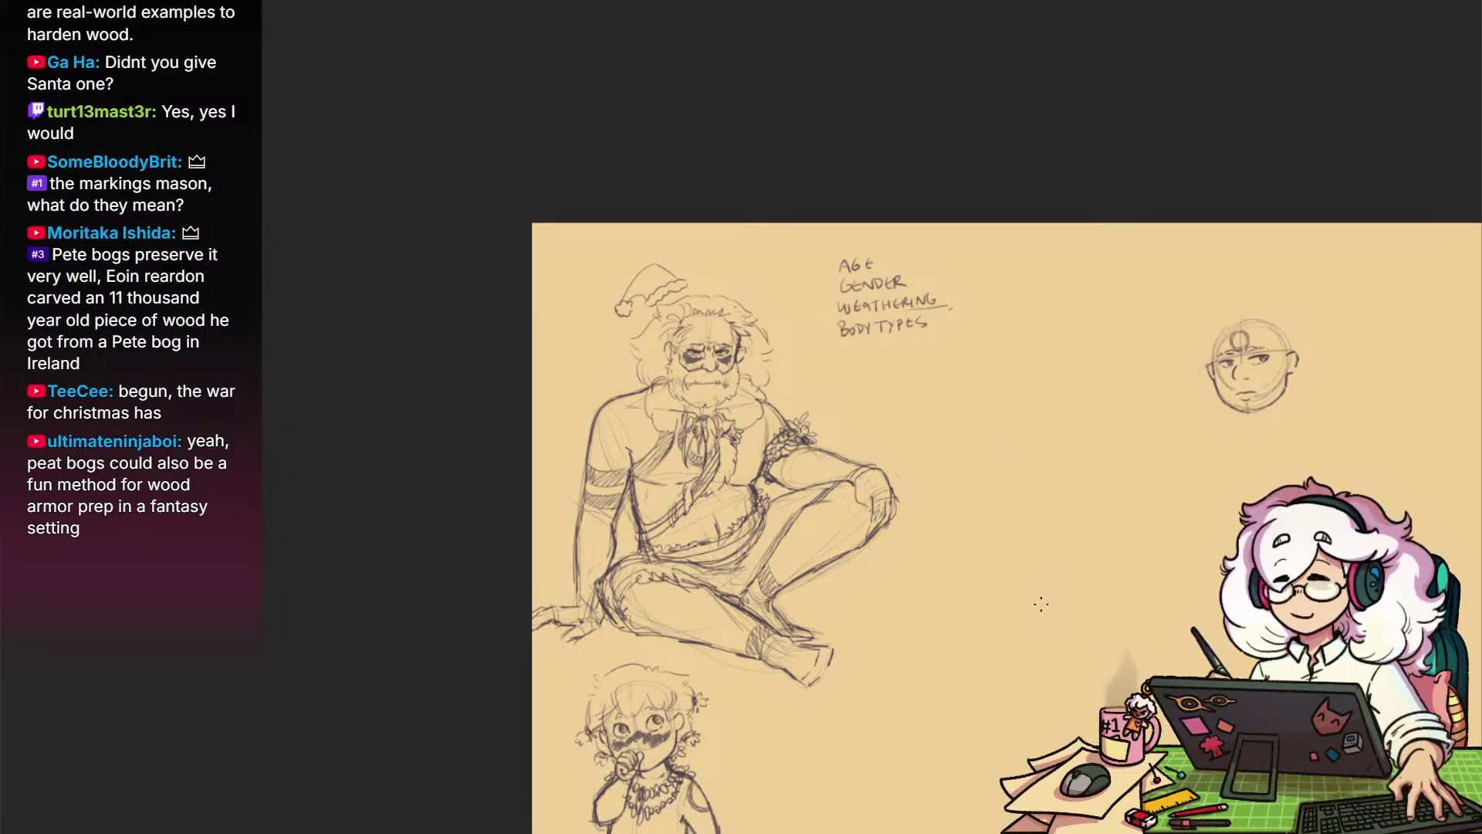
Compare the face and body markings of the toddler, the seated bearded man and the round-faced head
mouse_move(1021, 618)
left_mouse_down()
mouse_move(1030, 572)
mouse_move(1129, 407)
left_mouse_up()
mouse_move(799, 554)
left_mouse_down()
mouse_move(860, 542)
mouse_move(860, 569)
mouse_move(1047, 464)
mouse_move(872, 564)
mouse_move(986, 490)
mouse_move(940, 519)
left_mouse_up()
scroll(939, 520, "up", 2)
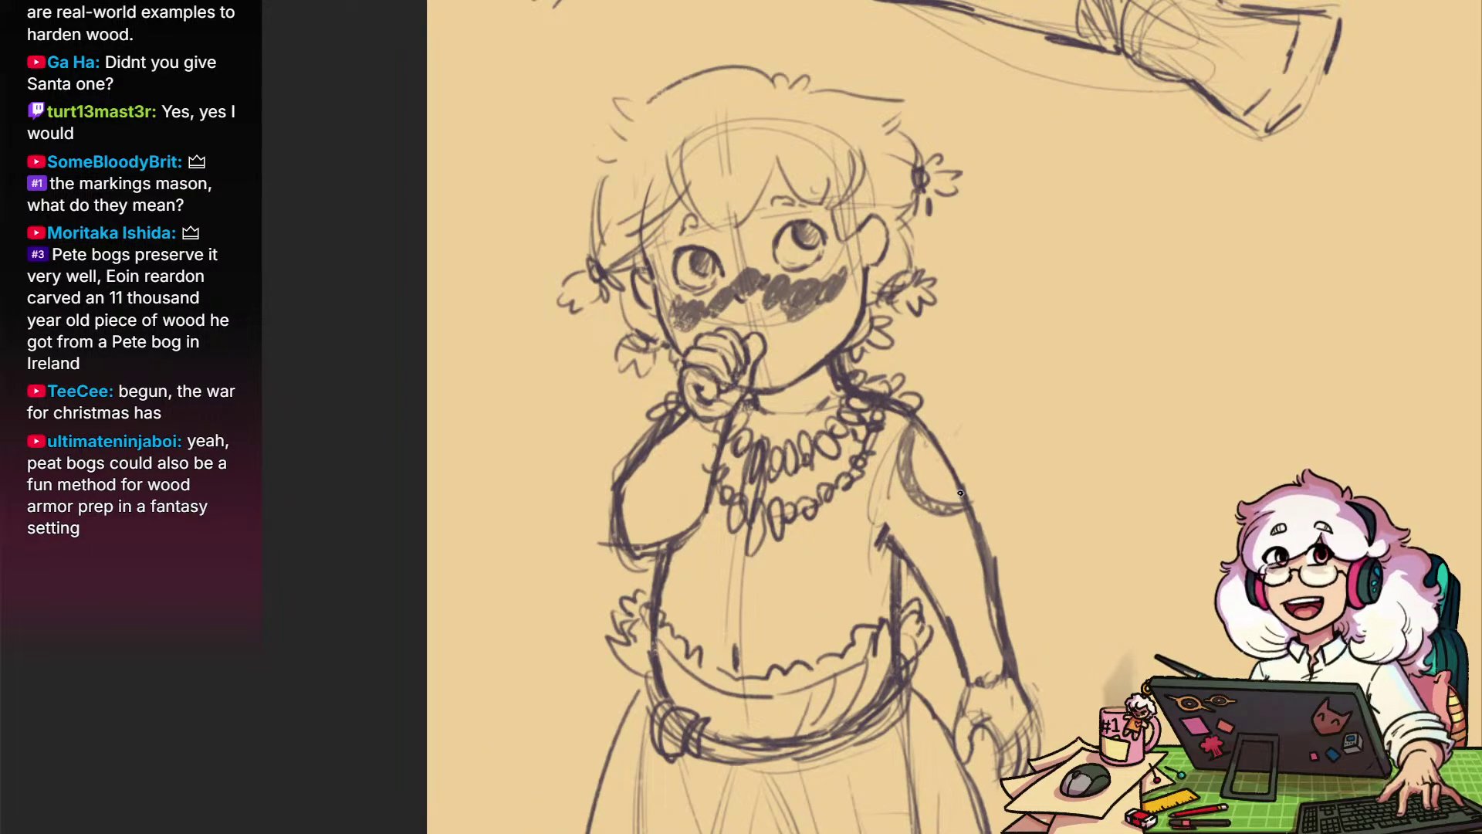
scroll(960, 495, "down", 5)
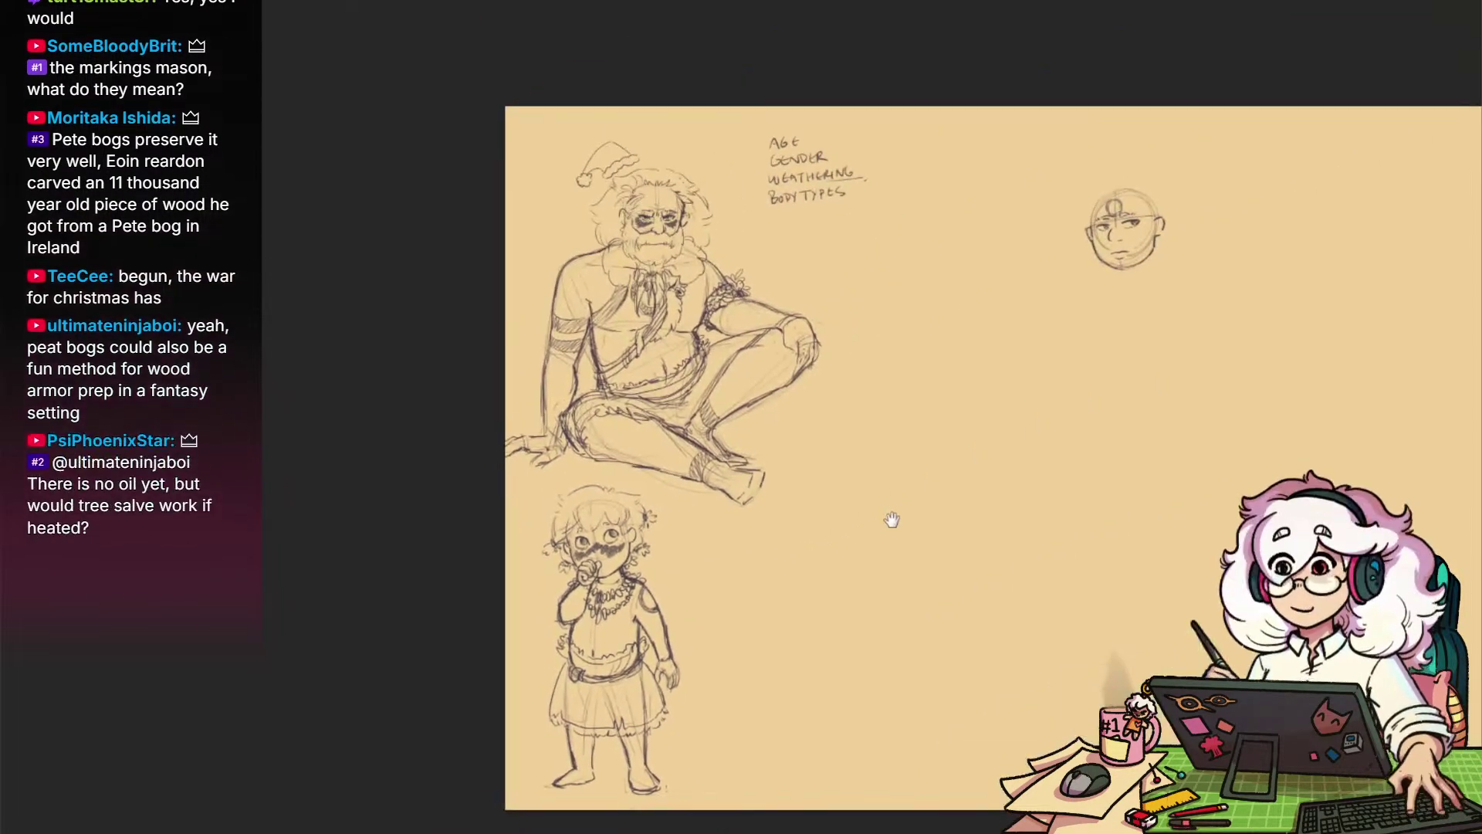
scroll(1139, 328, "down", 1)
mouse_move(1153, 294)
left_mouse_down()
mouse_move(1066, 361)
mouse_move(1187, 308)
mouse_move(1145, 311)
left_mouse_up()
left_click_drag(807, 449, 1431, 413)
left_click_drag(740, 345, 773, 287)
mouse_move(1074, 736)
left_mouse_down()
mouse_move(1101, 281)
mouse_move(805, 388)
mouse_move(473, 609)
left_mouse_up()
scroll(1093, 250, "down", 1)
left_click_drag(1019, 400, 834, 498)
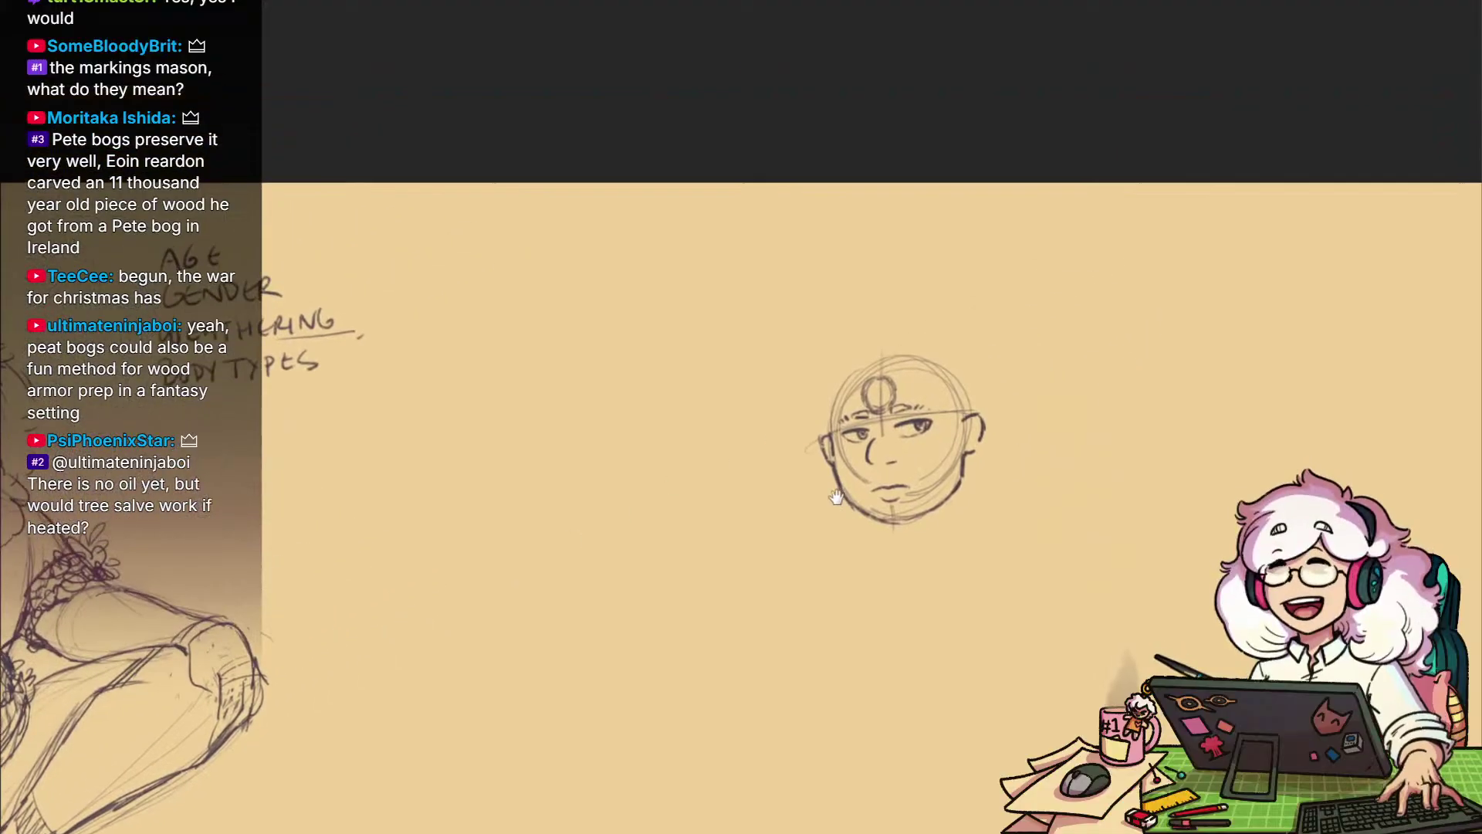
mouse_move(731, 559)
left_mouse_down()
mouse_move(688, 596)
mouse_move(1187, 488)
left_mouse_up()
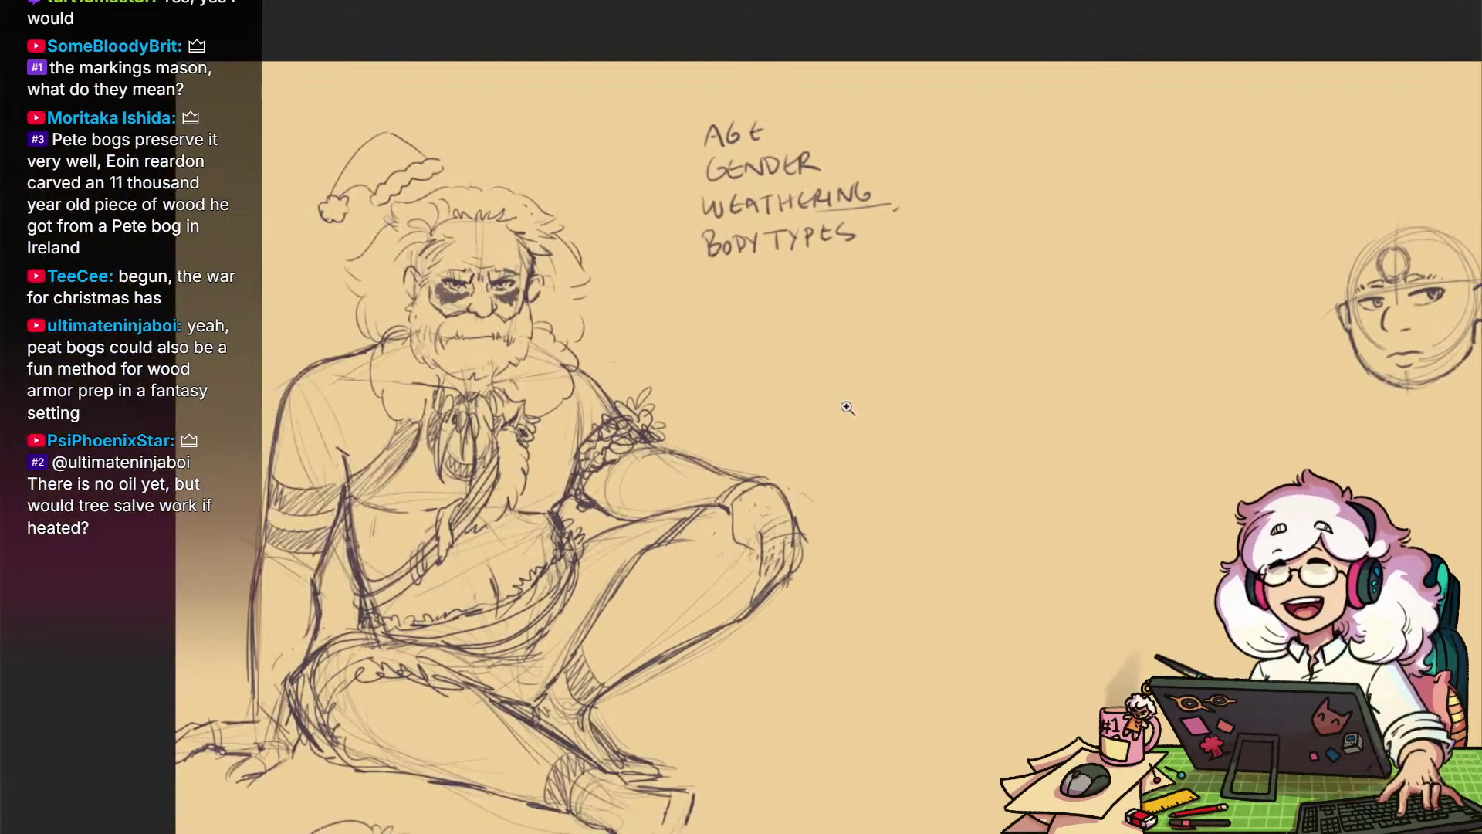
mouse_move(518, 309)
left_mouse_down()
mouse_move(687, 325)
mouse_move(549, 334)
left_mouse_up()
mouse_move(980, 375)
left_mouse_down()
mouse_move(681, 377)
mouse_move(438, 405)
left_mouse_up()
mouse_move(1039, 278)
left_mouse_down()
mouse_move(1111, 313)
mouse_move(795, 368)
left_mouse_up()
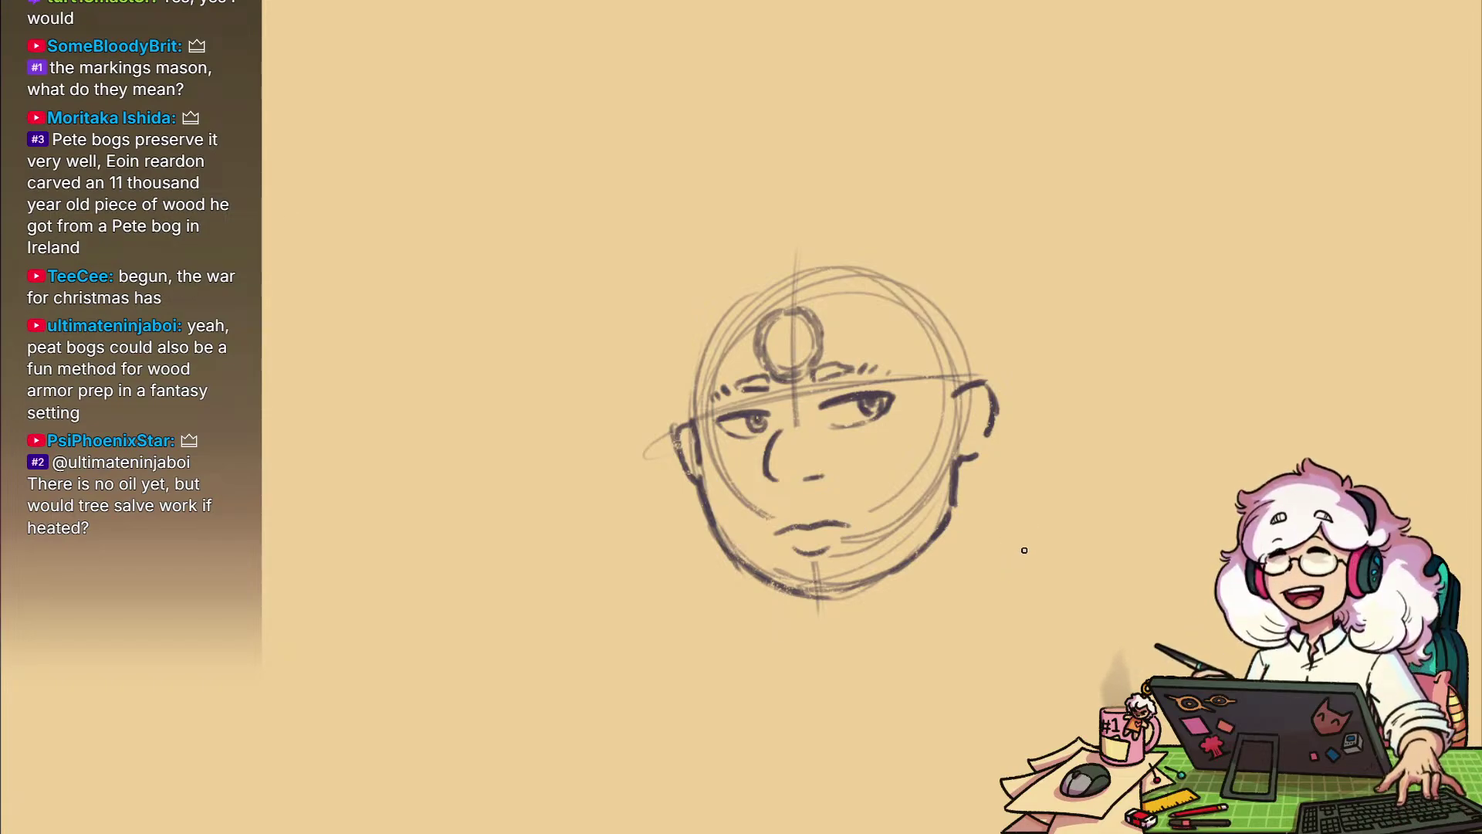
mouse_move(1023, 549)
left_mouse_down()
mouse_move(808, 668)
mouse_move(1379, 456)
left_mouse_up()
left_click_drag(1355, 557, 959, 619)
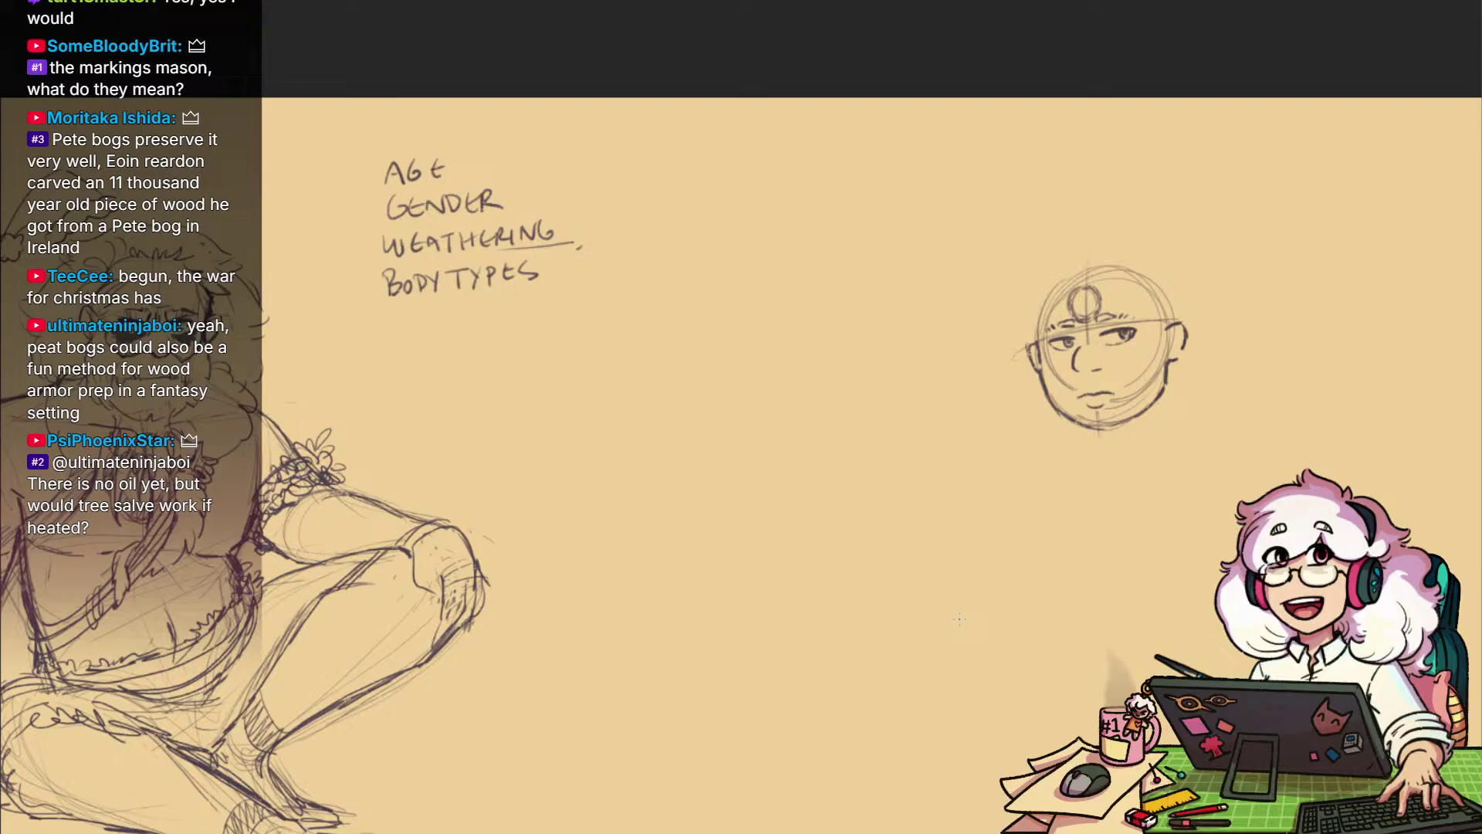
left_click_drag(1181, 544, 940, 583)
left_click_drag(849, 510, 827, 549)
left_click_drag(752, 640, 1242, 488)
left_click_drag(827, 324, 873, 315)
left_click_drag(970, 310, 589, 402)
left_click_drag(925, 300, 1081, 301)
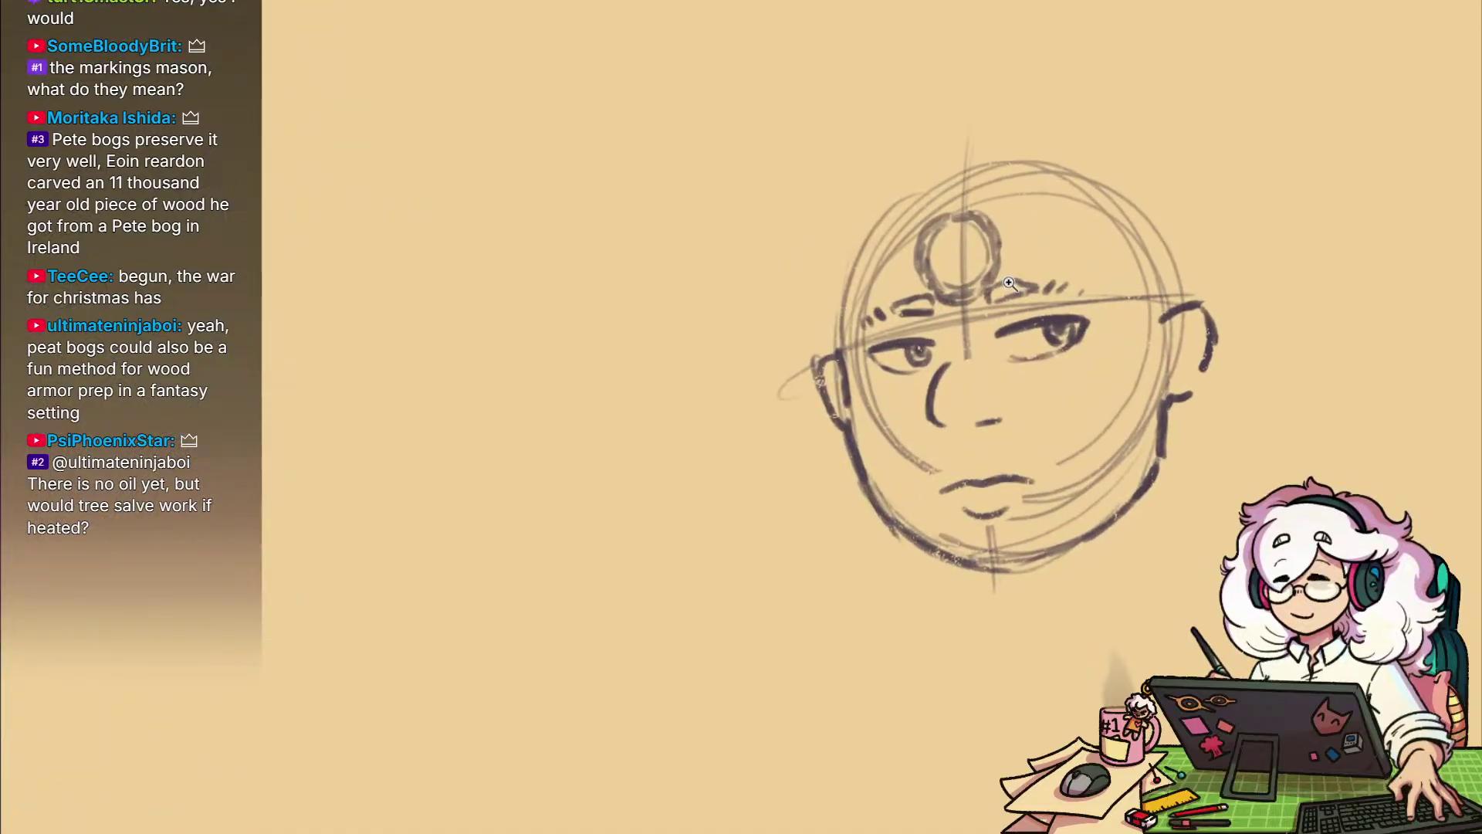
mouse_move(1031, 375)
left_mouse_down()
mouse_move(802, 478)
mouse_move(803, 459)
left_mouse_up()
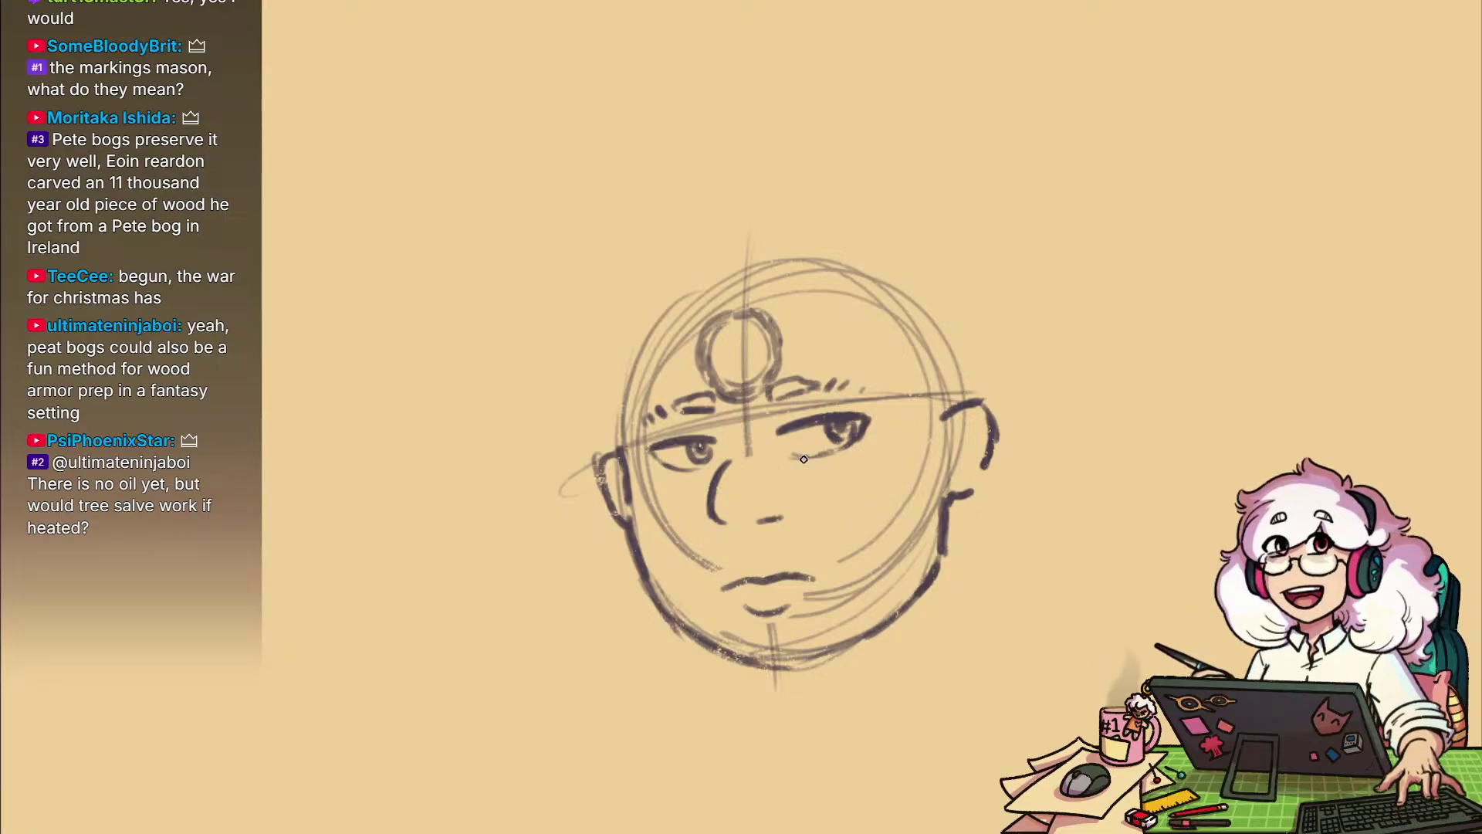
Draw the inner folds of the round-faced head's nearer ear and close its outer outline down to the lobe
scroll(980, 466, "down", 2)
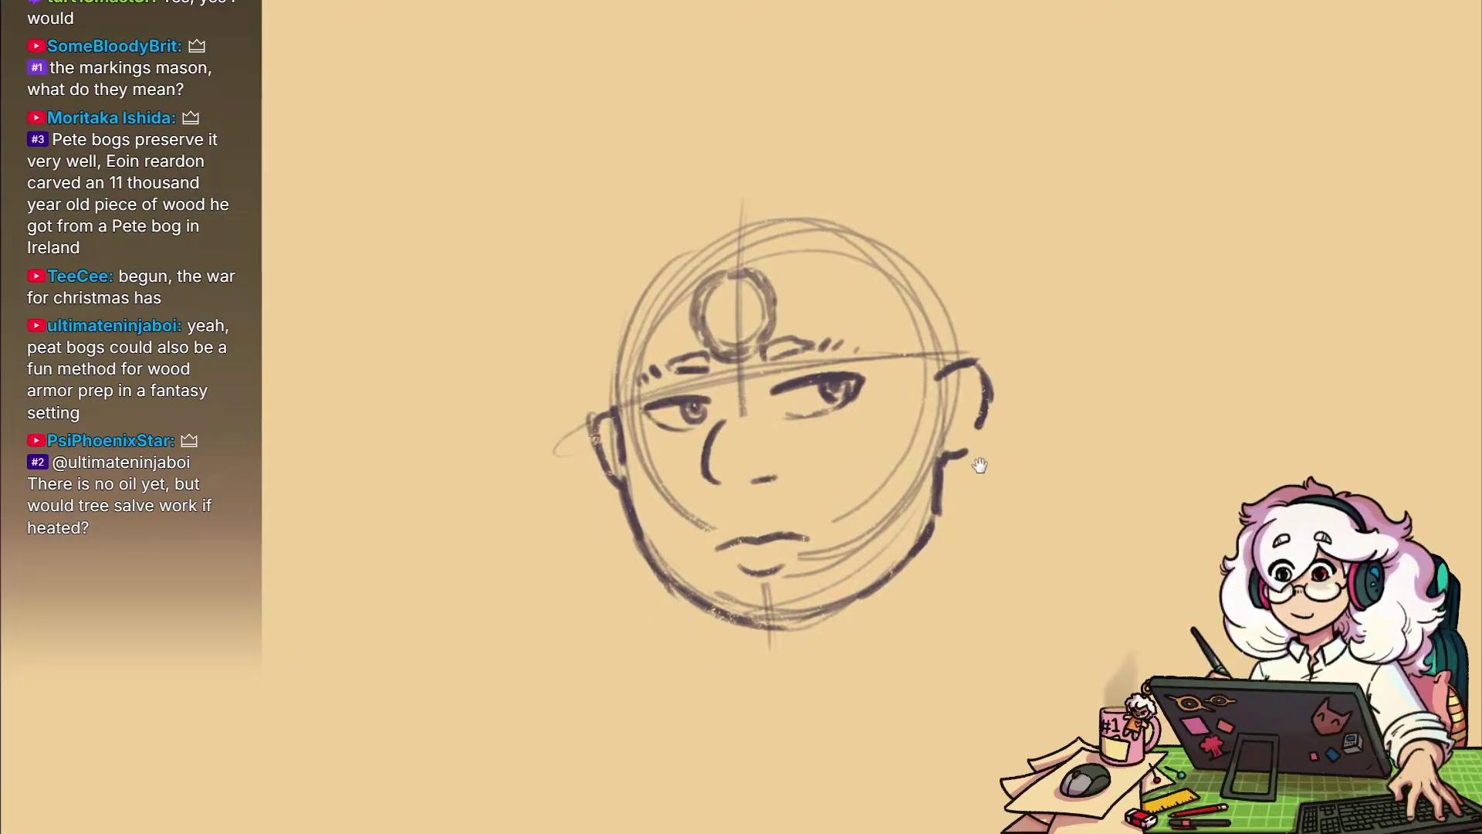
left_click_drag(996, 502, 1010, 502)
left_click_drag(979, 549, 1038, 567)
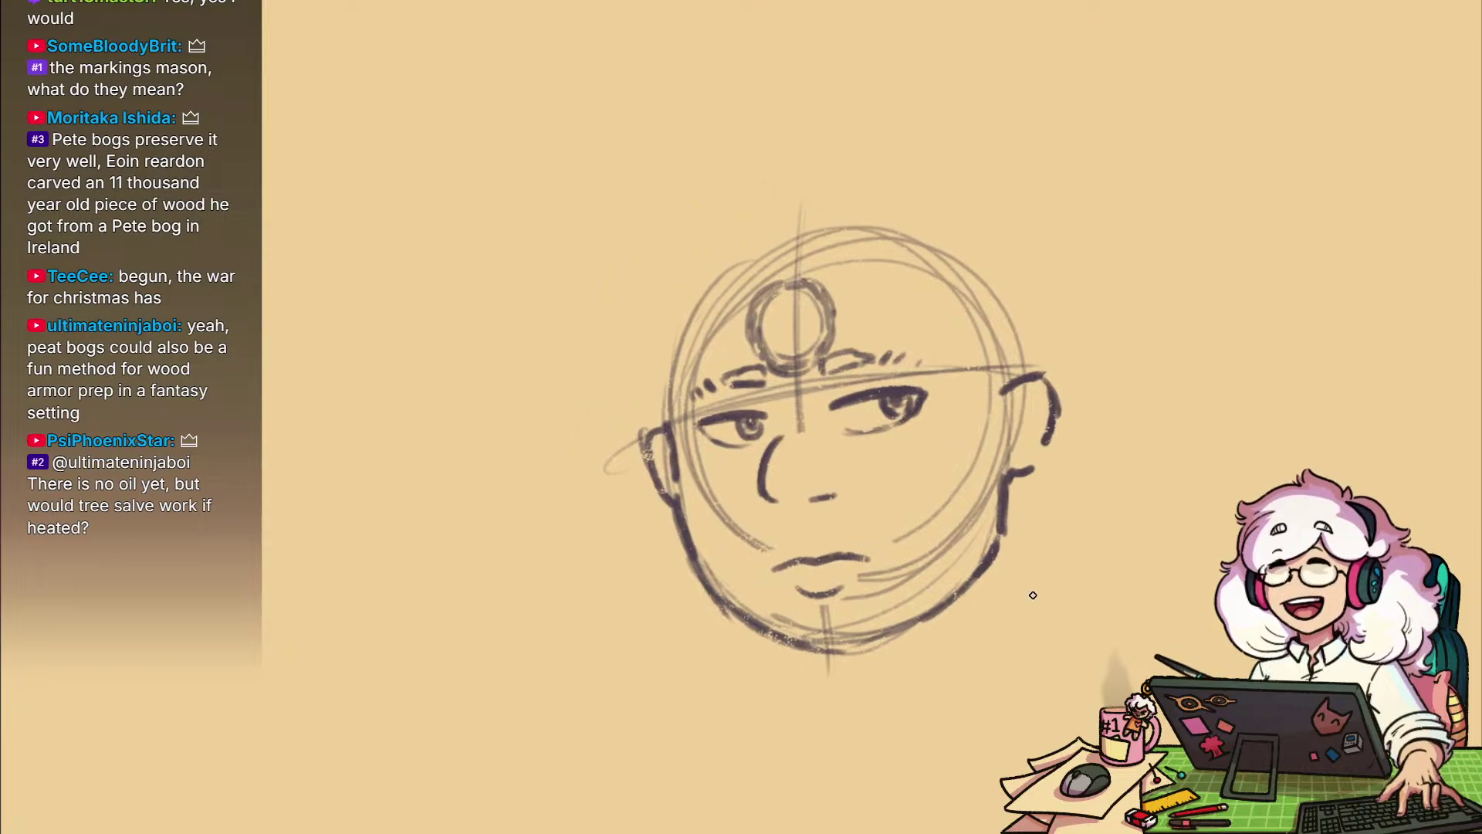
left_click_drag(969, 504, 982, 505)
scroll(983, 506, "up", 2)
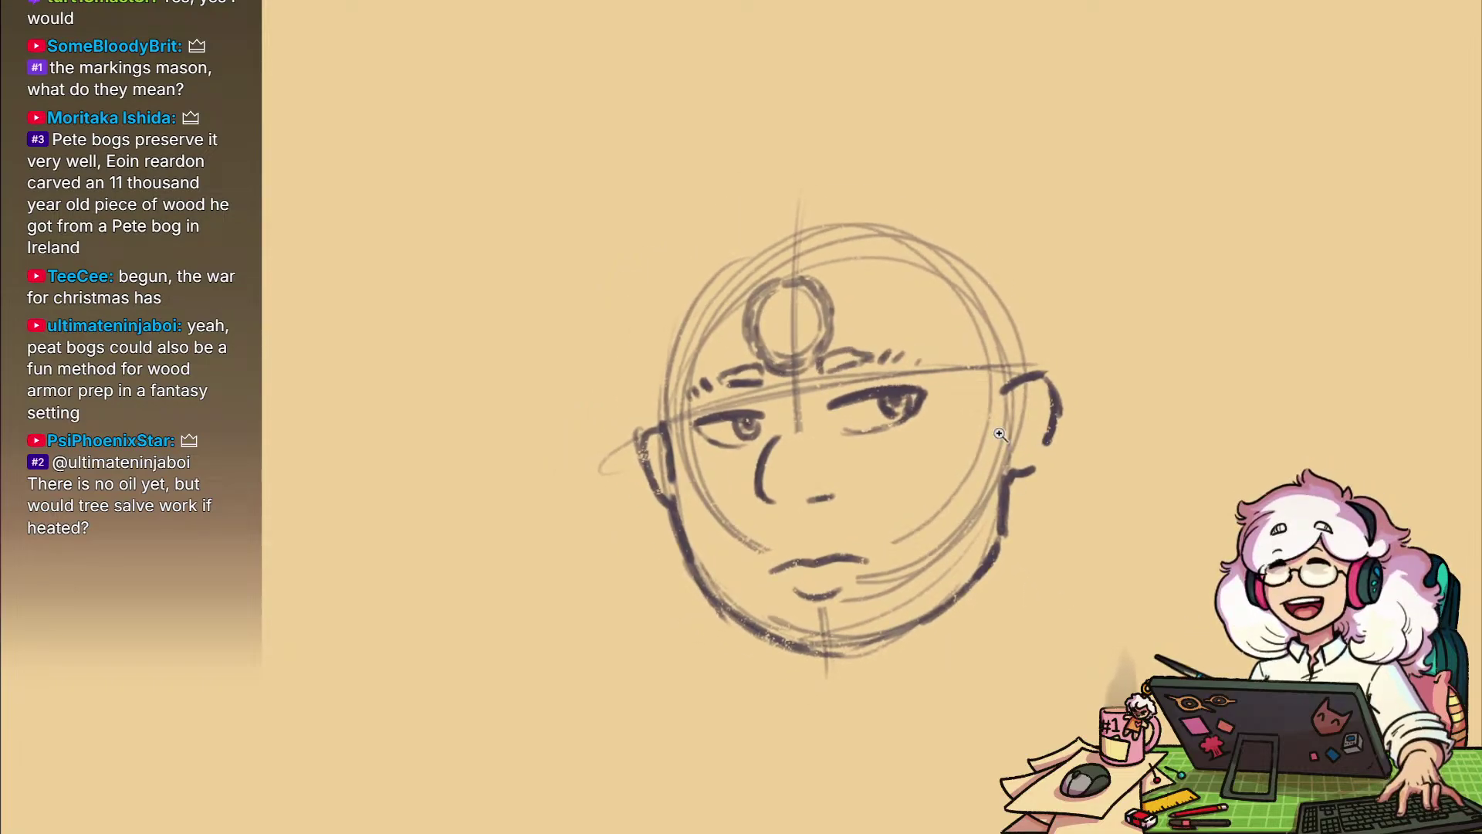
mouse_move(1041, 375)
left_mouse_down()
mouse_move(1007, 432)
mouse_move(1052, 439)
left_mouse_up()
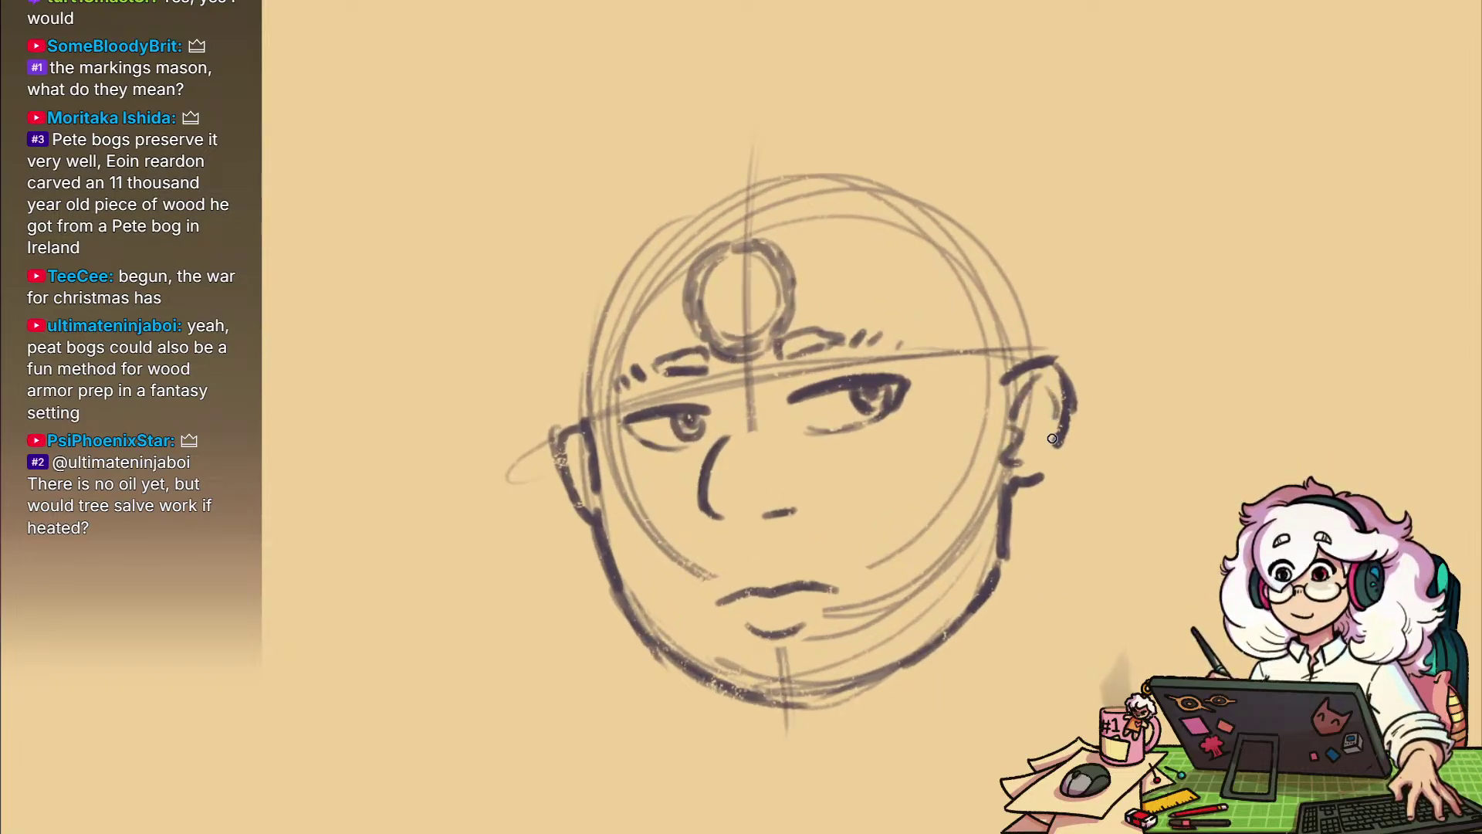
scroll(620, 532, "down", 2)
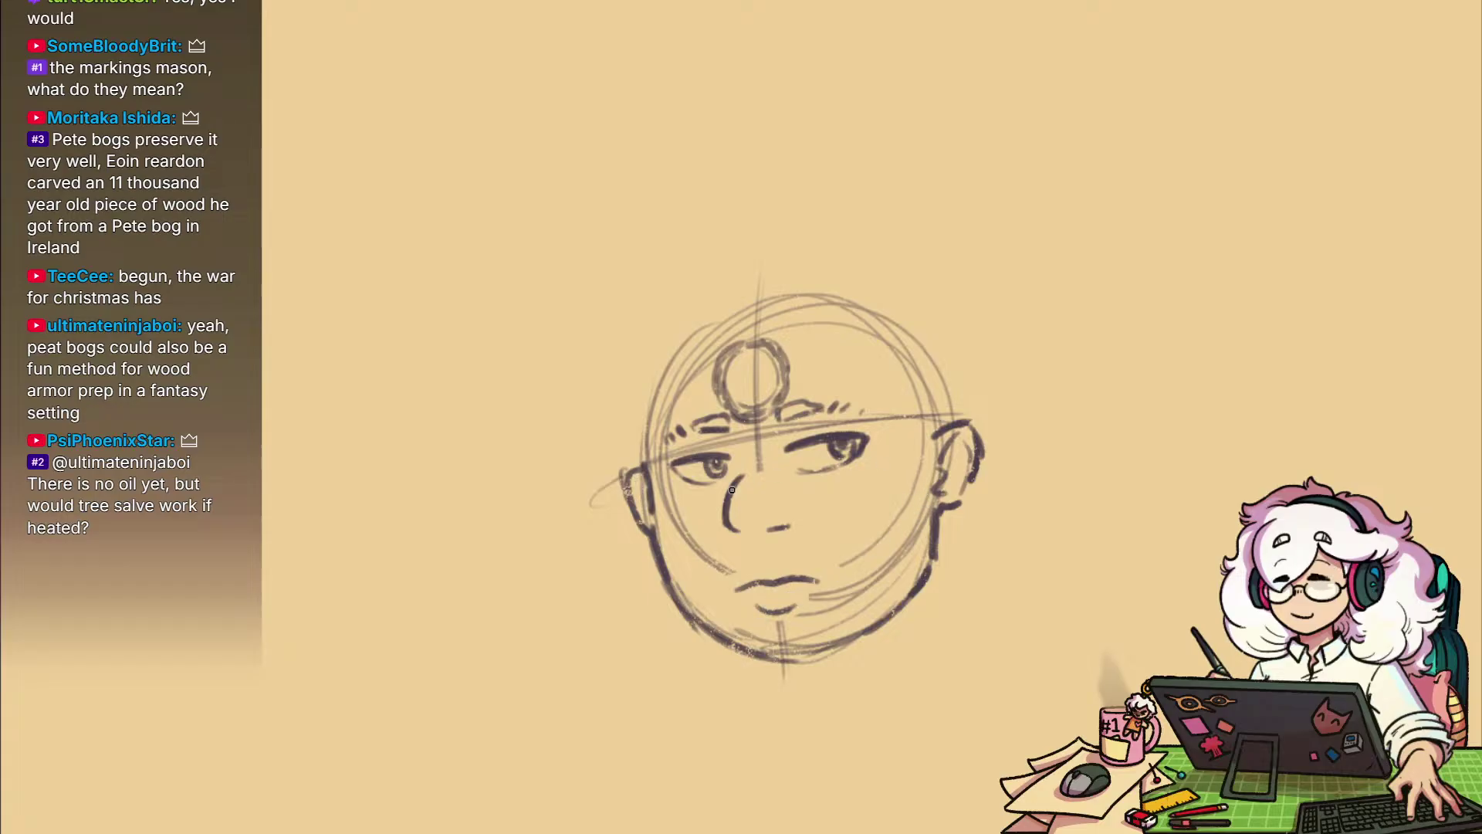
scroll(965, 618, "up", 1)
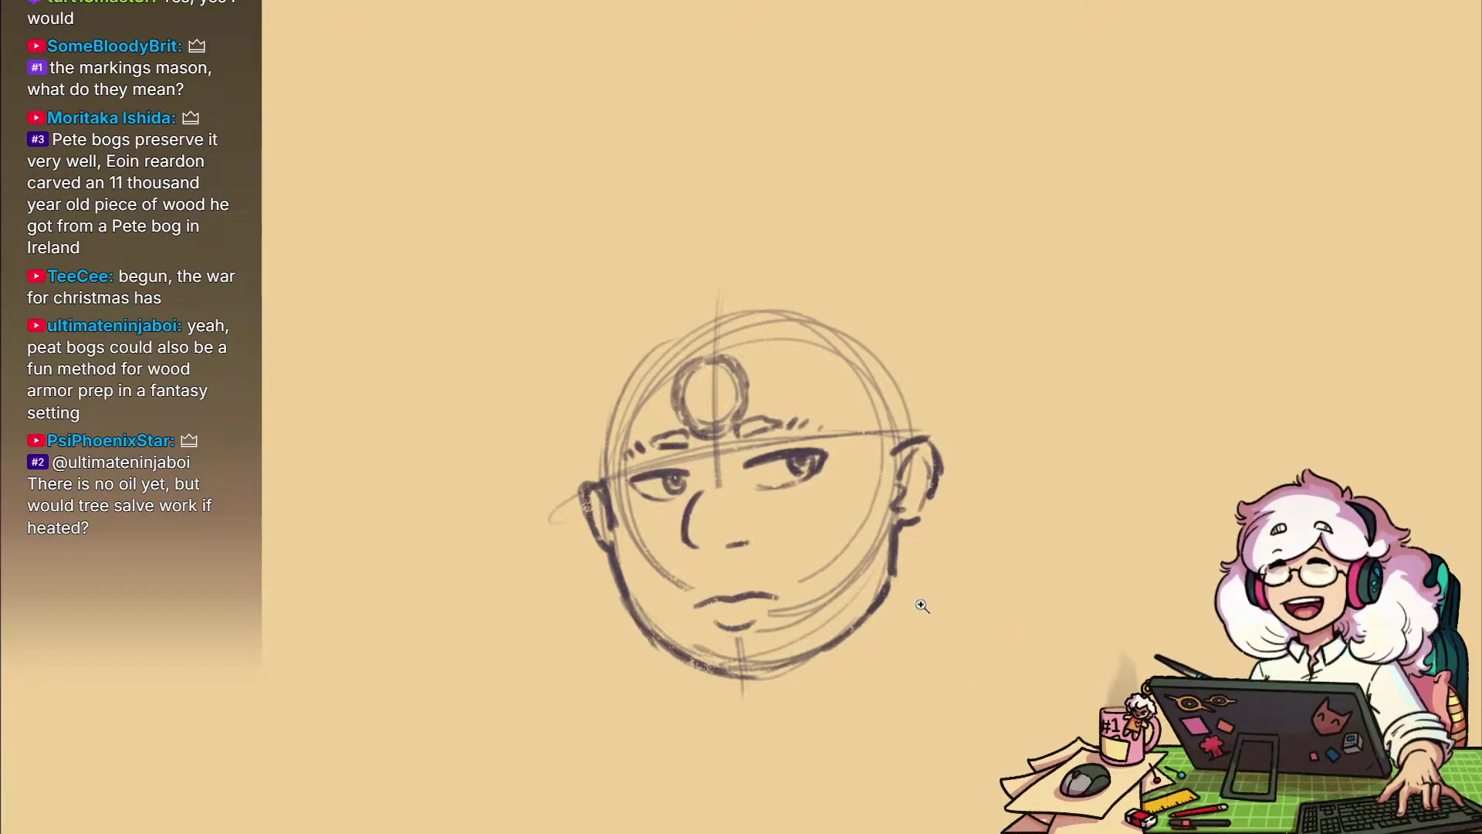
scroll(862, 589, "up", 1)
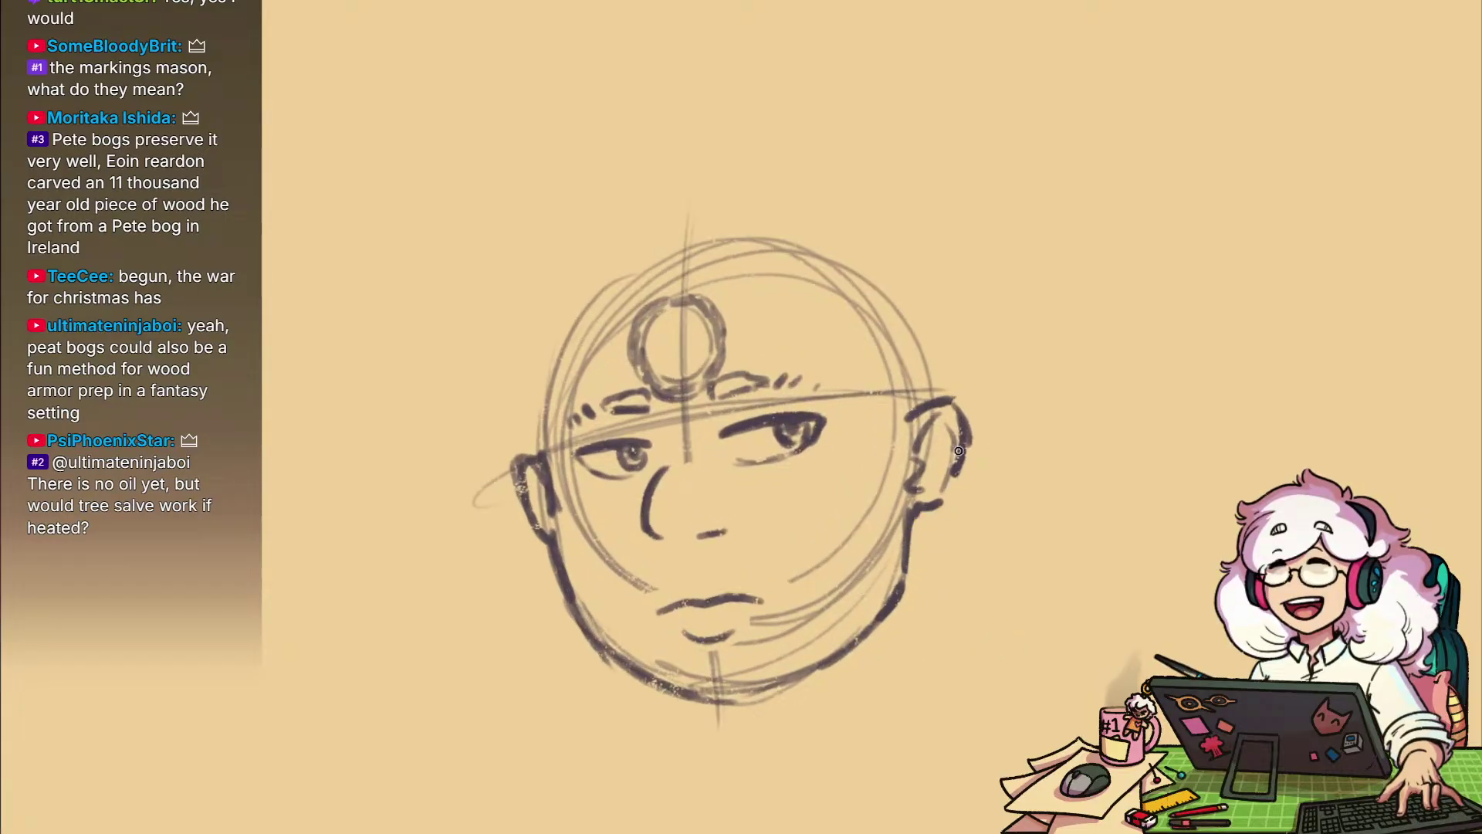
Thicken and darken the contour of the round-faced head's chin and lower jaw
mouse_move(888, 652)
left_mouse_down()
mouse_move(1048, 557)
mouse_move(953, 573)
left_mouse_up()
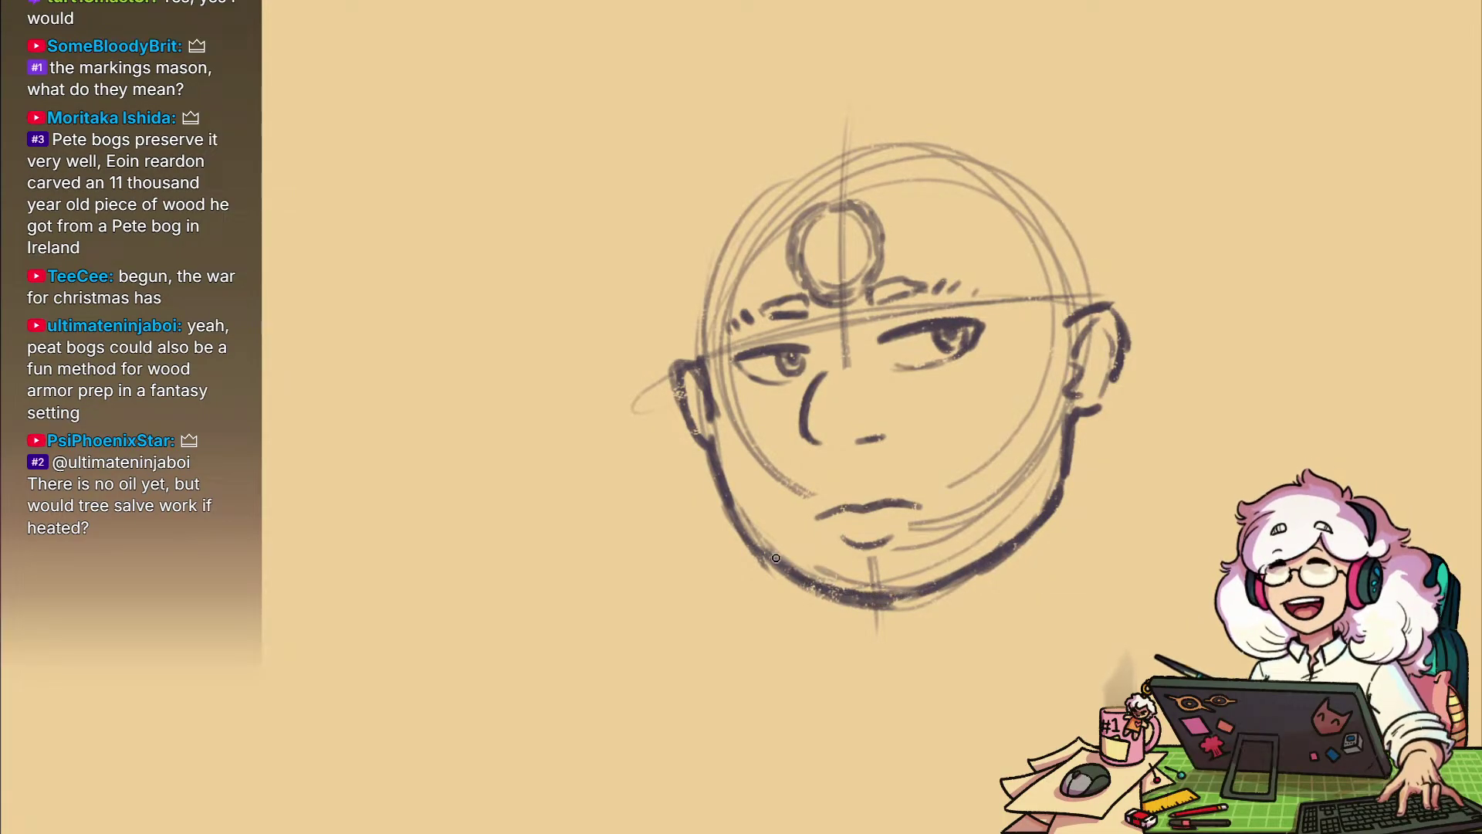
left_click_drag(832, 533, 801, 636)
mouse_move(915, 541)
left_mouse_down()
mouse_move(832, 513)
mouse_move(887, 530)
mouse_move(900, 553)
left_mouse_up()
Erase rough strokes along the round-faced head's cheek and jaw and firm up the jawline into a cleaner curve
key("e")
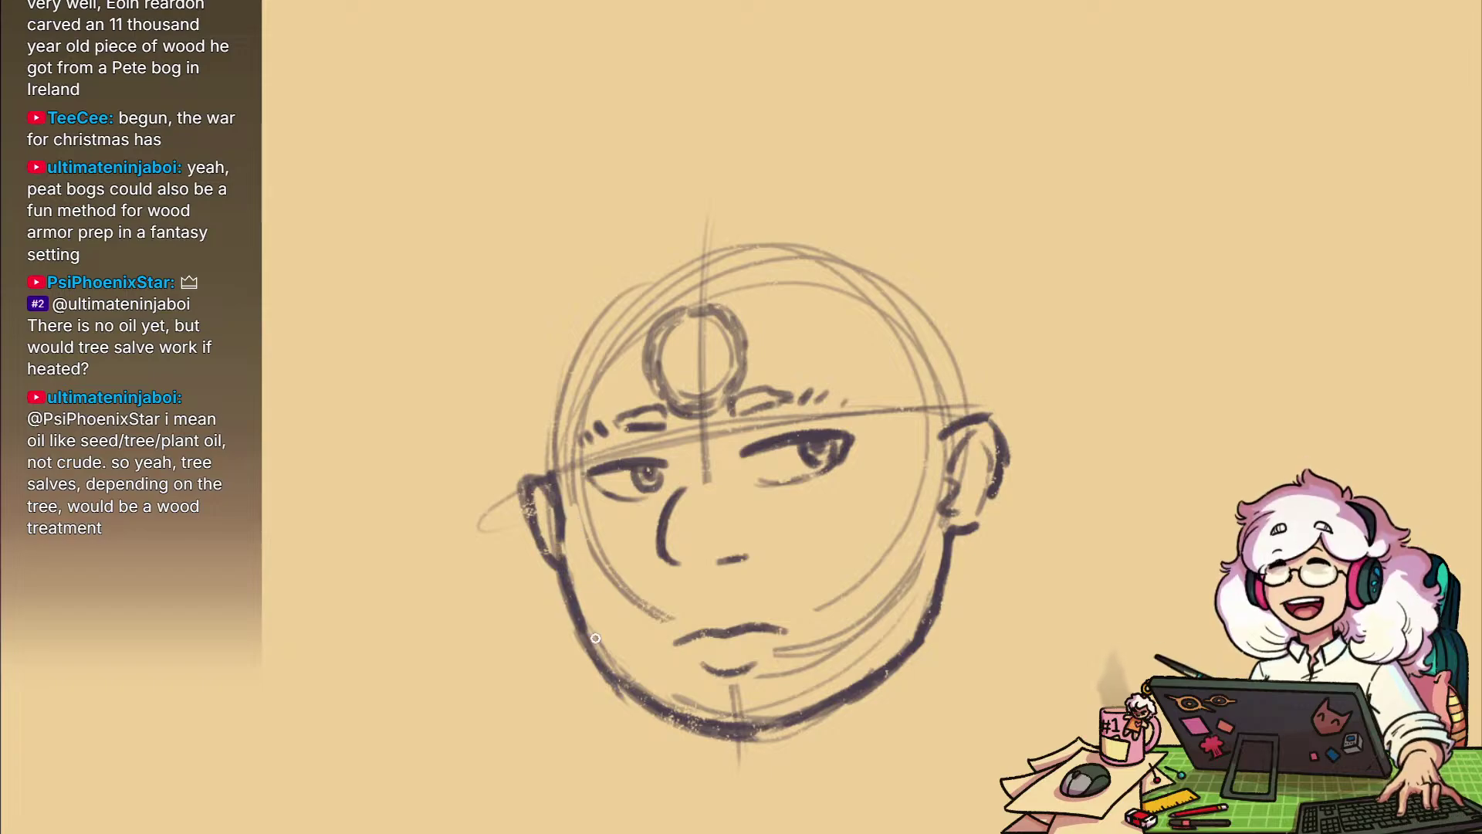
left_click_drag(811, 572, 768, 572)
left_click_drag(1014, 684, 1036, 649)
mouse_move(1046, 556)
left_mouse_down()
mouse_move(980, 661)
mouse_move(957, 620)
left_mouse_up()
scroll(994, 594, "up", 1)
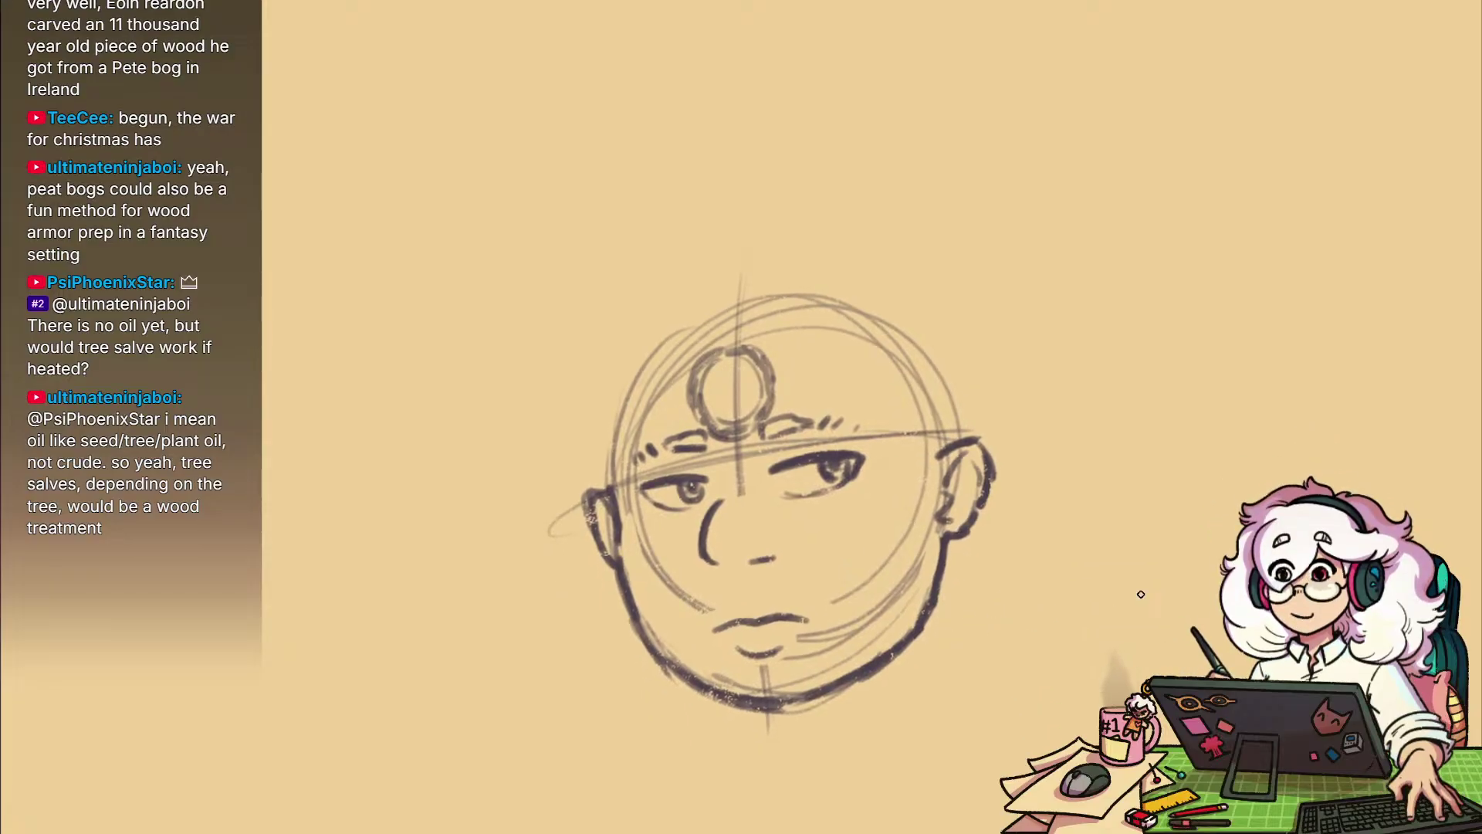
mouse_move(934, 720)
left_mouse_down()
mouse_move(950, 664)
mouse_move(893, 725)
mouse_move(940, 696)
left_mouse_up()
left_click_drag(933, 747, 930, 692)
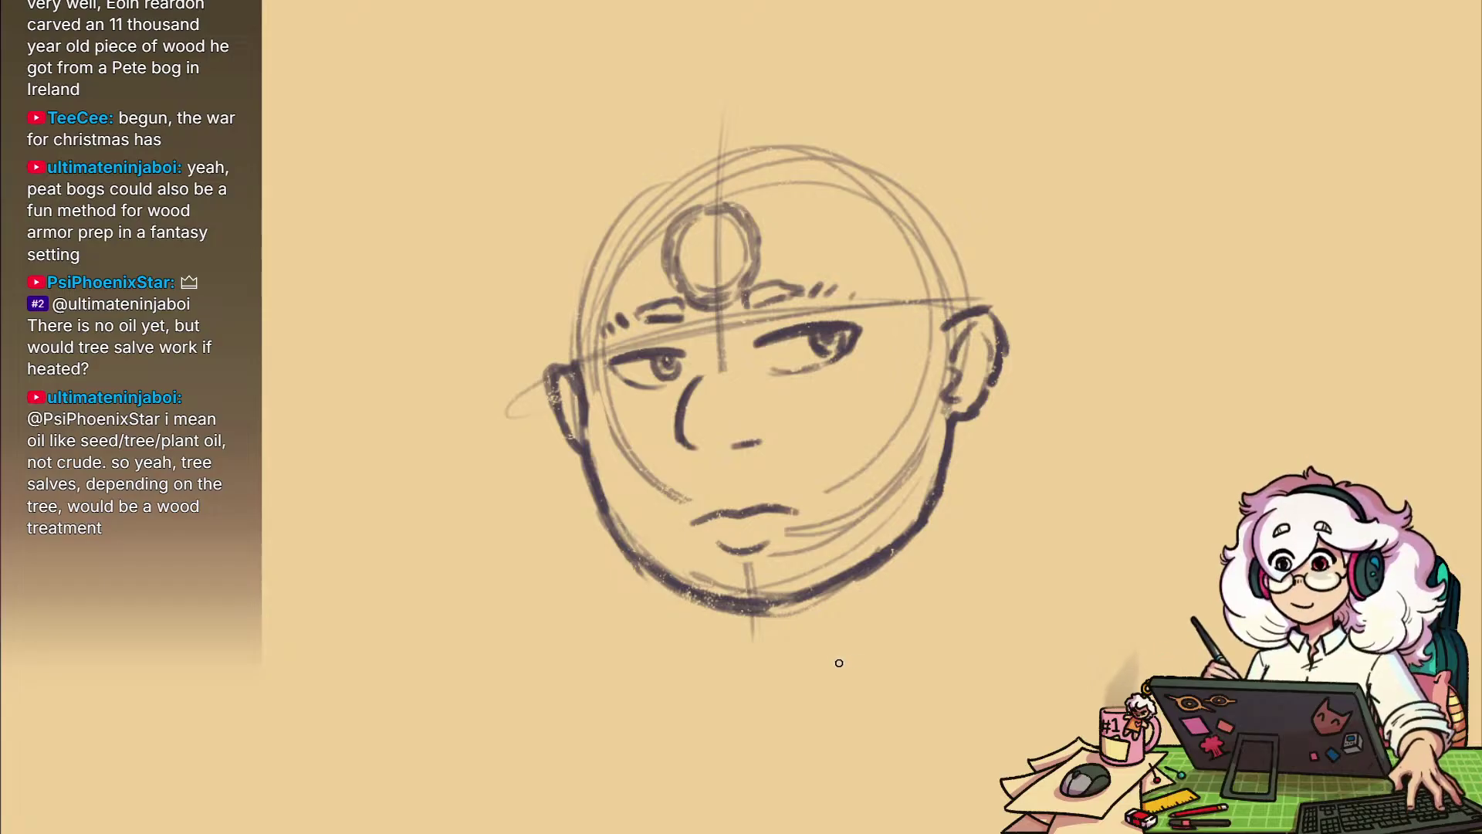
left_click_drag(837, 678, 873, 651)
left_click_drag(1026, 641, 1010, 699)
left_click_drag(932, 563, 993, 566)
left_click_drag(949, 474, 1029, 647)
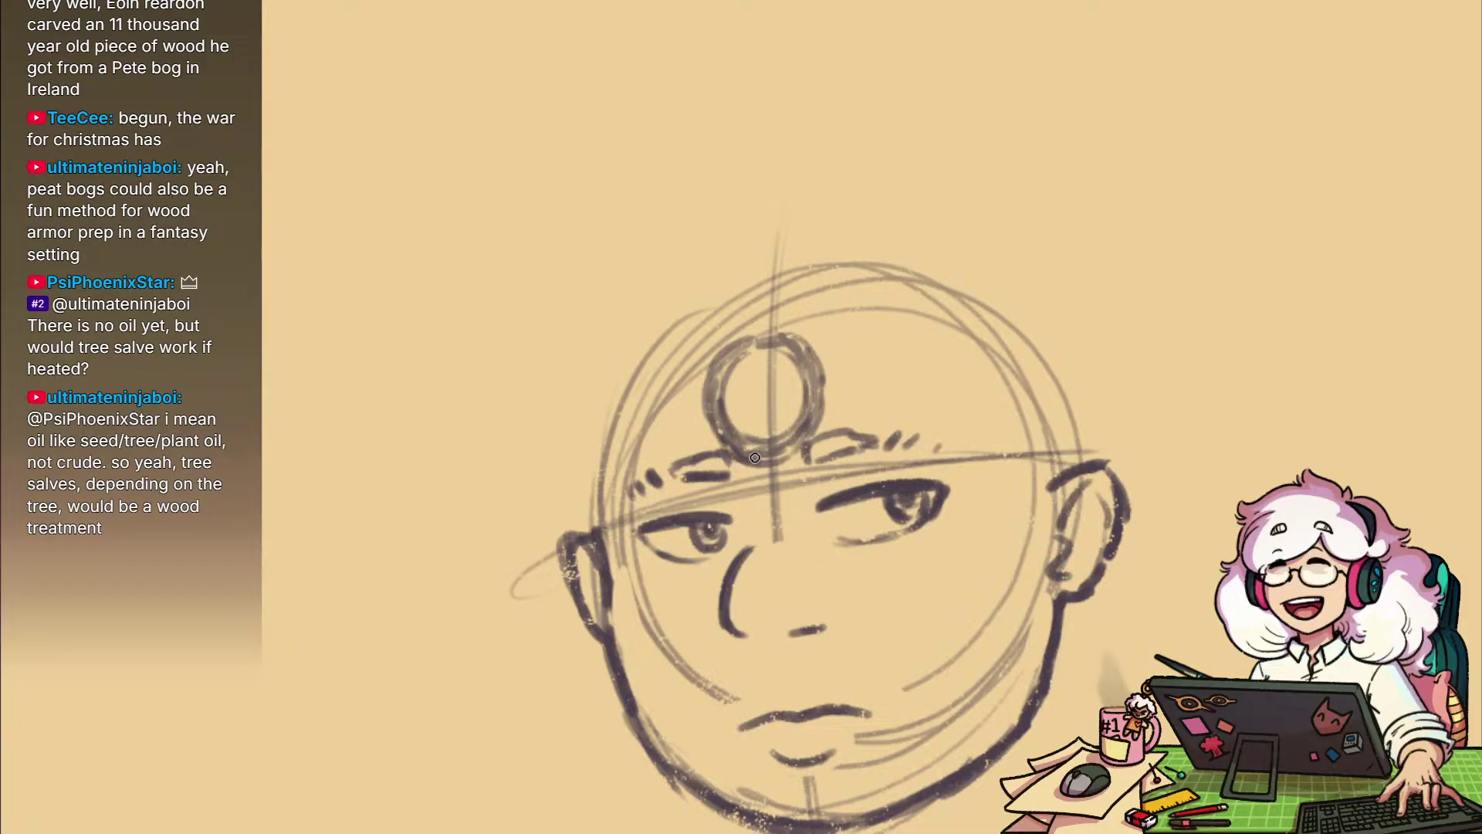
scroll(802, 382, "down", 2)
mouse_move(802, 383)
left_mouse_down()
mouse_move(776, 432)
mouse_move(849, 486)
left_mouse_up()
scroll(814, 443, "up", 1)
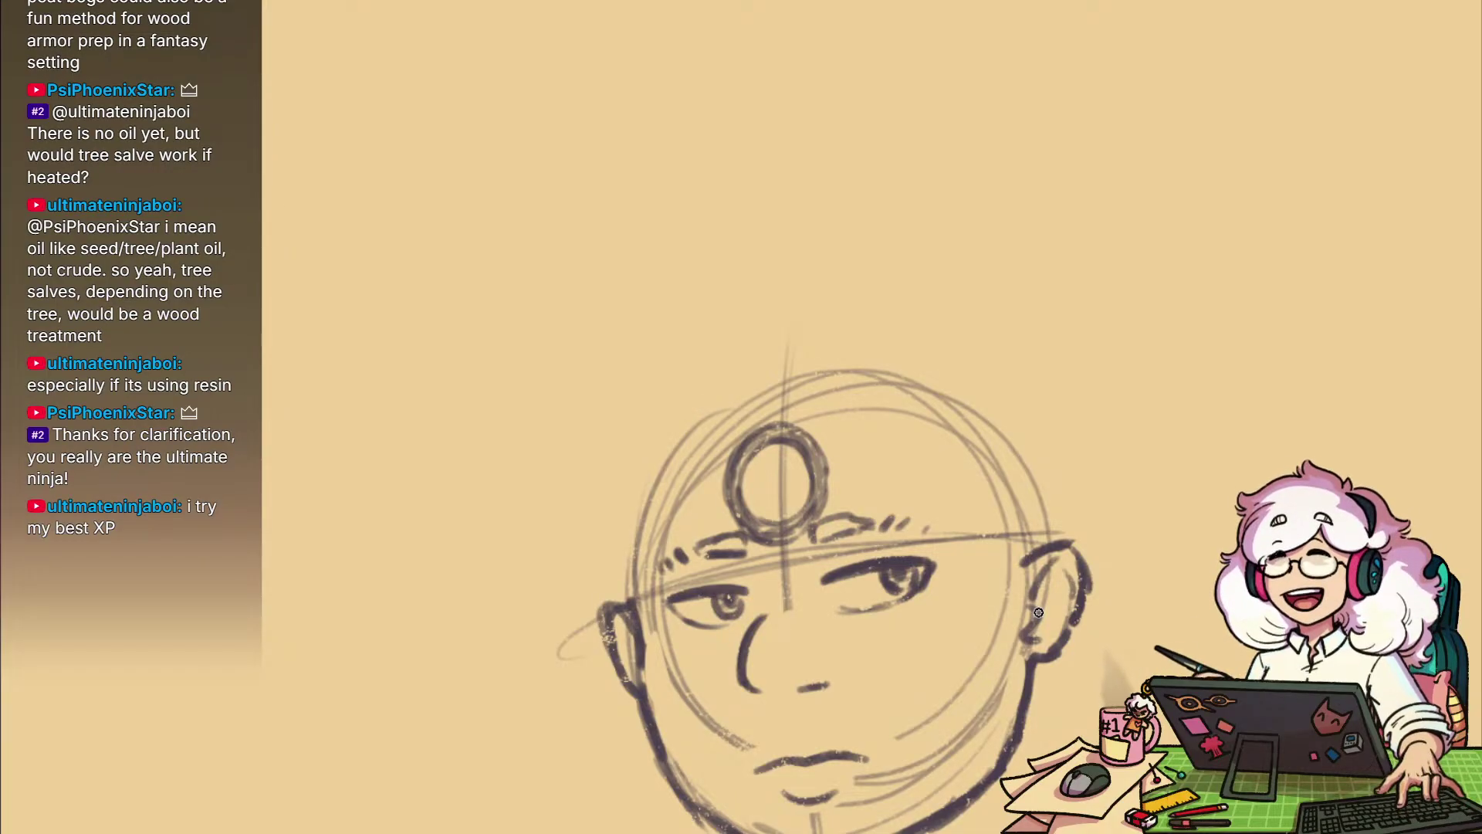
mouse_move(1042, 674)
left_mouse_down()
mouse_move(1051, 563)
mouse_move(994, 568)
mouse_move(969, 661)
mouse_move(1010, 622)
mouse_move(1088, 665)
left_mouse_up()
scroll(1038, 622, "up", 2)
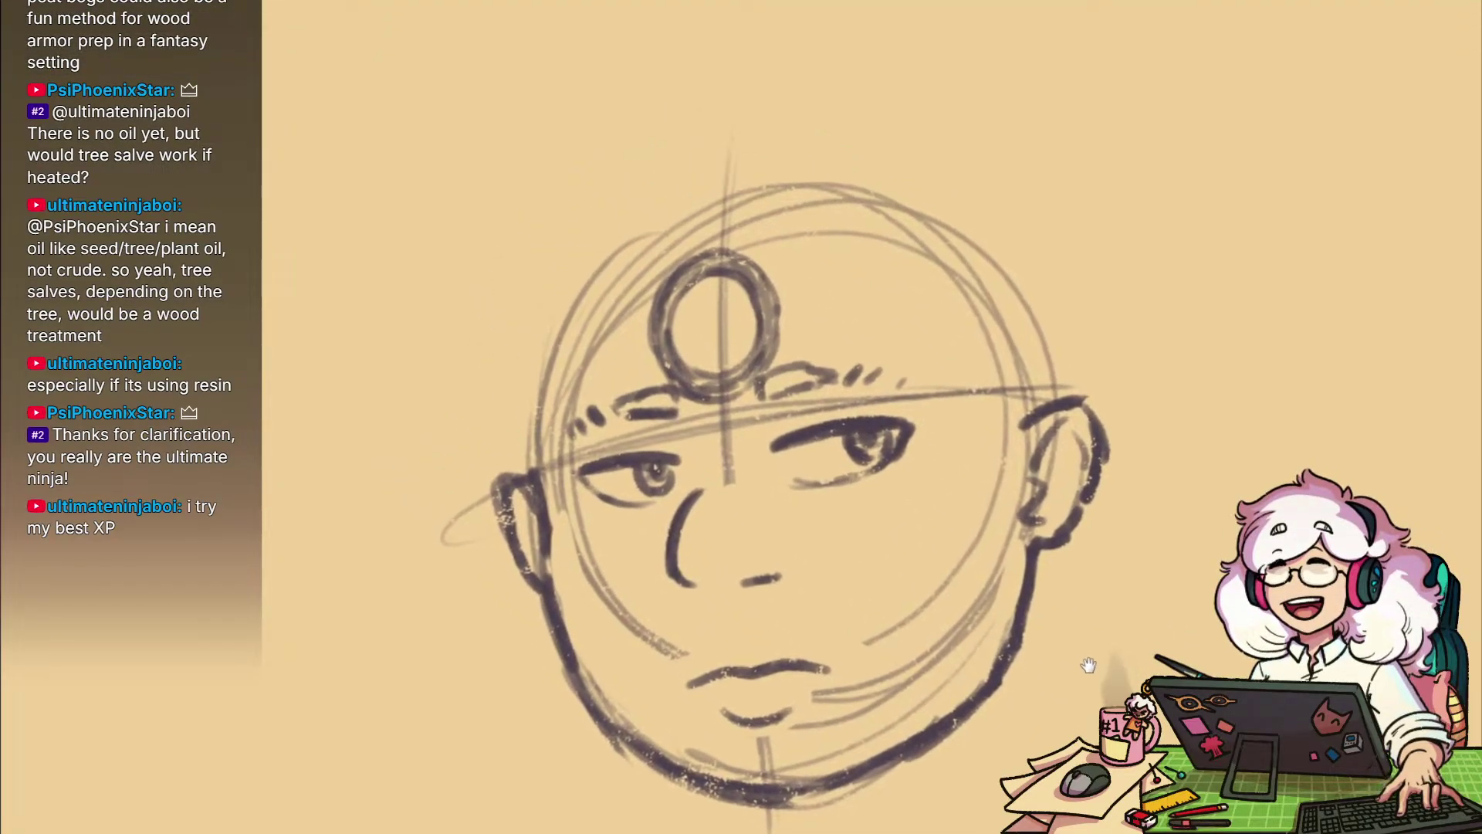
scroll(1052, 611, "down", 1)
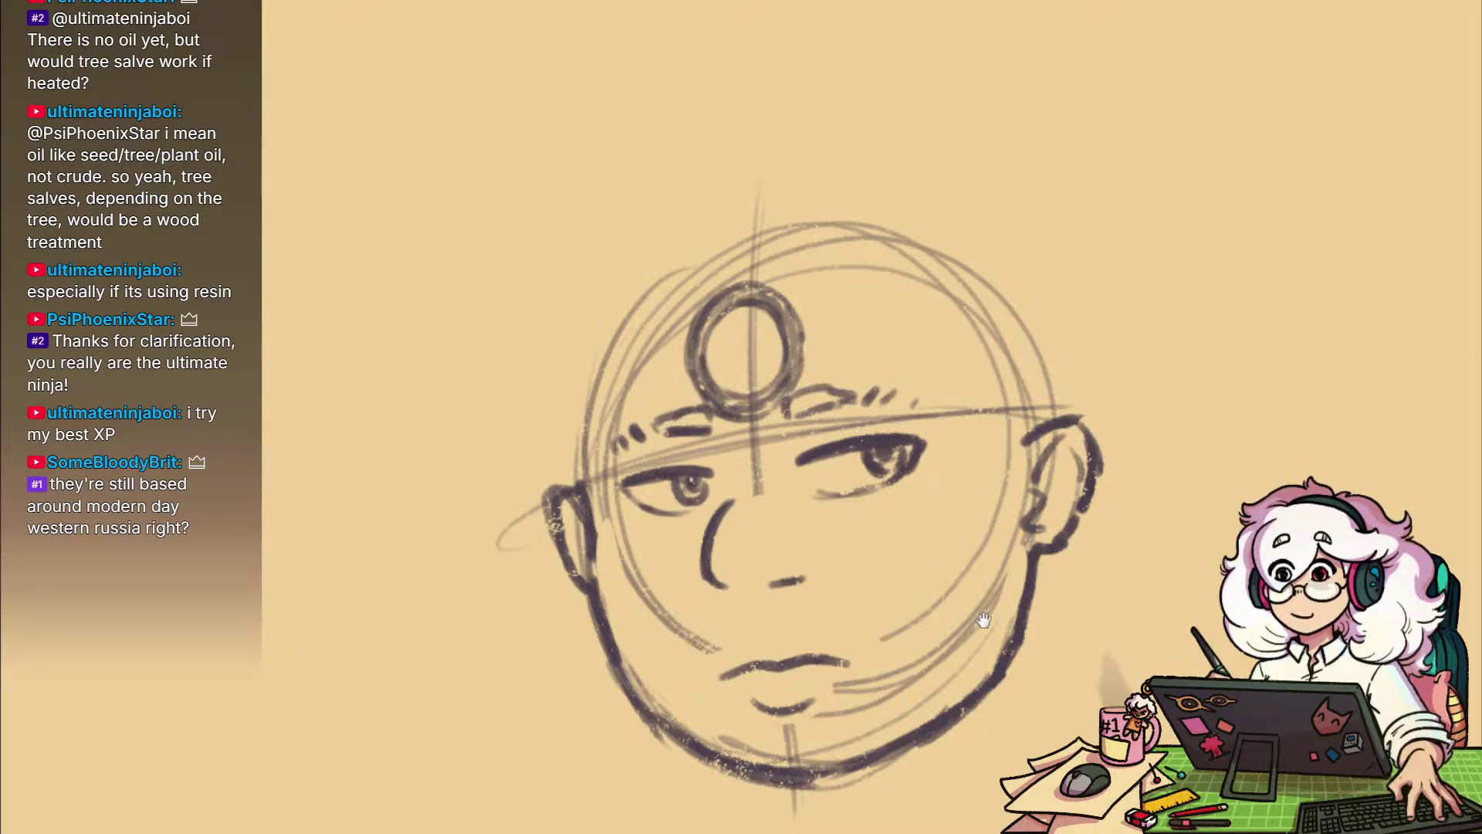
left_click_drag(1016, 566, 1002, 631)
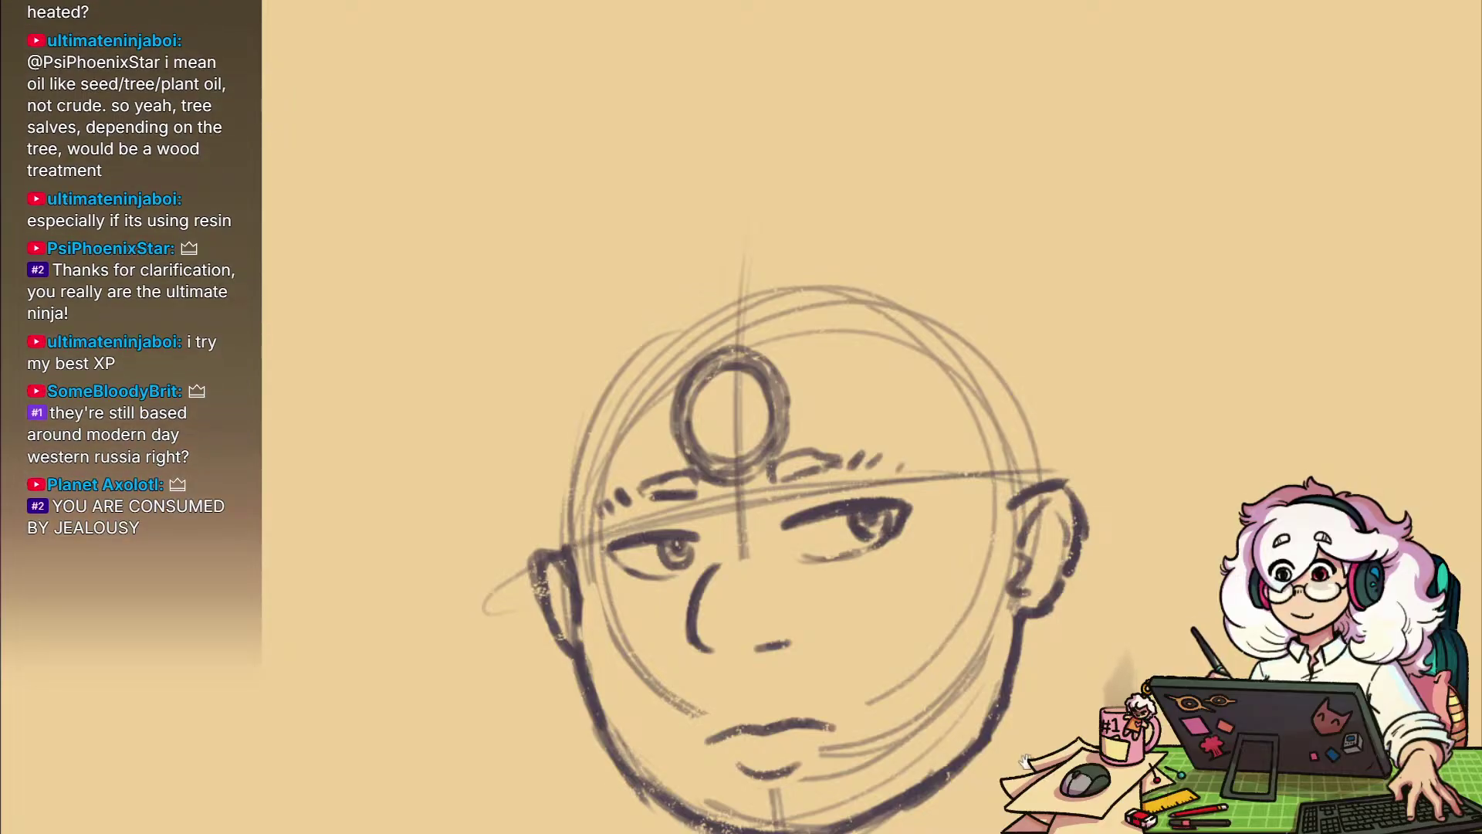
mouse_move(1030, 747)
left_mouse_down()
mouse_move(1073, 670)
mouse_move(1015, 665)
left_mouse_up()
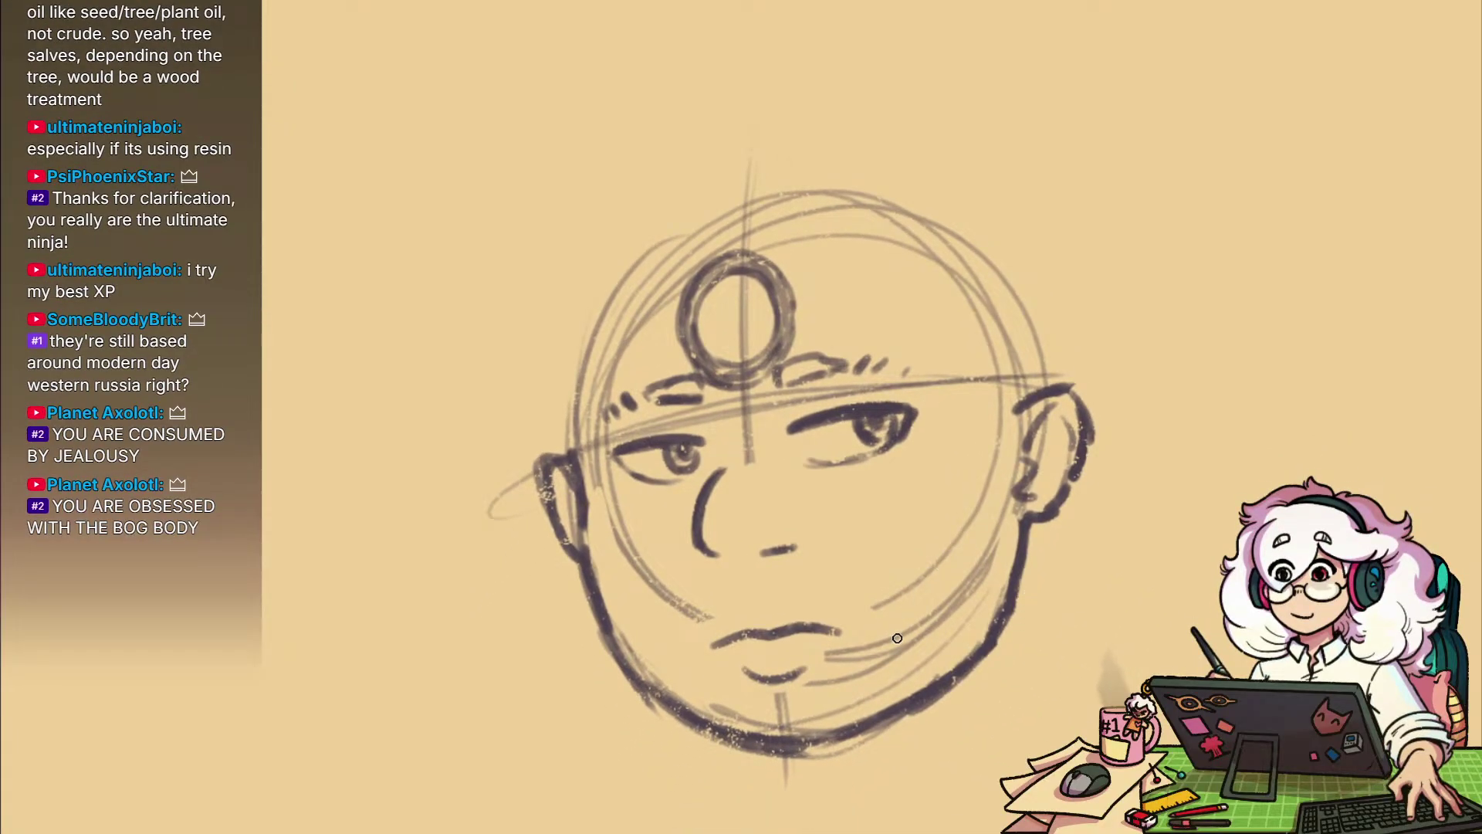
mouse_move(914, 661)
left_mouse_down()
mouse_move(891, 625)
mouse_move(896, 589)
left_mouse_up()
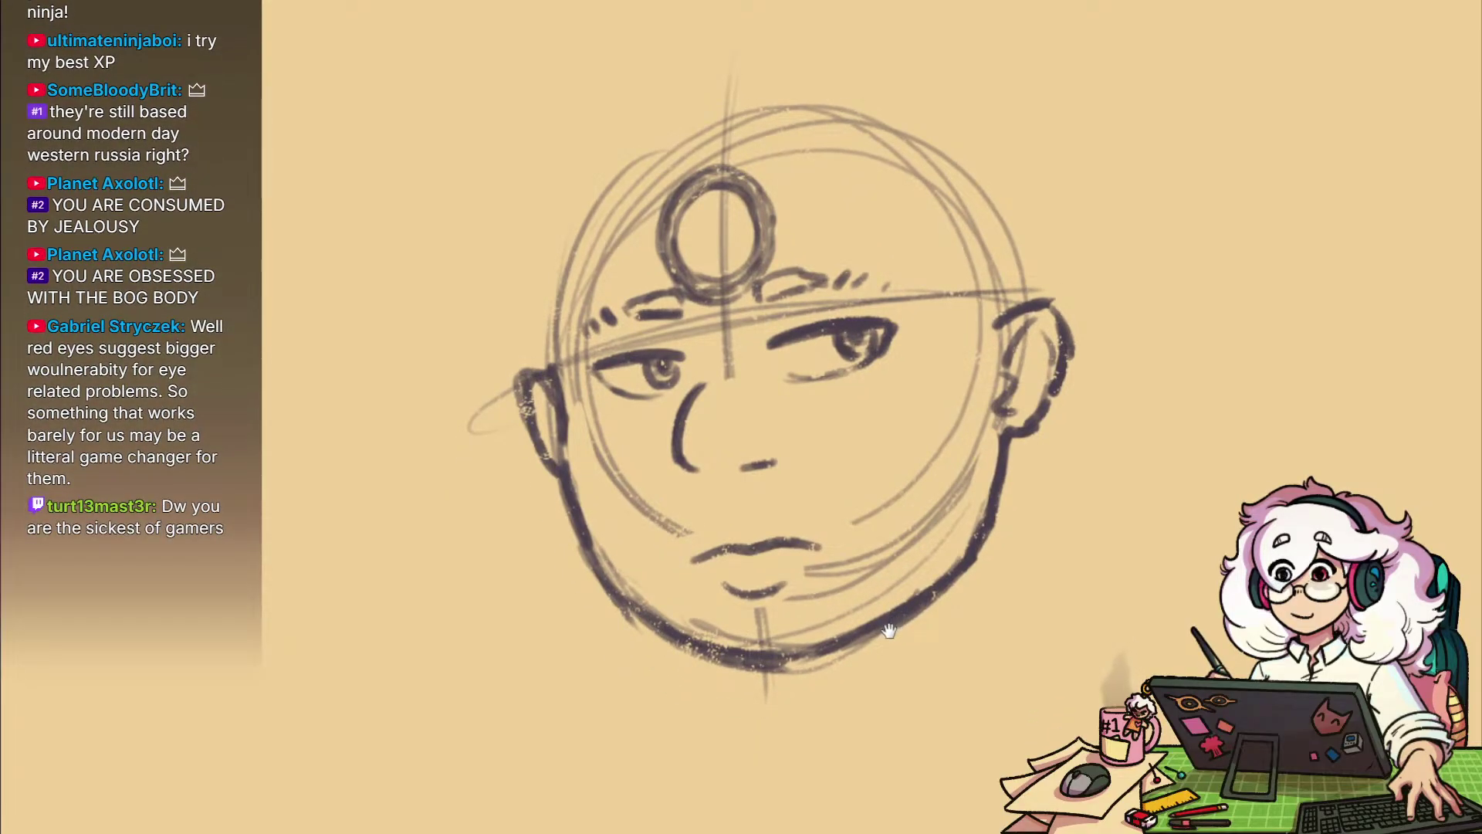
left_click_drag(897, 610, 942, 593)
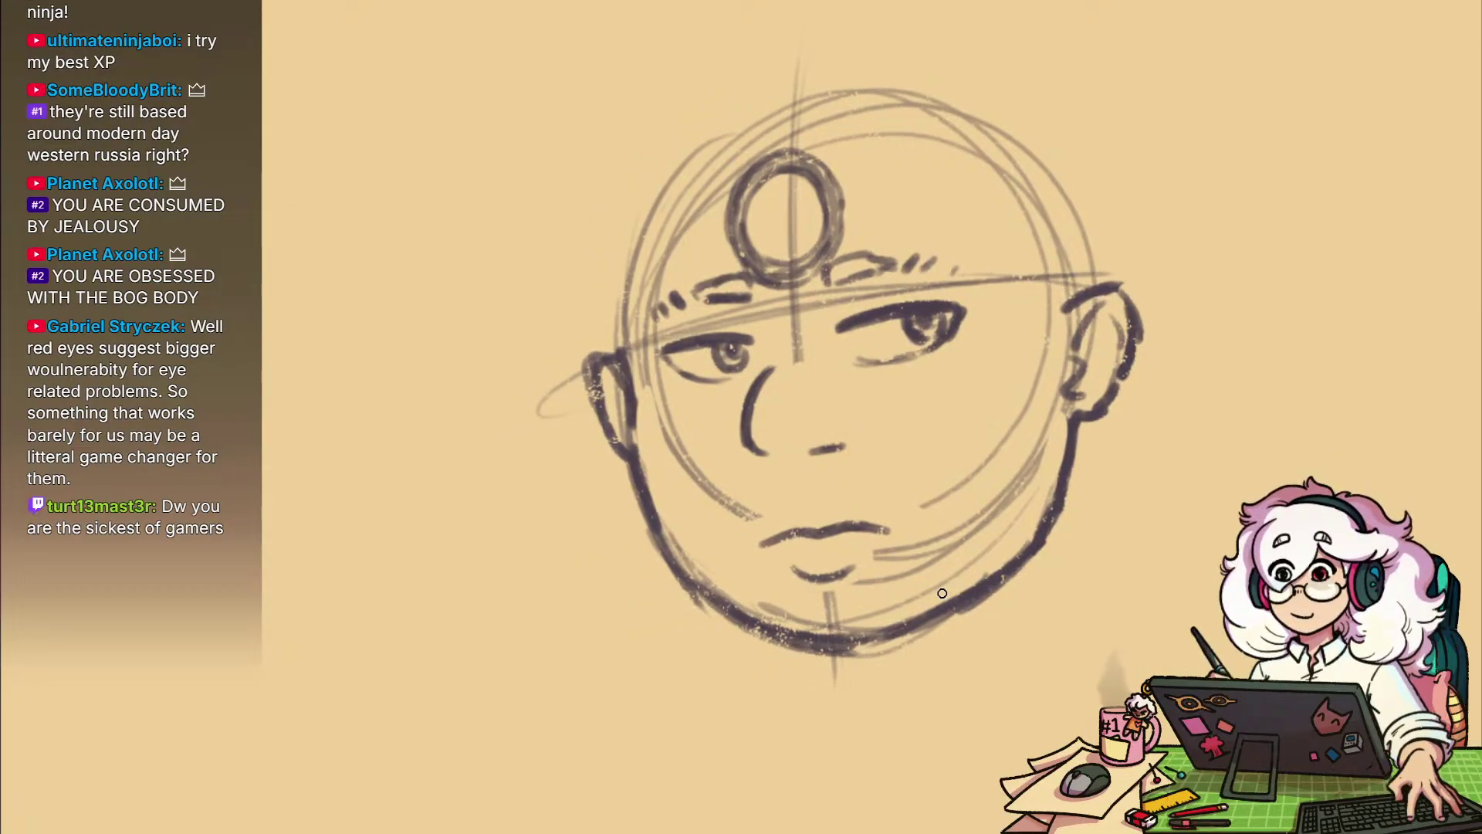
mouse_move(880, 553)
left_mouse_down()
mouse_move(920, 518)
mouse_move(896, 573)
left_mouse_up()
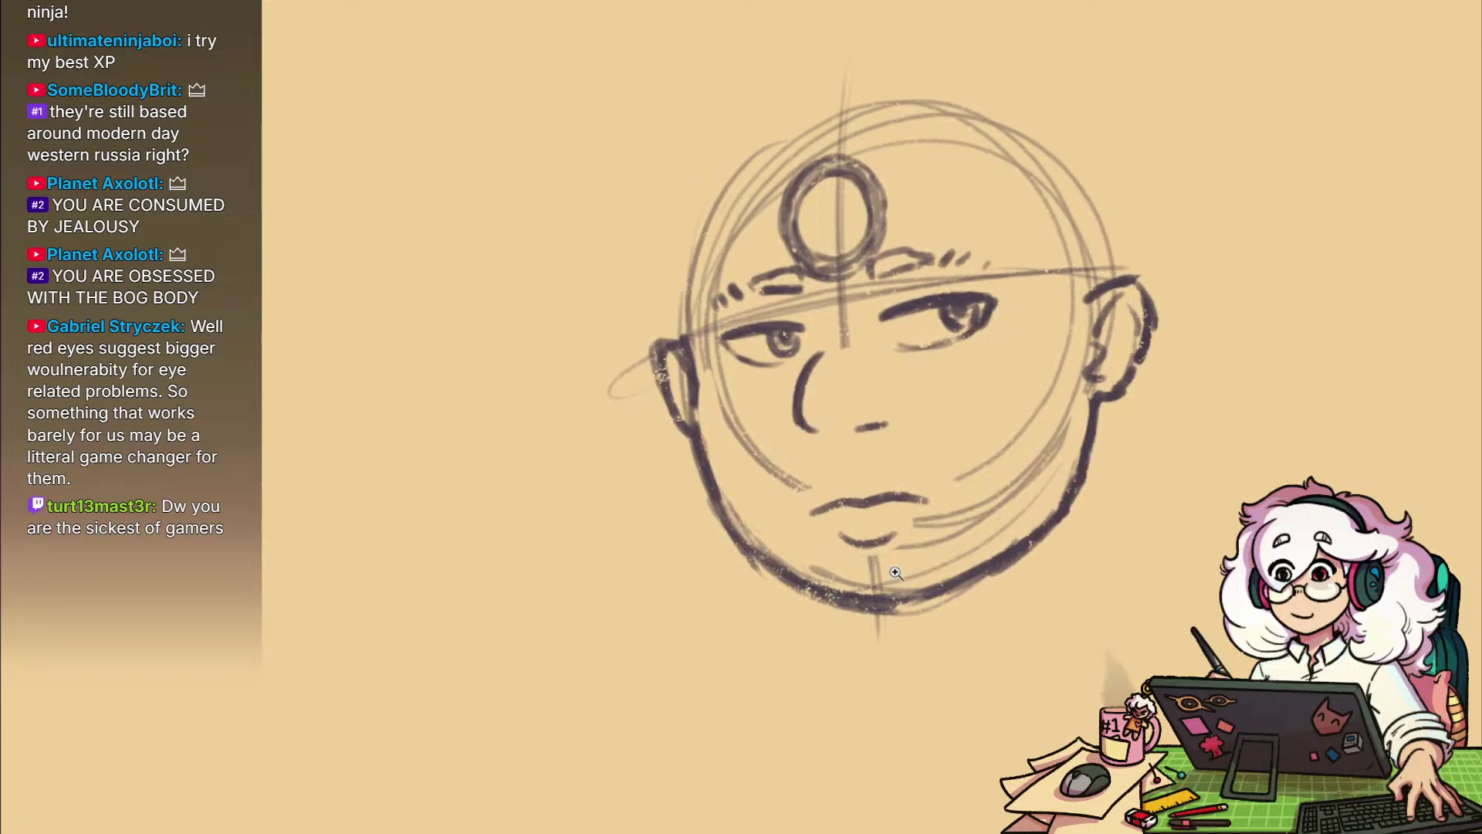
scroll(896, 573, "up", 2)
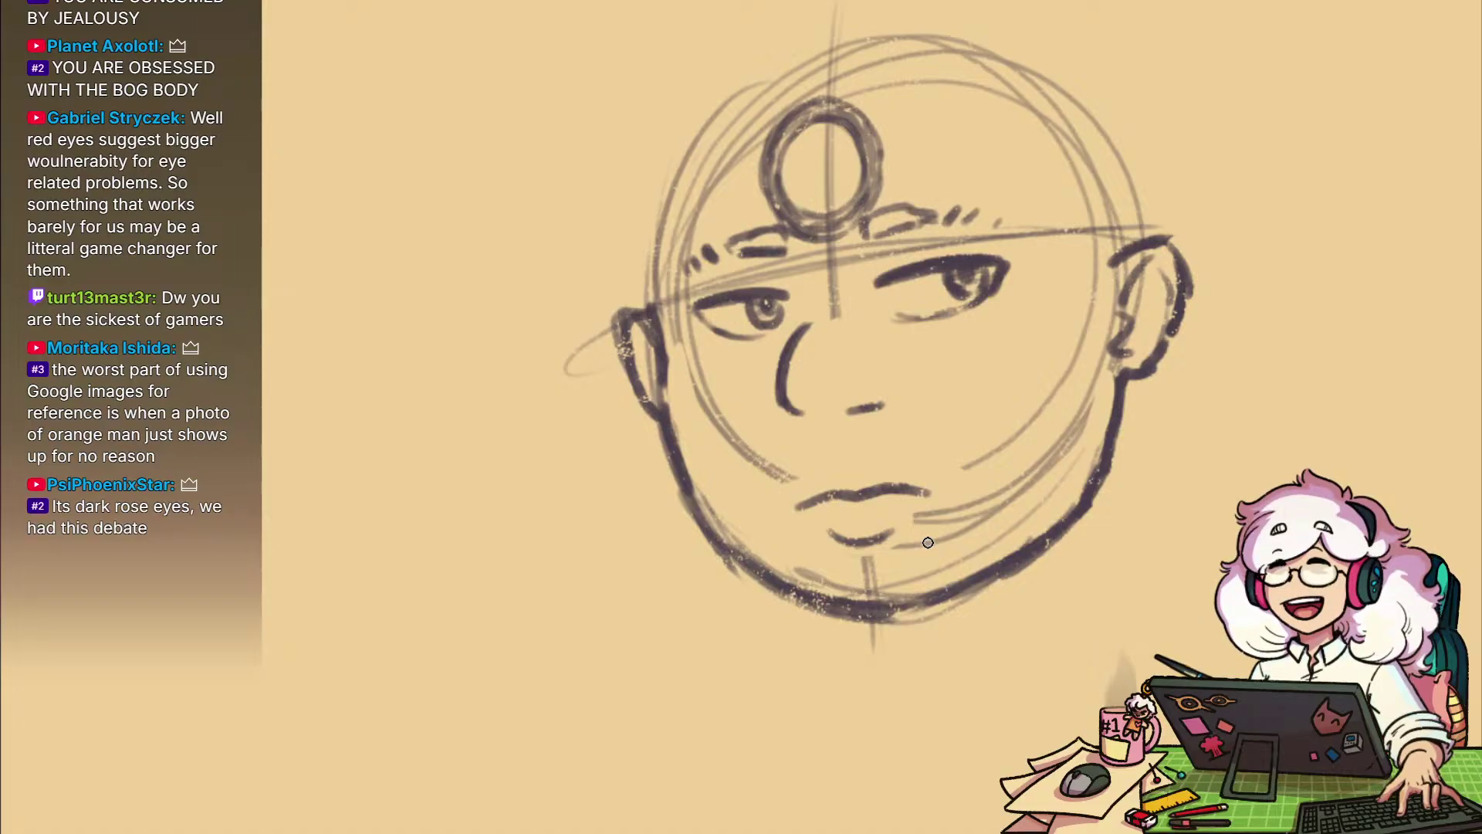
scroll(1046, 544, "down", 5)
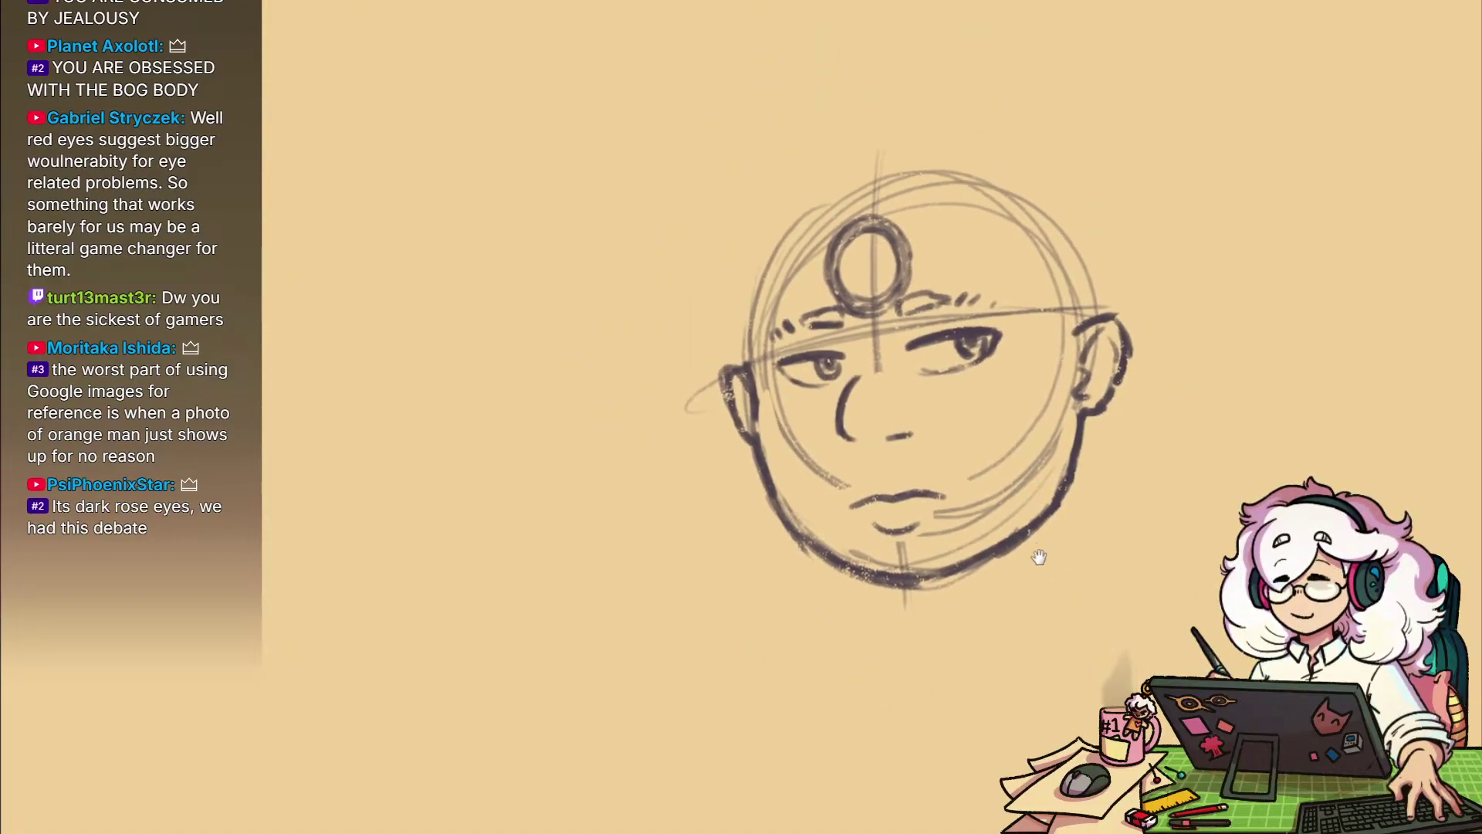
scroll(1027, 564, "down", 2)
scroll(1036, 579, "up", 2)
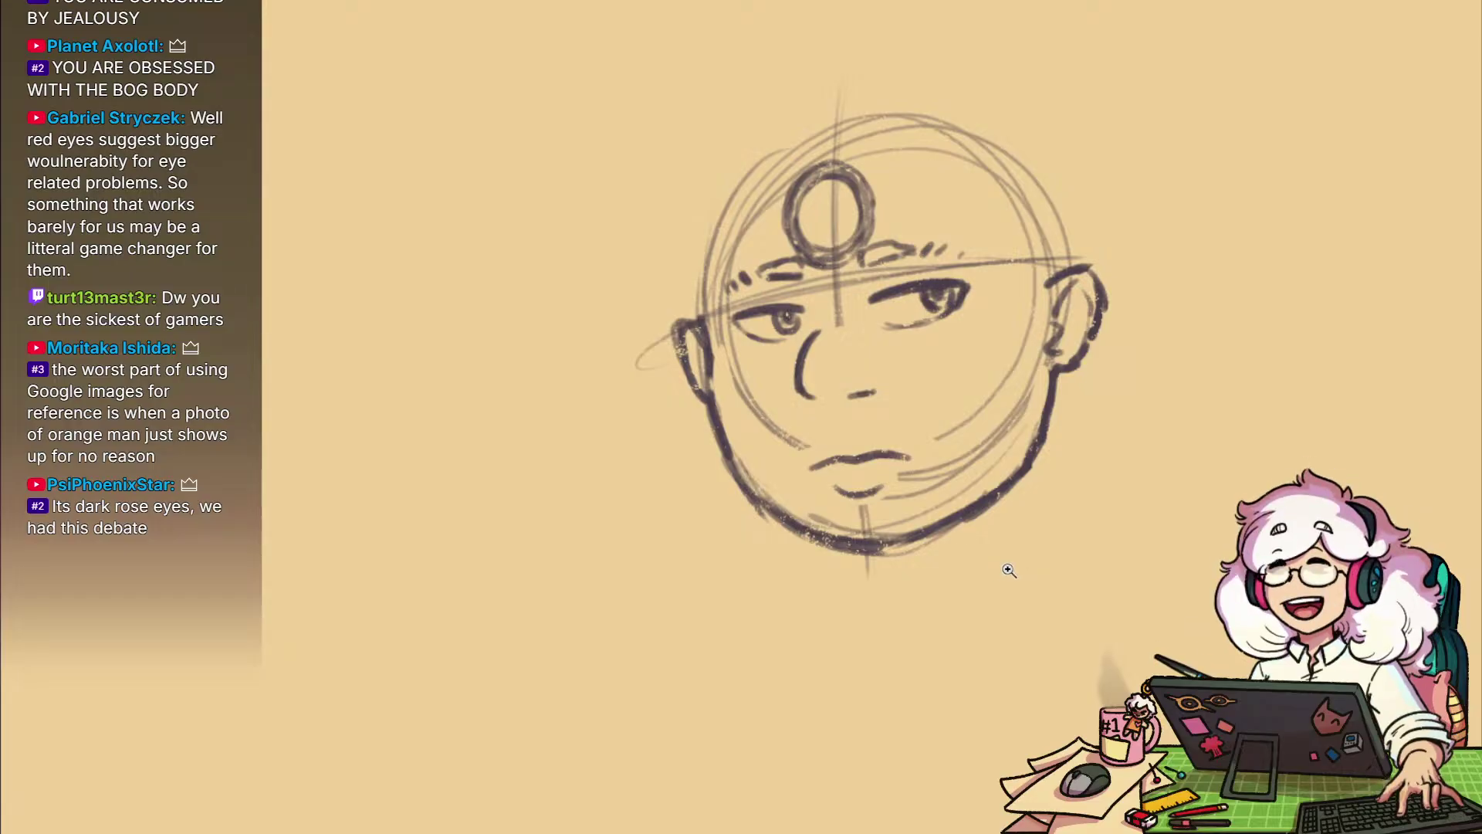
scroll(1012, 564, "up", 1)
scroll(1027, 618, "down", 1)
scroll(1035, 587, "down", 2)
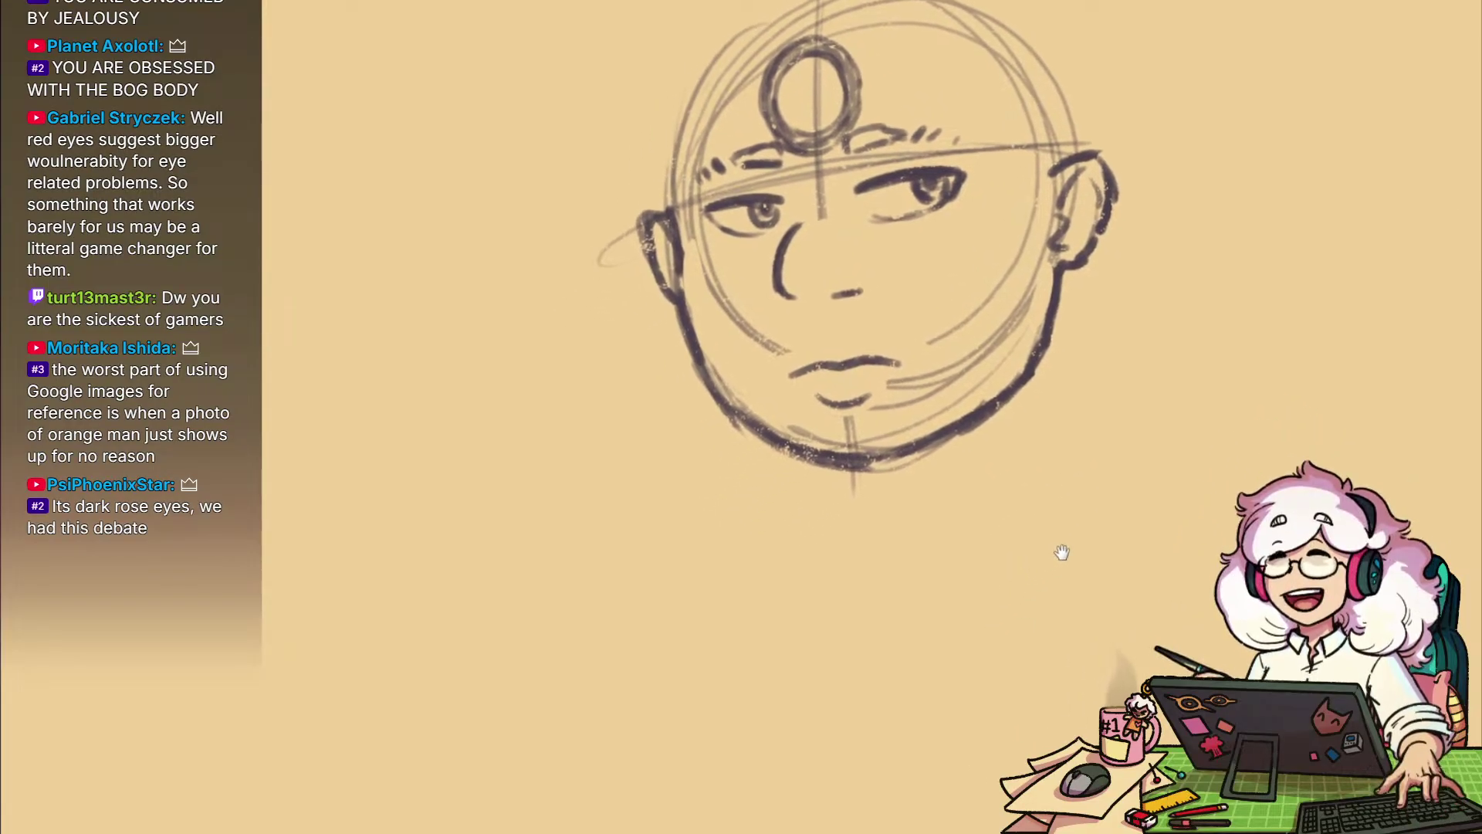
scroll(1027, 564, "up", 2)
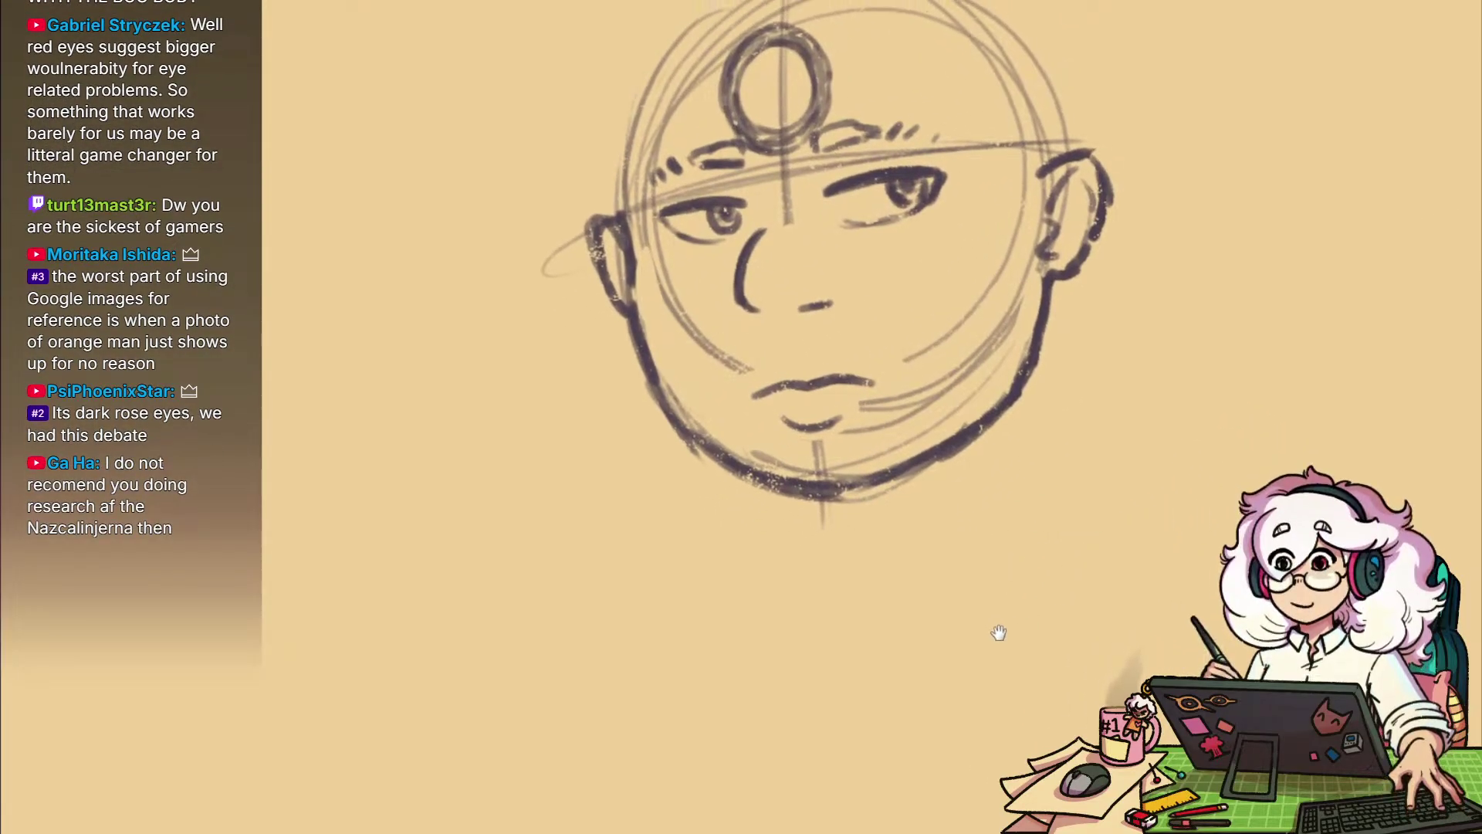
scroll(1004, 610, "up", 1)
Draw the hairline around the round-faced head's forehead and start the swept-up hair outline above its farther side
mouse_move(1018, 565)
left_mouse_down()
mouse_move(1092, 629)
mouse_move(1026, 645)
mouse_move(977, 706)
left_mouse_up()
left_click_drag(1004, 578, 1004, 705)
left_click_drag(923, 472, 936, 400)
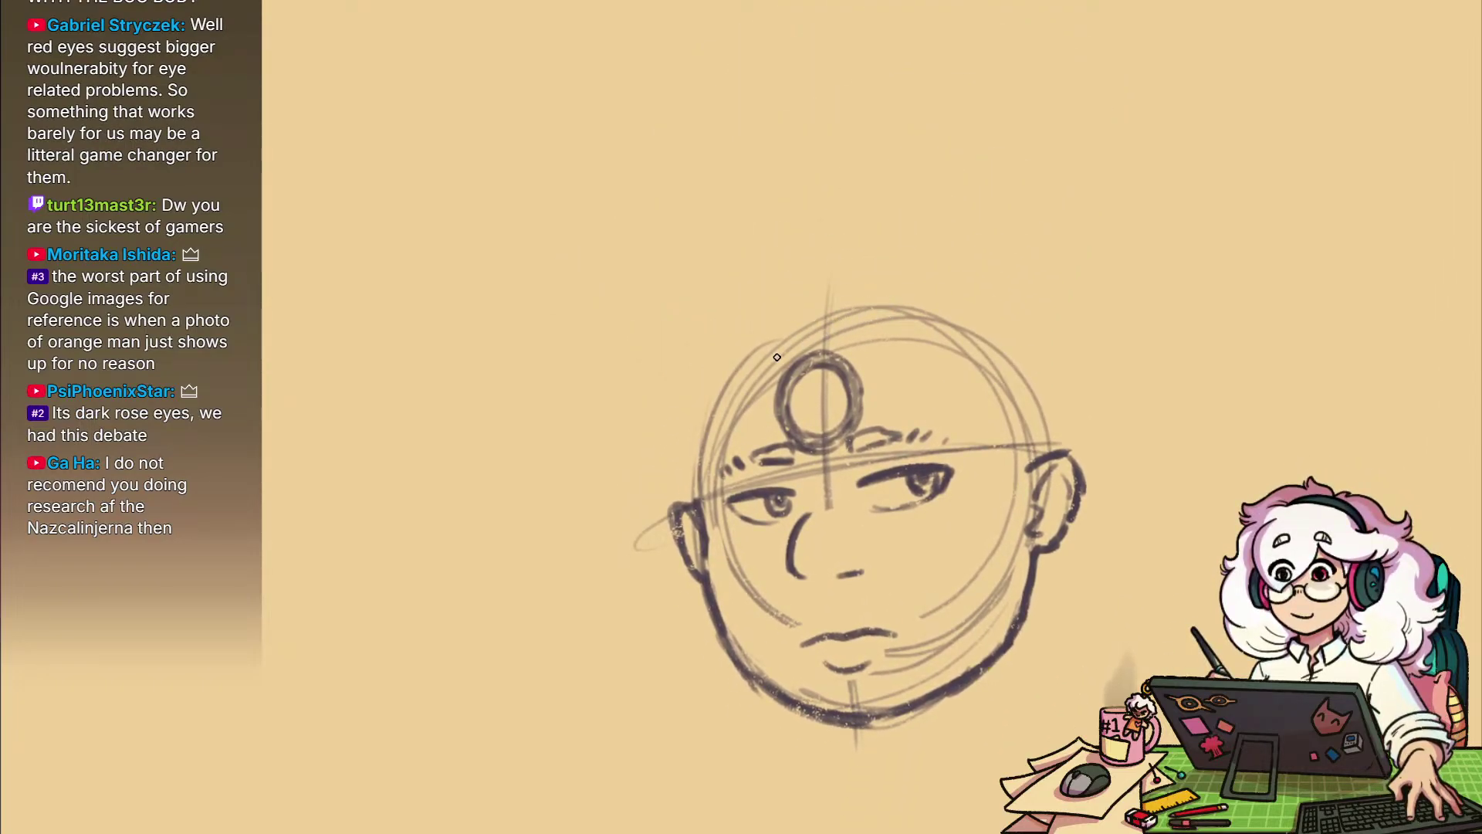
mouse_move(789, 343)
left_mouse_down()
mouse_move(849, 306)
mouse_move(911, 325)
left_mouse_up()
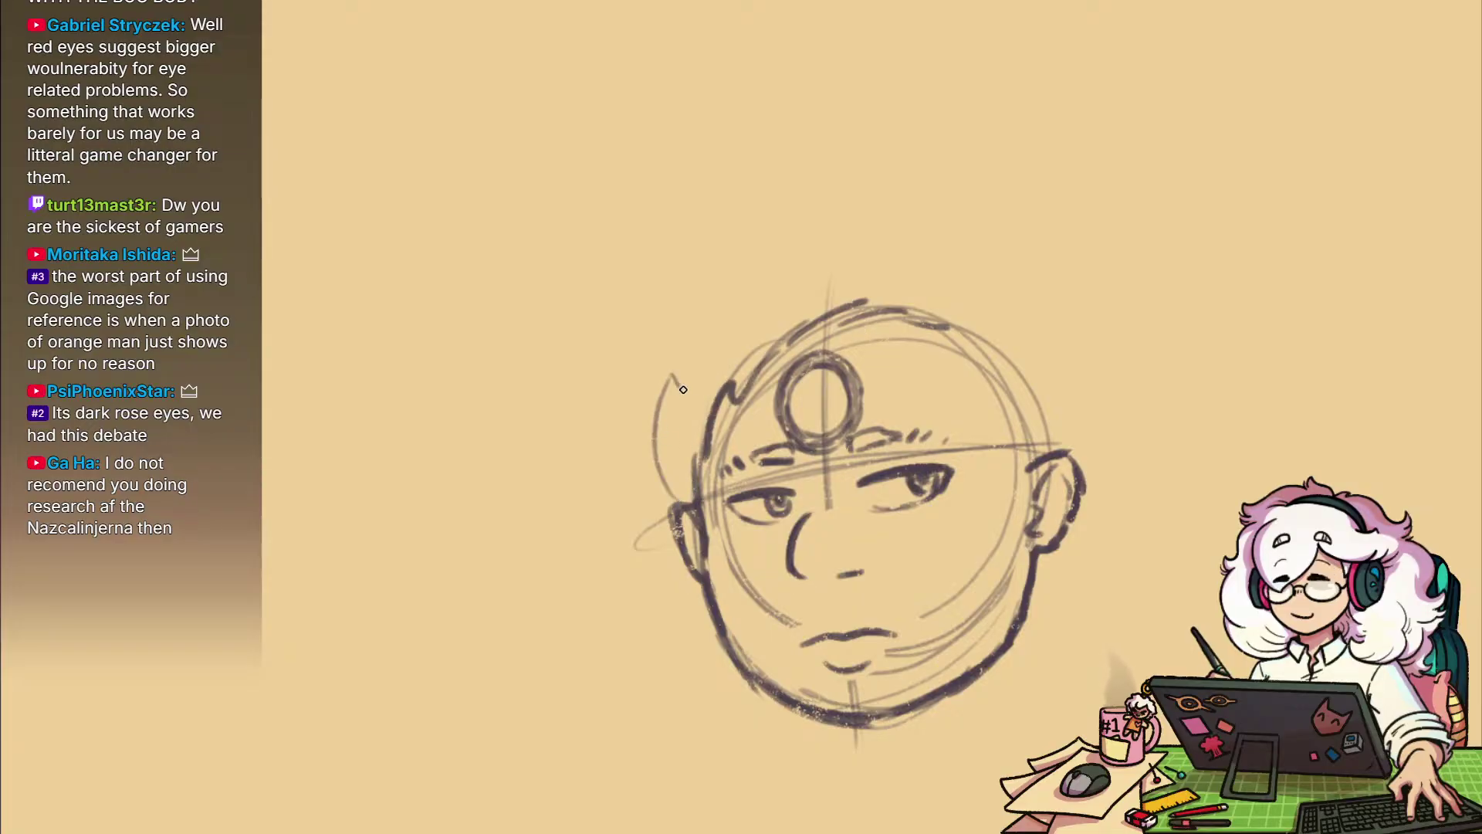
left_click_drag(684, 388, 734, 256)
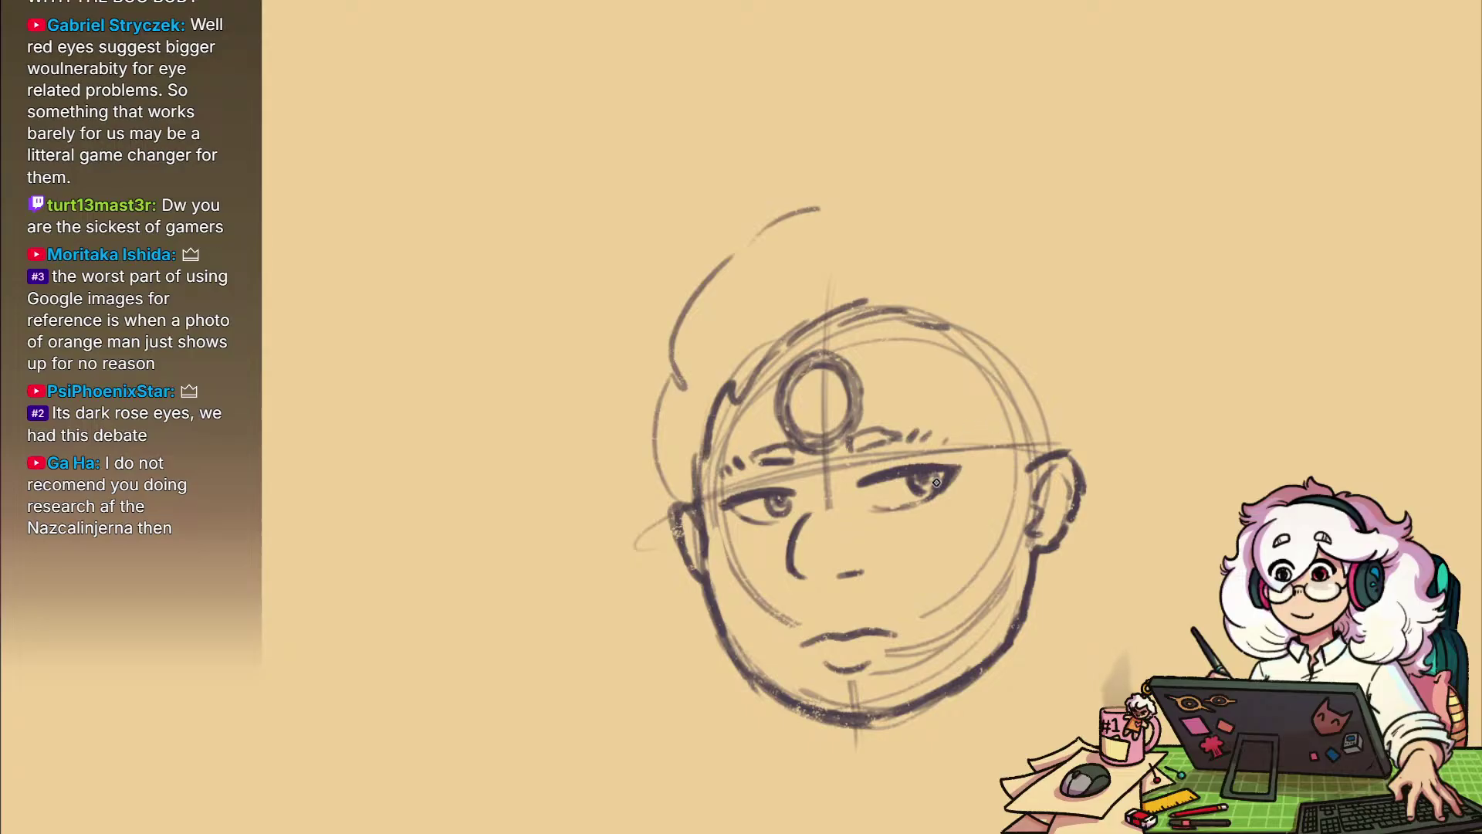
Sketch both sides of the neck below the jaw and the start of the farther shoulder
scroll(936, 609, "down", 1)
mouse_move(940, 670)
left_mouse_down()
mouse_move(876, 474)
mouse_move(917, 514)
left_mouse_up()
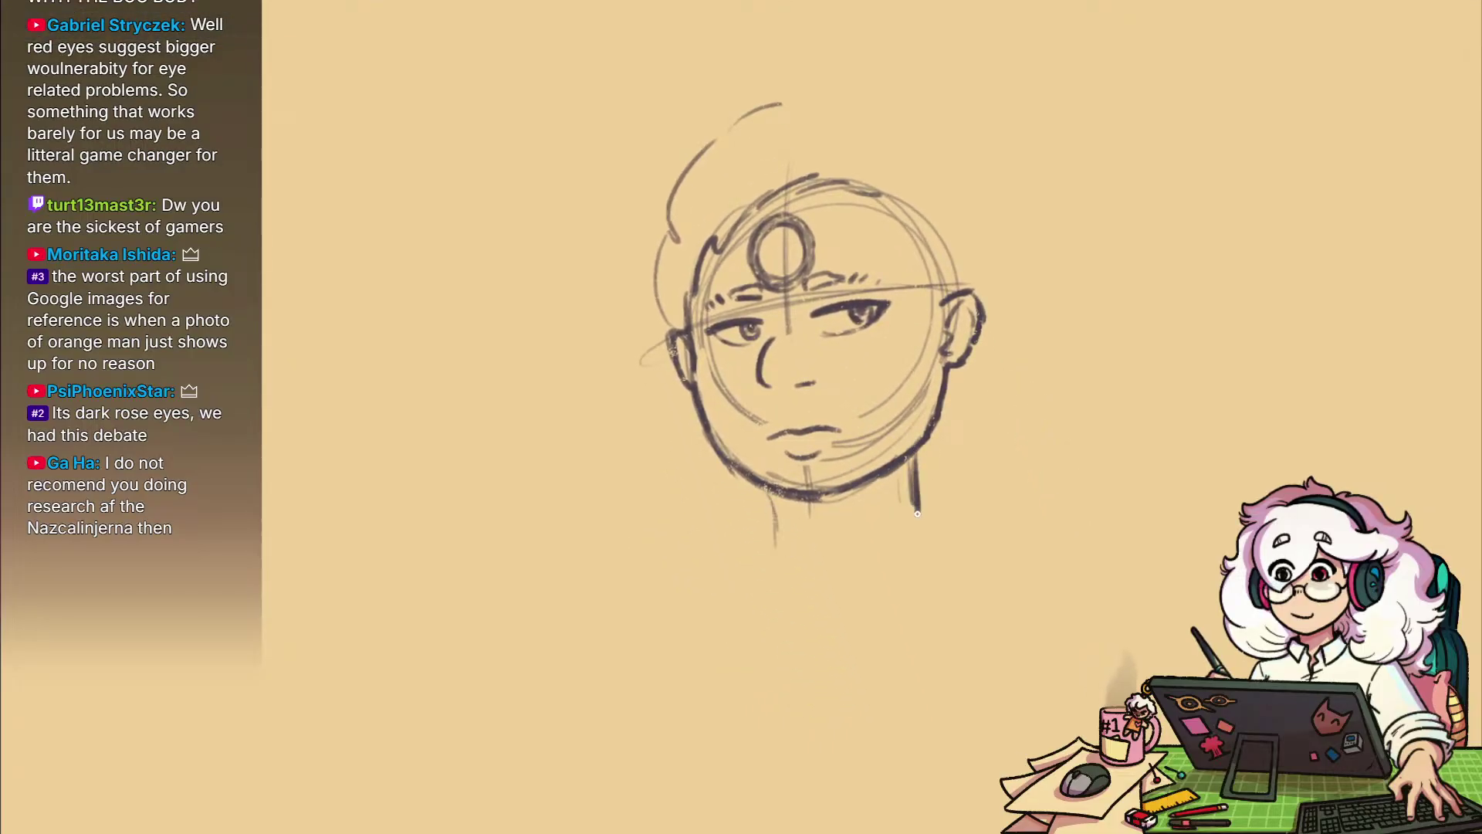
left_click_drag(770, 498, 777, 544)
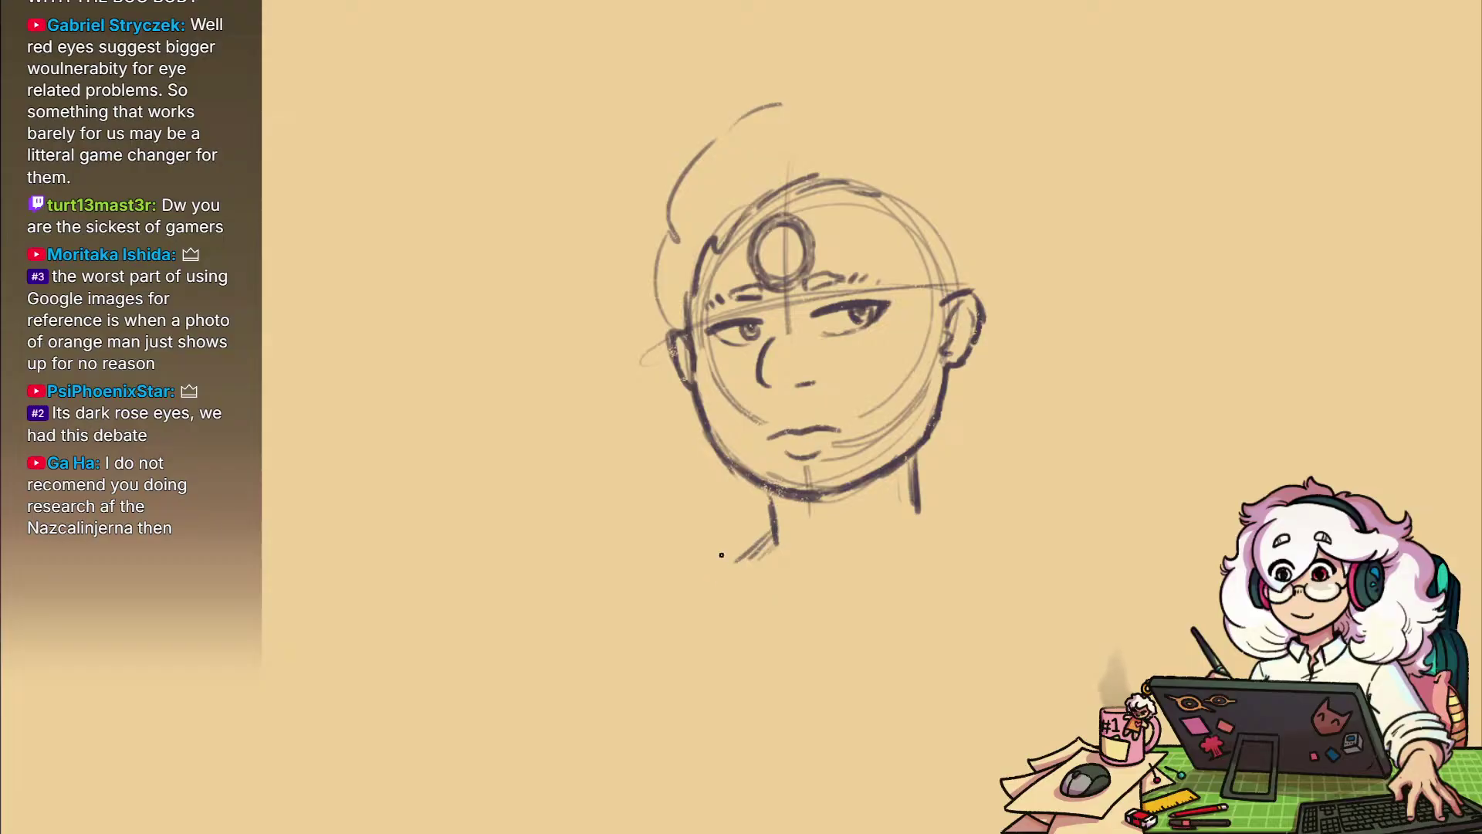
Sketch the hair volume over the crown and the looped, leaf-like hair ties above and behind the nearer ear
mouse_move(769, 163)
left_mouse_down()
mouse_move(789, 179)
mouse_move(979, 165)
left_mouse_up()
left_click_drag(967, 143, 1032, 220)
left_click_drag(919, 102, 992, 135)
mouse_move(1066, 268)
left_mouse_down()
mouse_move(1061, 281)
mouse_move(1105, 269)
left_mouse_up()
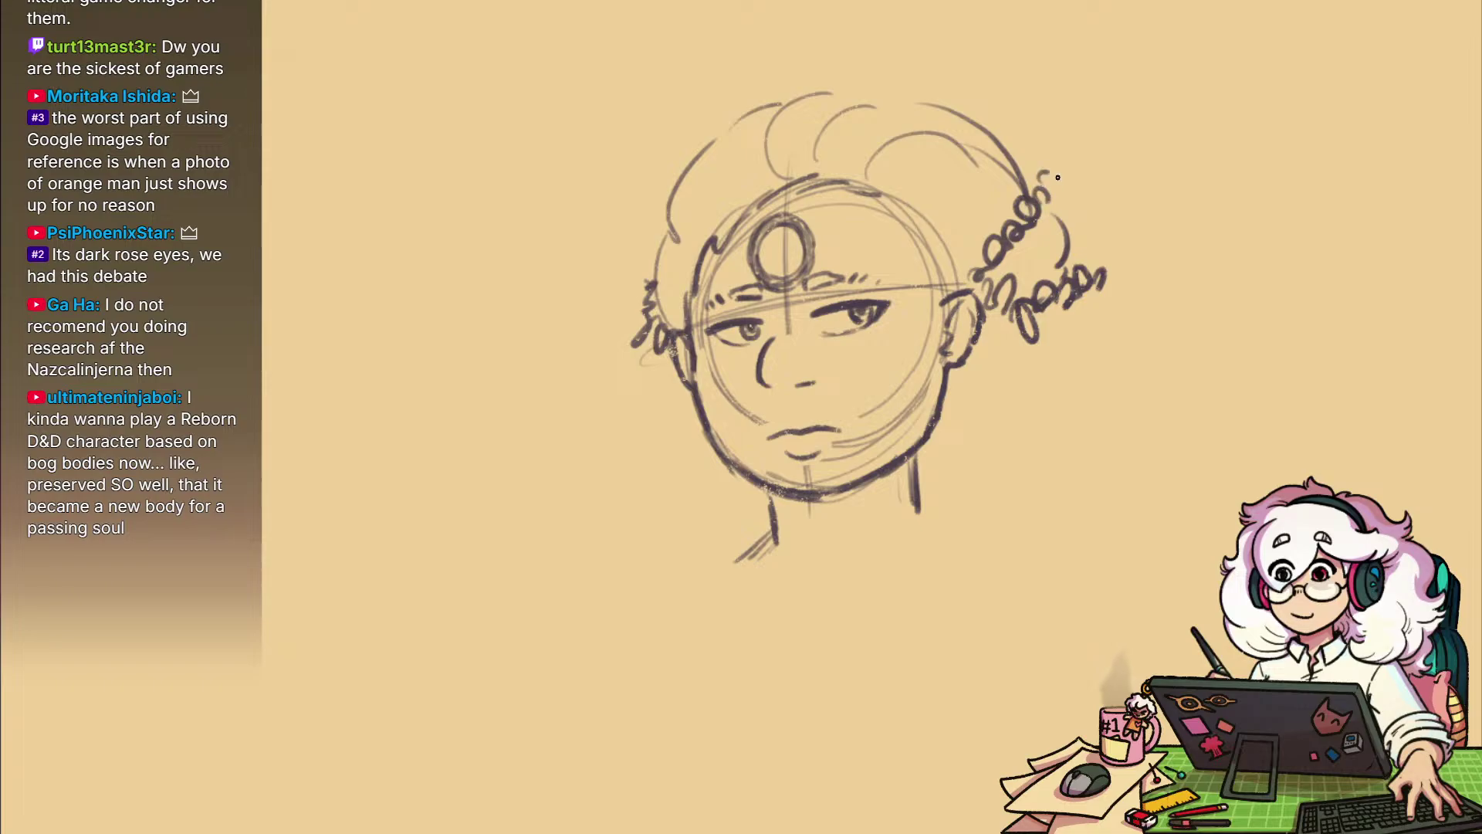
left_click_drag(1057, 190, 1052, 199)
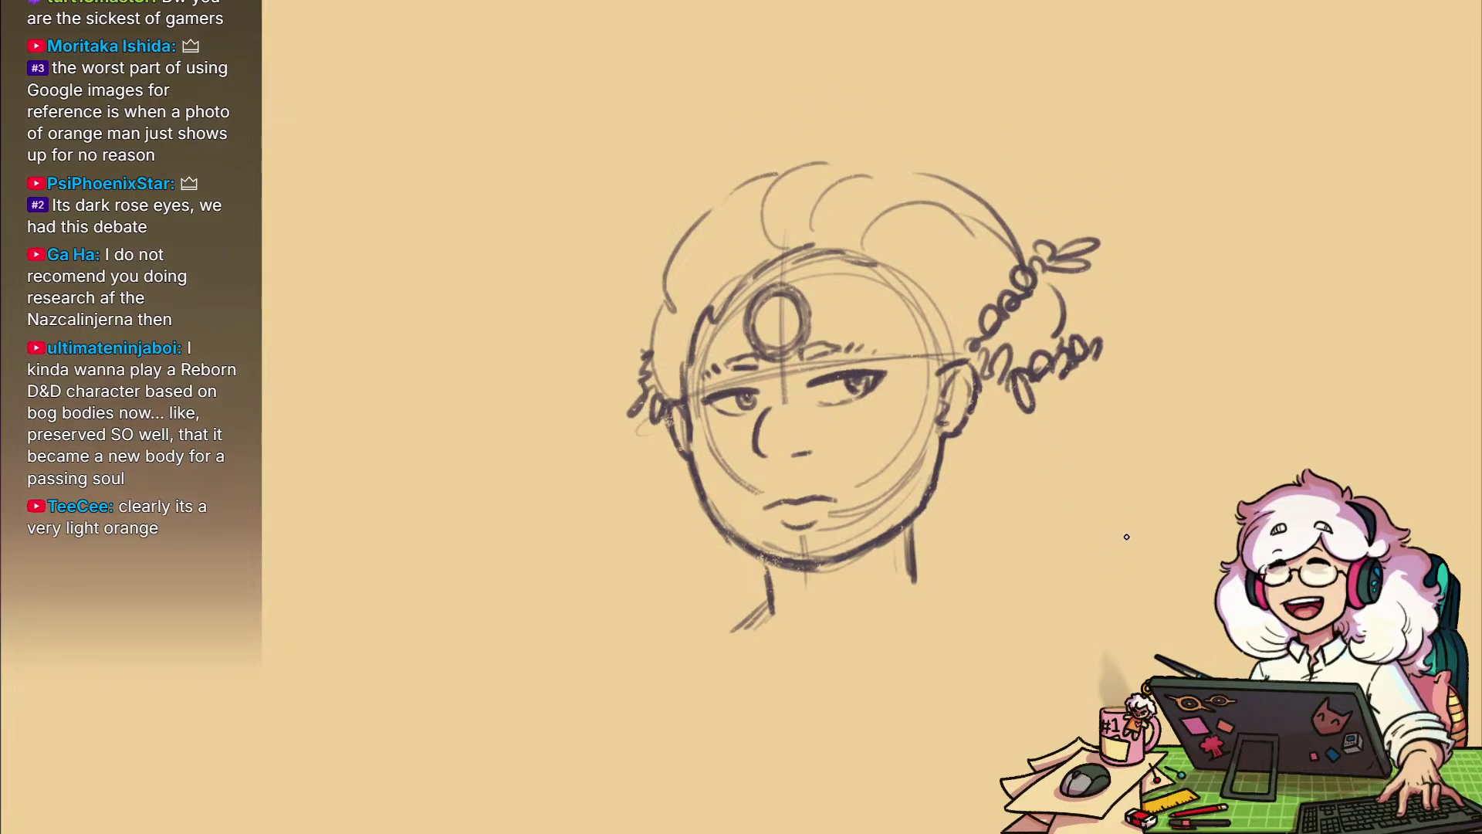
Add a leafy sprig tie to the hair above the farther ear
left_click_drag(1085, 603, 1121, 603)
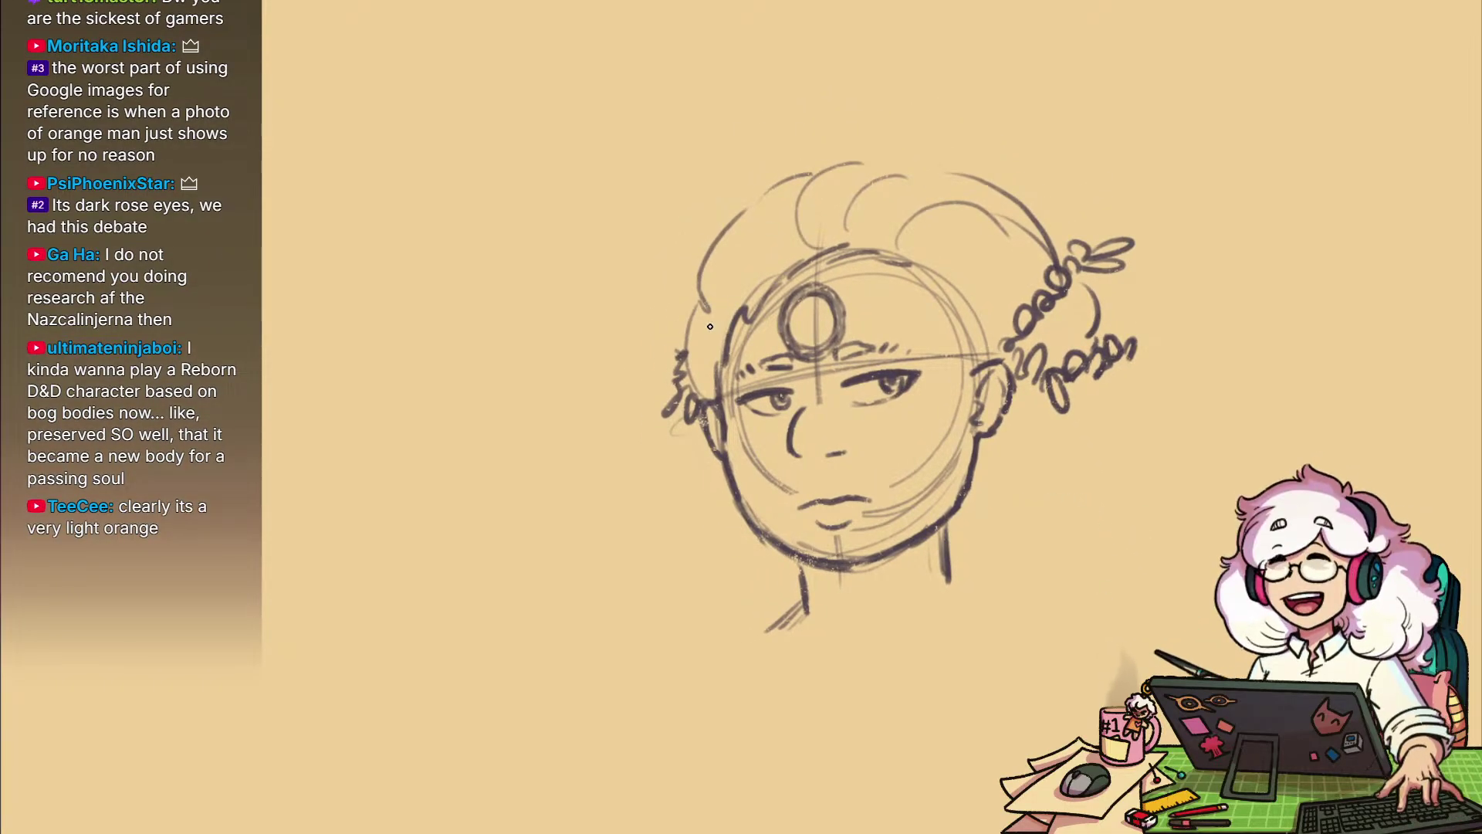
mouse_move(717, 327)
left_mouse_down()
mouse_move(658, 296)
mouse_move(675, 248)
left_mouse_up()
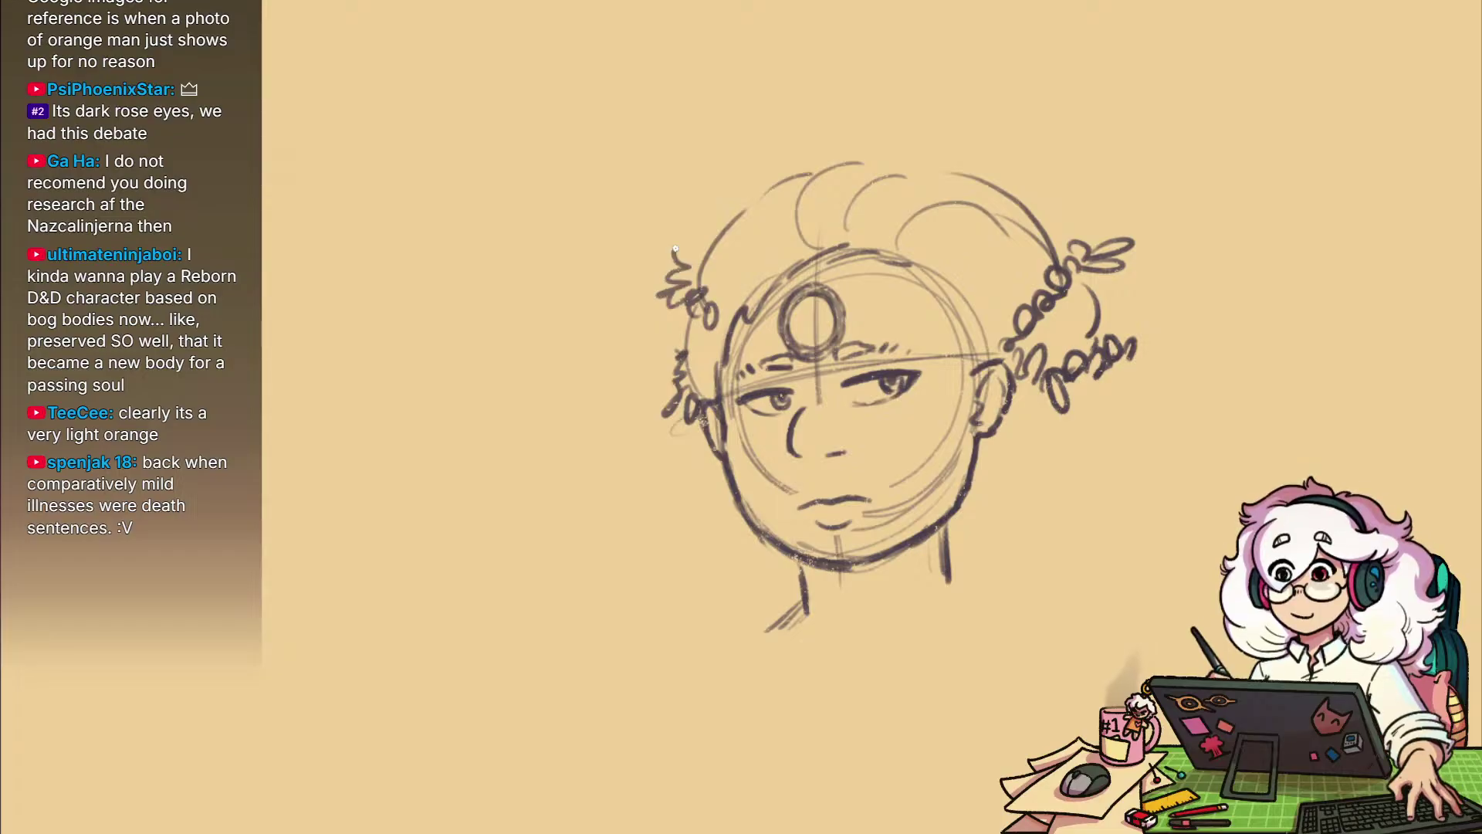
left_click_drag(850, 610, 797, 490)
left_click_drag(963, 561, 958, 512)
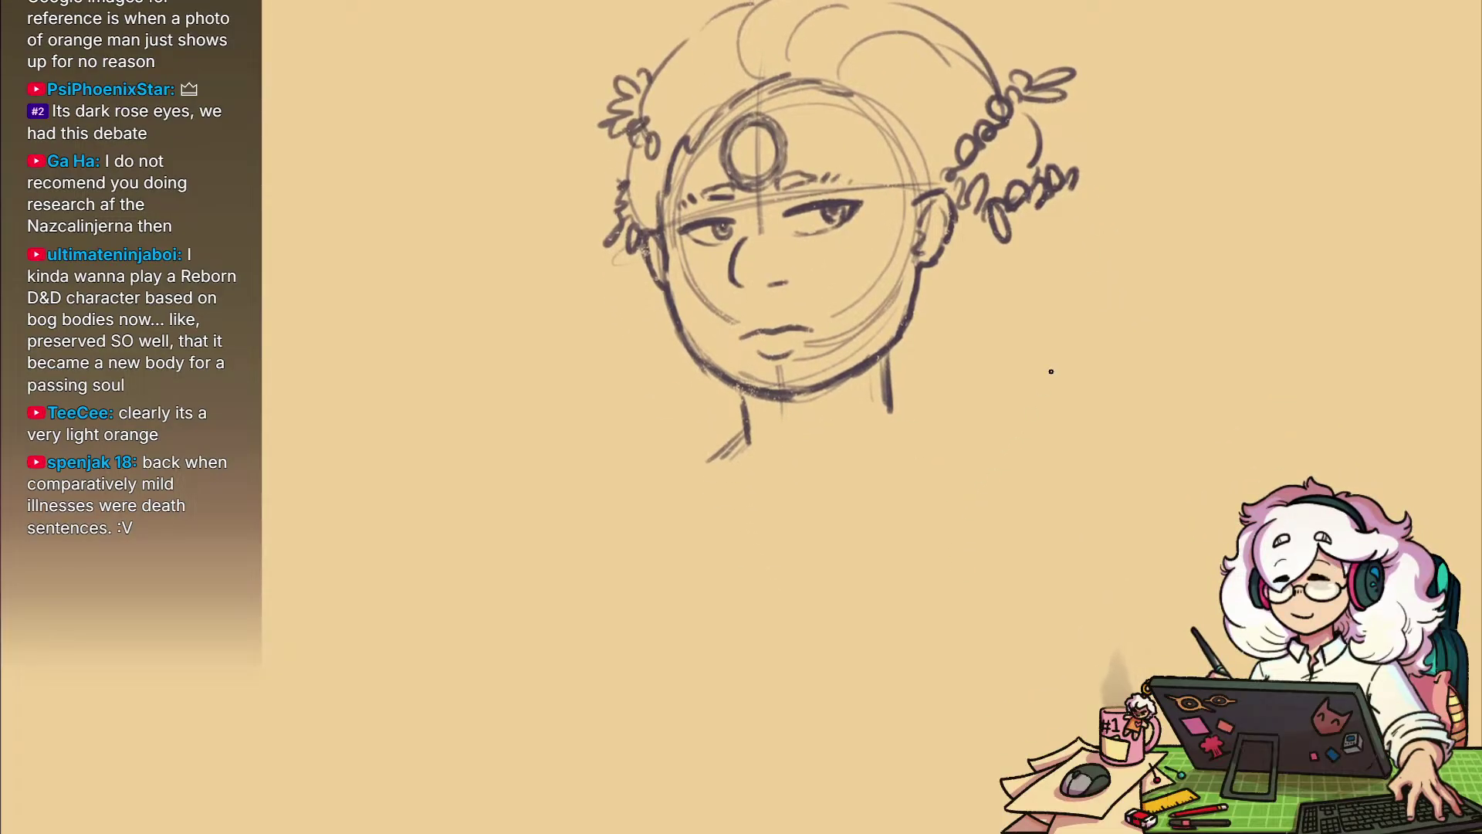
Draw large leaf loops at the end of the tie behind the nearer ear and a hair strand falling from them
mouse_move(997, 290)
left_mouse_down()
mouse_move(1036, 314)
mouse_move(996, 341)
mouse_move(1000, 389)
left_mouse_up()
scroll(1003, 380, "down", 2)
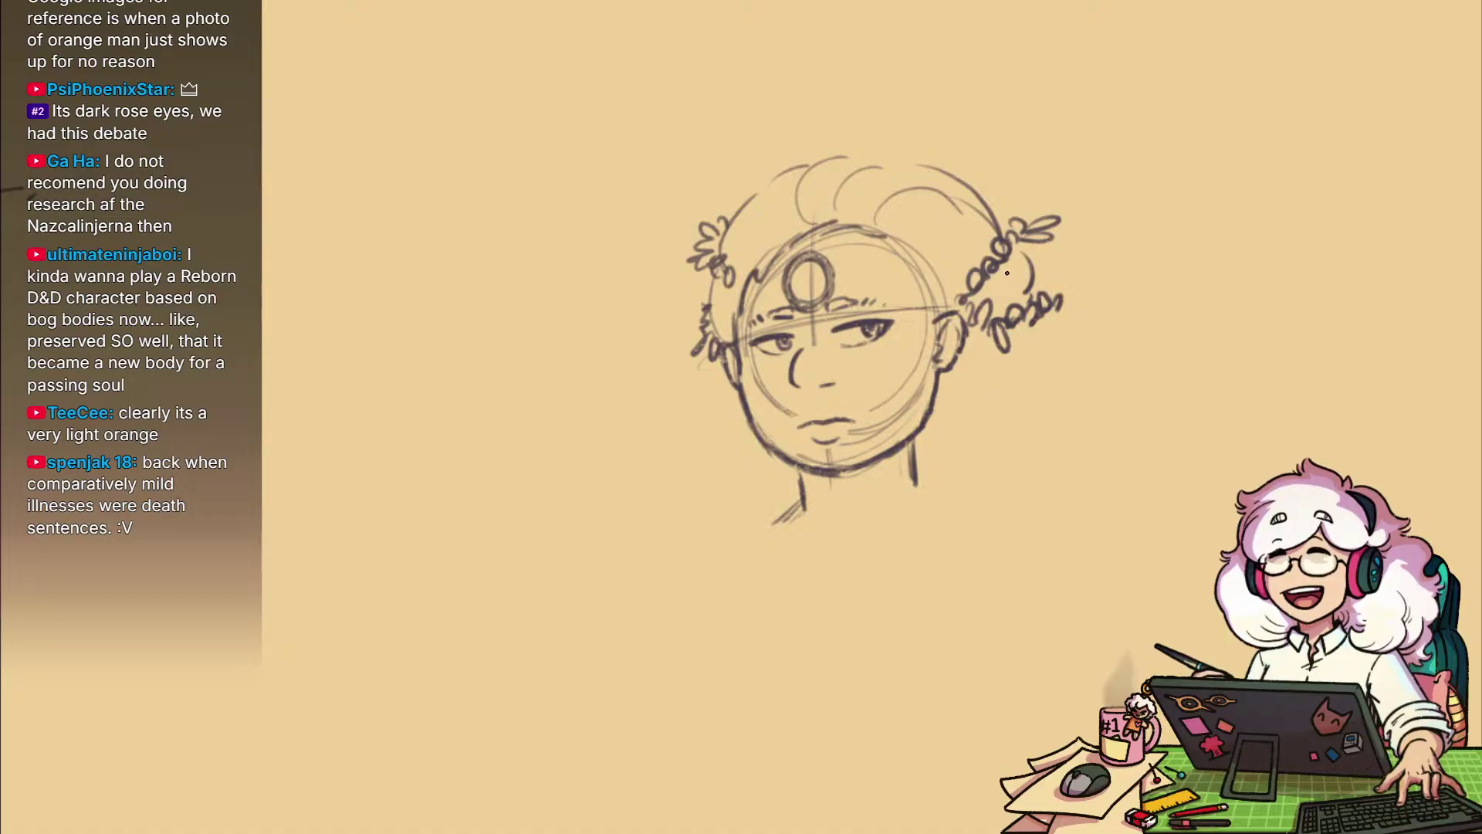
mouse_move(1018, 244)
left_mouse_down()
mouse_move(1098, 357)
mouse_move(1110, 415)
left_mouse_up()
key("ctrl+z")
key("ctrl+z")
mouse_move(1061, 304)
left_mouse_down()
mouse_move(1107, 315)
mouse_move(1084, 345)
mouse_move(1115, 400)
mouse_move(1115, 446)
left_mouse_up()
left_click_drag(1084, 346, 1116, 443)
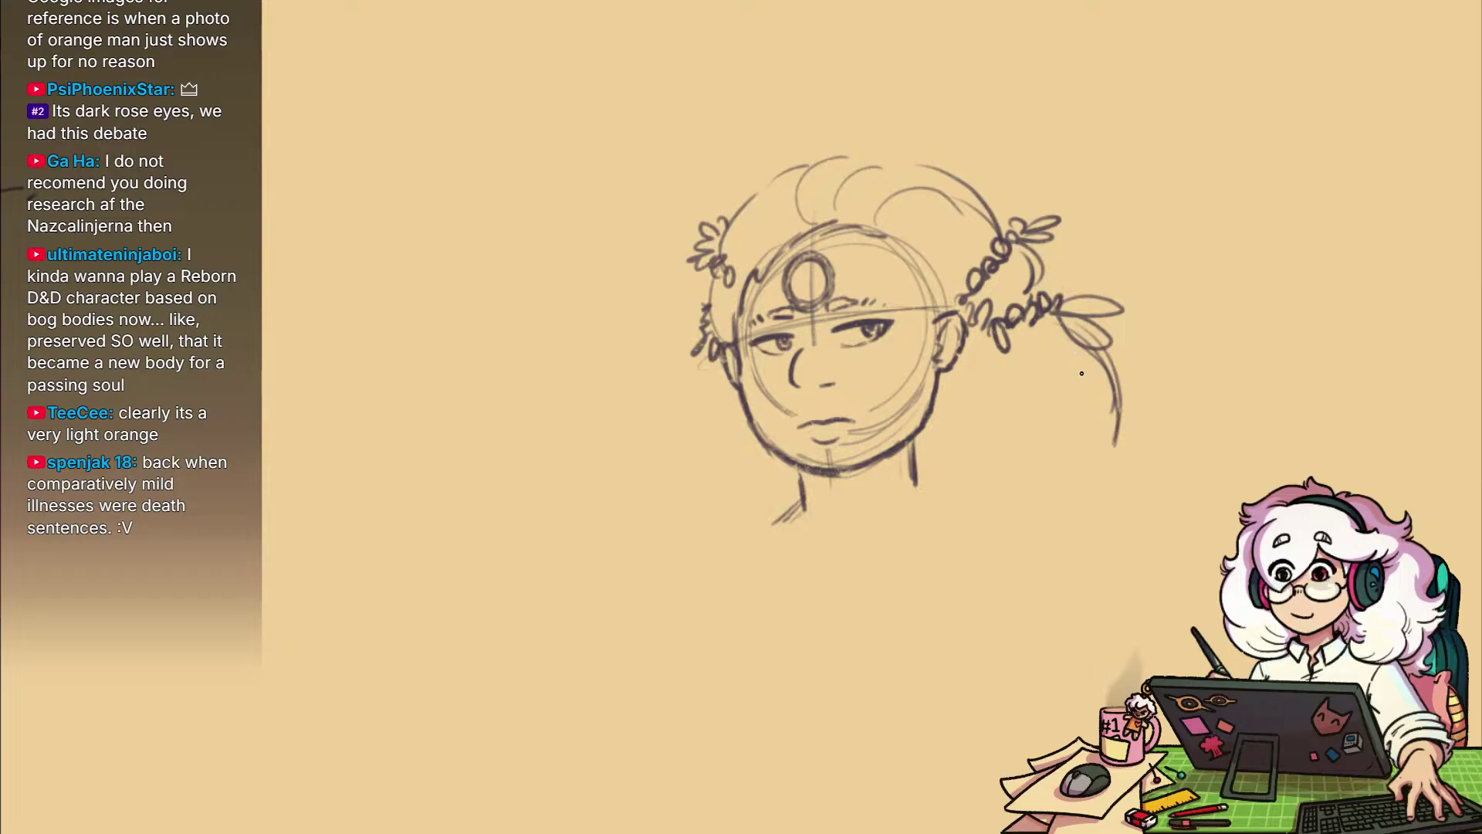
Sketch the outline of the loose hair flaring outward and down from the farther ear
left_click_drag(829, 463, 929, 481)
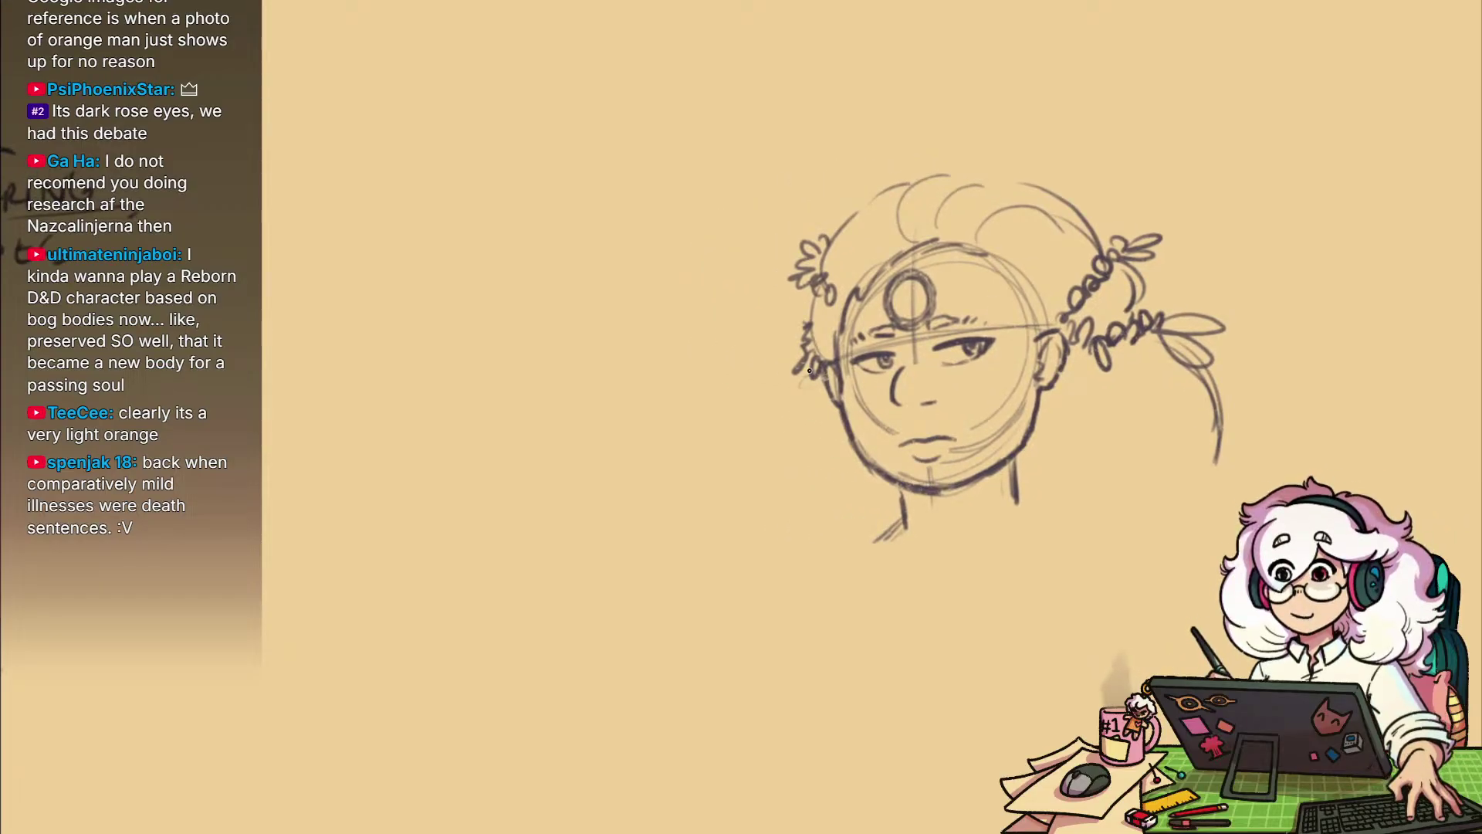
mouse_move(799, 379)
left_mouse_down()
mouse_move(722, 421)
mouse_move(691, 576)
left_mouse_up()
left_click_drag(722, 480, 735, 614)
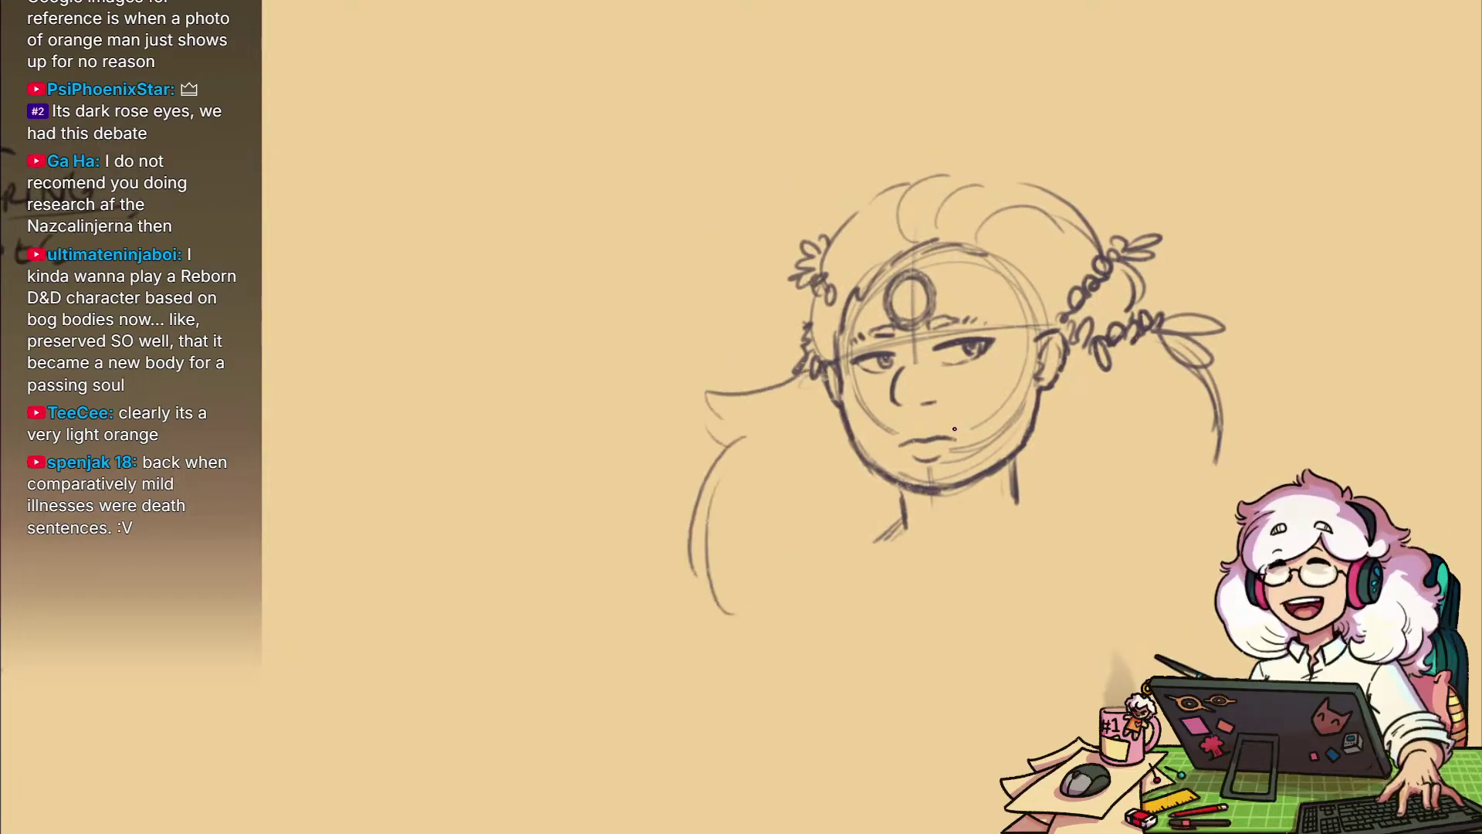
Replace the falling strand on the nearer side with a jagged, fuller outline of loose hair
left_click_drag(1070, 491, 942, 504)
key("e")
mouse_move(1094, 411)
left_mouse_down()
mouse_move(1092, 454)
mouse_move(1095, 424)
mouse_move(1133, 414)
mouse_move(1069, 545)
left_mouse_up()
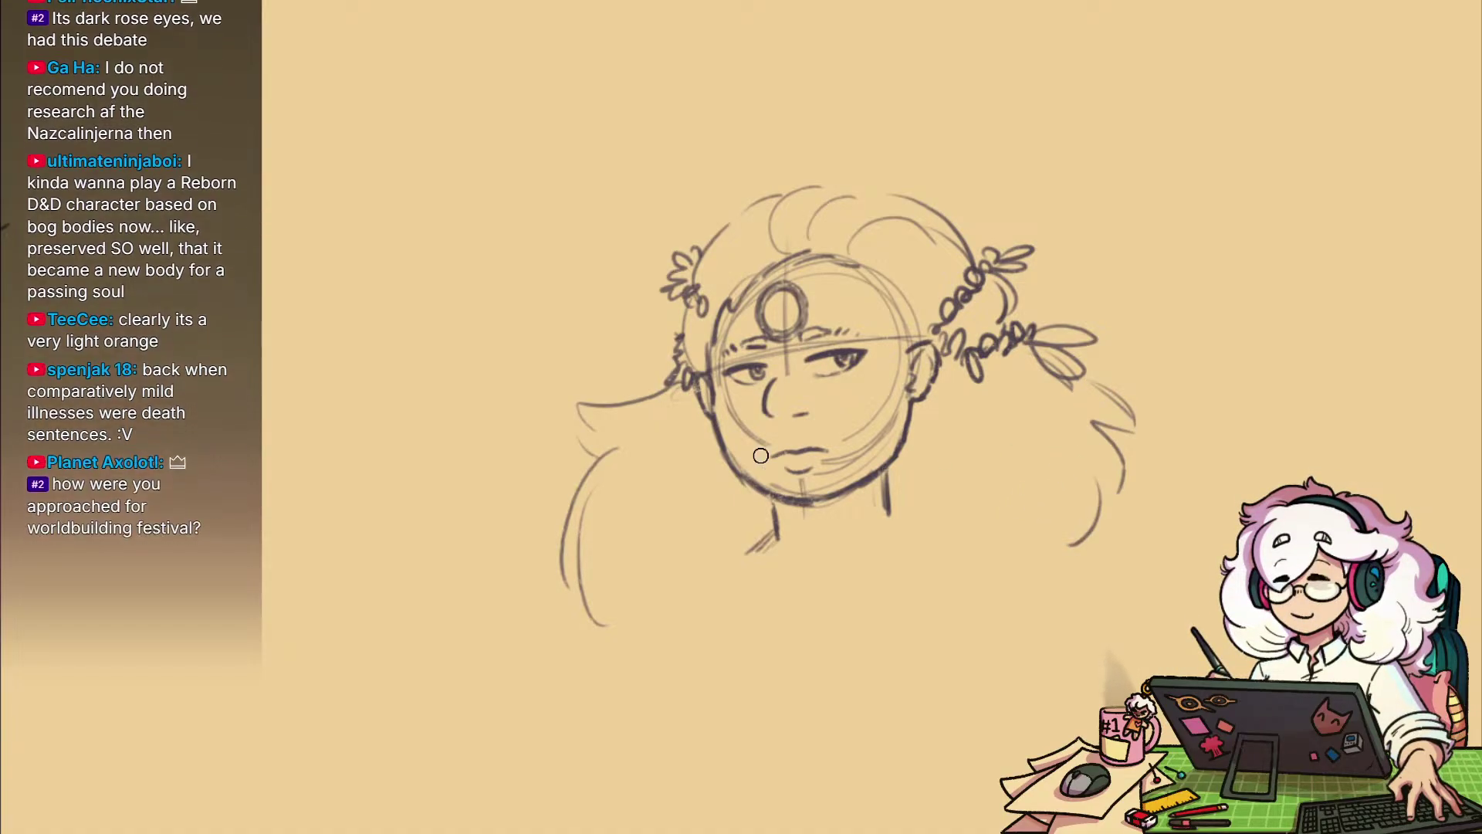
Erase the lower outline of the farther-side hair and redraw it as a more compact, curved mass
mouse_move(591, 463)
left_mouse_down()
mouse_move(553, 556)
mouse_move(603, 587)
left_mouse_up()
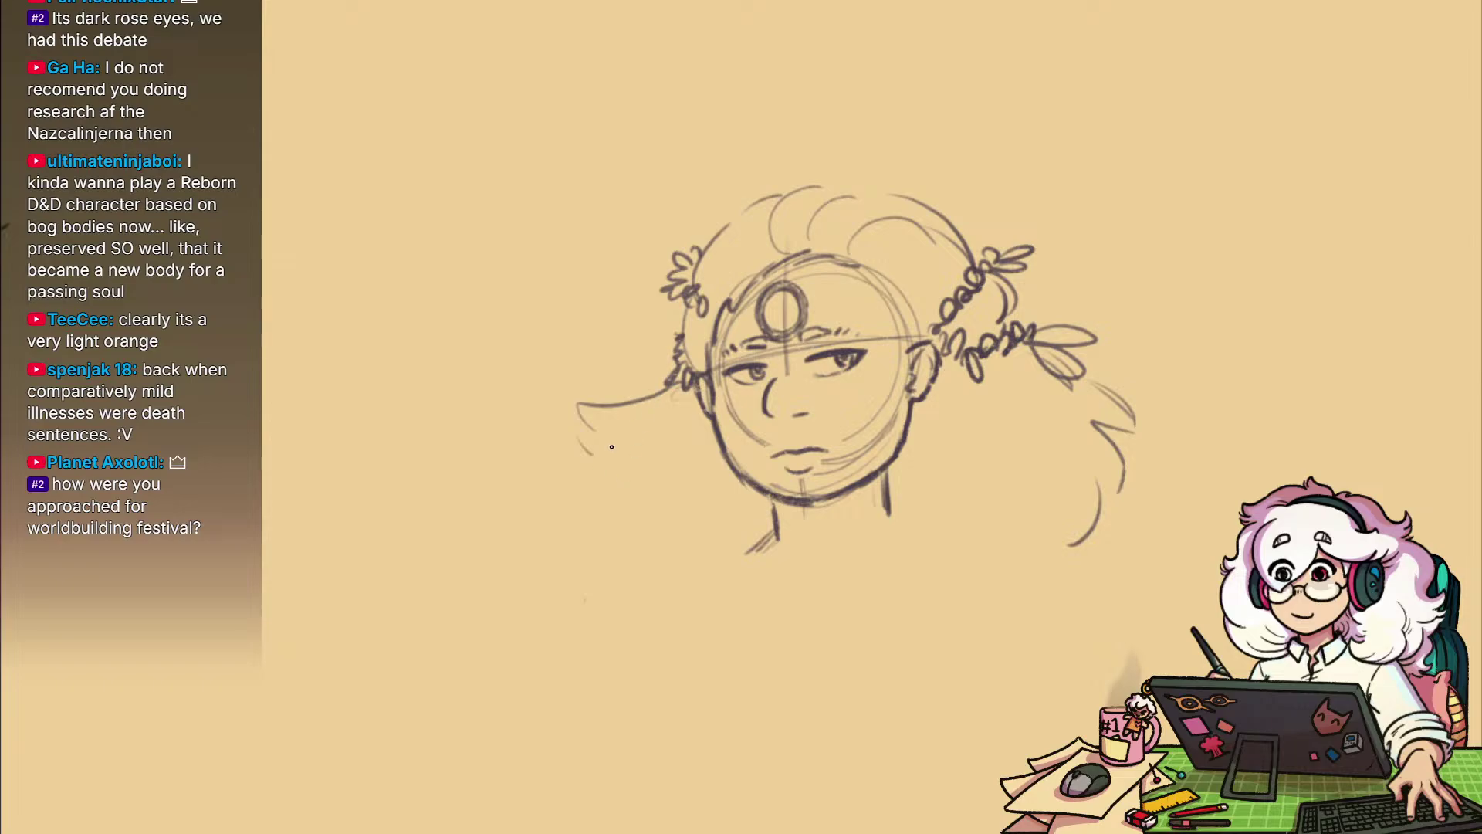
left_click_drag(588, 463, 591, 523)
left_click_drag(606, 495, 649, 577)
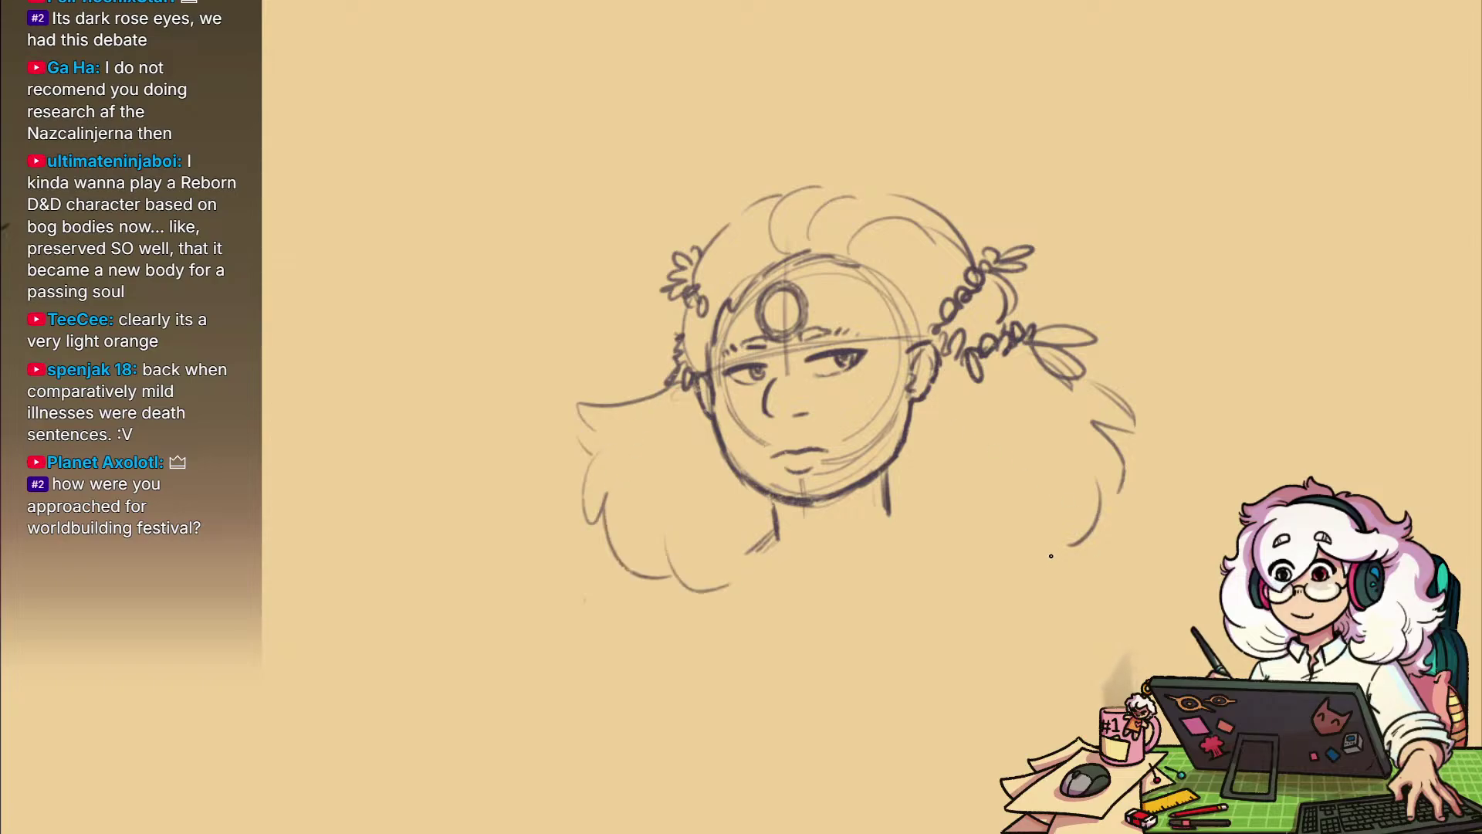
Sketch the lower tips of the nearer-side hair and add inner flow strands to the farther-side hair
mouse_move(1042, 532)
left_mouse_down()
mouse_move(1000, 589)
mouse_move(1287, 543)
mouse_move(872, 618)
left_mouse_up()
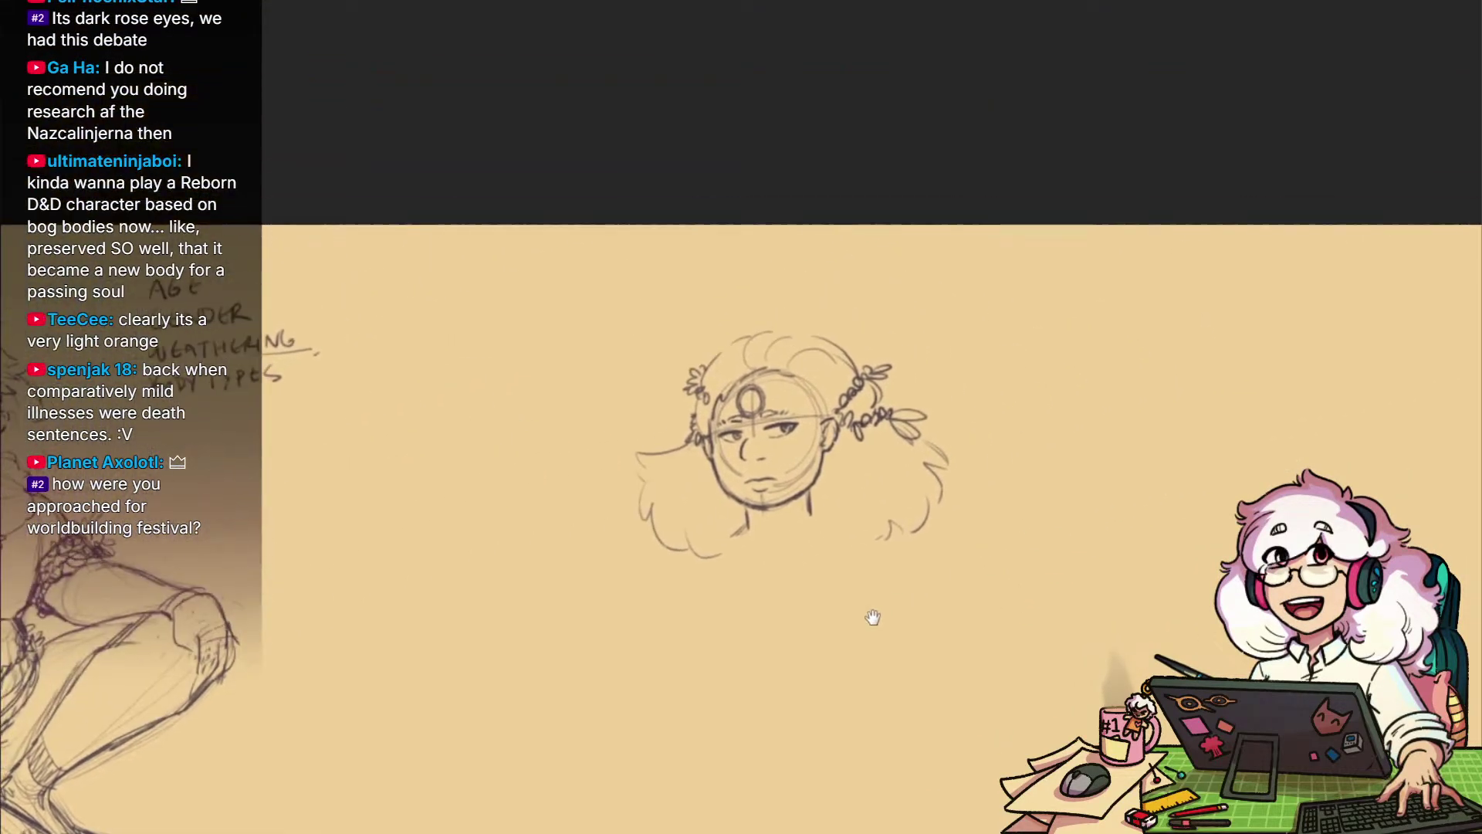
mouse_move(846, 567)
left_mouse_down()
mouse_move(899, 522)
mouse_move(930, 450)
left_mouse_up()
left_click_drag(946, 506, 1066, 495)
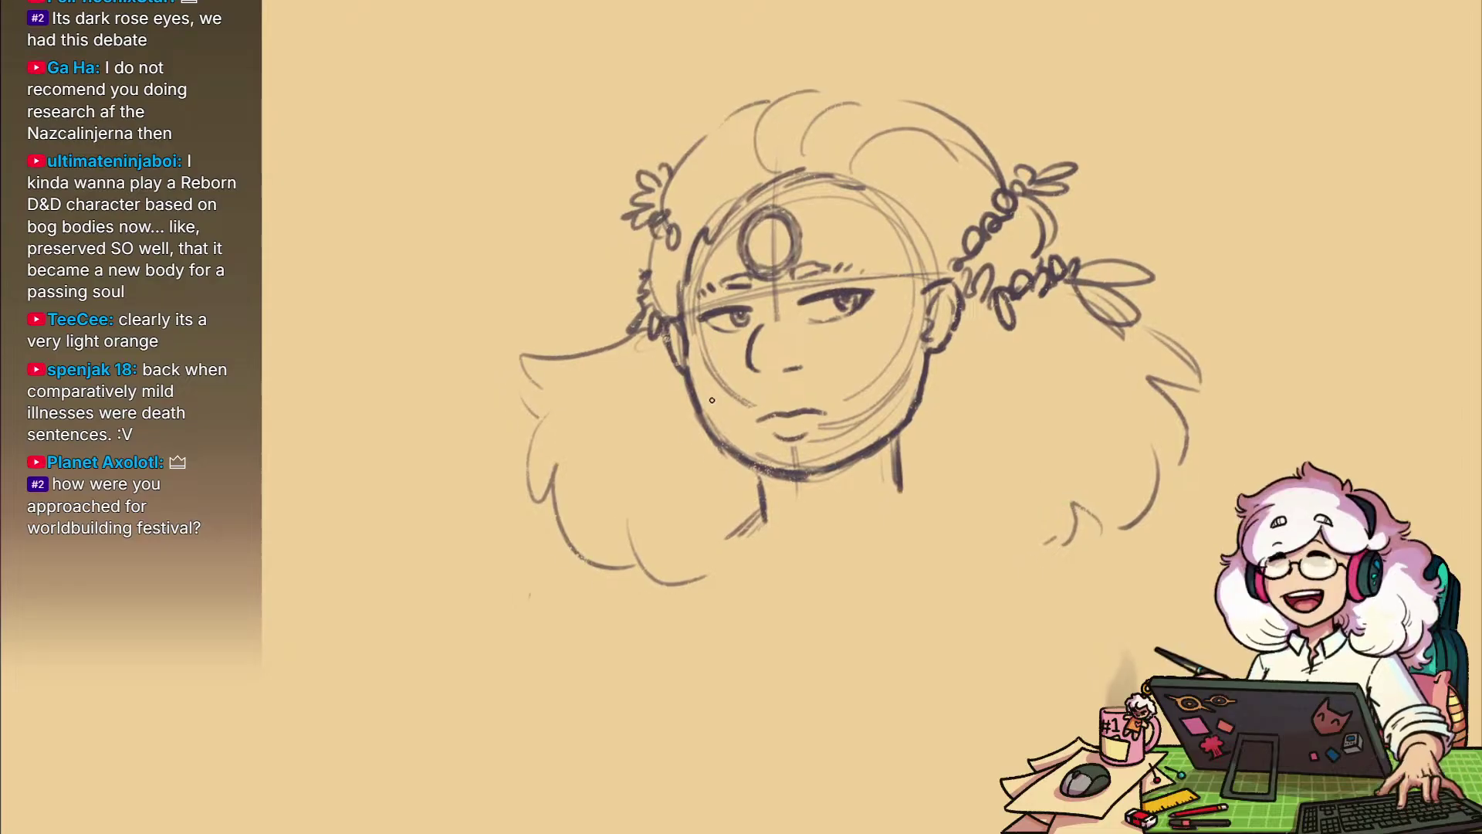
mouse_move(690, 397)
left_mouse_down()
mouse_move(633, 463)
mouse_move(700, 477)
mouse_move(691, 507)
left_mouse_up()
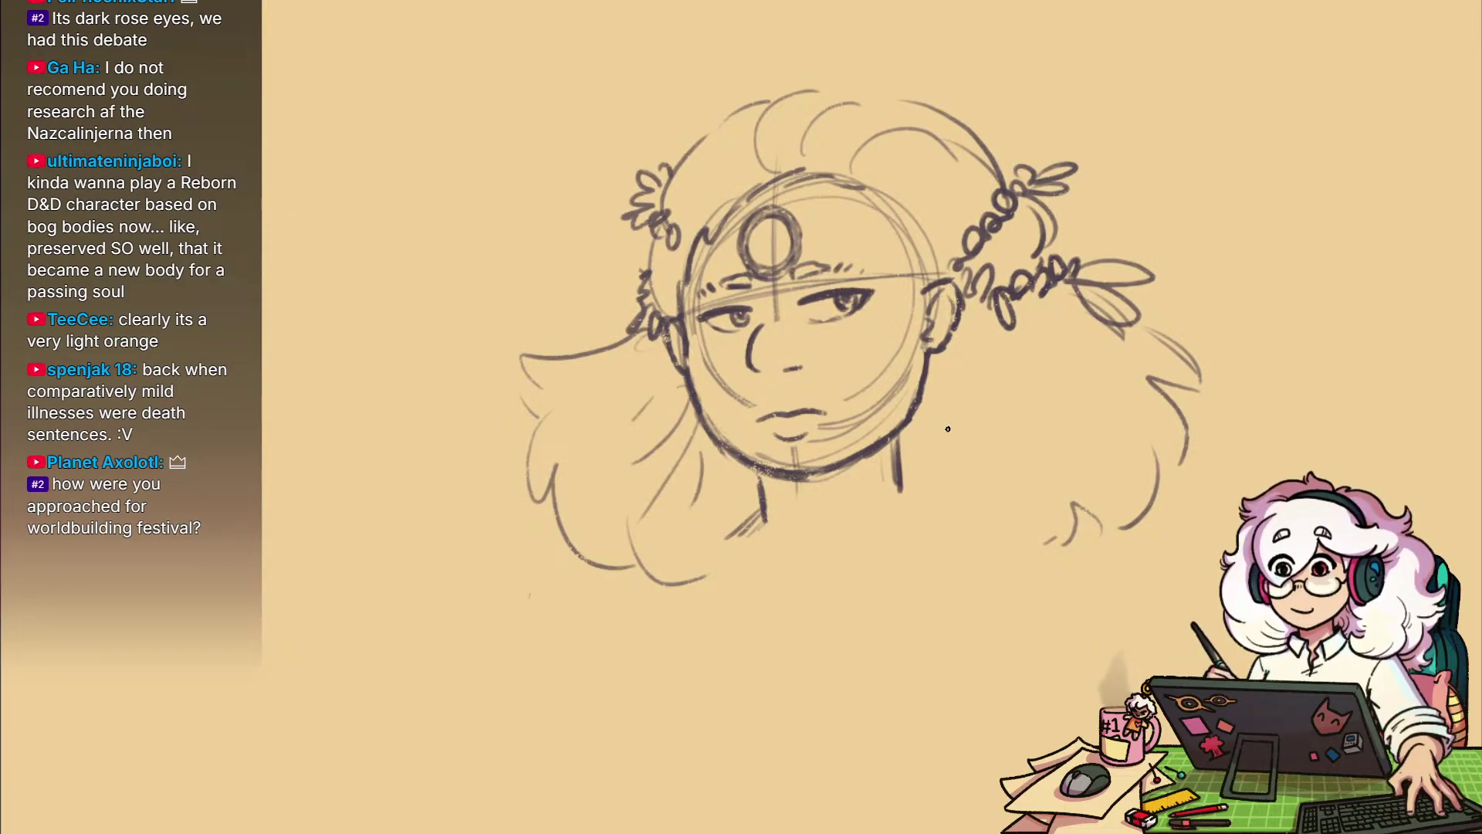
left_click_drag(954, 398, 1044, 470)
key("ctrl+z")
key("ctrl+z")
key("ctrl+z")
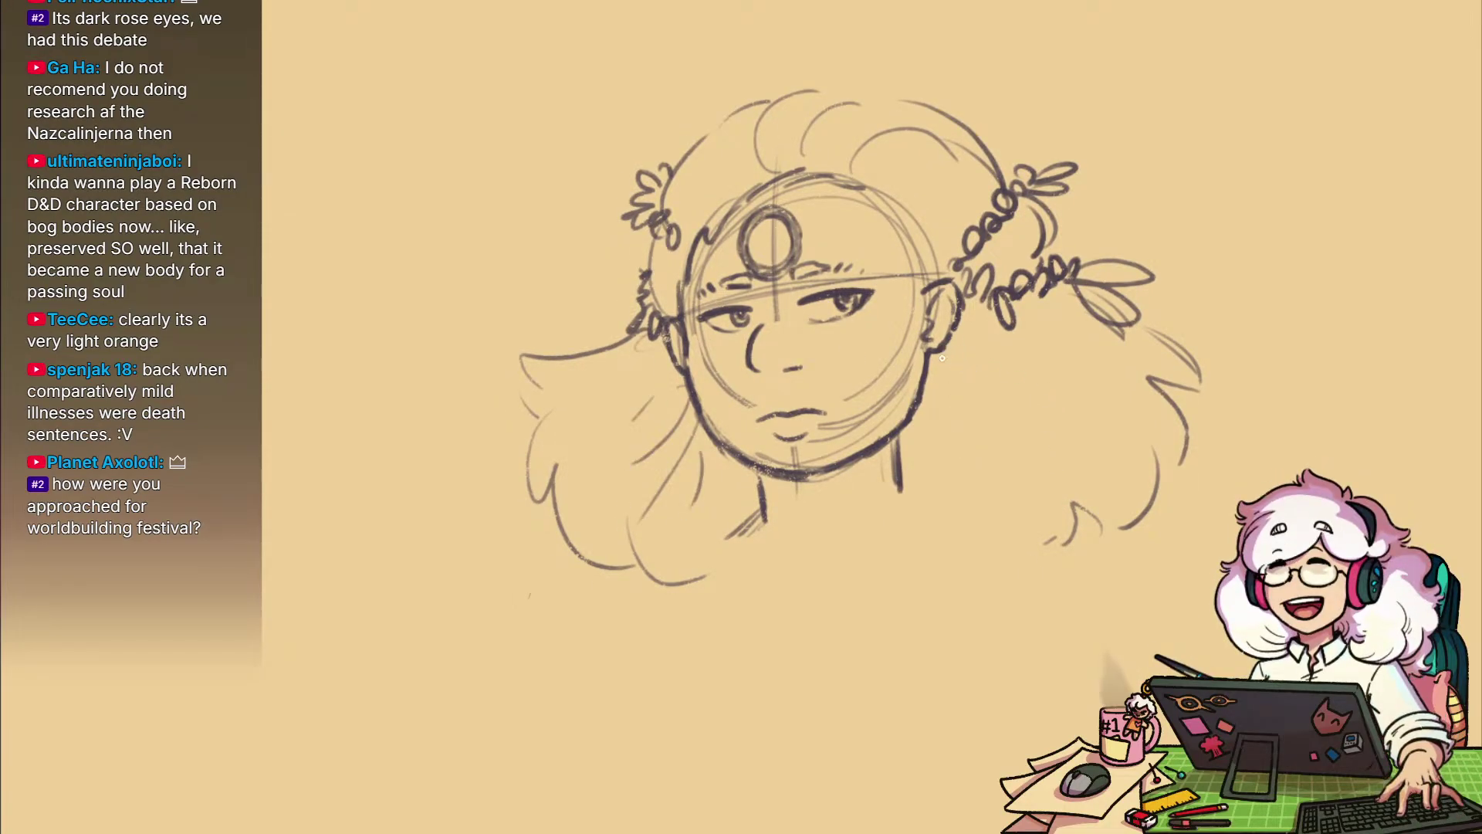
Sketch several curved inner flow strands in the nearer-side hair, sweeping down and outward from below the ear
left_click_drag(945, 369, 995, 442)
left_click_drag(931, 357, 1017, 478)
left_click_drag(973, 375, 1025, 412)
left_click_drag(1002, 363, 1036, 388)
left_click_drag(923, 579, 894, 535)
scroll(946, 495, "down", 1)
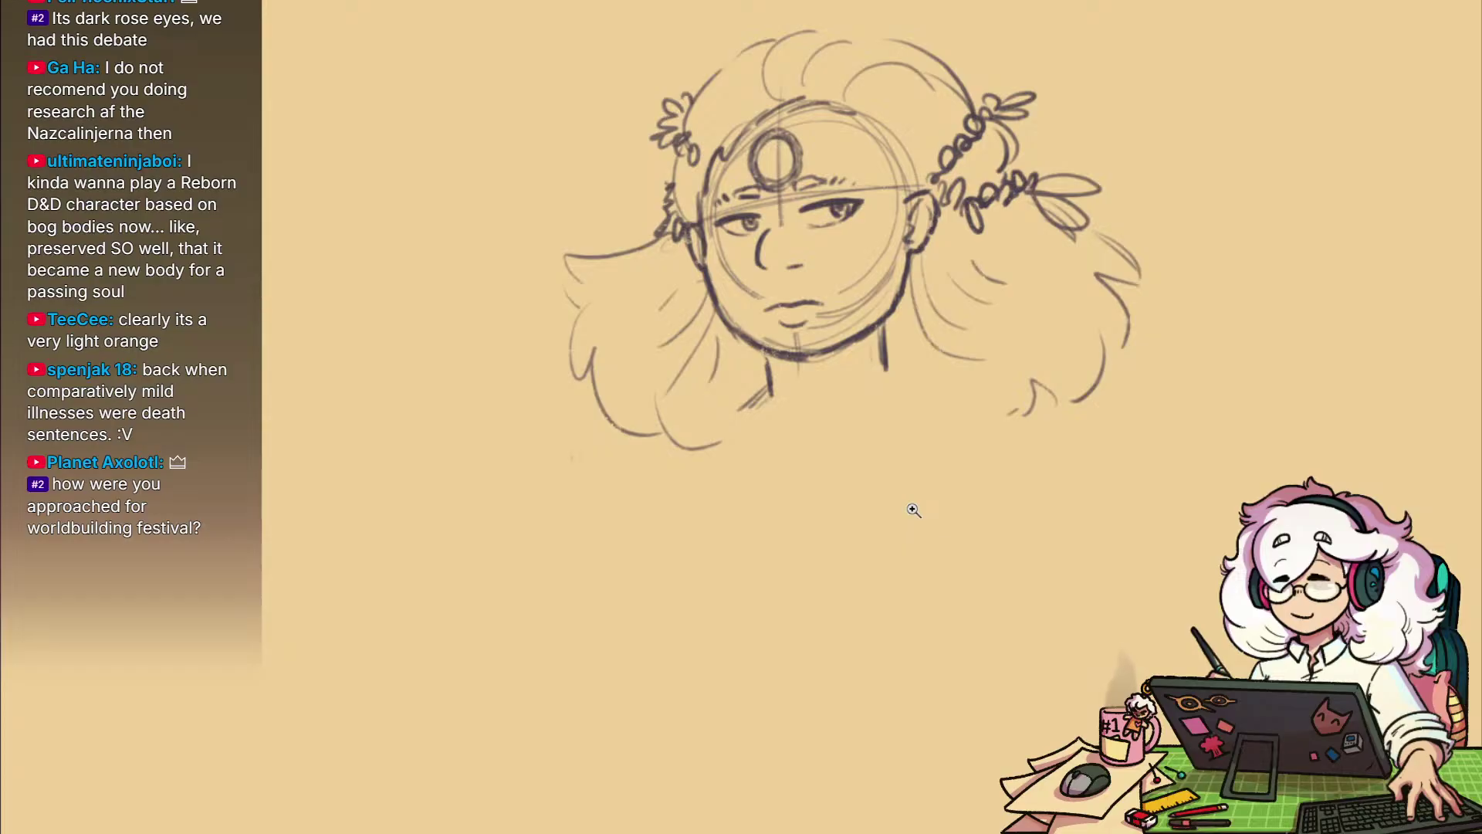
mouse_move(913, 510)
left_mouse_down()
mouse_move(939, 562)
mouse_move(910, 586)
left_mouse_up()
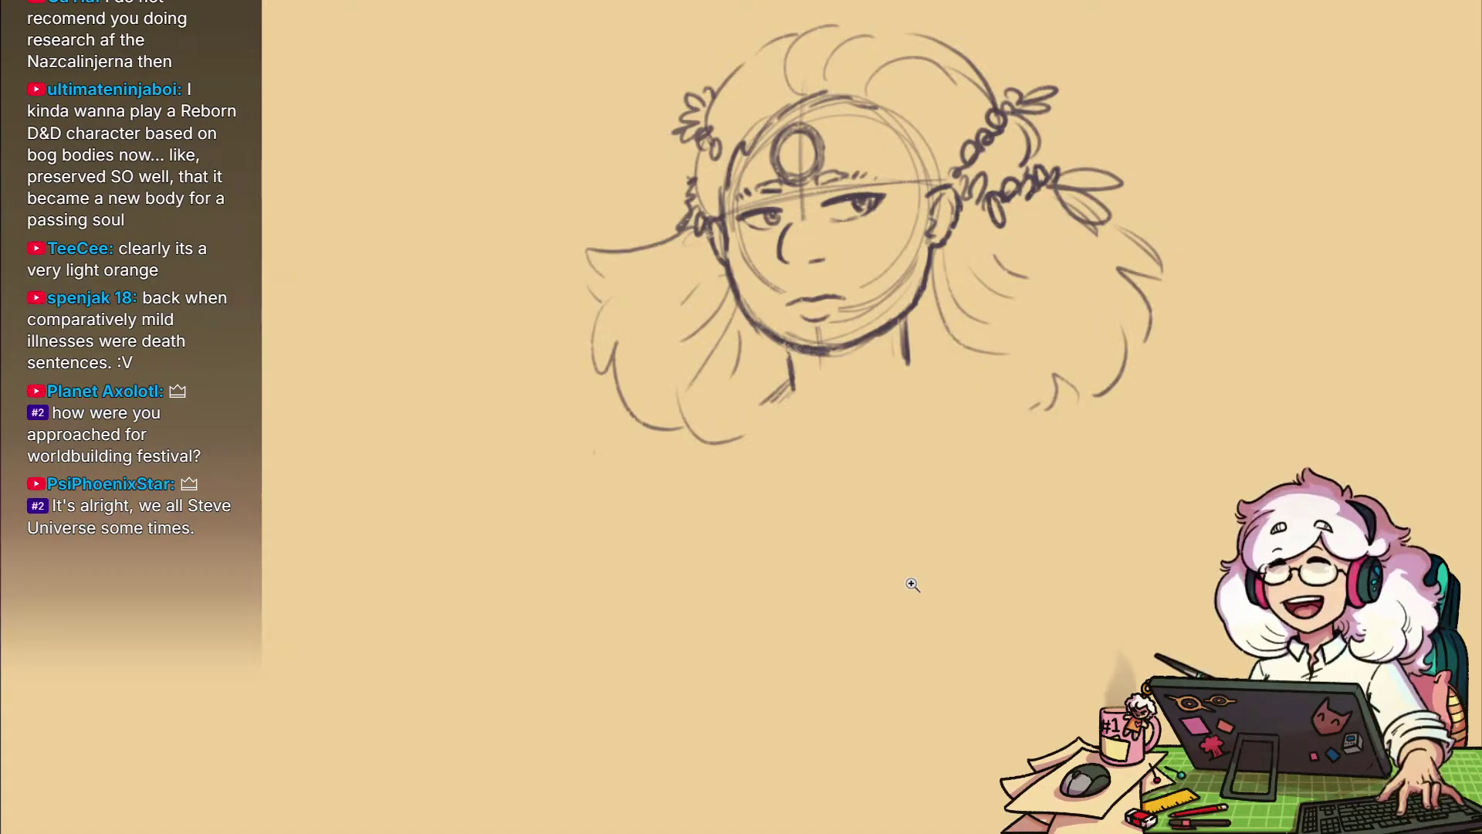
Extend the nearer neck line downward and close the lower outline of the farther-side hair toward the neck
mouse_move(898, 331)
left_mouse_down()
mouse_move(940, 390)
mouse_move(962, 610)
left_mouse_up()
mouse_move(936, 521)
left_mouse_down()
mouse_move(944, 599)
mouse_move(968, 578)
mouse_move(932, 527)
left_mouse_up()
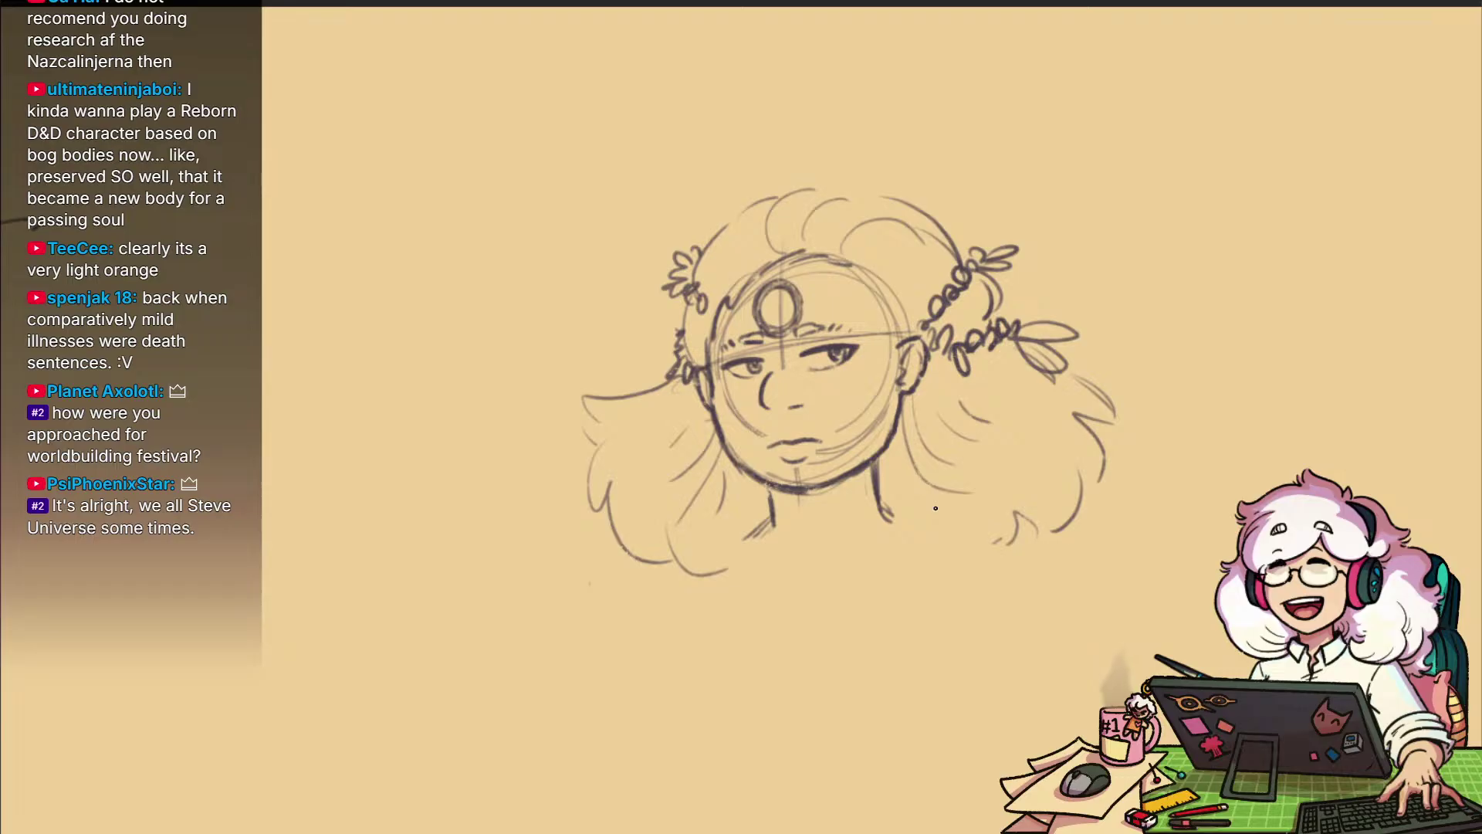
mouse_move(662, 498)
left_mouse_down()
mouse_move(762, 548)
mouse_move(772, 527)
left_mouse_up()
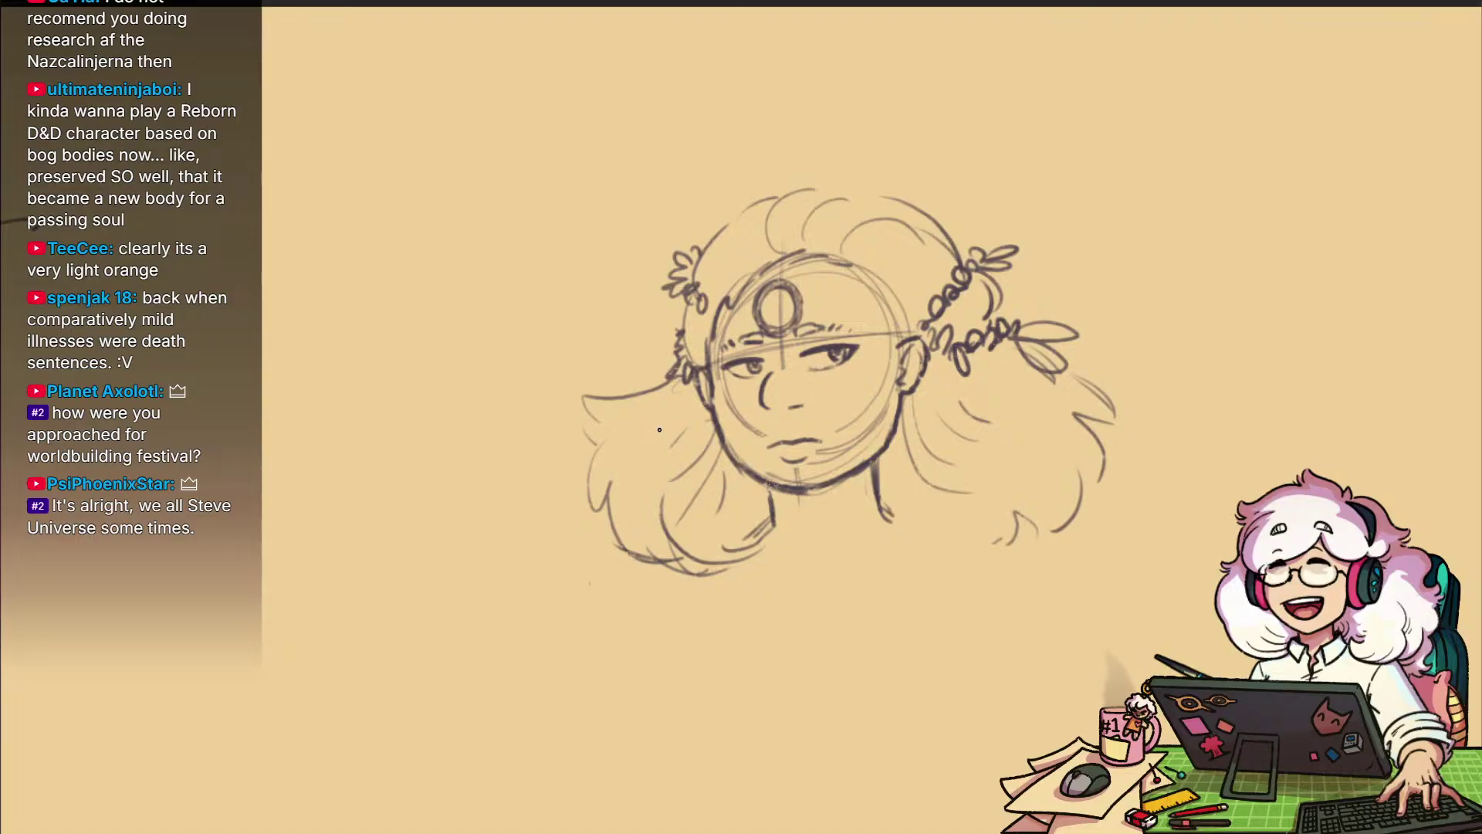
Remove the jagged lower tips of the nearer-side hair and sketch a short tapering stroke along its lower outer edge
left_click_drag(919, 583, 881, 607)
key("e")
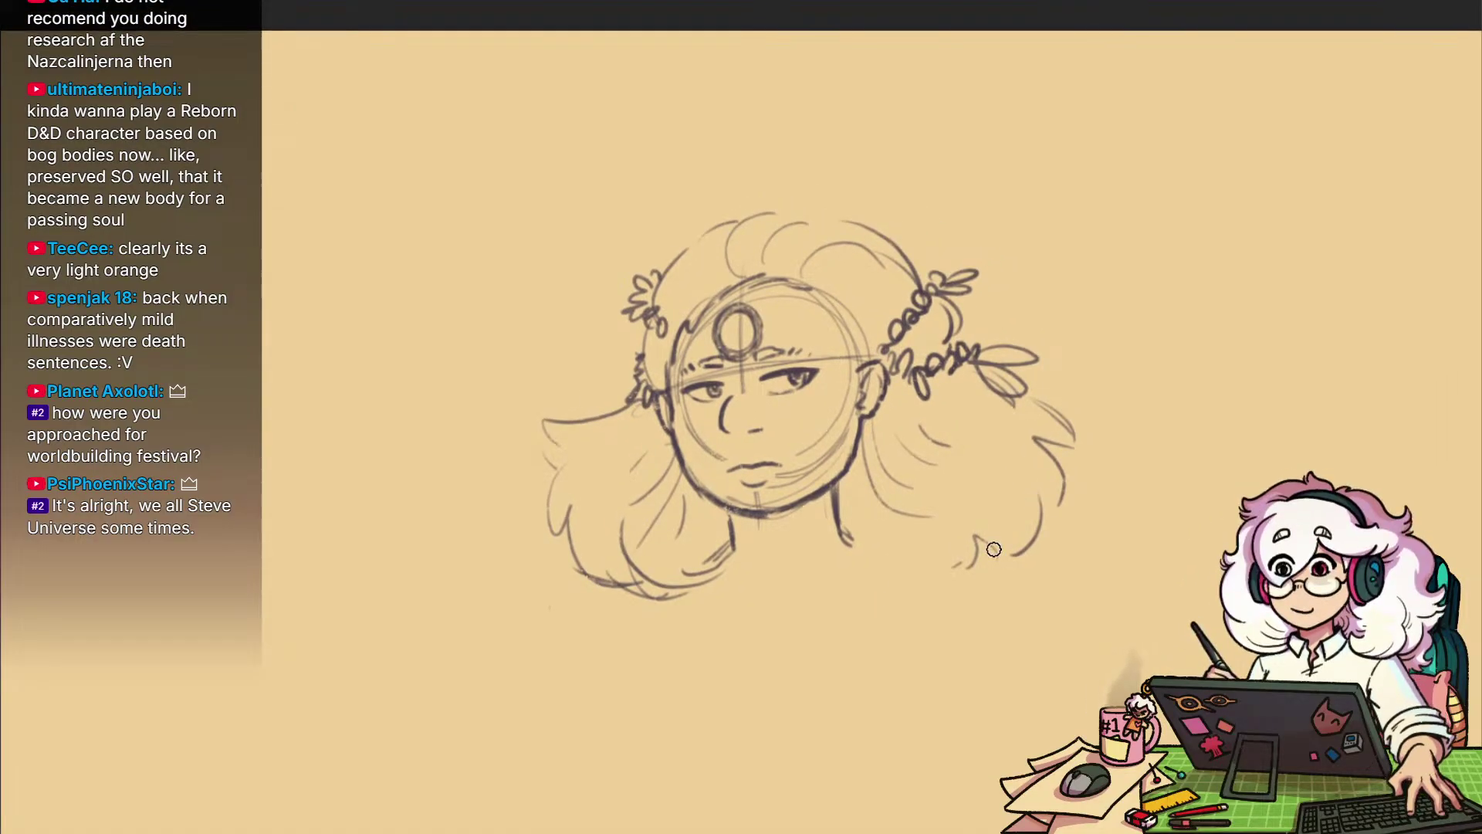
key("ctrl+z")
key("ctrl+z")
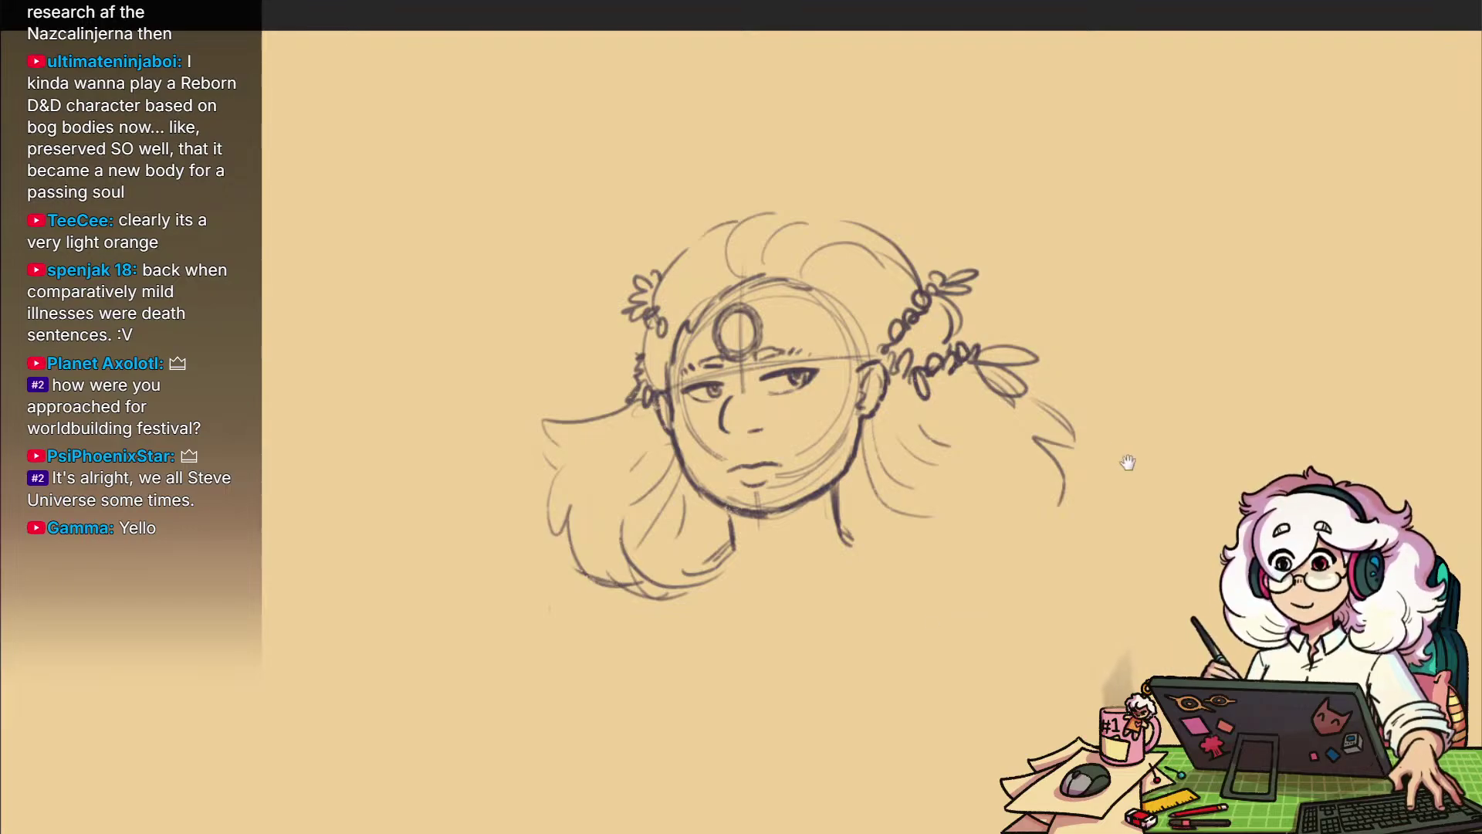
key("Tab")
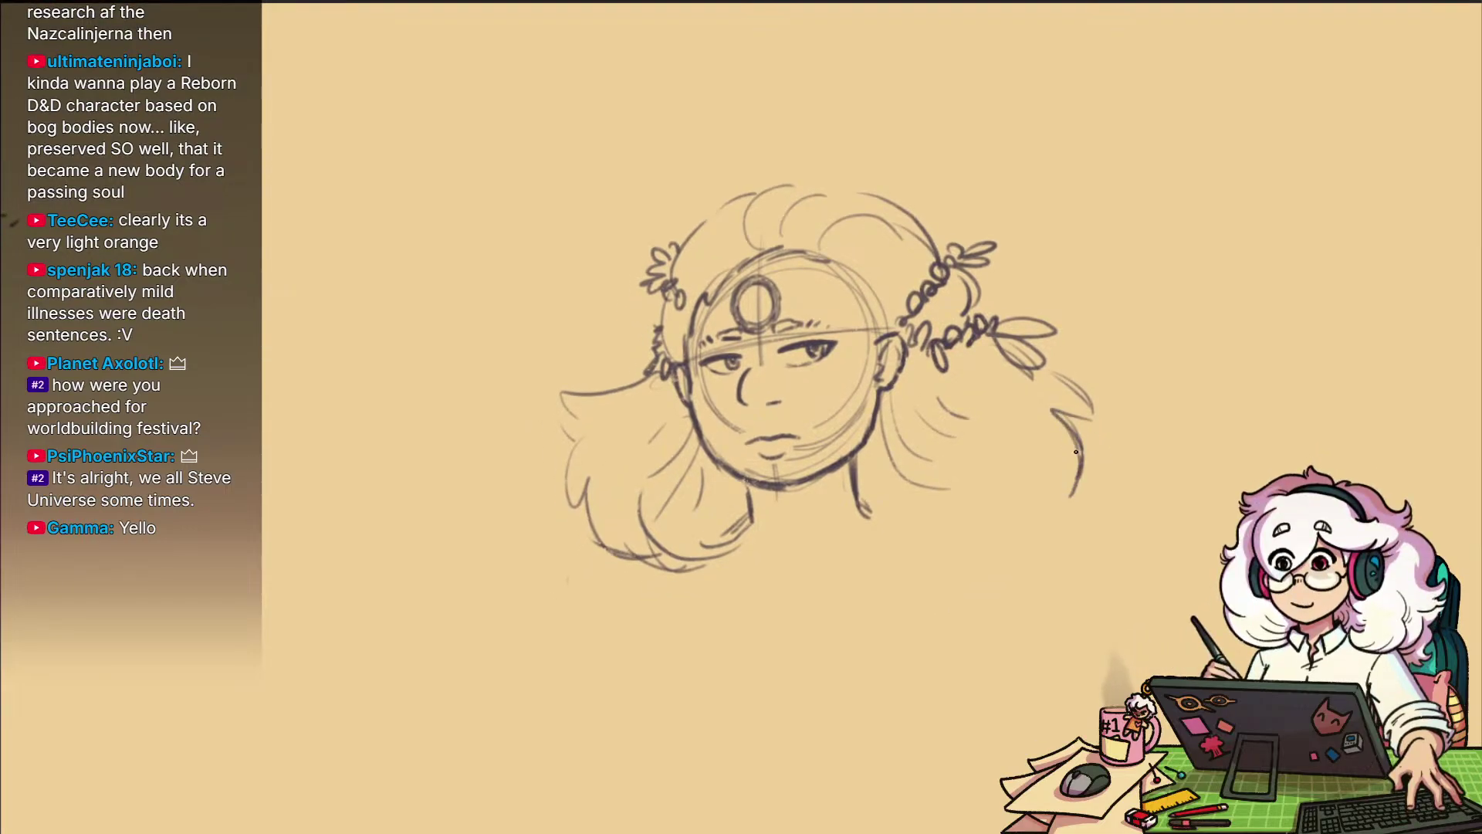
left_click_drag(1078, 475, 1068, 500)
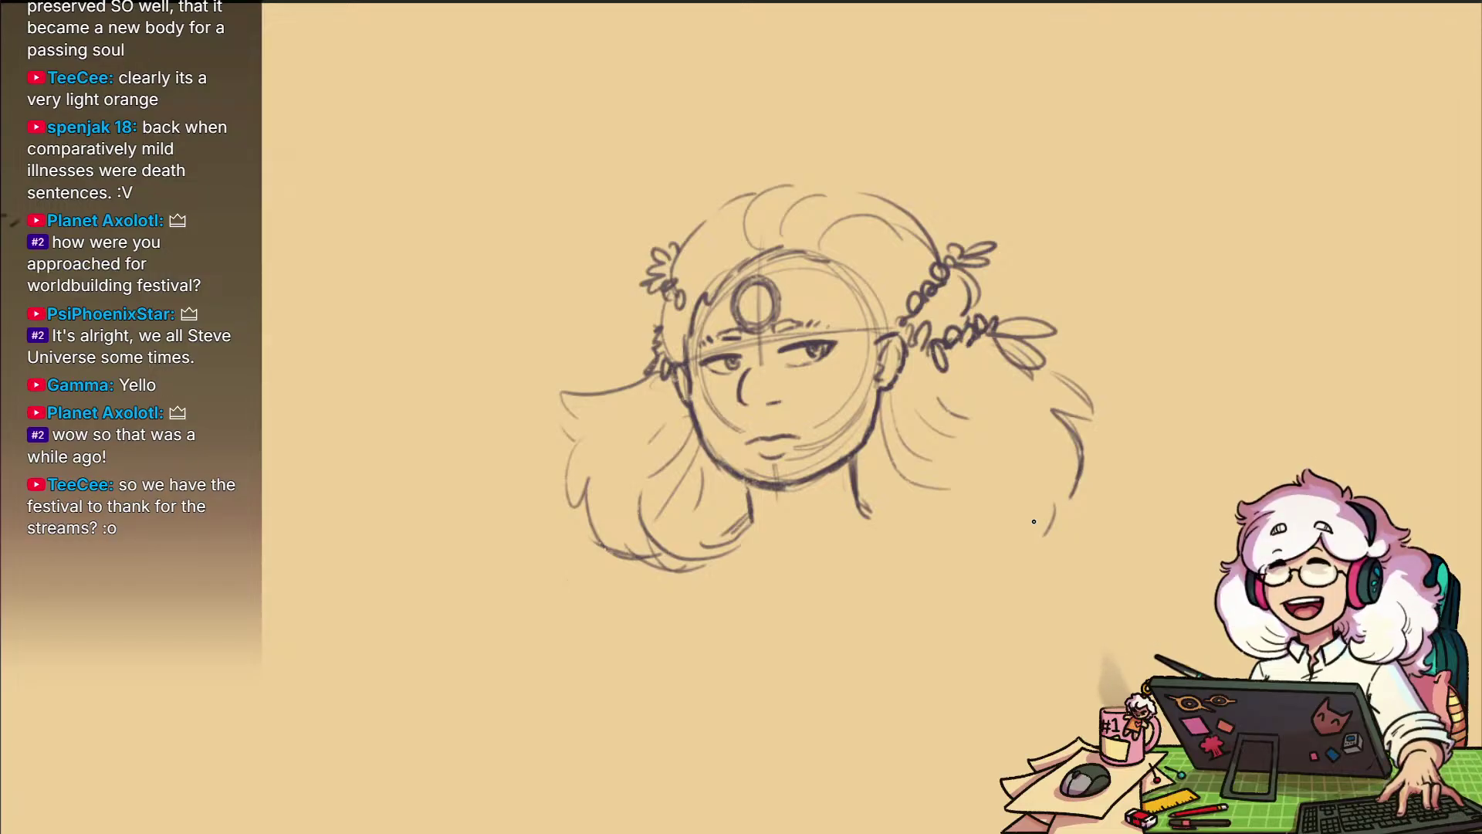
mouse_move(898, 497)
left_mouse_down()
mouse_move(900, 517)
mouse_move(884, 490)
left_mouse_up()
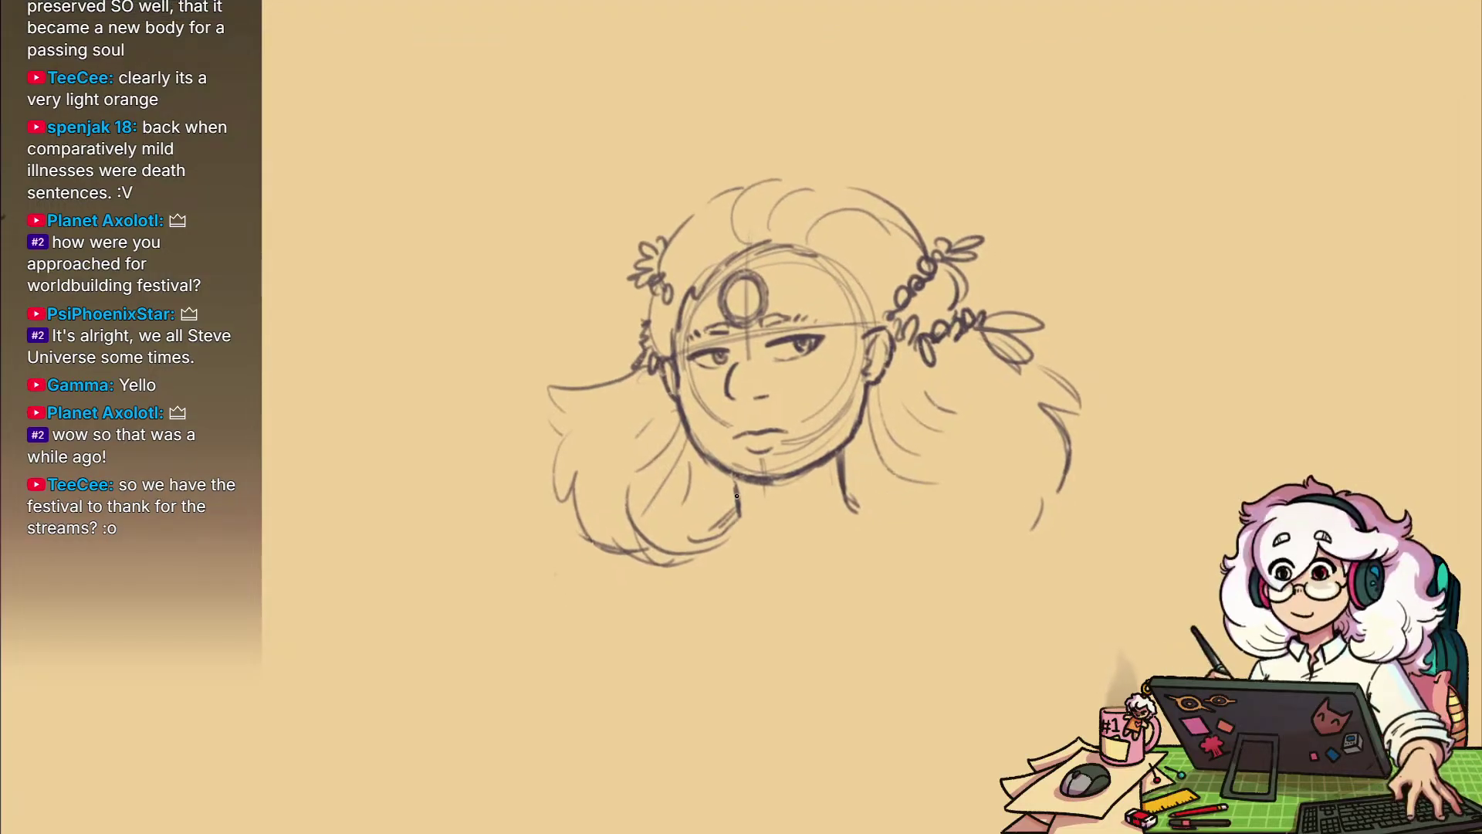
Redraw the farther side of the neck slightly closer to the centre and clean up where it meets the hair
mouse_move(744, 481)
left_mouse_down()
mouse_move(750, 521)
mouse_move(711, 533)
mouse_move(743, 528)
left_mouse_up()
key("e")
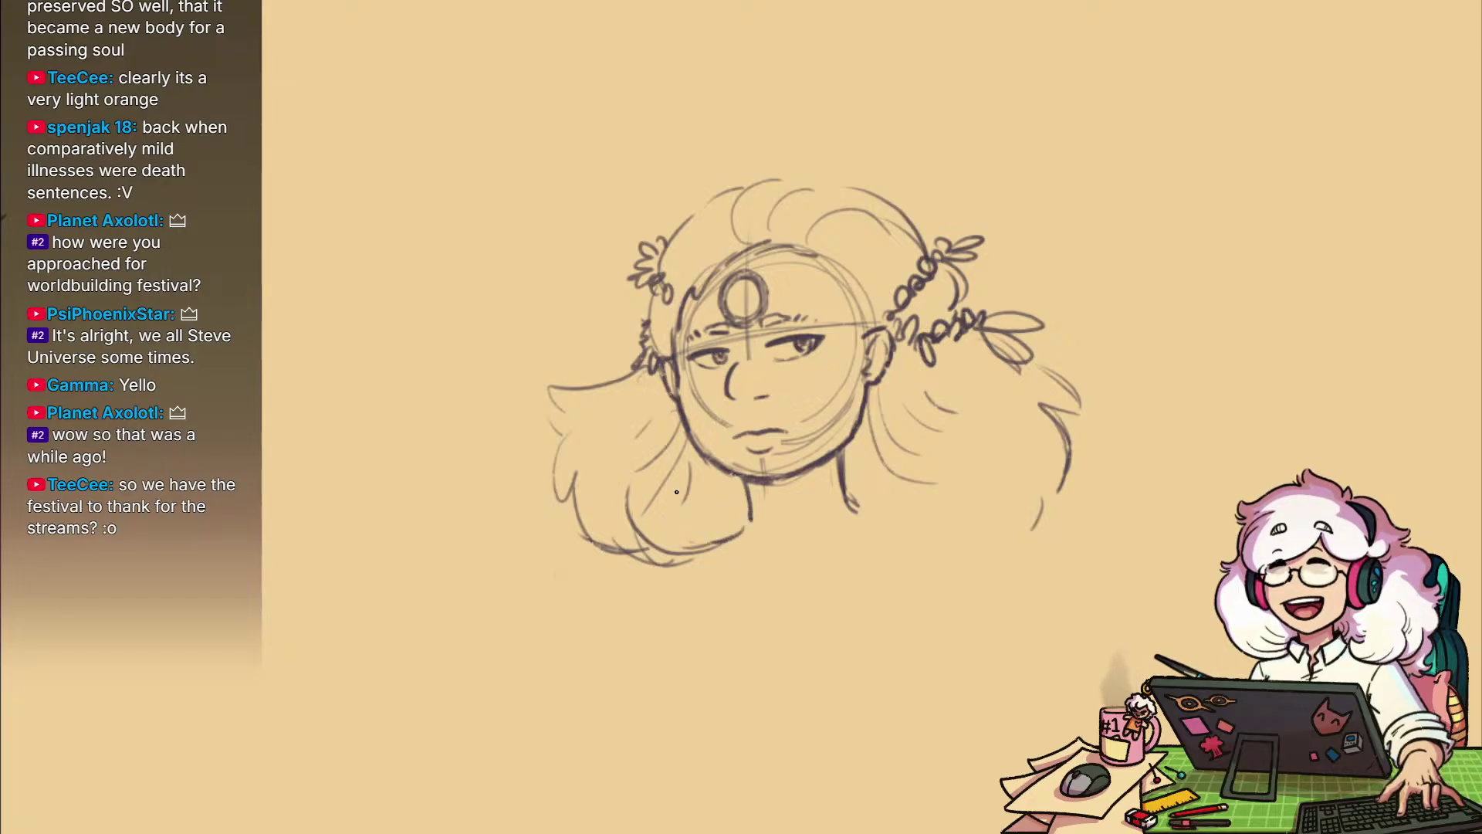
mouse_move(999, 589)
left_mouse_down()
mouse_move(1008, 569)
mouse_move(997, 601)
left_mouse_up()
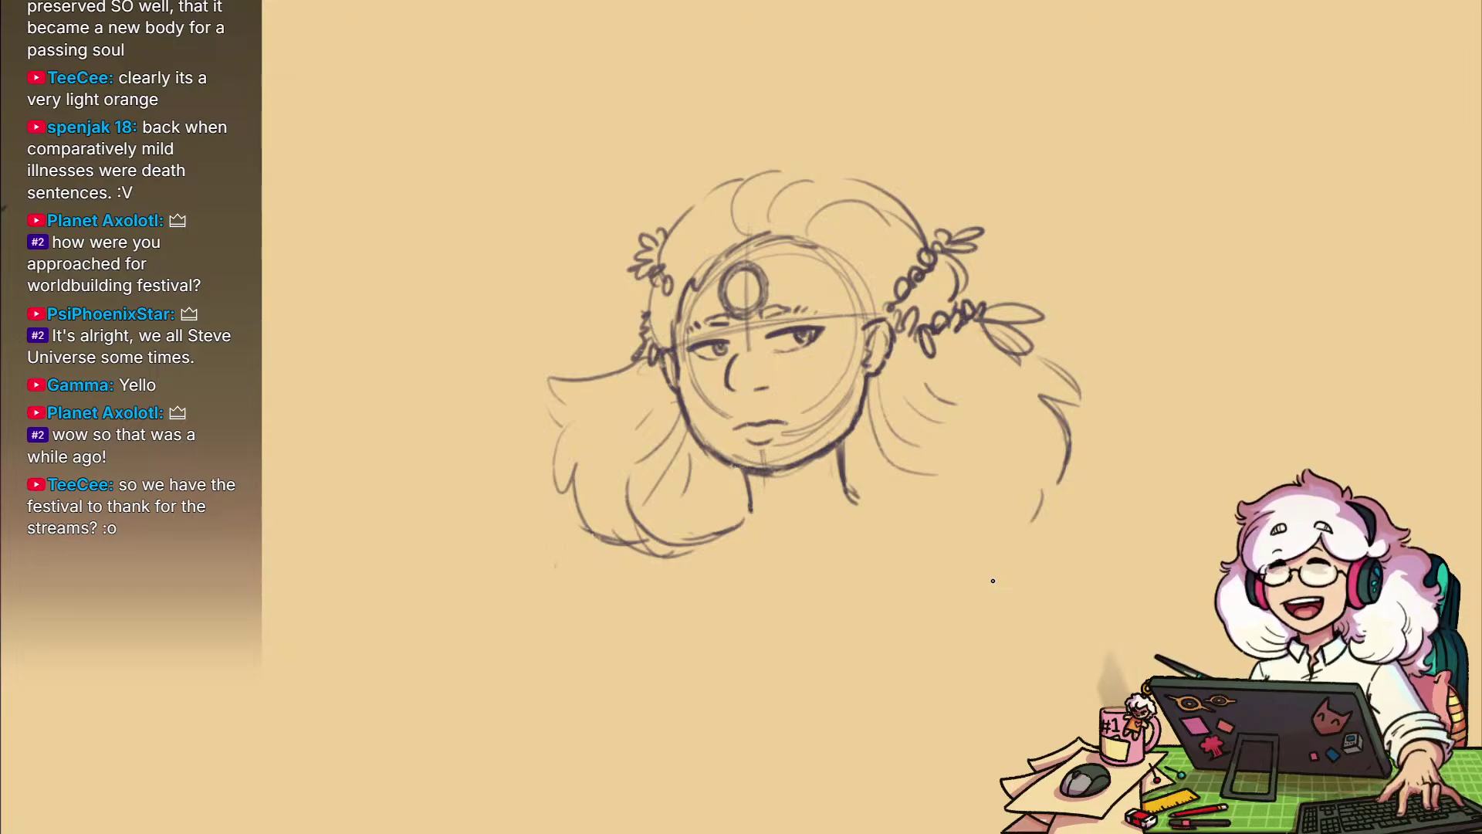
Undo the jagged outer edge of the nearer-side hair and redraw it as rounded lobes curving in toward the neck
left_click_drag(938, 572, 965, 526)
mouse_move(1052, 485)
left_mouse_down()
mouse_move(985, 563)
mouse_move(965, 565)
left_mouse_up()
key("ctrl+z")
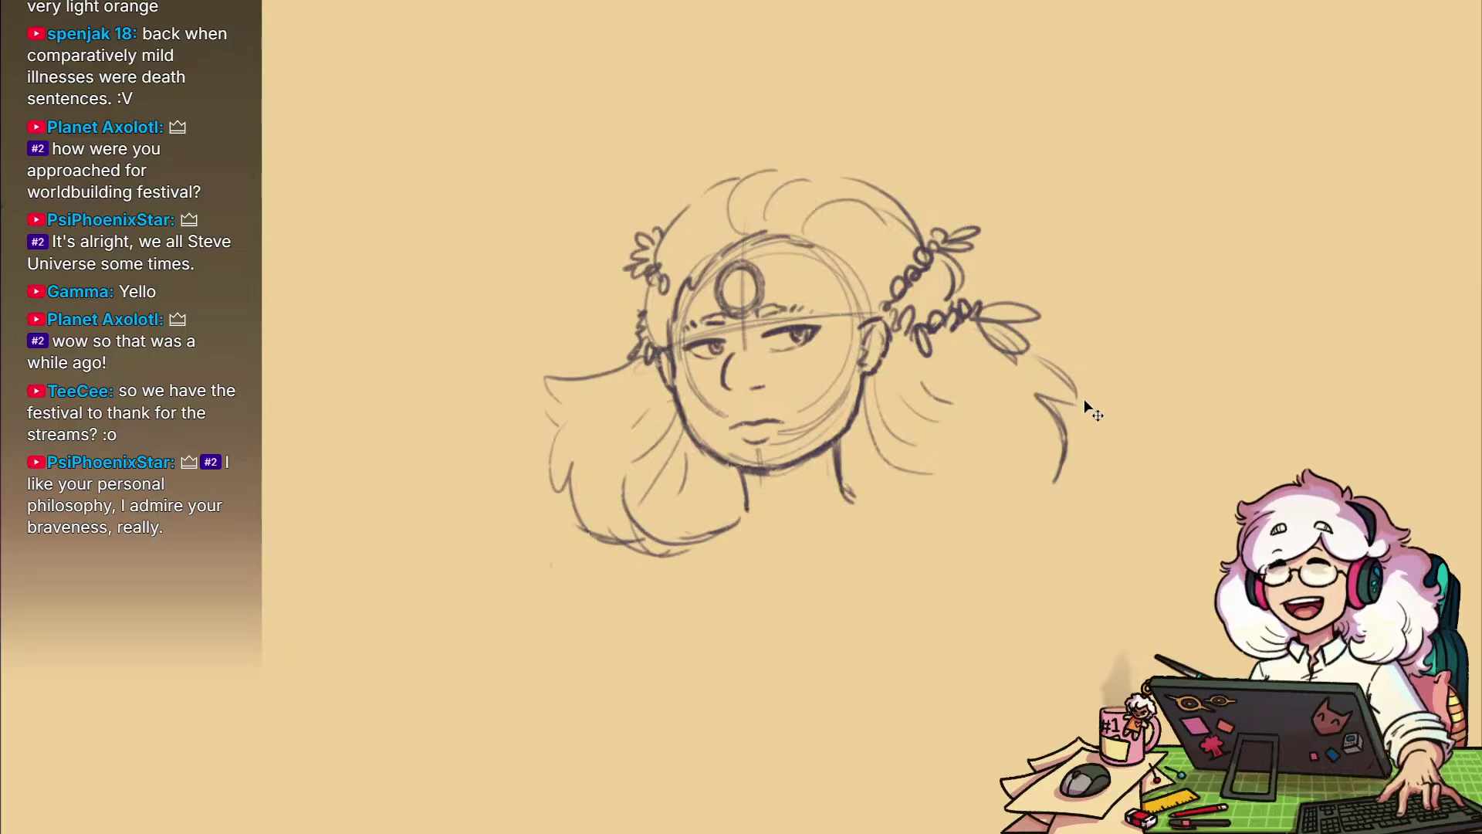
key("ctrl+z")
key("ctrl+z")
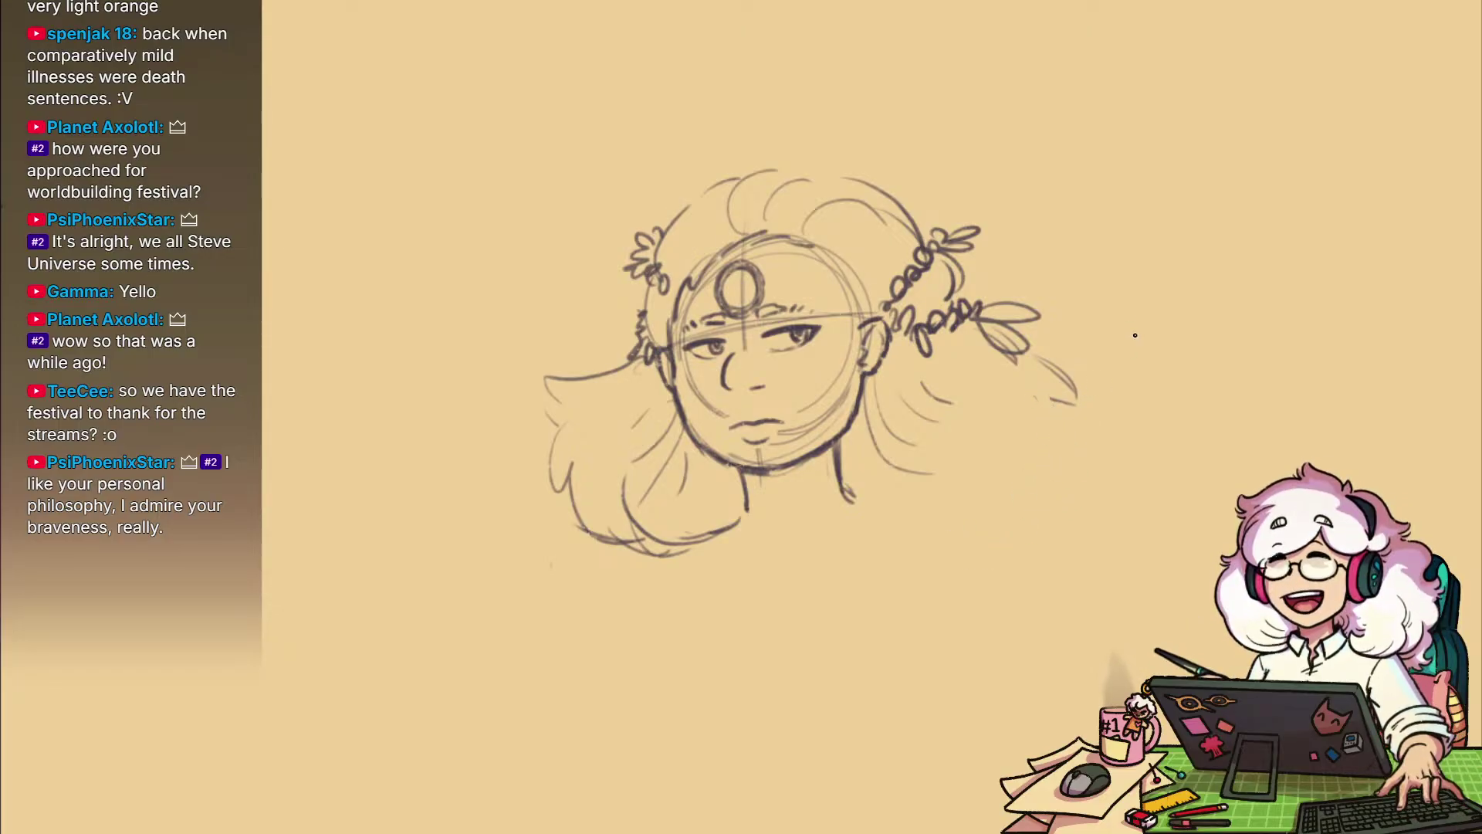
left_click_drag(1076, 441, 952, 540)
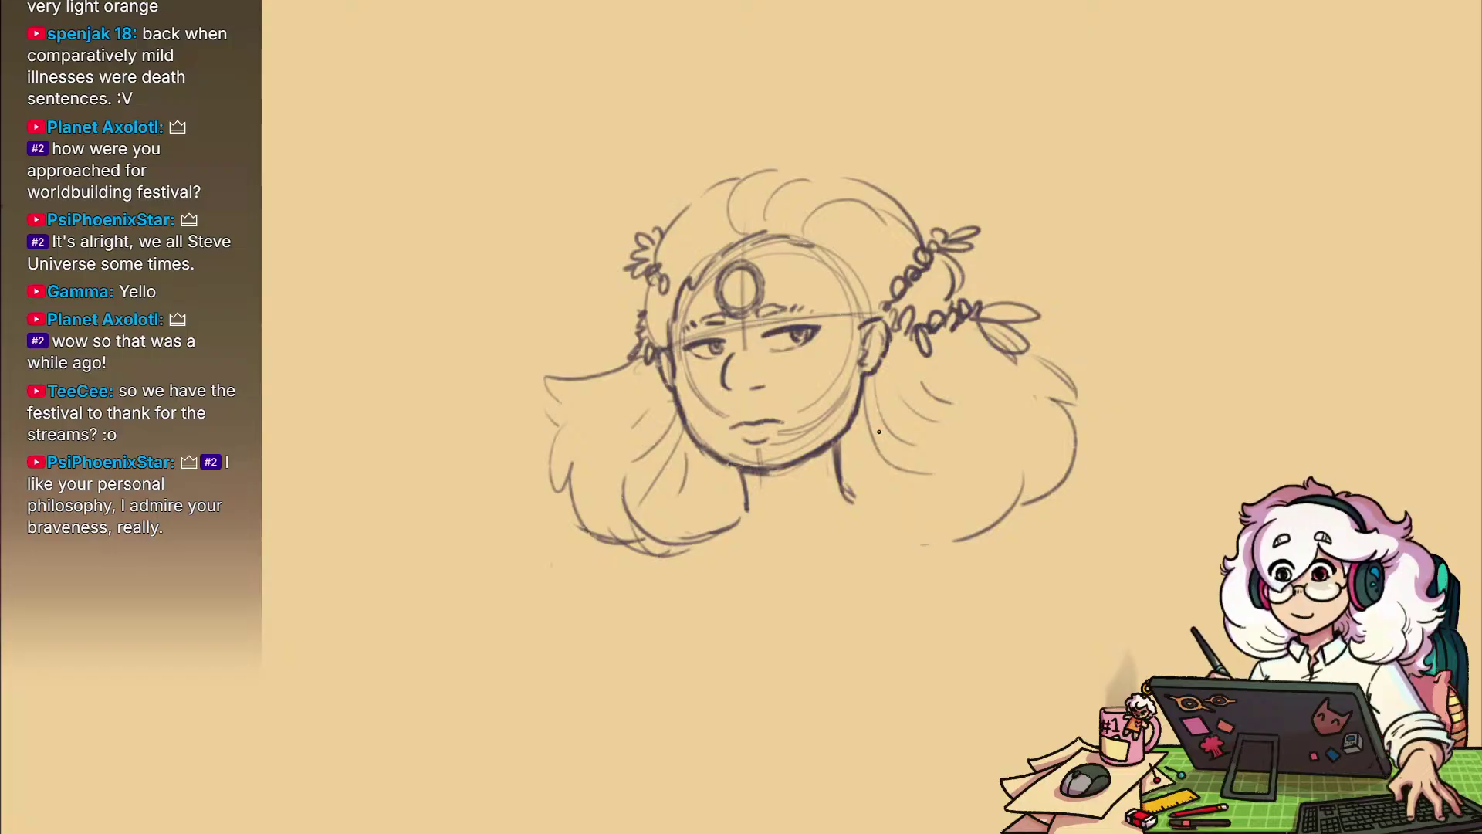
mouse_move(839, 482)
left_mouse_down()
mouse_move(856, 516)
mouse_move(900, 513)
left_mouse_up()
scroll(867, 520, "down", 1)
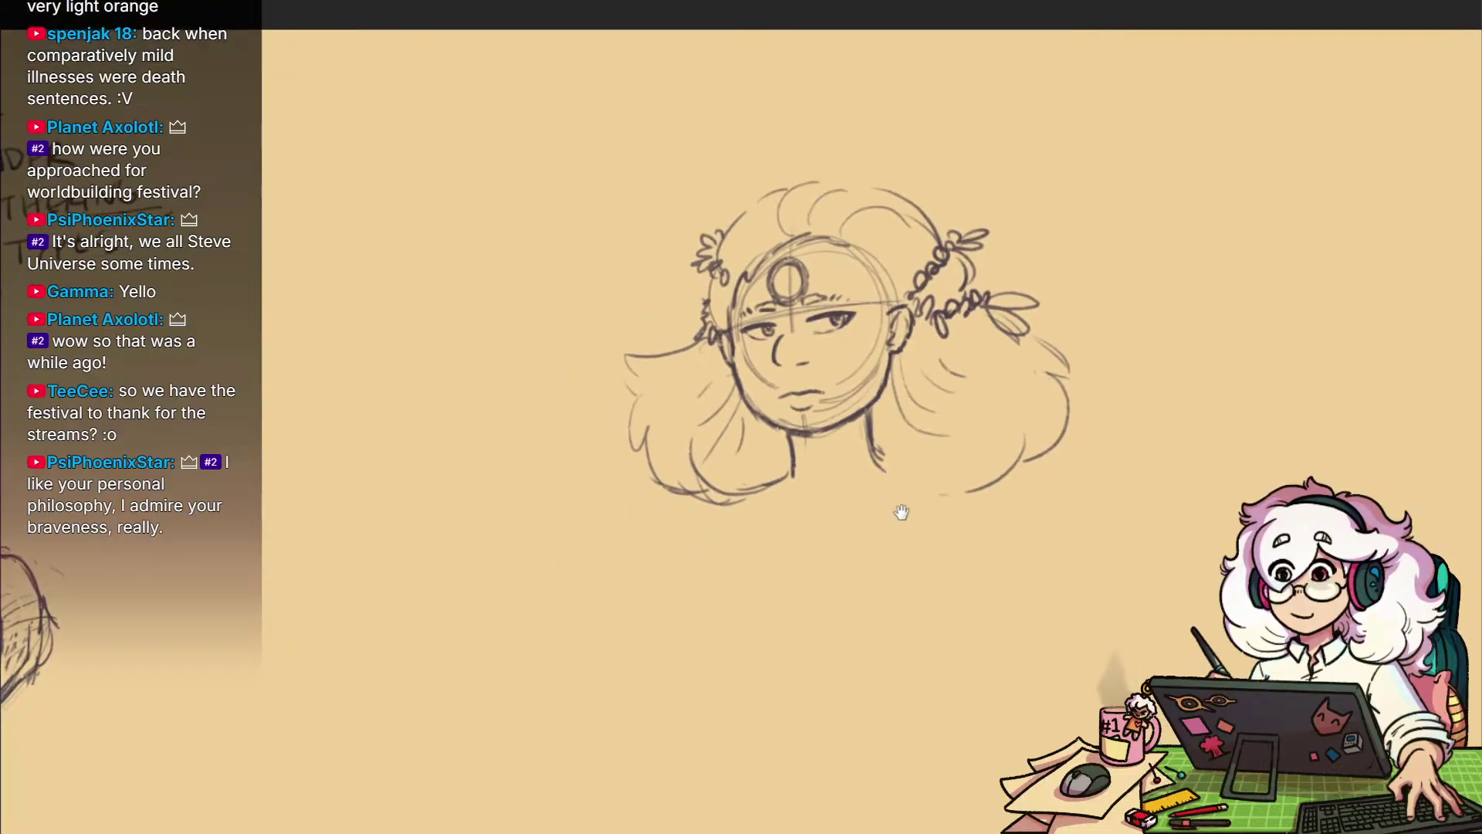
Sketch raised, overlapping hair strokes on the crown of the head to give the top more volume
left_click_drag(792, 185, 726, 252)
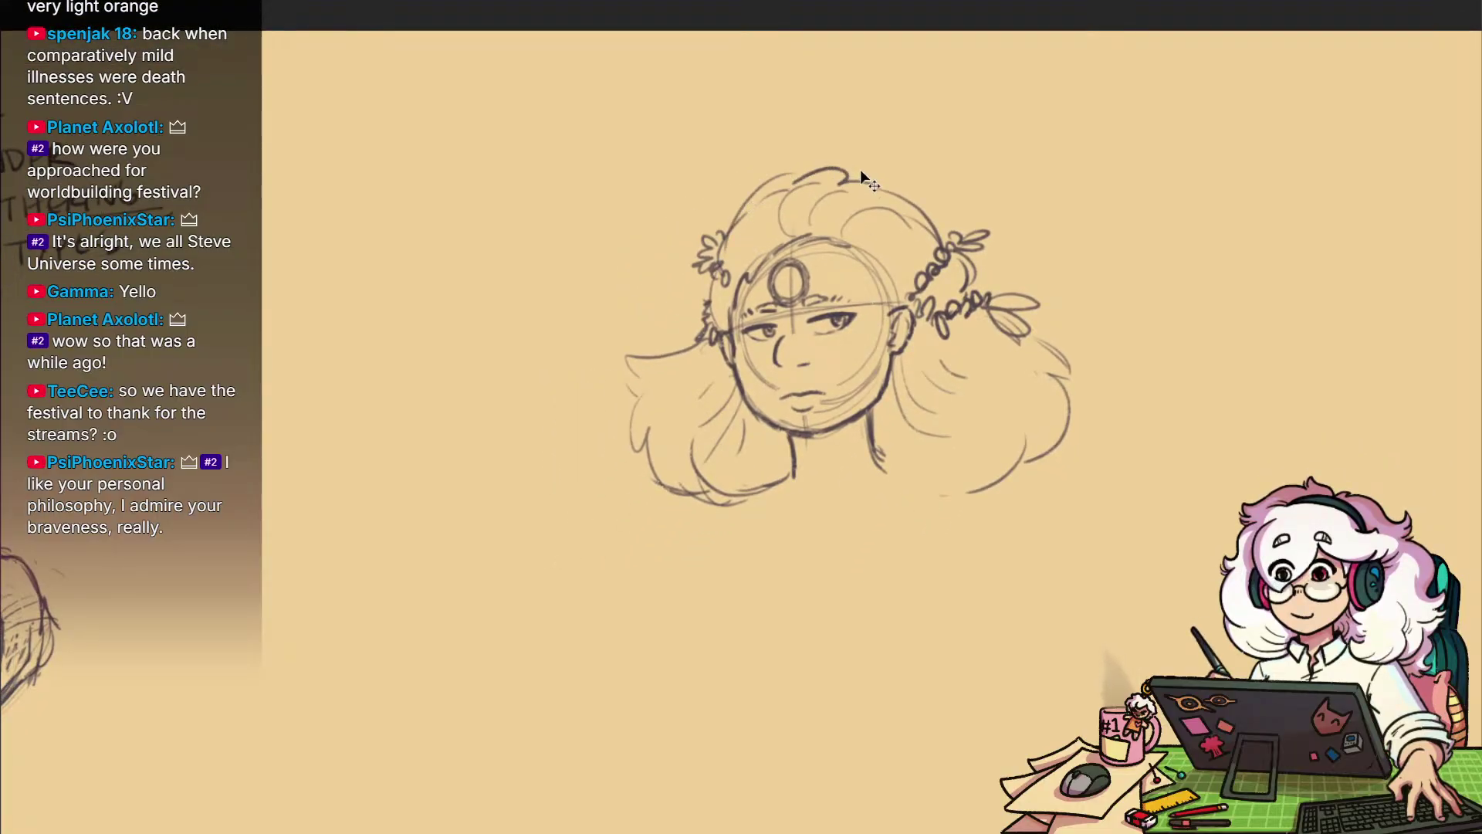
key("ctrl+z")
mouse_move(878, 182)
left_mouse_down()
mouse_move(829, 187)
mouse_move(739, 238)
left_mouse_up()
mouse_move(849, 308)
left_mouse_down()
mouse_move(830, 312)
mouse_move(1185, 197)
mouse_move(1015, 266)
left_mouse_up()
scroll(1002, 281, "down", 1)
scroll(1142, 178, "up", 5)
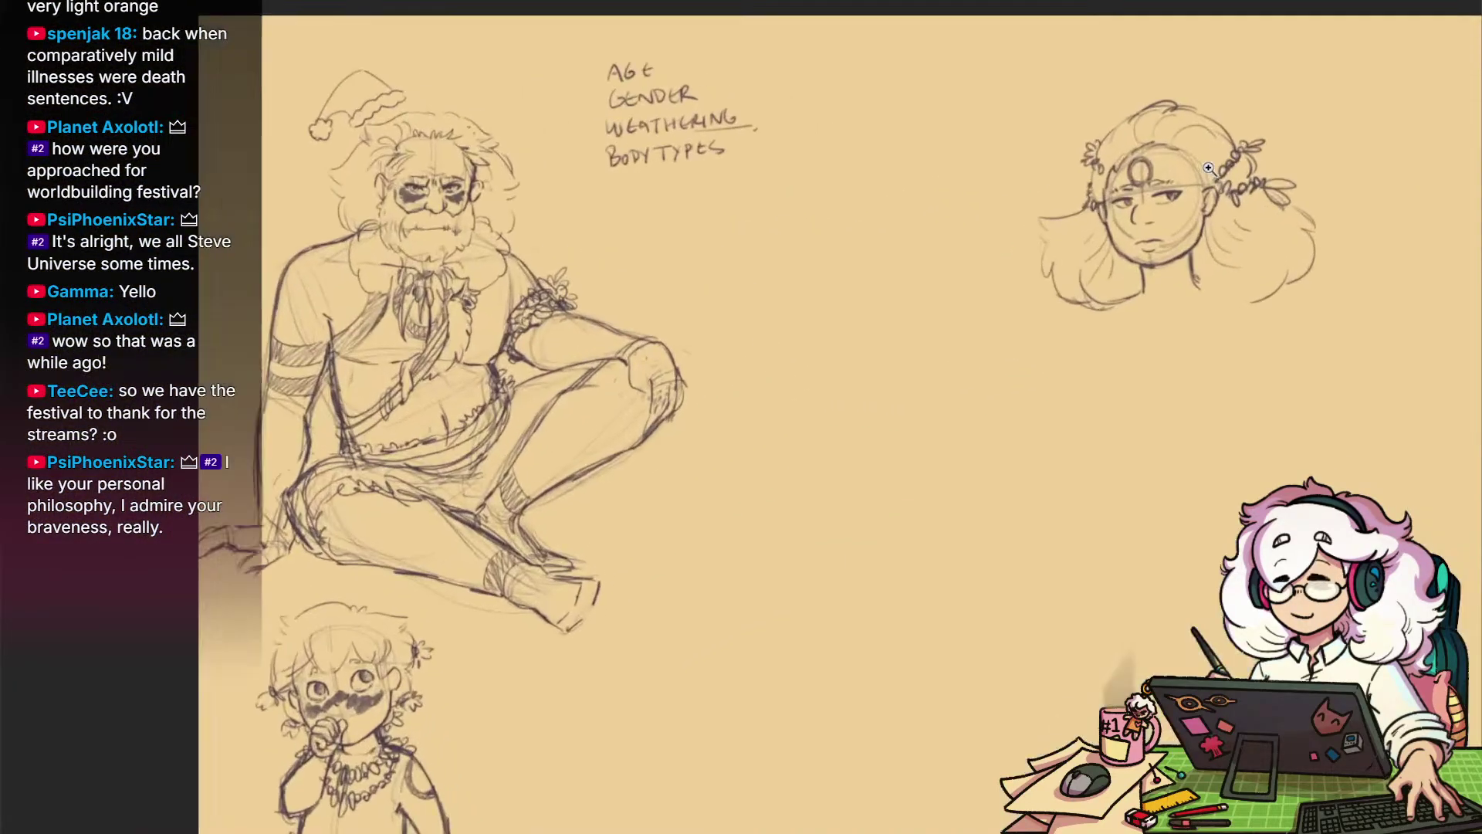
Erase the upper outer edge of the nearer-side hair and redraw it as a rounder curve with small loose wisps
left_click_drag(932, 219, 946, 220)
left_click_drag(1001, 407, 887, 380)
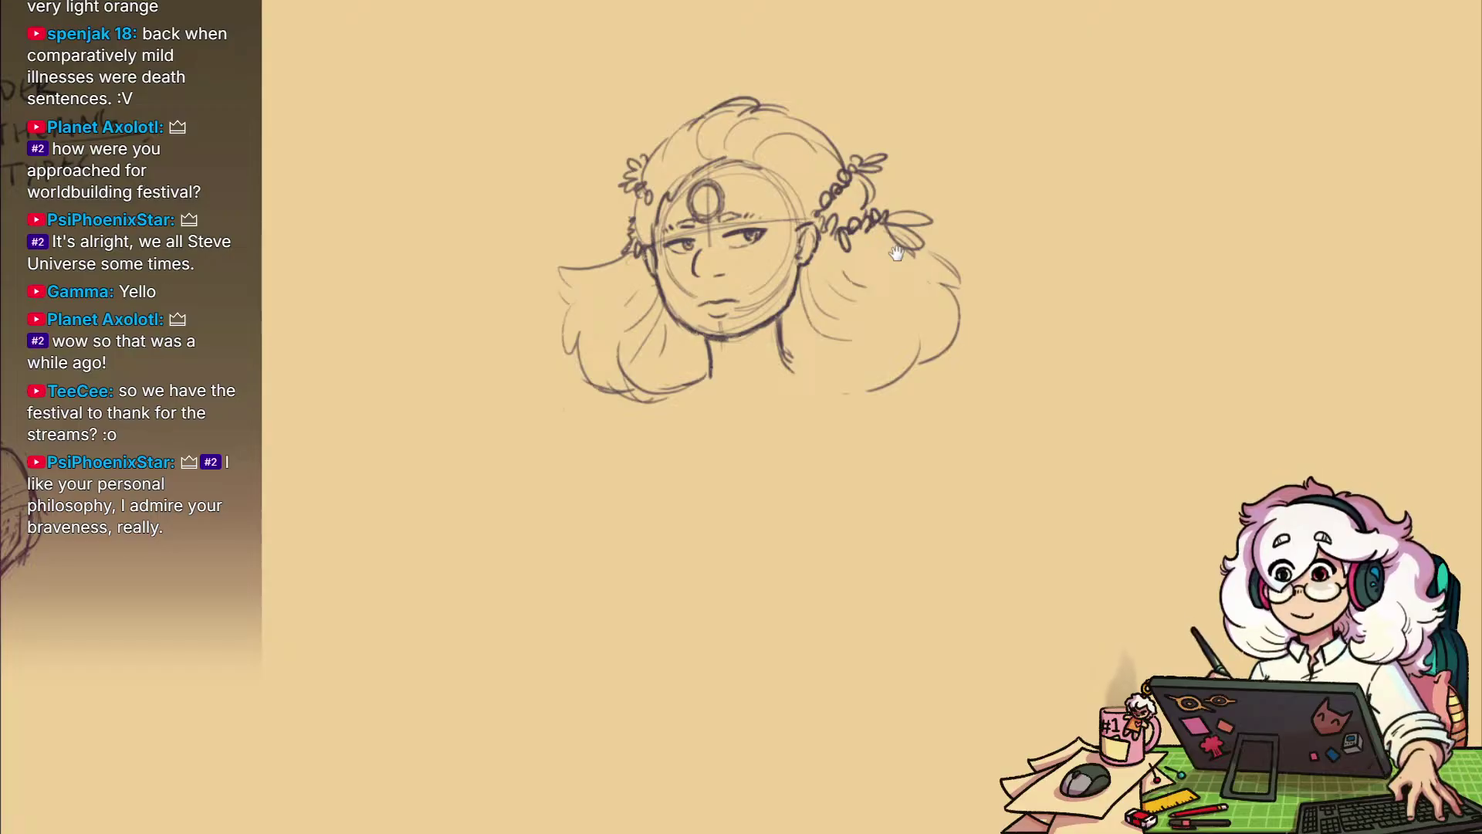
left_click_drag(1008, 444, 1098, 546)
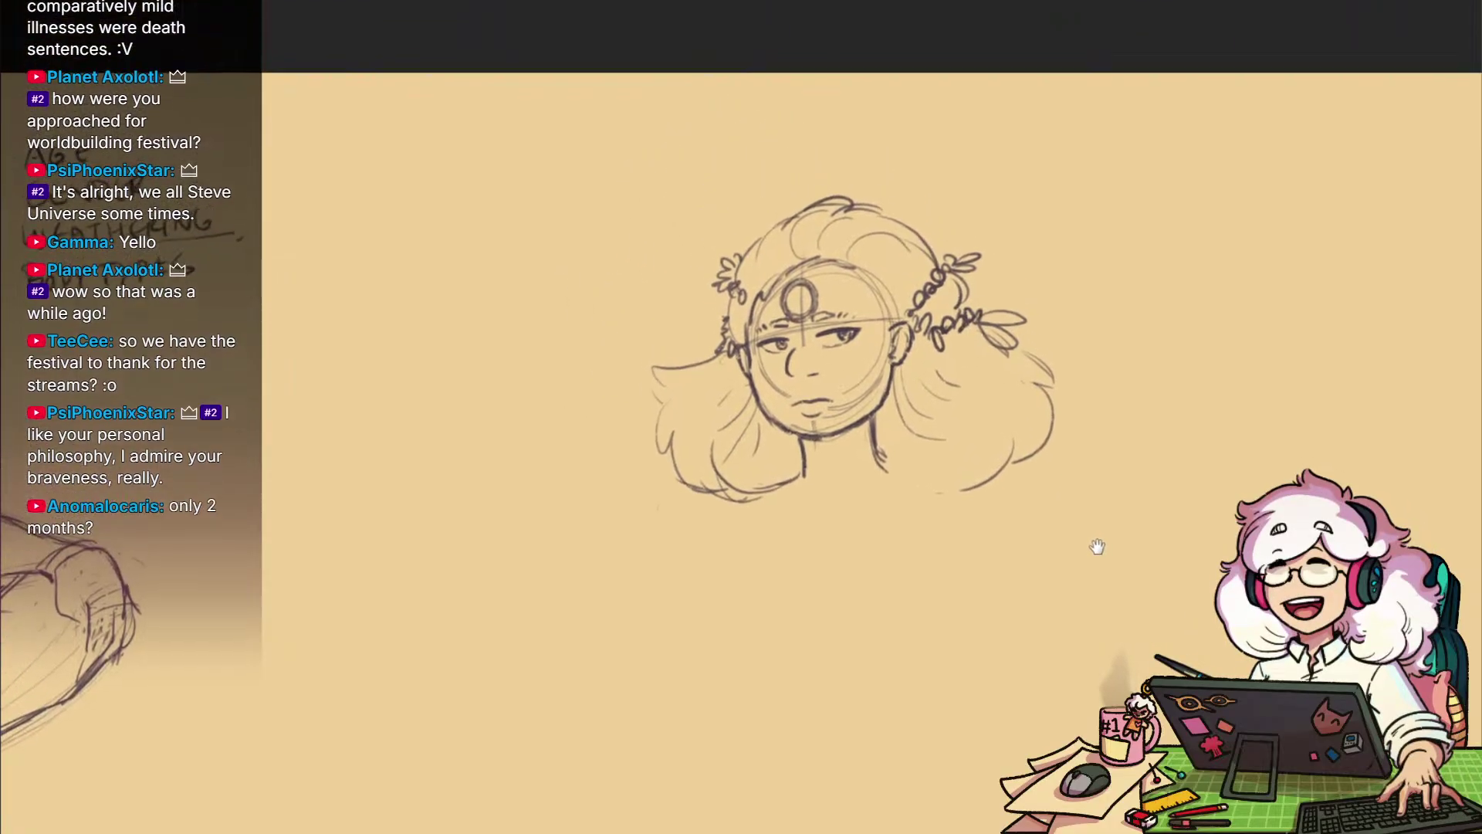
left_click_drag(960, 473, 963, 477)
left_click_drag(980, 555, 960, 503)
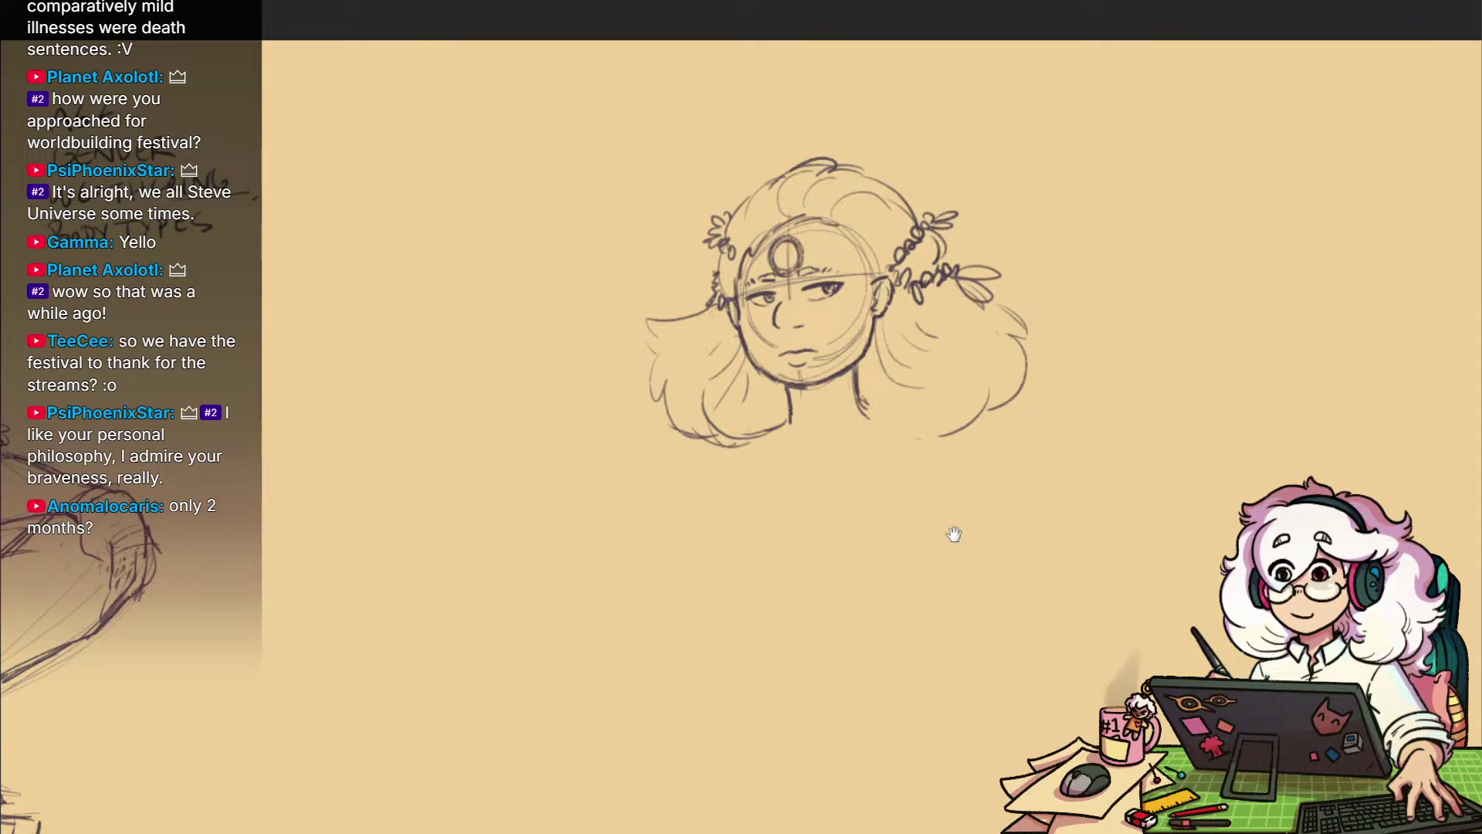
left_click_drag(942, 555, 971, 598)
left_click_drag(960, 526, 947, 556)
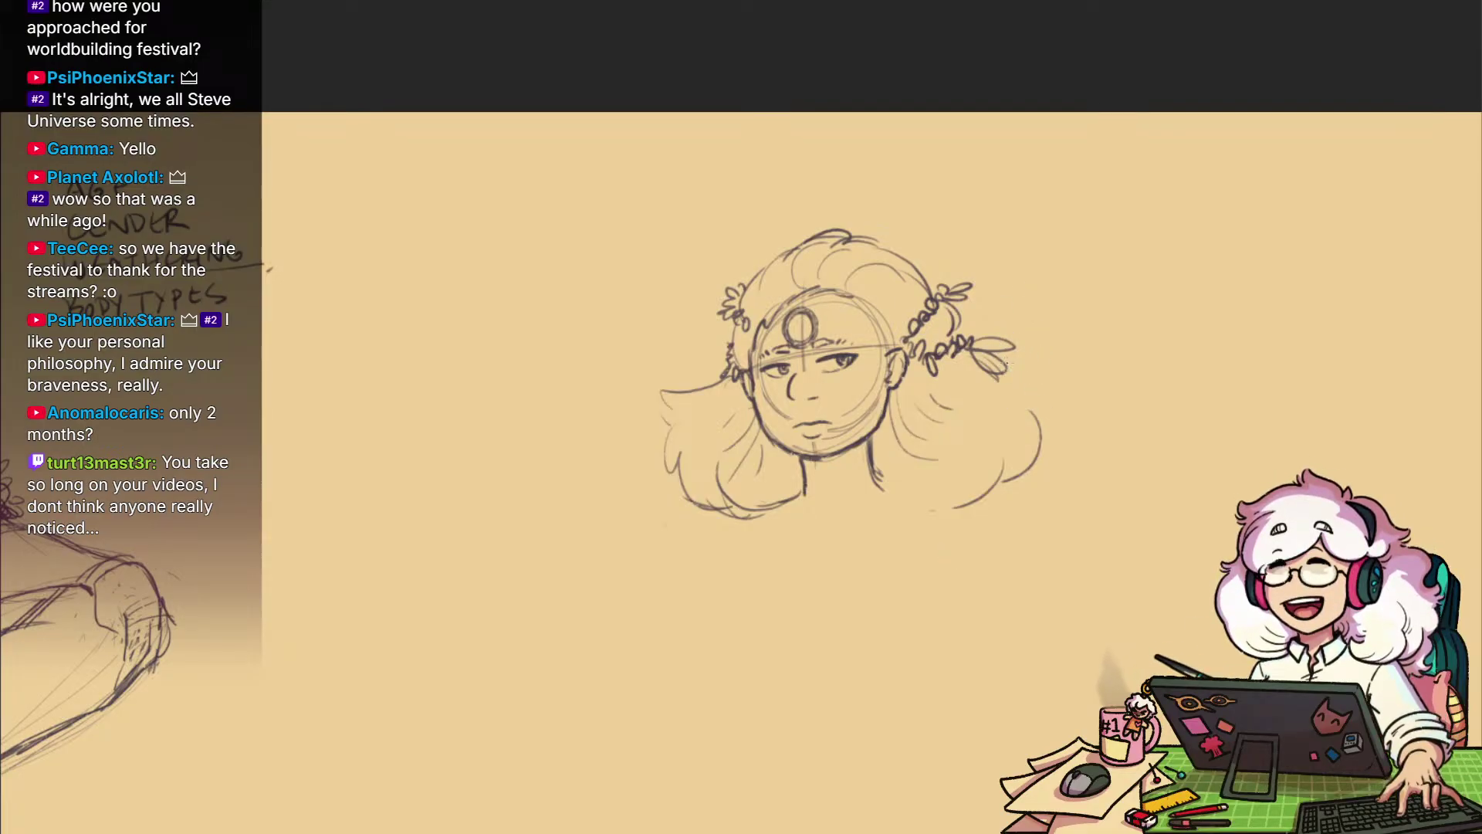
mouse_move(1010, 363)
left_mouse_down()
mouse_move(1047, 377)
mouse_move(1039, 440)
left_mouse_up()
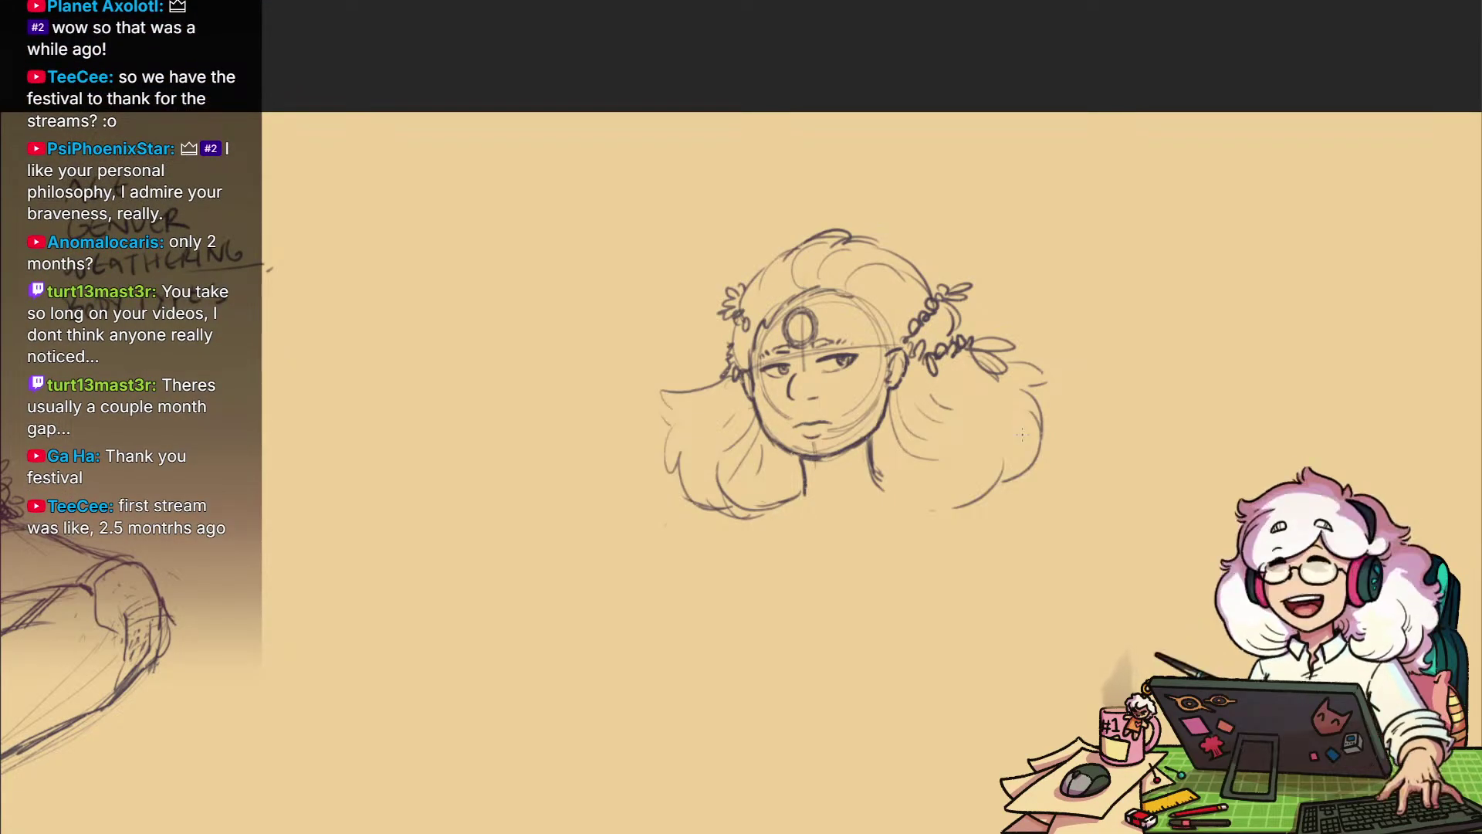
Erase the pointed upper tip of the farther-side hair and redraw that edge as a rounded puff
key("e")
mouse_move(690, 386)
left_mouse_down()
mouse_move(723, 385)
mouse_move(664, 412)
mouse_move(723, 387)
left_mouse_up()
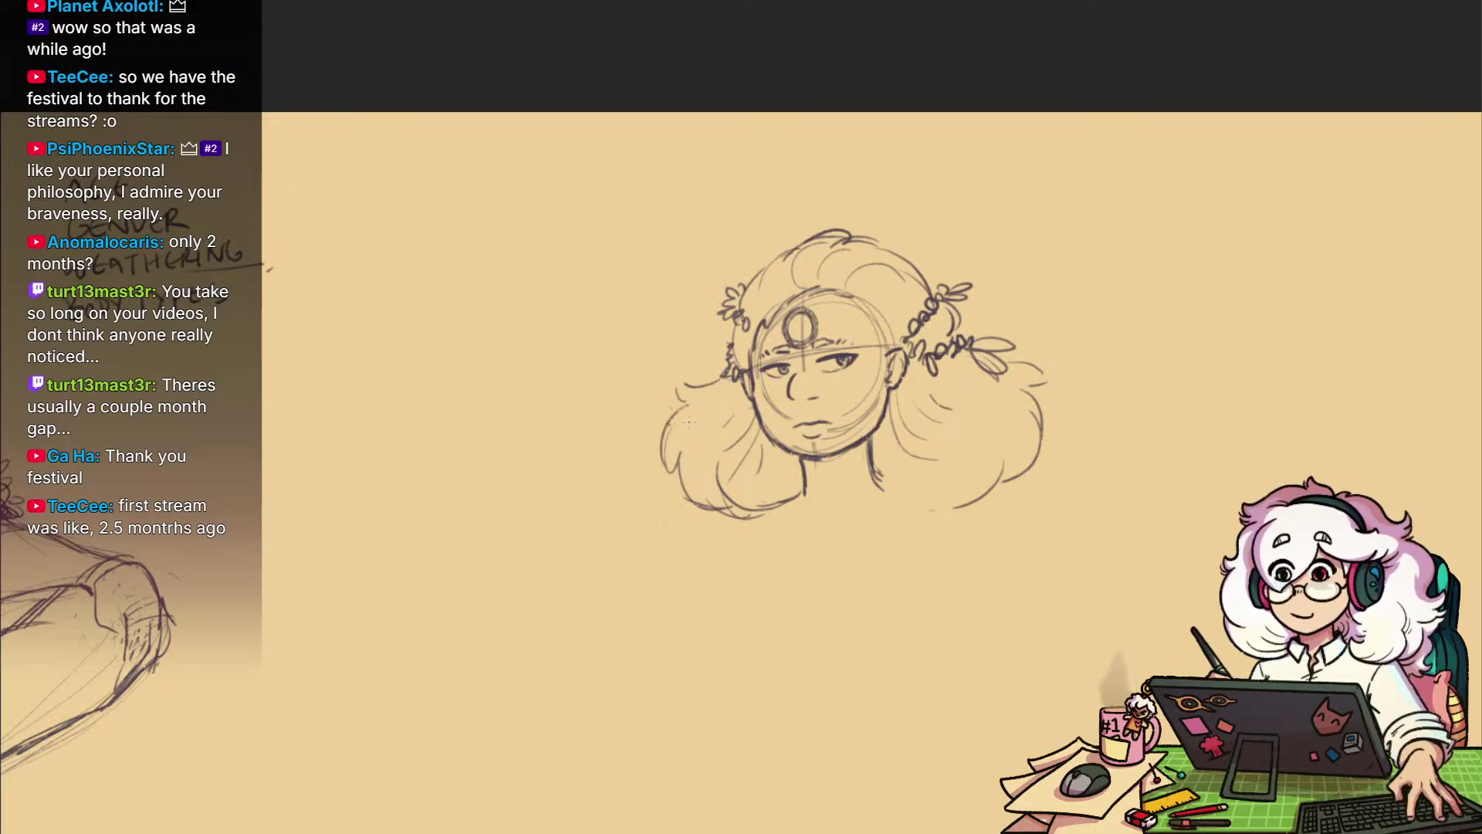
mouse_move(988, 612)
left_mouse_down()
mouse_move(946, 564)
mouse_move(960, 551)
mouse_move(984, 587)
left_mouse_up()
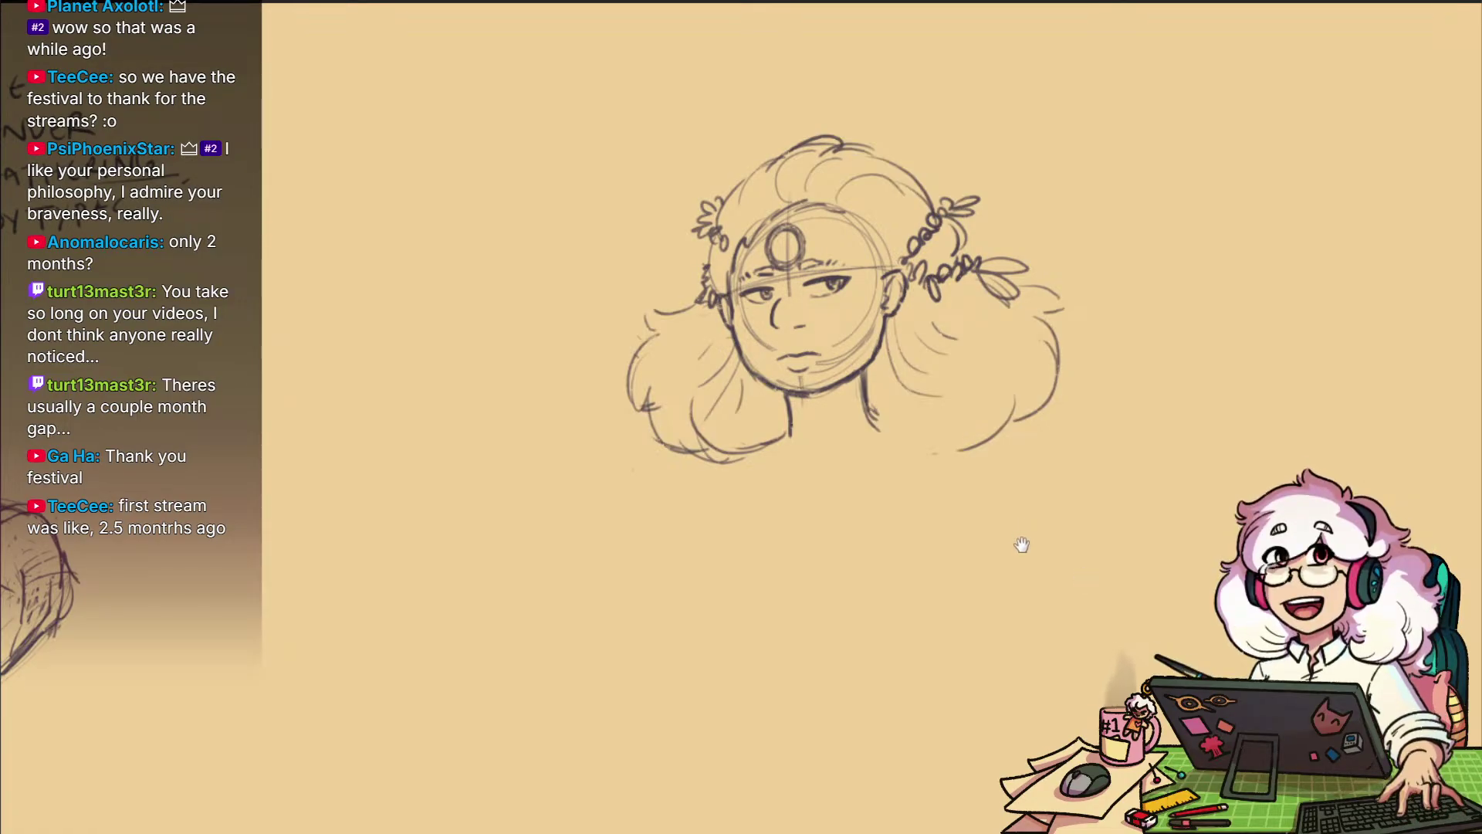
Redraw the neck lines with the nearer side flaring outward, and try a shoulder line running beneath the nearer-side hair
mouse_move(963, 596)
left_mouse_down()
mouse_move(1003, 648)
mouse_move(991, 613)
left_mouse_up()
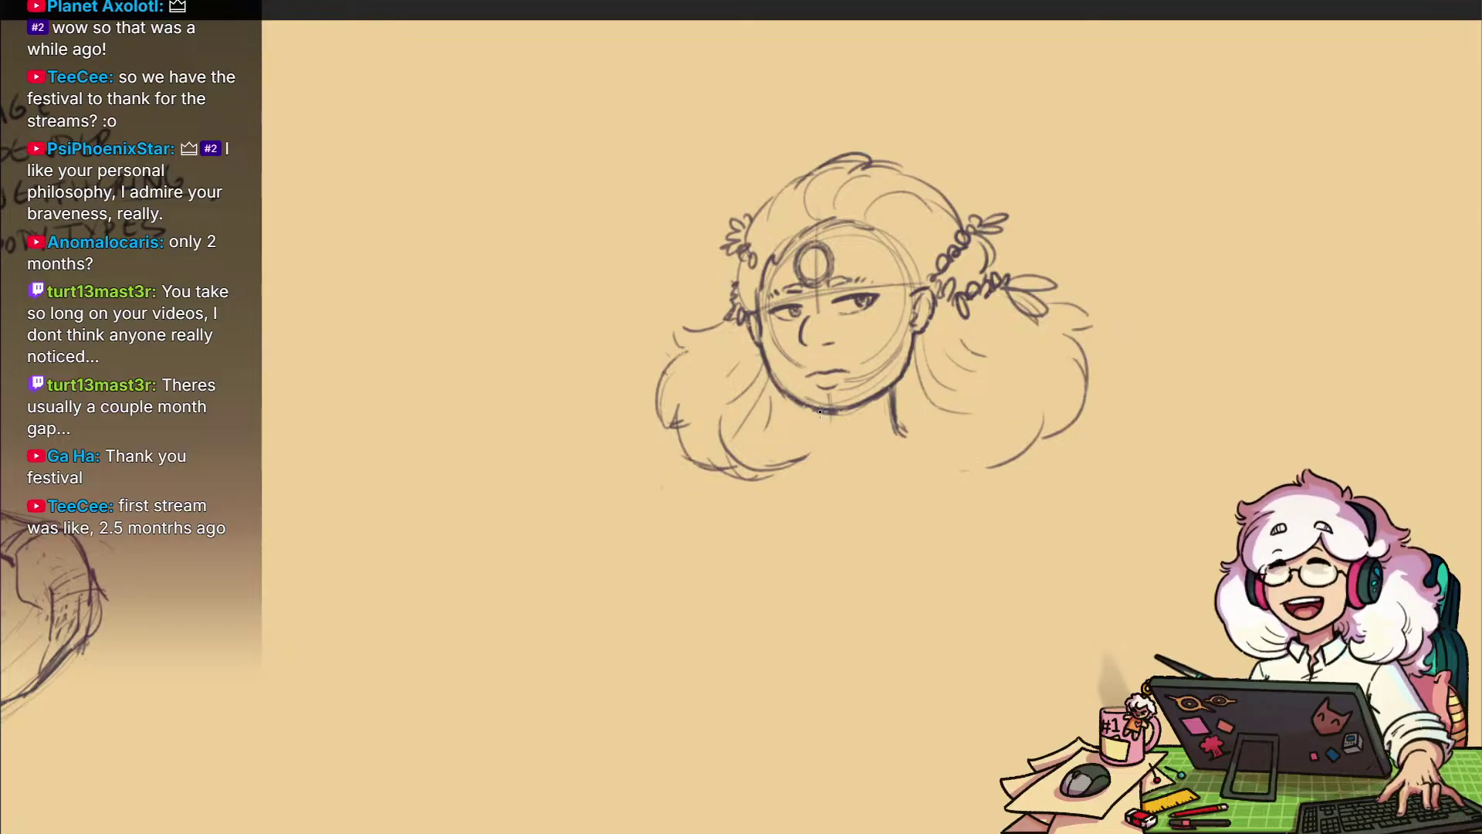
left_click_drag(821, 414, 807, 461)
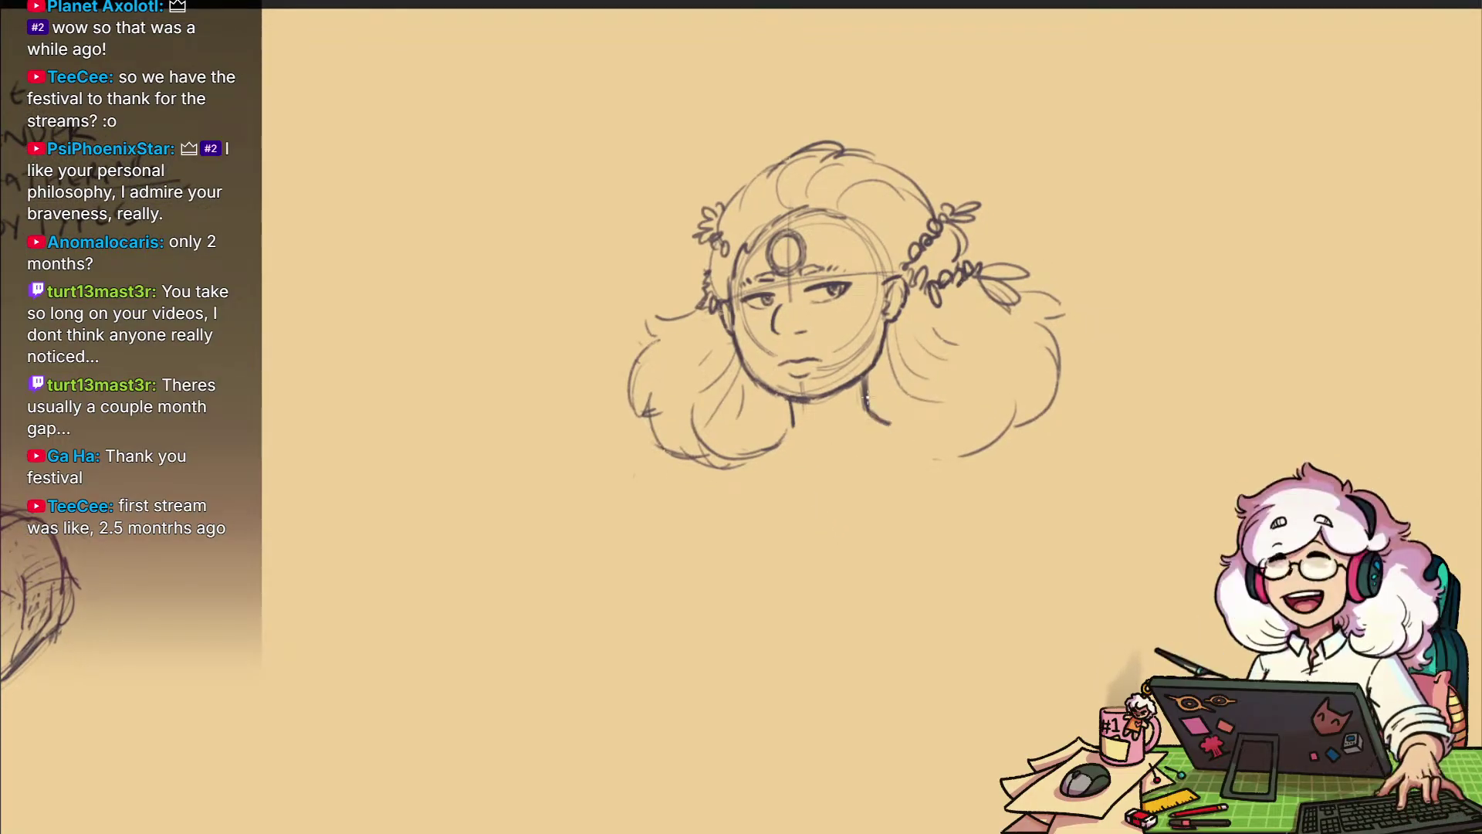
left_click_drag(864, 609, 858, 650)
left_click_drag(901, 471, 974, 480)
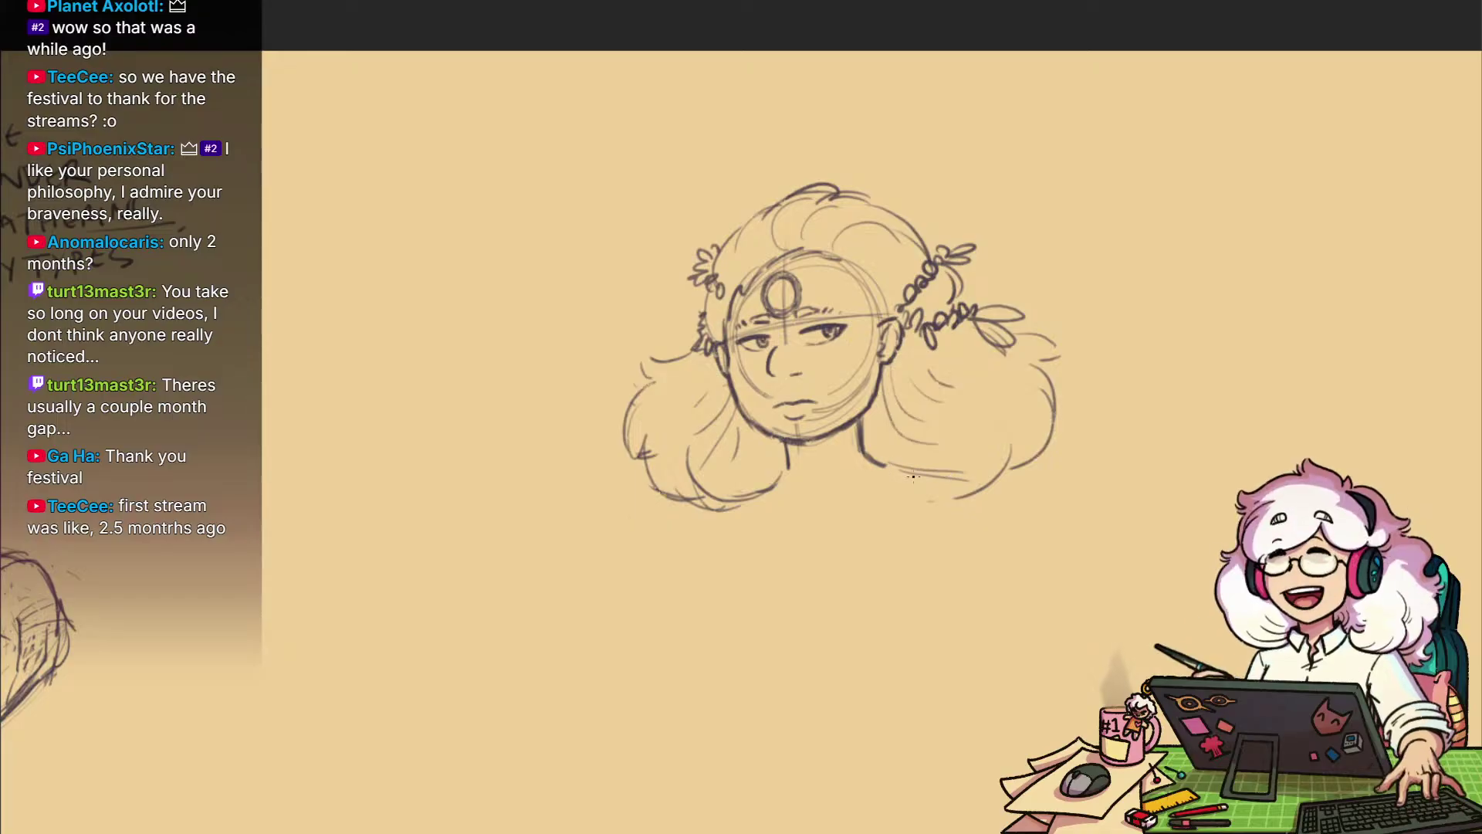
left_click_drag(1013, 646, 1007, 604)
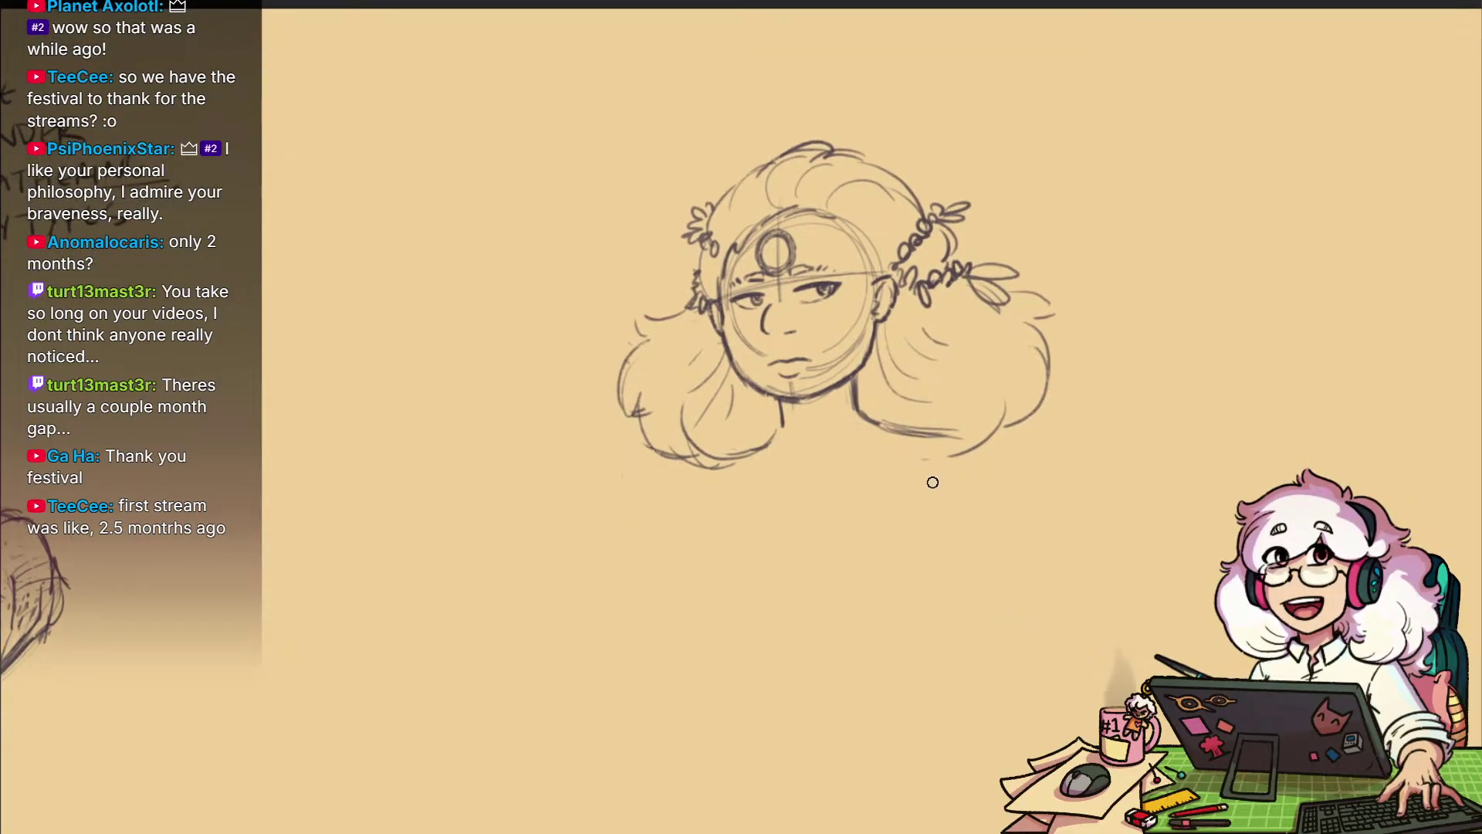
Sketch sloping shoulders below the hair on both sides and the long outer contour of the farther arm
left_click_drag(994, 540, 1007, 498)
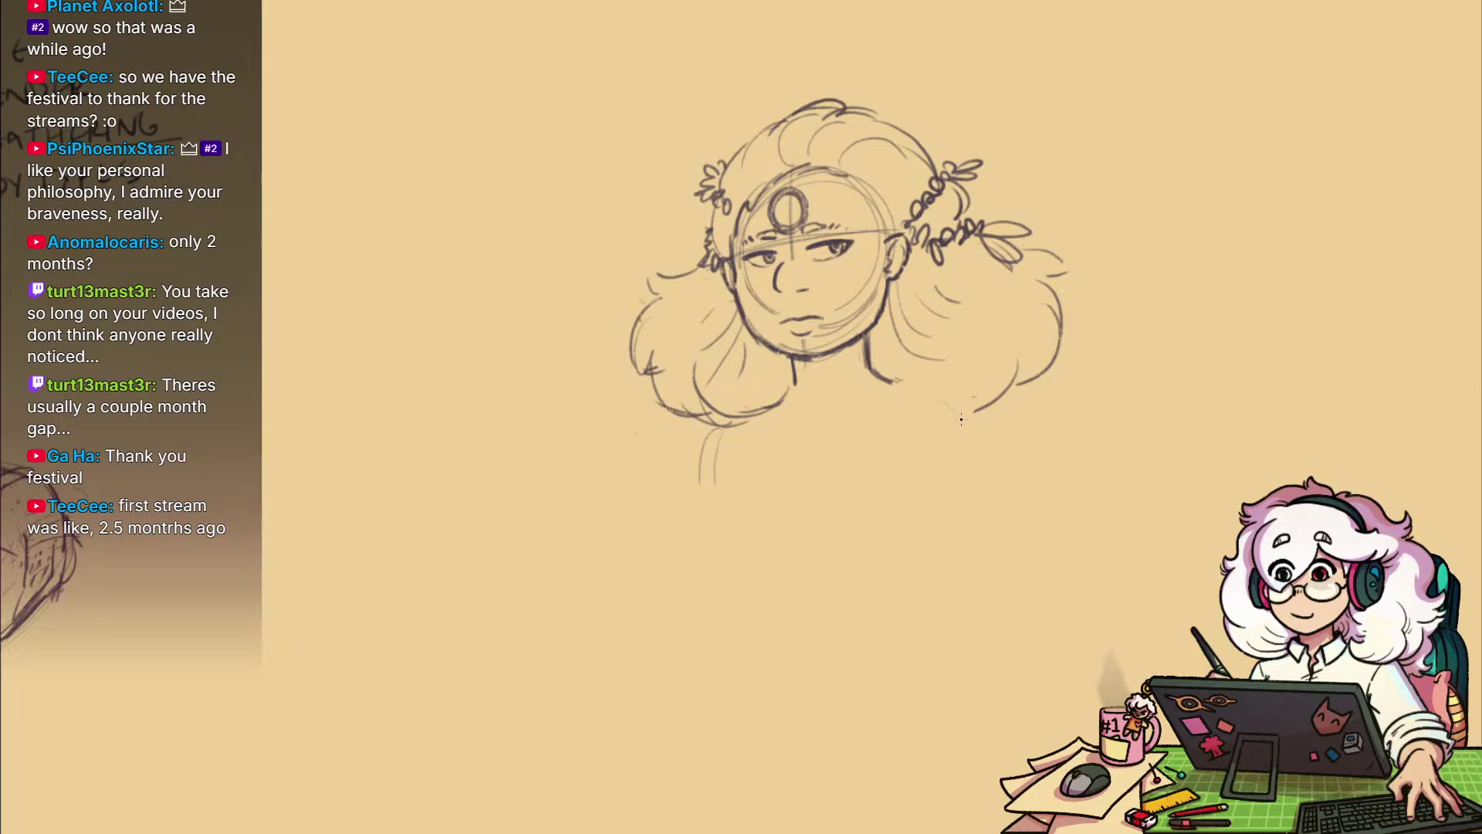
mouse_move(961, 419)
left_mouse_down()
mouse_move(984, 436)
mouse_move(998, 503)
left_mouse_up()
left_click_drag(977, 381, 1032, 475)
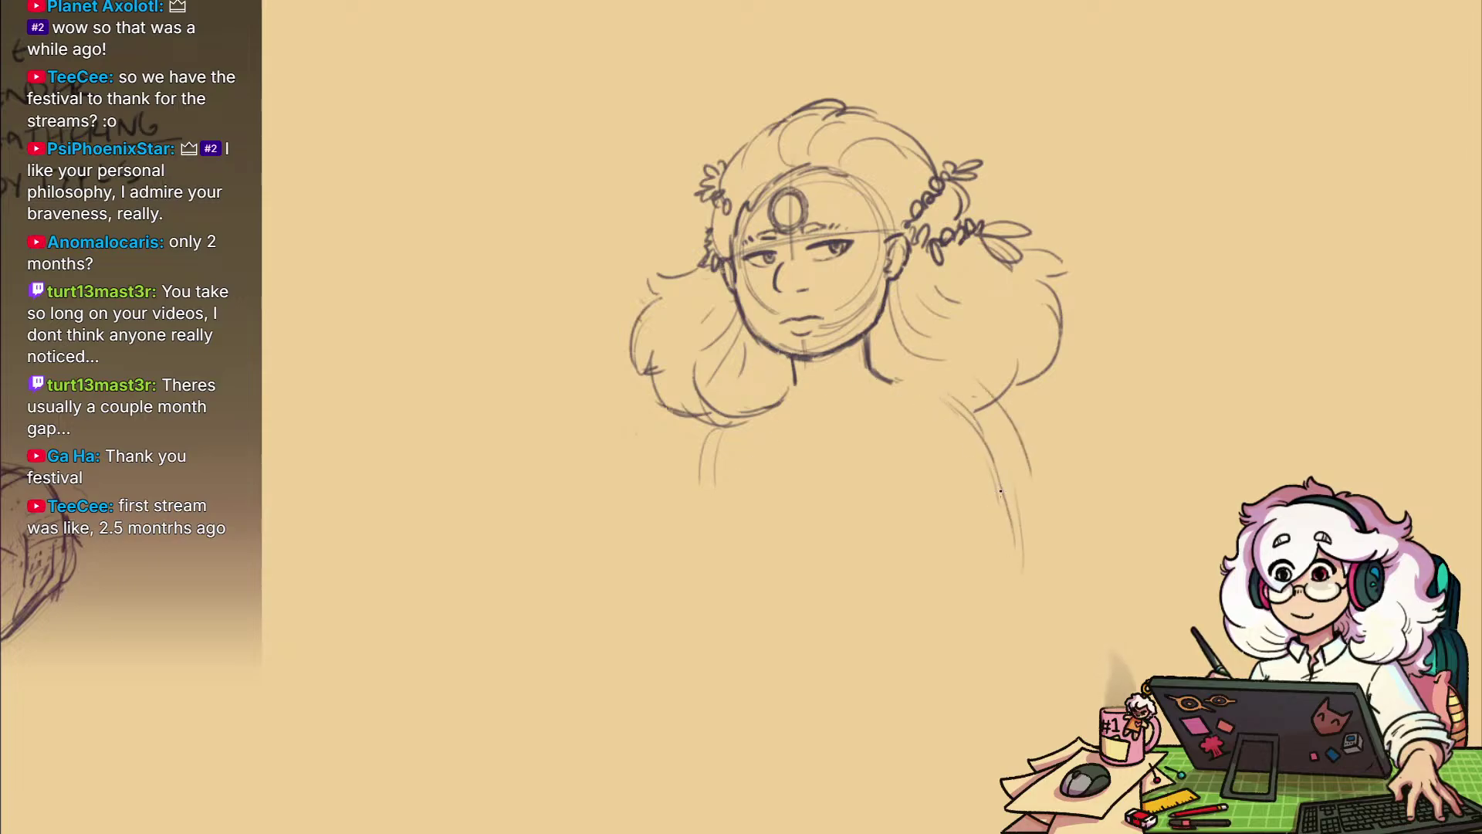
left_click_drag(688, 434, 665, 676)
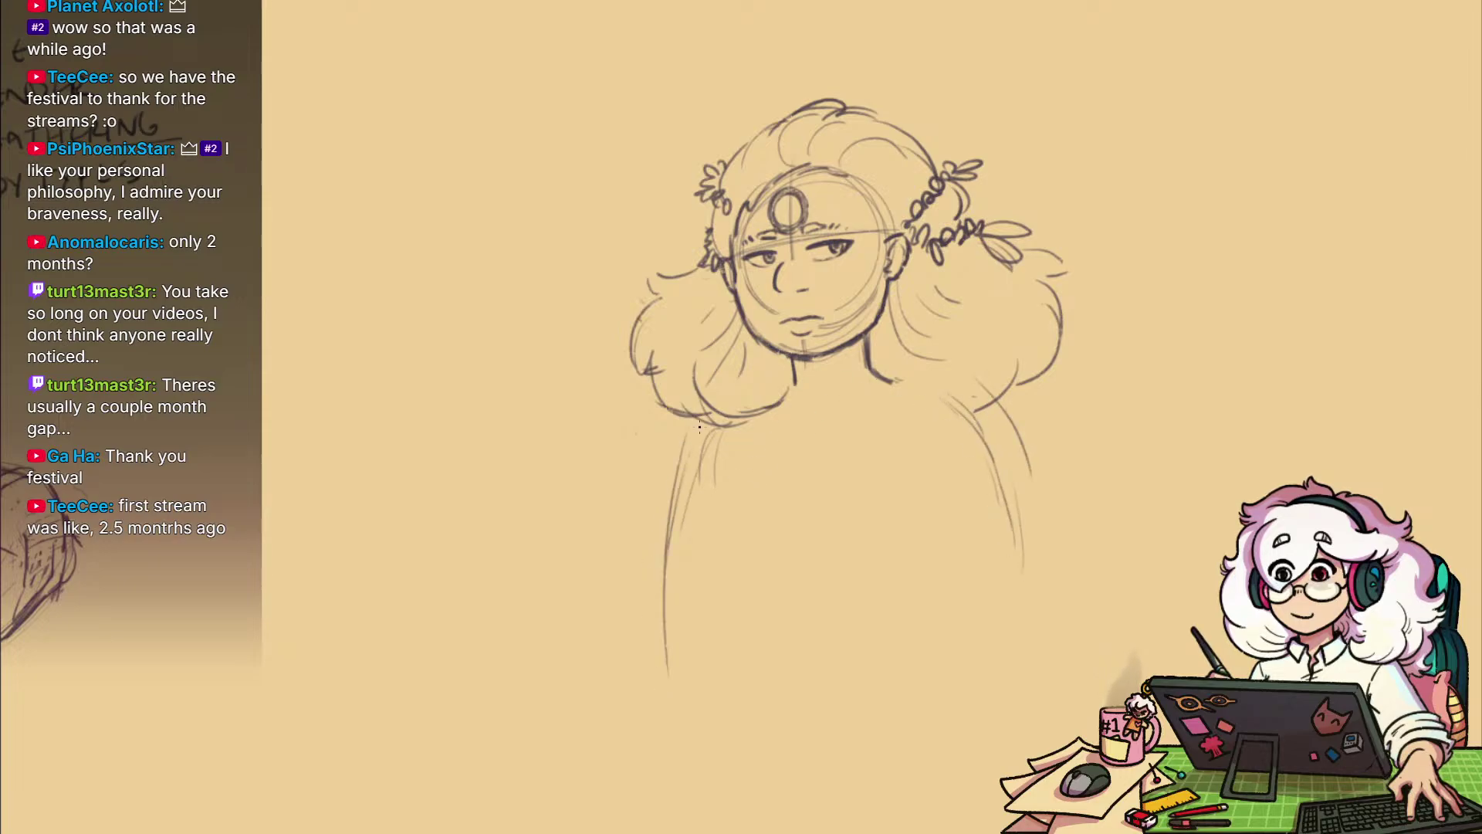
left_click_drag(684, 471, 661, 786)
Sketch the nearer arm slanting down and inward from the shoulder, undoing the extra strokes tried for the farther arm
left_click_drag(960, 455, 916, 581)
left_click_drag(986, 517, 802, 796)
mouse_move(860, 691)
left_mouse_down()
mouse_move(883, 423)
mouse_move(814, 642)
left_mouse_up()
left_click_drag(839, 522, 774, 807)
left_click_drag(701, 479, 691, 785)
left_click_drag(725, 406, 682, 793)
key("ctrl+z")
key("ctrl+z")
key("ctrl+z")
key("ctrl+z")
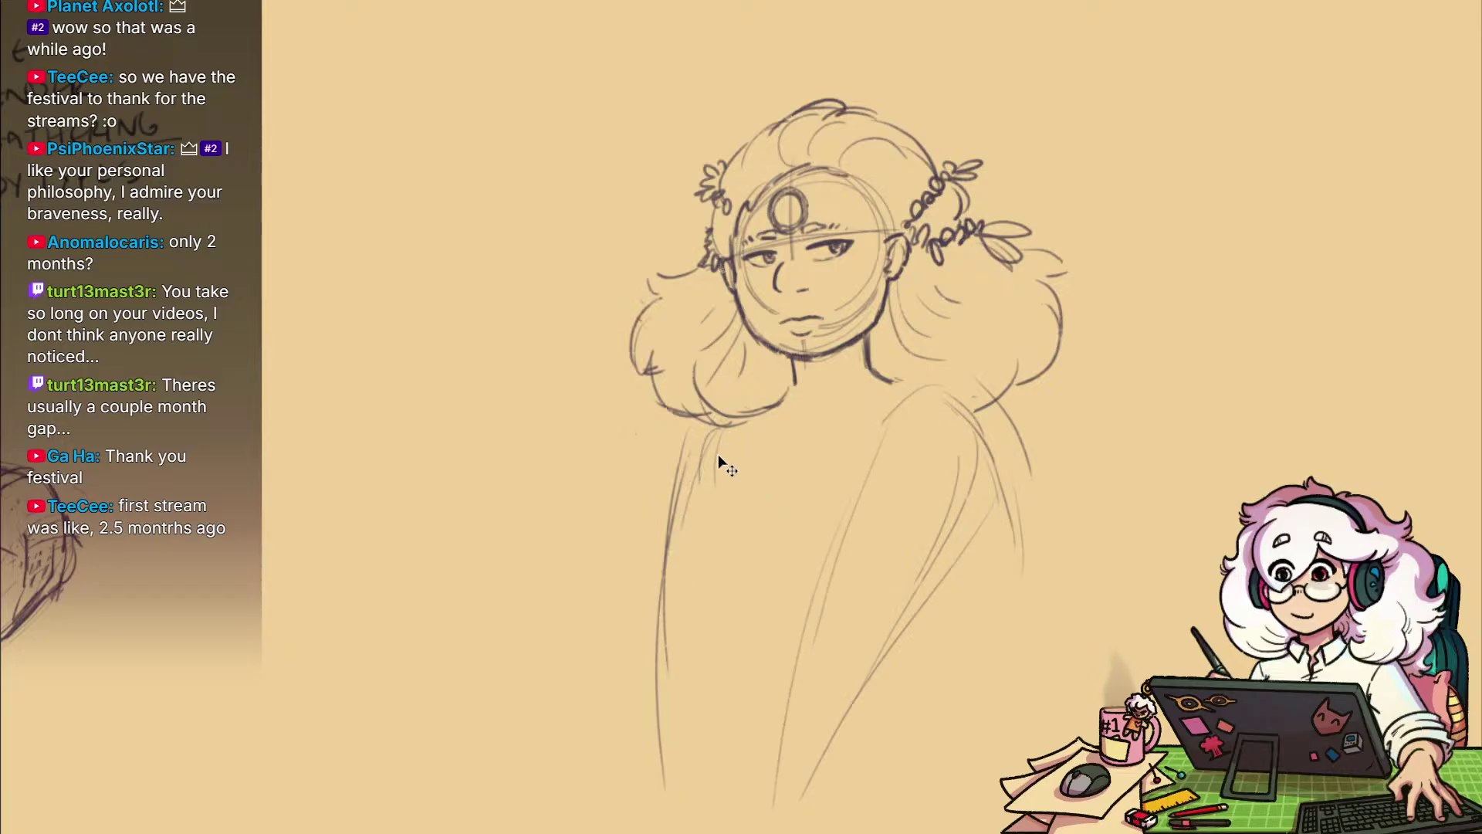
Redraw the nearer arm's inner contour as a long diagonal and reinforce the lines of its outer forearm
left_click_drag(885, 442, 746, 760)
left_click_drag(929, 549, 790, 766)
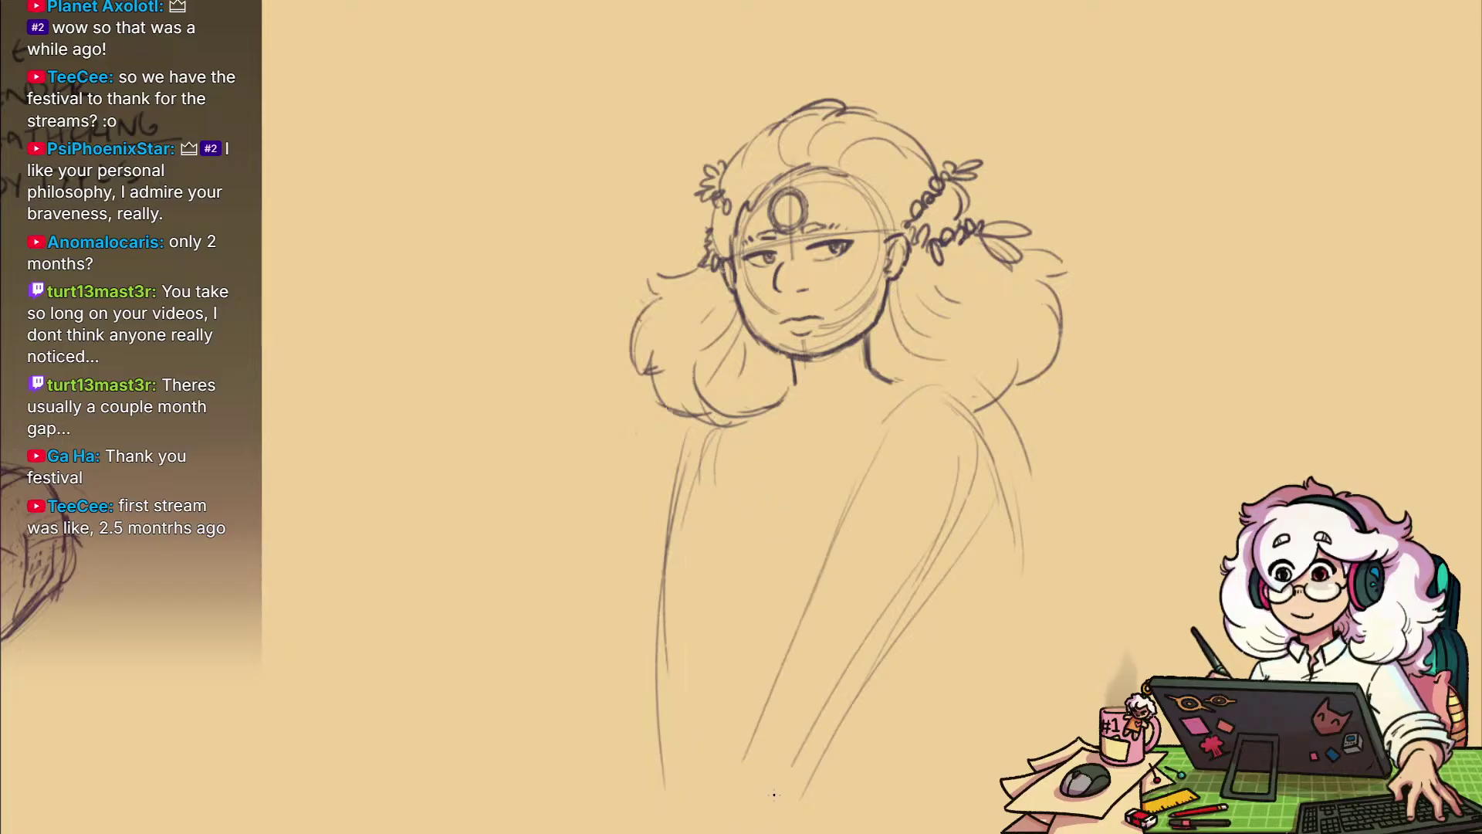
left_click_drag(862, 623, 772, 774)
mouse_move(935, 557)
left_mouse_down()
mouse_move(921, 647)
mouse_move(929, 579)
left_mouse_up()
Rough in the wrists meeting at the lower end of the arms and sketch the farther arm's inner contour
left_click_drag(817, 649, 789, 703)
mouse_move(809, 650)
left_mouse_down()
mouse_move(829, 704)
mouse_move(856, 636)
left_mouse_up()
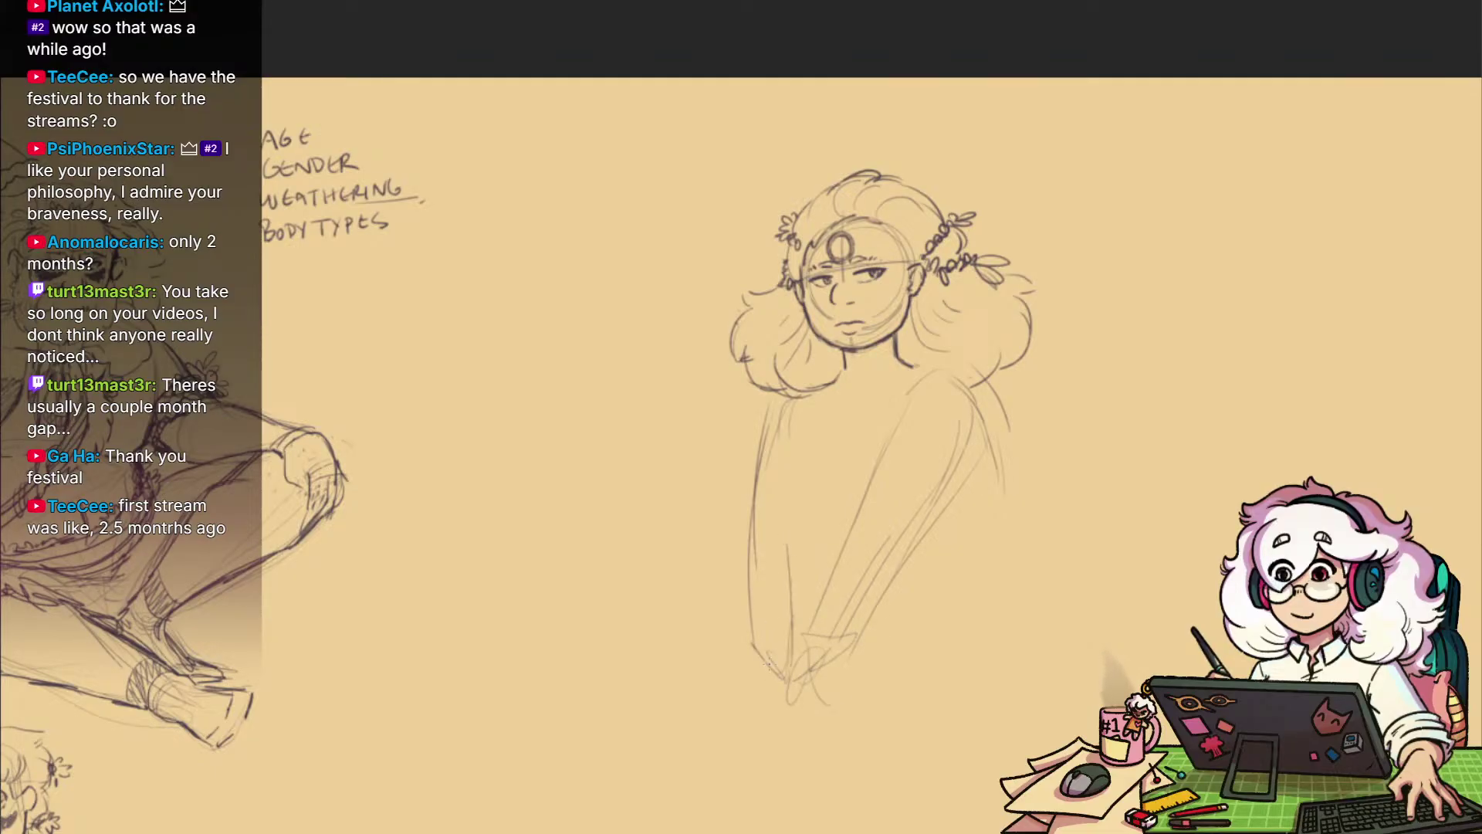
left_click_drag(773, 408, 766, 679)
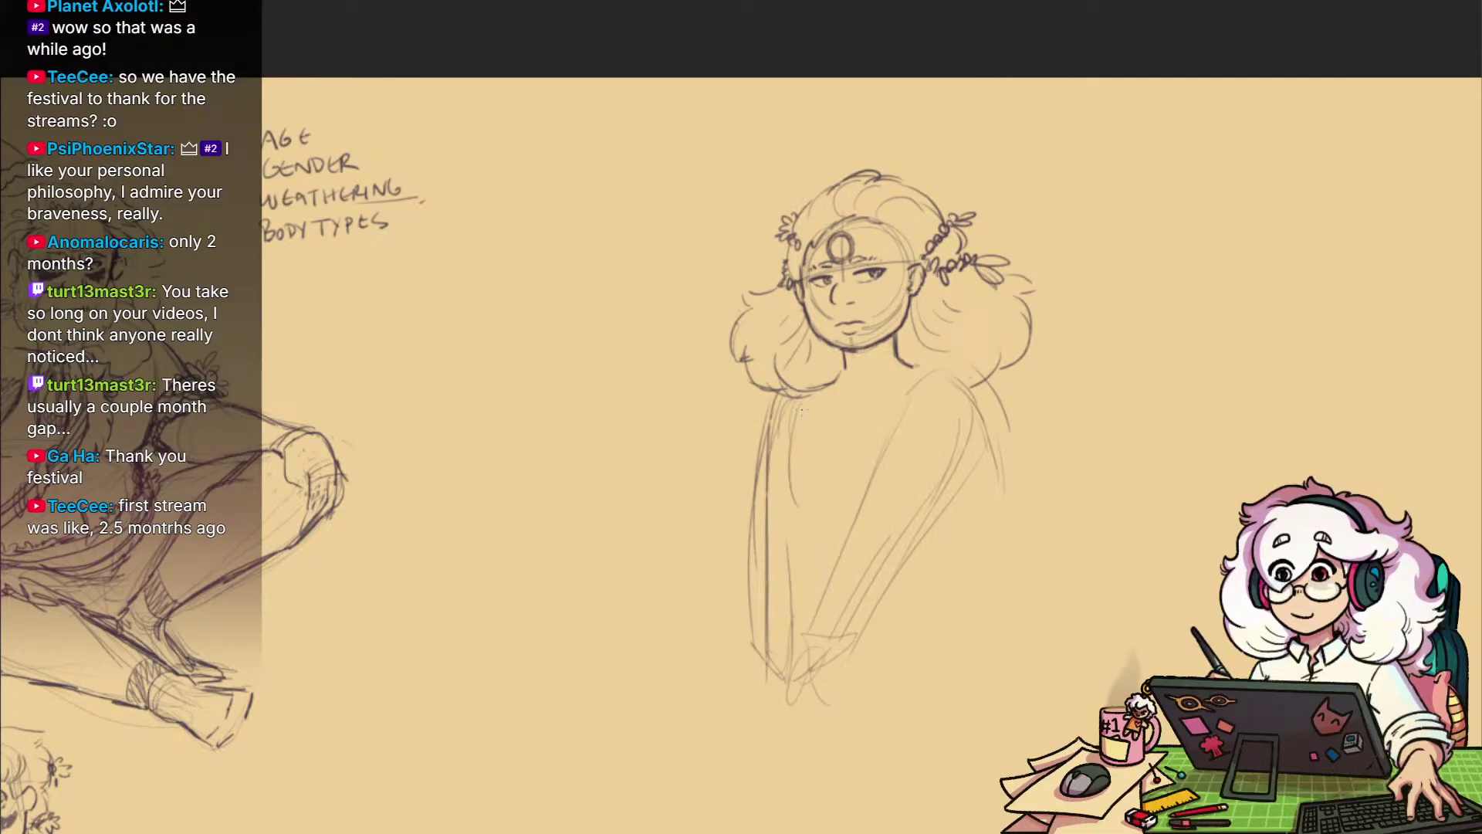
Sketch the standing figure's torso with its side contour, centre line, chest line, ribcage base and waist
left_click_drag(795, 410, 781, 503)
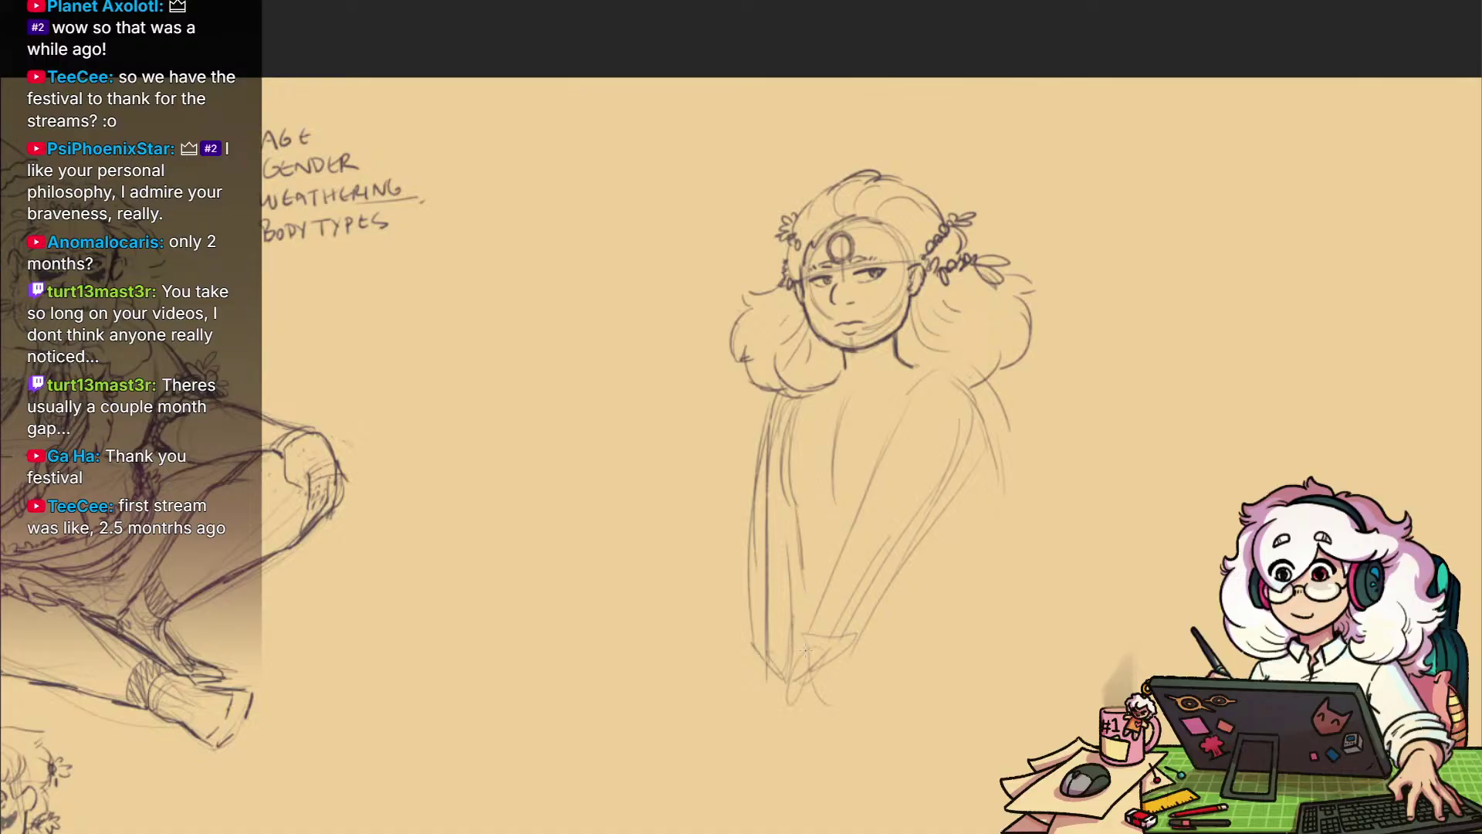
left_click_drag(805, 651, 803, 569)
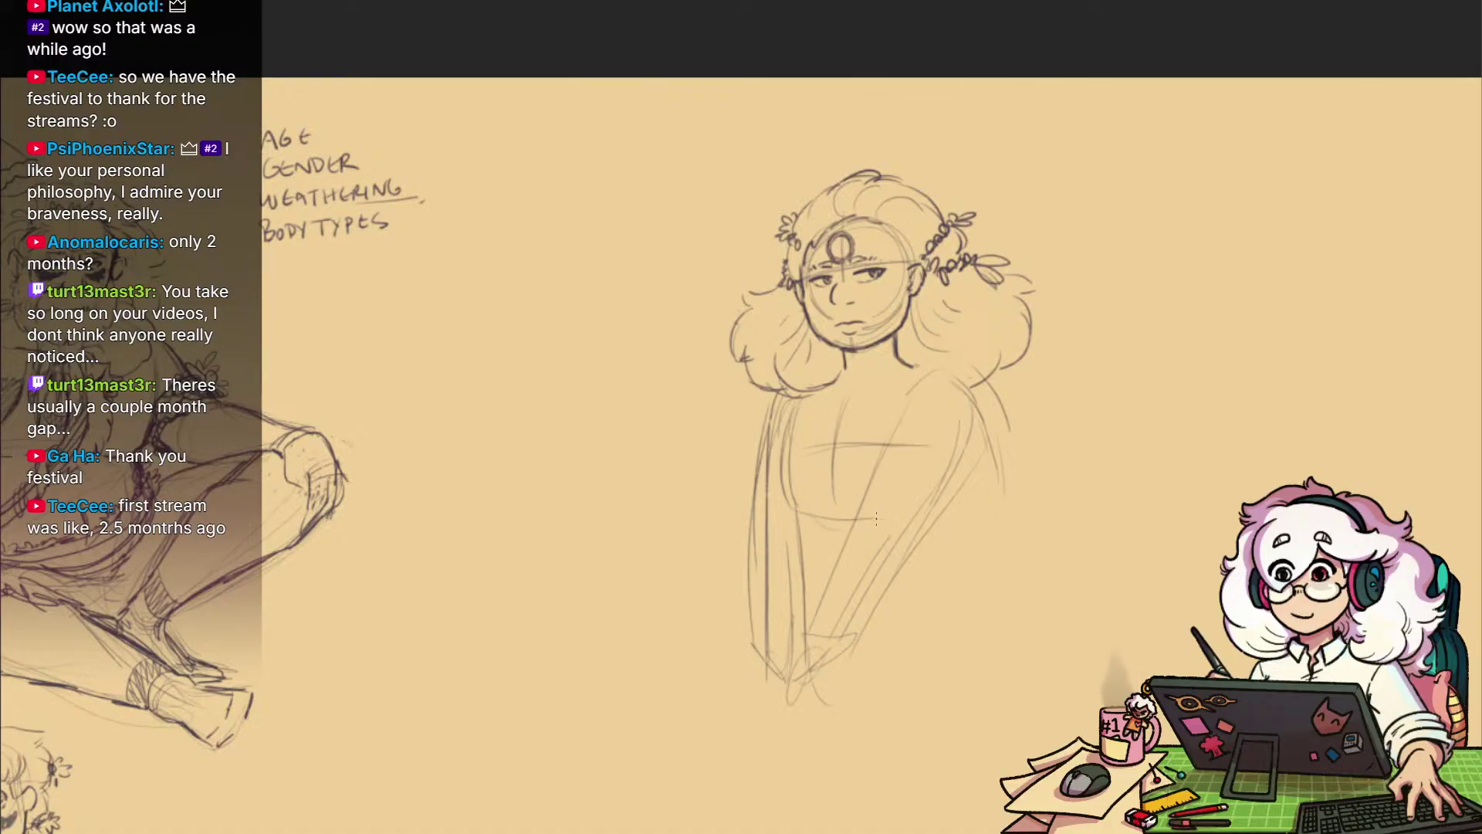
mouse_move(803, 515)
left_mouse_down()
mouse_move(893, 514)
mouse_move(956, 621)
left_mouse_up()
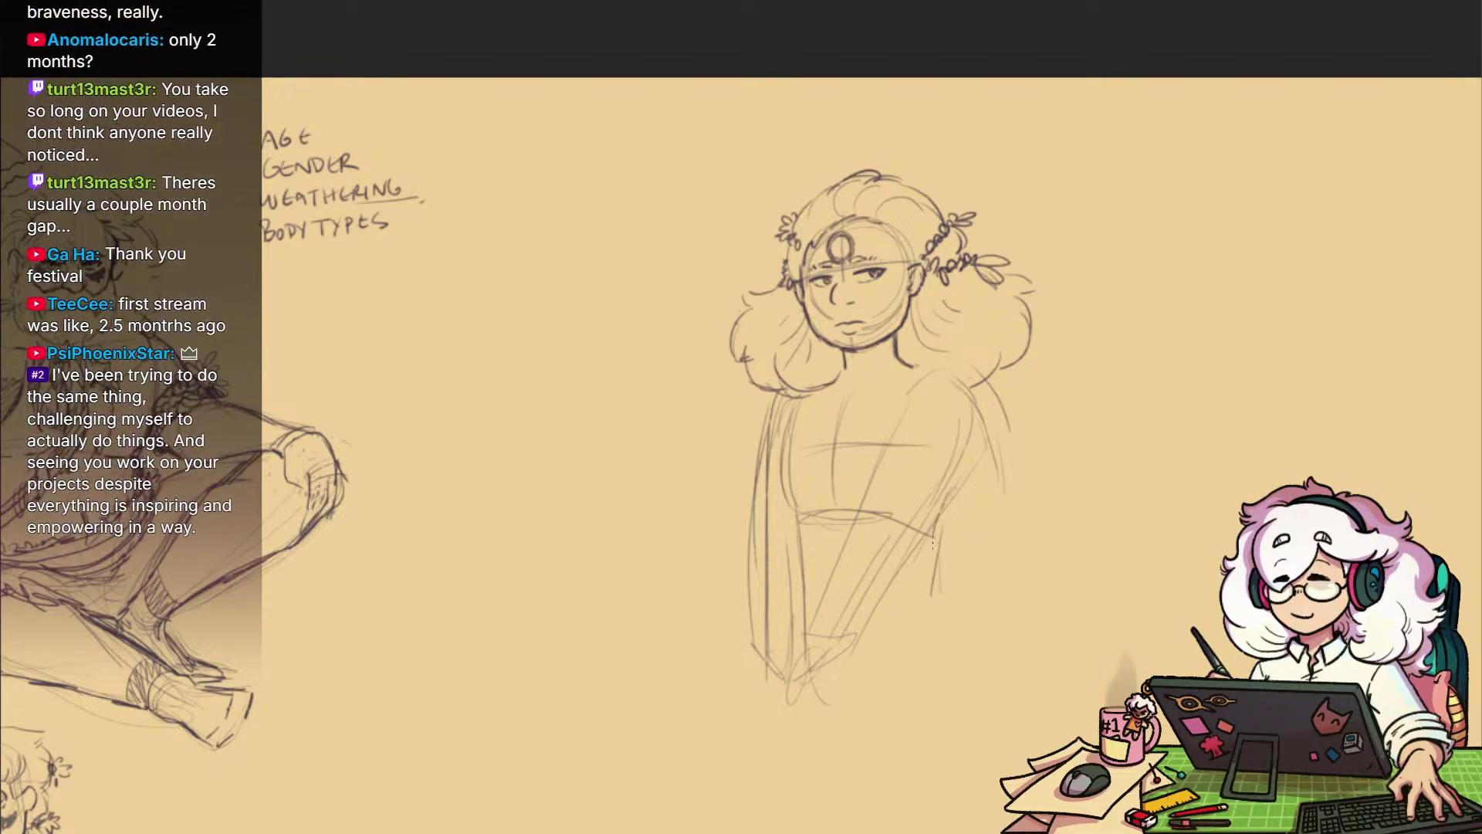
left_click_drag(934, 538, 931, 590)
mouse_move(975, 636)
left_mouse_down()
mouse_move(969, 553)
mouse_move(957, 616)
mouse_move(969, 579)
left_mouse_up()
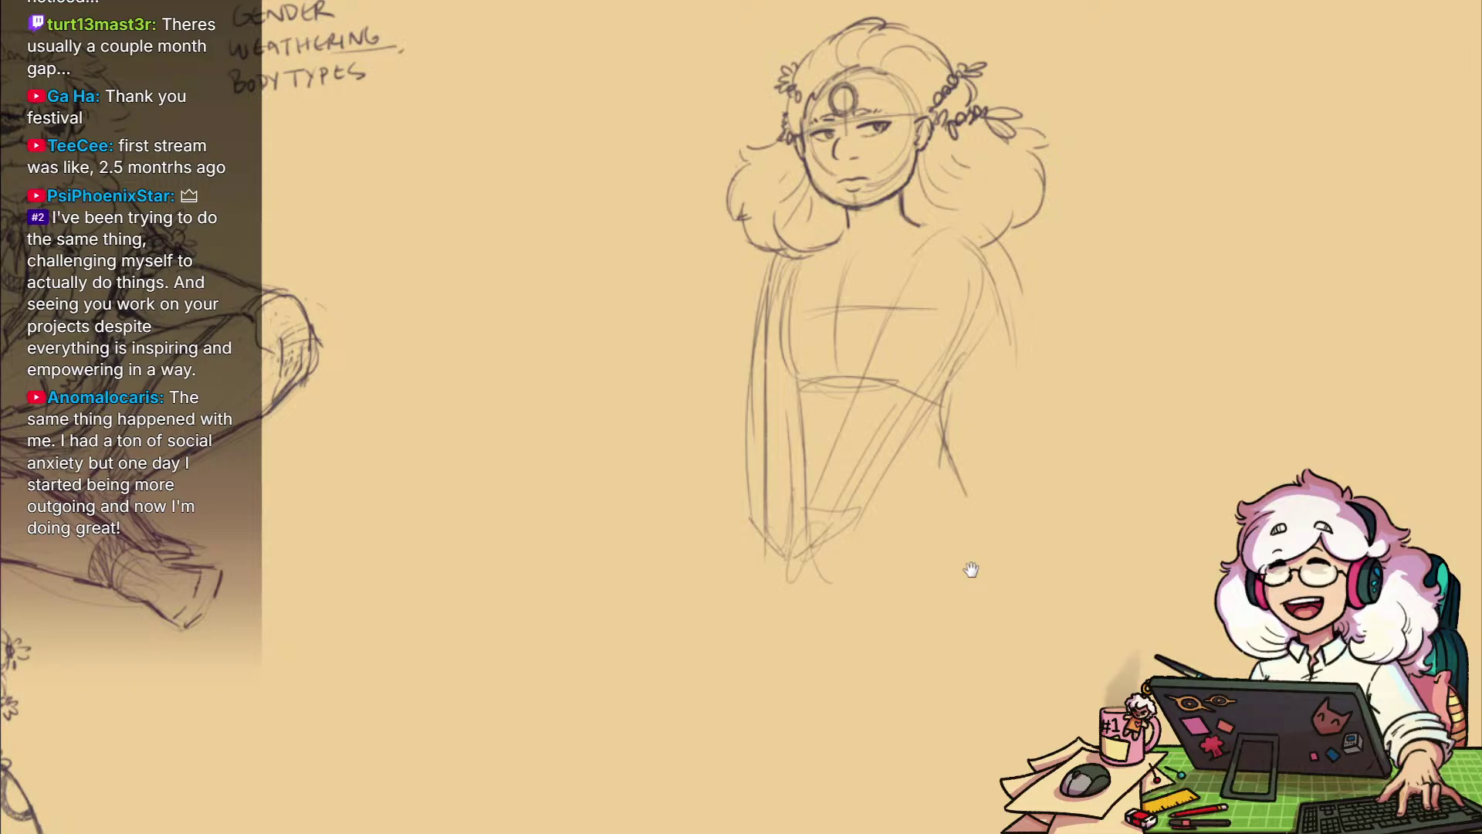
Sketch the curved pelvis line below the waist and the outer hip contour flaring down from it
scroll(972, 569, "up", 2)
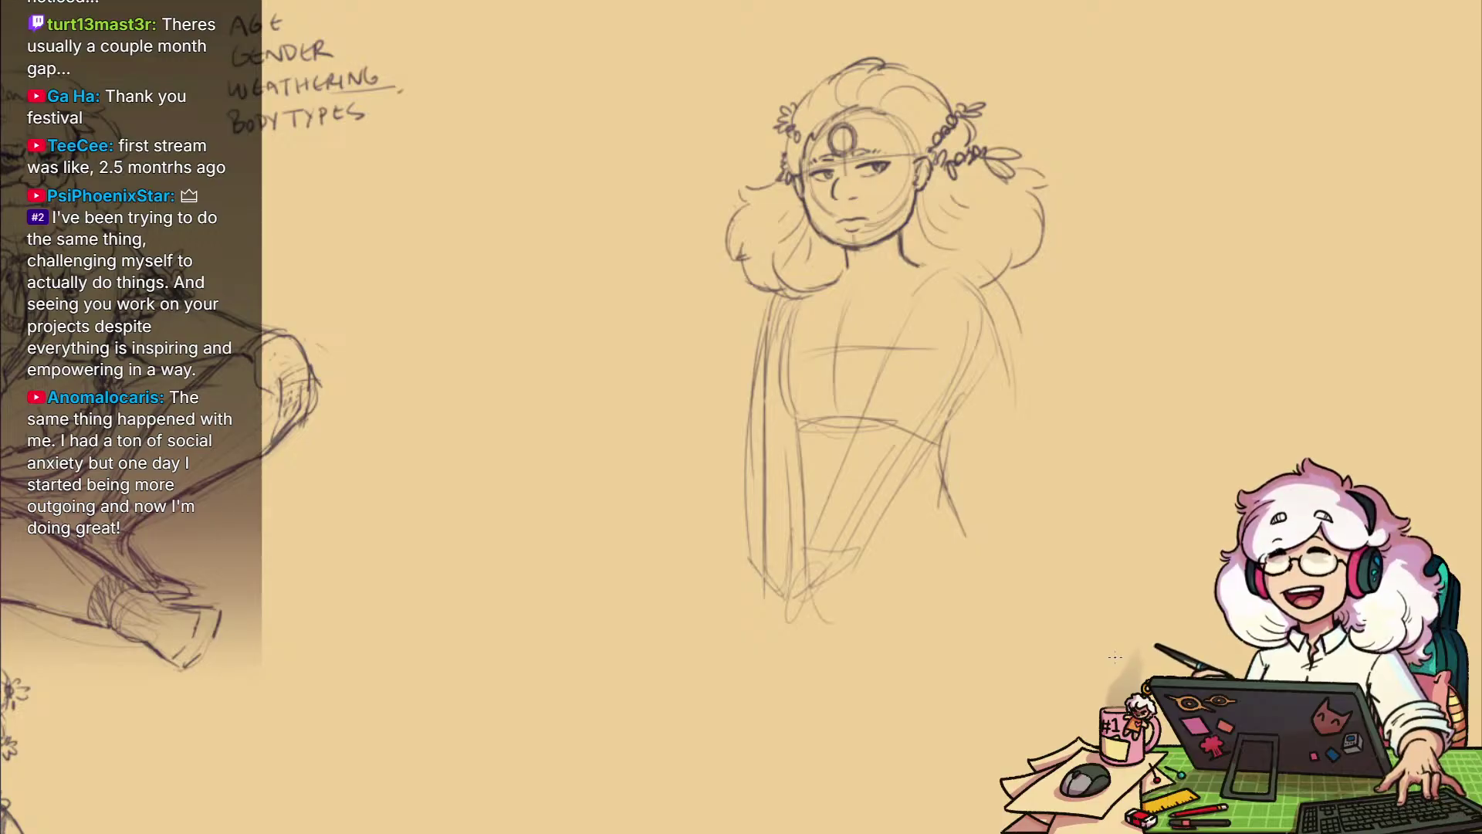
left_click_drag(943, 632, 932, 551)
mouse_move(805, 535)
left_mouse_down()
mouse_move(970, 458)
mouse_move(999, 554)
left_mouse_up()
left_click_drag(1050, 497, 1015, 533)
left_click_drag(1022, 547, 989, 536)
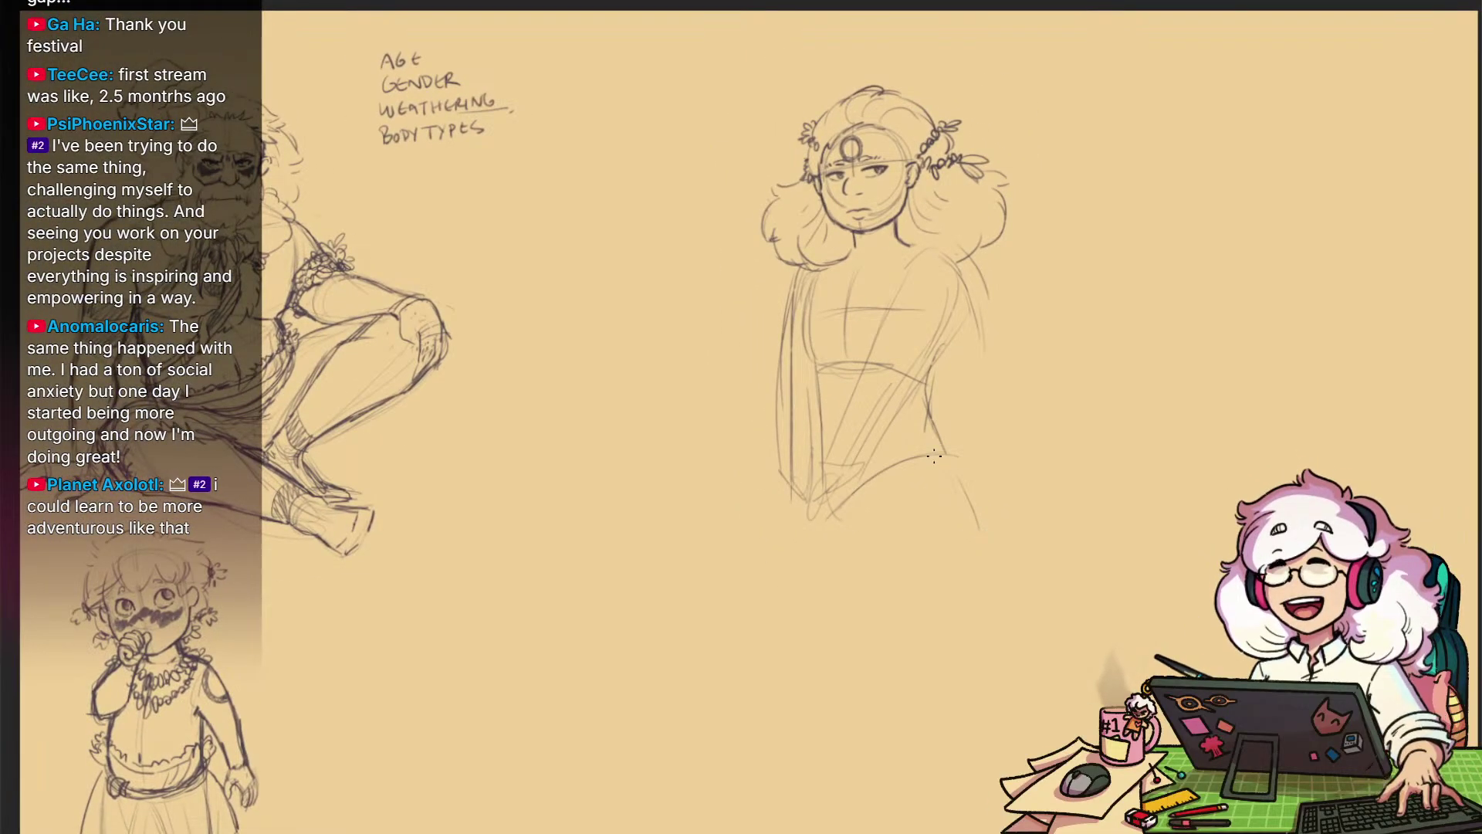
left_click_drag(944, 421, 1018, 563)
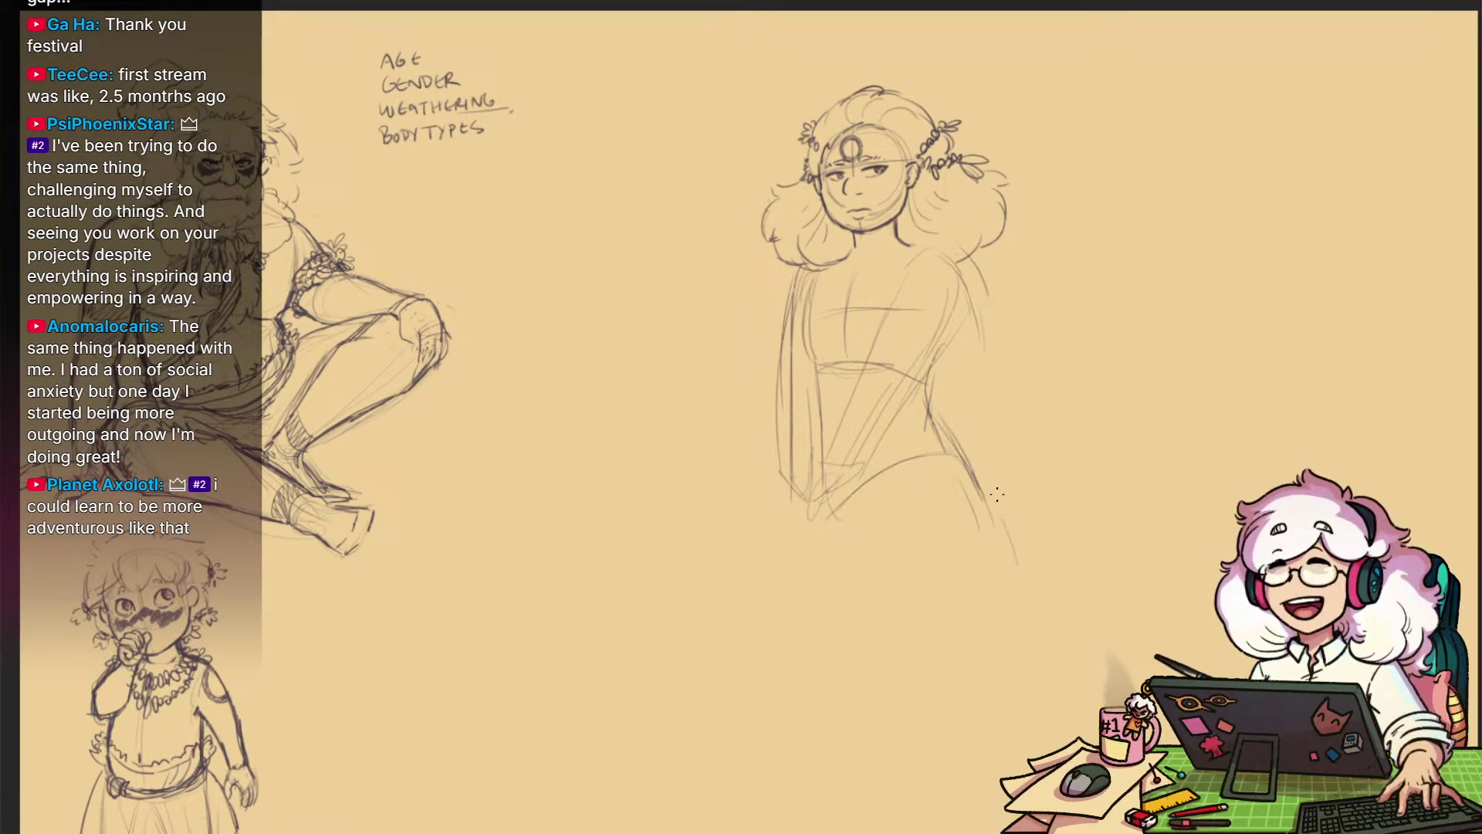
scroll(1004, 455, "down", 1)
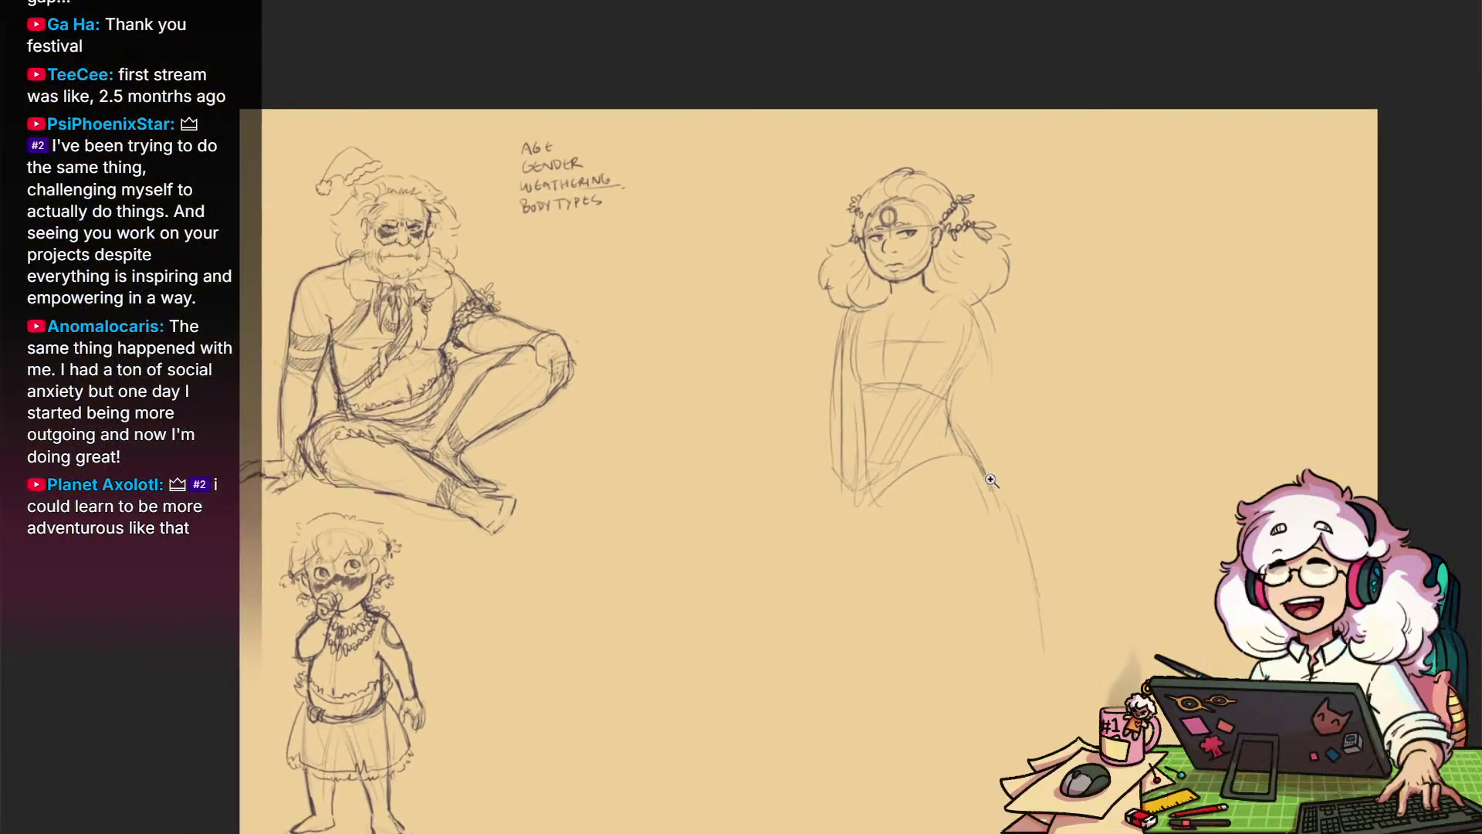
Rough in the thighs and legs with long tapering contour lines running down from the hips
mouse_move(1039, 463)
left_mouse_down()
mouse_move(998, 390)
mouse_move(898, 618)
left_mouse_up()
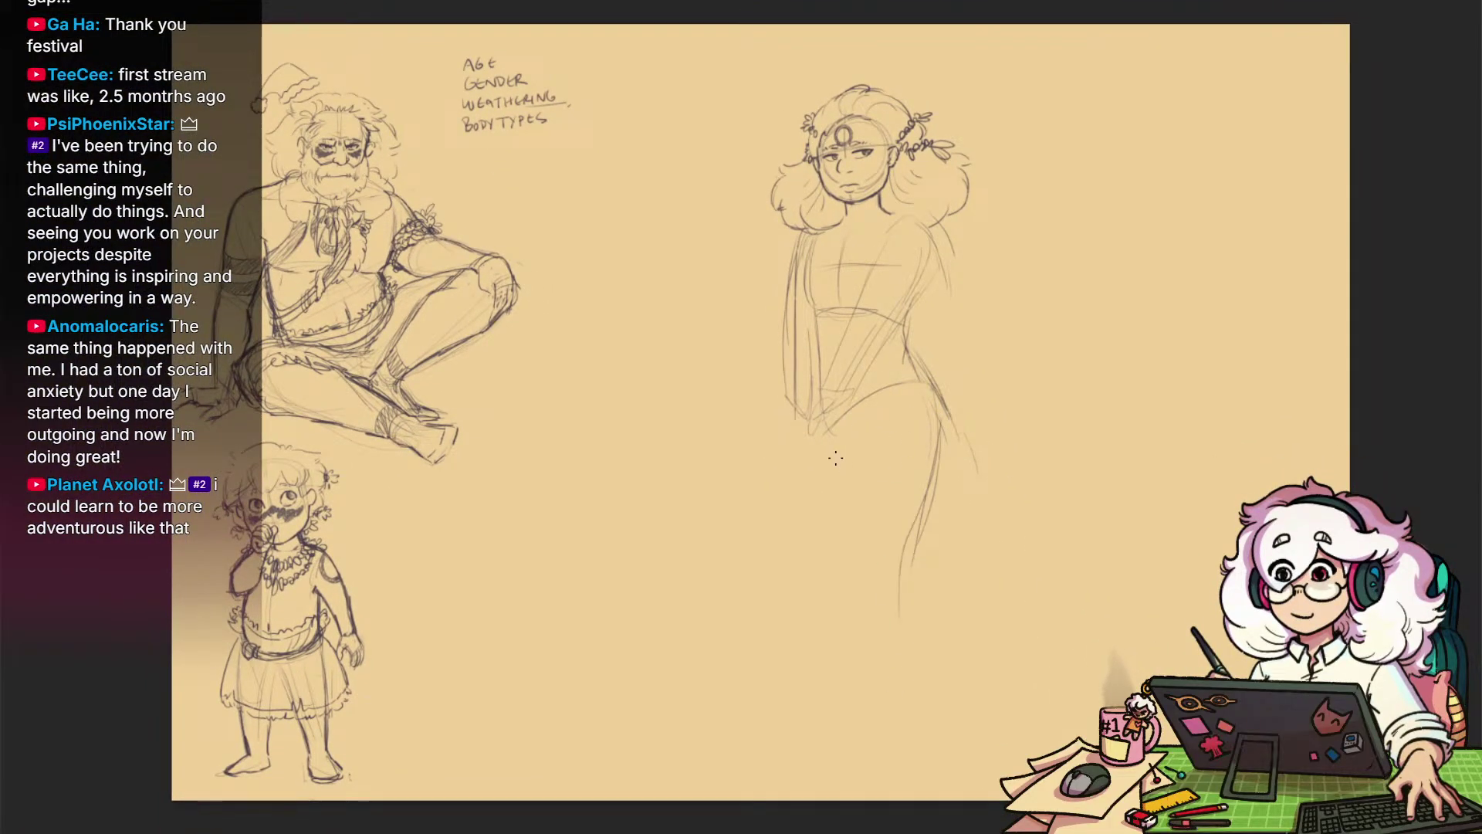
left_click_drag(830, 453, 905, 710)
left_click_drag(856, 533, 916, 763)
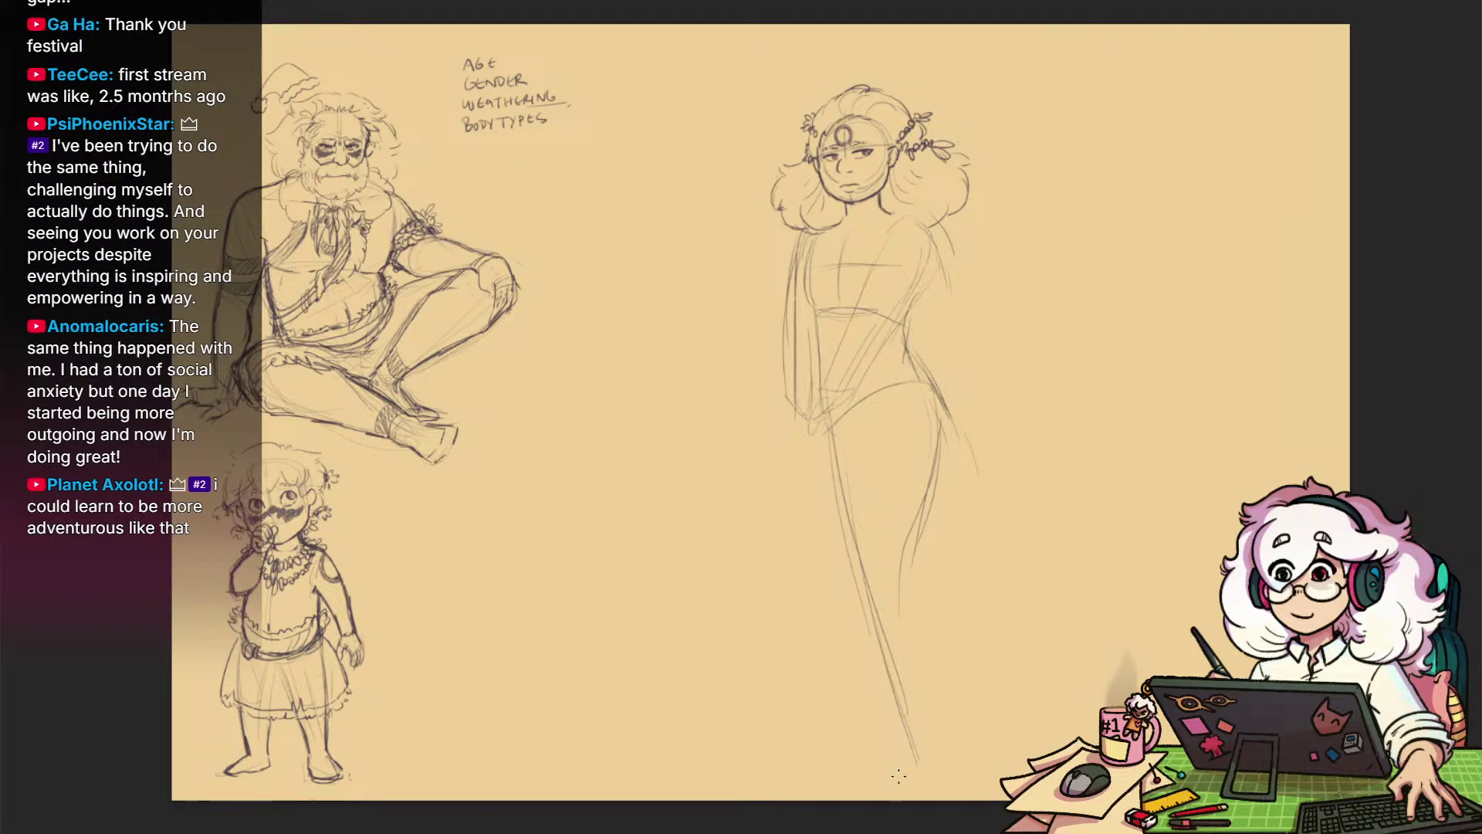
left_click_drag(850, 429, 888, 664)
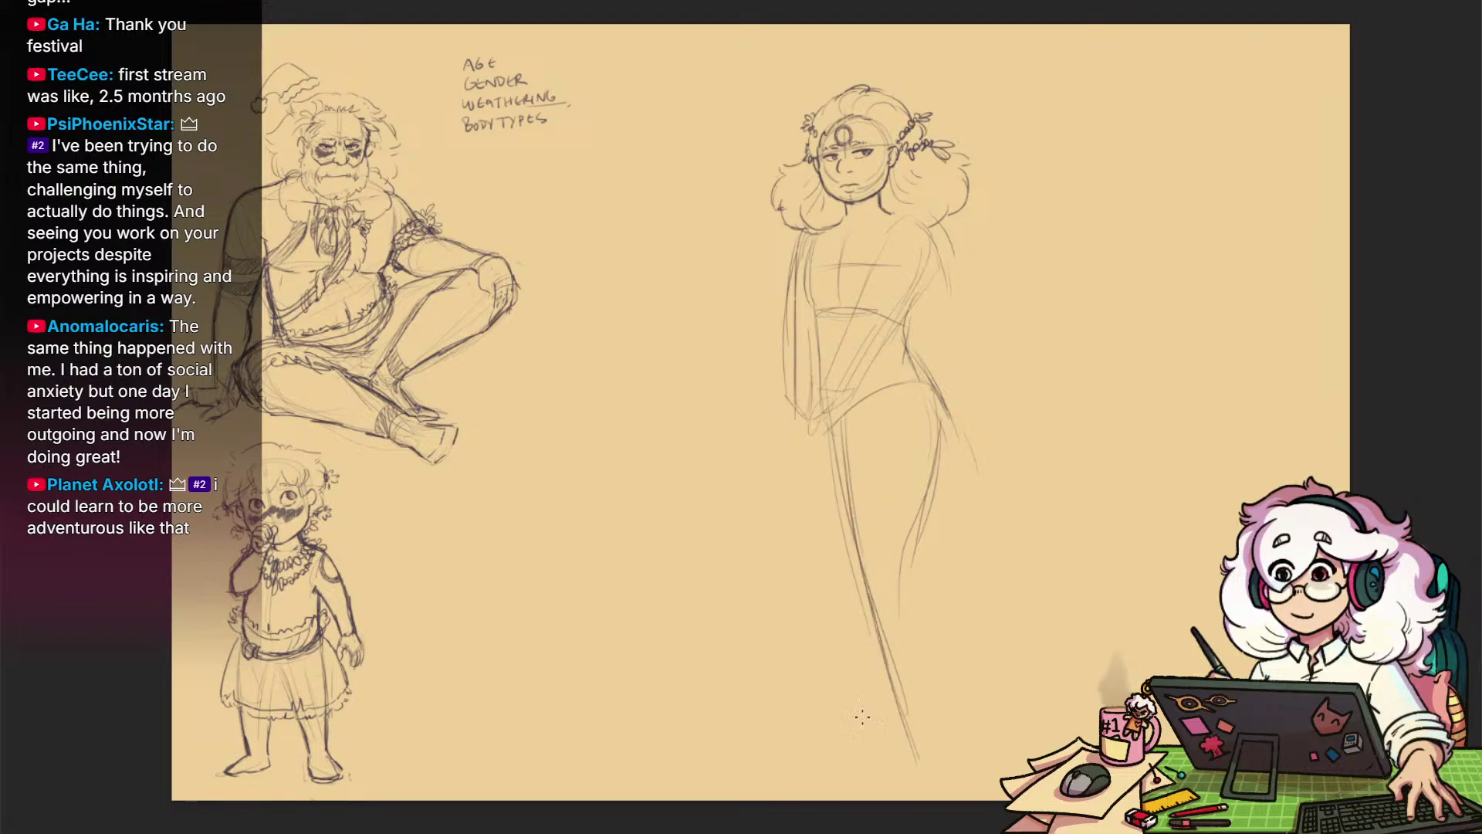
mouse_move(807, 329)
left_mouse_down()
mouse_move(820, 539)
mouse_move(856, 672)
left_mouse_up()
Lasso the sketched legs, skew them so their lower ends sit beneath the torso, and clear the selection
key("l")
mouse_move(851, 450)
left_mouse_down()
mouse_move(1004, 399)
mouse_move(842, 697)
mouse_move(833, 411)
left_mouse_up()
key("ctrl+t")
mouse_move(924, 803)
left_mouse_down()
mouse_move(864, 793)
mouse_move(873, 807)
left_mouse_up()
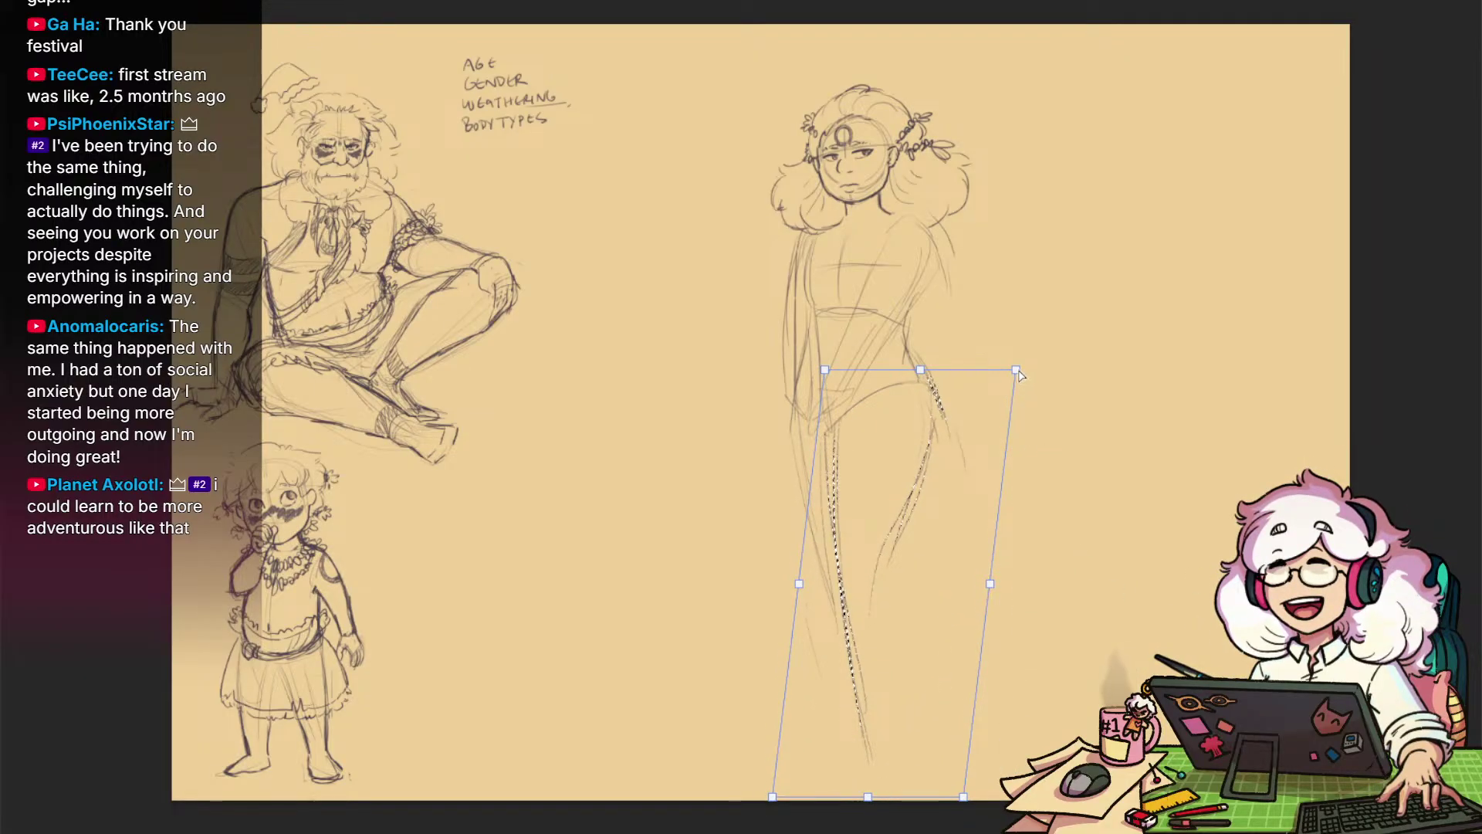
key("Return")
key("ctrl+d")
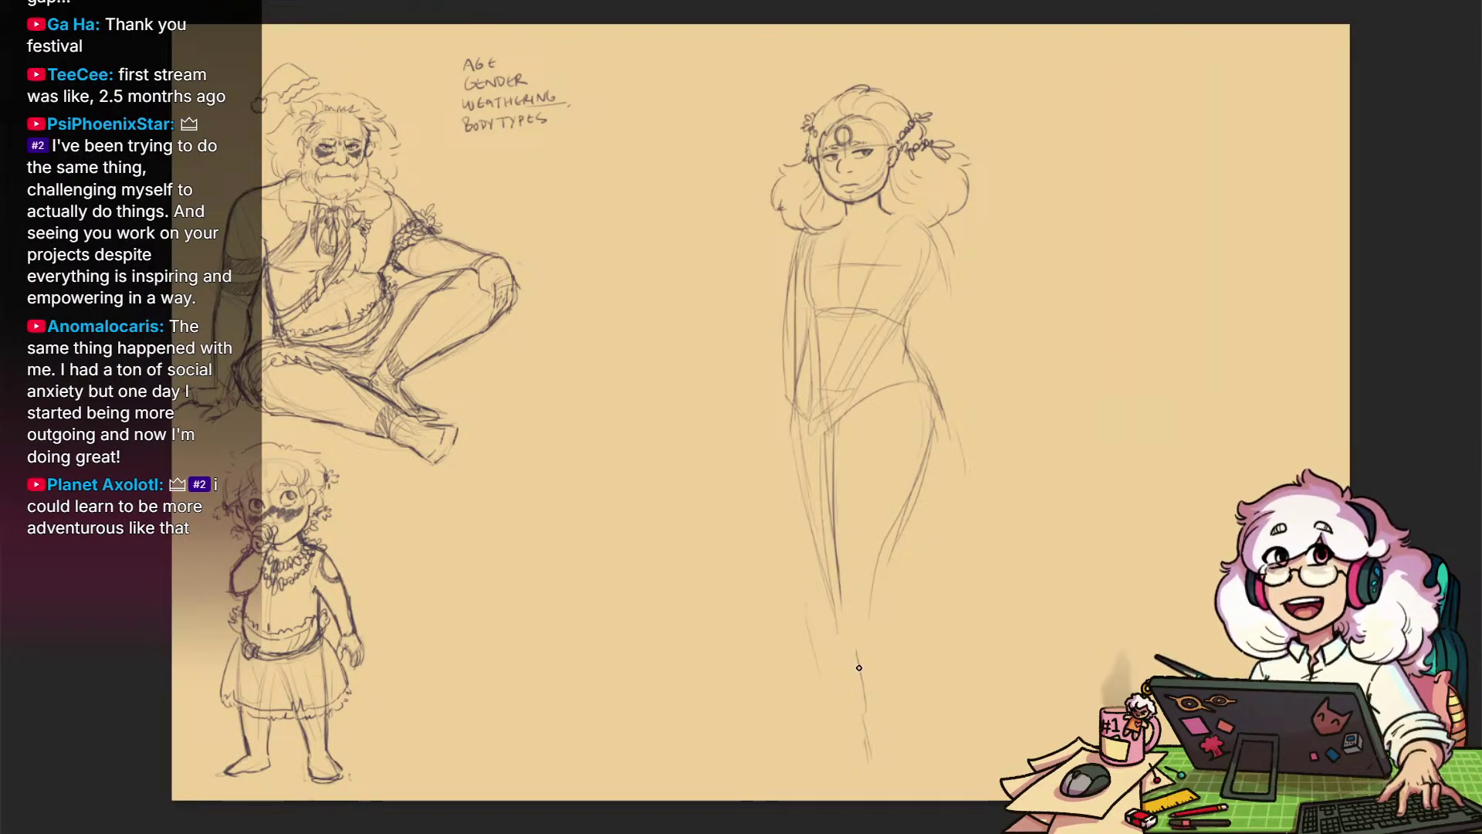
Erase the stray lower-leg lines and redraw the lower legs down to roughly sketched feet
left_click_drag(813, 618, 904, 650)
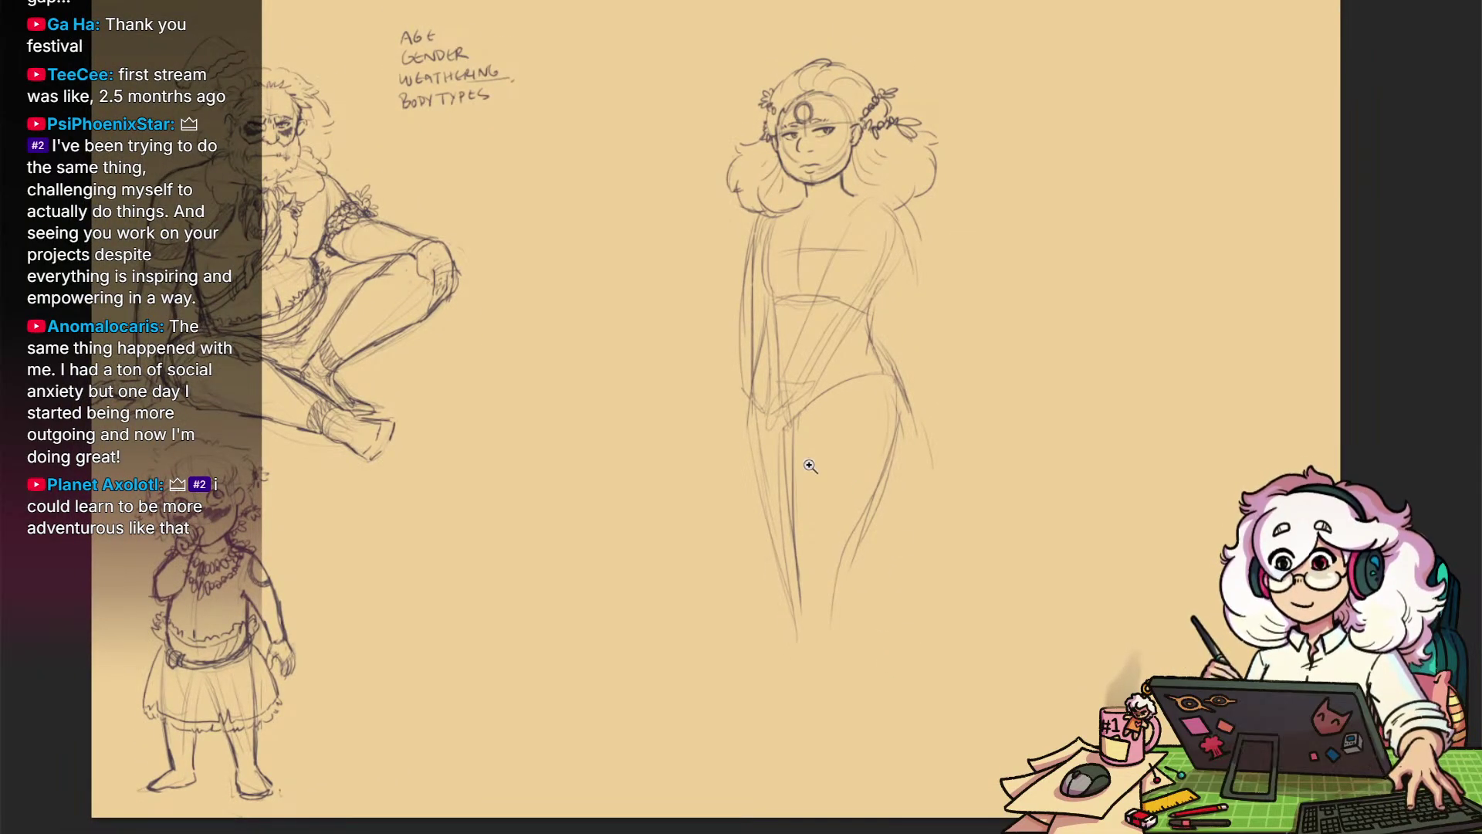
mouse_move(809, 466)
left_mouse_down()
mouse_move(794, 468)
mouse_move(789, 431)
mouse_move(837, 417)
mouse_move(786, 430)
left_mouse_up()
left_click_drag(797, 592, 807, 734)
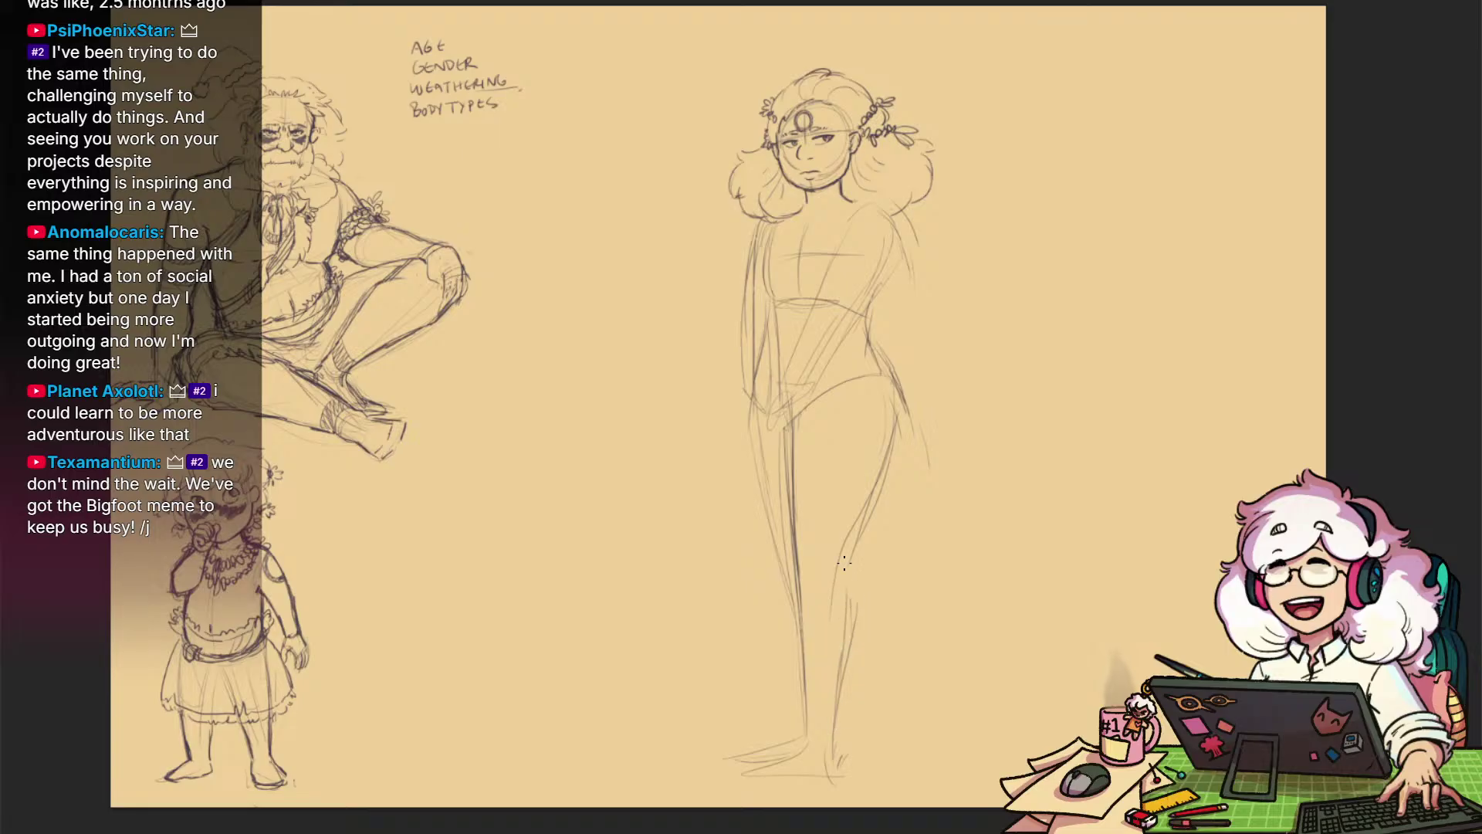
Erase the outer hip contour and redraw it as a fuller curve running from the waist into the thighs
mouse_move(864, 502)
left_mouse_down()
mouse_move(892, 391)
mouse_move(934, 521)
left_mouse_up()
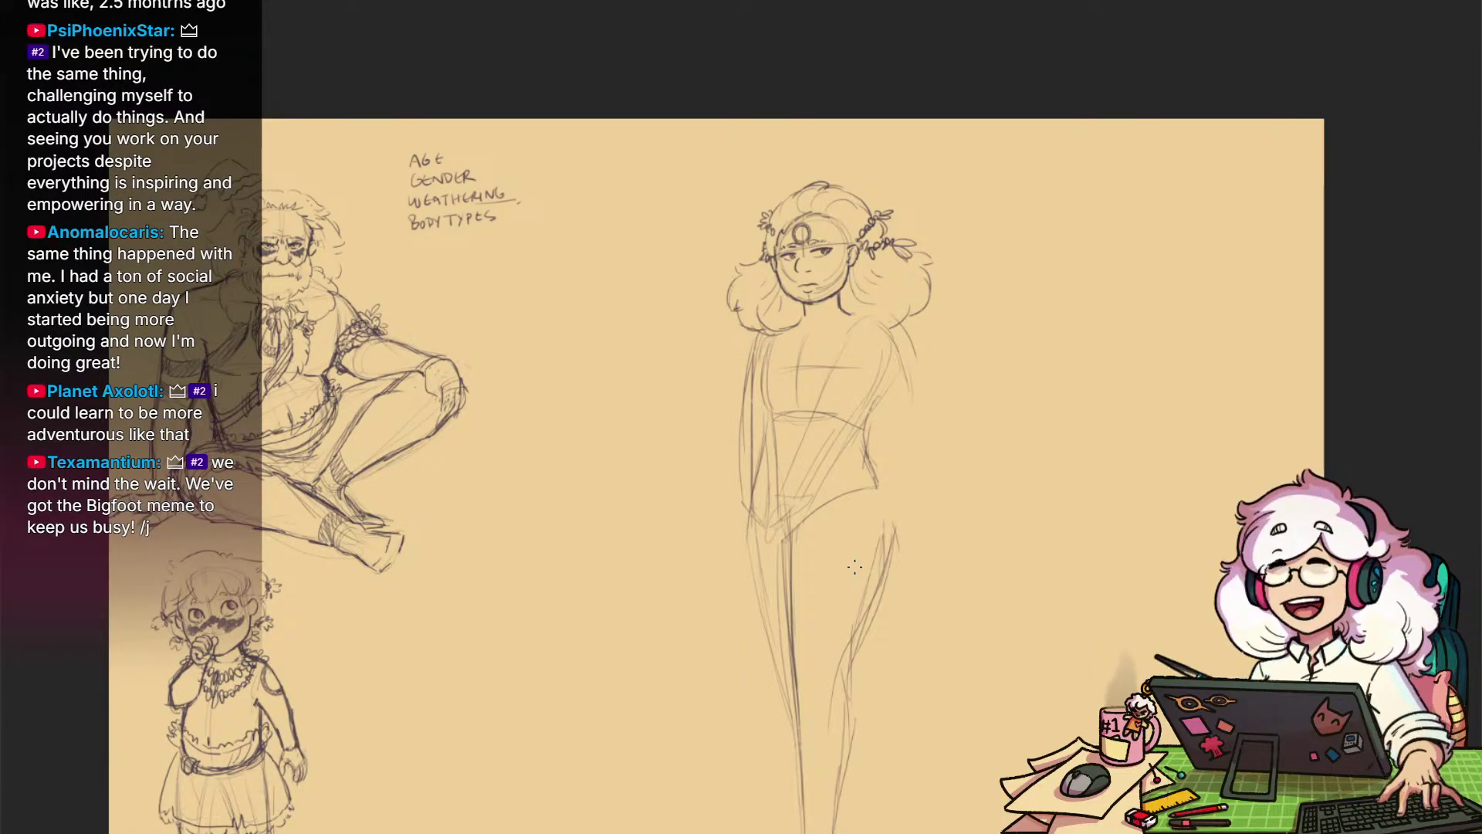
left_click_drag(855, 566, 991, 589)
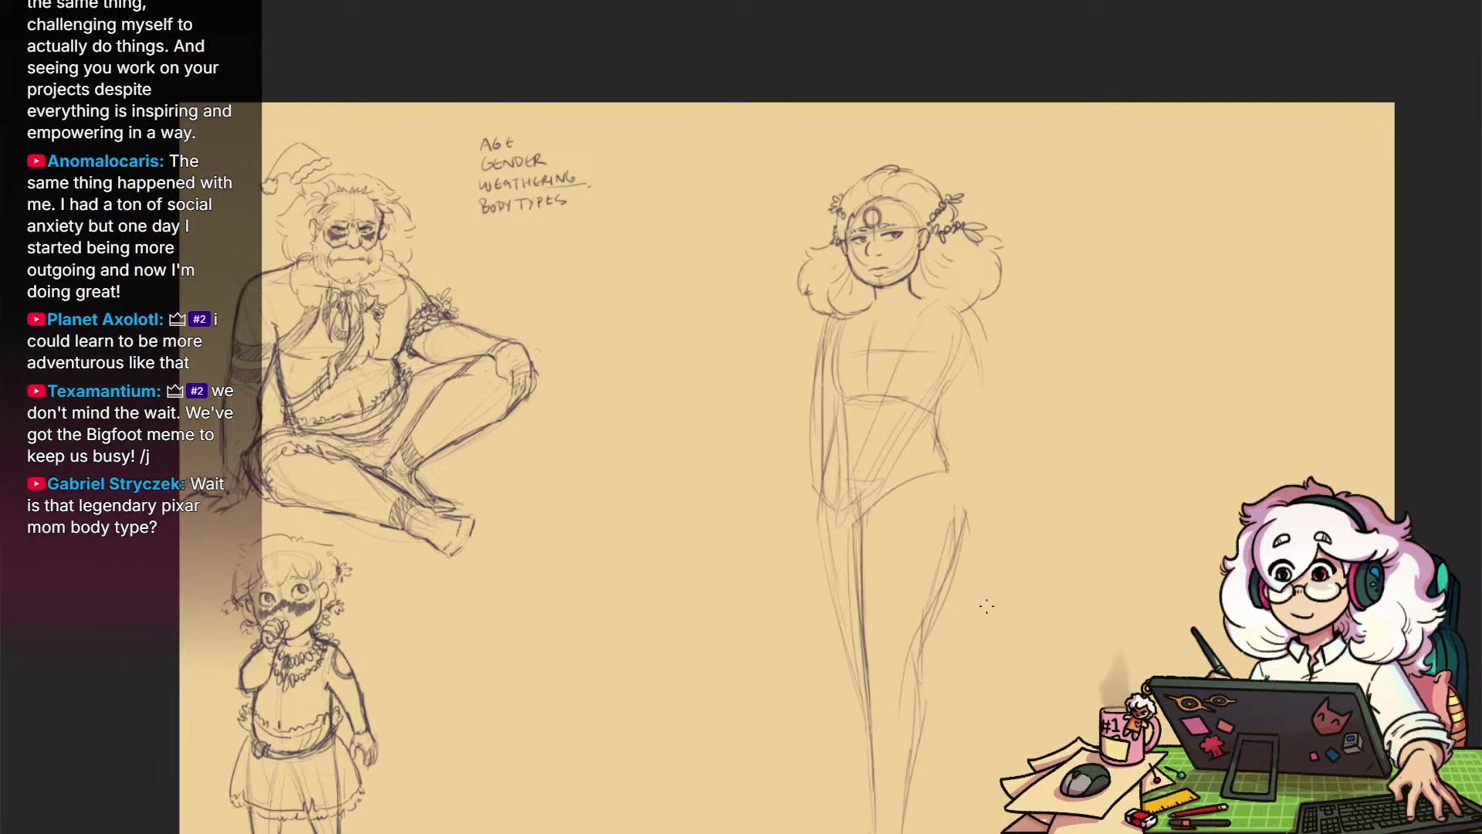
left_click(957, 583)
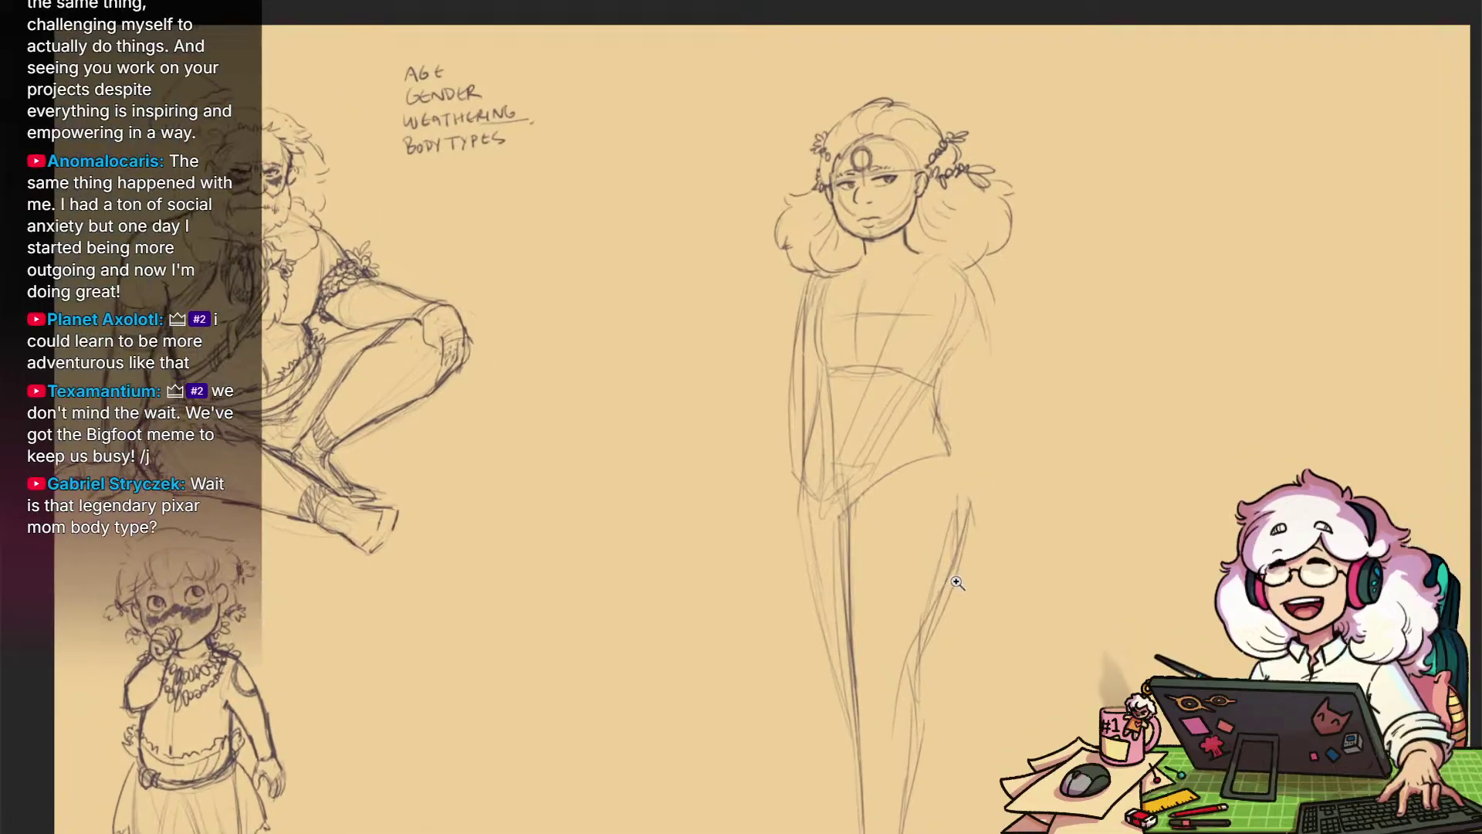
left_click_drag(971, 676, 942, 543)
mouse_move(911, 308)
left_mouse_down()
mouse_move(936, 365)
mouse_move(873, 545)
left_mouse_up()
left_click_drag(777, 355, 820, 550)
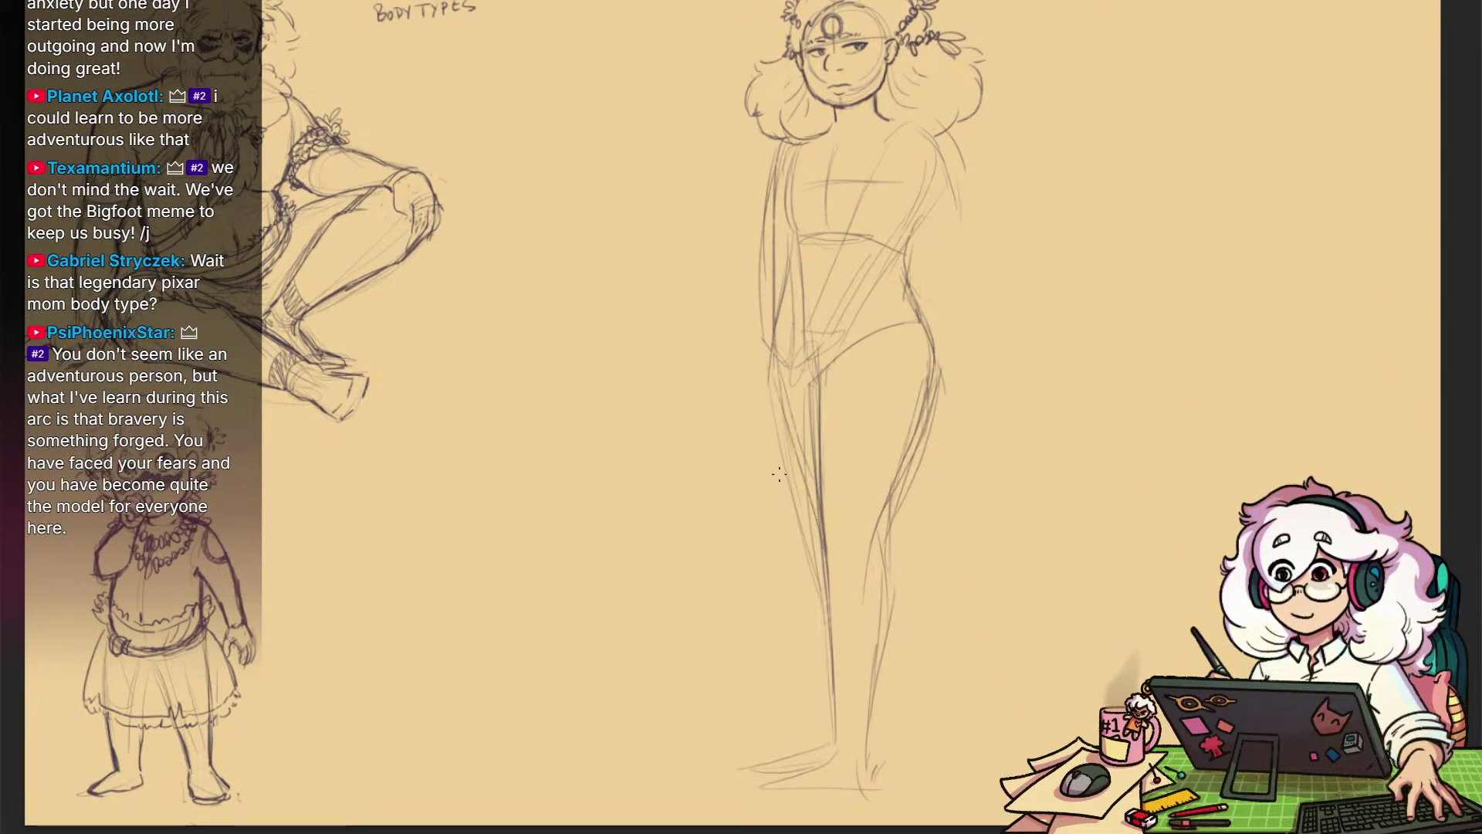
Refine both legs' inner and outer contours down to the ankles and sketch the forward-facing foot
left_click_drag(774, 395, 837, 584)
left_click_drag(838, 690, 844, 722)
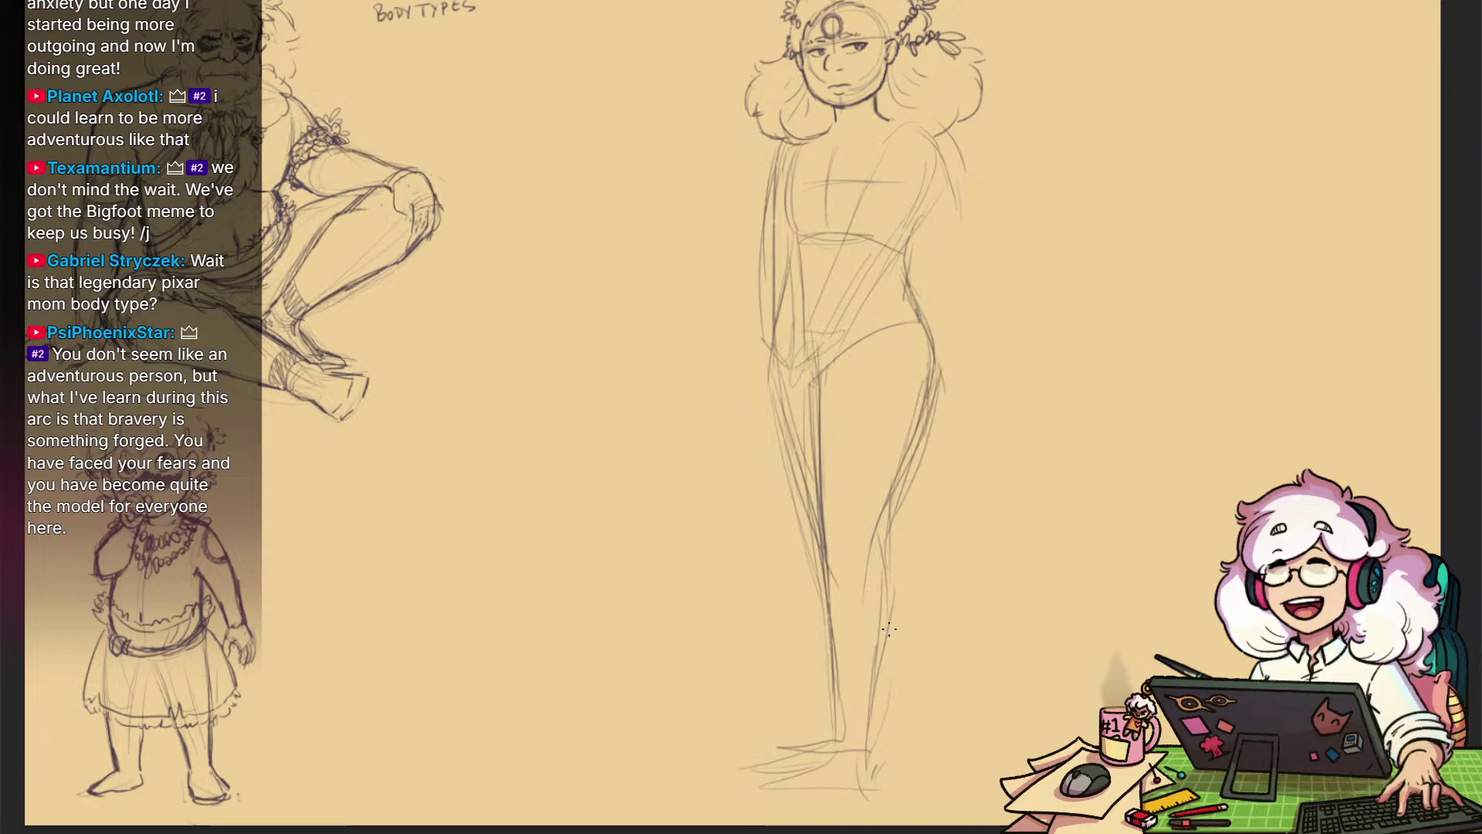
left_click_drag(888, 646, 881, 772)
left_click_drag(868, 713, 902, 804)
mouse_move(862, 744)
left_mouse_down()
mouse_move(826, 780)
mouse_move(842, 609)
left_mouse_up()
left_click_drag(863, 714, 839, 518)
left_click_drag(843, 591, 810, 418)
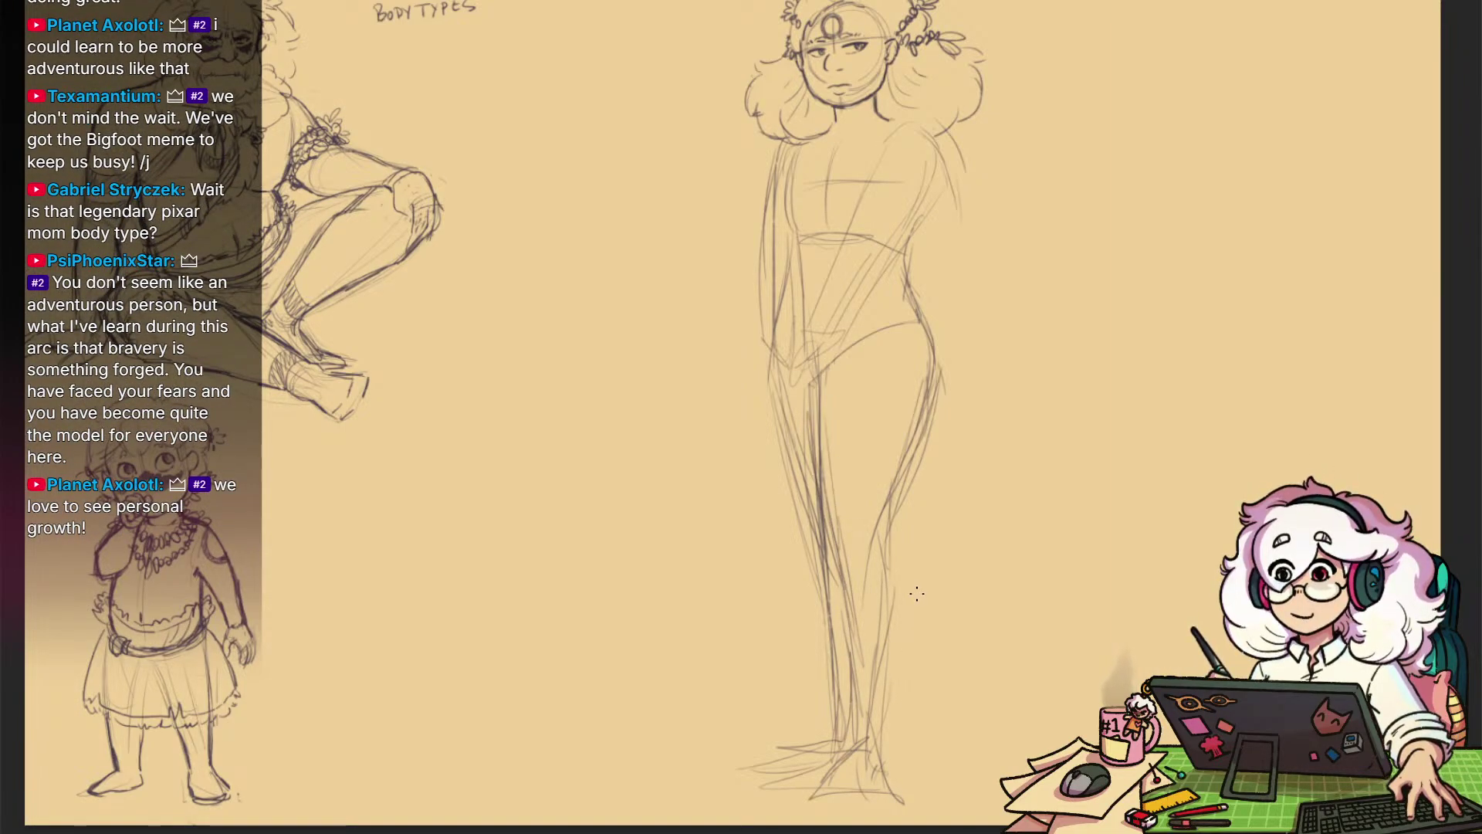
mouse_move(873, 744)
left_mouse_down()
mouse_move(896, 618)
mouse_move(881, 525)
left_mouse_up()
mouse_move(898, 618)
left_mouse_down()
mouse_move(928, 349)
mouse_move(910, 605)
left_mouse_up()
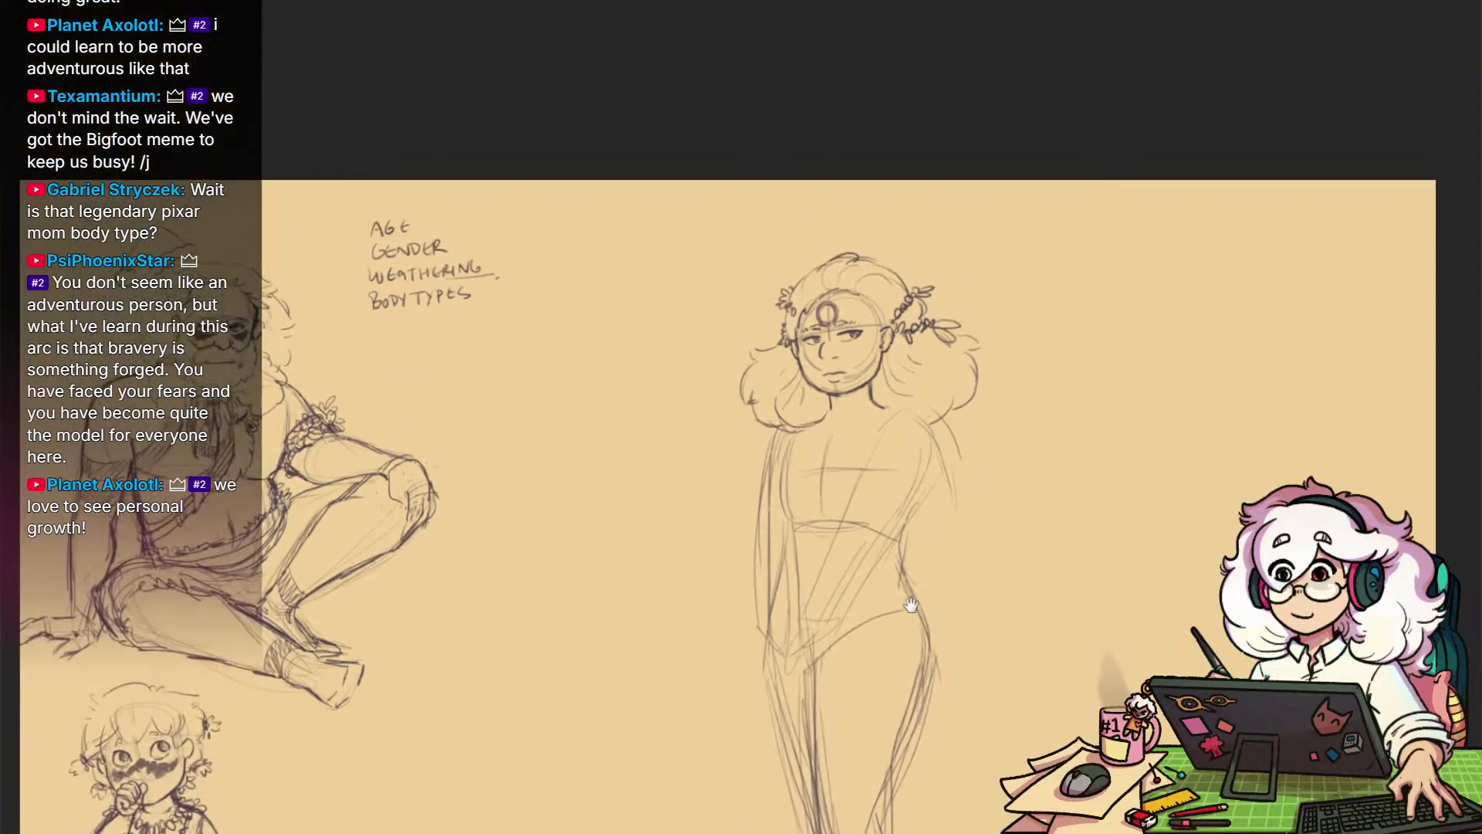
Darken the neck-to-shoulder line and draw a bold curve across the upper chest below the neck
mouse_move(912, 363)
left_mouse_down()
mouse_move(933, 360)
mouse_move(1010, 433)
mouse_move(932, 422)
mouse_move(949, 430)
left_mouse_up()
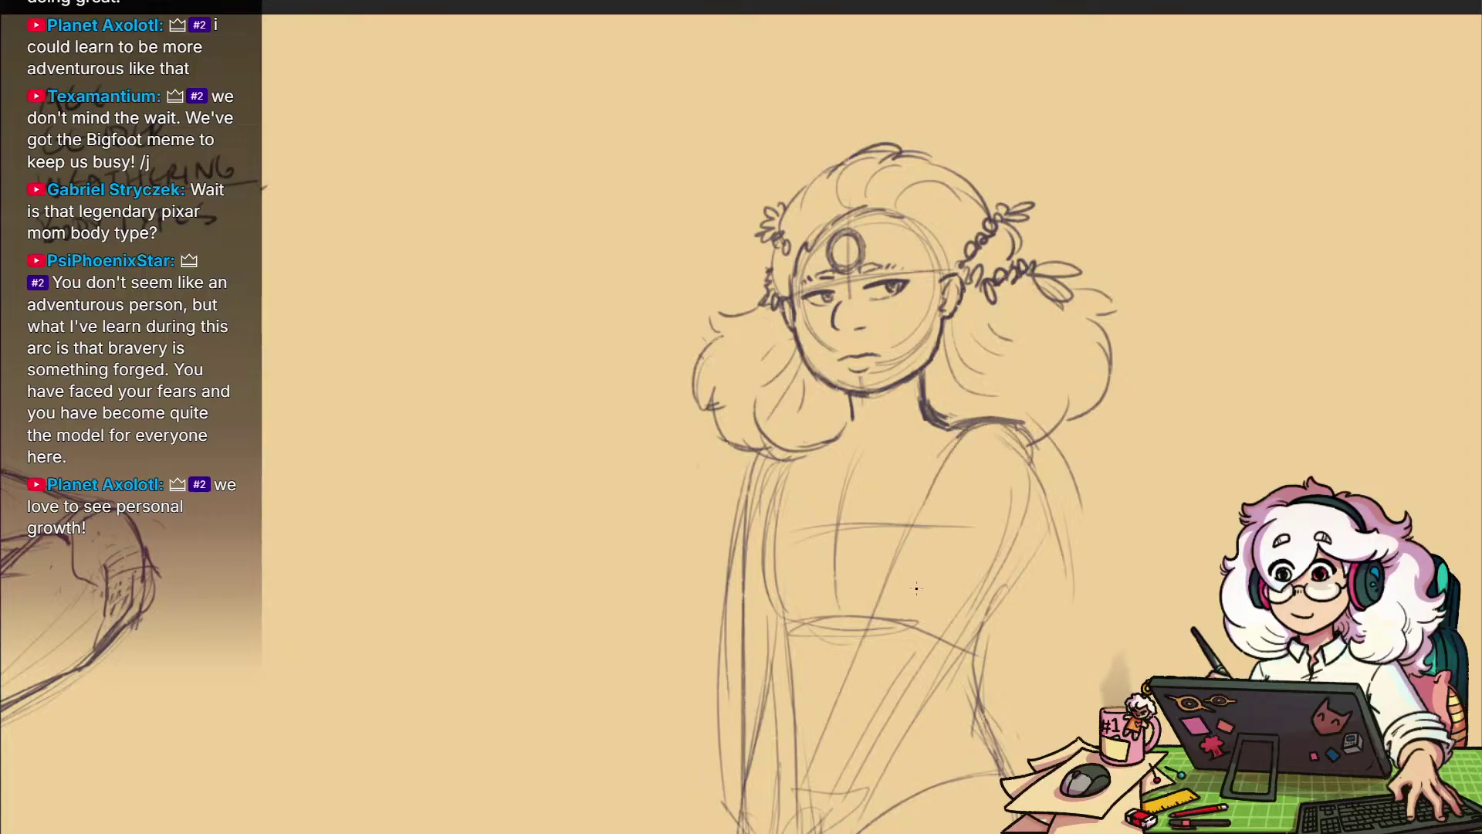
left_click_drag(1023, 526, 991, 473)
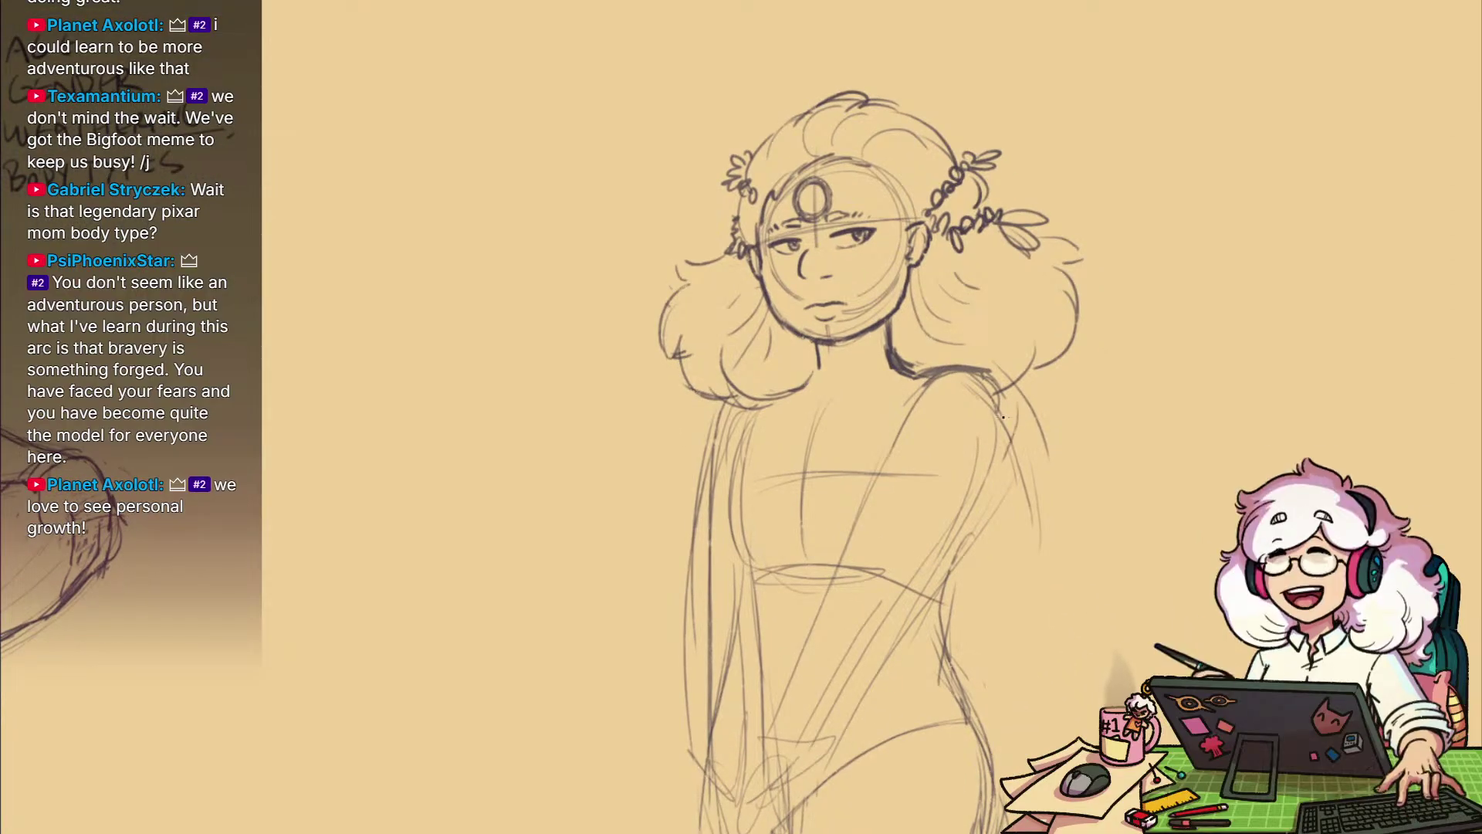
left_click_drag(810, 417, 895, 459)
left_click_drag(808, 392, 888, 456)
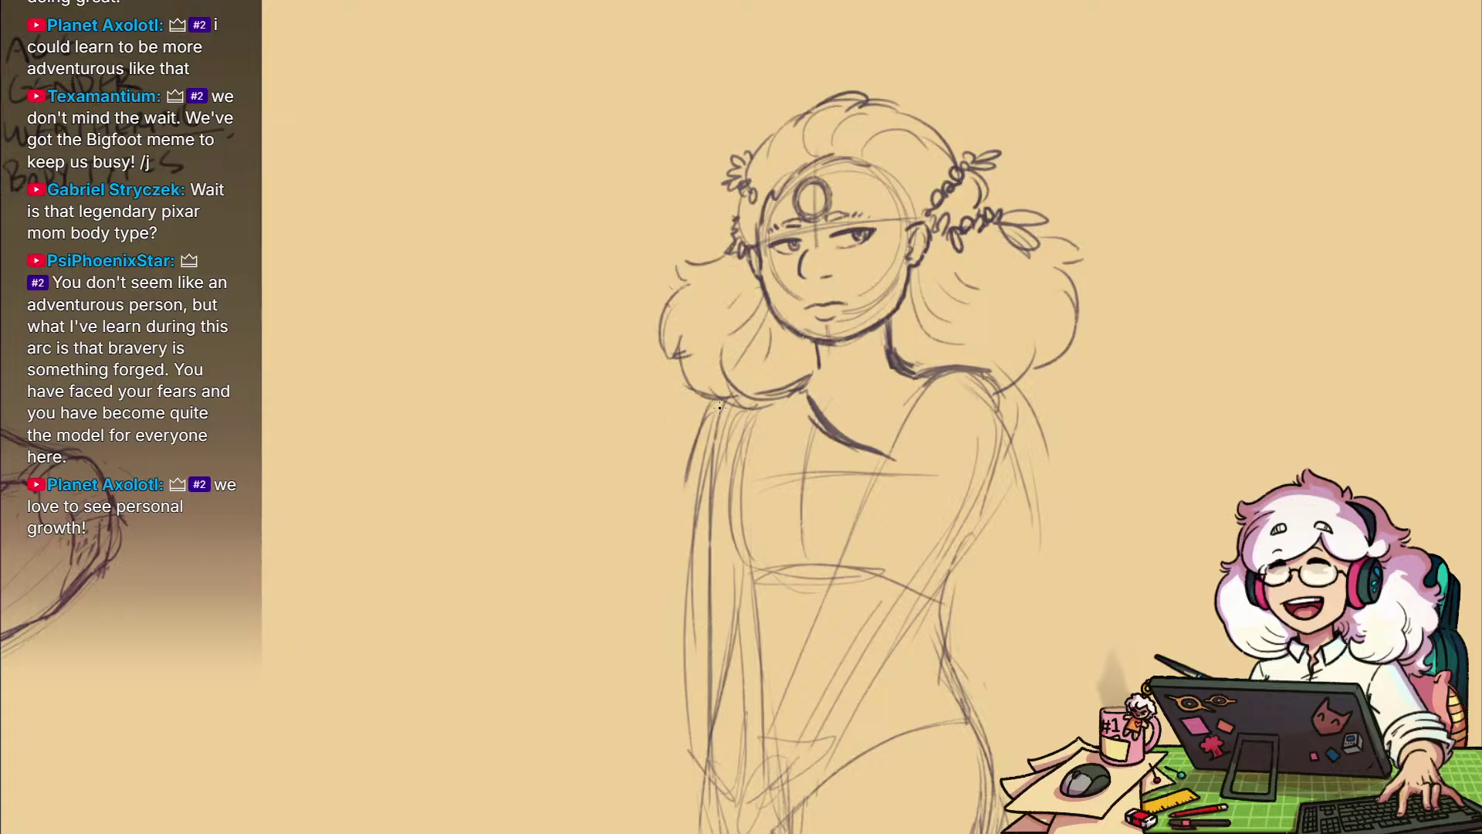
scroll(720, 407, "down", 3)
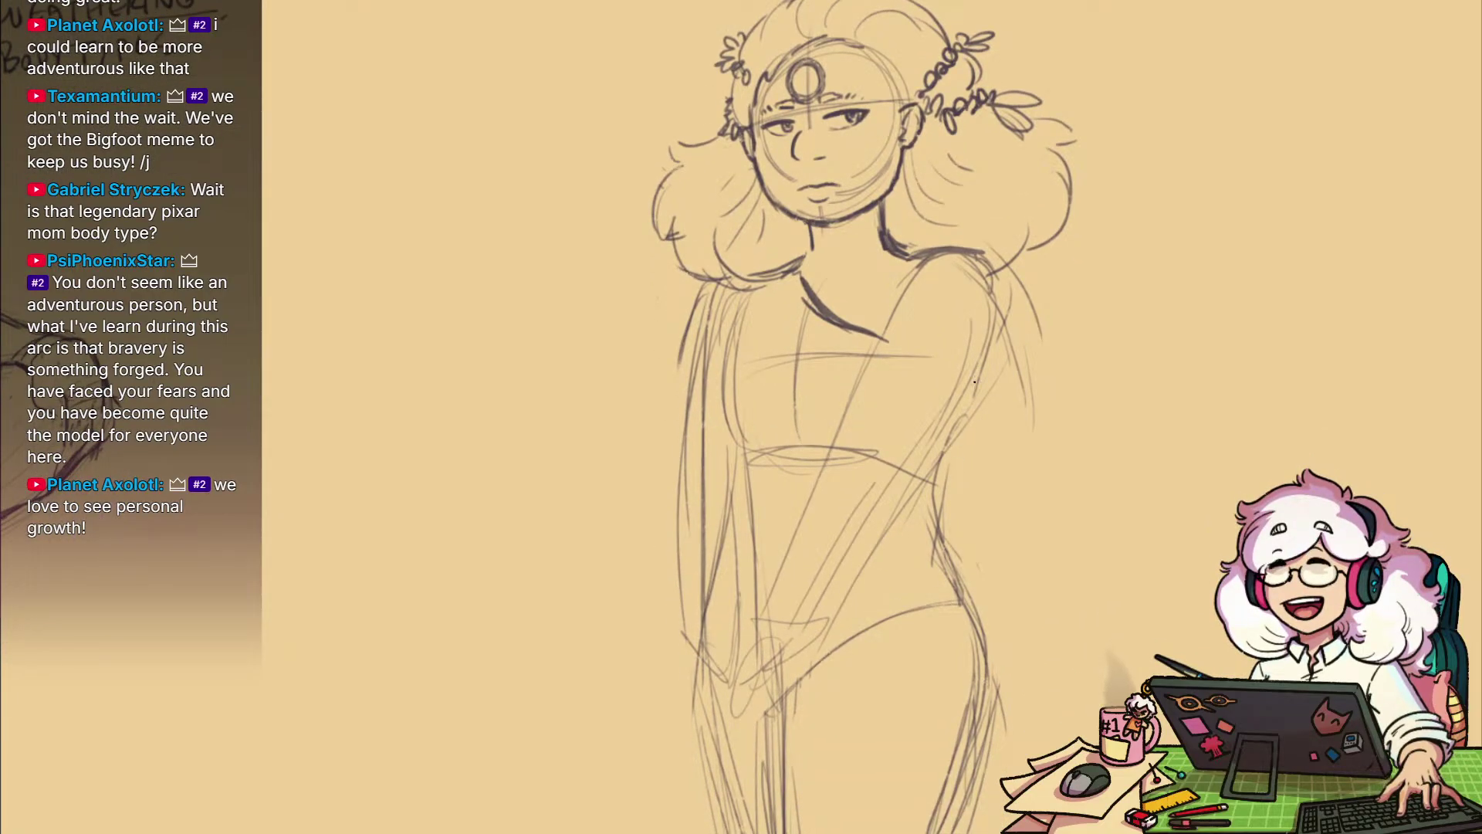
Define the outer contour of the arm crossing the body with a dark line from shoulder to elbow
left_click_drag(974, 396, 899, 485)
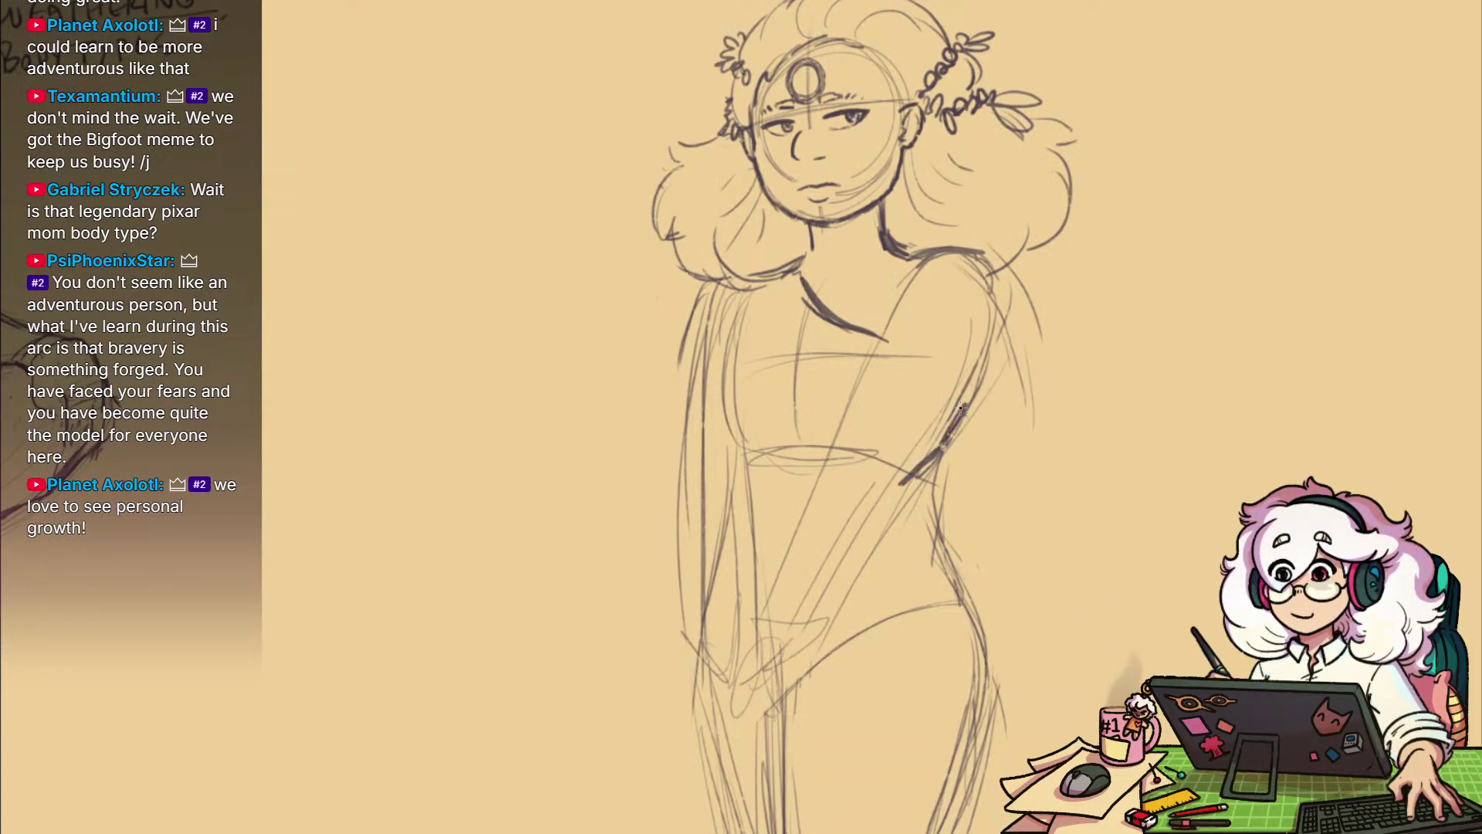
left_click_drag(960, 408, 982, 342)
key("ctrl+z")
mouse_move(989, 277)
left_mouse_down()
mouse_move(991, 345)
mouse_move(938, 457)
mouse_move(996, 266)
left_mouse_up()
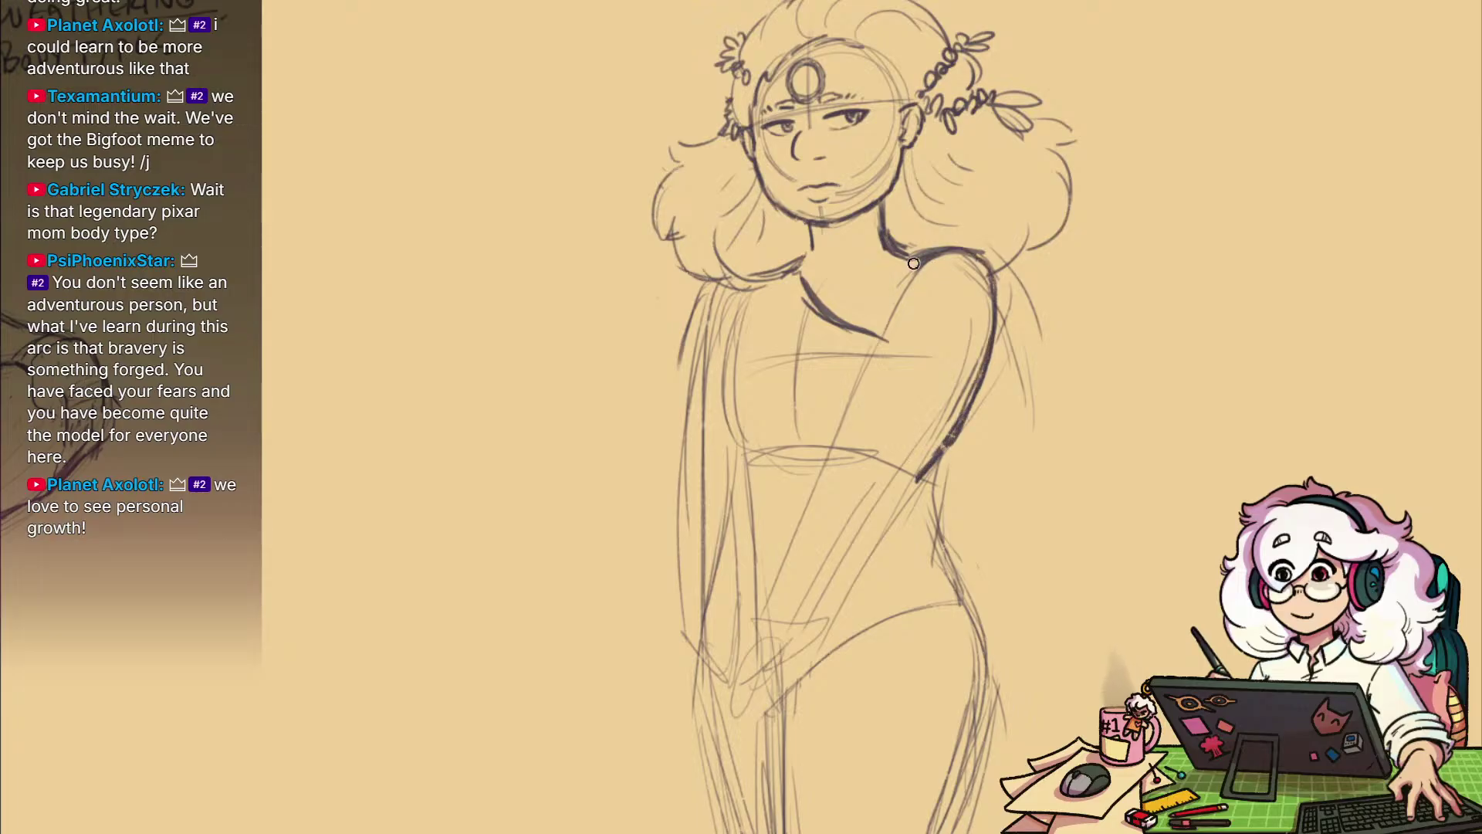
Draw the collarbone and the armpit crease of the crossing arm in bold lines
mouse_move(839, 283)
left_mouse_down()
mouse_move(820, 291)
mouse_move(836, 285)
left_mouse_up()
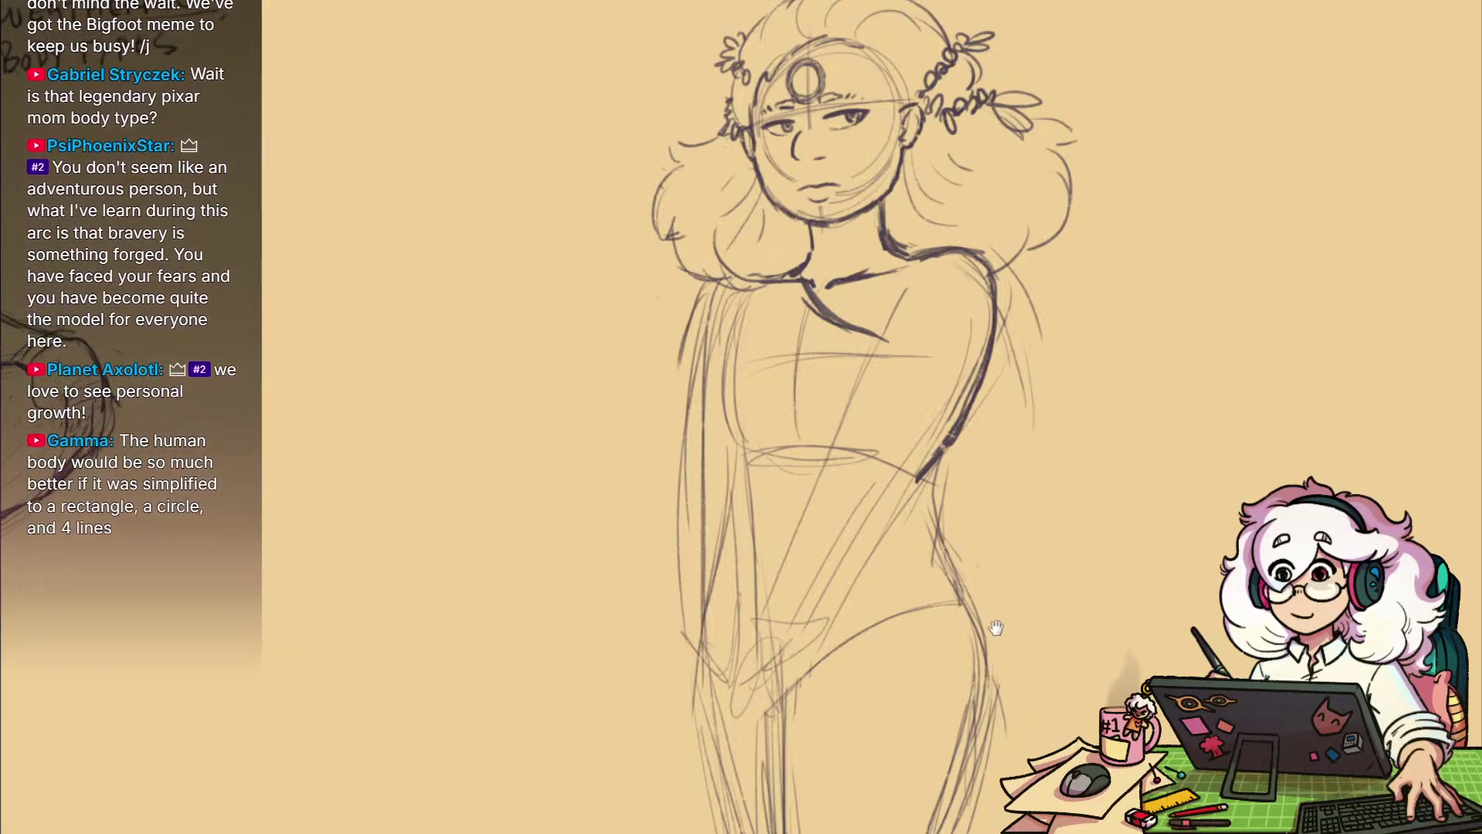
left_click_drag(1019, 635, 1037, 618)
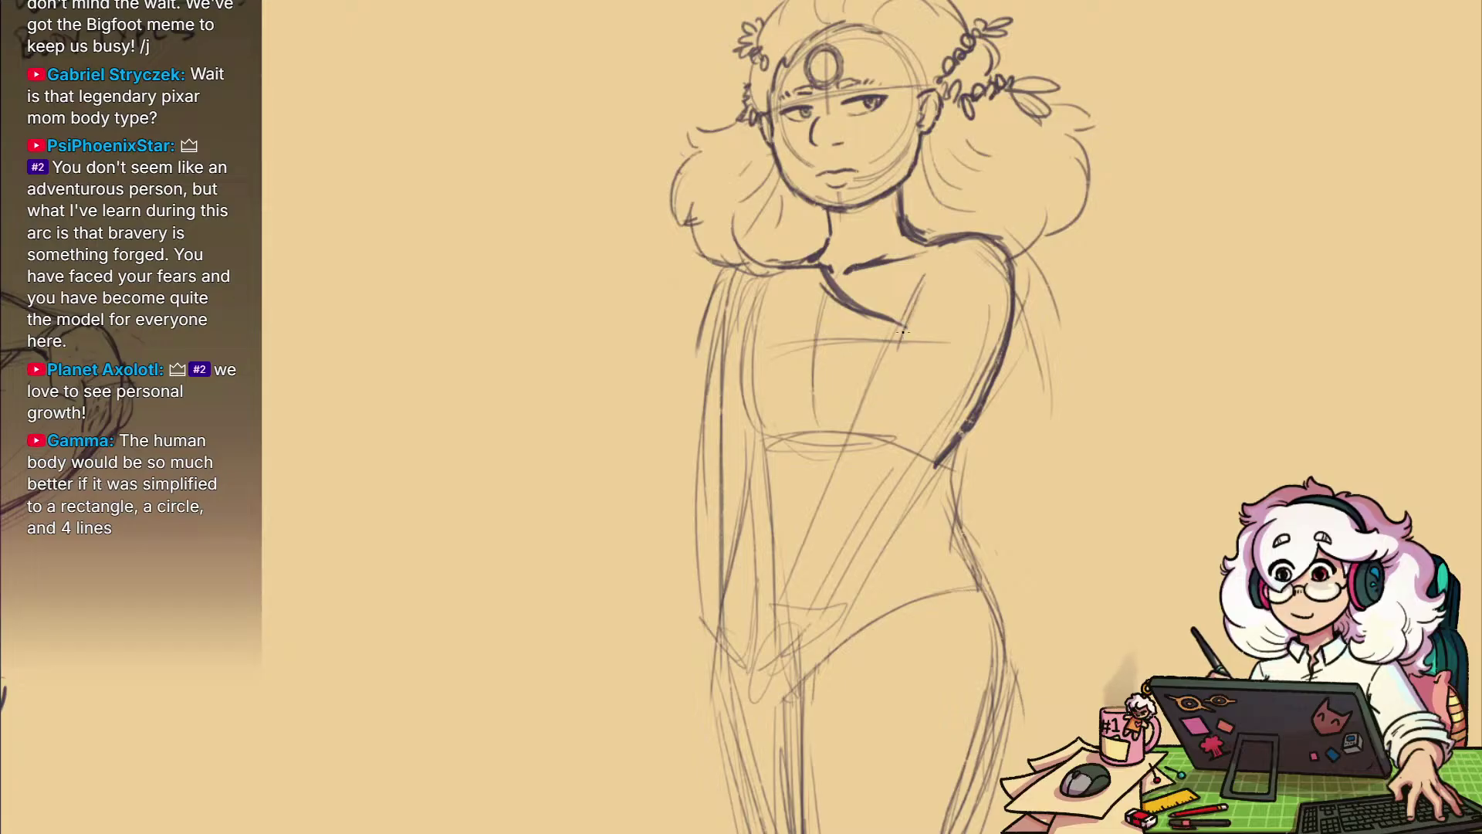
left_click_drag(924, 299, 901, 348)
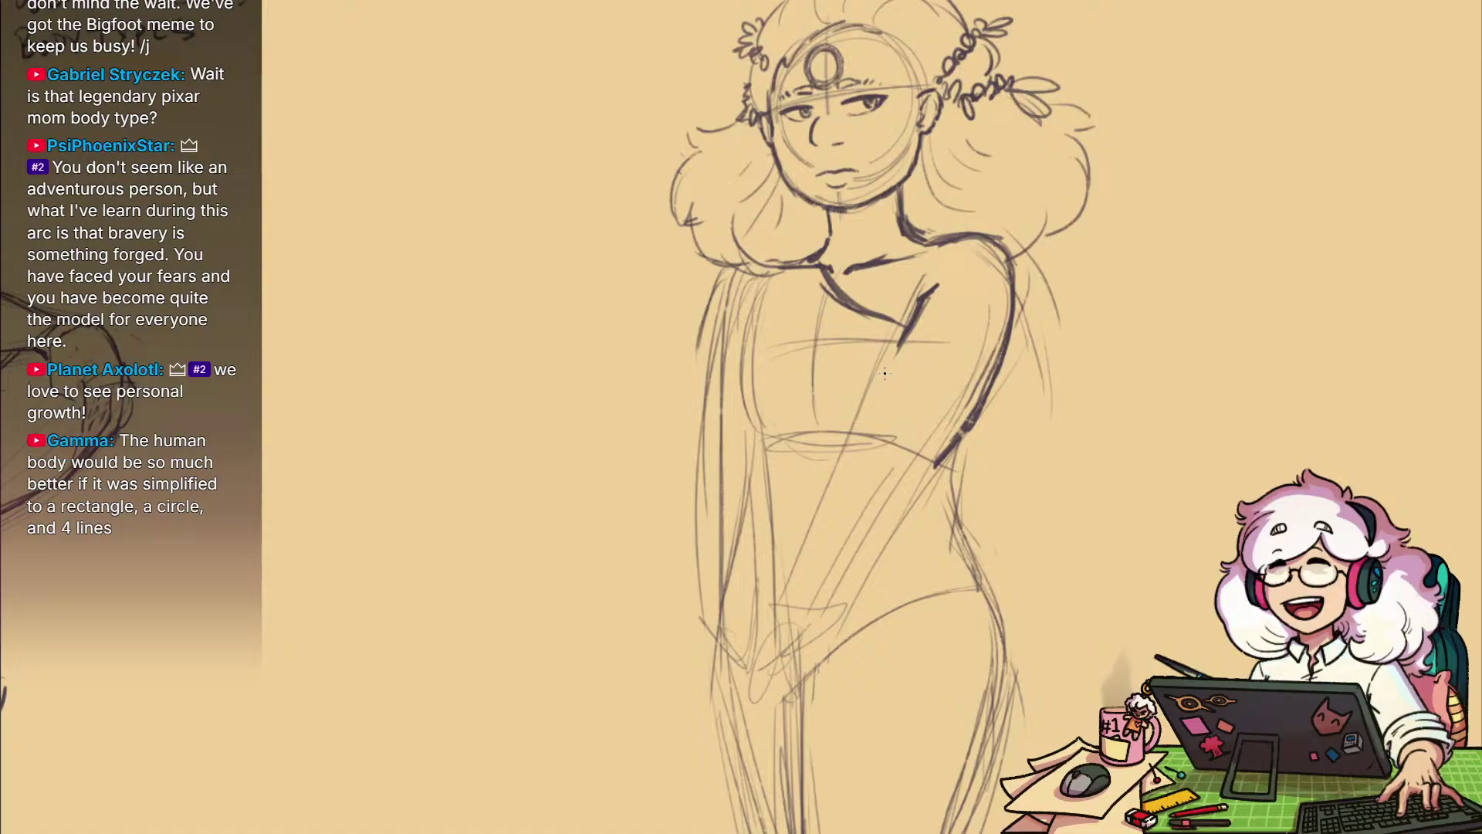
left_click_drag(885, 372, 931, 377)
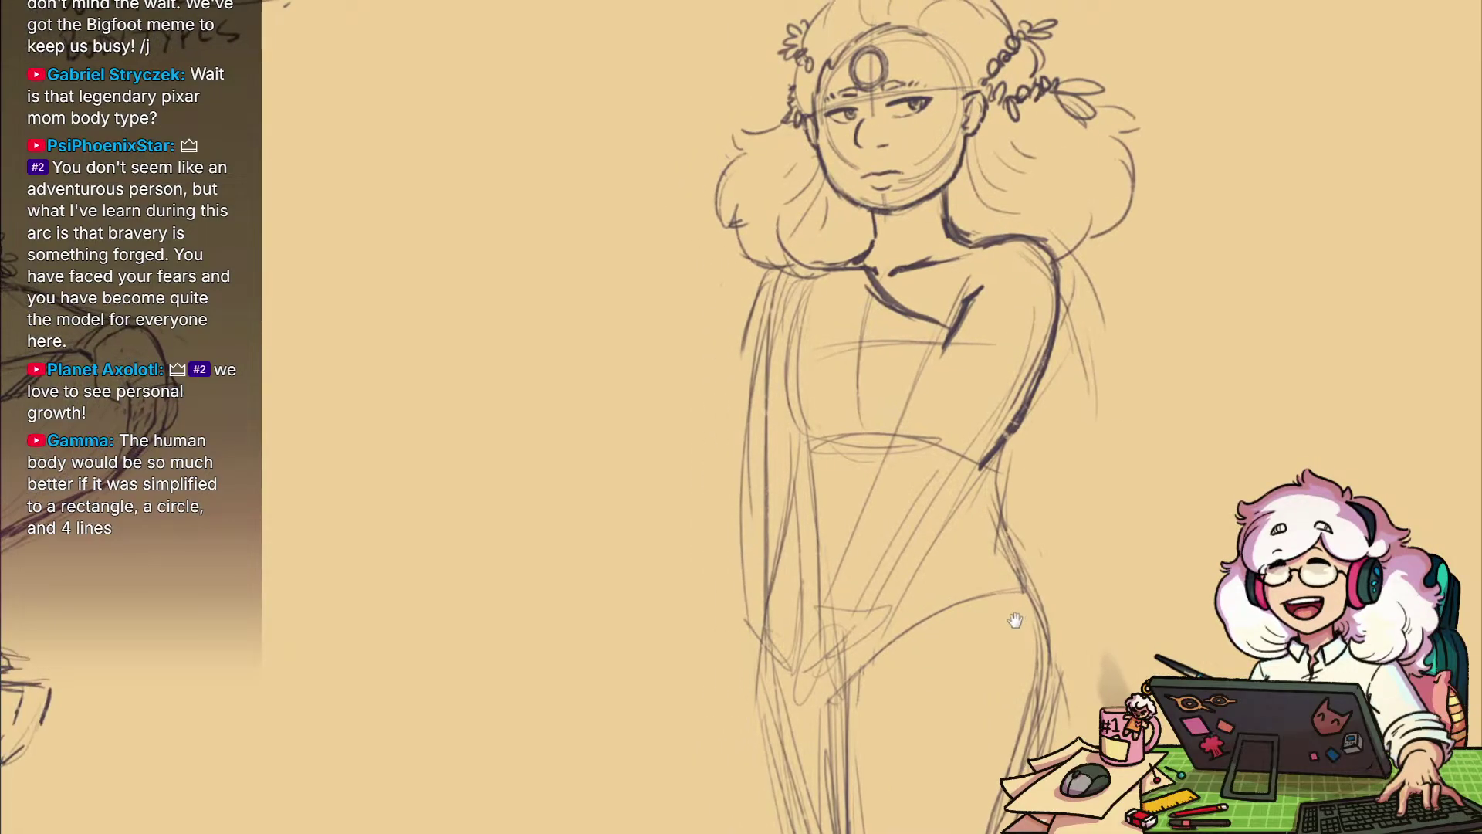
Darken the outer edge of the crossing forearm from the elbow down towards the clasped hands
mouse_move(994, 672)
left_mouse_down()
mouse_move(943, 679)
mouse_move(934, 652)
left_mouse_up()
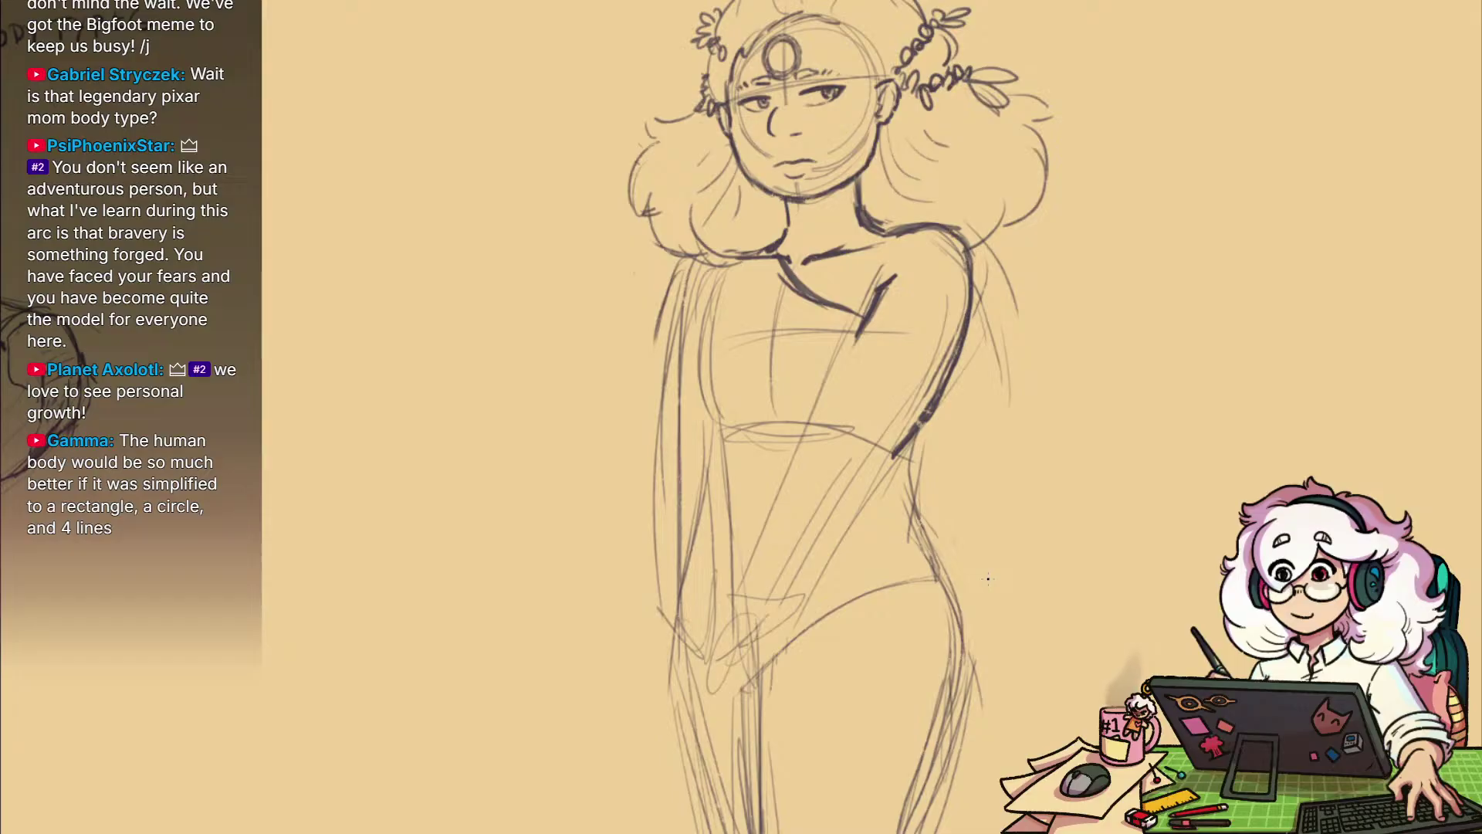
scroll(984, 568, "down", 3)
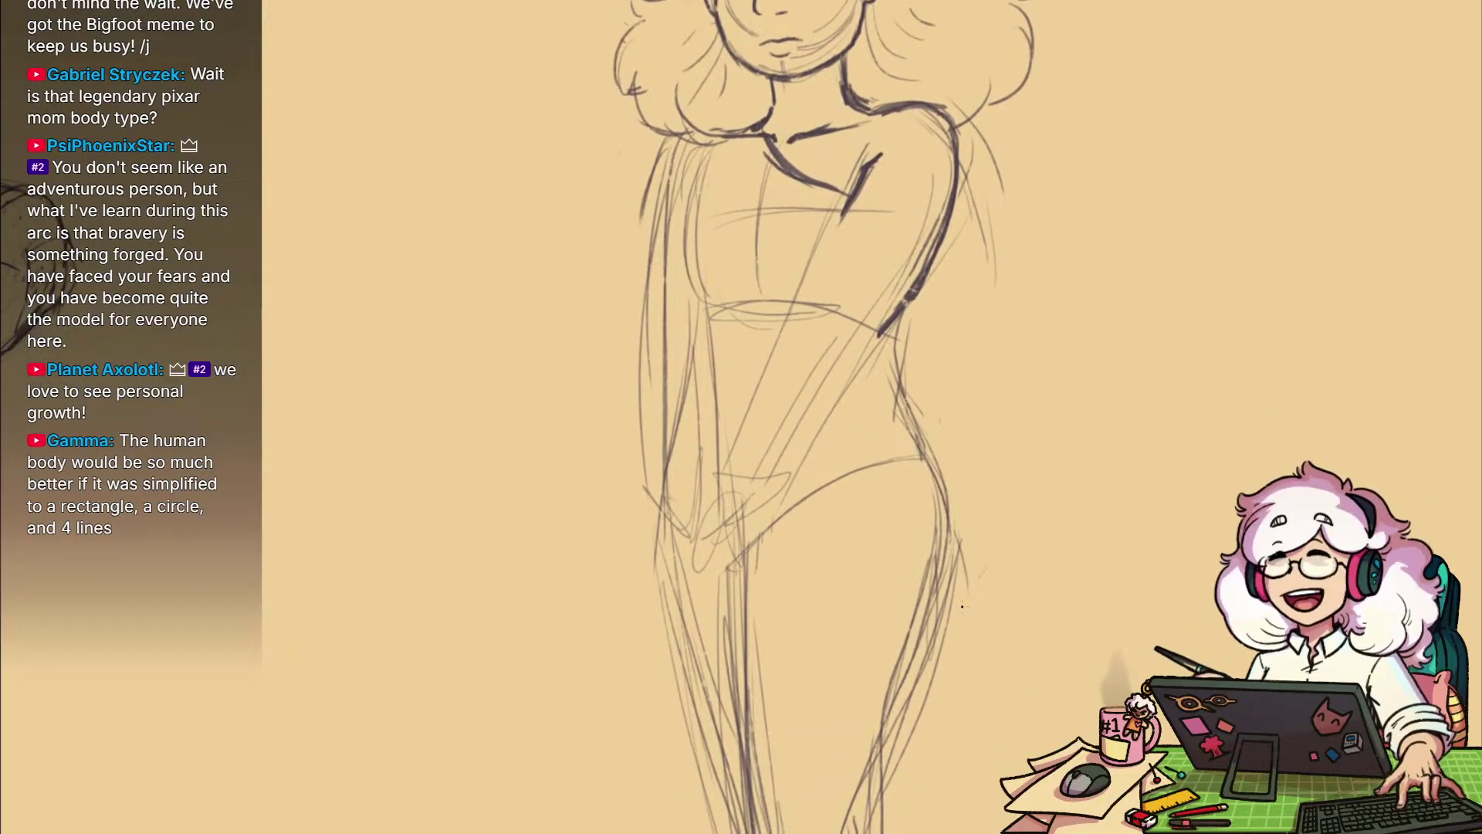
mouse_move(969, 490)
left_mouse_down()
mouse_move(864, 501)
mouse_move(1053, 447)
mouse_move(1009, 512)
mouse_move(961, 538)
left_mouse_up()
scroll(979, 507, "down", 1)
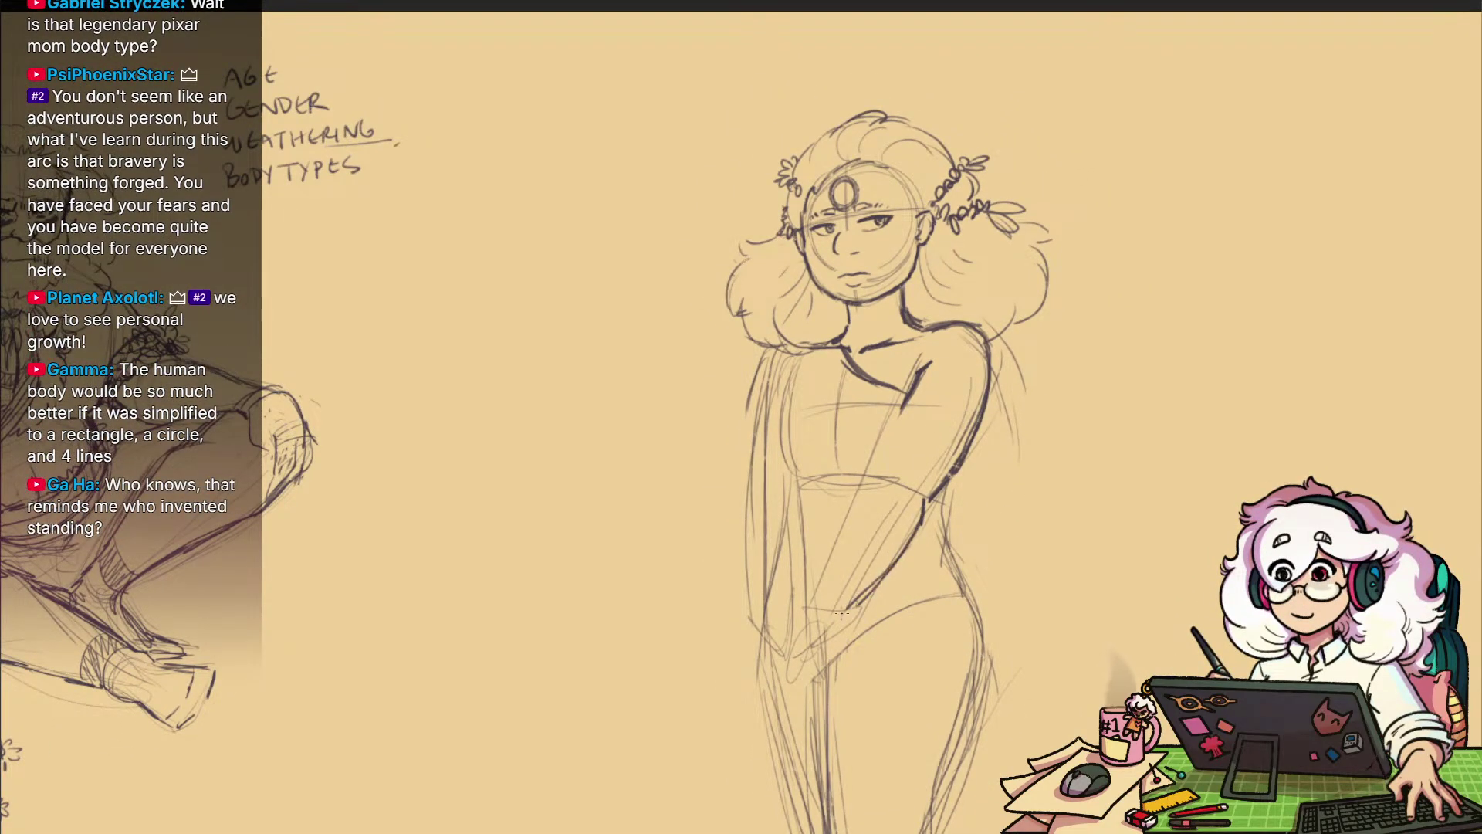
Darken the inner edge of the straight crossing arm from the armpit down to the hands
mouse_move(815, 600)
left_mouse_down()
mouse_move(801, 642)
mouse_move(918, 372)
left_mouse_up()
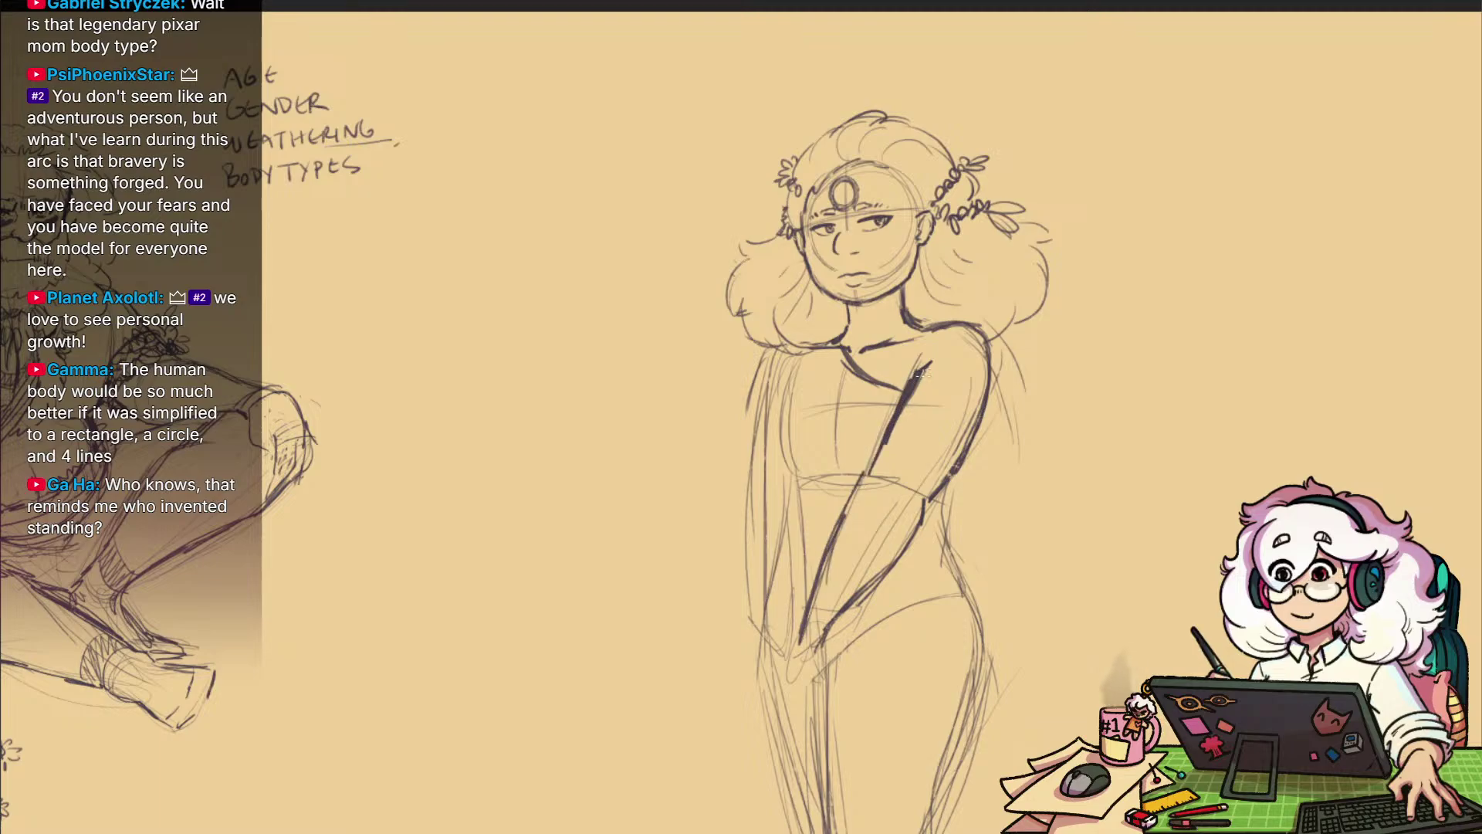
key("ctrl+z")
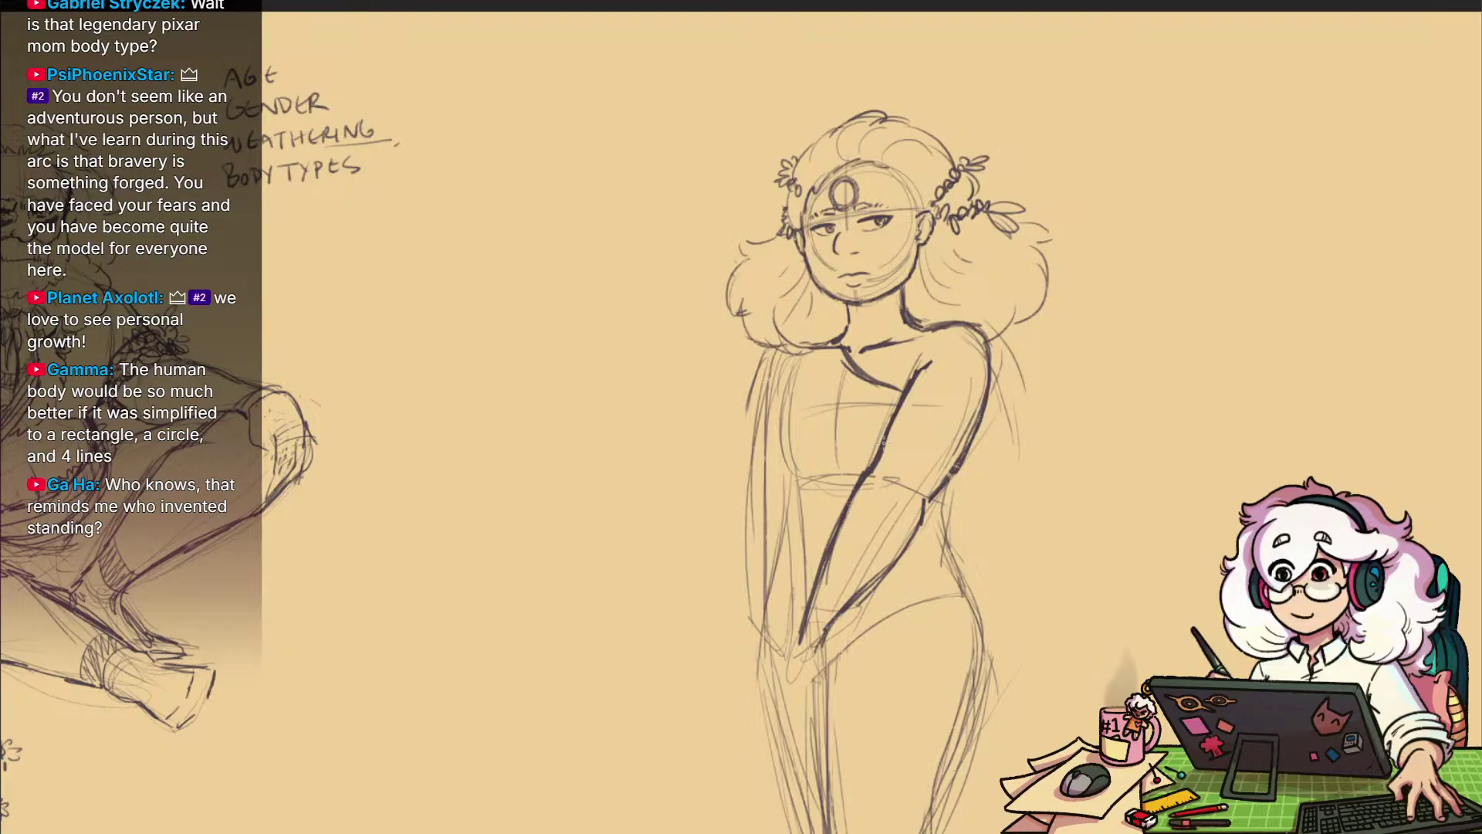
left_click_drag(967, 348, 1008, 380)
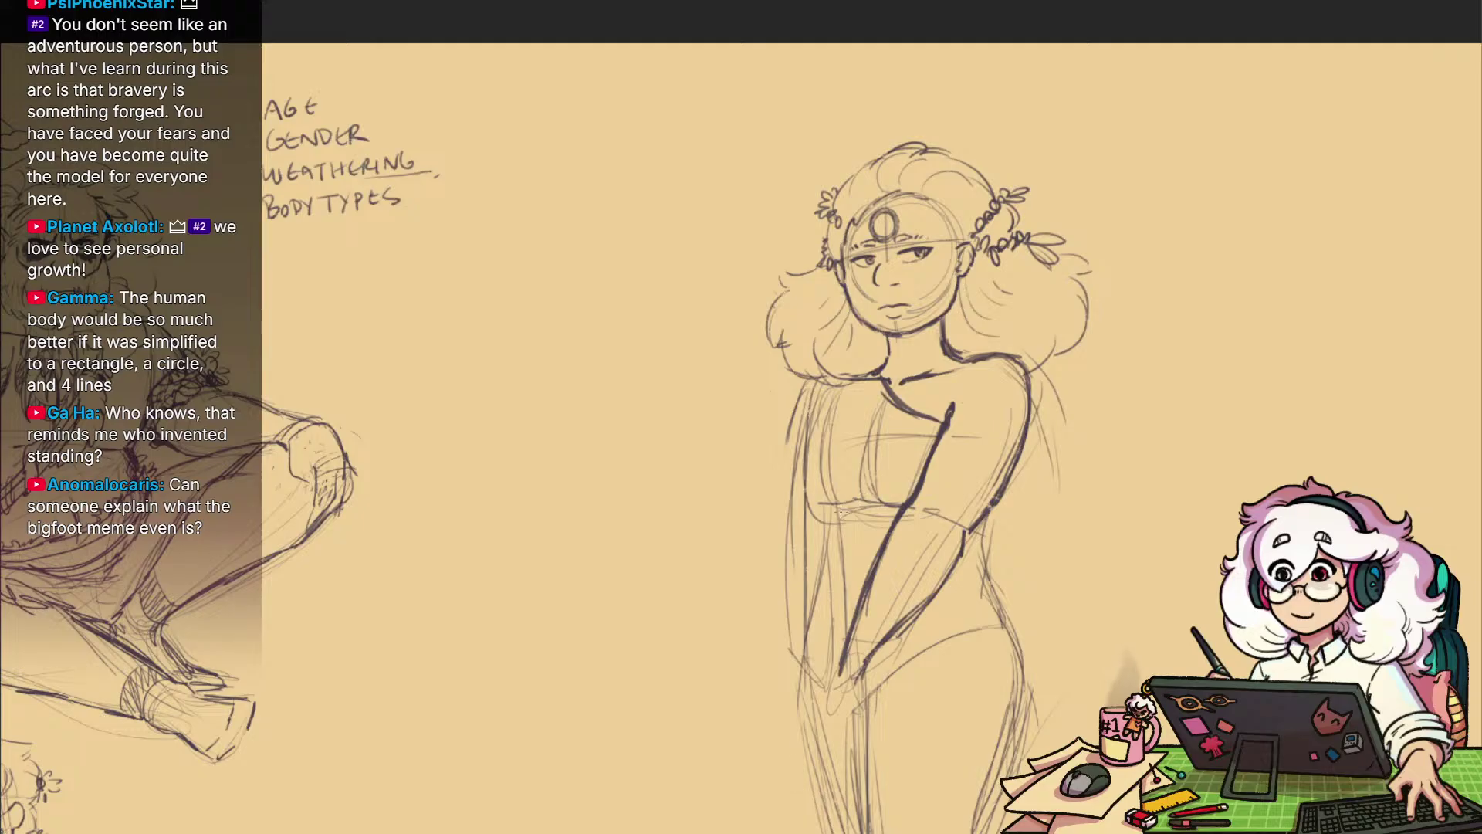
Draw the side contour and lower edge of the chest in bold lines
mouse_move(850, 490)
left_mouse_down()
mouse_move(888, 510)
mouse_move(843, 505)
left_mouse_up()
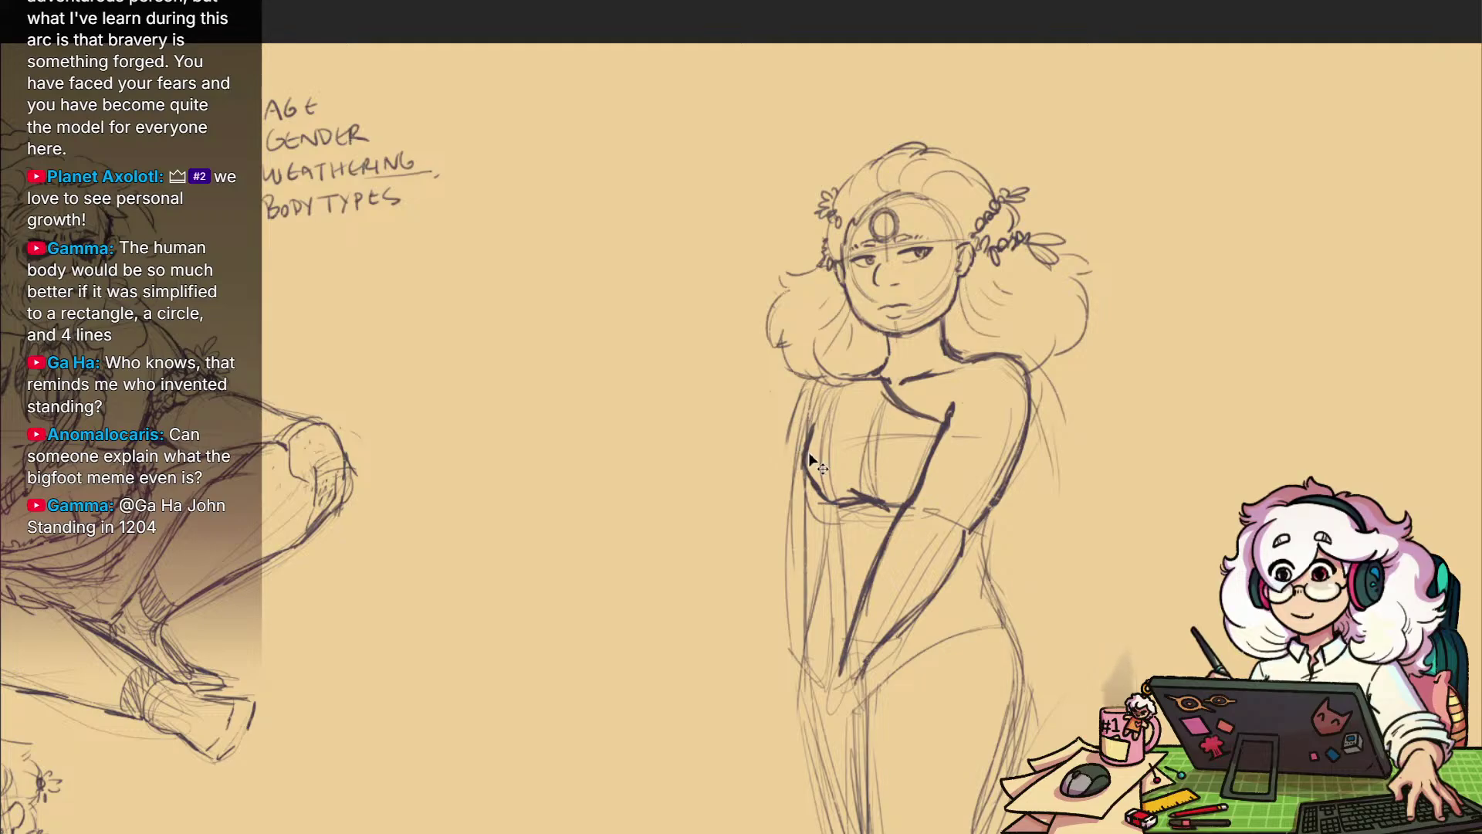
left_click_drag(808, 452, 791, 431)
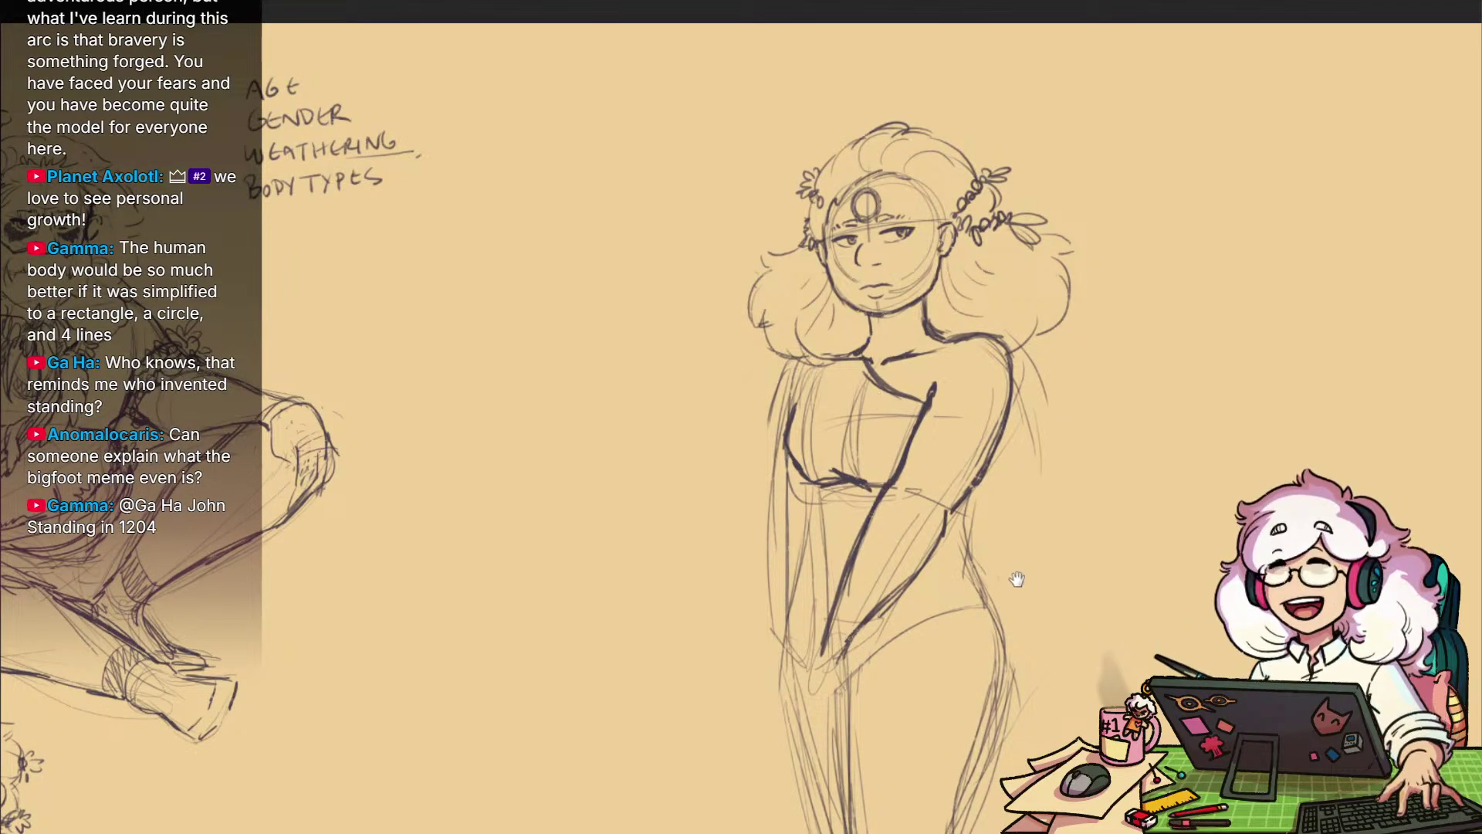
left_click_drag(1016, 579, 1051, 638)
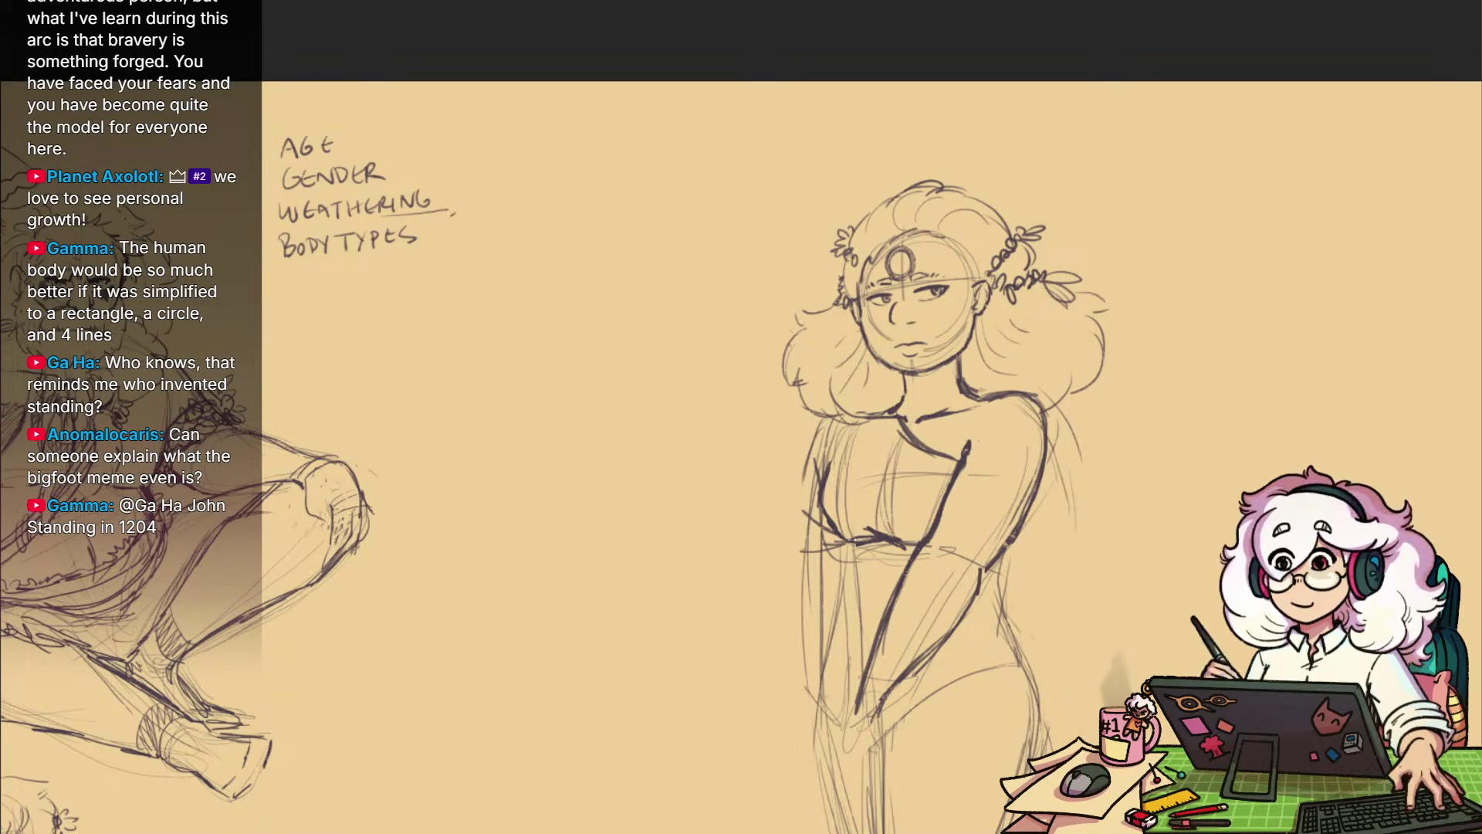
Darken the far shoulder and upper arm and bend the arm at the elbow so its forearm crosses the waist
left_click_drag(1015, 538, 984, 499)
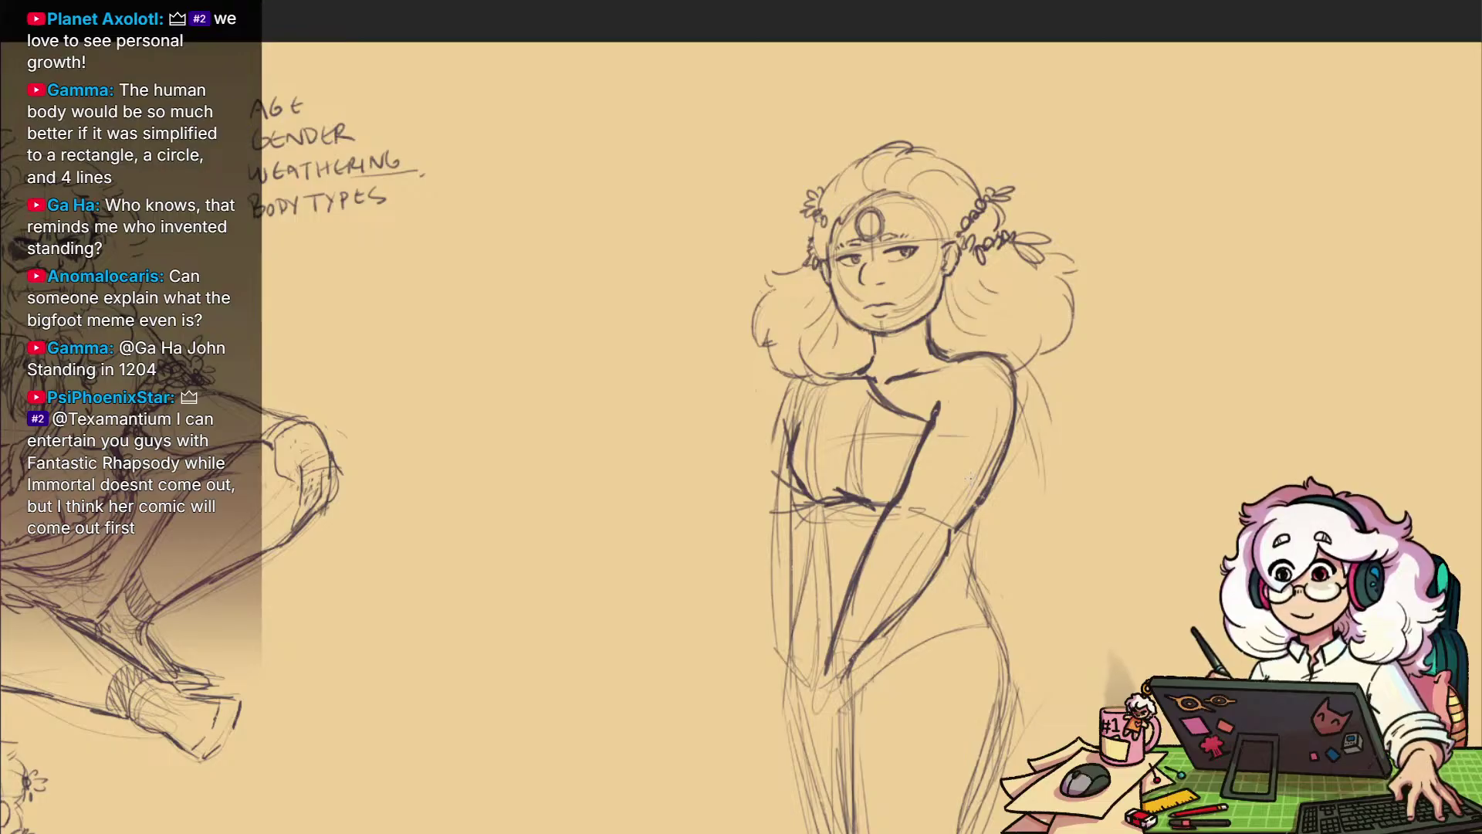
left_click_drag(1005, 611, 1016, 646)
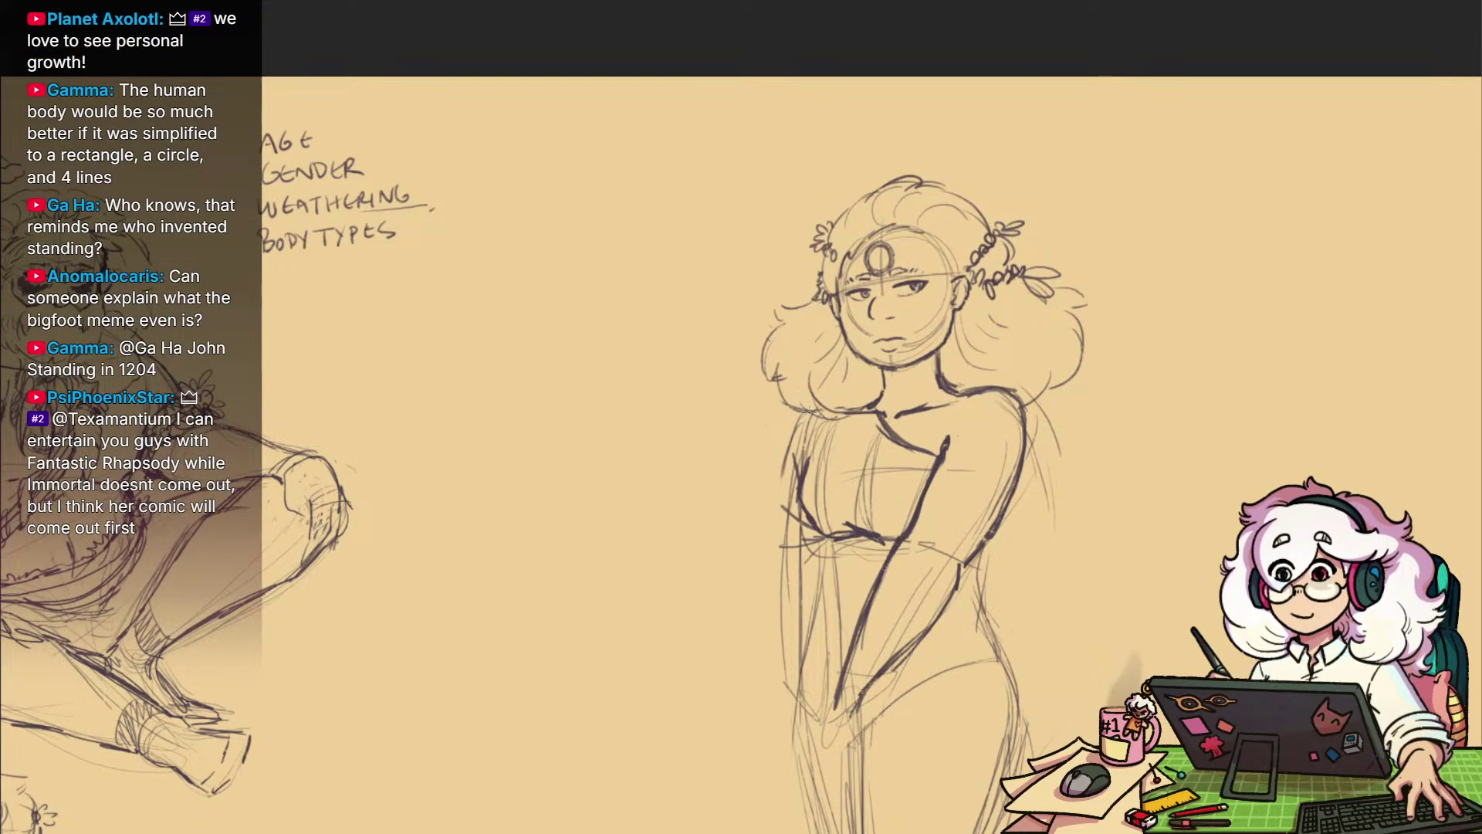
left_click_drag(789, 446, 775, 498)
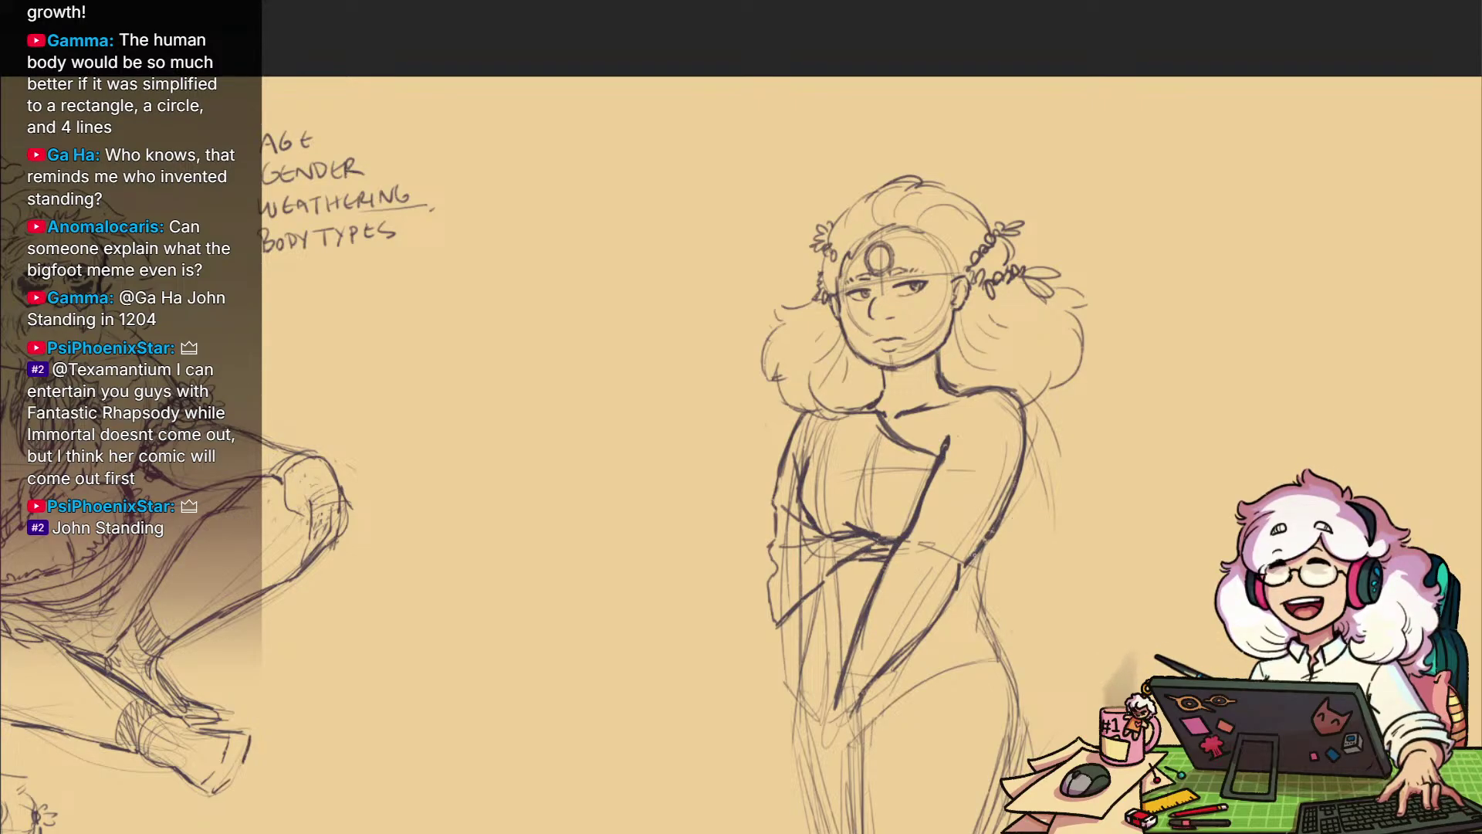
Draw the far hand as a small rounded shape gripping the back of the near elbow
left_click_drag(981, 564, 982, 582)
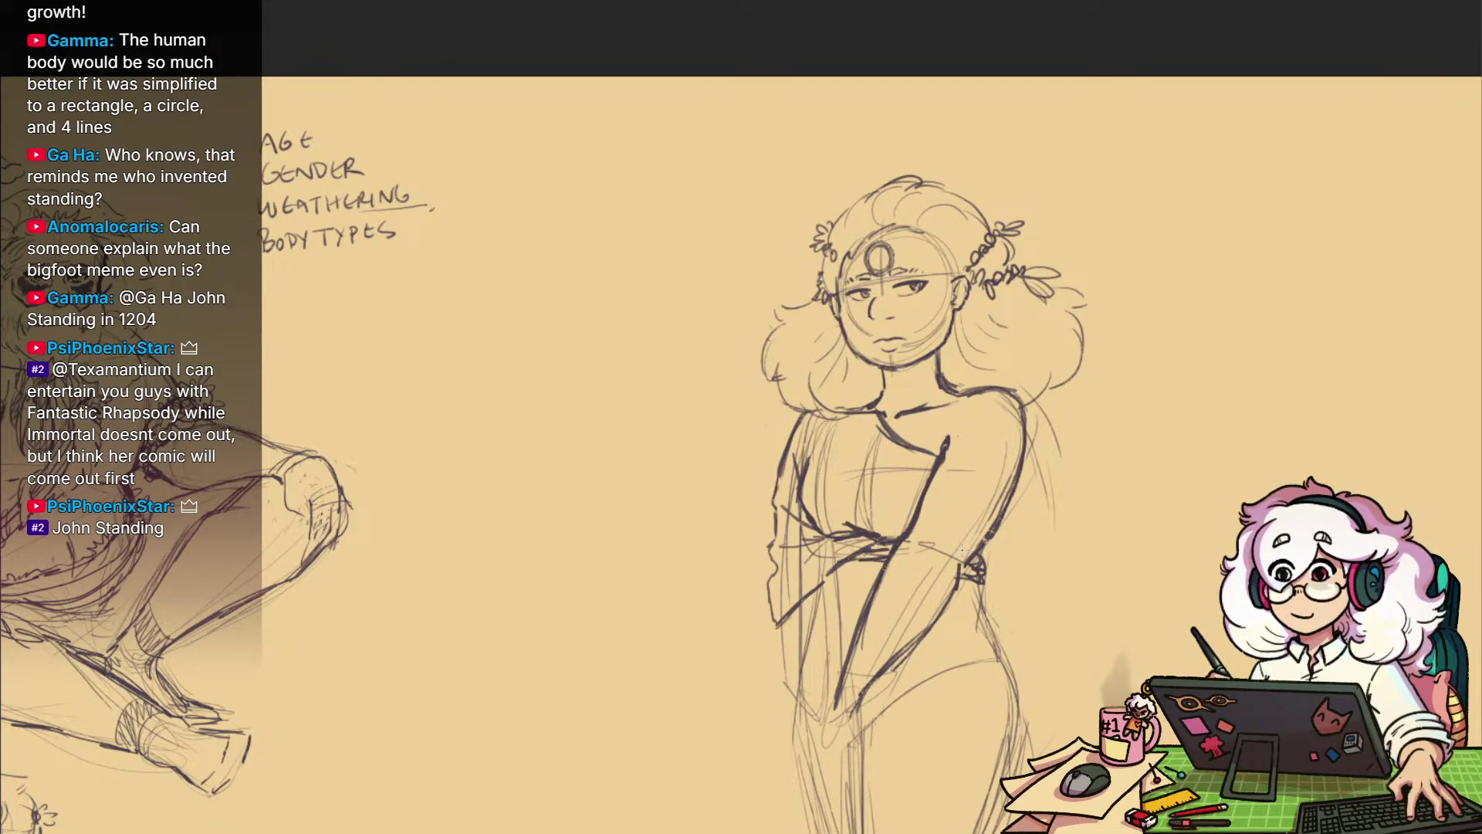
mouse_move(1013, 593)
left_mouse_down()
mouse_move(990, 537)
mouse_move(959, 531)
left_mouse_up()
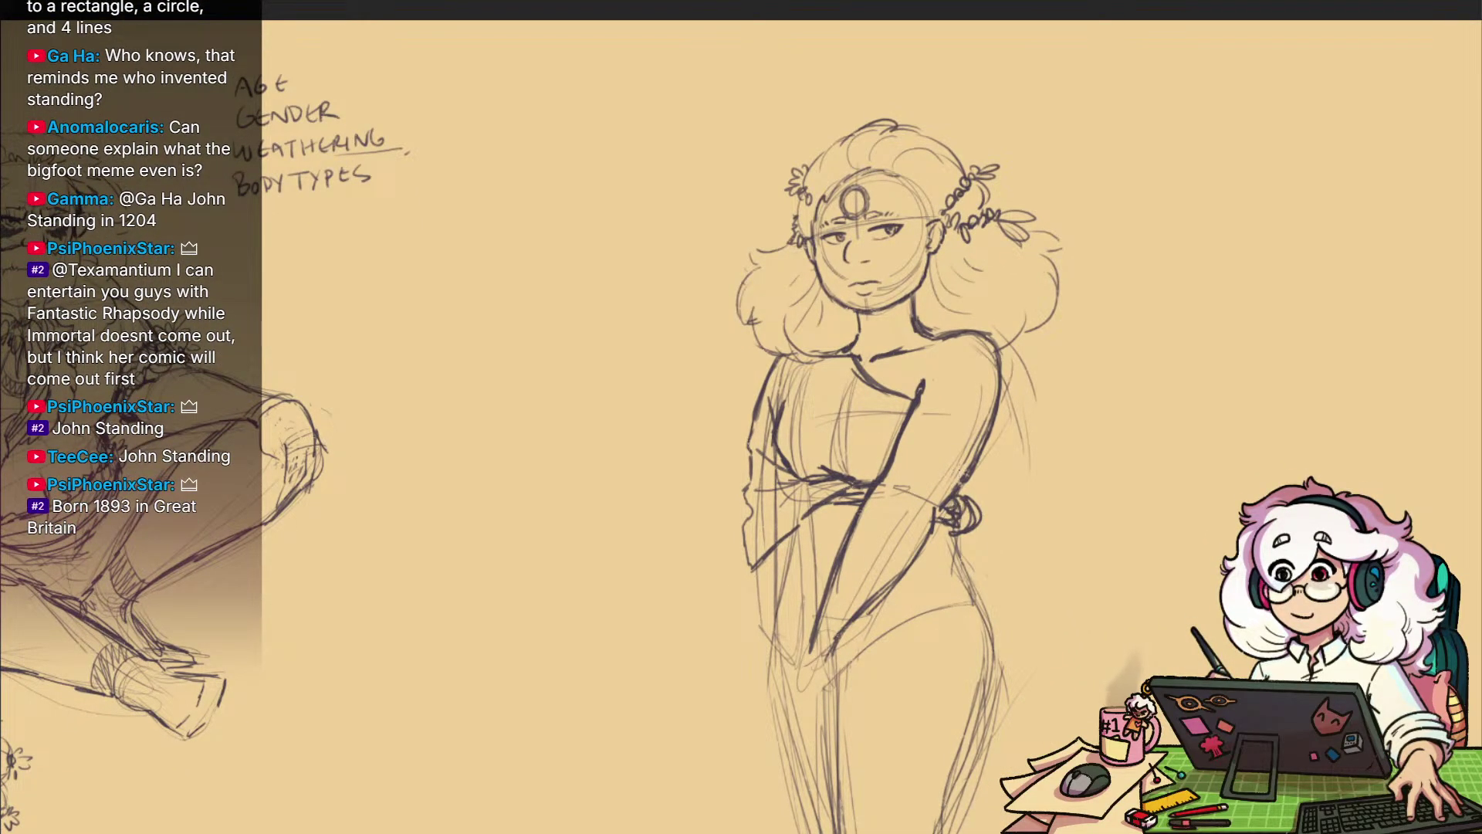
left_click_drag(960, 470, 934, 468)
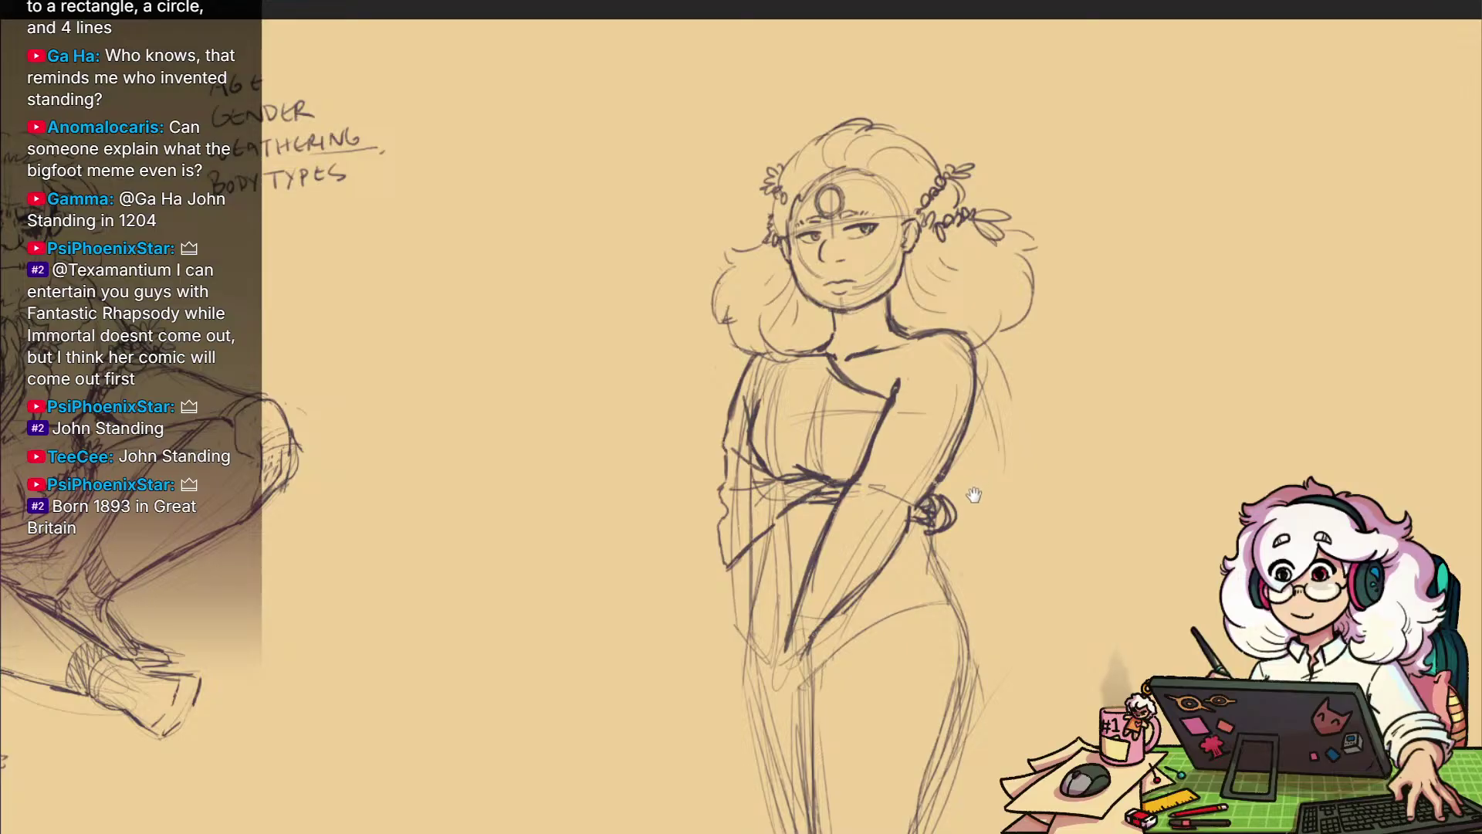
mouse_move(992, 508)
left_mouse_down()
mouse_move(1012, 532)
mouse_move(996, 543)
mouse_move(1113, 540)
mouse_move(1066, 540)
left_mouse_up()
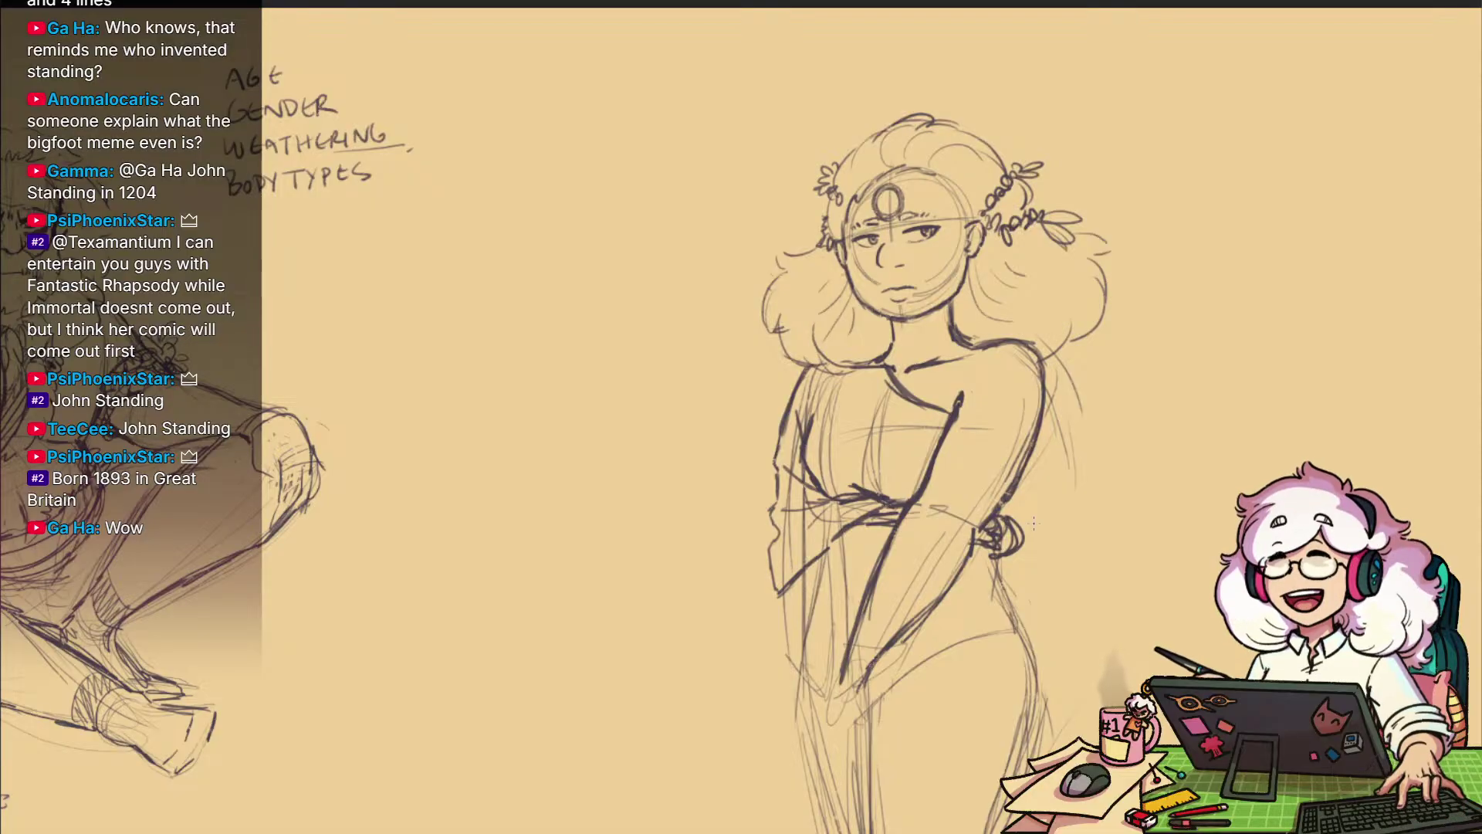
left_click_drag(1103, 607, 1158, 574)
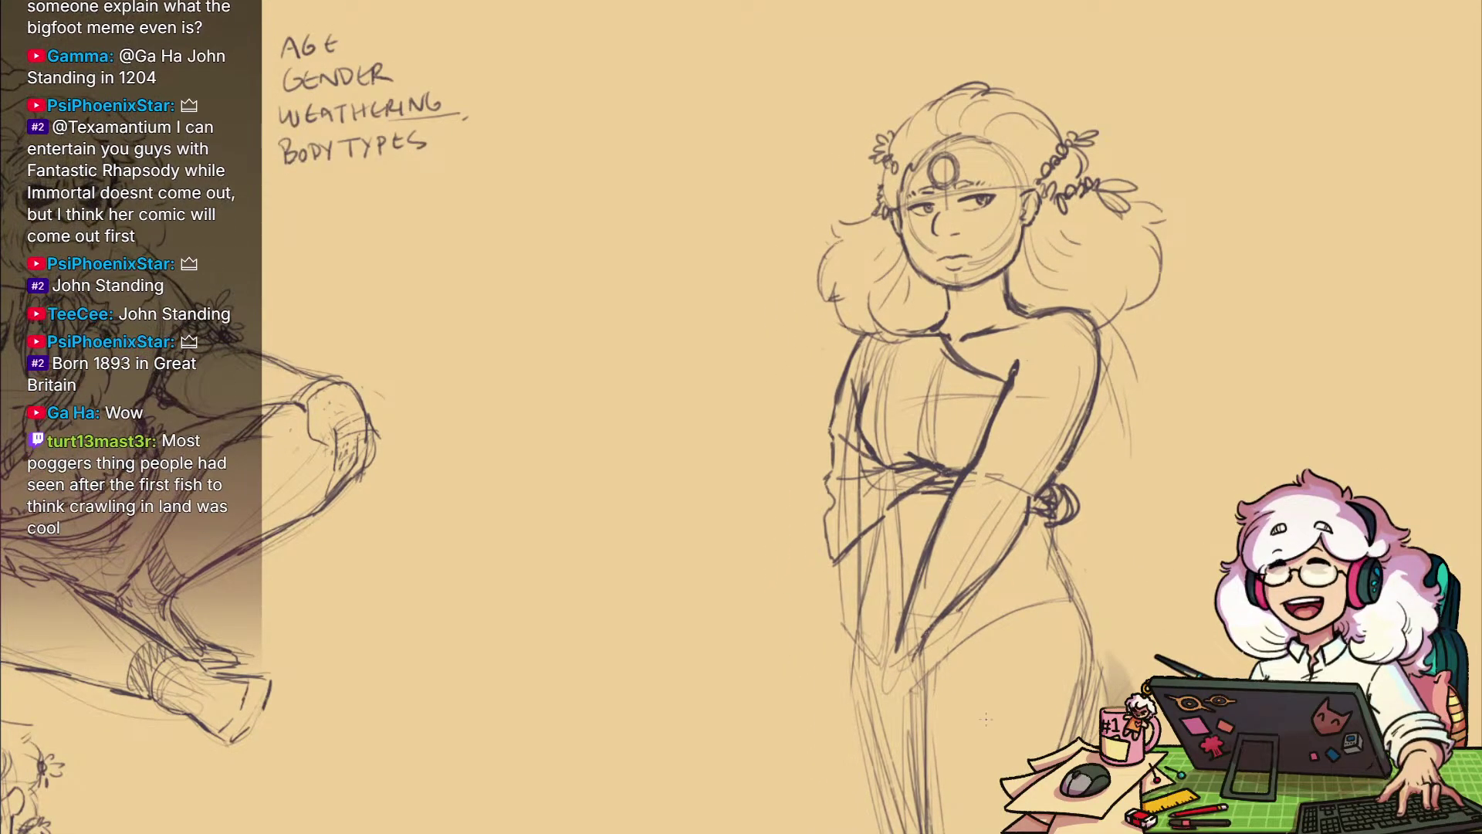
scroll(1106, 575, "down", 2)
mouse_move(1106, 646)
left_mouse_down()
mouse_move(1002, 625)
mouse_move(983, 582)
mouse_move(1086, 630)
left_mouse_up()
scroll(983, 582, "up", 3)
left_click_drag(1021, 509, 983, 585)
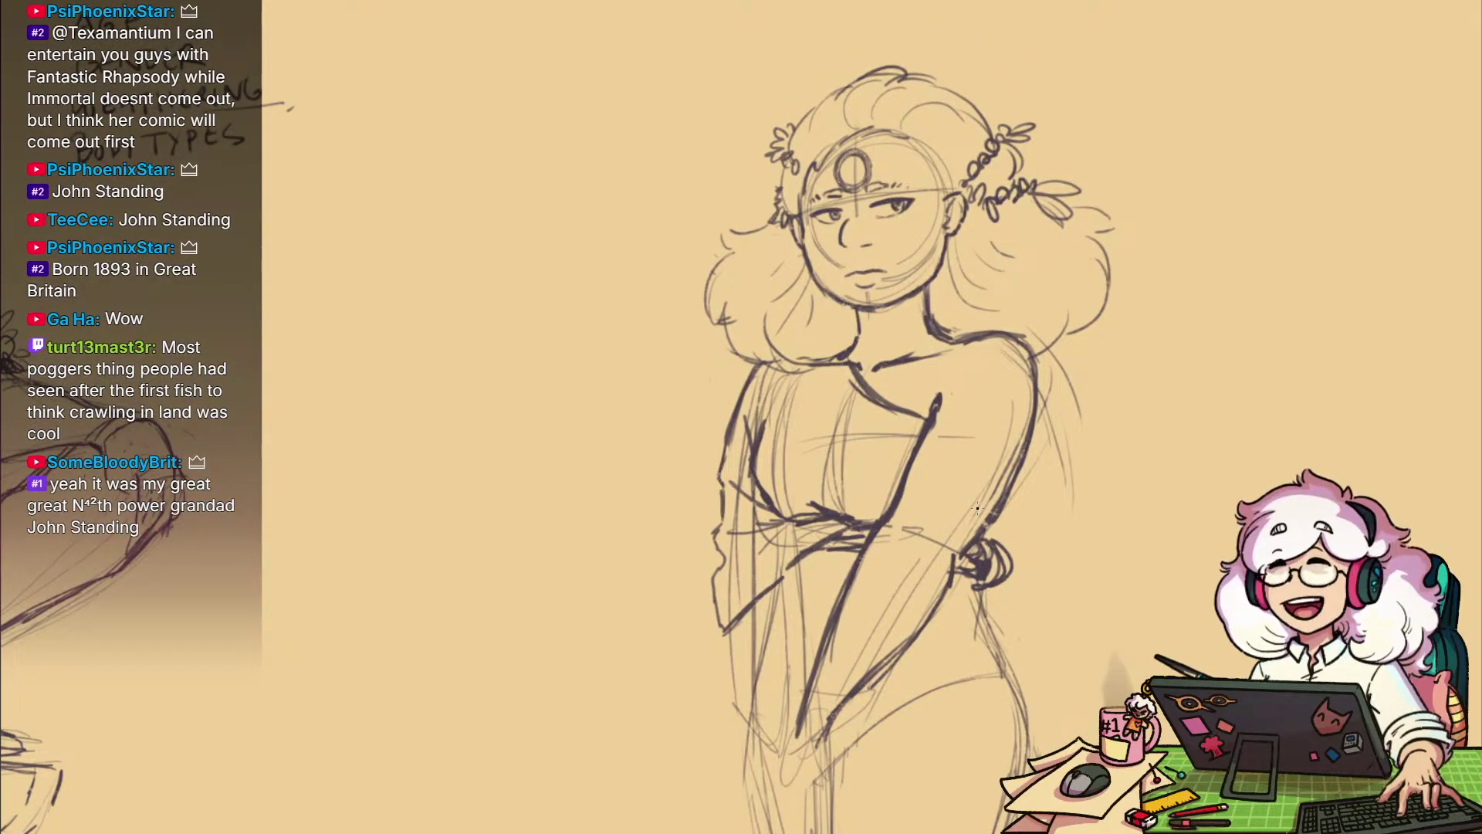
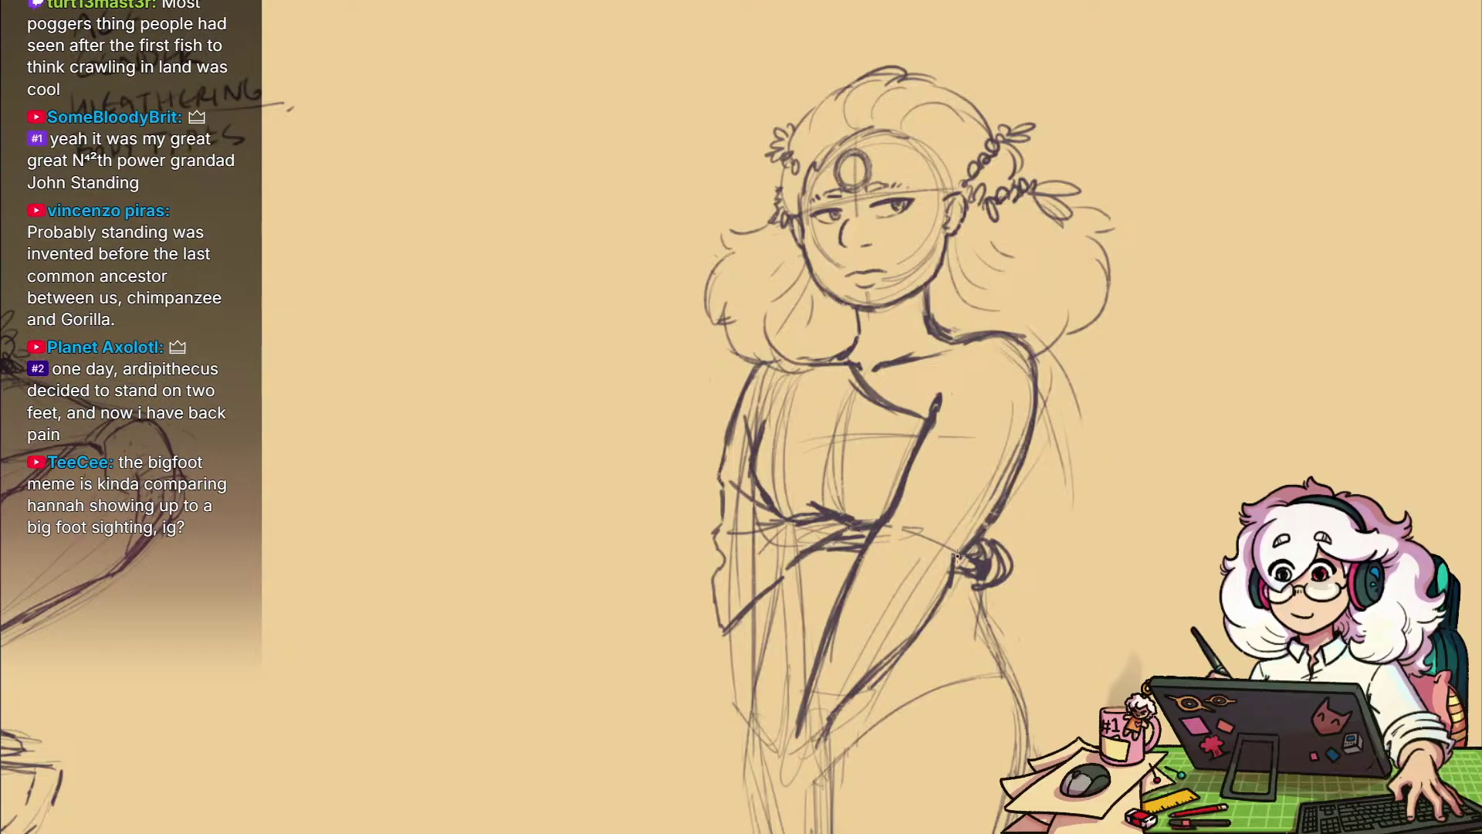
Darken the lower edge and elbow of the forearm crossing the waist, and draw a bold side line from it down to the hip
left_click_drag(953, 542, 965, 606)
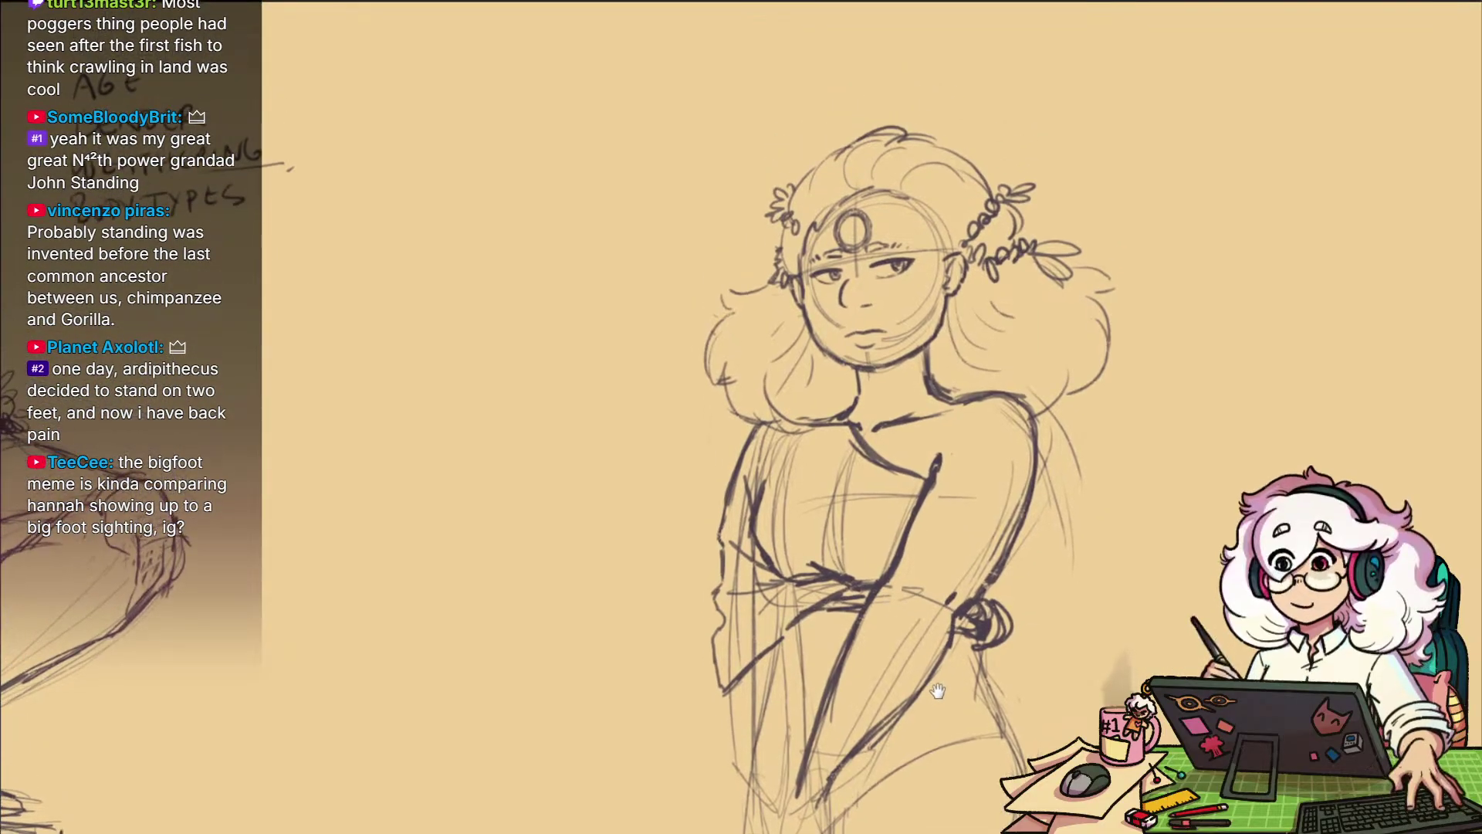
left_click_drag(857, 658, 877, 534)
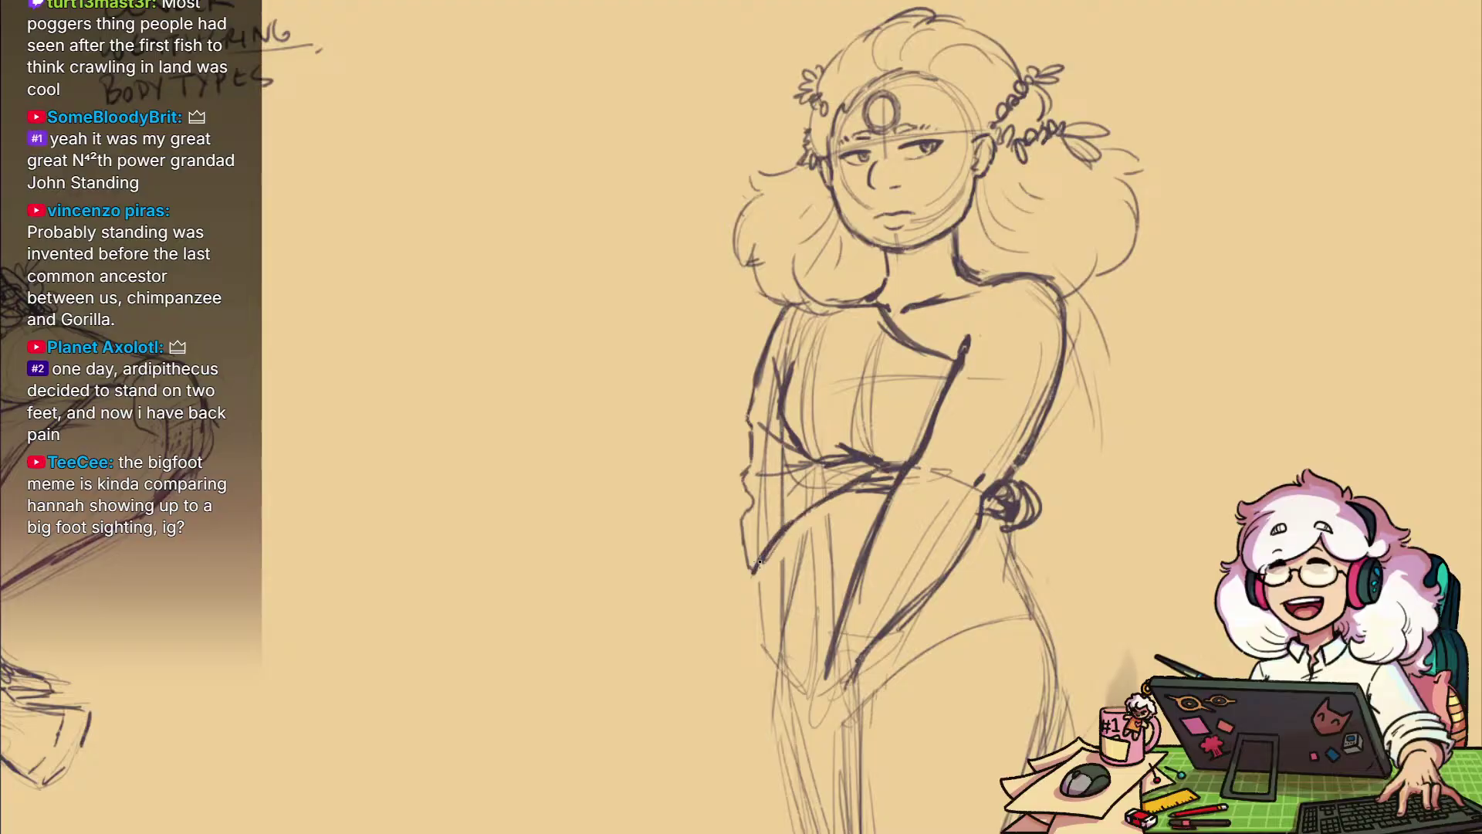
mouse_move(752, 578)
left_mouse_down()
mouse_move(740, 519)
mouse_move(753, 505)
left_mouse_up()
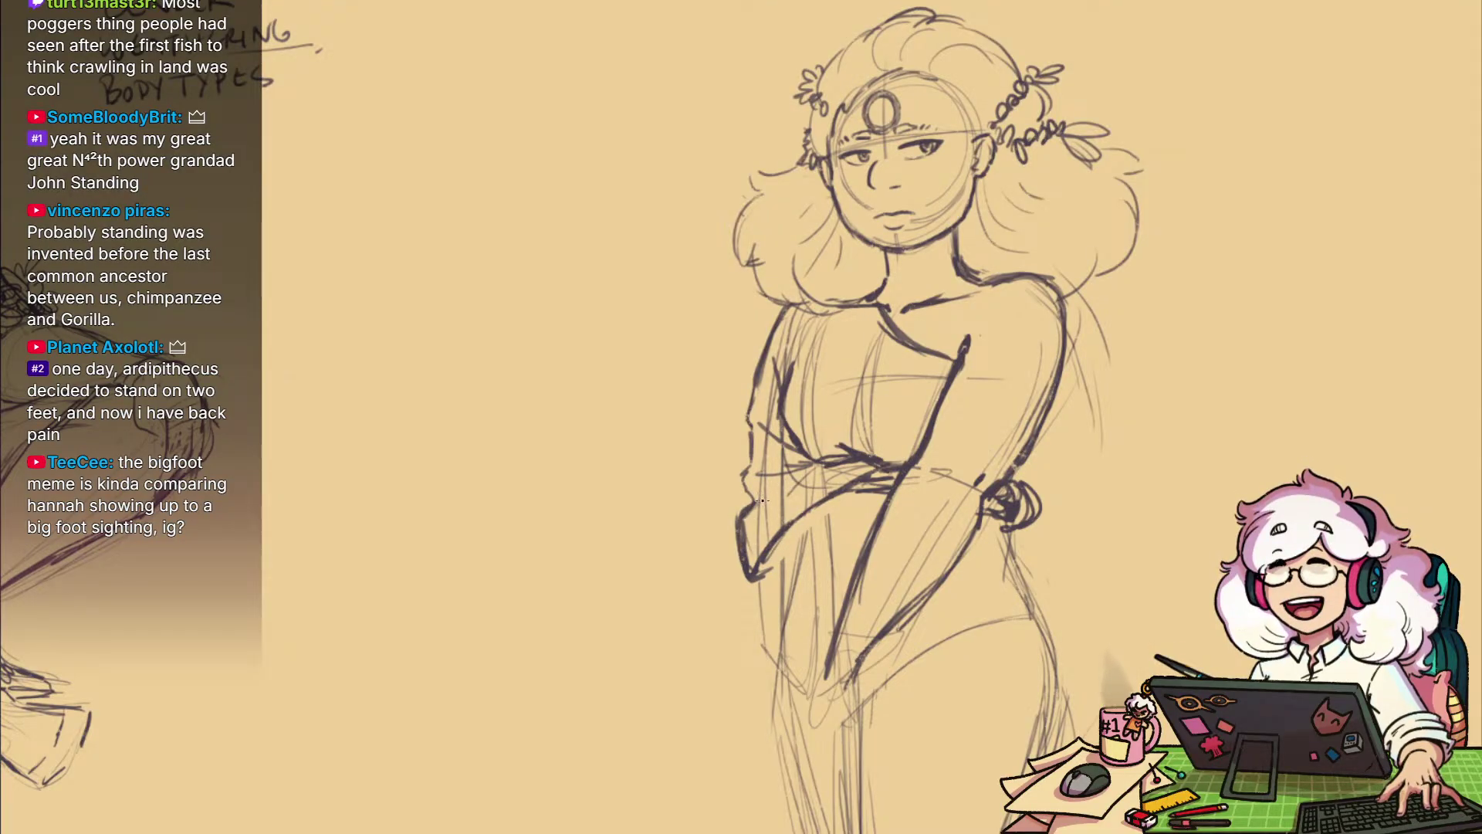
mouse_move(898, 490)
left_mouse_down()
mouse_move(875, 558)
mouse_move(852, 511)
left_mouse_up()
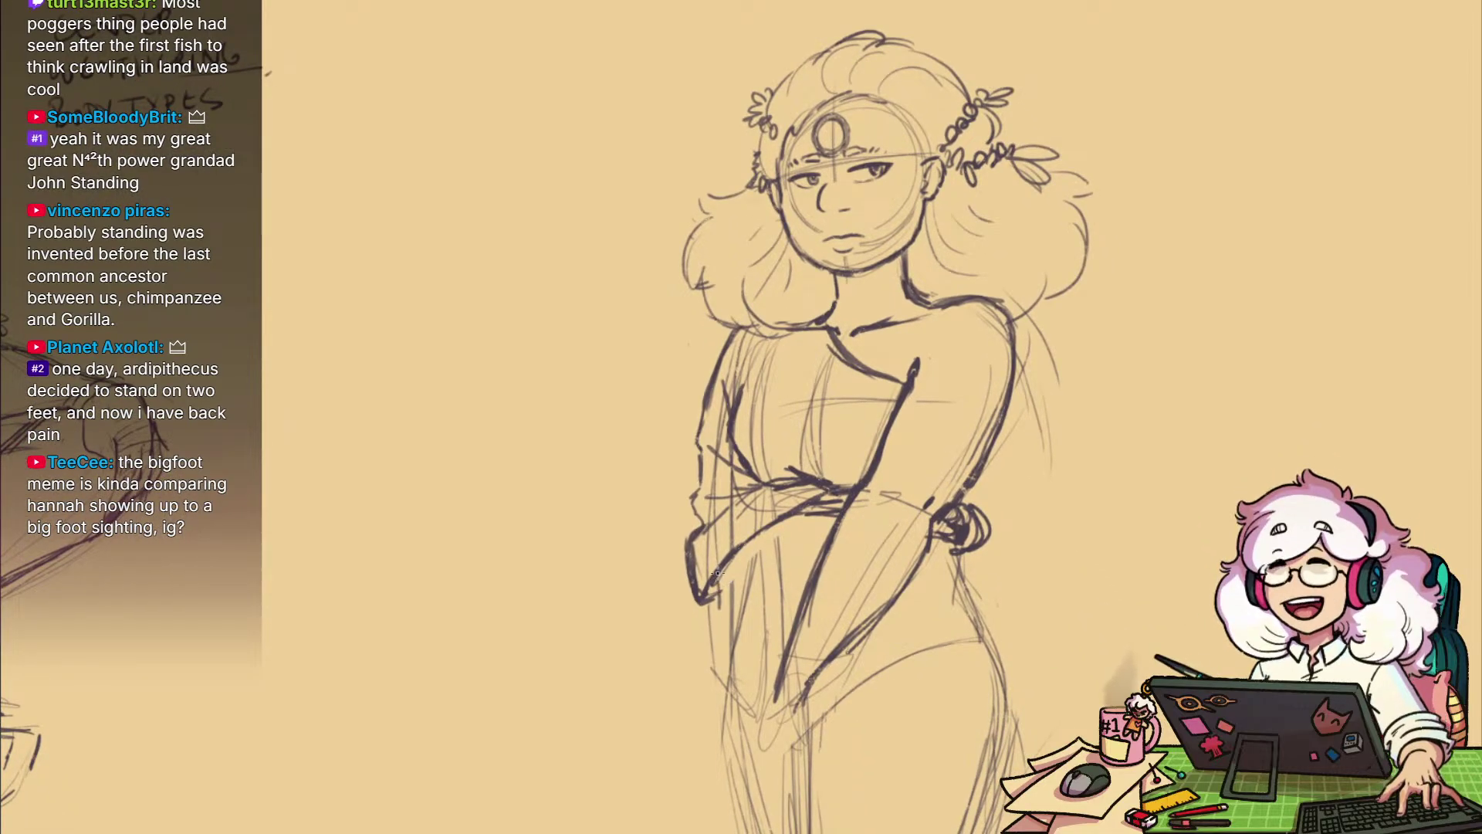
left_click_drag(719, 578, 731, 680)
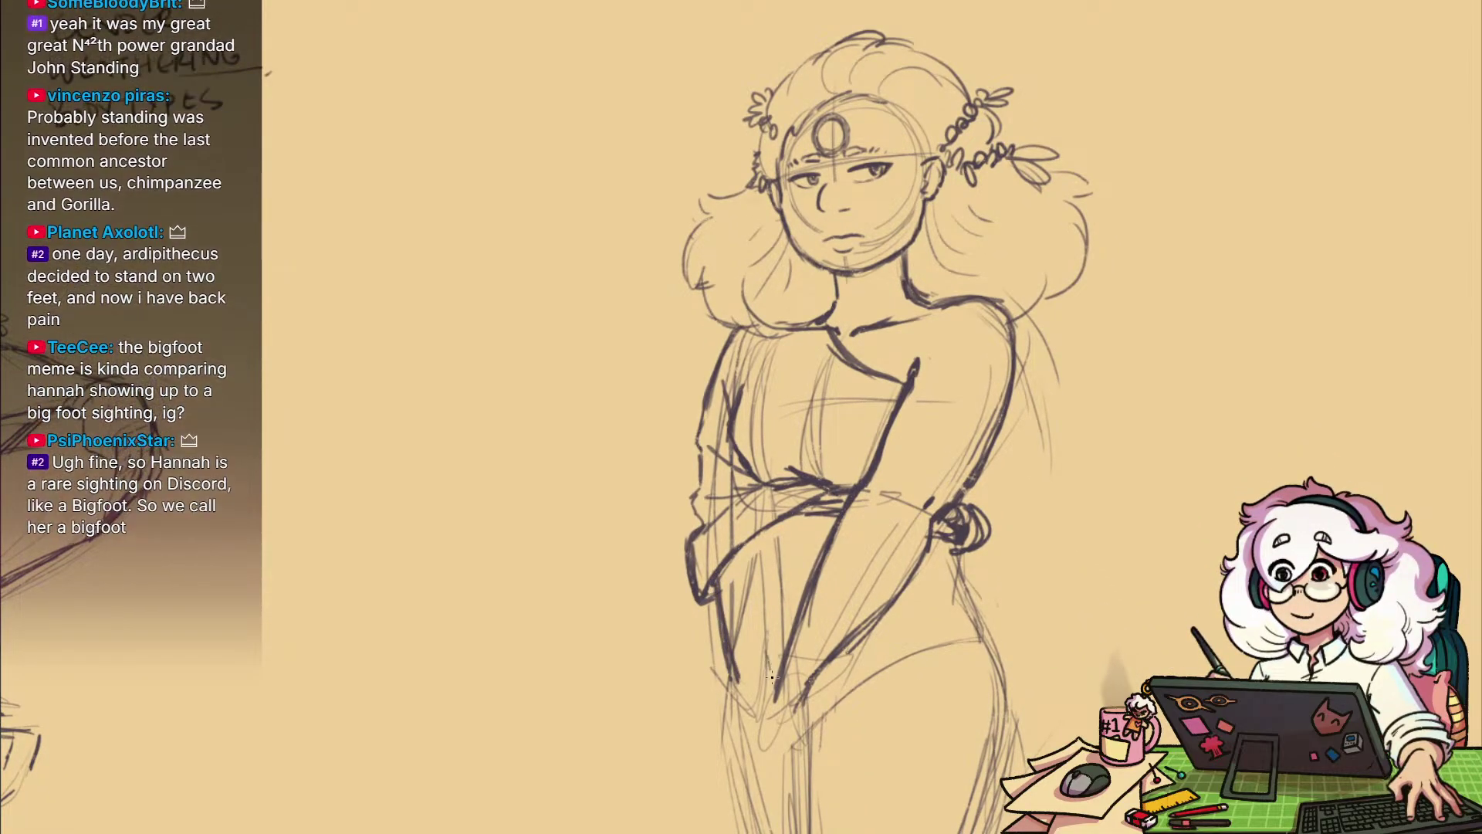
left_click_drag(766, 626, 780, 686)
left_click_drag(761, 584, 769, 632)
left_click_drag(760, 534, 762, 586)
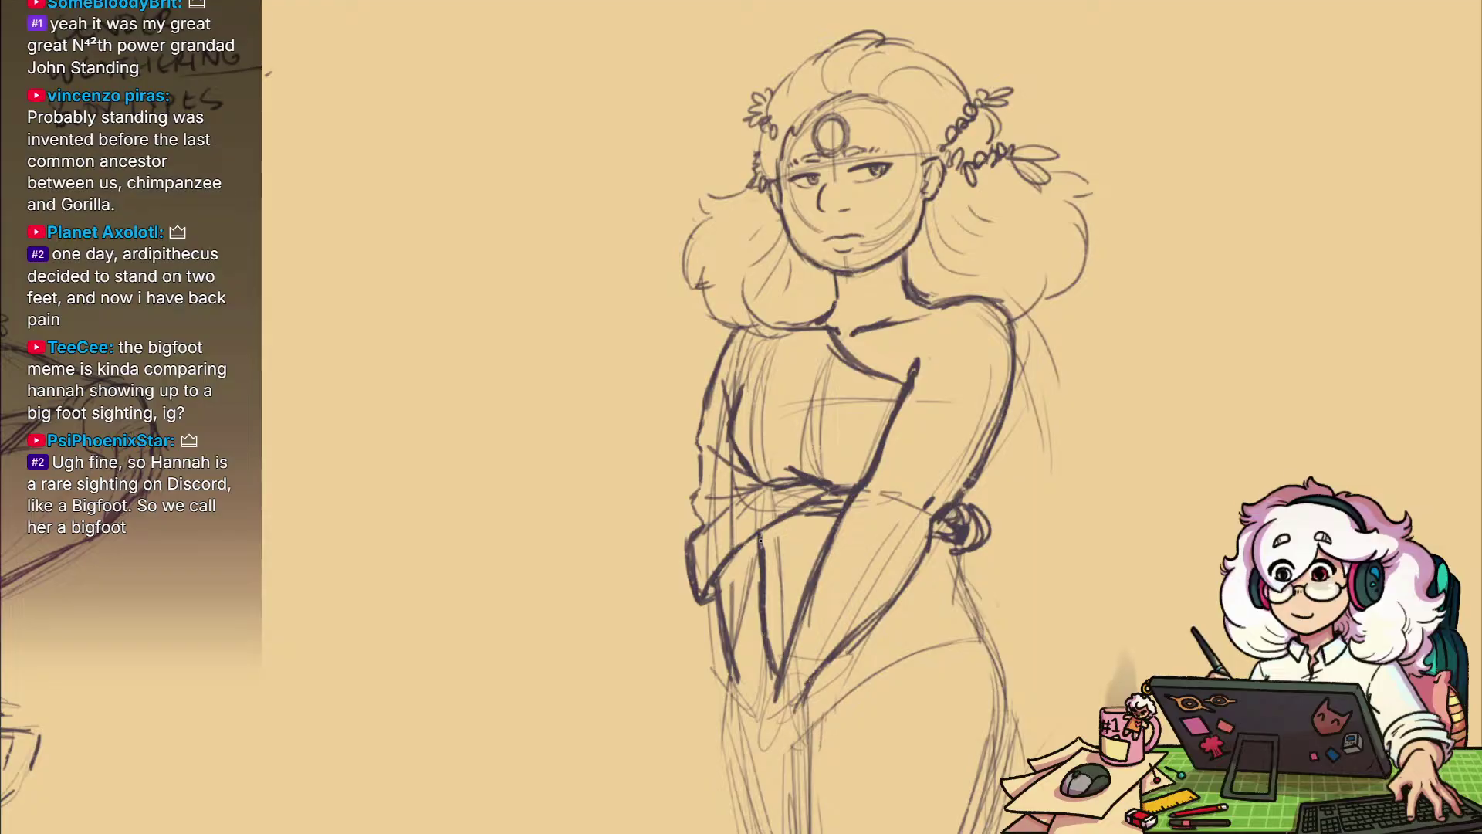
key("ctrl+z")
key("ctrl+z")
key("ctrl+z")
Draw a bold vertical line down the belly from the bent forearm to the wrist of the straight arm
mouse_move(773, 528)
left_mouse_down()
mouse_move(779, 691)
mouse_move(661, 605)
mouse_move(744, 593)
left_mouse_up()
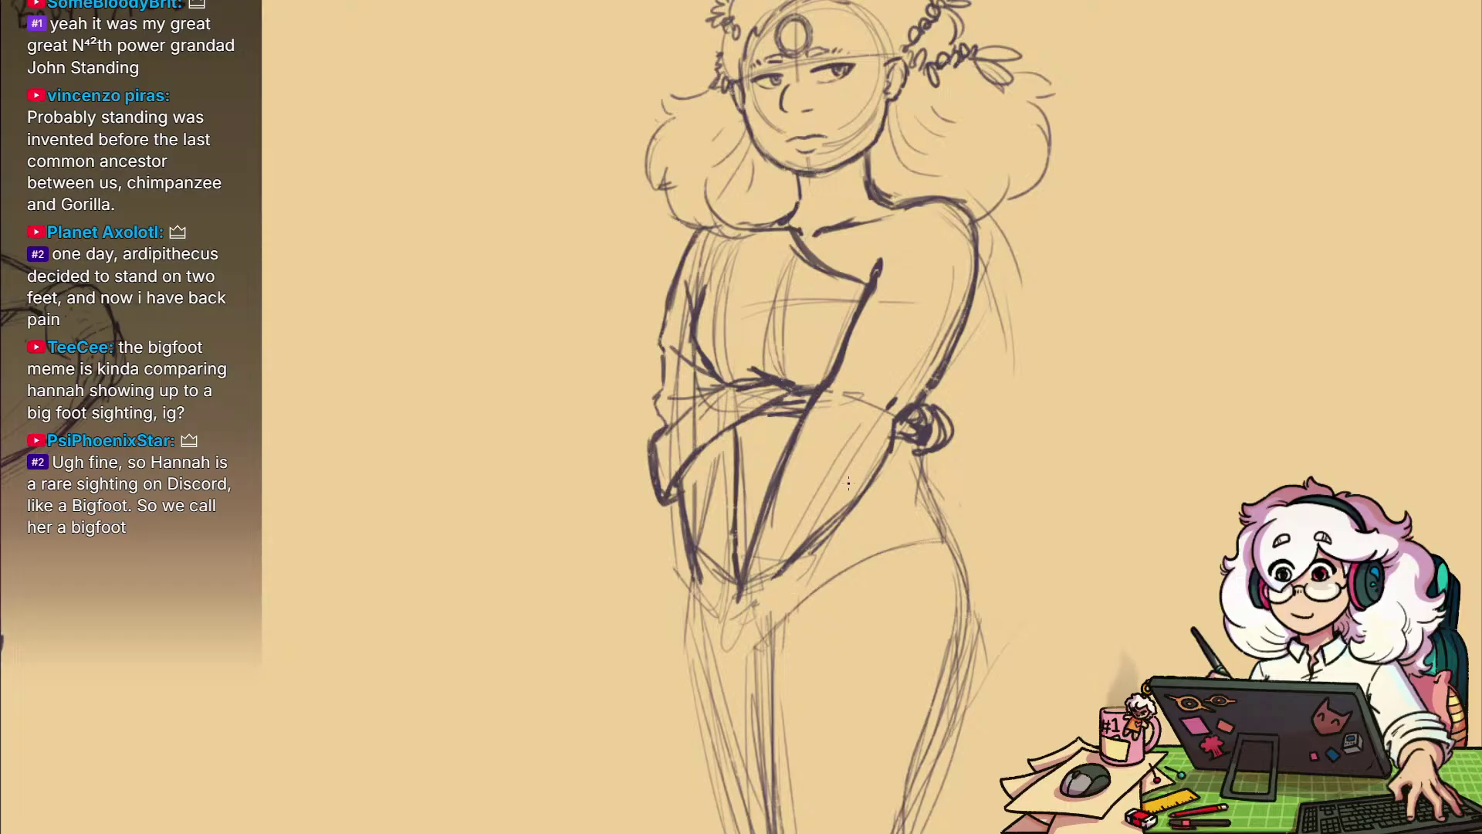
mouse_move(849, 484)
left_mouse_down()
mouse_move(858, 464)
mouse_move(814, 605)
mouse_move(825, 586)
mouse_move(841, 596)
mouse_move(867, 522)
mouse_move(837, 549)
mouse_move(897, 499)
mouse_move(963, 711)
mouse_move(918, 744)
left_mouse_up()
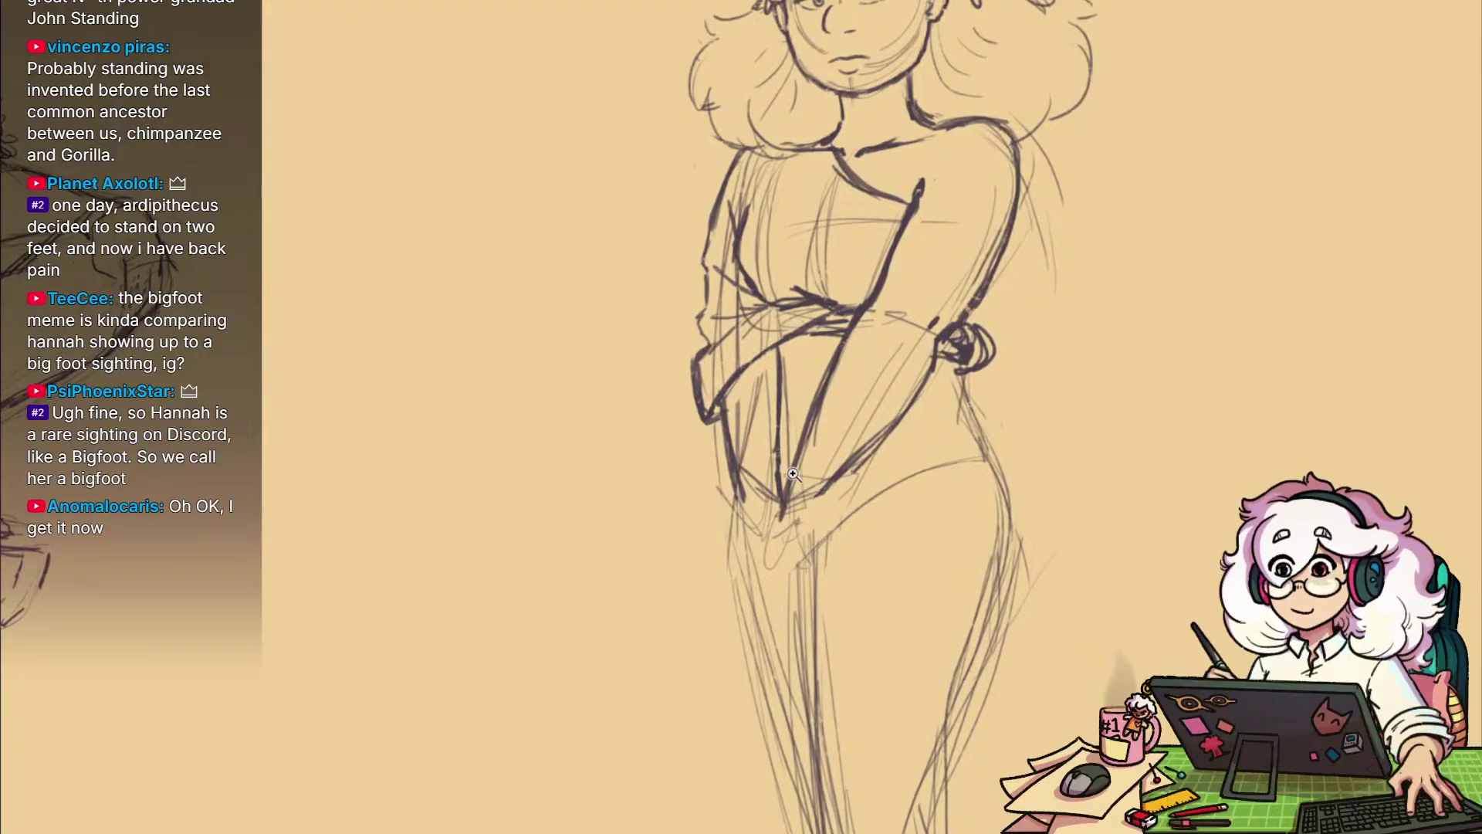
left_click_drag(876, 449, 840, 450)
mouse_move(875, 583)
left_mouse_down()
mouse_move(871, 665)
mouse_move(864, 631)
mouse_move(819, 671)
mouse_move(915, 587)
left_mouse_up()
left_click_drag(873, 596, 872, 772)
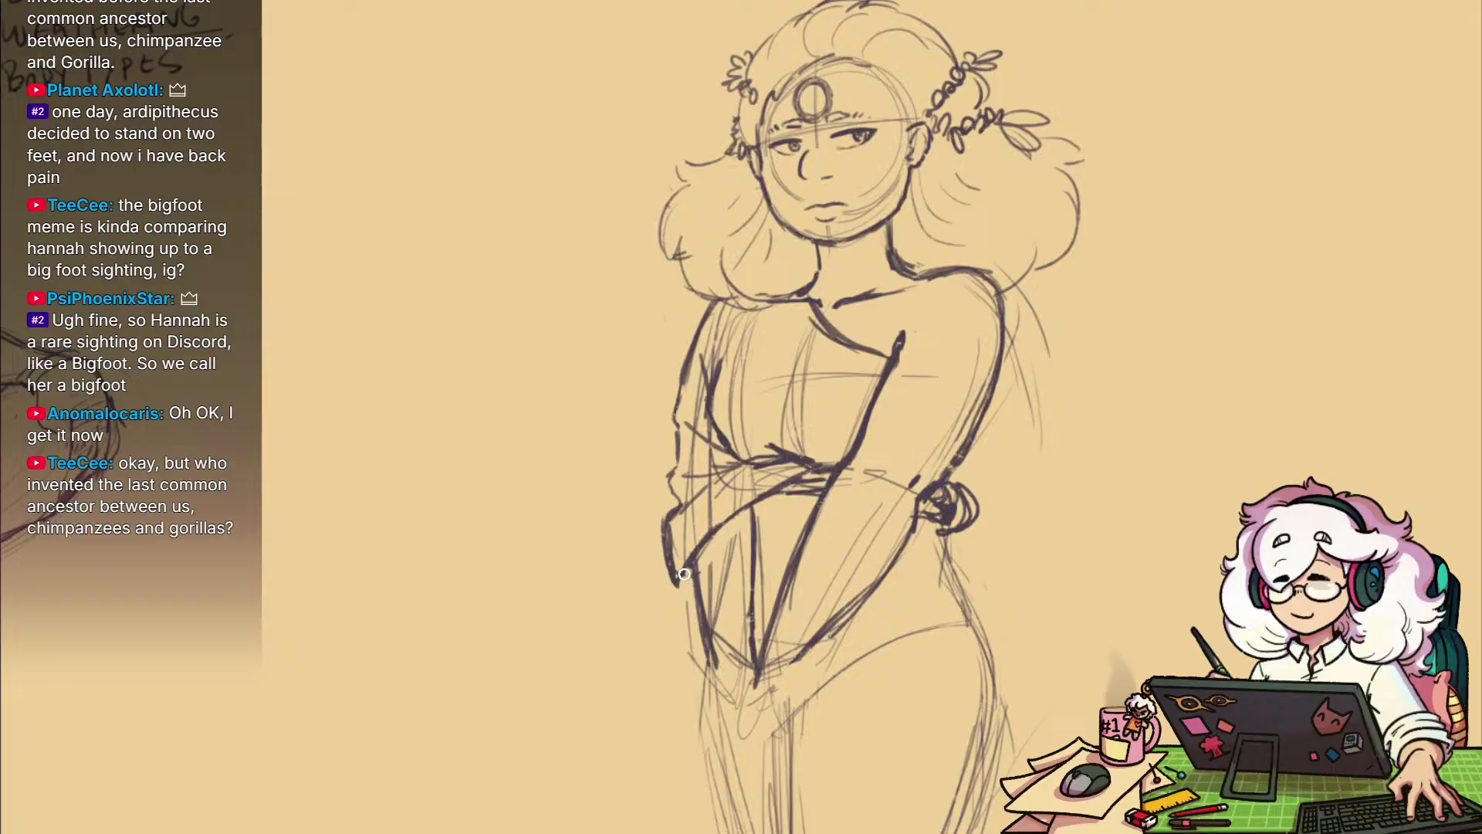
Reshape the bent arm's elbow and the lower contour of its forearm with rounder, bolder lines
left_click_drag(705, 533, 695, 566)
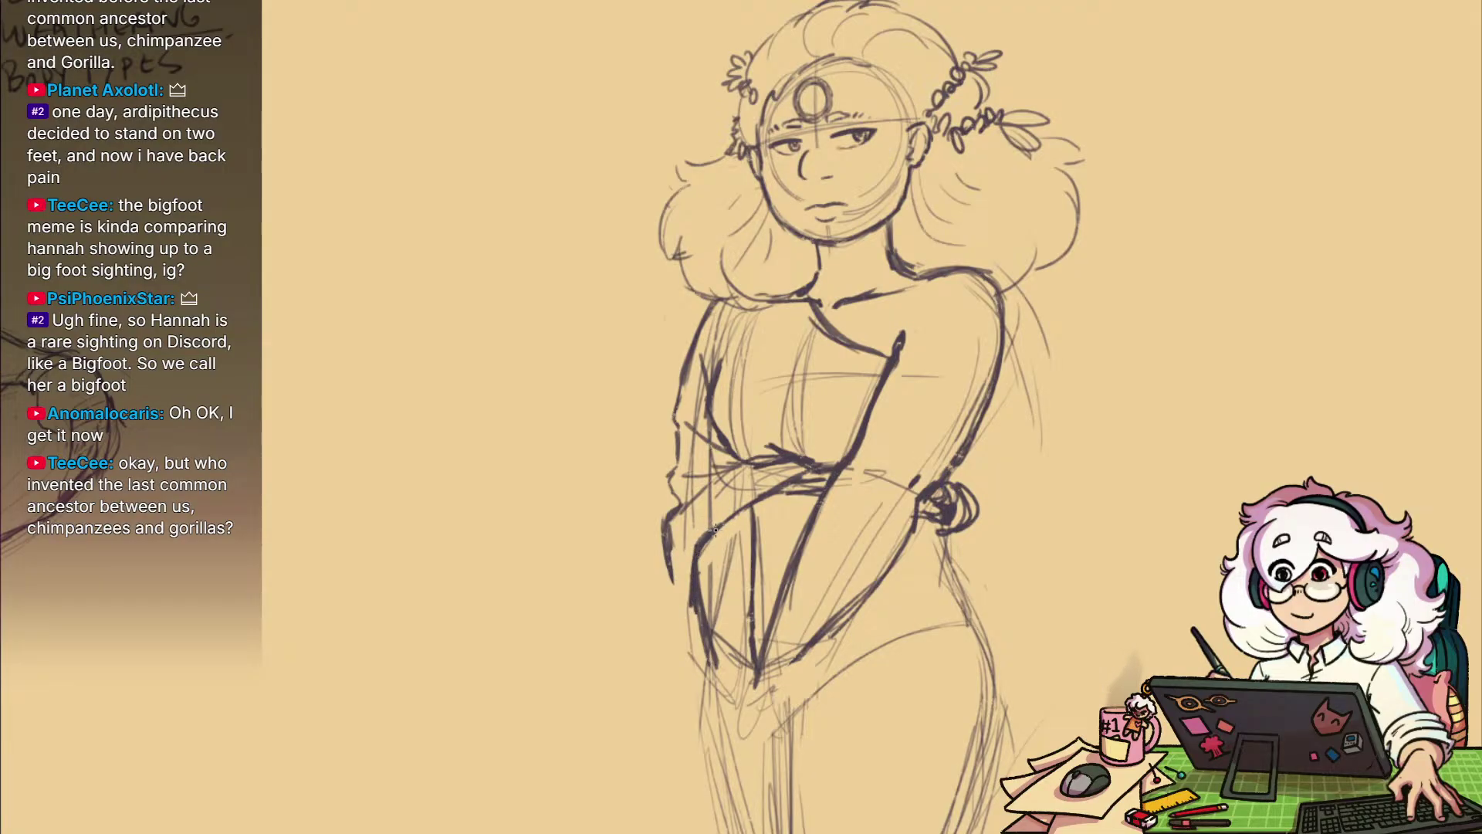
left_click_drag(681, 509, 668, 598)
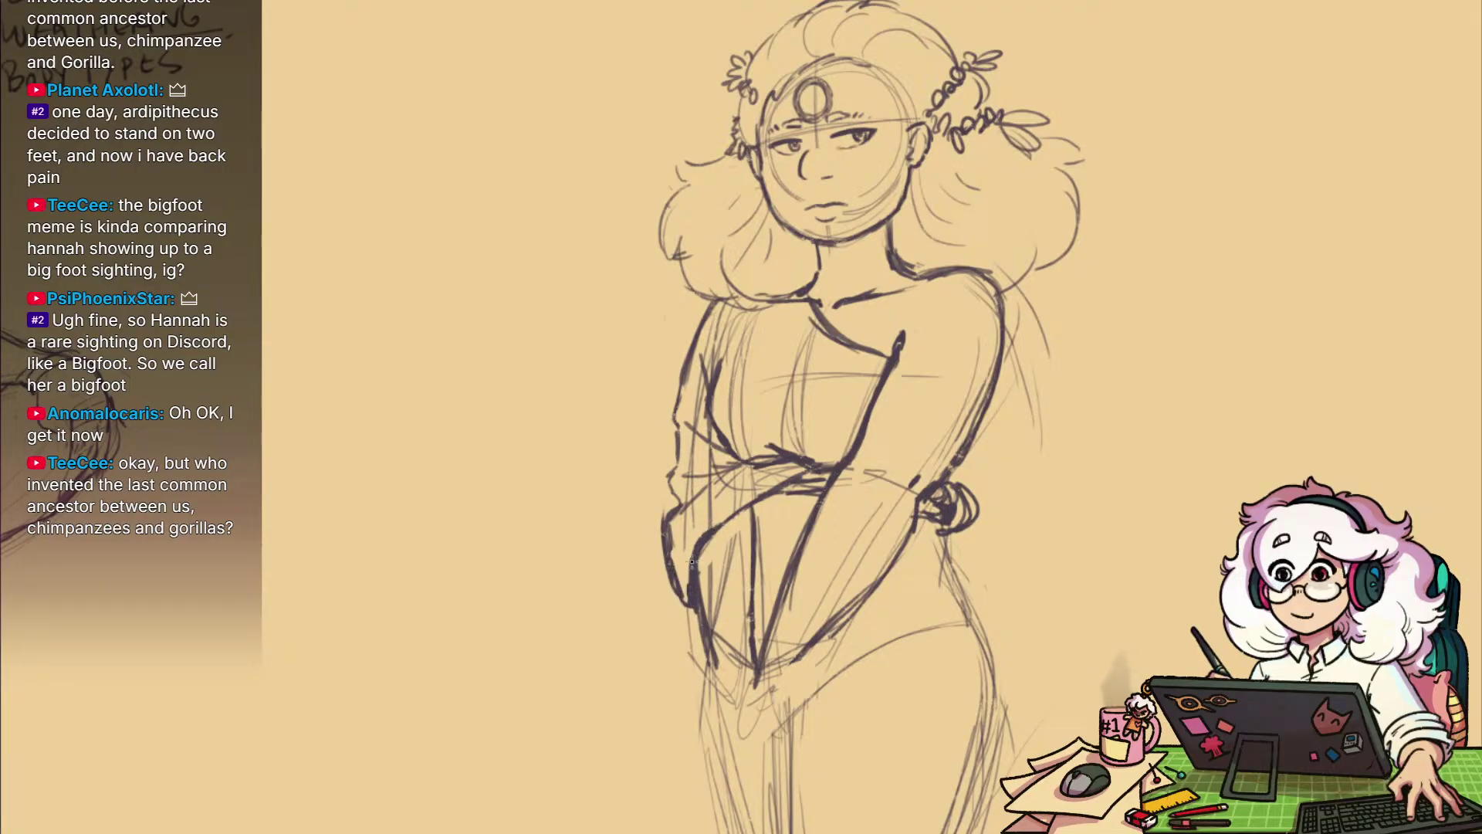
key("ctrl+z")
left_click_drag(761, 497, 818, 474)
Draw a bold upright oval on the near shoulder and upper arm
left_click_drag(1095, 541, 1054, 559)
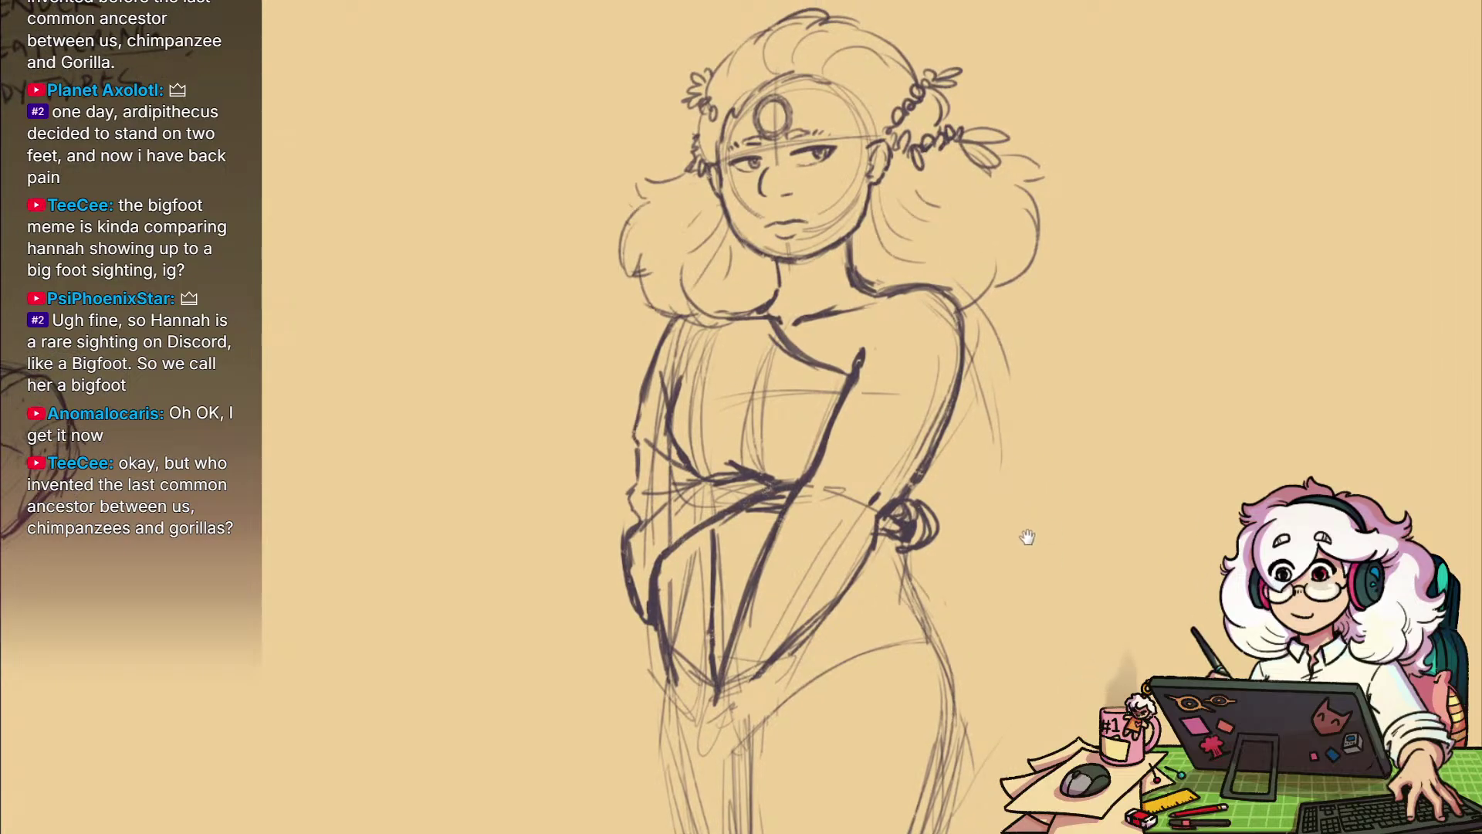
left_click_drag(1020, 555, 1026, 641)
mouse_move(950, 373)
left_mouse_down()
mouse_move(906, 450)
mouse_move(929, 484)
mouse_move(958, 469)
left_mouse_up()
mouse_move(917, 434)
left_mouse_down()
mouse_move(921, 473)
mouse_move(908, 417)
mouse_move(953, 368)
left_mouse_up()
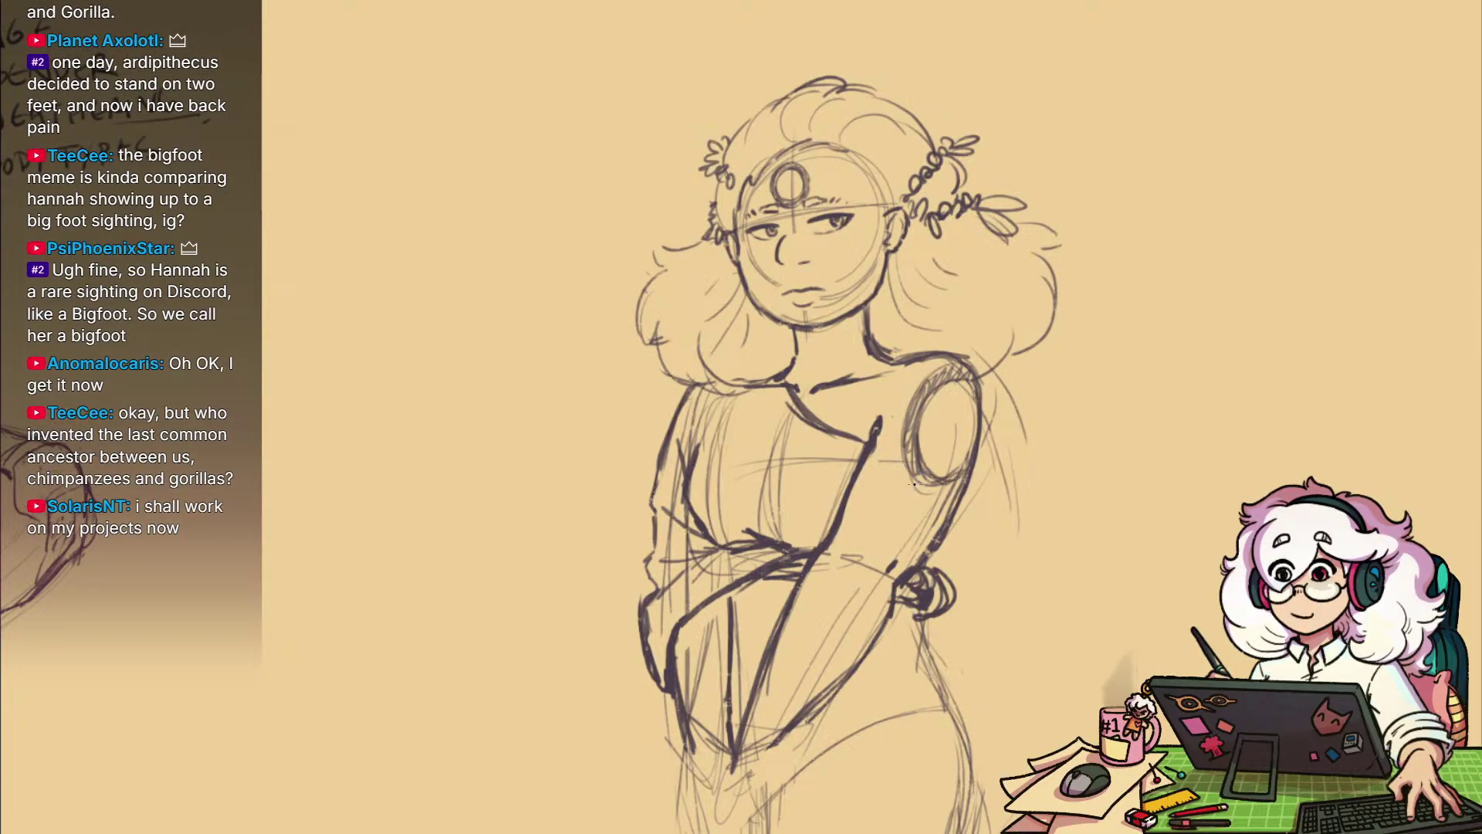
Draw the clasped hands below the forearms, with bold wrist lines, the back of the hand and curled fingertips
left_click_drag(970, 667, 950, 541)
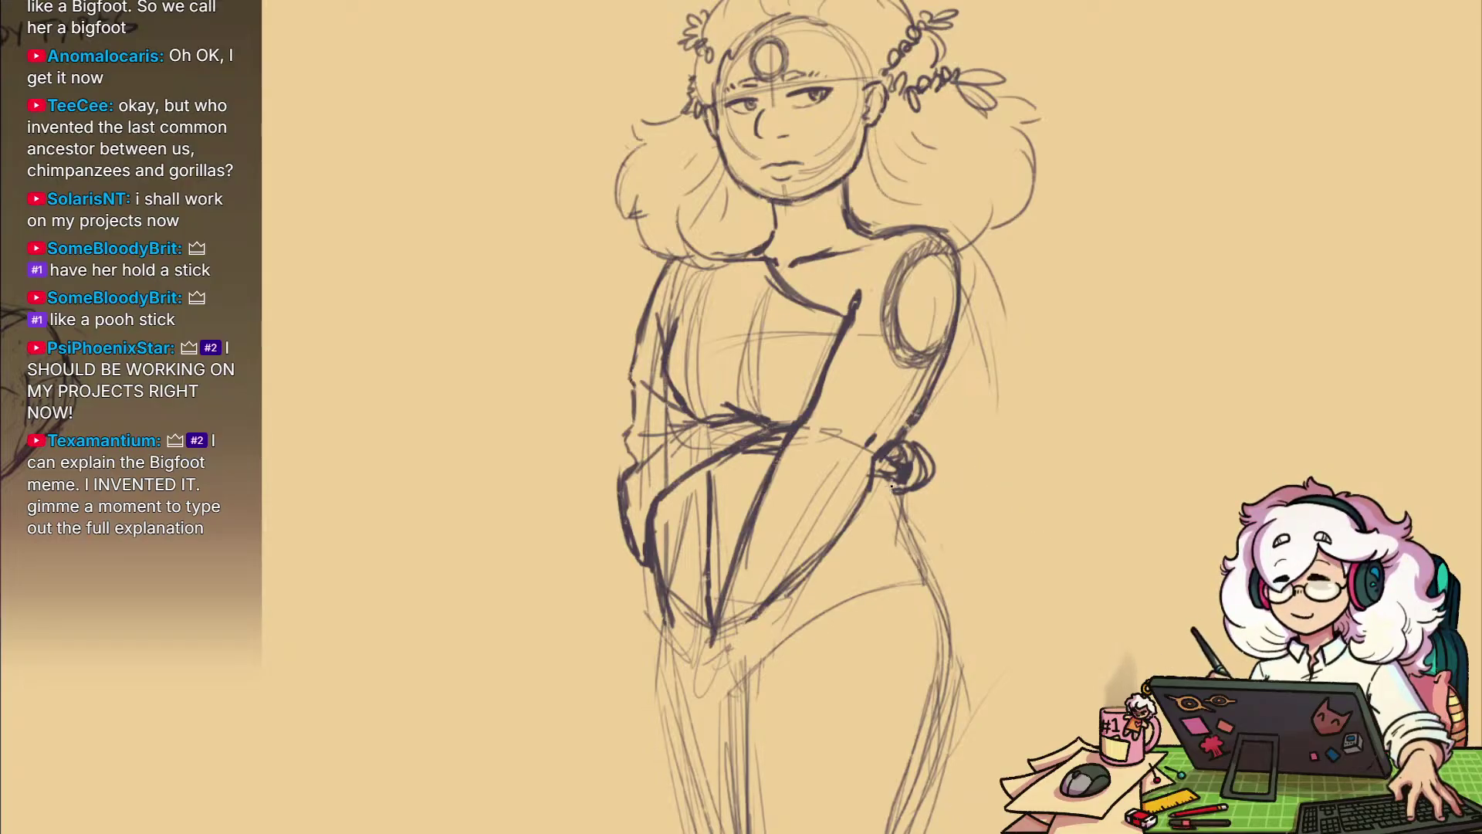
left_click_drag(976, 487, 969, 620)
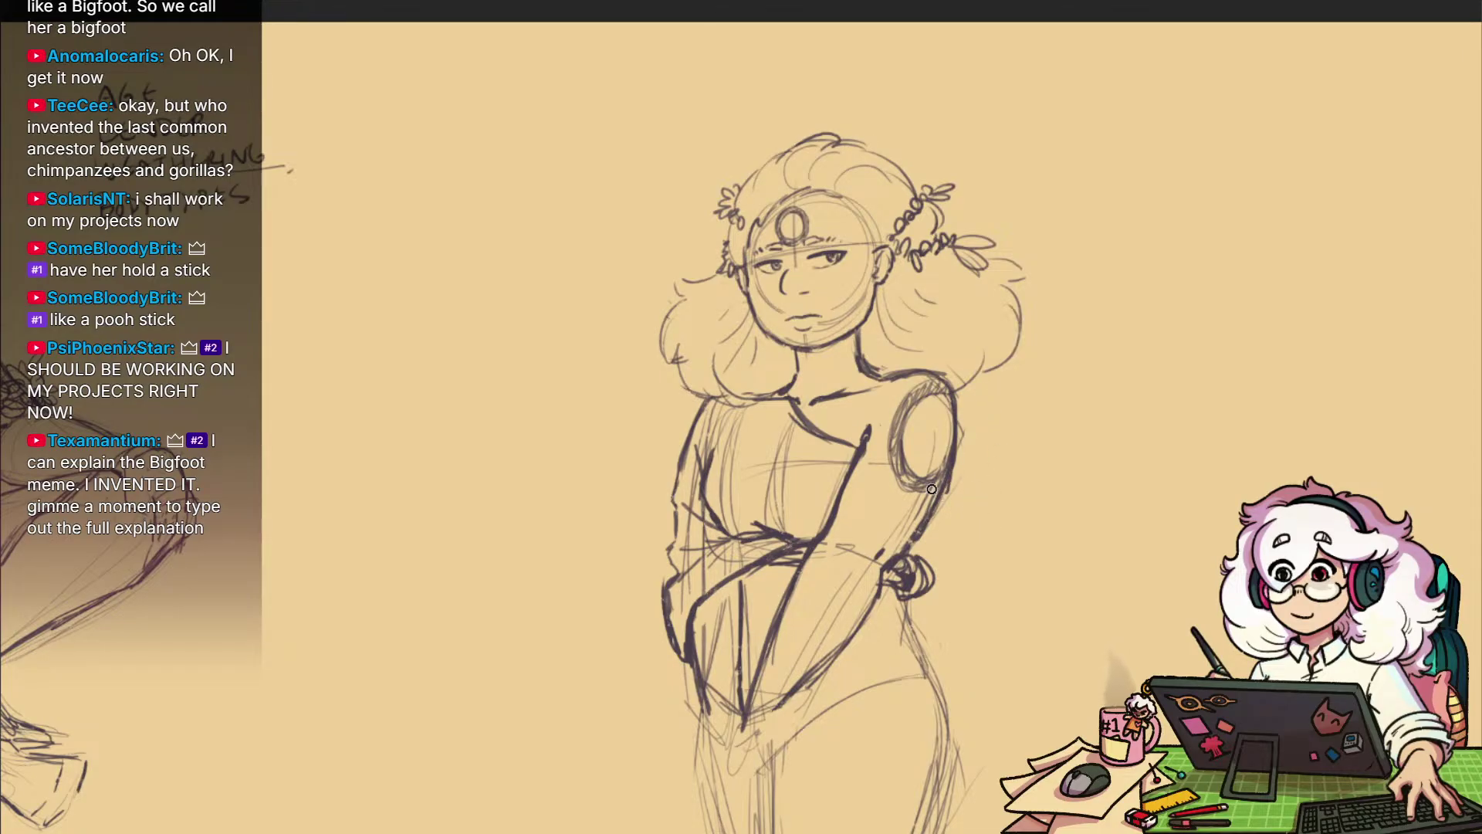
left_click_drag(998, 508, 1024, 363)
left_click_drag(985, 499, 976, 469)
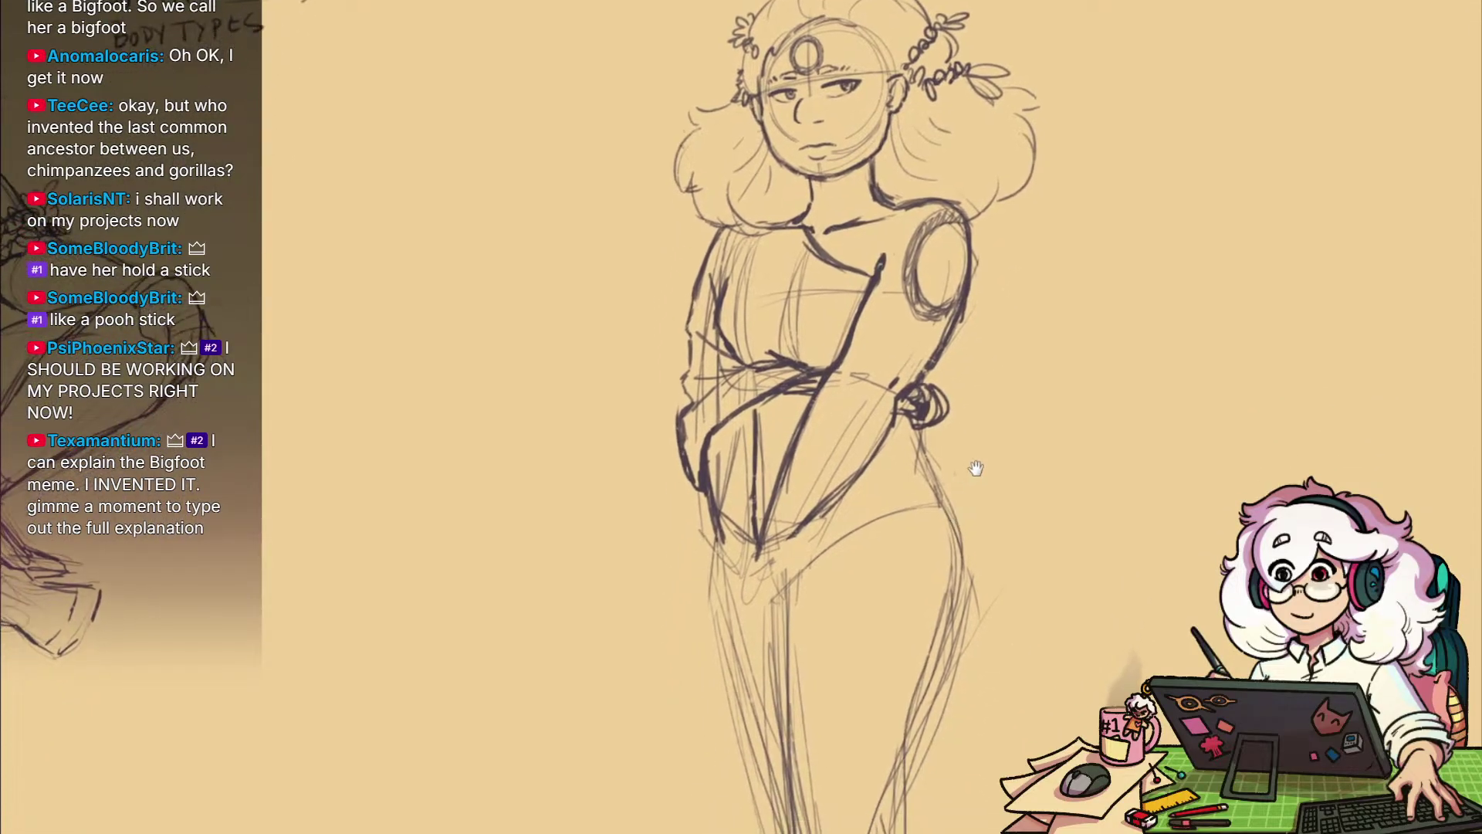
left_click_drag(968, 574, 1093, 513)
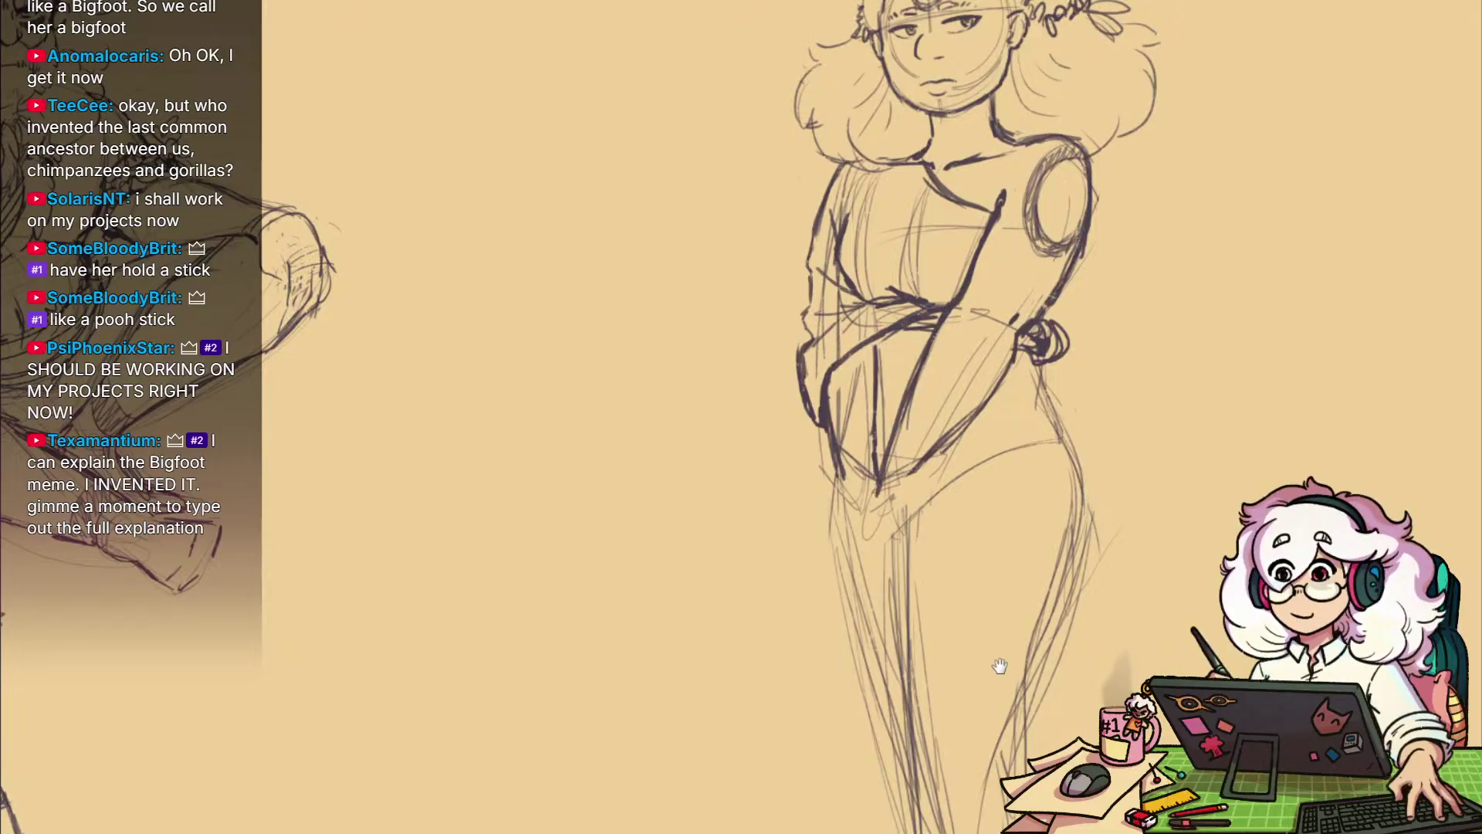
mouse_move(1010, 645)
left_mouse_down()
mouse_move(1001, 566)
mouse_move(996, 734)
left_mouse_up()
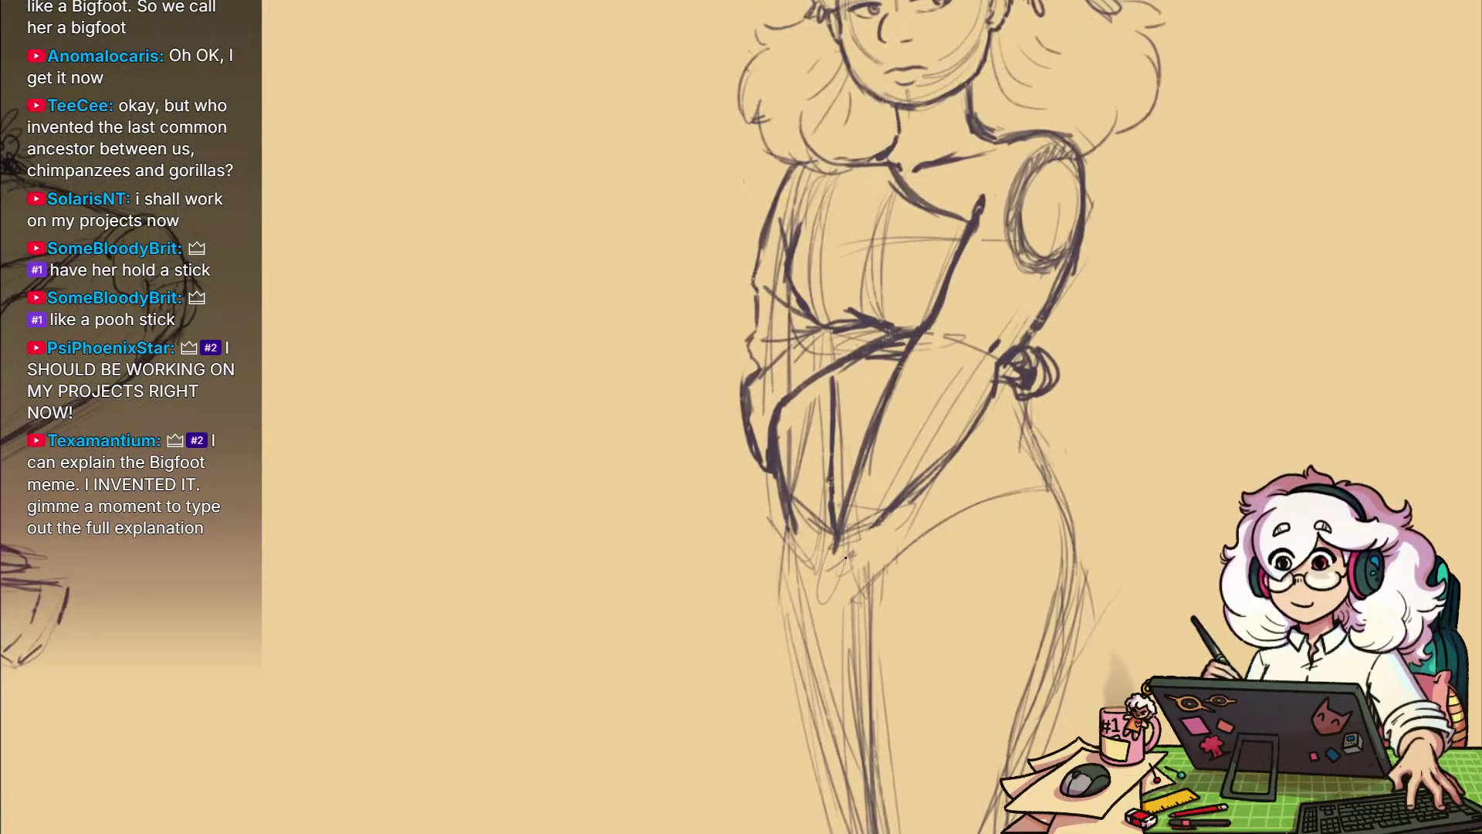
mouse_move(828, 606)
left_mouse_down()
mouse_move(836, 544)
mouse_move(820, 544)
left_mouse_up()
mouse_move(921, 570)
left_mouse_down()
mouse_move(919, 612)
mouse_move(904, 577)
left_mouse_up()
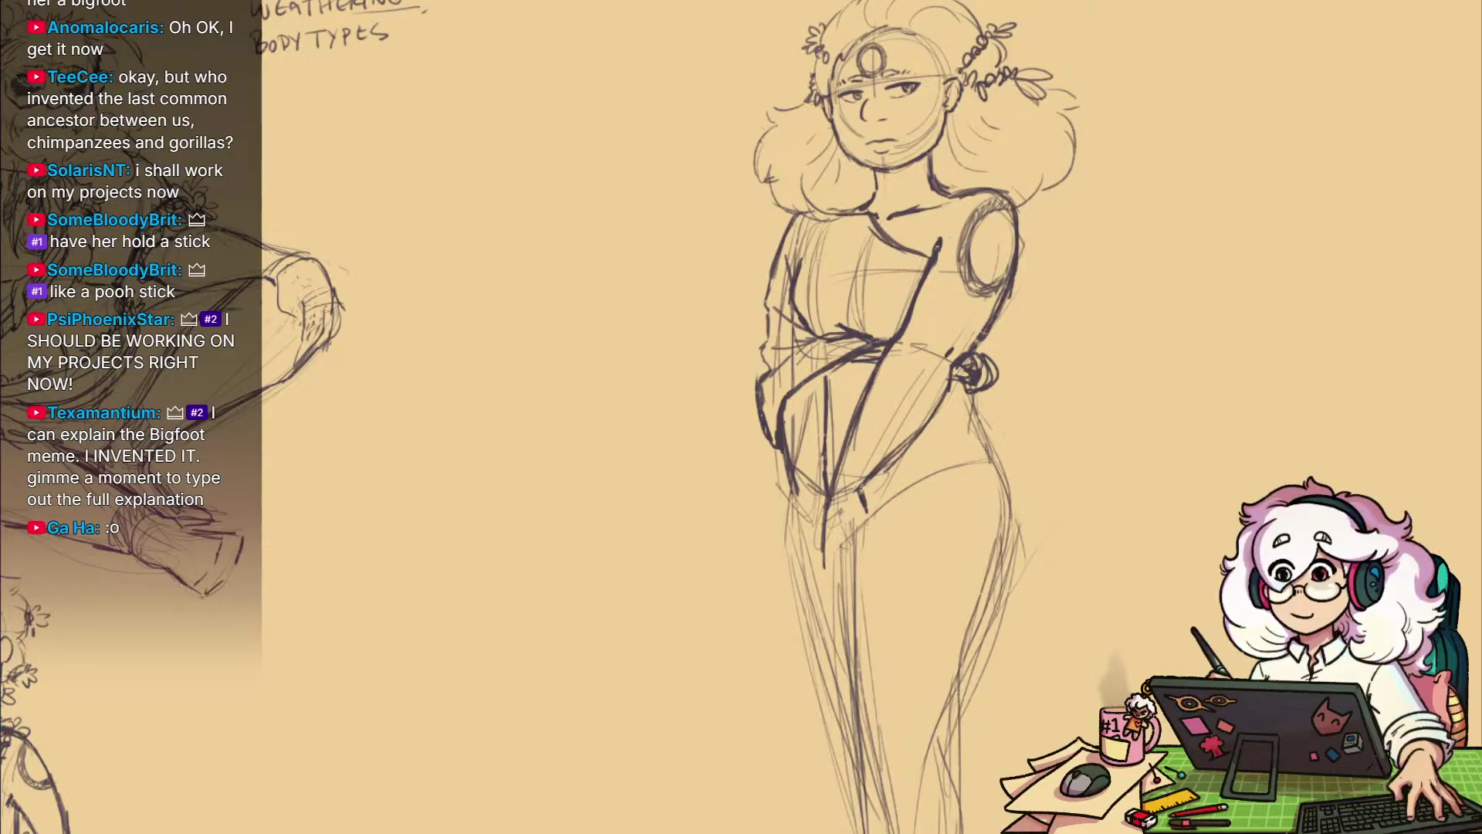
left_click_drag(859, 484, 874, 520)
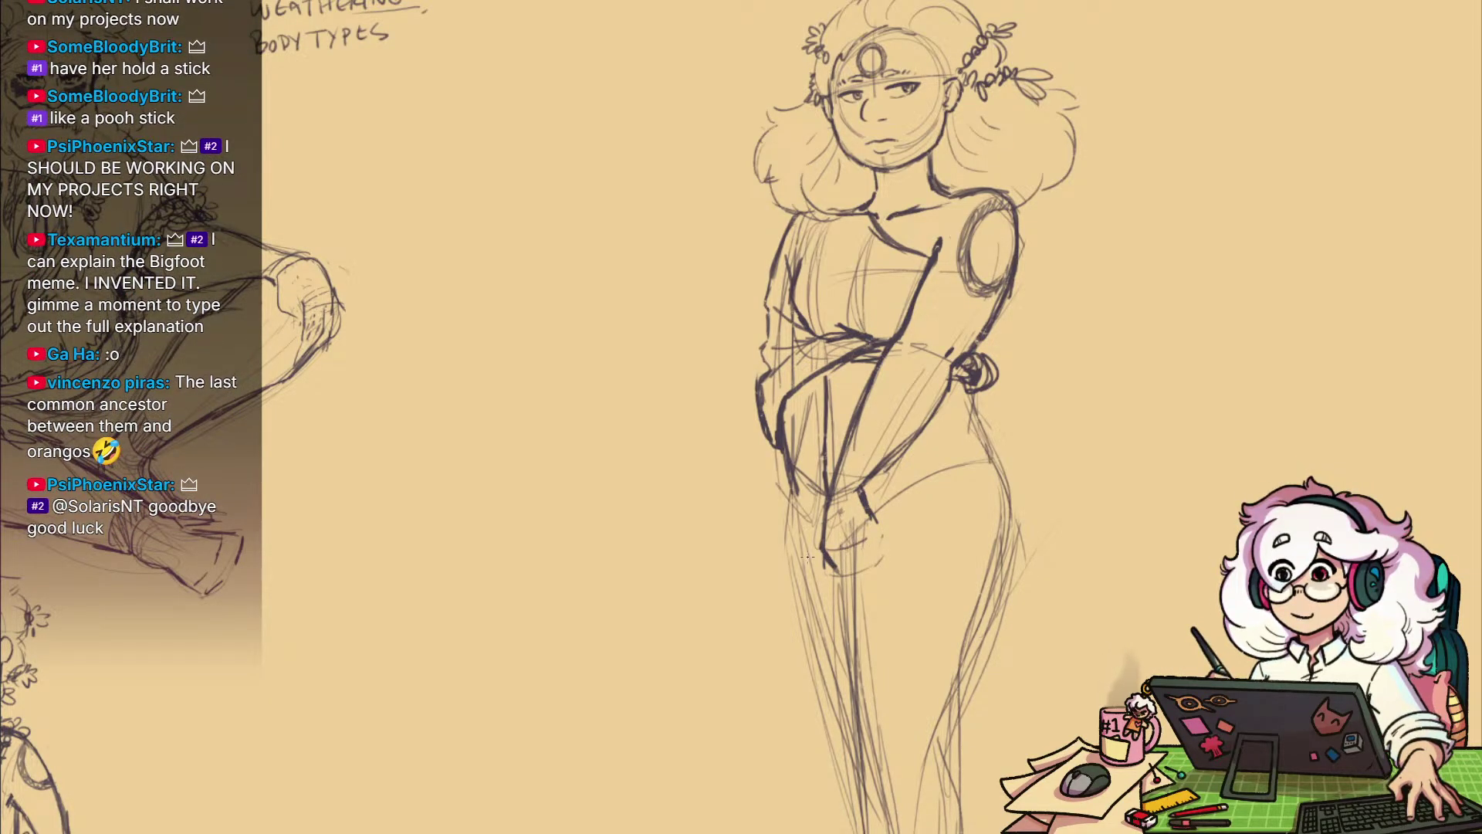
left_click_drag(915, 614, 903, 657)
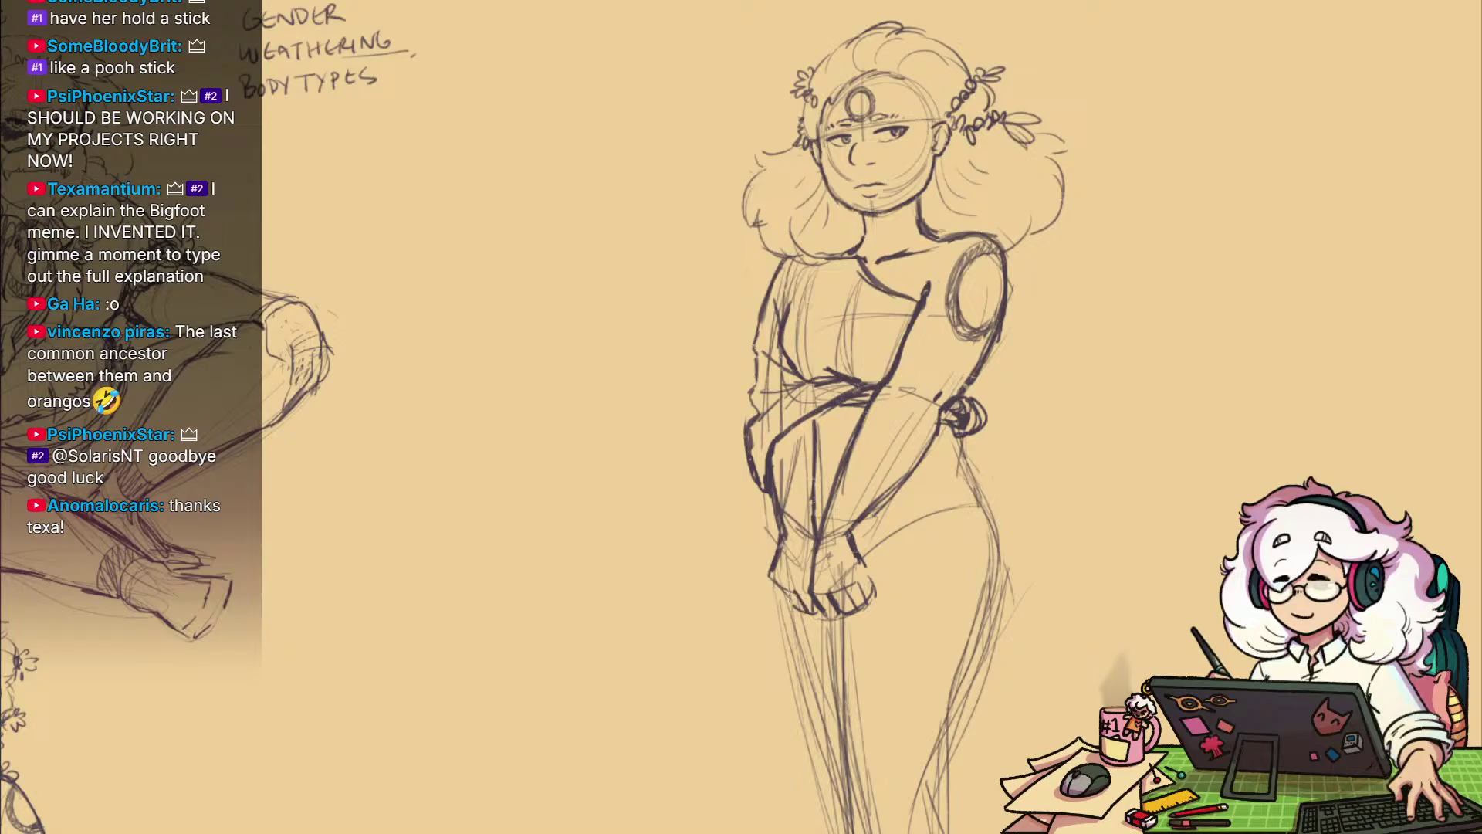
mouse_move(774, 560)
left_mouse_down()
mouse_move(588, 503)
mouse_move(775, 549)
left_mouse_up()
Draw a long slanted stick passing behind the clasped hands, with a rounded cut end and small twigs on both halves
left_click_drag(873, 573, 1100, 632)
mouse_move(901, 571)
left_mouse_down()
mouse_move(1069, 610)
mouse_move(1086, 634)
left_mouse_up()
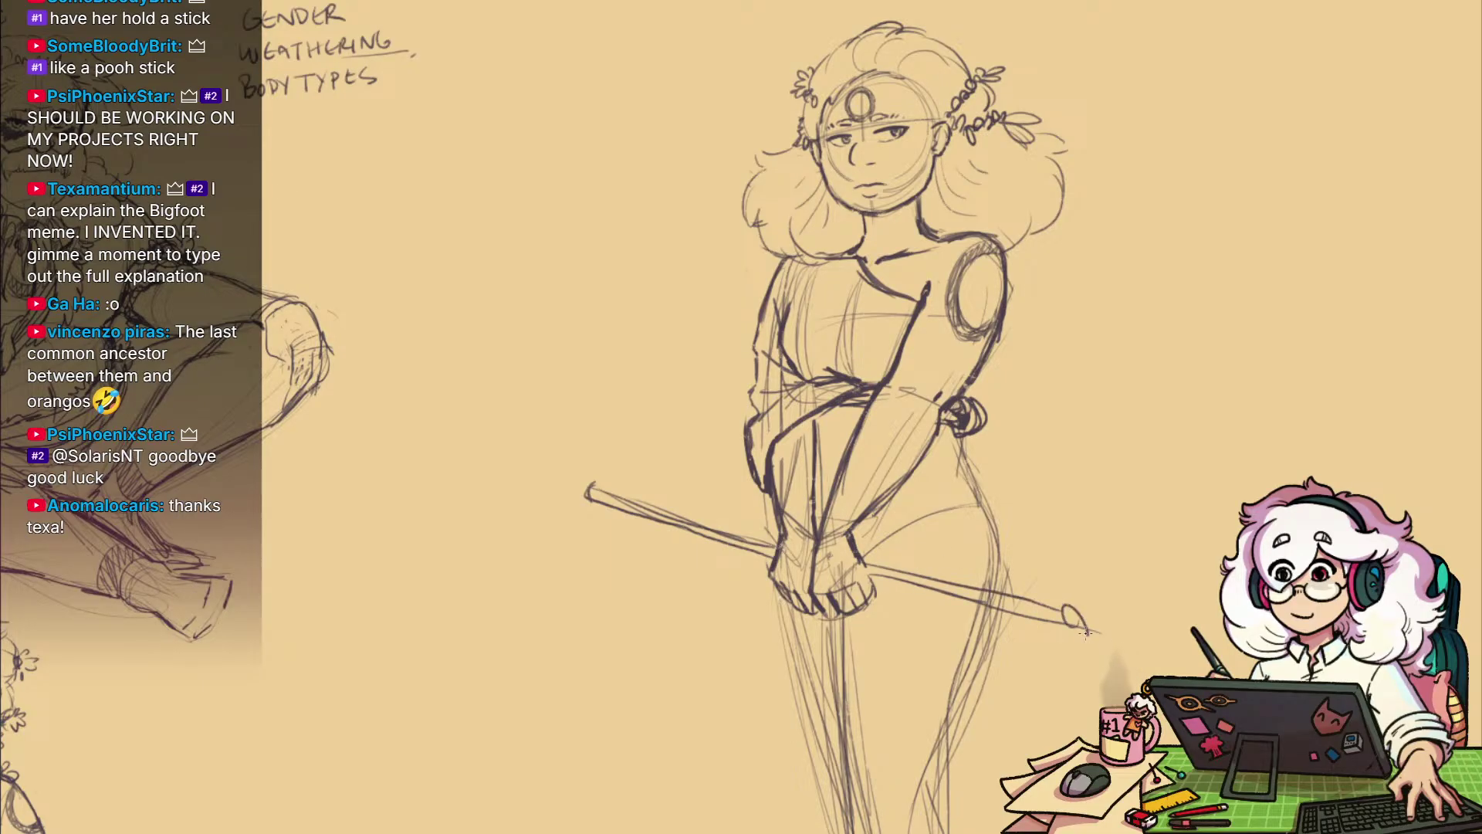
left_click_drag(1030, 576, 1016, 595)
mouse_move(636, 515)
left_mouse_down()
mouse_move(646, 538)
mouse_move(688, 515)
left_mouse_up()
left_click_drag(906, 641, 869, 583)
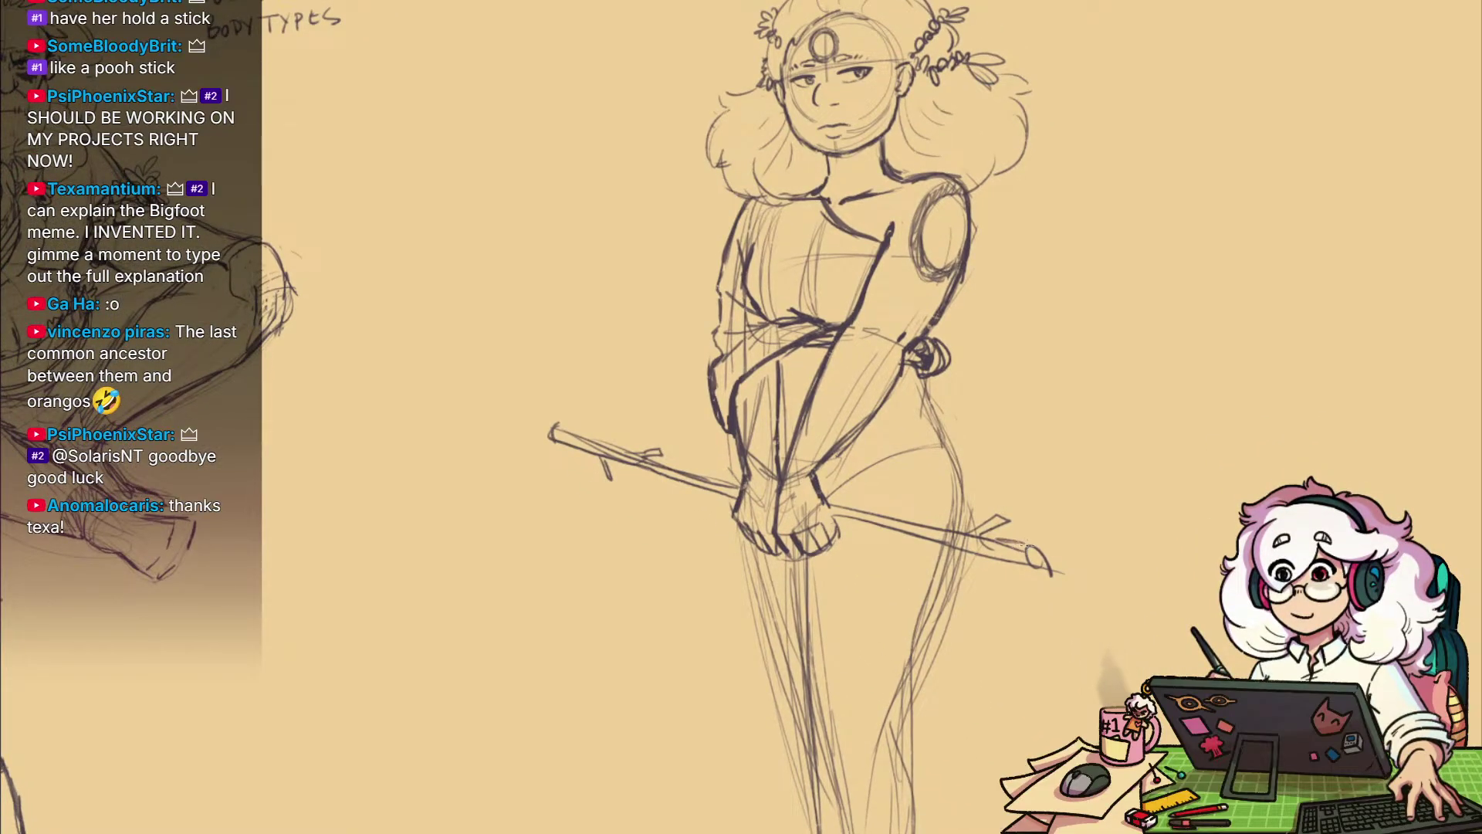
left_click_drag(1026, 545, 1034, 549)
Darken the outer hip contour from the waist knot and draw the cloth's outer edge hanging straight down below the stick
left_click_drag(974, 494, 967, 551)
left_click_drag(926, 442, 972, 598)
mouse_move(937, 453)
left_mouse_down()
mouse_move(969, 585)
mouse_move(973, 762)
left_mouse_up()
left_click_drag(970, 619, 974, 783)
mouse_move(978, 630)
left_mouse_down()
mouse_move(977, 760)
mouse_move(849, 650)
left_mouse_up()
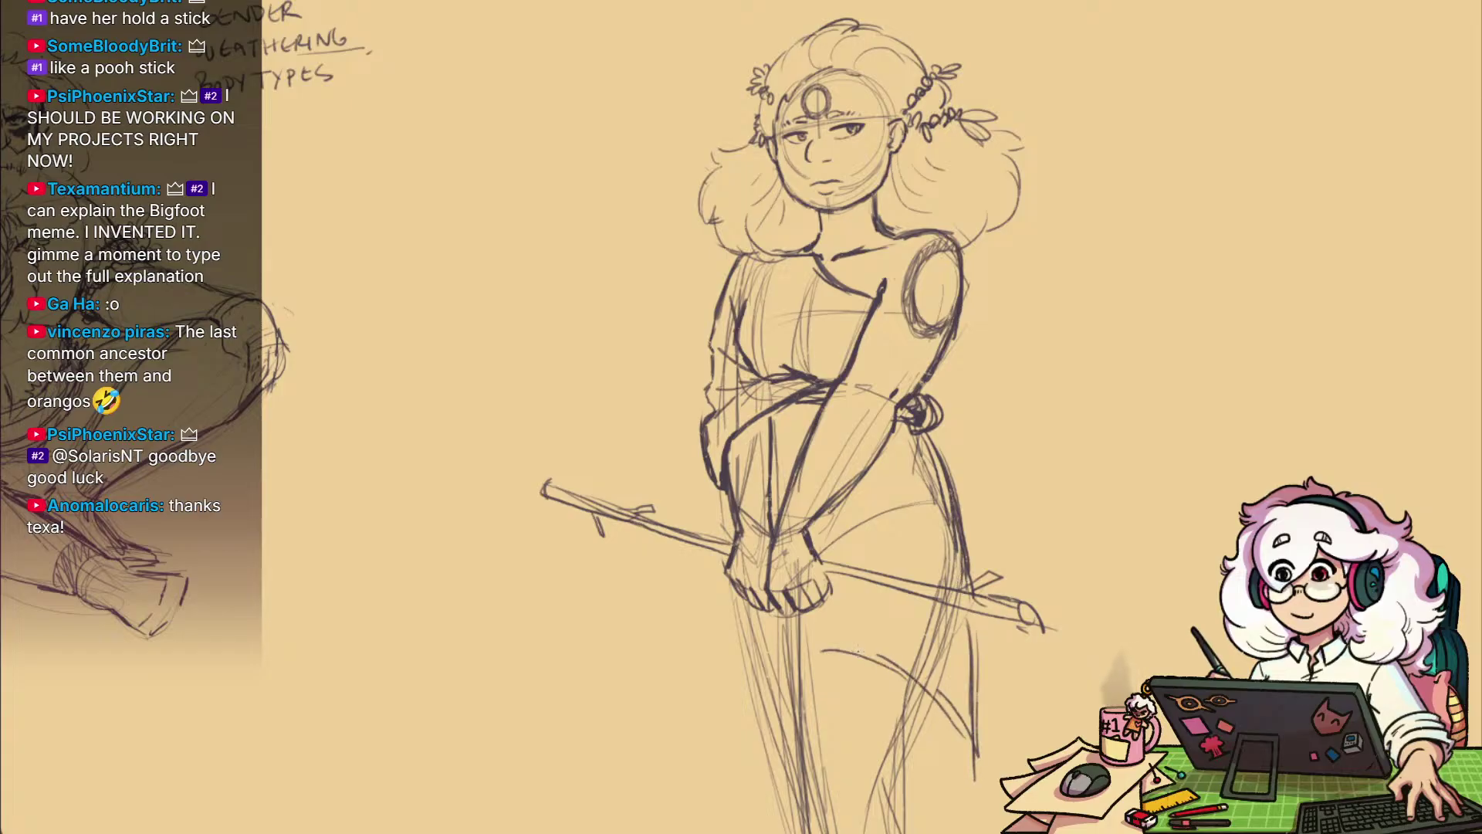
key("ctrl+z")
key("ctrl+z")
left_click_drag(976, 634, 978, 780)
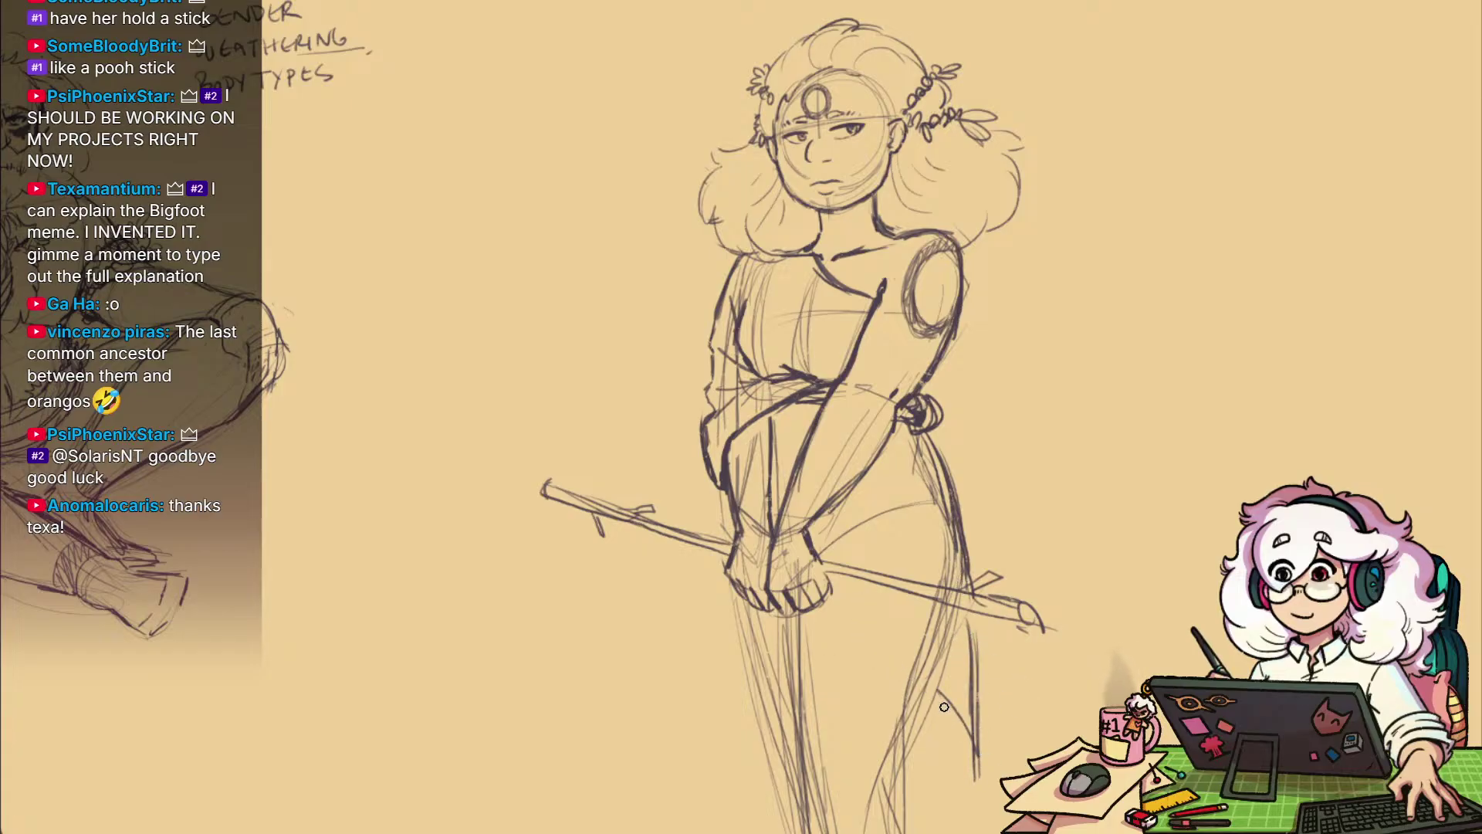
Draw the long front cloth panel hanging from the hands to the lower legs, with bold sides and a jagged hem
mouse_move(998, 695)
left_mouse_down()
mouse_move(1092, 493)
mouse_move(1035, 588)
mouse_move(1124, 466)
left_mouse_up()
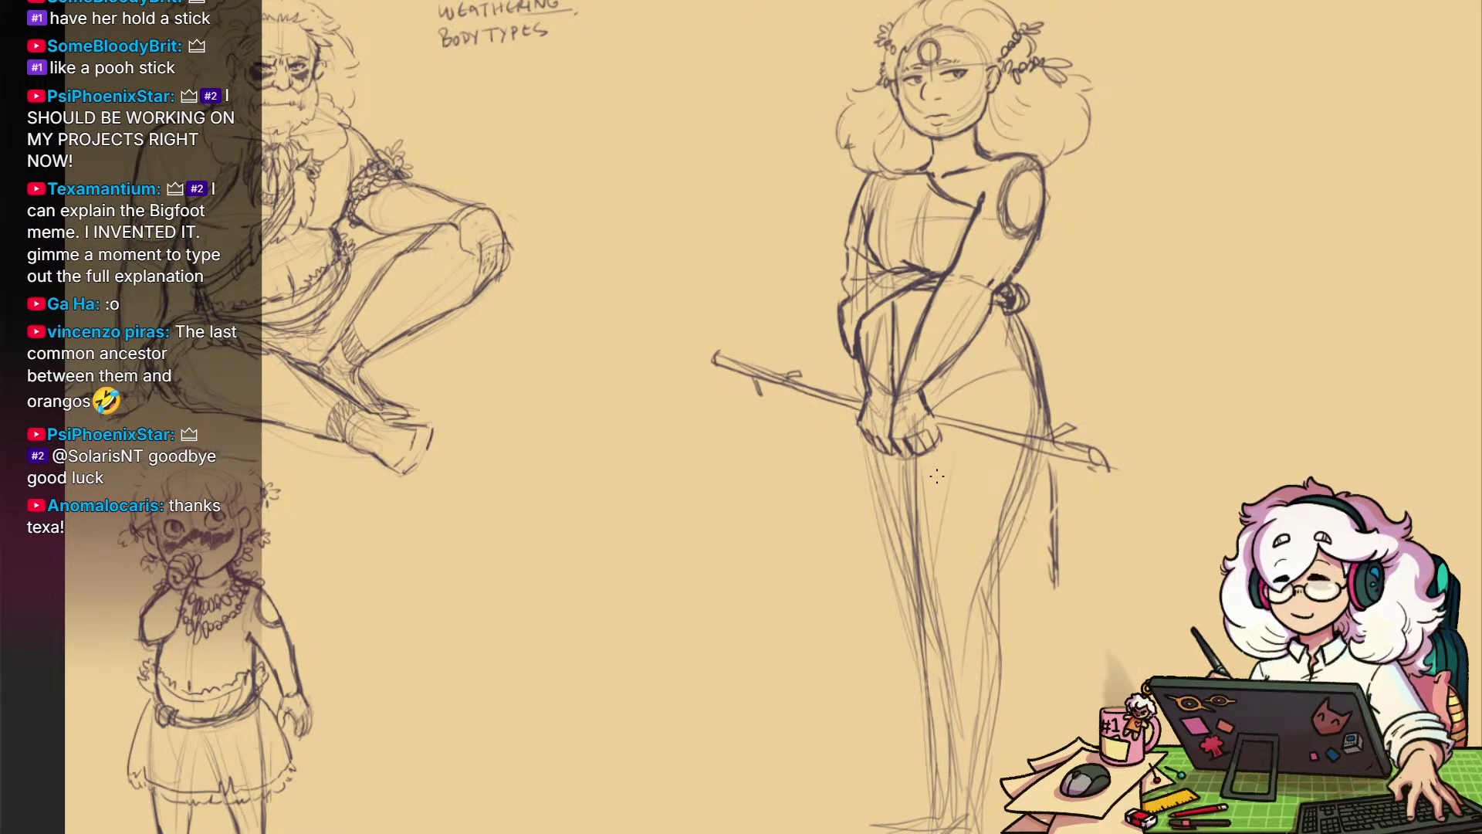
mouse_move(940, 473)
left_mouse_down()
mouse_move(933, 772)
mouse_move(922, 784)
mouse_move(911, 718)
mouse_move(889, 745)
left_mouse_up()
left_click_drag(871, 626, 880, 757)
left_click_drag(868, 580, 854, 360)
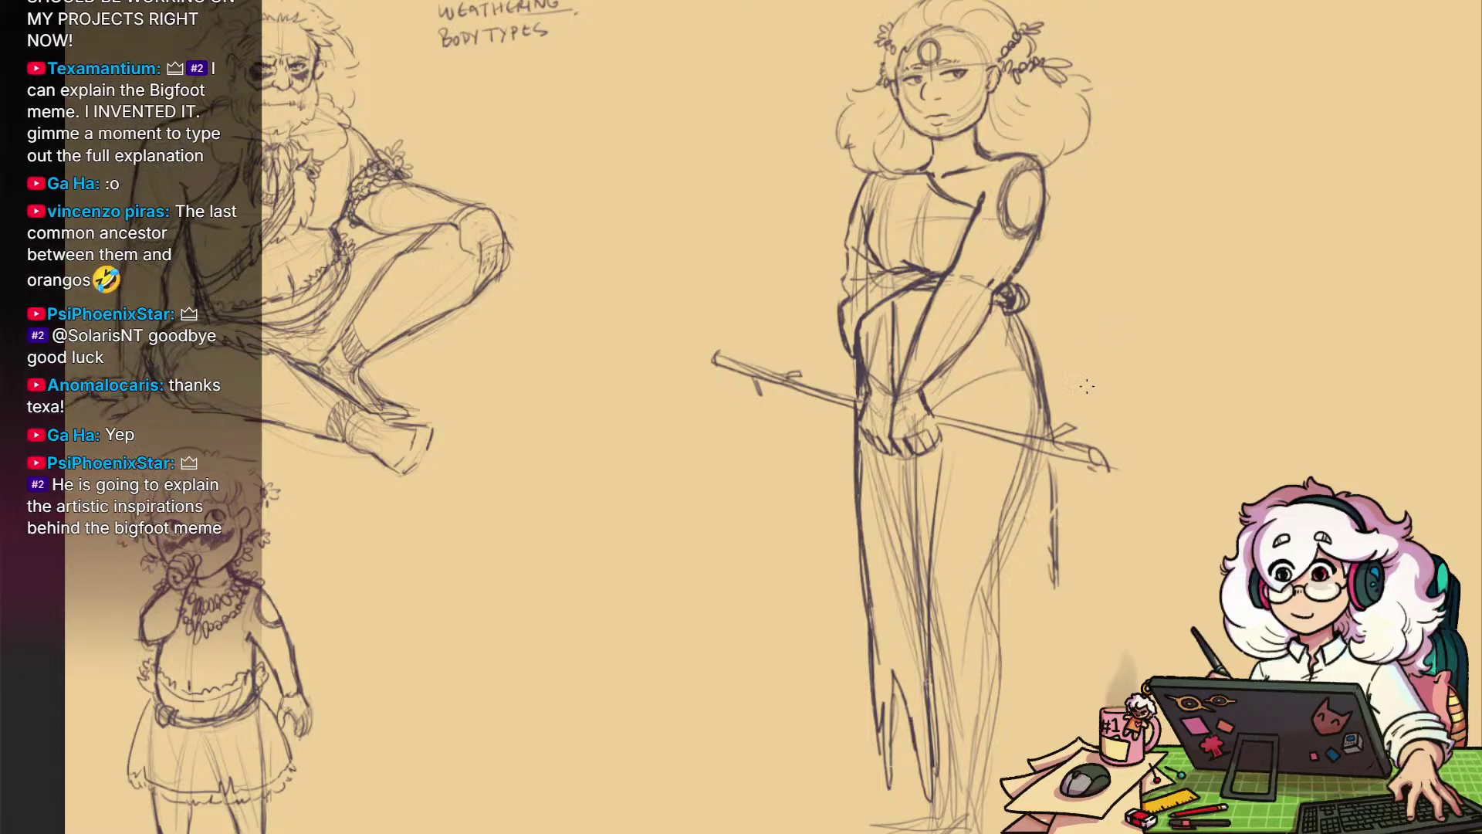
Draw the slit line from the forearm past the hand and finish the hip cloth with a torn, pointed hem
left_click_drag(984, 414, 956, 376)
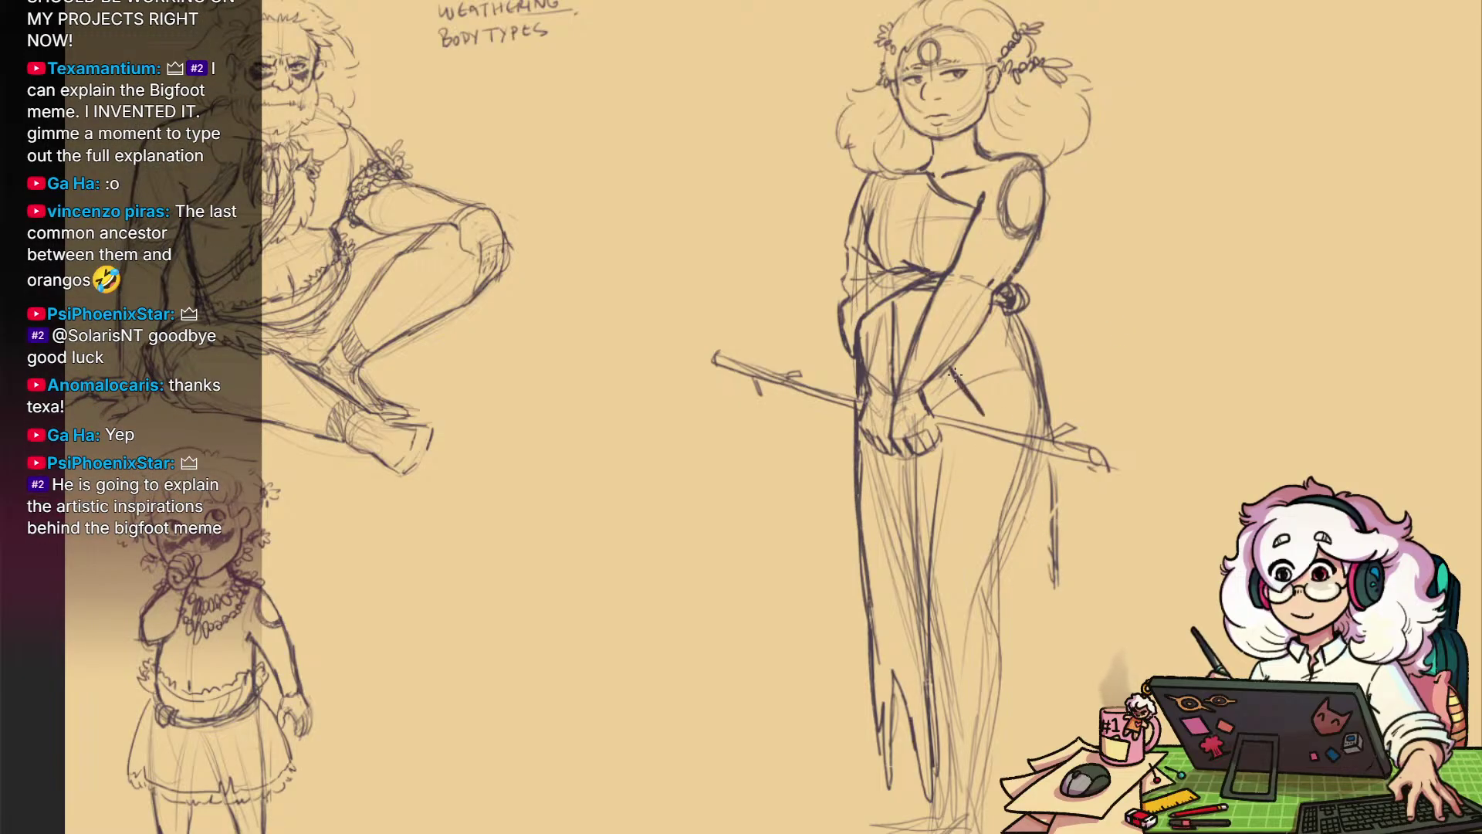
key("ctrl+z")
left_click_drag(966, 355, 1006, 427)
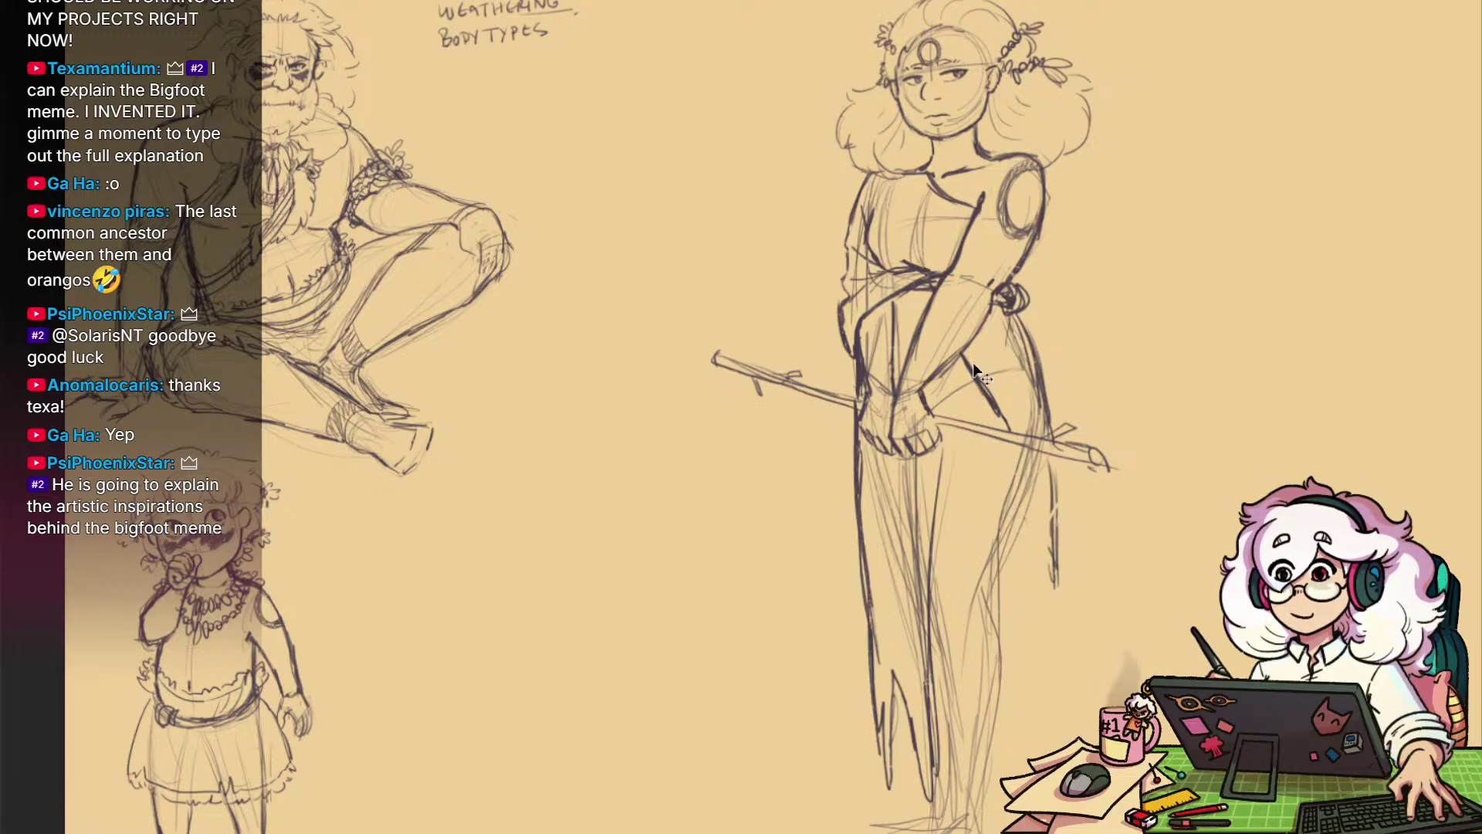
key("ctrl+z")
left_click_drag(962, 353, 973, 399)
mouse_move(990, 513)
left_mouse_down()
mouse_move(1017, 550)
mouse_move(1042, 672)
mouse_move(1054, 598)
mouse_move(1044, 711)
left_mouse_up()
key("e")
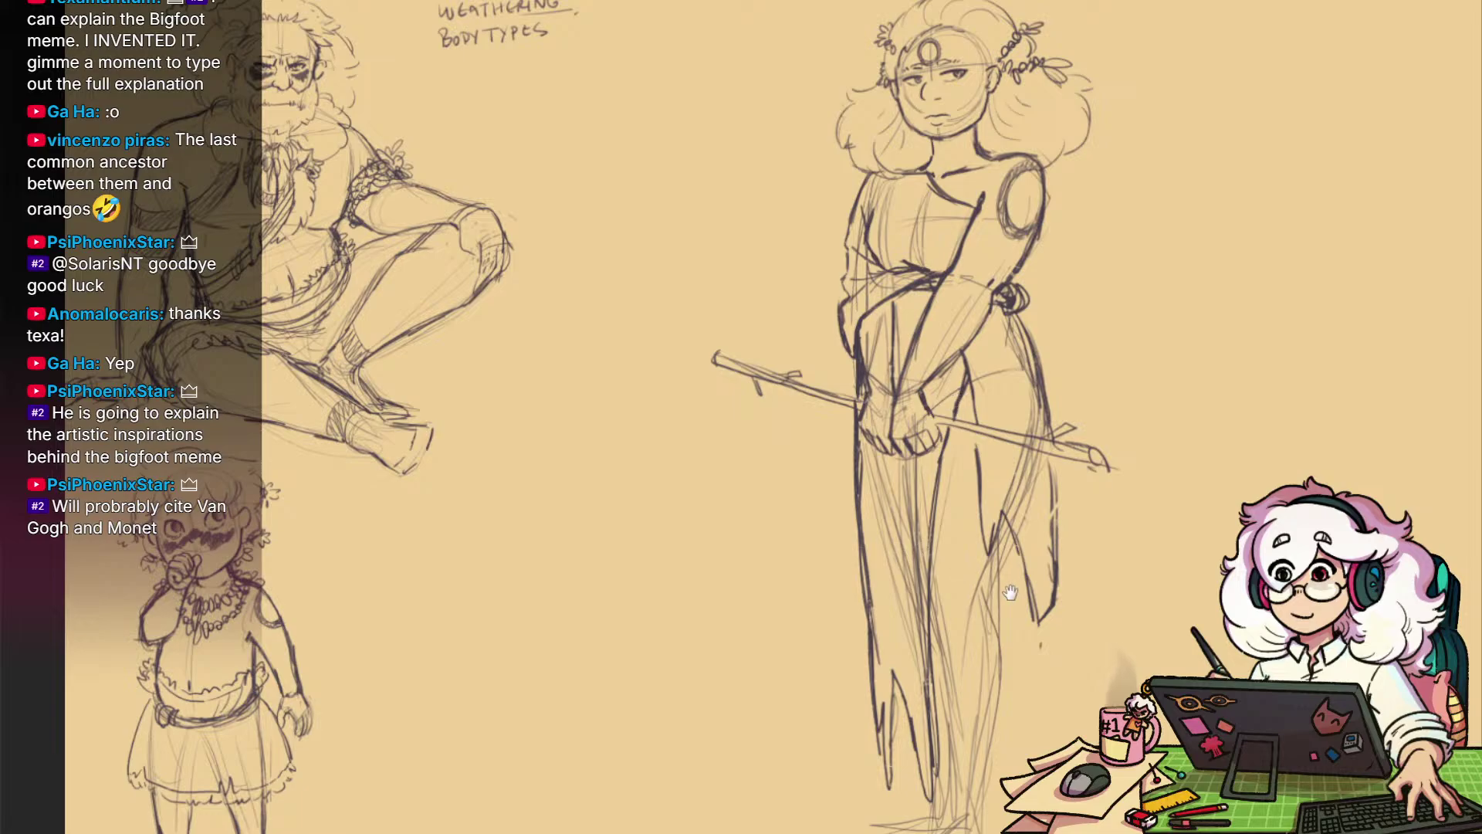
left_click_drag(1010, 592, 986, 530)
scroll(990, 540, "up", 2)
scroll(995, 548, "down", 1)
left_click_drag(1002, 598, 992, 559)
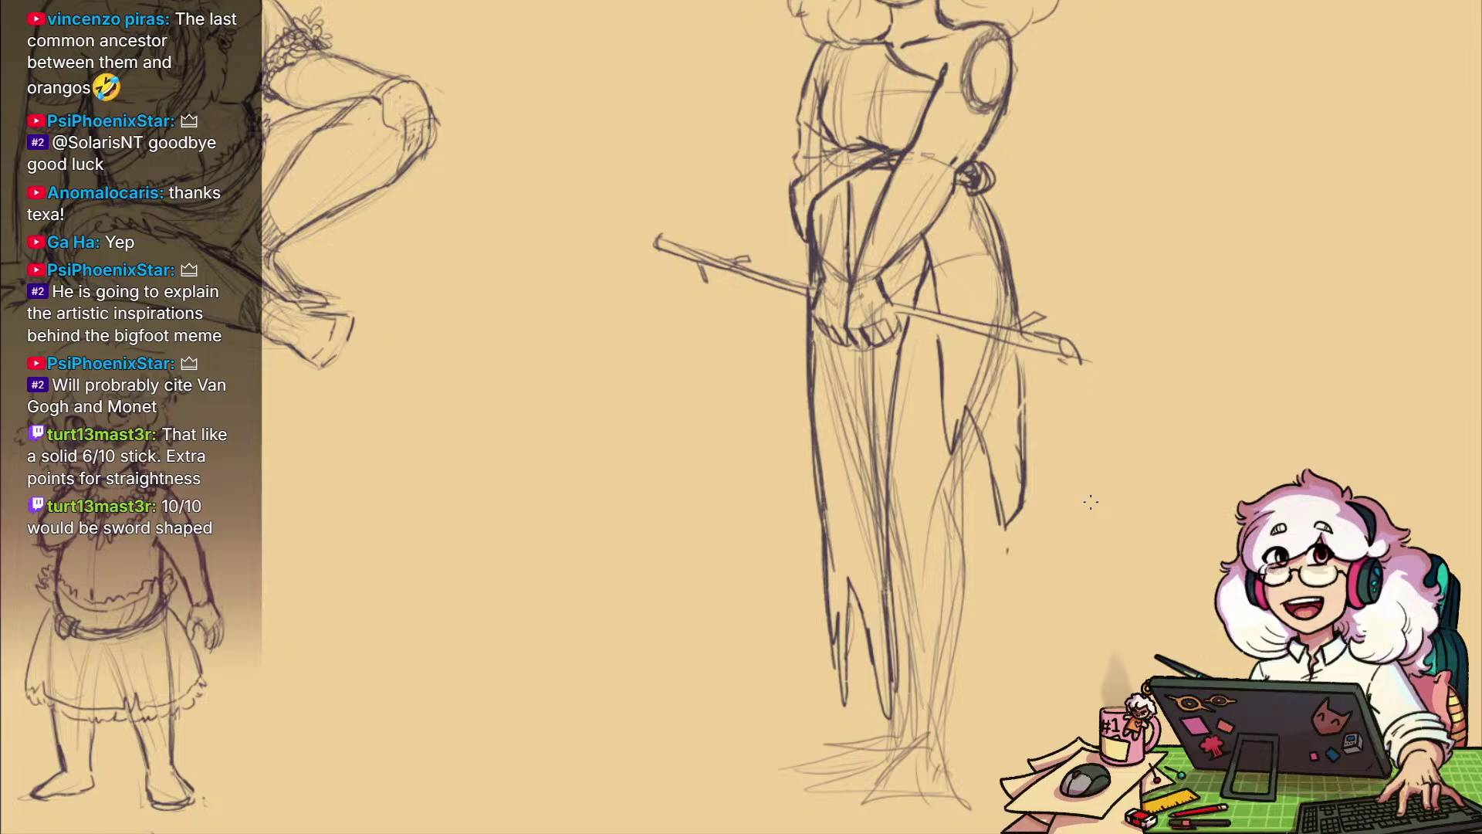
mouse_move(970, 643)
left_mouse_down()
mouse_move(956, 605)
mouse_move(966, 648)
left_mouse_up()
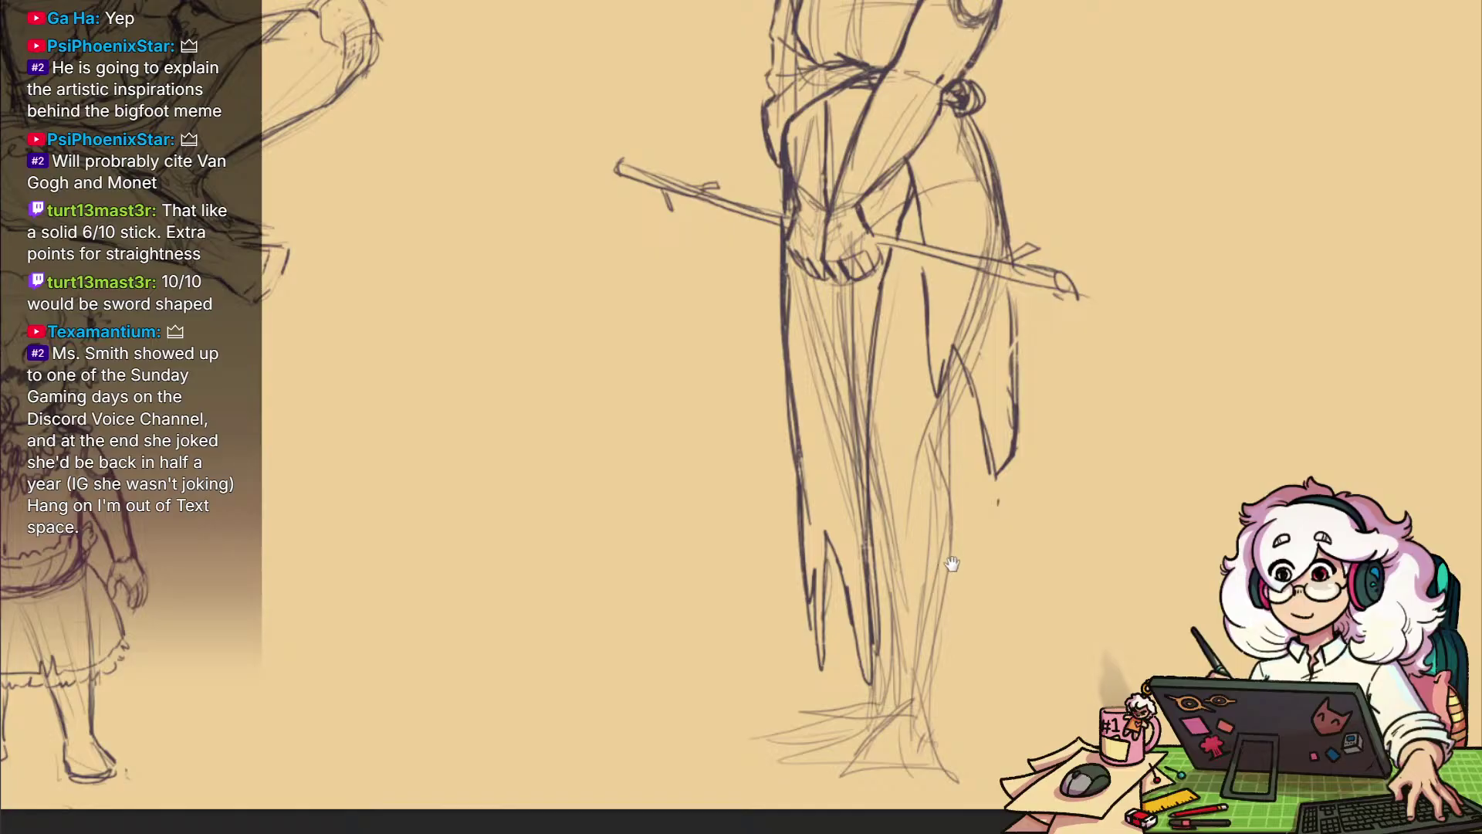
left_click_drag(962, 566, 1038, 664)
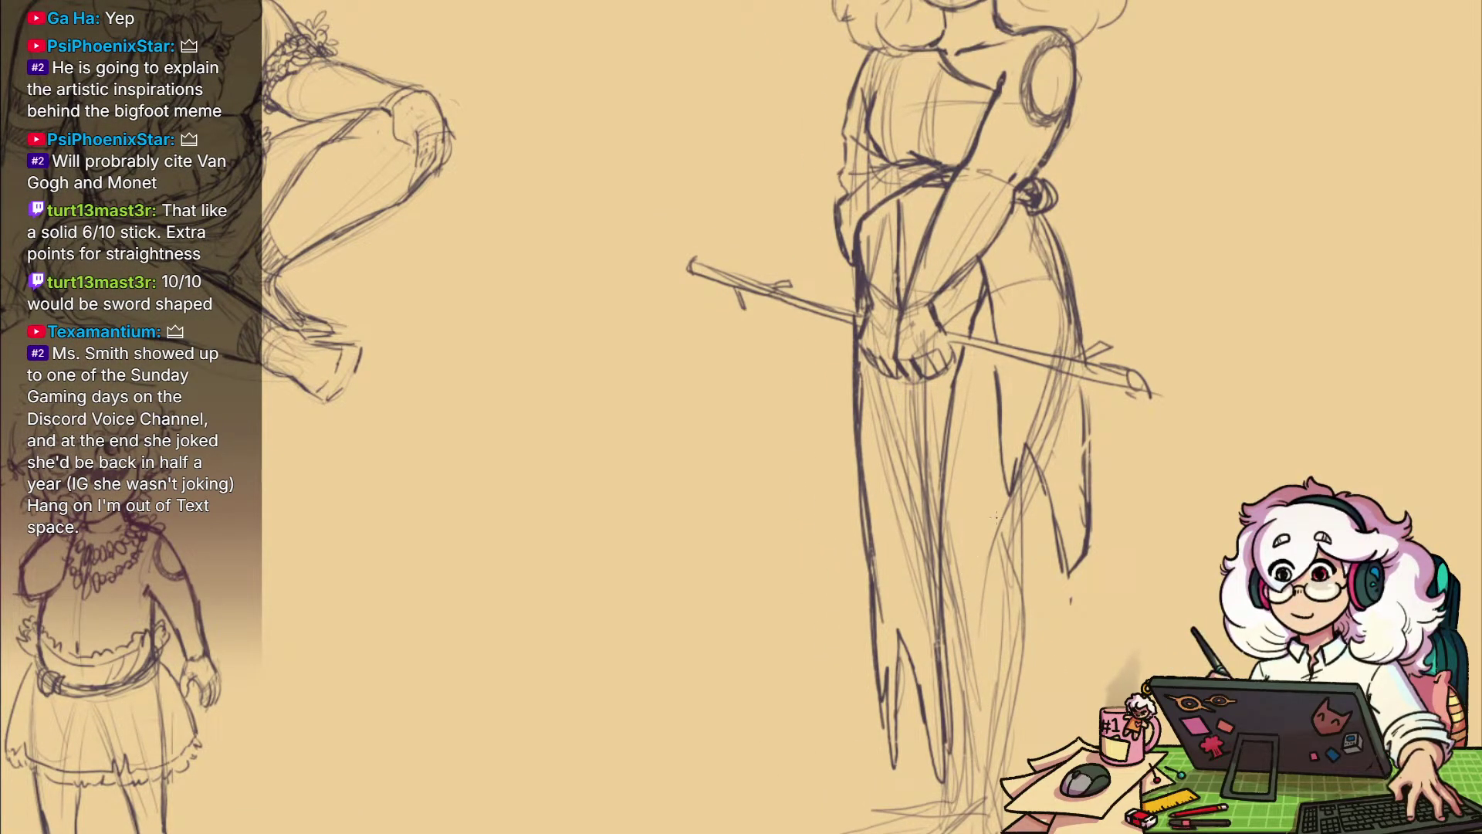
Try replacing the twigs on the stick's free half with thicker ones and erasing the half beside the hip
left_click_drag(996, 517, 919, 682)
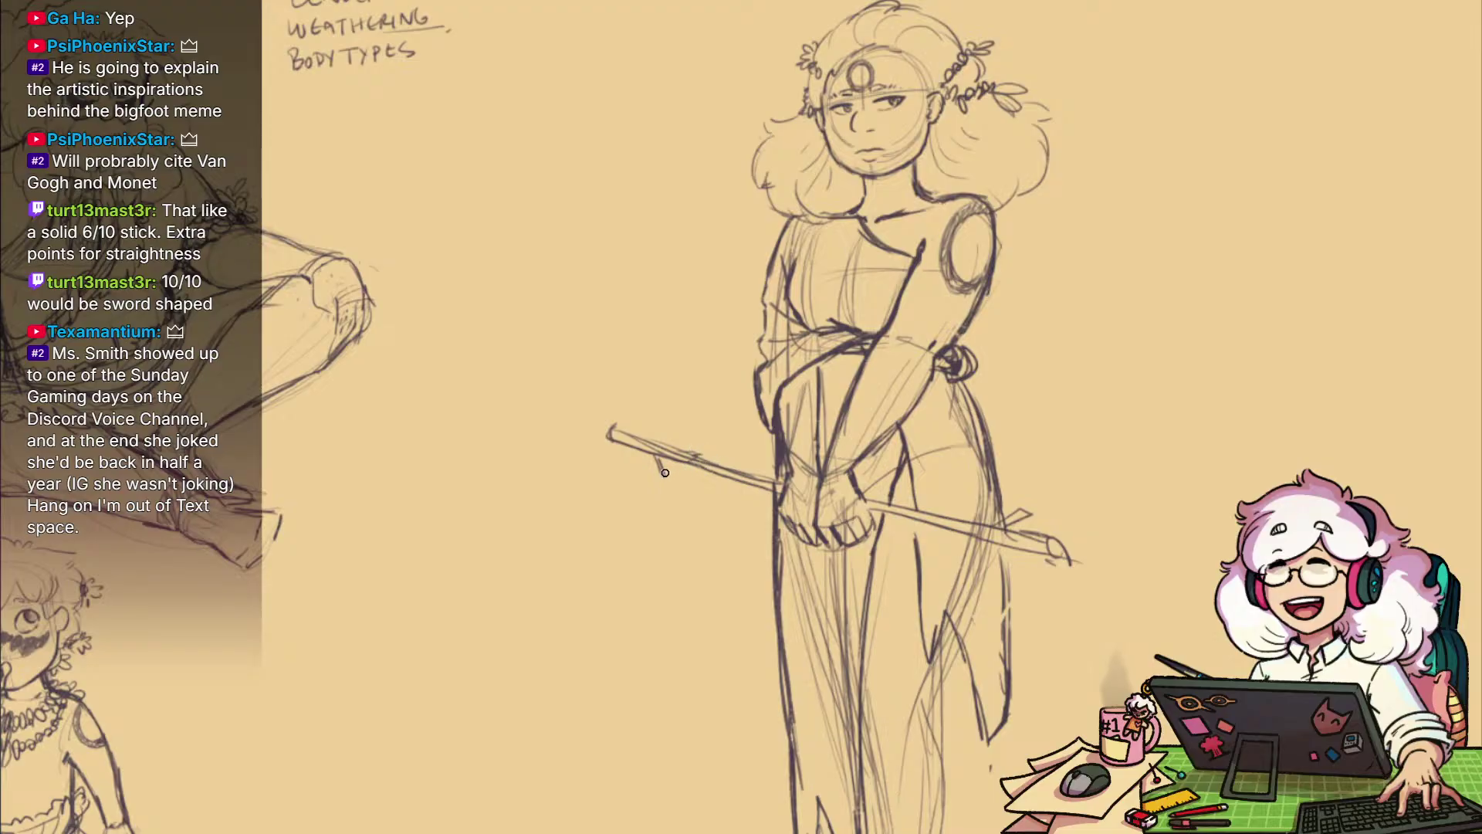
mouse_move(691, 464)
left_mouse_down()
mouse_move(717, 503)
mouse_move(744, 458)
left_mouse_up()
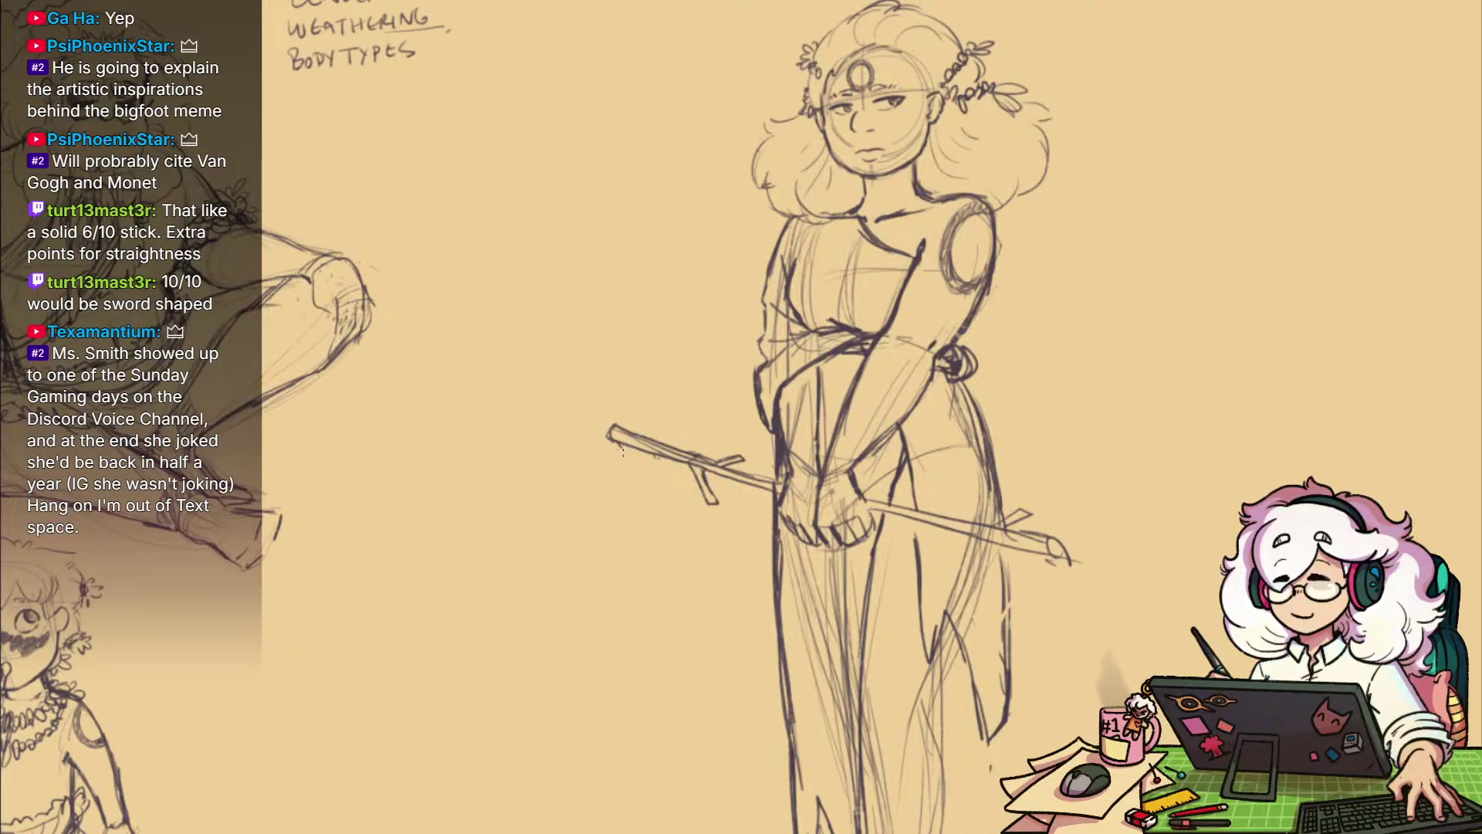
left_click_drag(622, 444, 639, 450)
left_click_drag(1062, 595, 1014, 614)
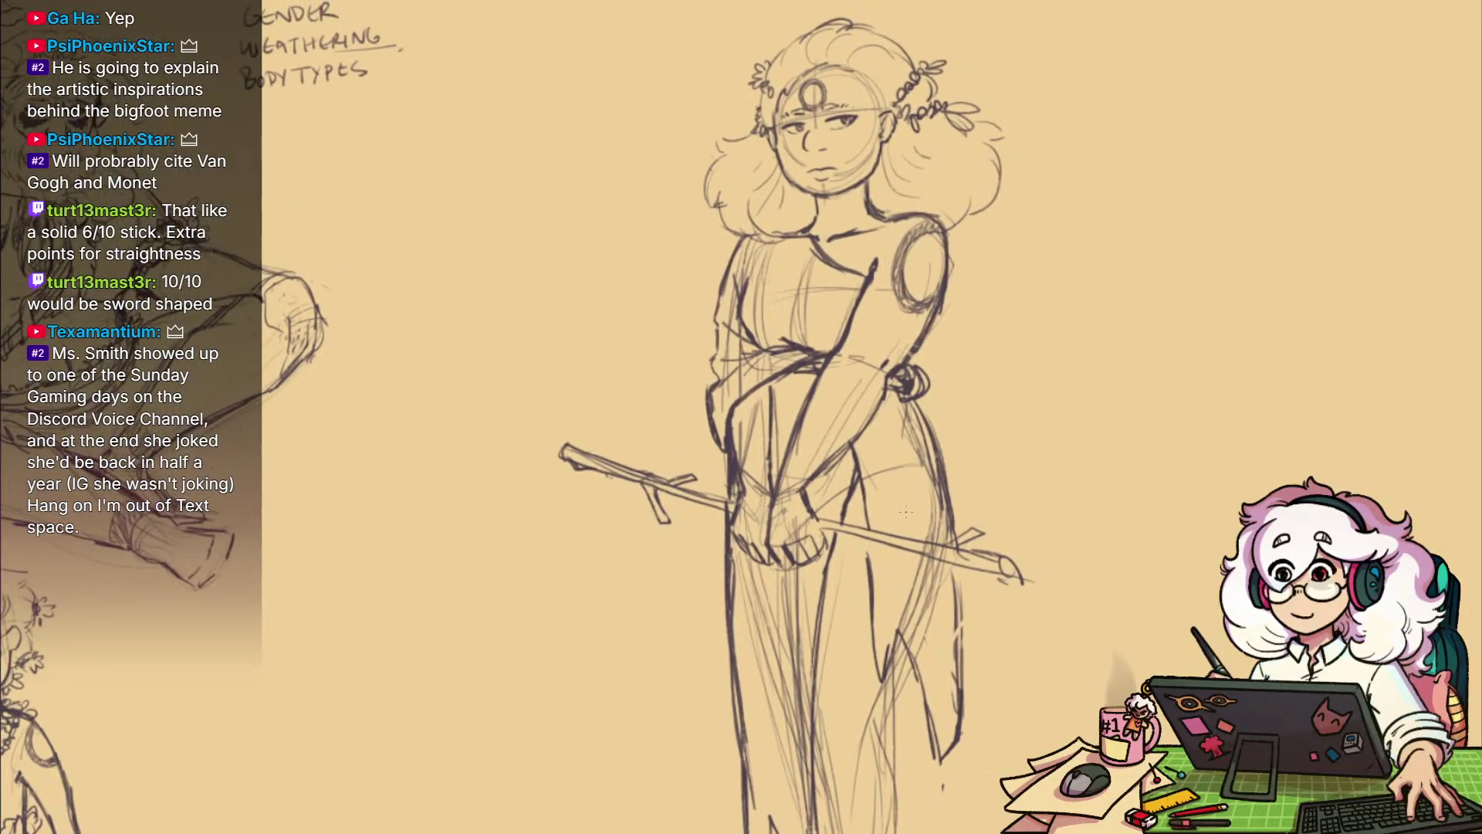
mouse_move(685, 489)
left_mouse_down()
mouse_move(746, 509)
mouse_move(689, 501)
left_mouse_up()
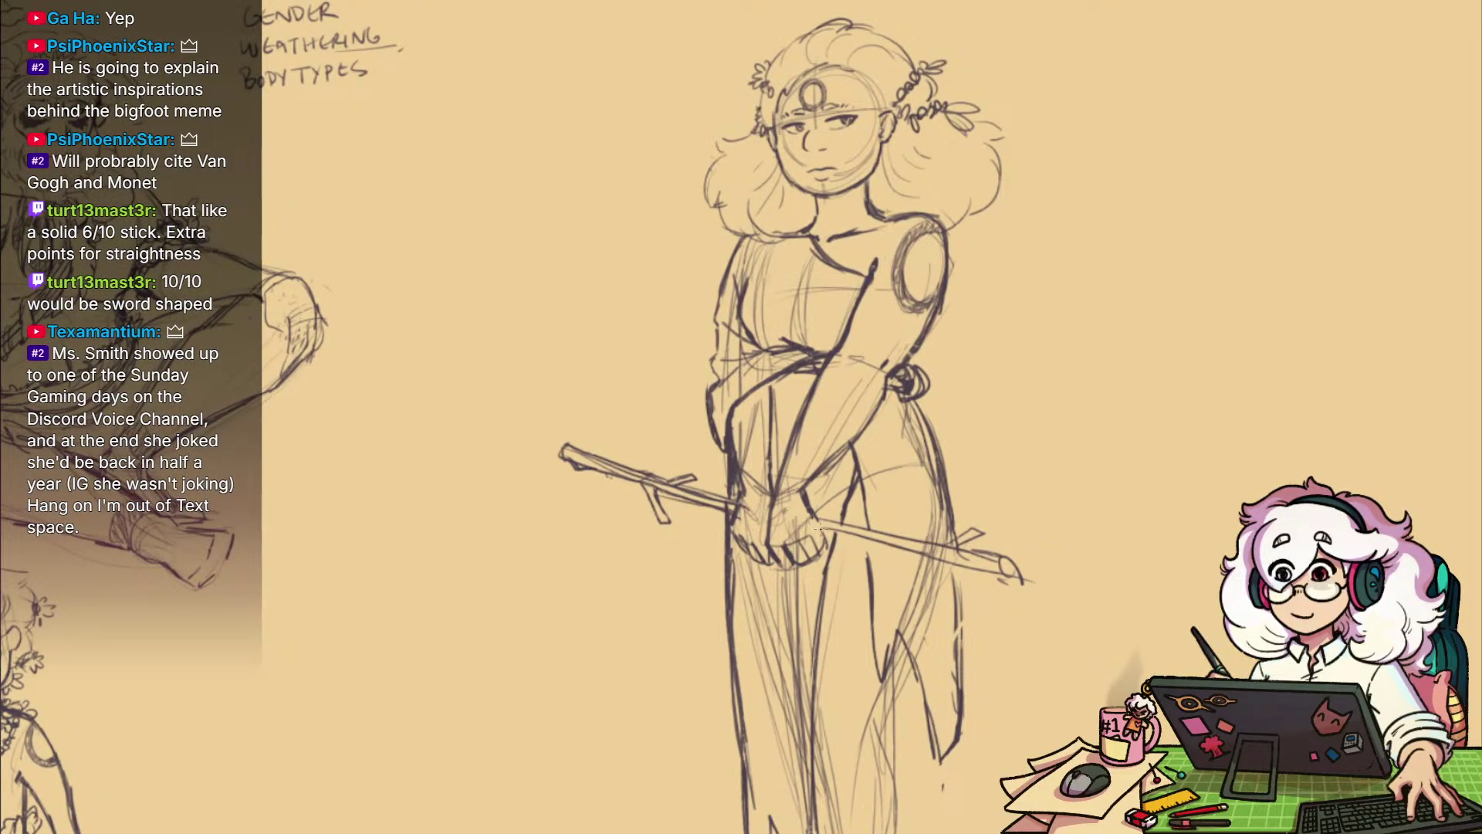
left_click_drag(822, 526, 986, 546)
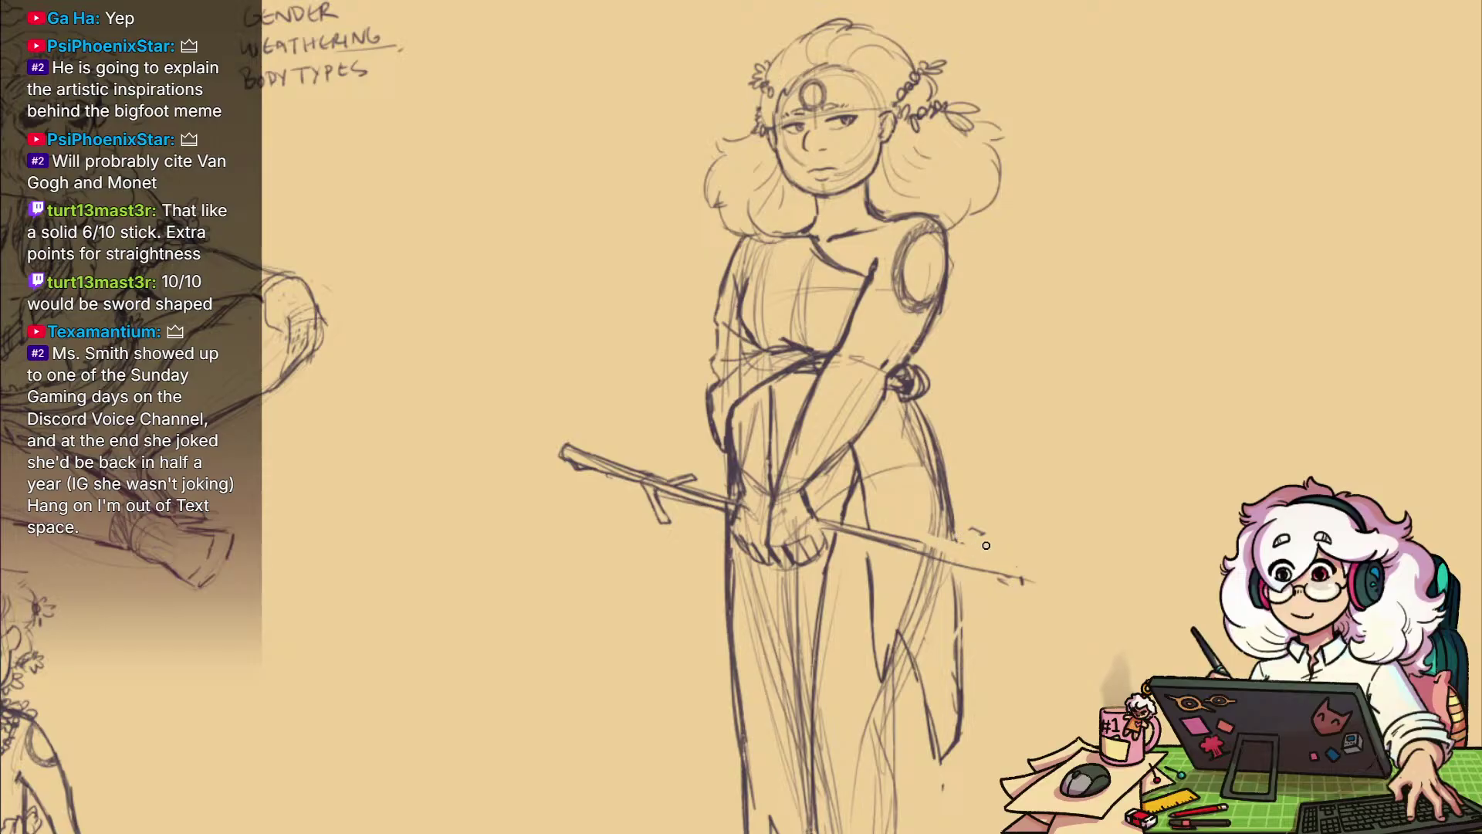
Undo the recent erasing and twig changes on the stick
key("ctrl+z")
key("ctrl+z")
key("ctrl+z")
key("ctrl+z")
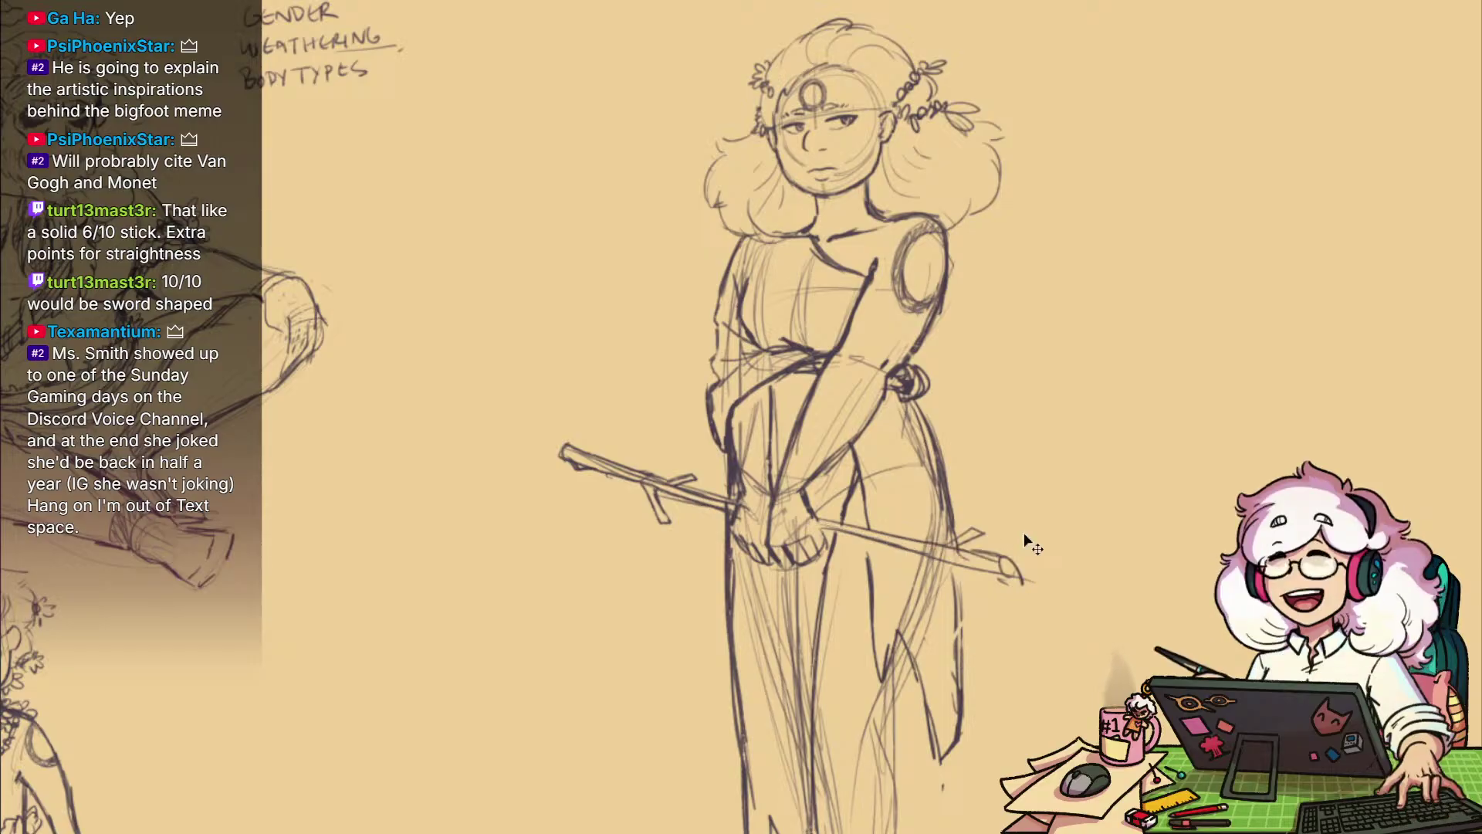
key("ctrl+z")
key("ctrl+z")
key("ctrl+z")
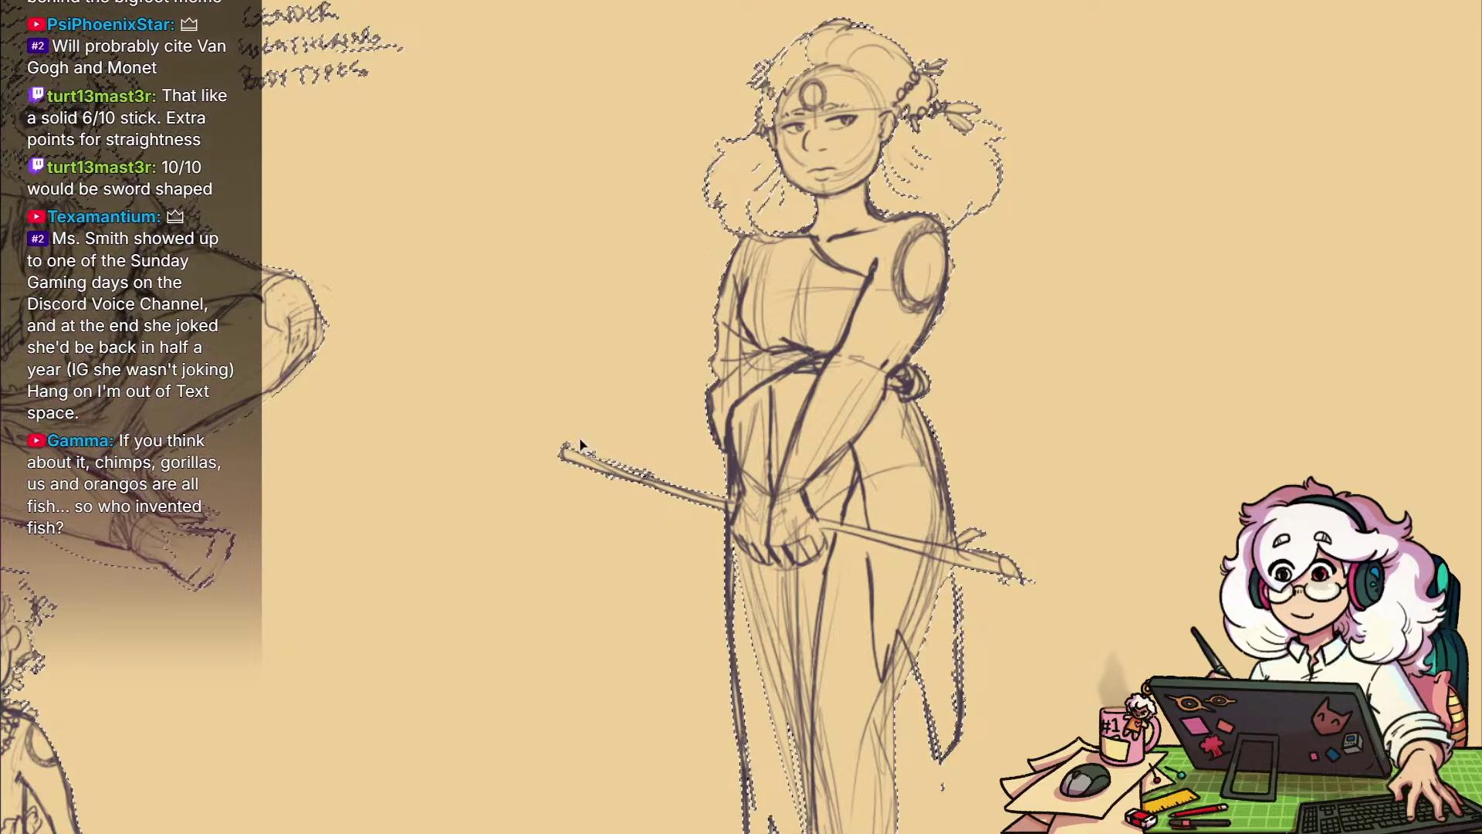
key("ctrl+z")
key("ctrl+z")
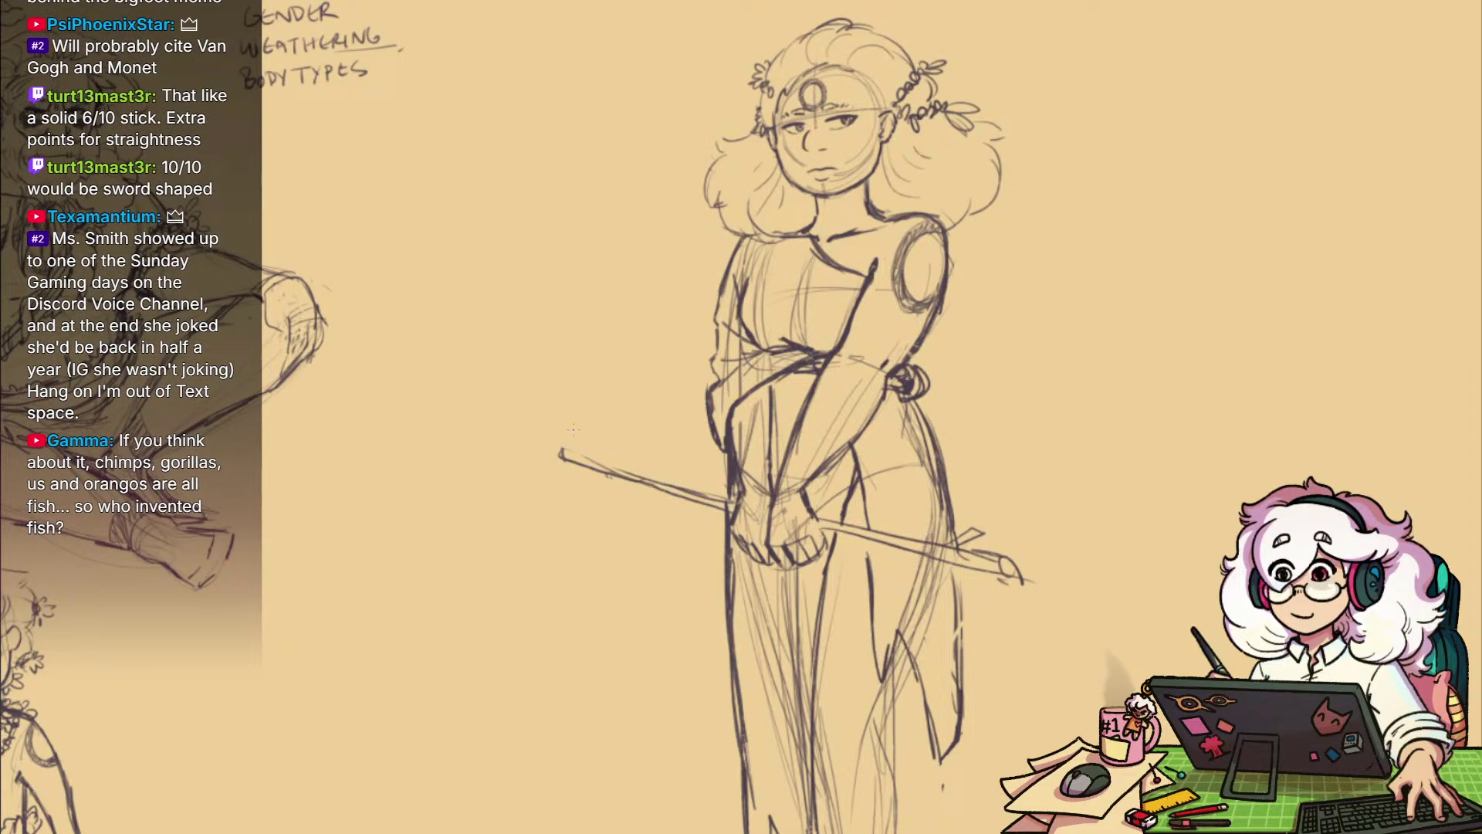
Clean the stick's free half into a plain twigless bar, then darken the hip-side half and add short twig stubs to it
key("ctrl+y")
key("ctrl+y")
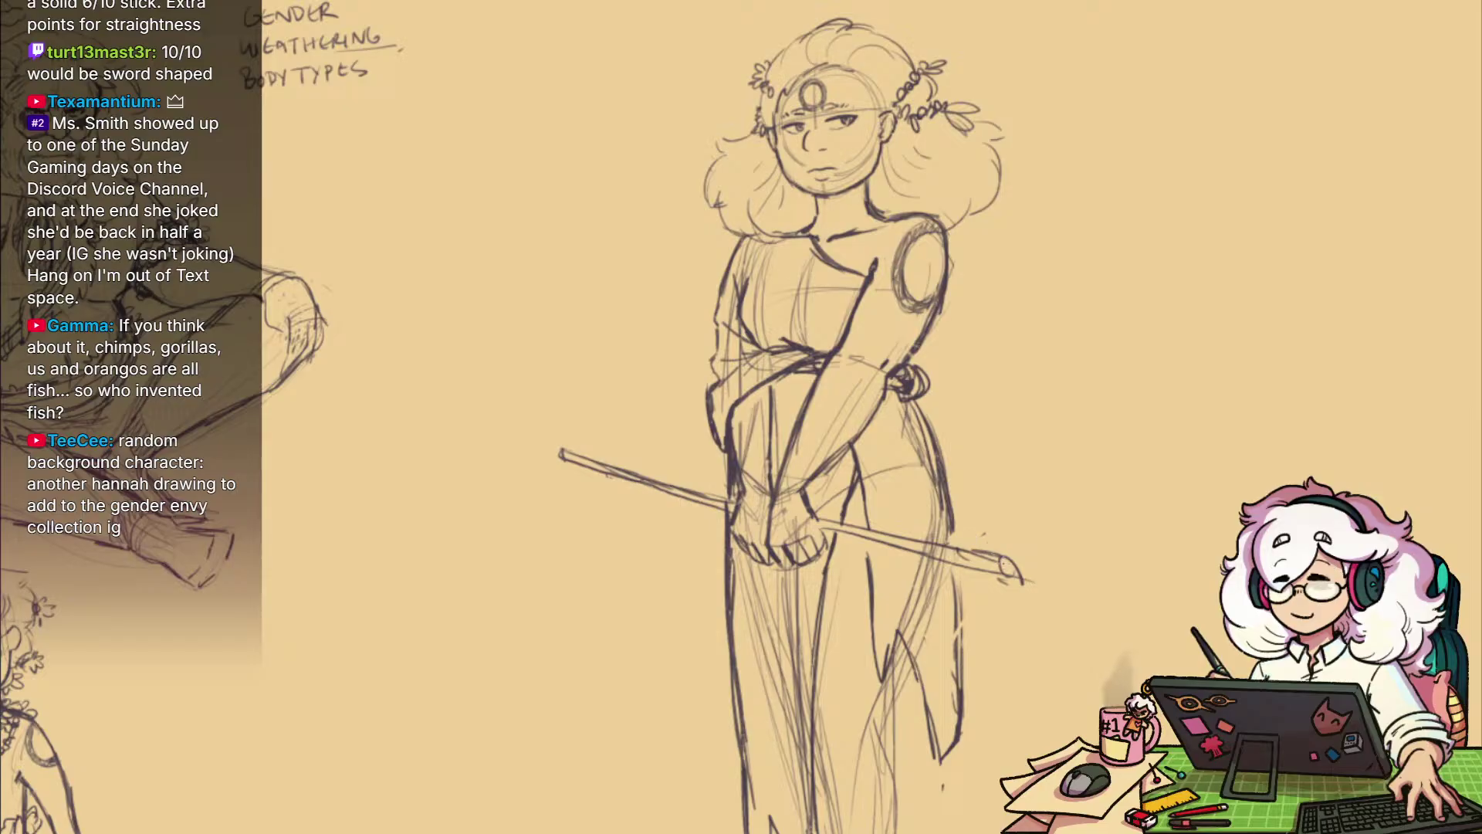
left_click_drag(1003, 558, 824, 524)
left_click_drag(1002, 580, 820, 533)
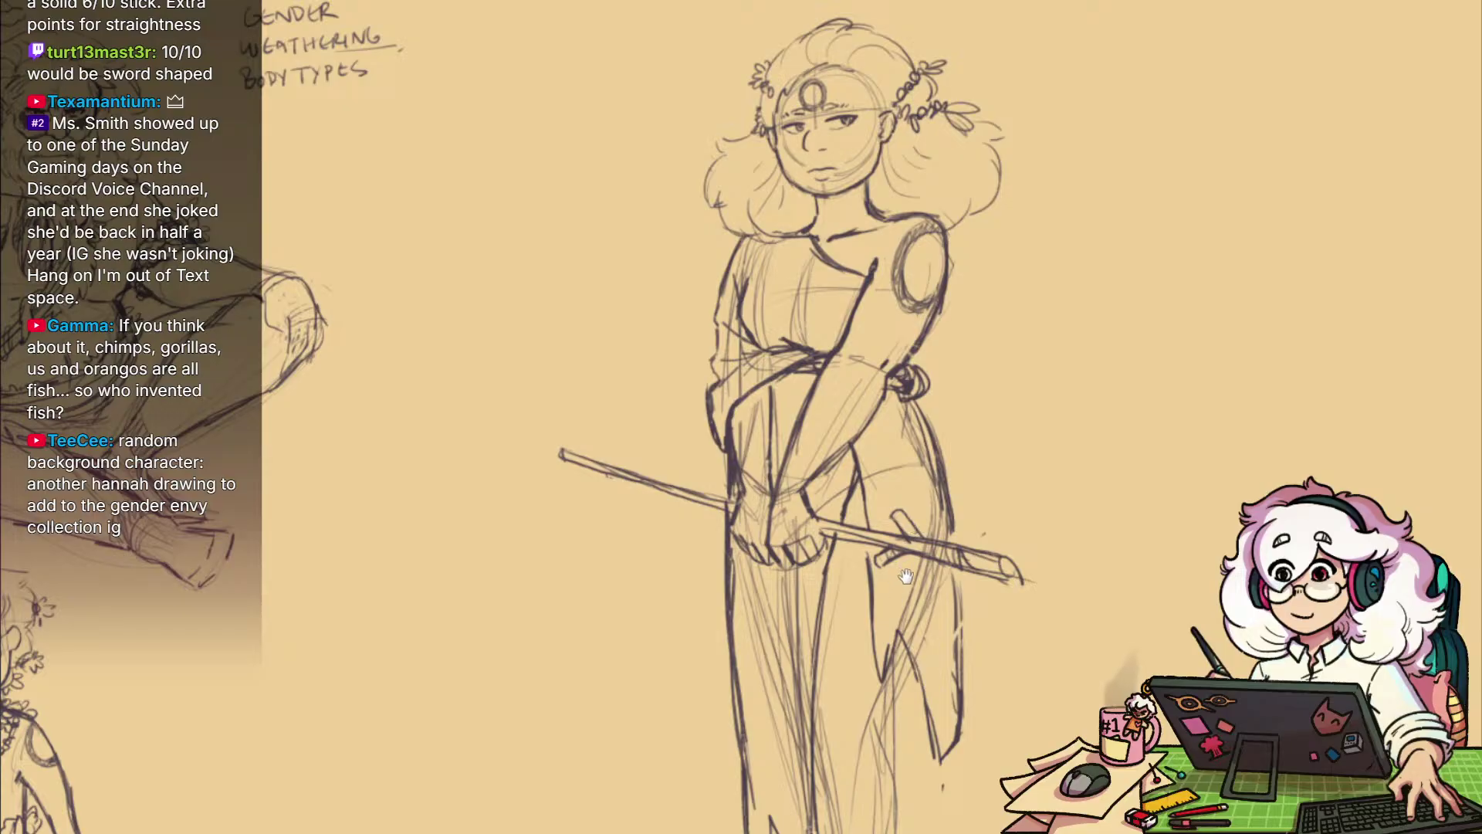
Darken the stick's free half and draw a long, slender forked branch along its underside
left_click_drag(907, 575, 939, 615)
mouse_move(769, 552)
left_mouse_down()
mouse_move(581, 489)
mouse_move(723, 530)
left_mouse_up()
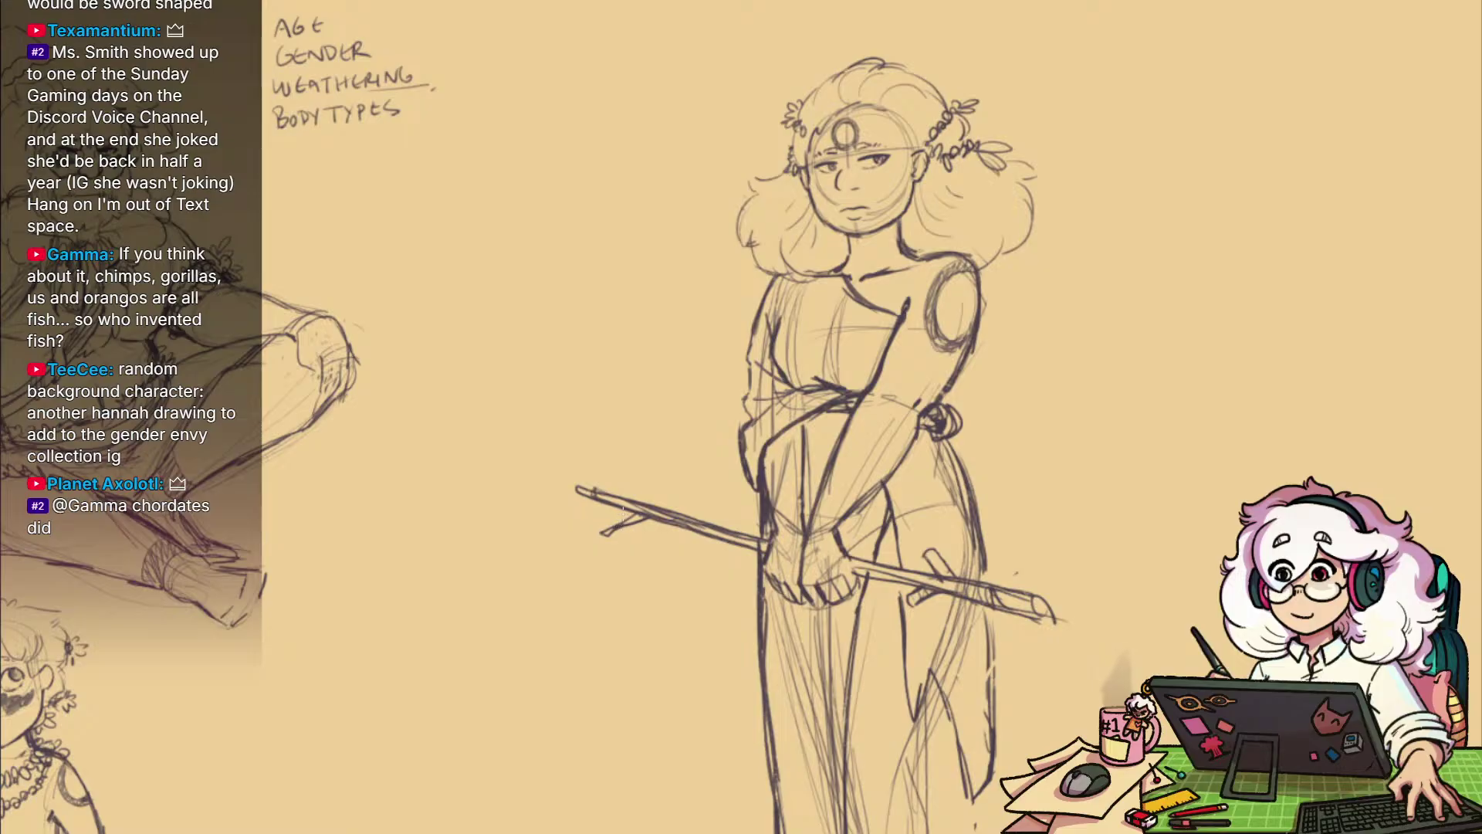
left_click_drag(948, 628, 867, 718)
left_click_drag(1008, 679, 976, 610)
scroll(861, 546, "up", 5)
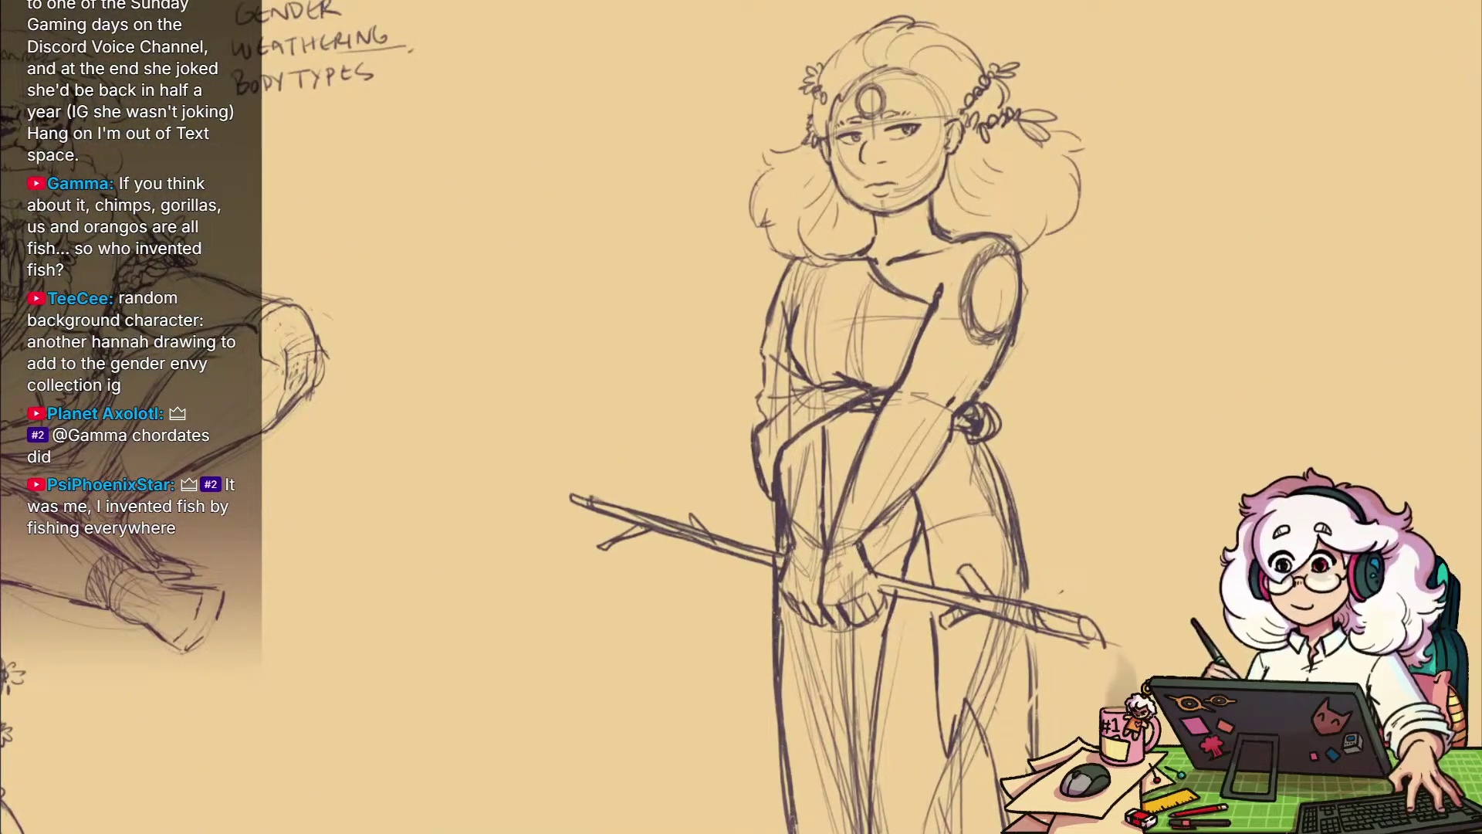
key("ctrl+z")
left_click_drag(742, 555, 607, 559)
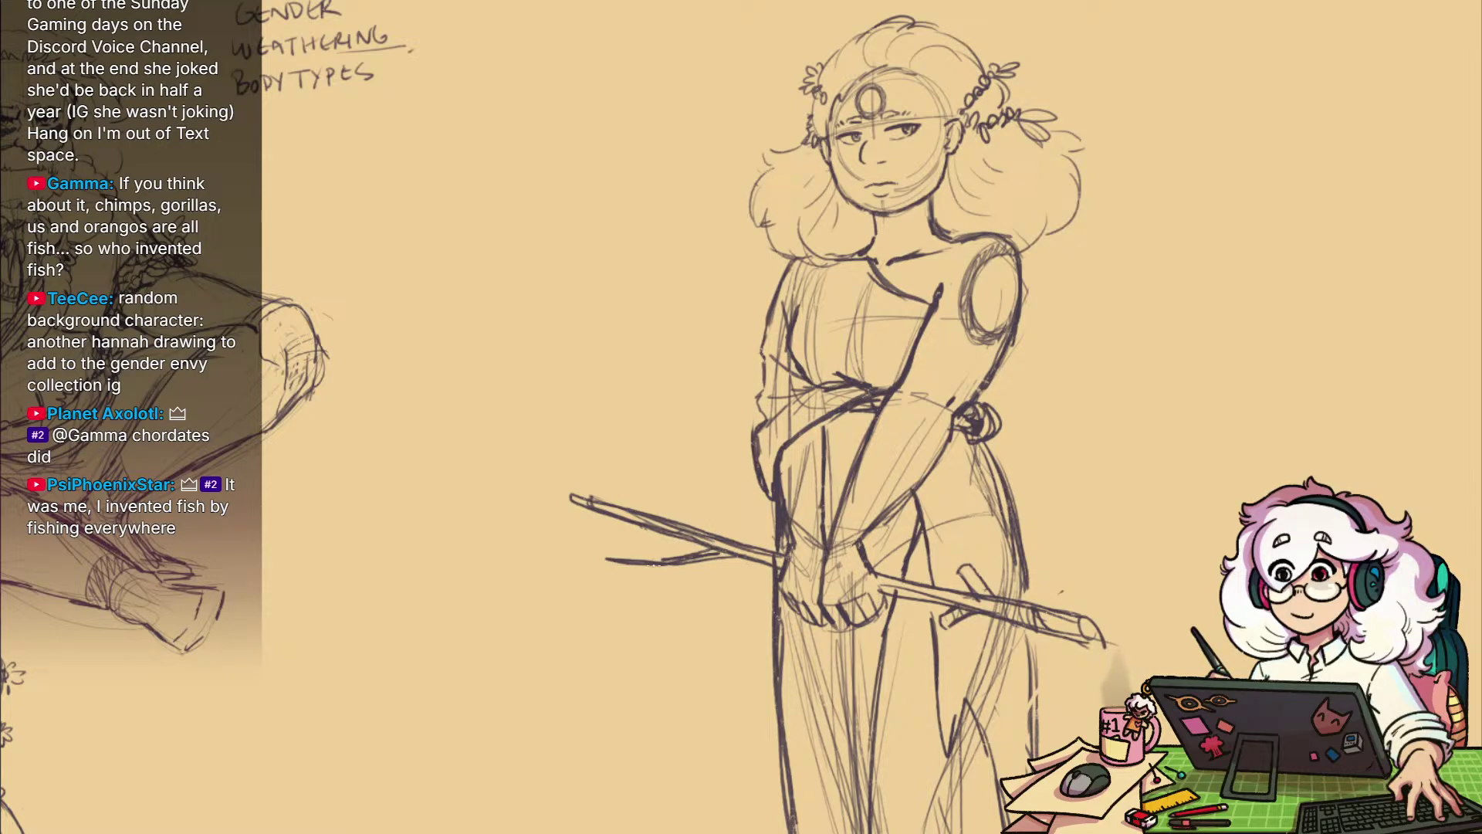
scroll(685, 622, "down", 2)
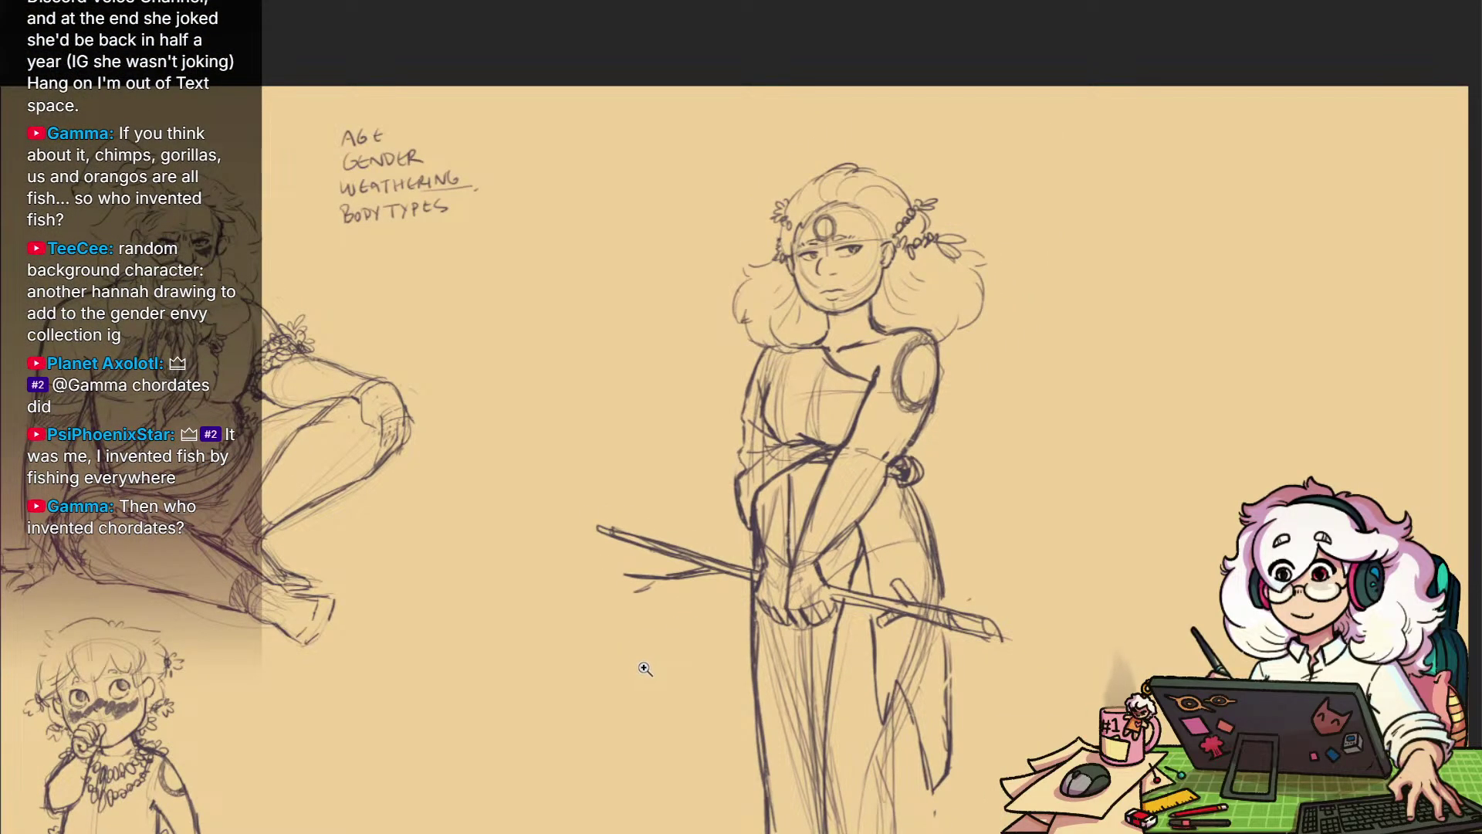
scroll(644, 671, "up", 5)
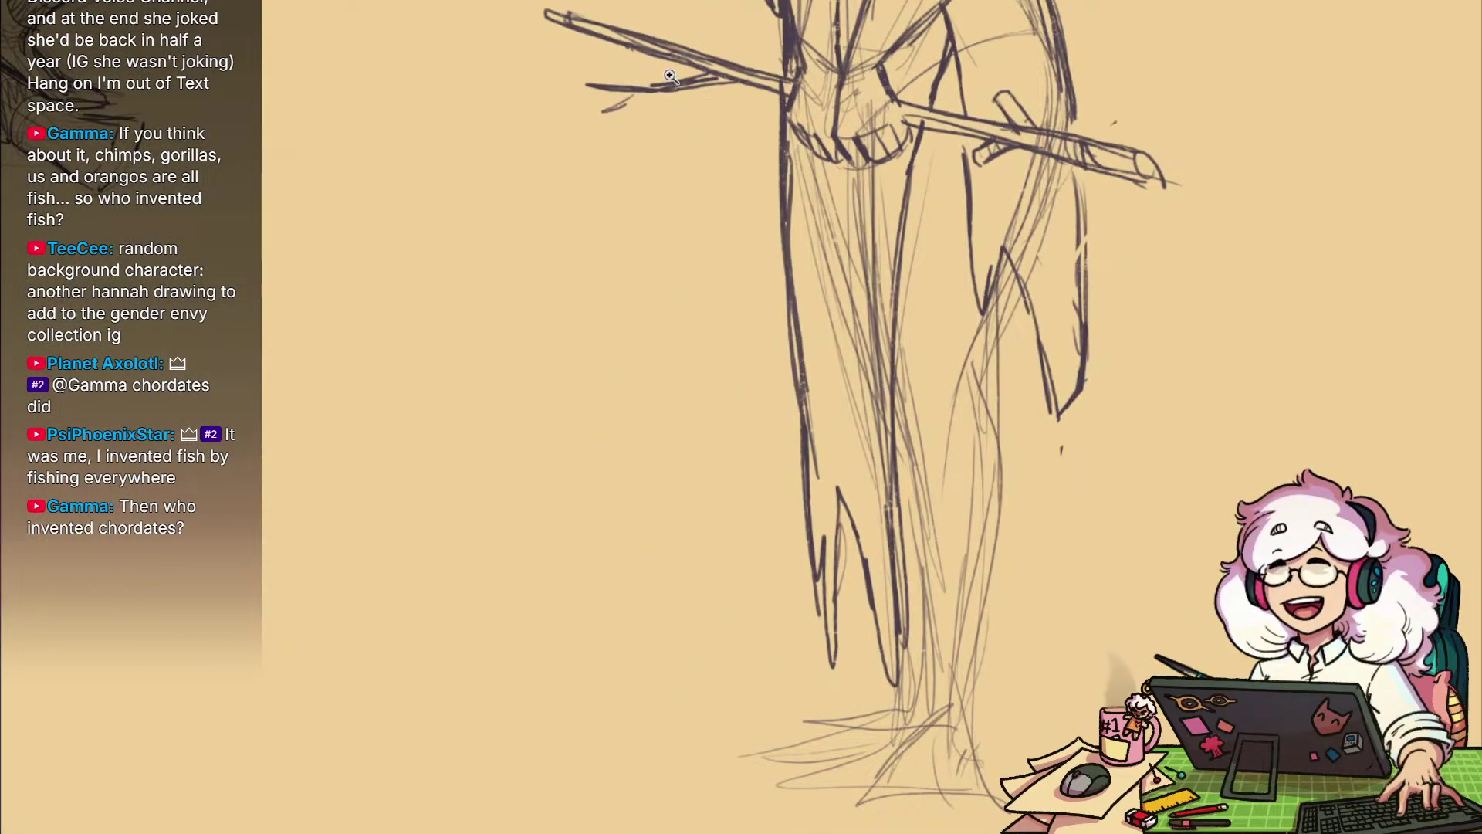
Clean stray sketch lines from the long front cloth panel and draw dark fold lines running down from beneath the clasped hands
left_click_drag(1075, 683, 1009, 641)
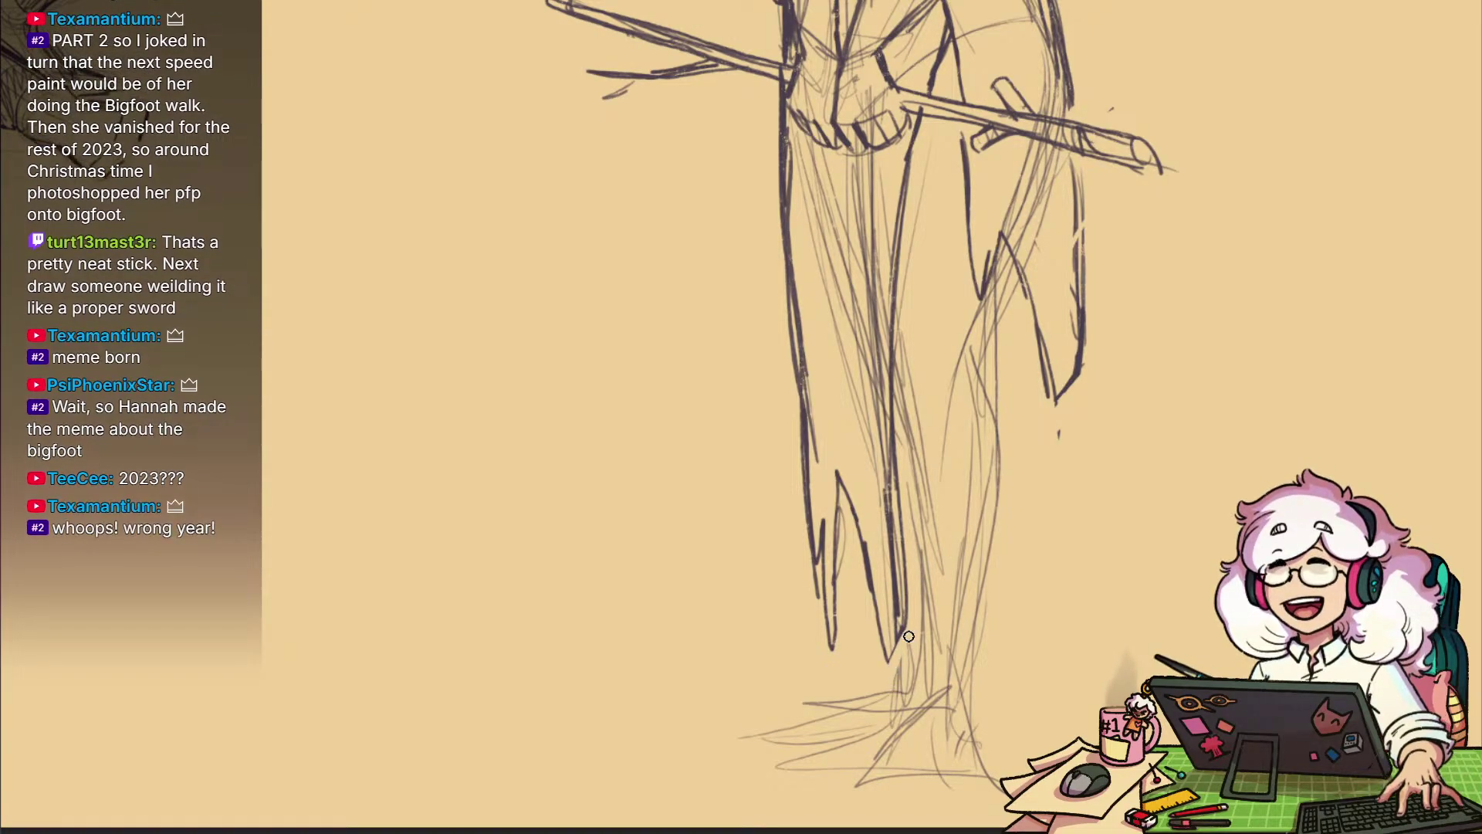
mouse_move(939, 570)
left_mouse_down()
mouse_move(903, 701)
mouse_move(821, 669)
left_mouse_up()
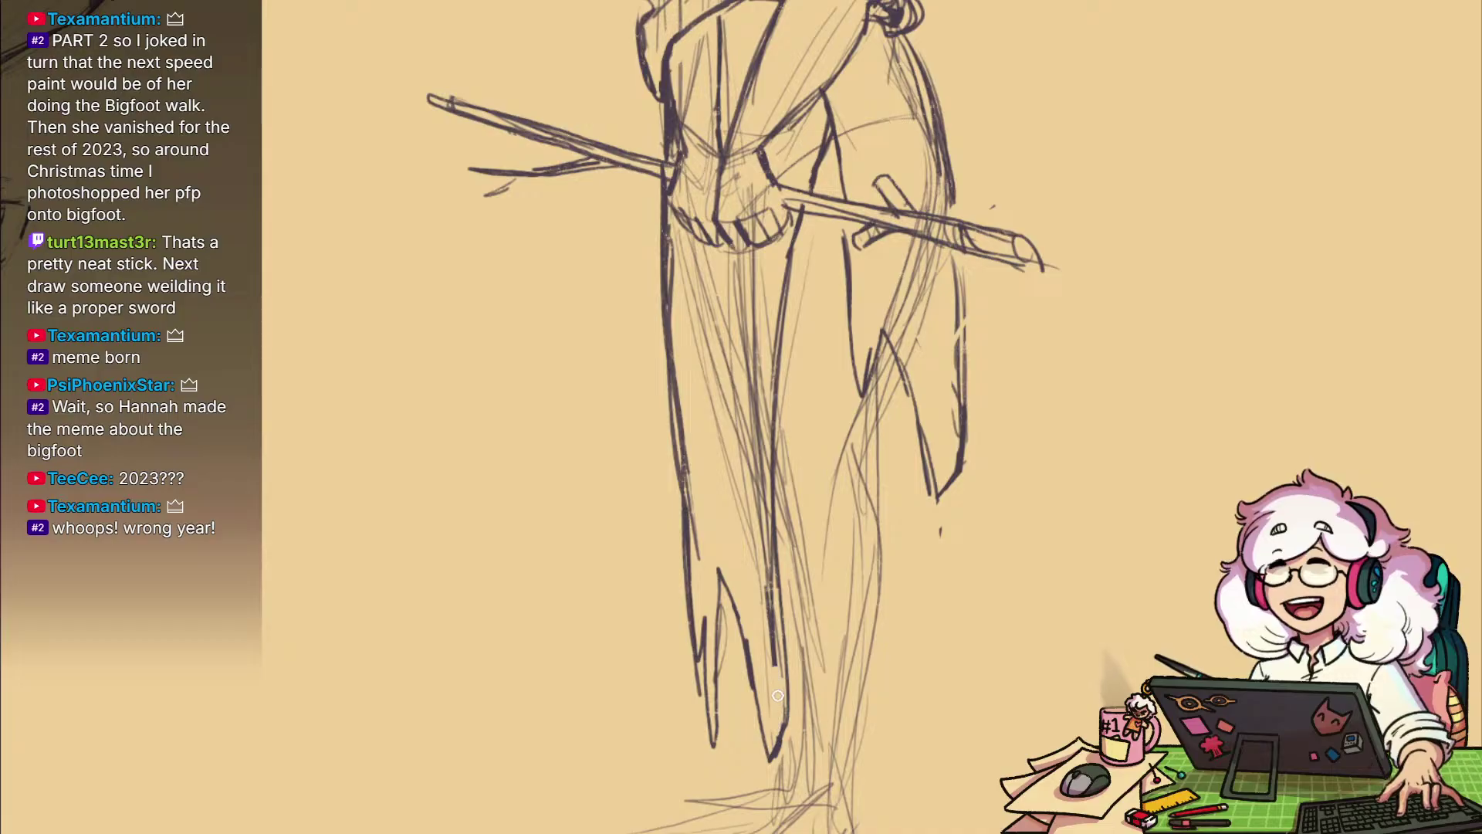
left_click_drag(761, 363, 761, 543)
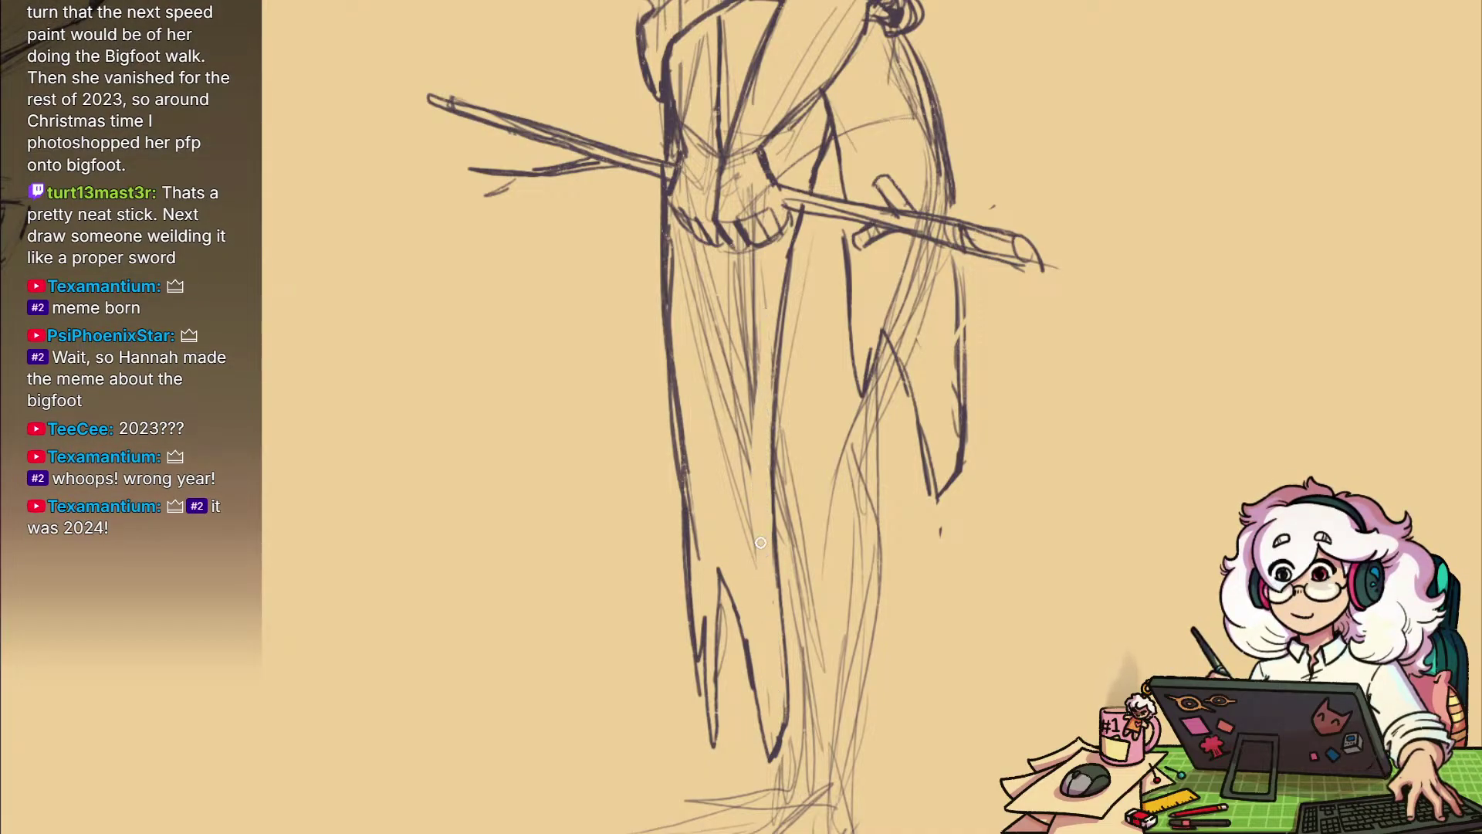
left_click_drag(744, 249, 718, 412)
left_click_drag(736, 305, 721, 485)
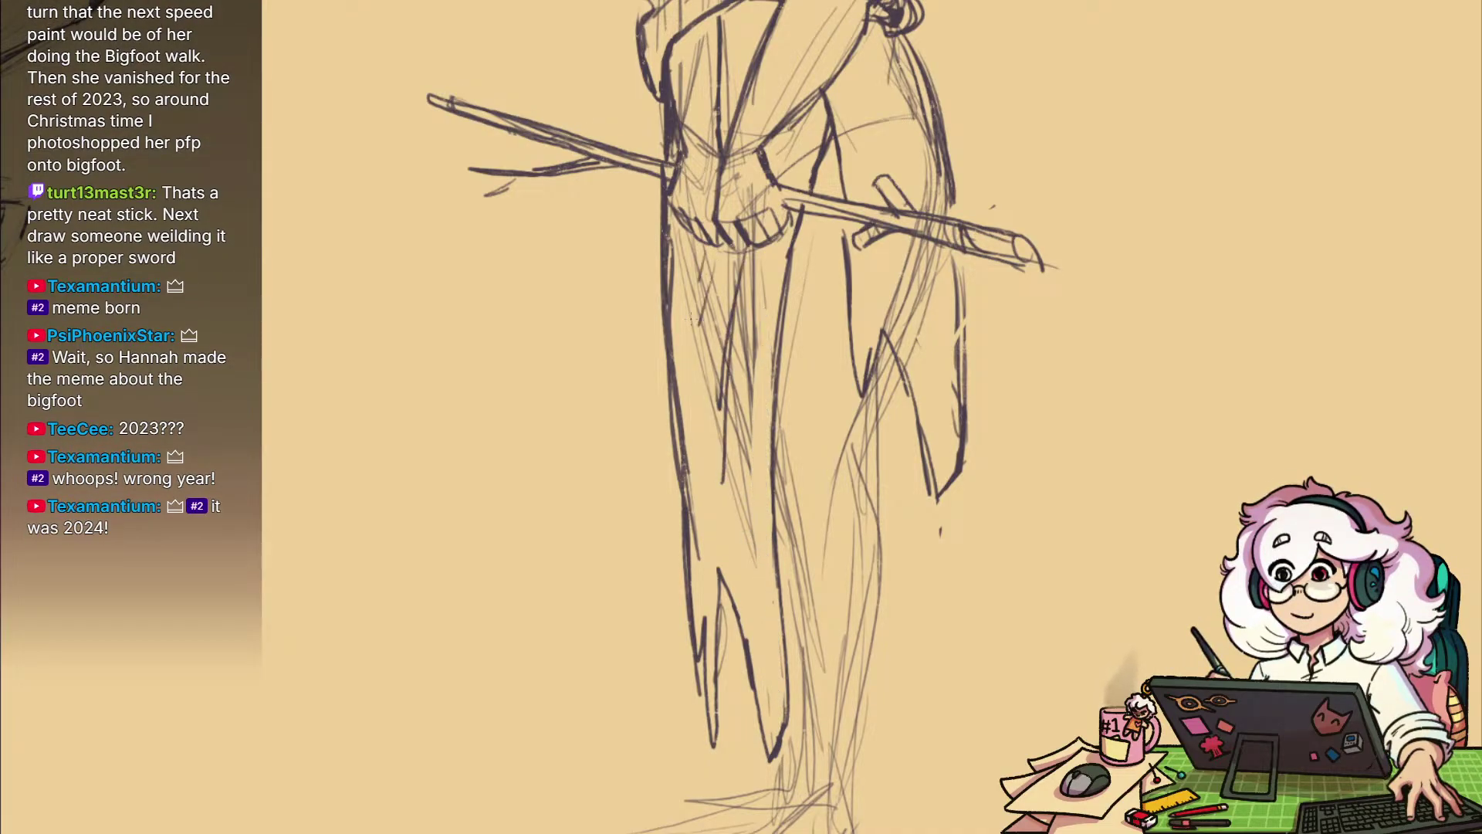
Erase the narrow forked tips at the outer lower edge of the front cloth panel
left_click_drag(786, 277, 664, 525)
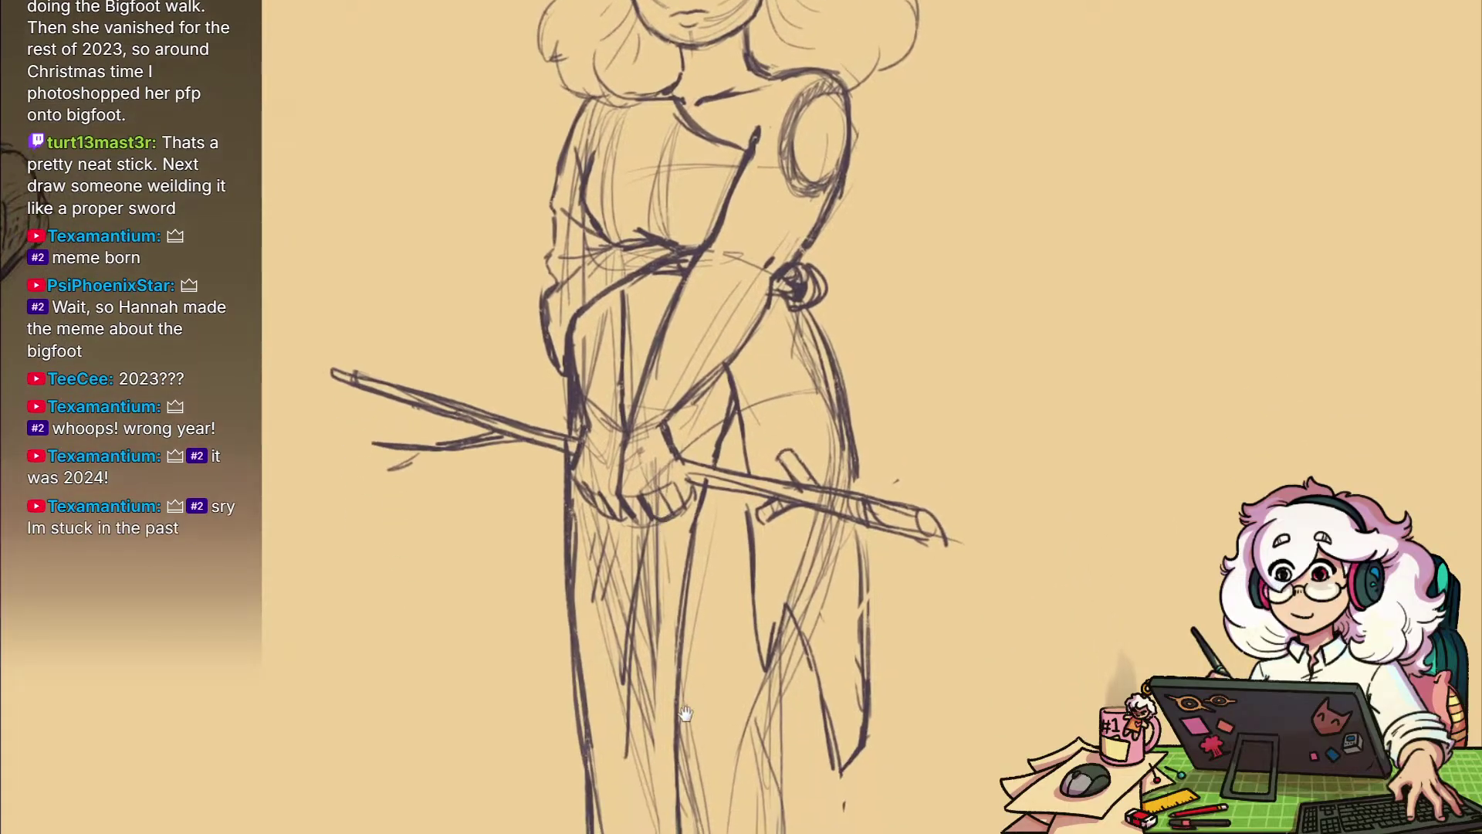
left_click_drag(686, 713, 688, 522)
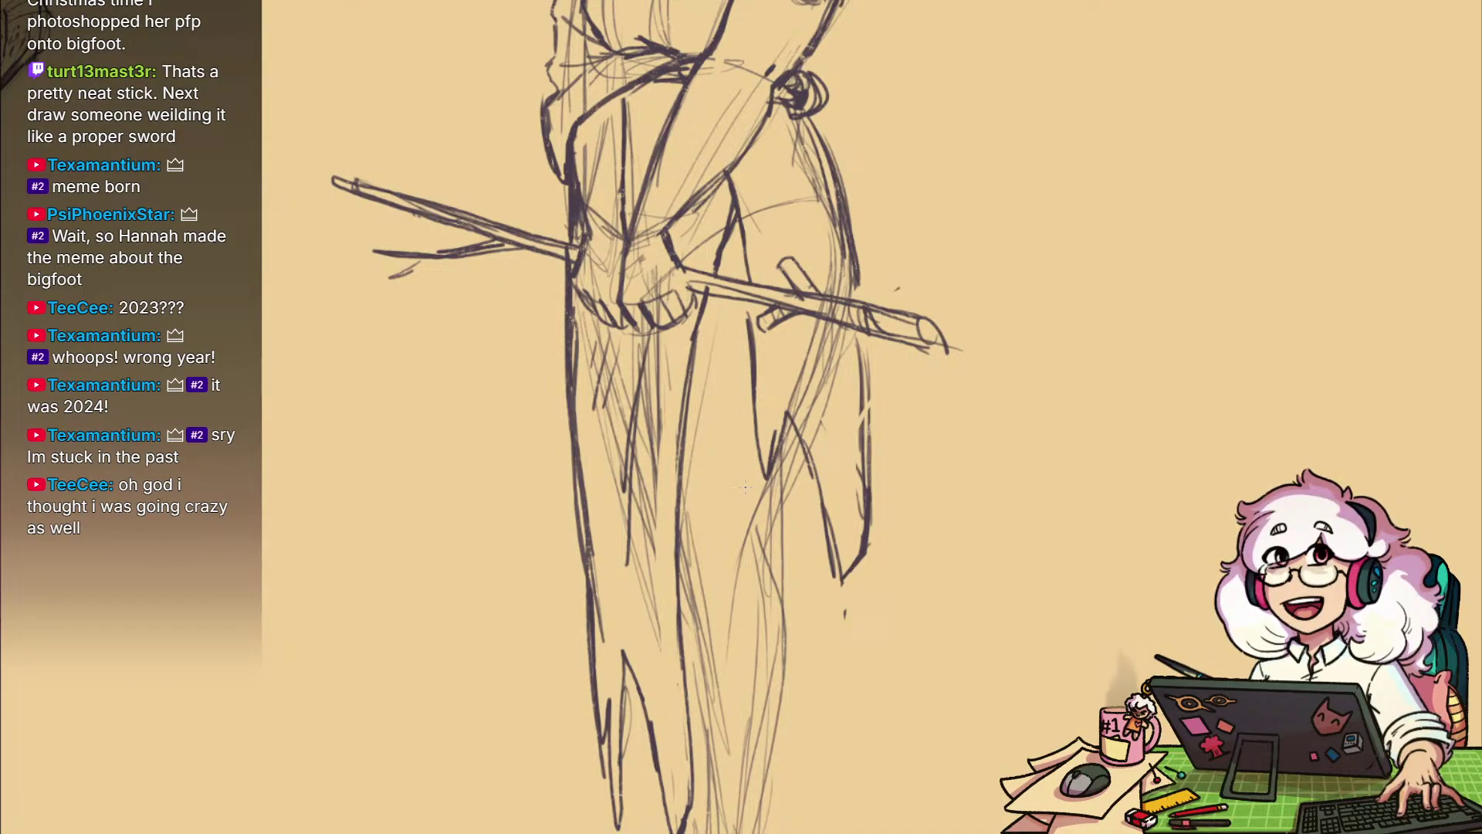
left_click_drag(914, 648, 1015, 545)
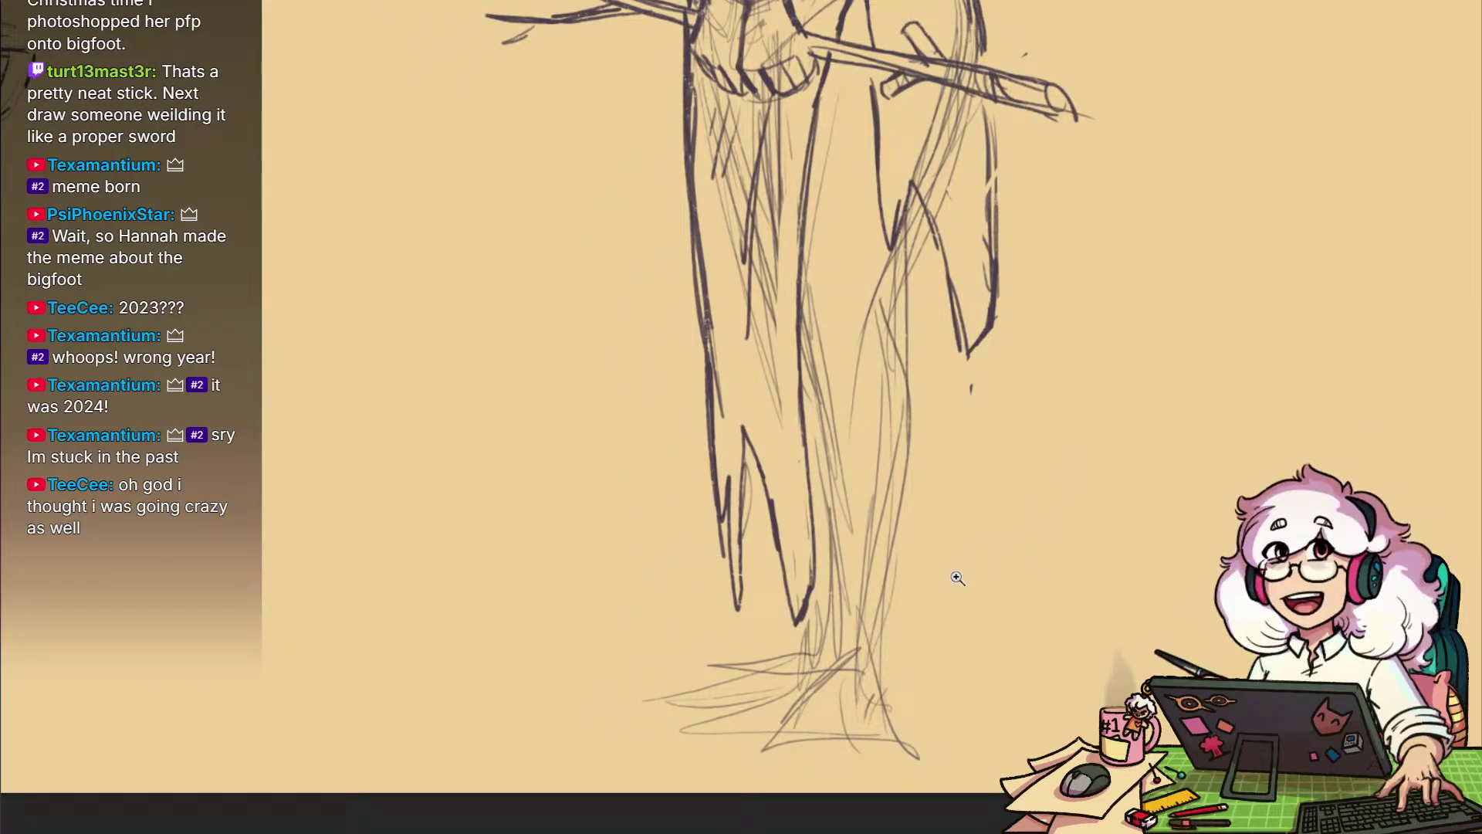
left_click_drag(945, 618, 958, 705)
mouse_move(973, 633)
left_mouse_down()
mouse_move(865, 640)
mouse_move(963, 655)
left_mouse_up()
left_click_drag(949, 599, 946, 624)
mouse_move(729, 660)
left_mouse_down()
mouse_move(732, 578)
mouse_move(734, 708)
mouse_move(748, 576)
left_mouse_up()
left_click_drag(727, 633, 724, 668)
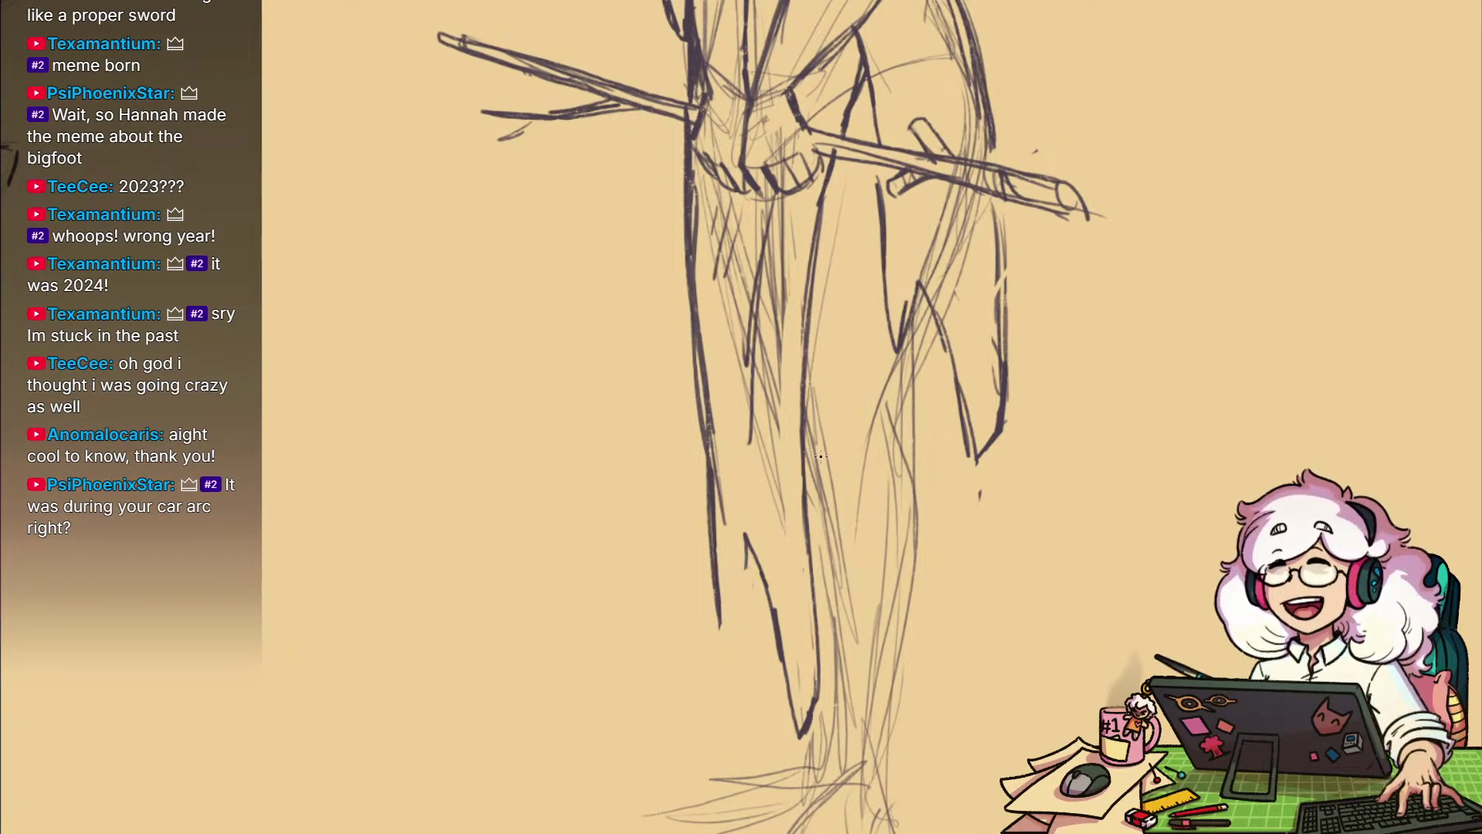
Redraw the front panel's hem with a short pointed tip on the outer side and a long rounded end beside it
key("b")
left_click_drag(746, 539, 730, 614)
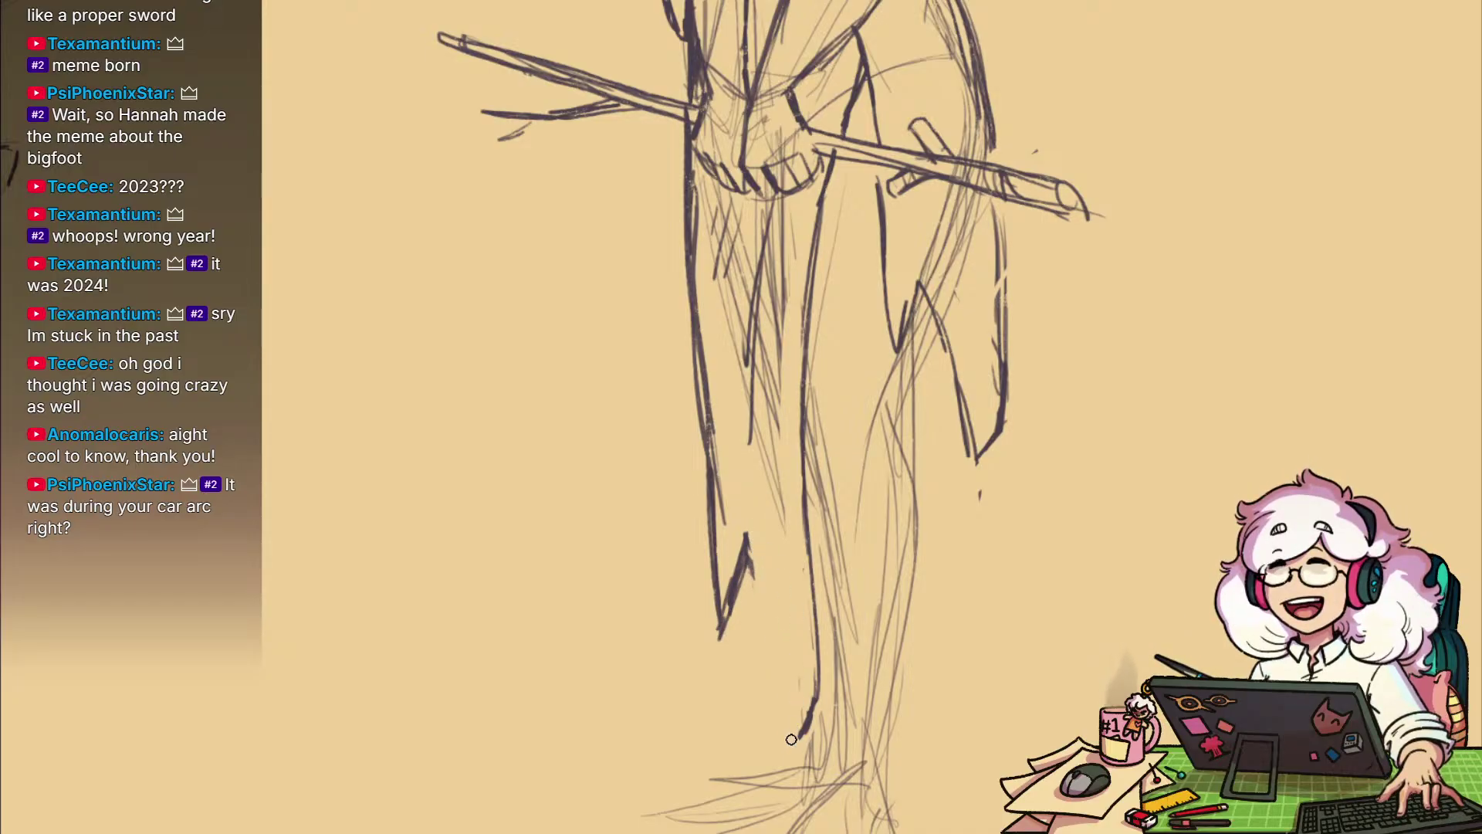
mouse_move(817, 704)
left_mouse_down()
mouse_move(805, 729)
mouse_move(811, 701)
left_mouse_up()
key("b")
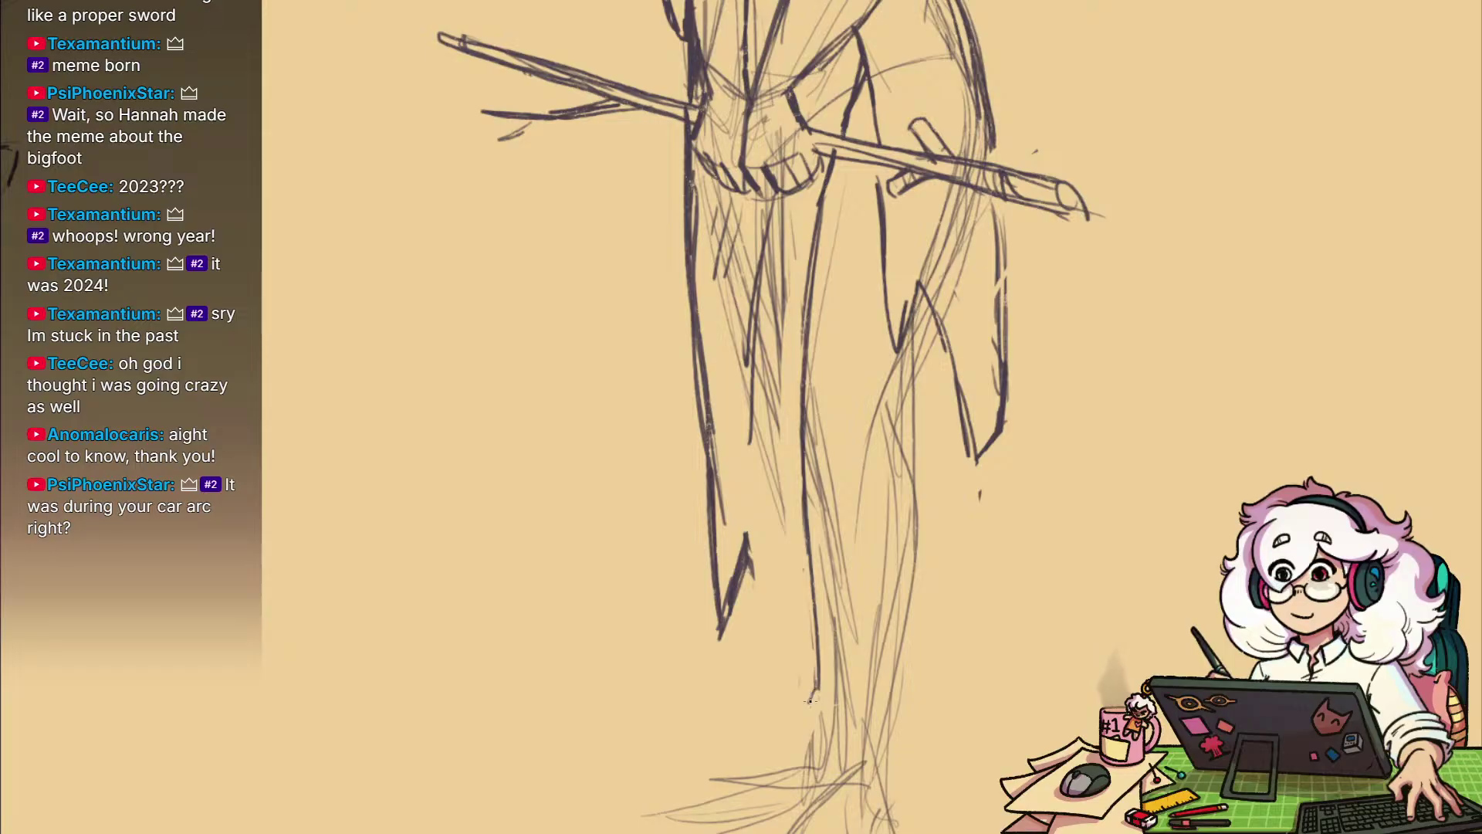
mouse_move(747, 562)
left_mouse_down()
mouse_move(765, 683)
mouse_move(801, 717)
mouse_move(784, 729)
mouse_move(789, 710)
left_mouse_up()
key("e")
key("b")
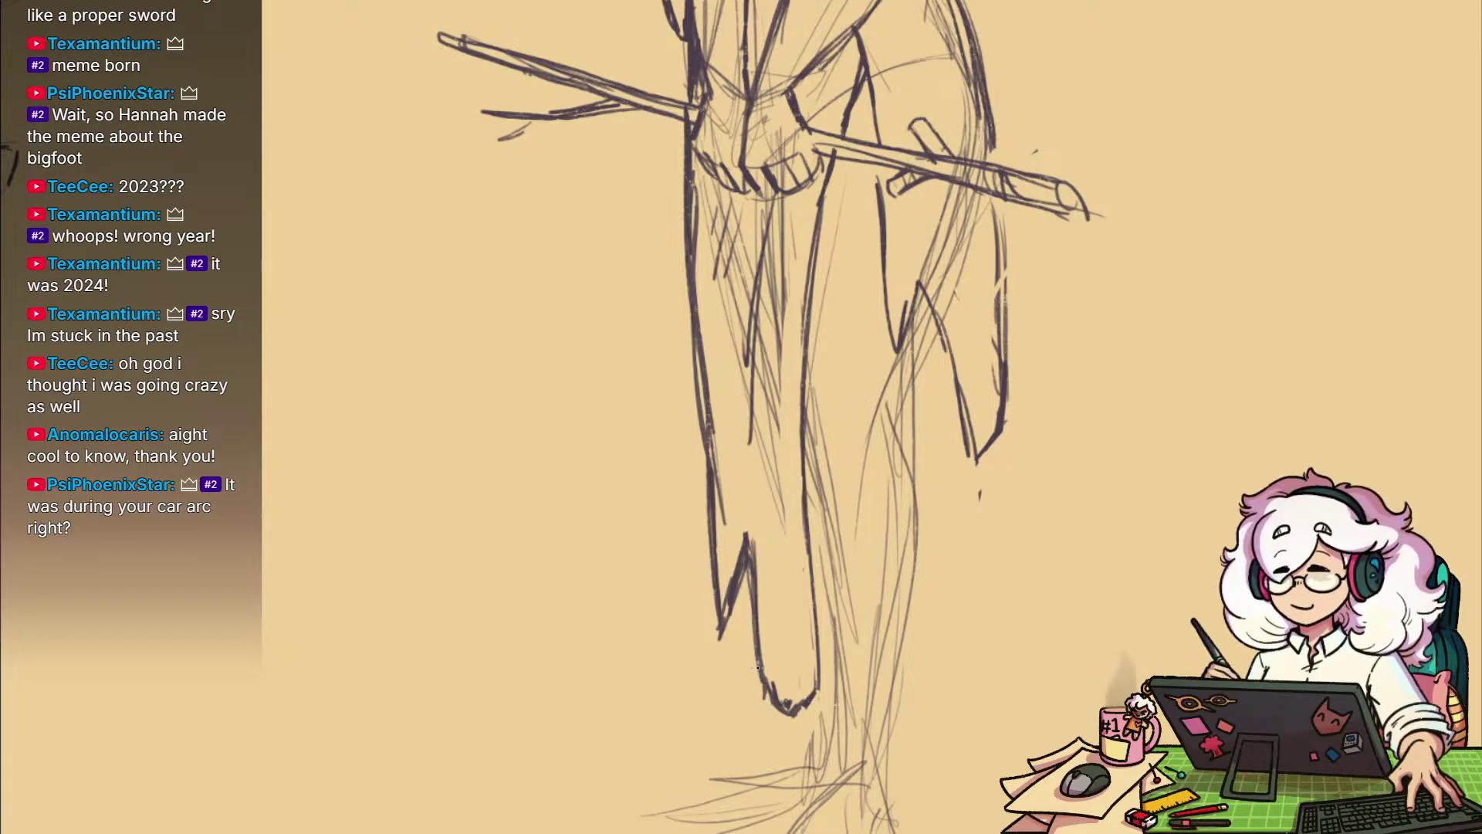
Narrow the notch in the front panel's hem, hatch a fold above it, and redraw the panel's outer edge as a cleaner line
left_click_drag(842, 548, 818, 652)
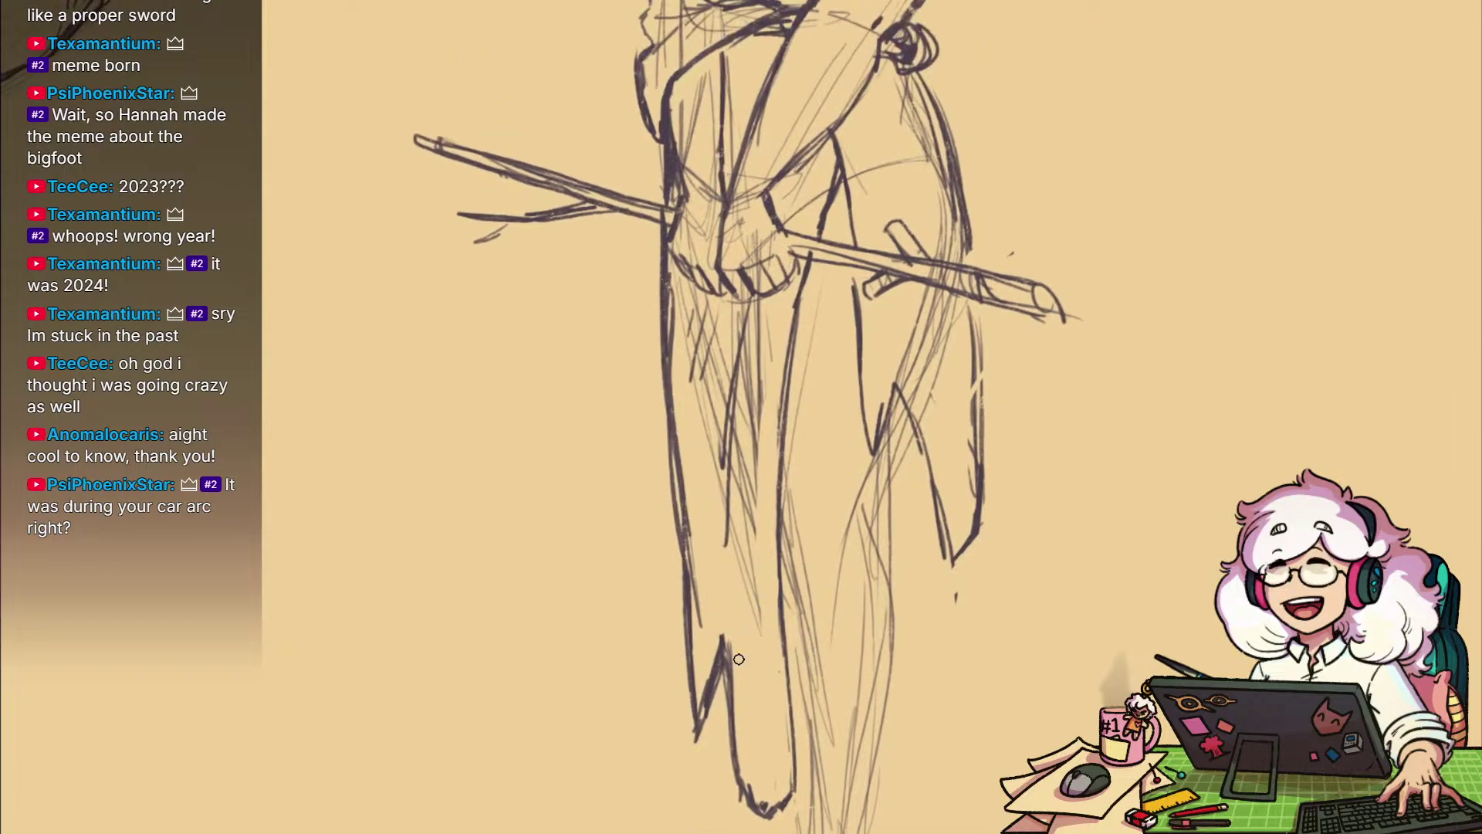
left_click_drag(709, 614, 743, 787)
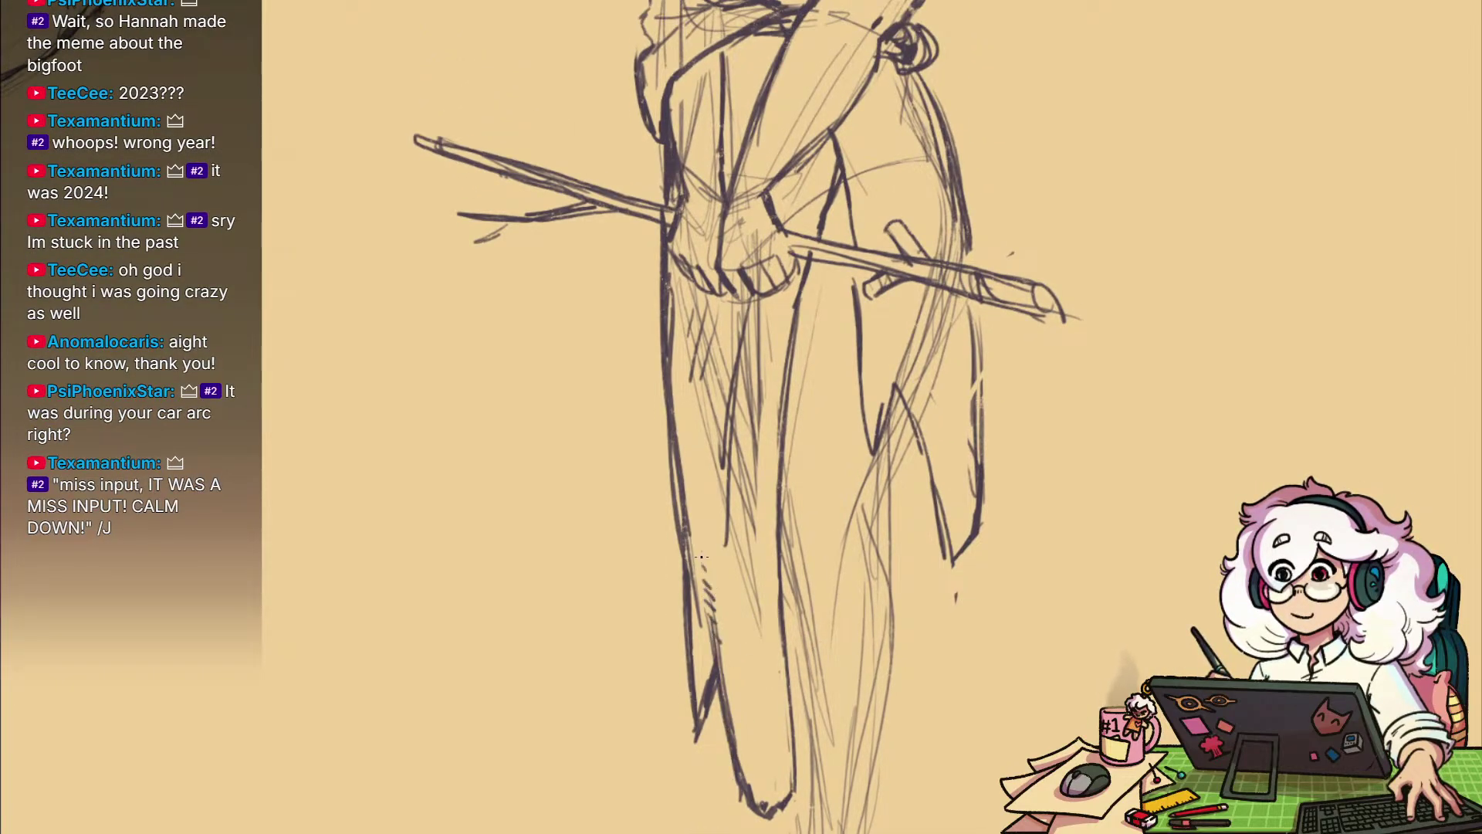
key("e")
left_click_drag(694, 532, 699, 653)
mouse_move(679, 426)
left_mouse_down()
mouse_move(703, 691)
mouse_move(679, 610)
mouse_move(672, 421)
left_mouse_up()
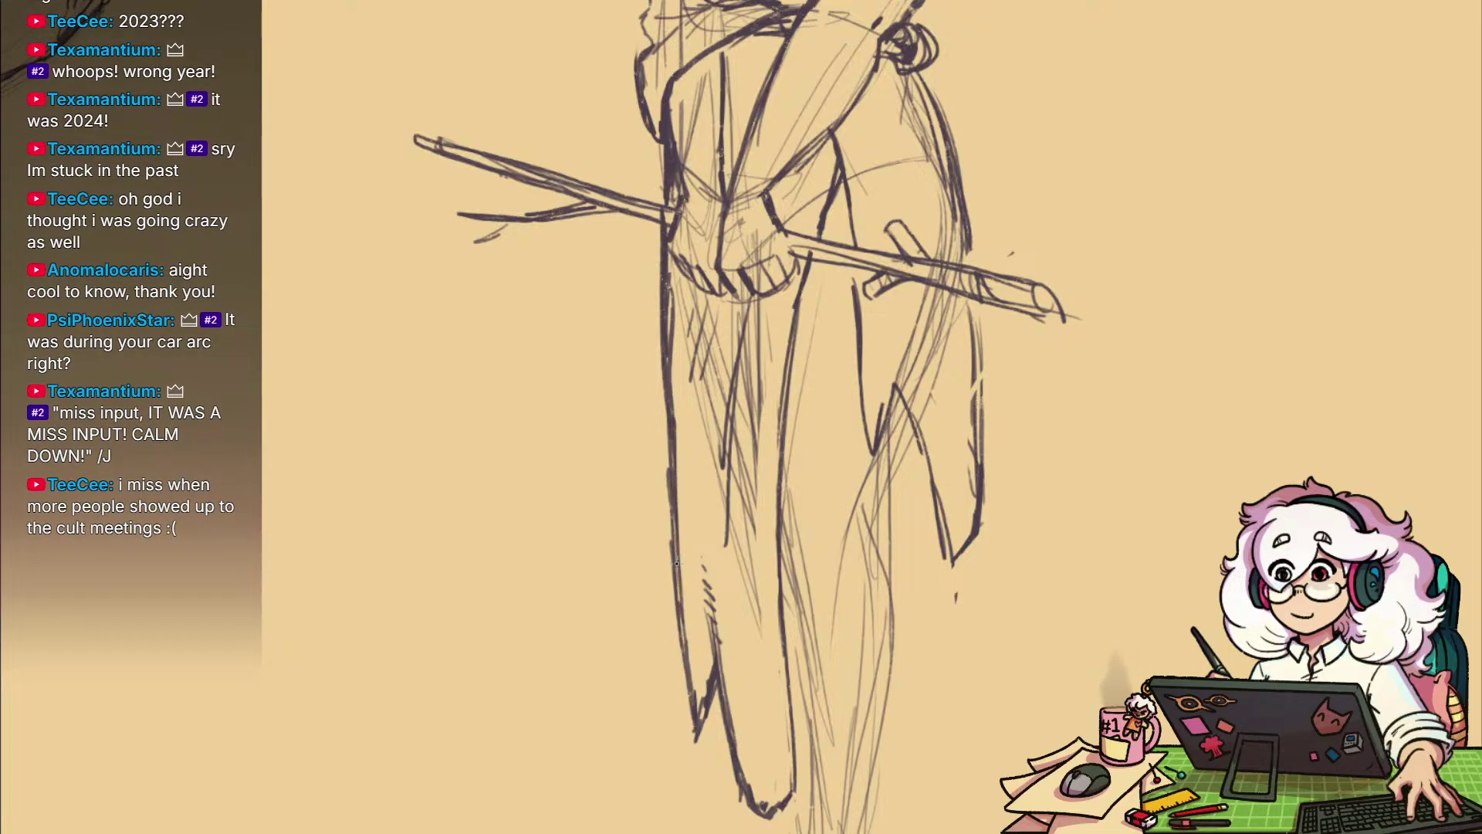
left_click_drag(676, 563, 666, 325)
Examine the standing figure from head to feet, checking the cloth and stick against the overall pose
scroll(965, 487, "down", 3)
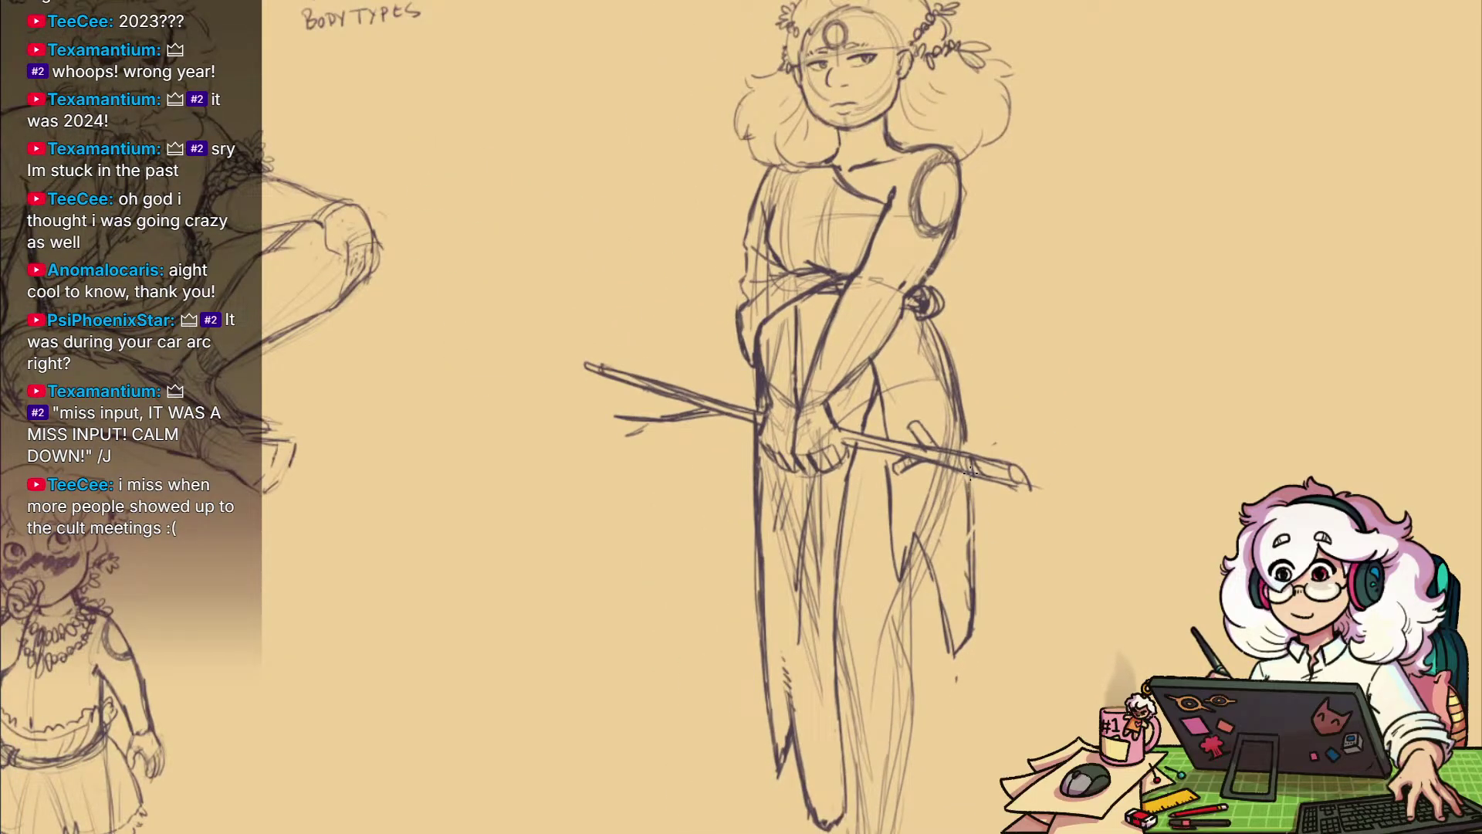
scroll(888, 510, "up", 3)
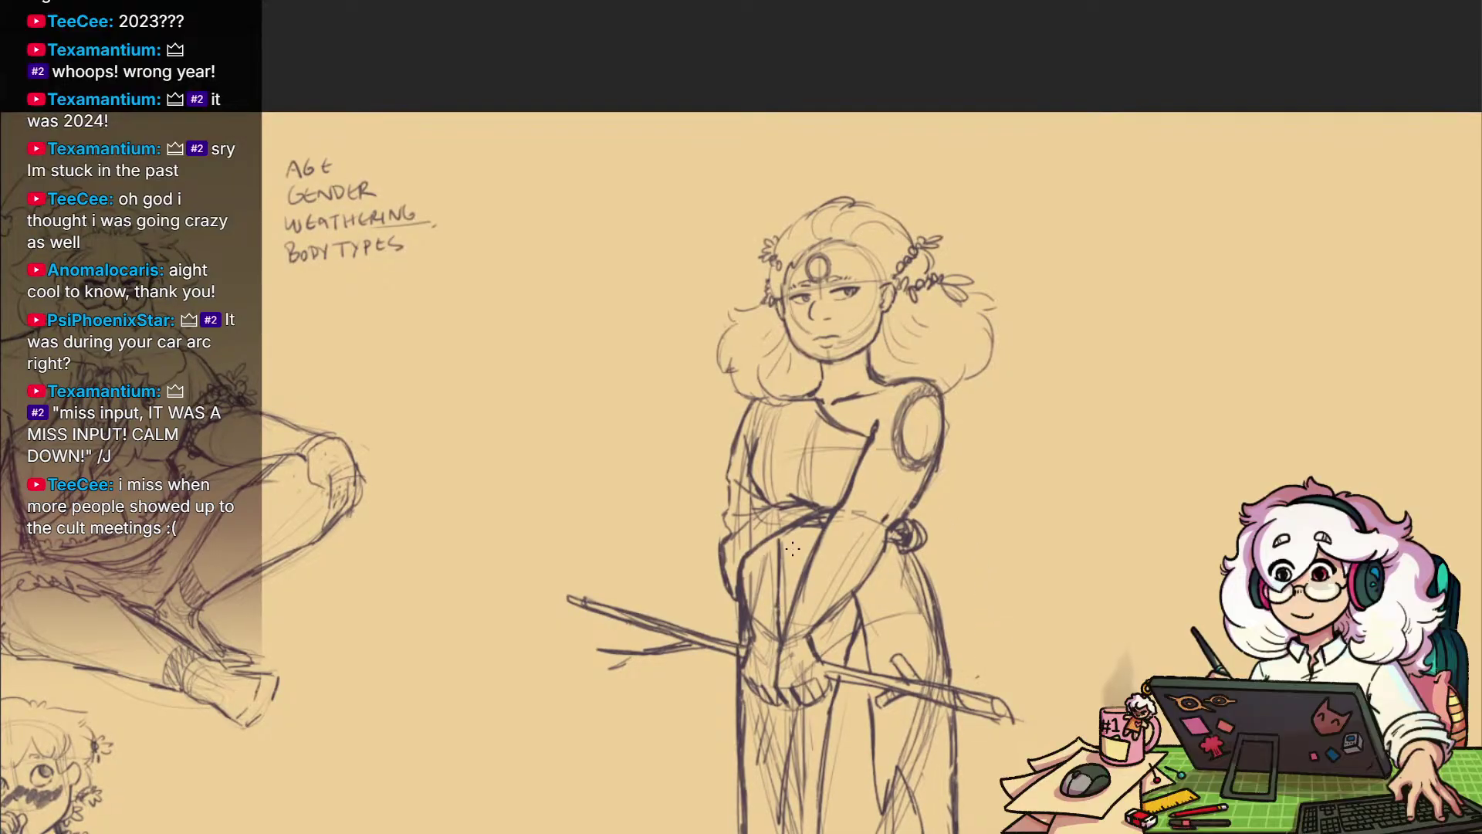
scroll(793, 581, "down", 3)
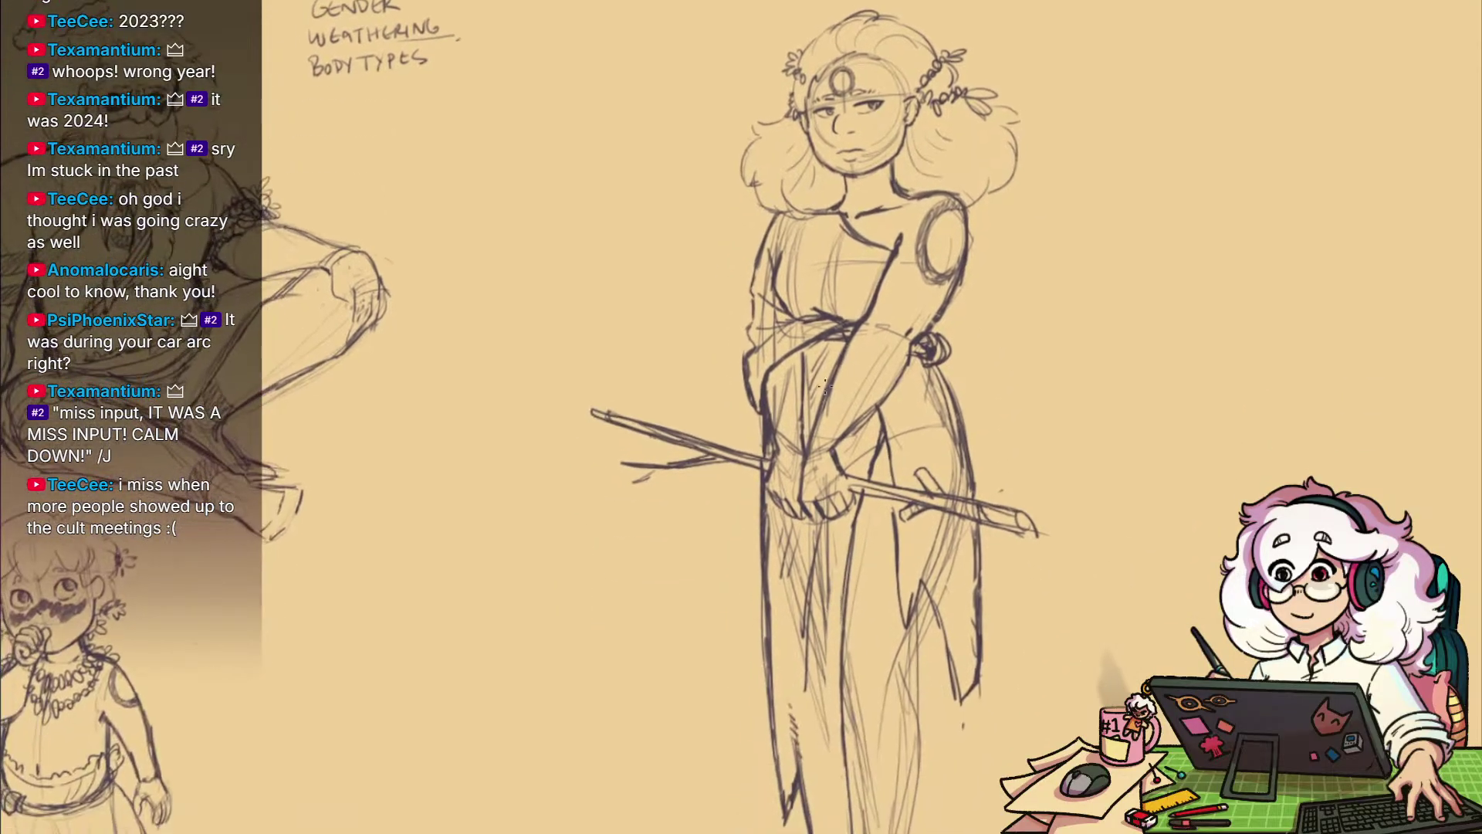
left_click_drag(975, 637, 950, 559)
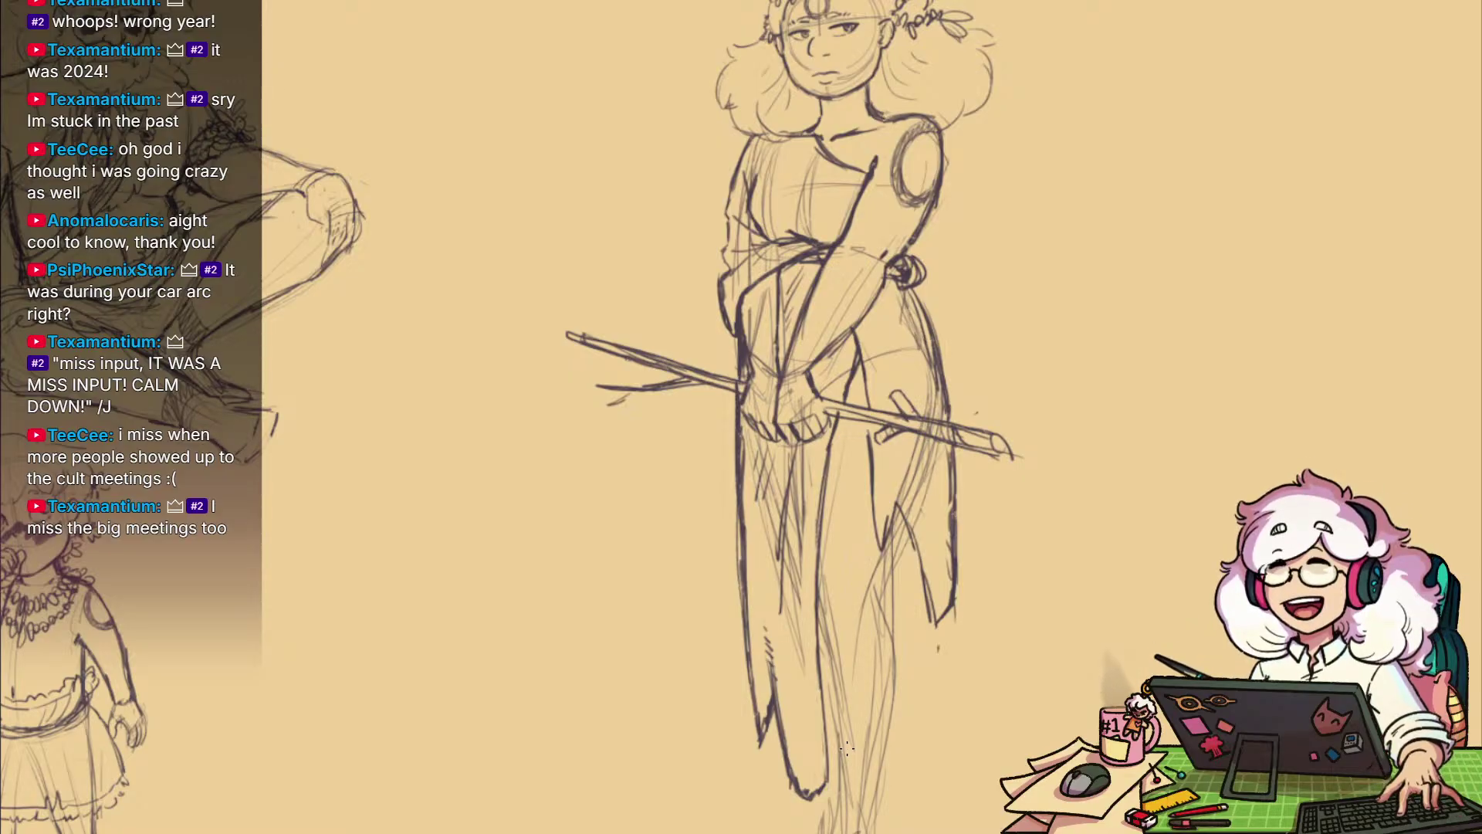
left_click_drag(997, 525, 1006, 705)
left_click_drag(948, 418, 992, 500)
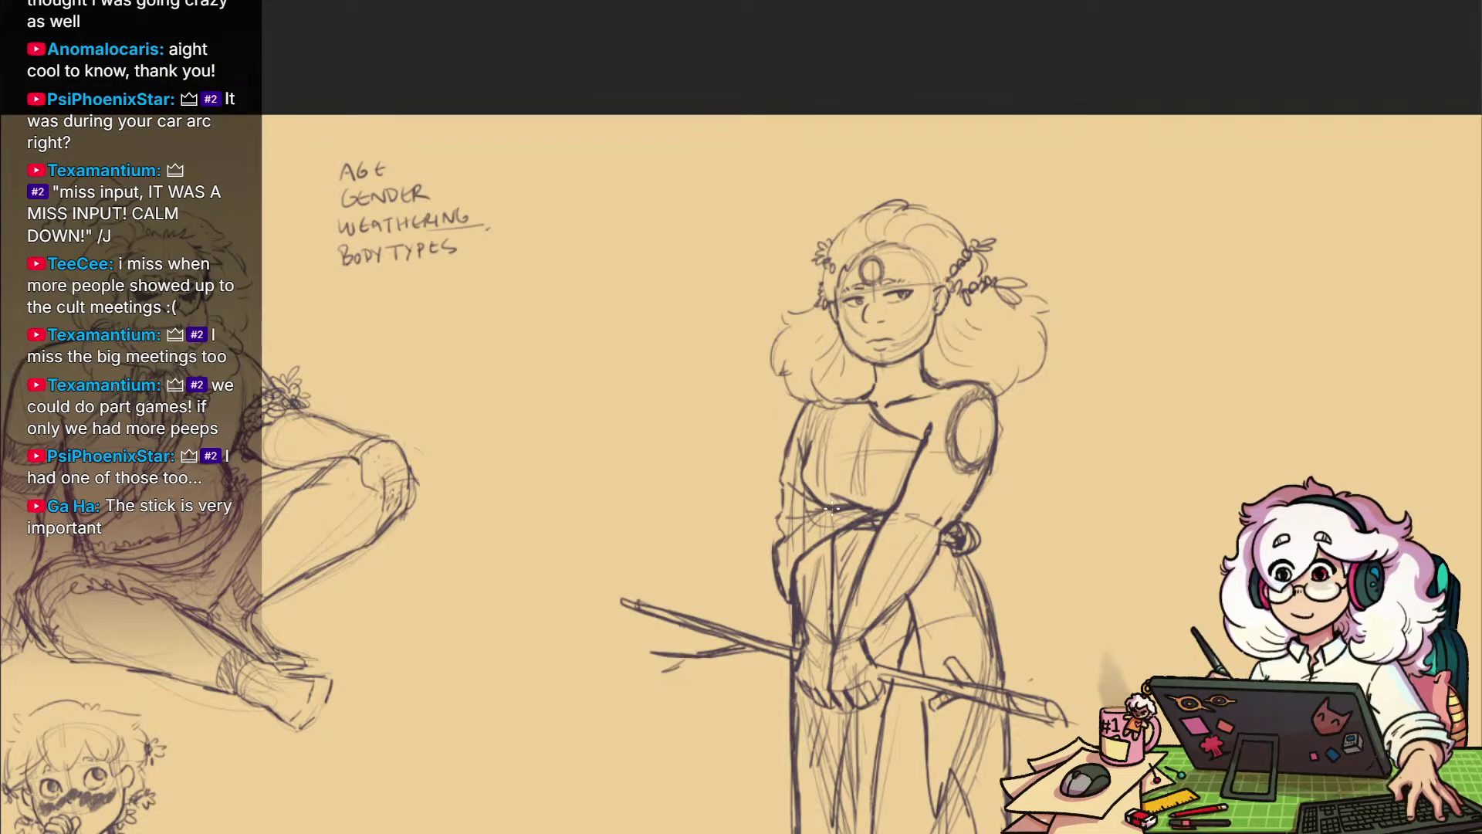
left_click_drag(1043, 607, 1075, 430)
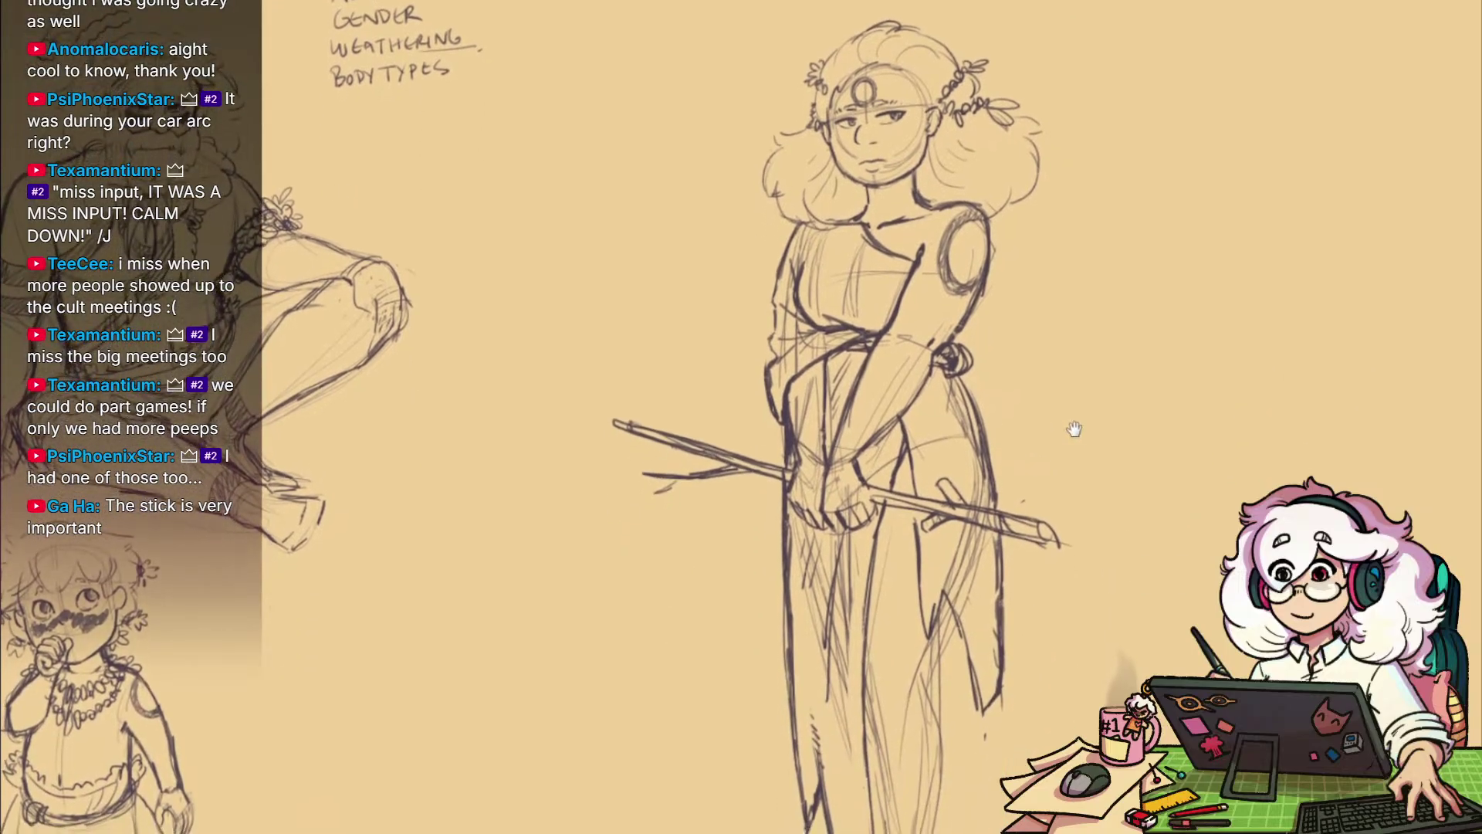
left_click_drag(954, 483, 1013, 515)
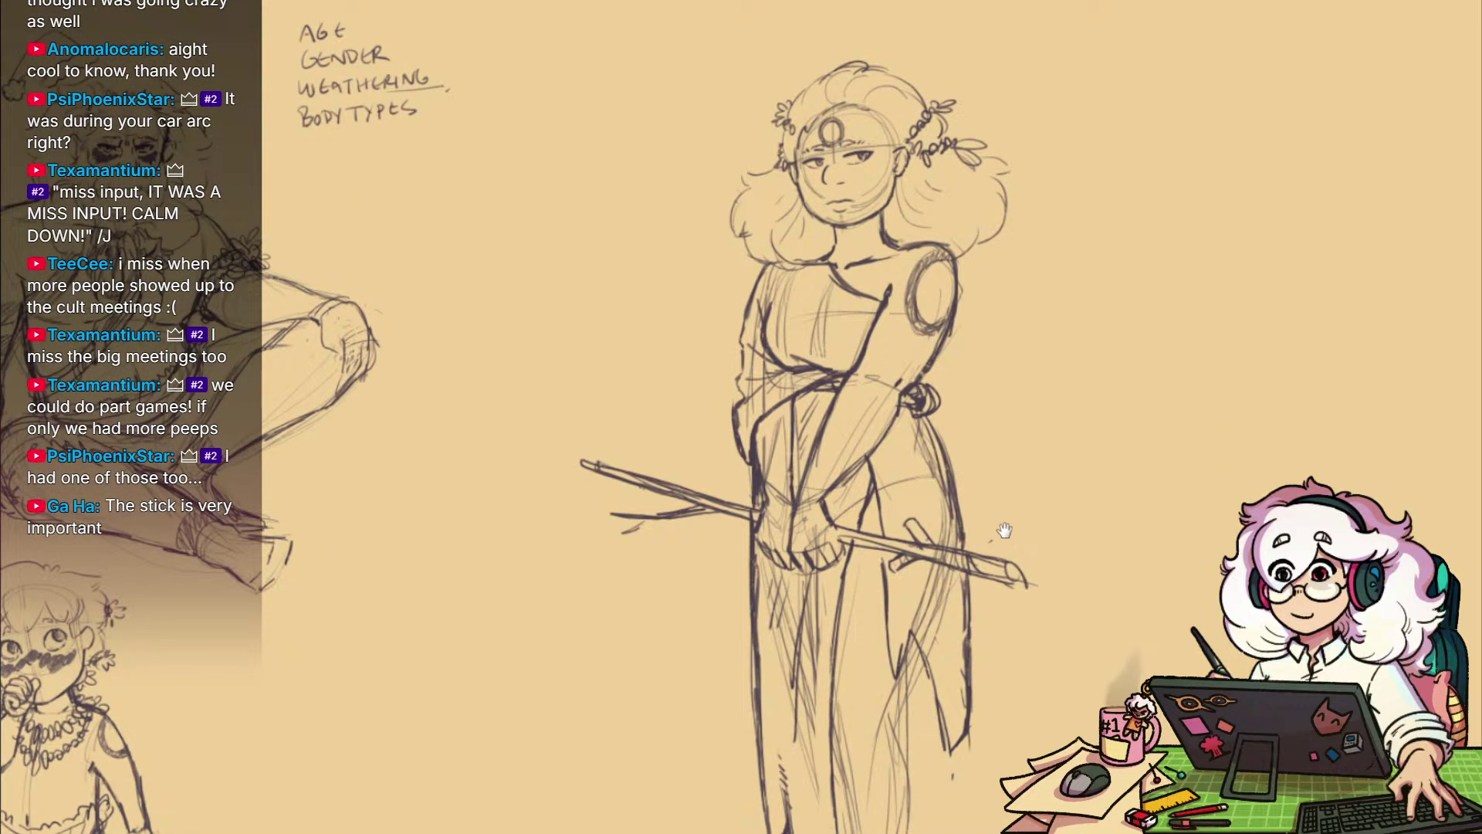
left_click_drag(1005, 661, 981, 495)
left_click_drag(967, 636, 956, 511)
scroll(945, 599, "down", 2)
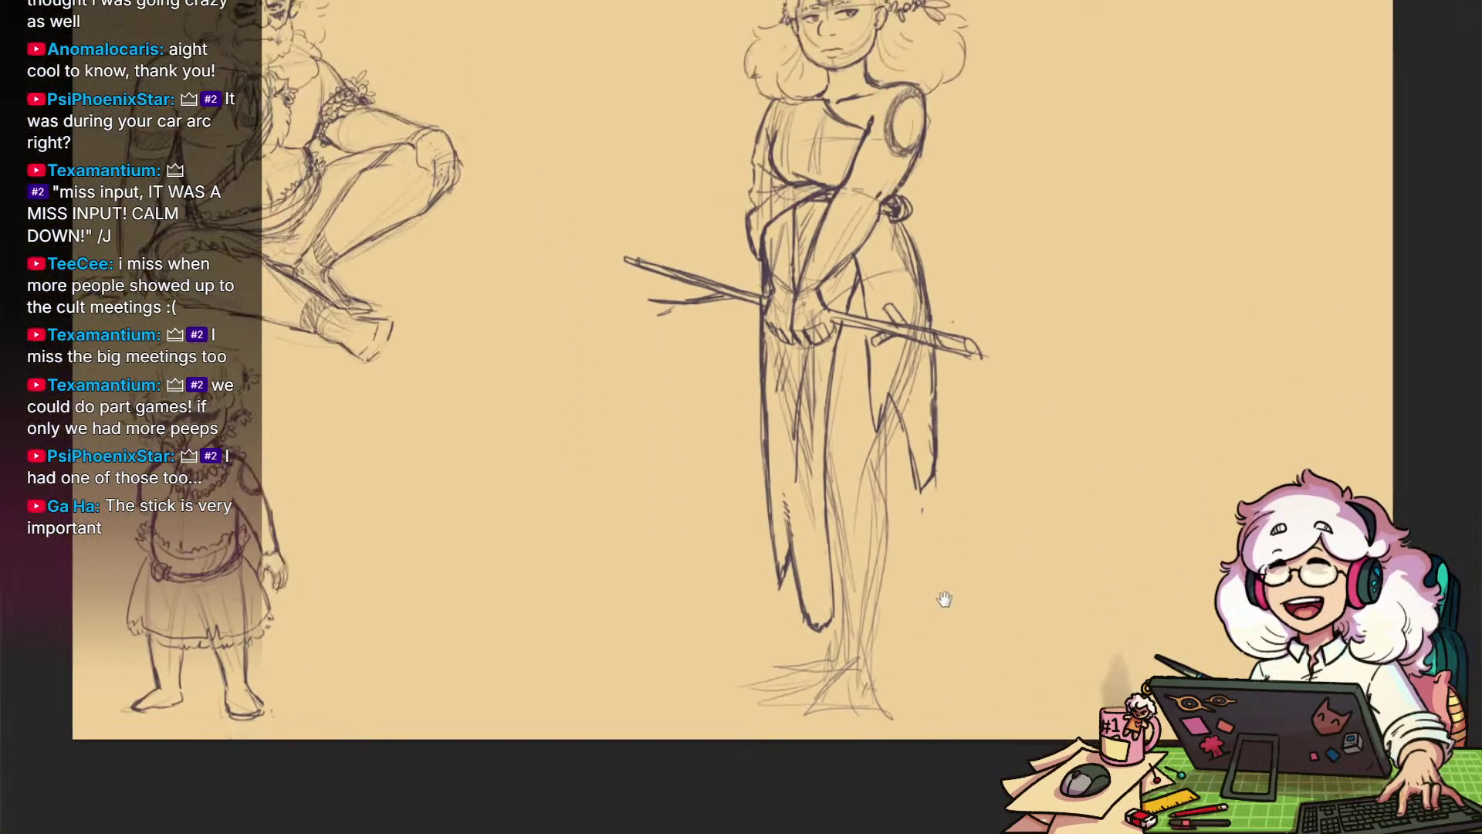
Draw a ragged, jagged hem for the rear cloth between the front panel and the hip drape, and add fold strokes above it
scroll(946, 599, "up", 3)
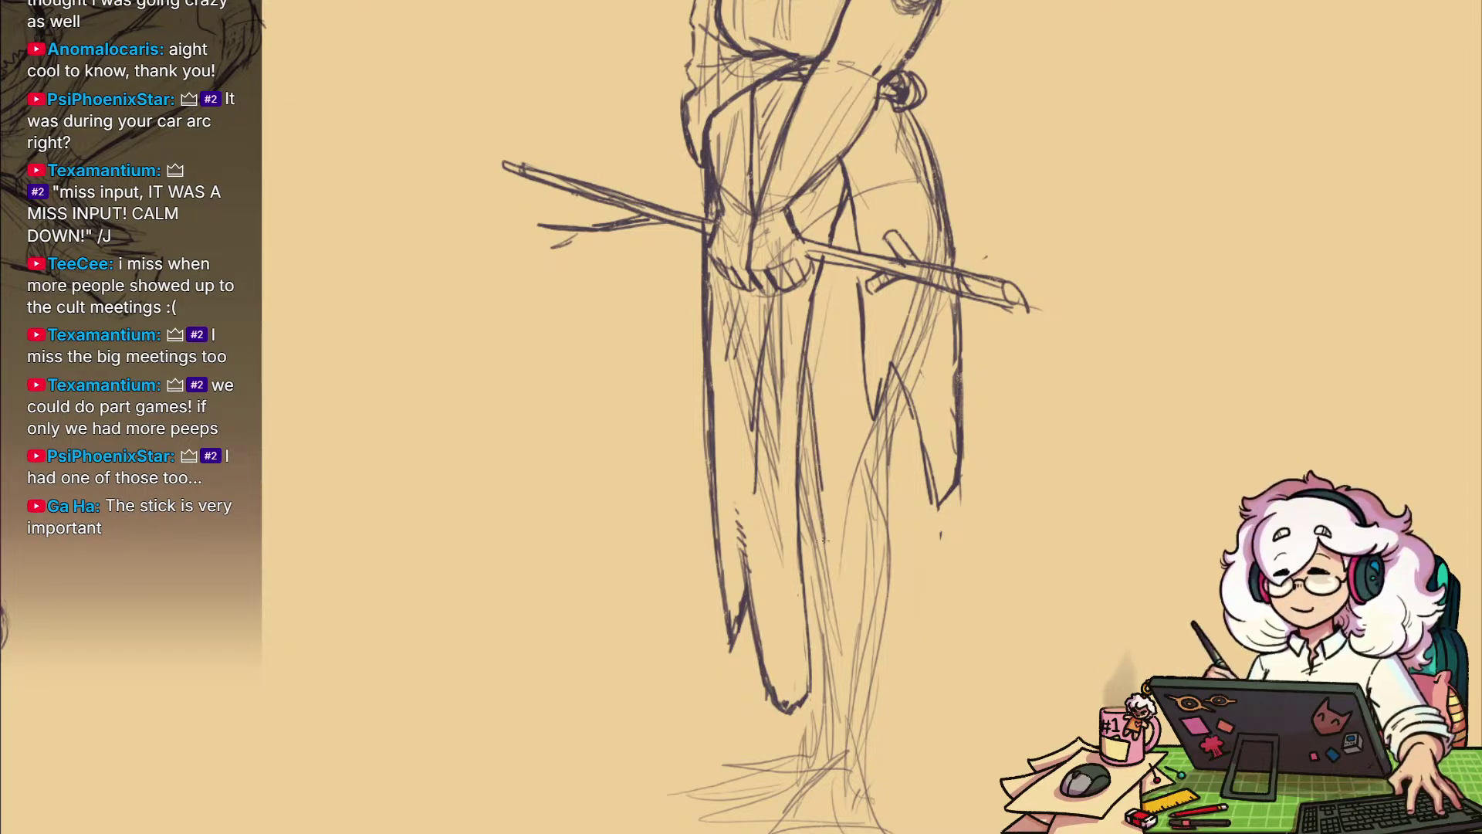
left_click_drag(827, 677, 884, 609)
left_click_drag(892, 553, 916, 610)
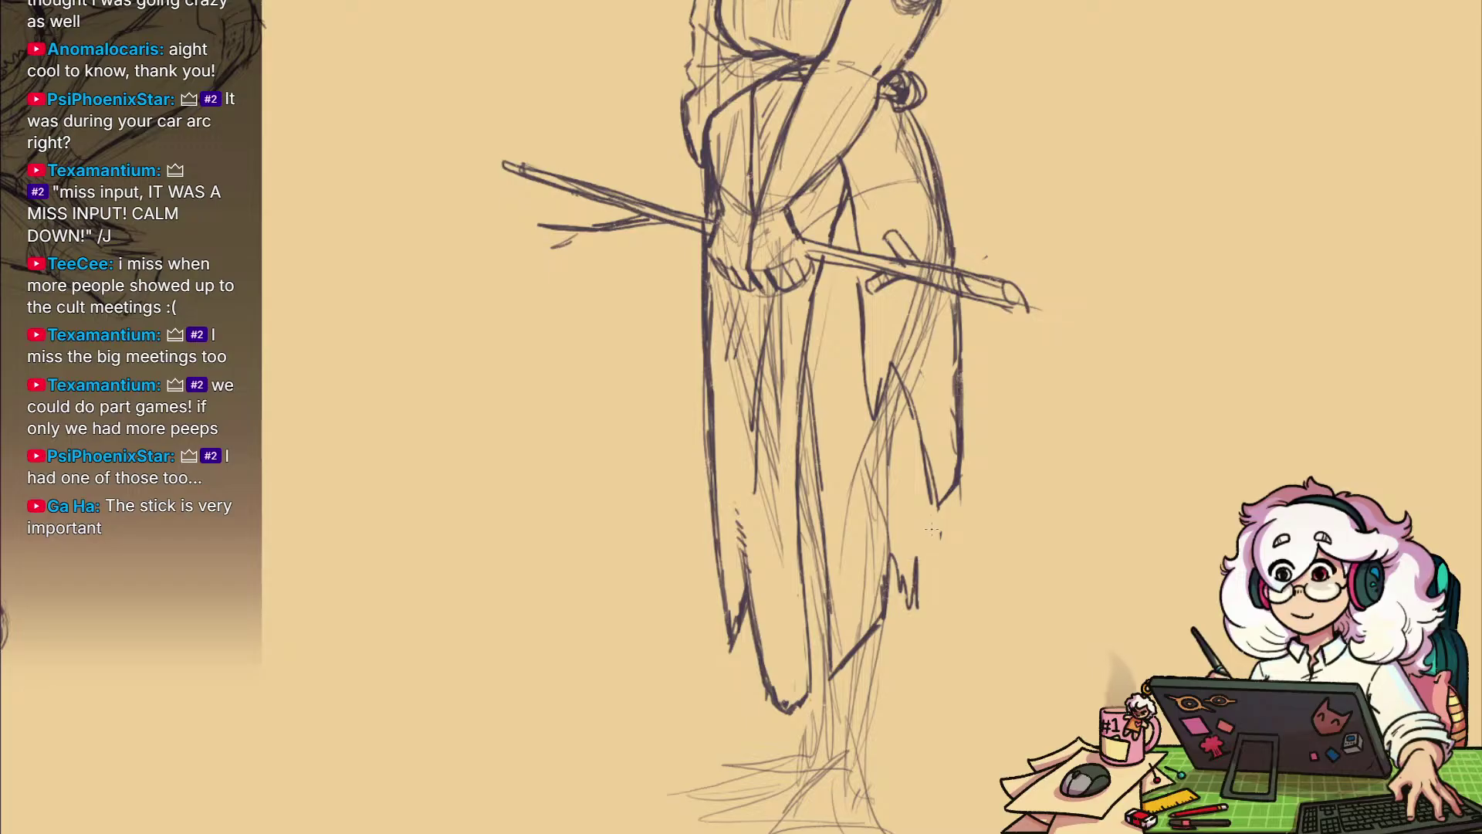
mouse_move(941, 511)
left_mouse_down()
mouse_move(948, 567)
mouse_move(934, 592)
mouse_move(886, 606)
left_mouse_up()
mouse_move(875, 667)
left_mouse_down()
mouse_move(908, 498)
mouse_move(878, 547)
mouse_move(910, 501)
left_mouse_up()
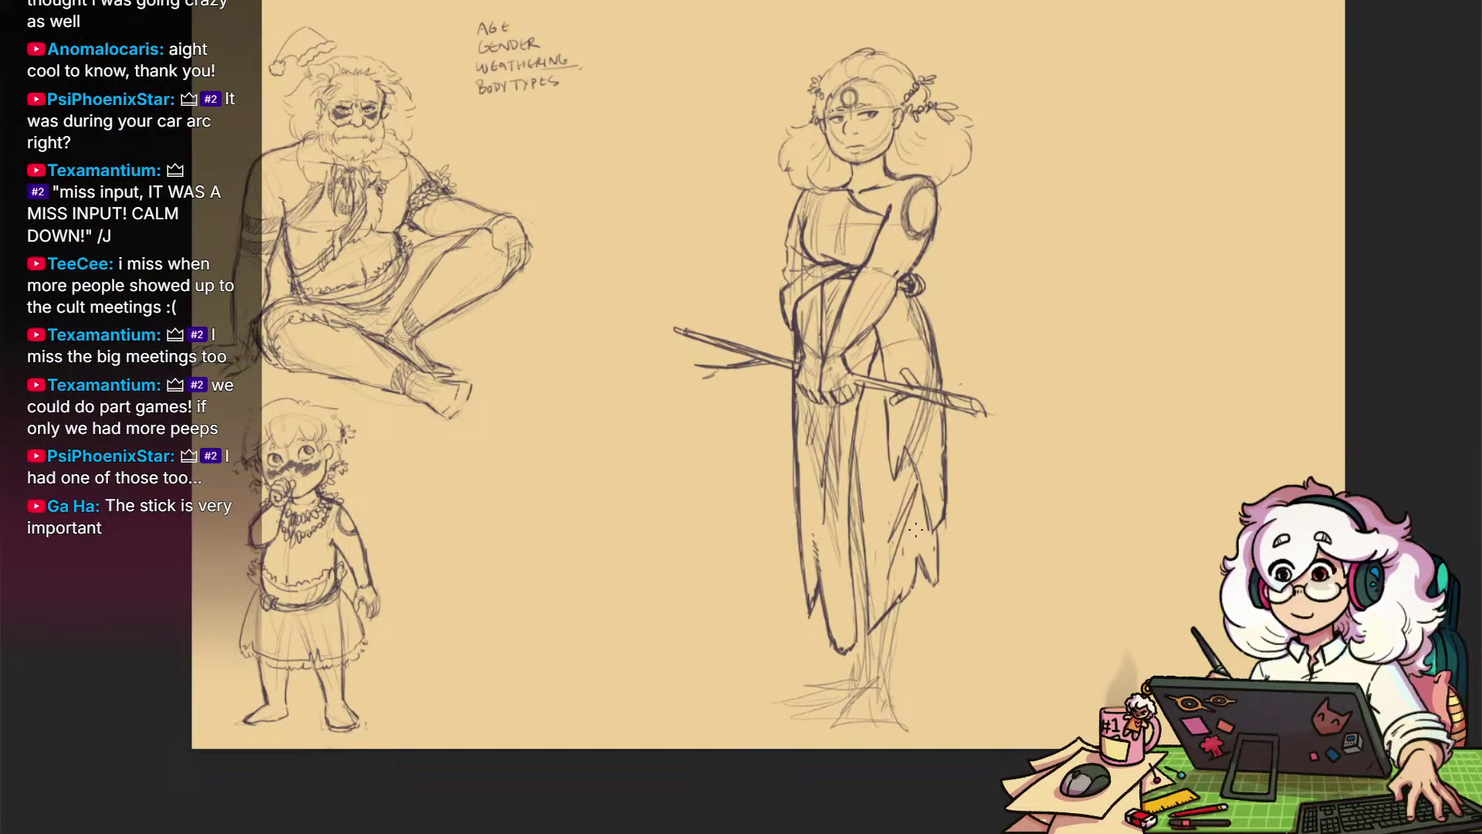
Draw the lower leg lines beneath the ragged hem and darken the inner edge of the long front panel
left_click_drag(902, 421, 917, 529)
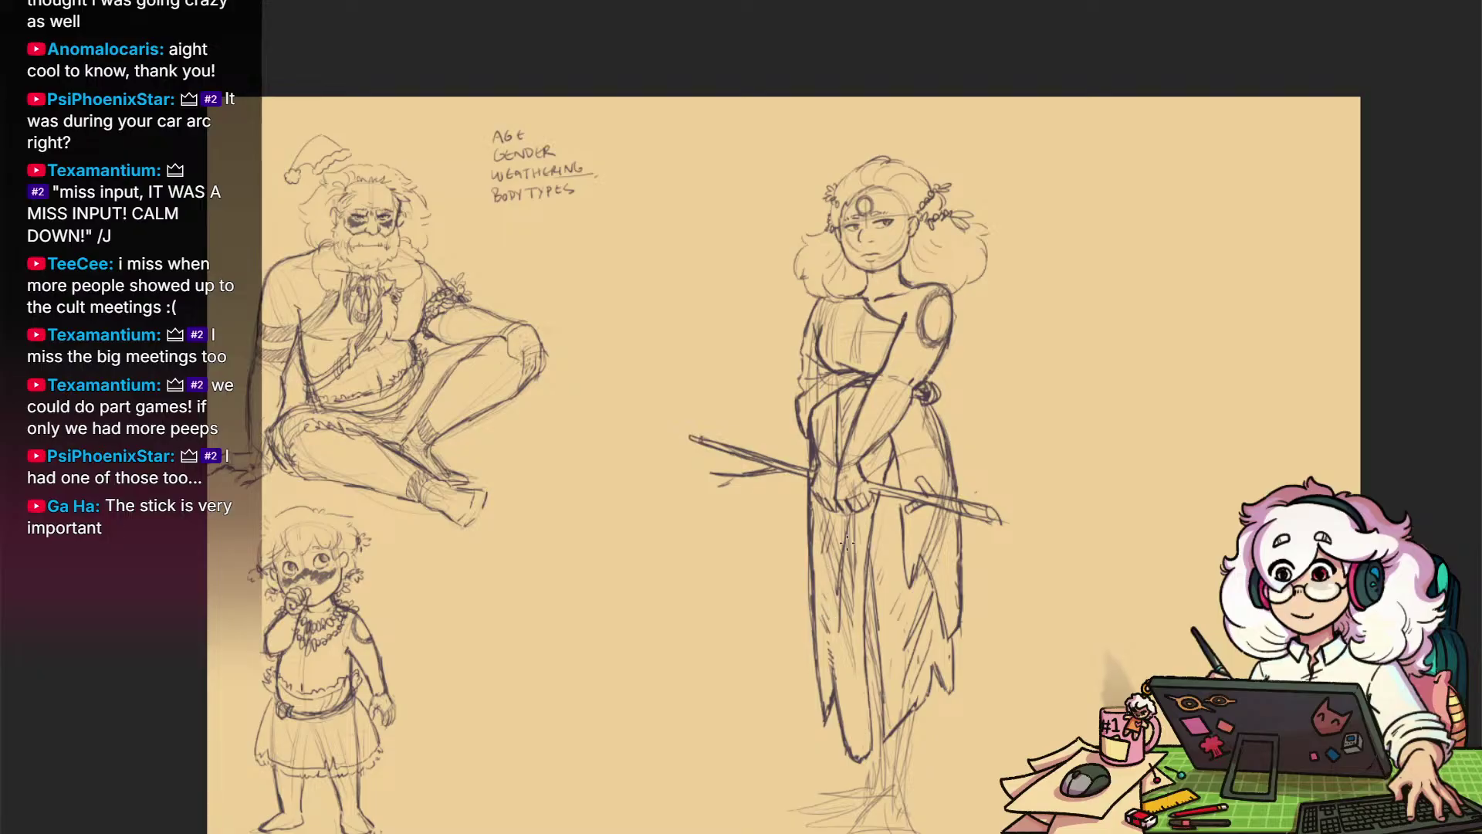
left_click_drag(933, 488, 935, 415)
mouse_move(937, 601)
left_mouse_down()
mouse_move(943, 484)
mouse_move(950, 608)
left_mouse_up()
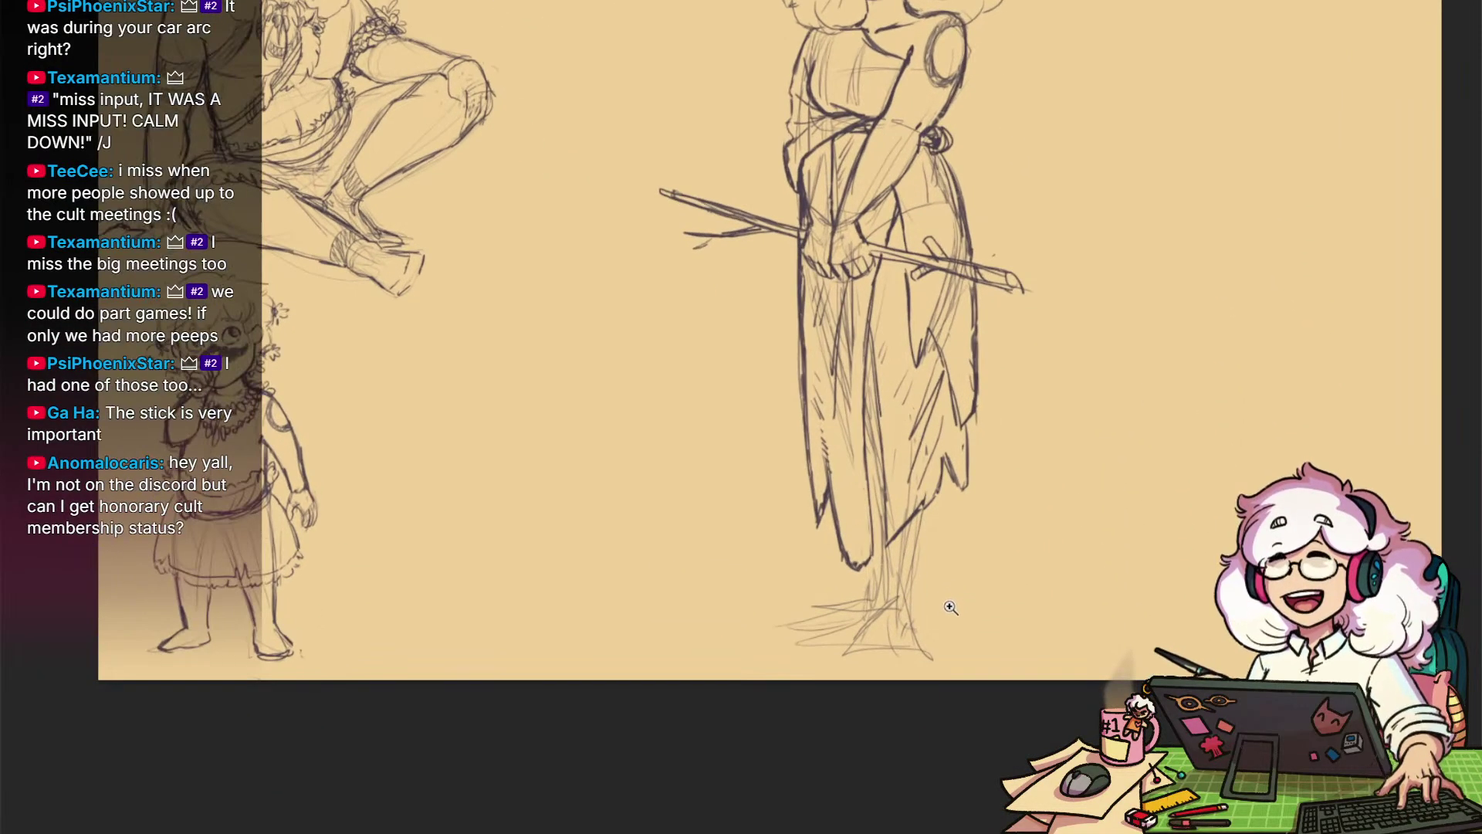
left_click_drag(866, 575, 866, 606)
left_click_drag(892, 551, 843, 770)
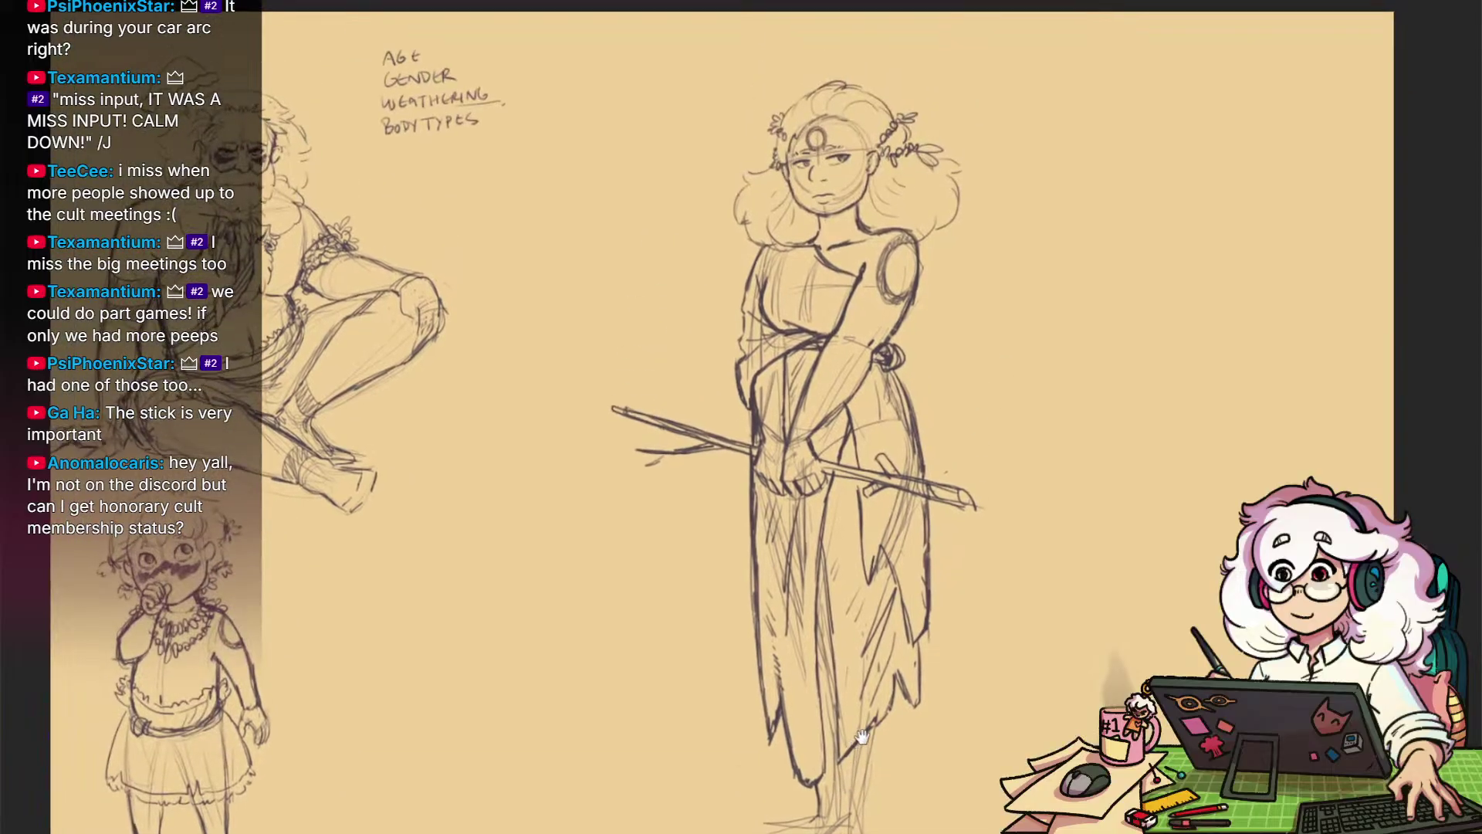
left_click_drag(930, 671, 948, 535)
left_click_drag(897, 593, 880, 671)
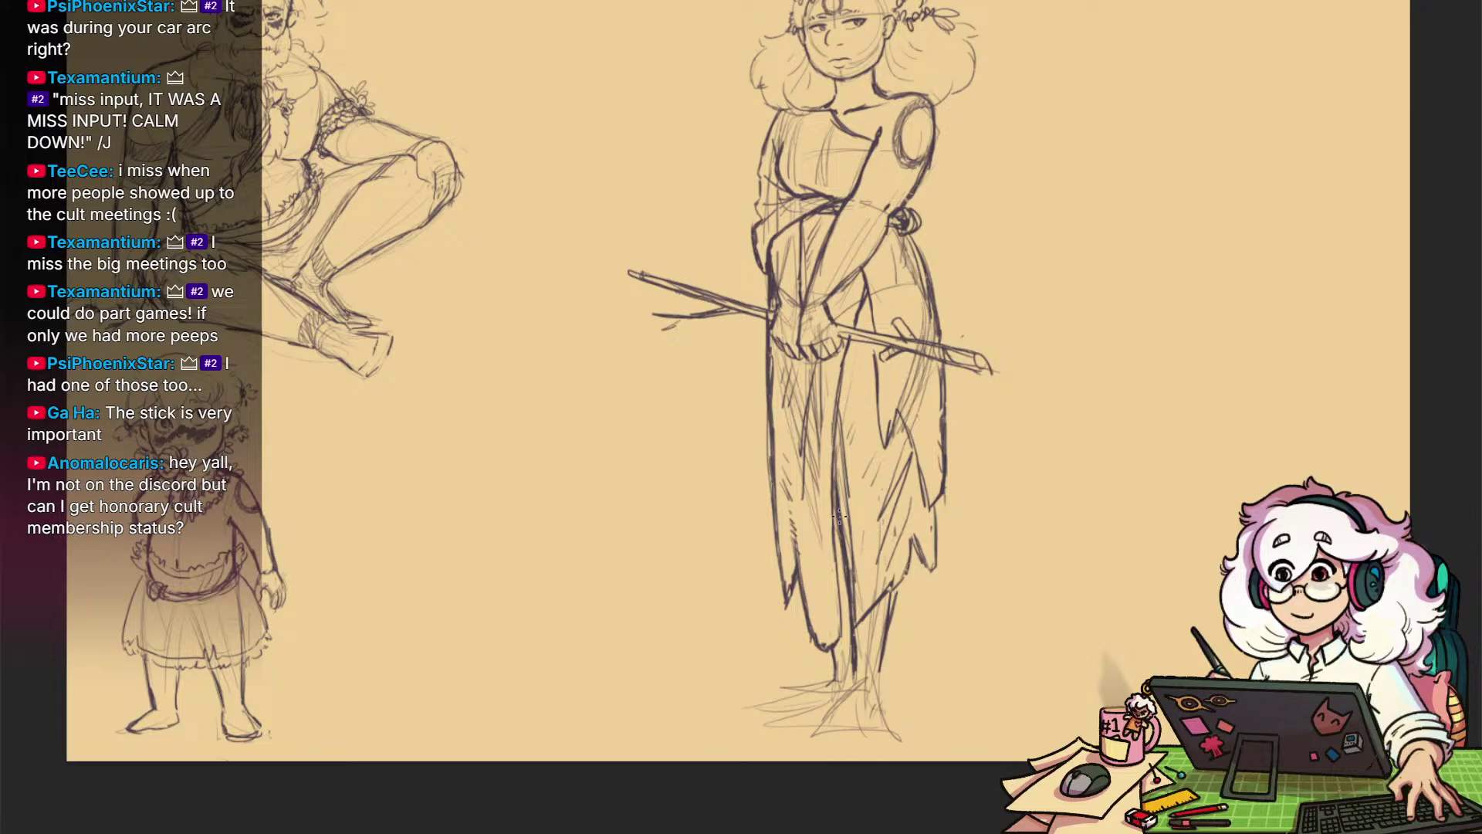
left_click_drag(849, 531, 848, 591)
Outline both feet over the rough construction lines, one pointing forward and the other turned out to the side
mouse_move(941, 588)
left_mouse_down()
mouse_move(1006, 601)
mouse_move(991, 735)
mouse_move(973, 578)
left_mouse_up()
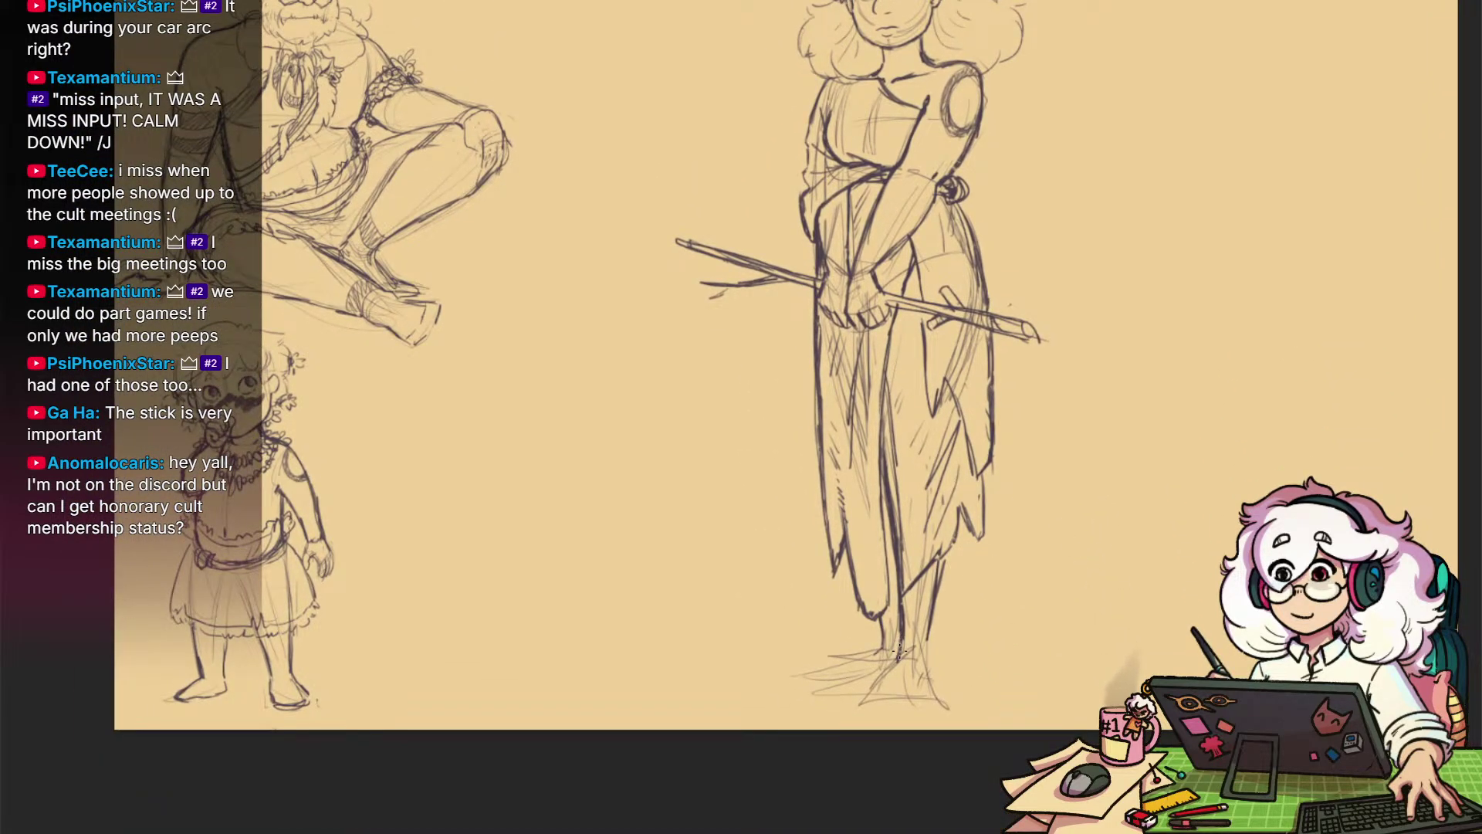
mouse_move(896, 668)
left_mouse_down()
mouse_move(873, 696)
mouse_move(930, 701)
left_mouse_up()
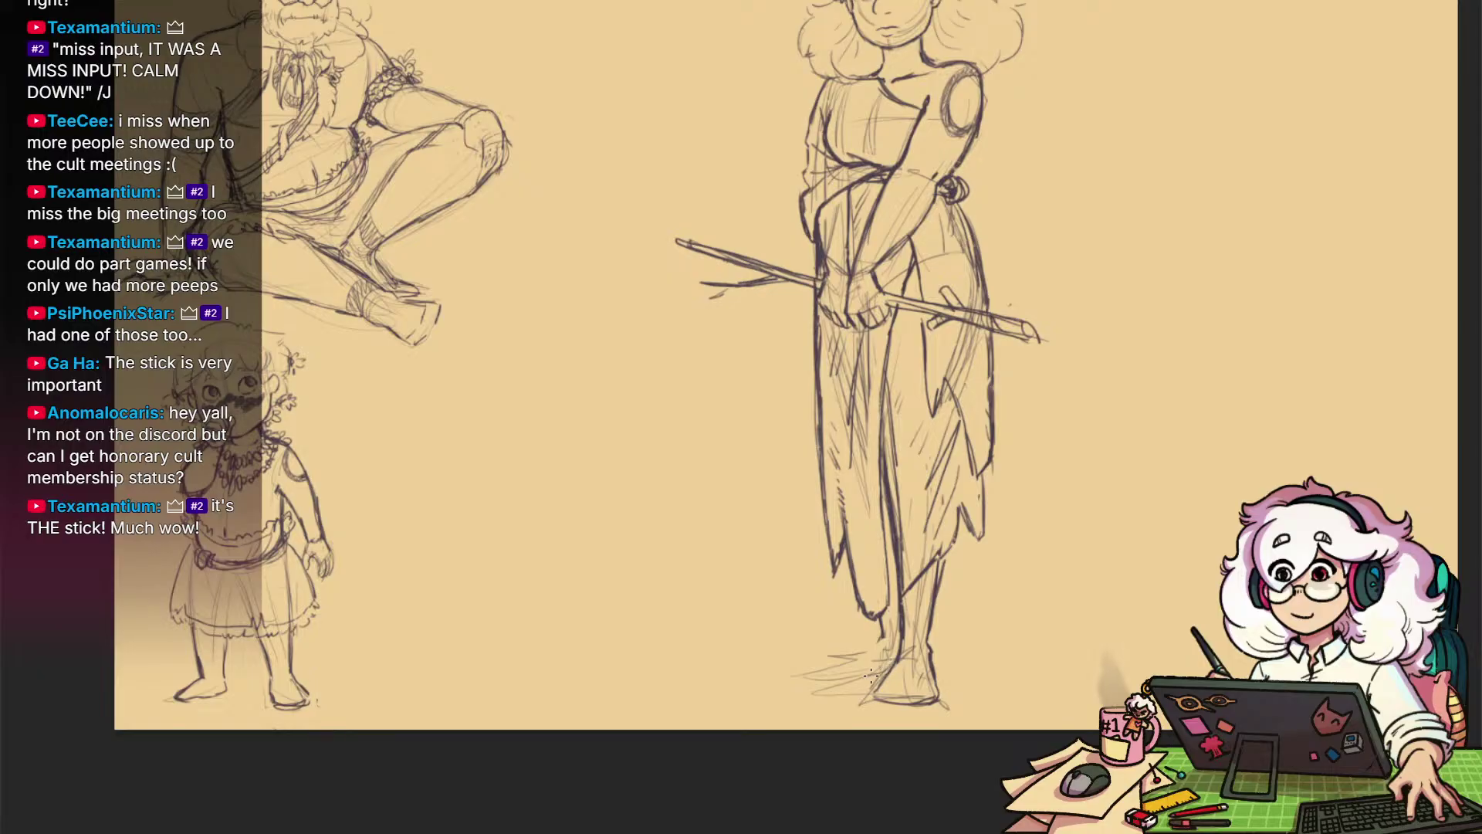
left_click_drag(814, 676, 878, 639)
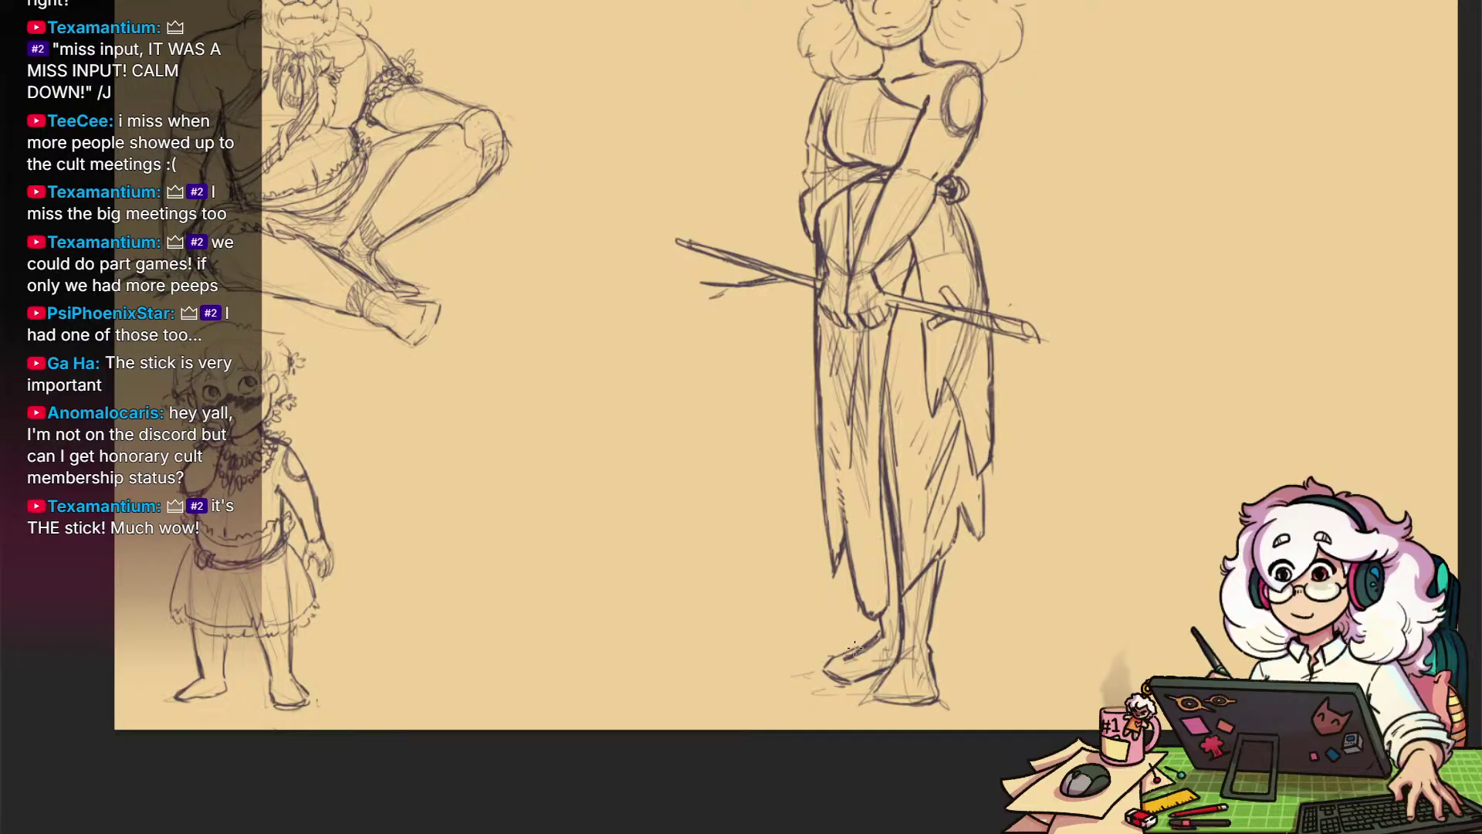
Select the standing figure with its stick, scale it down, and move it next to the seated man and the child
left_click_drag(993, 584, 926, 584)
left_click_drag(1025, 574, 996, 665)
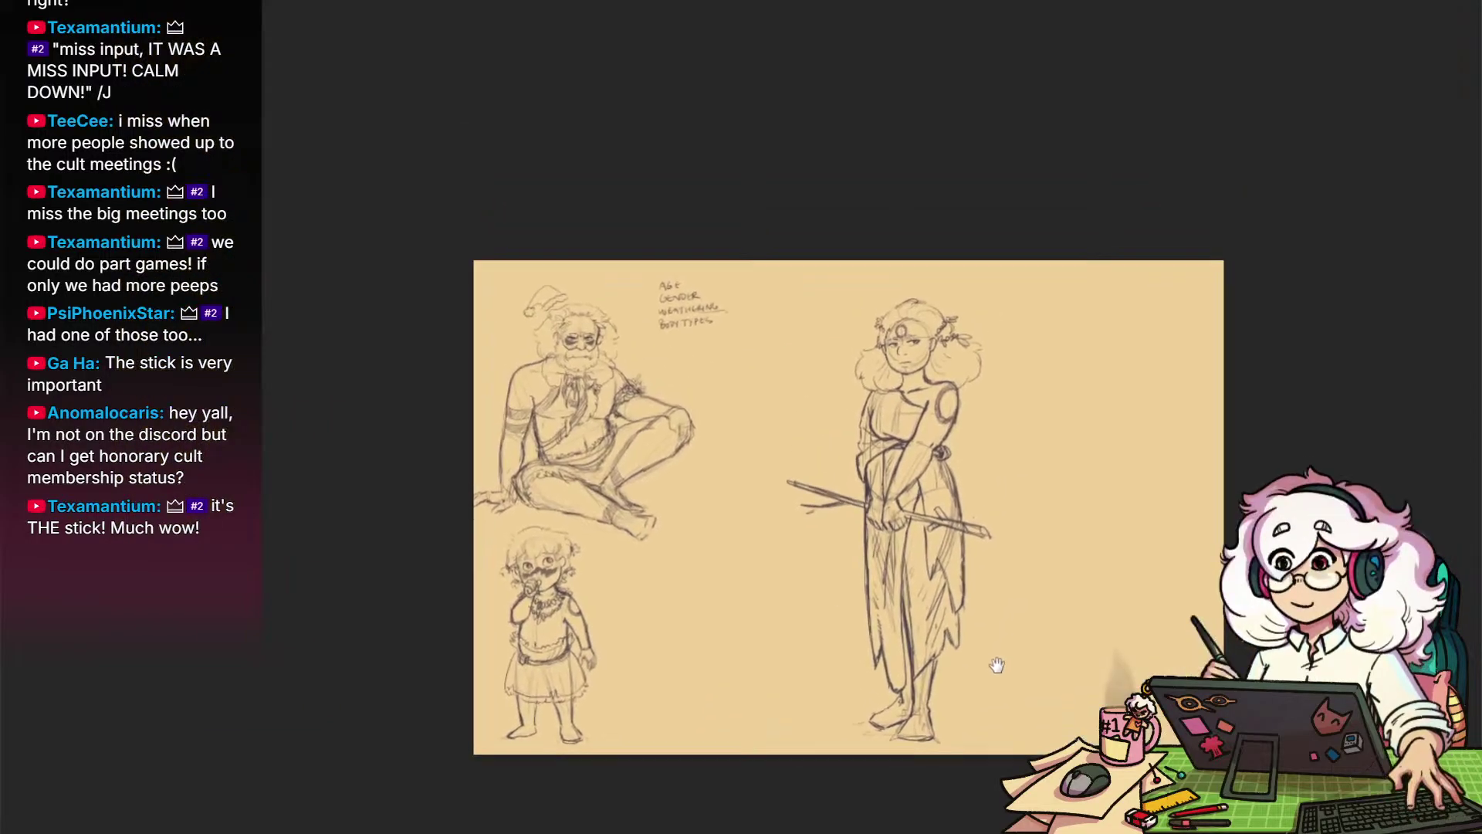
key("l")
mouse_move(789, 390)
left_mouse_down()
mouse_move(1069, 391)
mouse_move(789, 395)
left_mouse_up()
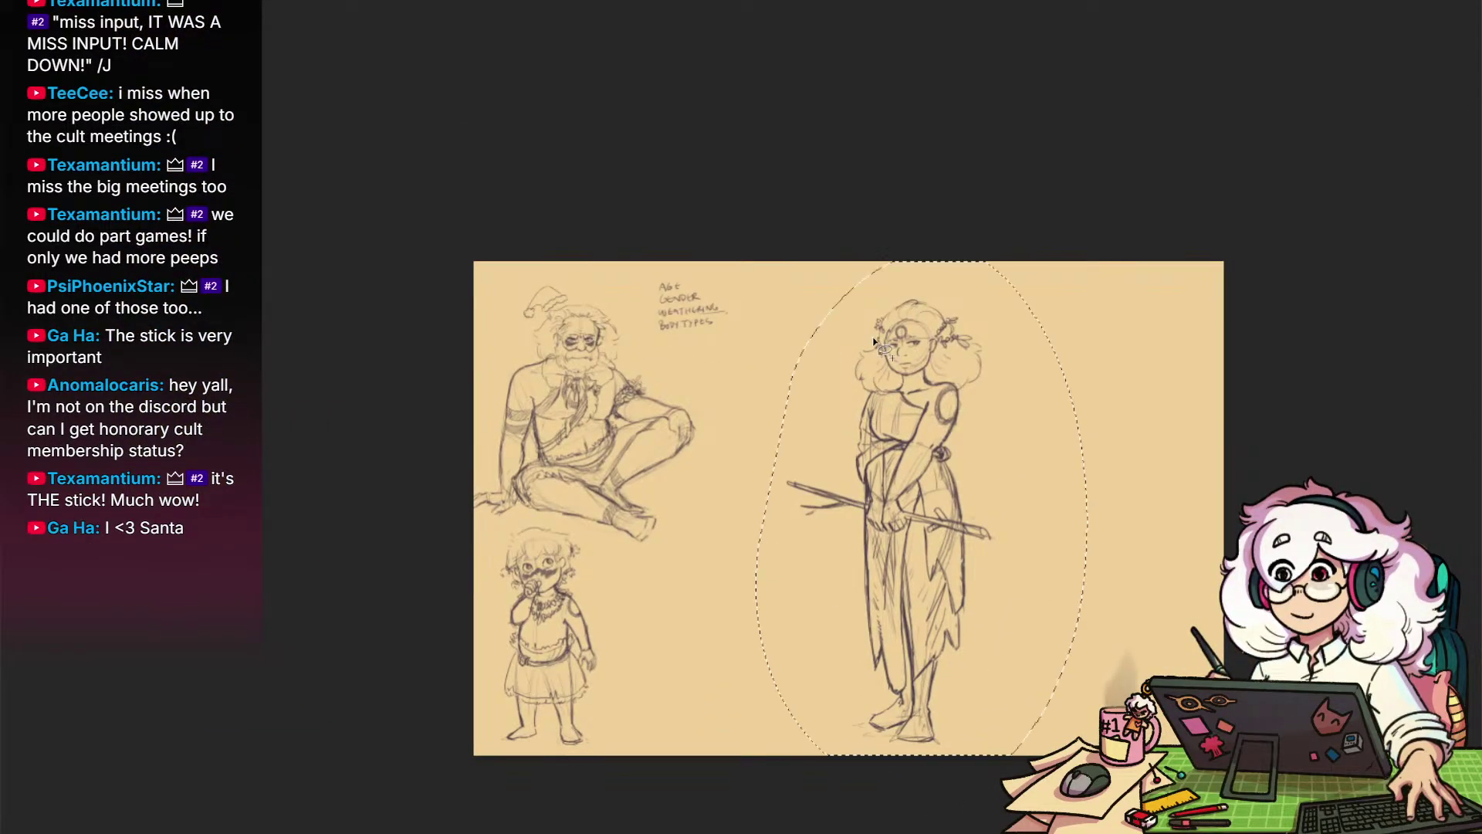
key("ctrl+t")
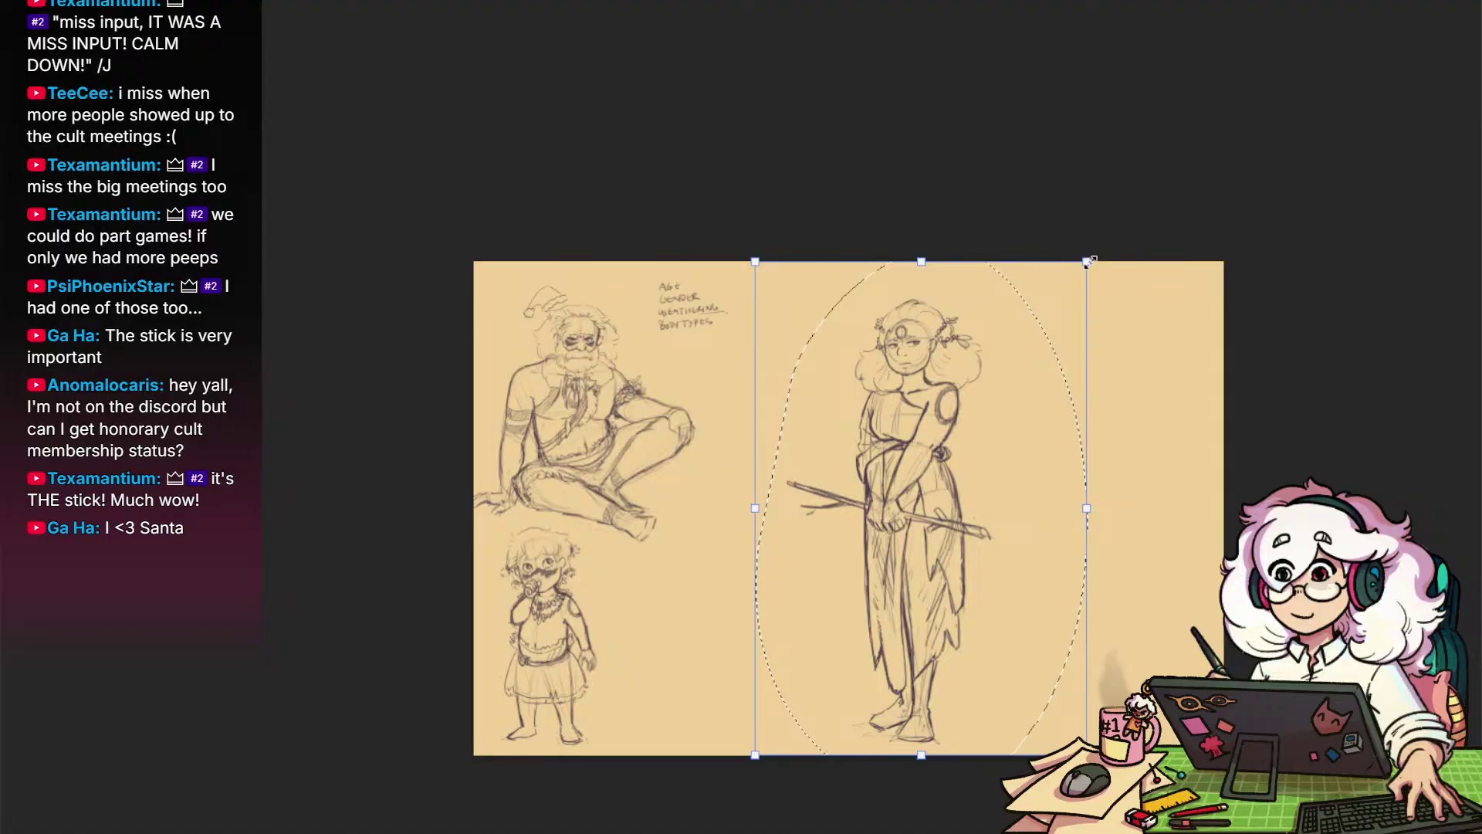
mouse_move(1087, 261)
left_mouse_down()
mouse_move(989, 406)
mouse_move(1059, 295)
left_mouse_up()
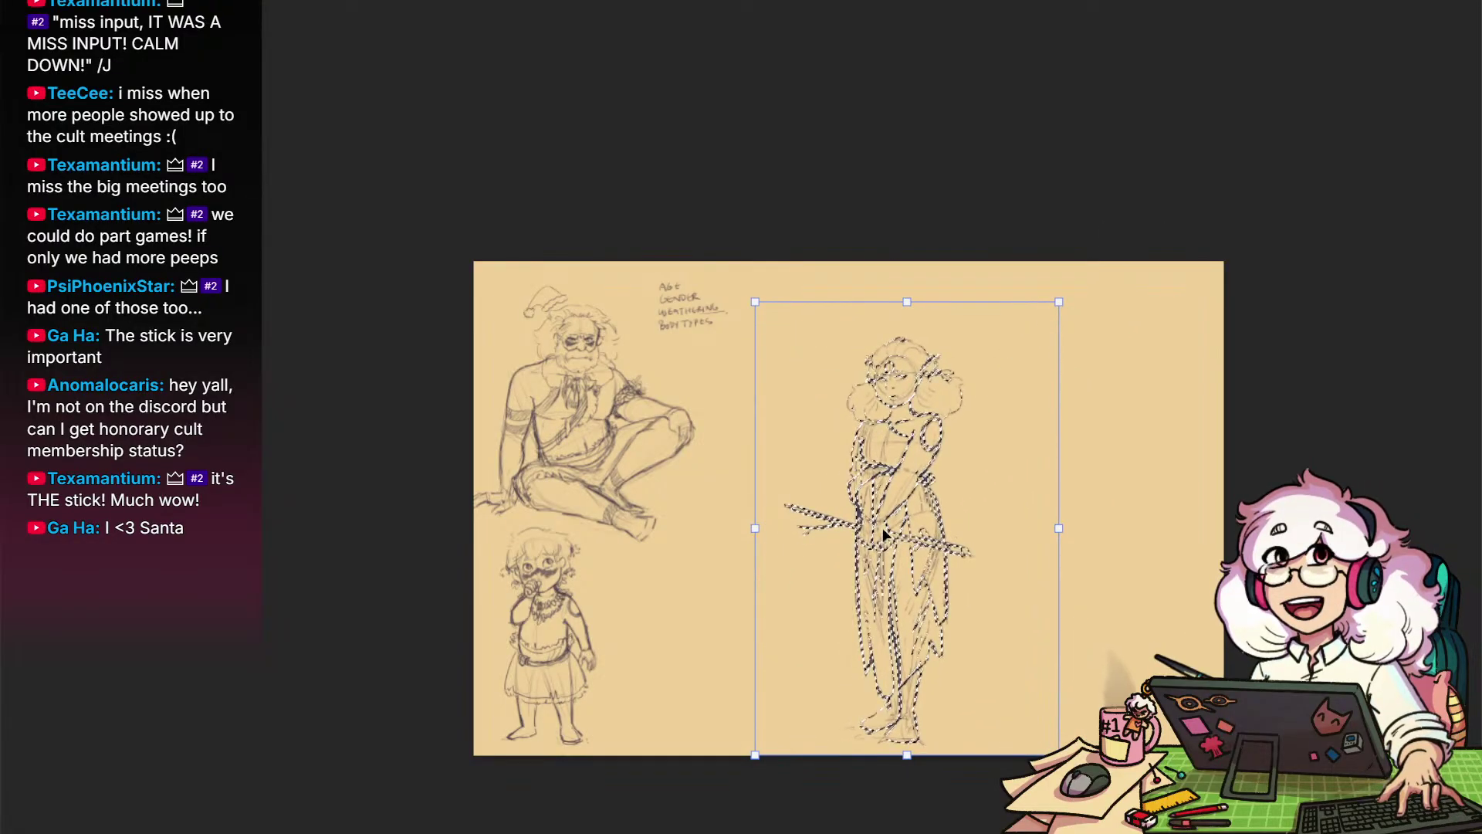
left_click_drag(883, 526, 755, 524)
left_click_drag(931, 748, 913, 720)
left_click_drag(788, 572, 778, 573)
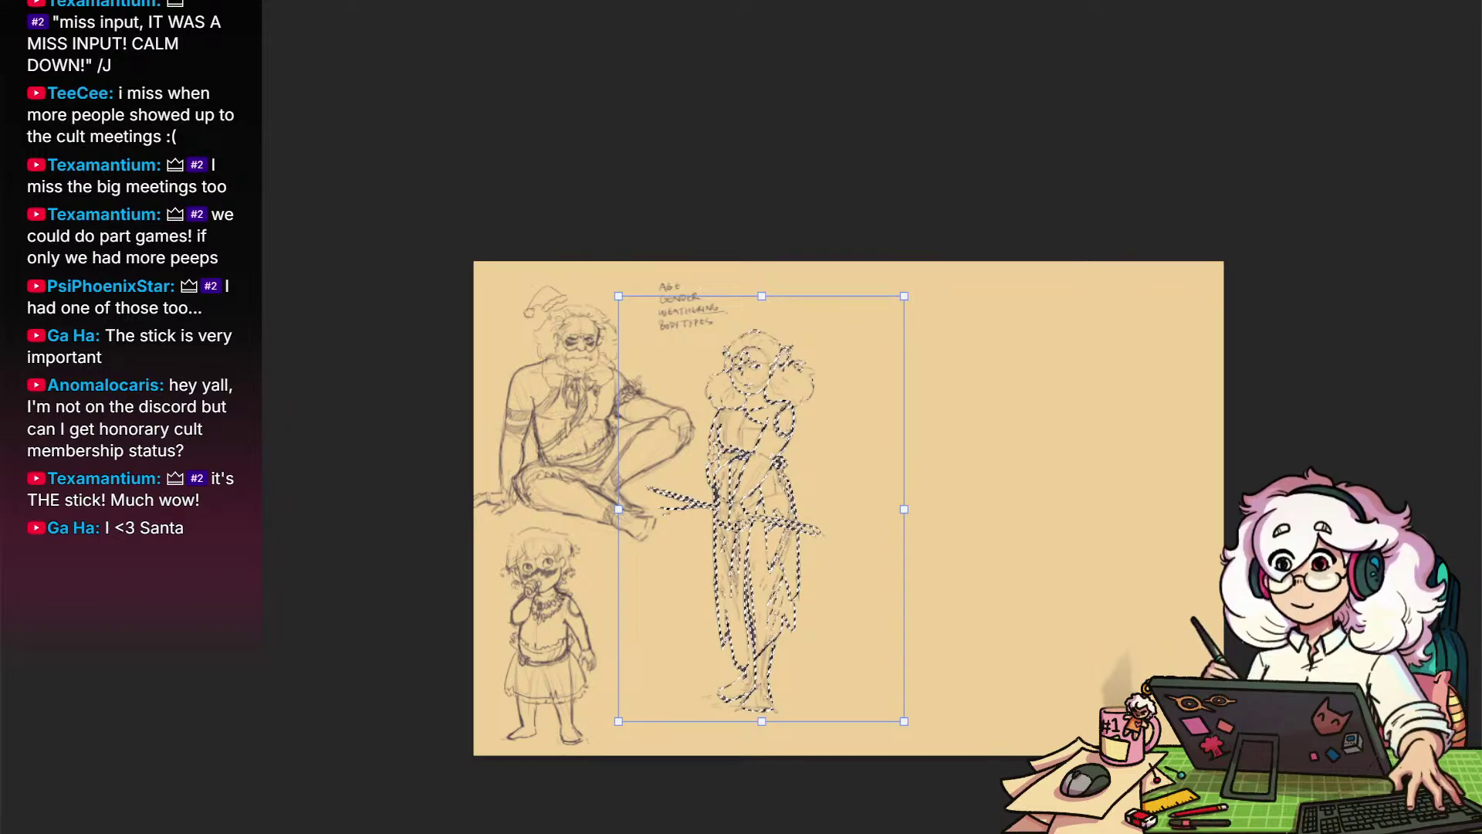
key("Return")
key("ctrl+d")
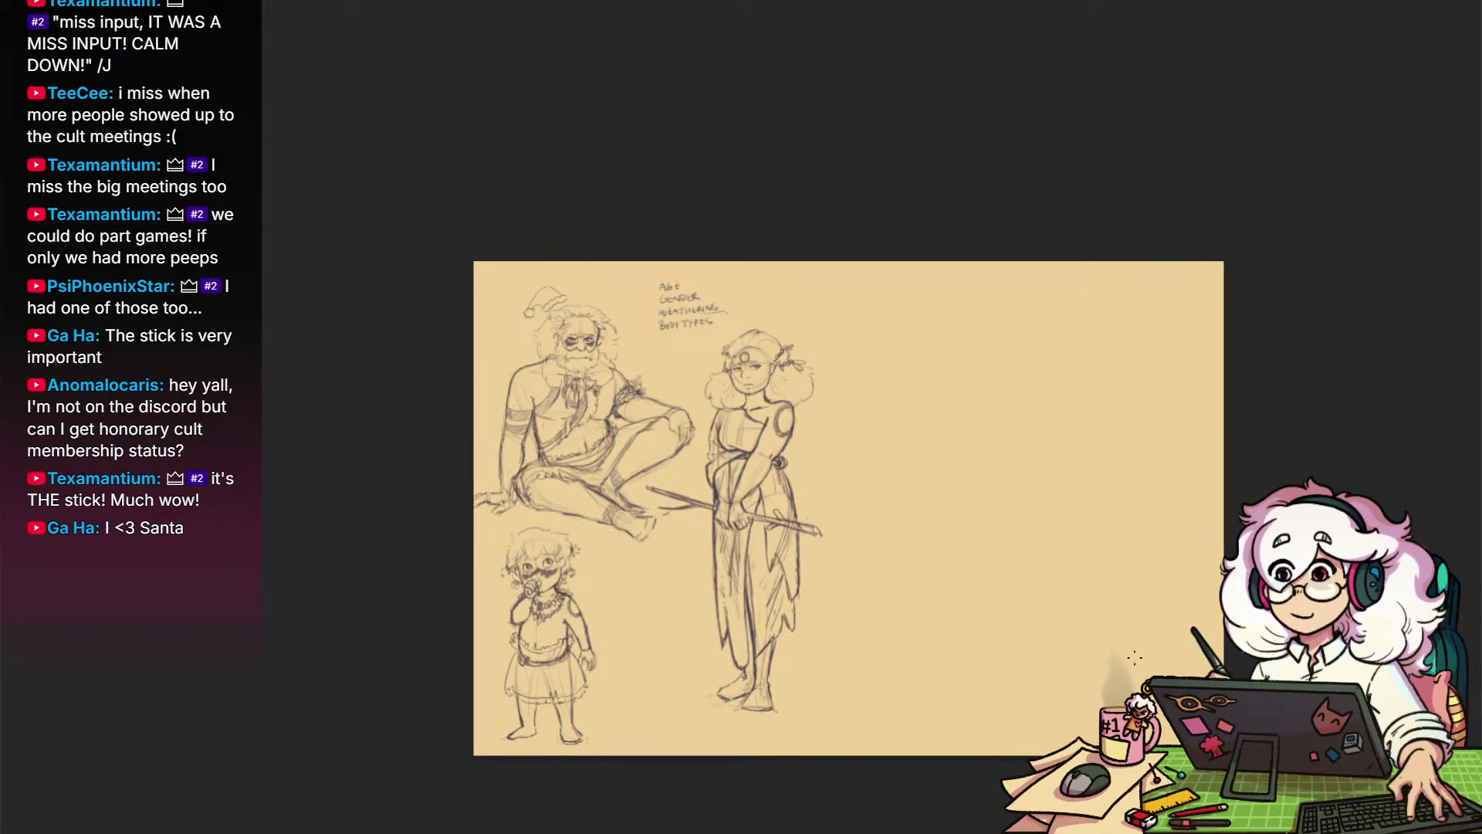
Examine the standing figure's placement on the sheet and the empty area beside it
left_click_drag(781, 402, 899, 617)
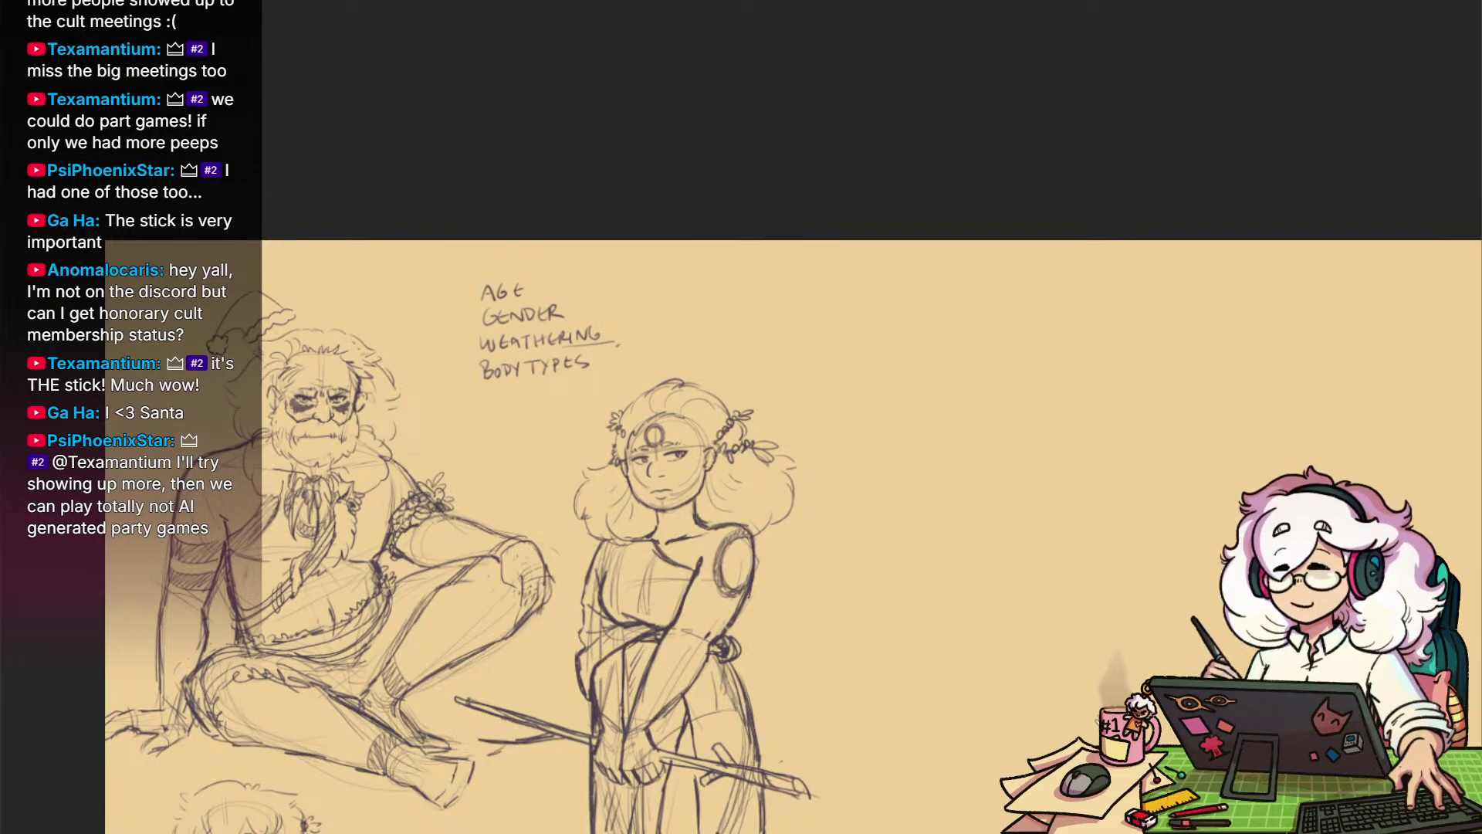
left_click_drag(1094, 711, 970, 463)
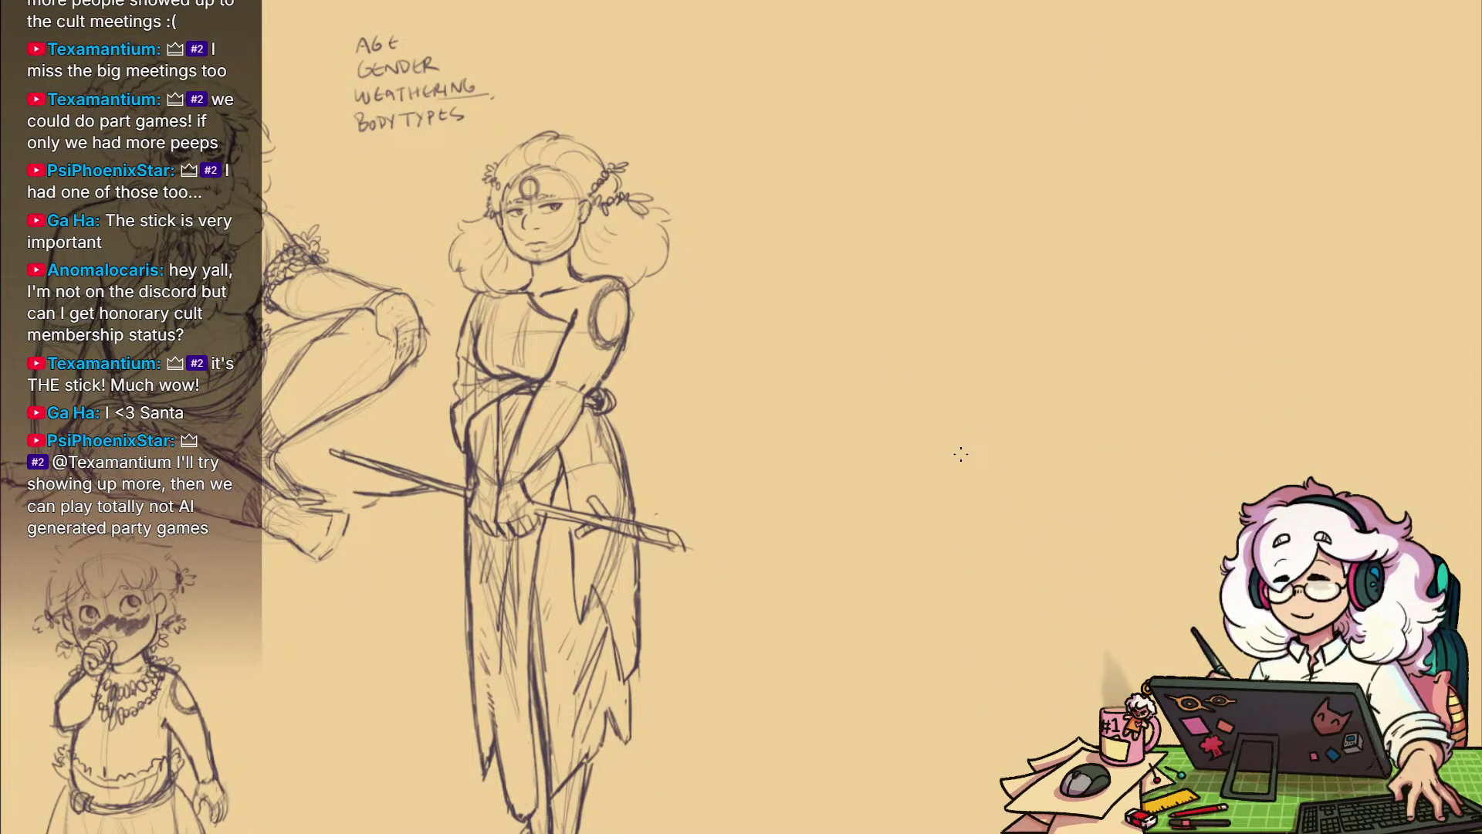
mouse_move(996, 600)
left_mouse_down()
mouse_move(1223, 518)
mouse_move(1250, 610)
mouse_move(931, 578)
mouse_move(973, 652)
mouse_move(960, 595)
left_mouse_up()
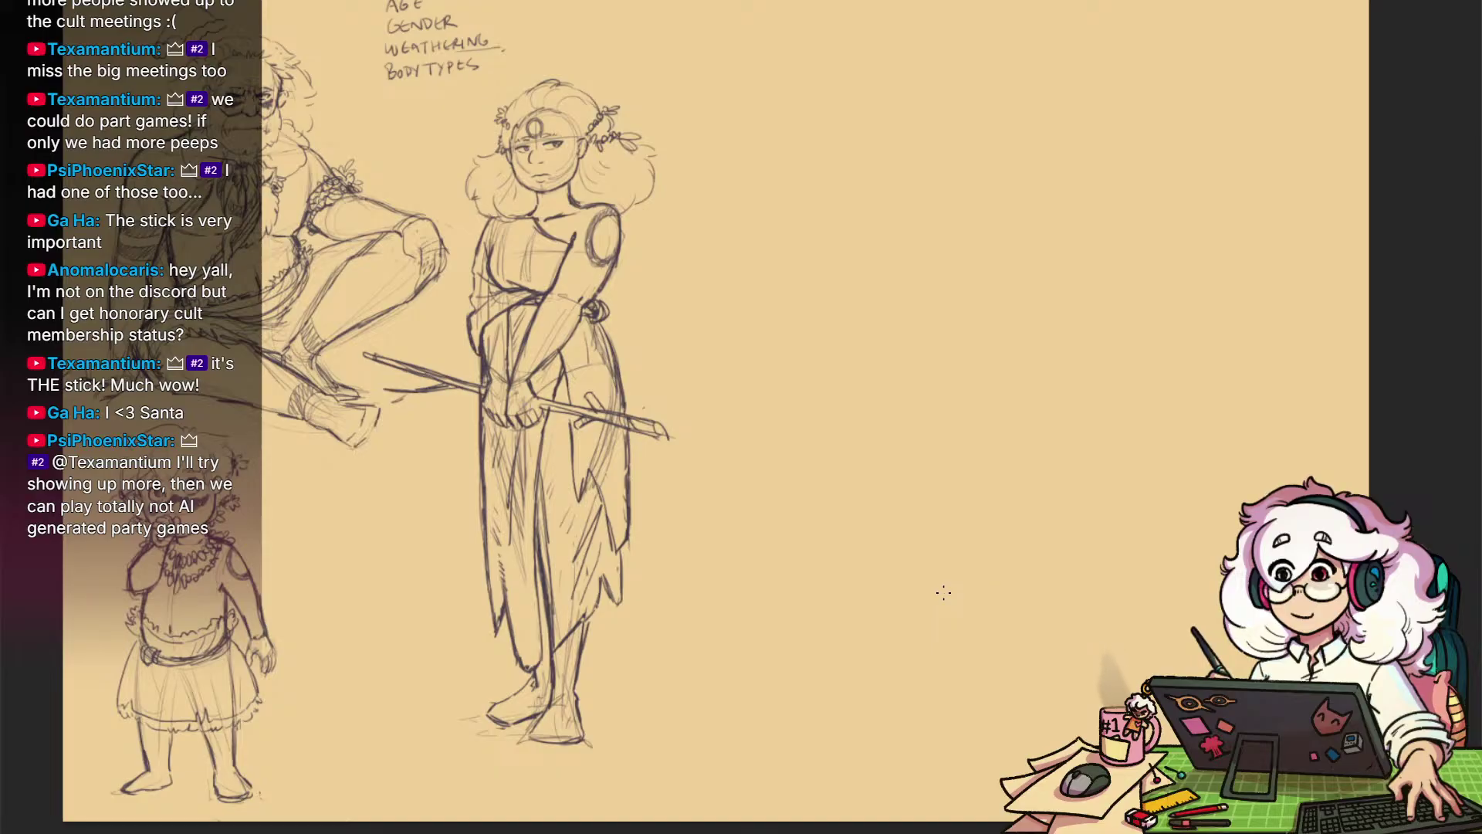
left_click_drag(956, 555, 941, 635)
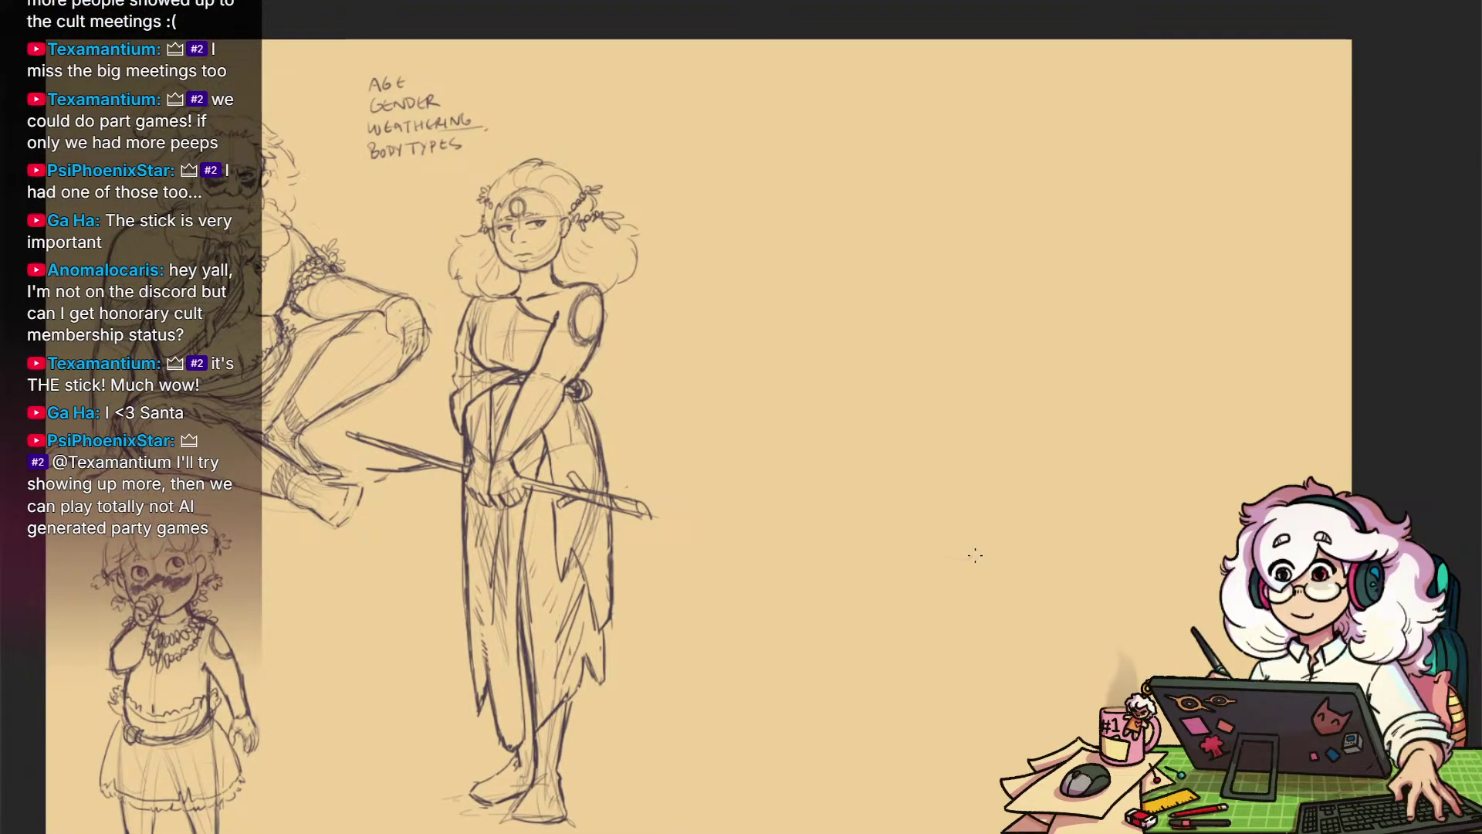
left_click_drag(951, 523, 1014, 497)
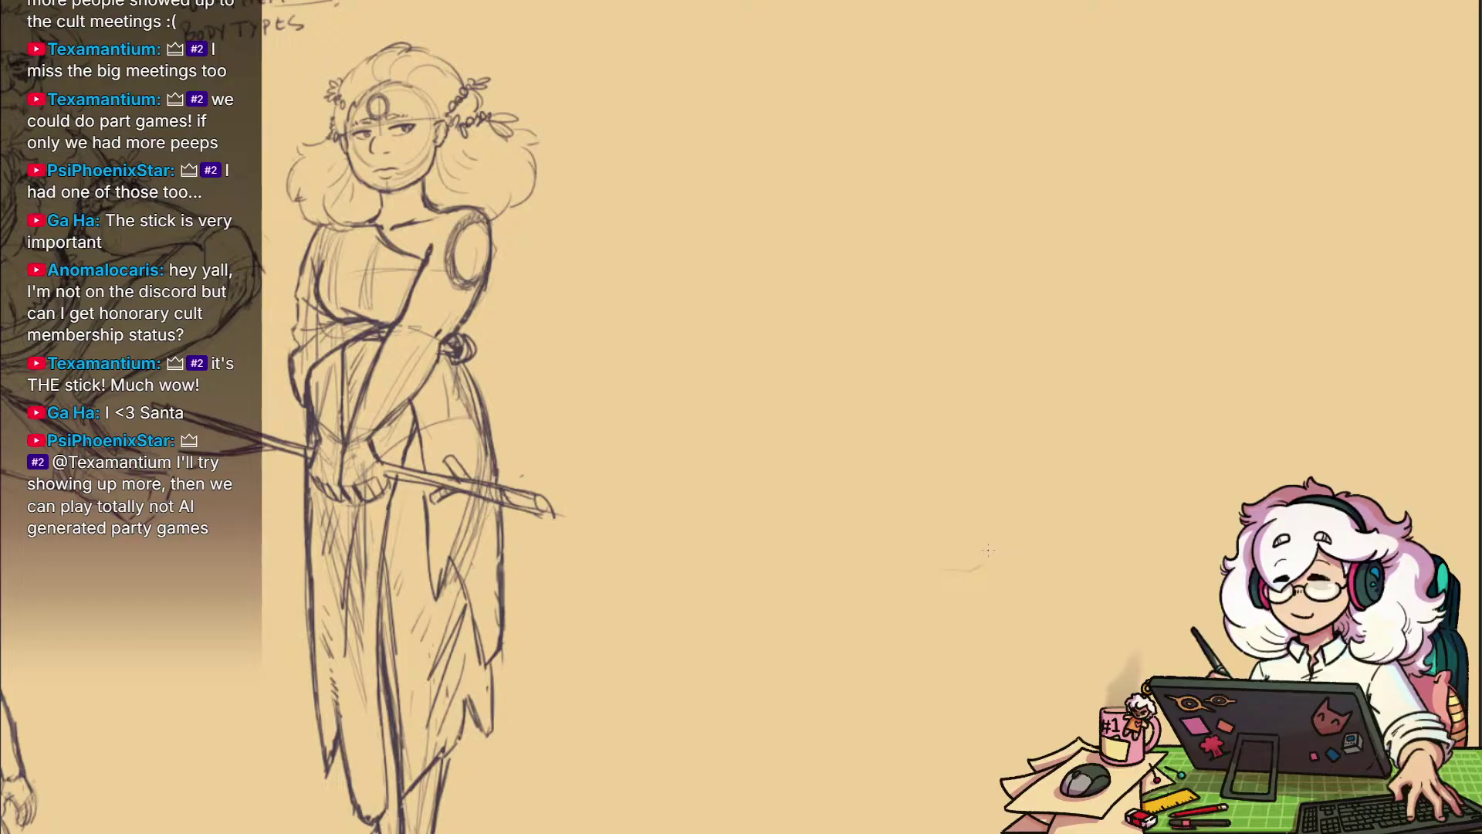
left_click_drag(987, 546, 1010, 529)
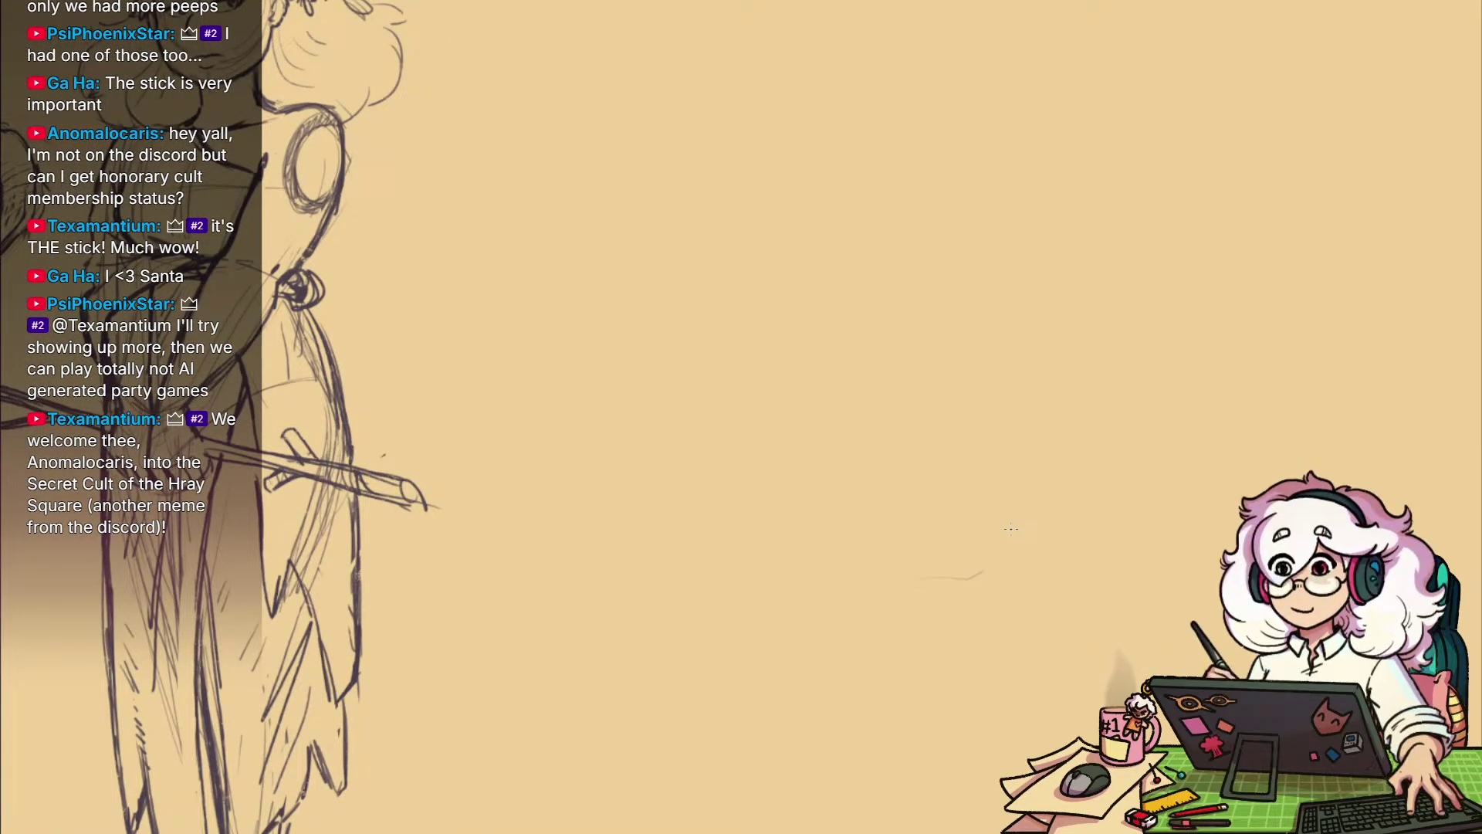
key("space")
mouse_move(907, 579)
left_mouse_down()
mouse_move(916, 543)
mouse_move(894, 596)
mouse_move(914, 582)
left_mouse_up()
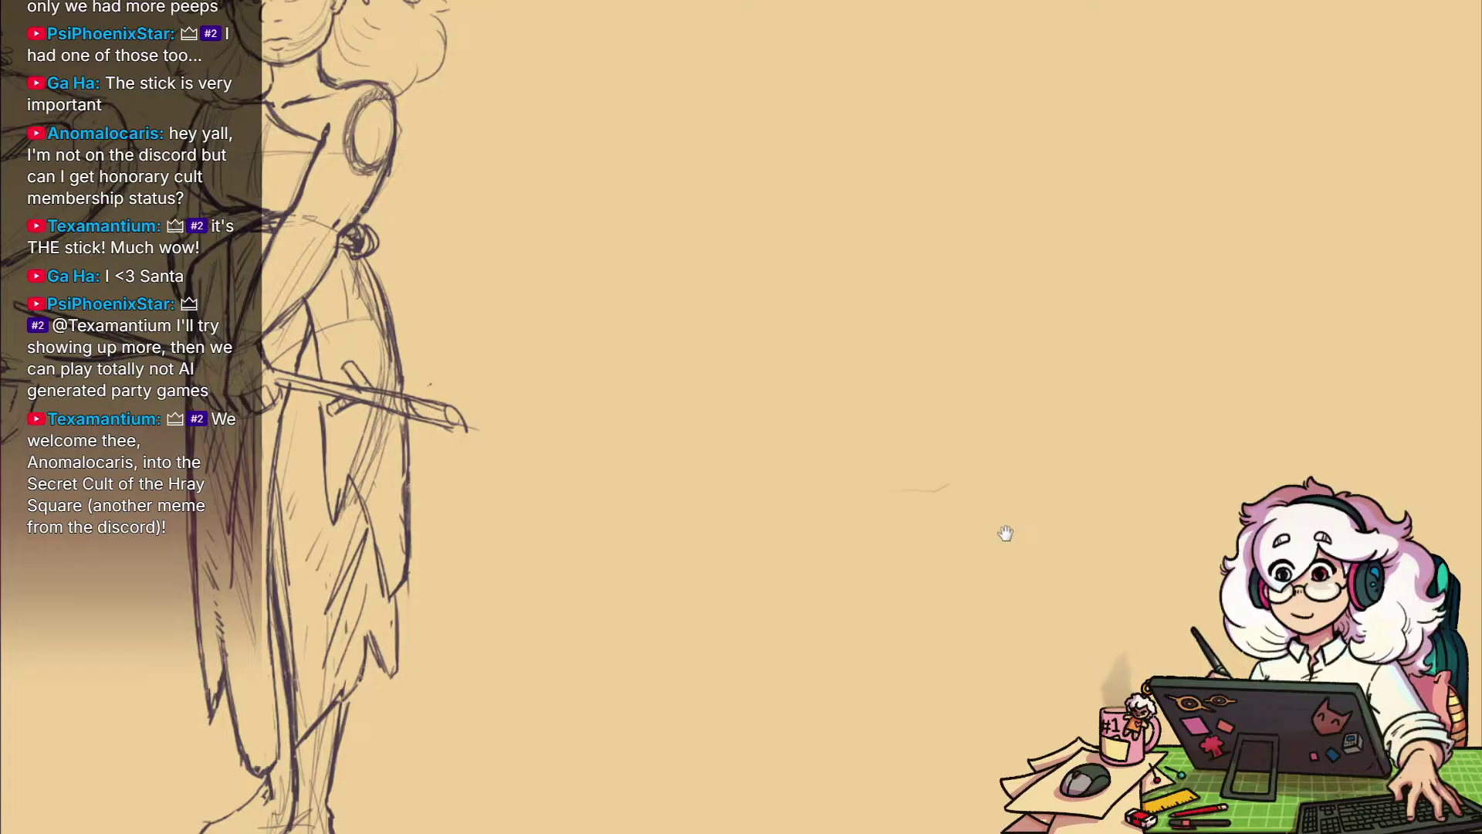
left_click_drag(931, 722, 887, 682)
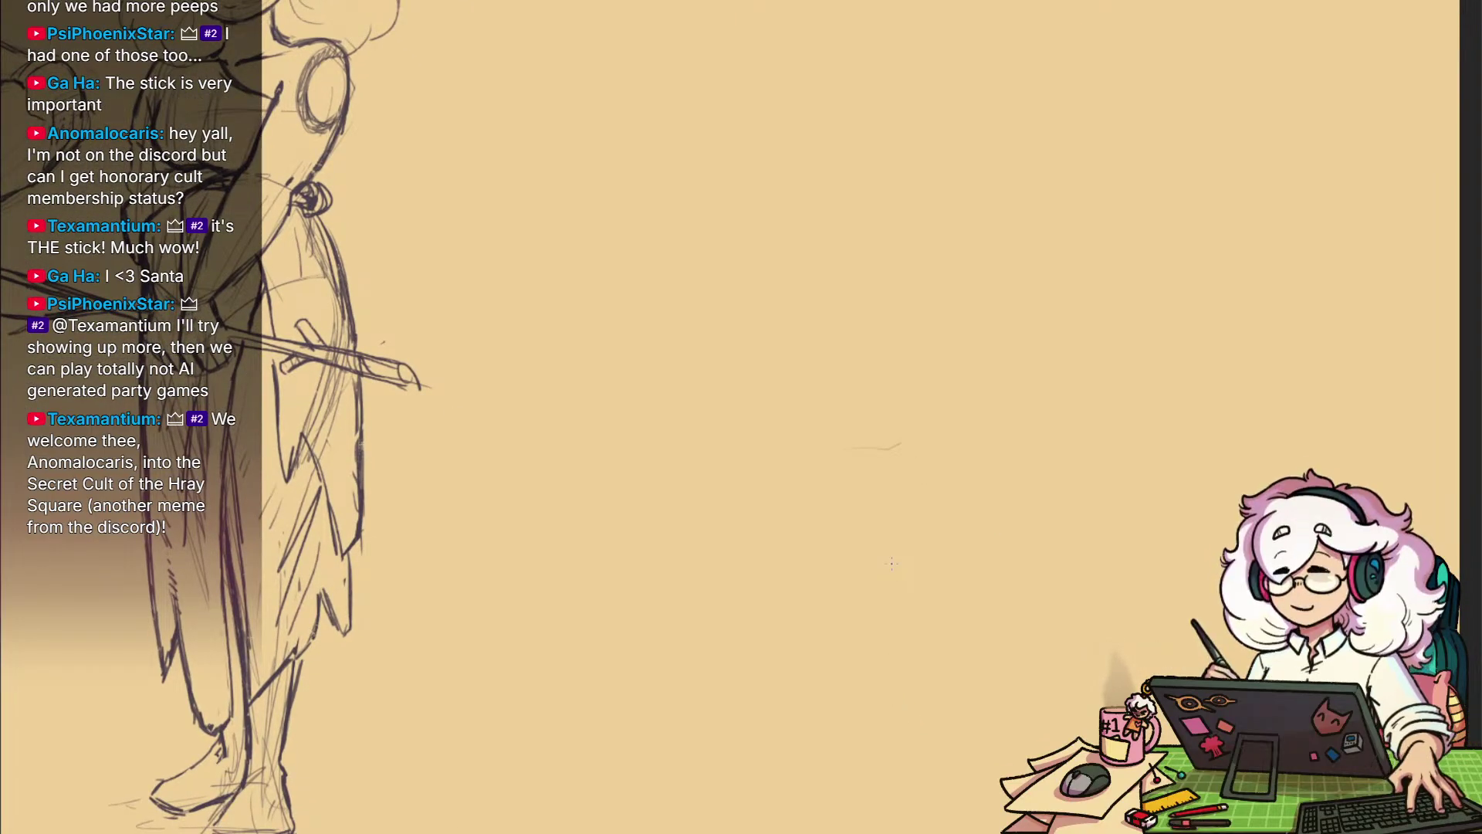
left_click_drag(889, 604, 925, 633)
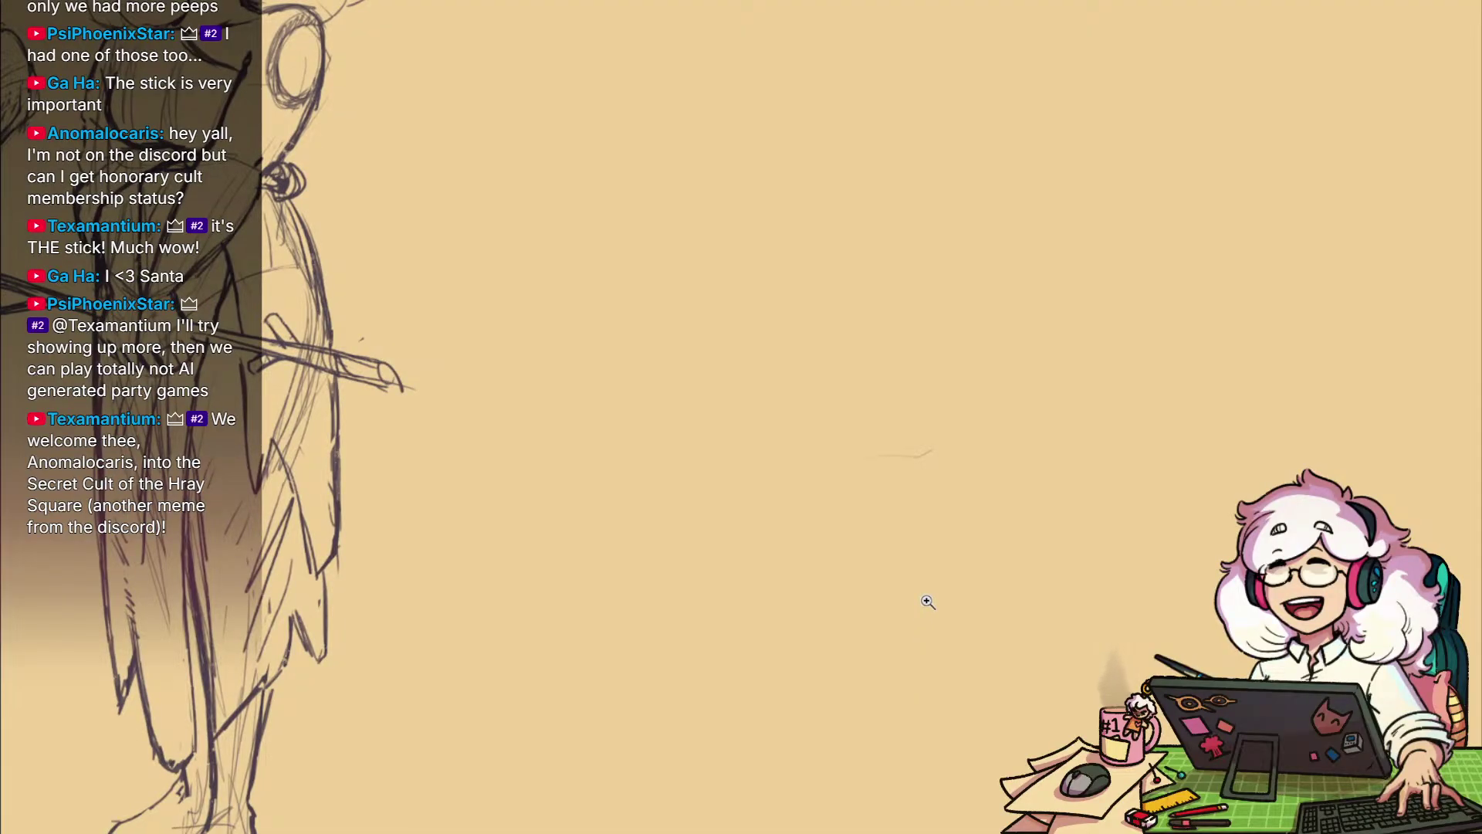
left_click_drag(999, 595, 949, 640)
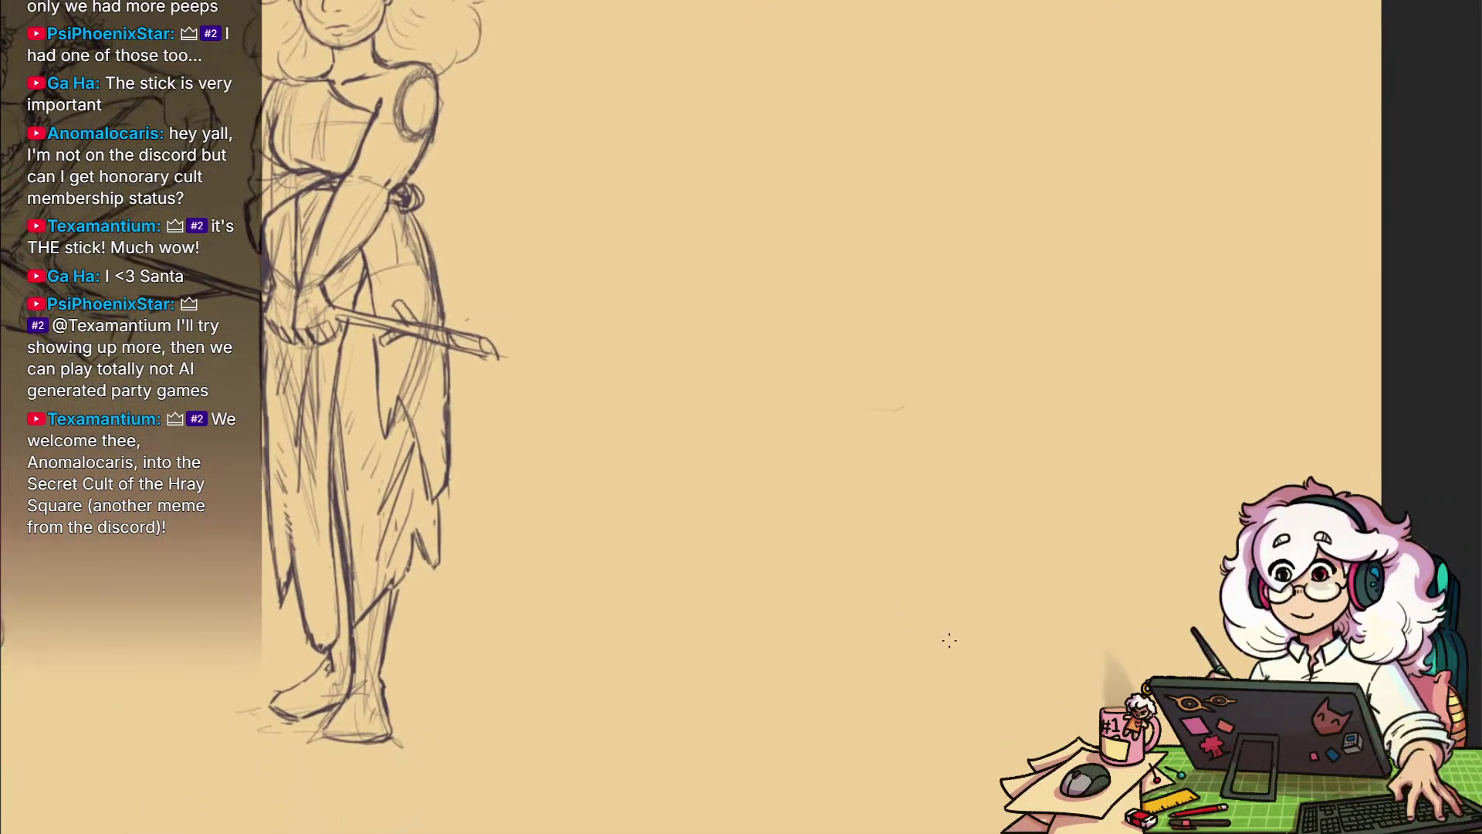
Sketch loose horizontal ground strokes beneath the feet of the standing figure and the child
left_click_drag(1000, 589, 976, 738)
left_click_drag(953, 684, 969, 671)
mouse_move(589, 742)
left_mouse_down()
mouse_move(935, 589)
mouse_move(991, 540)
left_mouse_up()
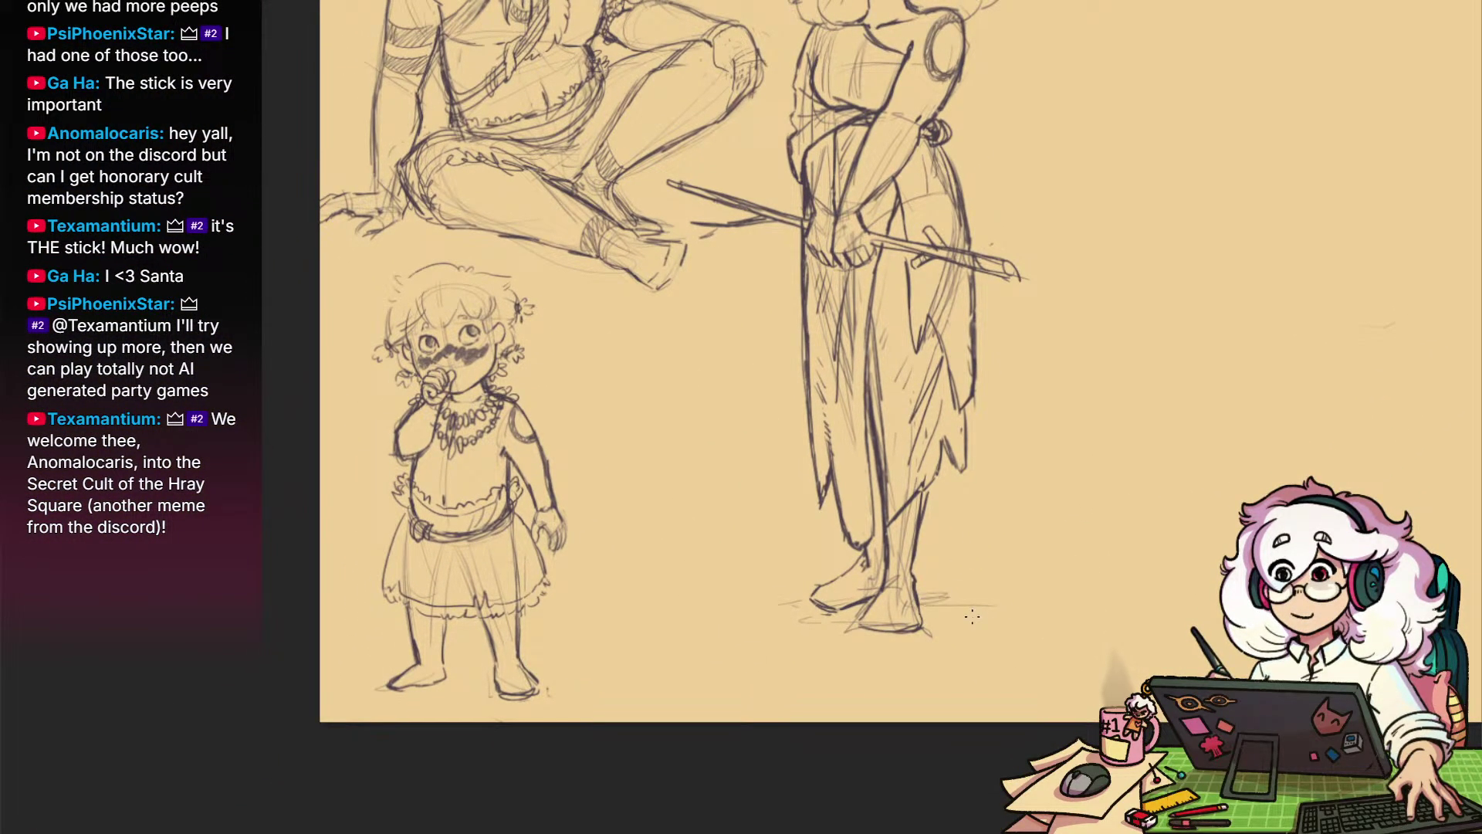
mouse_move(972, 622)
left_mouse_down()
mouse_move(841, 676)
mouse_move(1019, 608)
left_mouse_up()
scroll(884, 623, "down", 1)
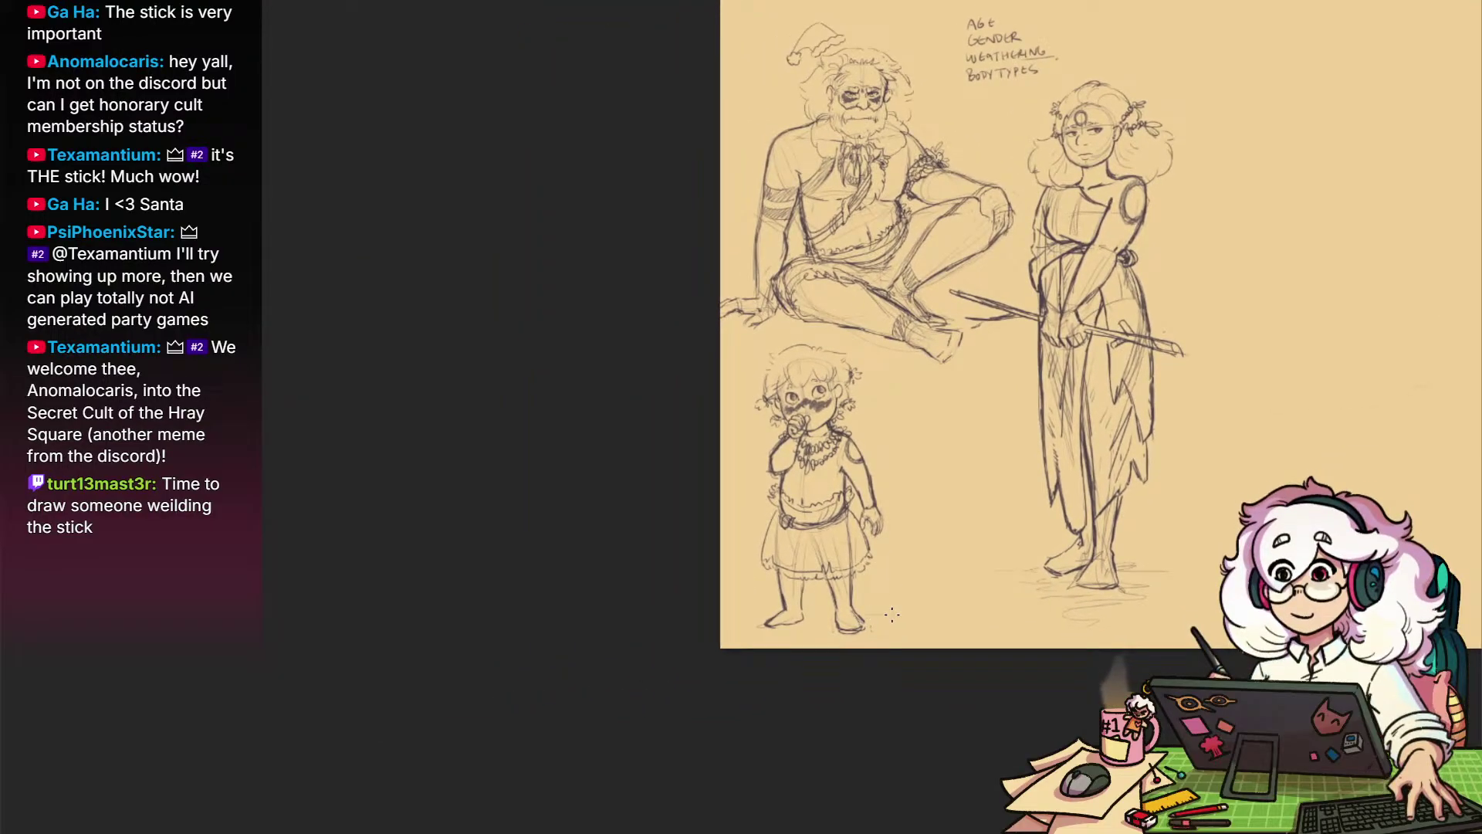
mouse_move(892, 615)
left_mouse_down()
mouse_move(943, 624)
mouse_move(806, 643)
left_mouse_up()
left_click_drag(954, 530, 941, 692)
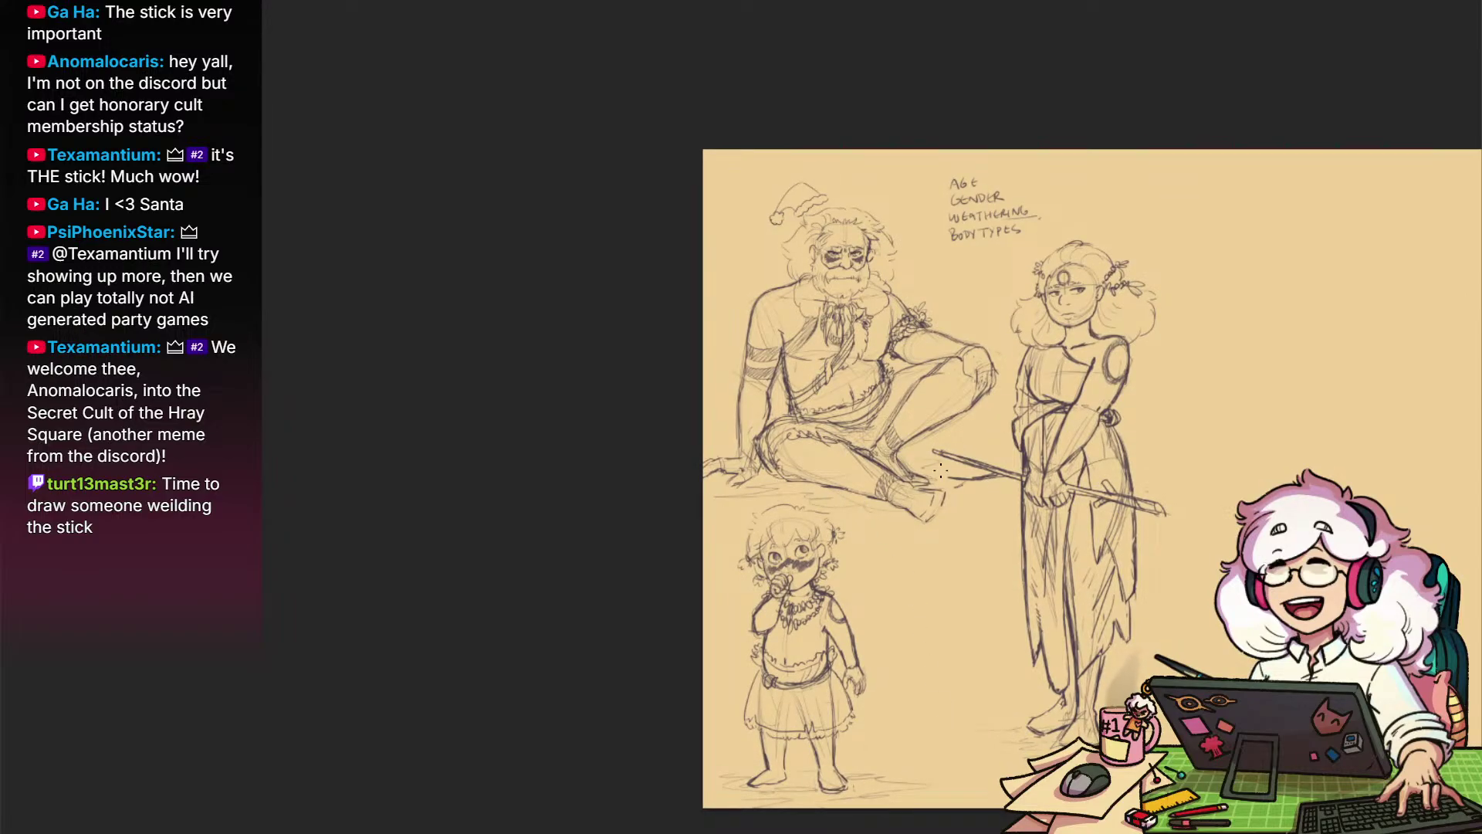
Erase the faint stray stroke in the empty area beside the standing figure
left_click_drag(1269, 619, 886, 581)
left_click_drag(906, 639, 983, 647)
left_click_drag(1132, 536, 807, 685)
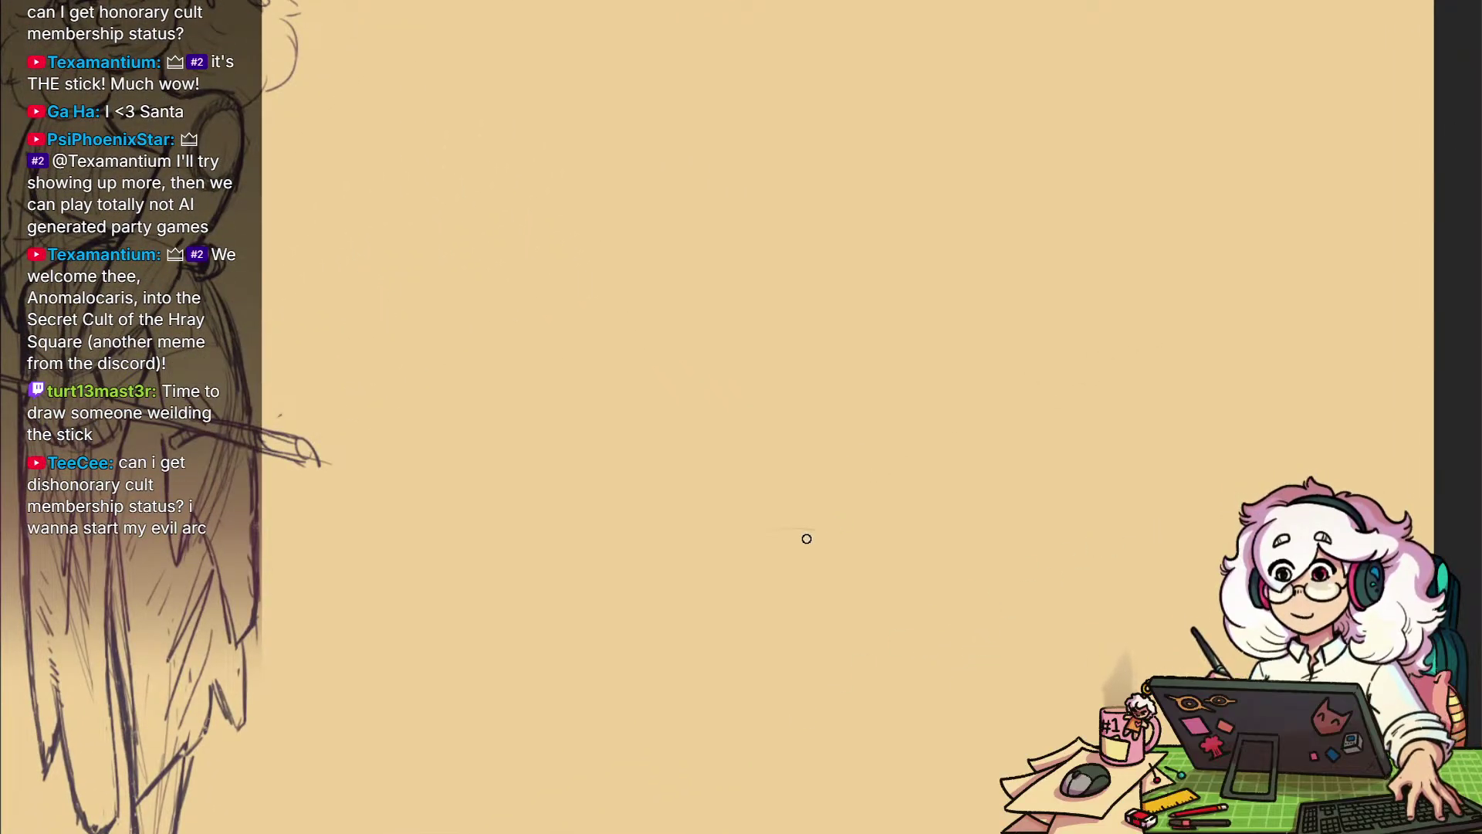
left_click_drag(916, 493, 847, 668)
left_click_drag(871, 625, 932, 561)
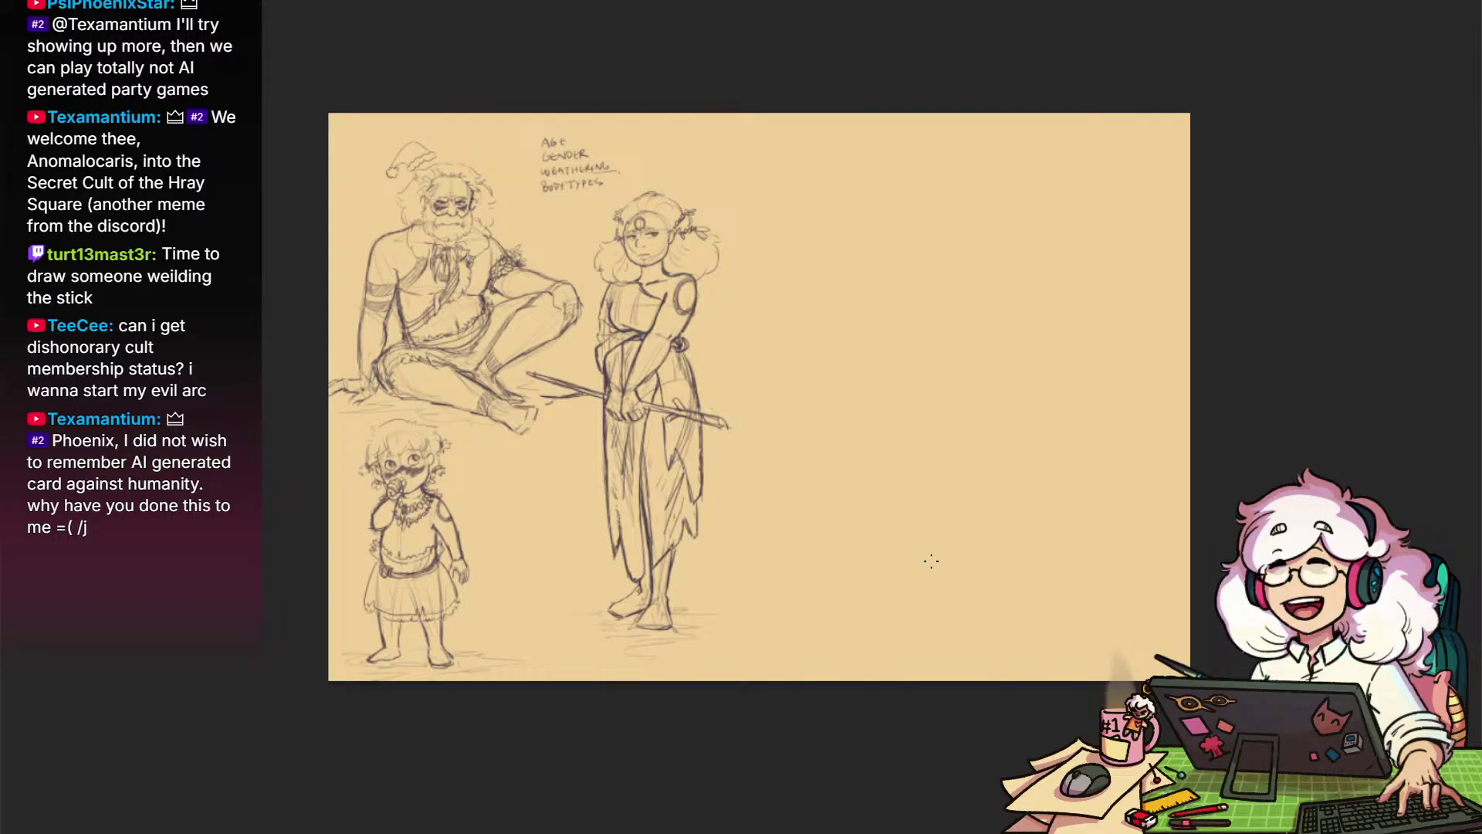
left_click_drag(988, 511, 943, 560)
left_click_drag(948, 646, 1048, 538)
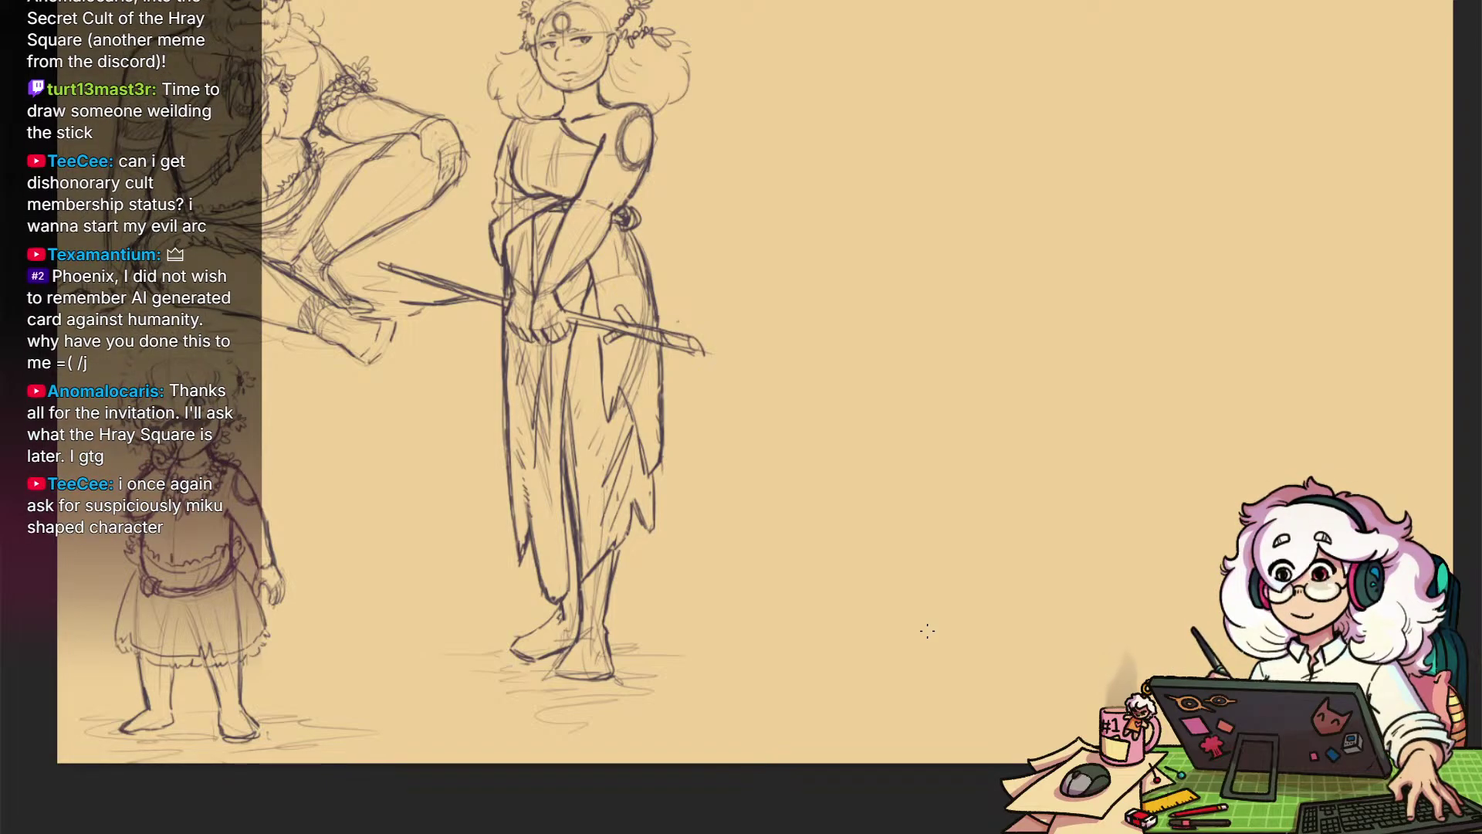
left_click_drag(1062, 611, 1006, 681)
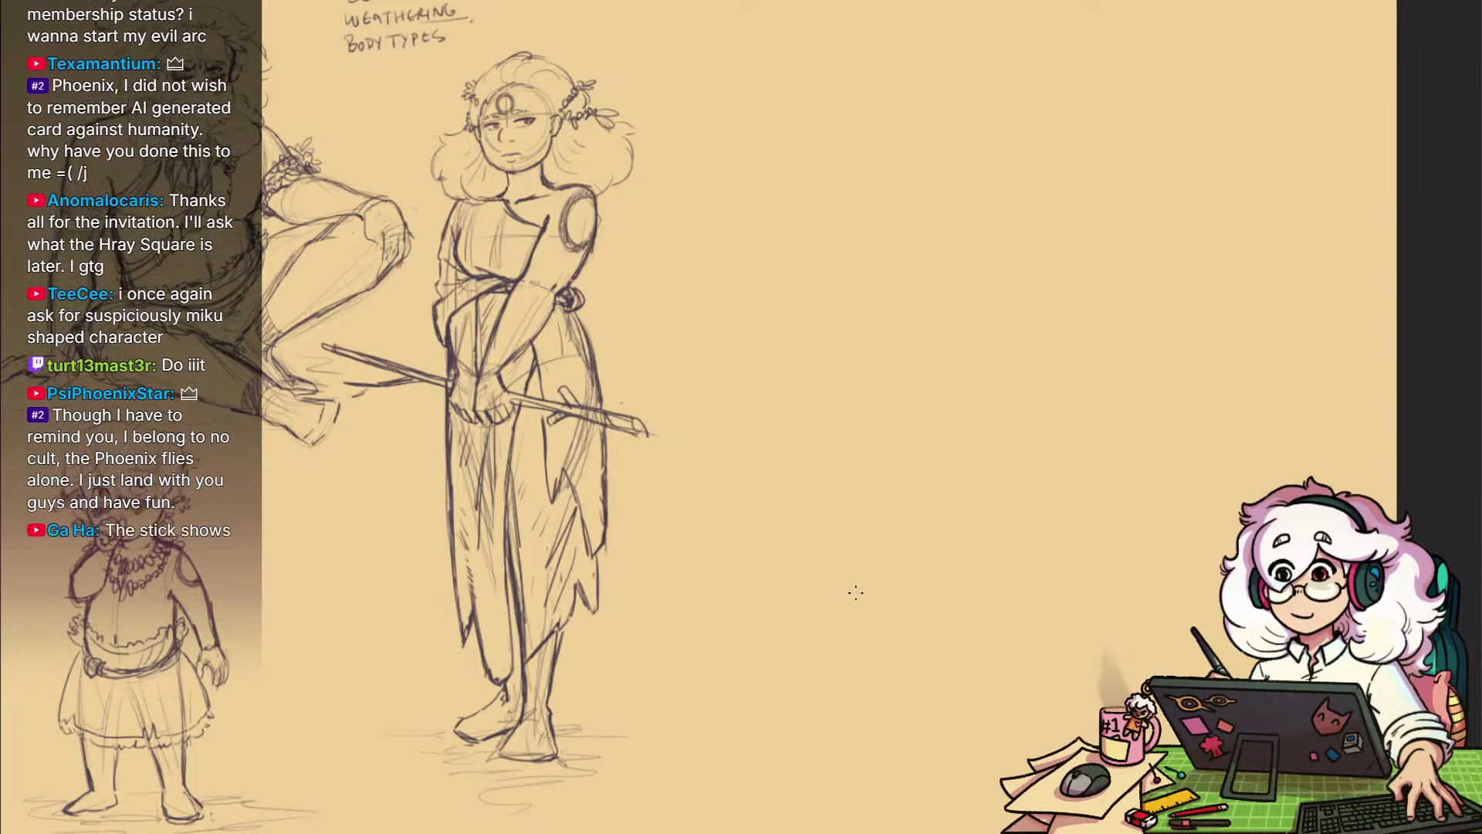
Draw a separate long, slanted stick in the empty area, with two short twig stubs above a thicker handle
left_click_drag(1094, 508, 1065, 703)
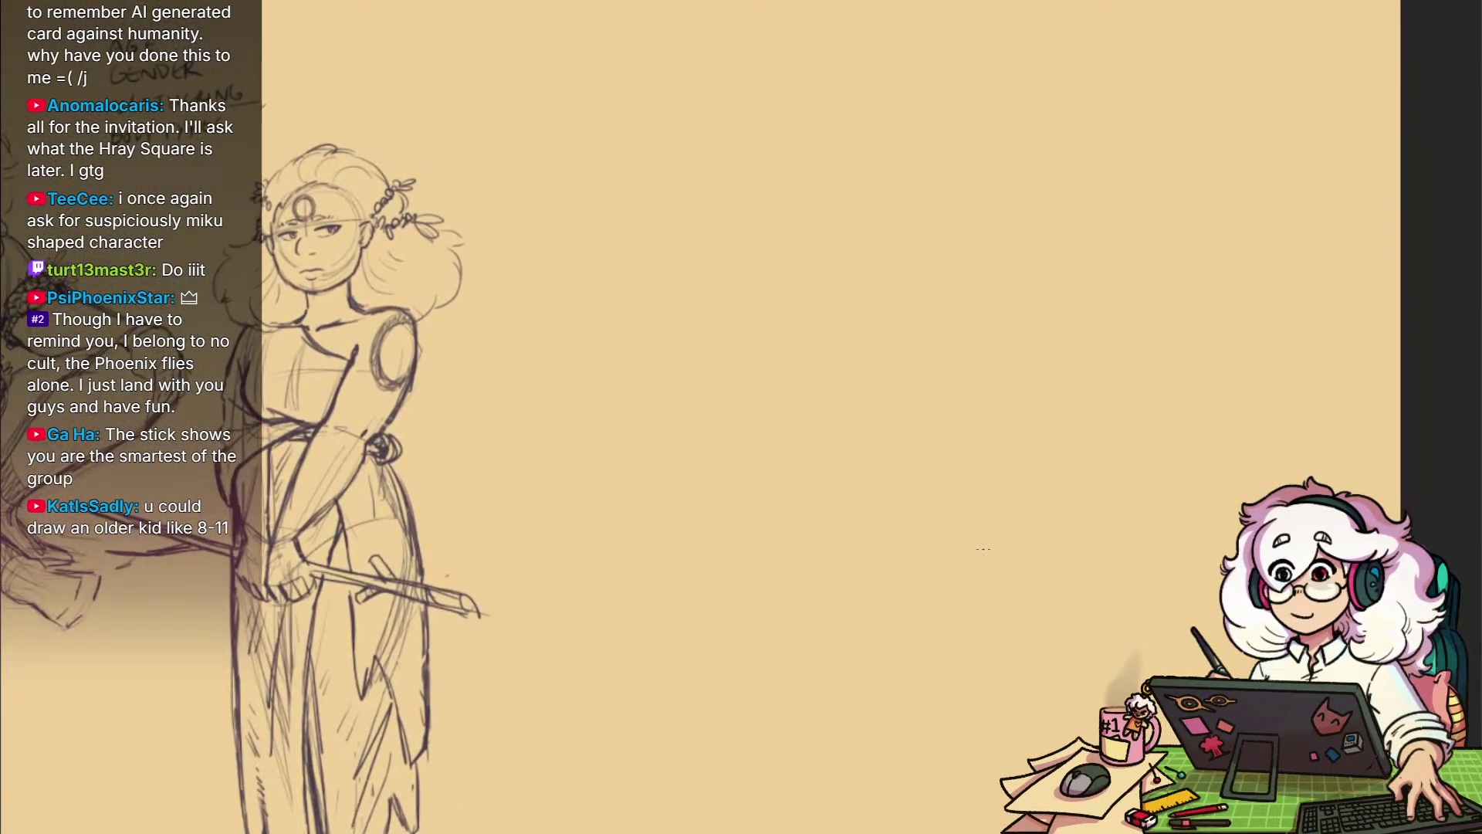
left_click_drag(778, 575, 701, 162)
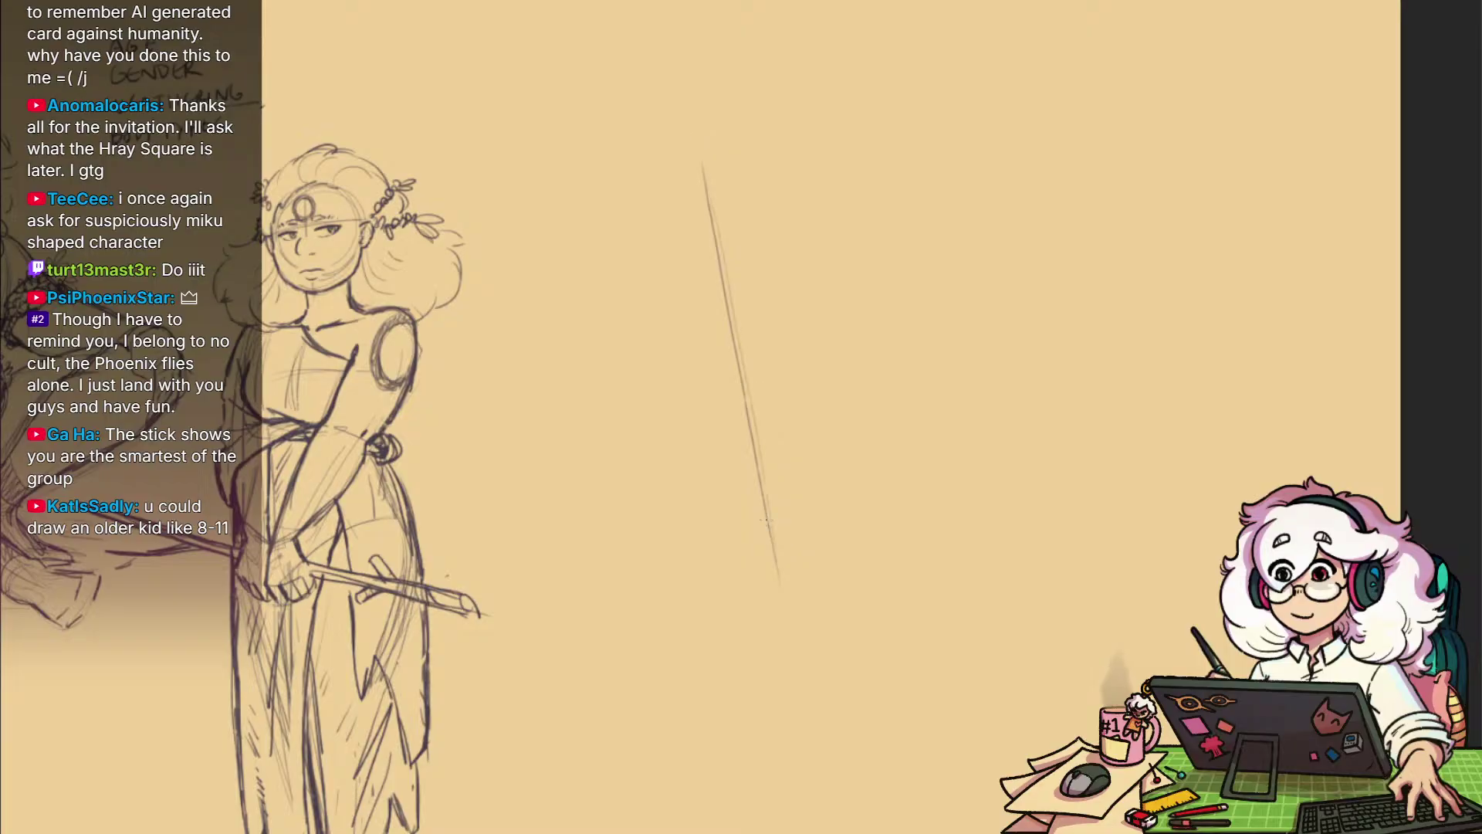
left_click_drag(767, 520, 793, 645)
left_click_drag(723, 259, 743, 372)
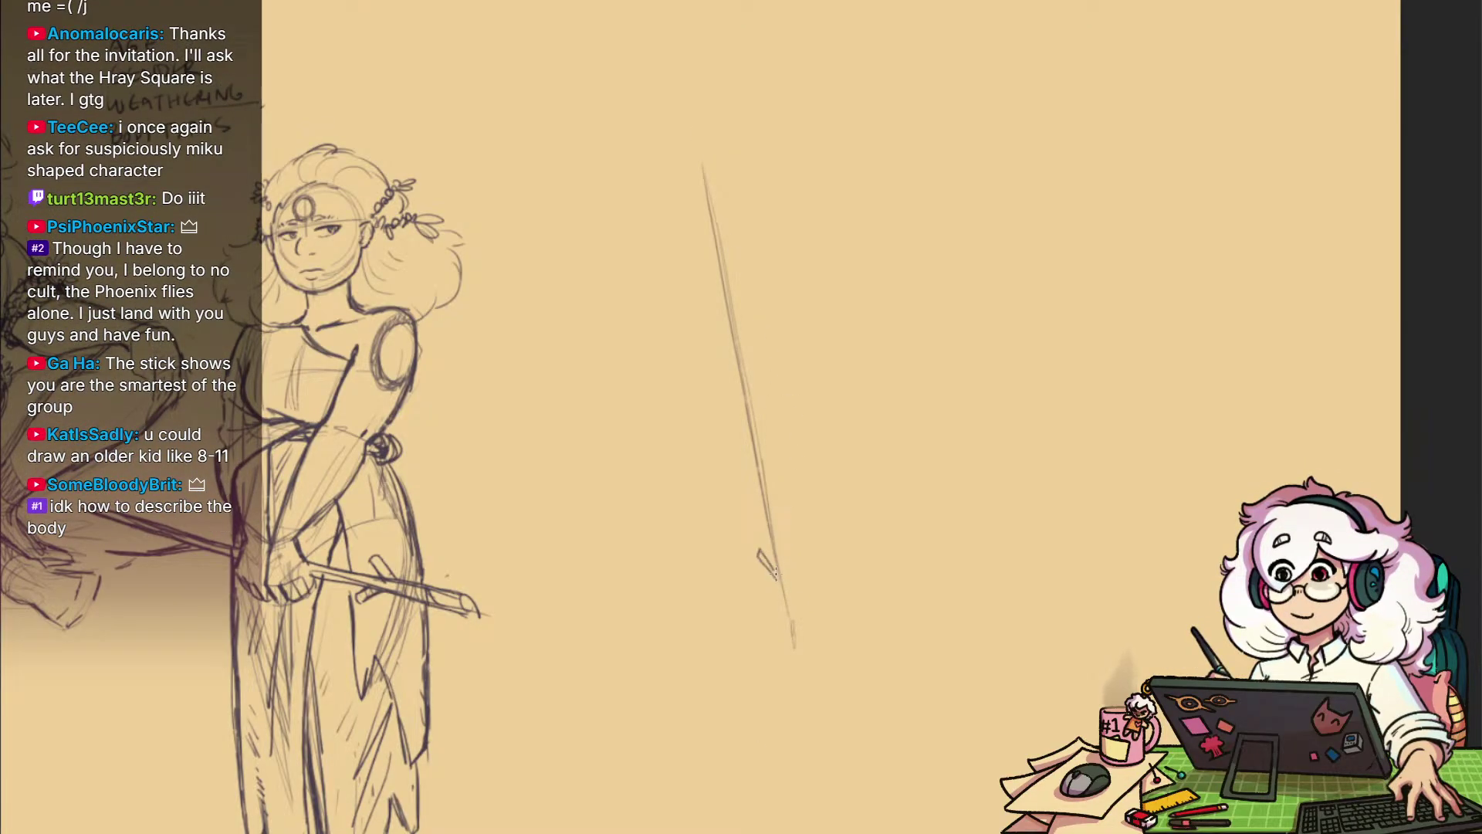
left_click_drag(797, 555, 787, 578)
left_click_drag(800, 645, 790, 581)
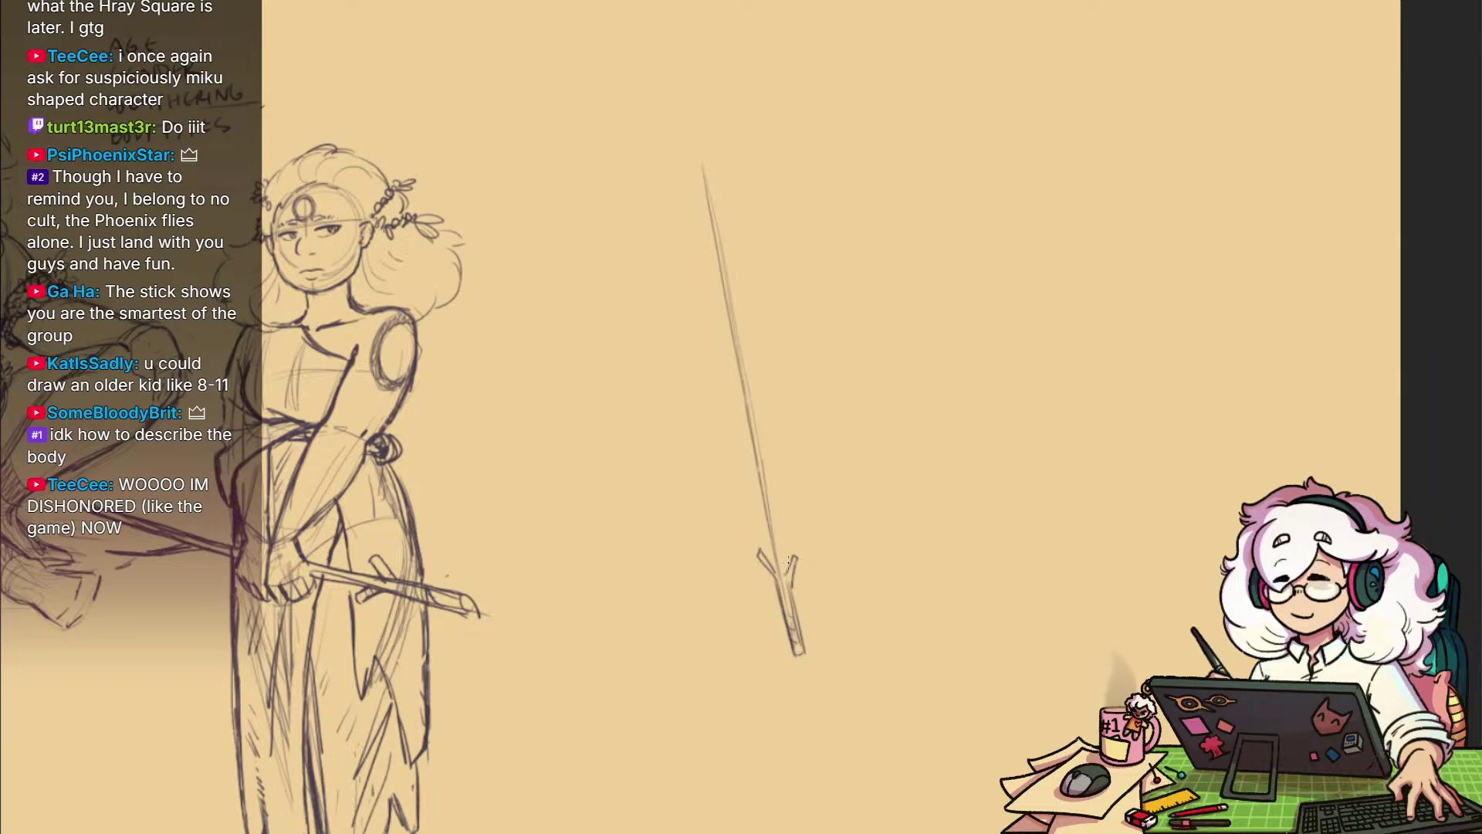
Darken the stick's shaft and draw a long side branch forking off its upper half
mouse_move(772, 503)
left_mouse_down()
mouse_move(700, 160)
mouse_move(745, 430)
left_mouse_up()
key("ctrl+z")
mouse_move(705, 199)
left_mouse_down()
mouse_move(726, 308)
mouse_move(693, 220)
left_mouse_up()
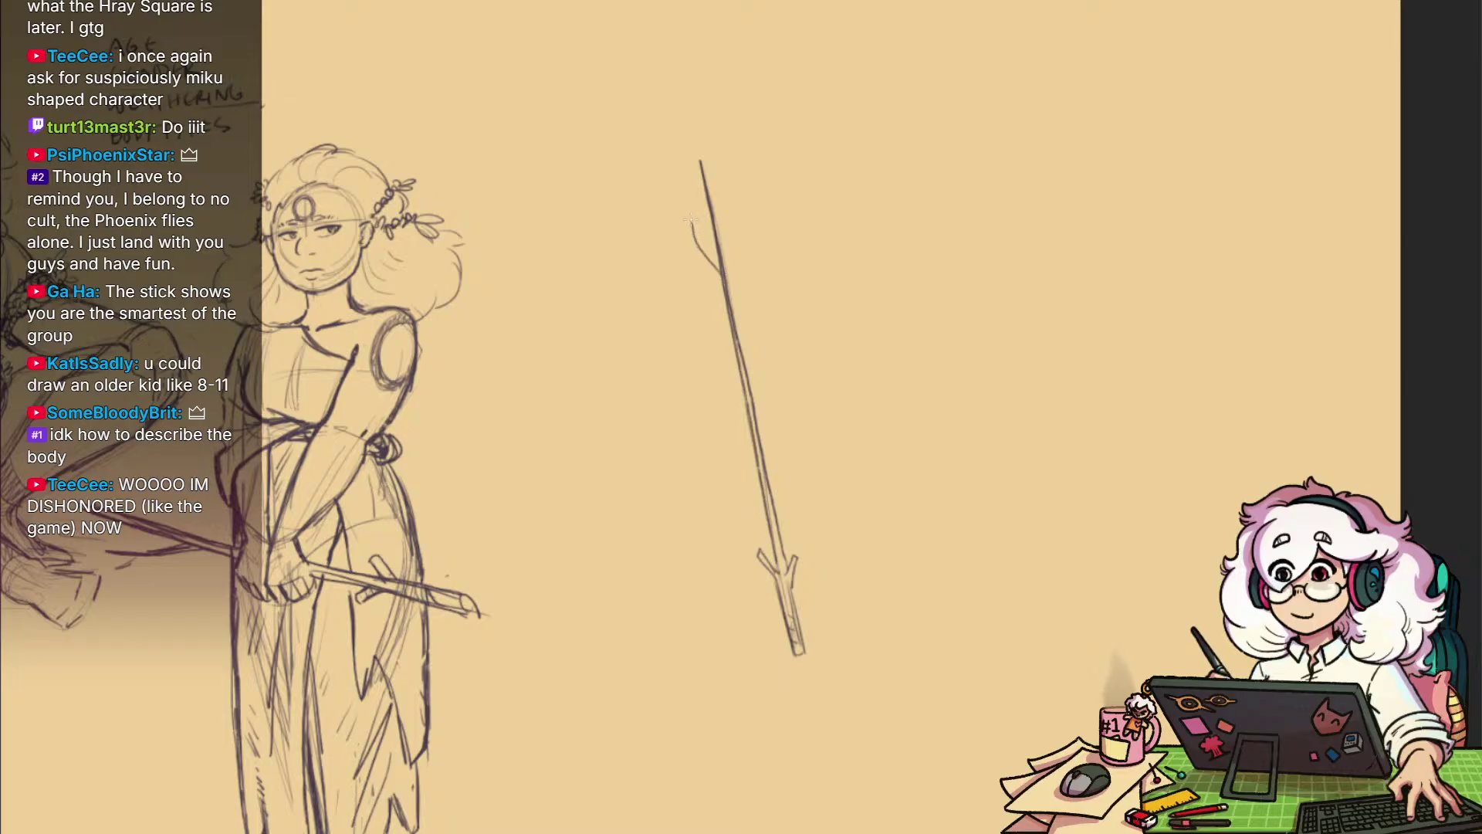
left_click_drag(703, 288, 740, 369)
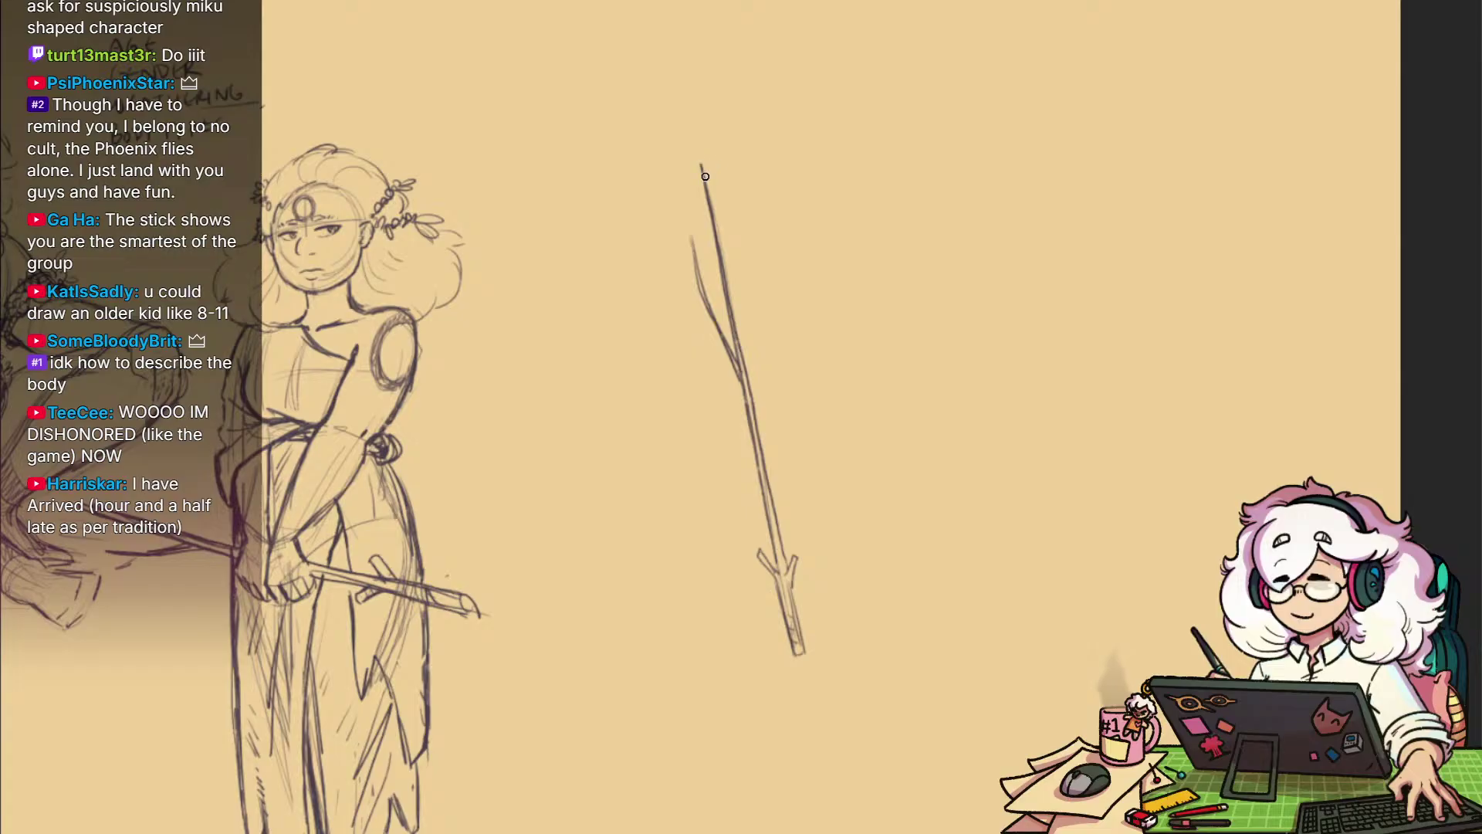
Shorten the stick's pointed tip, thicken both upper prongs, and darken the end of the handle
left_click_drag(699, 159, 707, 190)
left_click_drag(766, 467, 739, 300)
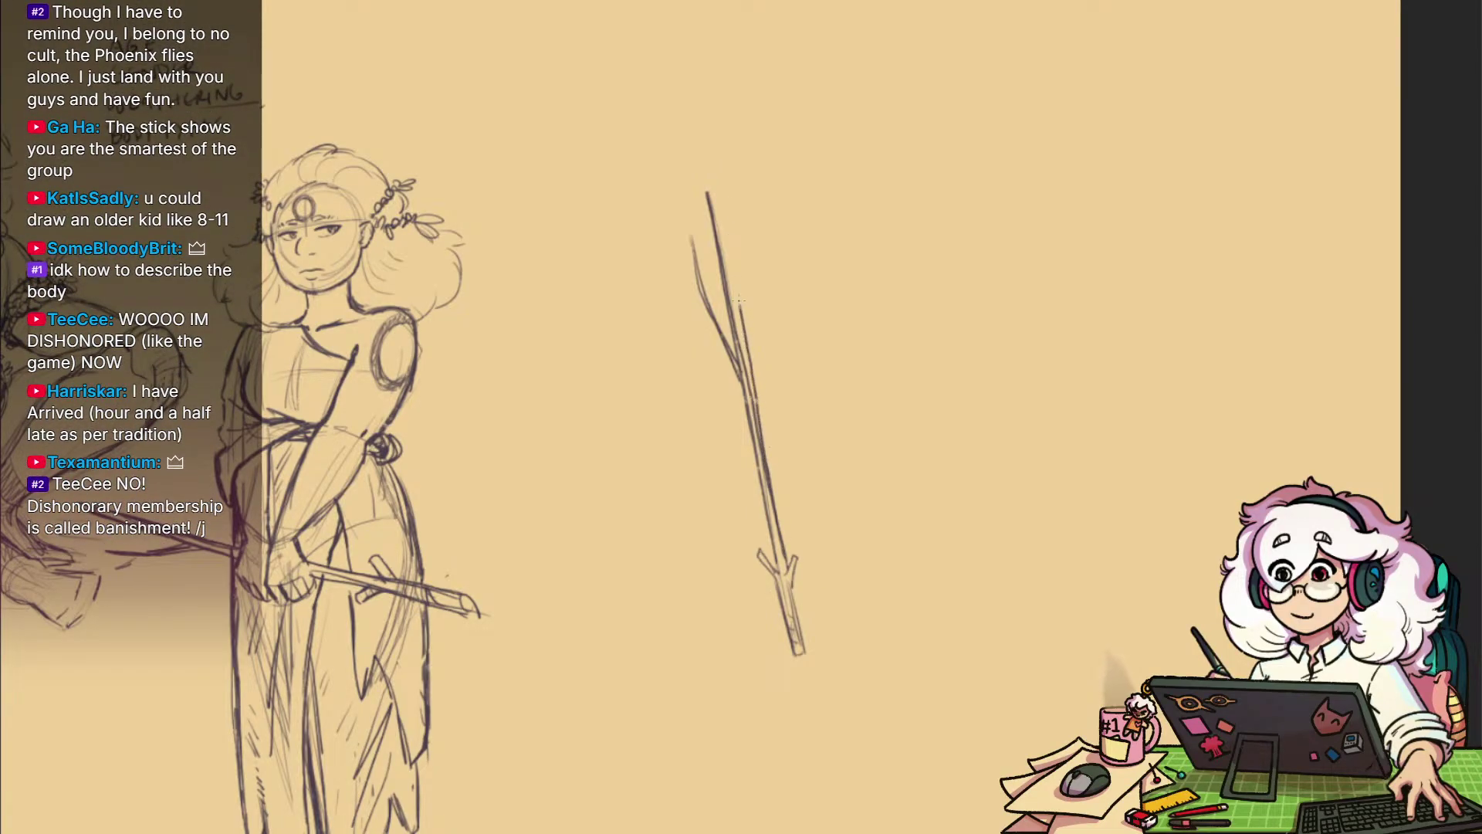
key("ctrl+z")
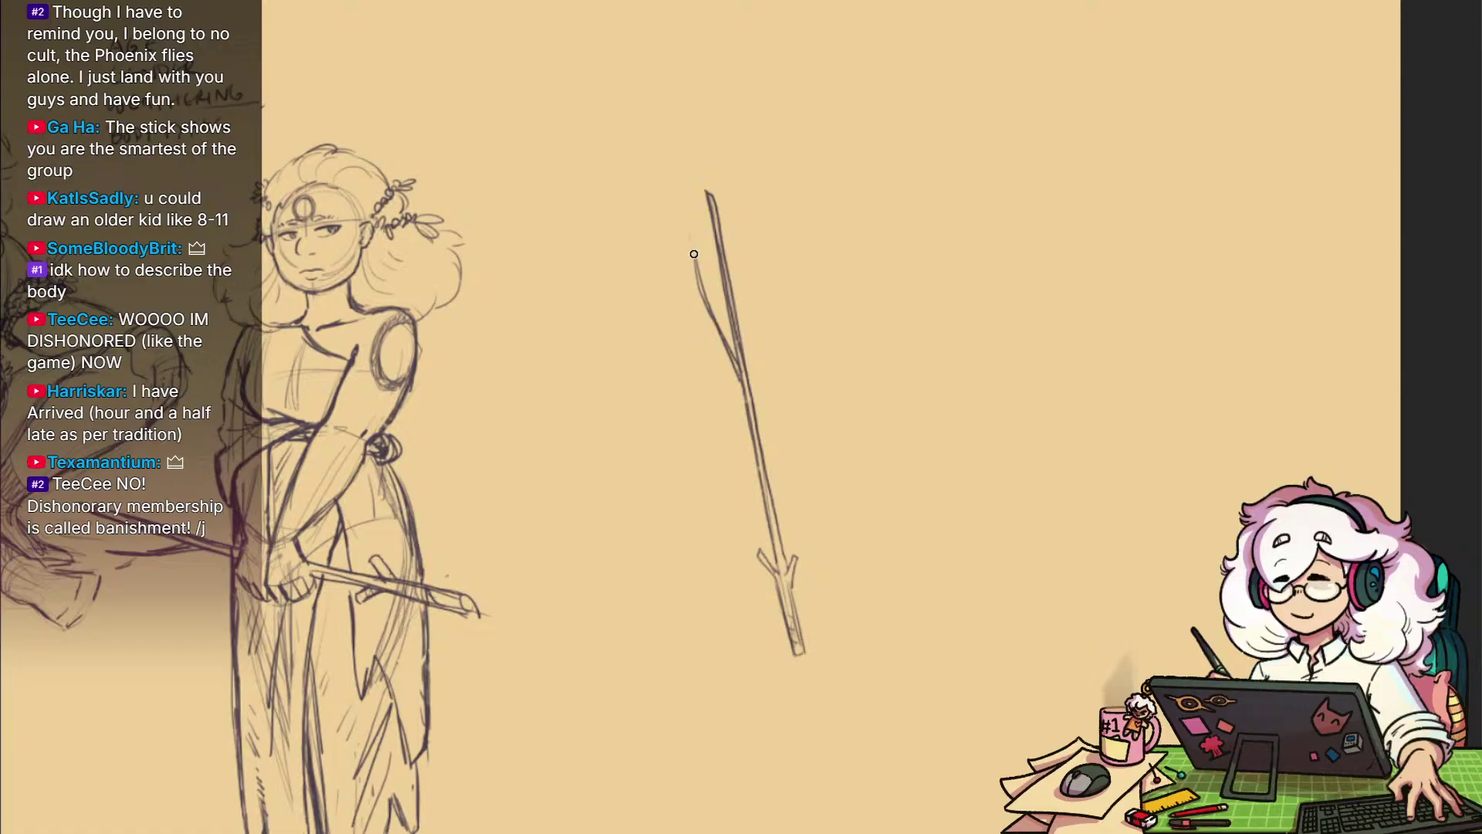
left_click_drag(701, 297, 716, 334)
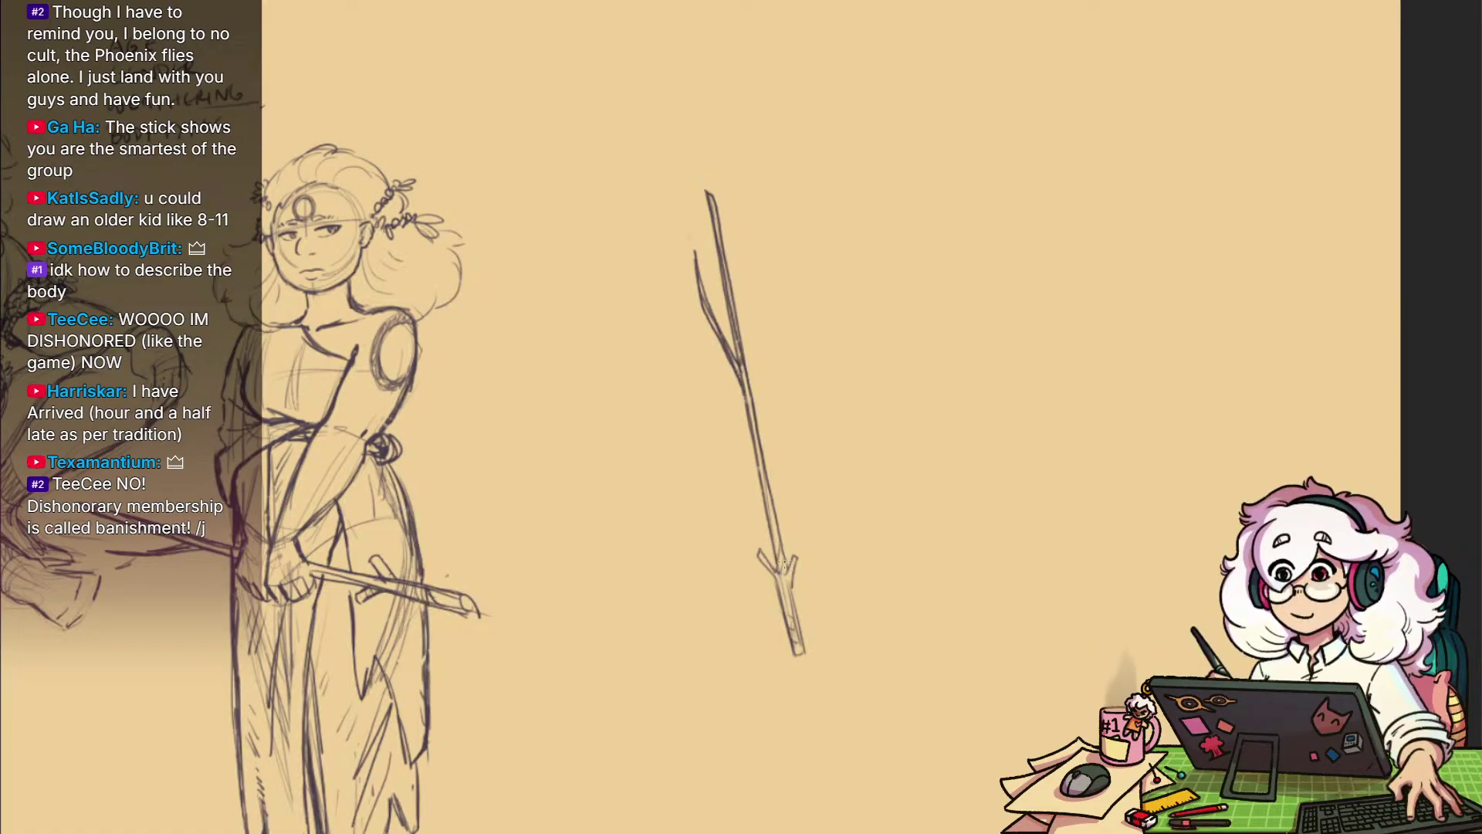
mouse_move(967, 690)
left_mouse_down()
mouse_move(931, 581)
mouse_move(895, 587)
left_mouse_up()
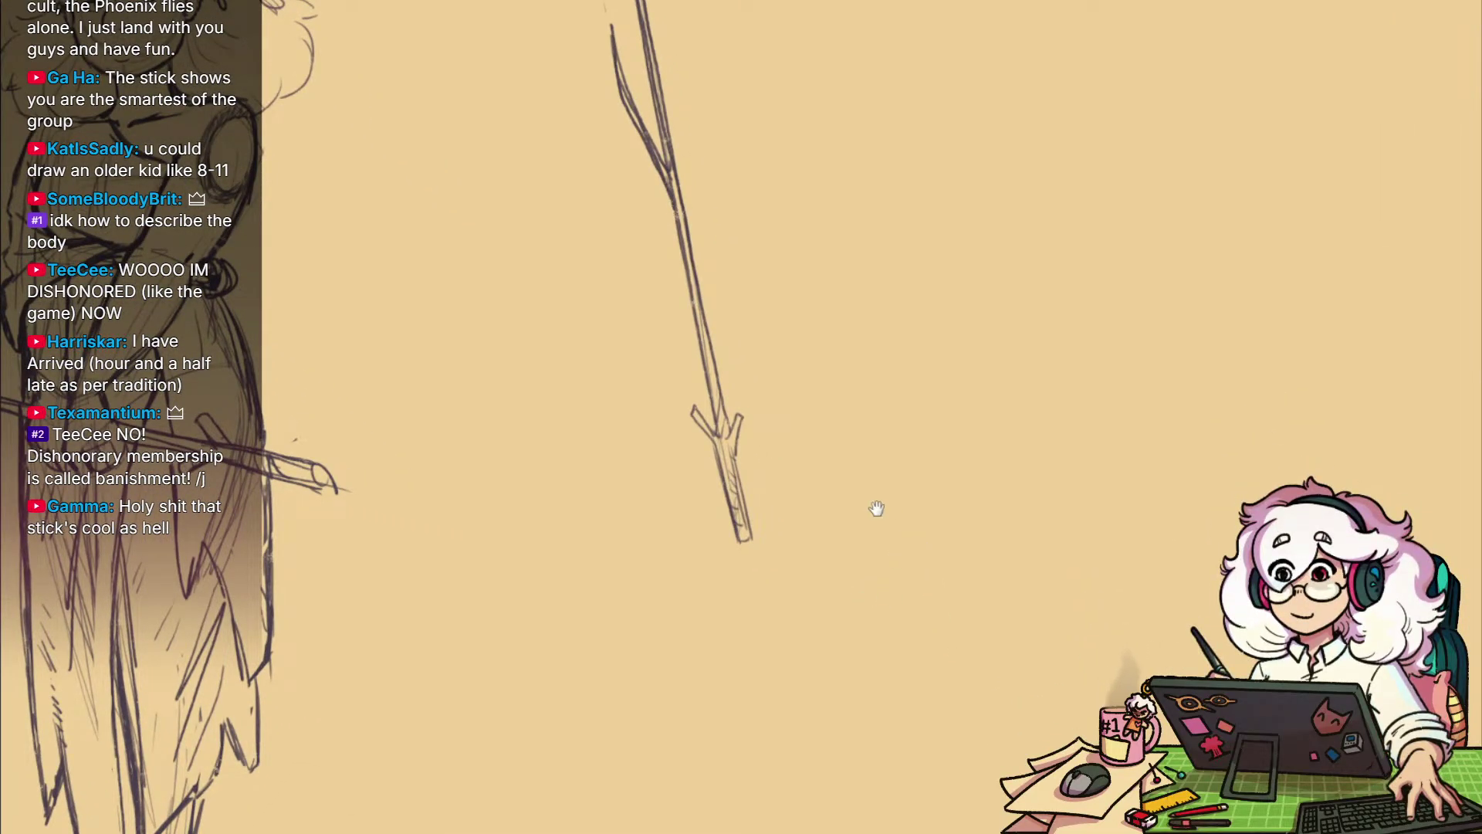
left_click_drag(877, 508, 942, 542)
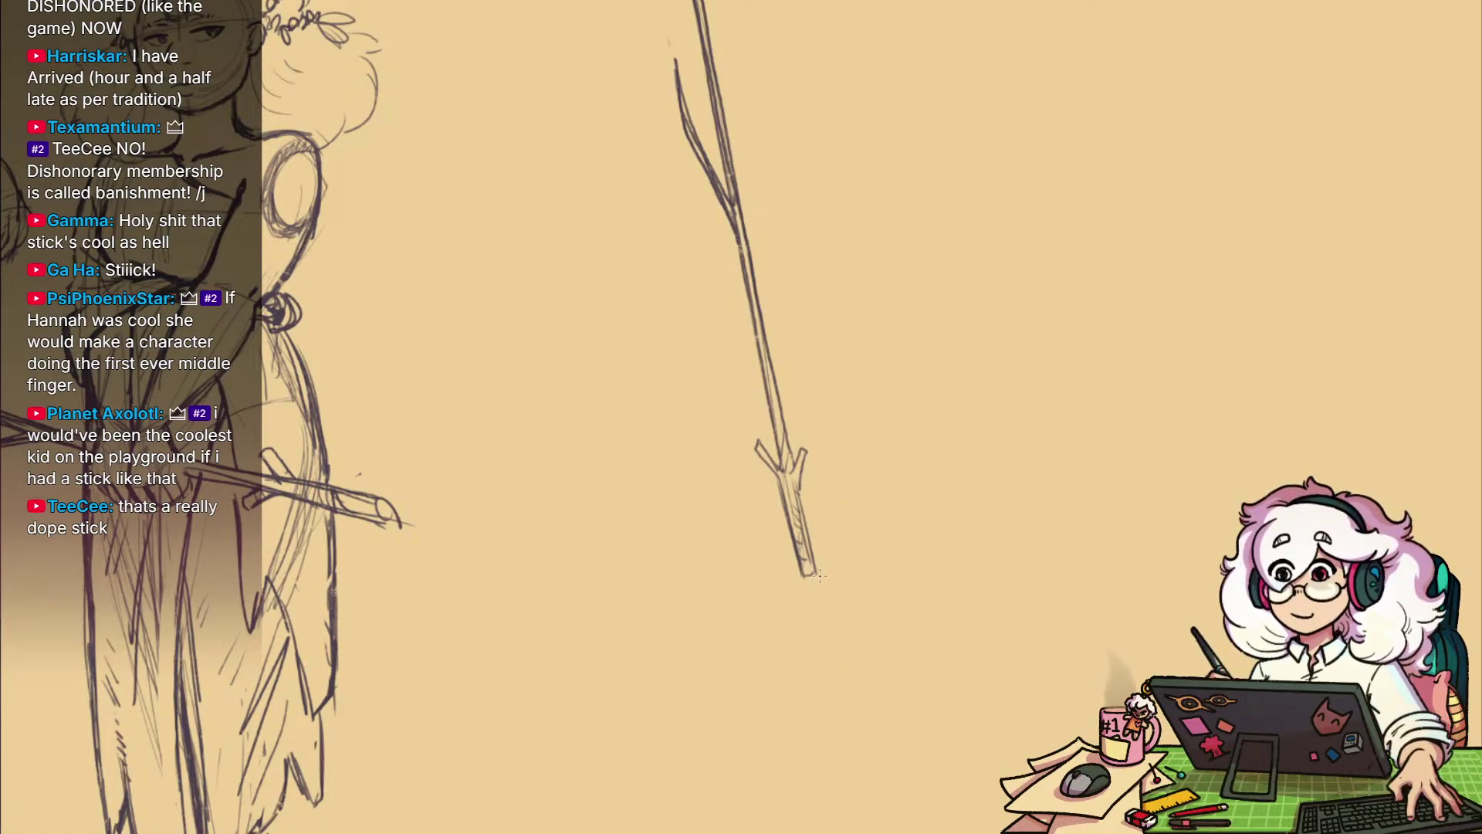
left_click_drag(815, 573, 880, 655)
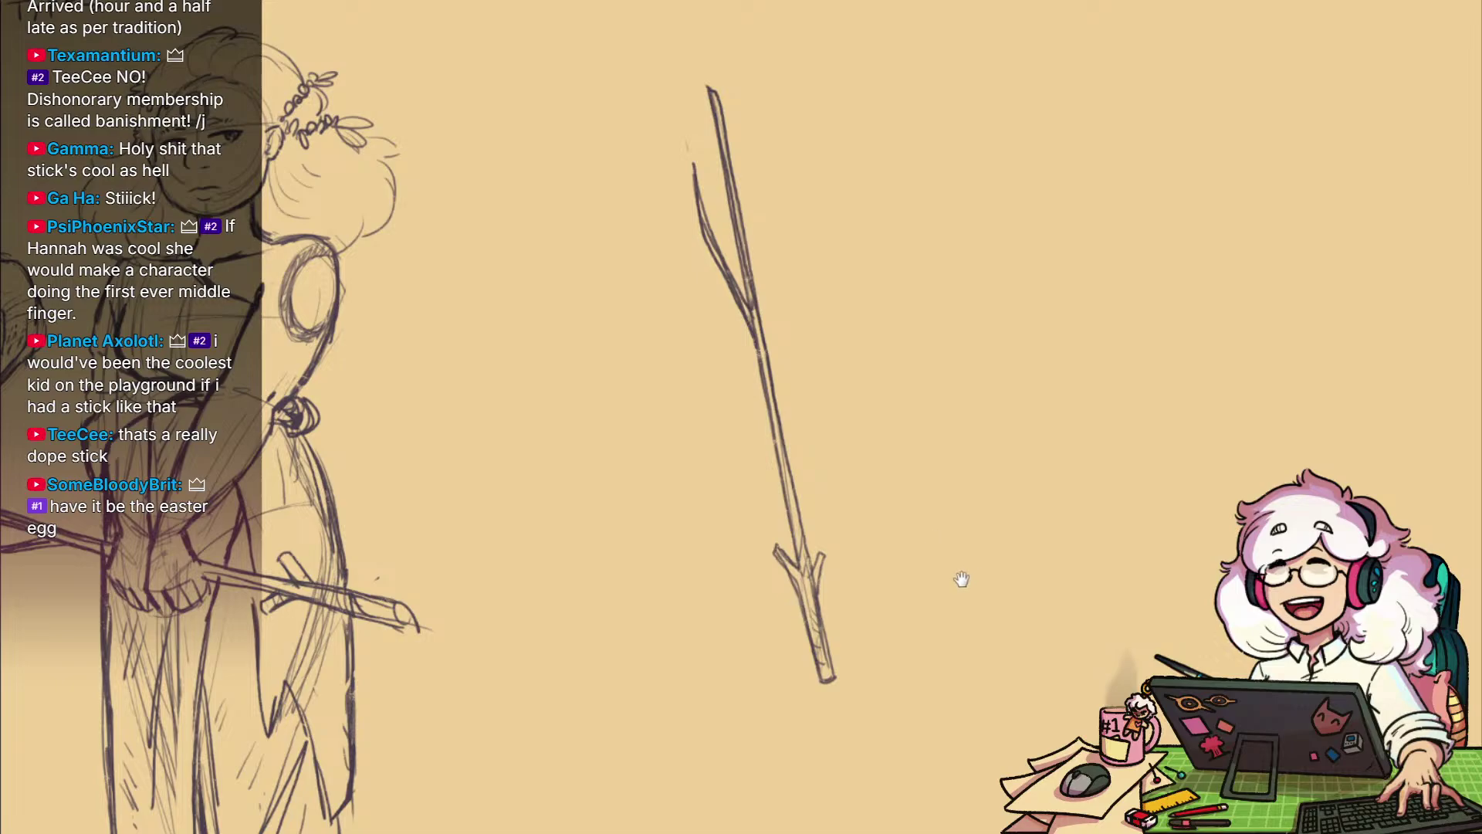
left_click_drag(962, 579, 835, 672)
scroll(839, 536, "up", 4)
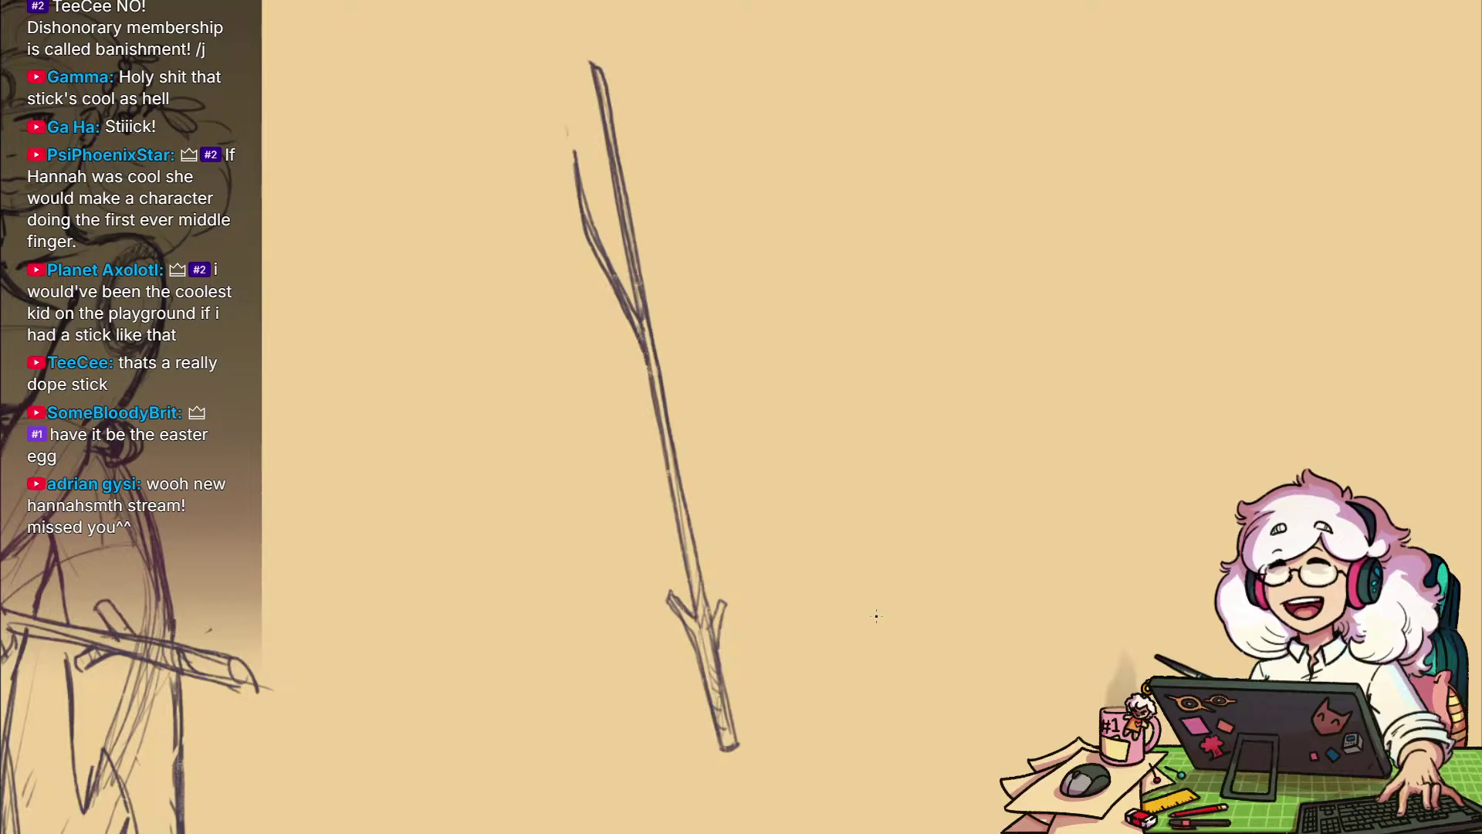
left_click_drag(875, 615, 947, 595)
scroll(1035, 561, "down", 3)
left_click_drag(1116, 625, 974, 560)
left_click_drag(1022, 576, 980, 602)
left_click_drag(933, 646, 883, 530)
key("ctrl+z")
left_click_drag(801, 493, 893, 627)
key("ctrl+plus")
key("ctrl+plus")
key("ctrl+plus")
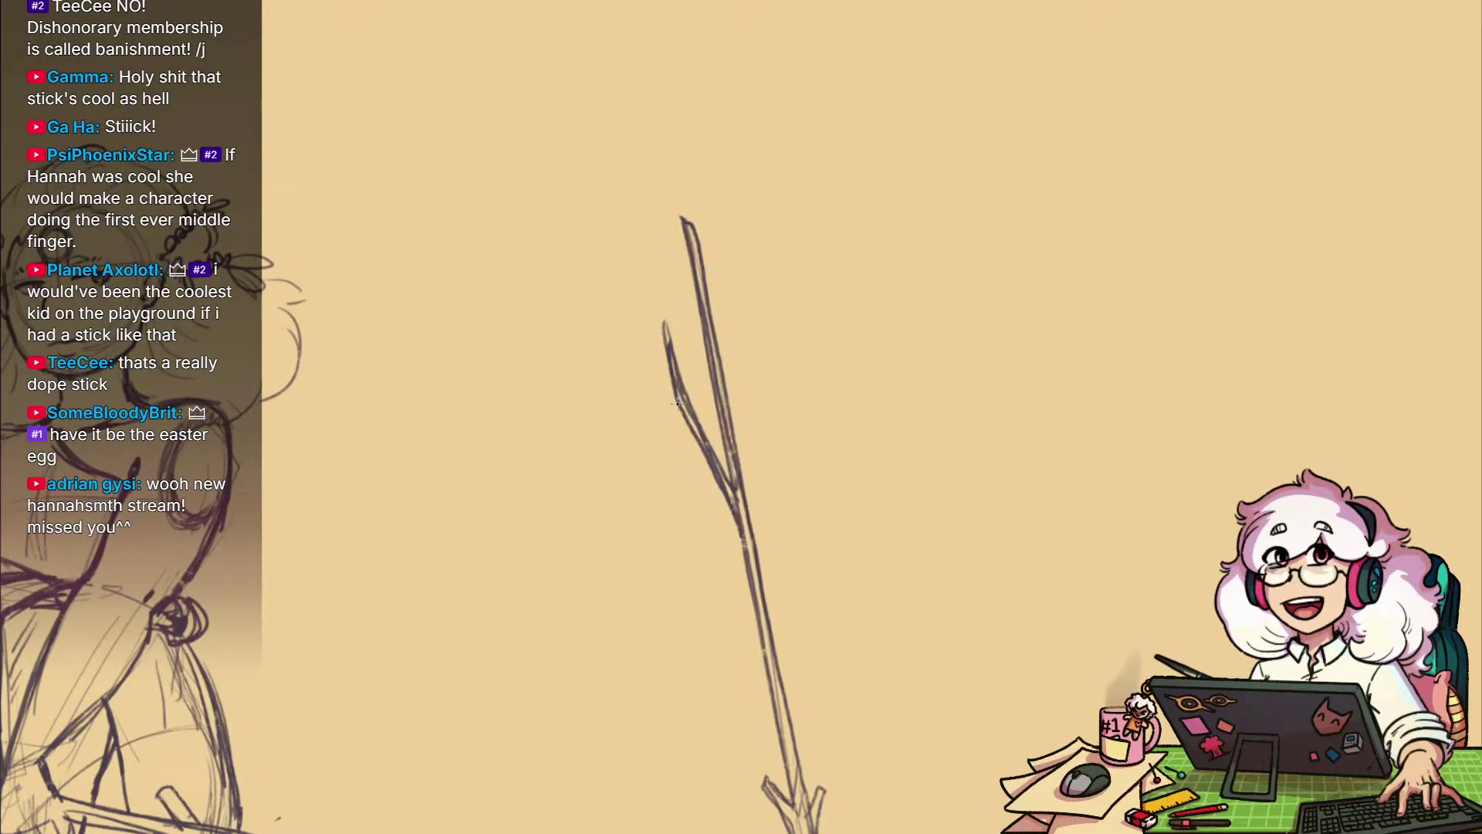
Lightly sketch an oval head, shoulders and two long arms converging on the handle of the separate stick
left_click_drag(862, 430, 818, 479)
mouse_move(1033, 520)
left_mouse_down()
mouse_move(831, 458)
mouse_move(823, 494)
left_mouse_up()
mouse_move(824, 505)
left_mouse_down()
mouse_move(914, 466)
mouse_move(872, 480)
mouse_move(861, 595)
mouse_move(841, 536)
mouse_move(867, 596)
left_mouse_up()
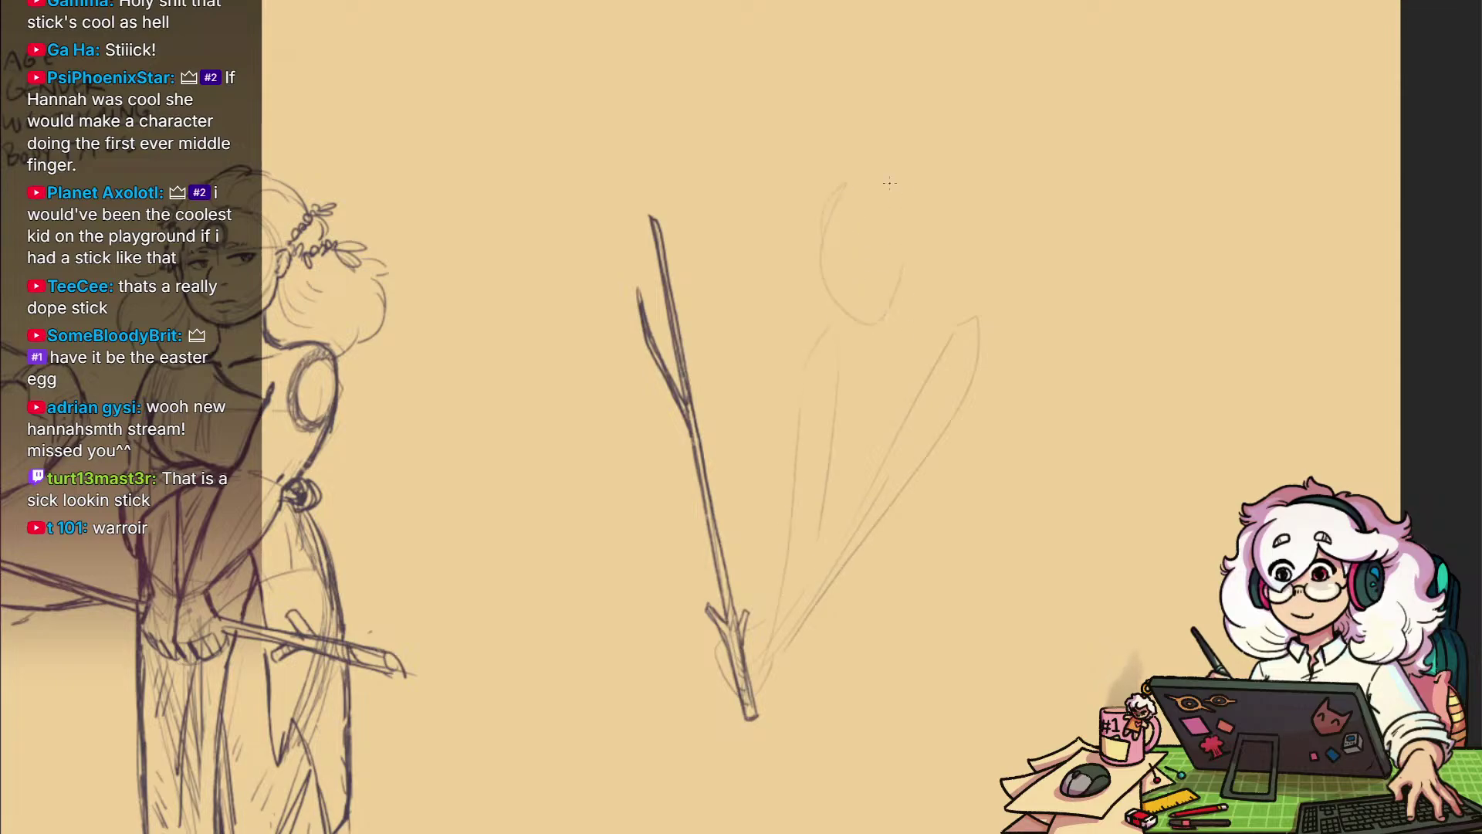
left_click_drag(850, 316, 800, 379)
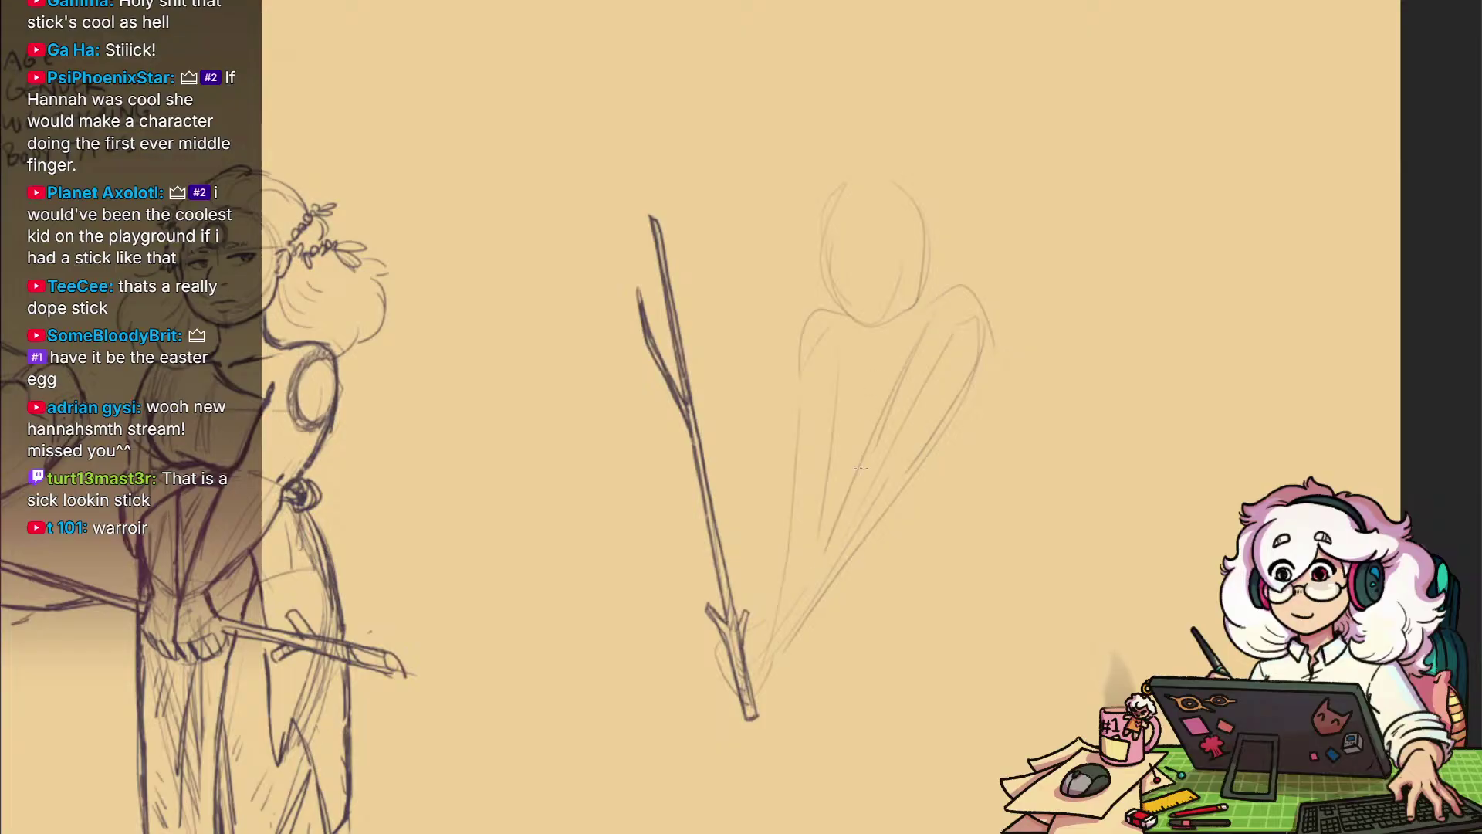
left_click_drag(860, 468, 780, 613)
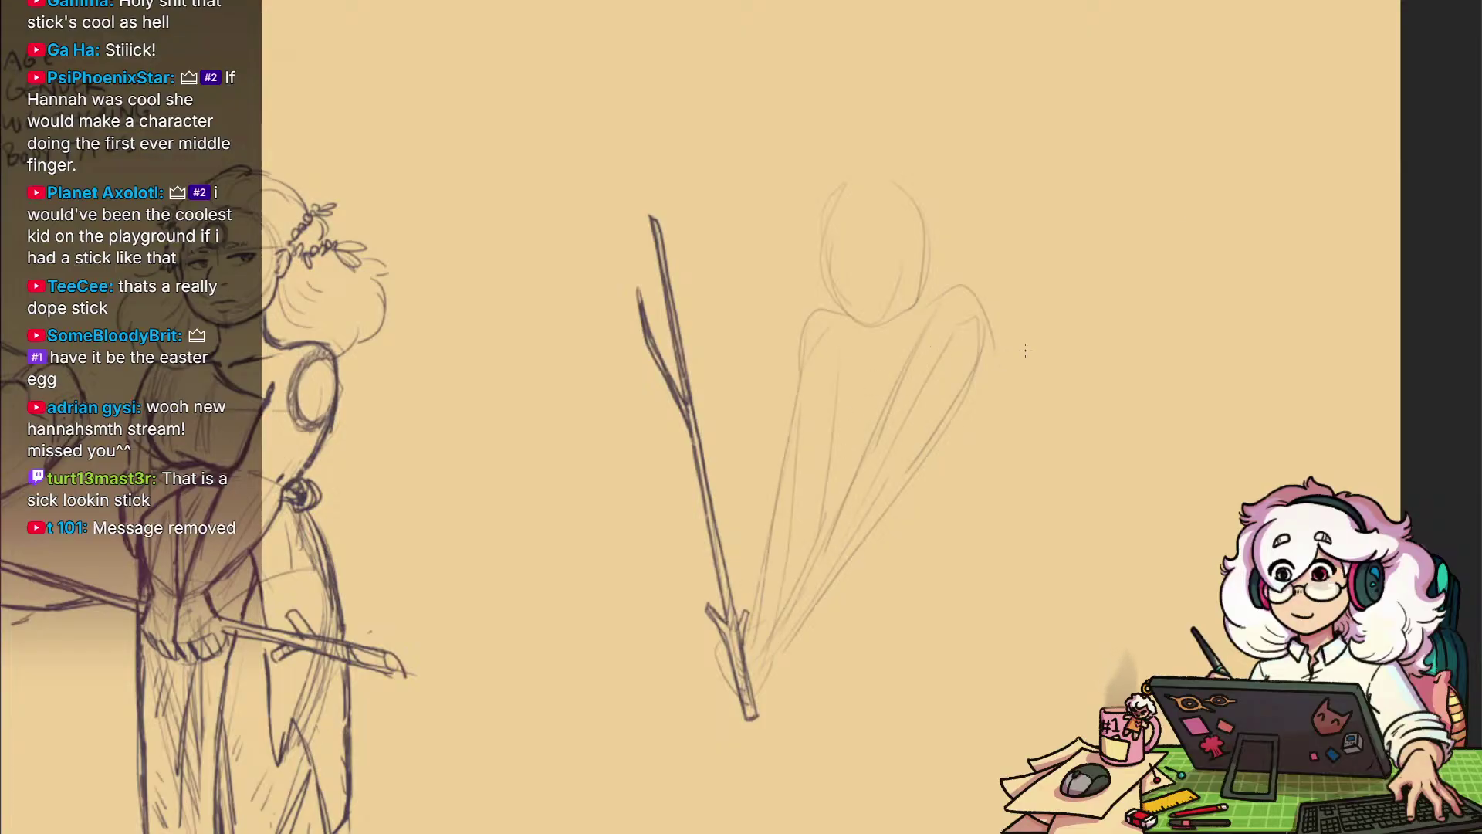
Lasso the rough head and arms and scale them down slightly toward the stick's handle
left_click_drag(755, 312, 797, 697)
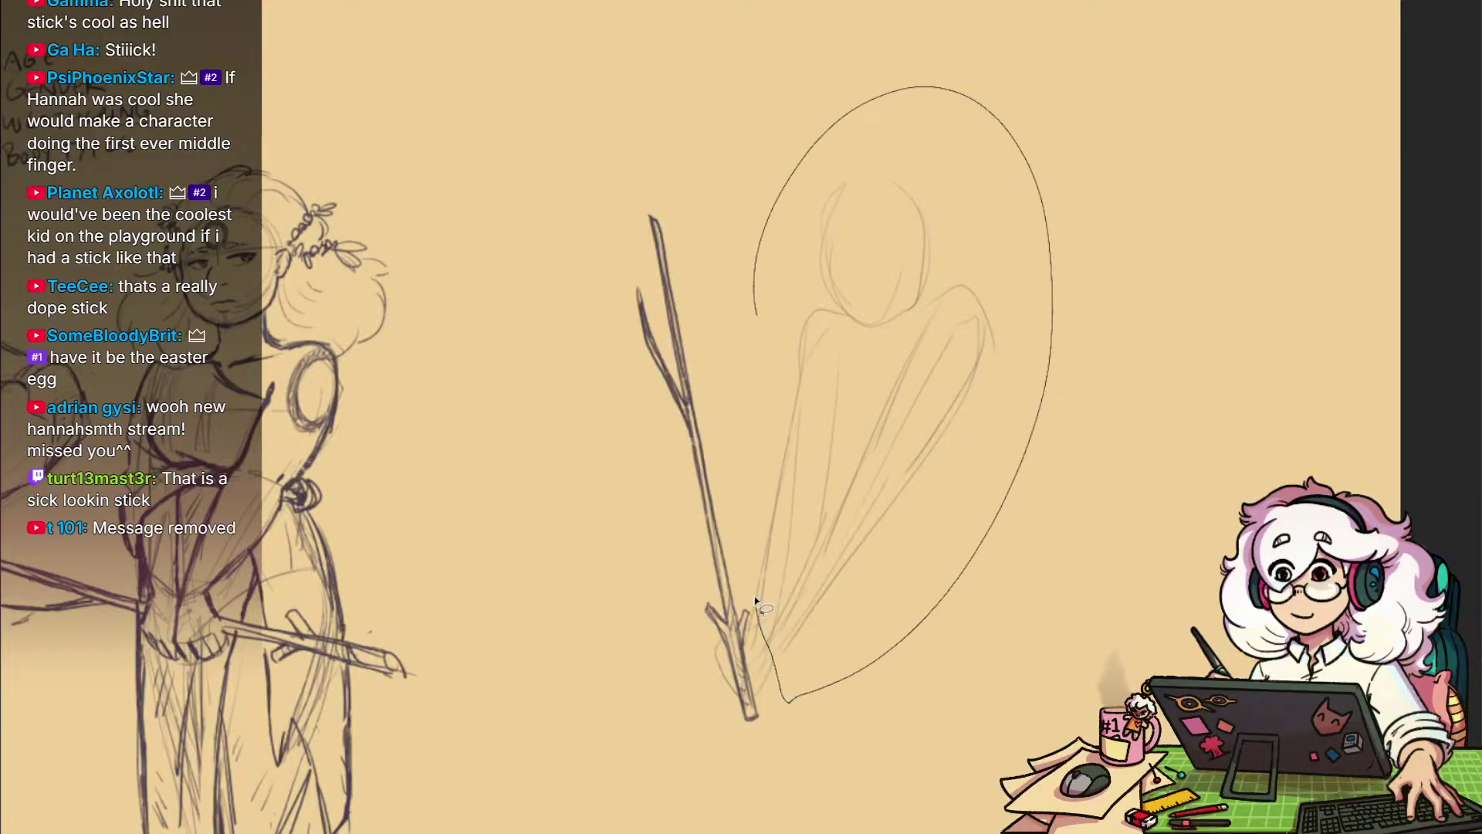
left_click_drag(755, 601, 755, 587)
key("ctrl+t")
left_click_drag(1044, 86, 1017, 148)
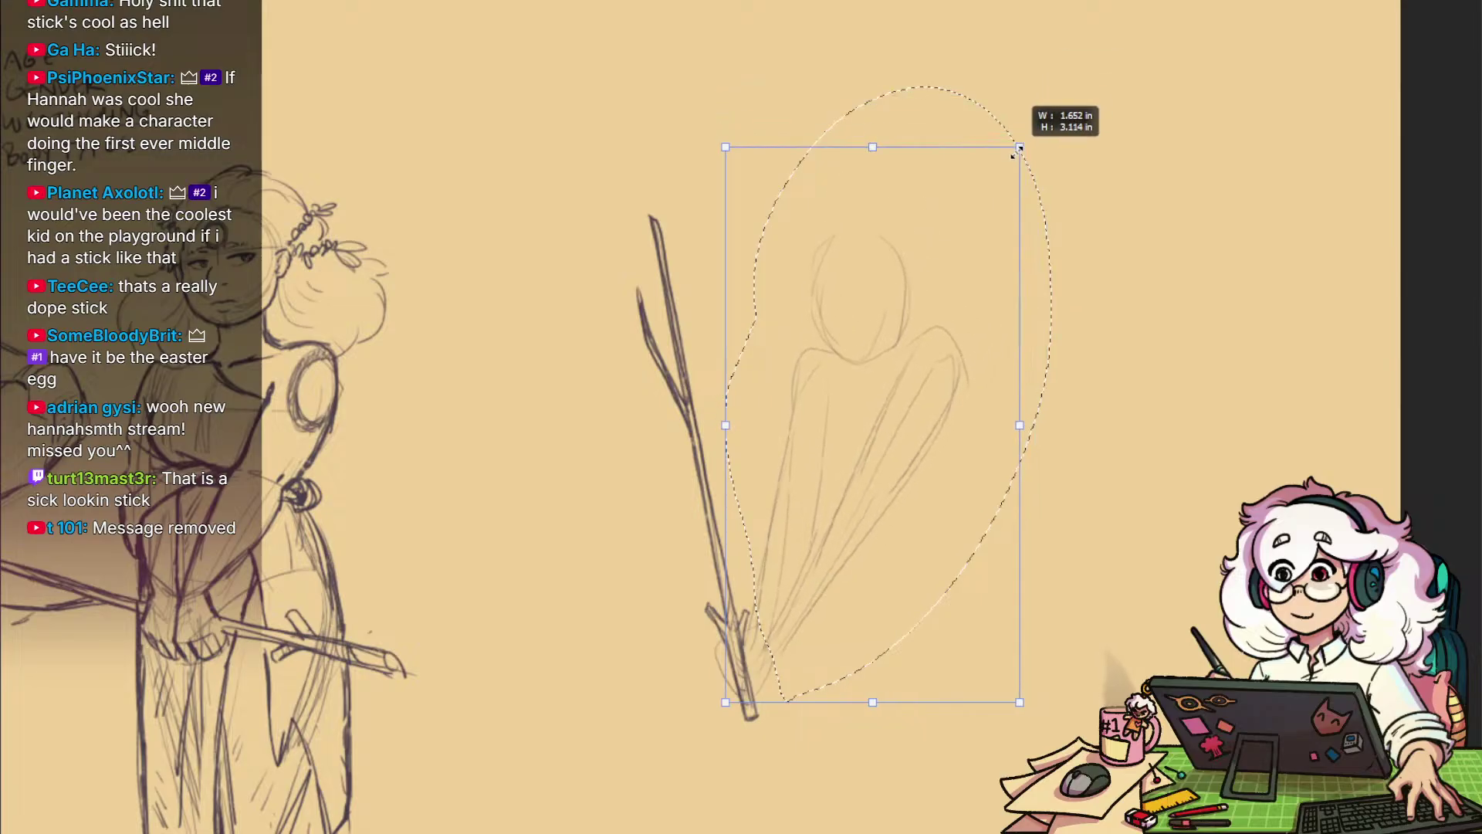
key("Return")
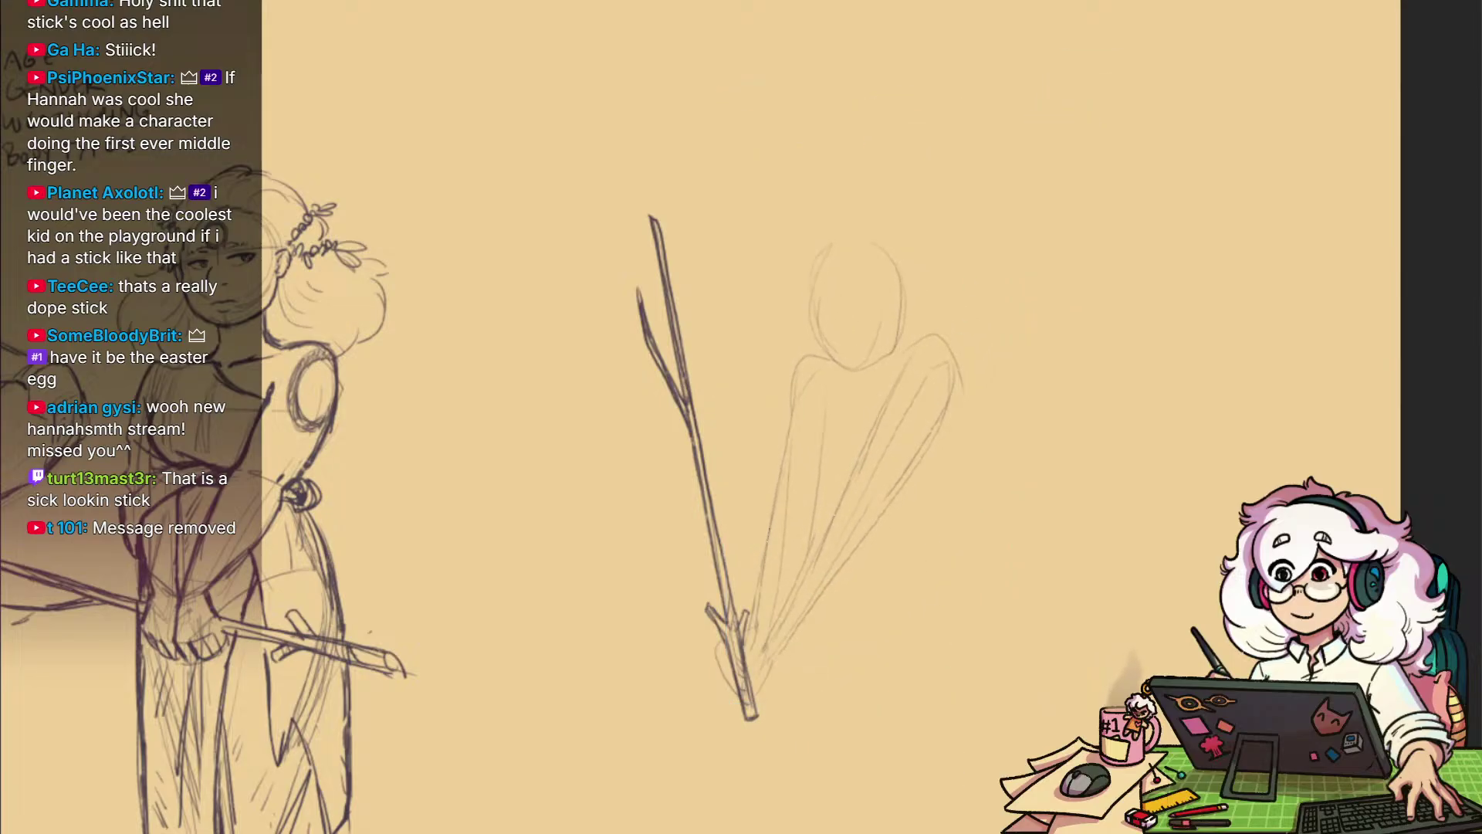
Draw a vertical centre line and a low curved eye line across the rough head beside the stick
mouse_move(1036, 692)
left_mouse_down()
mouse_move(1155, 612)
mouse_move(1372, 515)
left_mouse_up()
left_click_drag(1234, 467, 997, 669)
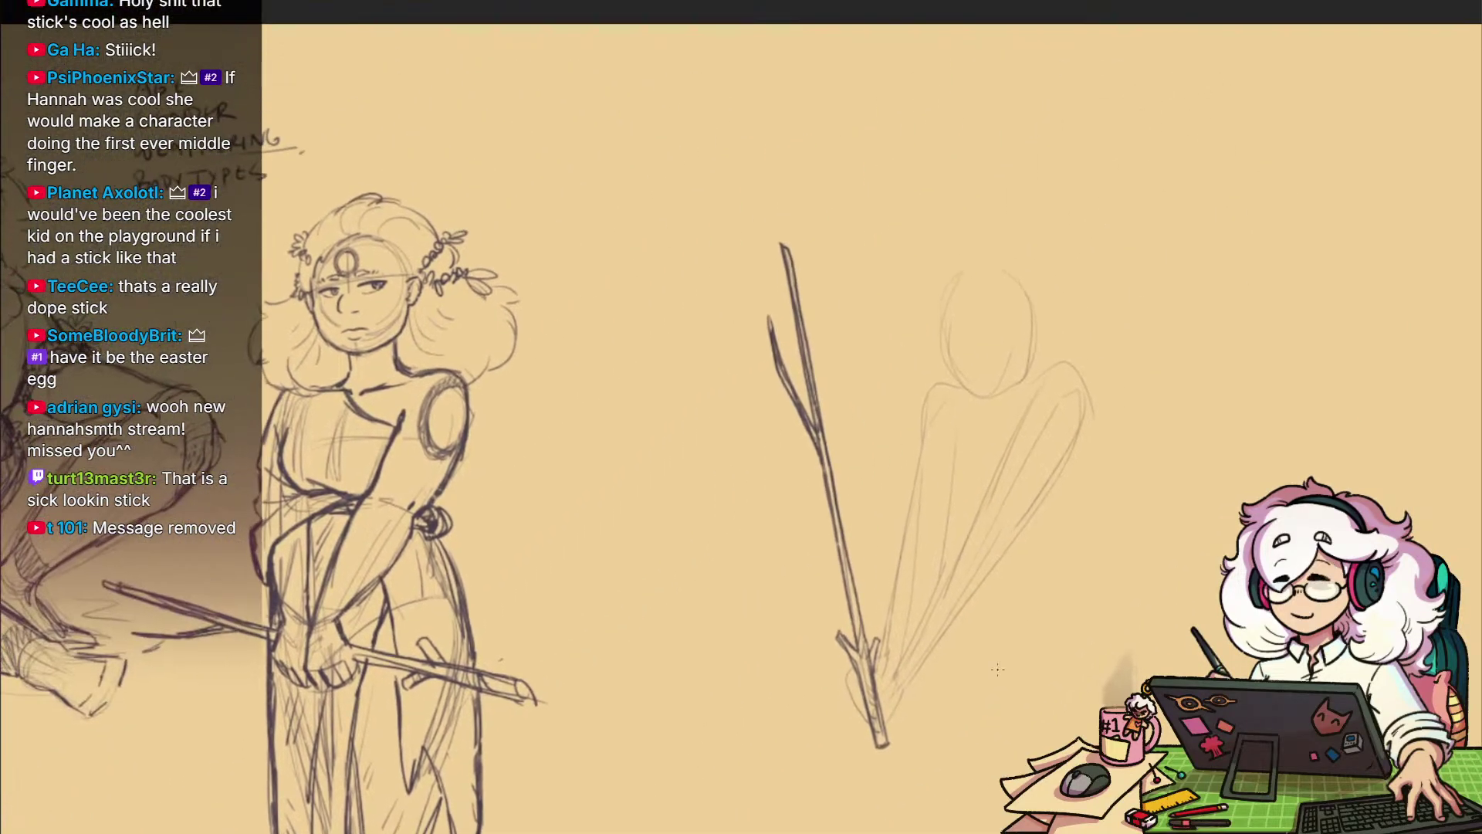
left_click_drag(958, 264, 977, 426)
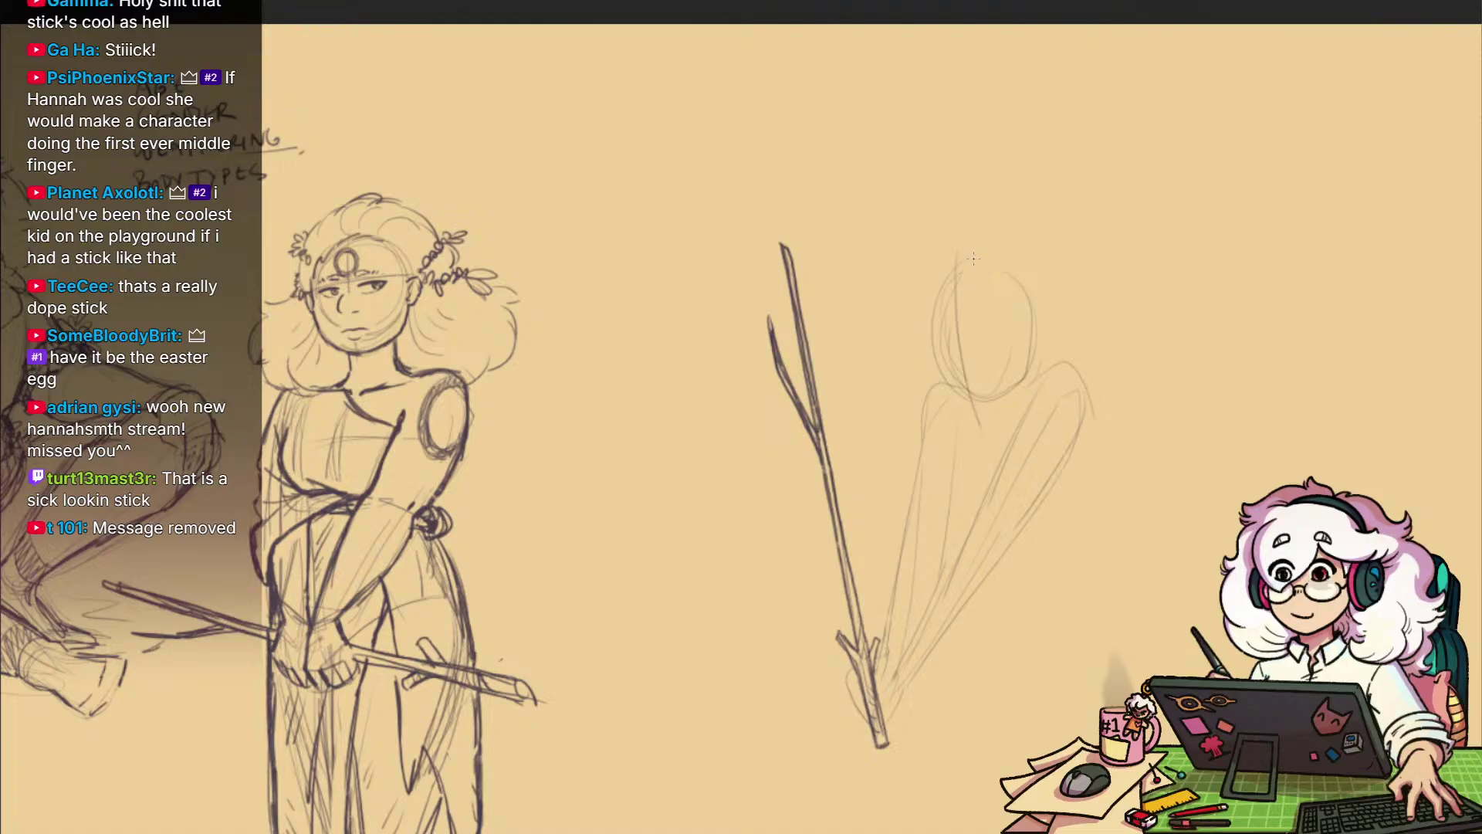
left_click_drag(965, 315, 985, 419)
mouse_move(940, 353)
left_mouse_down()
mouse_move(1040, 342)
mouse_move(969, 458)
left_mouse_up()
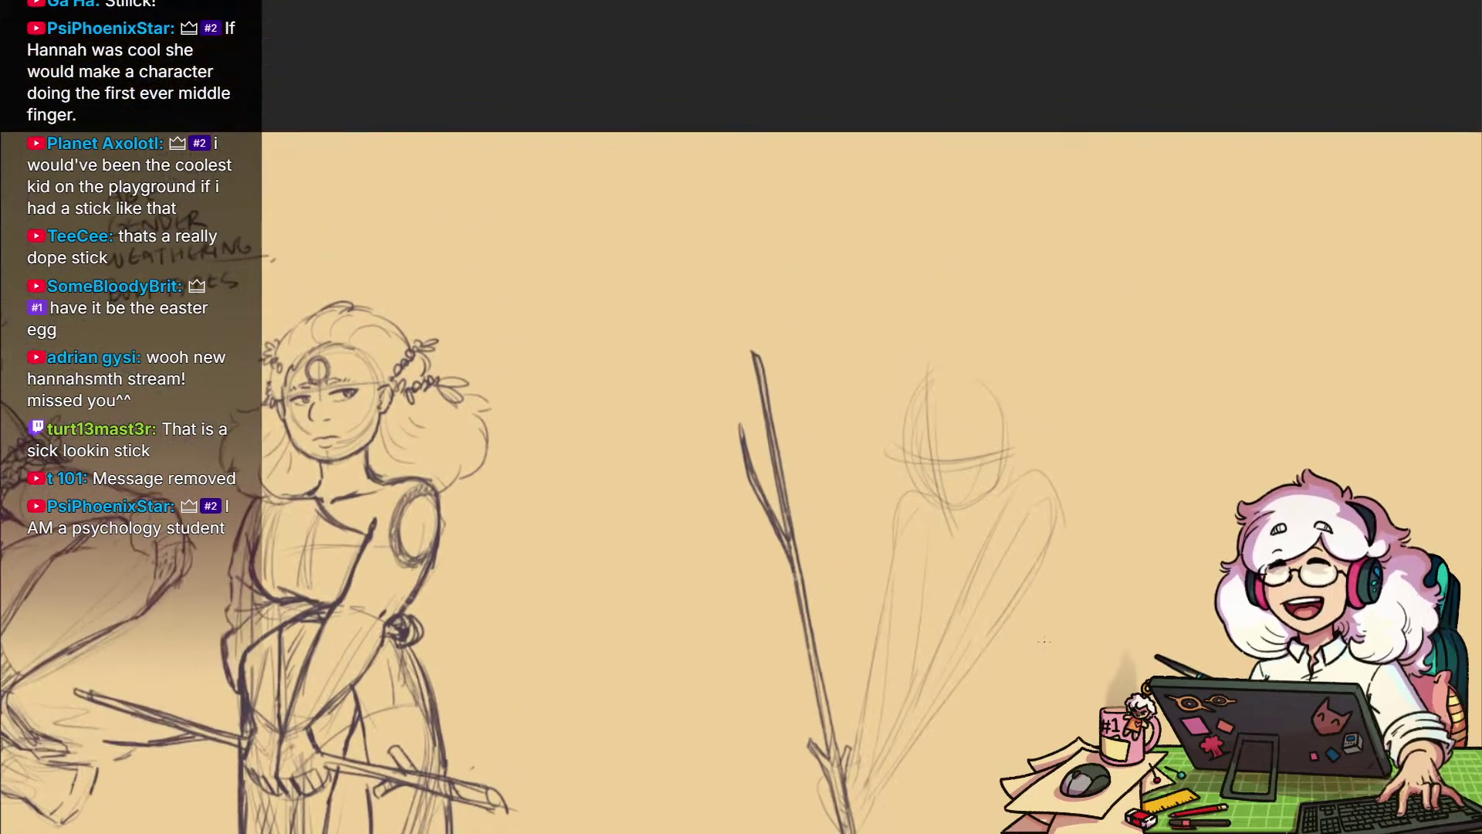
left_click(968, 458)
Examine the seated bearded man, the child and the standing figure up close across the character sheet
mouse_move(985, 623)
left_mouse_down()
mouse_move(956, 502)
mouse_move(960, 589)
mouse_move(972, 564)
left_mouse_up()
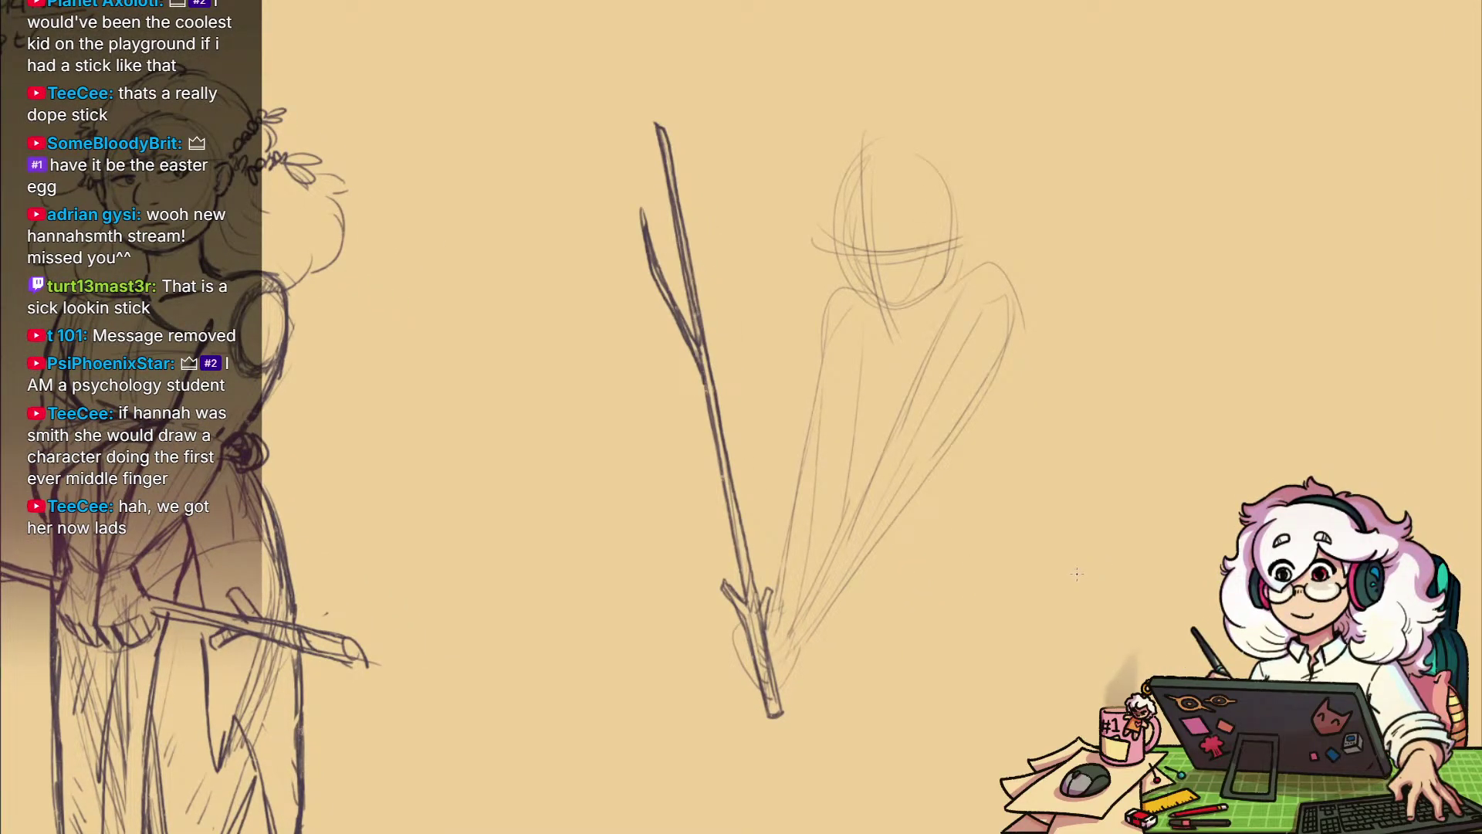
mouse_move(932, 548)
left_mouse_down()
mouse_move(953, 529)
mouse_move(955, 571)
left_mouse_up()
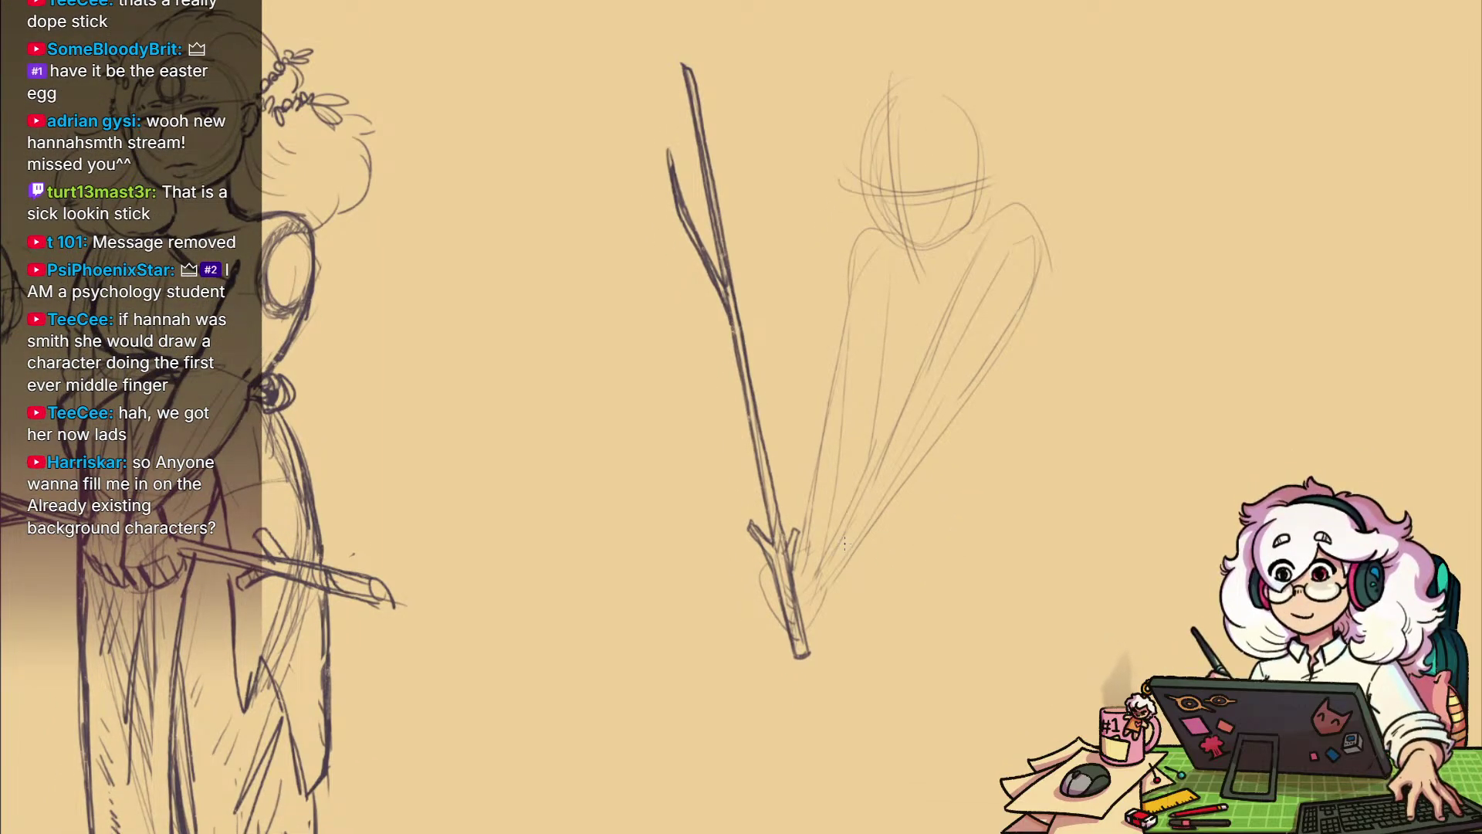
left_click_drag(991, 486, 954, 575)
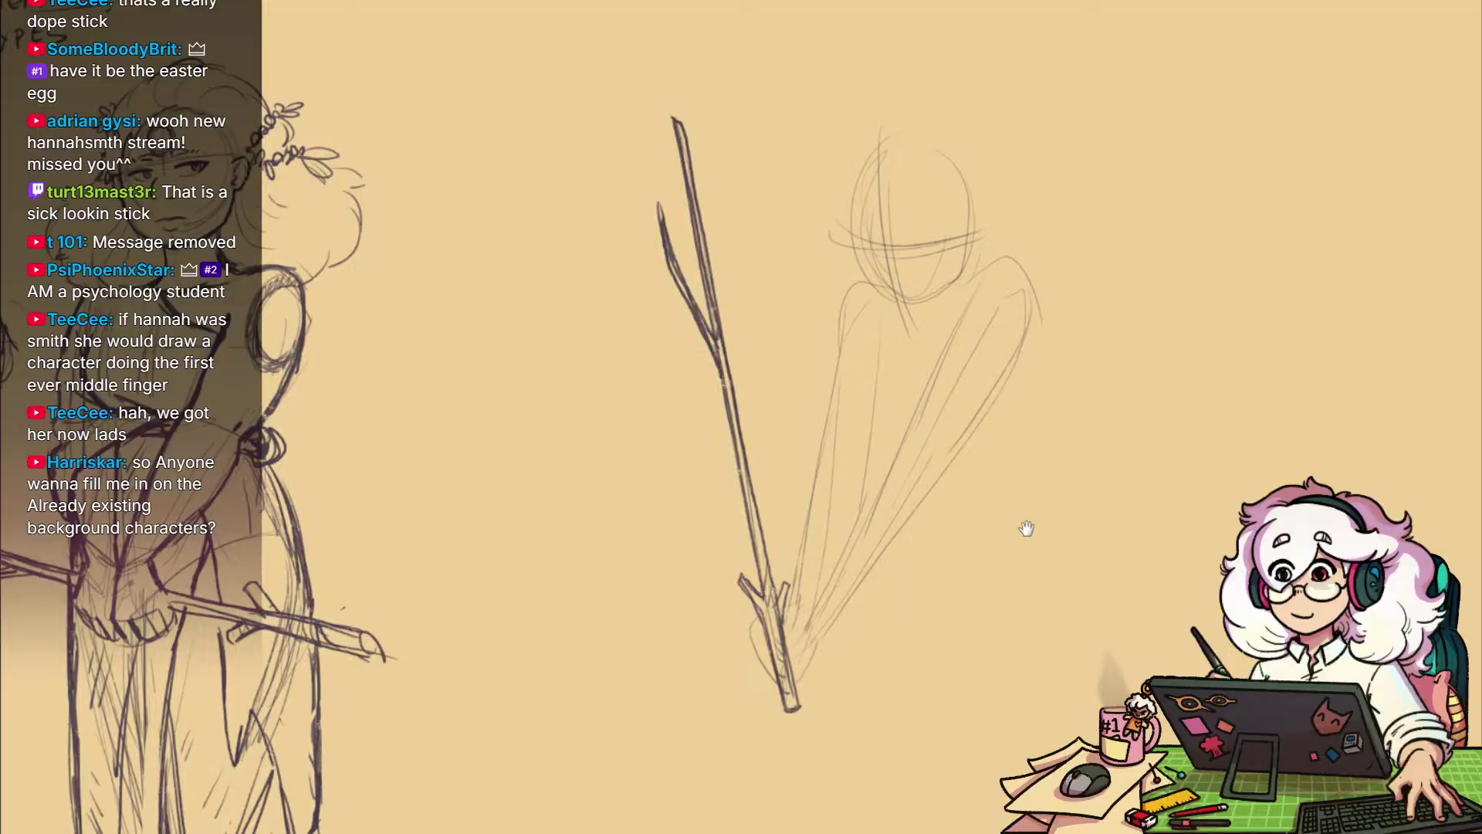
left_click_drag(985, 704, 990, 631)
mouse_move(991, 631)
left_mouse_down()
mouse_move(956, 696)
mouse_move(966, 686)
left_mouse_up()
left_click_drag(798, 636, 1310, 484)
left_click_drag(997, 543, 964, 577)
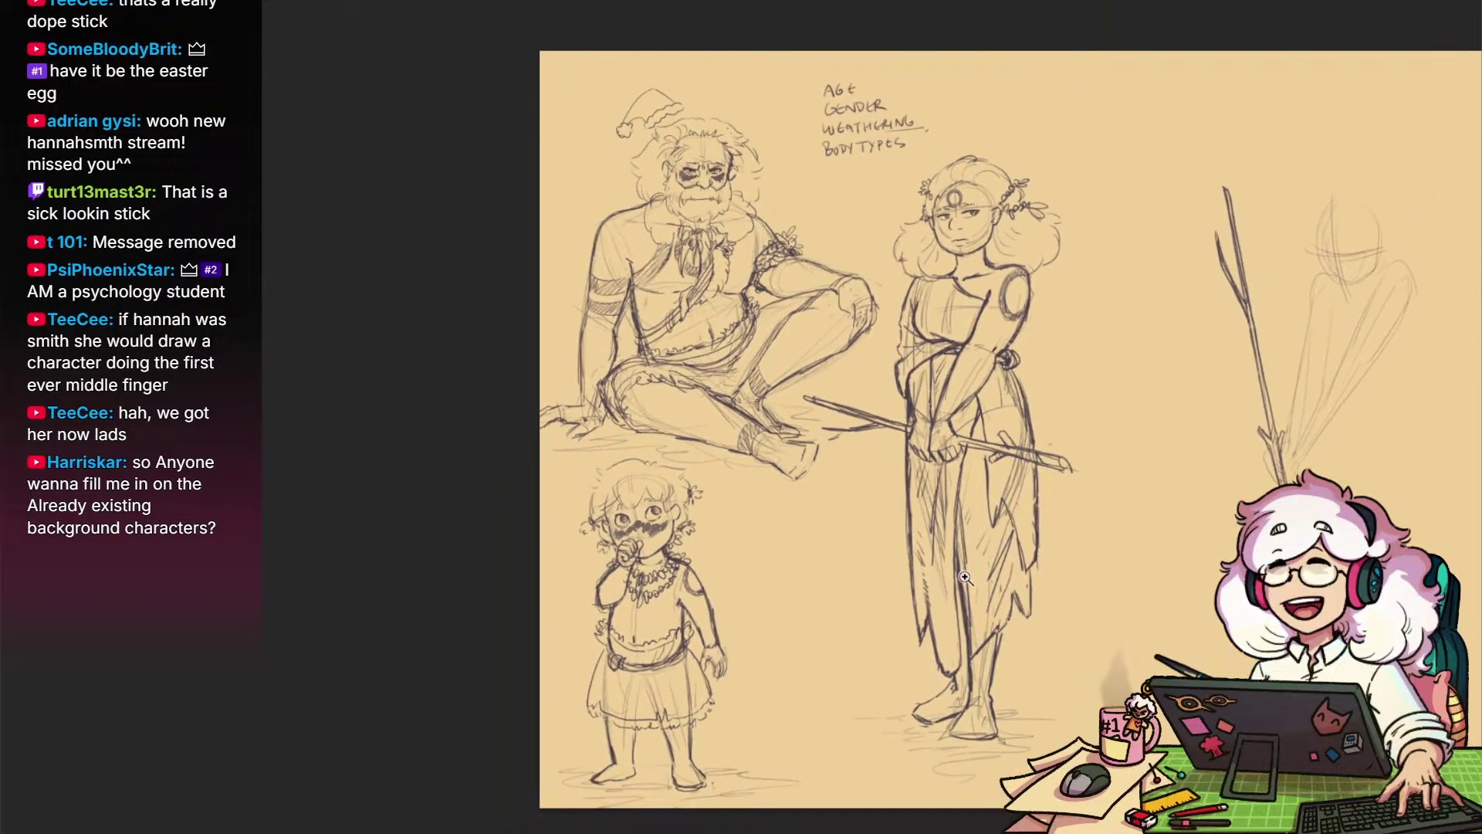
left_click_drag(972, 318, 1097, 388)
left_click_drag(866, 229, 923, 220)
left_click_drag(1101, 382, 1184, 359)
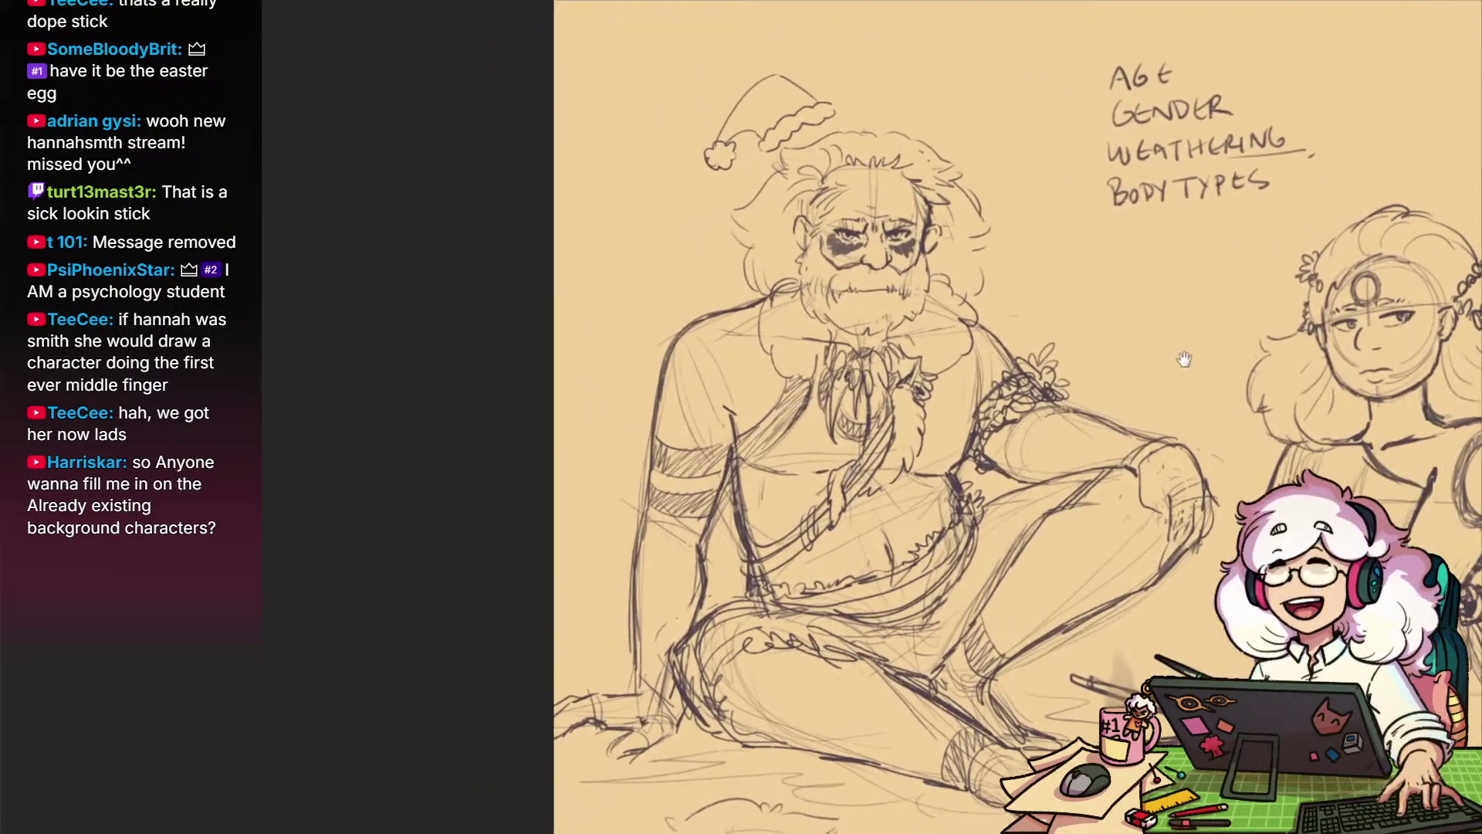
left_click_drag(1162, 676, 1100, 59)
left_click_drag(893, 486, 941, 470)
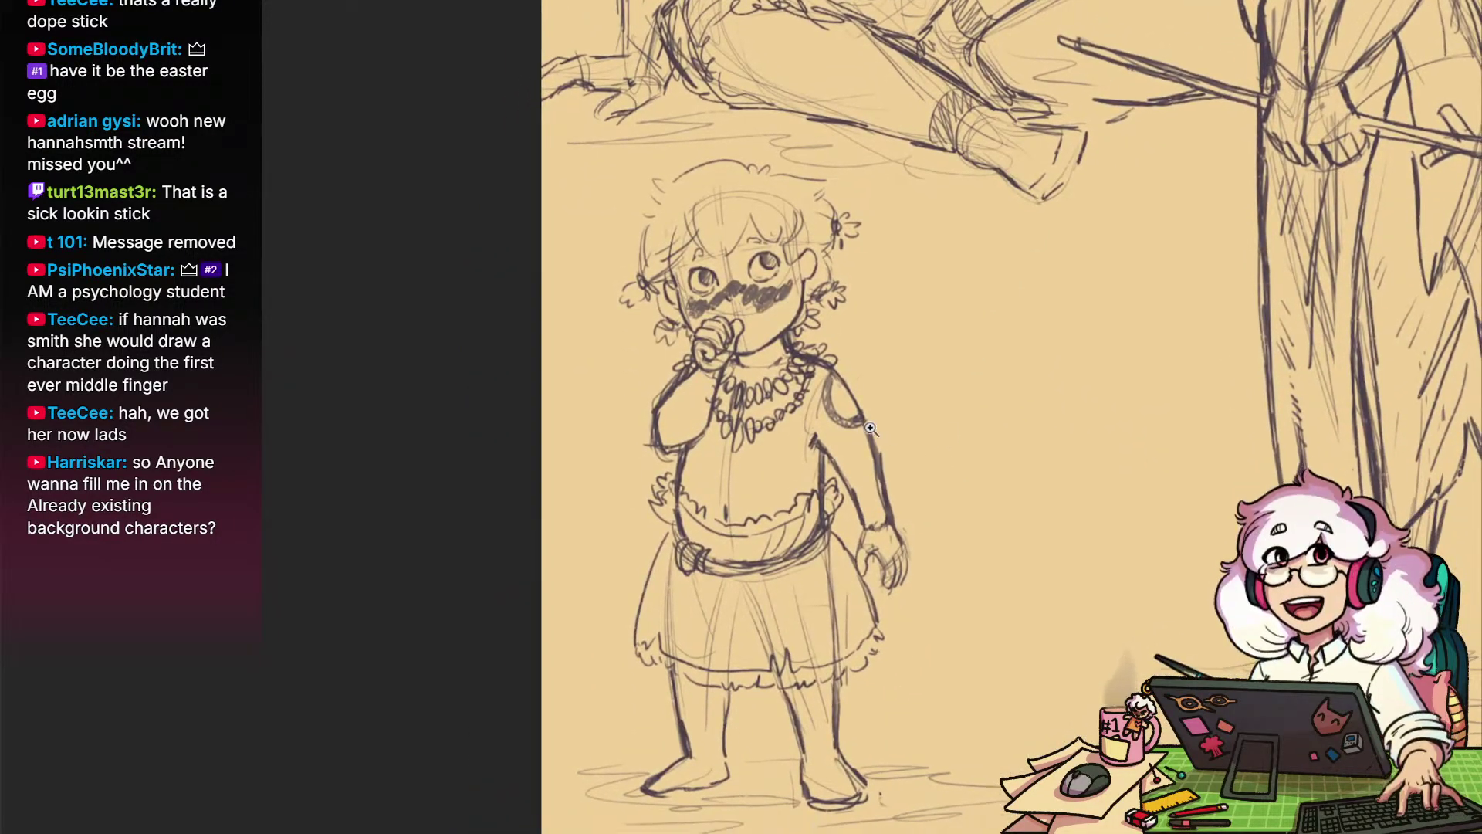
mouse_move(871, 429)
left_mouse_down()
mouse_move(914, 513)
mouse_move(1053, 635)
mouse_move(1014, 490)
left_mouse_up()
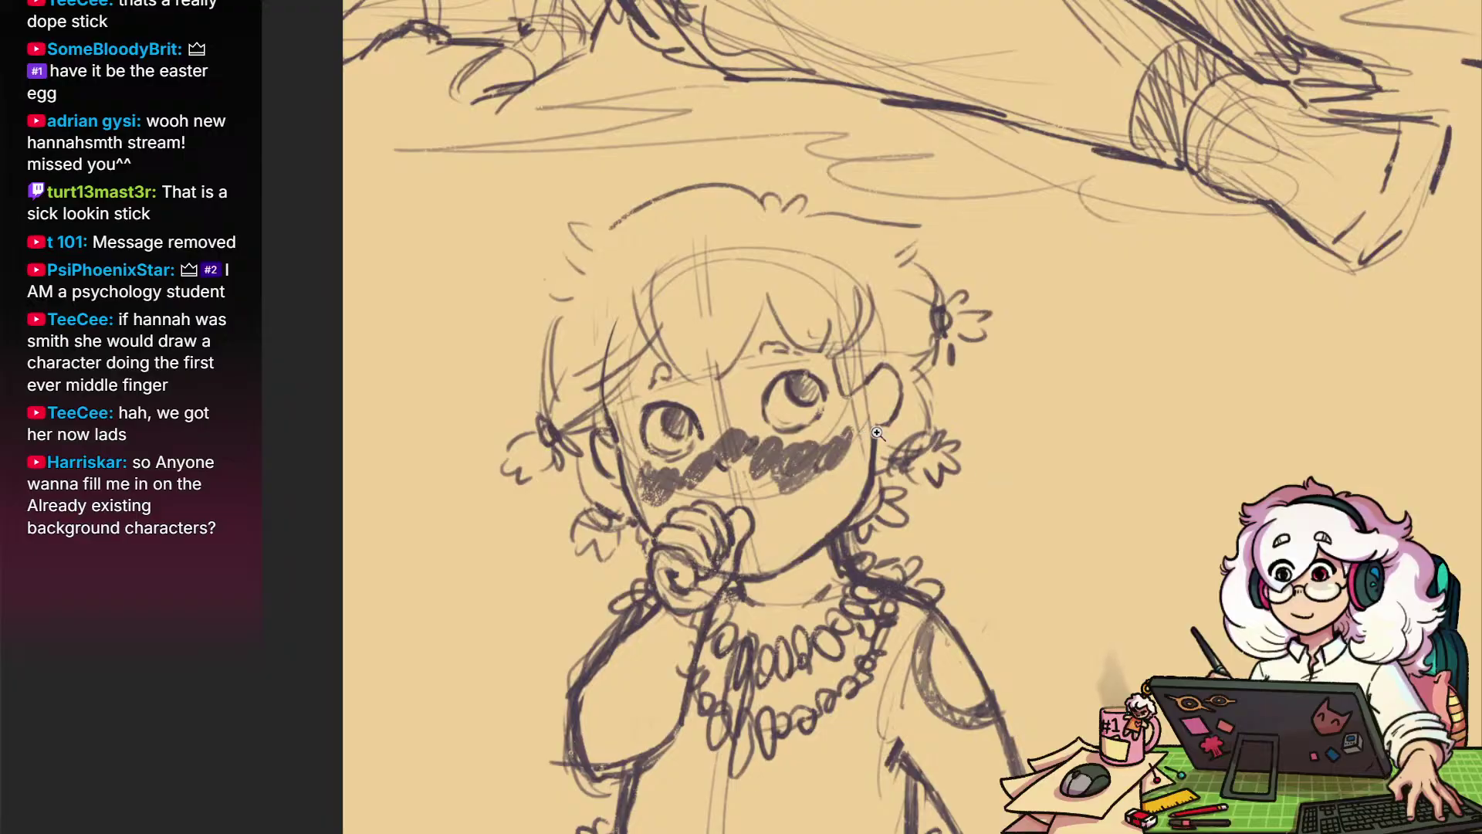
mouse_move(878, 434)
left_mouse_down()
mouse_move(1012, 430)
mouse_move(780, 433)
left_mouse_up()
mouse_move(1023, 543)
left_mouse_down()
mouse_move(822, 557)
mouse_move(749, 591)
left_mouse_up()
left_click_drag(926, 245, 957, 410)
left_click_drag(956, 471, 1060, 131)
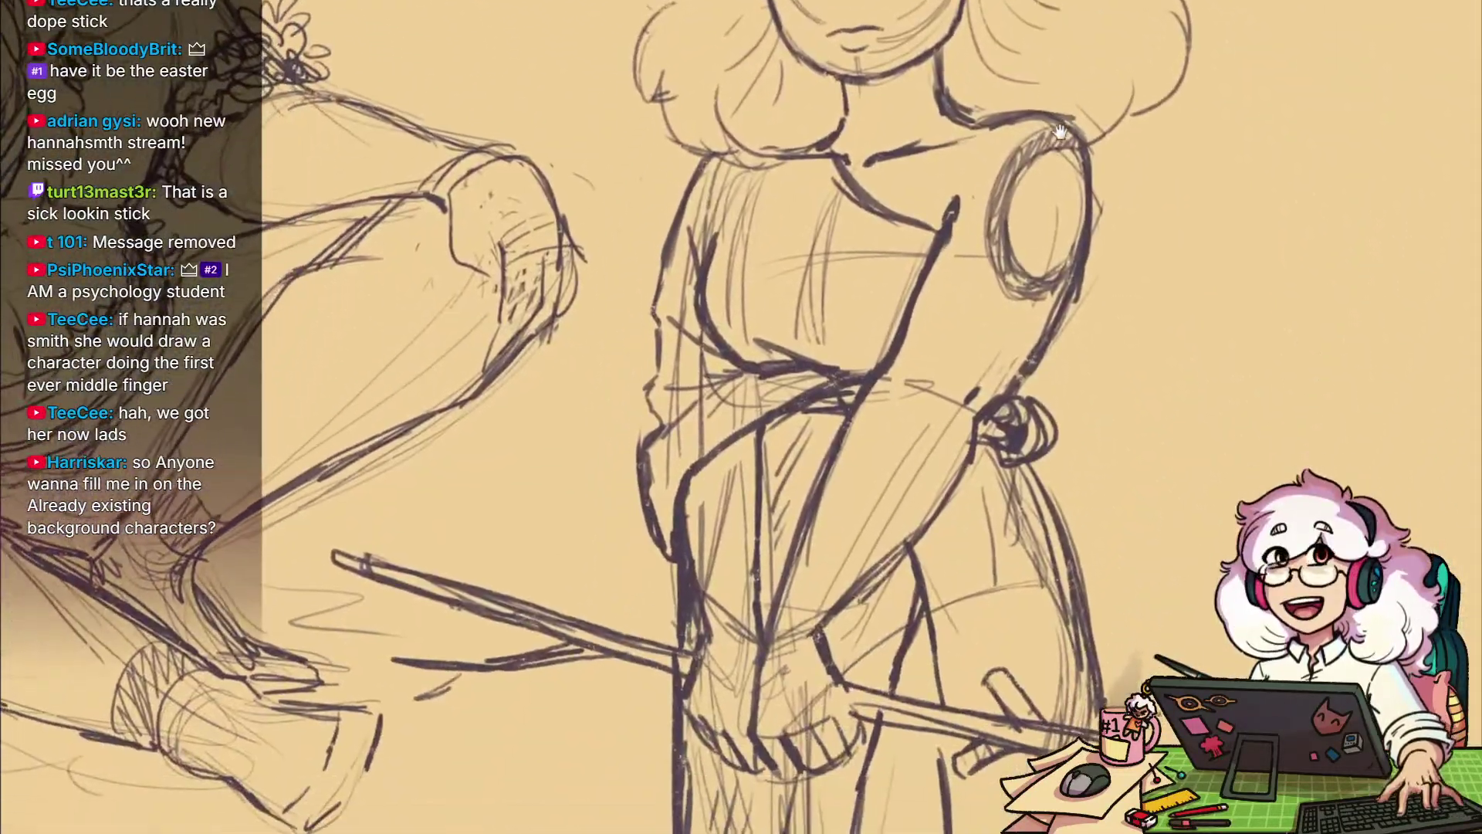
left_click_drag(1051, 193, 965, 202)
mouse_move(1080, 224)
left_mouse_down()
mouse_move(952, 323)
mouse_move(904, 425)
mouse_move(936, 417)
left_mouse_up()
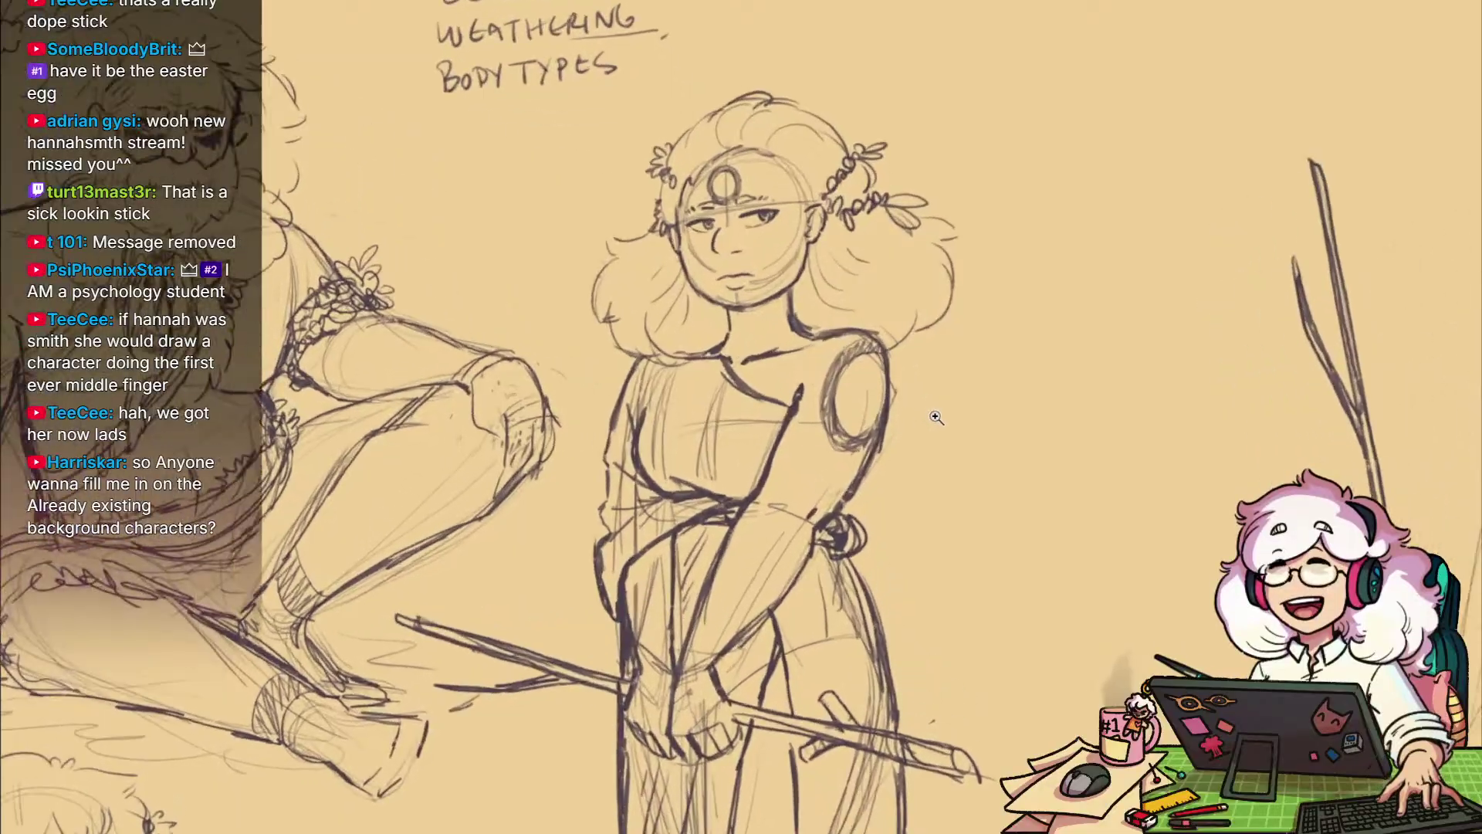
left_click_drag(1080, 356, 417, 372)
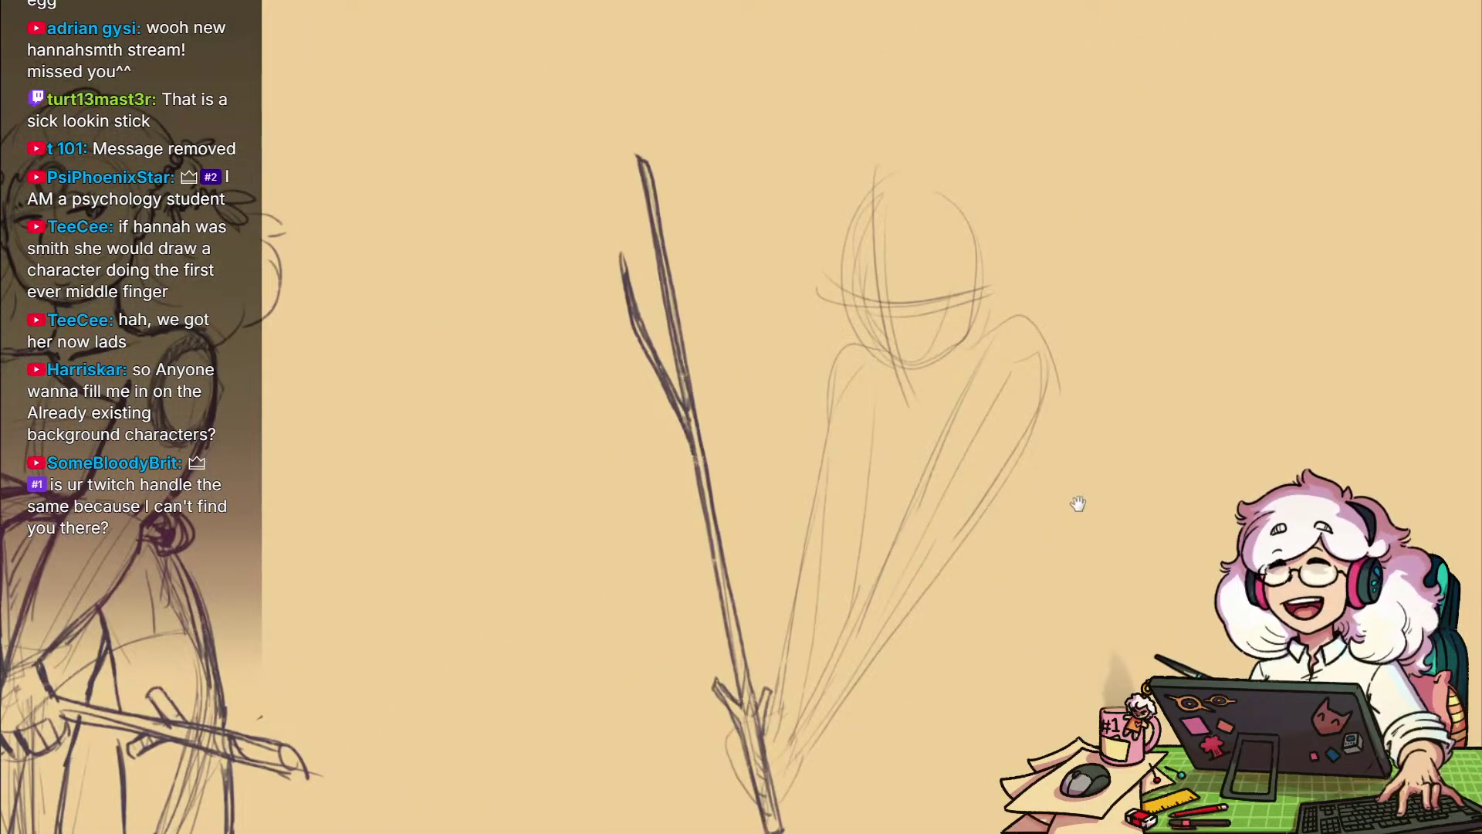
Reinforce the shoulder and inner contour of the rough figure's arm farther from the stick
left_click_drag(1077, 503, 937, 547)
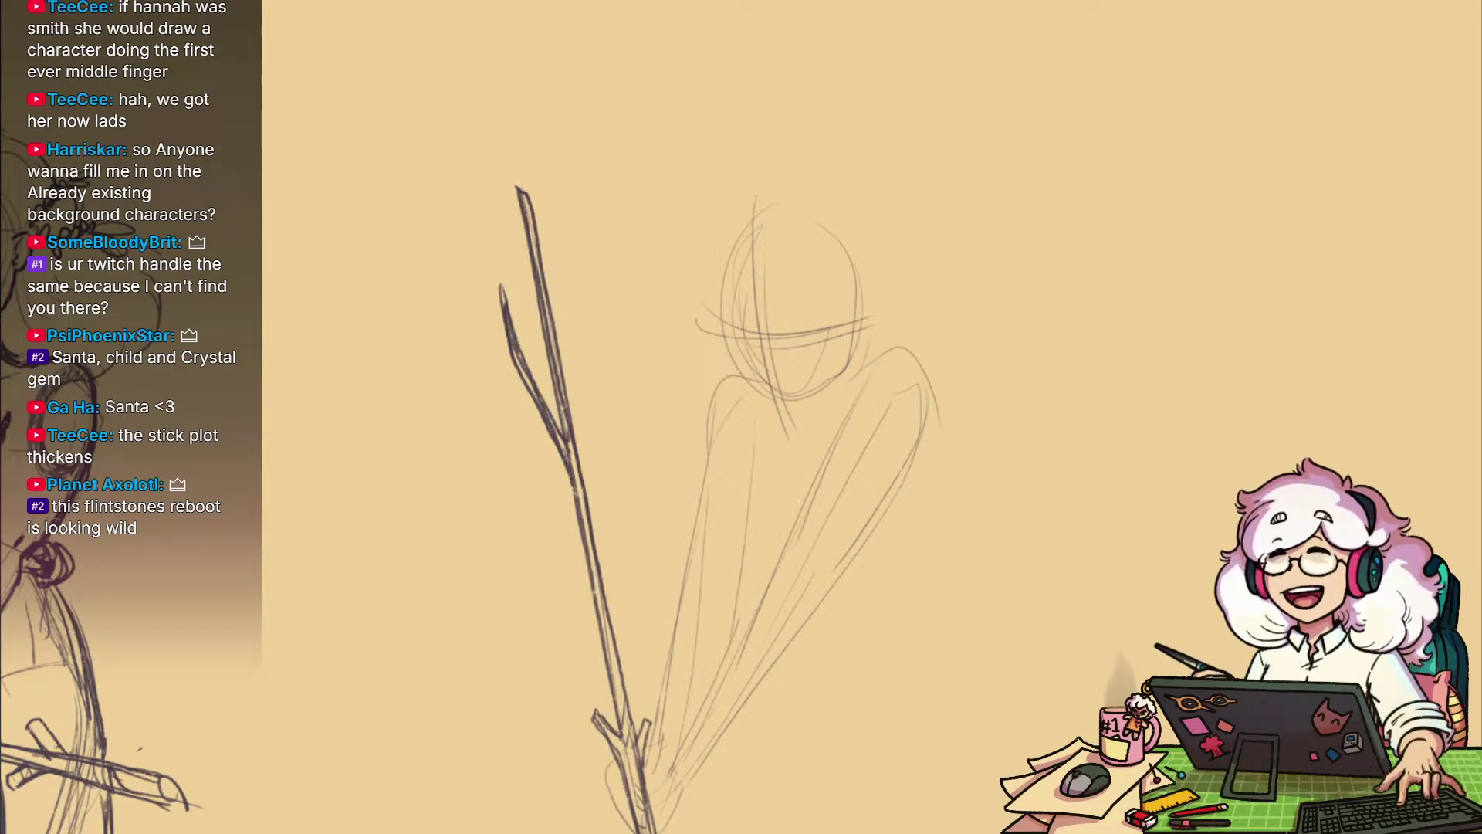
left_click_drag(863, 623, 1019, 586)
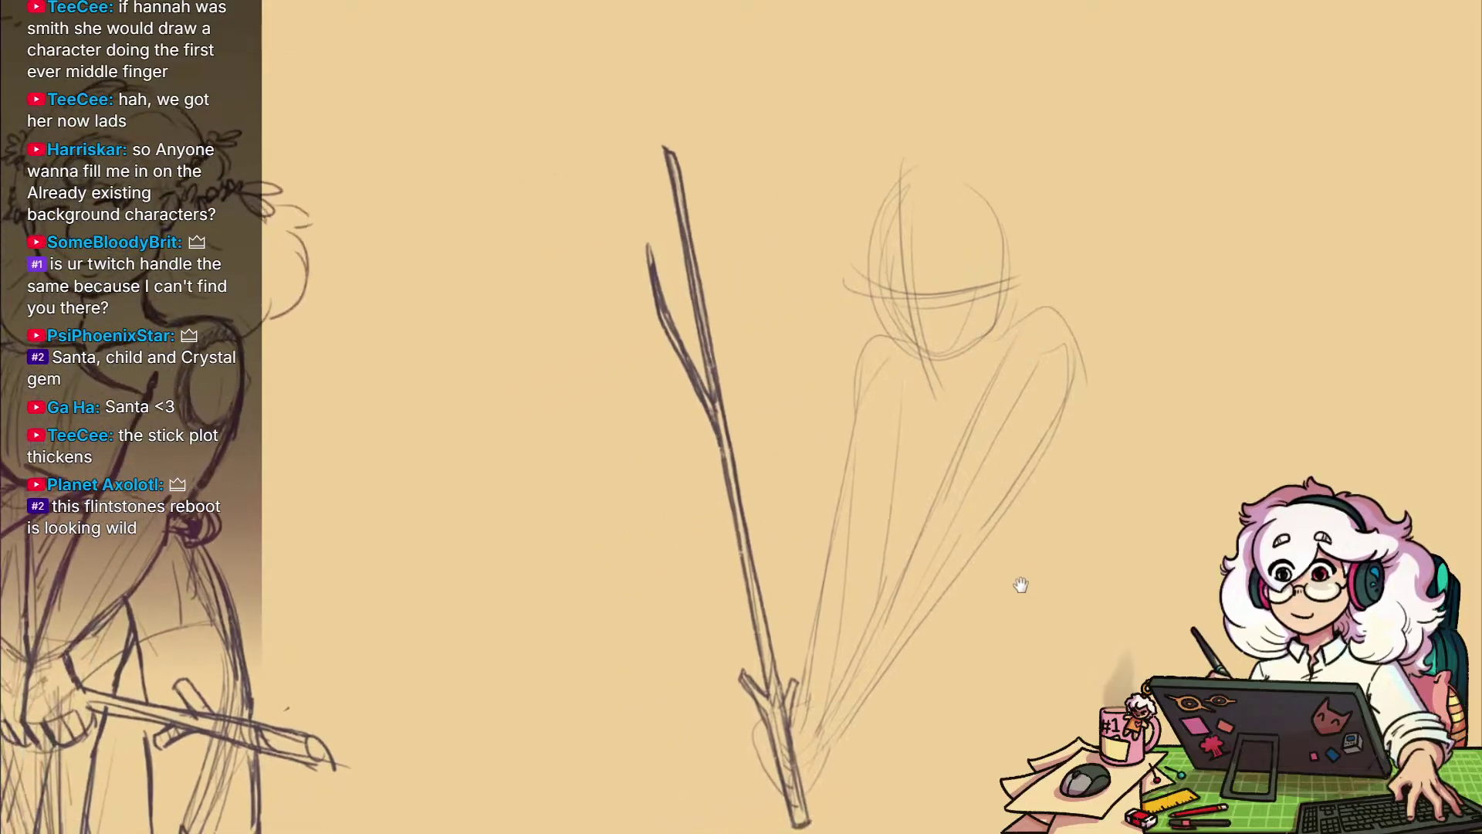
mouse_move(937, 496)
left_mouse_down()
mouse_move(996, 497)
mouse_move(920, 697)
mouse_move(923, 682)
left_mouse_up()
mouse_move(1048, 345)
left_mouse_down()
mouse_move(940, 424)
mouse_move(881, 582)
left_mouse_up()
left_click_drag(974, 410, 838, 721)
left_click_drag(960, 608, 1057, 533)
scroll(1081, 502, "down", 3)
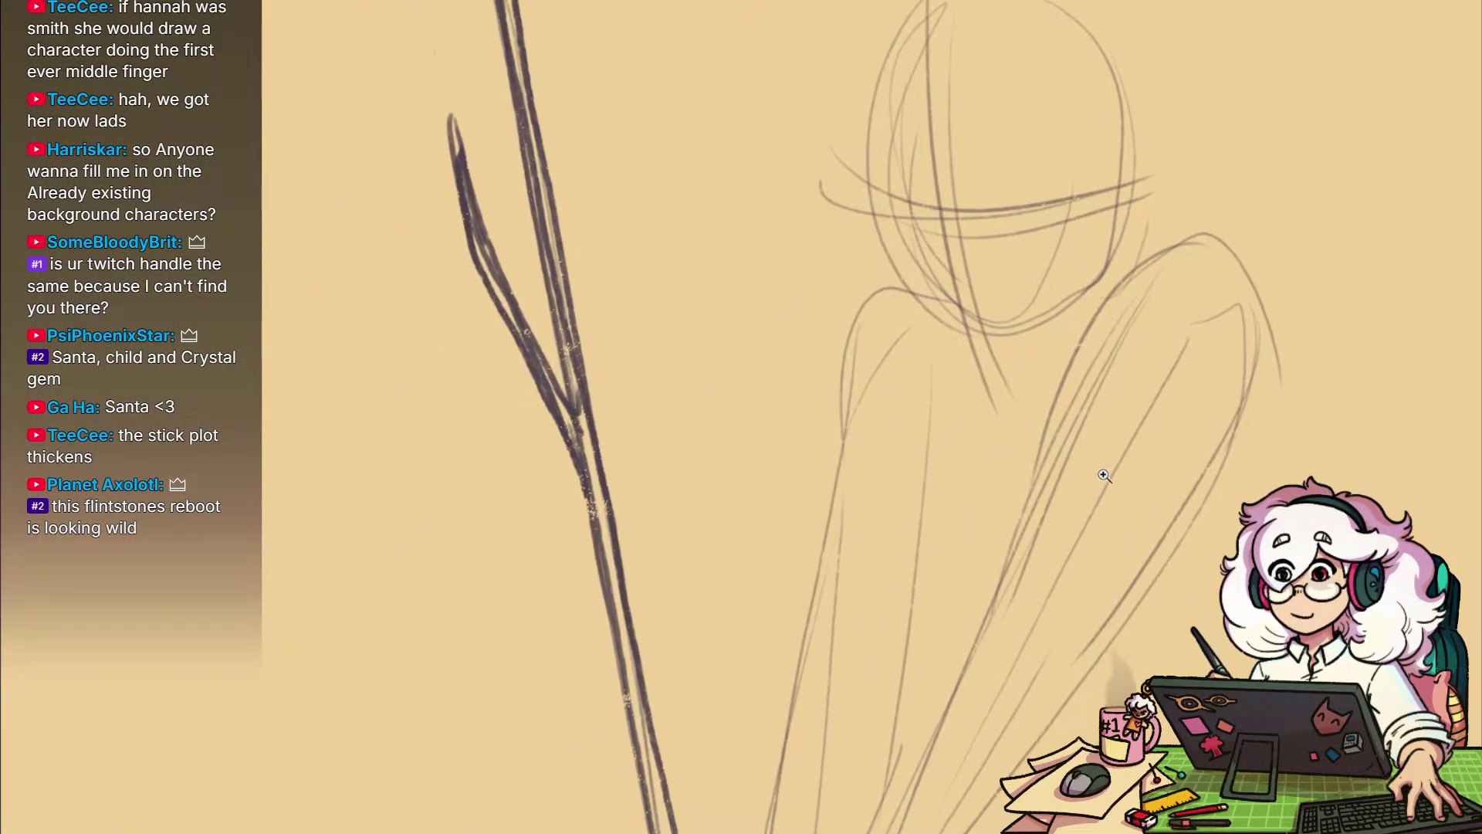
left_click_drag(982, 646, 990, 560)
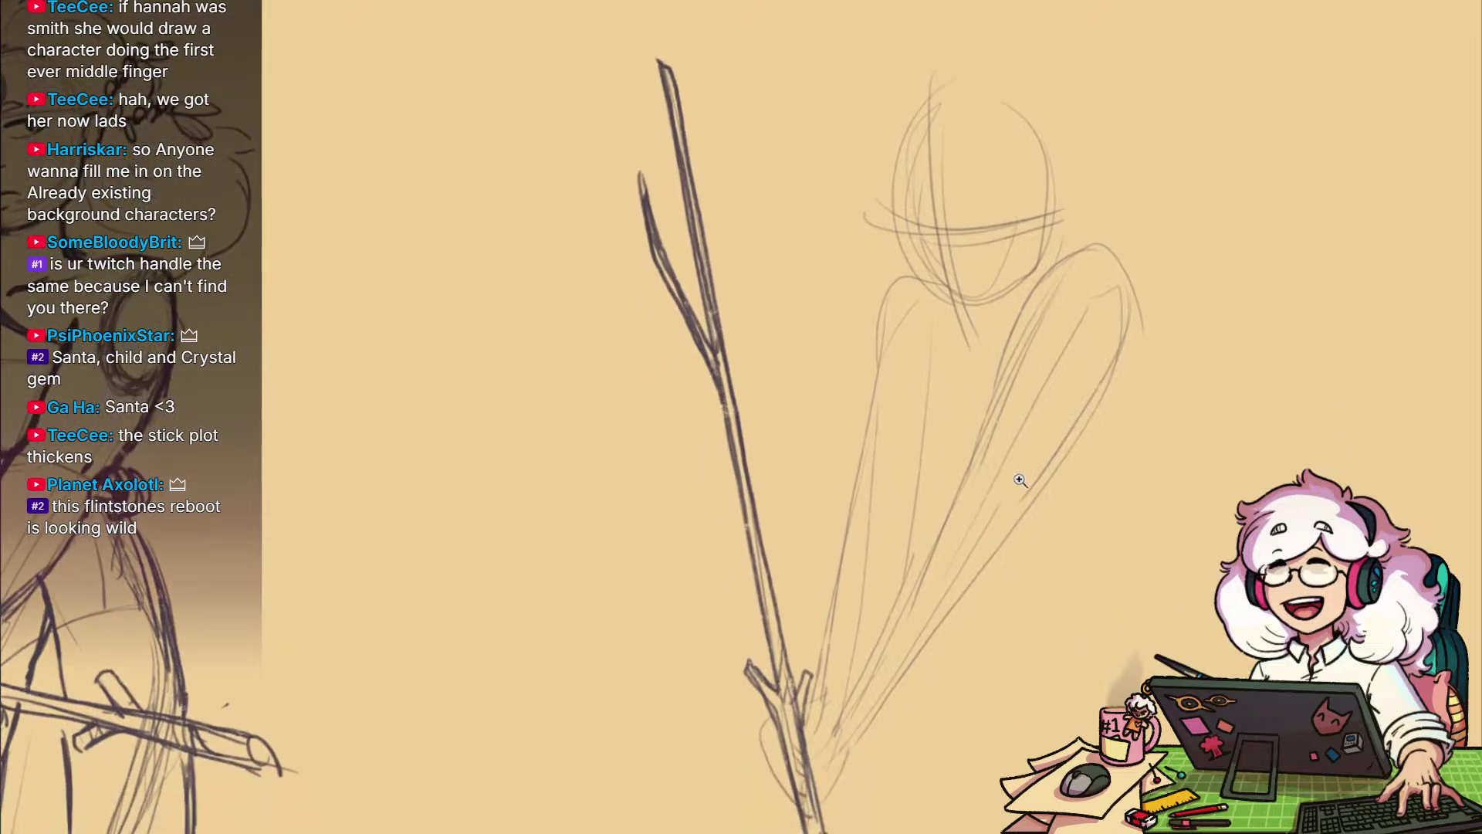
scroll(1008, 512, "down", 2)
mouse_move(978, 665)
left_mouse_down()
mouse_move(940, 576)
mouse_move(933, 635)
left_mouse_up()
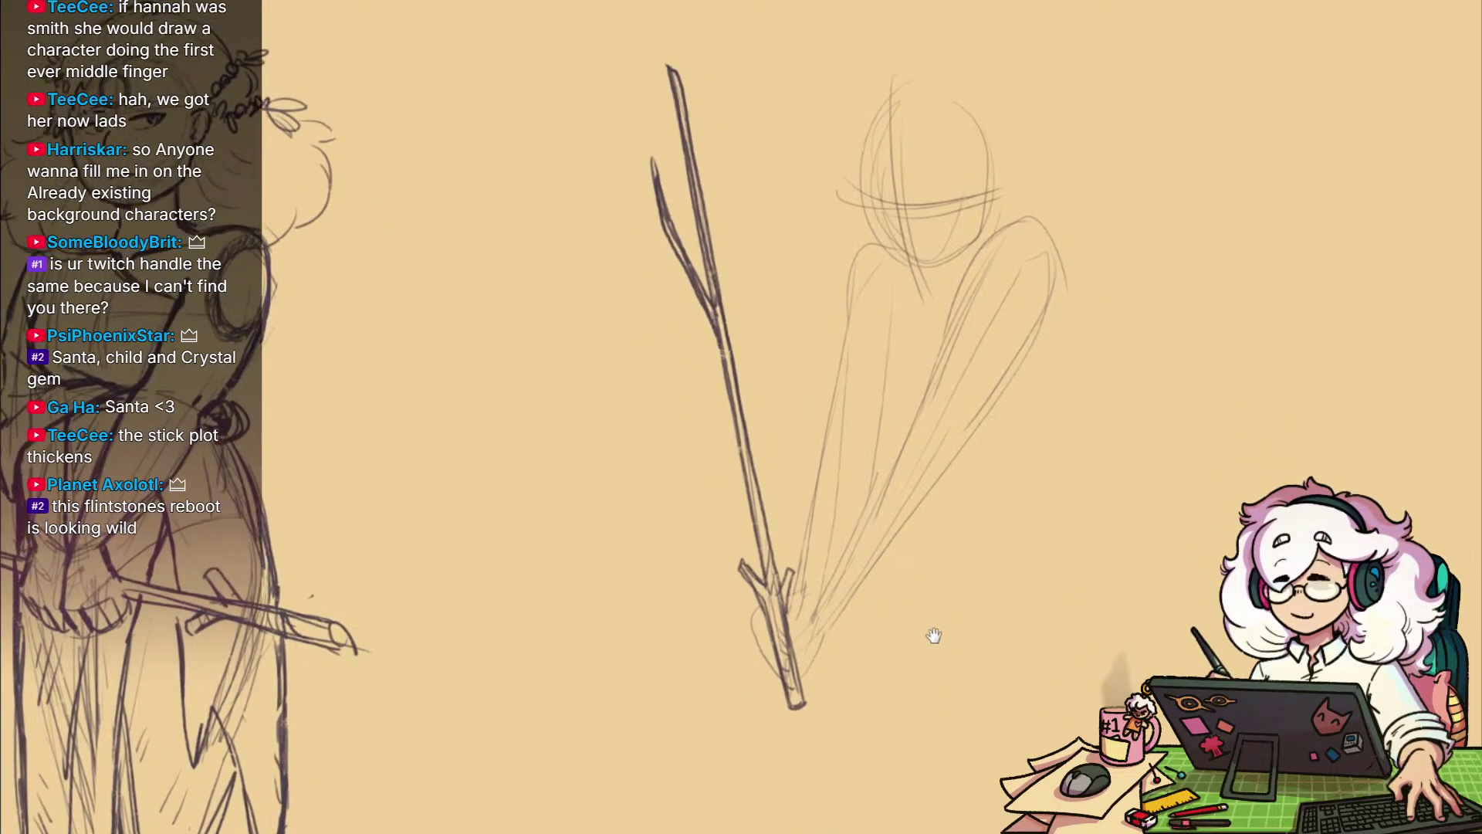
Shade a dark wavy band of face paint under the standing figure's eyes, across her nose and both cheeks
left_click_drag(991, 541, 955, 620)
left_click_drag(956, 621, 1122, 563)
left_click_drag(1170, 518, 1228, 515)
mouse_move(1107, 483)
left_mouse_down()
mouse_move(1029, 523)
mouse_move(900, 678)
left_mouse_up()
left_click_drag(943, 499, 976, 499)
mouse_move(861, 561)
left_mouse_down()
mouse_move(814, 570)
mouse_move(1010, 416)
mouse_move(1036, 417)
left_mouse_up()
mouse_move(1047, 325)
left_mouse_down()
mouse_move(1119, 331)
mouse_move(910, 455)
left_mouse_up()
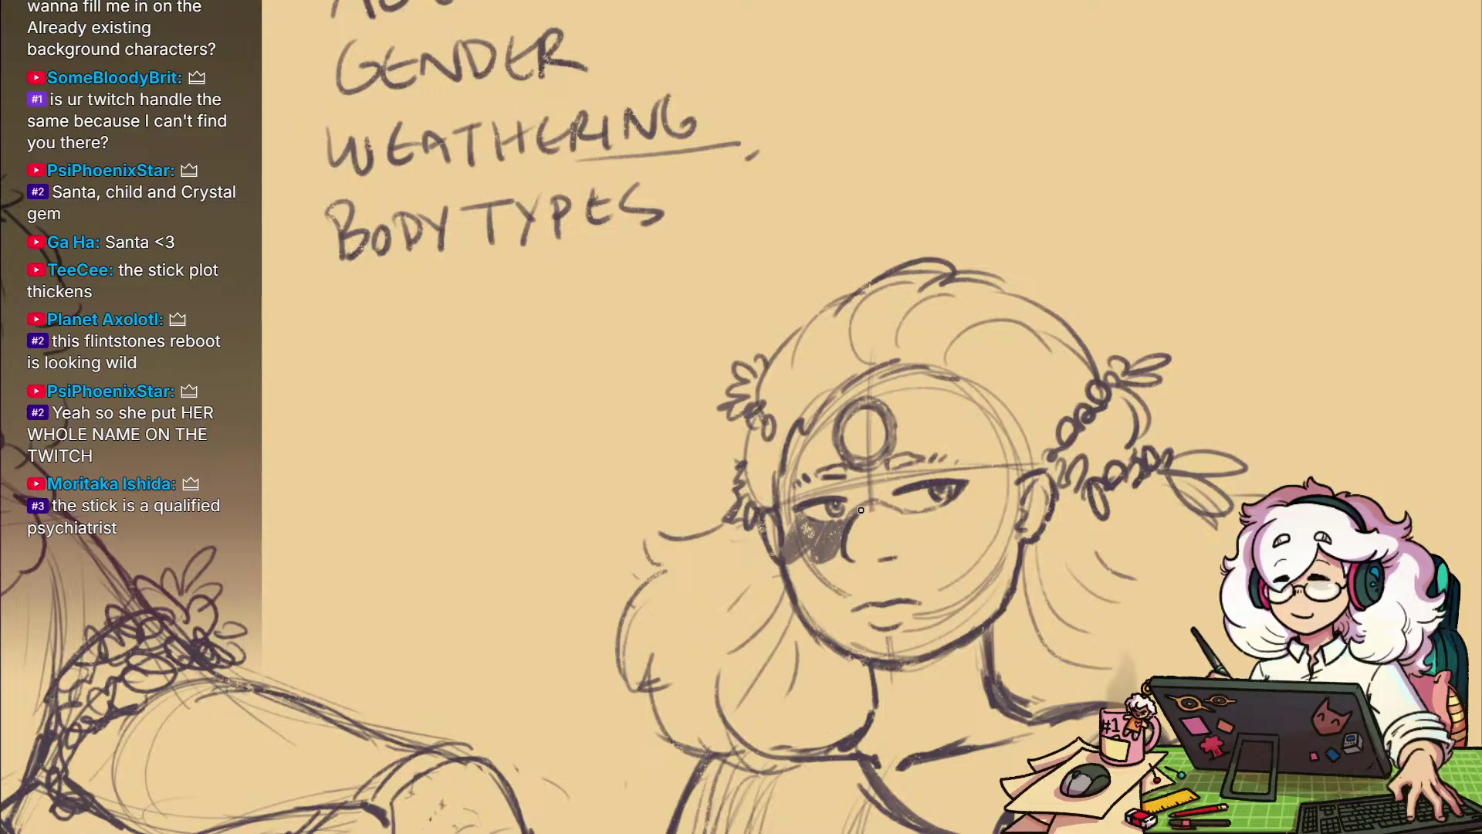
mouse_move(899, 531)
left_mouse_down()
mouse_move(935, 546)
mouse_move(979, 488)
mouse_move(974, 525)
mouse_move(978, 492)
left_mouse_up()
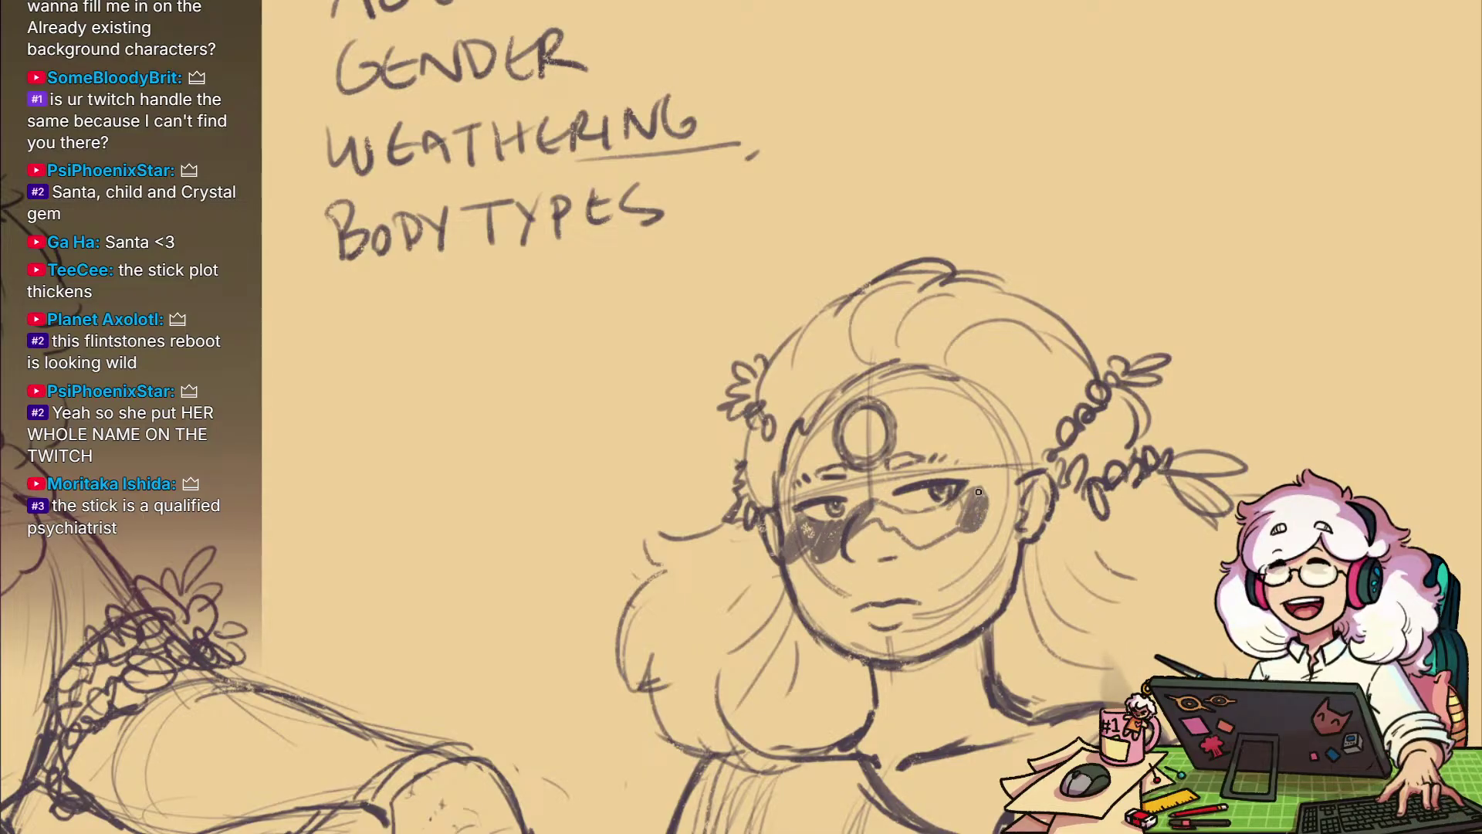
mouse_move(909, 543)
left_mouse_down()
mouse_move(875, 513)
mouse_move(999, 514)
mouse_move(990, 534)
left_mouse_up()
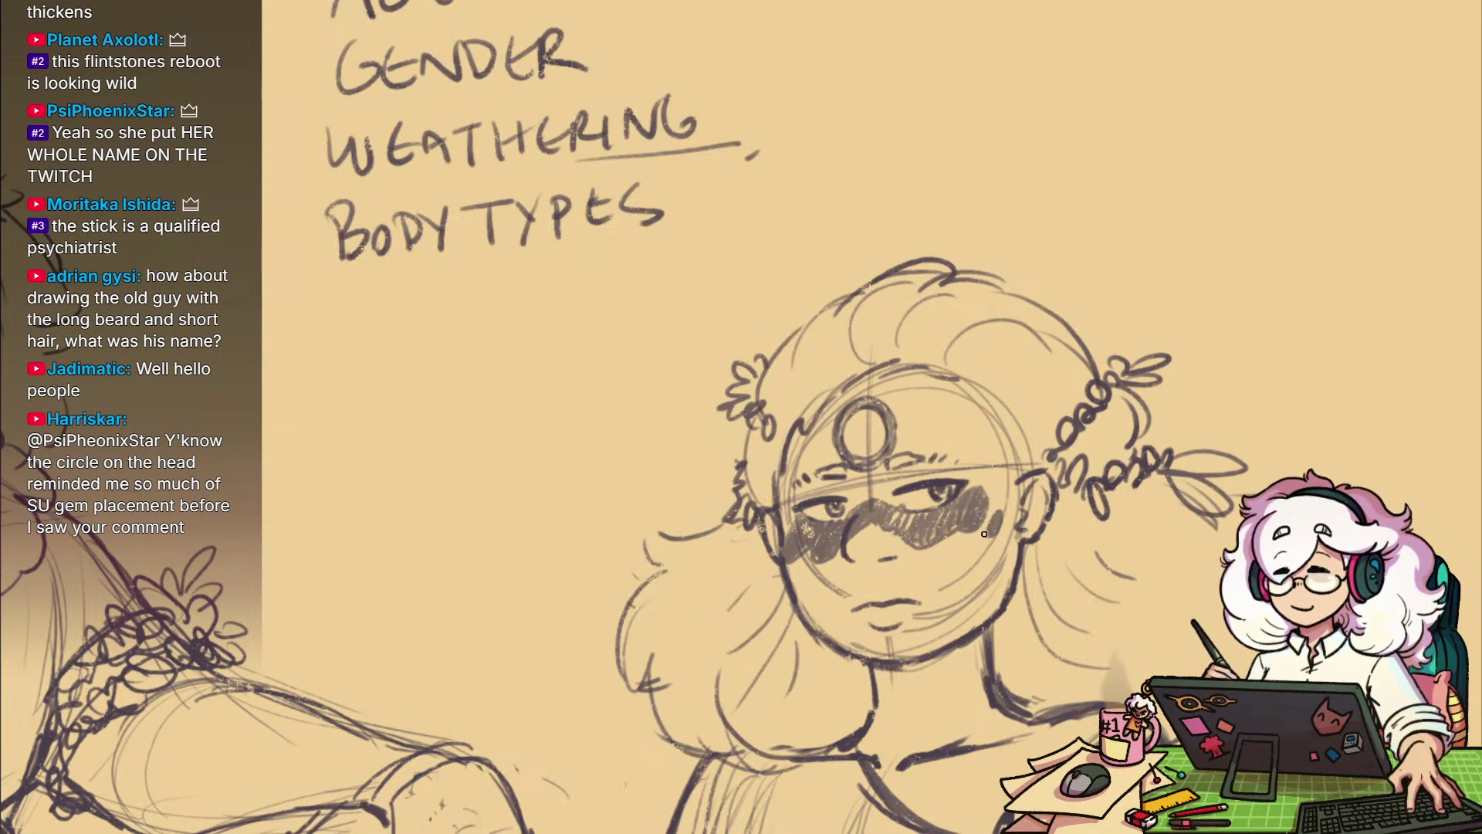
Compare the standing figure's face paint with the other characters and the rough sketch beside the stick
left_click_drag(1106, 533, 1069, 590)
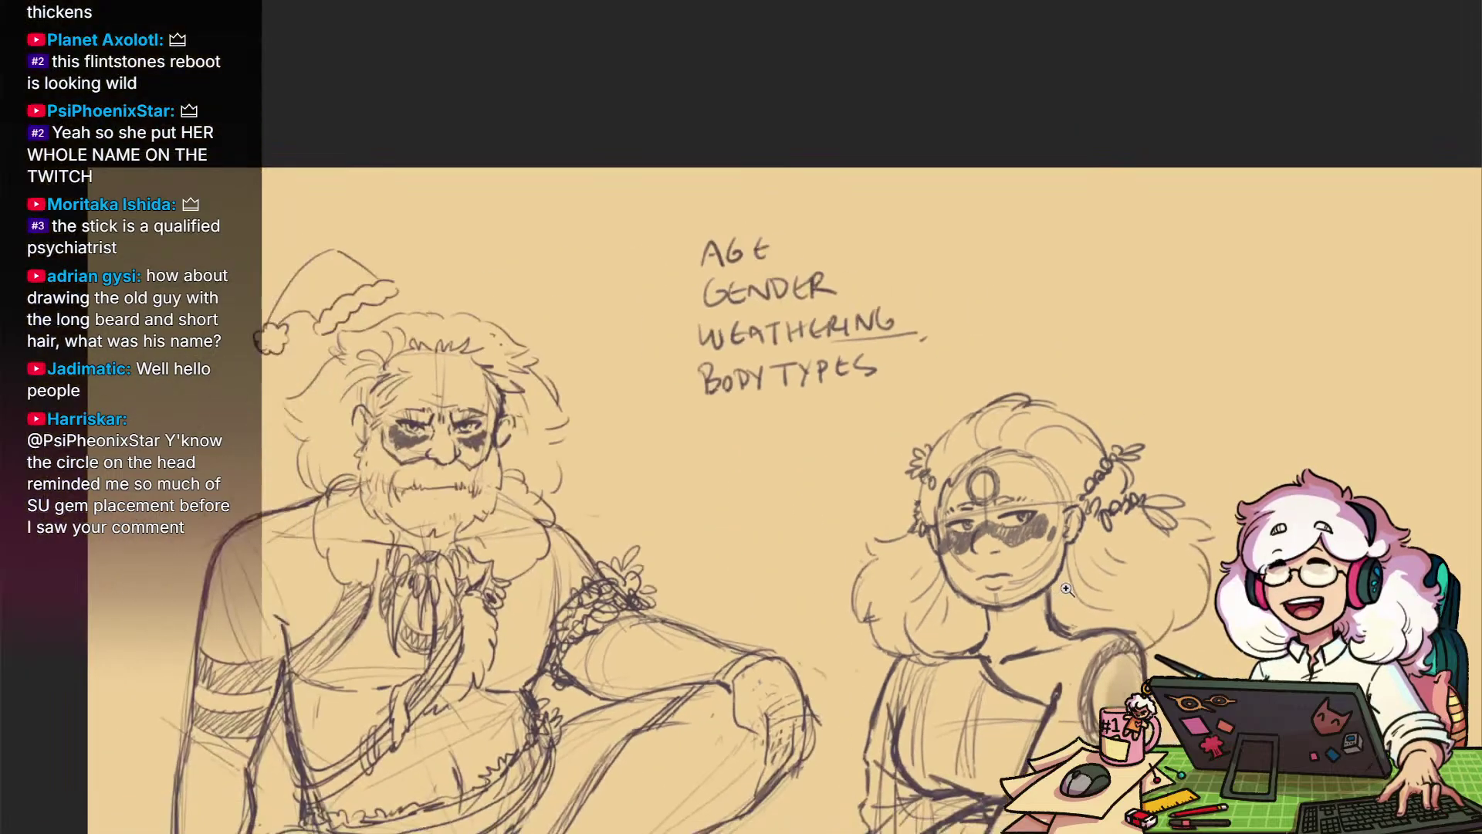
left_click_drag(1162, 606, 771, 542)
left_click_drag(1003, 734, 1007, 597)
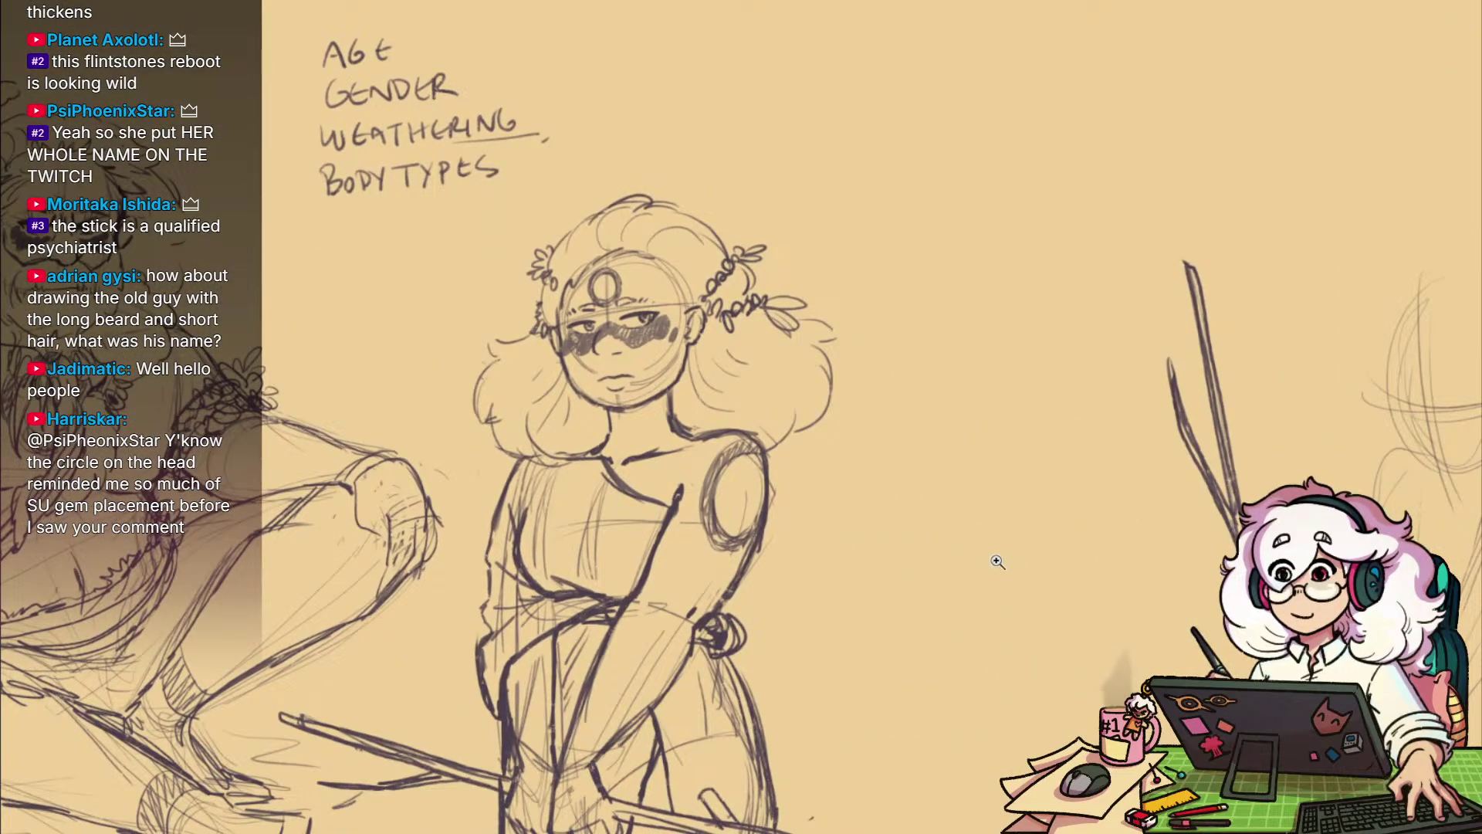
mouse_move(1065, 526)
left_mouse_down()
mouse_move(797, 659)
mouse_move(795, 758)
left_mouse_up()
left_click_drag(1003, 475, 942, 494)
left_click_drag(1056, 617, 813, 560)
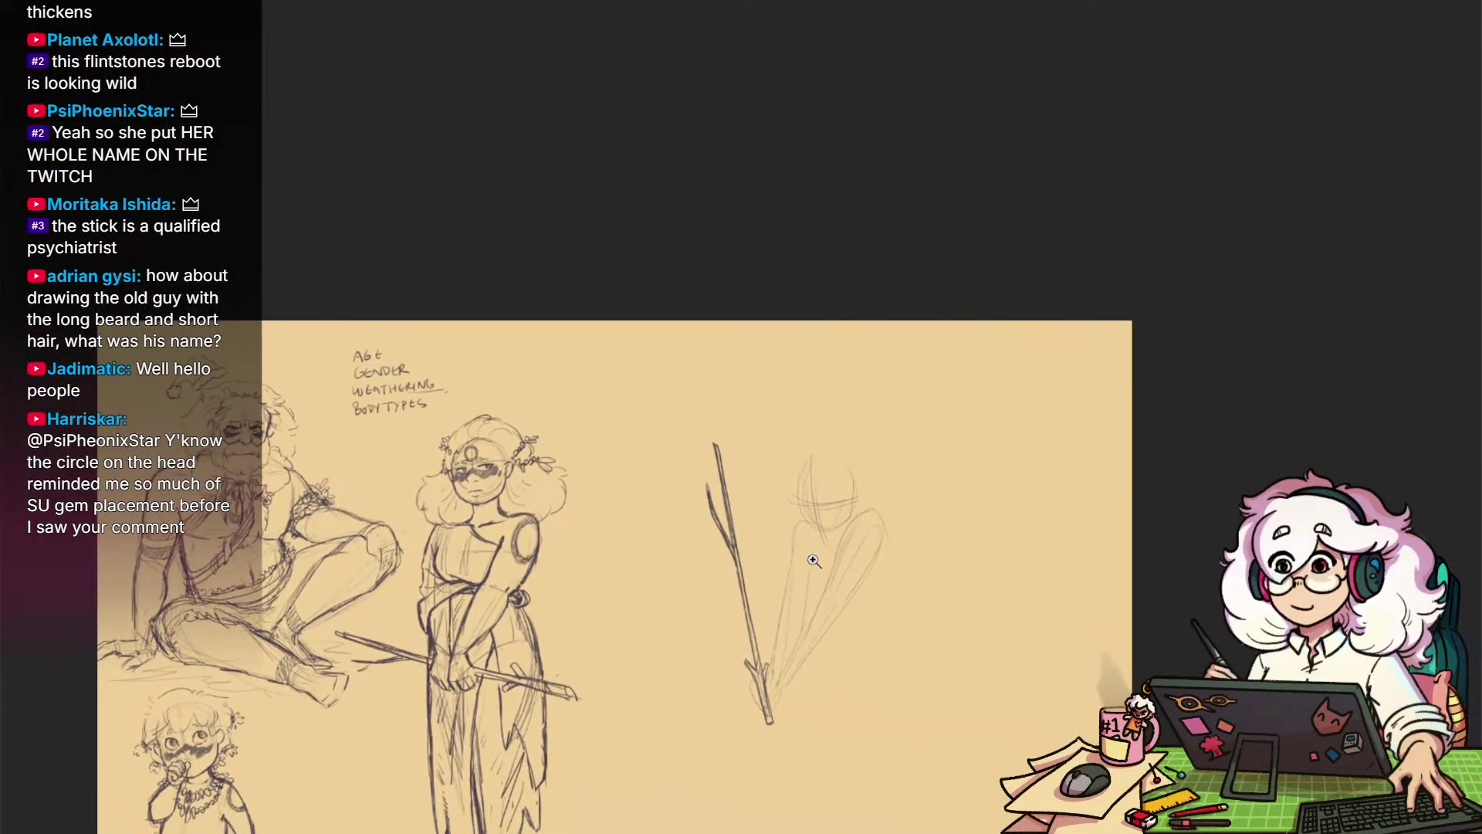
scroll(814, 559, "up", 3)
scroll(963, 572, "up", 2)
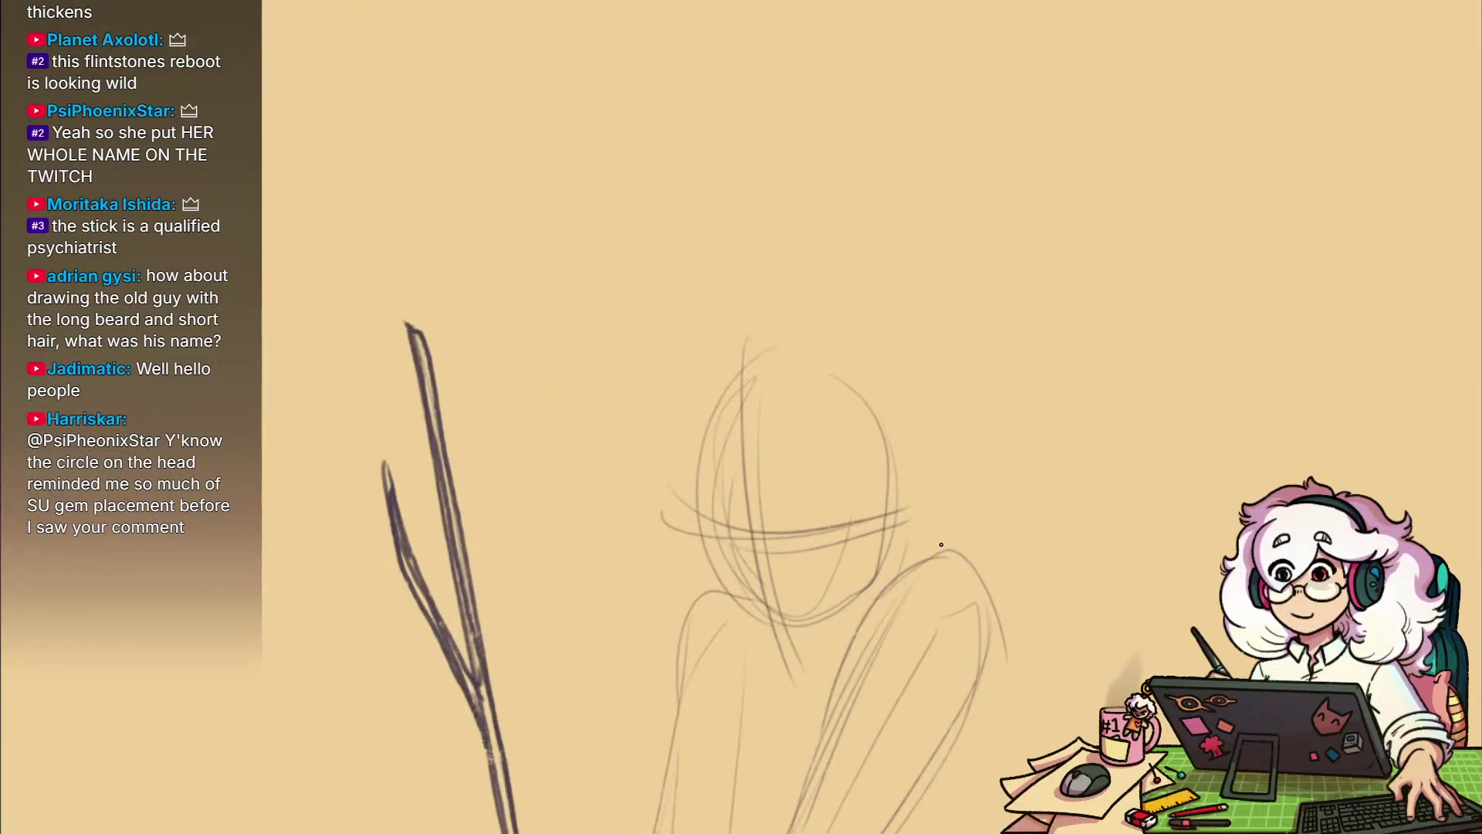
left_click_drag(917, 669, 951, 652)
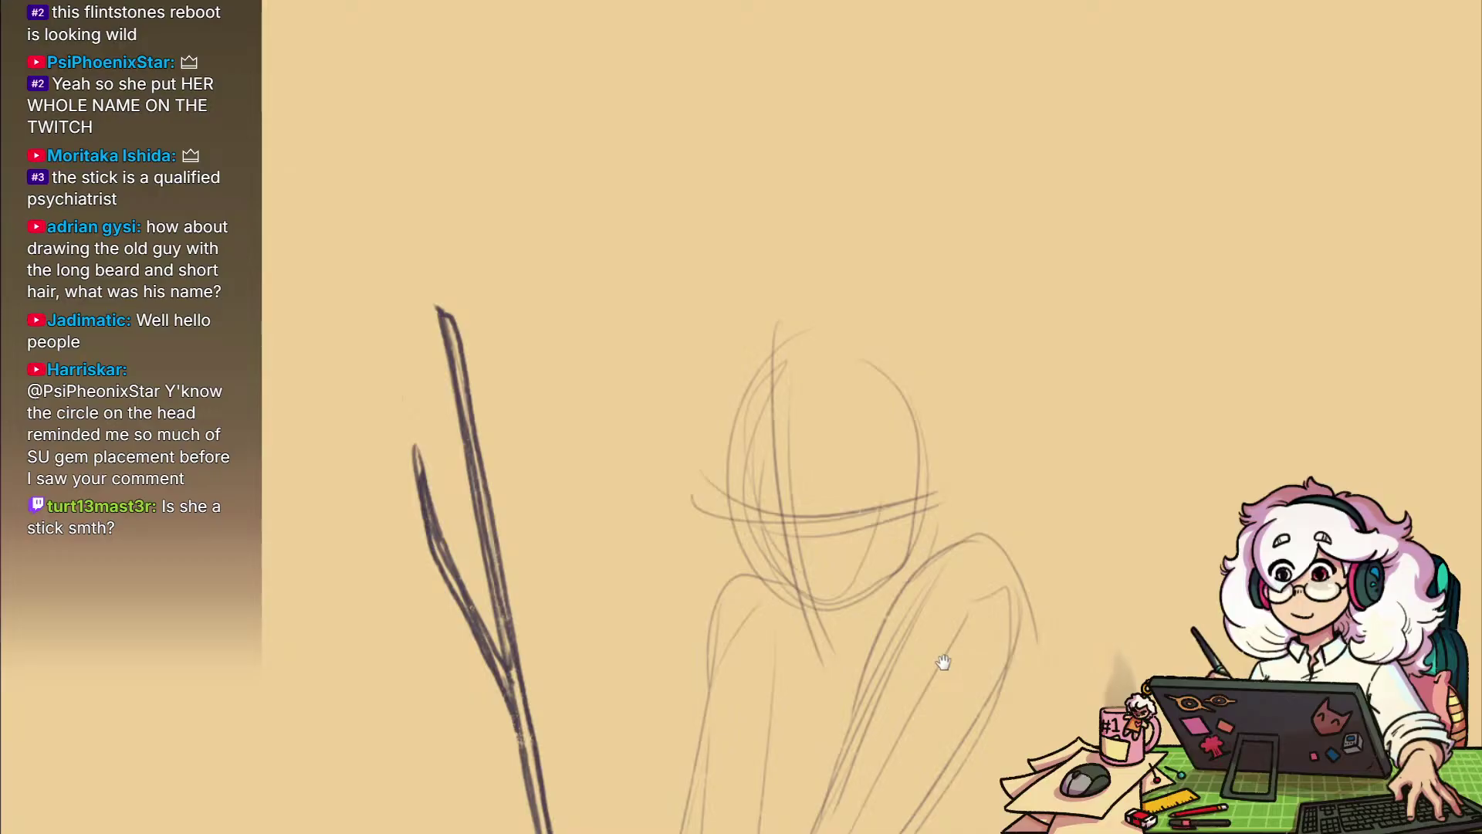
left_click_drag(957, 608, 1476, 555)
left_click_drag(602, 375, 993, 580)
left_click_drag(990, 581, 849, 580)
scroll(991, 586, "down", 1)
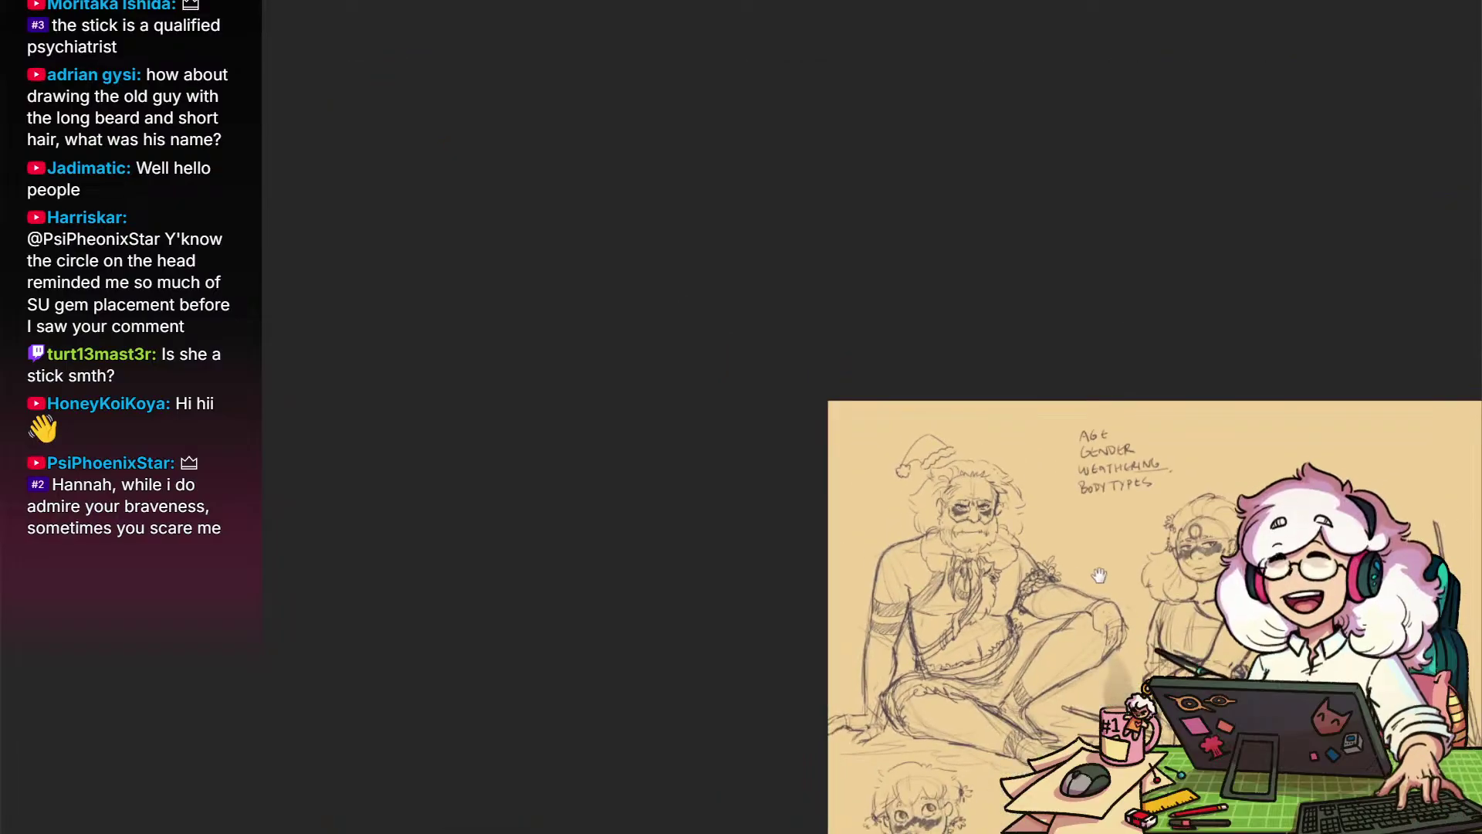
Examine the rough figure's head, shoulders and arms beside the branching stick, up close and from farther out
left_click_drag(1098, 576, 479, 454)
left_click_drag(909, 450, 992, 457)
left_click_drag(1056, 596, 921, 536)
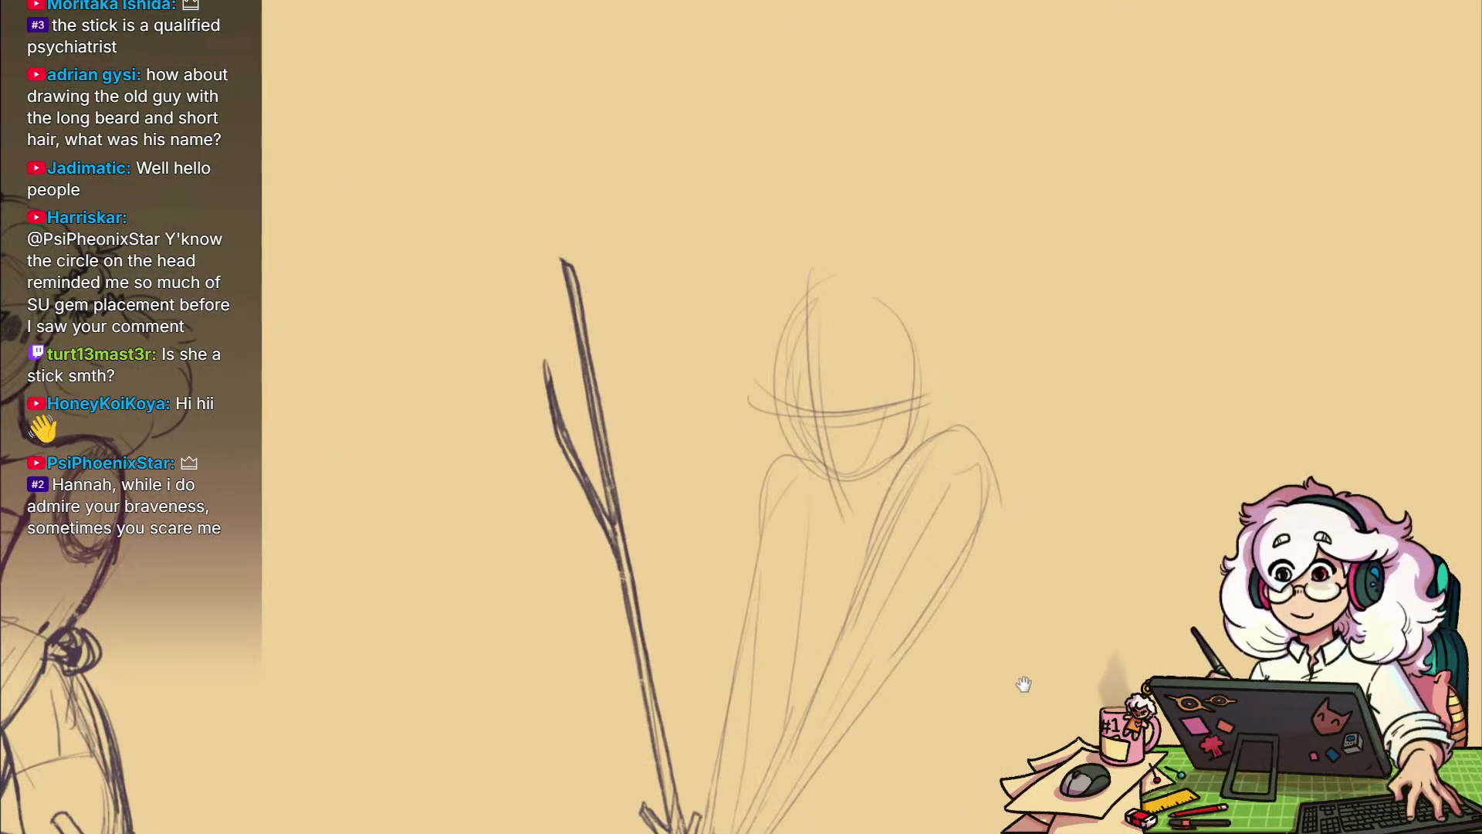
left_click_drag(1023, 685, 1082, 520)
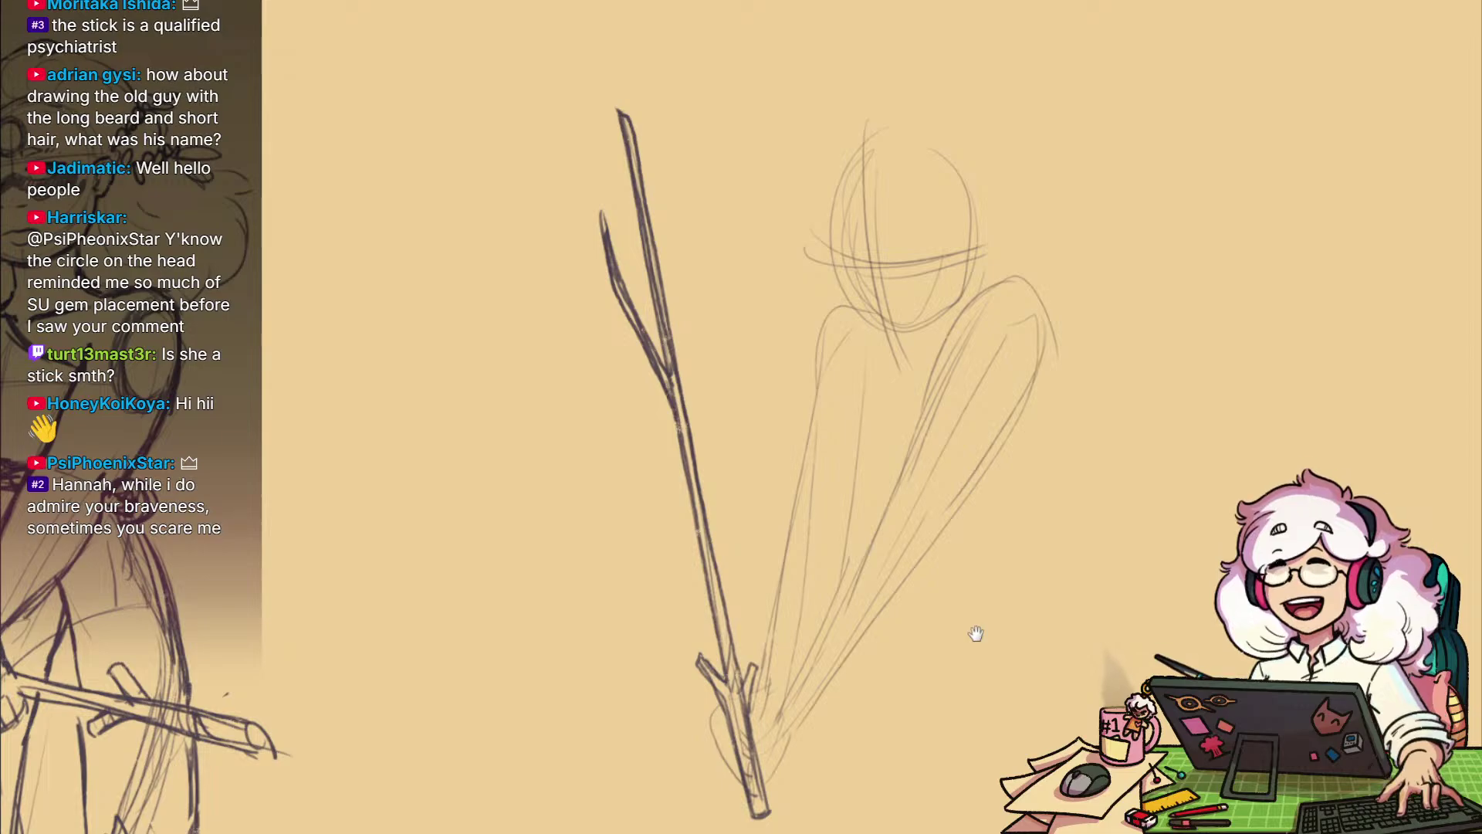
scroll(976, 633, "up", 3)
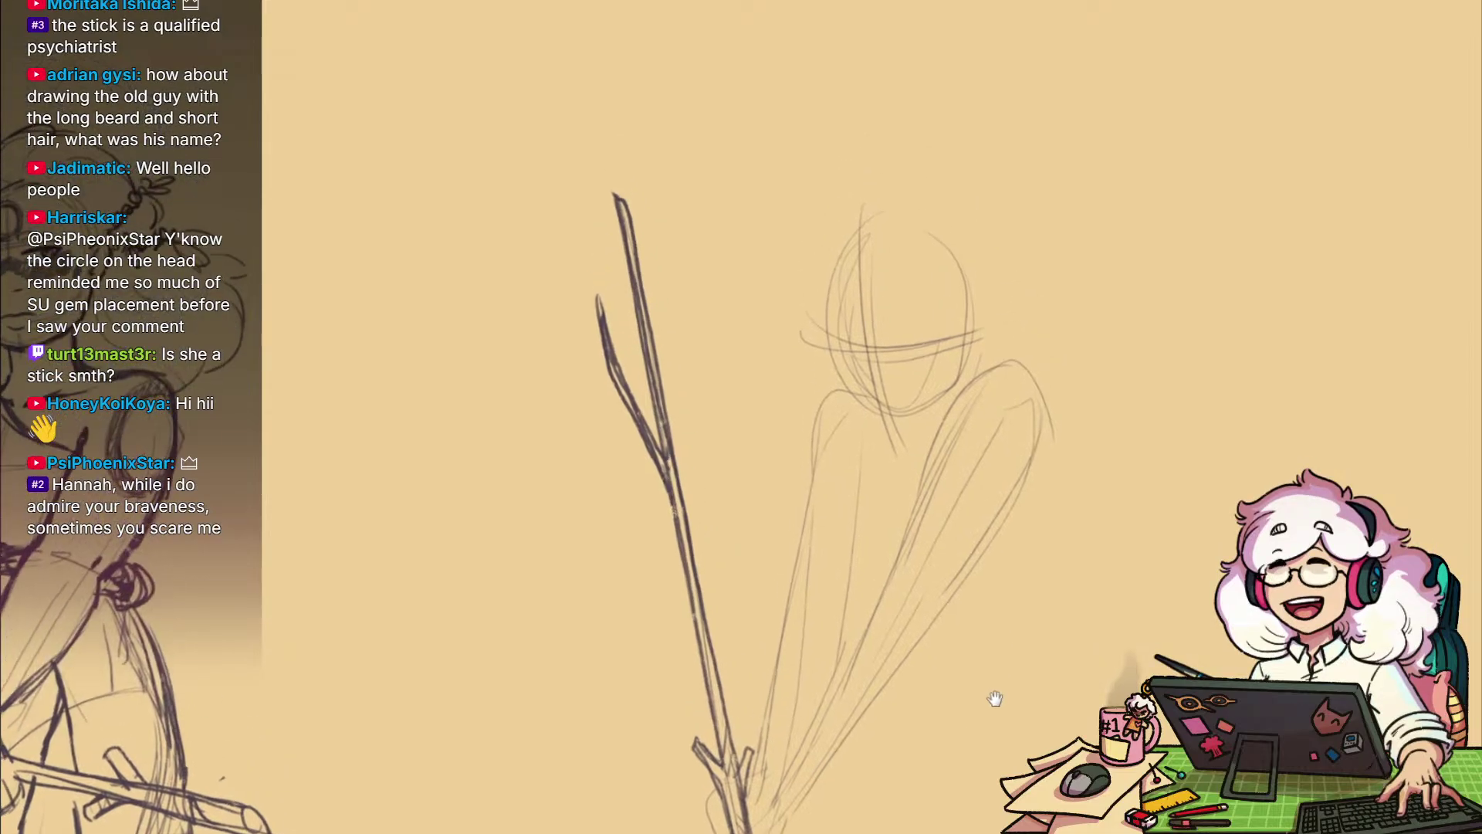
left_click_drag(947, 558, 954, 759)
scroll(950, 586, "up", 2)
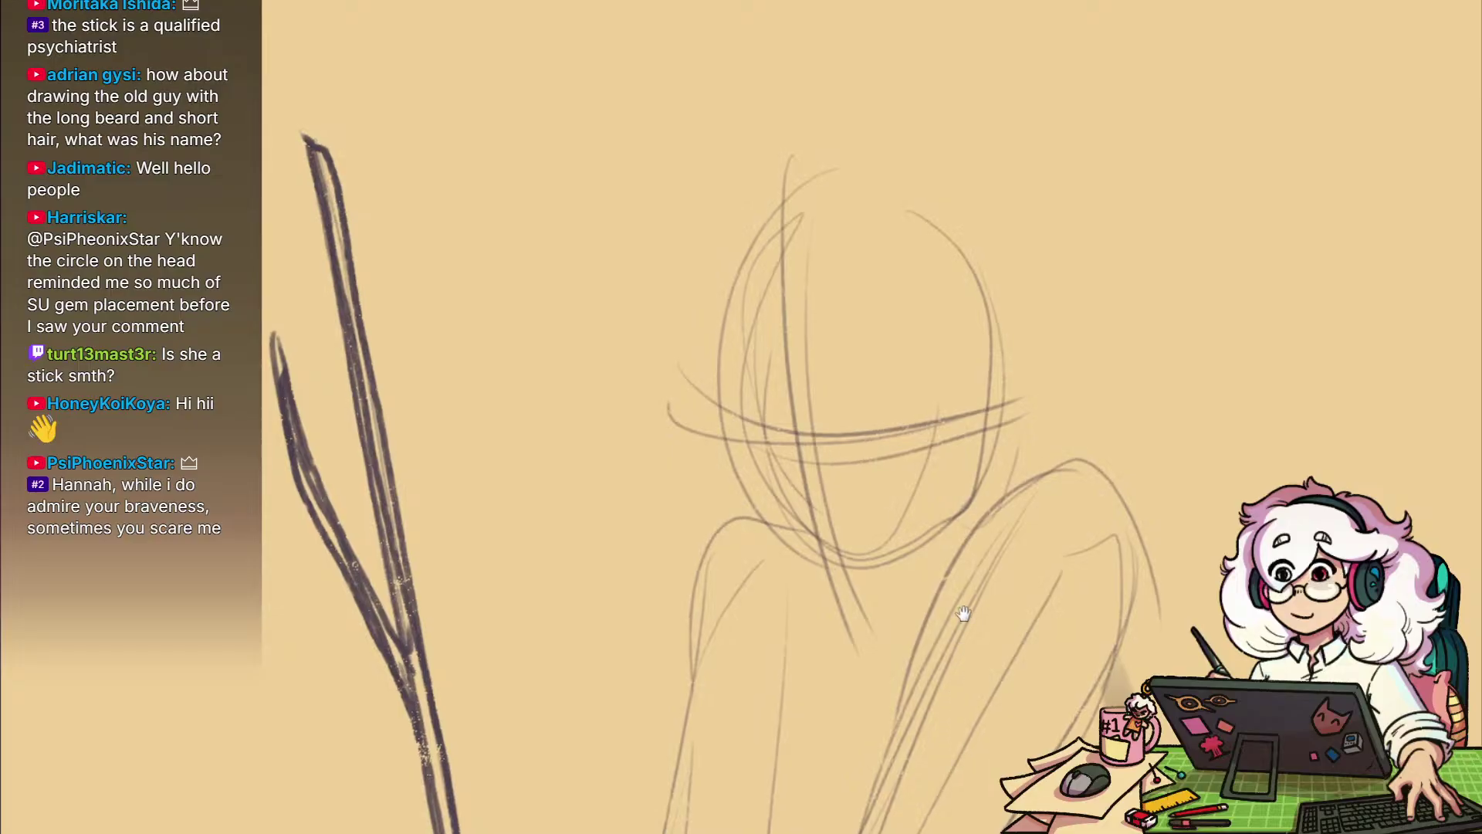
left_click_drag(960, 609, 942, 662)
left_click_drag(960, 589, 969, 589)
left_click_drag(971, 664, 994, 573)
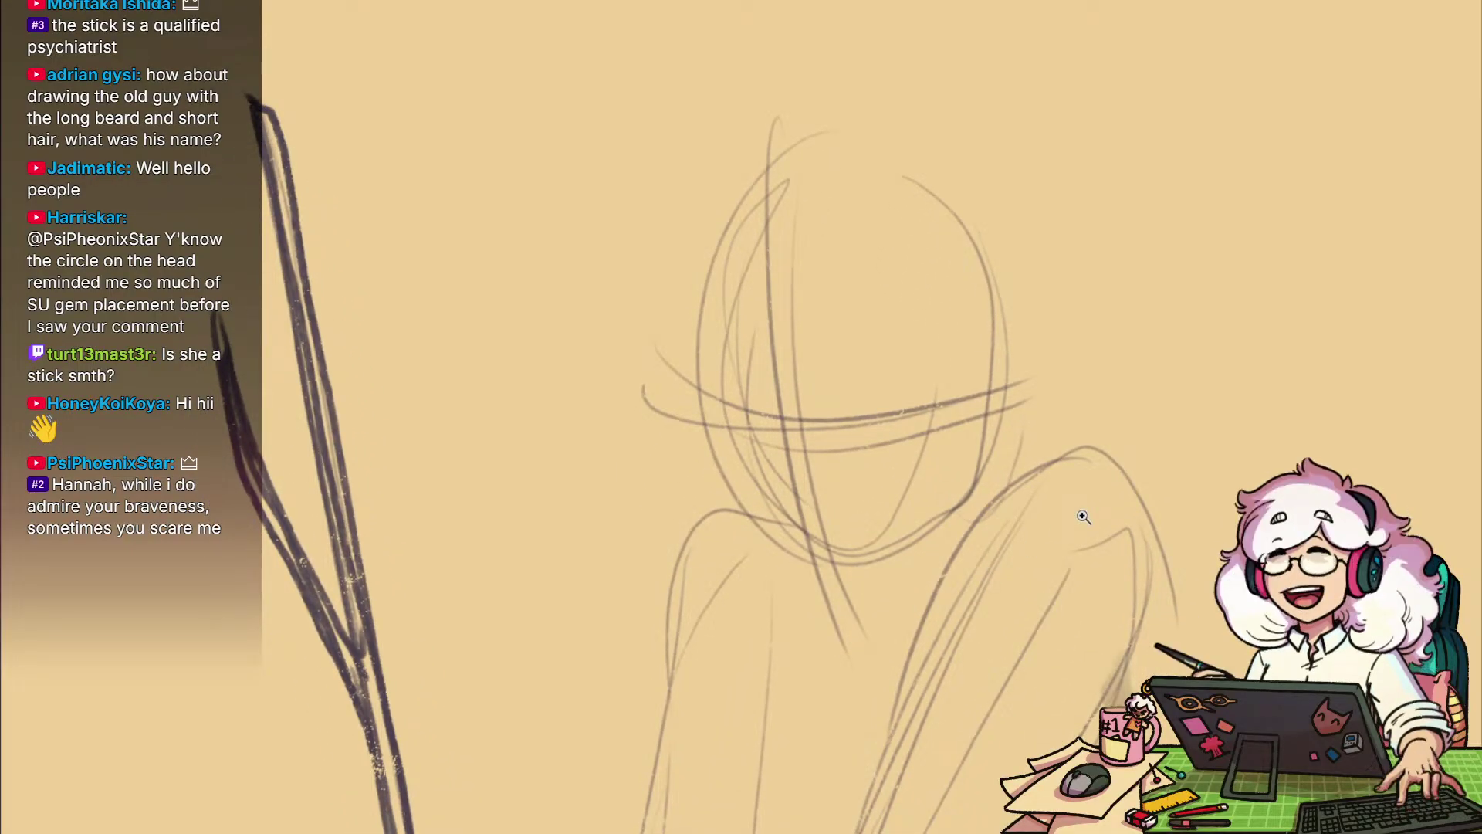
left_click_drag(1084, 516, 1001, 604)
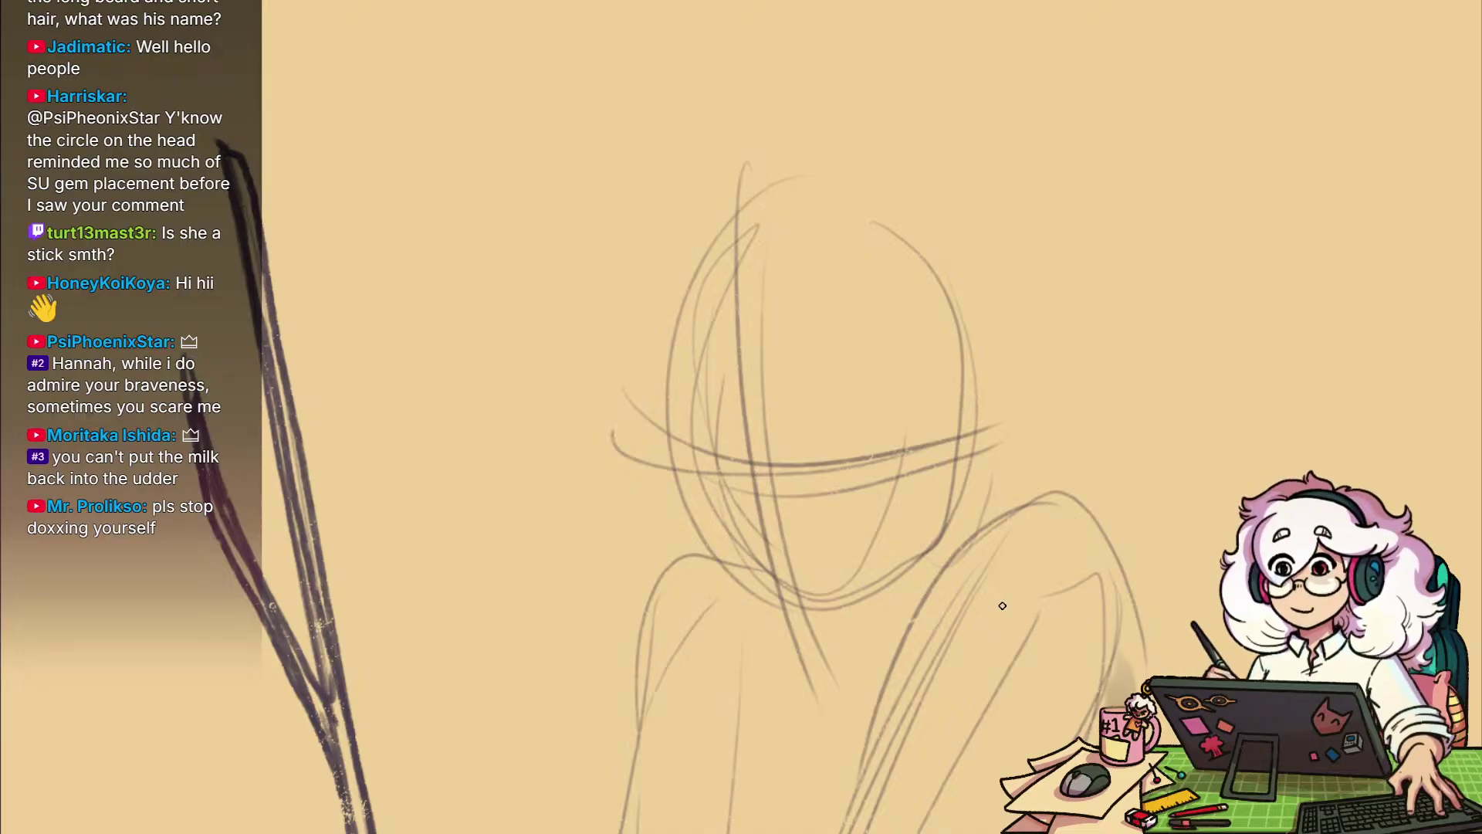
left_click_drag(903, 674, 897, 565)
key("ctrl+minus")
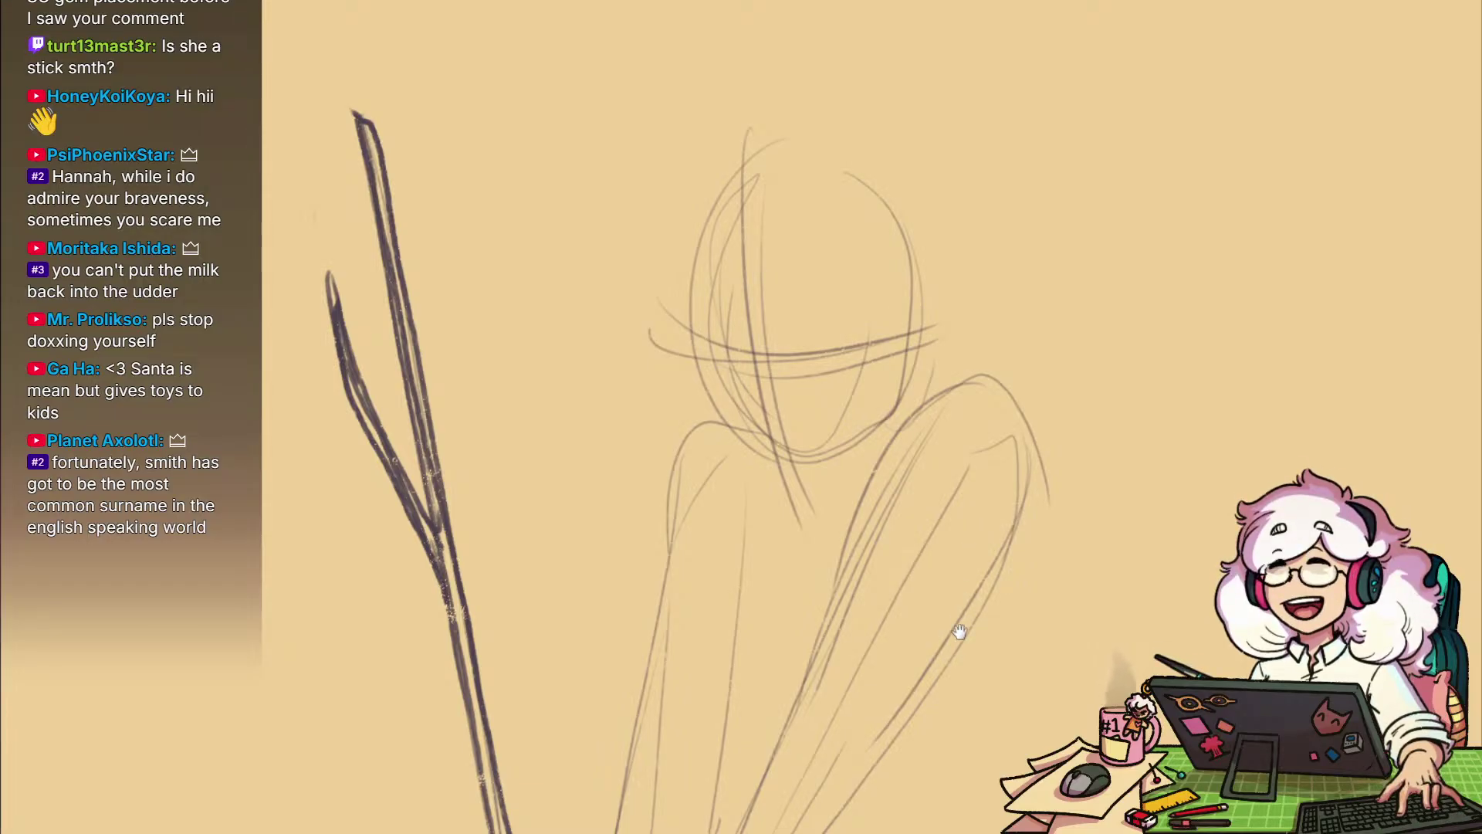
mouse_move(960, 632)
left_mouse_down()
mouse_move(953, 594)
mouse_move(919, 628)
mouse_move(970, 592)
mouse_move(936, 705)
mouse_move(962, 595)
mouse_move(1077, 610)
mouse_move(983, 595)
mouse_move(860, 648)
mouse_move(926, 622)
mouse_move(991, 669)
left_mouse_up()
mouse_move(964, 608)
left_mouse_down()
mouse_move(929, 652)
mouse_move(942, 640)
left_mouse_up()
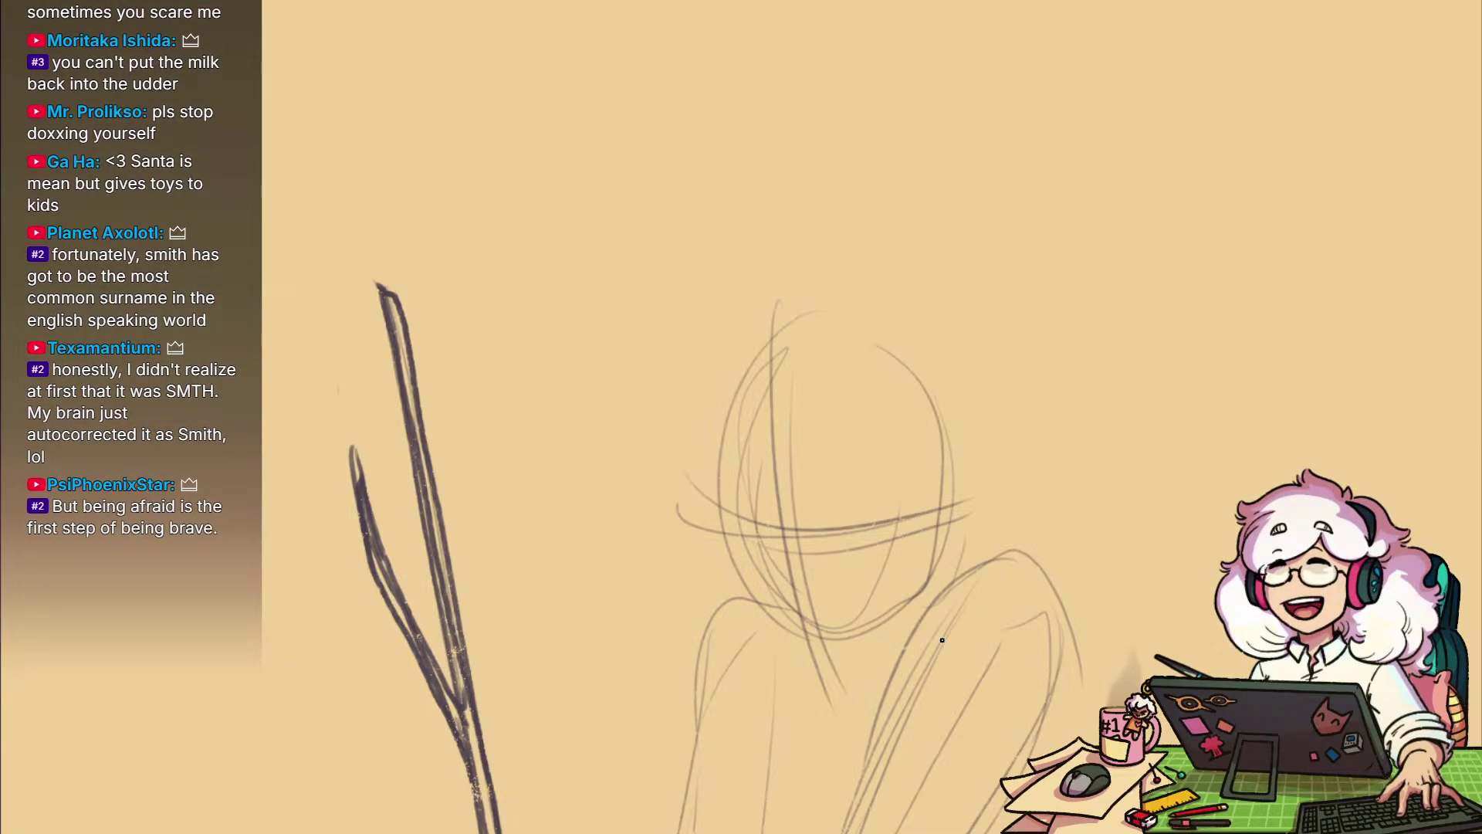
mouse_move(991, 607)
left_mouse_down()
mouse_move(1032, 605)
mouse_move(990, 647)
mouse_move(976, 615)
mouse_move(1011, 563)
mouse_move(1020, 701)
mouse_move(970, 579)
mouse_move(932, 622)
left_mouse_up()
left_click_drag(948, 688, 999, 540)
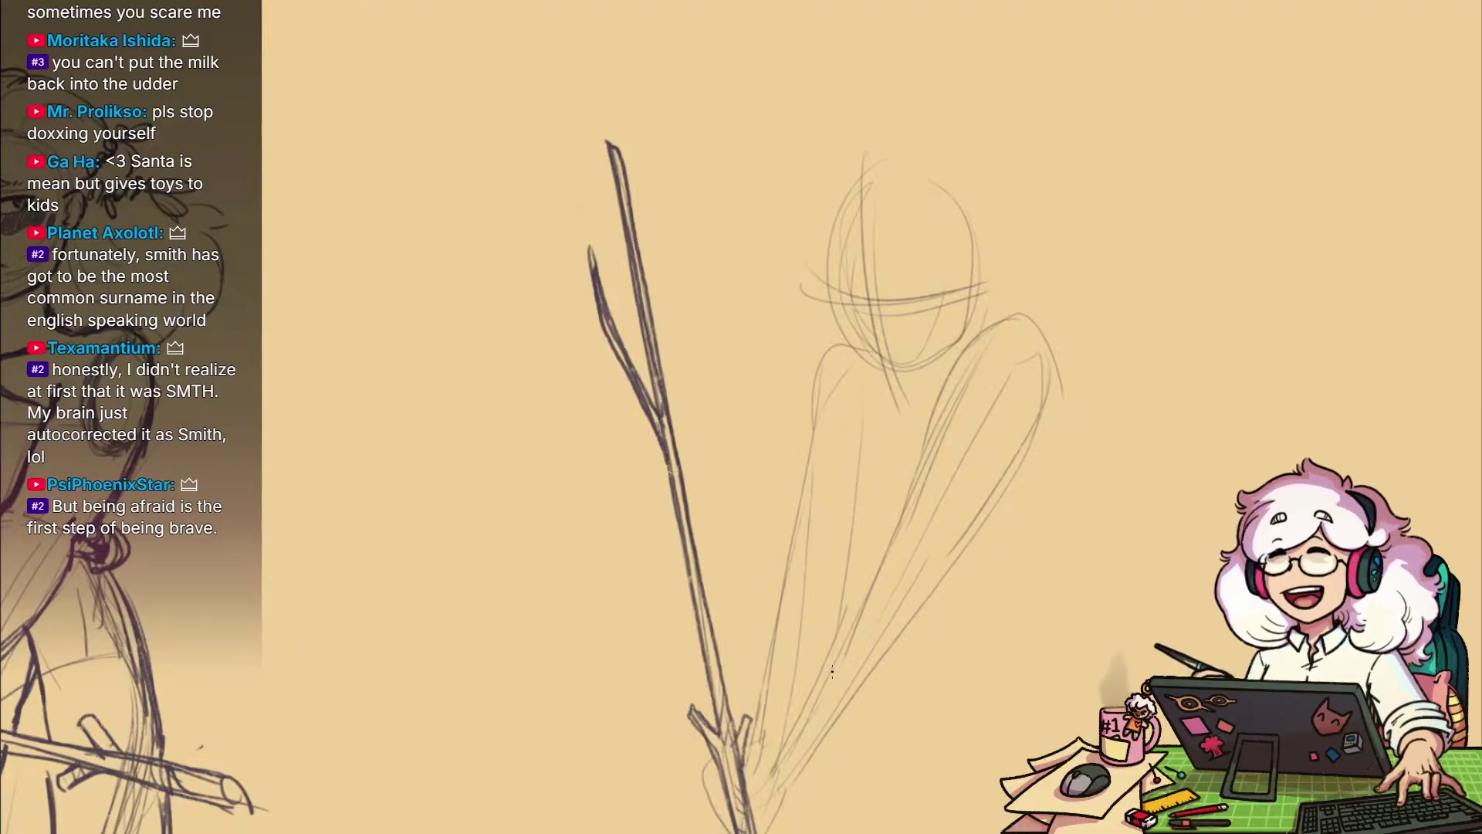
left_click_drag(879, 553, 947, 493)
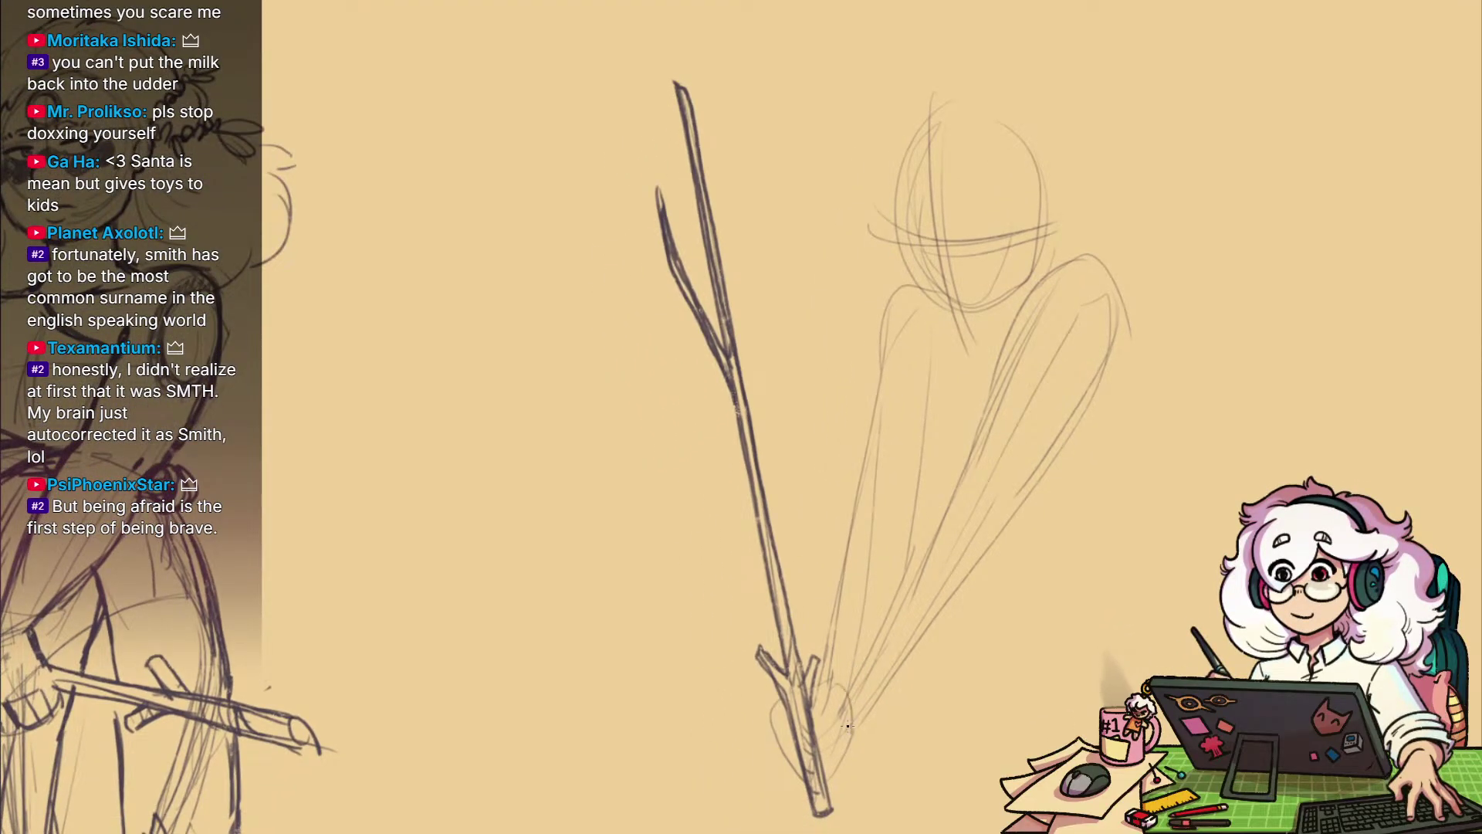
left_click_drag(935, 556, 814, 742)
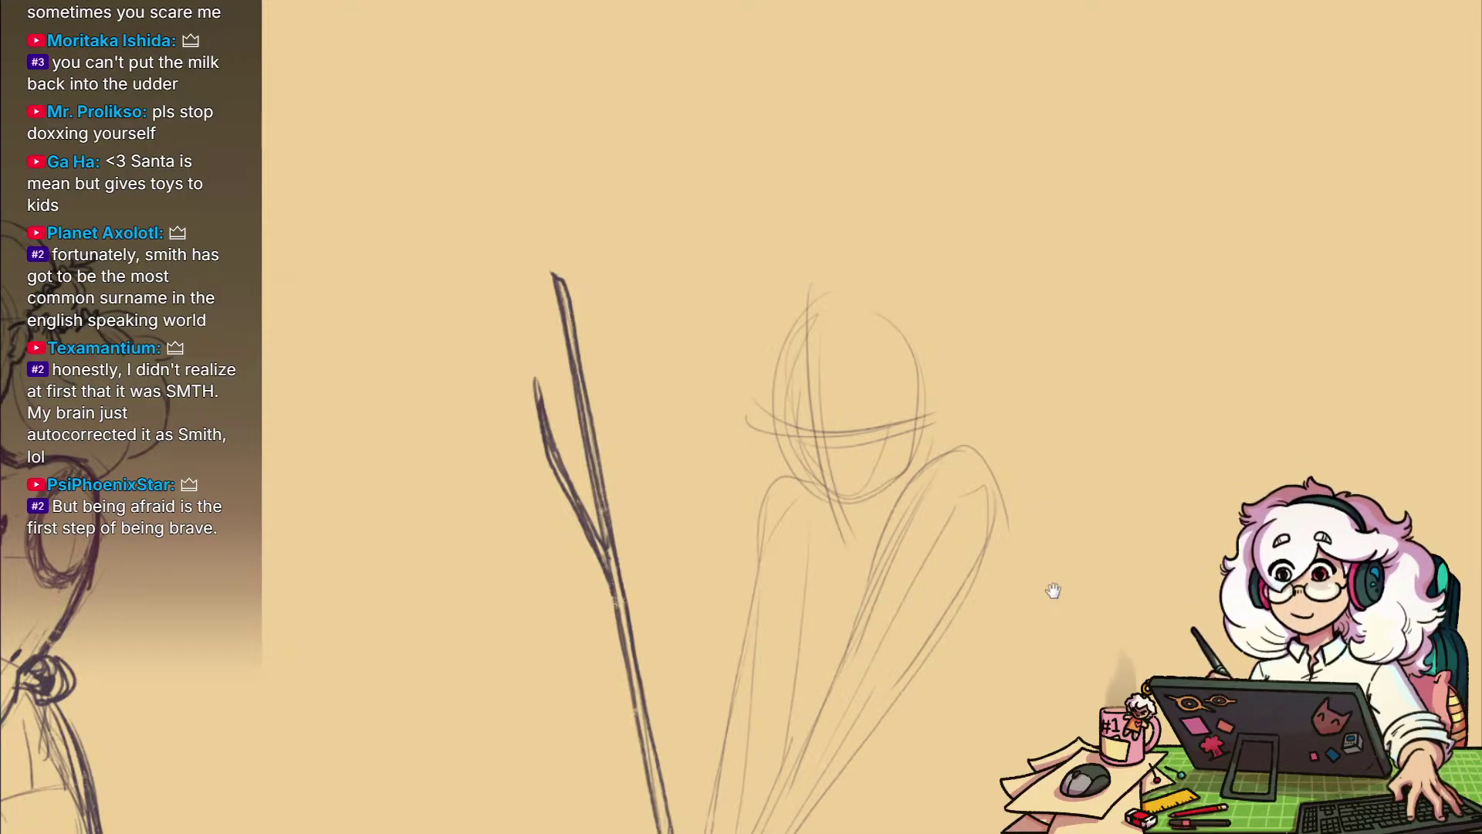
left_click_drag(1003, 540, 962, 682)
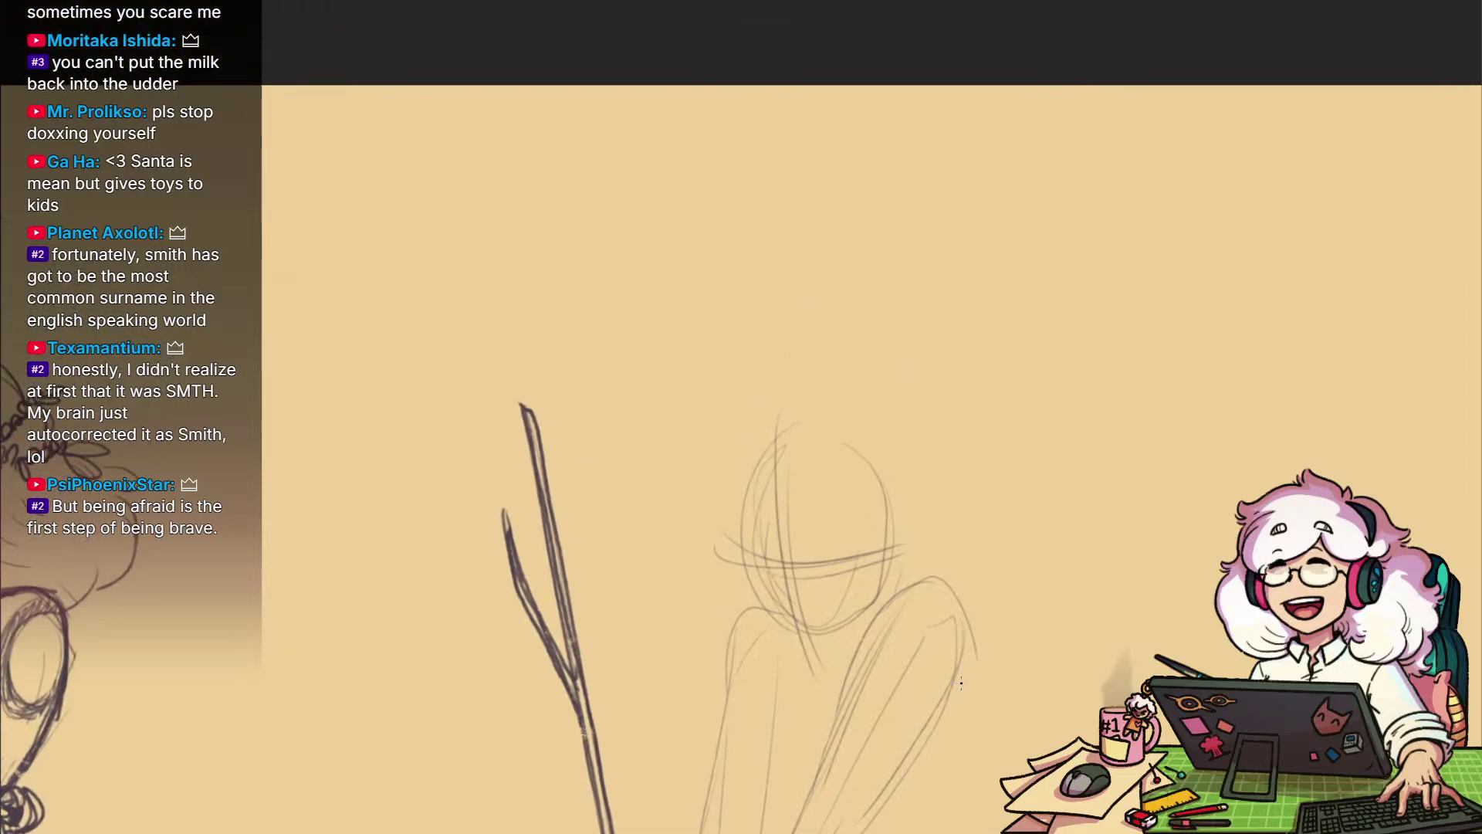
Redraw the rough figure's head with a rounder skull and fuller jaw, and sketch a curved side plane near the temple
left_click_drag(894, 570, 1041, 612)
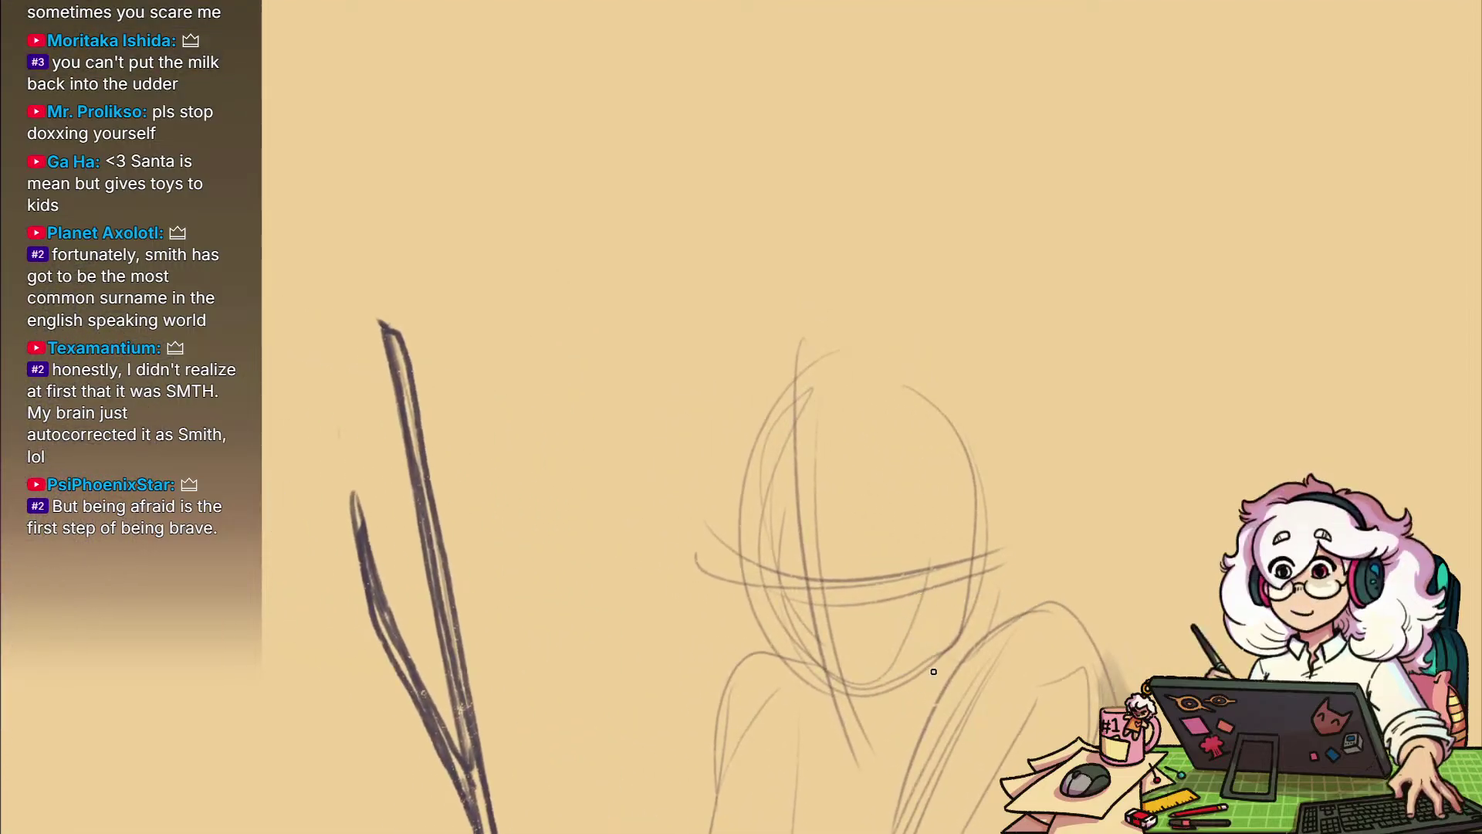
left_click_drag(934, 693, 822, 700)
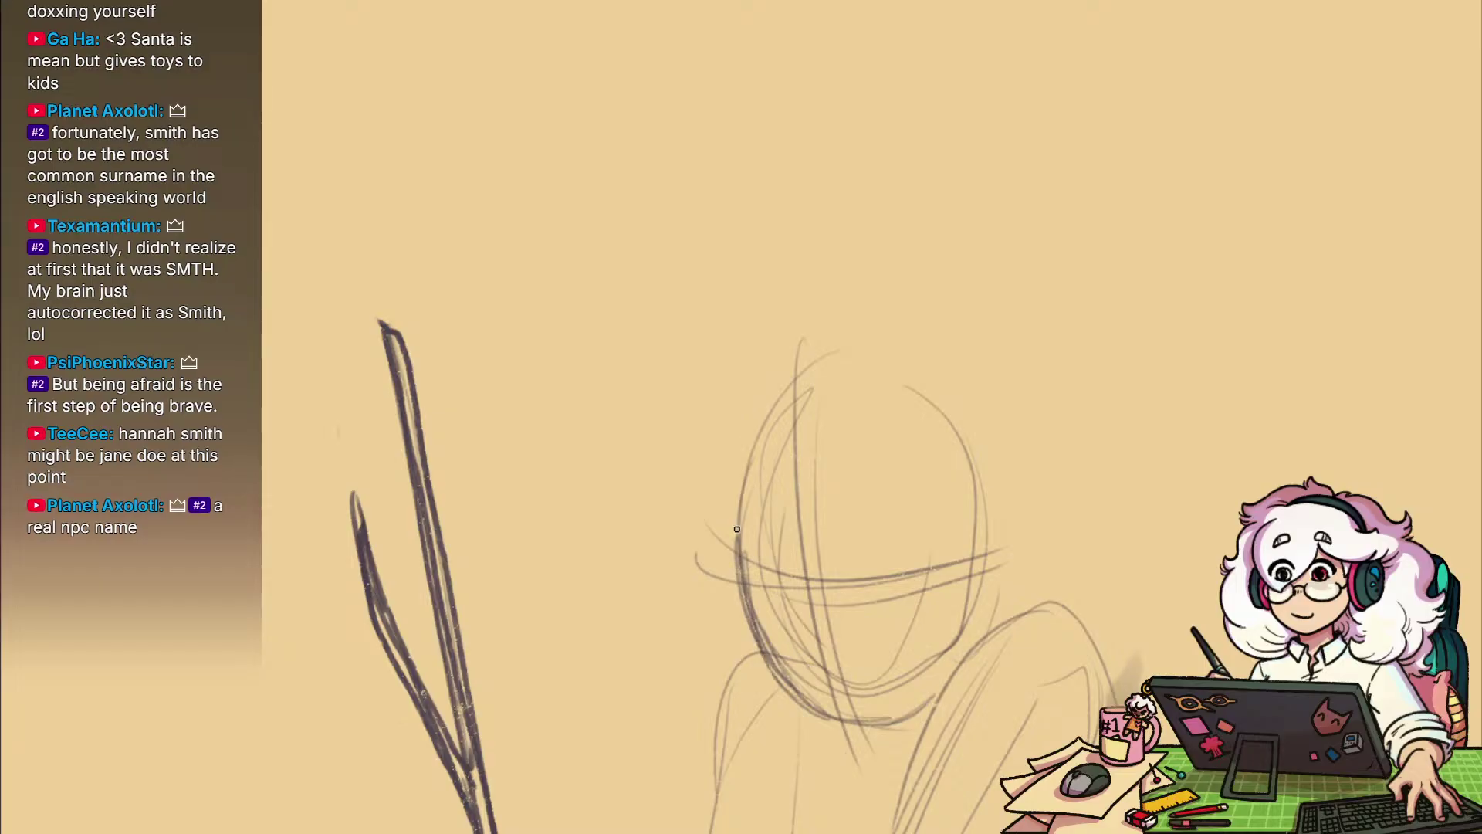
mouse_move(741, 596)
left_mouse_down()
mouse_move(733, 493)
mouse_move(830, 404)
mouse_move(863, 401)
mouse_move(832, 387)
left_mouse_up()
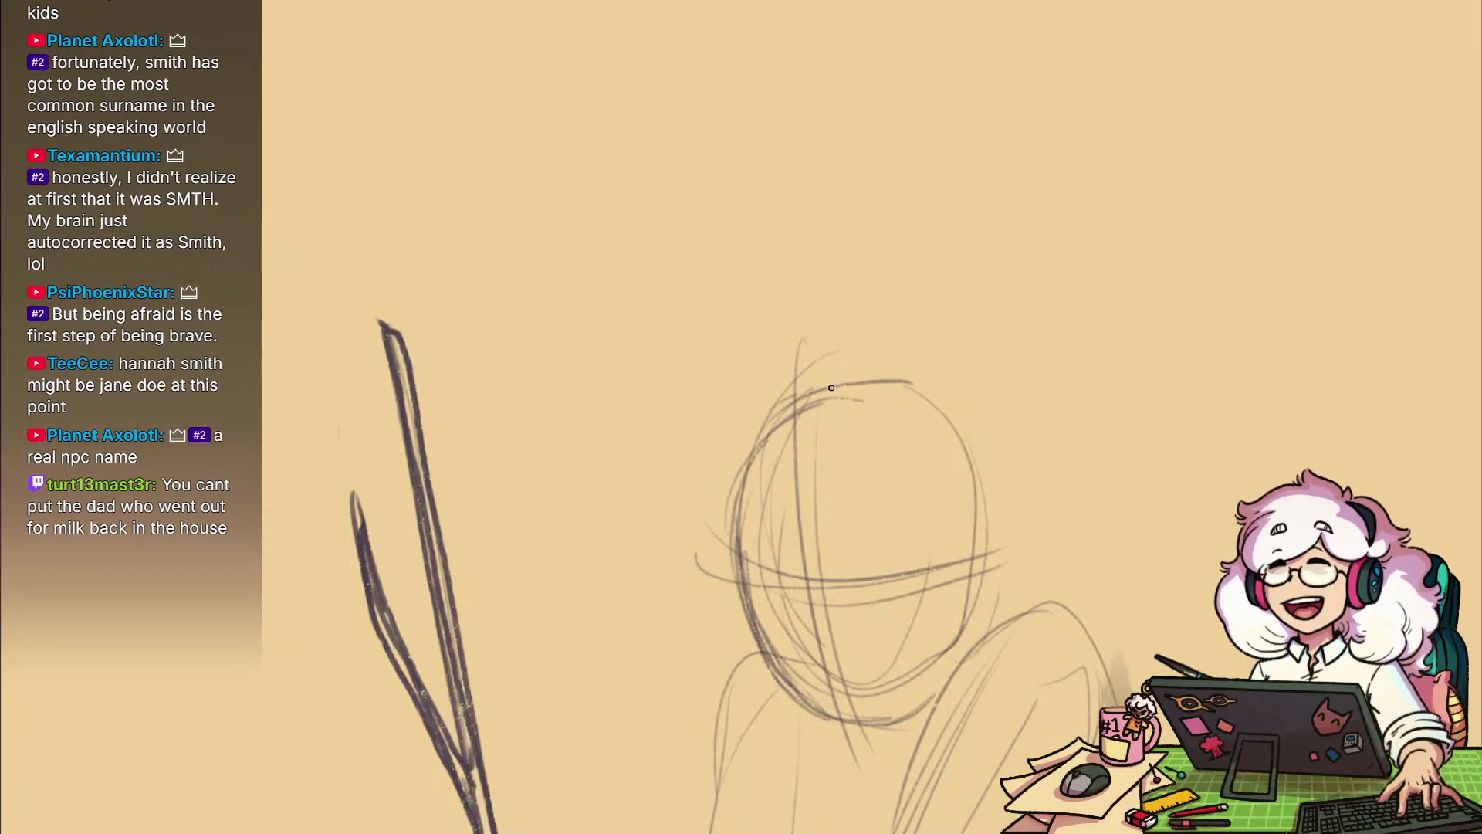
mouse_move(925, 420)
left_mouse_down()
mouse_move(996, 515)
mouse_move(996, 577)
left_mouse_up()
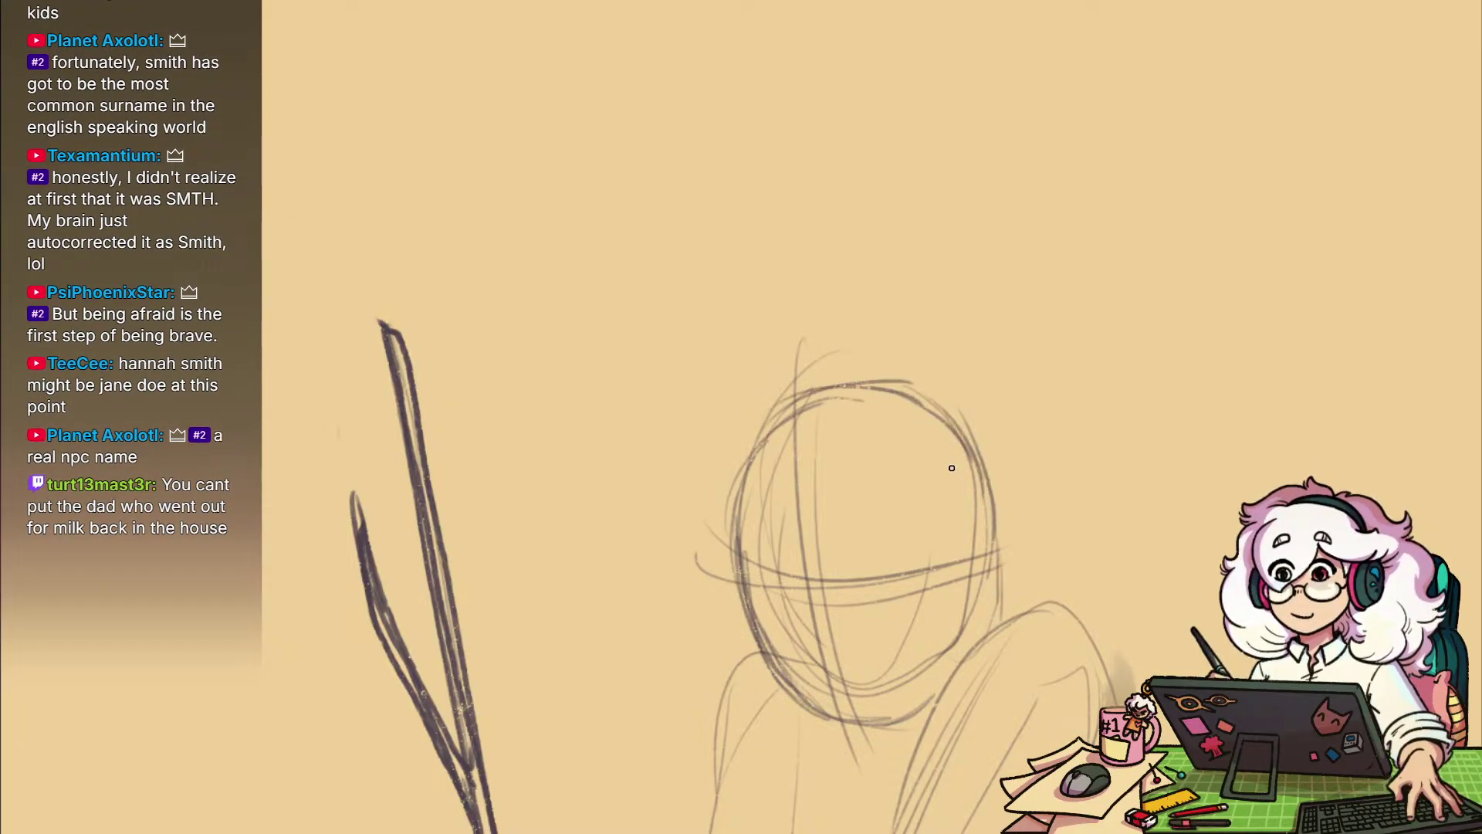
left_click_drag(918, 421, 915, 653)
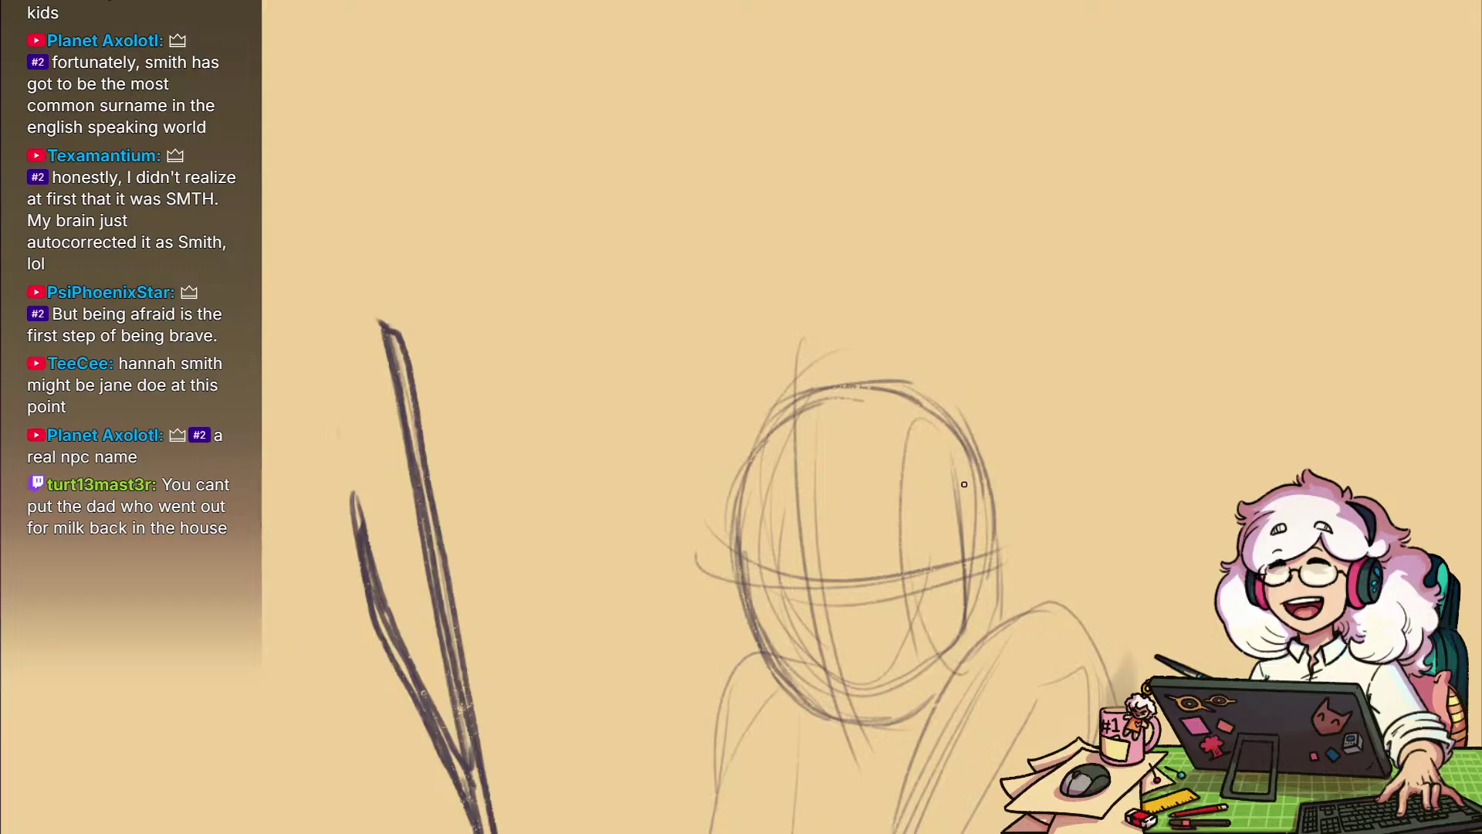
Strengthen the tilted eye guideline across the rough figure's head, and draw the ear and jawline where it ends
left_click_drag(983, 711, 960, 636)
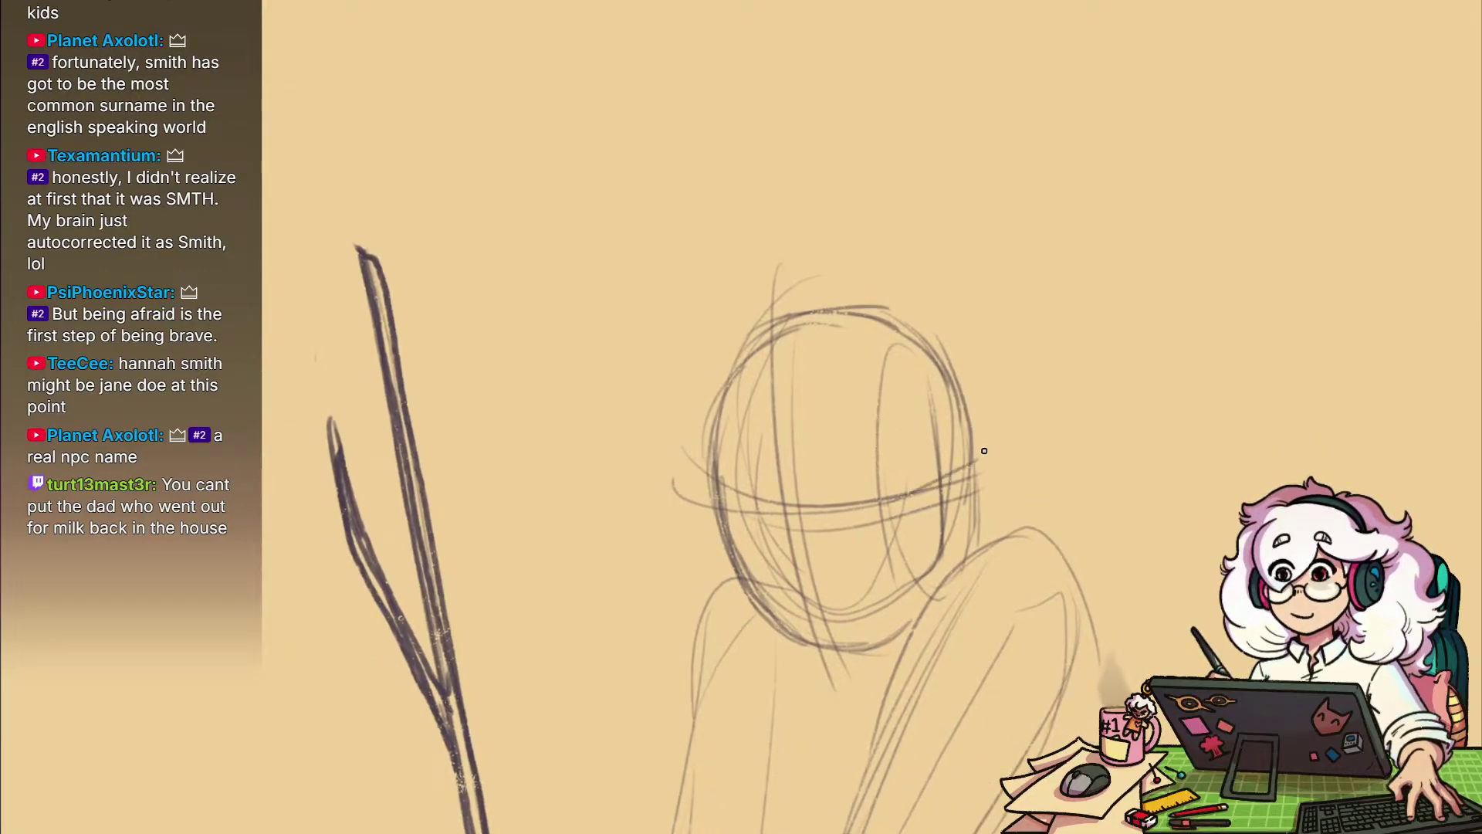
mouse_move(976, 462)
left_mouse_down()
mouse_move(893, 499)
mouse_move(693, 512)
left_mouse_up()
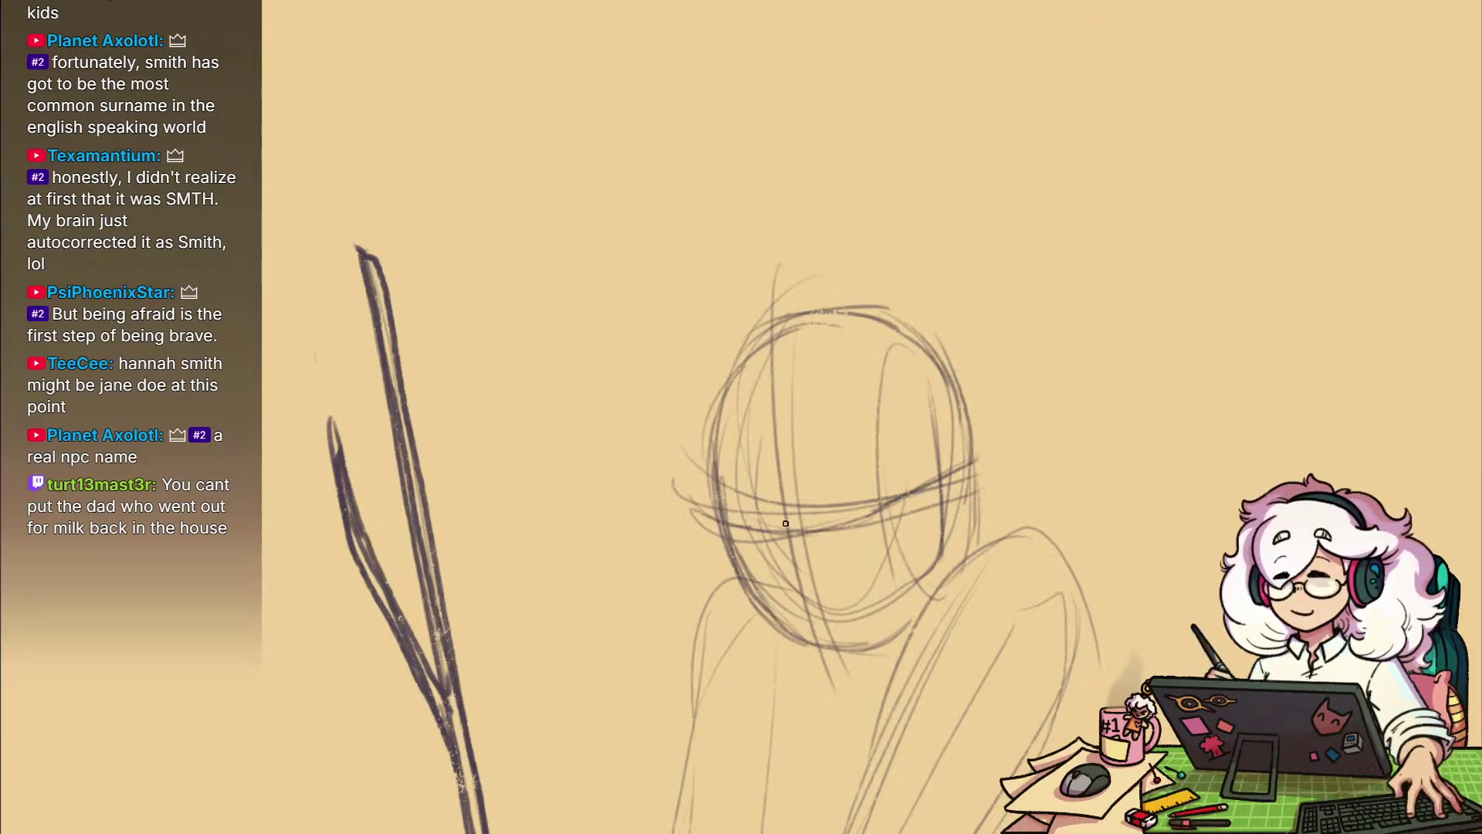
left_click_drag(910, 519, 749, 538)
mouse_move(1018, 462)
left_mouse_down()
mouse_move(896, 517)
mouse_move(978, 474)
left_mouse_up()
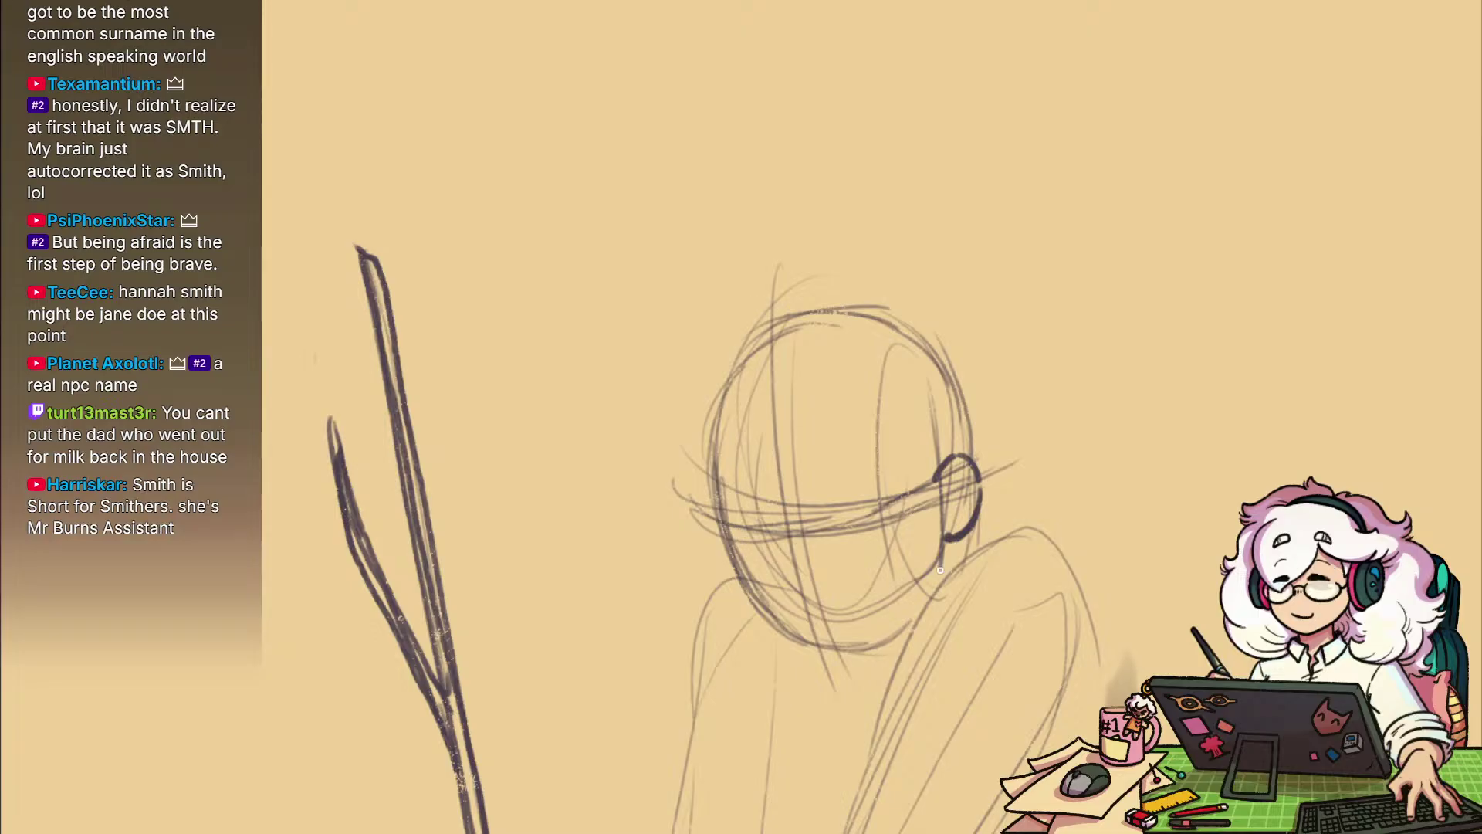
left_click_drag(936, 587, 857, 651)
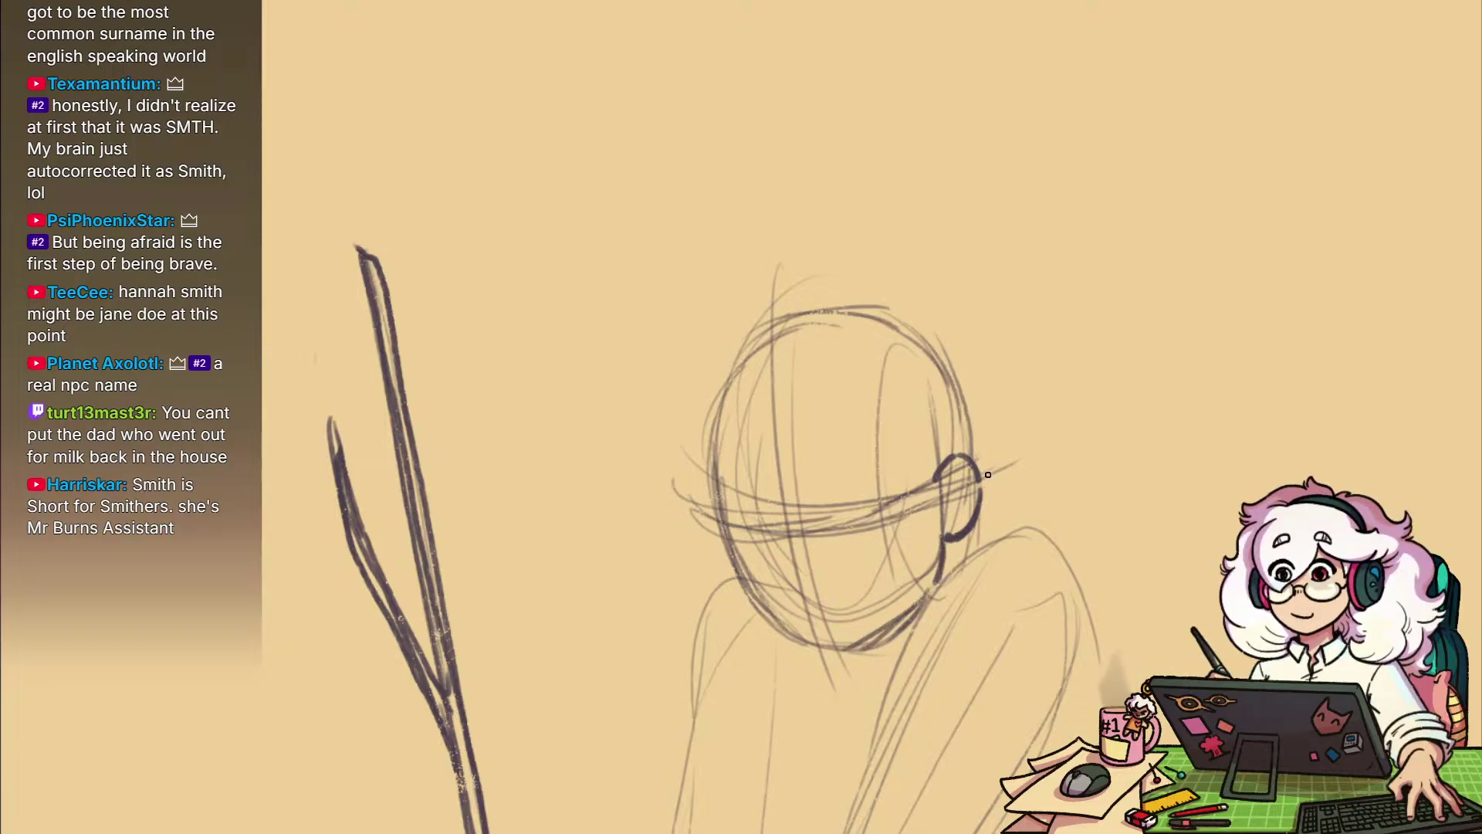
Draw a small angular nose and an open smiling mouth on the rough figure's lower face
left_click_drag(945, 592, 946, 638)
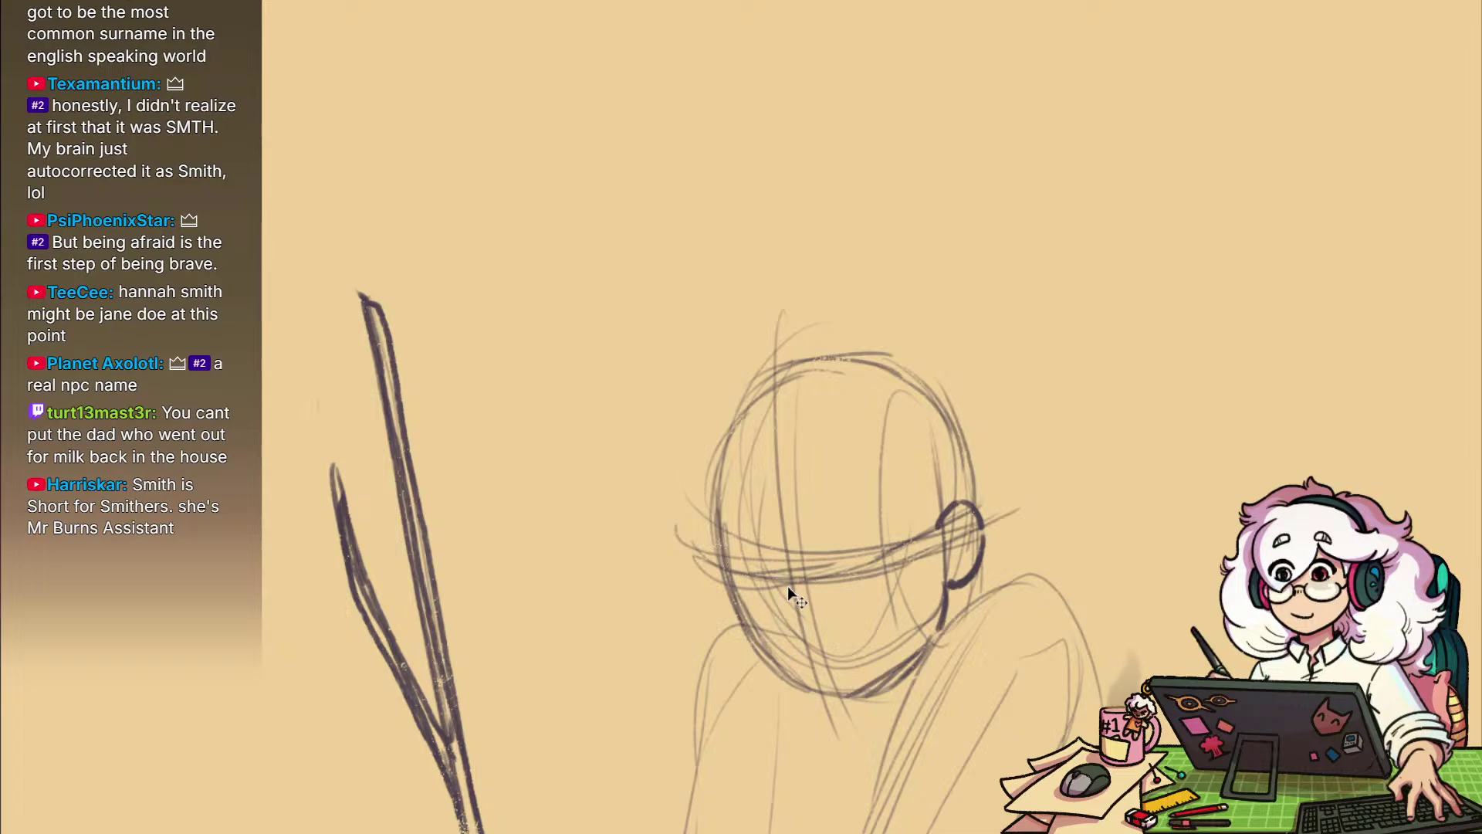
left_click_drag(791, 576, 780, 612)
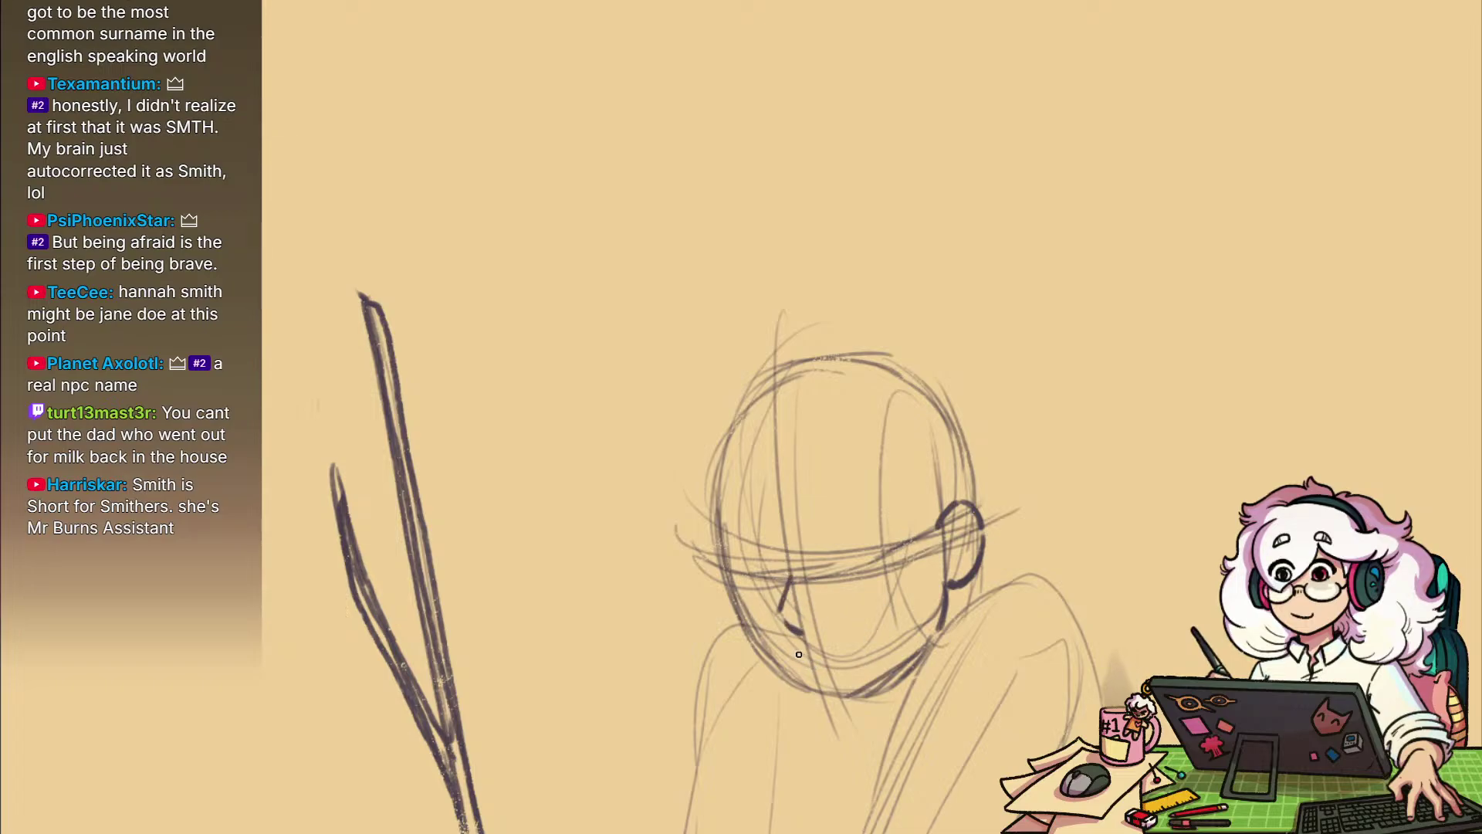
mouse_move(883, 630)
left_mouse_down()
mouse_move(849, 660)
mouse_move(795, 654)
left_mouse_up()
left_click_drag(911, 510, 883, 476)
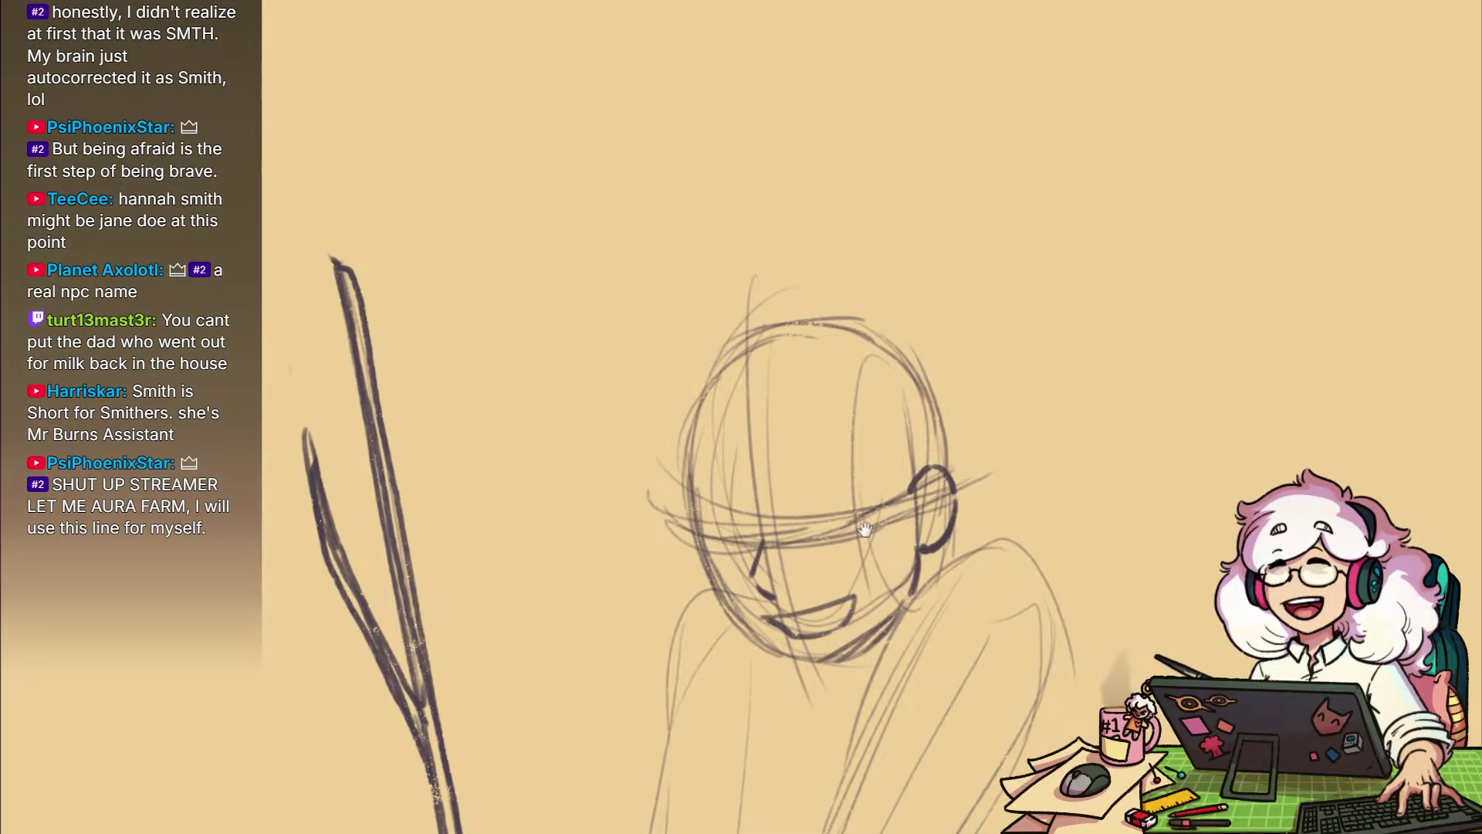
Erase the outer edge of the rough figure's ear and redraw it tapering toward the jaw, clearing stray guideline marks
left_click_drag(892, 529, 924, 528)
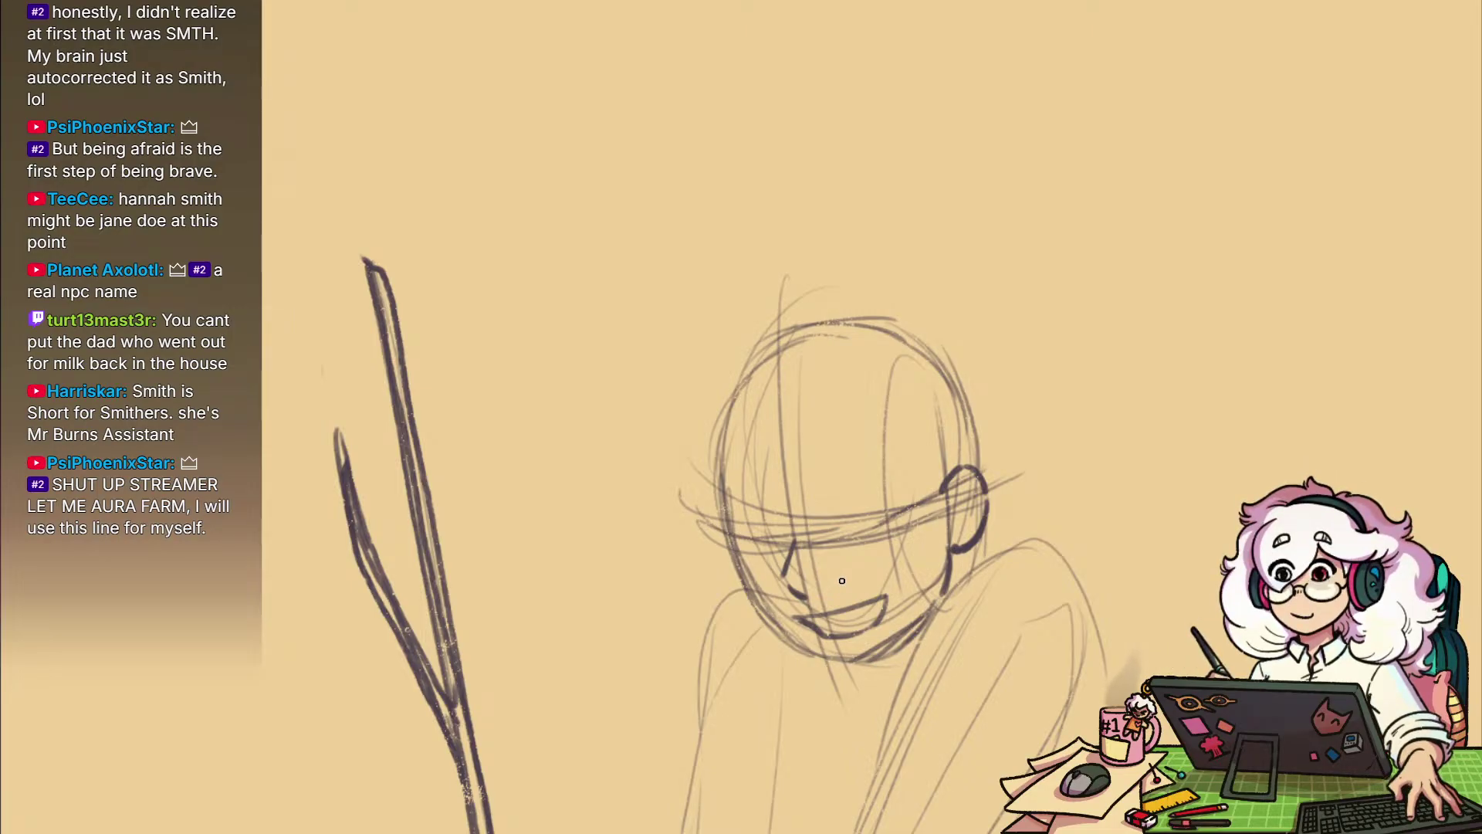
left_click_drag(842, 580, 862, 545)
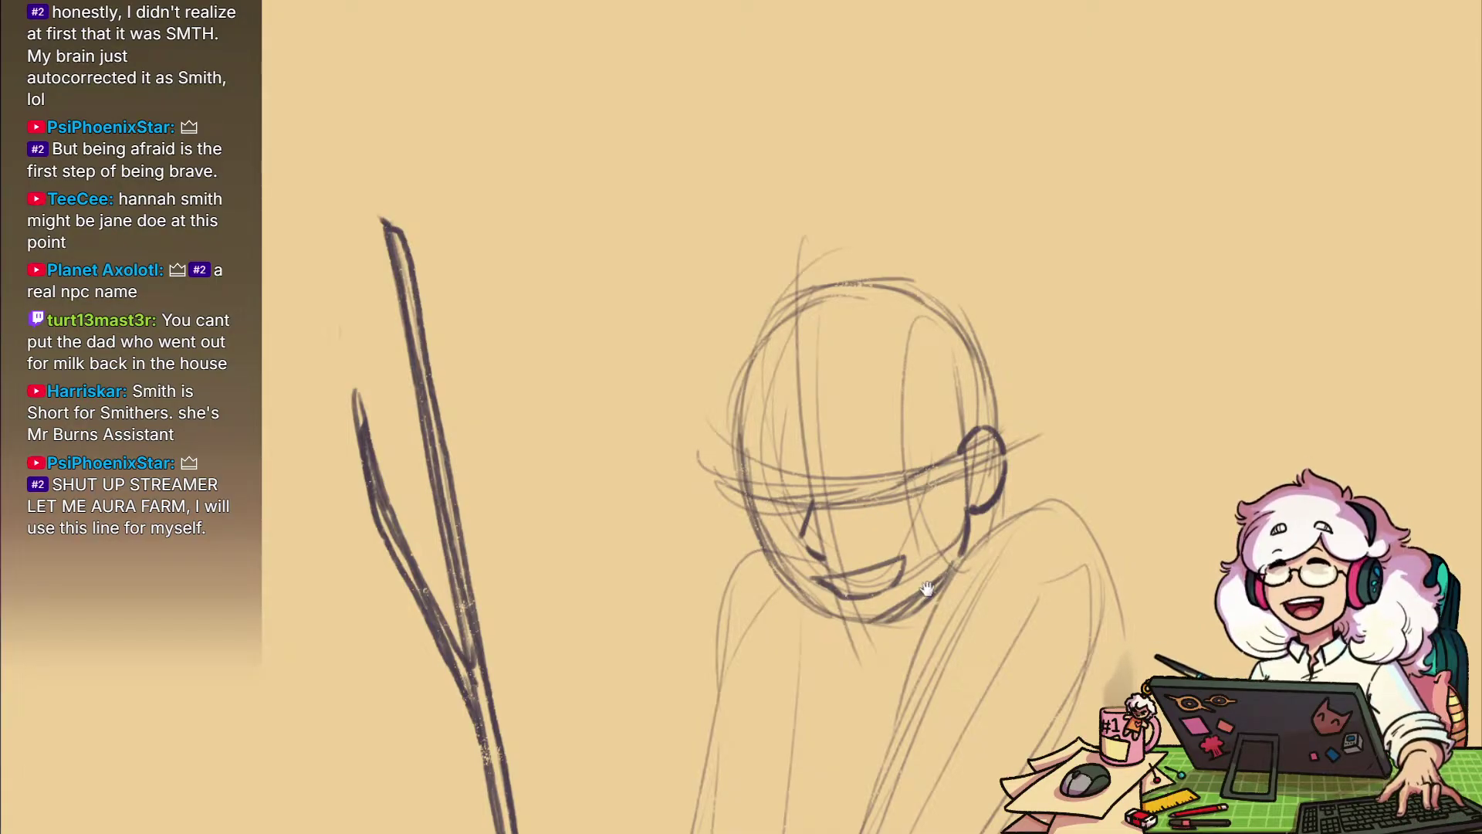
scroll(868, 511, "down", 3)
scroll(857, 509, "up", 4)
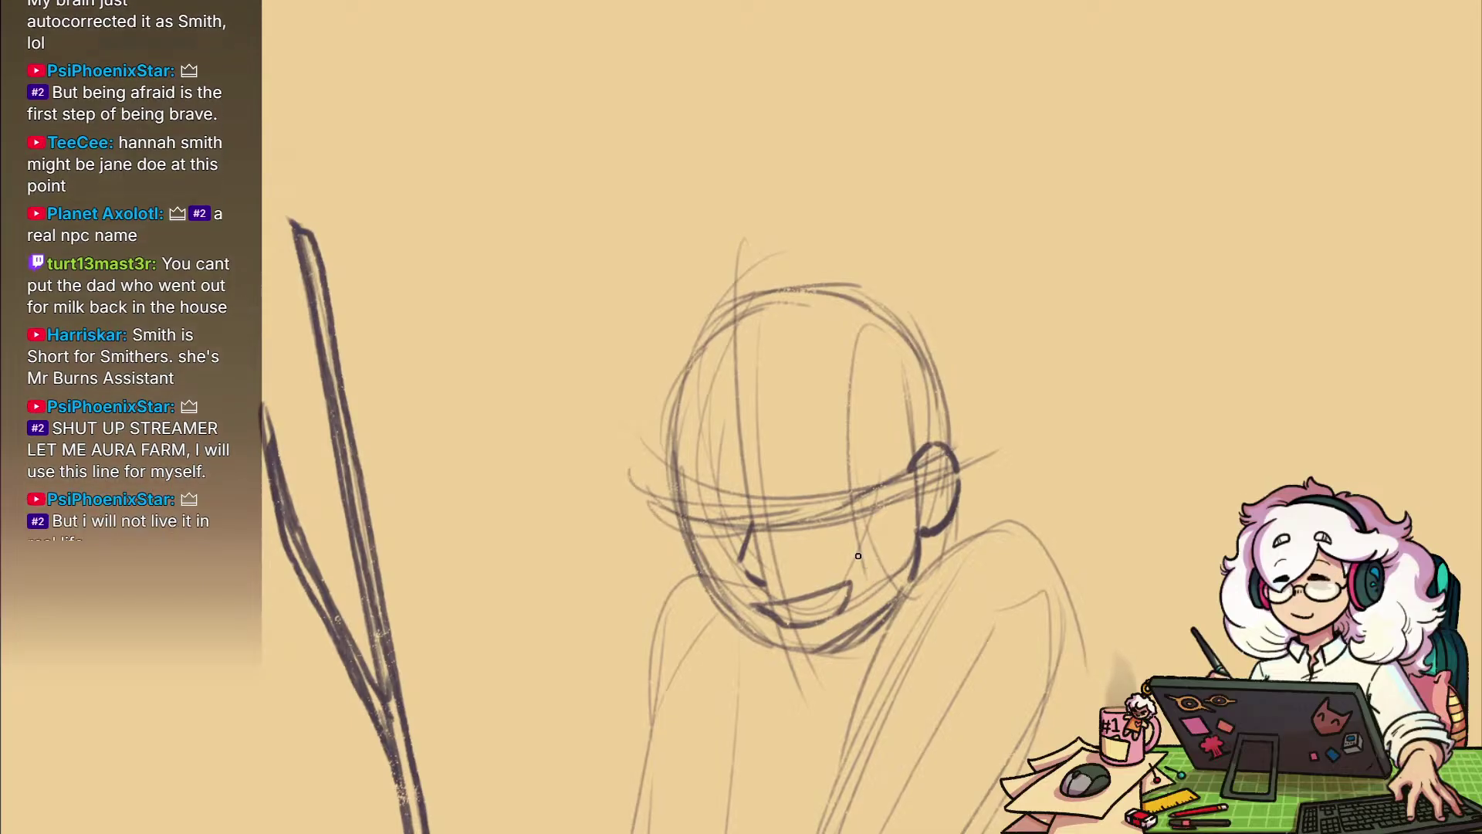
left_click_drag(913, 528, 911, 571)
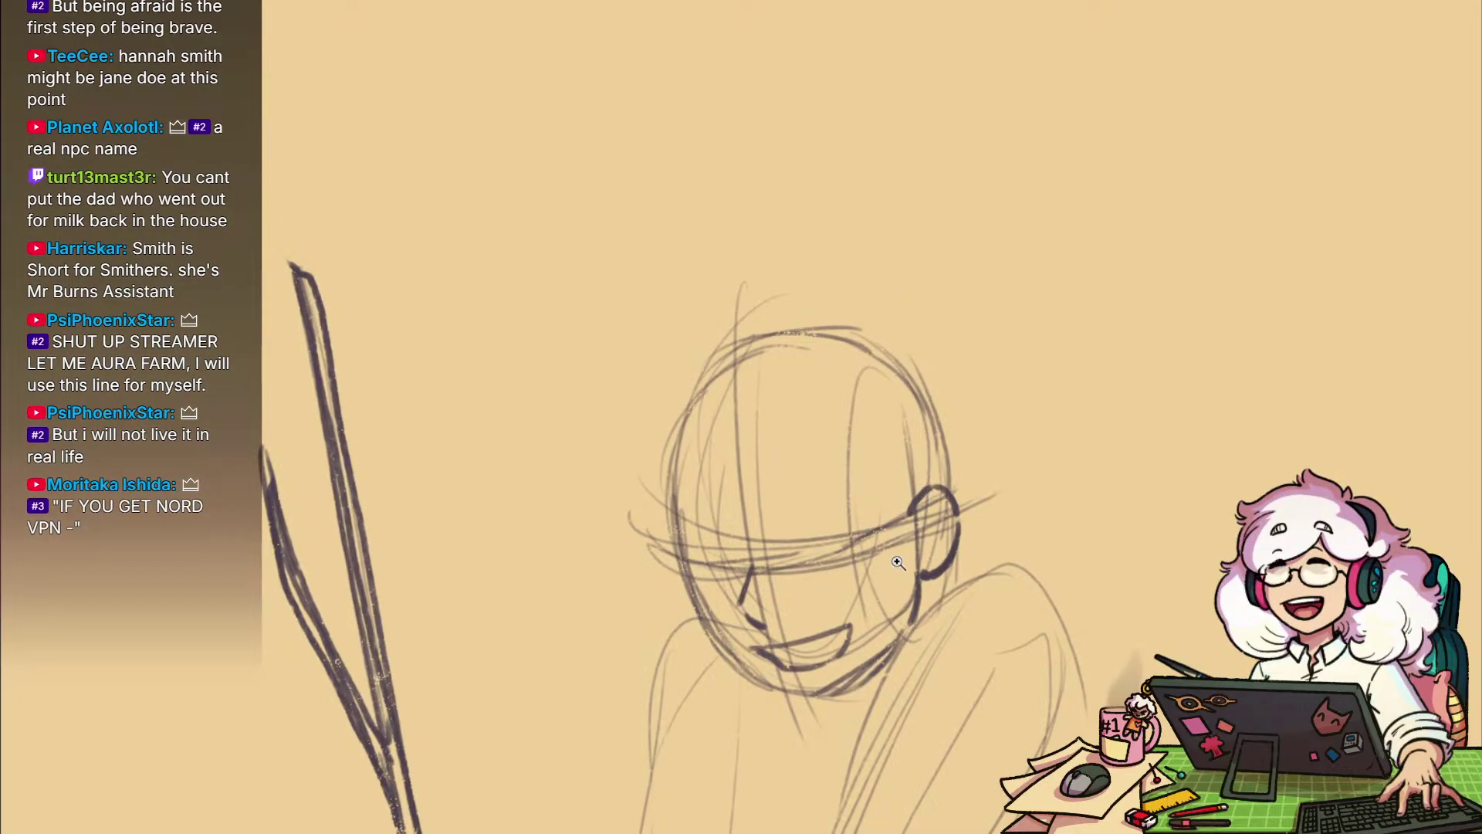
scroll(854, 577, "up", 3)
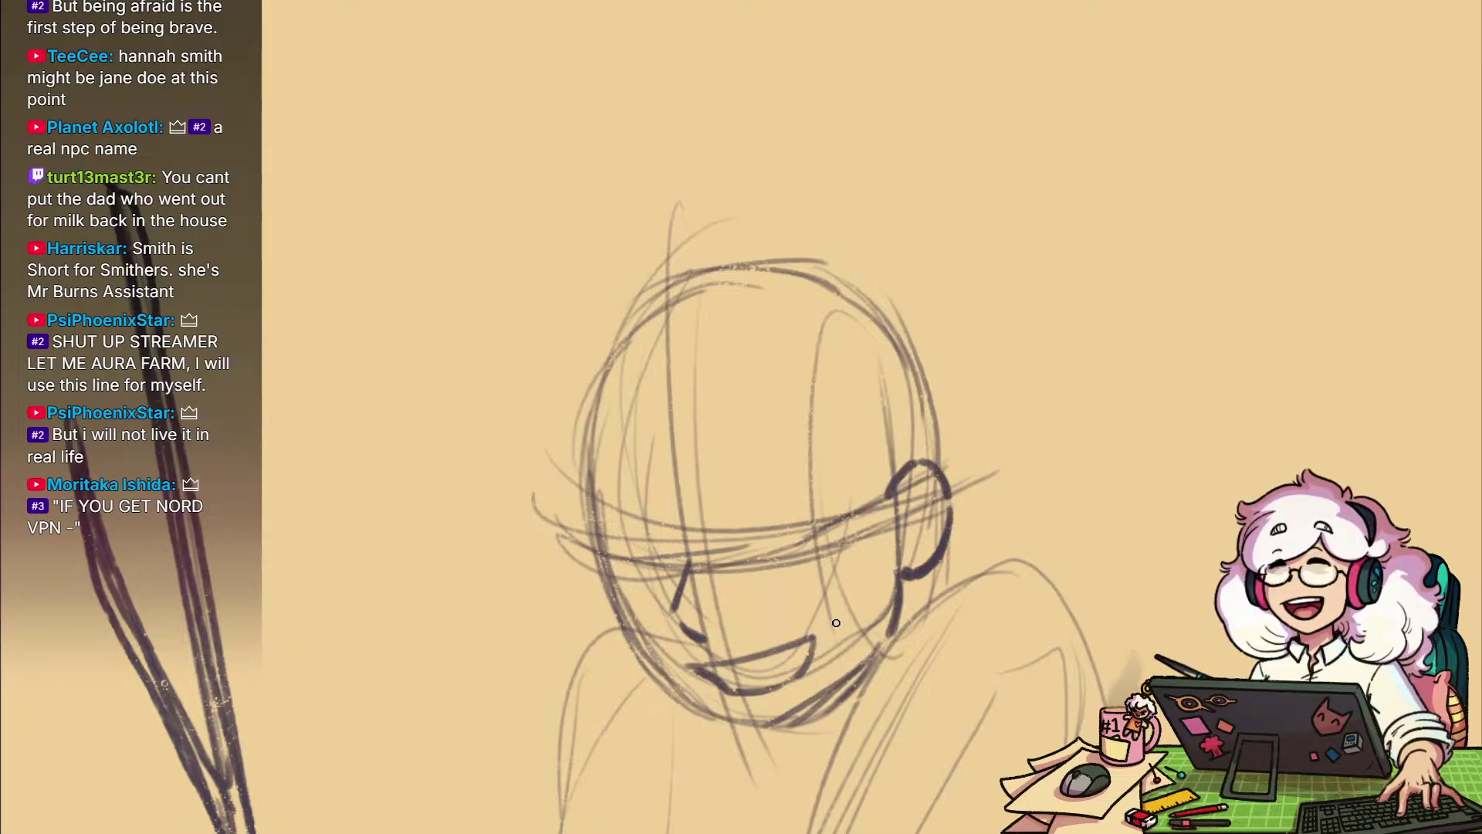
mouse_move(930, 579)
left_mouse_down()
mouse_move(916, 535)
mouse_move(975, 614)
left_mouse_up()
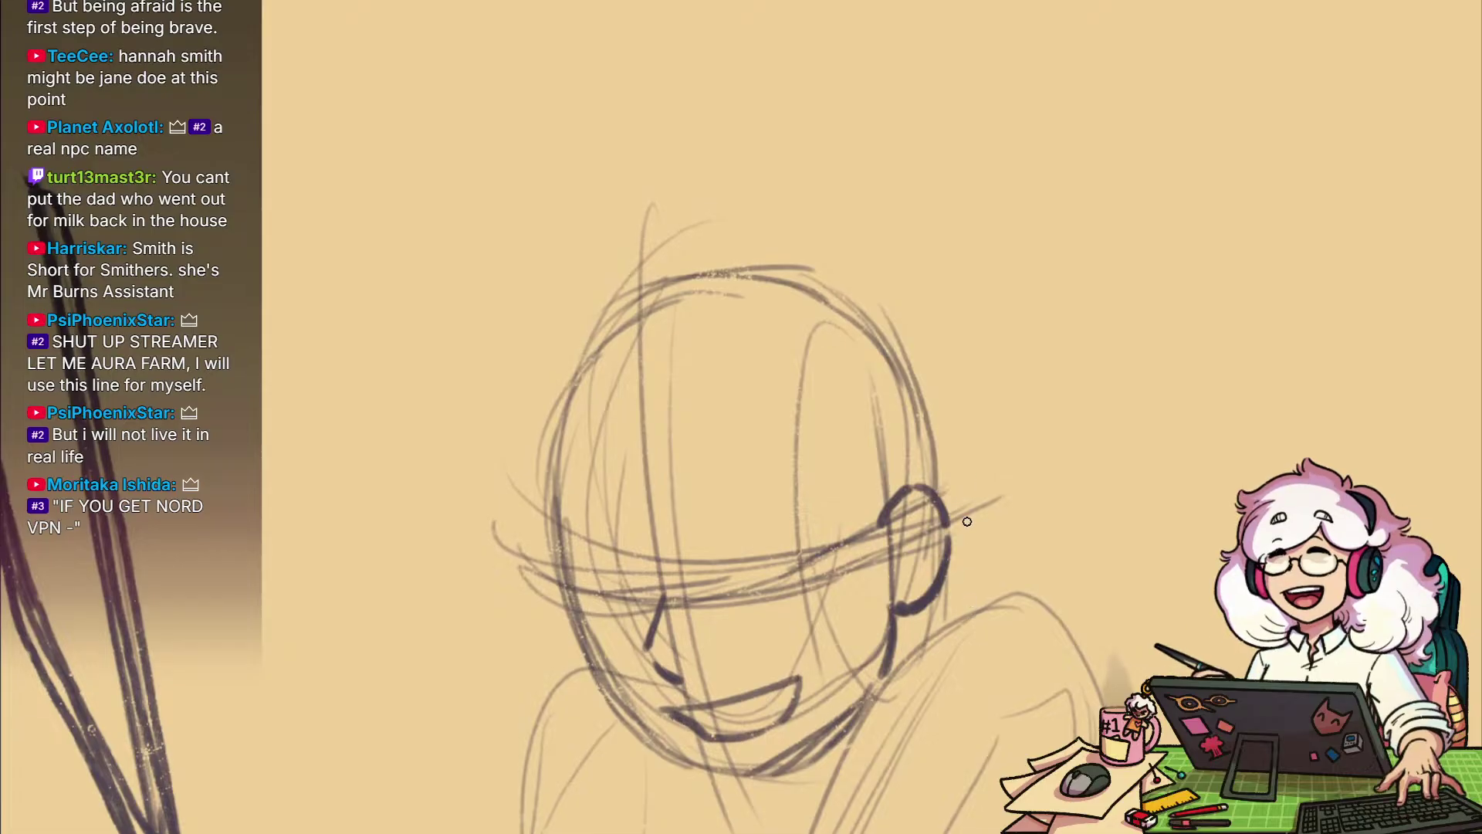
key("b")
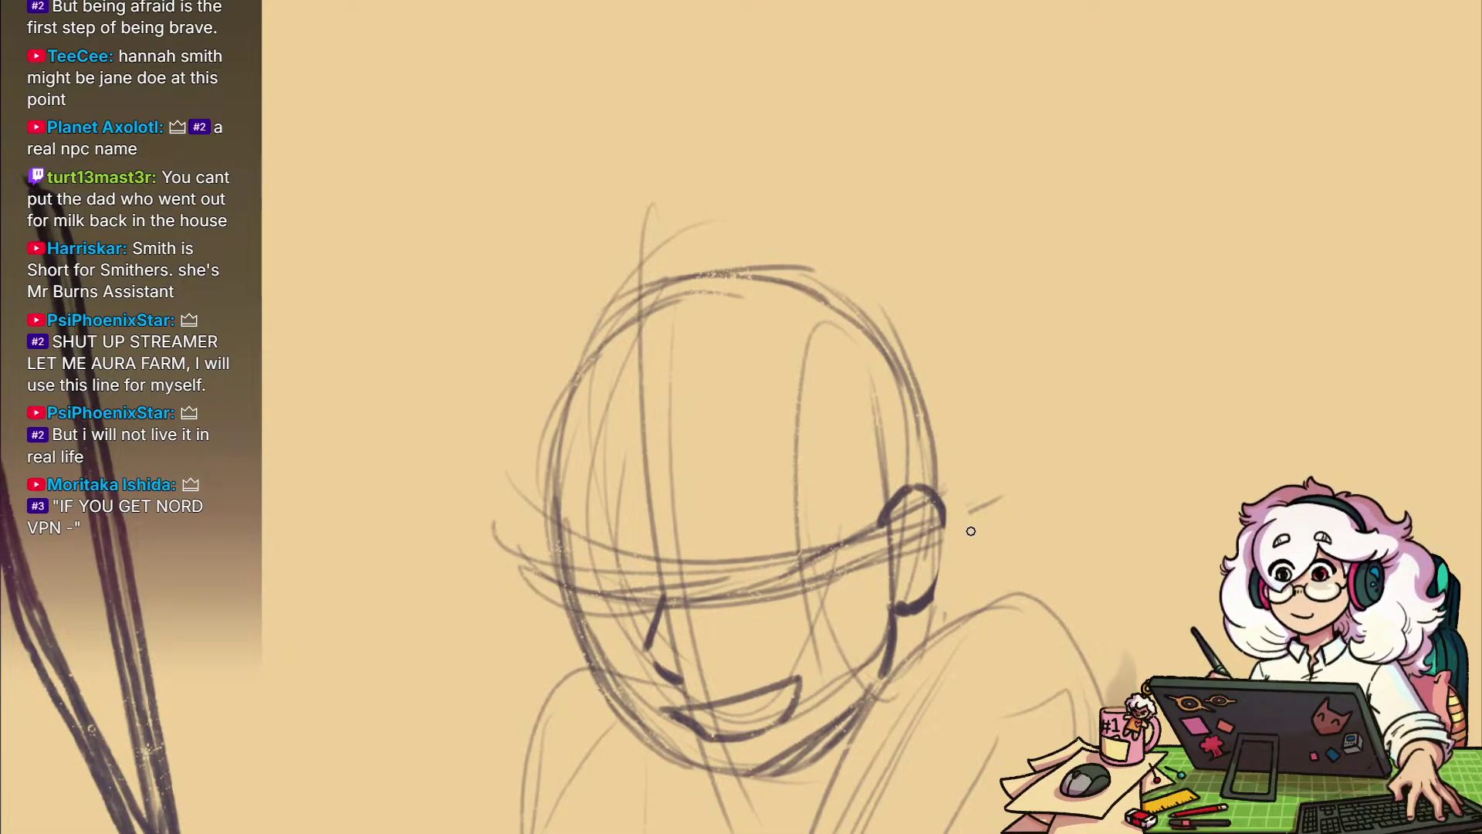
mouse_move(943, 514)
left_mouse_down()
mouse_move(933, 593)
mouse_move(999, 526)
left_mouse_up()
key("e")
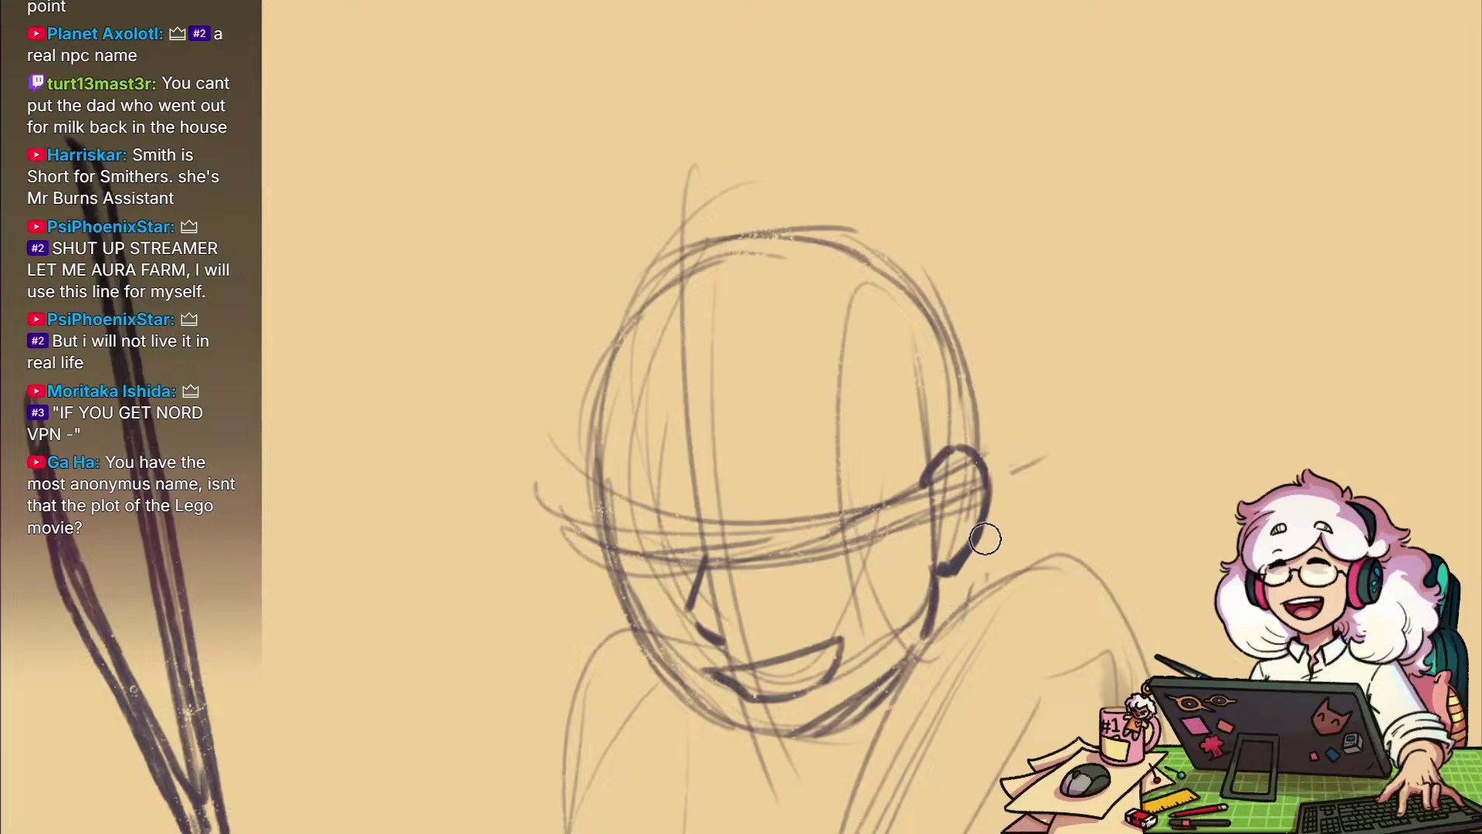
mouse_move(942, 570)
left_mouse_down()
mouse_move(918, 561)
mouse_move(974, 613)
left_mouse_up()
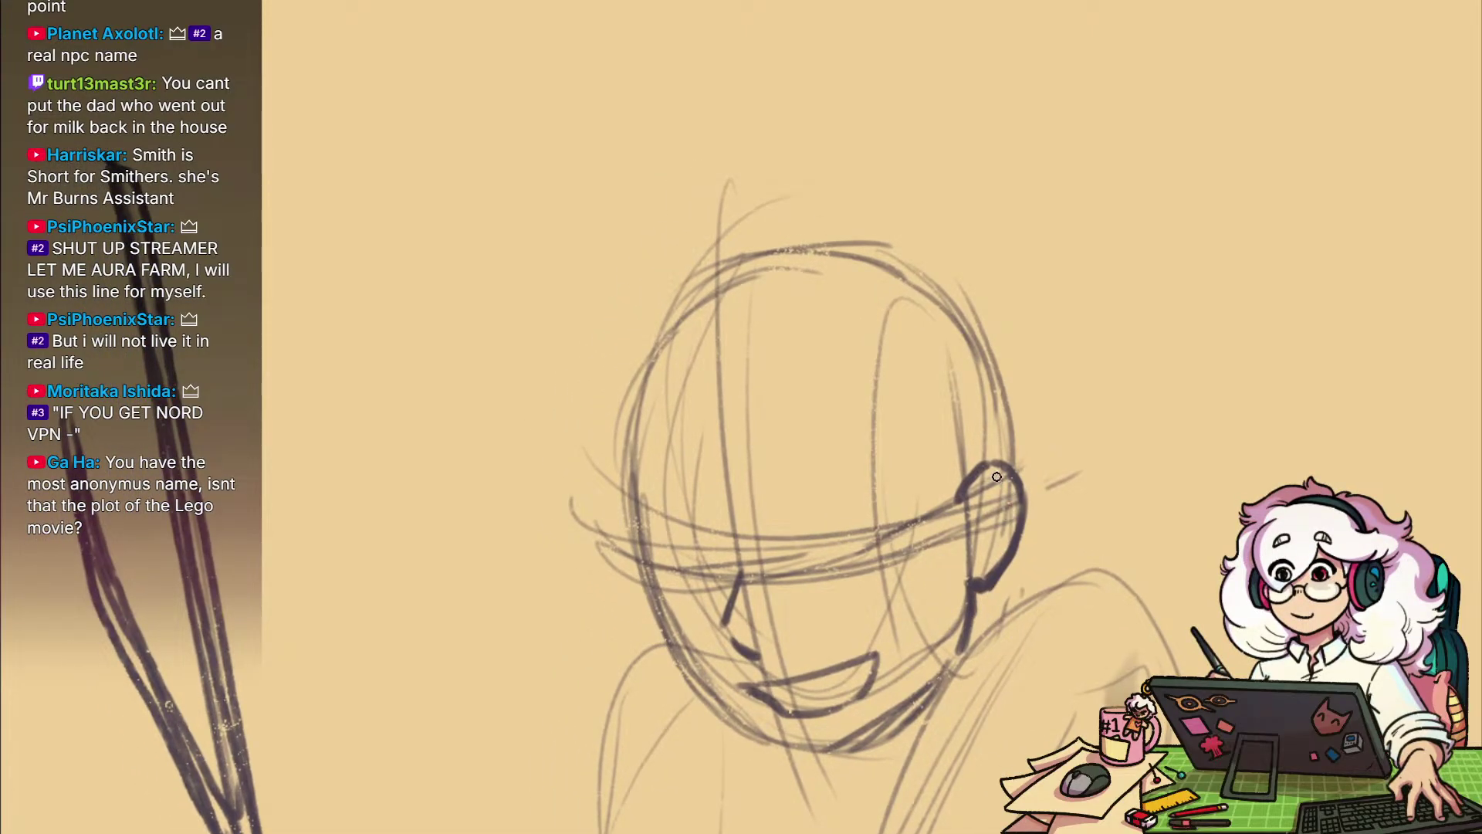
Sketch the inner rim and folds inside the rough figure's ear
left_click_drag(977, 525, 971, 567)
left_click_drag(1004, 487, 1002, 508)
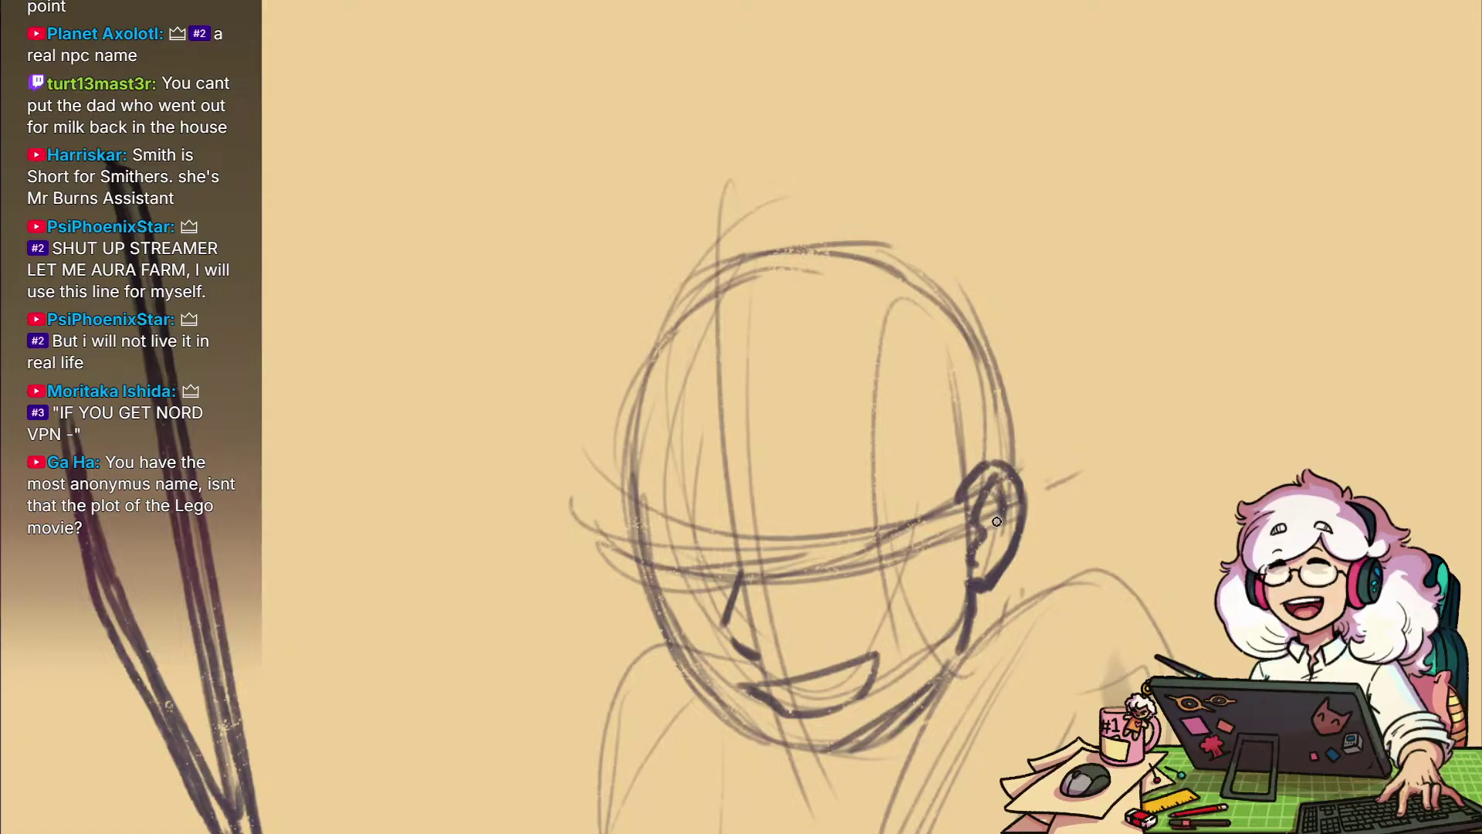
left_click_drag(901, 636, 940, 640)
mouse_move(984, 534)
left_mouse_down()
mouse_move(978, 615)
mouse_move(995, 550)
left_mouse_up()
scroll(975, 579, "up", 4)
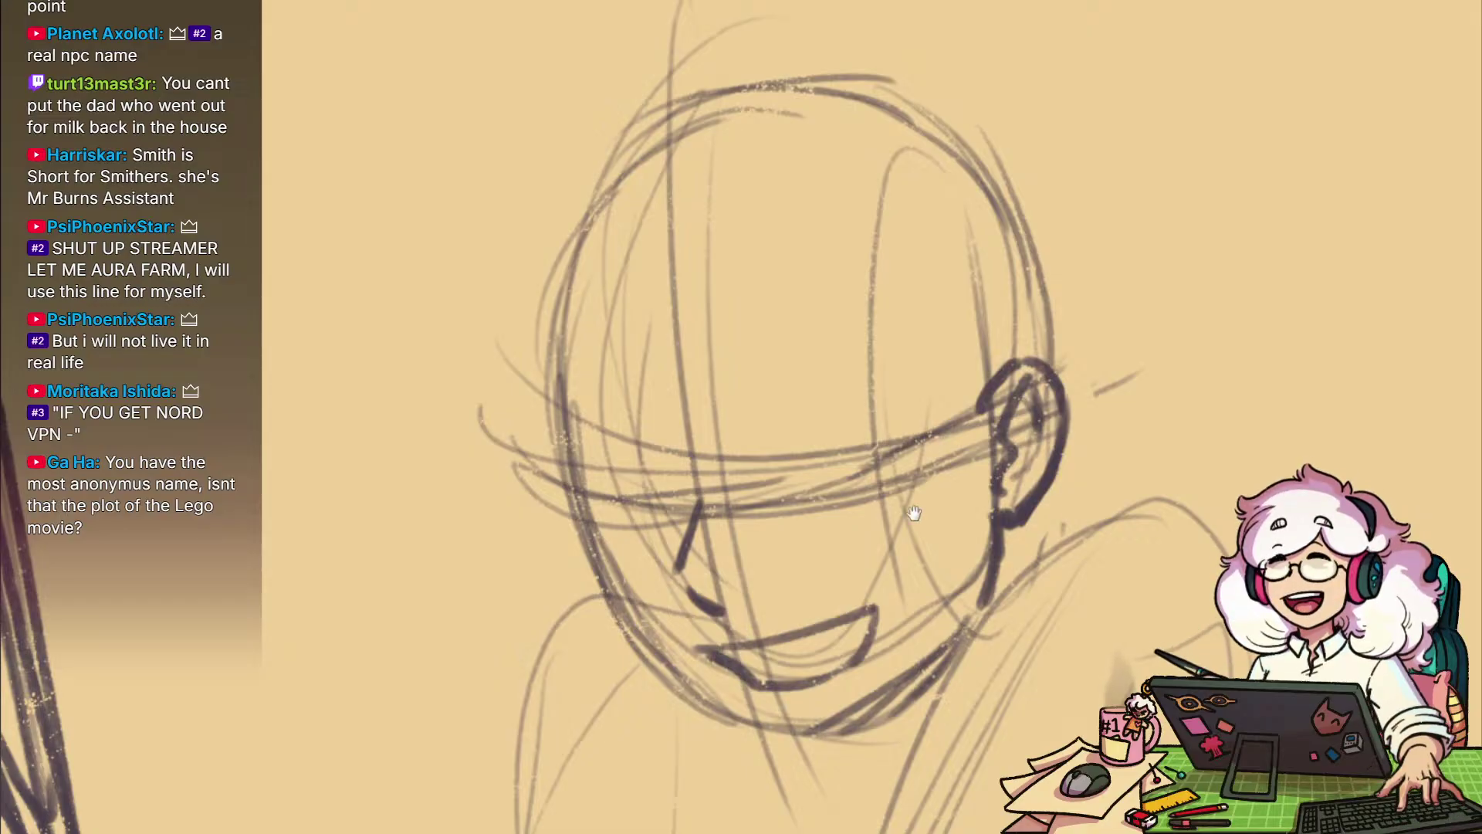
Draw the rough figure's hairline from a sideburn at the ear, up the curved temple, across the forehead and down its far side
mouse_move(963, 488)
left_mouse_down()
mouse_move(1090, 627)
mouse_move(1066, 477)
mouse_move(1054, 514)
mouse_move(1013, 511)
mouse_move(1041, 454)
mouse_move(1003, 505)
left_mouse_up()
left_click(984, 530)
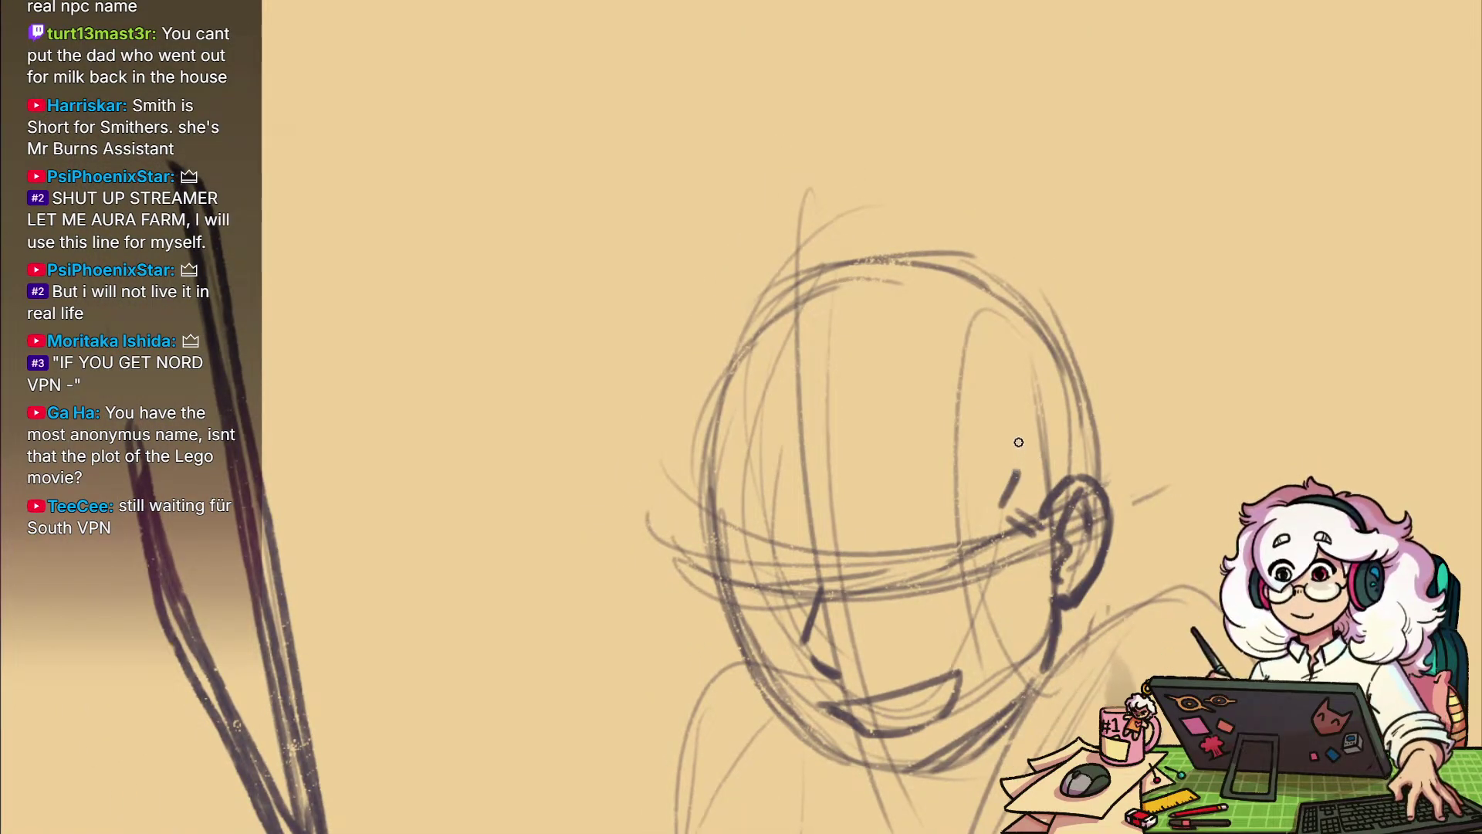
mouse_move(949, 351)
left_mouse_down()
mouse_move(830, 338)
mouse_move(723, 363)
mouse_move(695, 473)
left_mouse_up()
left_click_drag(716, 373, 688, 540)
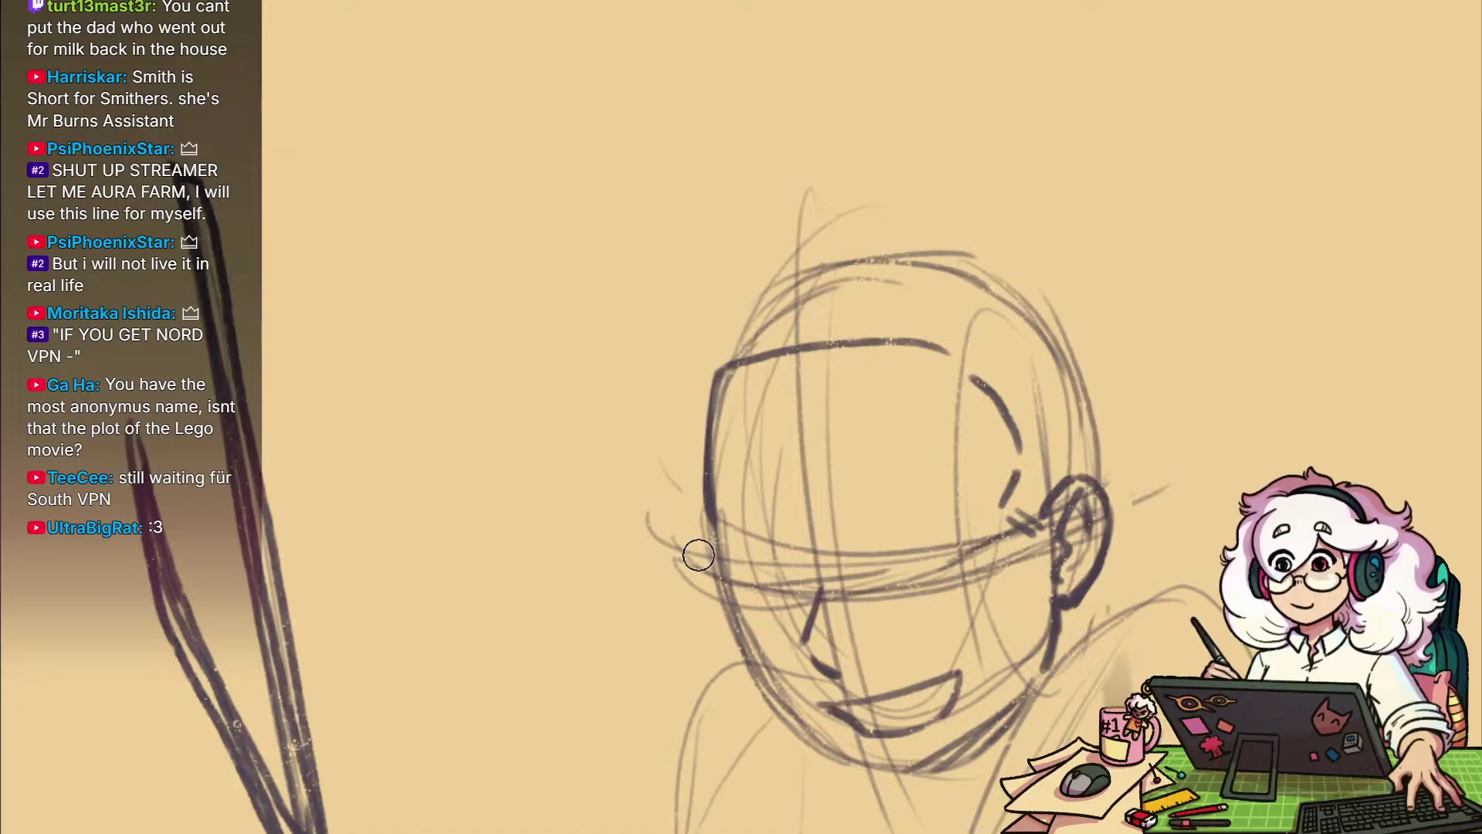
left_click_drag(761, 424, 750, 391)
left_click_drag(717, 333, 707, 509)
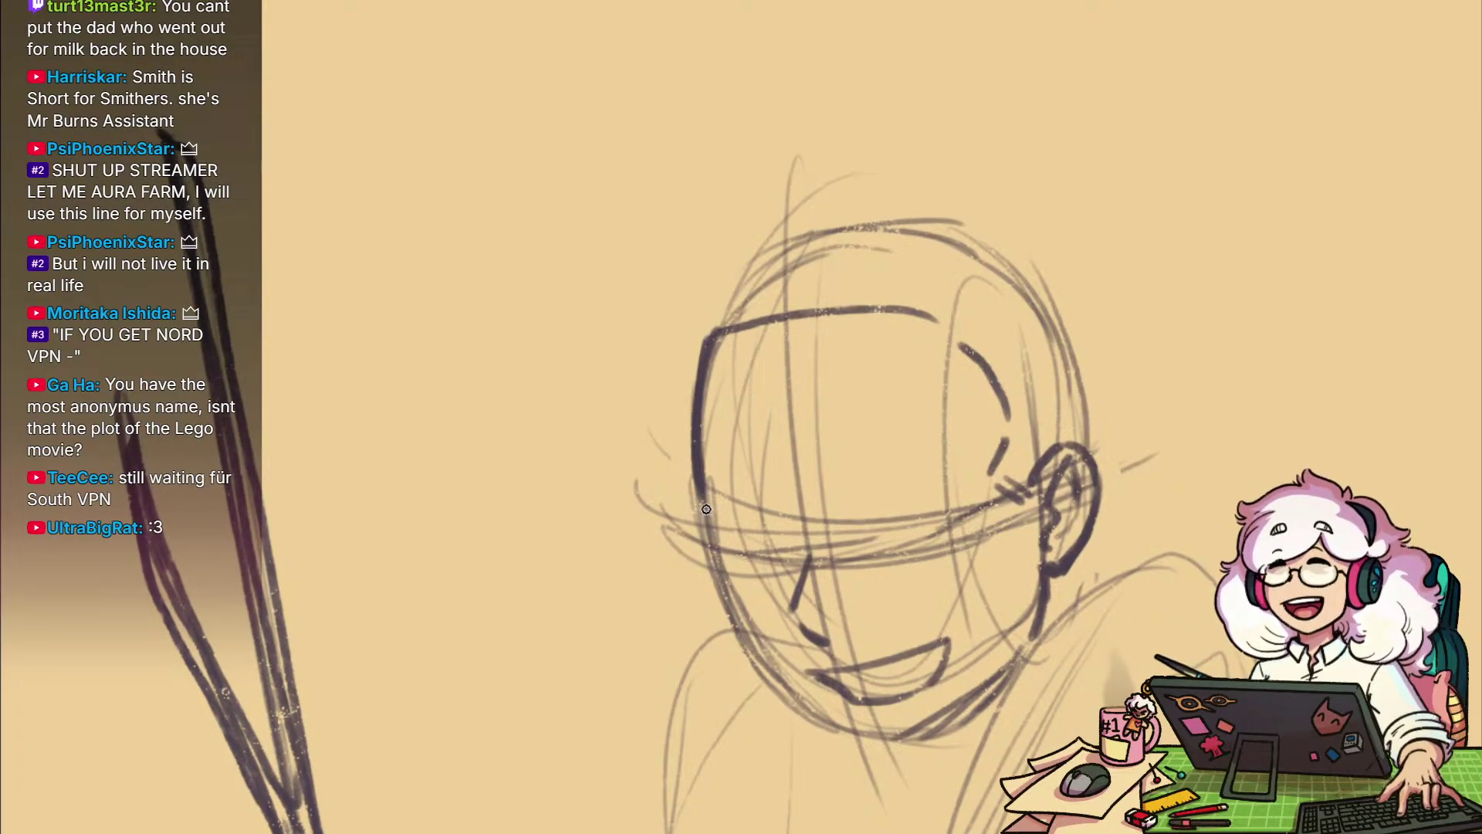
Strengthen the rough figure's face contour from the far cheek to the chin and back along the near jaw to the ear
left_click_drag(791, 559, 737, 526)
left_click_drag(996, 602, 980, 602)
scroll(981, 602, "down", 1)
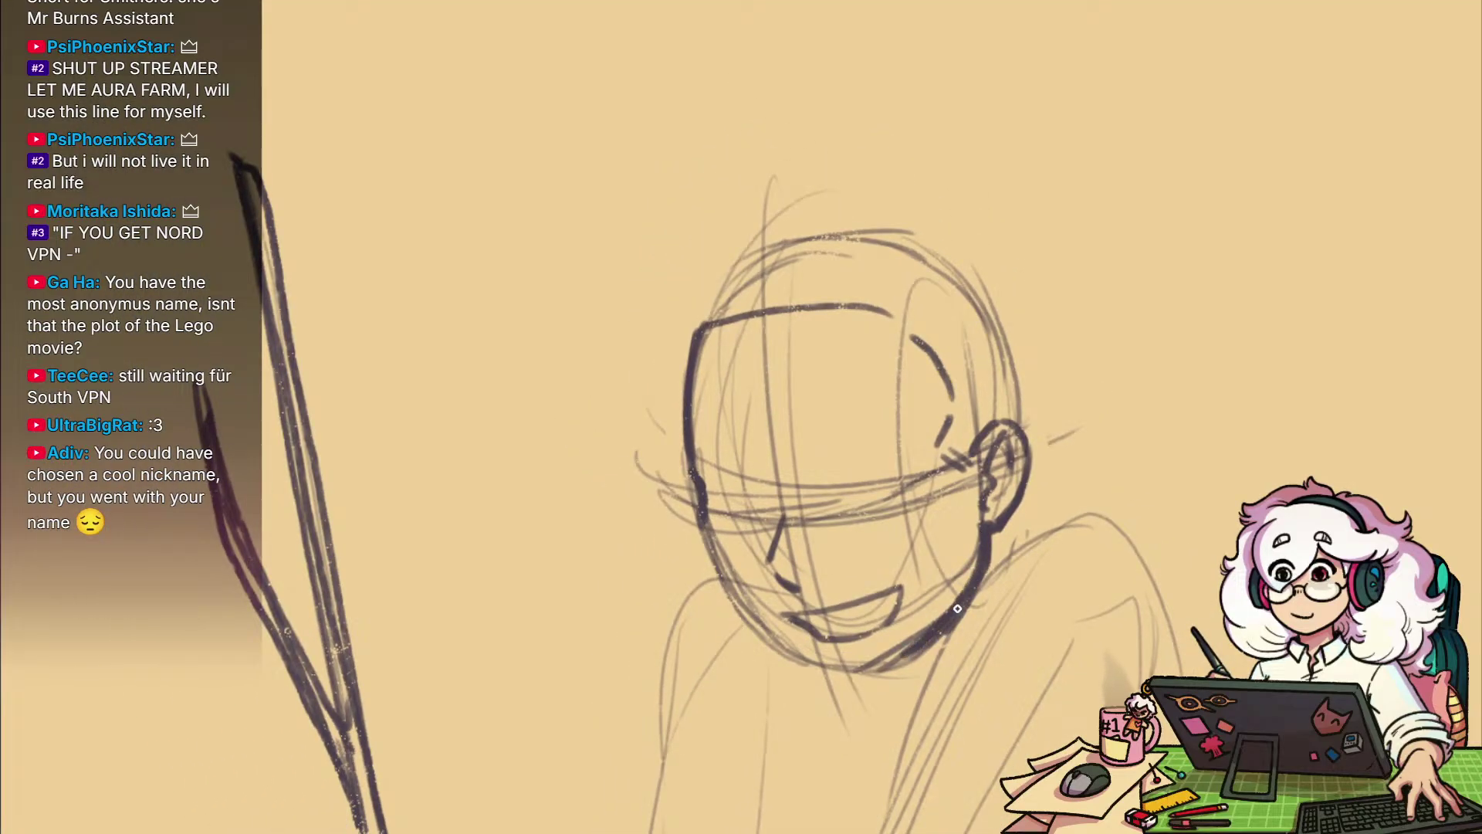
scroll(786, 656, "right", 2)
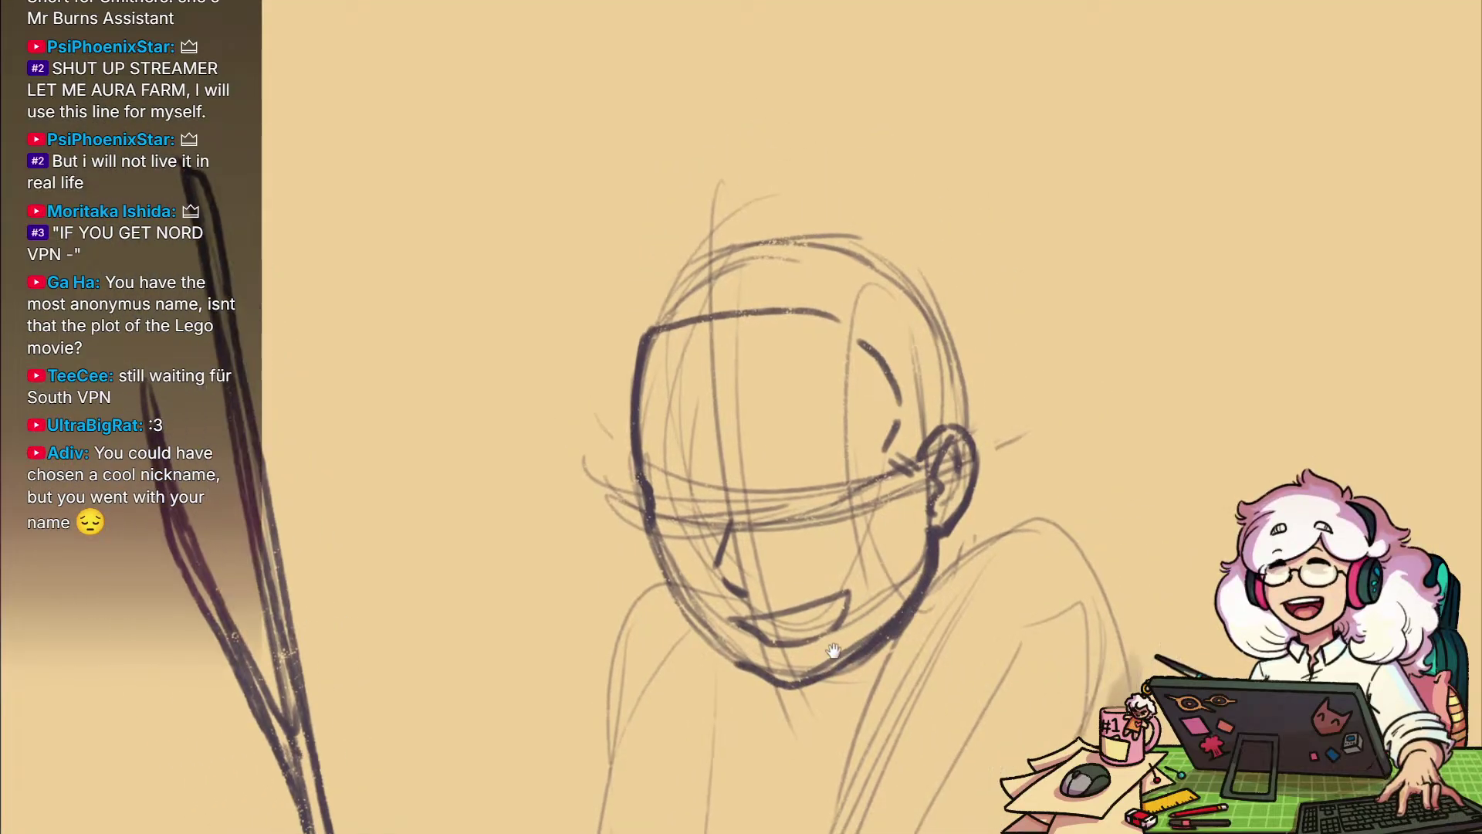
left_click_drag(911, 651, 935, 688)
scroll(935, 687, "up", 3)
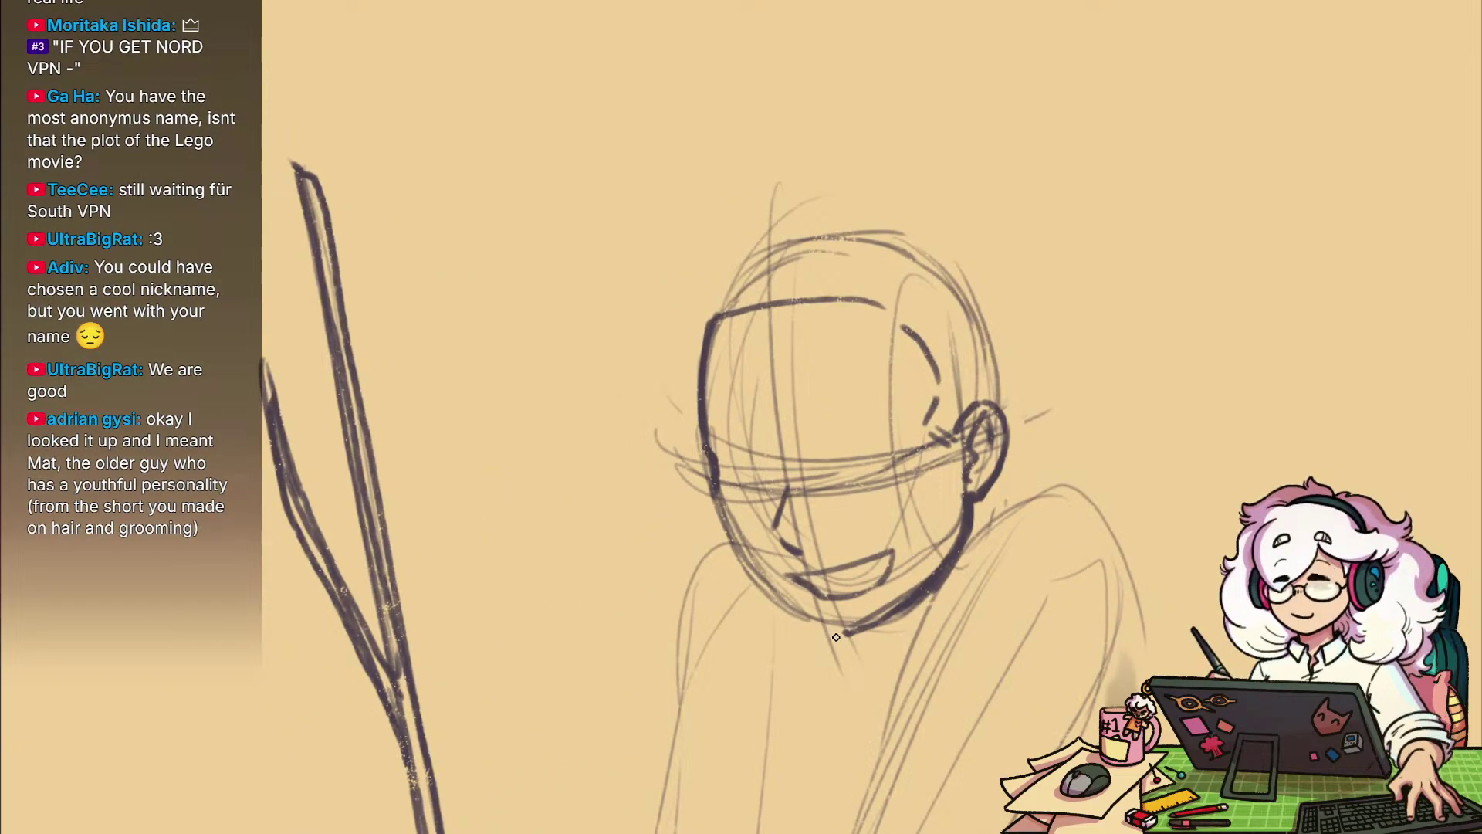
scroll(942, 500, "up", 3)
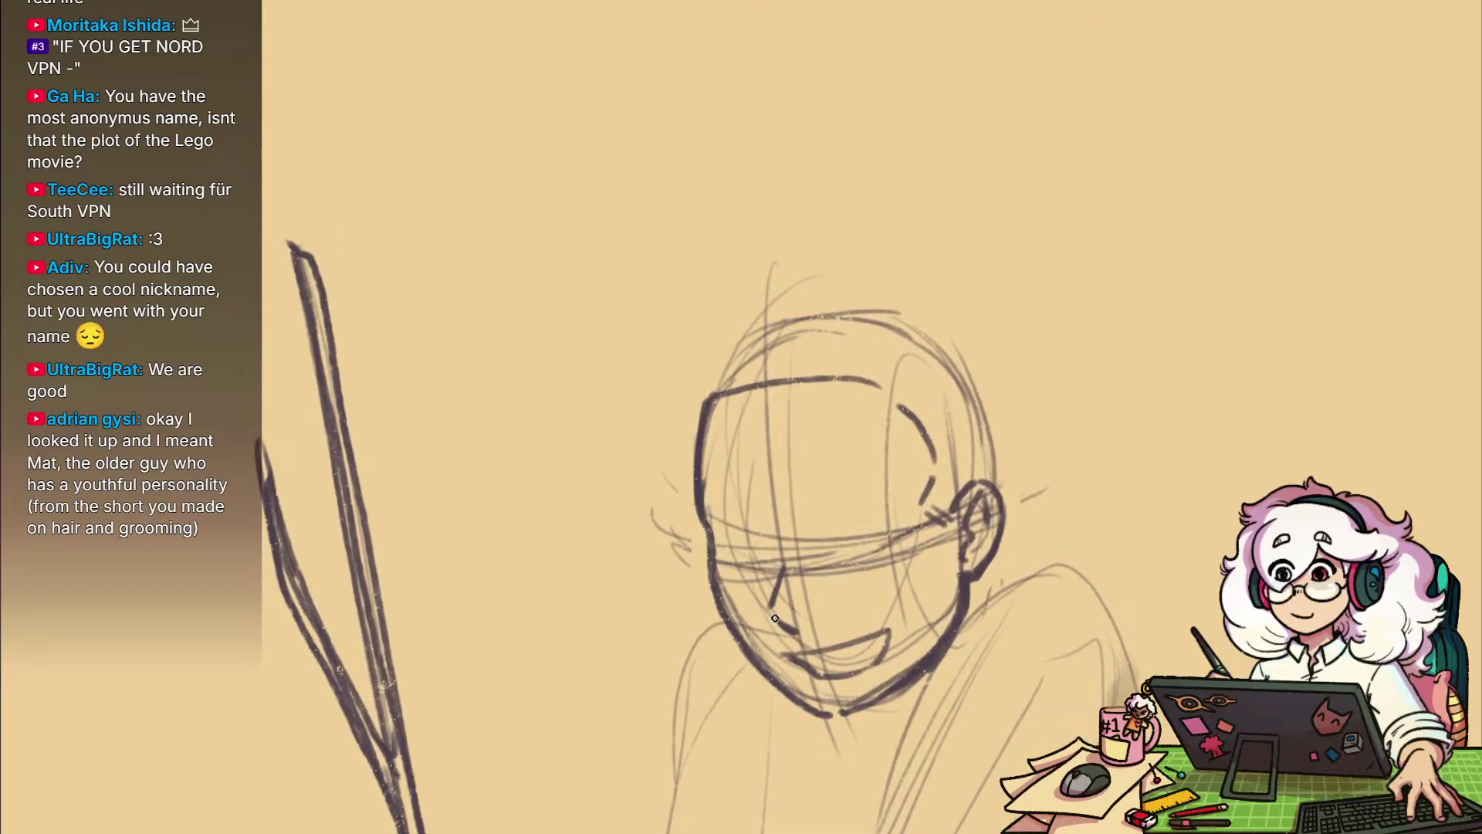
Erase the rough figure's angular nose and redraw it smaller with a short bridge stroke and a short curved base
key("e")
left_click_drag(795, 628, 781, 568)
left_click_drag(778, 579, 767, 603)
left_click_drag(771, 617, 797, 626)
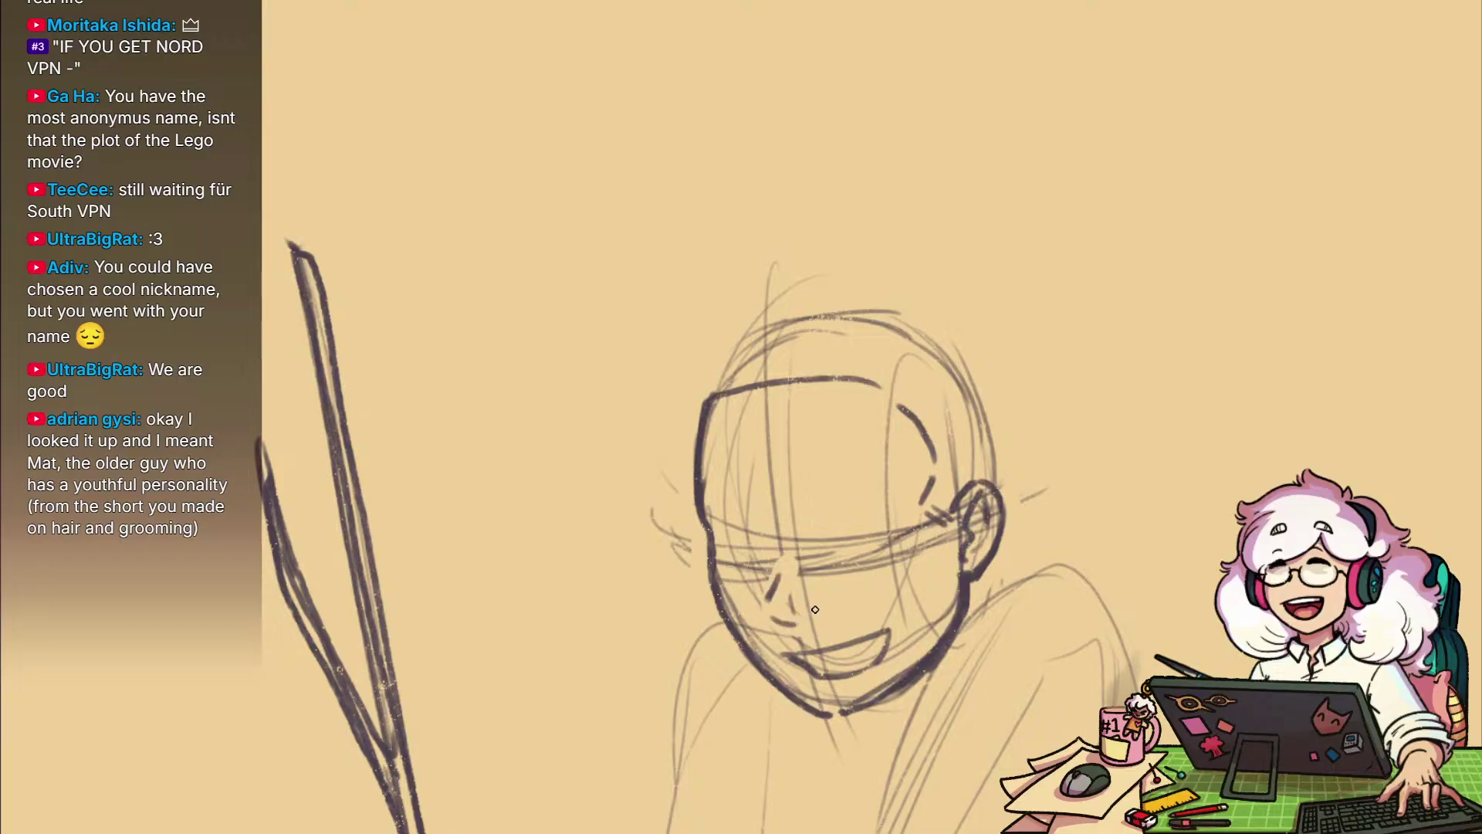
left_click_drag(1046, 548, 1089, 566)
left_click_drag(994, 579, 971, 627)
scroll(970, 665, "up", 2)
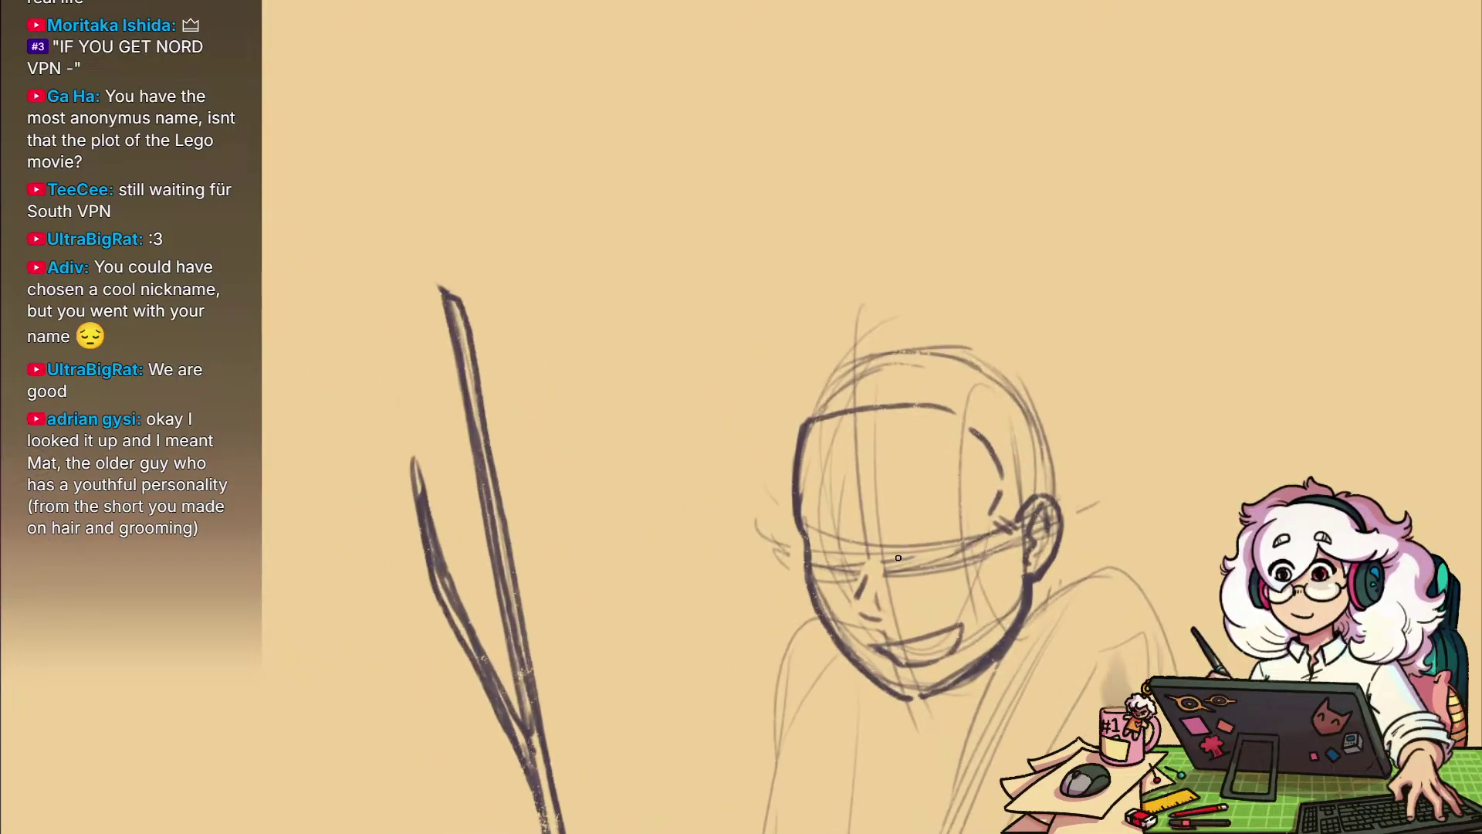
left_click_drag(869, 568, 859, 595)
left_click_drag(861, 614, 873, 620)
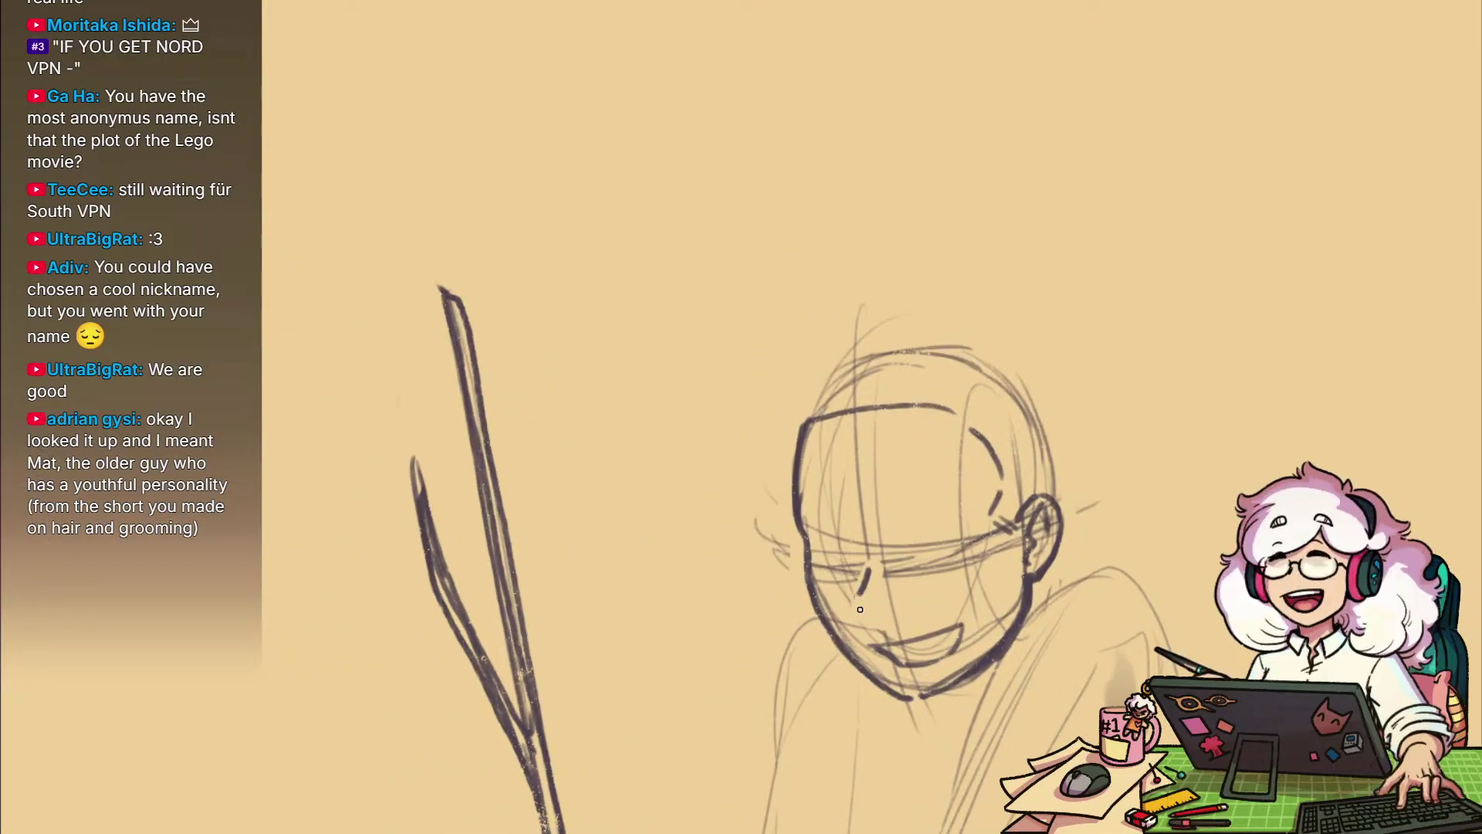
Outline the rough figure's raised near shoulder from beneath the jaw and continue down the outer edge of the upper arm
mouse_move(1027, 672)
left_mouse_down()
mouse_move(924, 572)
mouse_move(901, 616)
left_mouse_up()
scroll(902, 615, "down", 3)
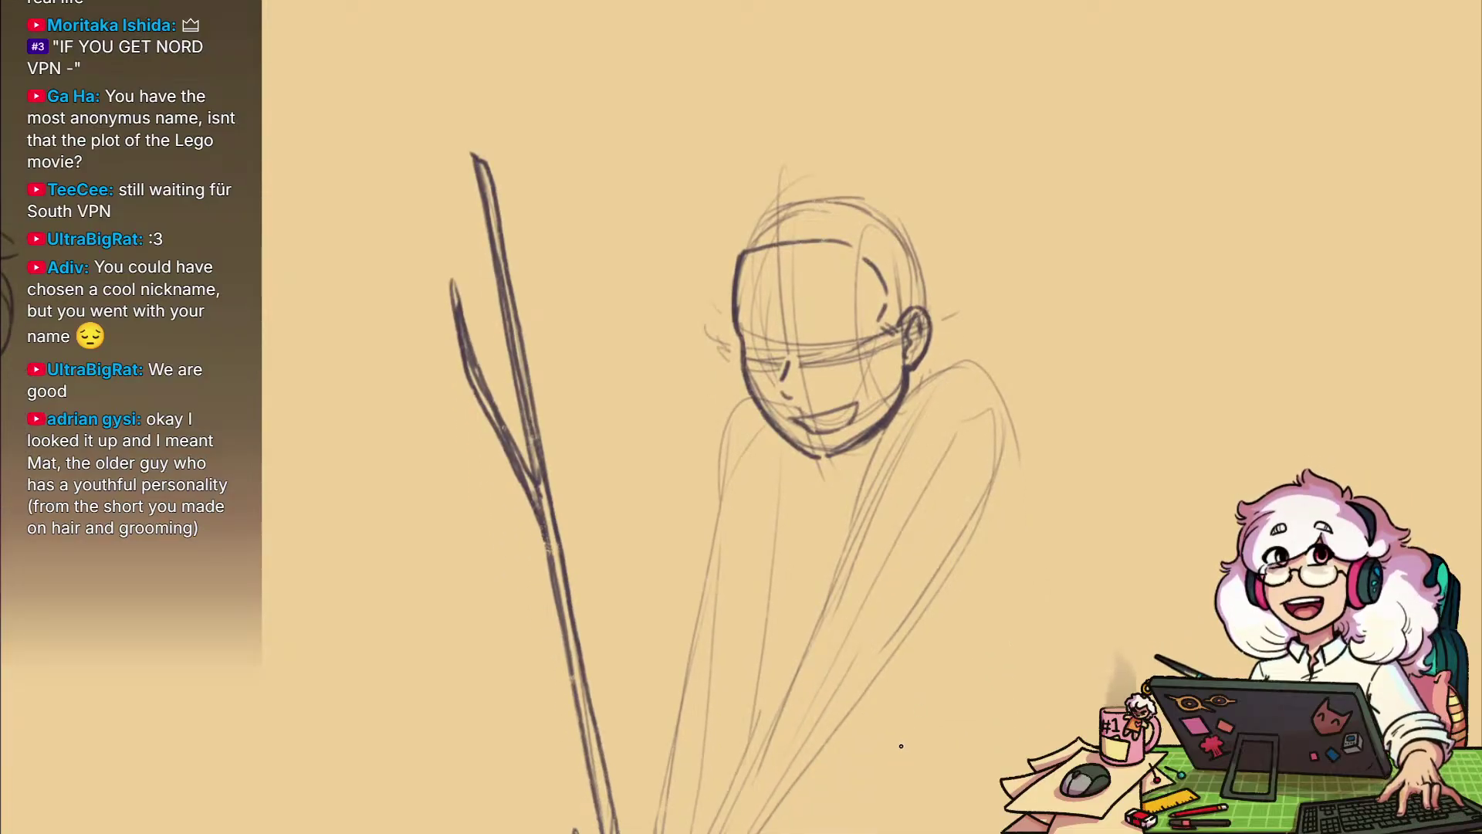
scroll(963, 563, "down", 2)
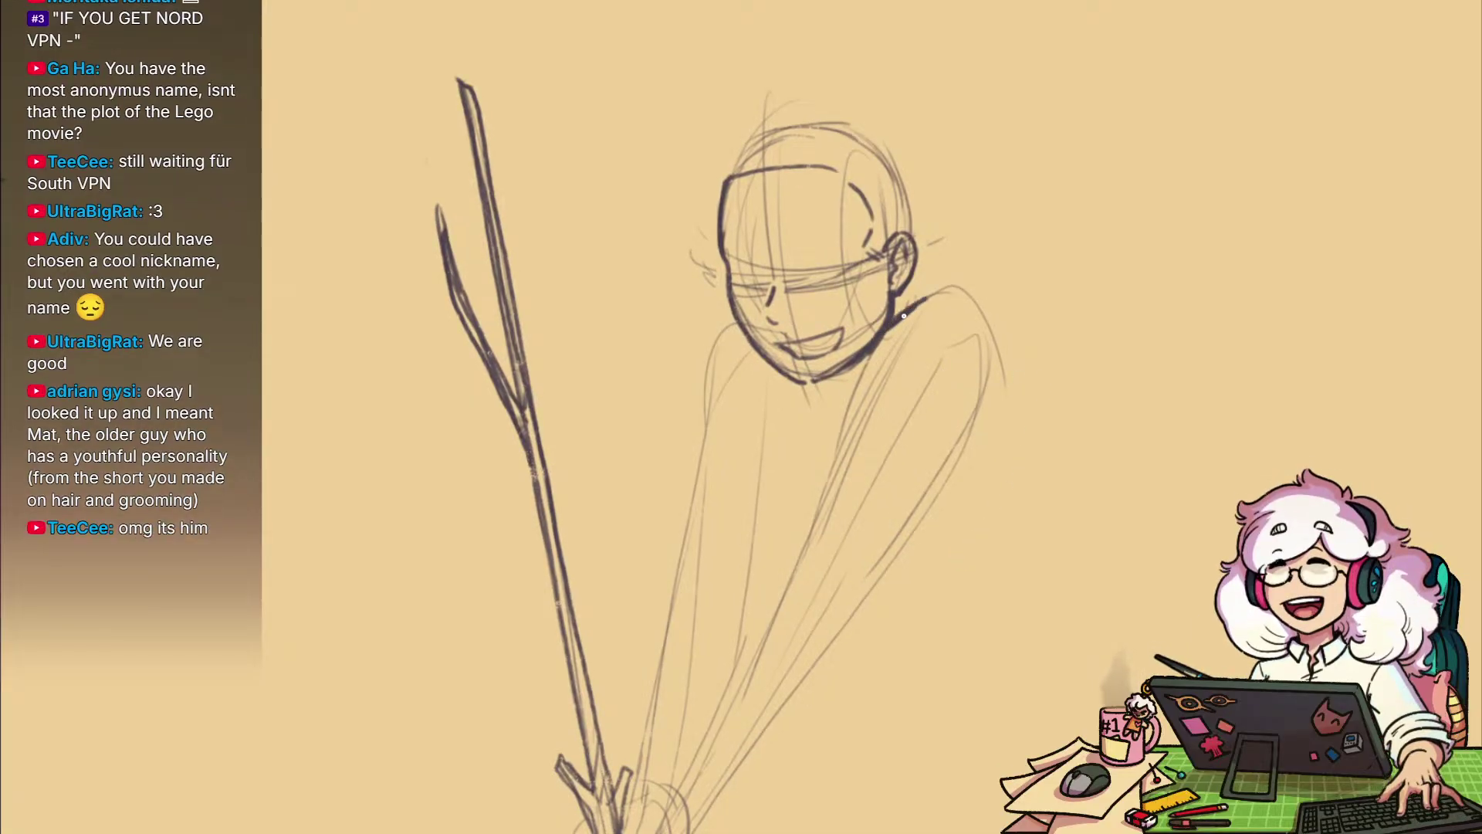
left_click_drag(960, 297, 978, 324)
left_click_drag(1023, 434, 1029, 404)
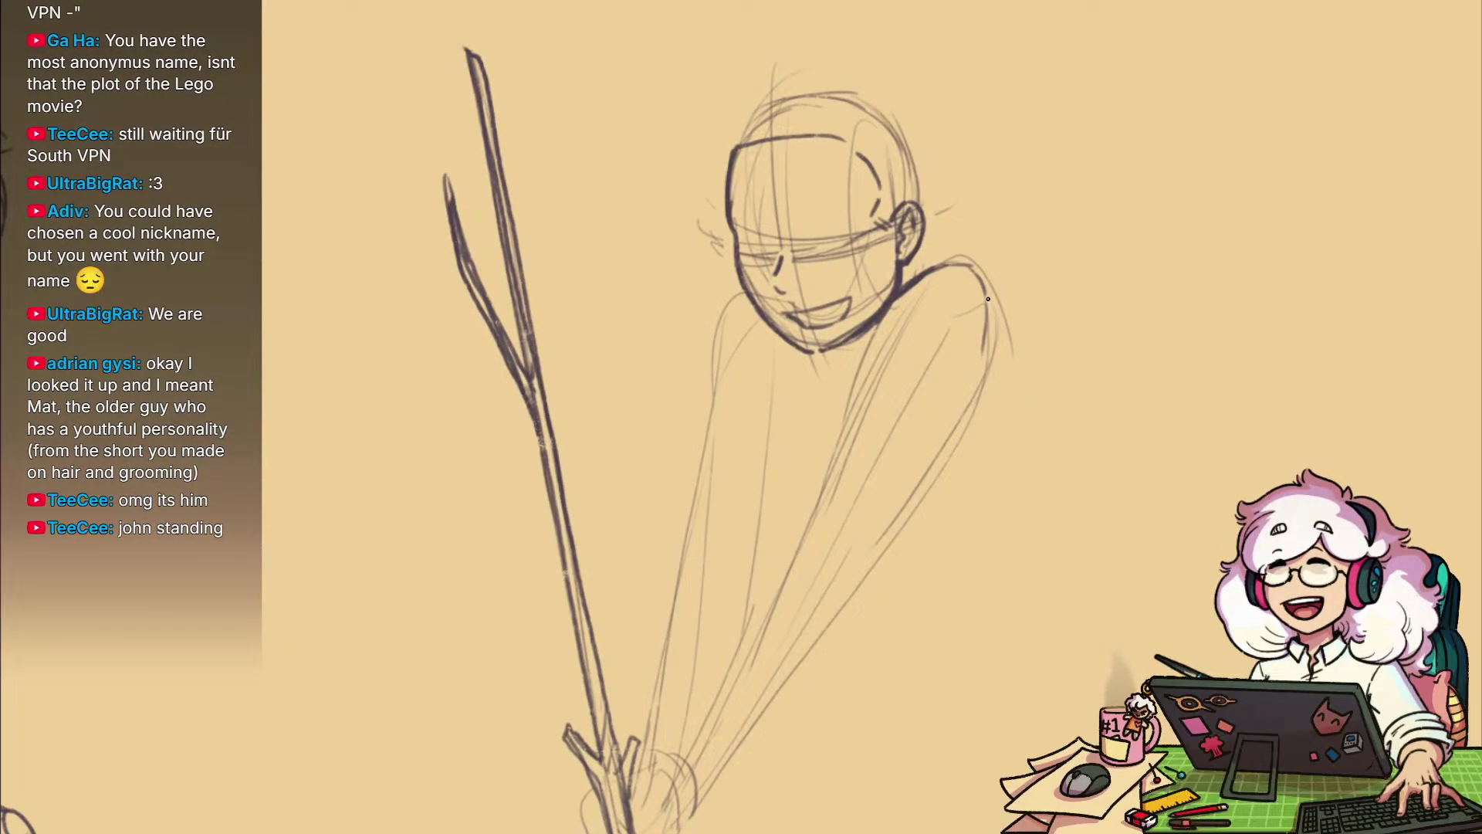
mouse_move(982, 278)
left_mouse_down()
mouse_move(978, 376)
mouse_move(917, 469)
left_mouse_up()
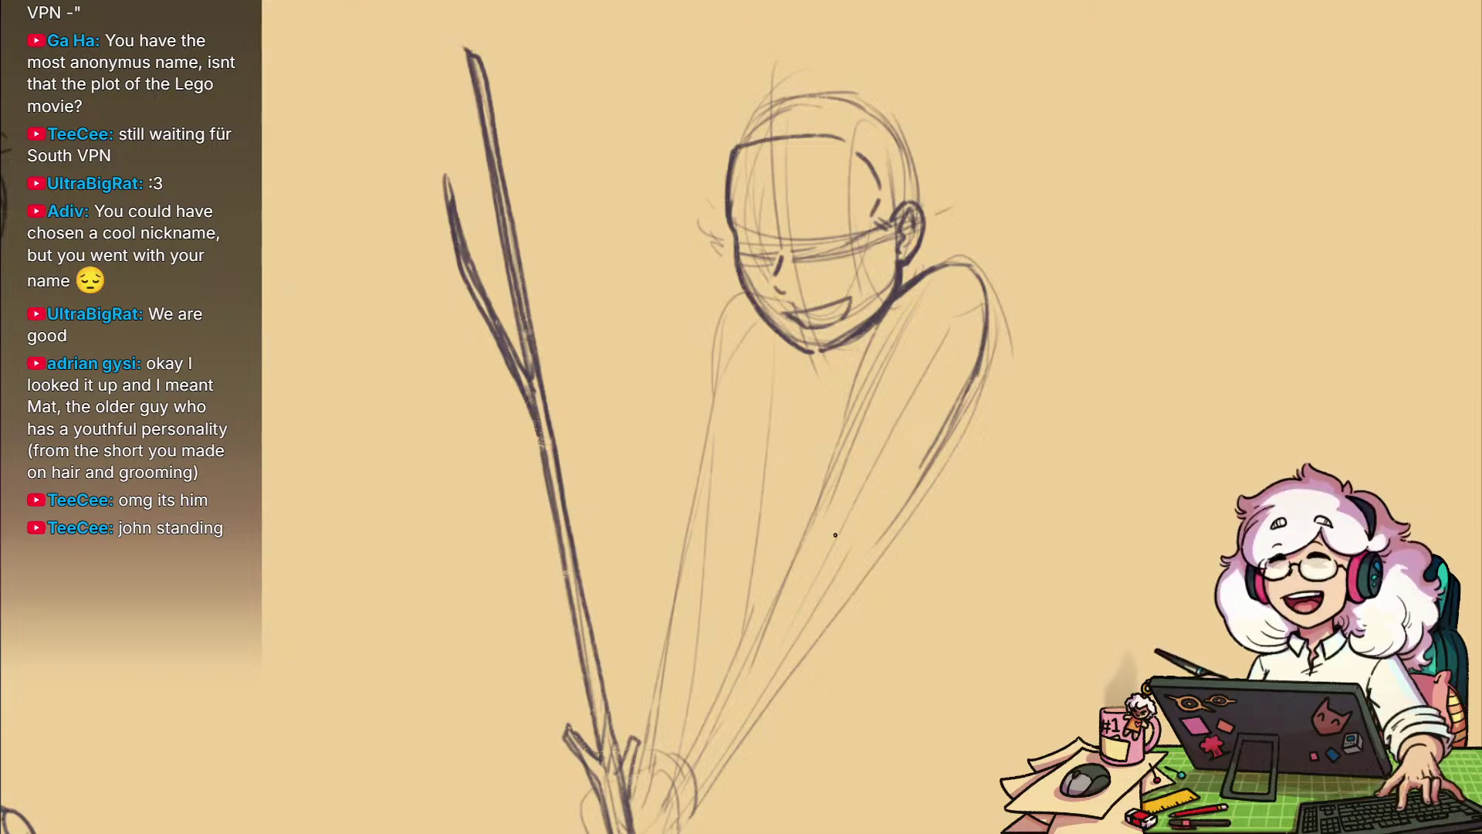
Sketch light curved construction strokes across the middle of both of the rough figure's extended arms
left_click_drag(812, 456, 874, 608)
left_click_drag(746, 501, 703, 541)
left_click_drag(743, 481, 667, 570)
left_click_drag(838, 481, 825, 541)
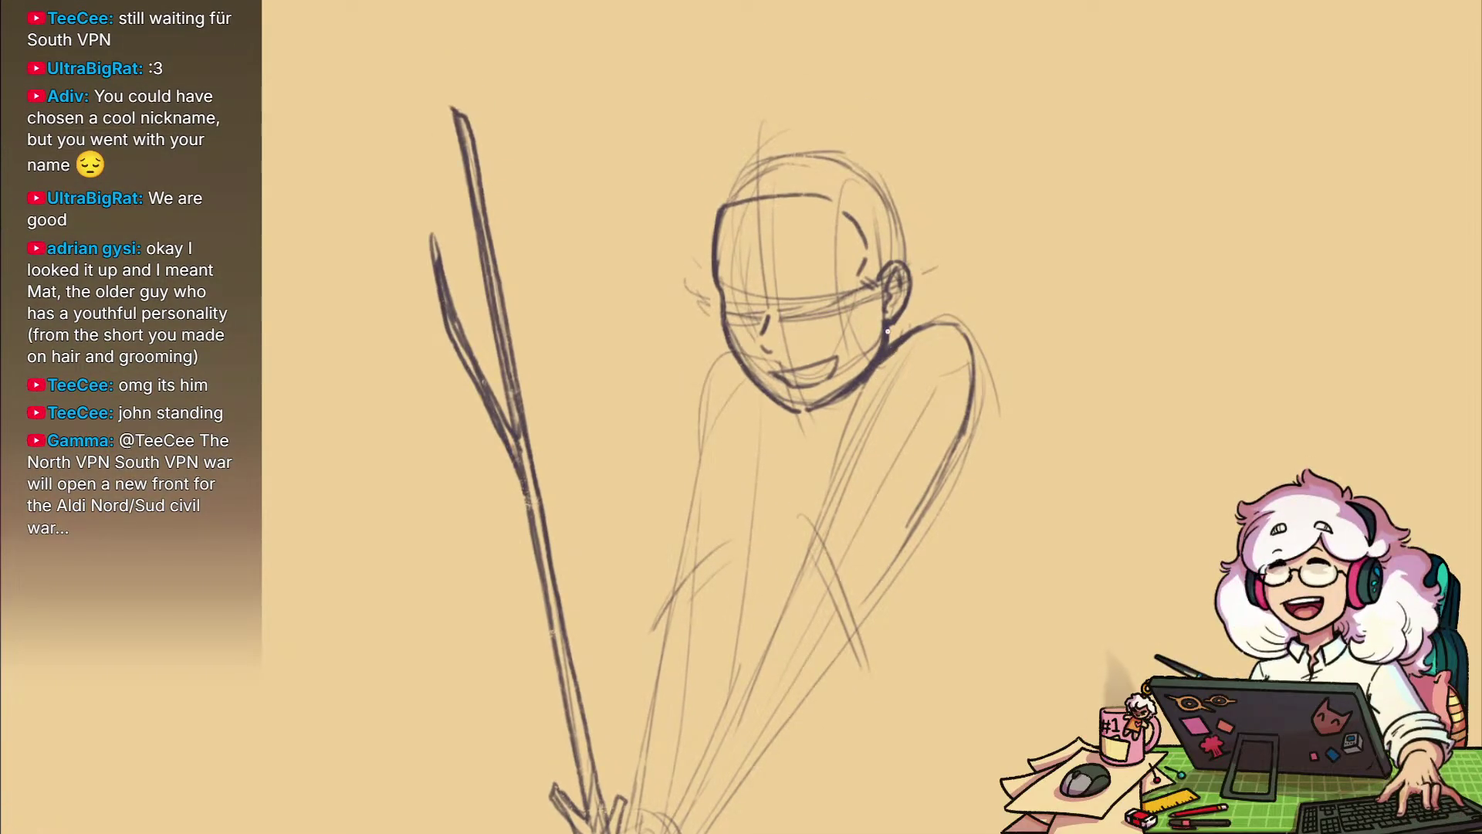
left_click_drag(944, 438, 1020, 404)
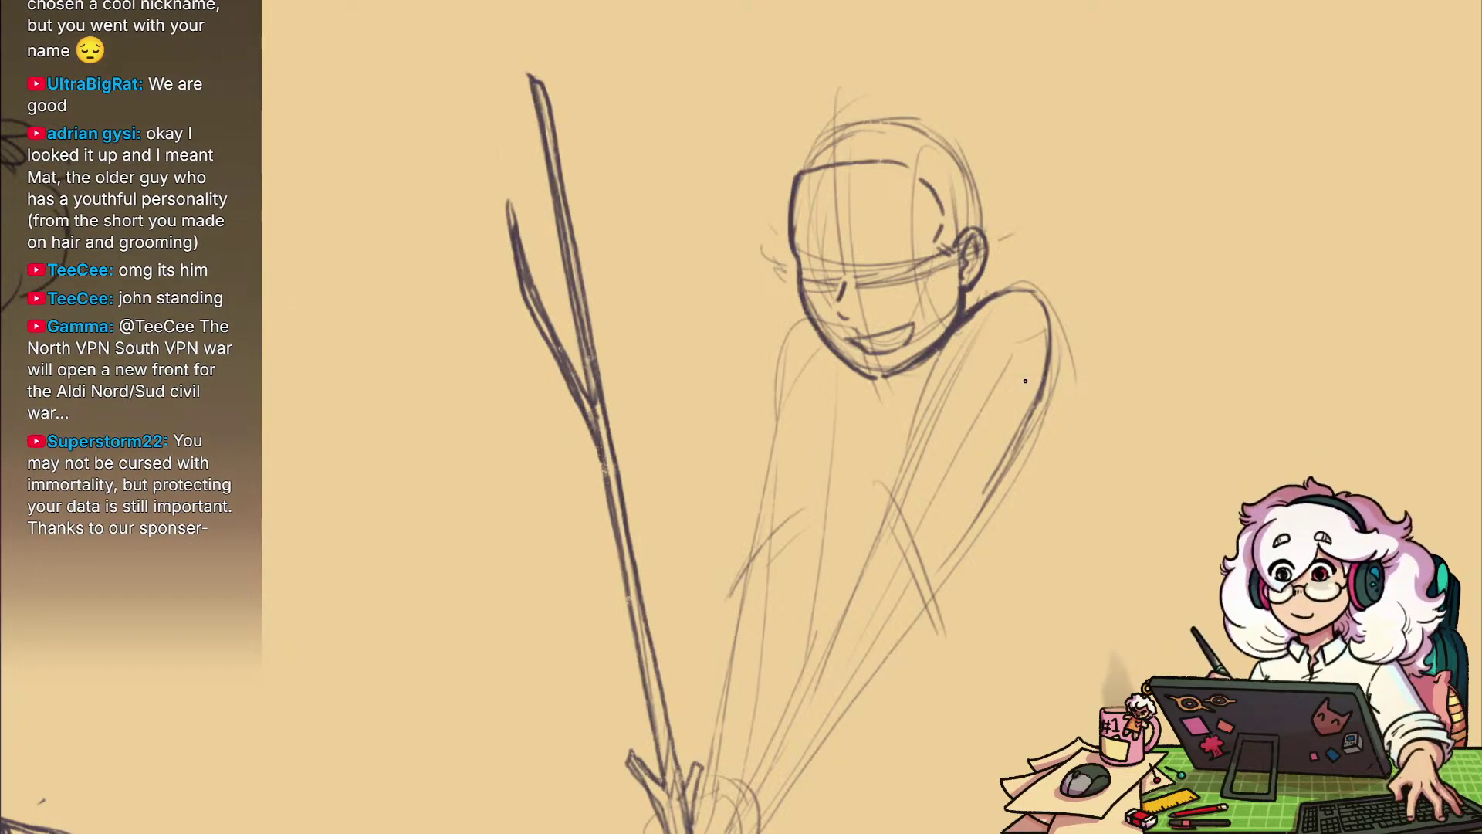
Select the branching stick, rotate it counterclockwise to lean farther from the figure, shift it toward the hands, and clear the selection
mouse_move(1049, 545)
left_mouse_down()
mouse_move(1006, 496)
mouse_move(931, 604)
left_mouse_up()
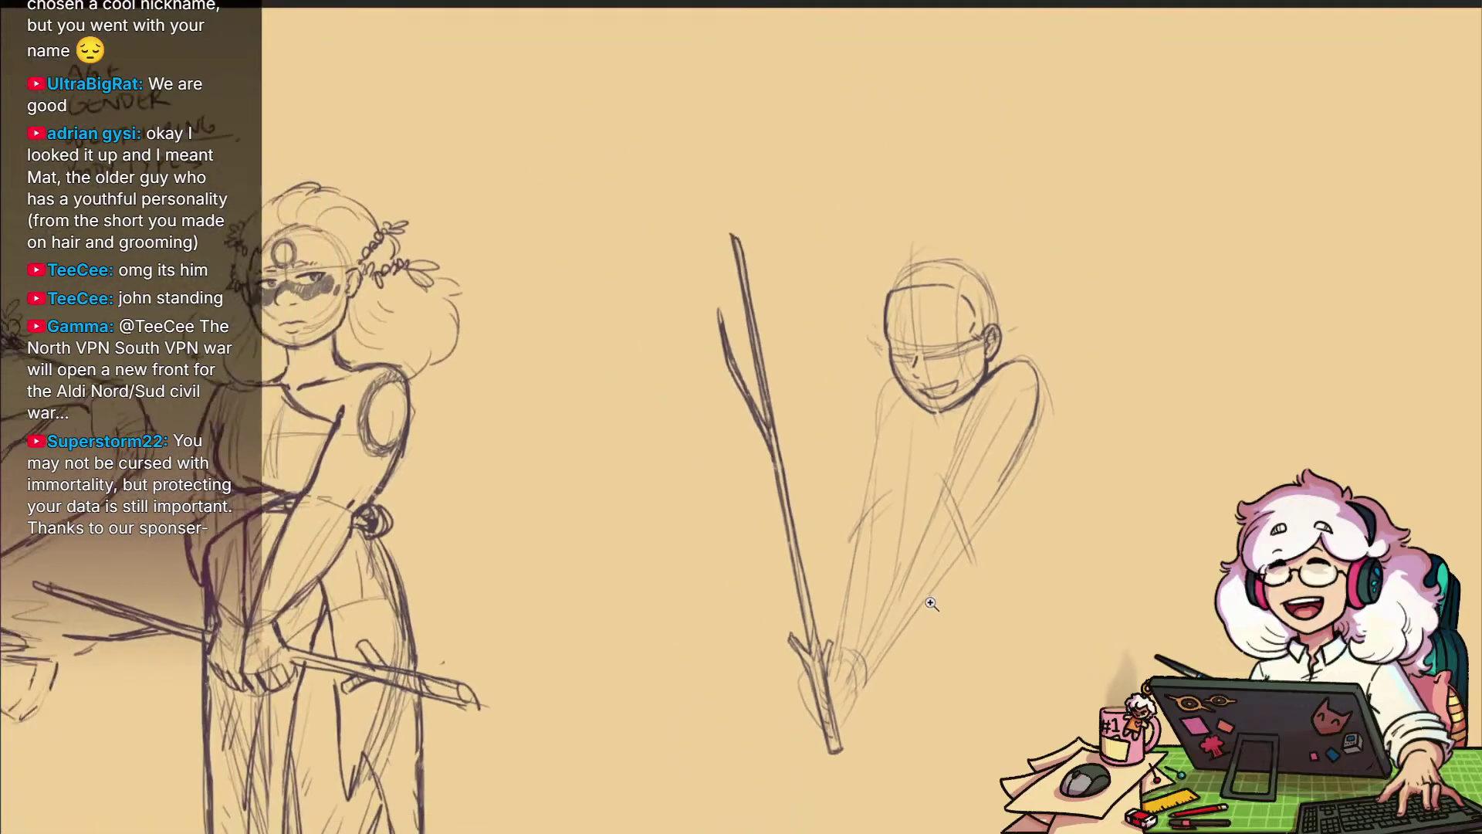
mouse_move(651, 332)
left_mouse_down()
mouse_move(821, 424)
mouse_move(898, 616)
mouse_move(768, 758)
left_mouse_up()
key("ctrl+t")
left_click_drag(1011, 656, 1051, 588)
left_click_drag(868, 717, 904, 698)
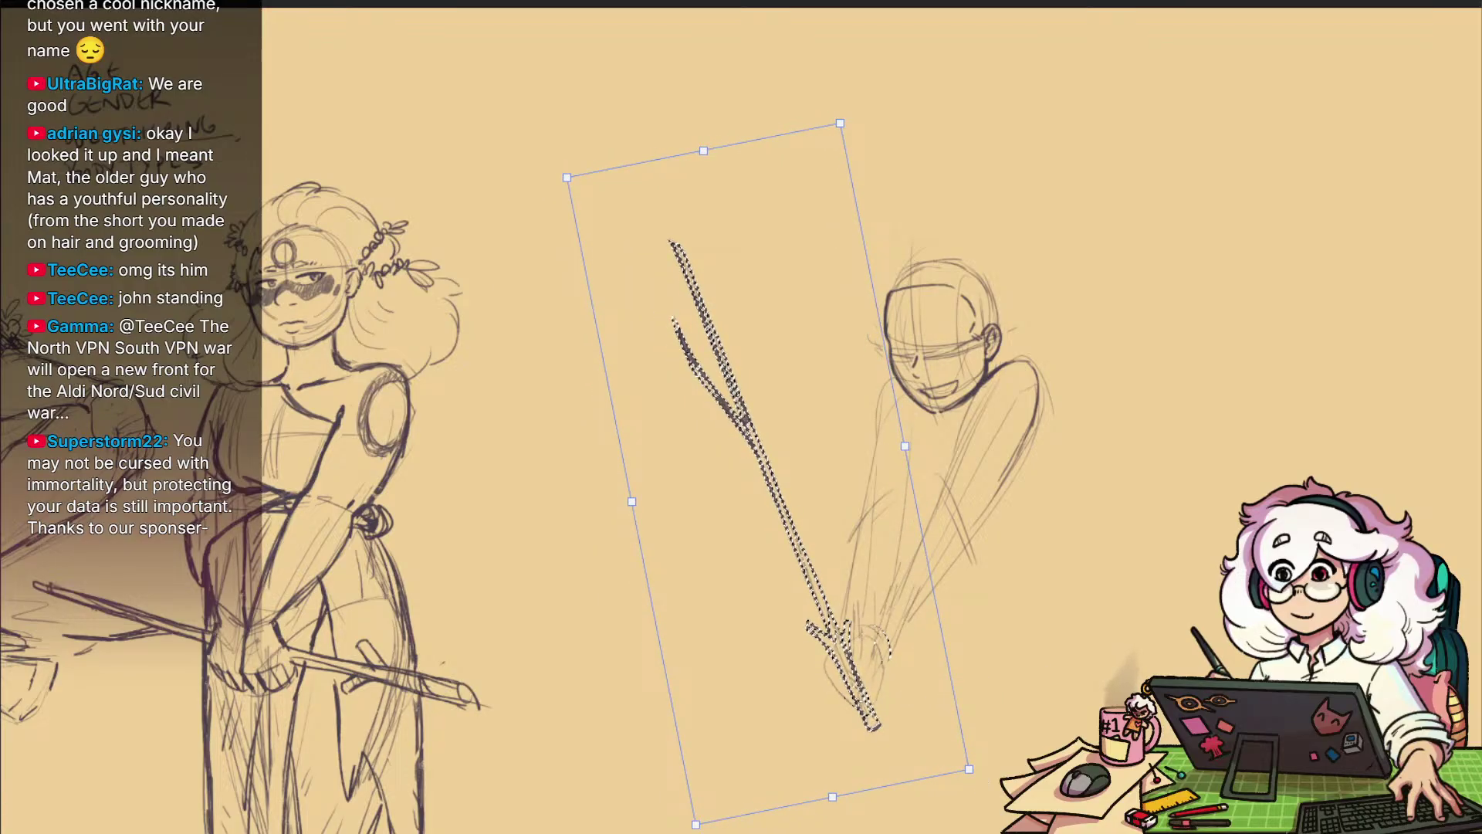
key("Return")
key("ctrl+d")
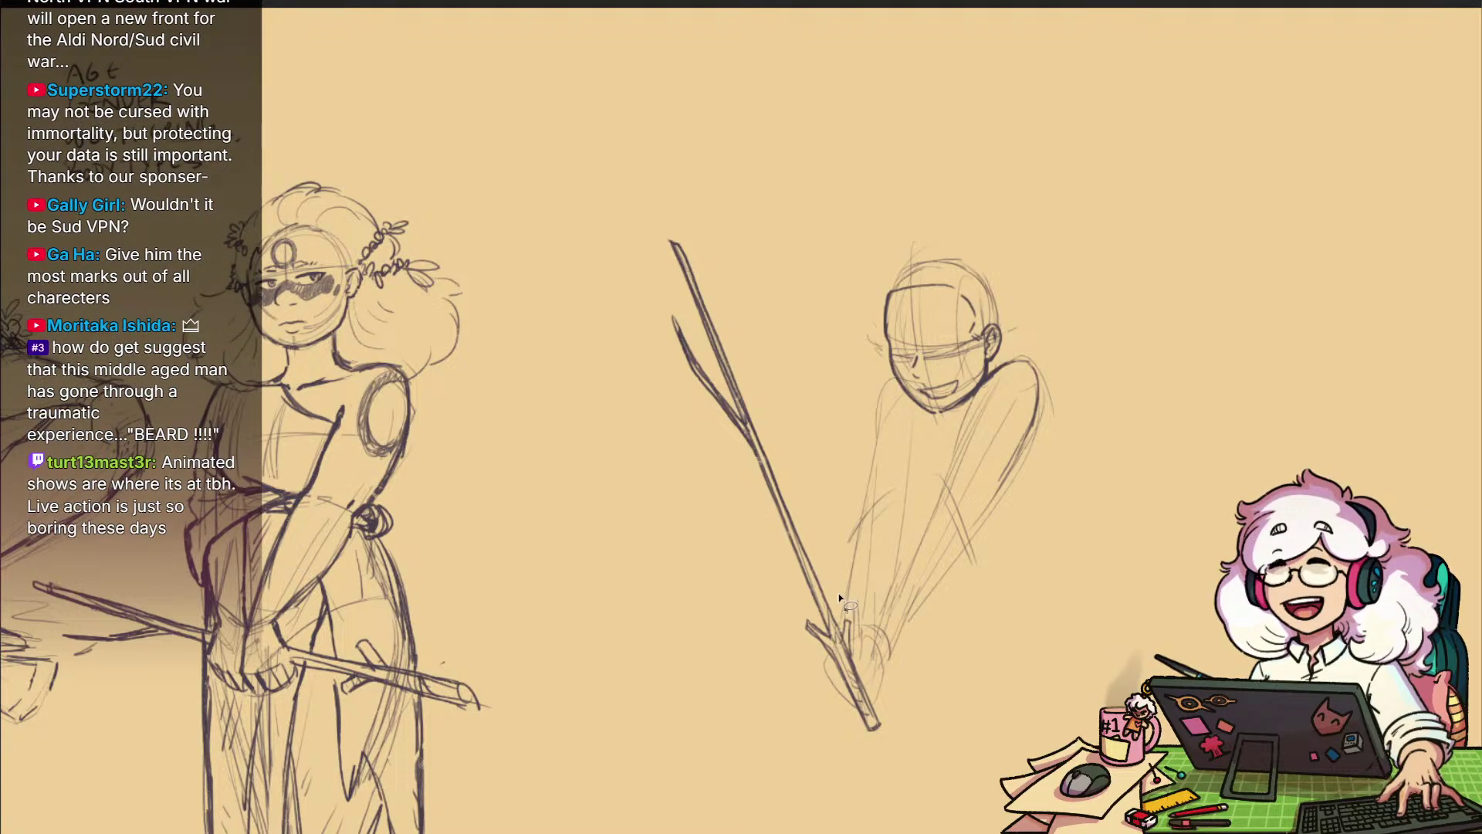
Dot freckles of varying sizes across both of the rough figure's cheeks, below the eye guideline
left_click_drag(928, 648, 903, 623)
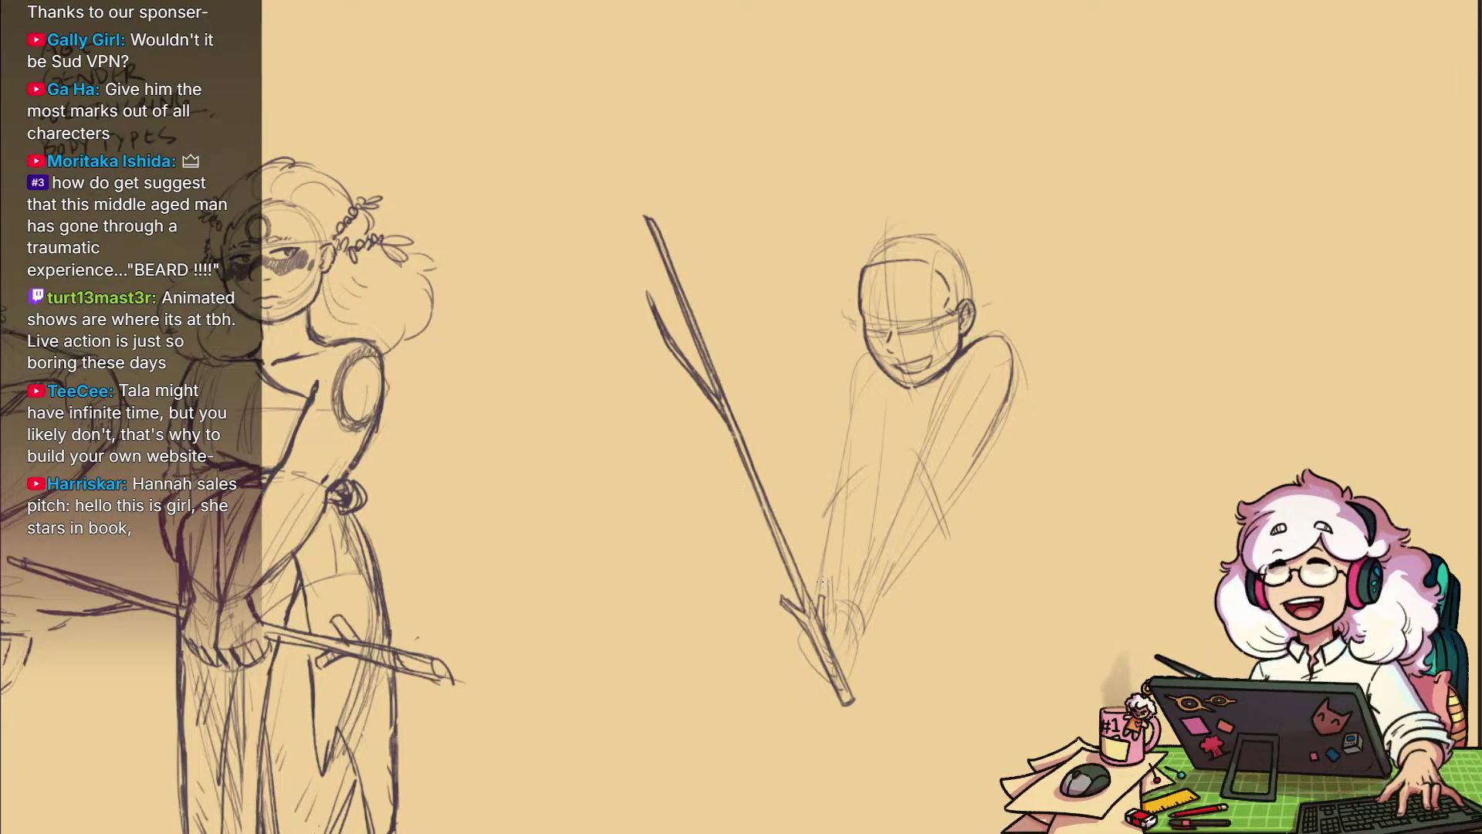
mouse_move(915, 340)
left_mouse_down()
mouse_move(959, 336)
mouse_move(993, 471)
mouse_move(1052, 486)
mouse_move(1000, 535)
left_mouse_up()
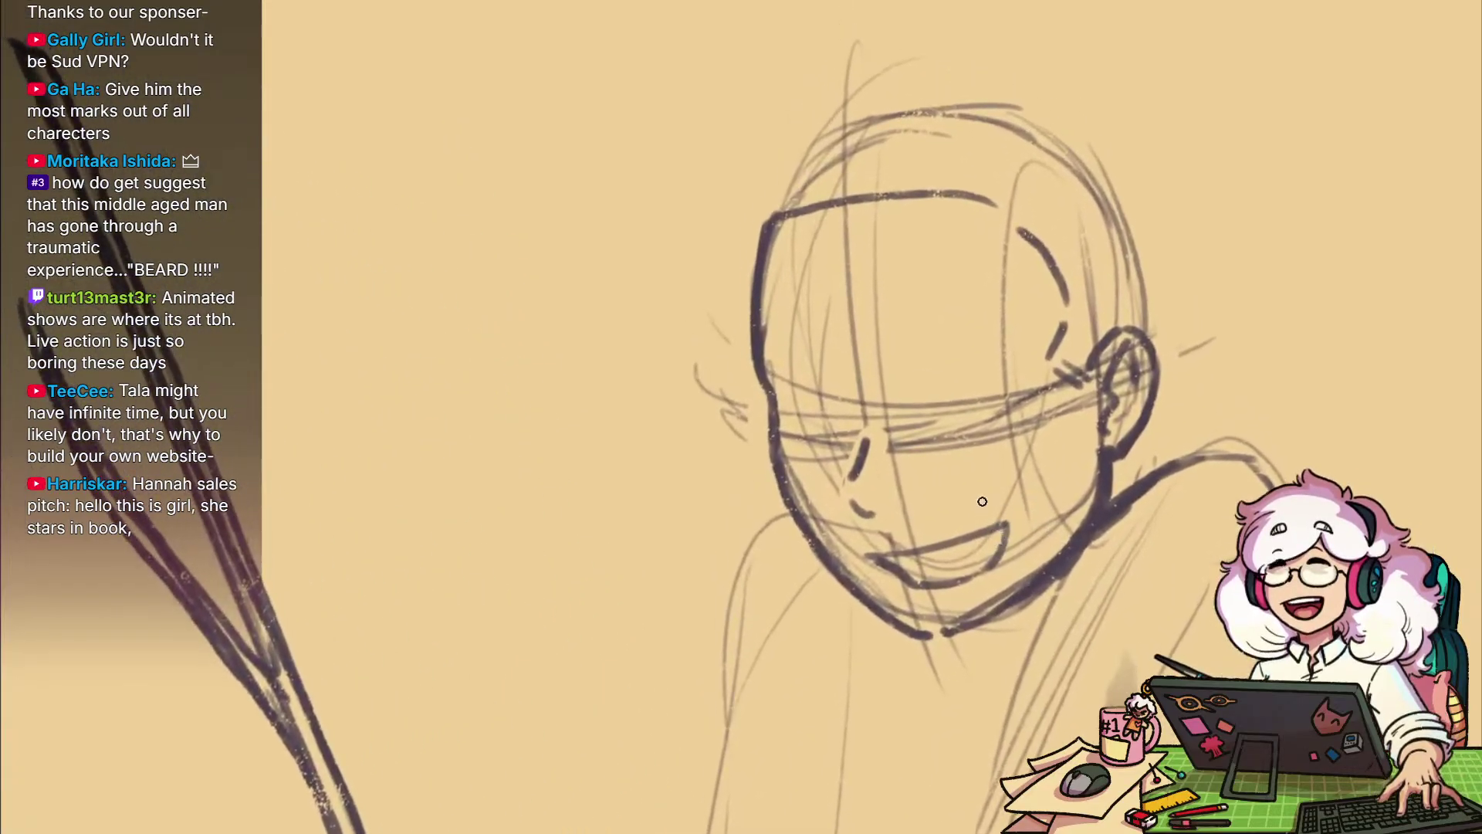
left_click(805, 456)
left_click(840, 444)
left_click(812, 476)
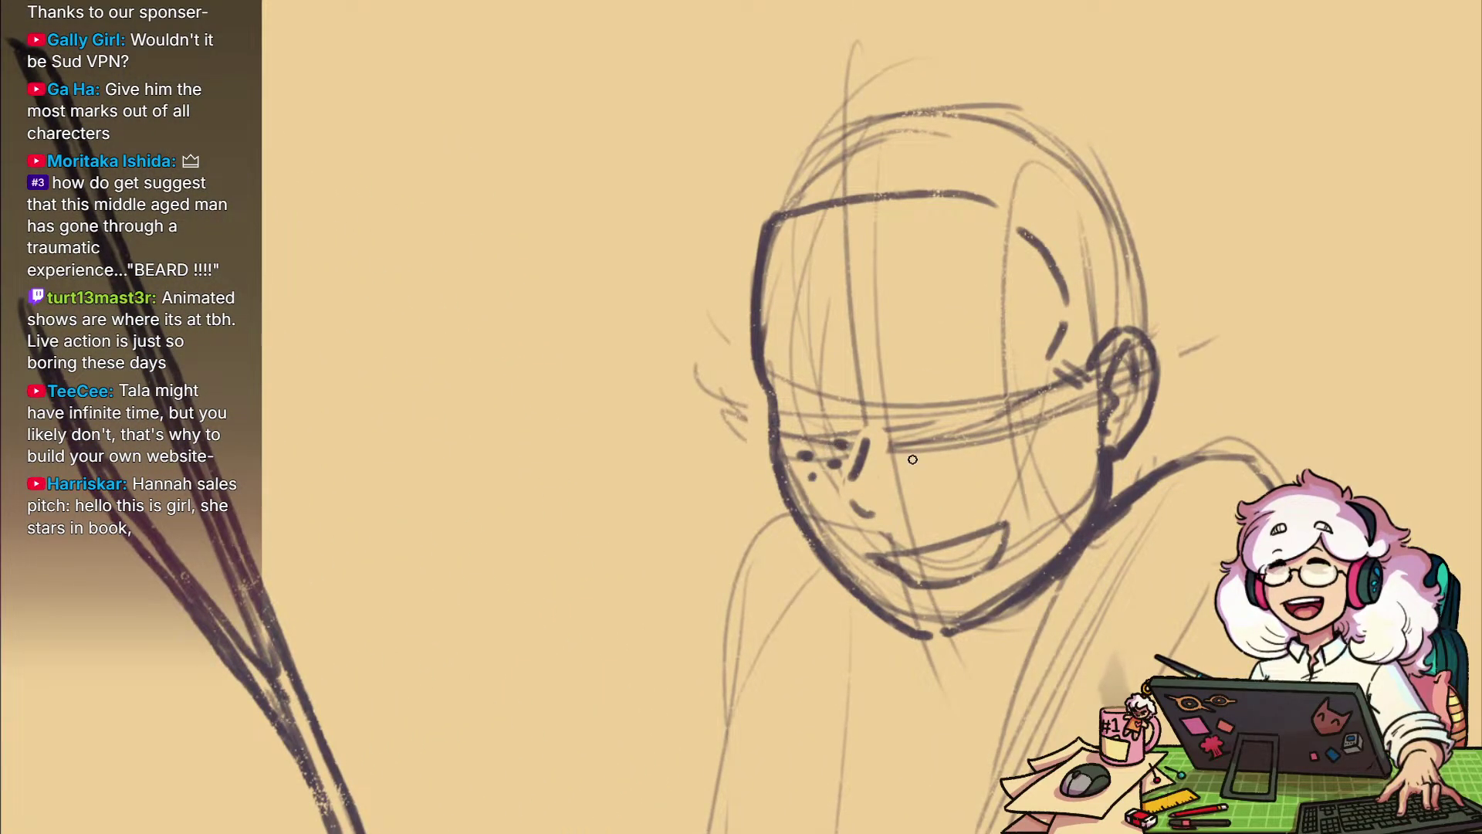
left_click(936, 448)
left_click(981, 448)
left_click(949, 463)
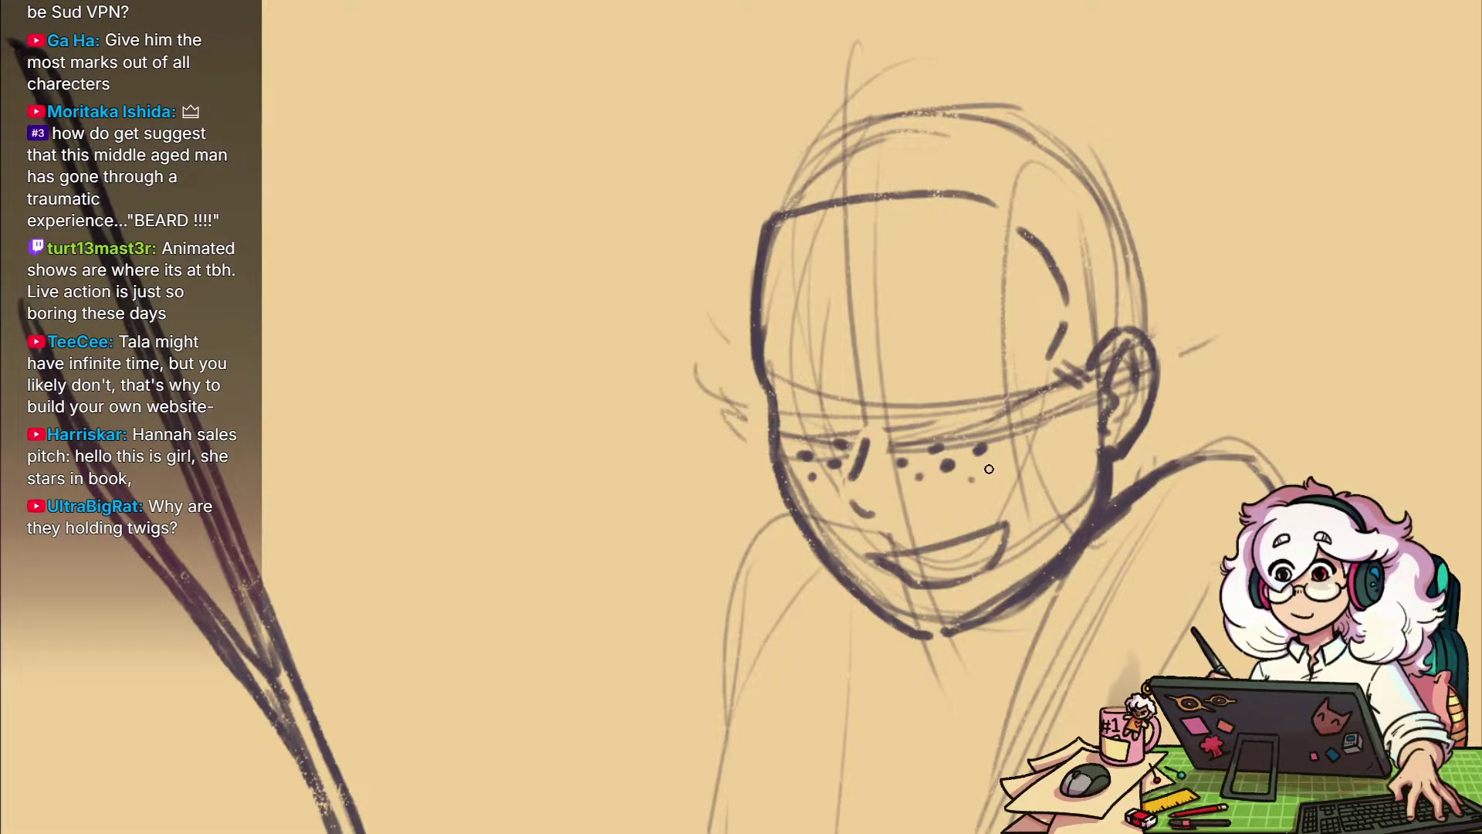
left_click_drag(1011, 473, 1009, 489)
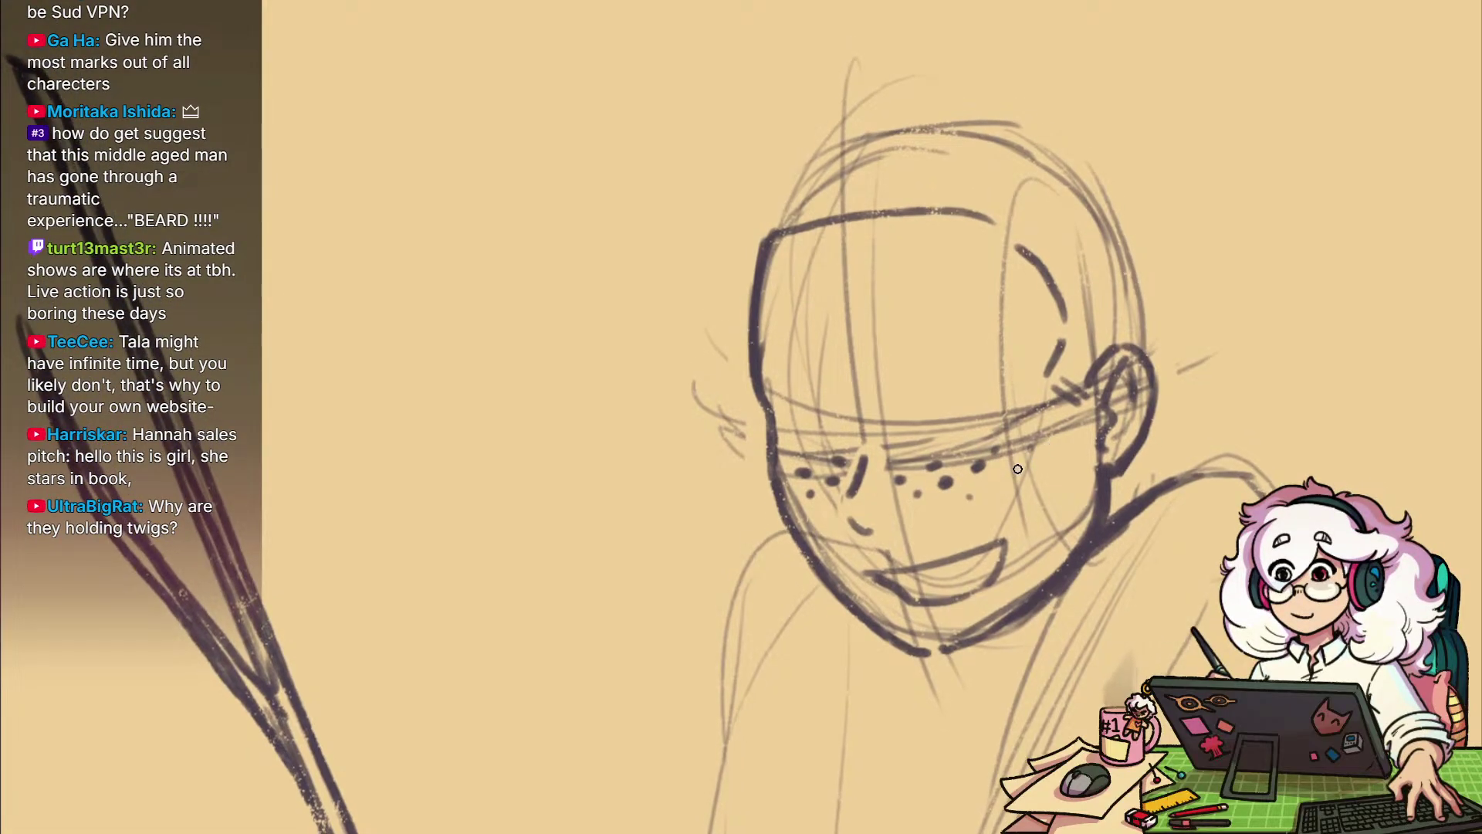
left_click(1016, 470)
left_click(1030, 448)
scroll(1026, 432, "up", 5)
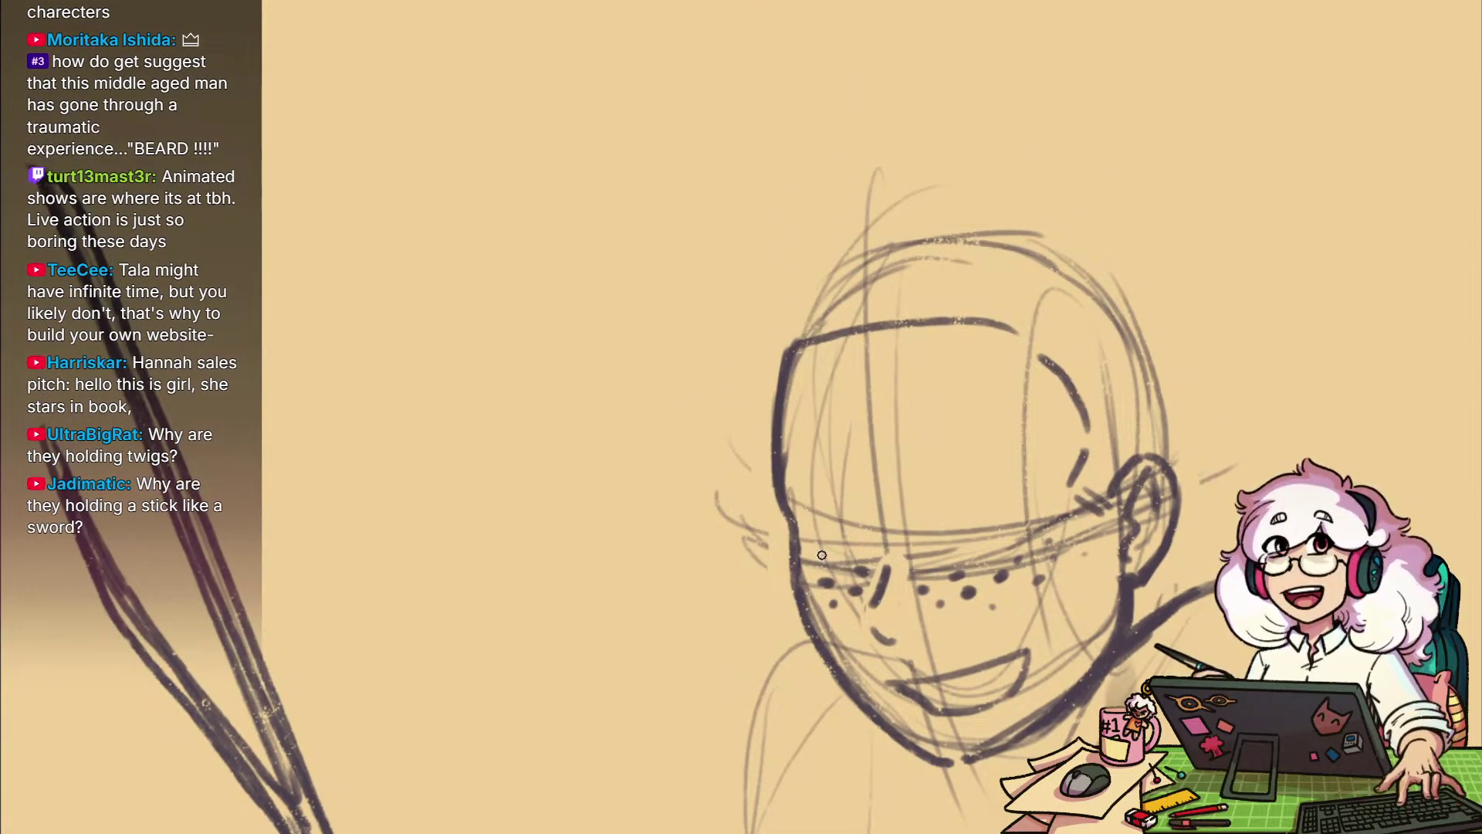
Draw the rough figure's narrow eyes along the tilted guideline with thick upper lids and dark filled irises
mouse_move(956, 561)
left_mouse_down()
mouse_move(974, 527)
mouse_move(923, 579)
mouse_move(925, 559)
left_mouse_up()
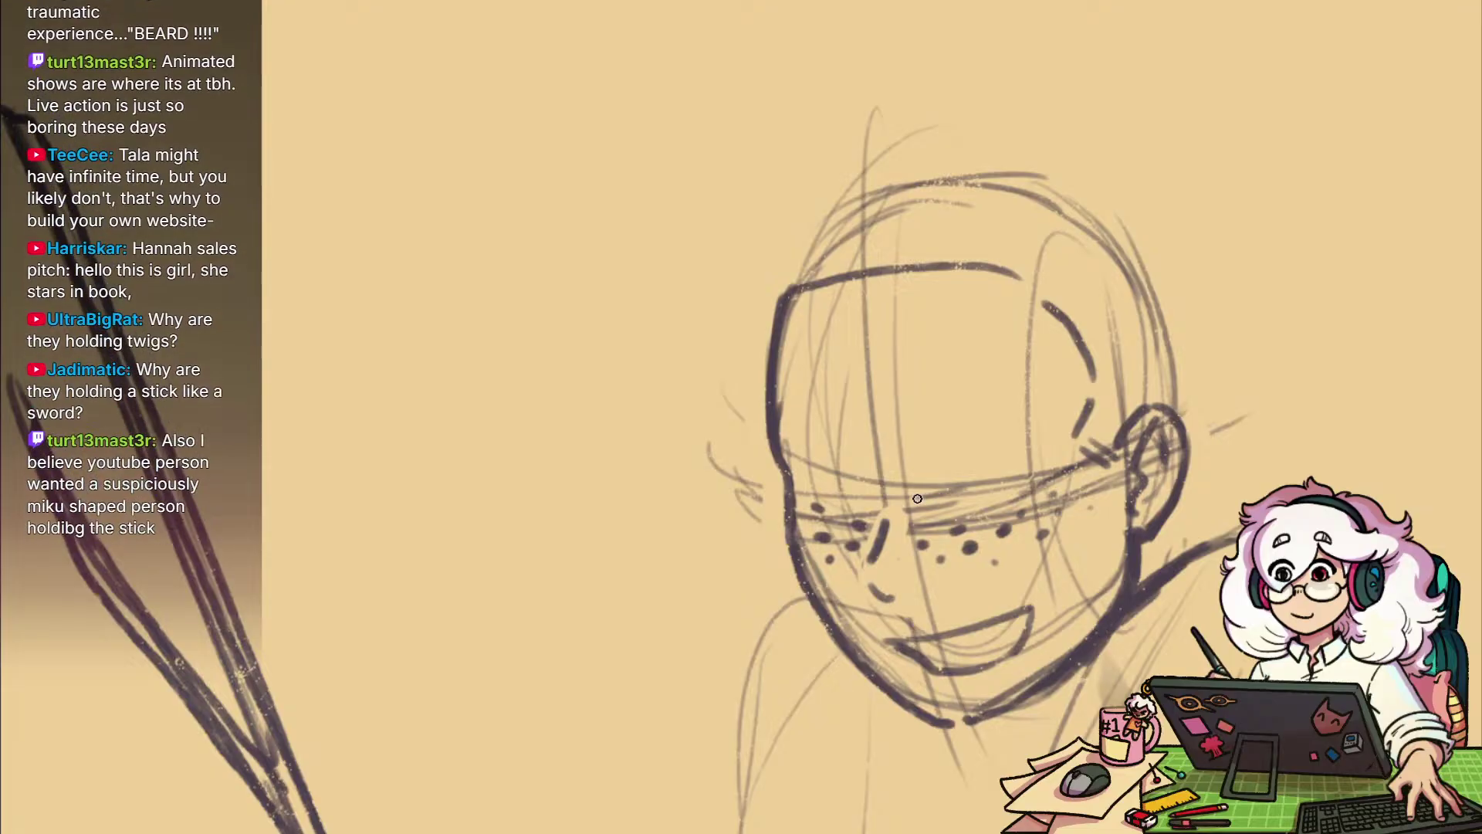
left_click_drag(909, 498, 1025, 481)
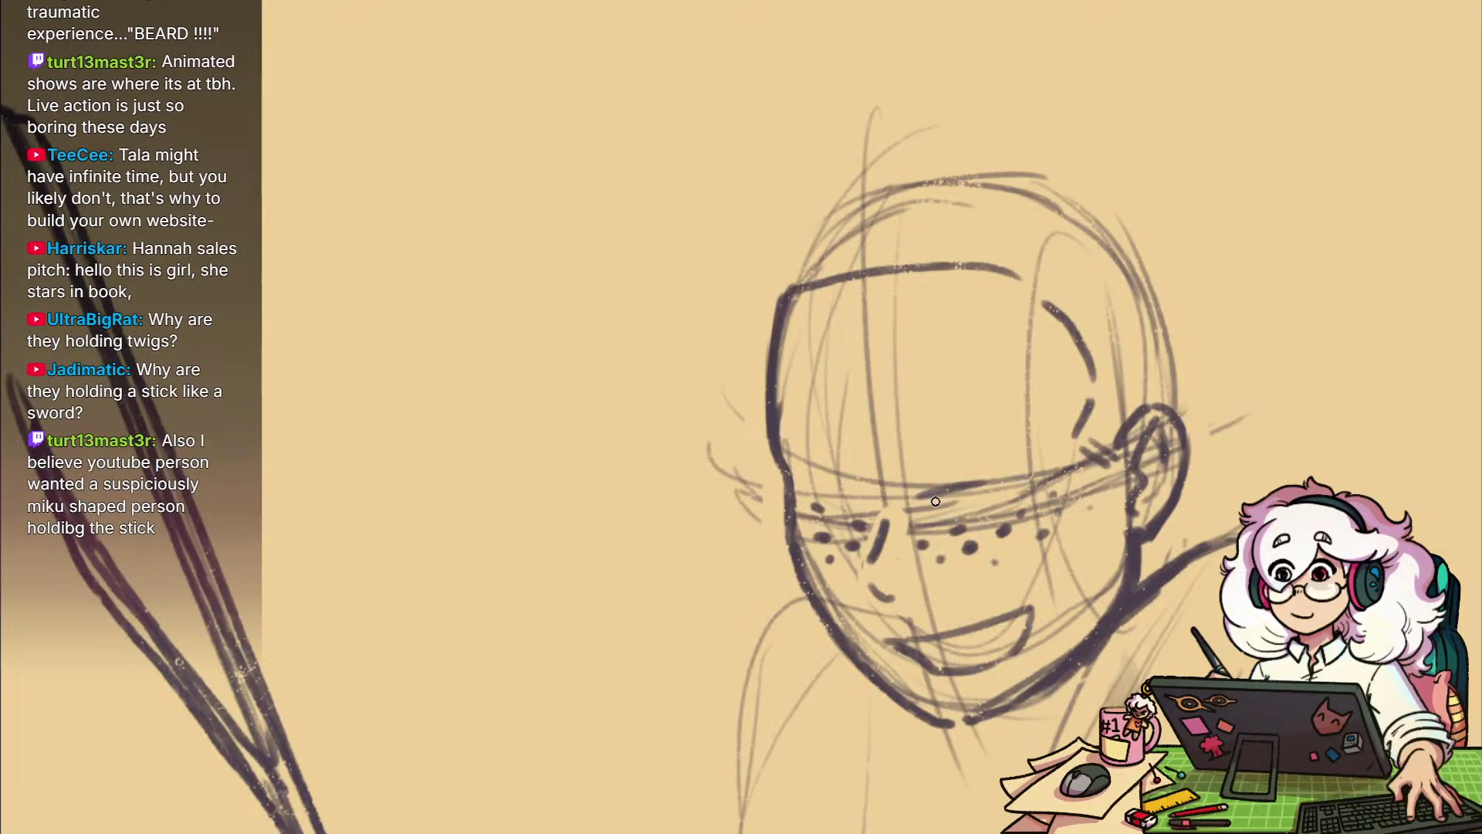
mouse_move(922, 500)
left_mouse_down()
mouse_move(1013, 480)
mouse_move(950, 519)
left_mouse_up()
mouse_move(866, 501)
left_mouse_down()
mouse_move(810, 478)
mouse_move(868, 517)
mouse_move(860, 494)
left_mouse_up()
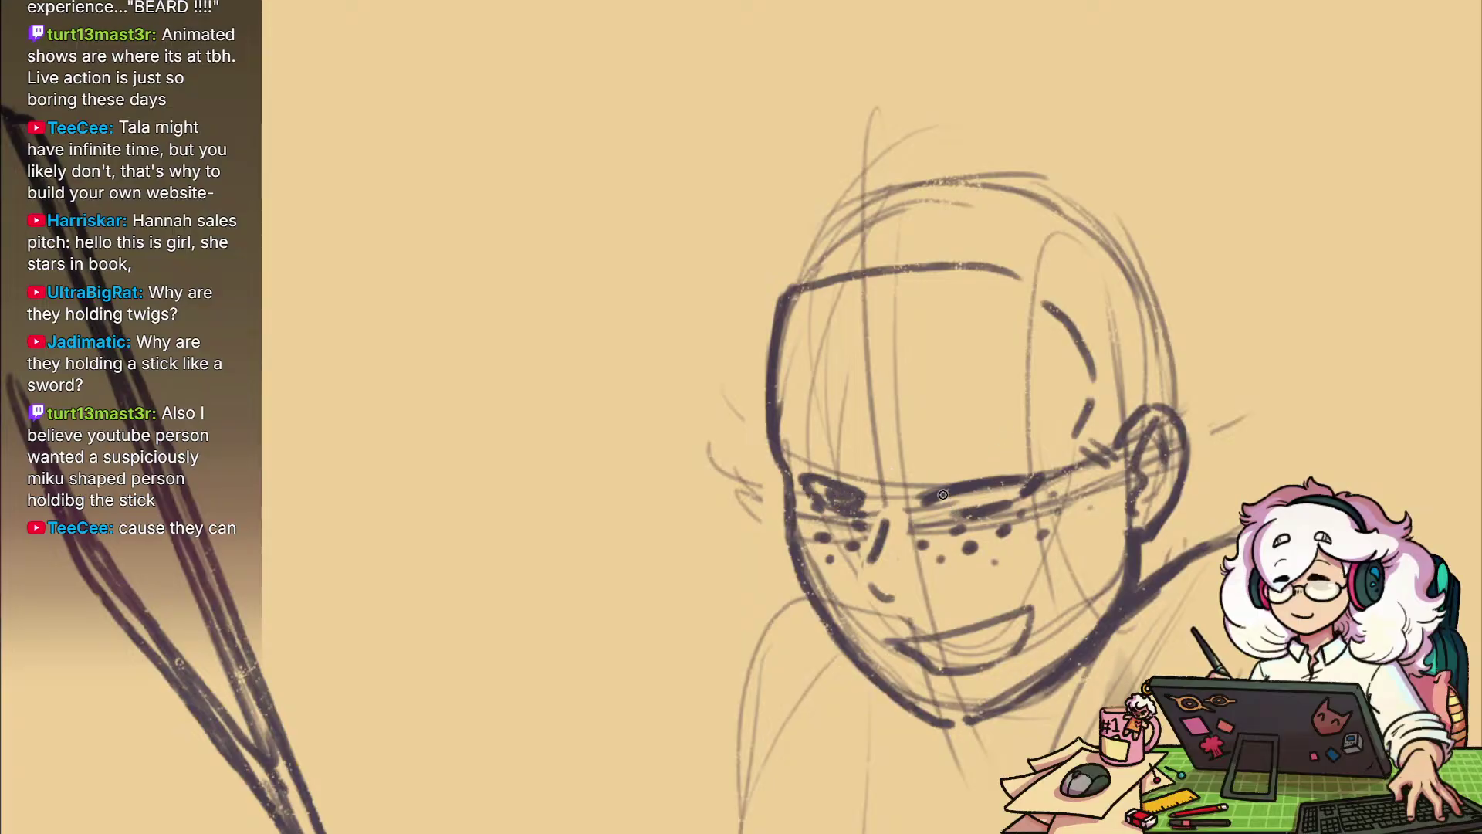
left_click_drag(946, 507, 989, 491)
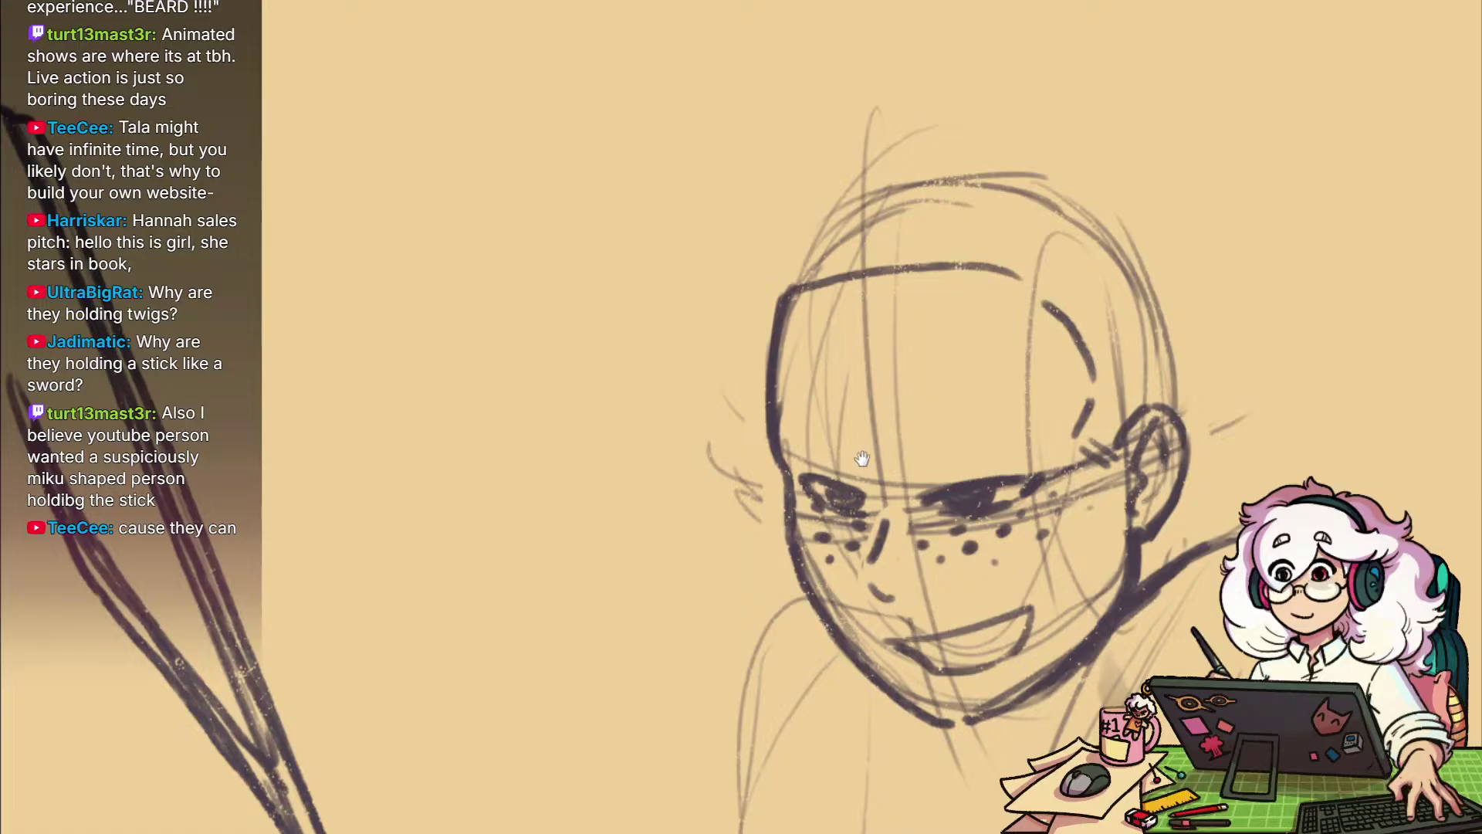
Draw steeply slanted eyebrows with a gap splitting the near one, and erase small light areas into the dark irises
mouse_move(803, 420)
left_mouse_down()
mouse_move(874, 468)
mouse_move(842, 494)
mouse_move(848, 477)
mouse_move(997, 447)
left_mouse_up()
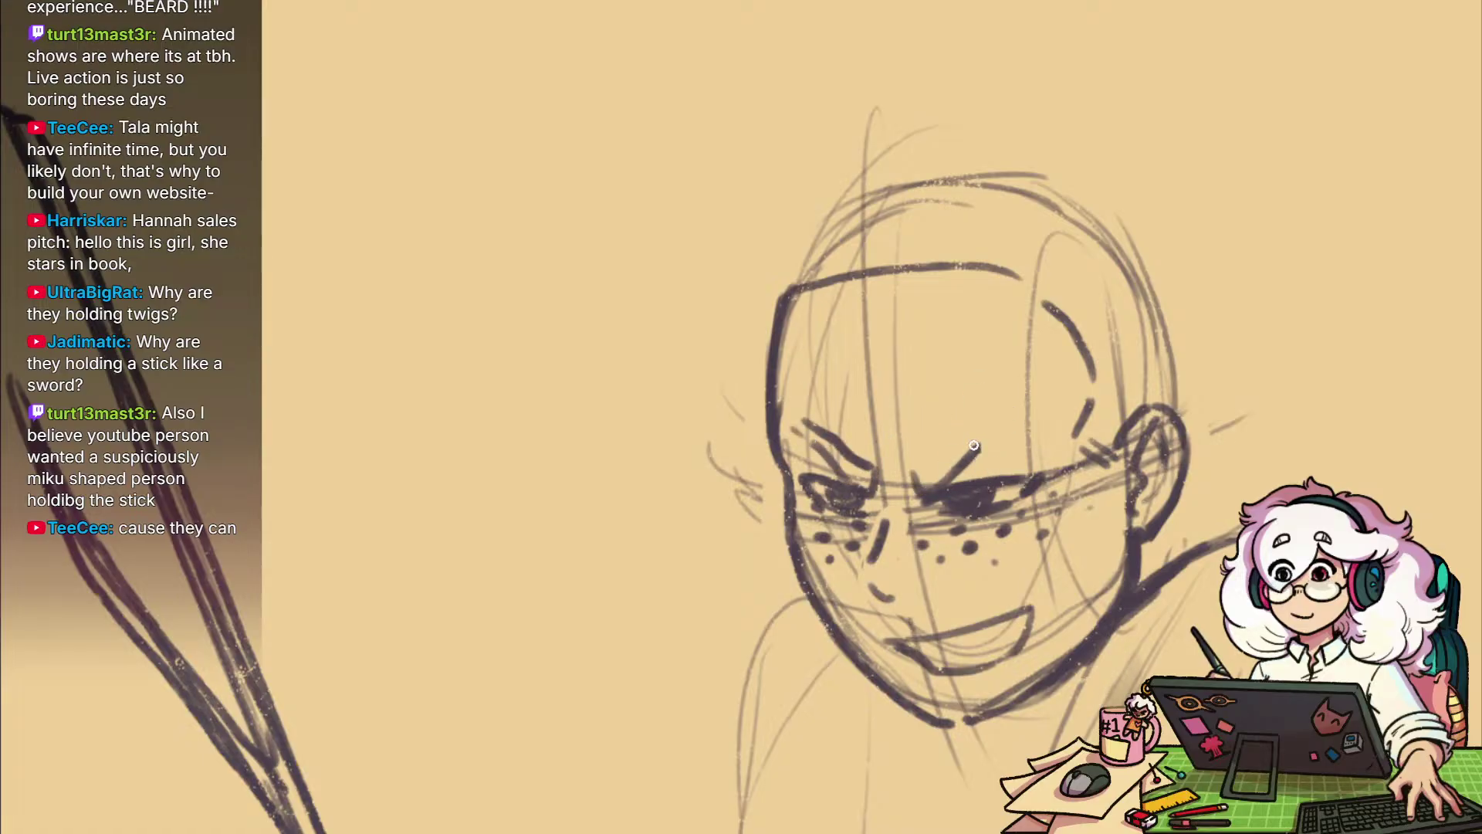
left_click_drag(997, 440, 1033, 446)
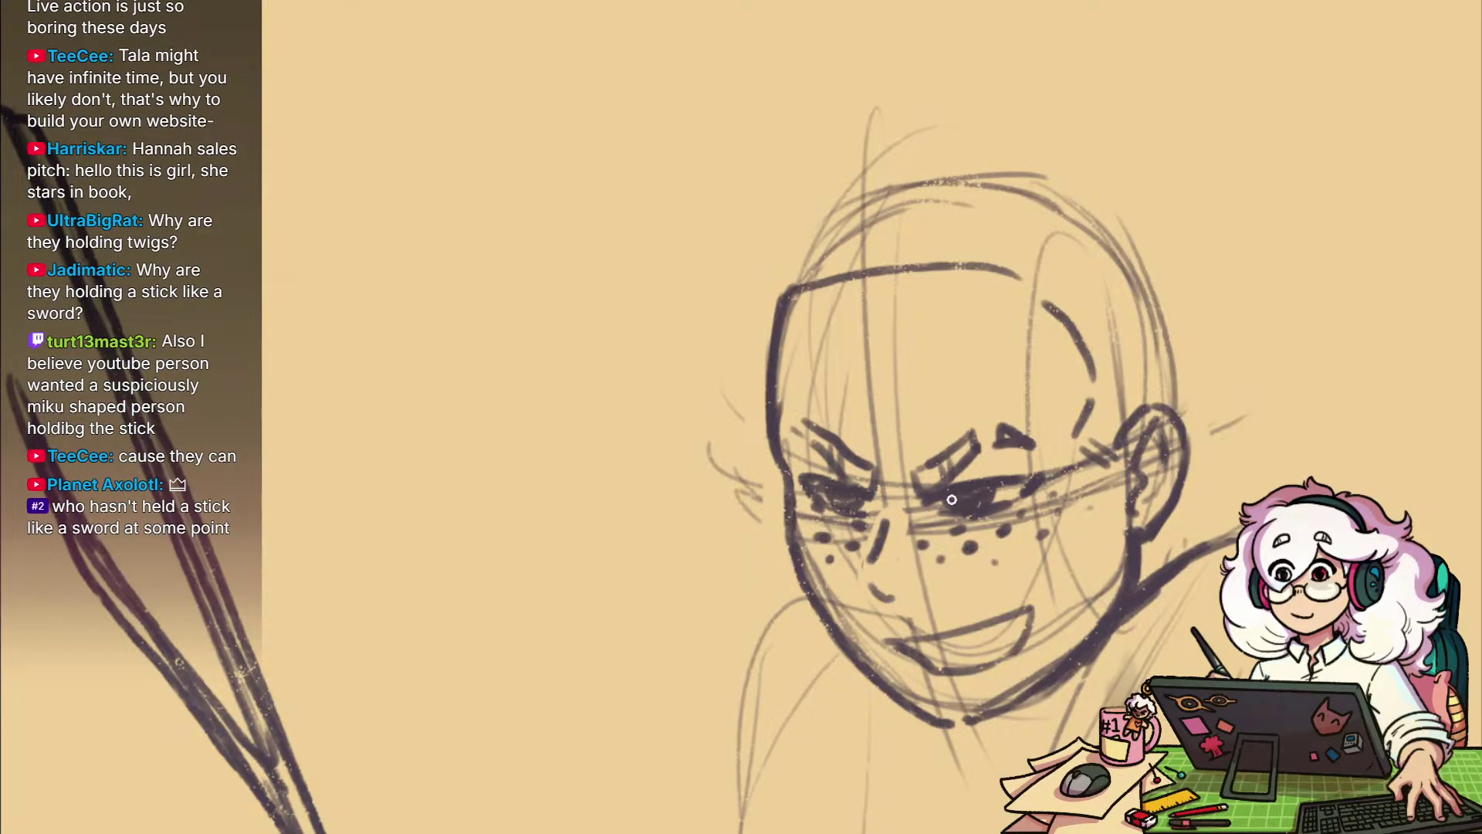
key("e")
mouse_move(948, 504)
left_mouse_down()
mouse_move(1001, 488)
mouse_move(973, 511)
left_mouse_up()
key("b")
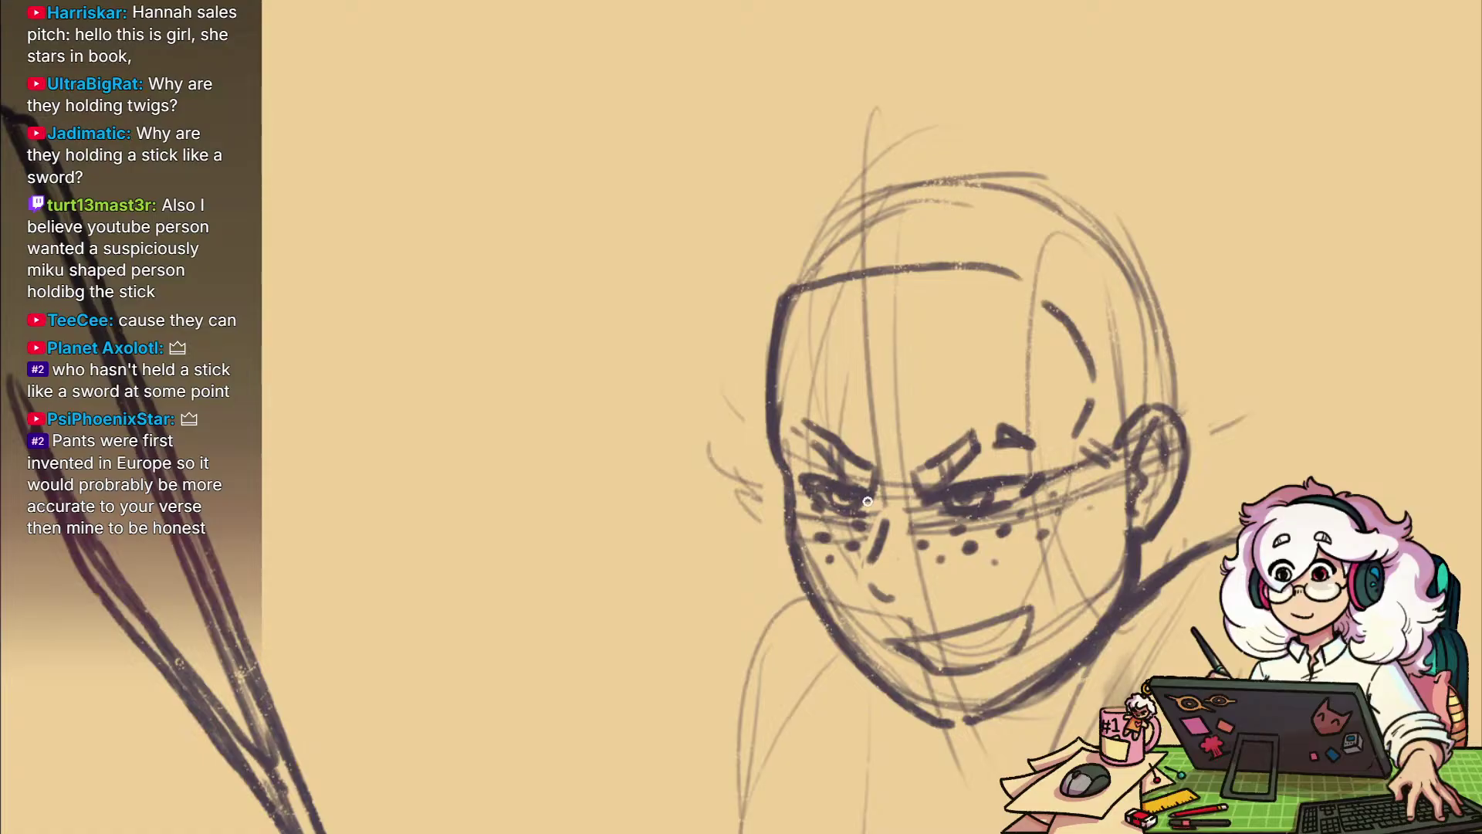
Remove the rough figure's open smiling mouth and the dark jaw contour from the far cheek to the chin
left_click_drag(1004, 601, 1046, 565)
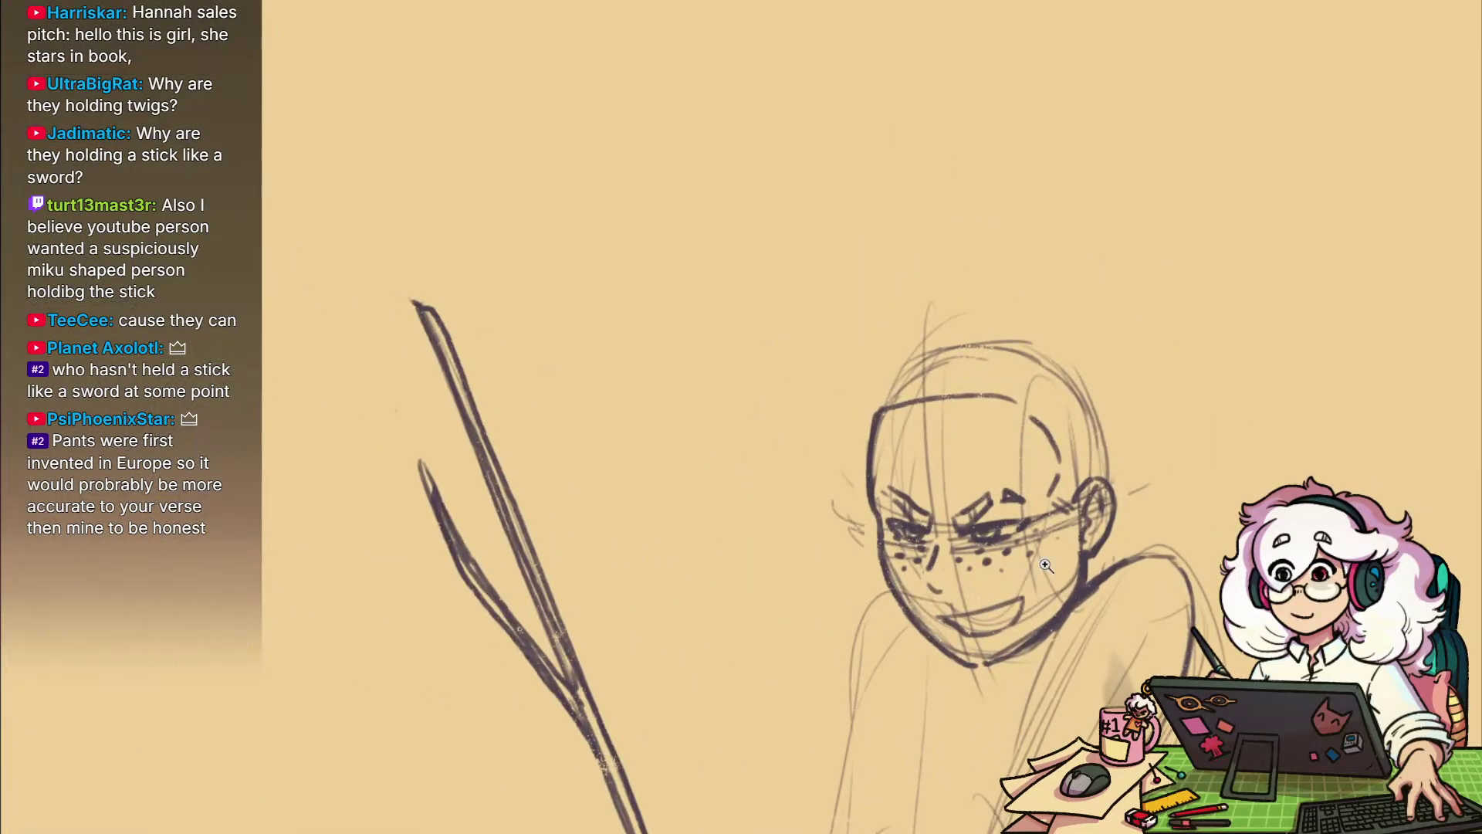
key("ctrl+z")
key("ctrl+z")
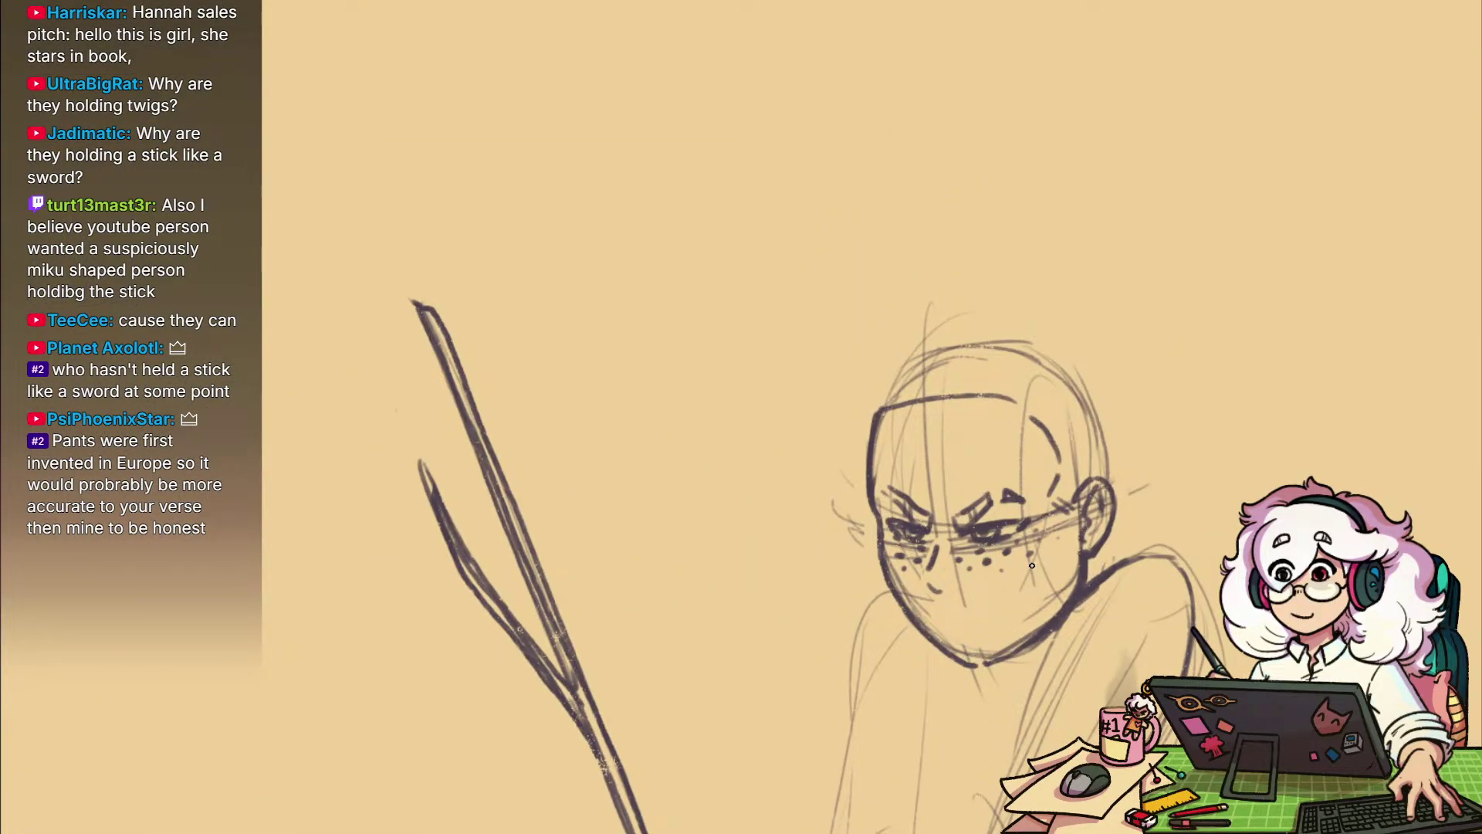
key("ctrl+z")
key("ctrl+z")
key("ctrl+z")
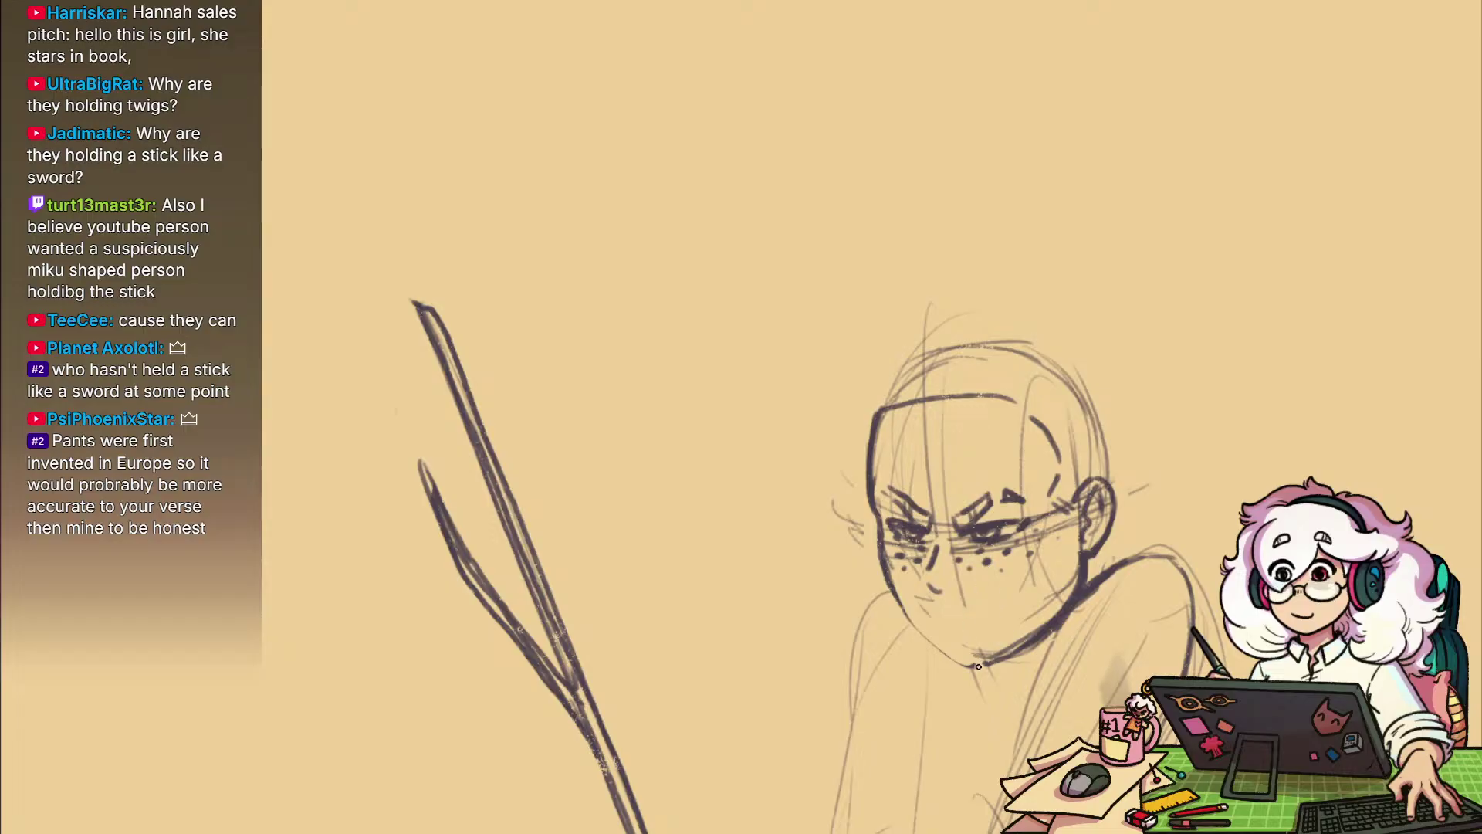
Redraw the rough figure's jaw from the far cheek to a pointed chin, and draw a slanted, narrow toothy grin
key("ctrl+z")
left_click_drag(986, 663, 954, 666)
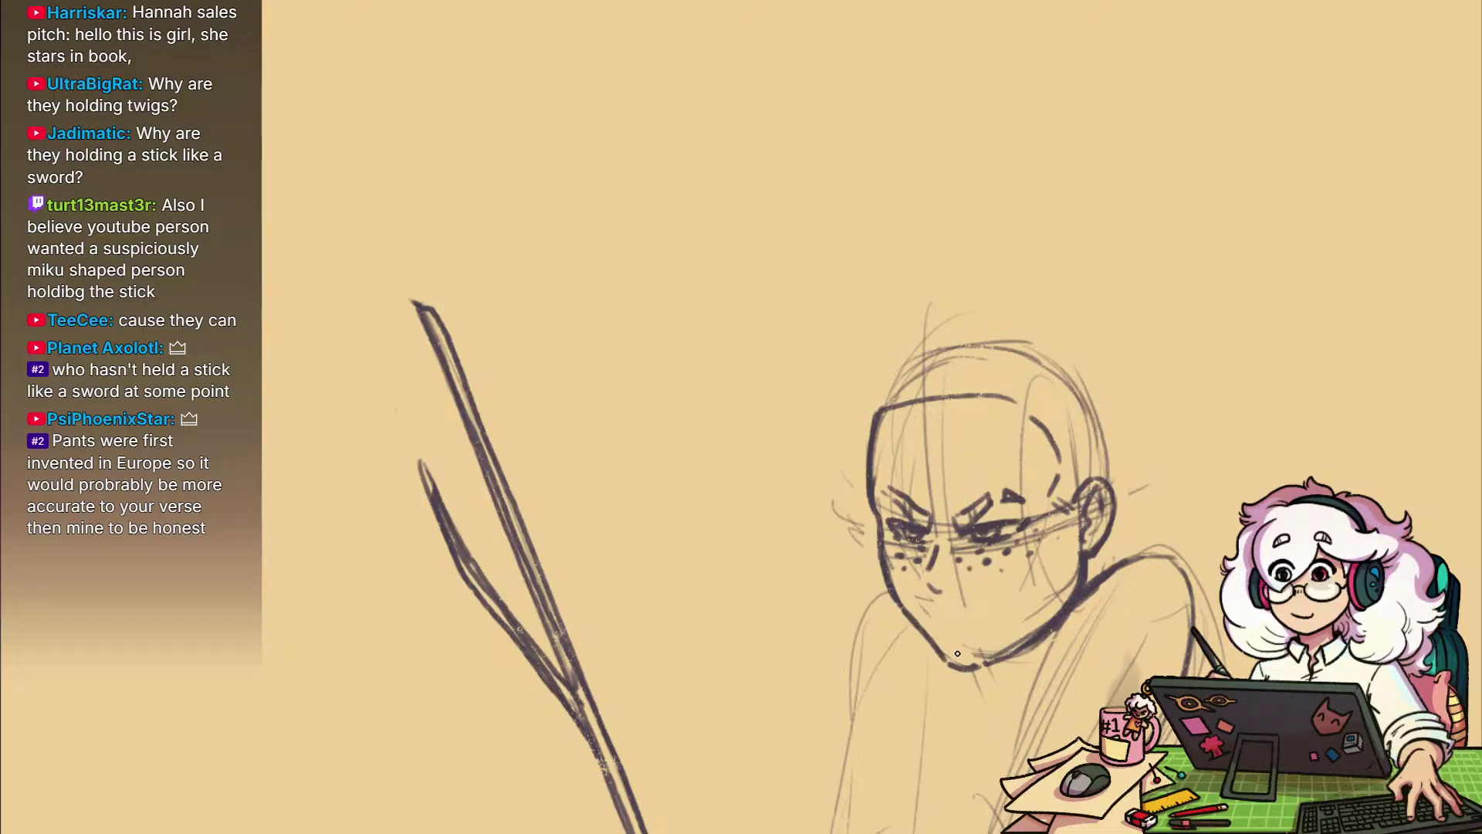
key("e")
left_click_drag(933, 629, 902, 587)
key("b")
mouse_move(938, 650)
left_mouse_down()
mouse_move(908, 617)
mouse_move(1008, 598)
left_mouse_up()
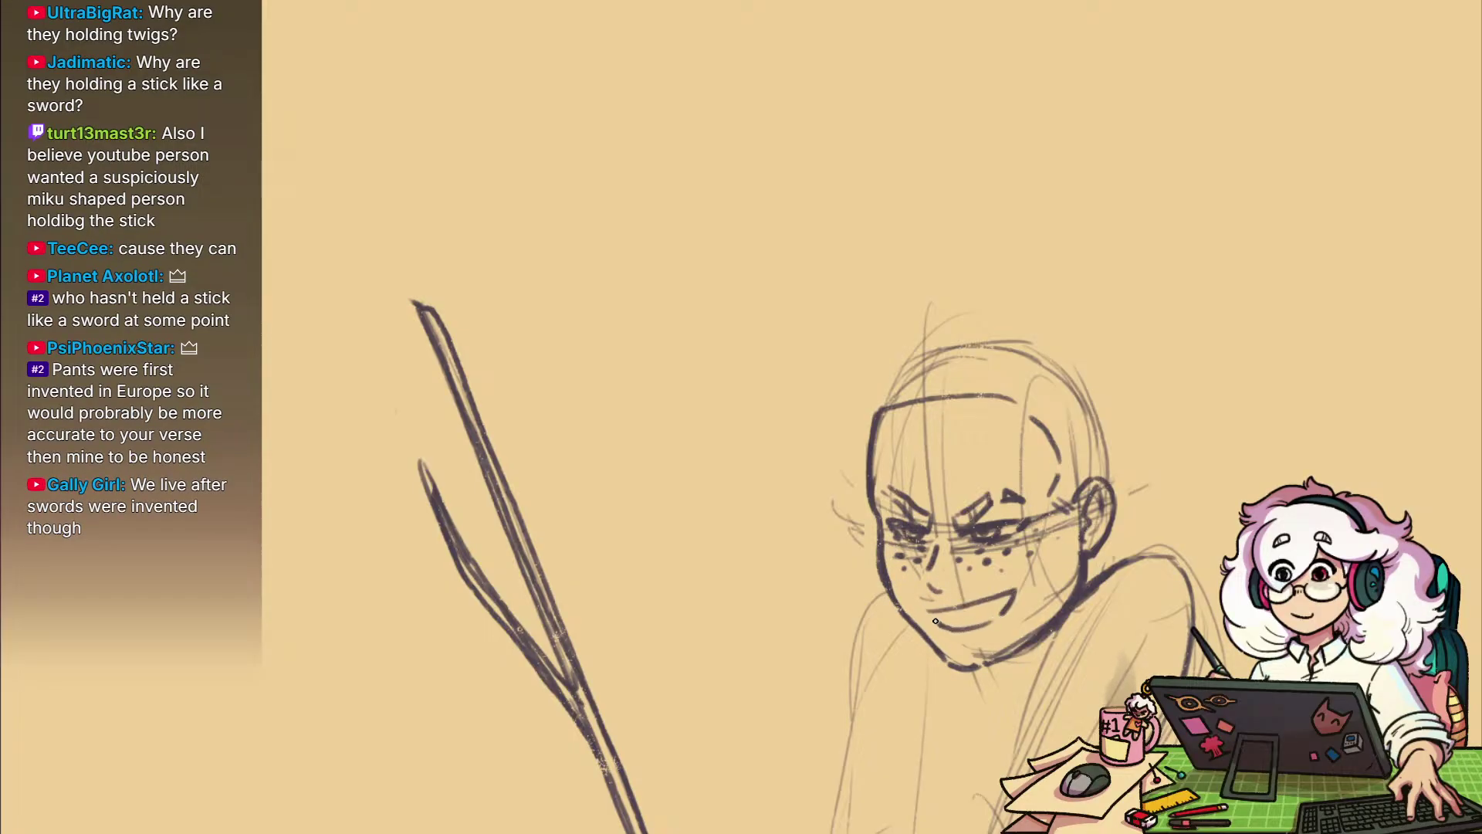
Erase the stray sketch marks outside the rough figure's far cheek, beside the eye guideline
left_click_drag(1121, 678, 1075, 562)
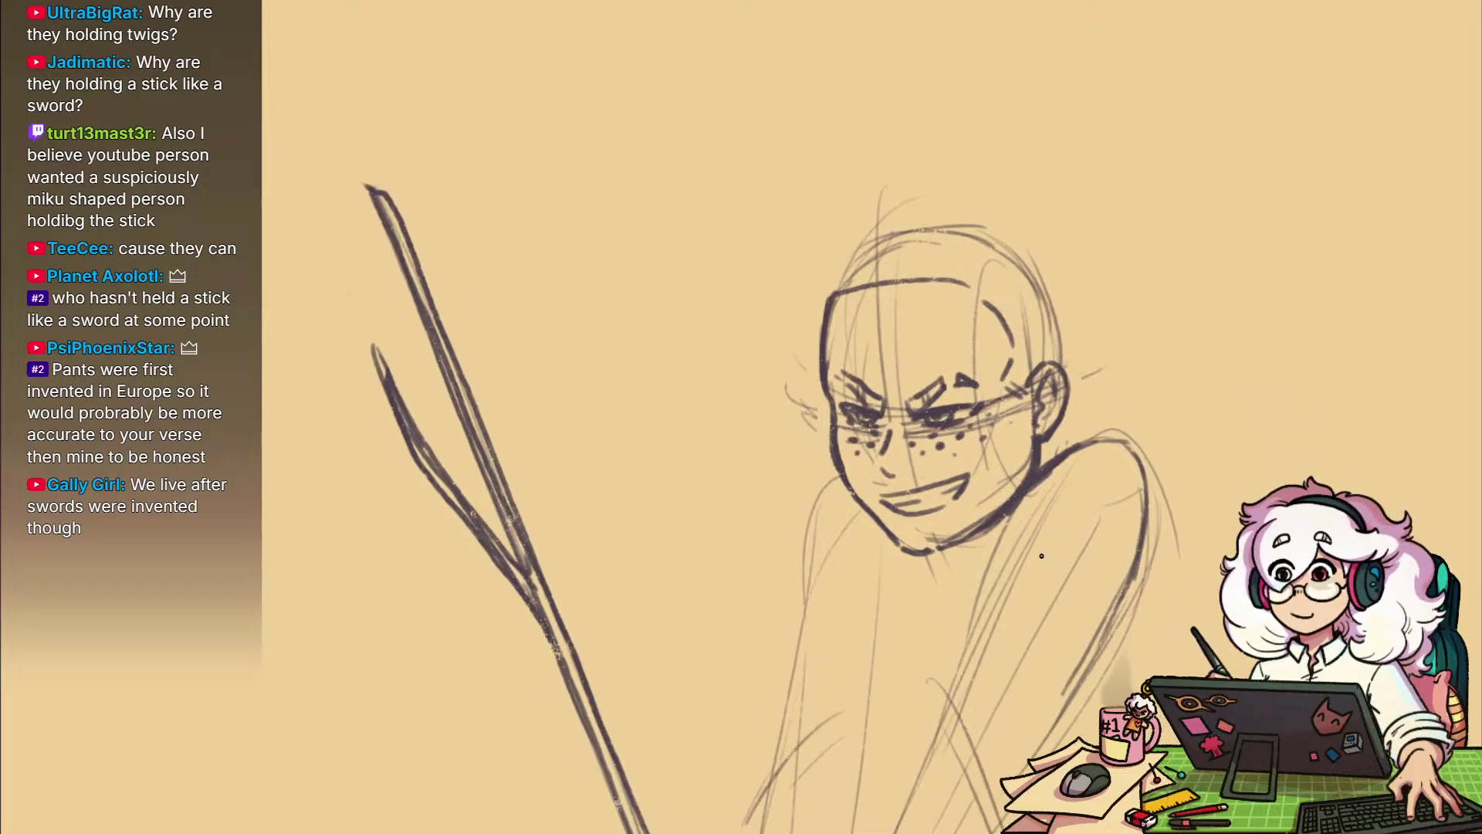
mouse_move(1084, 500)
left_mouse_down()
mouse_move(1181, 536)
mouse_move(1004, 535)
left_mouse_up()
scroll(1112, 543, "up", 1)
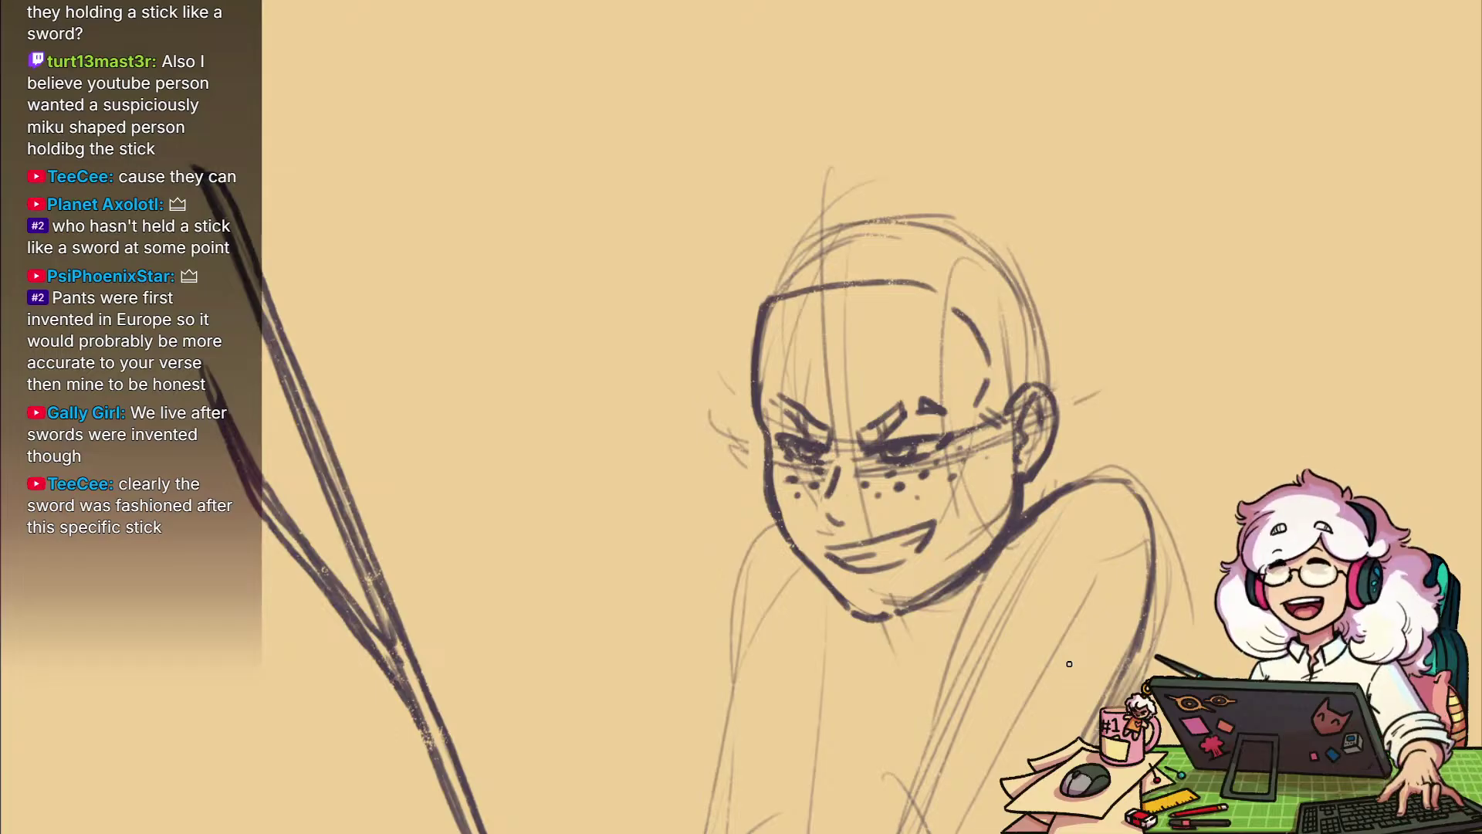
left_click_drag(1043, 580, 1042, 645)
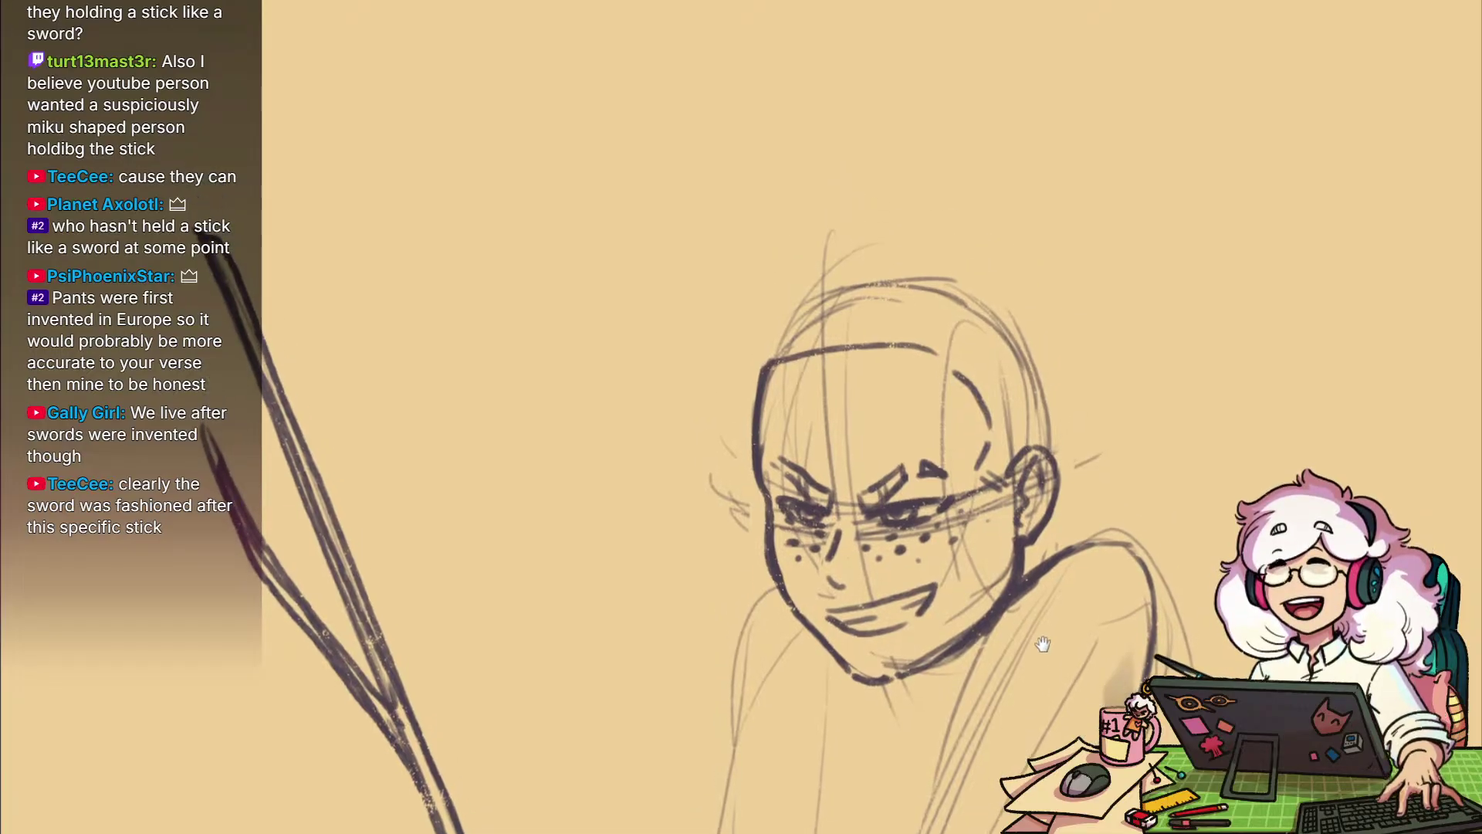
left_click_drag(1108, 569, 1084, 577)
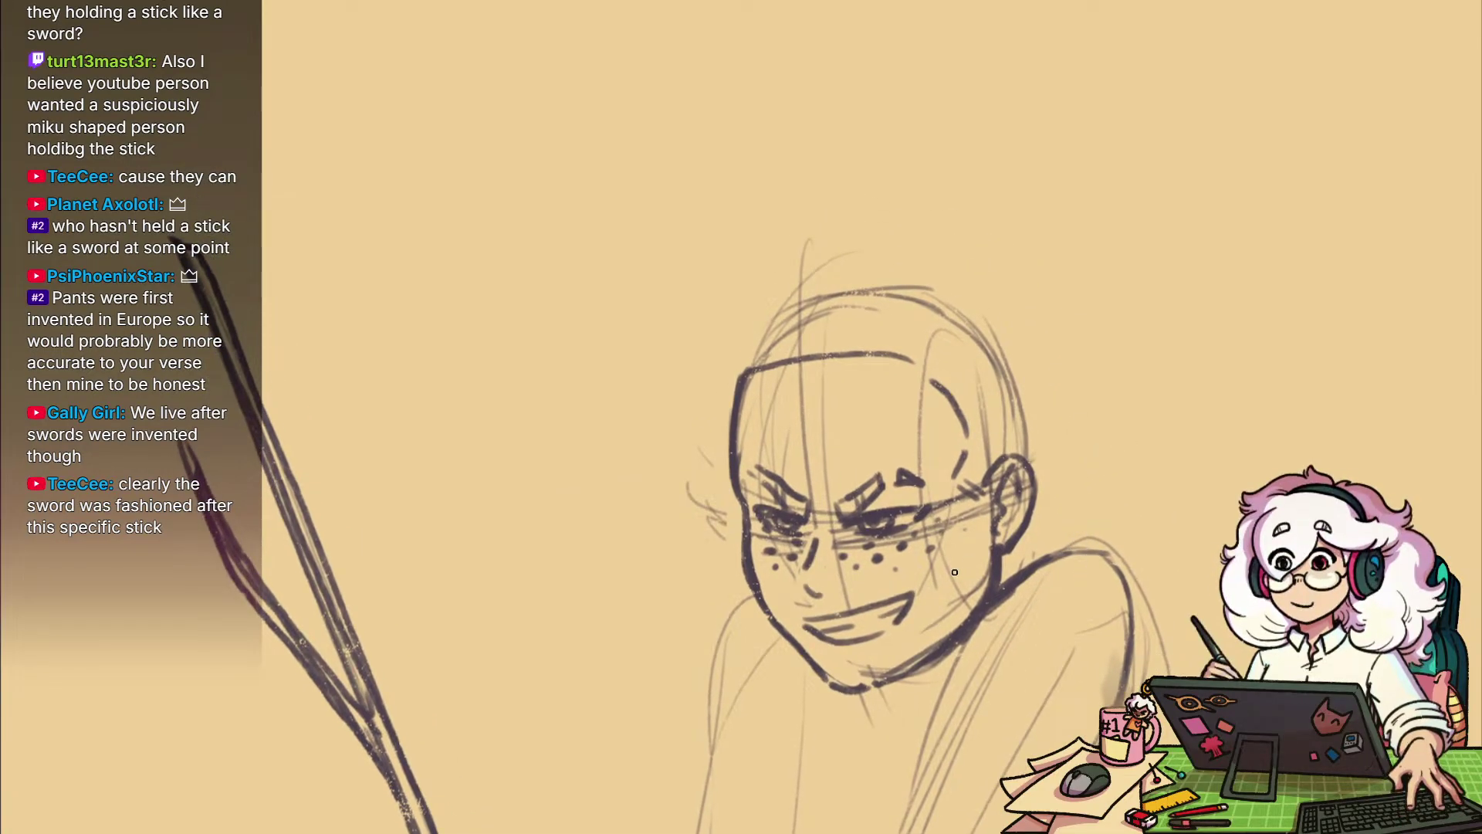
left_click_drag(936, 522, 968, 564)
key("b")
key("e")
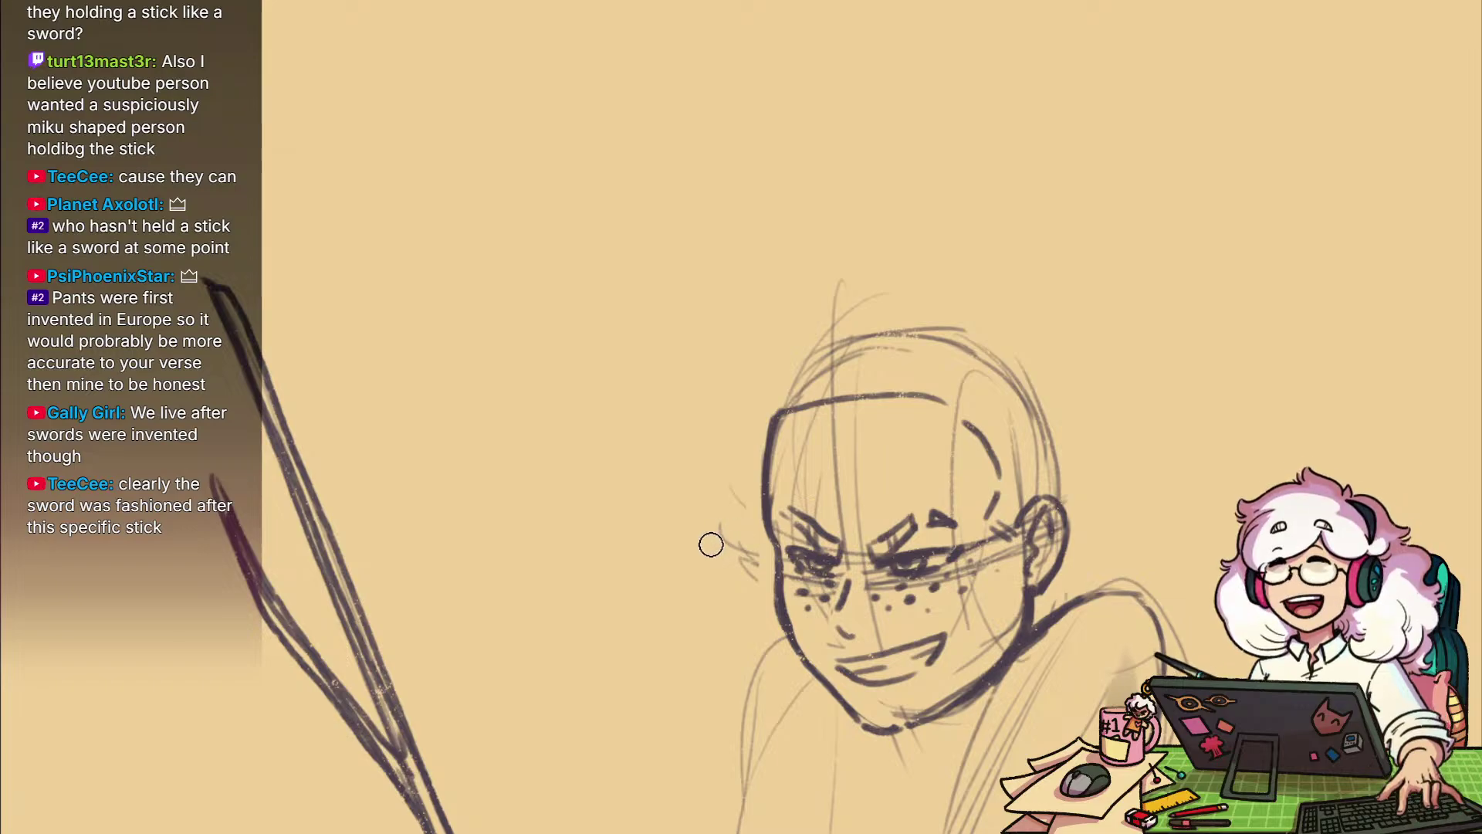
left_click_drag(711, 543, 739, 492)
key("b")
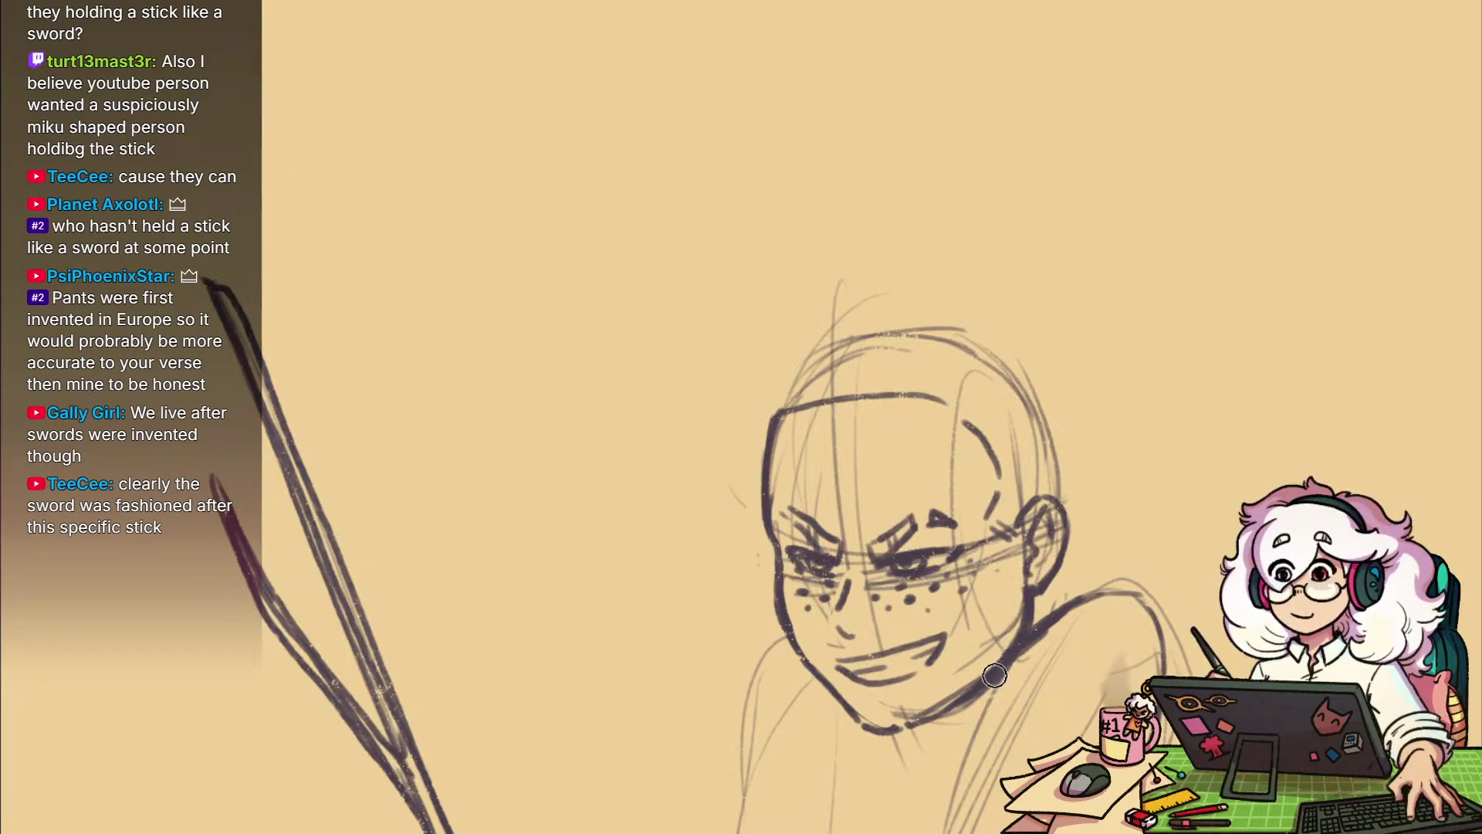
Thin the thick near-side jaw contour and redraw the chin's underside so it joins the jaw cleanly
mouse_move(994, 675)
left_mouse_down()
mouse_move(1033, 604)
mouse_move(932, 725)
left_mouse_up()
key("b")
left_click_drag(1039, 694, 960, 581)
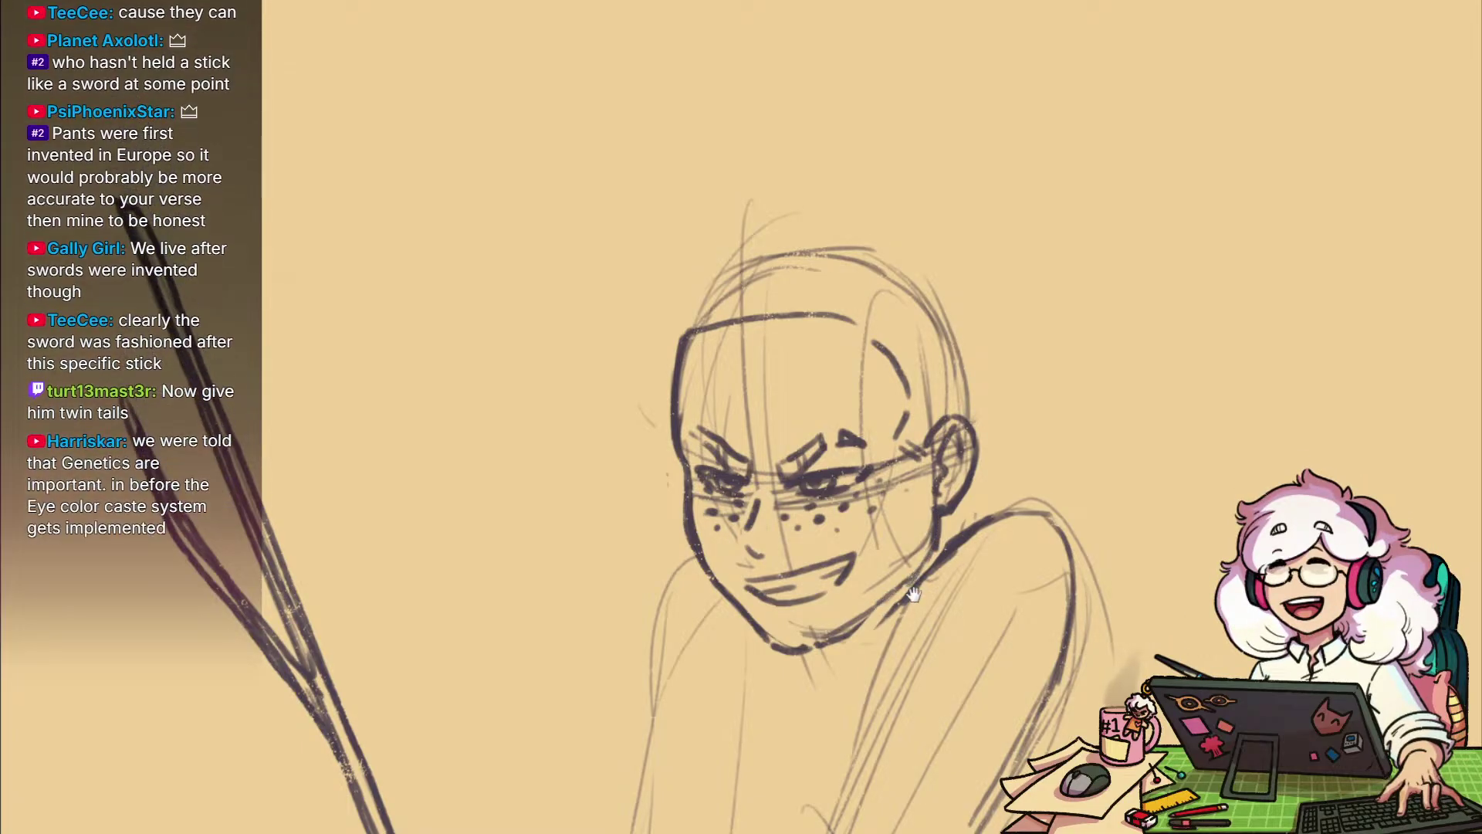
scroll(897, 585, "down", 2)
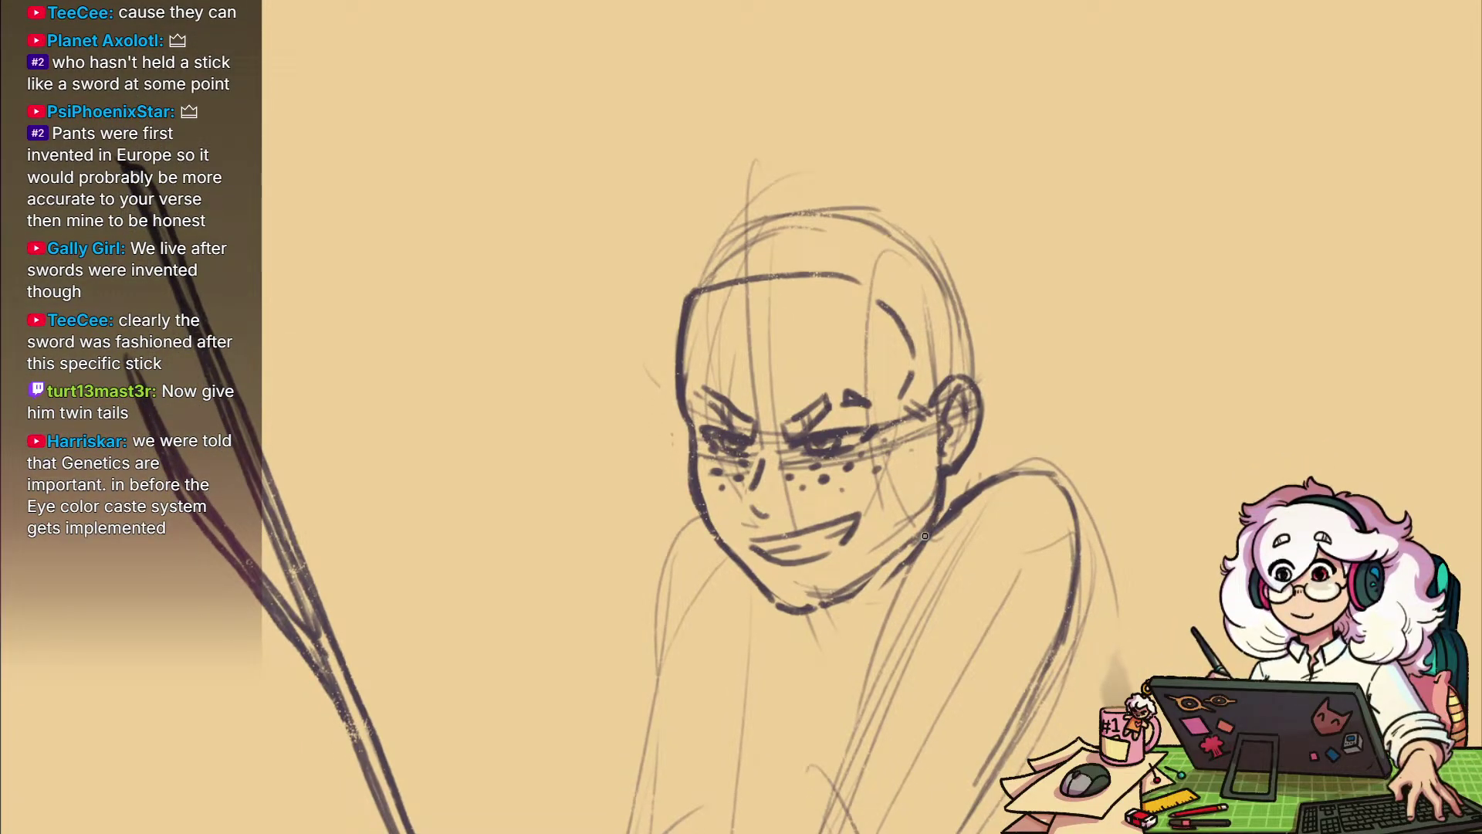
left_click_drag(813, 609, 836, 617)
key("e")
key("bracketleft")
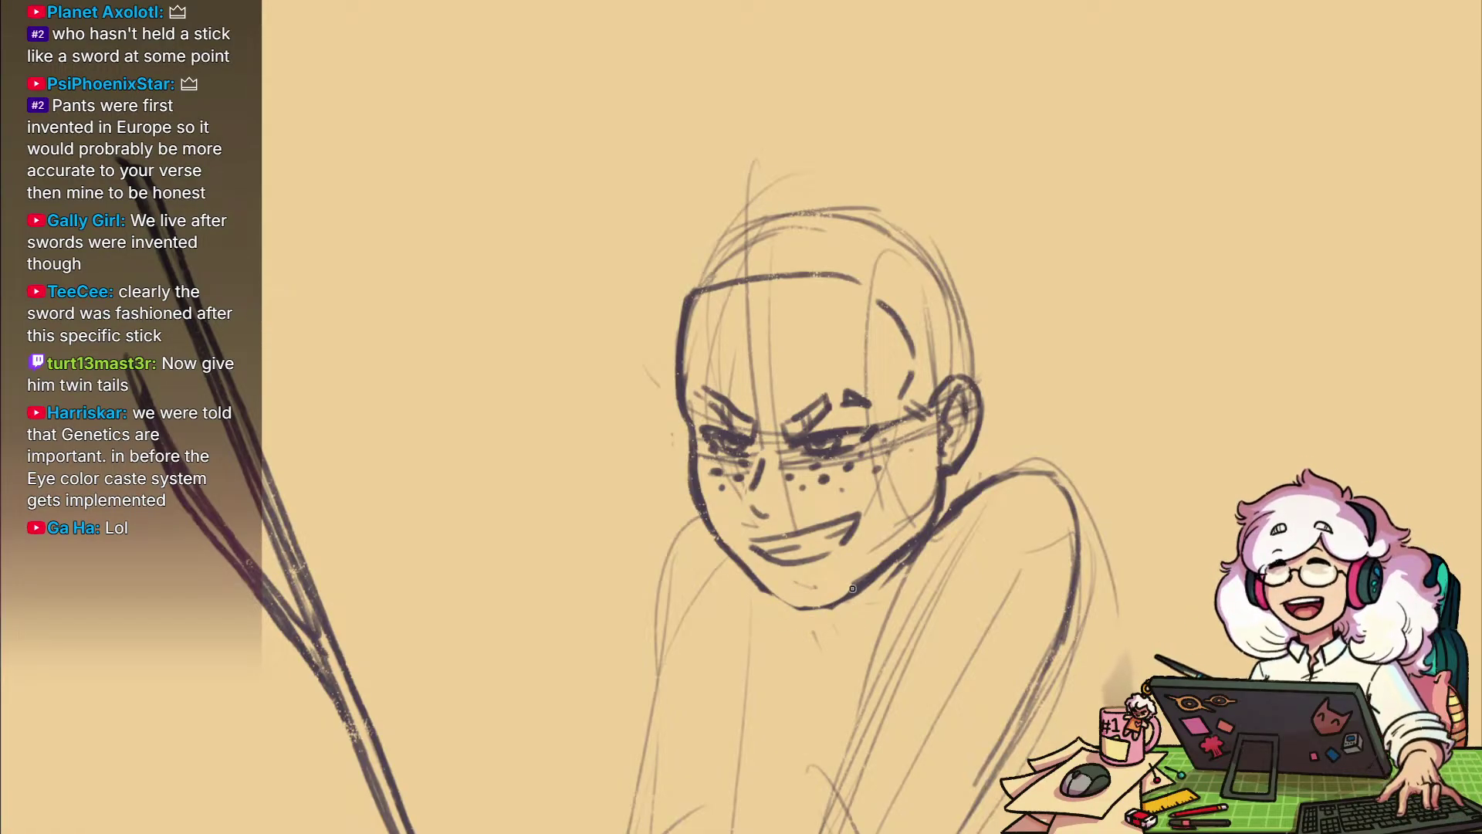
mouse_move(1011, 623)
left_mouse_down()
mouse_move(969, 563)
mouse_move(988, 655)
mouse_move(952, 608)
left_mouse_up()
left_click_drag(911, 445, 963, 427)
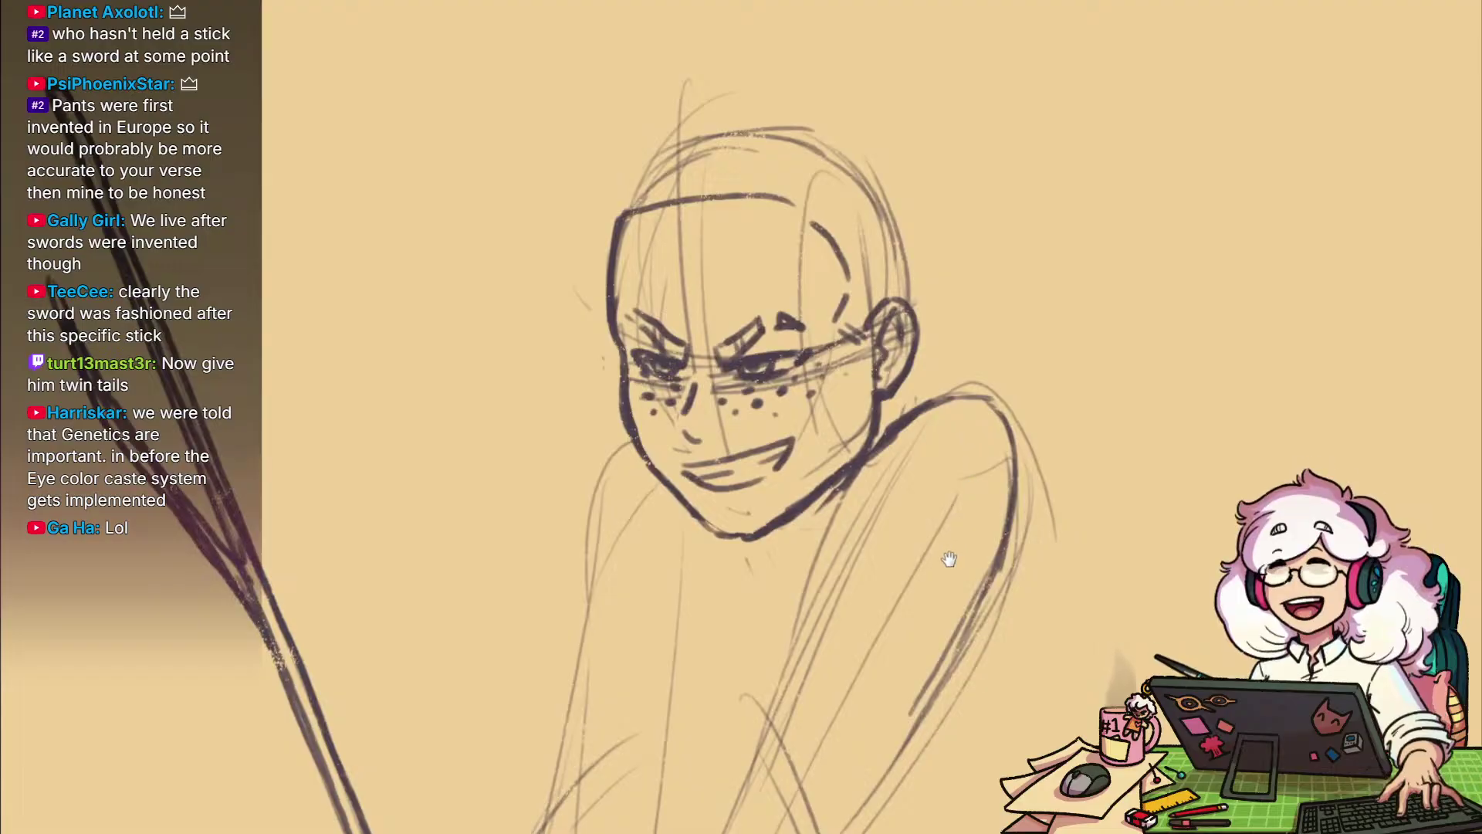
left_click_drag(949, 559, 940, 496)
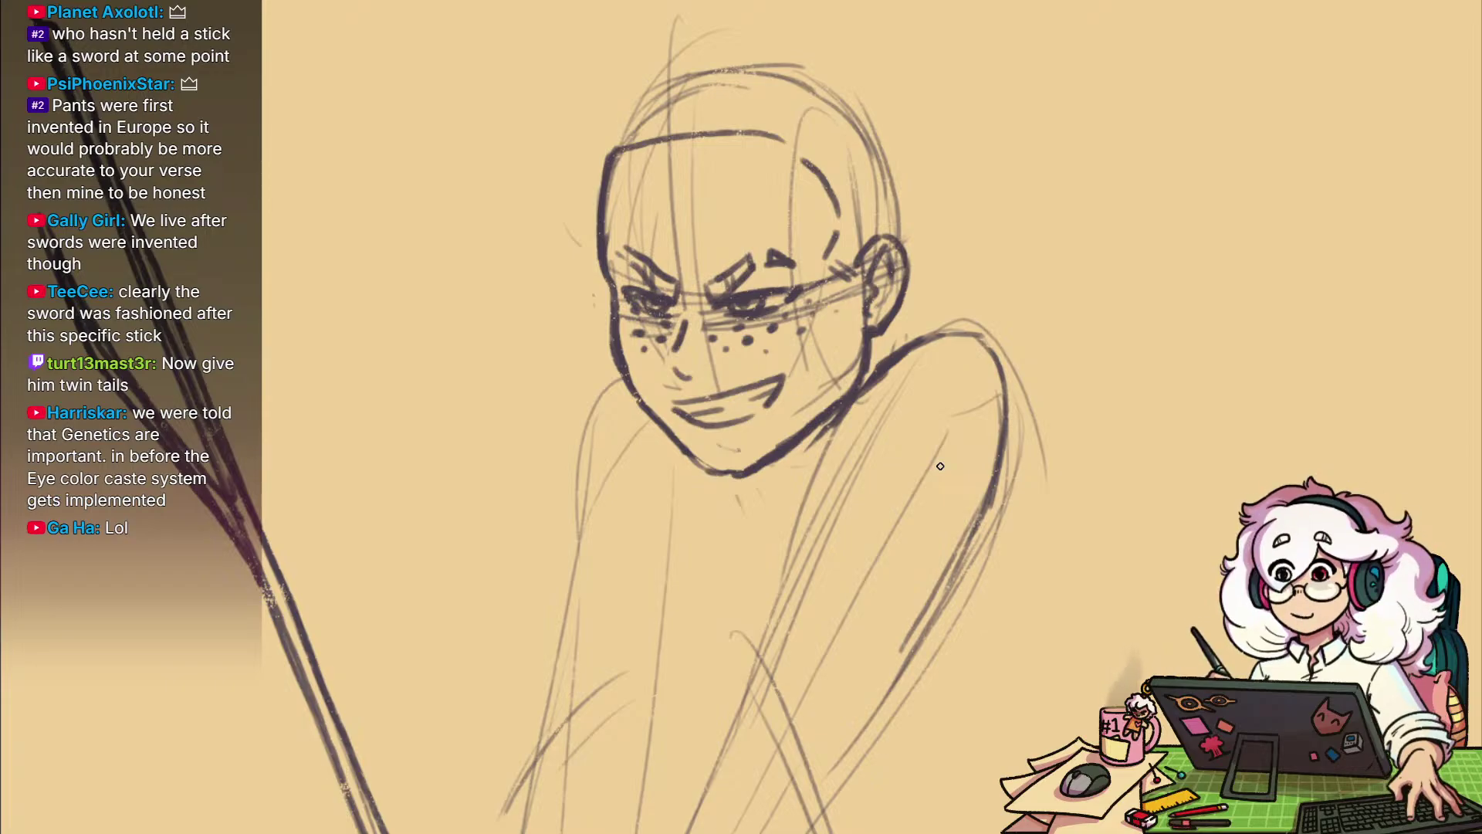
Try two long twin-tail curves arching outward from both sides of the head, and undo them
left_click_drag(1034, 624, 1093, 708)
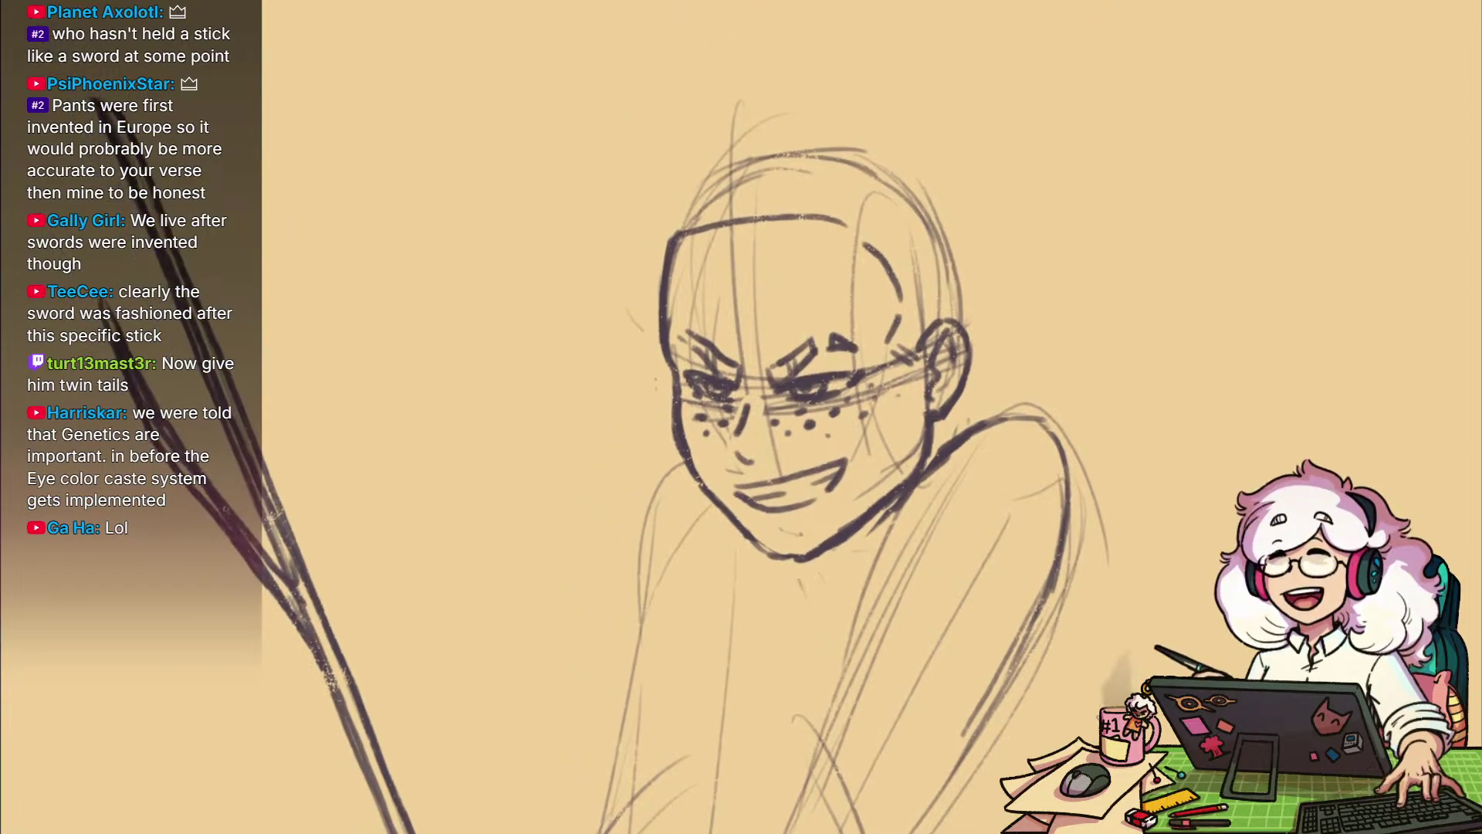
key("ctrl+minus")
left_click_drag(1046, 594, 1082, 675)
mouse_move(948, 320)
left_mouse_down()
mouse_move(1050, 266)
mouse_move(1147, 425)
left_mouse_up()
mouse_move(842, 285)
left_mouse_down()
mouse_move(641, 424)
mouse_move(603, 630)
left_mouse_up()
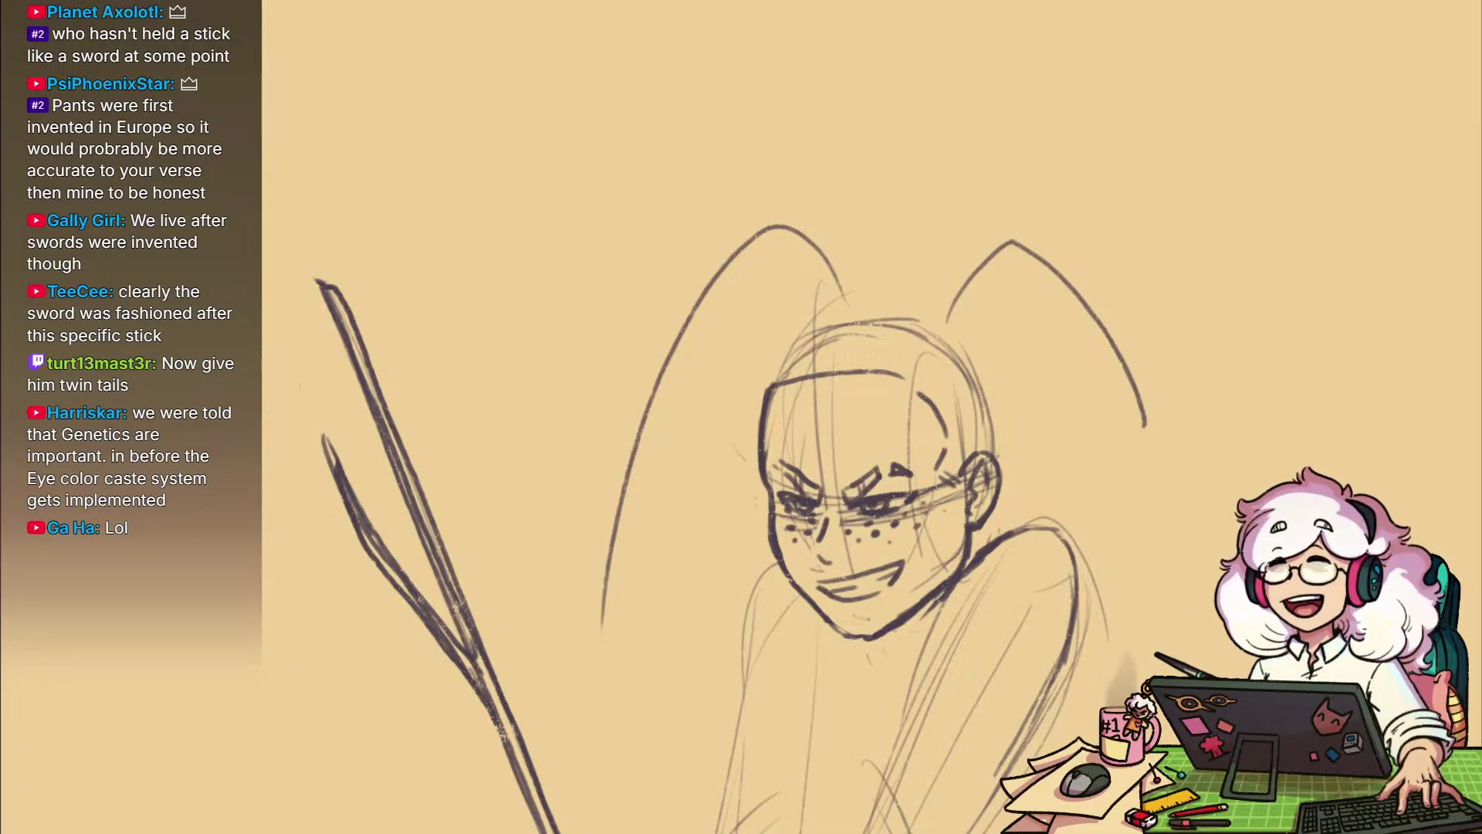
key("ctrl+z")
key("ctrl+z")
Sketch swept-back hair strands over the crown, a jagged hairline at the near temple, and a rounded hair outline behind the ear
left_click_drag(872, 287, 849, 313)
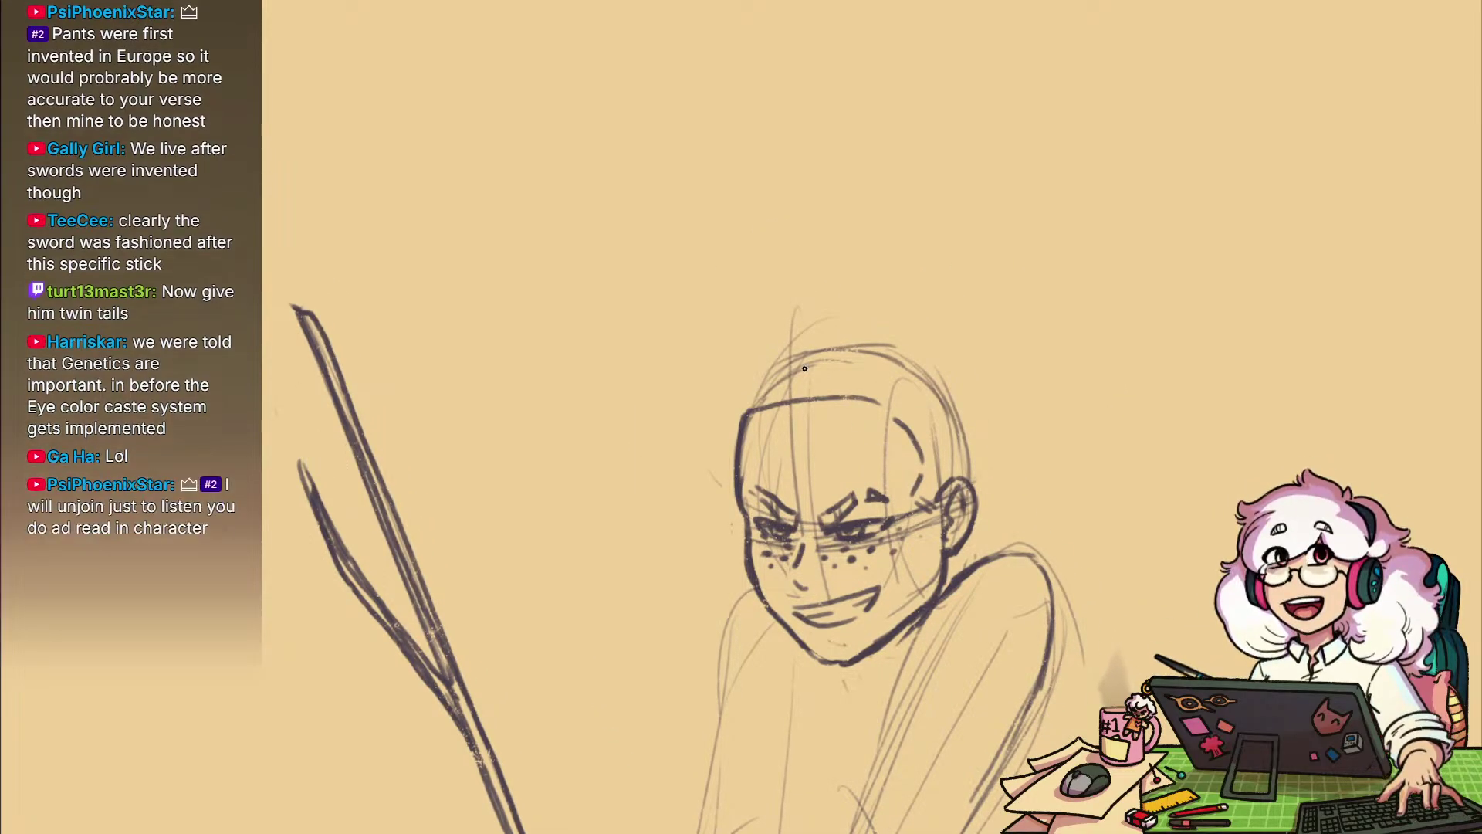
mouse_move(806, 387)
left_mouse_down()
mouse_move(826, 342)
mouse_move(853, 348)
left_mouse_up()
mouse_move(815, 378)
left_mouse_down()
mouse_move(848, 362)
mouse_move(853, 376)
mouse_move(776, 380)
left_mouse_up()
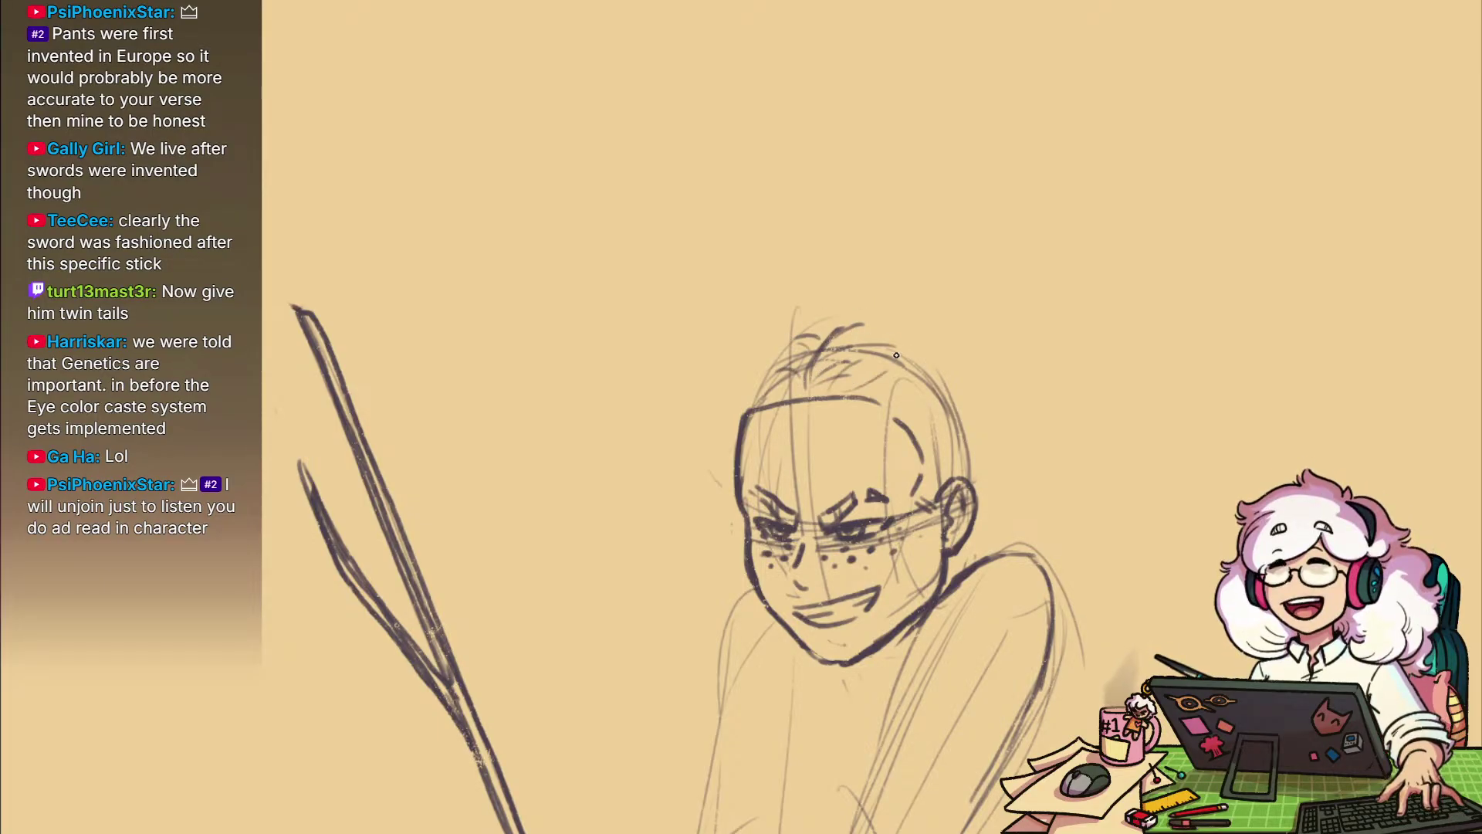
mouse_move(874, 398)
left_mouse_down()
mouse_move(896, 388)
mouse_move(931, 462)
mouse_move(953, 458)
left_mouse_up()
left_click_drag(922, 476, 941, 480)
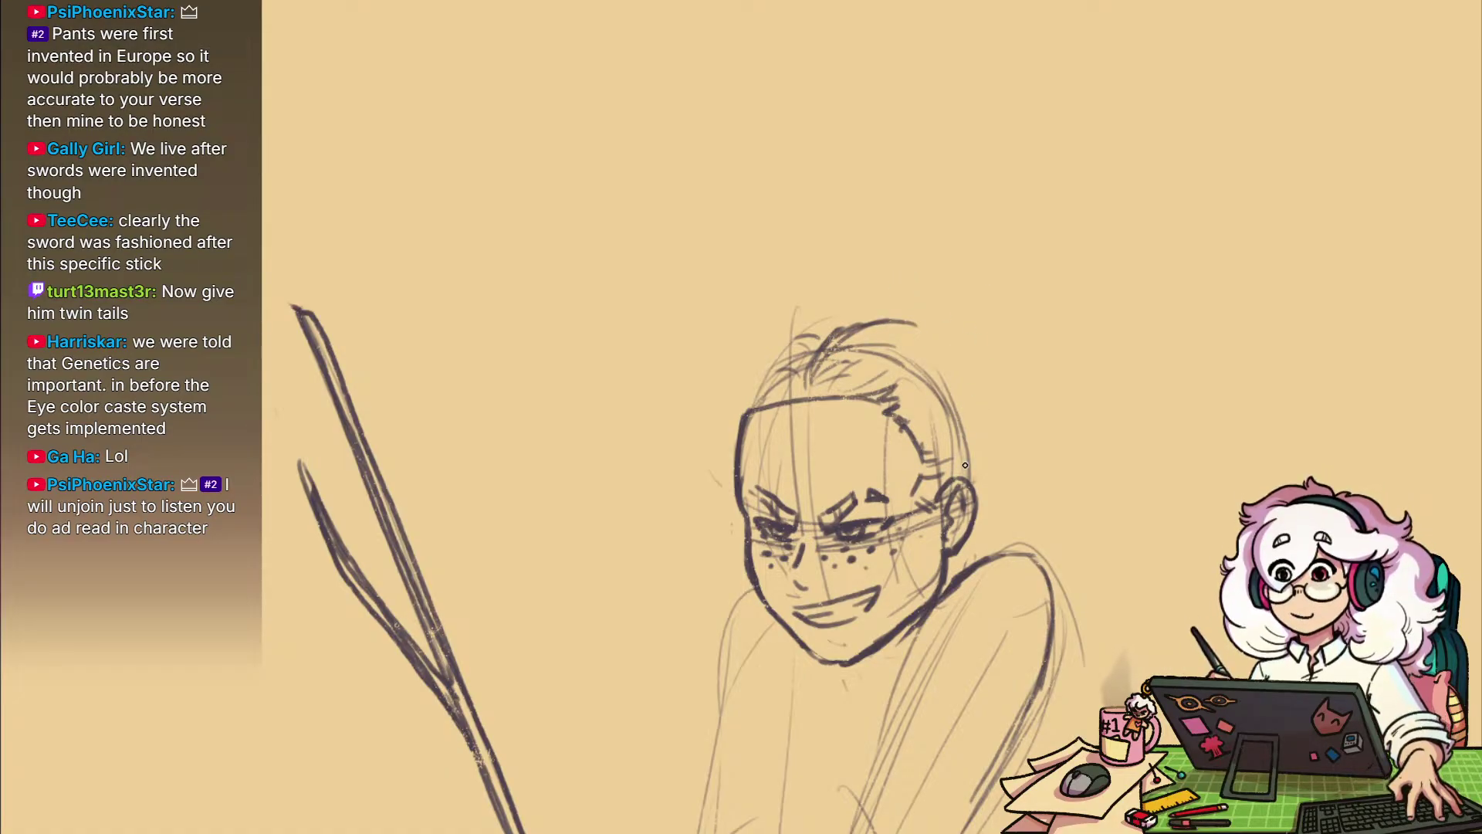
left_click_drag(931, 330, 977, 459)
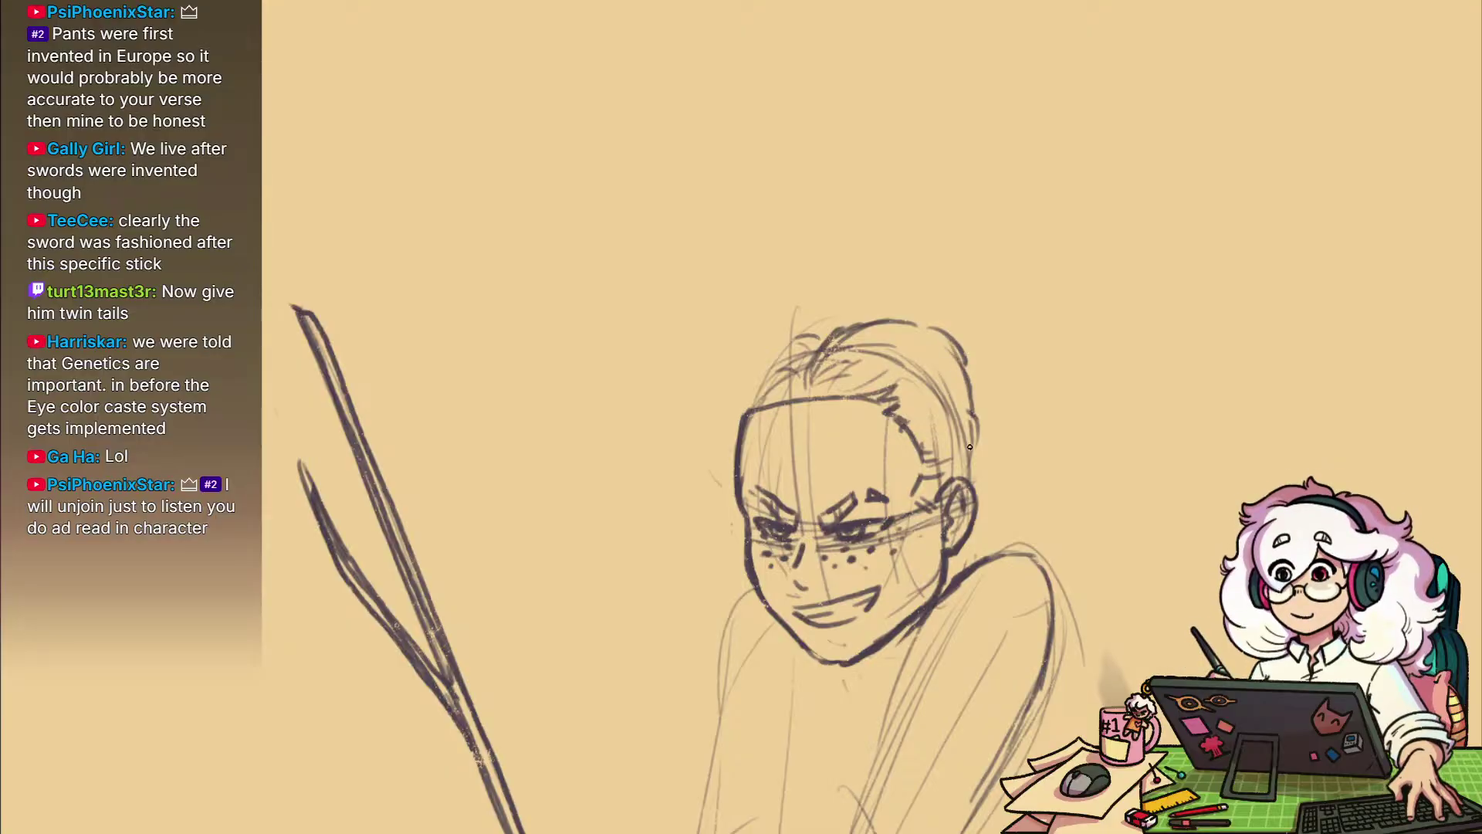
Draw loose looping curls springing forward from the hairline over the far side of the forehead
left_click_drag(930, 386, 972, 400)
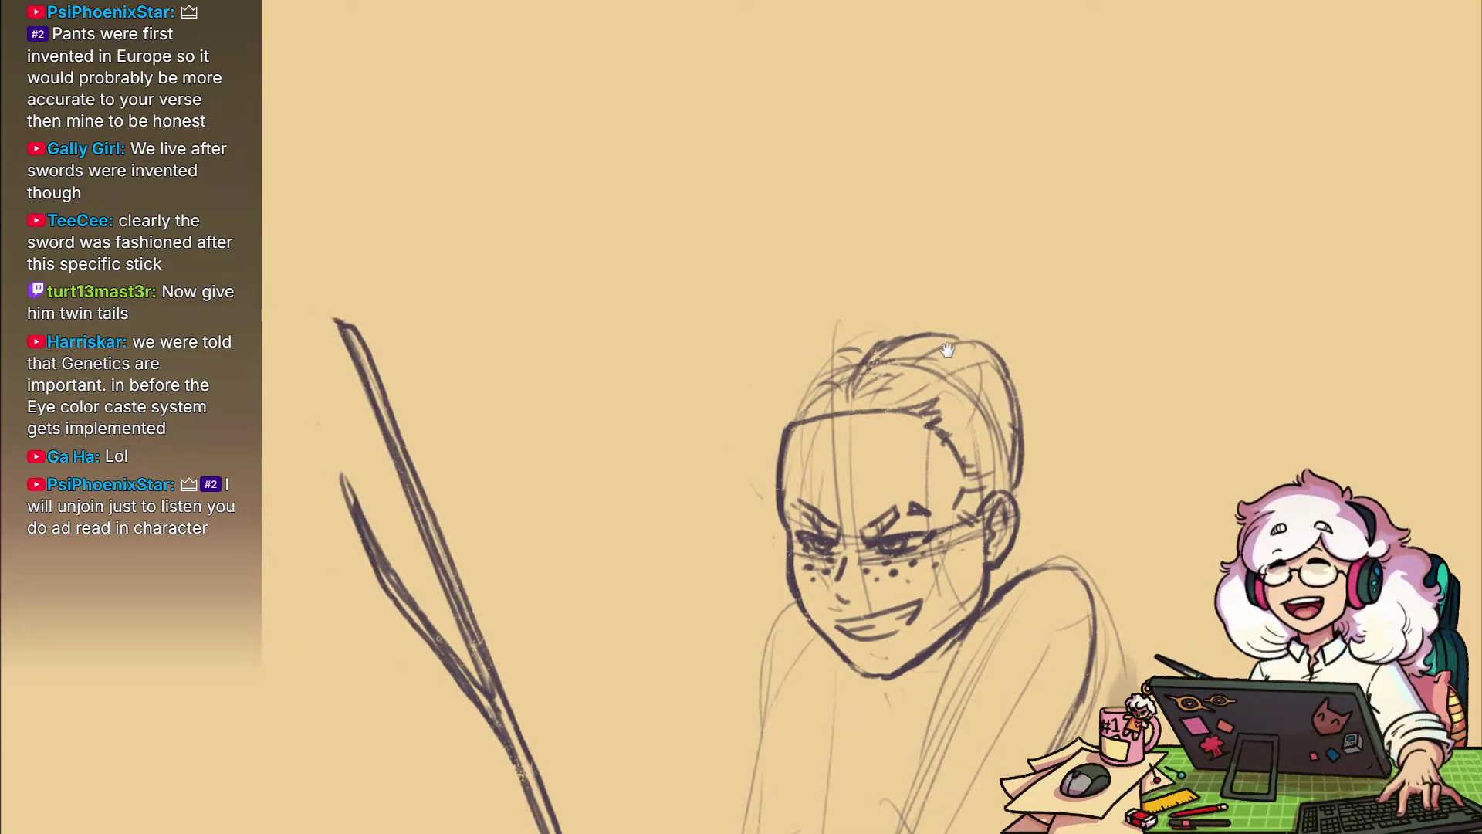
left_click_drag(871, 340, 831, 332)
left_click_drag(823, 335, 783, 409)
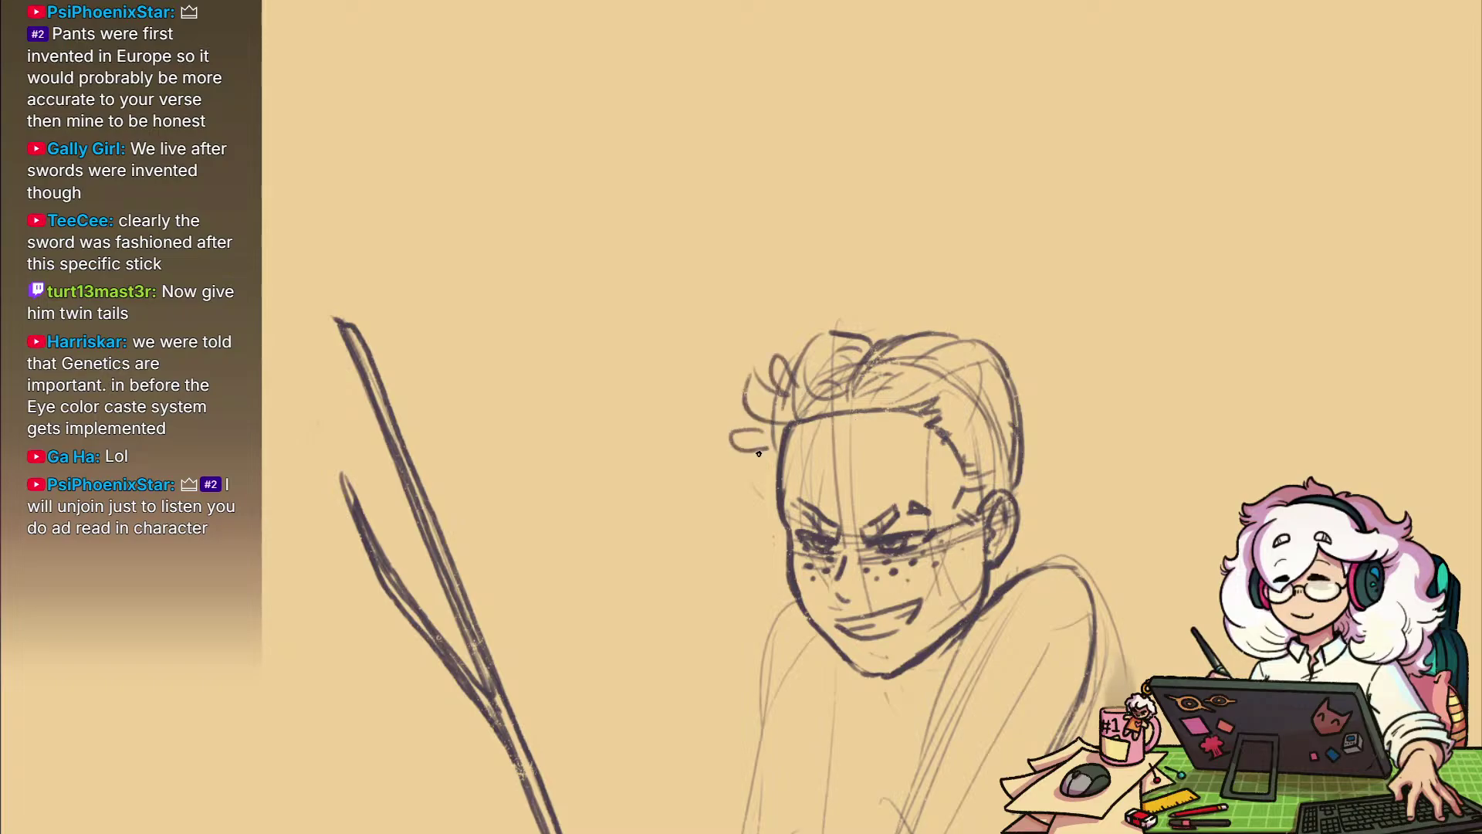
Examine the new figure's head and hair up close and in comparison with the standing figure beside it
scroll(759, 454, "down", 2)
mouse_move(688, 519)
left_mouse_down()
mouse_move(1340, 427)
mouse_move(1365, 410)
left_mouse_up()
scroll(896, 541, "down", 3)
mouse_move(872, 552)
left_mouse_down()
mouse_move(1159, 403)
mouse_move(512, 519)
left_mouse_up()
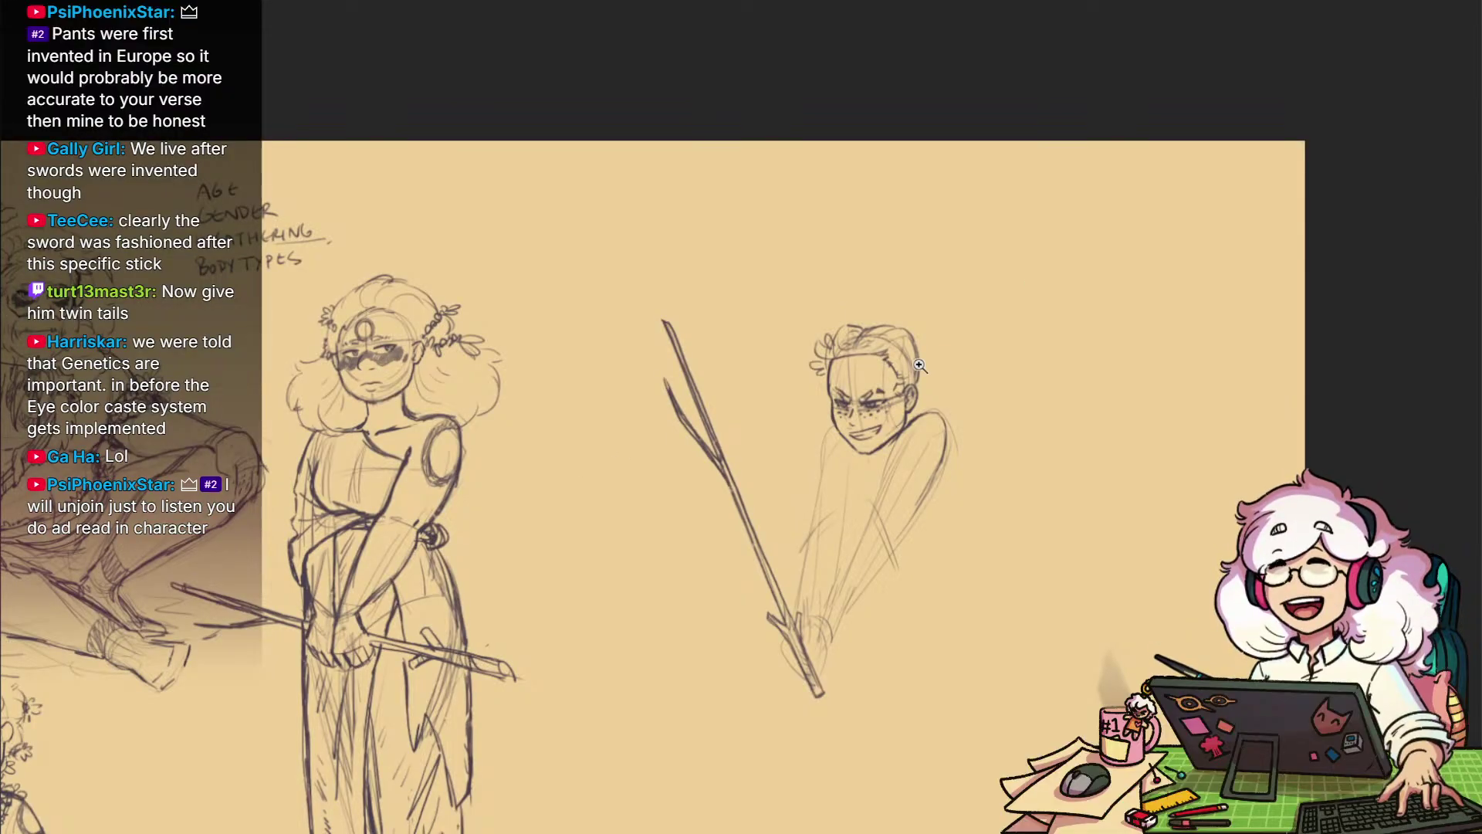
scroll(1026, 410, "up", 3)
left_click_drag(973, 423, 1007, 415)
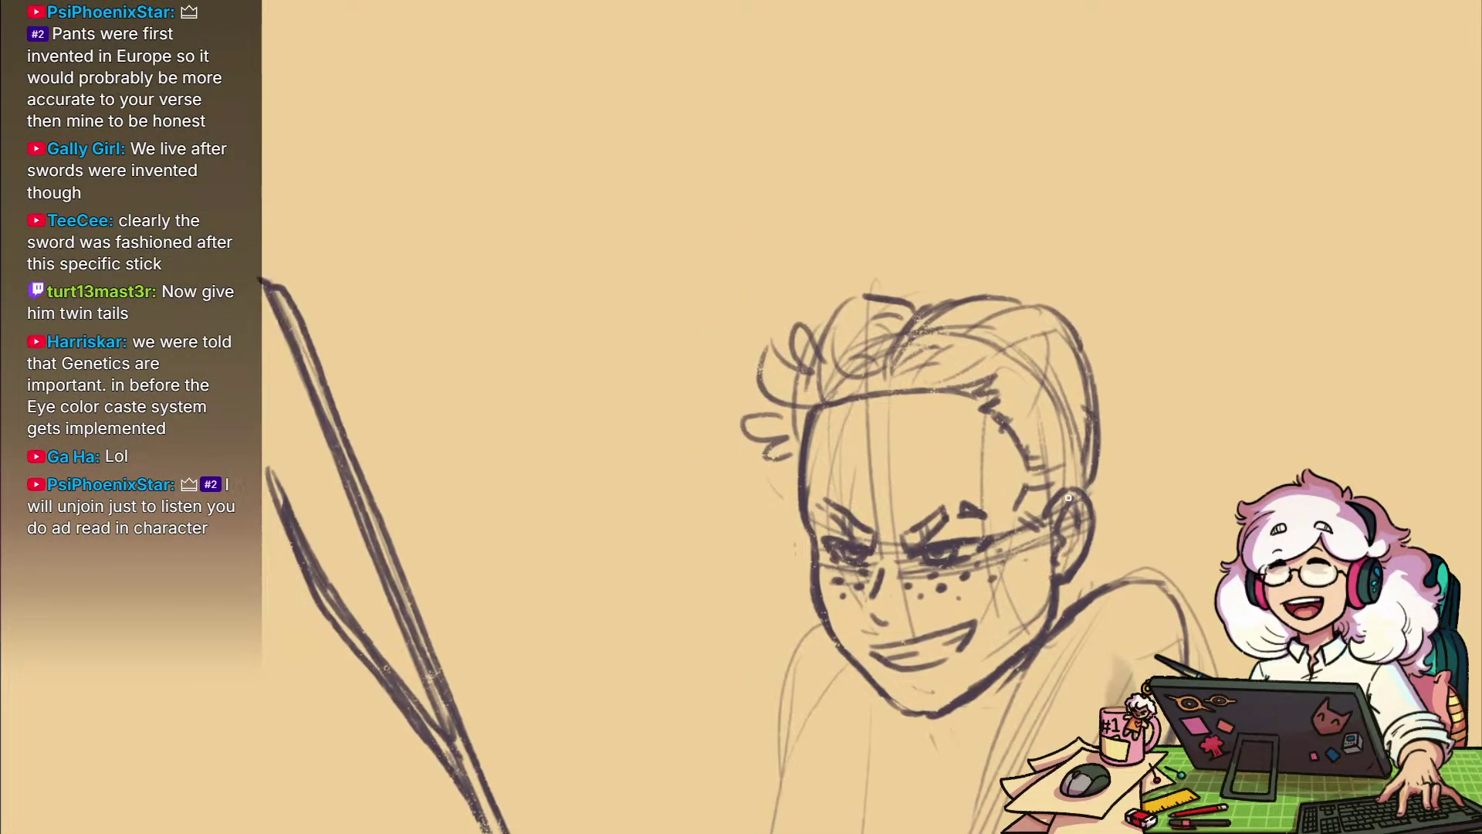
mouse_move(993, 598)
left_mouse_down()
mouse_move(958, 592)
mouse_move(944, 648)
left_mouse_up()
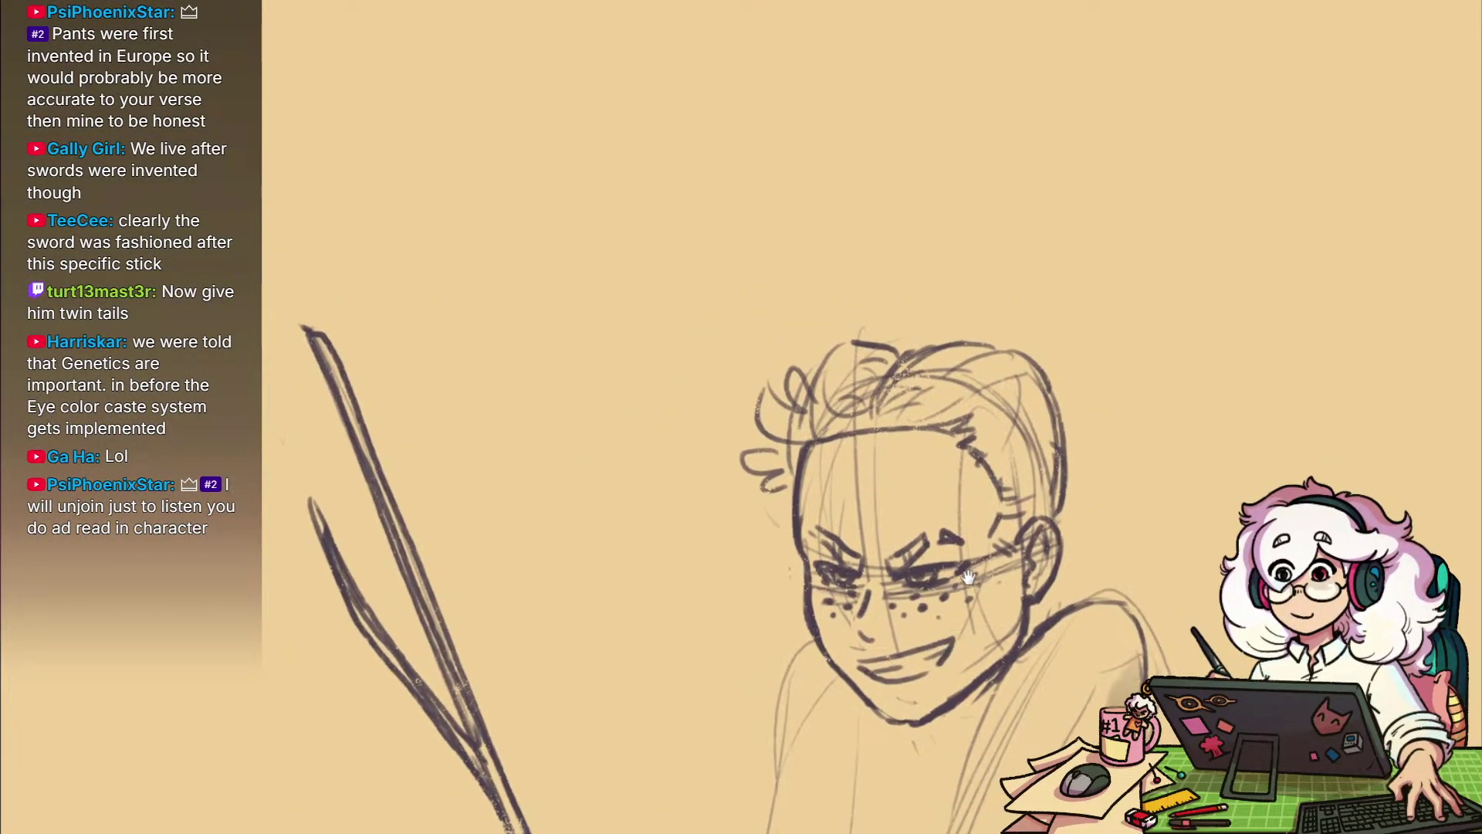
left_click_drag(966, 574, 987, 500)
scroll(988, 500, "down", 2)
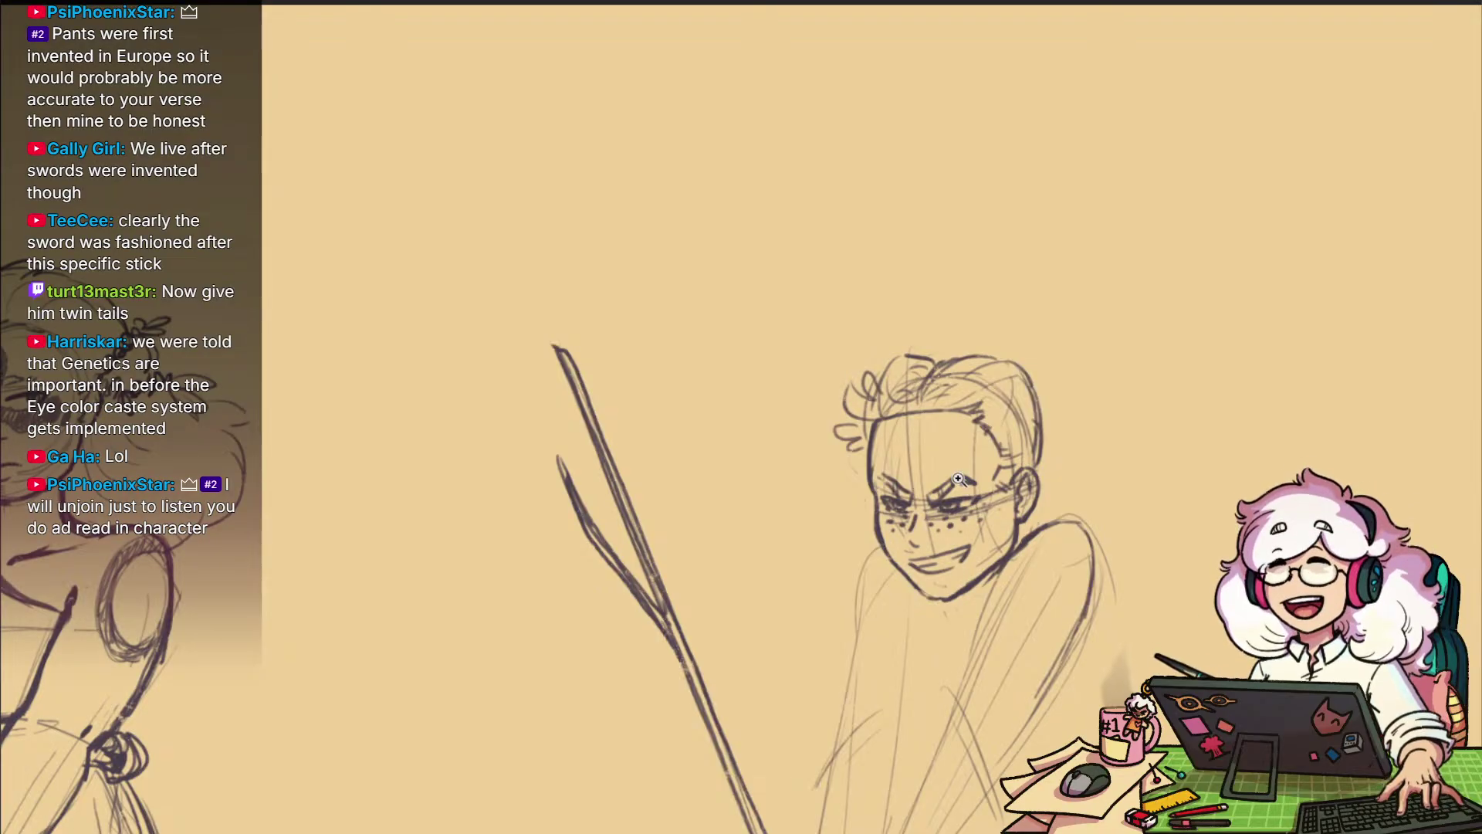
scroll(1046, 471, "up", 2)
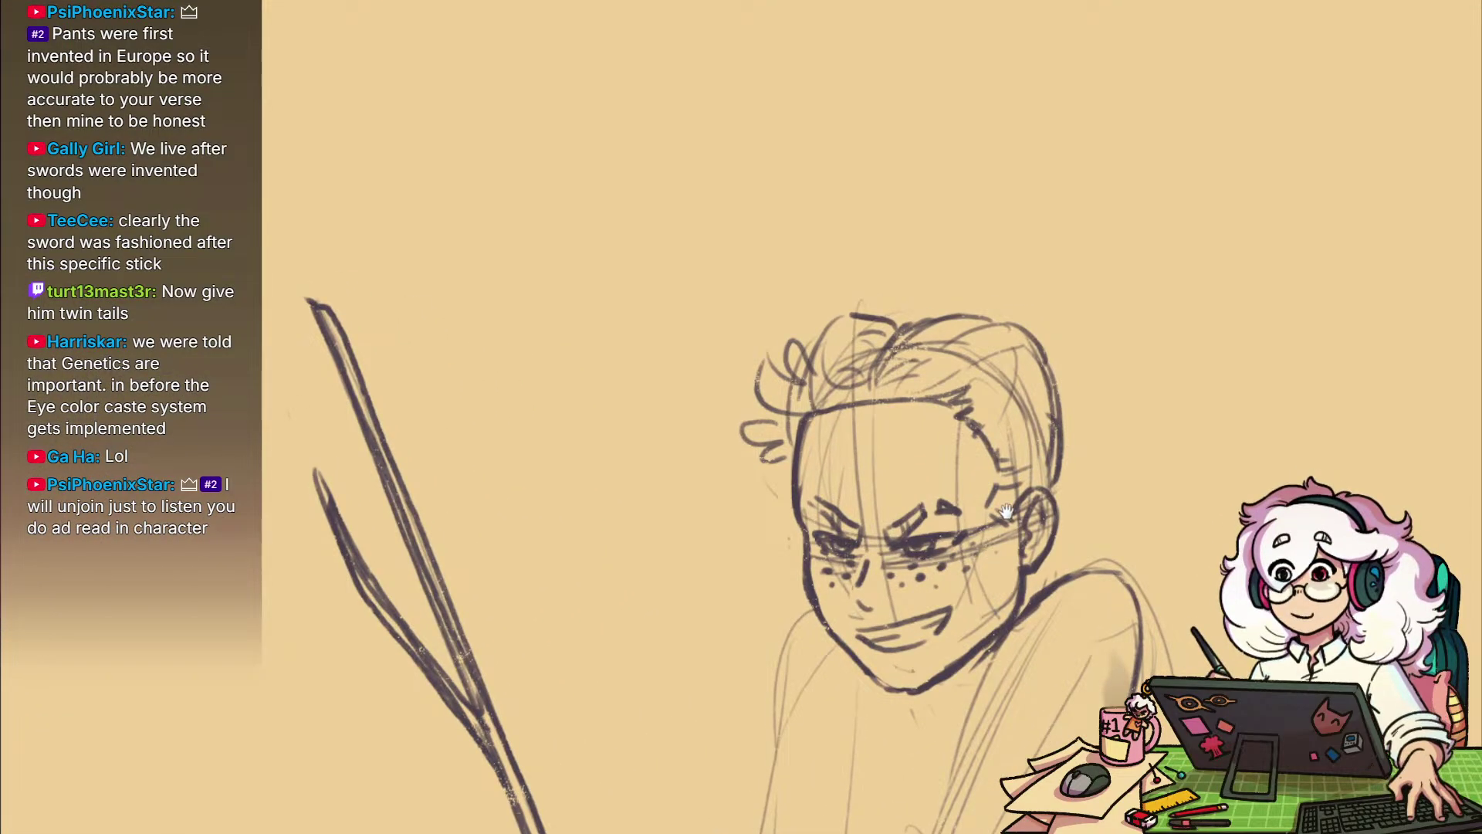
left_click_drag(1045, 470, 964, 517)
scroll(1003, 491, "down", 1)
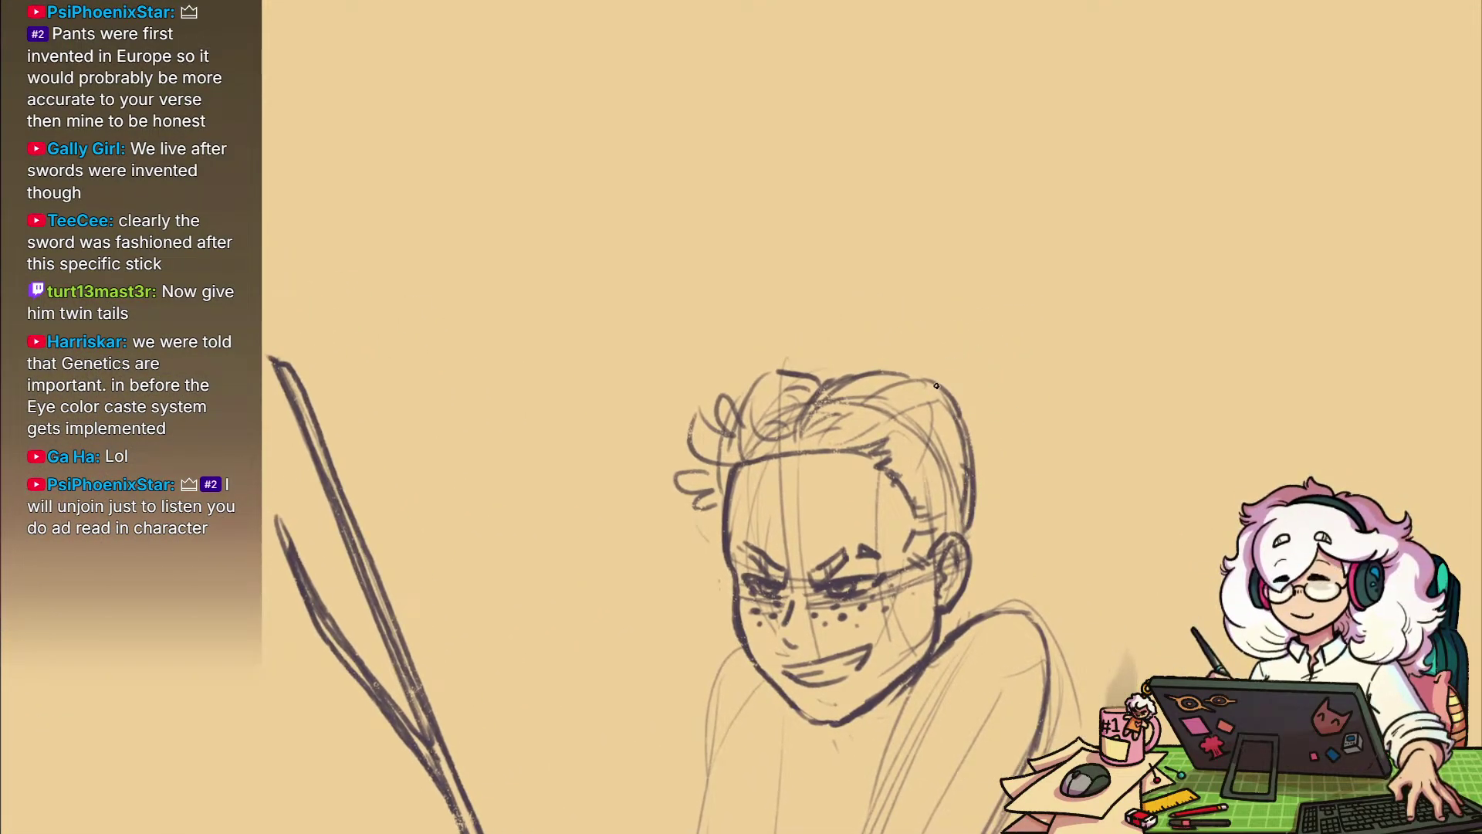
Add a rounded curl atop the front hair and a small tuft at the back of the crown, undoing the long strand above
mouse_move(794, 363)
left_mouse_down()
mouse_move(737, 403)
mouse_move(702, 375)
mouse_move(744, 299)
left_mouse_up()
key("ctrl+z")
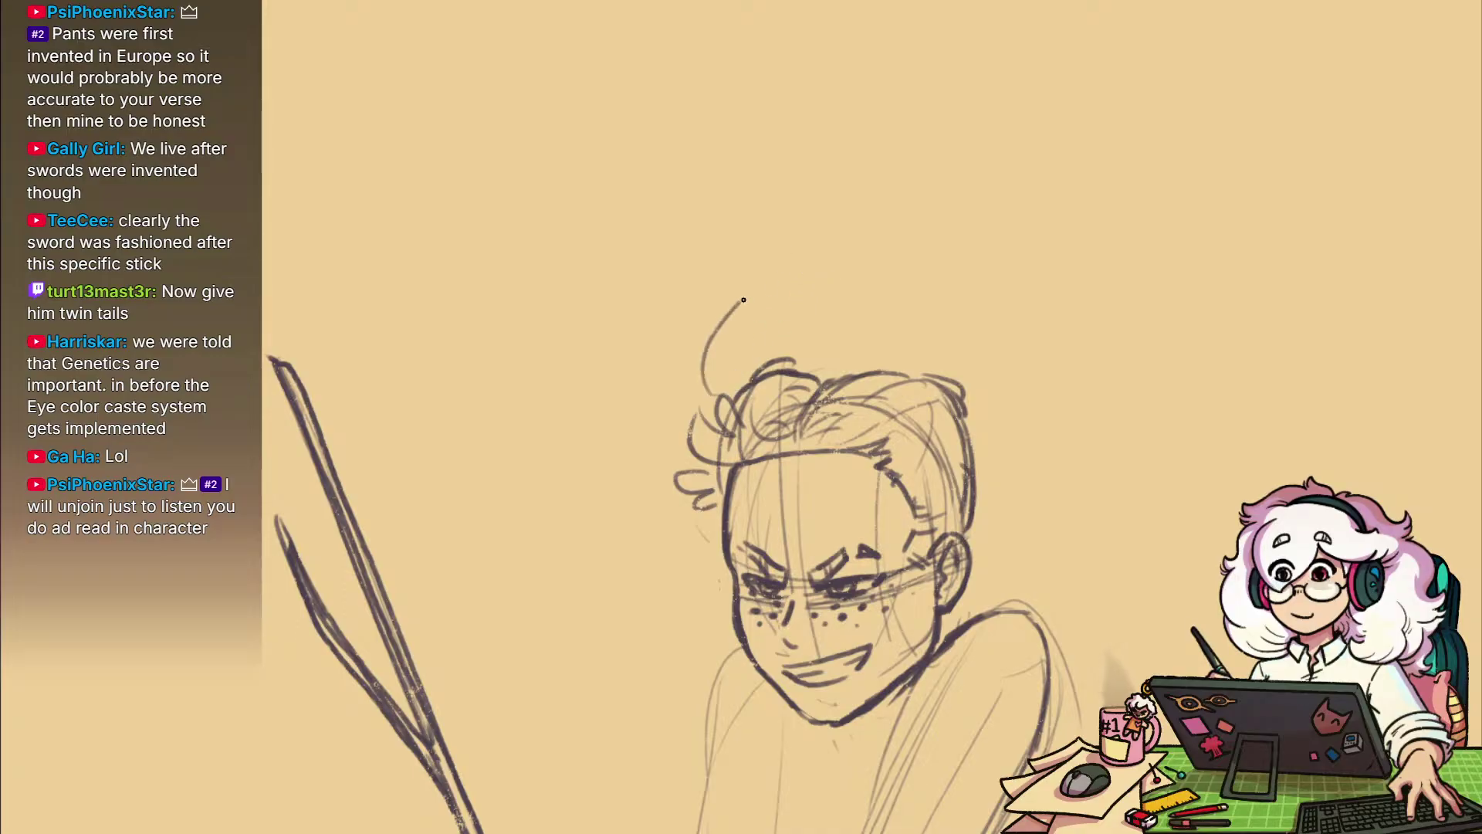
key("ctrl+z")
Examine the new figure's head and crown alongside the shoulders and the branching stick from several zoom levels
mouse_move(992, 351)
left_mouse_down()
mouse_move(877, 471)
mouse_move(965, 440)
mouse_move(802, 492)
left_mouse_up()
scroll(803, 492, "down", 2)
scroll(715, 512, "up", 5)
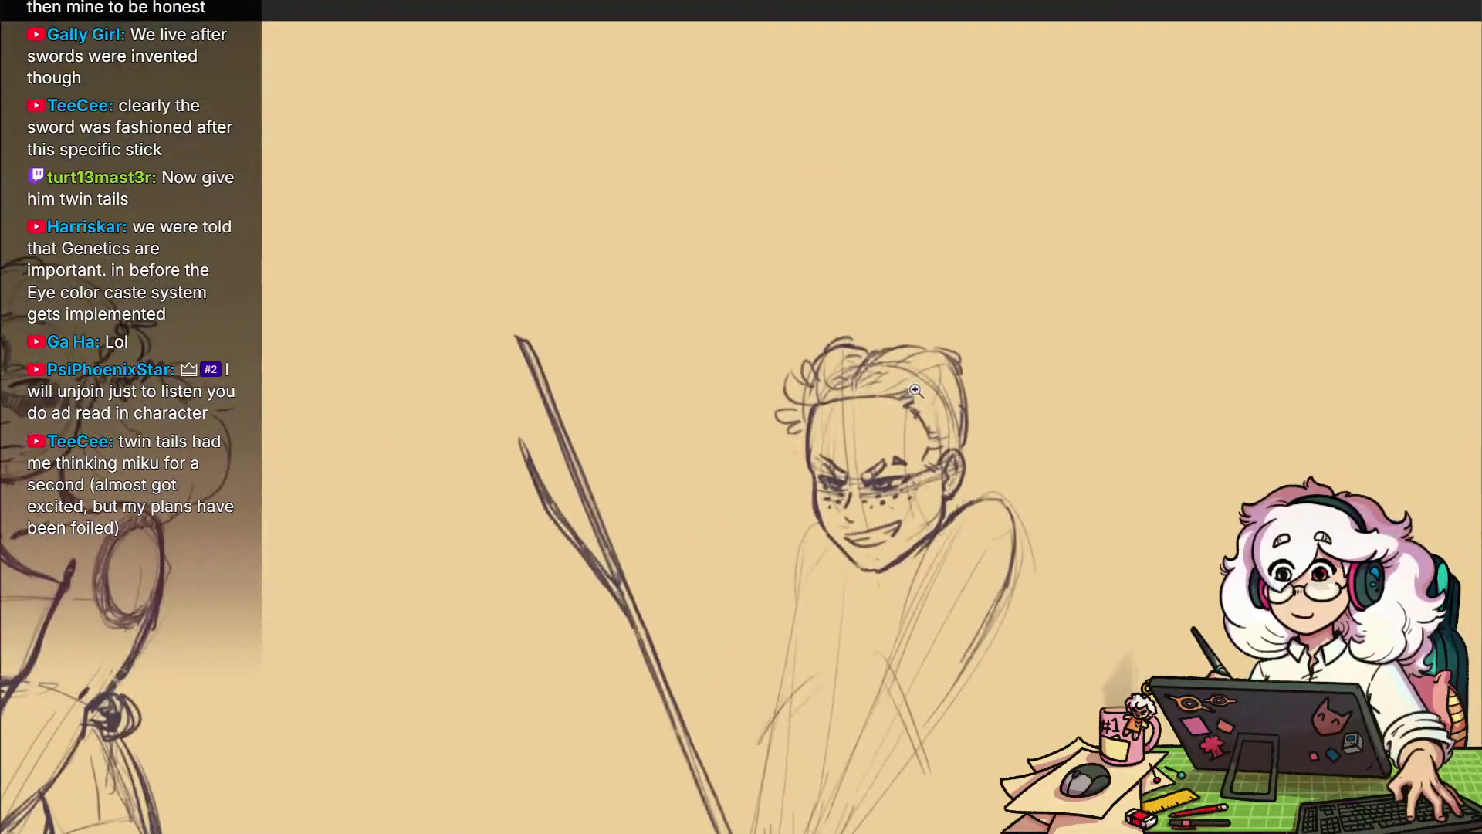
left_click_drag(915, 351, 857, 363)
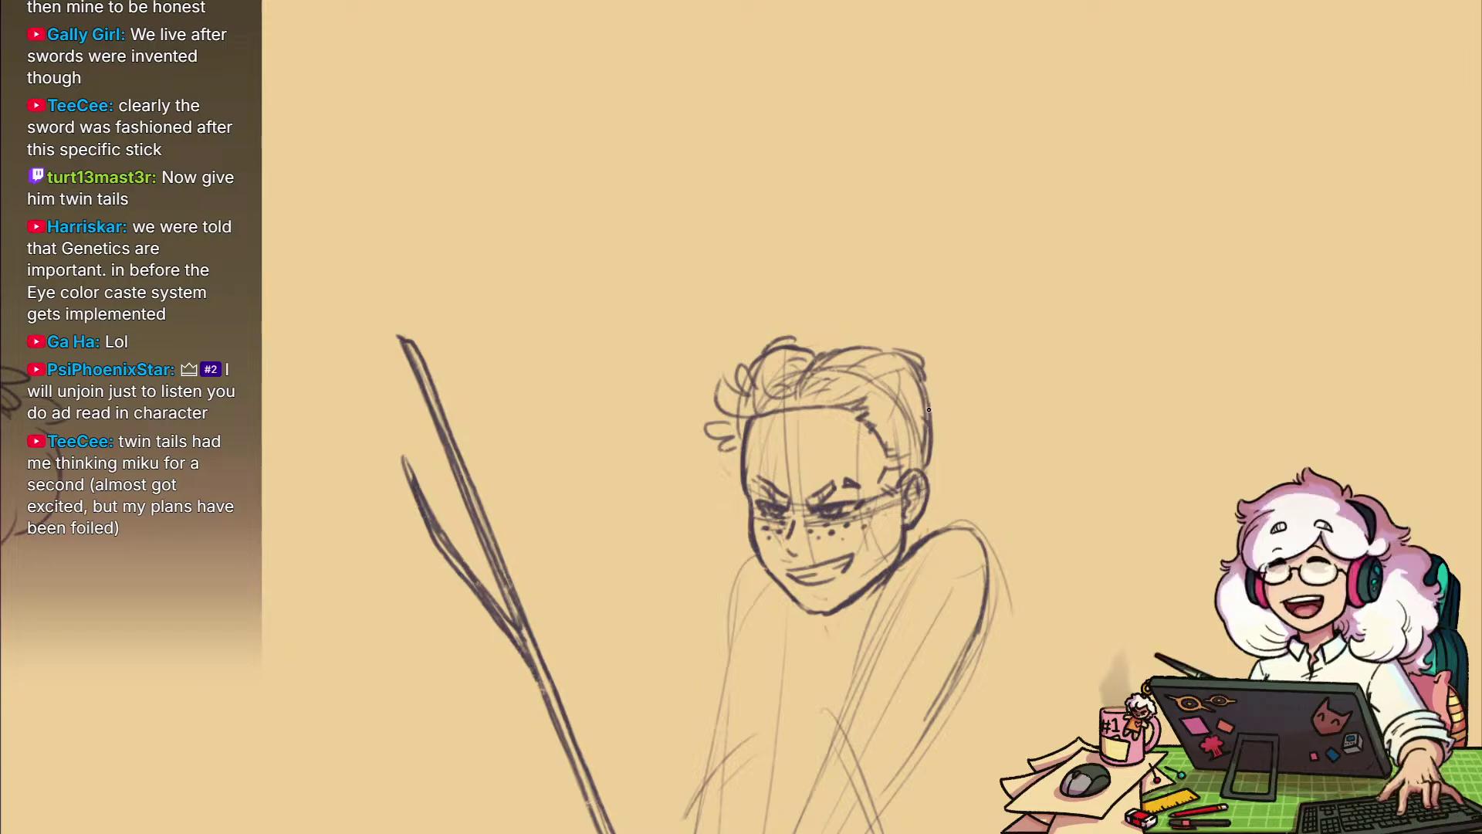
left_click_drag(981, 509, 944, 495)
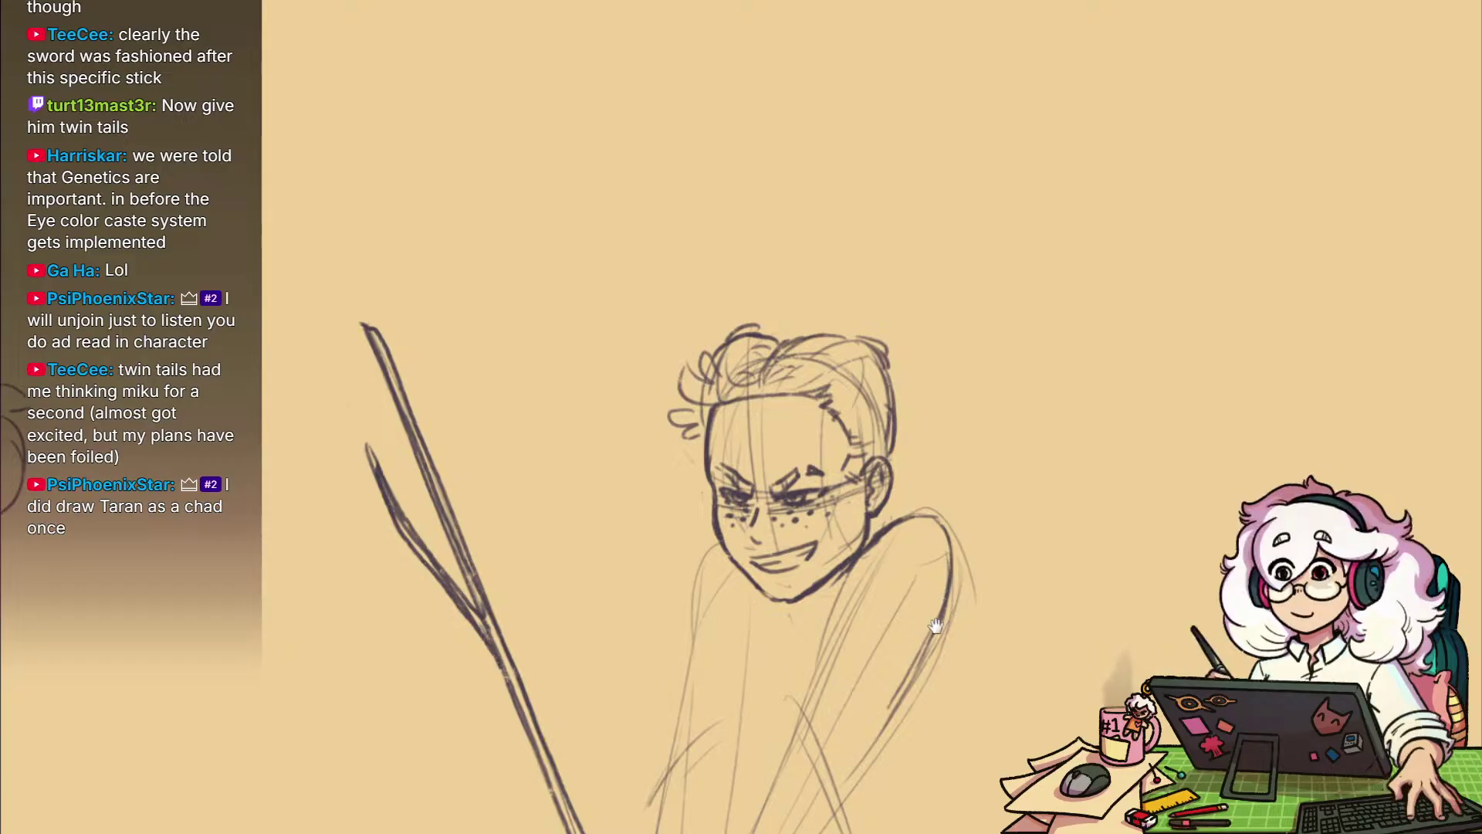
mouse_move(927, 619)
left_mouse_down()
mouse_move(969, 590)
mouse_move(903, 613)
left_mouse_up()
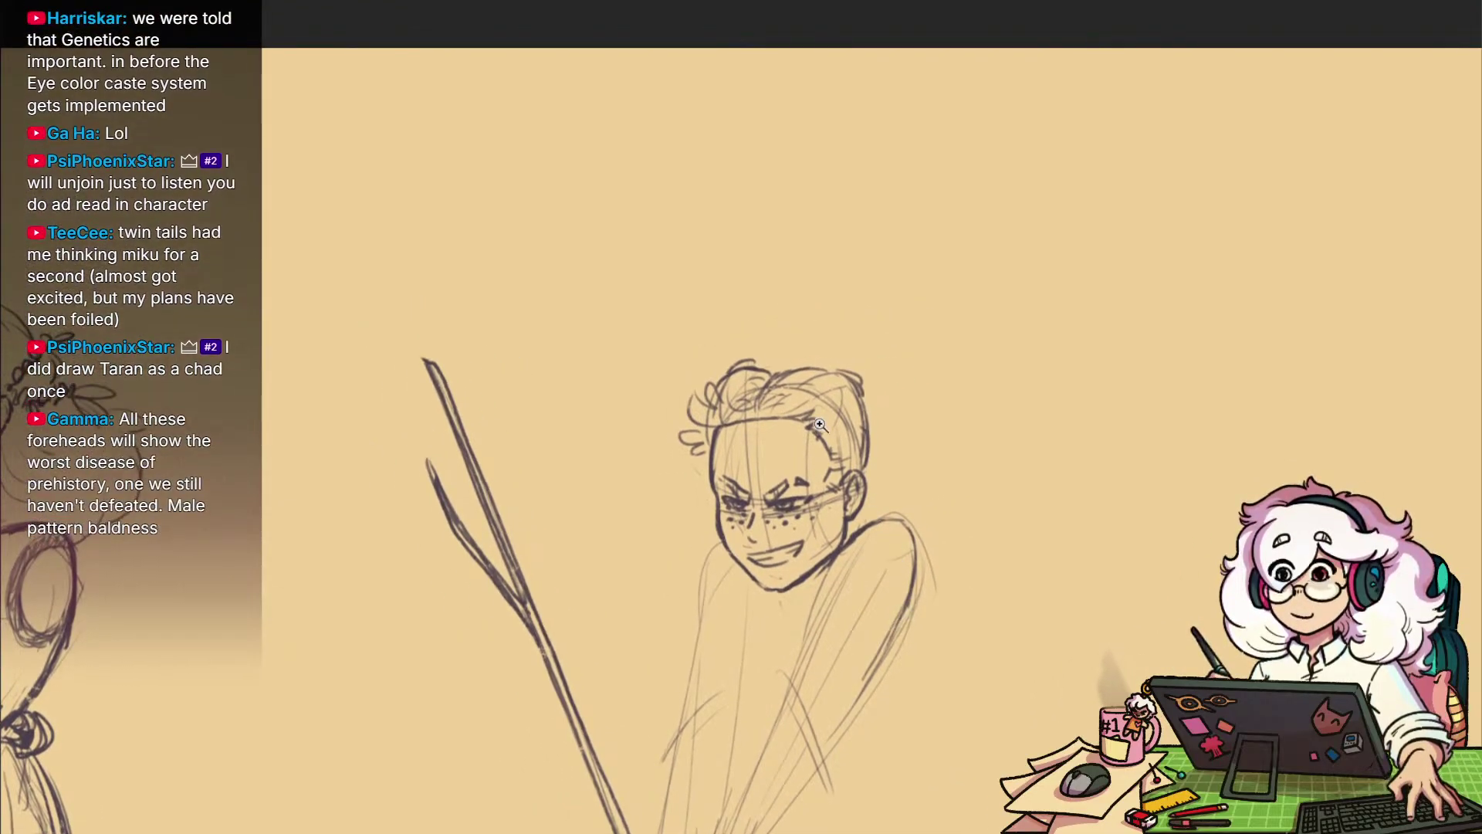
scroll(877, 432, "up", 3)
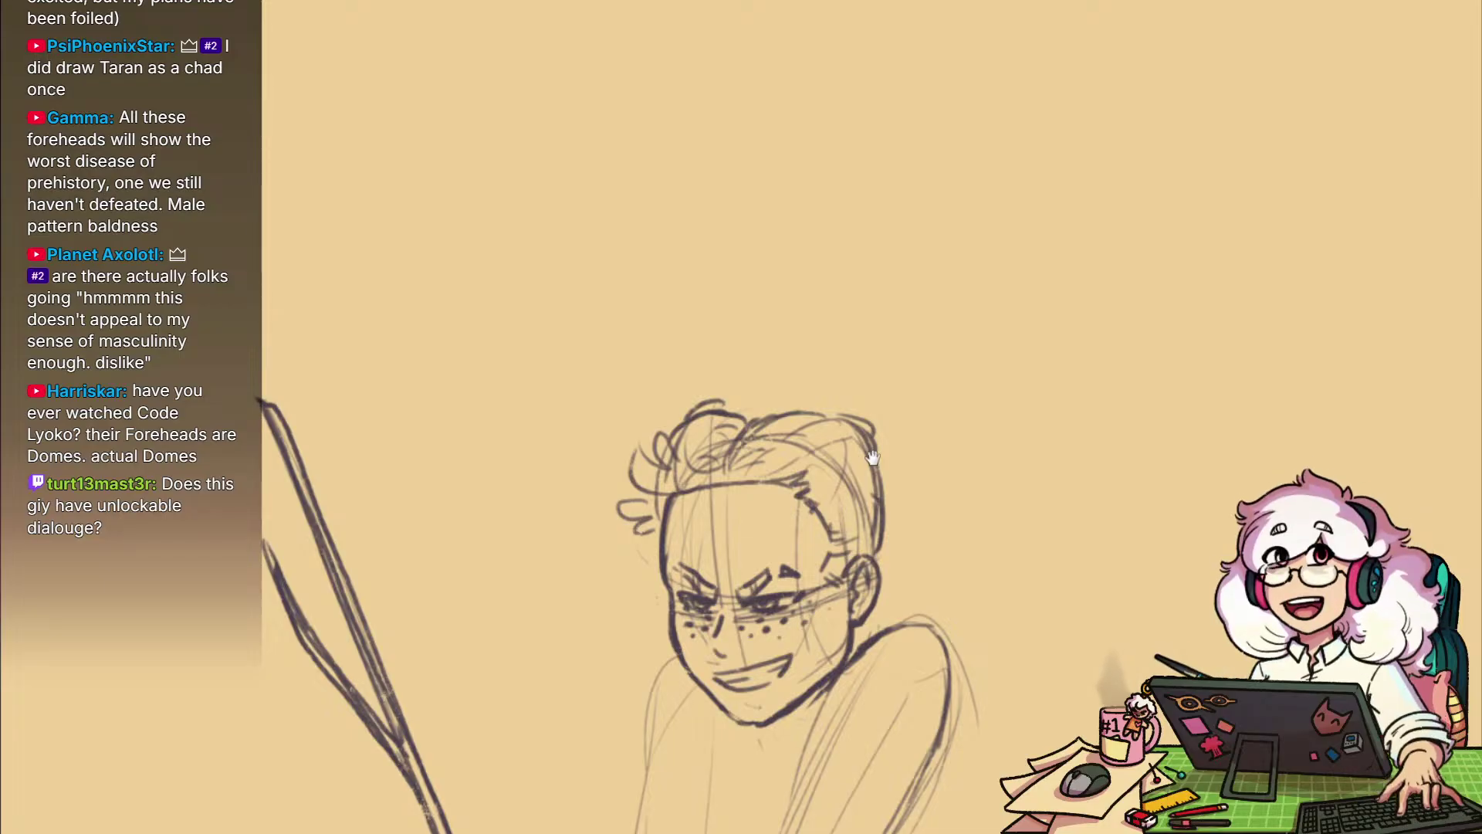
left_click_drag(847, 416, 838, 503)
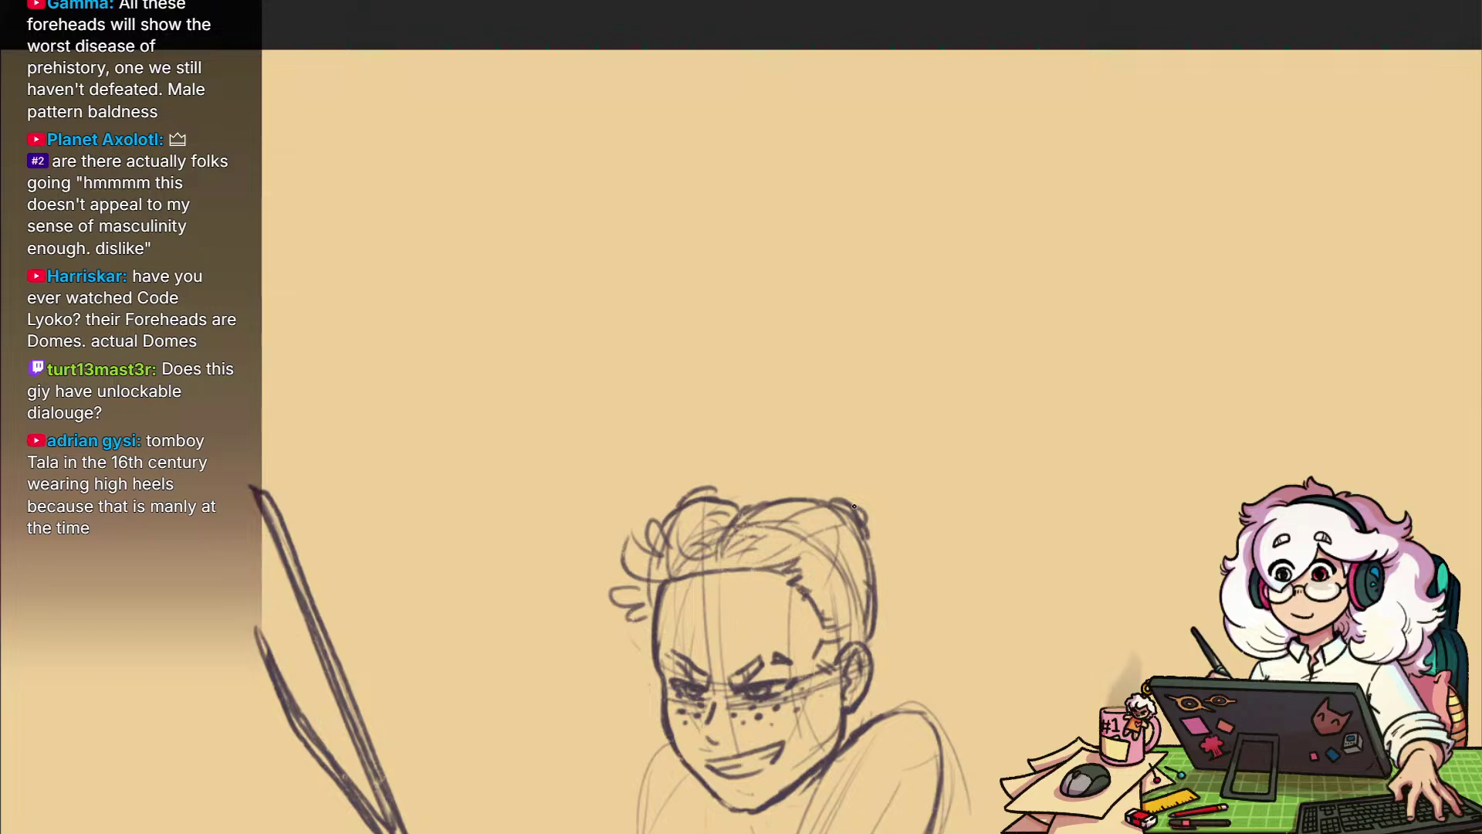
Draw a fluffy, jagged-edged hair puff rising from the back of the crown on the near side of the head
mouse_move(839, 498)
left_mouse_down()
mouse_move(795, 467)
mouse_move(816, 482)
left_mouse_up()
key("ctrl+z")
mouse_move(811, 480)
left_mouse_down()
mouse_move(878, 408)
mouse_move(924, 492)
left_mouse_up()
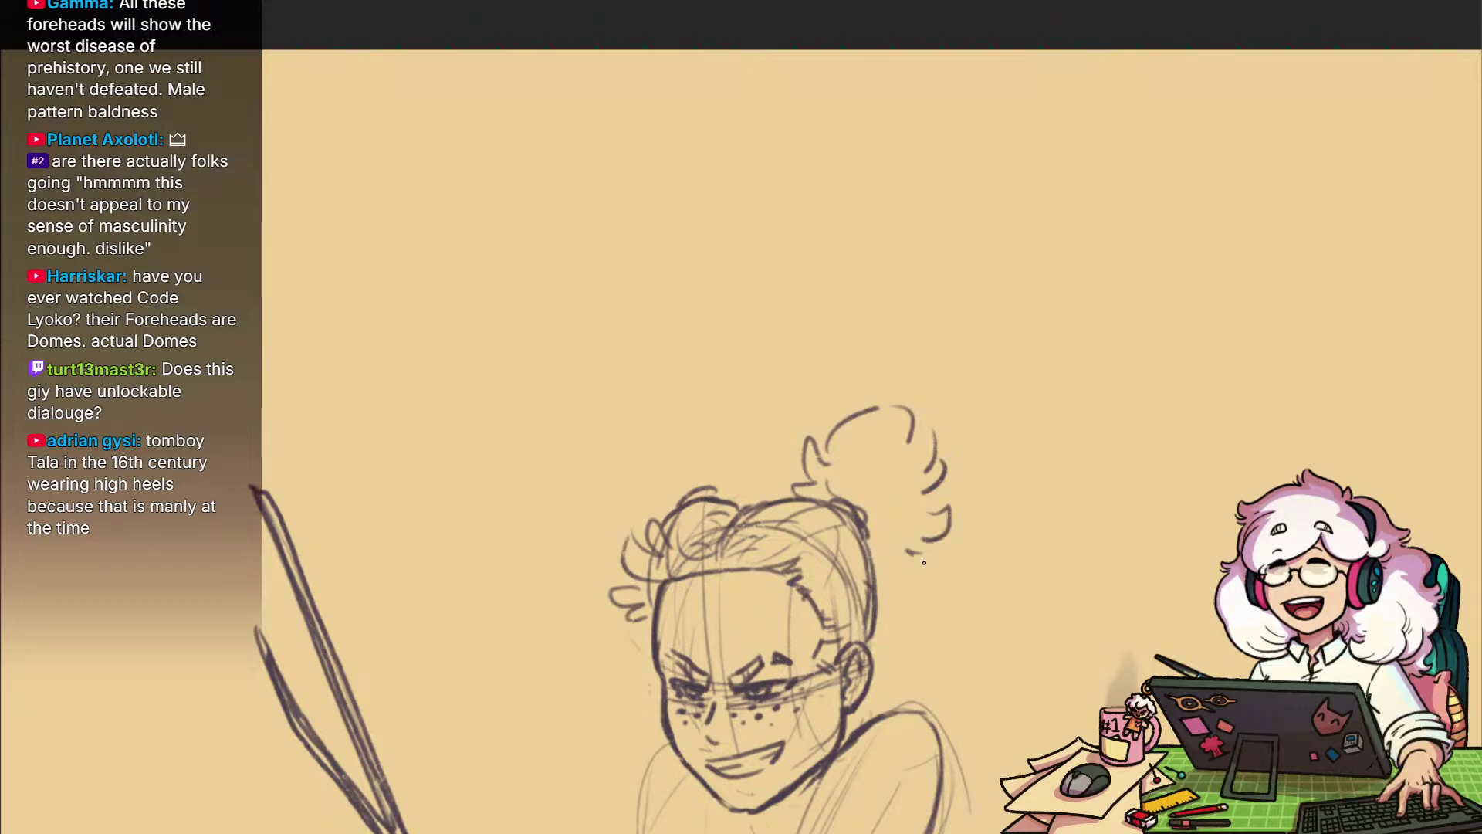
left_click_drag(891, 576, 881, 584)
mouse_move(875, 545)
left_mouse_down()
mouse_move(922, 567)
mouse_move(968, 547)
mouse_move(1002, 499)
left_mouse_up()
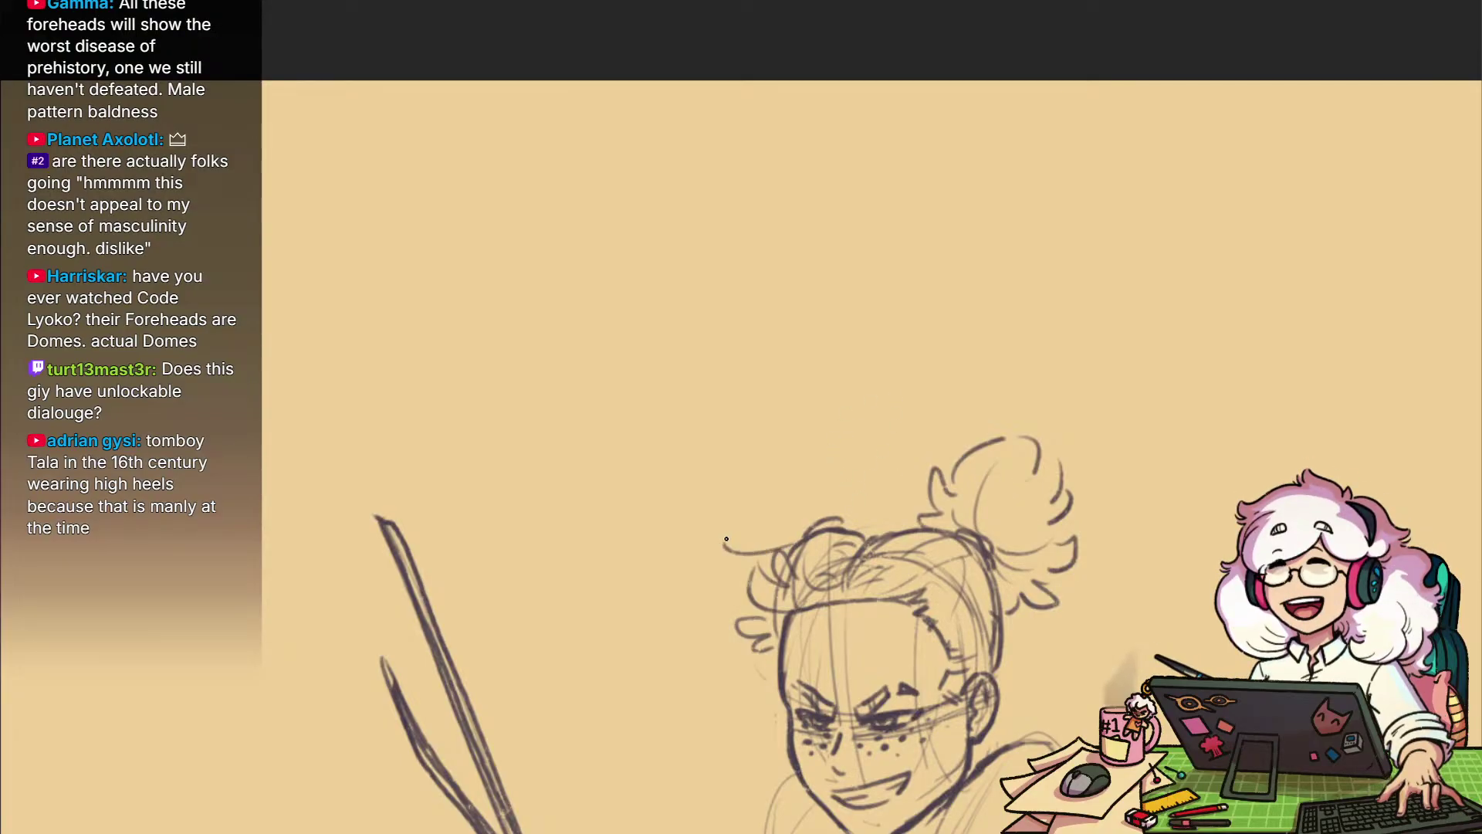
Draw a matching fluffy hair puff on the far side of the crown, redoing its top edge with jagged strands
mouse_move(711, 497)
left_mouse_down()
mouse_move(746, 419)
mouse_move(802, 417)
mouse_move(845, 461)
mouse_move(871, 441)
mouse_move(868, 530)
left_mouse_up()
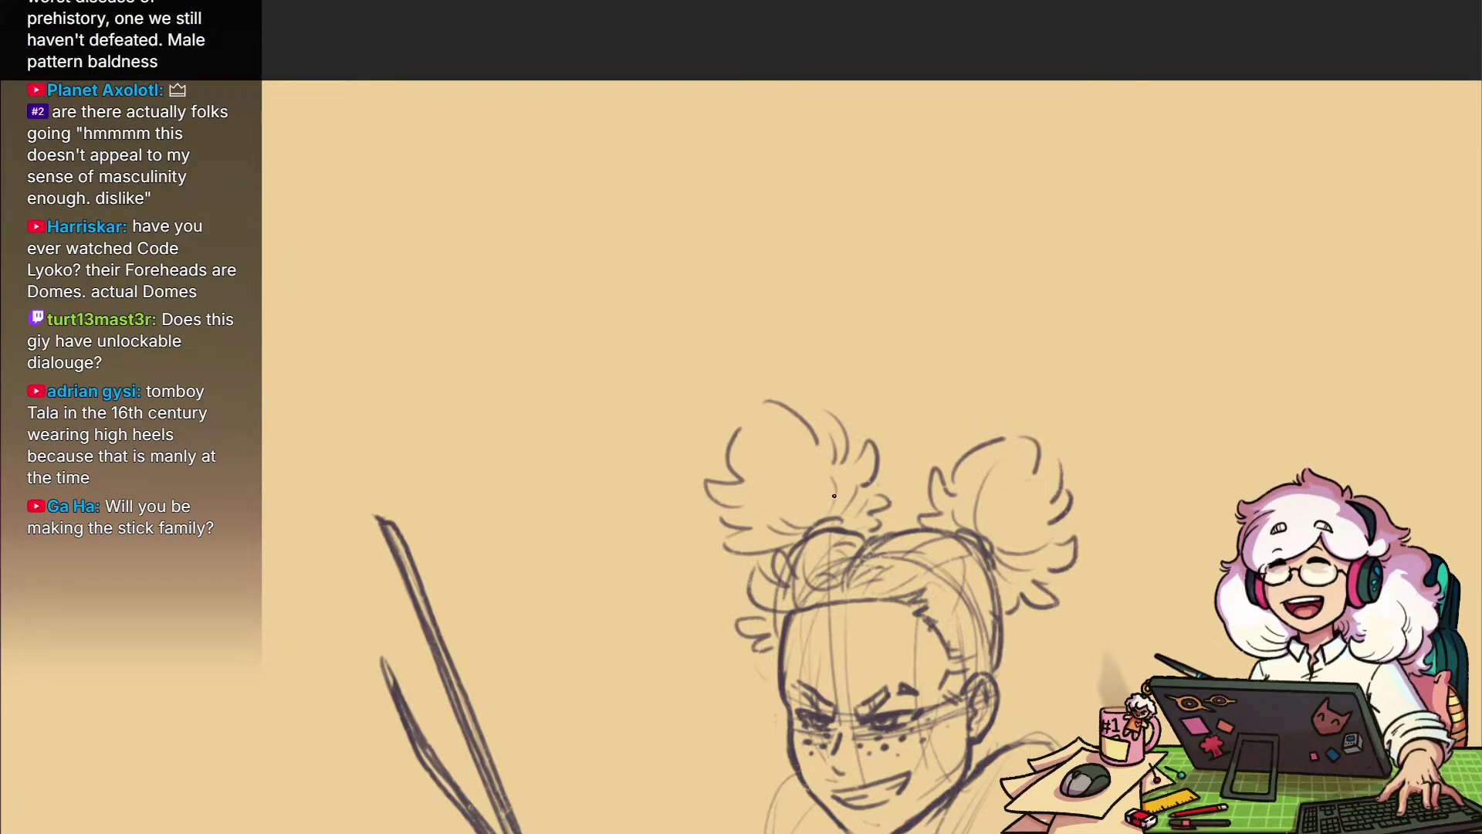
key("ctrl+z")
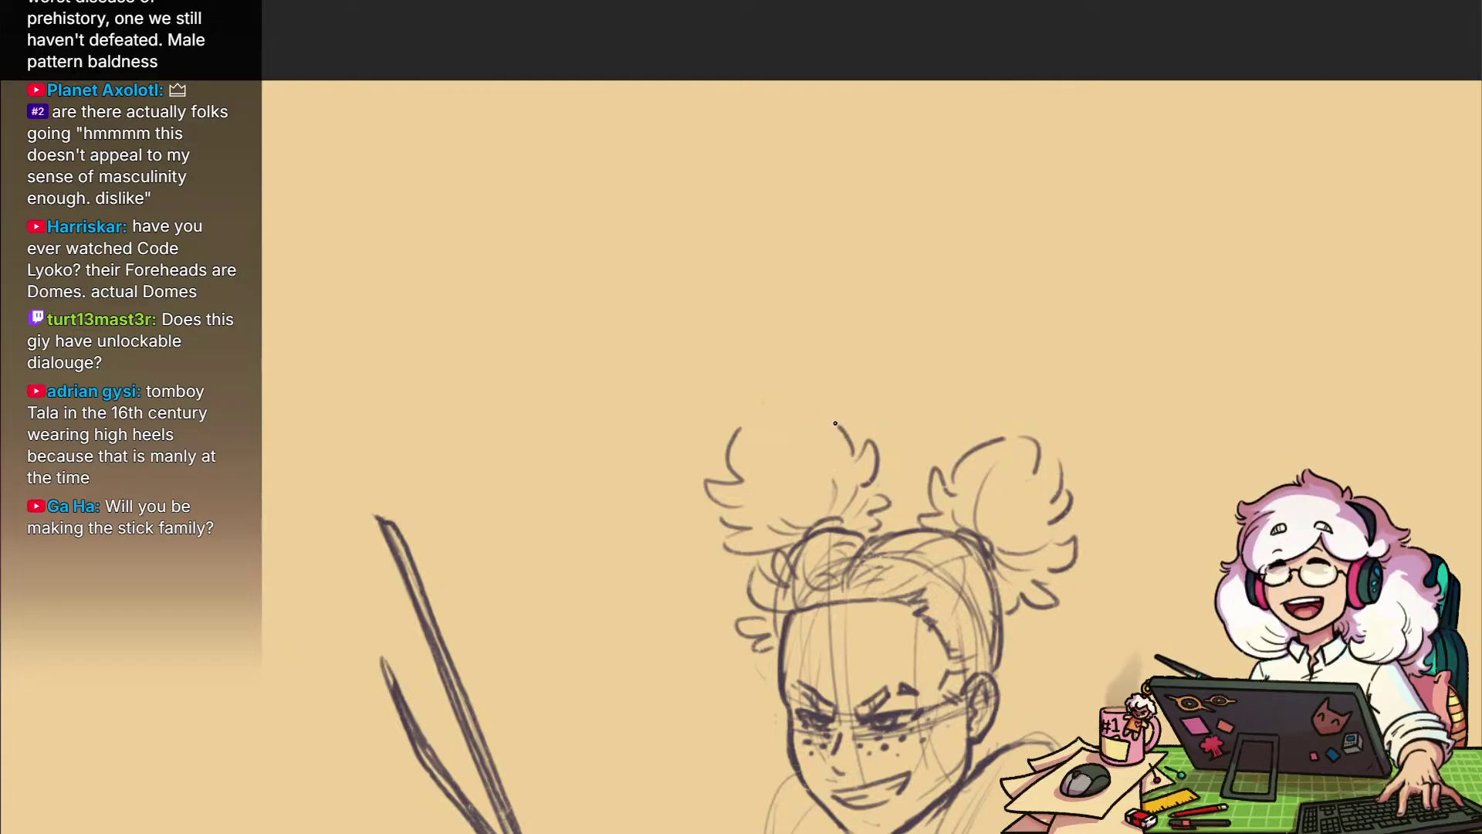
left_click_drag(835, 423, 781, 431)
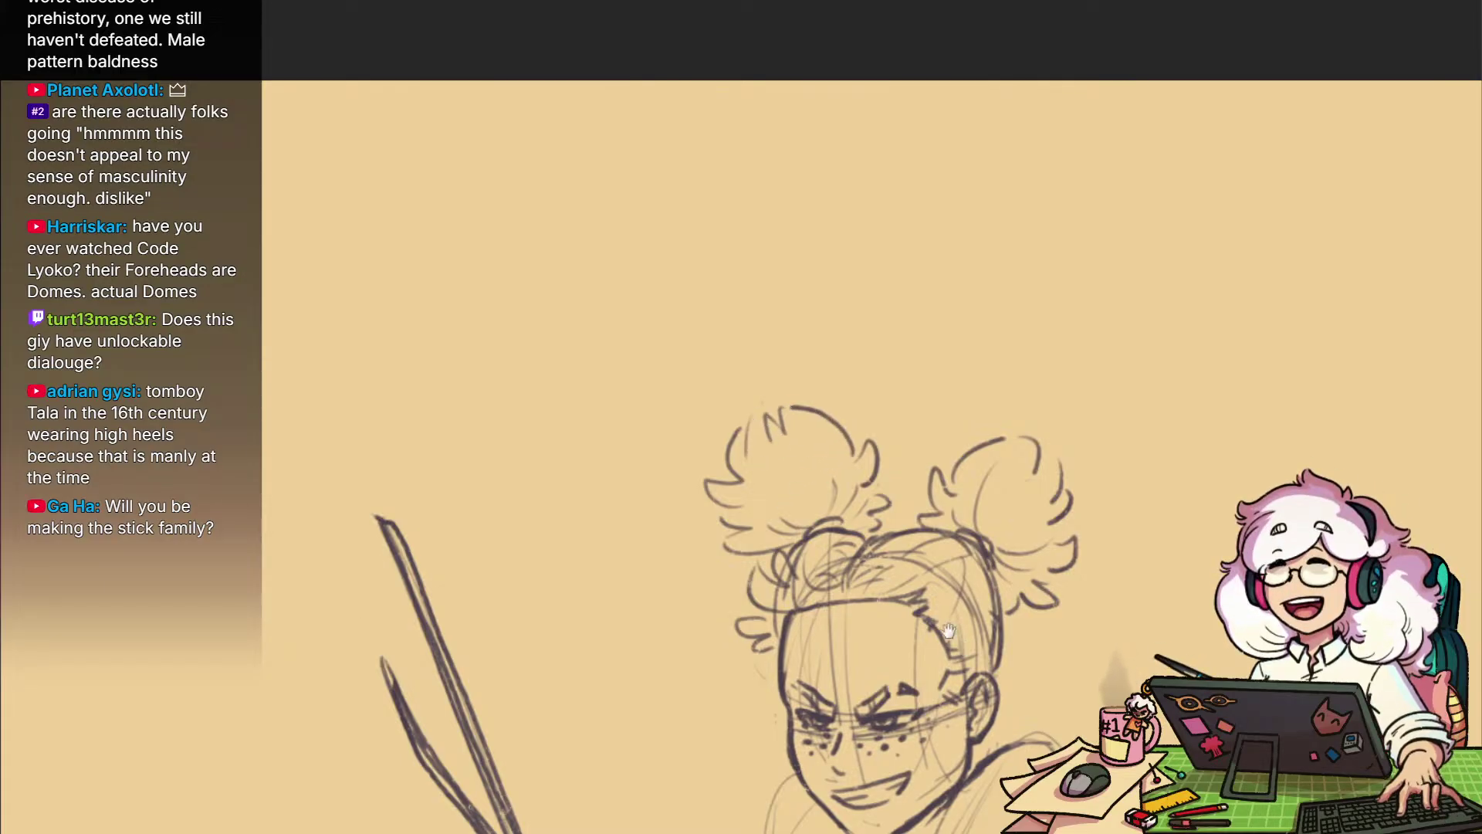
mouse_move(949, 630)
left_mouse_down()
mouse_move(864, 538)
mouse_move(941, 581)
mouse_move(926, 578)
left_mouse_up()
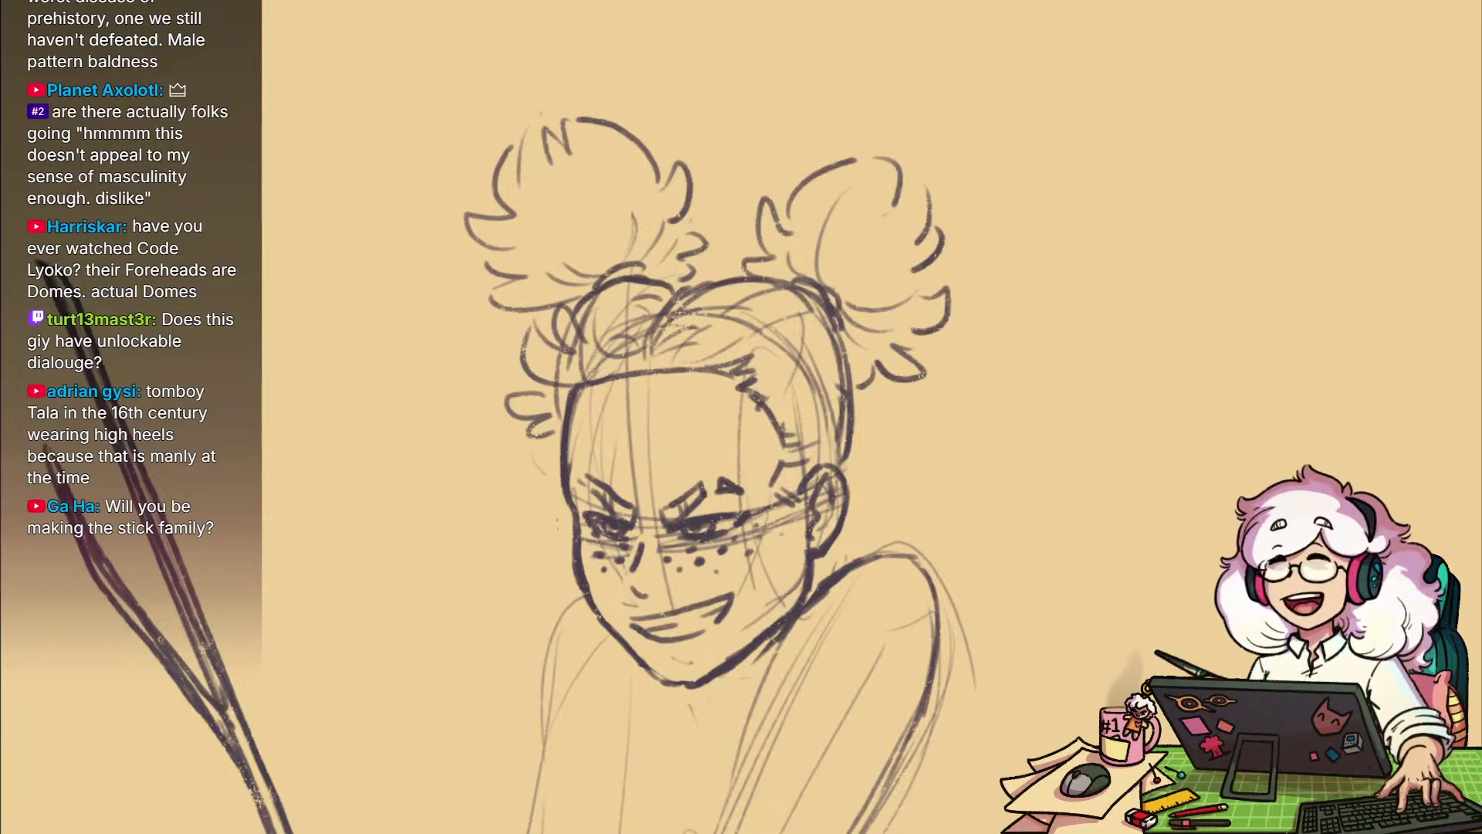
Lasso the far-side hair puff and transform it to sit slightly closer to the near-side puff
left_click_drag(1031, 522, 1133, 602)
key("m")
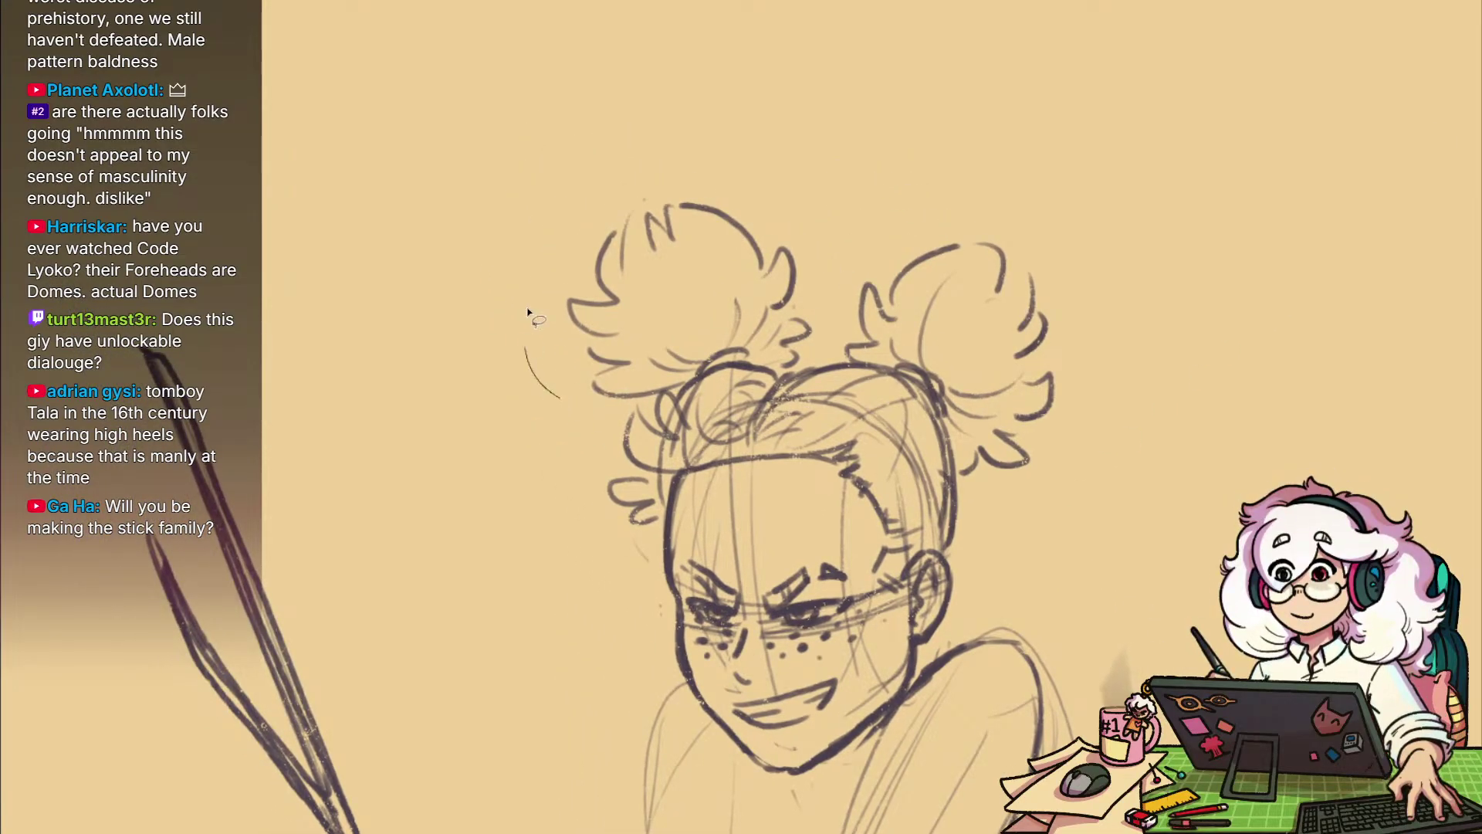
left_click_drag(560, 398, 821, 348)
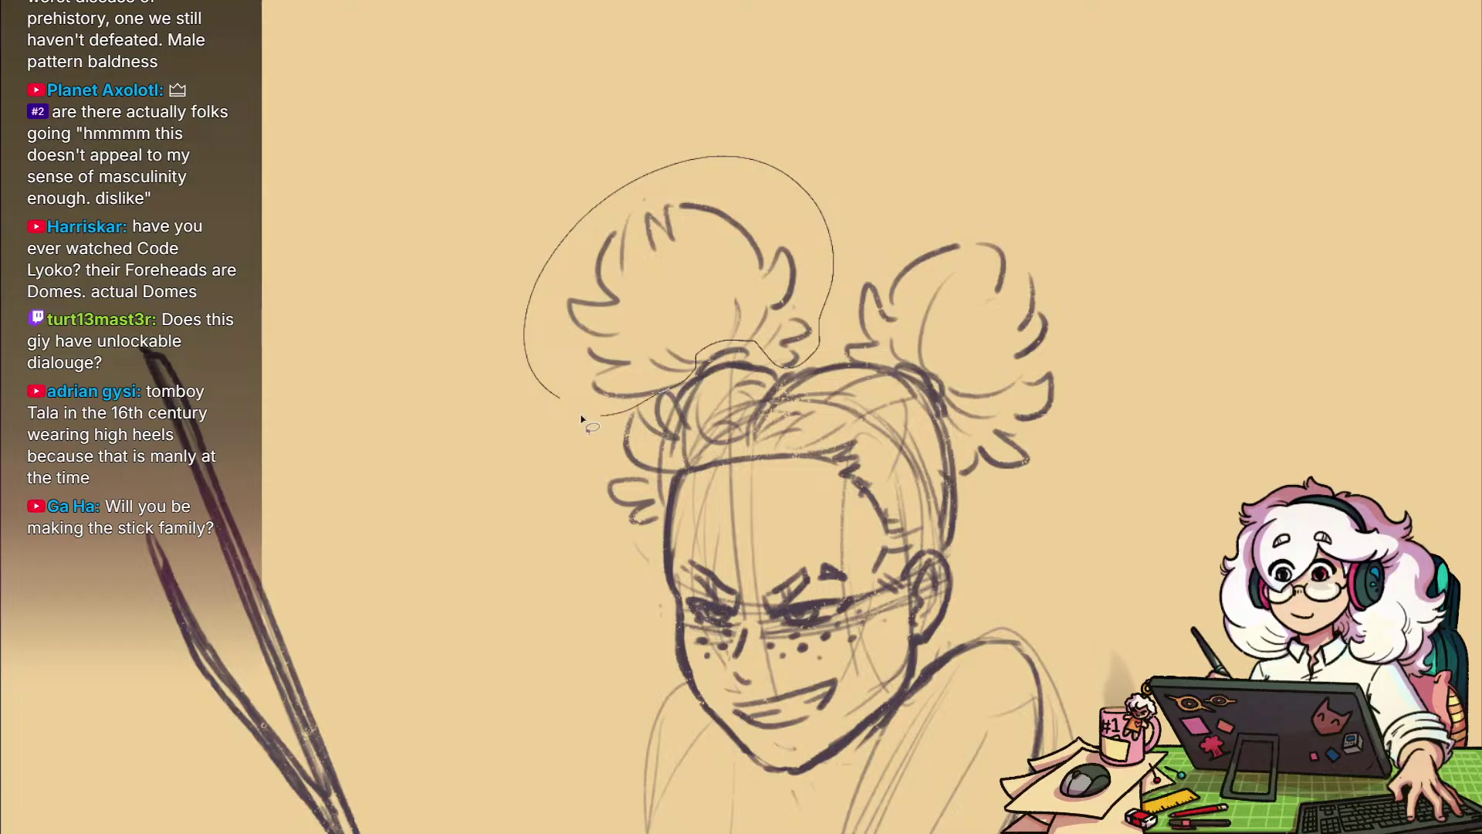
left_click_drag(582, 418, 583, 417)
key("ctrl+t")
mouse_move(692, 161)
left_mouse_down()
mouse_move(701, 185)
mouse_move(688, 166)
left_mouse_up()
left_click_drag(739, 243, 750, 240)
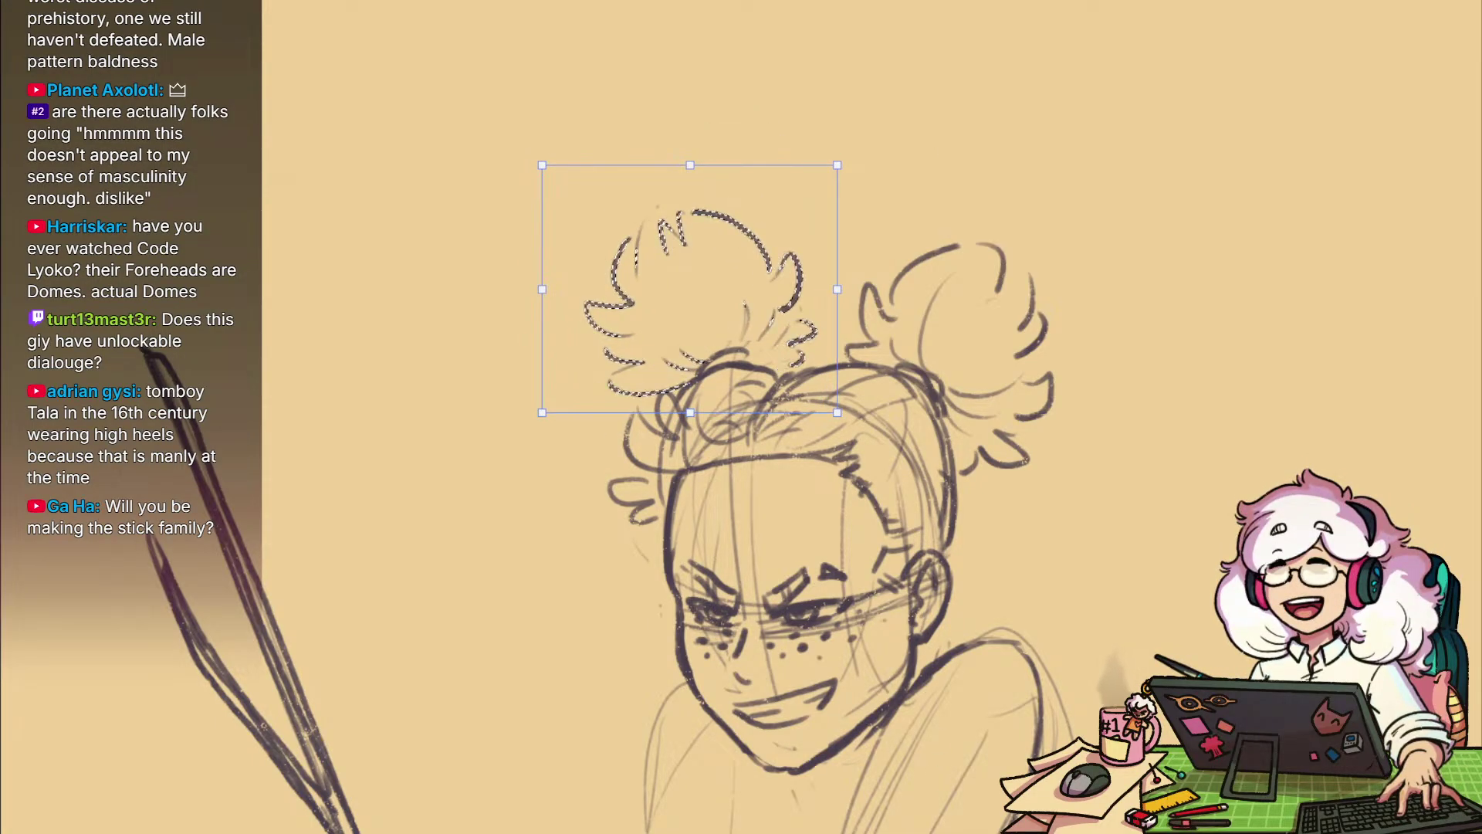
key("Return")
key("ctrl+d")
Draw the near arm's dark inner contour from below the jaw to the stick and close it with a curved wrist line
mouse_move(1006, 703)
left_mouse_down()
mouse_move(989, 575)
mouse_move(973, 576)
left_mouse_up()
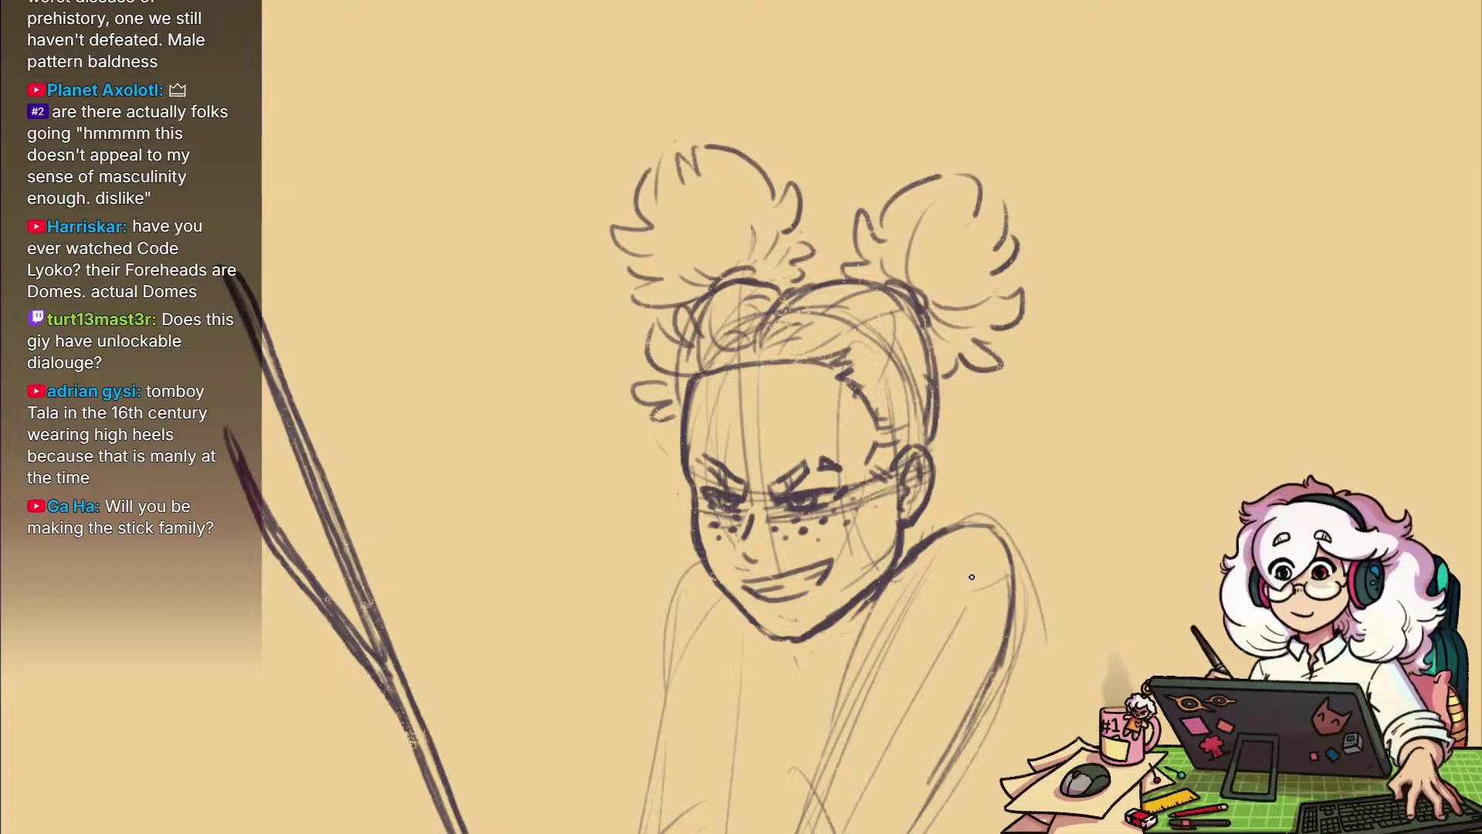
mouse_move(960, 595)
left_mouse_down()
mouse_move(1026, 695)
mouse_move(1019, 596)
mouse_move(980, 595)
mouse_move(934, 539)
mouse_move(970, 586)
left_mouse_up()
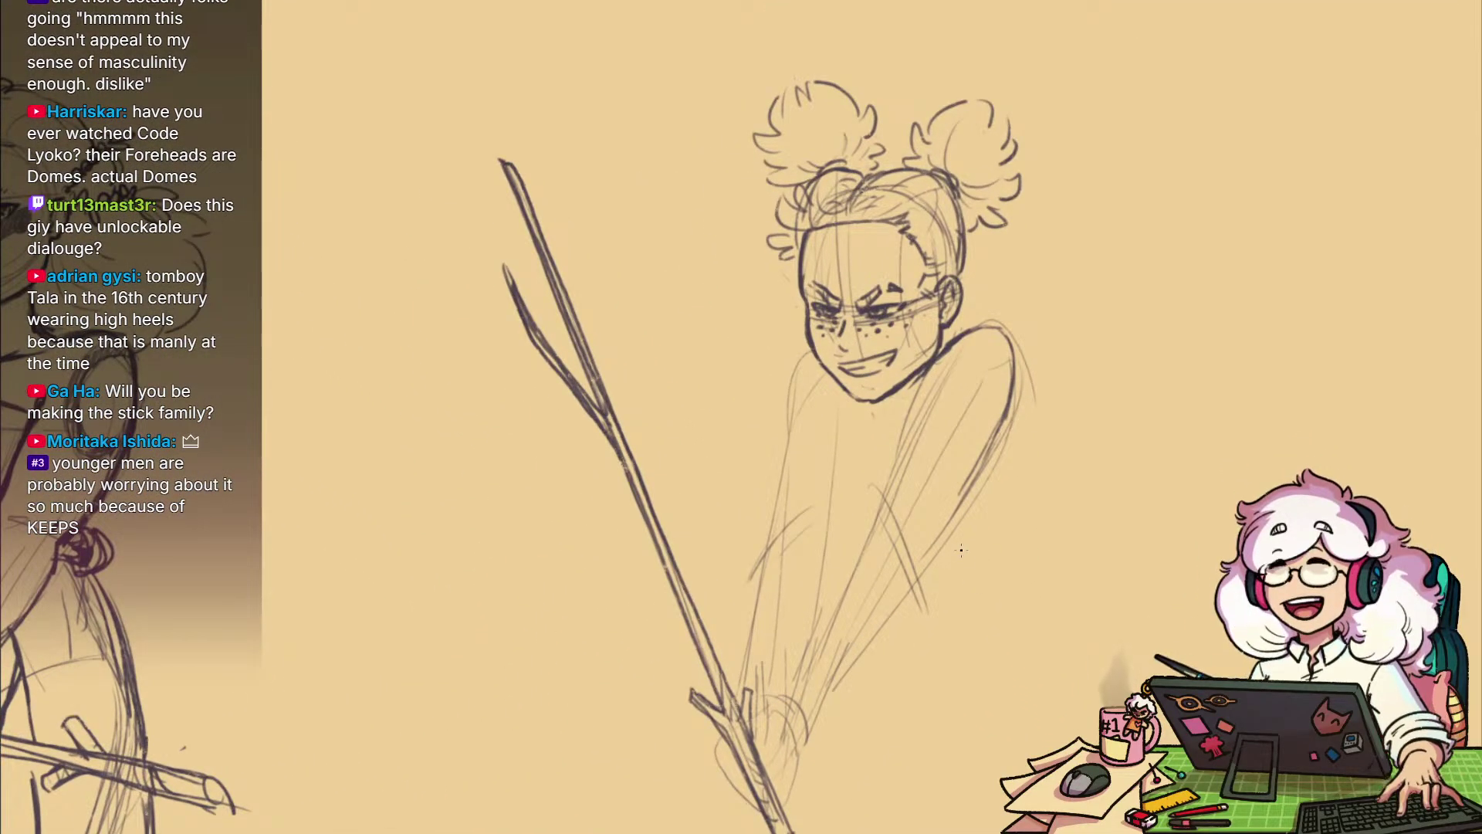
mouse_move(834, 457)
left_mouse_down()
mouse_move(917, 493)
mouse_move(899, 392)
left_mouse_up()
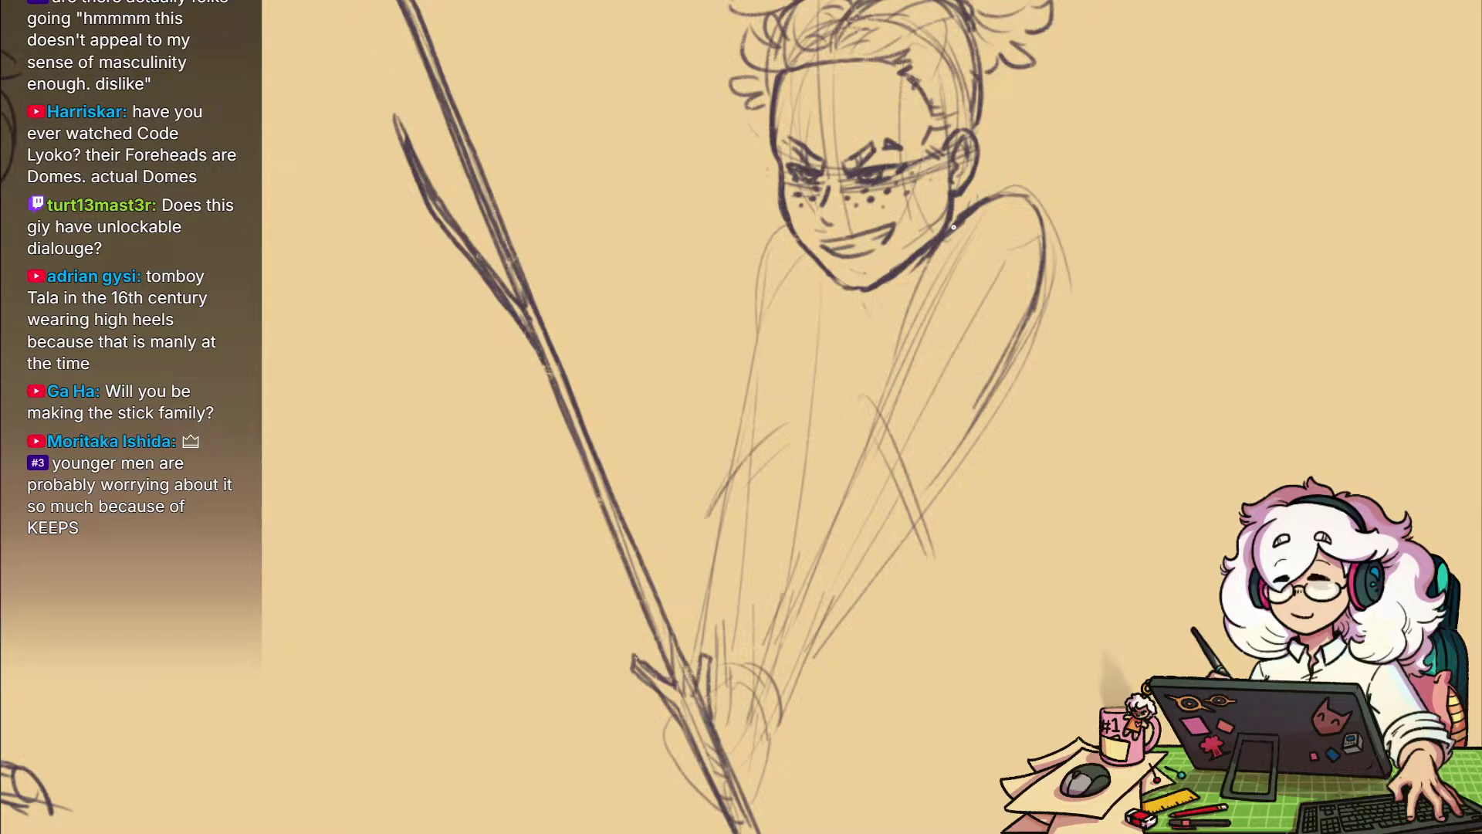
left_click_drag(942, 271, 792, 600)
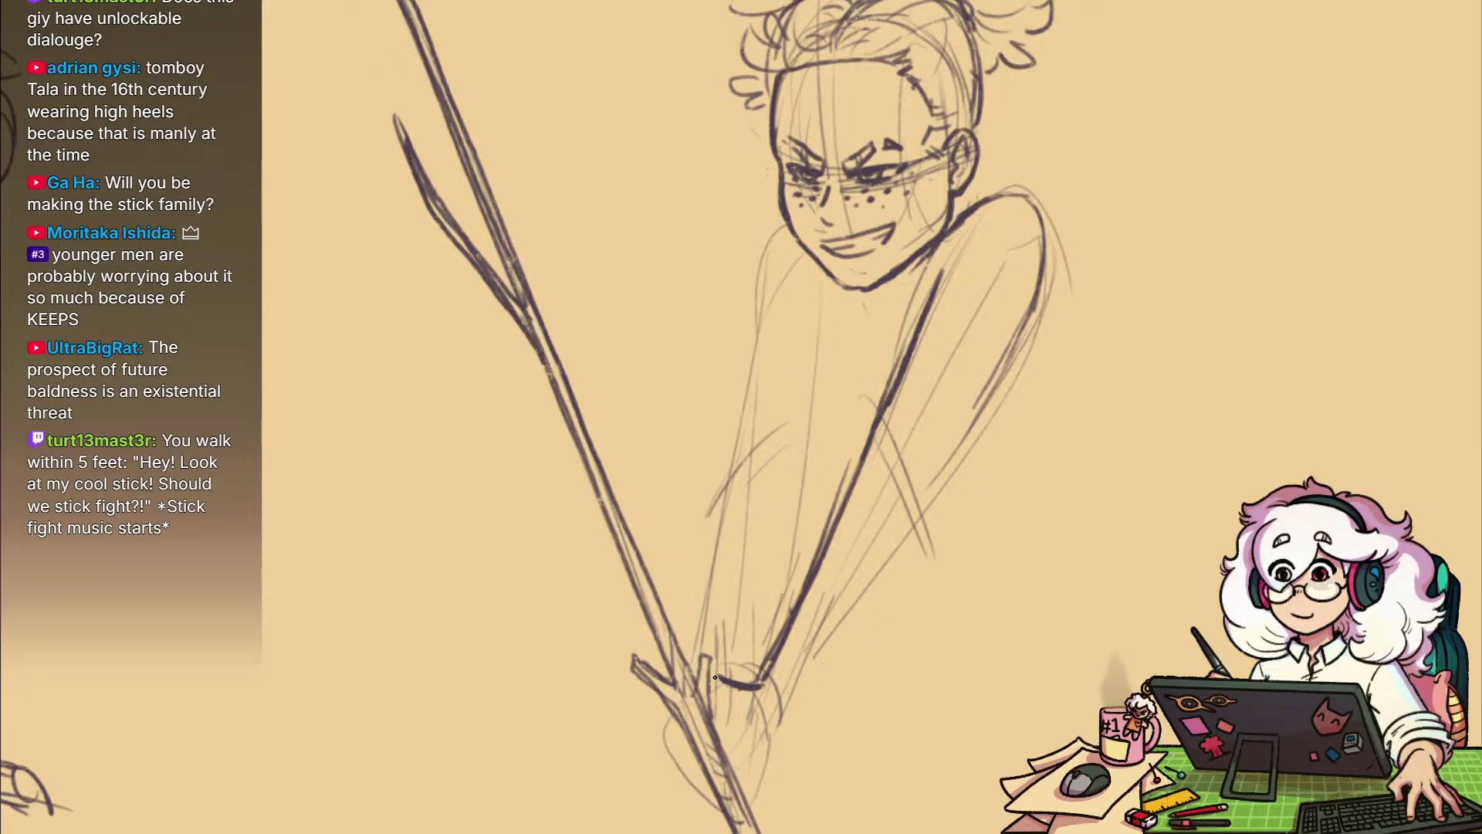
left_click_drag(917, 647, 901, 543)
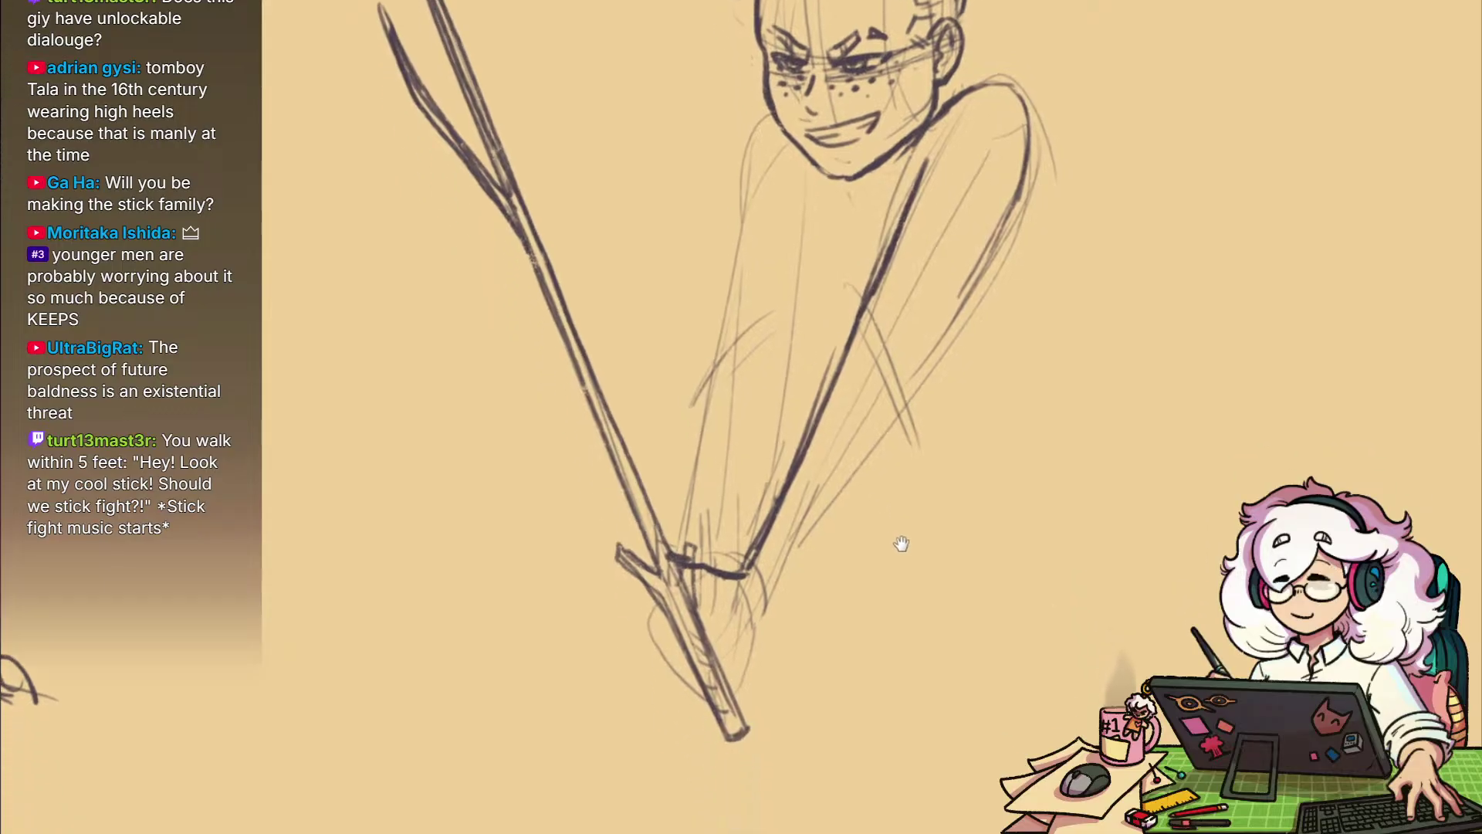
mouse_move(774, 599)
left_mouse_down()
mouse_move(811, 599)
mouse_move(858, 657)
left_mouse_up()
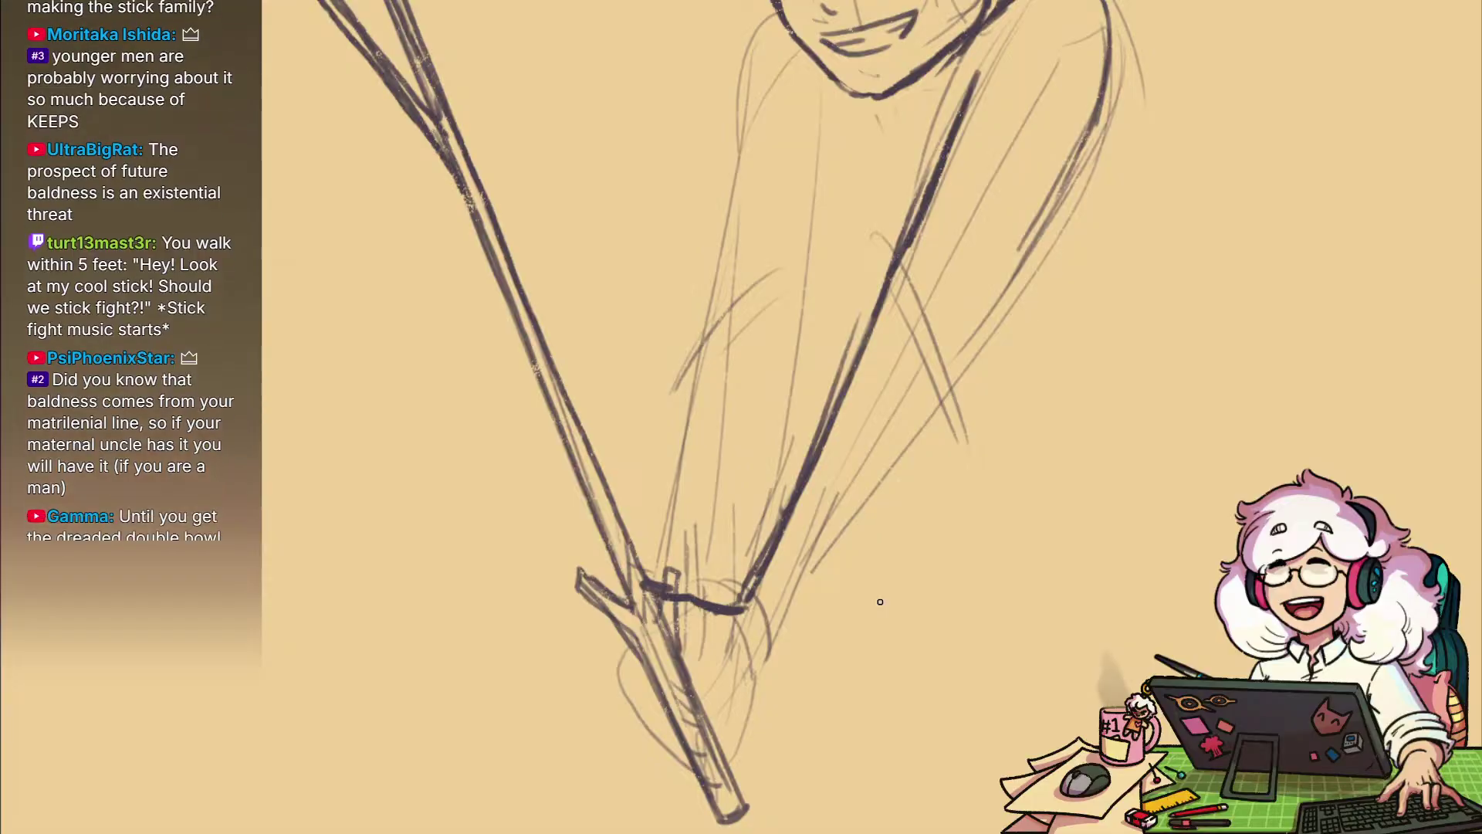
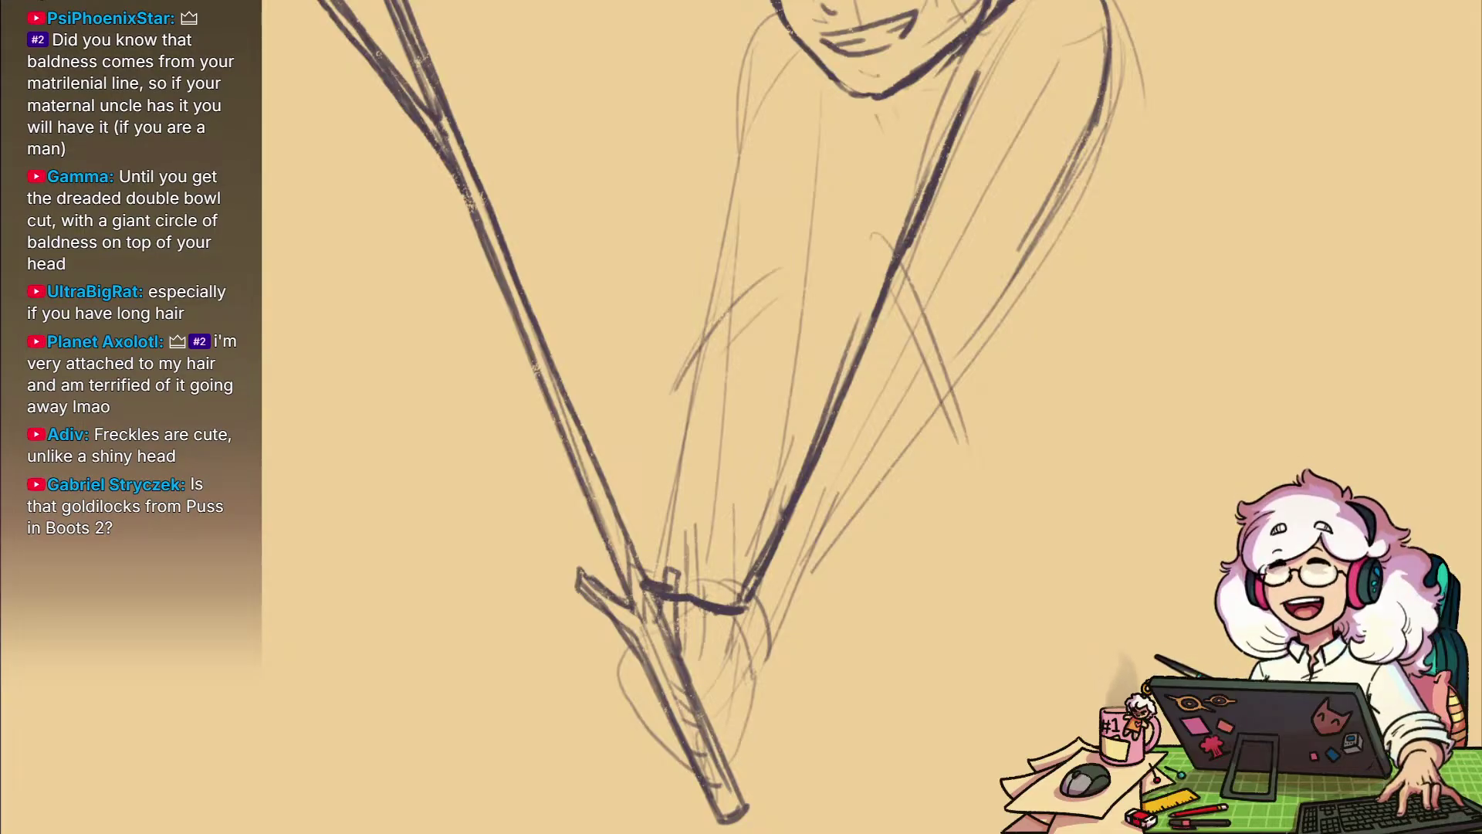
Darken the corner where the jaw meets the near shoulder and add short neck strokes beneath the jaw
mouse_move(1037, 538)
left_mouse_down()
mouse_move(1085, 604)
mouse_move(1046, 582)
mouse_move(1032, 595)
mouse_move(989, 748)
mouse_move(1008, 686)
mouse_move(1006, 715)
mouse_move(950, 646)
mouse_move(1002, 600)
mouse_move(1016, 633)
left_mouse_up()
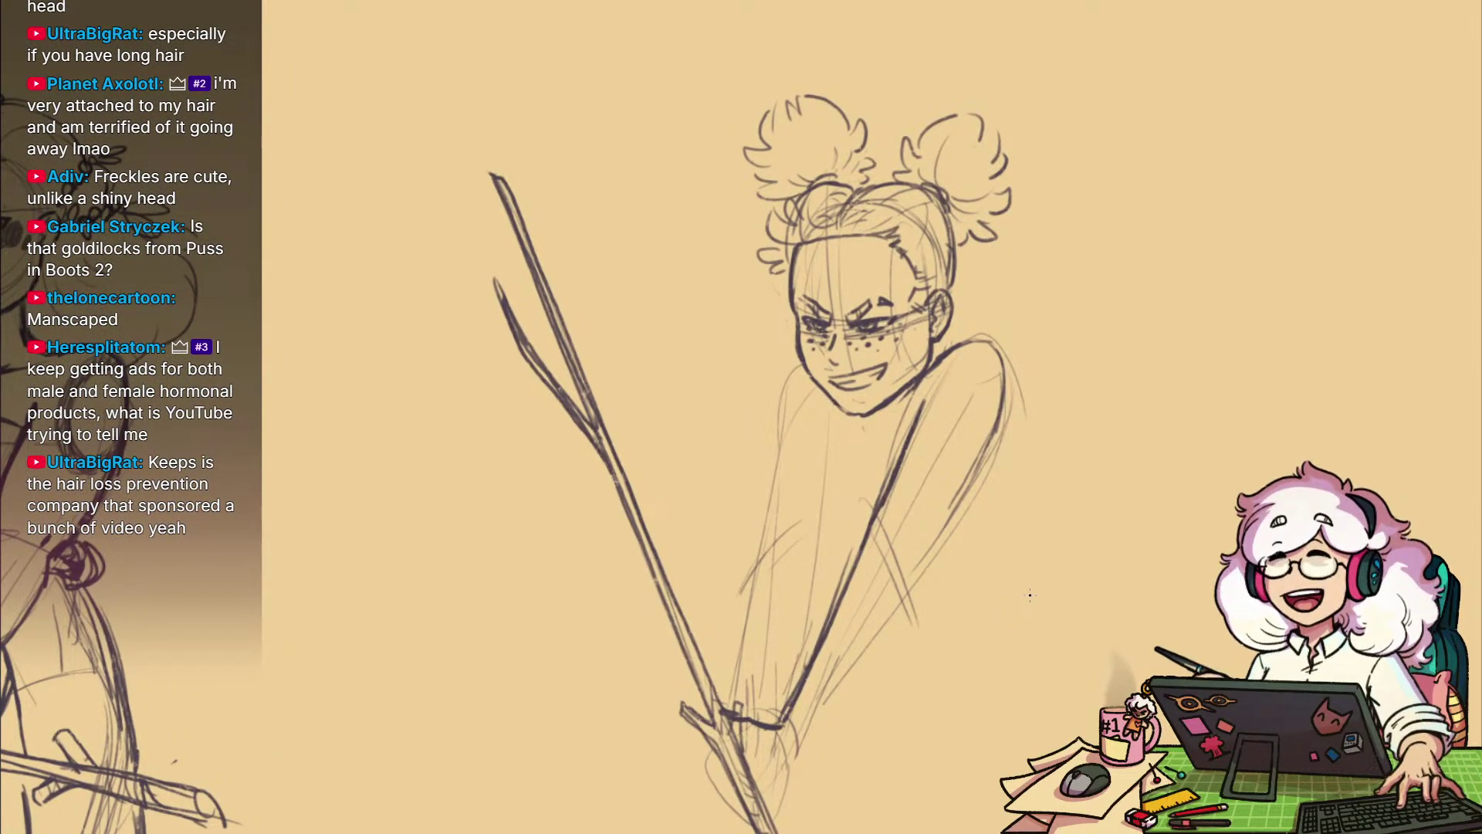
scroll(1023, 525, "up", 2)
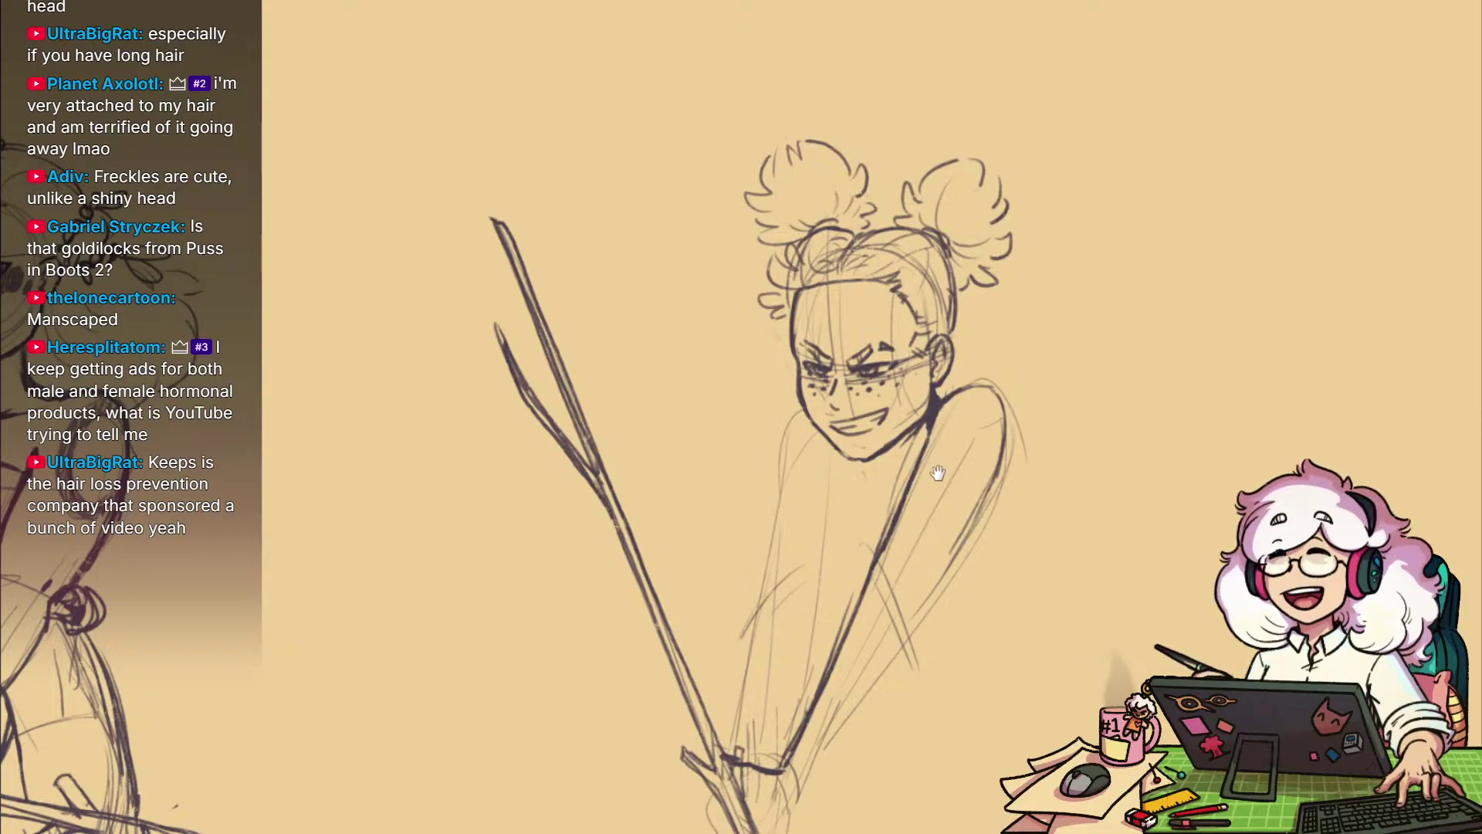
mouse_move(938, 472)
left_mouse_down()
mouse_move(963, 487)
mouse_move(883, 517)
left_mouse_up()
scroll(929, 510, "down", 1)
left_click_drag(914, 570, 921, 538)
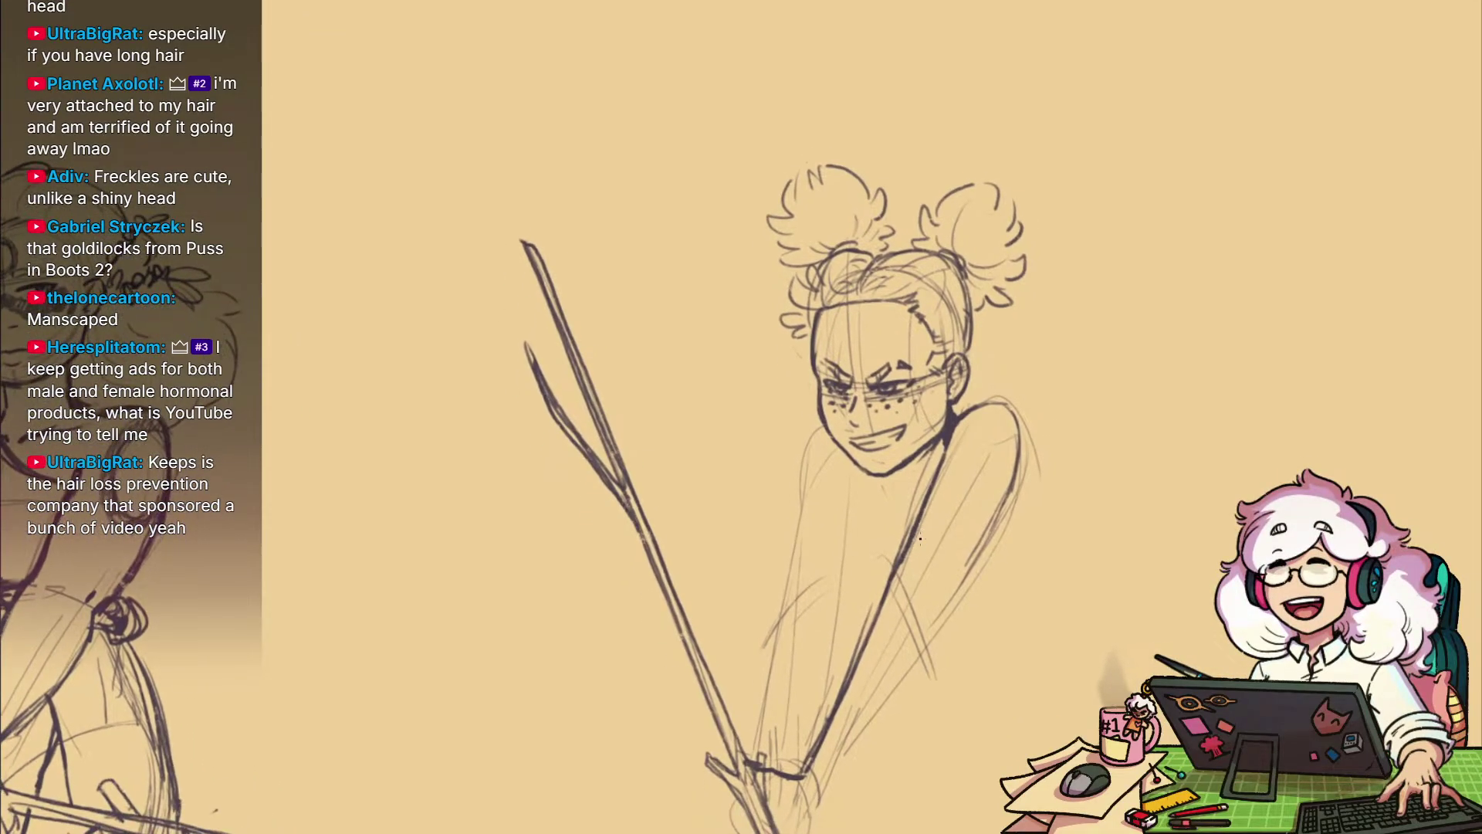
scroll(897, 492, "up", 1)
left_click_drag(935, 488, 940, 530)
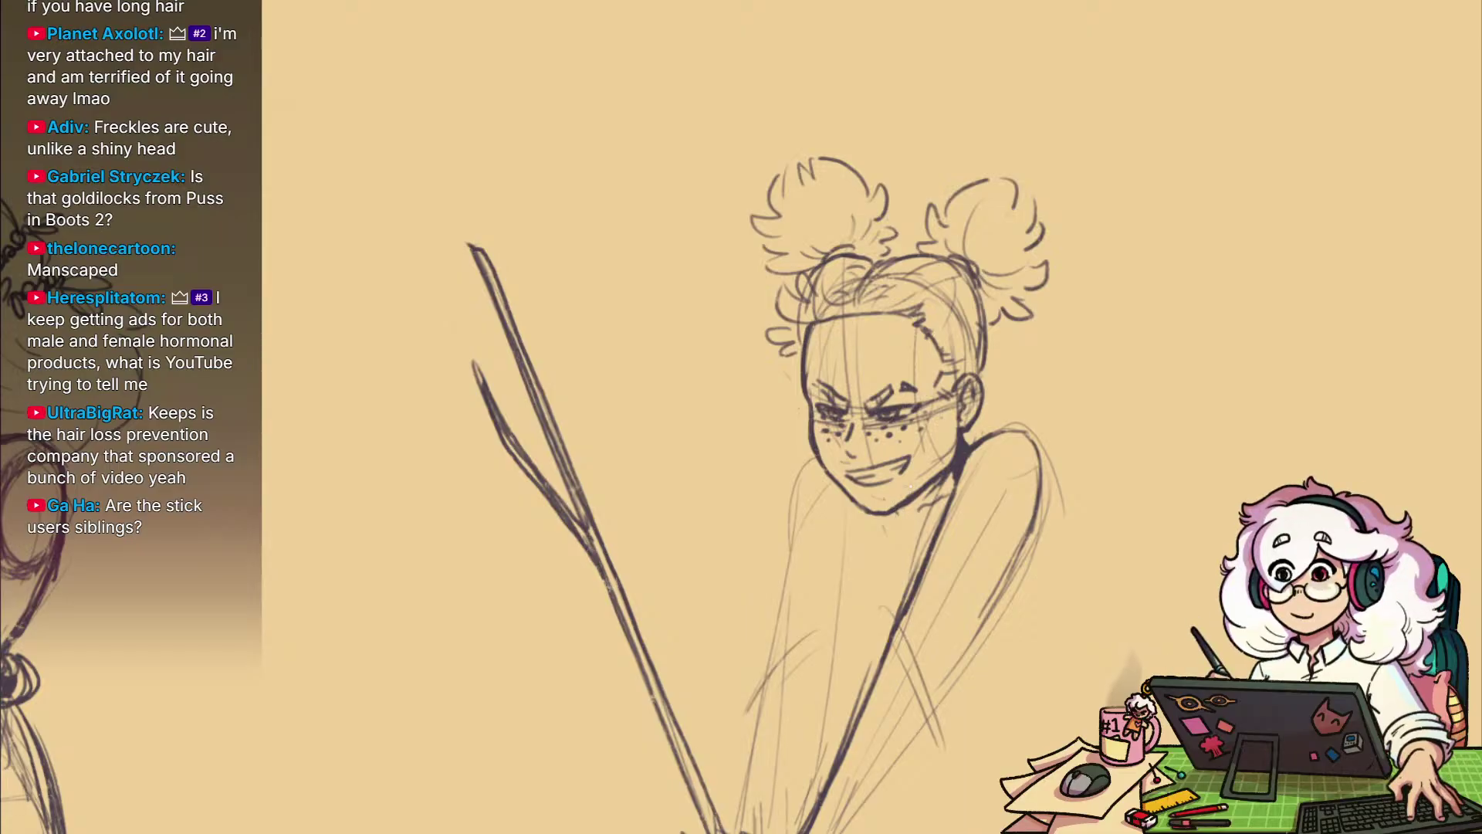
left_click_drag(910, 544, 918, 522)
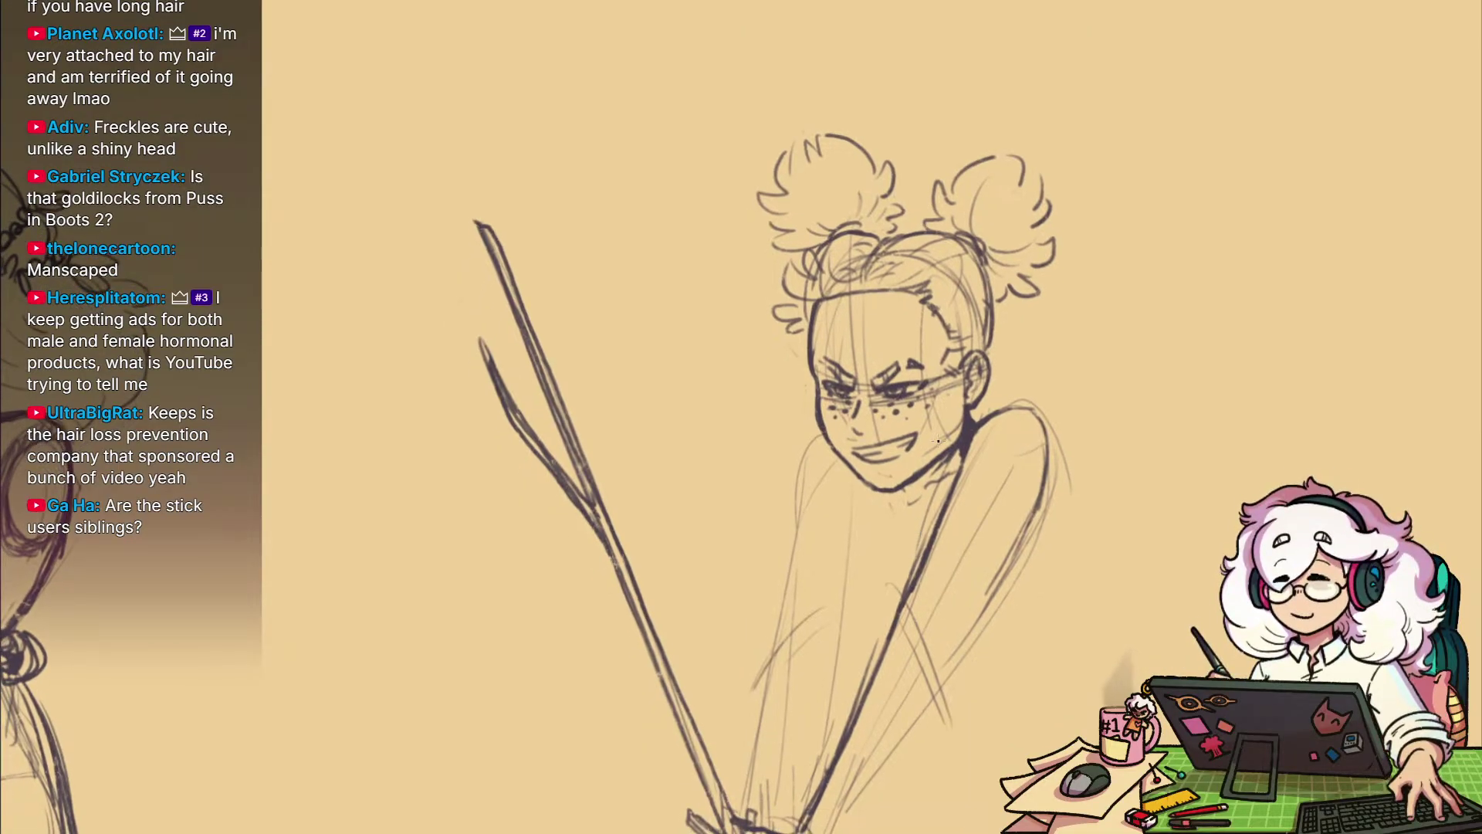
Outline the far arm from its shoulder down to the stick, thickening the forearm edge and the shoulder curve
mouse_move(830, 449)
left_mouse_down()
mouse_move(806, 492)
mouse_move(755, 779)
left_mouse_up()
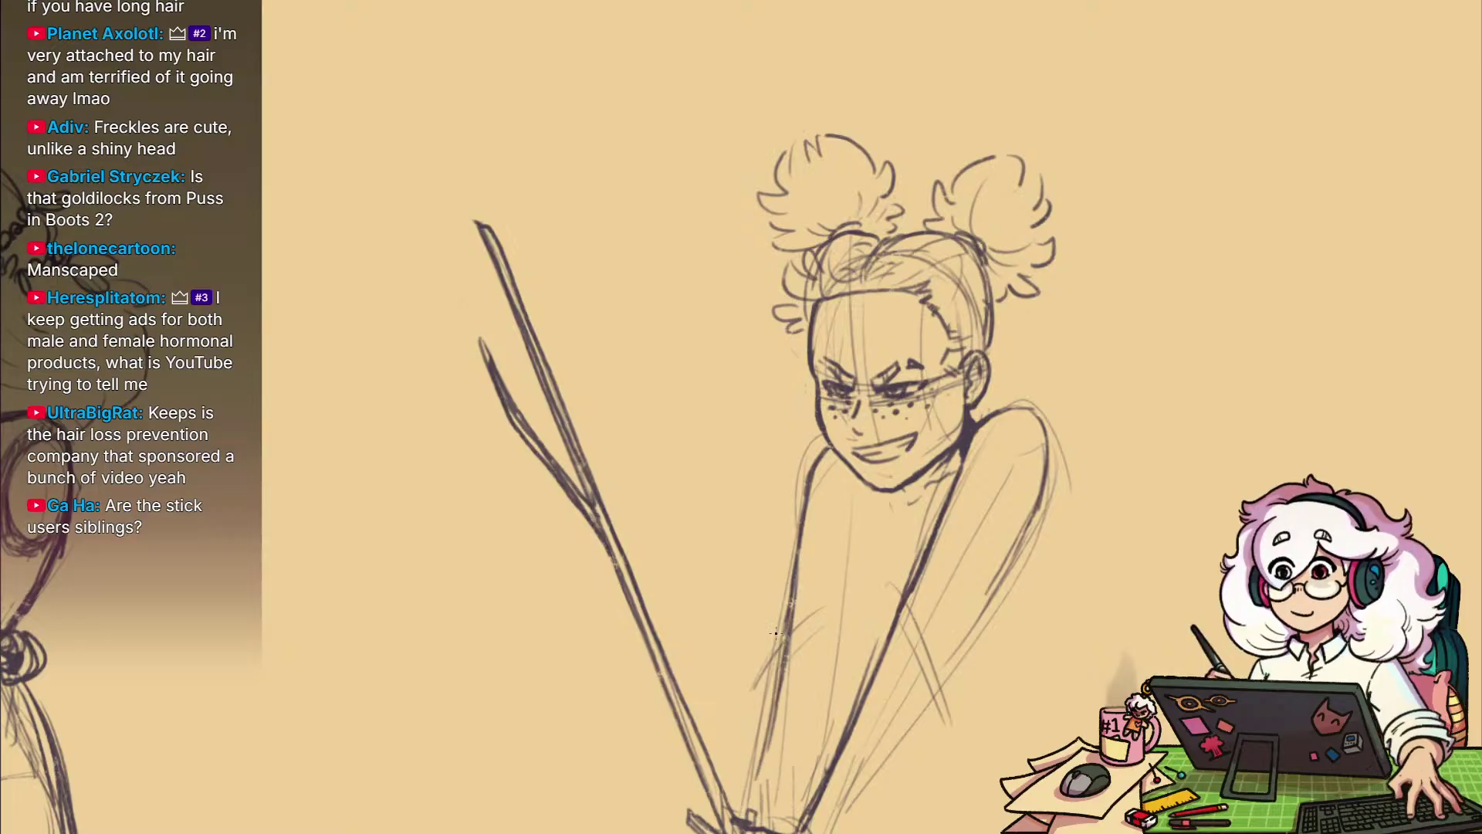
left_click_drag(774, 660, 761, 791)
left_click_drag(779, 695, 749, 811)
left_click_drag(766, 726, 742, 815)
left_click_drag(961, 629, 936, 519)
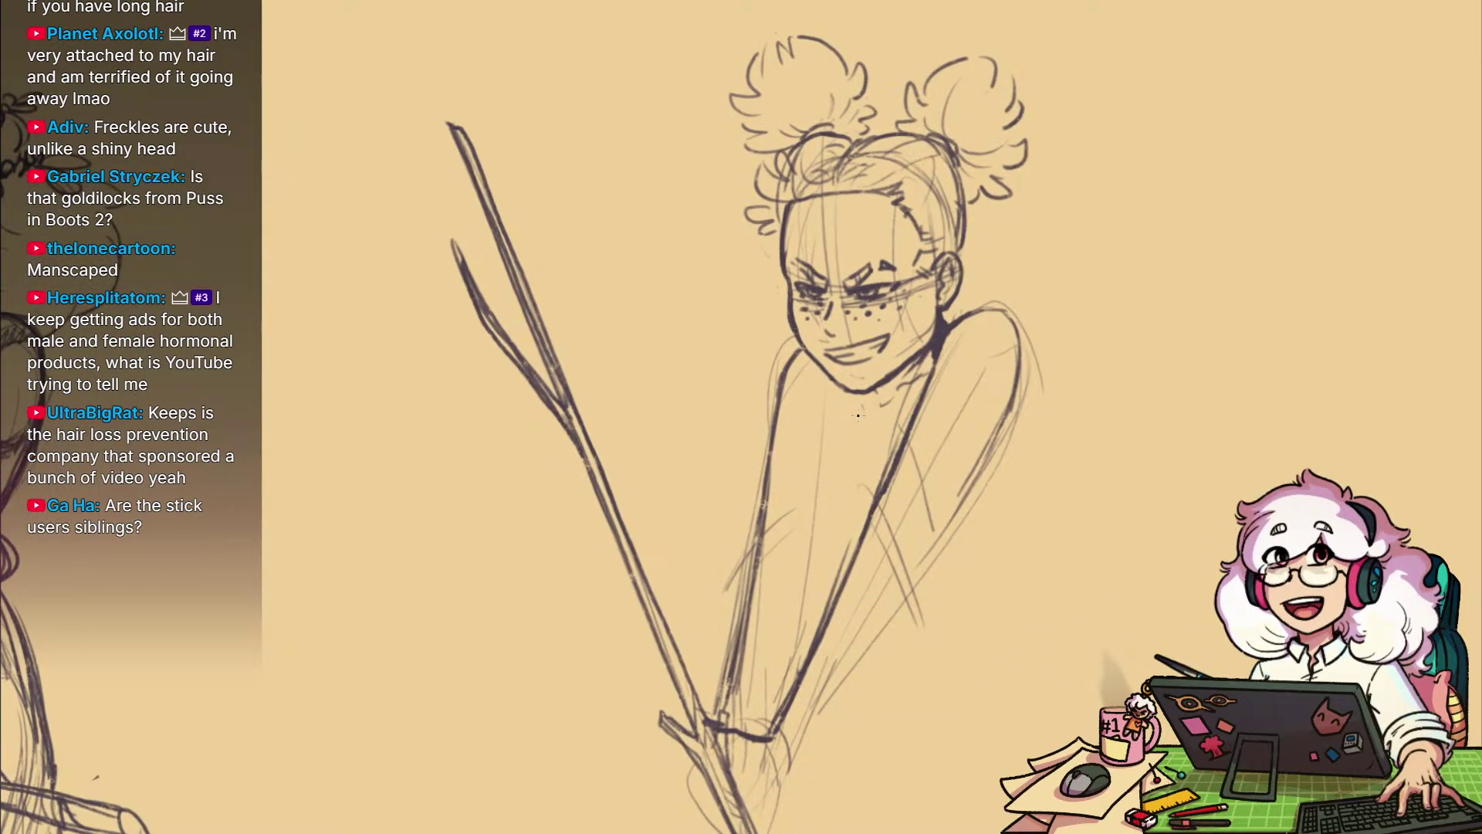
left_click_drag(803, 349, 784, 392)
Sketch a short vertical stroke below the chin for the far arm's inner edge and review the figure against the whole sheet
mouse_move(947, 496)
left_mouse_down()
mouse_move(916, 490)
mouse_move(889, 534)
mouse_move(907, 566)
mouse_move(865, 557)
mouse_move(883, 532)
left_mouse_up()
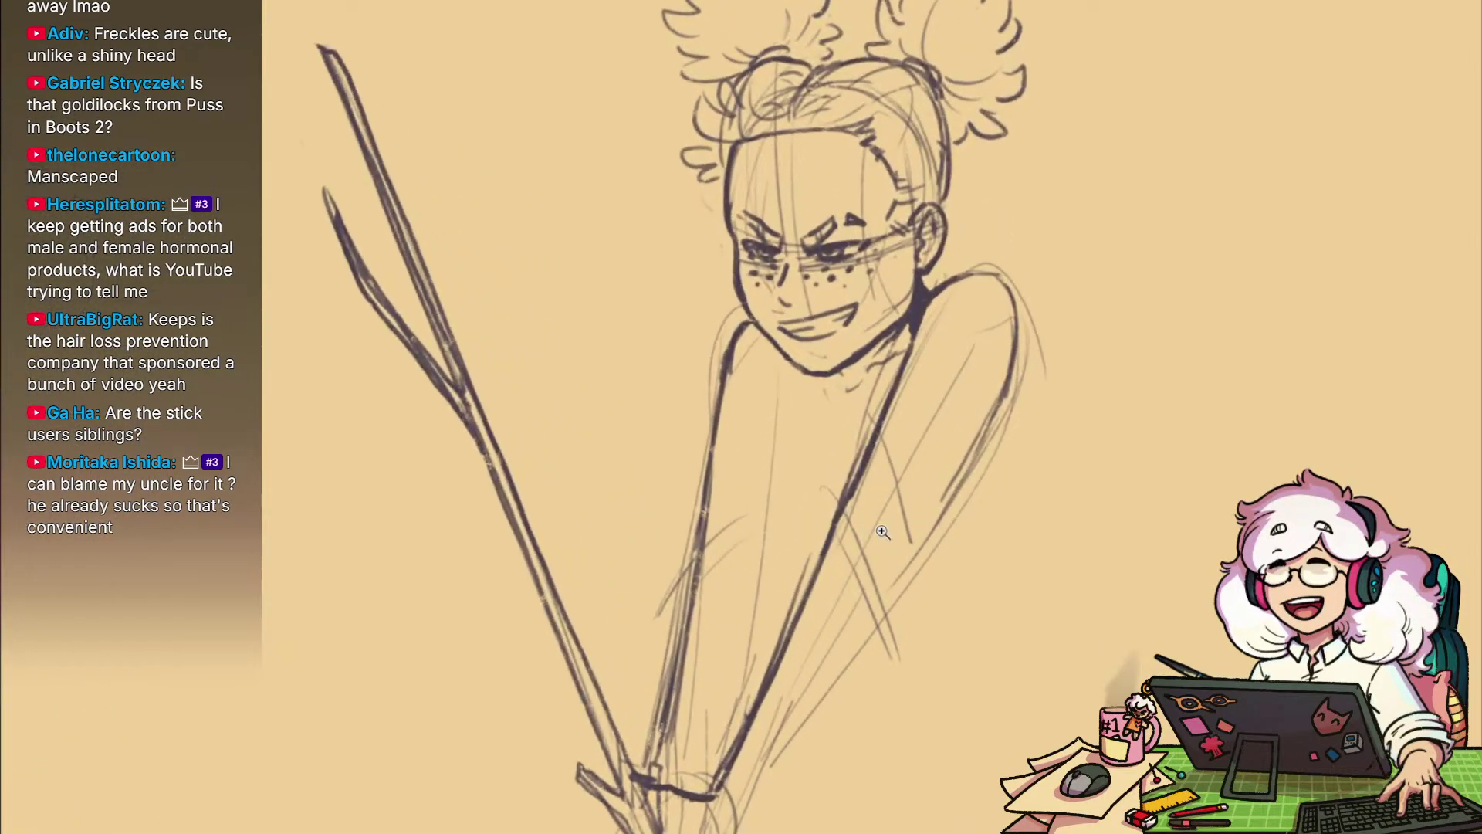
left_click_drag(763, 372, 772, 463)
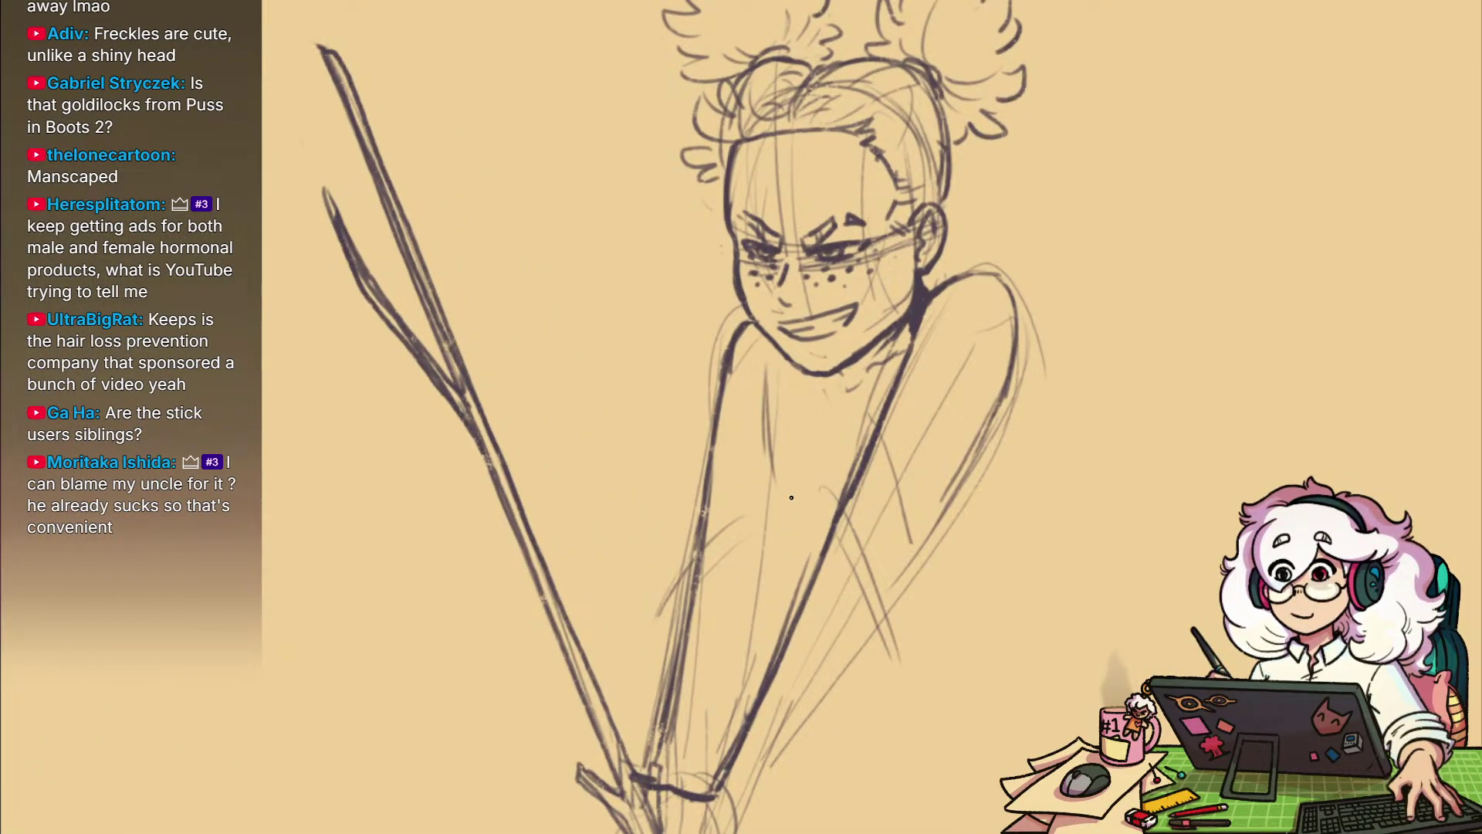
mouse_move(830, 386)
left_mouse_down()
mouse_move(755, 530)
mouse_move(1310, 391)
mouse_move(1251, 354)
mouse_move(1185, 390)
mouse_move(1188, 430)
mouse_move(996, 414)
mouse_move(931, 452)
left_mouse_up()
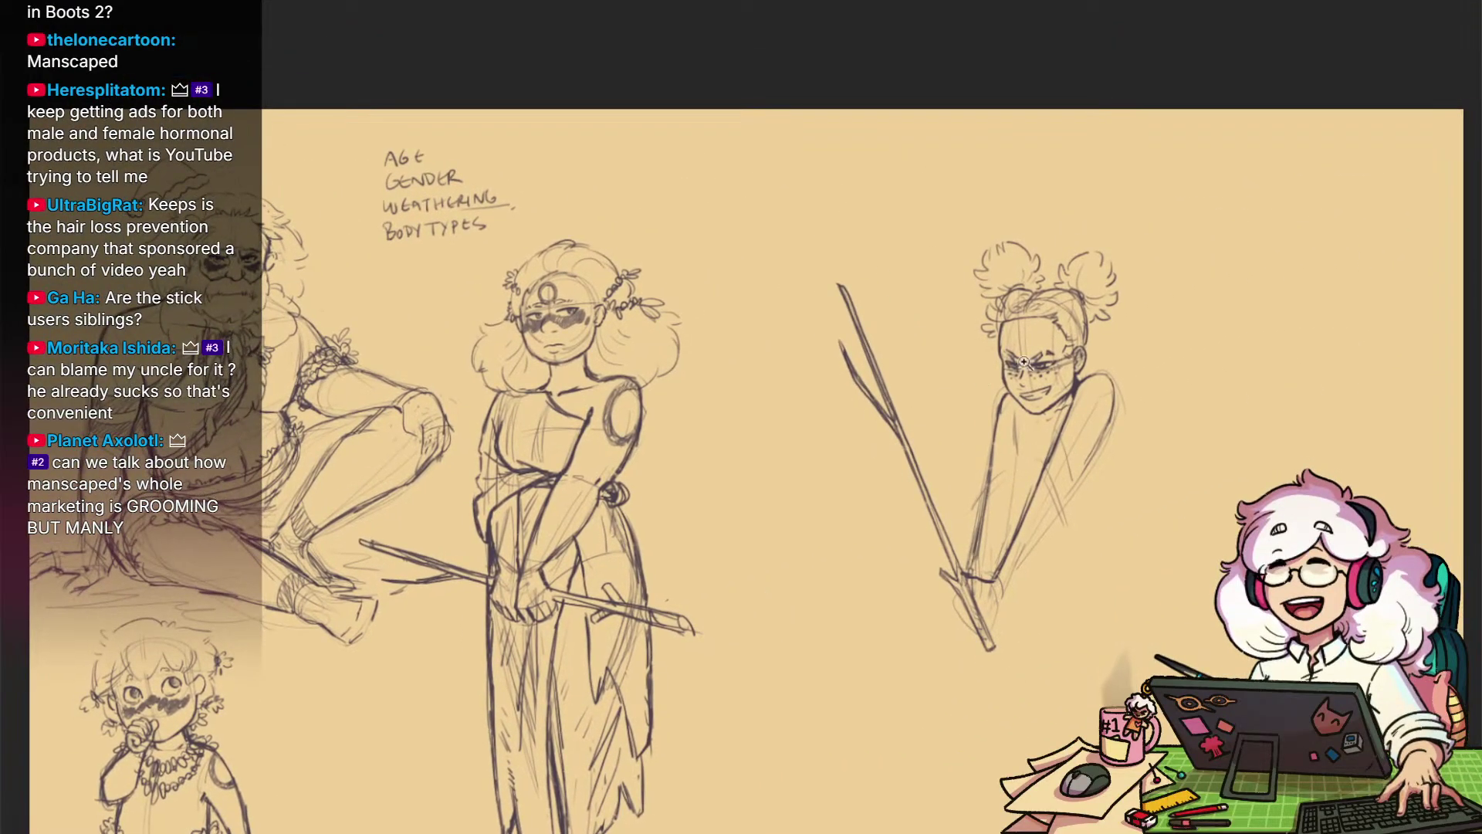
scroll(1023, 361, "up", 5)
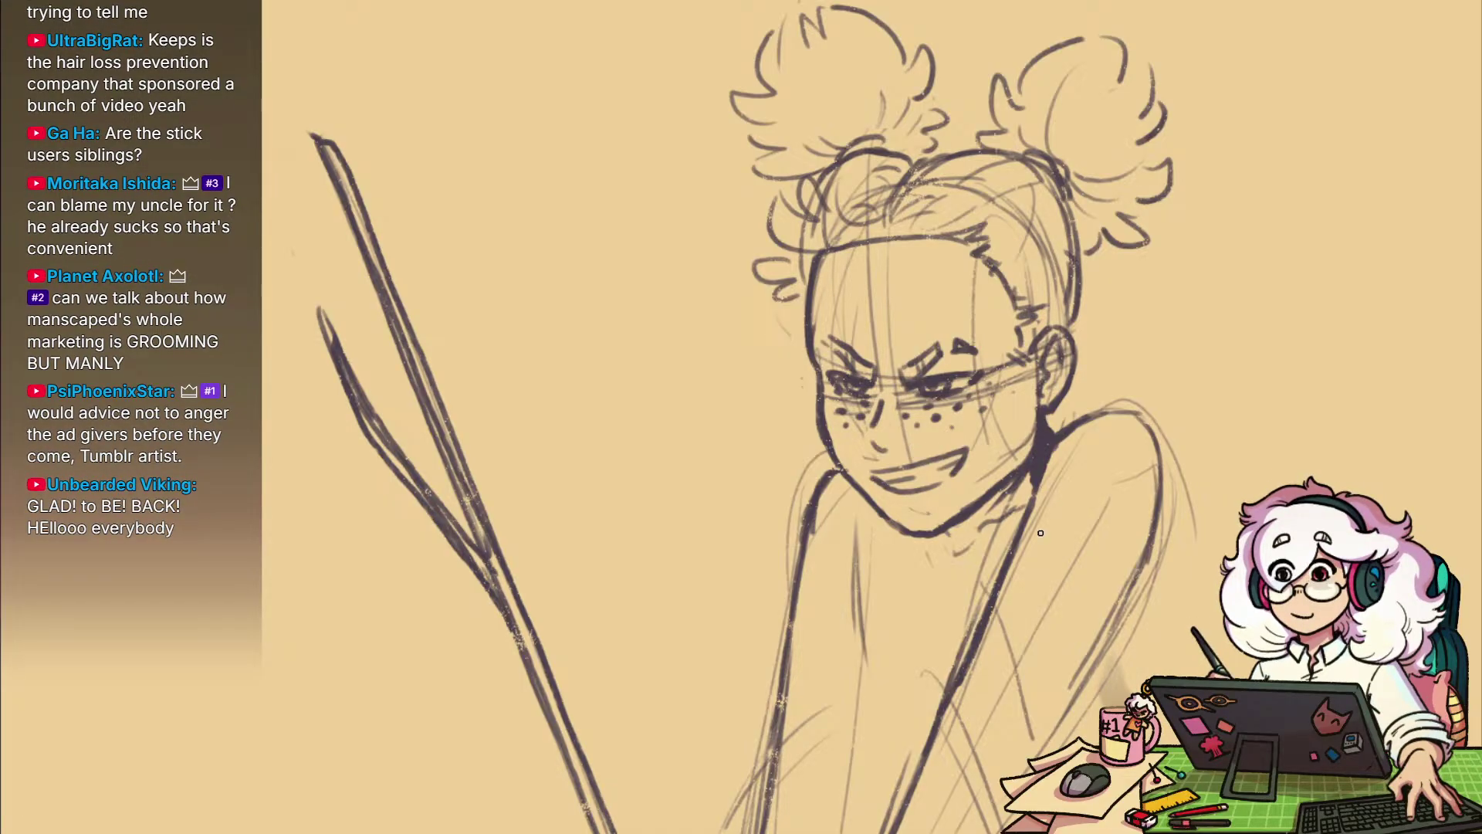
left_click_drag(1041, 592, 1022, 494)
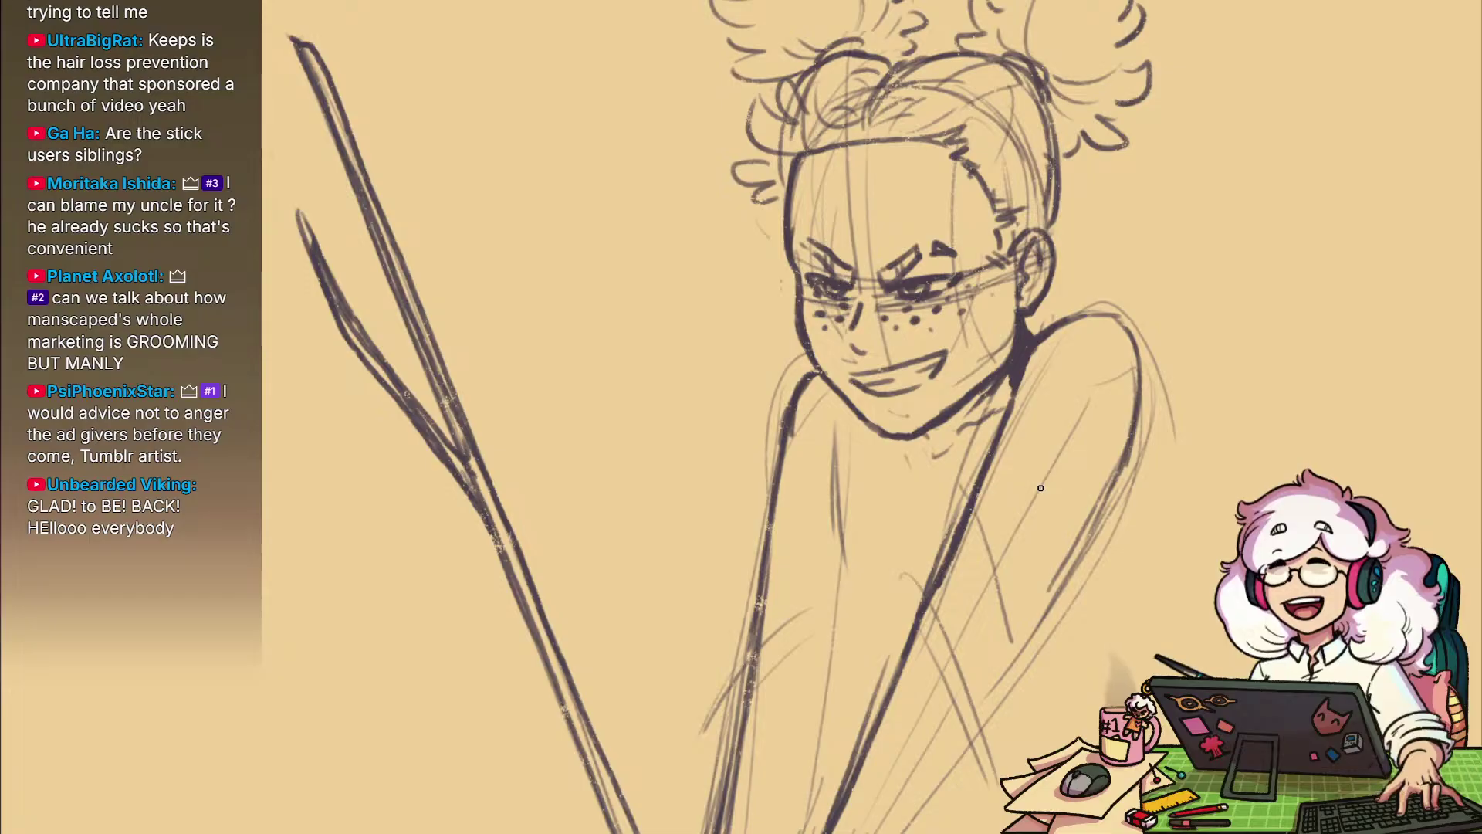
left_click_drag(1017, 668, 1020, 641)
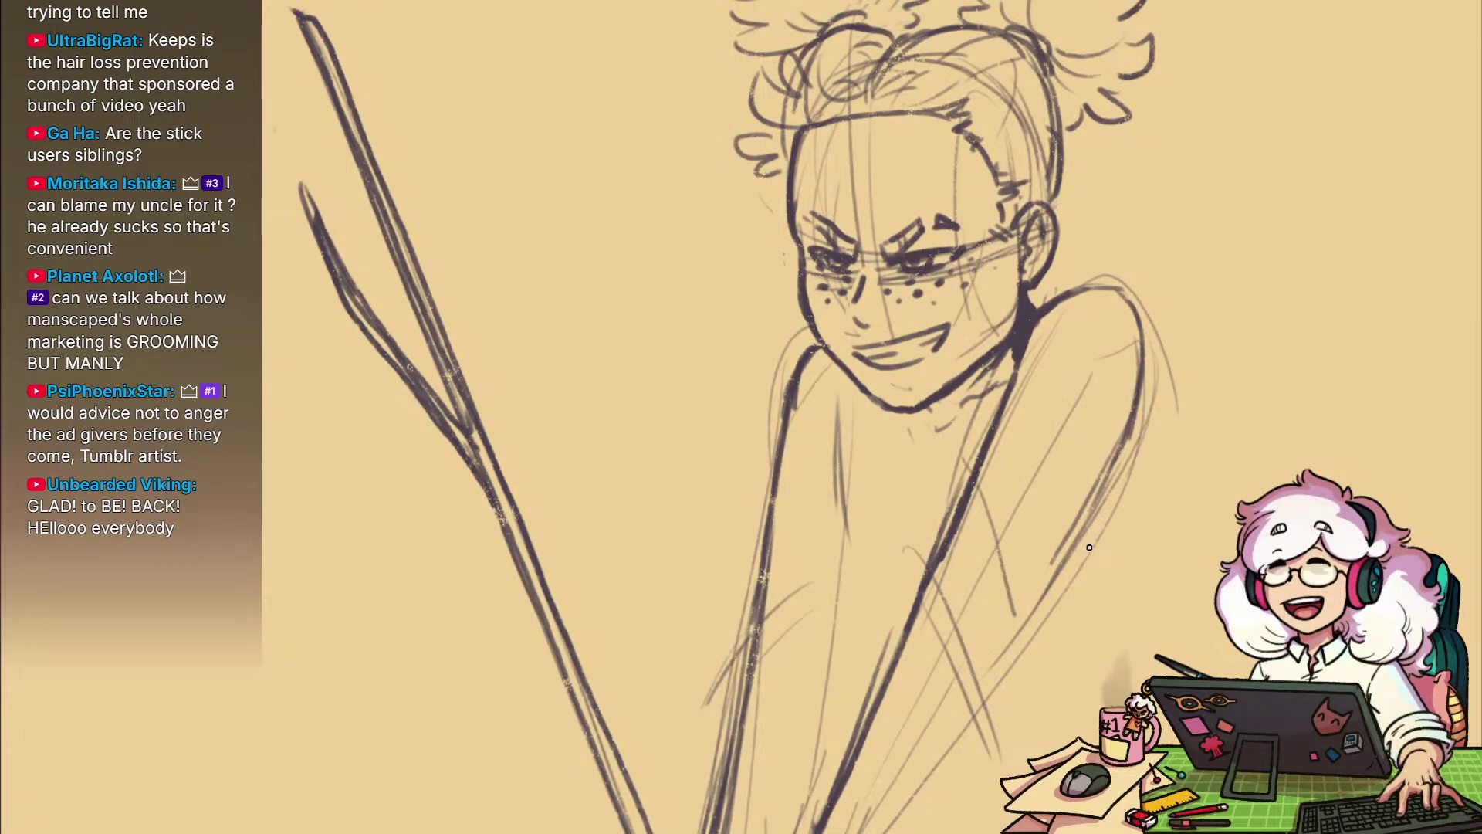
left_click_drag(1038, 640, 994, 609)
left_click_drag(1041, 551, 1031, 559)
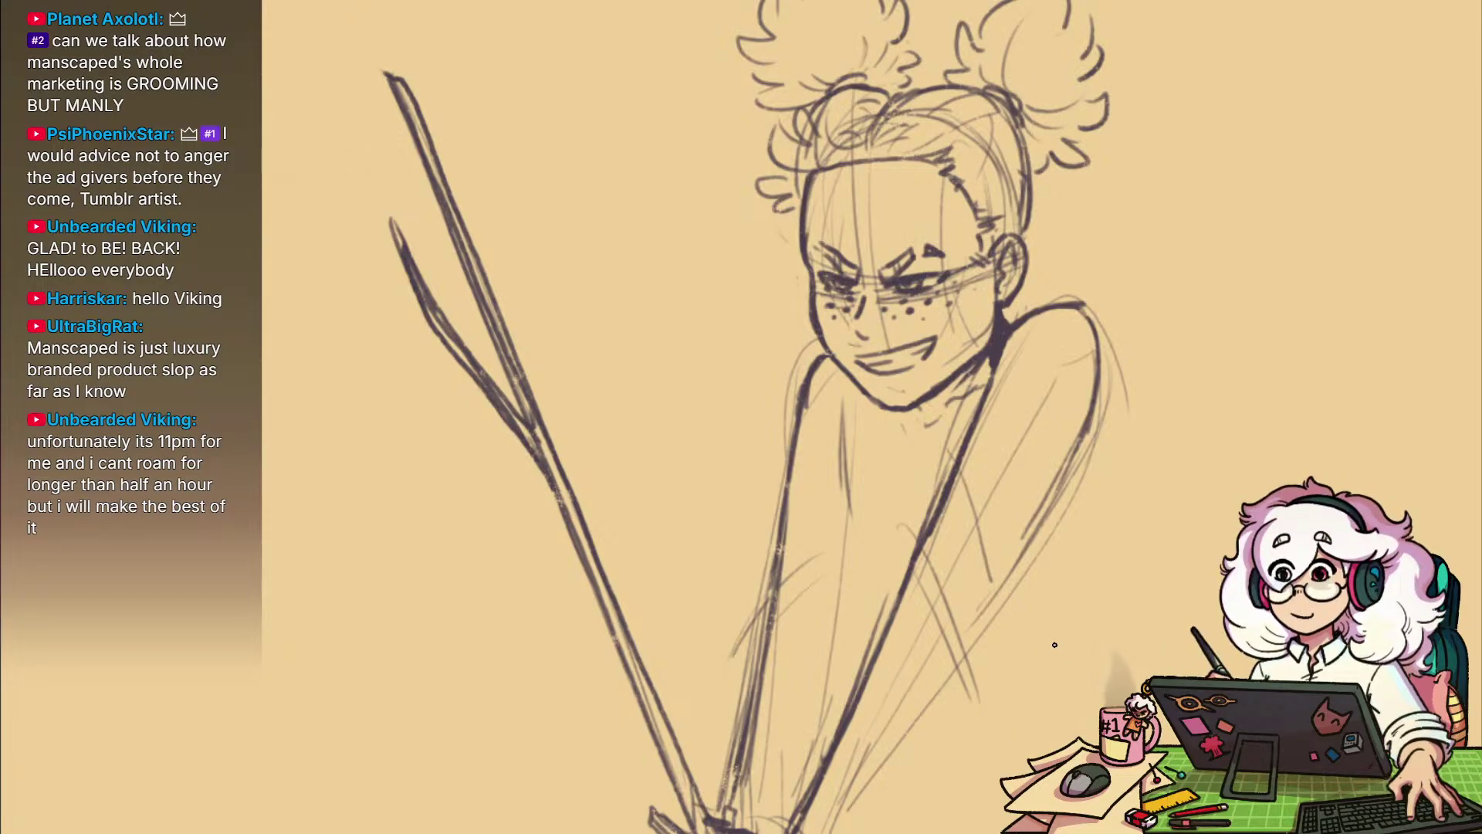
mouse_move(1037, 647)
left_mouse_down()
mouse_move(1059, 556)
mouse_move(1022, 589)
mouse_move(1063, 641)
left_mouse_up()
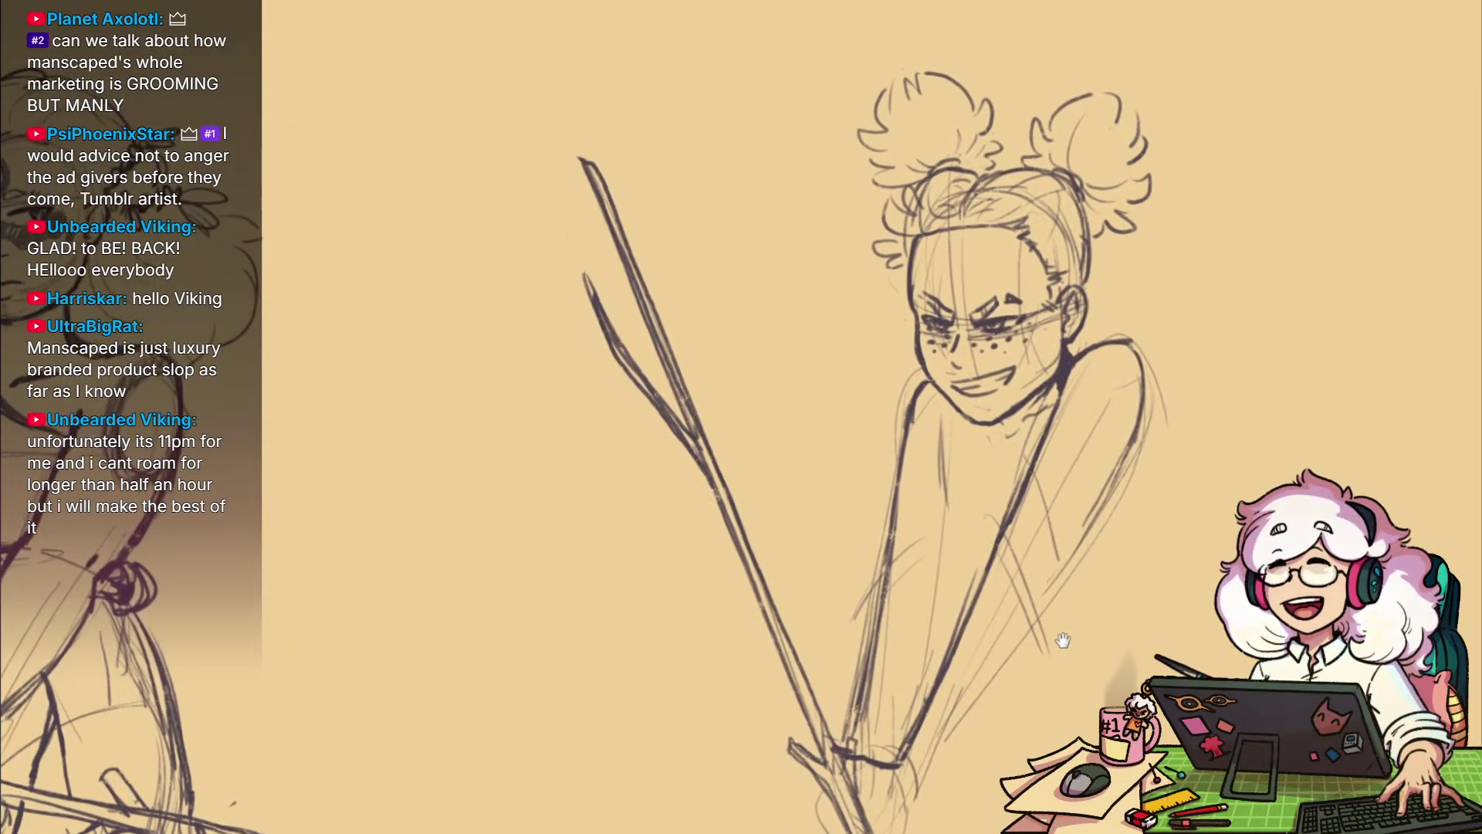
left_click_drag(1079, 556, 1018, 591)
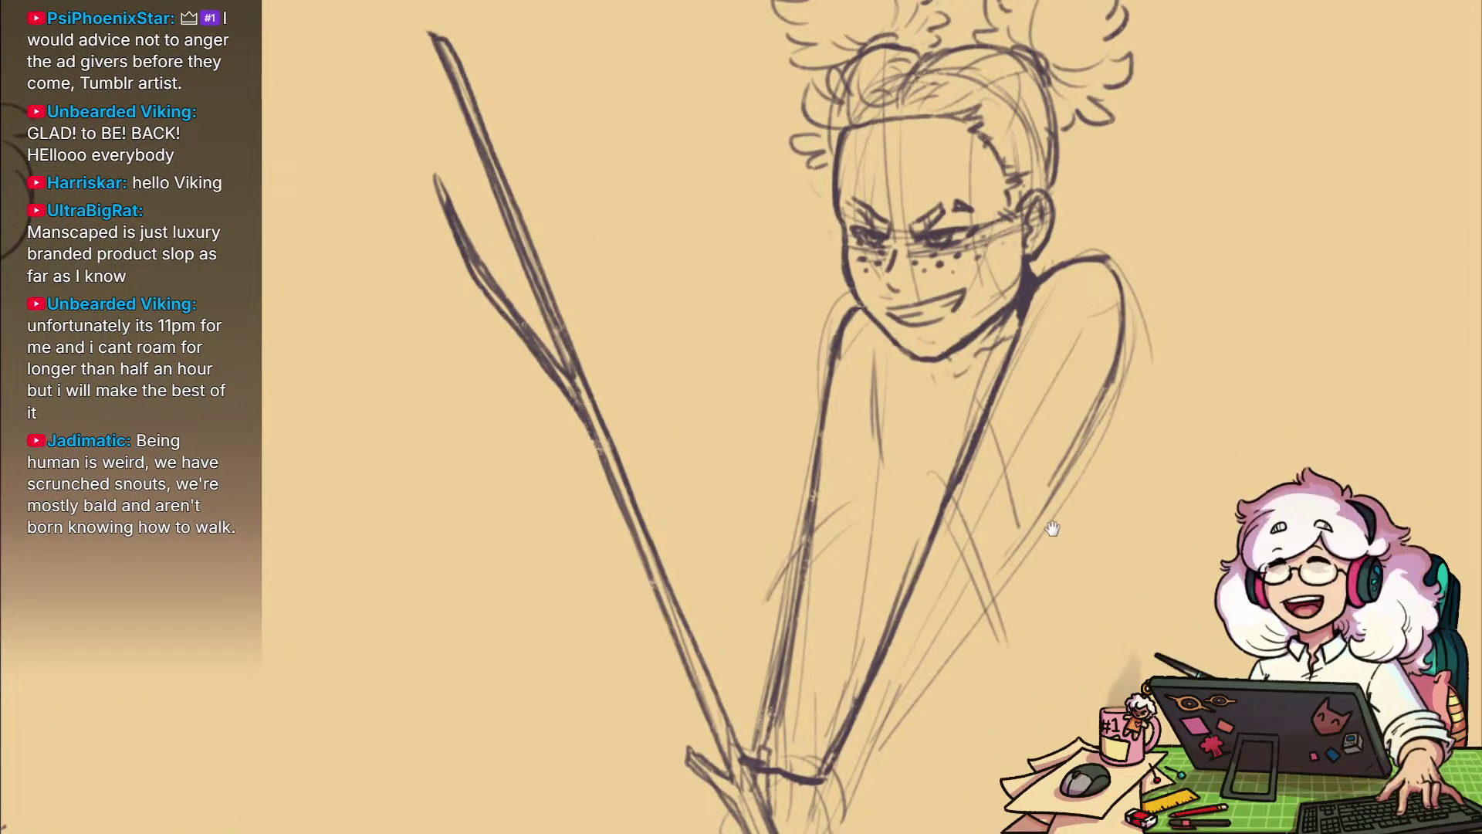
scroll(1032, 586, "down", 3)
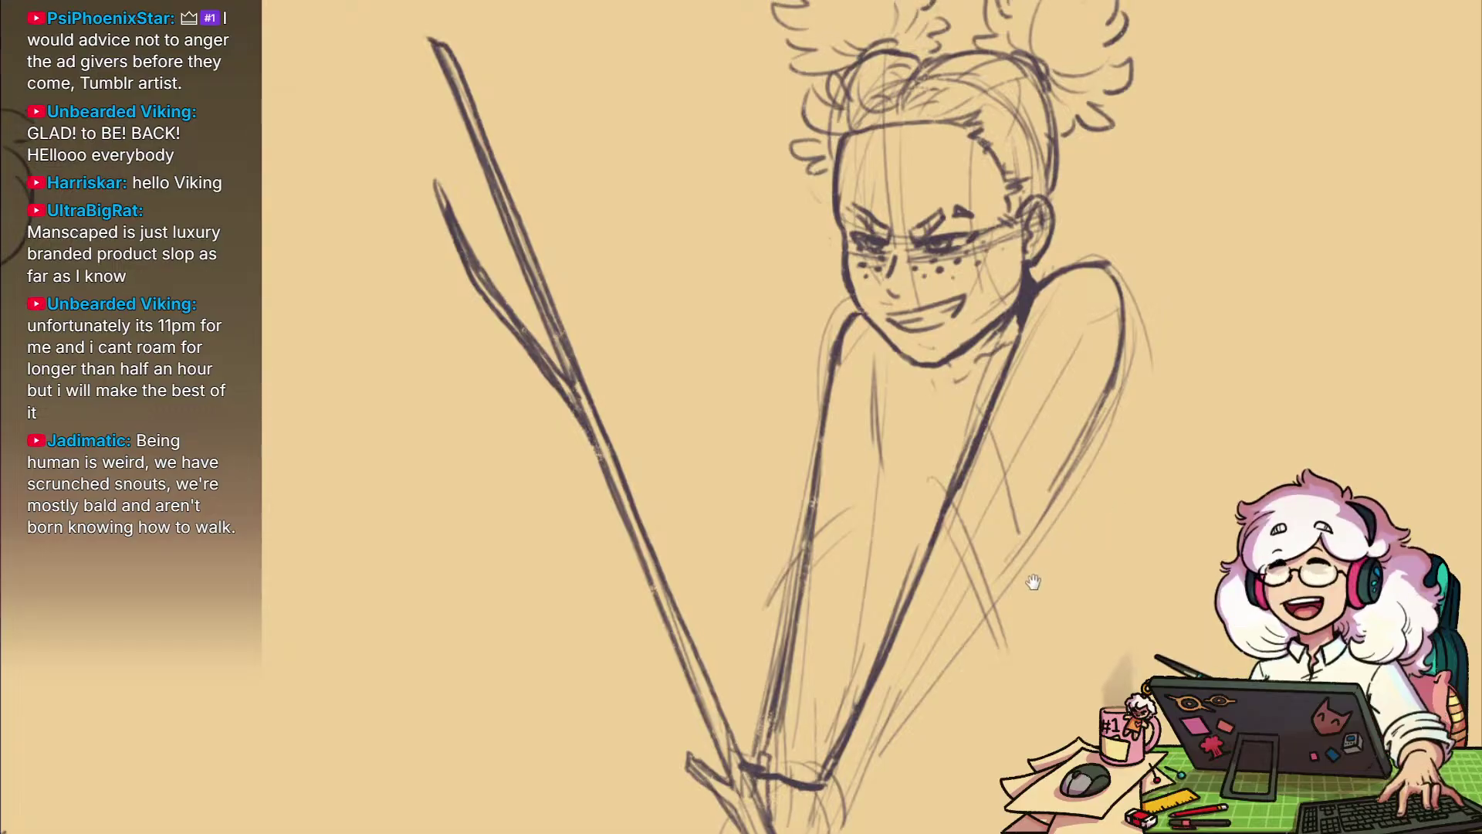
scroll(981, 668, "up", 2)
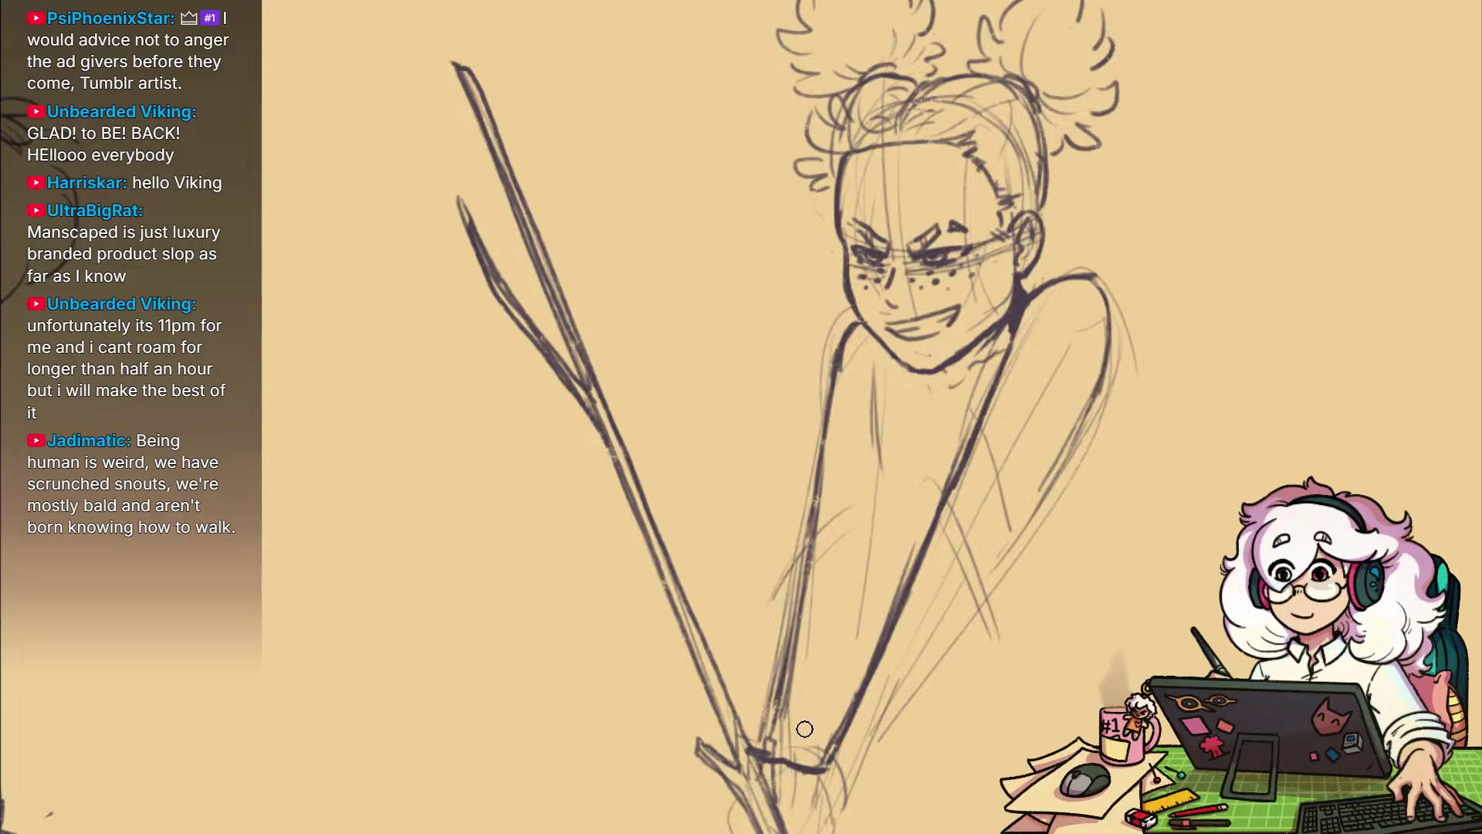
Darken the chest contour between the arms, then rough in the torso with two long curves from the near shoulder and light guidelines behind the arm
mouse_move(861, 385)
left_mouse_down()
mouse_move(863, 437)
mouse_move(896, 507)
left_mouse_up()
mouse_move(877, 451)
left_mouse_down()
mouse_move(892, 487)
mouse_move(882, 471)
left_mouse_up()
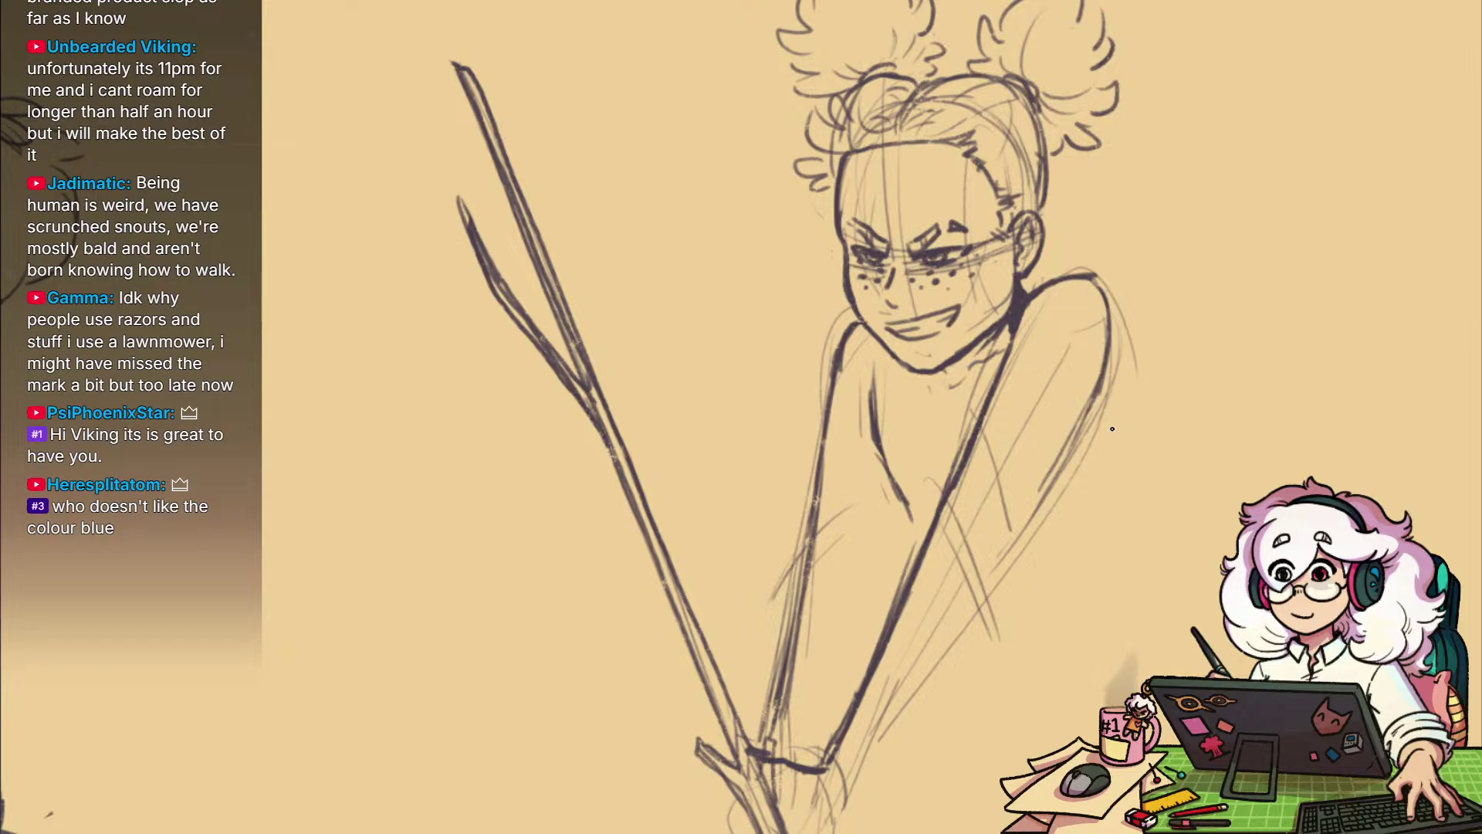
left_click_drag(1112, 315, 1189, 605)
left_click_drag(1150, 468, 1162, 674)
left_click_drag(898, 435, 967, 610)
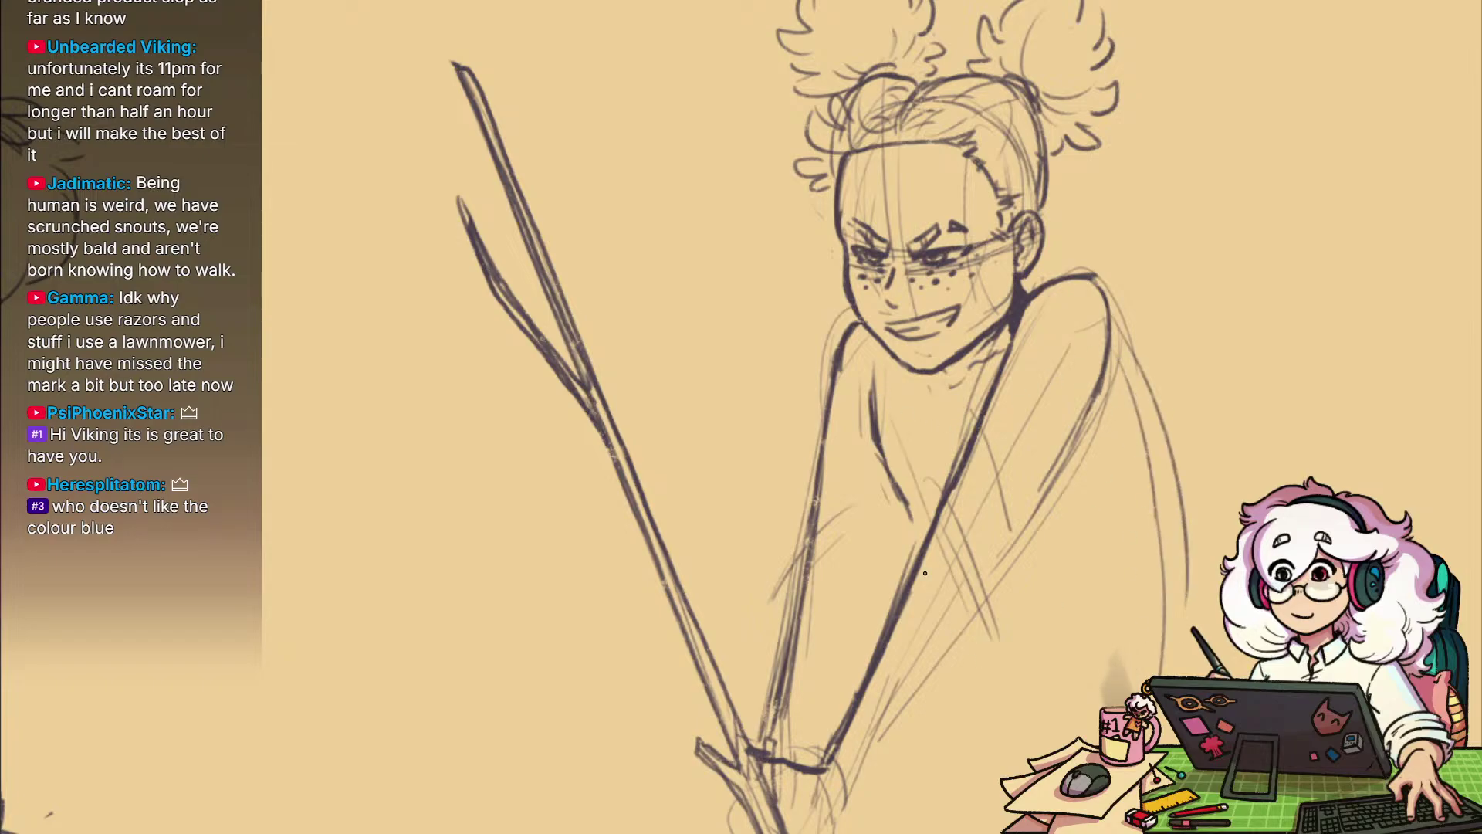
left_click_drag(903, 502, 935, 682)
Extend the light torso lines down to a point and sketch loose crossing strokes at the base of the body
scroll(959, 583, "down", 4)
left_click_drag(1111, 605, 1032, 519)
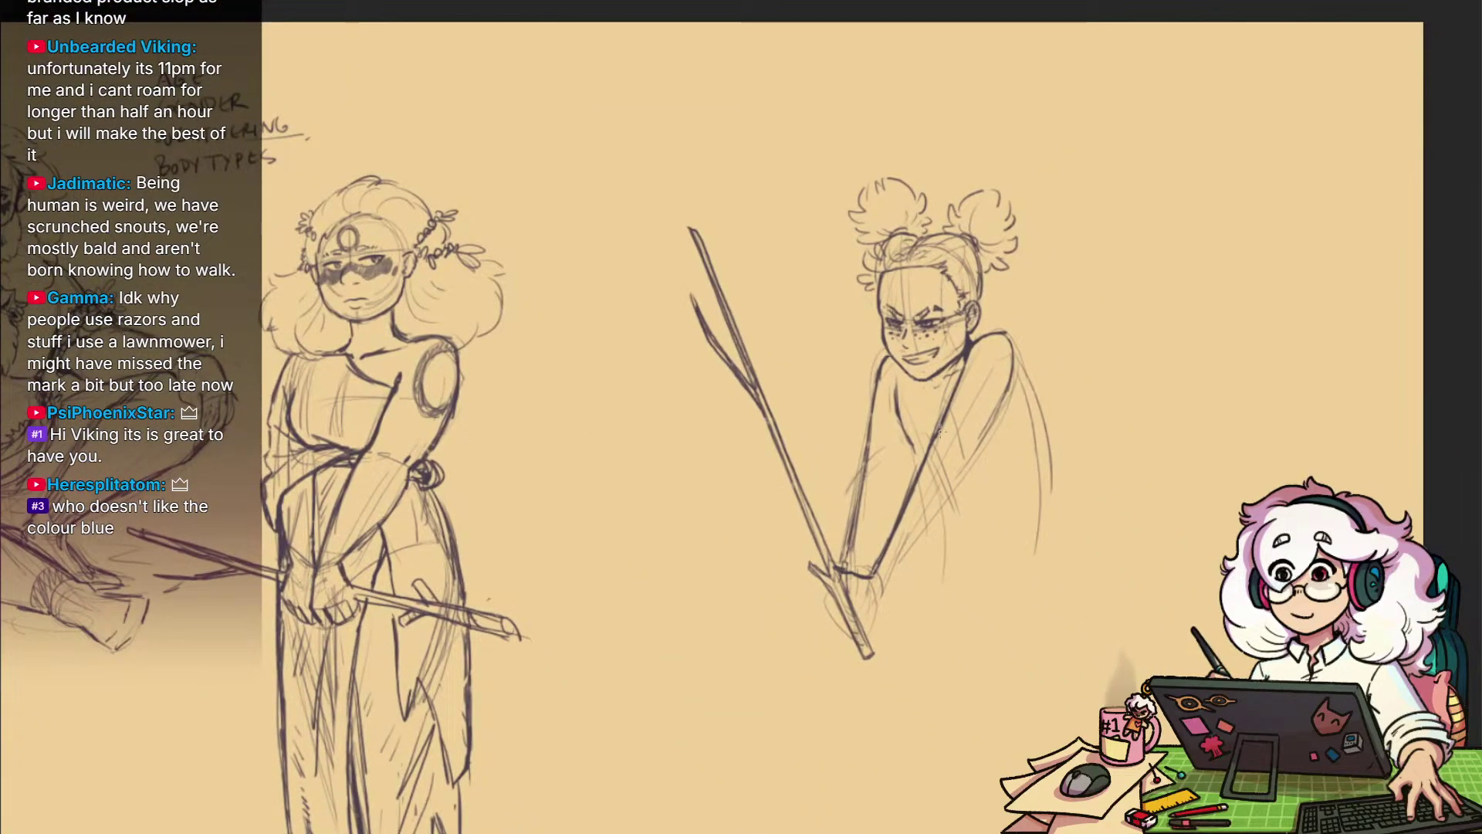
mouse_move(936, 422)
left_mouse_down()
mouse_move(940, 622)
mouse_move(1065, 559)
left_mouse_up()
left_click_drag(1061, 485, 1089, 468)
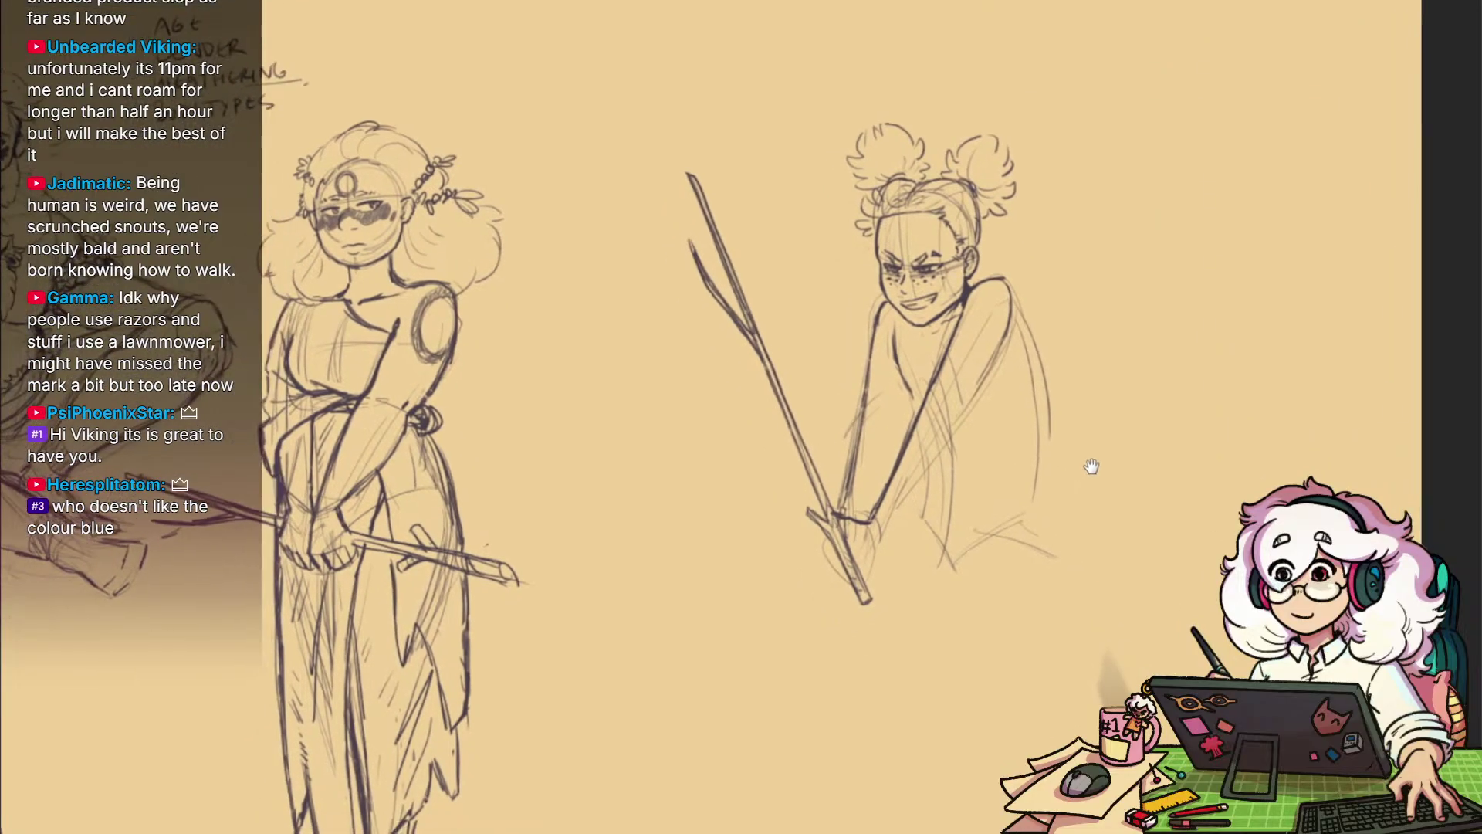
Strengthen the long curve falling from the near shoulder and darken the near arm's outer edge
left_click_drag(1039, 525, 1072, 522)
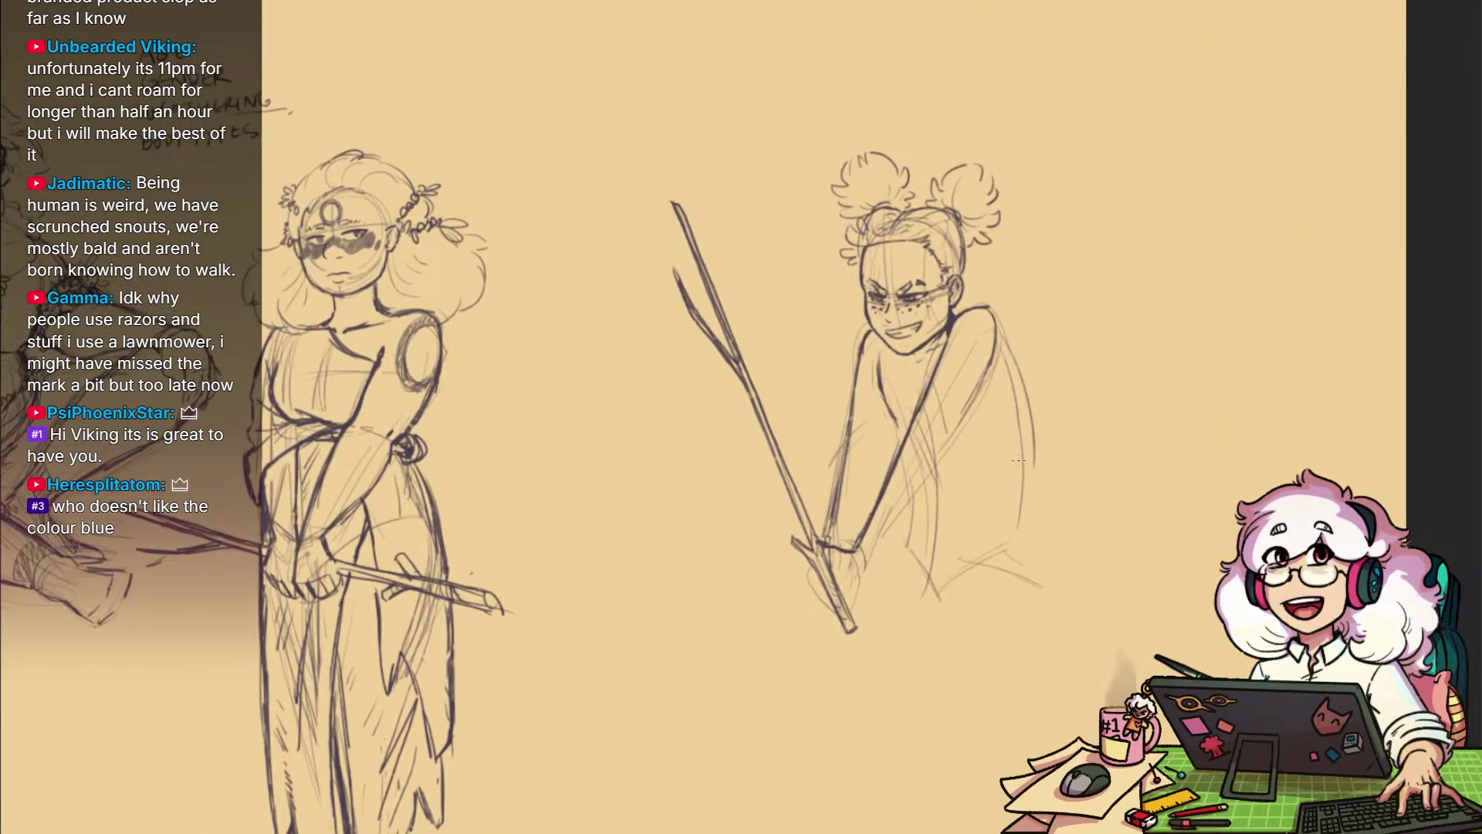
left_click_drag(997, 330, 1021, 477)
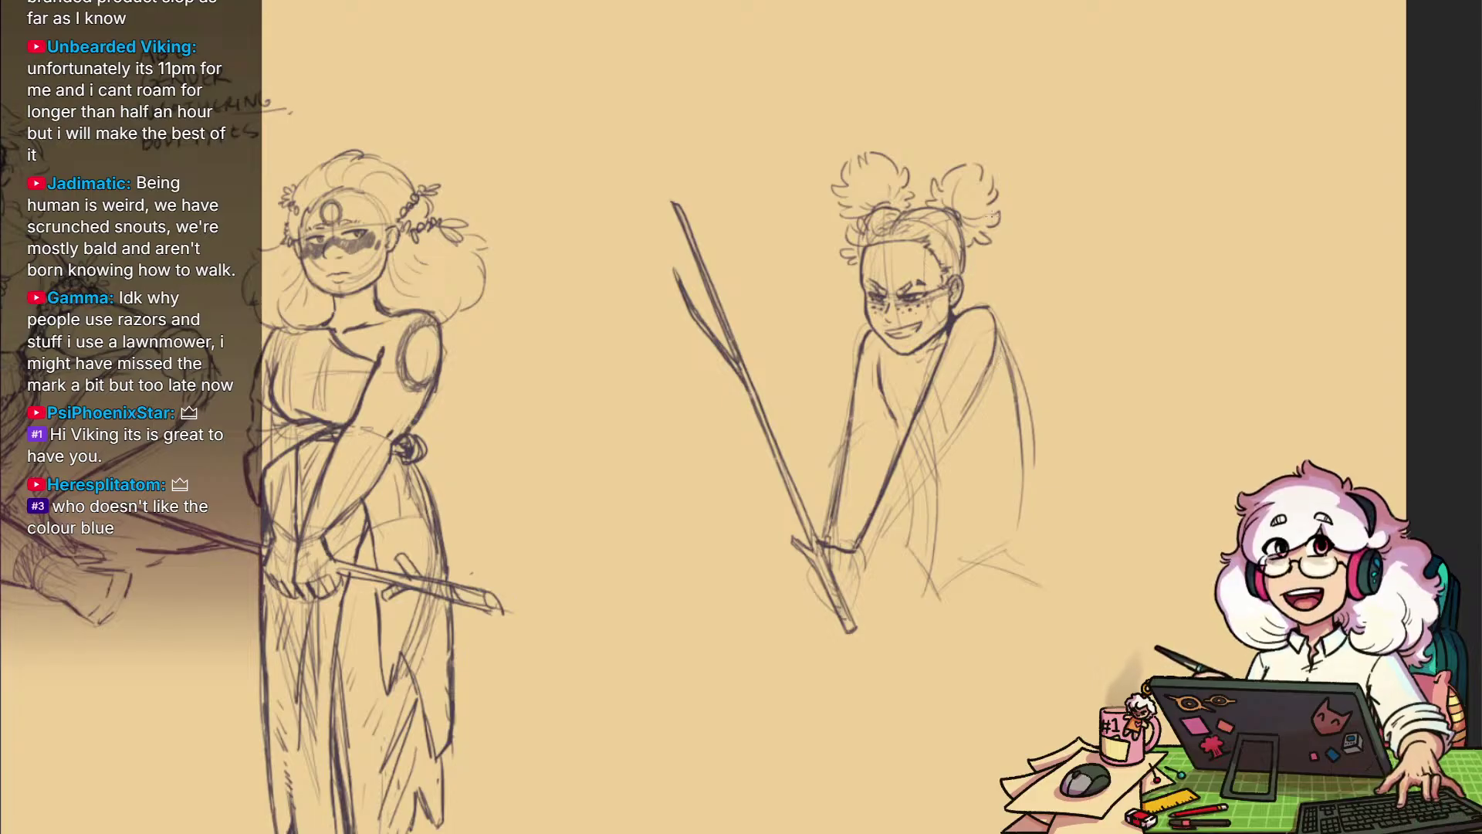
mouse_move(977, 630)
left_mouse_down()
mouse_move(957, 565)
mouse_move(948, 602)
left_mouse_up()
left_click_drag(959, 345, 915, 438)
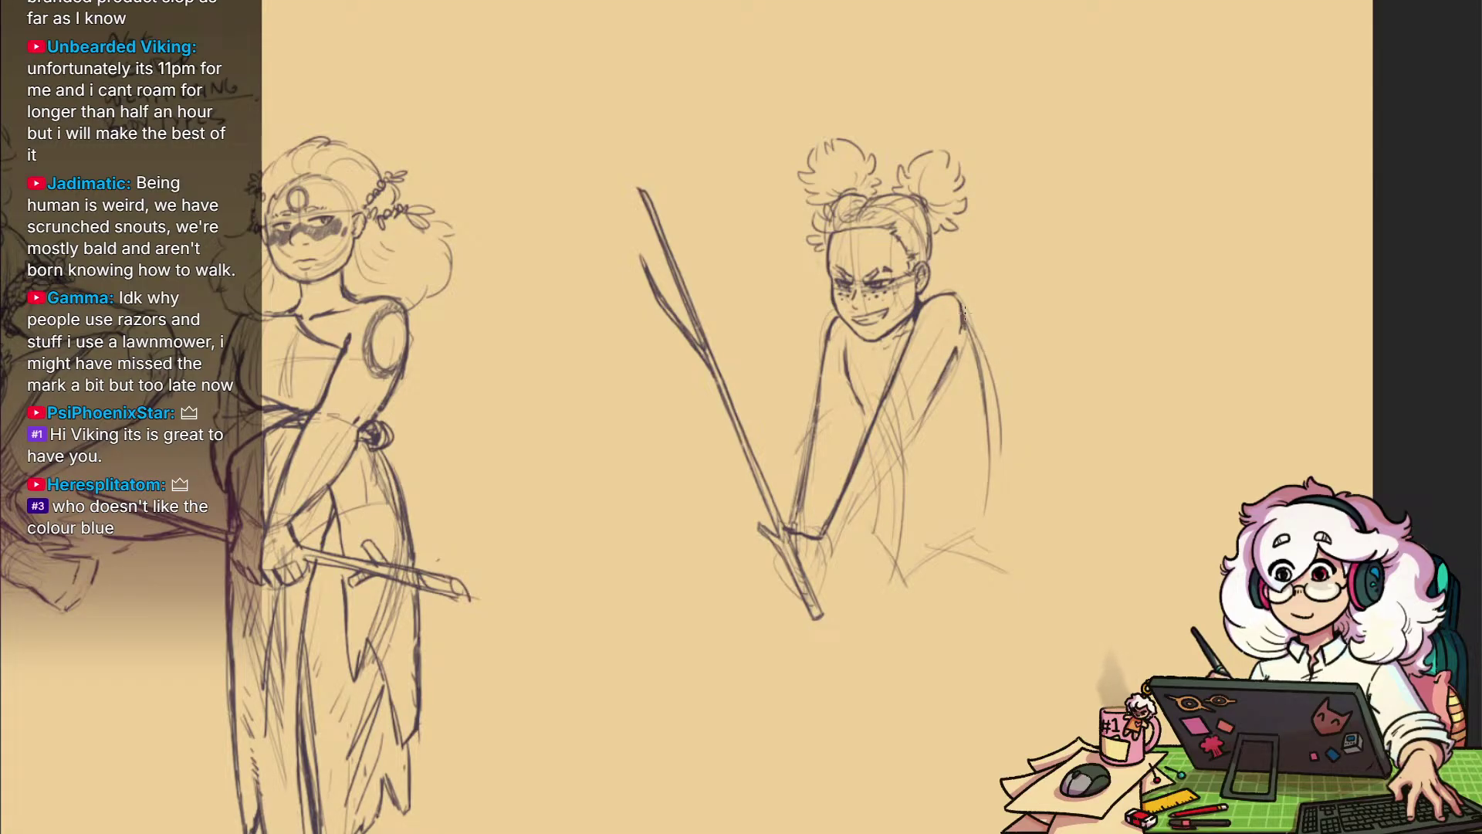
Darken the back contour of the pigtailed figure's torso and rough in both thighs in a wide stance
left_click_drag(960, 300, 986, 488)
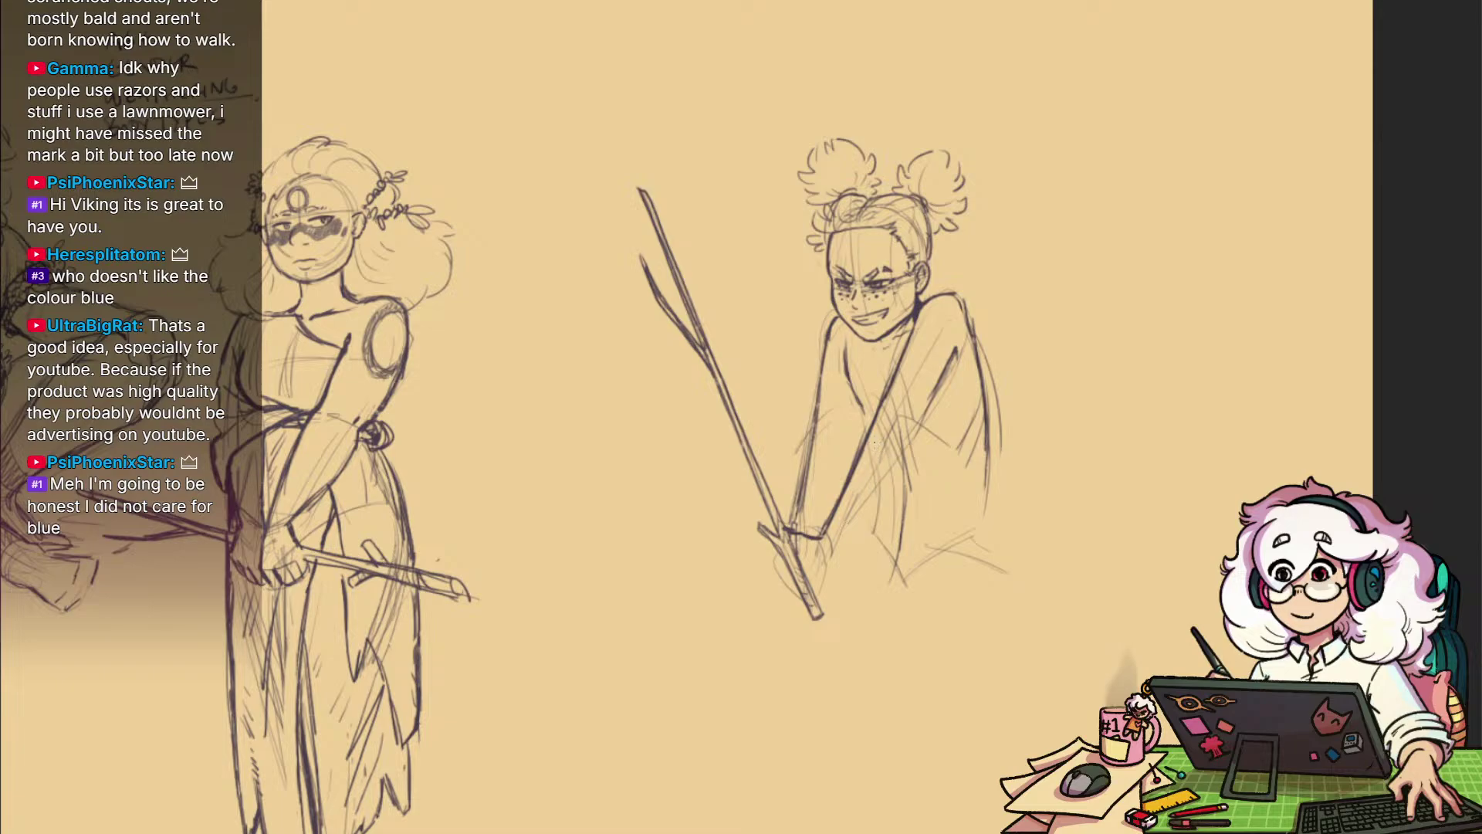
left_click_drag(986, 519, 989, 455)
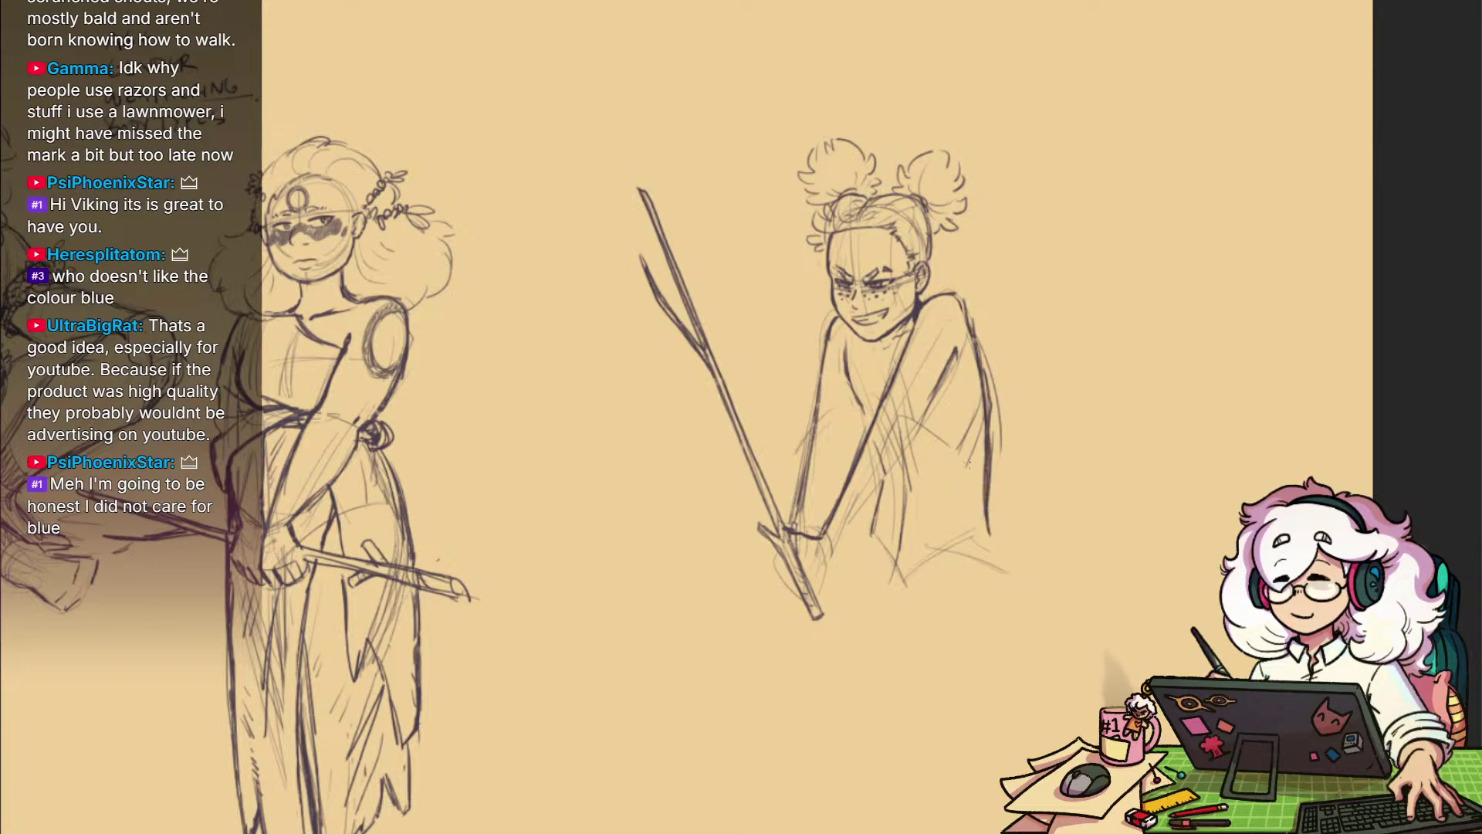
left_click_drag(857, 537, 772, 639)
left_click_drag(794, 586, 695, 709)
mouse_move(797, 664)
left_mouse_down()
mouse_move(888, 610)
mouse_move(716, 750)
left_mouse_up()
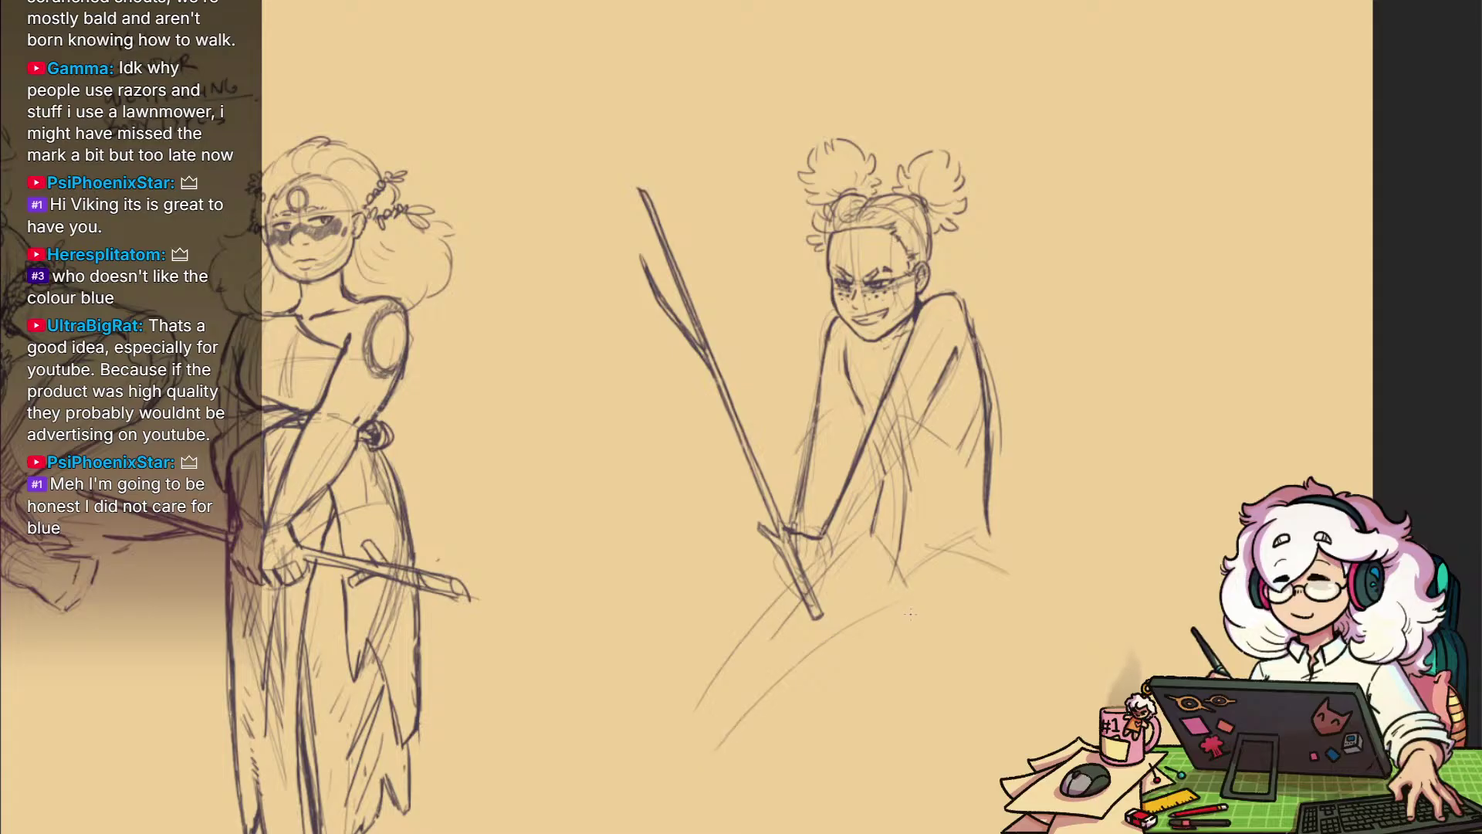
left_click_drag(899, 610, 919, 730)
left_click_drag(984, 570, 969, 776)
Sketch the pigtailed figure's lower legs and feet with light lines, extending the wide stance to the ground
scroll(966, 576, "down", 1)
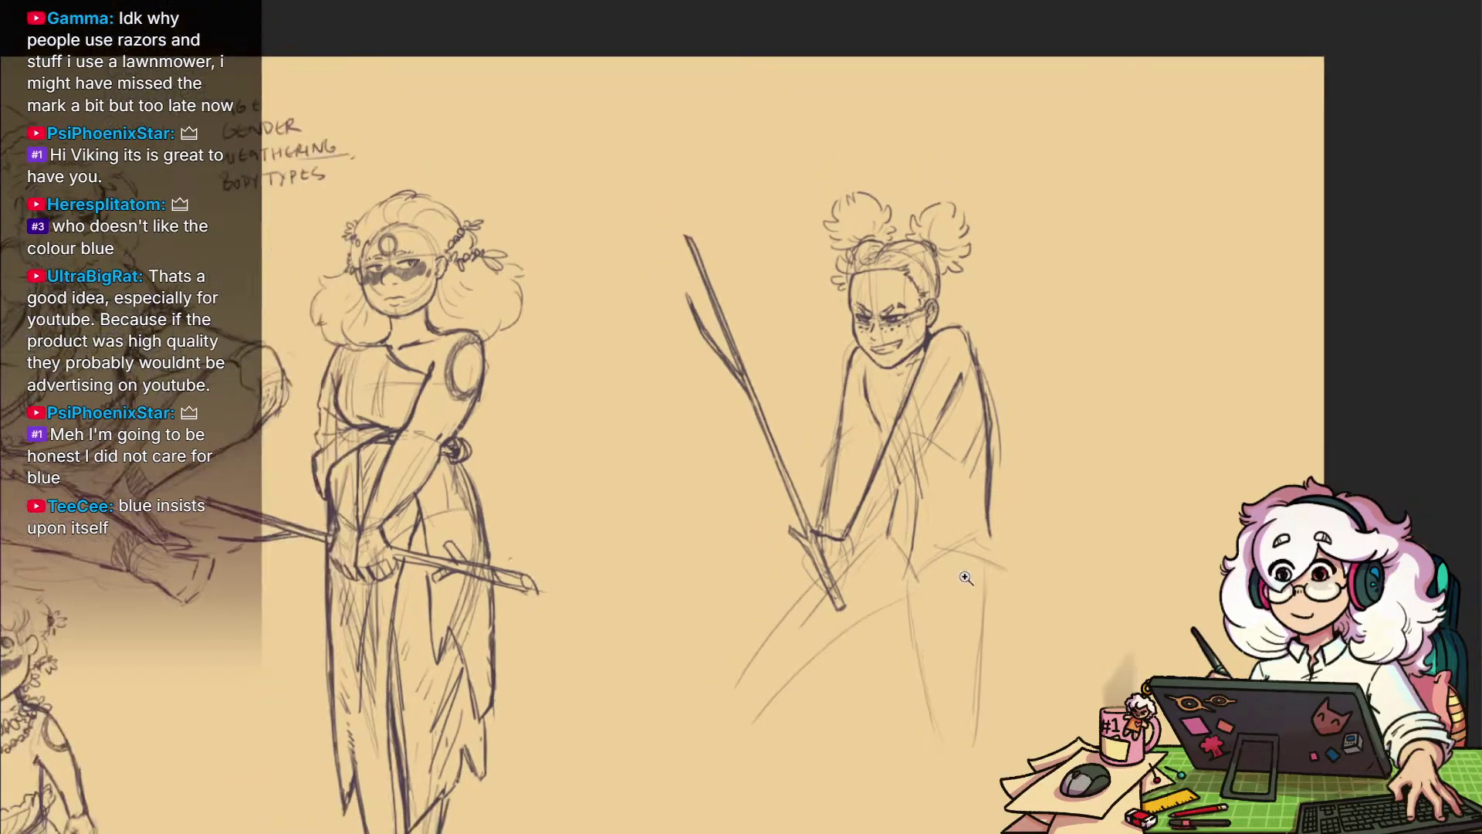
left_click_drag(992, 588, 968, 489)
scroll(924, 527, "down", 2)
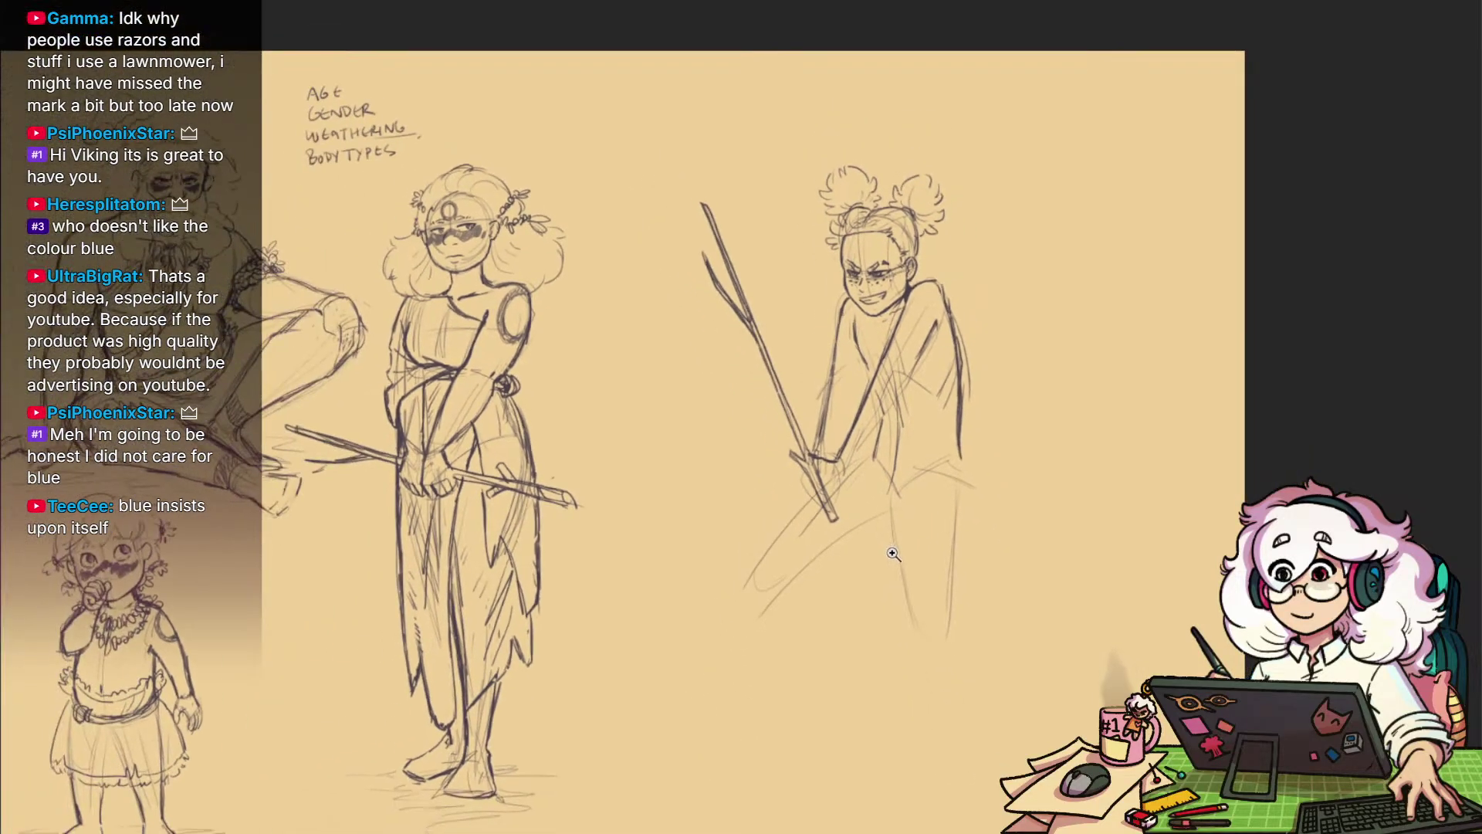
left_click_drag(726, 581, 780, 732)
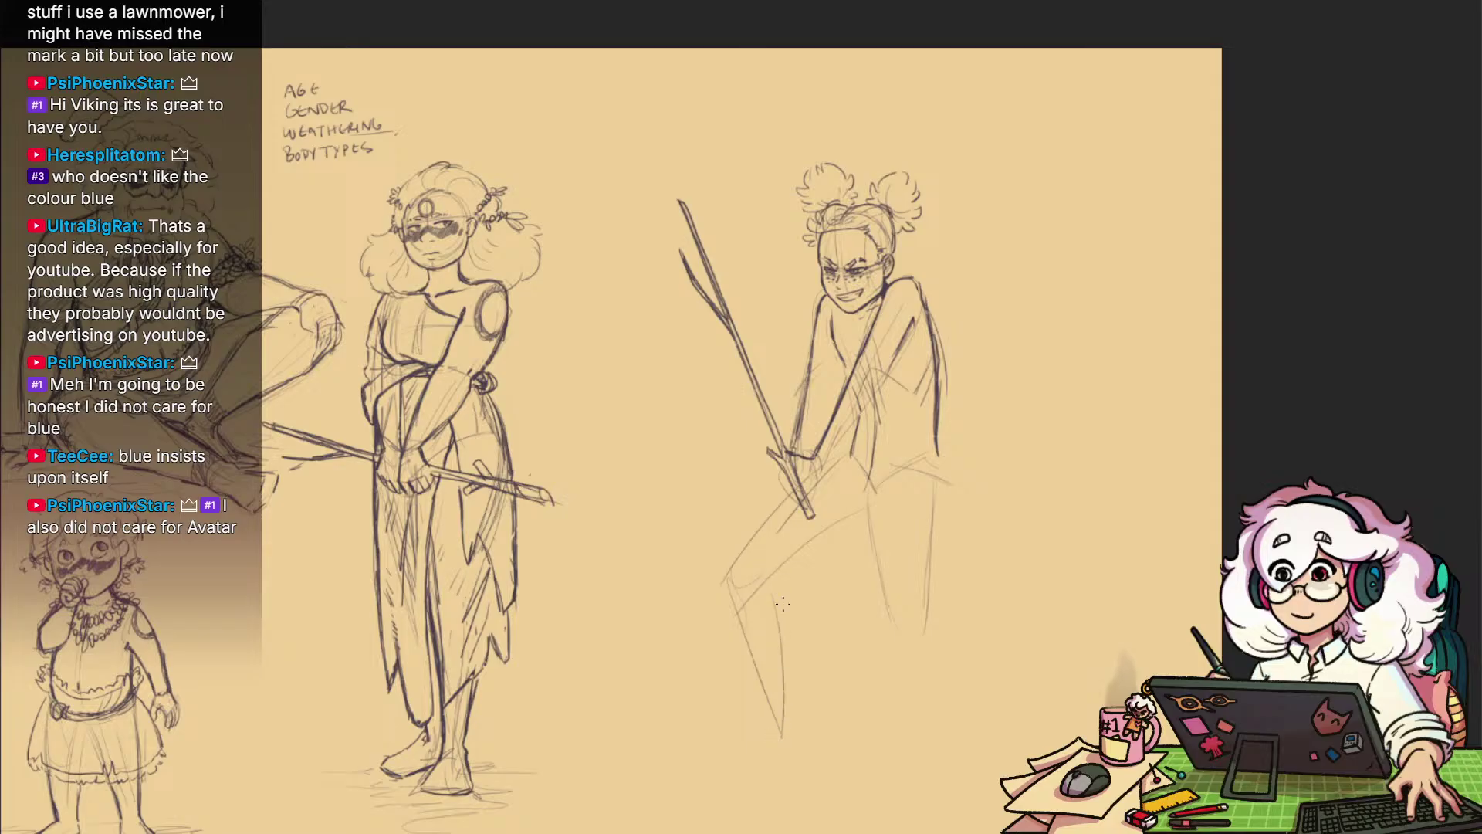
left_click_drag(955, 614, 967, 730)
left_click_drag(898, 645, 950, 733)
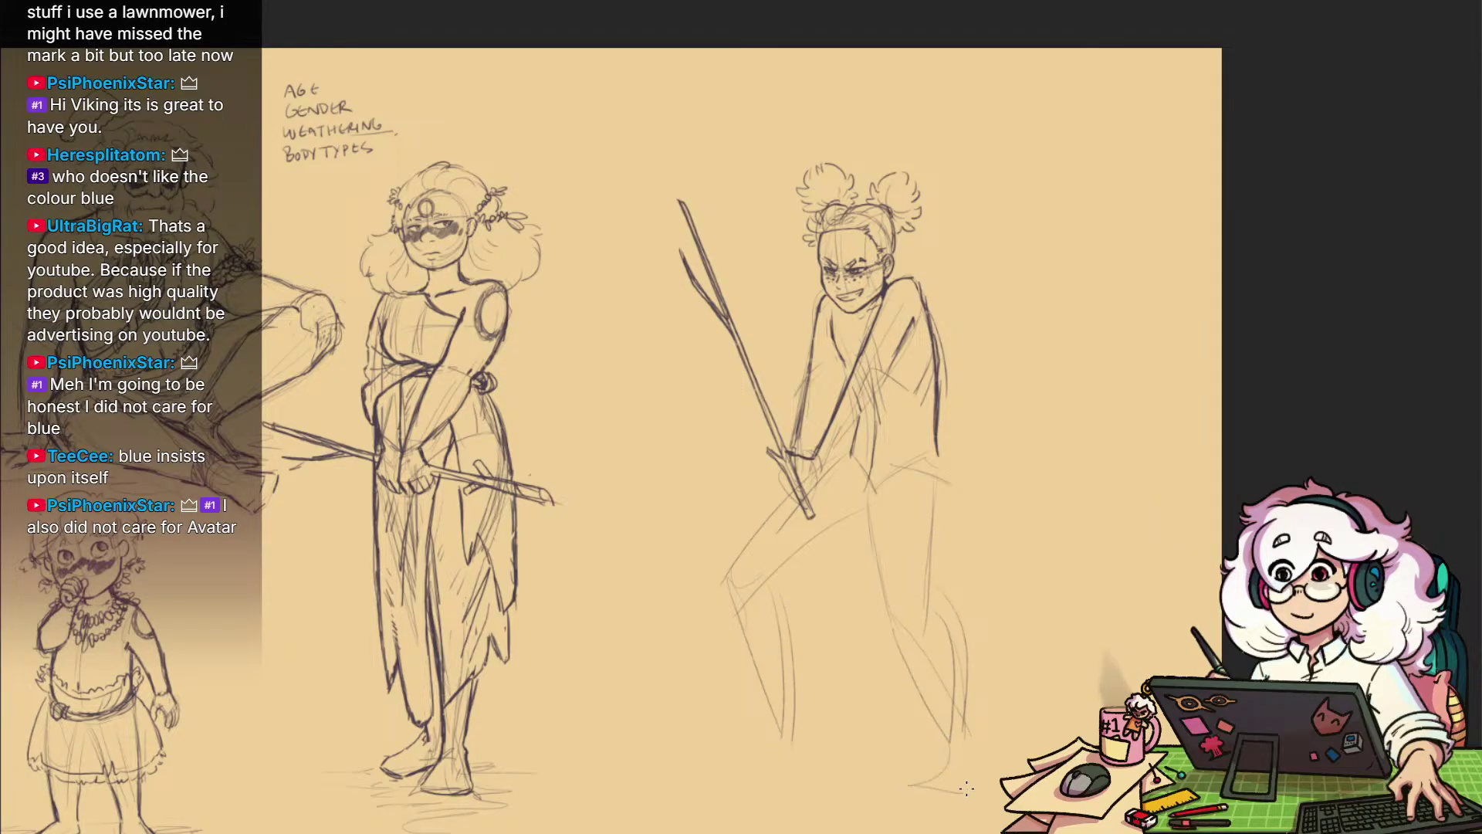
left_click_drag(781, 740, 701, 757)
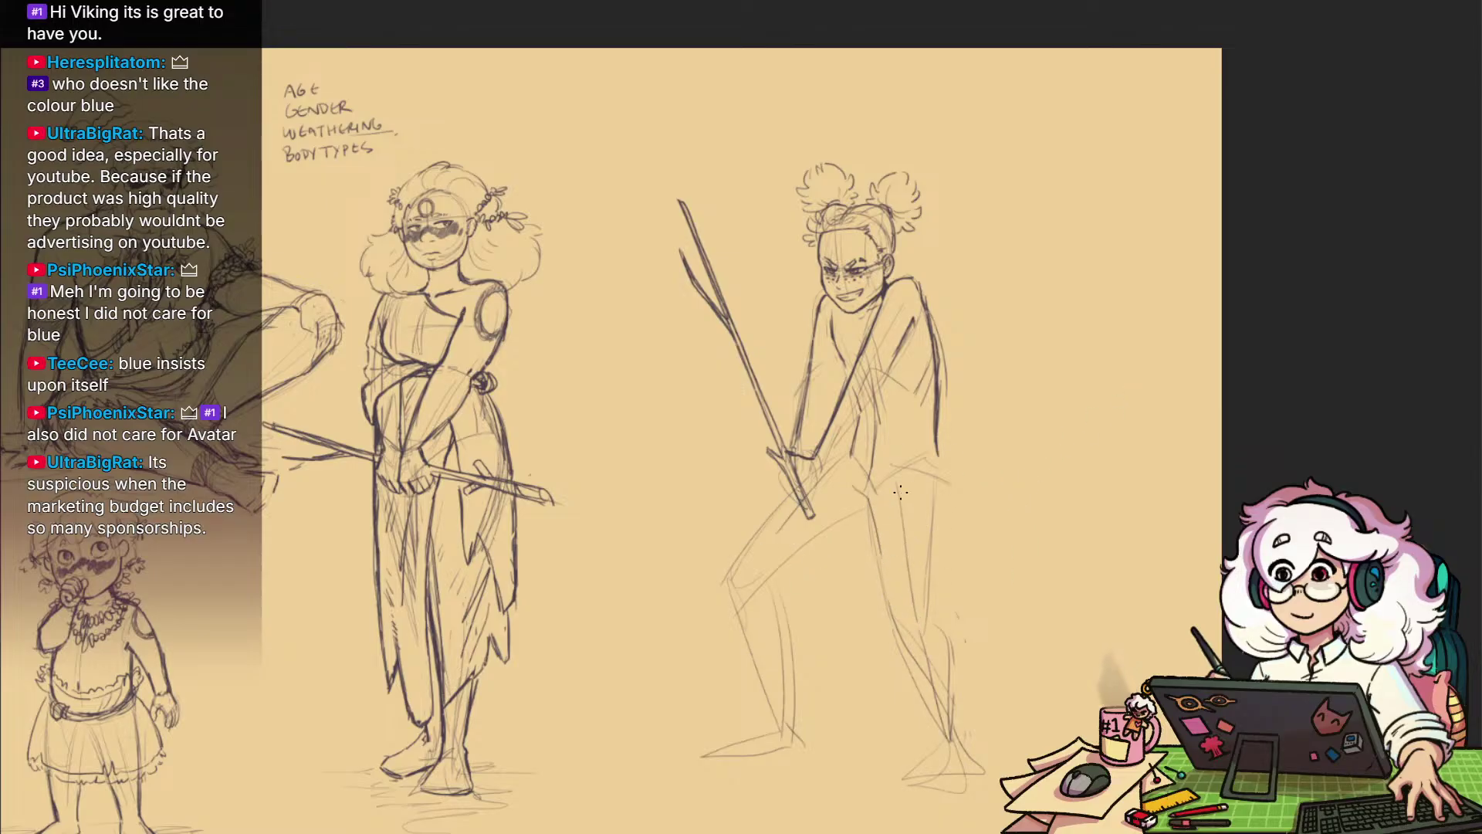
Mark crease strokes at the crotch and darken the straight leg's outer contour from hip to knee
mouse_move(854, 474)
left_mouse_down()
mouse_move(872, 494)
mouse_move(891, 607)
left_mouse_up()
mouse_move(940, 463)
left_mouse_down()
mouse_move(925, 585)
mouse_move(937, 439)
mouse_move(1068, 507)
left_mouse_up()
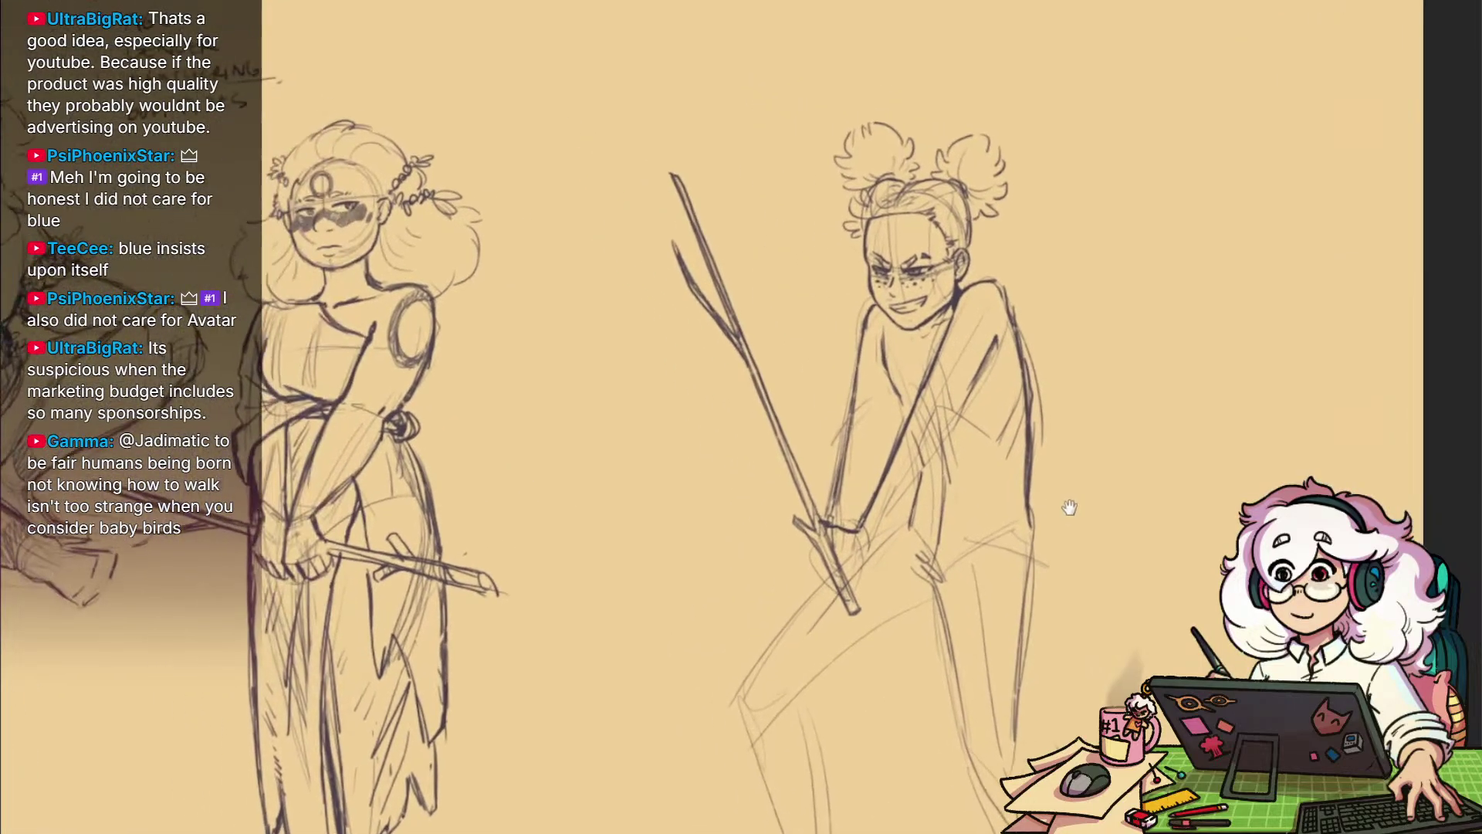
left_click_drag(980, 502, 1031, 453)
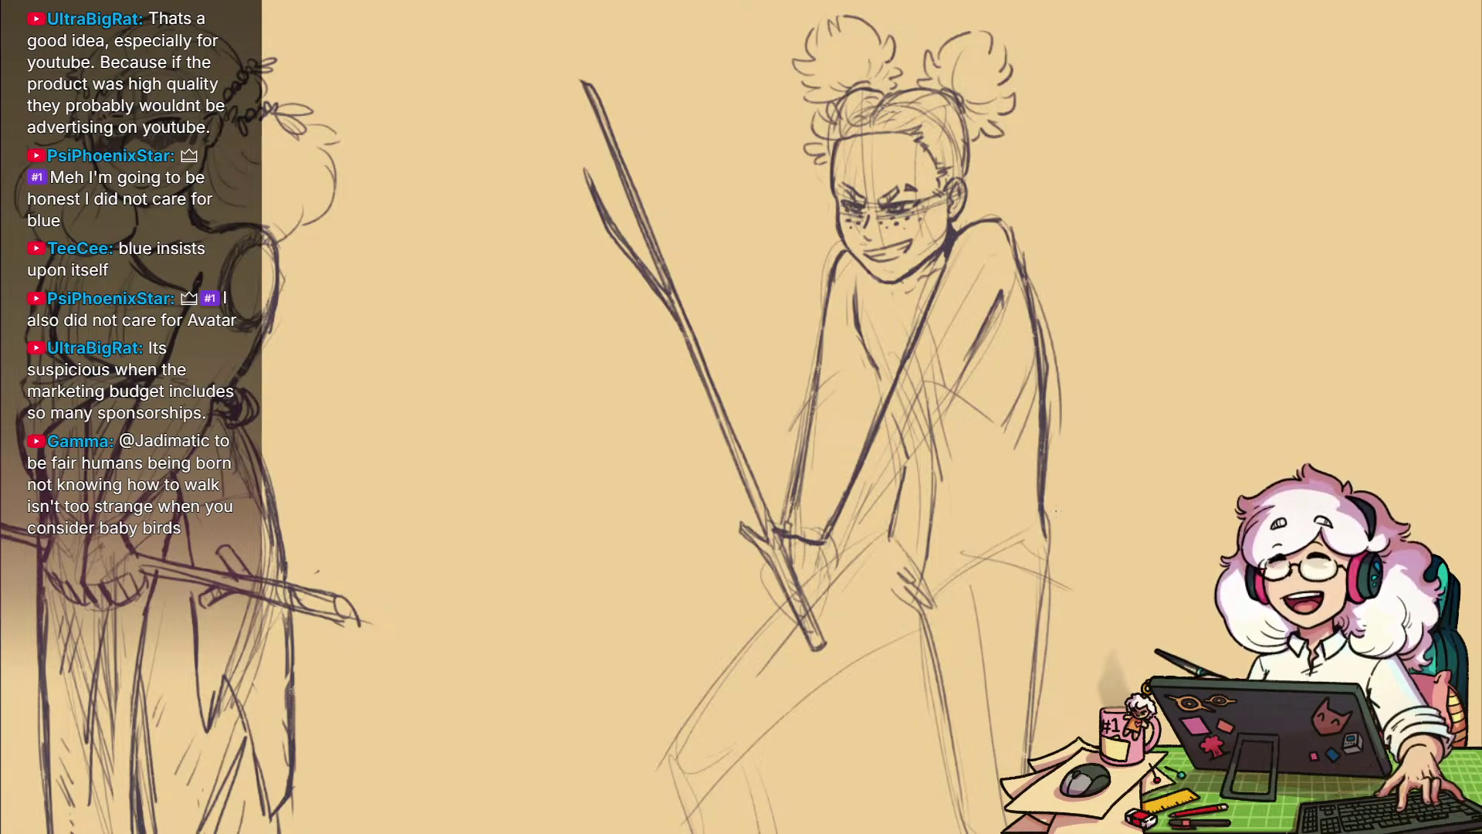
left_click_drag(1052, 592, 1007, 610)
left_click_drag(1015, 607, 955, 631)
scroll(955, 631, "up", 3)
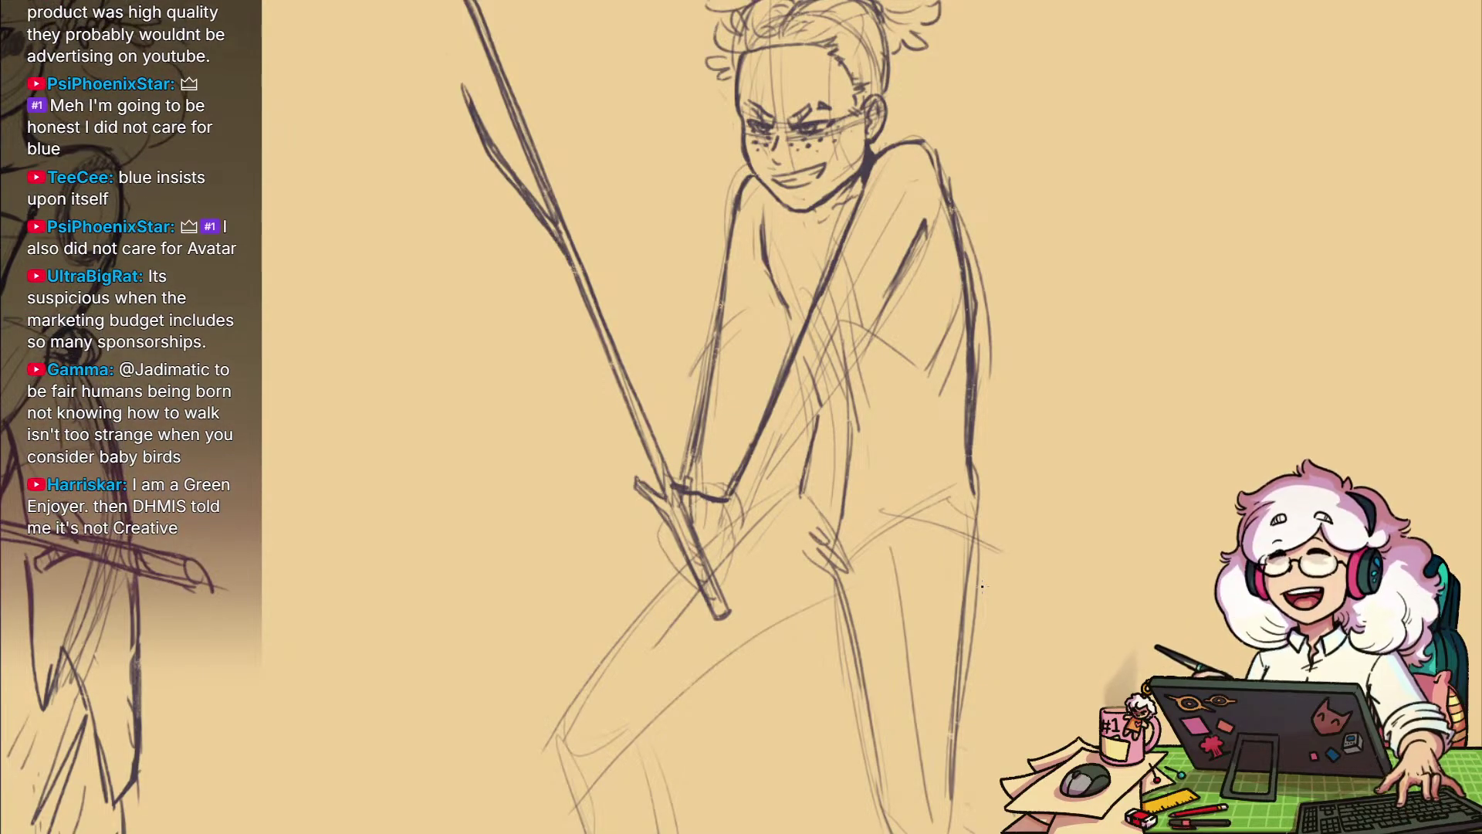
mouse_move(1051, 634)
left_mouse_down()
mouse_move(1095, 528)
mouse_move(1035, 586)
mouse_move(1018, 553)
mouse_move(1039, 496)
mouse_move(1016, 531)
mouse_move(1019, 561)
left_mouse_up()
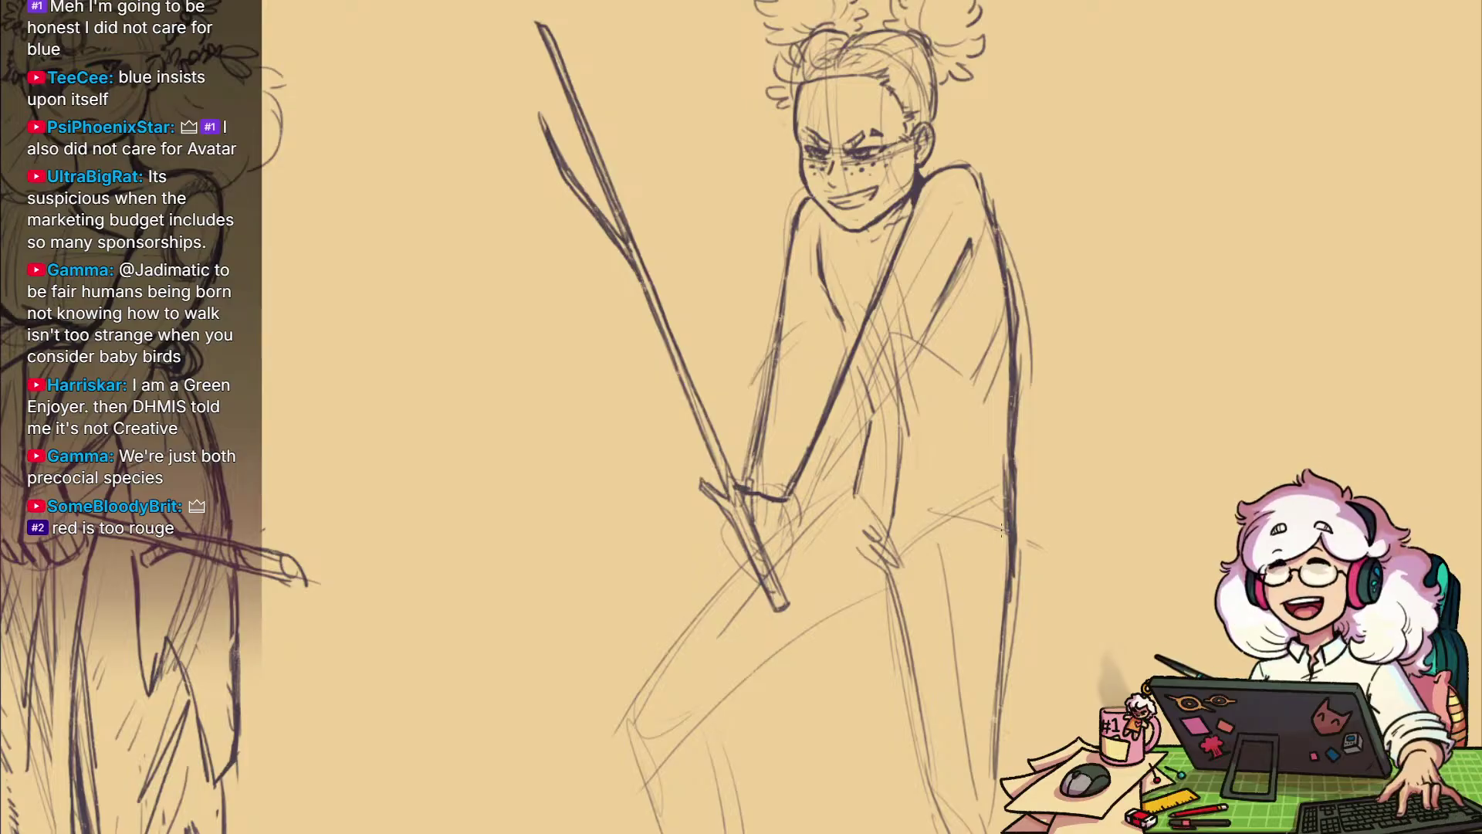
left_click_drag(1045, 606, 1006, 491)
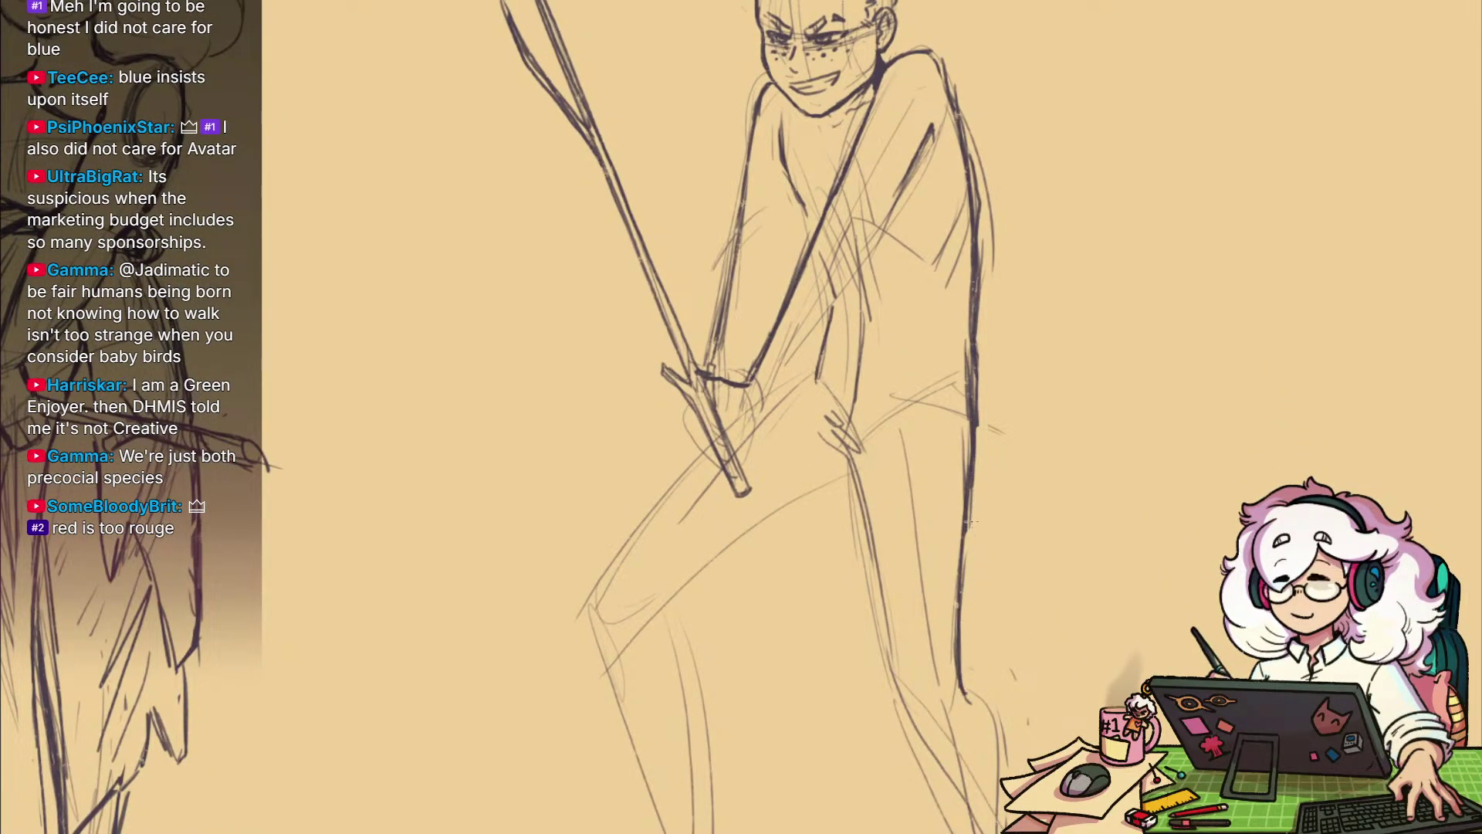
mouse_move(895, 412)
left_mouse_down()
mouse_move(925, 683)
mouse_move(964, 832)
left_mouse_up()
left_click_drag(1051, 722, 1018, 503)
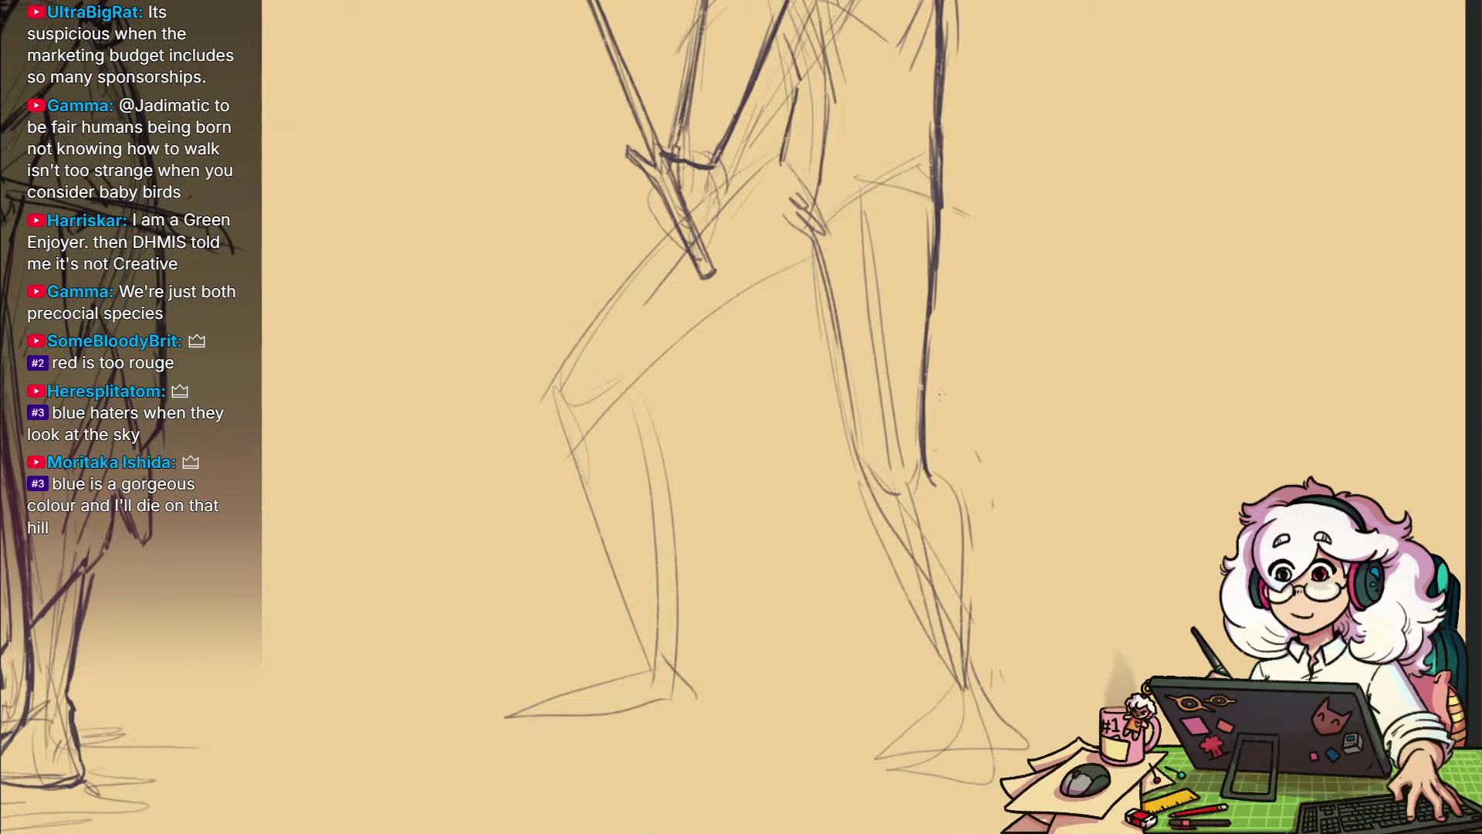
Erase the crease strokes at the crotch and redraw the straight leg's inner thigh as a bold line to the knee
left_click_drag(939, 259, 968, 412)
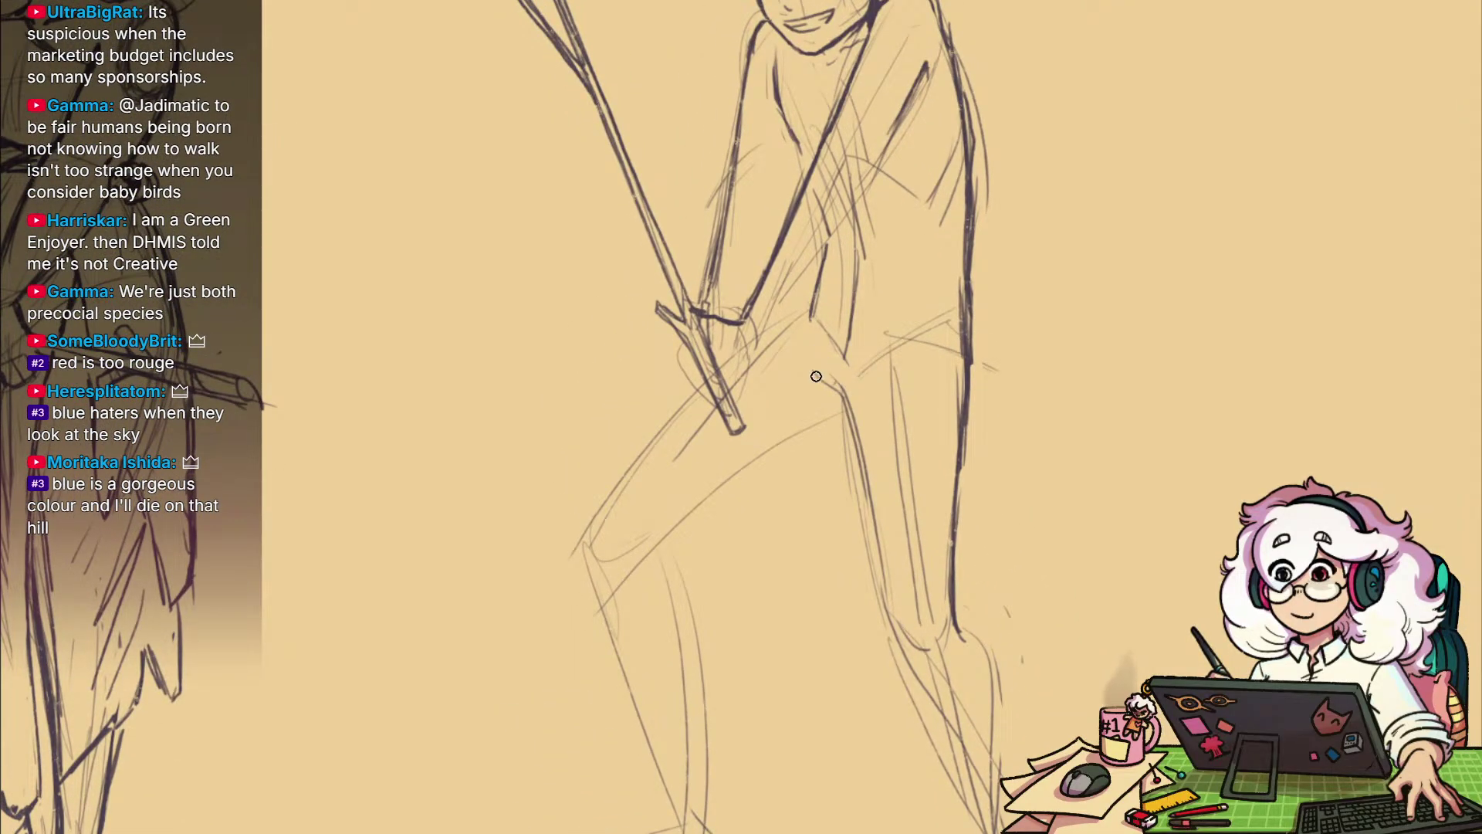
left_click_drag(828, 367, 859, 417)
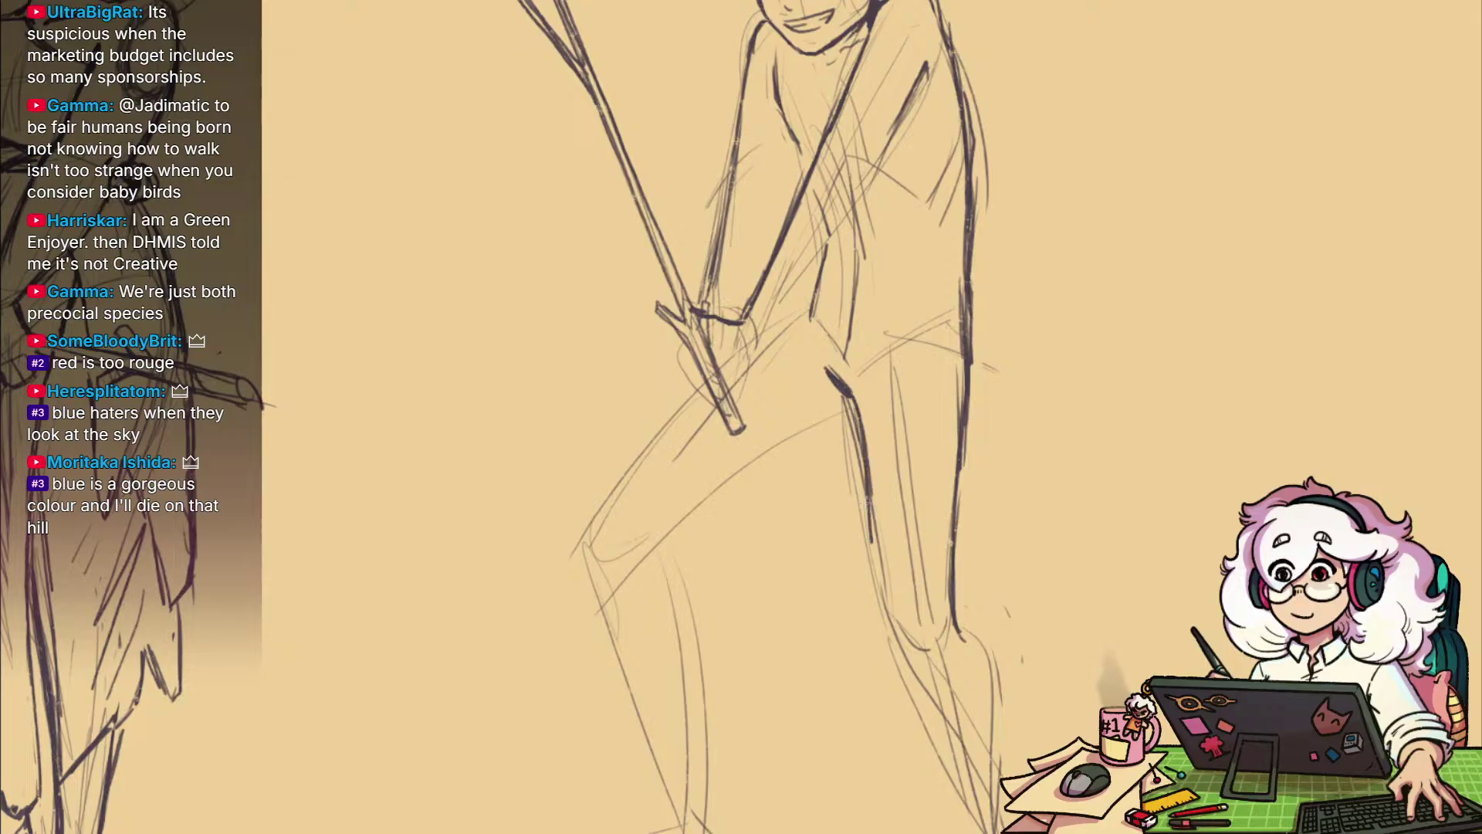
left_click_drag(876, 482, 902, 660)
mouse_move(1036, 634)
left_mouse_down()
mouse_move(1012, 553)
mouse_move(983, 589)
left_mouse_up()
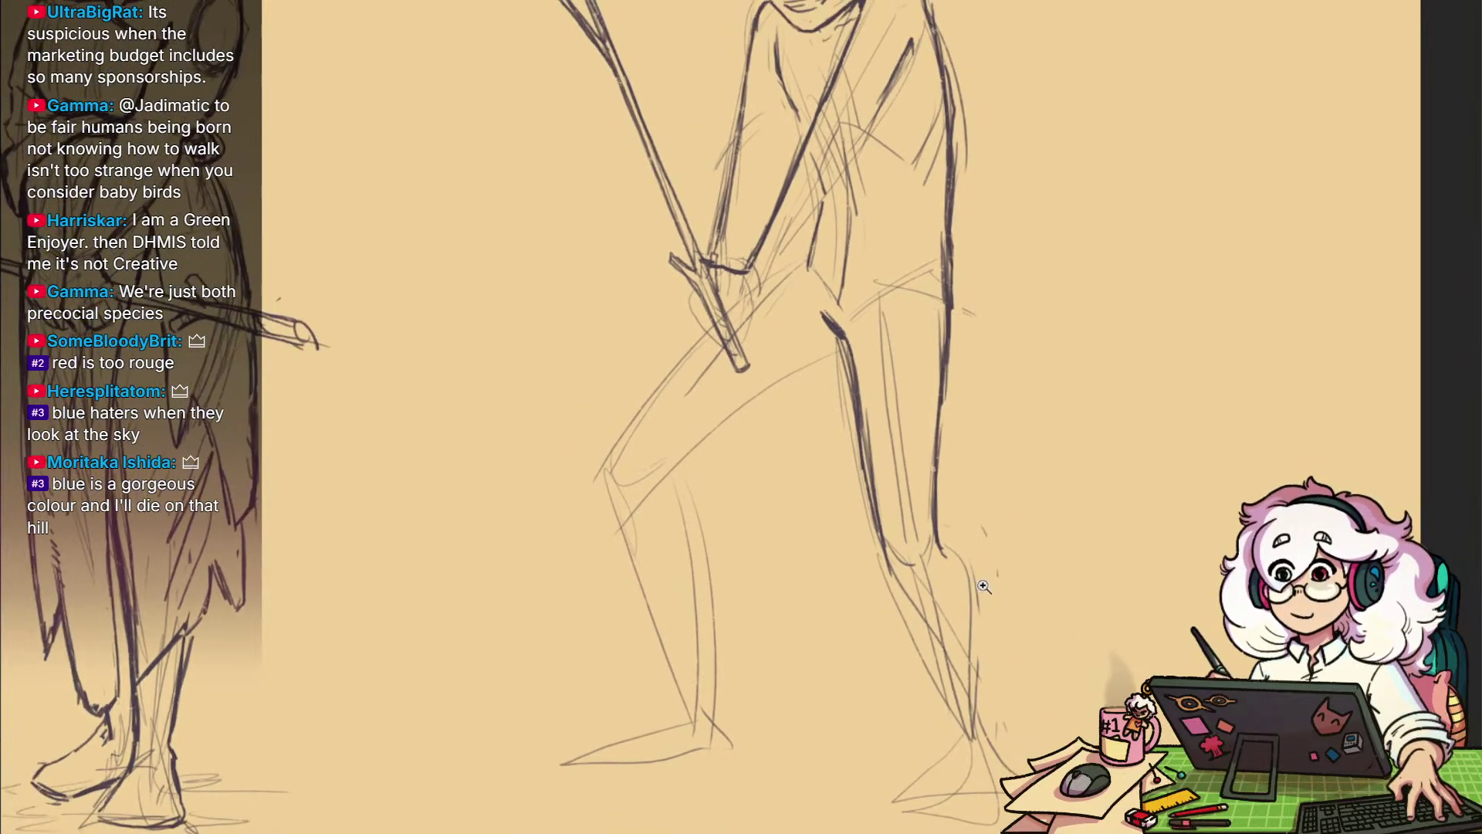
Darken both contours of the straight leg's calf from the knee down to the ankle
left_click_drag(973, 653, 939, 653)
left_click_drag(937, 589, 959, 595)
left_click_drag(972, 689, 954, 651)
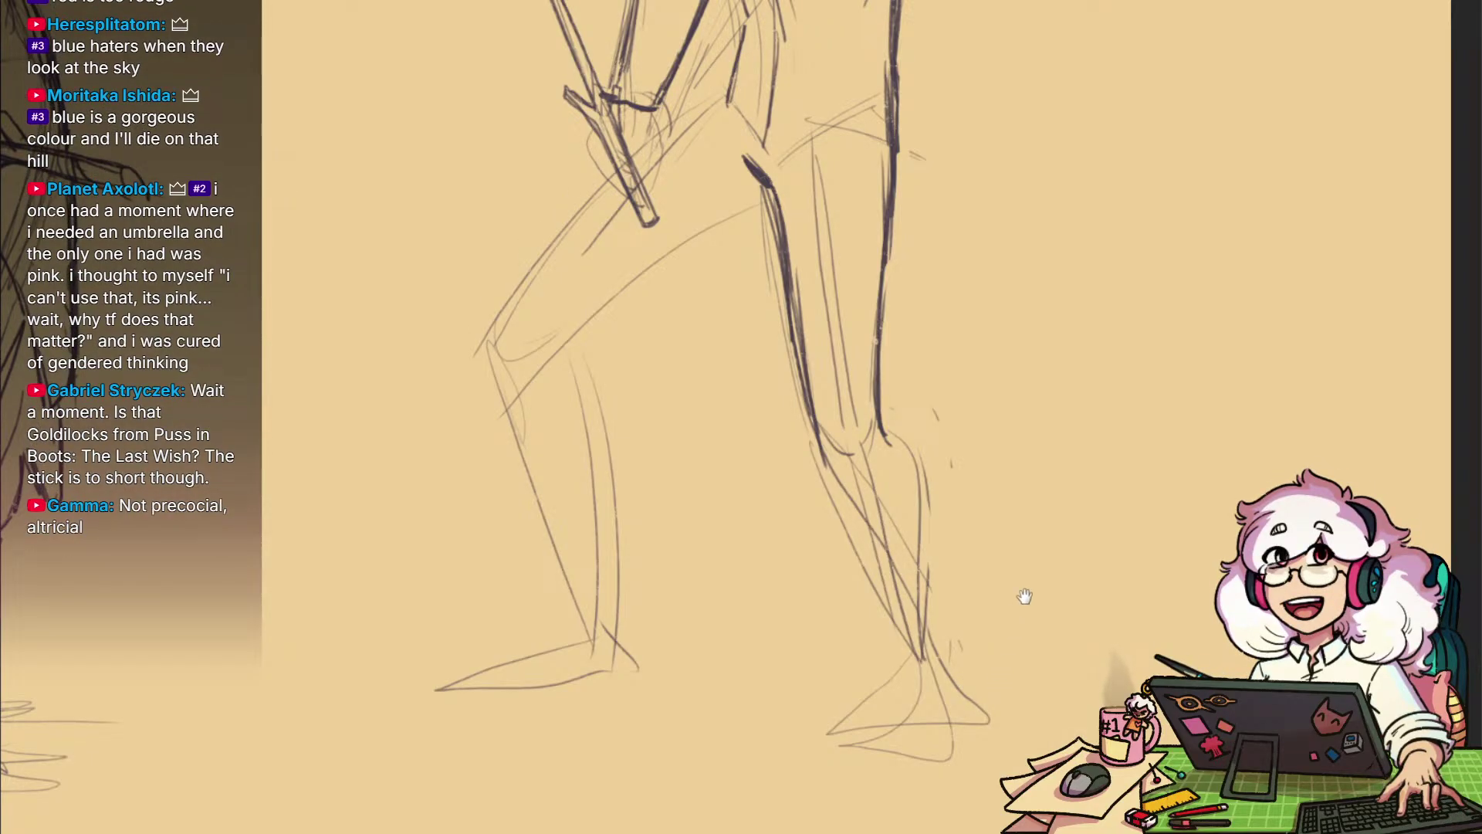
left_click_drag(1023, 599, 945, 606)
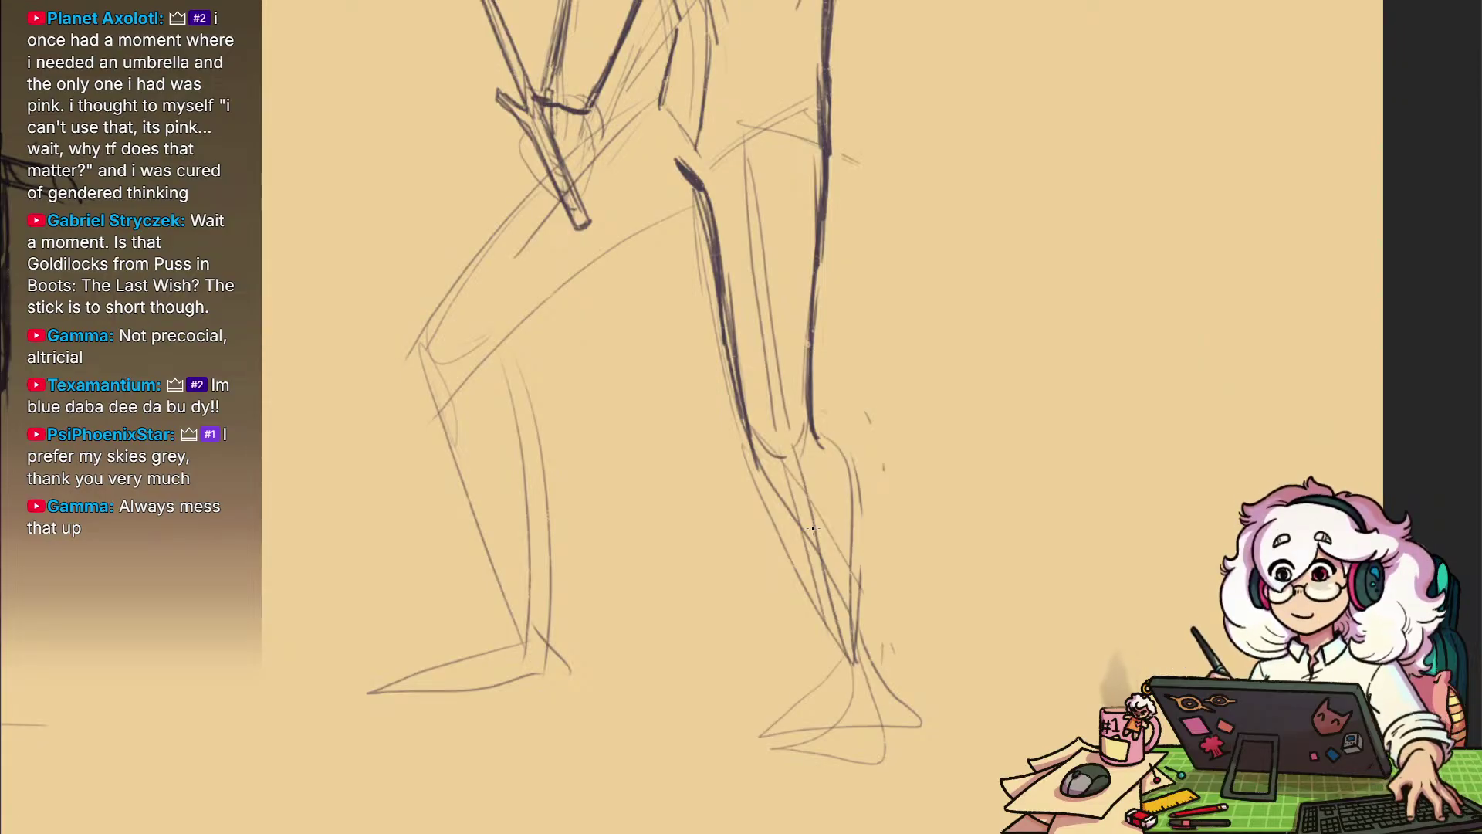
mouse_move(916, 680)
left_mouse_down()
mouse_move(920, 652)
mouse_move(983, 661)
left_mouse_up()
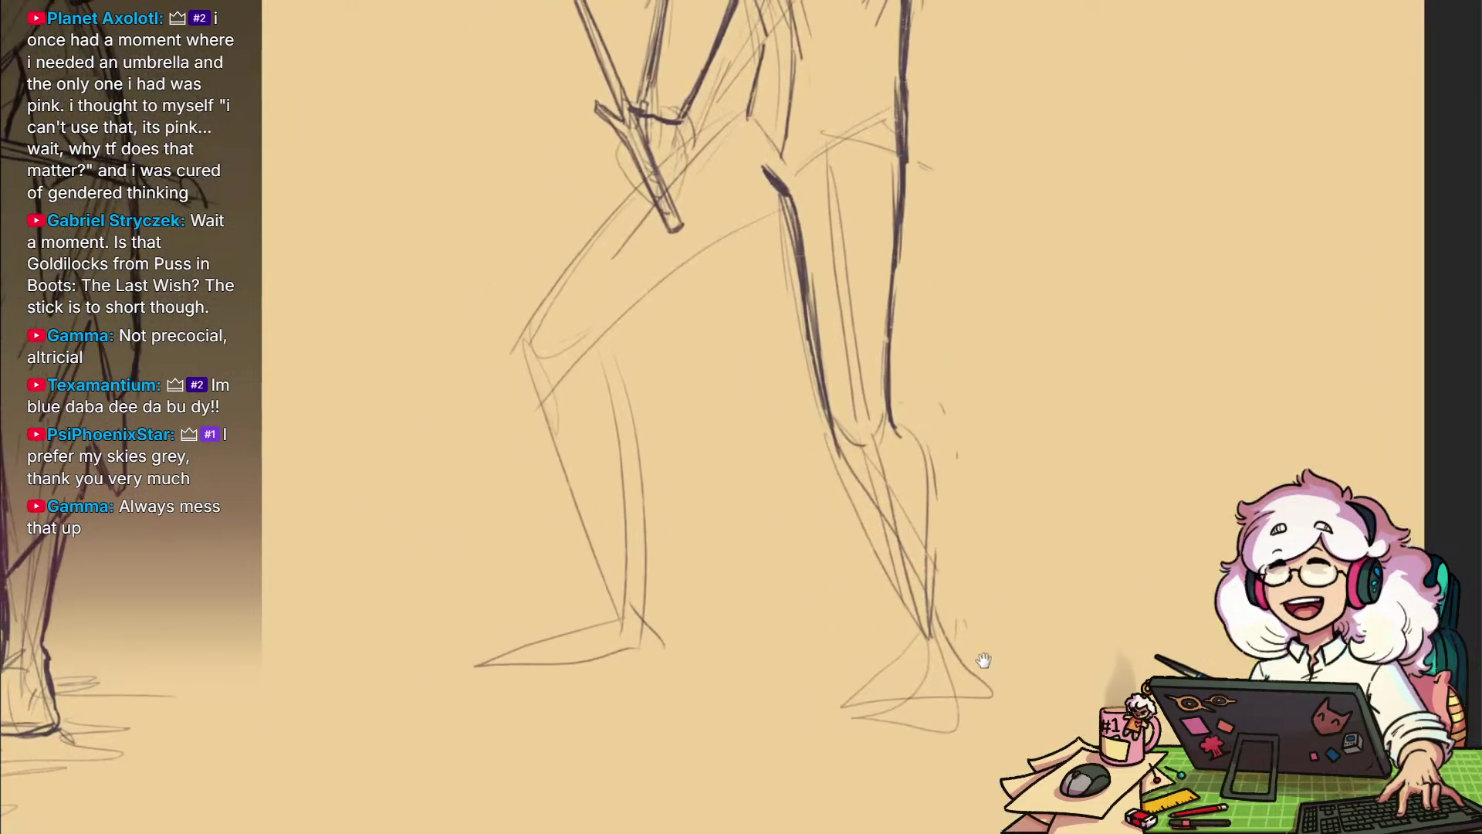
left_click_drag(911, 443, 920, 469)
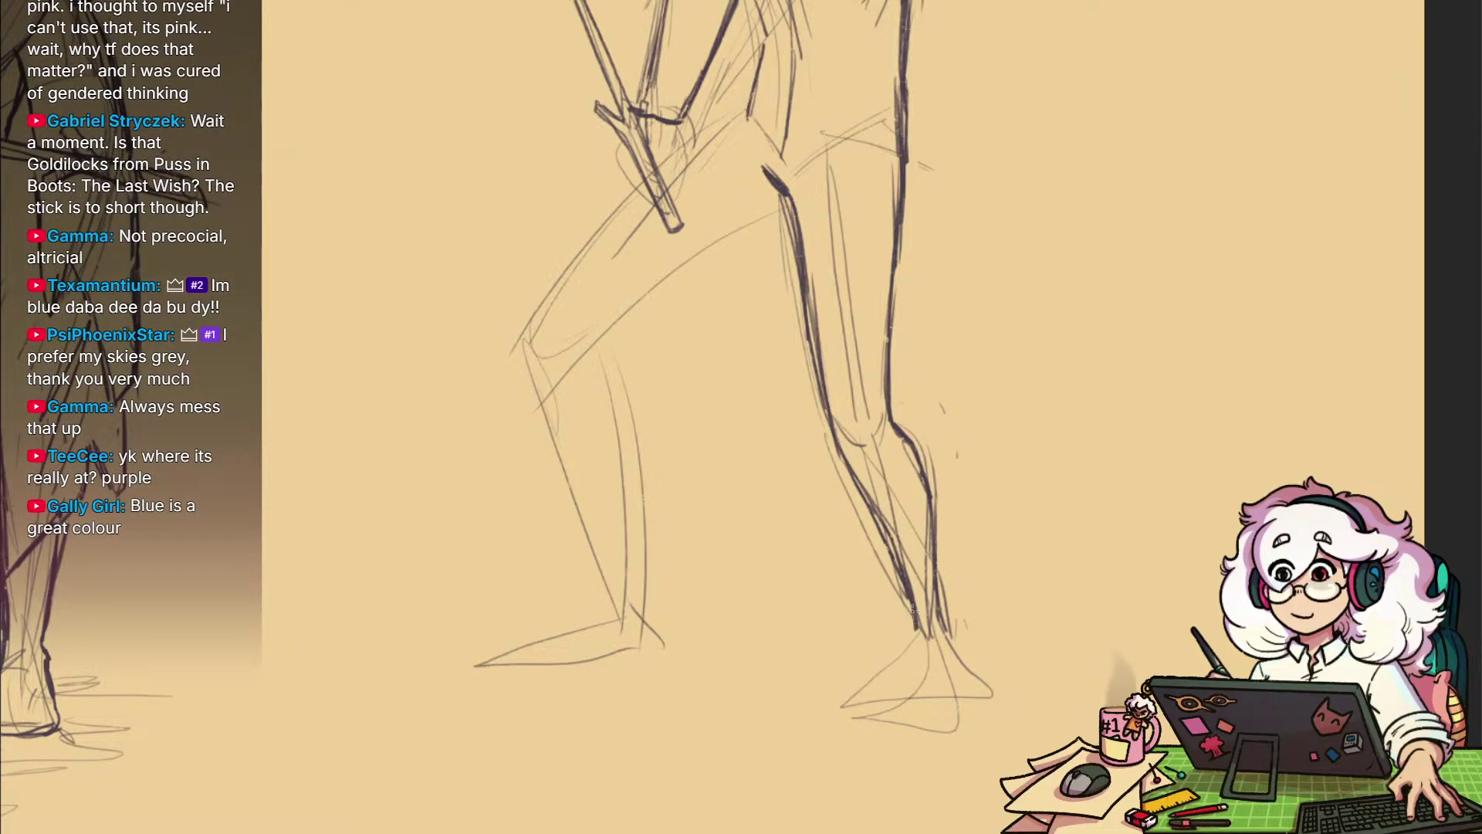
left_click_drag(955, 472, 999, 642)
mouse_move(929, 588)
left_mouse_down()
mouse_move(915, 606)
mouse_move(881, 603)
mouse_move(891, 622)
mouse_move(917, 617)
mouse_move(872, 608)
left_mouse_up()
Draw a curved two-line belt around the pigtailed figure's waist with a small loop at the back edge
scroll(919, 616, "up", 4)
scroll(869, 601, "up", 2)
left_click_drag(895, 544, 882, 502)
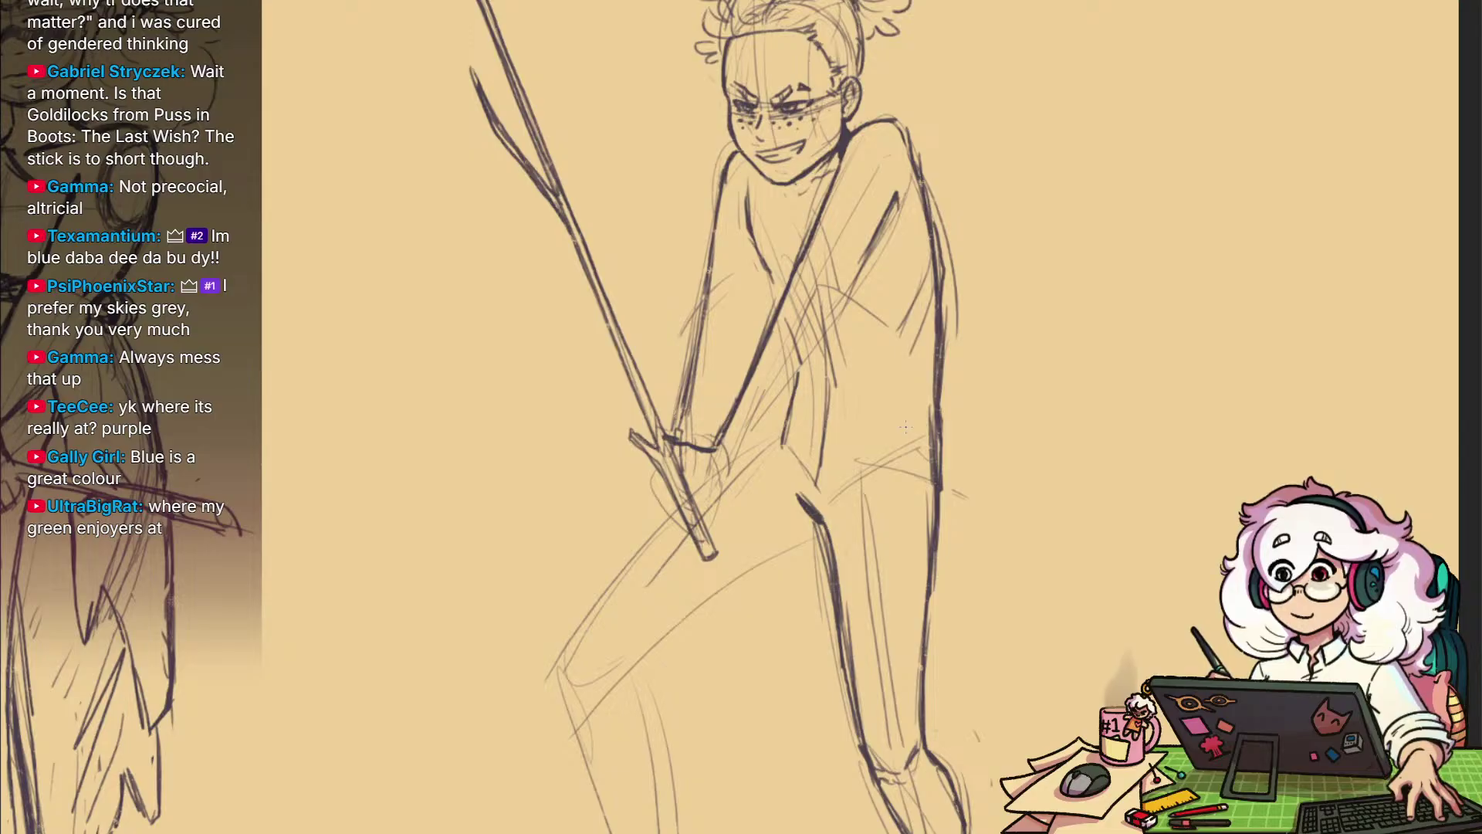
scroll(905, 585, "up", 1)
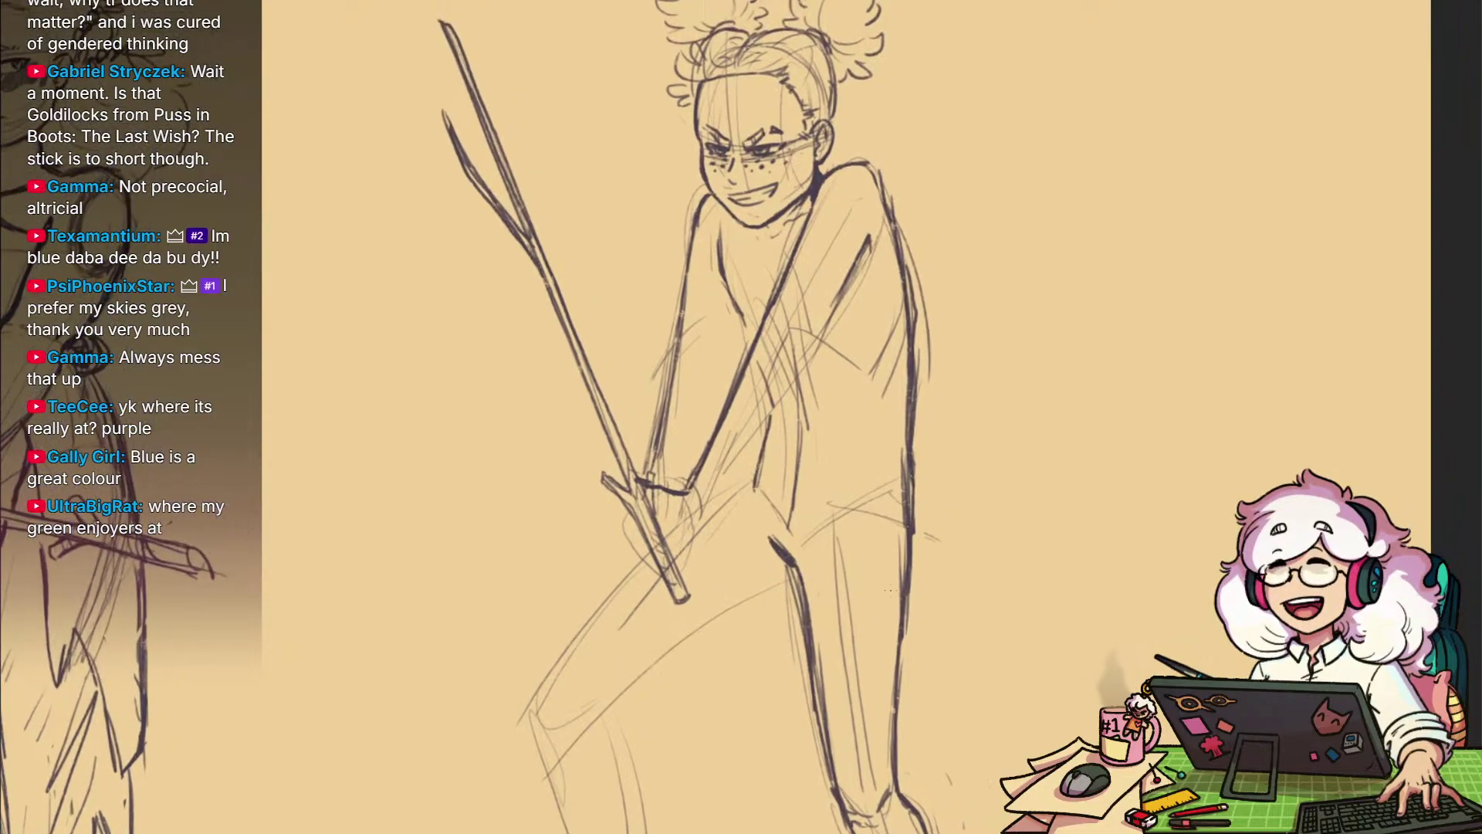
scroll(993, 619, "up", 1)
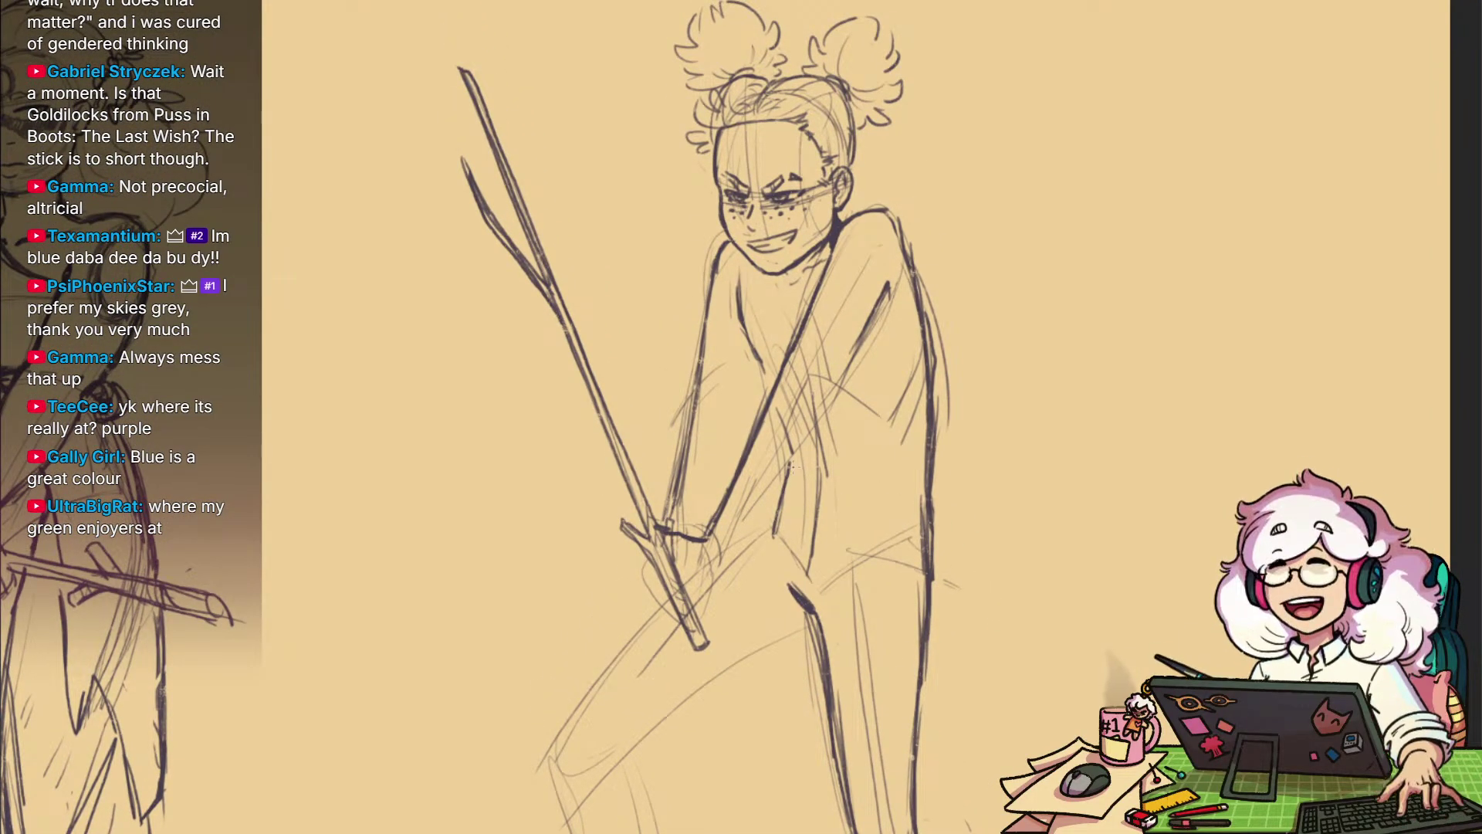
left_click_drag(937, 453, 820, 453)
left_click_drag(937, 463, 789, 464)
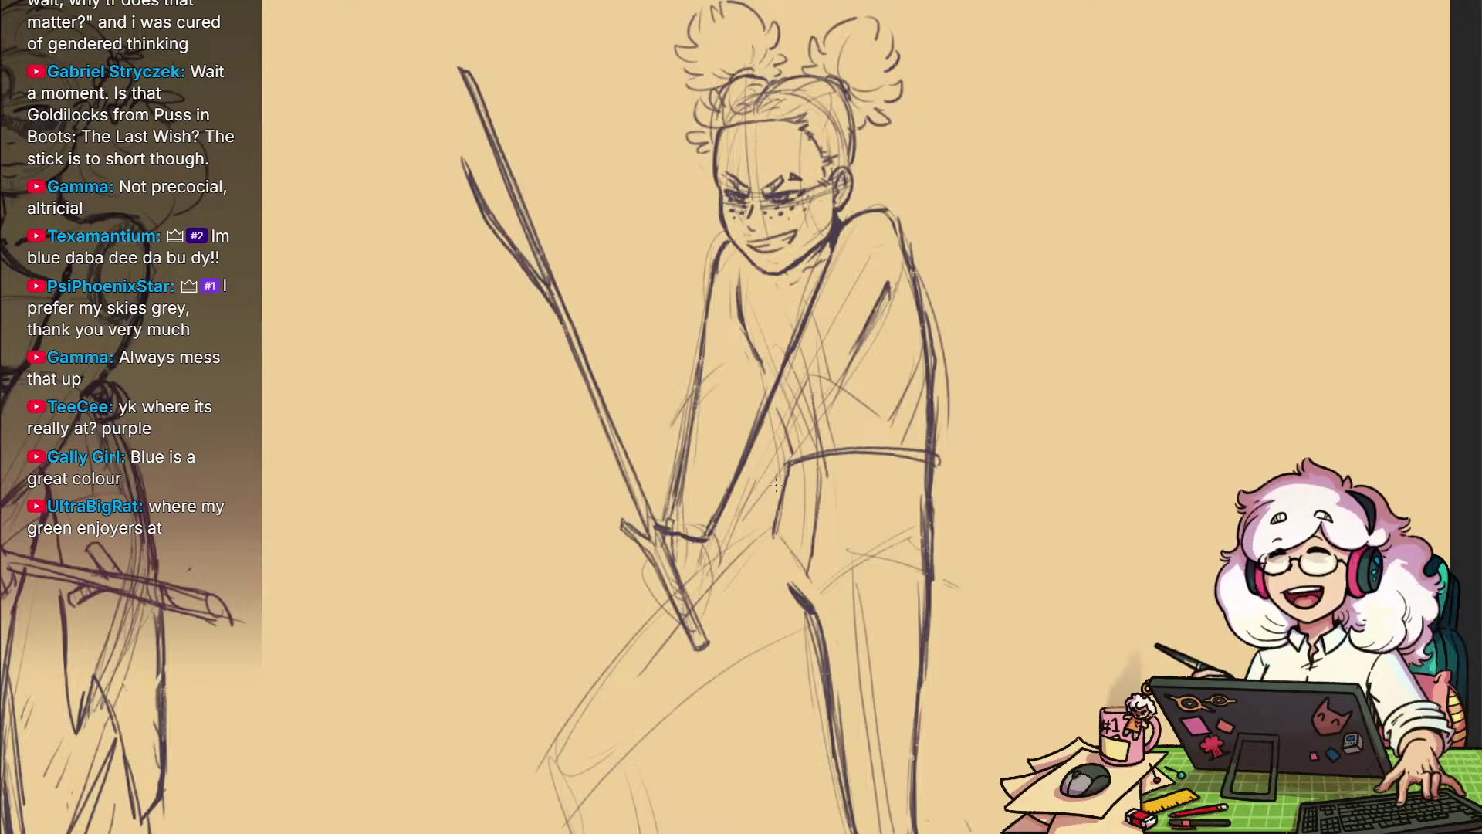
left_click_drag(935, 467, 788, 472)
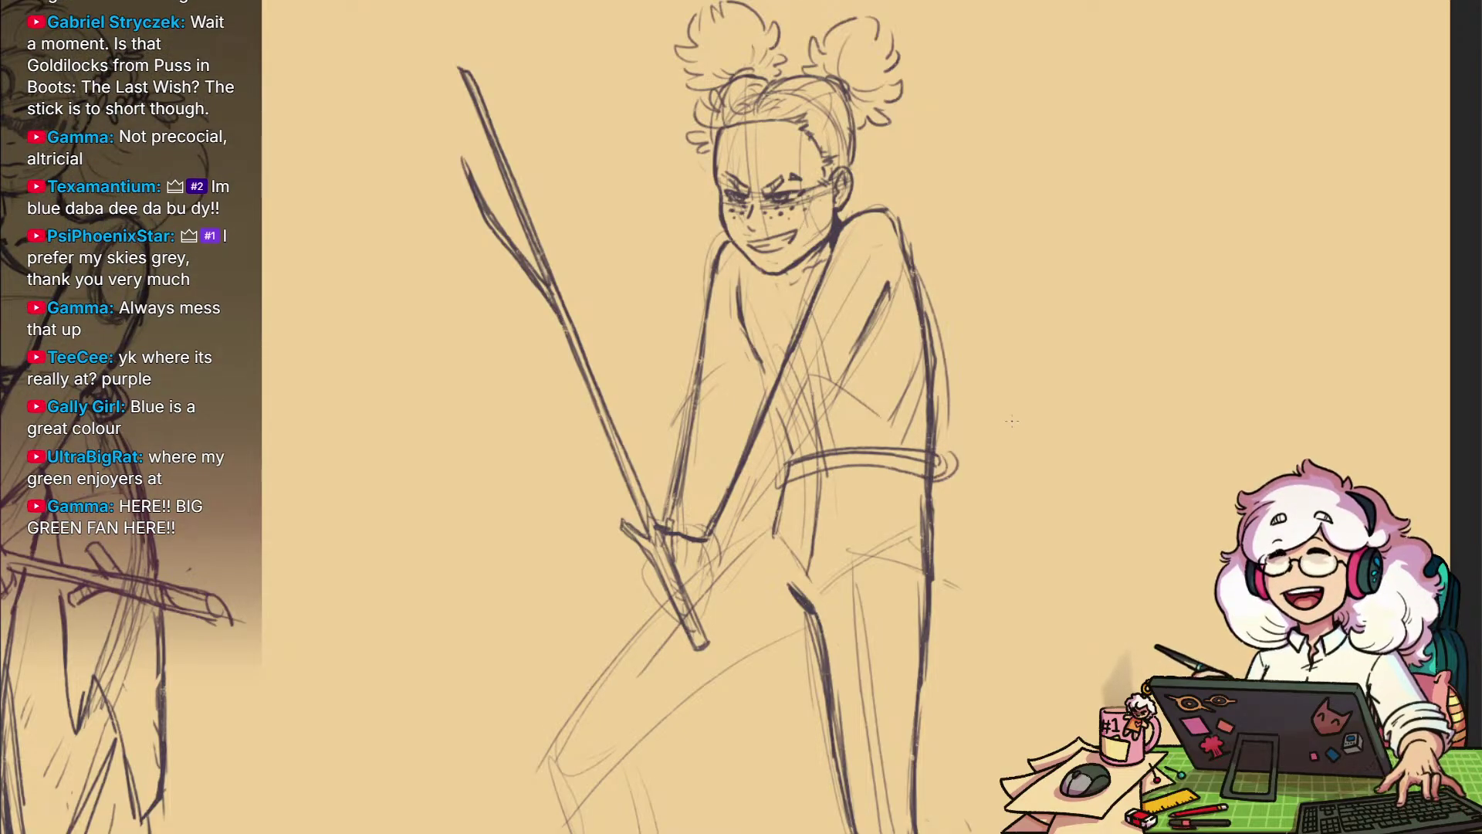
Add a knot to the front of the belt and a string of small beads hanging from it
scroll(966, 556, "up", 2)
left_click_drag(825, 558, 822, 481)
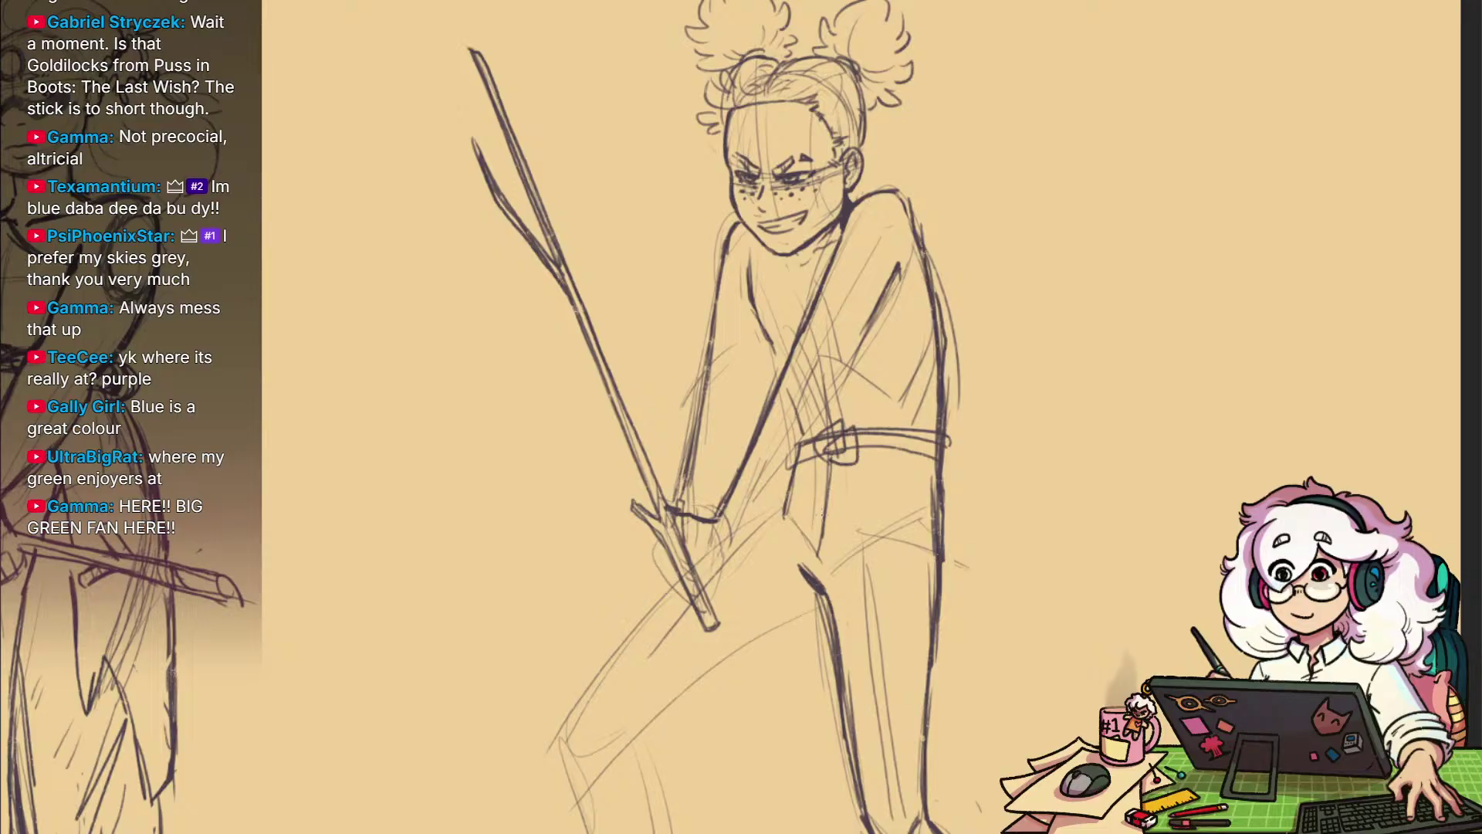
left_click_drag(866, 474, 882, 504)
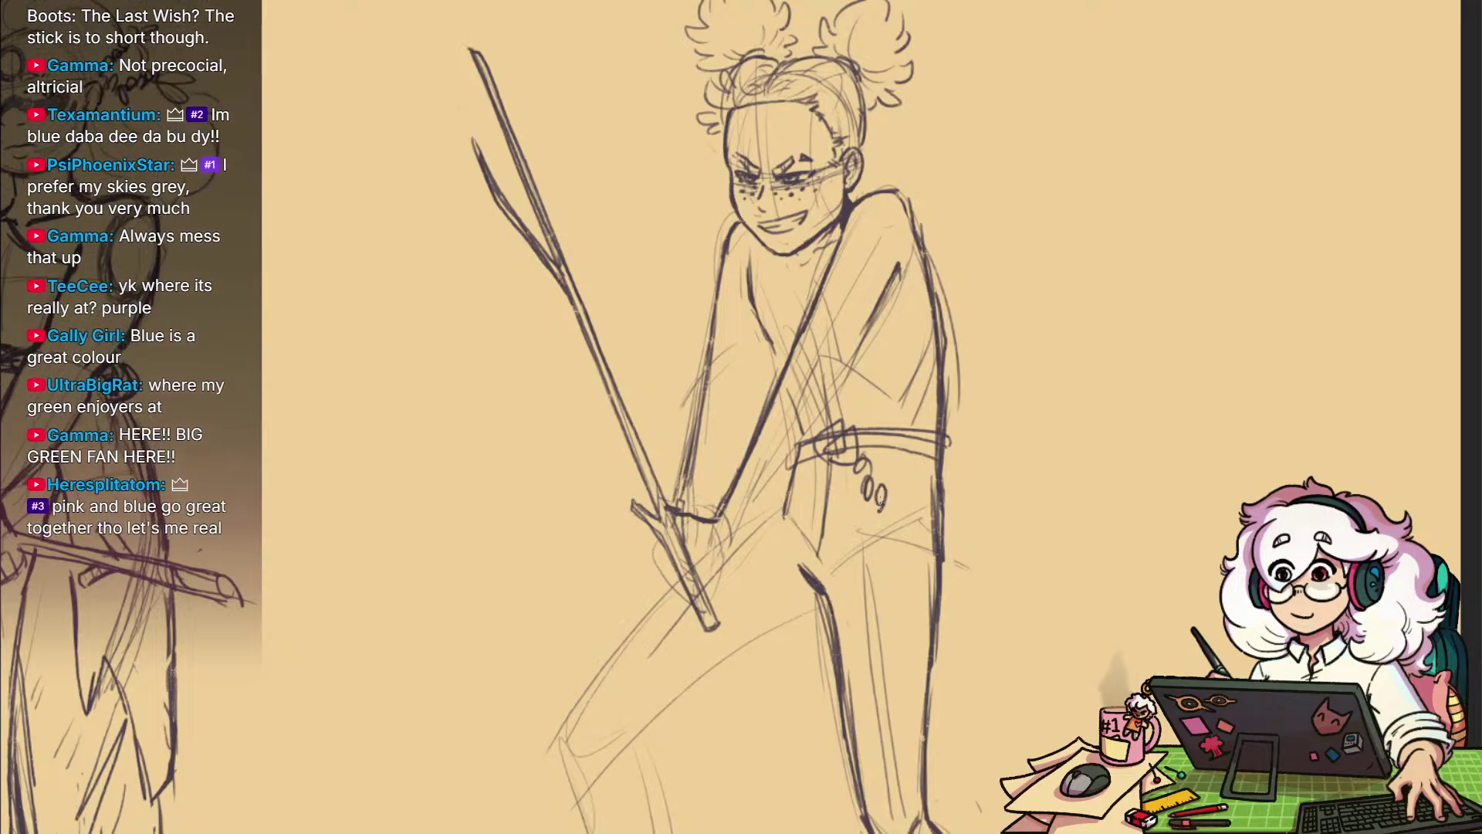
Replace the freckles on the pigtailed figure's face with a dark shaded mask band across the eyes and nose bridge
left_click_drag(954, 474, 1043, 688)
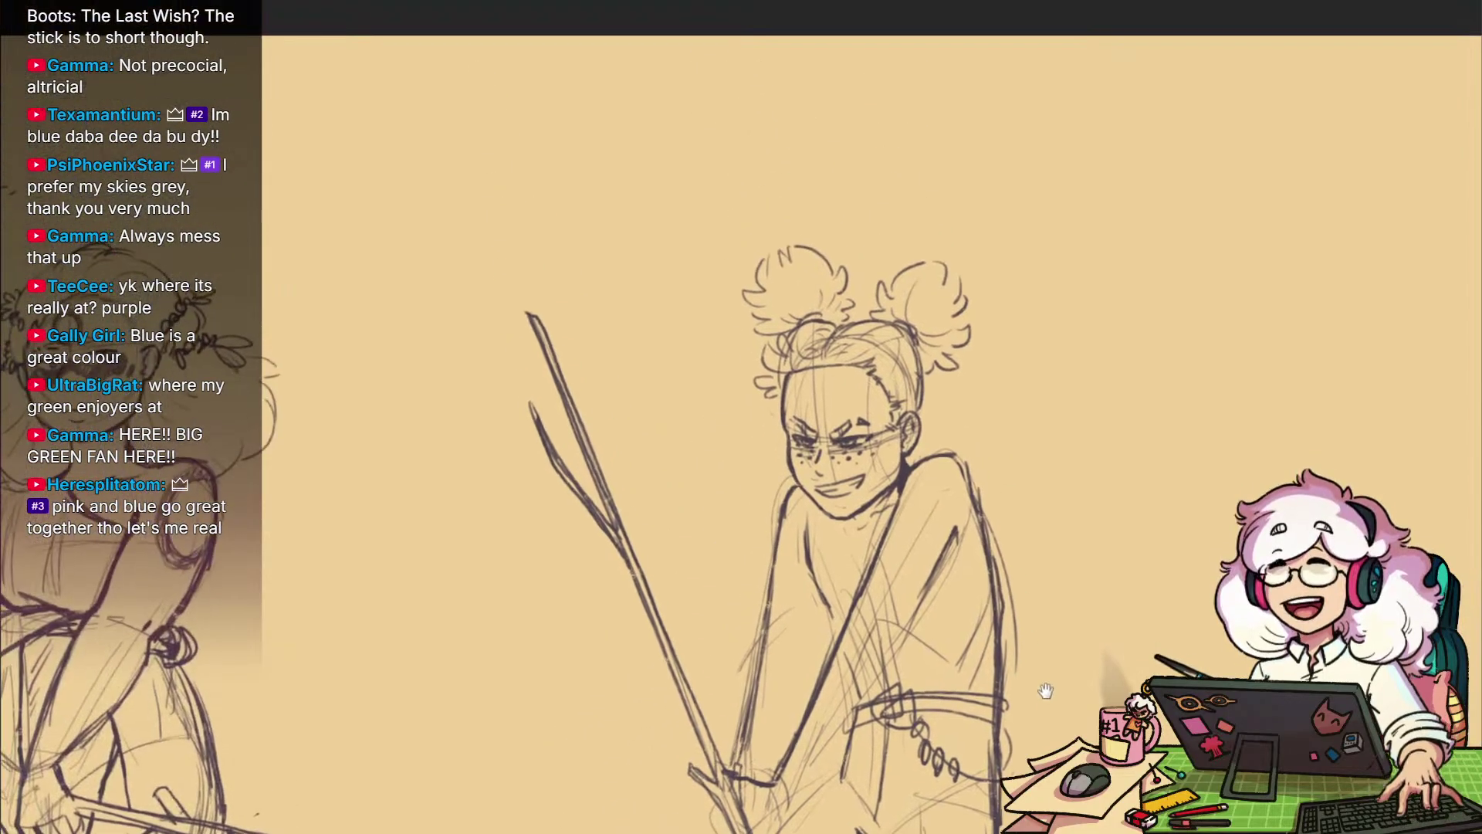
scroll(1019, 649, "down", 1)
scroll(919, 452, "up", 4)
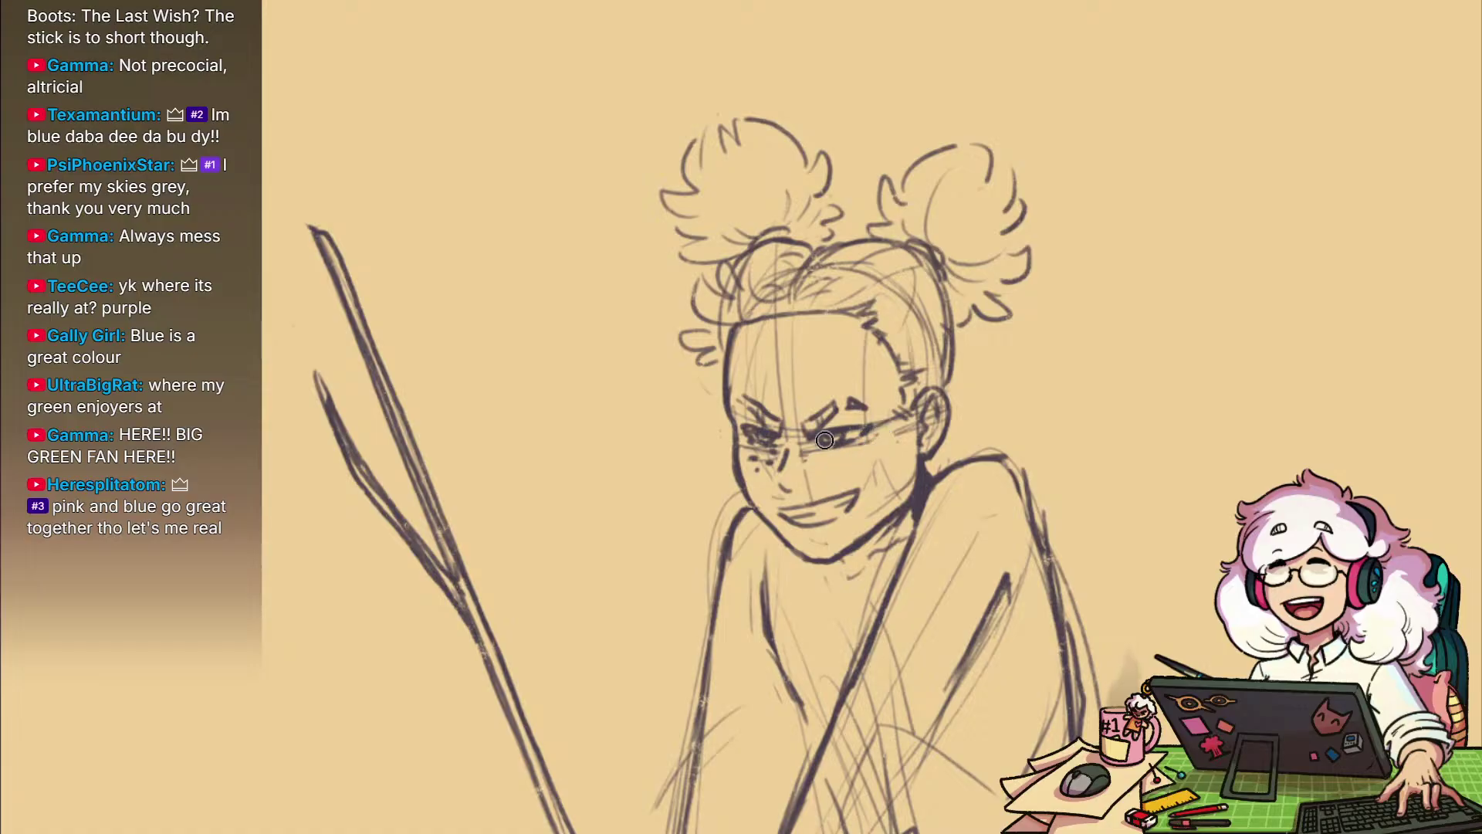
mouse_move(774, 460)
left_mouse_down()
mouse_move(757, 461)
mouse_move(903, 446)
mouse_move(765, 471)
left_mouse_up()
key("b")
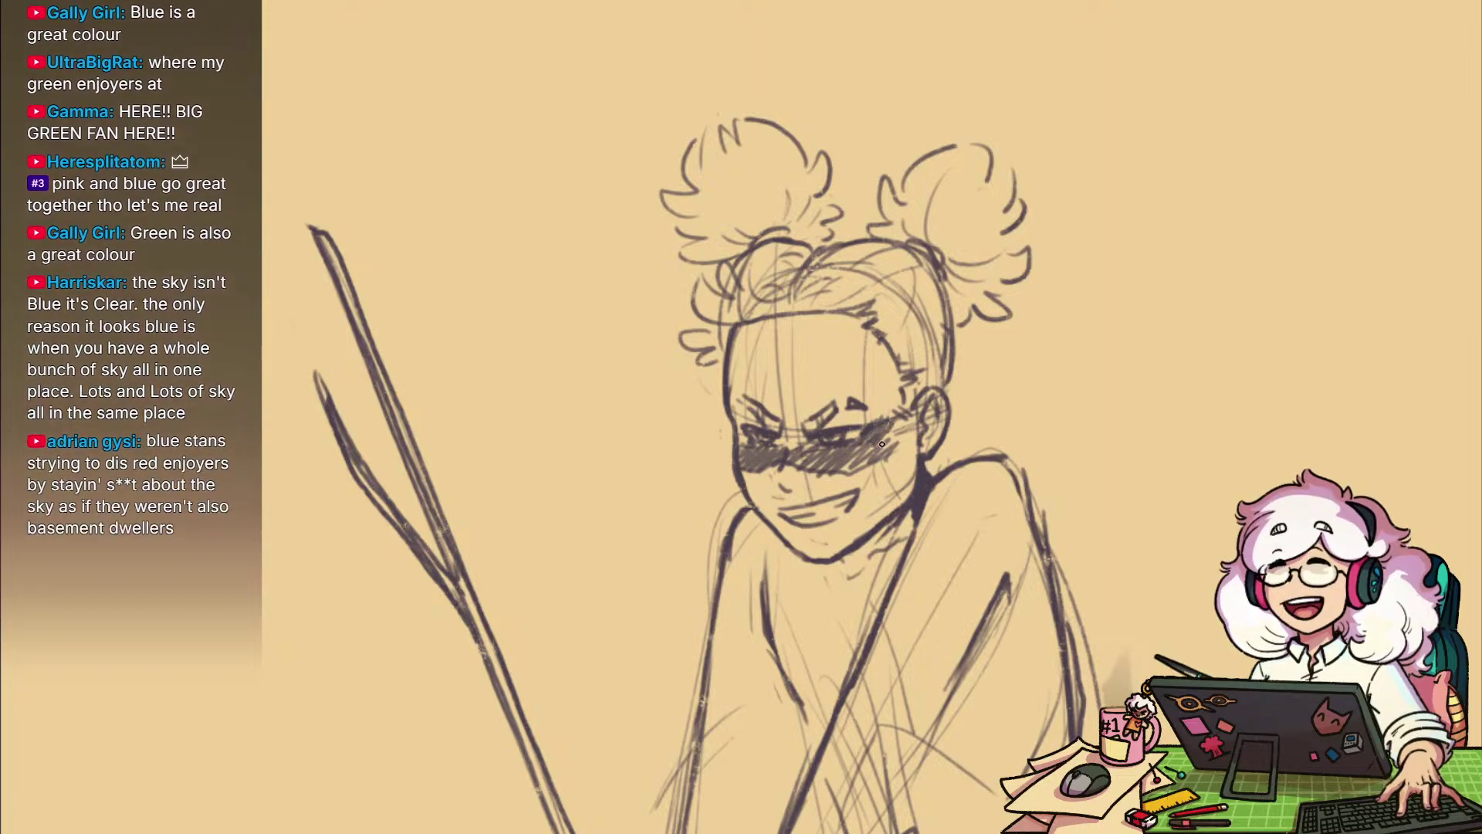
left_click_drag(882, 468, 838, 475)
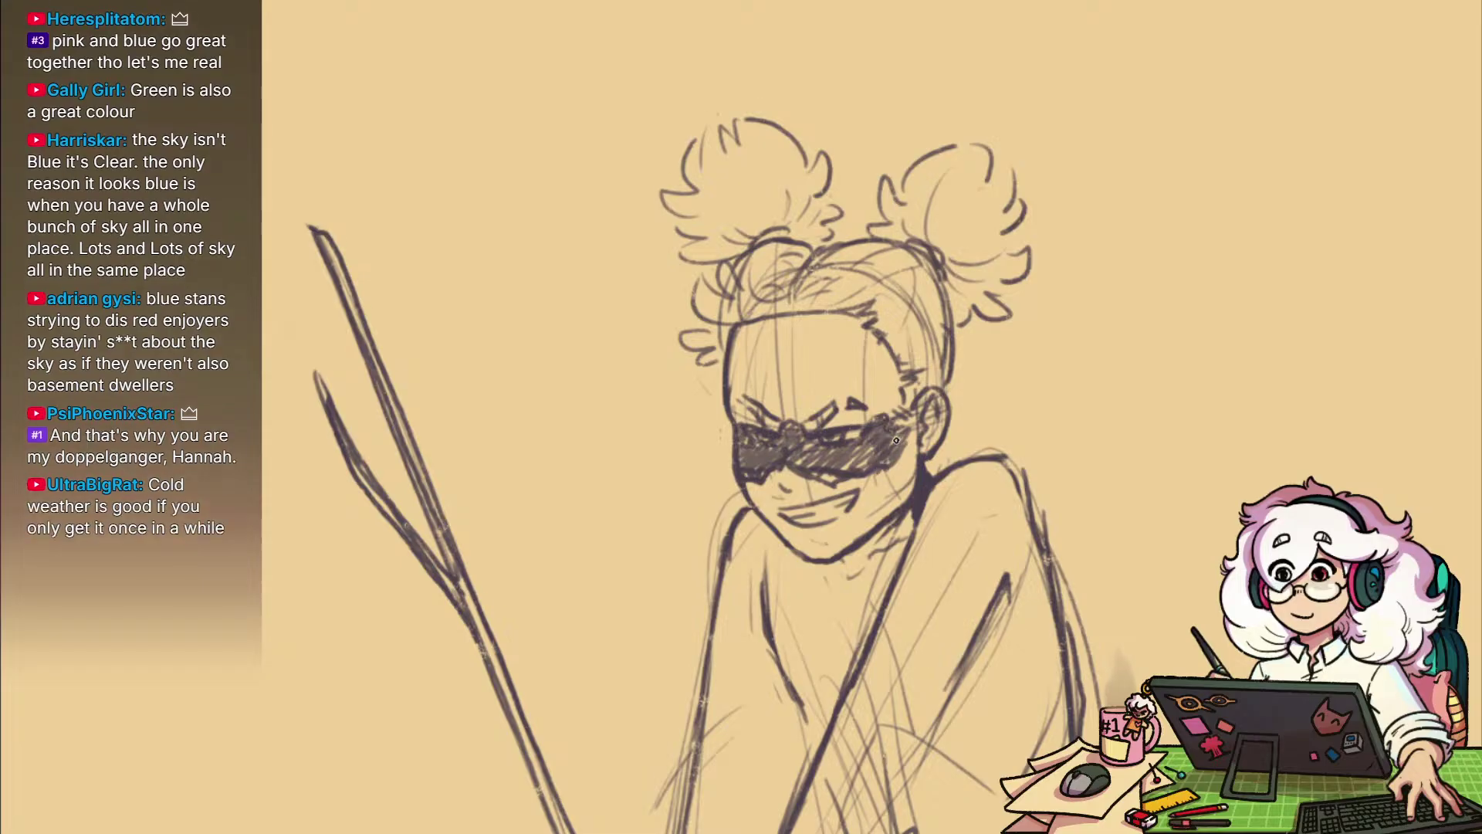
Hang a fringe of beads below the standing figure's waist knot and add a beaded anklet above the rear foot
mouse_move(871, 457)
left_mouse_down()
mouse_move(829, 514)
mouse_move(1113, 372)
left_mouse_up()
mouse_move(976, 381)
left_mouse_down()
mouse_move(883, 397)
mouse_move(1171, 503)
left_mouse_up()
mouse_move(860, 312)
left_mouse_down()
mouse_move(950, 312)
mouse_move(819, 325)
left_mouse_up()
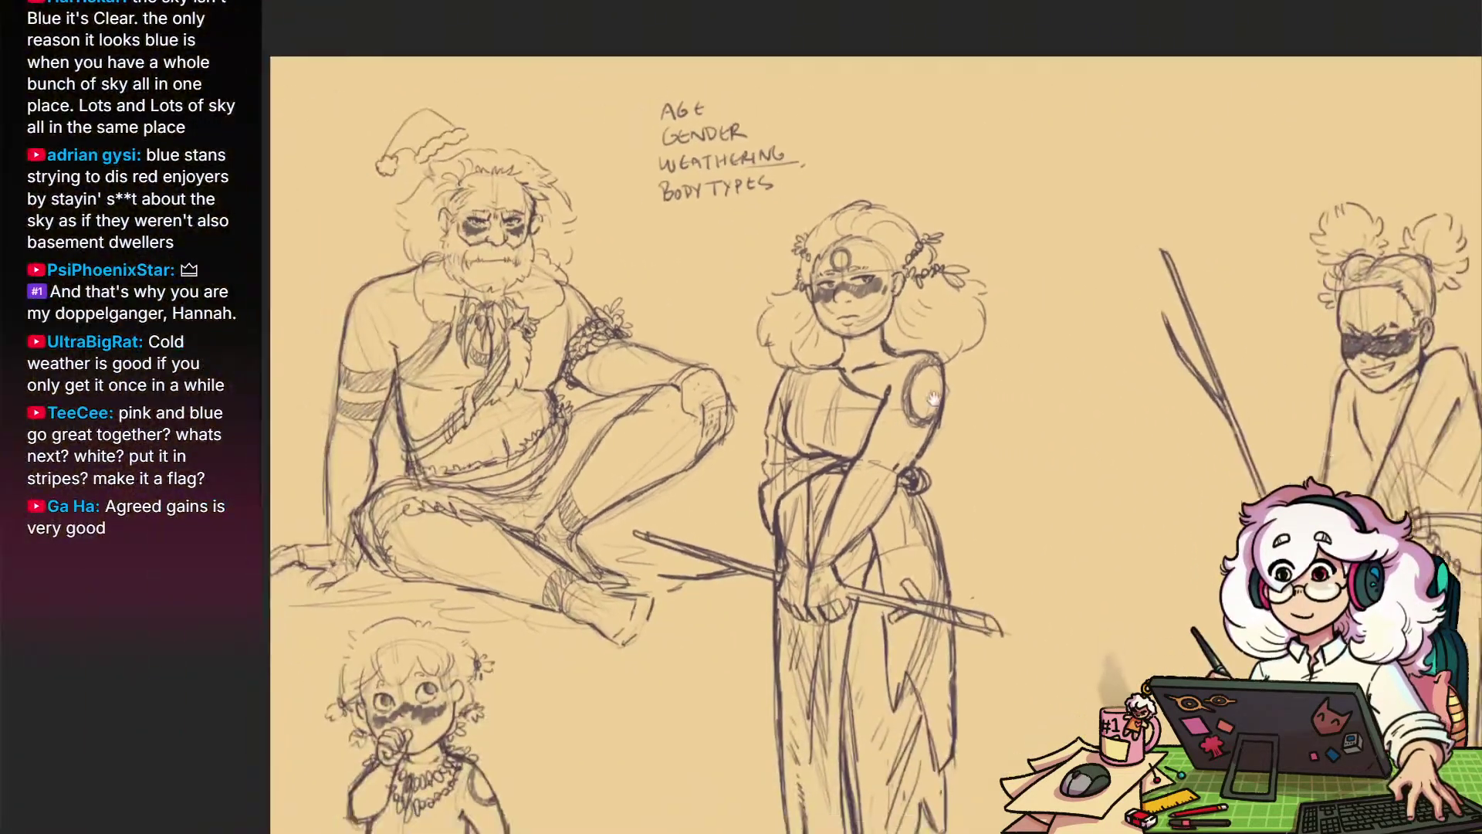
mouse_move(849, 618)
left_mouse_down()
mouse_move(1027, 428)
mouse_move(1112, 270)
mouse_move(1118, 291)
mouse_move(852, 620)
left_mouse_up()
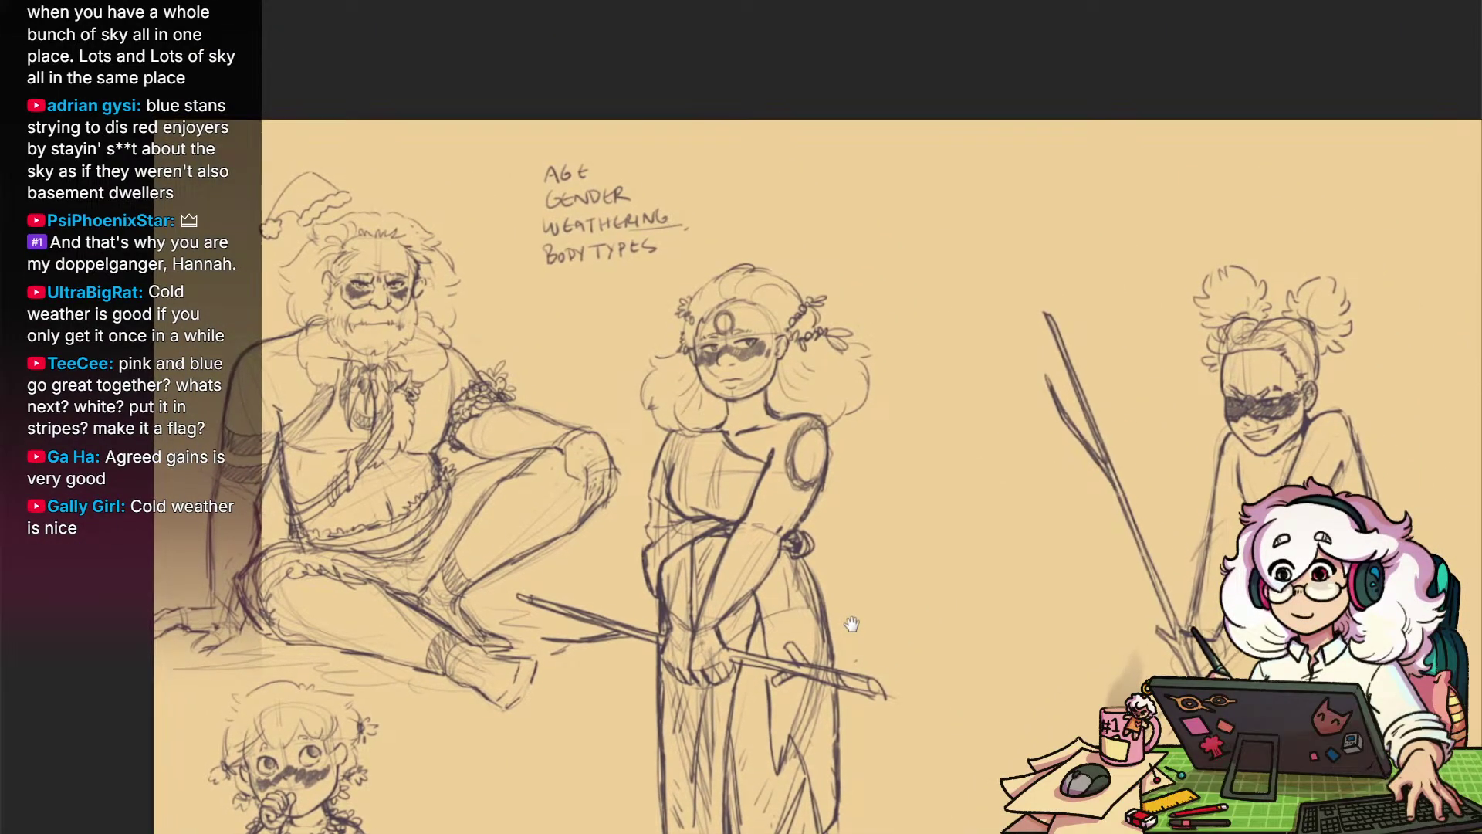
left_click_drag(765, 425, 949, 152)
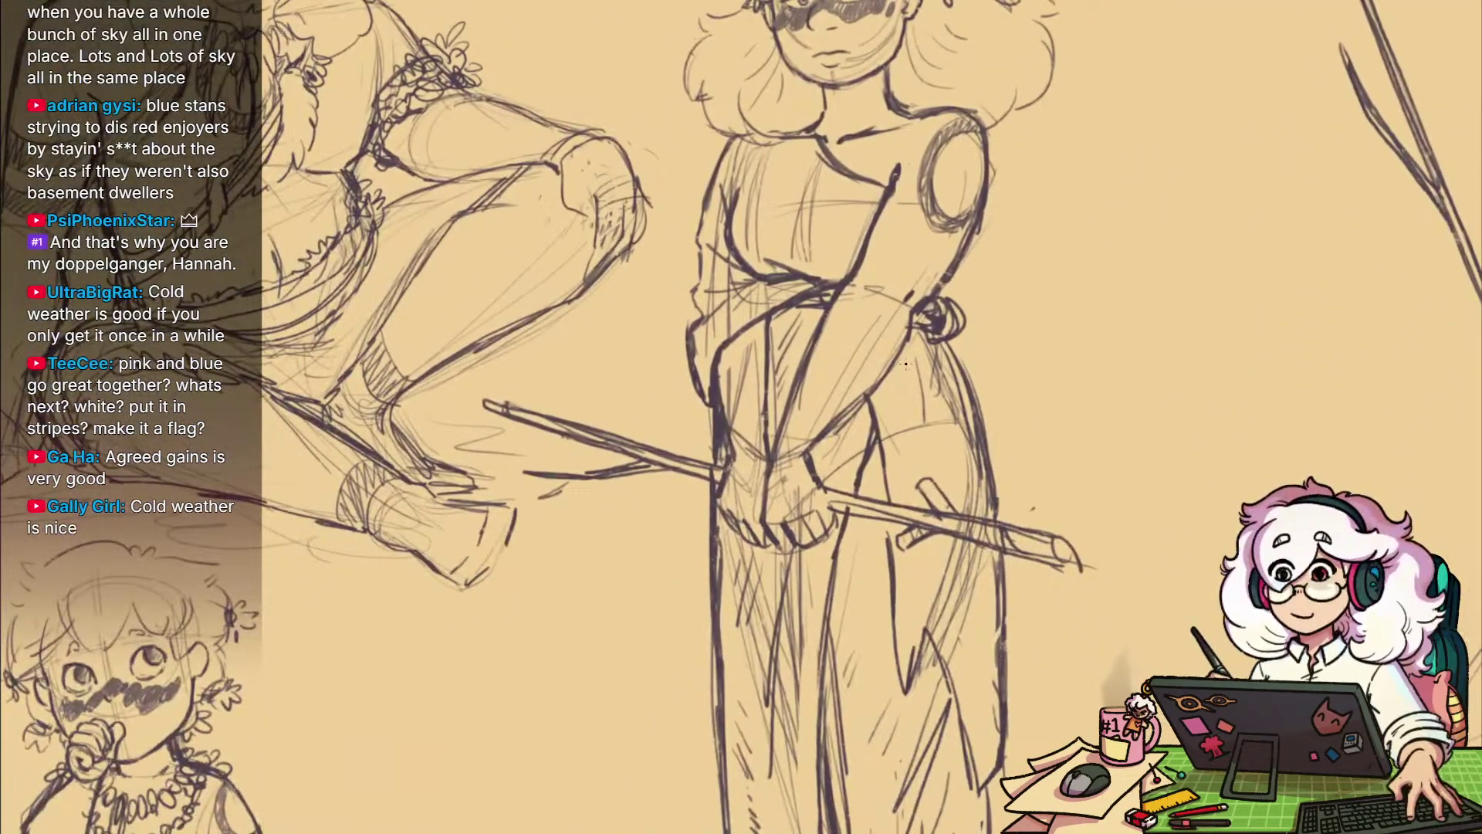
mouse_move(909, 374)
left_mouse_down()
mouse_move(920, 408)
mouse_move(965, 365)
mouse_move(981, 385)
mouse_move(971, 429)
mouse_move(959, 360)
left_mouse_up()
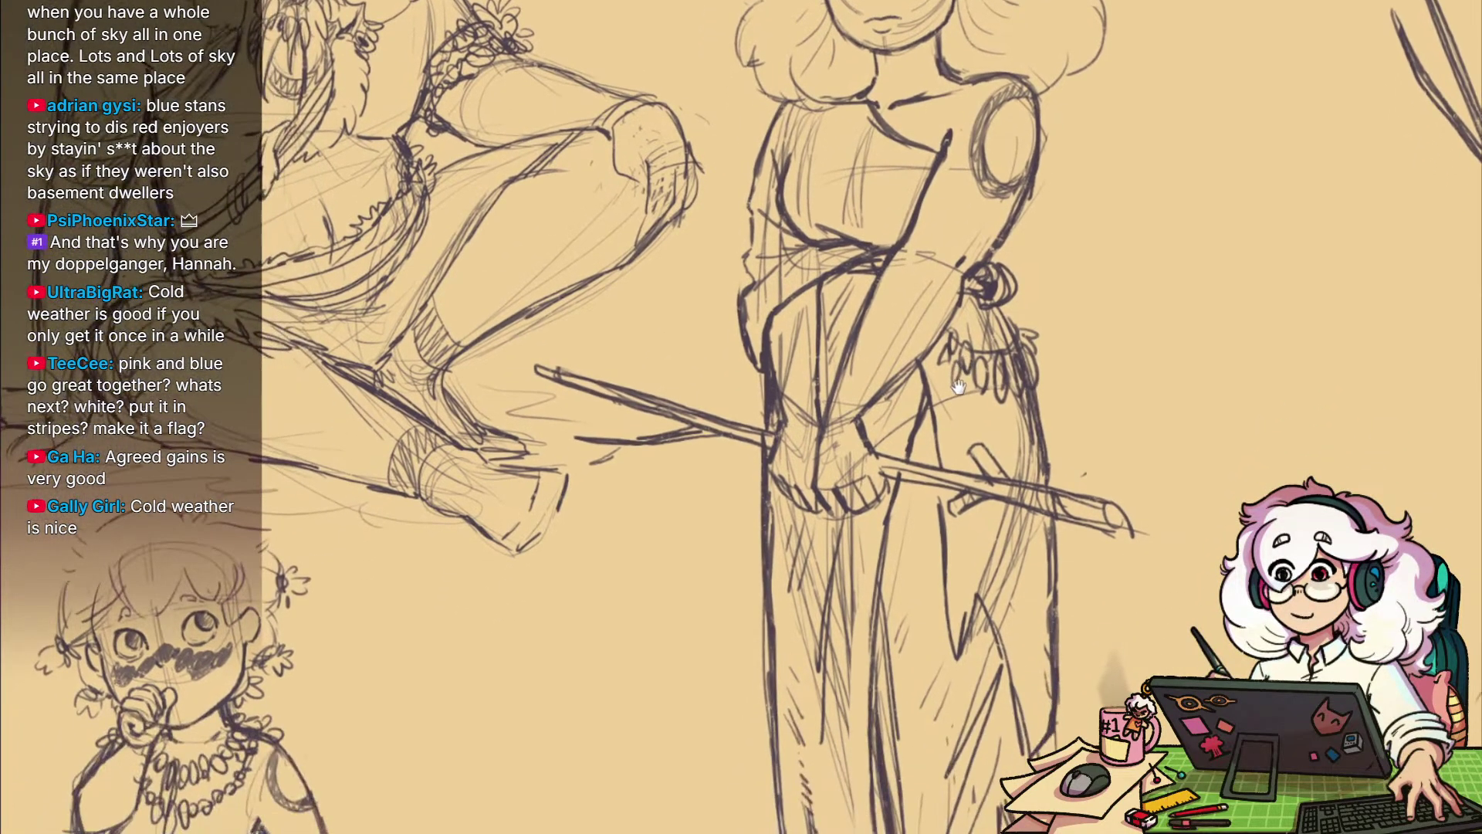
mouse_move(1051, 386)
left_mouse_down()
mouse_move(1042, 602)
mouse_move(1033, 447)
left_mouse_up()
left_click(994, 446)
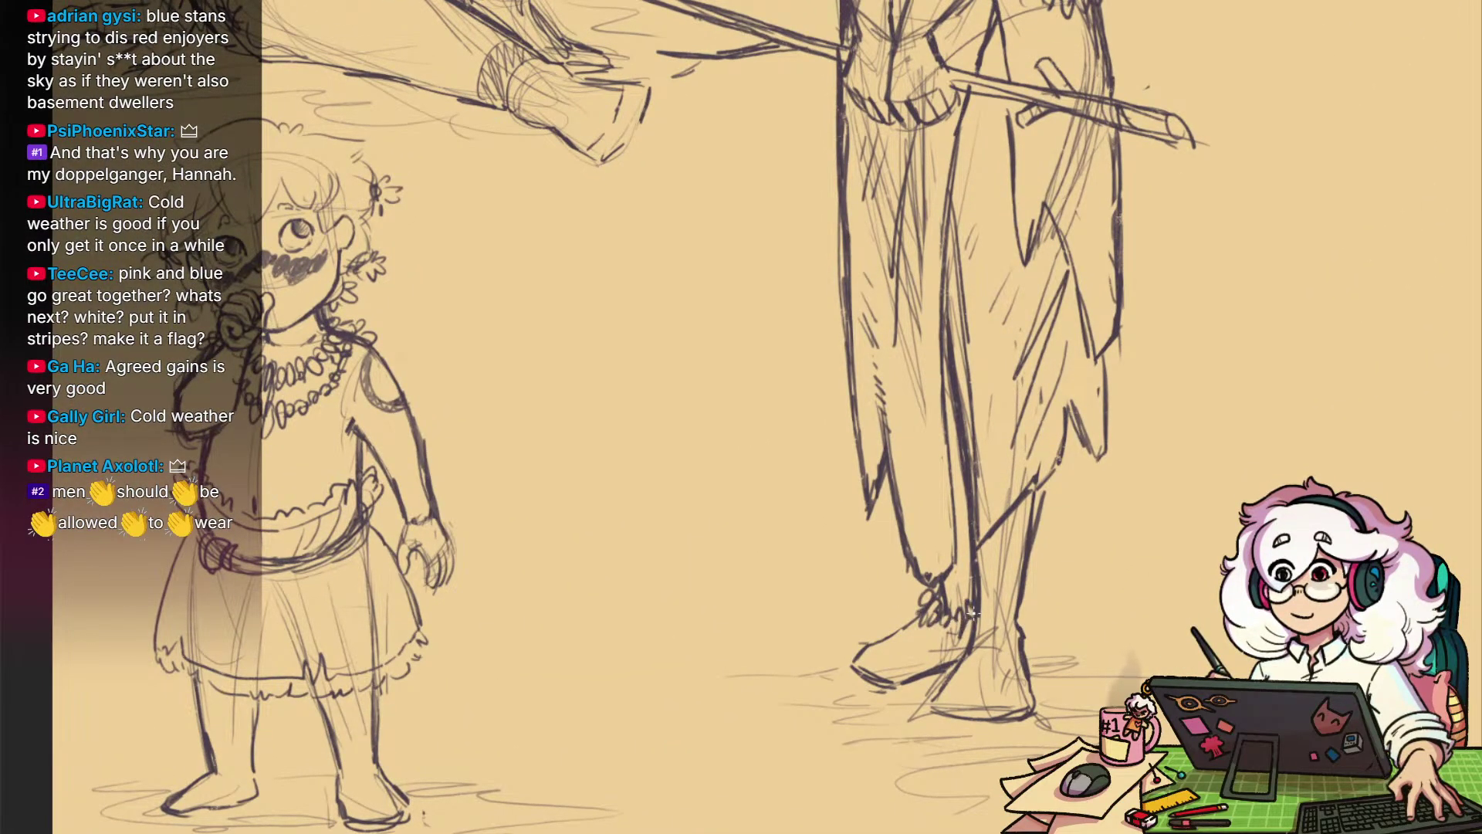
left_click_drag(1016, 539, 927, 539)
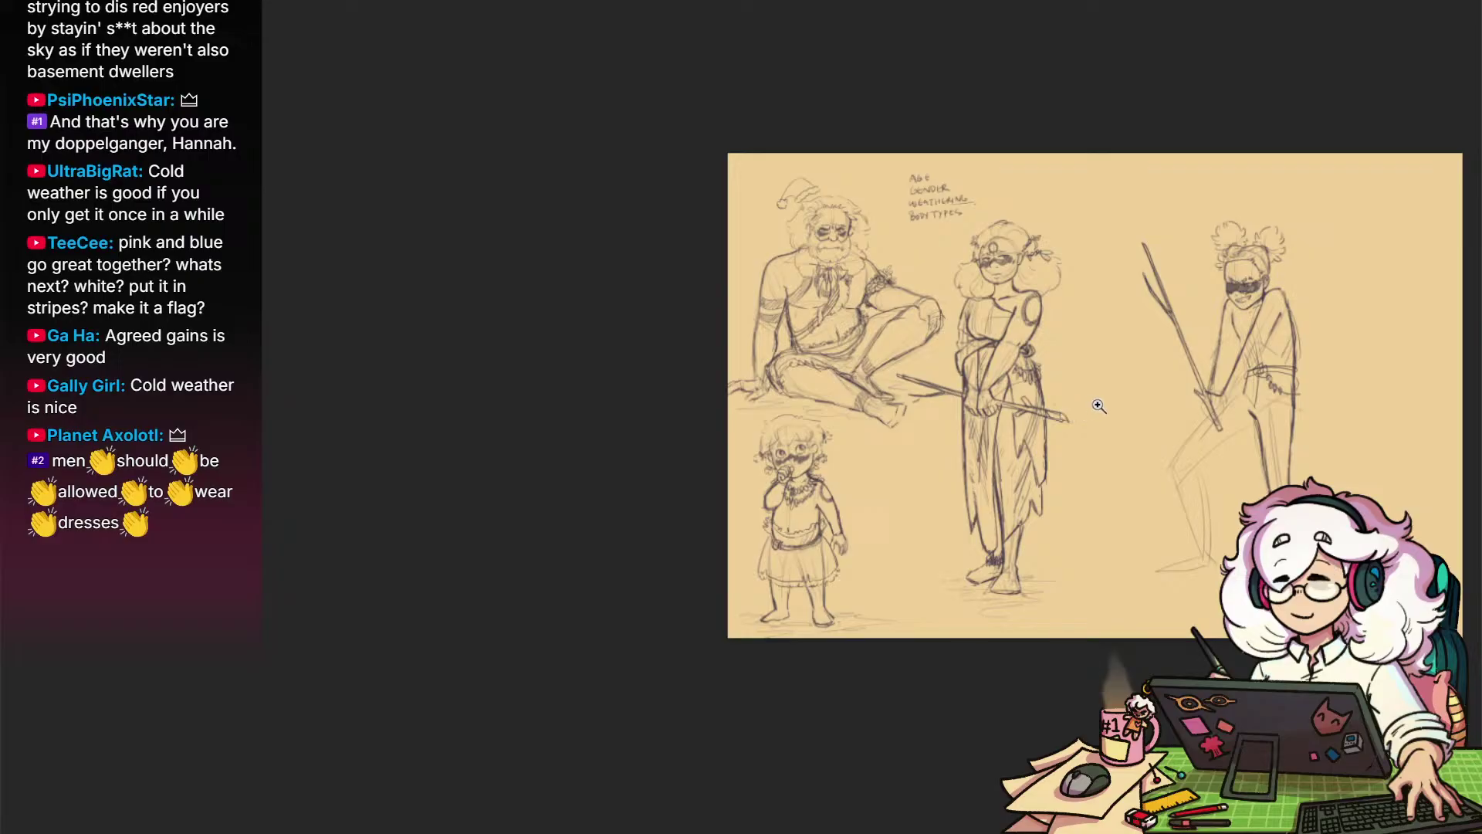
Tie the pigtailed figure's back pigtail with a small flower and beaded strand, and hang matching beads on the other side
mouse_move(1147, 407)
left_mouse_down()
mouse_move(1217, 407)
mouse_move(1175, 407)
left_mouse_up()
left_click_drag(1249, 501, 826, 586)
left_click_drag(895, 433, 986, 529)
left_click(917, 290)
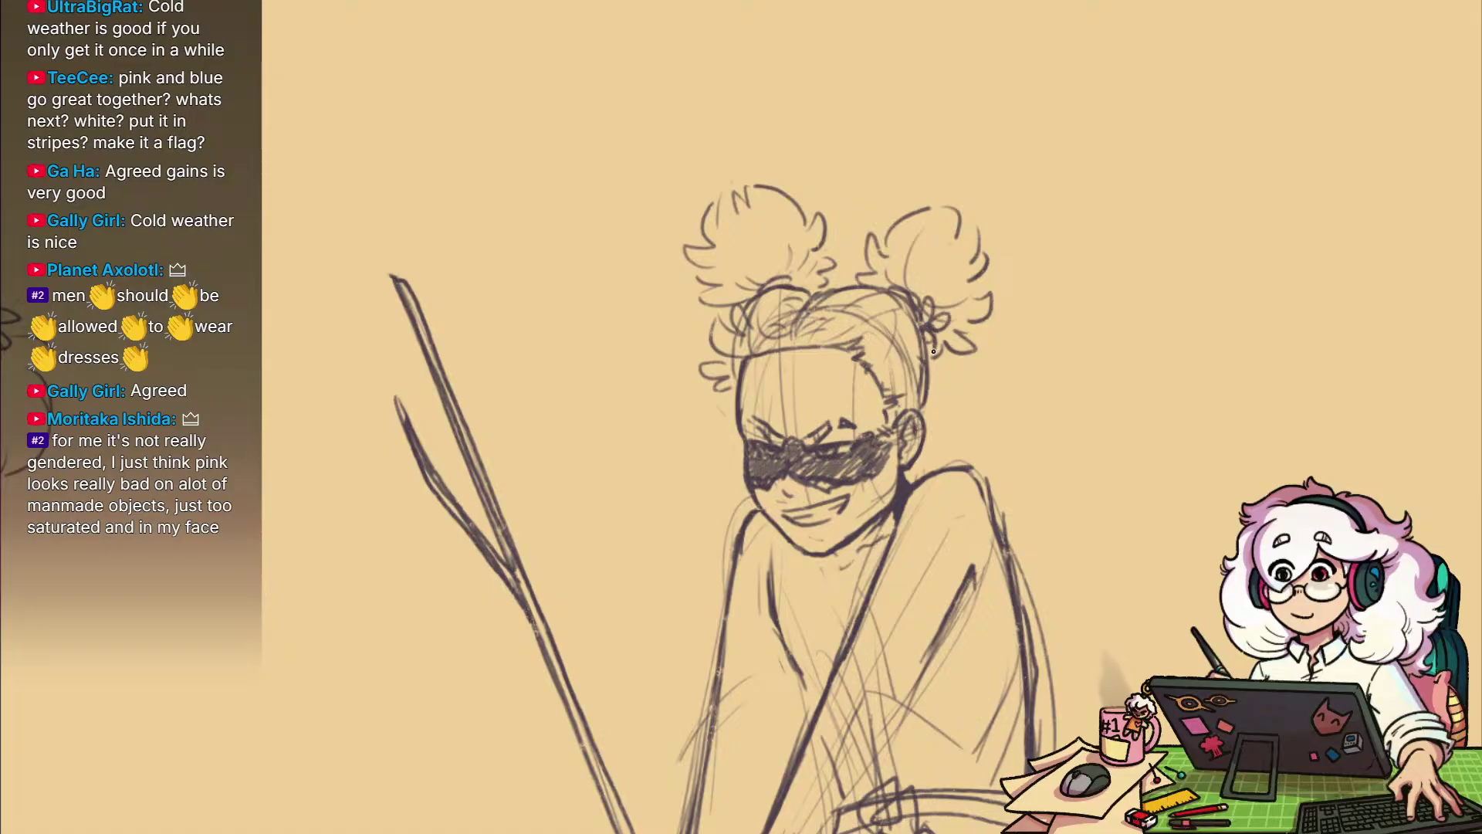
left_click_drag(949, 411, 950, 358)
left_click_drag(964, 435, 958, 426)
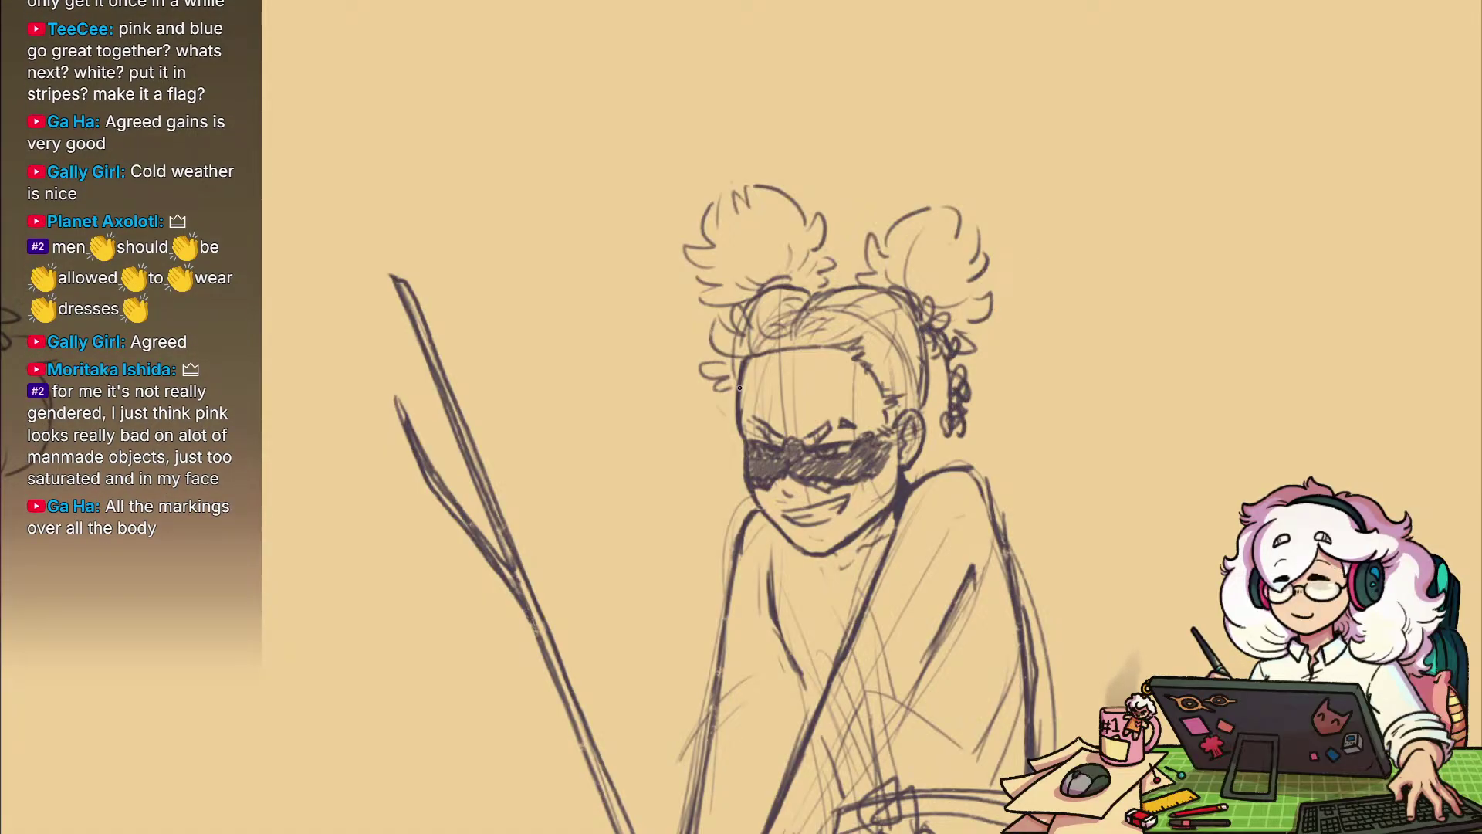
left_click_drag(735, 391, 700, 438)
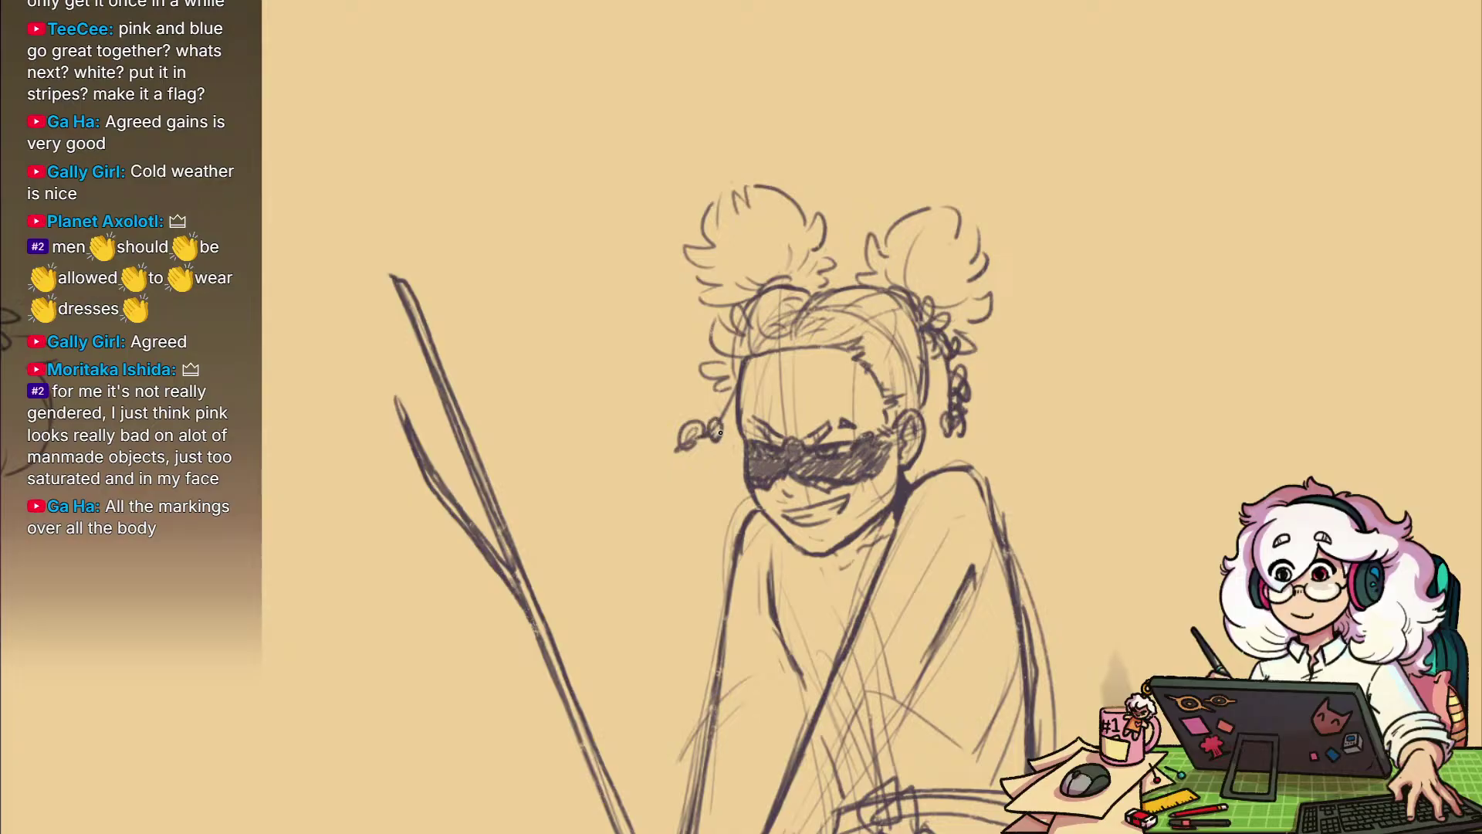
Draw folded cloth above the pigtailed figure's belt with a ragged tied end at the back of the waist
scroll(944, 523, "down", 3)
left_click_drag(969, 700, 950, 588)
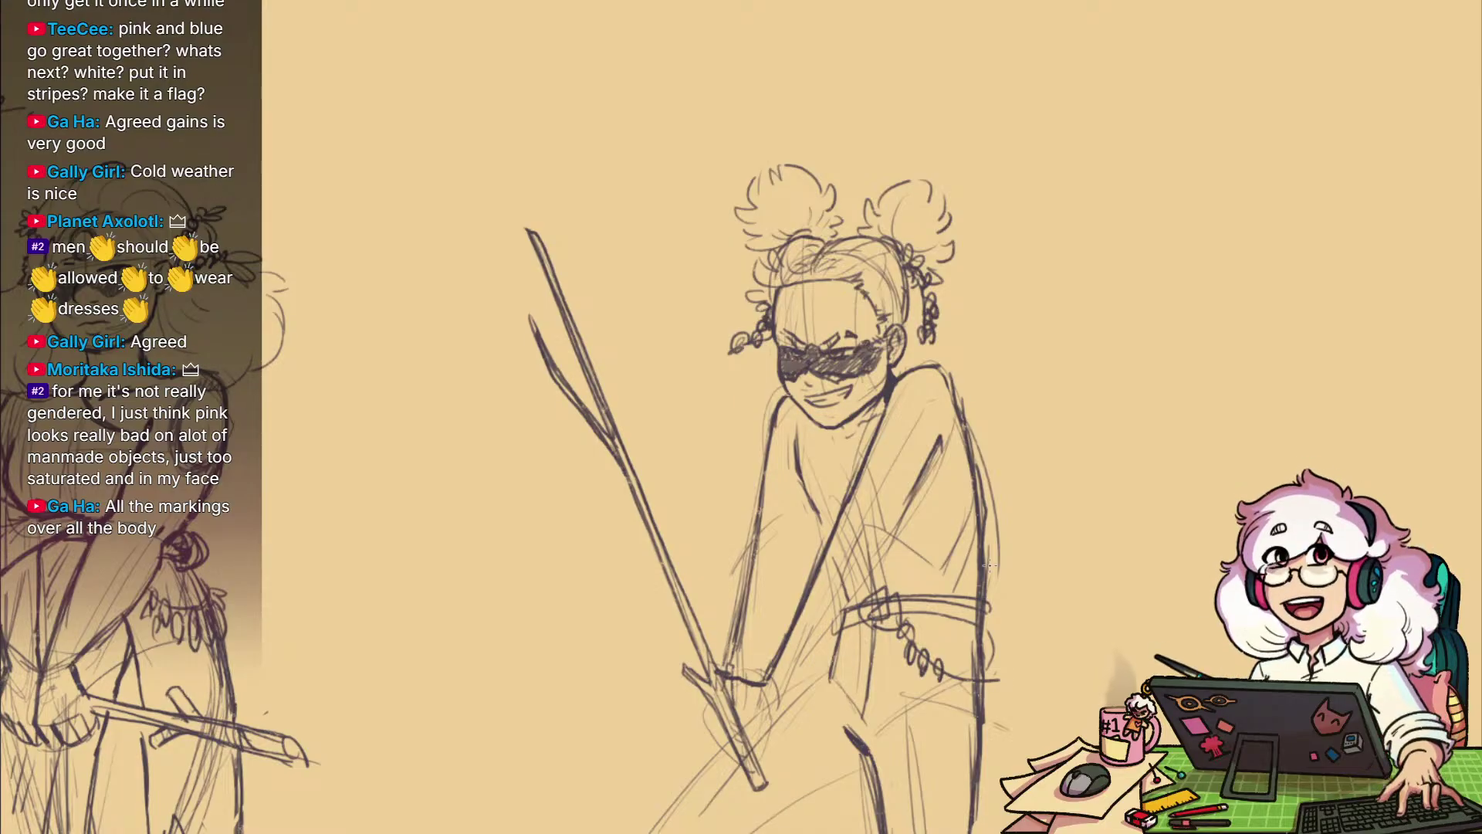
scroll(1035, 578, "down", 3)
scroll(1011, 579, "up", 3)
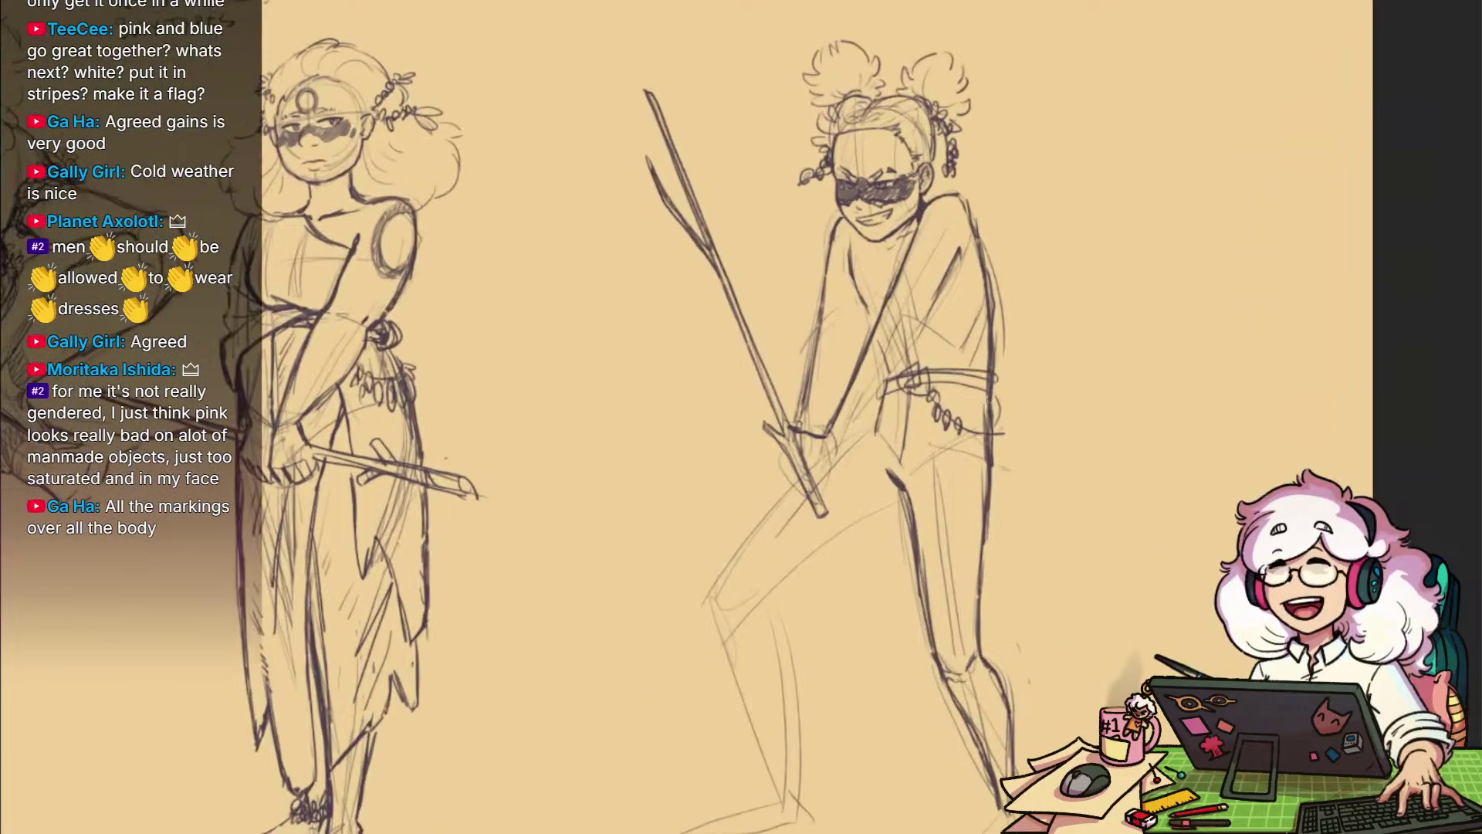
left_click_drag(1010, 456, 984, 339)
mouse_move(837, 219)
left_mouse_down()
mouse_move(875, 207)
mouse_move(957, 260)
left_mouse_up()
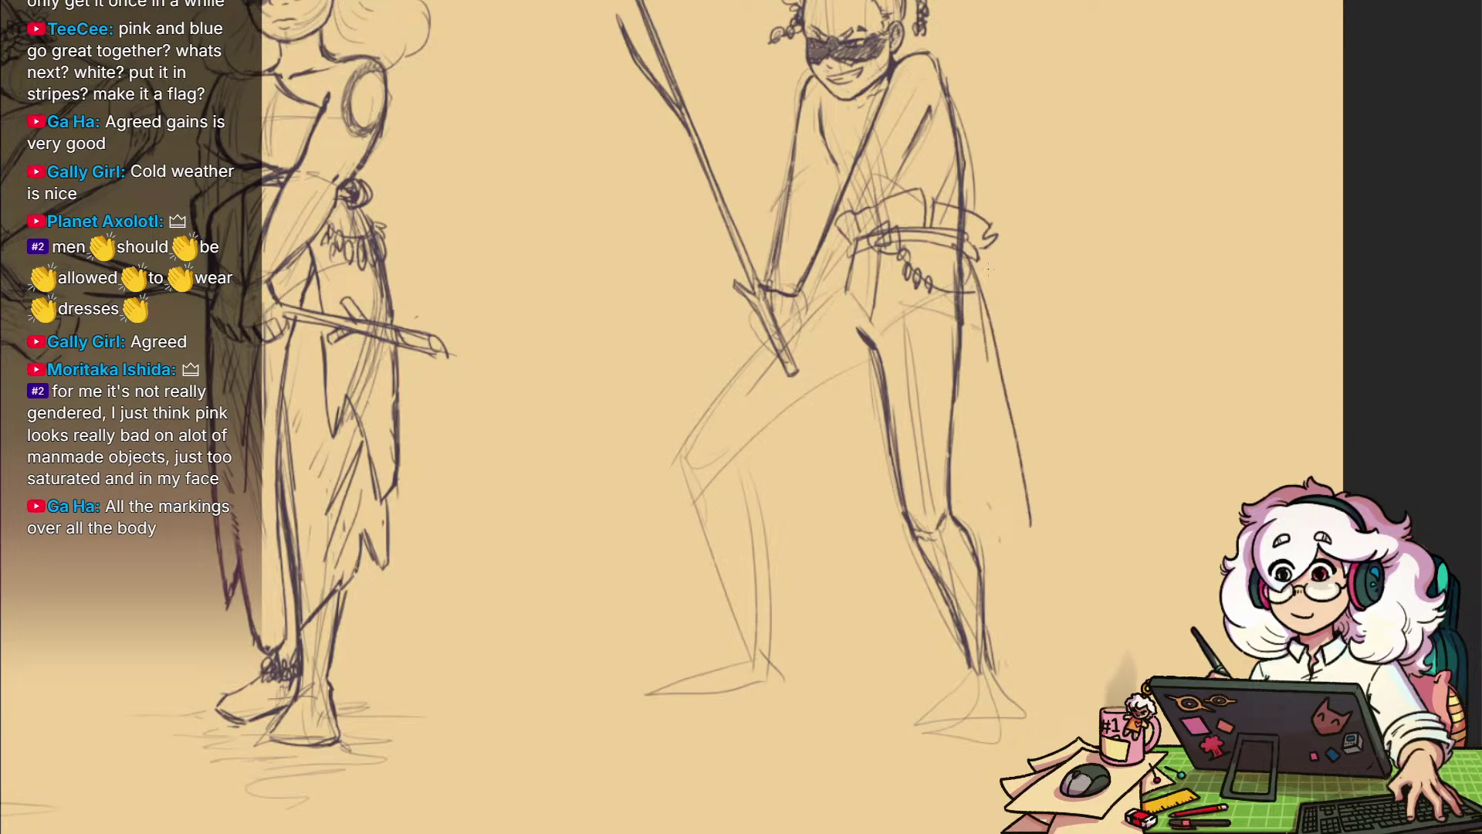
Undo the long back skirt line and sketch a wrap skirt with a pointed back edge, curved hem and front flap over the bent leg
key("ctrl+z")
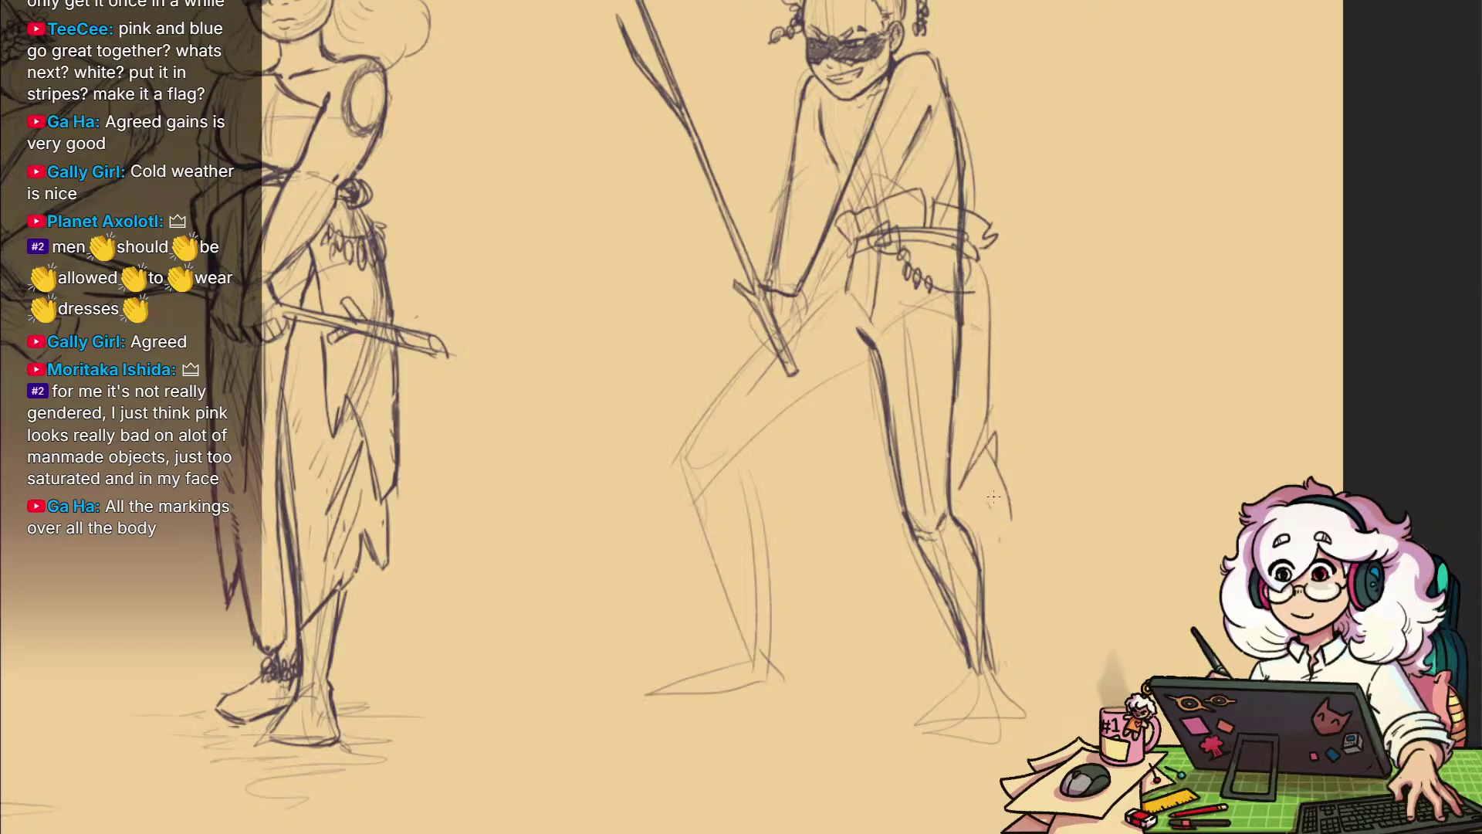
mouse_move(1007, 498)
left_mouse_down()
mouse_move(1042, 605)
mouse_move(958, 560)
left_mouse_up()
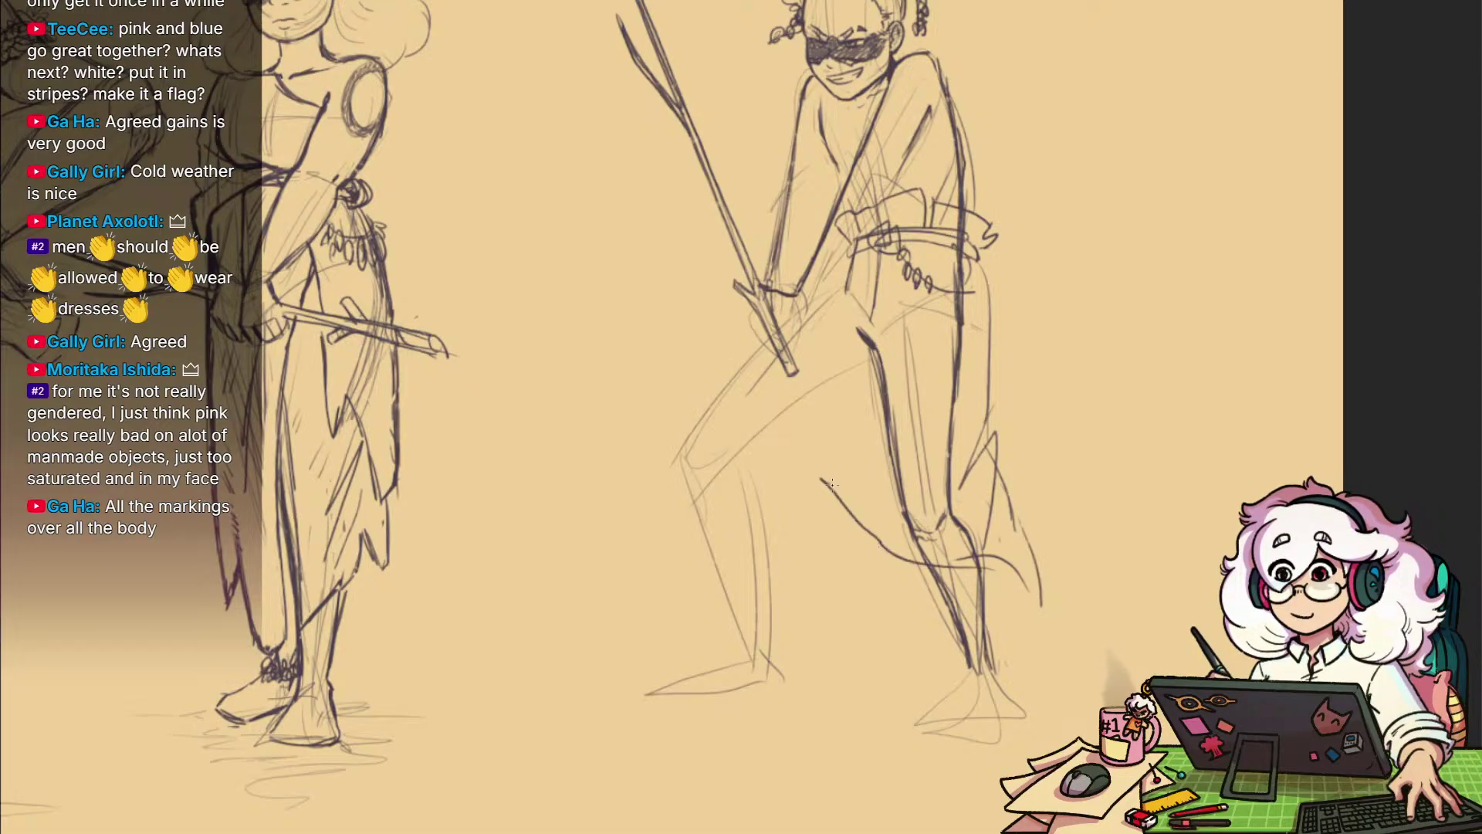
left_click_drag(889, 332, 843, 283)
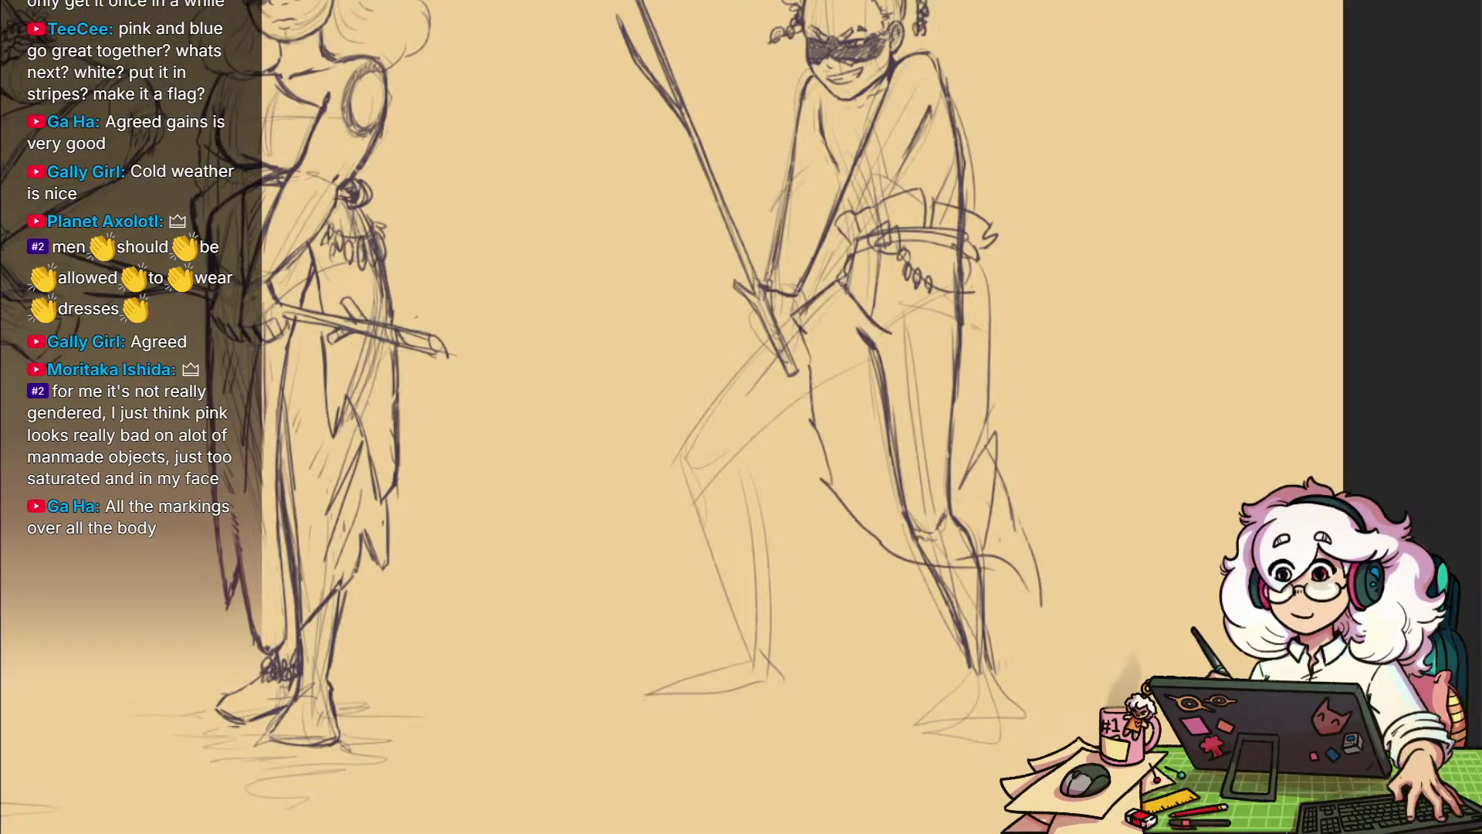
mouse_move(780, 340)
left_mouse_down()
mouse_move(666, 537)
mouse_move(841, 491)
left_mouse_up()
Darken the near arm's contours down to the wrist and draw crosshatched wrapping around the hands and lower end of the staff
left_click_drag(917, 430, 865, 687)
mouse_move(943, 500)
left_mouse_down()
mouse_move(873, 506)
mouse_move(951, 616)
mouse_move(874, 569)
left_mouse_up()
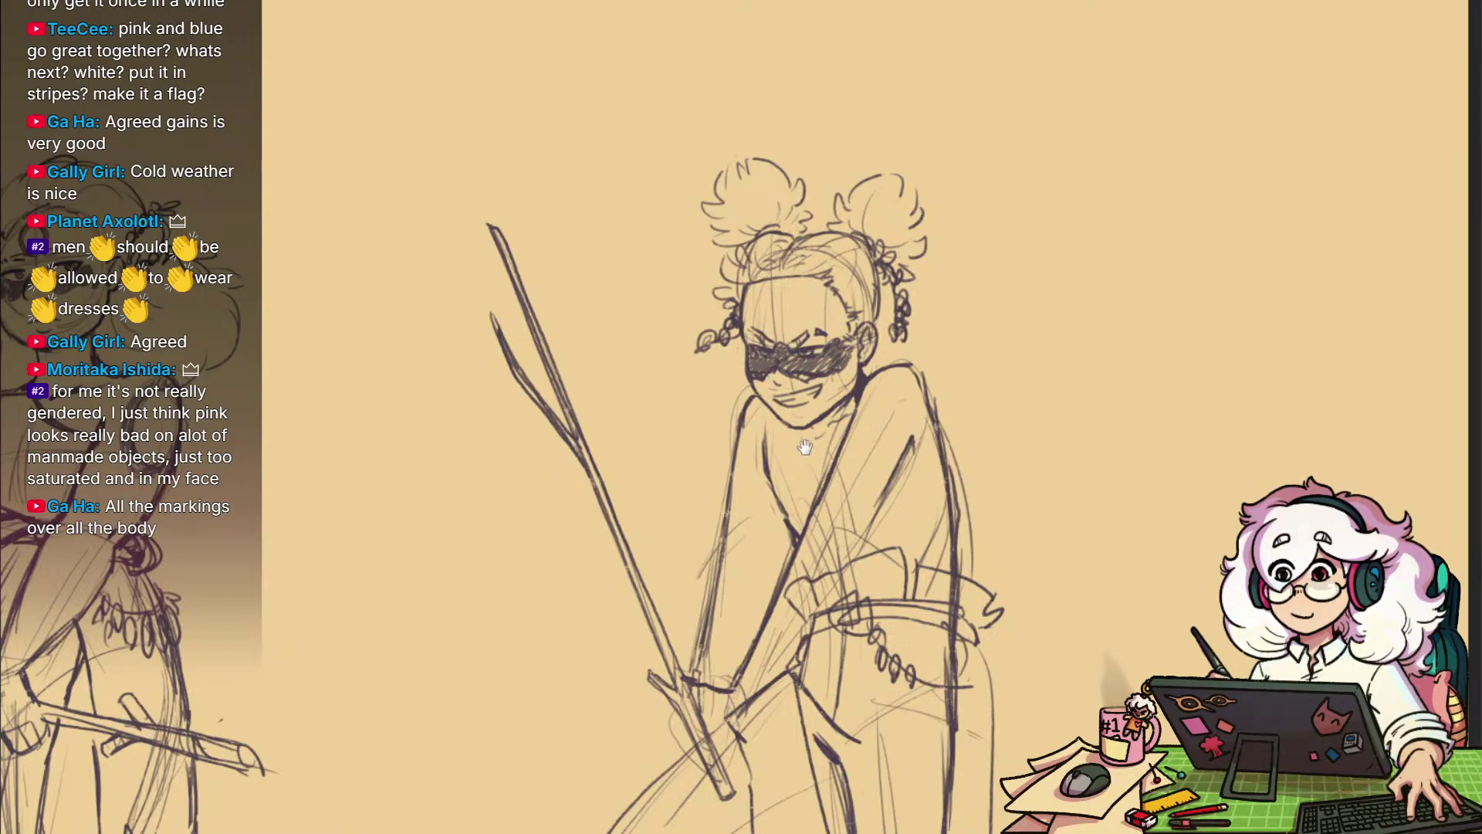
left_click_drag(805, 447, 823, 479)
left_click_drag(993, 553, 1031, 552)
left_click_drag(997, 614, 1021, 503)
mouse_move(1002, 657)
left_mouse_down()
mouse_move(1003, 572)
mouse_move(985, 675)
left_mouse_up()
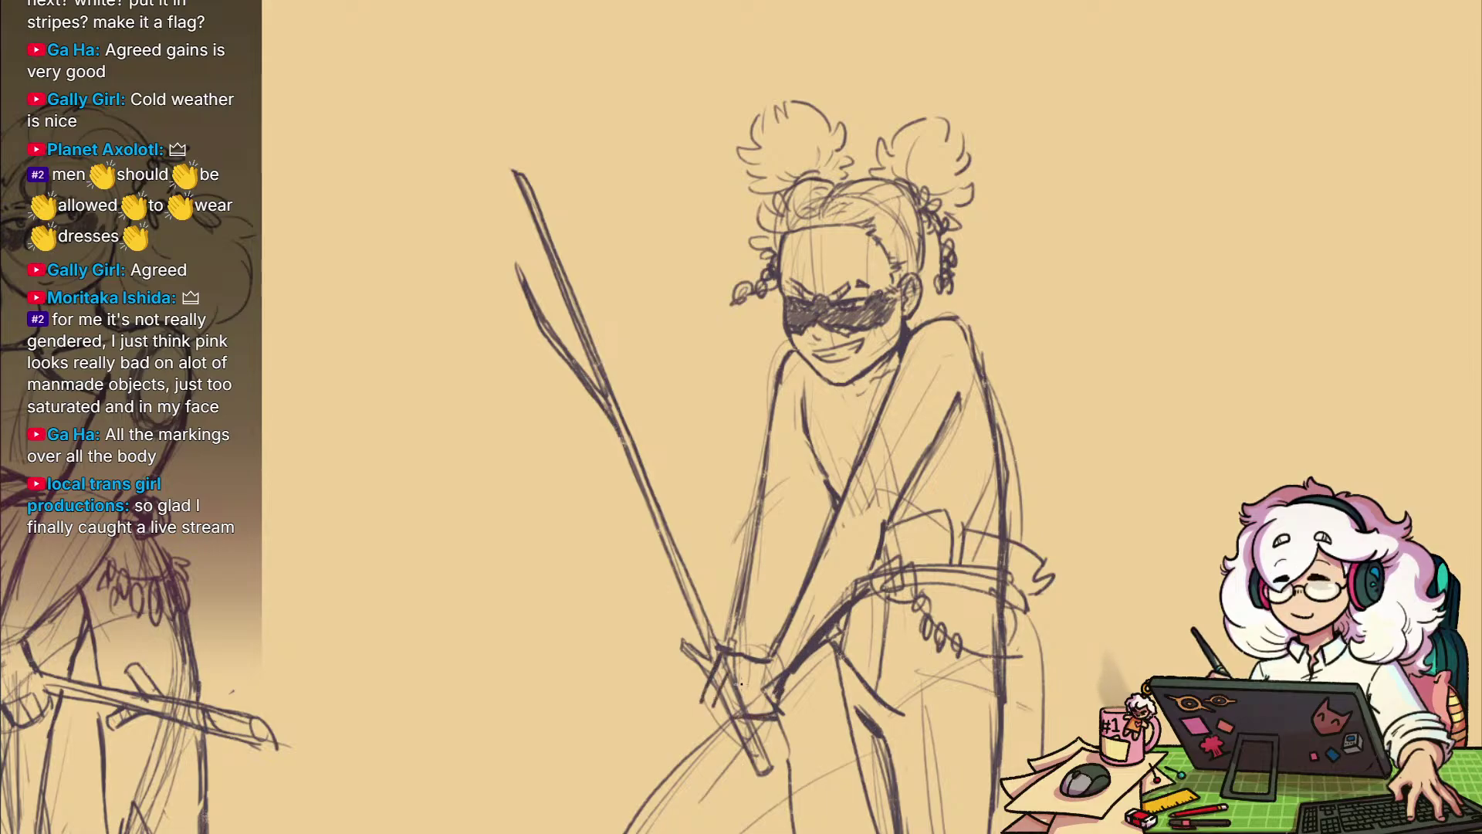
left_click_drag(742, 683, 723, 720)
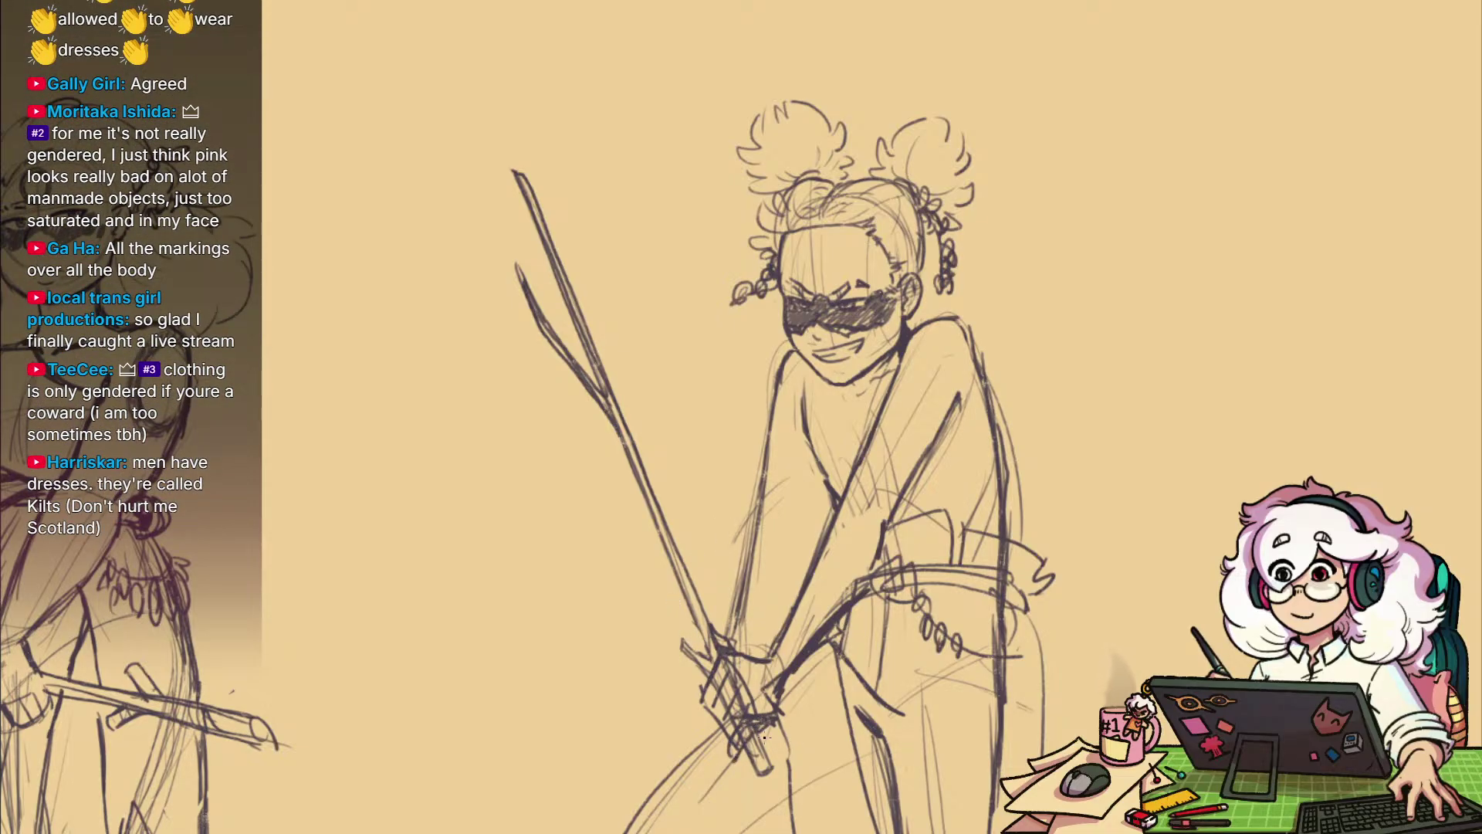
mouse_move(757, 789)
left_mouse_down()
mouse_move(787, 761)
mouse_move(783, 707)
left_mouse_up()
Erase the far arm's rough lines and redraw its contours cleanly from the shoulder to the wrist
mouse_move(735, 619)
left_mouse_down()
mouse_move(751, 629)
mouse_move(760, 502)
left_mouse_up()
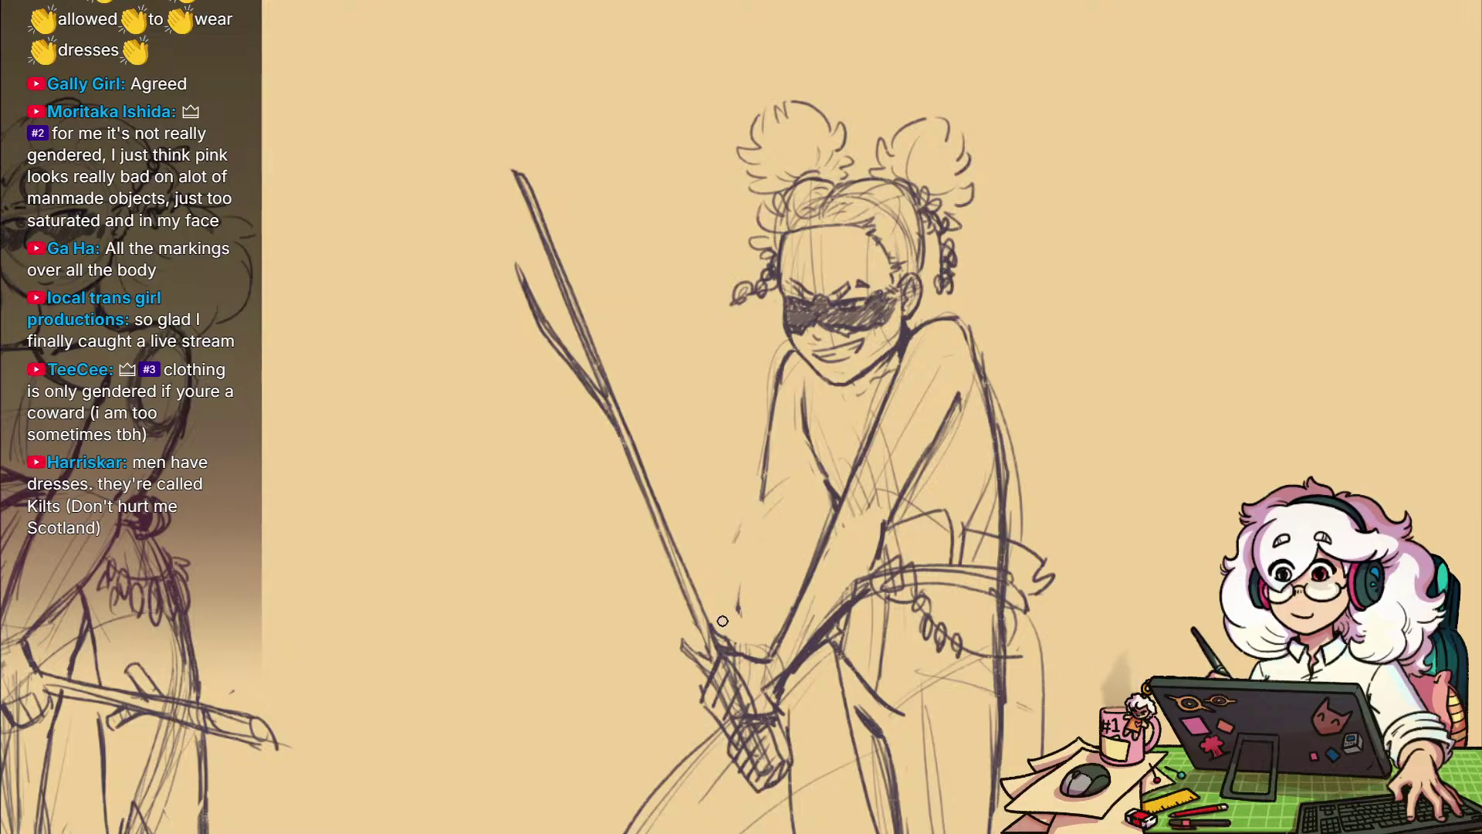
mouse_move(775, 414)
left_mouse_down()
mouse_move(755, 628)
mouse_move(811, 719)
mouse_move(865, 656)
left_mouse_up()
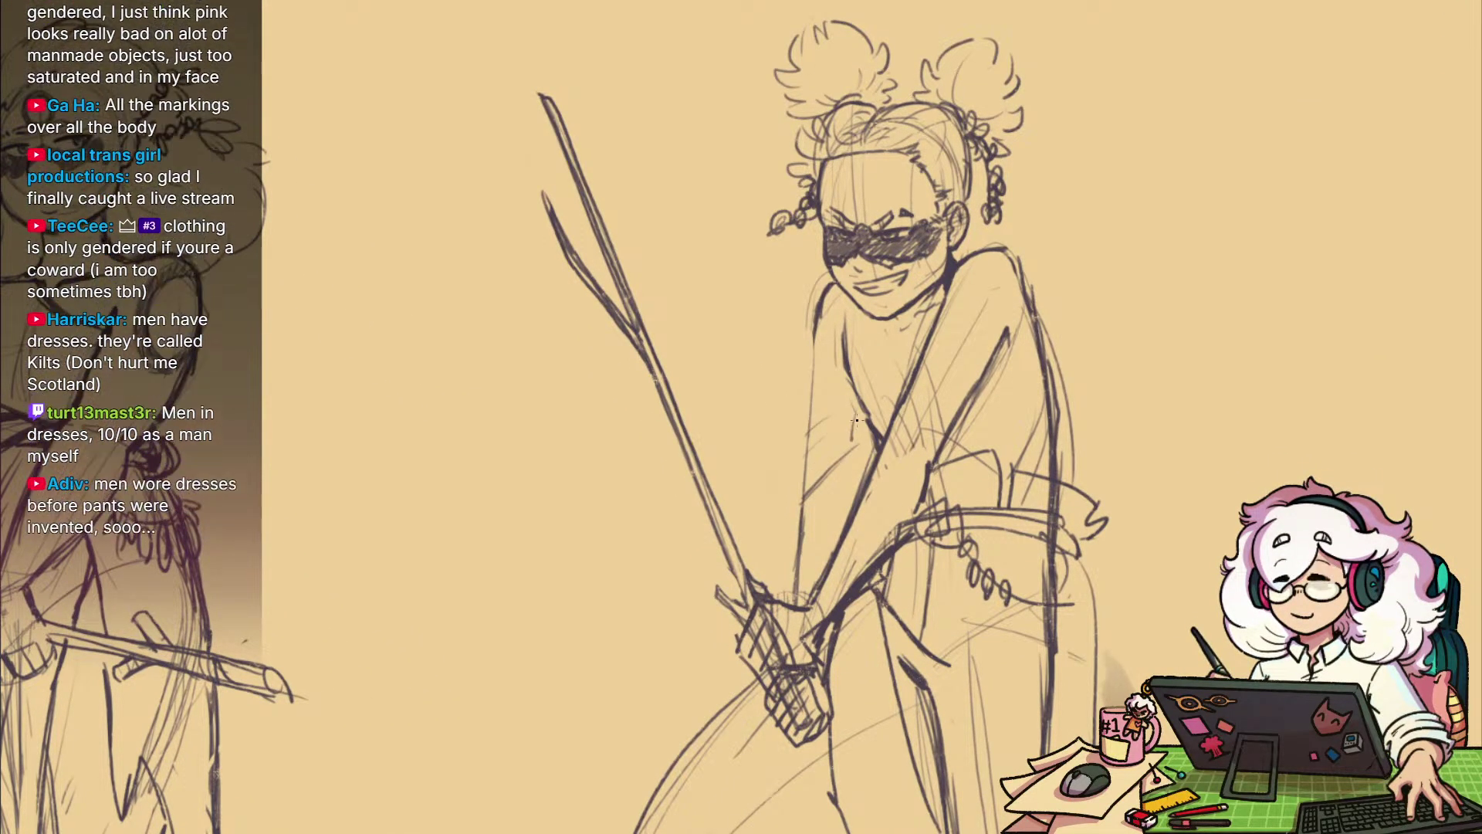
left_click_drag(796, 603, 803, 472)
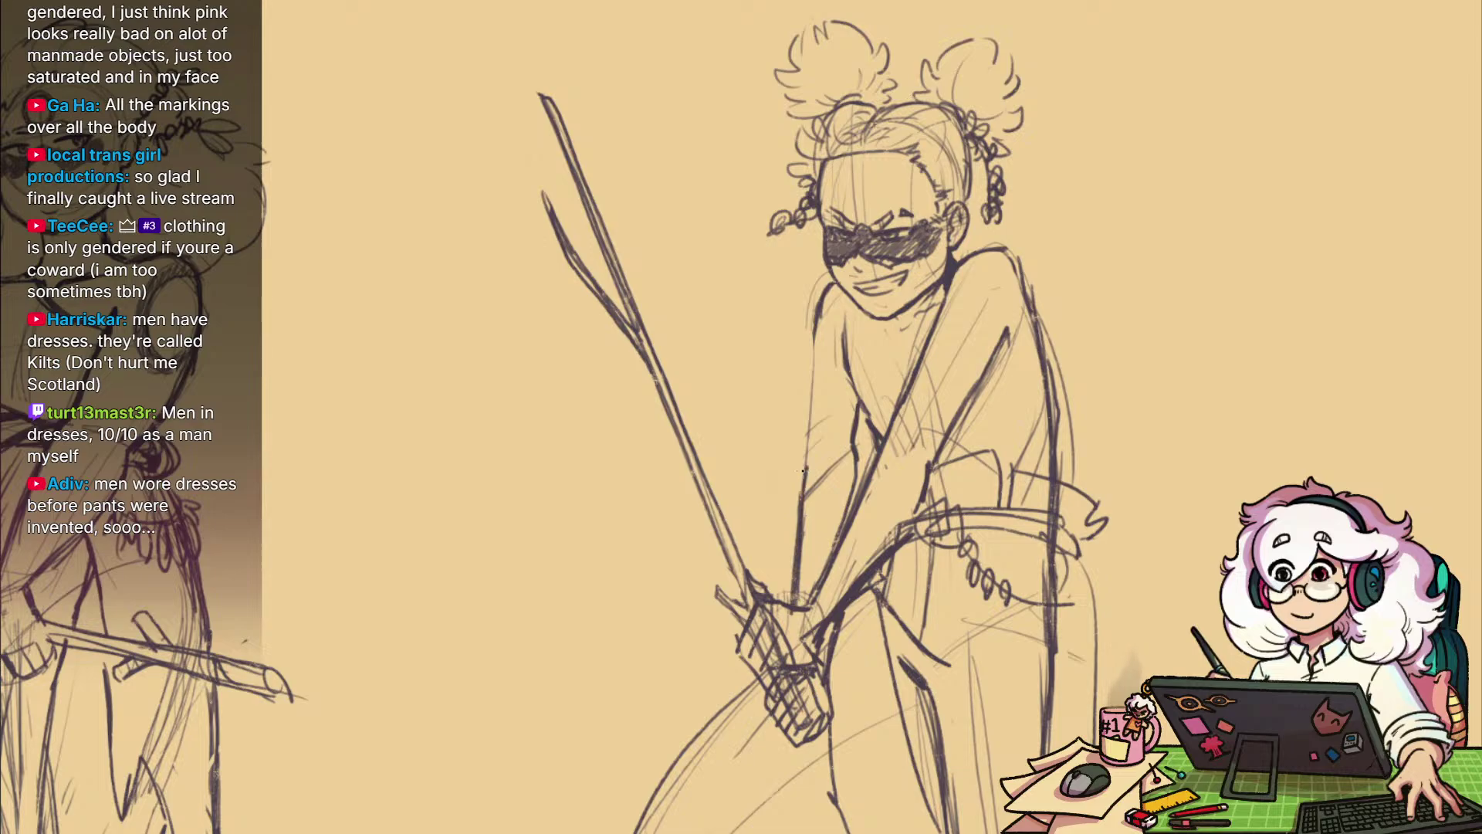
left_click_drag(817, 312, 808, 427)
Erase the pointed back edge of the pigtailed figure's skirt and redraw it as a longer tail with torn, zigzag notches
scroll(850, 421, "down", 2)
left_click_drag(942, 516, 911, 443)
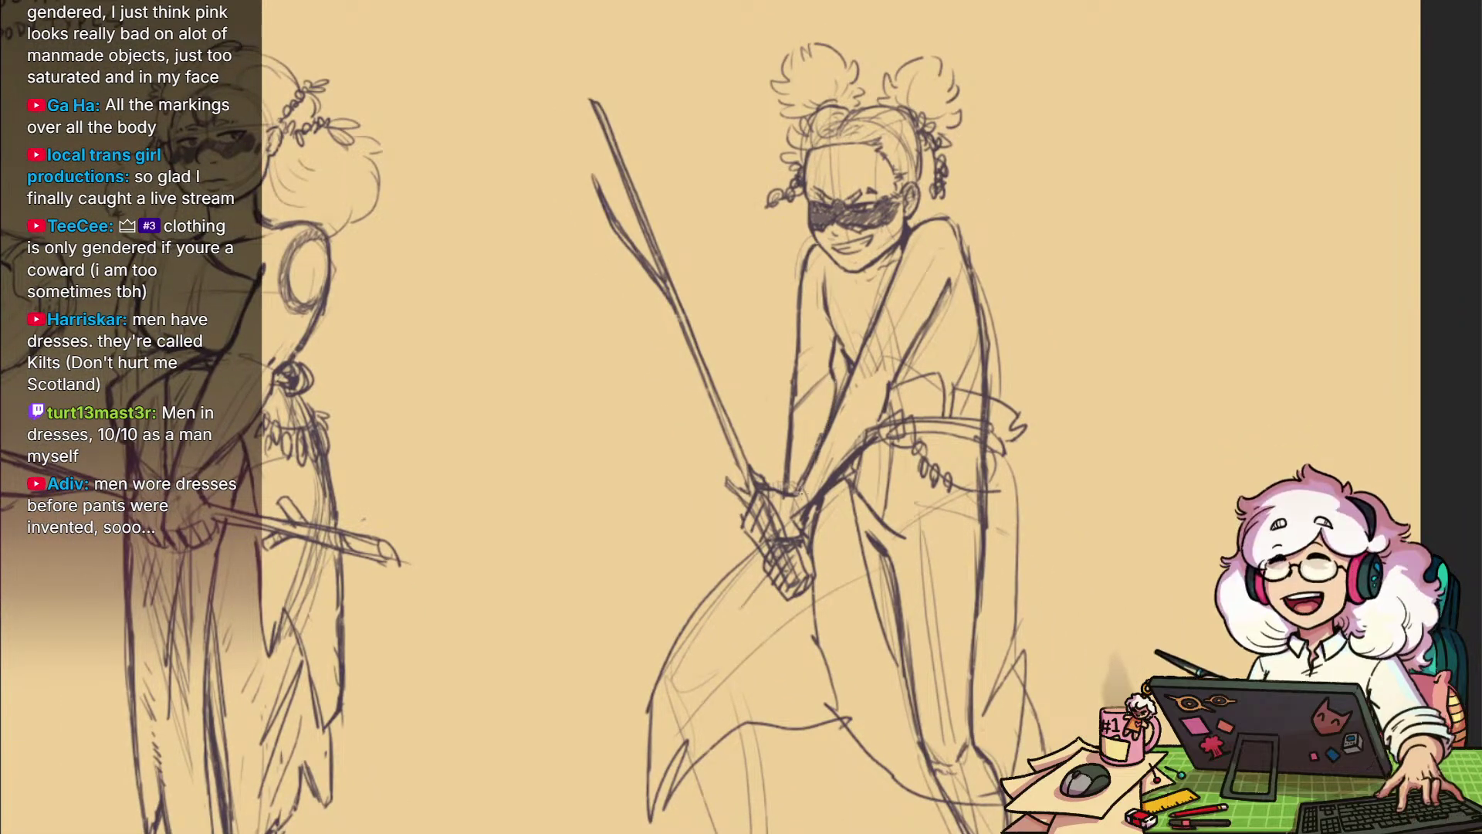
scroll(901, 574, "down", 4)
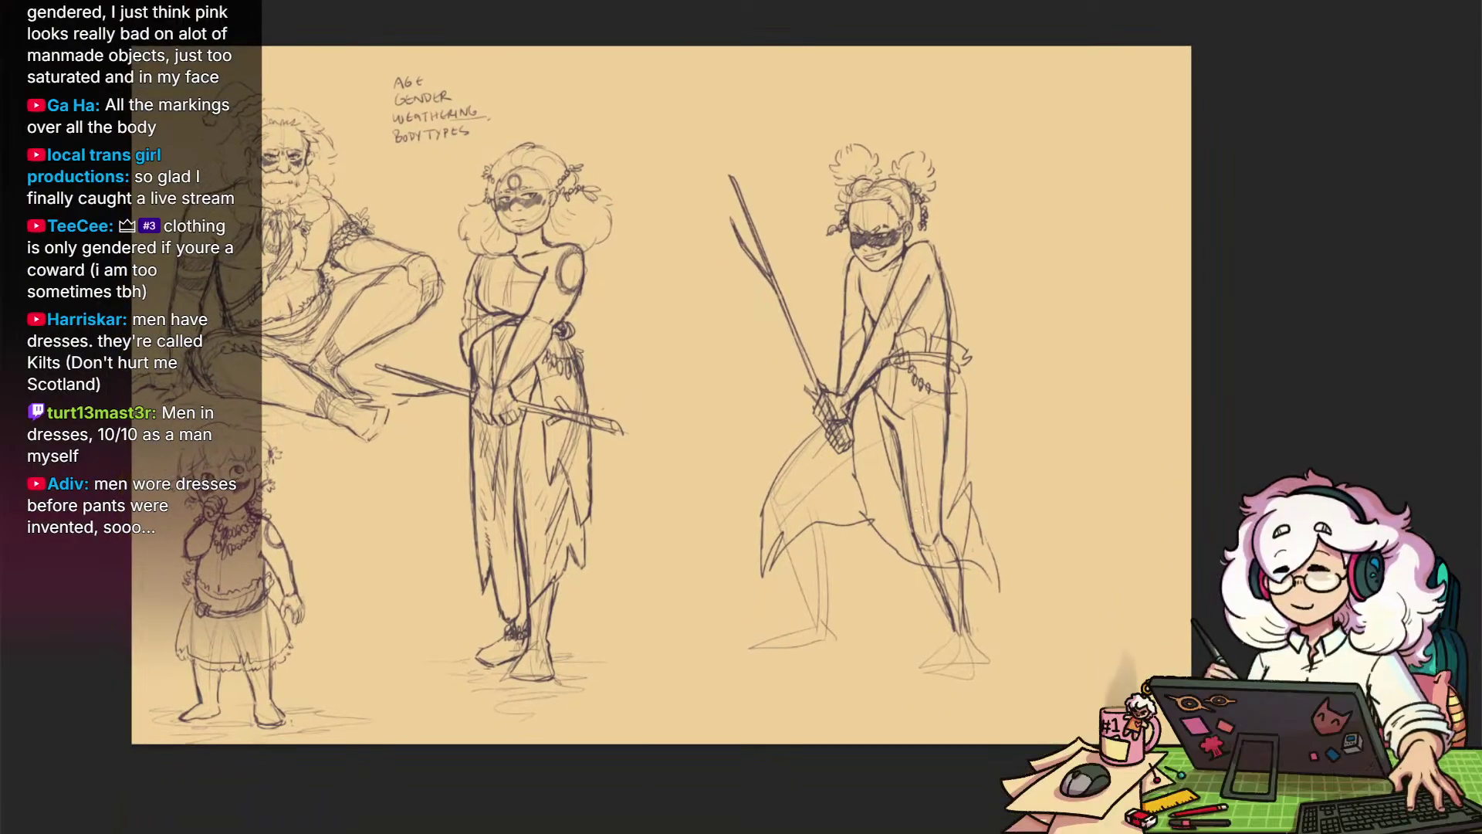
scroll(901, 574, "up", 2)
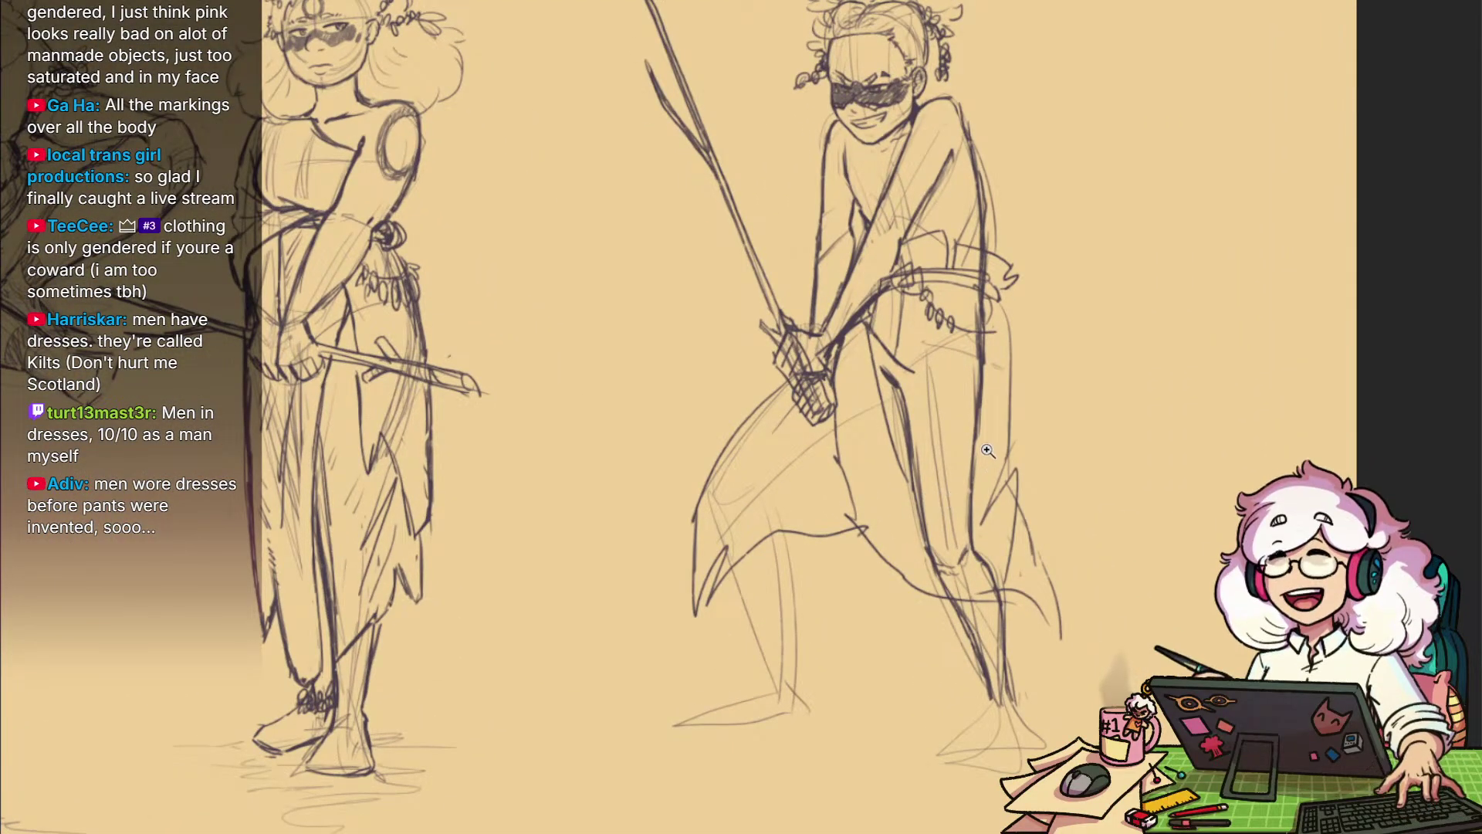
left_click_drag(933, 523, 883, 589)
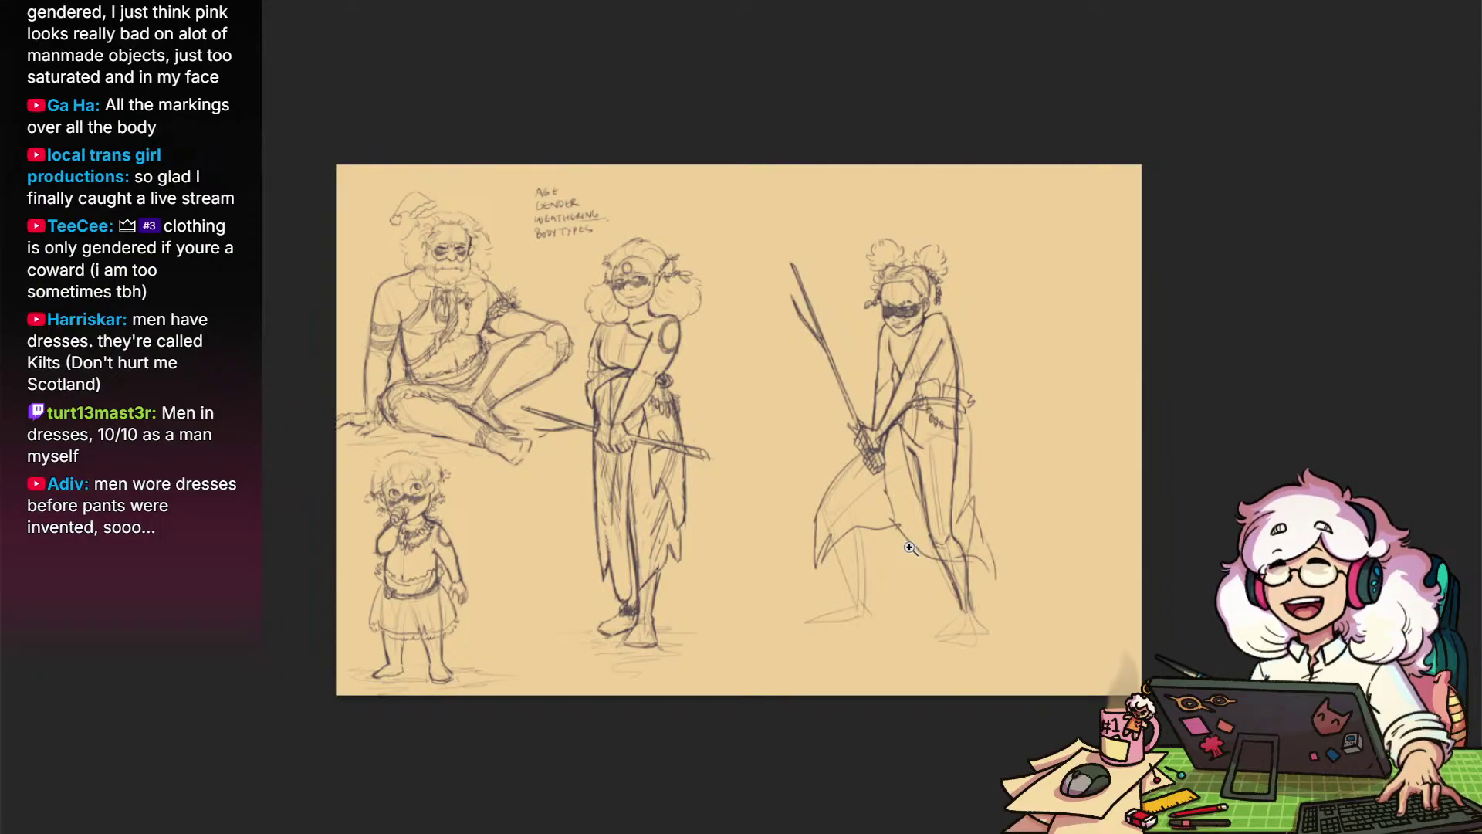
left_click_drag(917, 455, 1021, 448)
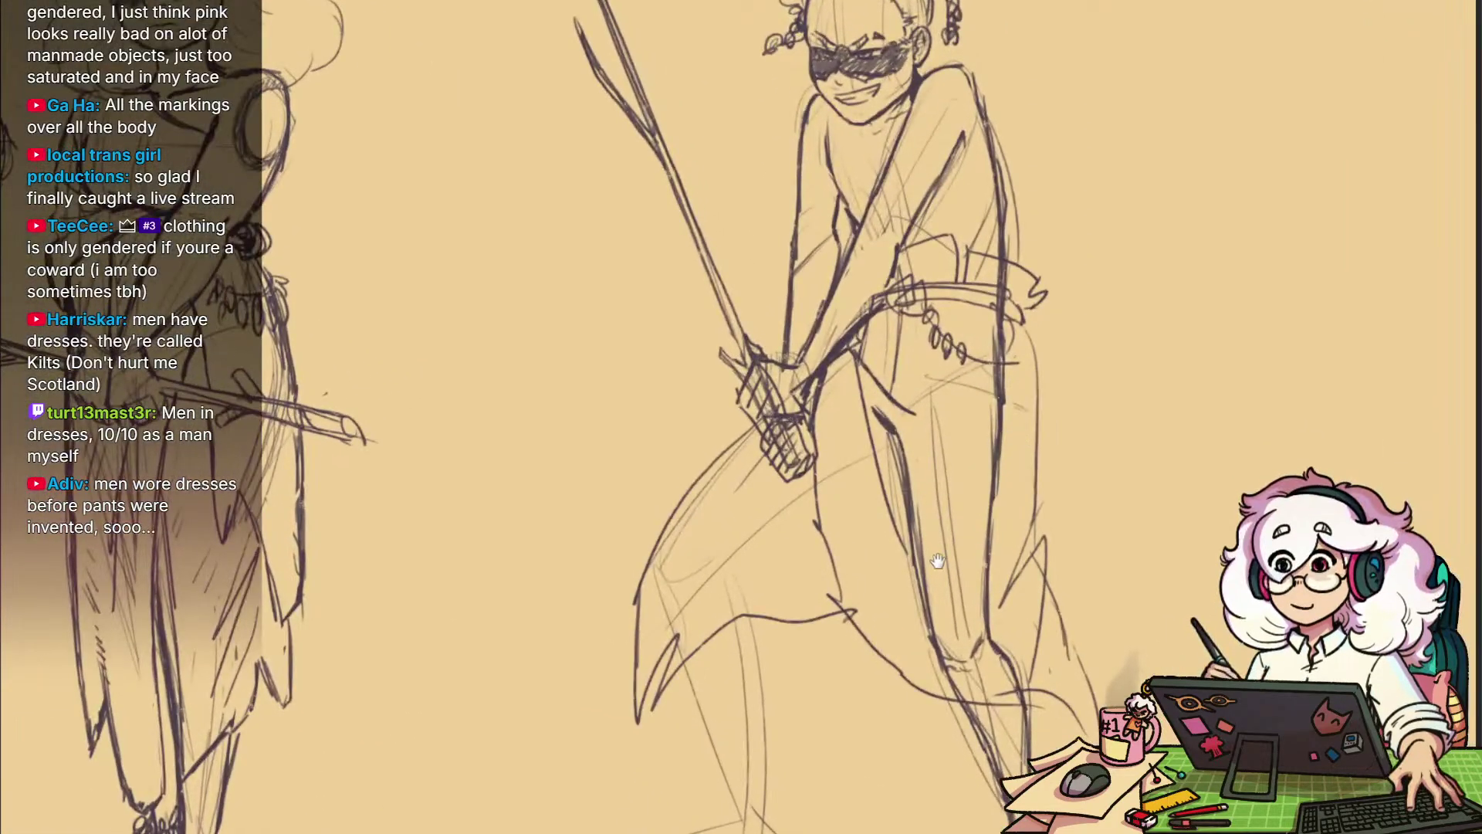
mouse_move(939, 562)
left_mouse_down()
mouse_move(946, 491)
mouse_move(899, 531)
left_mouse_up()
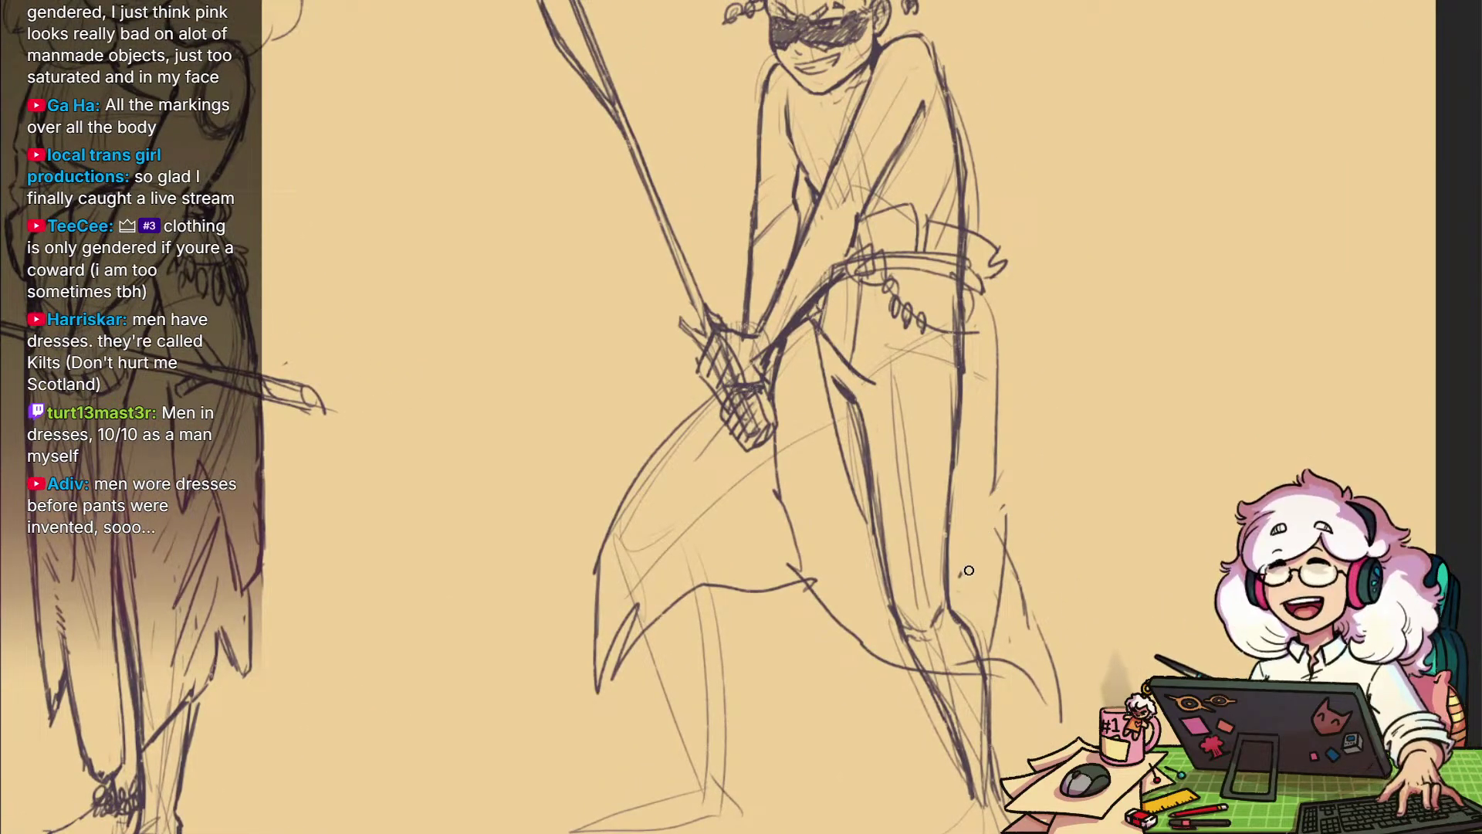
mouse_move(967, 572)
left_mouse_down()
mouse_move(1002, 512)
mouse_move(1004, 587)
mouse_move(1031, 618)
left_mouse_up()
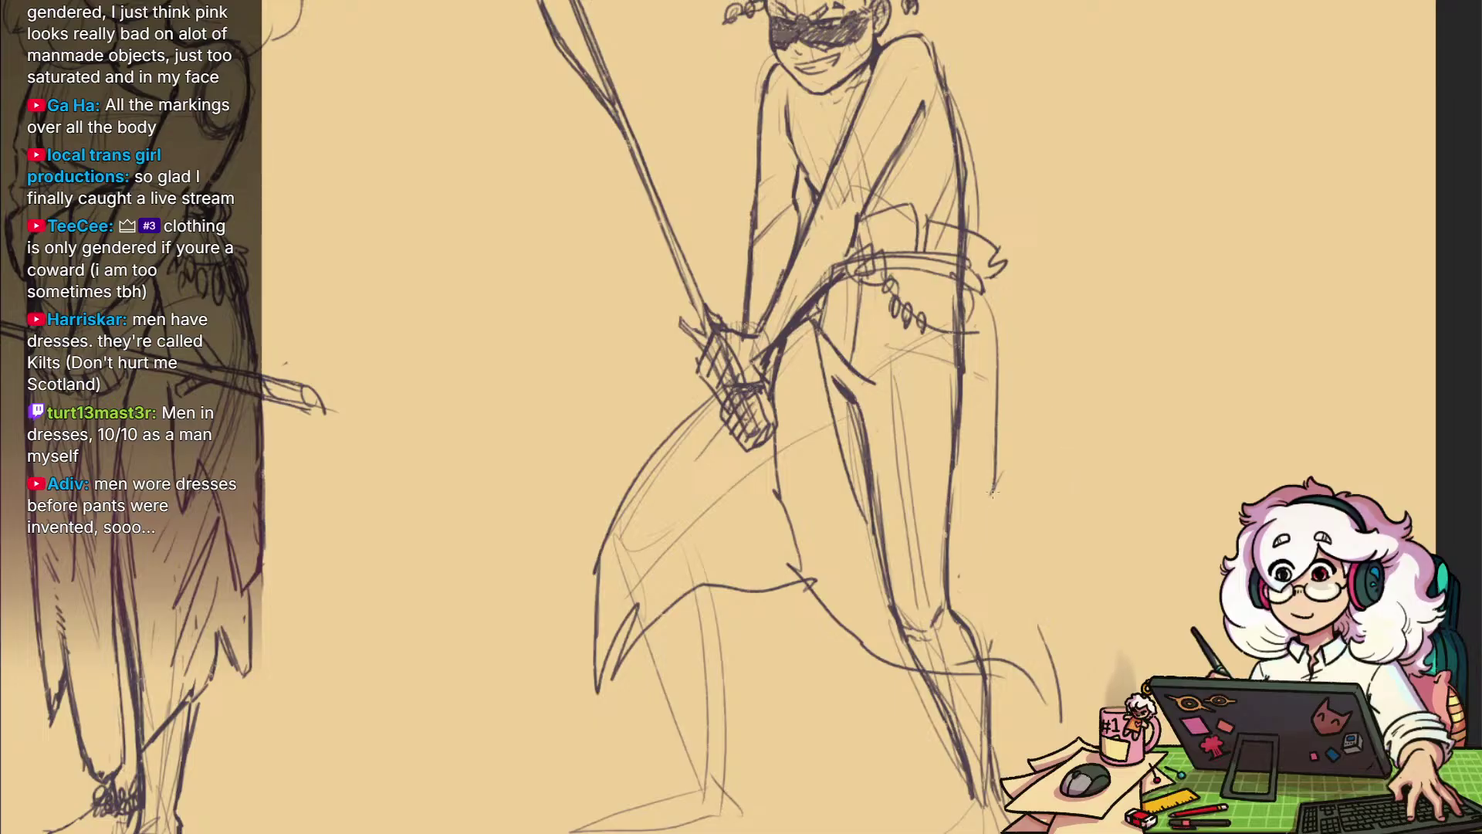
left_click_drag(1004, 538, 1045, 651)
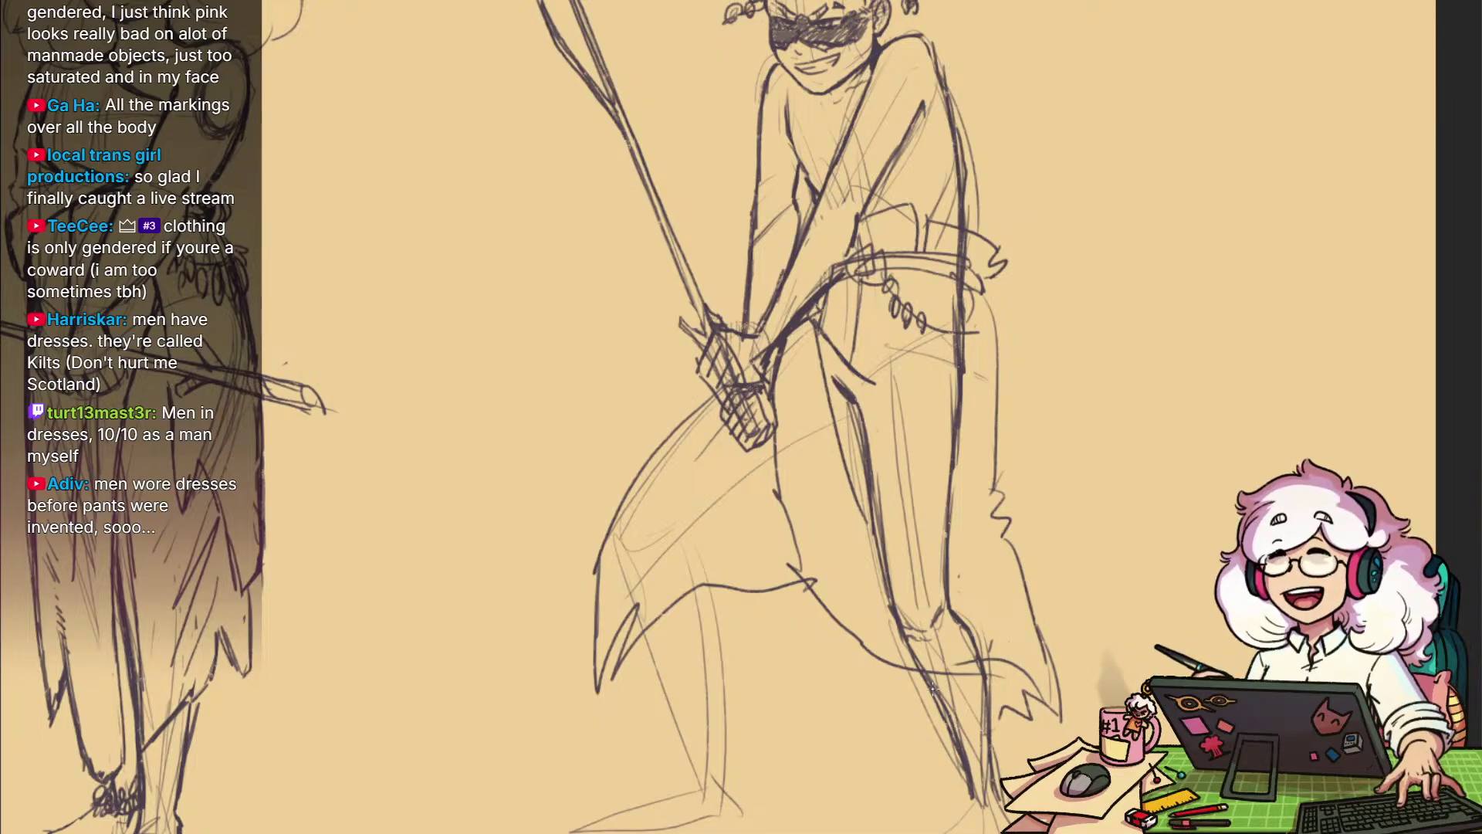
left_click_drag(994, 585, 1048, 599)
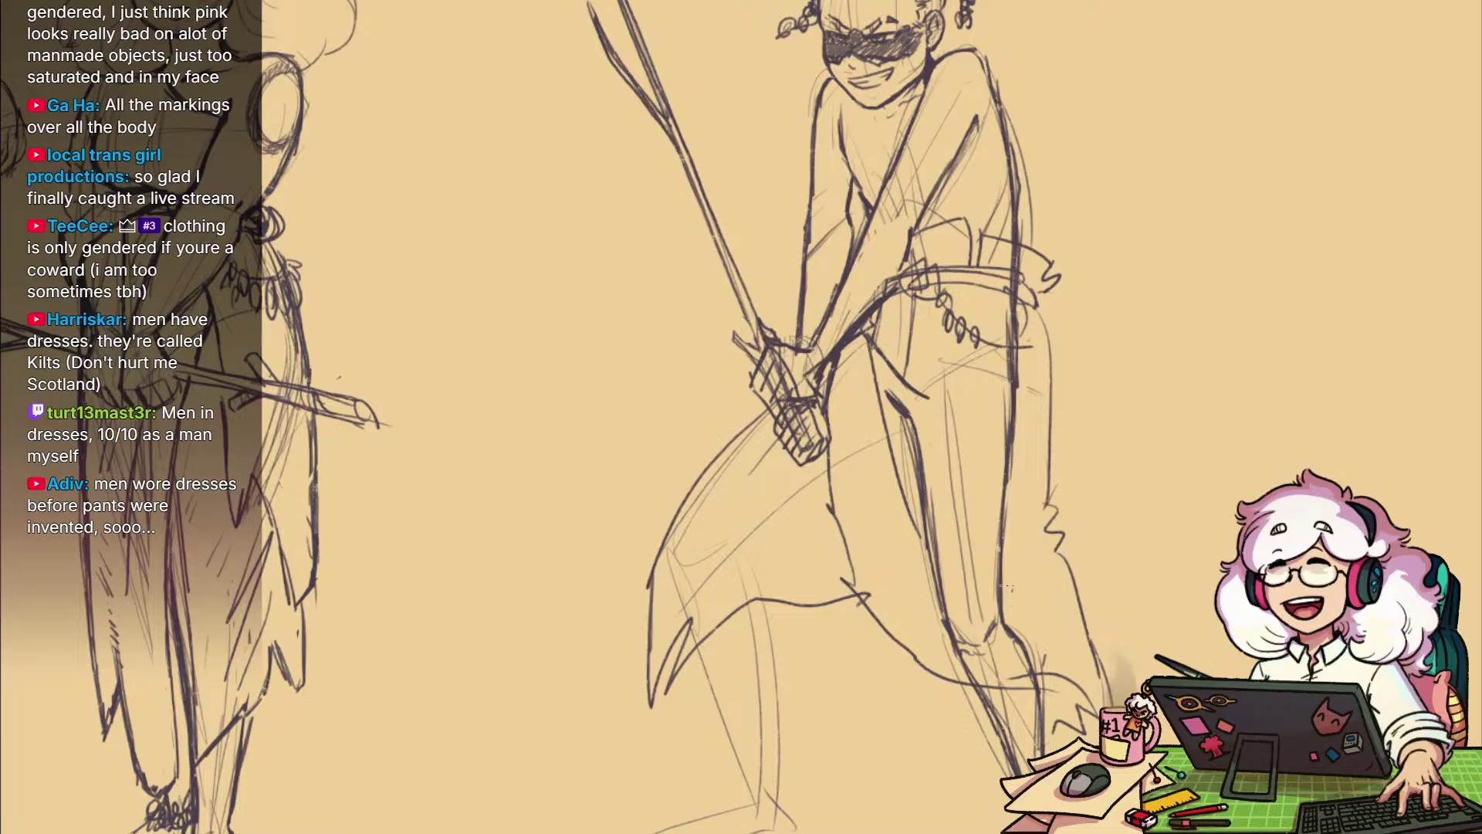
Erase the straight leg's lines inside the skirt and draw long fabric folds falling from the waist toward the hem
mouse_move(1006, 589)
left_mouse_down()
mouse_move(971, 597)
mouse_move(960, 576)
left_mouse_up()
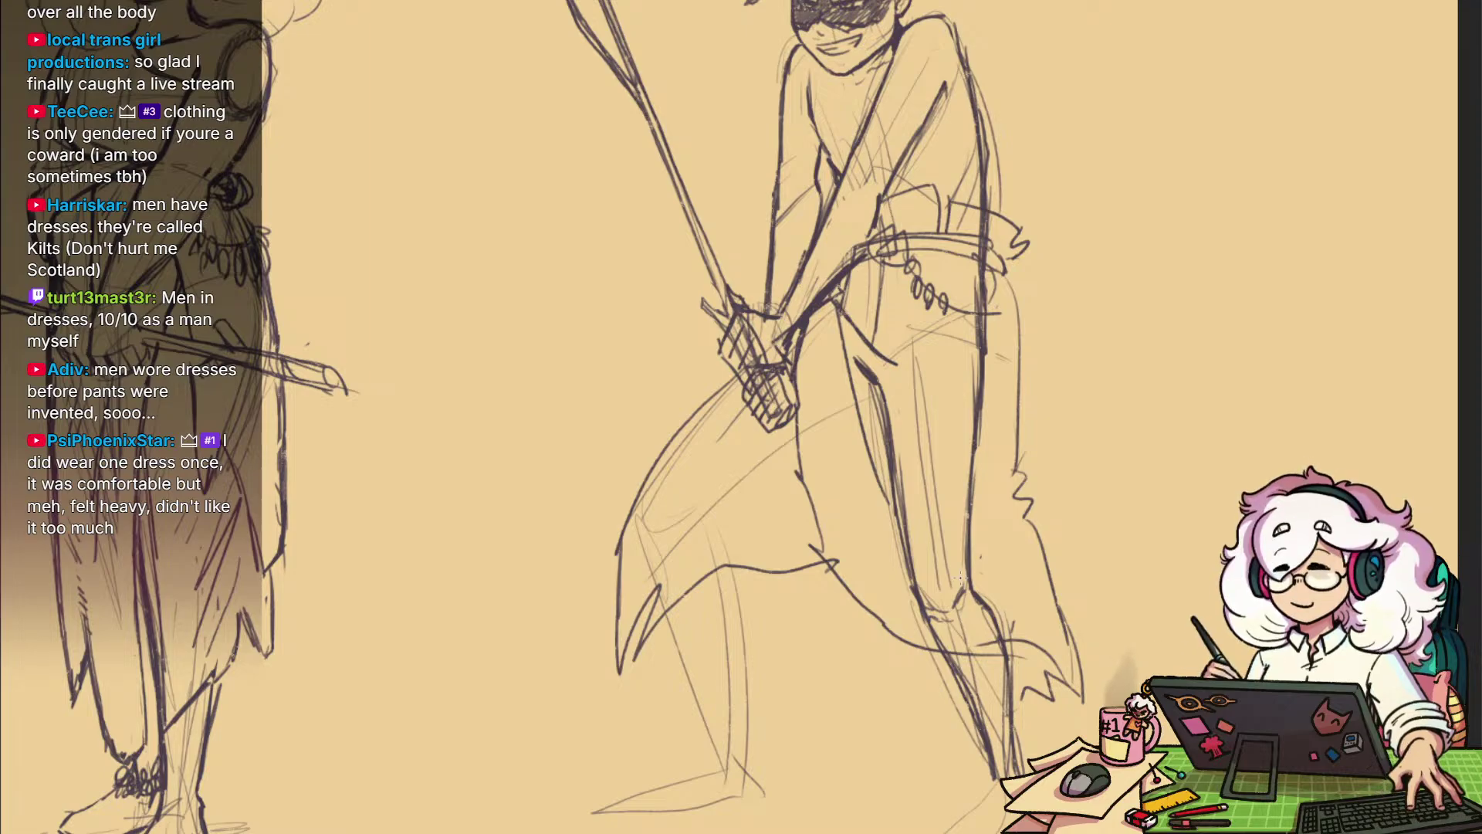
left_click_drag(949, 733, 970, 686)
left_click_drag(962, 598, 937, 654)
scroll(937, 653, "up", 3)
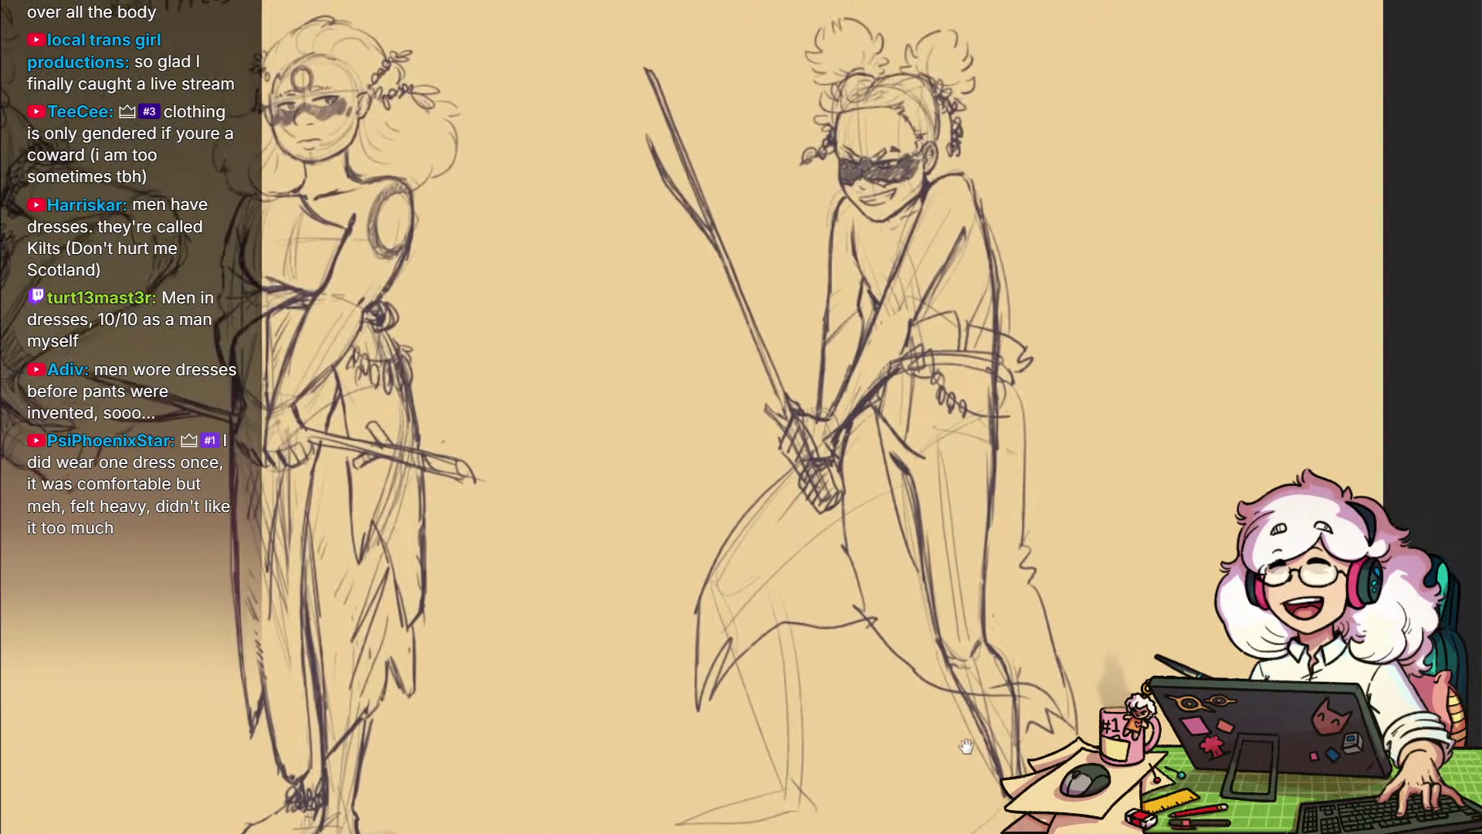
mouse_move(880, 397)
left_mouse_down()
mouse_move(919, 586)
mouse_move(942, 560)
left_mouse_up()
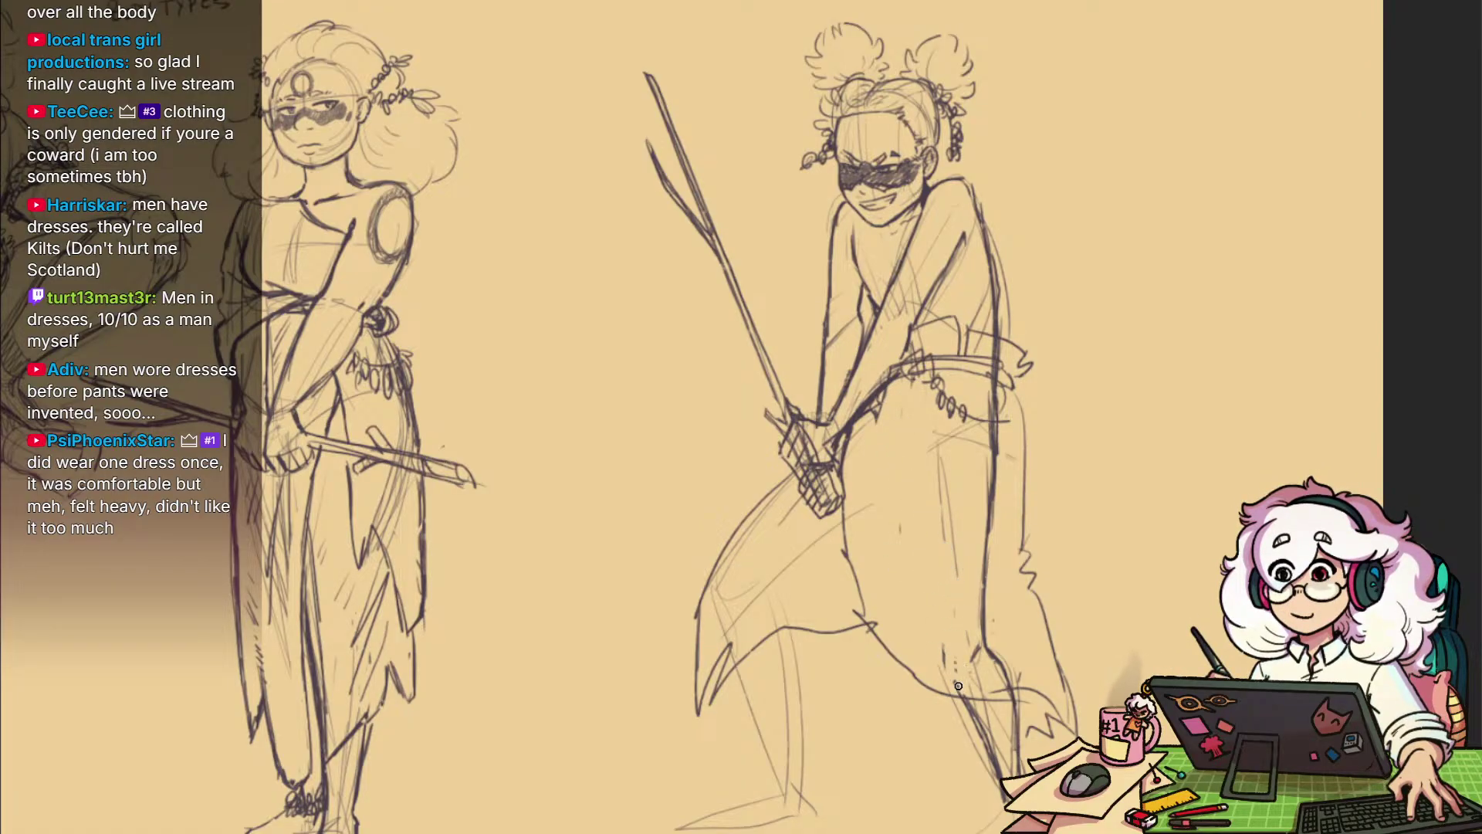
left_click_drag(994, 462, 982, 596)
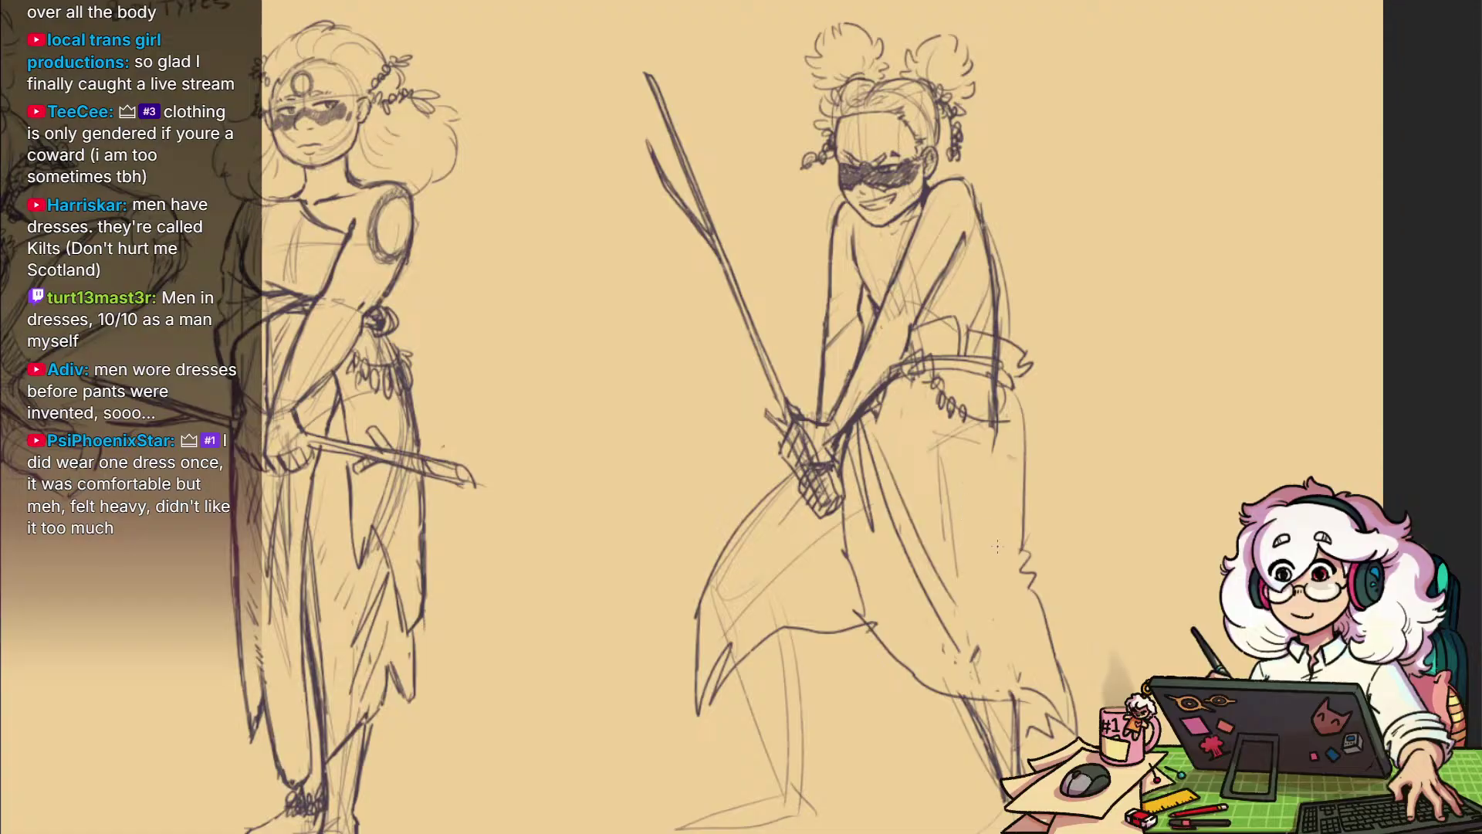
Draw sharp folds near the back edge of the pigtailed figure's skirt and fray its far and front hems with zigzag tears
left_click_drag(1024, 576, 958, 526)
left_click_drag(1021, 533, 959, 457)
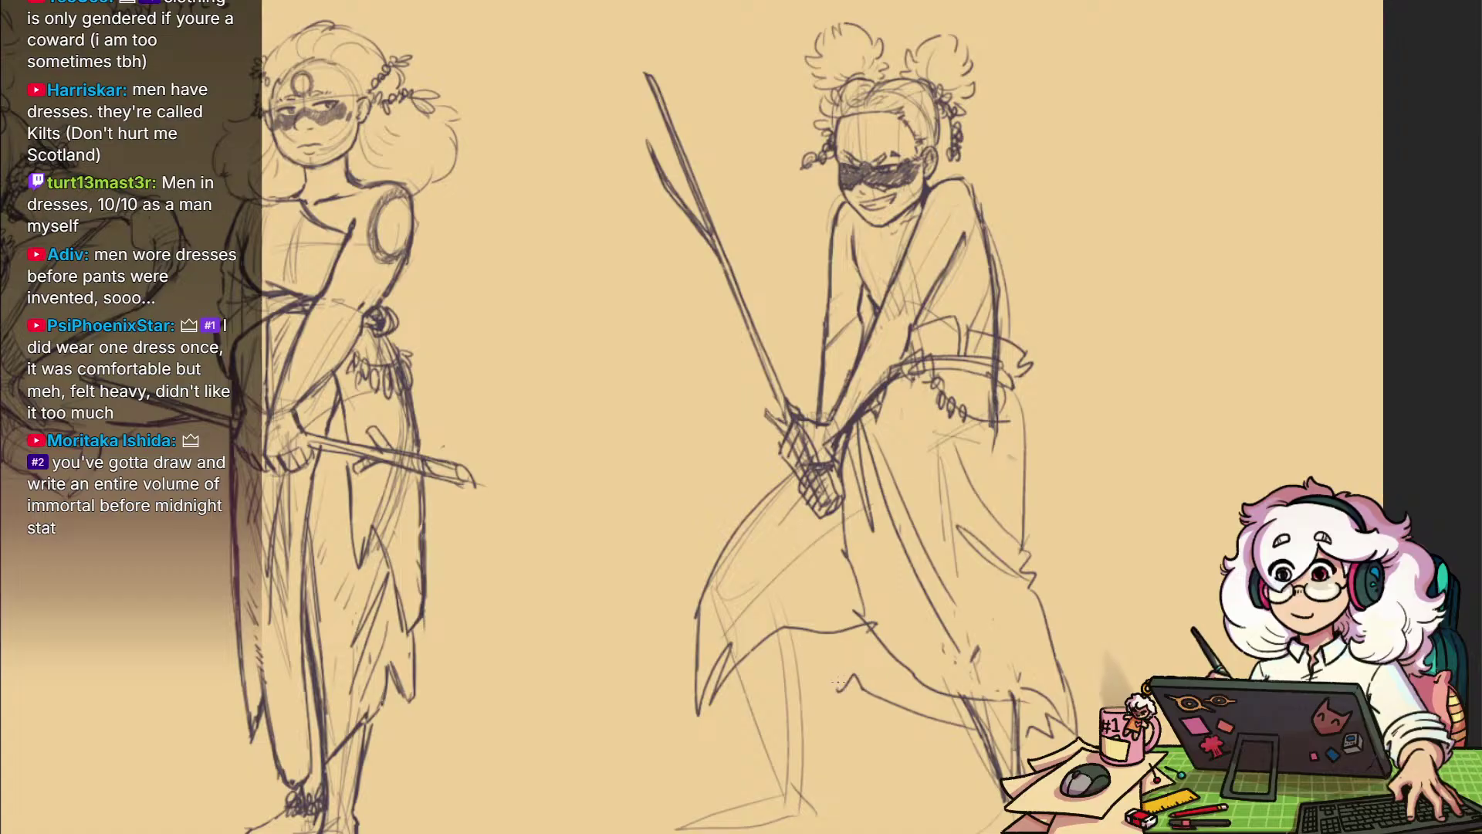
left_click_drag(848, 631, 860, 514)
scroll(858, 531, "up", 1)
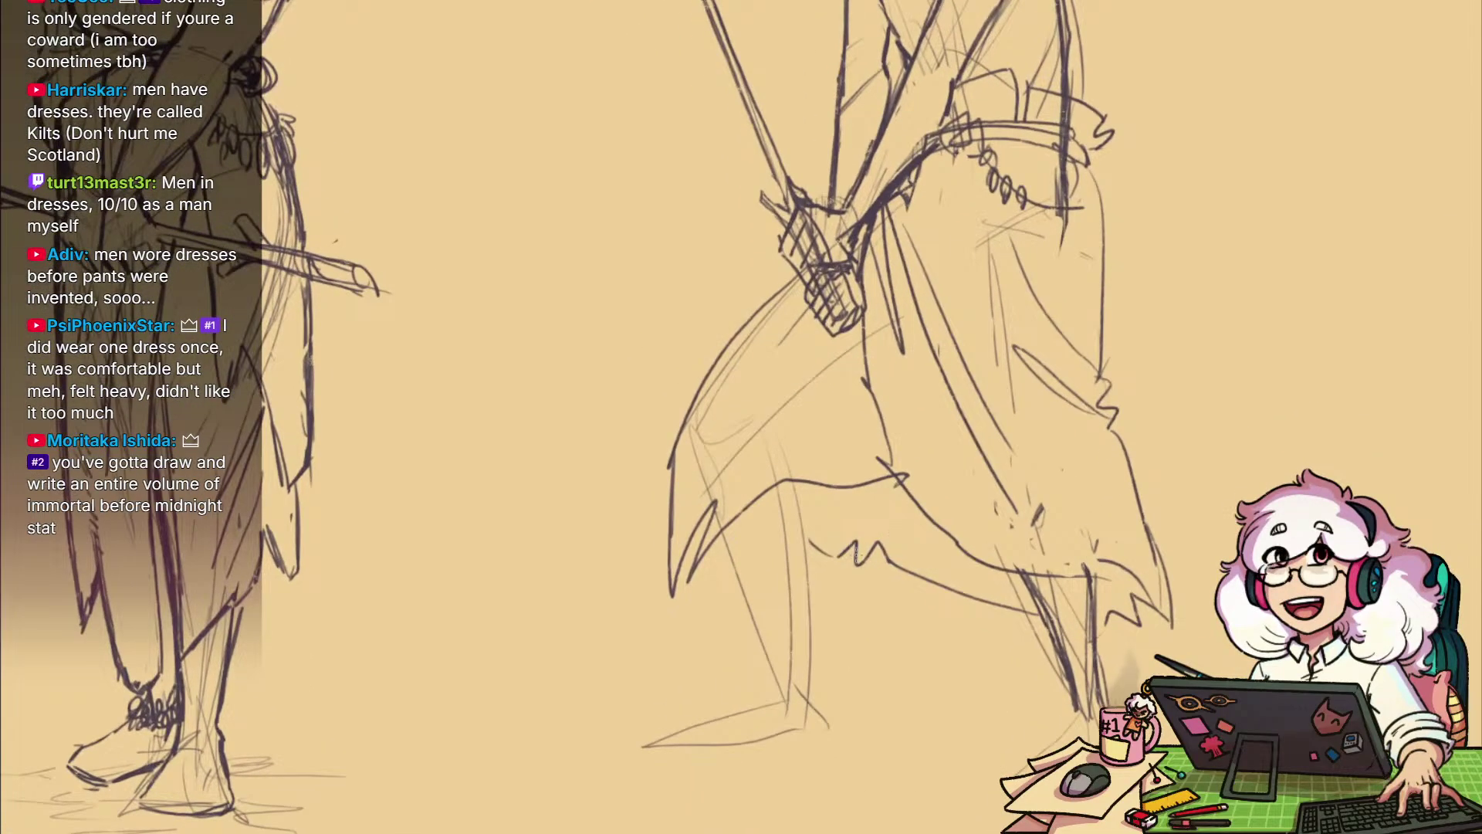
left_click_drag(871, 564, 893, 529)
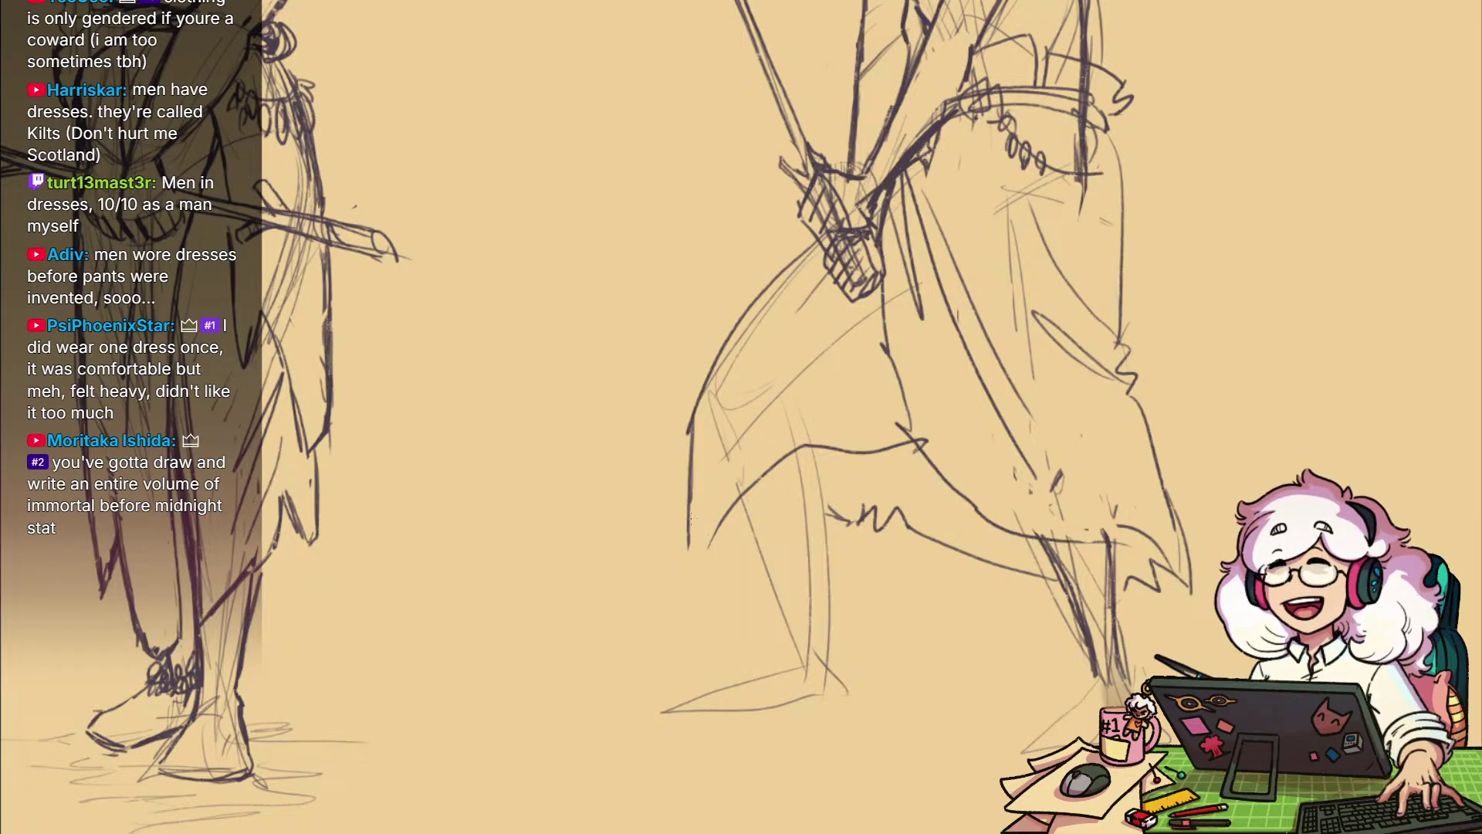
mouse_move(702, 548)
left_mouse_down()
mouse_move(756, 492)
mouse_move(739, 529)
left_mouse_up()
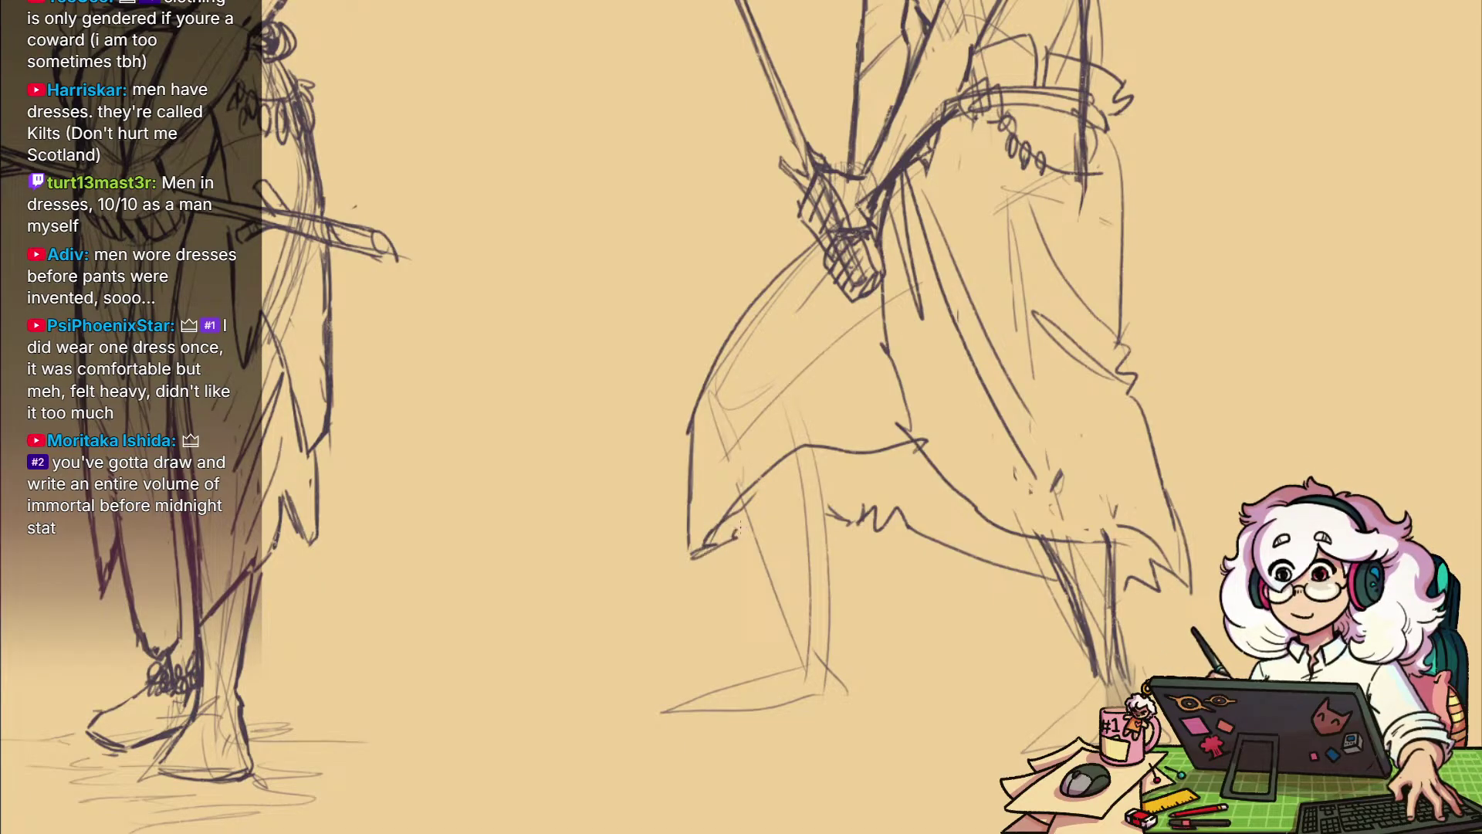
Erase the stray line where the skirt's panels cross and darken the overlapping edge running down from the wrapped hands
left_click_drag(849, 640, 768, 646)
mouse_move(835, 610)
left_mouse_down()
mouse_move(782, 699)
mouse_move(825, 670)
left_mouse_up()
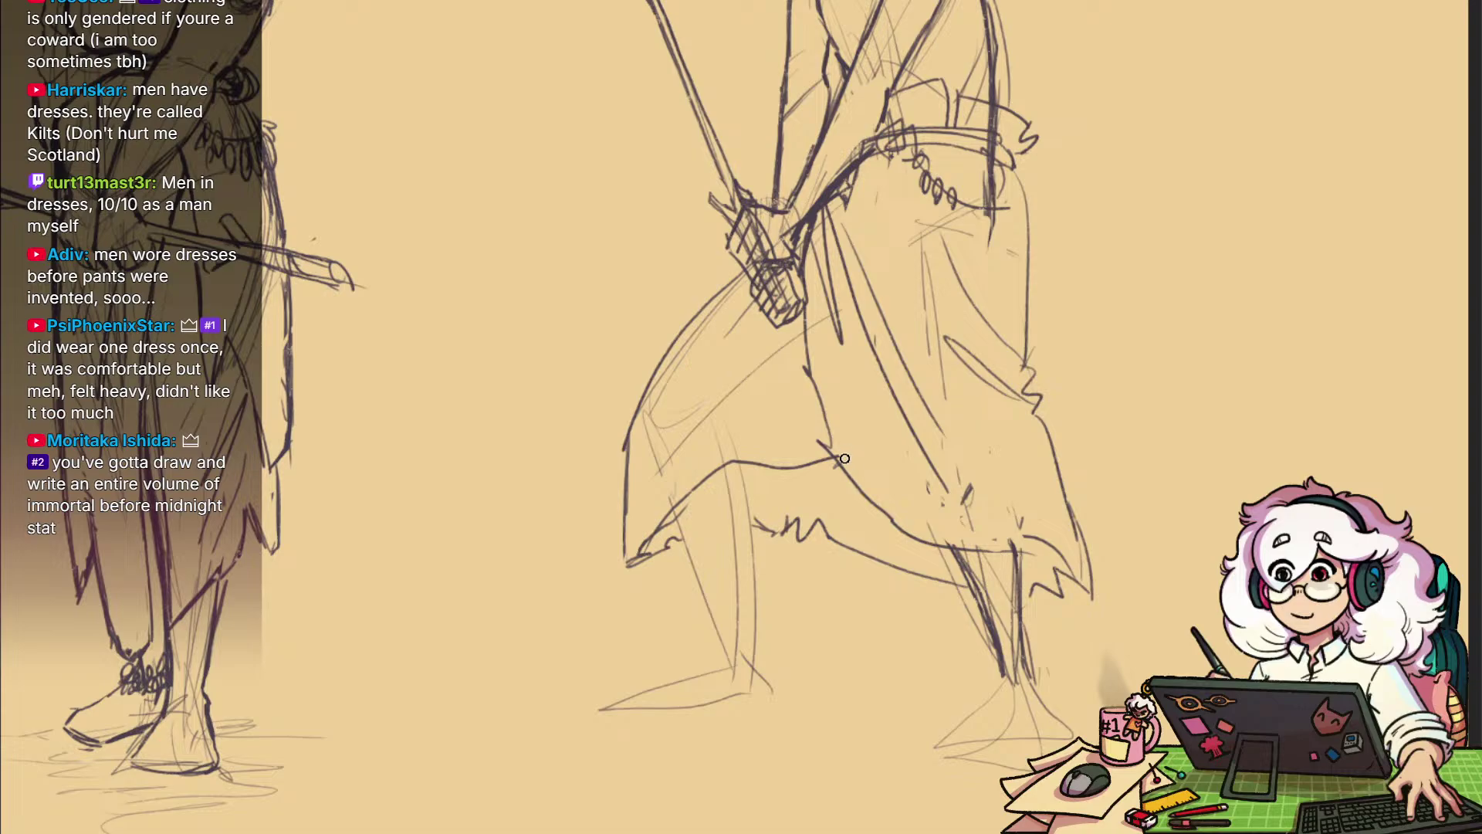
left_click_drag(808, 377, 830, 452)
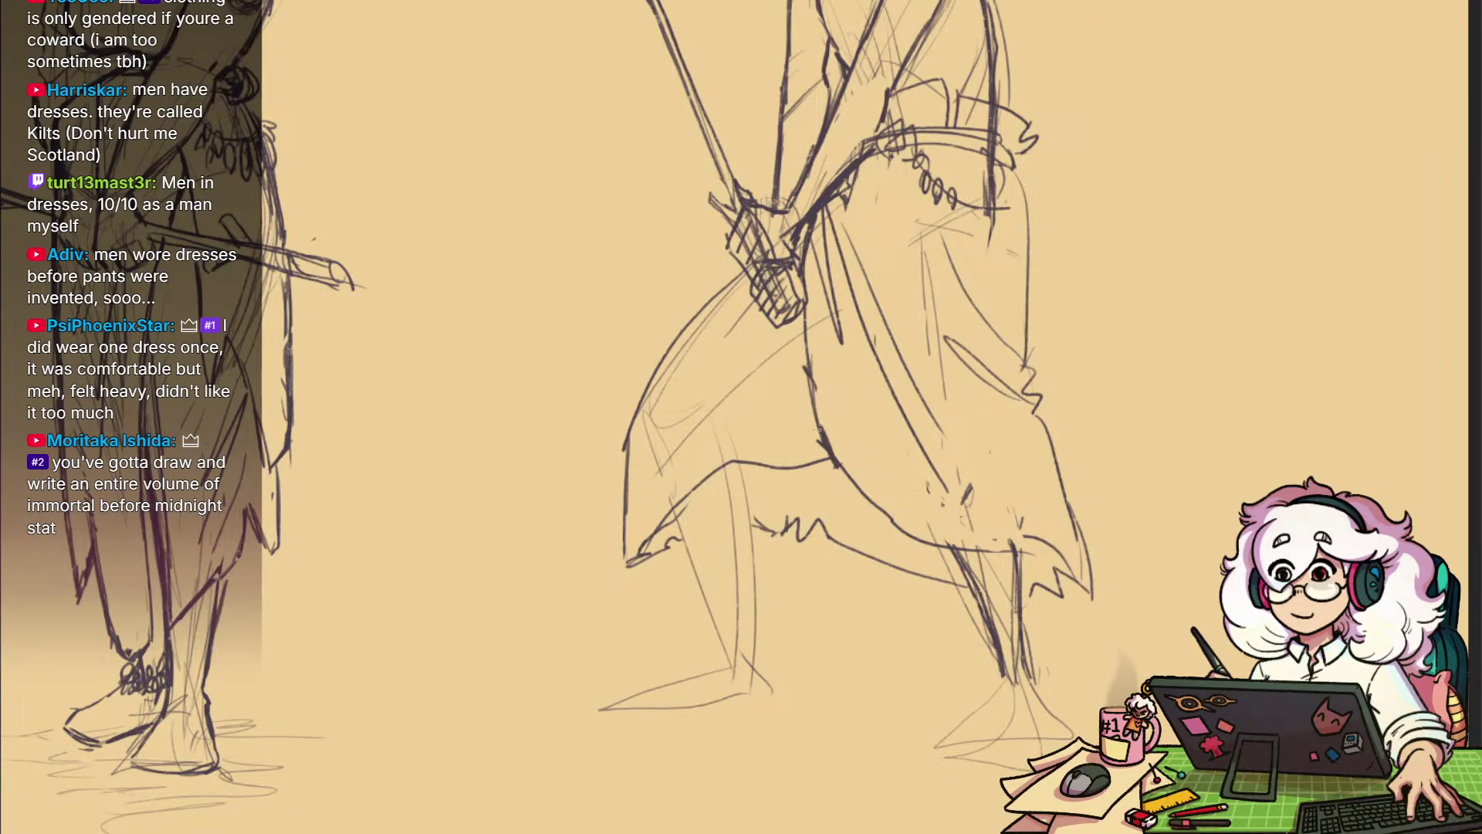
left_click_drag(800, 319, 810, 361)
Erase the notches and leftover lines at the skirt's back hem and redraw it with smaller ragged tears
mouse_move(913, 398)
left_mouse_down()
mouse_move(857, 675)
mouse_move(930, 502)
left_mouse_up()
mouse_move(836, 598)
left_mouse_down()
mouse_move(909, 569)
mouse_move(925, 532)
mouse_move(840, 500)
left_mouse_up()
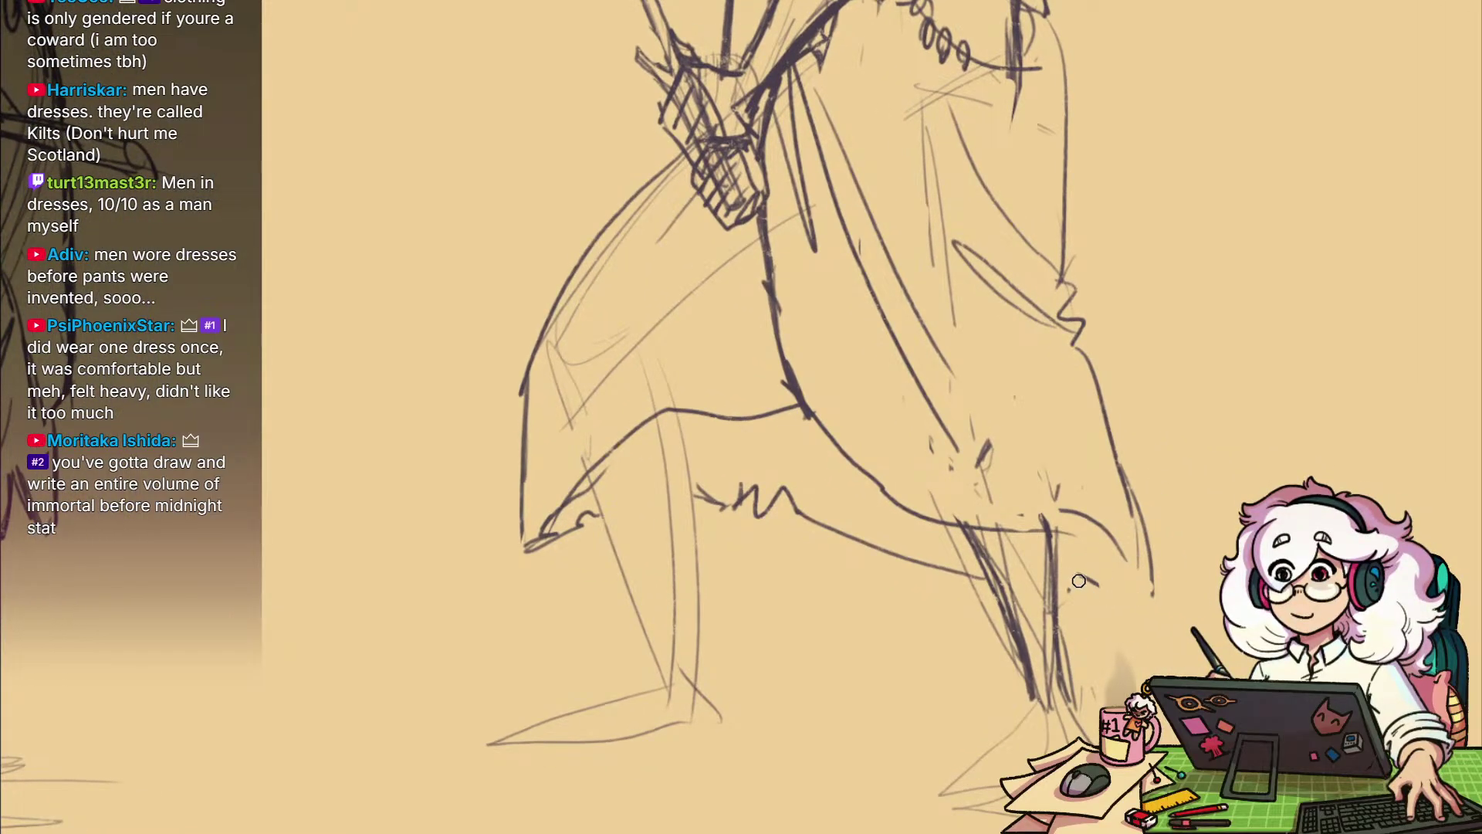
mouse_move(1080, 581)
left_mouse_down()
mouse_move(1106, 529)
mouse_move(1035, 471)
mouse_move(979, 491)
mouse_move(979, 444)
left_mouse_up()
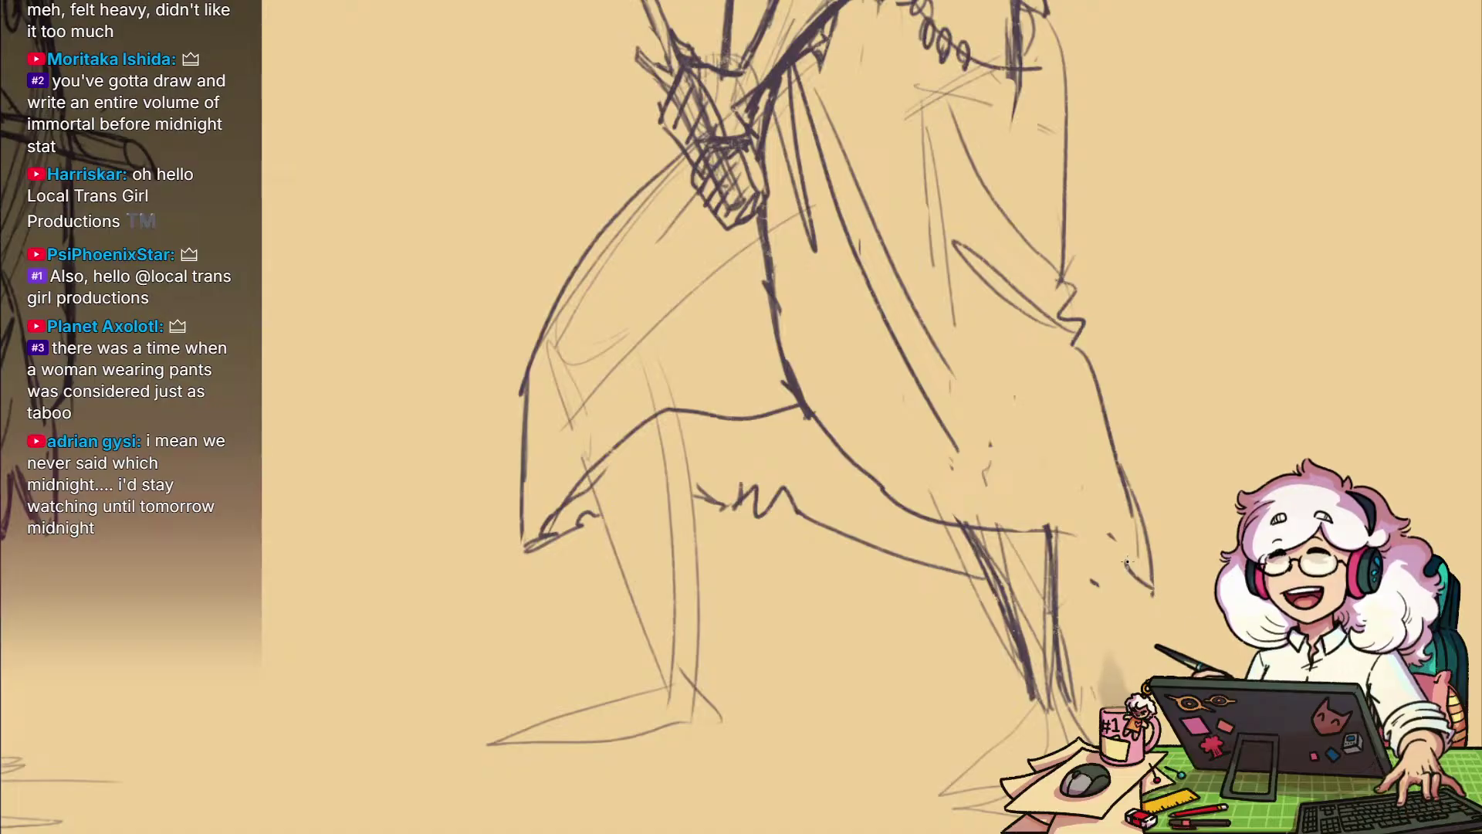
mouse_move(1127, 562)
left_mouse_down()
mouse_move(1073, 531)
mouse_move(979, 524)
left_mouse_up()
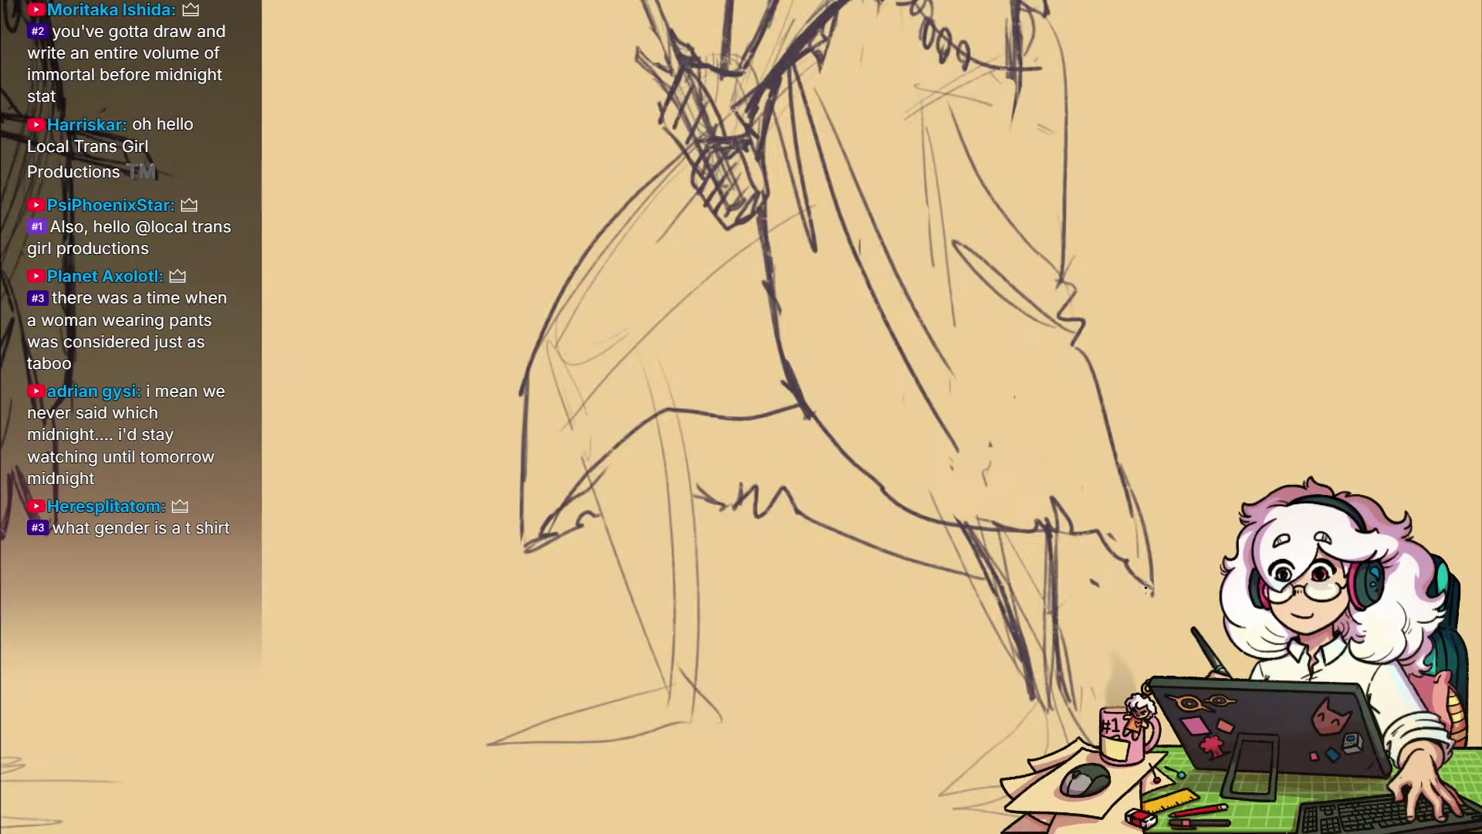
left_click_drag(1054, 621, 1030, 588)
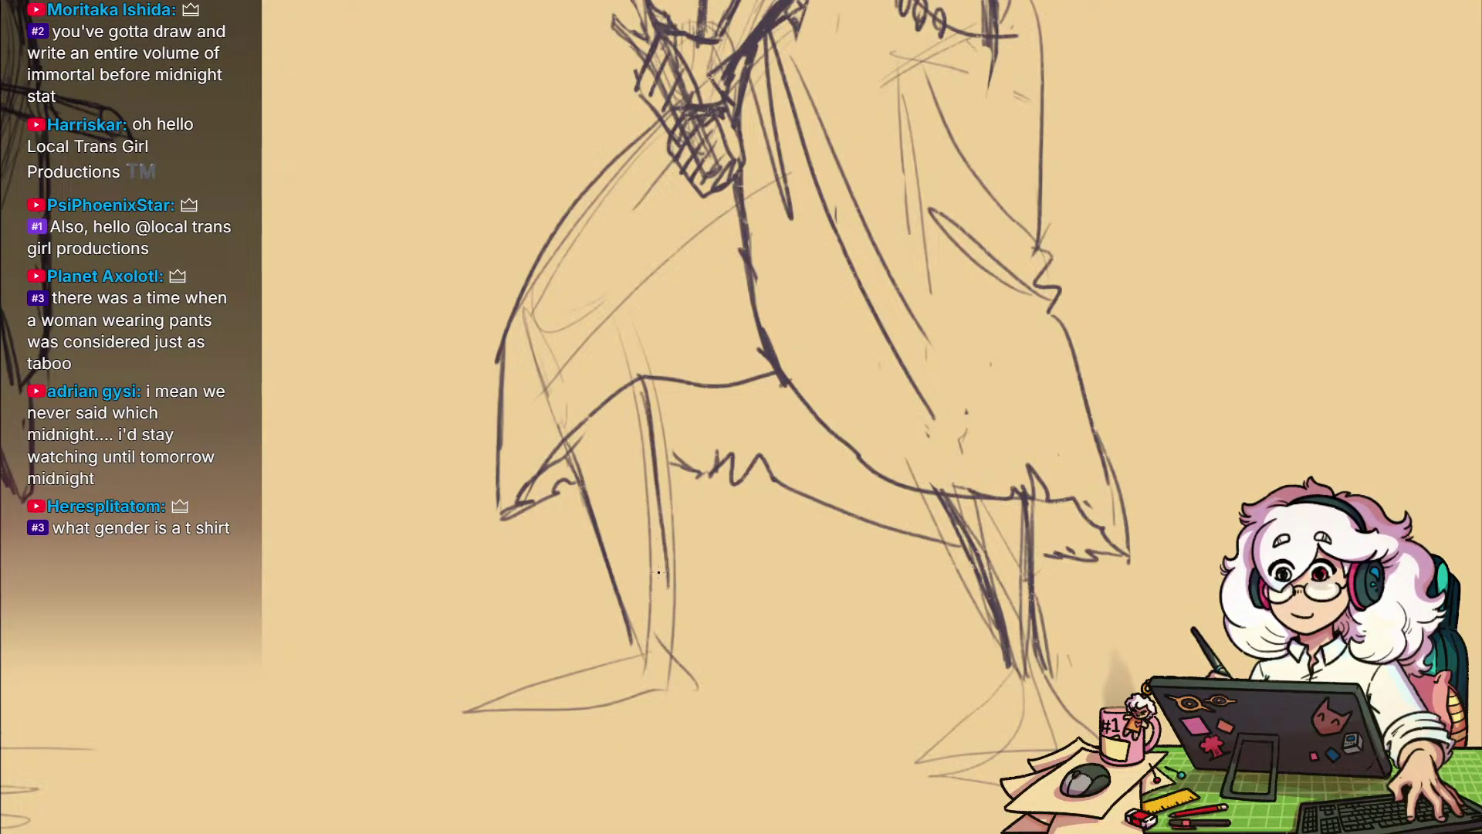
Darken the contours of the bent front leg and draw its ankle, heel and bare foot over the rough sketch
mouse_move(653, 461)
left_mouse_down()
mouse_move(669, 622)
mouse_move(704, 682)
left_mouse_up()
mouse_move(756, 591)
left_mouse_down()
mouse_move(837, 566)
mouse_move(888, 575)
left_mouse_up()
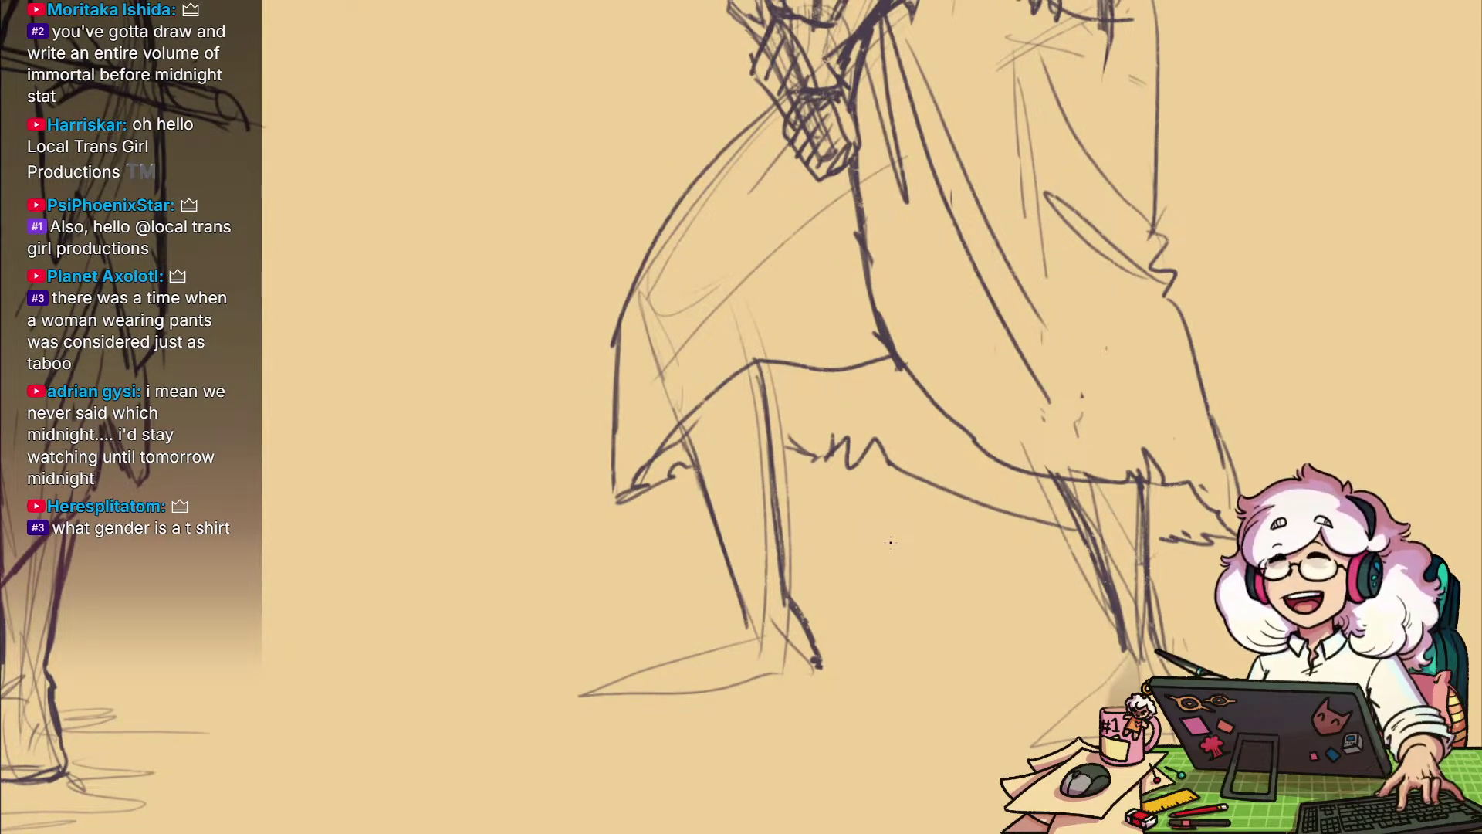
left_click_drag(946, 553, 1014, 532)
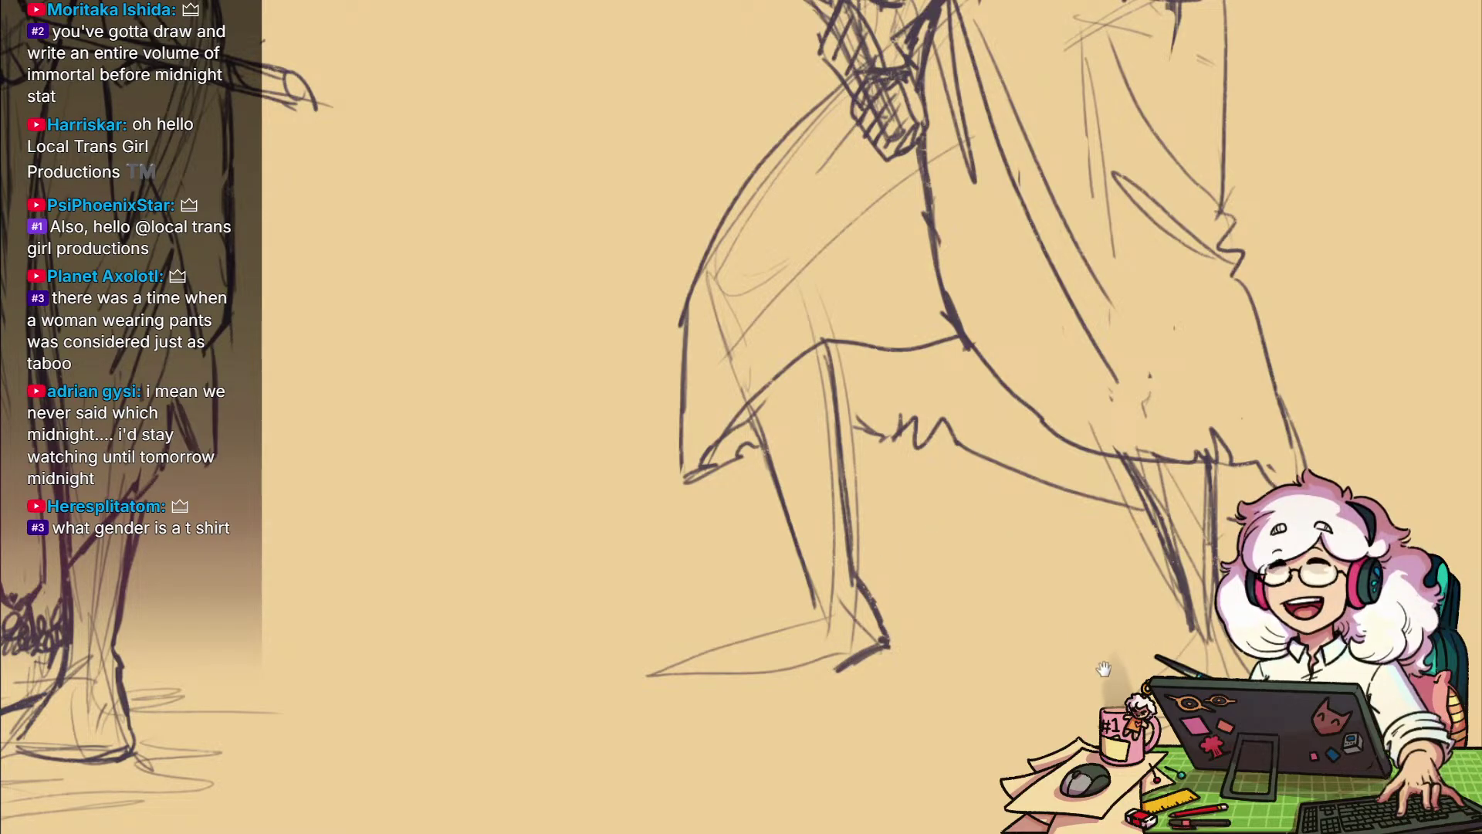
scroll(1046, 658, "down", 3)
mouse_move(1046, 659)
left_mouse_down()
mouse_move(907, 729)
mouse_move(986, 599)
mouse_move(1044, 607)
left_mouse_up()
left_click(911, 654, "ctrl")
left_click(912, 654)
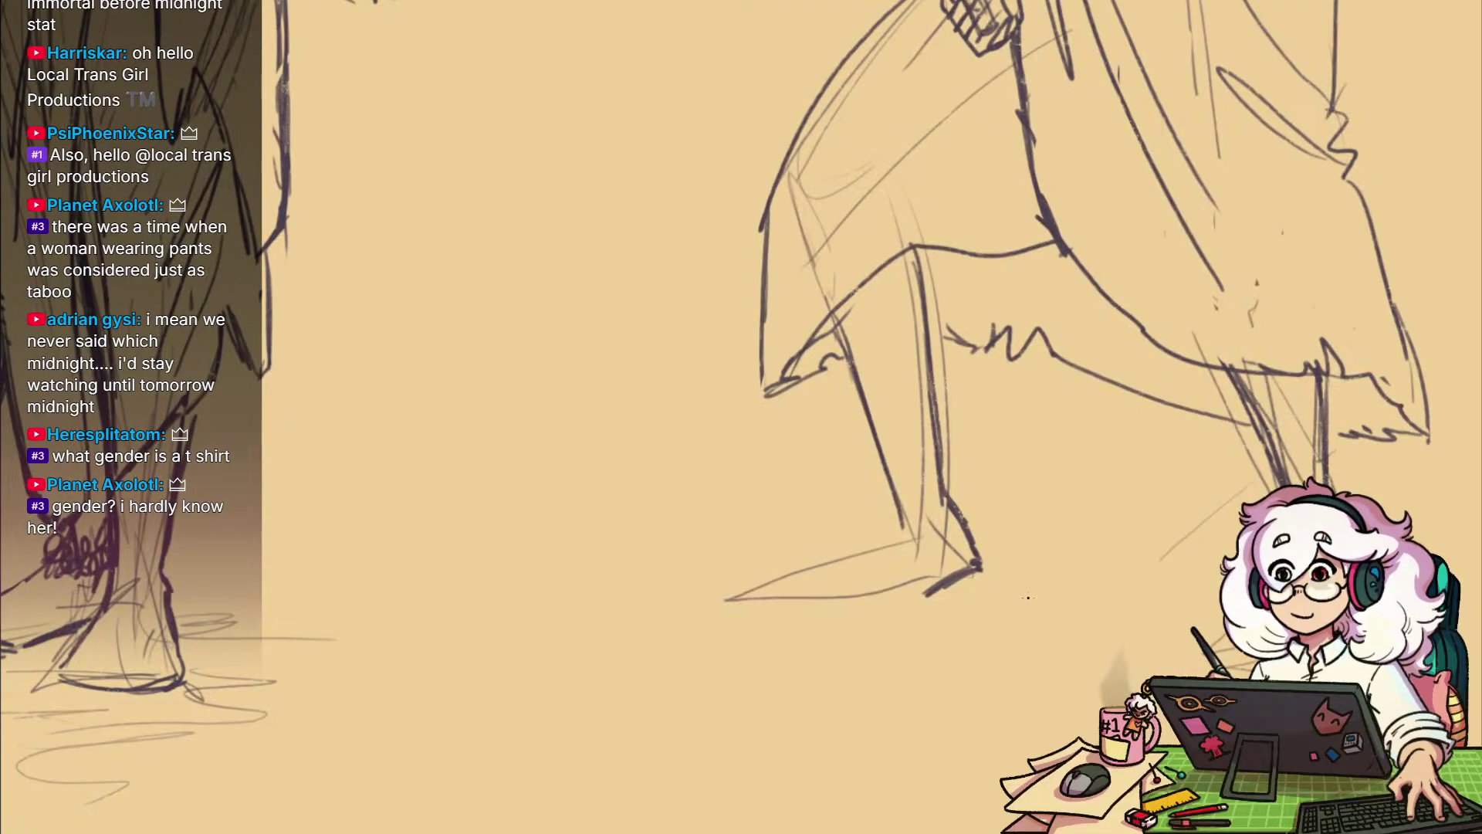
mouse_move(946, 581)
left_mouse_down()
mouse_move(816, 617)
mouse_move(840, 583)
left_mouse_up()
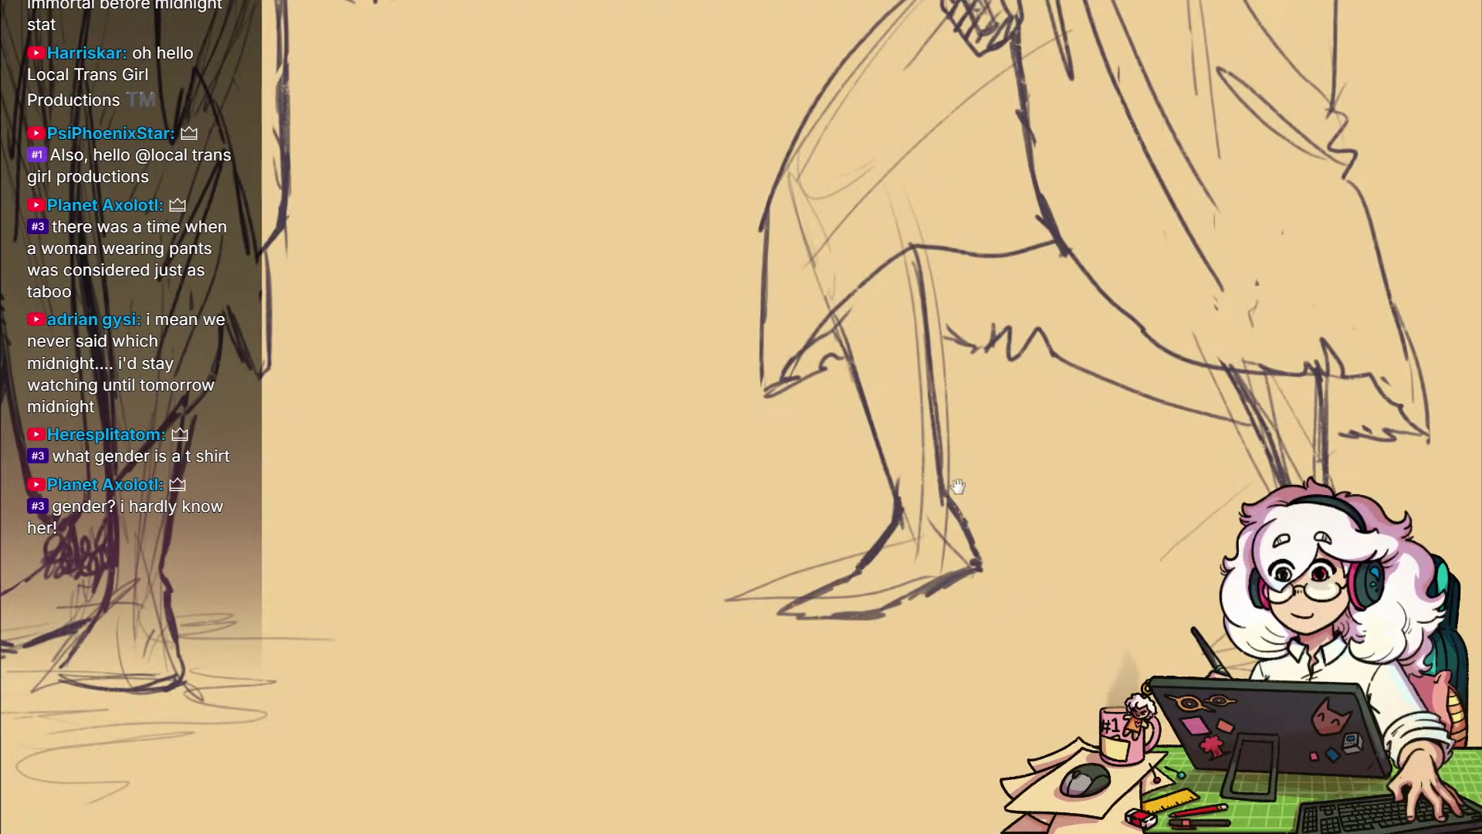
Darken the lower part of the back leg and outline its ankle, heel and bare foot
left_click_drag(1081, 535, 787, 549)
left_click_drag(1007, 587, 992, 530)
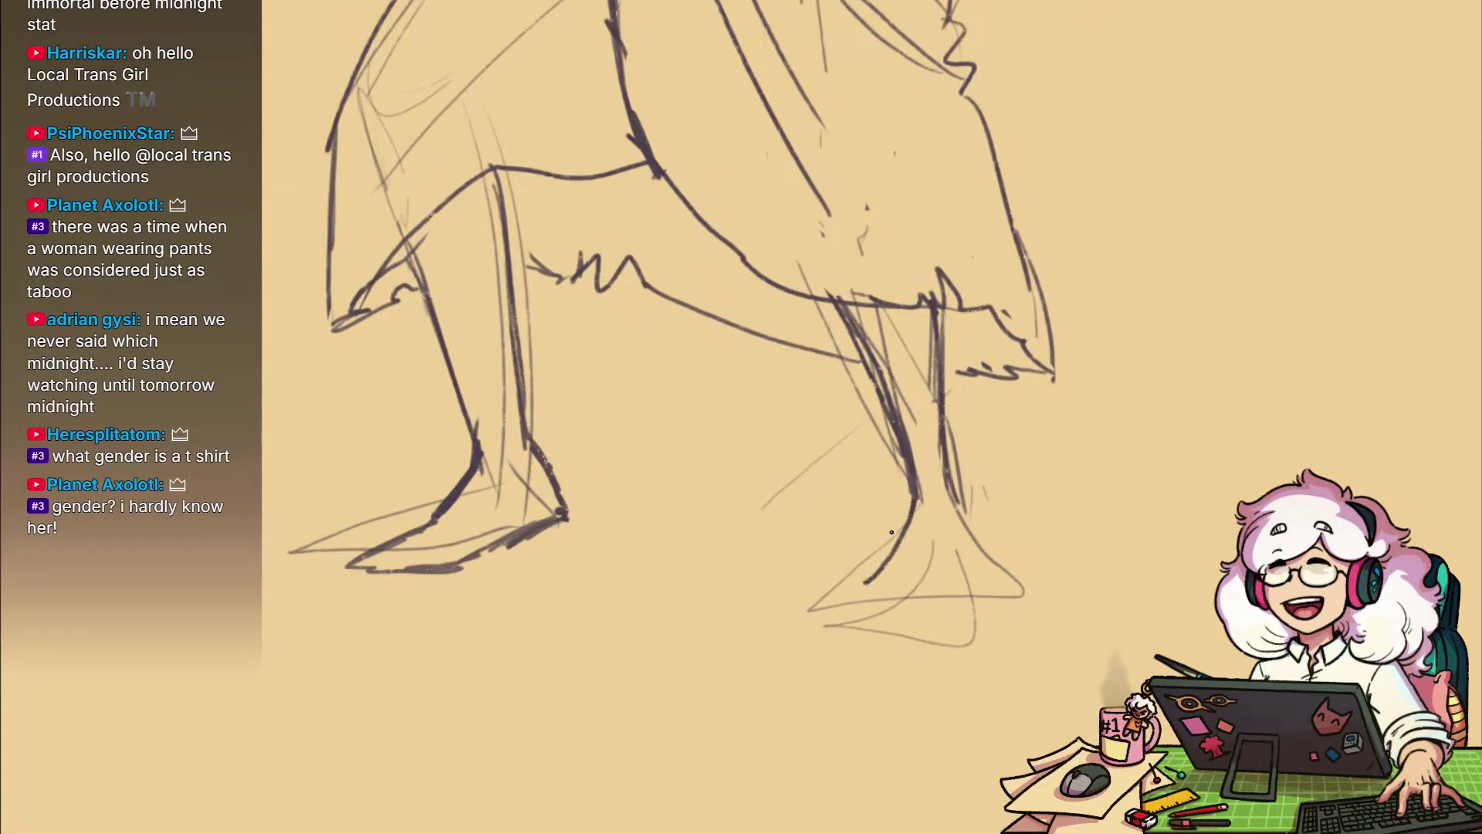
mouse_move(892, 532)
left_mouse_down()
mouse_move(840, 610)
mouse_move(963, 615)
mouse_move(1002, 596)
left_mouse_up()
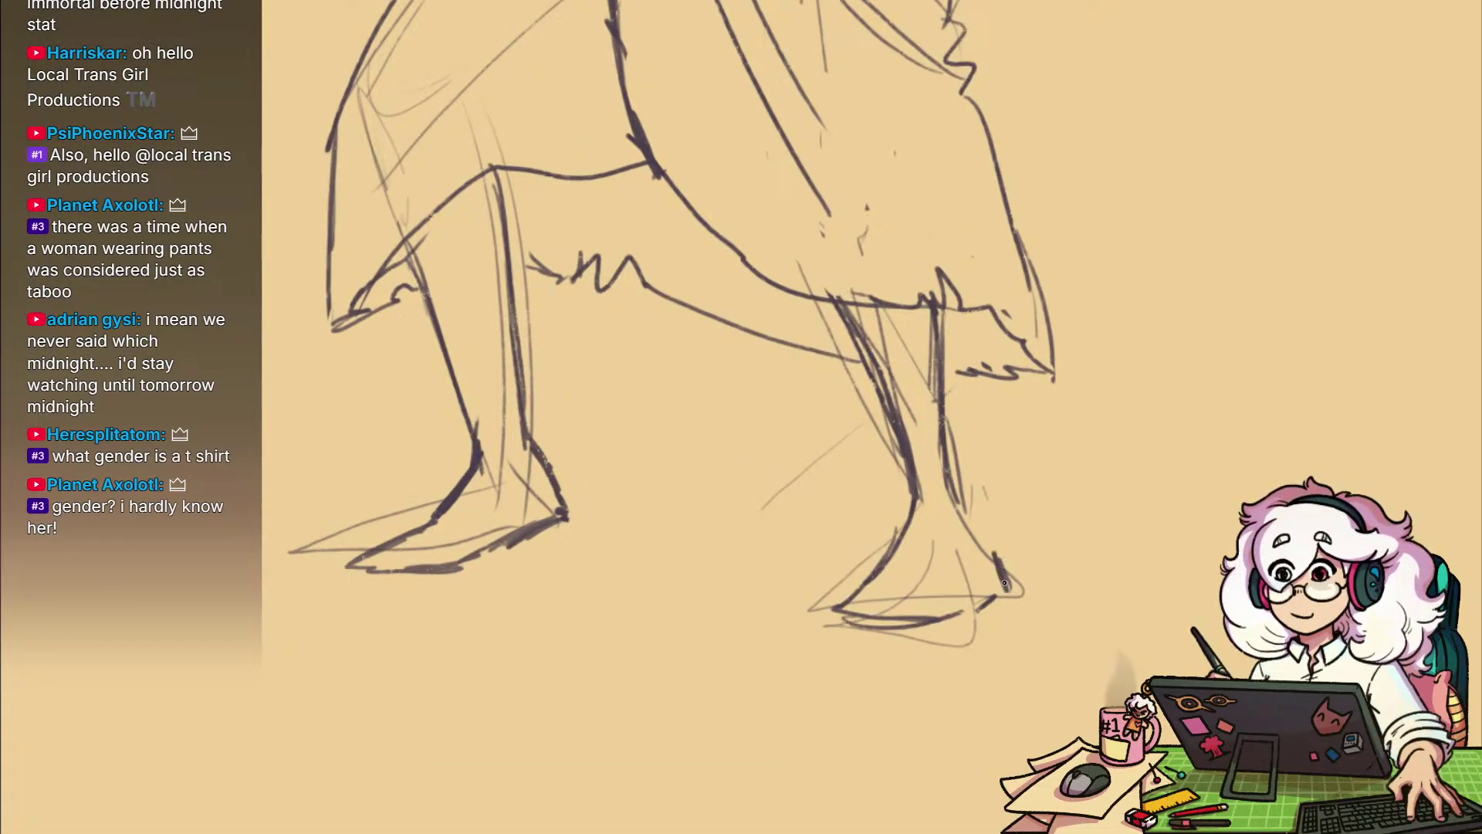
mouse_move(979, 524)
left_mouse_down()
mouse_move(948, 413)
mouse_move(960, 609)
mouse_move(941, 628)
left_mouse_up()
left_click_drag(993, 556, 965, 558)
left_click_drag(998, 538, 982, 650)
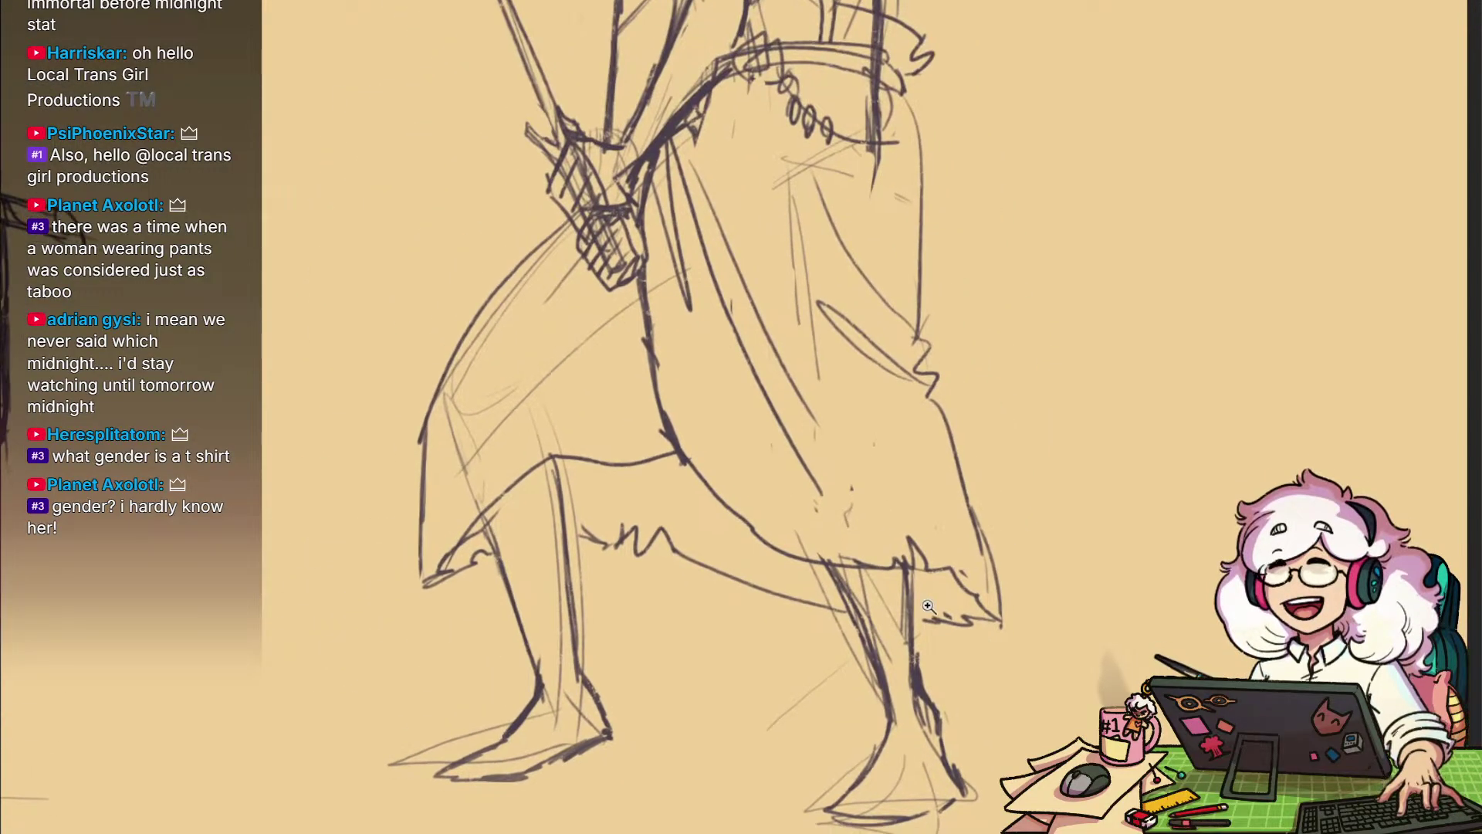
Shade the inside of the skirt between the legs with diagonal hatching
scroll(933, 610, "up", 1)
left_click_drag(857, 584, 999, 708)
left_click_drag(965, 623, 831, 599)
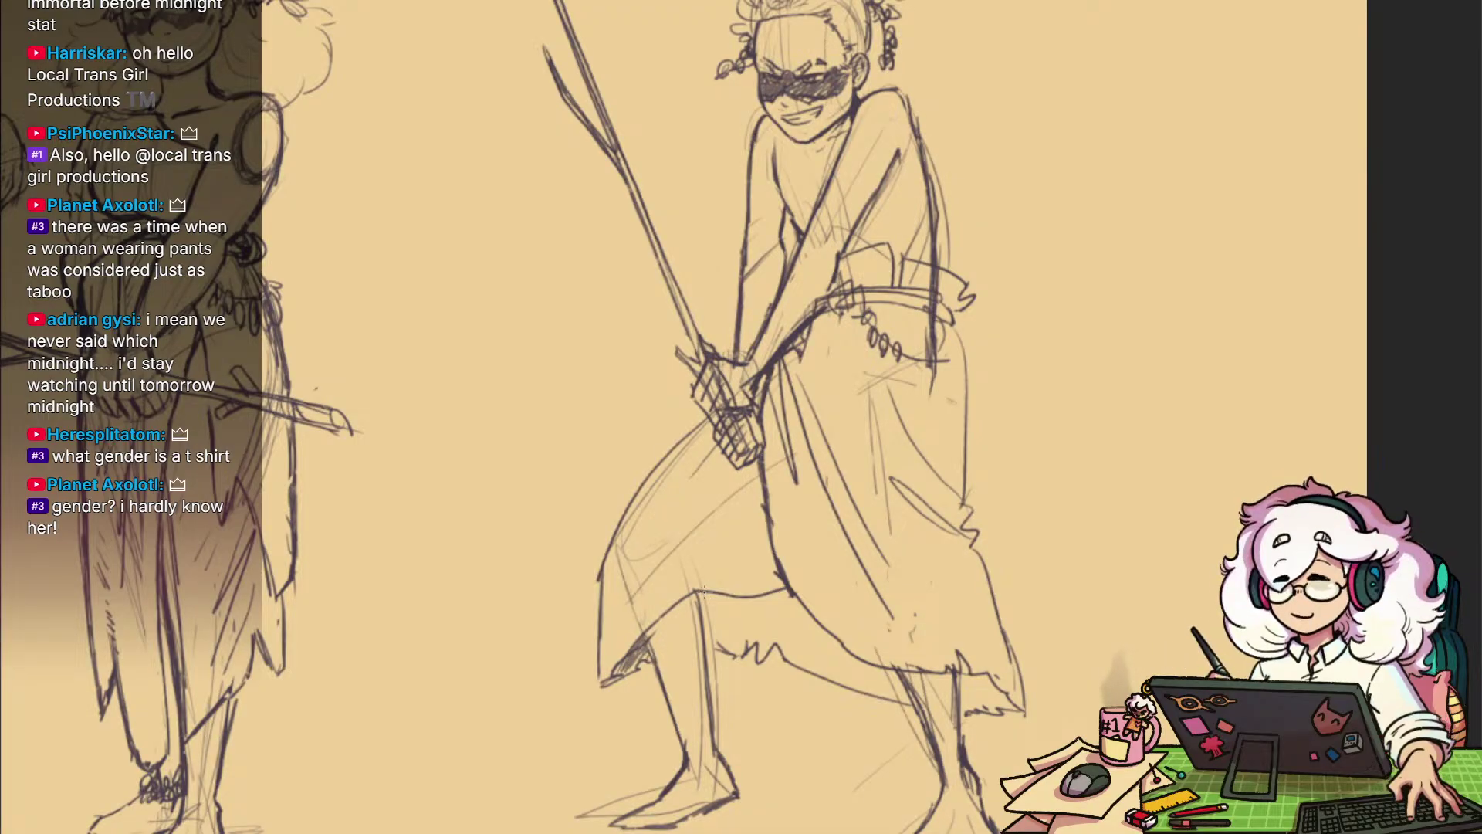
left_click_drag(748, 606, 830, 641)
mouse_move(848, 695)
left_mouse_down()
mouse_move(888, 675)
mouse_move(996, 680)
mouse_move(979, 678)
mouse_move(969, 709)
mouse_move(972, 621)
left_mouse_up()
Lasso the pigtailed figure, scale it down beside the tall staff bearer, adjust its proportions slightly and deselect it
scroll(985, 704, "down", 5)
scroll(981, 679, "up", 2)
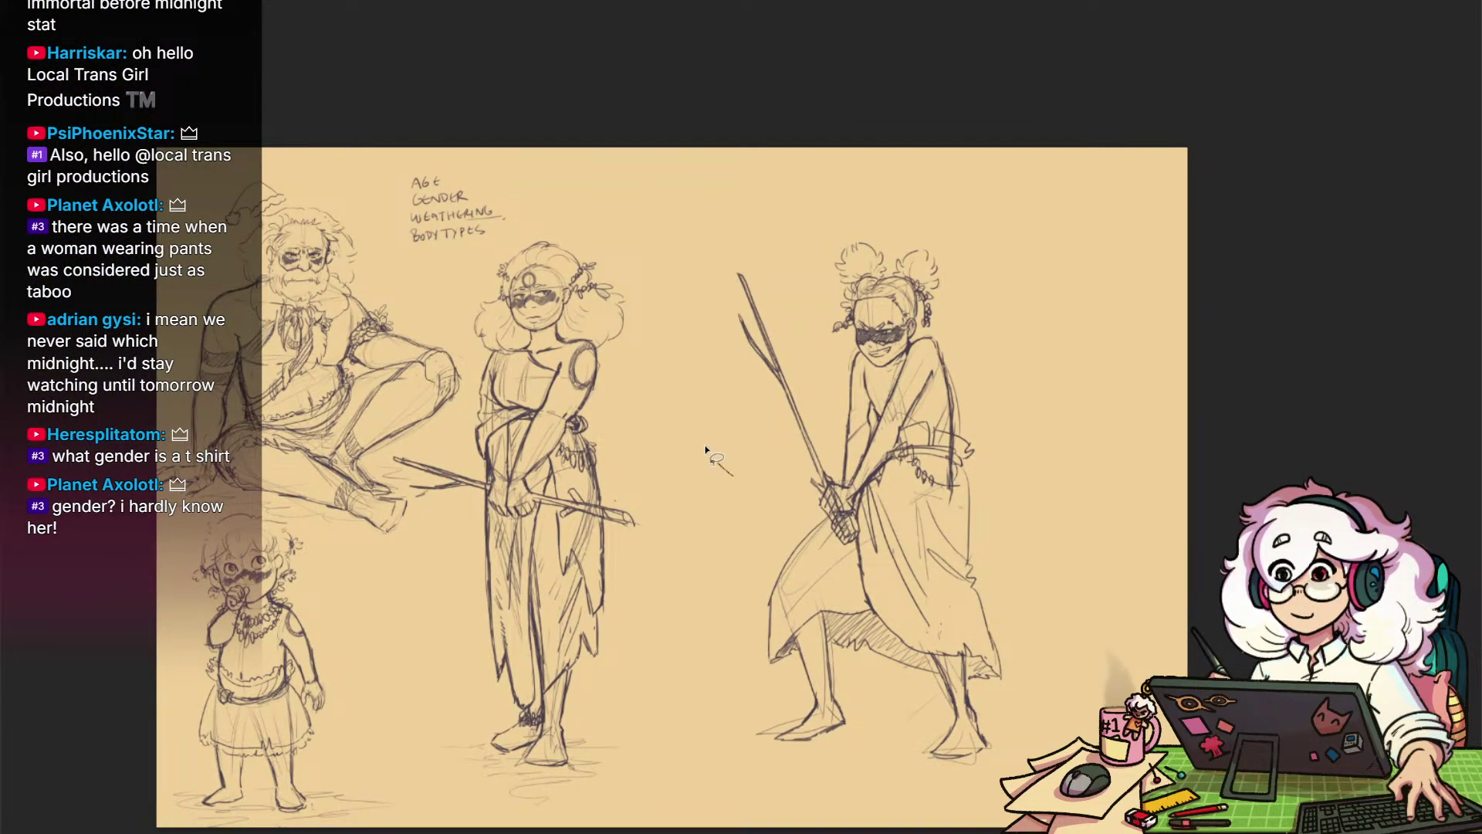
mouse_move(706, 450)
left_mouse_down()
mouse_move(1059, 734)
mouse_move(730, 475)
left_mouse_up()
key("ctrl+t")
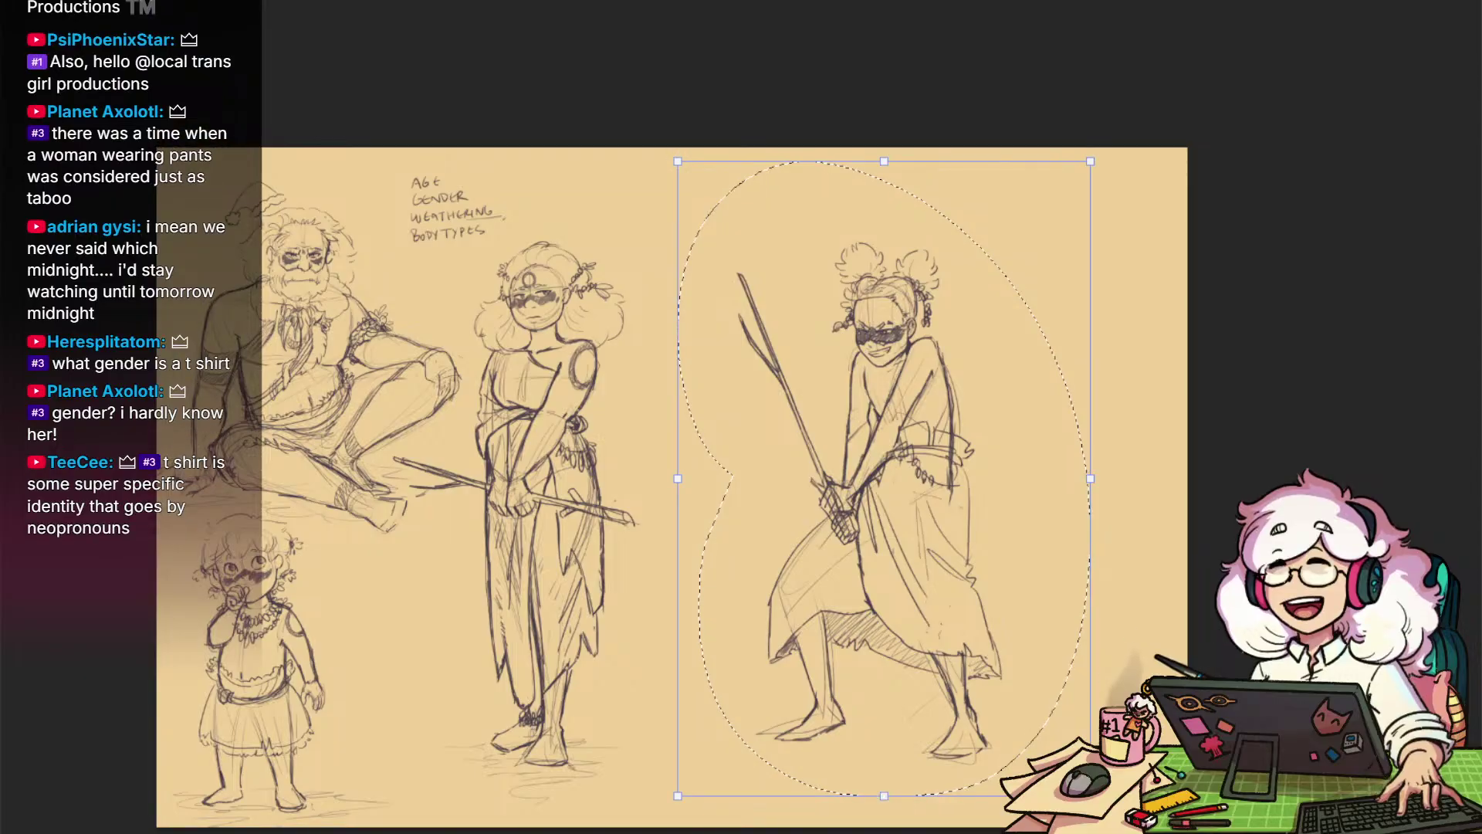
left_click_drag(1090, 795, 1020, 692)
left_click_drag(912, 583, 790, 715)
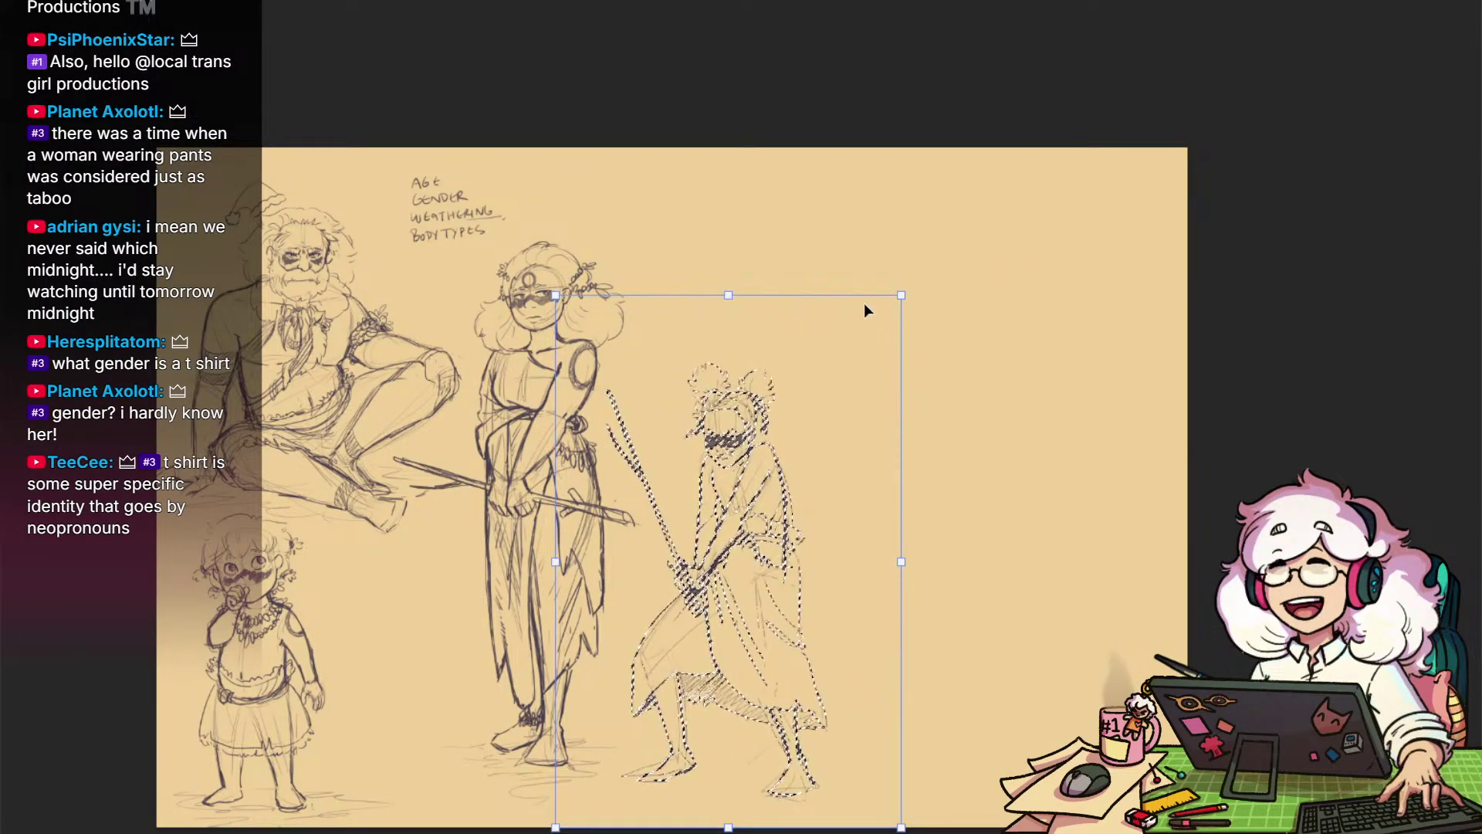
mouse_move(901, 296)
left_mouse_down()
mouse_move(916, 304)
mouse_move(900, 287)
left_mouse_up()
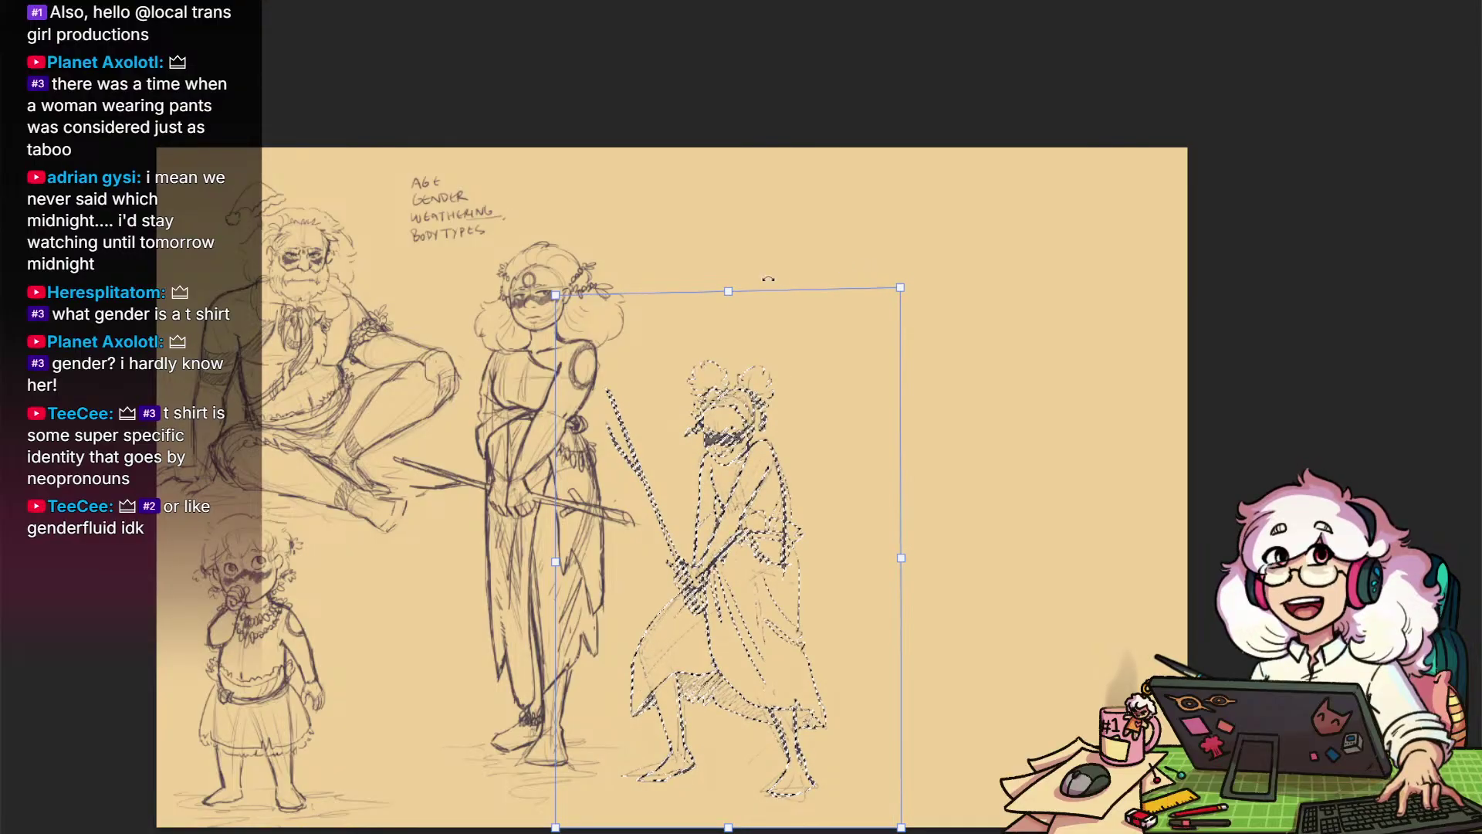
left_click_drag(730, 291, 729, 286)
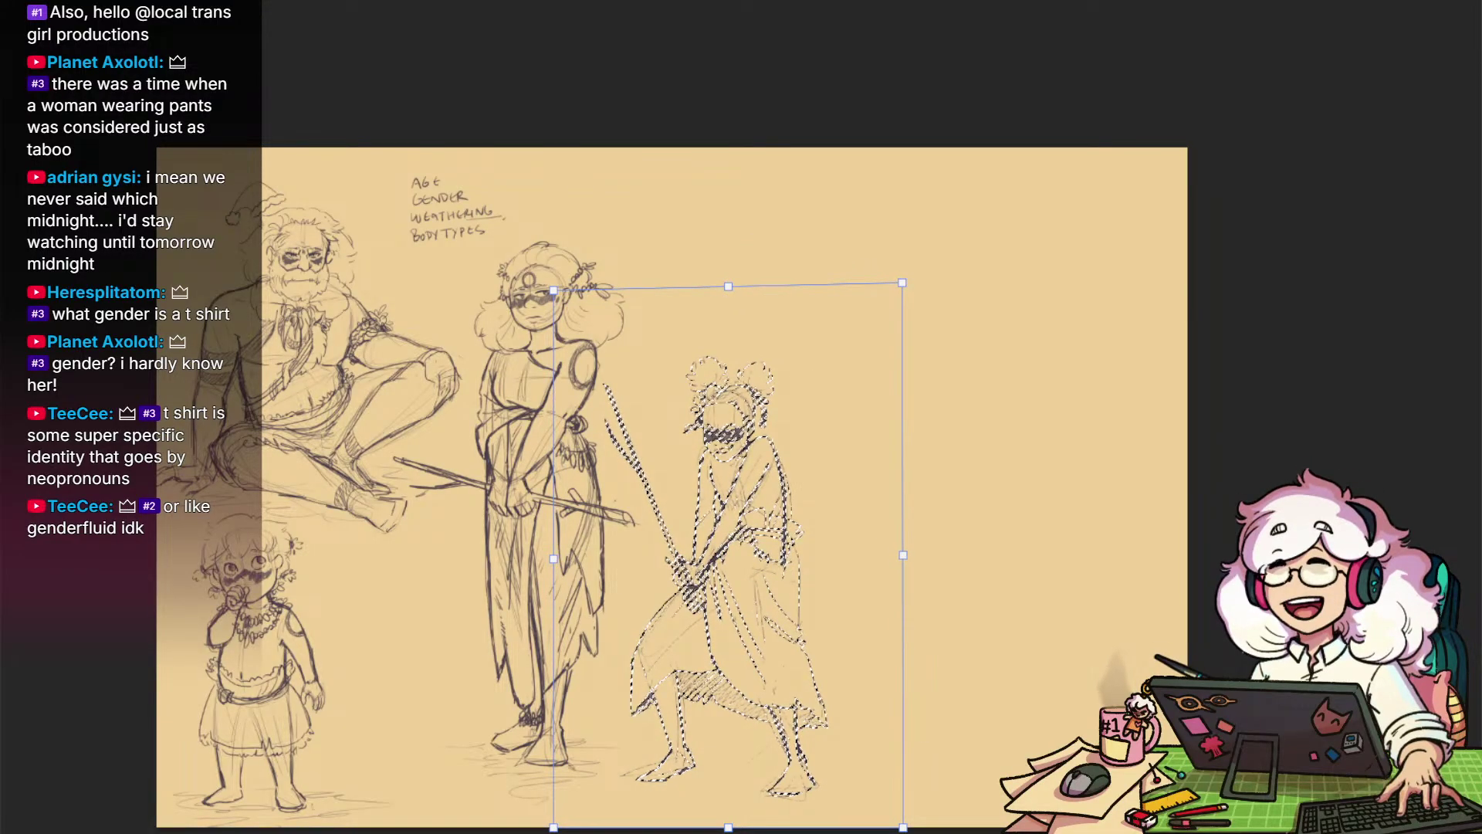
key("Return")
key("ctrl+d")
Sketch loose horizontal ground strokes under and around the pigtailed figure's feet
left_click_drag(942, 668, 1197, 592)
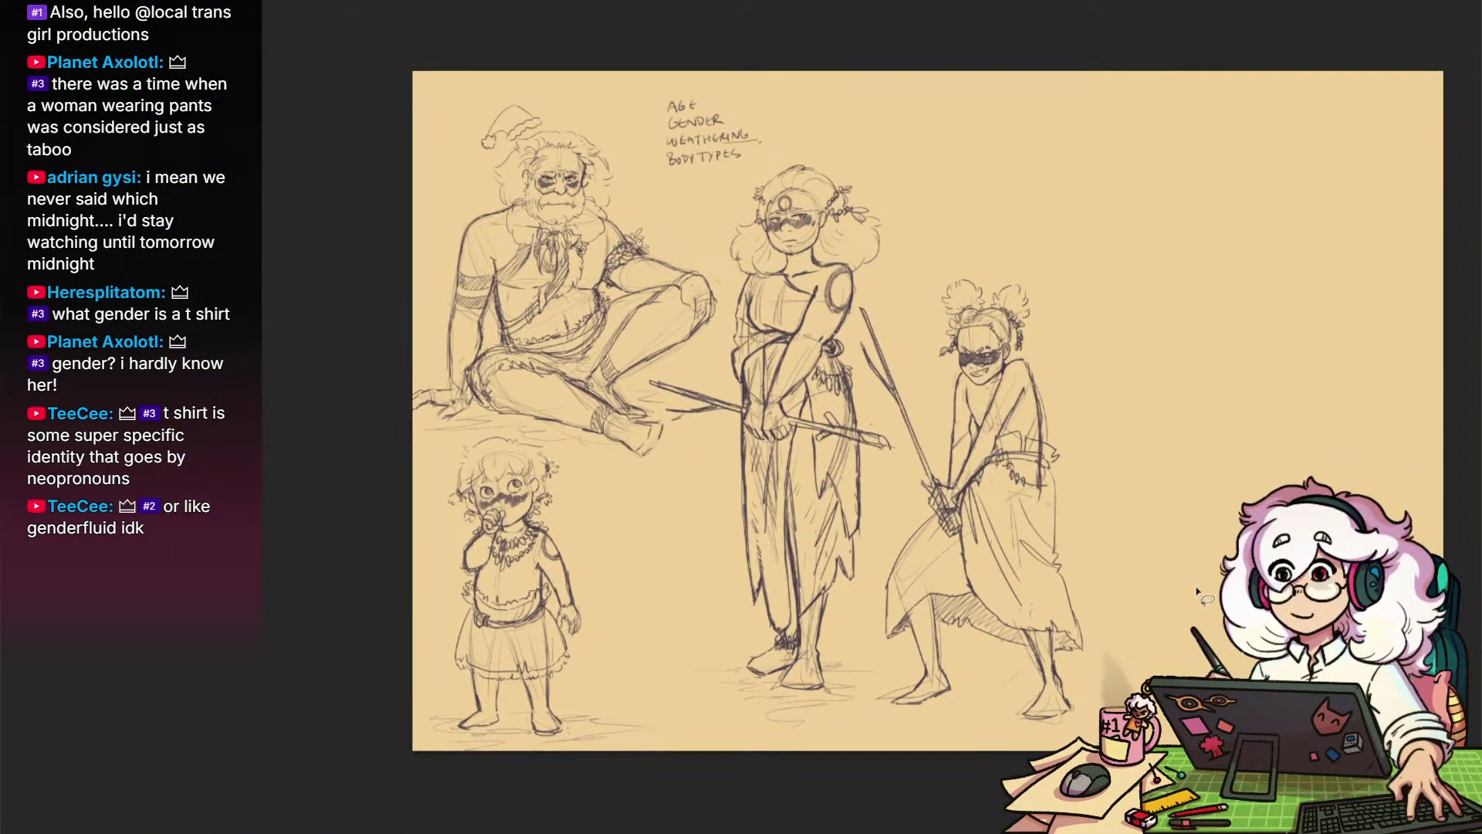
left_click(1021, 700)
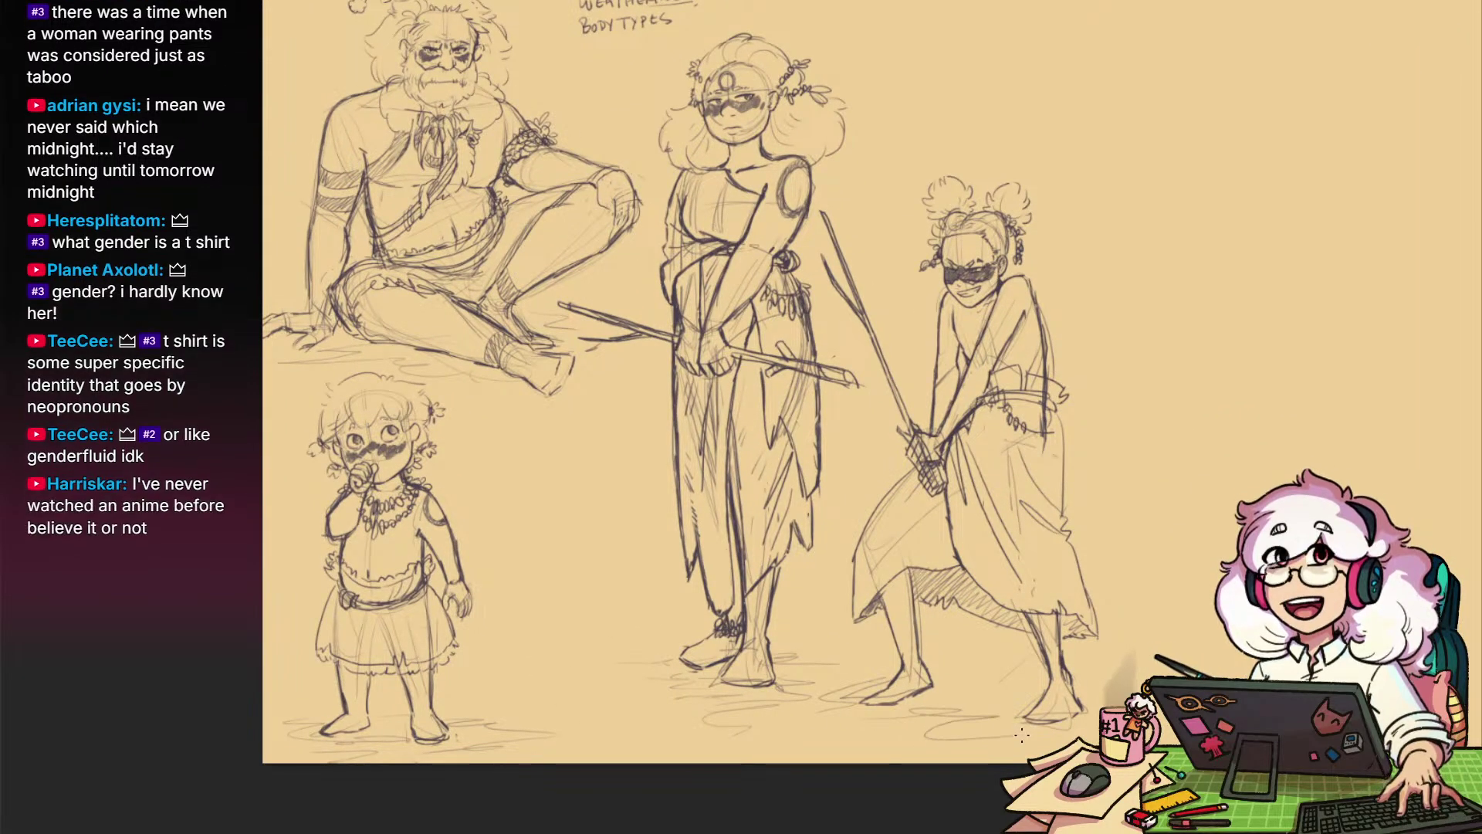
left_click_drag(1155, 640, 715, 576)
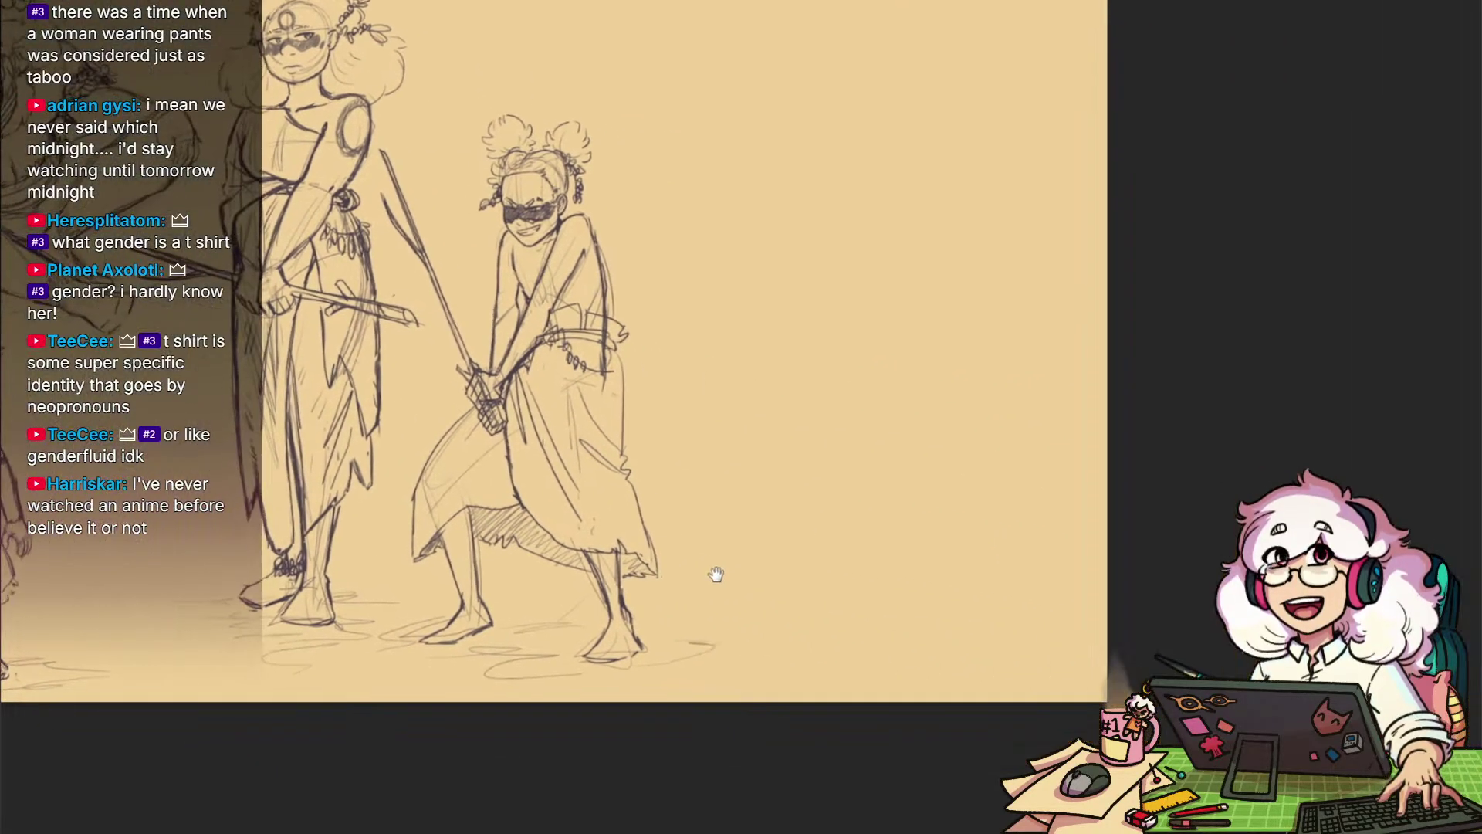
left_click_drag(808, 581, 956, 656)
left_click_drag(925, 589, 876, 666)
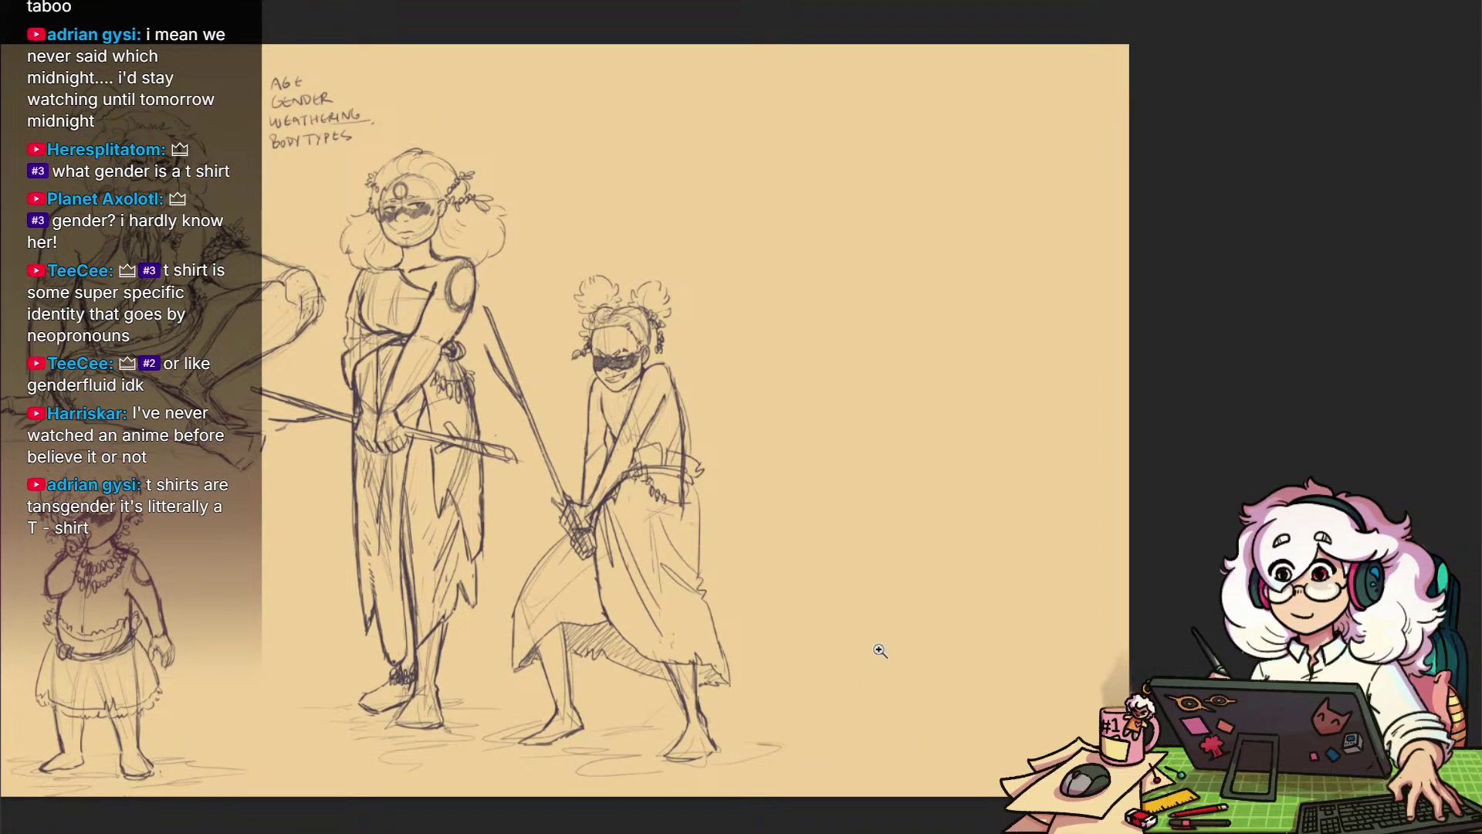
left_click_drag(877, 646, 916, 675)
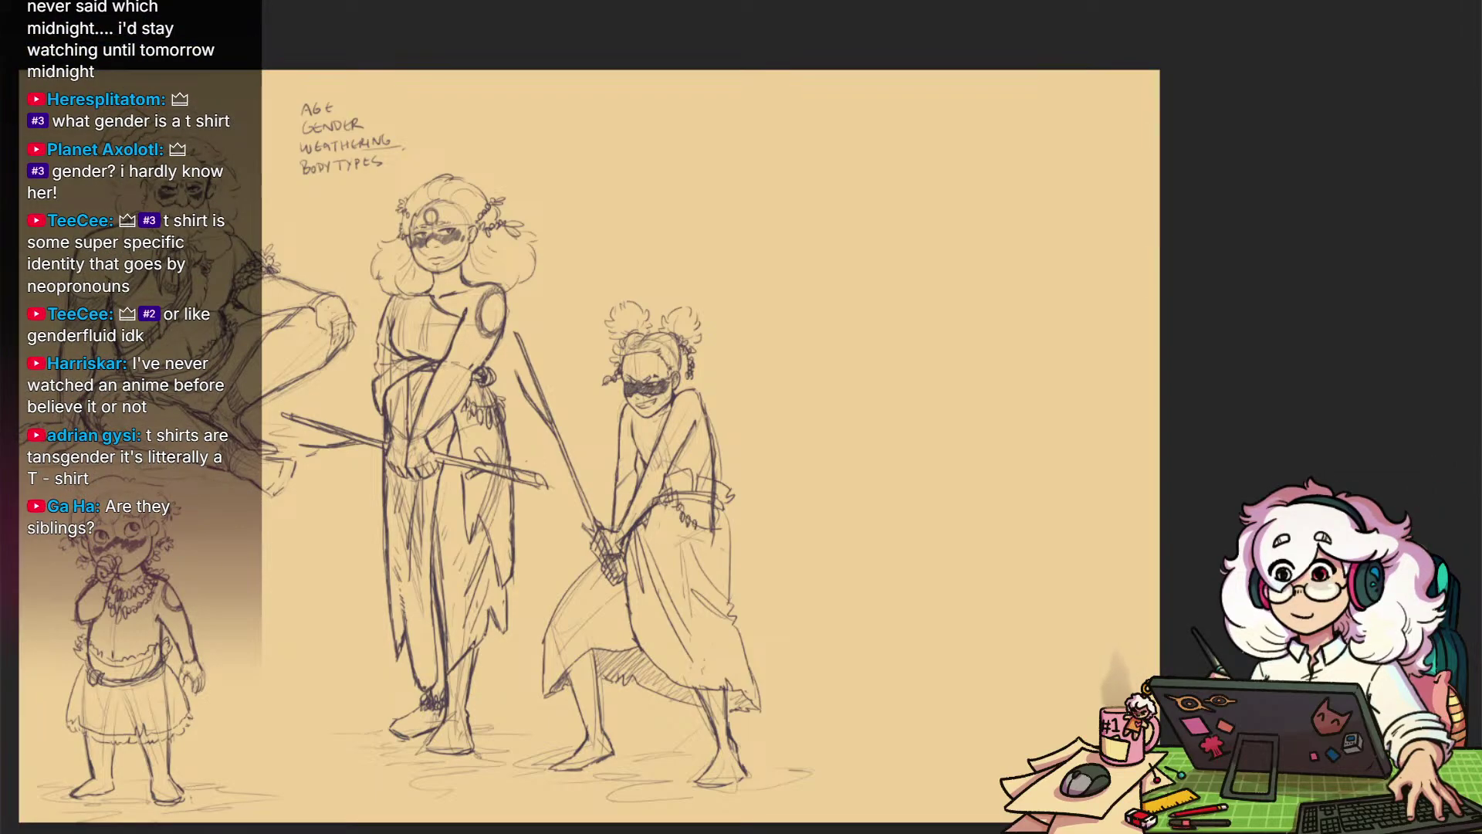
Extend the canvas with the Crop tool to add empty space to the right of the pigtailed figure
key("c")
left_click_drag(1160, 444, 1302, 425)
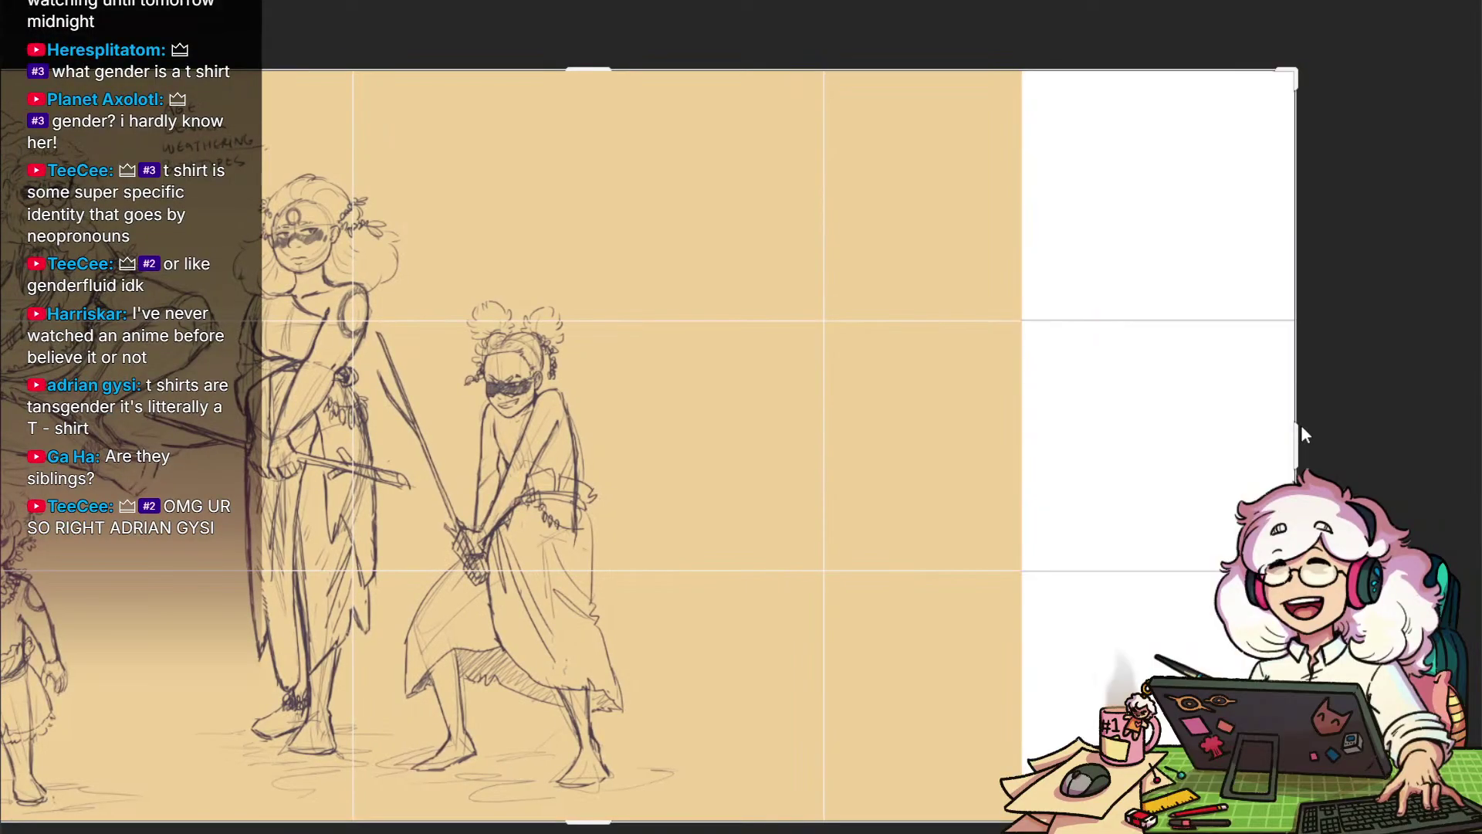
key("Return")
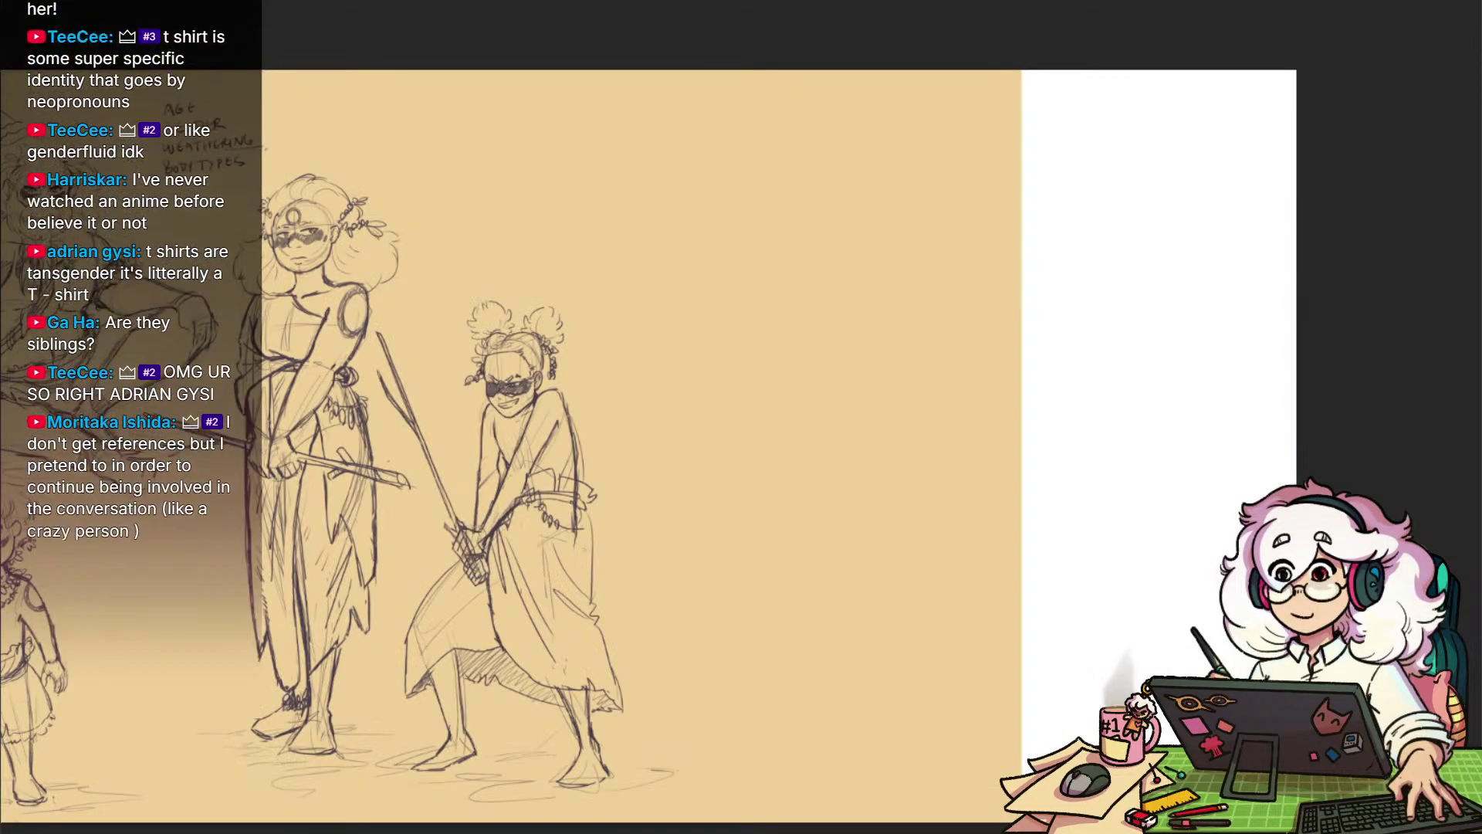
Select the blank white strip with some overlap onto the tan background, fill it with the foreground colour and deselect
left_click(1057, 492)
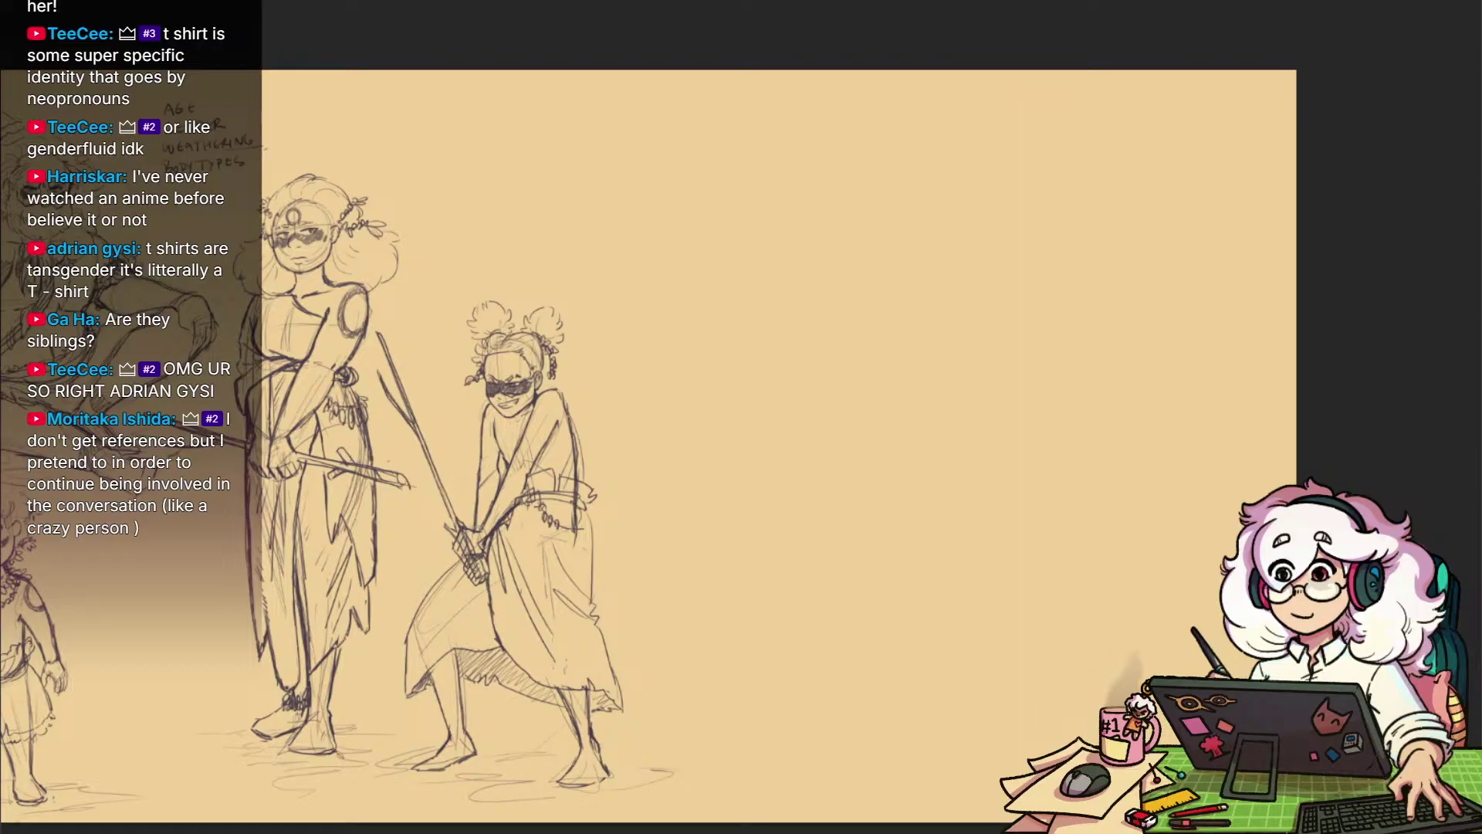
key("ctrl+z")
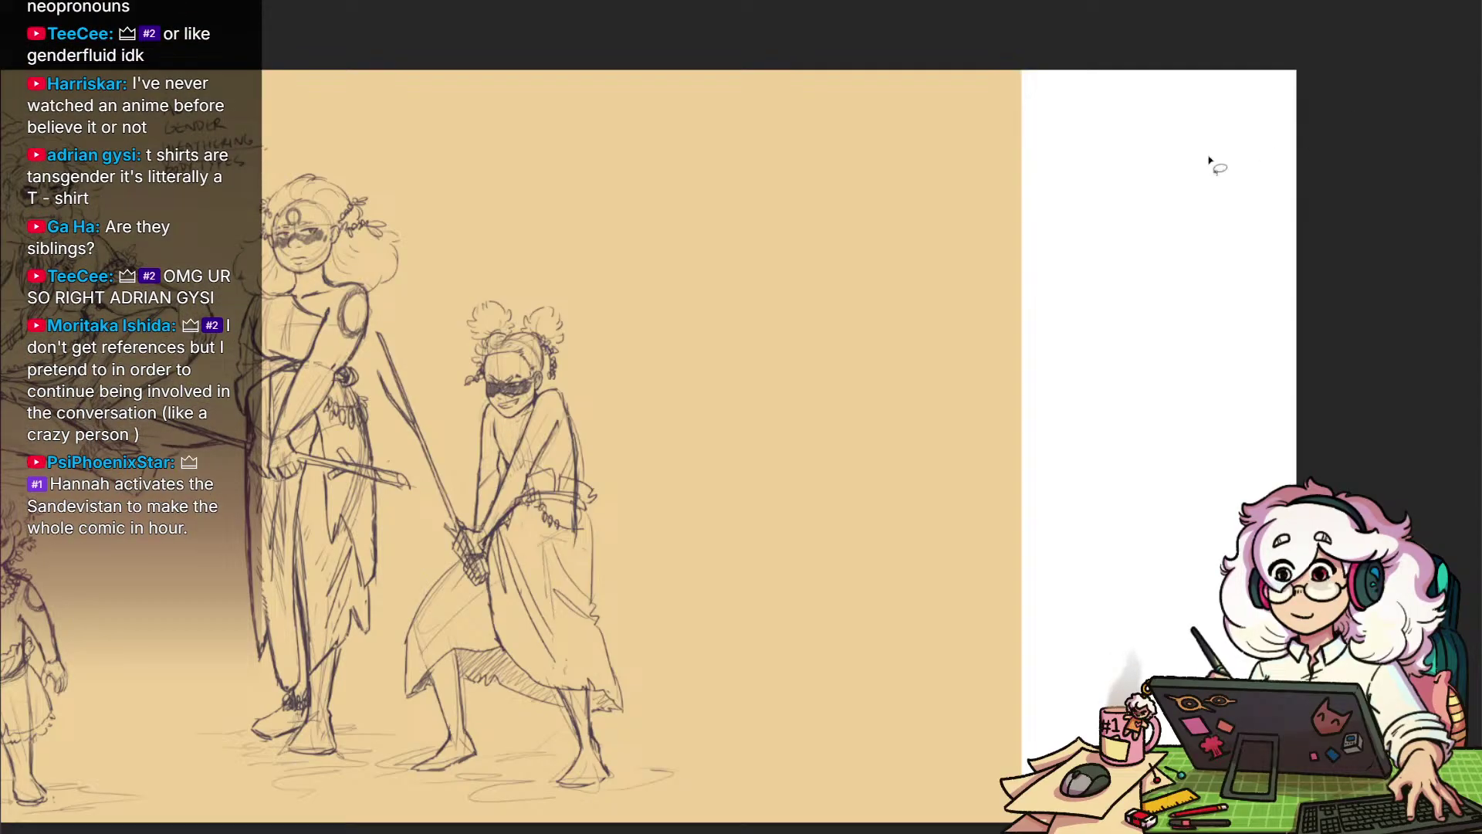
mouse_move(918, 138)
left_mouse_down()
mouse_move(1389, 132)
mouse_move(1351, 540)
mouse_move(975, 464)
left_mouse_up()
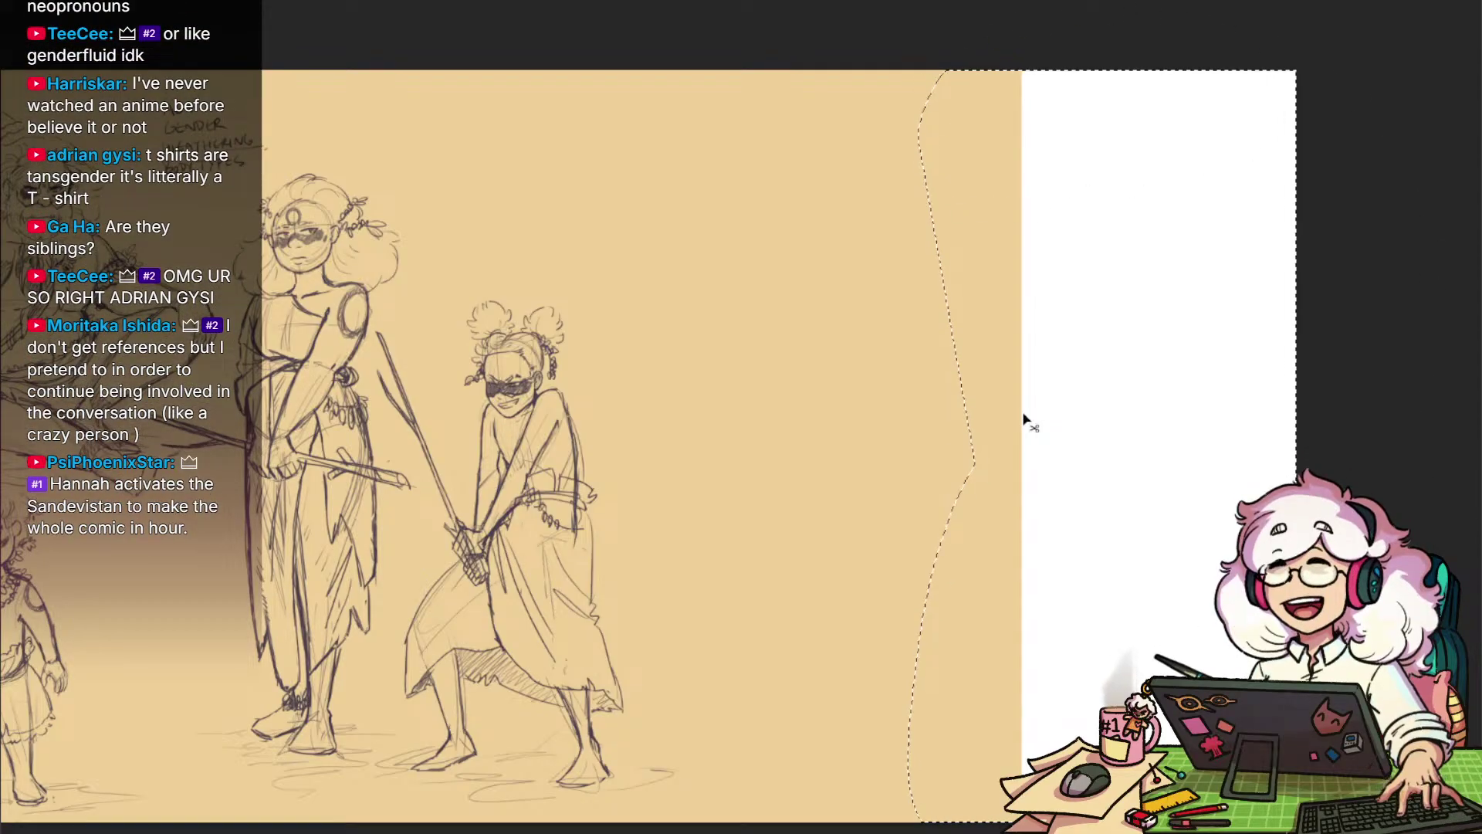
left_click(938, 830)
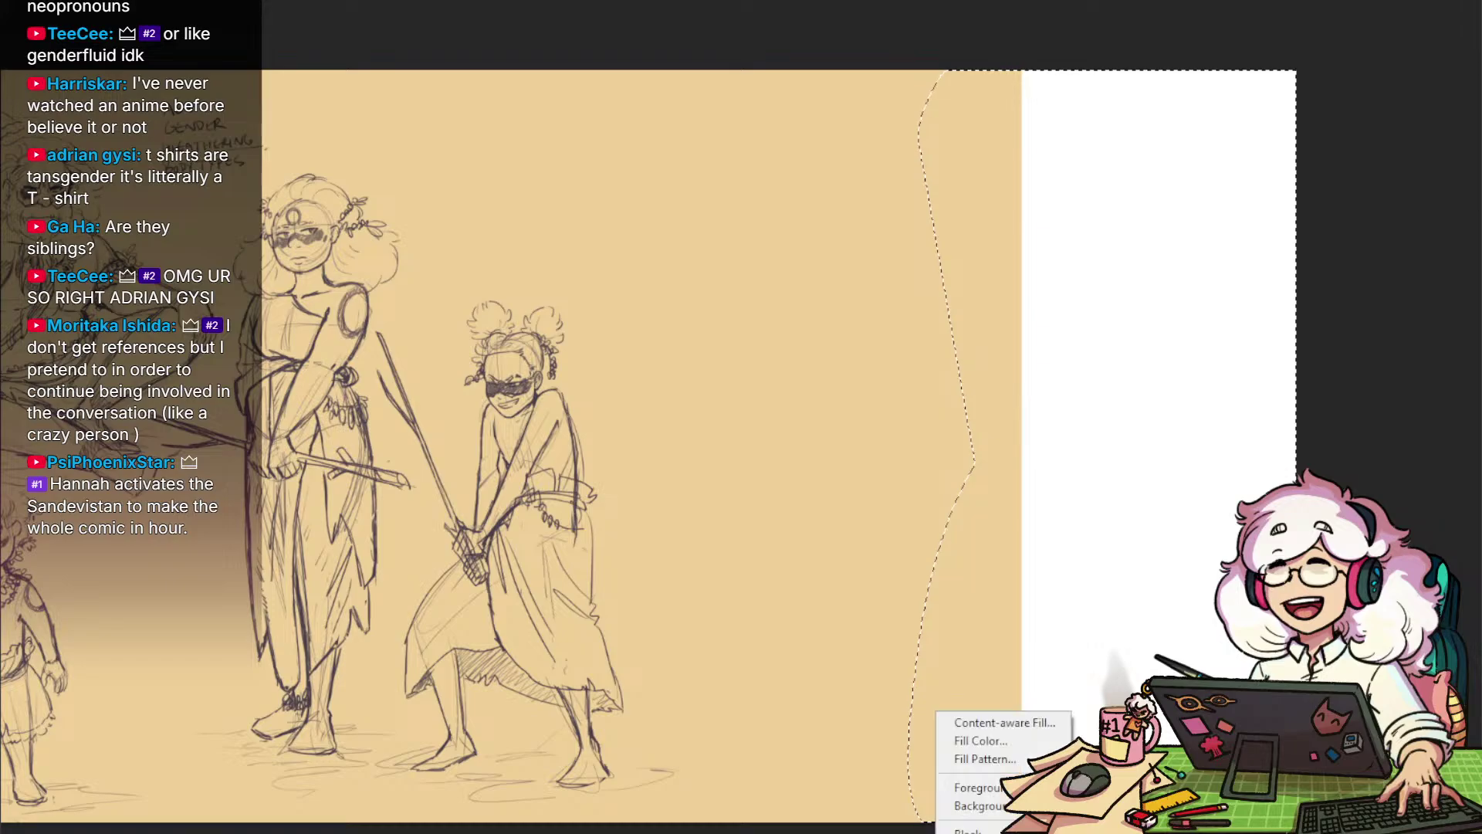
left_click(962, 787)
key("ctrl+d")
left_click_drag(1125, 574, 973, 534)
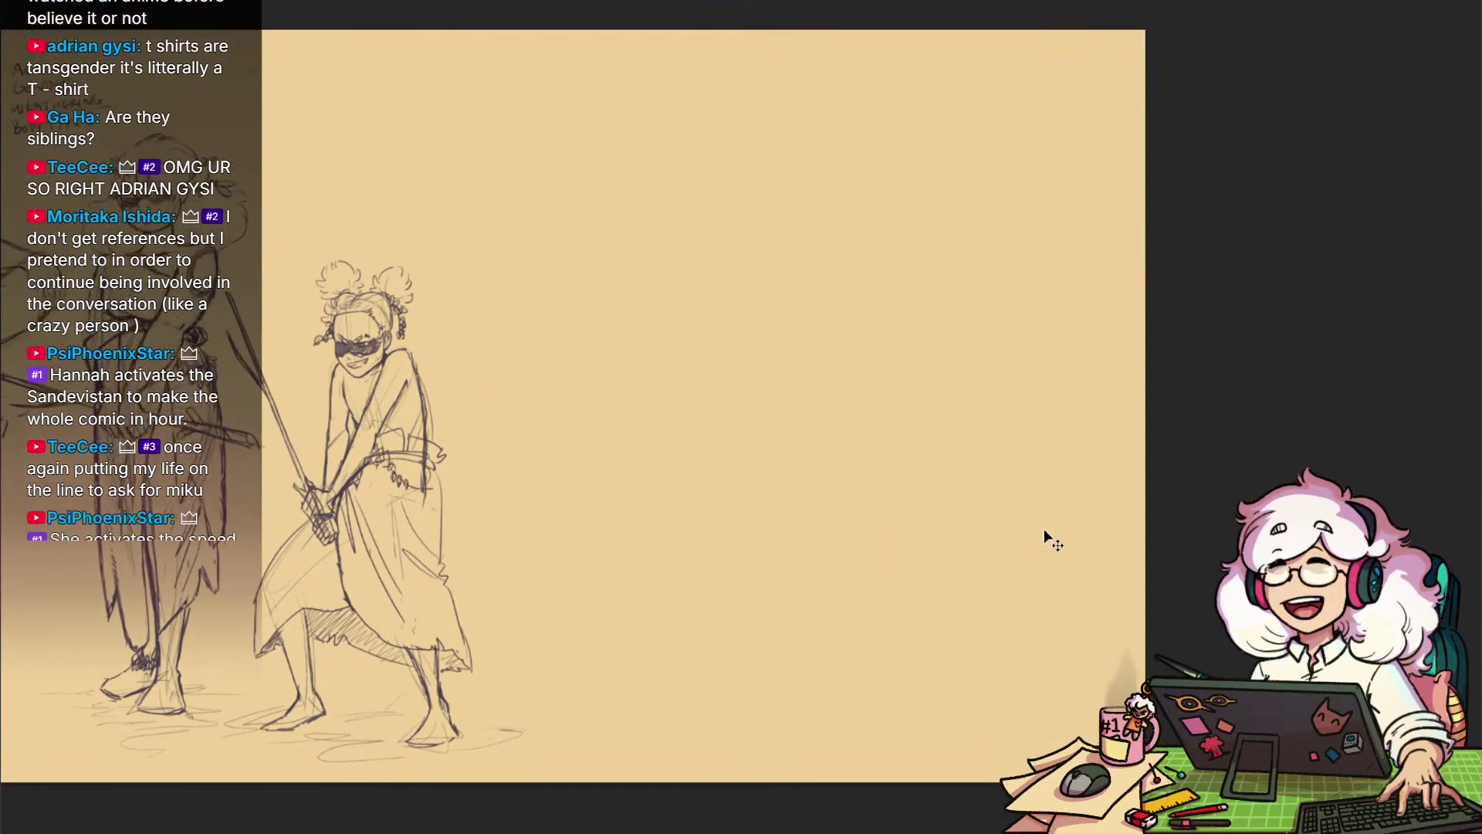
left_click_drag(1005, 600, 979, 583)
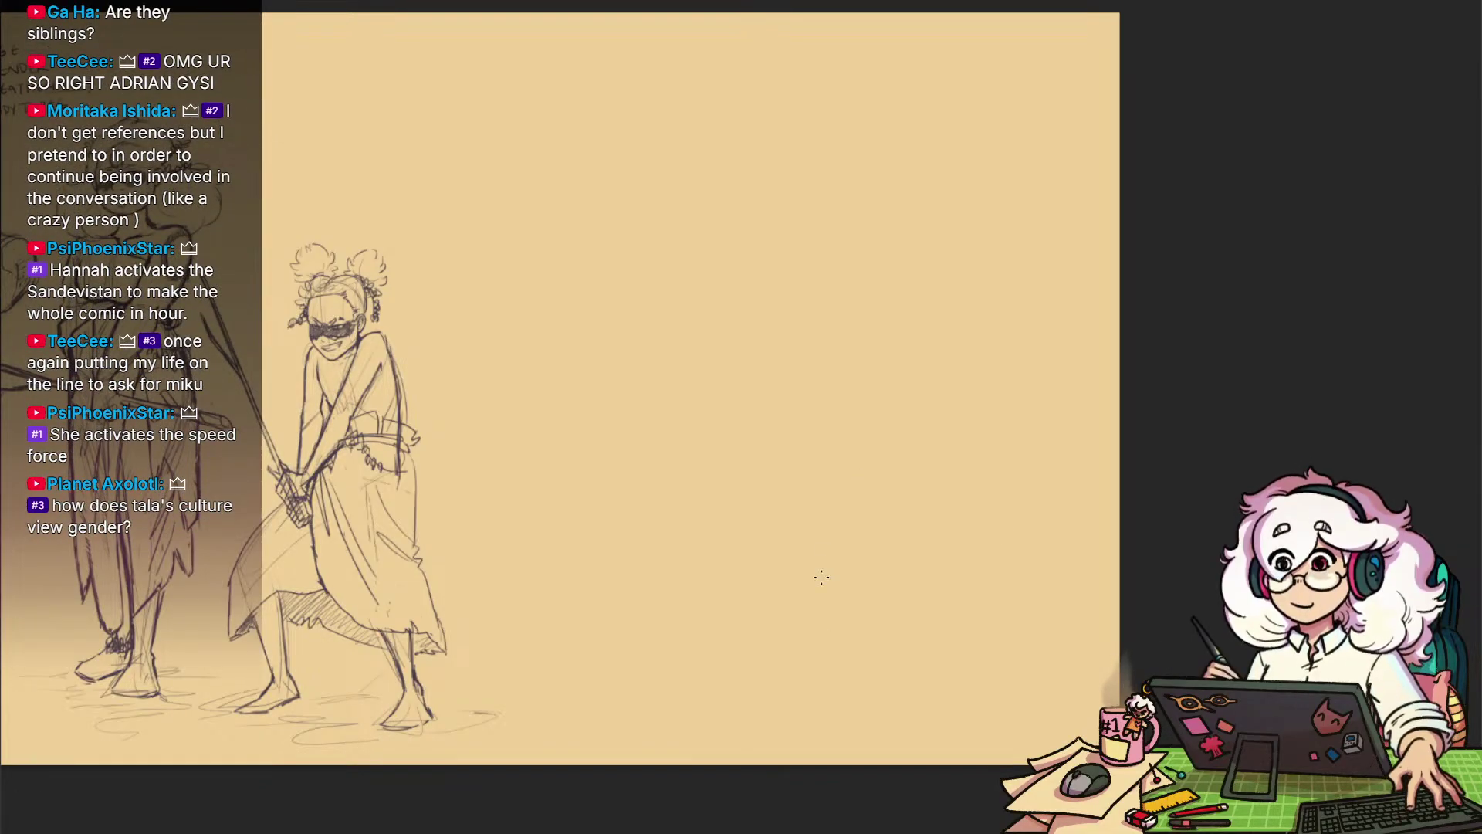
left_click_drag(887, 618, 911, 593)
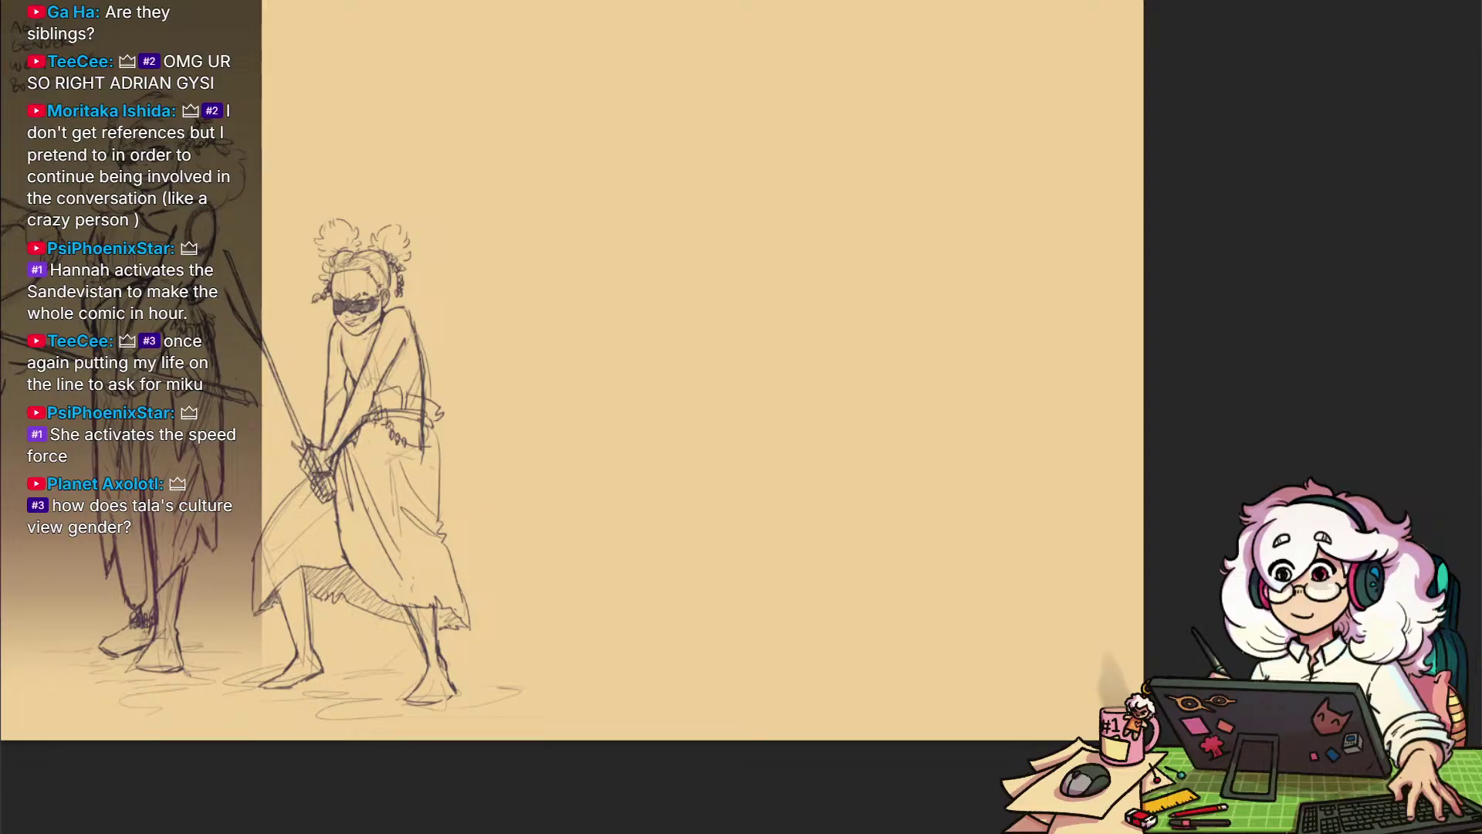
left_click_drag(839, 546, 949, 649)
left_click_drag(935, 595, 895, 640)
left_click_drag(1009, 697, 920, 589)
left_click_drag(954, 531, 875, 647)
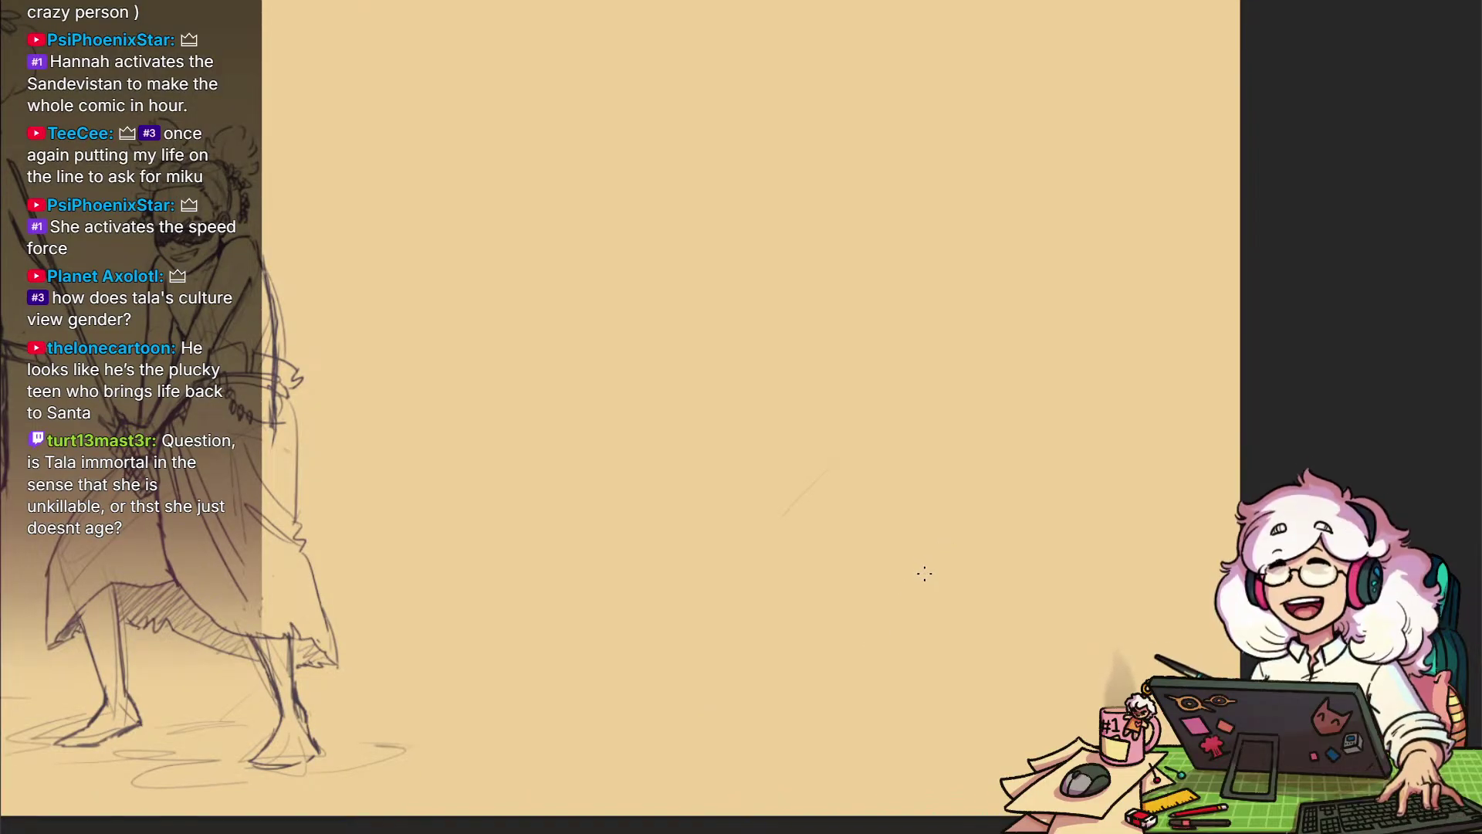
scroll(938, 664, "up", 2)
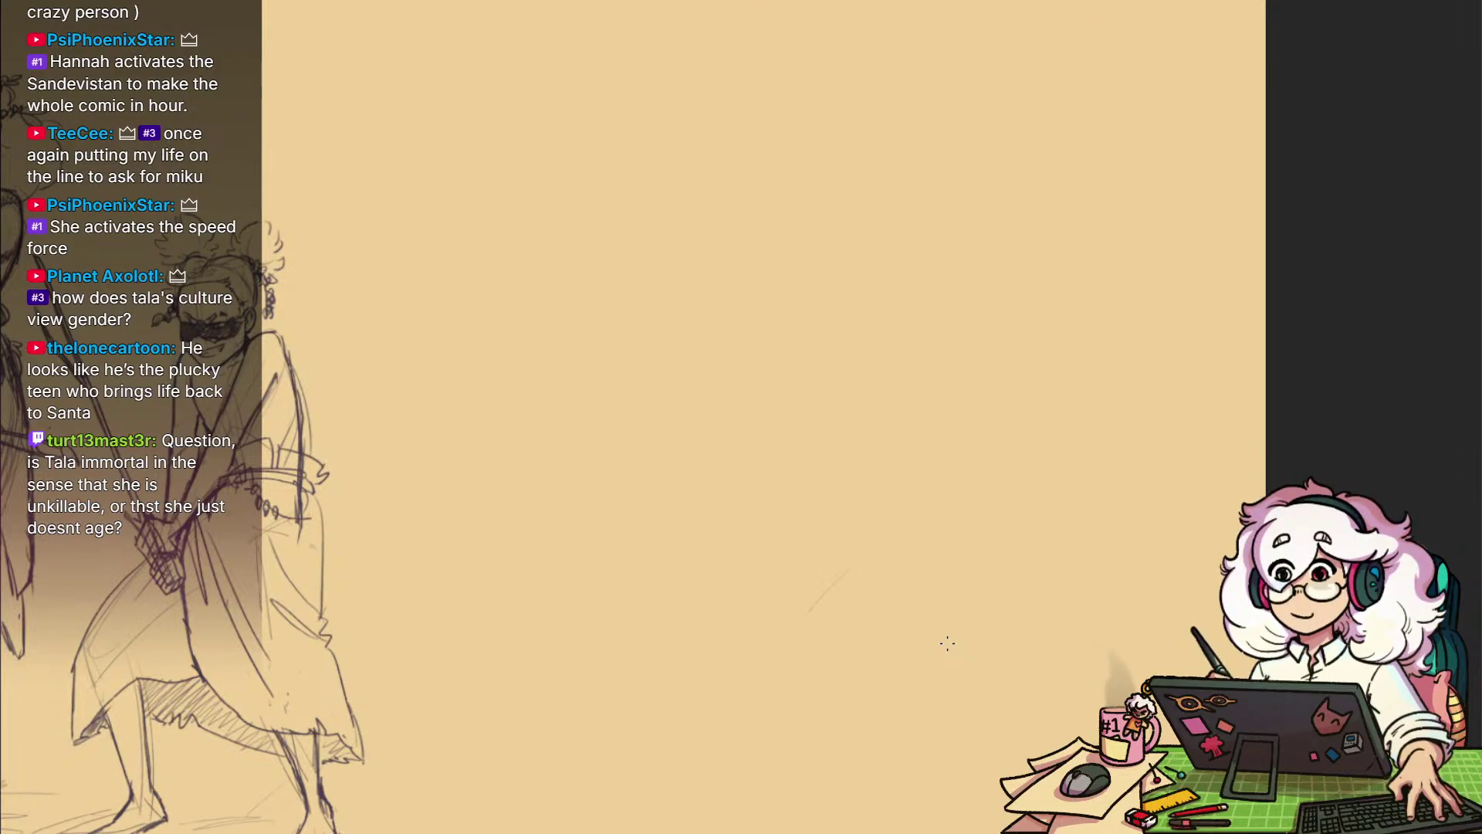
left_click_drag(1019, 579, 1471, 559)
scroll(989, 541, "down", 5)
left_click_drag(993, 642, 1082, 622)
scroll(1008, 553, "up", 3)
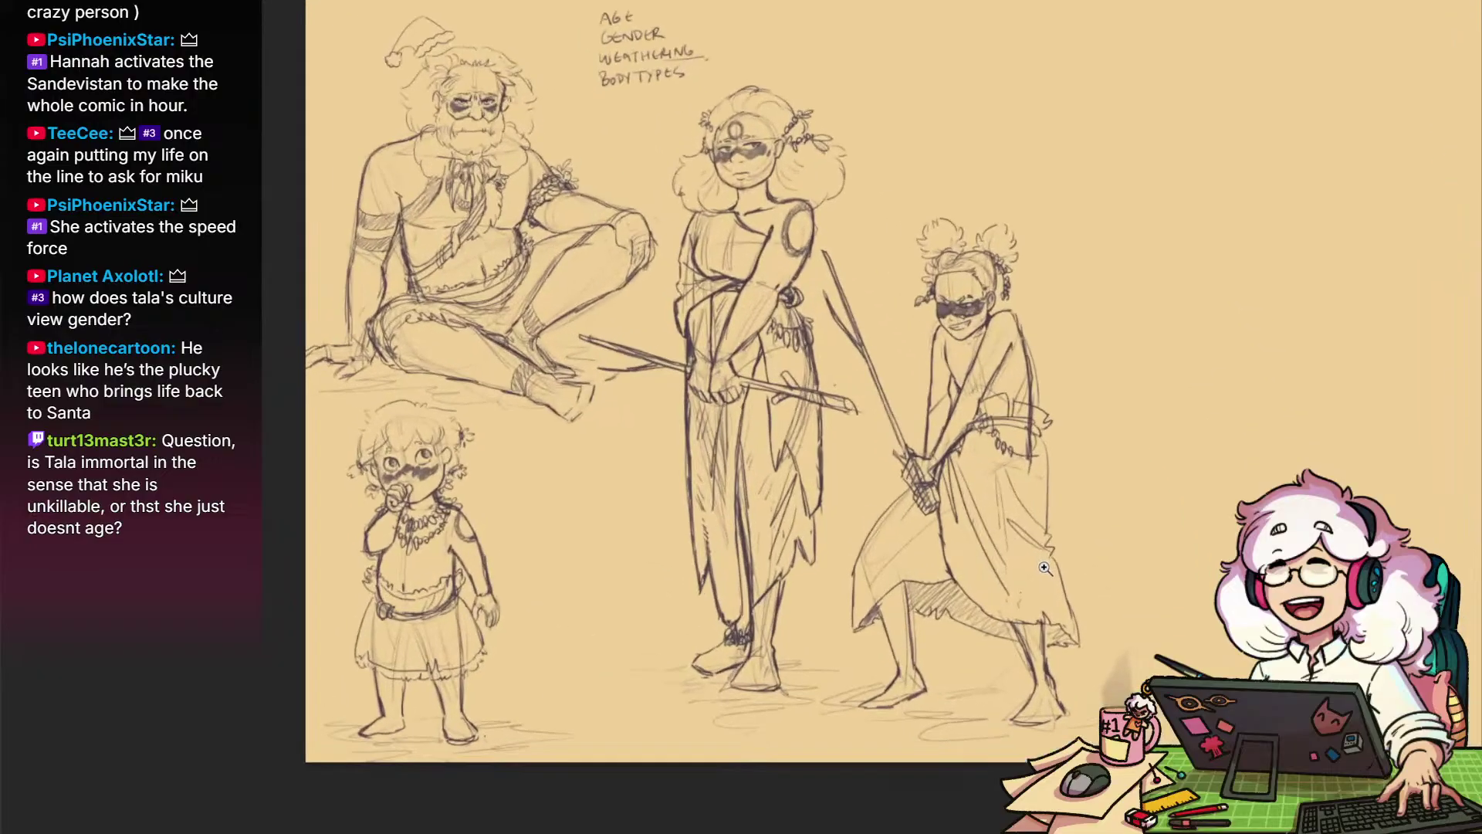
left_click_drag(1024, 512, 885, 555)
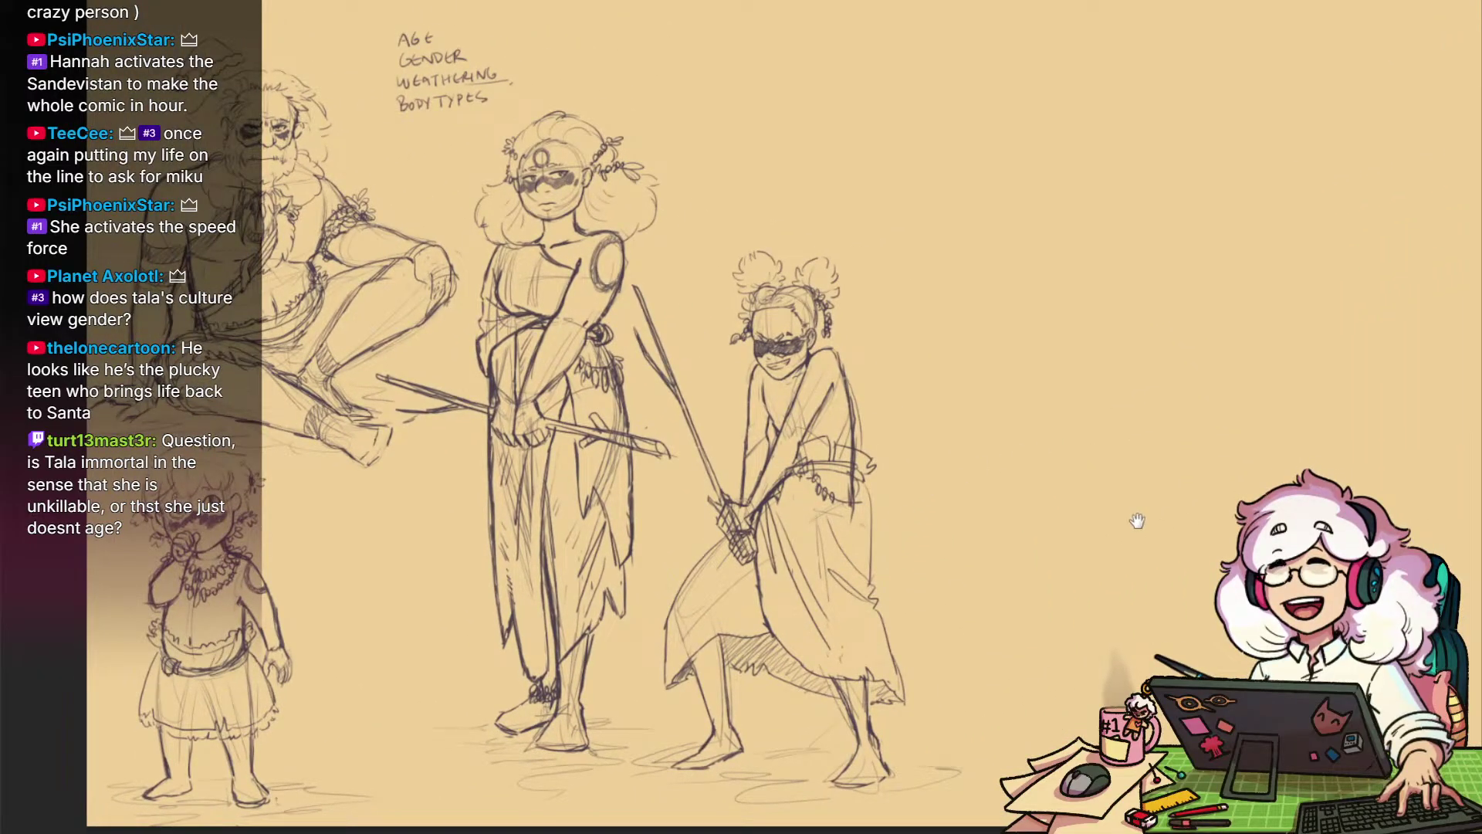
left_click_drag(1135, 520, 888, 594)
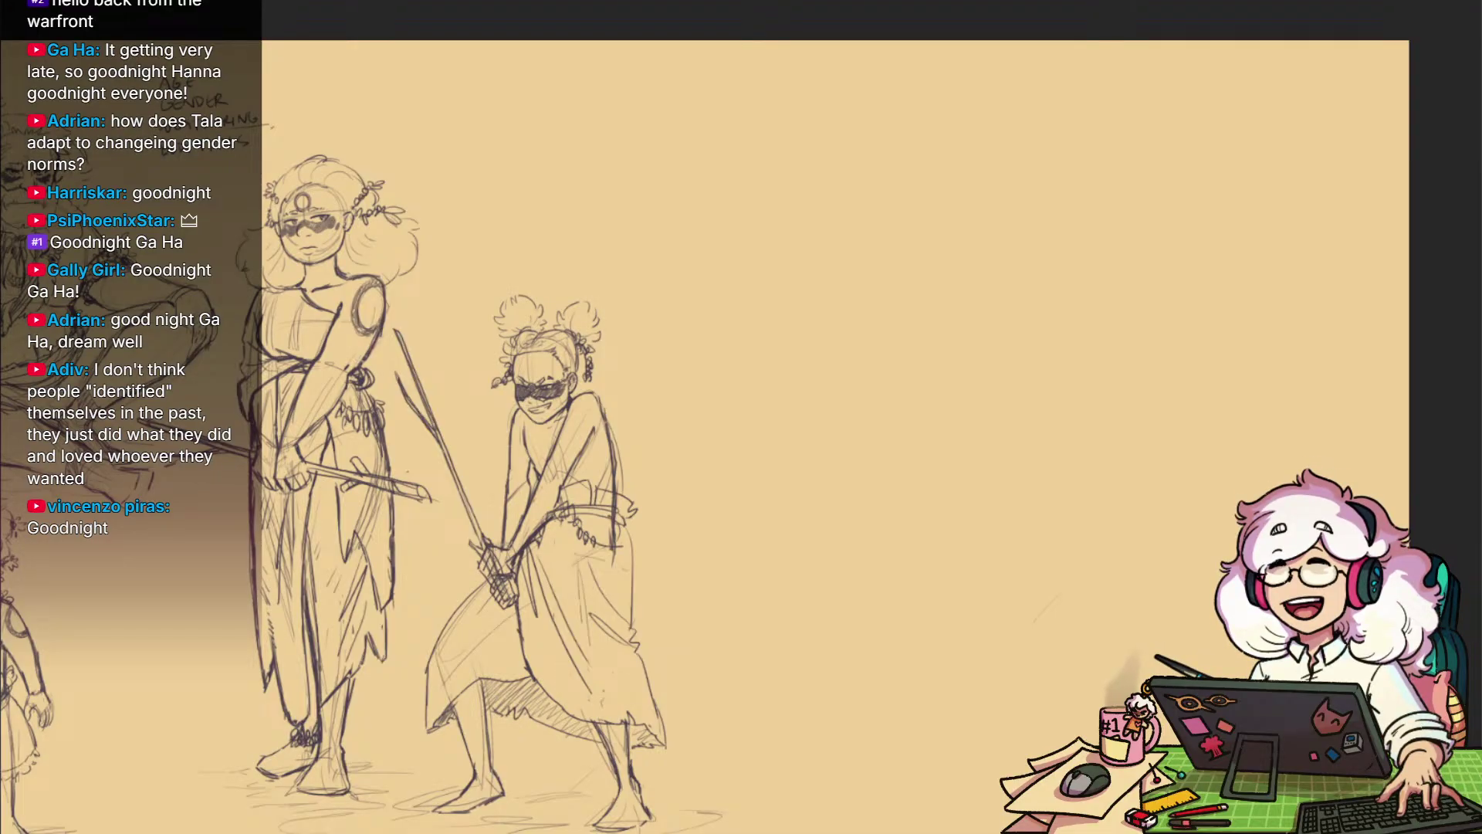
left_click_drag(970, 612, 999, 586)
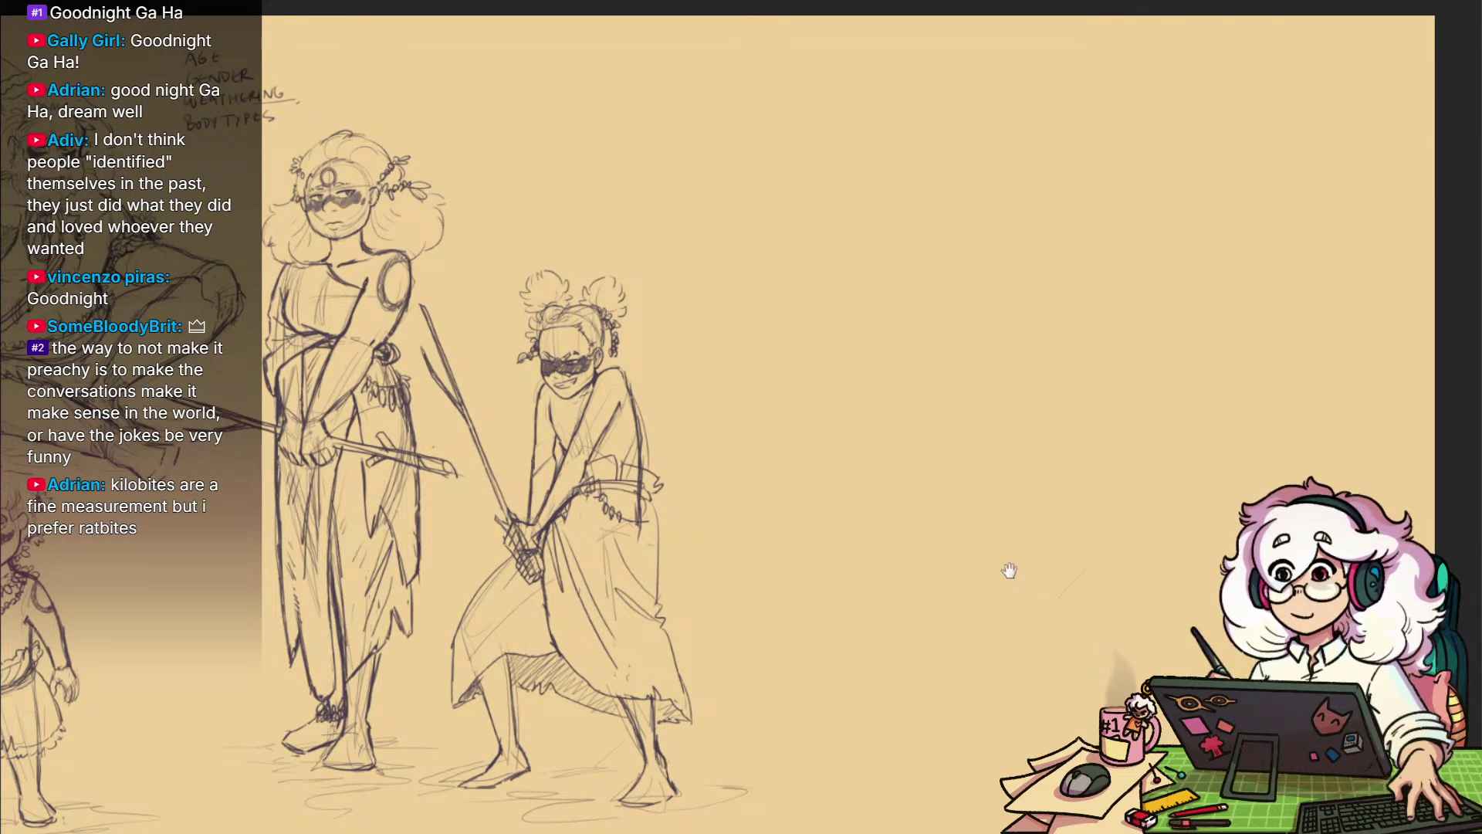
left_click_drag(1145, 646, 1185, 642)
scroll(1155, 596, "up", 1)
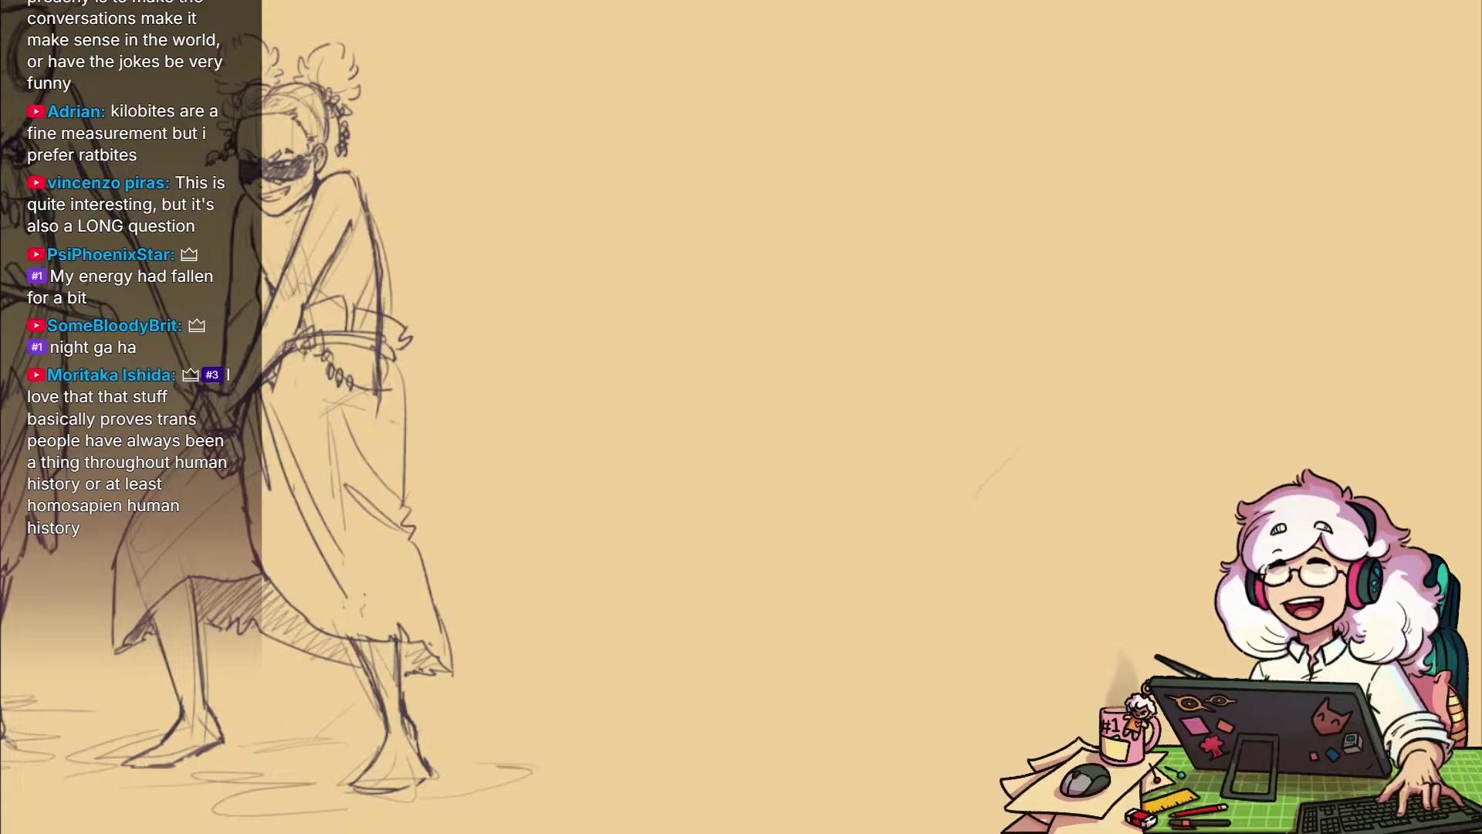
left_click_drag(1052, 639, 977, 608)
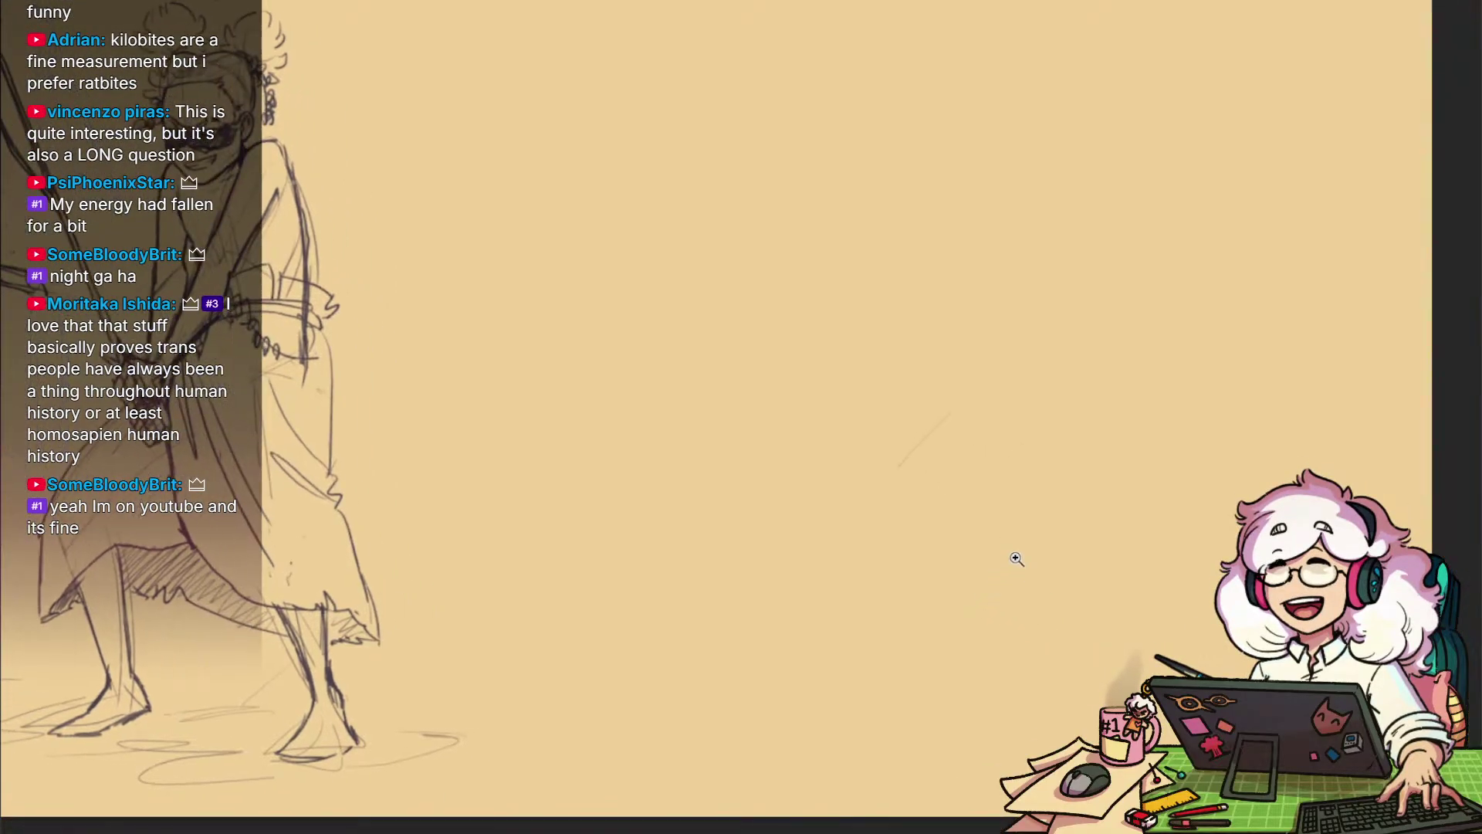
left_click_drag(1016, 559, 1019, 674)
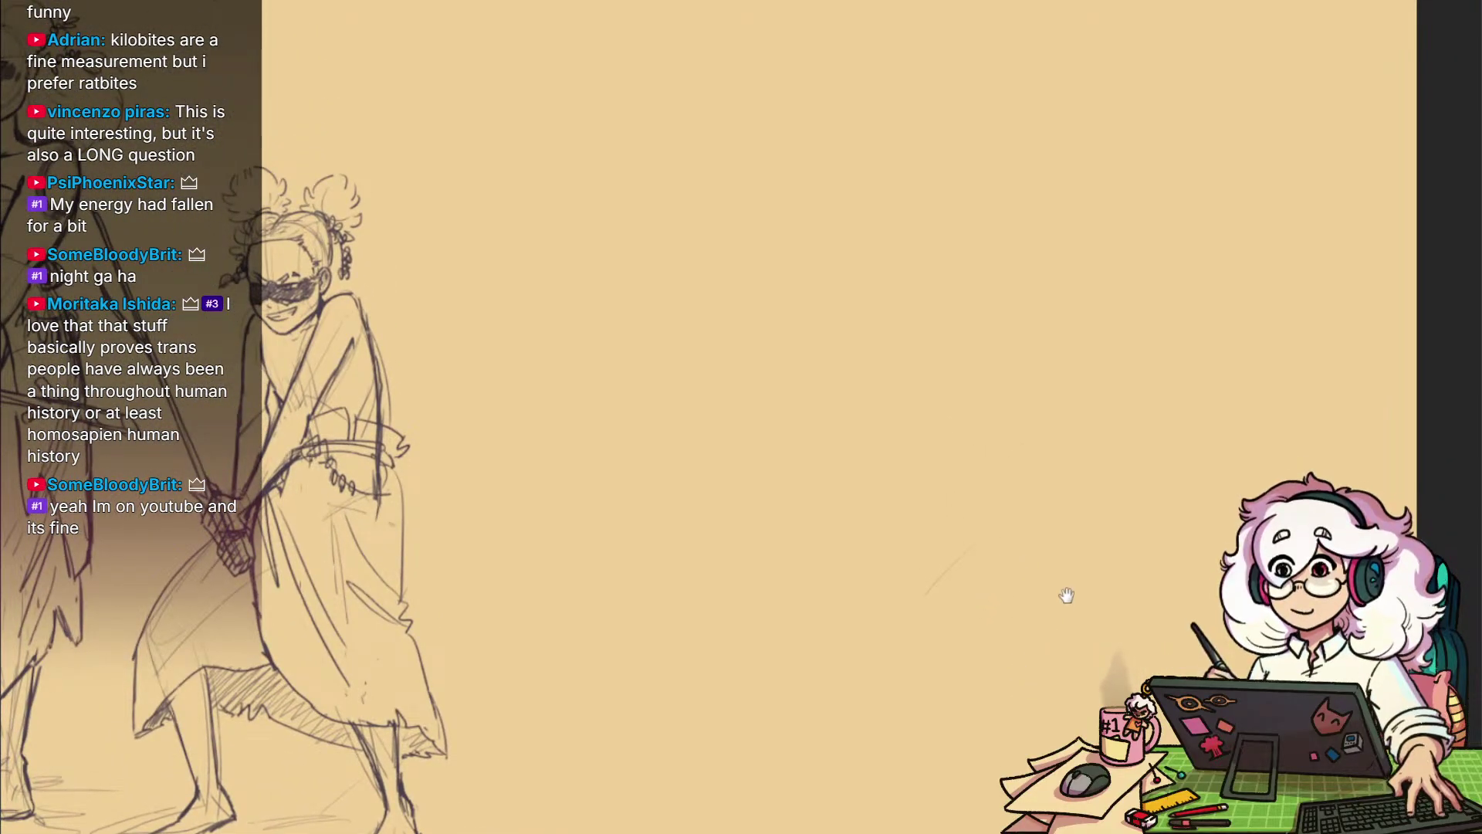
left_click_drag(1066, 596, 1057, 587)
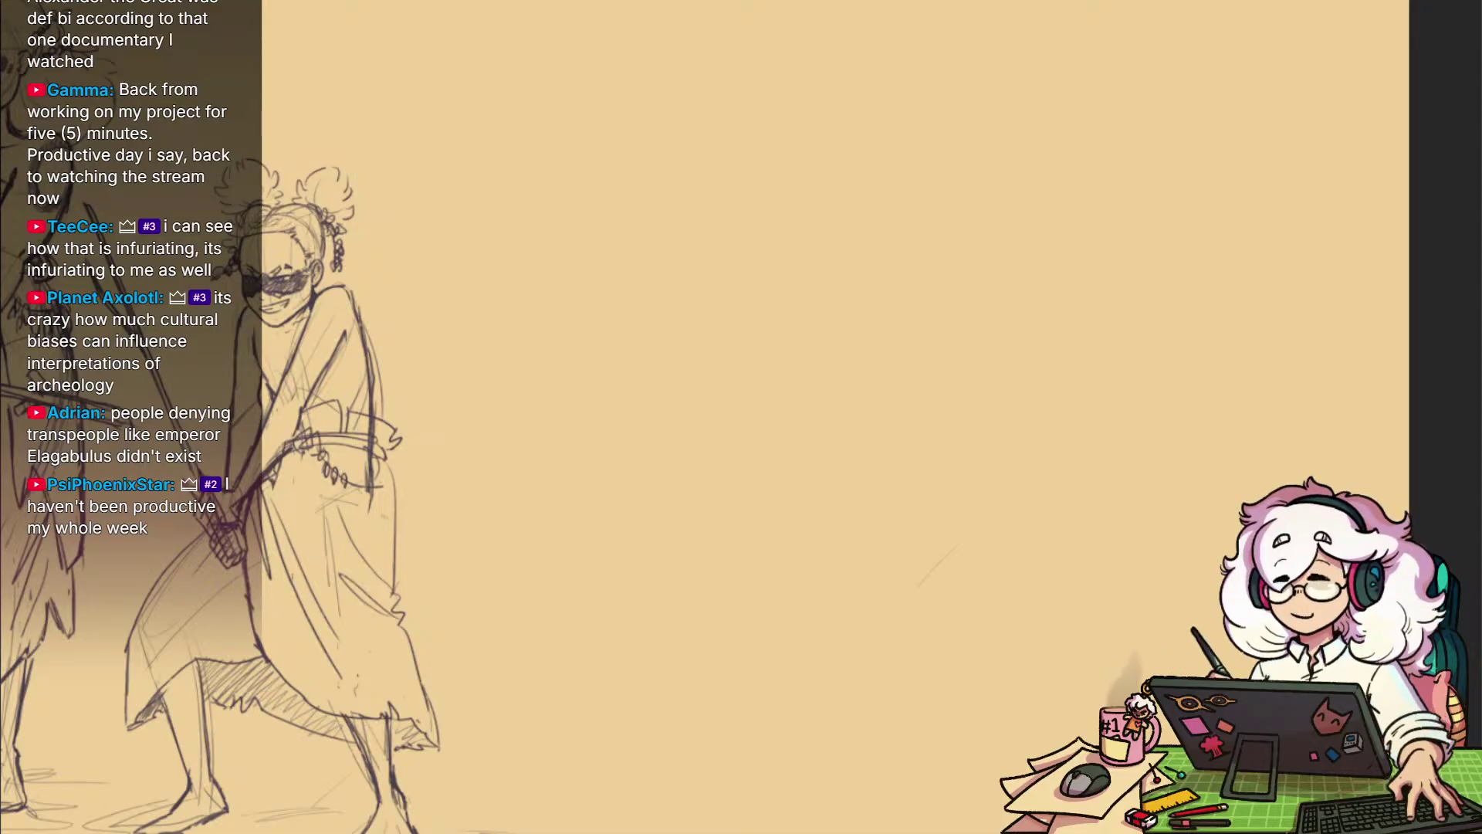
mouse_move(1026, 671)
left_mouse_down()
mouse_move(1013, 605)
mouse_move(995, 631)
mouse_move(1045, 639)
left_mouse_up()
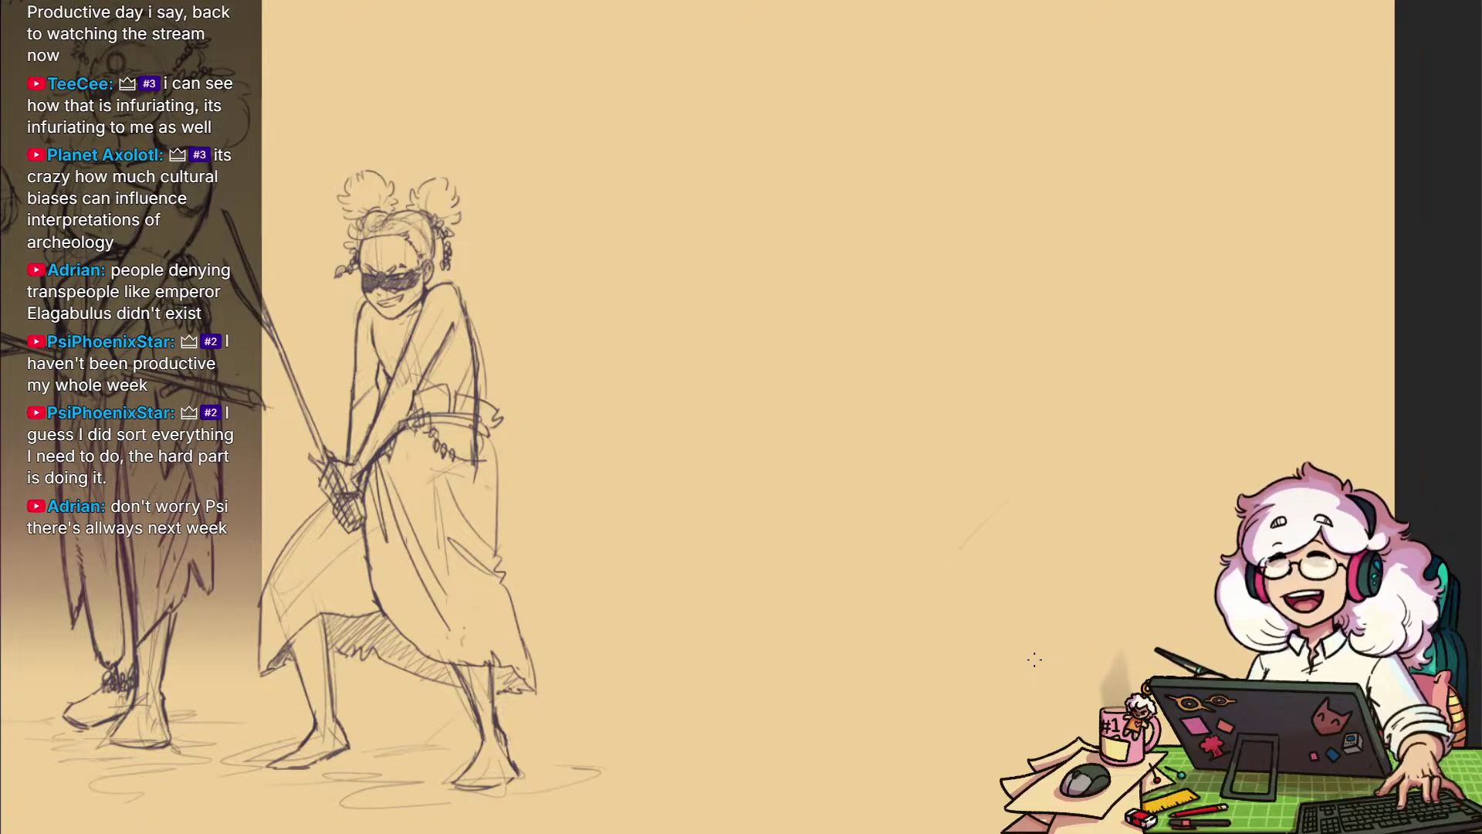
left_click_drag(1043, 618, 1029, 646)
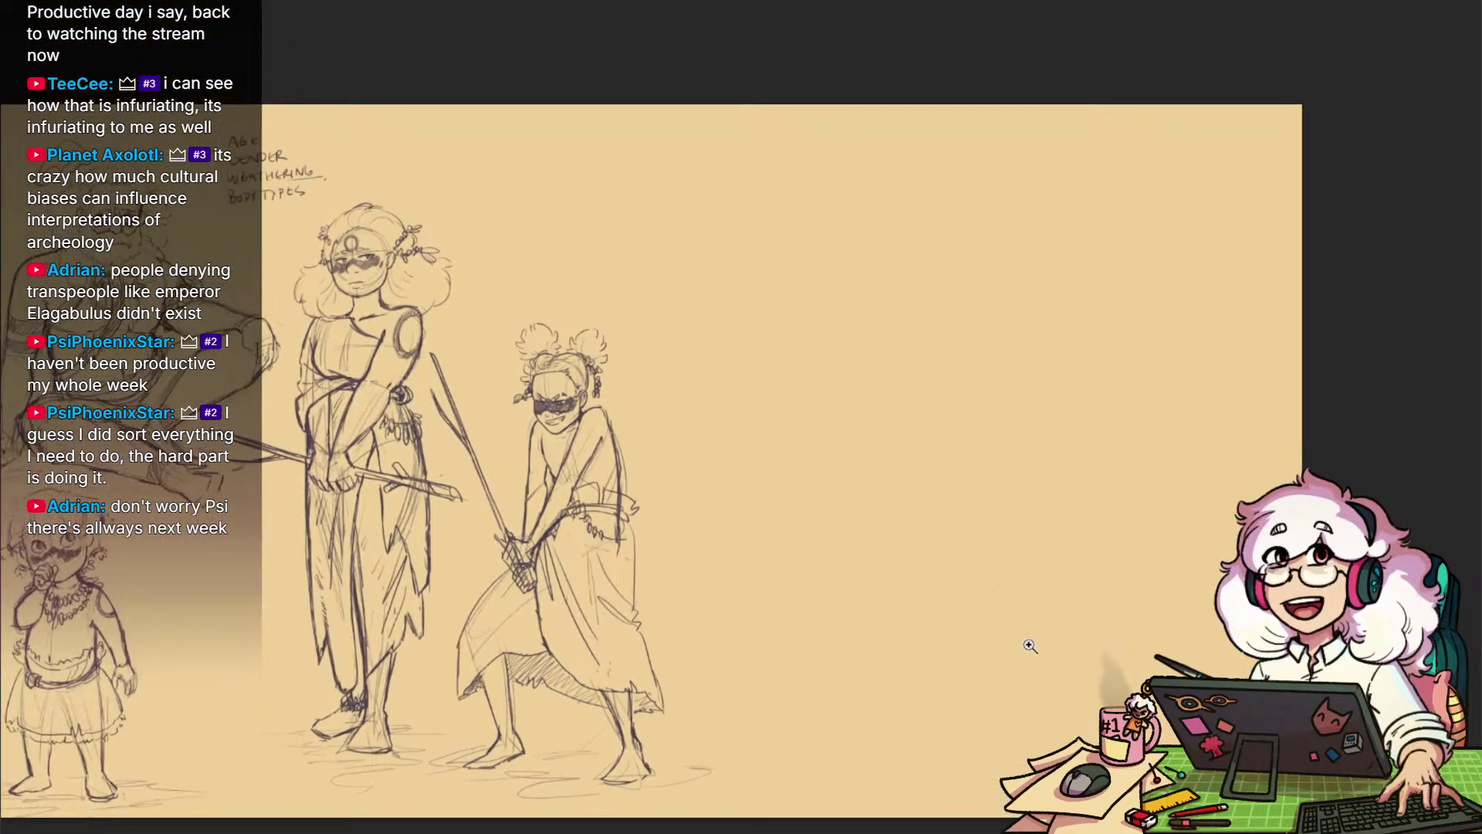
left_click_drag(957, 599, 967, 627)
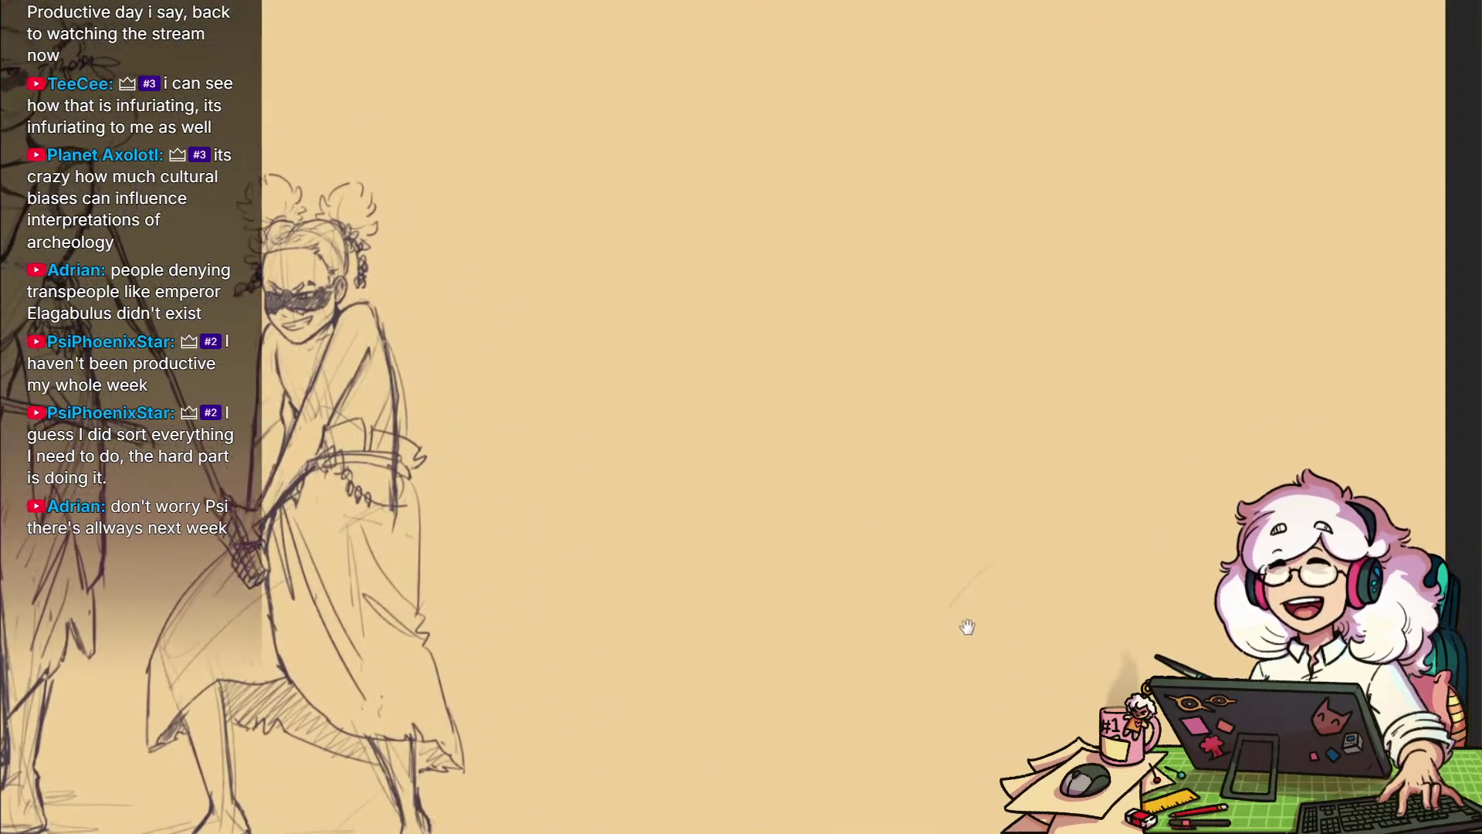
scroll(968, 627, "down", 3)
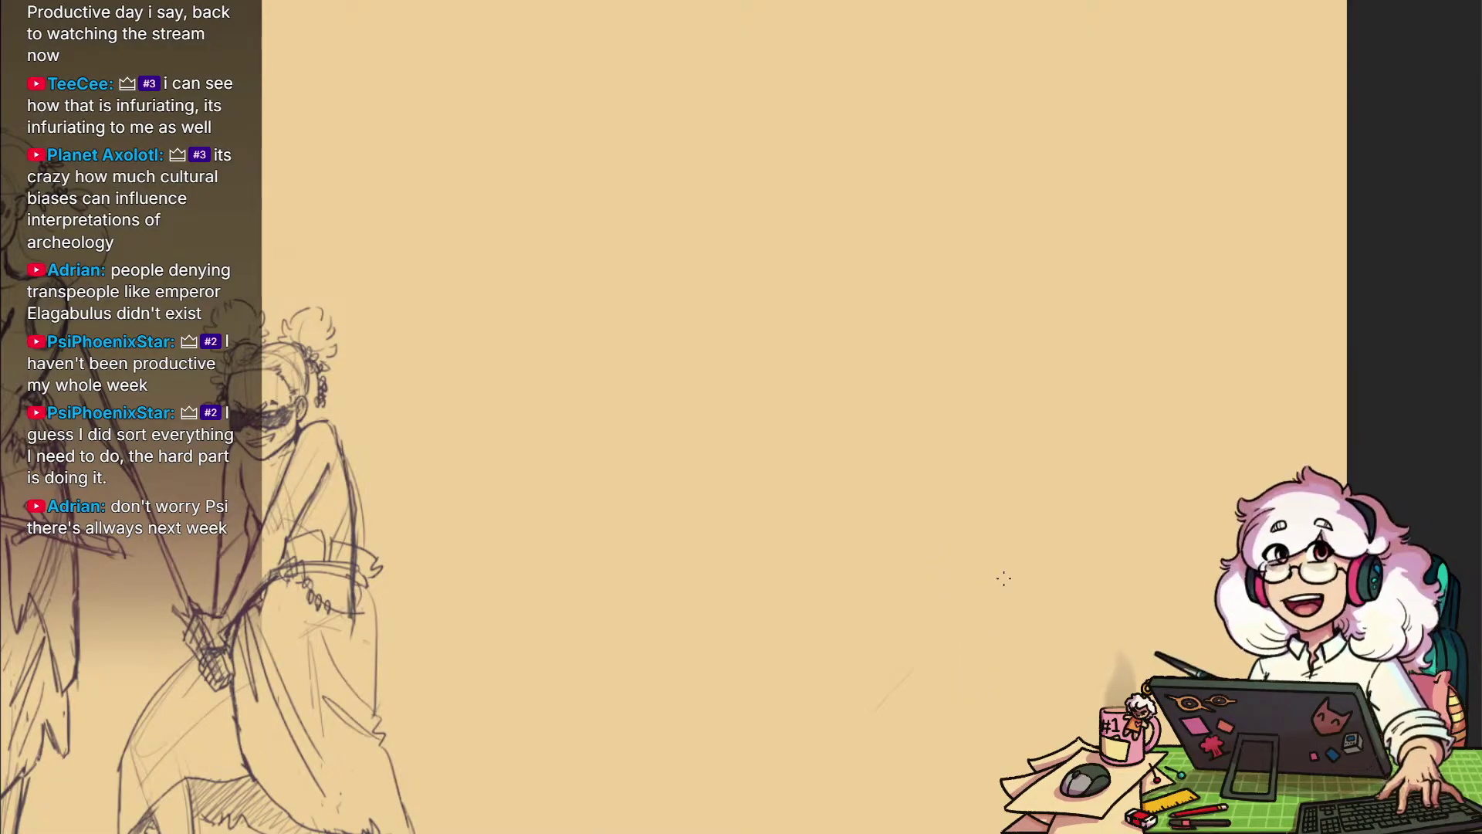
mouse_move(966, 649)
left_mouse_down()
mouse_move(970, 618)
mouse_move(959, 630)
left_mouse_up()
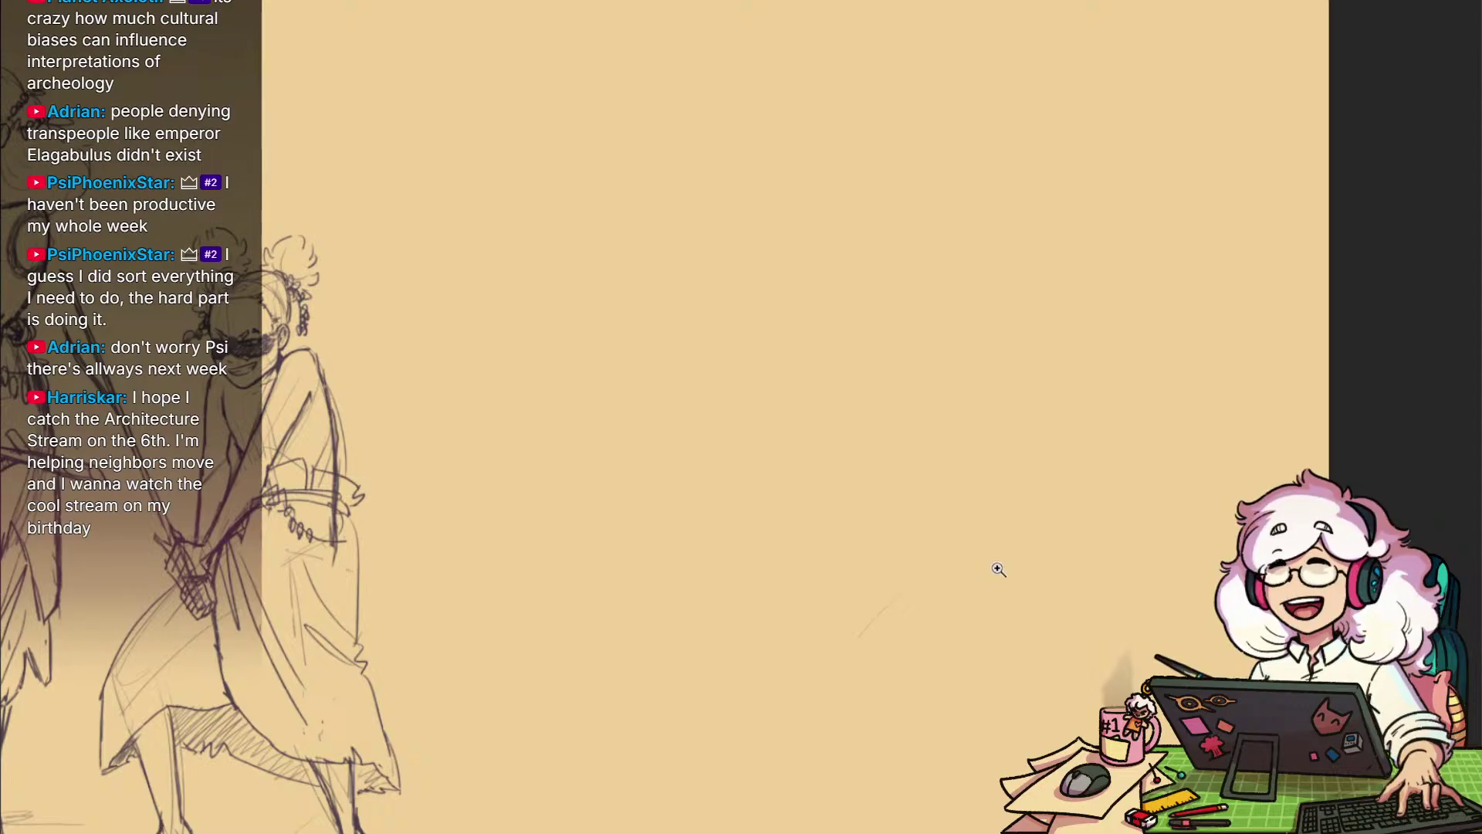
mouse_move(996, 570)
left_mouse_down()
mouse_move(980, 672)
mouse_move(917, 589)
mouse_move(897, 683)
left_mouse_up()
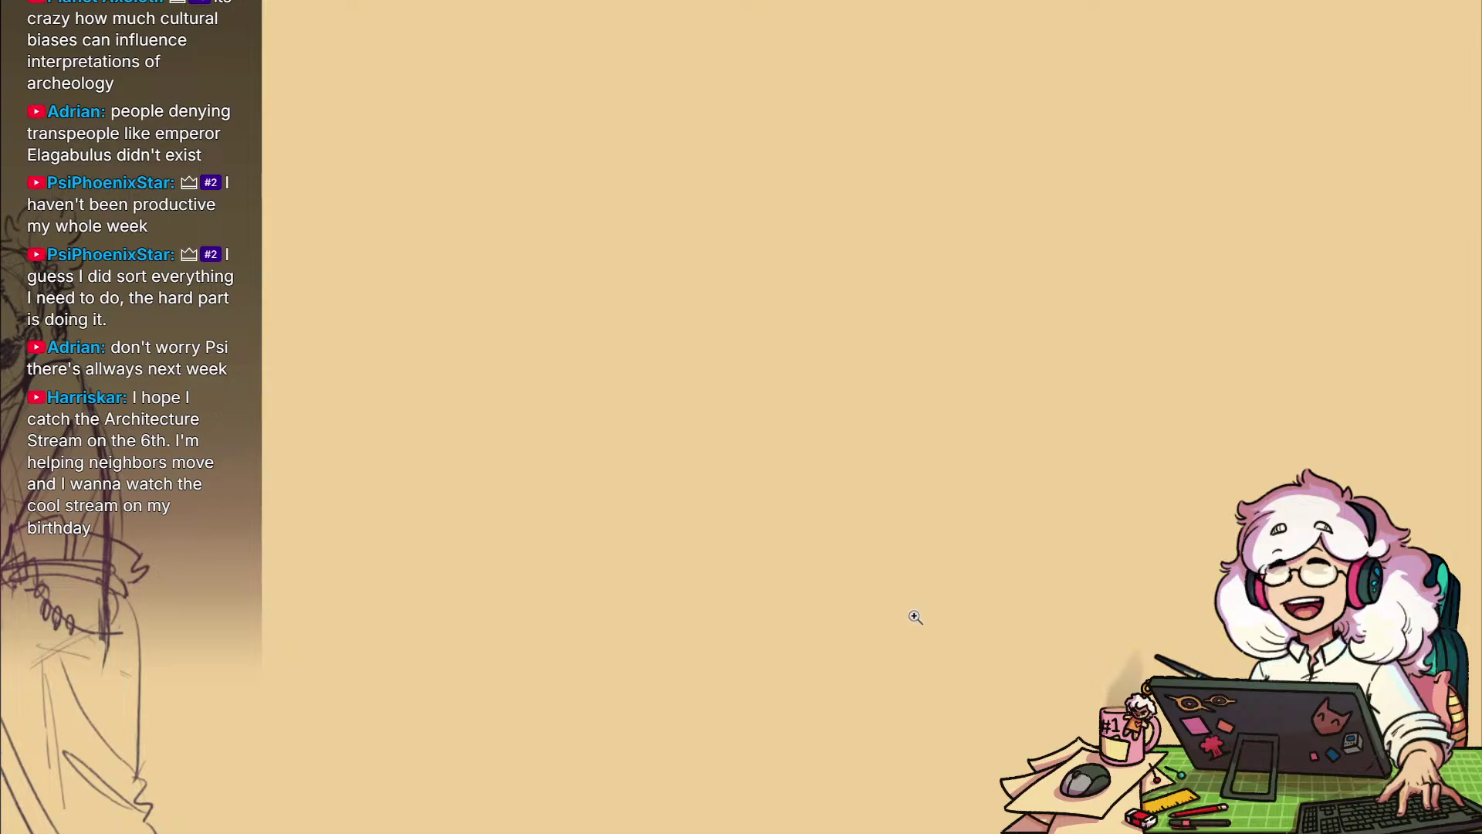
mouse_move(915, 616)
left_mouse_down()
mouse_move(890, 642)
mouse_move(903, 708)
mouse_move(877, 675)
mouse_move(906, 635)
left_mouse_up()
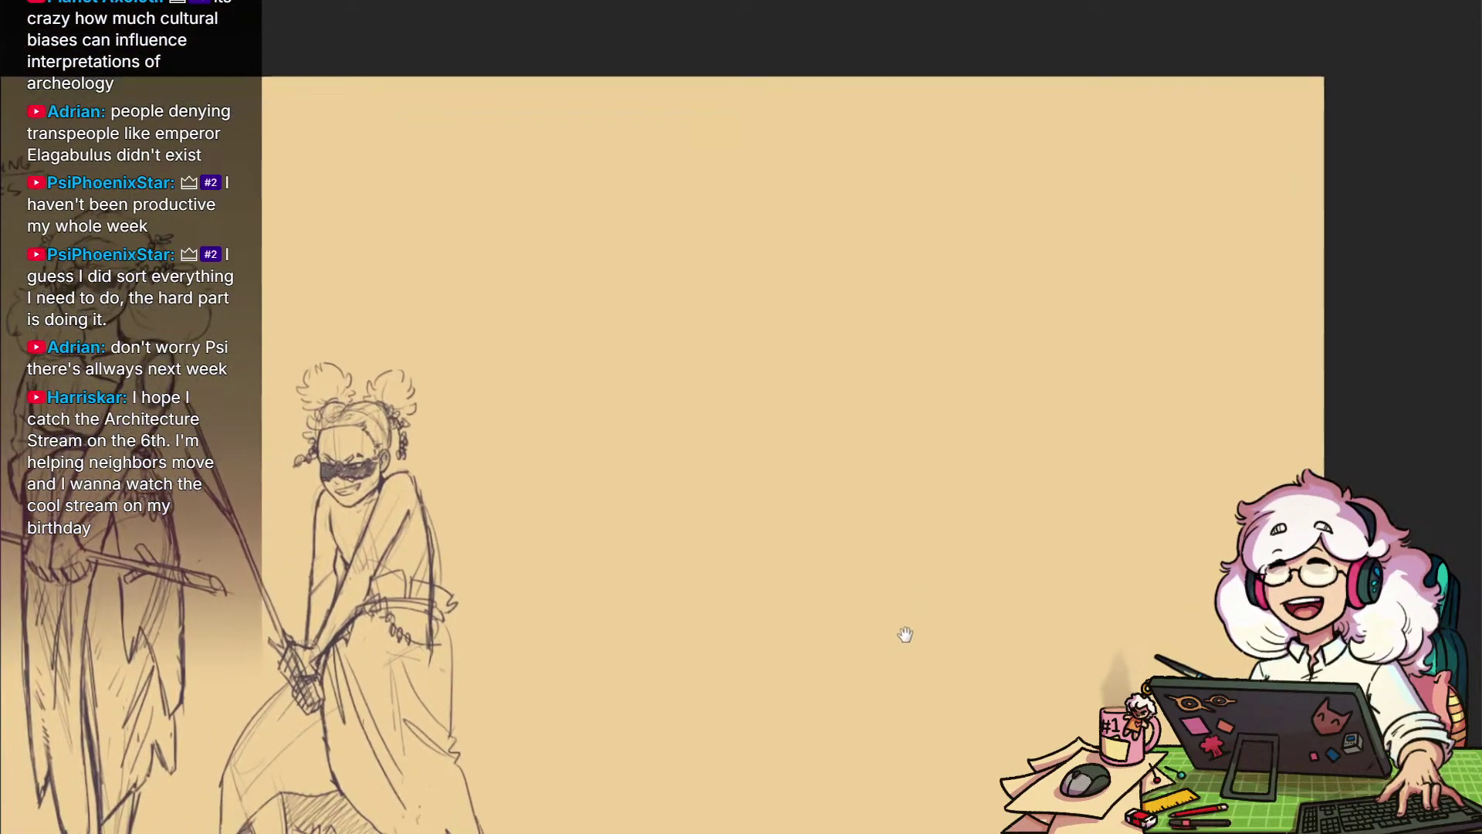
scroll(900, 606, "up", 3)
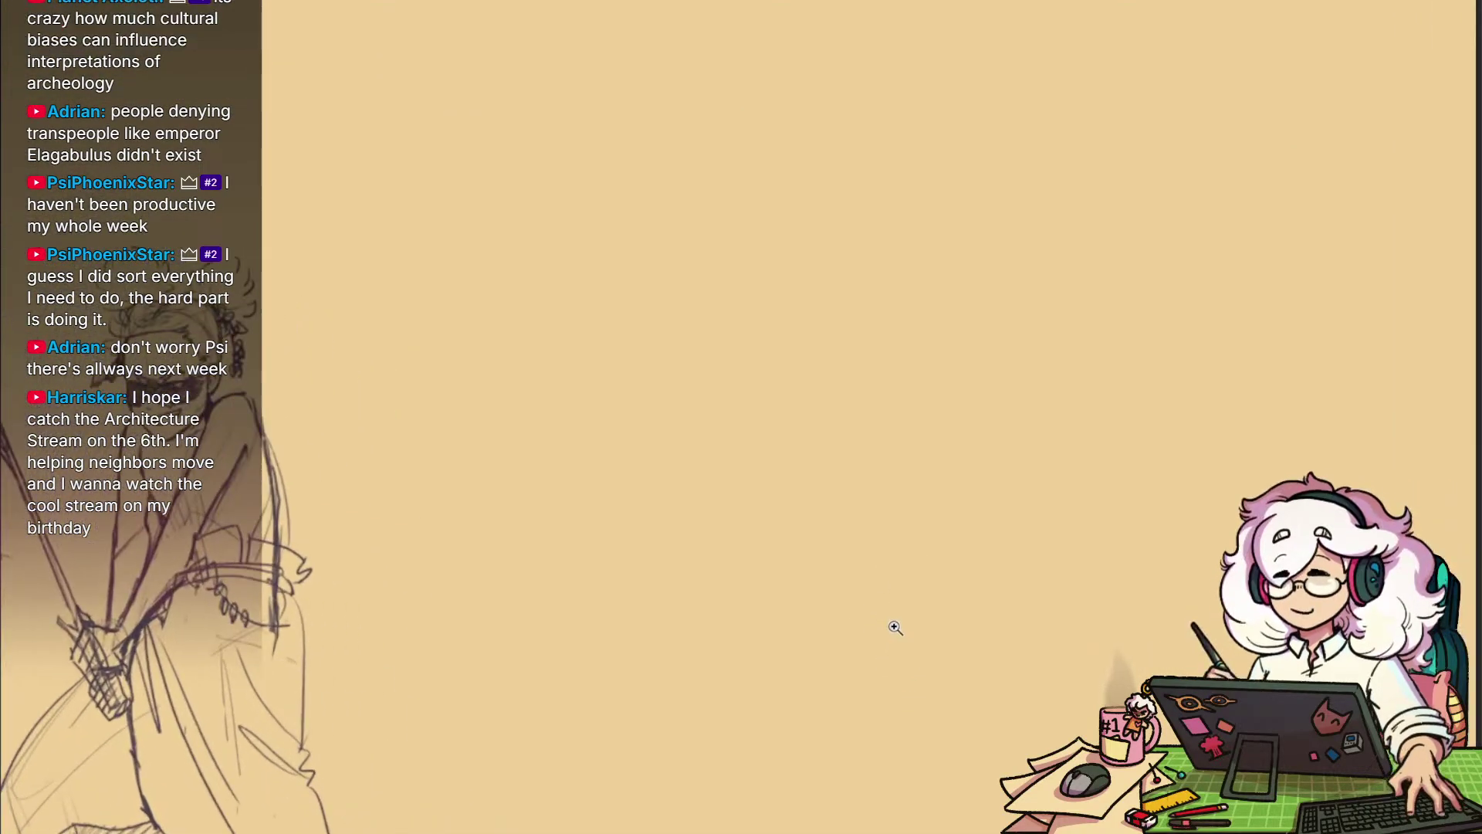
left_click_drag(896, 691, 880, 672)
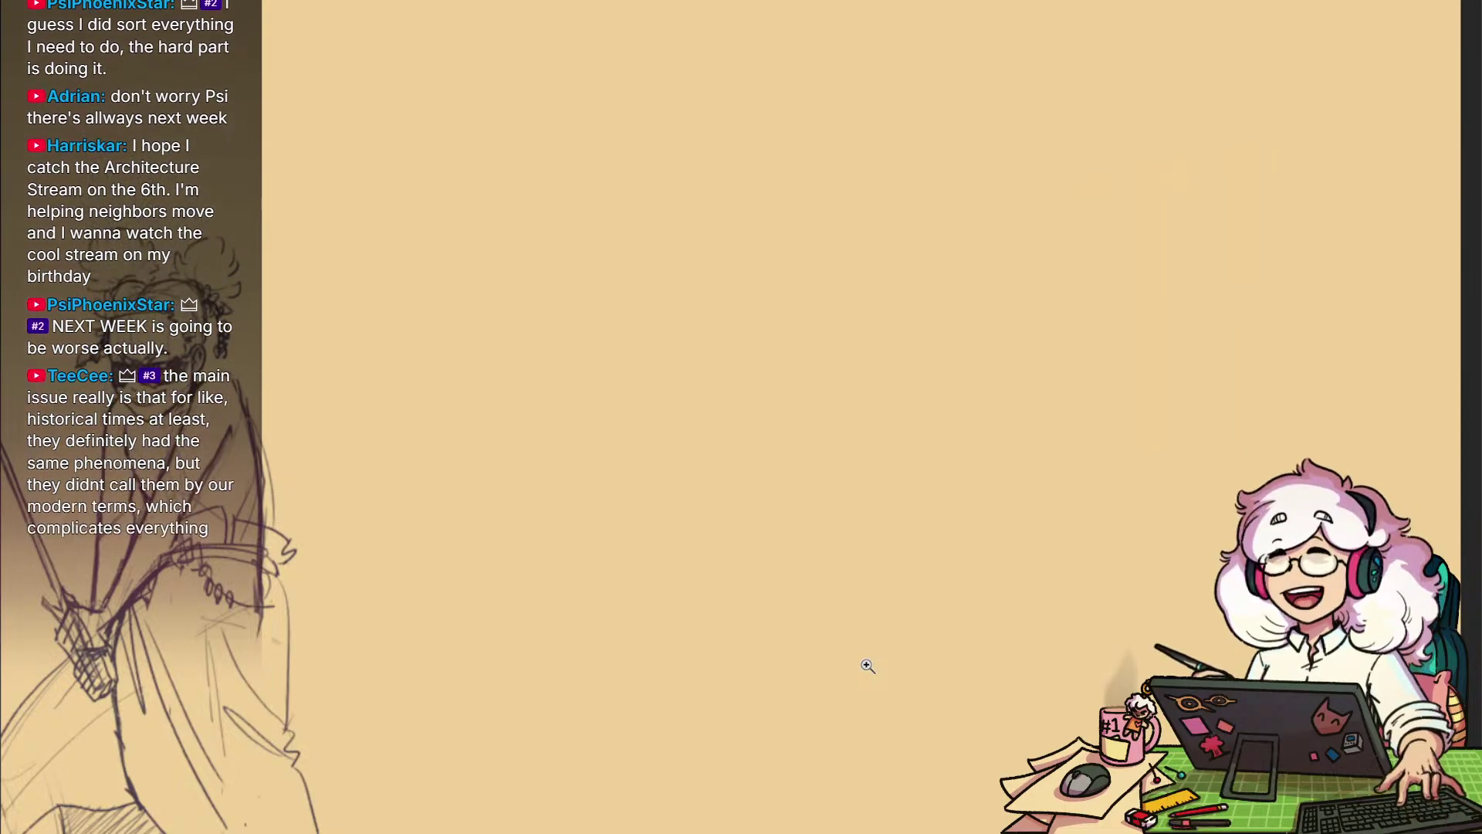
scroll(917, 572, "down", 2)
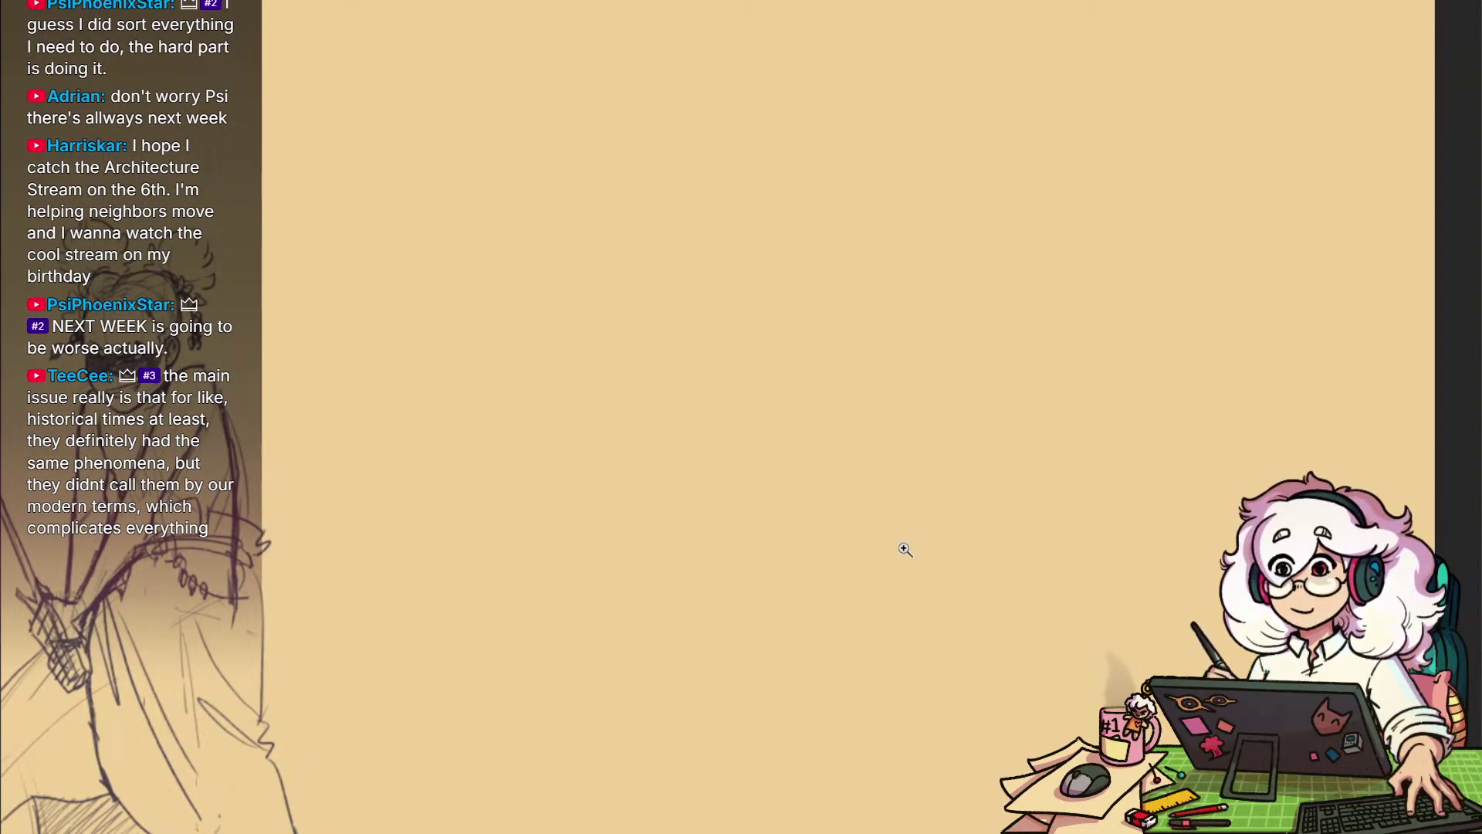
scroll(1027, 586, "down", 1)
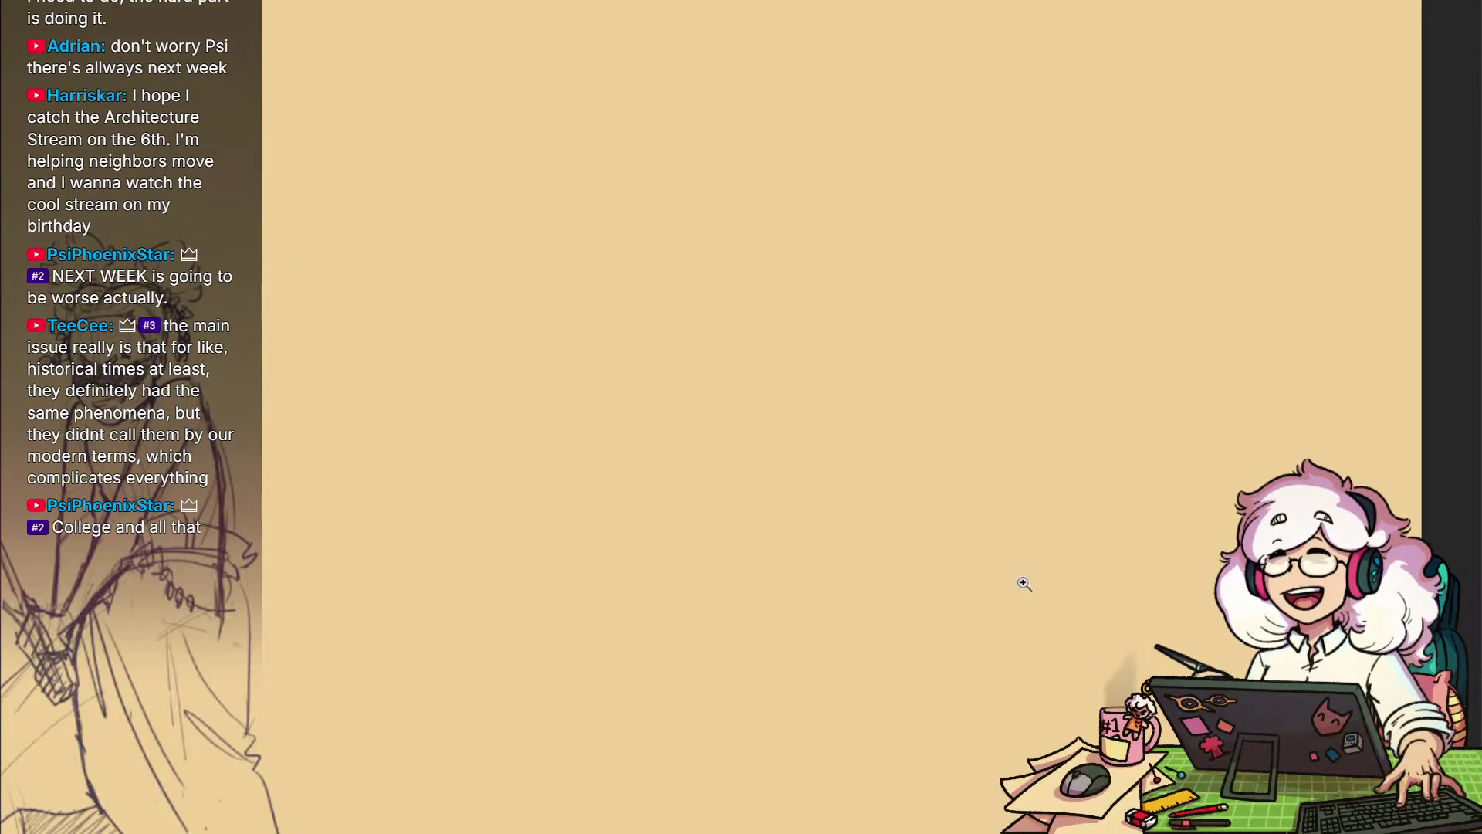
mouse_move(926, 598)
left_mouse_down()
mouse_move(914, 661)
mouse_move(951, 688)
left_mouse_up()
scroll(916, 648, "down", 1)
mouse_move(877, 602)
left_mouse_down()
mouse_move(905, 698)
mouse_move(940, 616)
mouse_move(966, 619)
mouse_move(979, 677)
left_mouse_up()
key("ctrl+z")
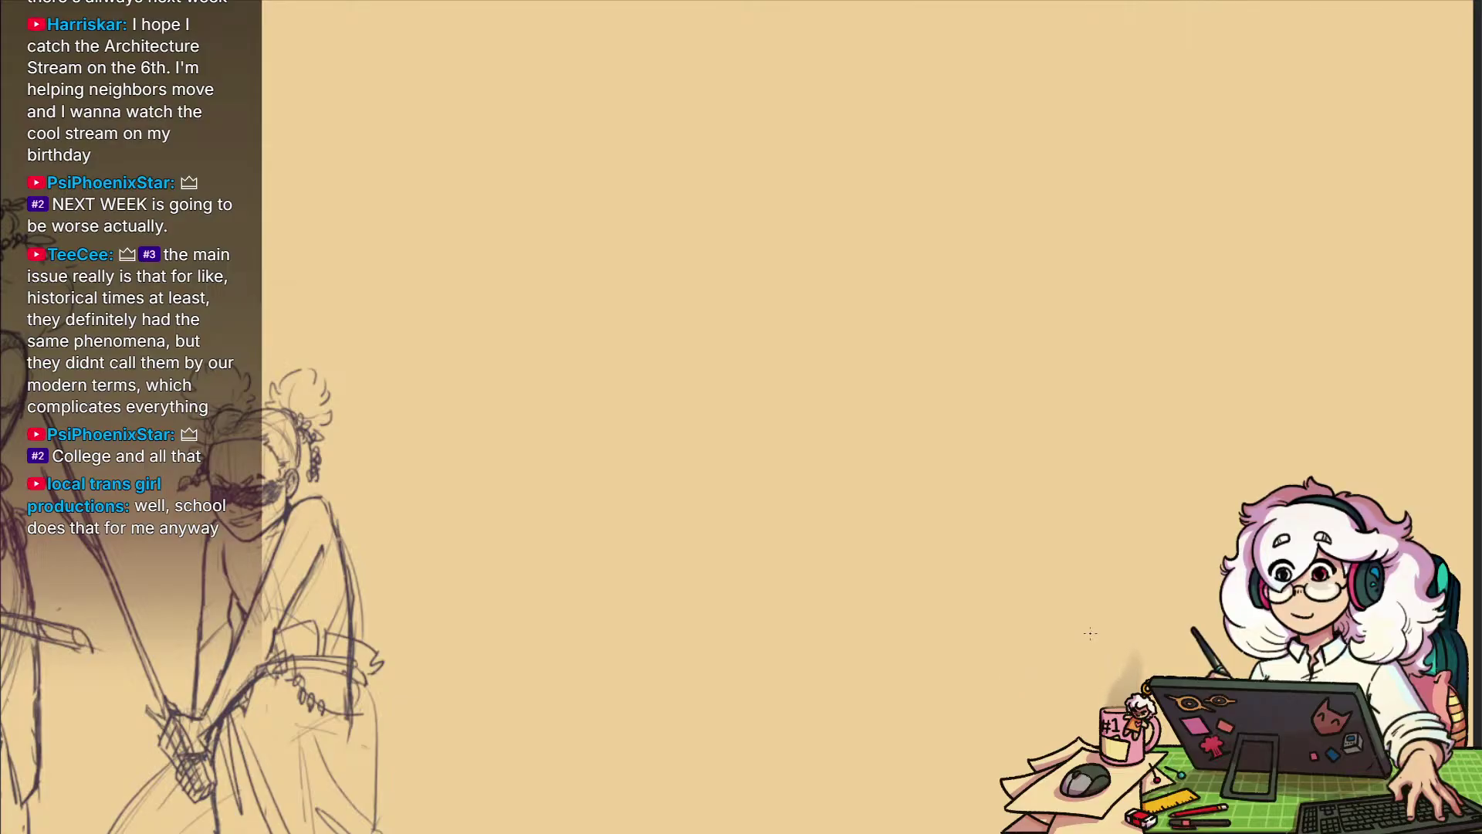
left_click_drag(1066, 652, 1051, 643)
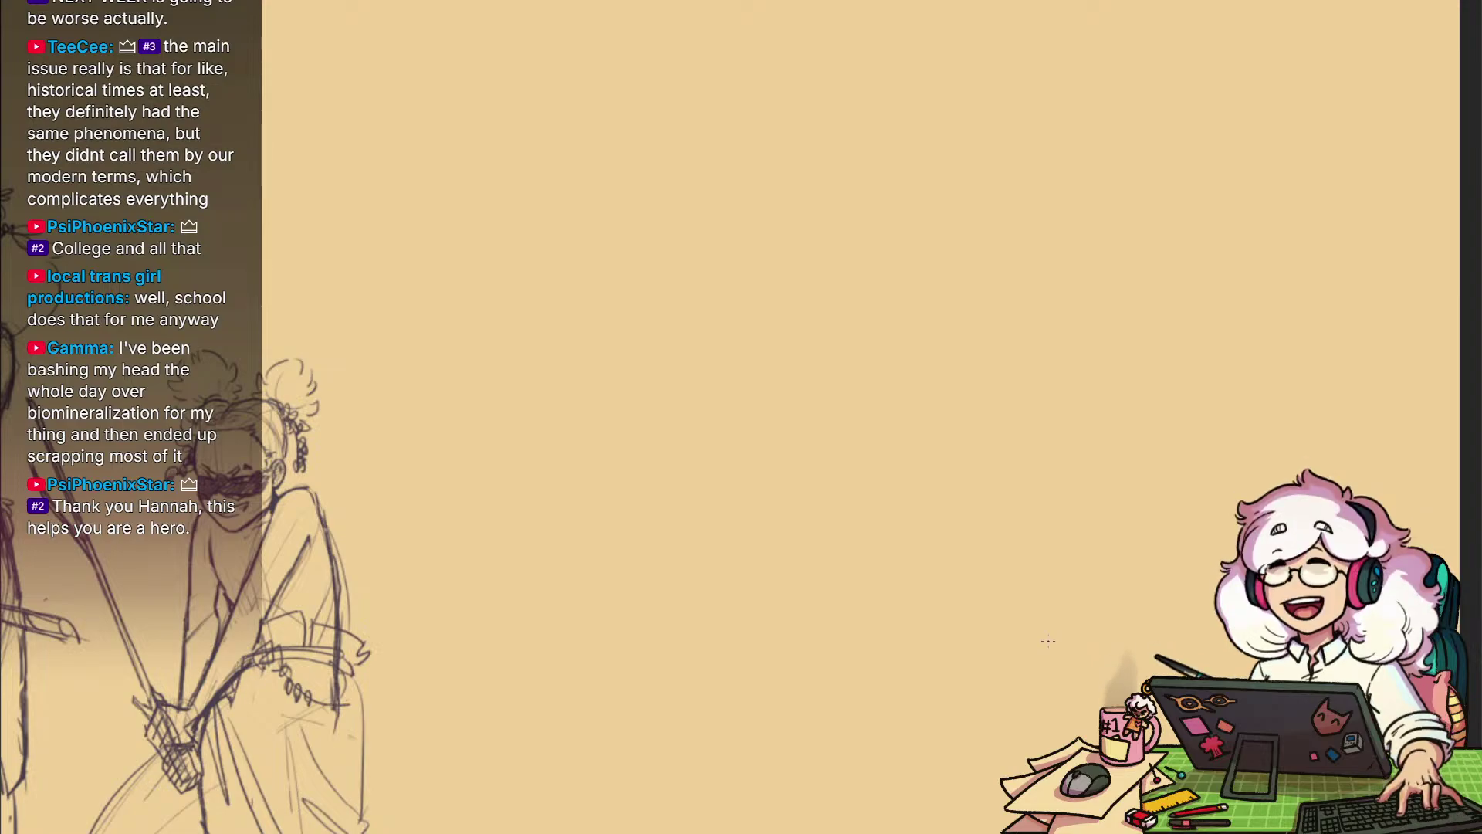
mouse_move(996, 637)
left_mouse_down()
mouse_move(992, 589)
mouse_move(989, 672)
mouse_move(956, 673)
mouse_move(1001, 684)
mouse_move(975, 677)
left_mouse_up()
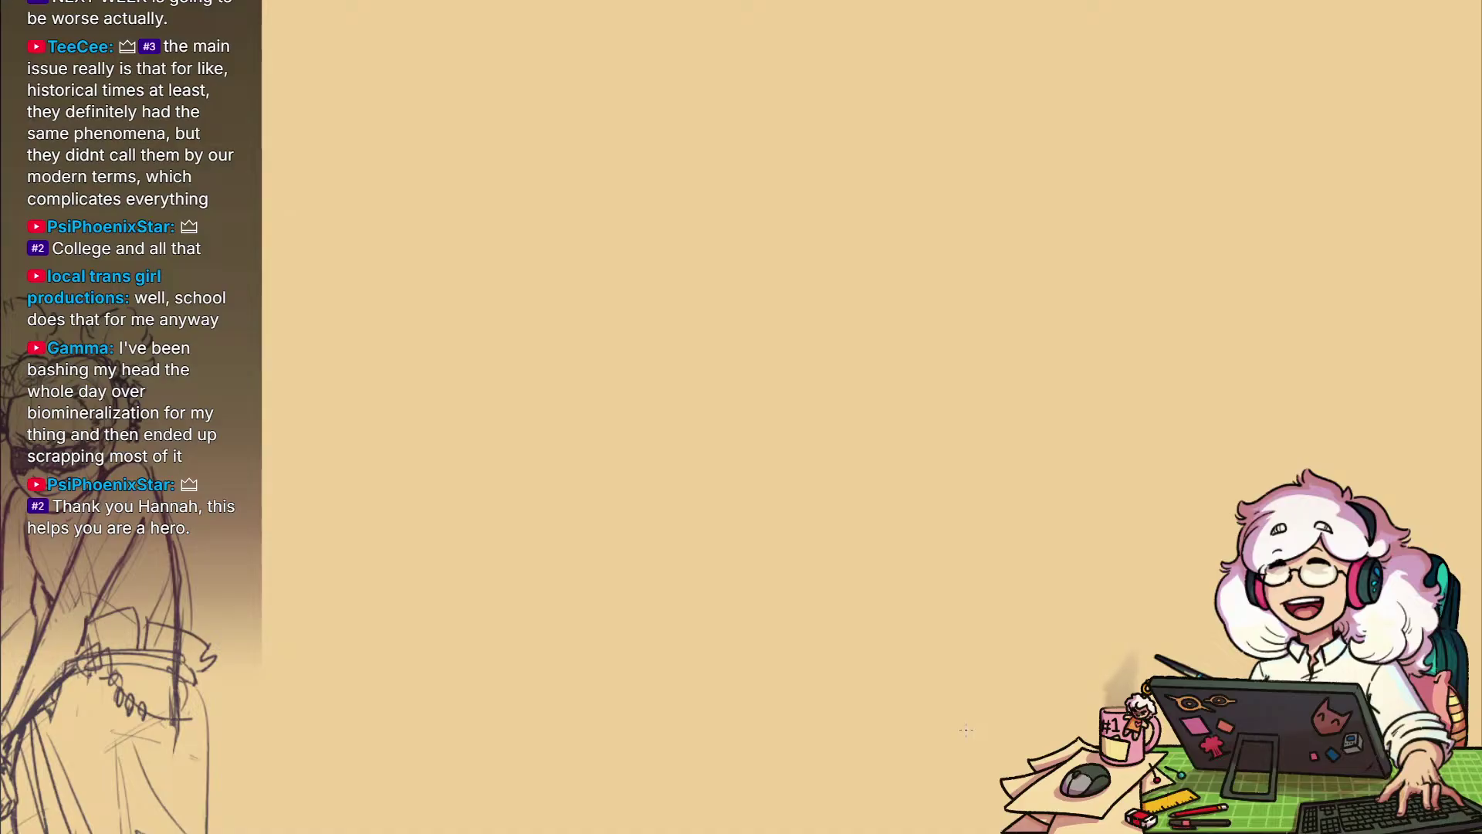
left_click_drag(924, 581, 906, 553)
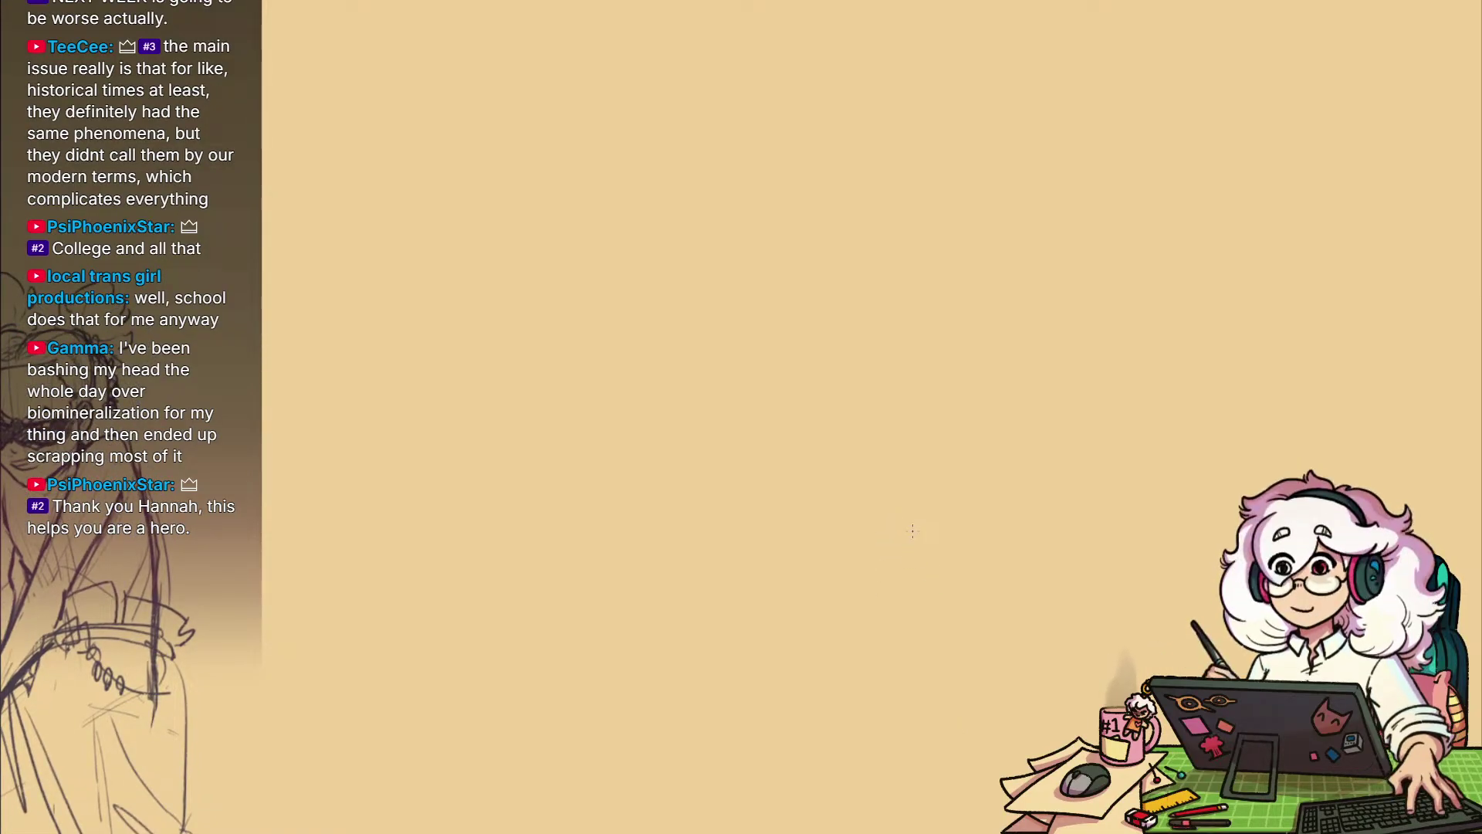
scroll(931, 579, "down", 2)
mouse_move(949, 633)
left_mouse_down()
mouse_move(960, 596)
mouse_move(909, 669)
left_mouse_up()
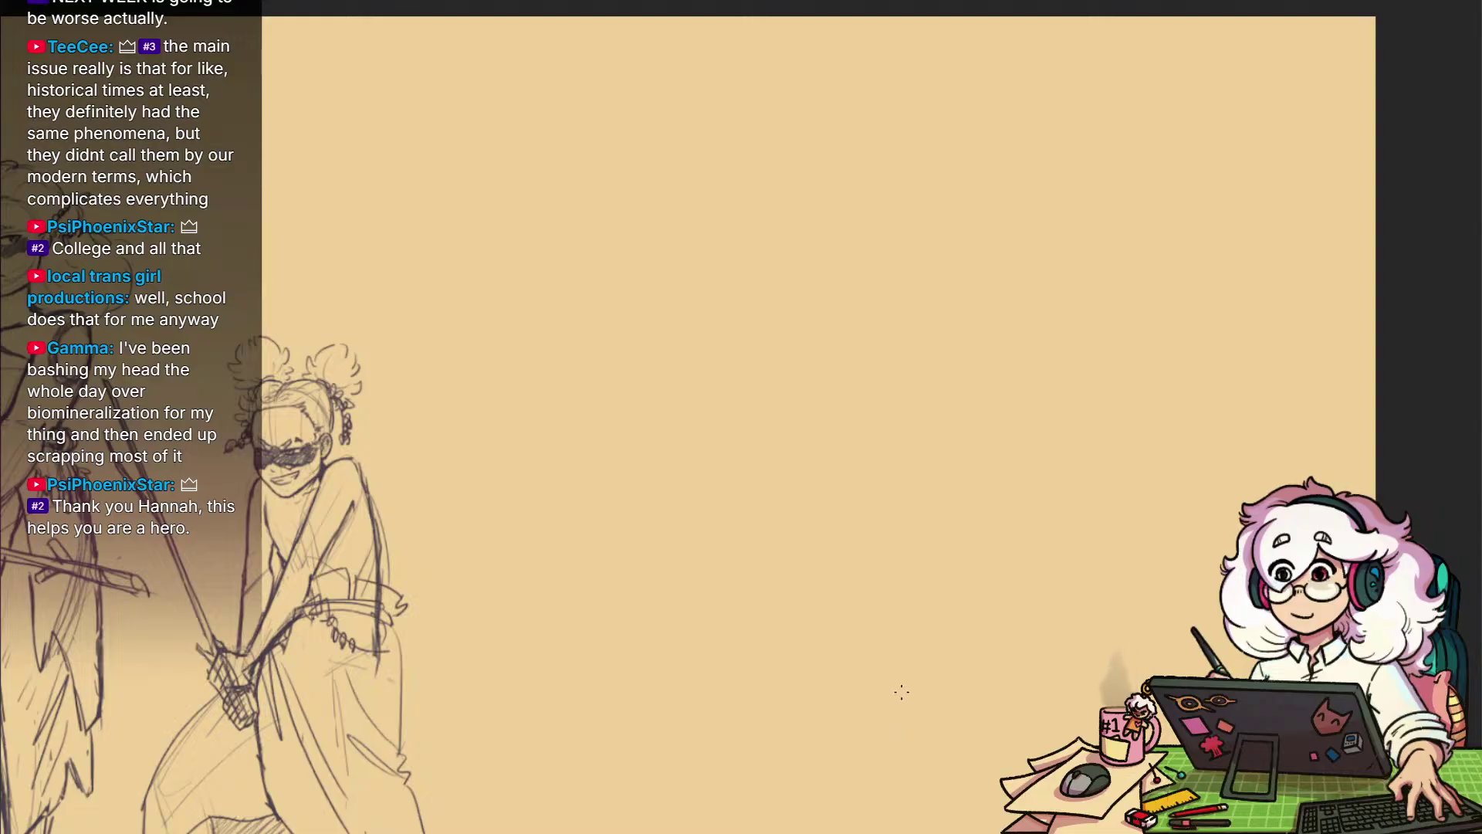
left_click_drag(822, 592, 926, 550)
key("ctrl+z")
Review the existing lineup of masked figures and the handwritten notes on age, gender, weathering and body types against the empty canvas area
mouse_move(1111, 618)
left_mouse_down()
mouse_move(1088, 586)
mouse_move(943, 546)
mouse_move(834, 583)
mouse_move(1210, 503)
mouse_move(1199, 376)
mouse_move(1360, 393)
left_mouse_up()
left_click_drag(1251, 427, 1141, 516)
scroll(1152, 536, "down", 4)
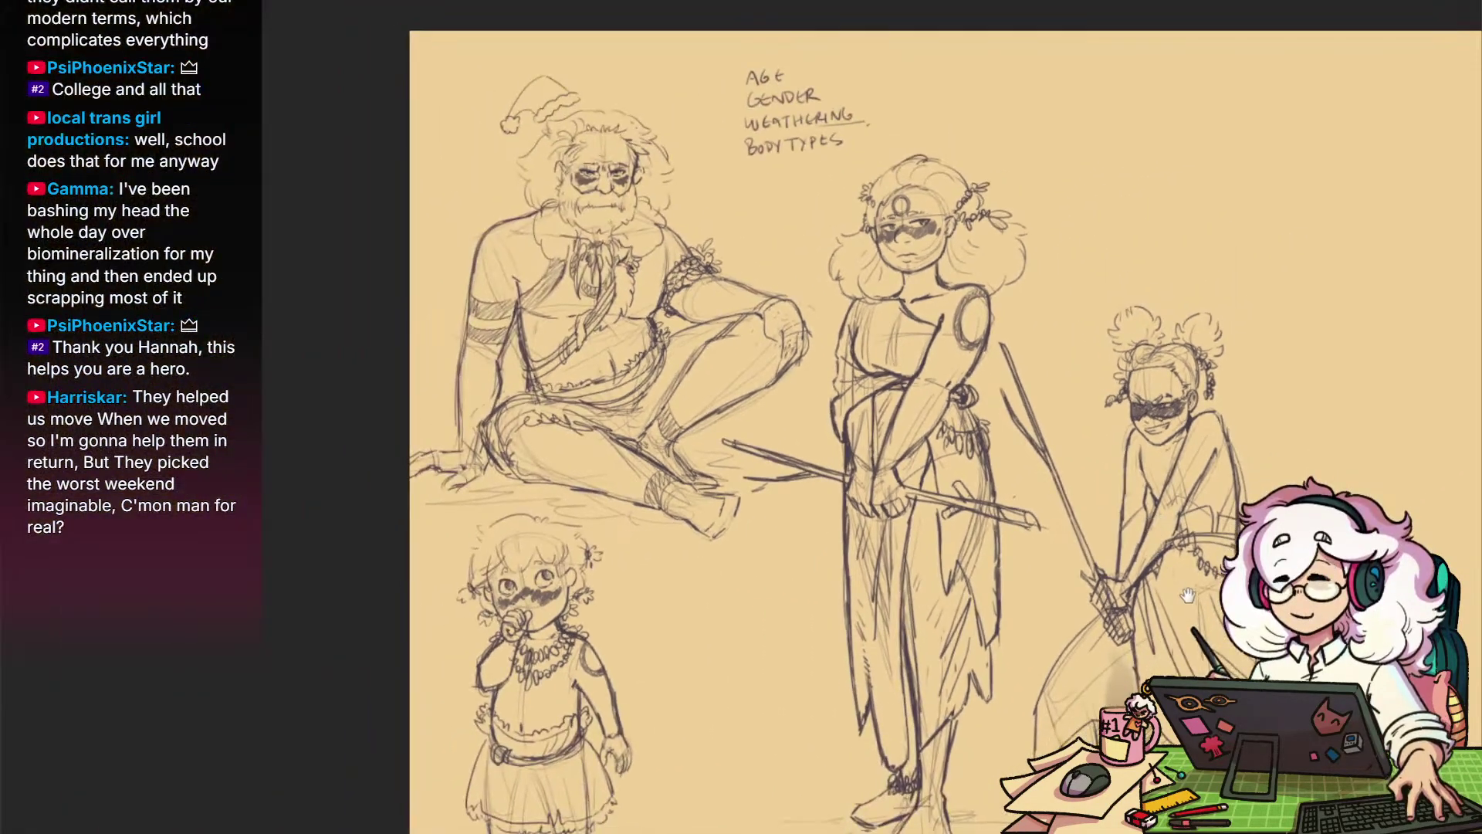
left_click_drag(1177, 579, 1001, 534)
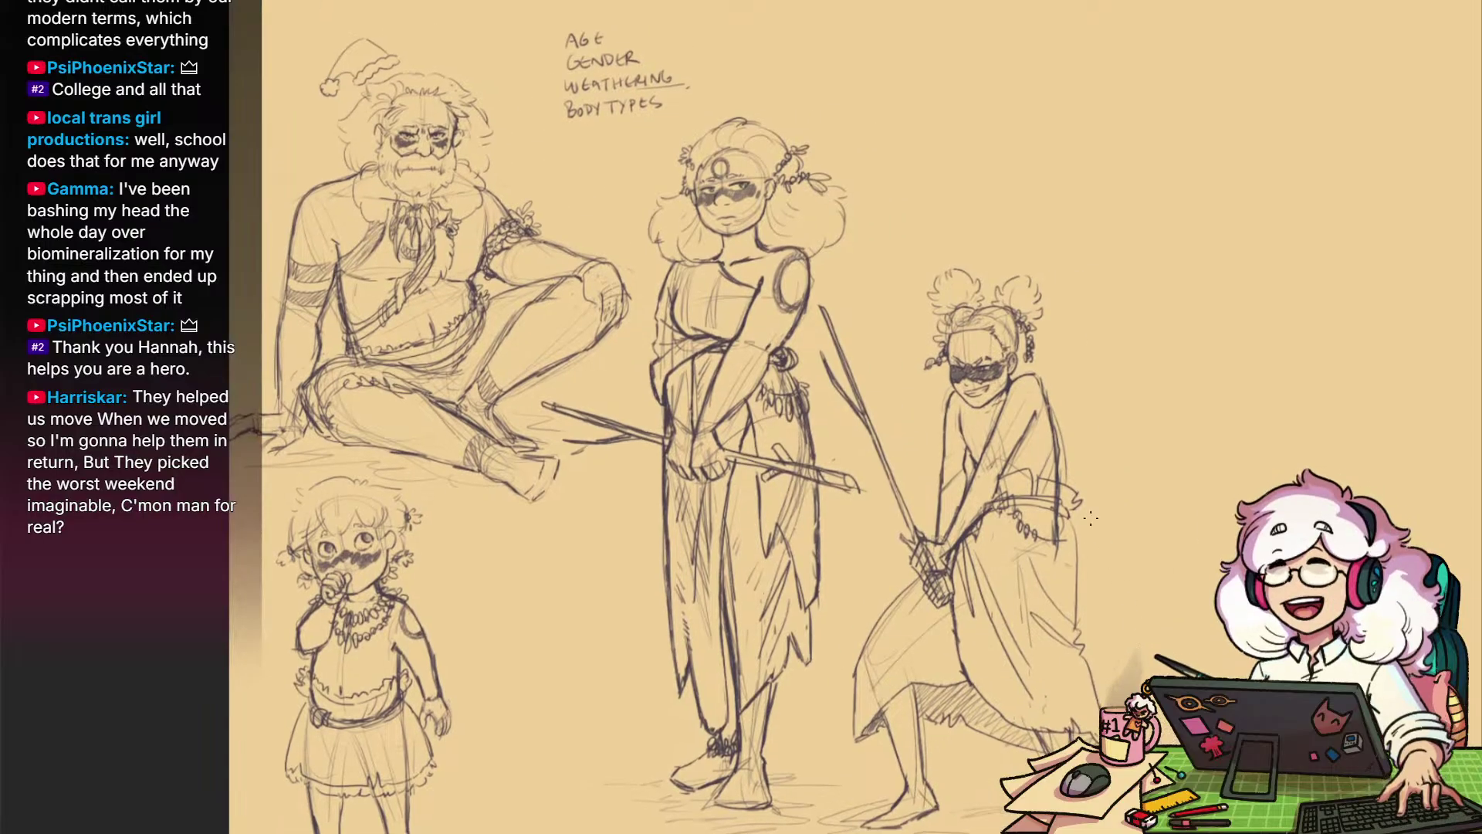
left_click_drag(844, 149, 877, 203)
left_click_drag(1227, 516, 877, 530)
left_click_drag(996, 676, 888, 603)
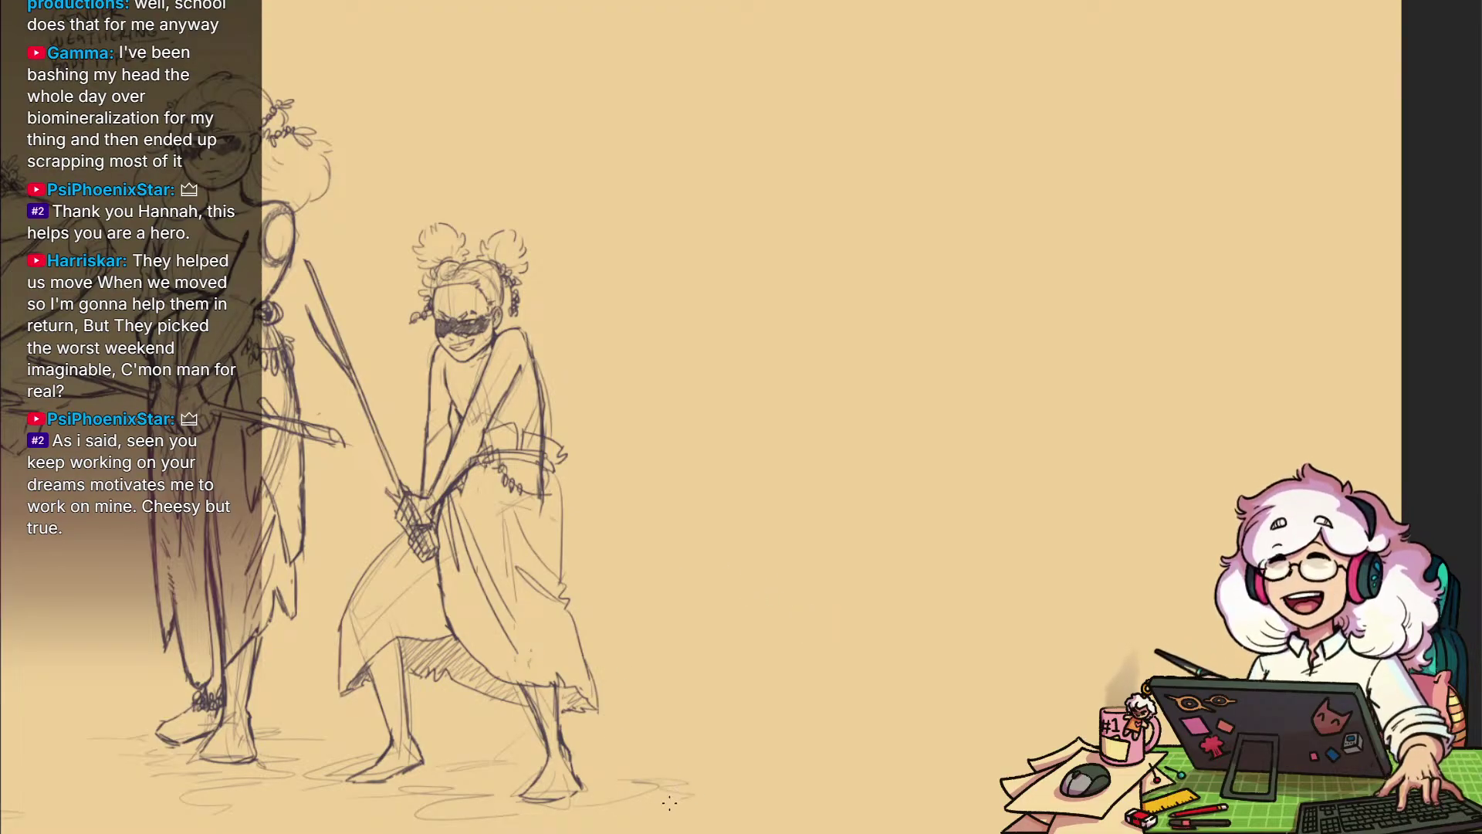
left_click_drag(951, 736, 820, 747)
left_click_drag(827, 619, 851, 640)
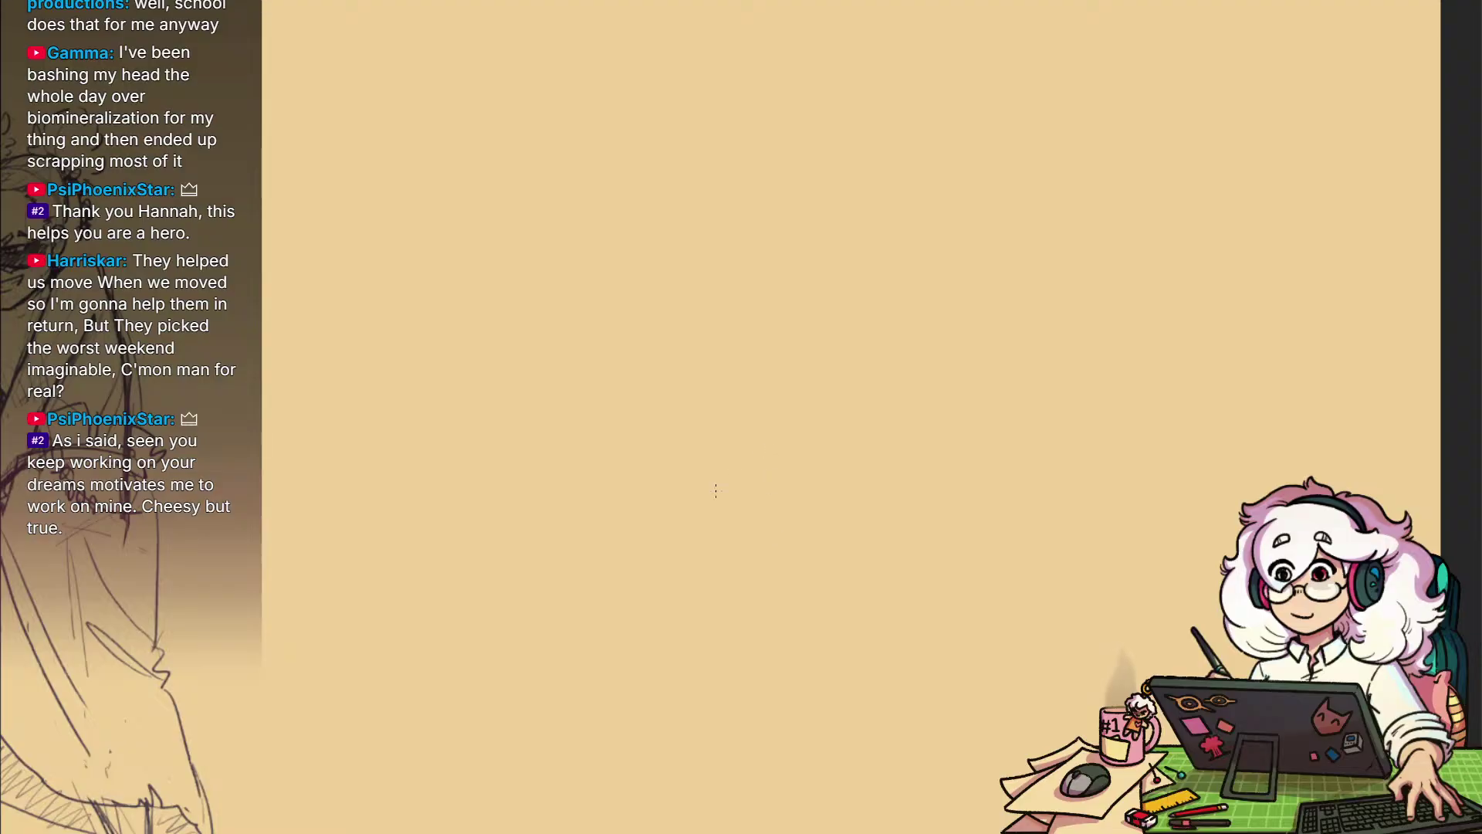
mouse_move(617, 363)
left_mouse_down()
mouse_move(787, 332)
mouse_move(618, 339)
mouse_move(695, 421)
mouse_move(606, 337)
mouse_move(627, 390)
left_mouse_up()
mouse_move(980, 409)
left_mouse_down()
mouse_move(1159, 417)
mouse_move(1290, 400)
mouse_move(1081, 471)
left_mouse_up()
left_click_drag(1023, 395, 1134, 543)
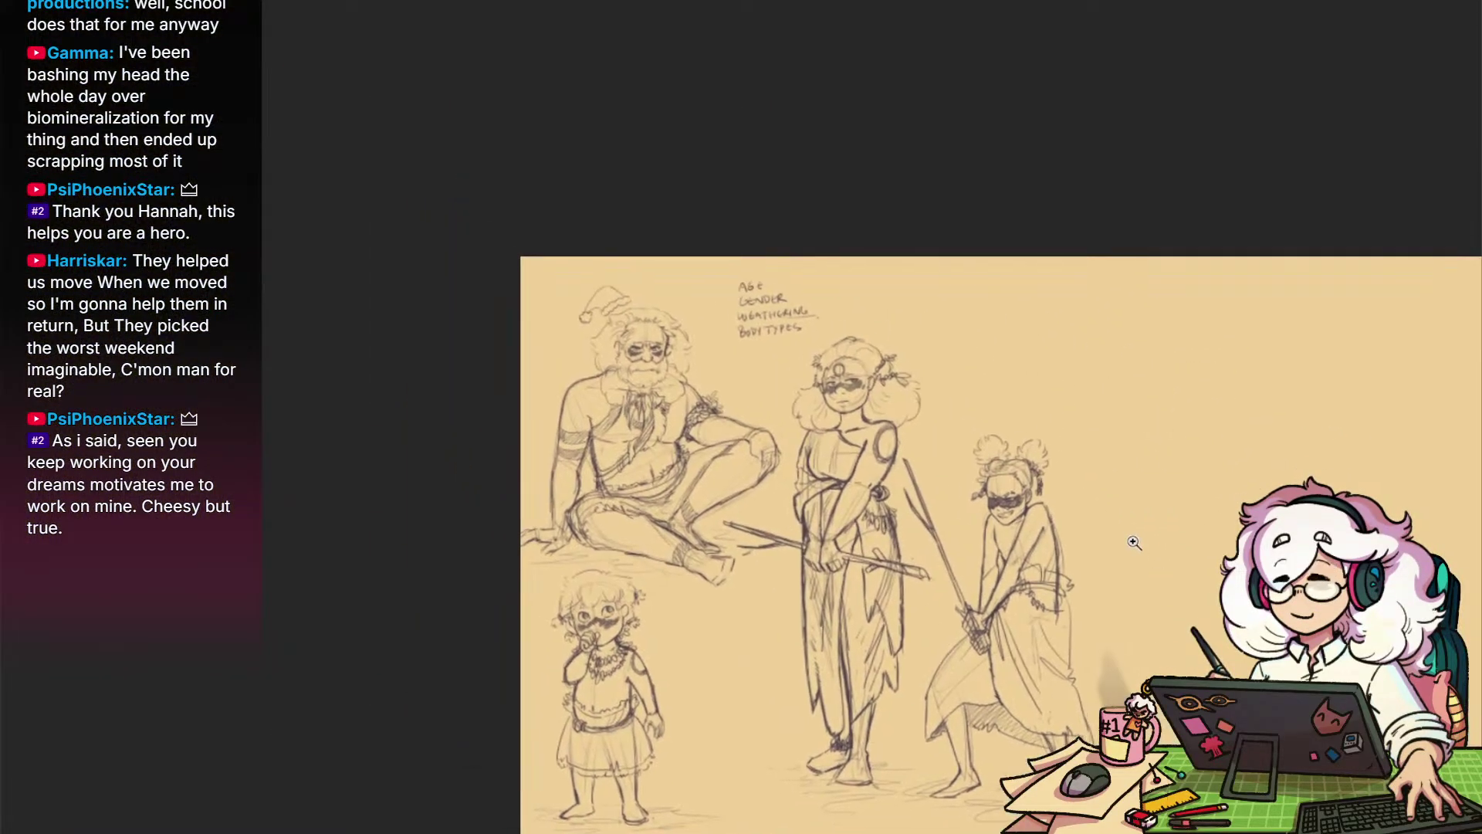
scroll(927, 328, "up", 4)
scroll(900, 349, "down", 1)
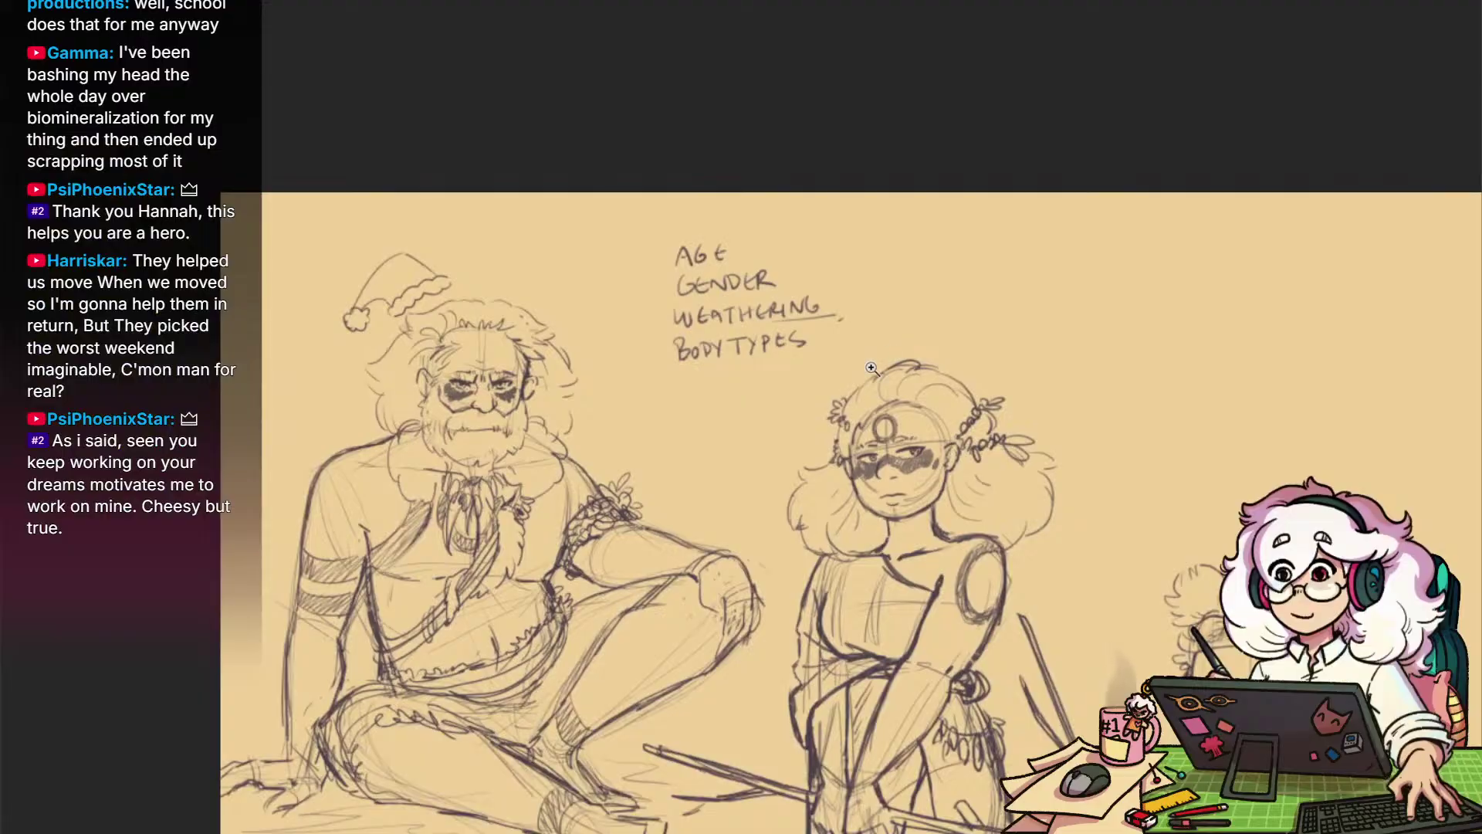
left_click_drag(871, 367, 764, 50)
scroll(1081, 417, "down", 2)
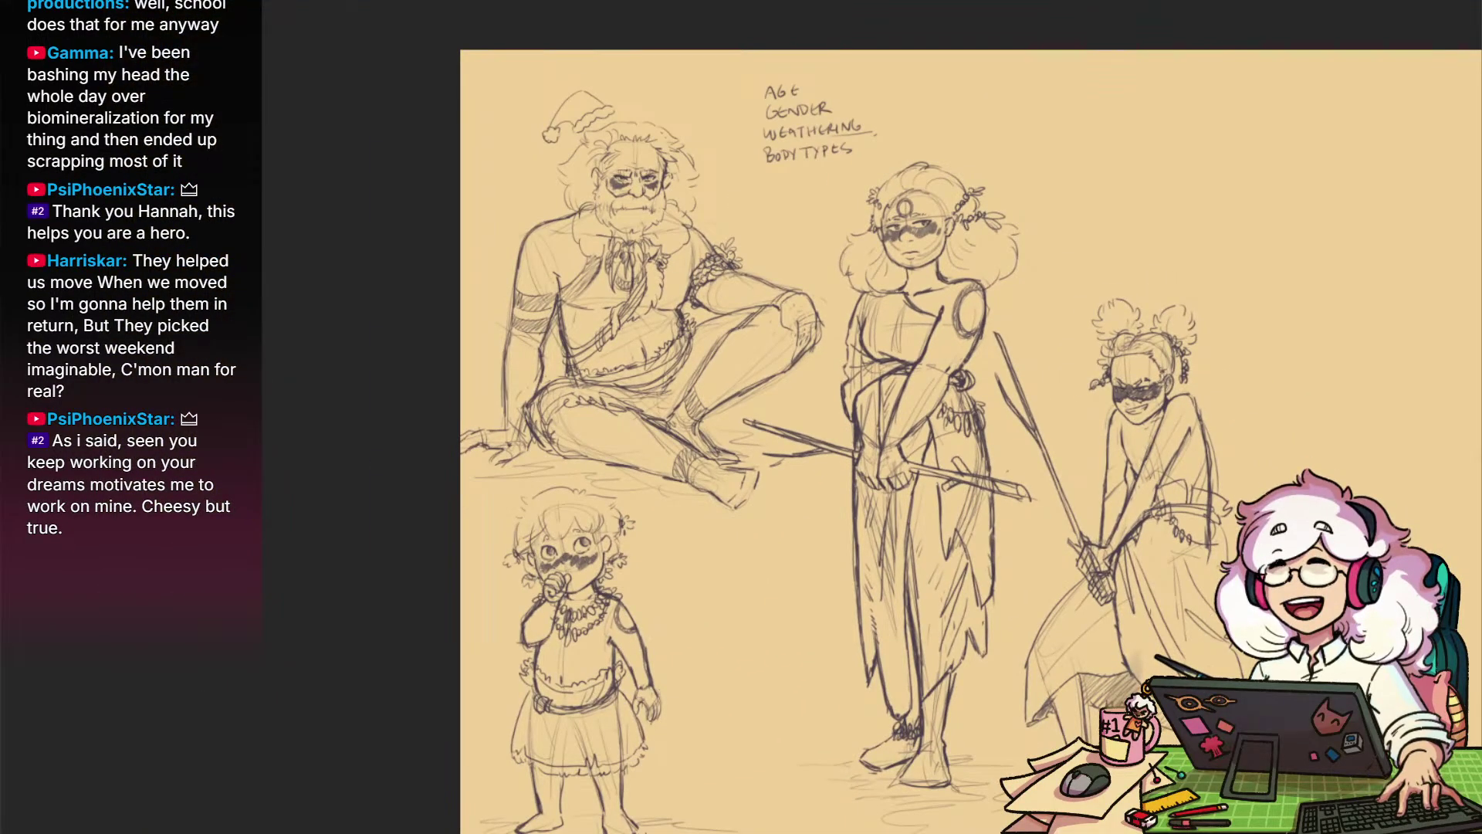
Sketch a rough head circle in the empty canvas space beside the pigtailed figure, then lasso it, move it higher and deselect
left_click_drag(1342, 513, 654, 619)
left_click_drag(873, 520, 911, 649)
left_click_drag(911, 650, 913, 605)
mouse_move(787, 715)
left_mouse_down()
mouse_move(622, 572)
mouse_move(804, 753)
left_mouse_up()
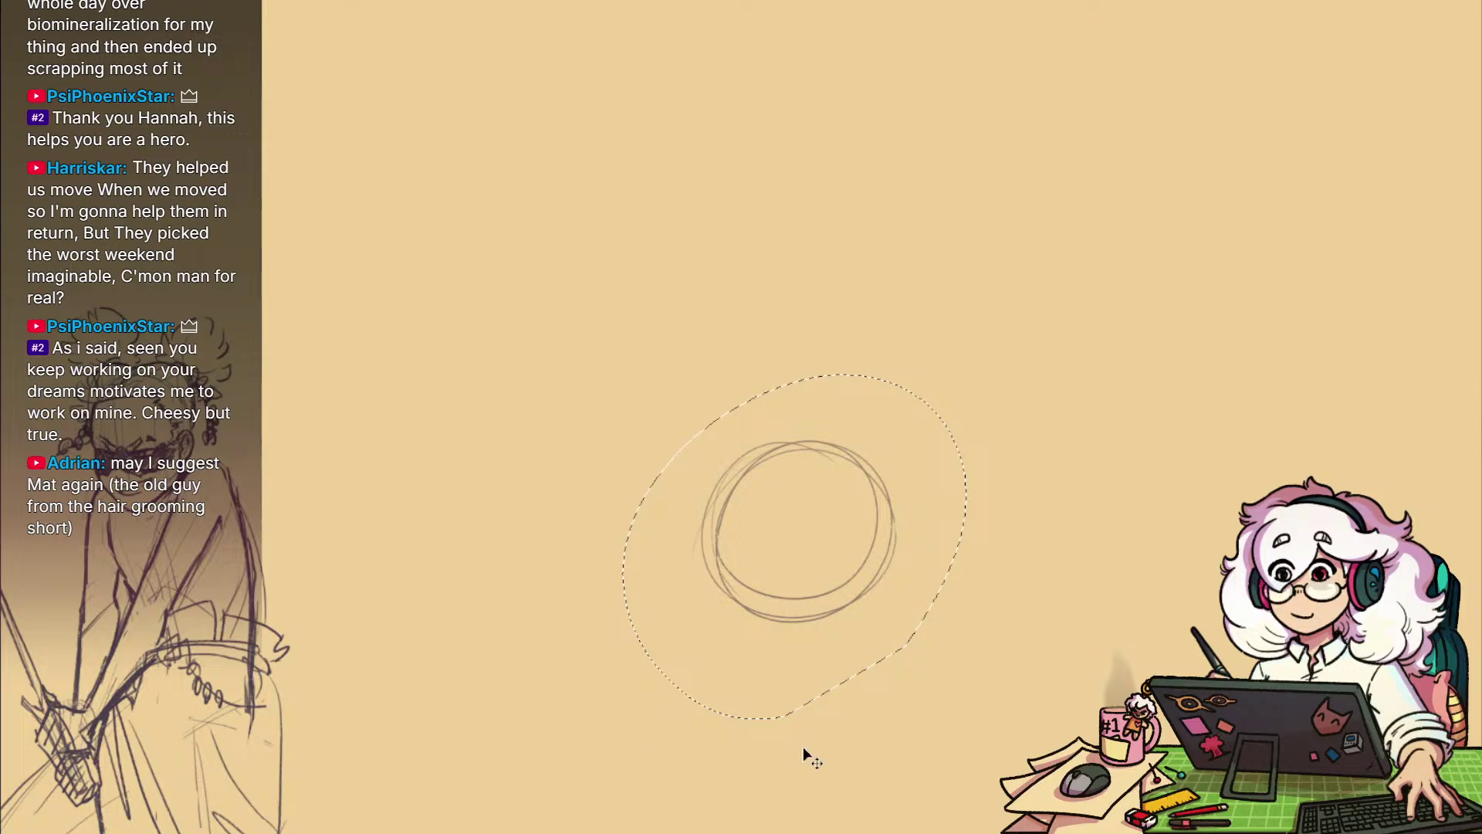
left_click_drag(925, 654, 915, 699)
left_click_drag(778, 780, 777, 740)
left_click_drag(848, 527, 885, 162)
key("Return")
key("ctrl+d")
Add a curved vertical centre line and a downward-bowed brow line to the head circle, redrawing the brow line until it fits
left_click_drag(959, 649, 947, 797)
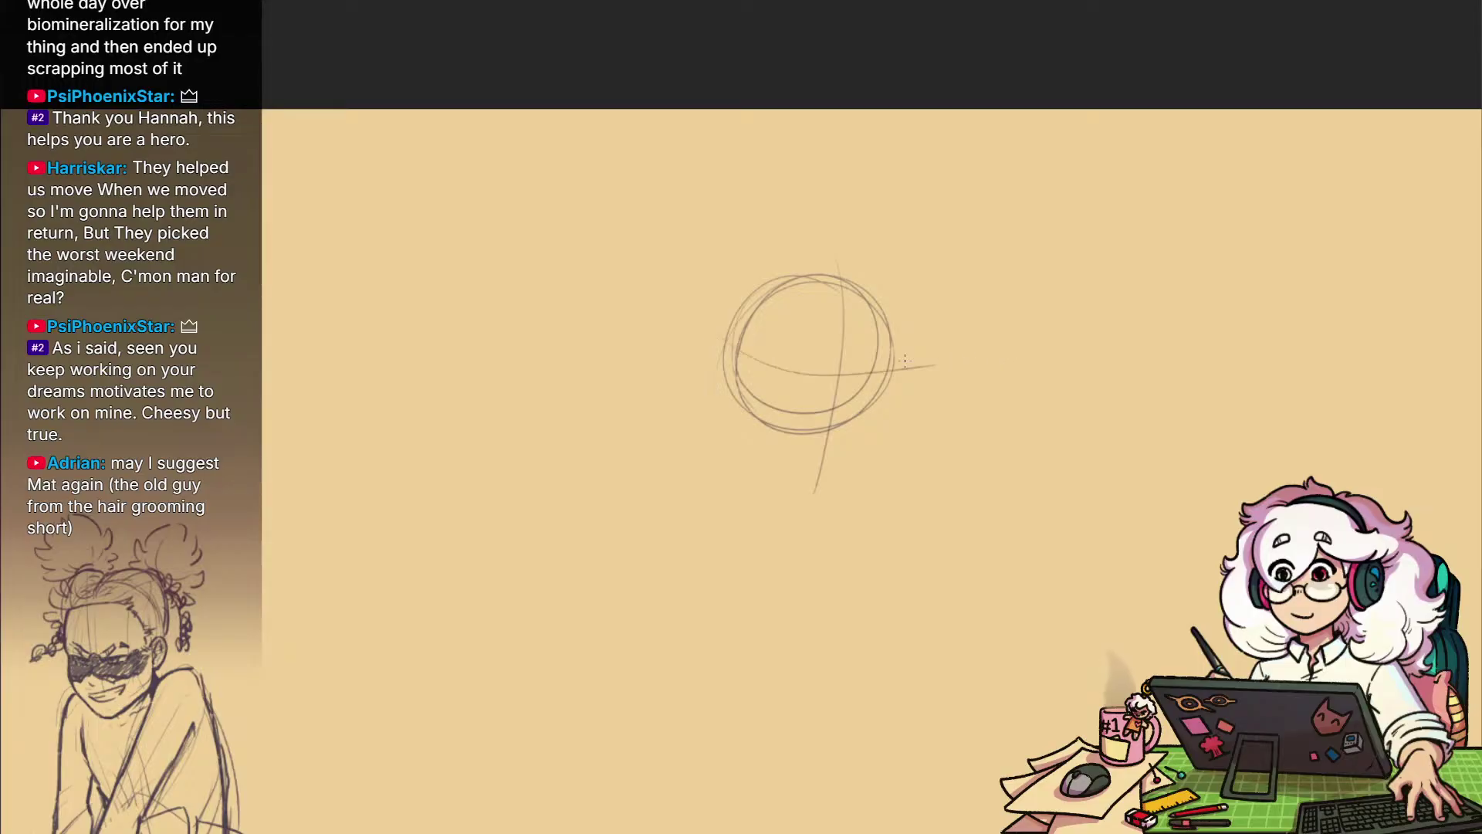
scroll(905, 361, "up", 5)
key("ctrl+z")
mouse_move(975, 414)
left_mouse_down()
mouse_move(1042, 477)
mouse_move(699, 365)
left_mouse_up()
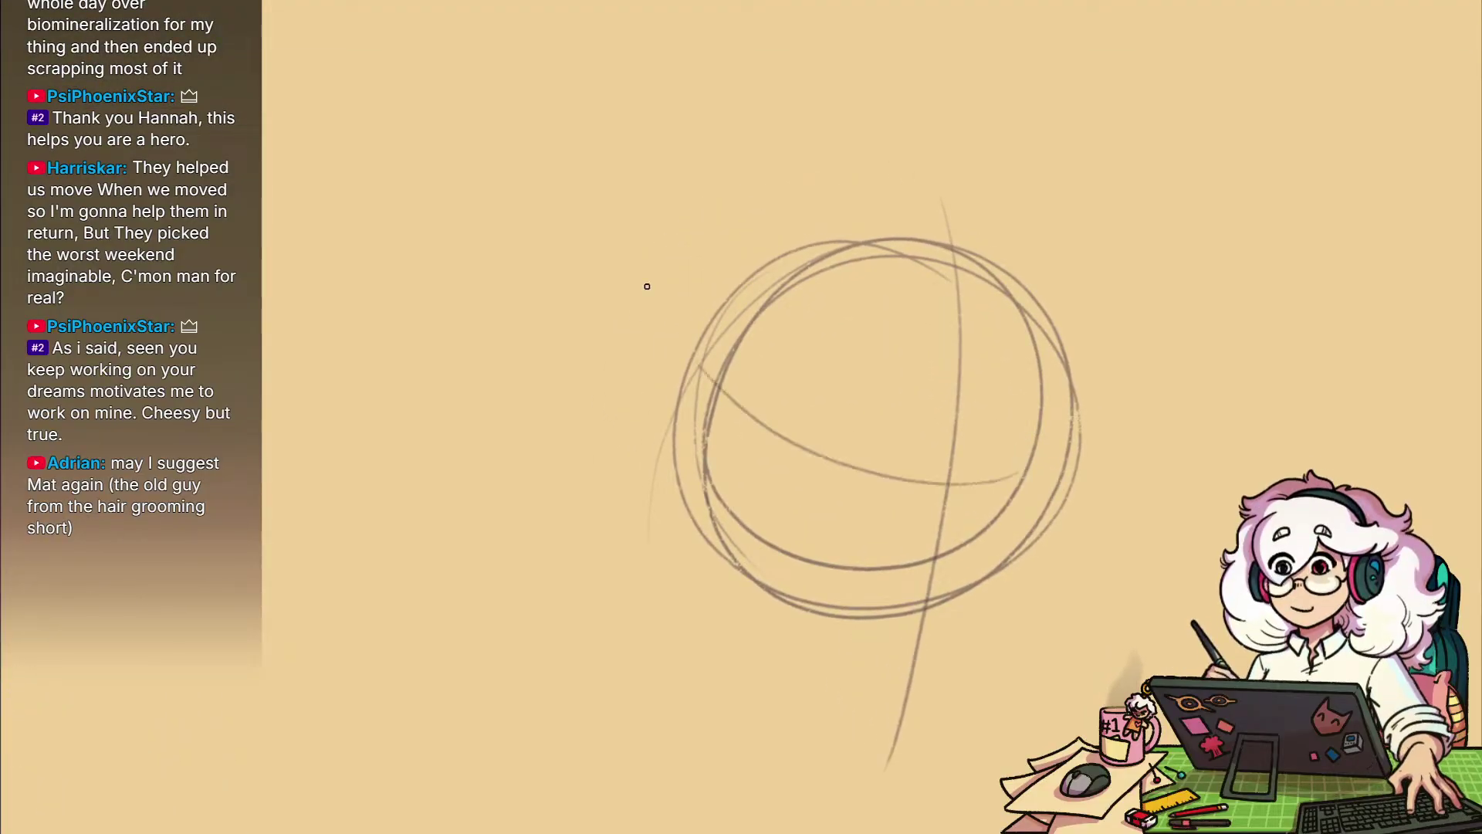
key("ctrl+z")
left_click_drag(1074, 488, 699, 428)
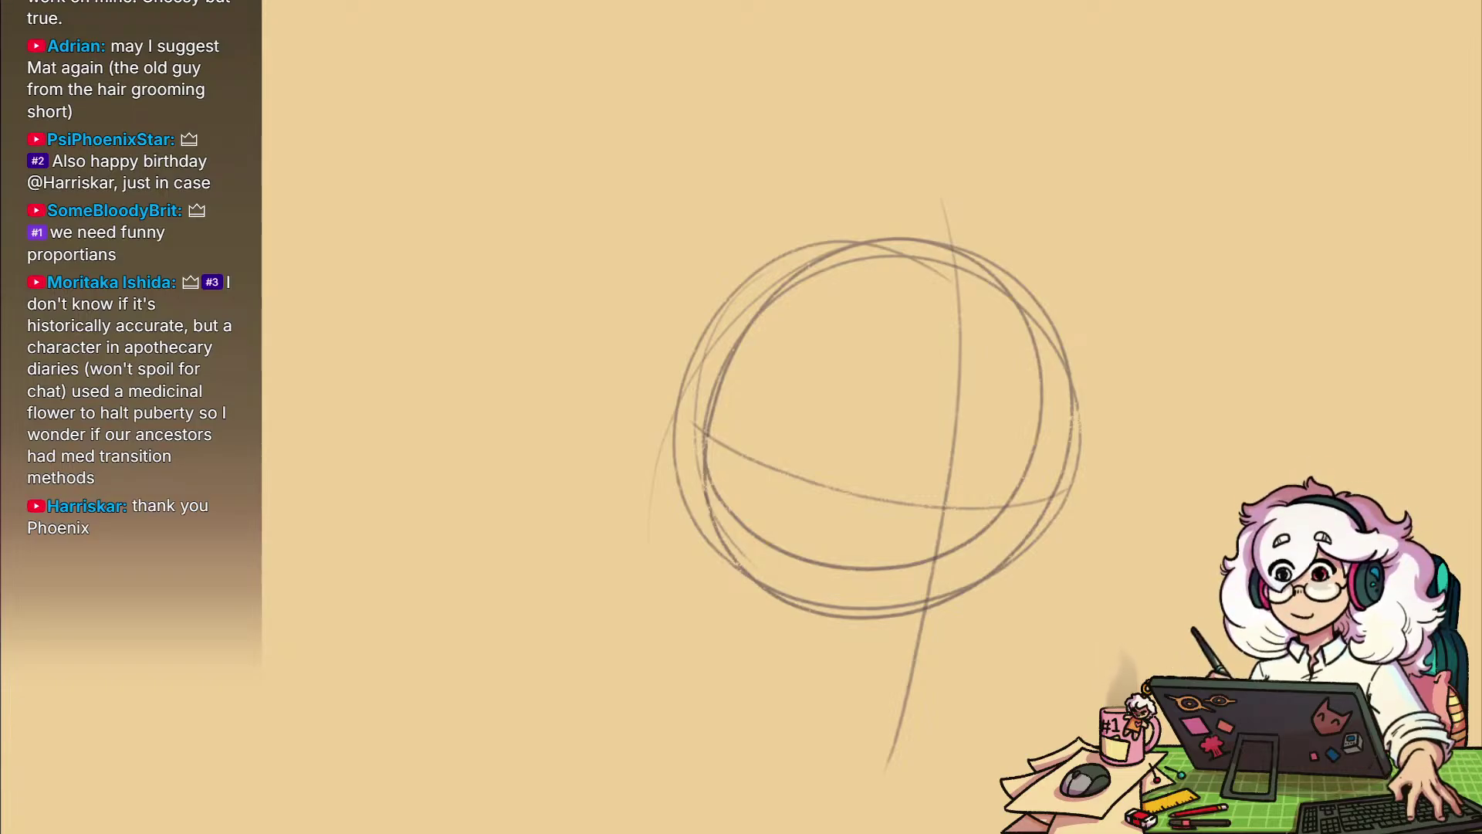
left_click_drag(1088, 661, 1061, 566)
scroll(1046, 570, "down", 2)
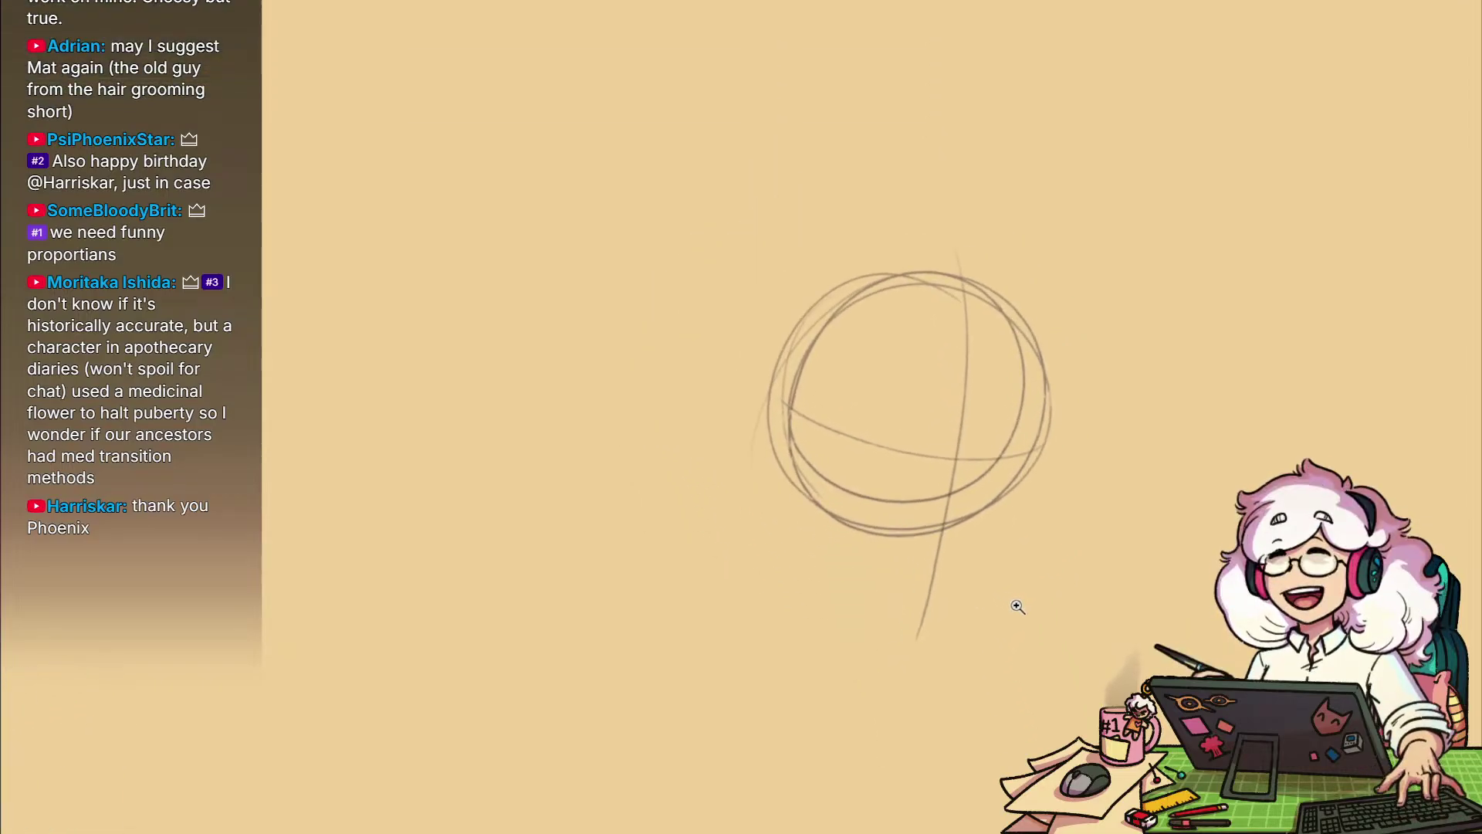
left_click_drag(1101, 647, 992, 604)
scroll(994, 604, "down", 1)
scroll(887, 602, "down", 3)
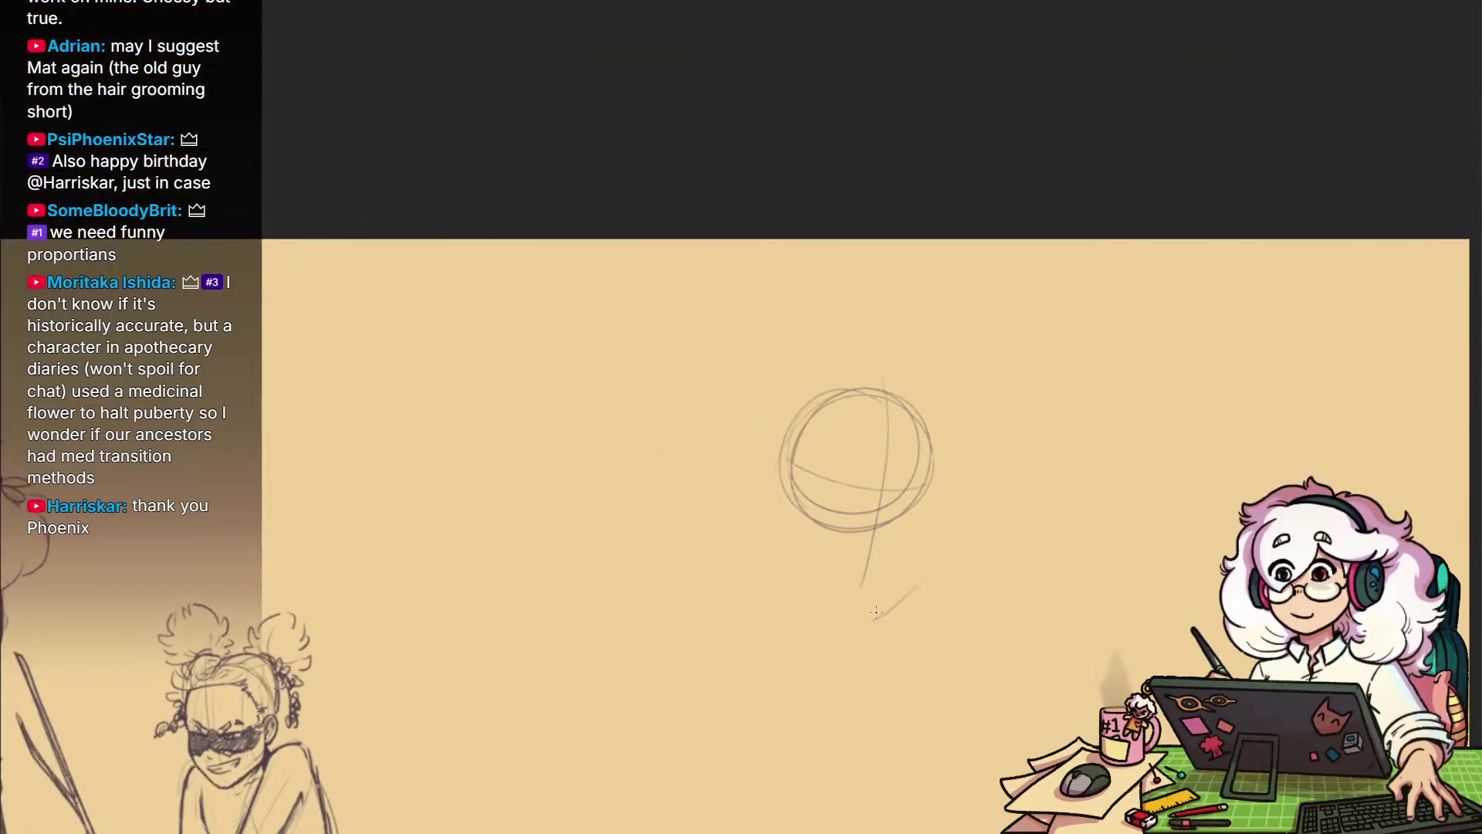
left_click_drag(886, 628, 885, 591)
scroll(884, 561, "up", 2)
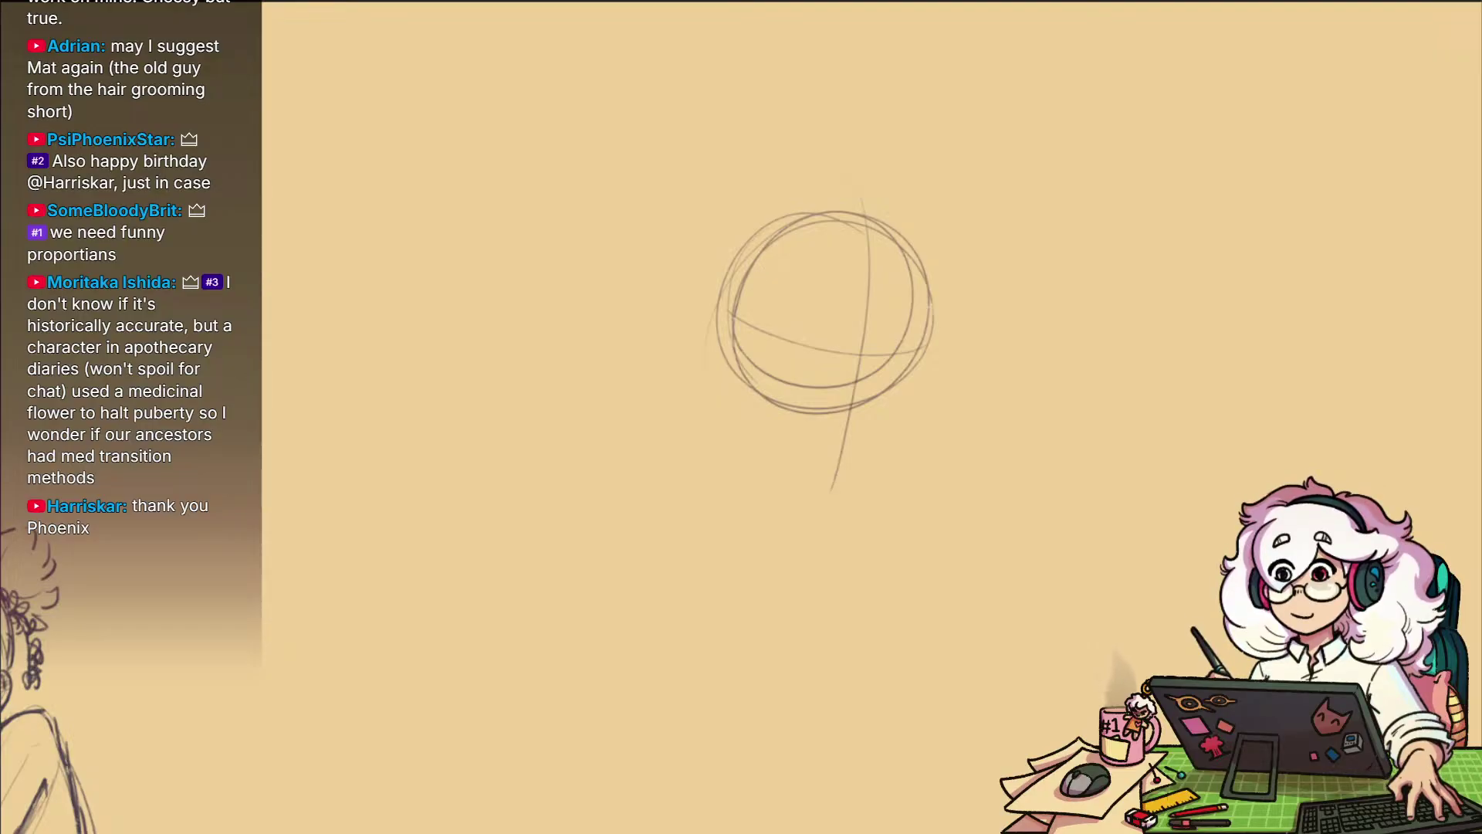
Look over the hairstyles, builds and face markings of the characters in Speedpaint-Character-height-sheets.png, then move the image out of view
left_click_drag(0, 178, 850, 131)
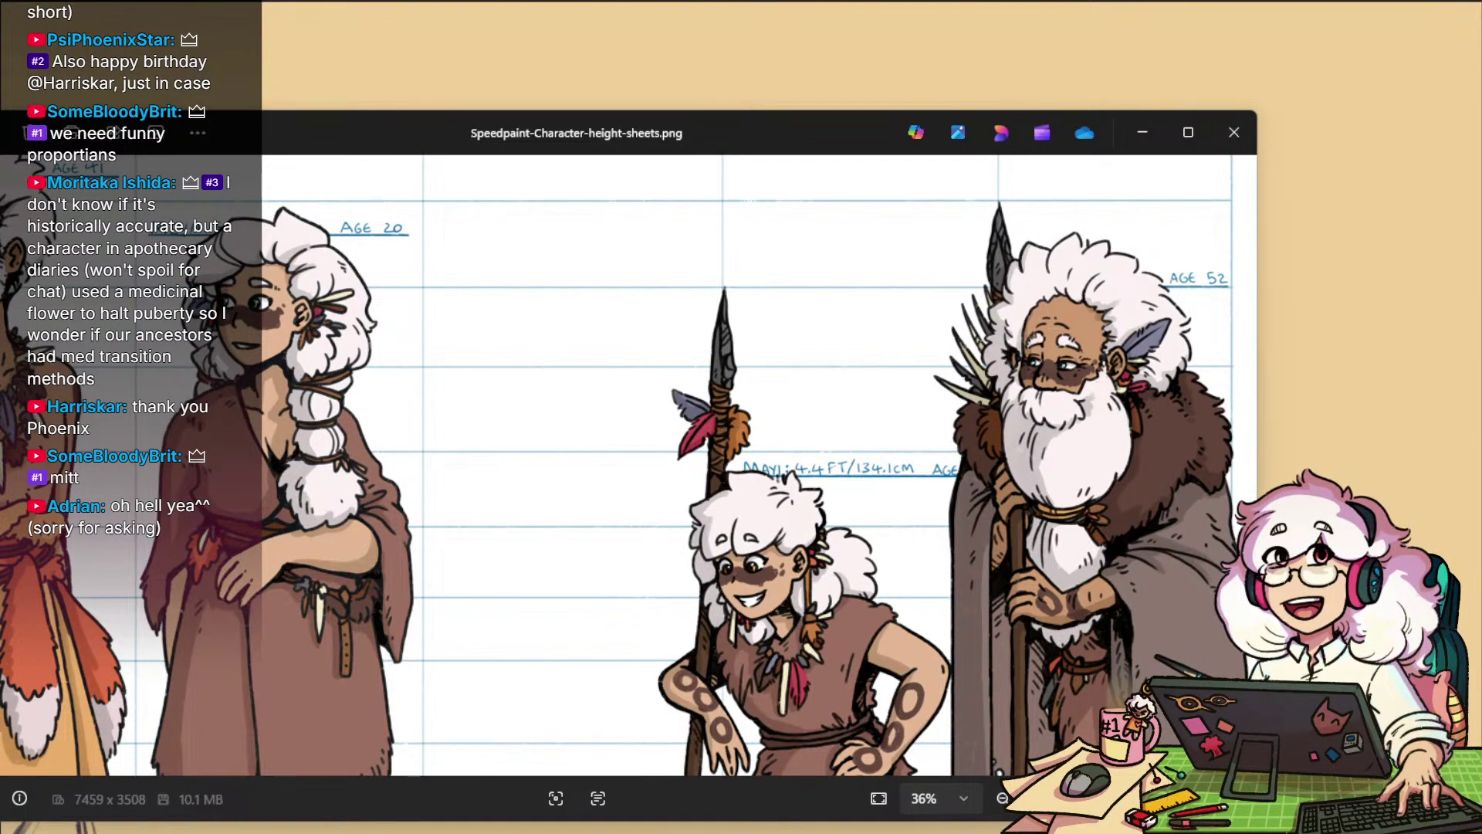
left_click_drag(325, 463, 1087, 500)
left_click_drag(540, 463, 918, 483)
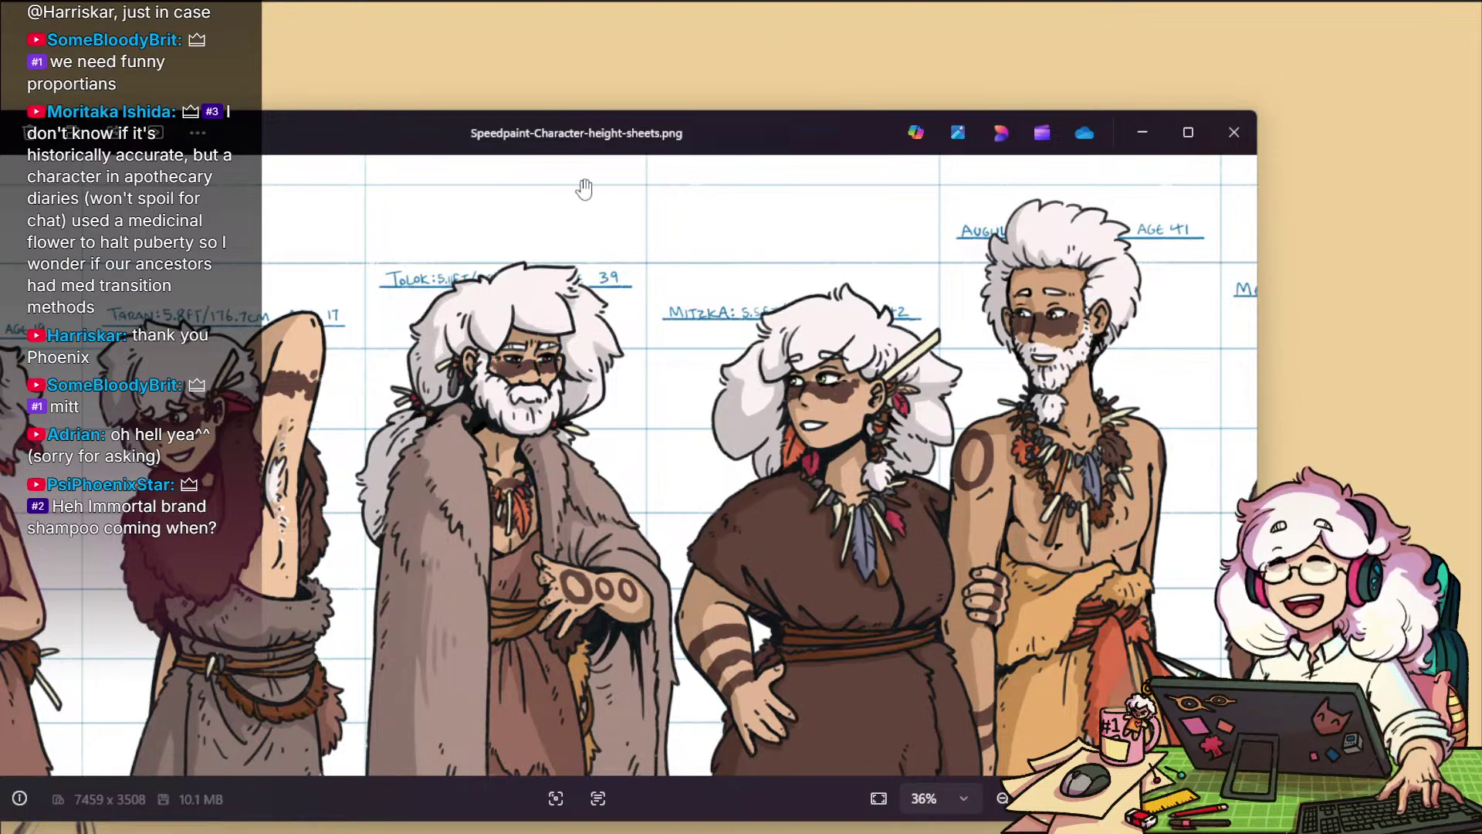
left_click_drag(697, 136, 1481, 143)
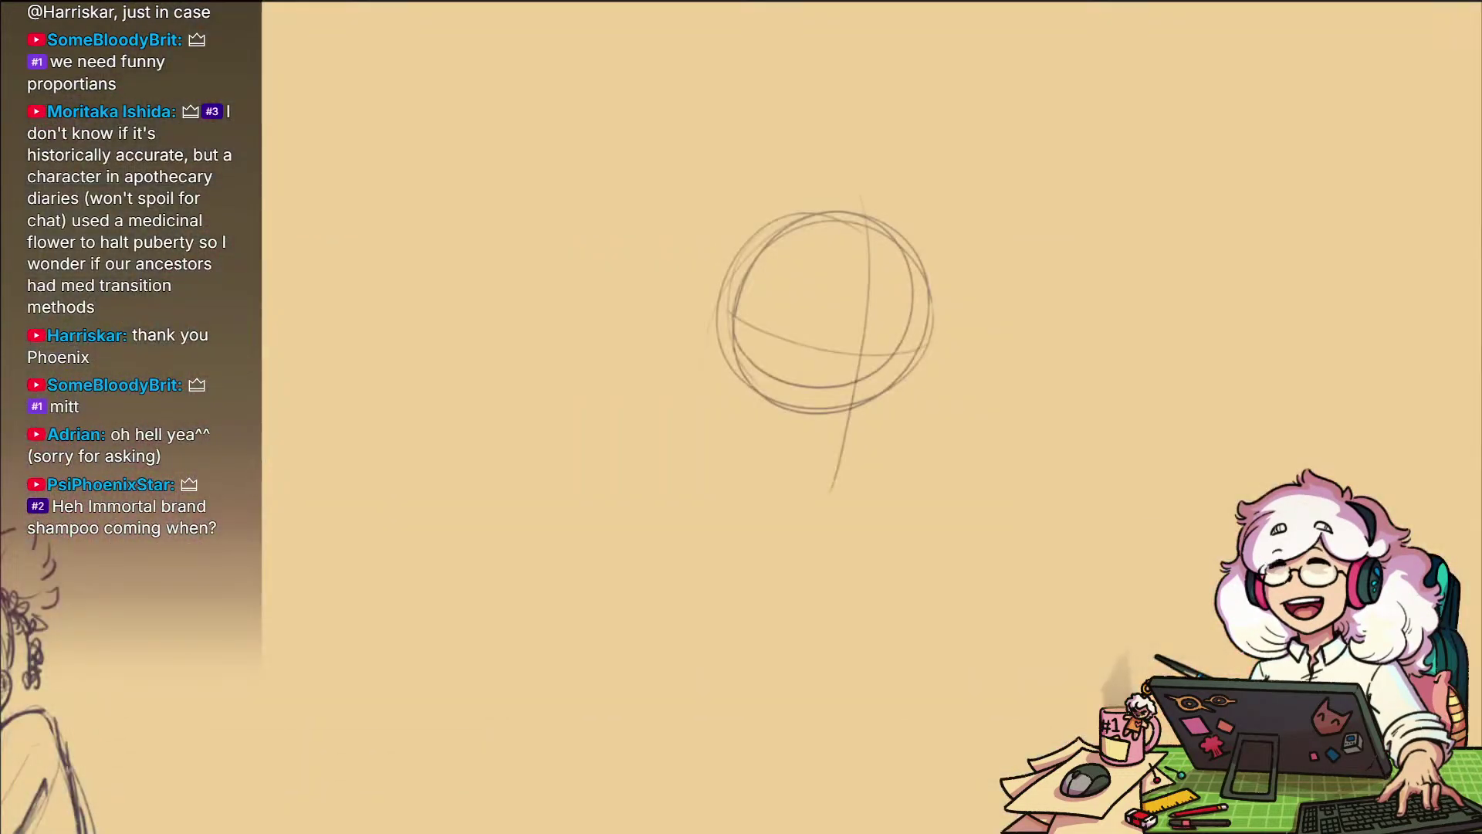
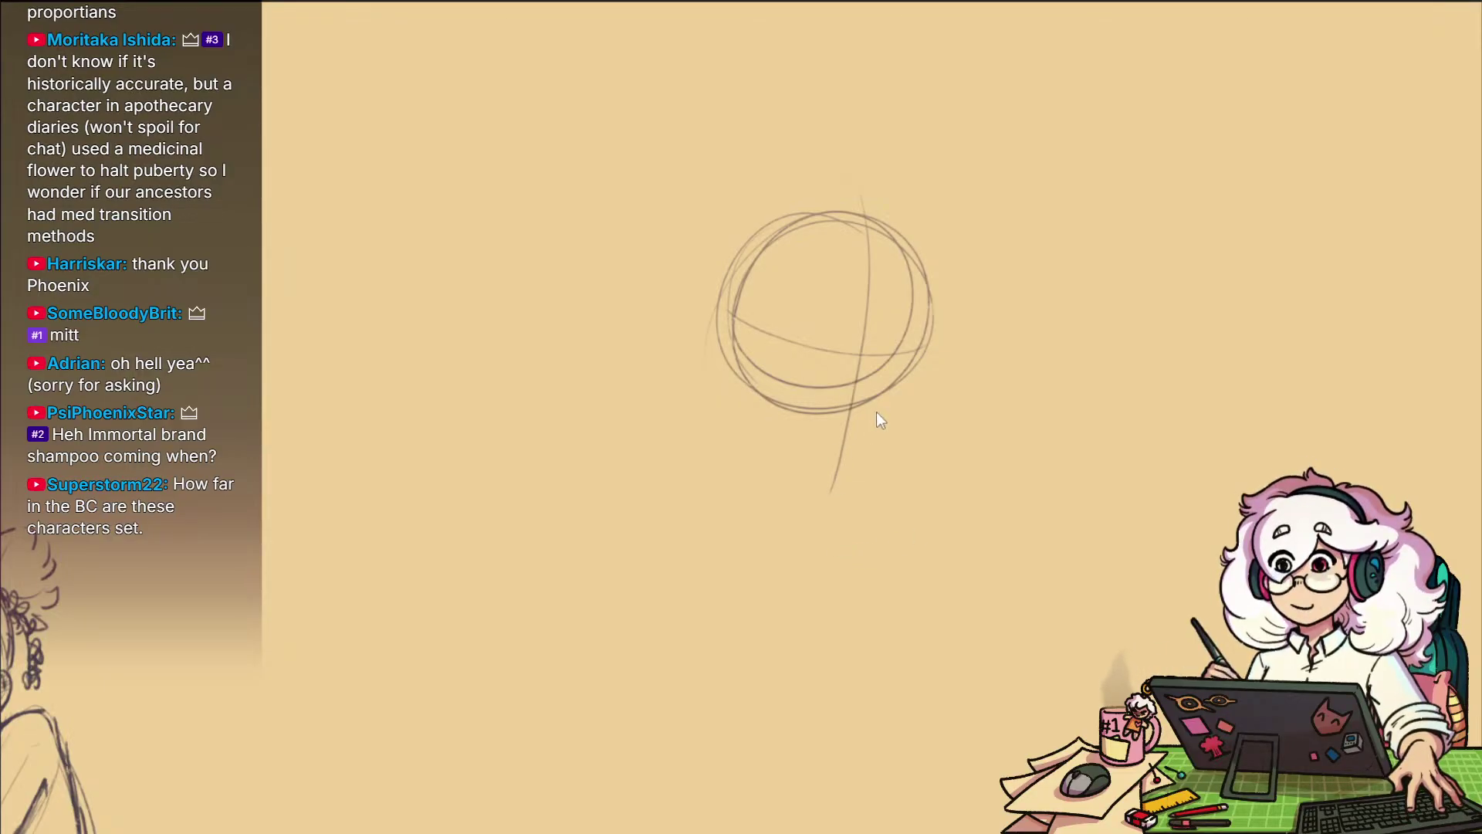
Sketch the far cheek and jaw line curving from the head circle down towards the chin
left_click_drag(941, 437, 968, 576)
left_click_drag(949, 652, 983, 512)
left_click_drag(1016, 585, 970, 593)
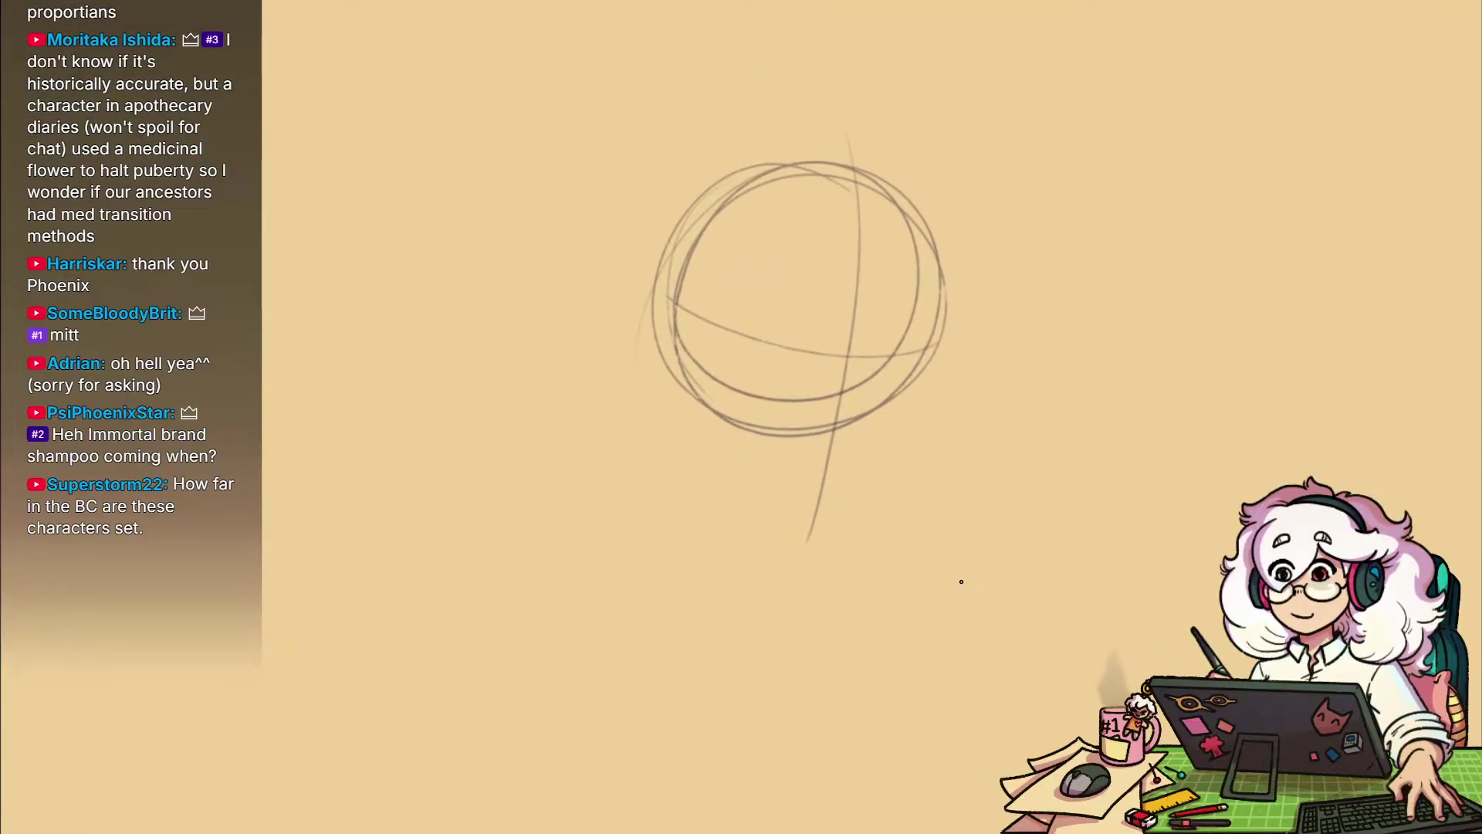
left_click_drag(934, 294, 899, 468)
left_click_drag(929, 382, 866, 503)
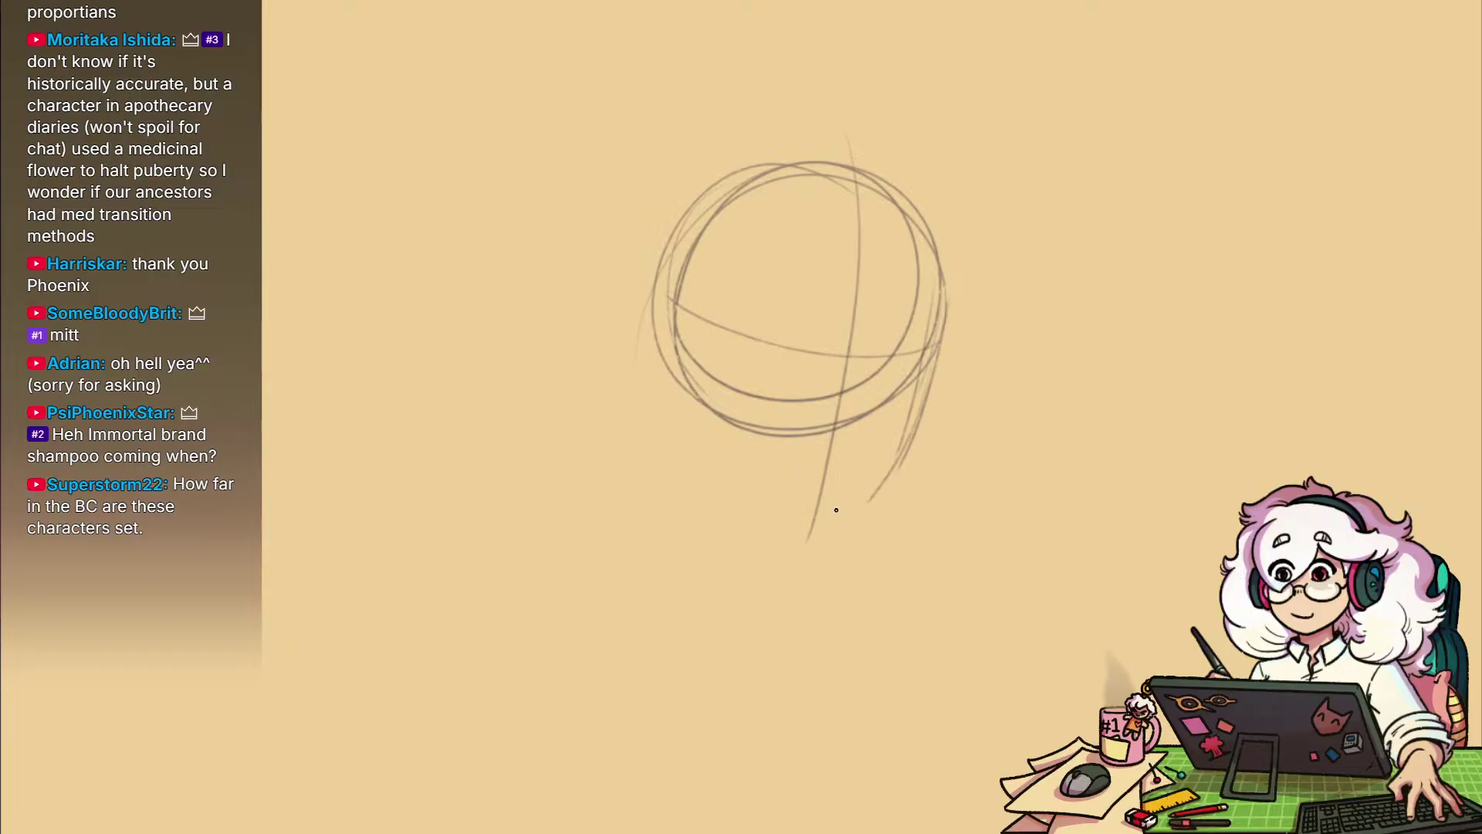
Rough in the side plane of the head with long curved strokes running down to the jaw corner
left_click_drag(753, 226, 722, 465)
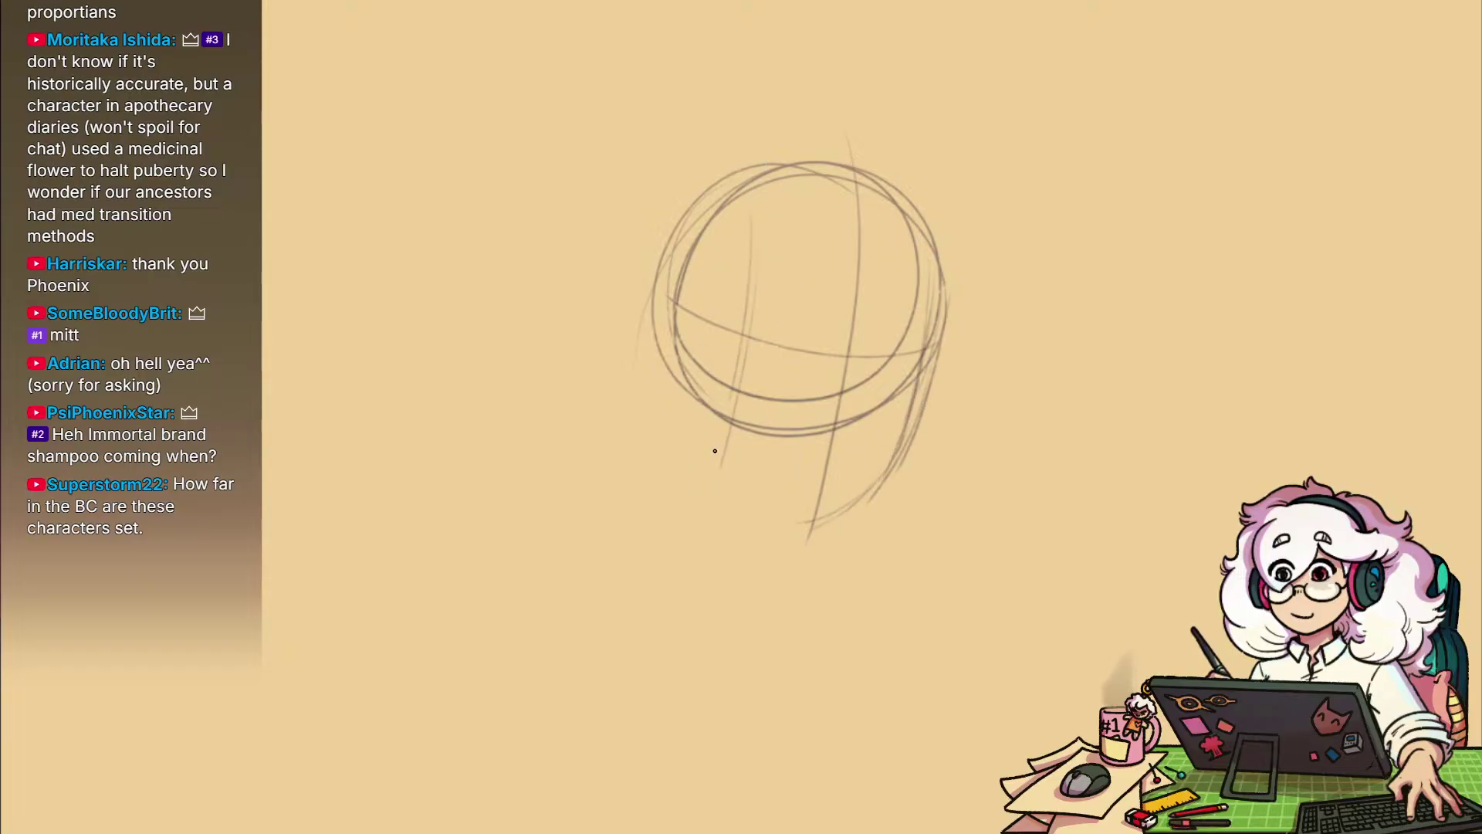
left_click_drag(755, 217, 740, 383)
mouse_move(733, 183)
left_mouse_down()
mouse_move(676, 261)
mouse_move(678, 486)
left_mouse_up()
mouse_move(650, 347)
left_mouse_down()
mouse_move(697, 480)
mouse_move(754, 361)
left_mouse_up()
left_click_drag(665, 480, 758, 248)
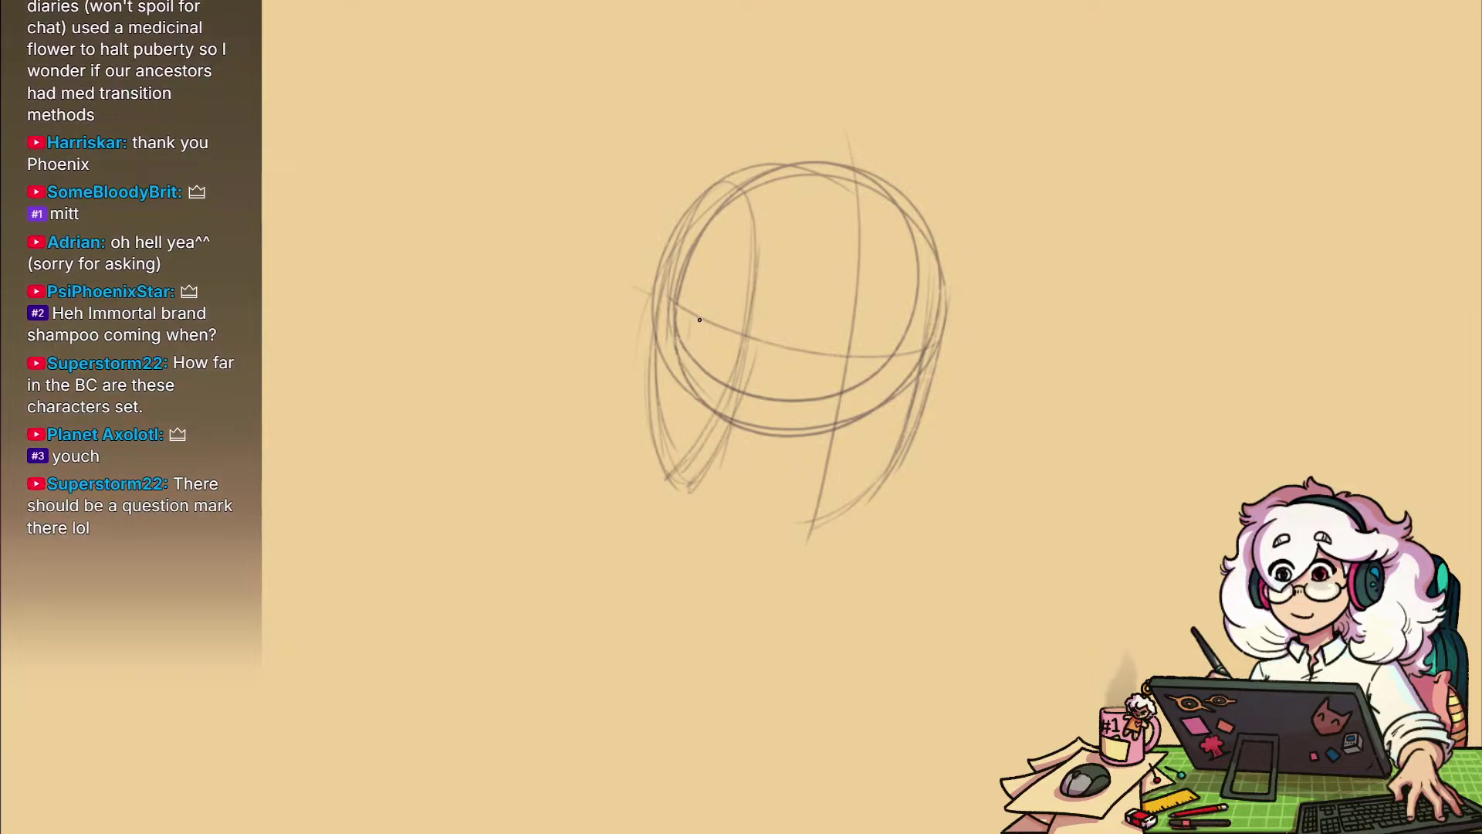
Sketch a tilted brow line wrapping from the side plane across the face, with a vertical guide through the side plane
left_click_drag(606, 276, 783, 369)
left_click_drag(705, 230, 681, 467)
left_click_drag(695, 265, 680, 488)
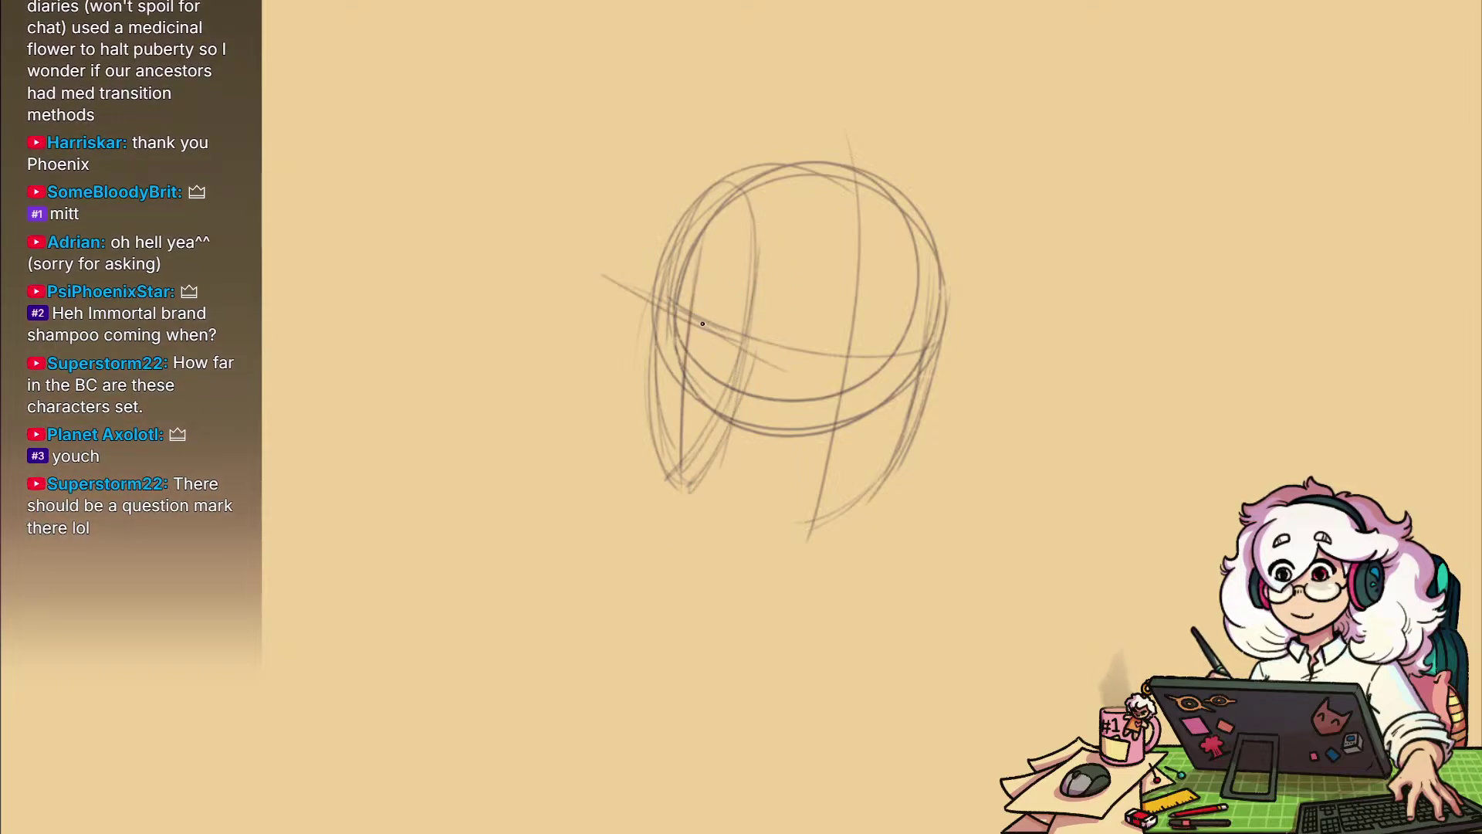
left_click_drag(703, 324, 850, 361)
mouse_move(733, 355)
left_mouse_down()
mouse_move(919, 363)
mouse_move(811, 386)
mouse_move(678, 342)
left_mouse_up()
mouse_move(789, 384)
left_mouse_down()
mouse_move(931, 362)
mouse_move(771, 377)
left_mouse_up()
Compare the new head's size and placement with the existing masked figures in the lineup
left_click_drag(992, 374, 1007, 416)
mouse_move(918, 461)
left_mouse_down()
mouse_move(937, 460)
mouse_move(977, 506)
left_mouse_up()
scroll(977, 506, "down", 8)
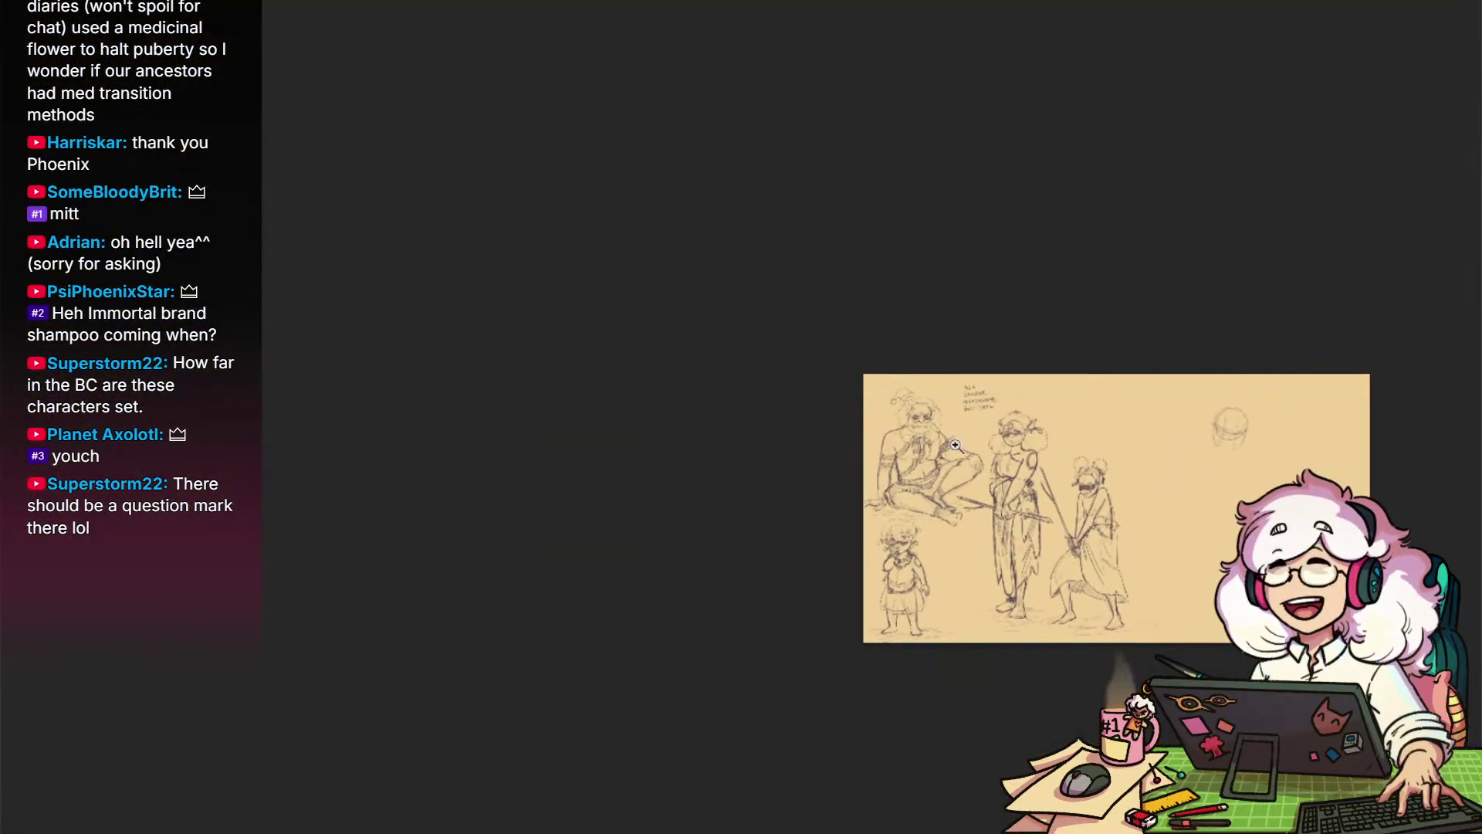
mouse_move(981, 406)
left_mouse_down()
mouse_move(1082, 446)
mouse_move(764, 331)
left_mouse_up()
left_click_drag(1195, 452, 757, 430)
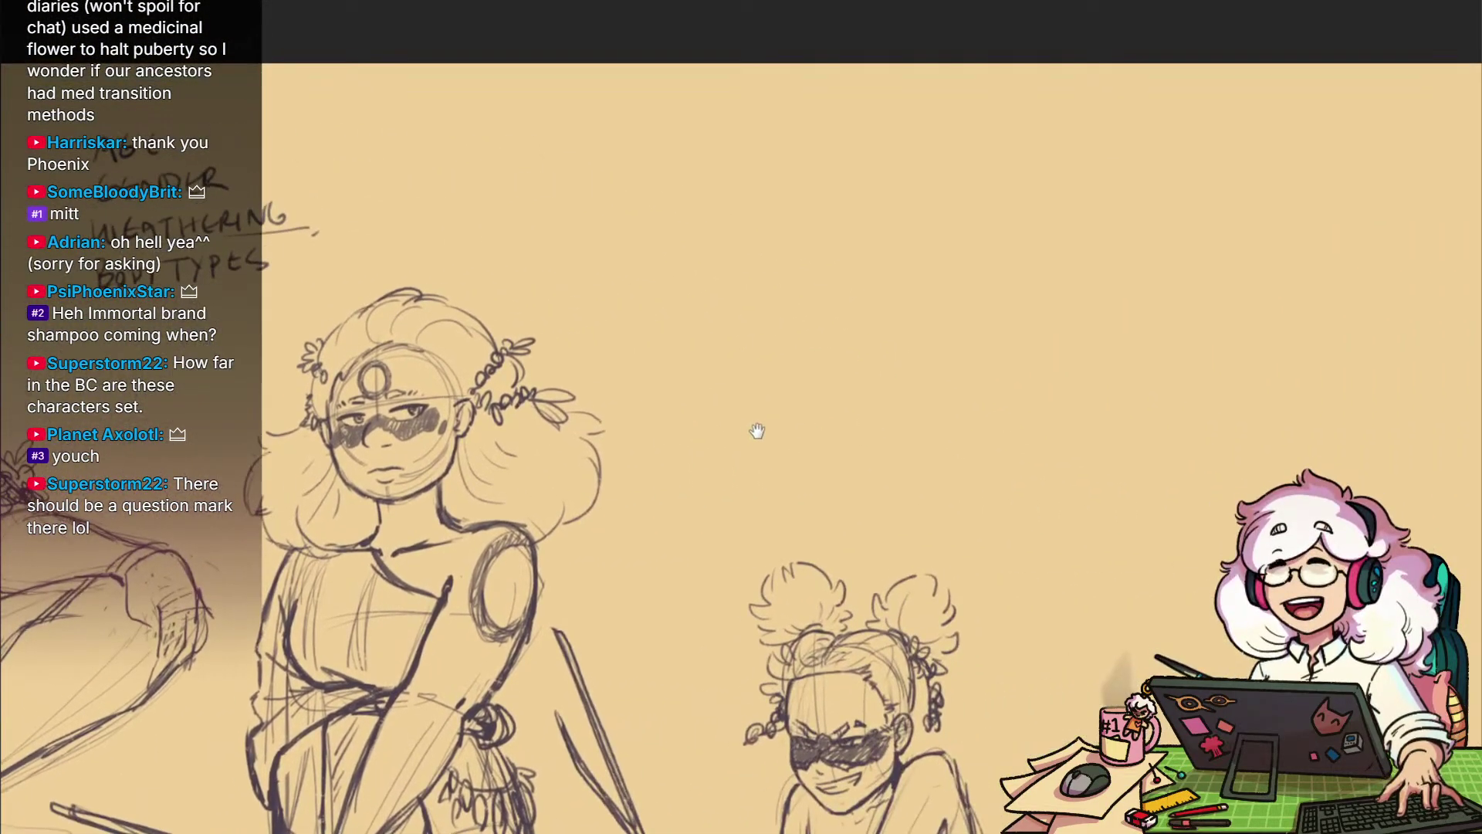
mouse_move(1155, 414)
left_mouse_down()
mouse_move(1053, 384)
mouse_move(757, 361)
left_mouse_up()
left_click_drag(1124, 372, 1186, 366)
left_click_drag(1164, 376, 962, 363)
mouse_move(1028, 504)
left_mouse_down()
mouse_move(971, 474)
mouse_move(1012, 530)
mouse_move(1054, 496)
left_mouse_up()
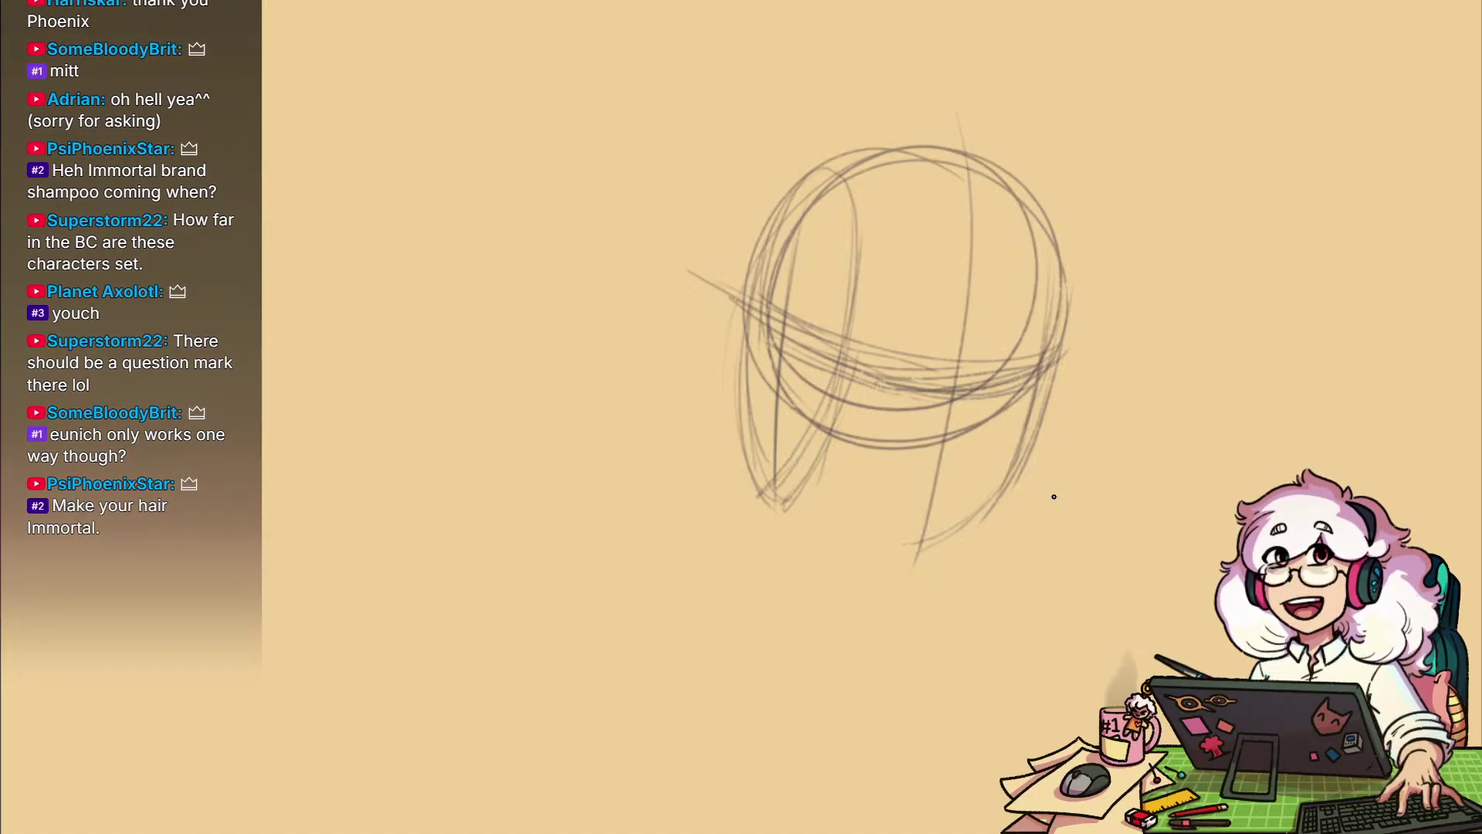
Sketch the near jaw line curving down to the chin and reinforce the brow guideline across the face
mouse_move(988, 575)
left_mouse_down()
mouse_move(941, 523)
mouse_move(908, 579)
mouse_move(955, 606)
mouse_move(1001, 562)
mouse_move(996, 599)
left_mouse_up()
left_click_drag(965, 515, 969, 583)
left_click_drag(804, 357, 781, 576)
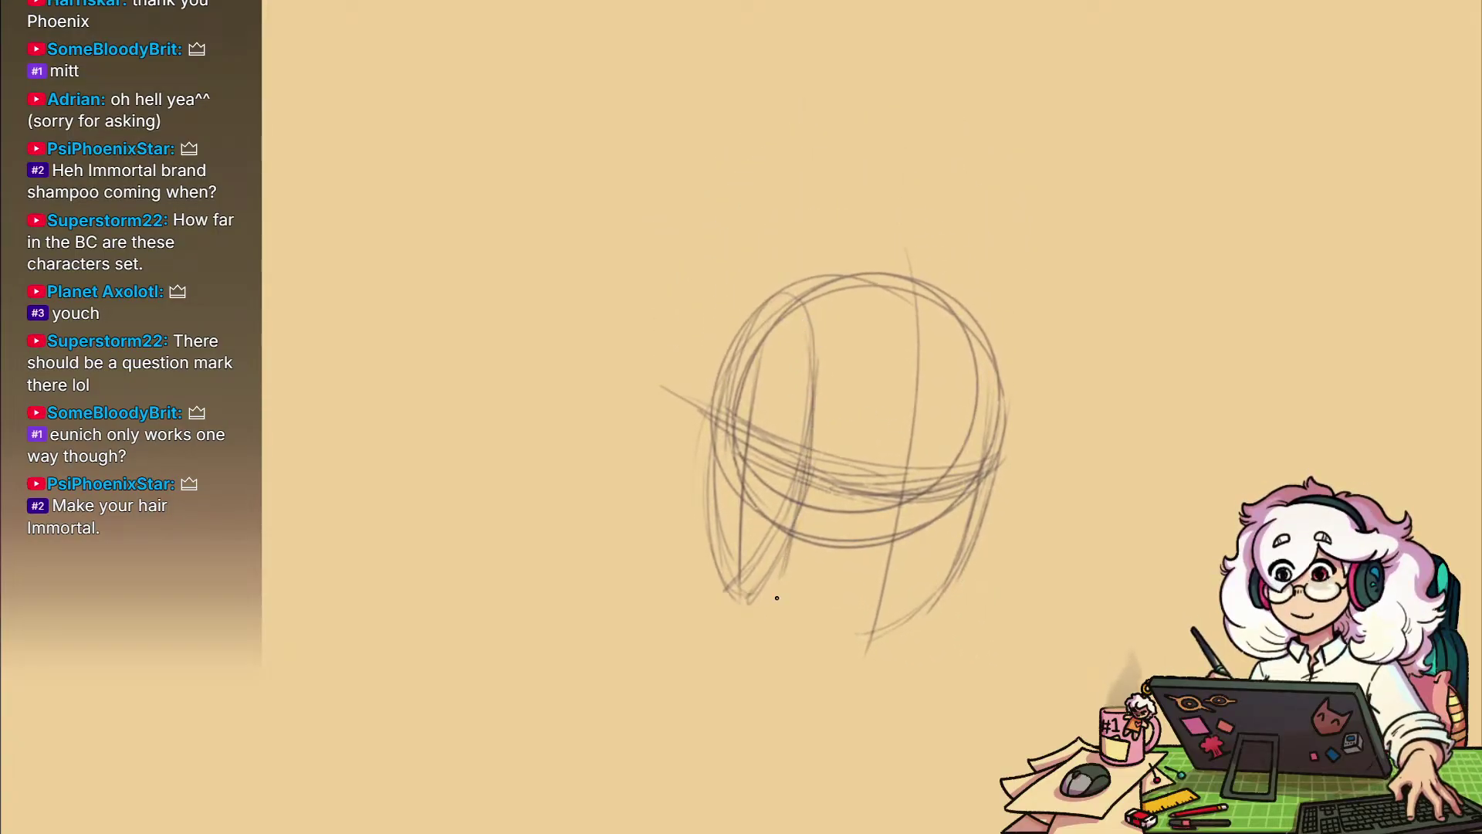
left_click_drag(779, 462, 969, 477)
left_click_drag(841, 483, 1001, 468)
mouse_move(971, 535)
left_mouse_down()
mouse_move(942, 499)
mouse_move(864, 575)
left_mouse_up()
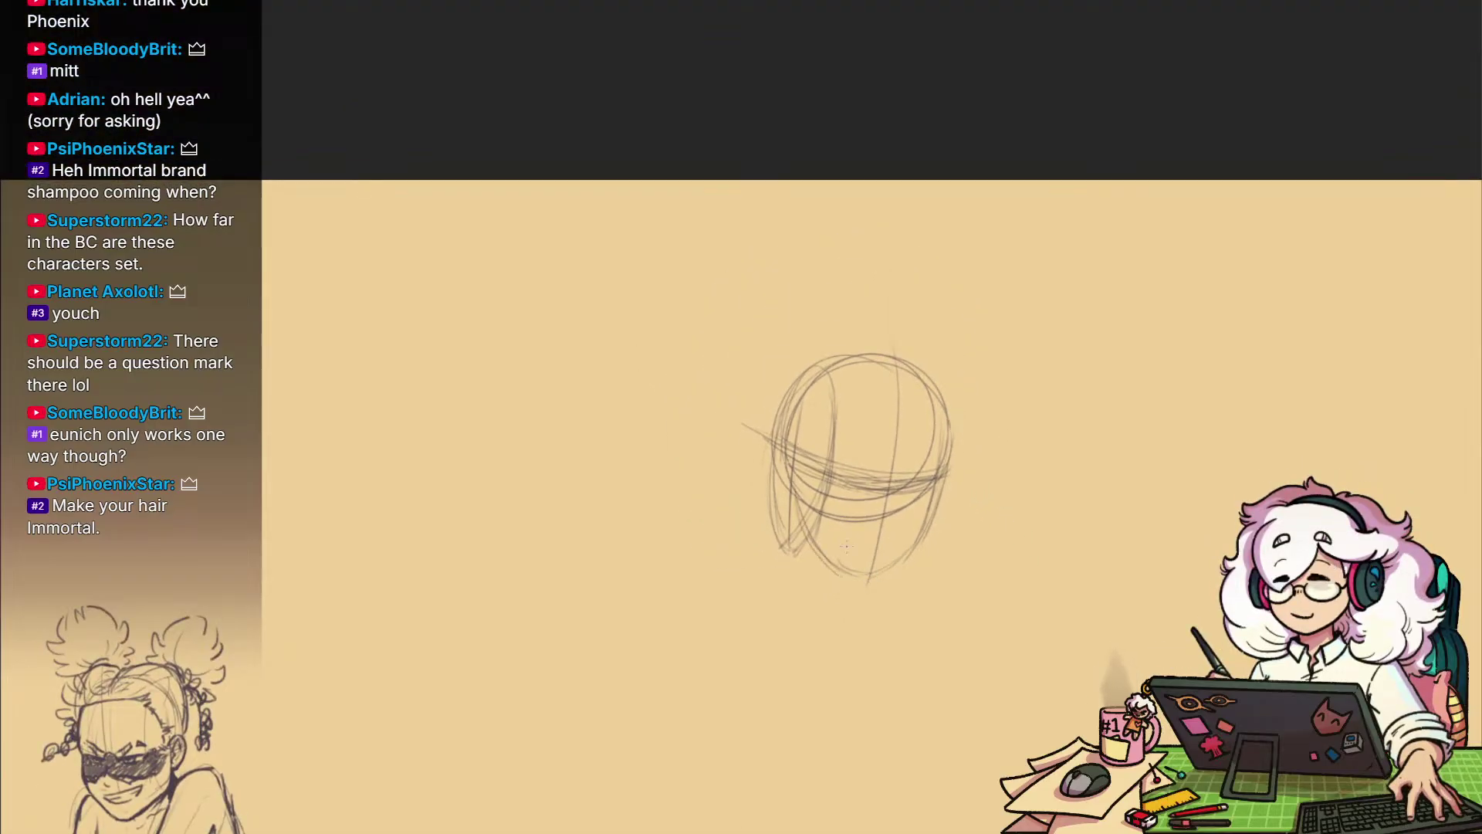
left_click_drag(896, 525, 962, 527)
left_click_drag(962, 527, 927, 576)
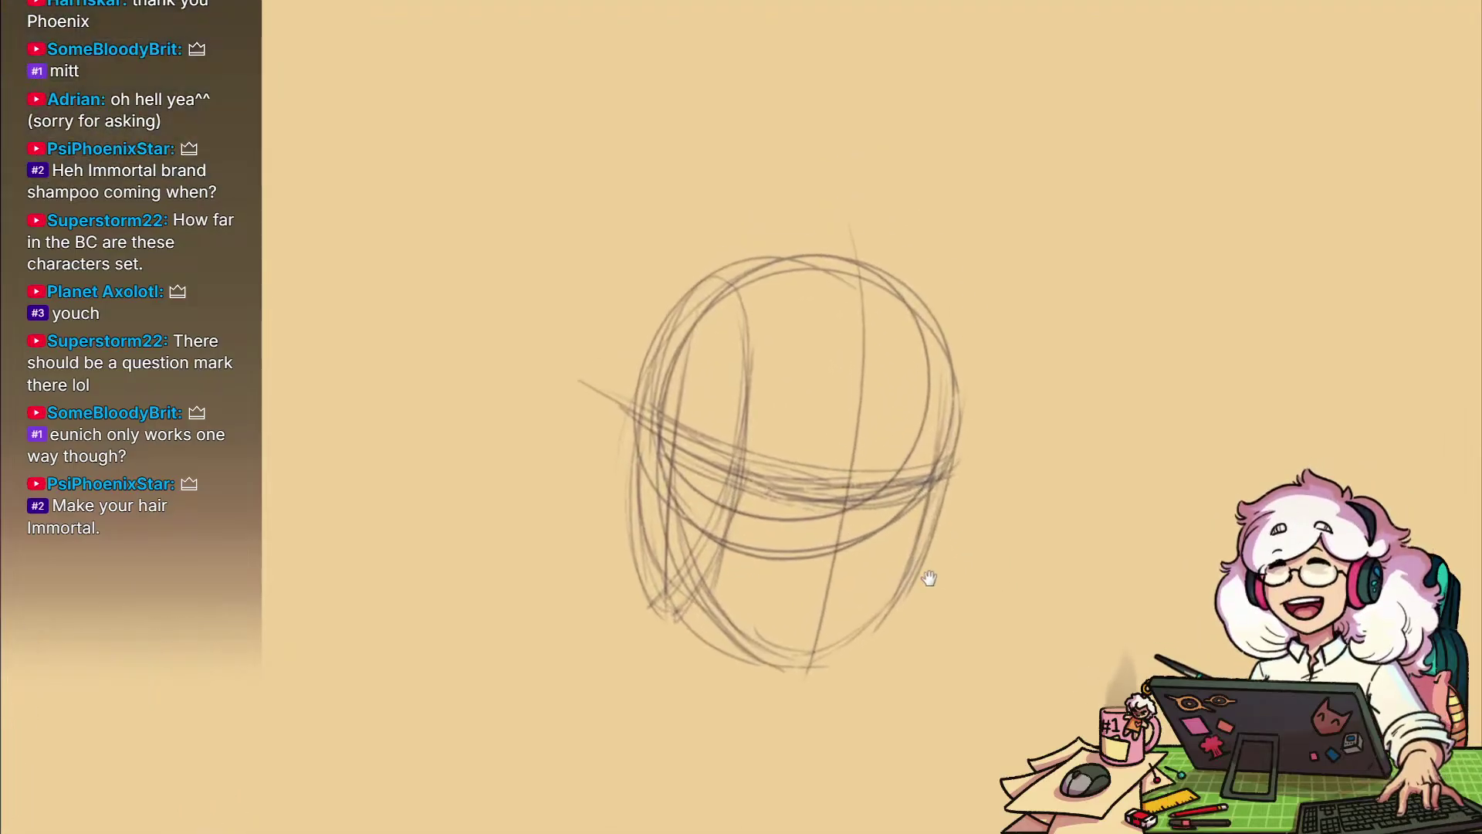
Sketch curling fringe locks over the forehead and strands sweeping back into a puff at the far side of the head
left_click_drag(936, 447, 968, 498)
mouse_move(897, 357)
left_mouse_down()
mouse_move(1003, 430)
mouse_move(1047, 402)
left_mouse_up()
mouse_move(917, 403)
left_mouse_down()
mouse_move(996, 464)
mouse_move(976, 505)
mouse_move(1044, 462)
left_mouse_up()
left_click_drag(1059, 494, 1040, 440)
mouse_move(909, 403)
left_mouse_down()
mouse_move(832, 490)
mouse_move(745, 484)
left_mouse_up()
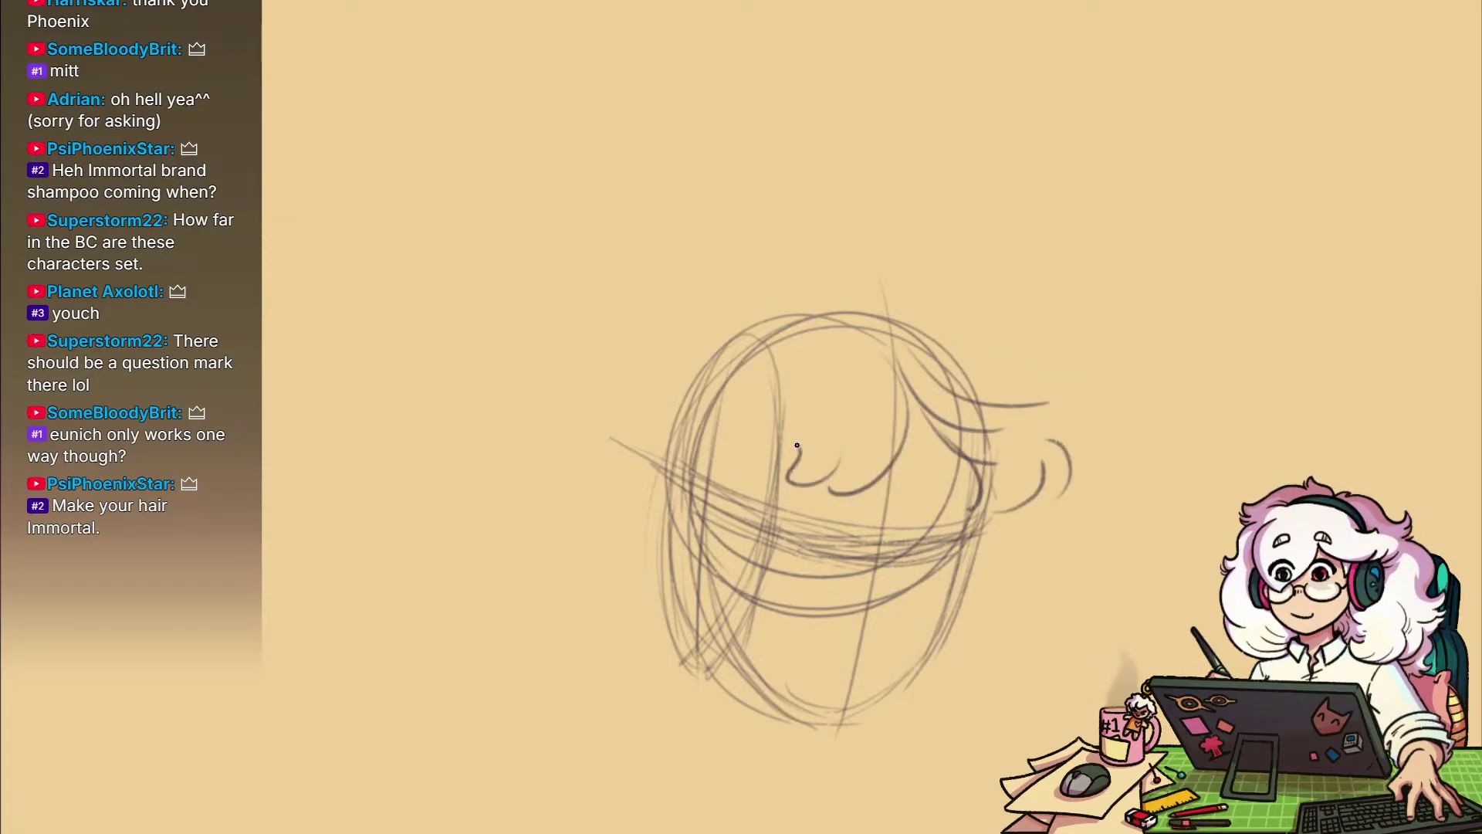
Outline the crown of the hair with a bold curve and define the upper and outer edges of the side puff
left_click_drag(862, 285, 687, 429)
key("ctrl+z")
left_click_drag(915, 333, 688, 467)
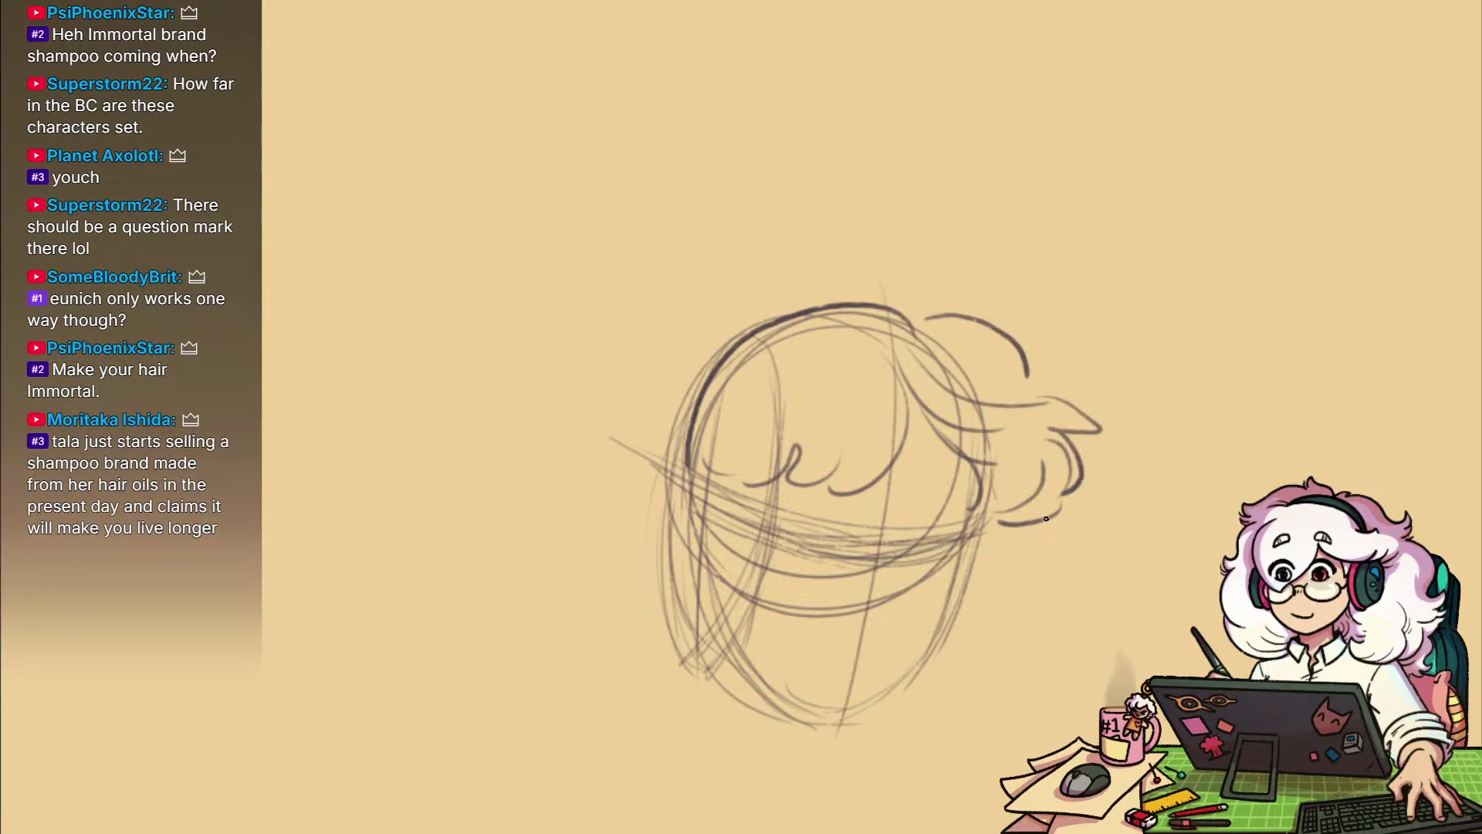
left_click_drag(1073, 527, 1050, 435)
mouse_move(988, 487)
left_mouse_down()
mouse_move(1013, 490)
mouse_move(1002, 477)
left_mouse_up()
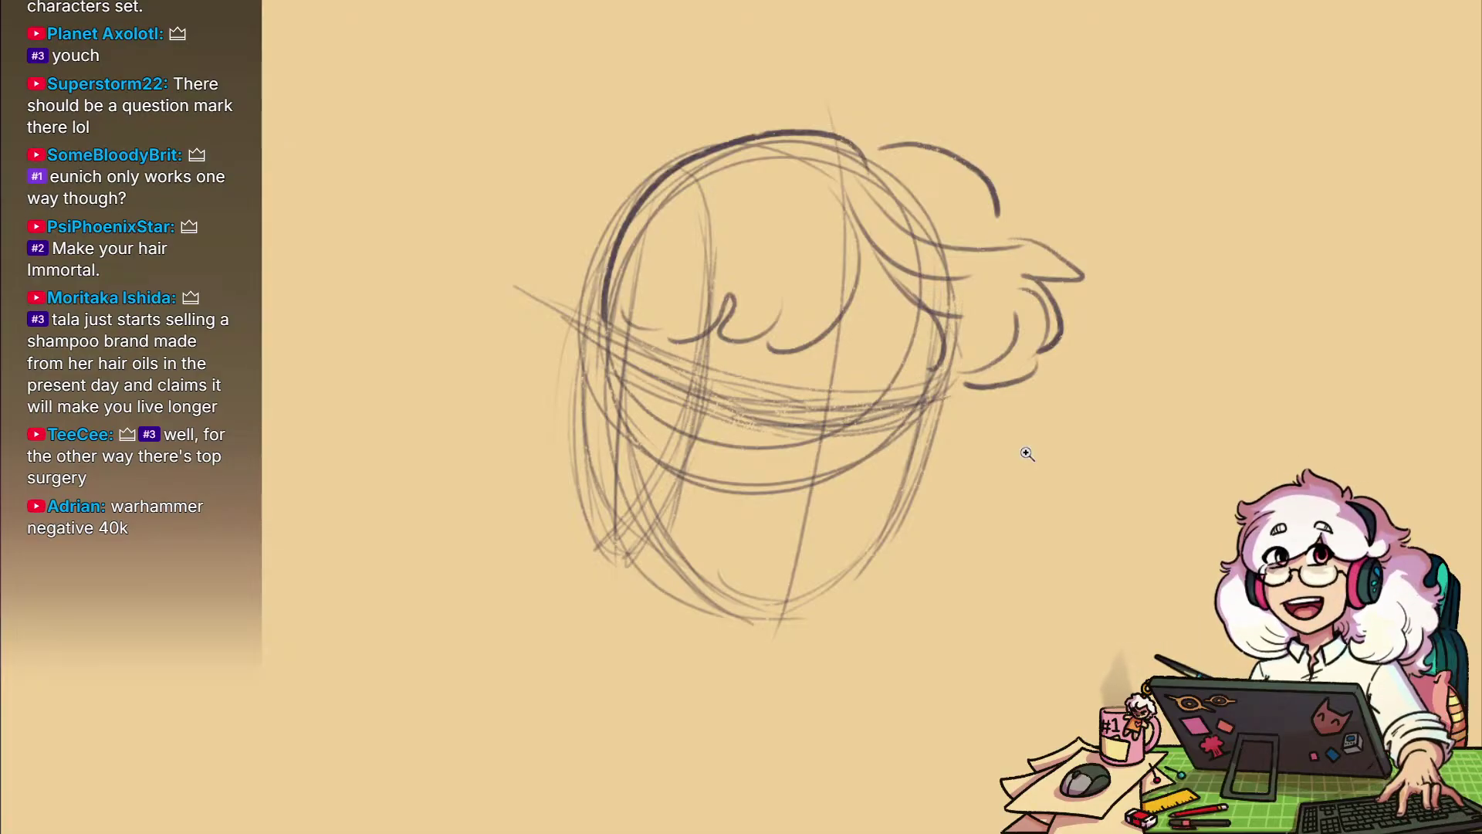
Erase and redraw the lower curl of the side hair puff, and sweep a curved lock across the near temple
key("space")
mouse_move(1041, 572)
left_mouse_down()
mouse_move(1099, 551)
mouse_move(1065, 530)
mouse_move(1043, 577)
left_mouse_up()
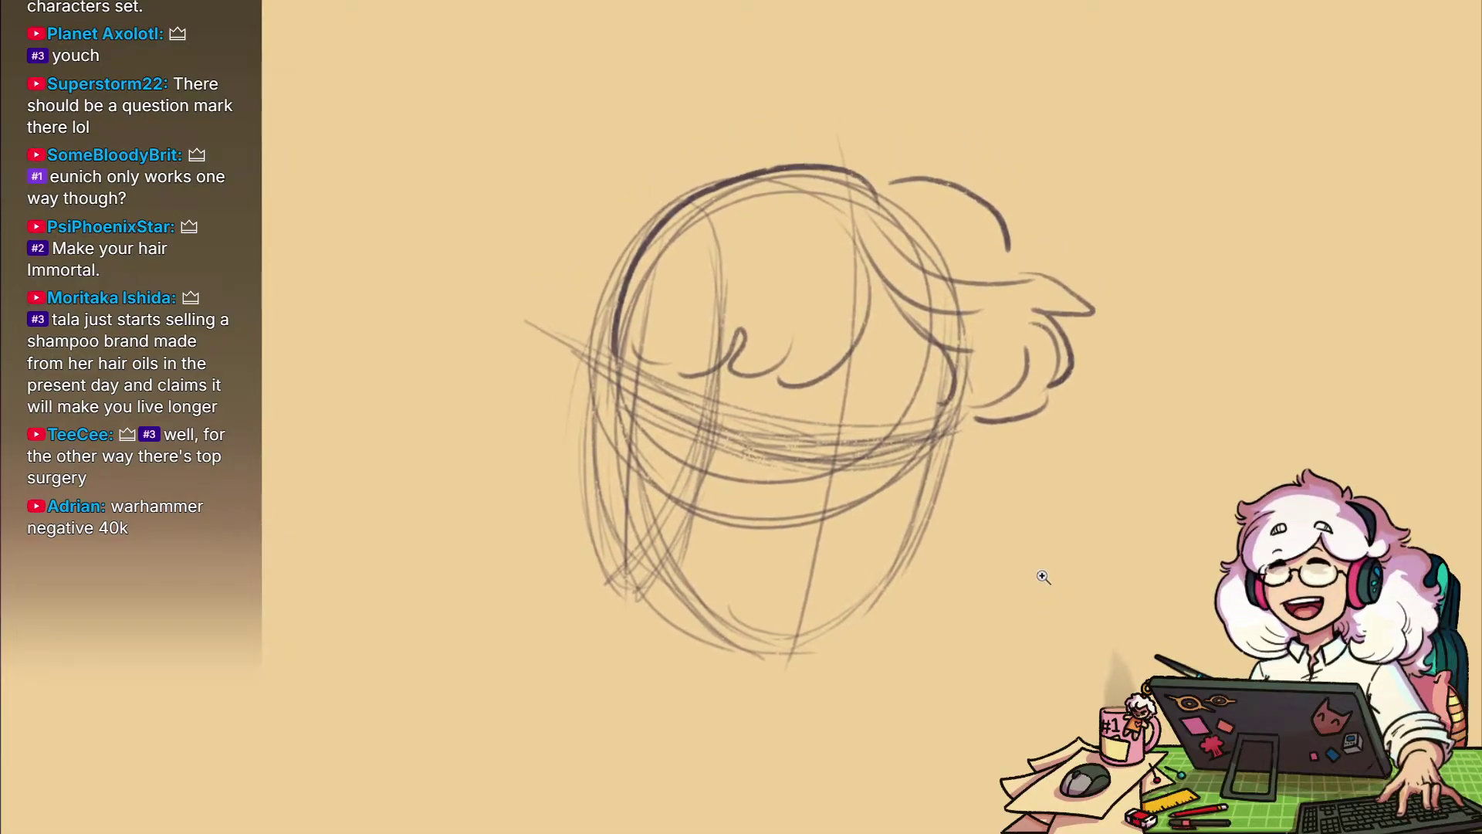
left_click_drag(1024, 367, 996, 400)
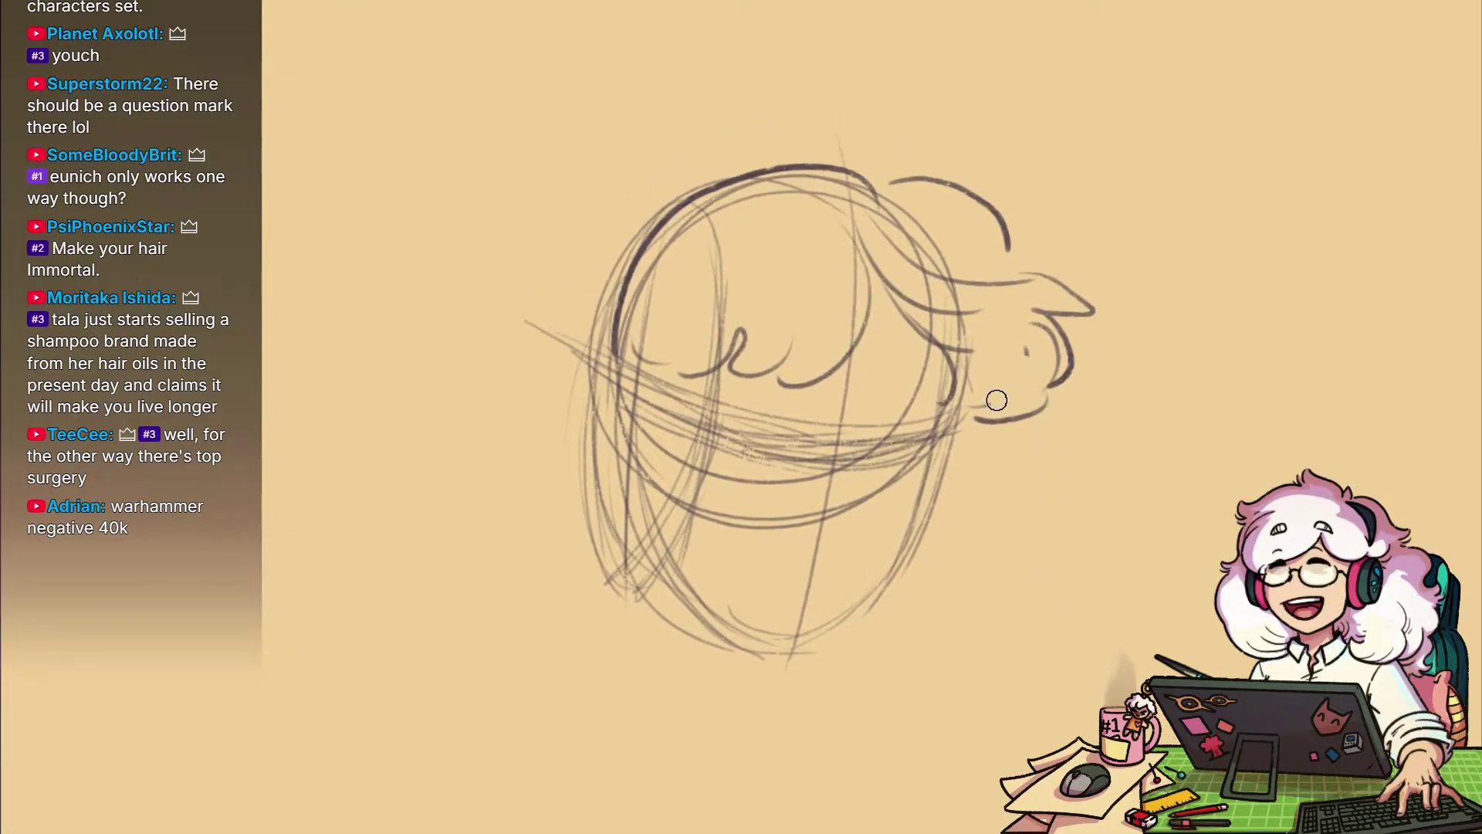
left_click(1044, 380)
left_click(1053, 392)
left_click_drag(1051, 391, 975, 433)
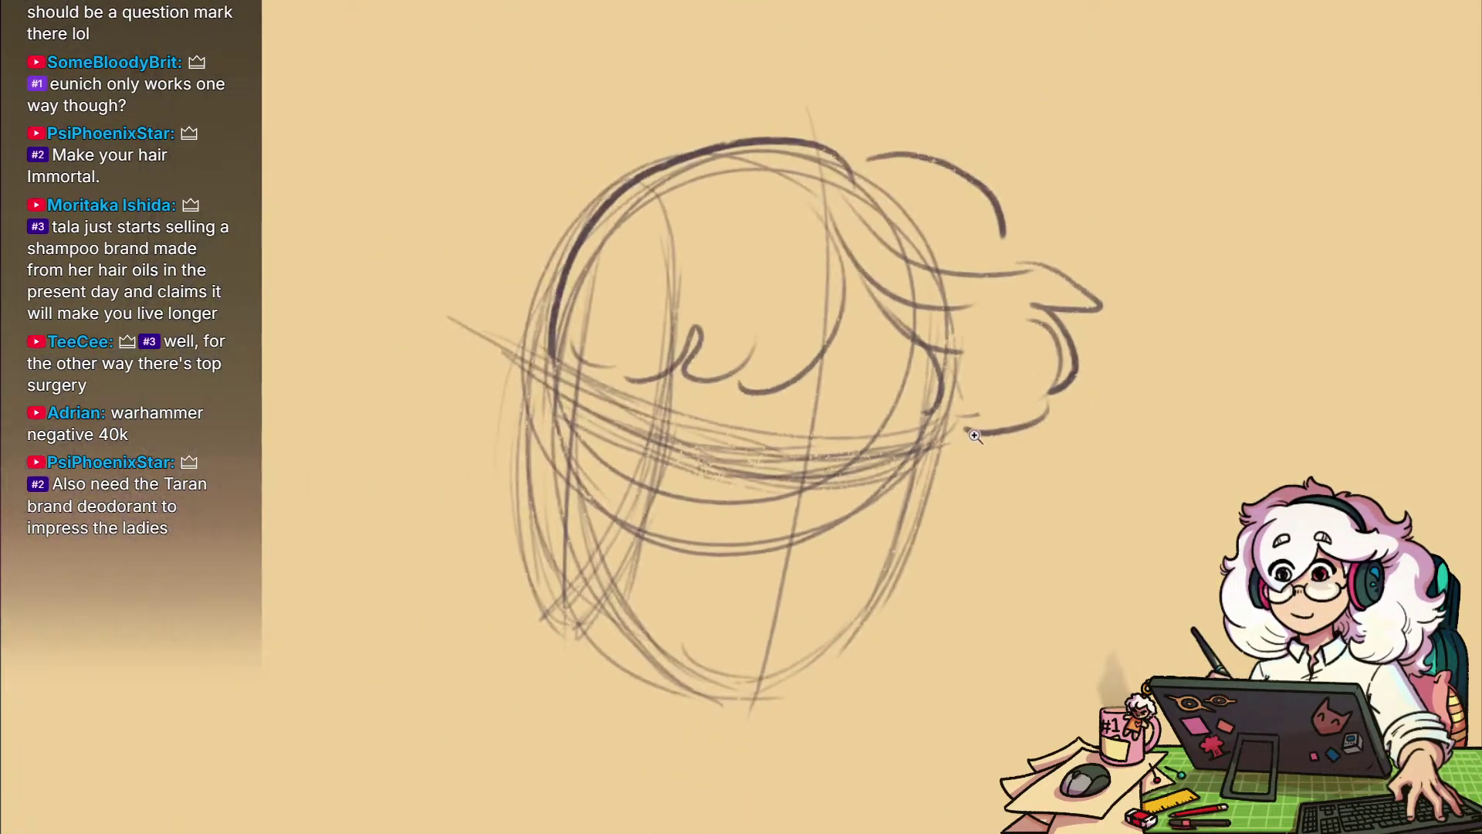
mouse_move(1053, 396)
left_mouse_down()
mouse_move(952, 414)
mouse_move(1098, 406)
left_mouse_up()
mouse_move(847, 295)
left_mouse_down()
mouse_move(766, 430)
mouse_move(714, 448)
left_mouse_up()
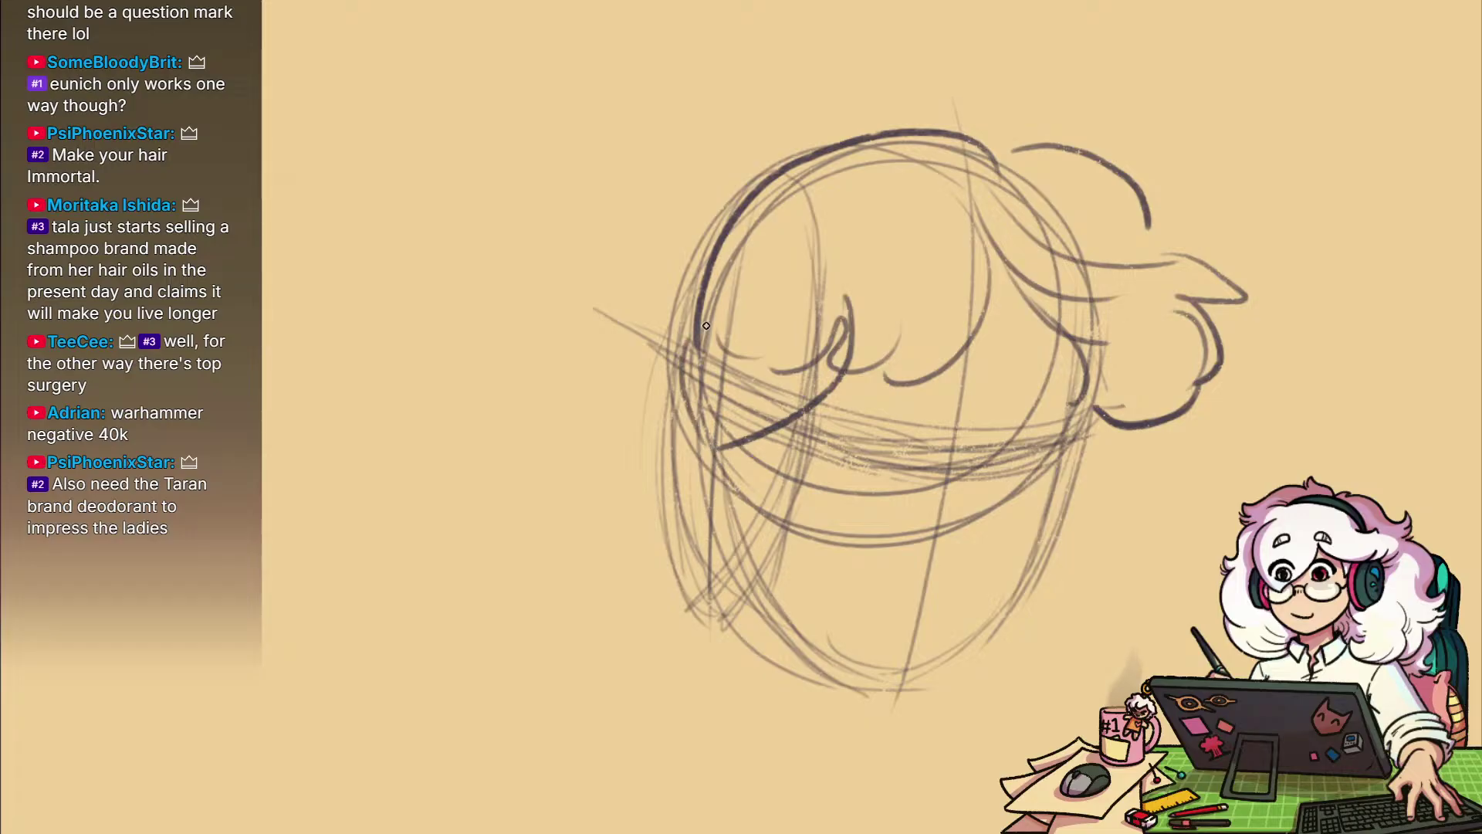
mouse_move(961, 446)
left_mouse_down()
mouse_move(986, 546)
mouse_move(1010, 529)
left_mouse_up()
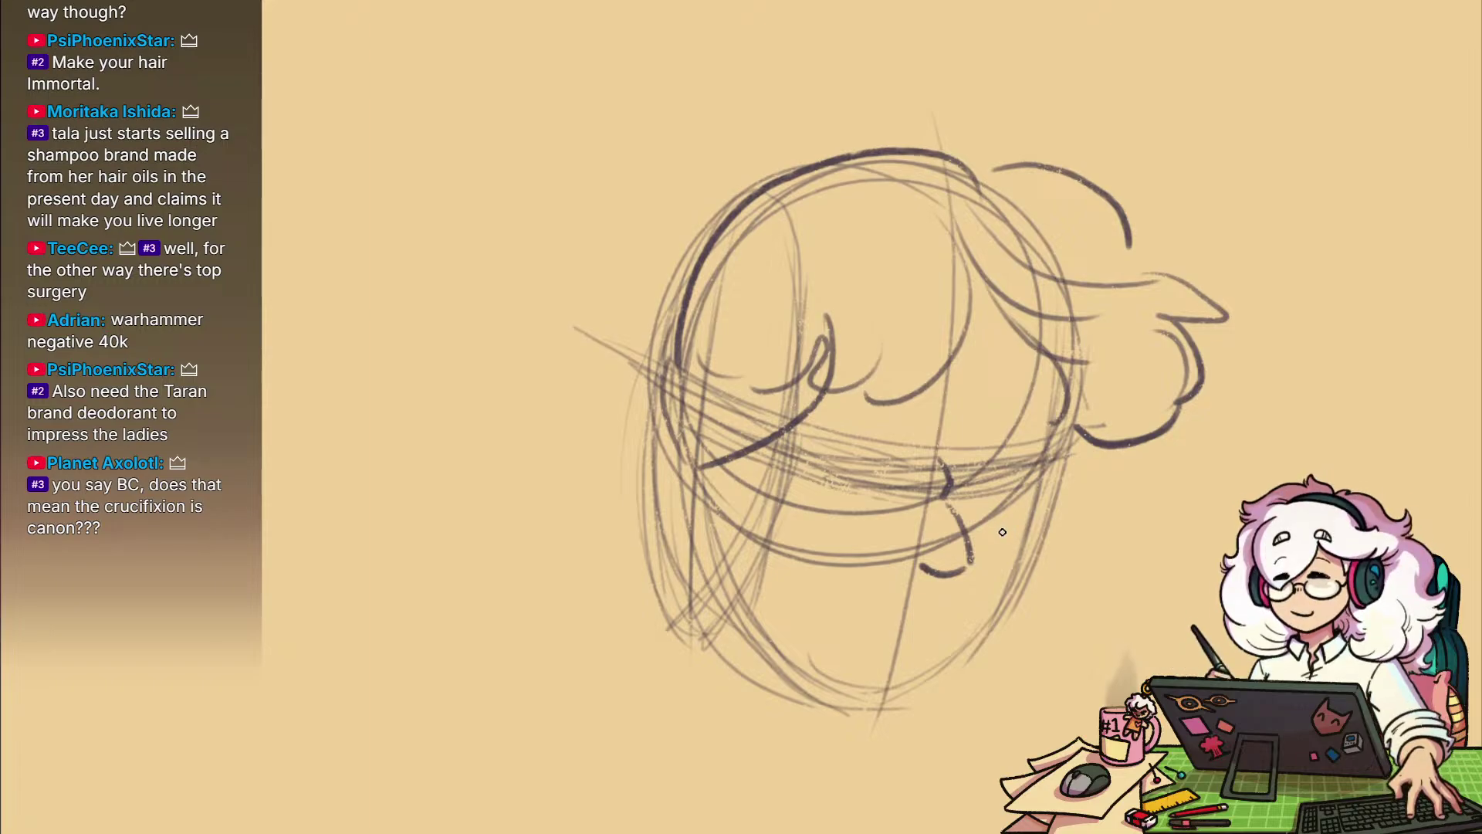
key("ctrl+z")
key("ctrl+z")
key("ctrl+z")
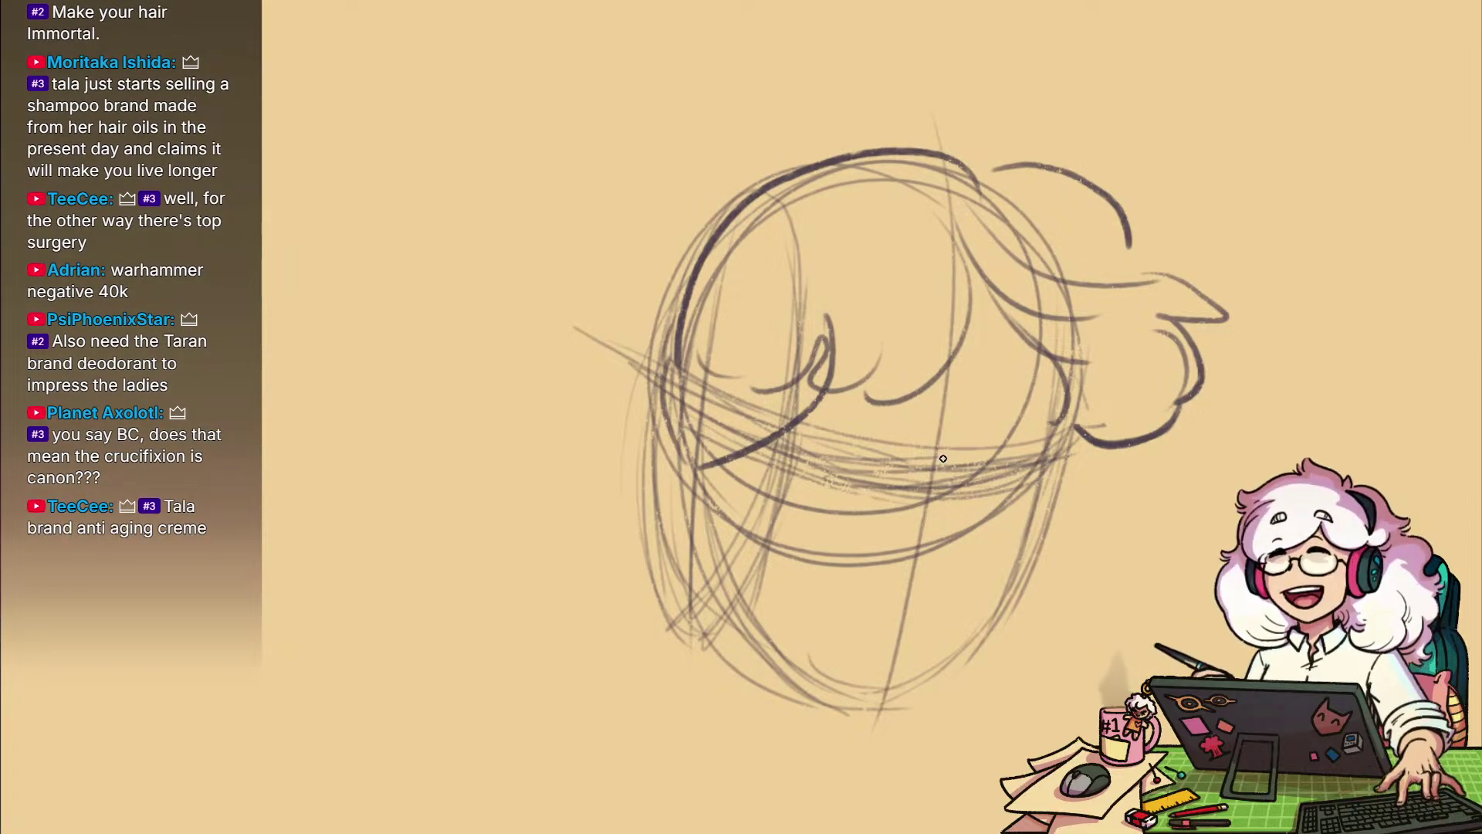
Sketch the nose with an erased-back bridge, and outline the far cheek and jaw down to the chin
left_click_drag(939, 457, 956, 517)
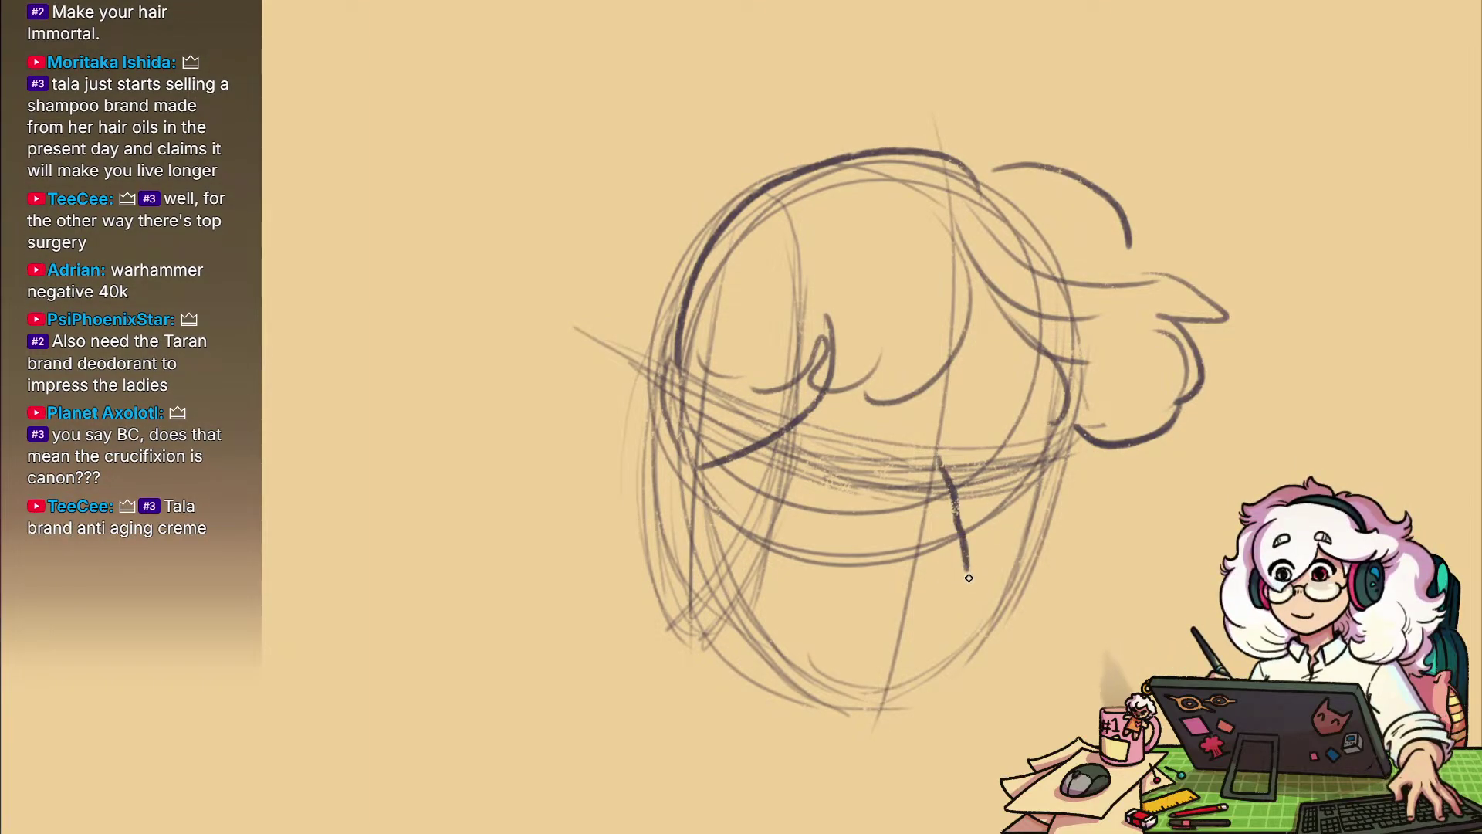
mouse_move(944, 593)
left_mouse_down()
mouse_move(953, 500)
mouse_move(939, 462)
left_mouse_up()
key("e")
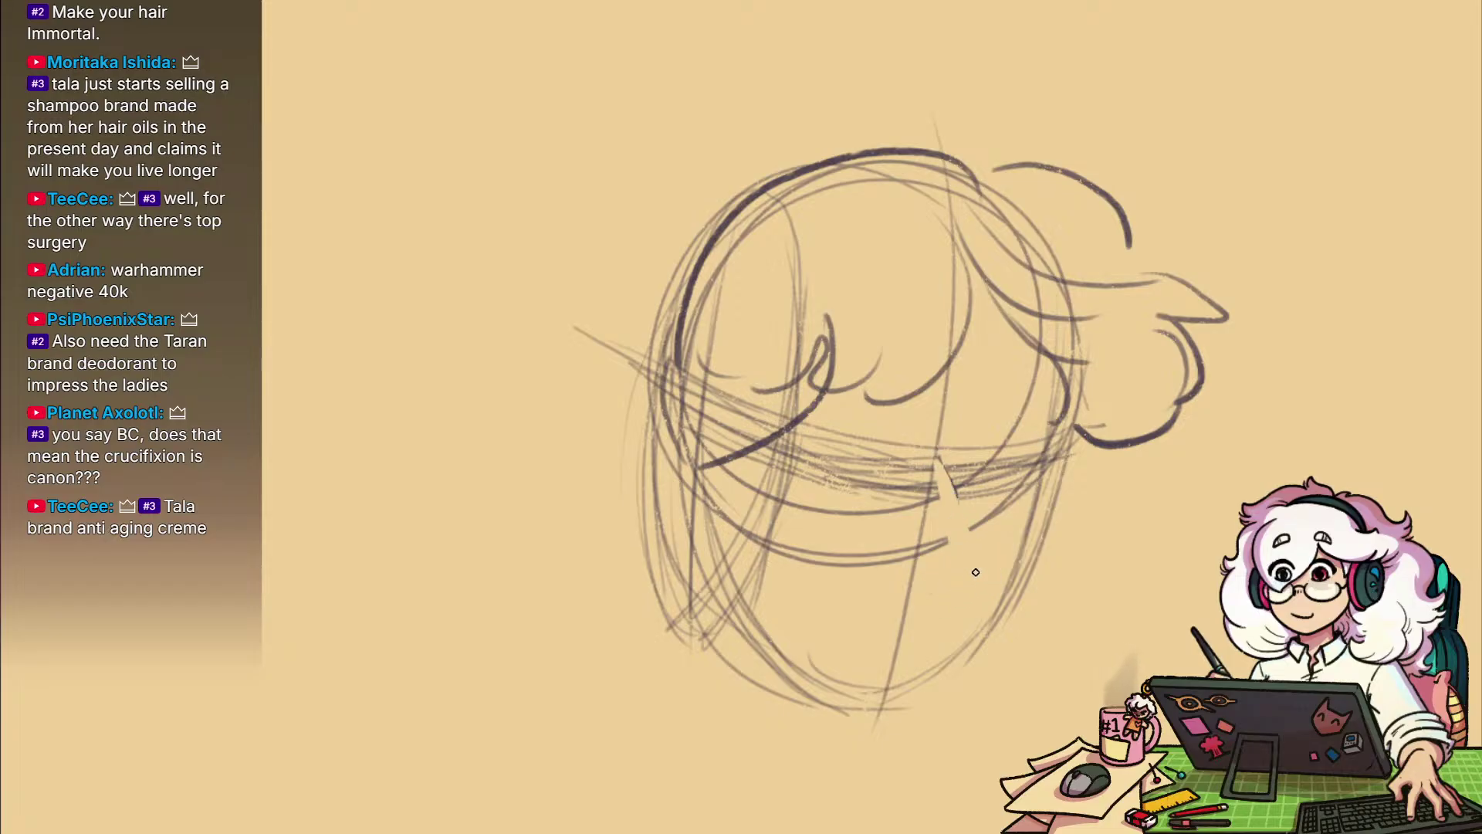
left_click_drag(988, 544, 956, 498)
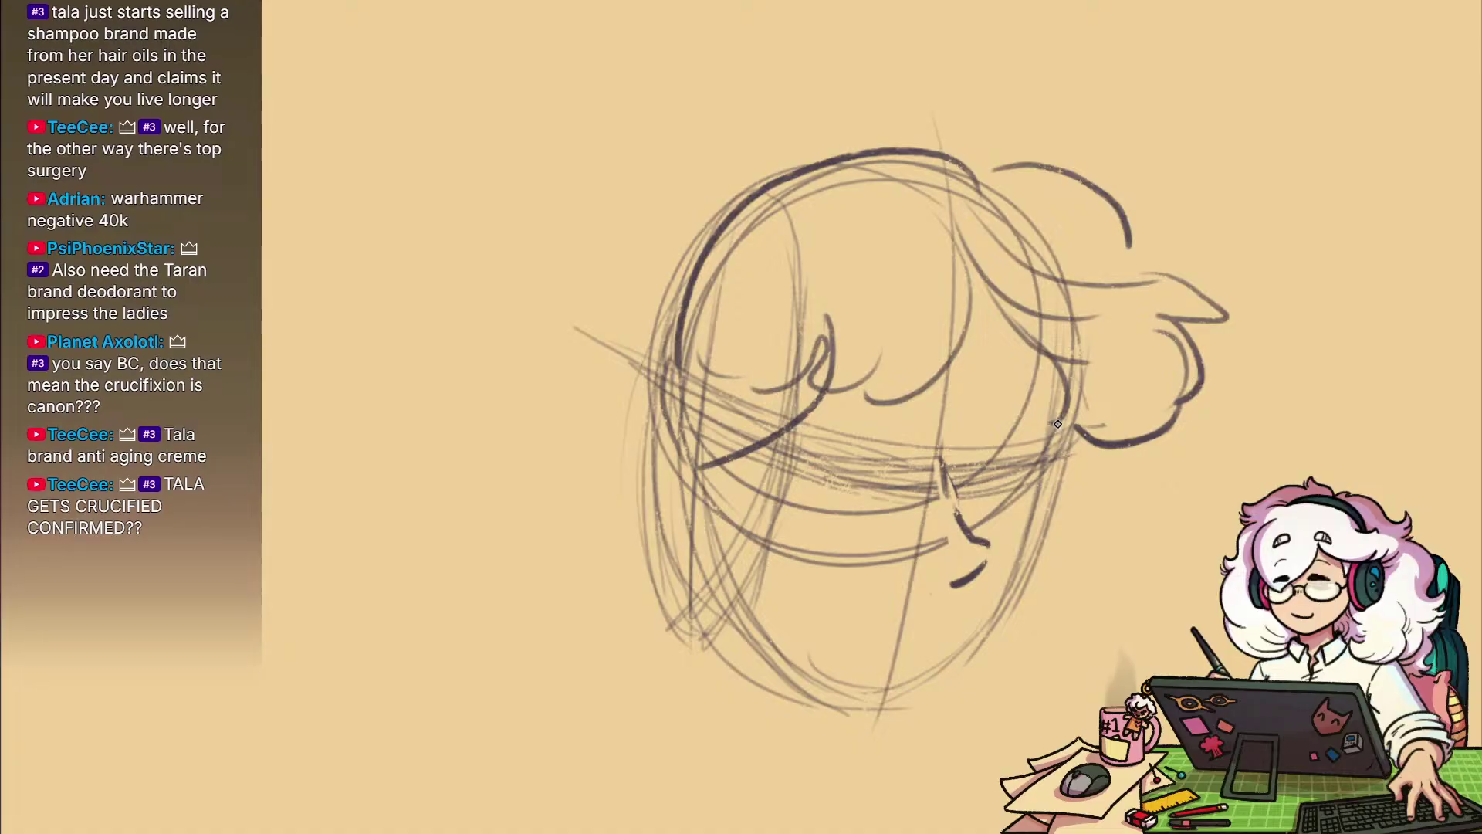
left_click_drag(1061, 413, 1057, 464)
left_click_drag(1033, 524, 903, 699)
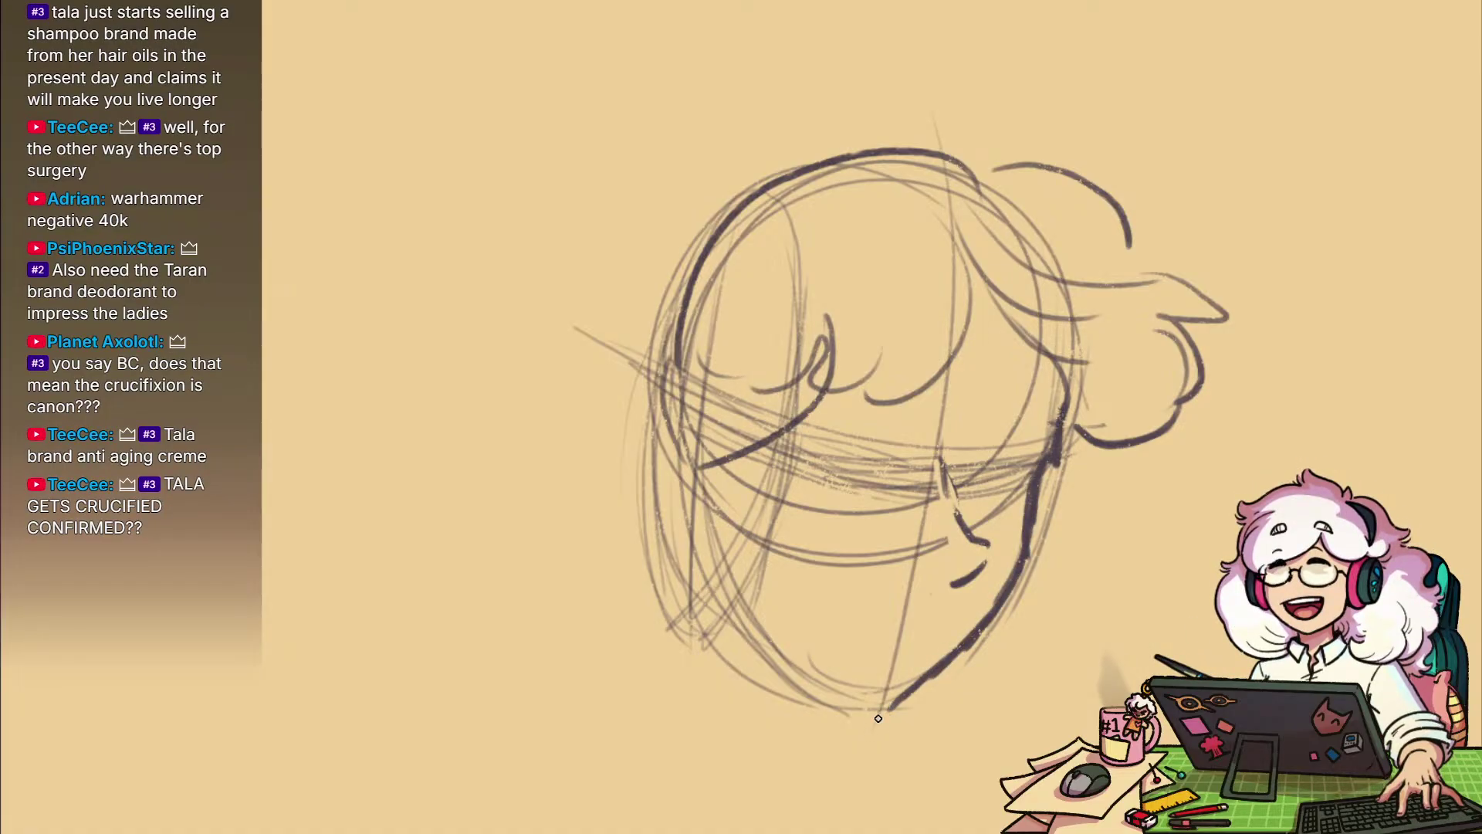
Outline the chin and the near side of the jaw up toward the temple lock
mouse_move(814, 719)
left_mouse_down()
mouse_move(780, 686)
mouse_move(720, 544)
left_mouse_up()
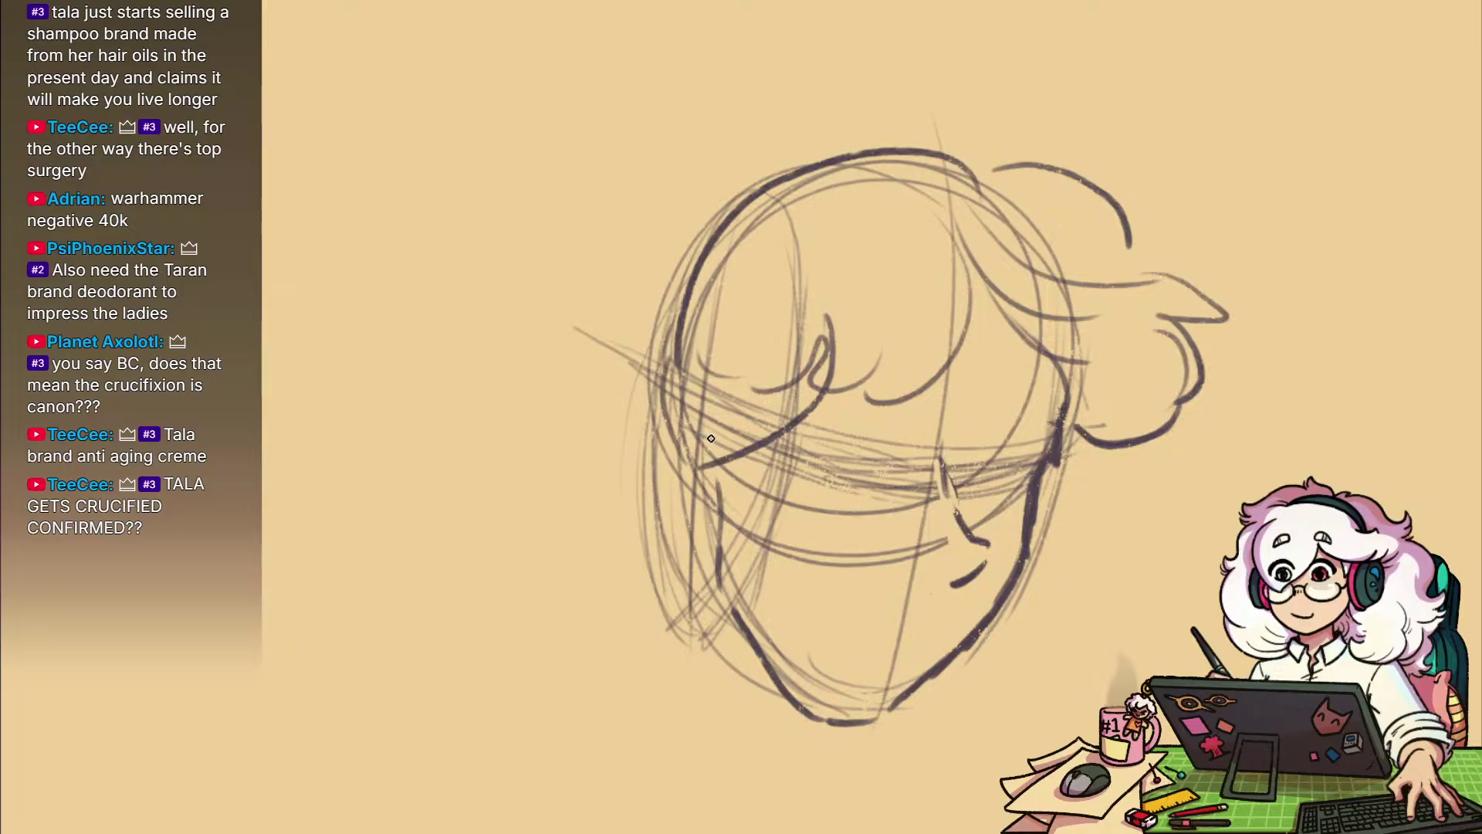
left_click_drag(709, 437, 698, 529)
left_click_drag(680, 415, 695, 528)
key("ctrl+z")
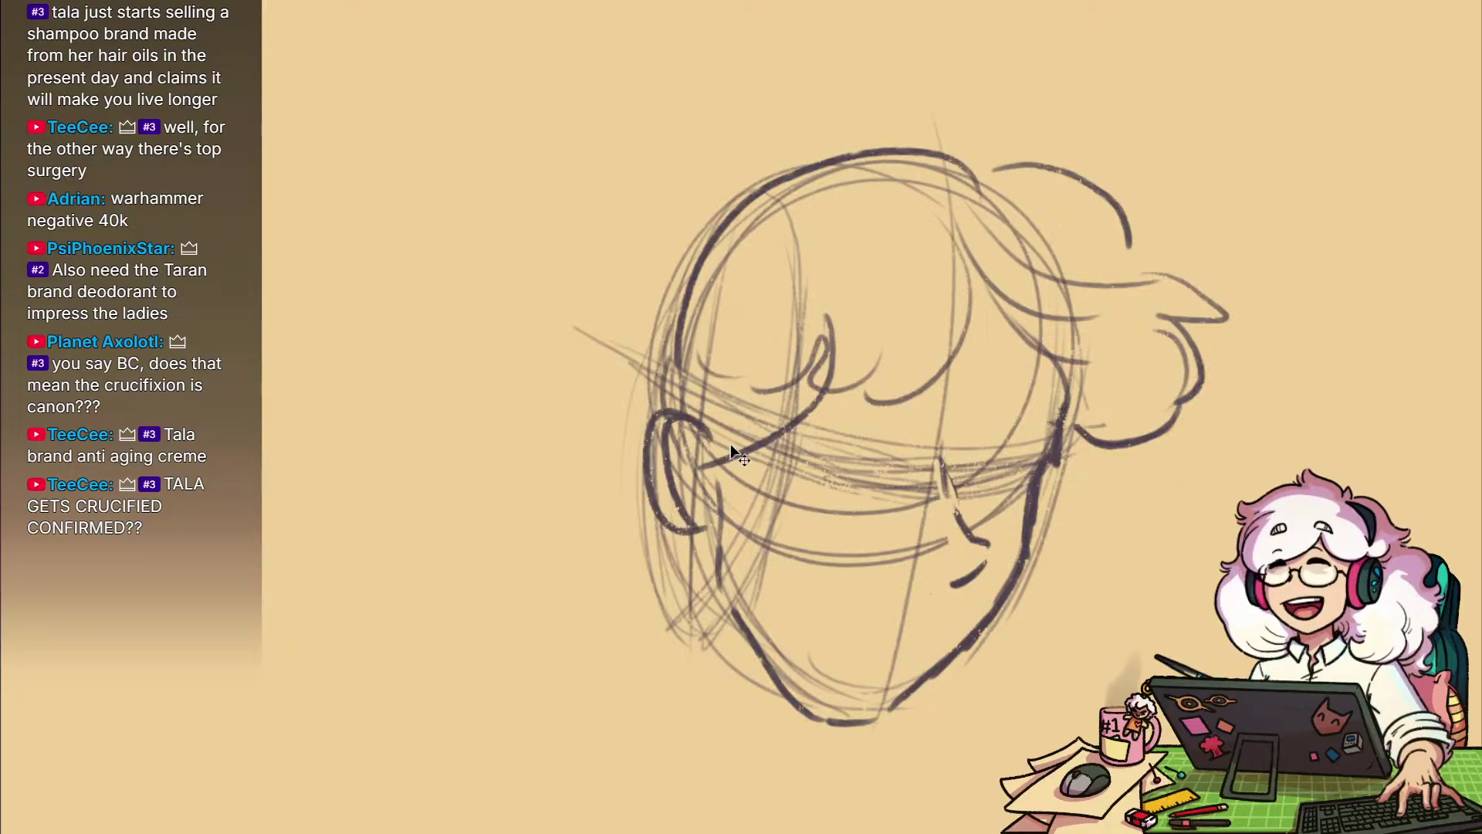
key("ctrl+z")
key("ctrl+z")
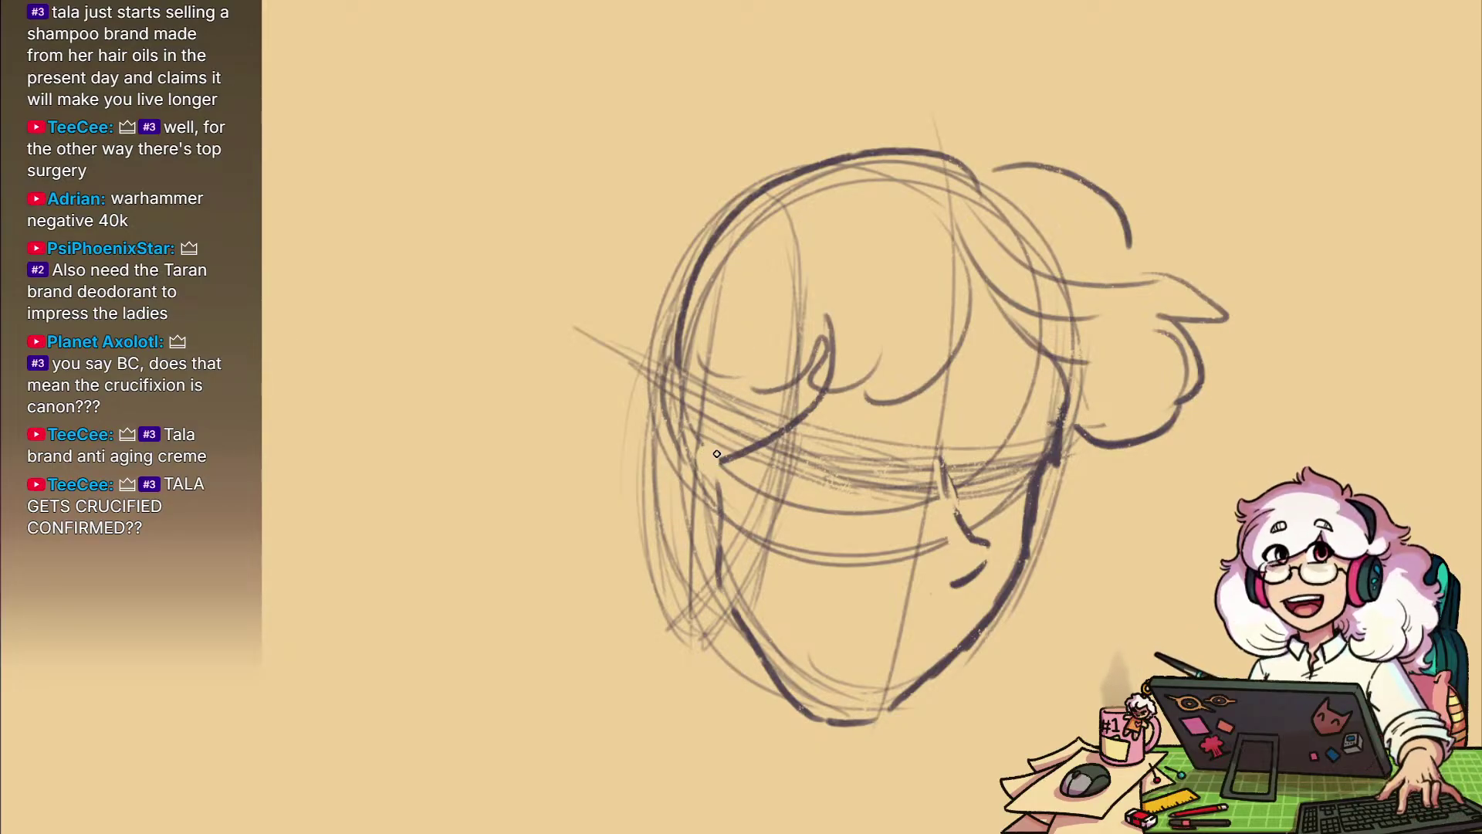
Sketch the near ear behind the temple lock, erasing the inside and redrawing it taller with inner folds
mouse_move(693, 437)
left_mouse_down()
mouse_move(657, 468)
mouse_move(694, 539)
left_mouse_up()
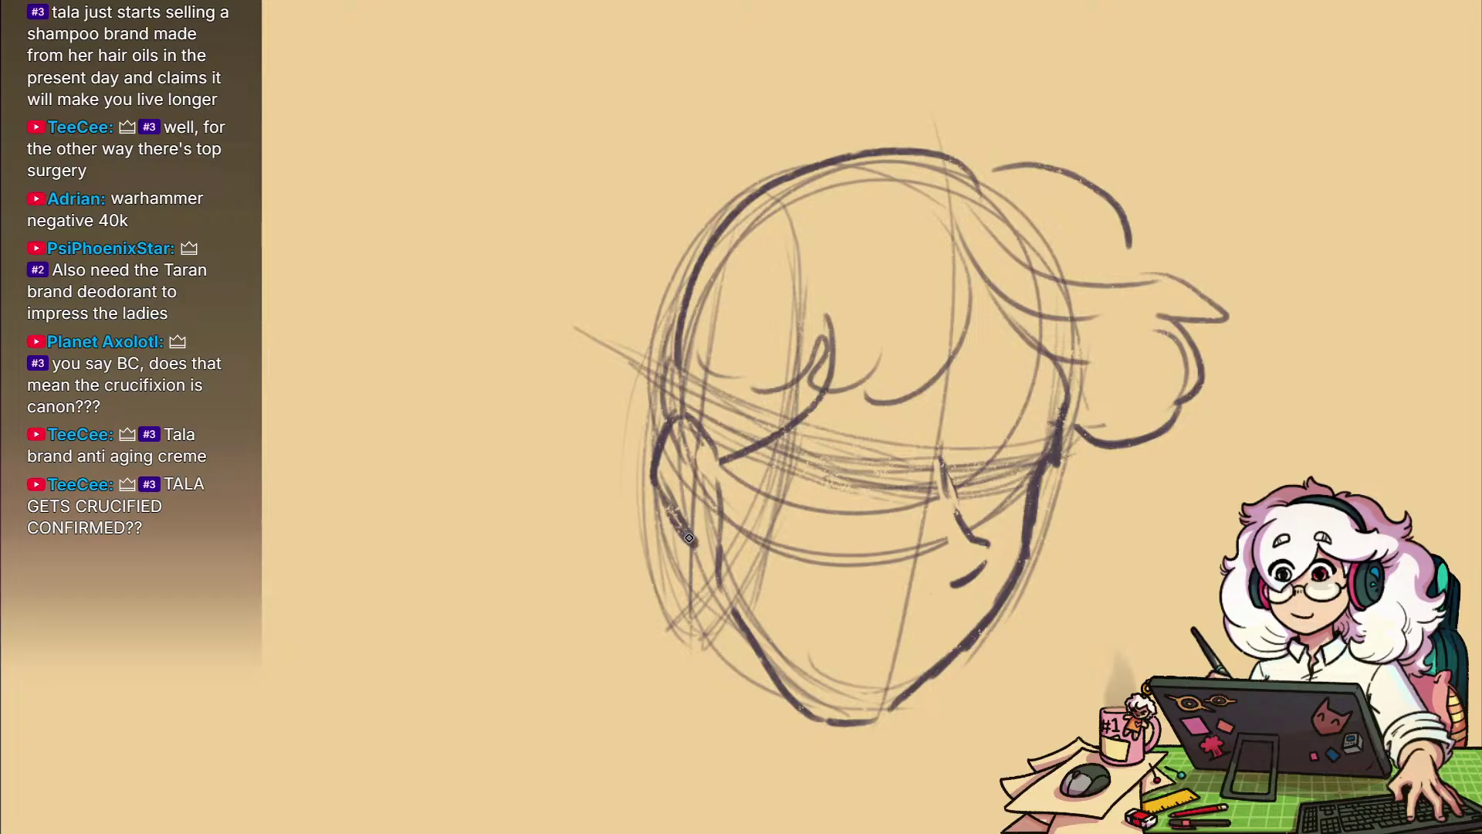
mouse_move(676, 451)
left_mouse_down()
mouse_move(734, 456)
mouse_move(766, 510)
left_mouse_up()
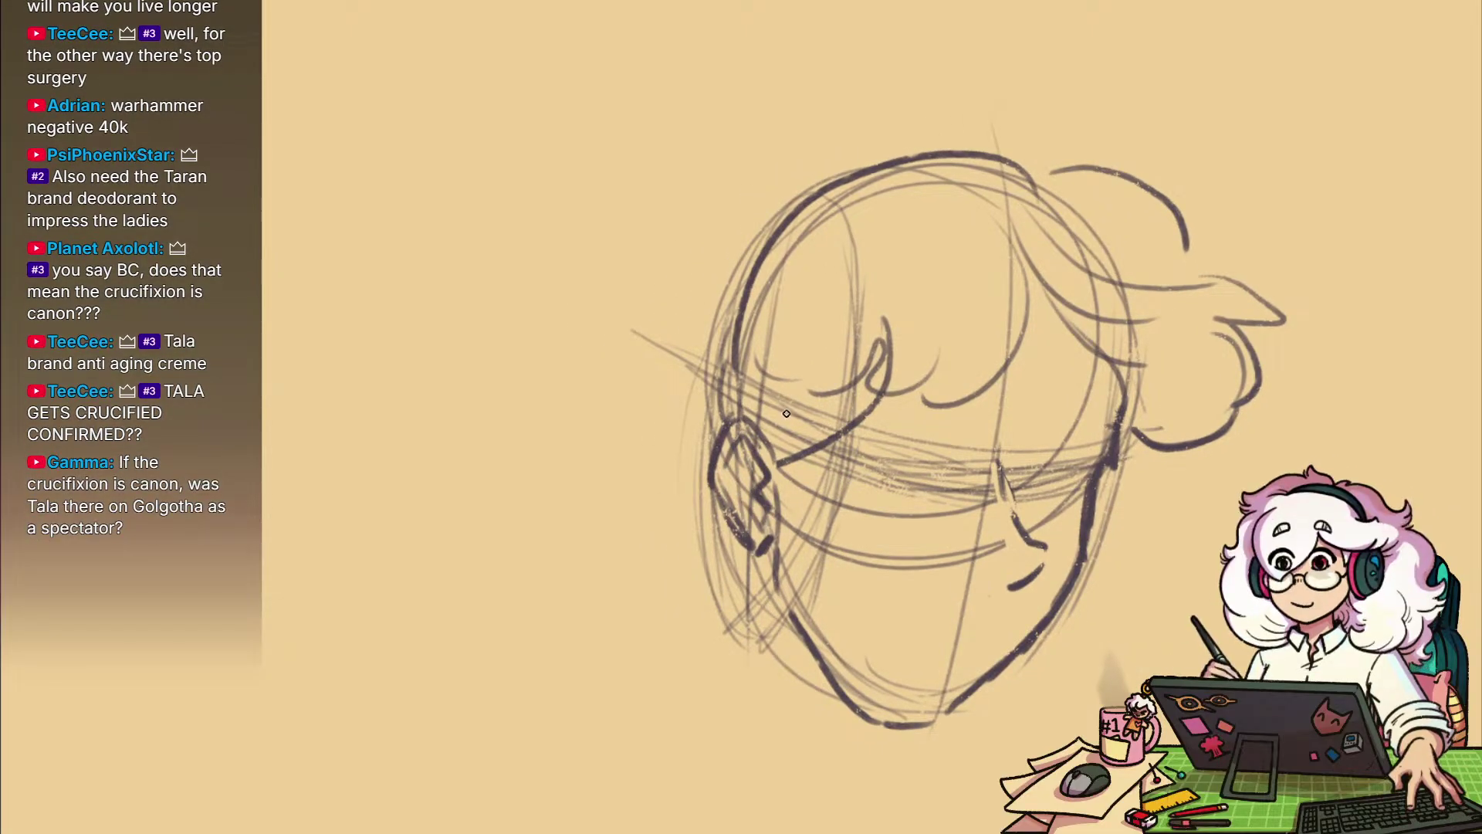
key("e")
left_click_drag(768, 452, 741, 535)
mouse_move(783, 452)
left_mouse_down()
mouse_move(722, 384)
mouse_move(695, 457)
mouse_move(762, 550)
left_mouse_up()
key("e")
mouse_move(746, 428)
left_mouse_down()
mouse_move(763, 530)
mouse_move(730, 463)
left_mouse_up()
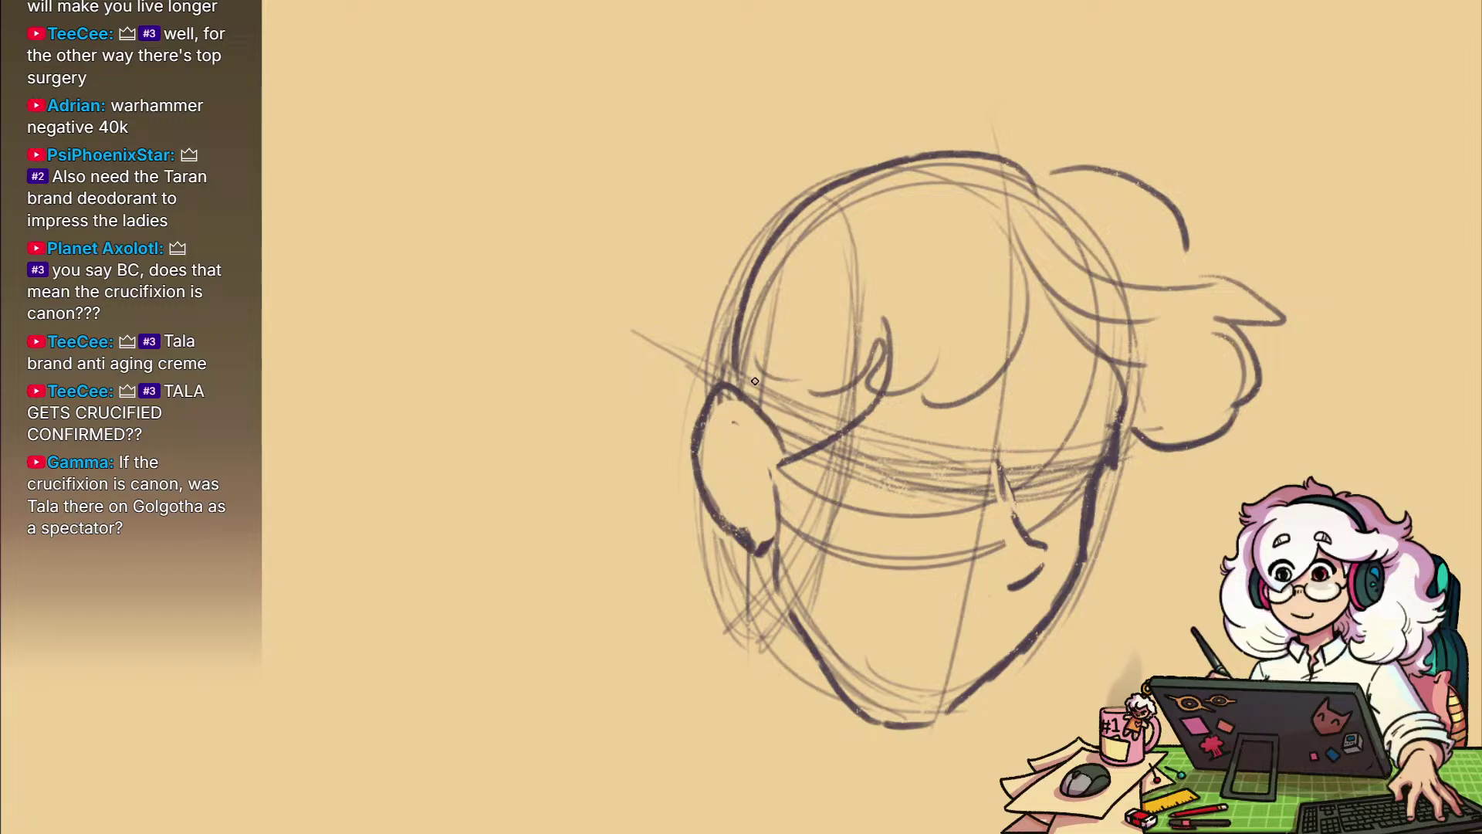
left_click_drag(726, 398, 769, 467)
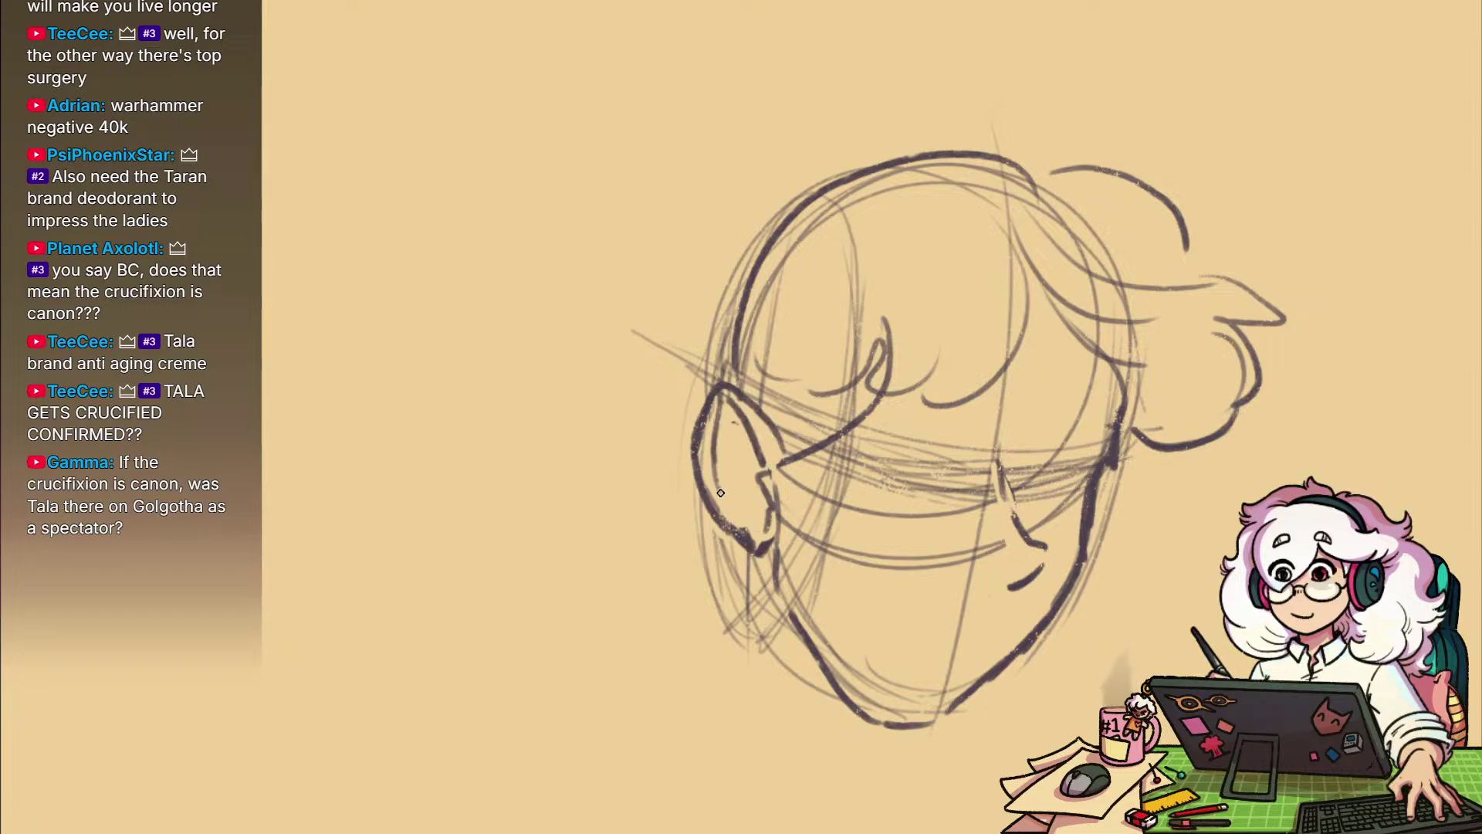
left_click_drag(727, 421, 758, 471)
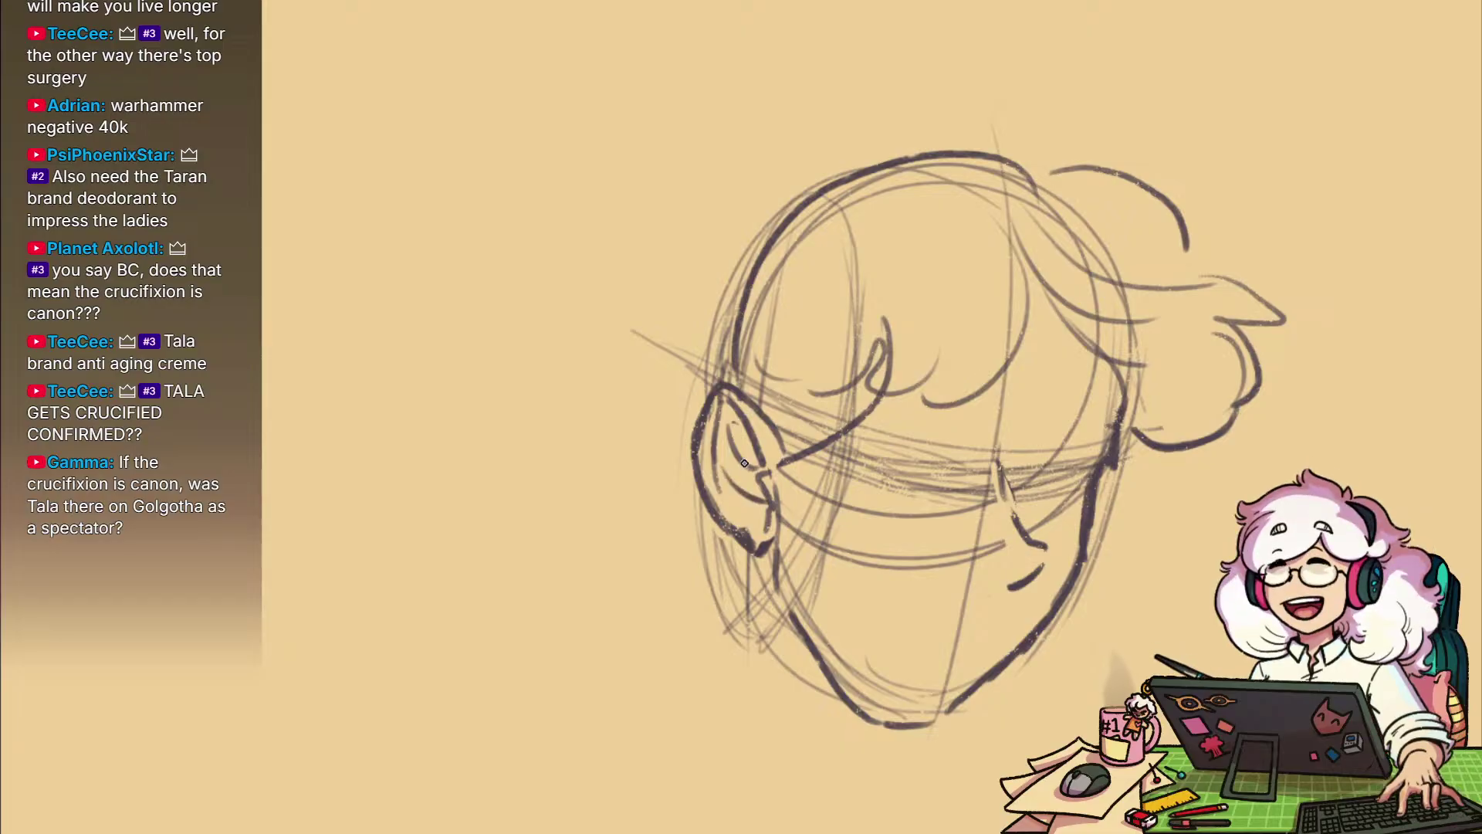
Sketch the small visible part of the far ear beneath the side hair puff
left_click_drag(901, 494, 857, 407)
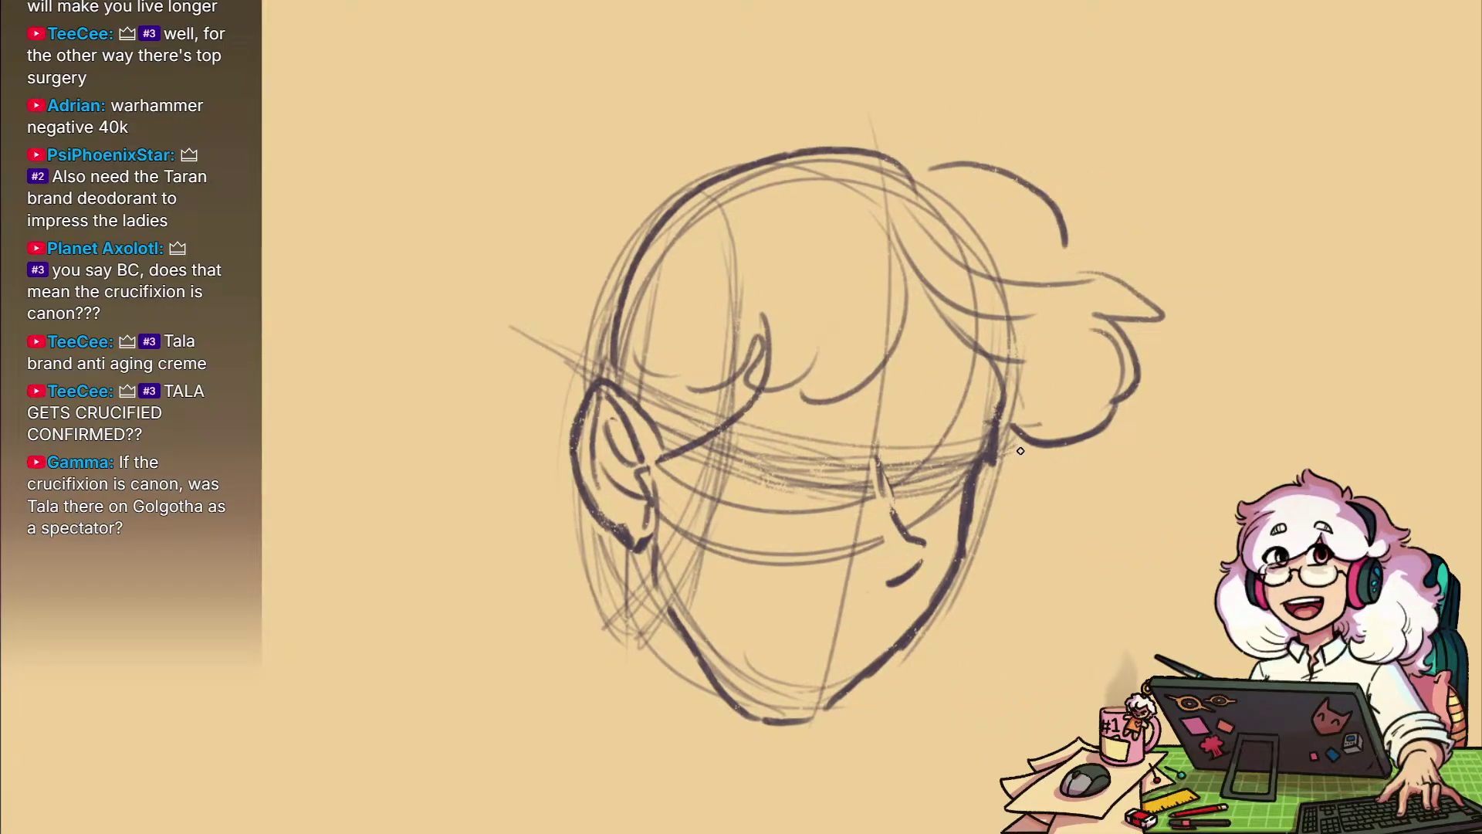
left_click_drag(1001, 438, 994, 551)
mouse_move(994, 551)
left_mouse_down()
mouse_move(973, 493)
mouse_move(959, 519)
left_mouse_up()
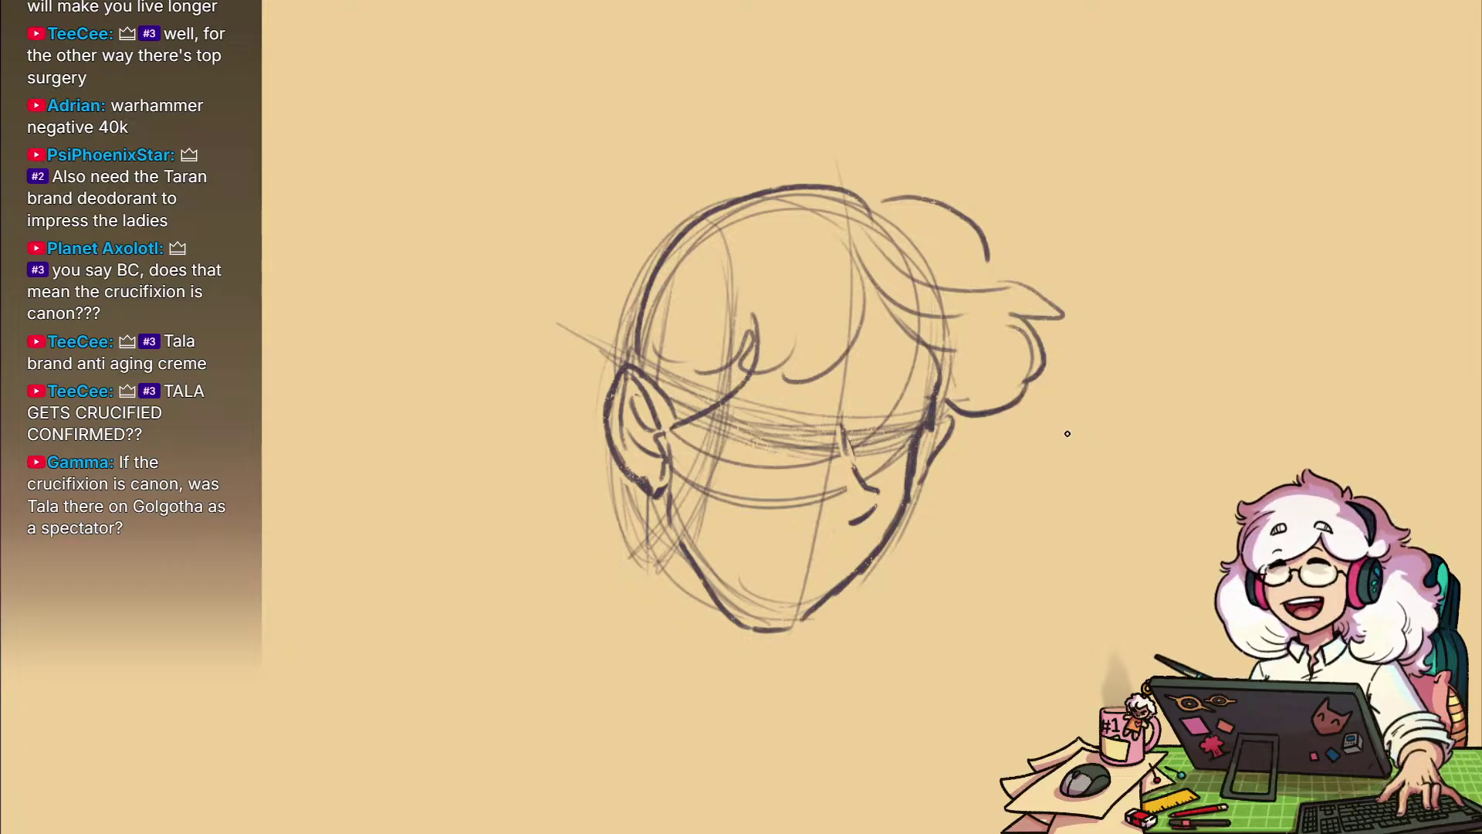
left_click_drag(1065, 423, 1069, 475)
mouse_move(1069, 421)
left_mouse_down()
mouse_move(1091, 446)
mouse_move(1080, 480)
left_mouse_up()
mouse_move(1152, 429)
left_mouse_down()
mouse_move(1178, 486)
mouse_move(1124, 475)
mouse_move(1095, 514)
mouse_move(999, 519)
mouse_move(1163, 530)
left_mouse_up()
key("ctrl+z")
key("ctrl+z")
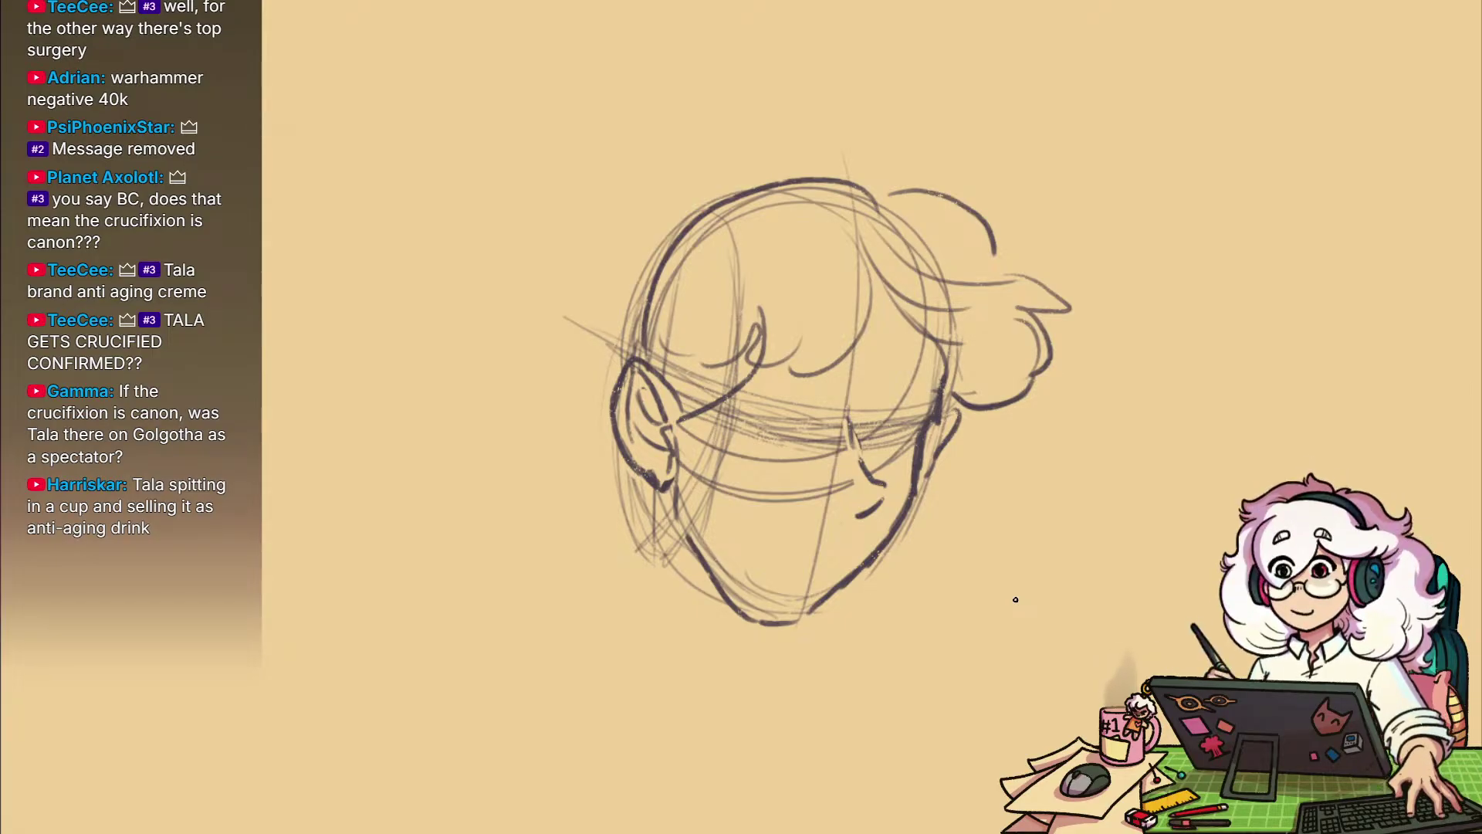
Erase the chin and near jaw, add a light guide across the lower face, and redraw them with a narrower, sharper outline
key("e")
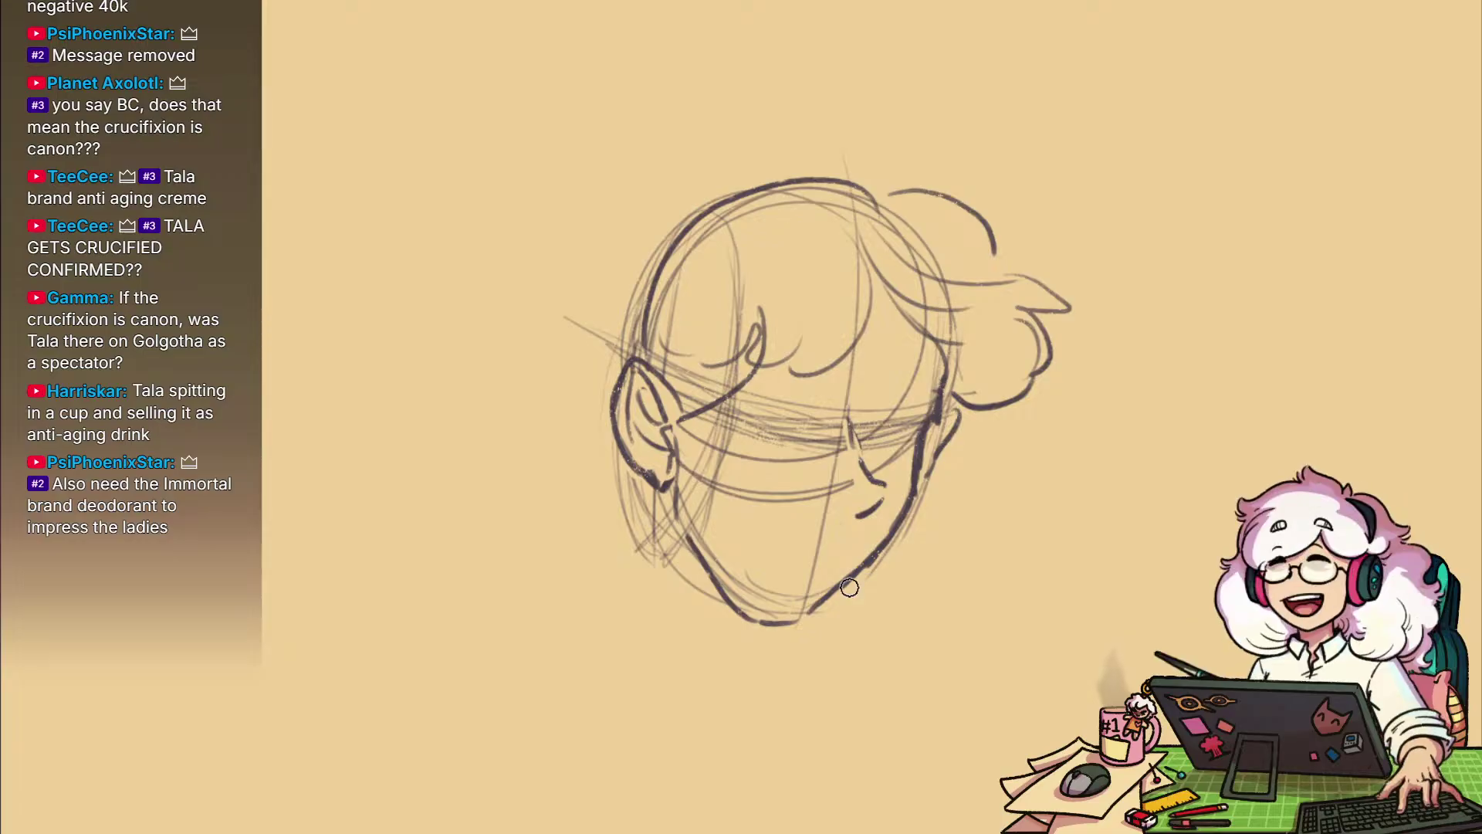
mouse_move(833, 596)
left_mouse_down()
mouse_move(810, 614)
mouse_move(745, 609)
left_mouse_up()
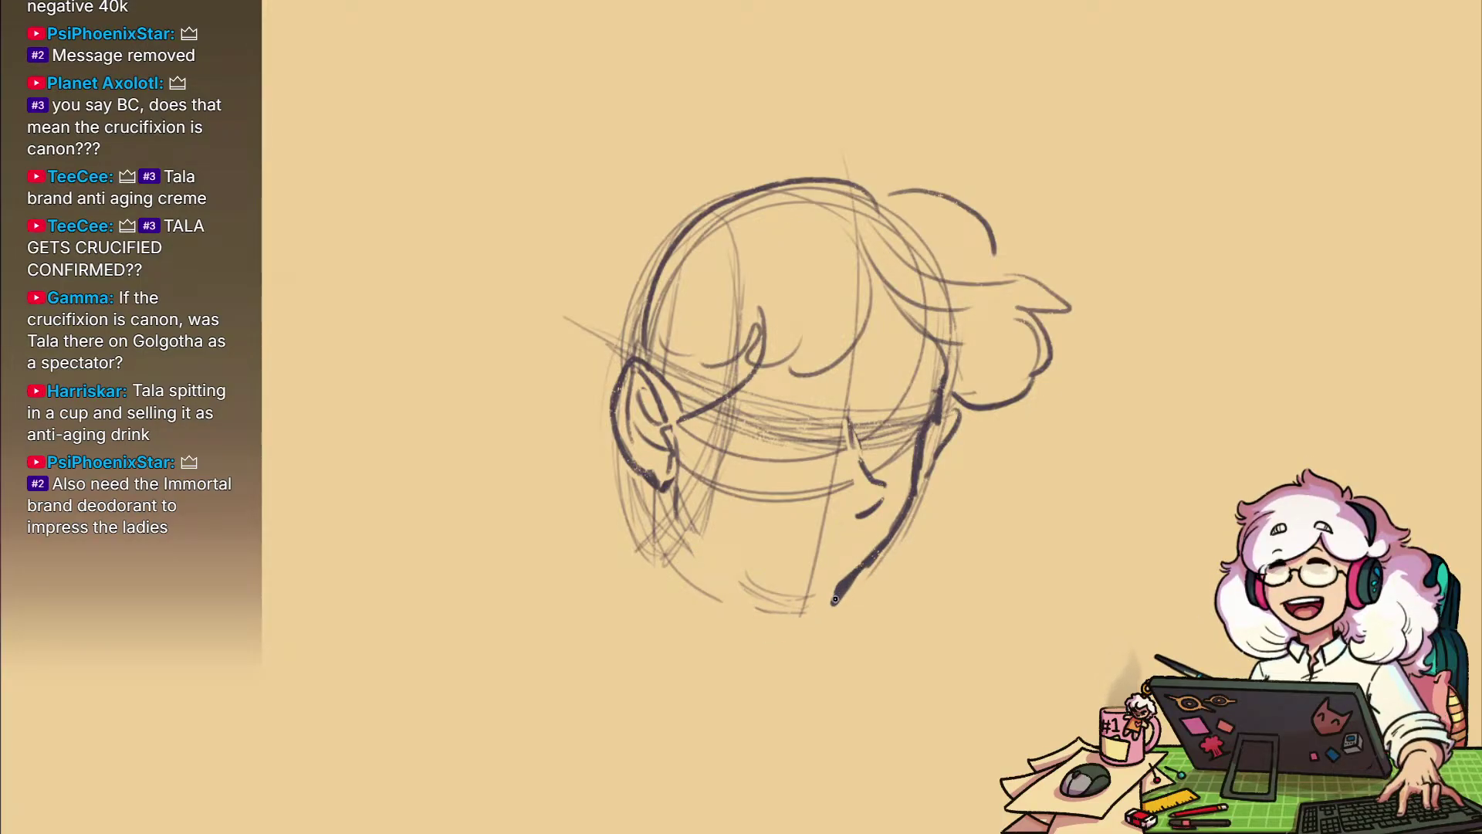
left_click_drag(838, 595, 830, 614)
key("e")
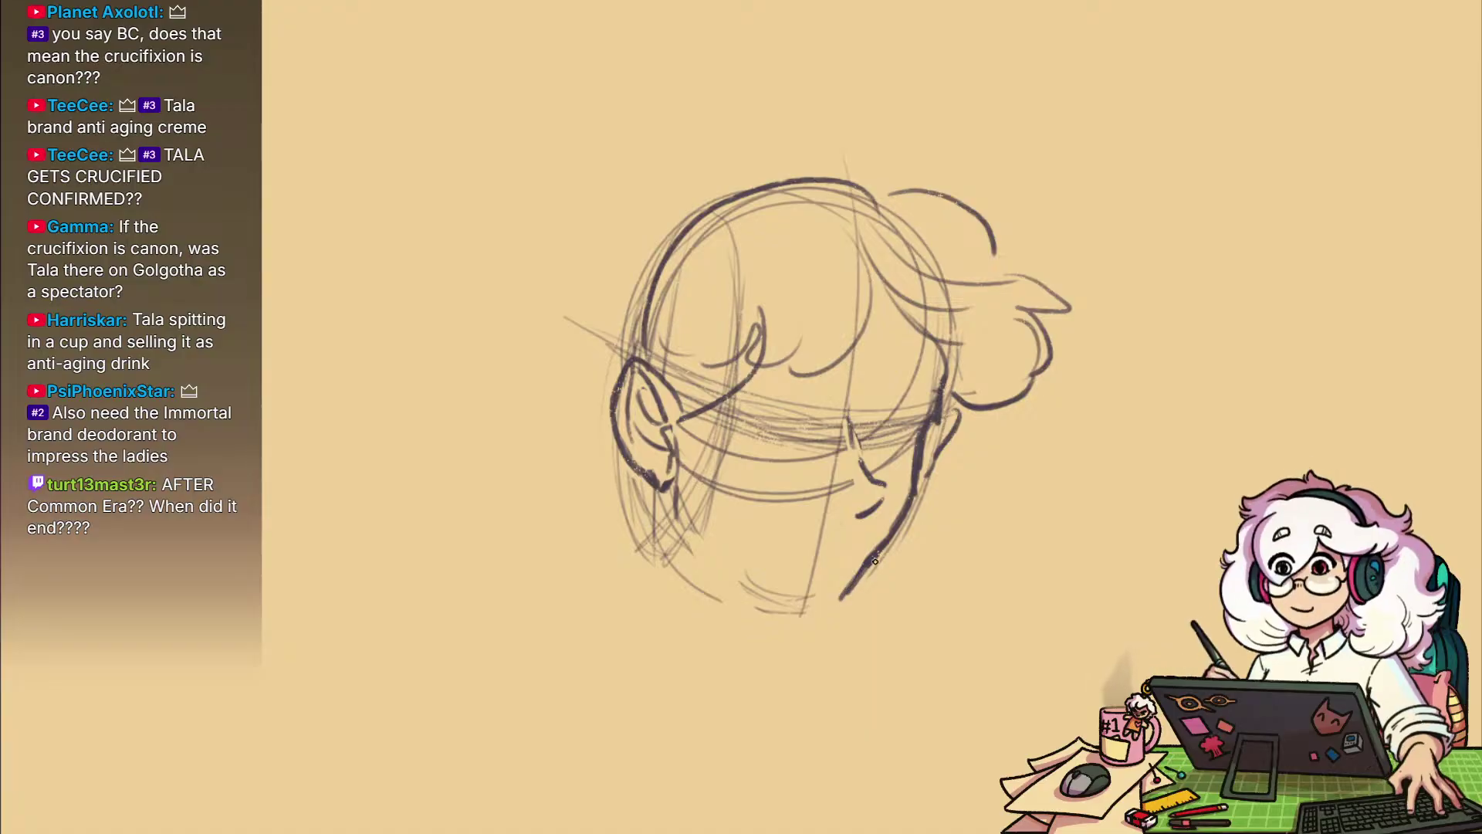
left_click_drag(857, 532, 847, 569)
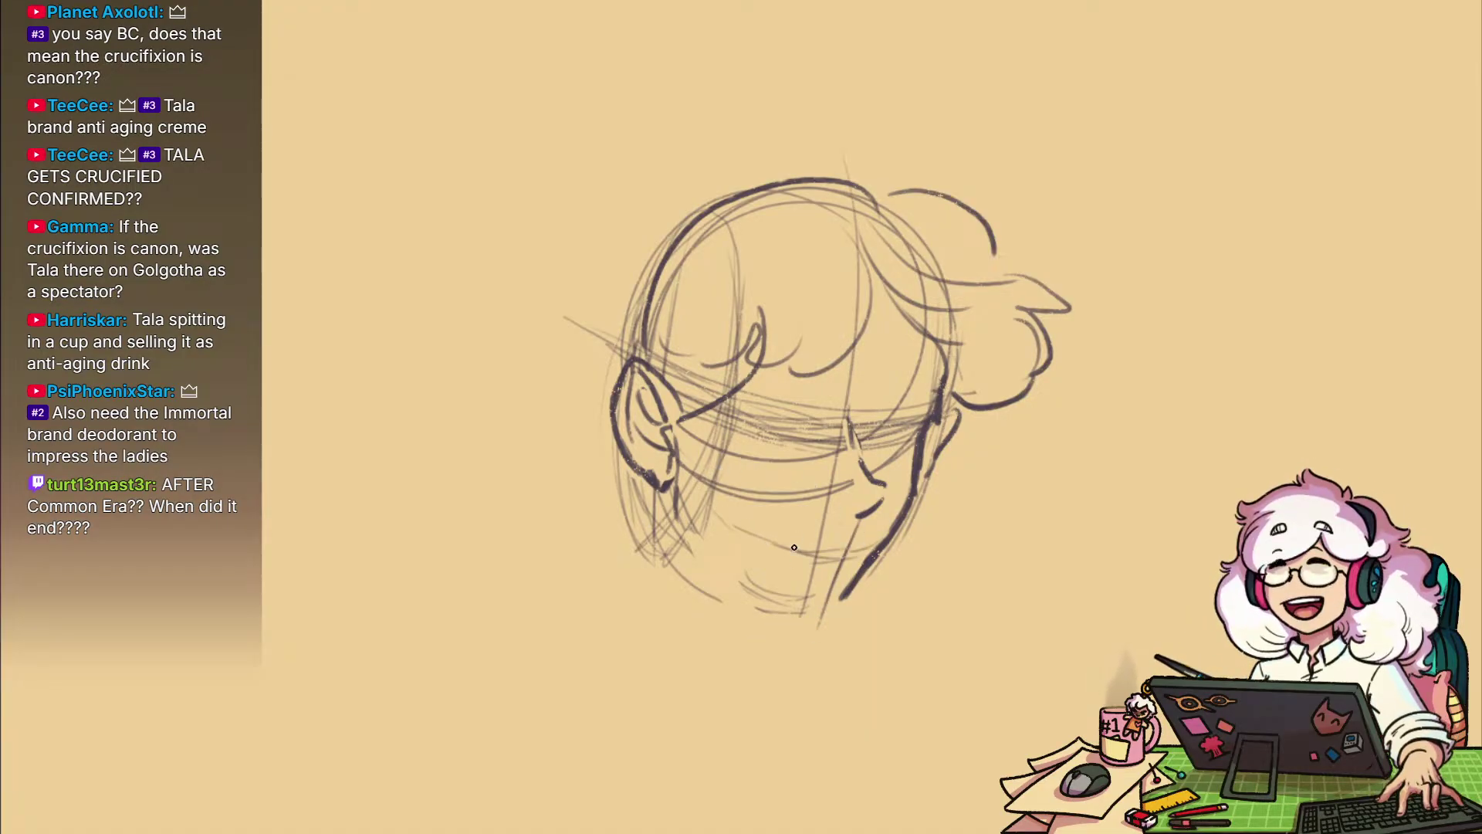
key("e")
mouse_move(863, 553)
left_mouse_down()
mouse_move(813, 563)
mouse_move(923, 580)
mouse_move(863, 615)
left_mouse_up()
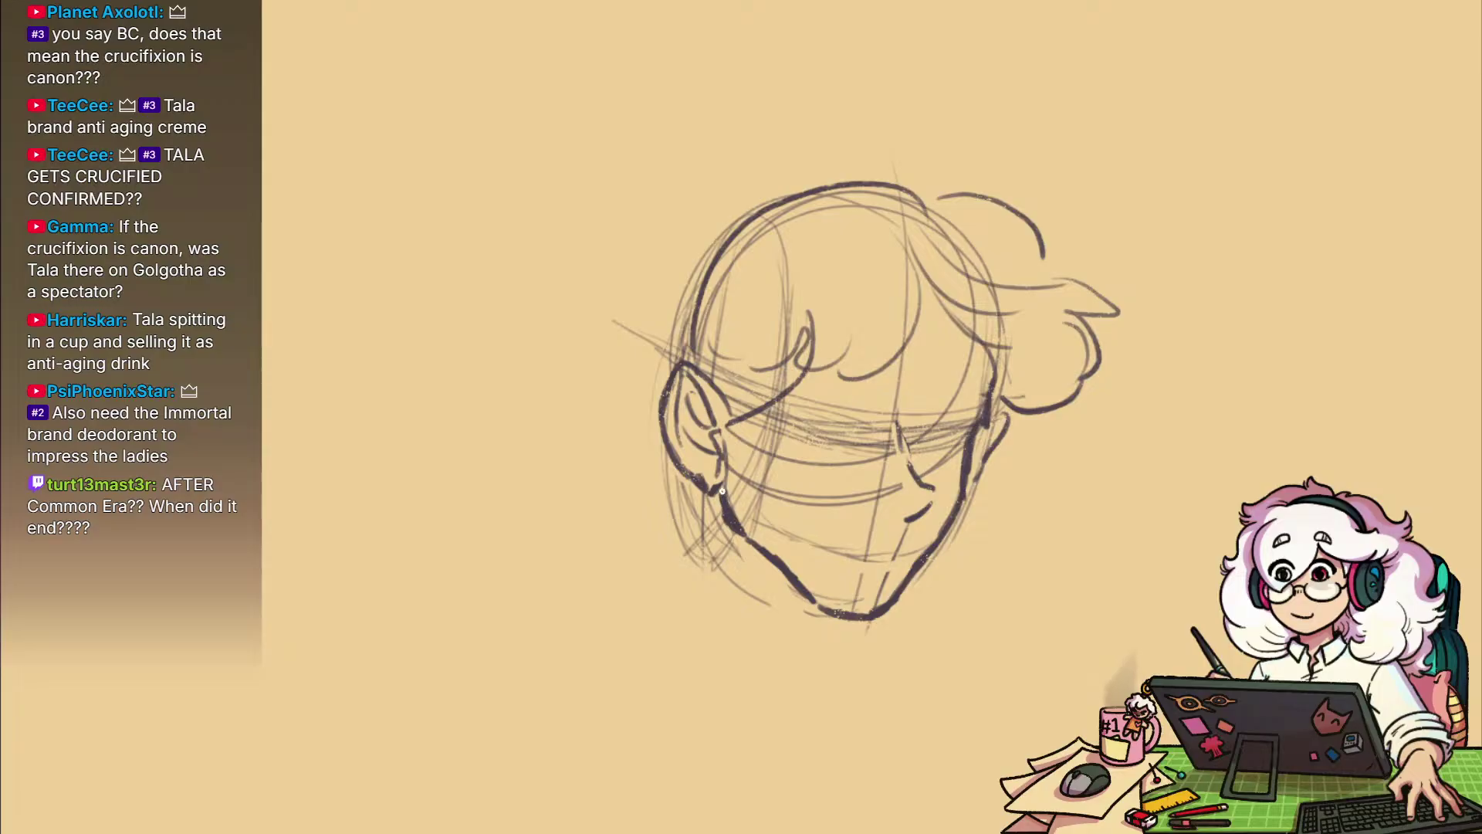
left_click_drag(723, 491, 724, 510)
left_click_drag(824, 499, 829, 585)
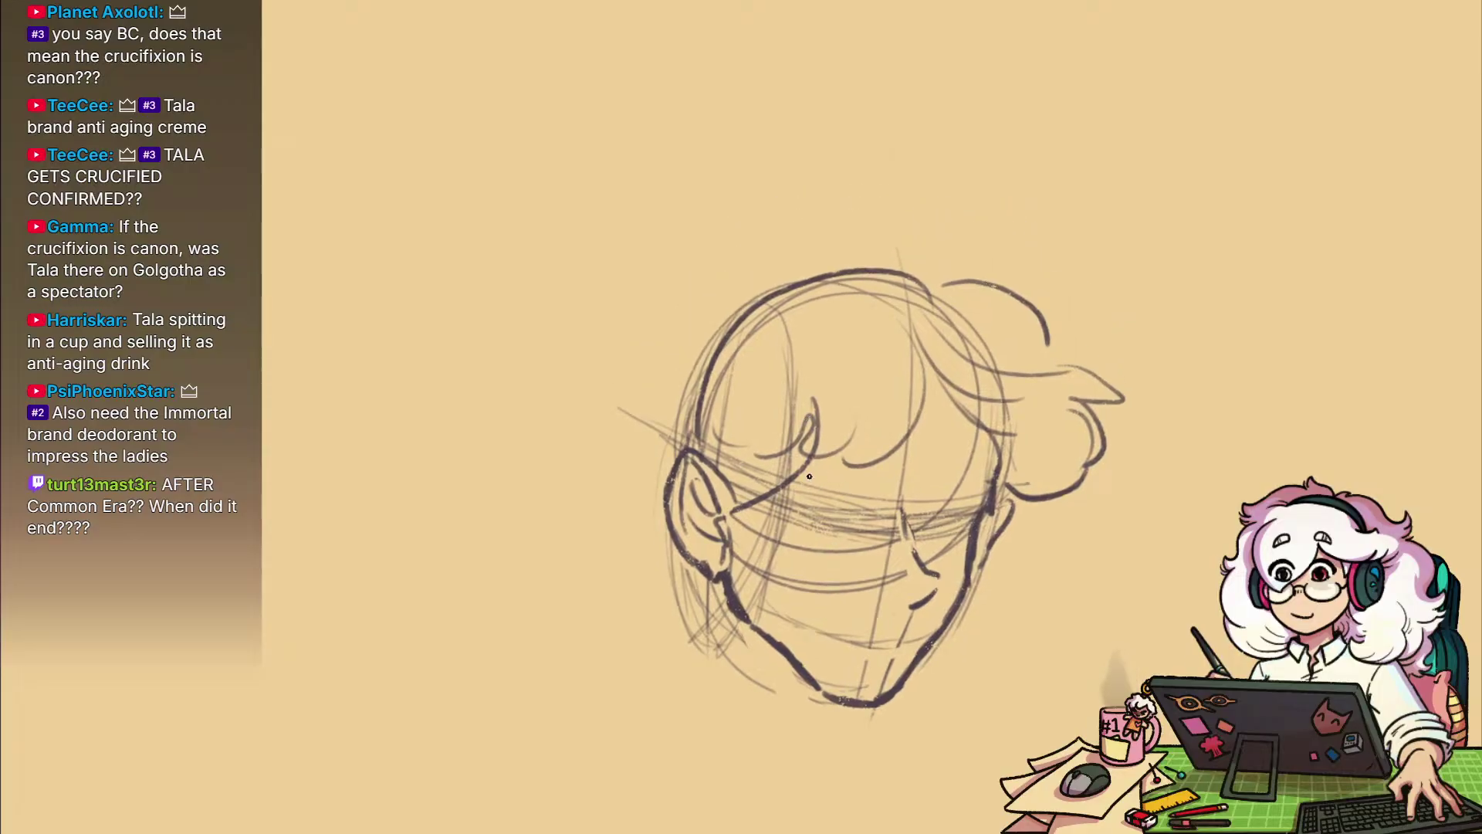
Sketch a thin strand with a beaded end in front of the near ear and a long loose lock behind the far jaw
left_click_drag(787, 490, 756, 699)
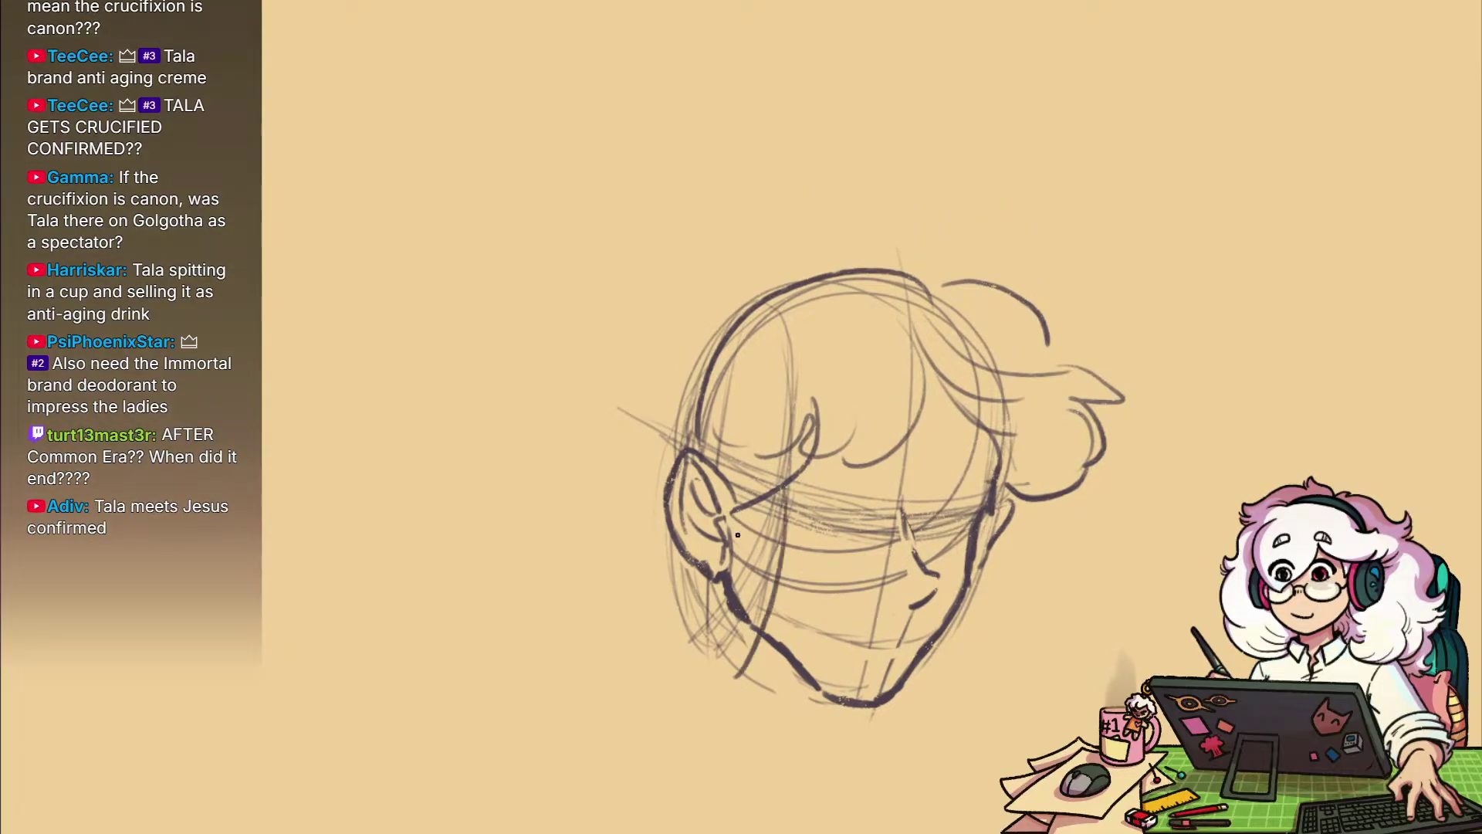
left_click_drag(735, 511, 747, 706)
left_click_drag(743, 507, 755, 730)
left_click_drag(991, 547, 969, 704)
left_click_drag(960, 627, 965, 792)
left_click_drag(1005, 716, 1026, 499)
left_click_drag(1044, 403, 1004, 562)
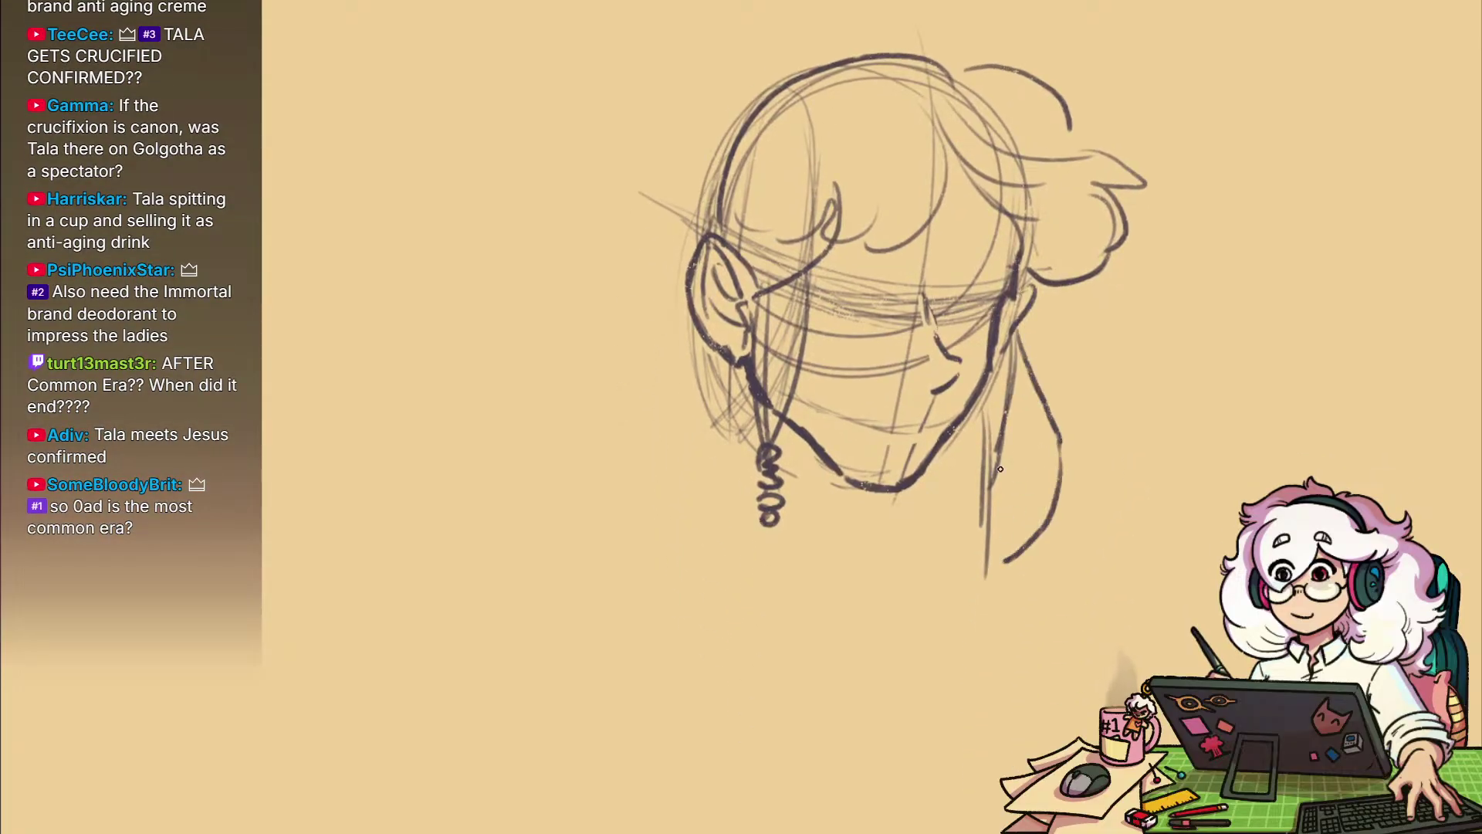
Erase the beaded strand and replace it with a long, wide near sidelock tapering to a point with a short coiled tip
left_click_drag(774, 417, 751, 497)
key("b")
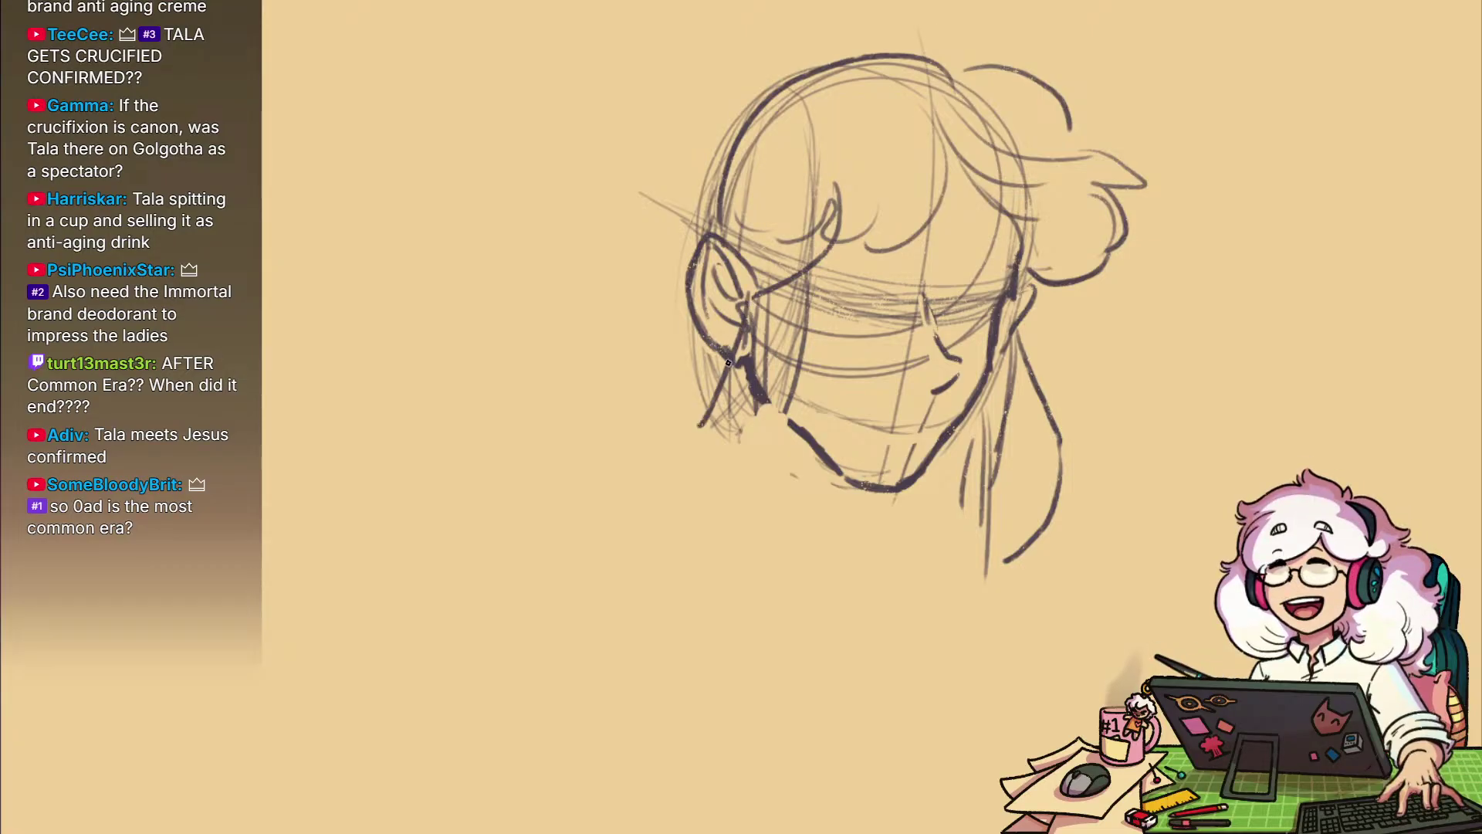
left_click_drag(743, 328, 703, 433)
mouse_move(806, 301)
left_mouse_down()
mouse_move(795, 421)
mouse_move(808, 502)
left_mouse_up()
left_click_drag(813, 532, 795, 600)
mouse_move(750, 647)
left_mouse_down()
mouse_move(705, 545)
mouse_move(701, 475)
left_mouse_up()
mouse_move(735, 589)
left_mouse_down()
mouse_move(755, 618)
mouse_move(760, 704)
left_mouse_up()
Extend the far sidelock downward and close its two edges into a pointed tip
left_click_drag(979, 464, 972, 556)
mouse_move(976, 448)
left_mouse_down()
mouse_move(974, 607)
mouse_move(993, 641)
left_mouse_up()
mouse_move(994, 641)
left_mouse_down()
mouse_move(1035, 578)
mouse_move(1002, 637)
left_mouse_up()
key("e")
left_click_drag(1036, 530, 1011, 556)
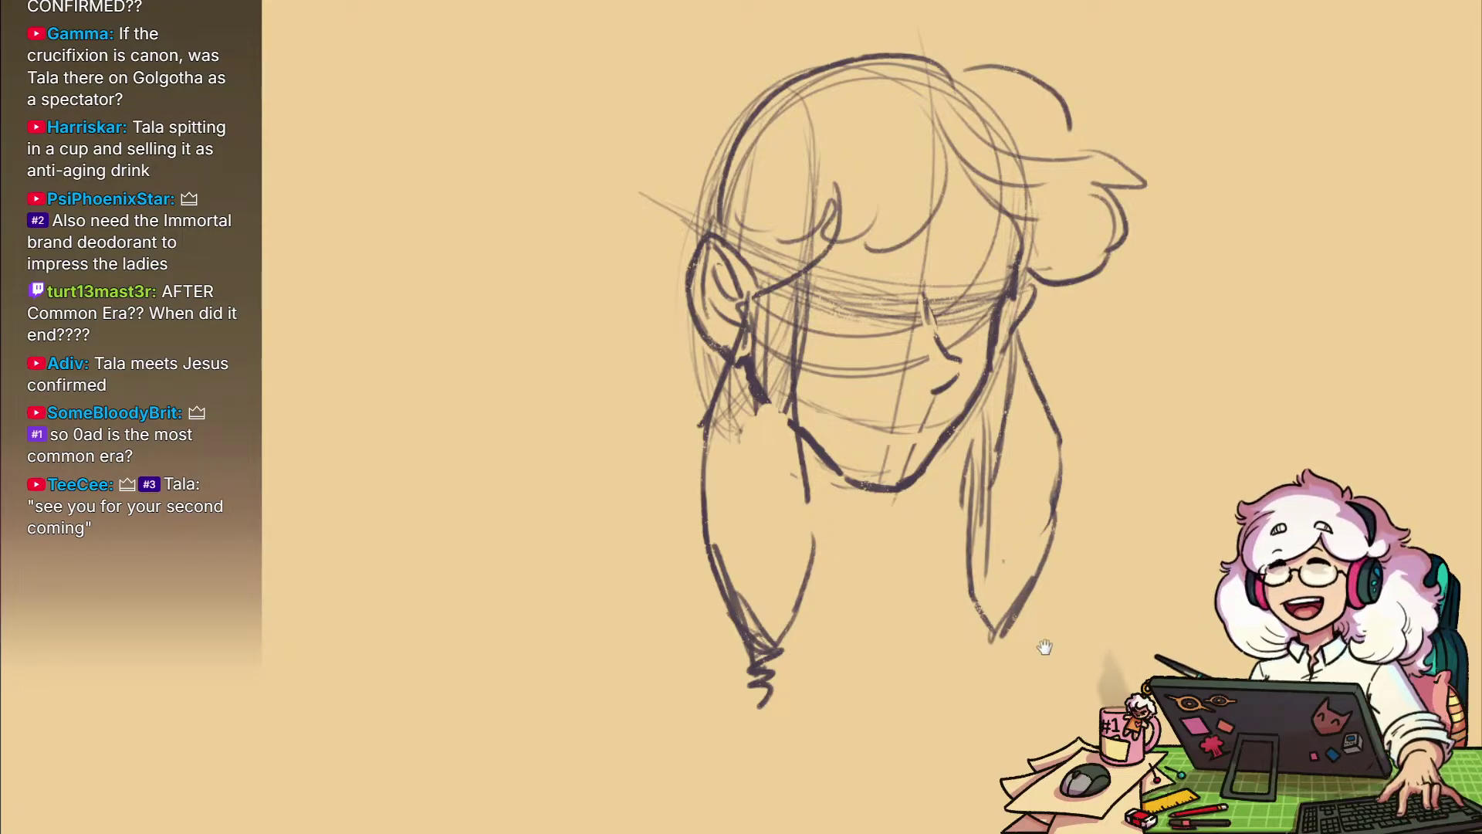
Sketch the closed mouth with philtrum marks and a smile crease, and draw the near eye's upper lid
mouse_move(1045, 648)
left_mouse_down()
mouse_move(1033, 450)
mouse_move(930, 596)
mouse_move(1012, 478)
mouse_move(1023, 698)
left_mouse_up()
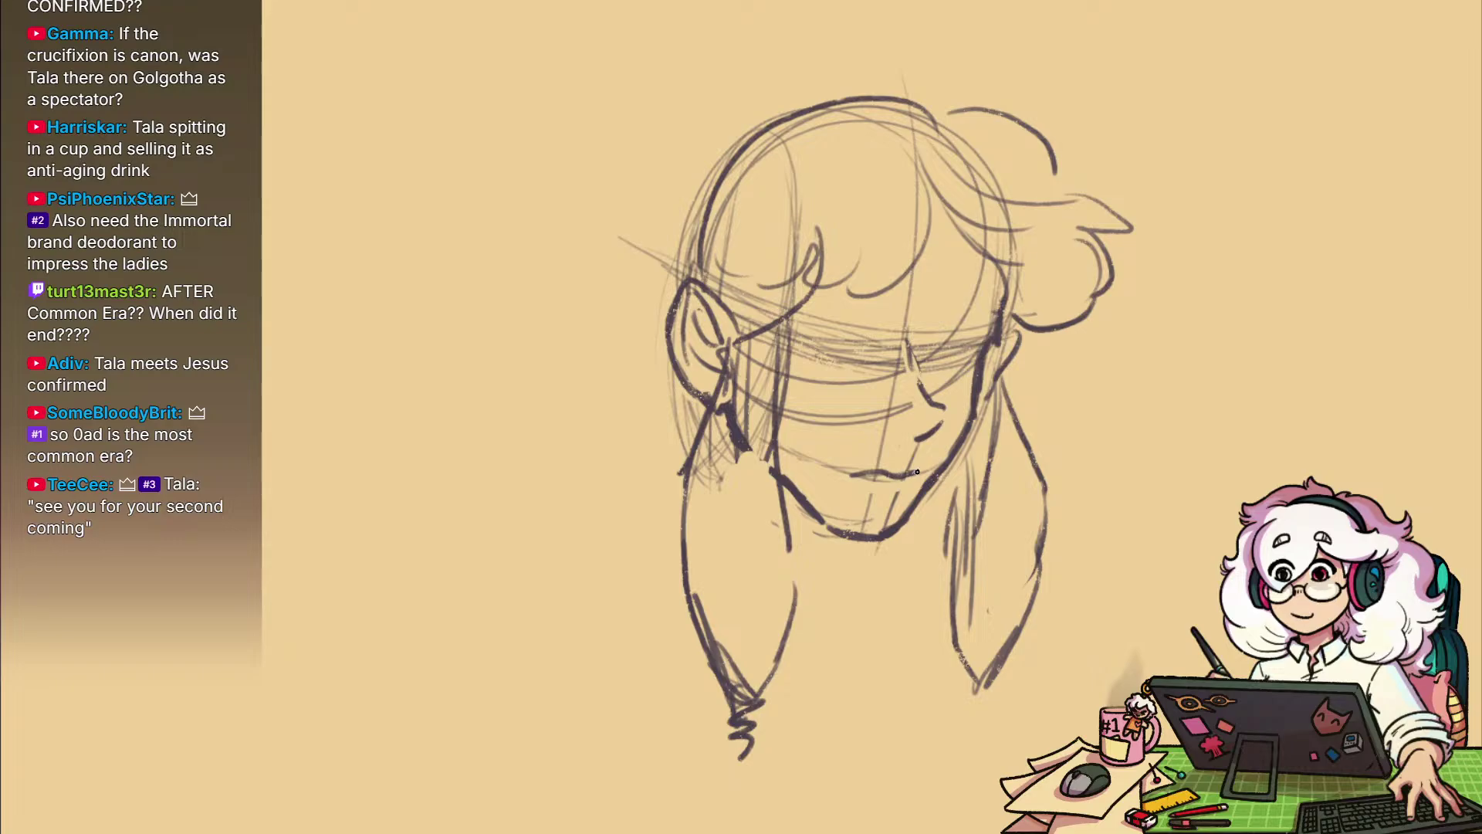
mouse_move(887, 471)
left_mouse_down()
mouse_move(852, 475)
mouse_move(859, 453)
mouse_move(931, 463)
left_mouse_up()
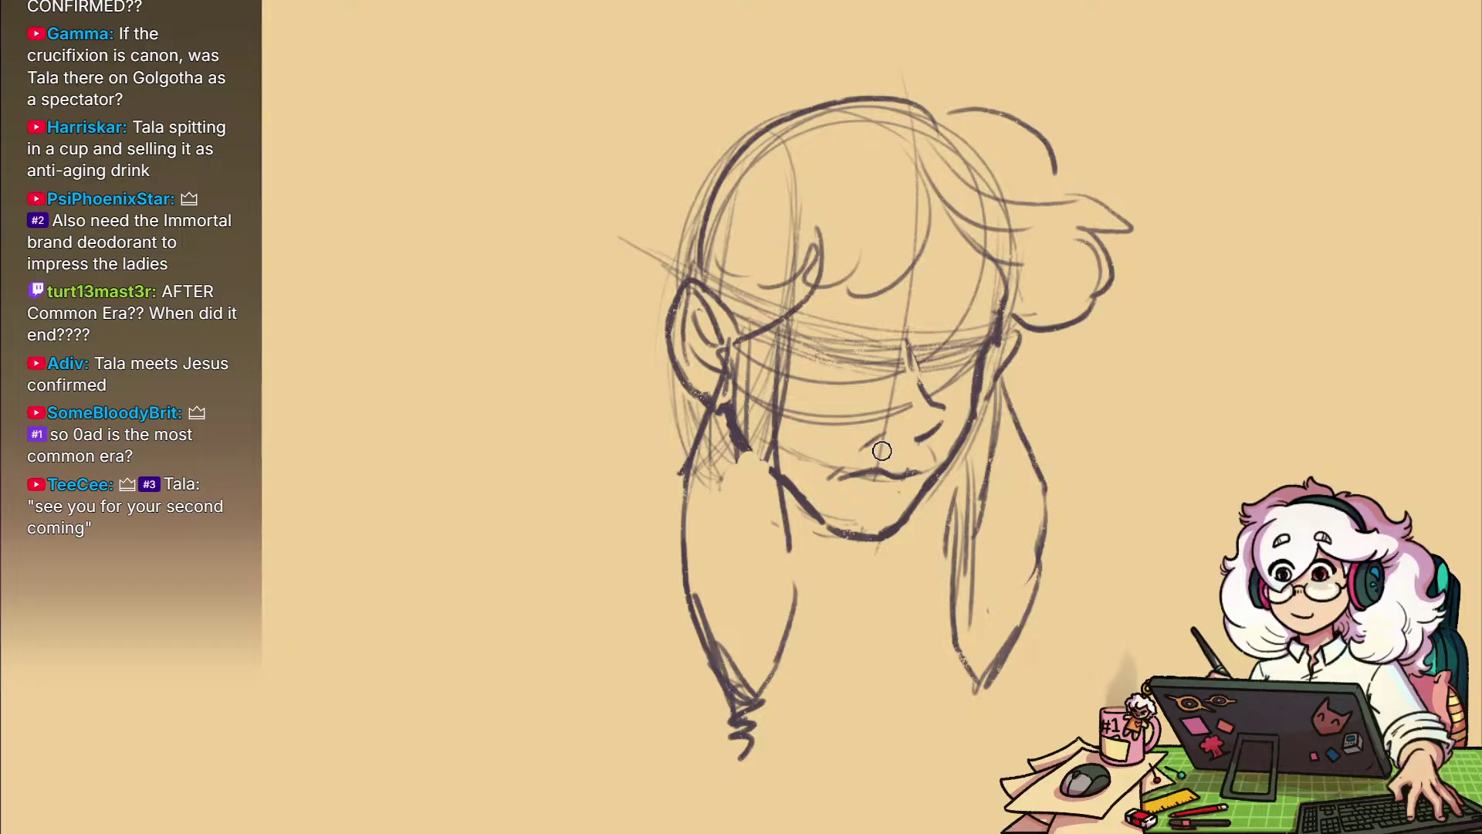
left_click_drag(898, 452, 863, 618)
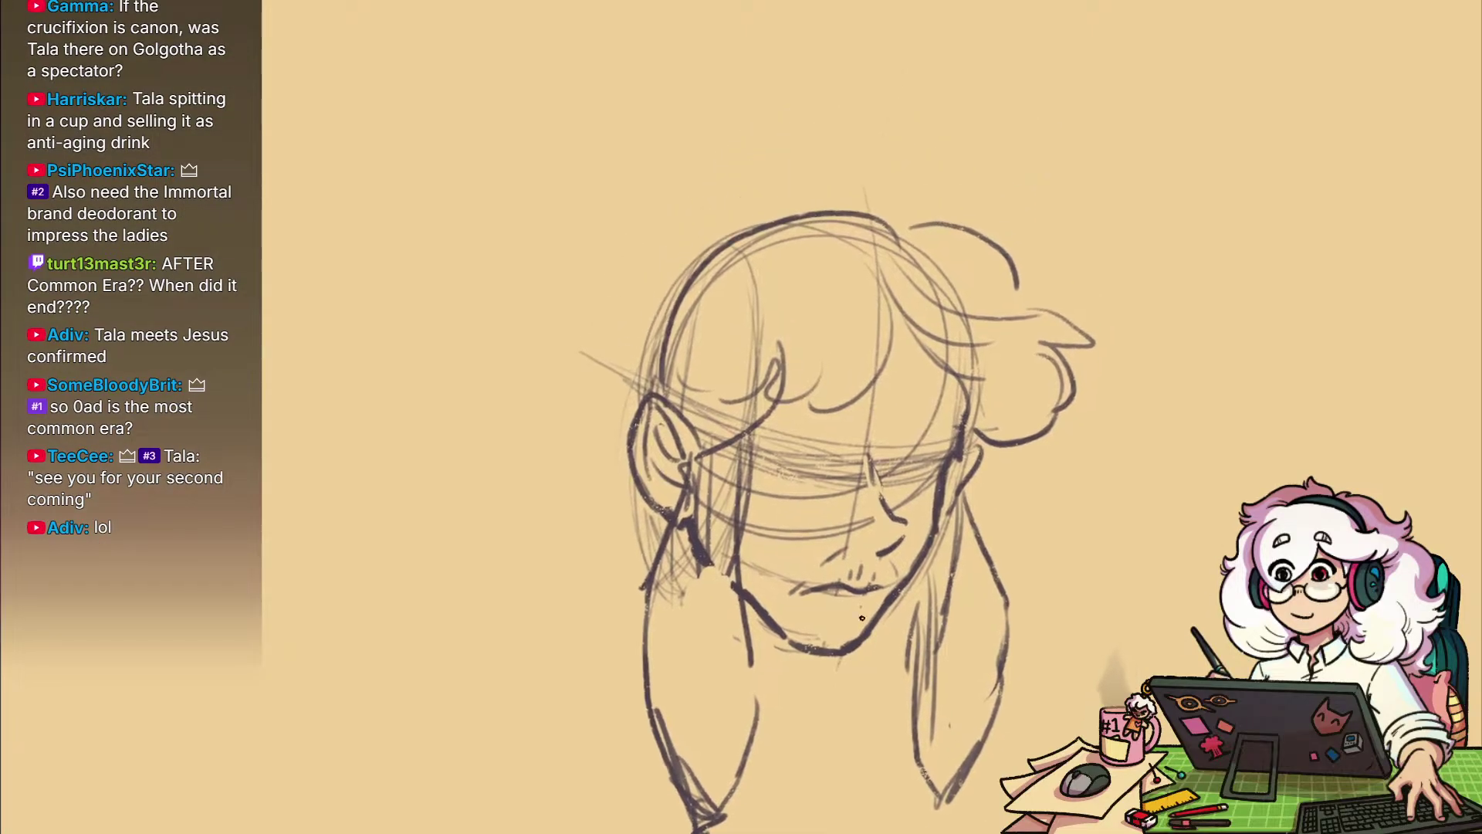
left_click_drag(778, 447, 830, 457)
Slim the near sidelock by erasing its outer bulge and redrawing both edges as straighter lines down to the tip
left_click_drag(666, 534, 664, 764)
key("b")
left_click_drag(738, 596, 731, 752)
left_click_drag(743, 448, 729, 776)
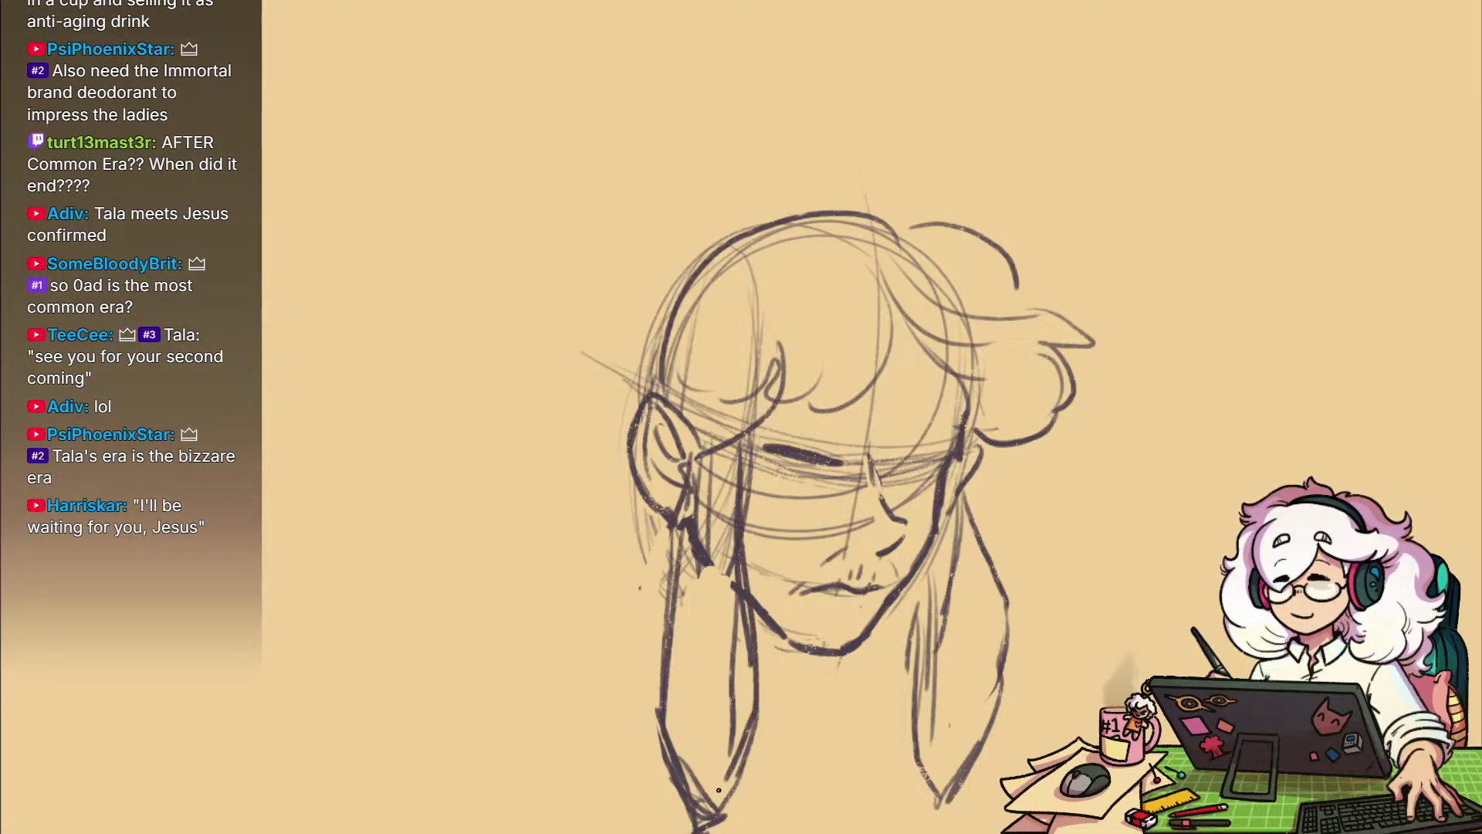
left_click_drag(698, 460, 664, 711)
Redraw the far sidelock as a slimmer shape with inner strand lines, erasing its bulging outer edge
left_click_drag(959, 460, 949, 776)
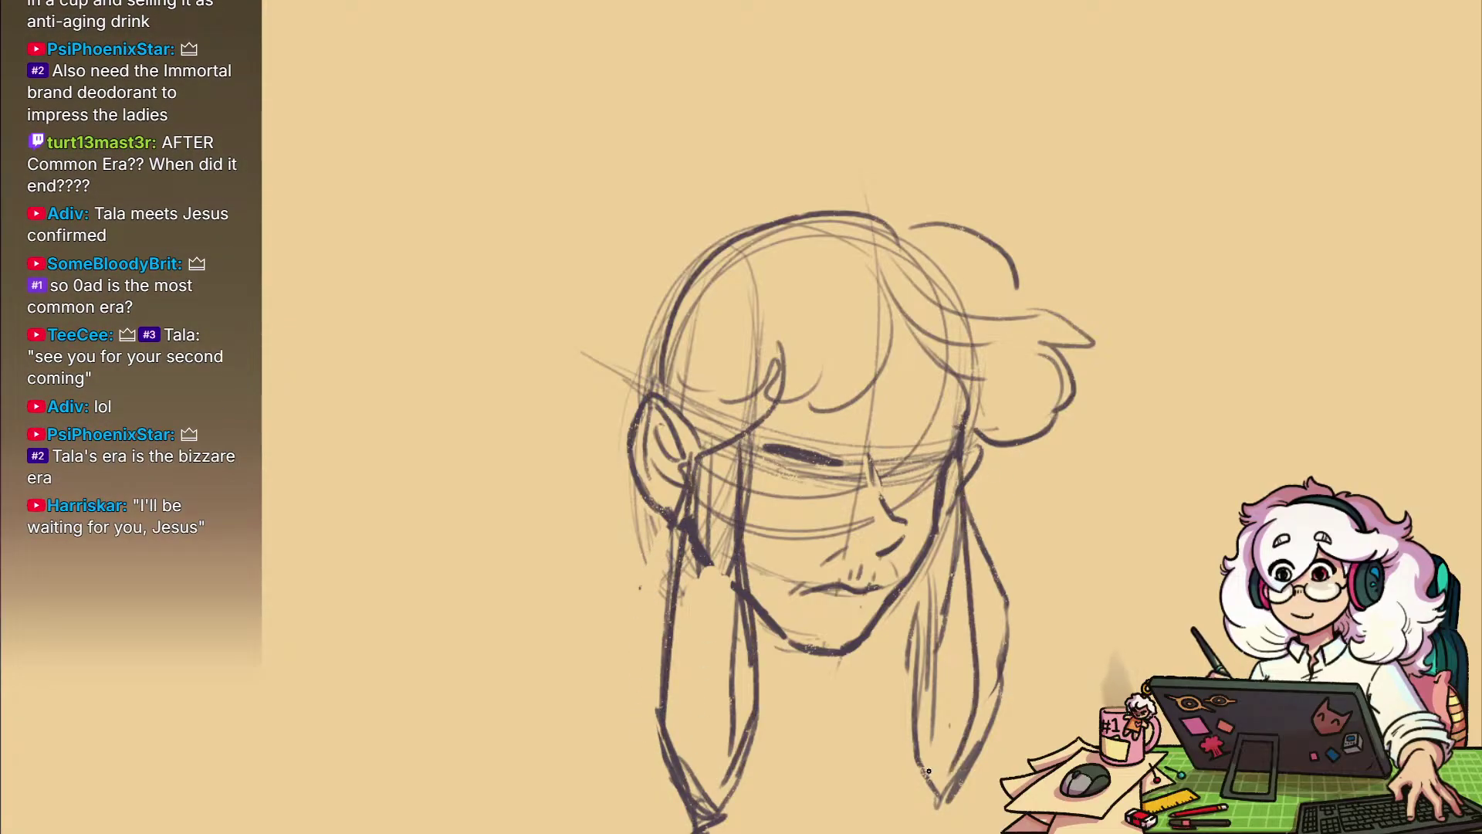
left_click_drag(916, 573, 910, 738)
key("e")
left_click_drag(973, 502, 995, 734)
mouse_move(997, 567)
left_mouse_down()
mouse_move(1006, 737)
mouse_move(974, 753)
mouse_move(1034, 619)
left_mouse_up()
left_click_drag(914, 528, 940, 675)
Draw the near eye's dark iris and lower lid beneath the heavy upper lid, erasing to refine the shape
mouse_move(879, 503)
left_mouse_down()
mouse_move(813, 481)
mouse_move(830, 507)
left_mouse_up()
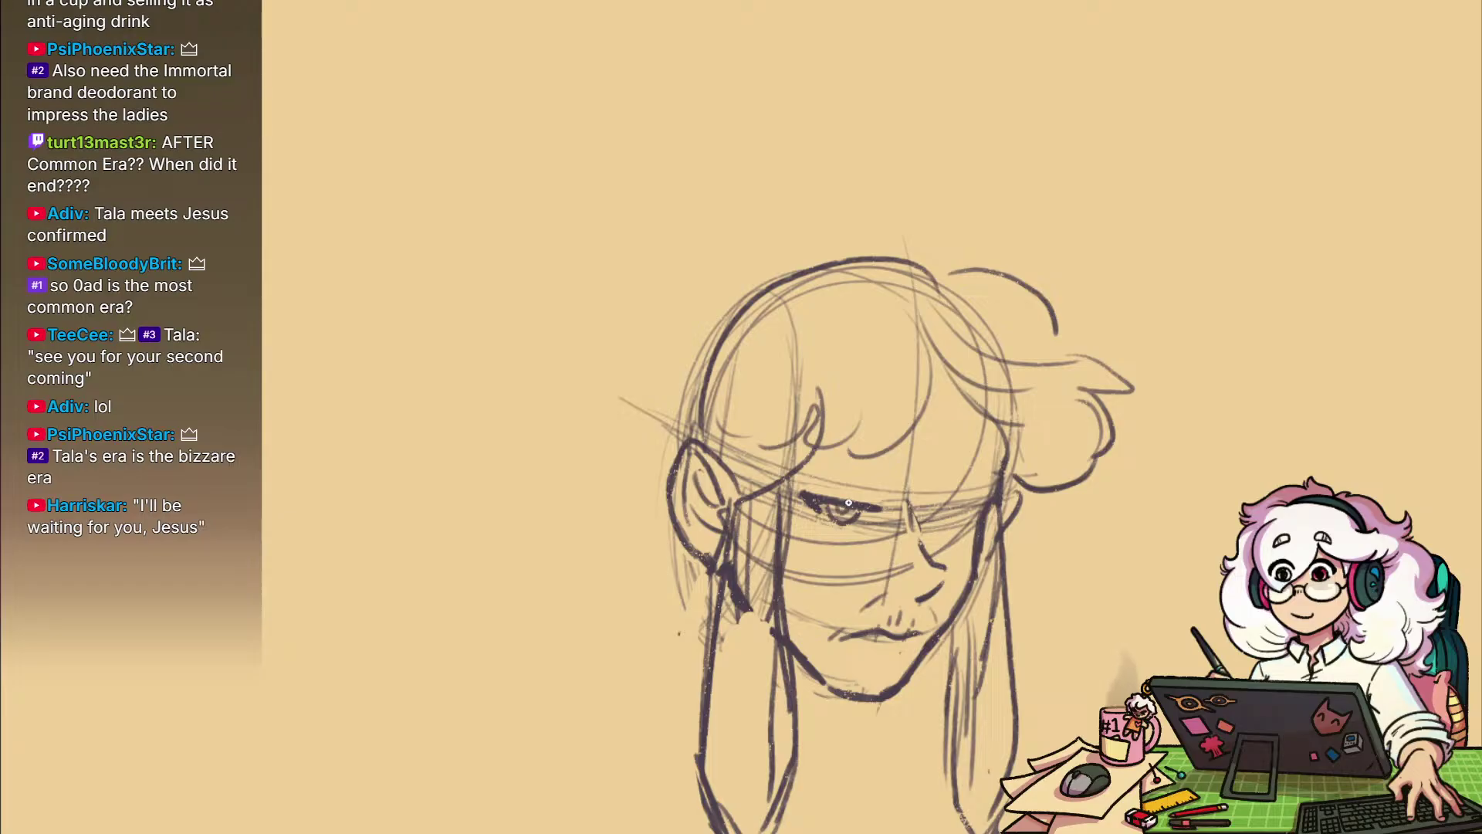
mouse_move(838, 520)
left_mouse_down()
mouse_move(876, 525)
mouse_move(816, 494)
left_mouse_up()
key("e")
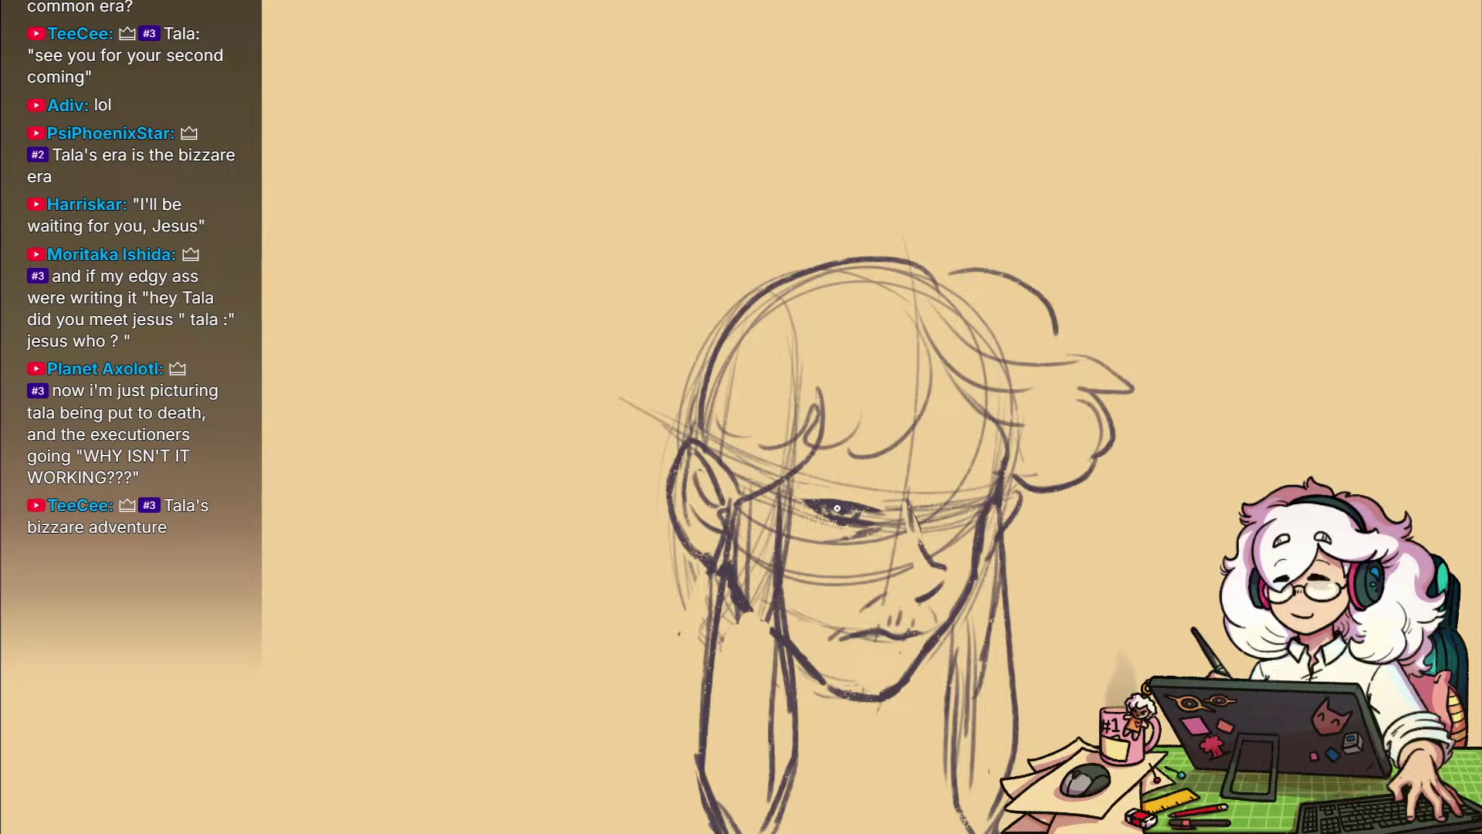
left_click_drag(969, 562, 912, 586)
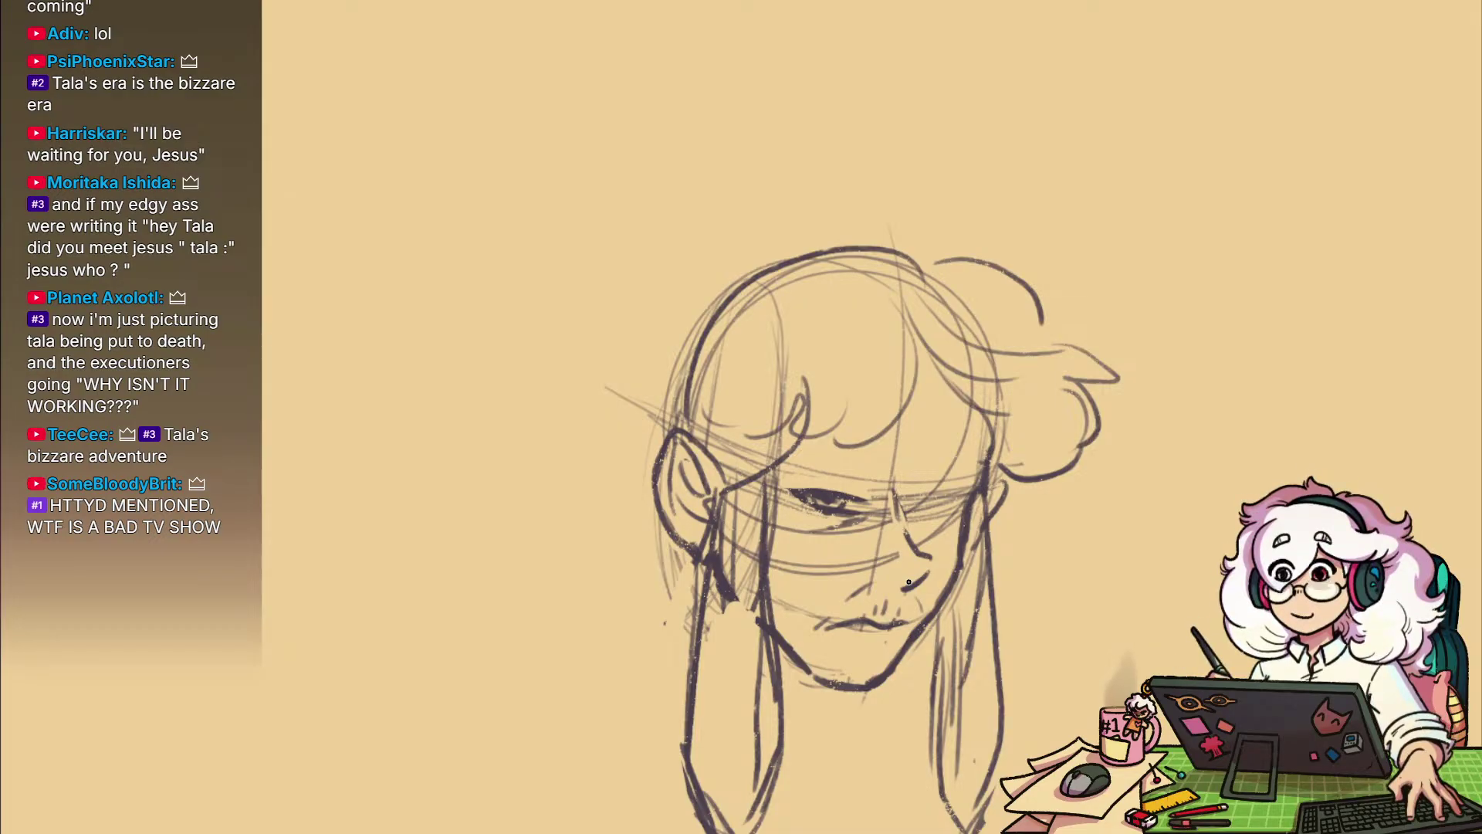
Clear the nose bridge guide, then sketch the lowered near brow, the far eye with its brow, and a crease beneath the near eye
scroll(908, 582, "up", 1)
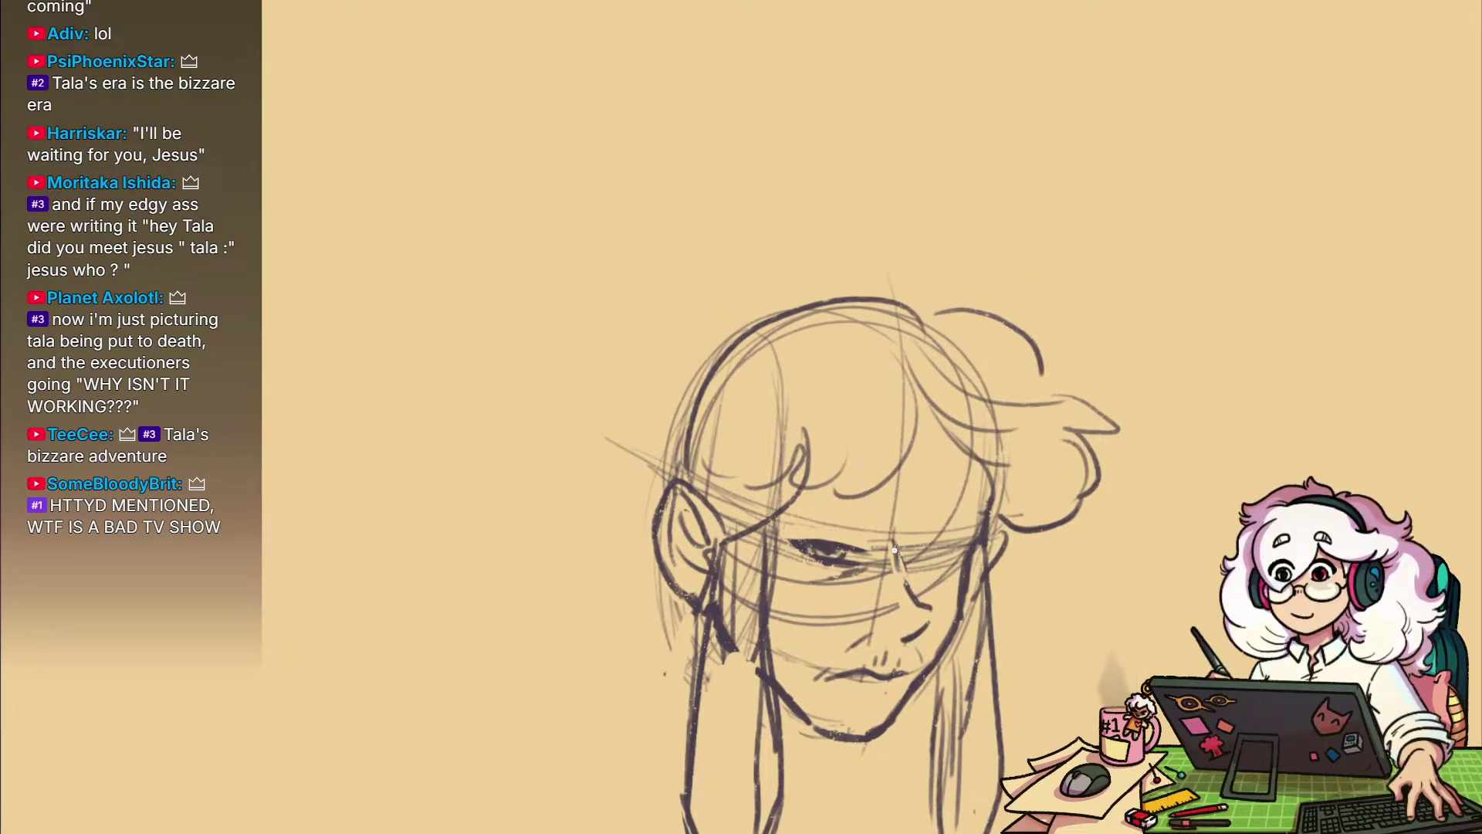
left_click_drag(893, 551, 911, 590)
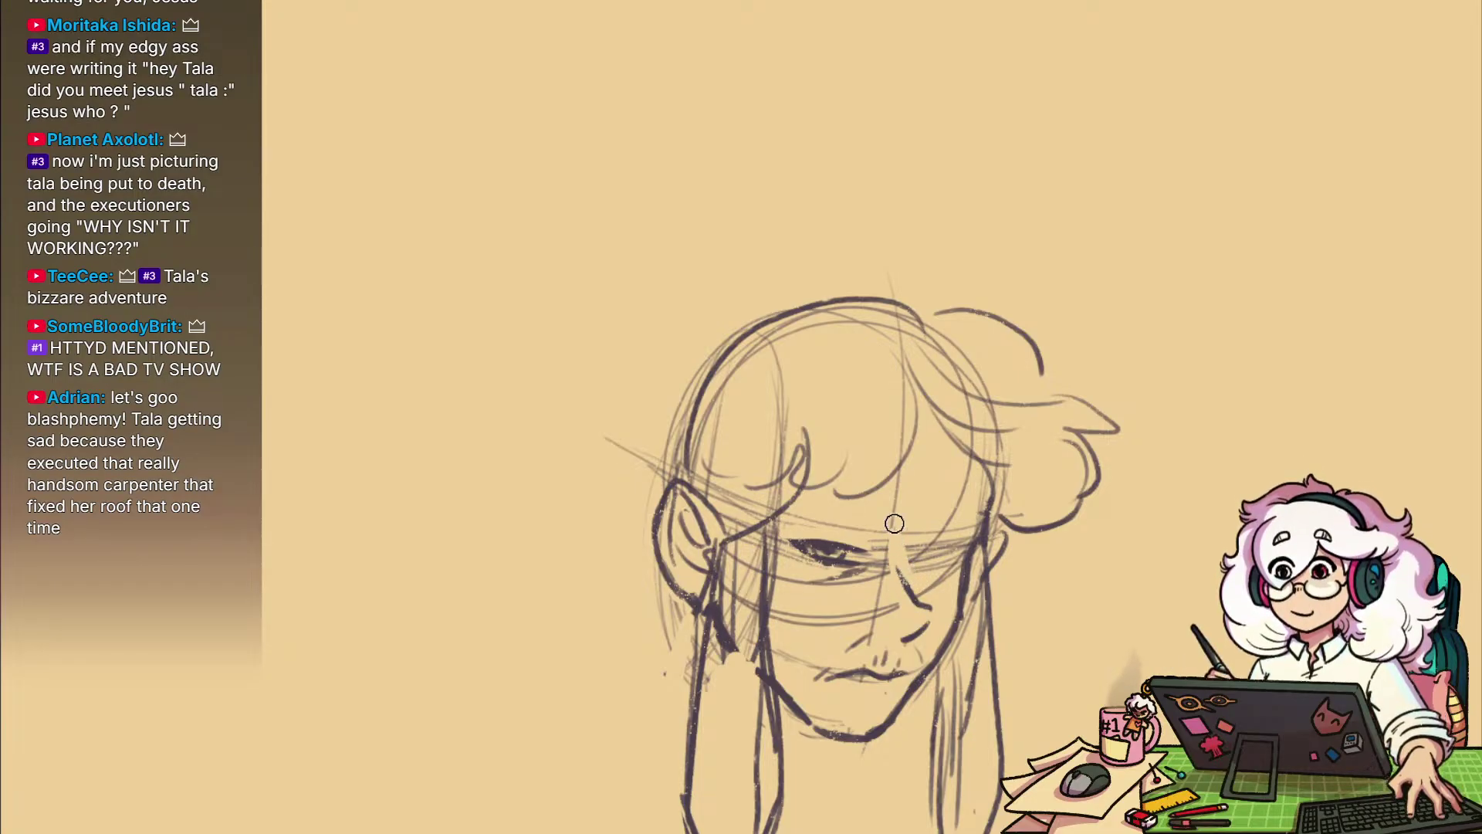
left_click_drag(871, 530, 810, 528)
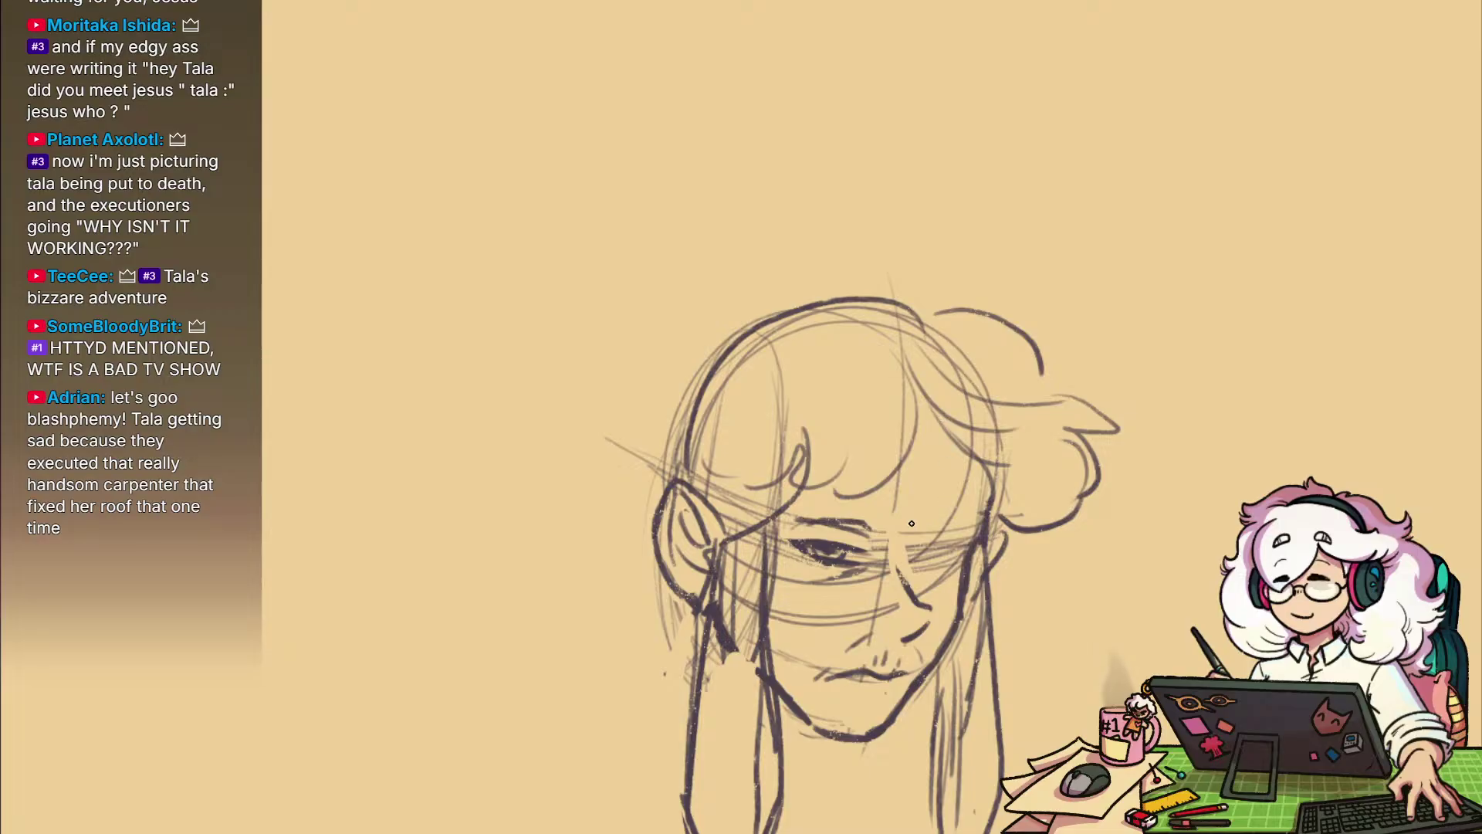
mouse_move(919, 515)
left_mouse_down()
mouse_move(950, 495)
mouse_move(915, 532)
mouse_move(914, 566)
left_mouse_up()
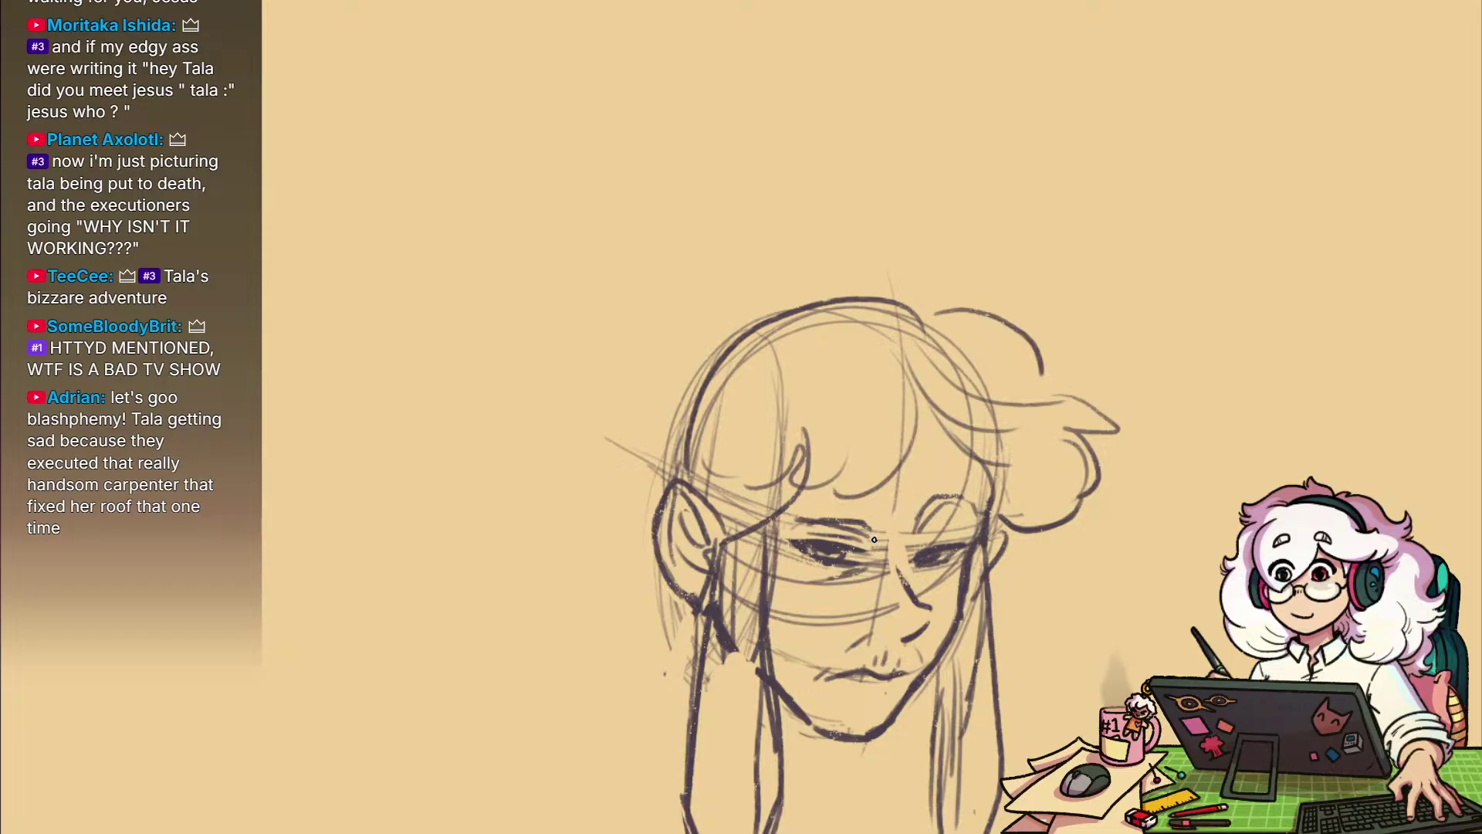
left_click_drag(882, 543, 838, 525)
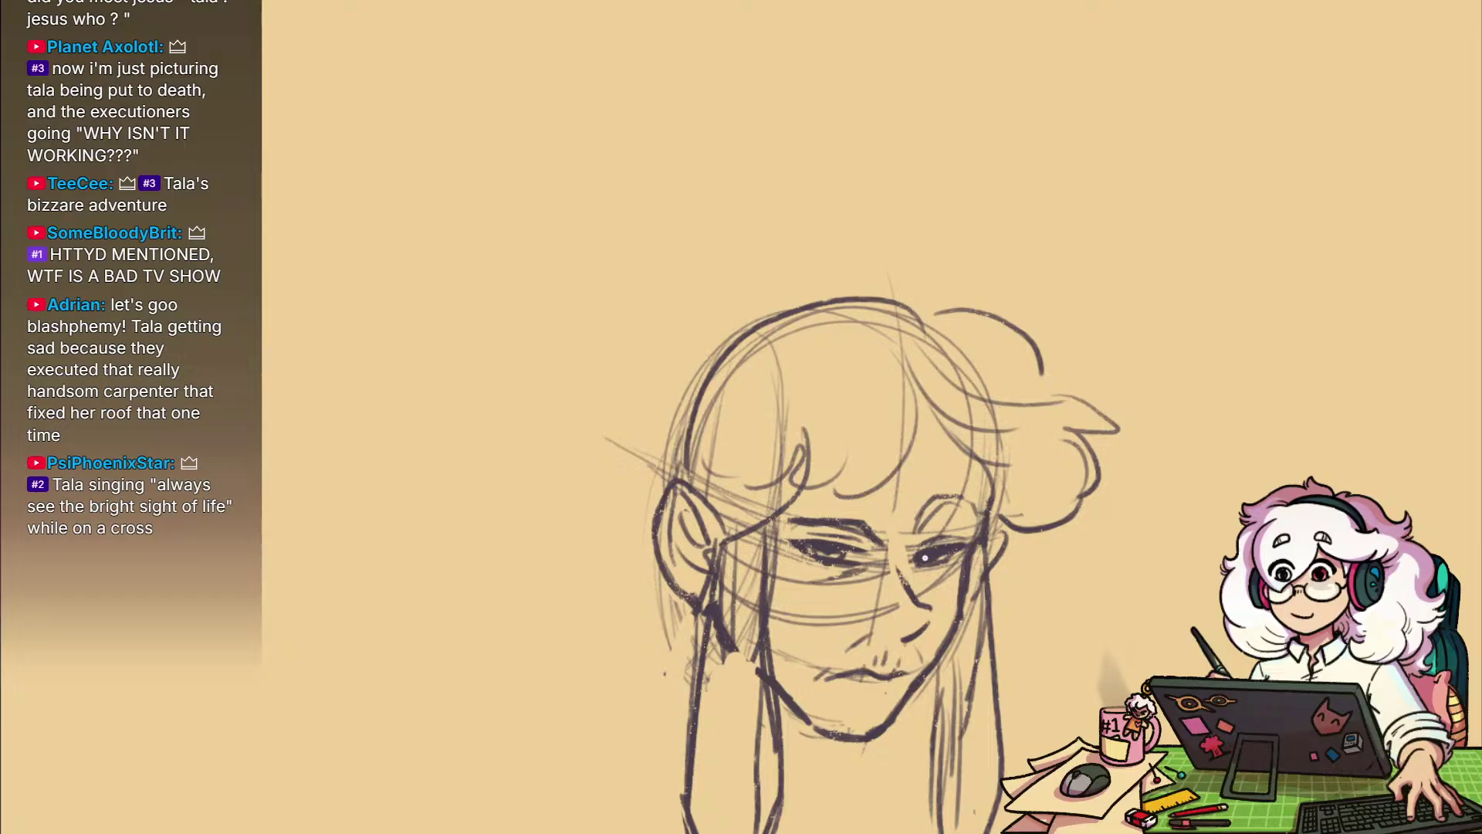
left_click_drag(865, 583, 835, 612)
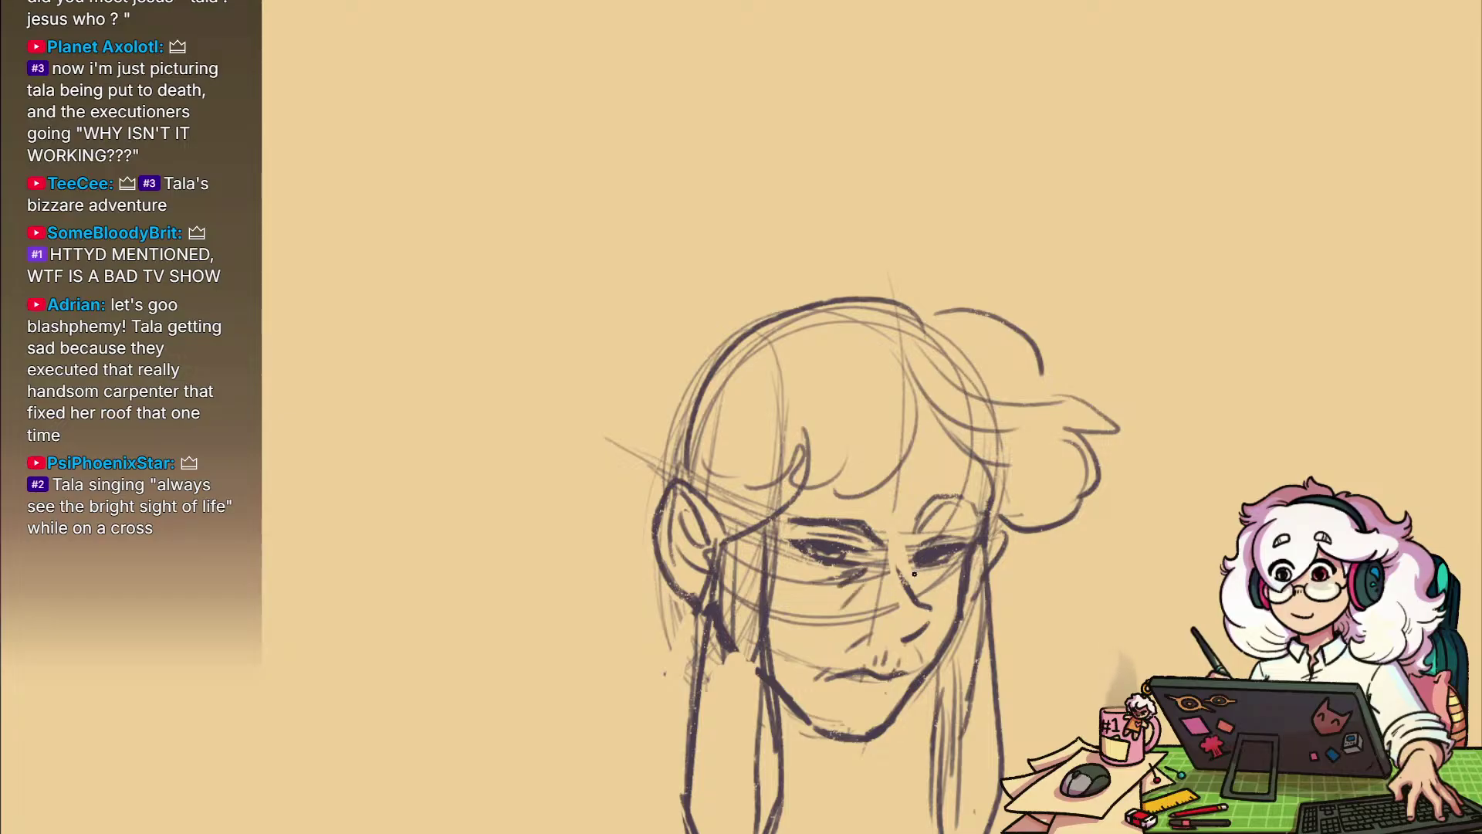
Draw small looped flower ties at the tips of both sidelocks
left_click_drag(958, 653, 967, 616)
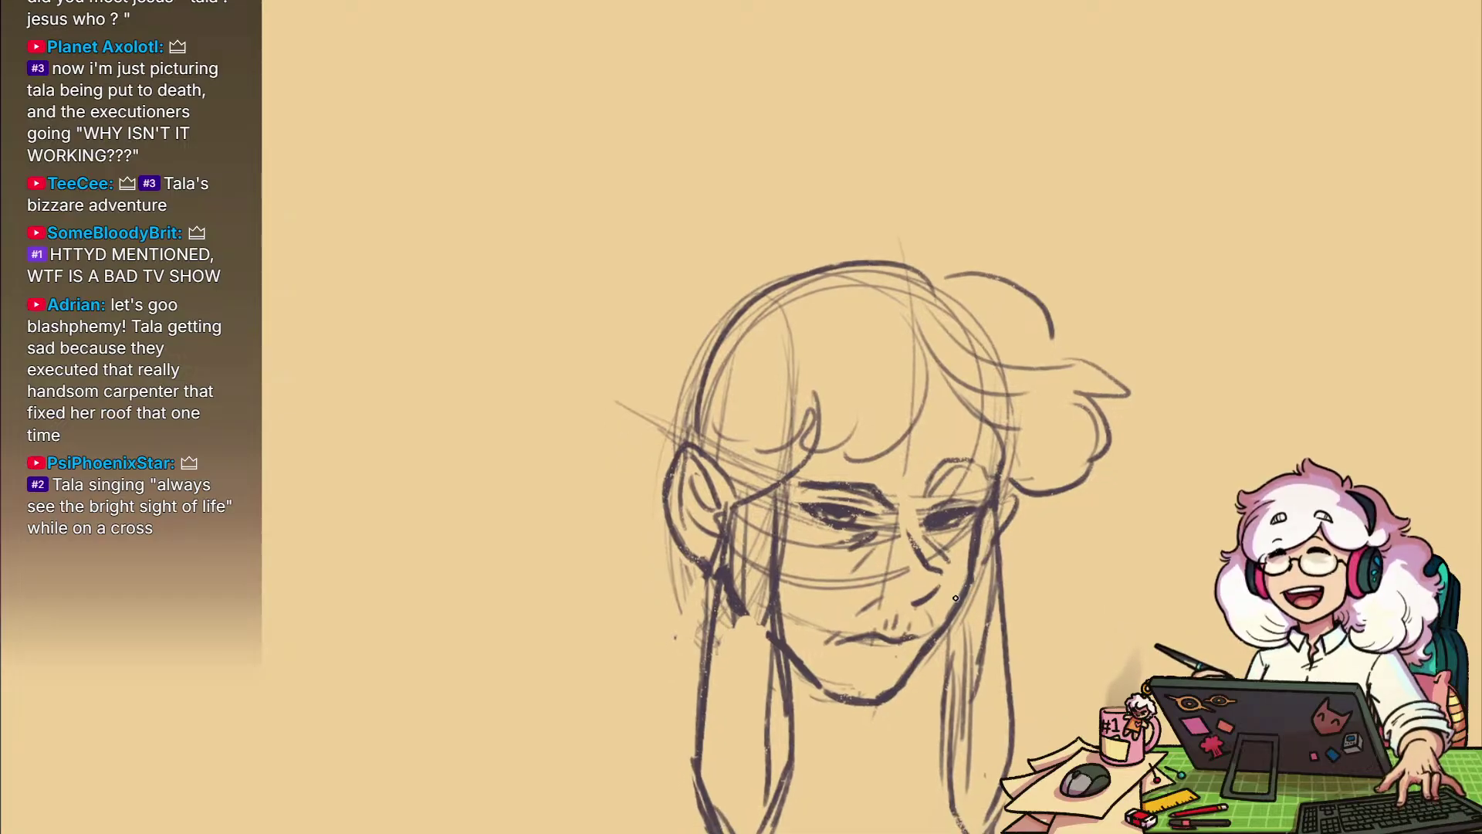
left_click_drag(918, 664, 916, 636)
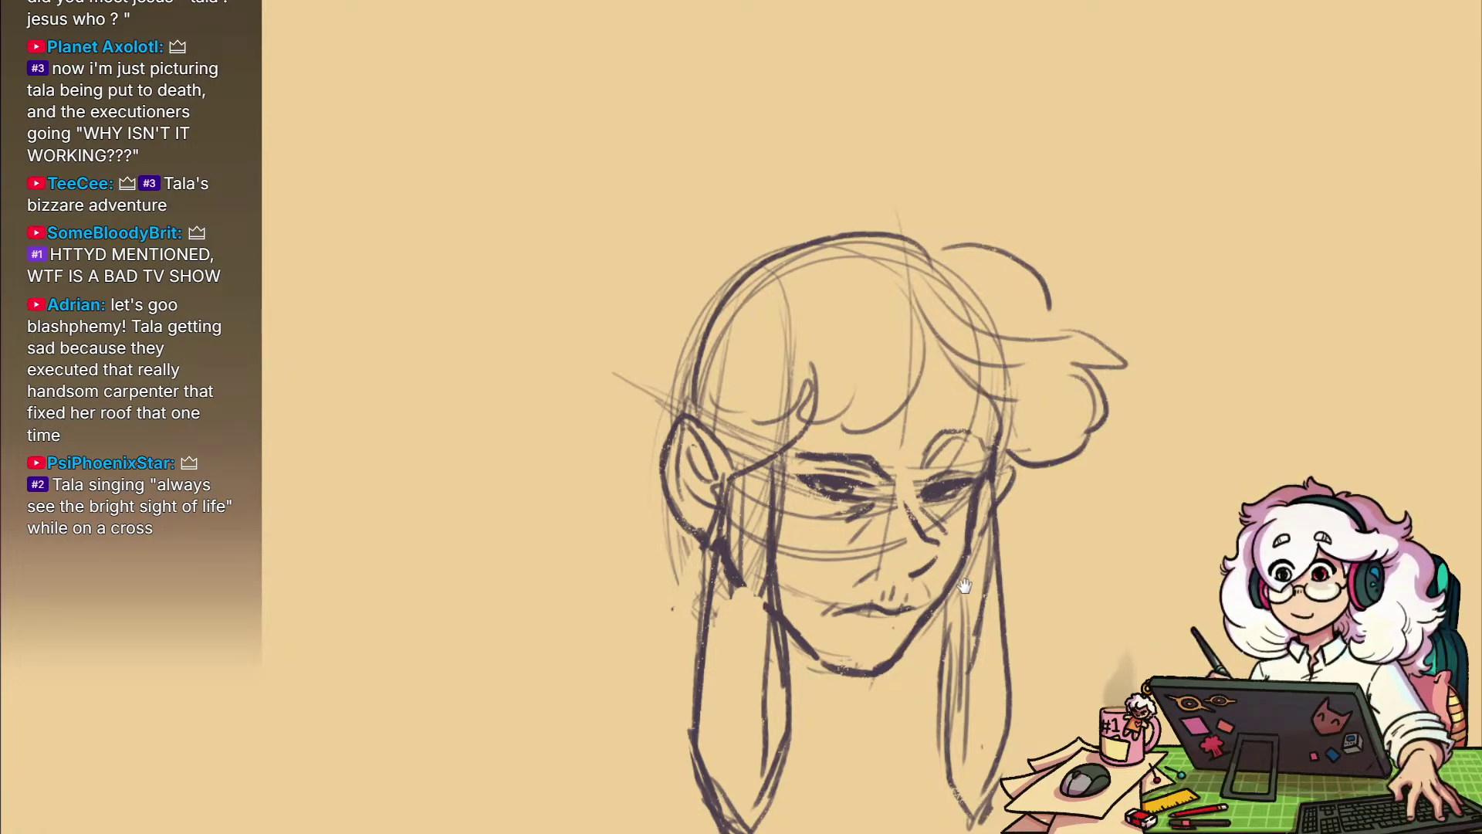
mouse_move(964, 586)
left_mouse_down()
mouse_move(976, 540)
mouse_move(971, 657)
mouse_move(960, 559)
mouse_move(954, 629)
left_mouse_up()
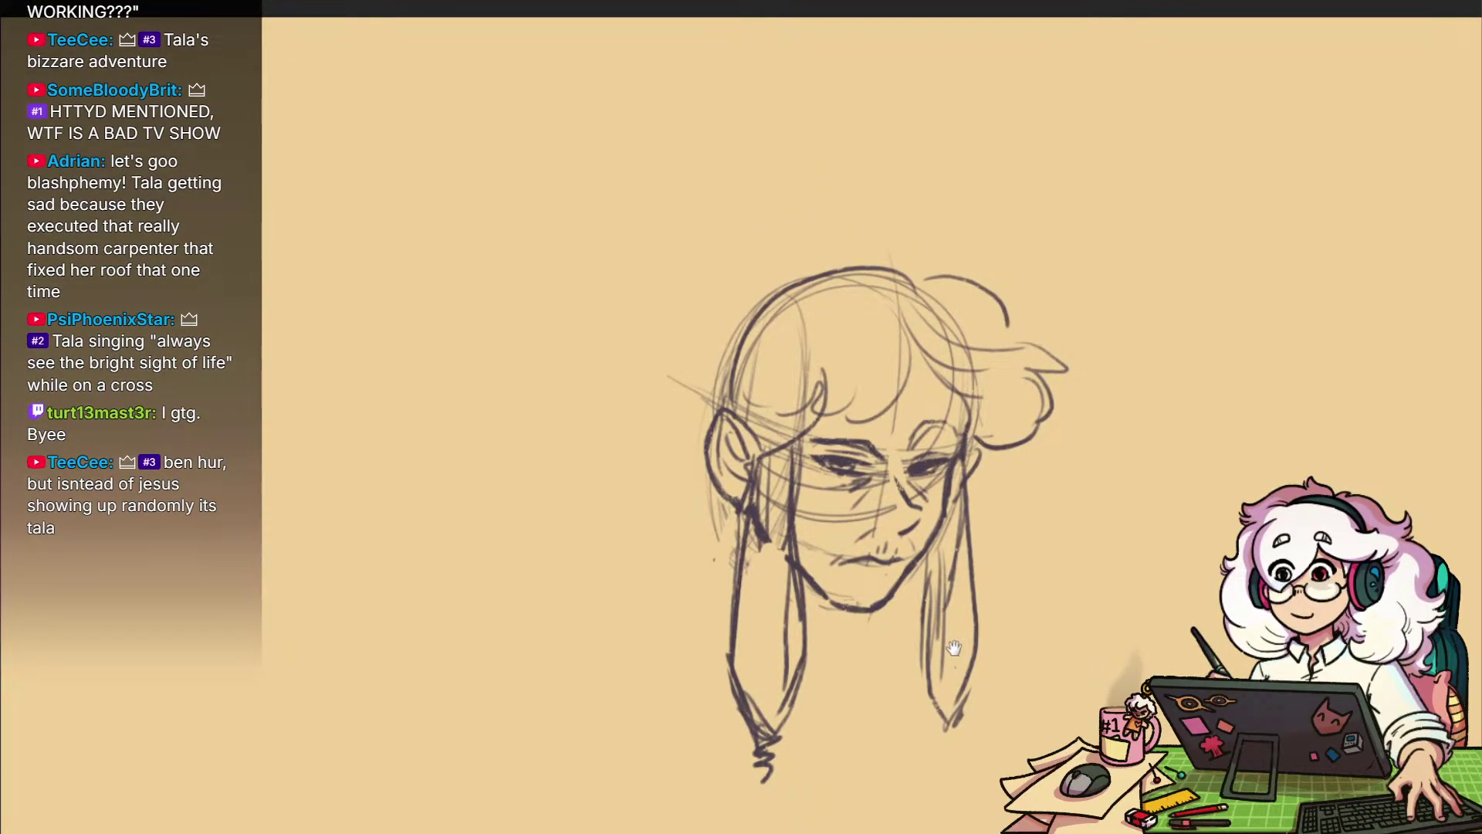
left_click_drag(955, 650, 976, 584)
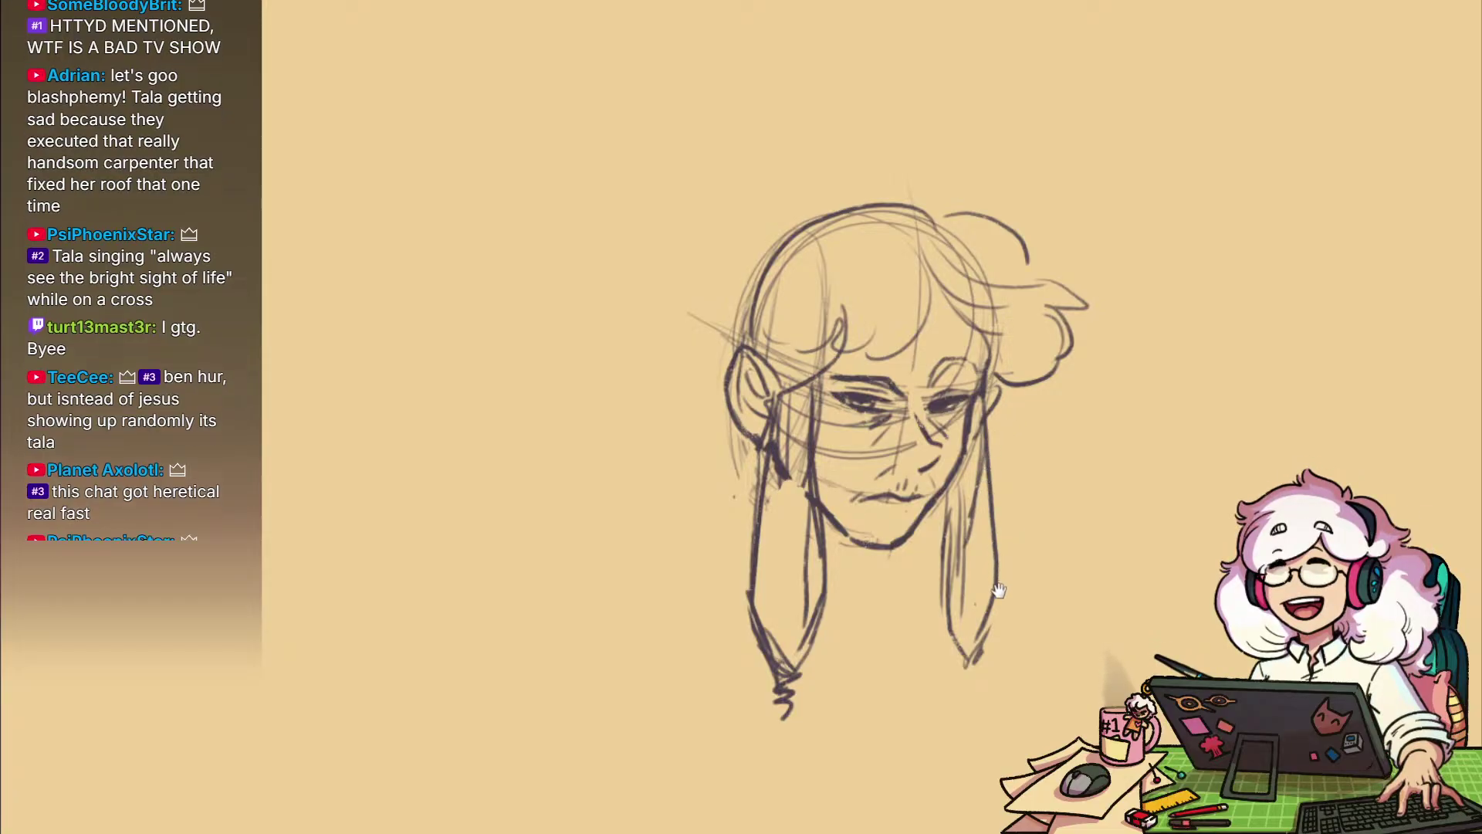
mouse_move(987, 642)
left_mouse_down()
mouse_move(966, 570)
mouse_move(931, 599)
left_mouse_up()
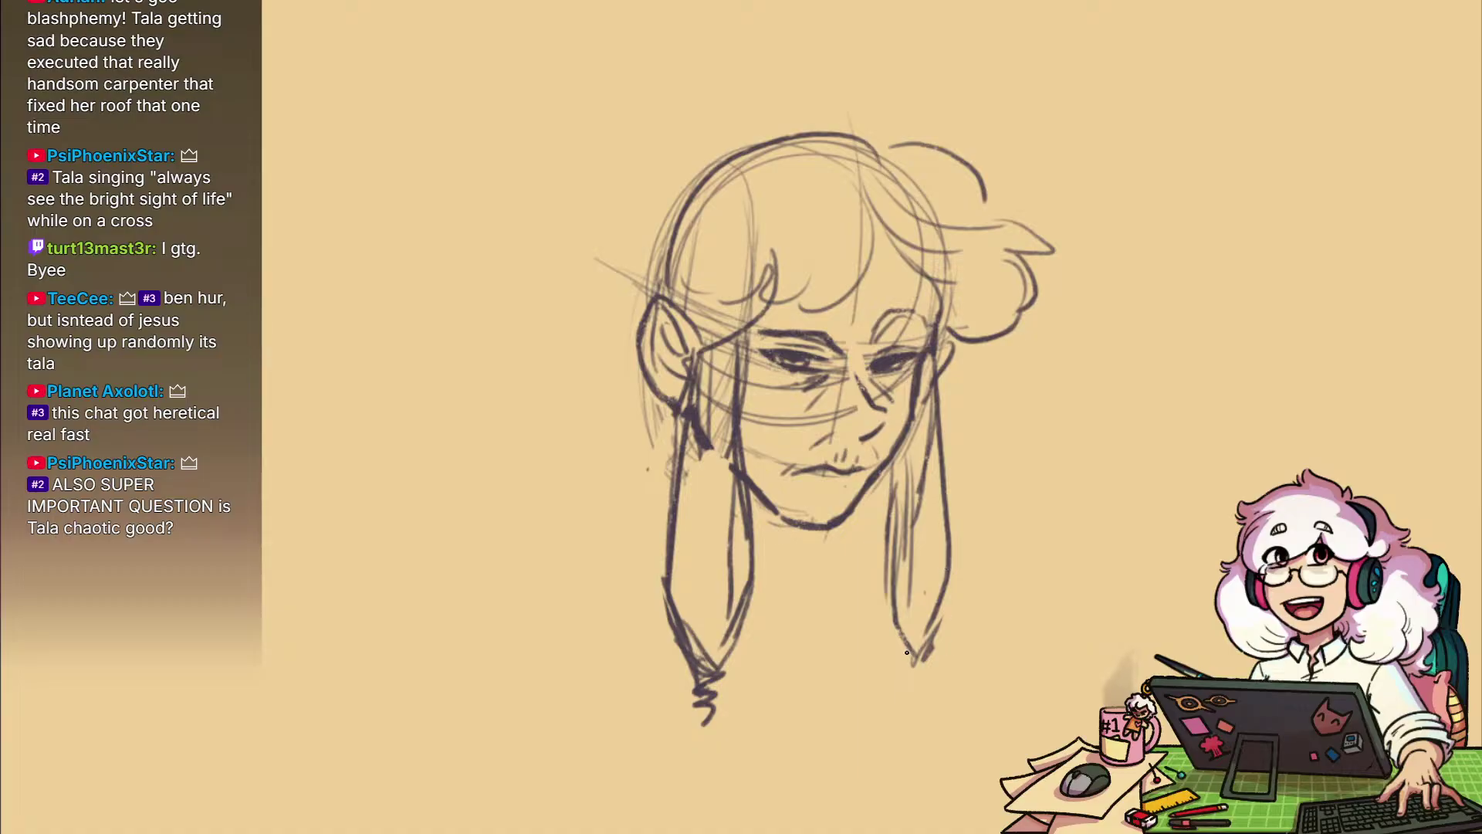
mouse_move(924, 654)
left_mouse_down()
mouse_move(963, 644)
mouse_move(936, 687)
mouse_move(923, 672)
mouse_move(906, 689)
mouse_move(902, 719)
mouse_move(918, 734)
mouse_move(902, 664)
mouse_move(941, 694)
left_mouse_up()
mouse_move(733, 654)
left_mouse_down()
mouse_move(718, 695)
mouse_move(701, 642)
mouse_move(673, 665)
left_mouse_up()
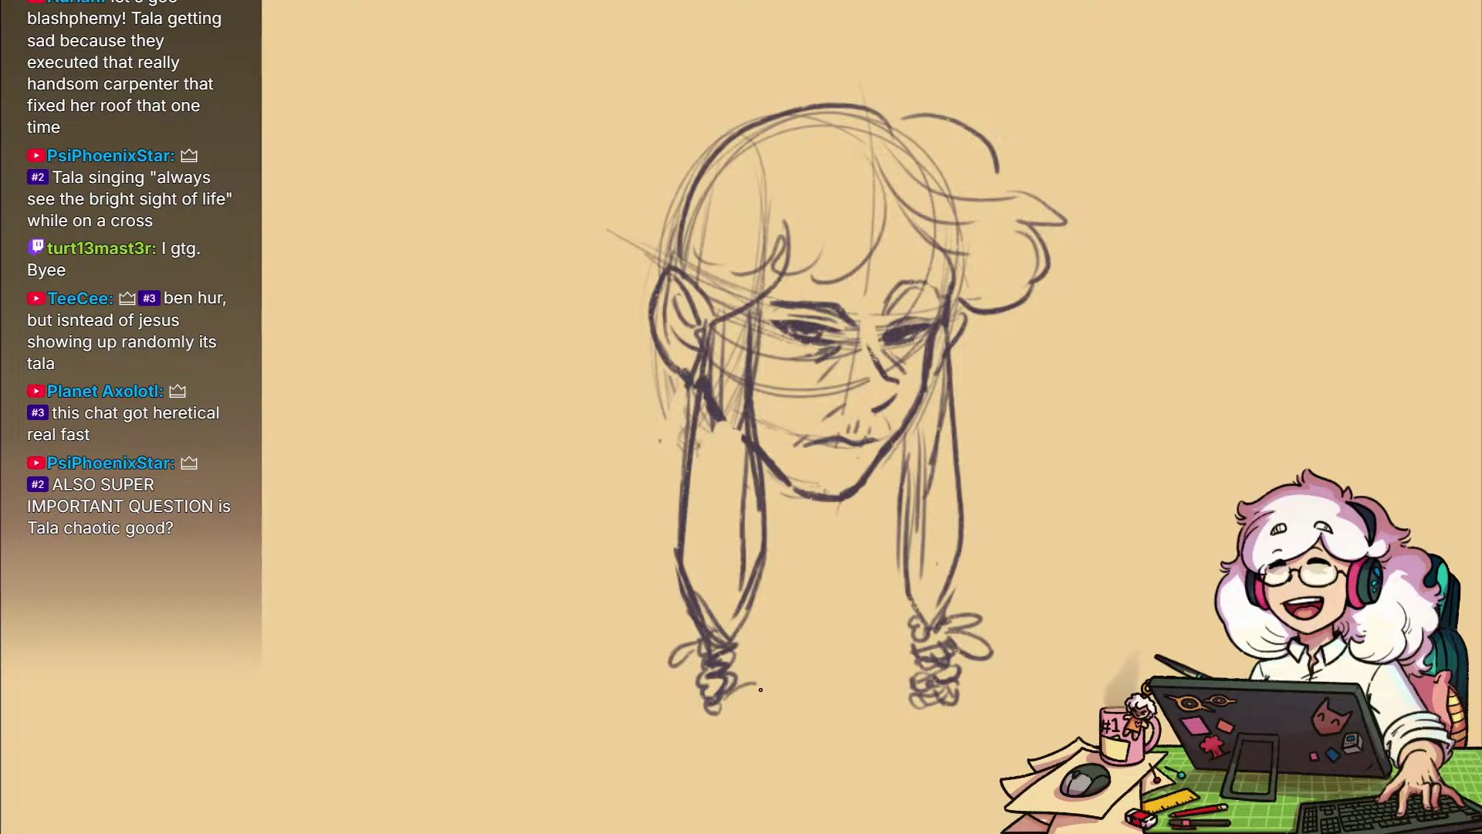
mouse_move(761, 690)
left_mouse_down()
mouse_move(732, 708)
mouse_move(677, 613)
mouse_move(737, 669)
mouse_move(768, 622)
left_mouse_up()
Sketch an outer volume line over the crown and a low bun behind the near ear with looped flower trim
mouse_move(877, 422)
left_mouse_down()
mouse_move(880, 521)
mouse_move(923, 604)
left_mouse_up()
mouse_move(869, 296)
left_mouse_down()
mouse_move(762, 284)
mouse_move(670, 392)
left_mouse_up()
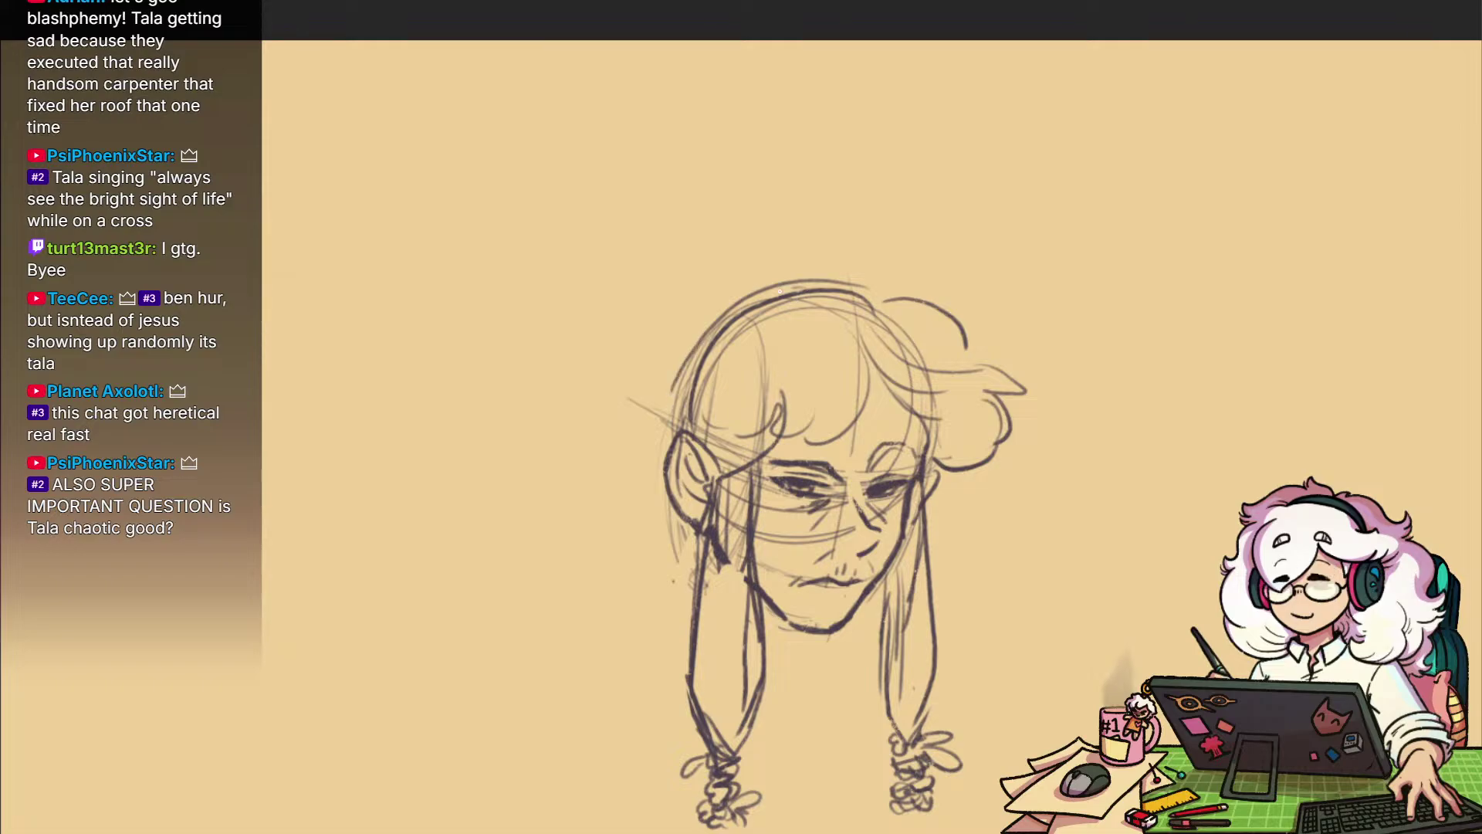
left_click_drag(795, 286, 625, 483)
key("ctrl+z")
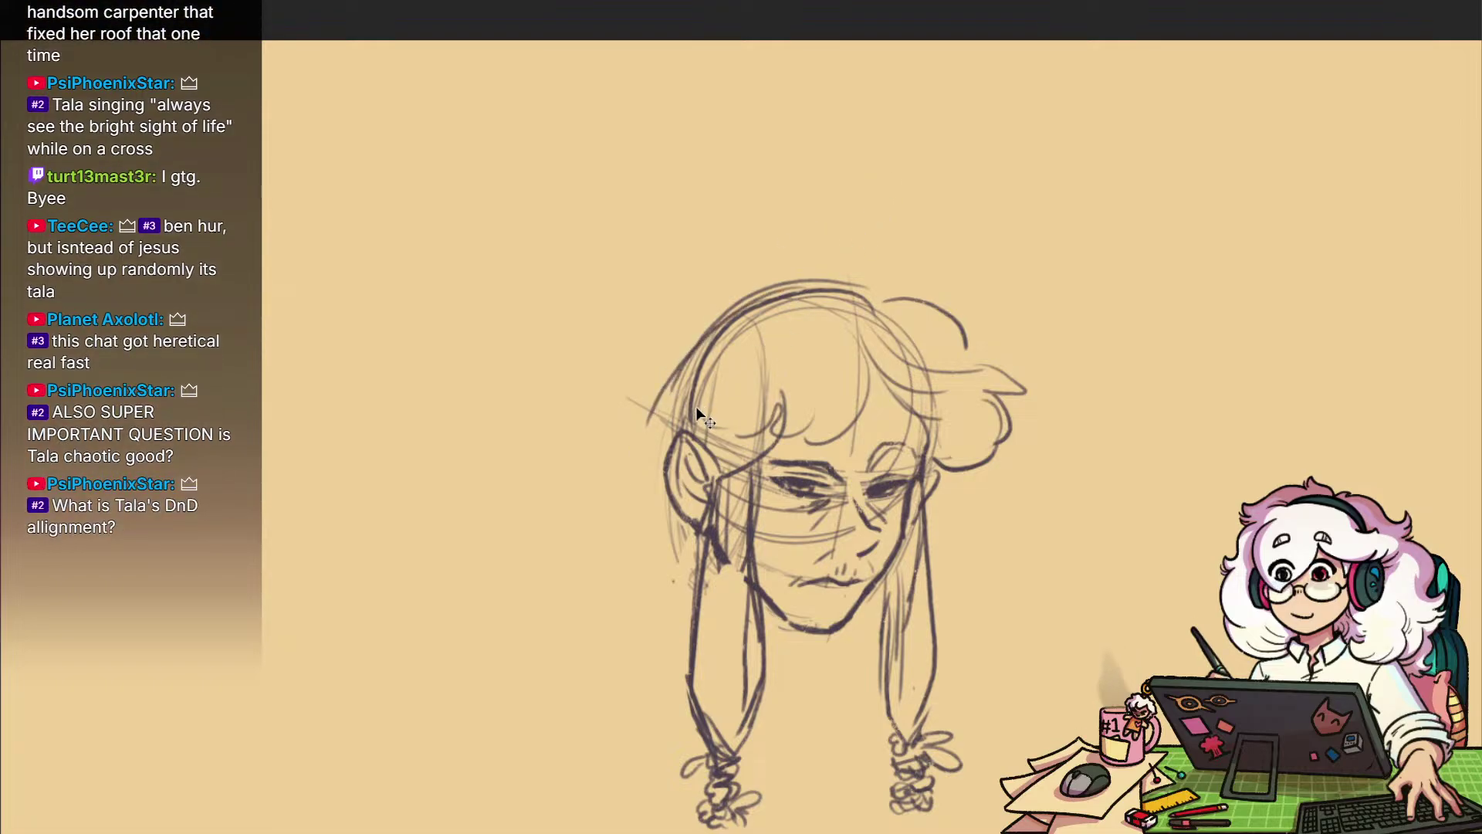
mouse_move(664, 453)
left_mouse_down()
mouse_move(626, 522)
mouse_move(632, 570)
mouse_move(681, 595)
mouse_move(608, 579)
mouse_move(657, 597)
mouse_move(557, 536)
mouse_move(591, 591)
mouse_move(658, 614)
left_mouse_up()
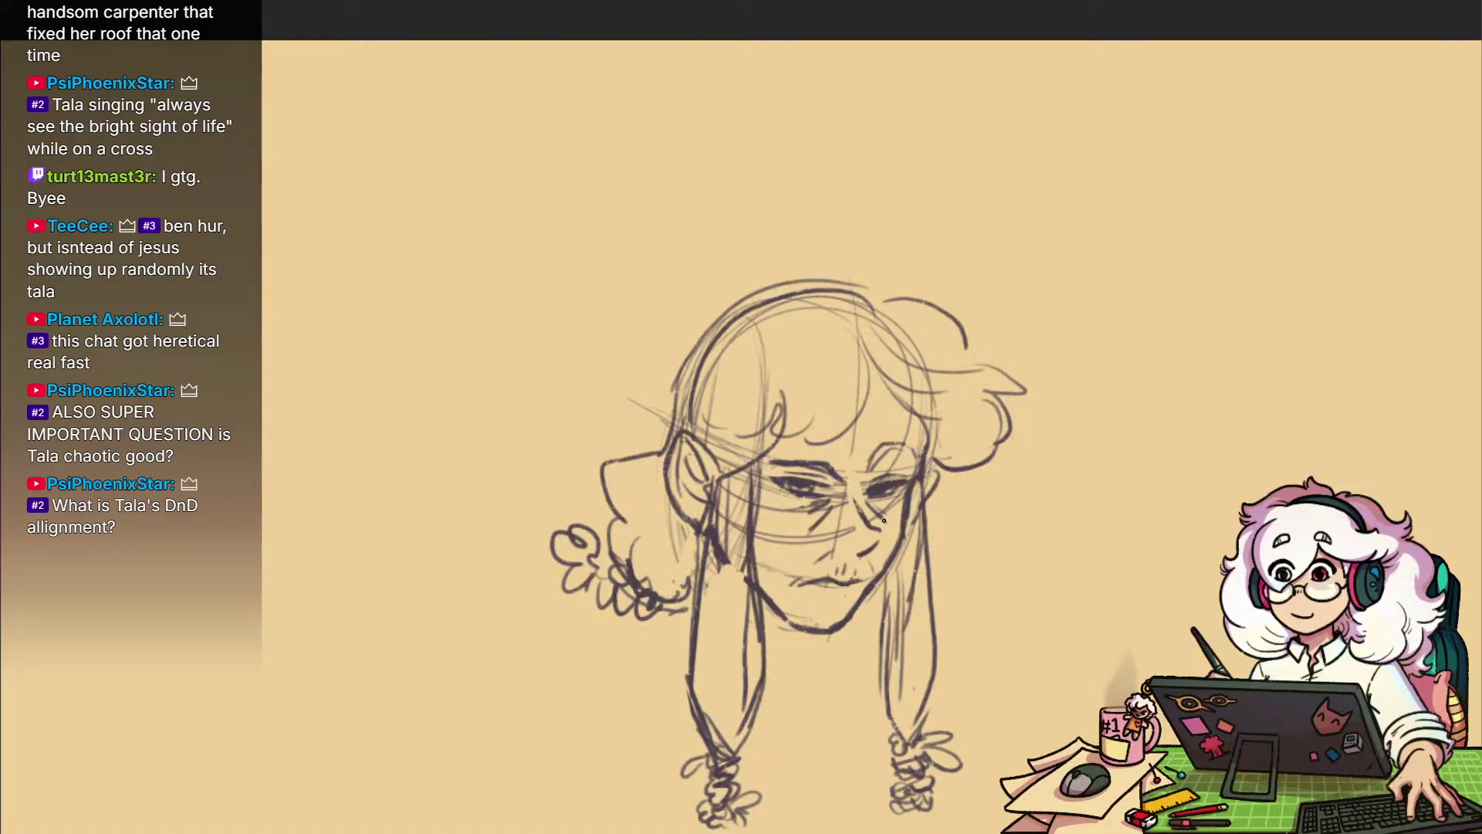
Redraw the nose bridge as a firmer line running down to the tip
left_click_drag(769, 467, 734, 487)
key("ctrl+z")
left_click_drag(857, 491, 868, 525)
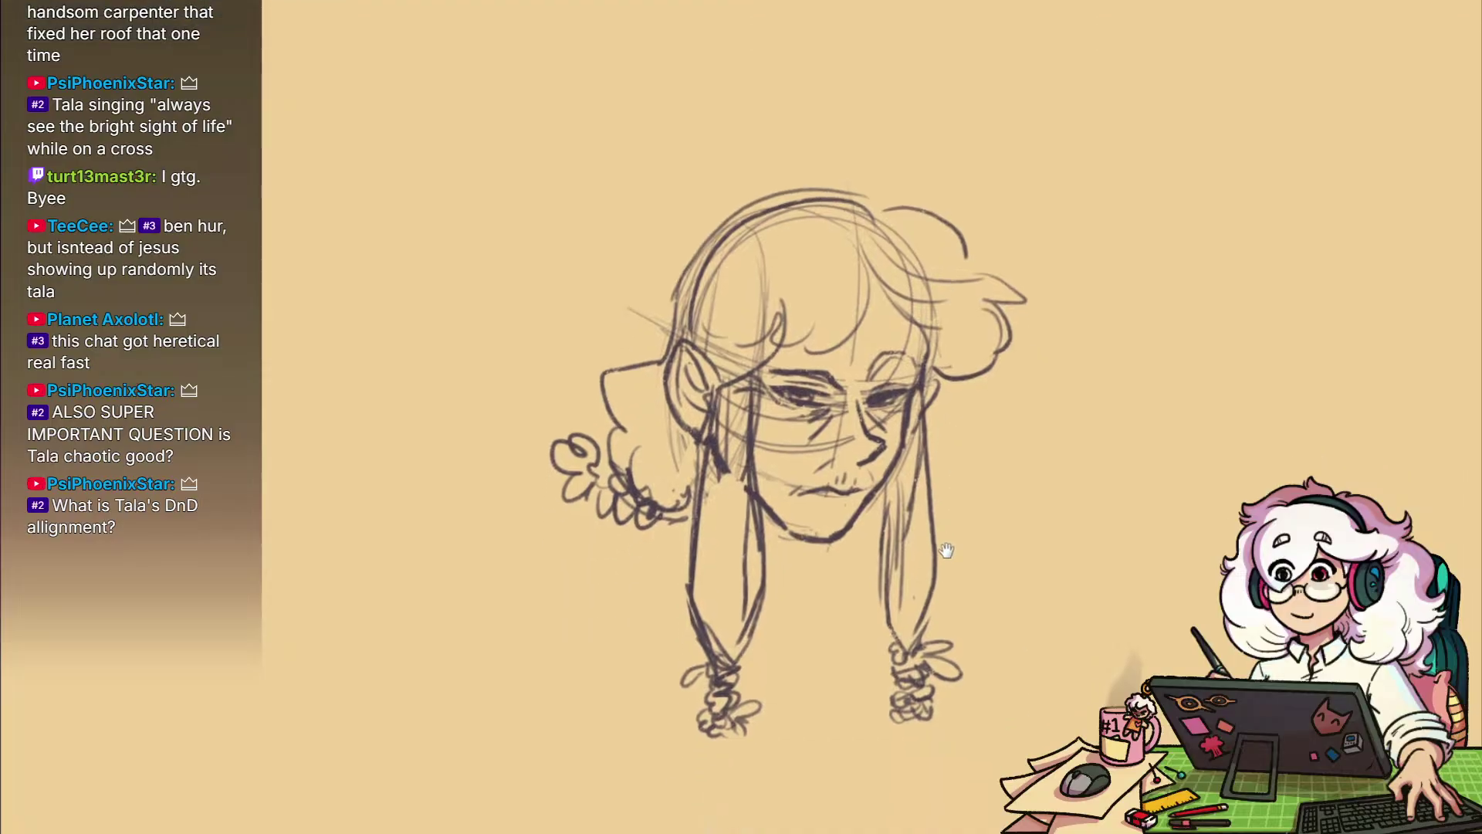
Sketch the neck beneath the jaw and loose shoulder lines sloping away on both sides
scroll(840, 514, "down", 2)
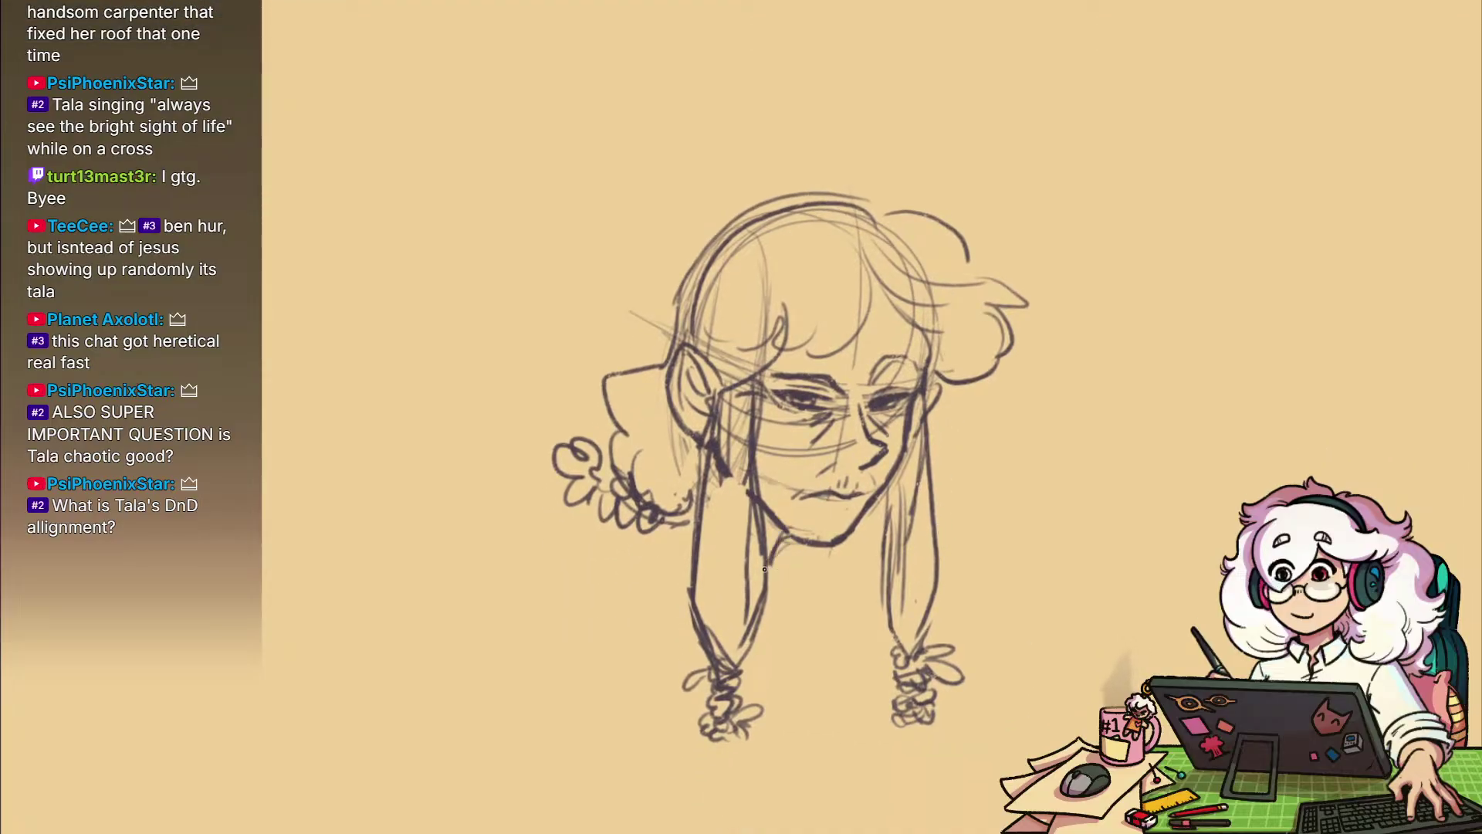
left_click_drag(653, 548, 511, 649)
left_click_drag(770, 569, 909, 673)
Erase the curled fringe, both eyebrows and the construction lines crossing the forehead
left_click_drag(949, 618, 952, 600)
key("e")
mouse_move(871, 392)
left_mouse_down()
mouse_move(908, 374)
mouse_move(836, 392)
mouse_move(785, 384)
left_mouse_up()
mouse_move(876, 382)
left_mouse_down()
mouse_move(862, 448)
mouse_move(908, 441)
mouse_move(840, 425)
mouse_move(771, 367)
mouse_move(817, 410)
mouse_move(895, 370)
mouse_move(960, 402)
left_mouse_up()
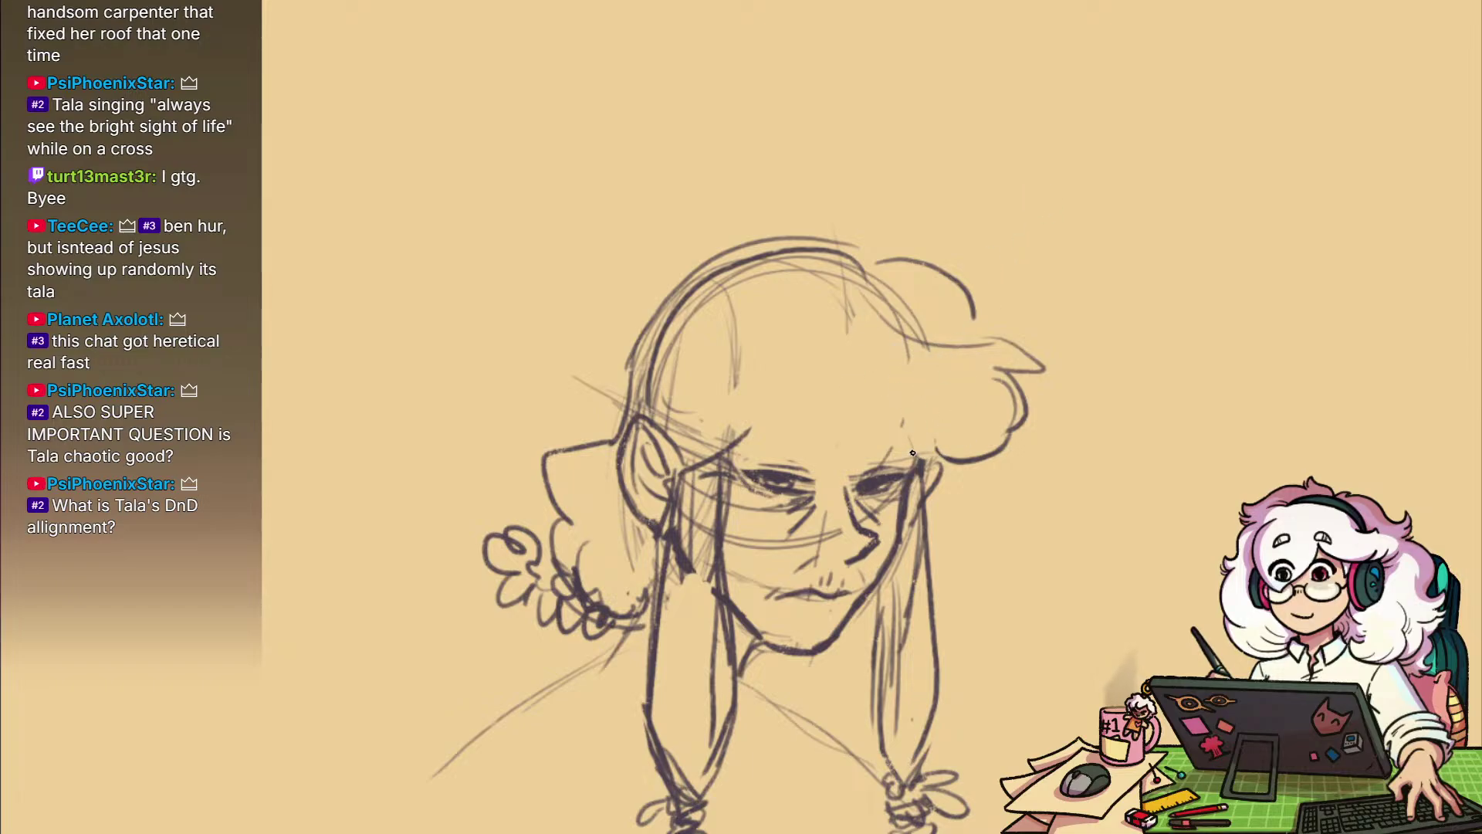
mouse_move(915, 457)
left_mouse_down()
mouse_move(868, 336)
mouse_move(707, 440)
left_mouse_up()
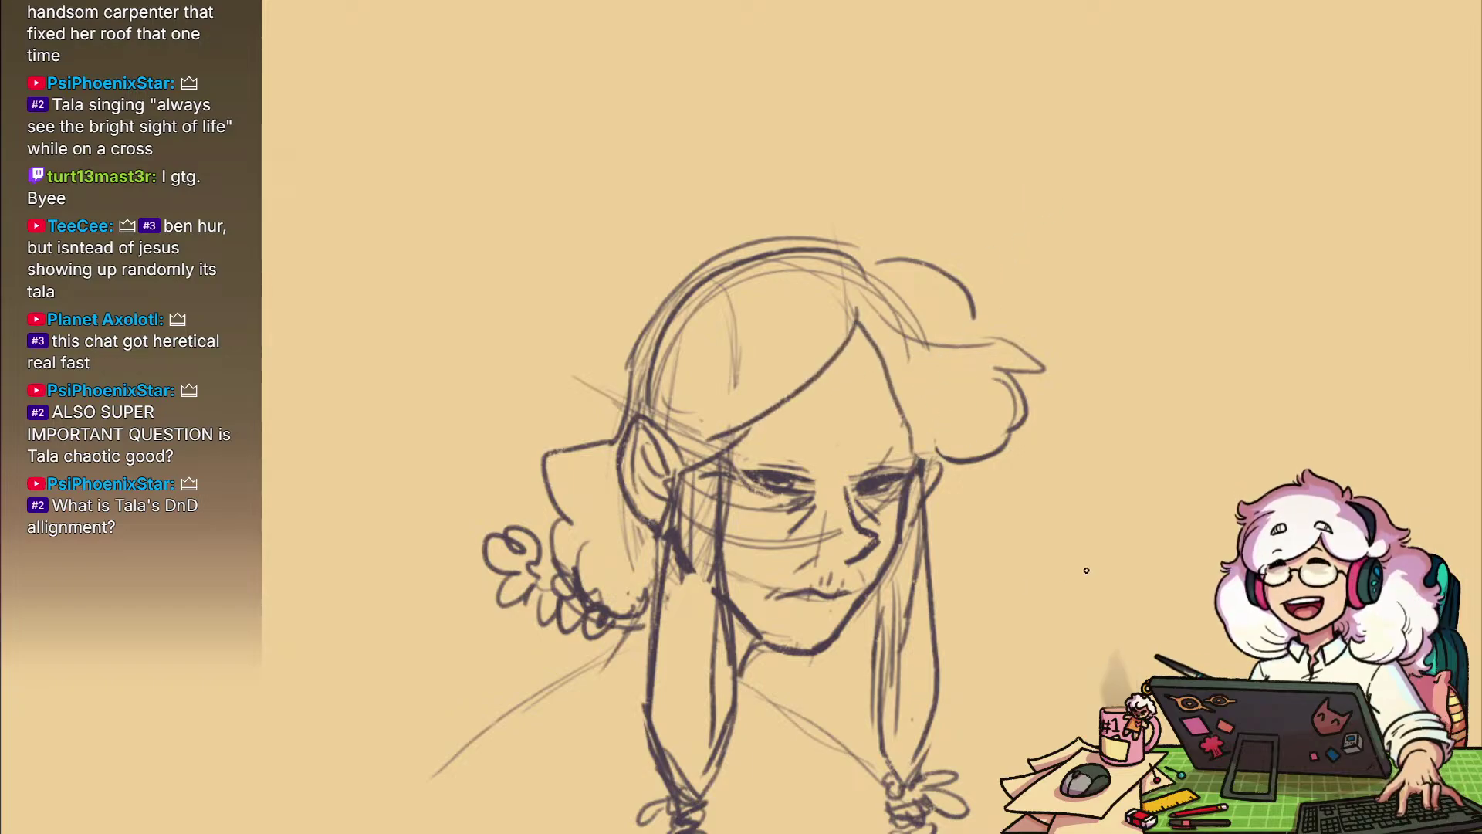
key("ctrl+z")
key("ctrl+z")
Draw curved hair strands sweeping from the parting across the forehead toward the near ear
left_click_drag(878, 308, 833, 404)
left_click_drag(844, 337, 708, 431)
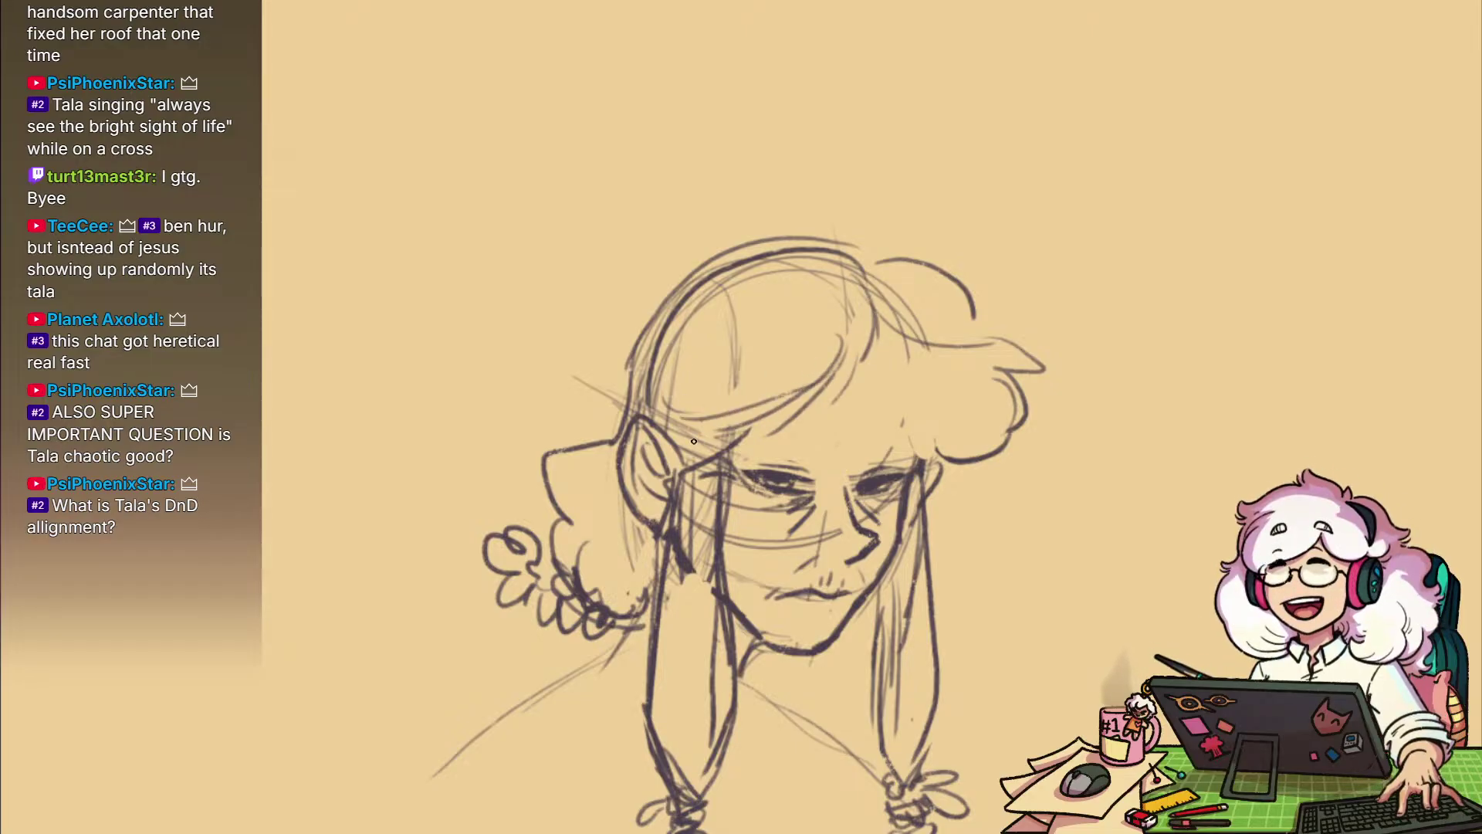
mouse_move(863, 349)
left_mouse_down()
mouse_move(837, 446)
mouse_move(800, 451)
left_mouse_up()
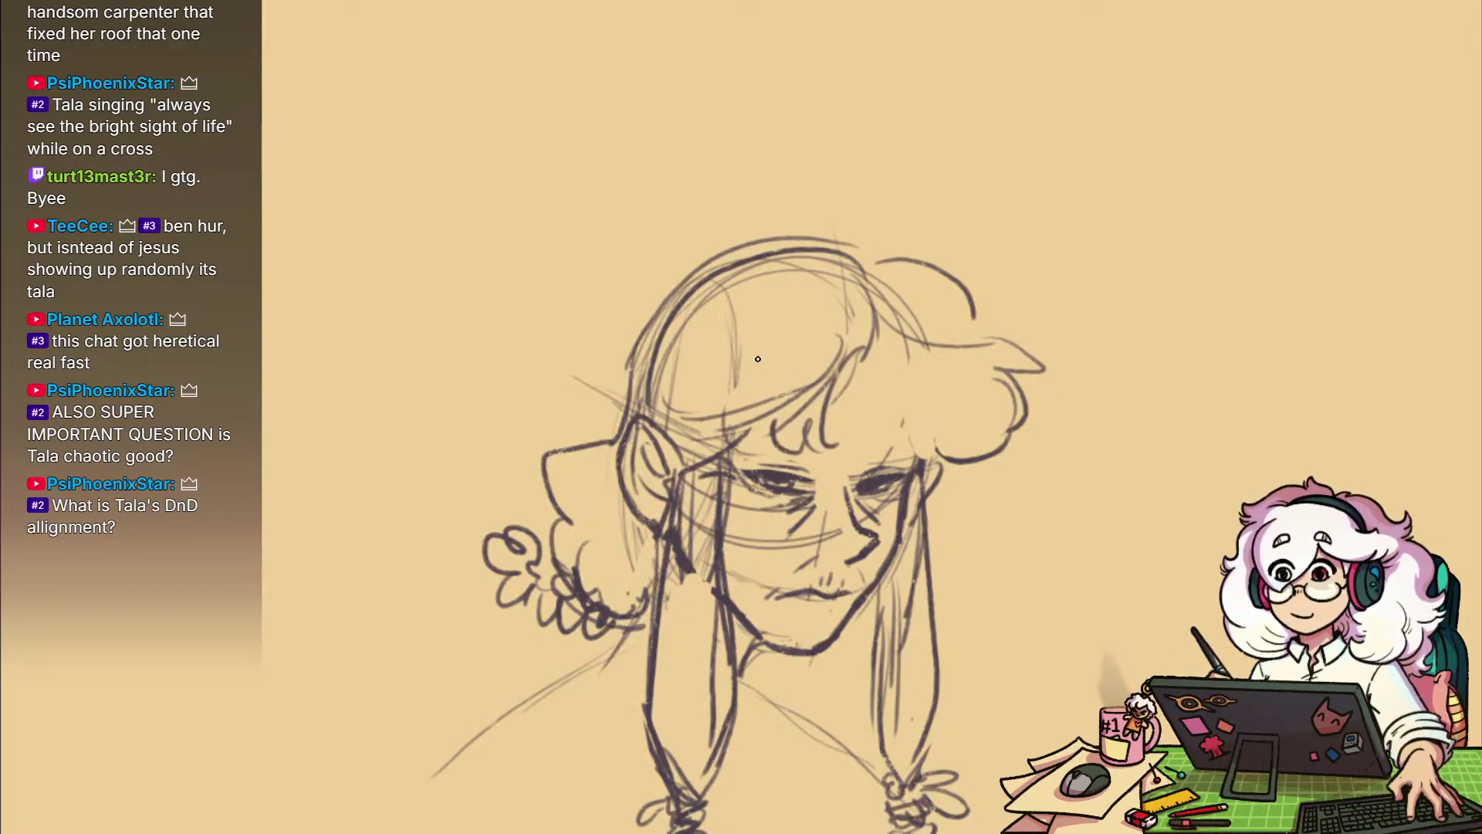
key("ctrl+z")
key("ctrl+z")
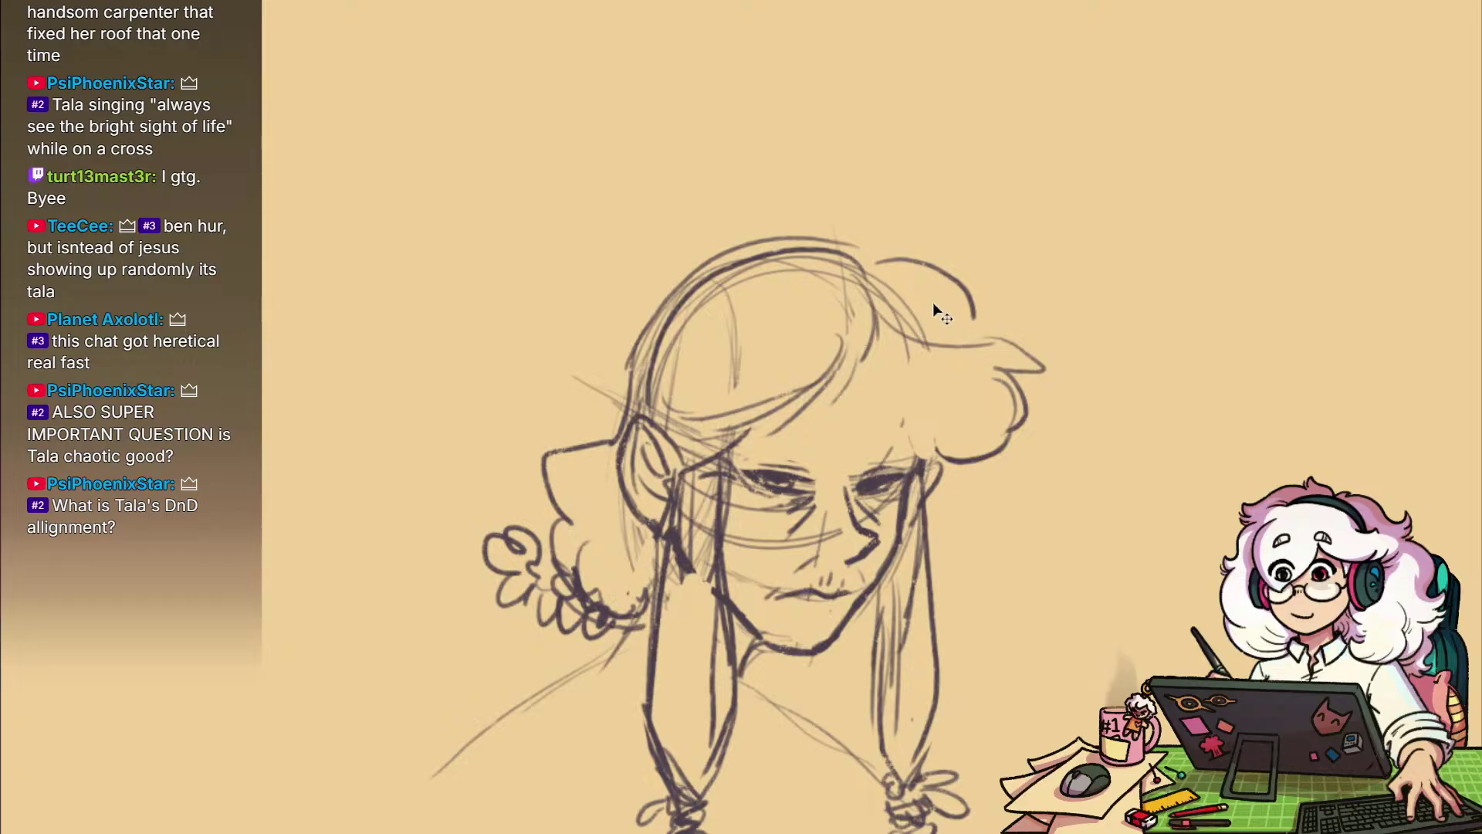
left_click_drag(872, 313, 727, 520)
key("ctrl+z")
Draw the face-framing hairlines from the parting into both sidelocks, erasing the guide lines inside the near lock
left_click_drag(869, 340, 709, 530)
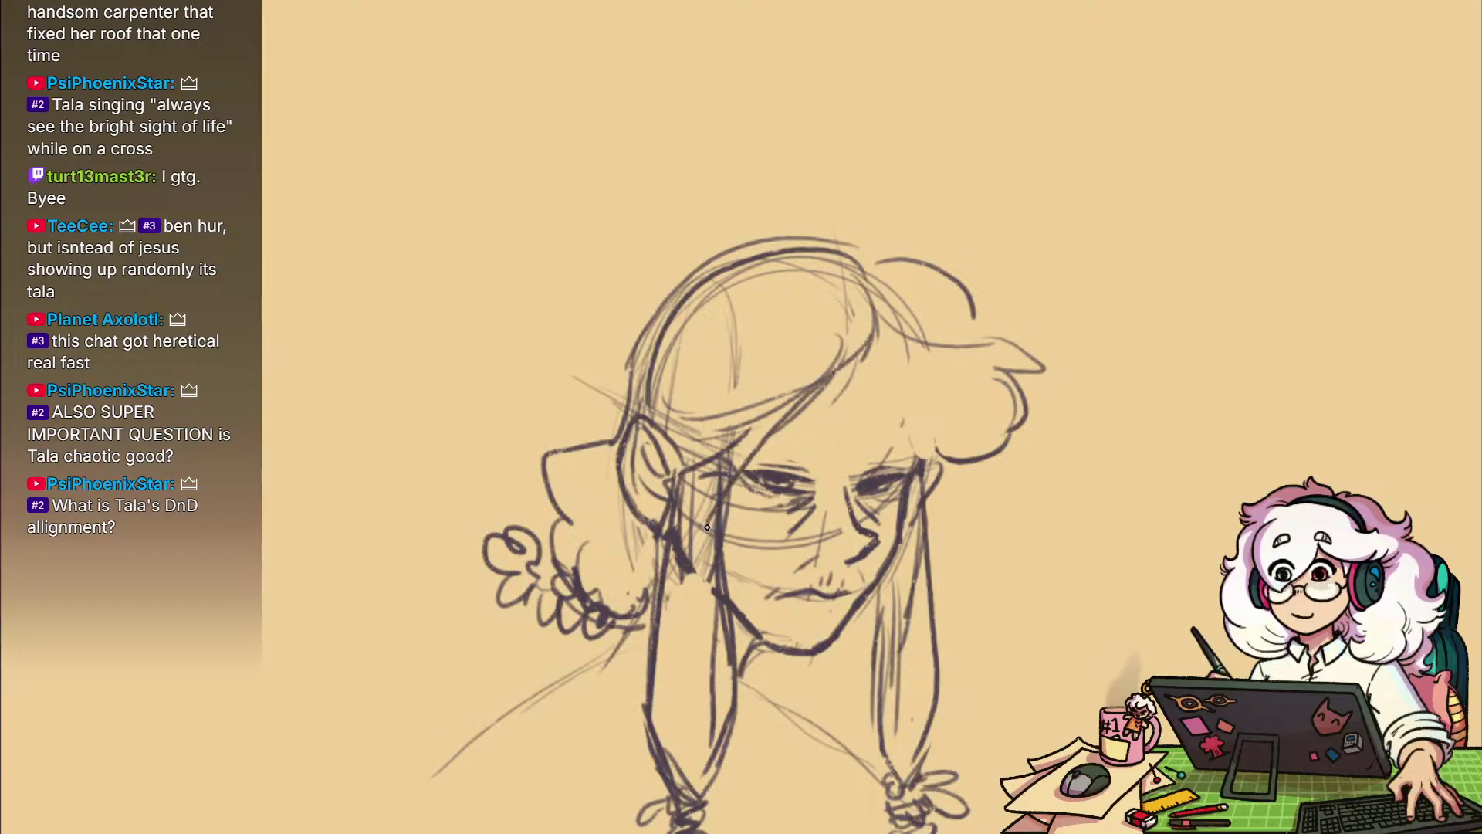
left_click_drag(839, 368, 726, 590)
key("e")
key("ctrl+z")
key("ctrl+z")
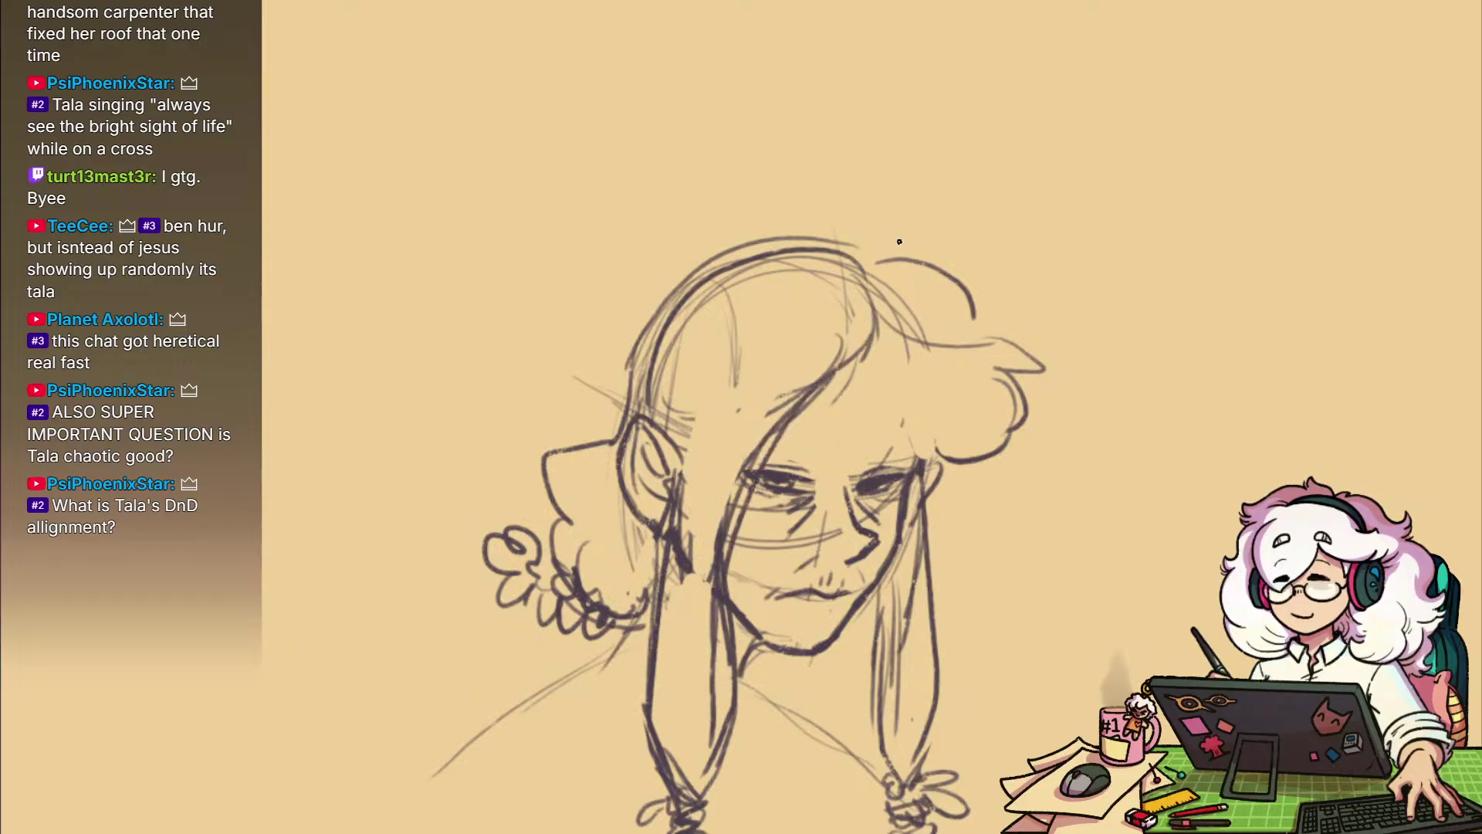
left_click_drag(902, 471, 873, 364)
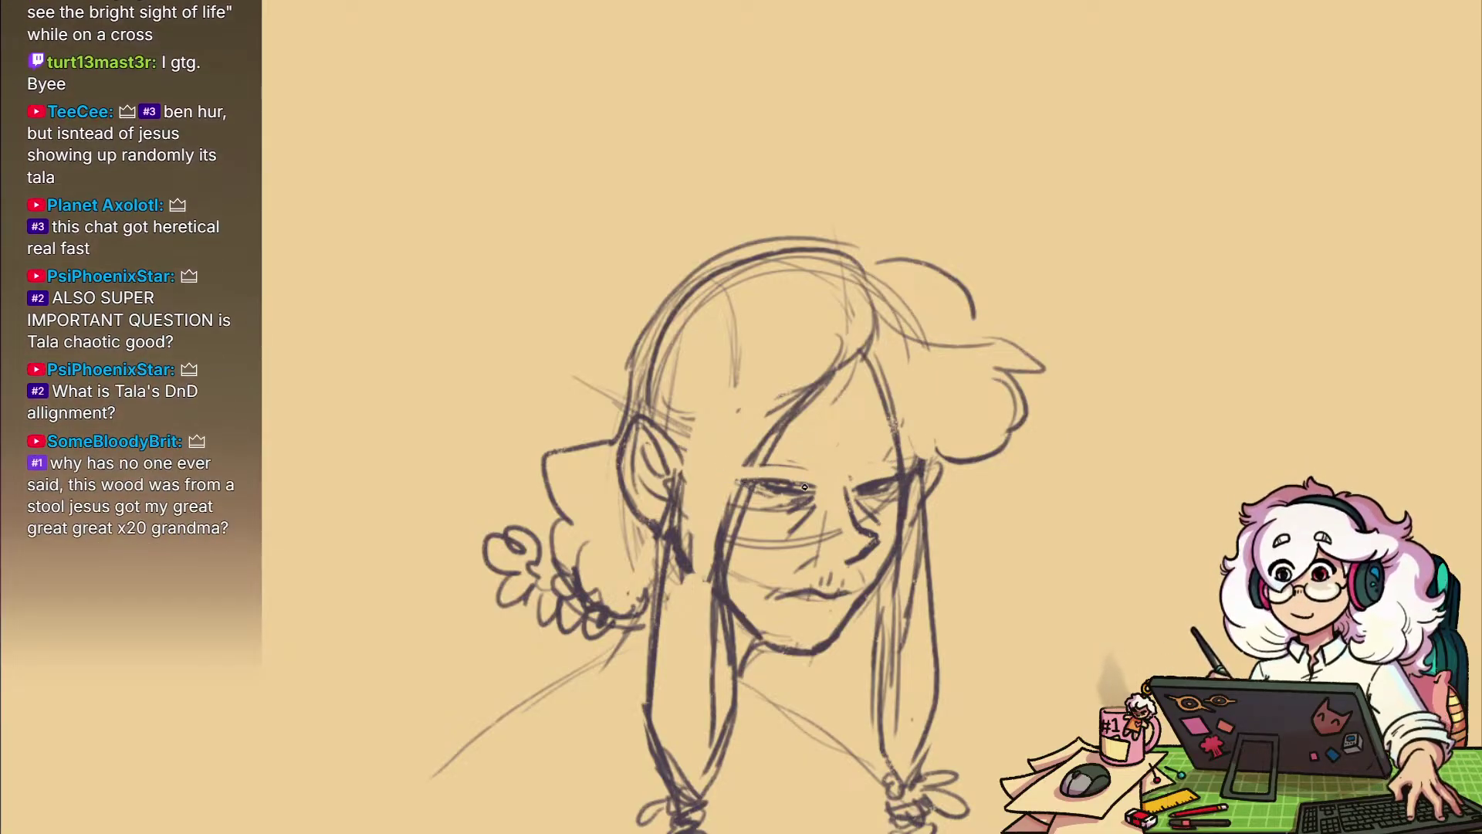
Add a lid crease above the near eye, then sketch an arched near eyebrow and a slanted far eyebrow
left_click_drag(769, 473, 815, 479)
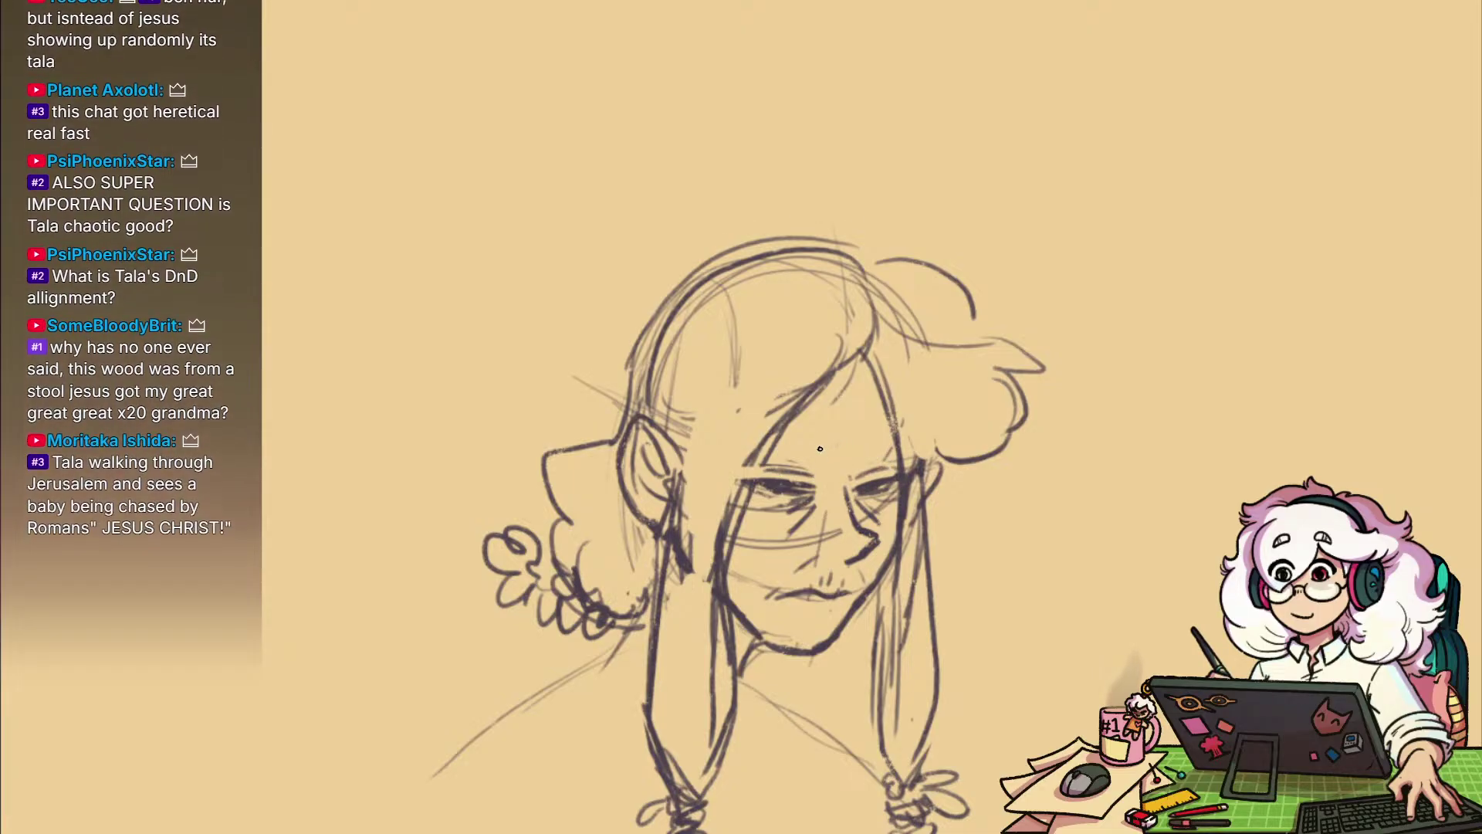
left_click_drag(742, 443, 799, 427)
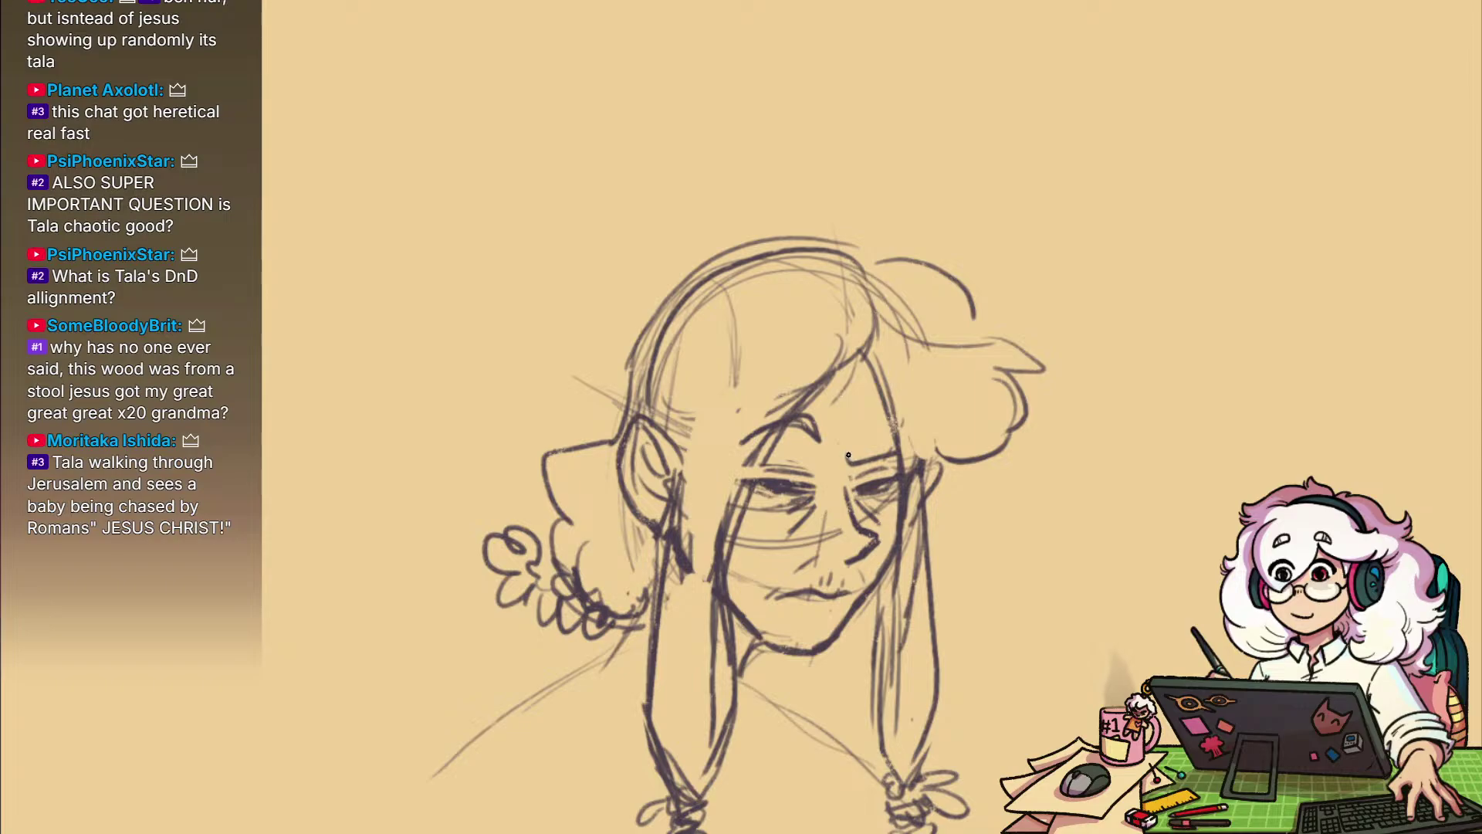
mouse_move(848, 456)
left_mouse_down()
mouse_move(904, 458)
mouse_move(888, 451)
left_mouse_up()
key("ctrl+z")
key("ctrl+z")
Replace the mouth with a wavy, downturned frown line
left_click_drag(842, 592, 774, 591)
key("b")
key("ctrl+space")
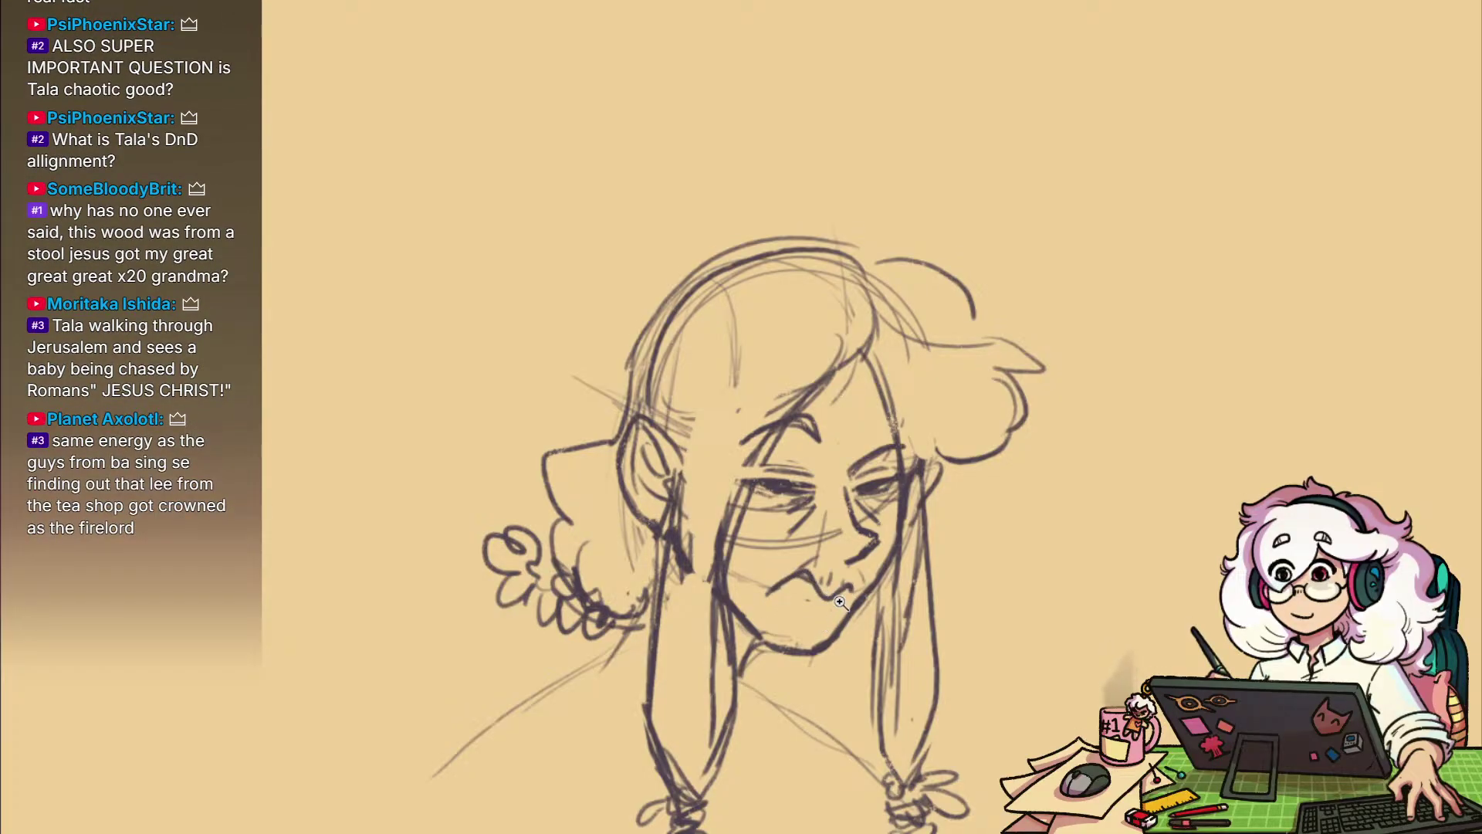
key("ctrl+space")
mouse_move(775, 592)
left_mouse_down()
mouse_move(807, 686)
mouse_move(811, 656)
mouse_move(891, 595)
mouse_move(902, 490)
mouse_move(823, 480)
left_mouse_up()
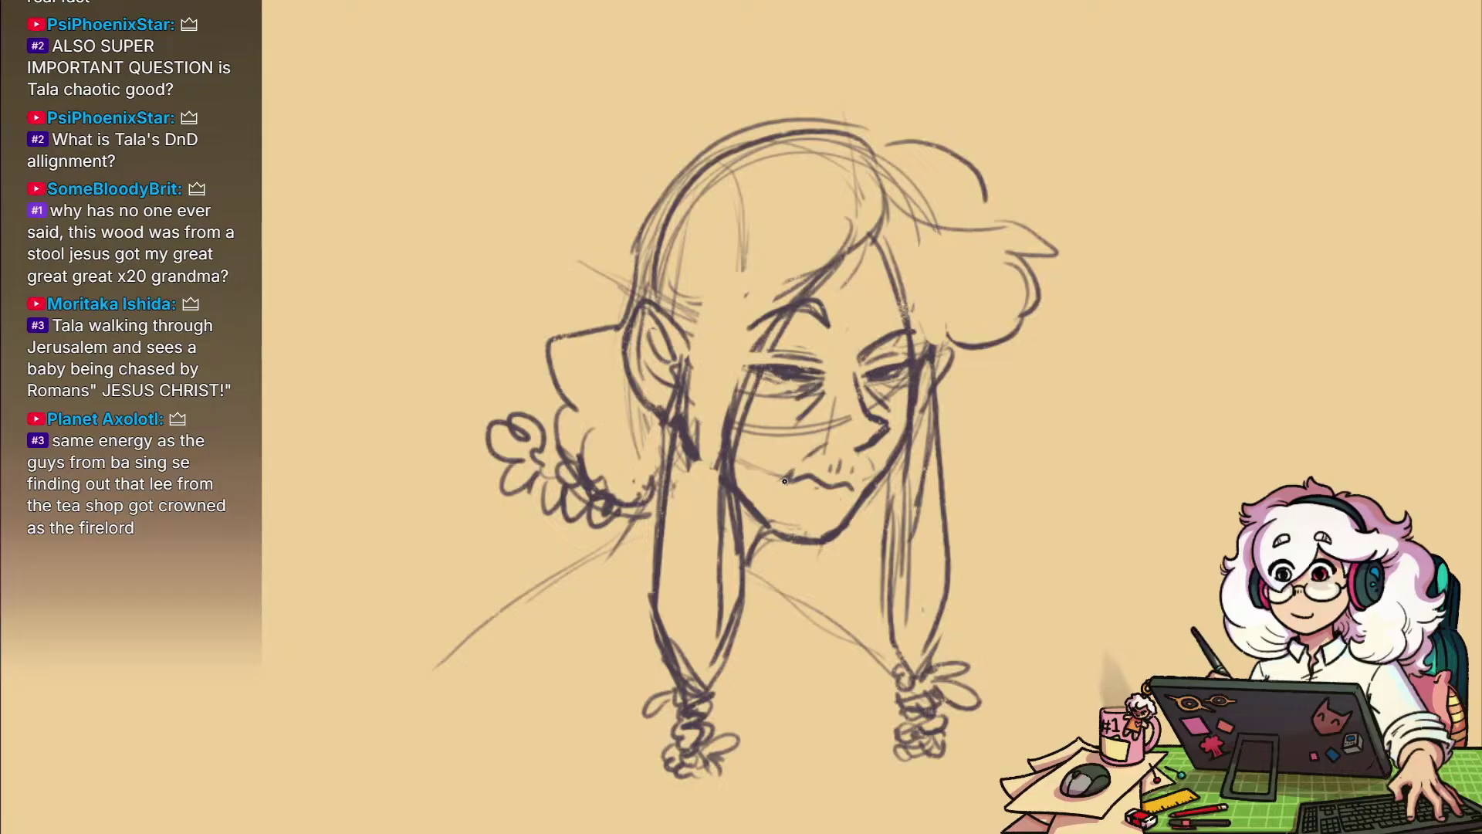
Erase both eyes and redraw them as narrow, half-lidded eyes along a new horizontal guide line
left_click_drag(830, 515, 812, 583)
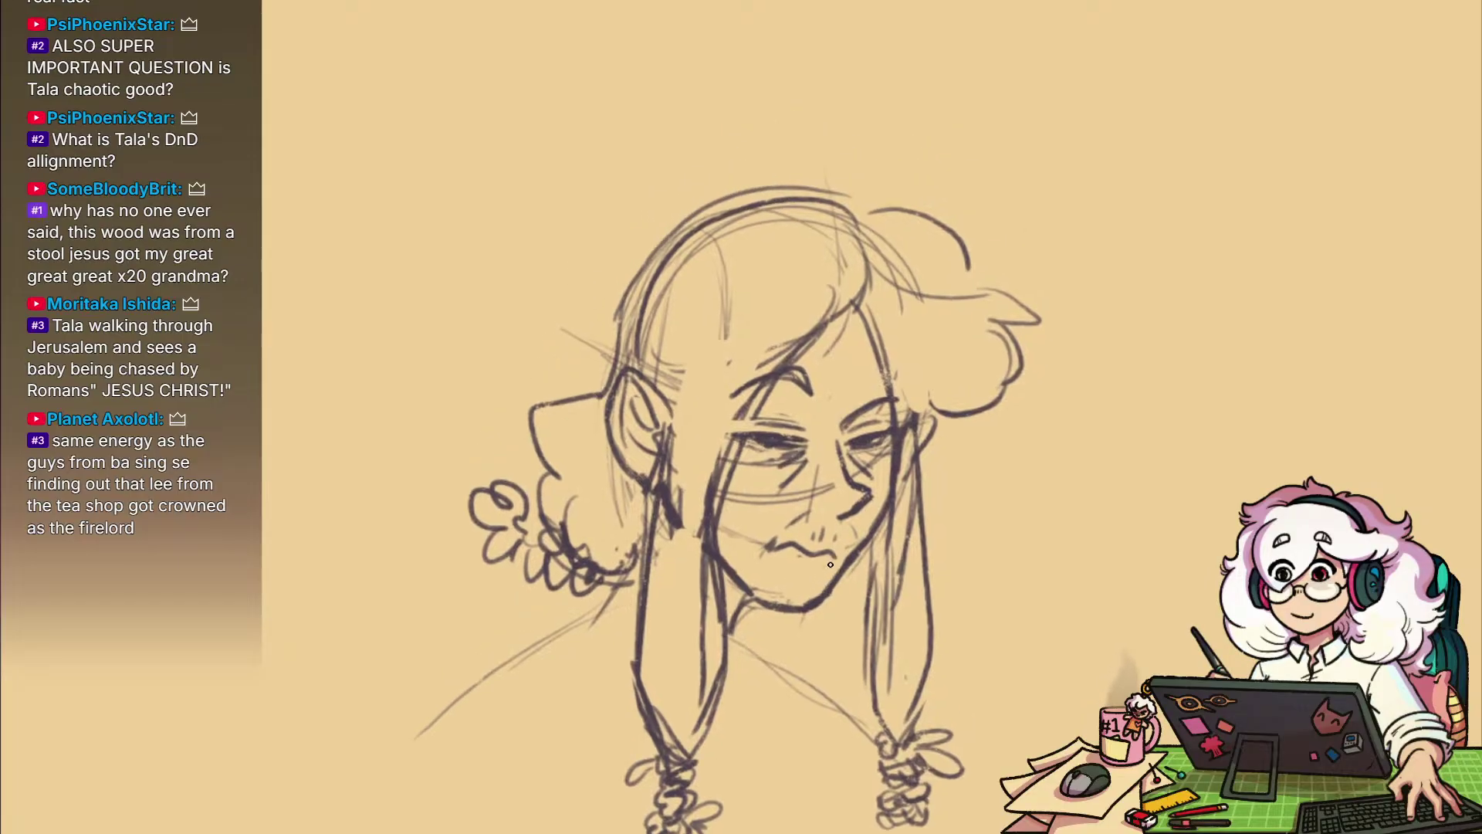
left_click_drag(804, 444, 743, 420)
left_click_drag(854, 449, 895, 424)
key("b")
left_click_drag(732, 431, 888, 439)
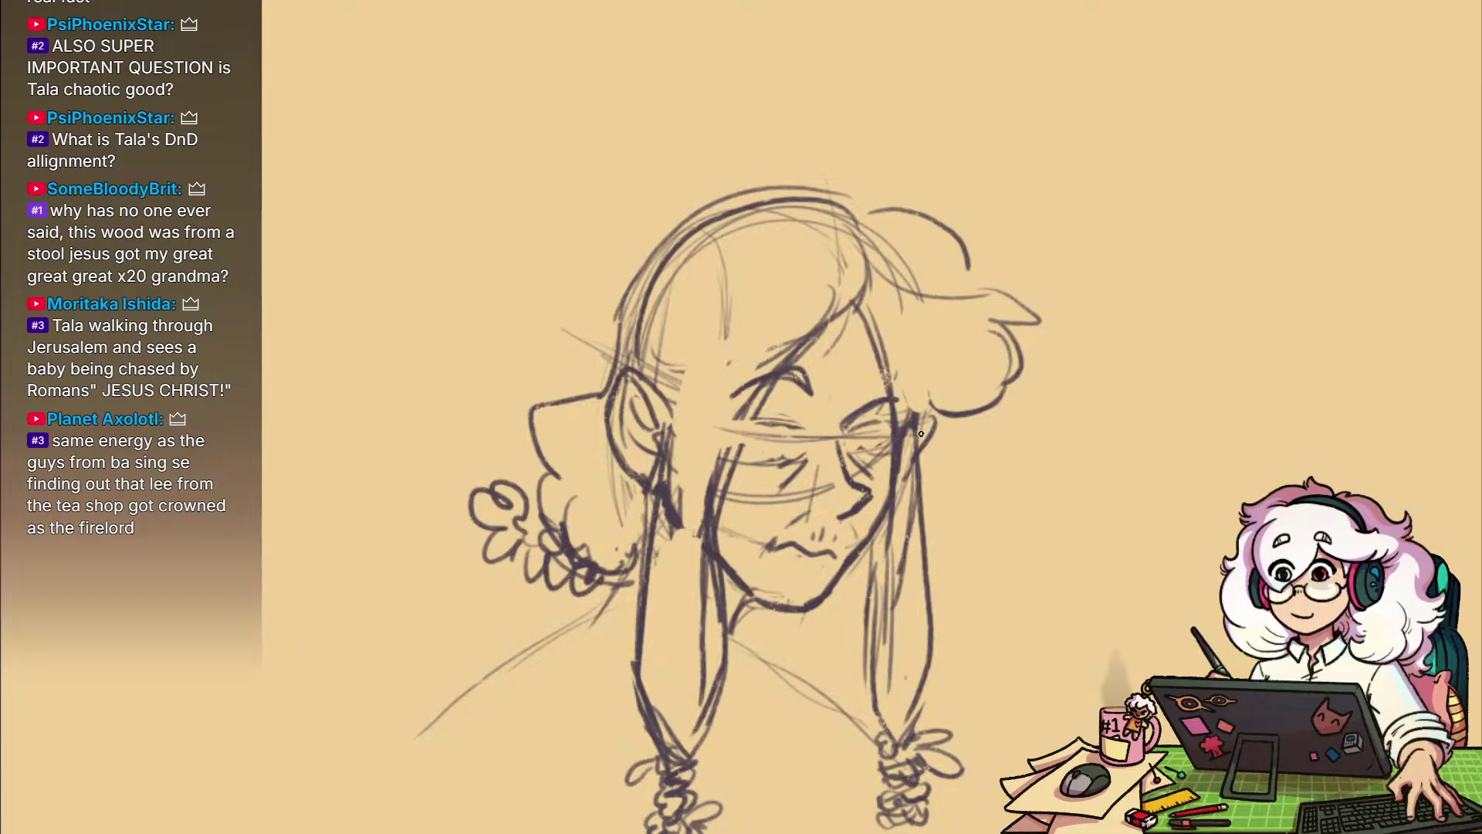
left_click_drag(780, 441, 888, 446)
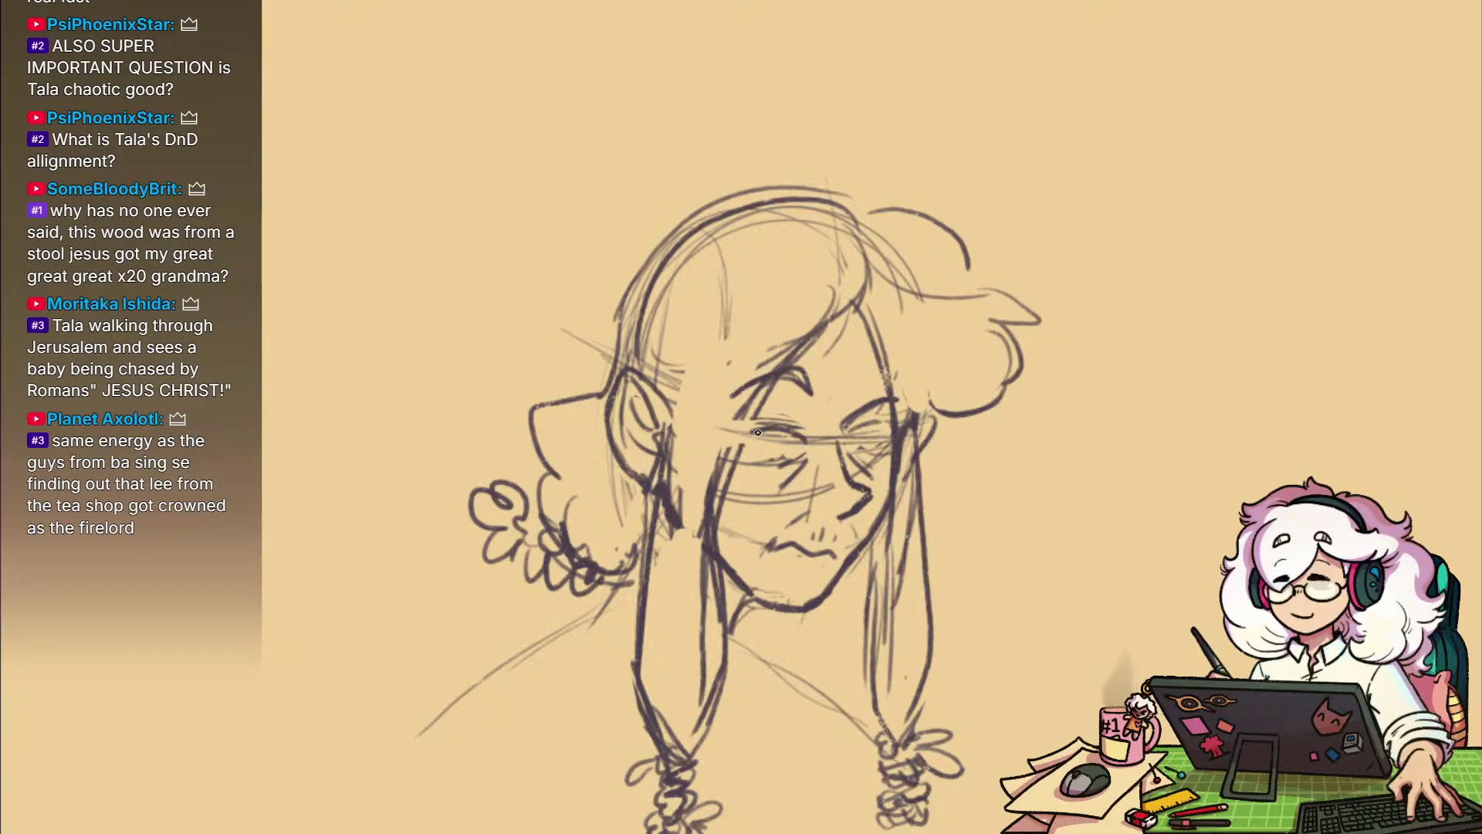
mouse_move(740, 437)
left_mouse_down()
mouse_move(772, 427)
mouse_move(761, 445)
mouse_move(778, 449)
left_mouse_up()
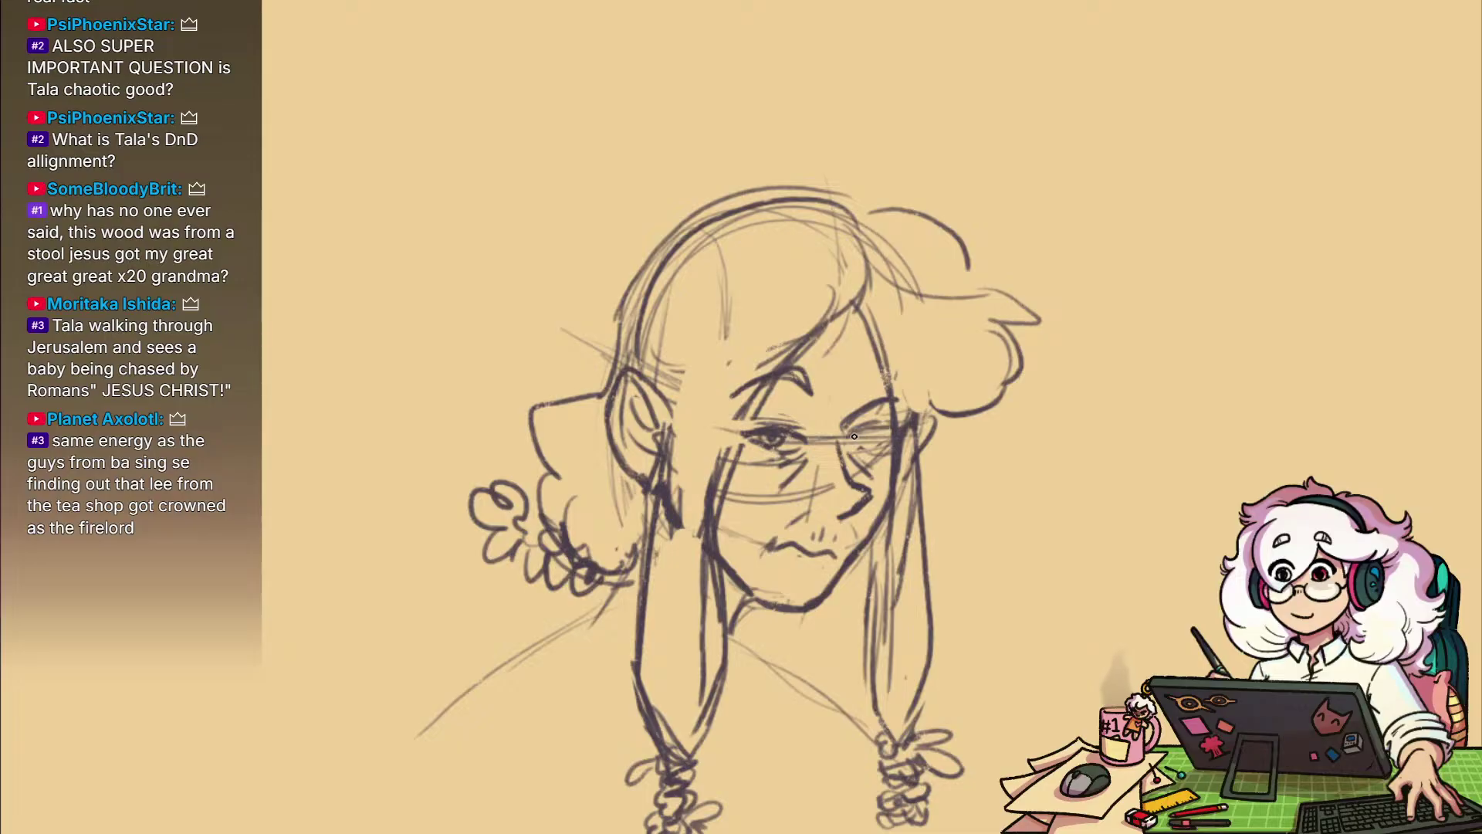
mouse_move(847, 436)
left_mouse_down()
mouse_move(897, 428)
mouse_move(880, 444)
mouse_move(745, 433)
left_mouse_up()
Strengthen the near eye's upper lid crease and extend its outer corner with a dark lash stroke
key("e")
left_click_drag(815, 468, 806, 514)
key("ctrl+z")
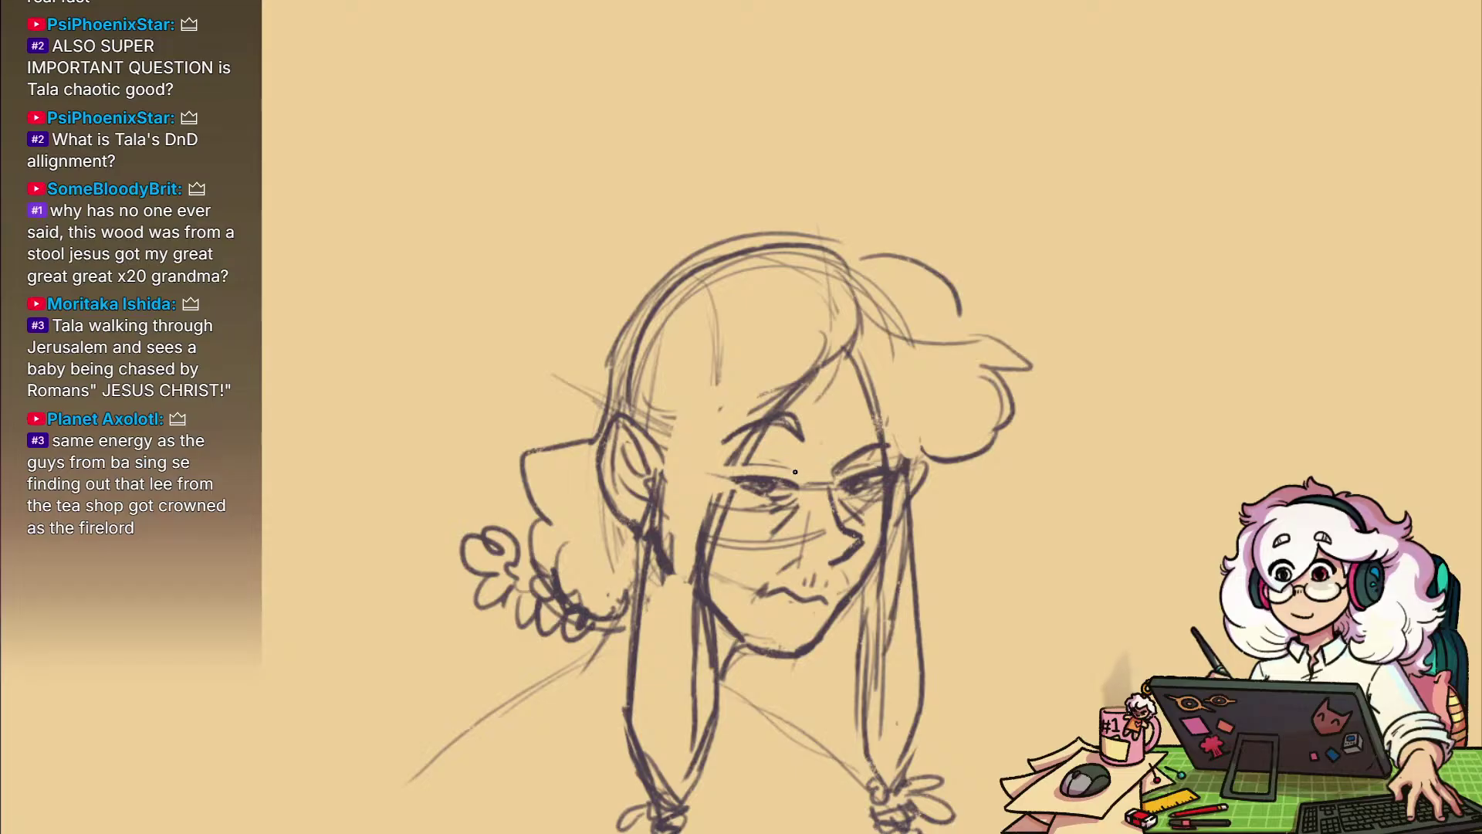
left_click_drag(799, 471, 711, 468)
left_click_drag(734, 480, 699, 489)
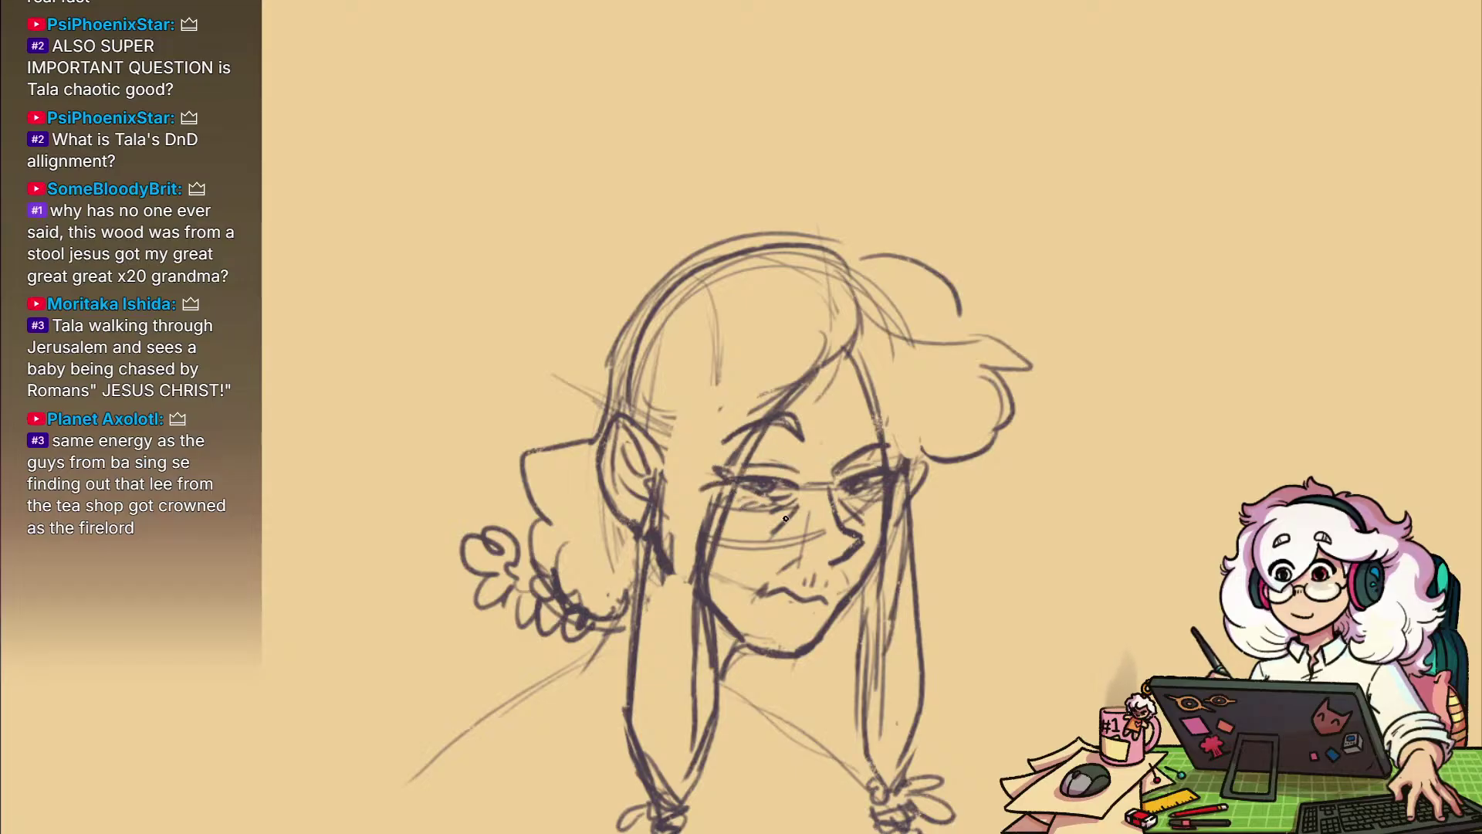
Erase the heavy under-eye creases and cheek guides, darken the near eye, and add a short crease beneath it
mouse_move(786, 519)
left_mouse_down()
mouse_move(811, 539)
mouse_move(748, 519)
left_mouse_up()
mouse_move(843, 505)
left_mouse_down()
mouse_move(871, 513)
mouse_move(746, 510)
mouse_move(776, 540)
left_mouse_up()
left_click_drag(841, 500, 866, 519)
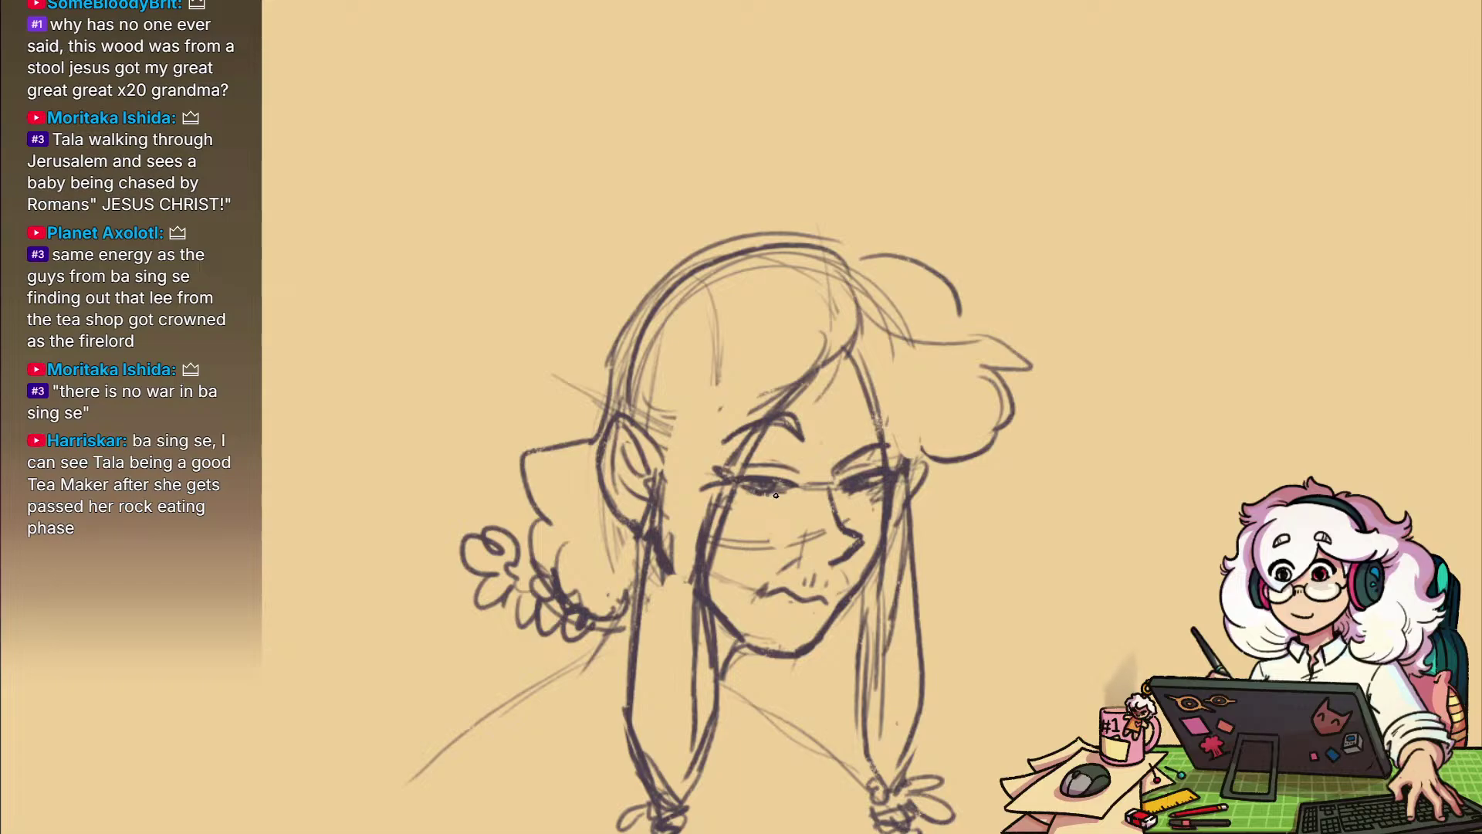
left_click_drag(757, 496, 787, 490)
key("ctrl+z")
mouse_move(774, 514)
left_mouse_down()
mouse_move(795, 503)
mouse_move(788, 517)
left_mouse_up()
Erase the far sidelock's inner strands, firm up its inner edge, and add frown wrinkles between the eyebrows
left_click_drag(967, 575, 939, 525)
left_click_drag(929, 599, 933, 574)
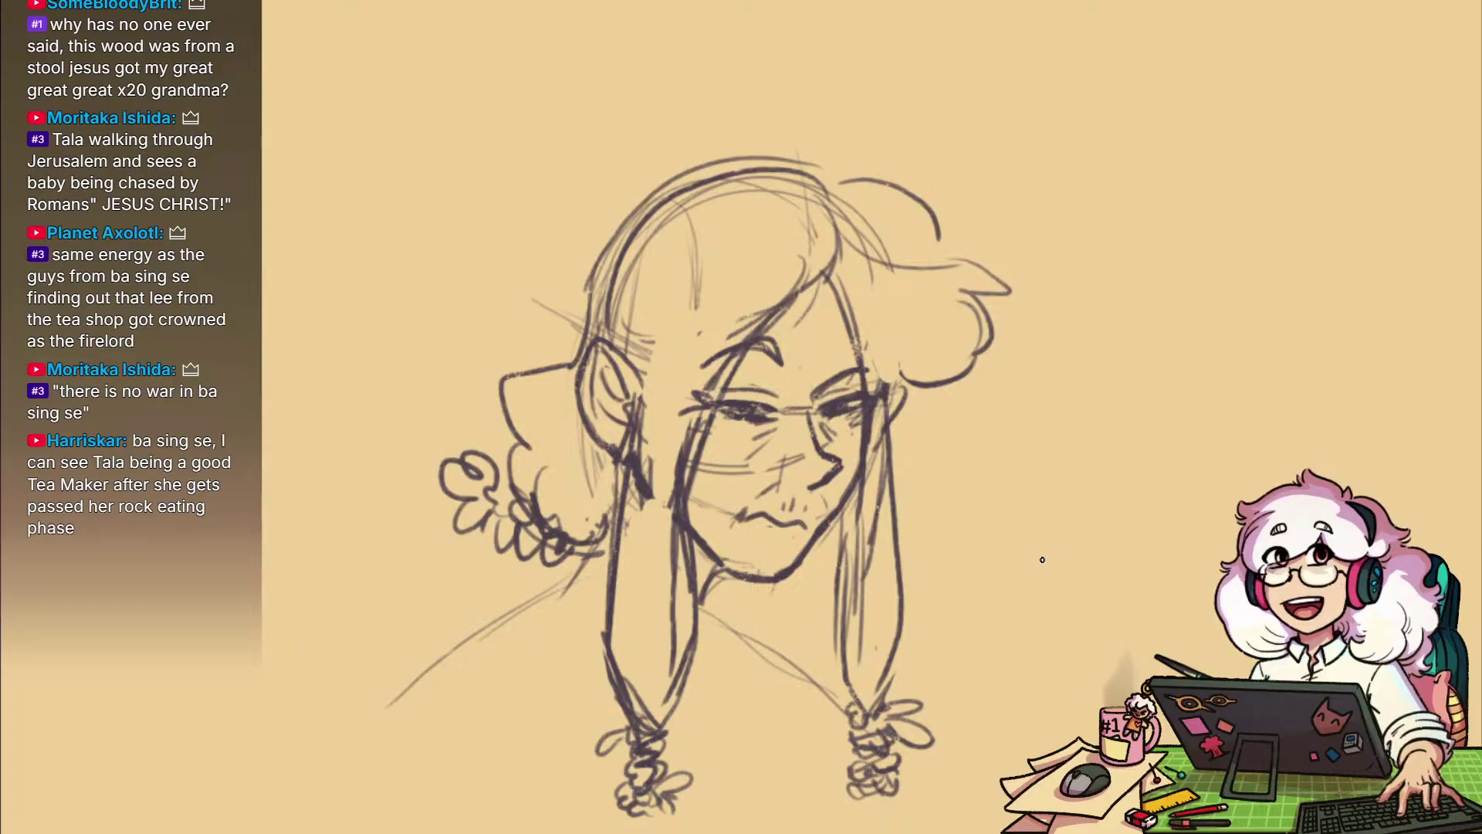
left_click_drag(992, 567, 1027, 538)
key("e")
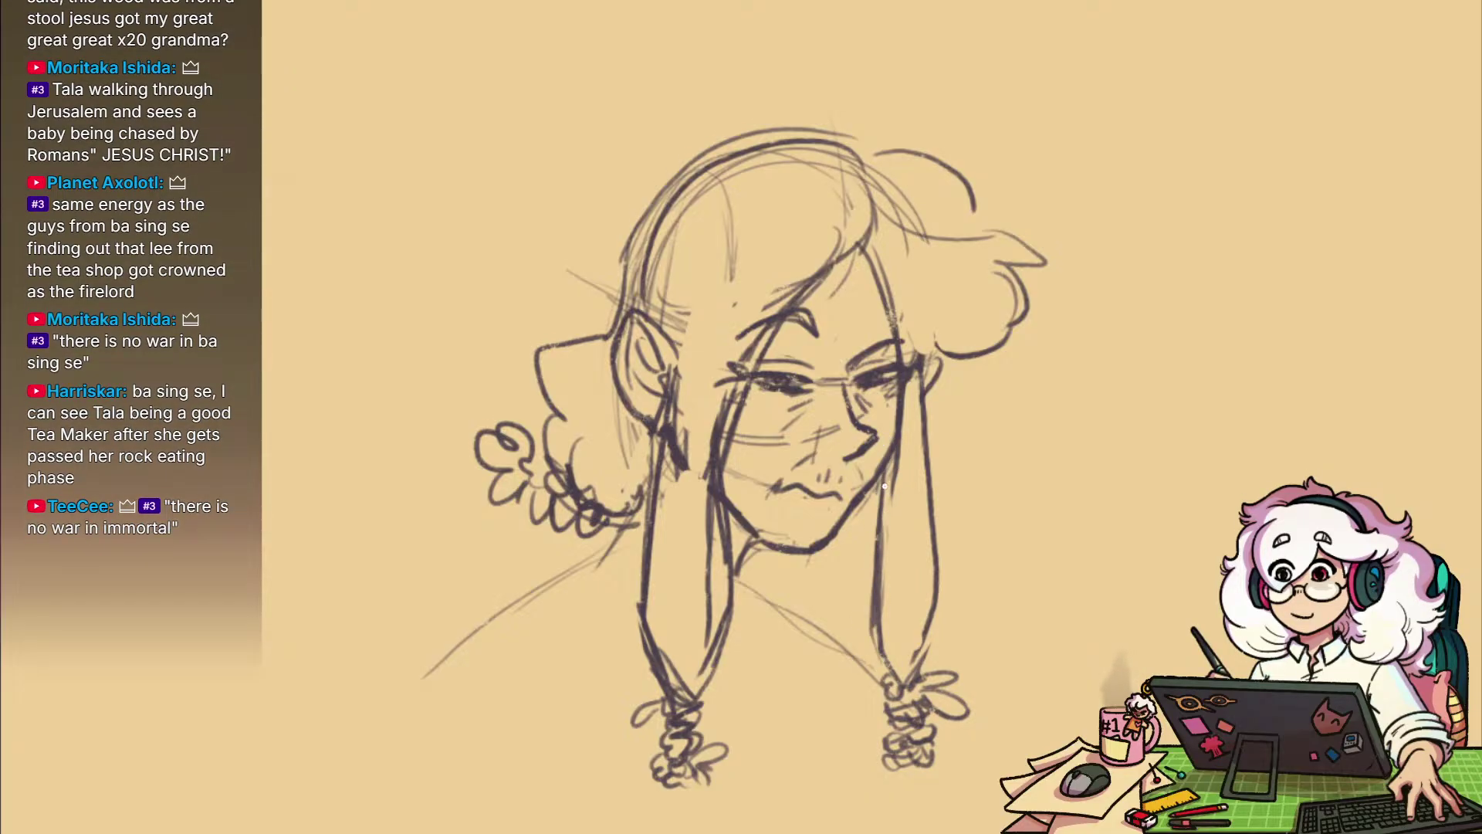
mouse_move(975, 552)
left_mouse_down()
mouse_move(1050, 657)
mouse_move(1029, 669)
mouse_move(1032, 530)
mouse_move(1008, 587)
left_mouse_up()
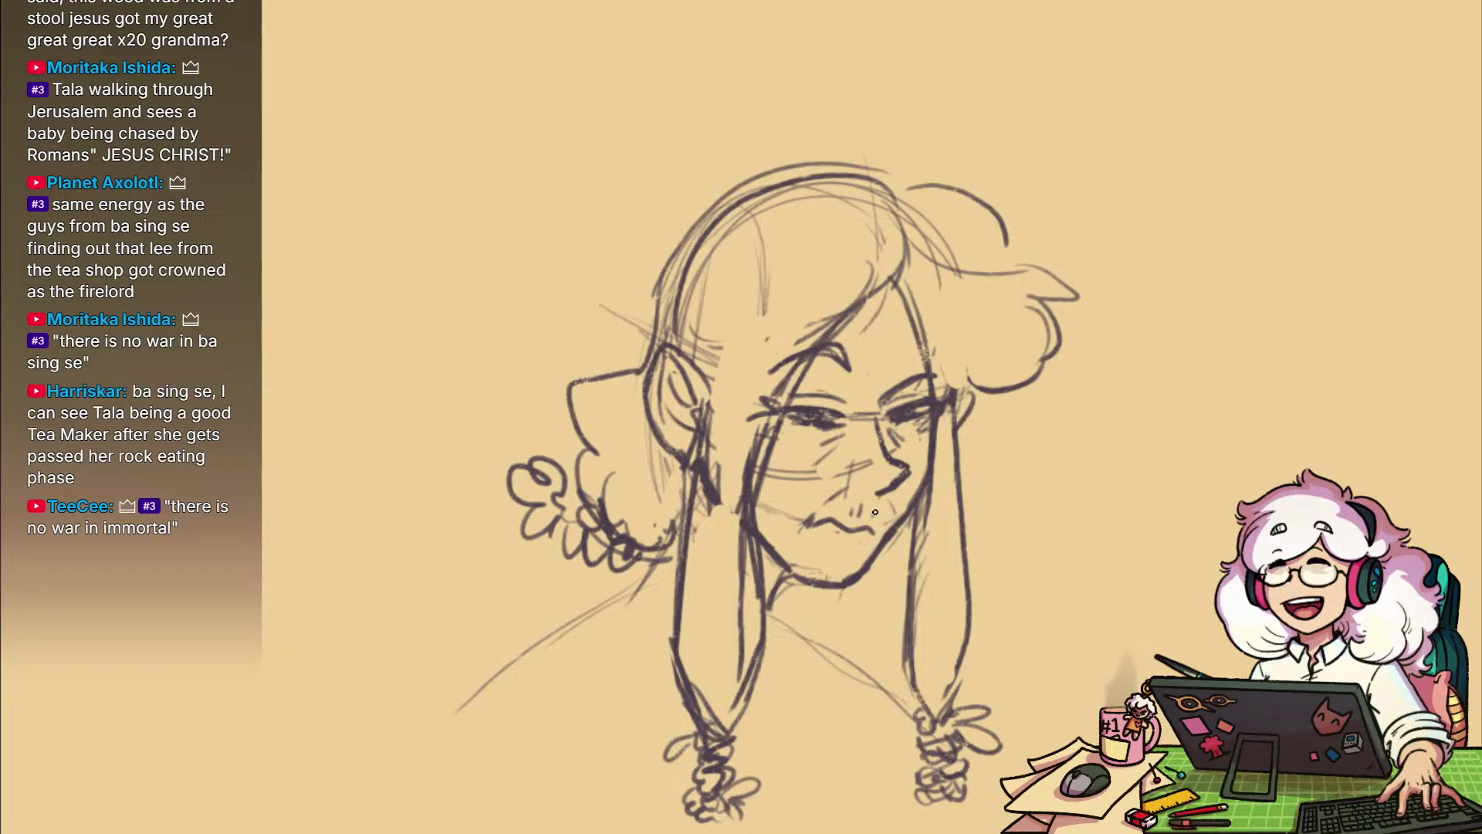
scroll(936, 507, "down", 3)
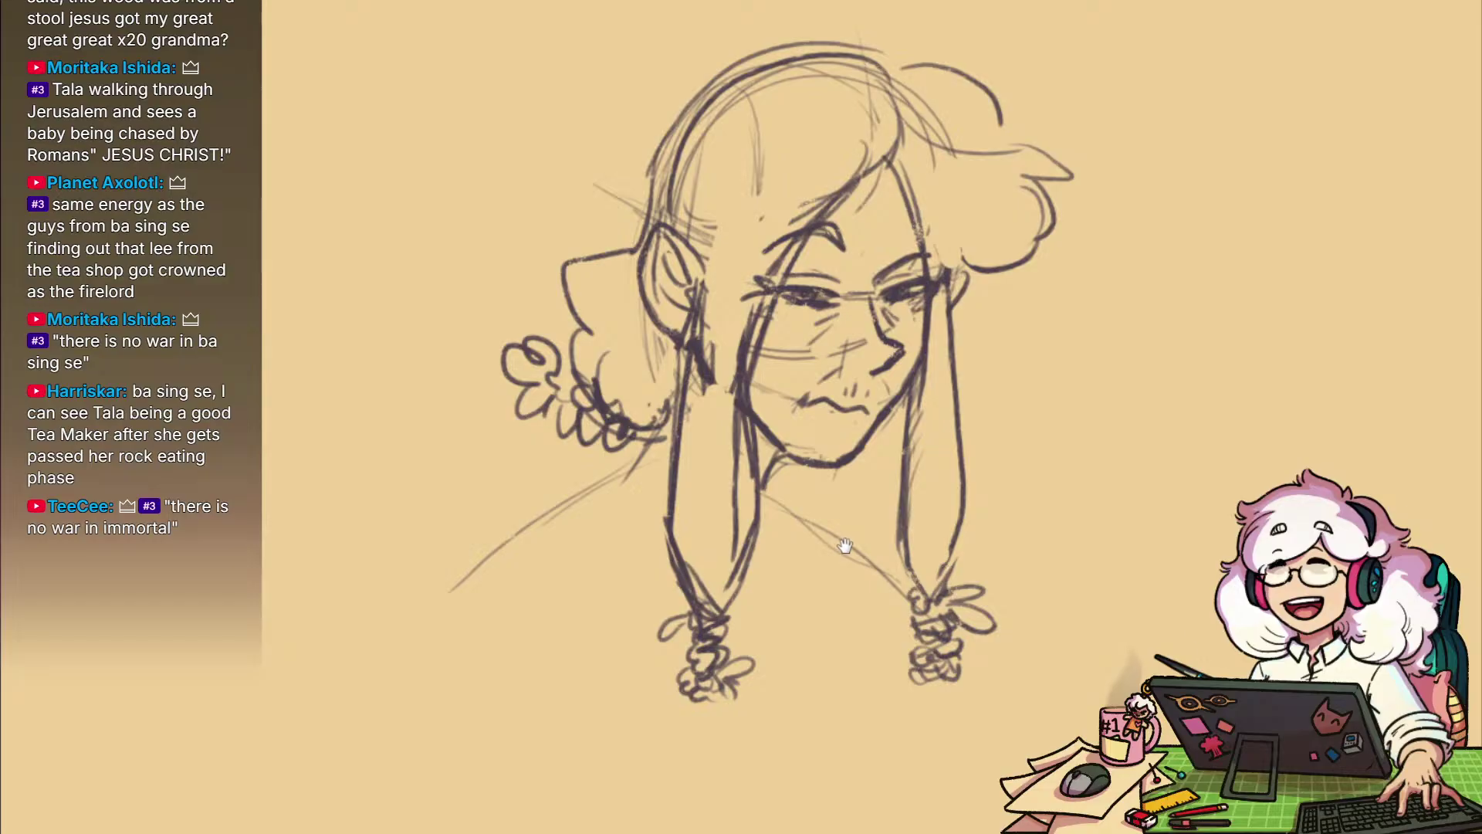
left_click_drag(846, 545, 870, 672)
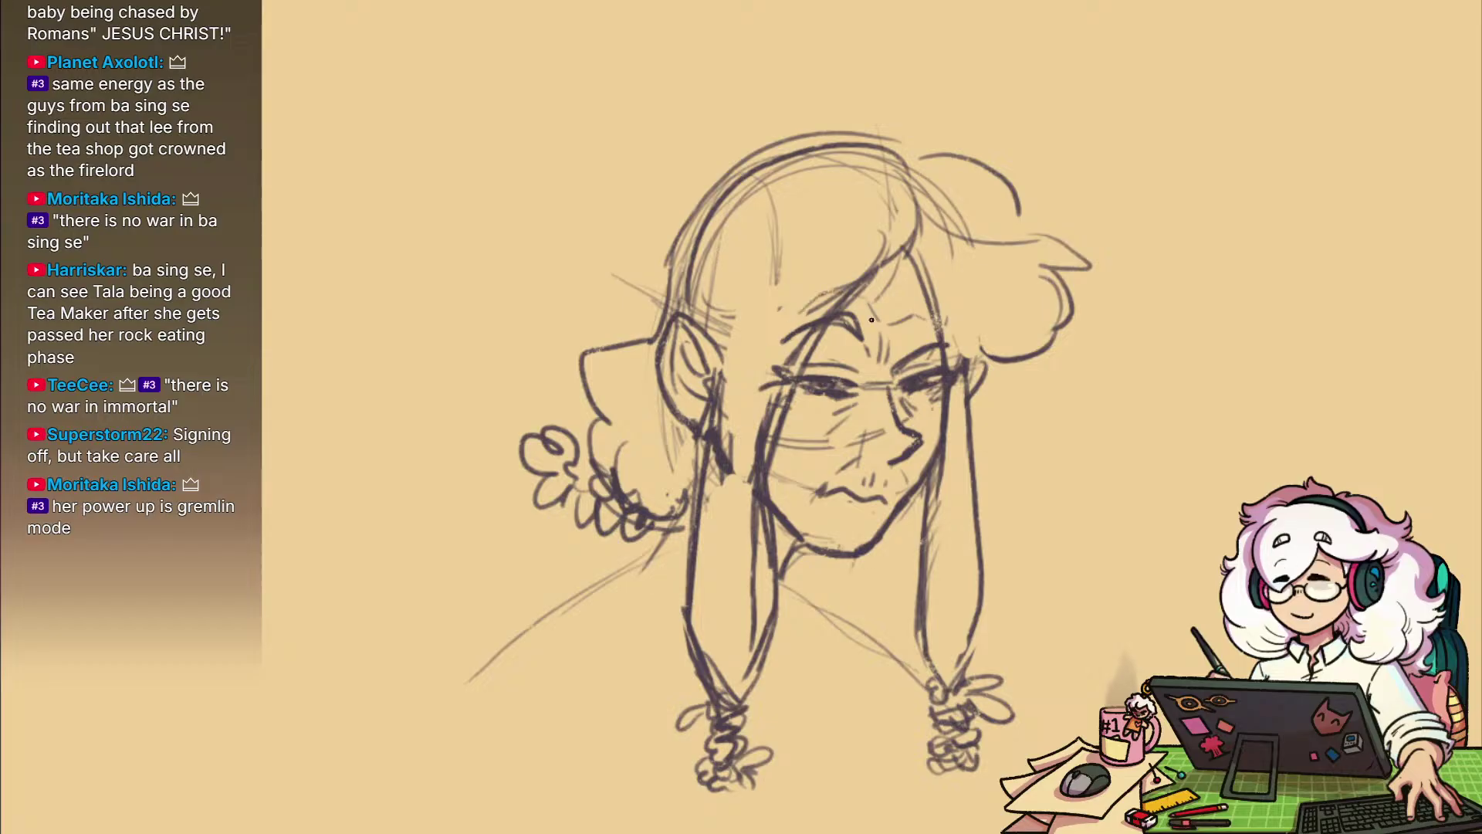
Erase the large puff above the forehead and outline peaked hair over the crown with a fluffy mass on the far side
mouse_move(944, 503)
left_mouse_down()
mouse_move(944, 391)
mouse_move(906, 503)
left_mouse_up()
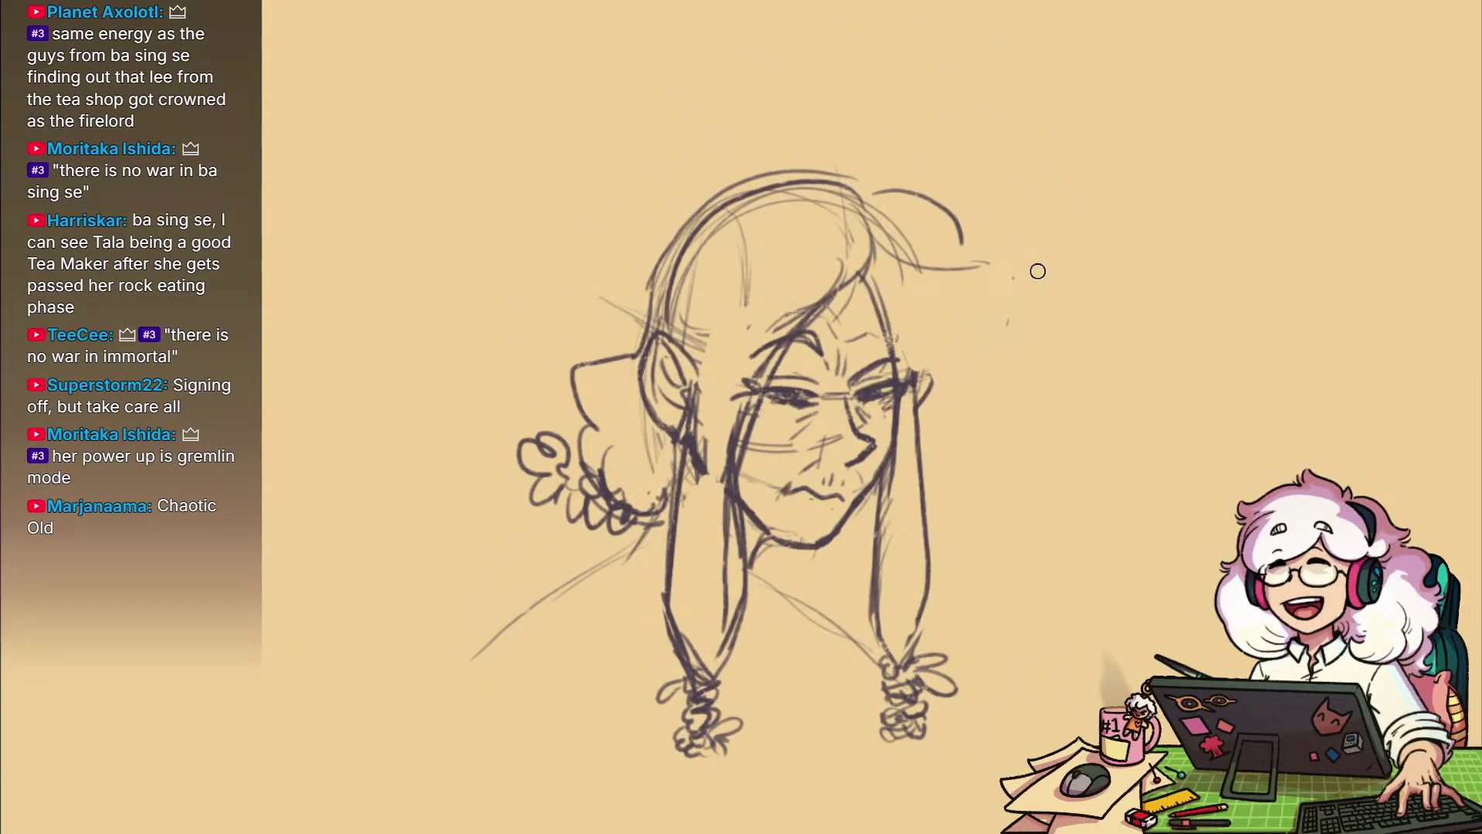
mouse_move(966, 279)
left_mouse_down()
mouse_move(885, 185)
mouse_move(933, 201)
left_mouse_up()
left_click_drag(1077, 346, 1039, 444)
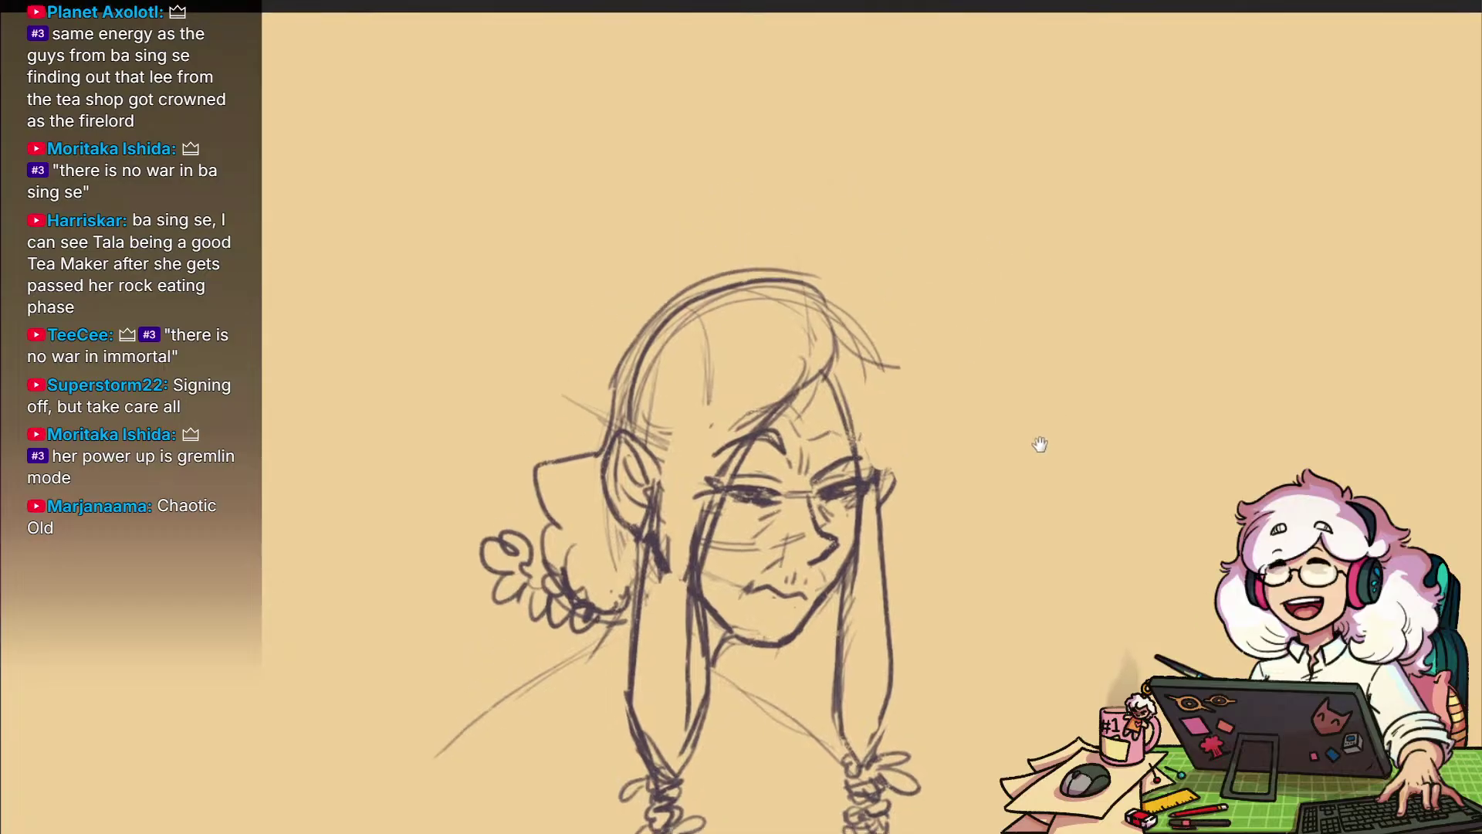
key("b")
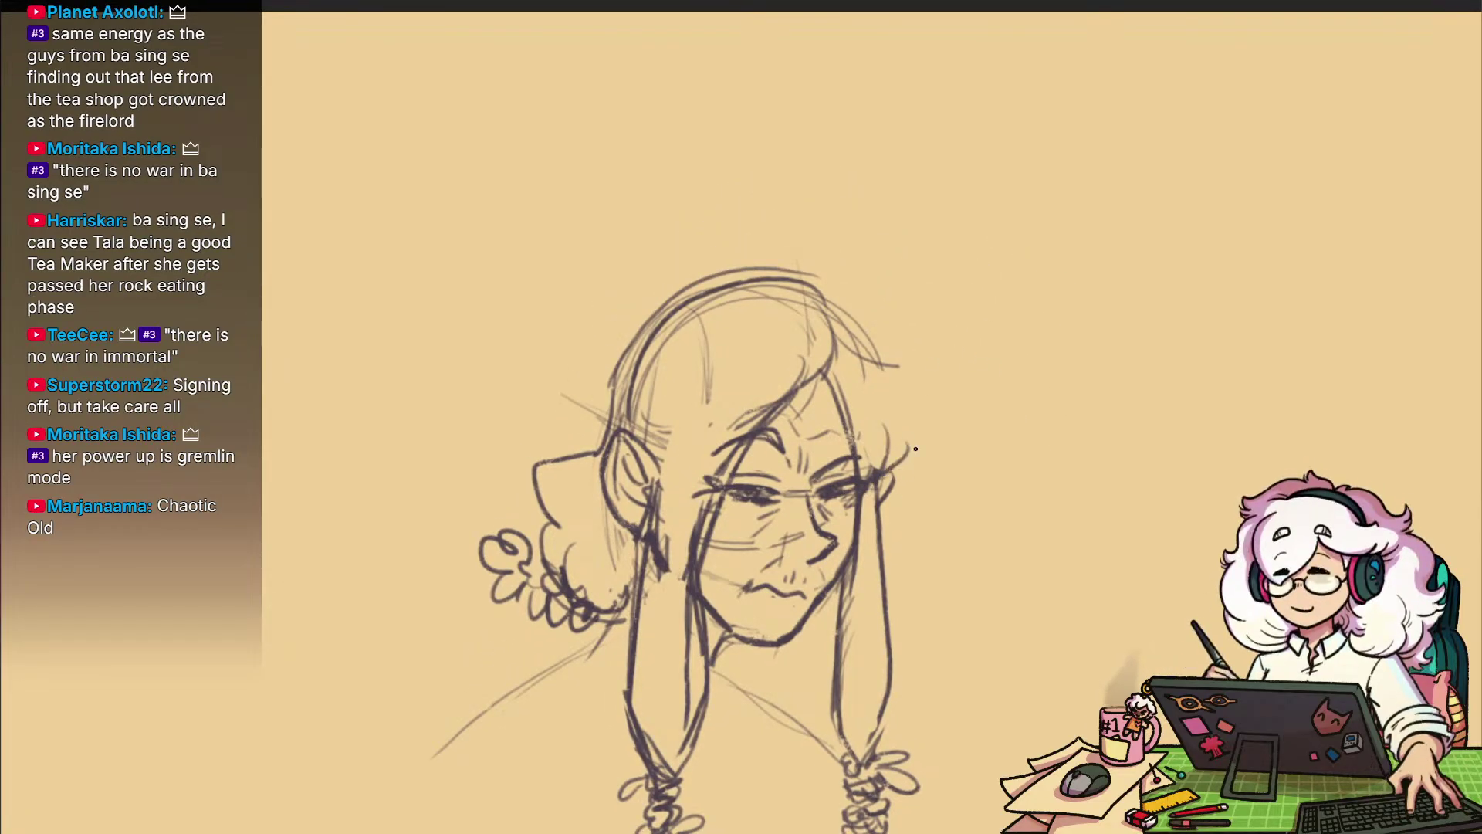
mouse_move(919, 463)
left_mouse_down()
mouse_move(880, 483)
mouse_move(957, 432)
mouse_move(938, 378)
mouse_move(772, 245)
mouse_move(684, 295)
mouse_move(615, 409)
left_mouse_up()
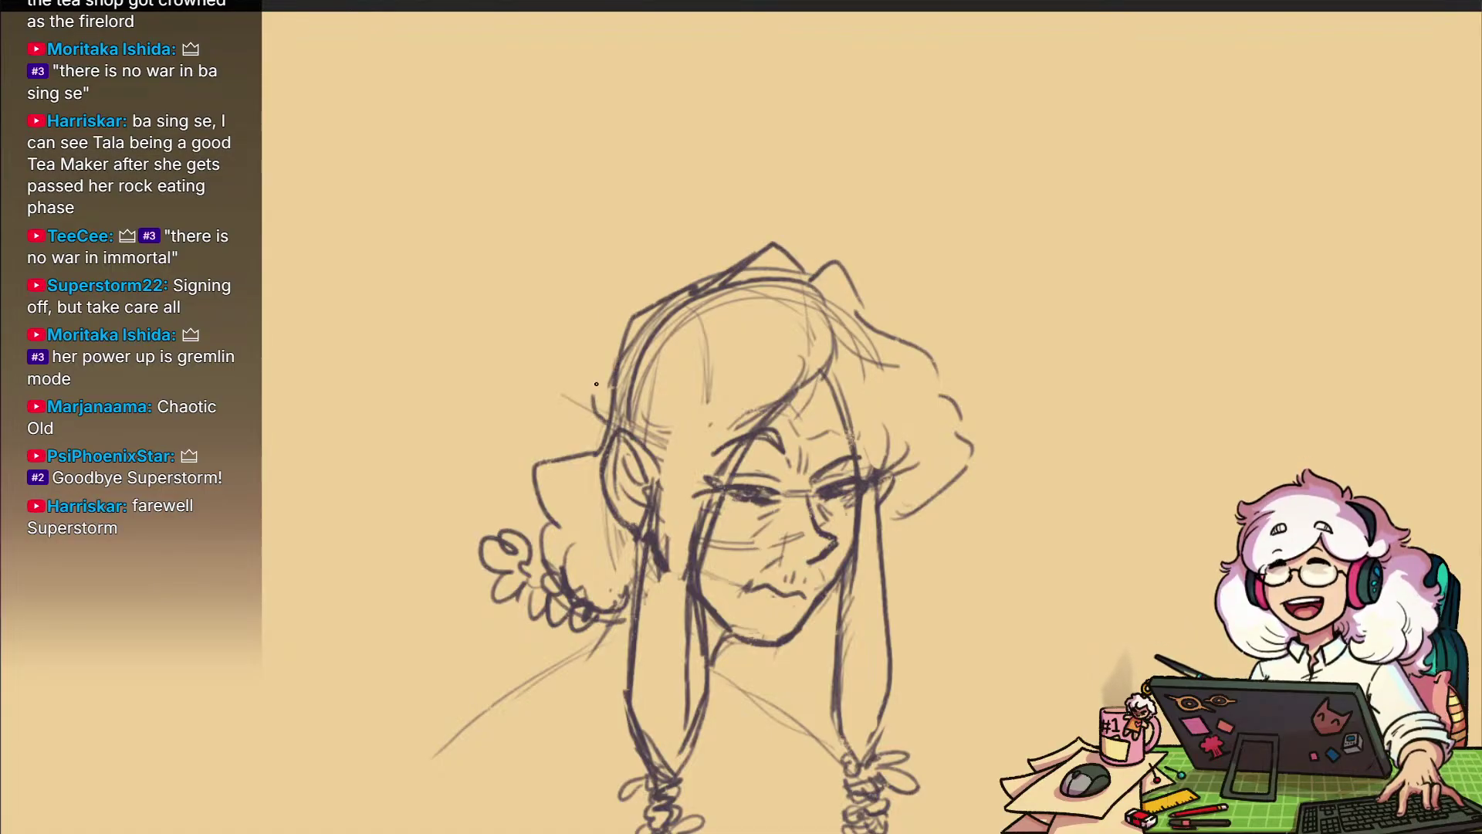
left_click_drag(641, 316, 619, 424)
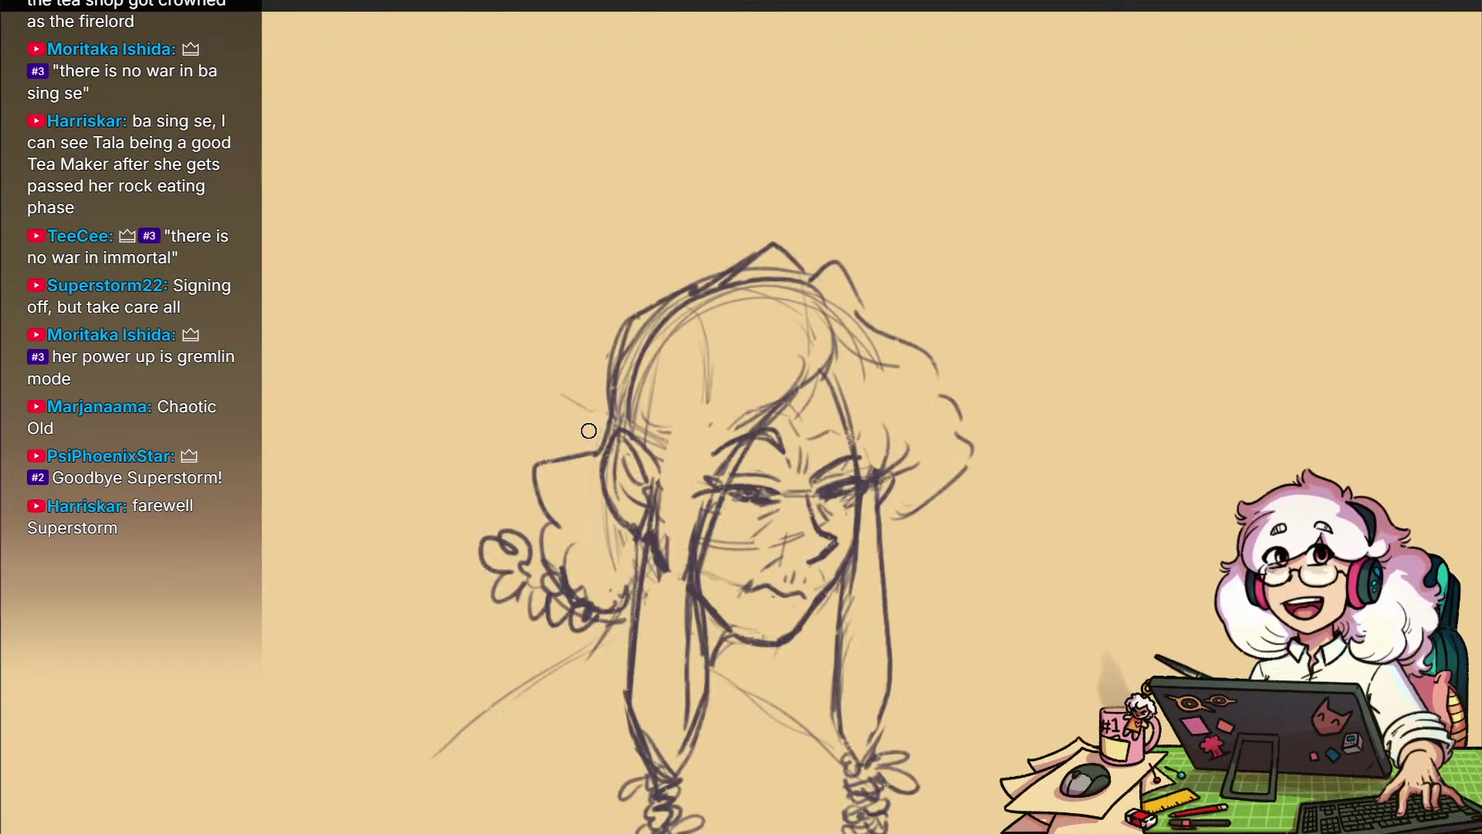
Erase the fluffy far-side hair's outer edge and redraw it as a smaller, rounder puff with a tapering lower edge
left_click_drag(702, 500, 657, 388)
key("e")
left_click_drag(905, 284, 891, 371)
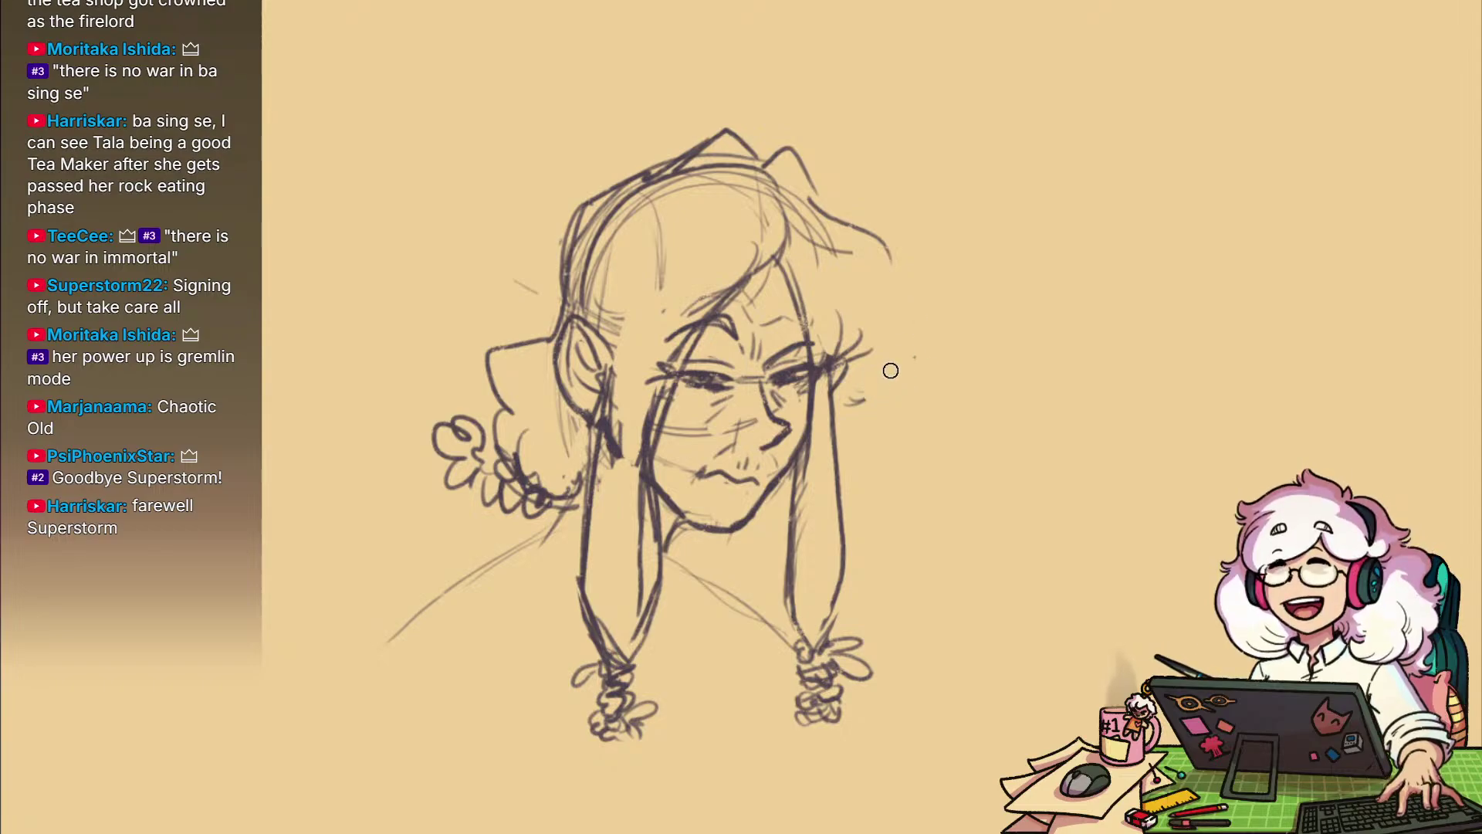
key("b")
left_click_drag(899, 280, 920, 336)
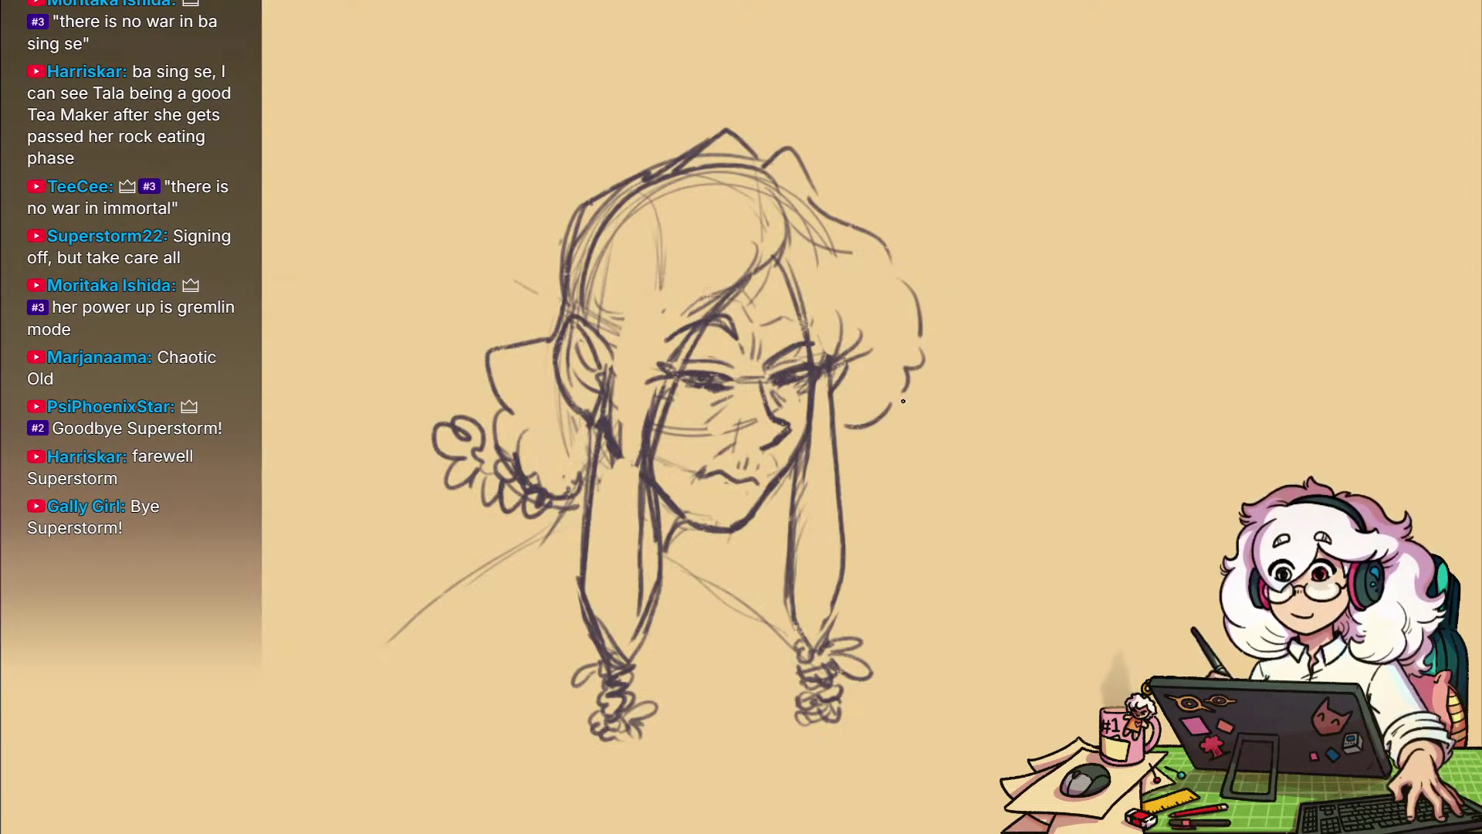
left_click_drag(915, 376, 846, 429)
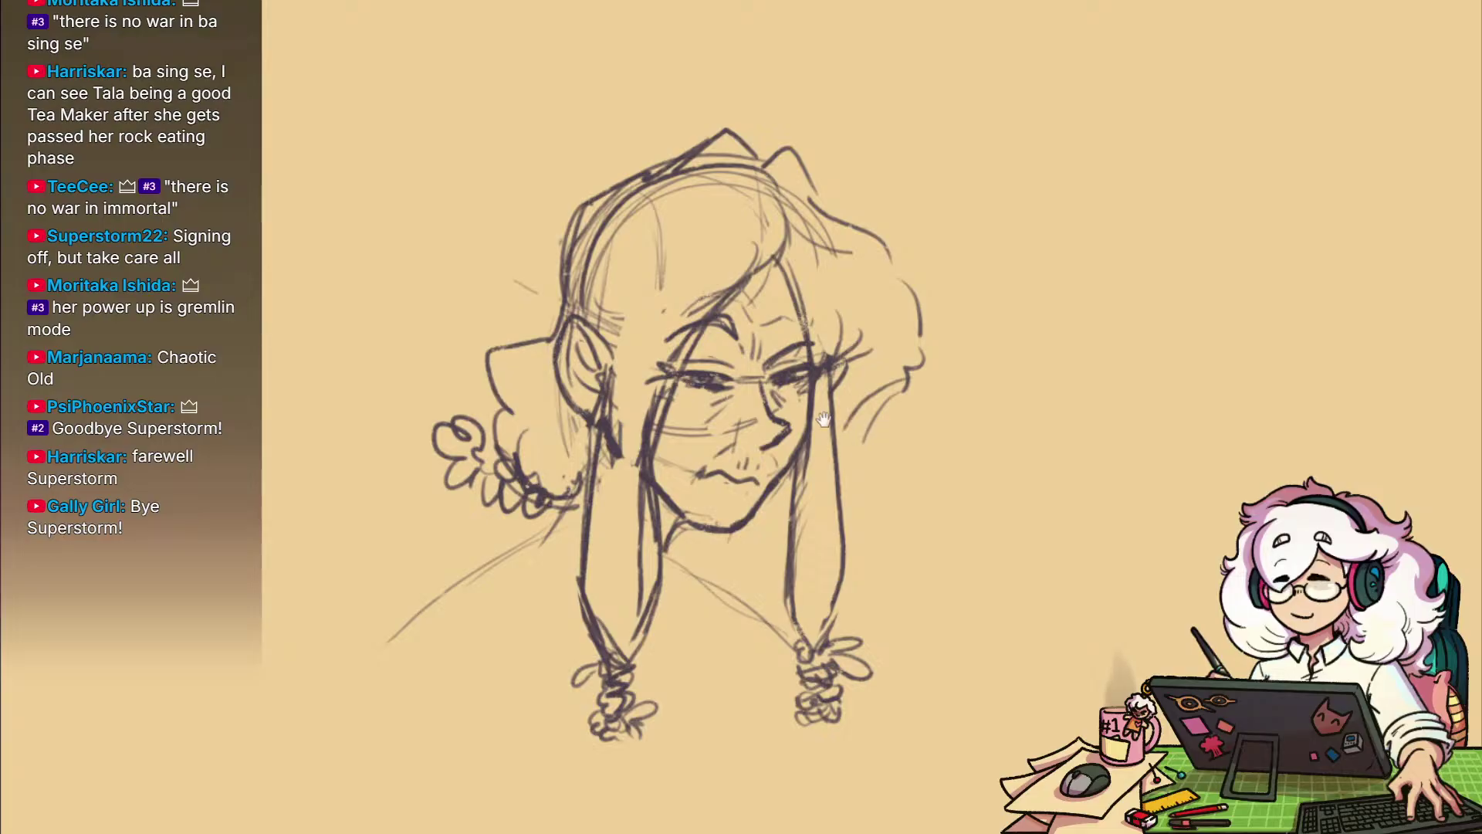
Add more loops to the bun's ornament and draw feathery hair tufts hanging below both sidelock ties
mouse_move(471, 417)
left_mouse_down()
mouse_move(487, 385)
mouse_move(502, 403)
left_mouse_up()
left_click_drag(485, 424, 495, 473)
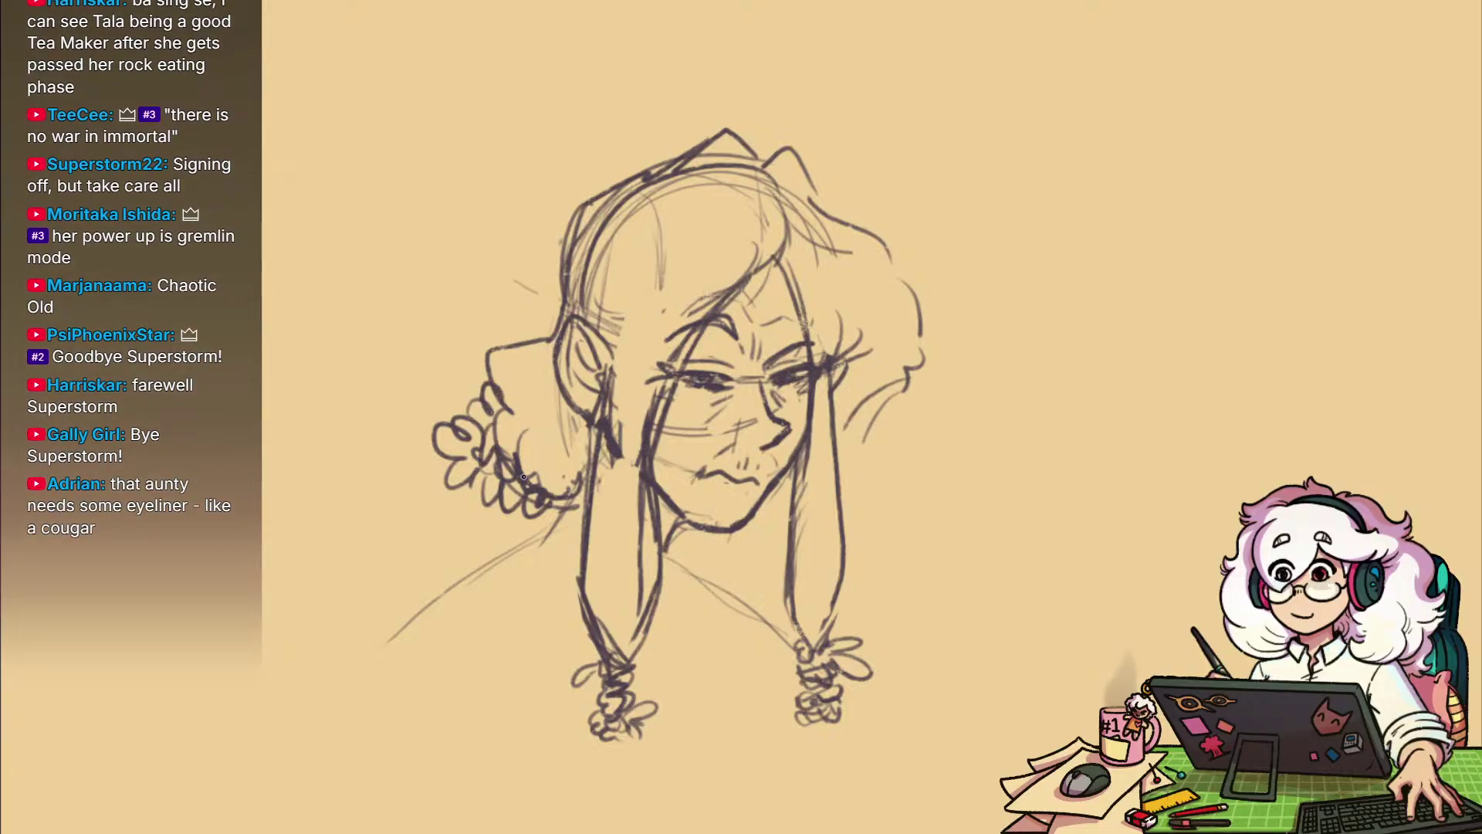
left_click_drag(633, 506, 781, 328)
left_click_drag(729, 374, 699, 385)
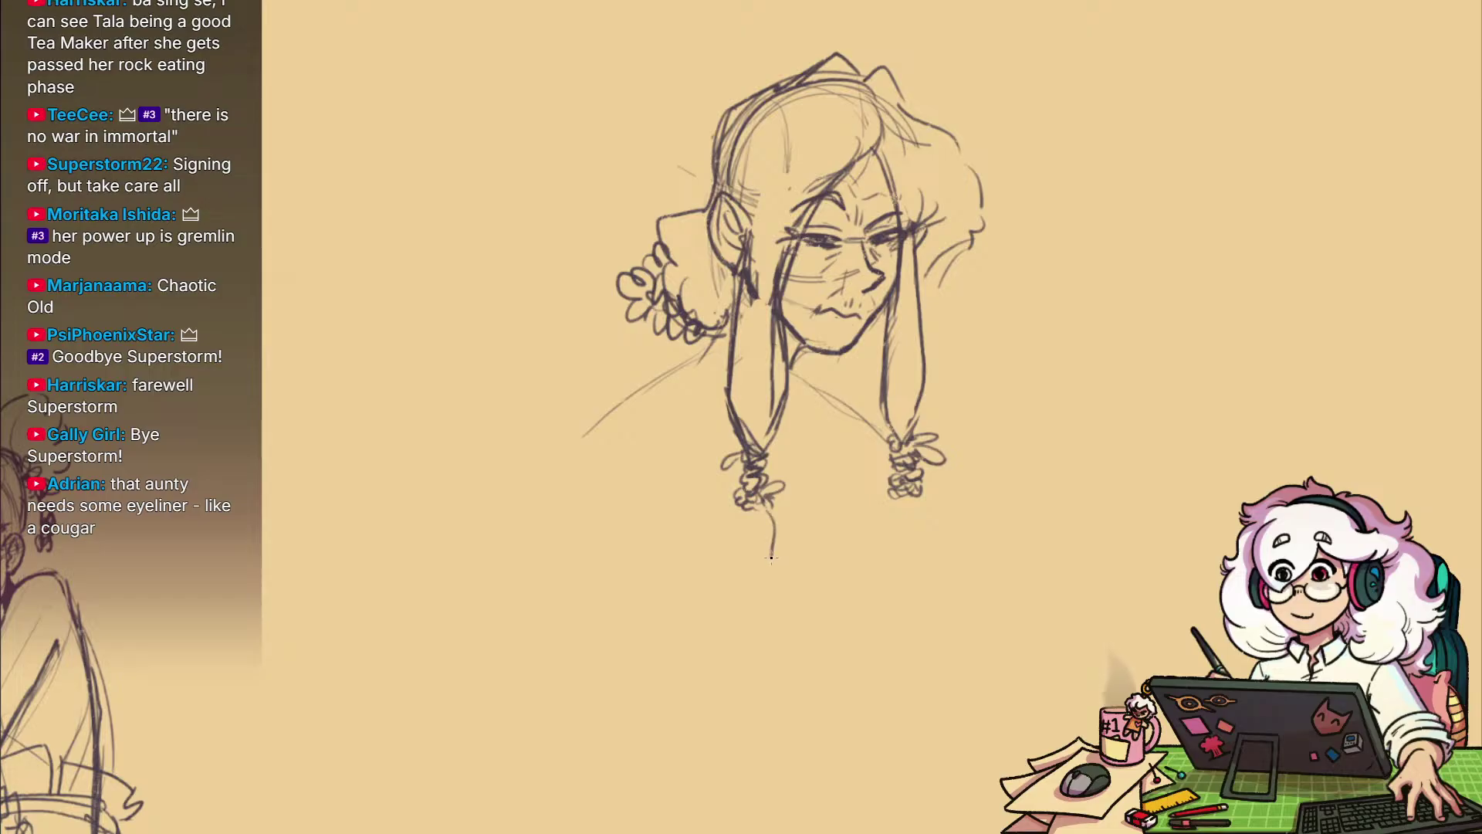
mouse_move(776, 517)
left_mouse_down()
mouse_move(793, 598)
mouse_move(747, 562)
left_mouse_up()
left_click_drag(722, 590, 734, 535)
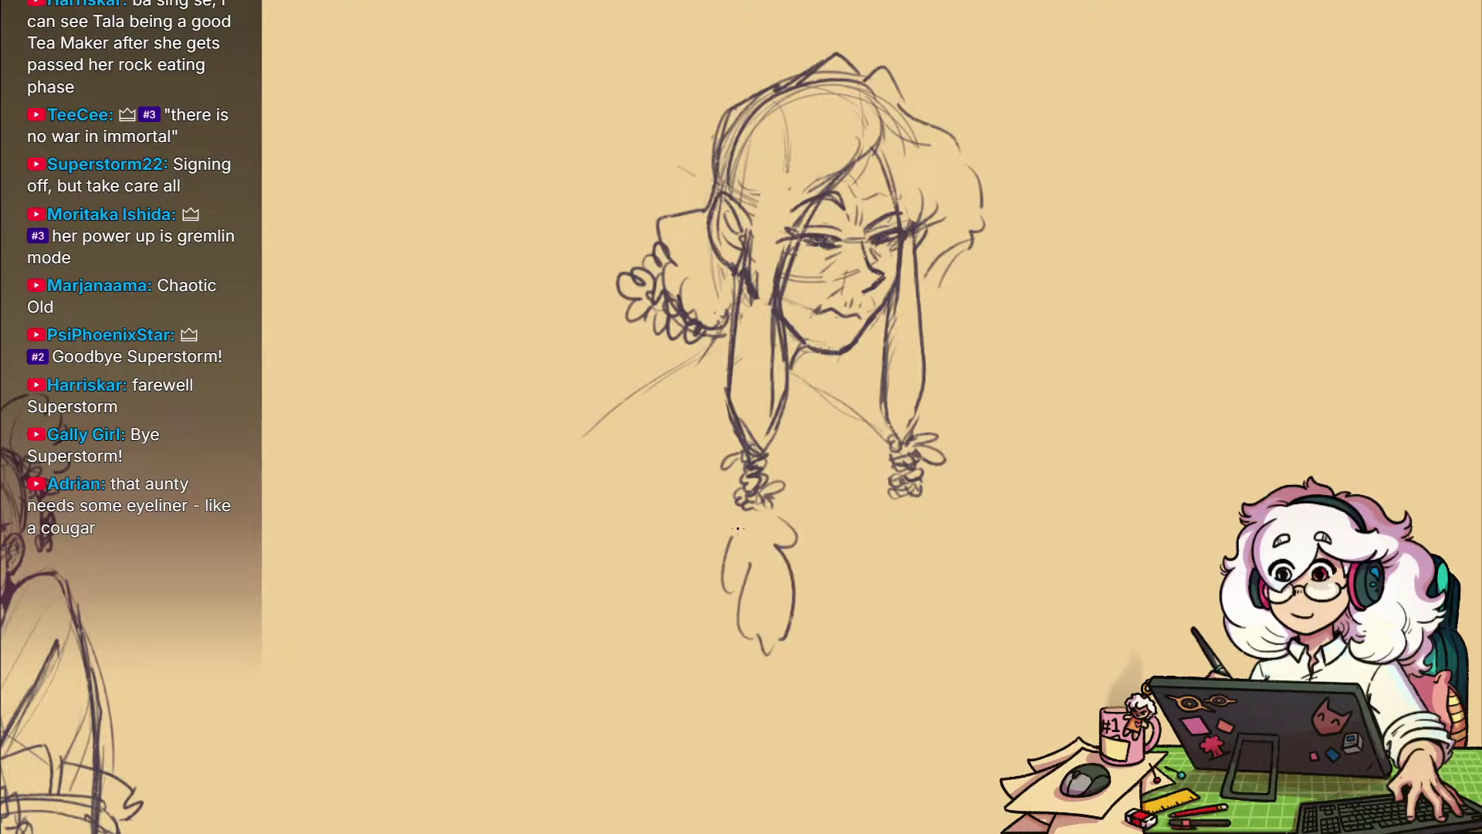
left_click_drag(907, 501, 931, 567)
left_click_drag(889, 510, 887, 624)
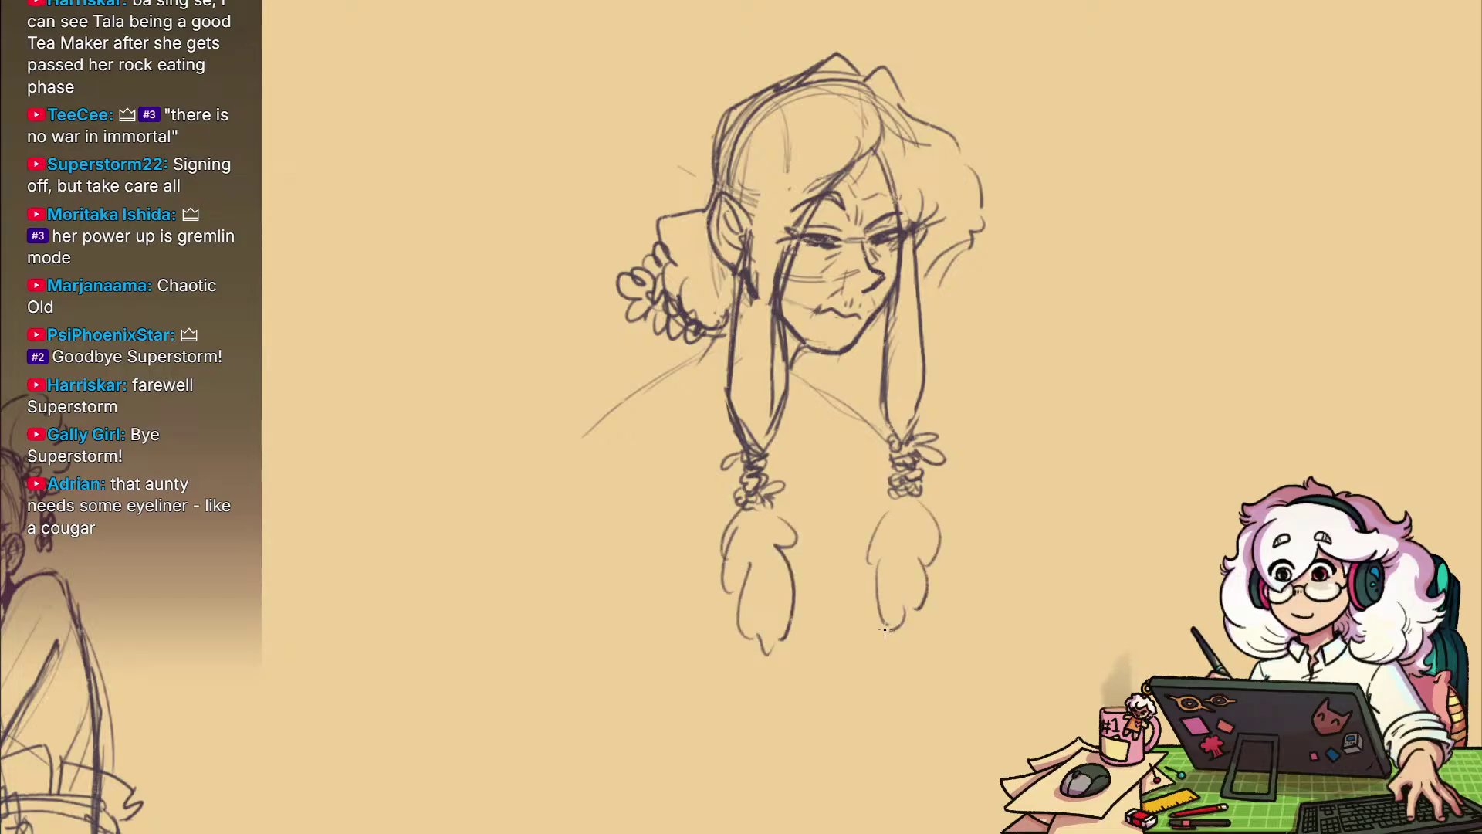
left_click_drag(929, 525, 900, 618)
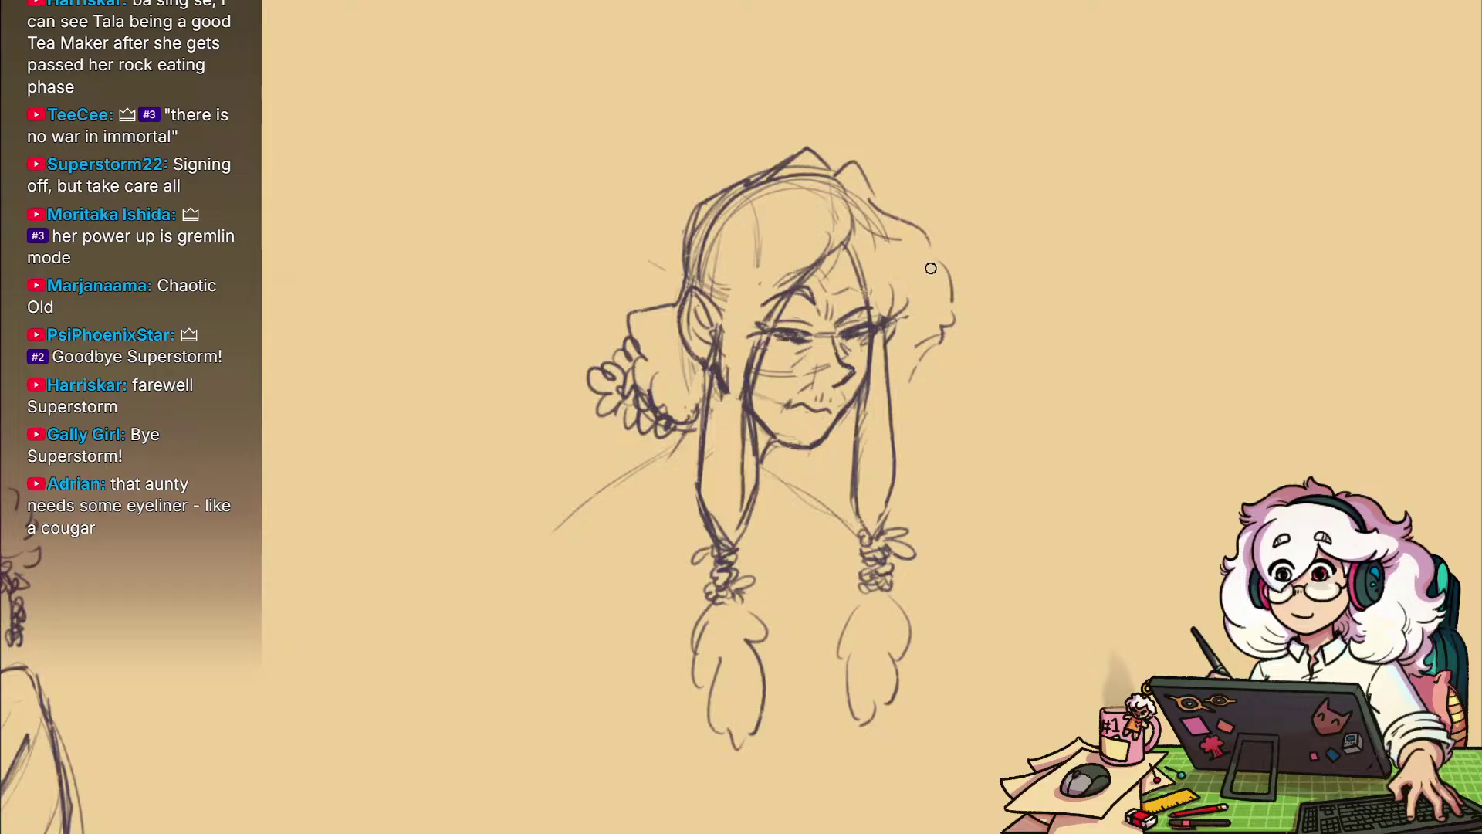
Replace the far-side puff with a short angular sweep of hair and add strands inside the bun
mouse_move(947, 356)
left_mouse_down()
mouse_move(880, 199)
mouse_move(930, 295)
left_mouse_up()
key("p")
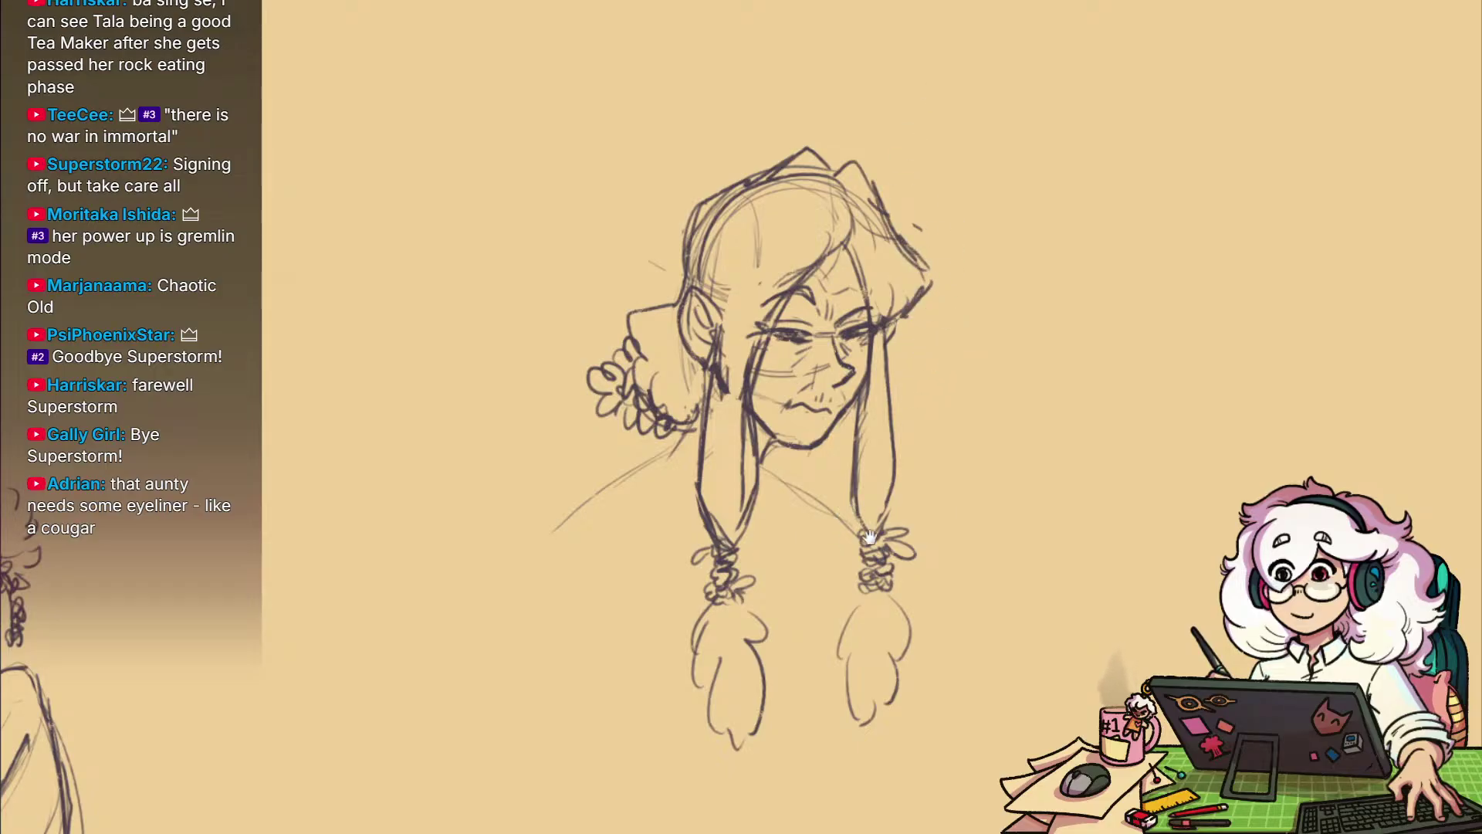
left_click_drag(870, 538, 909, 605)
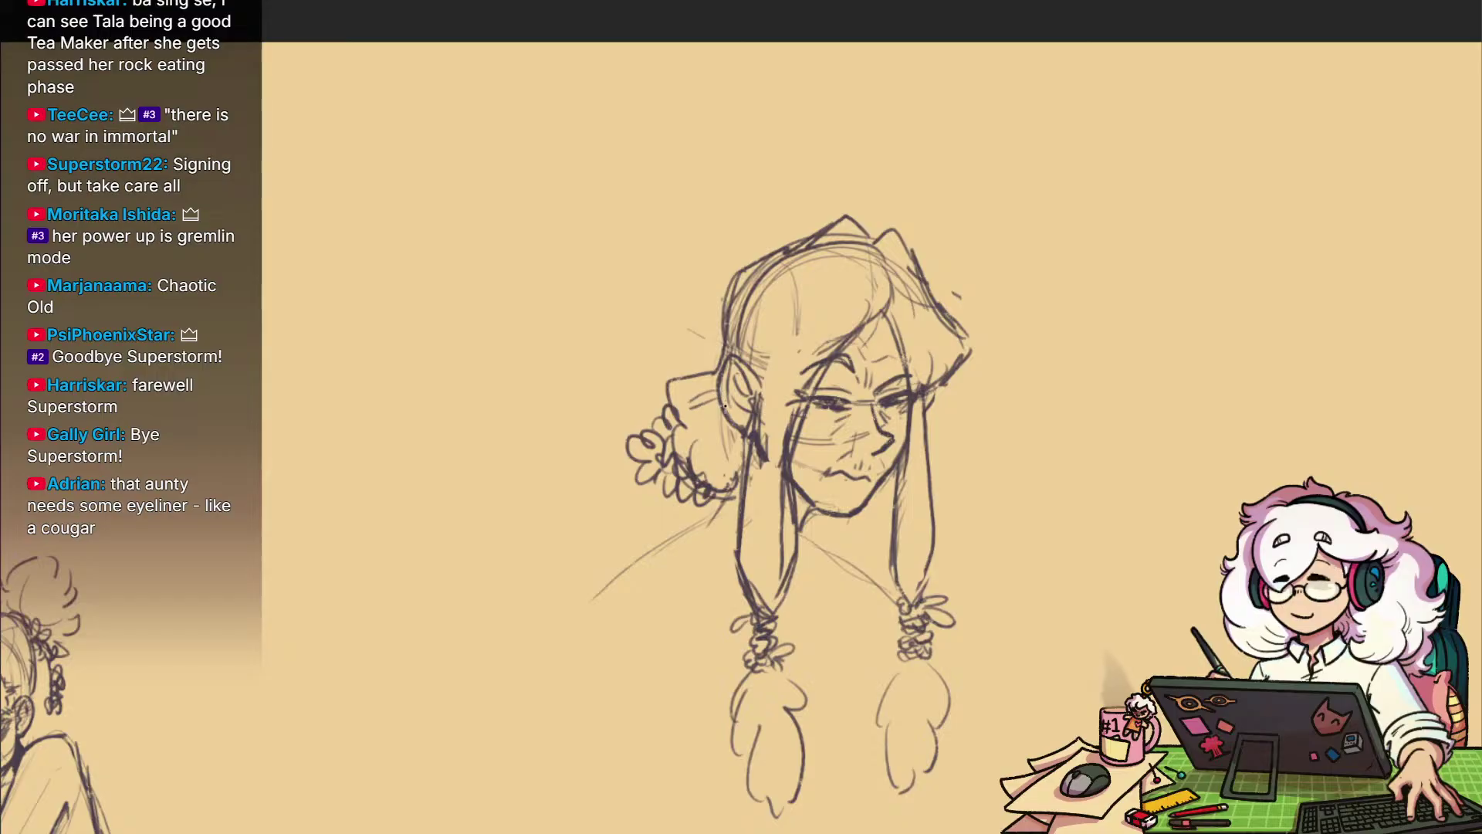
left_click_drag(703, 431, 712, 466)
Redraw the far-side hair as a long lock draping into the sidelock and add matching strands at the near temple
left_click_drag(929, 400, 932, 540)
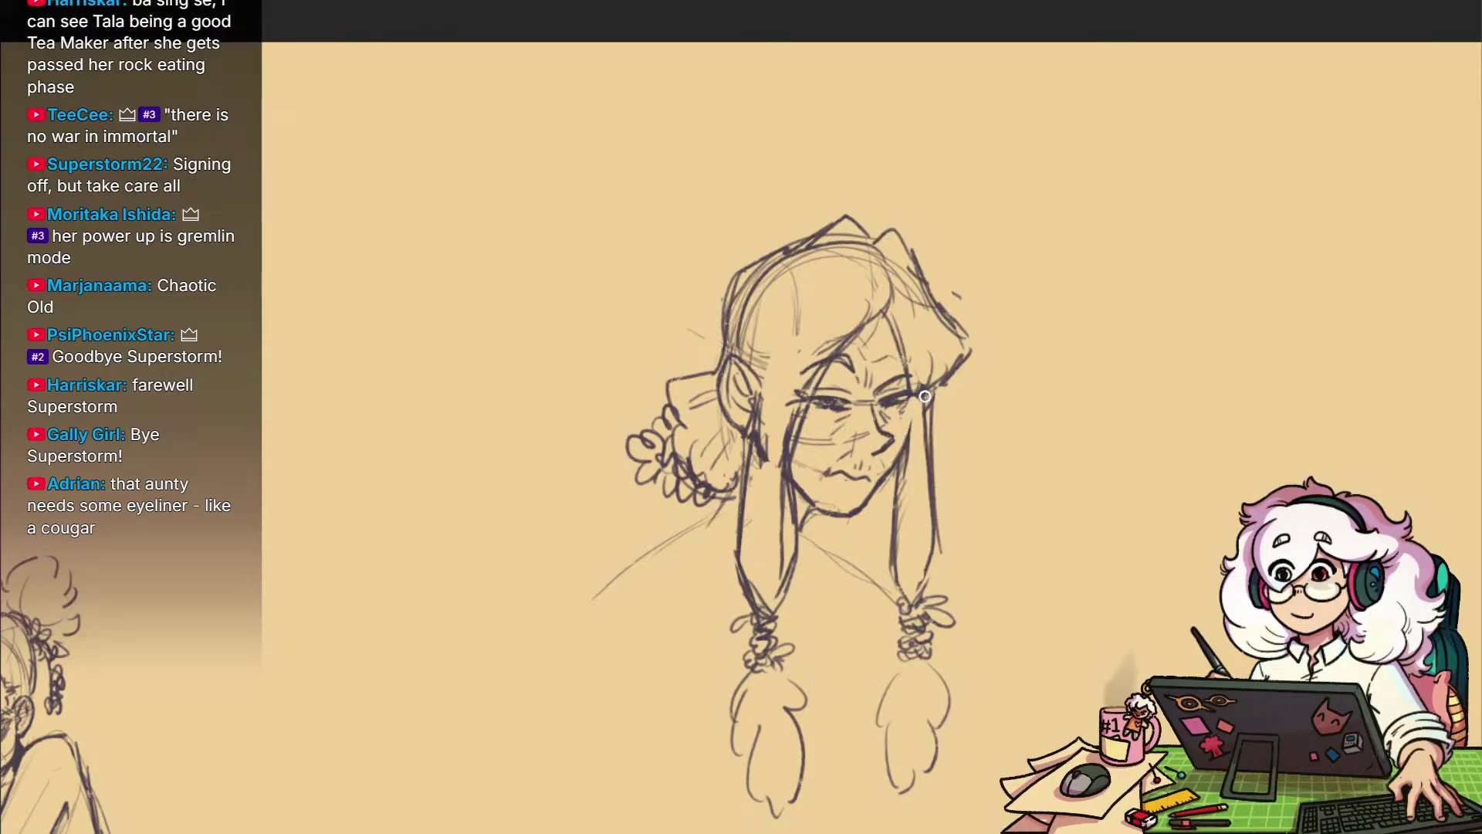
mouse_move(929, 387)
left_mouse_down()
mouse_move(915, 443)
mouse_move(957, 325)
mouse_move(943, 322)
mouse_move(936, 411)
left_mouse_up()
left_click_drag(888, 320, 936, 417)
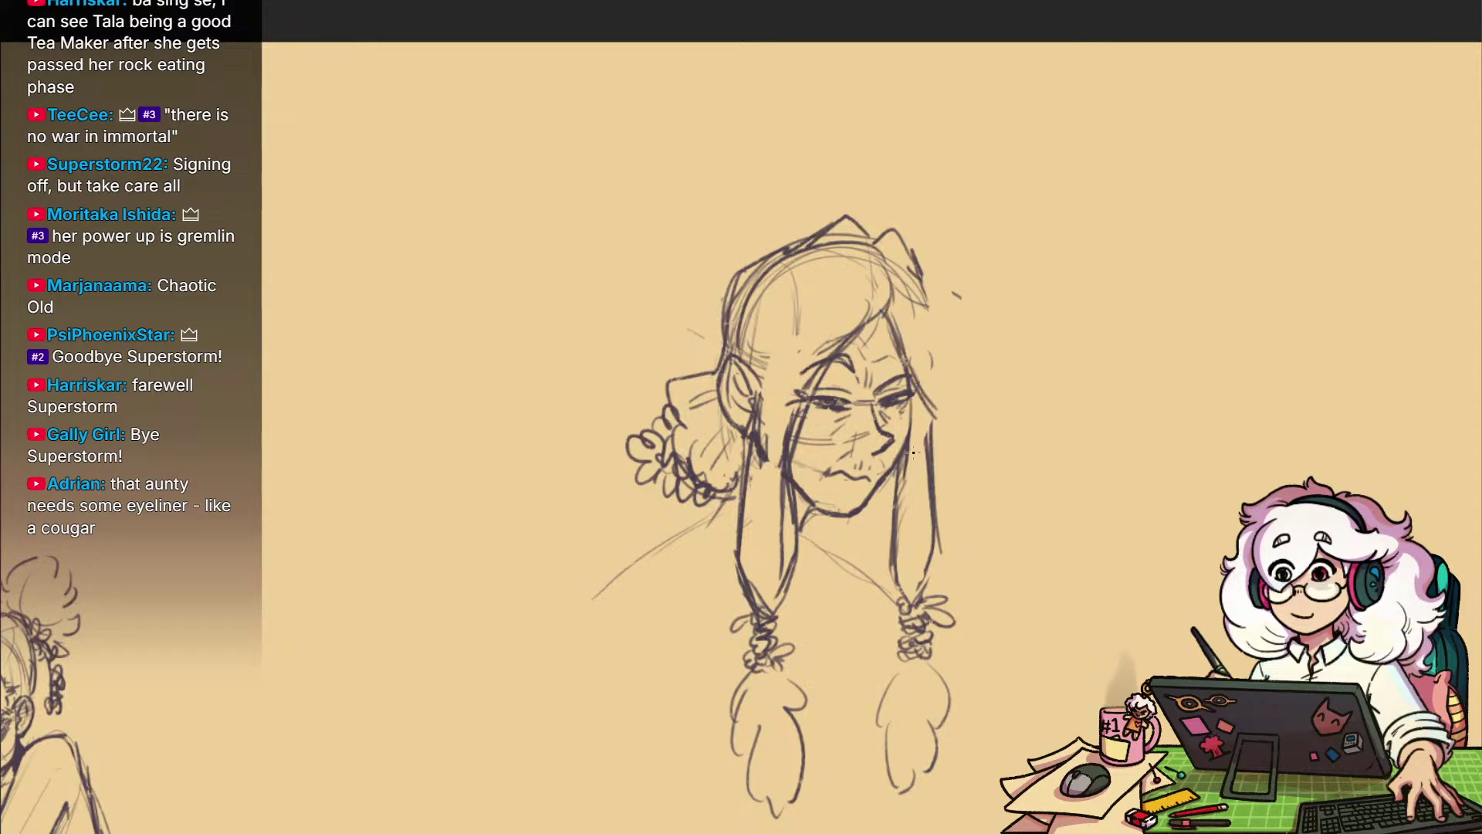
left_click_drag(932, 313, 936, 485)
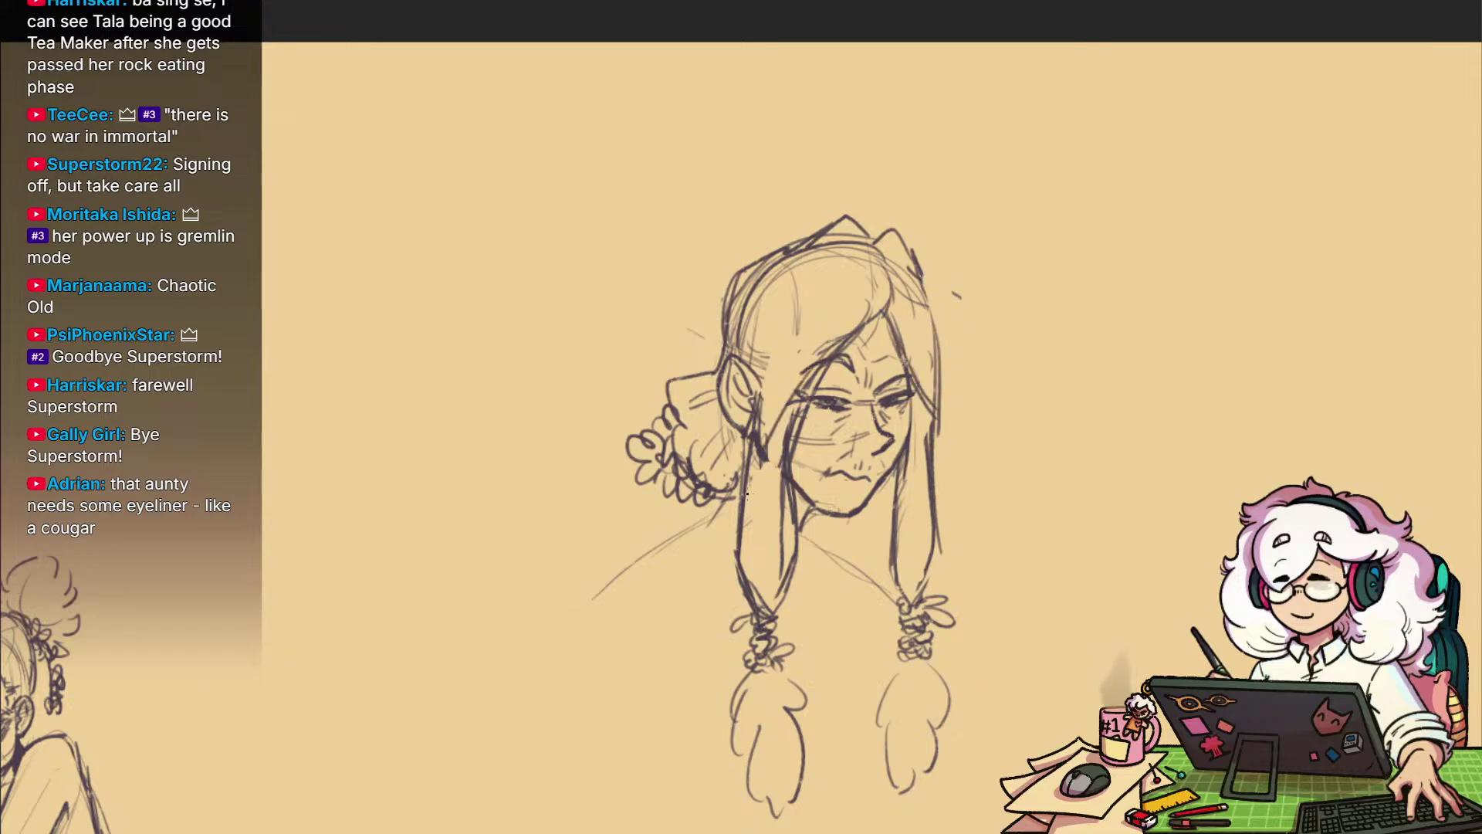
left_click_drag(768, 315, 744, 482)
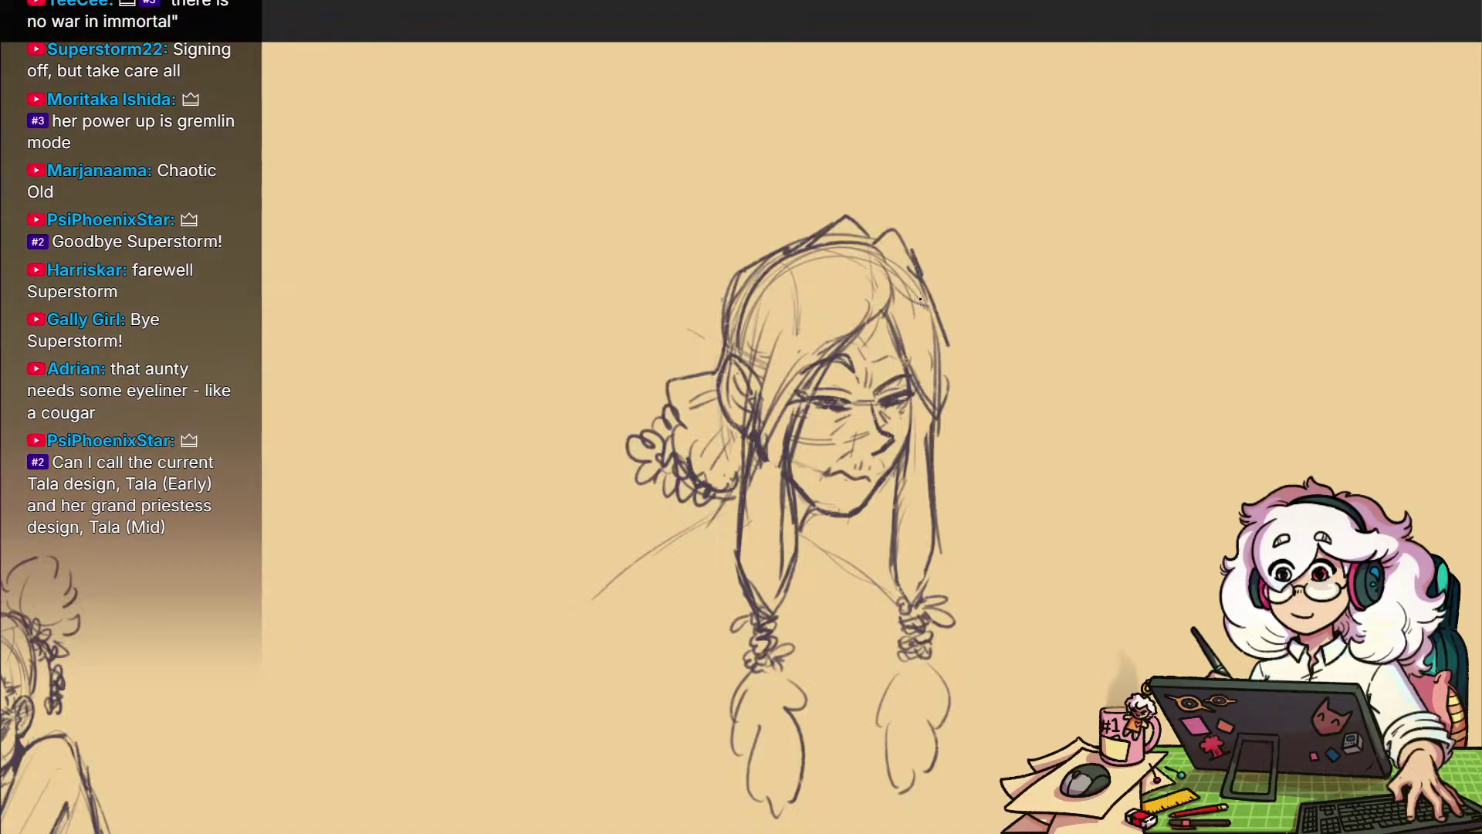
left_click_drag(911, 263, 948, 395)
Add neckline strokes running down from the near shoulder line beside the sidelock
left_click_drag(1047, 574, 1064, 531)
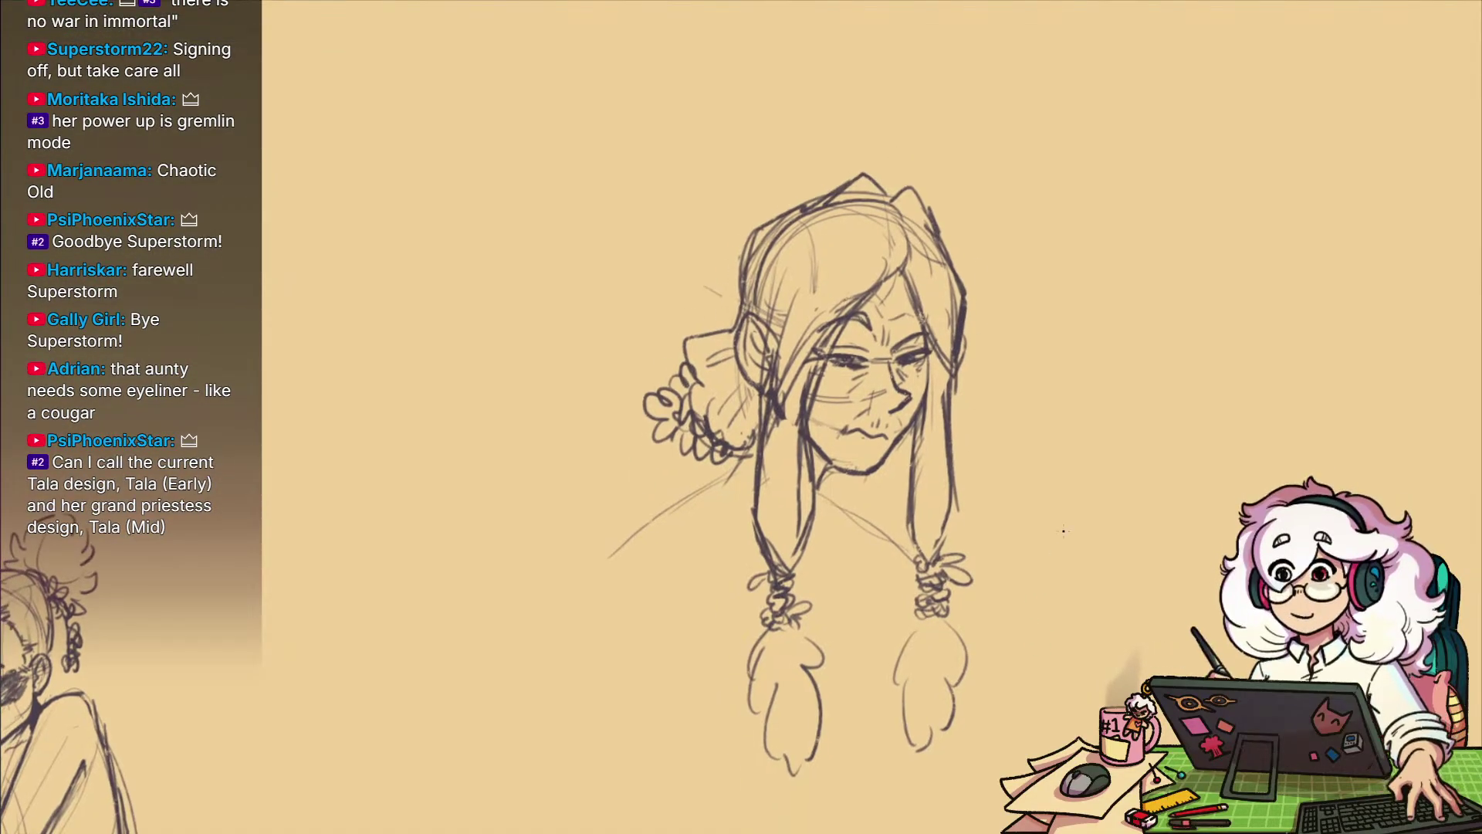
left_click_drag(972, 579, 996, 592)
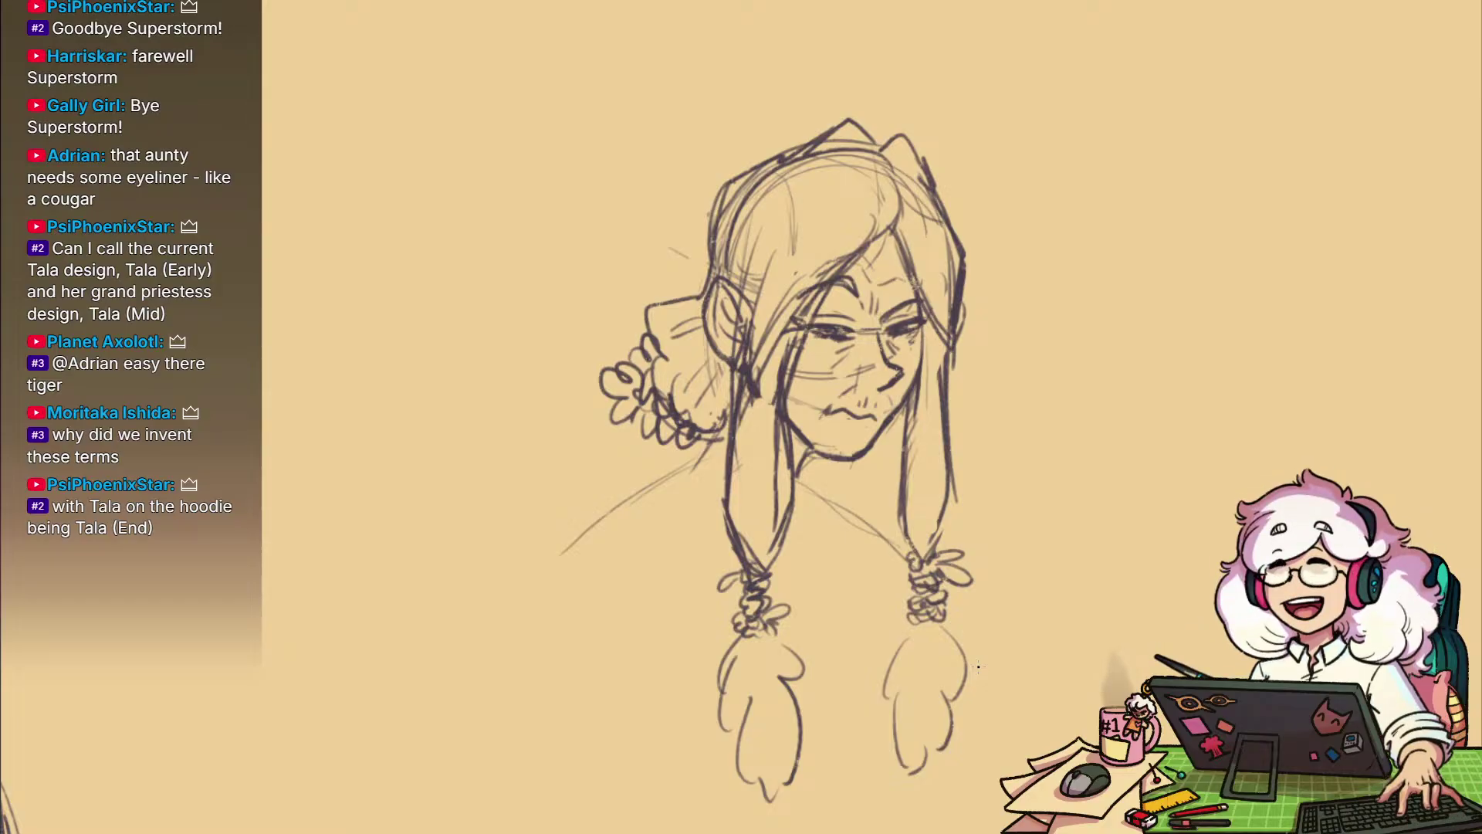
left_click_drag(902, 532, 915, 609)
left_click_drag(824, 532, 805, 572)
scroll(806, 579, "down", 3)
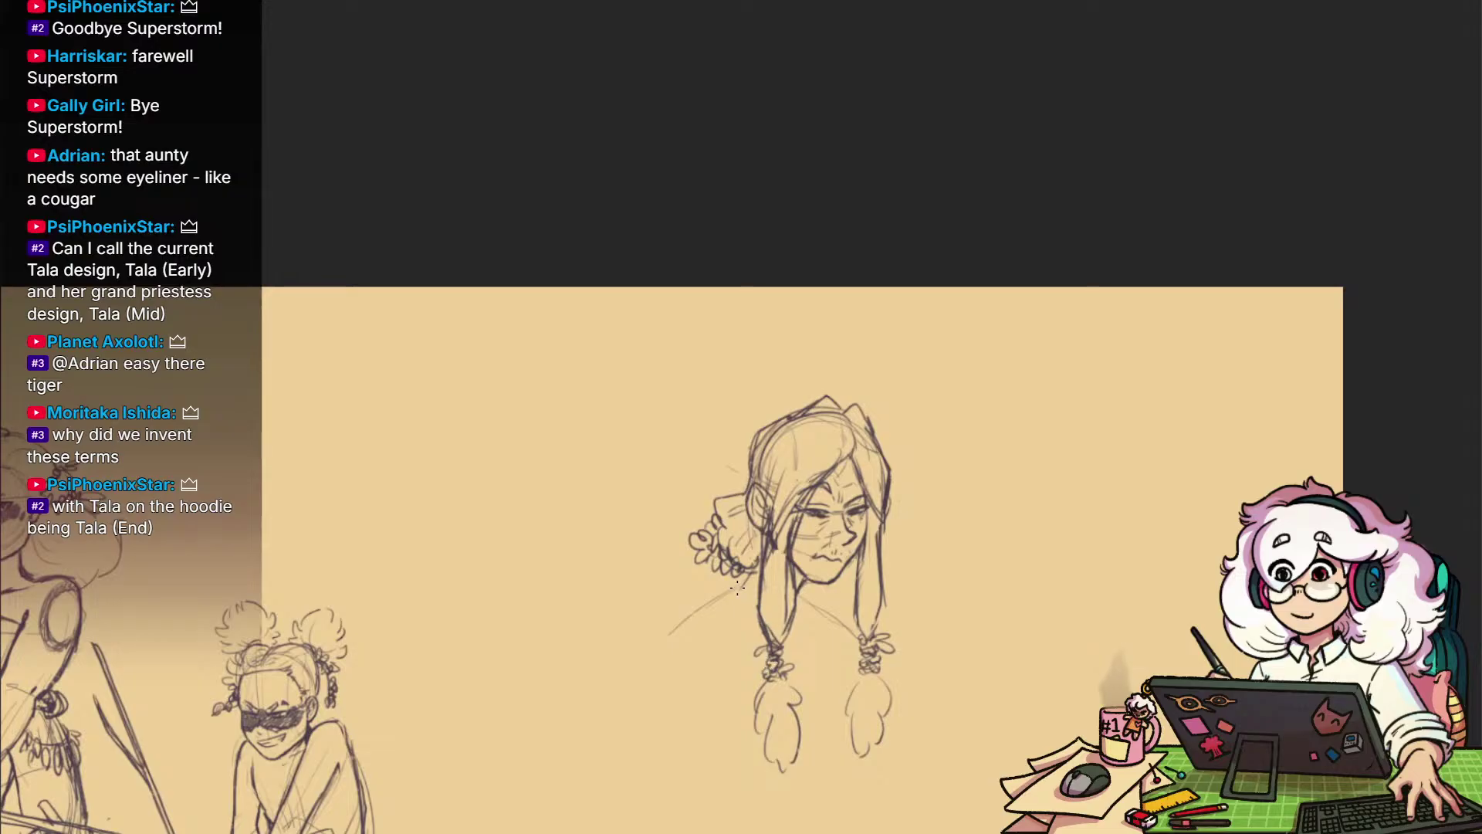
scroll(836, 473, "up", 3)
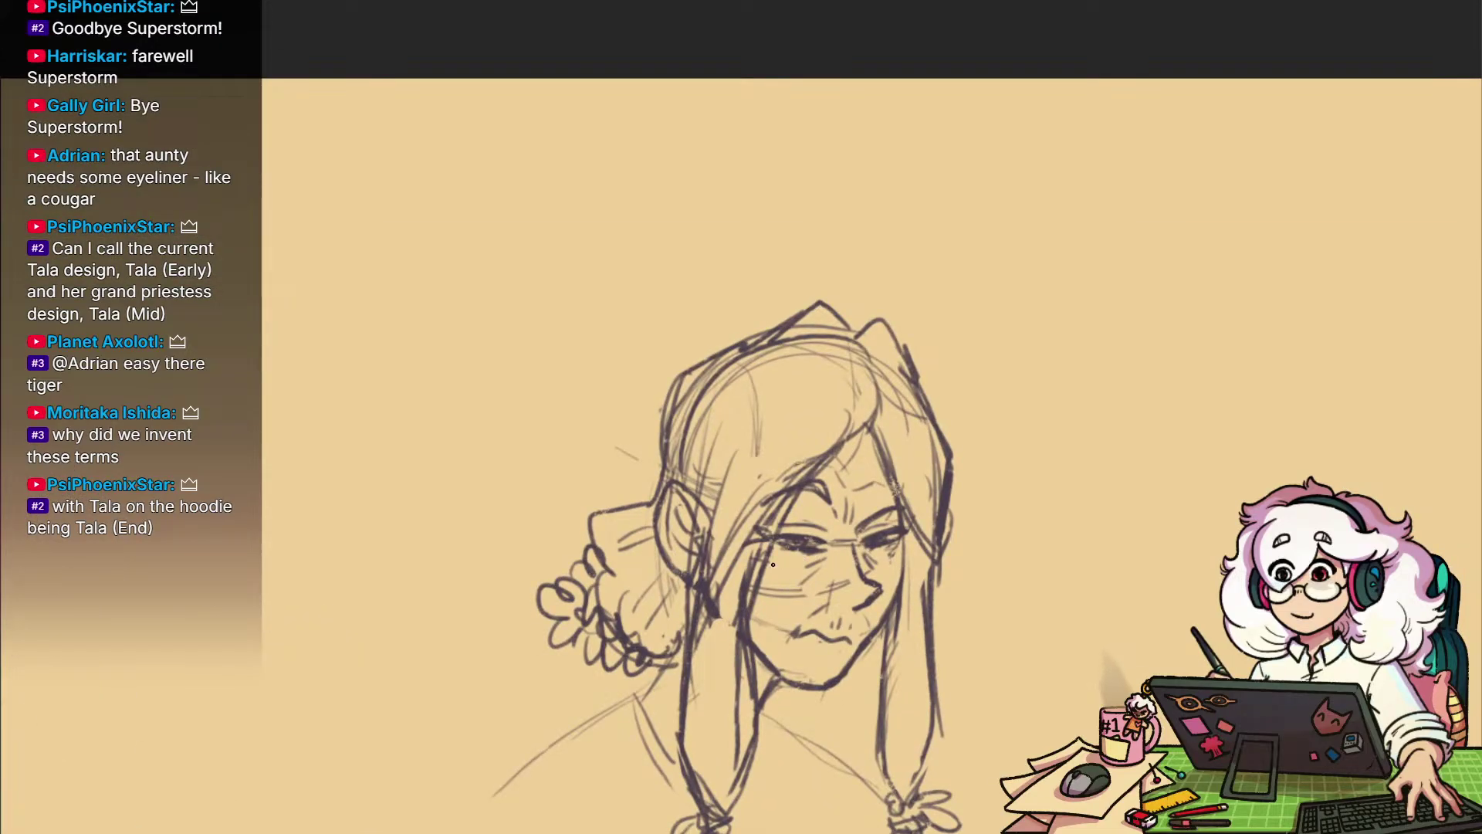
Shade a dark mask band across both eyes and redraw the eyebrows at a sharper, angrier slant
mouse_move(763, 561)
left_mouse_down()
mouse_move(888, 558)
mouse_move(756, 568)
mouse_move(834, 567)
left_mouse_up()
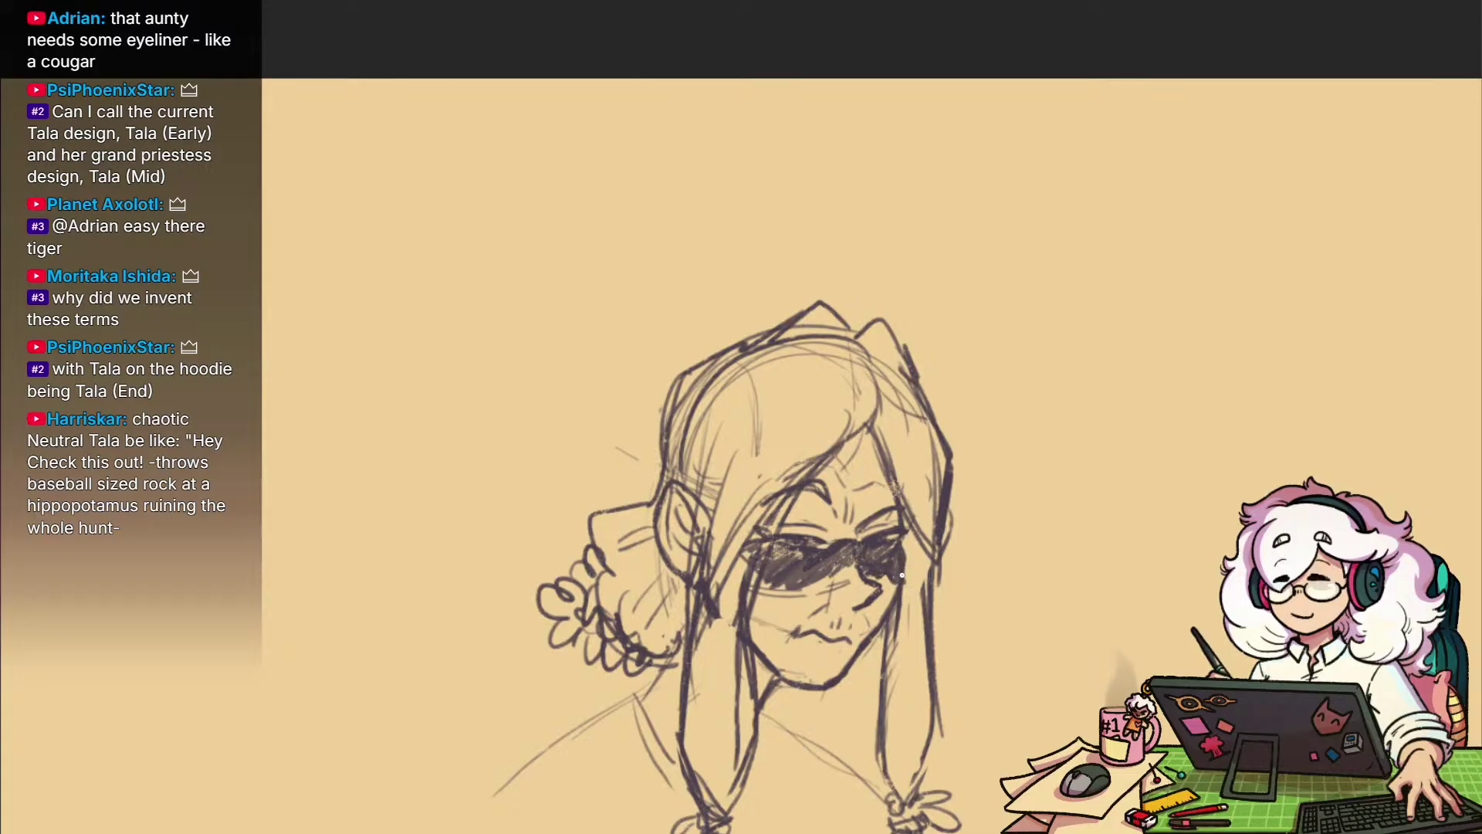
left_click_drag(854, 692, 870, 656)
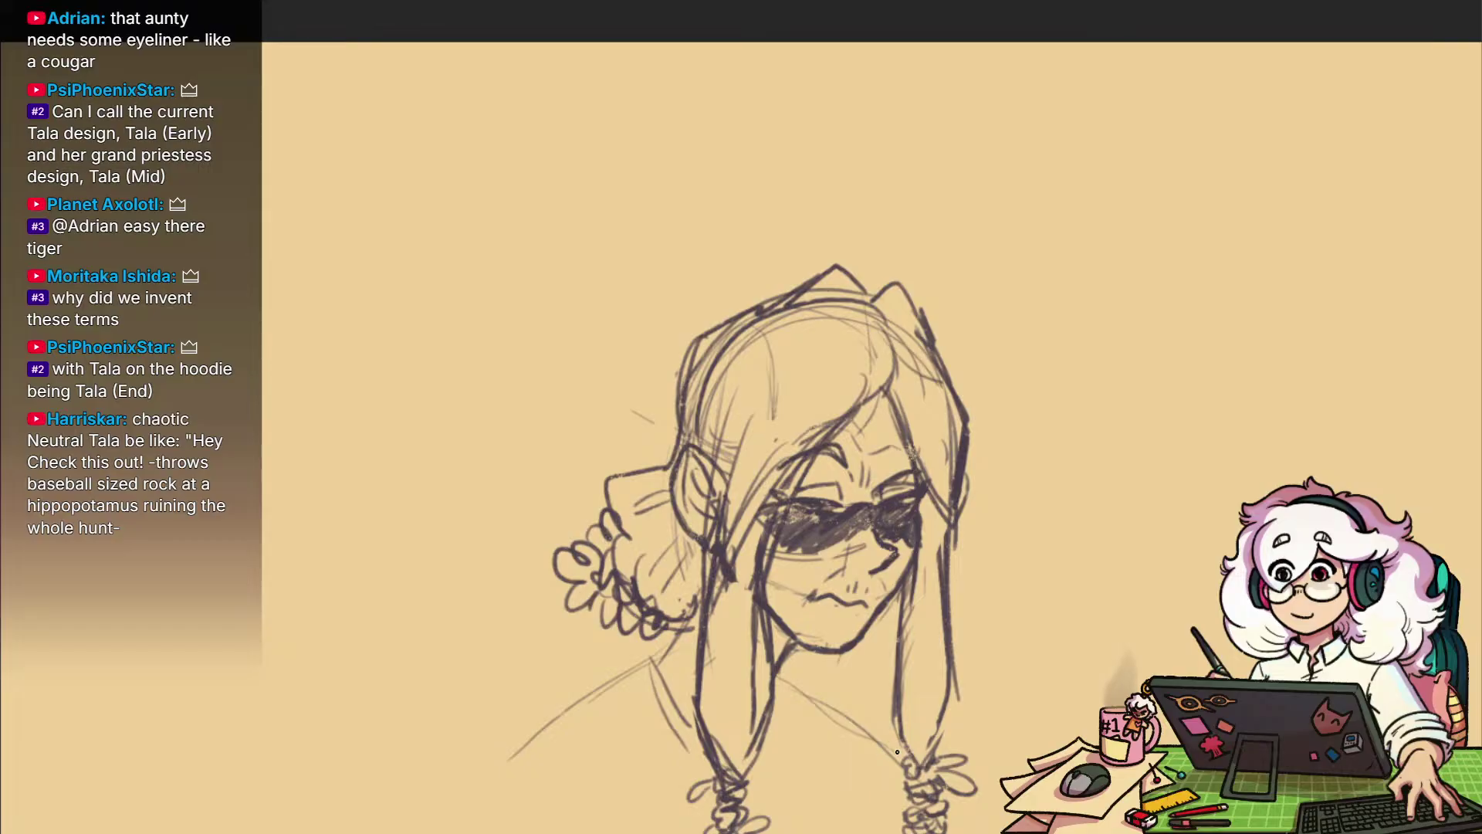
key("ctrl+z")
key("e")
left_click_drag(838, 466, 828, 463)
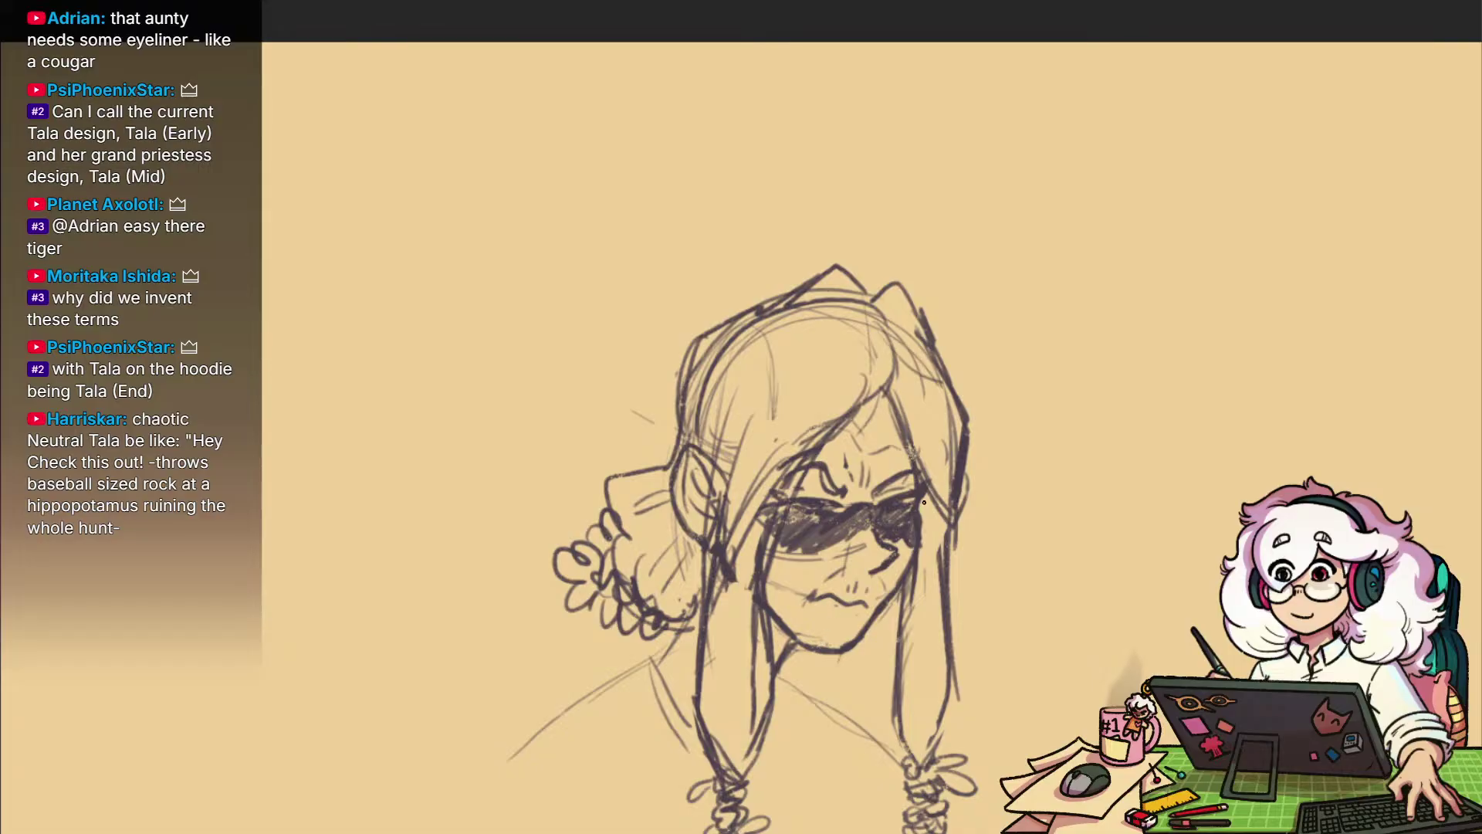
left_click_drag(885, 622, 919, 628)
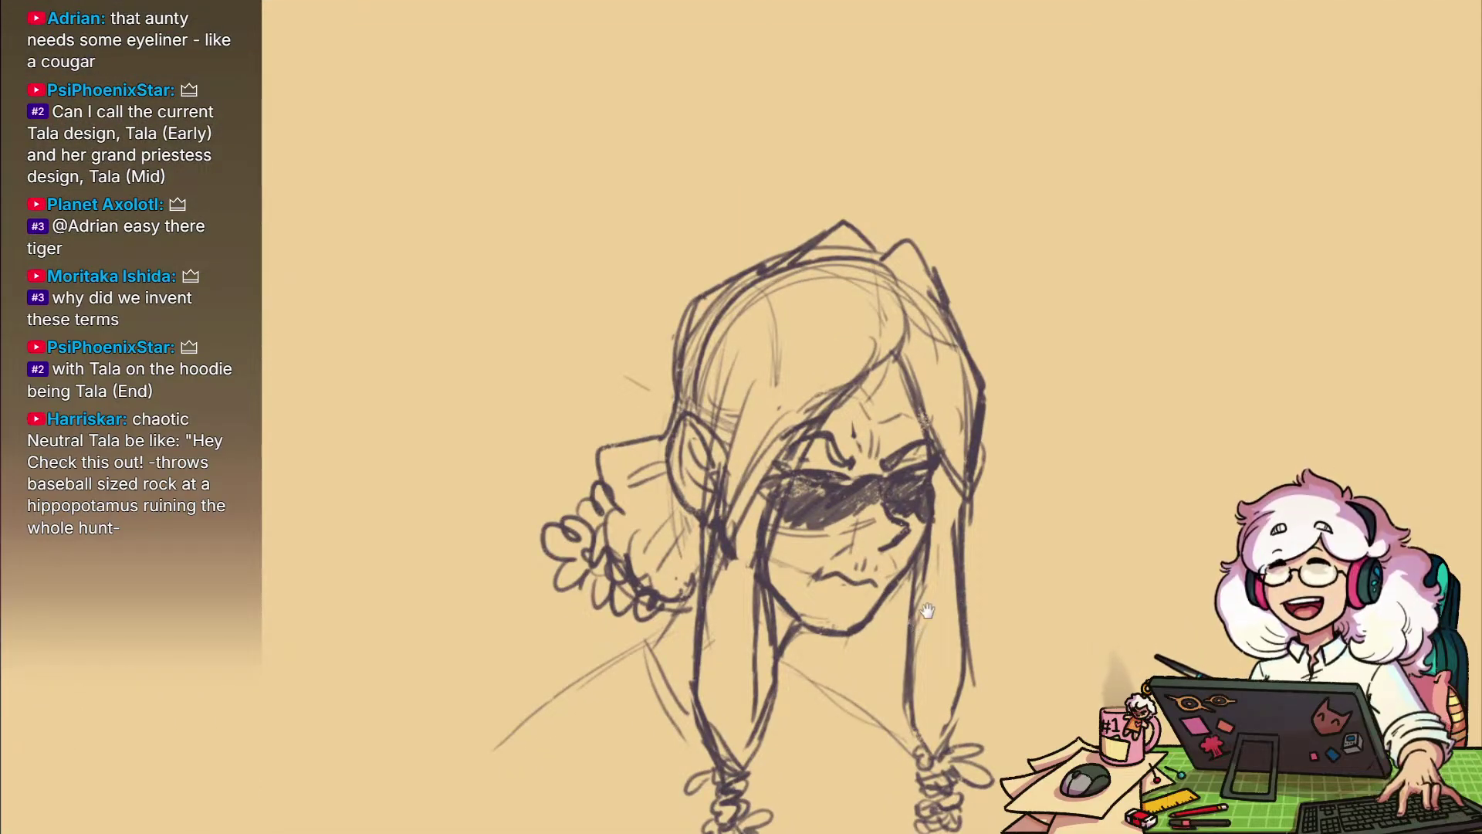
left_click_drag(1052, 624, 966, 631)
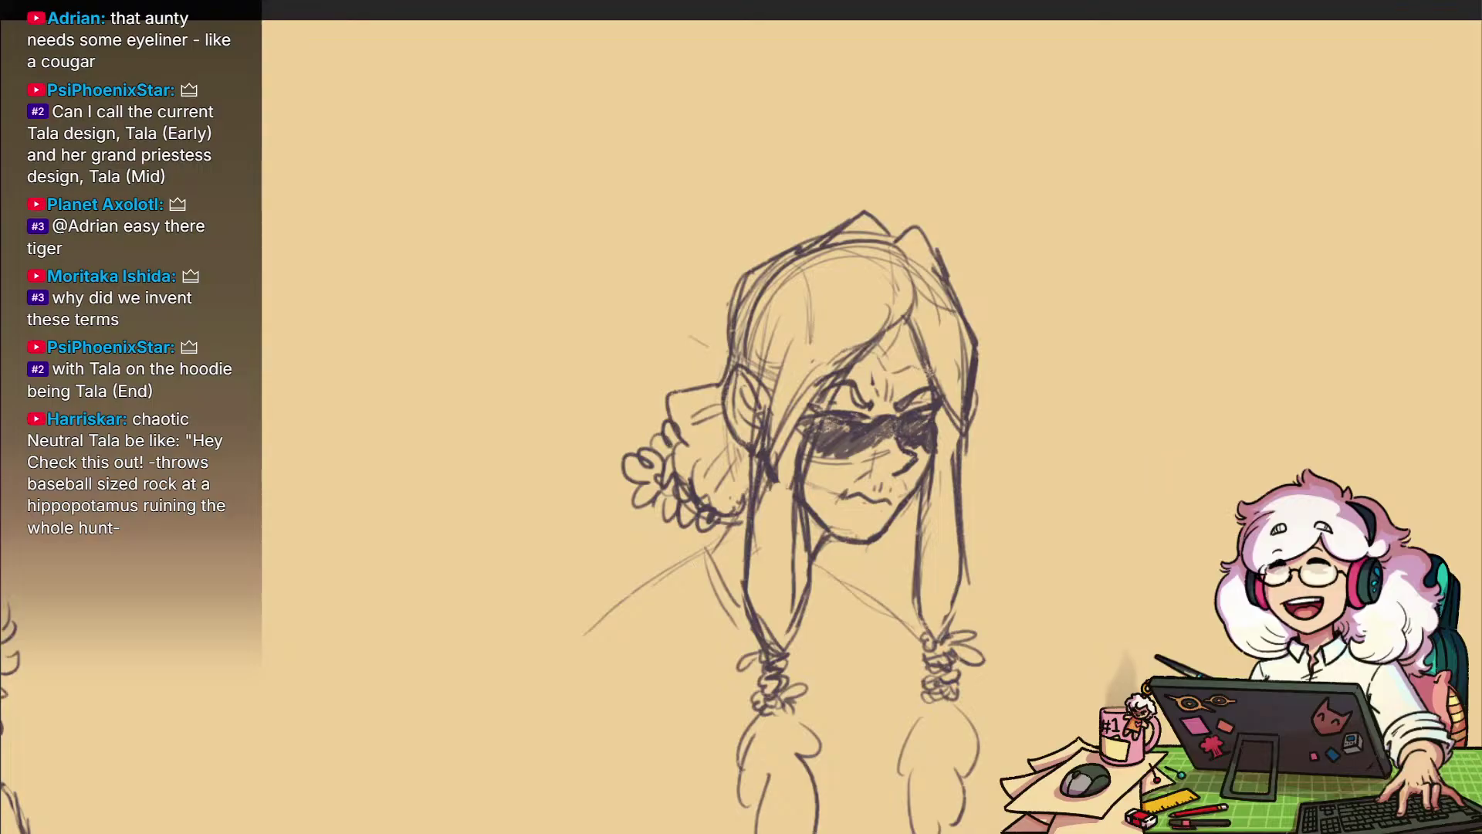
Try cutting away the peaked crown and far-side hair and redrawing the top of the head as a smooth, lower curve
mouse_move(1004, 266)
left_mouse_down()
mouse_move(1018, 425)
mouse_move(965, 473)
mouse_move(923, 320)
left_mouse_up()
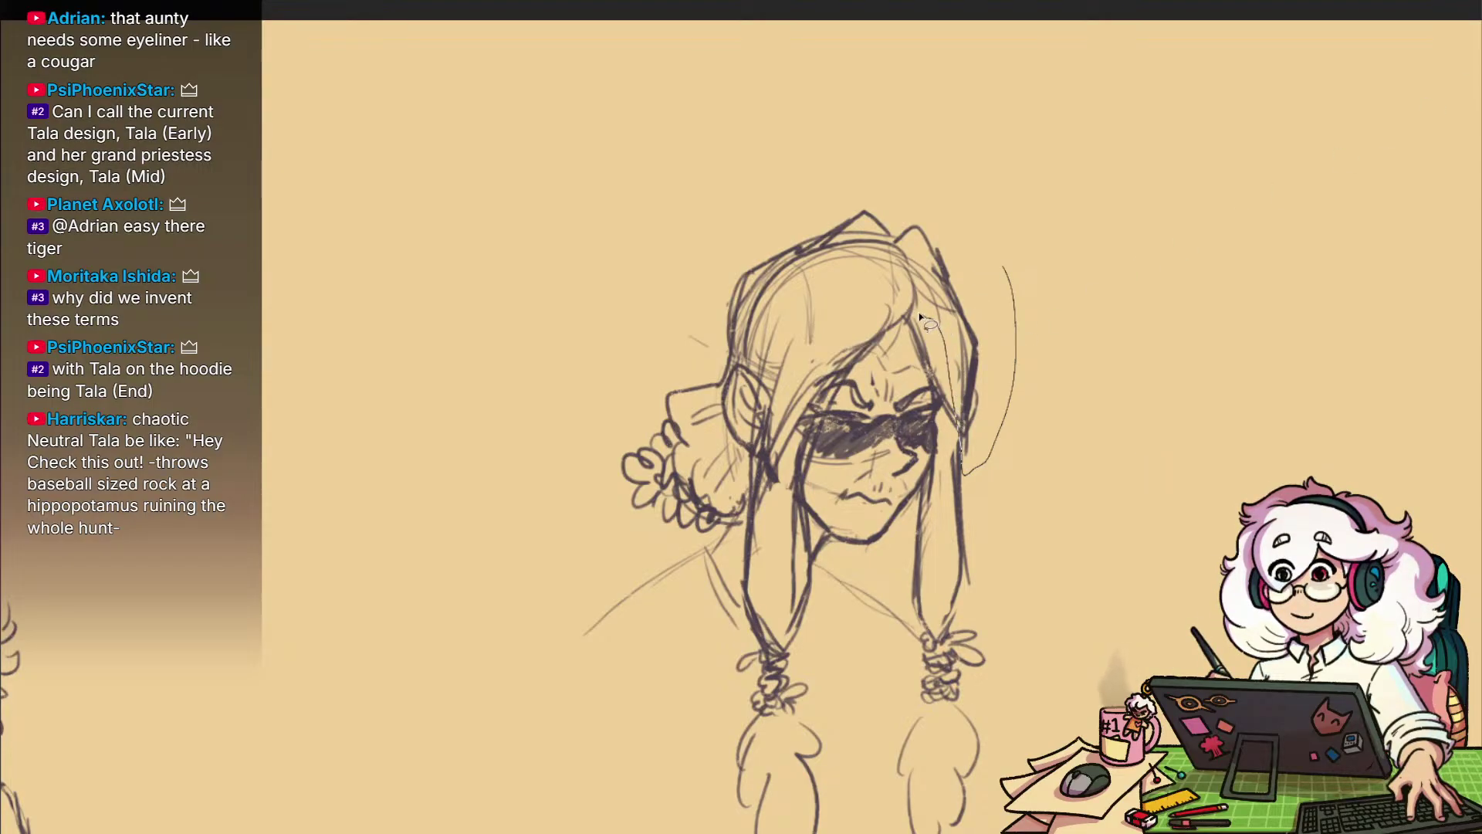
mouse_move(815, 289)
left_mouse_down()
mouse_move(767, 210)
mouse_move(868, 155)
left_mouse_up()
key("ctrl+x")
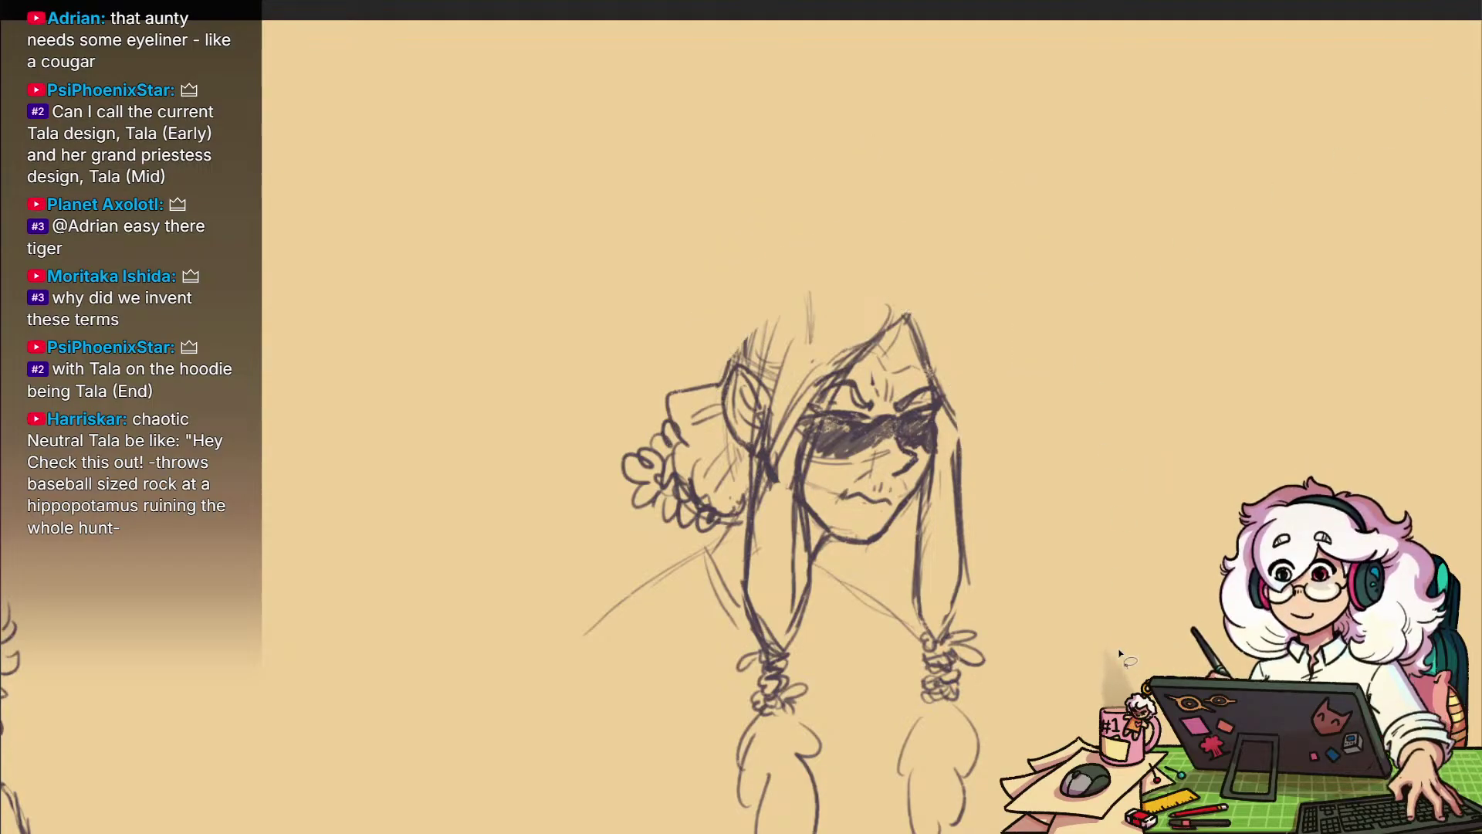
mouse_move(897, 311)
left_mouse_down()
mouse_move(848, 346)
mouse_move(808, 321)
mouse_move(810, 291)
left_mouse_up()
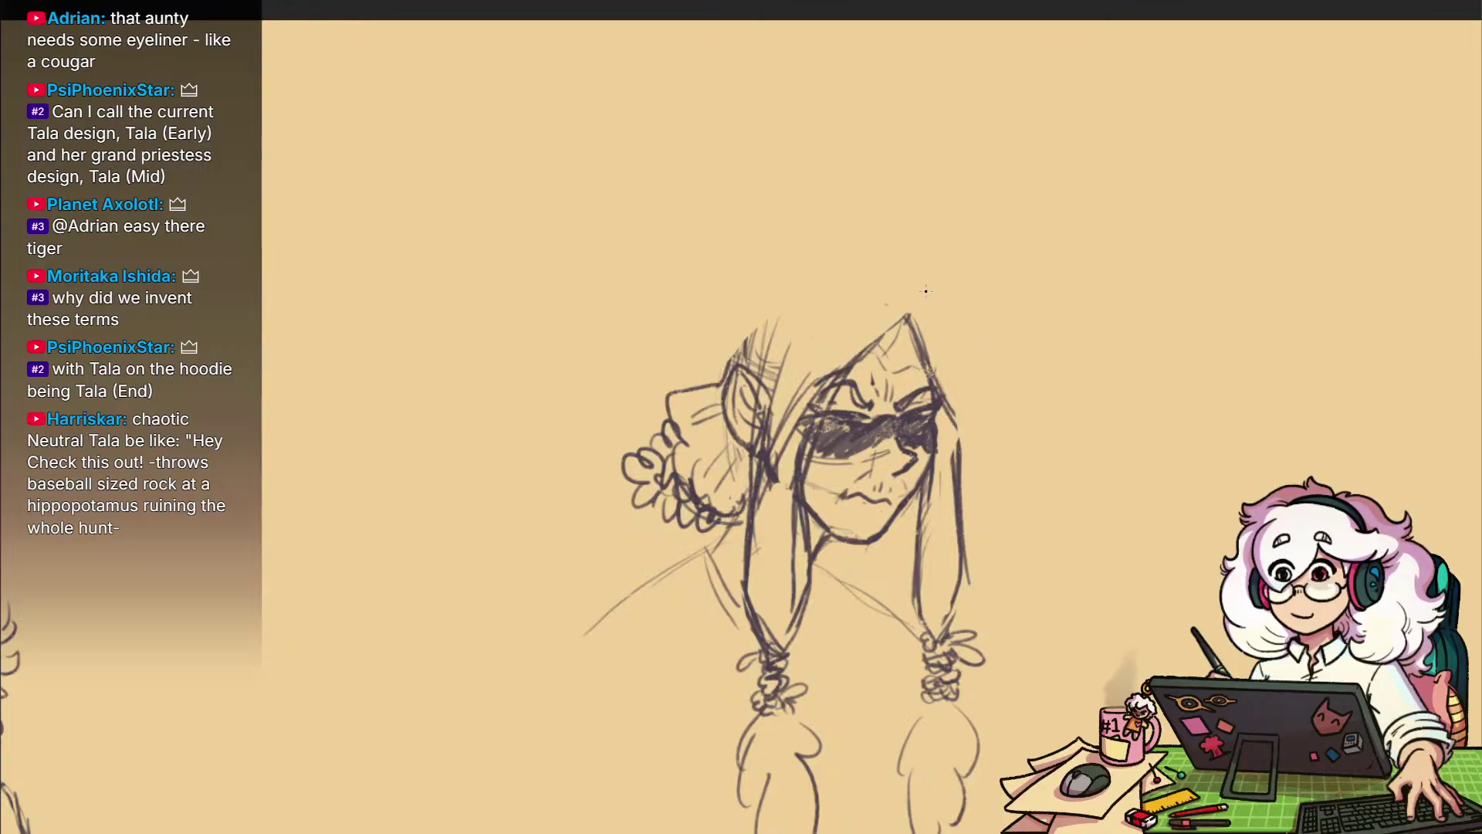
mouse_move(933, 266)
left_mouse_down()
mouse_move(854, 251)
mouse_move(732, 355)
left_mouse_up()
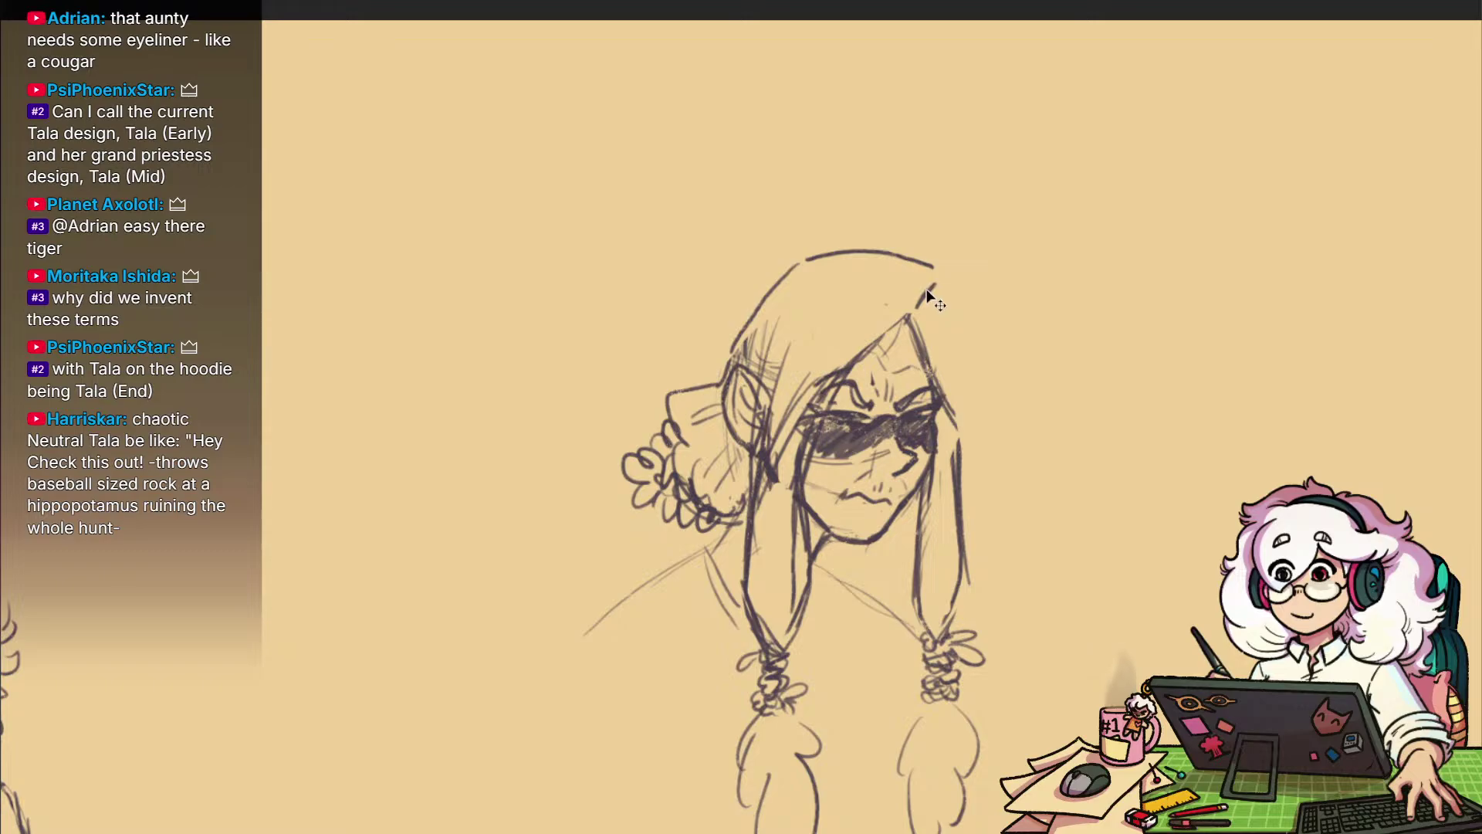
key("ctrl+z")
key("ctrl+z")
key("ctrl+z")
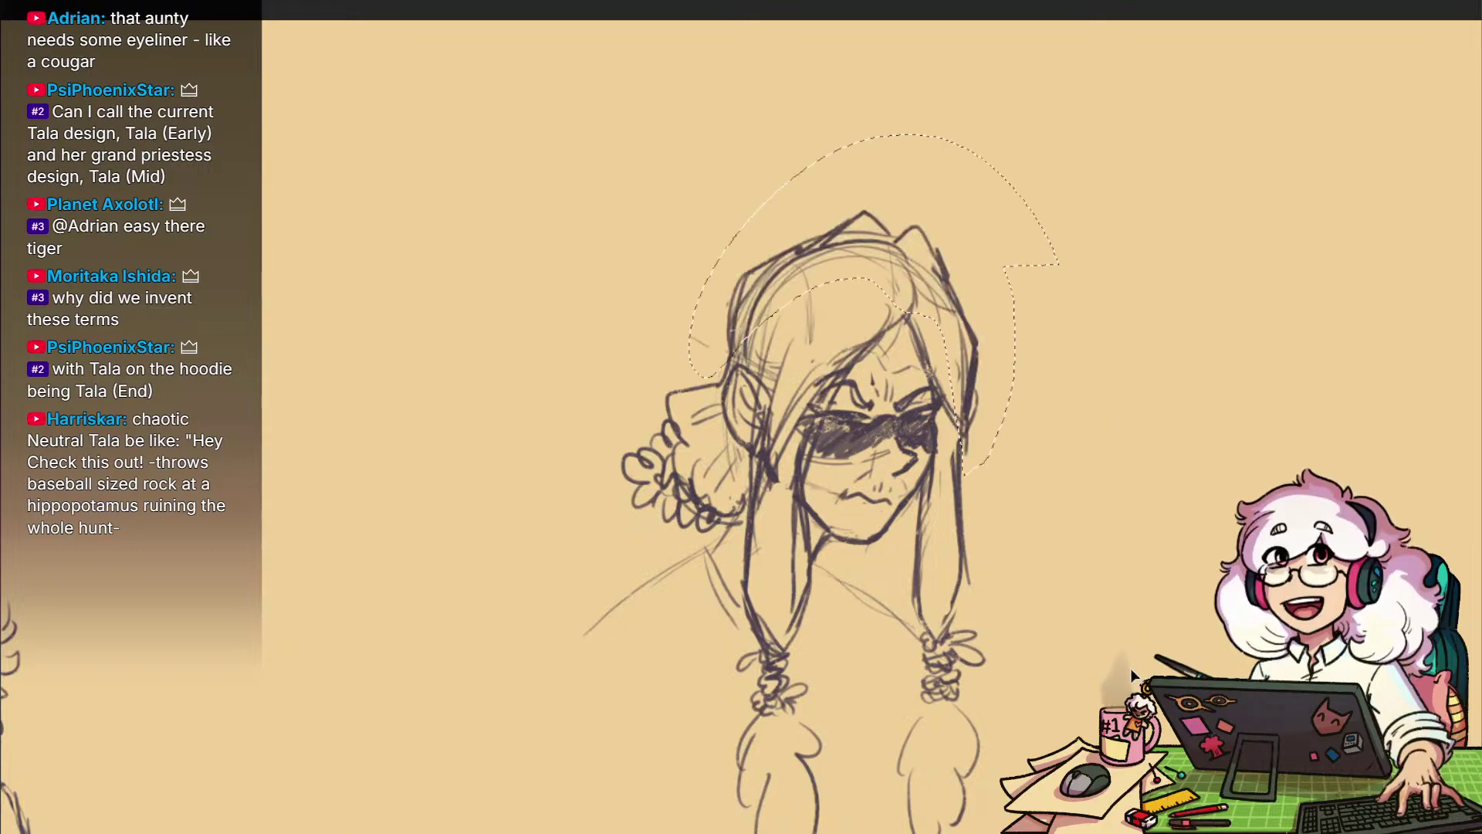
key("ctrl+z")
left_click_drag(1084, 756, 1145, 646)
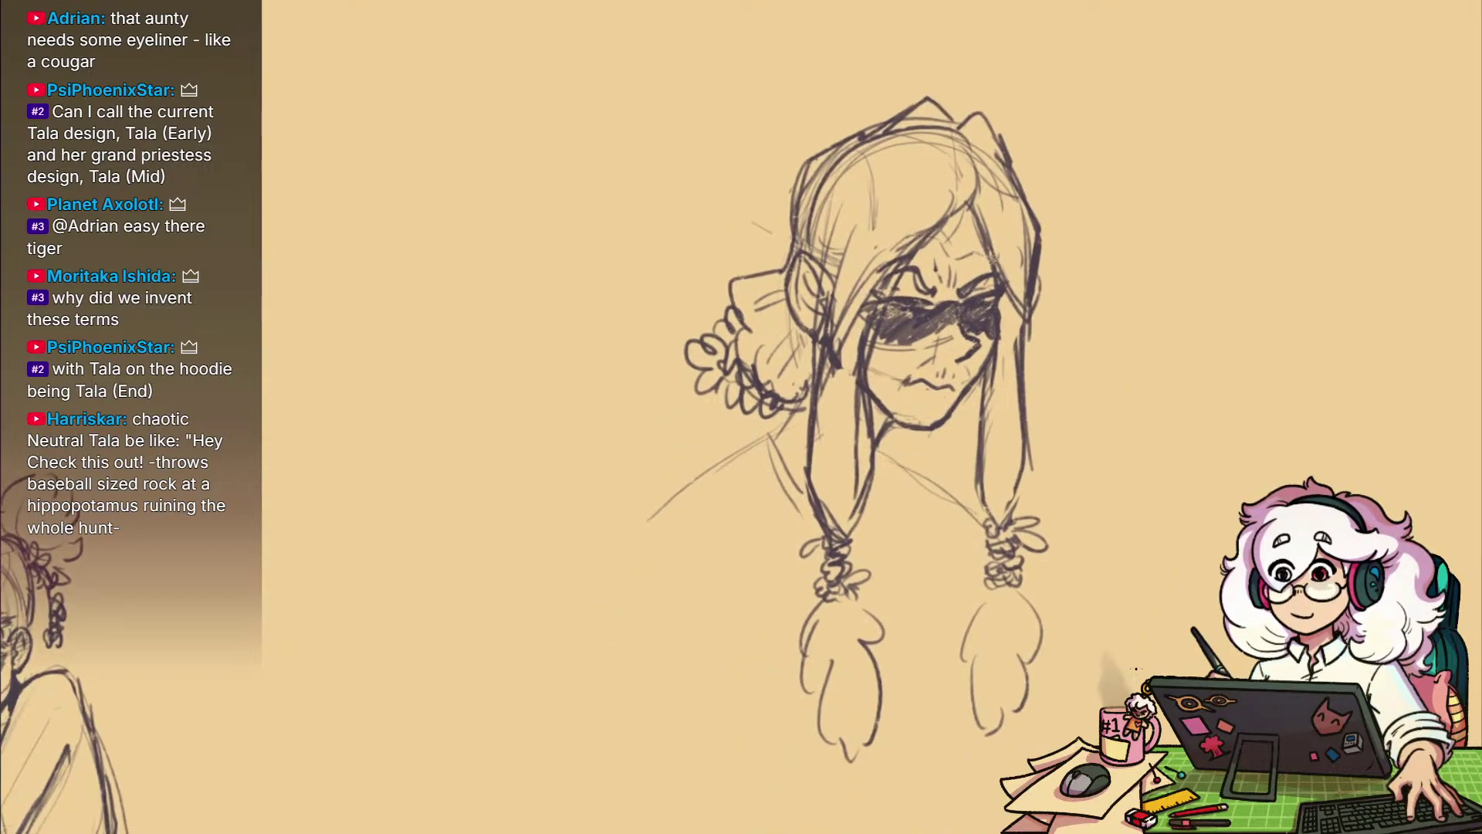
left_click_drag(1047, 578, 1011, 577)
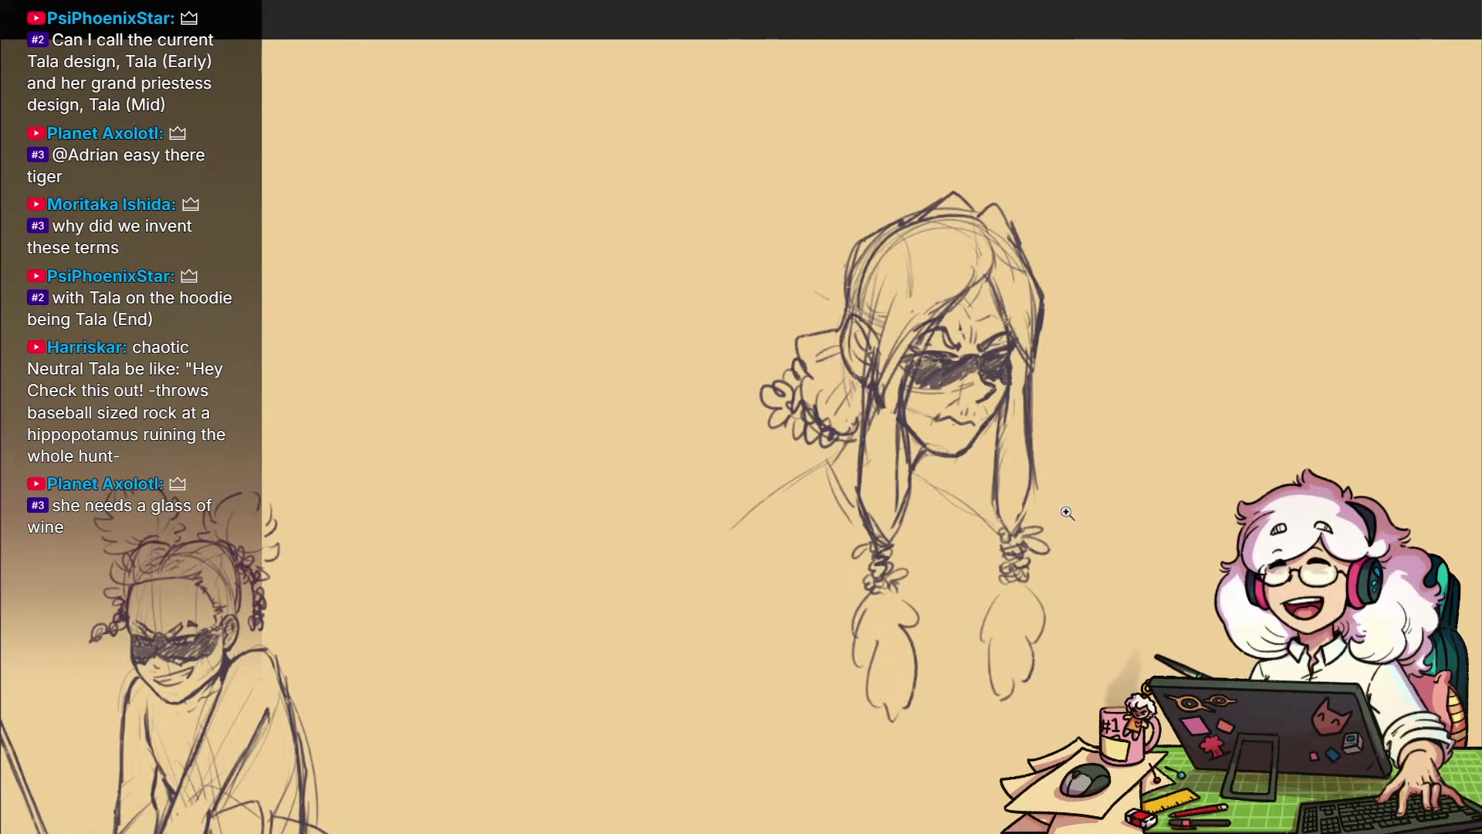
Redraw the outer edge of the far-side hair tassel with a jagged, feathery contour
left_click(1066, 542)
key("Tab")
left_click_drag(1066, 542, 1071, 542)
left_click_drag(1031, 674, 1022, 600)
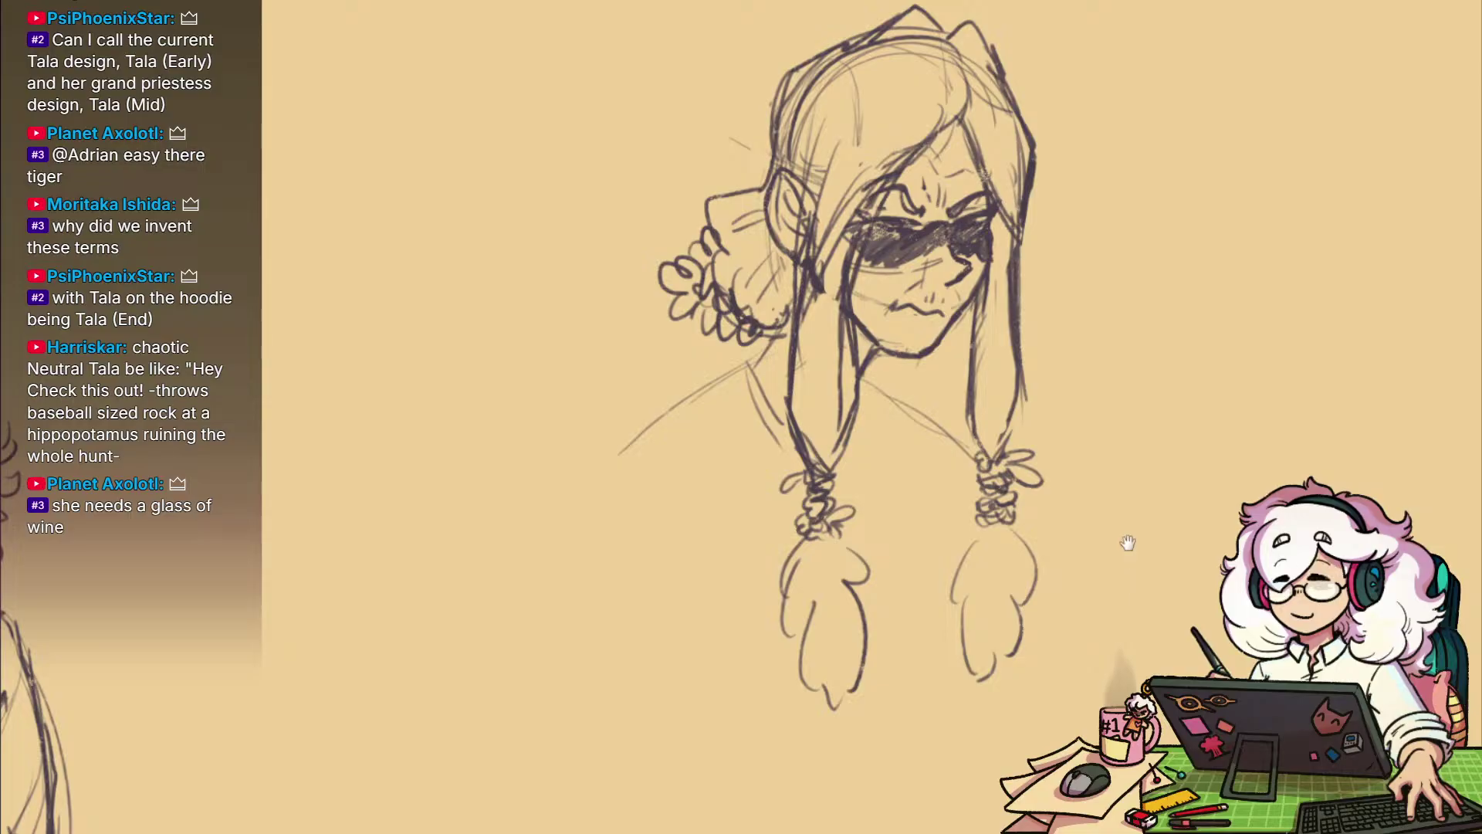
left_click_drag(1050, 613, 1041, 617)
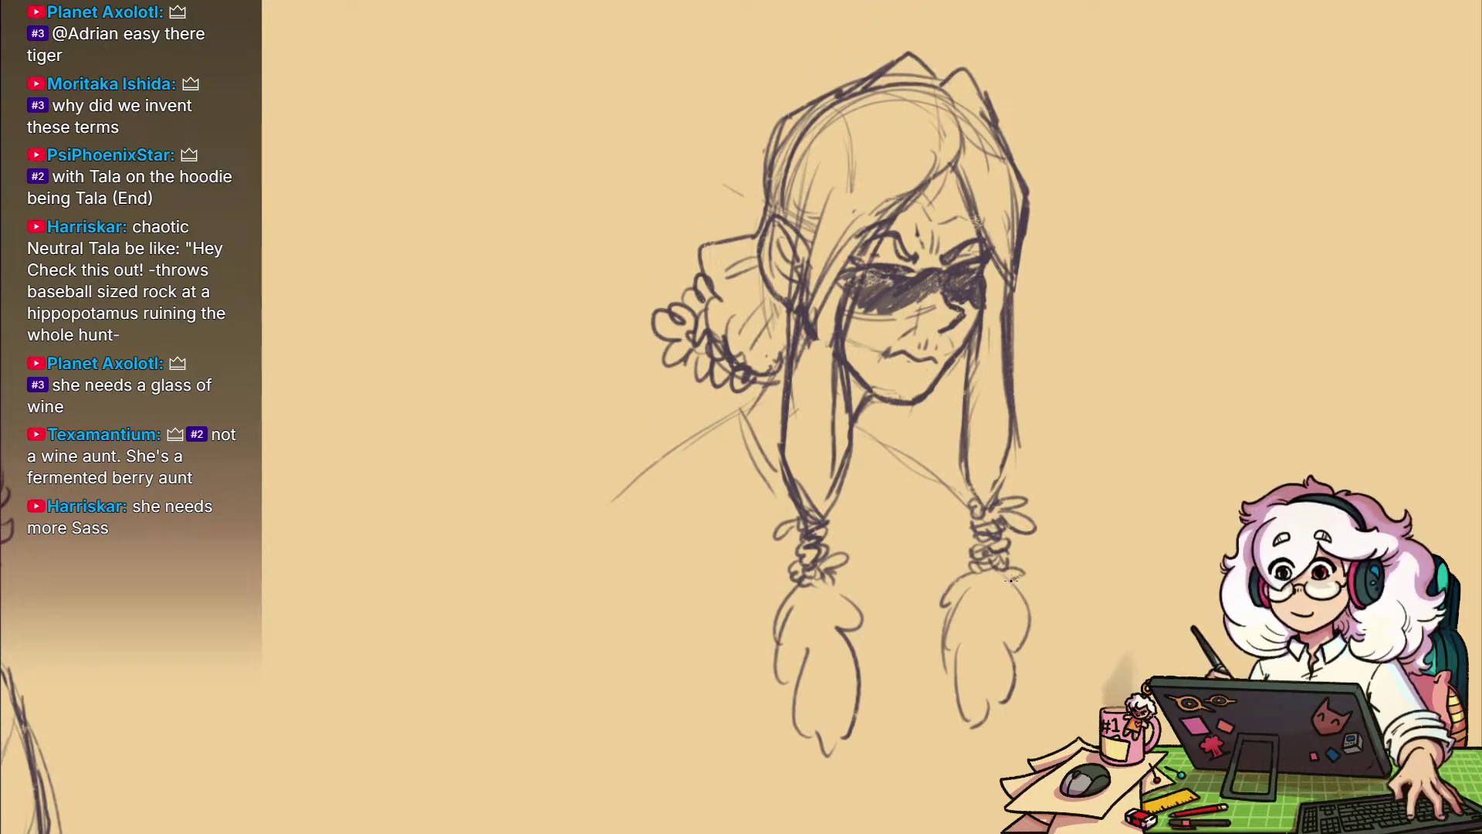
left_click_drag(1037, 642, 1001, 710)
key("e")
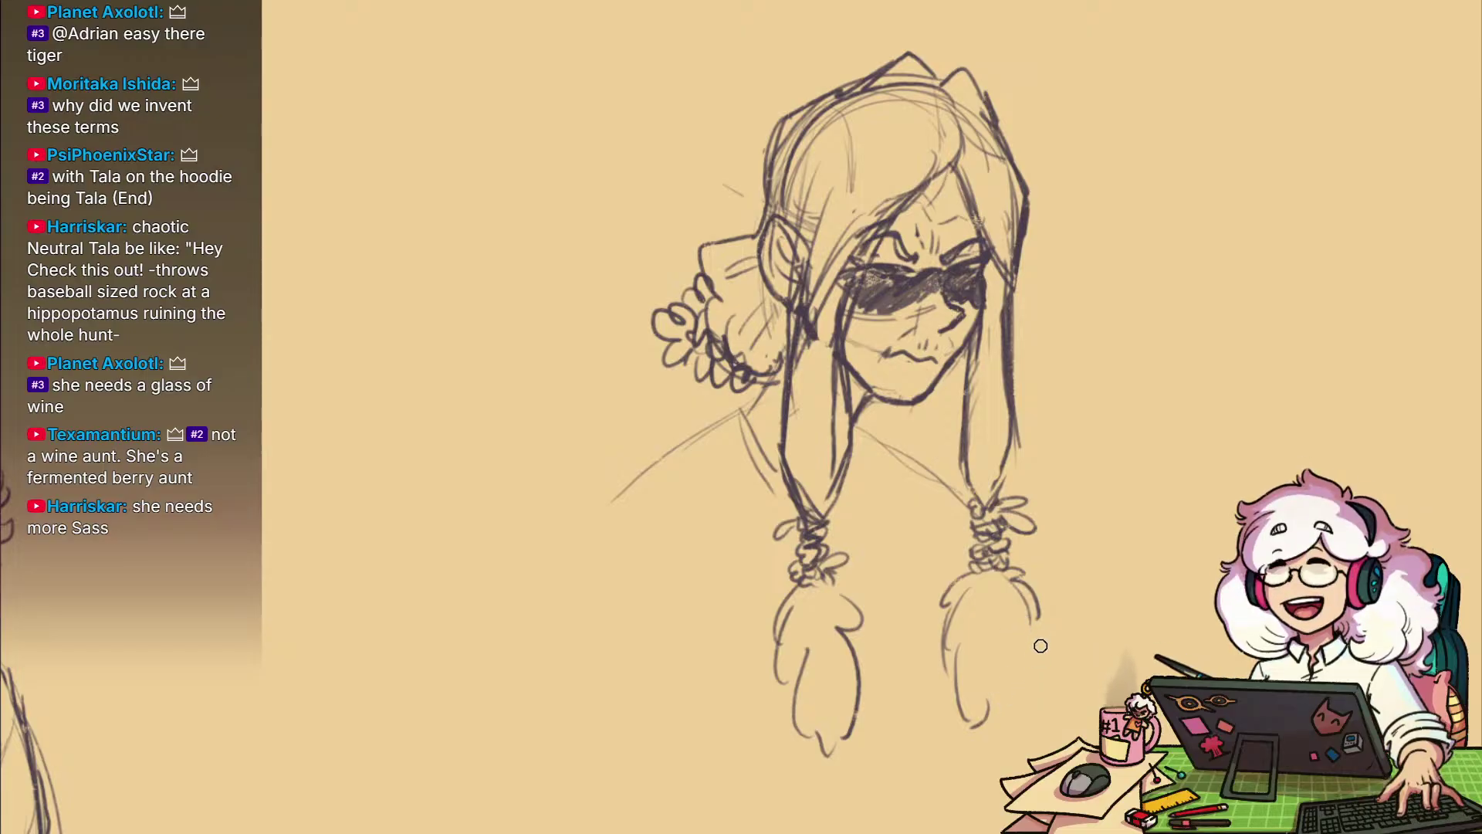
left_click_drag(1036, 636, 1027, 678)
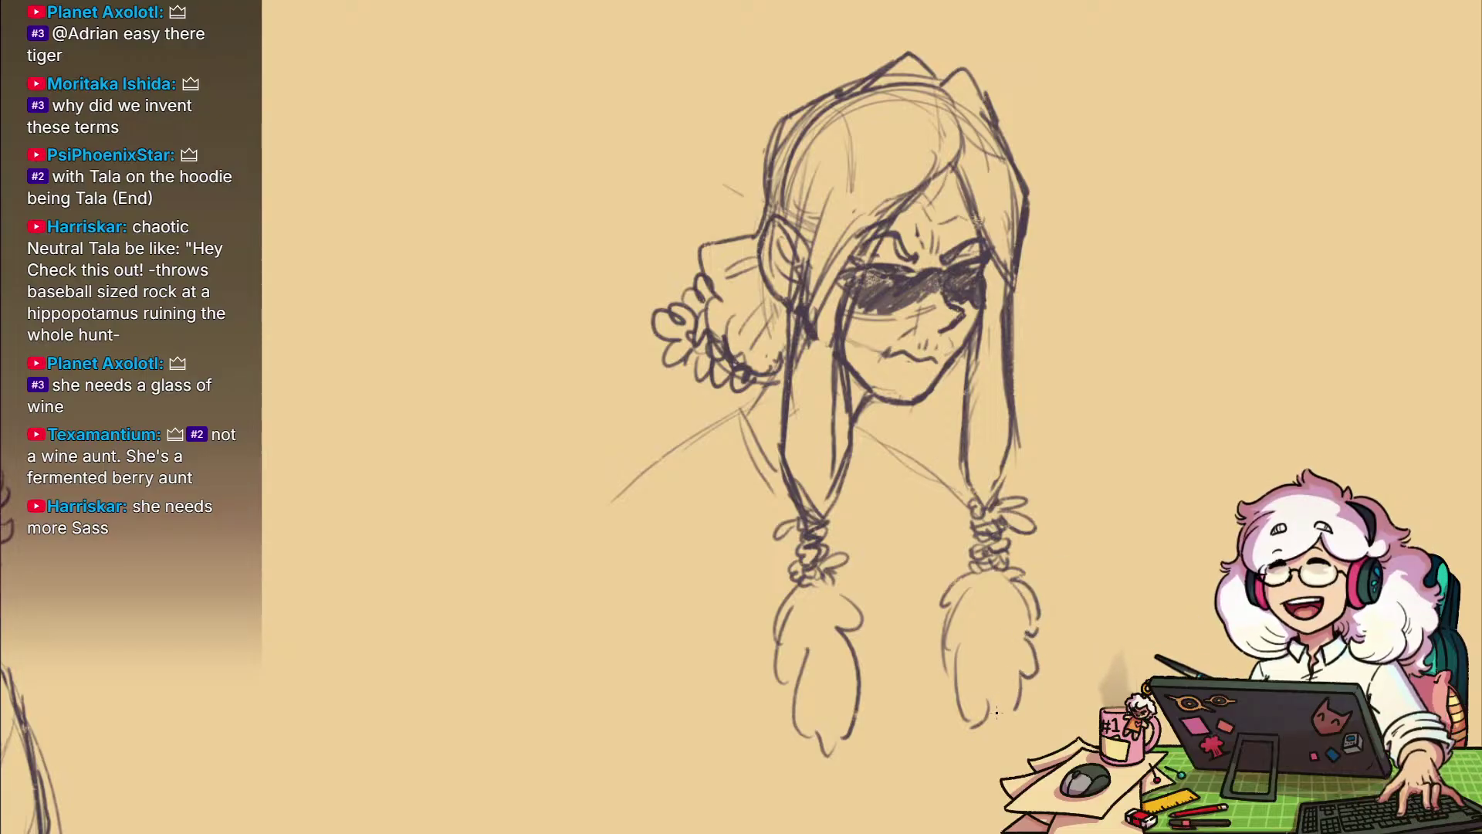
Darken both sloping shoulder lines and add a robe fold line beside the near sidelock
left_click_drag(914, 778, 927, 678)
left_click_drag(923, 532, 943, 682)
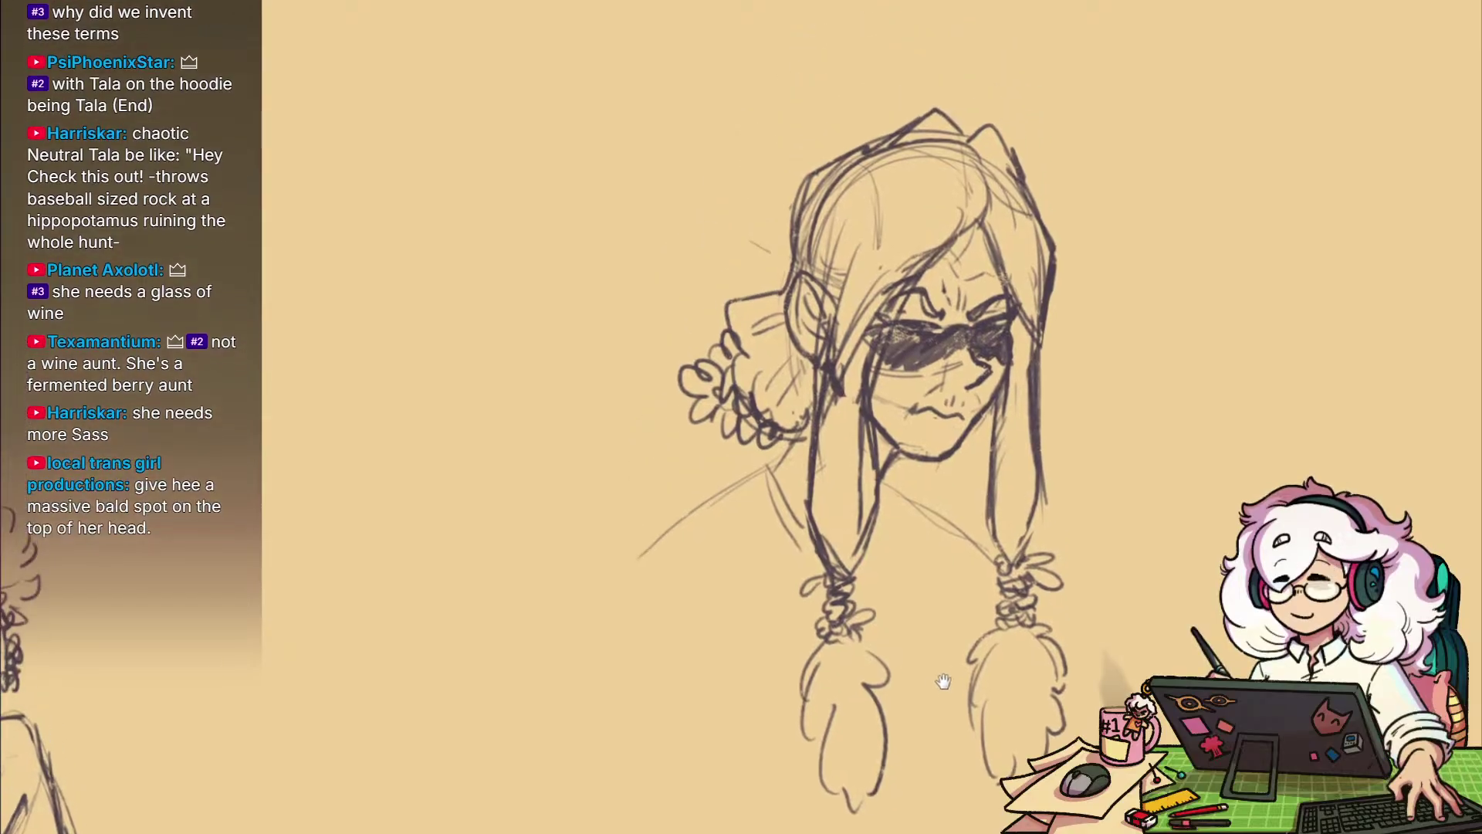
left_click_drag(888, 468, 946, 535)
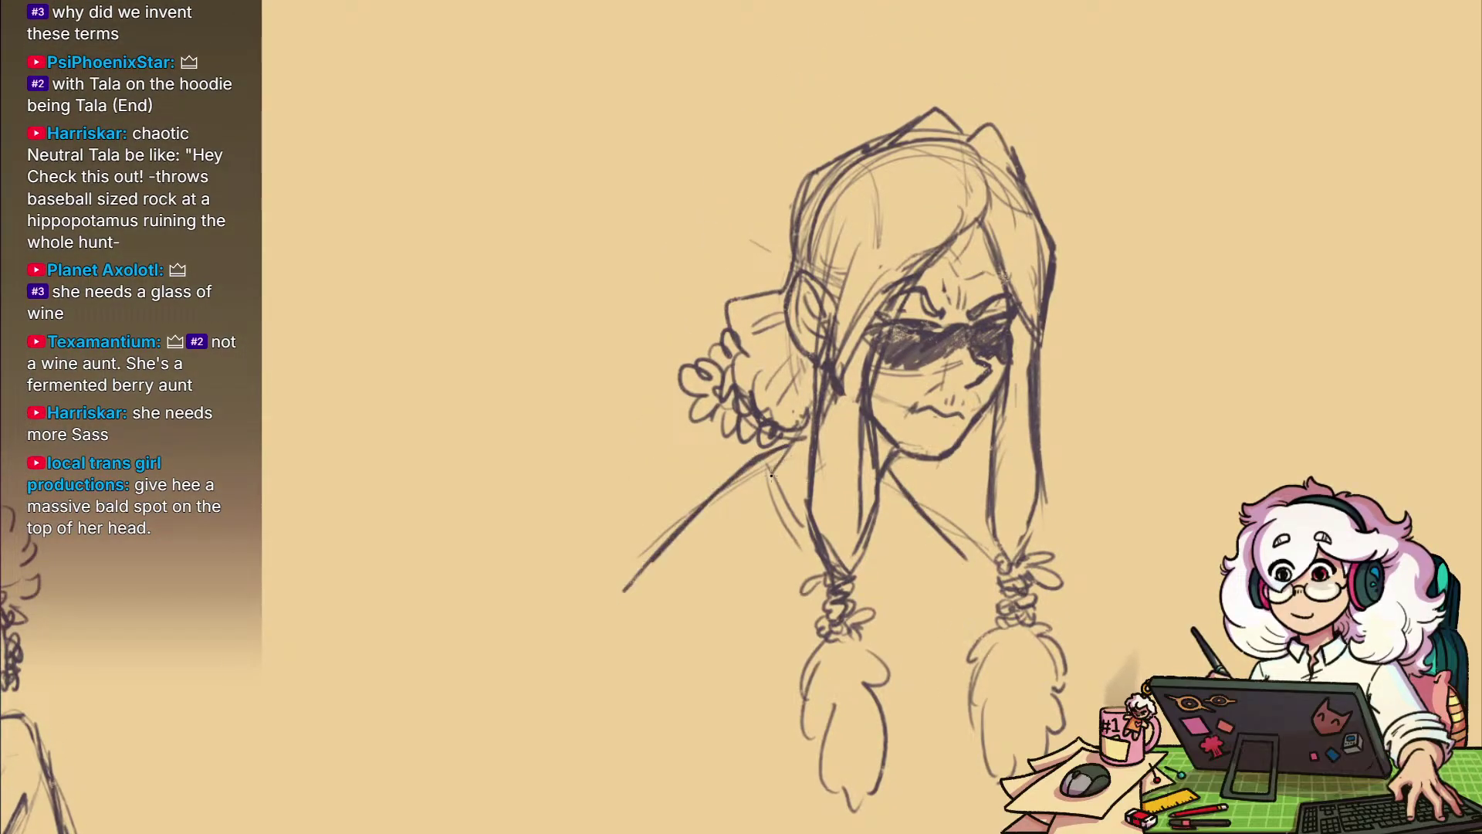
left_click_drag(771, 475, 814, 551)
Rough in the near arm and its bent forearm reaching to a hand resting on a tall vertical cane
left_click_drag(955, 576, 888, 576)
left_click_drag(998, 662, 966, 574)
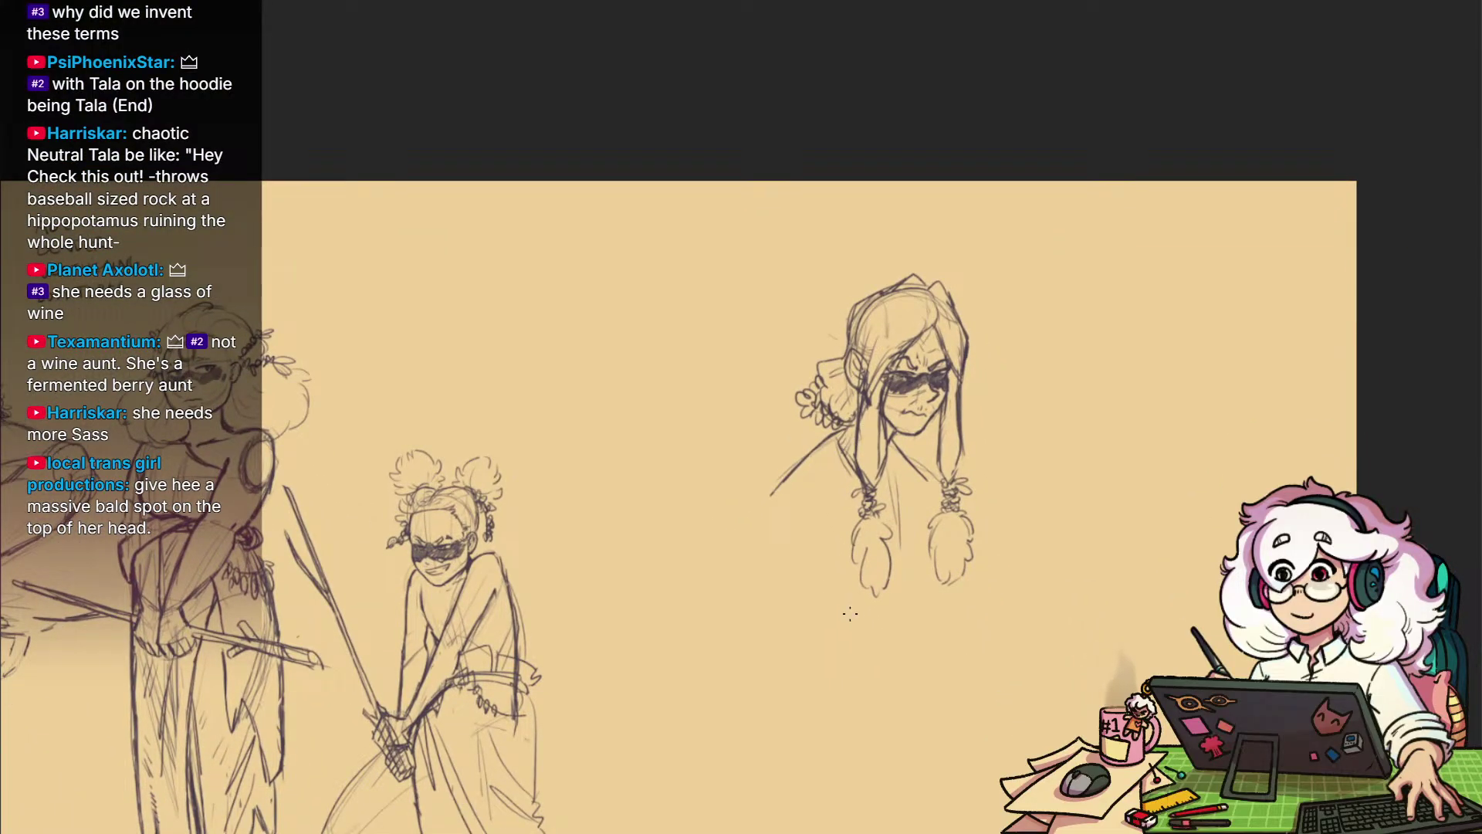
left_click_drag(874, 702, 844, 659)
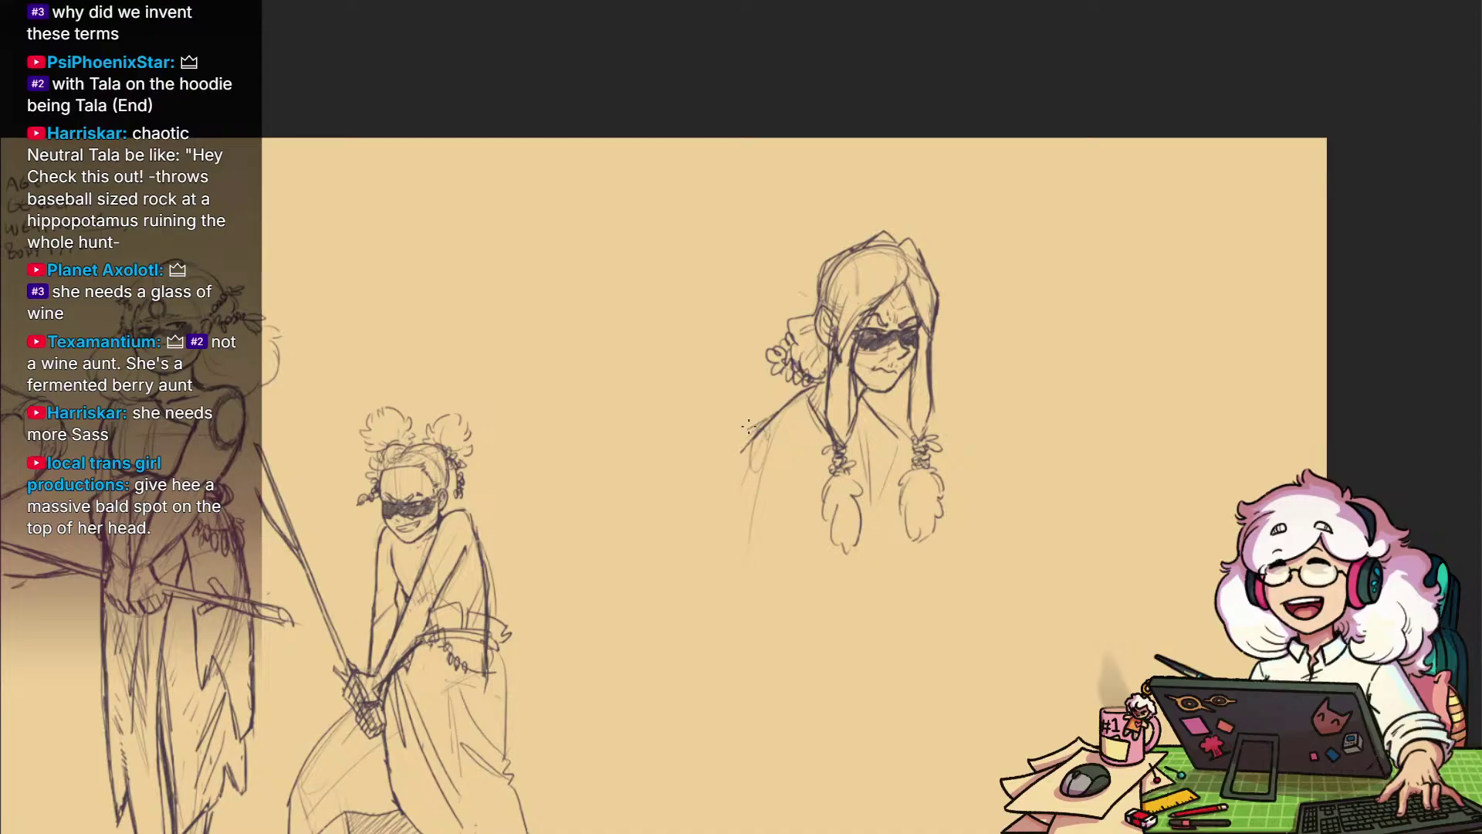
left_click_drag(732, 454, 745, 647)
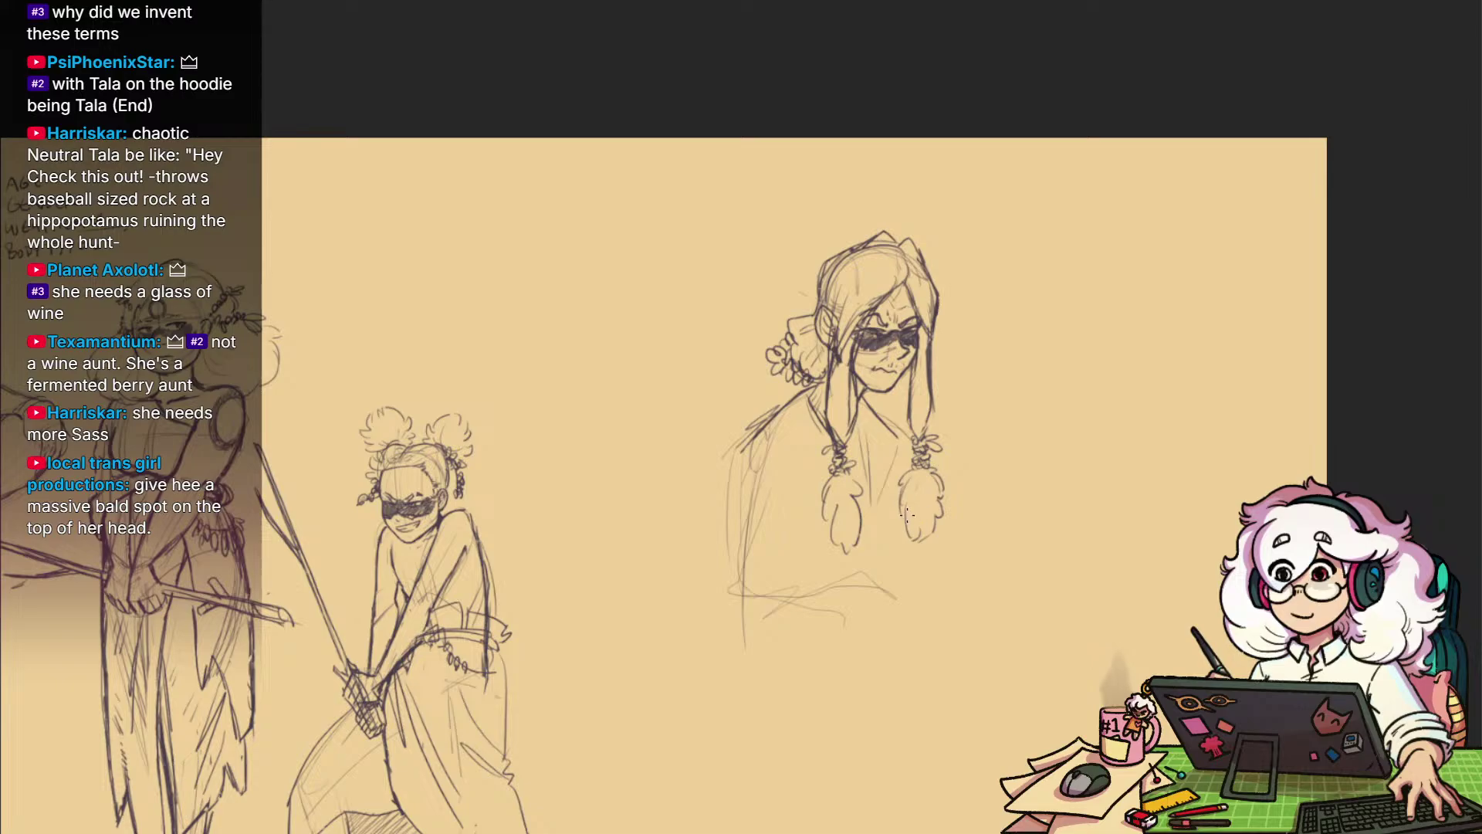
mouse_move(953, 613)
left_mouse_down()
mouse_move(1007, 429)
mouse_move(926, 813)
left_mouse_up()
Select the whole older figure with its cane and scale it down slightly
mouse_move(727, 417)
left_mouse_down()
mouse_move(1026, 51)
mouse_move(679, 685)
mouse_move(664, 340)
left_mouse_up()
key("ctrl+t")
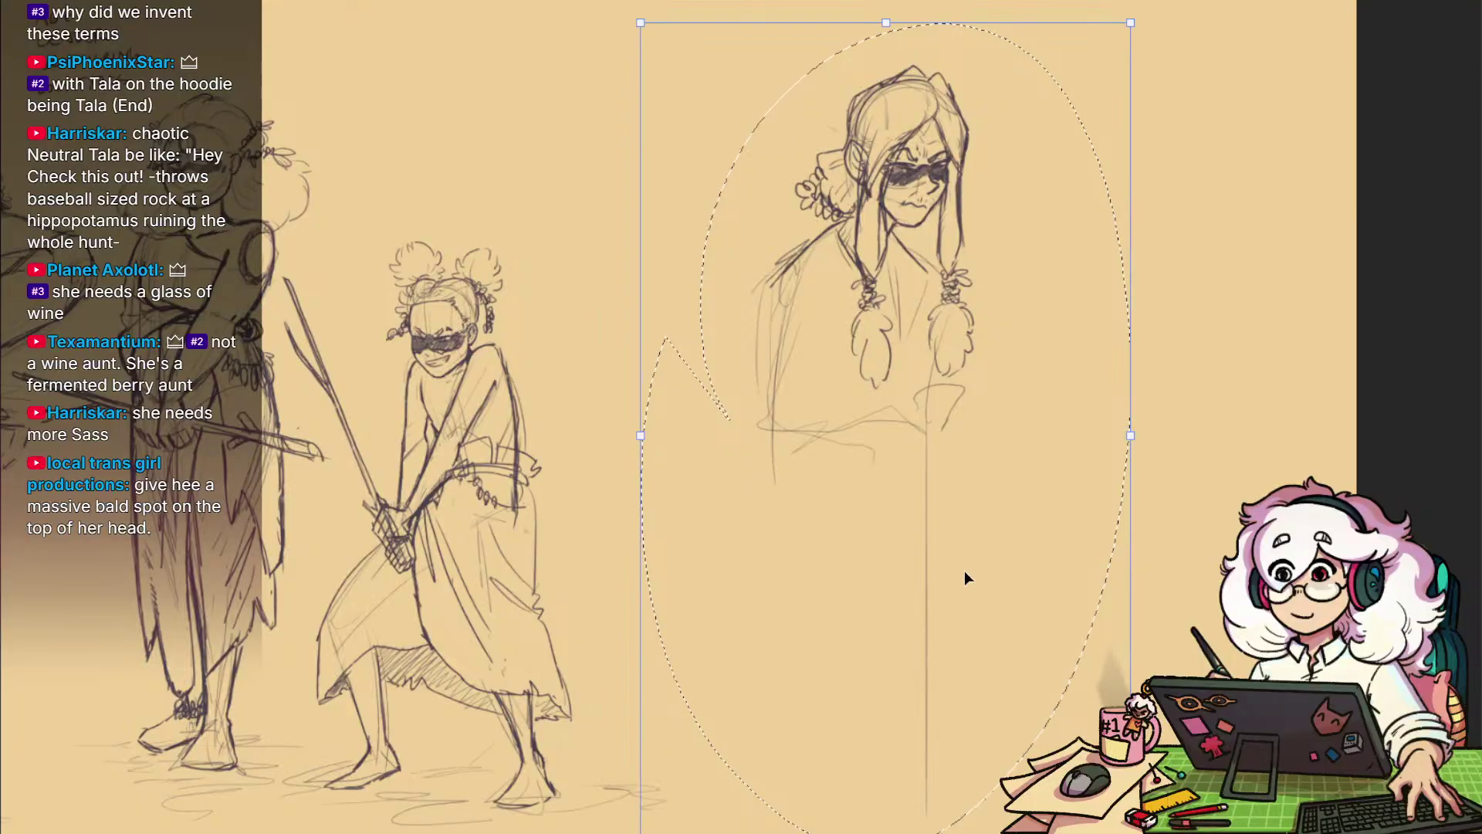
mouse_move(937, 764)
left_mouse_down()
mouse_move(901, 732)
mouse_move(903, 703)
left_mouse_up()
left_click_drag(986, 562, 996, 629)
key("Return")
key("ctrl+d")
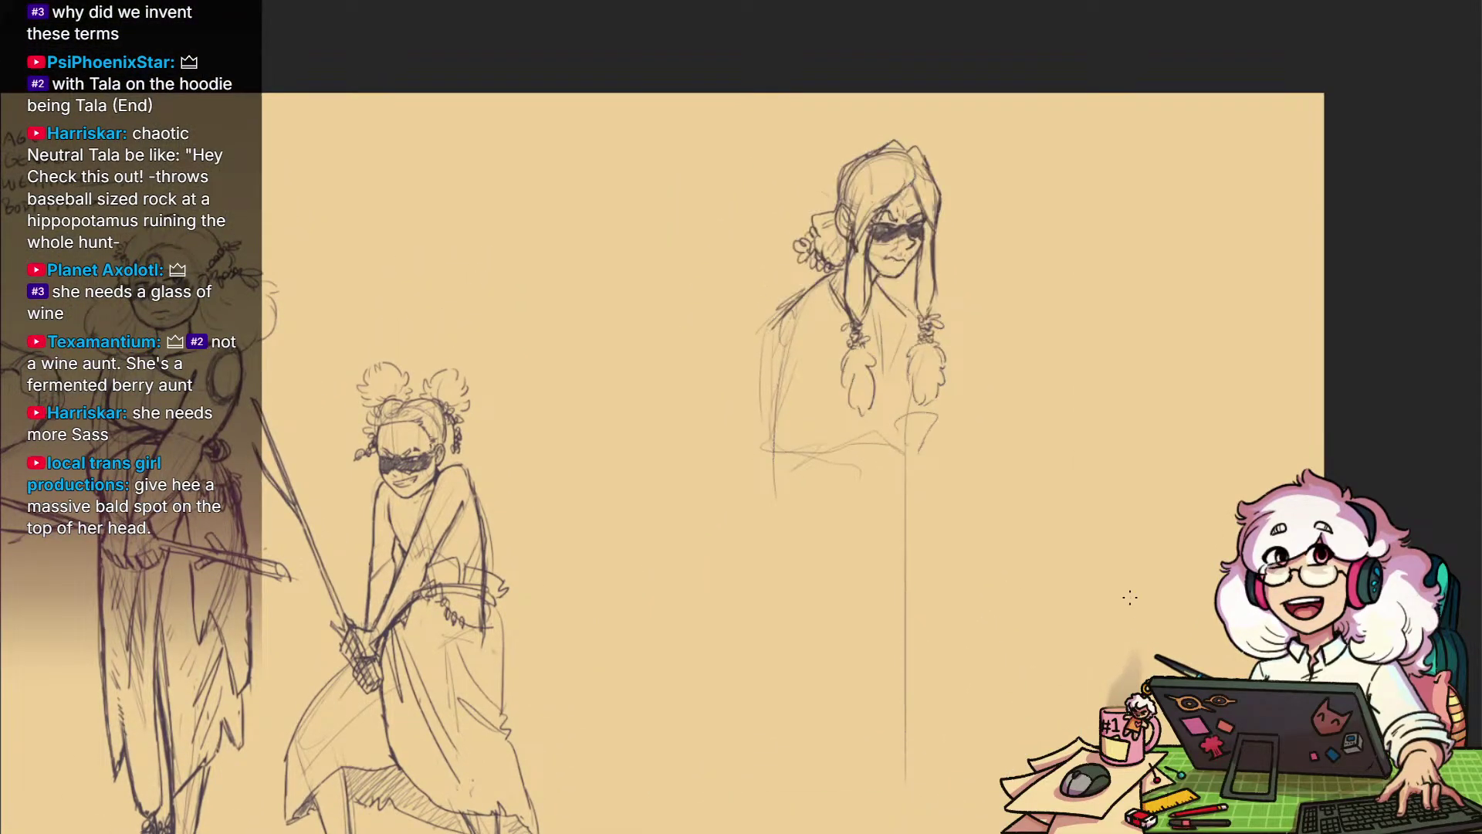
Select the figure's head and upper torso and rotate them forward into a hunched lean
mouse_move(817, 419)
left_mouse_down()
mouse_move(735, 225)
mouse_move(976, 404)
mouse_move(849, 426)
left_mouse_up()
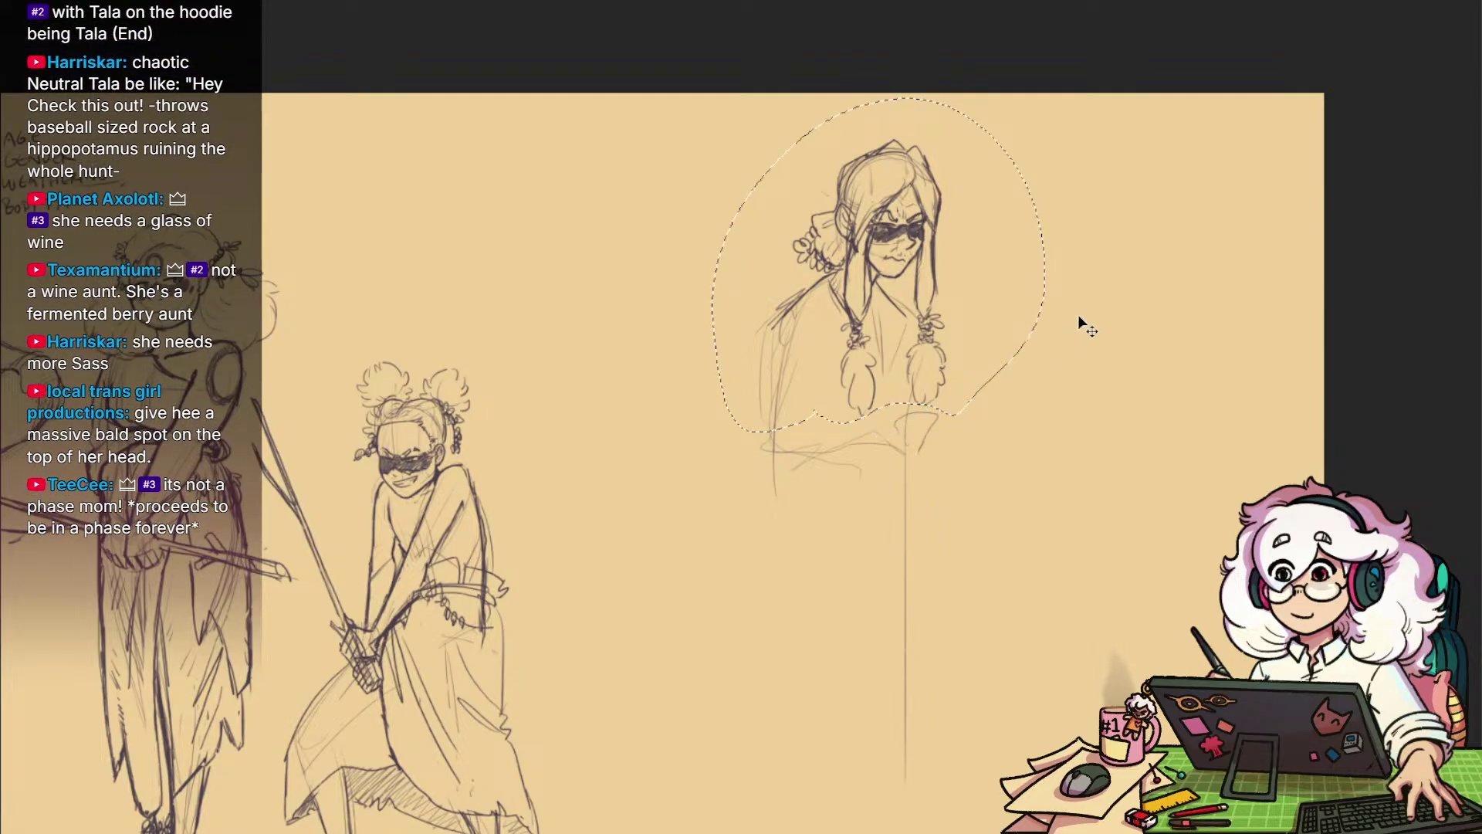
key("ctrl+t")
left_click_drag(1048, 373, 1032, 395)
left_click_drag(1087, 351, 1079, 384)
mouse_move(946, 380)
left_mouse_down()
mouse_move(976, 376)
mouse_move(952, 400)
left_mouse_up()
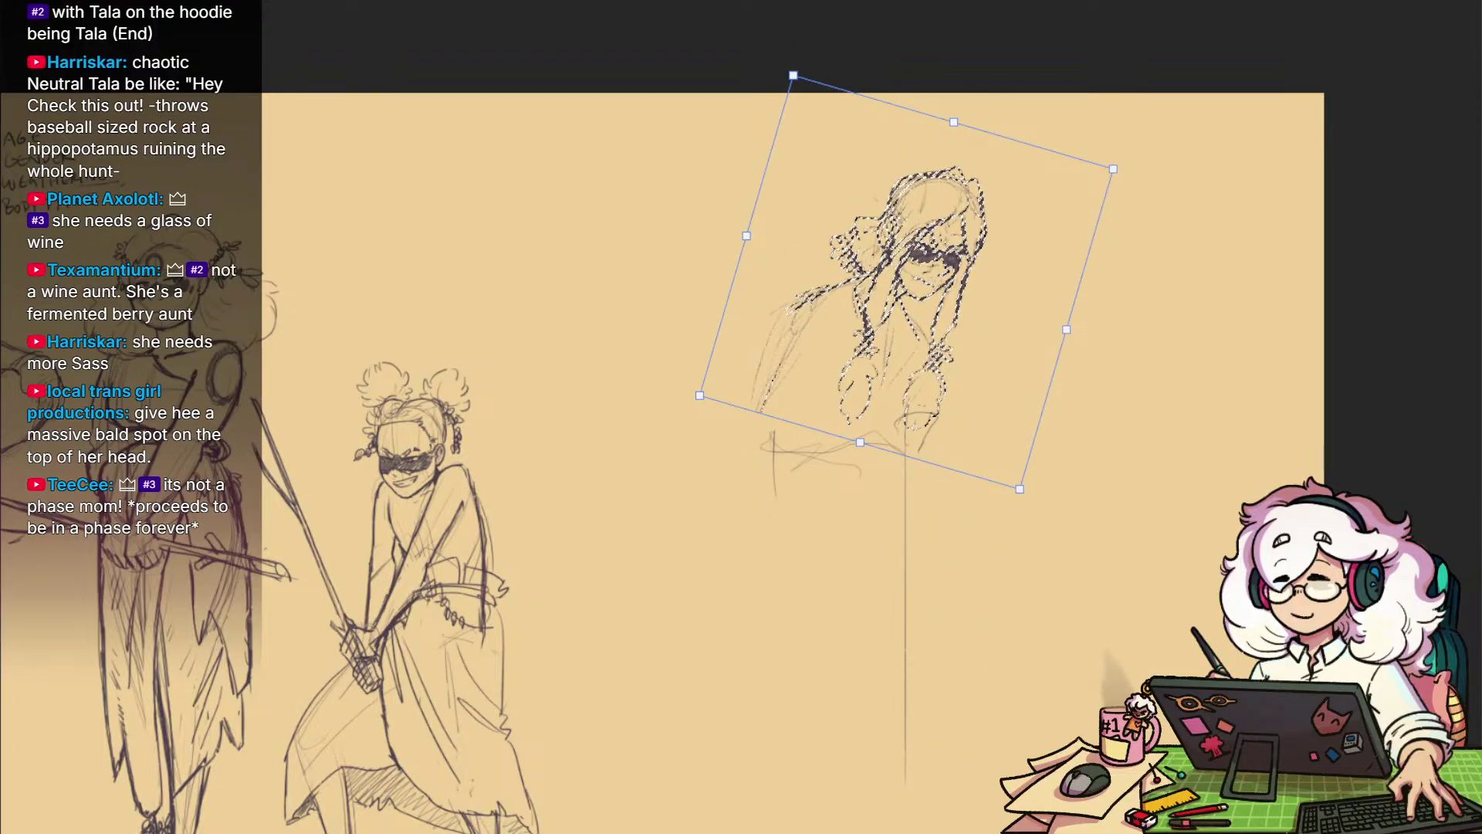
key("Return")
key("ctrl+d")
Select the far-side sidelock and tassel and rotate them outward so they hang straight down
left_click_drag(933, 255, 1012, 334)
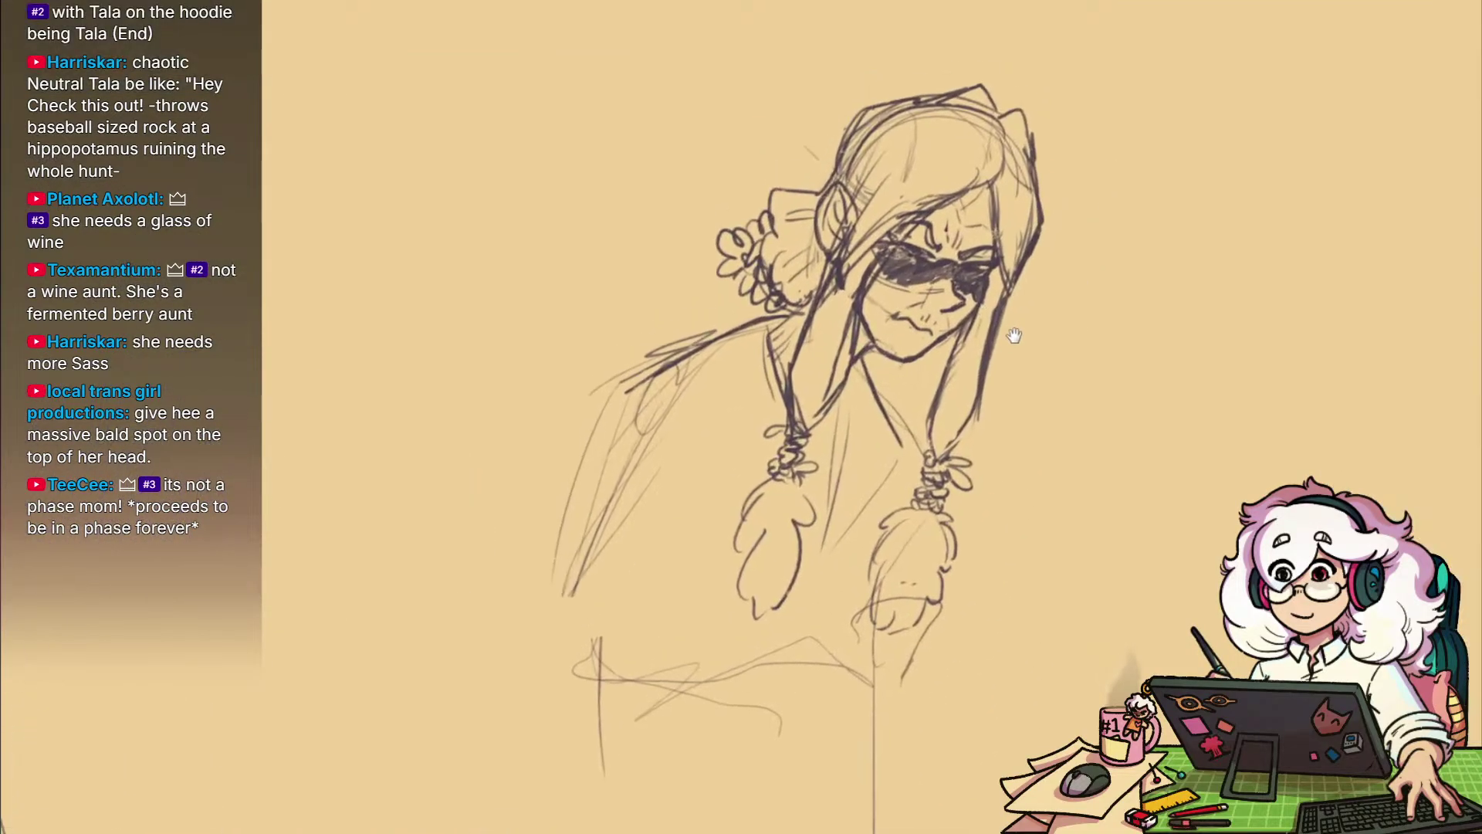
mouse_move(1002, 247)
left_mouse_down()
mouse_move(1023, 402)
mouse_move(996, 572)
left_mouse_up()
mouse_move(926, 645)
left_mouse_down()
mouse_move(869, 637)
mouse_move(919, 444)
left_mouse_up()
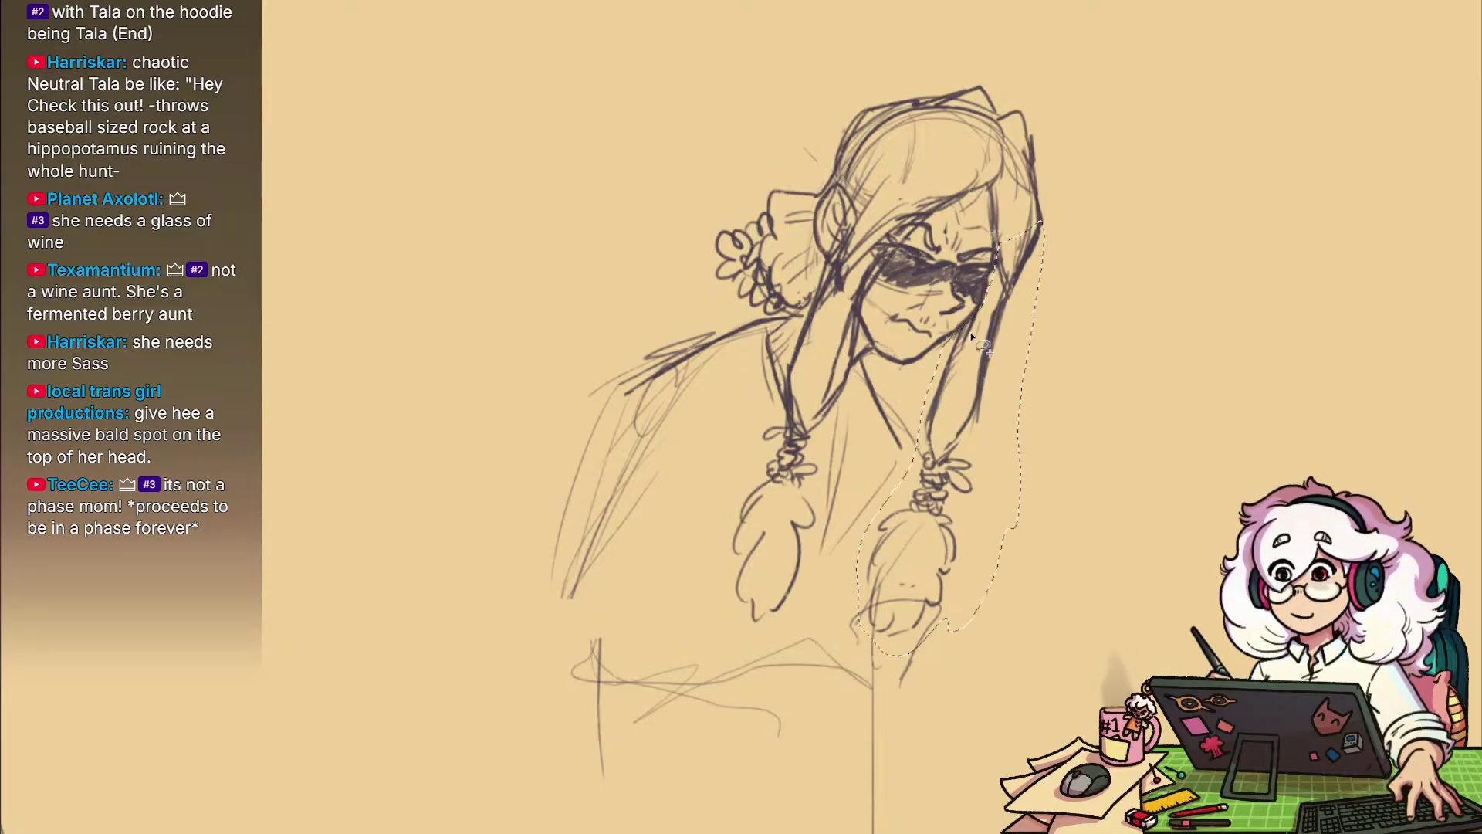
key("ctrl+t")
left_click_drag(989, 655, 1051, 657)
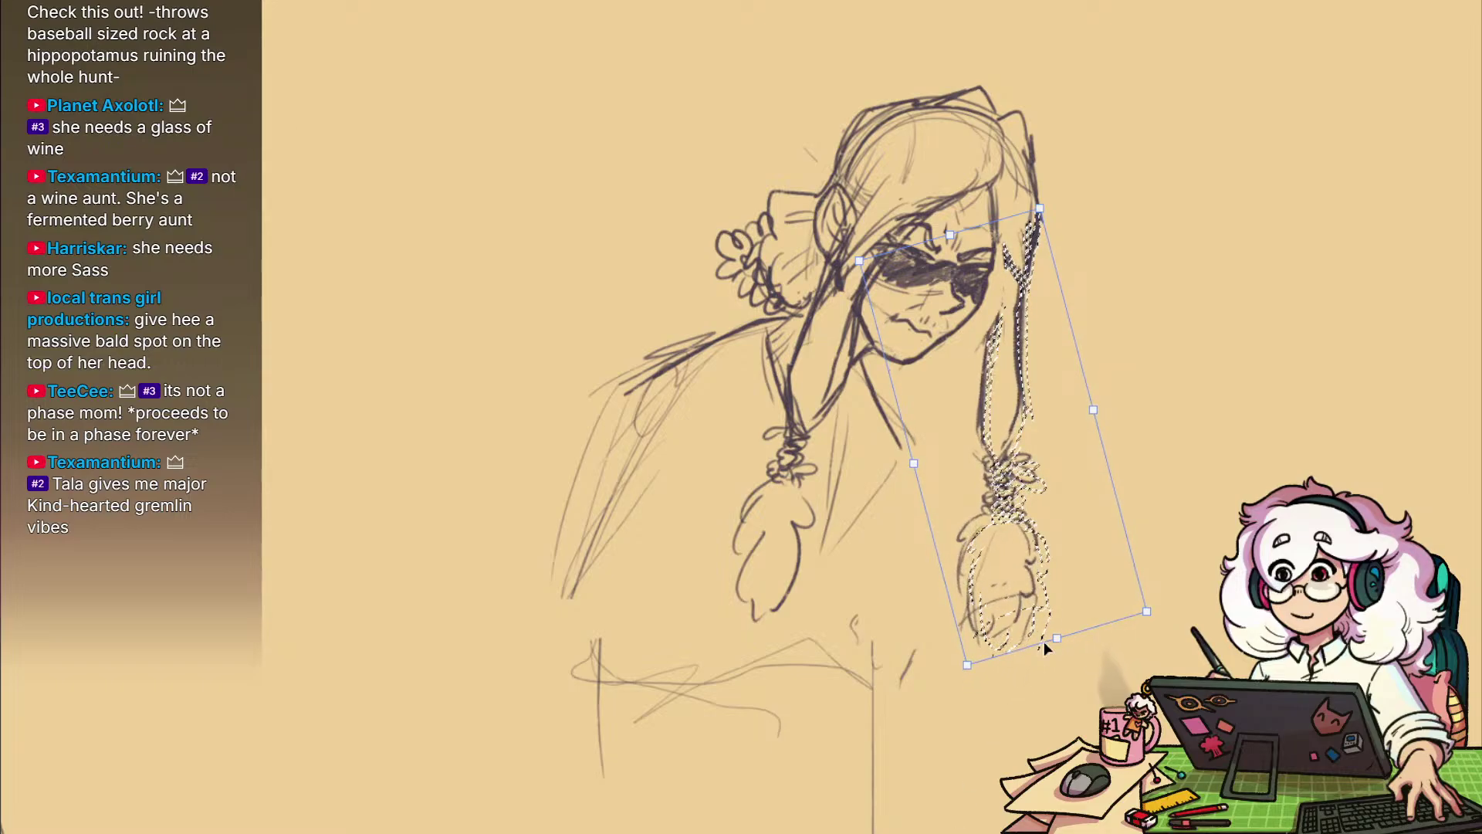
key("Return")
key("ctrl+d")
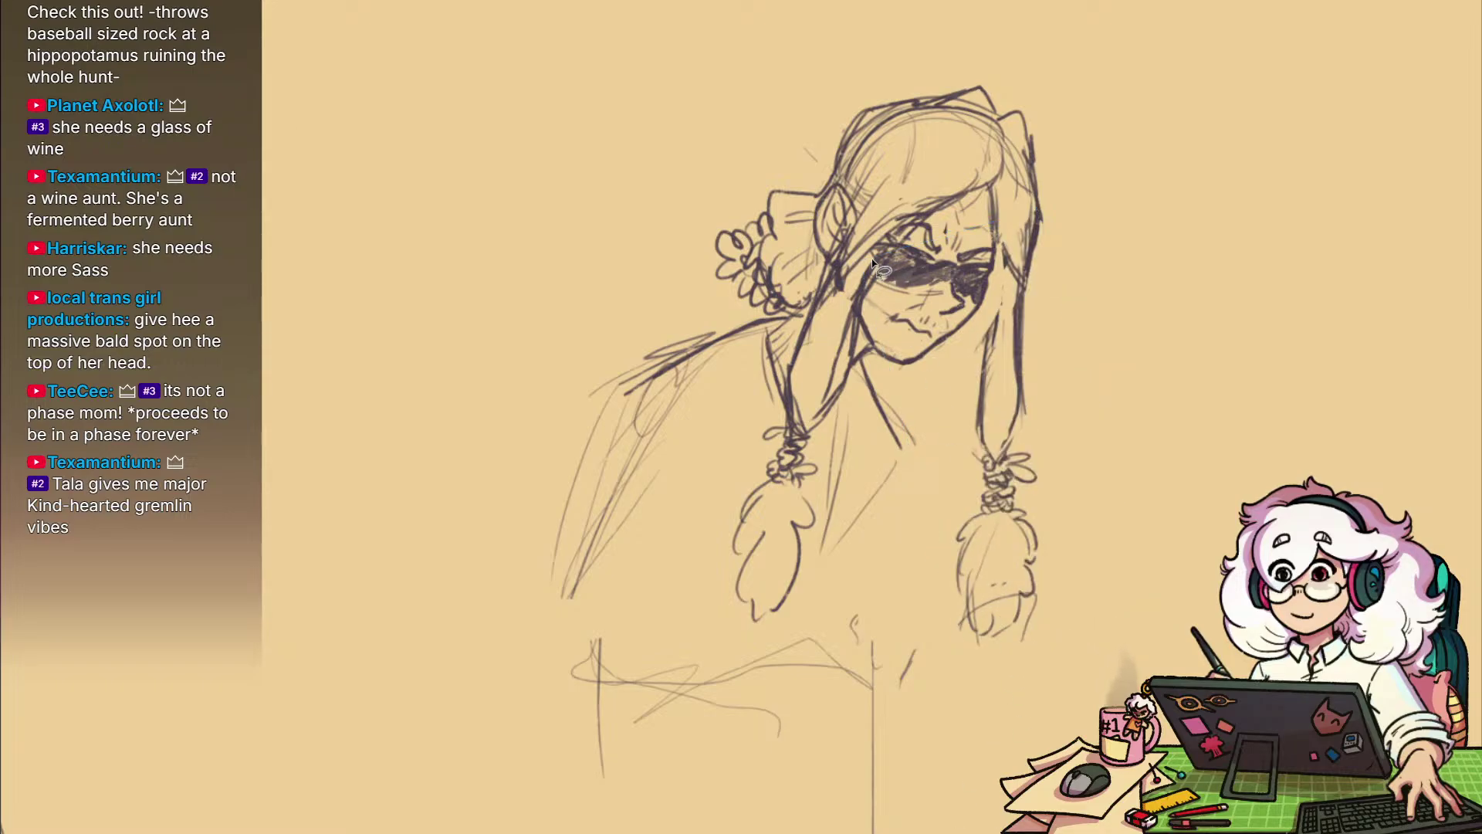
Select the near sidelock and tassel, rotate them to hang vertically and stretch them slightly downward
mouse_move(832, 482)
left_mouse_down()
mouse_move(722, 587)
mouse_move(810, 309)
mouse_move(854, 292)
left_mouse_up()
key("ctrl+t")
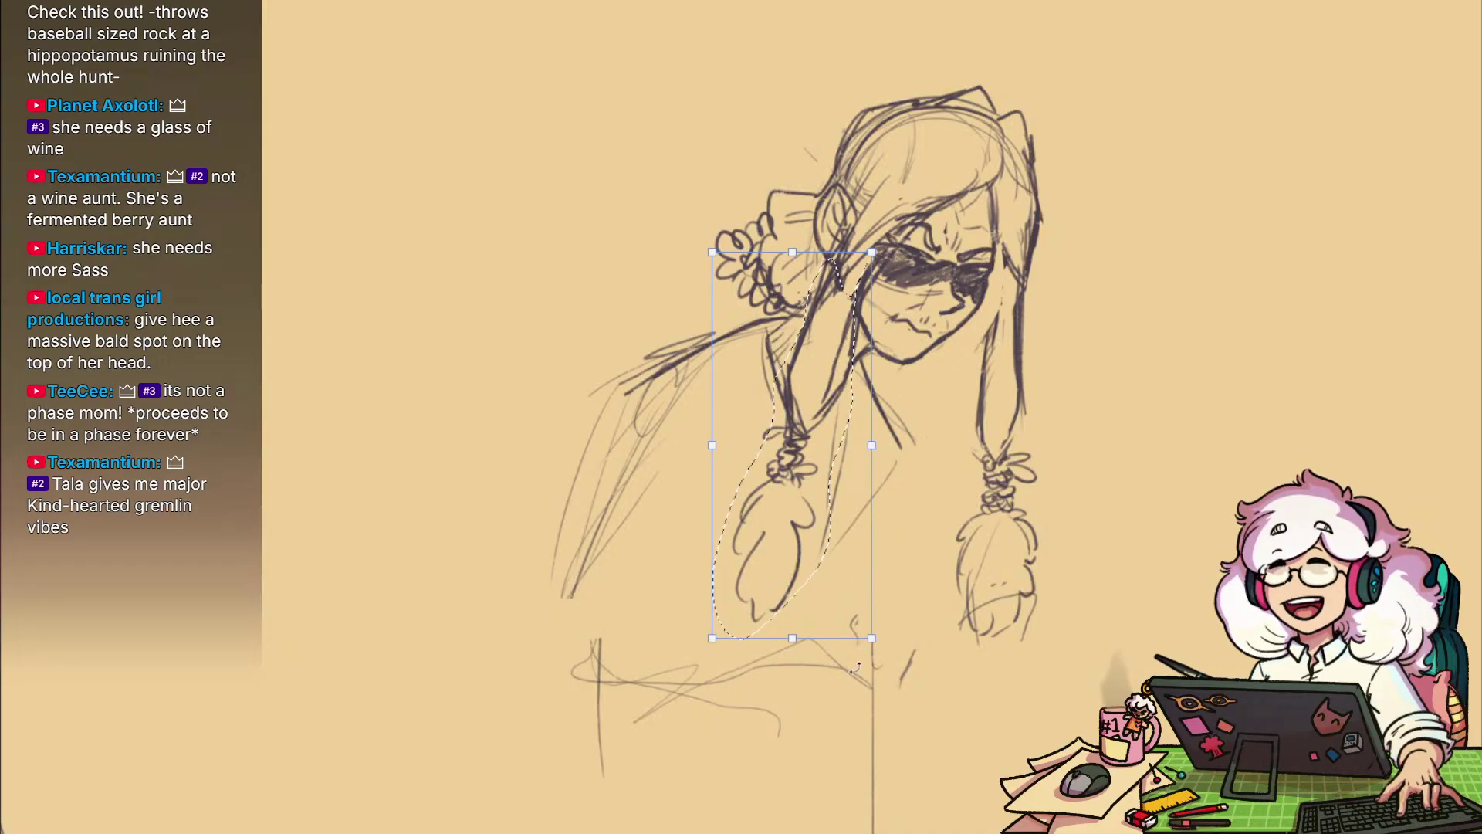
mouse_move(824, 658)
left_mouse_down()
mouse_move(877, 650)
mouse_move(876, 669)
left_mouse_up()
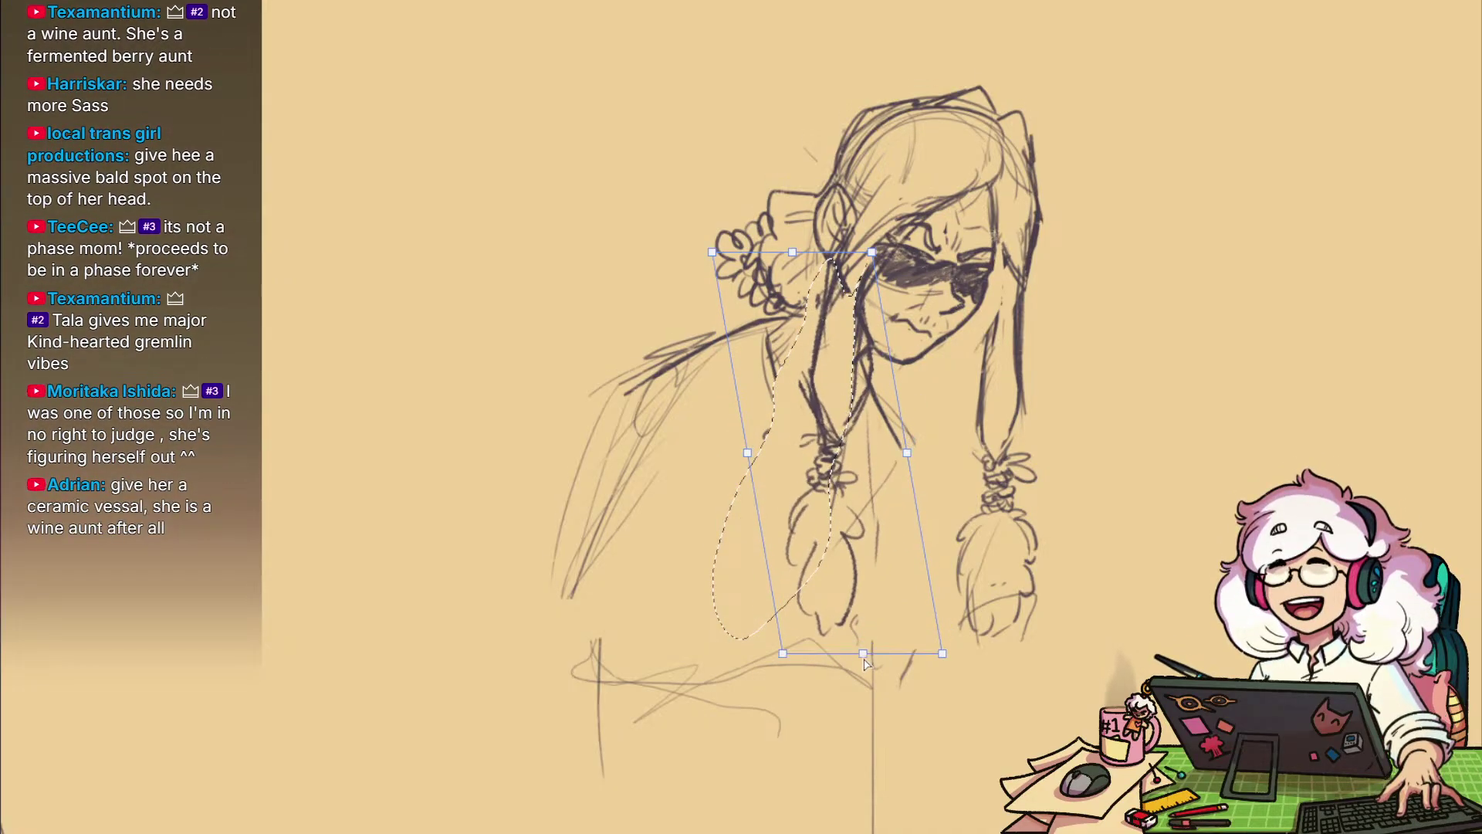
mouse_move(979, 593)
left_mouse_down()
mouse_move(989, 580)
mouse_move(988, 597)
left_mouse_up()
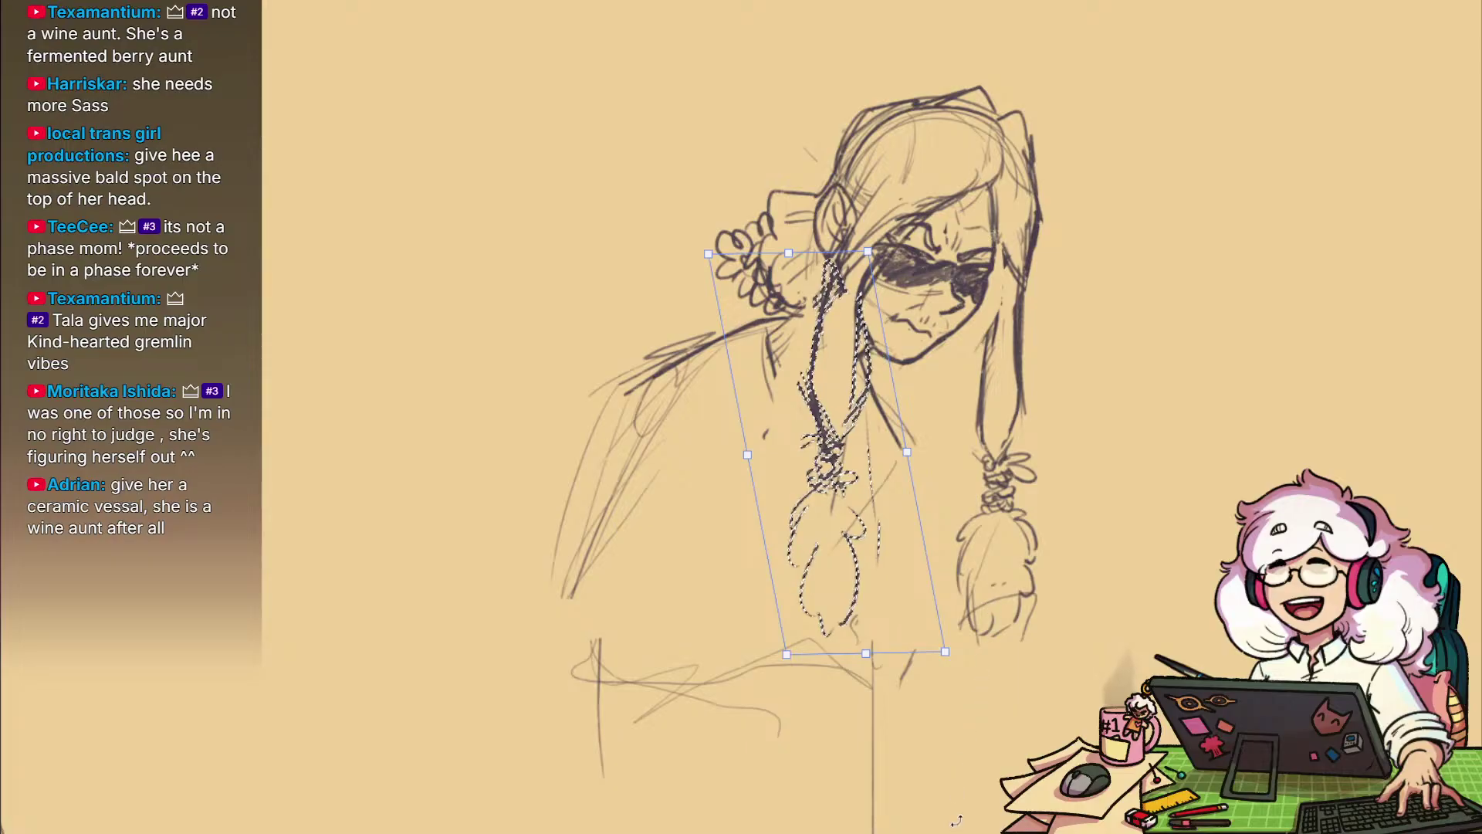
left_click_drag(868, 652, 866, 672)
key("Return")
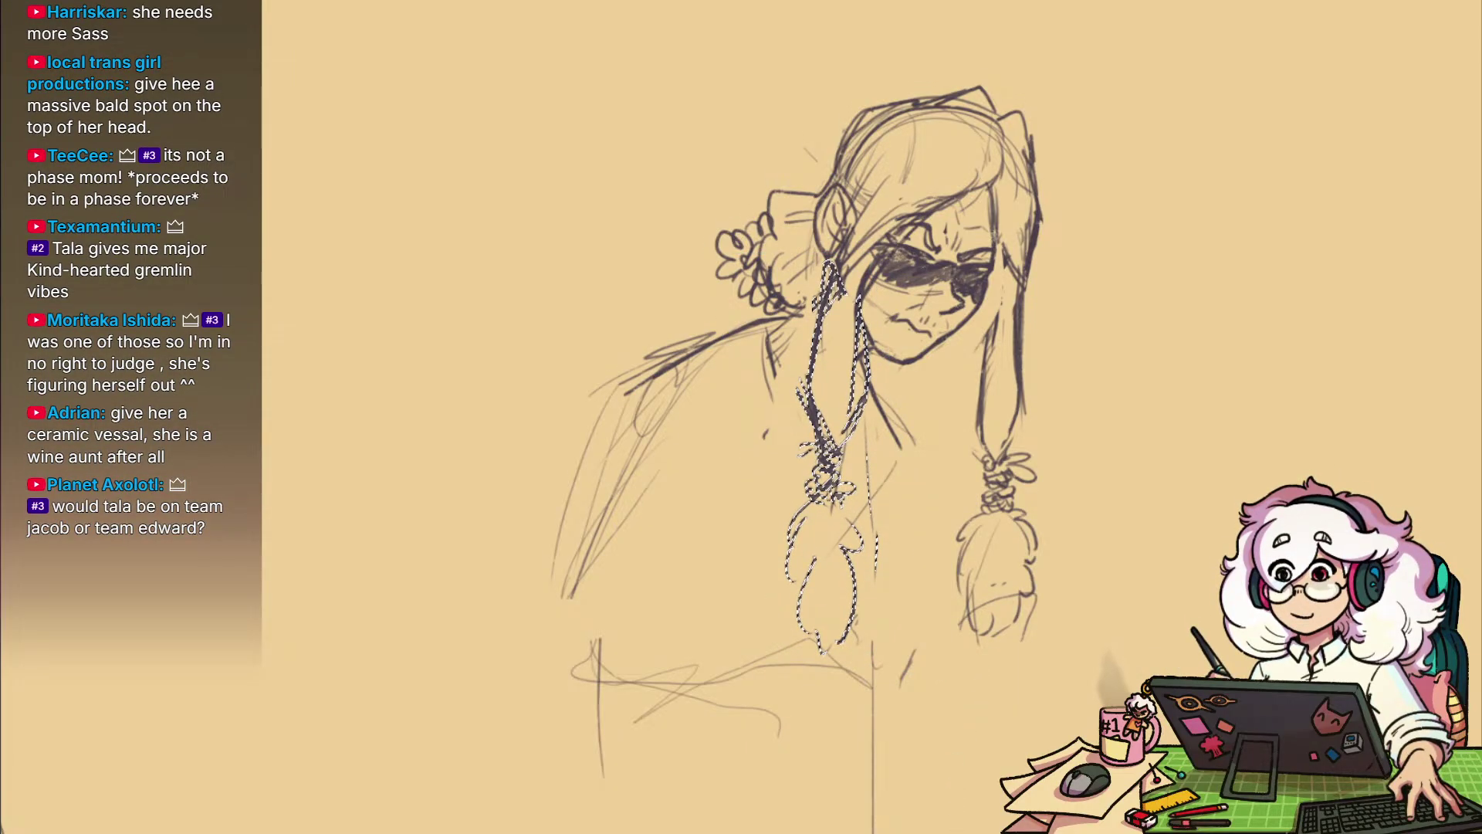
key("ctrl+d")
Redraw the lower end of the far-side tassel with darker, jagged hair tips
scroll(833, 379, "up", 4)
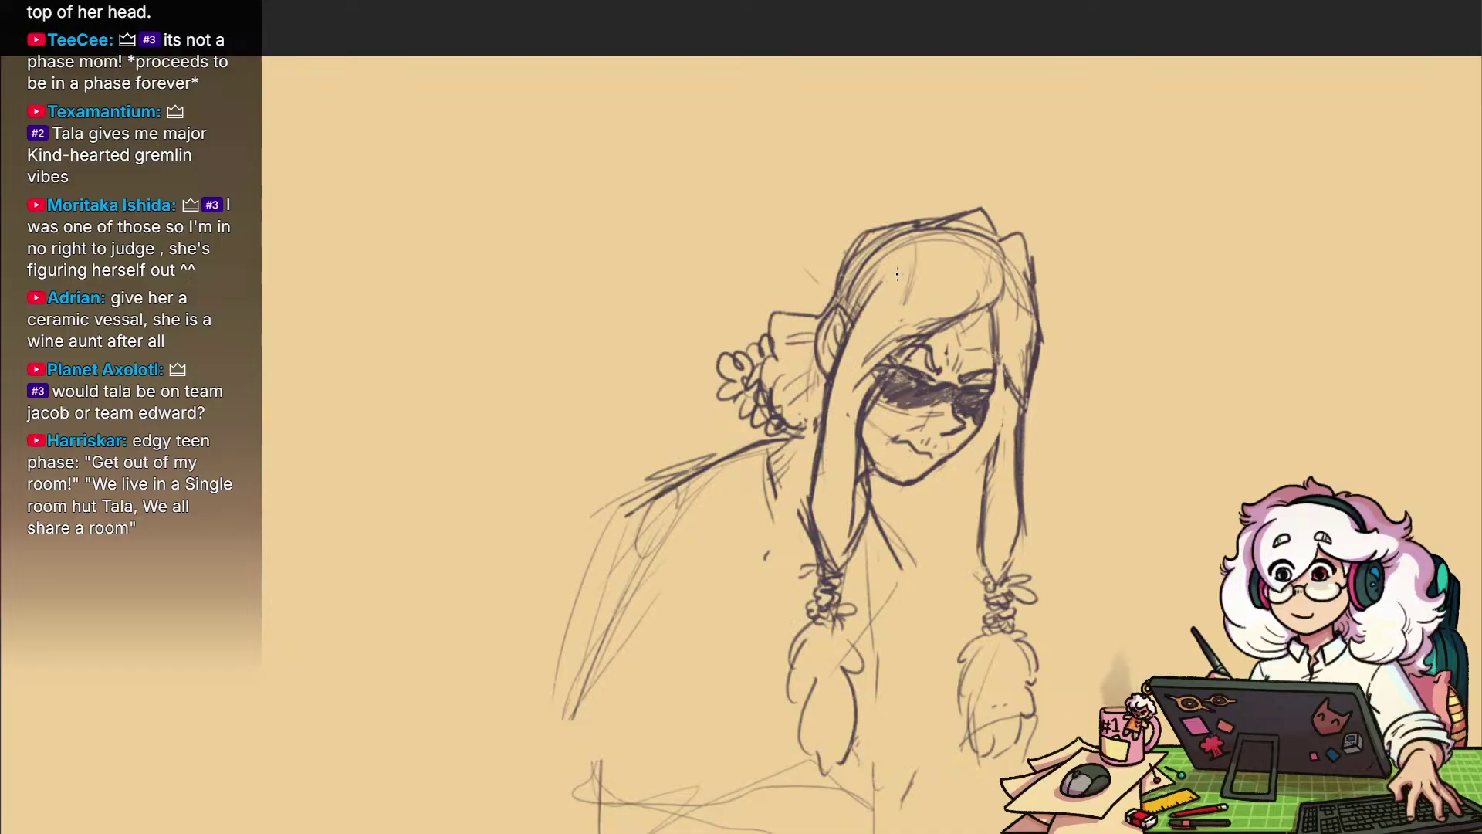
left_click_drag(1030, 574, 915, 573)
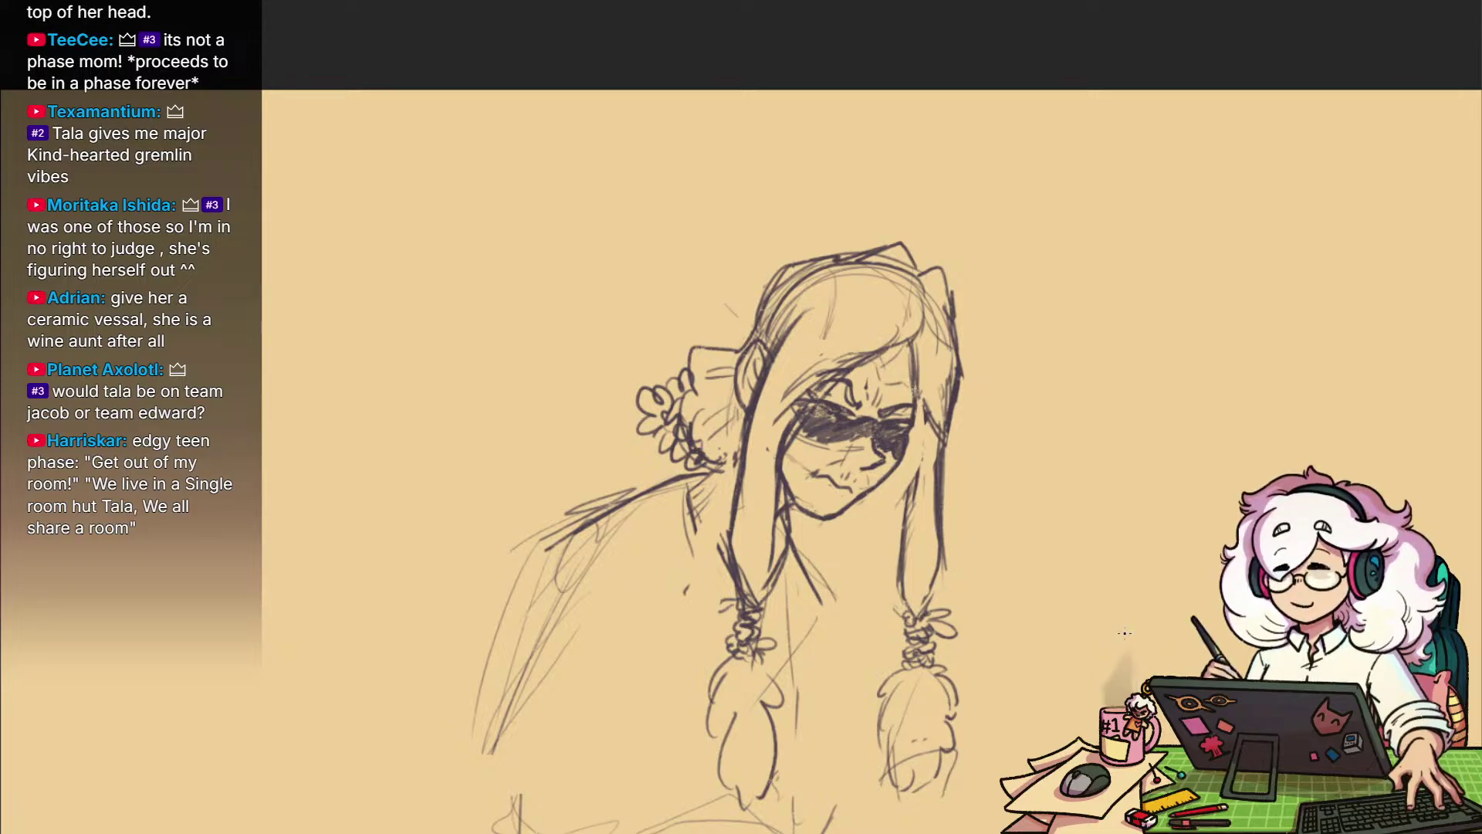
left_click_drag(964, 547, 982, 478)
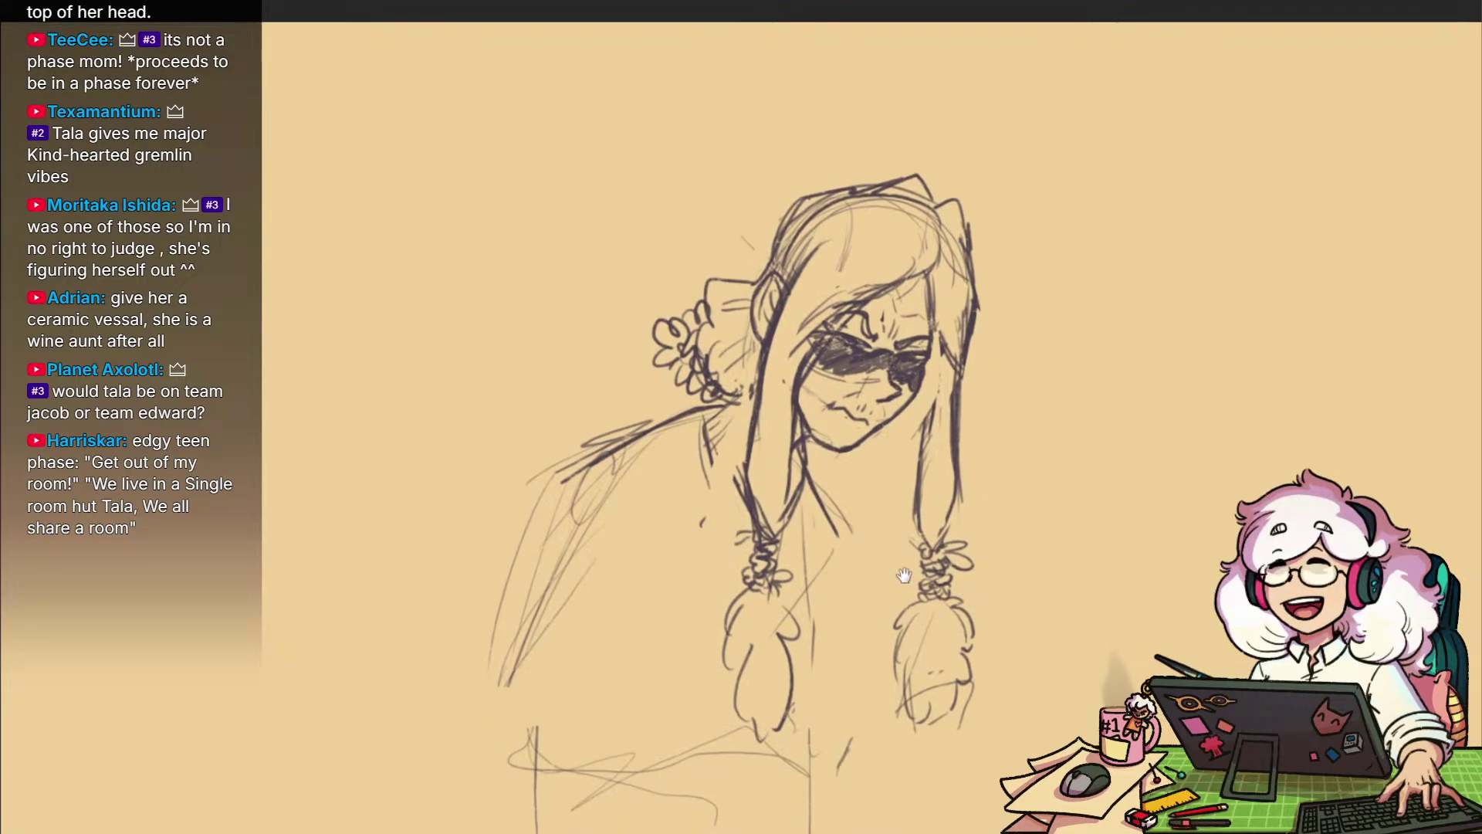
mouse_move(959, 647)
left_mouse_down()
mouse_move(945, 595)
mouse_move(899, 662)
left_mouse_up()
left_click_drag(868, 593, 878, 648)
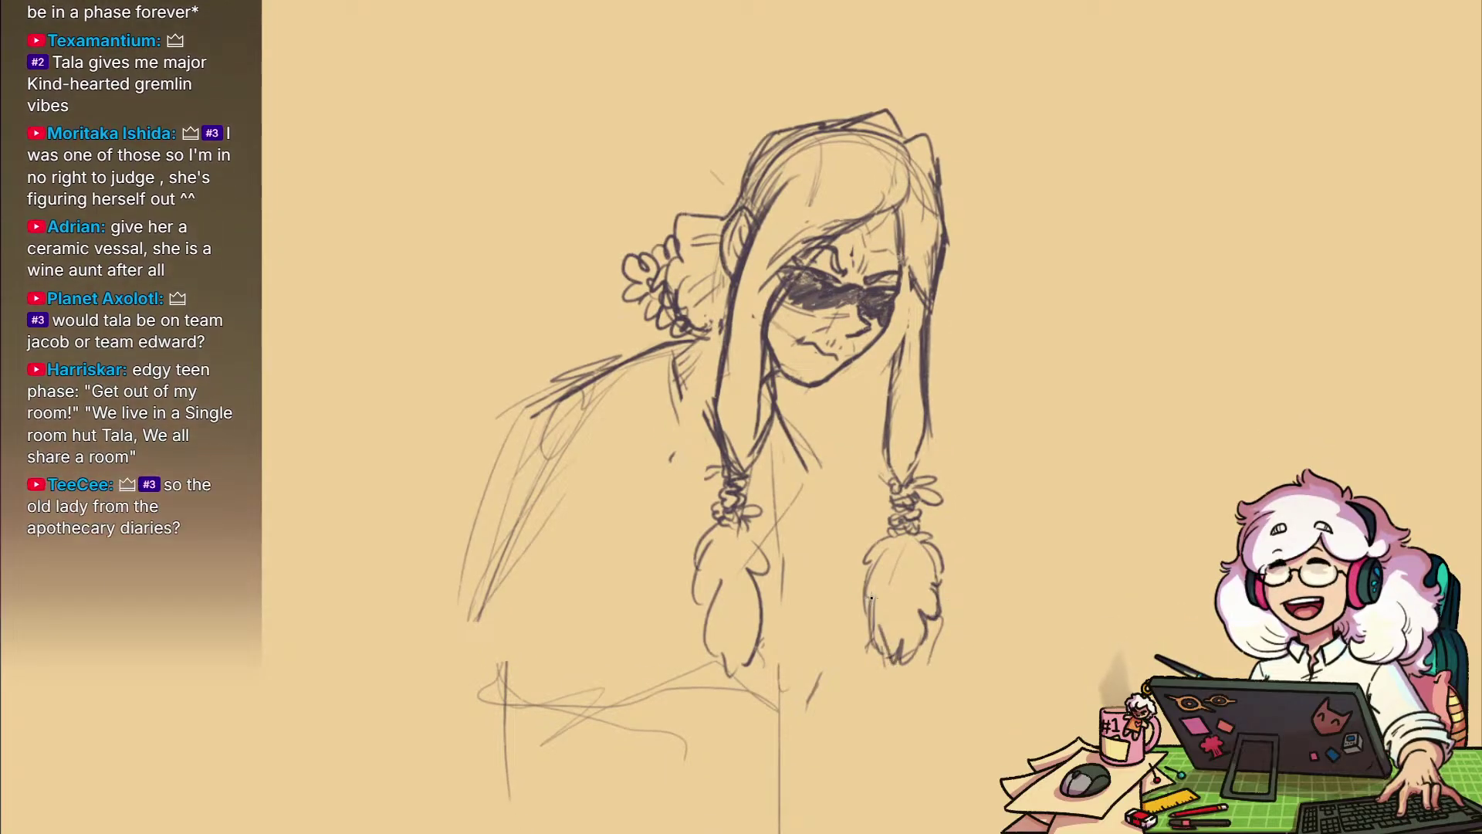
mouse_move(905, 537)
left_mouse_down()
mouse_move(924, 574)
mouse_move(986, 610)
left_mouse_up()
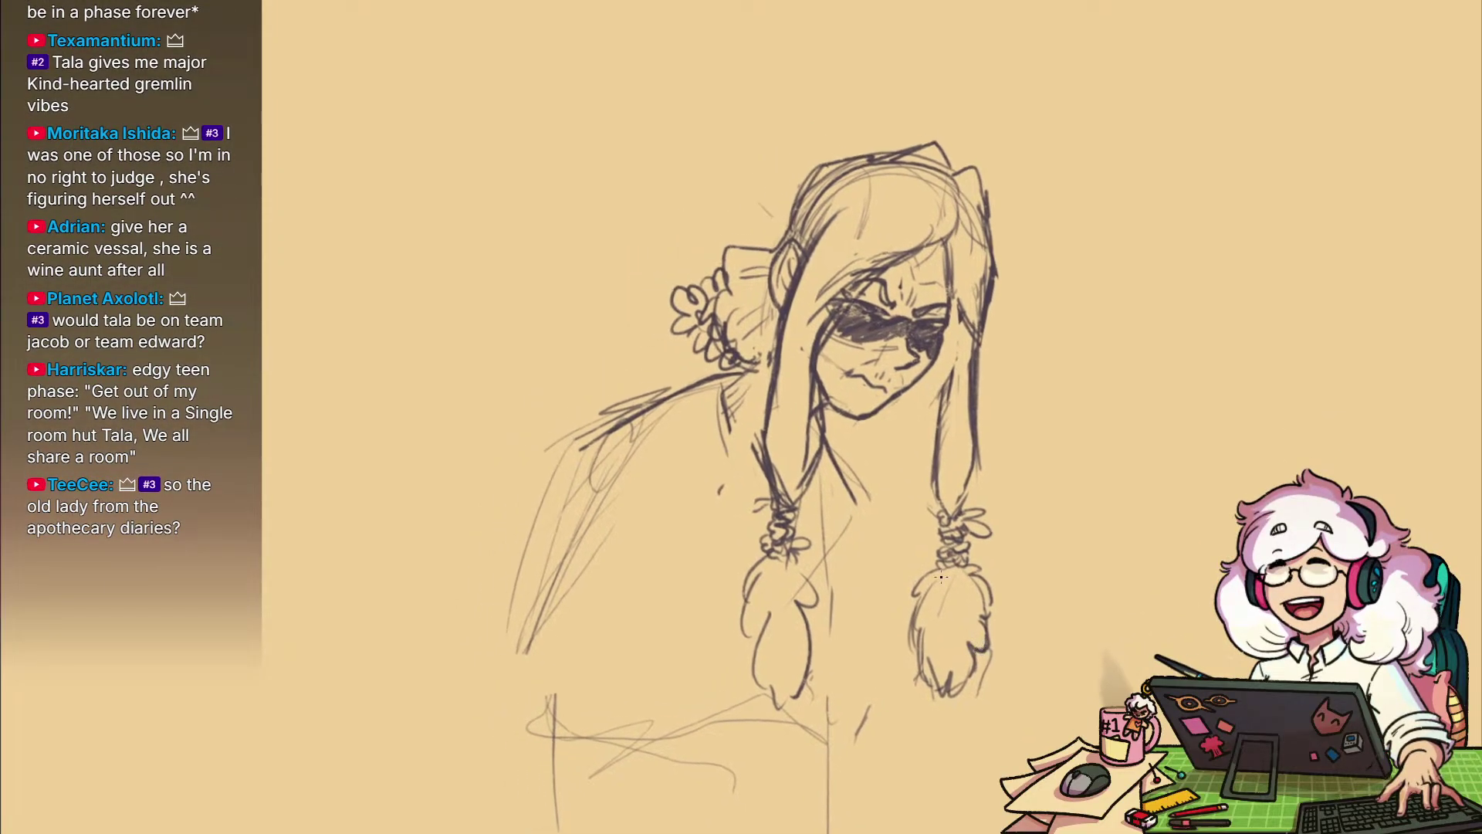
Redraw the near tassel's outline with jagged, feathery tufts and clean up its old contour
left_click_drag(797, 563, 814, 588)
mouse_move(809, 602)
left_mouse_down()
mouse_move(819, 630)
mouse_move(805, 614)
mouse_move(804, 634)
left_mouse_up()
left_click_drag(799, 693, 819, 641)
left_click_drag(803, 628, 795, 697)
mouse_move(746, 583)
left_mouse_down()
mouse_move(744, 645)
mouse_move(772, 672)
mouse_move(791, 660)
mouse_move(787, 709)
left_mouse_up()
key("e")
key("b")
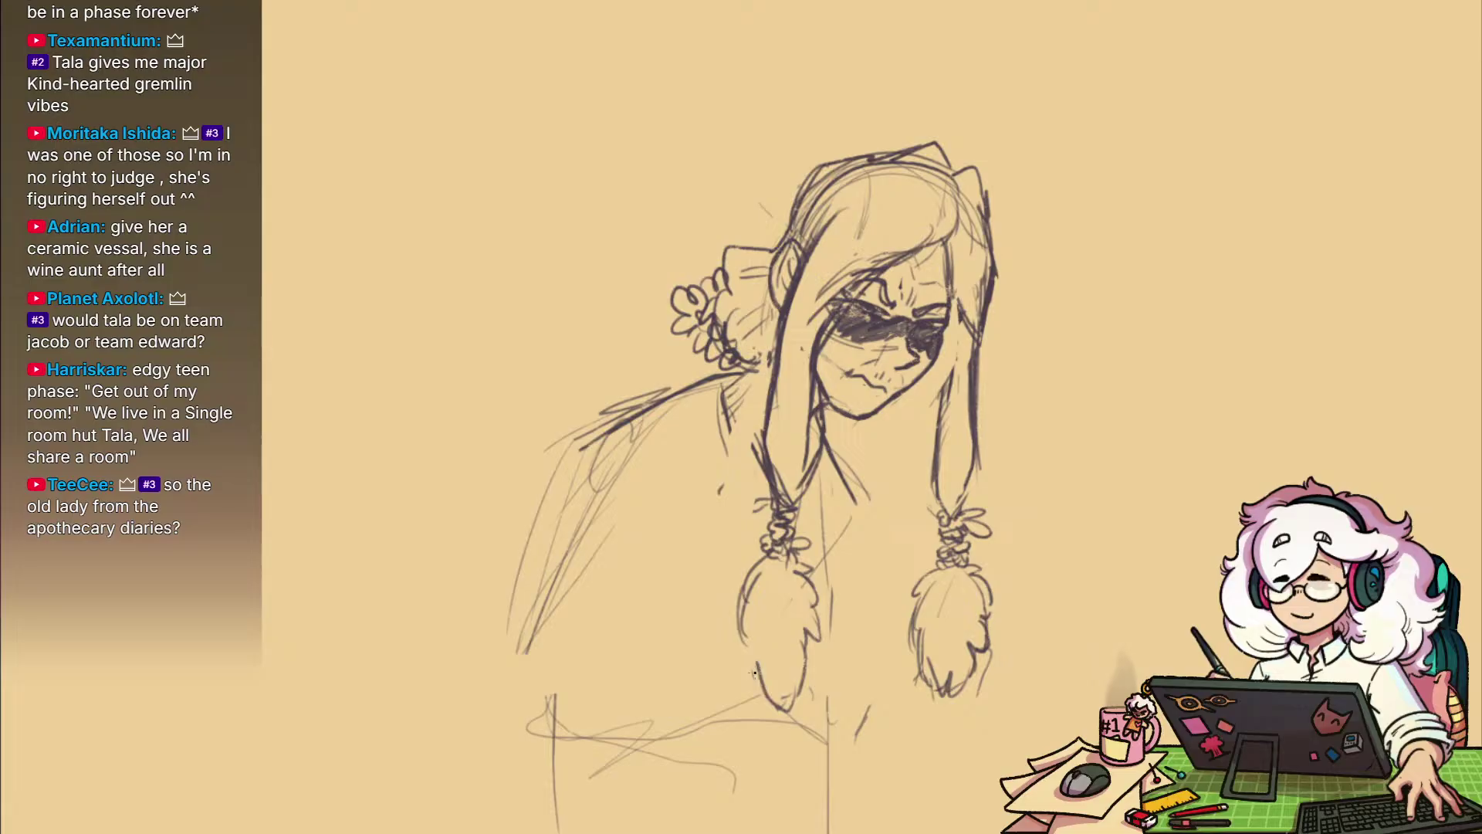
Strengthen the near shoulder, arm and forearm lines and sketch blocky hands stacked on top of the cane
left_click_drag(885, 647, 827, 609)
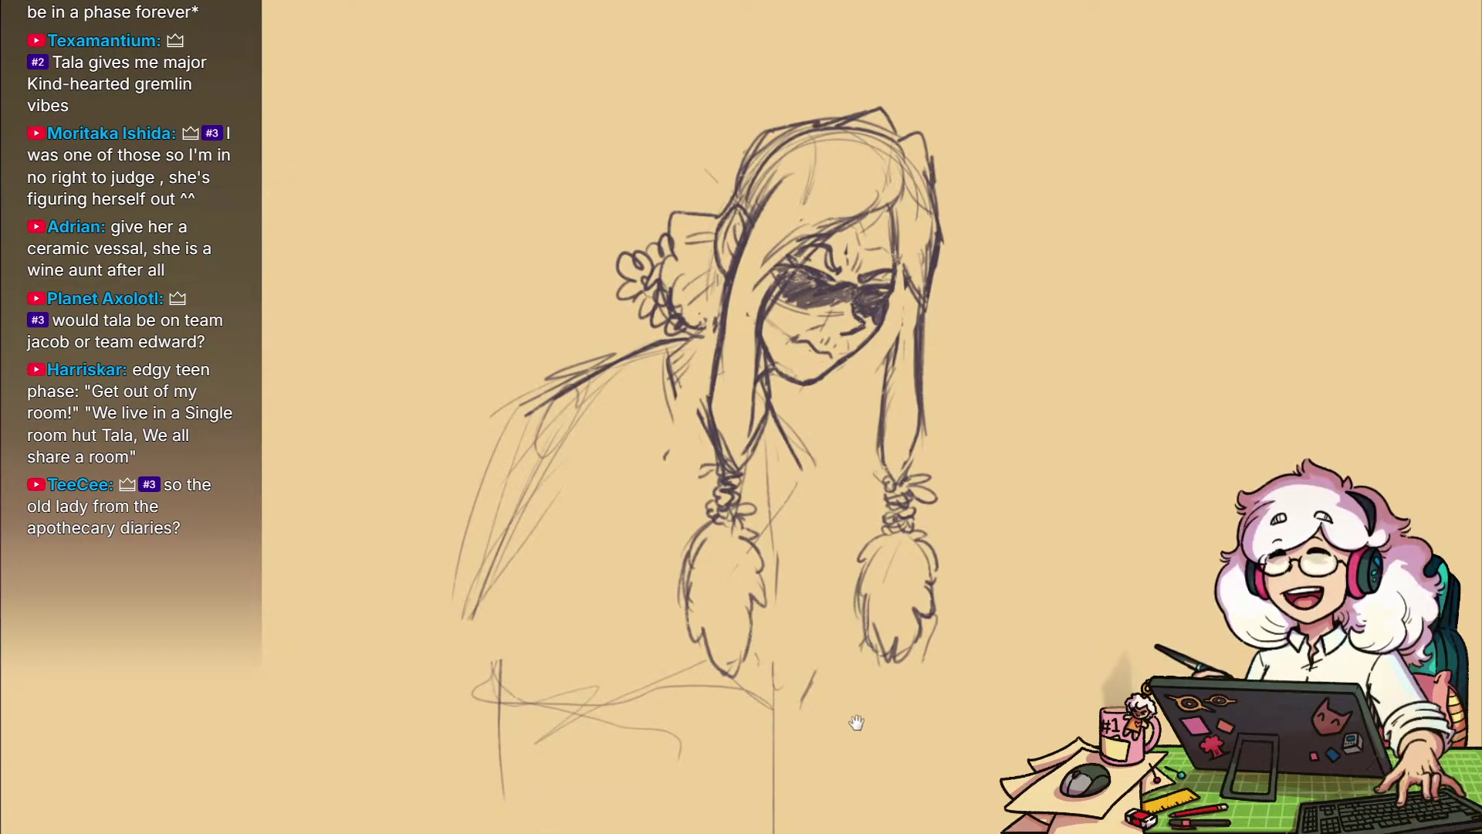
left_click_drag(830, 687, 827, 624)
mouse_move(753, 575)
left_mouse_down()
mouse_move(791, 540)
mouse_move(846, 583)
mouse_move(813, 647)
left_mouse_up()
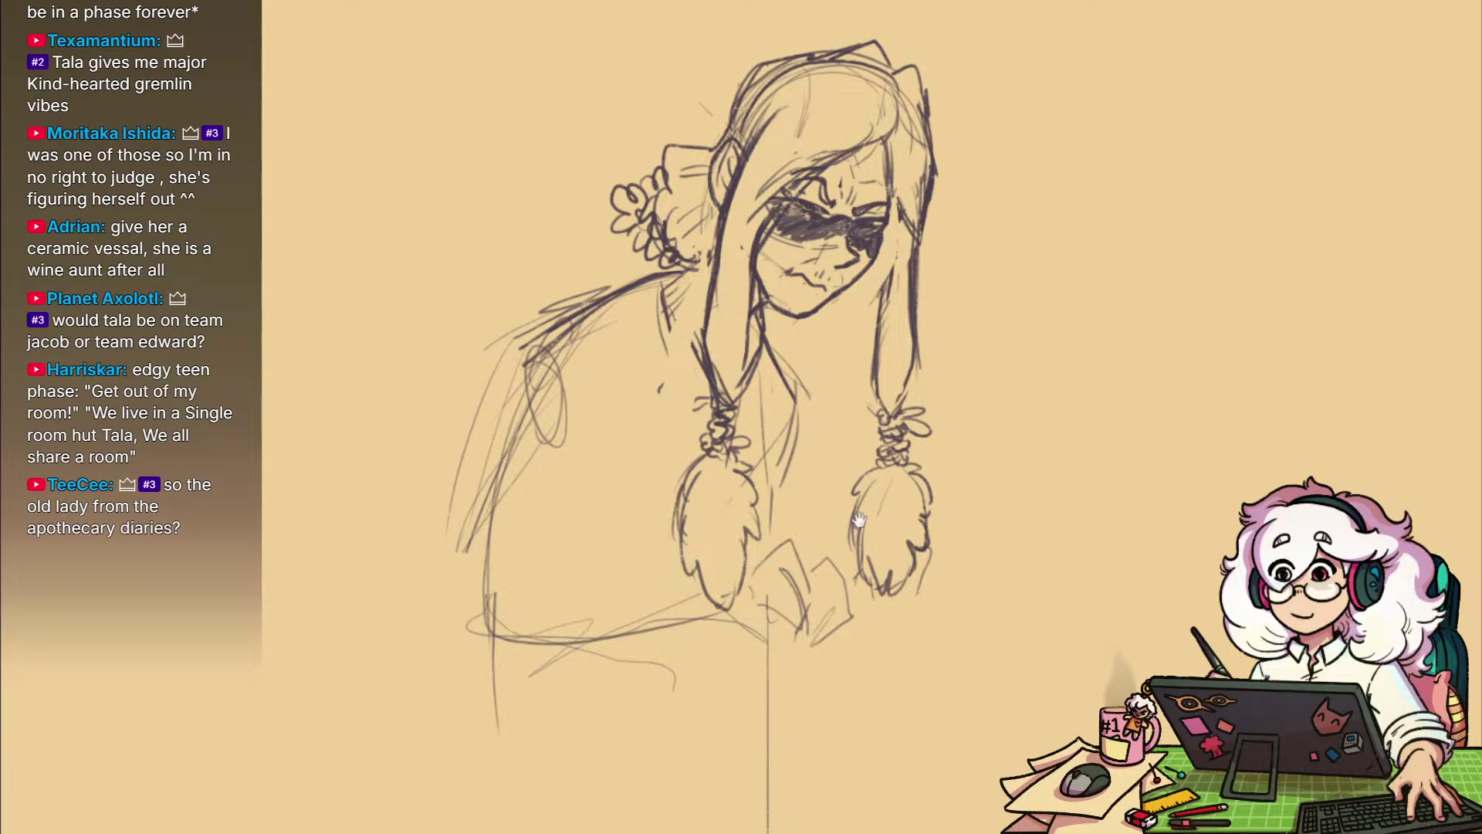
left_click_drag(860, 519, 841, 459)
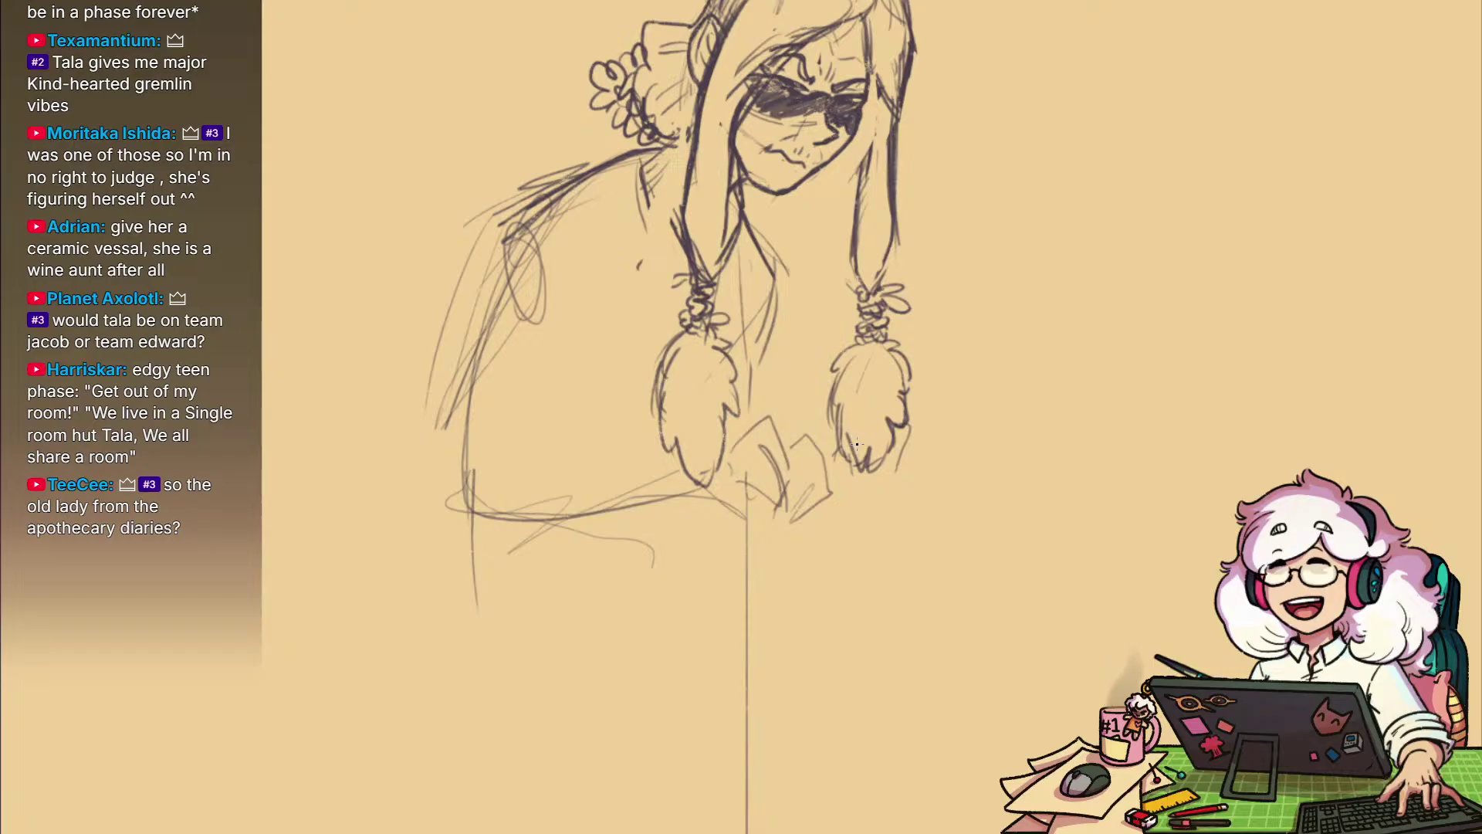
left_click_drag(903, 507, 963, 582)
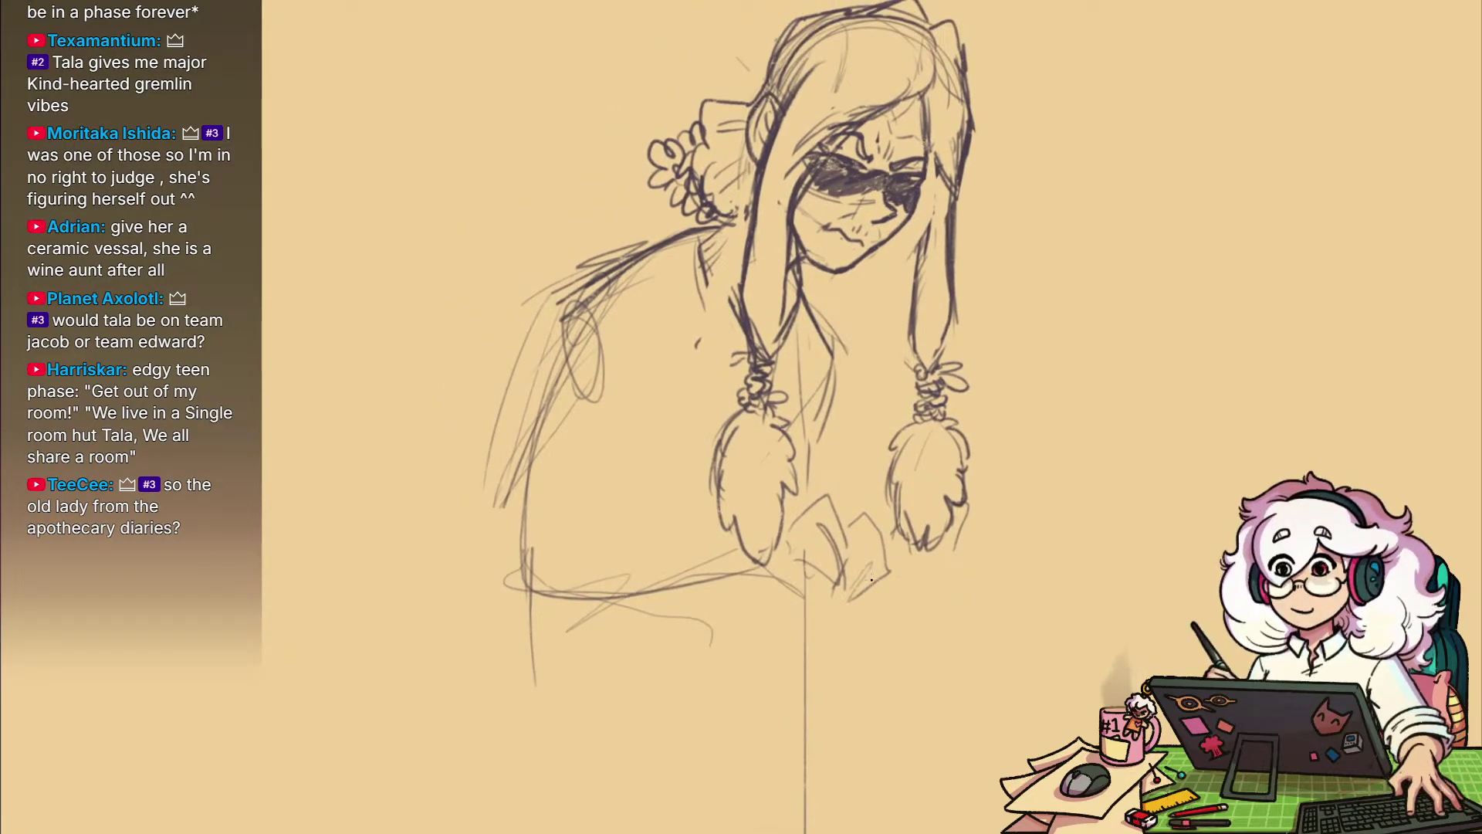
Erase the single cane line and redraw the cane as two long parallel vertical lines below the hands
scroll(824, 599, "down", 1)
left_click_drag(824, 599, 779, 353)
left_click_drag(816, 505, 861, 405)
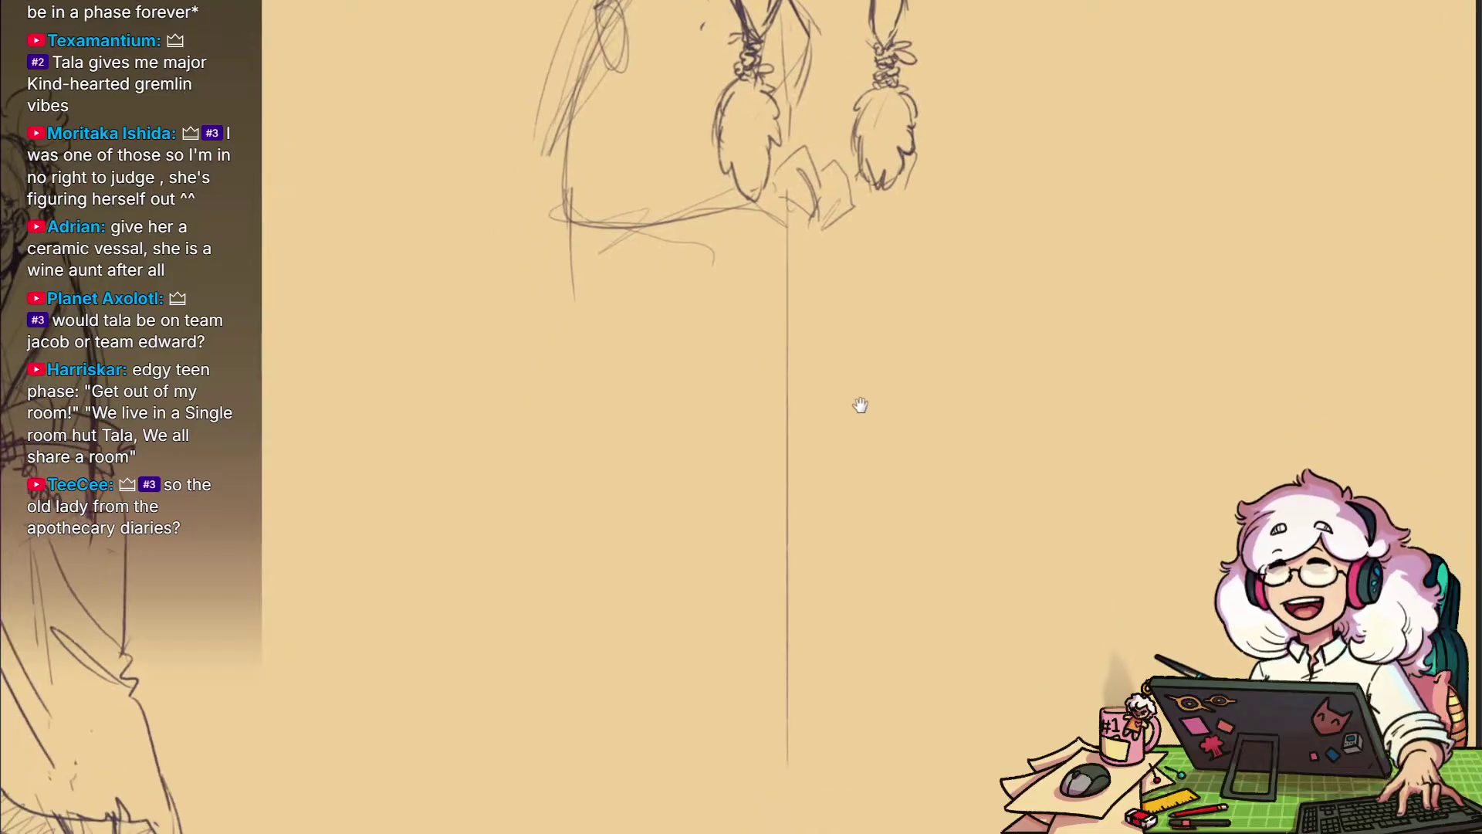
scroll(860, 405, "down", 1)
left_click_drag(794, 258, 789, 765)
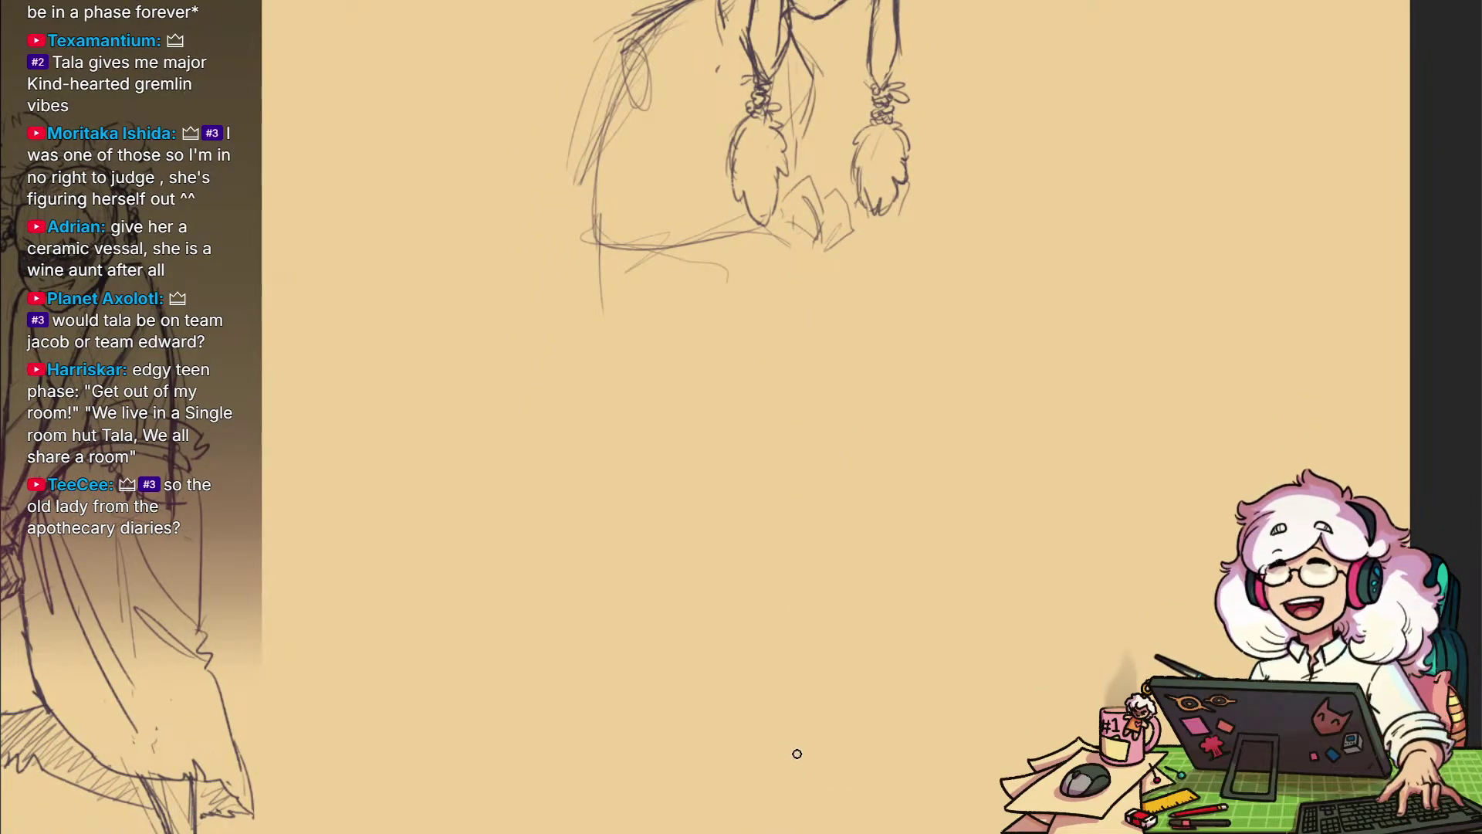
left_click_drag(814, 274, 814, 804)
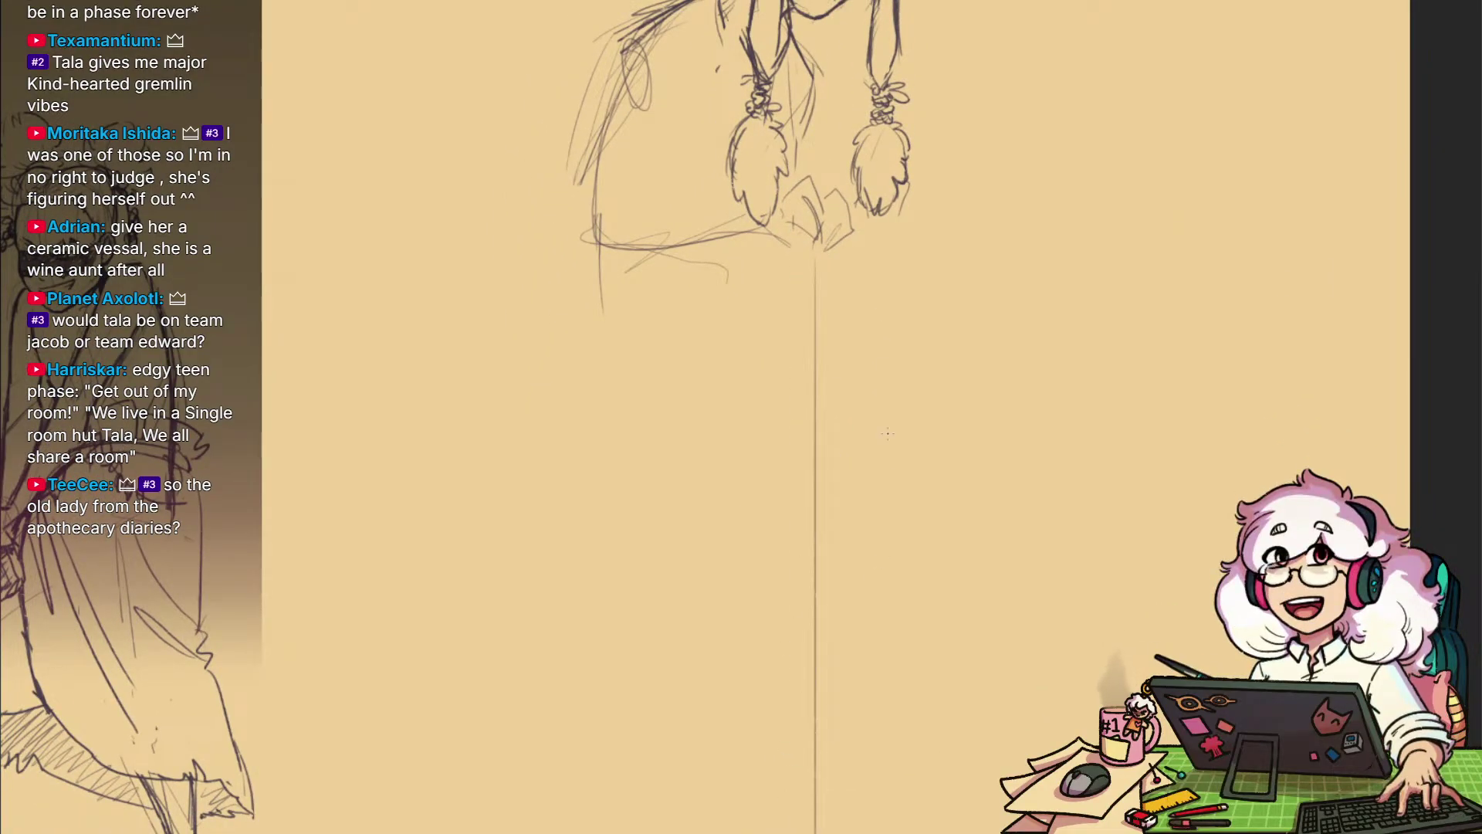
left_click_drag(824, 266, 826, 606)
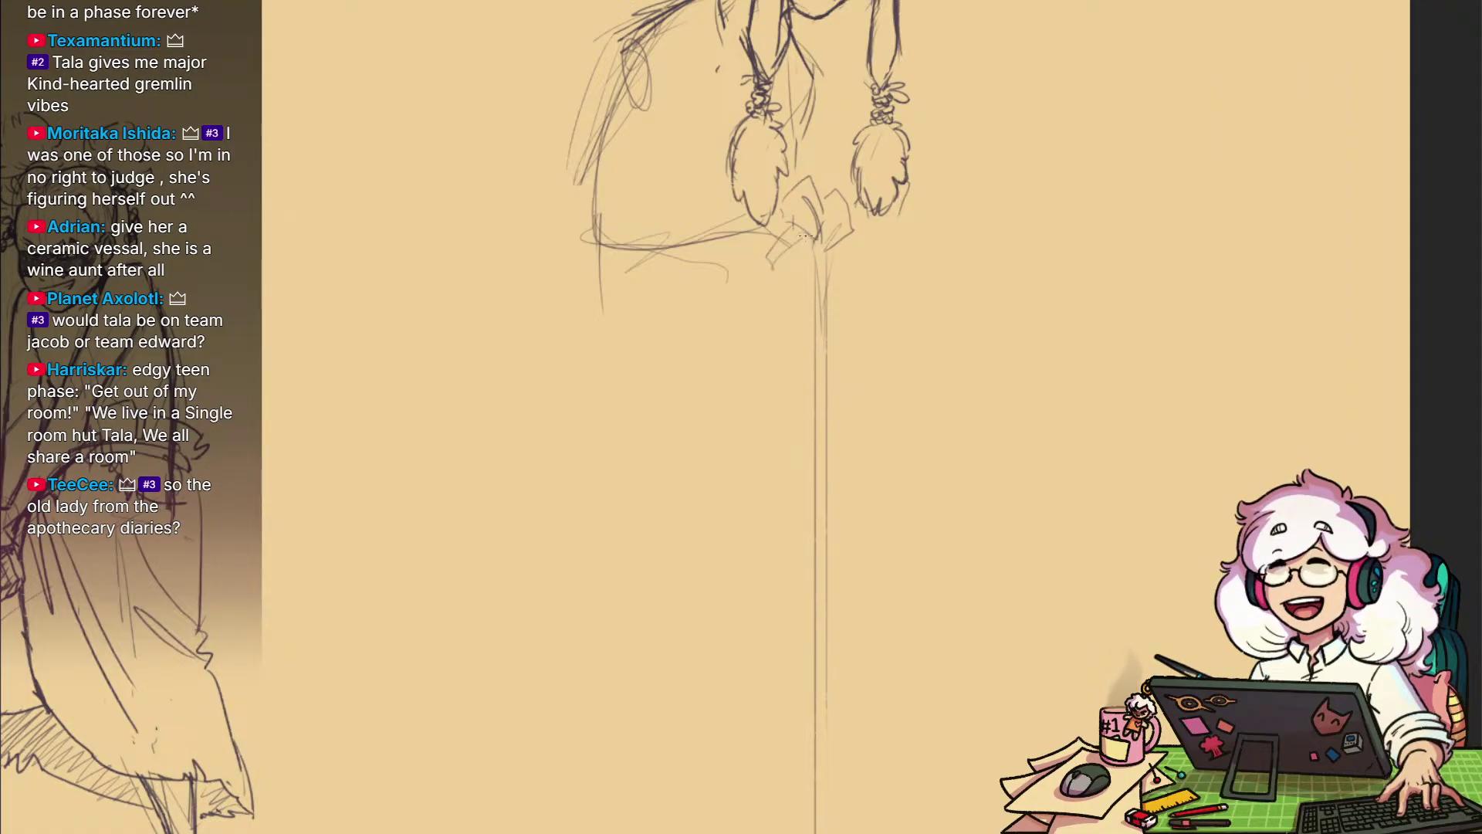
Clear the stray lines outside the near arm and redraw the hunched figure's near shoulder and upper arm with firmer contours
left_click_drag(856, 248, 893, 353)
scroll(893, 354, "up", 1)
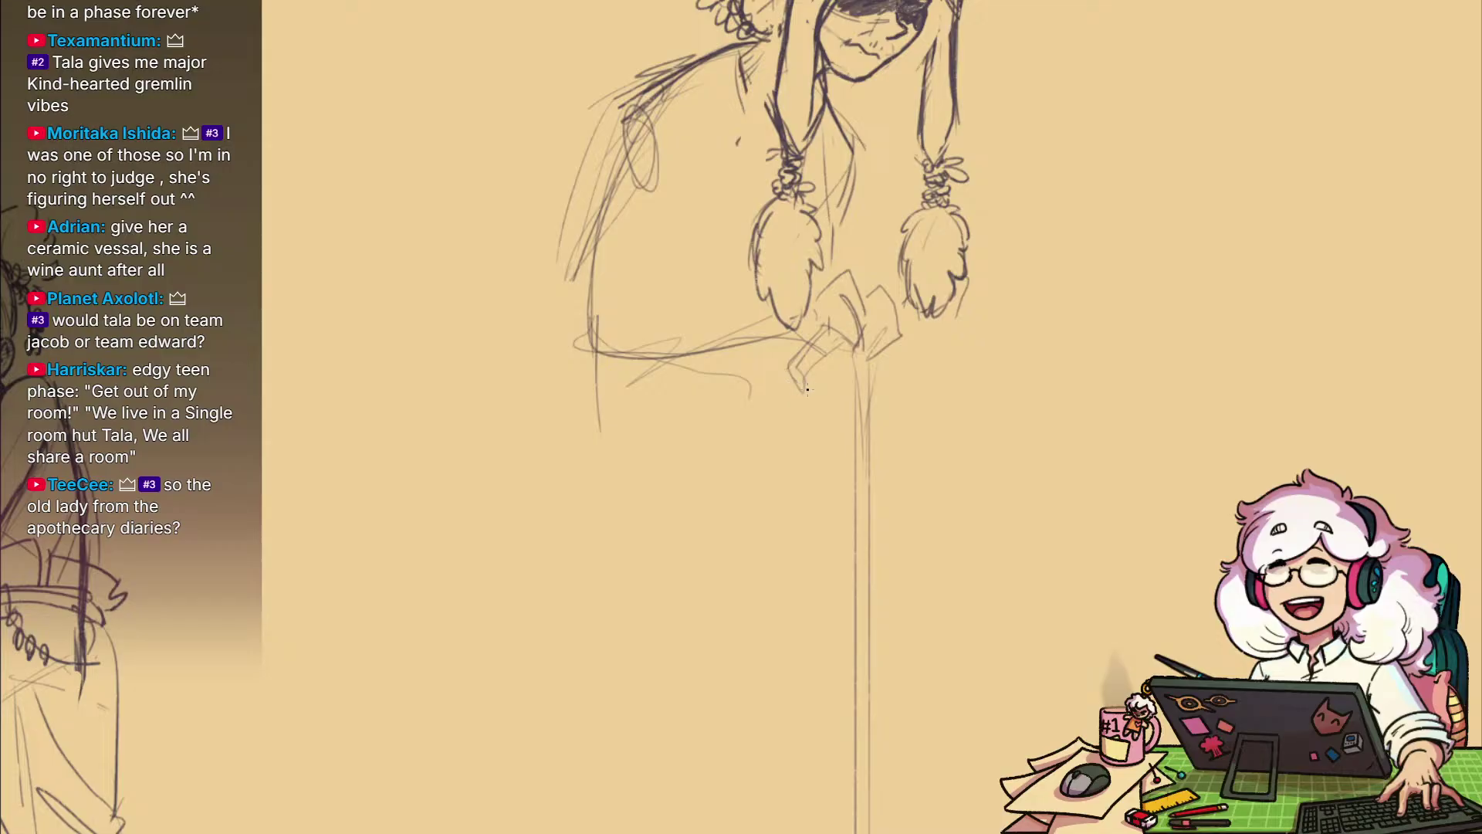
left_click_drag(886, 342, 1010, 427)
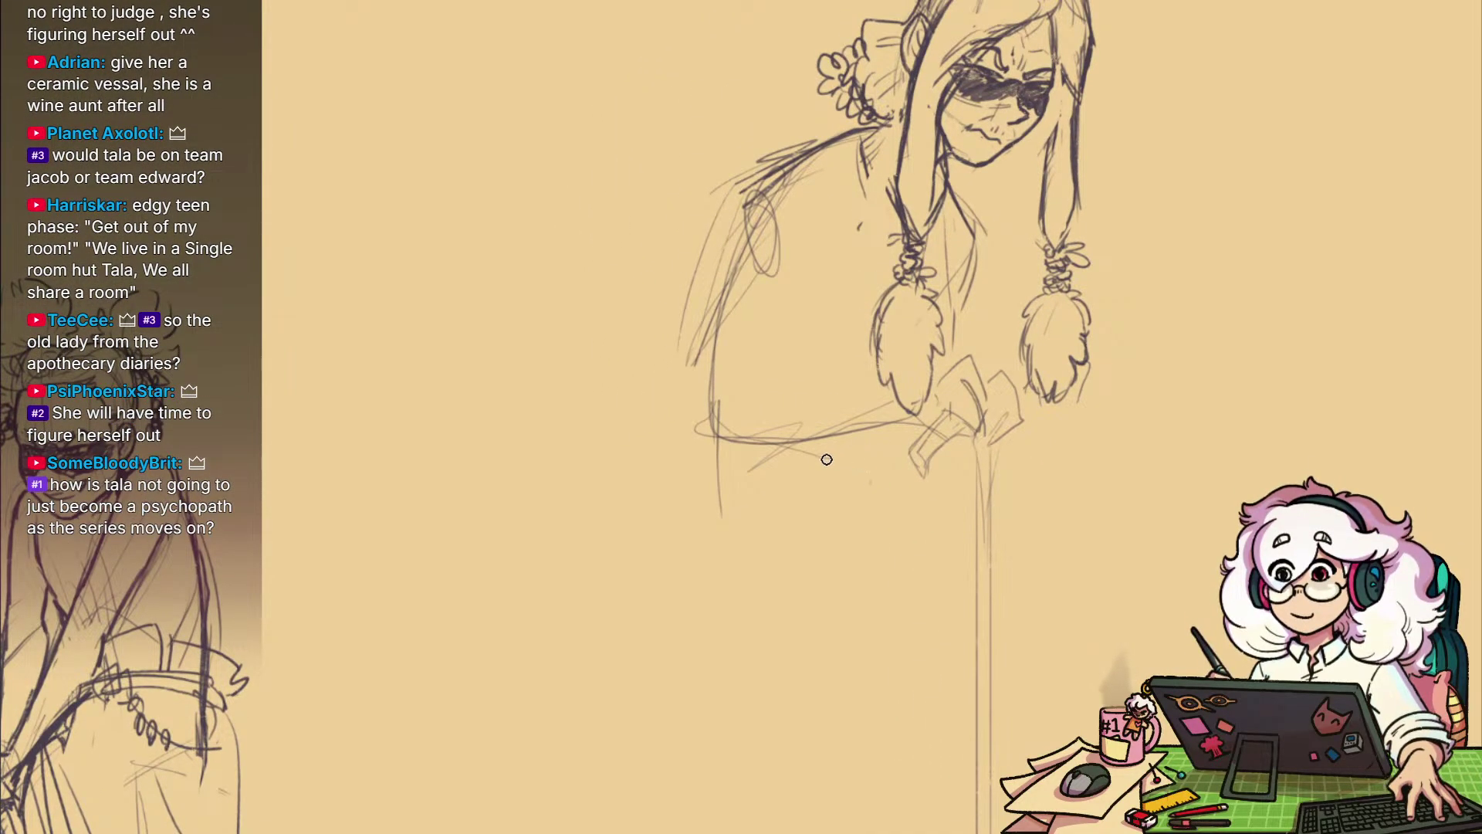
left_click_drag(818, 514, 799, 643)
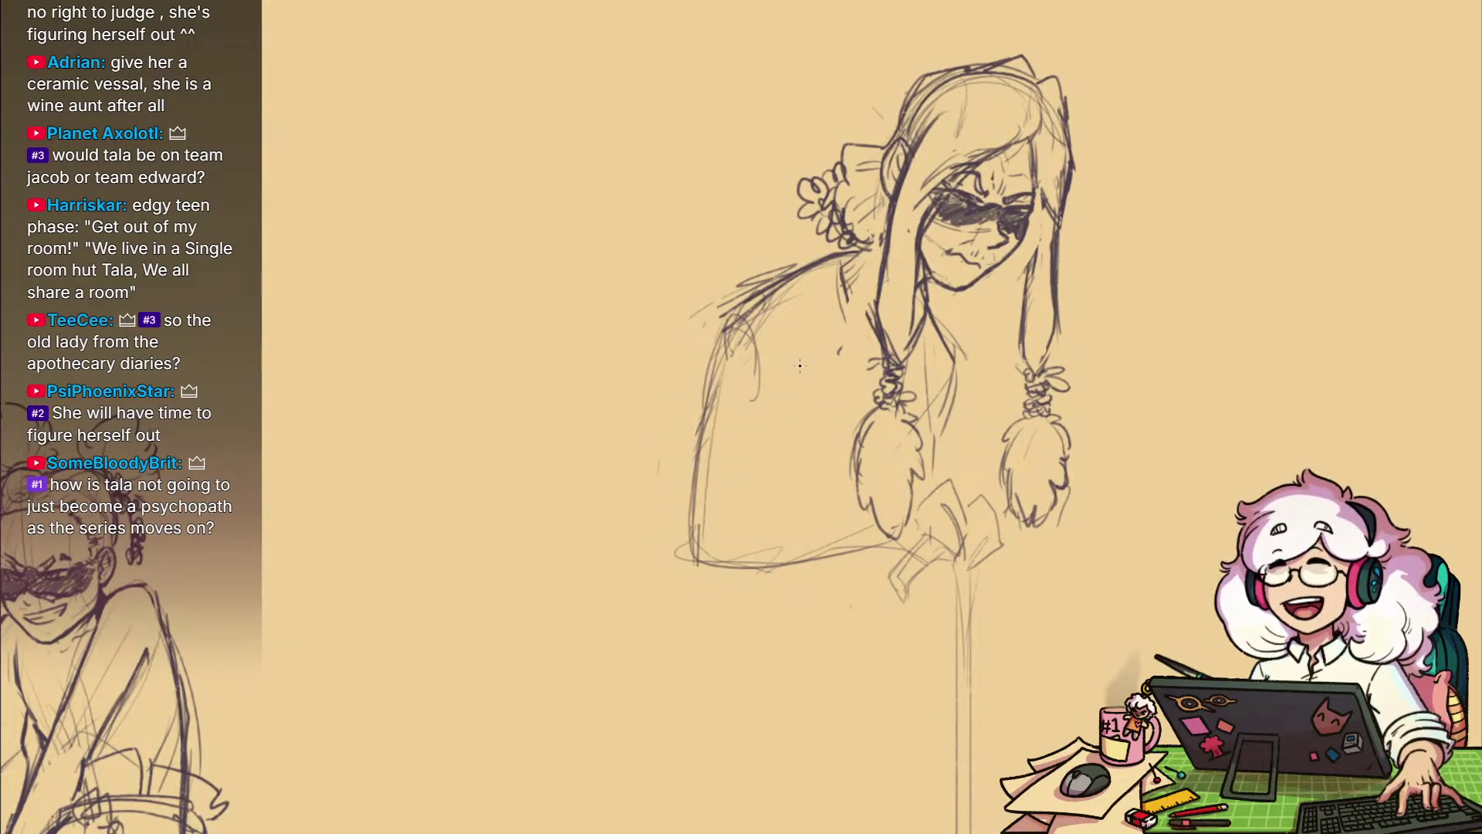
mouse_move(878, 387)
left_mouse_down()
mouse_move(820, 310)
mouse_move(783, 424)
left_mouse_up()
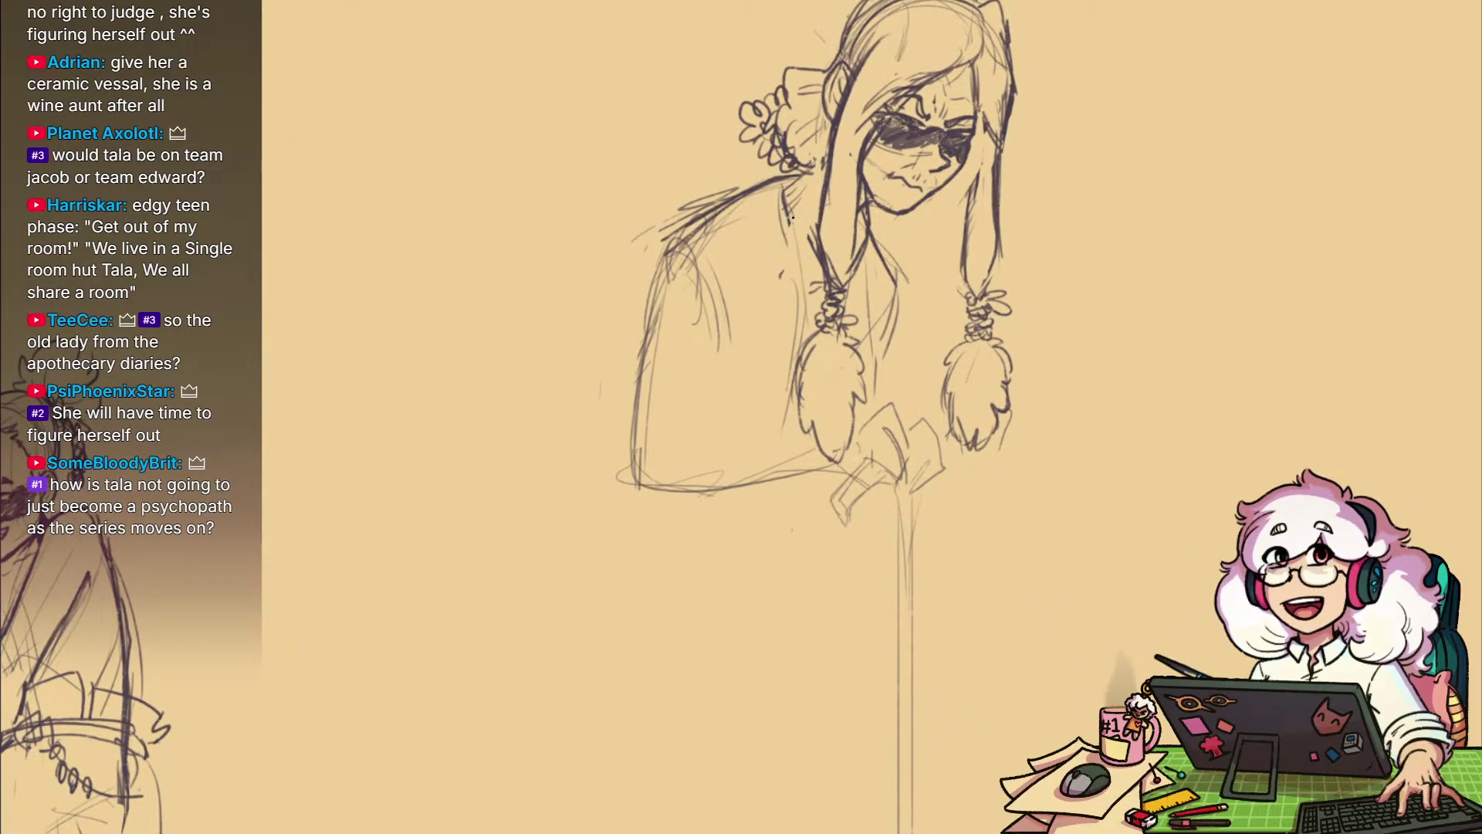
scroll(919, 230, "down", 2)
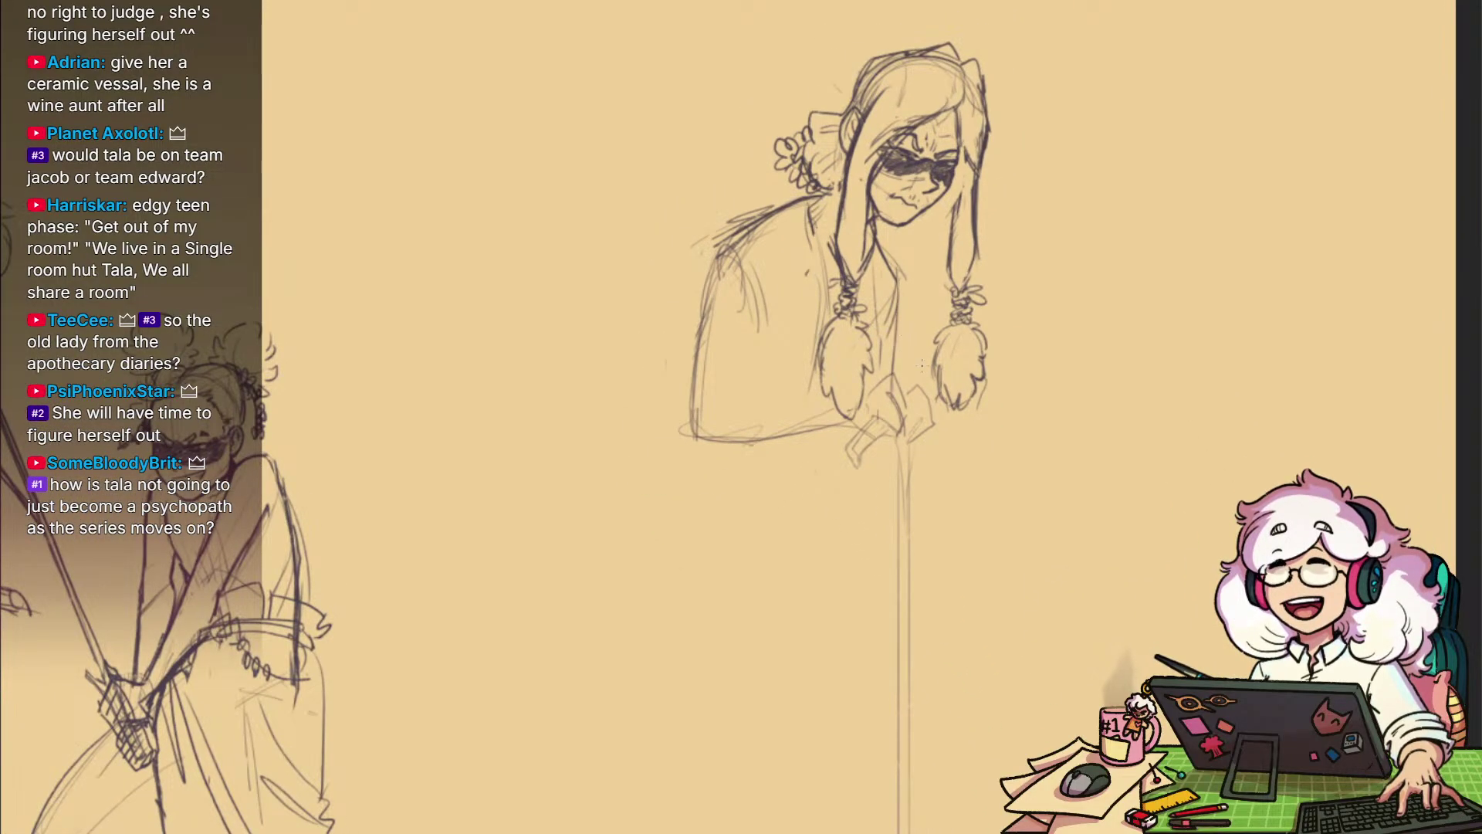
left_click_drag(960, 398, 1000, 490)
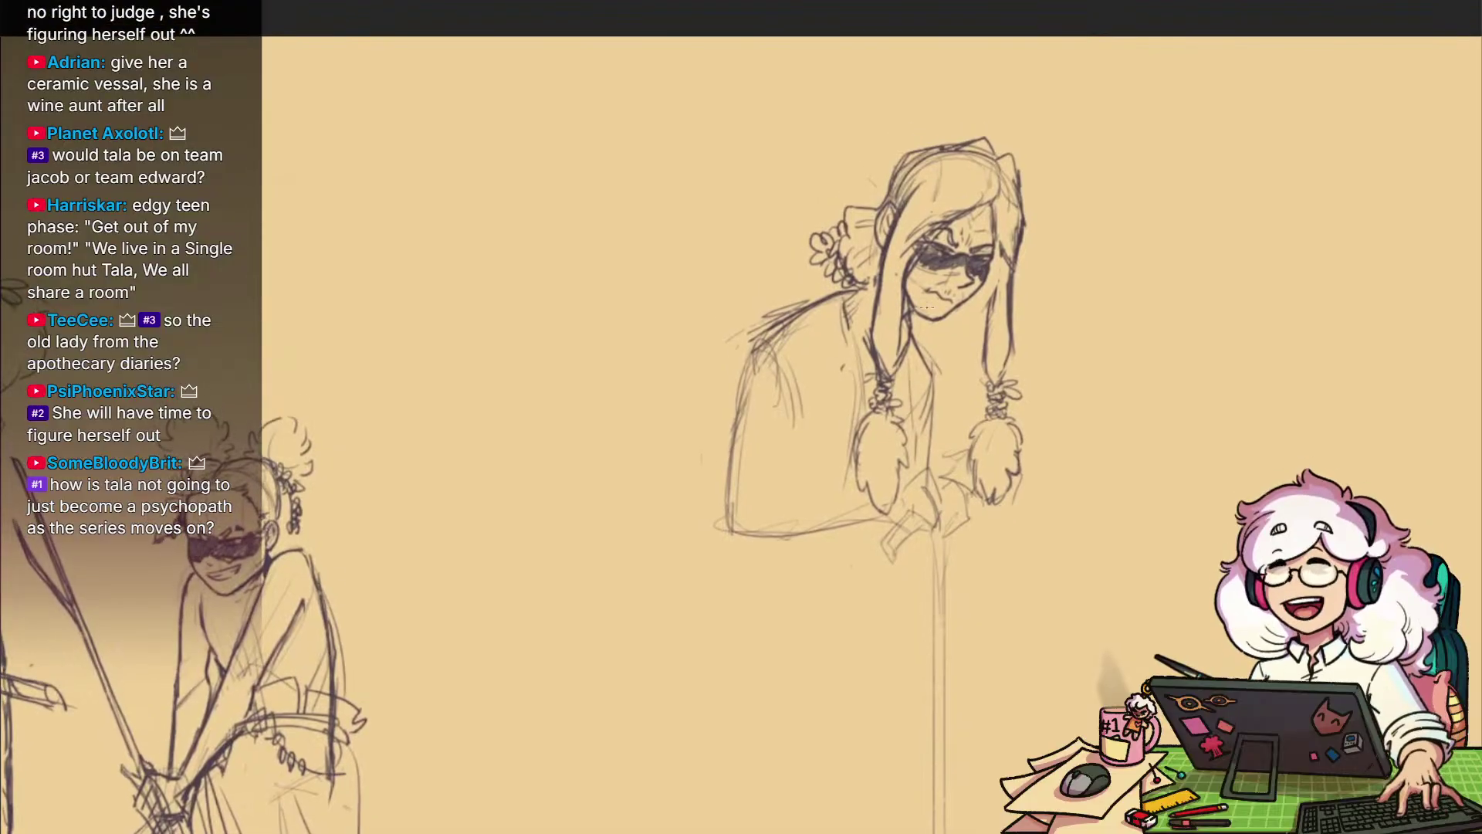
scroll(805, 181, "up", 2)
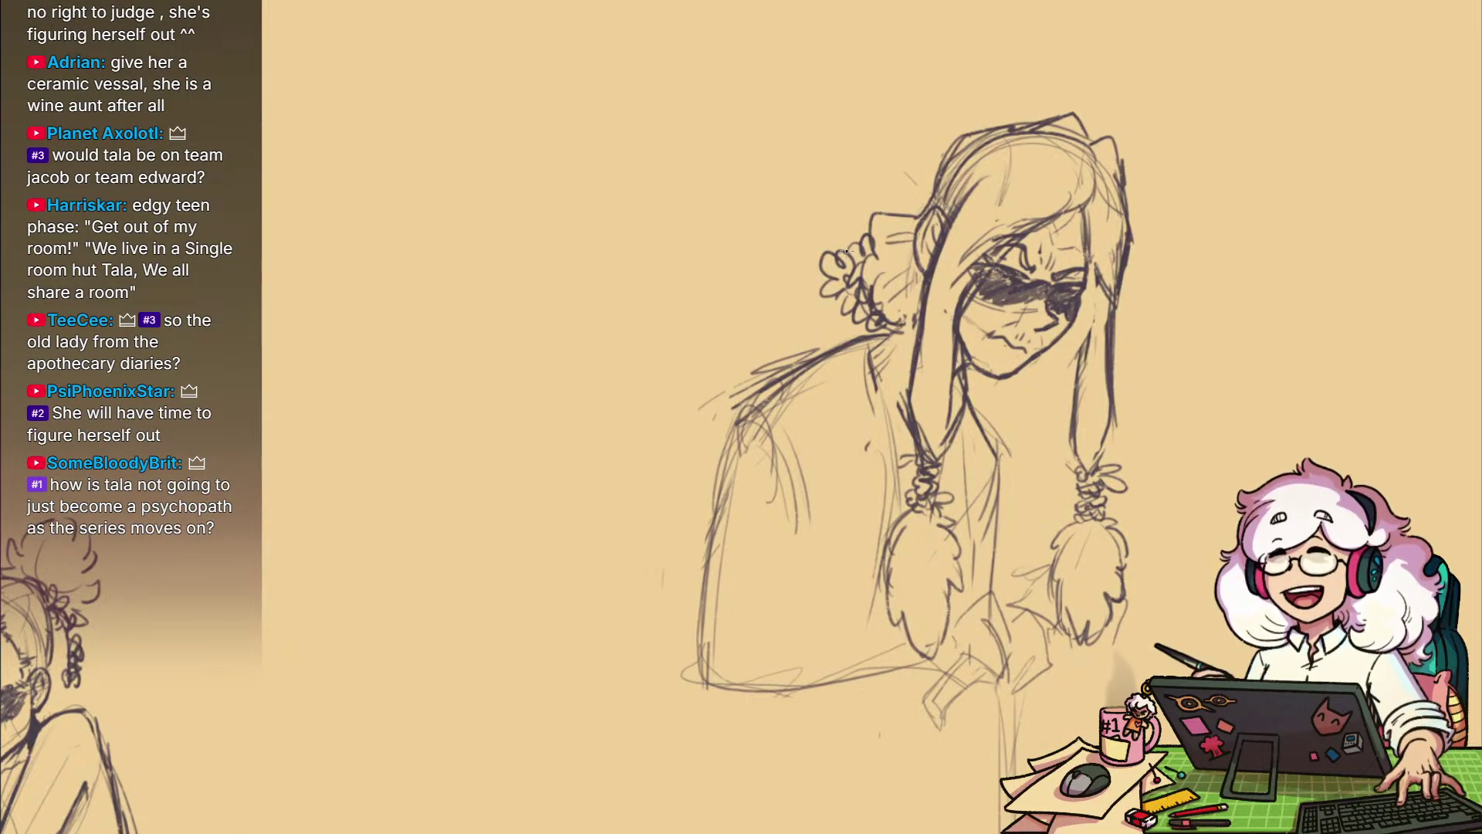
mouse_move(819, 213)
left_mouse_down()
mouse_move(711, 236)
mouse_move(743, 278)
left_mouse_up()
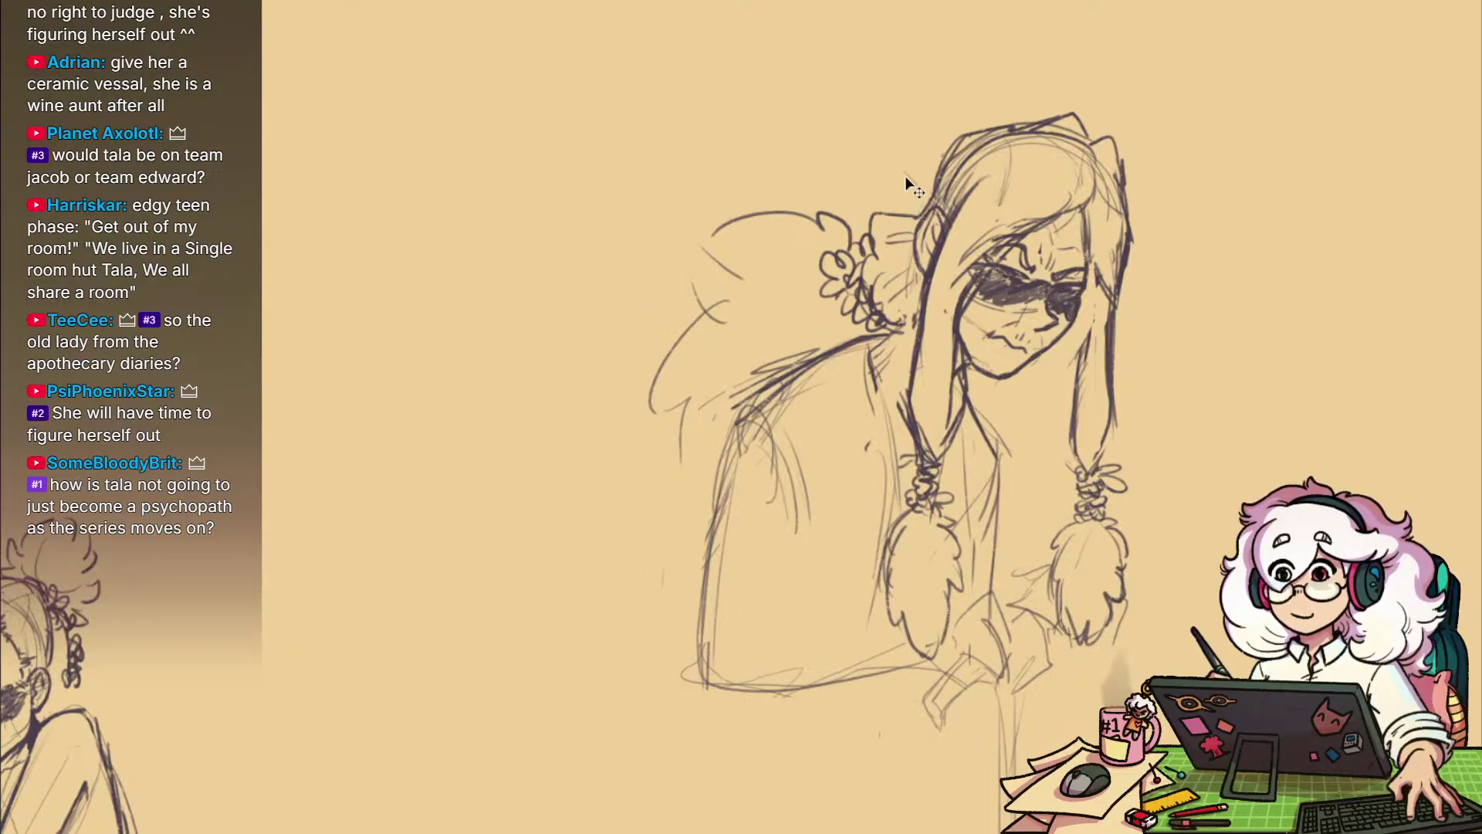
key("ctrl+z")
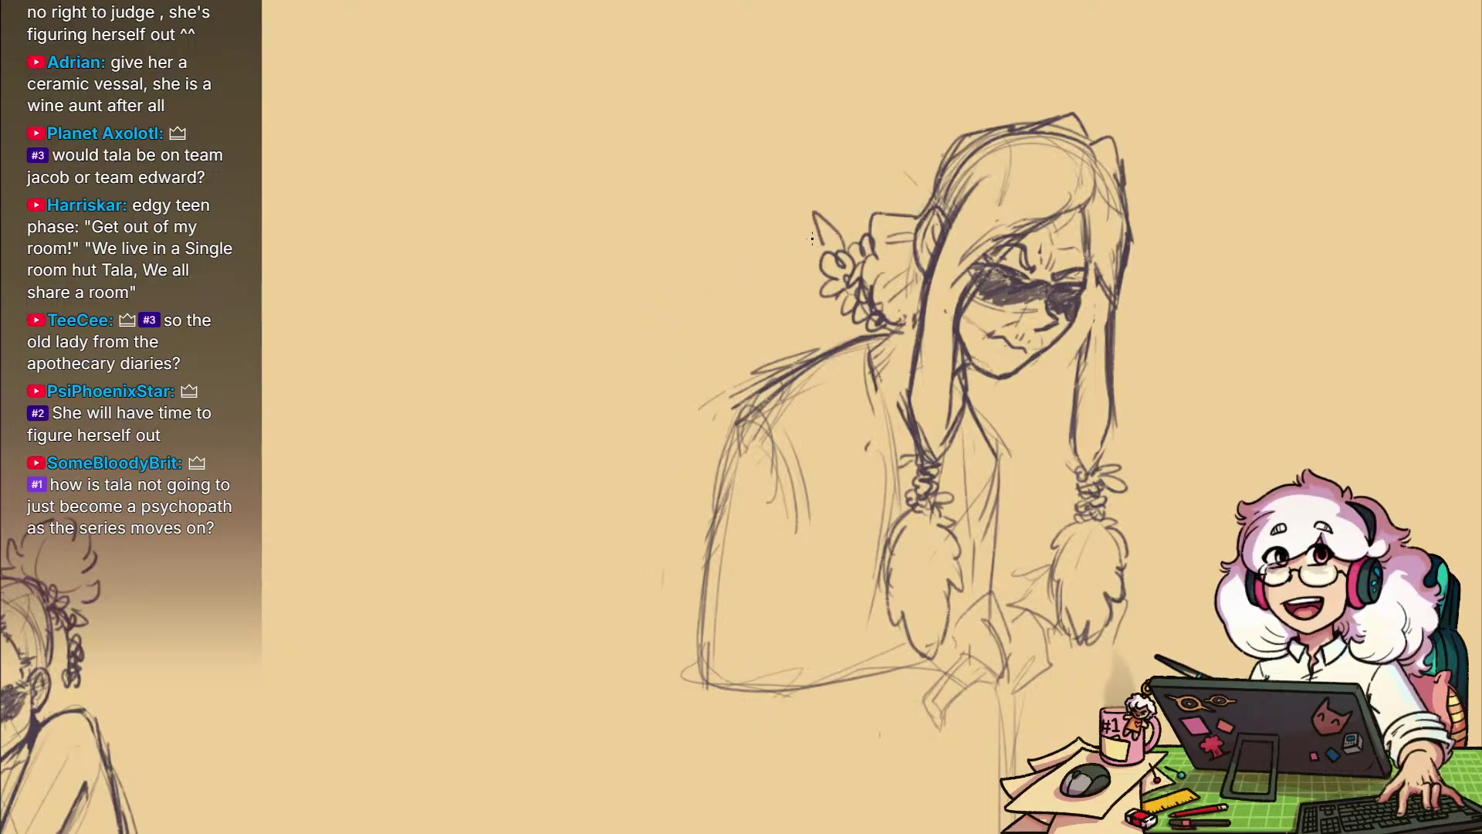
mouse_move(661, 268)
left_mouse_down()
mouse_move(623, 301)
mouse_move(557, 448)
left_mouse_up()
left_click_drag(596, 421, 537, 556)
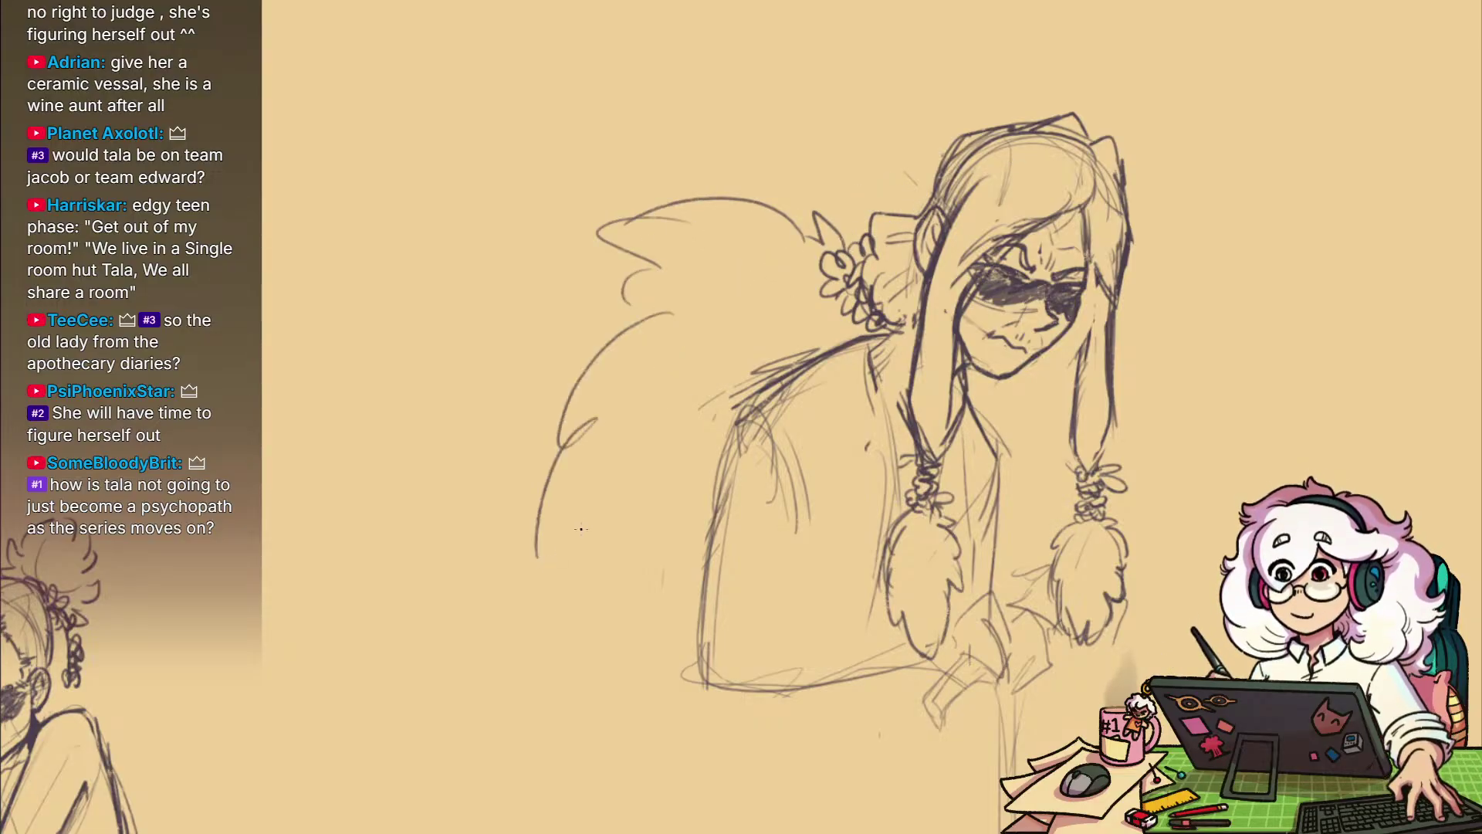
left_click_drag(603, 623, 616, 656)
left_click_drag(837, 443, 897, 462)
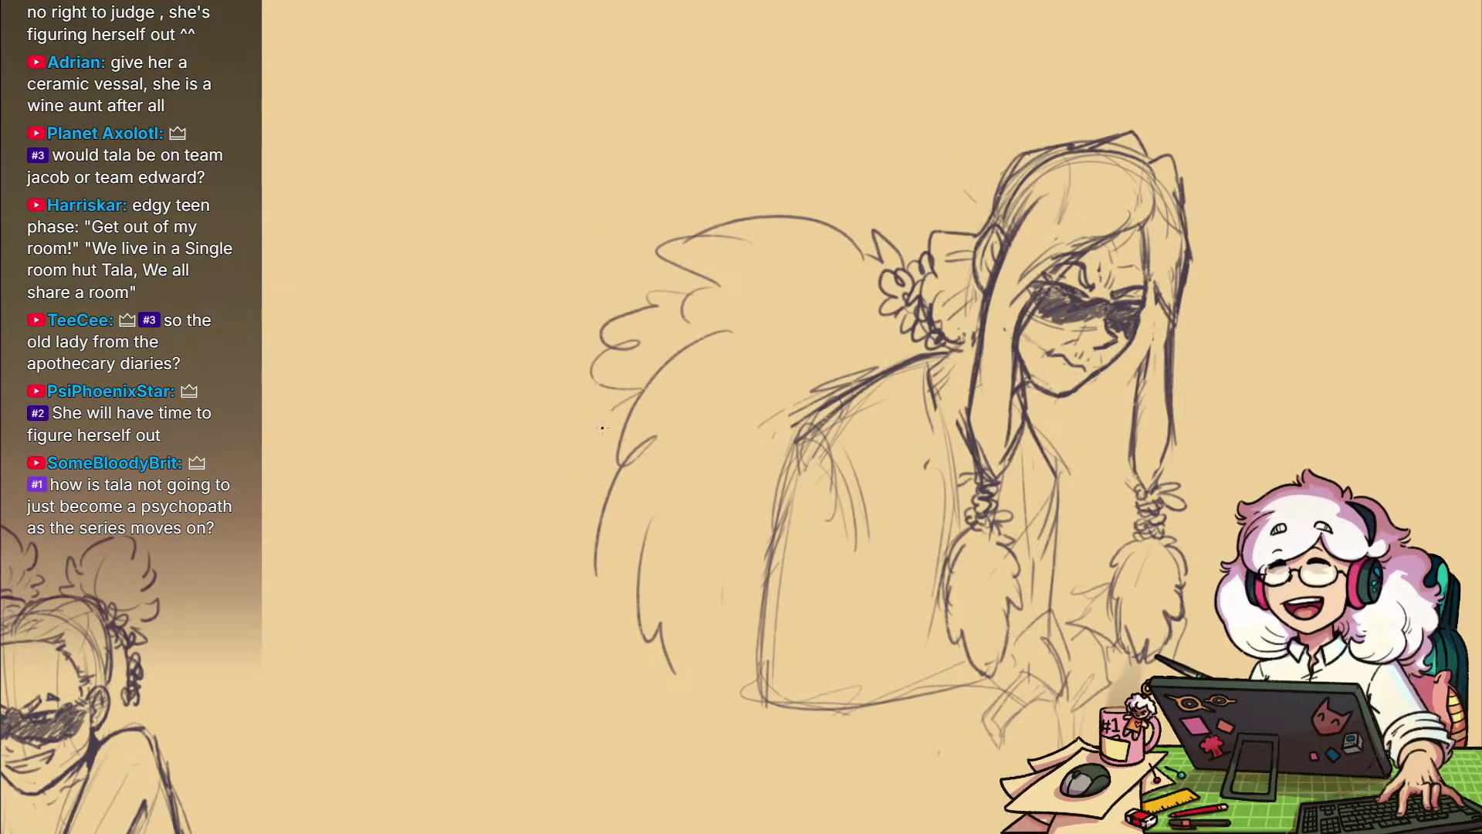
key("ctrl+z")
key("ctrl+z")
key("ctrl+z")
key("ctrl+z")
key("ctrl+z")
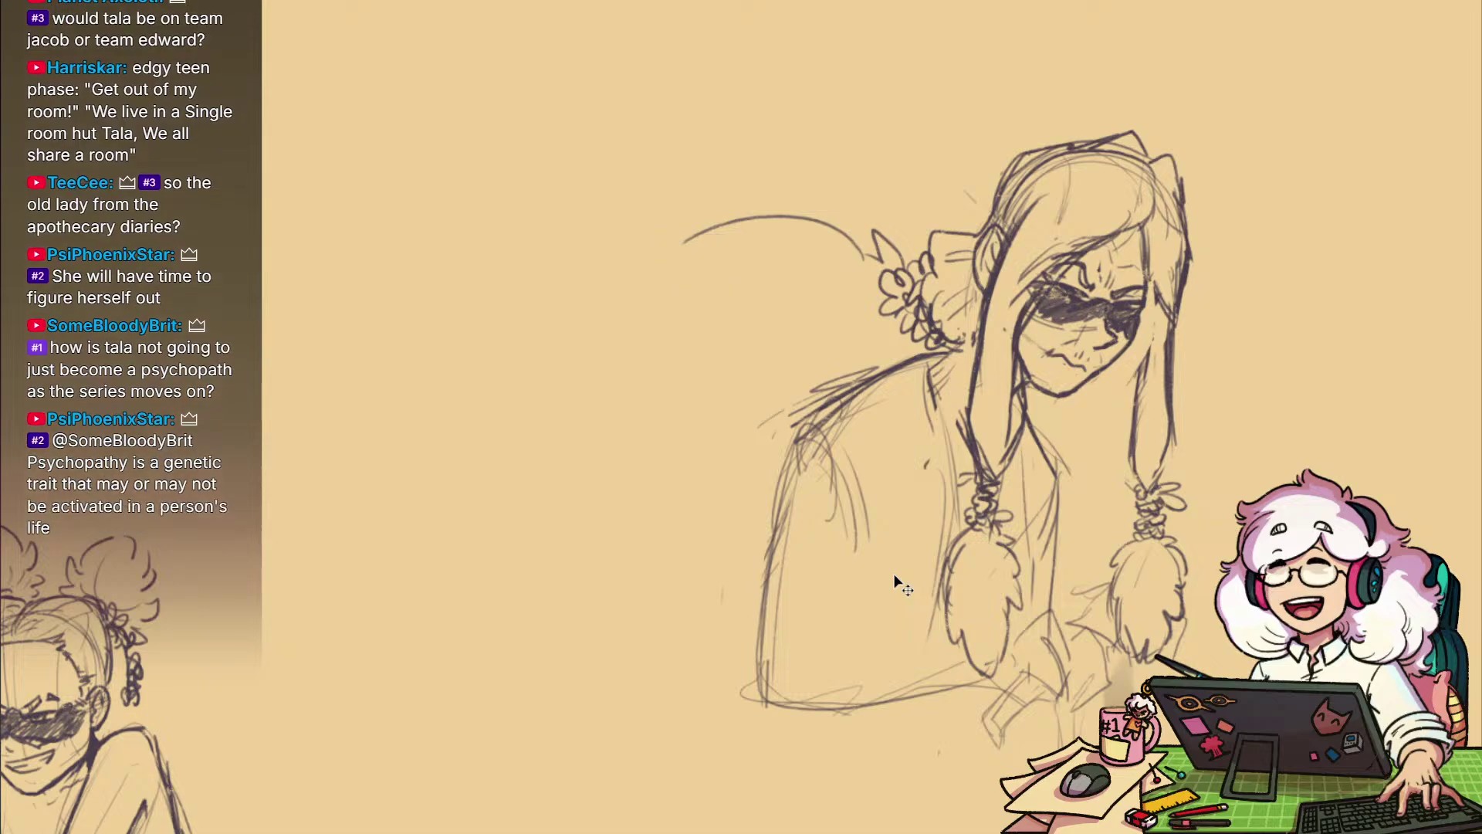
Draw a large mass of hair billowing from the flower tie down behind the back, with scalloped edges and jagged lower tips
left_click_drag(869, 395, 927, 376)
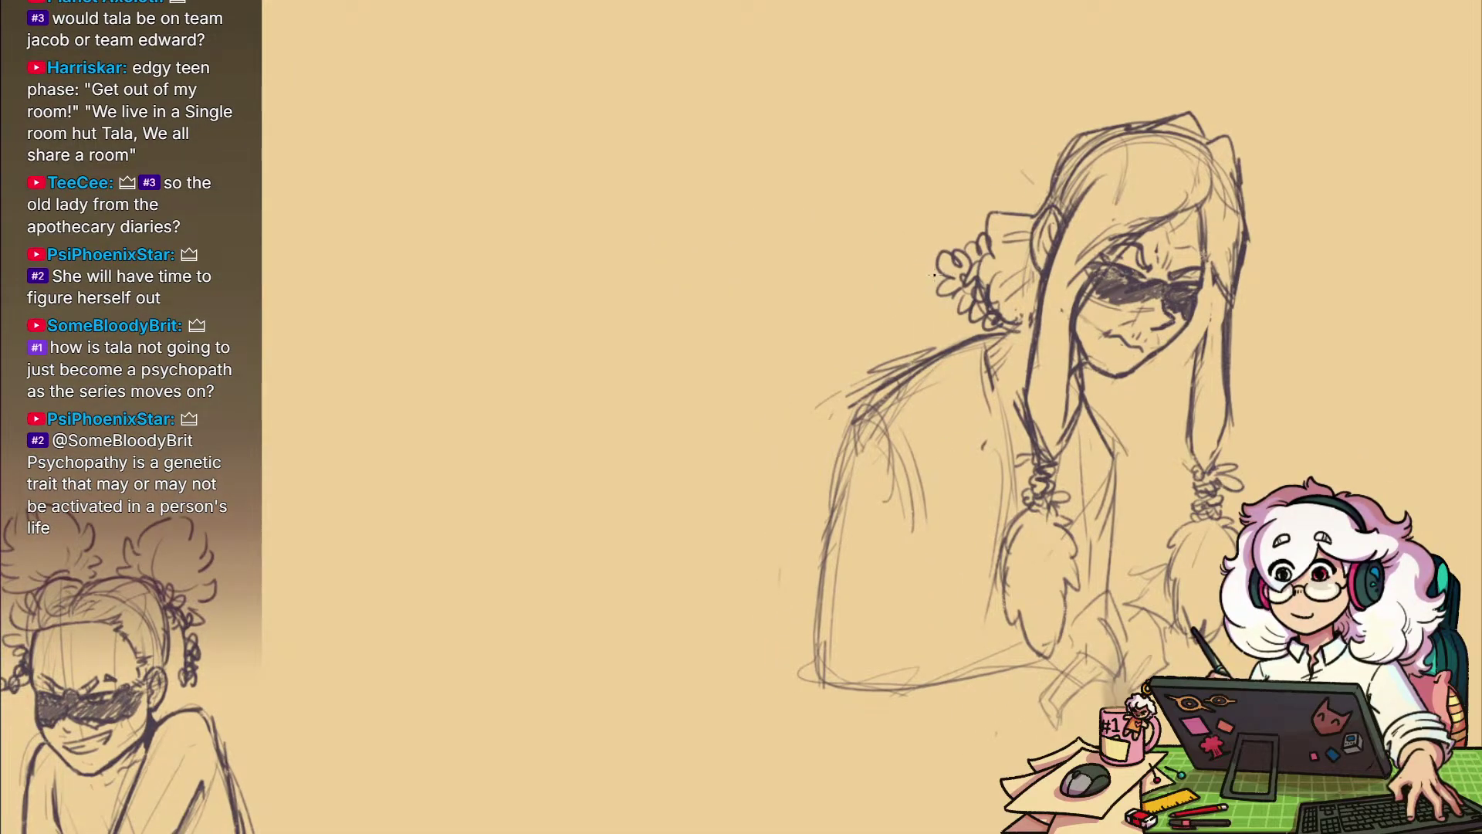
left_click_drag(935, 268, 871, 303)
left_click_drag(768, 389, 709, 540)
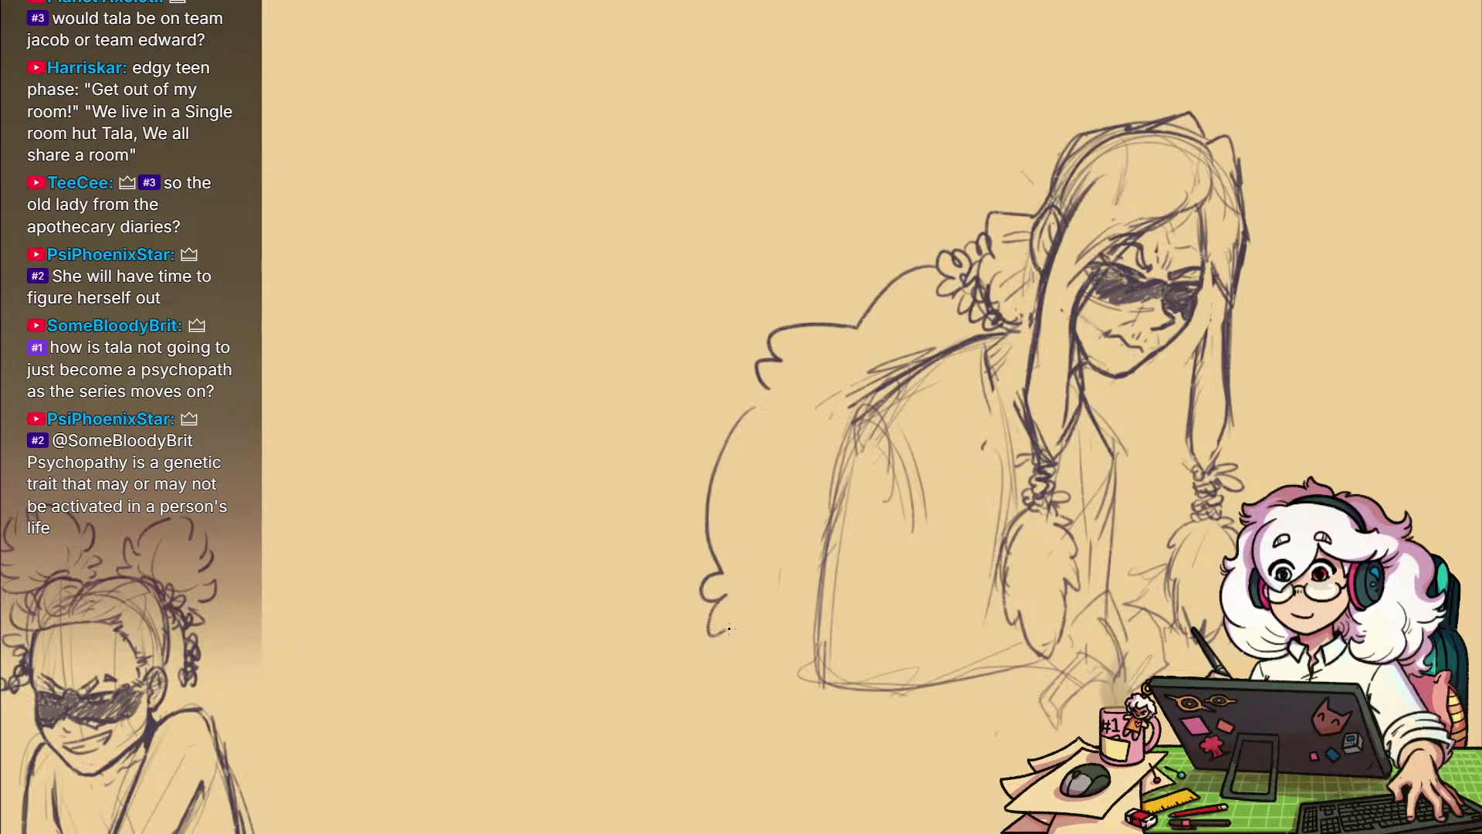
left_click_drag(1019, 656, 922, 611)
left_click_drag(927, 694, 895, 651)
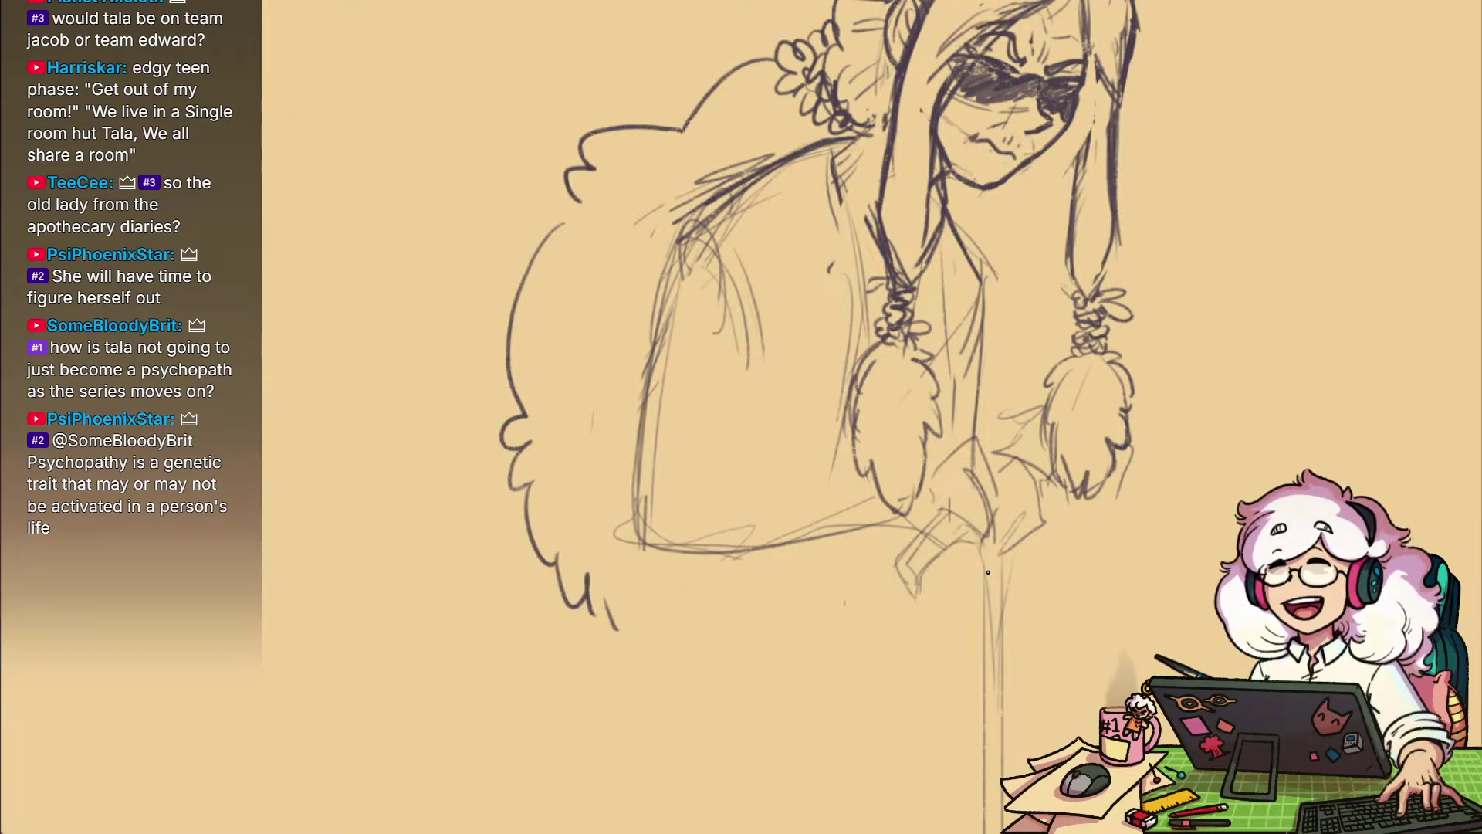
Draw a second flowered hair tie cinching the hair mass just above the hunched shoulder
left_click_drag(1036, 531, 993, 749)
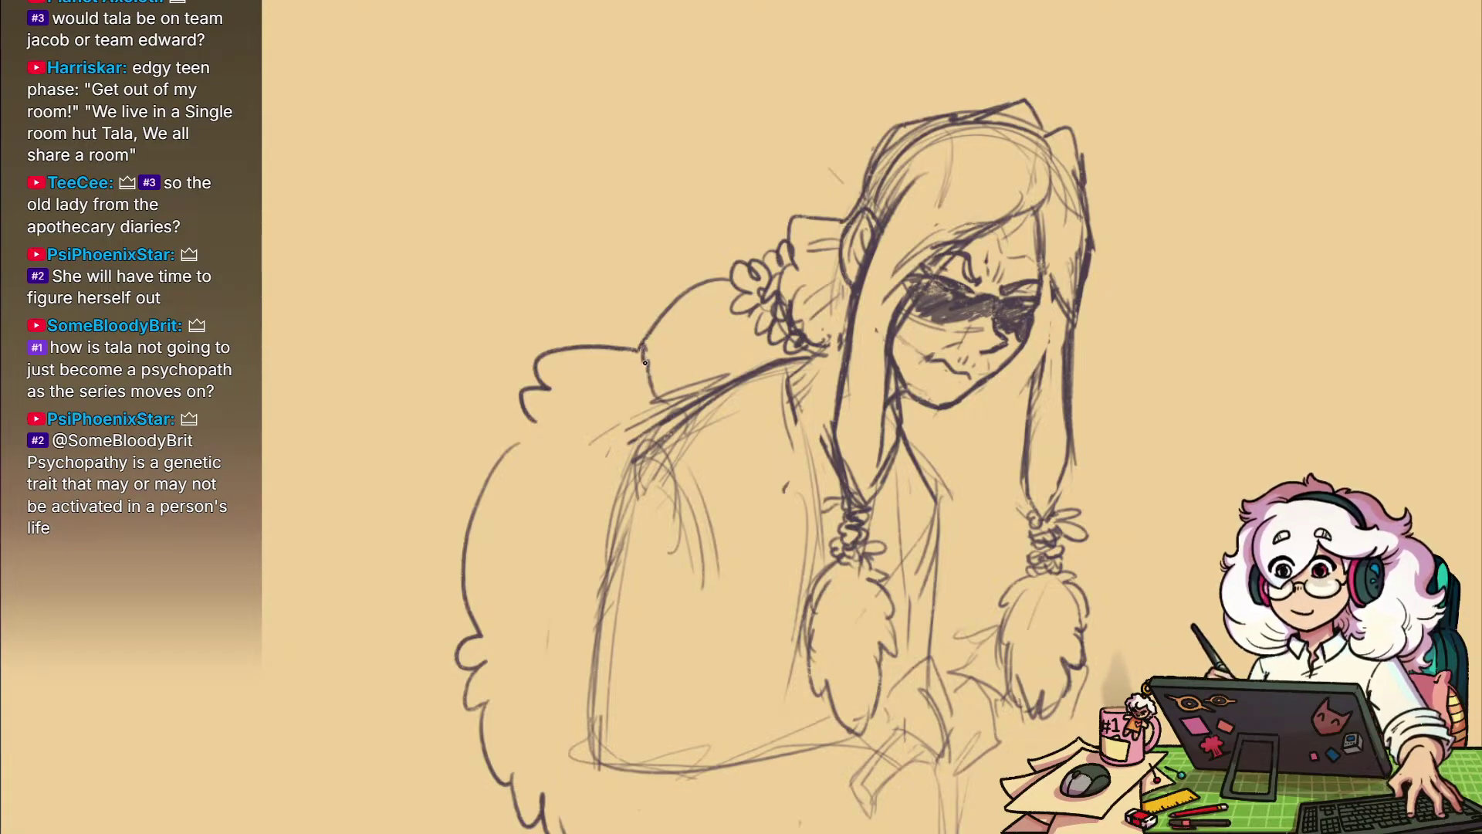
mouse_move(641, 362)
left_mouse_down()
mouse_move(625, 376)
mouse_move(671, 379)
mouse_move(649, 421)
left_mouse_up()
left_click_drag(646, 323, 653, 294)
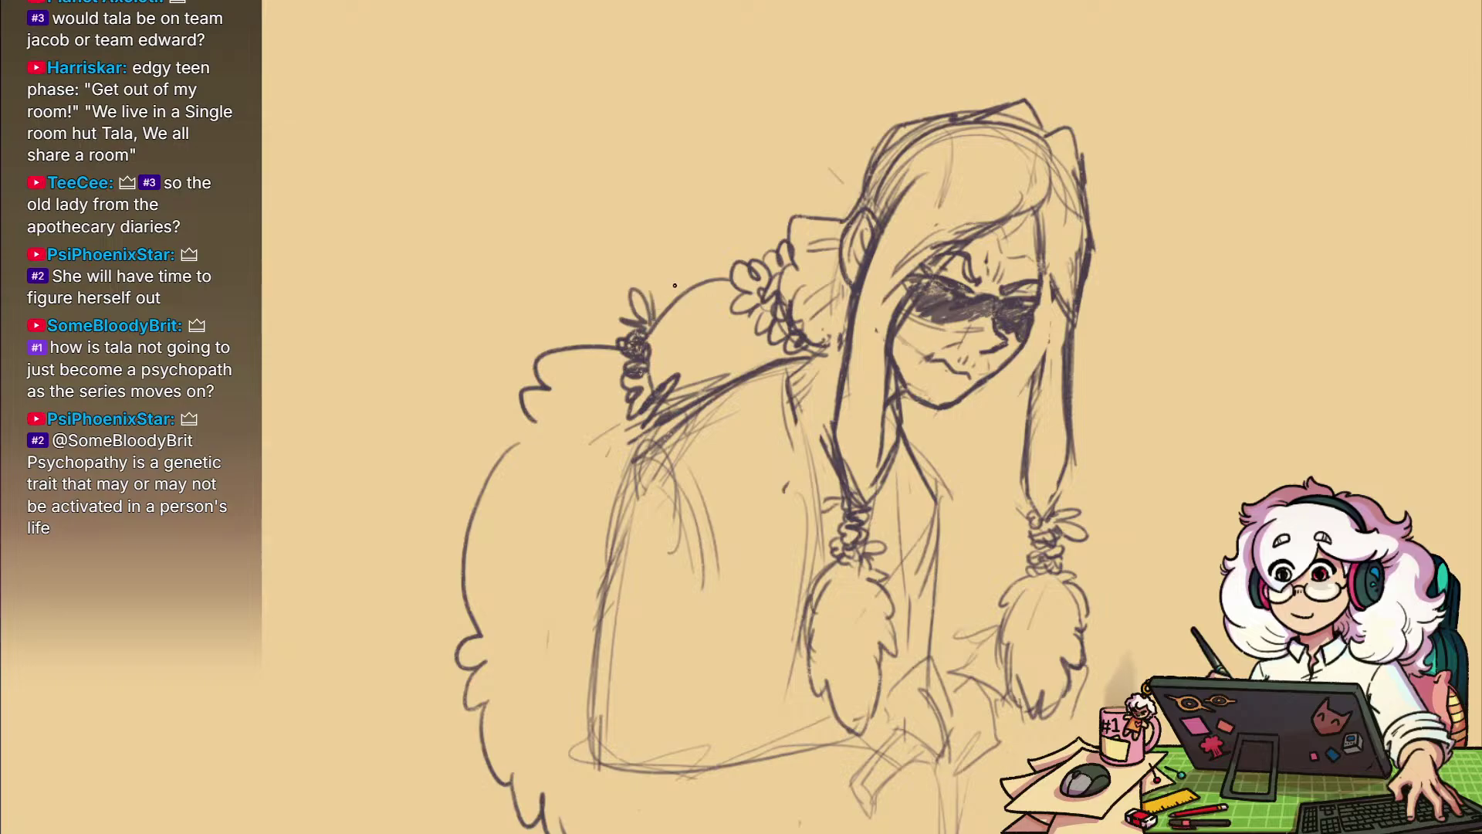
Sketch the upper contour of the near forearm, the inner edge of the upper arm and light fold lines on the torso
mouse_move(1073, 579)
left_mouse_down()
mouse_move(1004, 516)
mouse_move(888, 541)
mouse_move(951, 555)
mouse_move(993, 535)
mouse_move(1043, 628)
mouse_move(994, 549)
mouse_move(963, 545)
mouse_move(1033, 628)
mouse_move(996, 621)
left_mouse_up()
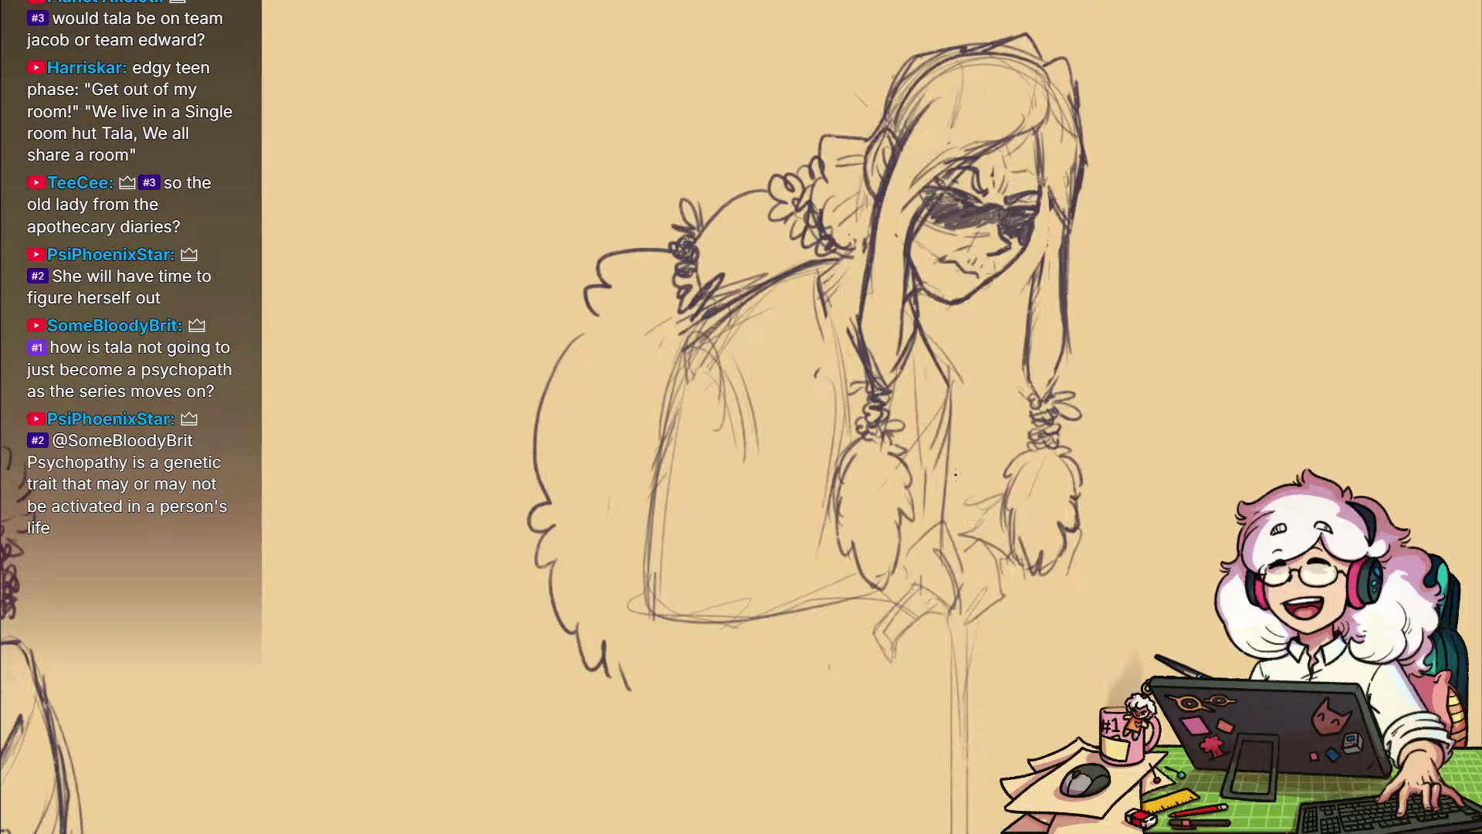
left_click_drag(851, 561, 706, 546)
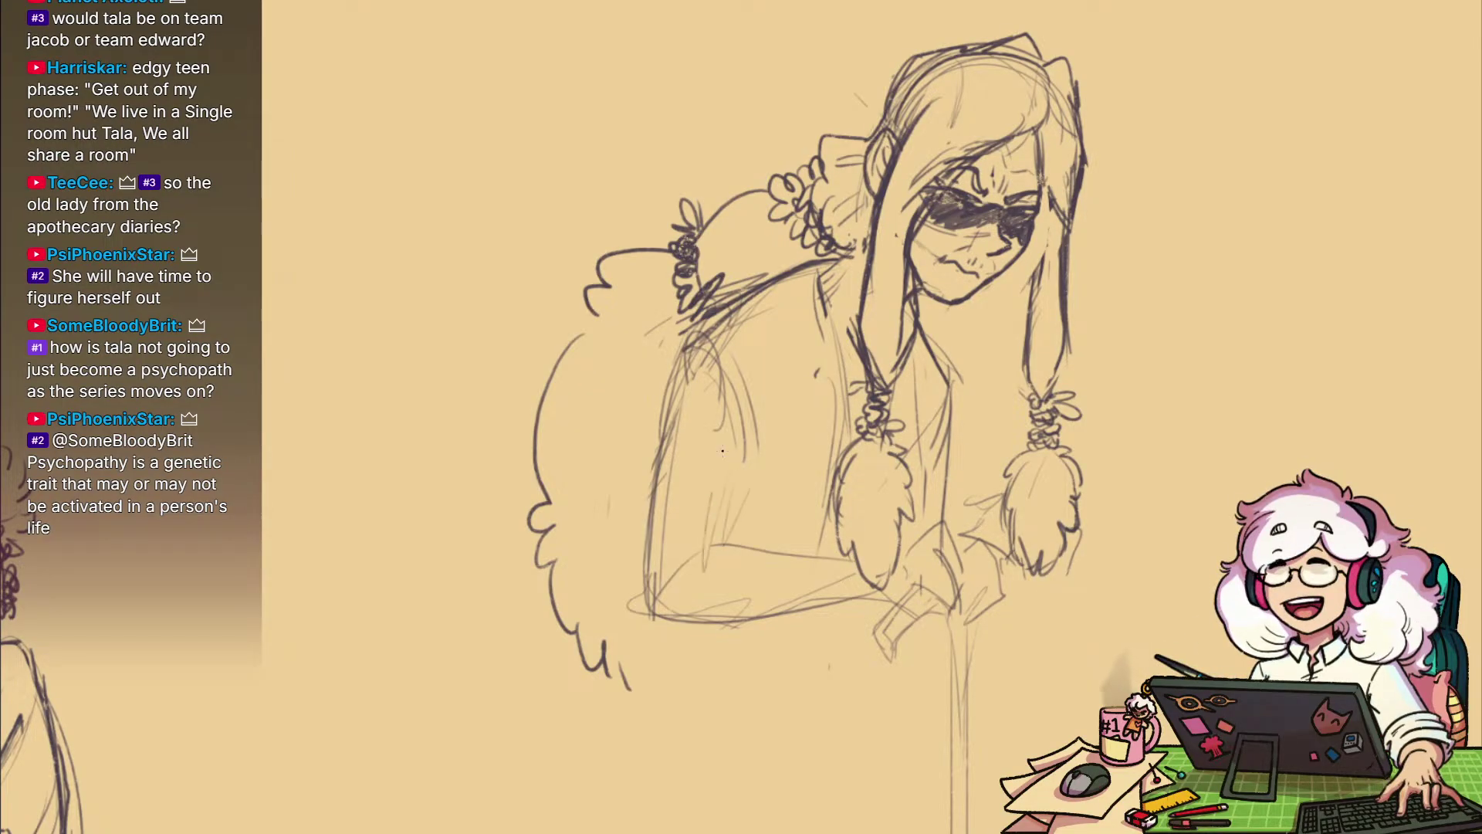
mouse_move(723, 451)
left_mouse_down()
mouse_move(699, 610)
mouse_move(710, 552)
left_mouse_up()
left_click_drag(714, 568, 829, 532)
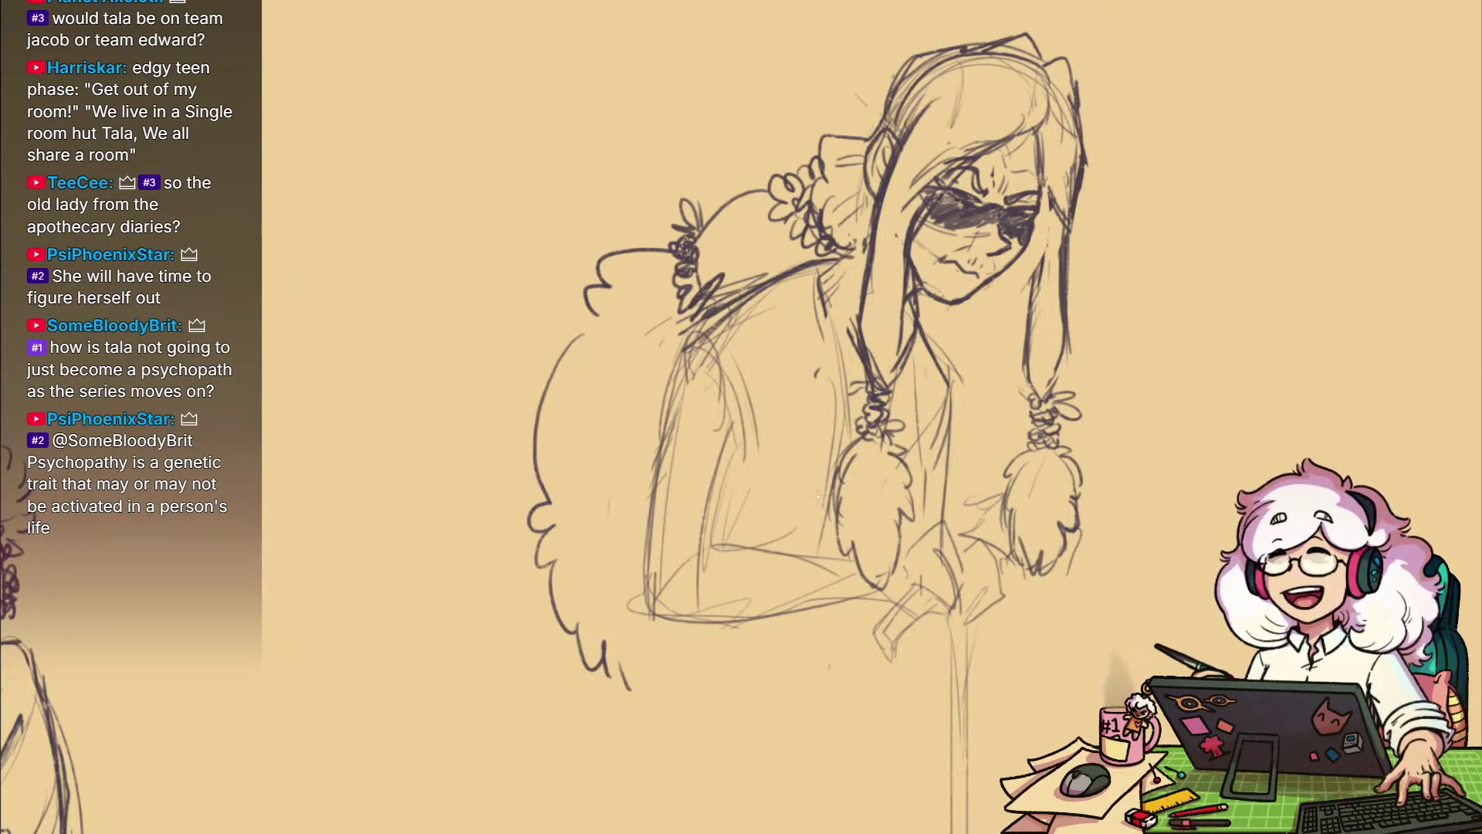
left_click_drag(734, 428, 788, 550)
Sketch the curved torso line through the near arm and continue the back and hip lines below the forearm
scroll(799, 481, "down", 3)
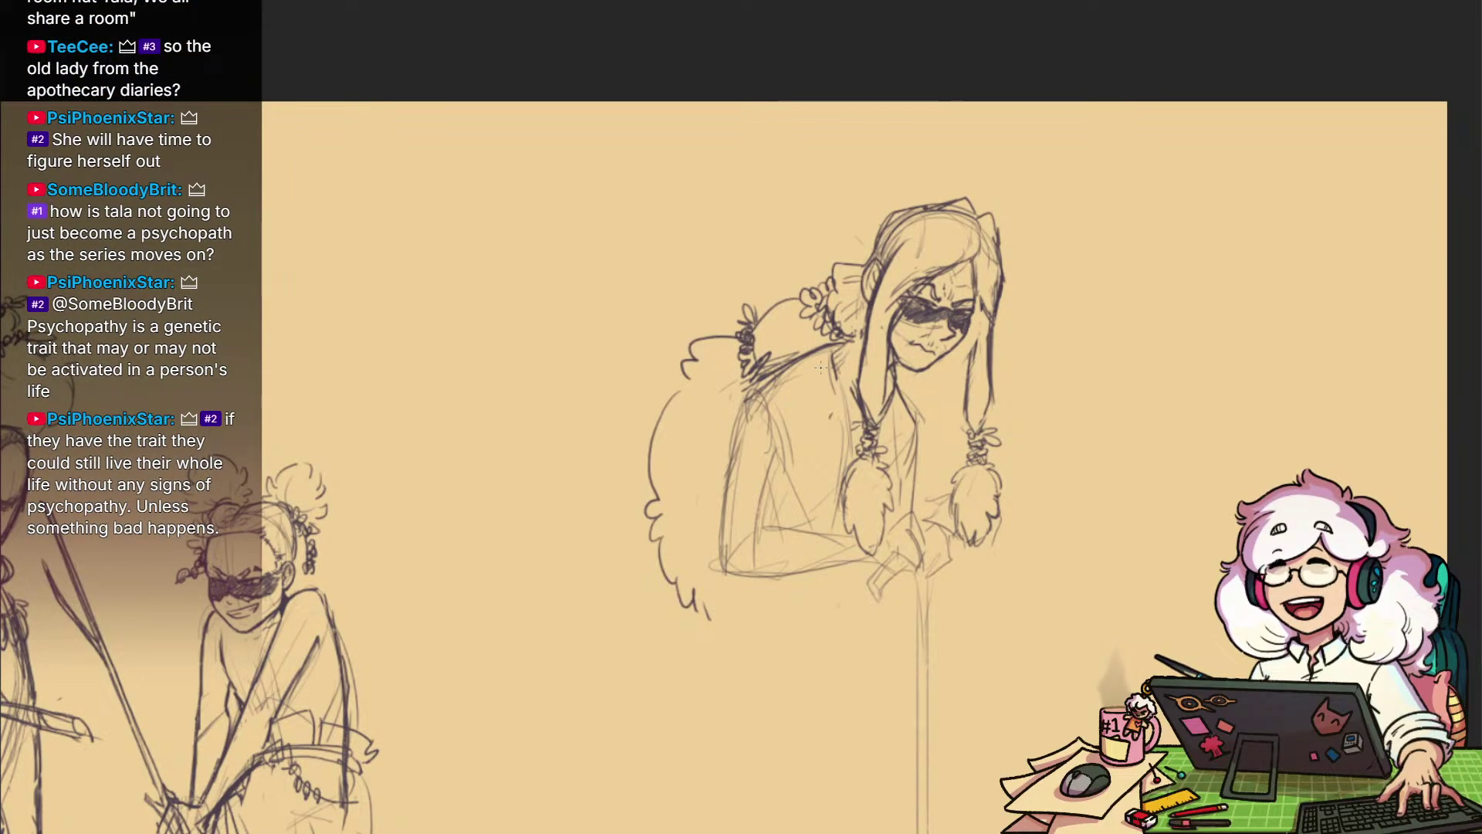
left_click_drag(814, 359, 768, 540)
left_click_drag(782, 430, 746, 673)
left_click_drag(763, 525, 752, 675)
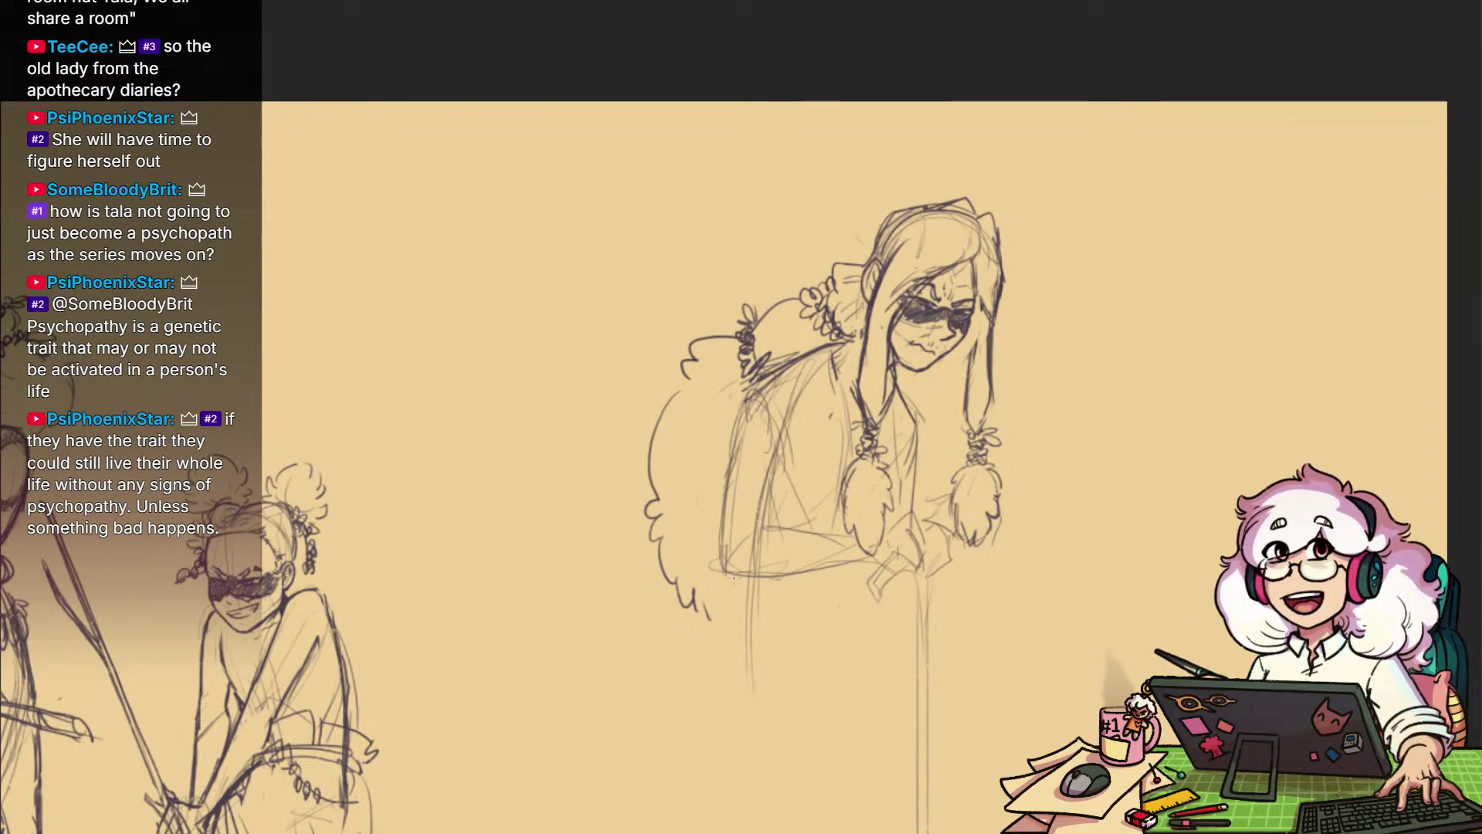
left_click_drag(728, 589, 736, 779)
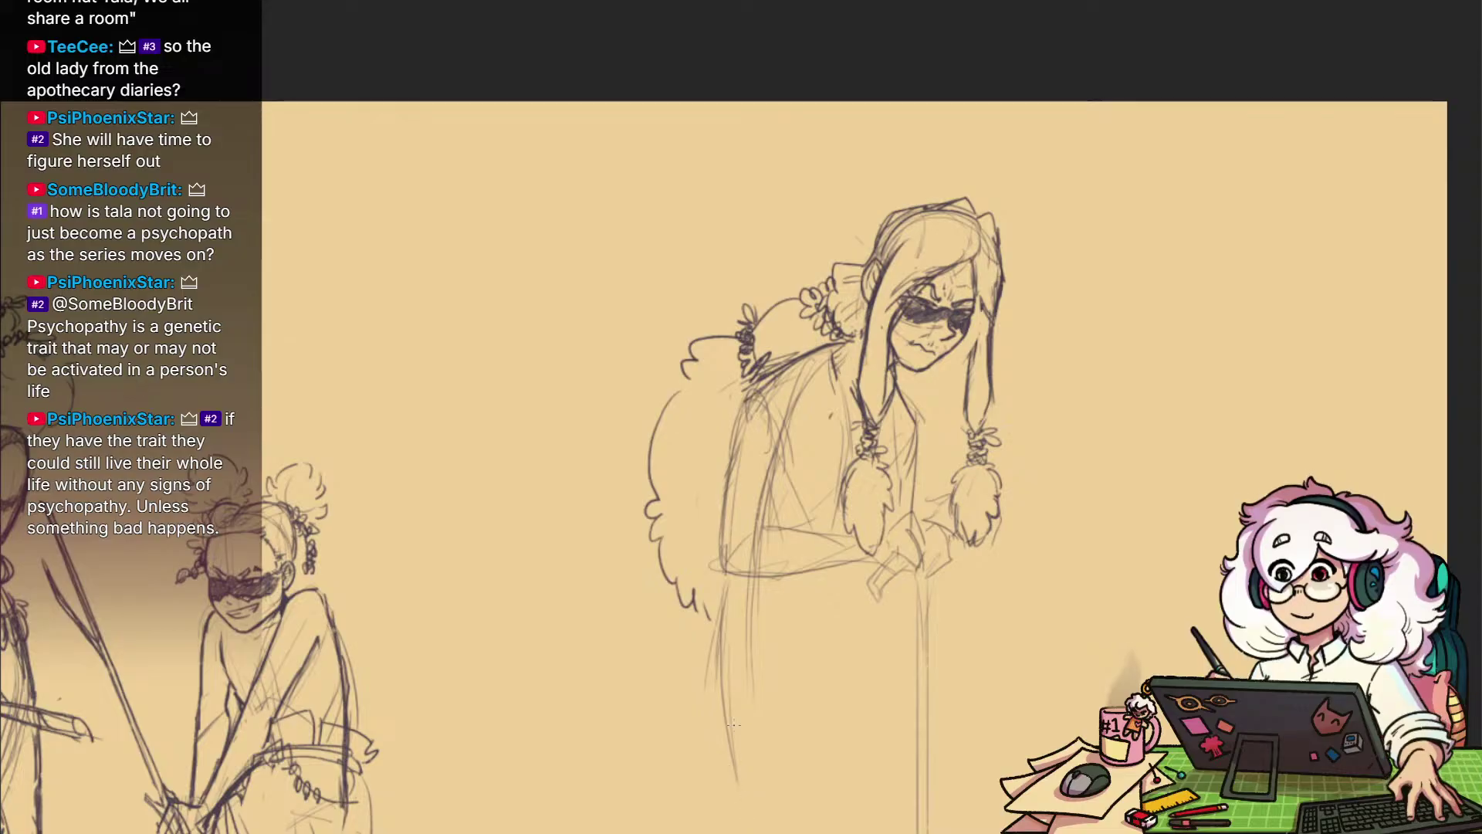
Sketch the pelvis and the bent near leg with its thigh, shin and foot
left_click_drag(860, 661, 837, 407)
left_click_drag(822, 484, 795, 484)
mouse_move(711, 369)
left_mouse_down()
mouse_move(729, 420)
mouse_move(783, 360)
mouse_move(762, 428)
mouse_move(770, 358)
left_mouse_up()
mouse_move(687, 328)
left_mouse_down()
mouse_move(745, 505)
mouse_move(672, 588)
left_mouse_up()
mouse_move(706, 324)
left_mouse_down()
mouse_move(753, 491)
mouse_move(647, 650)
left_mouse_up()
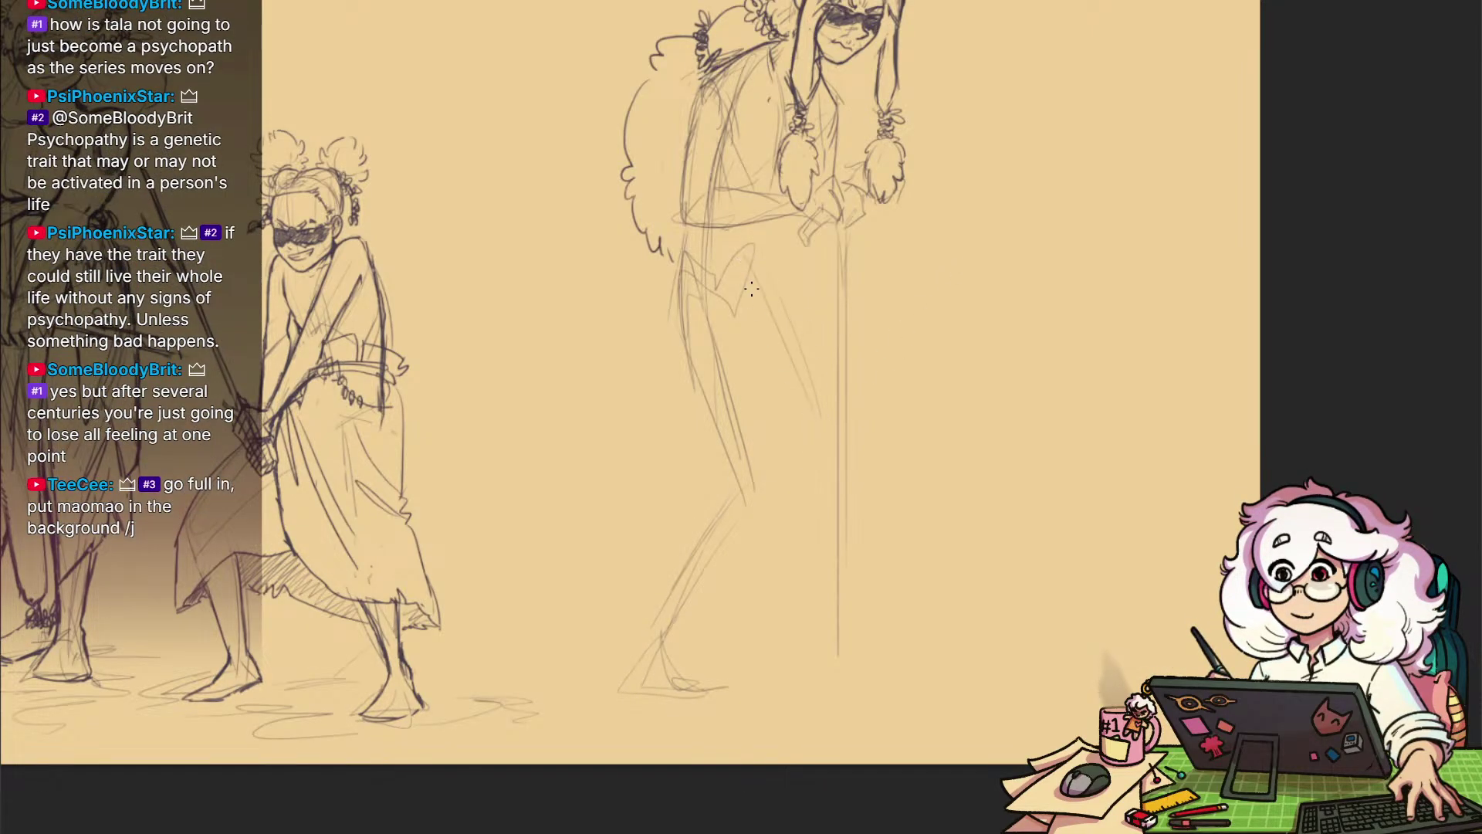
Sketch the bent far leg and its foot, and extend the cane down to the ground
left_click_drag(760, 308, 830, 471)
left_click_drag(755, 256, 807, 393)
left_click_drag(818, 494, 769, 625)
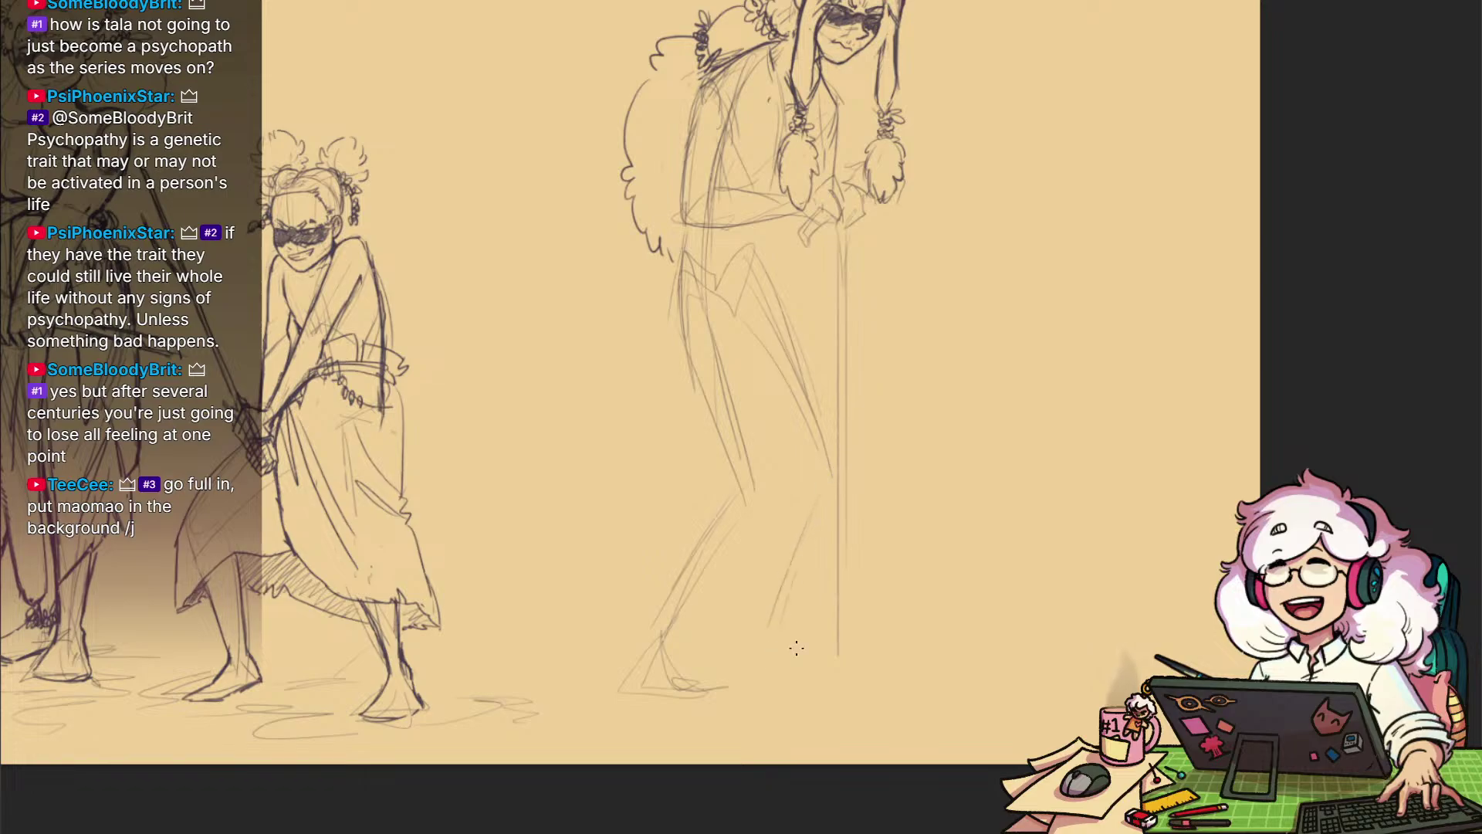
left_click_drag(840, 692, 842, 710)
left_click_drag(779, 648, 865, 662)
left_click_drag(819, 644, 848, 654)
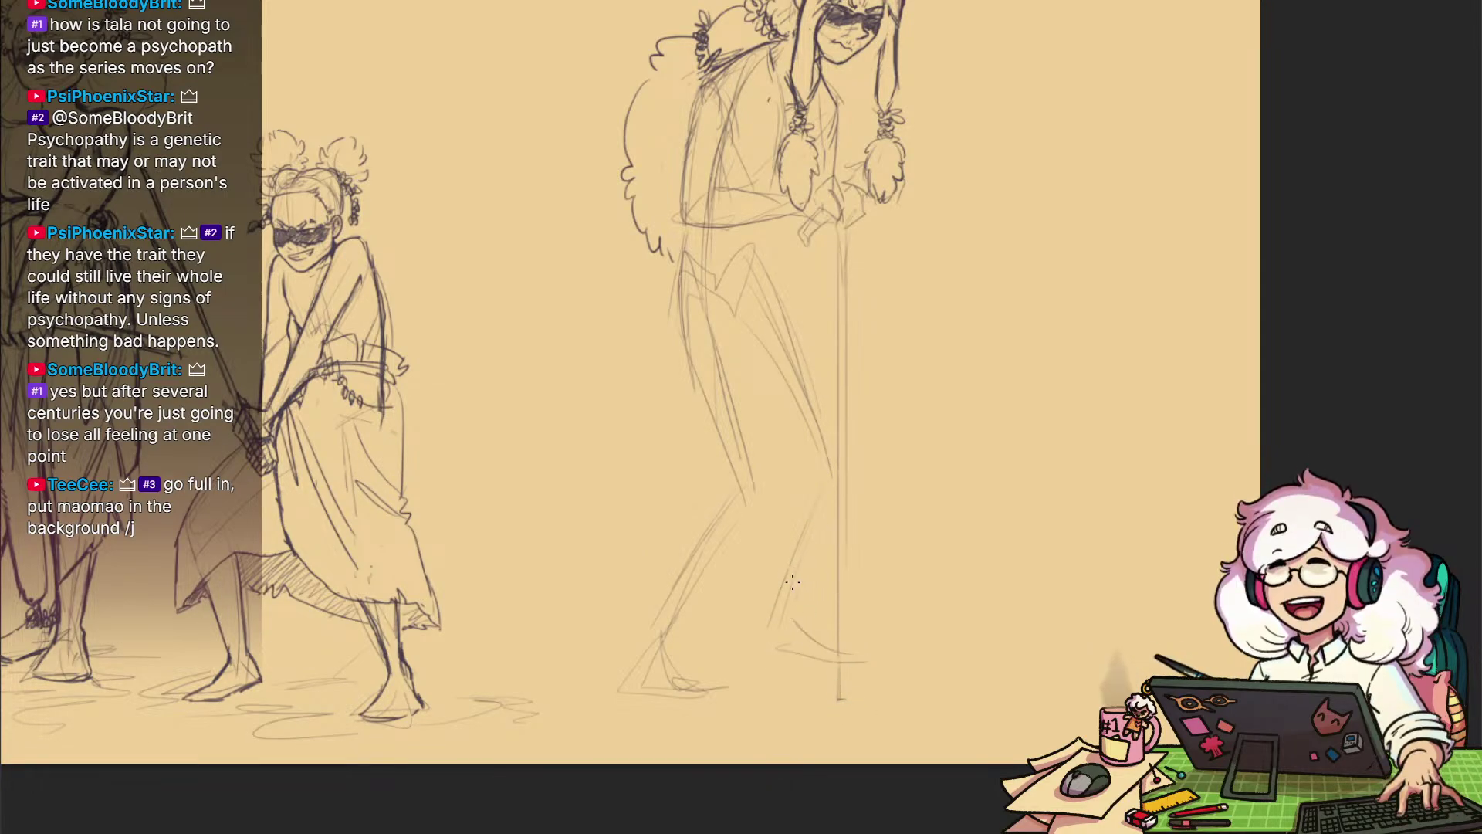
left_click_drag(961, 482, 1009, 665)
left_click_drag(869, 475, 904, 682)
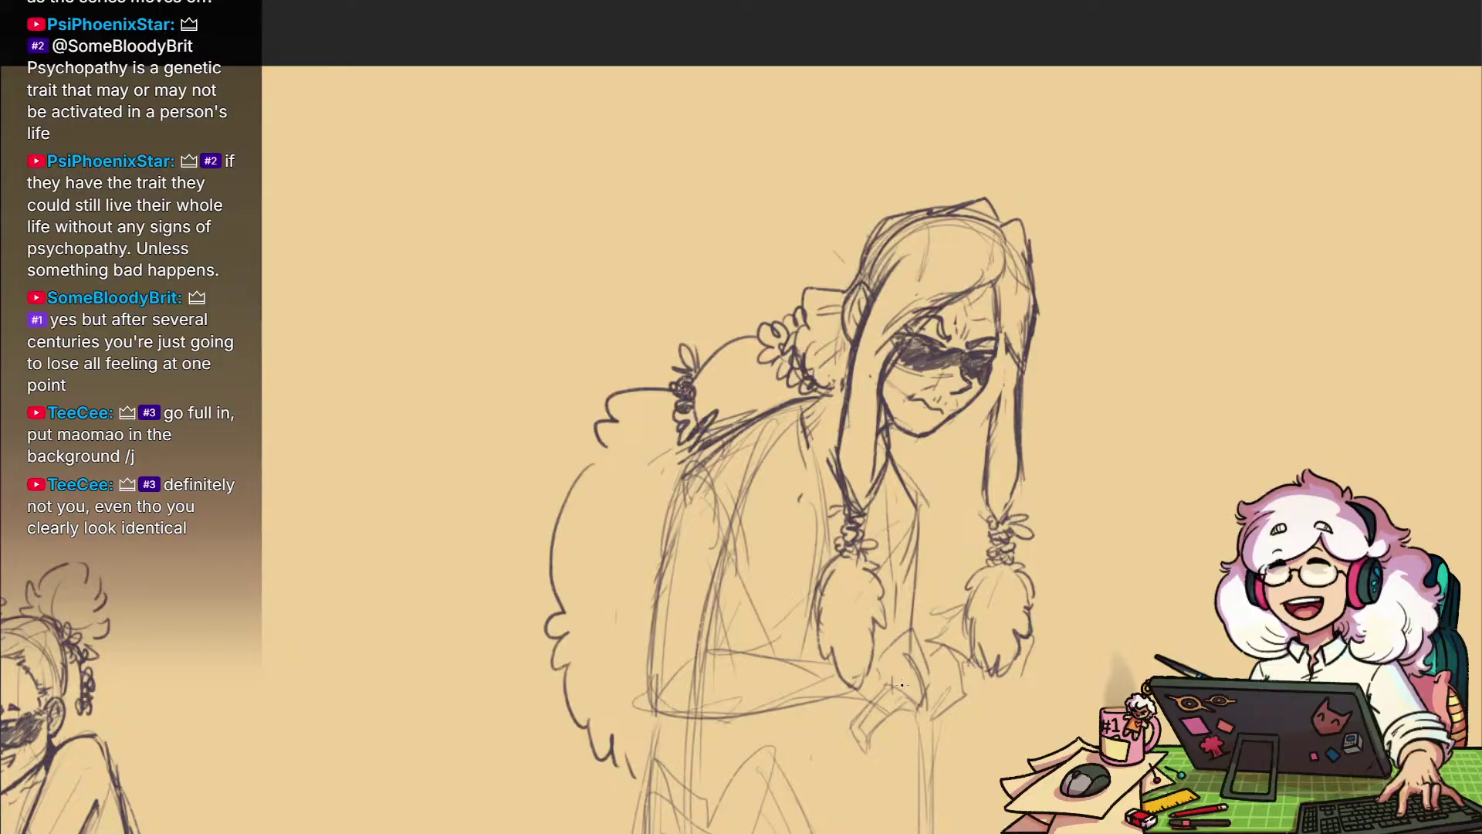
left_click_drag(940, 523, 1040, 523)
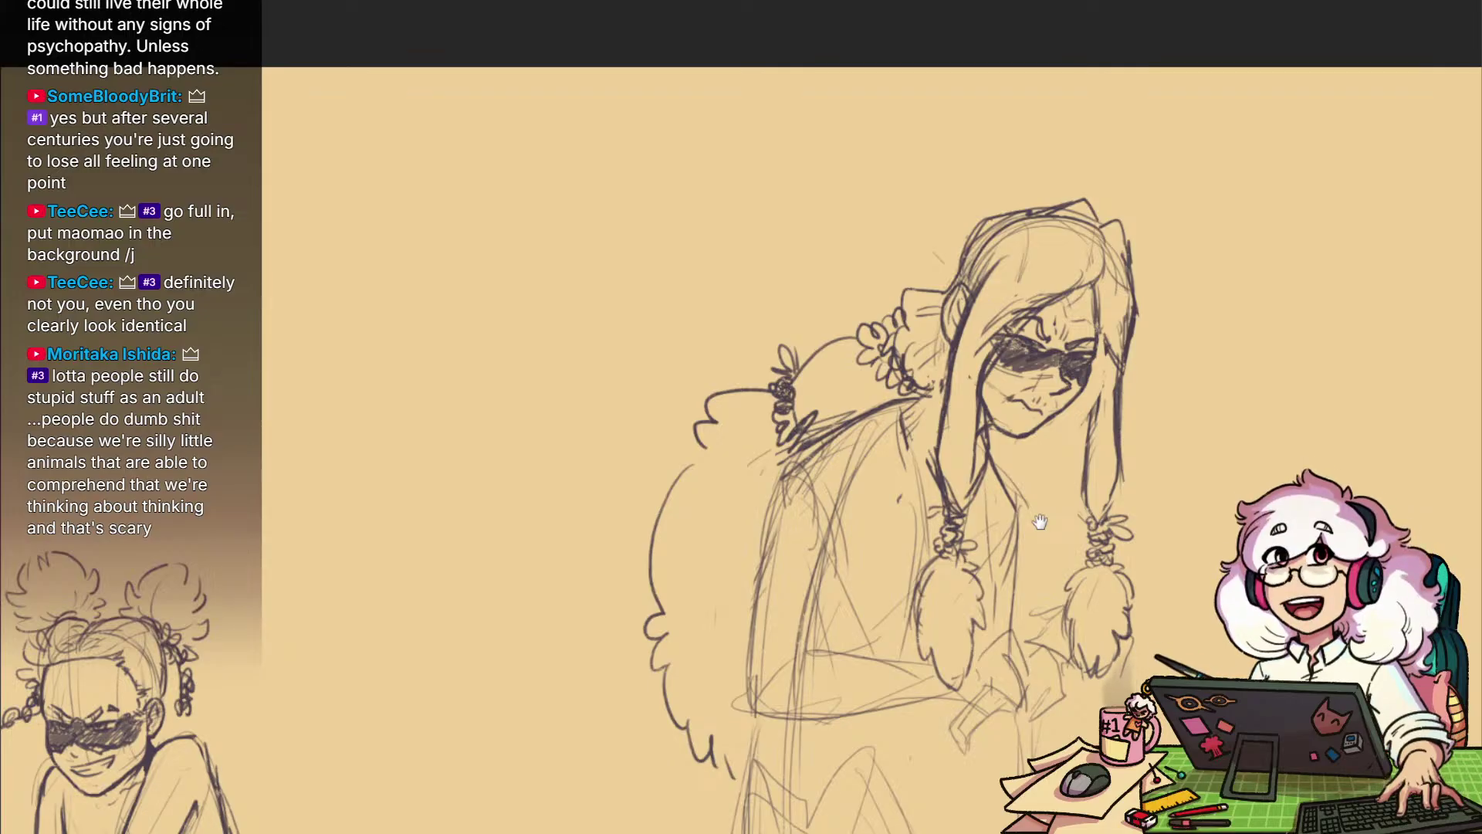
mouse_move(1059, 593)
left_mouse_down()
mouse_move(1081, 531)
mouse_move(1078, 590)
left_mouse_up()
scroll(1079, 588, "up", 3)
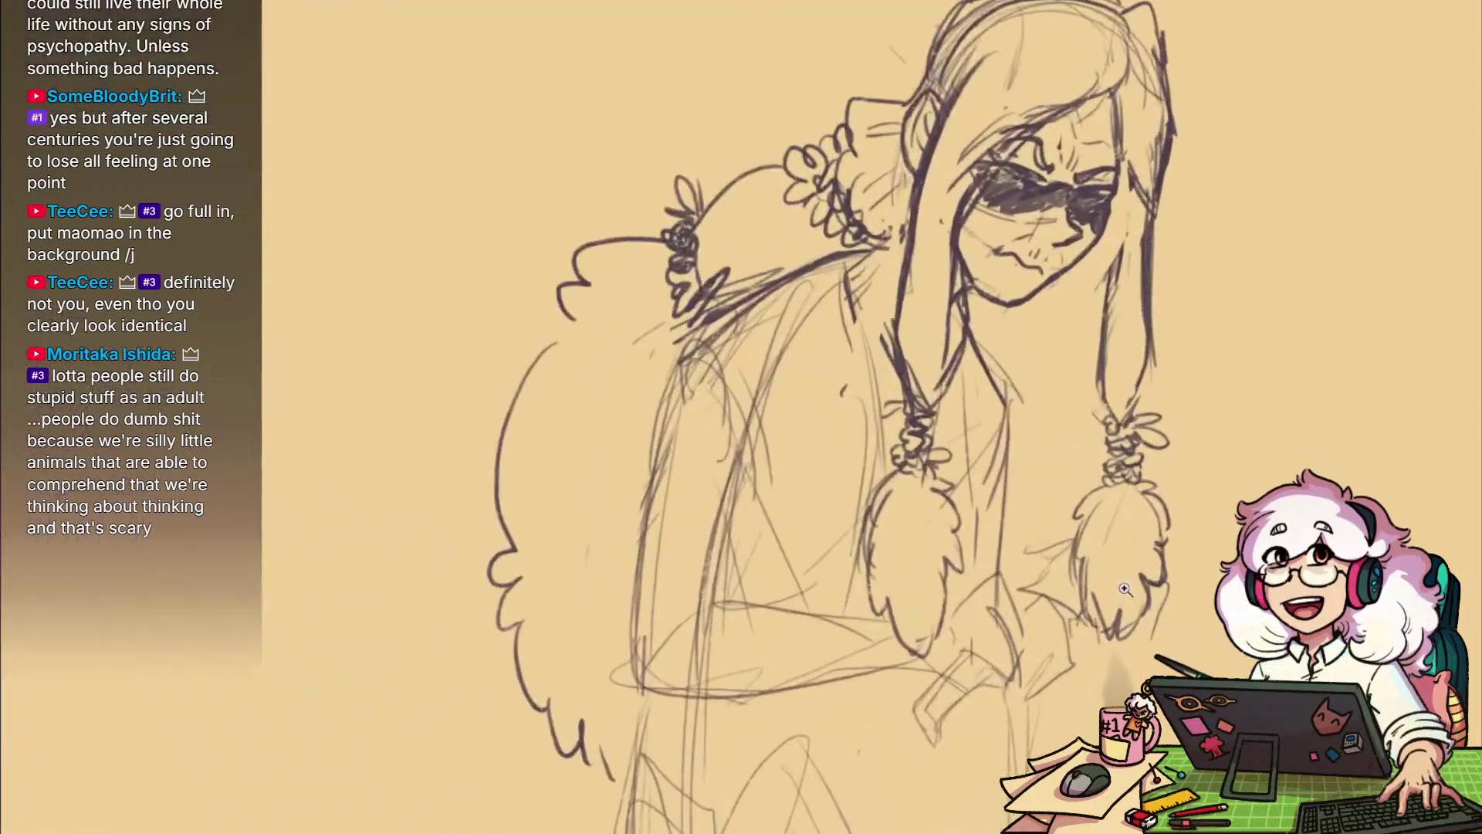
scroll(1120, 575, "down", 3)
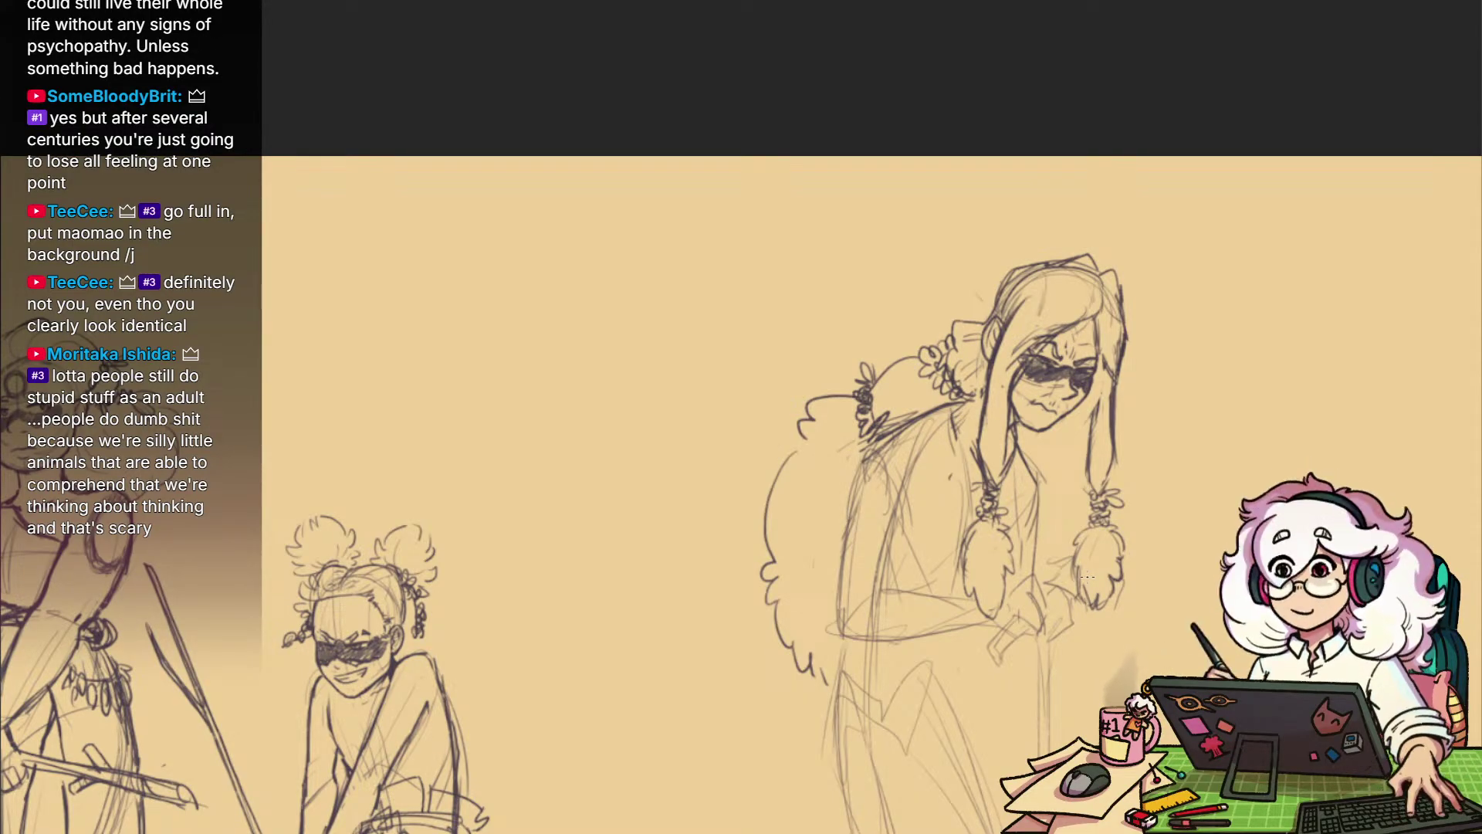
left_click_drag(1057, 533, 1003, 461)
left_click_drag(970, 354, 974, 474)
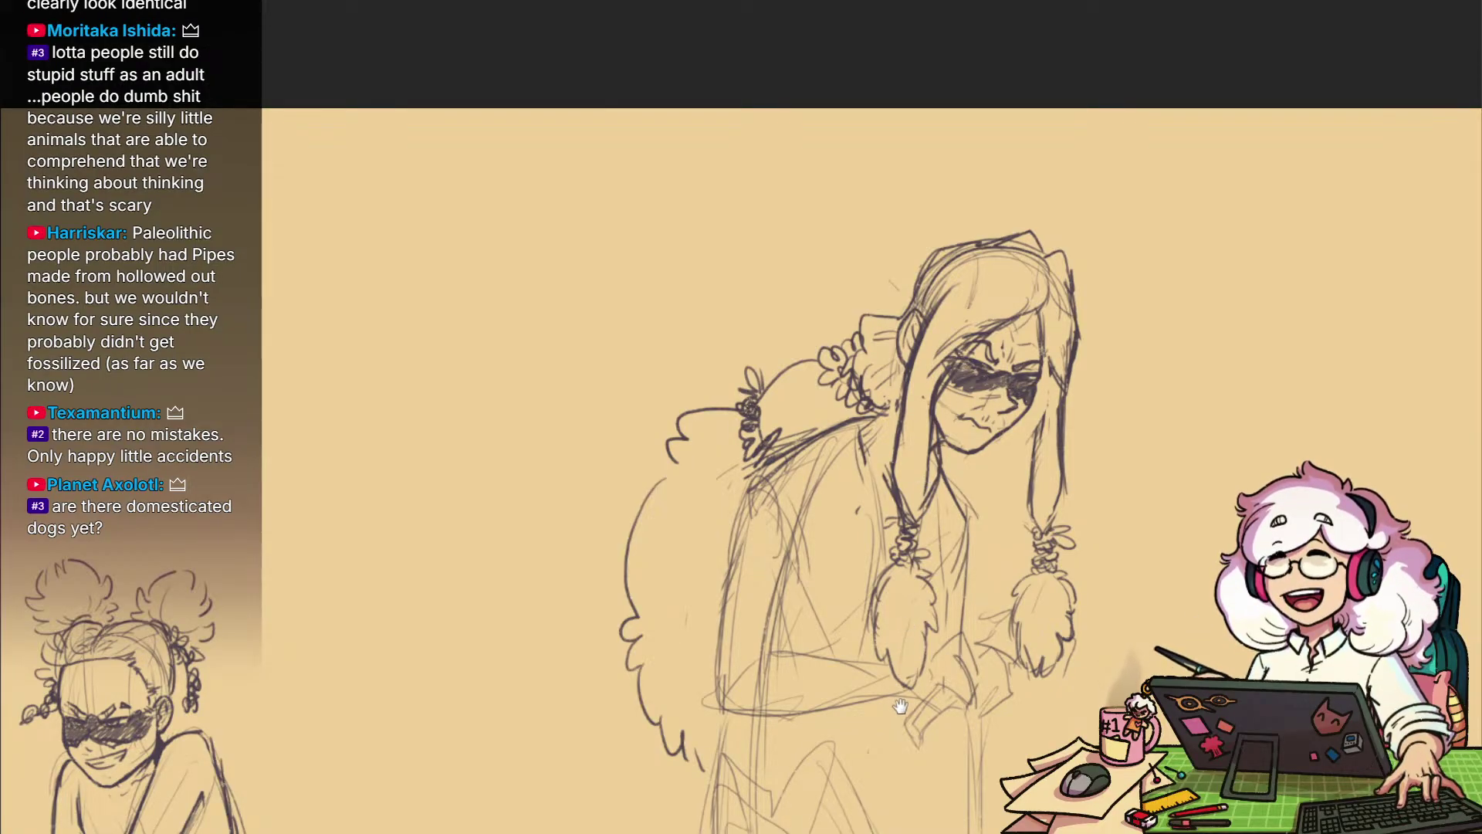
left_click_drag(900, 705, 891, 649)
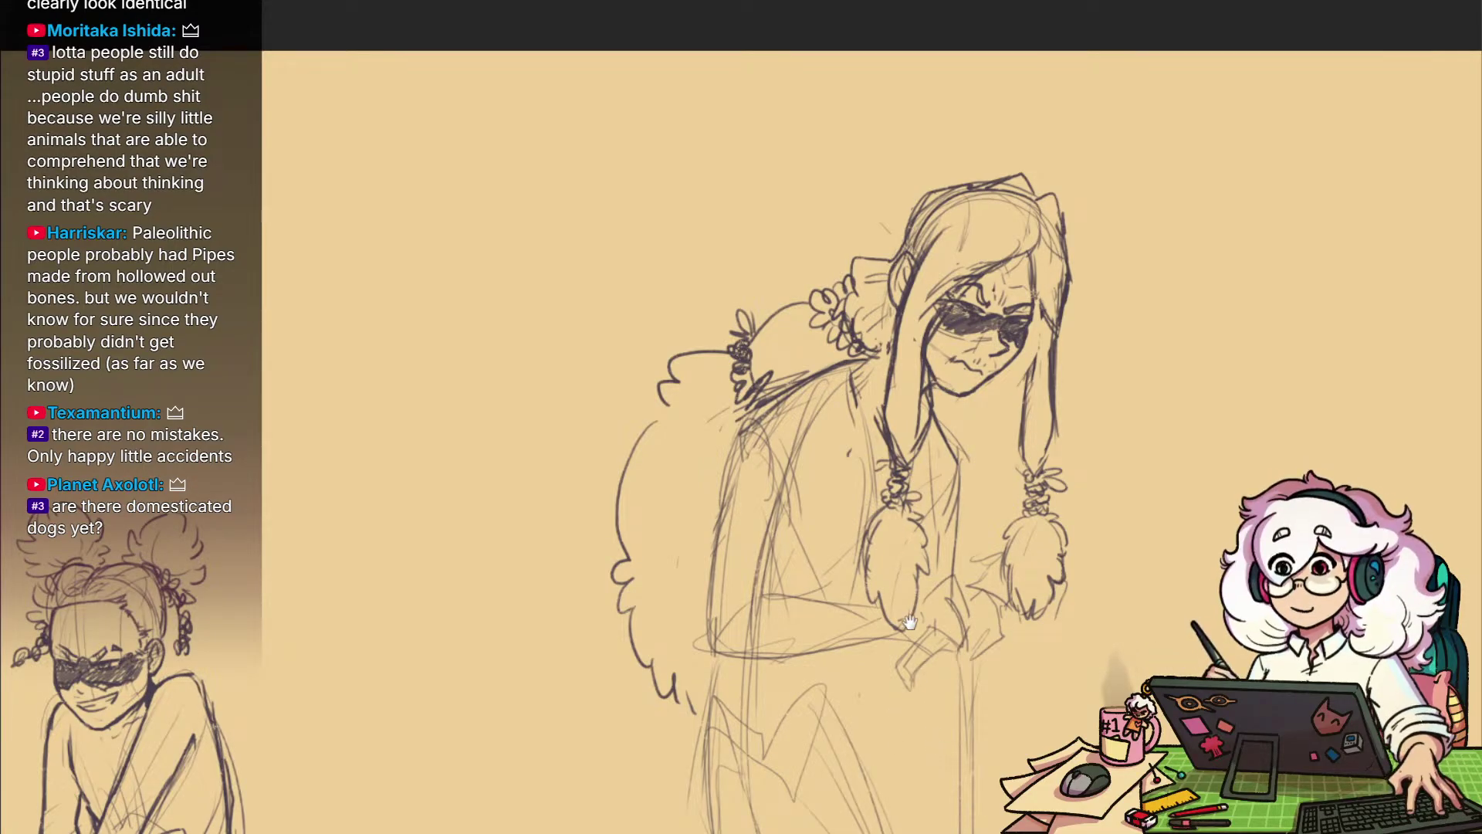
left_click_drag(911, 622, 890, 678)
scroll(881, 656, "up", 1)
left_click_drag(882, 613, 923, 736)
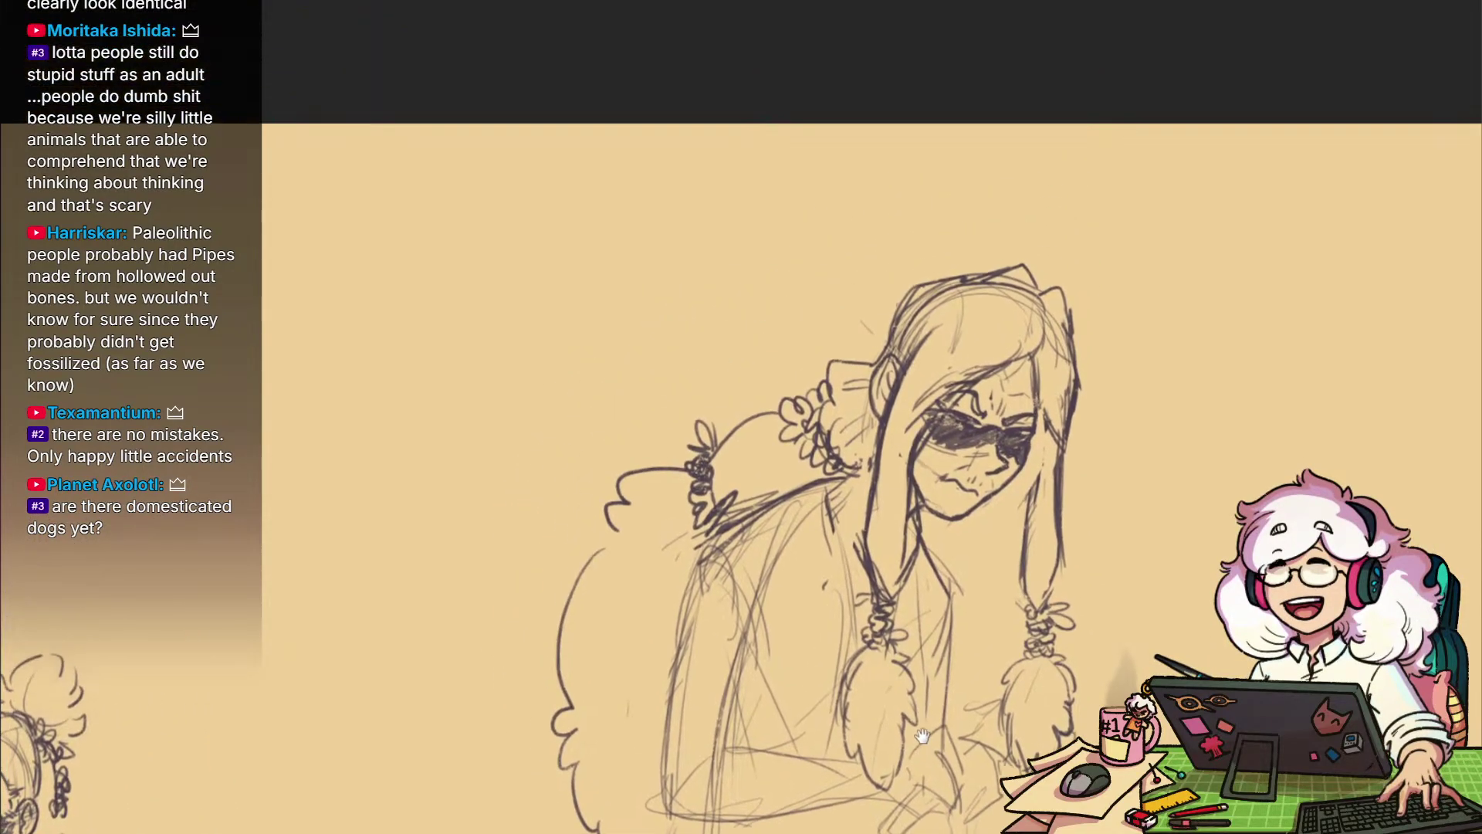
scroll(823, 596, "down", 3)
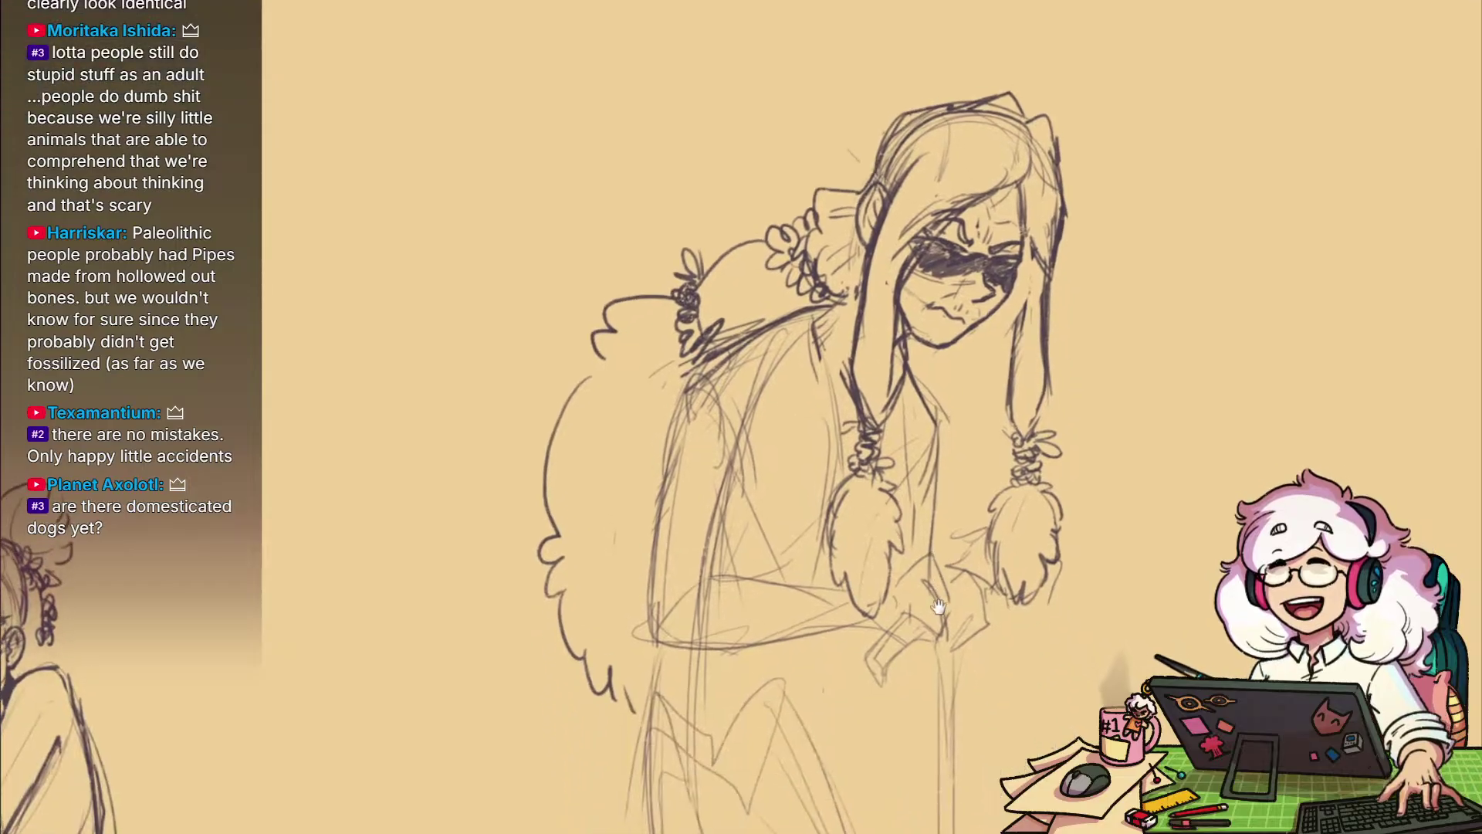
Darken the robe's collar lines beneath the elderly figure's chin and hair
left_click_drag(1066, 679, 1074, 712)
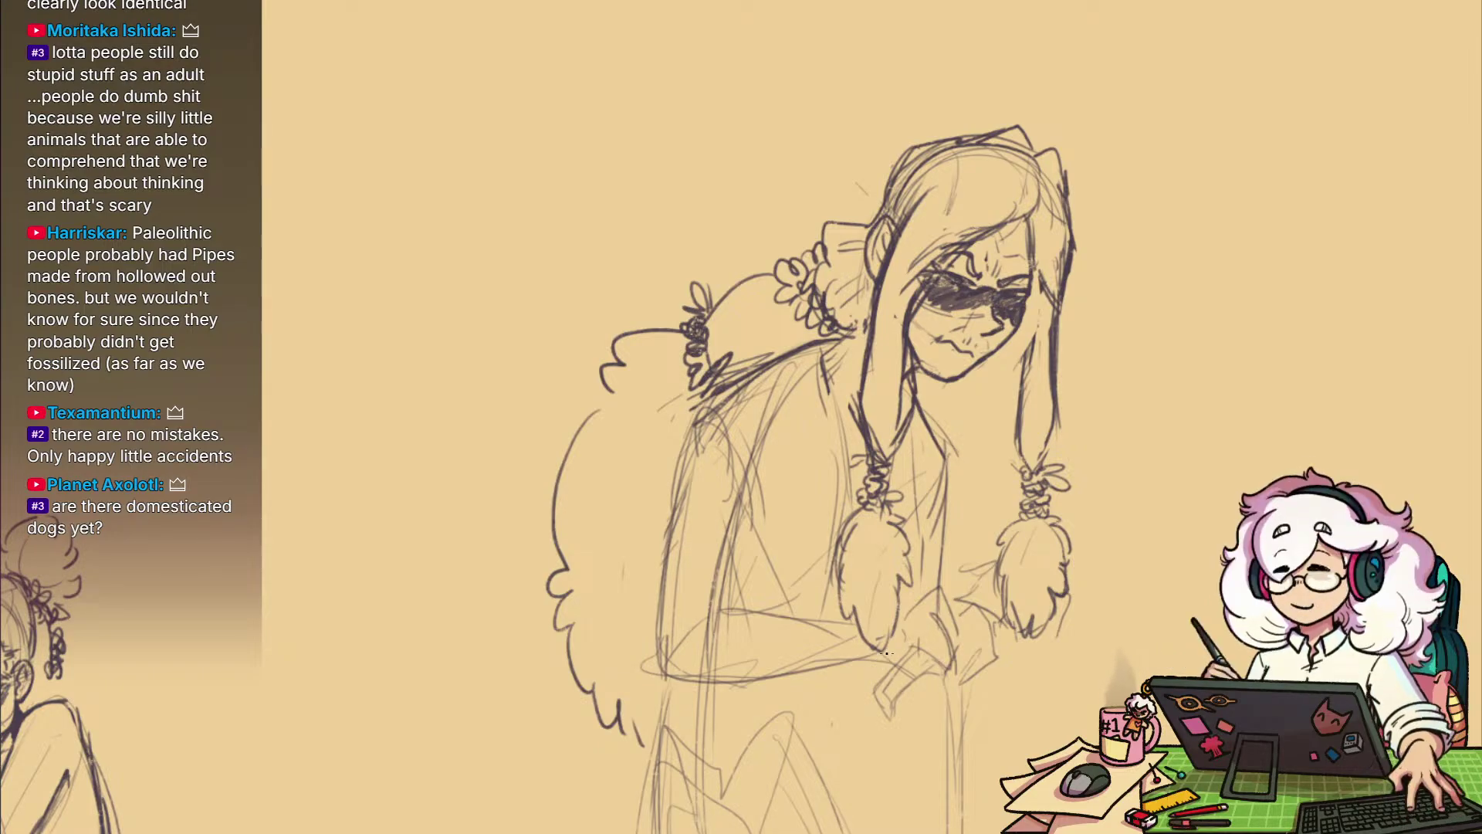
mouse_move(996, 689)
left_mouse_down()
mouse_move(1007, 577)
mouse_move(968, 633)
mouse_move(1021, 628)
mouse_move(993, 698)
mouse_move(1005, 575)
left_mouse_up()
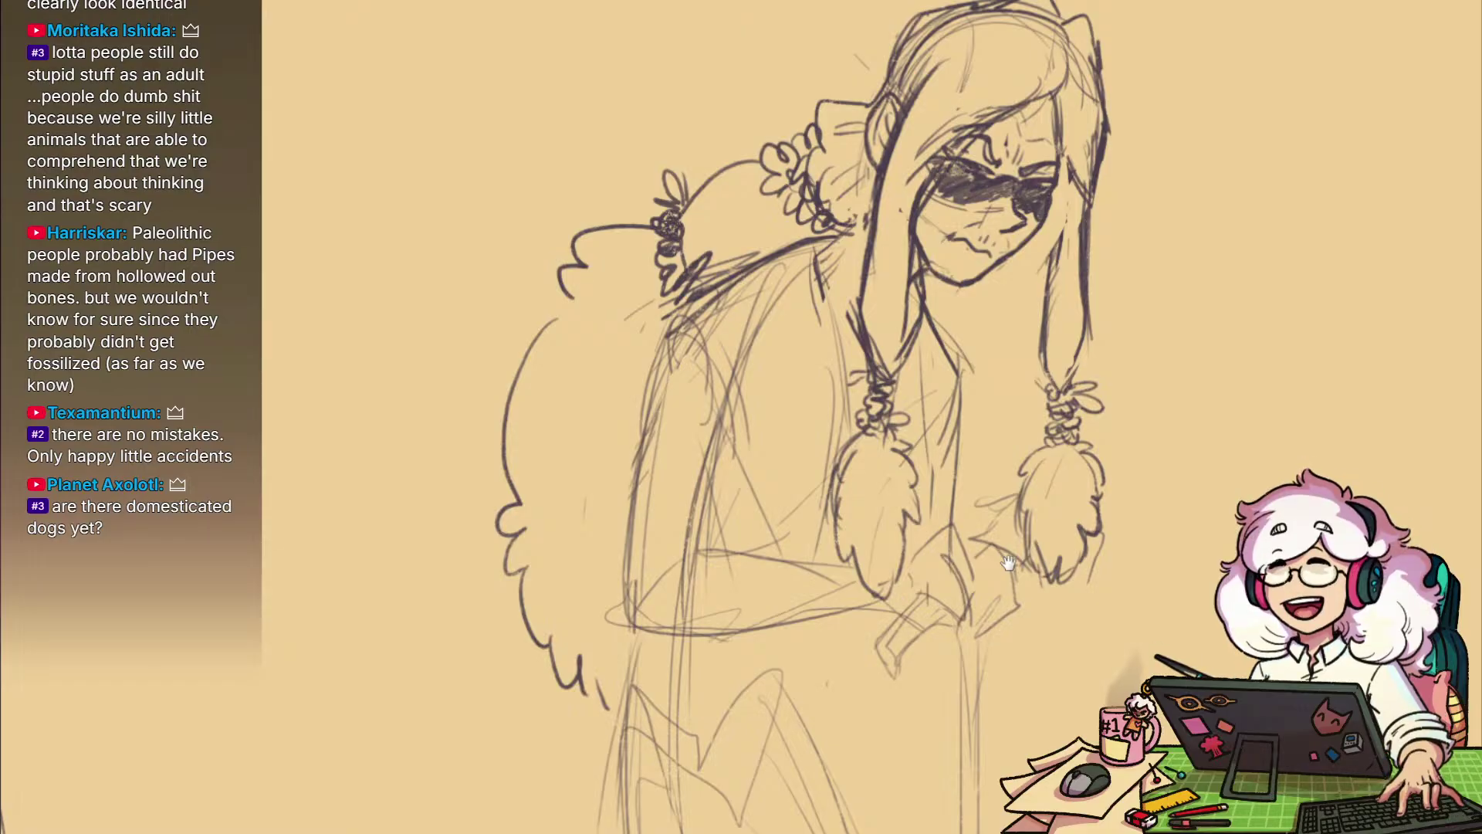
mouse_move(1003, 578)
left_mouse_down()
mouse_move(1024, 626)
mouse_move(991, 596)
left_mouse_up()
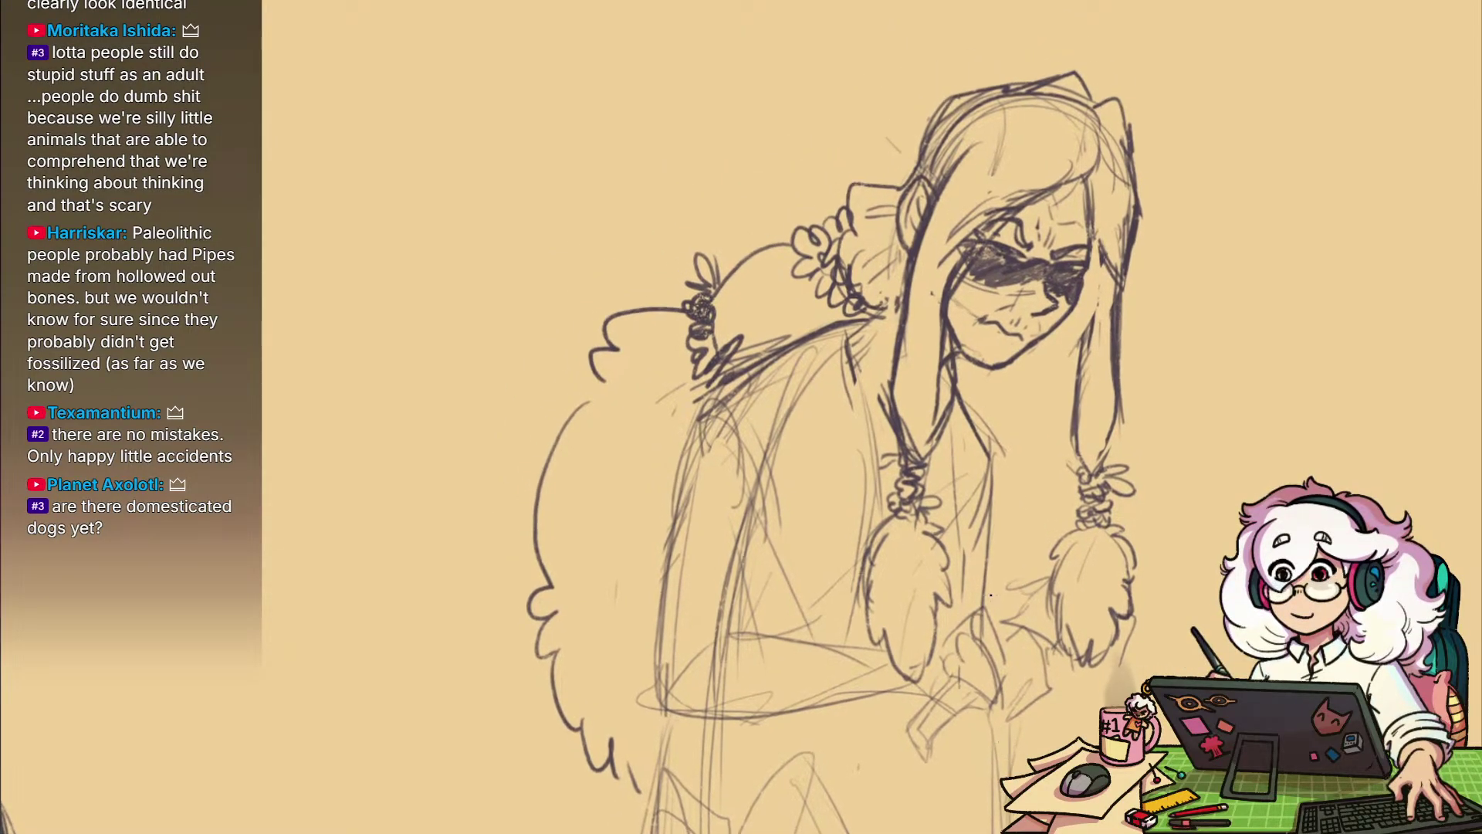
left_click_drag(929, 693, 697, 713)
left_click_drag(890, 657, 702, 664)
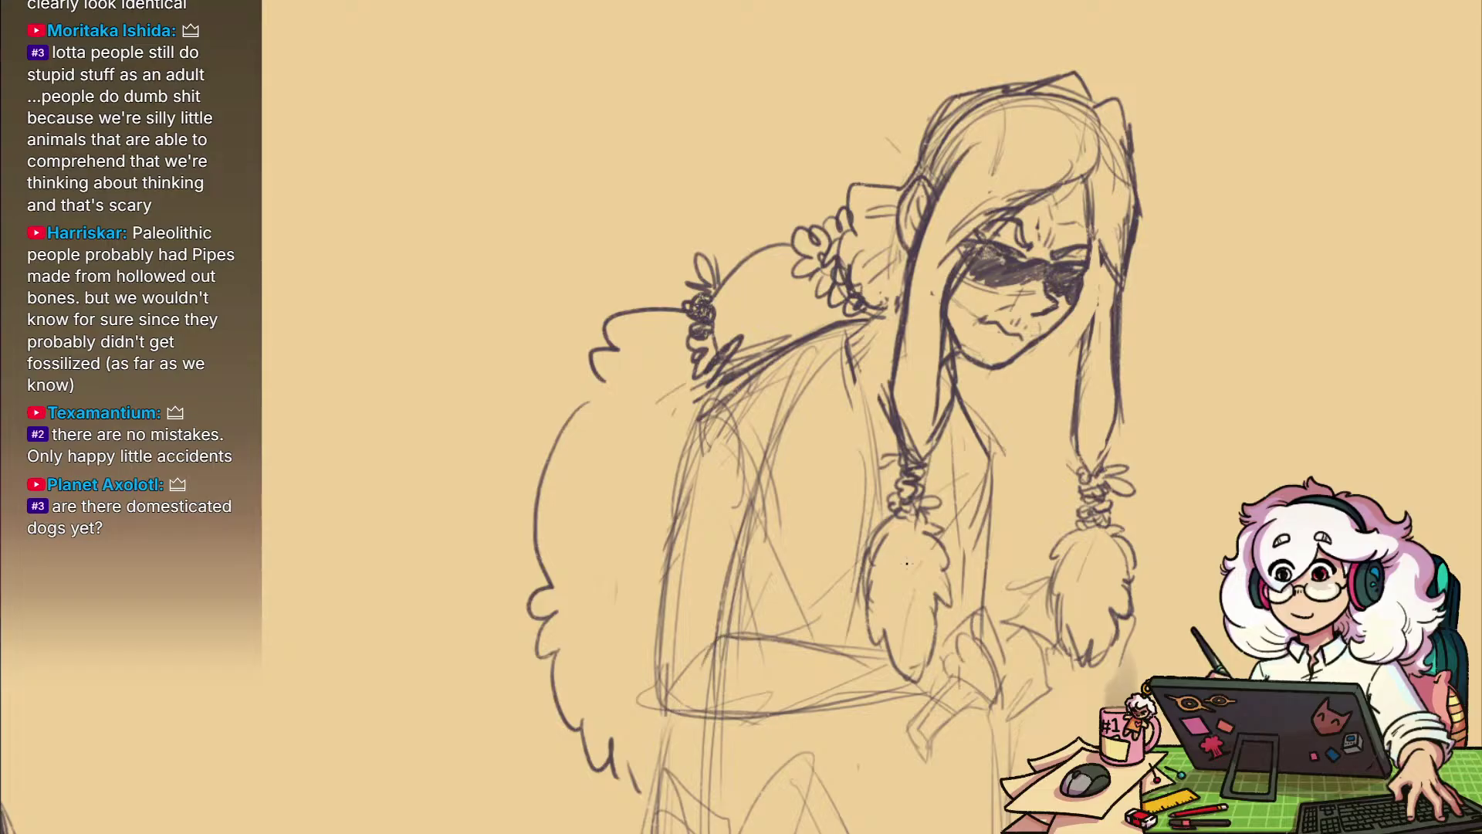
left_click_drag(933, 620, 912, 662)
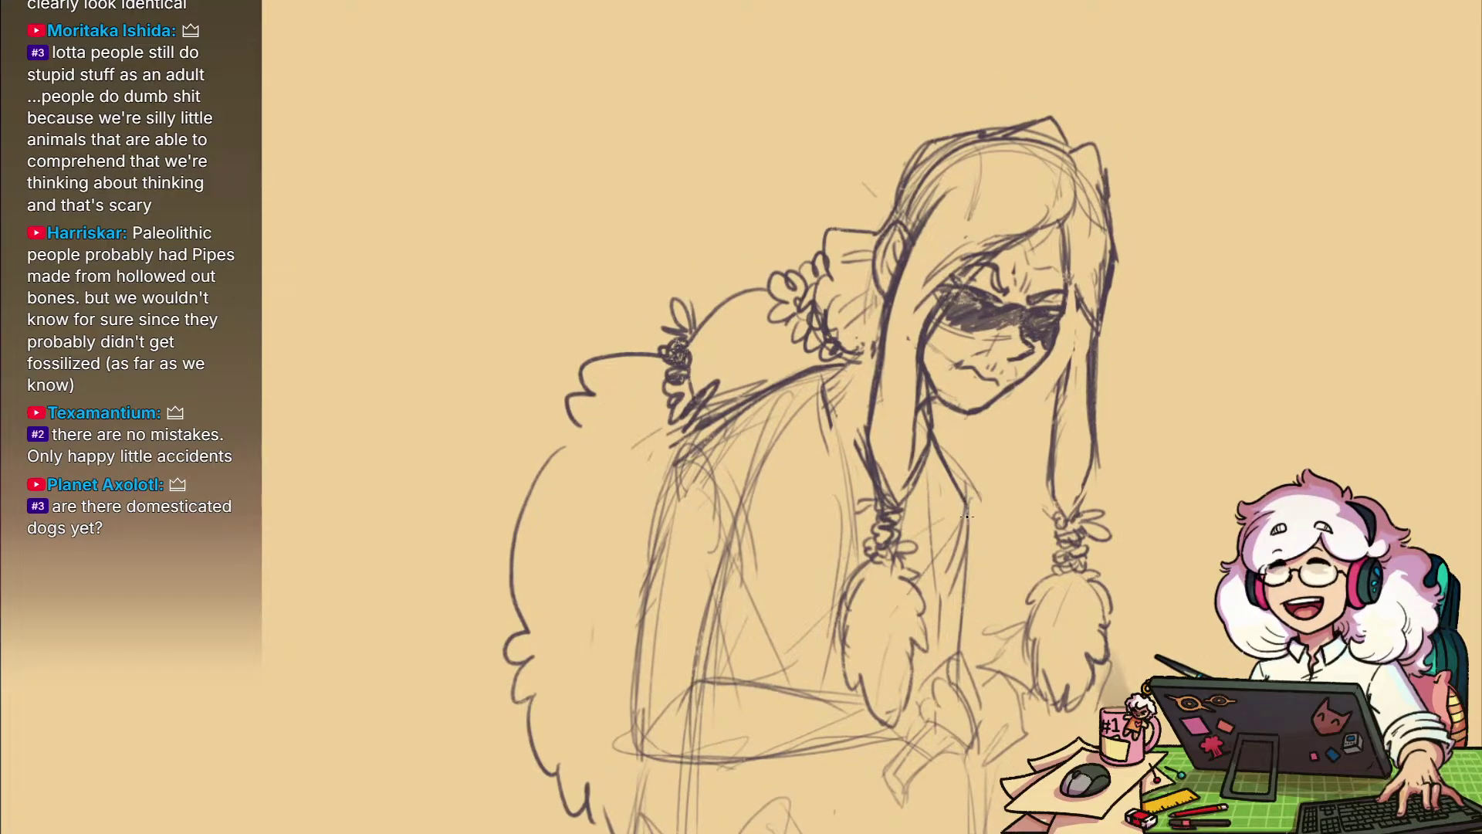
left_click_drag(1021, 472, 999, 519)
mouse_move(997, 608)
left_mouse_down()
mouse_move(1052, 607)
mouse_move(1039, 532)
mouse_move(946, 540)
mouse_move(1004, 541)
mouse_move(976, 554)
mouse_move(1002, 550)
mouse_move(1009, 621)
mouse_move(1002, 602)
left_mouse_up()
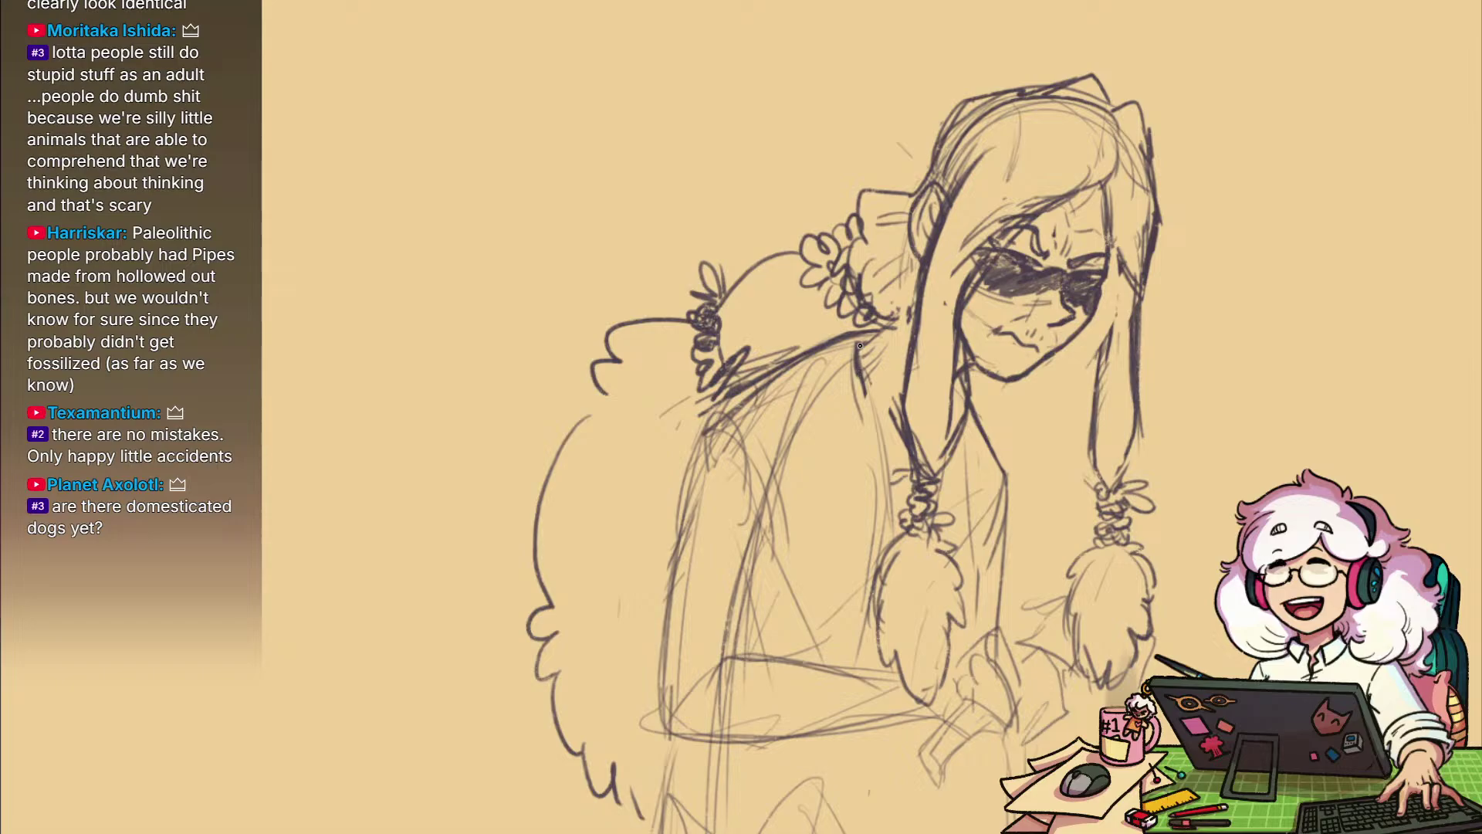
left_click_drag(1023, 631, 986, 640)
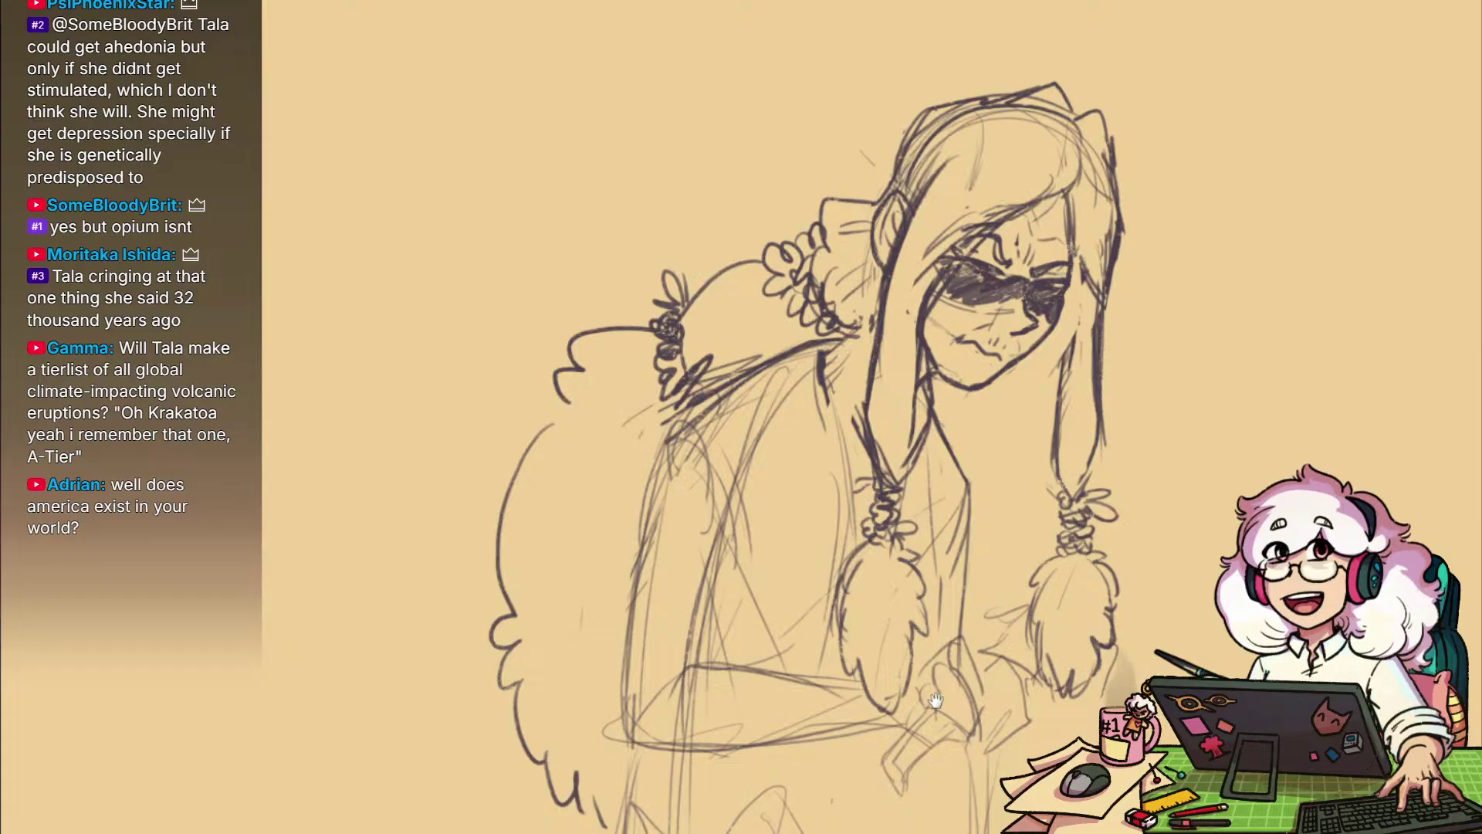
Draw the knuckles and curled fingers of the near hand where it rests on top of the cane
left_click_drag(909, 625, 952, 551)
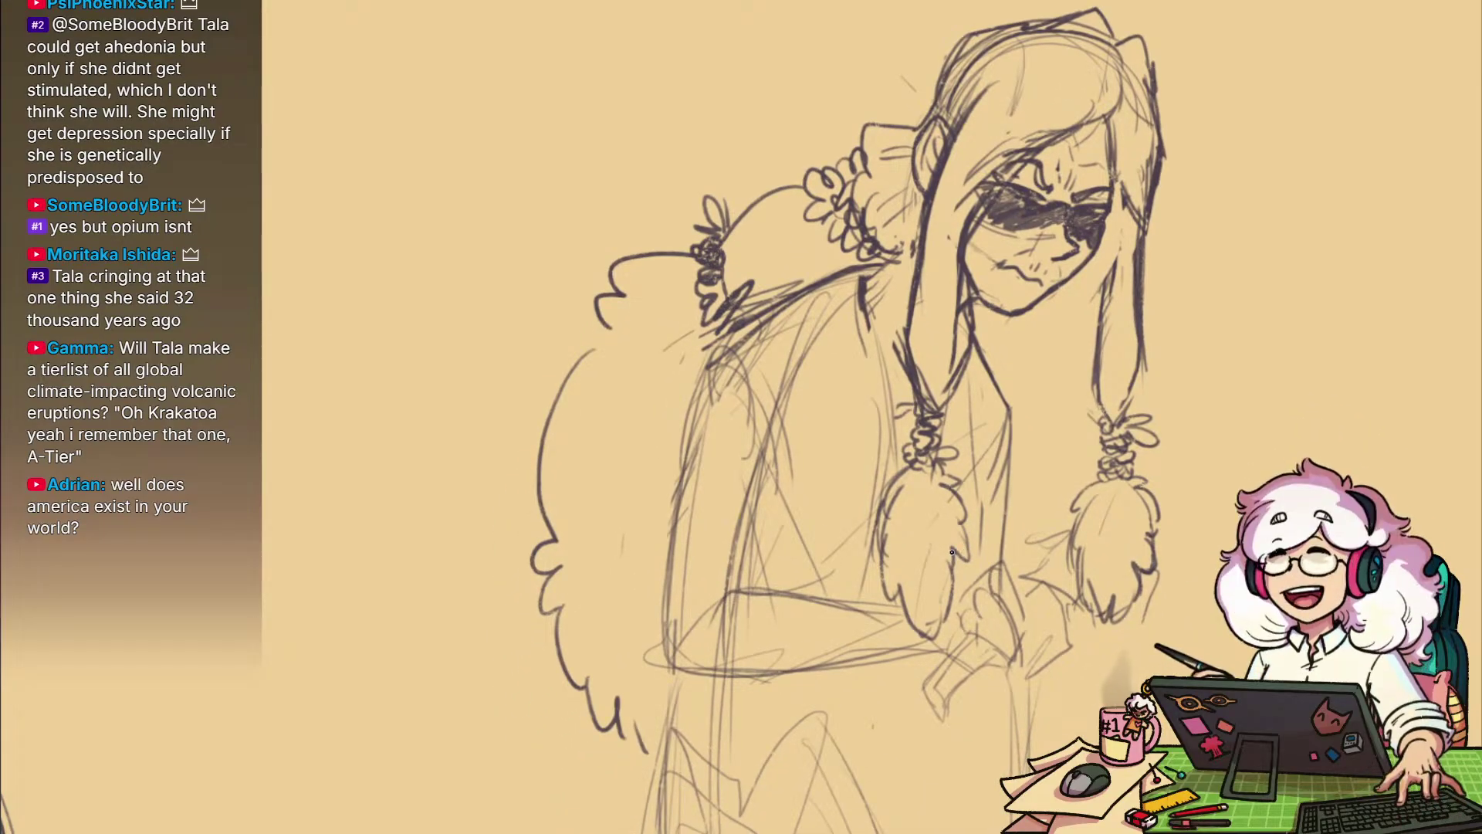
mouse_move(1047, 577)
left_mouse_down()
mouse_move(1016, 521)
mouse_move(960, 505)
mouse_move(982, 533)
left_mouse_up()
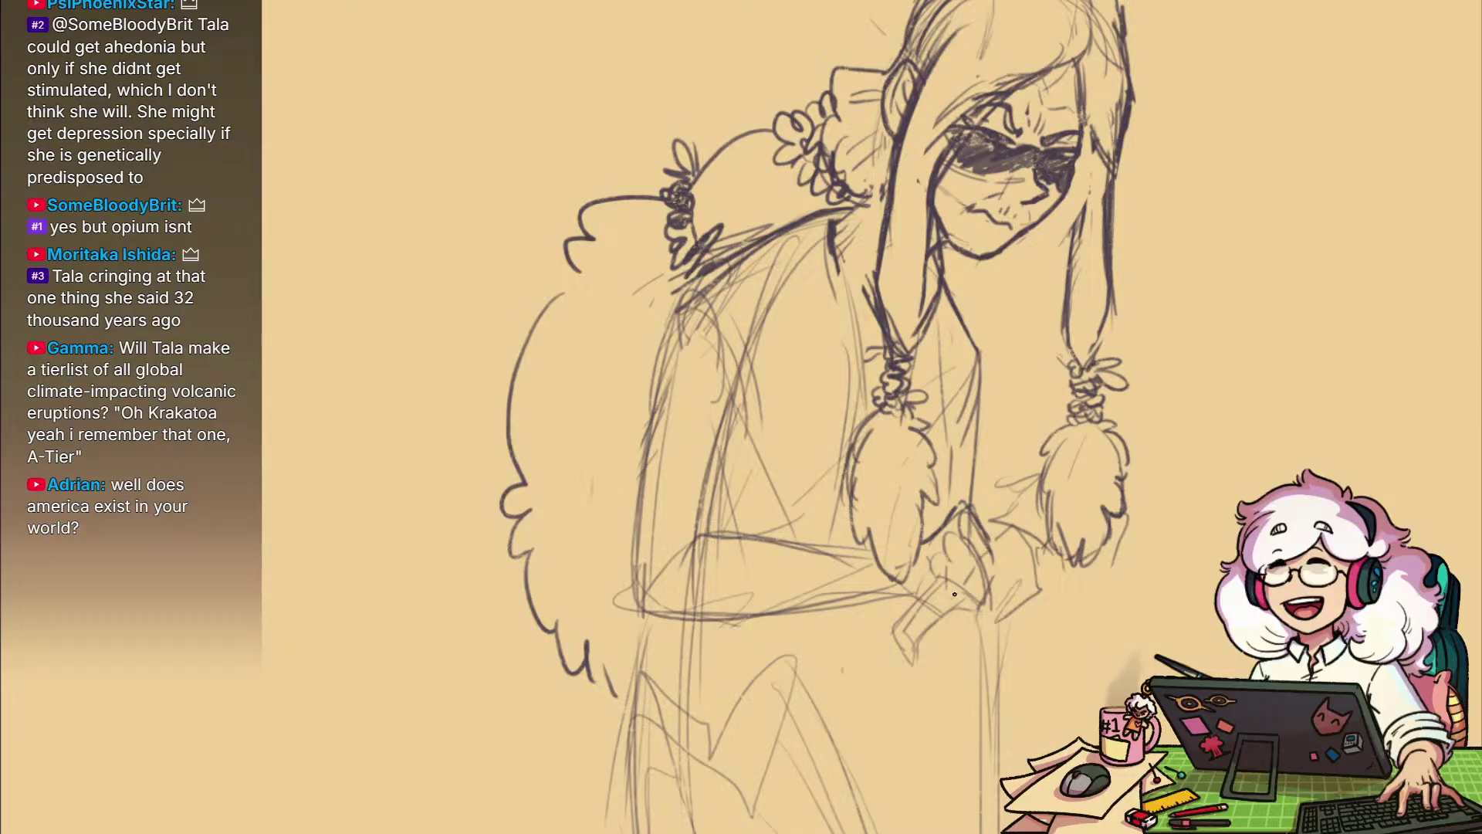
mouse_move(994, 577)
left_mouse_down()
mouse_move(989, 534)
mouse_move(944, 518)
mouse_move(945, 585)
mouse_move(921, 566)
left_mouse_up()
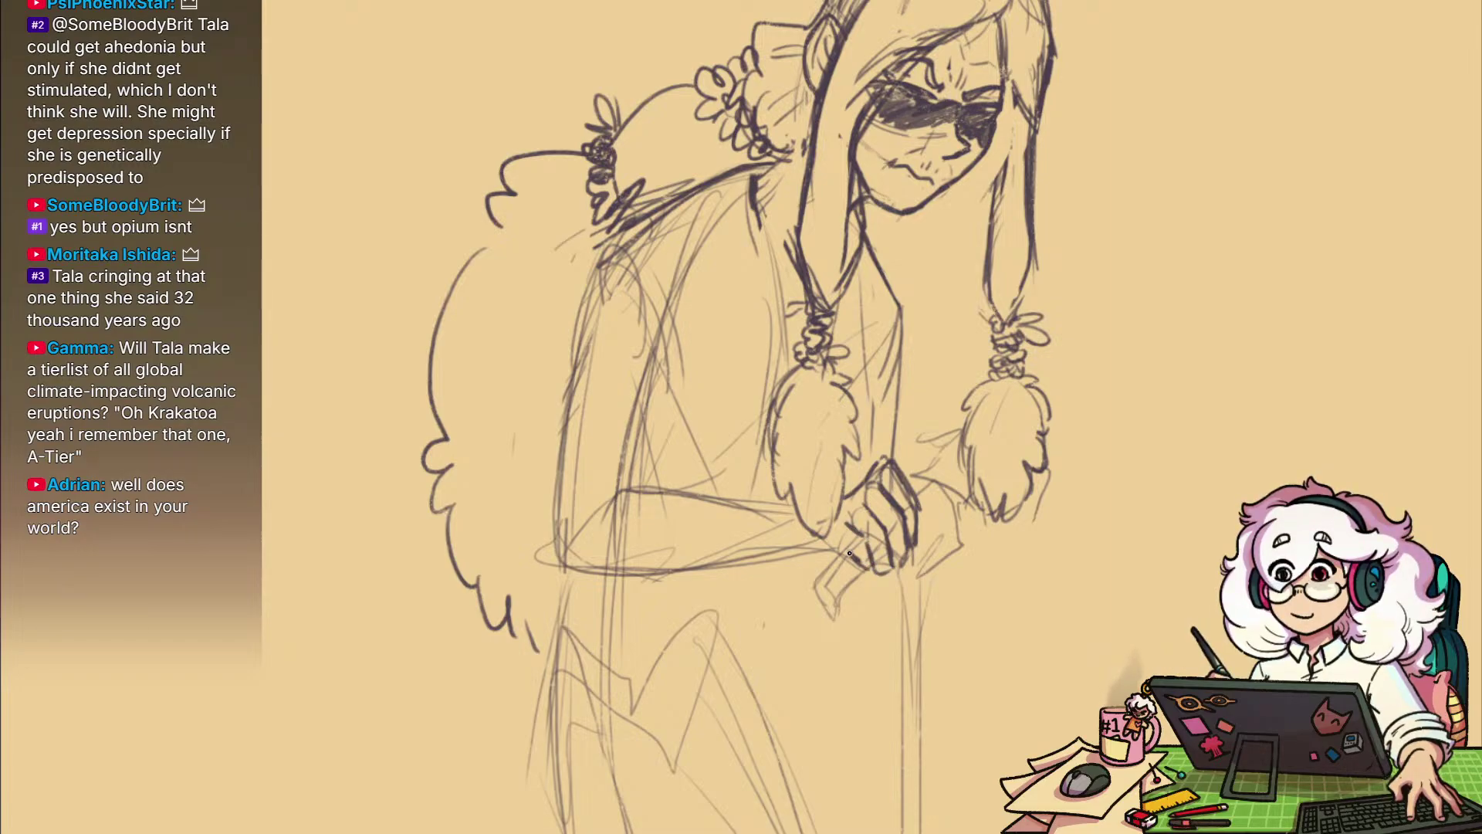
Outline the cane's curved handle beneath the hand and start the upper part of the shaft
left_click_drag(846, 560, 821, 591)
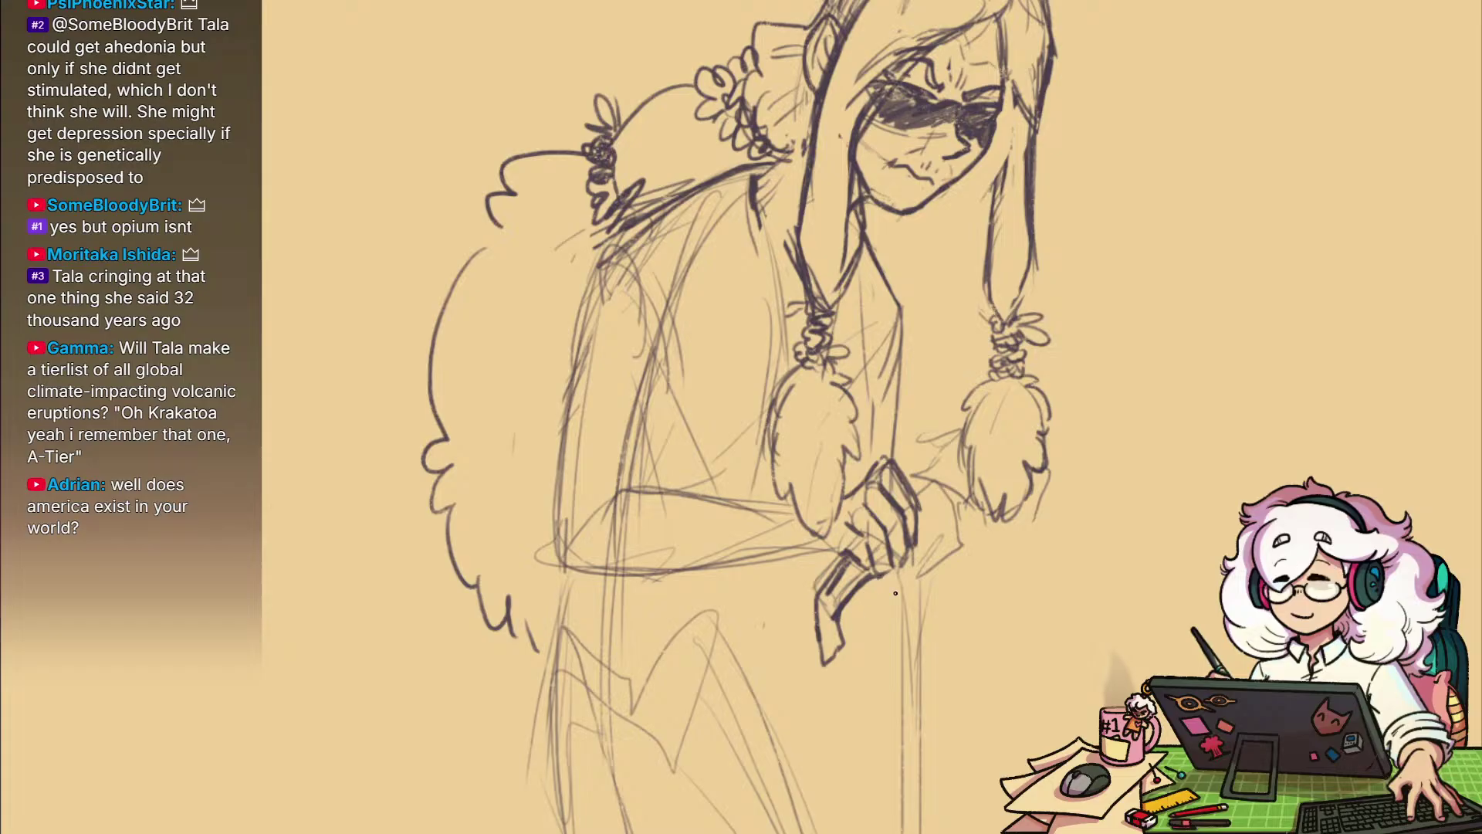
left_click_drag(934, 603, 931, 678)
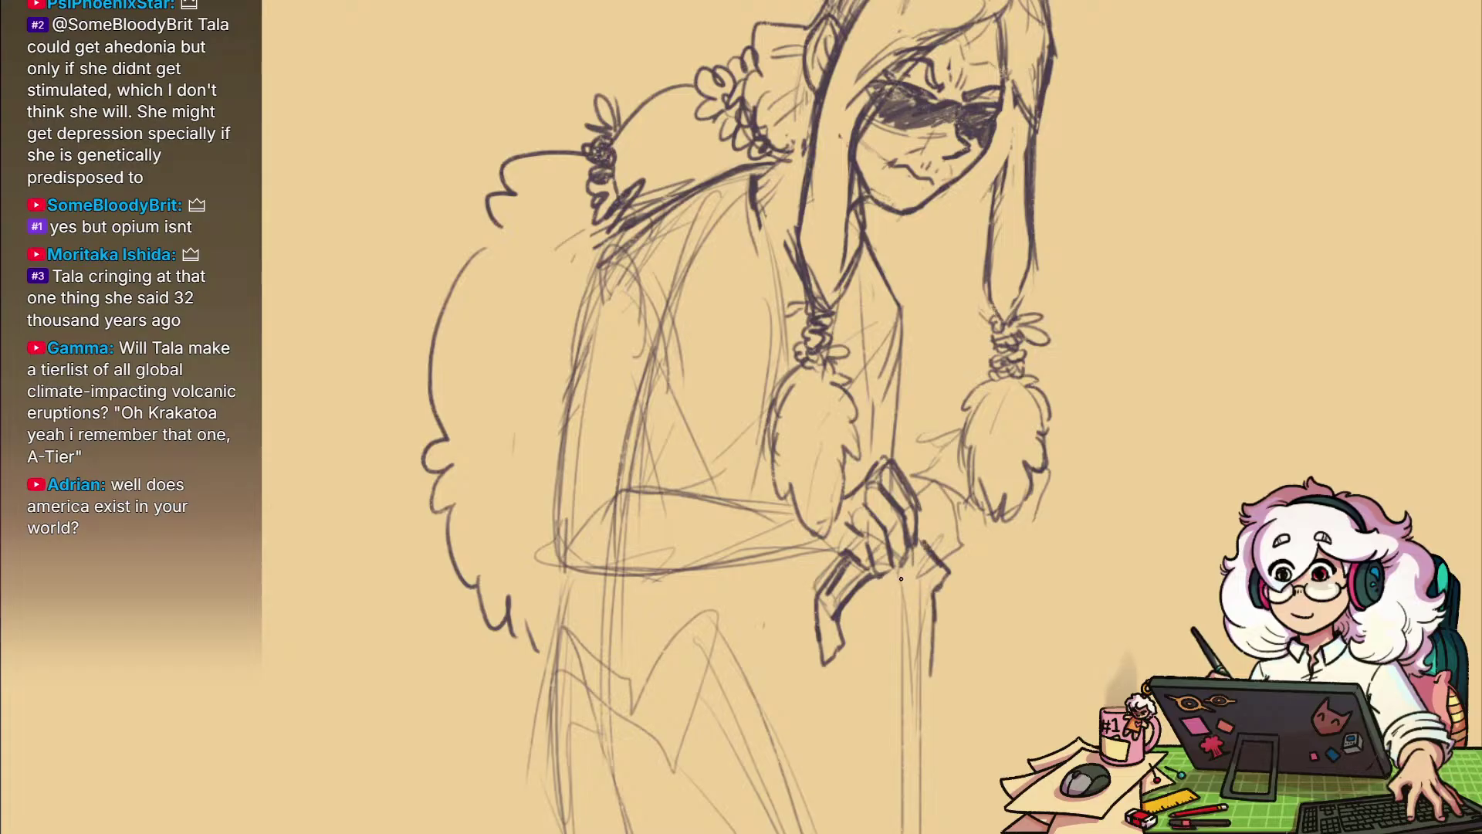
left_click_drag(895, 575, 905, 710)
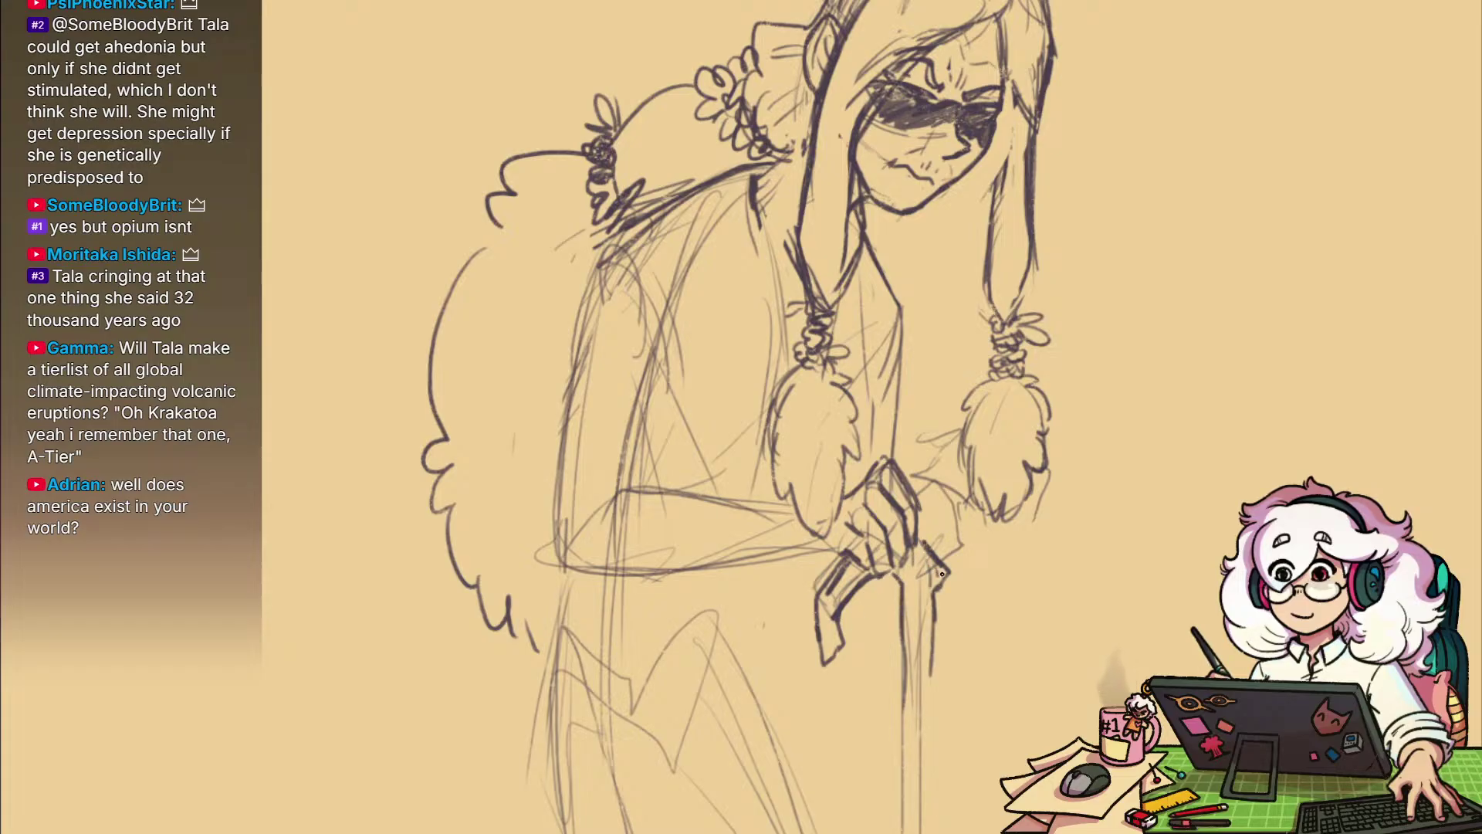
Draw bead strings wrapped around the cane handle, with one dangling strand ending in leaf-shaped charms and a second looping over the shaft
scroll(942, 573, "down", 2)
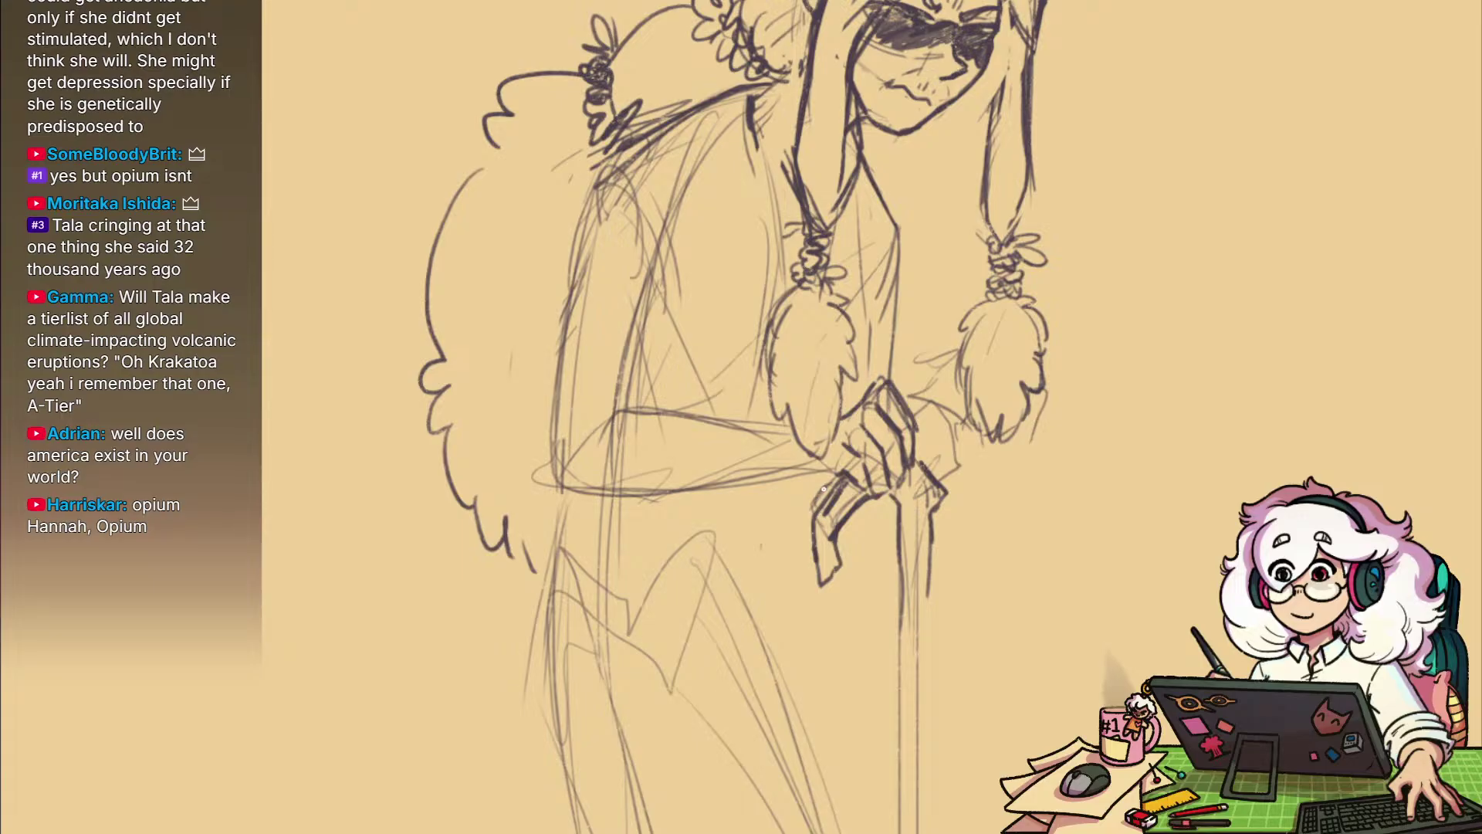
mouse_move(820, 491)
left_mouse_down()
mouse_move(817, 516)
mouse_move(834, 525)
left_mouse_up()
mouse_move(856, 513)
left_mouse_down()
mouse_move(853, 533)
mouse_move(857, 511)
left_mouse_up()
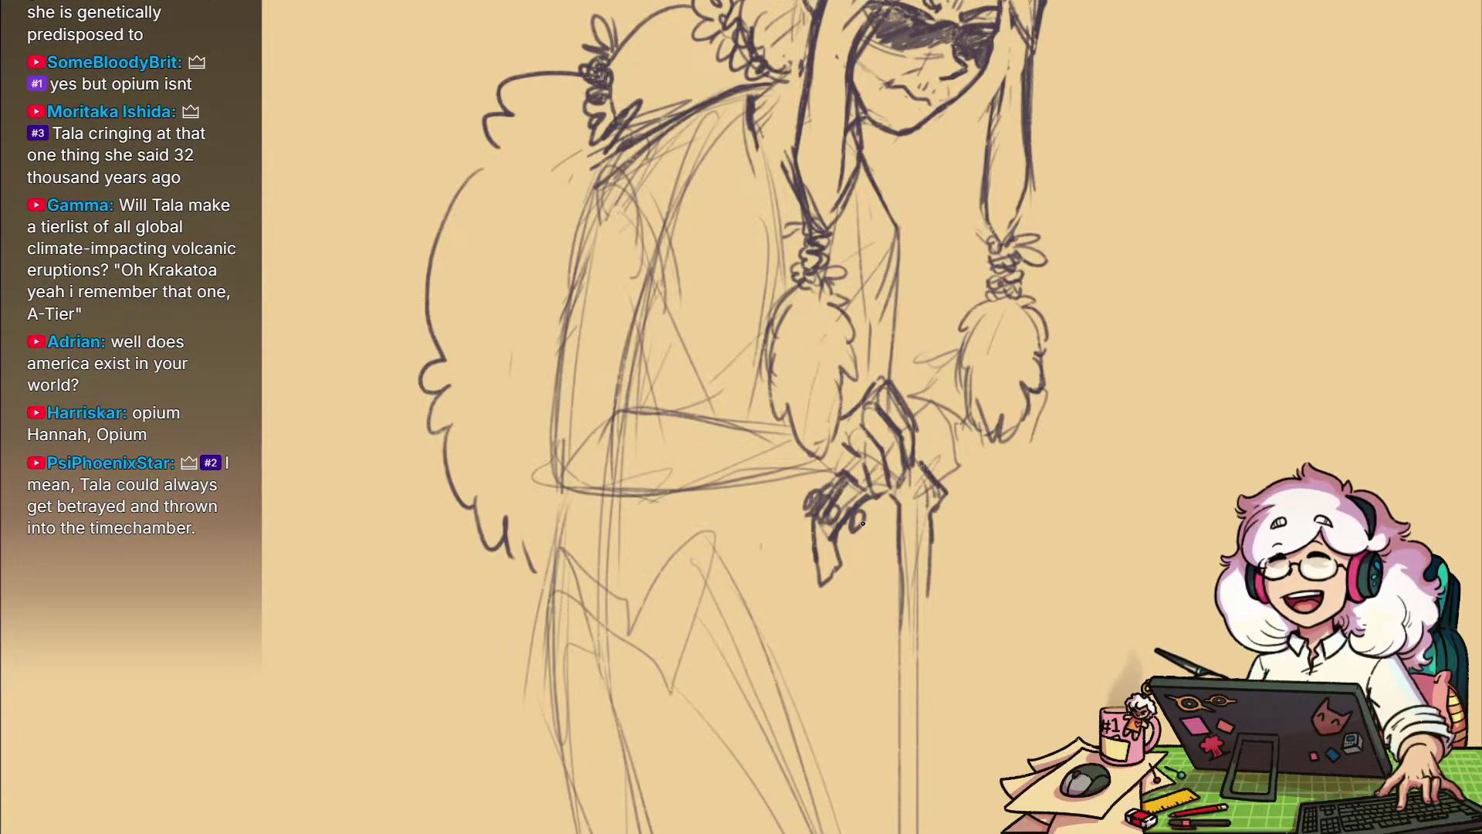
left_click_drag(903, 422, 874, 433)
left_click_drag(838, 512, 834, 539)
mouse_move(817, 541)
left_mouse_down()
mouse_move(810, 552)
mouse_move(800, 516)
mouse_move(834, 554)
mouse_move(834, 638)
mouse_move(853, 647)
left_mouse_up()
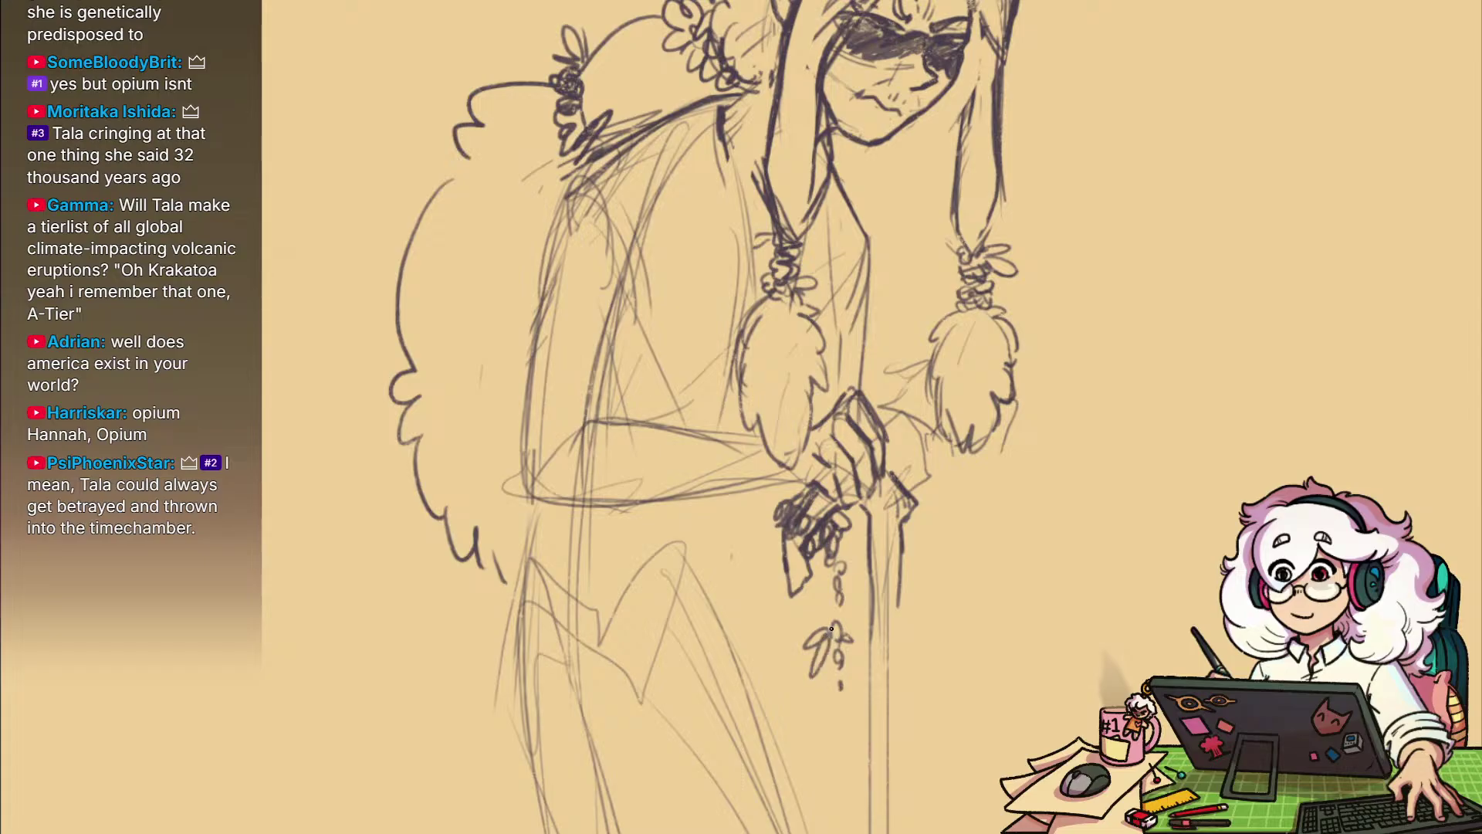
mouse_move(836, 591)
left_mouse_down()
mouse_move(830, 615)
mouse_move(837, 547)
left_mouse_up()
left_click_drag(873, 486, 818, 500)
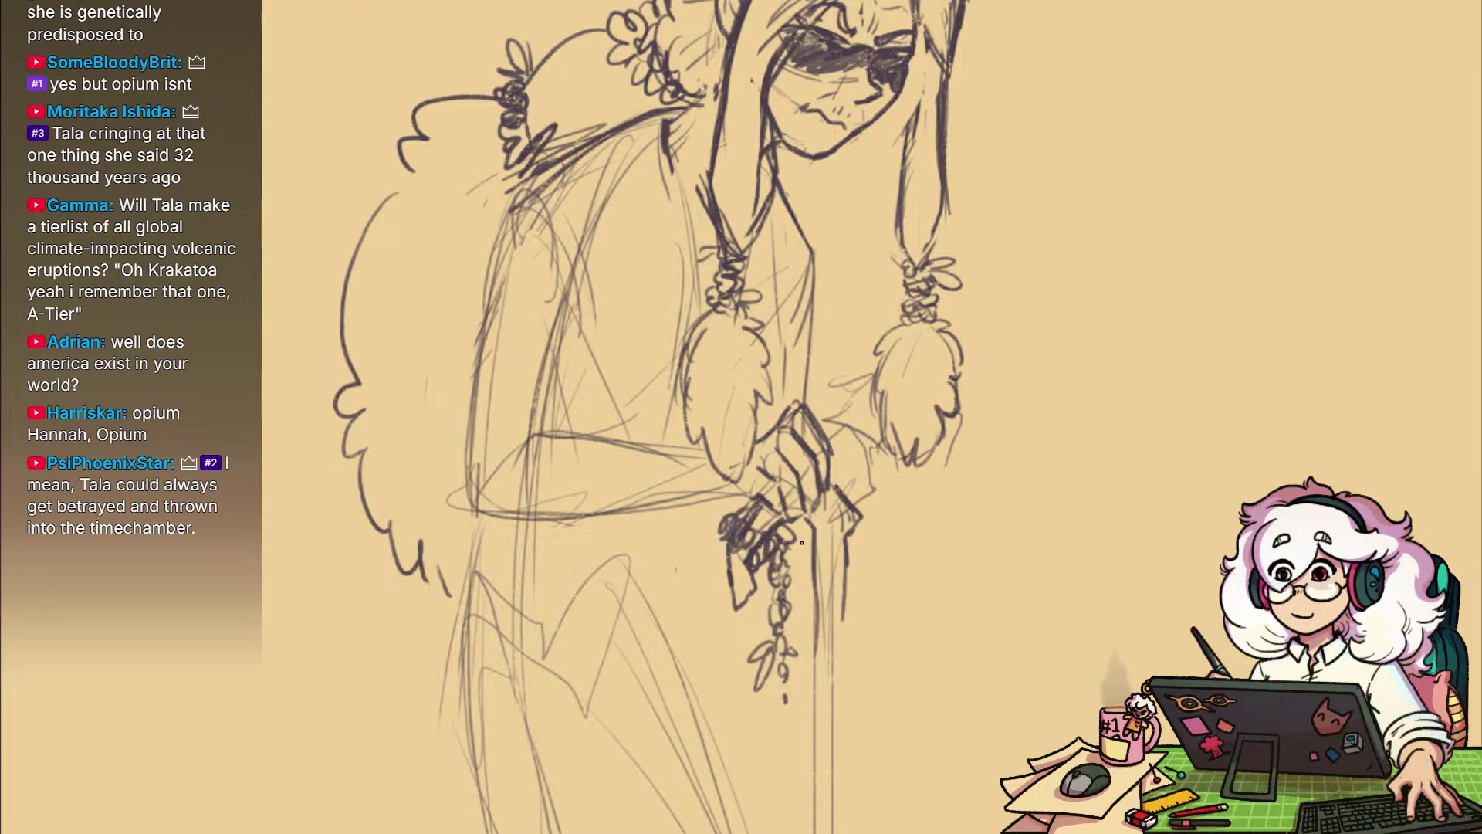
mouse_move(823, 547)
left_mouse_down()
mouse_move(850, 555)
mouse_move(859, 541)
mouse_move(818, 591)
mouse_move(850, 602)
mouse_move(826, 606)
mouse_move(815, 580)
mouse_move(851, 626)
mouse_move(828, 653)
mouse_move(845, 633)
mouse_move(829, 464)
left_mouse_up()
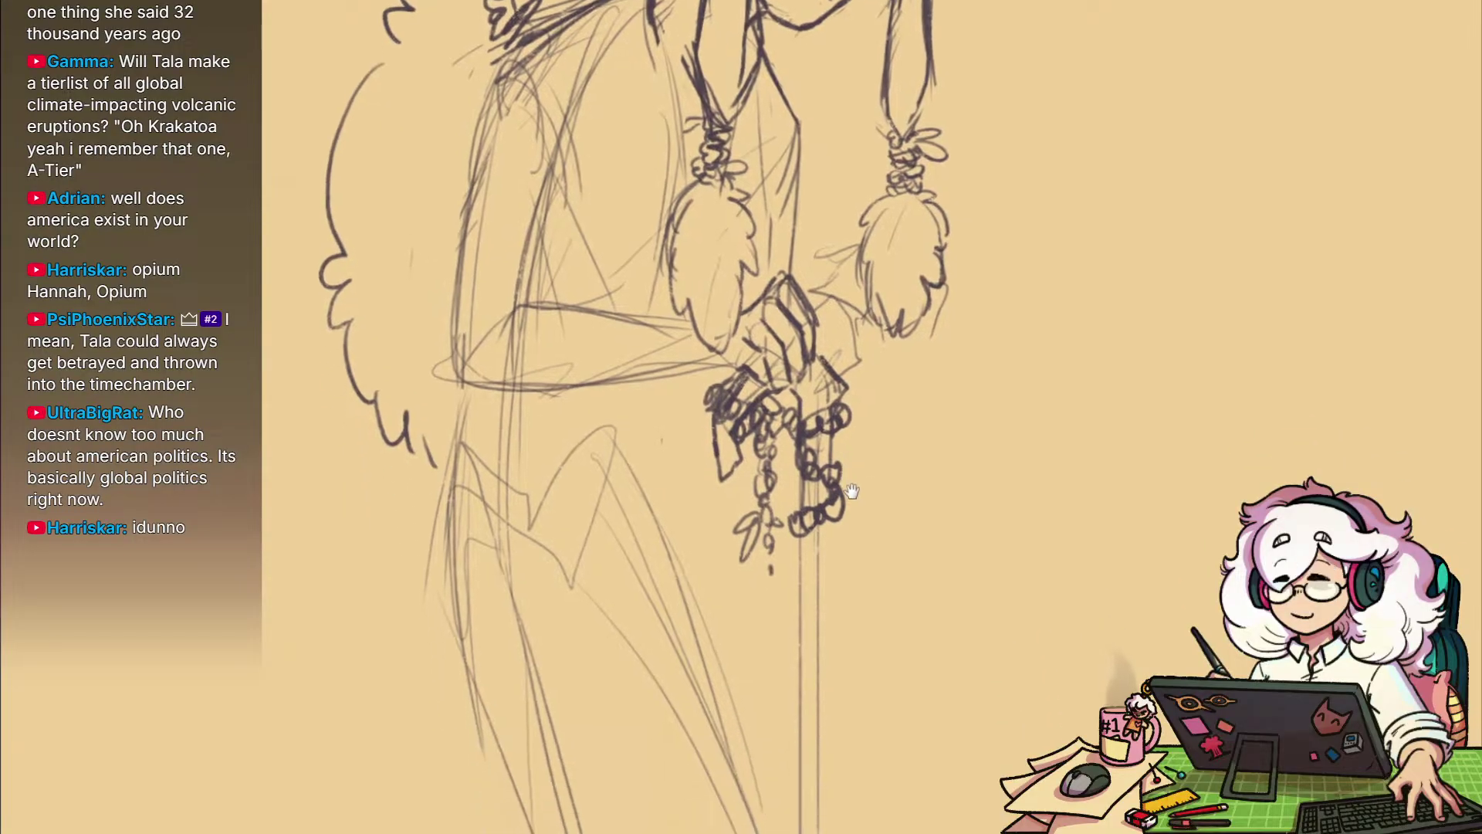
Draw the cane's shaft as two straight parallel lines from the beads down to the ground, closed at the tip
left_click_drag(844, 658, 847, 493)
left_click_drag(836, 693, 829, 620)
scroll(828, 620, "down", 4)
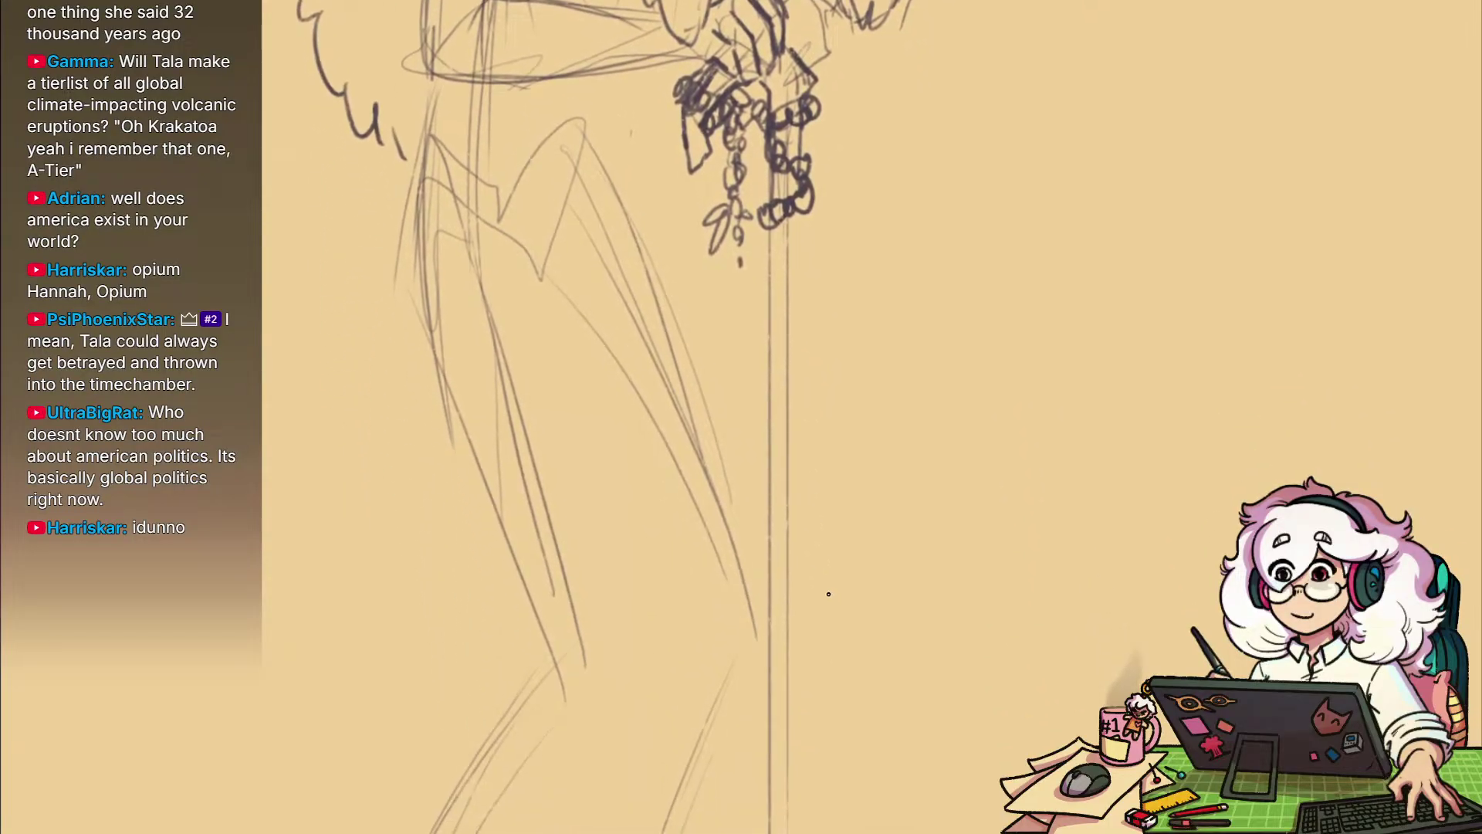
scroll(857, 588, "up", 2)
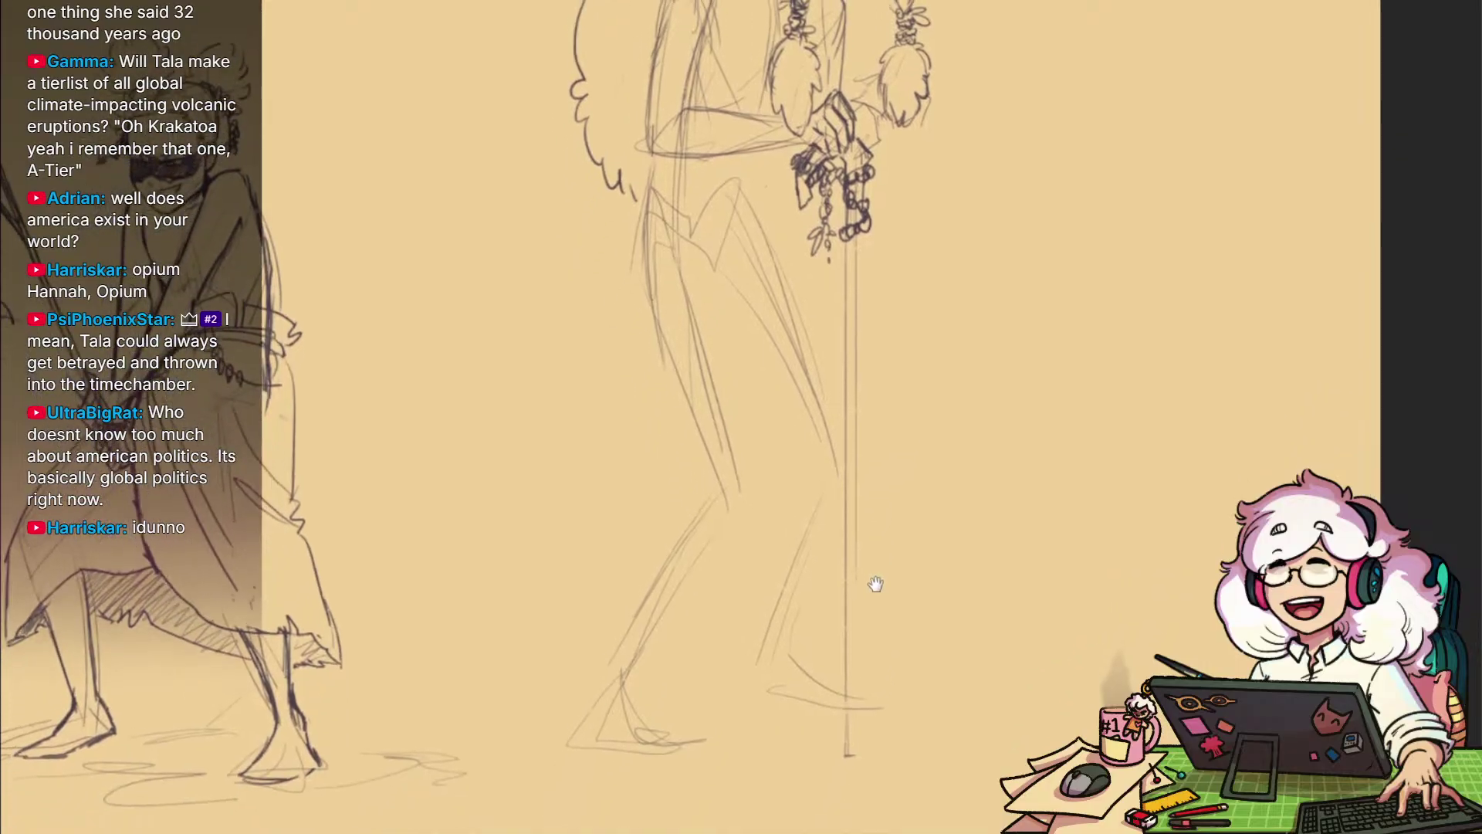
left_click_drag(852, 283, 854, 790)
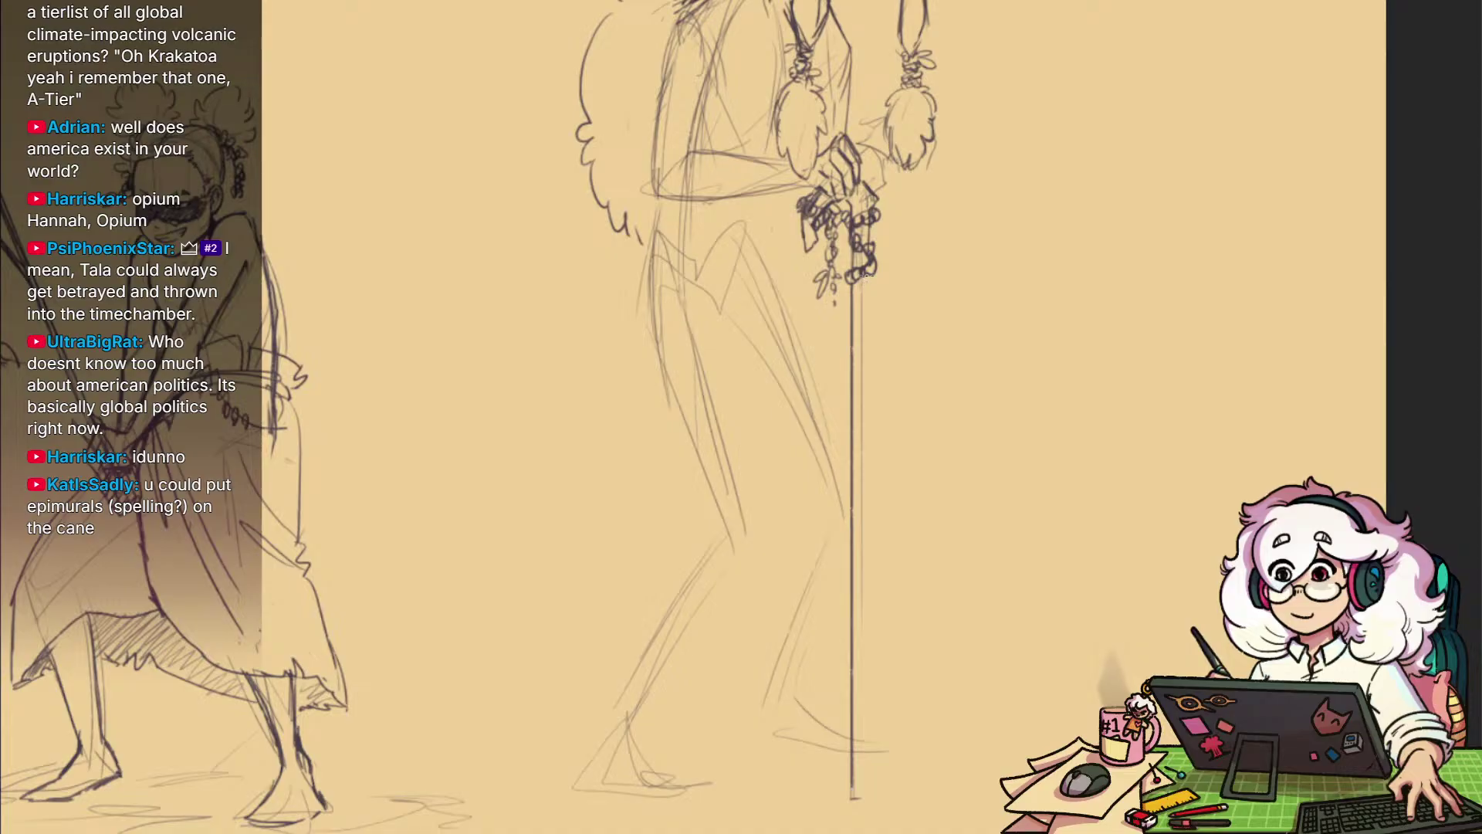
left_click_drag(866, 296, 865, 786)
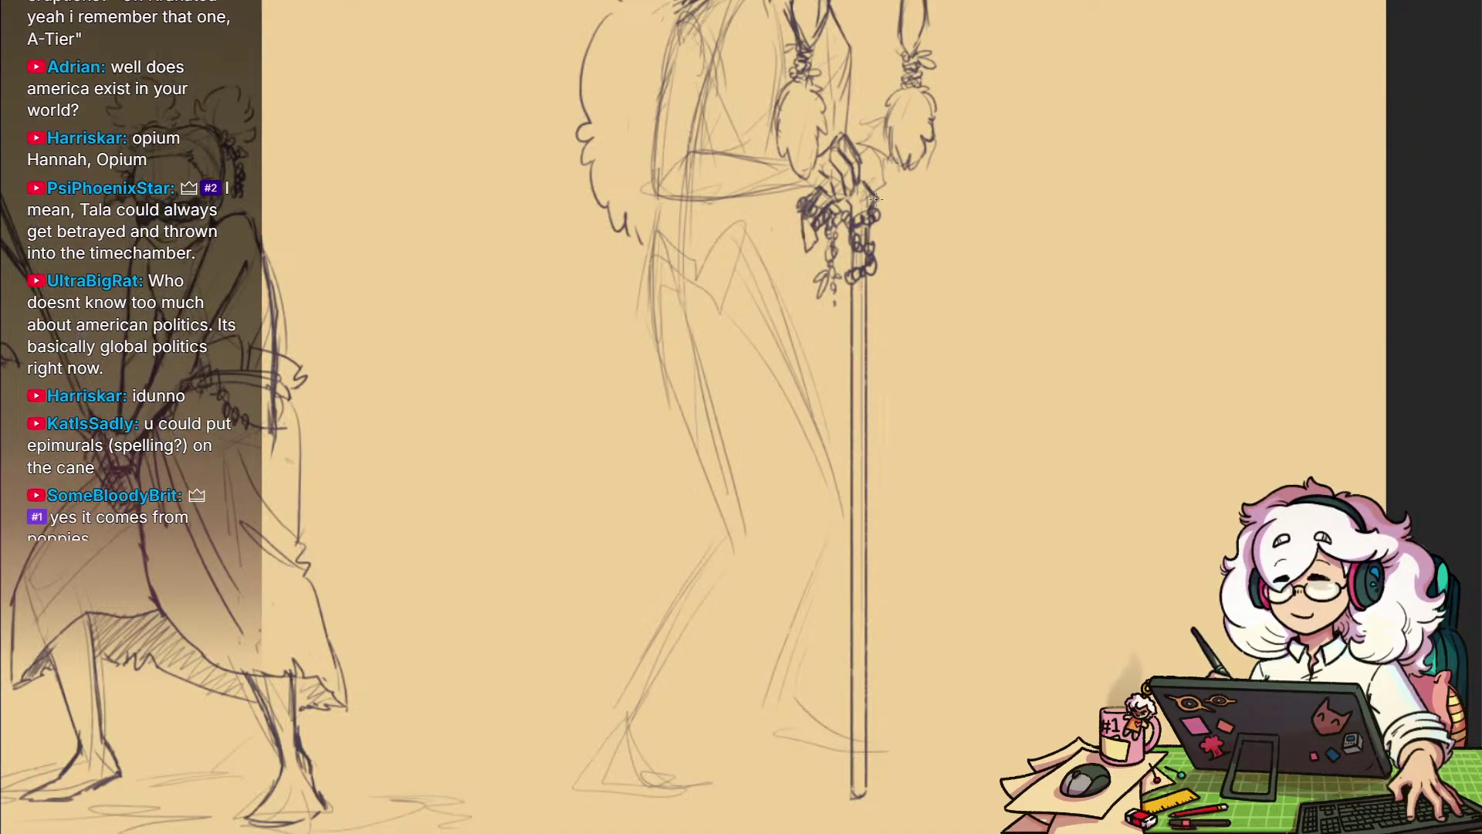
left_click_drag(899, 217, 941, 579)
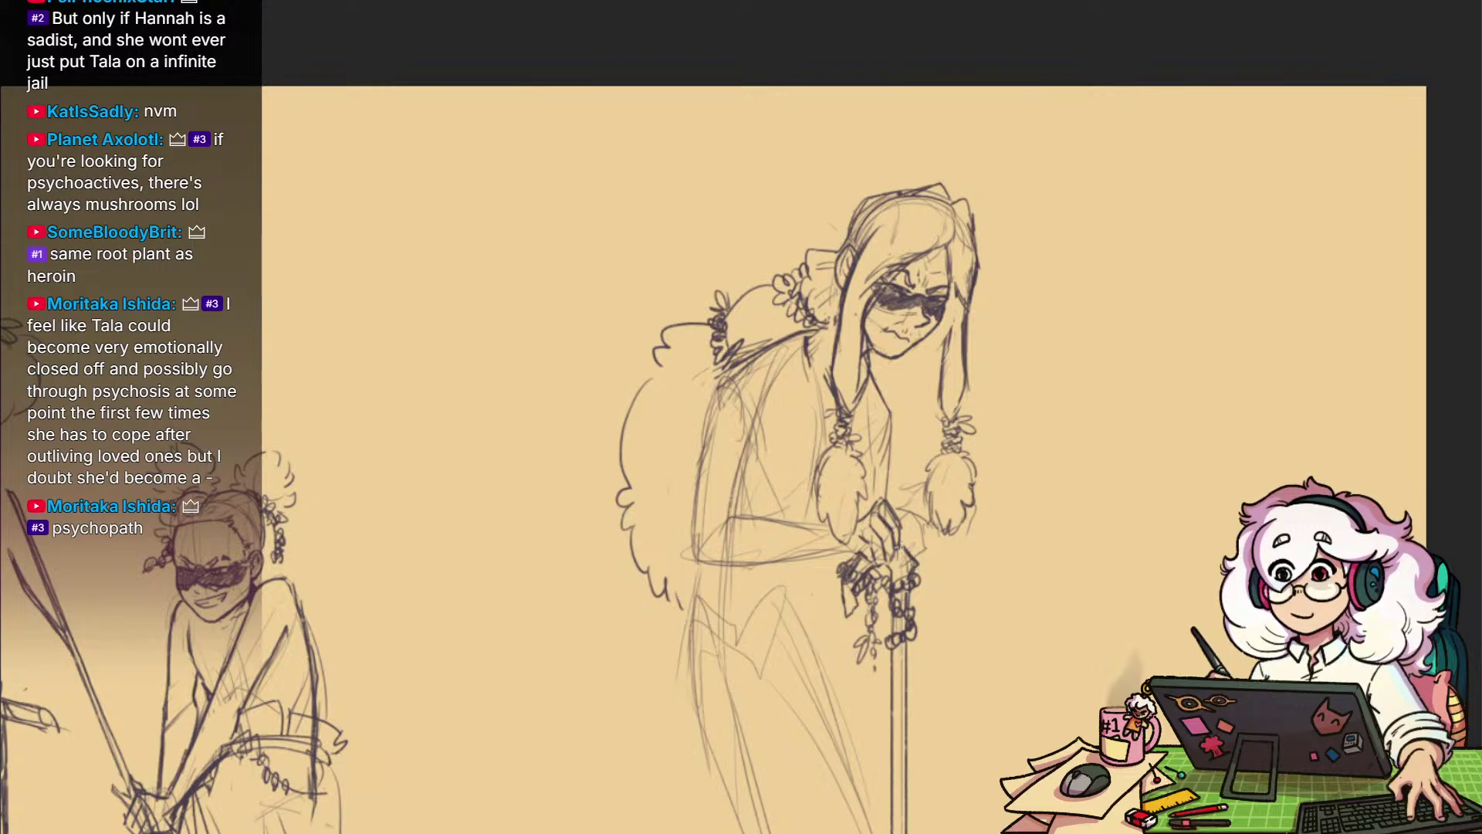
left_click_drag(954, 588, 987, 556)
scroll(925, 535, "up", 1)
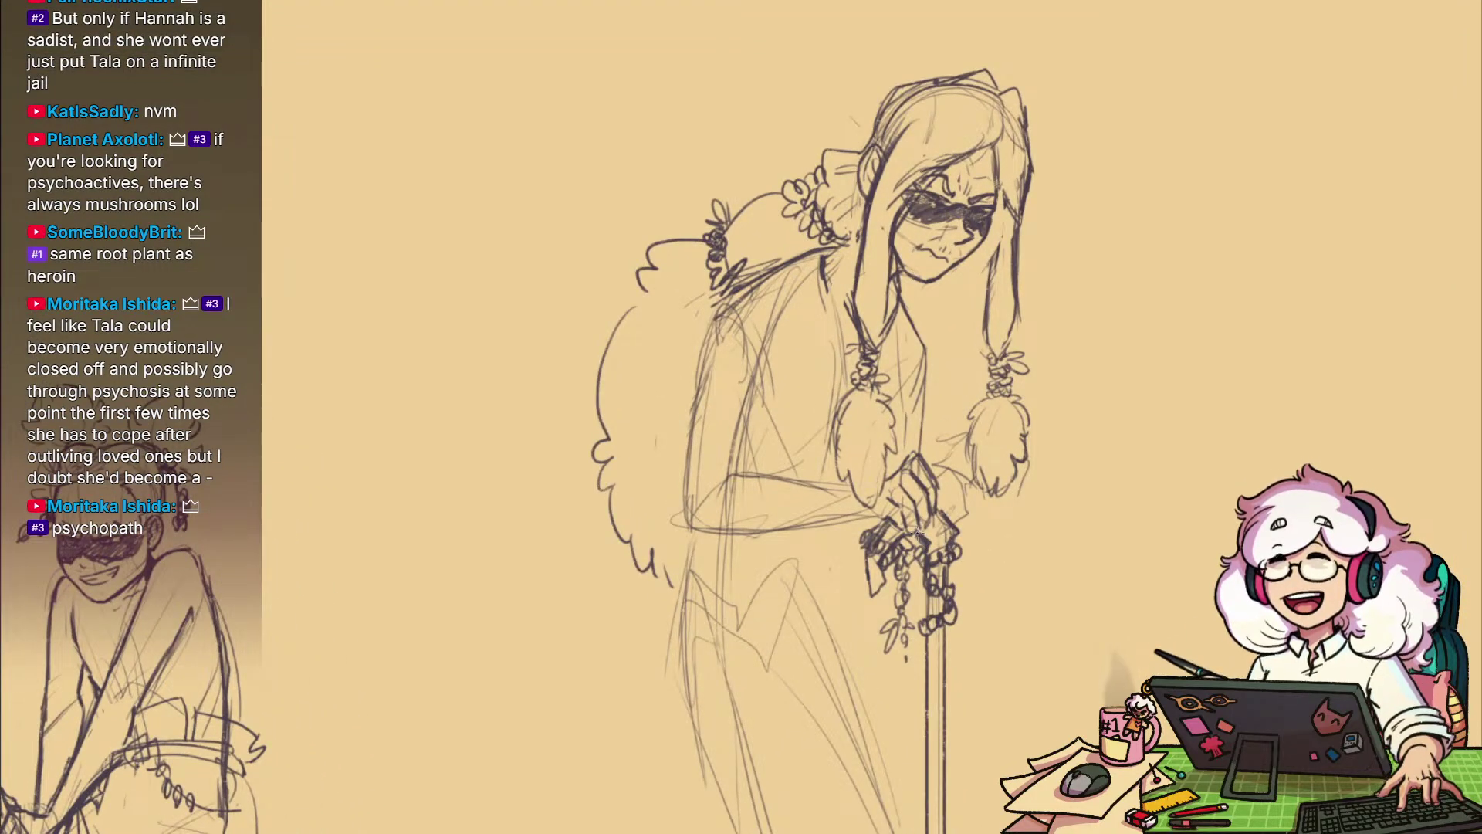
left_click_drag(952, 558, 919, 616)
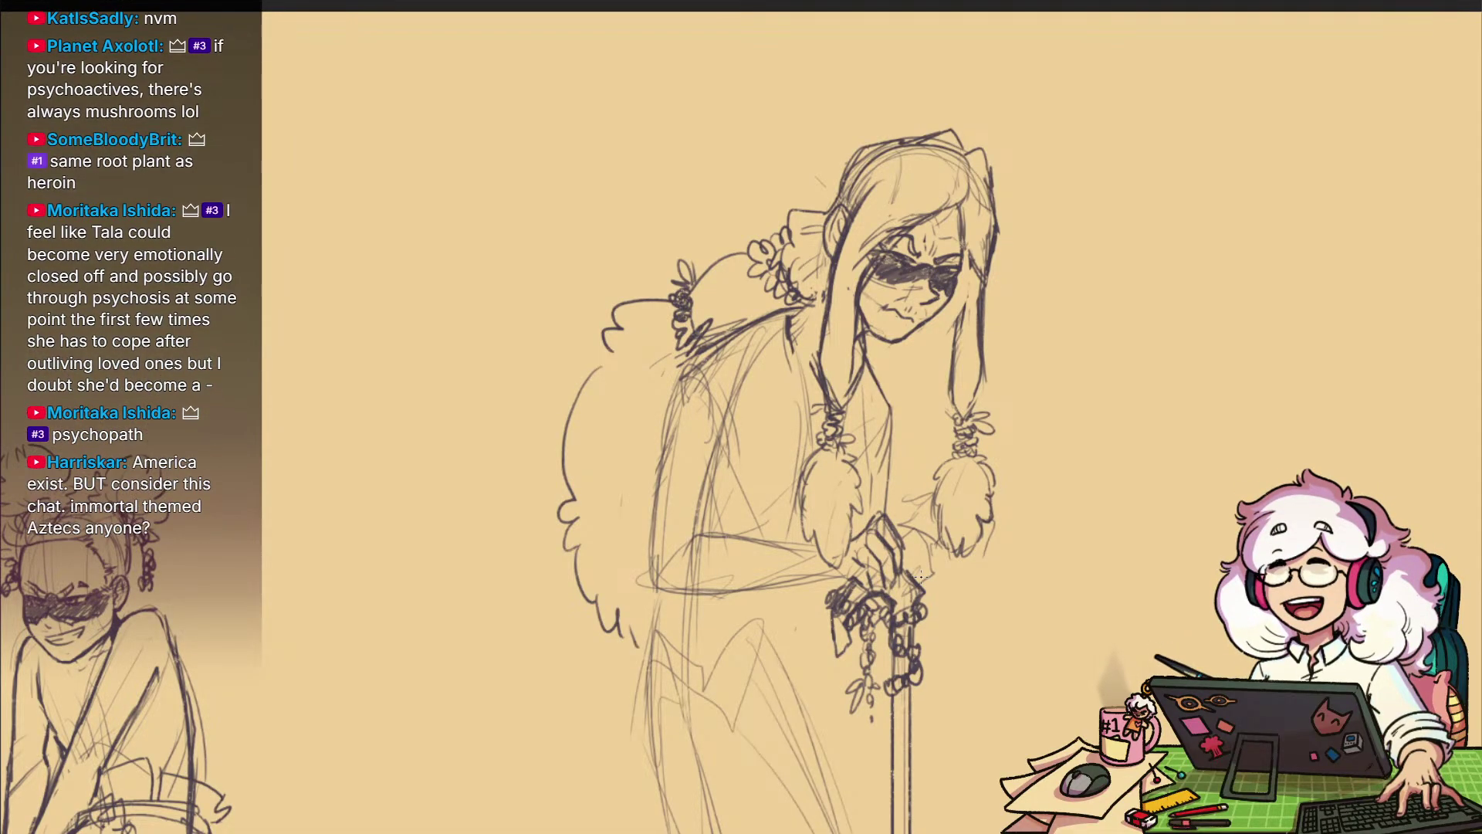
left_click_drag(1052, 662, 1017, 649)
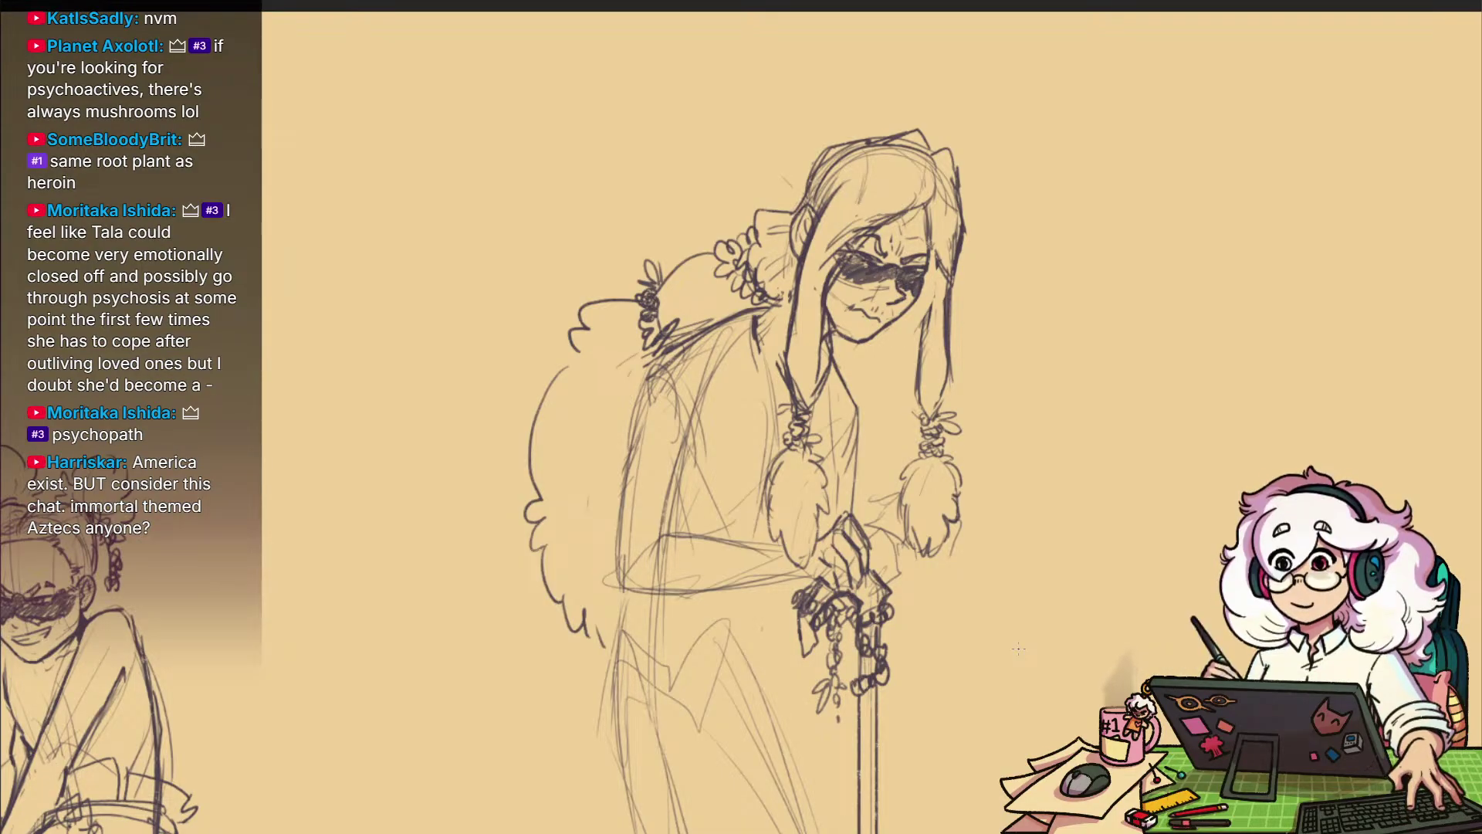
left_click_drag(976, 535, 1022, 510)
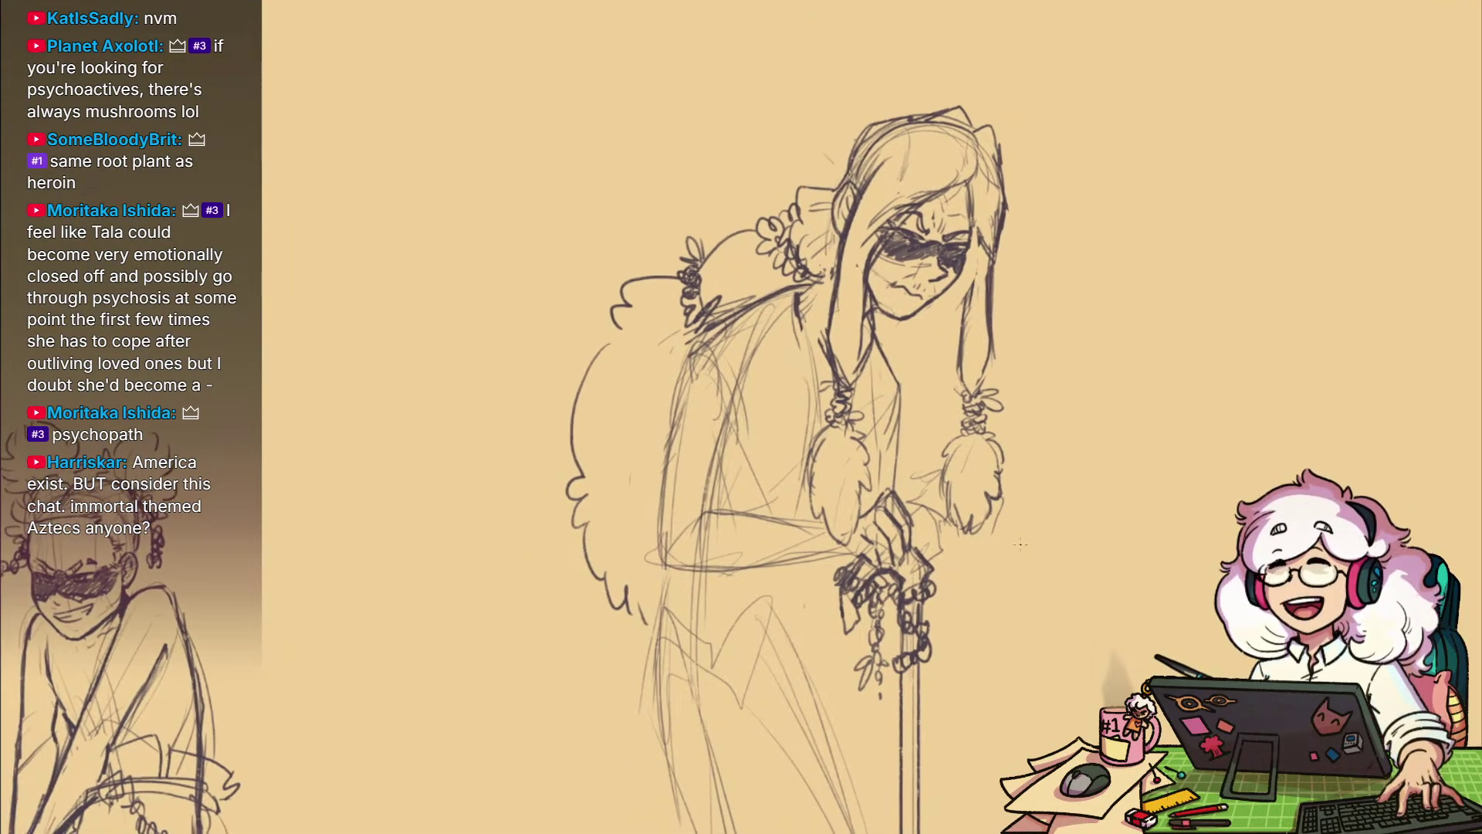
mouse_move(989, 573)
left_mouse_down()
mouse_move(993, 599)
mouse_move(979, 603)
left_mouse_up()
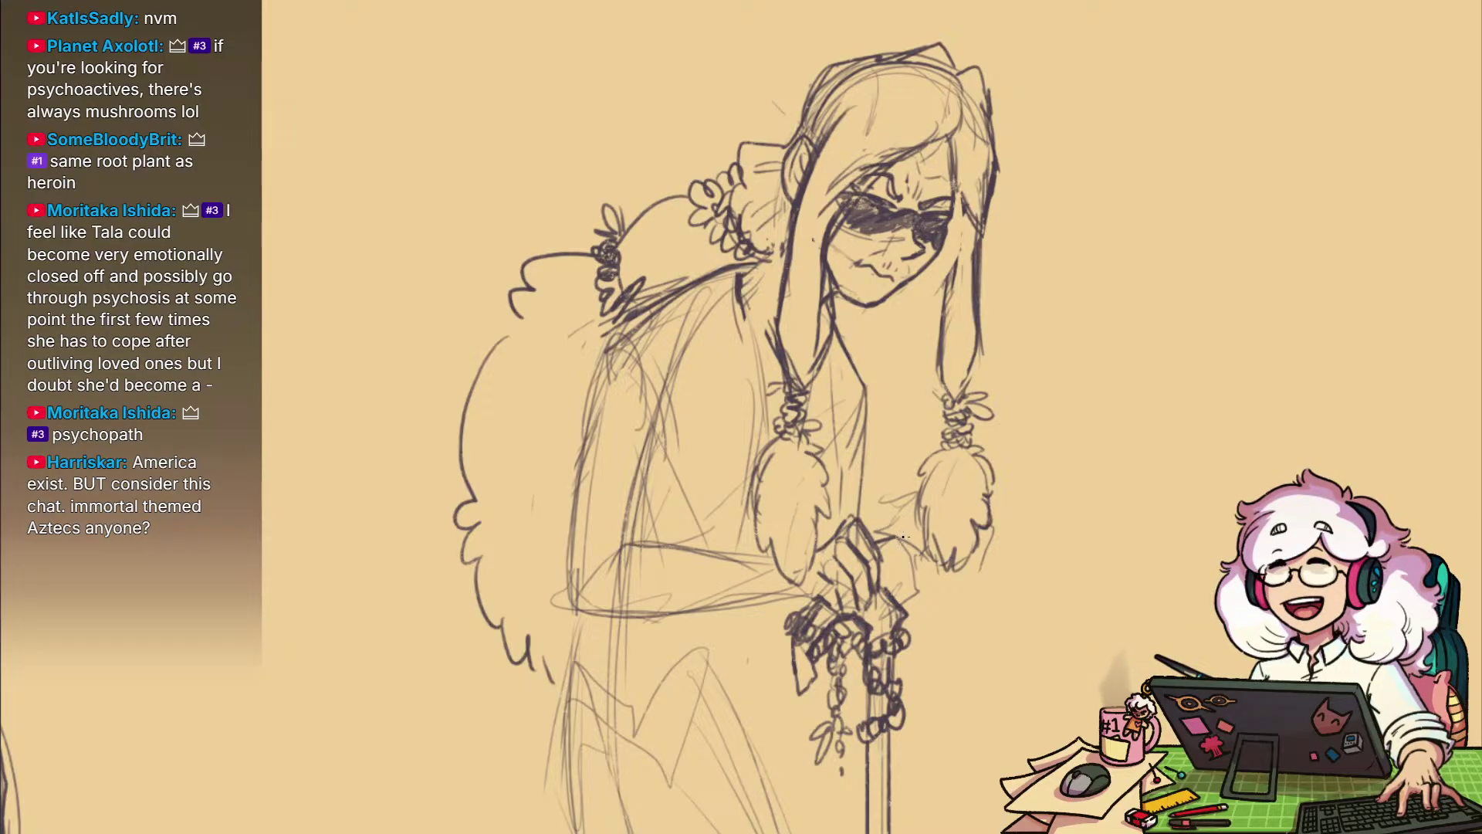
Draw the far hand's fingers overlapping the near hand on the cane handle
mouse_move(904, 538)
left_mouse_down()
mouse_move(887, 600)
mouse_move(919, 554)
mouse_move(929, 587)
mouse_move(913, 698)
left_mouse_up()
left_click_drag(912, 574, 937, 511)
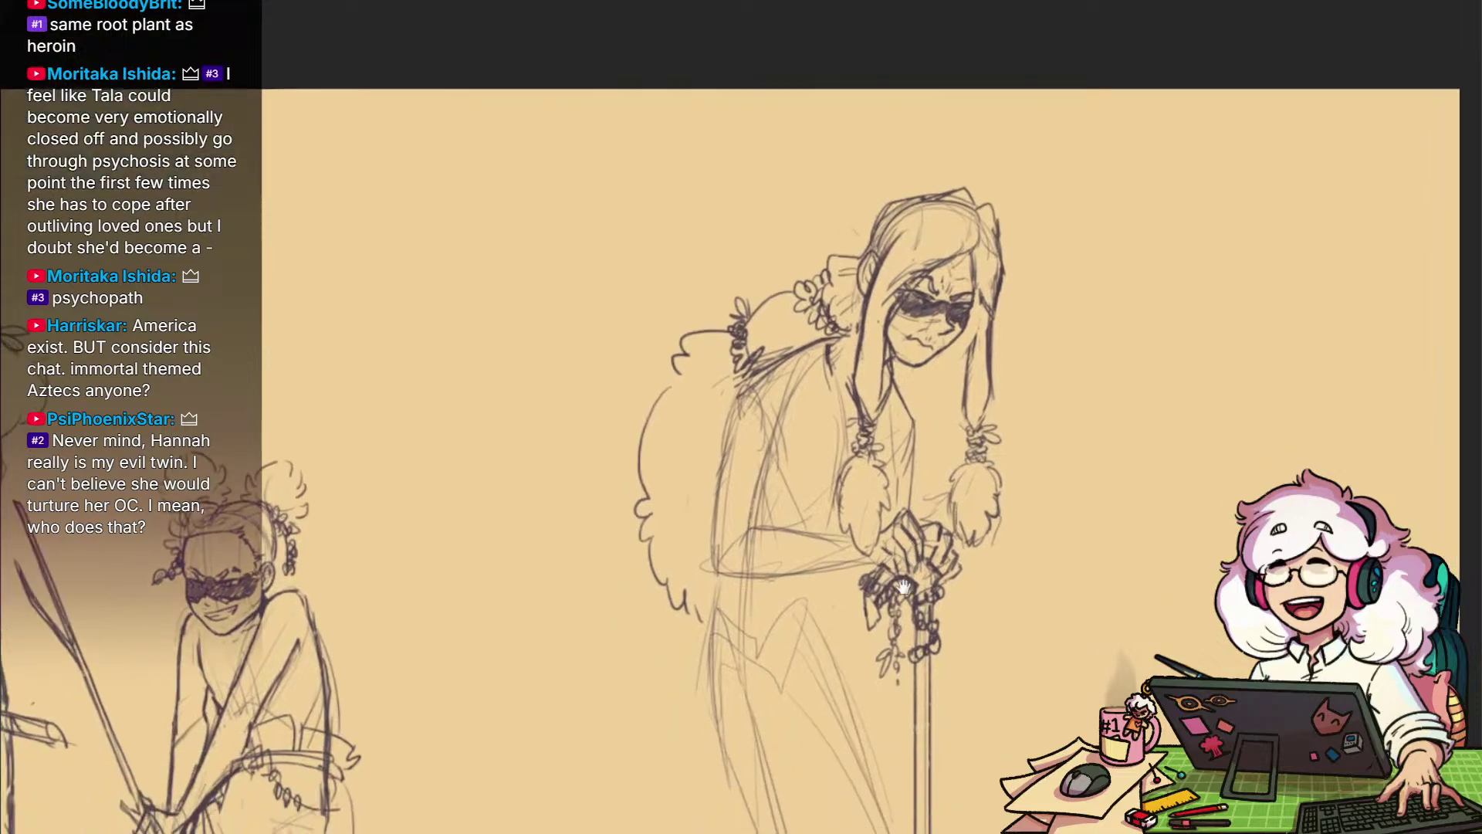
left_click_drag(896, 563, 910, 692)
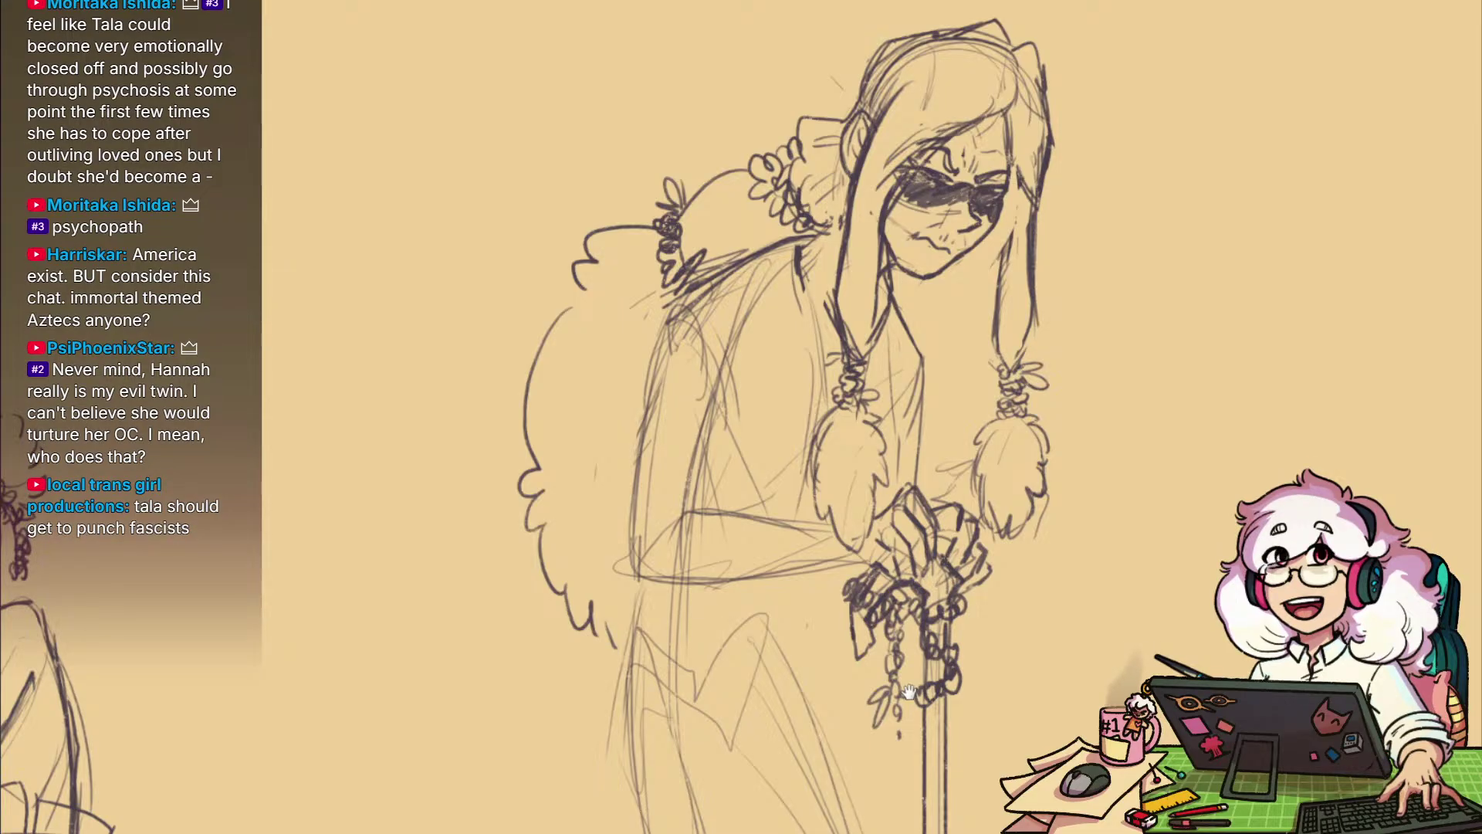
mouse_move(949, 567)
left_mouse_down()
mouse_move(917, 643)
mouse_move(938, 684)
left_mouse_up()
Outline the robe's front edge from the collar down to the forearm and the curved opening of the near sleeve
mouse_move(691, 405)
left_mouse_down()
mouse_move(770, 369)
mouse_move(649, 450)
mouse_move(709, 409)
mouse_move(631, 433)
mouse_move(734, 379)
mouse_move(706, 210)
left_mouse_up()
key("e")
key("b")
key("space")
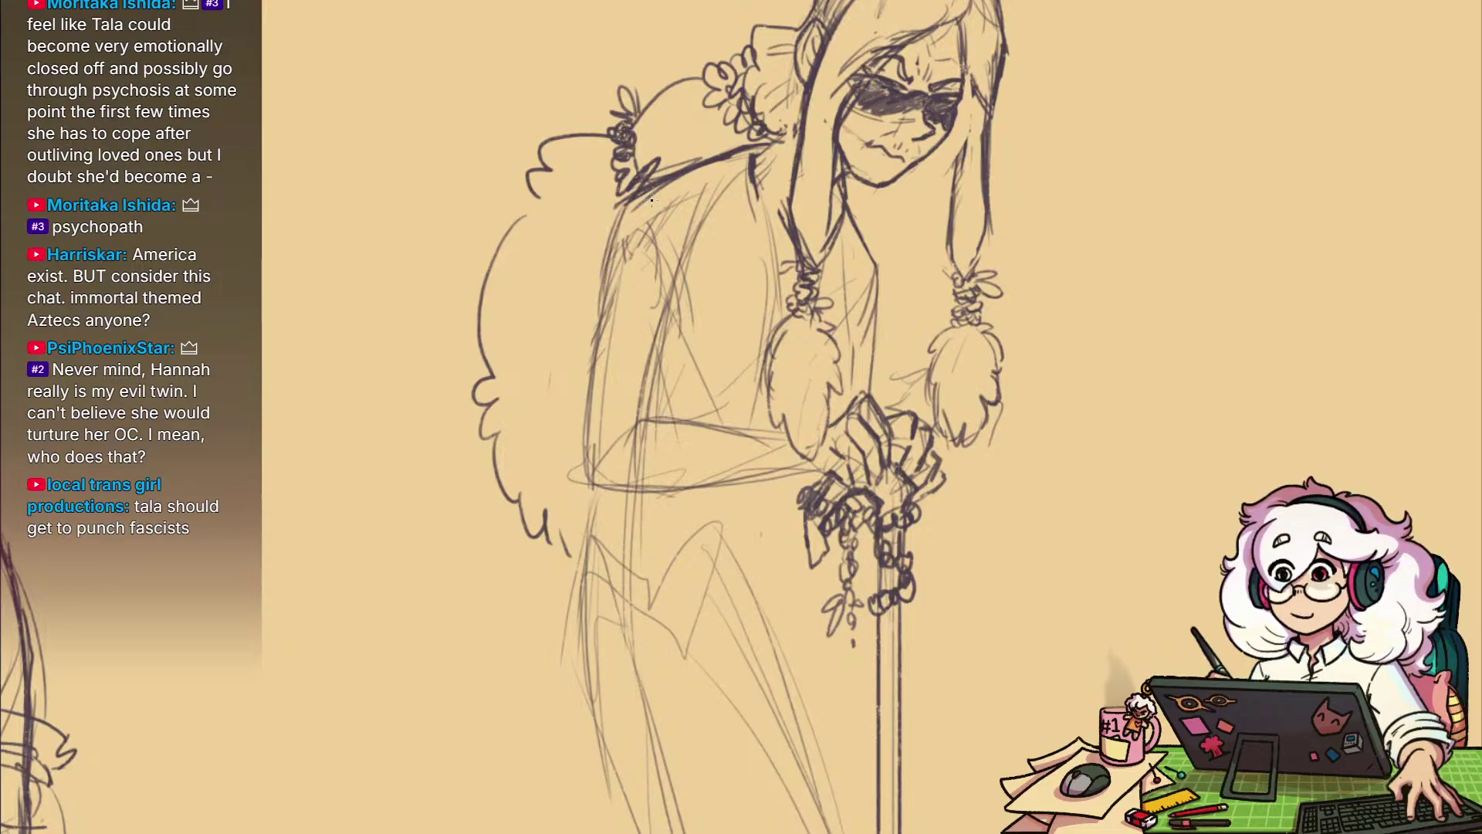
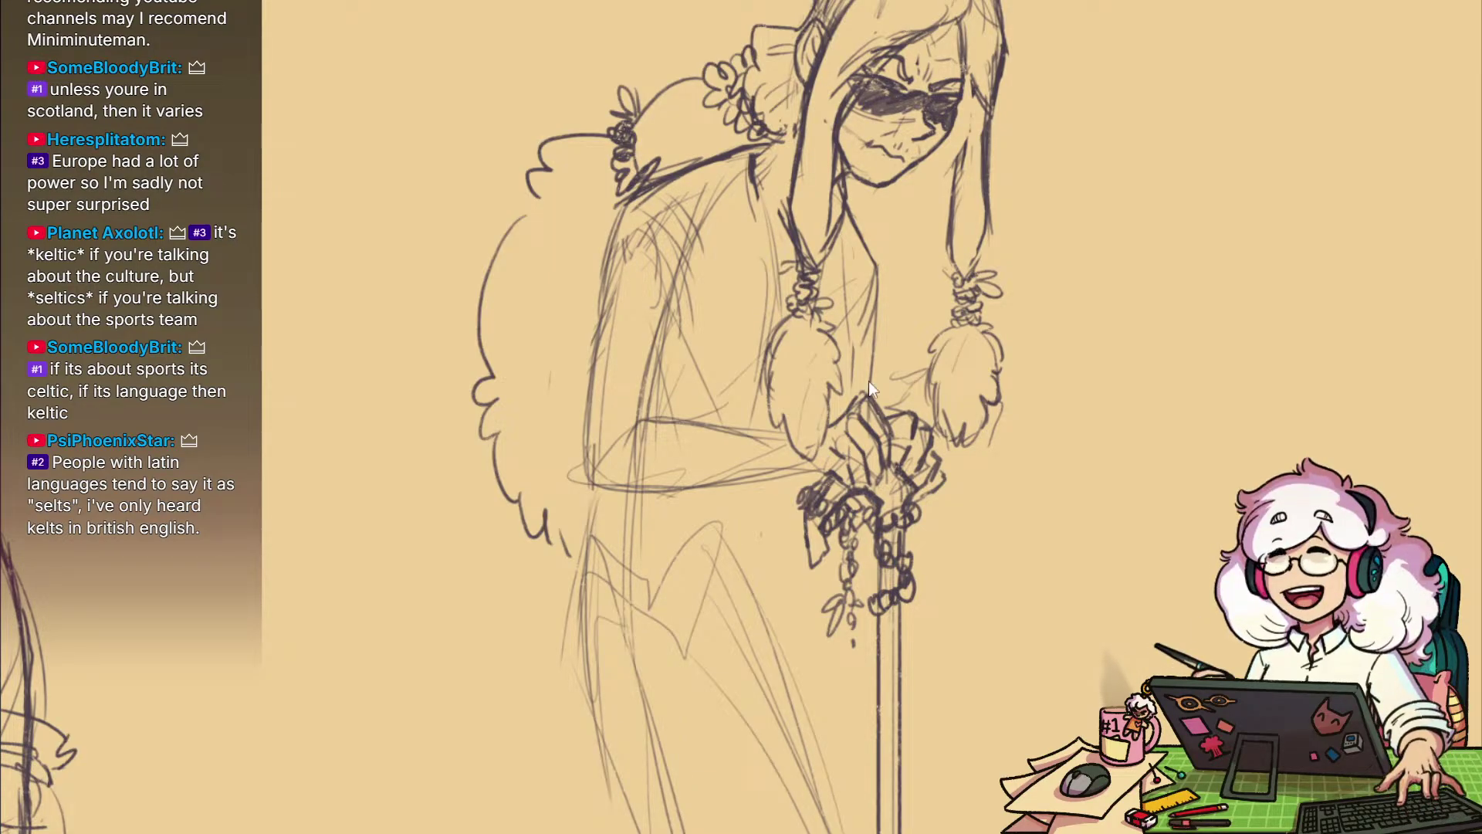
left_click_drag(830, 349, 878, 487)
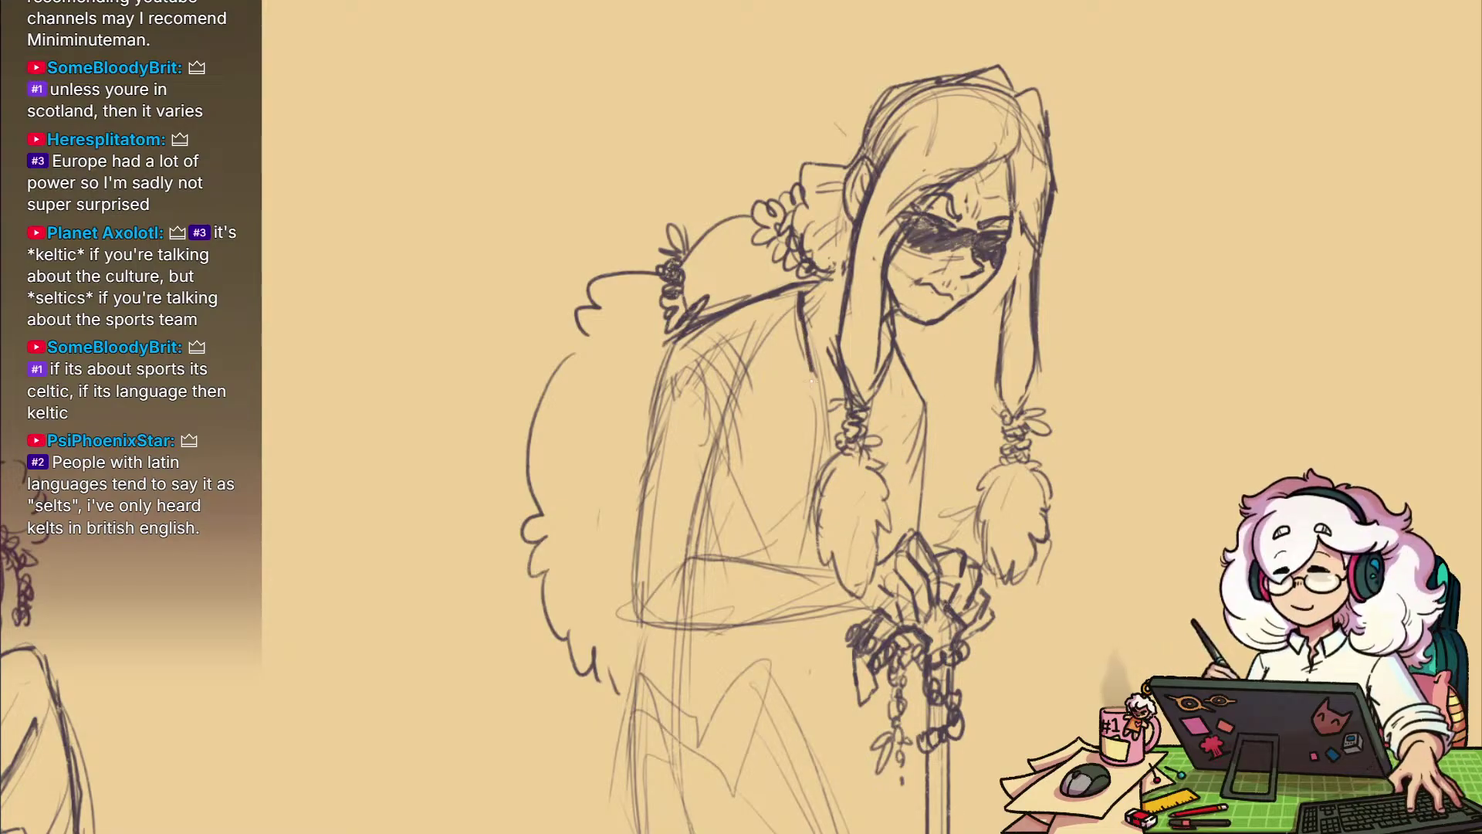
left_click_drag(802, 305, 813, 417)
mouse_move(807, 360)
left_mouse_down()
mouse_move(816, 578)
mouse_move(841, 546)
mouse_move(899, 528)
mouse_move(843, 545)
mouse_move(902, 476)
left_mouse_up()
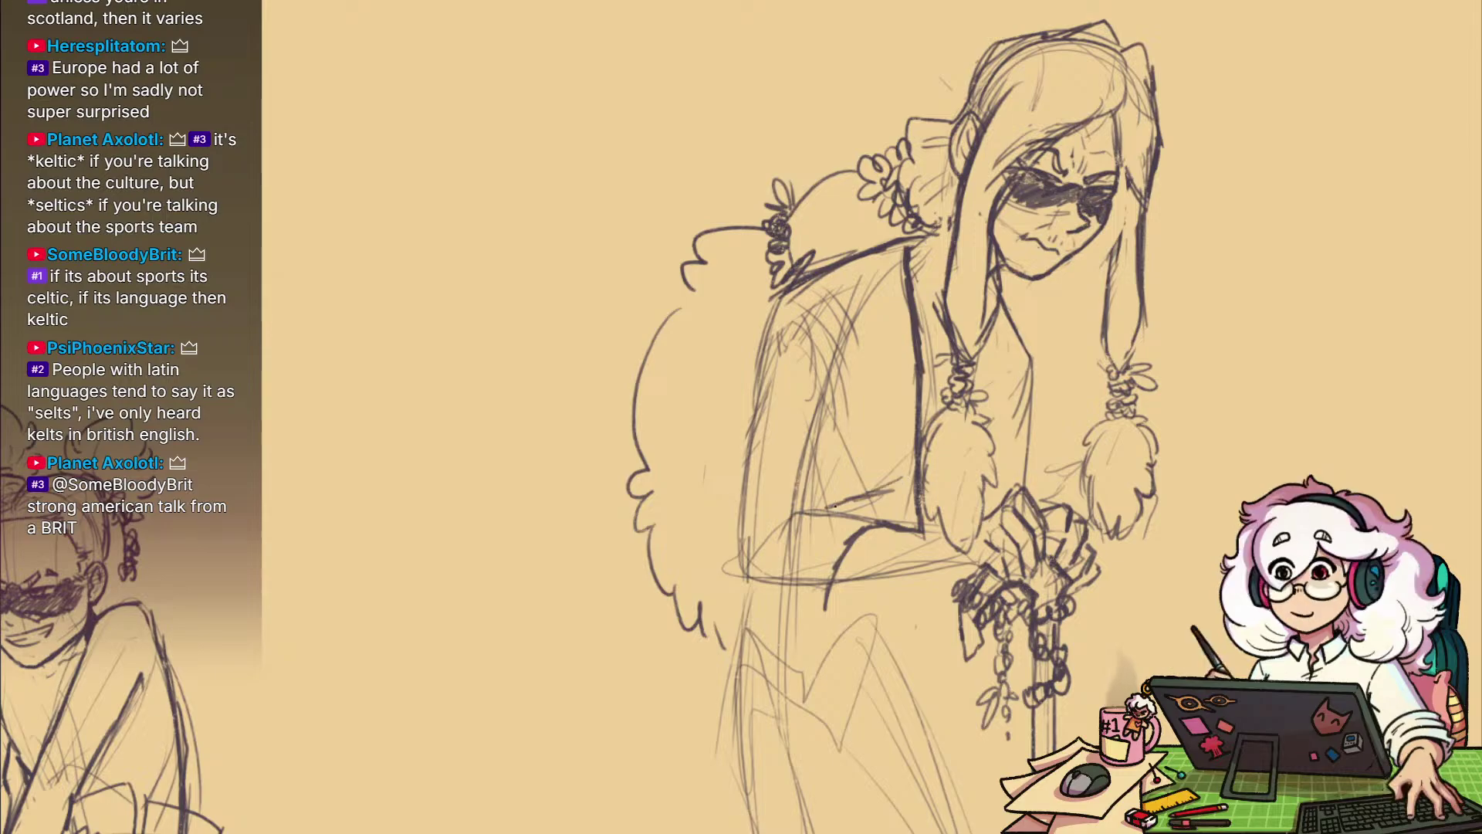
Hatch shadow folds on the near sleeve above the elbow and outline its back edge from the shoulder down past the hip
mouse_move(796, 508)
left_mouse_down()
mouse_move(843, 475)
mouse_move(749, 589)
mouse_move(827, 458)
mouse_move(821, 444)
left_mouse_up()
mouse_move(789, 443)
left_mouse_down()
mouse_move(823, 423)
mouse_move(814, 409)
left_mouse_up()
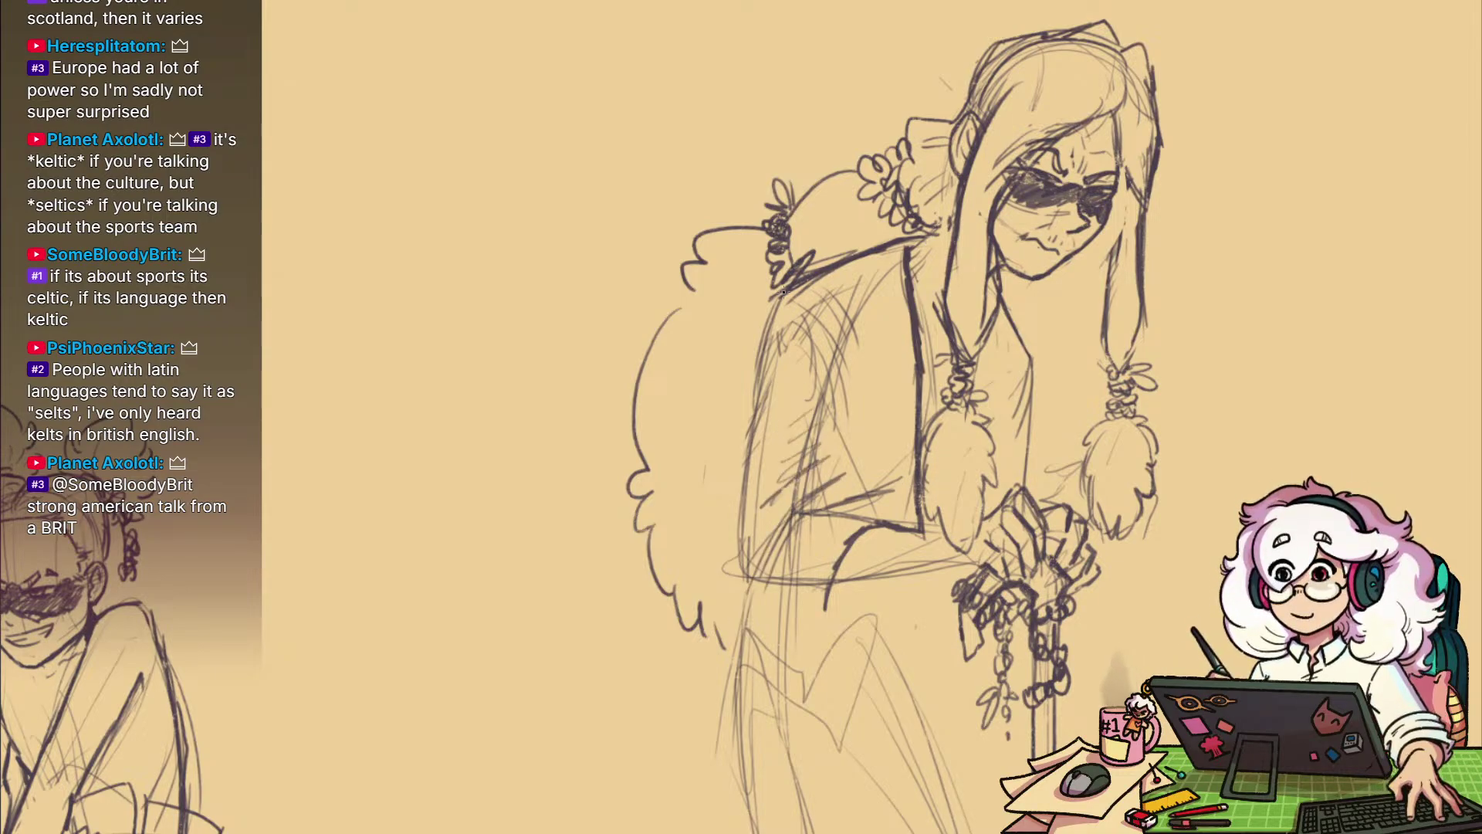
left_click_drag(788, 292, 704, 789)
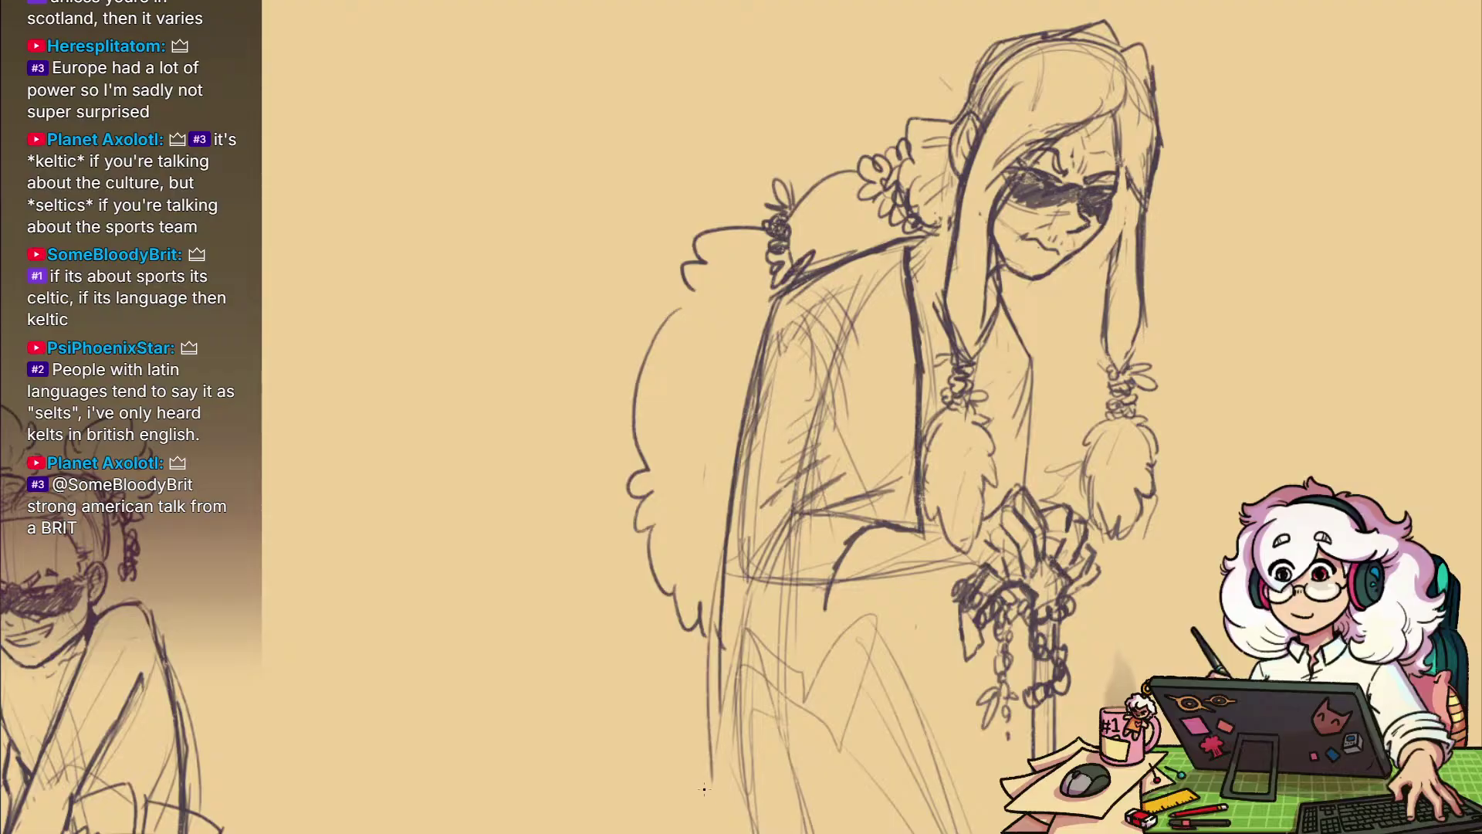
Draw a narrow, ragged strip of cloth hanging to a point below the near forearm
mouse_move(942, 596)
left_mouse_down()
mouse_move(926, 614)
mouse_move(956, 569)
mouse_move(913, 659)
mouse_move(888, 587)
left_mouse_up()
left_click_drag(889, 587, 901, 747)
mouse_move(927, 591)
left_mouse_down()
mouse_move(905, 761)
mouse_move(900, 701)
left_mouse_up()
key("ctrl+0")
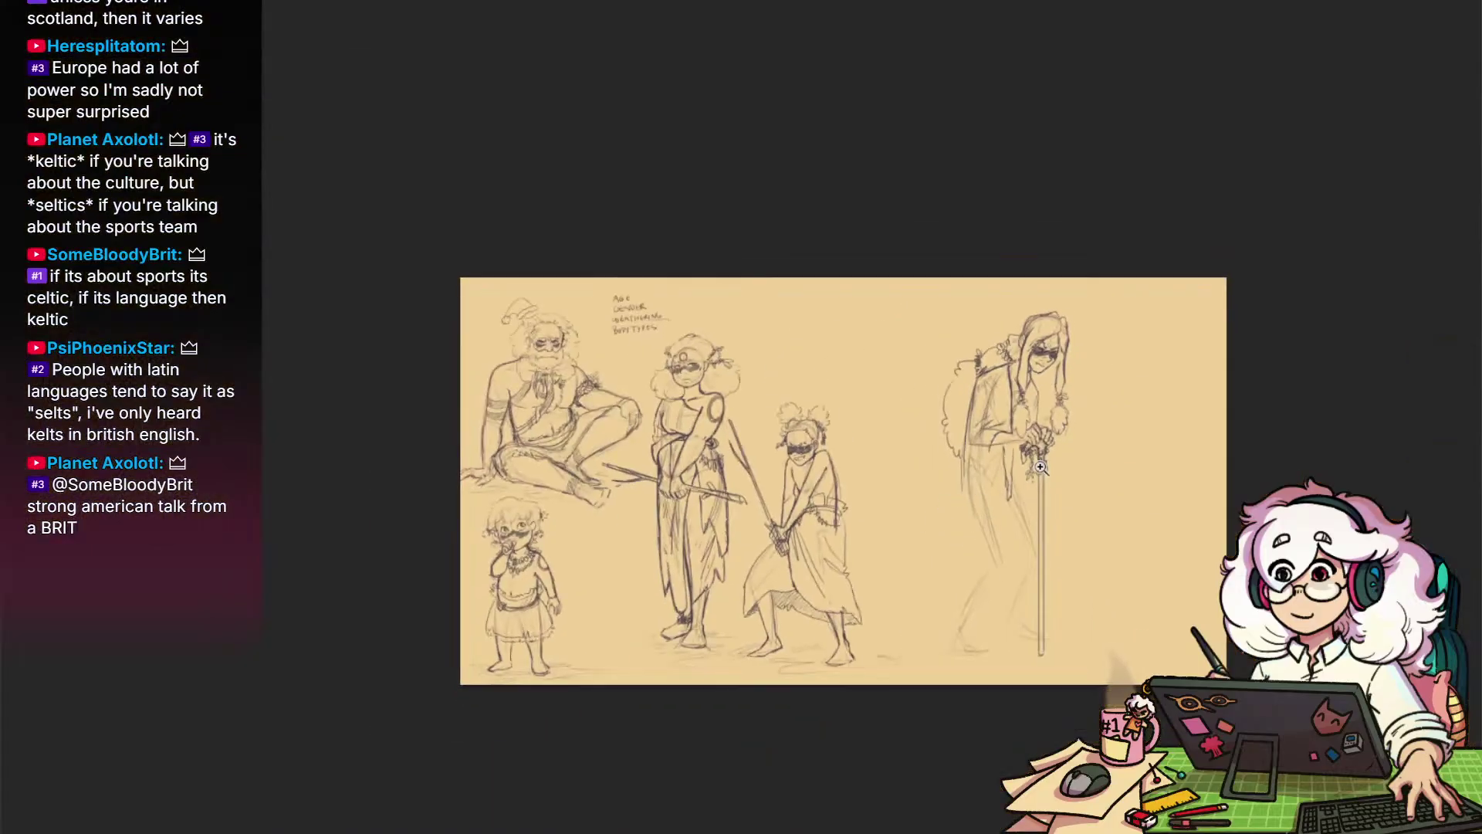
left_click_drag(545, 437, 590, 434)
left_click_drag(1102, 478, 762, 534)
left_click(834, 417)
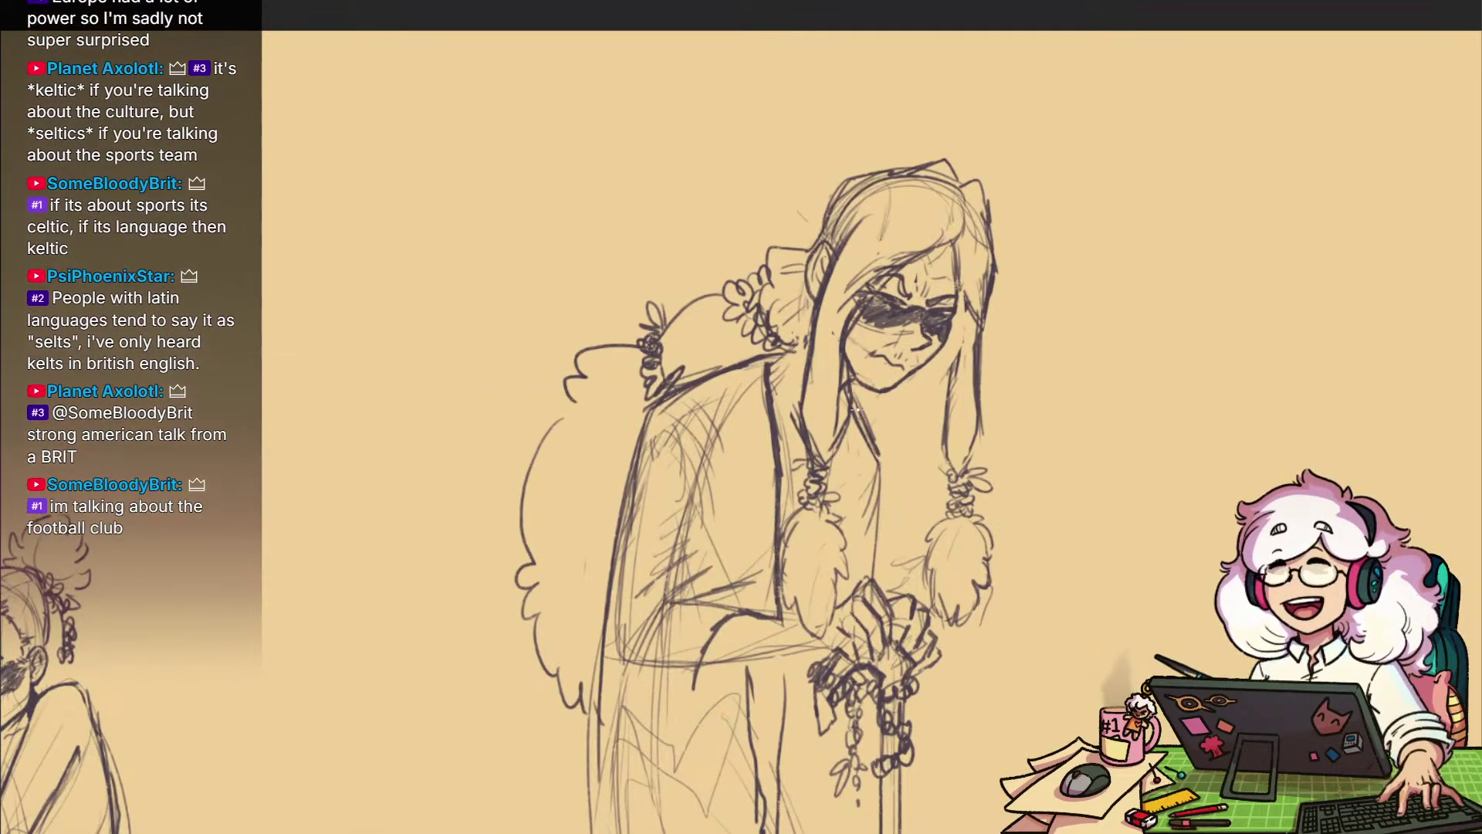
left_click_drag(894, 550, 952, 470)
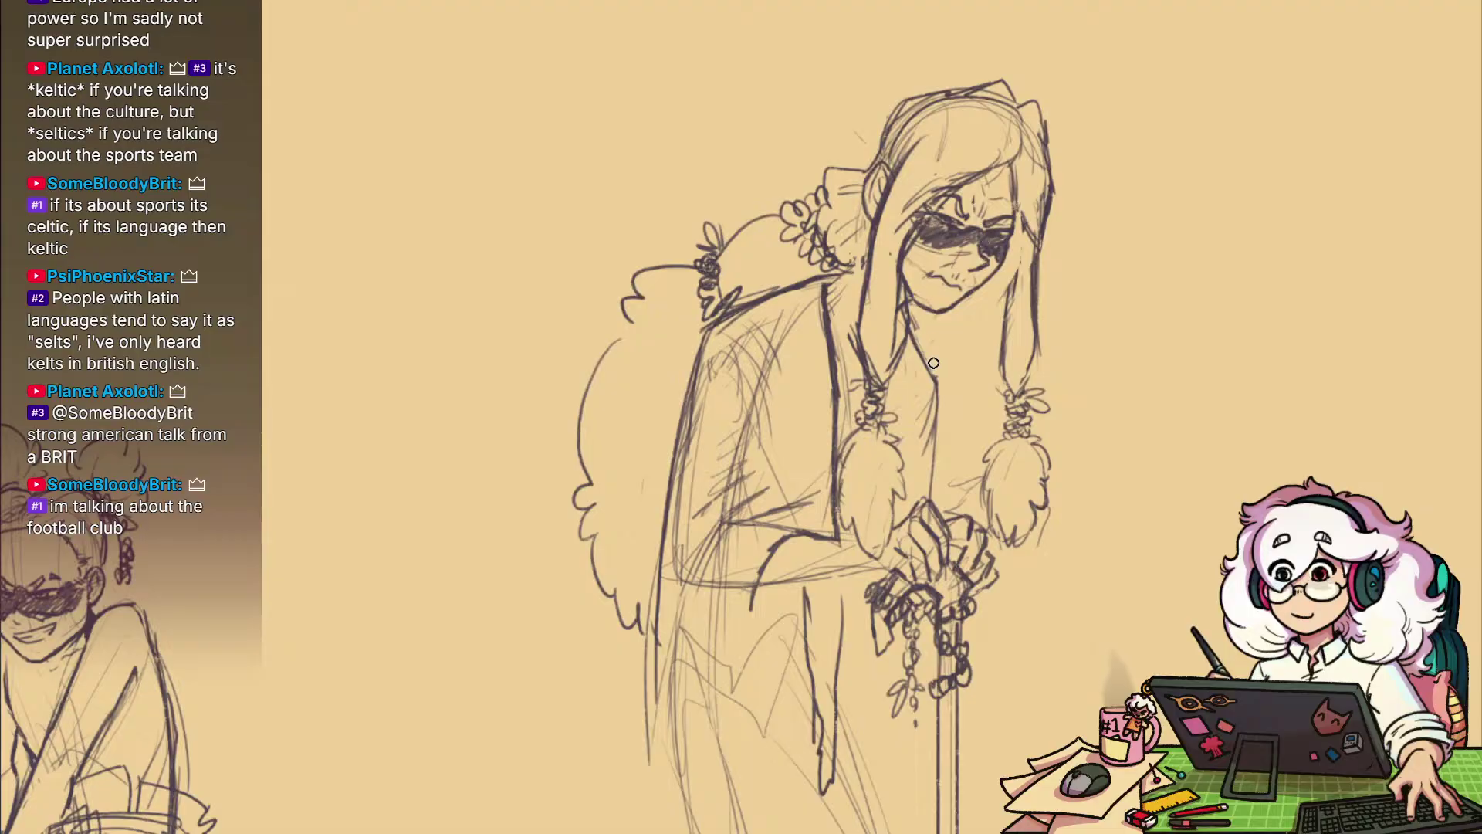
Outline the chest's front edge with rough, fringed strokes and reinforce the robe's back shoulder with similar strokes
mouse_move(915, 332)
left_mouse_down()
mouse_move(950, 385)
mouse_move(931, 465)
left_mouse_up()
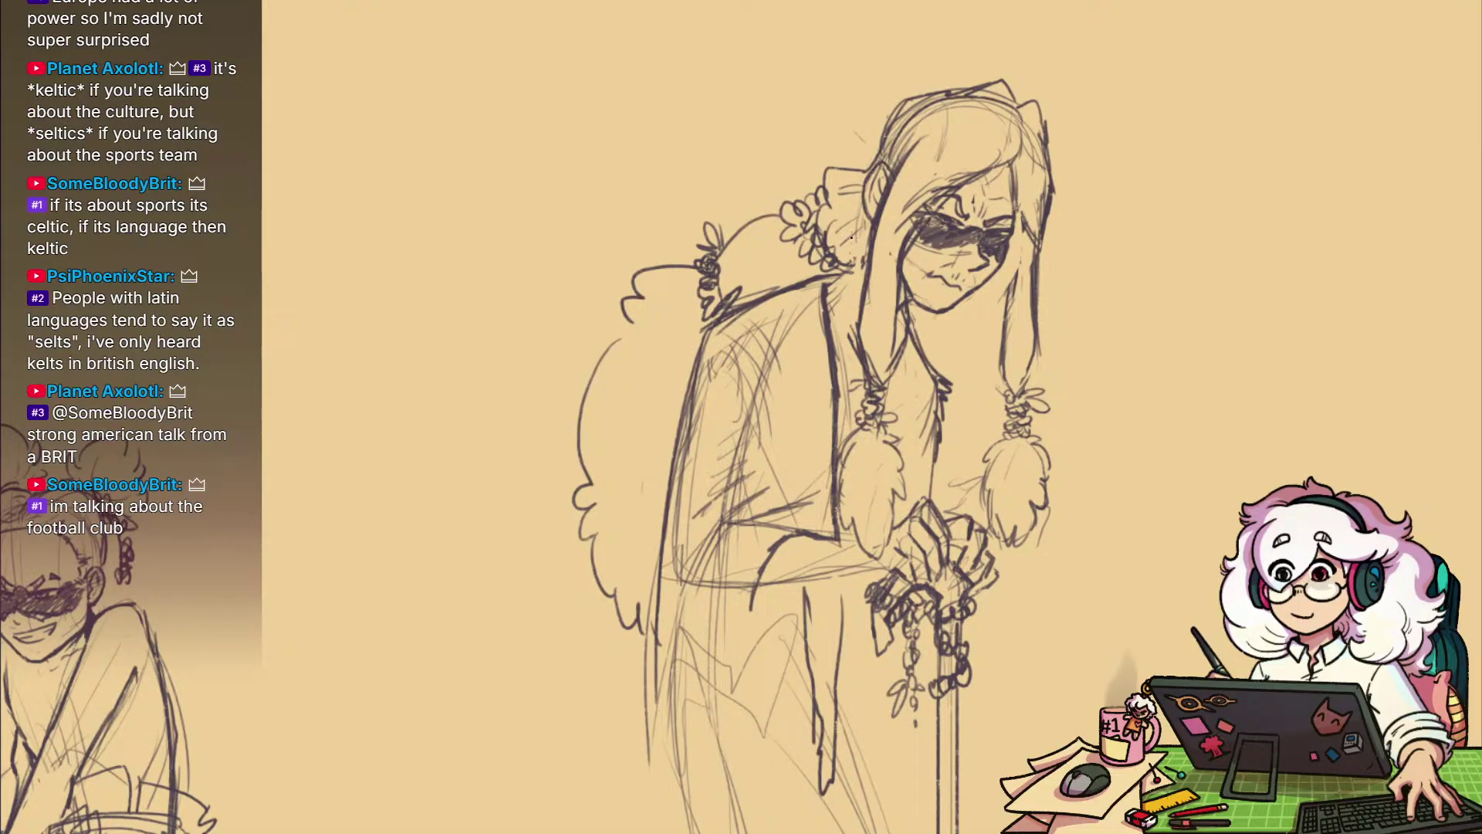
left_click_drag(733, 310, 697, 331)
left_click_drag(706, 356, 687, 455)
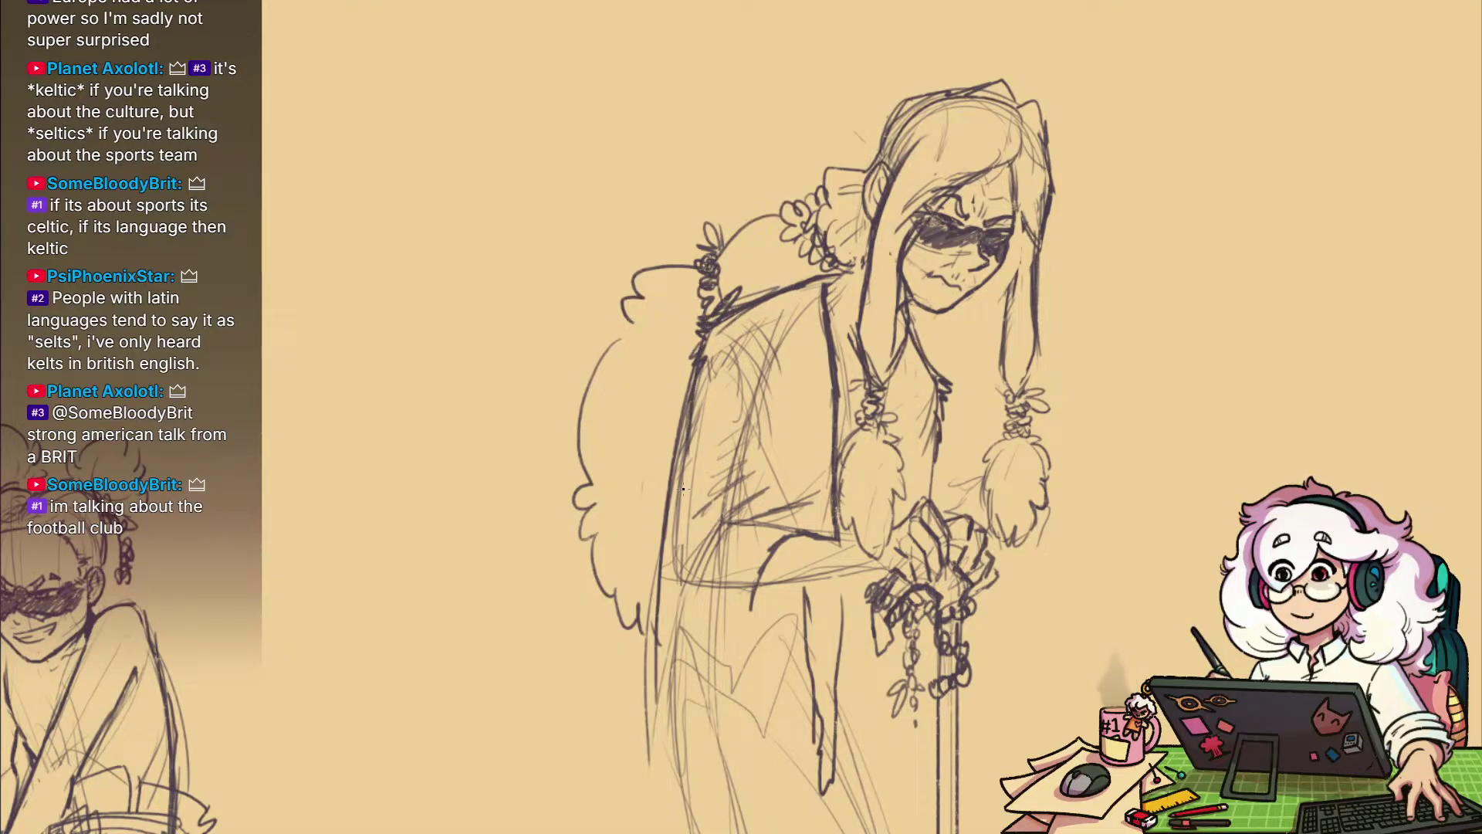
Extend the bead string around the cane shaft and add a flower with a long strand of leafy charms dangling beside it
mouse_move(853, 519)
left_mouse_down()
mouse_move(800, 406)
mouse_move(851, 410)
left_mouse_up()
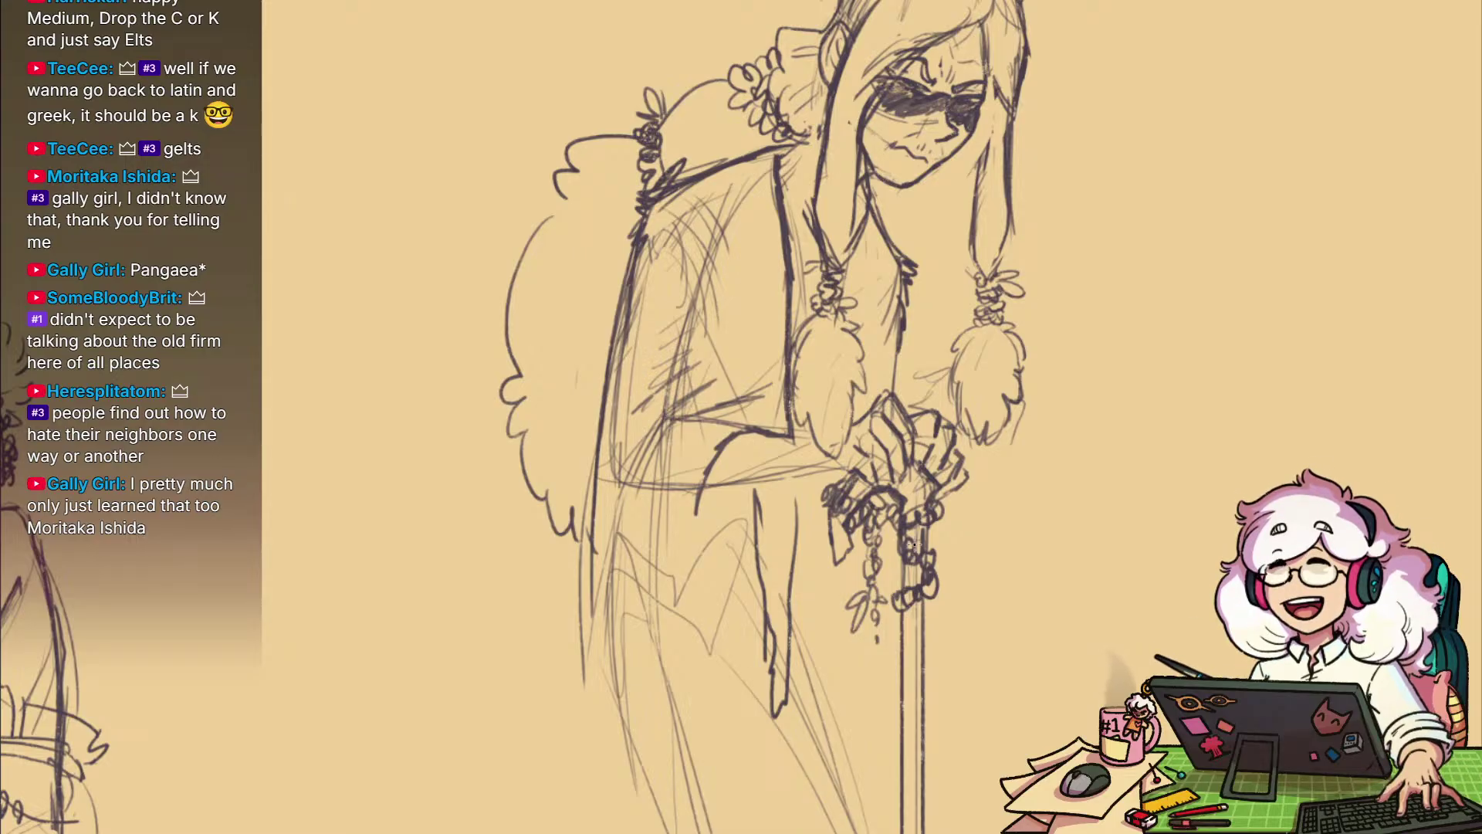
left_click_drag(979, 663, 958, 533)
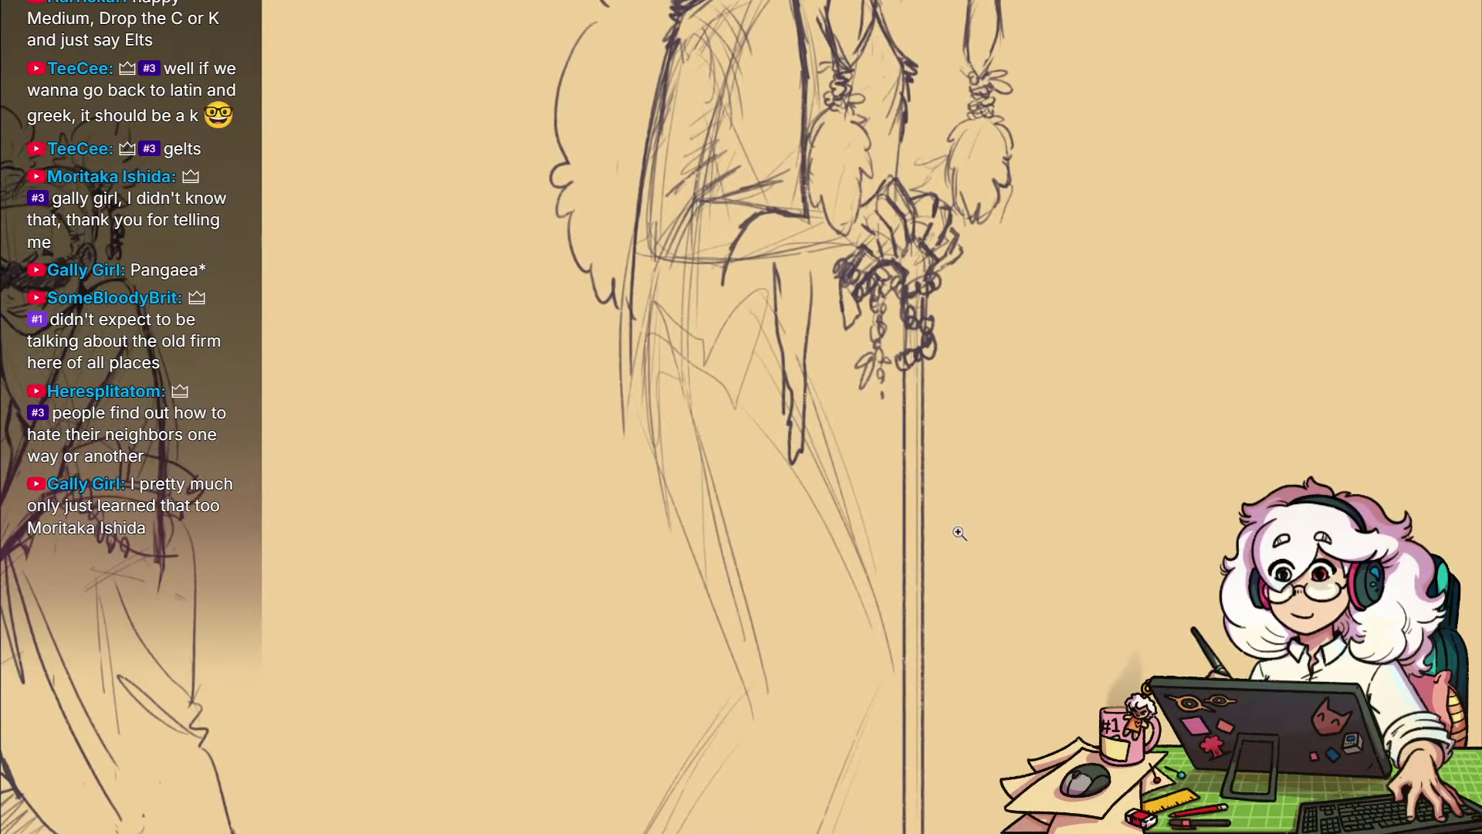
mouse_move(921, 380)
left_mouse_down()
mouse_move(936, 373)
mouse_move(896, 387)
mouse_move(911, 403)
left_mouse_up()
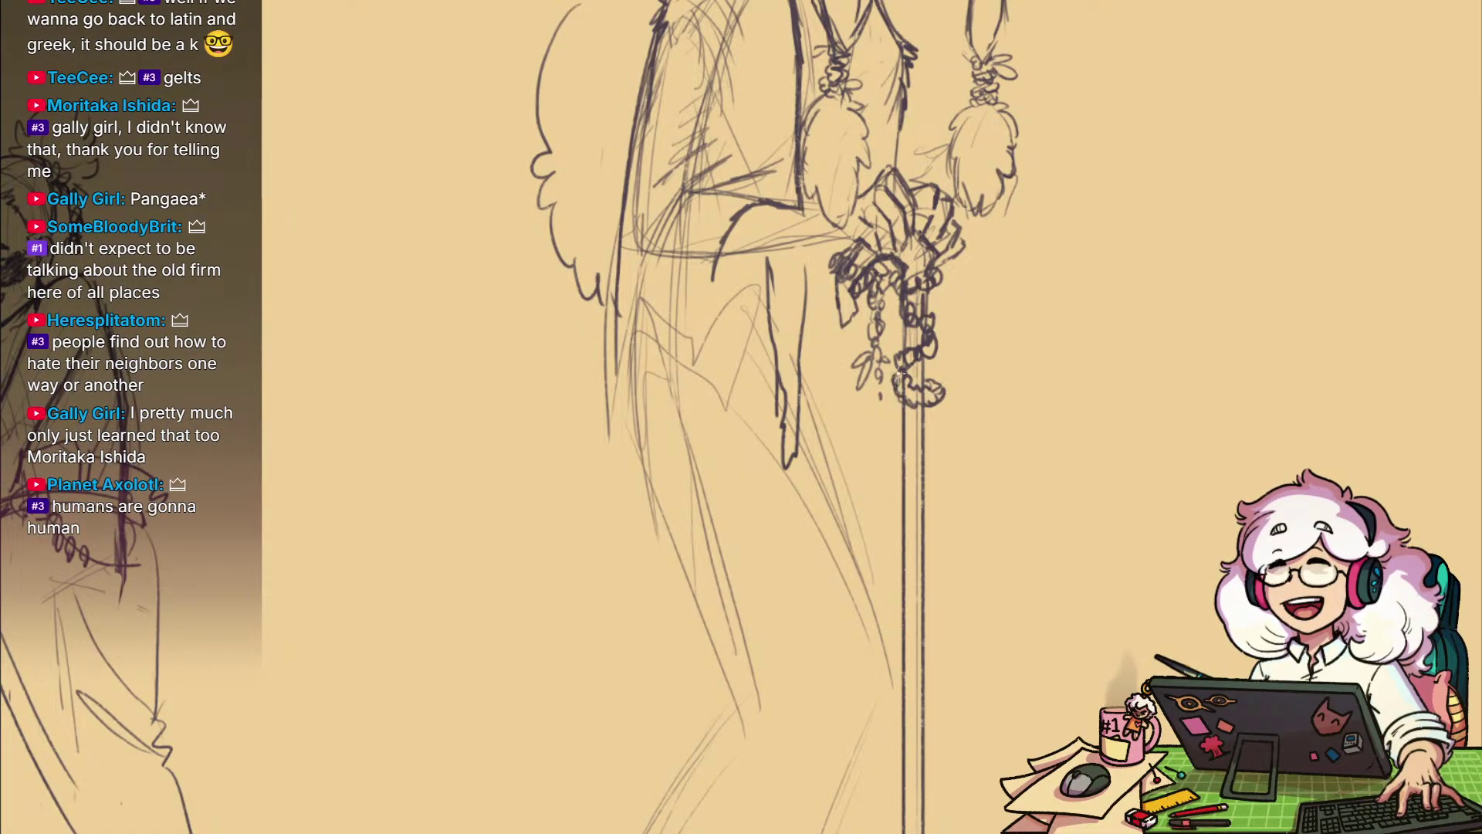
mouse_move(923, 412)
left_mouse_down()
mouse_move(916, 381)
mouse_move(933, 400)
mouse_move(929, 562)
left_mouse_up()
left_click_drag(936, 482, 1009, 671)
scroll(861, 456, "down", 2)
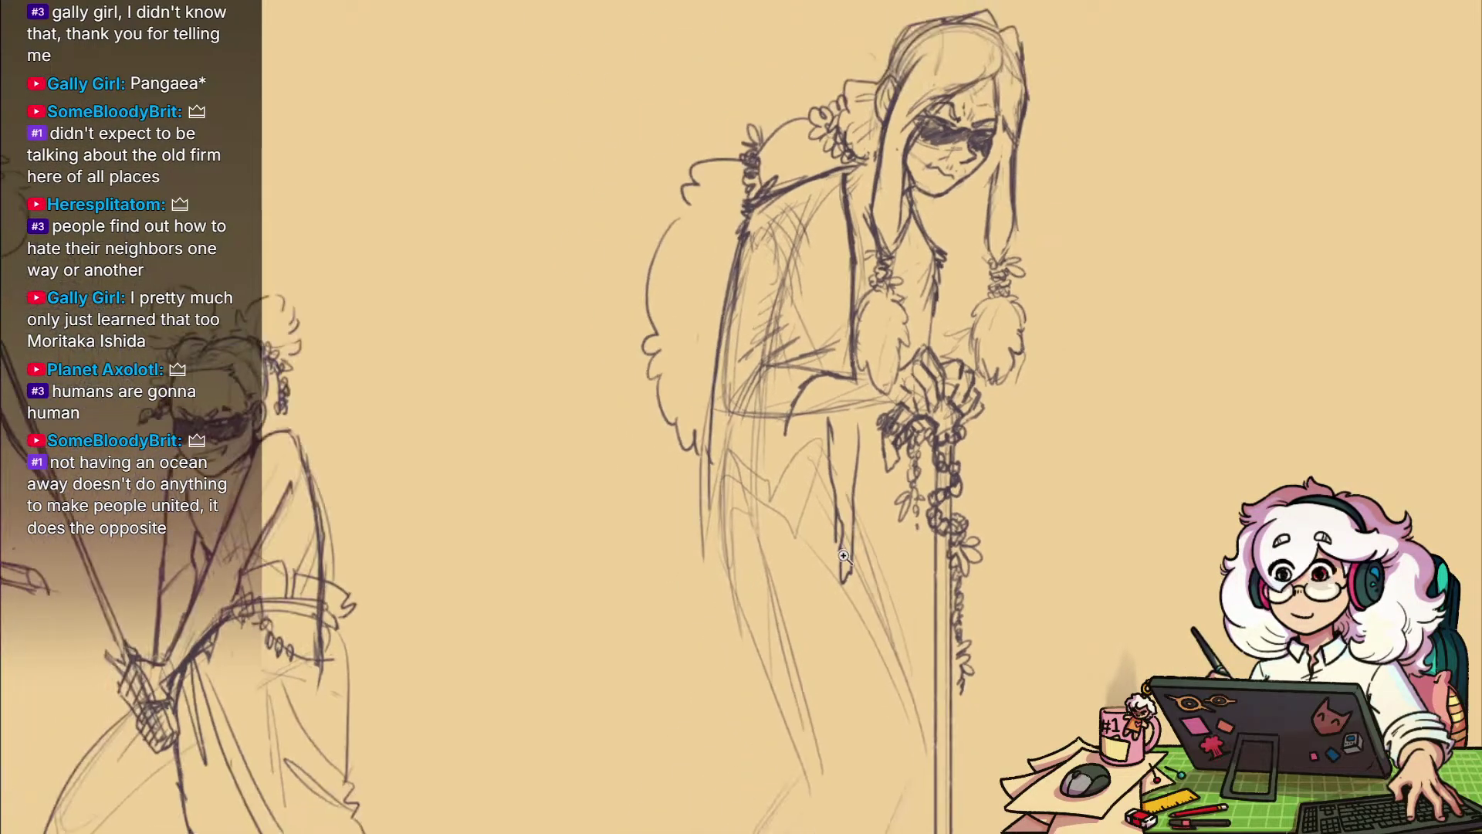
Firm up the near forearm's outline and draw the draped sleeve's ragged lower hem ending in a long point
left_click_drag(892, 398, 791, 417)
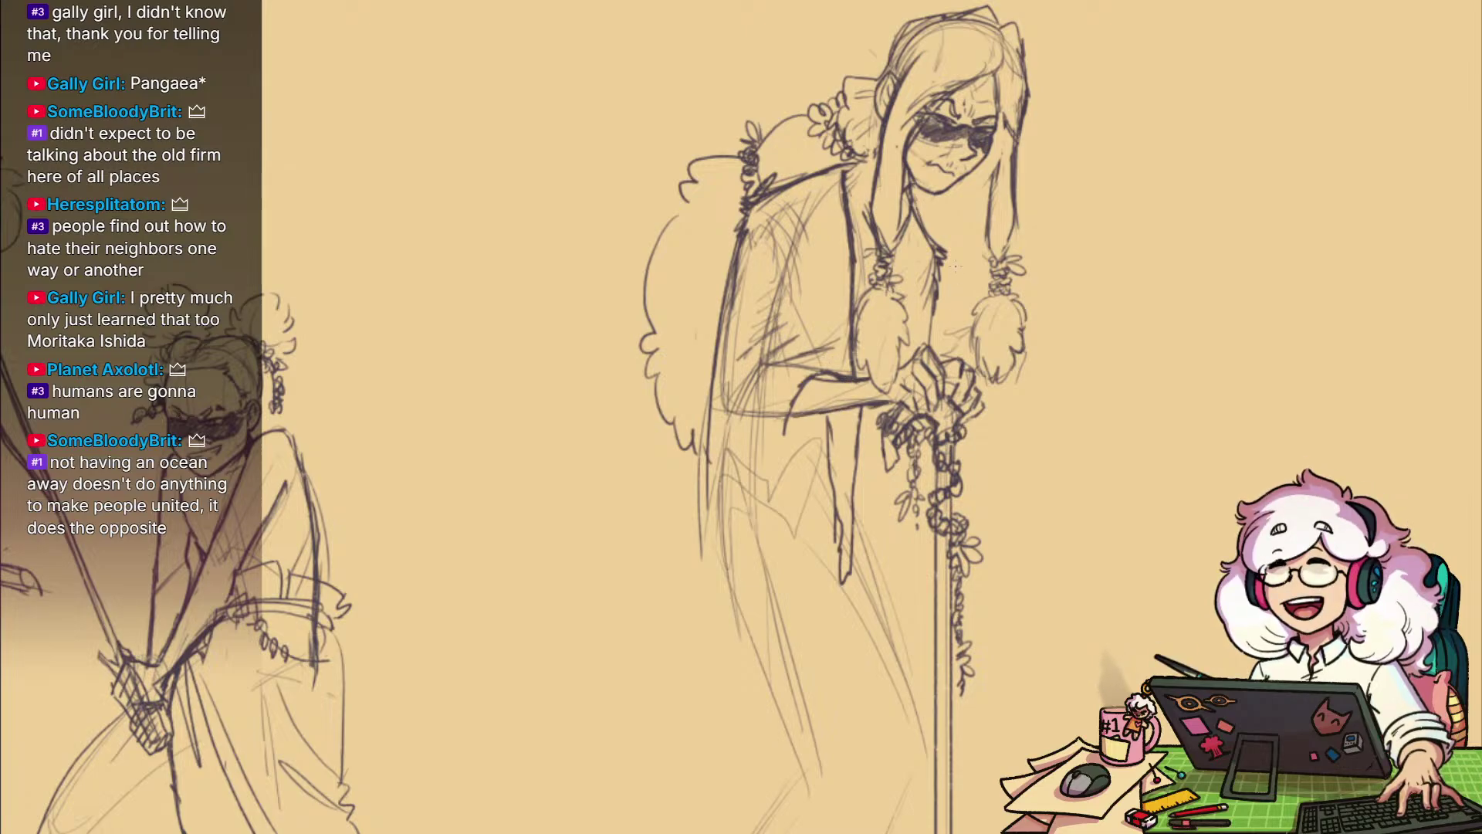
scroll(936, 489, "down", 3)
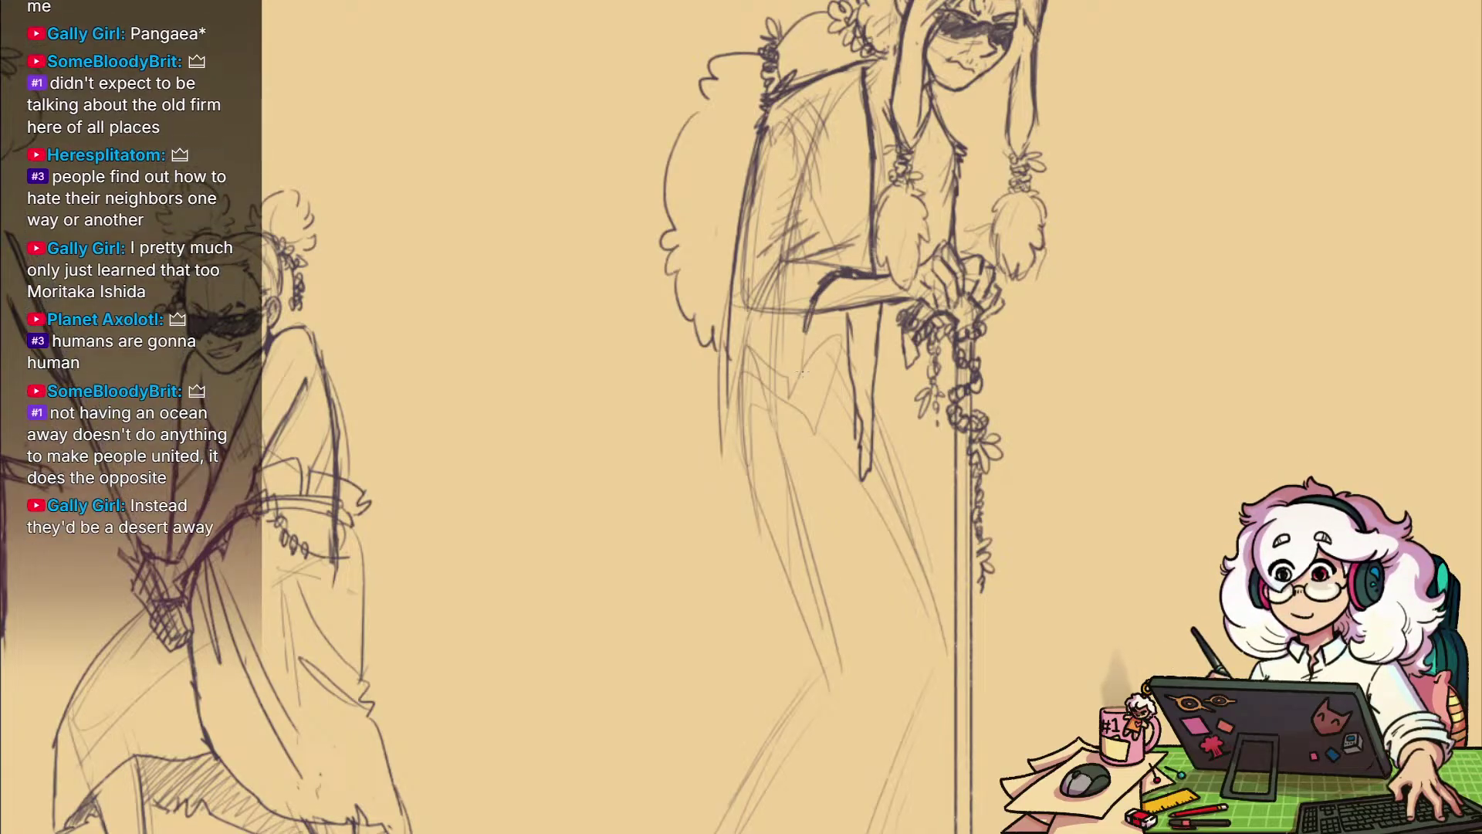
left_click_drag(802, 373, 738, 472)
mouse_move(733, 485)
left_mouse_down()
mouse_move(719, 545)
mouse_move(718, 337)
left_mouse_up()
left_click_drag(806, 453, 774, 377)
left_click_drag(770, 448, 753, 450)
left_click_drag(760, 452, 827, 470)
left_click_drag(827, 414, 872, 409)
left_click_drag(921, 366, 900, 332)
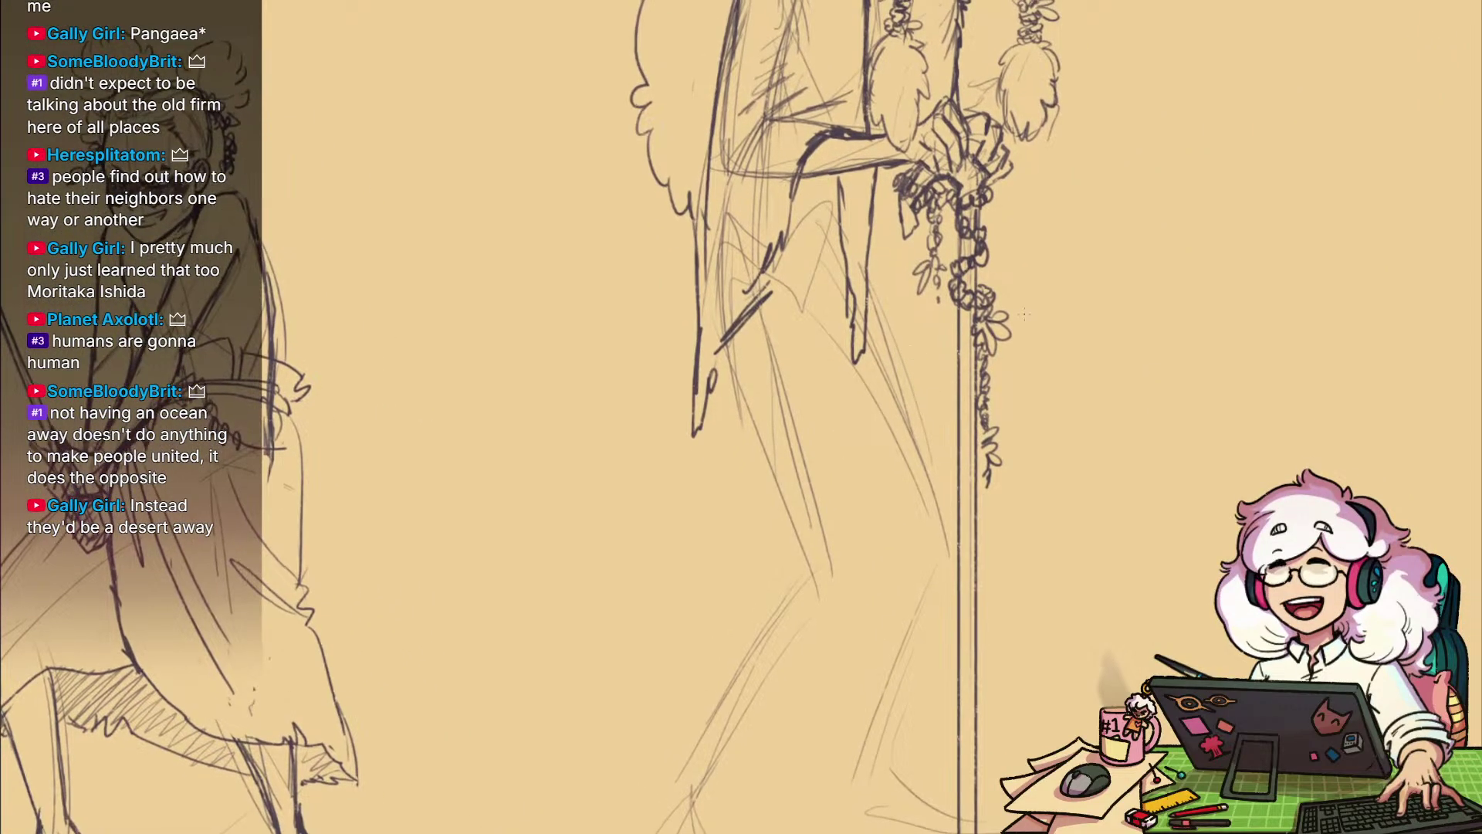
Undo the sleeve's back edge and pointed tip, and redraw them as a continuous drape meeting the ragged hem
mouse_move(912, 462)
left_mouse_down()
mouse_move(927, 441)
mouse_move(893, 467)
mouse_move(915, 579)
mouse_move(907, 695)
left_mouse_up()
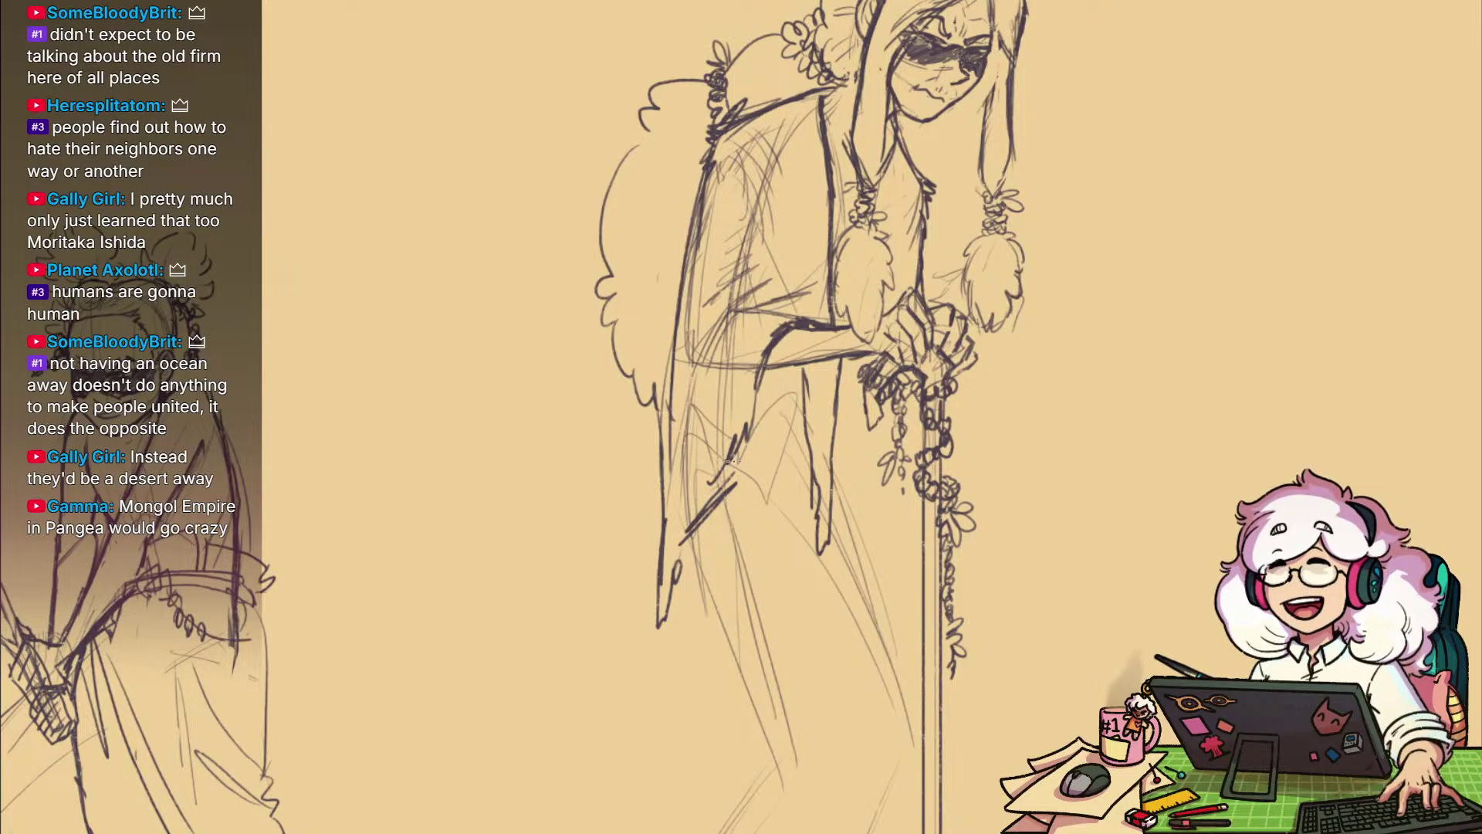
key("ctrl+z")
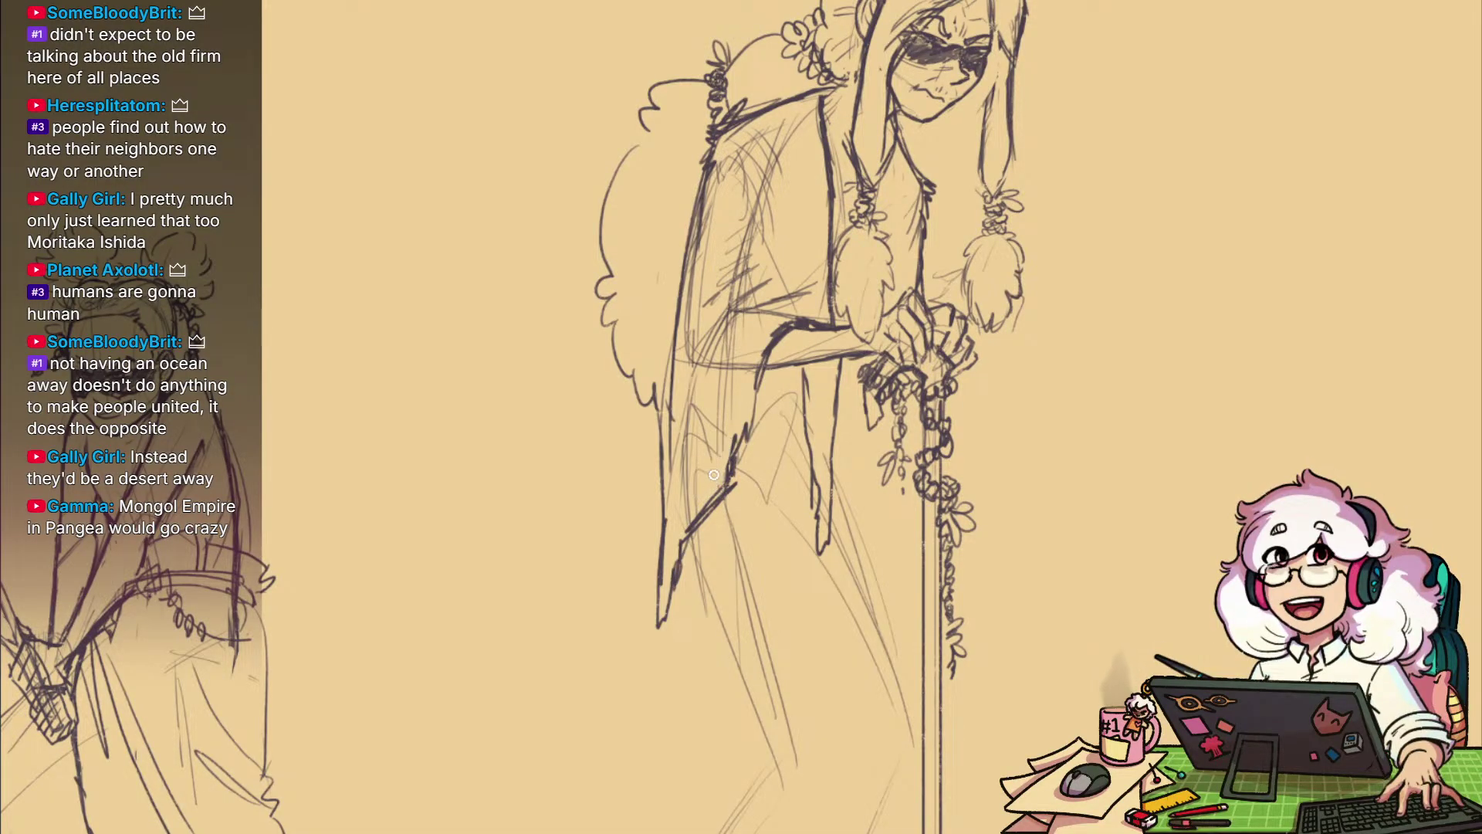
left_click_drag(682, 540, 674, 587)
key("ctrl+z")
key("ctrl+z")
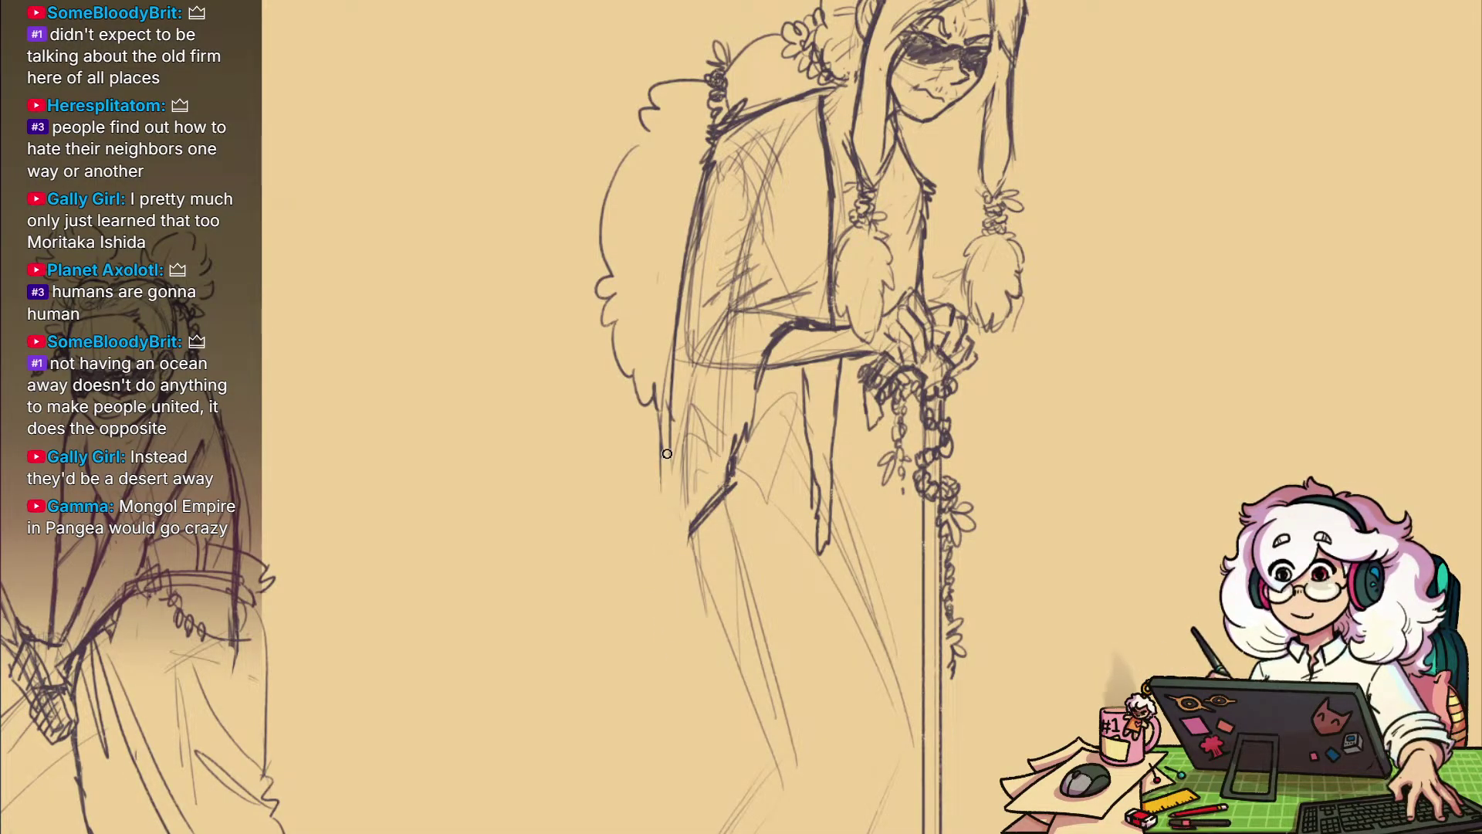
mouse_move(662, 494)
left_mouse_down()
mouse_move(672, 622)
mouse_move(694, 541)
left_mouse_up()
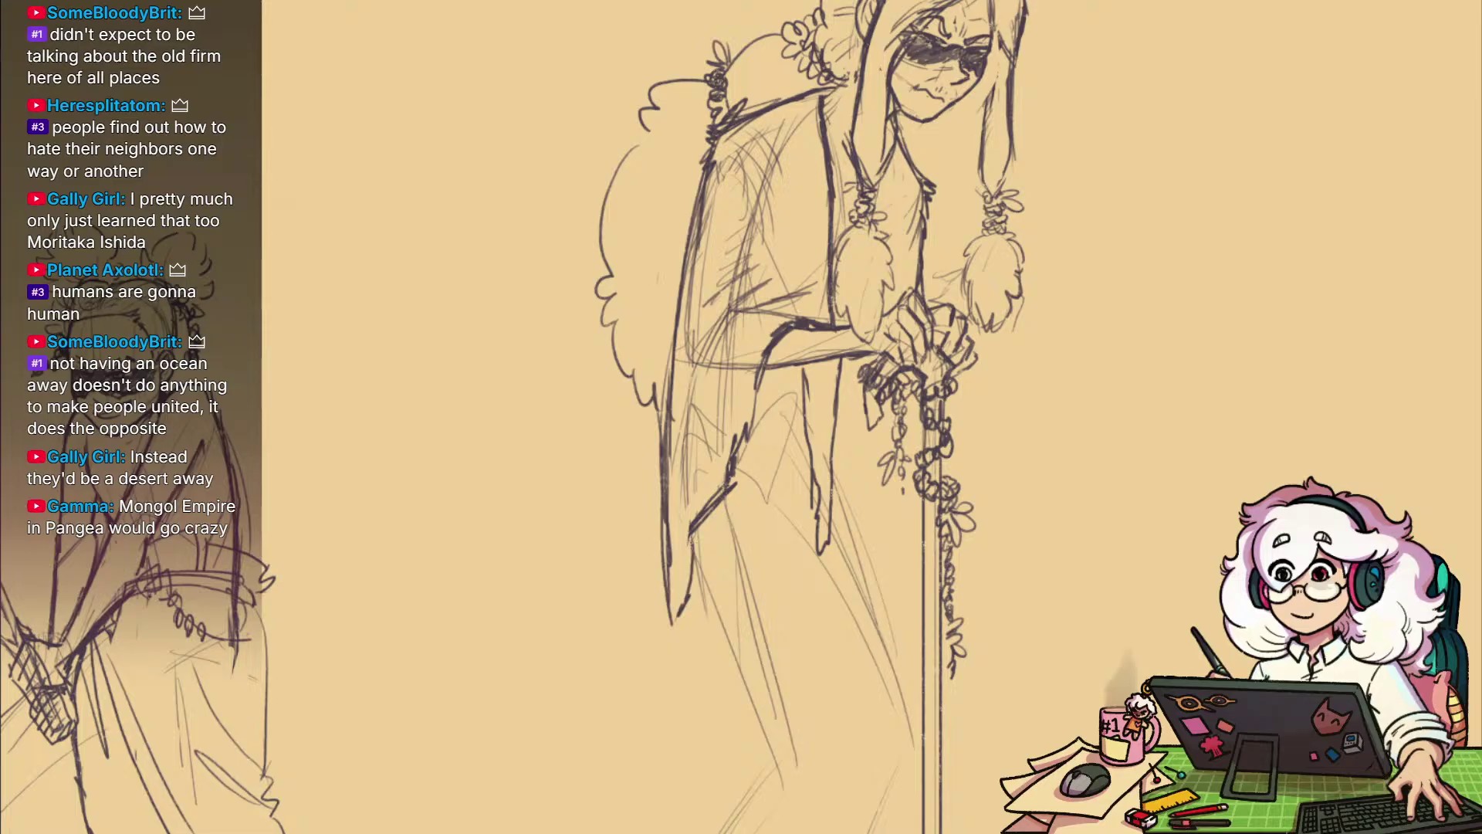
Draw the far sleeve's tattered cloth hanging behind the cane, with edges on both sides of the shaft
mouse_move(807, 541)
left_mouse_down()
mouse_move(746, 577)
mouse_move(810, 530)
mouse_move(857, 544)
left_mouse_up()
scroll(842, 538, "down", 2)
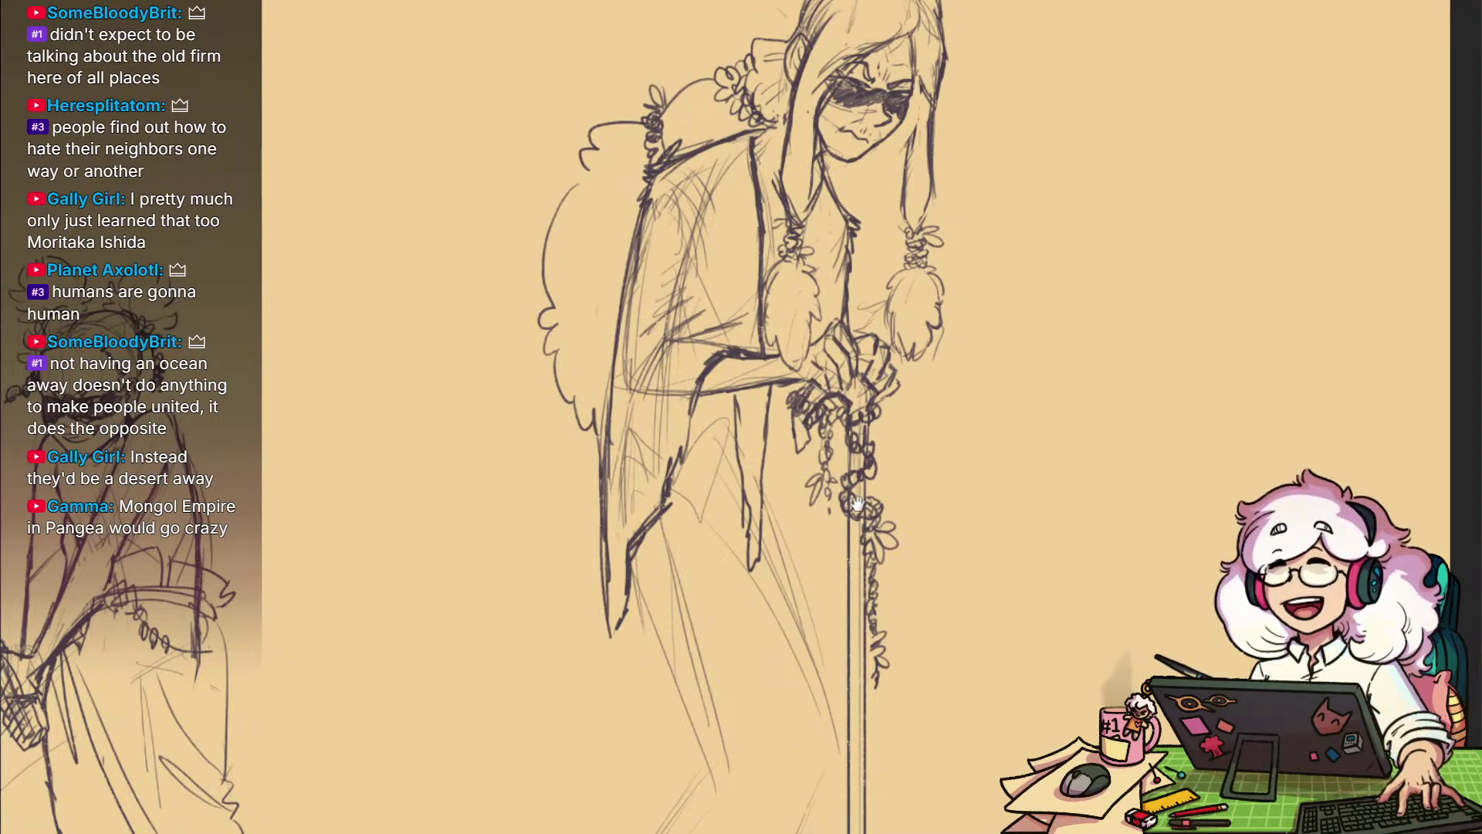
left_click_drag(902, 525, 921, 601)
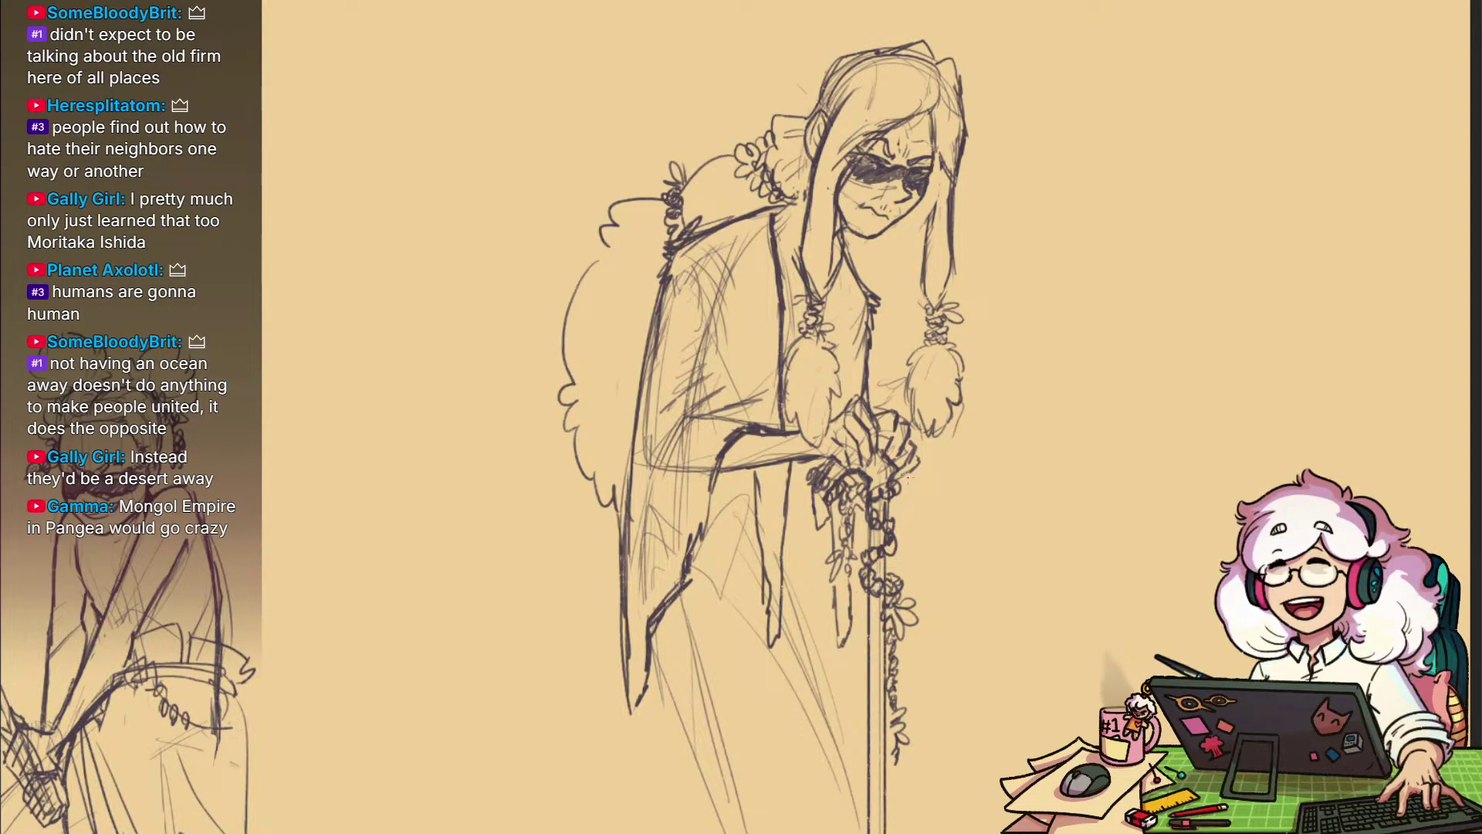
left_click_drag(913, 480, 915, 587)
mouse_move(915, 641)
left_mouse_down()
mouse_move(911, 676)
mouse_move(889, 583)
mouse_move(847, 571)
mouse_move(846, 660)
left_mouse_up()
left_click_drag(838, 557, 870, 542)
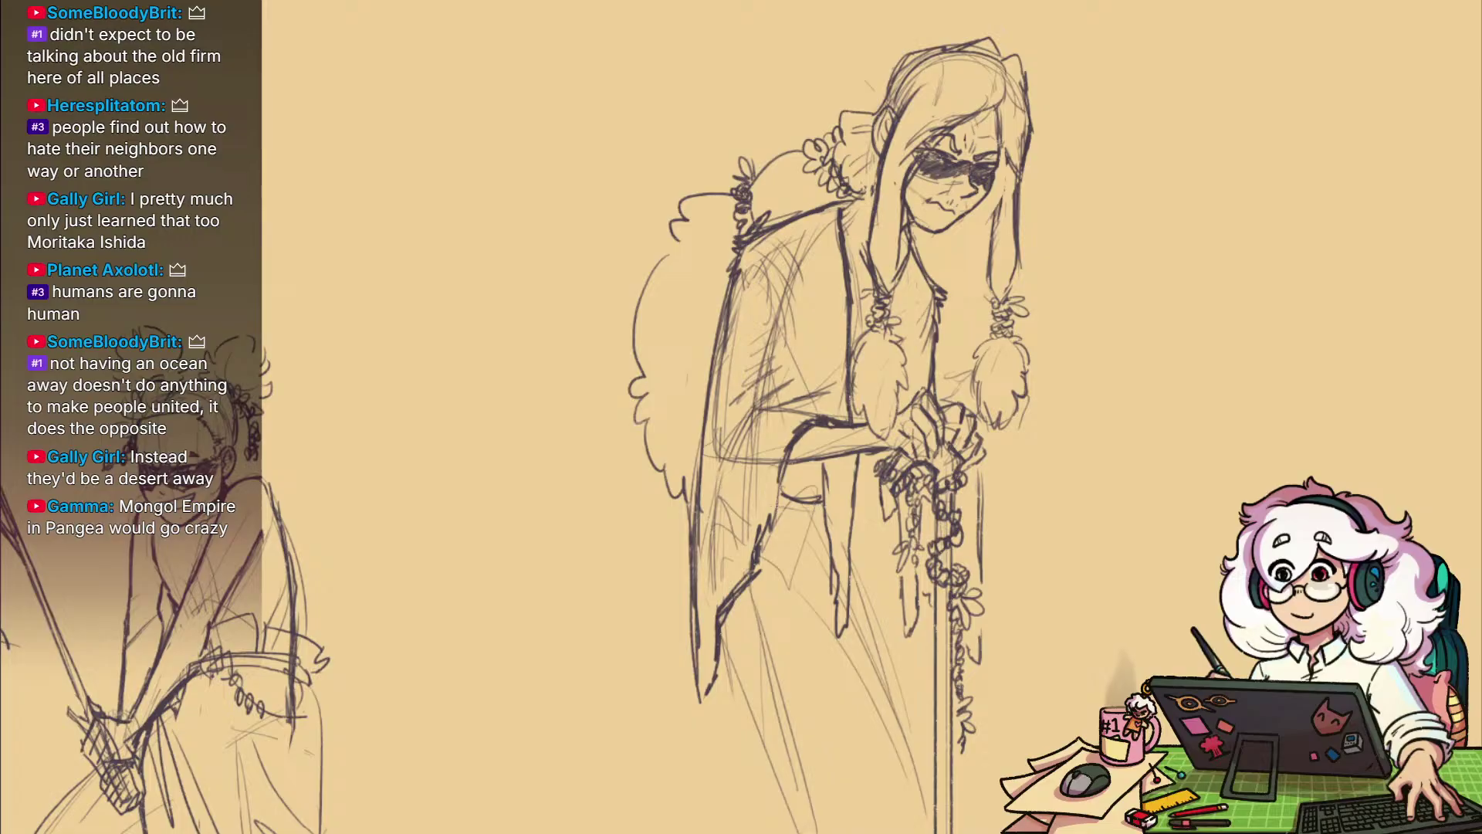
Undo the waist strokes and redraw the waistband as a curved band beneath the forearm
key("ctrl+z")
key("ctrl+z")
left_click_drag(782, 501, 825, 536)
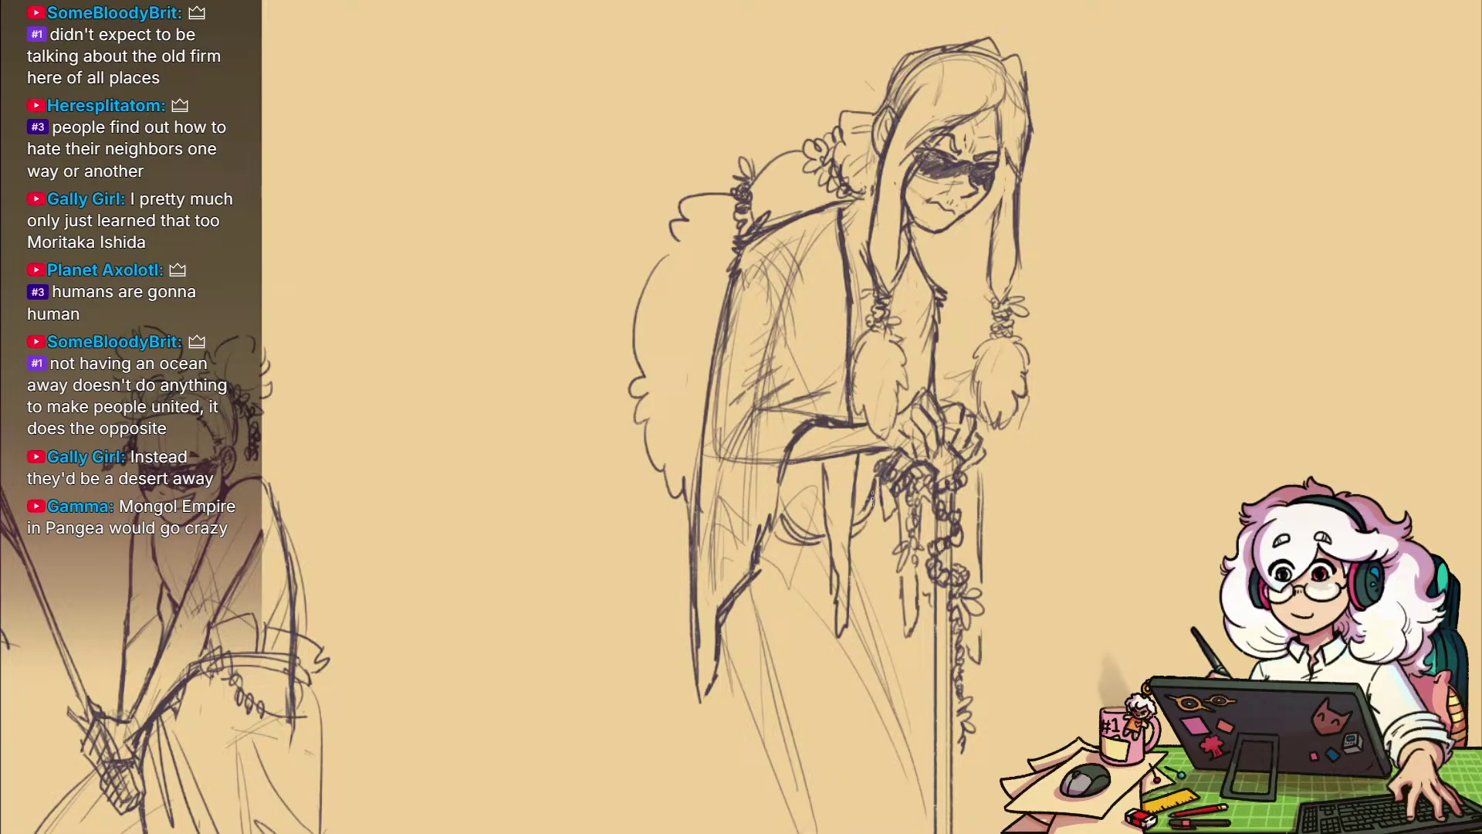
Draw long skirt folds from the waist over the bent legs and a jagged hem above the near foot
scroll(784, 380, "down", 5)
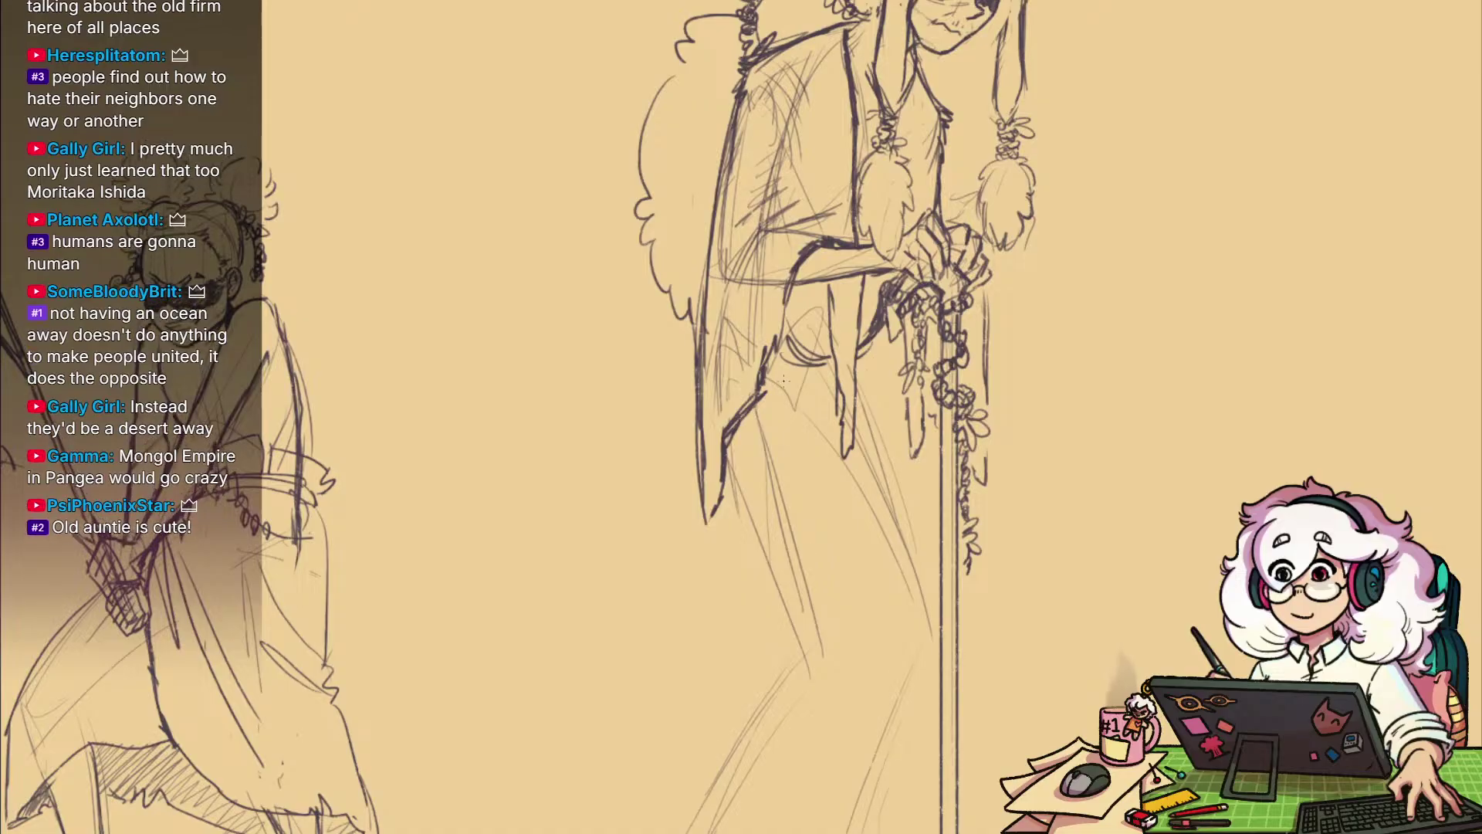
scroll(824, 374, "down", 2)
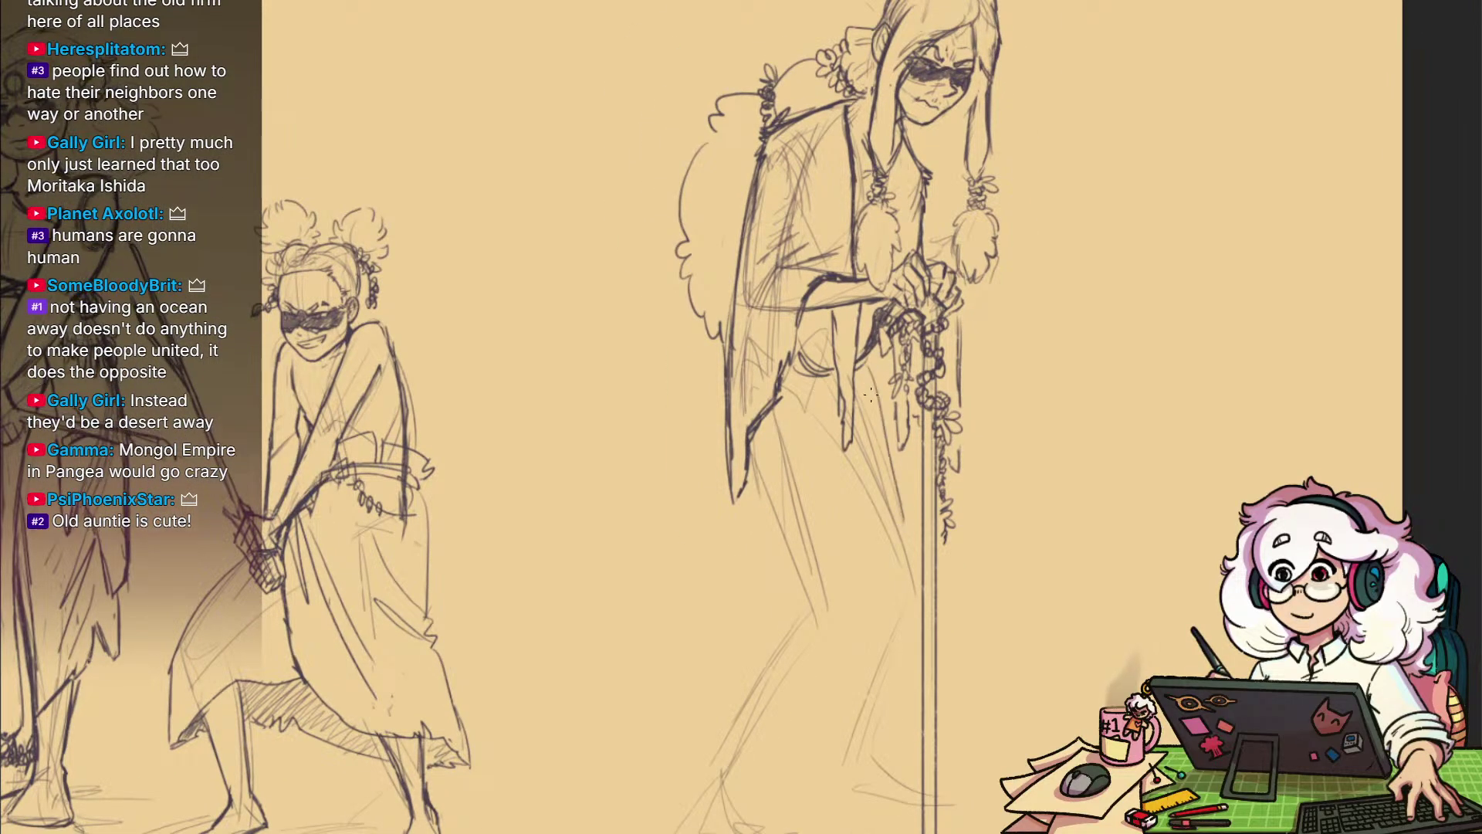
left_click_drag(870, 381, 817, 611)
left_click_drag(859, 408, 805, 609)
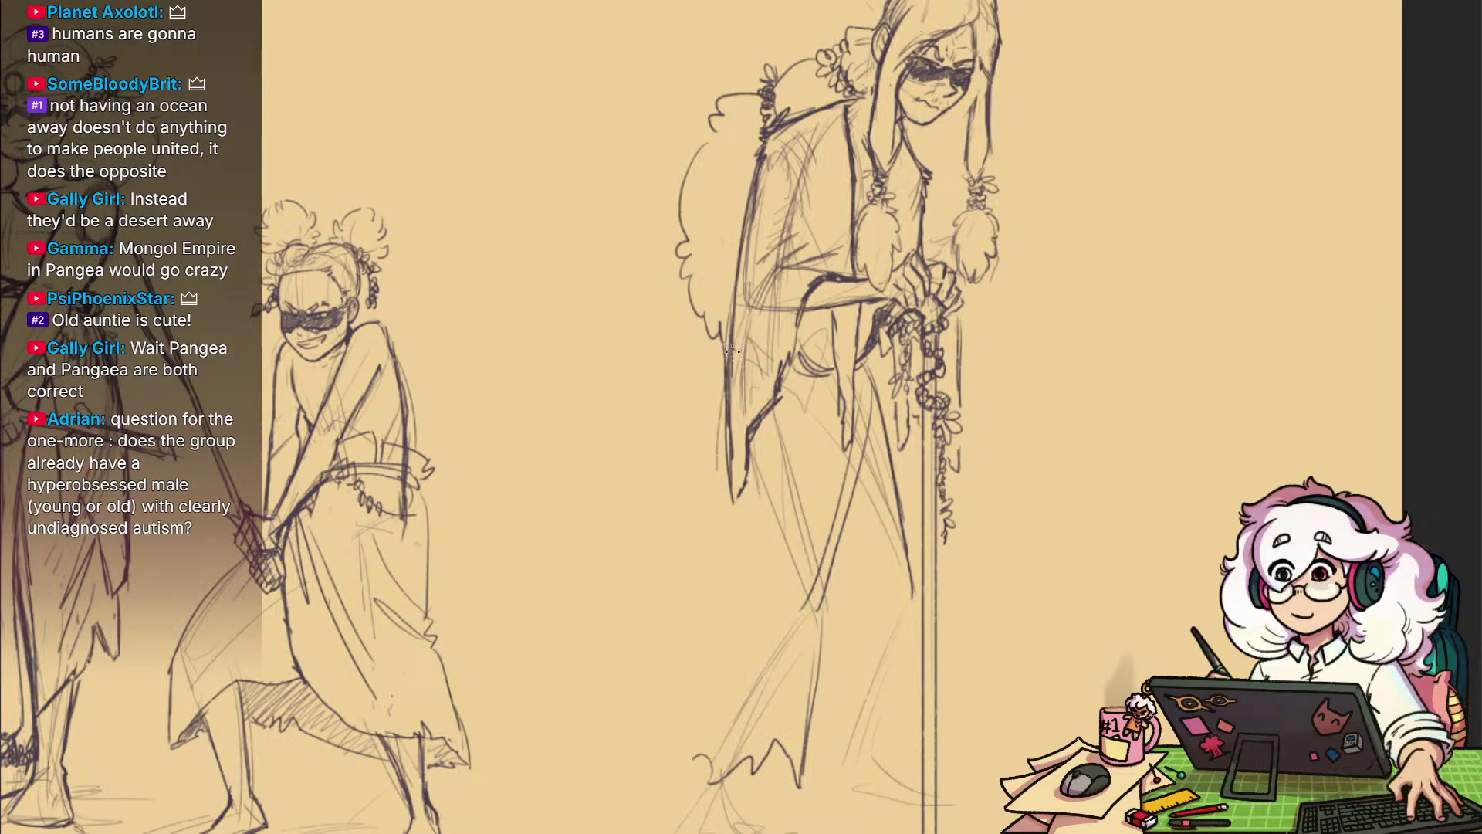
Reinforce the sleeve's back edge, draw the skirt's straight back edge down to the hem, and hatch diagonal folds across it
left_click_drag(729, 463, 718, 278)
left_click_drag(733, 398, 743, 236)
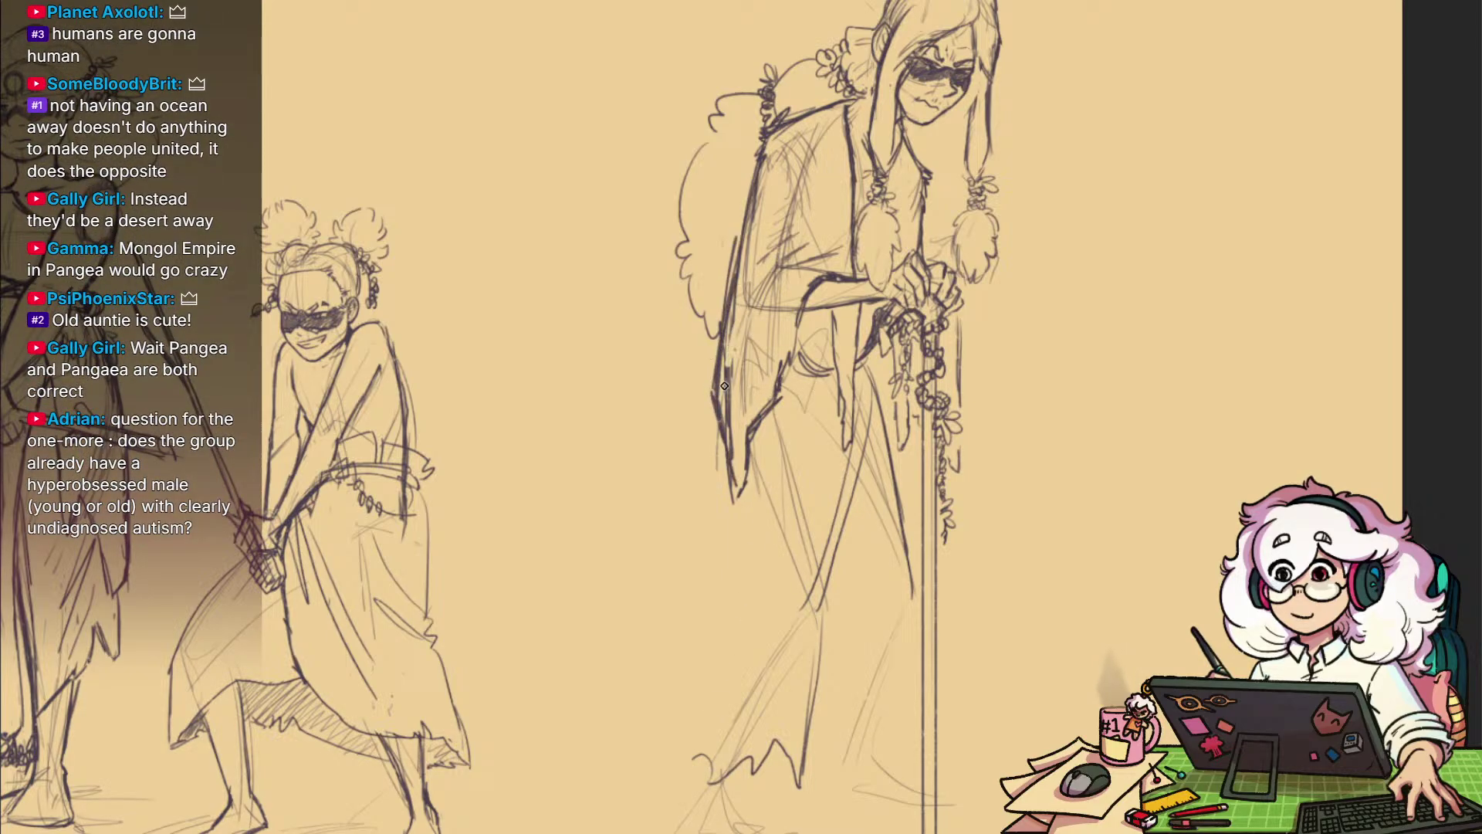
left_click_drag(717, 423, 695, 760)
left_click_drag(710, 470, 692, 789)
left_click_drag(793, 429, 716, 579)
left_click_drag(755, 625, 698, 718)
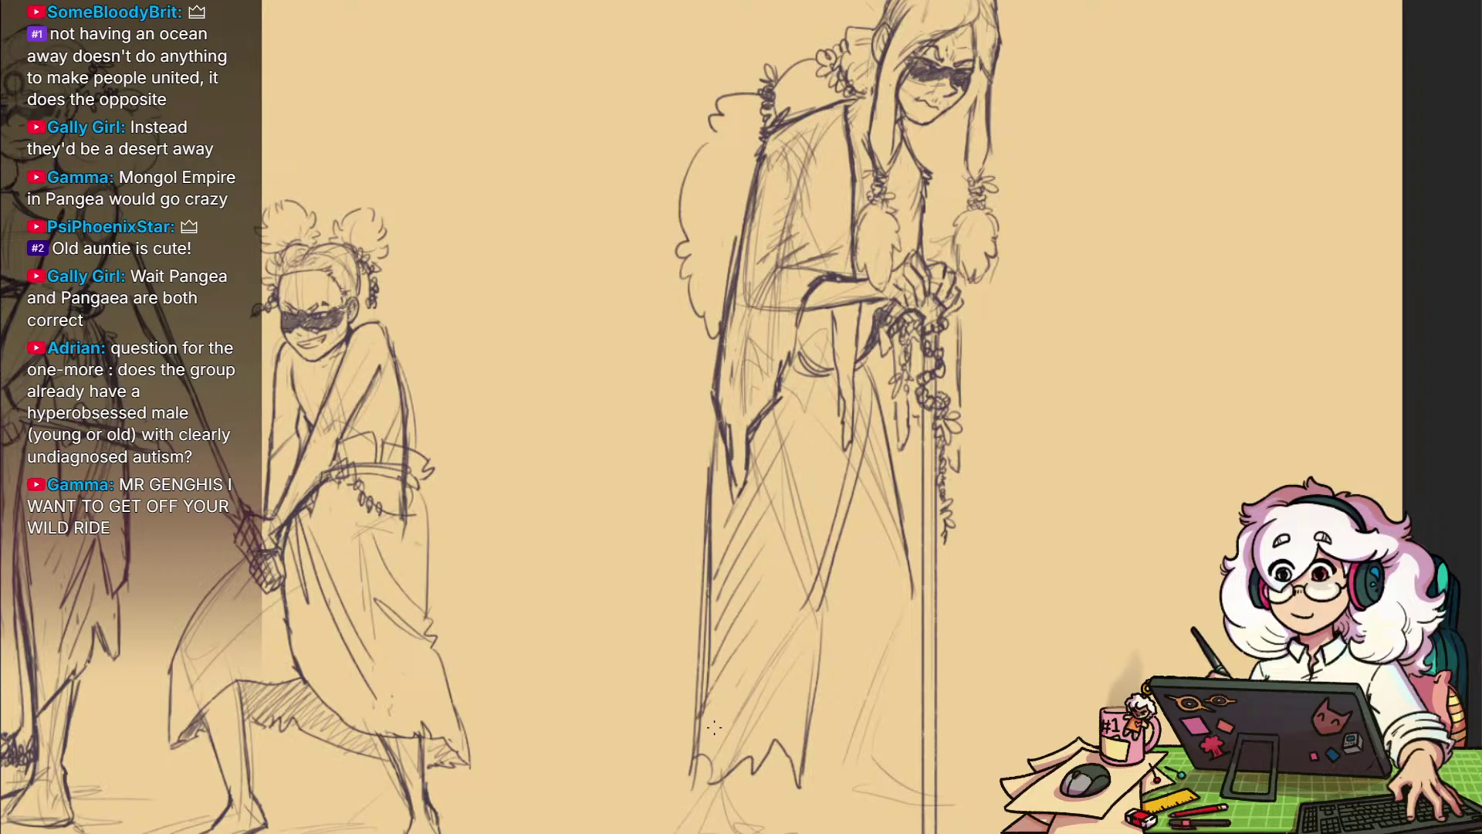
Draw the skirt's front edge and hem beside the cane, and sketch the bare feet and ground line beneath
left_click_drag(909, 560, 893, 774)
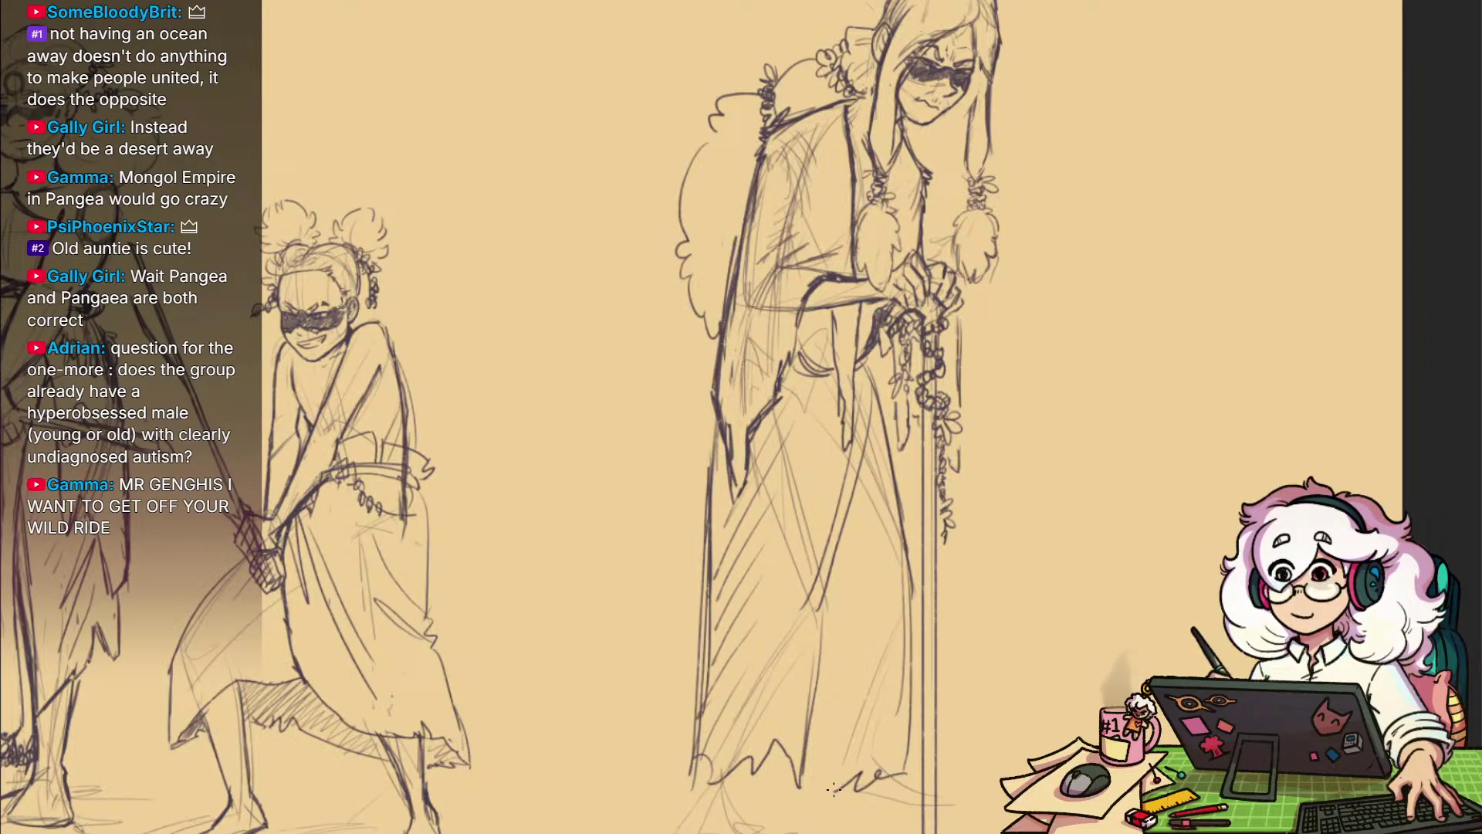
left_click_drag(1004, 678, 970, 705)
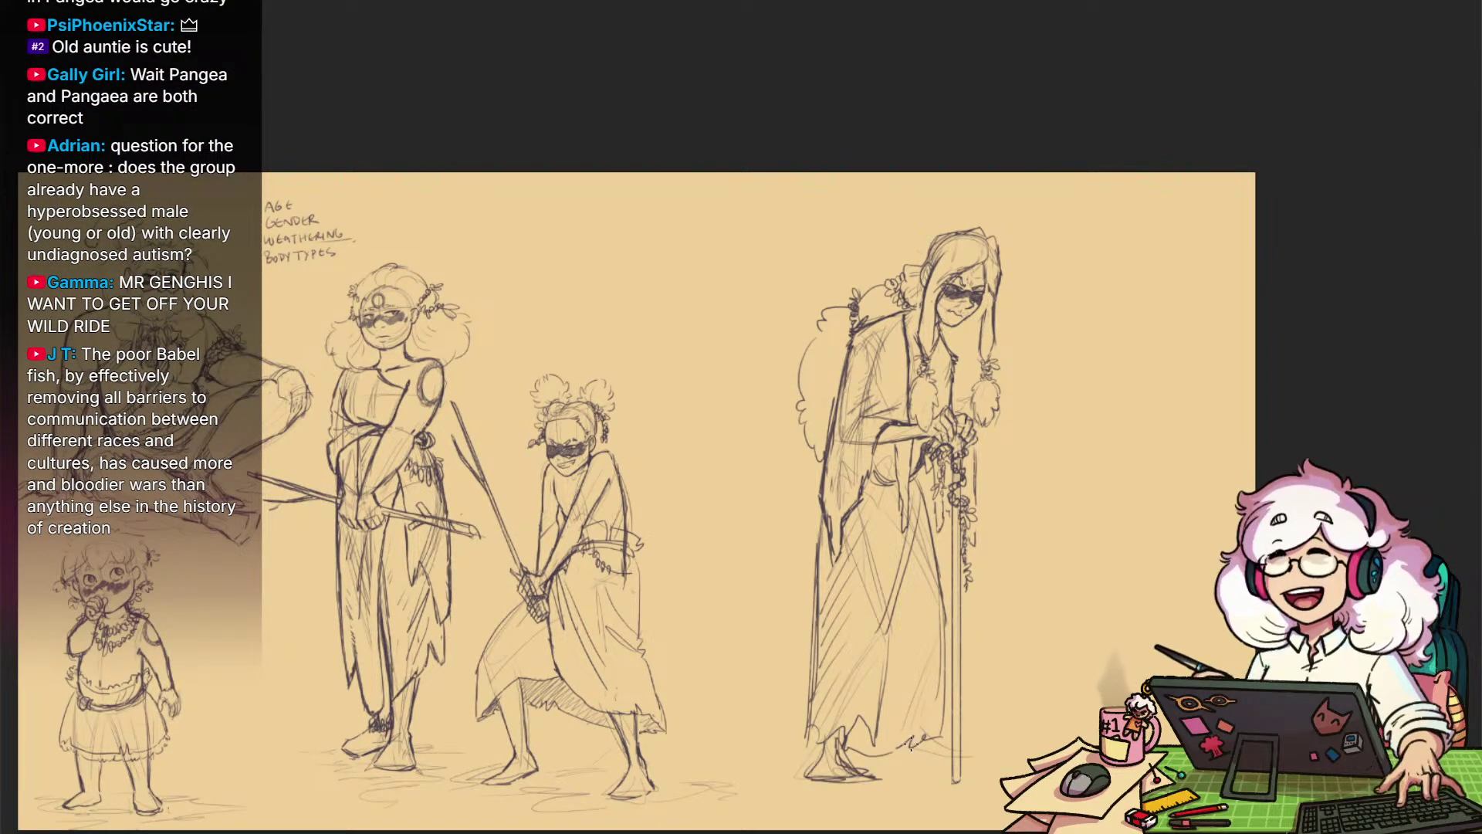
left_click_drag(909, 753, 984, 762)
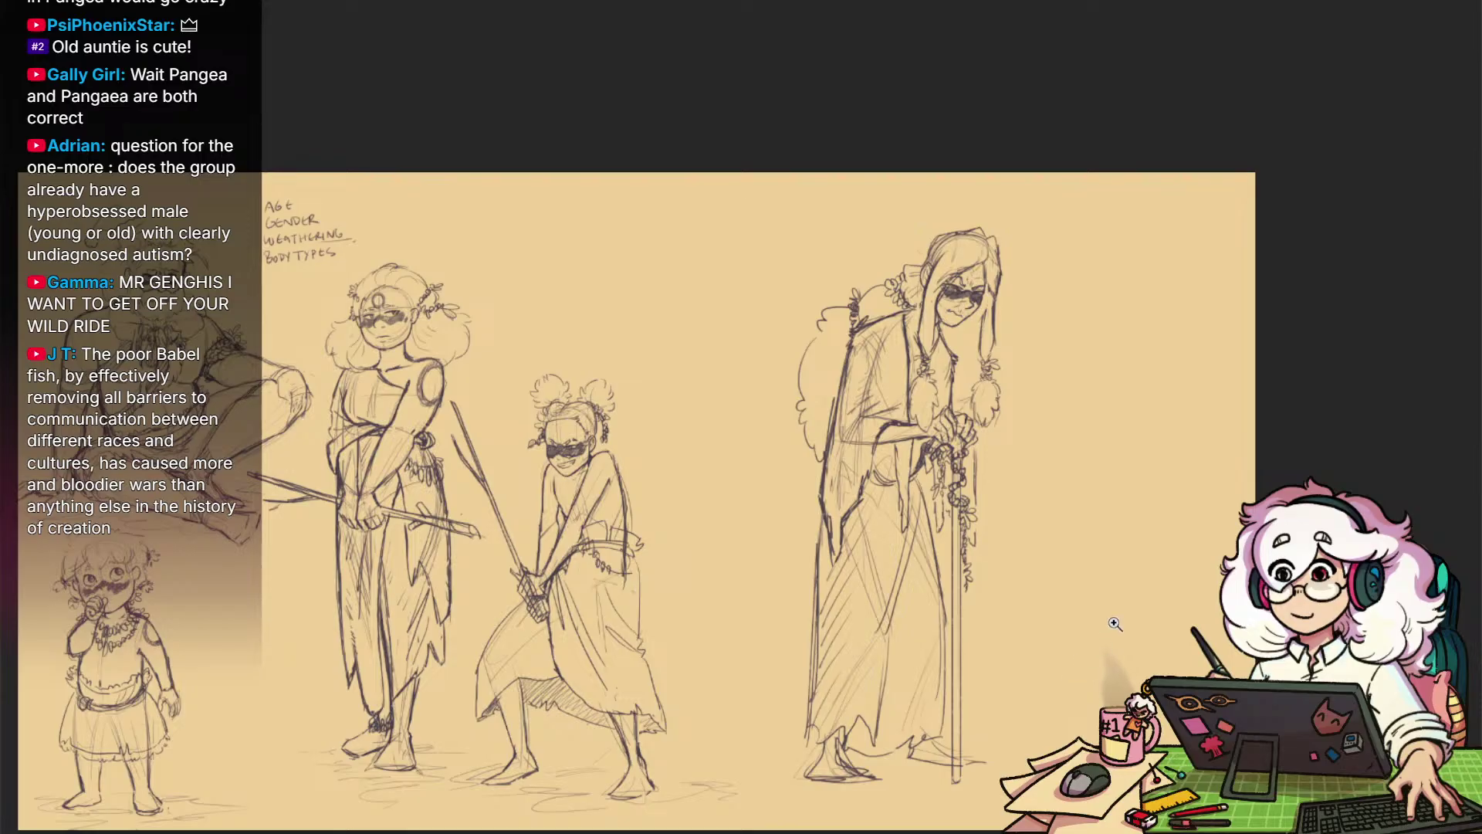
left_click_drag(732, 538, 1084, 329)
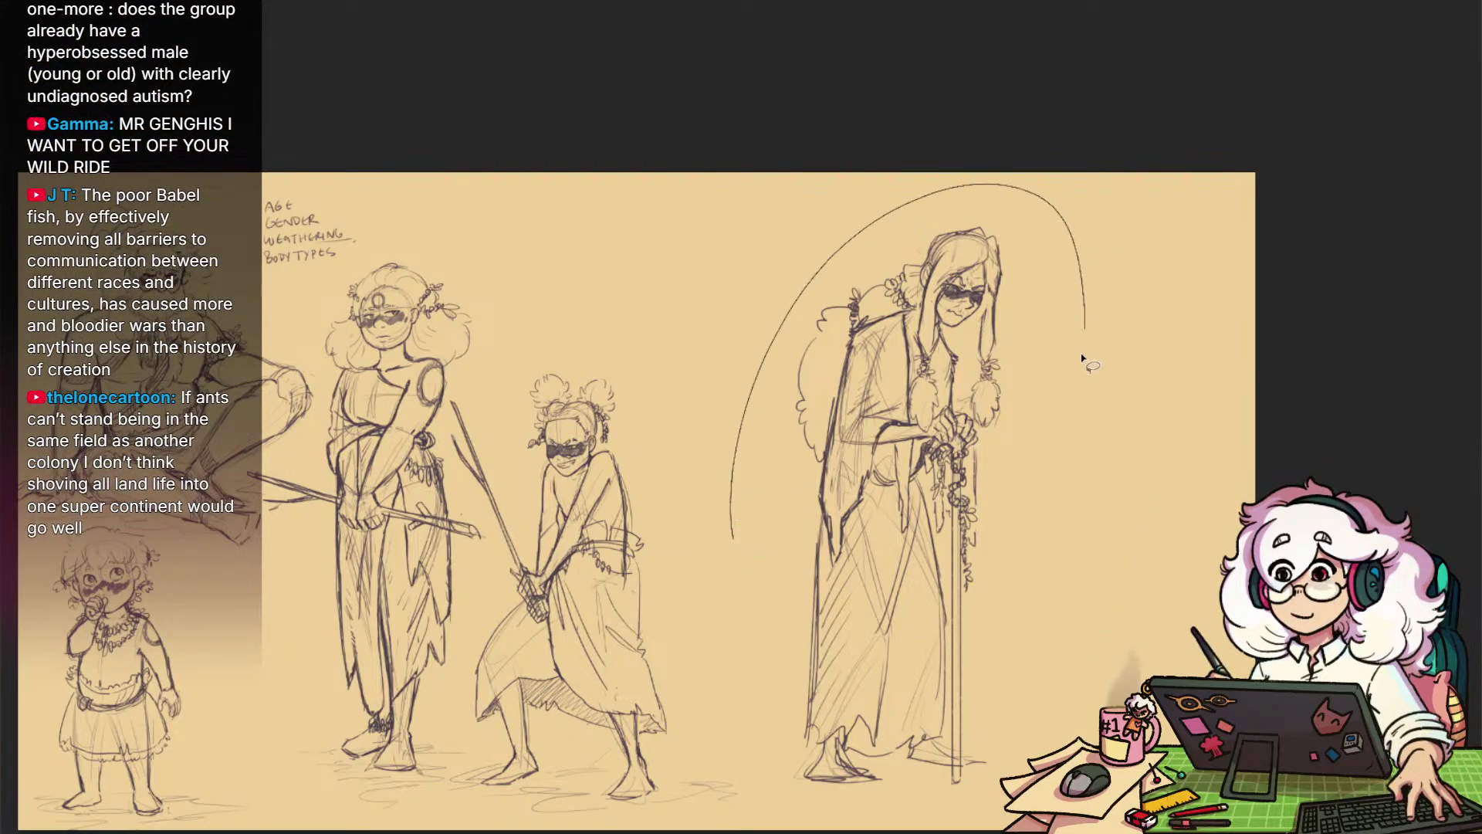
key("ctrl+z")
scroll(1004, 275, "up", 3)
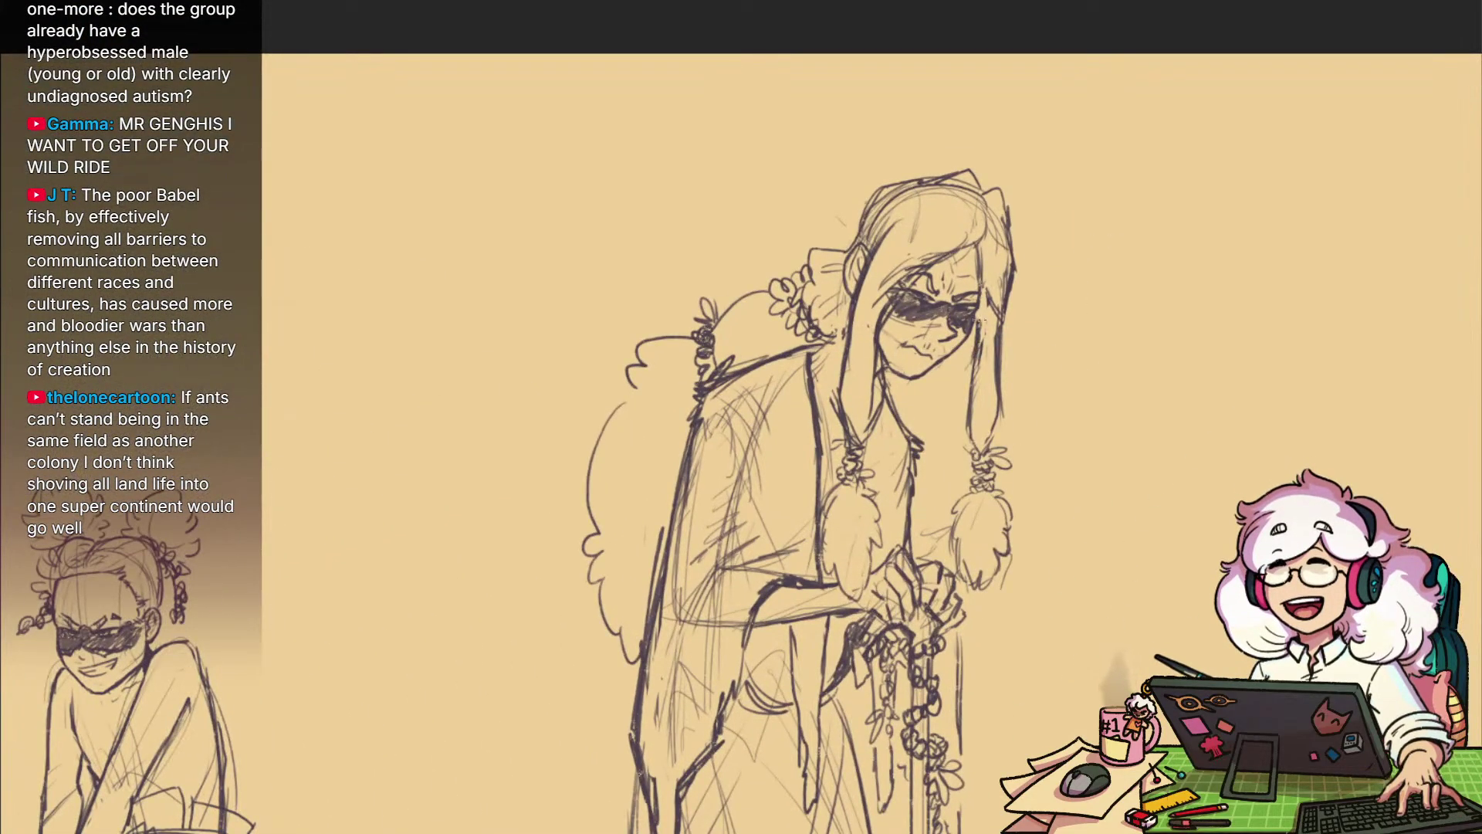
scroll(1004, 323, "down", 2)
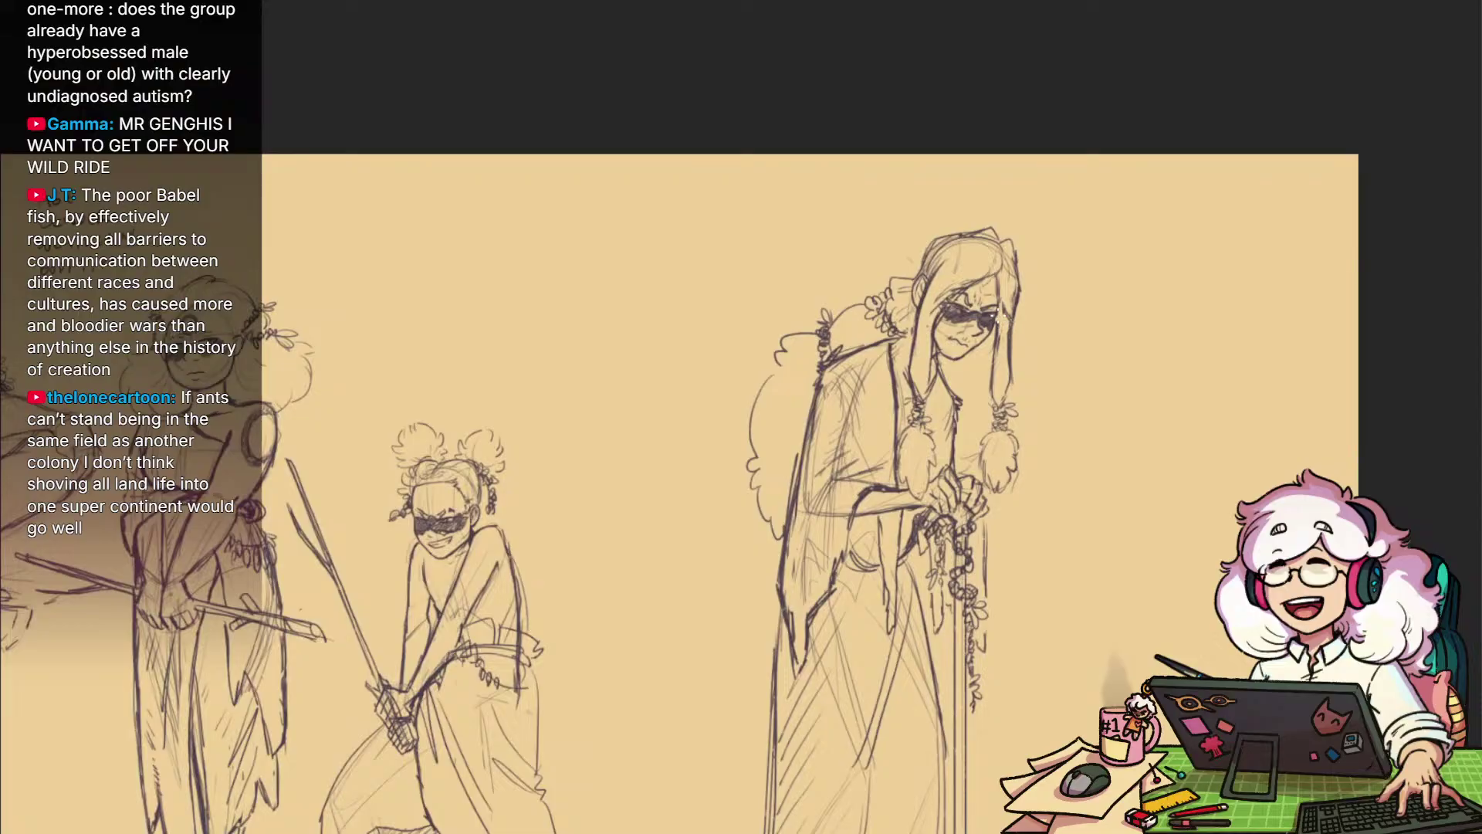
scroll(1012, 323, "down", 2)
Lasso the hunched elderly figure with its cane, scale it down slightly, and place it closer beside the crouching character
left_click_drag(1029, 437, 1107, 332)
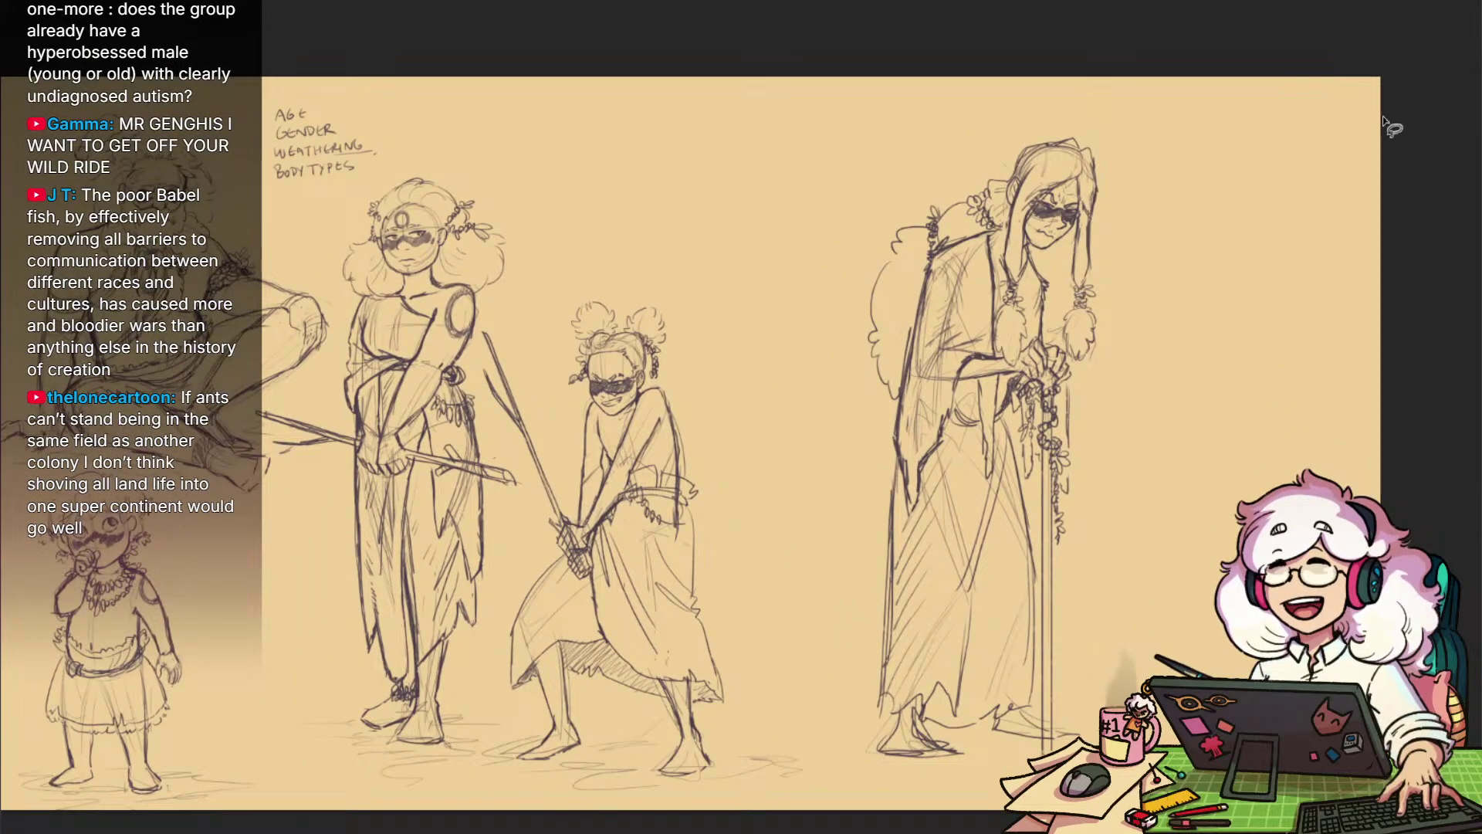
mouse_move(803, 378)
left_mouse_down()
mouse_move(1089, 93)
mouse_move(817, 398)
left_mouse_up()
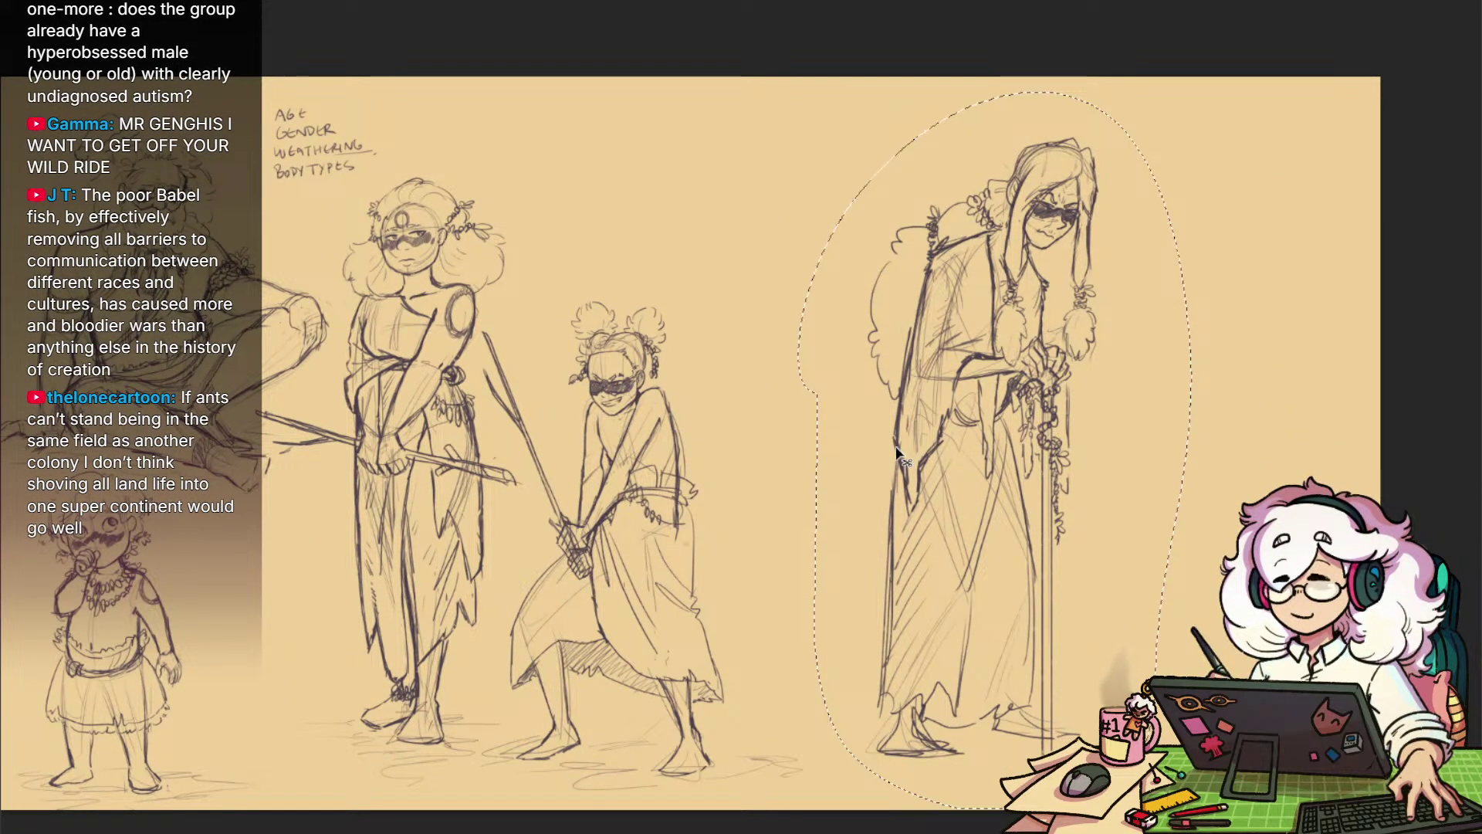
key("ctrl+t")
mouse_move(1183, 806)
left_mouse_down()
mouse_move(1071, 686)
mouse_move(1092, 713)
mouse_move(968, 469)
mouse_move(883, 615)
mouse_move(865, 695)
left_mouse_up()
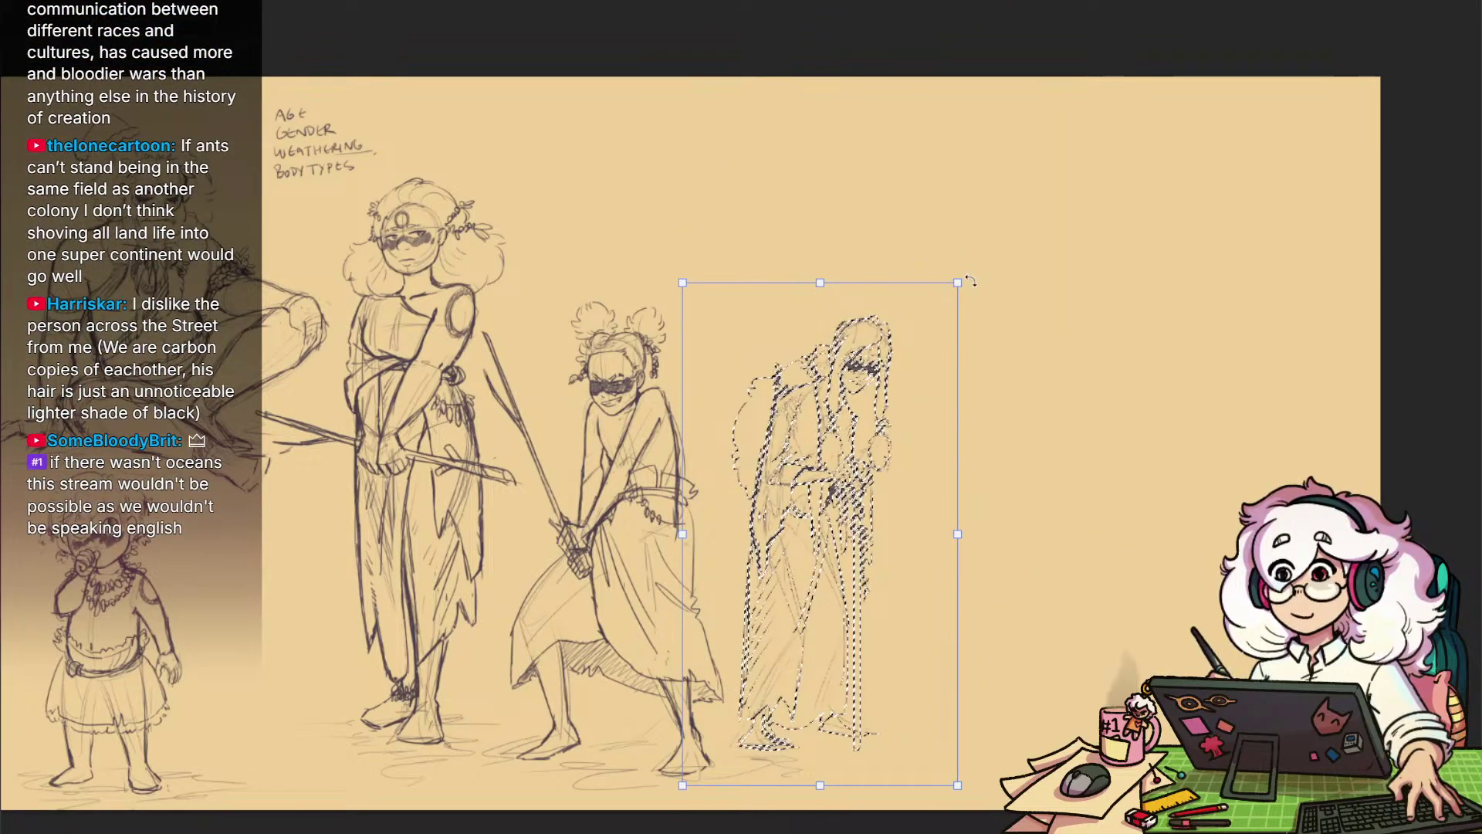
mouse_move(971, 281)
left_mouse_down()
mouse_move(993, 208)
mouse_move(1064, 96)
left_mouse_up()
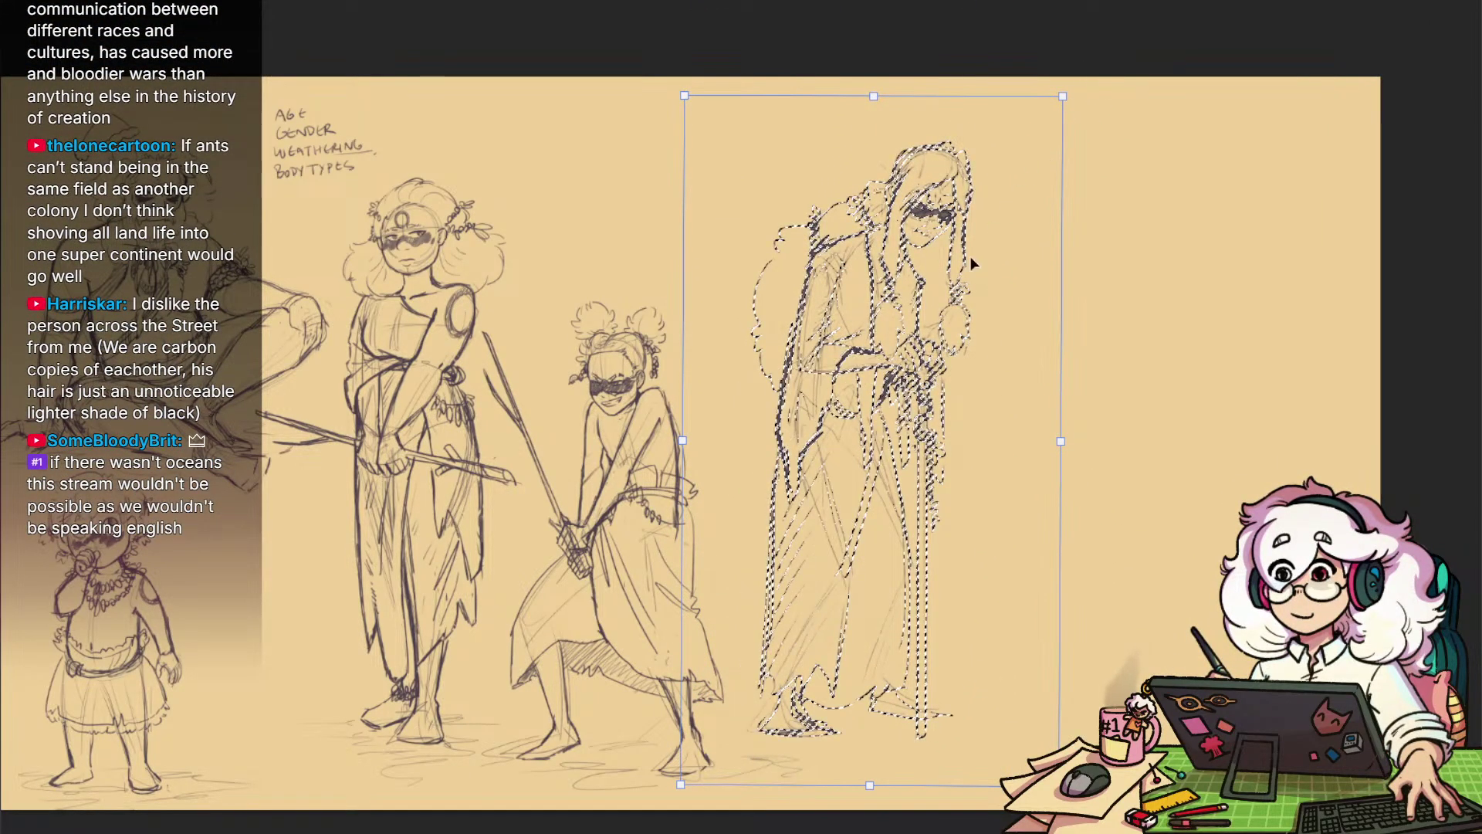
left_click_drag(933, 293, 909, 306)
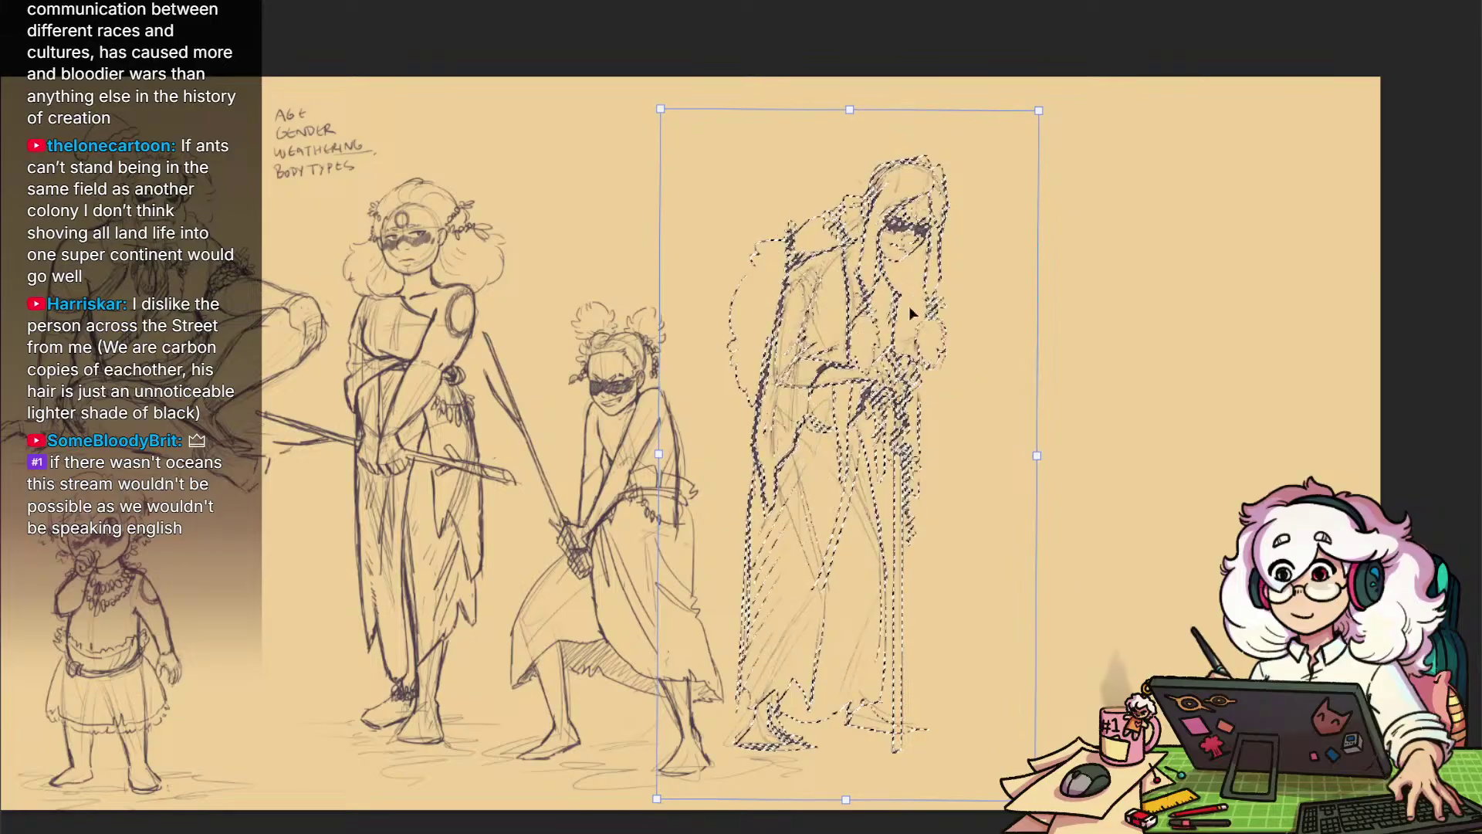
left_click_drag(1039, 110, 997, 180)
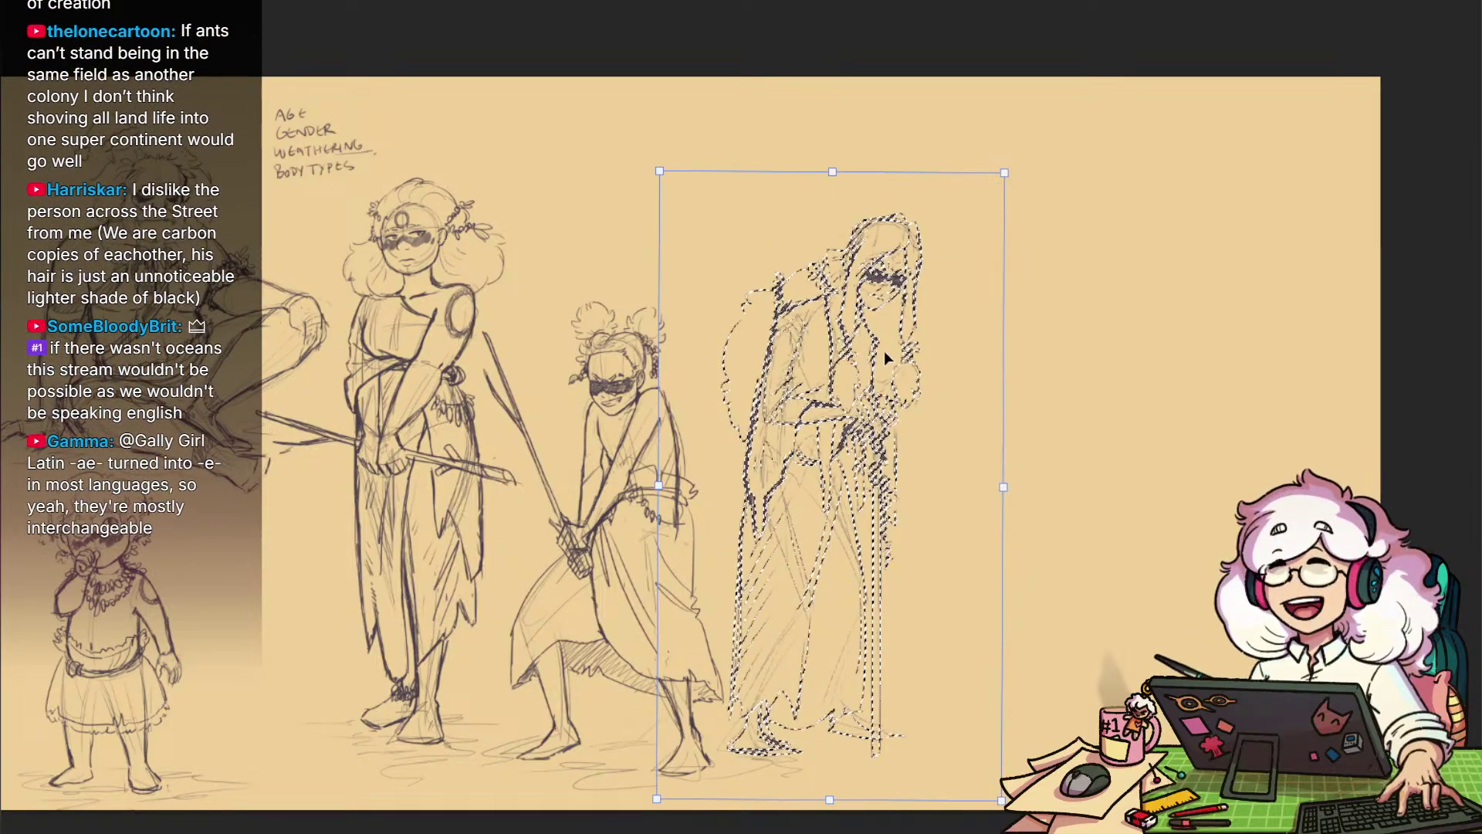
mouse_move(886, 357)
left_mouse_down()
mouse_move(888, 337)
mouse_move(889, 349)
left_mouse_up()
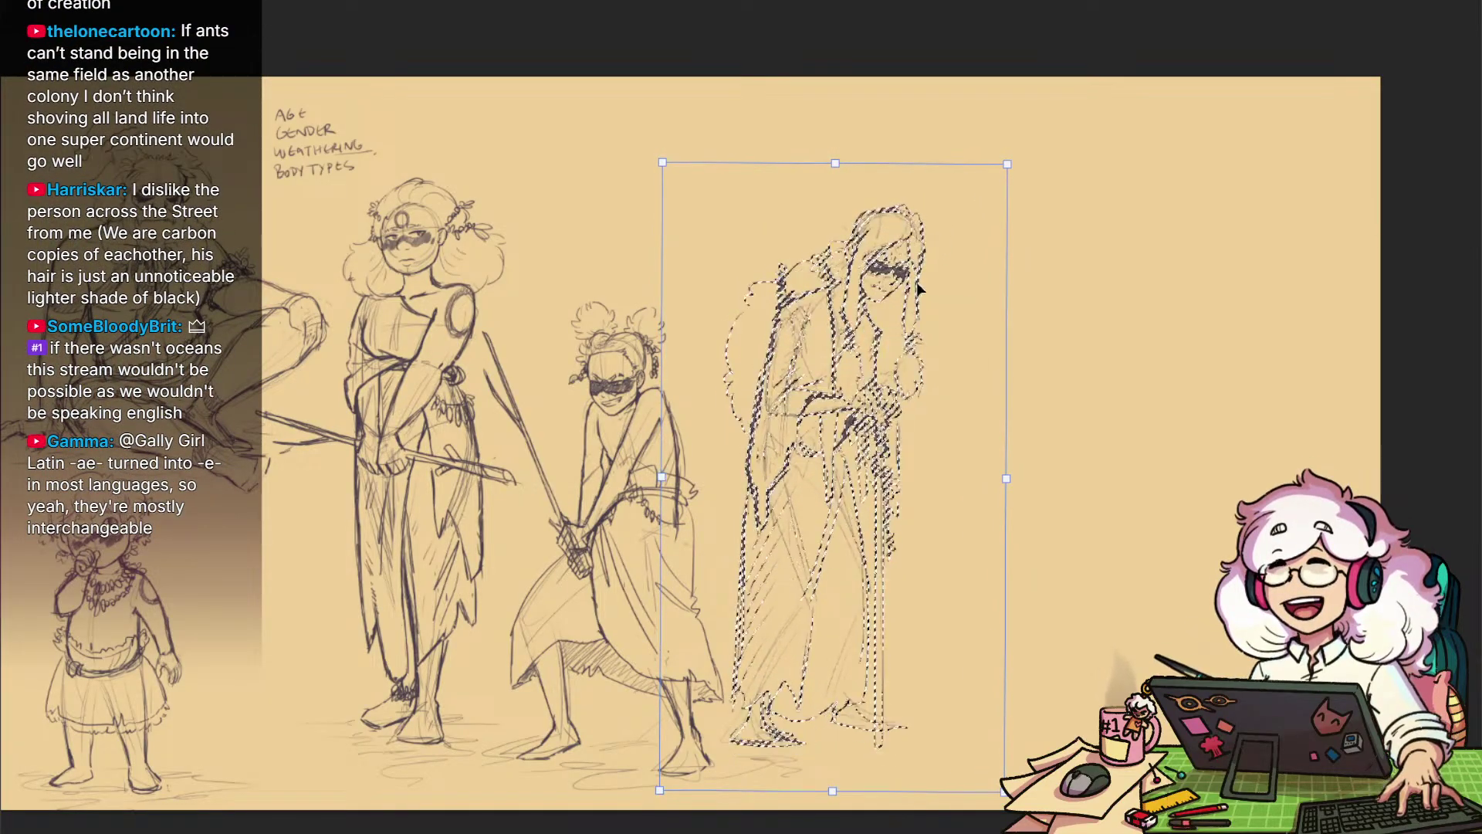
key("Return")
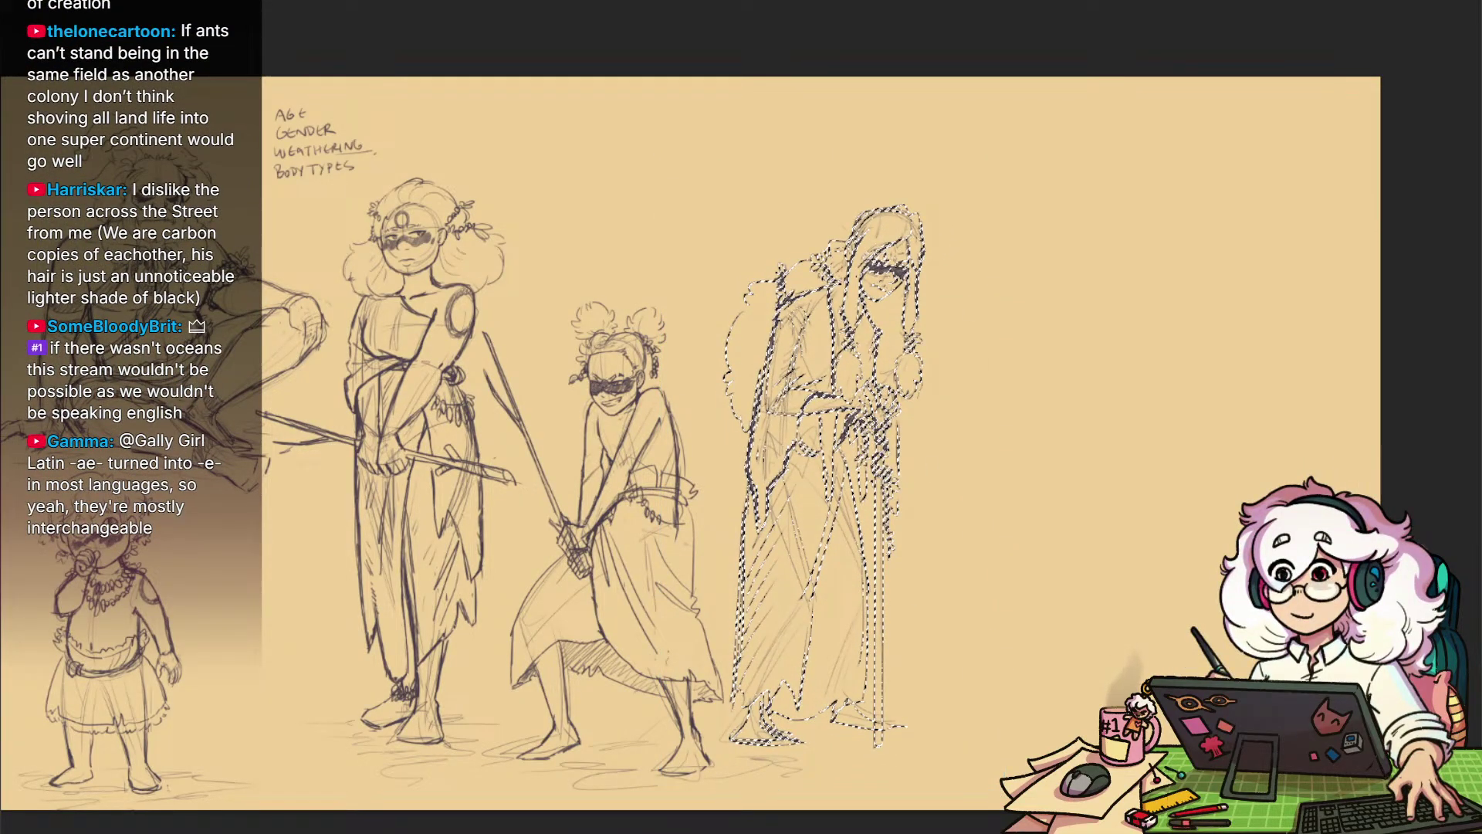
key("ctrl+d")
Review the whole character lineup, comparing the elderly figure's size and placement with the other characters
left_click_drag(942, 725, 1171, 788)
scroll(1153, 721, "down", 3)
scroll(1153, 722, "up", 4)
scroll(795, 436, "down", 3)
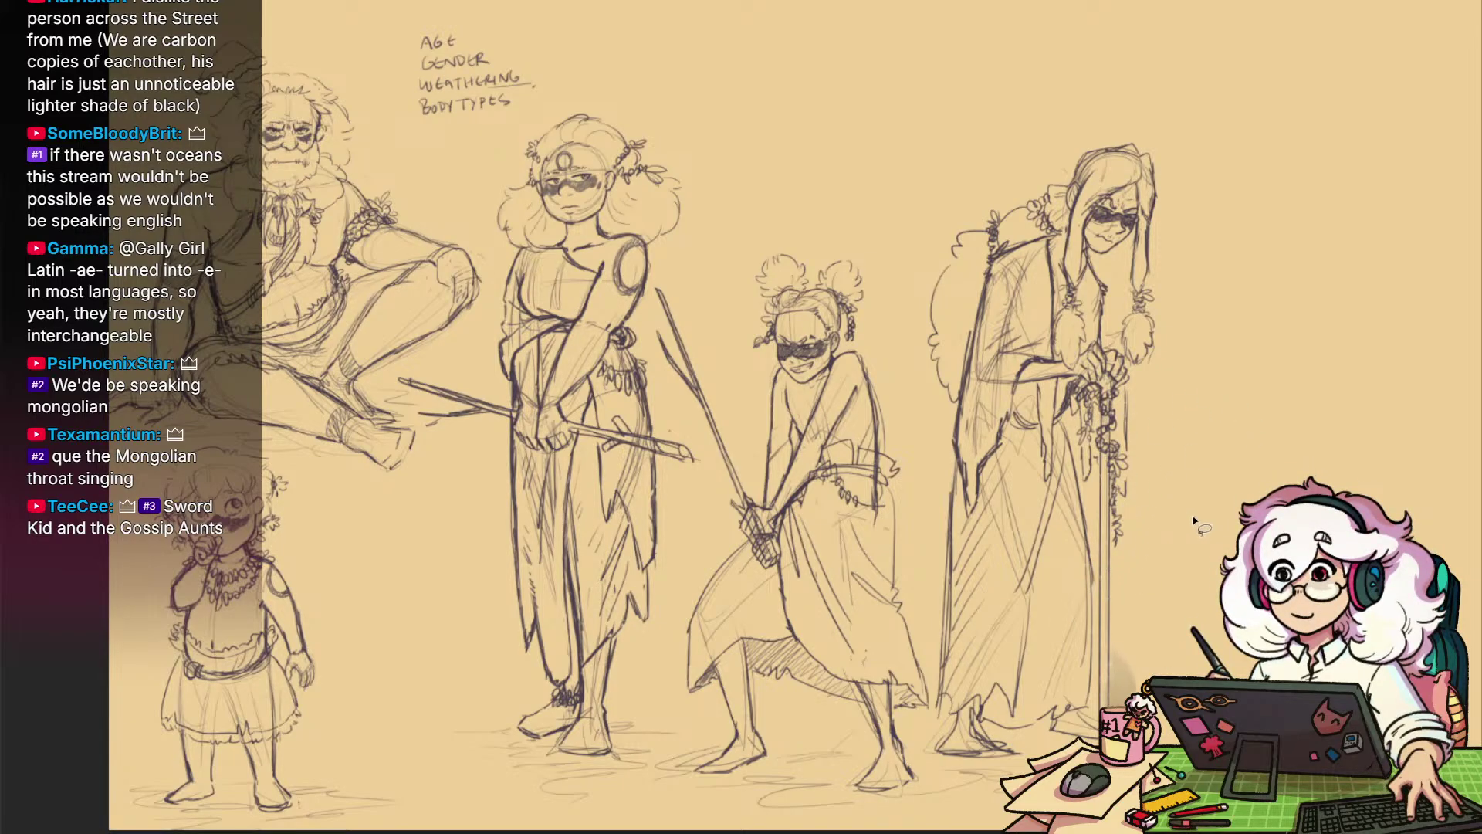
left_click_drag(1209, 504, 778, 467)
mouse_move(865, 499)
left_mouse_down()
mouse_move(899, 503)
mouse_move(873, 516)
left_mouse_up()
left_click_drag(985, 485, 1147, 637)
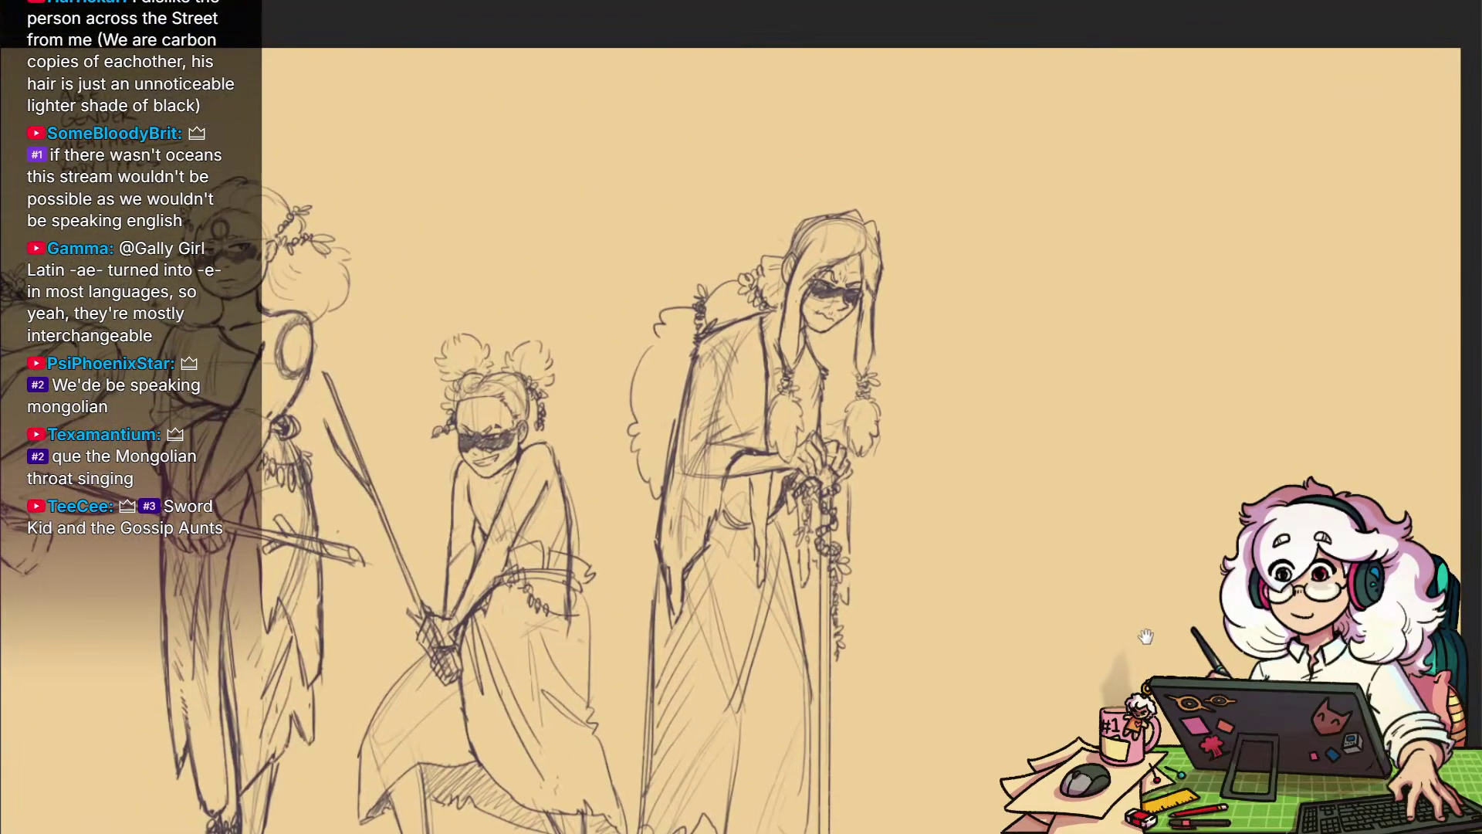
scroll(1155, 546, "up", 2)
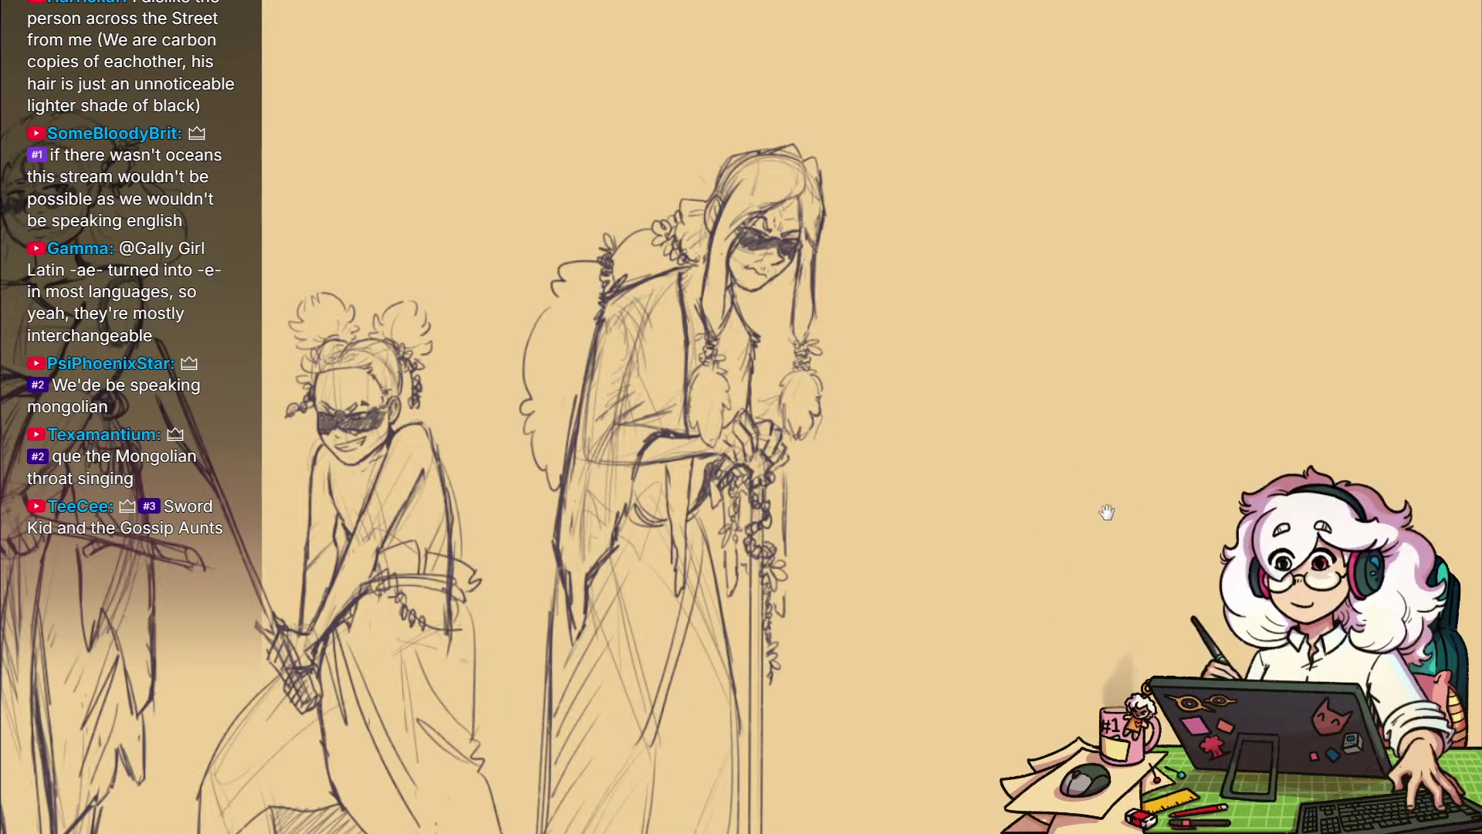
left_click_drag(1108, 513, 1048, 580)
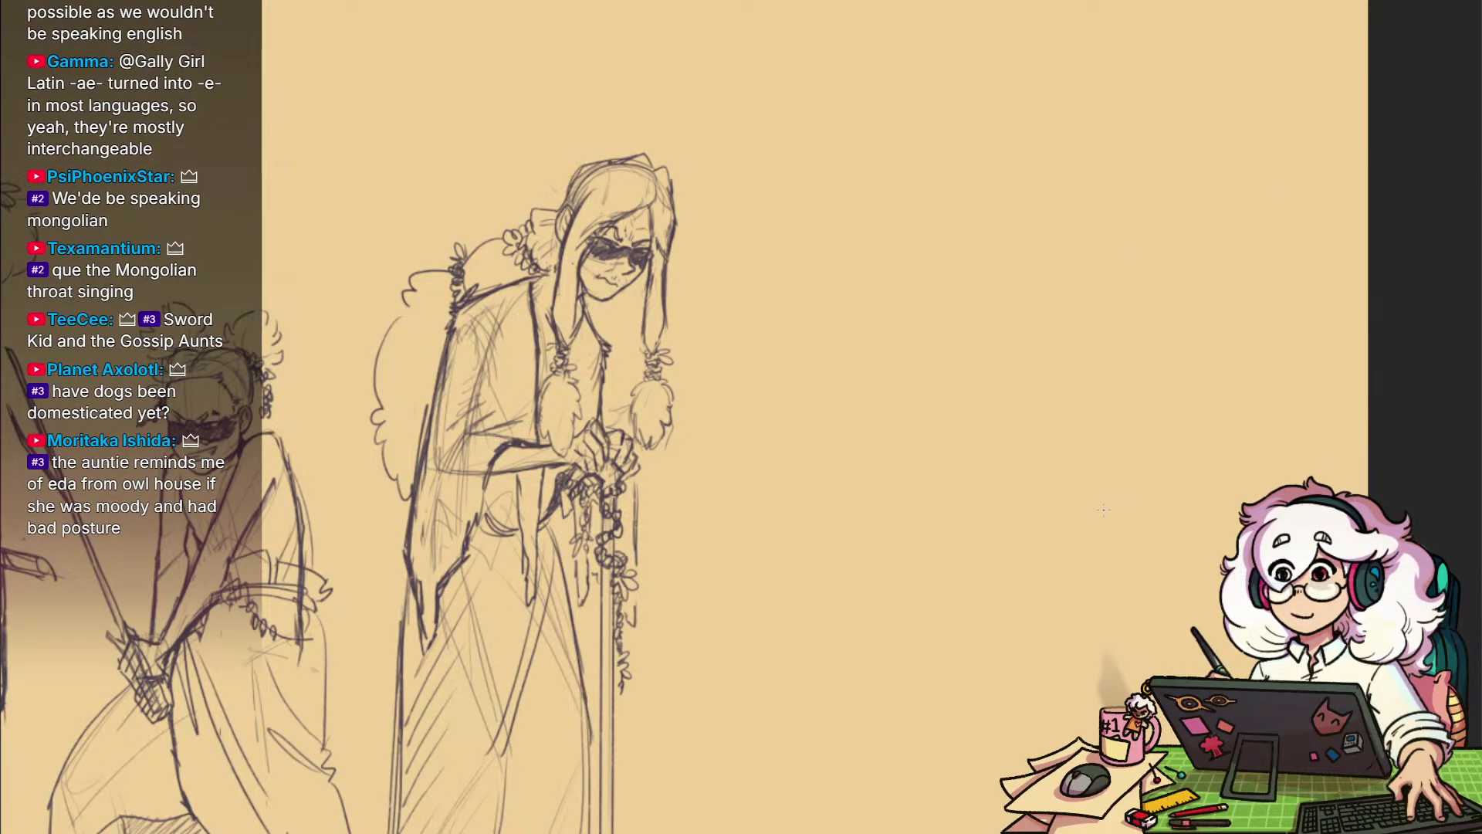
left_click_drag(919, 662, 1446, 520)
scroll(1313, 540, "down", 3)
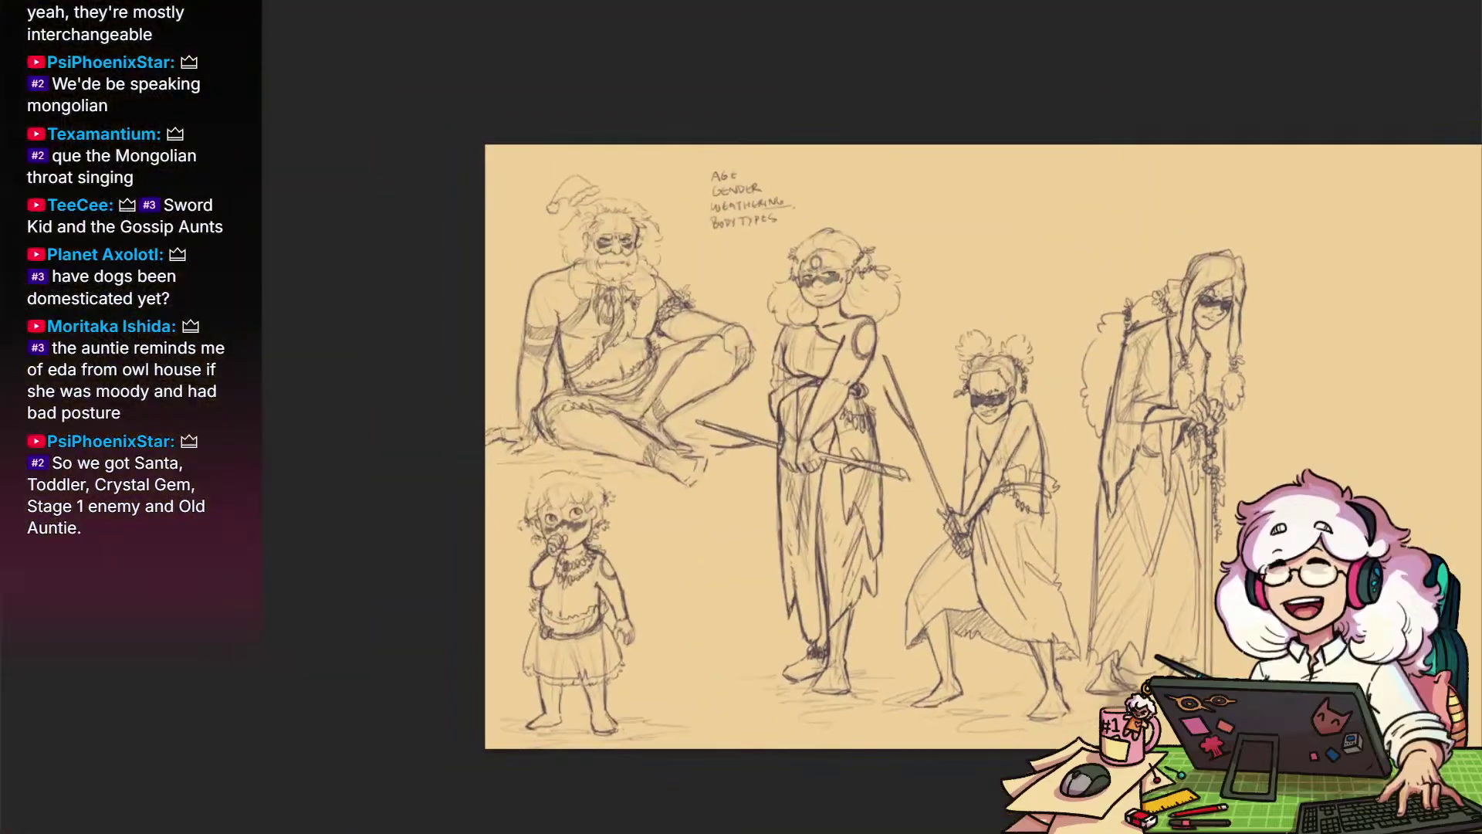
scroll(1117, 430, "up", 1)
left_click_drag(710, 456, 1119, 663)
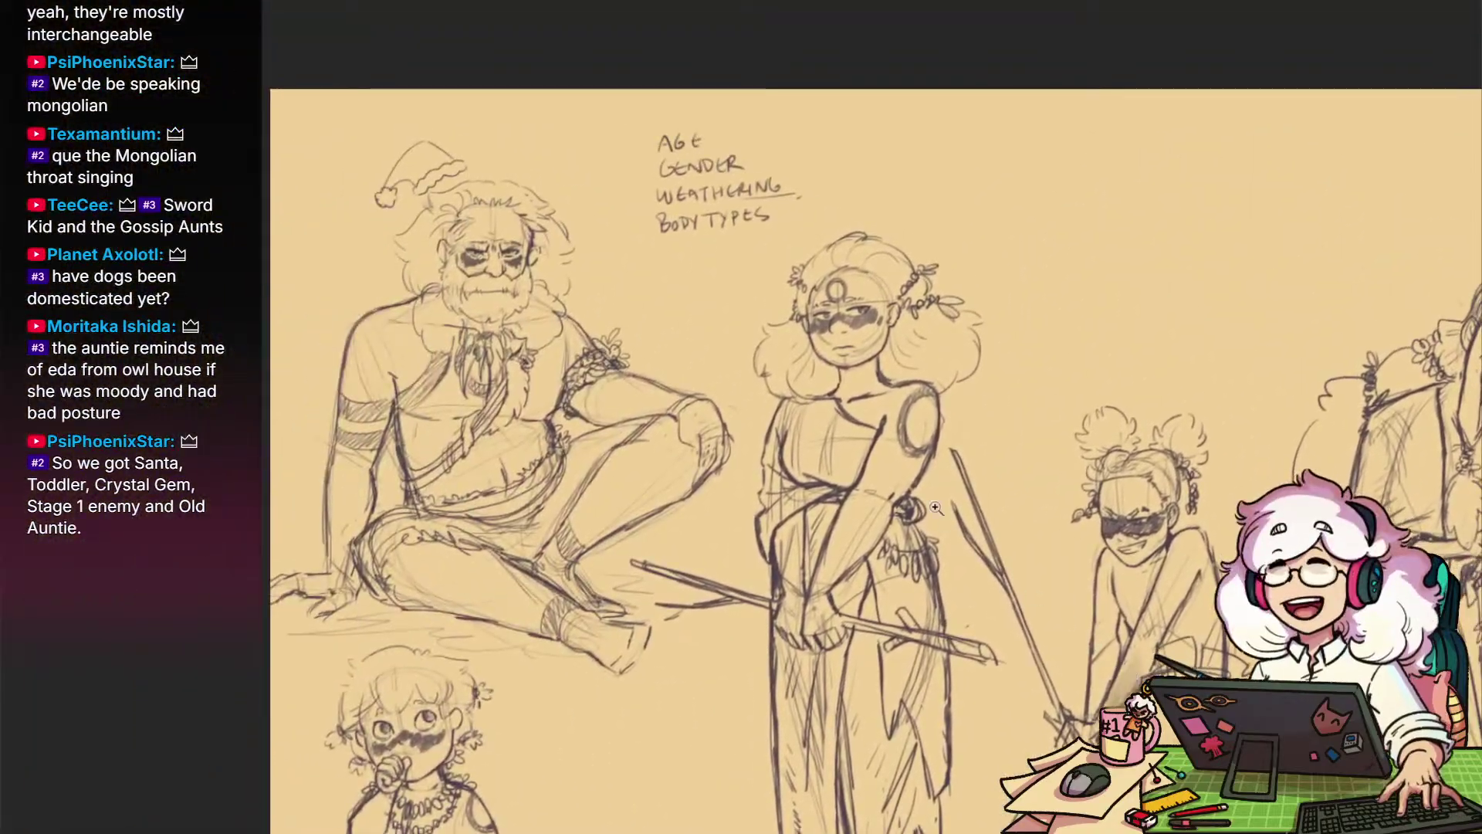
left_click_drag(897, 422, 965, 399)
scroll(966, 398, "down", 5)
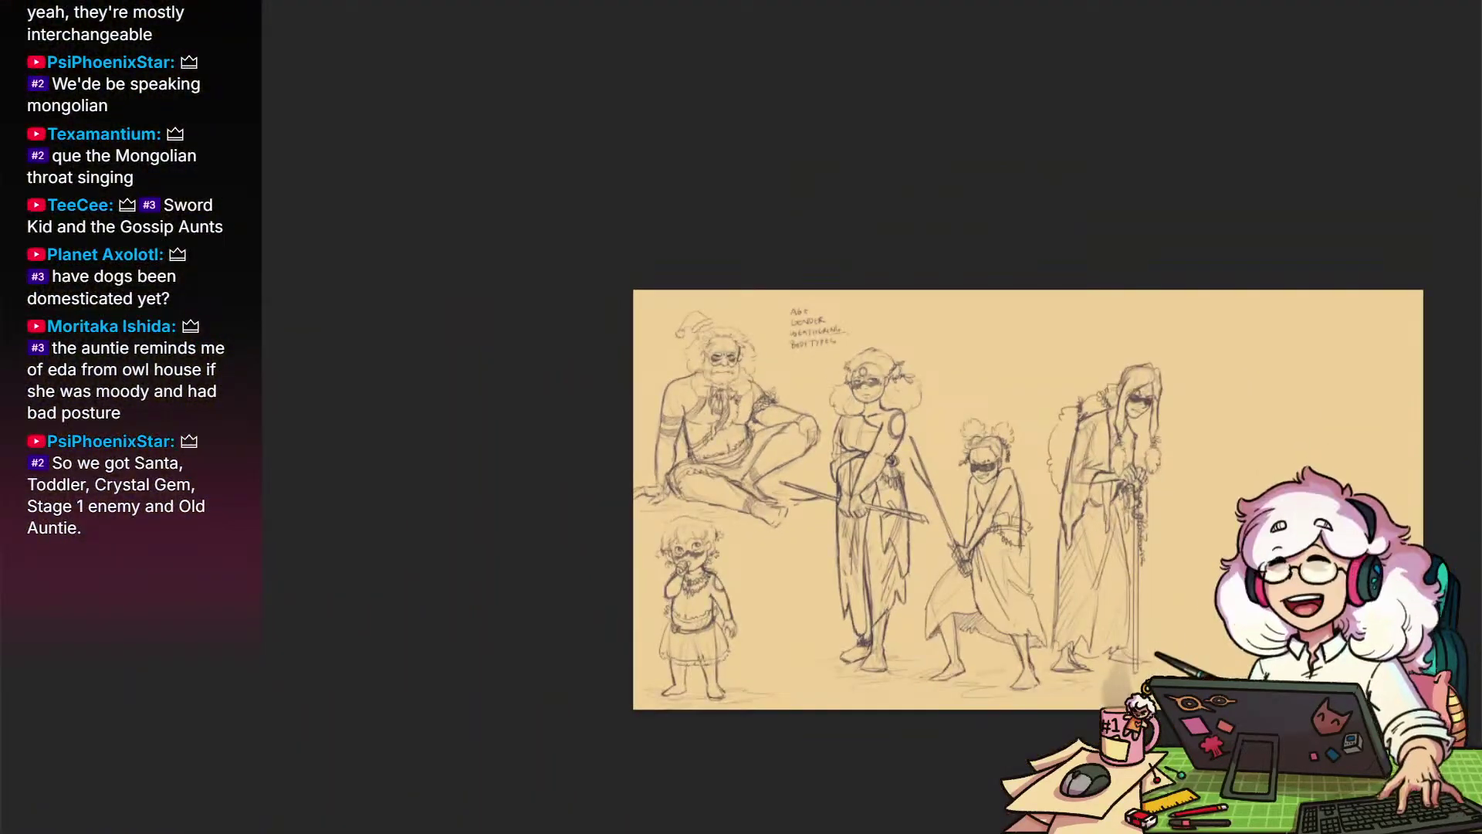
left_click_drag(1242, 624, 680, 562)
scroll(844, 463, "up", 5)
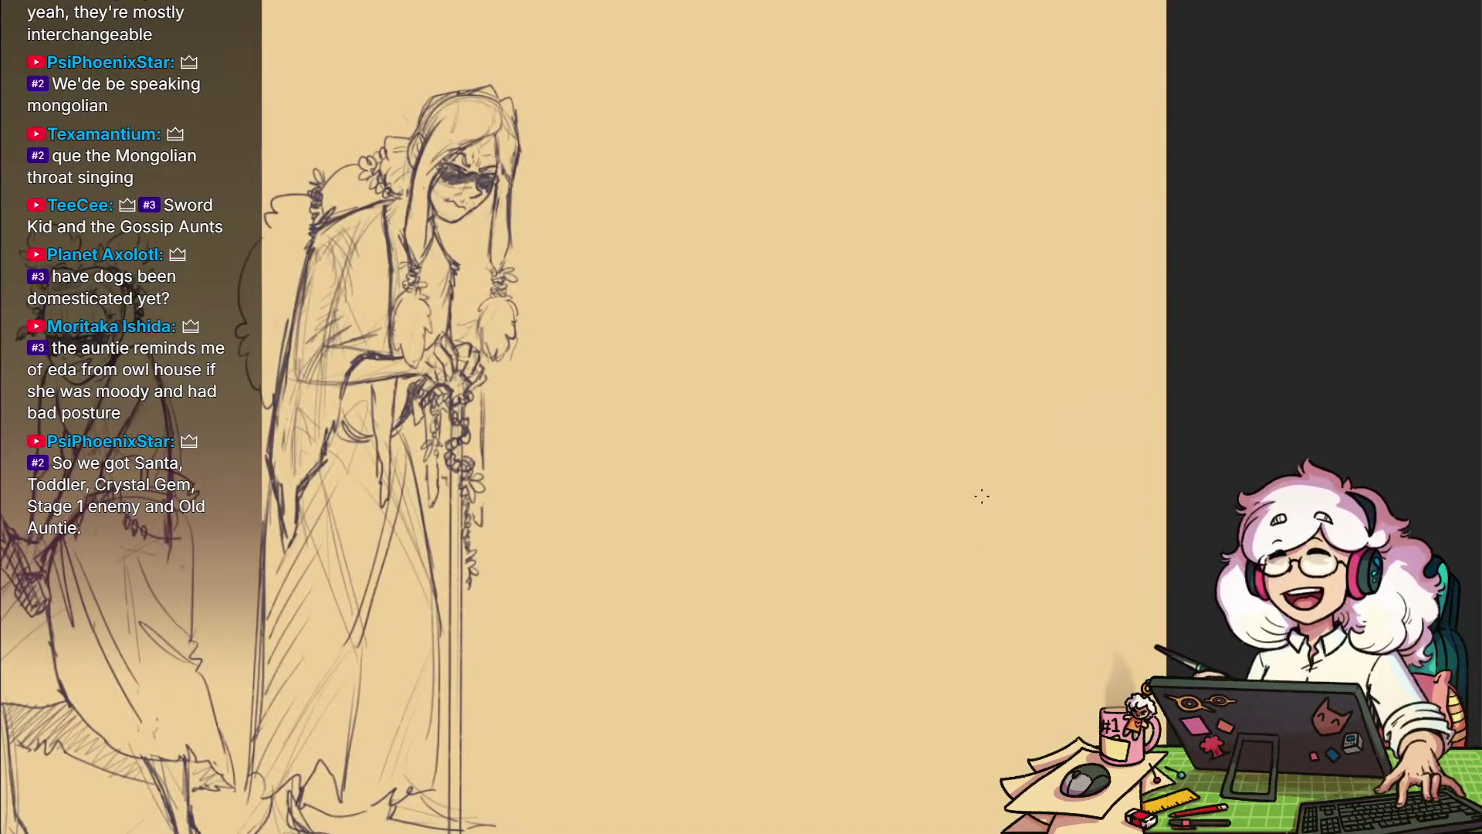
scroll(844, 651, "down", 5)
scroll(844, 651, "up", 5)
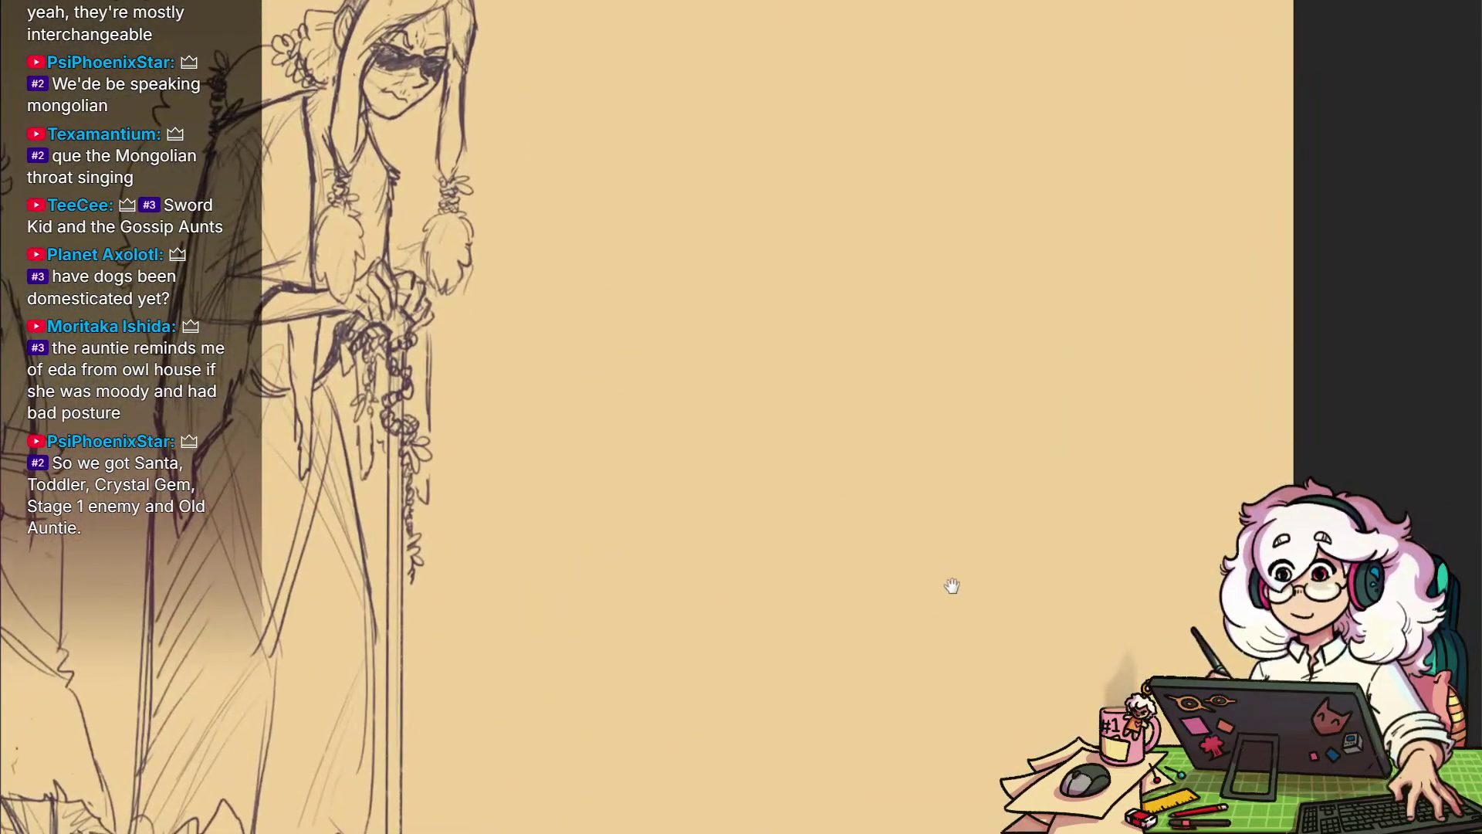
left_click_drag(949, 544, 973, 542)
left_click_drag(991, 347, 1128, 583)
scroll(1154, 568, "down", 1)
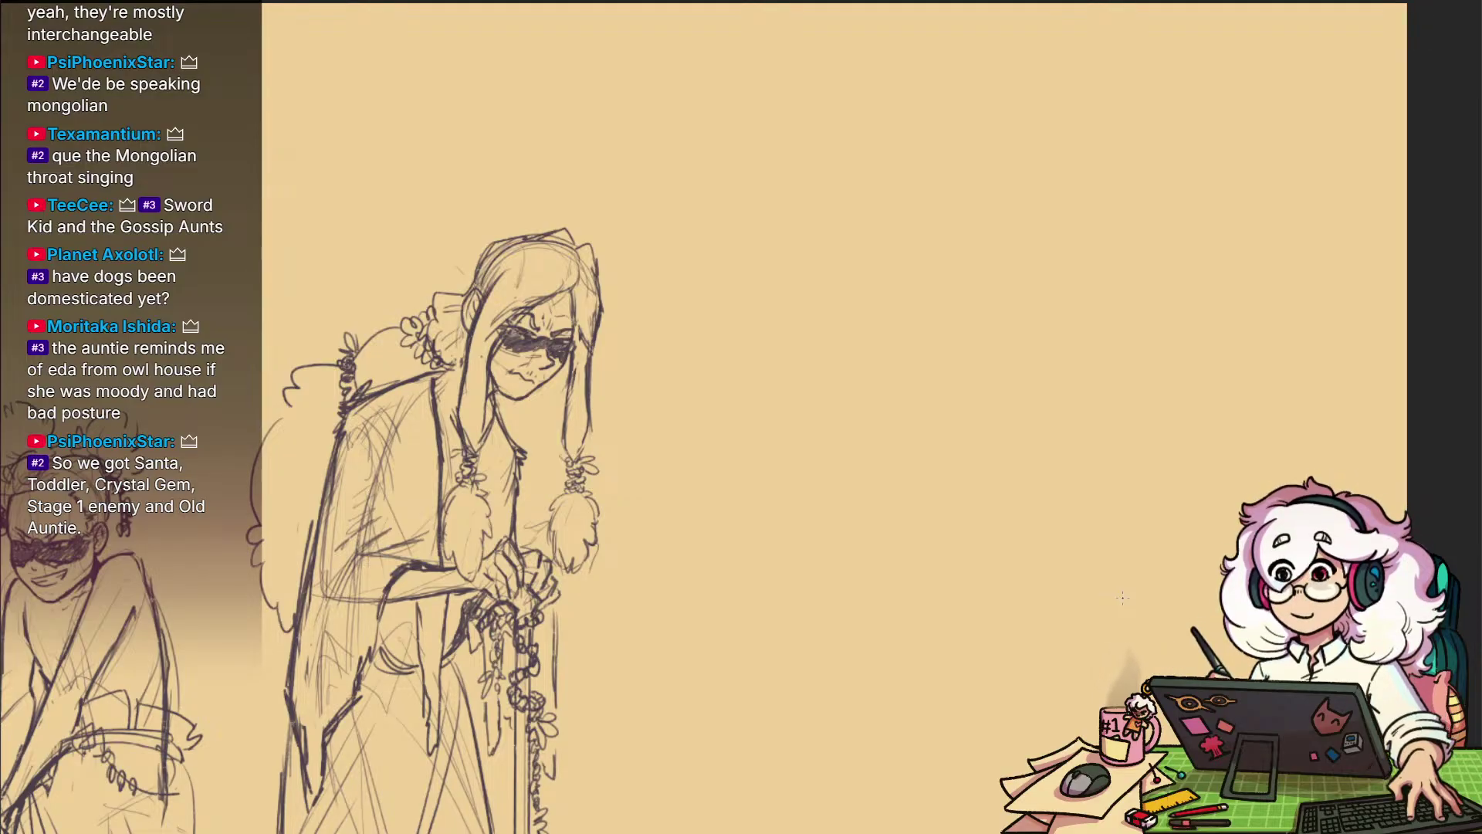
left_click_drag(1047, 592, 996, 613)
left_click_drag(1027, 556, 1013, 606)
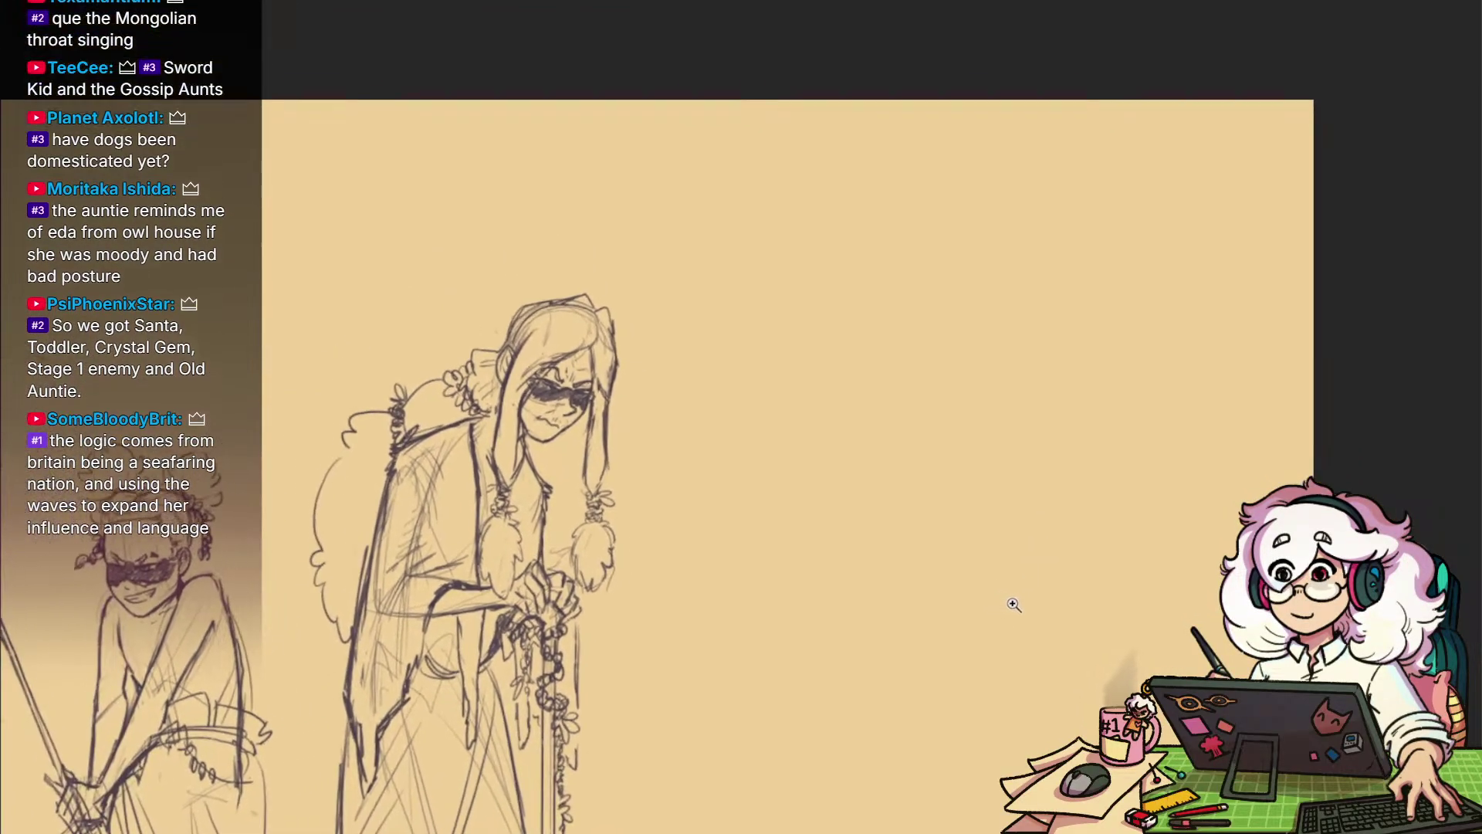
left_click_drag(1011, 673, 1050, 569)
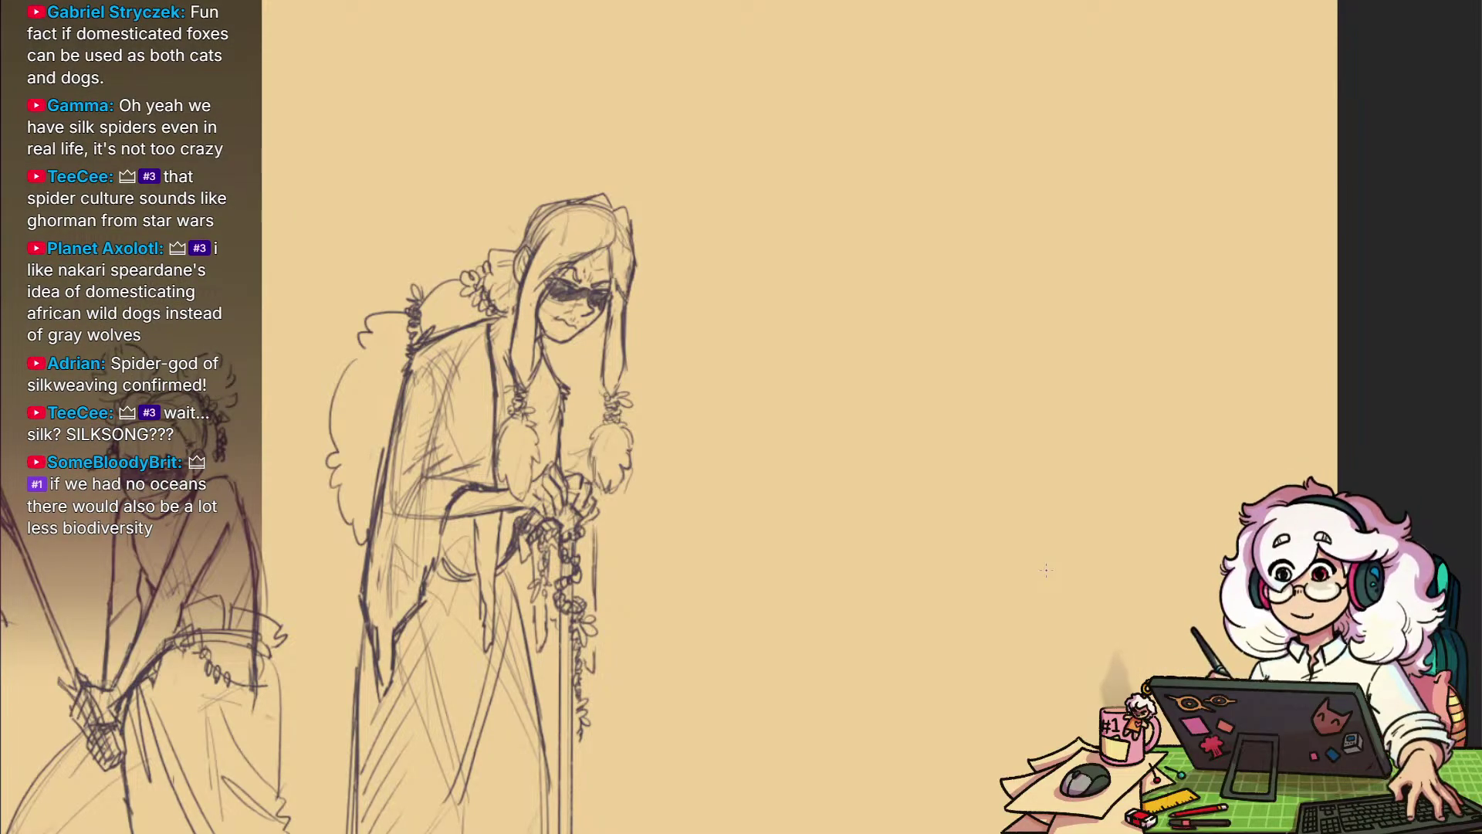
left_click_drag(1094, 587, 1036, 589)
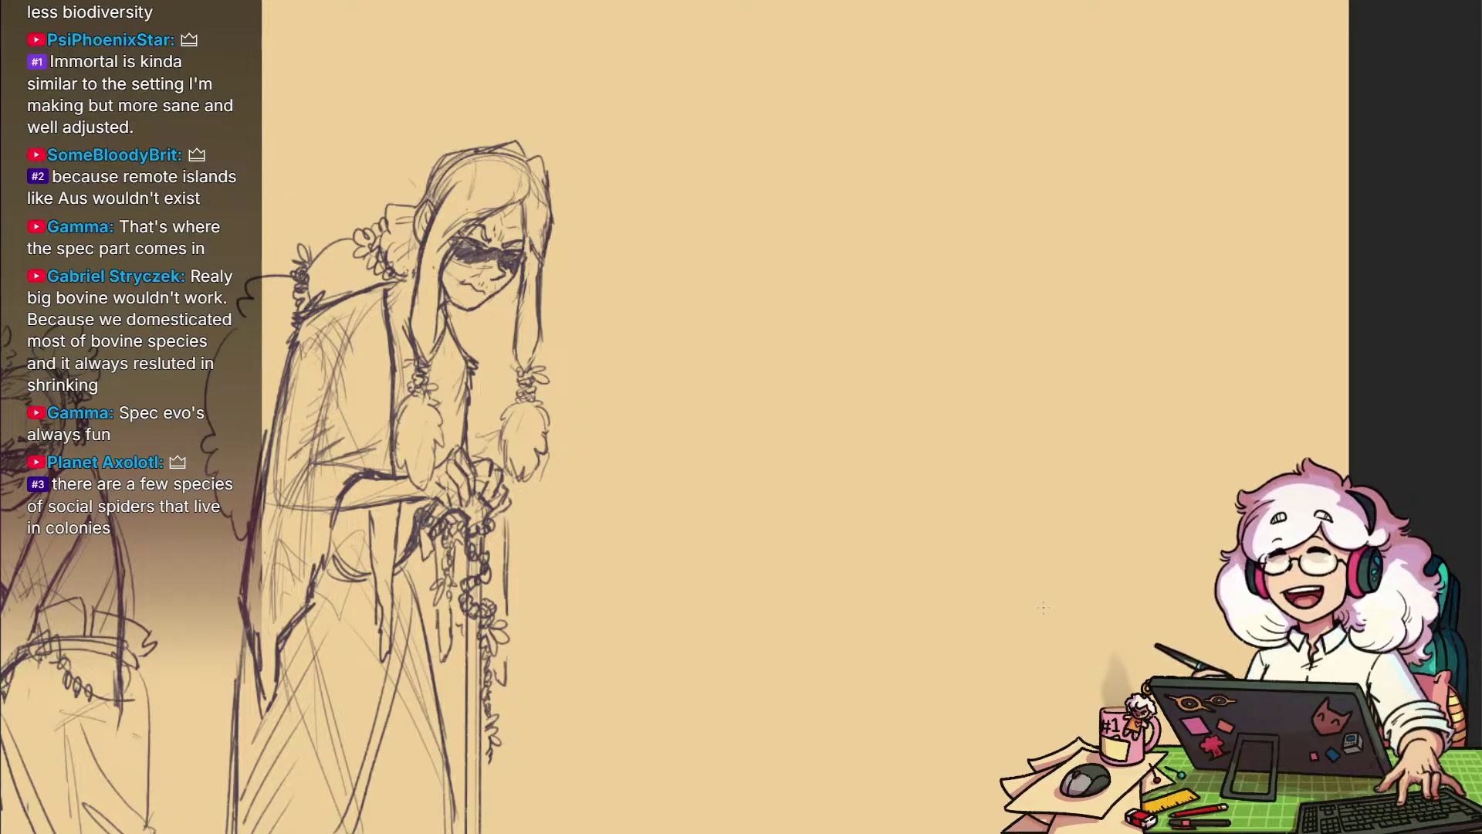
left_click_drag(1119, 627, 1052, 602)
left_click_drag(932, 571, 980, 581)
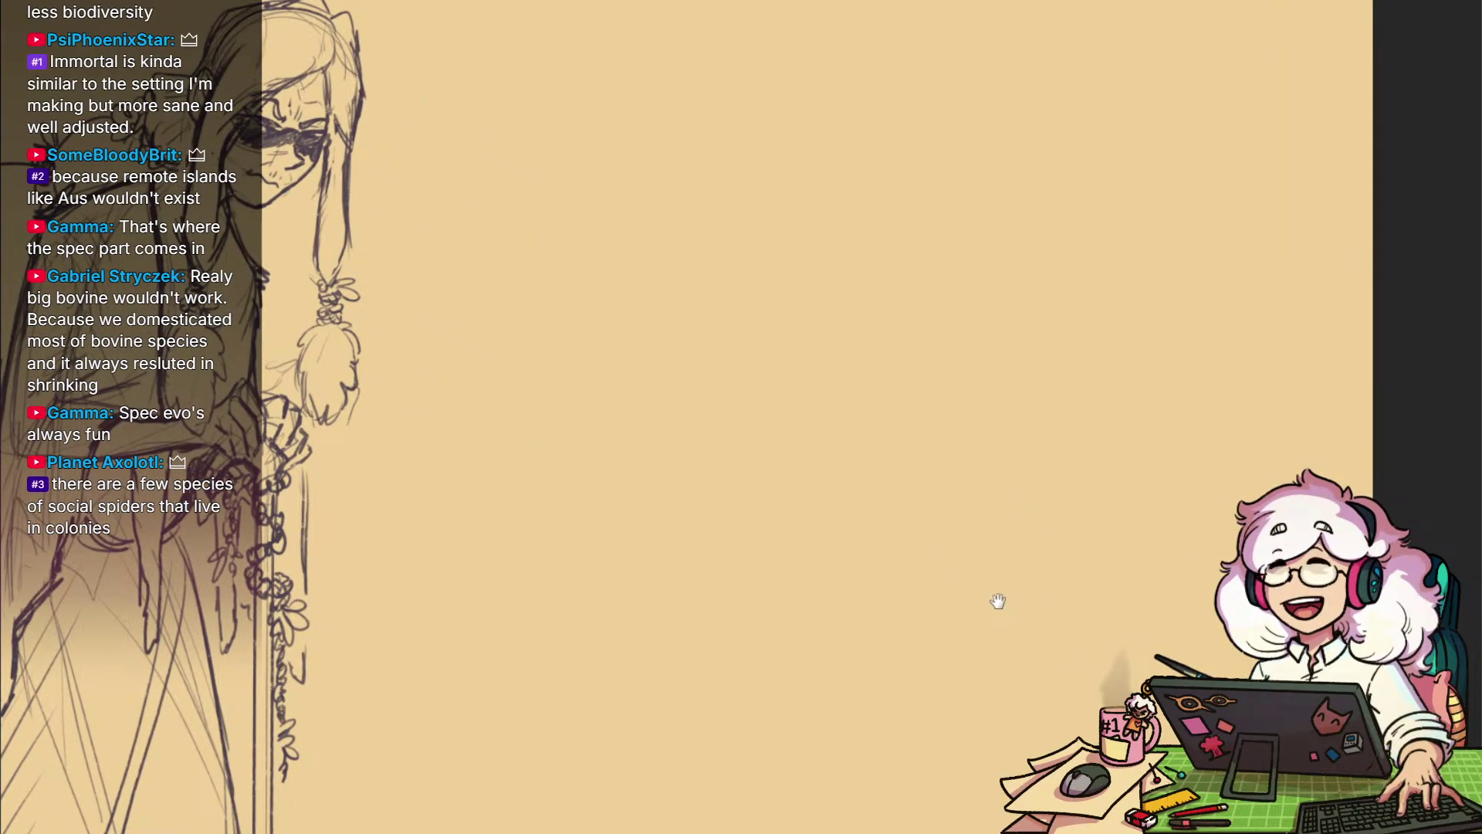
mouse_move(996, 421)
left_mouse_down()
mouse_move(1035, 575)
mouse_move(999, 626)
mouse_move(989, 620)
left_mouse_up()
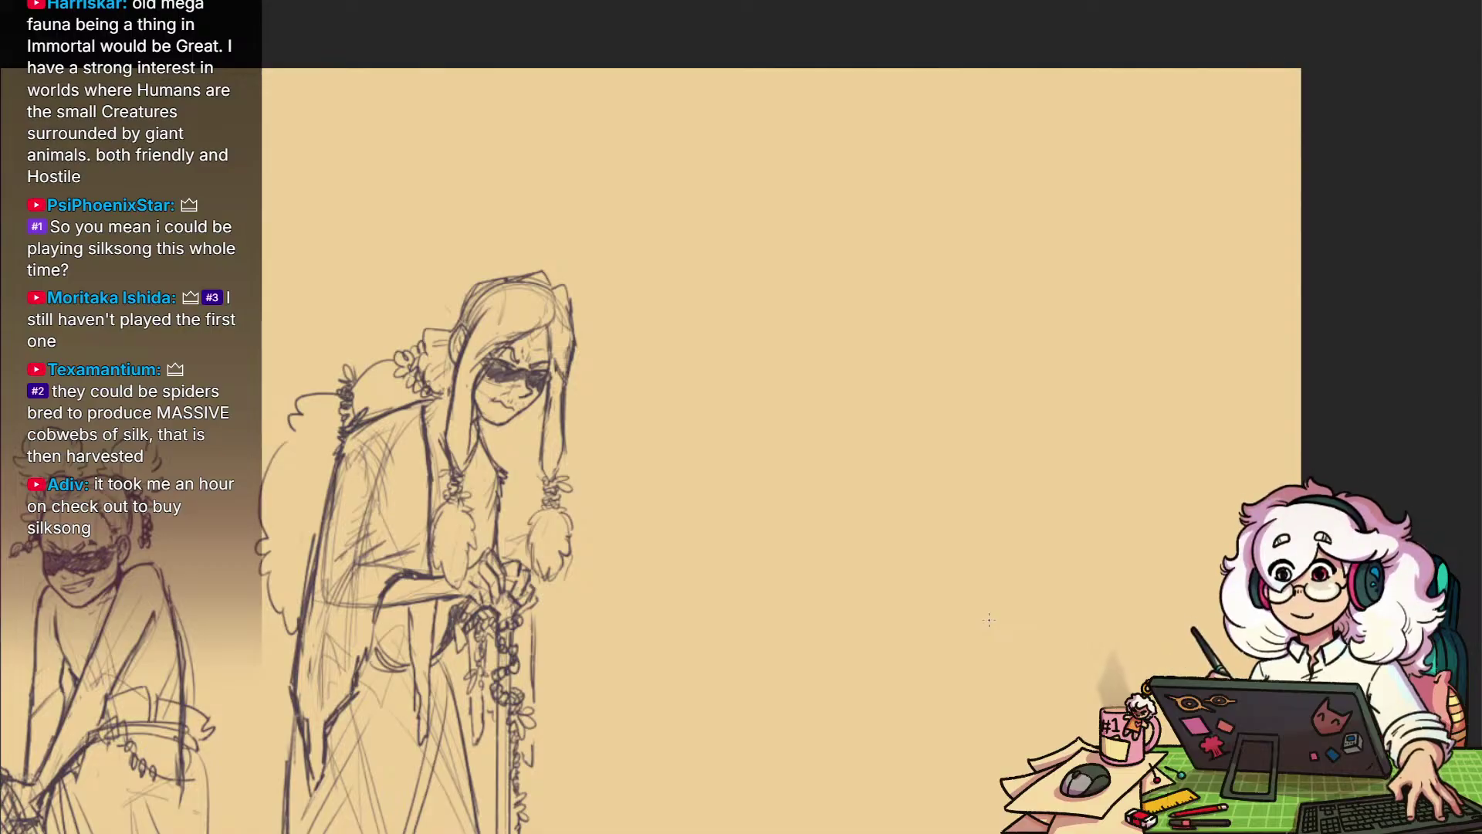
Sketch light, loose ground lines around the elderly figure's bare feet and the base of the cane
mouse_move(928, 680)
left_mouse_down()
mouse_move(919, 622)
mouse_move(900, 645)
mouse_move(910, 681)
mouse_move(896, 576)
mouse_move(887, 671)
mouse_move(914, 569)
mouse_move(943, 589)
mouse_move(965, 525)
left_mouse_up()
left_click_drag(824, 595, 1059, 507)
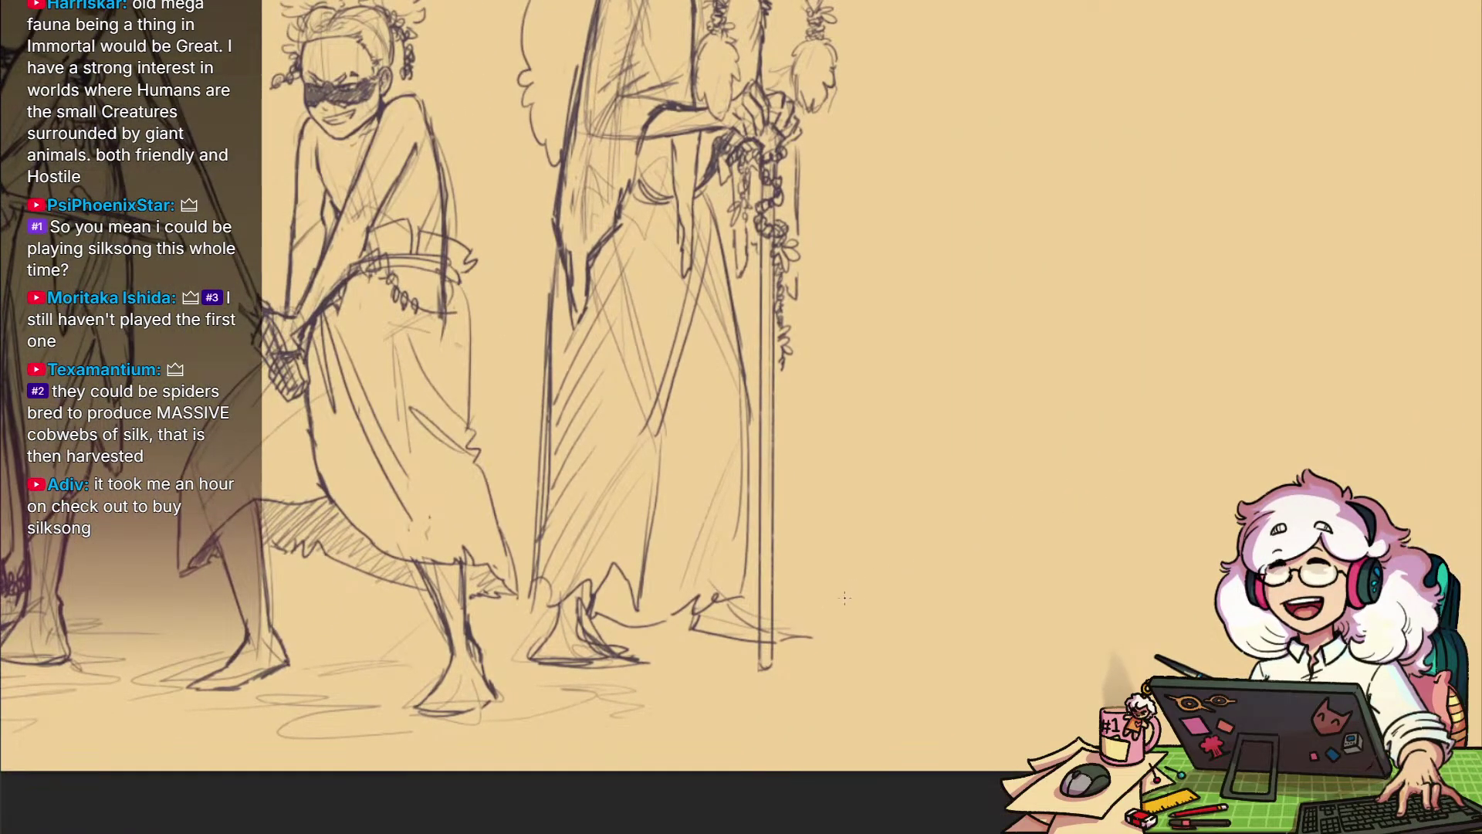
left_click_drag(806, 634, 801, 648)
left_click_drag(915, 679, 960, 681)
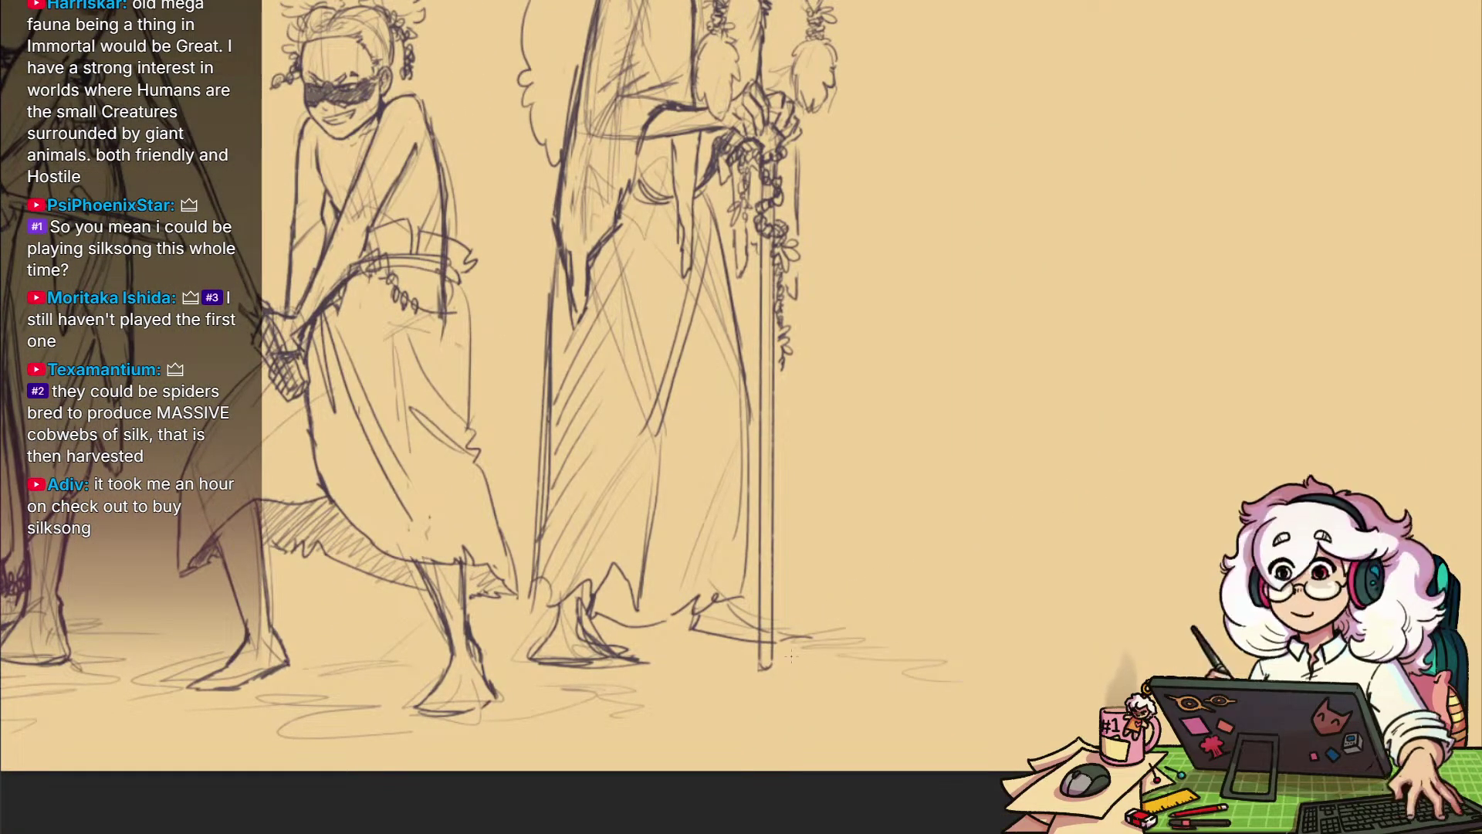
left_click_drag(723, 647, 753, 672)
left_click_drag(880, 683, 761, 707)
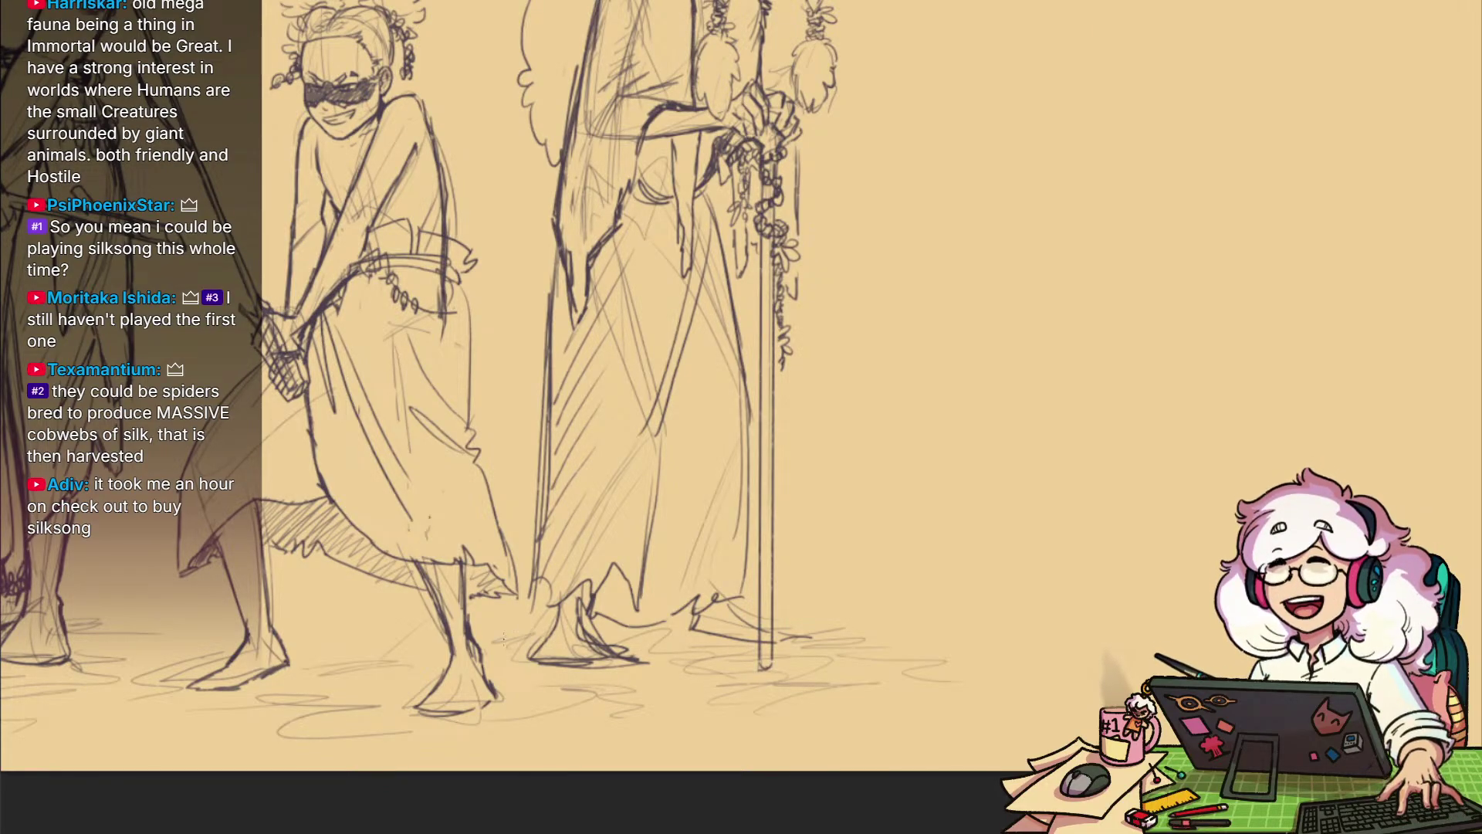
left_click_drag(957, 396, 671, 685)
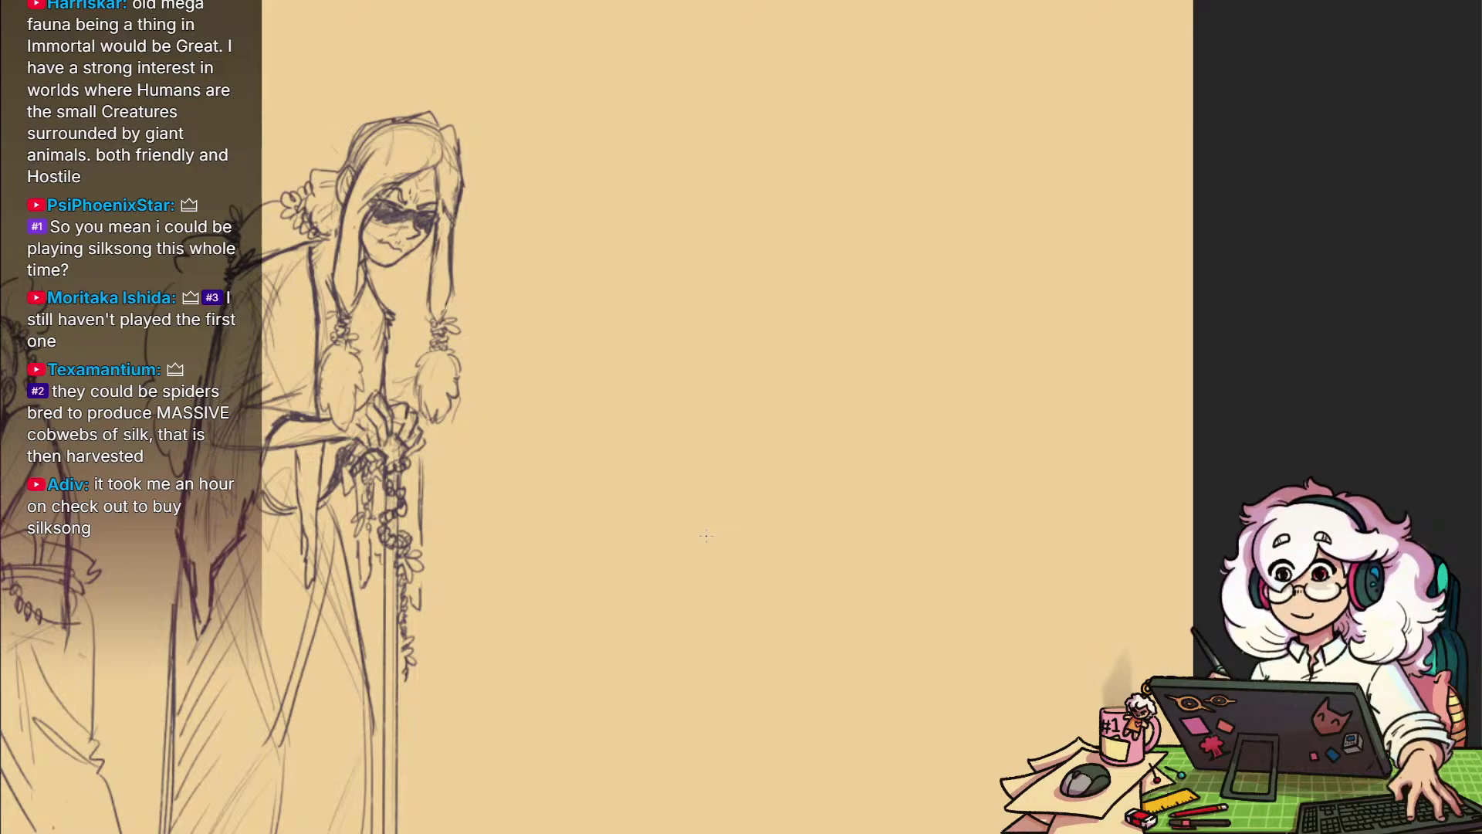
mouse_move(1104, 589)
left_mouse_down()
mouse_move(1180, 547)
mouse_move(1039, 631)
mouse_move(990, 635)
left_mouse_up()
left_click_drag(875, 566, 959, 535)
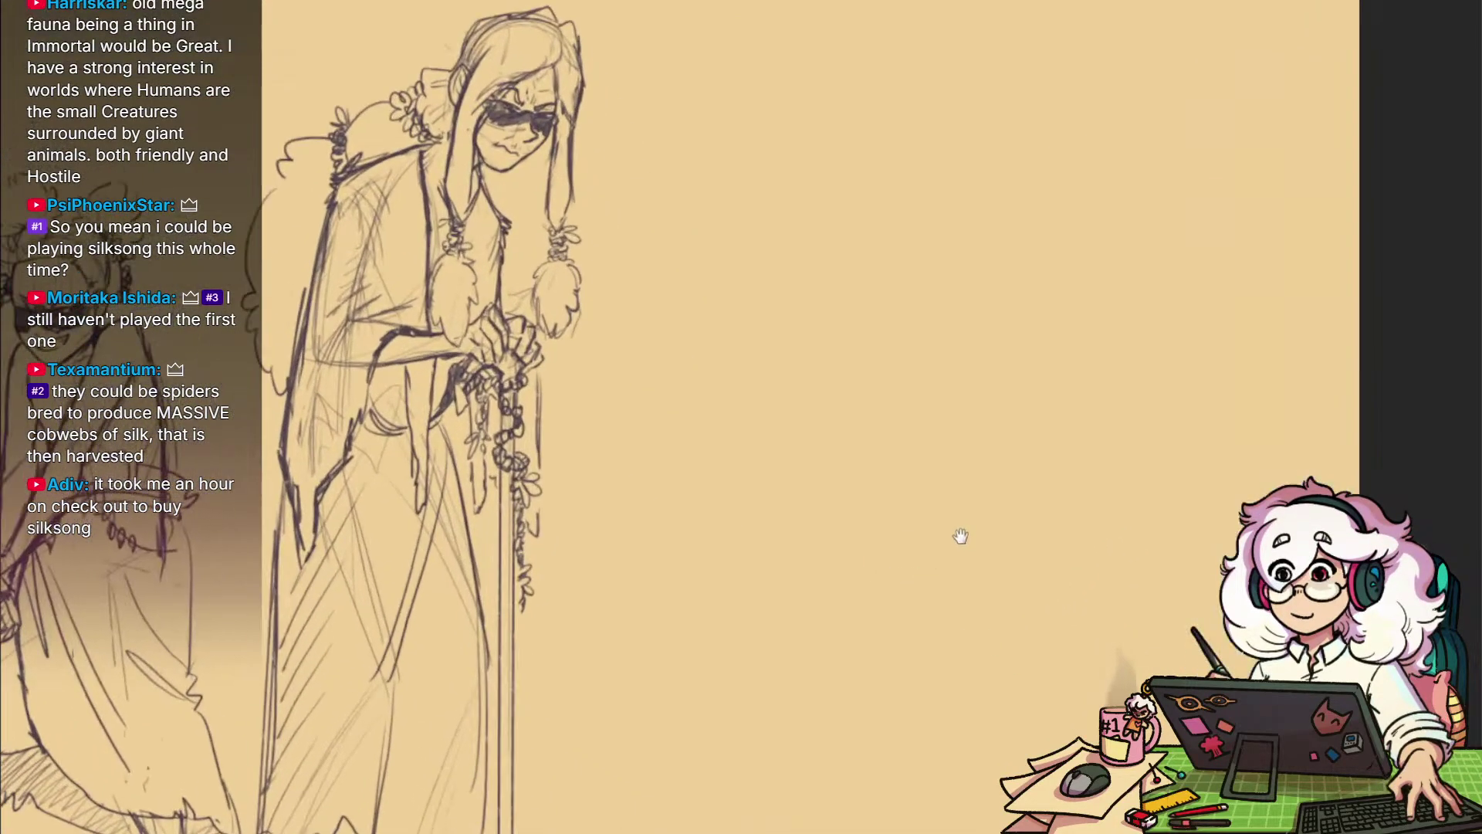
left_click_drag(949, 661, 929, 780)
scroll(939, 634, "up", 3)
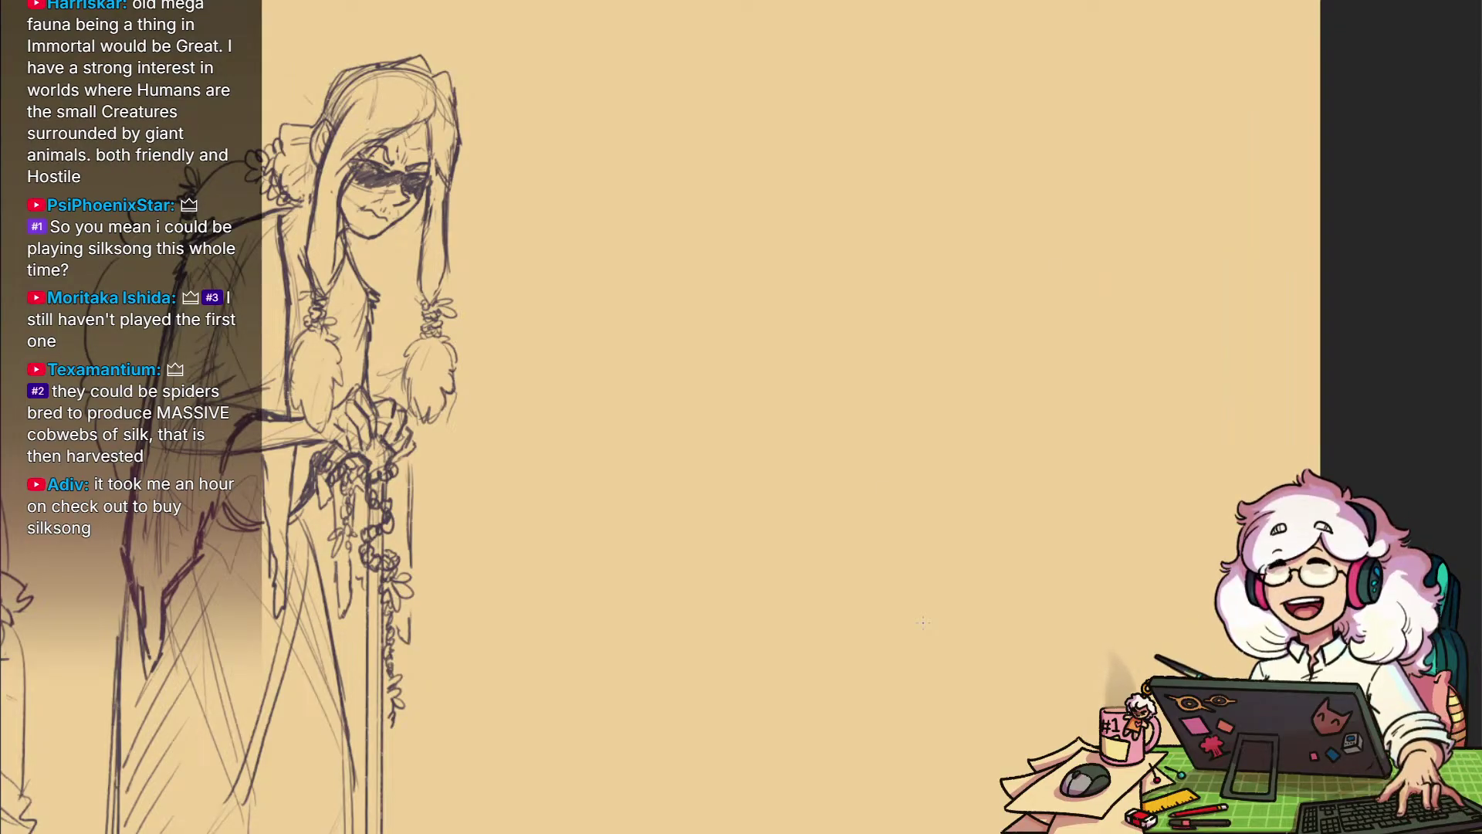
left_click_drag(990, 628, 1024, 675)
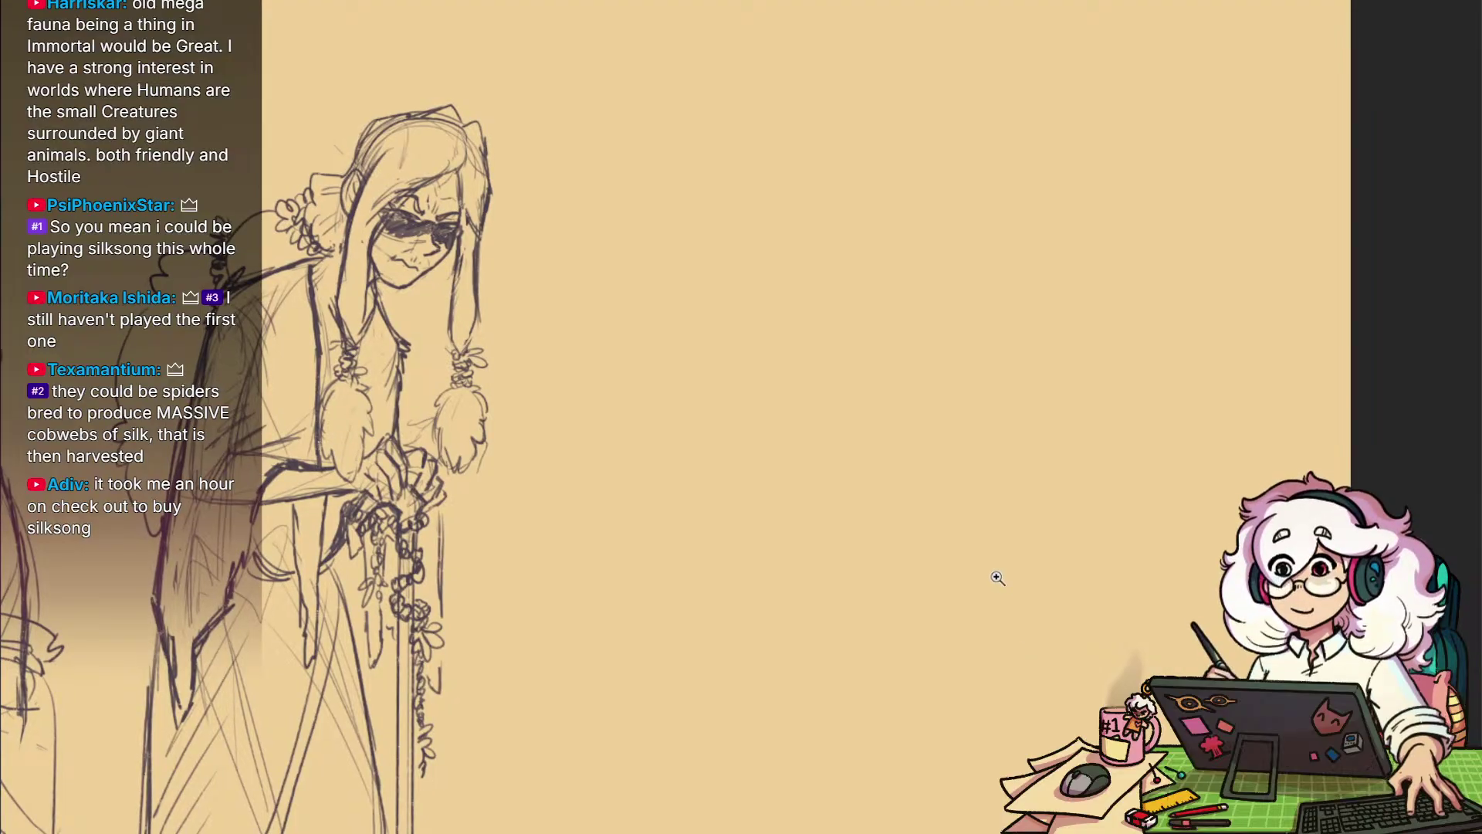
scroll(989, 626, "down", 1)
scroll(971, 658, "up", 5)
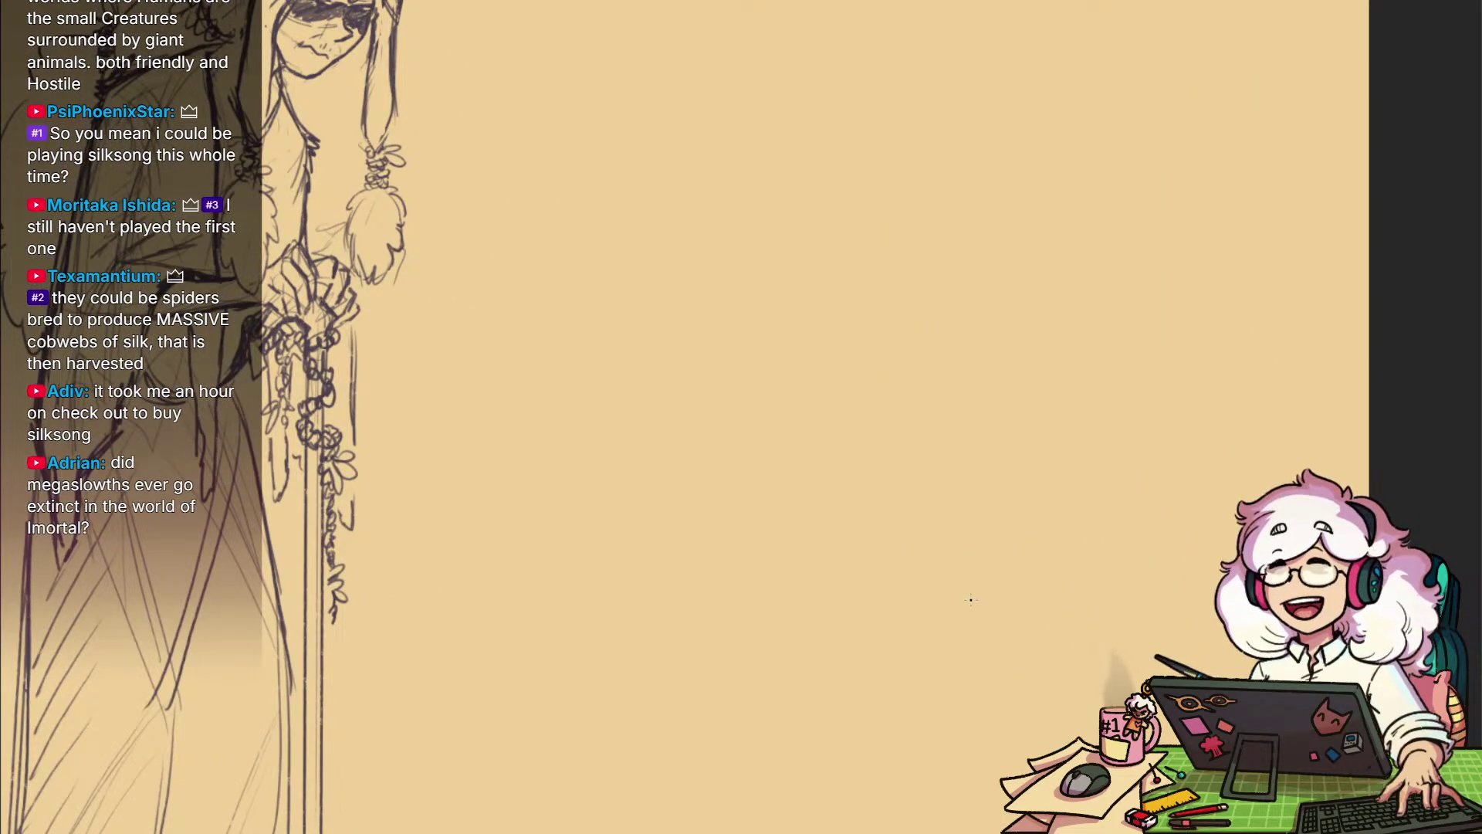
left_click_drag(965, 558, 1013, 675)
scroll(993, 612, "down", 3)
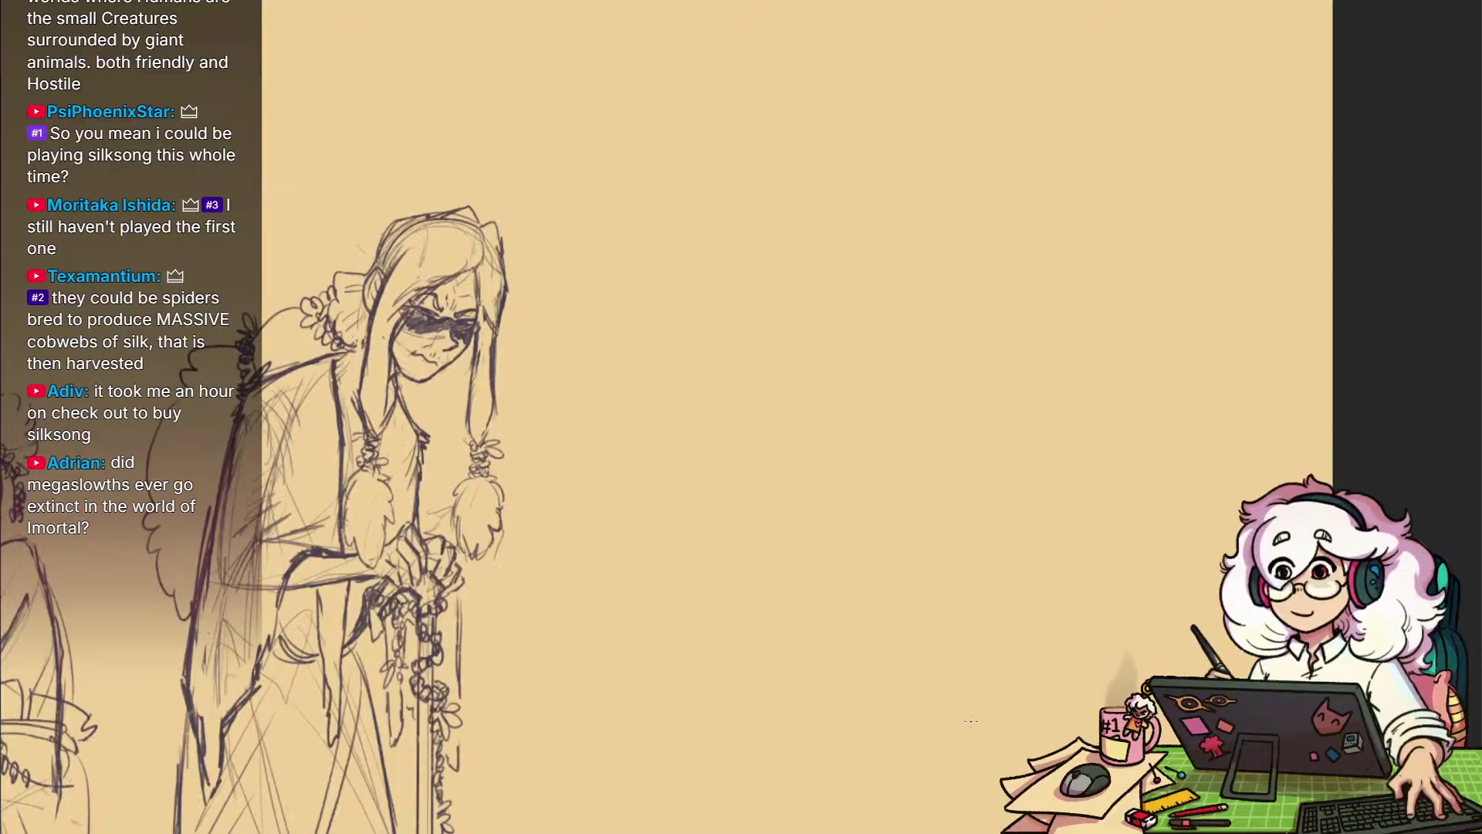
mouse_move(970, 728)
left_mouse_down()
mouse_move(950, 625)
mouse_move(995, 812)
left_mouse_up()
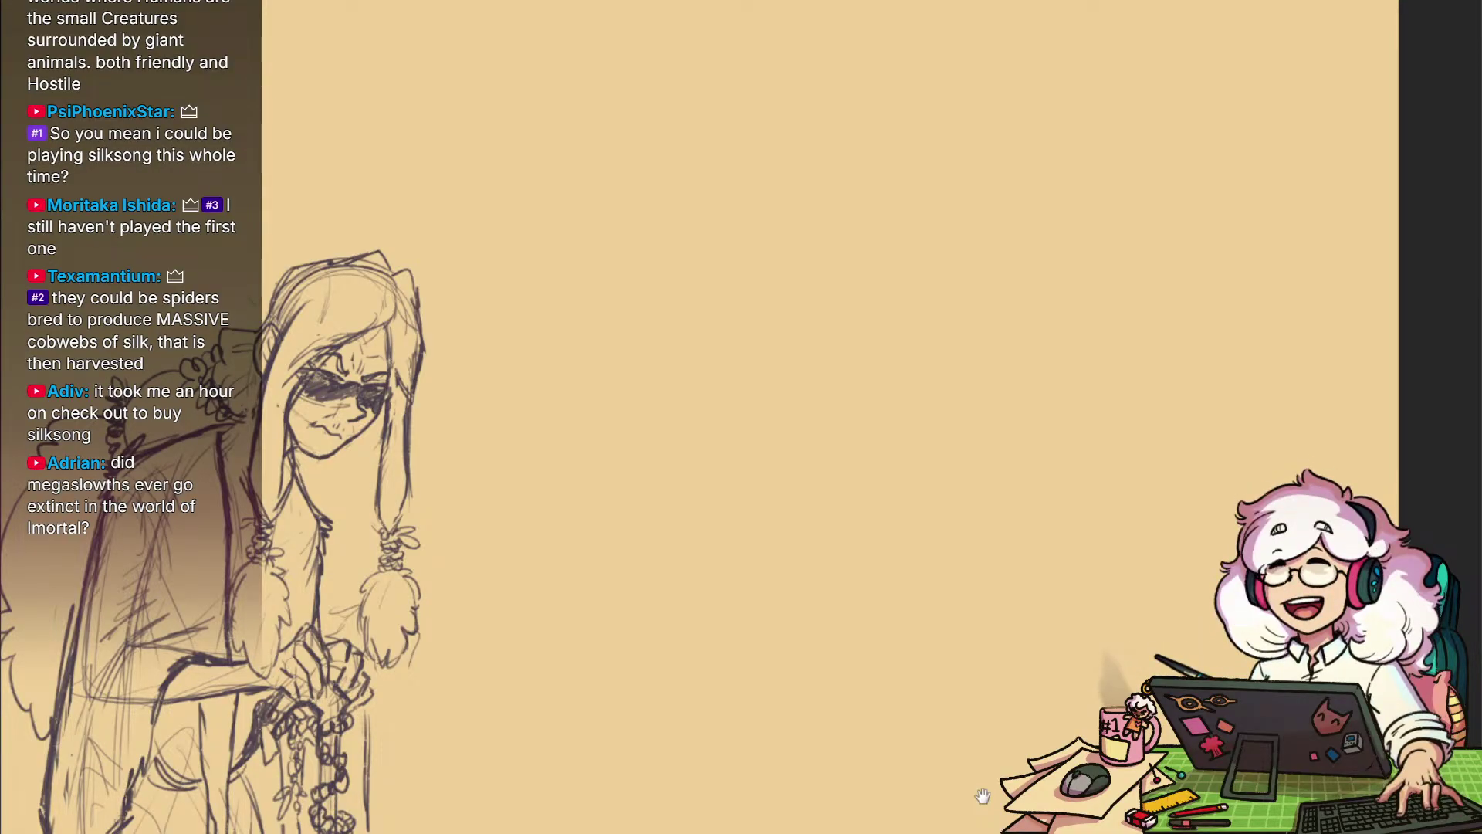
left_click_drag(999, 596, 950, 410)
mouse_move(976, 556)
left_mouse_down()
mouse_move(983, 606)
mouse_move(1015, 575)
left_mouse_up()
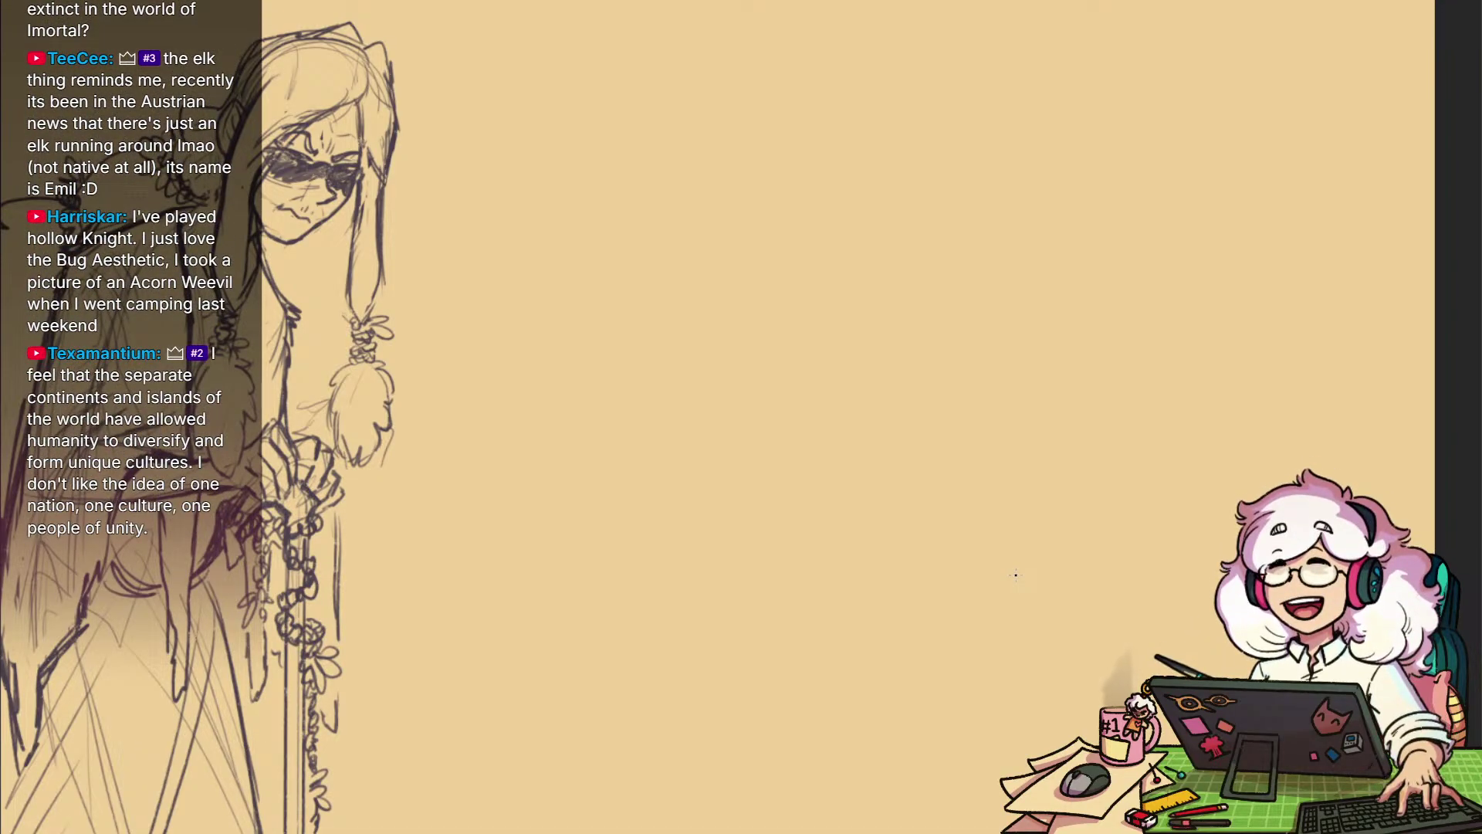
left_click_drag(1006, 456, 962, 445)
mouse_move(975, 481)
left_mouse_down()
mouse_move(996, 486)
mouse_move(962, 473)
mouse_move(1012, 583)
left_mouse_up()
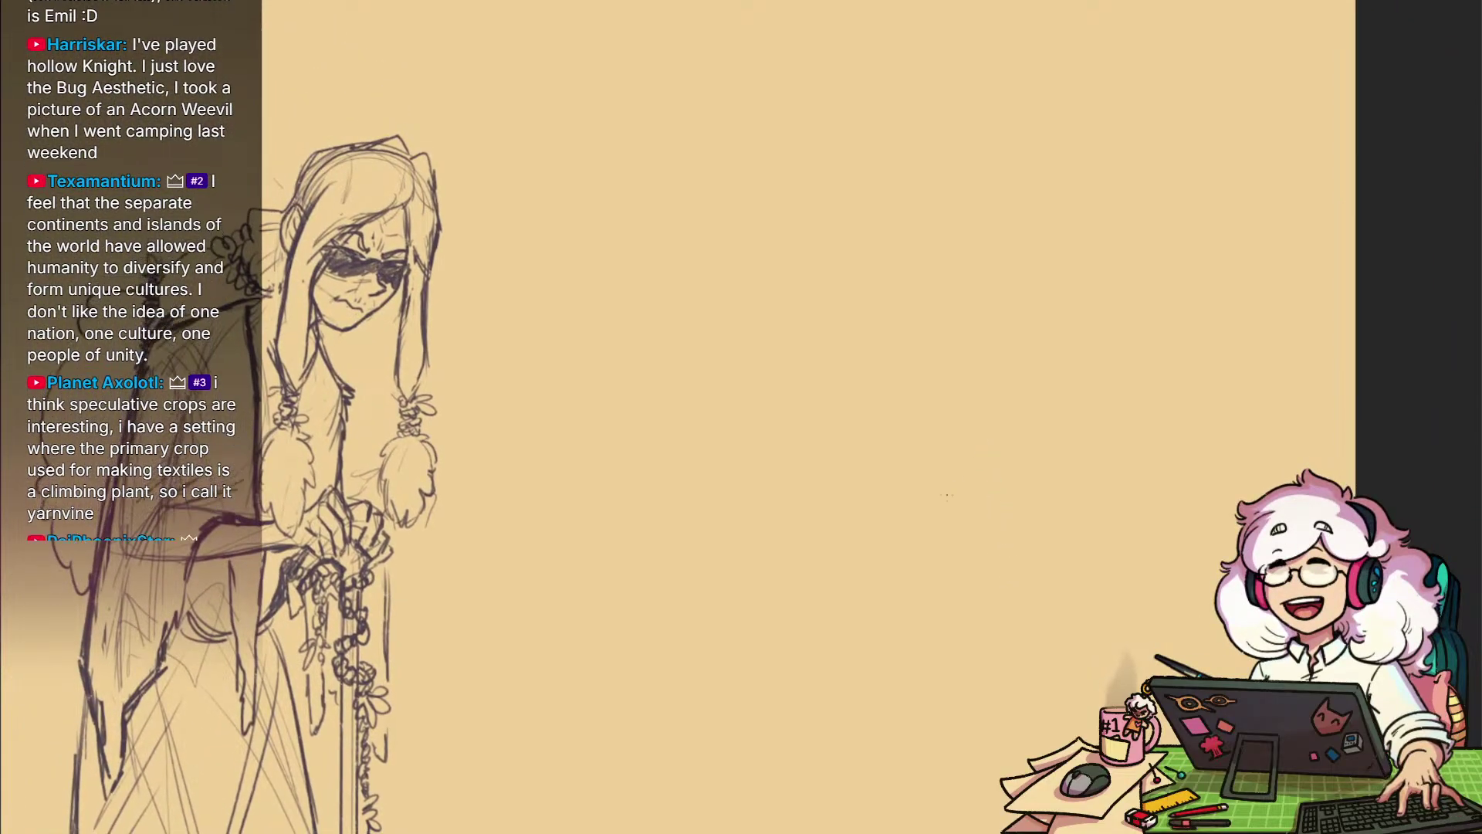
mouse_move(987, 506)
left_mouse_down()
mouse_move(896, 606)
mouse_move(946, 722)
left_mouse_up()
key("ctrl+z")
mouse_move(1008, 599)
left_mouse_down()
mouse_move(1013, 660)
mouse_move(1065, 695)
mouse_move(1067, 726)
left_mouse_up()
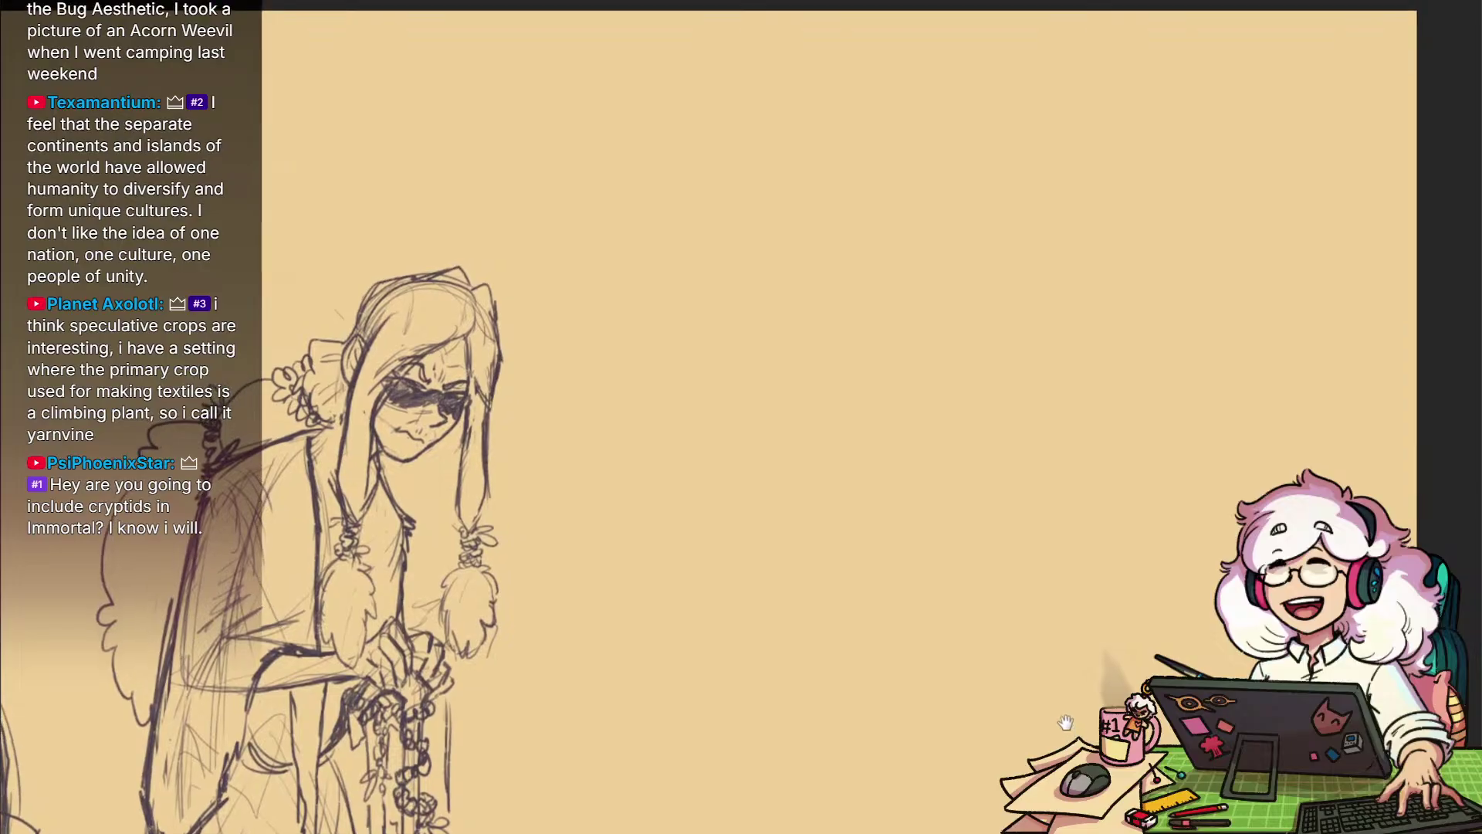
mouse_move(1020, 618)
left_mouse_down()
mouse_move(1039, 618)
mouse_move(897, 537)
left_mouse_up()
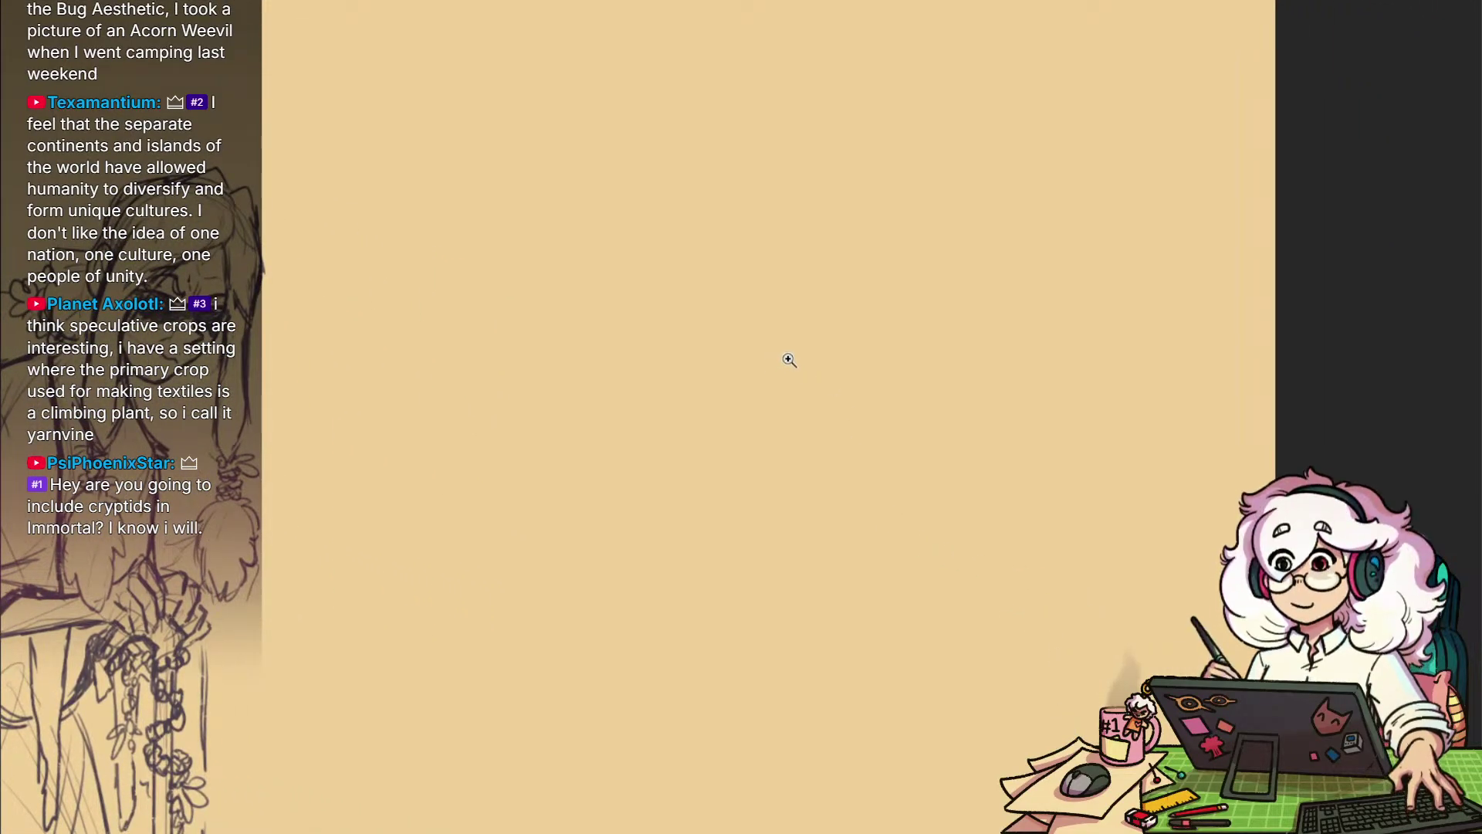
left_click_drag(780, 357, 825, 357)
left_click_drag(647, 314, 782, 229)
left_click_drag(776, 219, 652, 297)
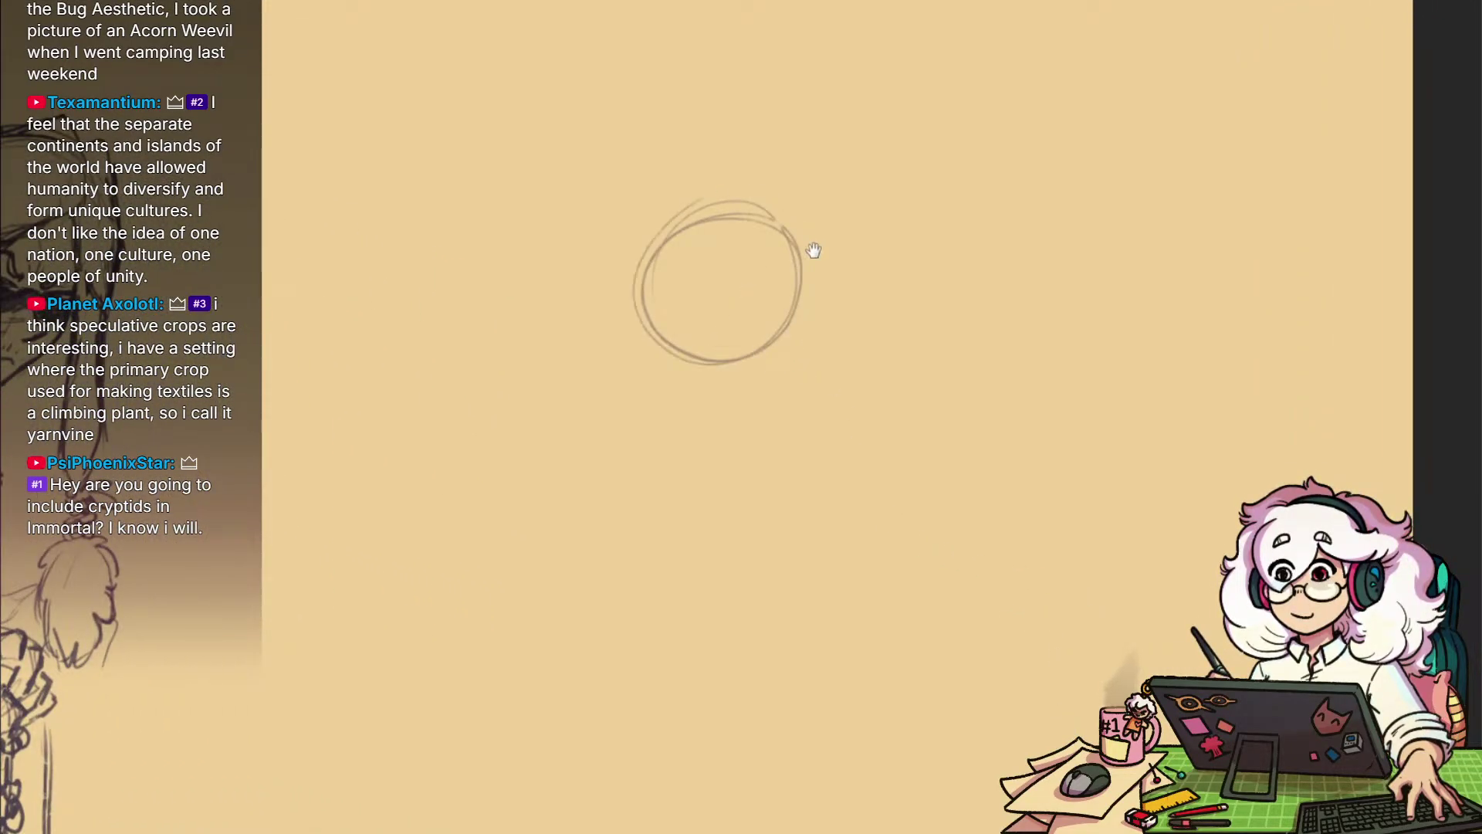
left_click_drag(814, 251, 886, 375)
key("ctrl+z")
key("ctrl+z")
Sketch a loose head circle for a new figure beside the elderly character, with a vertical centre line and a curved brow line
mouse_move(753, 468)
left_mouse_down()
mouse_move(826, 321)
mouse_move(879, 360)
mouse_move(874, 379)
mouse_move(891, 347)
left_mouse_up()
left_click_drag(930, 522, 926, 563)
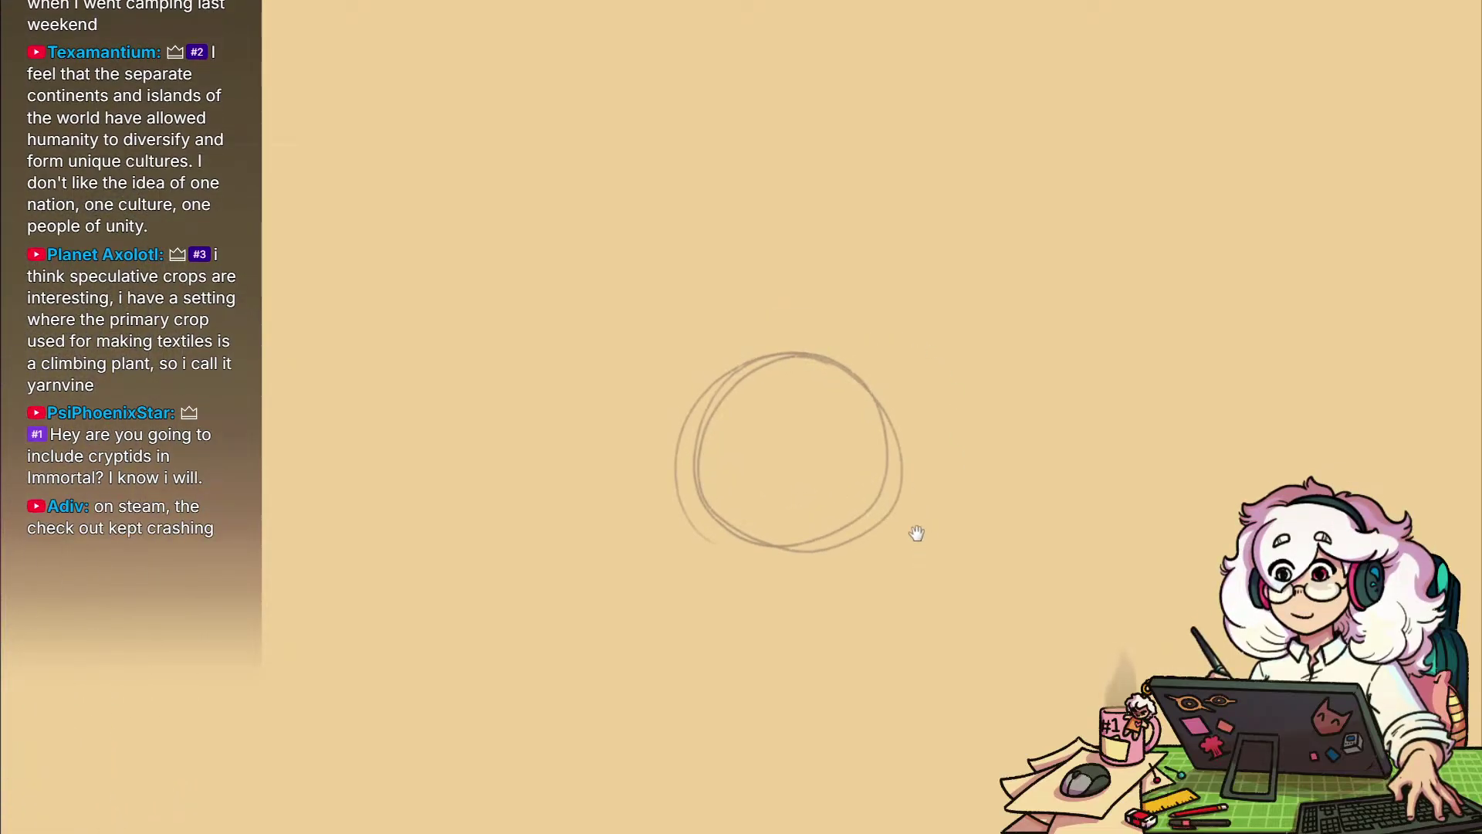
left_click_drag(805, 357, 799, 585)
left_click_drag(810, 454, 809, 637)
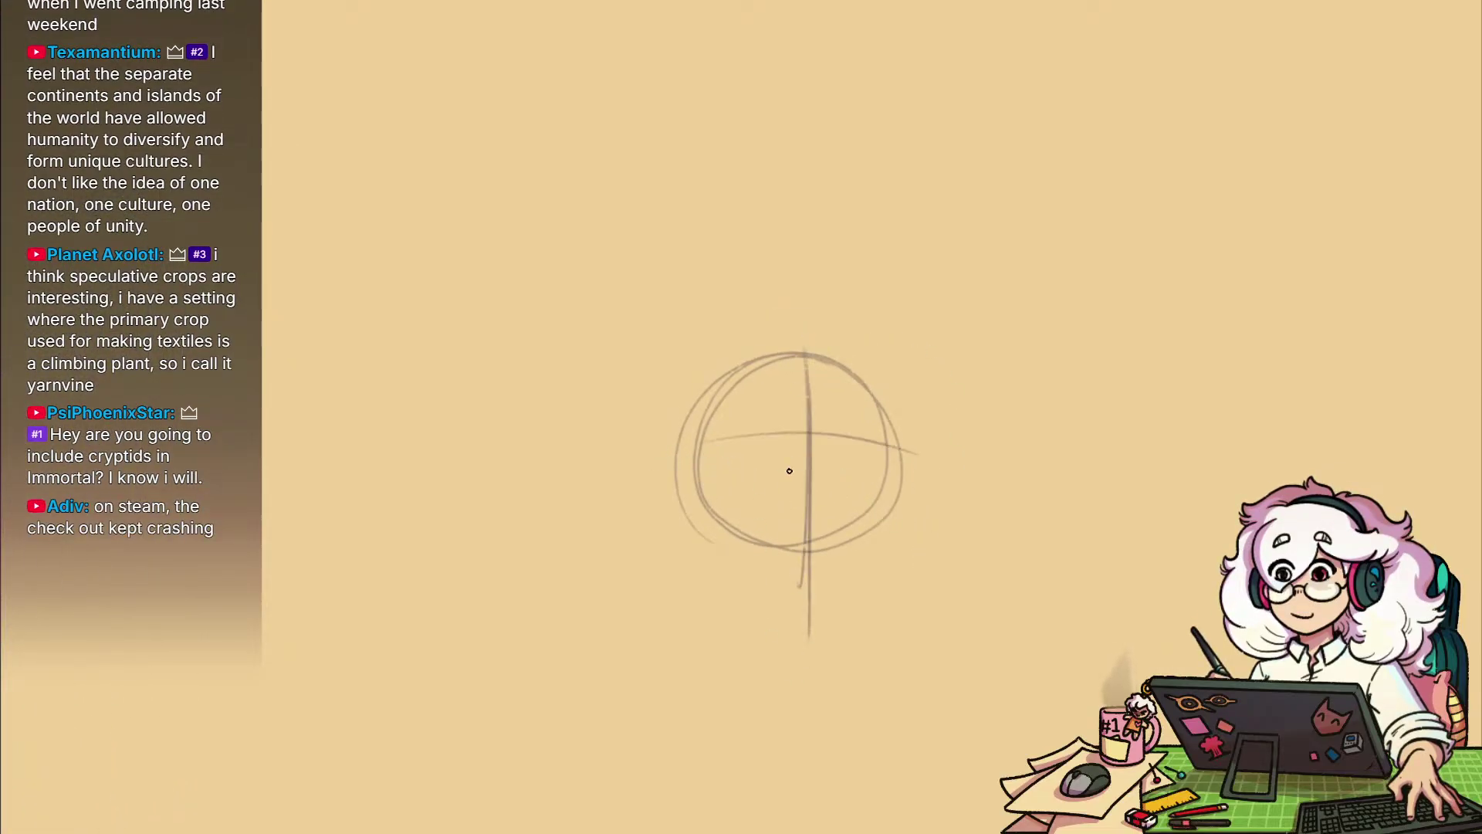
left_click_drag(711, 438, 977, 472)
scroll(960, 497, "down", 1)
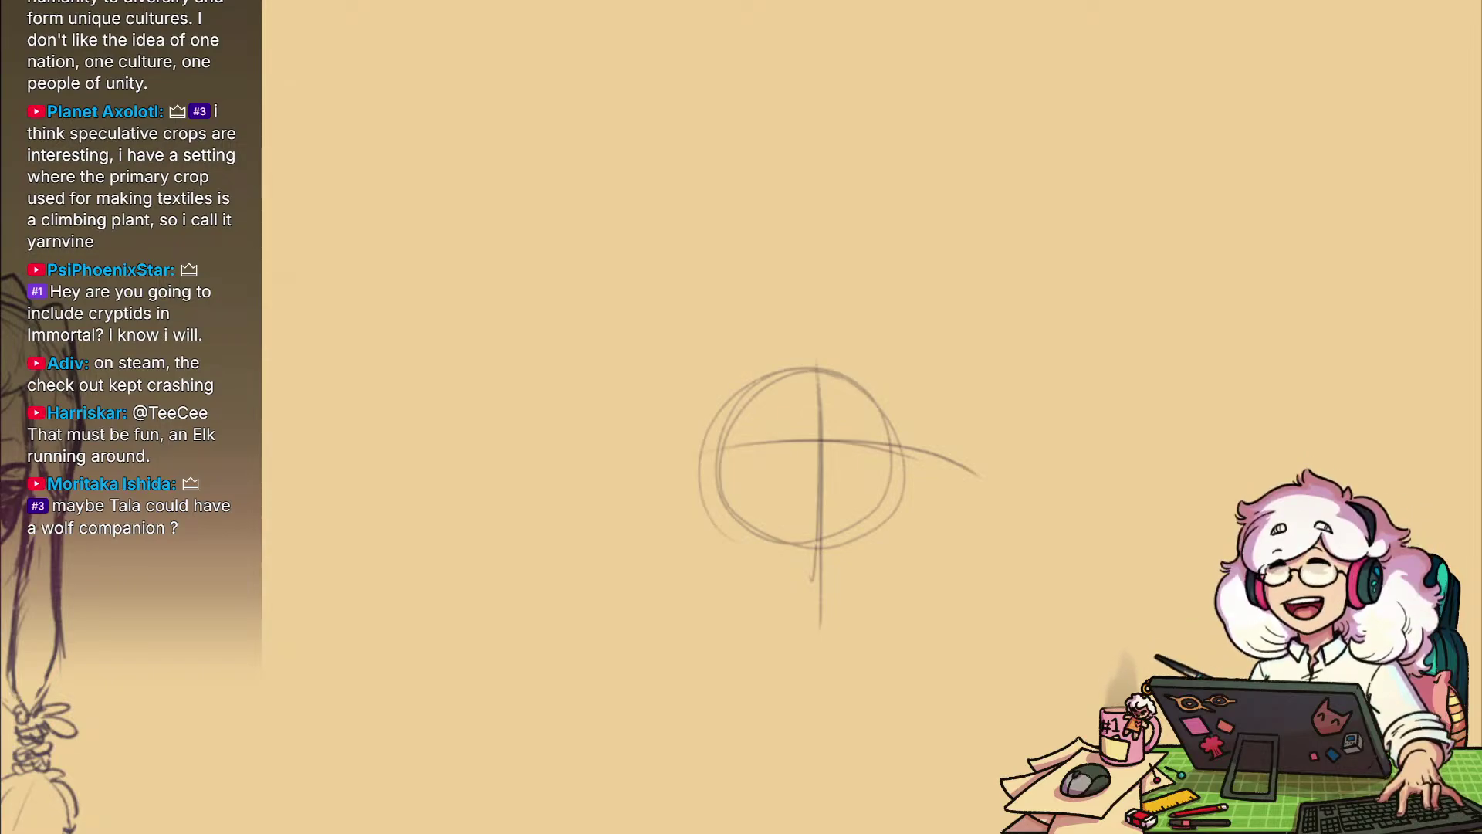
Sketch a first cheek line down one side of the head circle and a short jaw line curving toward the chin
mouse_move(1016, 659)
left_mouse_down()
mouse_move(1065, 626)
mouse_move(993, 662)
mouse_move(1003, 705)
mouse_move(957, 694)
mouse_move(977, 640)
left_mouse_up()
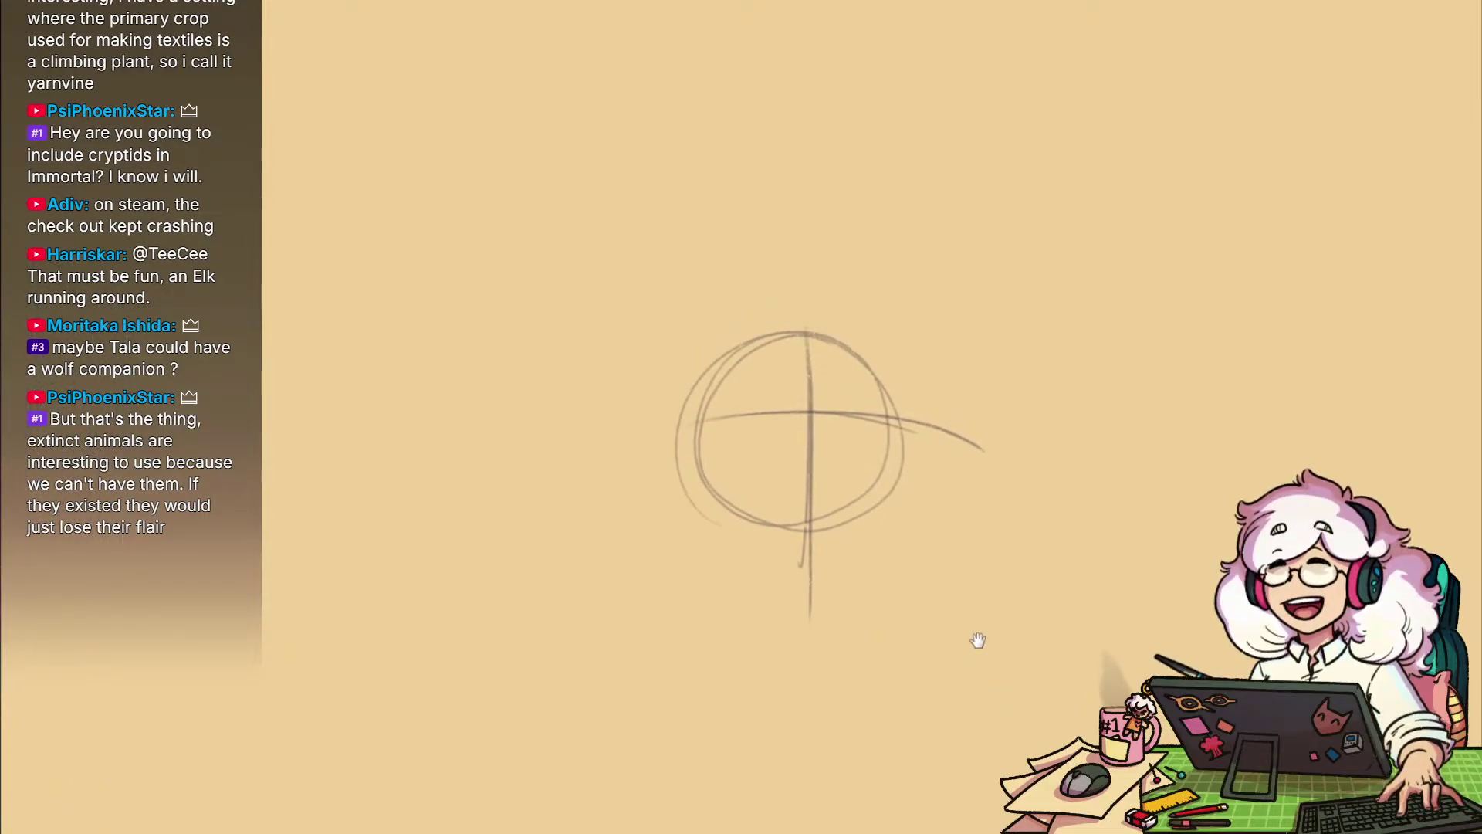
left_click_drag(896, 516, 899, 444)
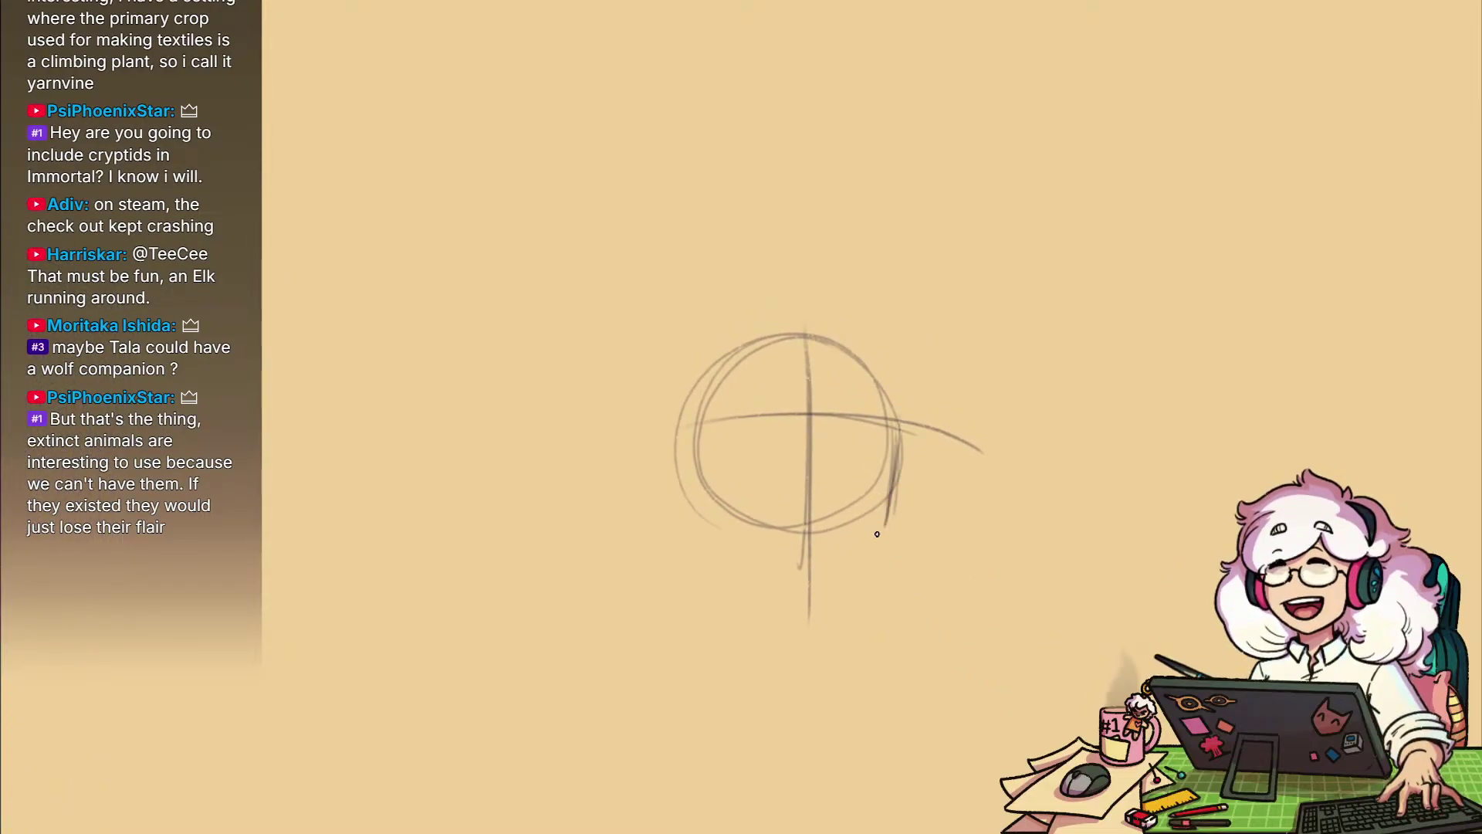
left_click_drag(871, 552, 811, 599)
mouse_move(916, 477)
left_mouse_down()
mouse_move(847, 583)
mouse_move(1132, 377)
mouse_move(1340, 391)
left_mouse_up()
mouse_move(1164, 445)
left_mouse_down()
mouse_move(1122, 454)
mouse_move(1228, 441)
left_mouse_up()
left_click_drag(1200, 320, 857, 576)
left_click_drag(1127, 282, 725, 635)
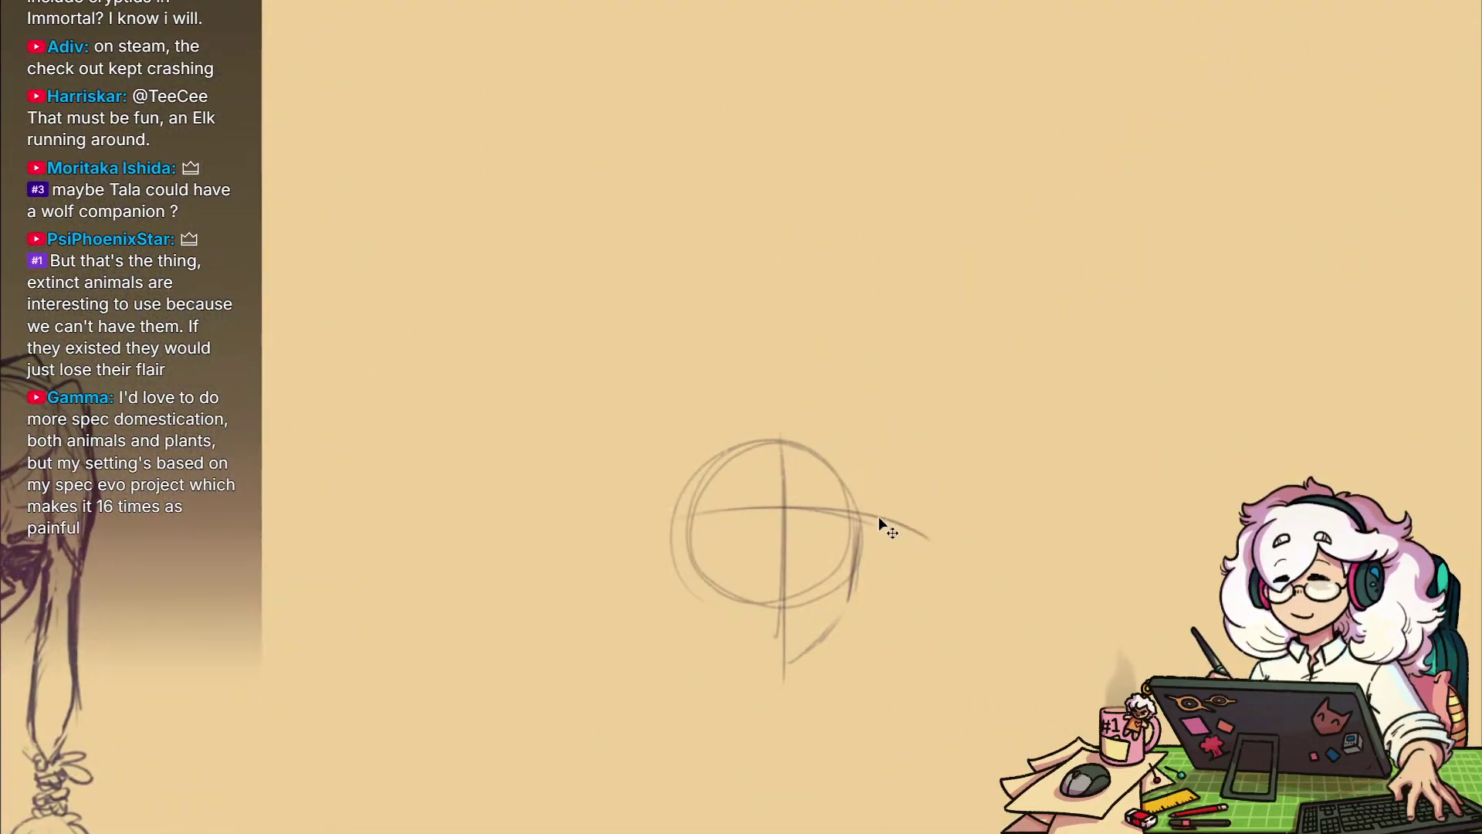
Lengthen the cheek line into a longer jaw, and outline the opposite side of the skull and face down to a blunt, squared chin
left_click_drag(851, 492, 852, 647)
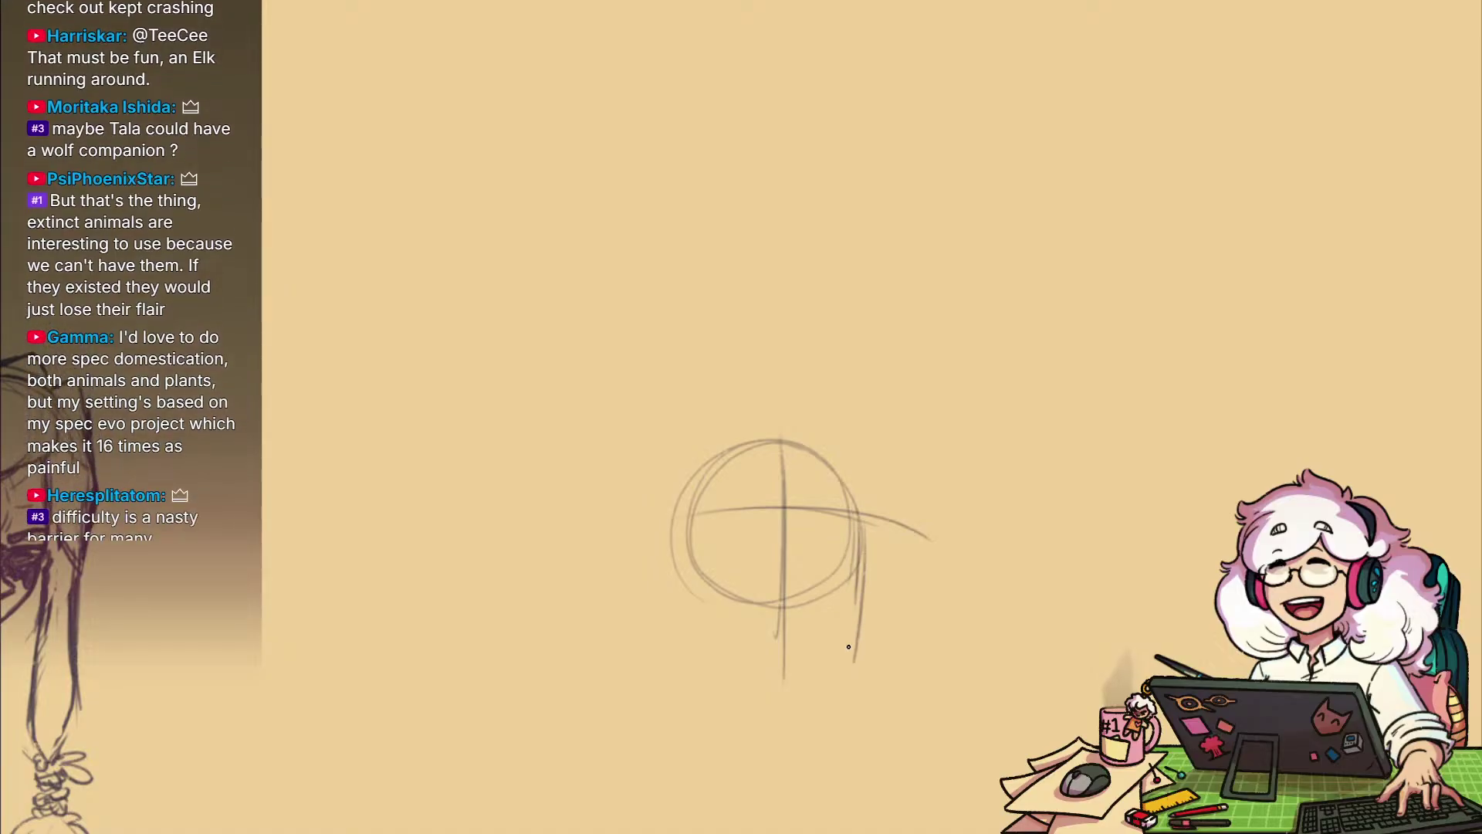
mouse_move(863, 569)
left_mouse_down()
mouse_move(853, 659)
mouse_move(773, 705)
left_mouse_up()
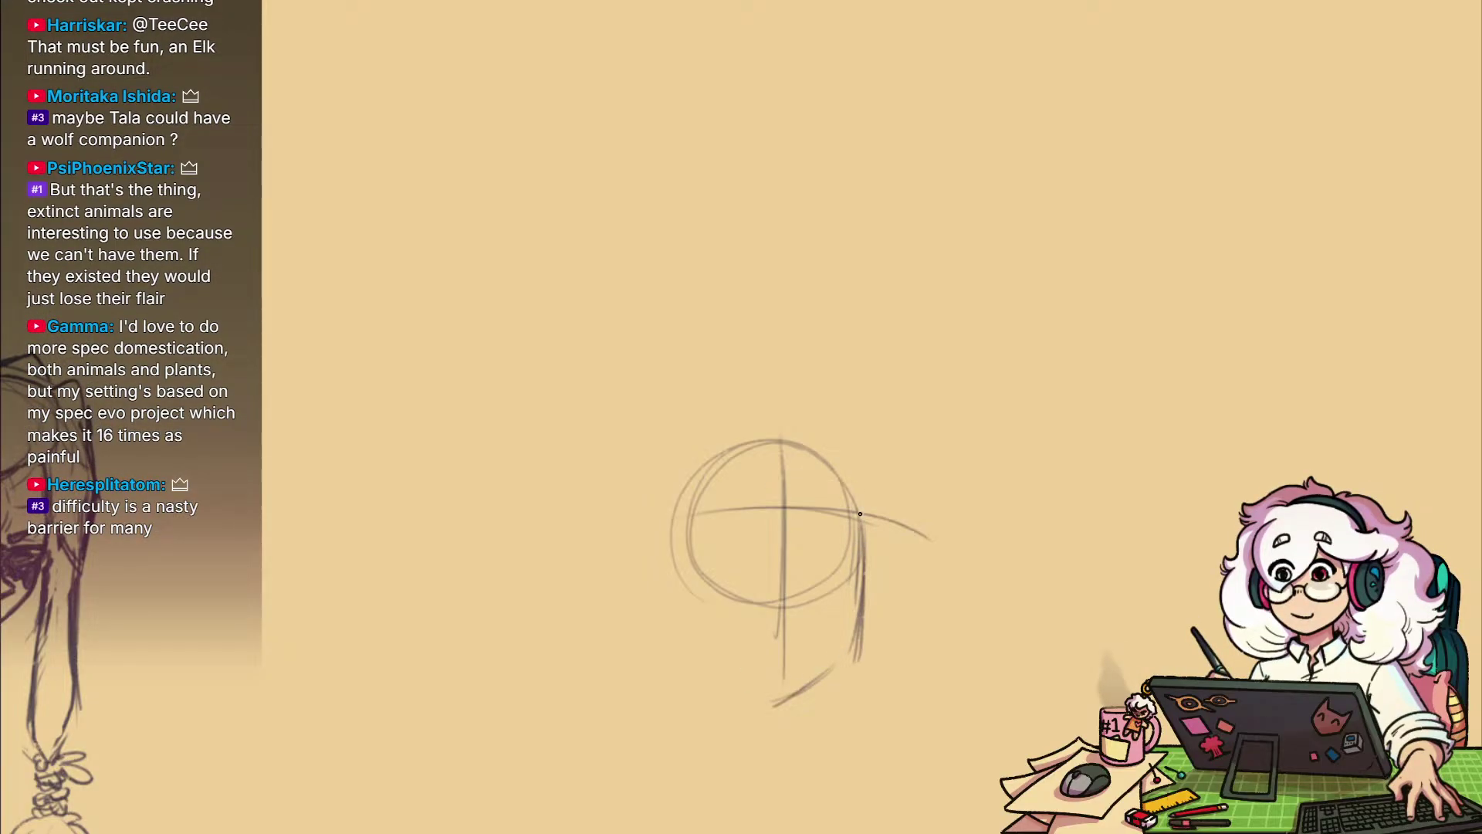
left_click_drag(834, 467, 640, 562)
left_click_drag(706, 468, 684, 661)
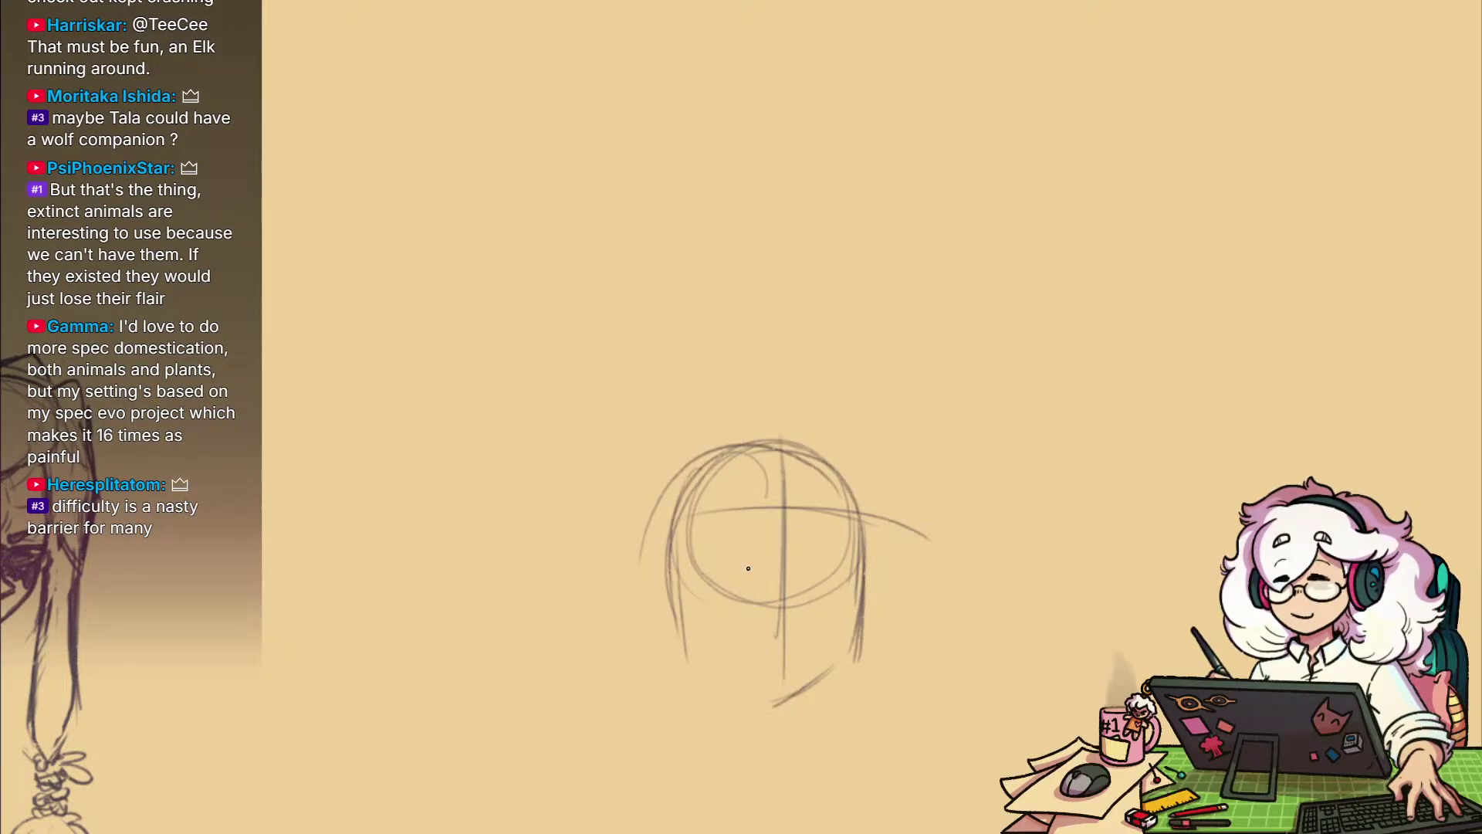
left_click_drag(838, 658, 714, 709)
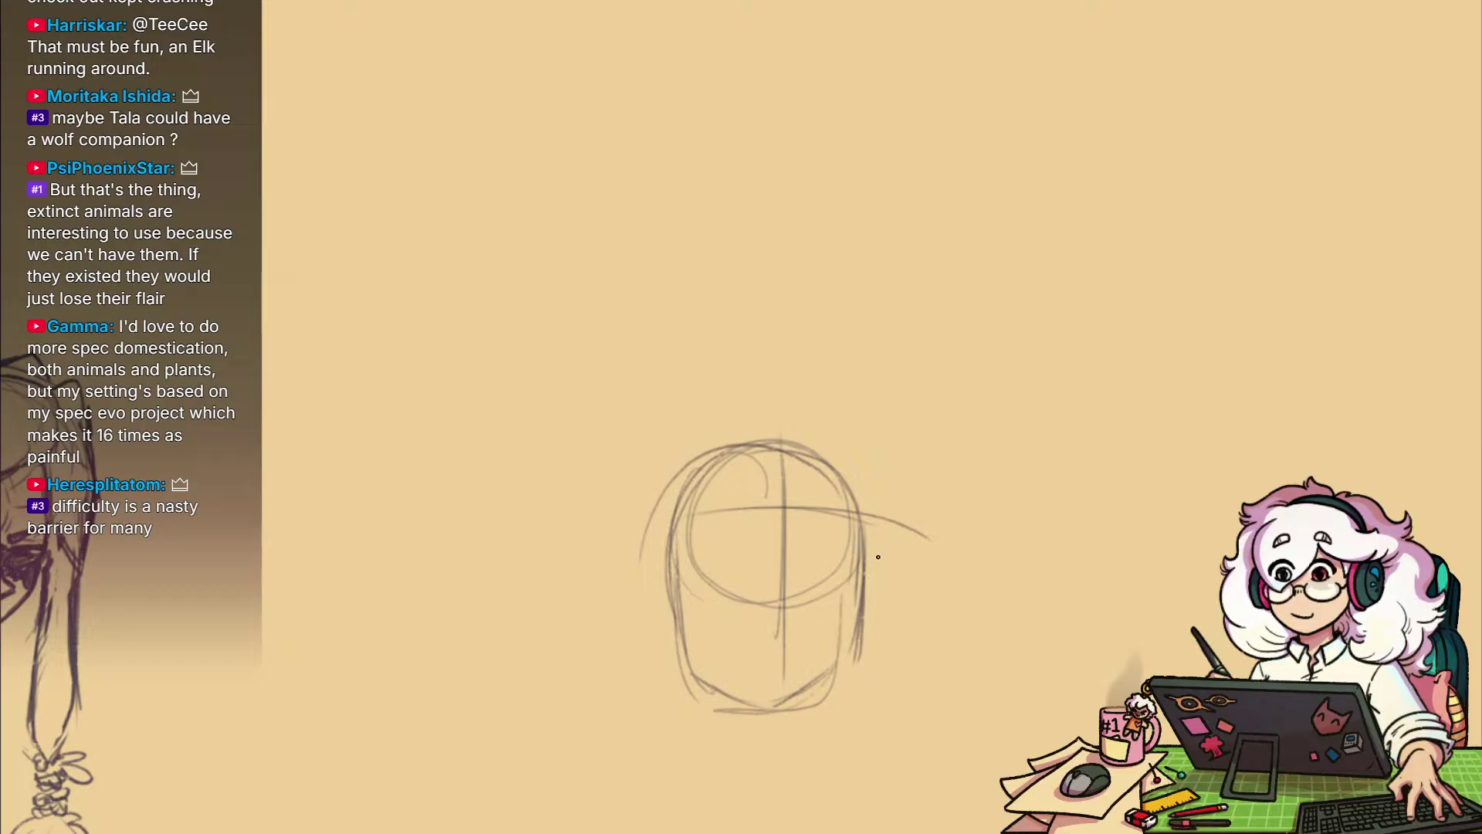
Erase the straight brow guideline and redraw it as an upward arc lower on the face
left_click_drag(952, 695, 1026, 453)
mouse_move(884, 505)
left_mouse_down()
mouse_move(953, 493)
mouse_move(956, 547)
left_mouse_up()
mouse_move(694, 317)
left_mouse_down()
mouse_move(884, 292)
mouse_move(1006, 344)
left_mouse_up()
mouse_move(1023, 278)
left_mouse_down()
mouse_move(834, 230)
mouse_move(726, 243)
left_mouse_up()
left_click_drag(1033, 287, 1047, 466)
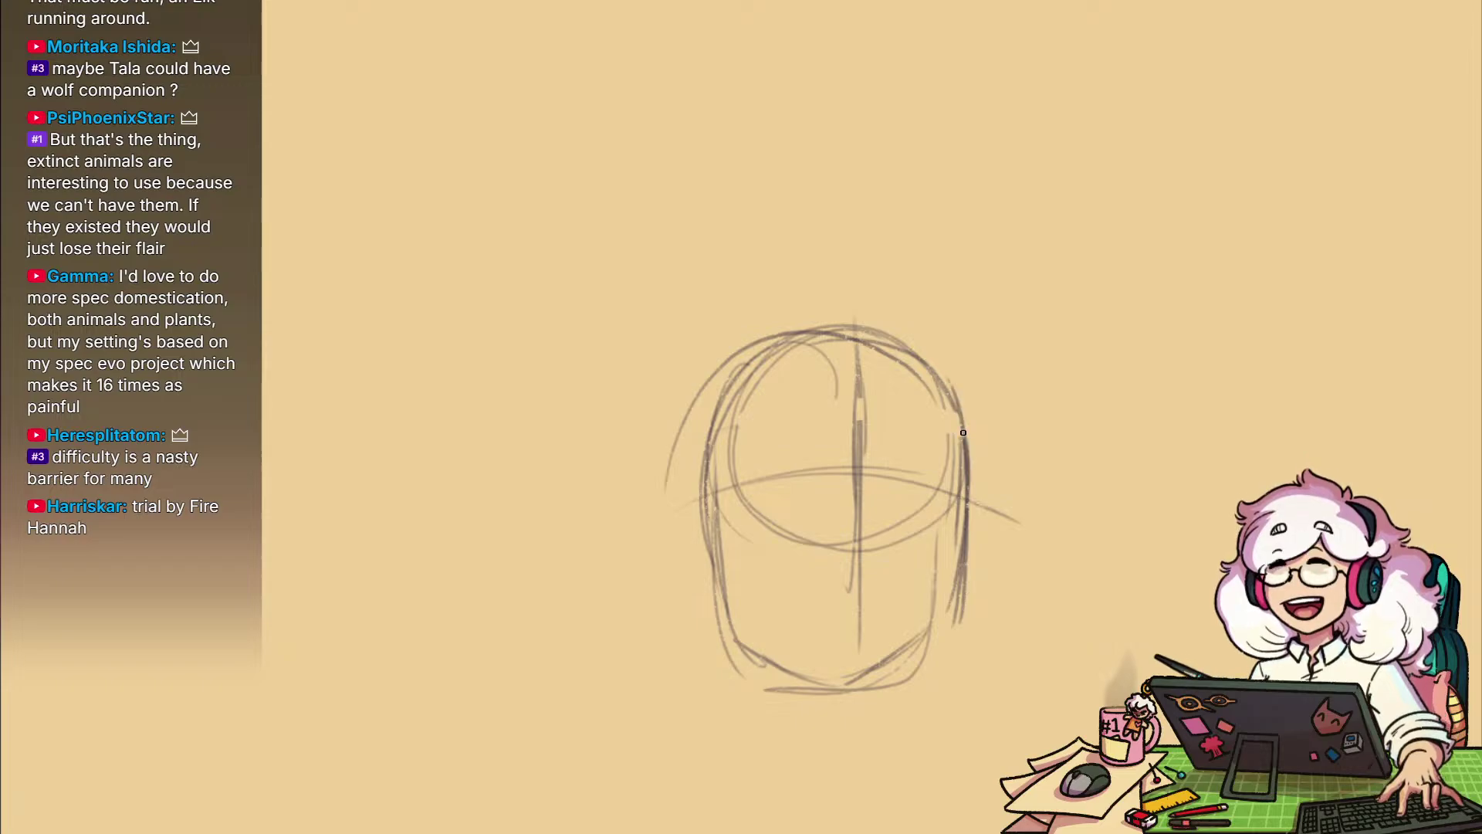
scroll(1003, 635, "down", 2)
mouse_move(962, 522)
left_mouse_down()
mouse_move(989, 536)
mouse_move(919, 559)
mouse_move(977, 598)
left_mouse_up()
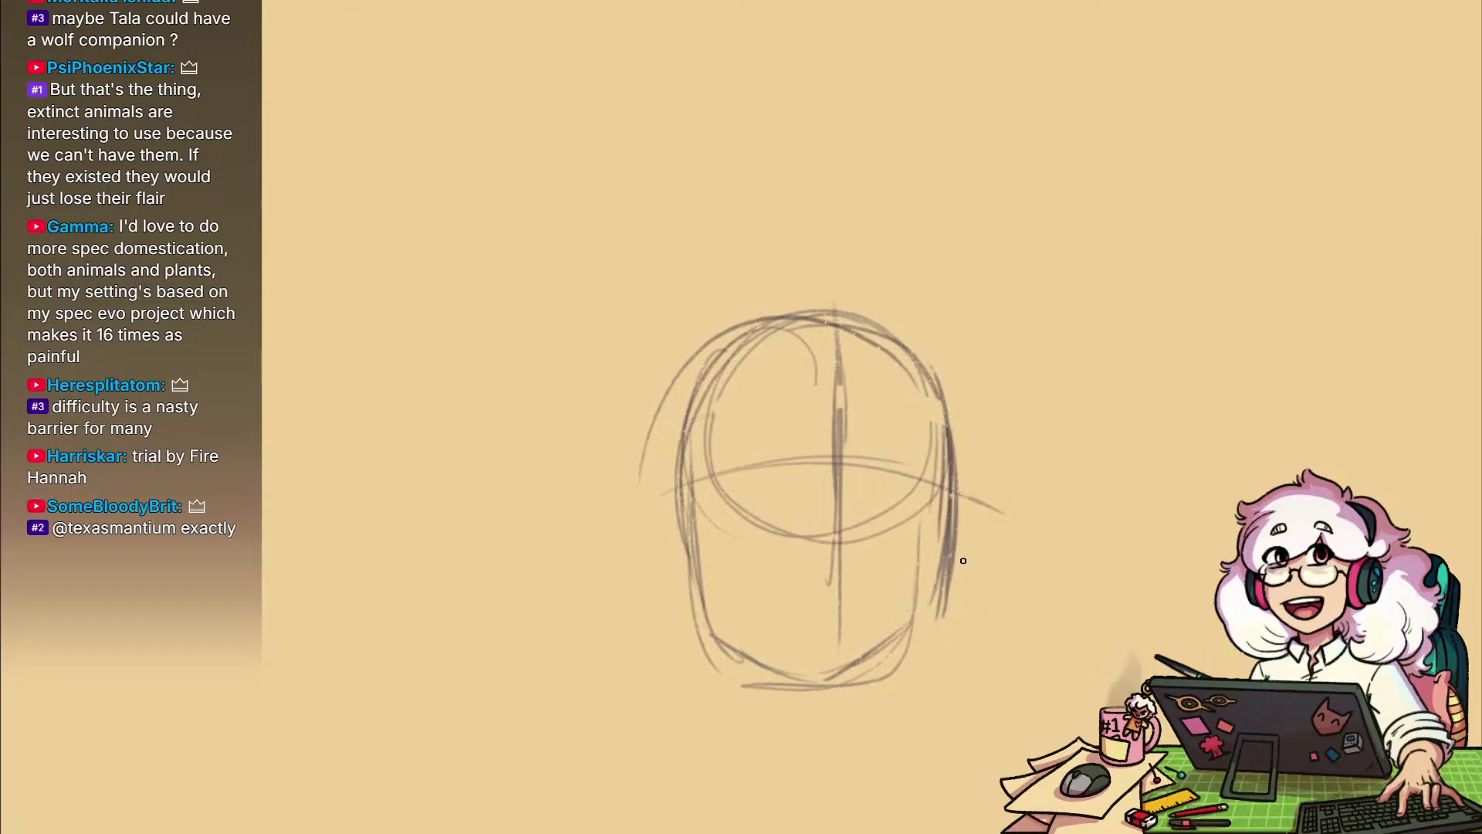
Reinforce the curved eye-level guideline across the face and trim its overshooting end beside the cheek
mouse_move(973, 488)
left_mouse_down()
mouse_move(844, 458)
mouse_move(768, 469)
mouse_move(661, 529)
left_mouse_up()
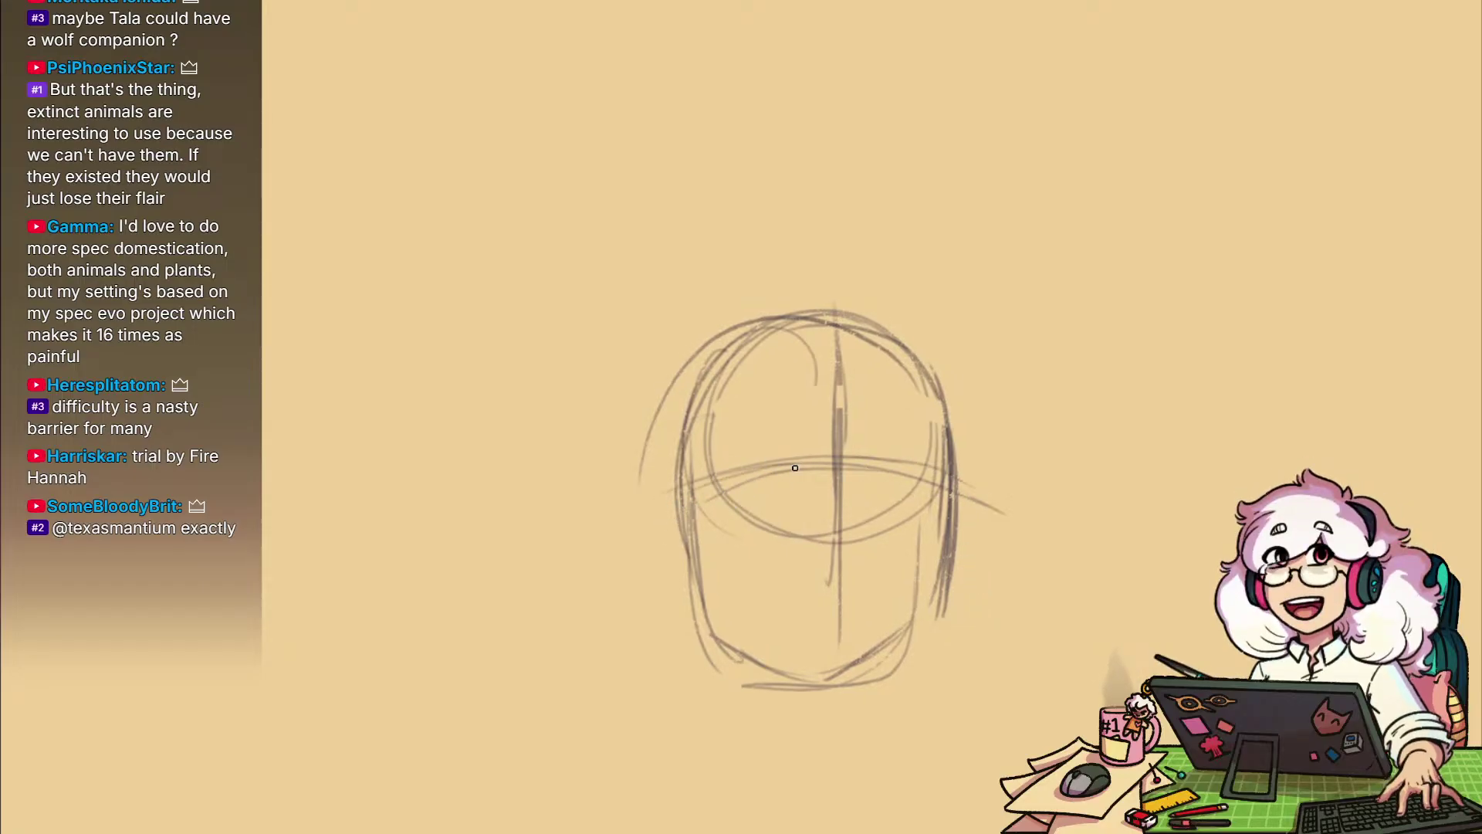
left_click_drag(833, 467, 664, 511)
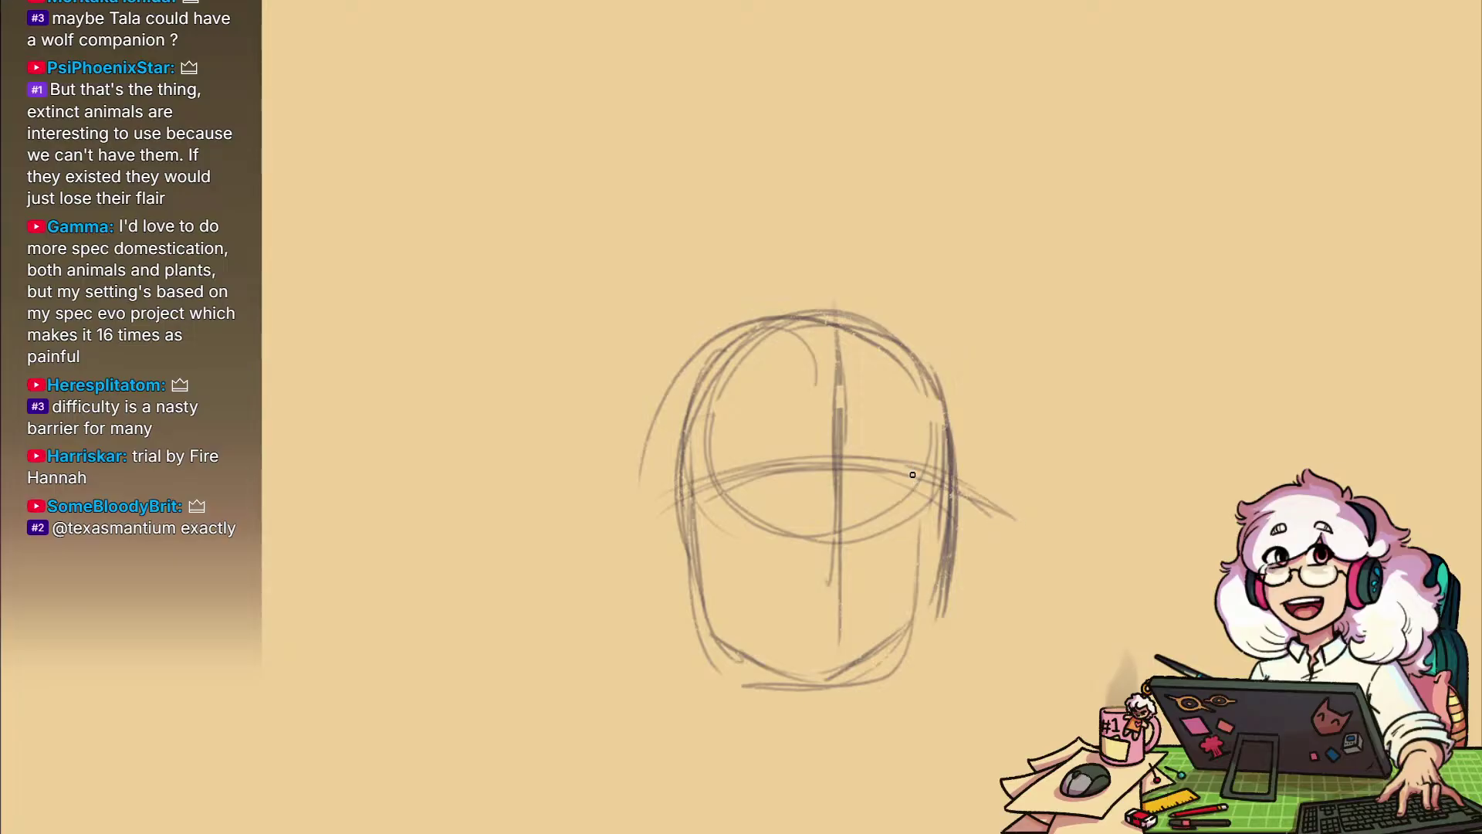
mouse_move(926, 477)
left_mouse_down()
mouse_move(972, 511)
mouse_move(904, 502)
mouse_move(1012, 572)
left_mouse_up()
scroll(904, 501, "up", 4)
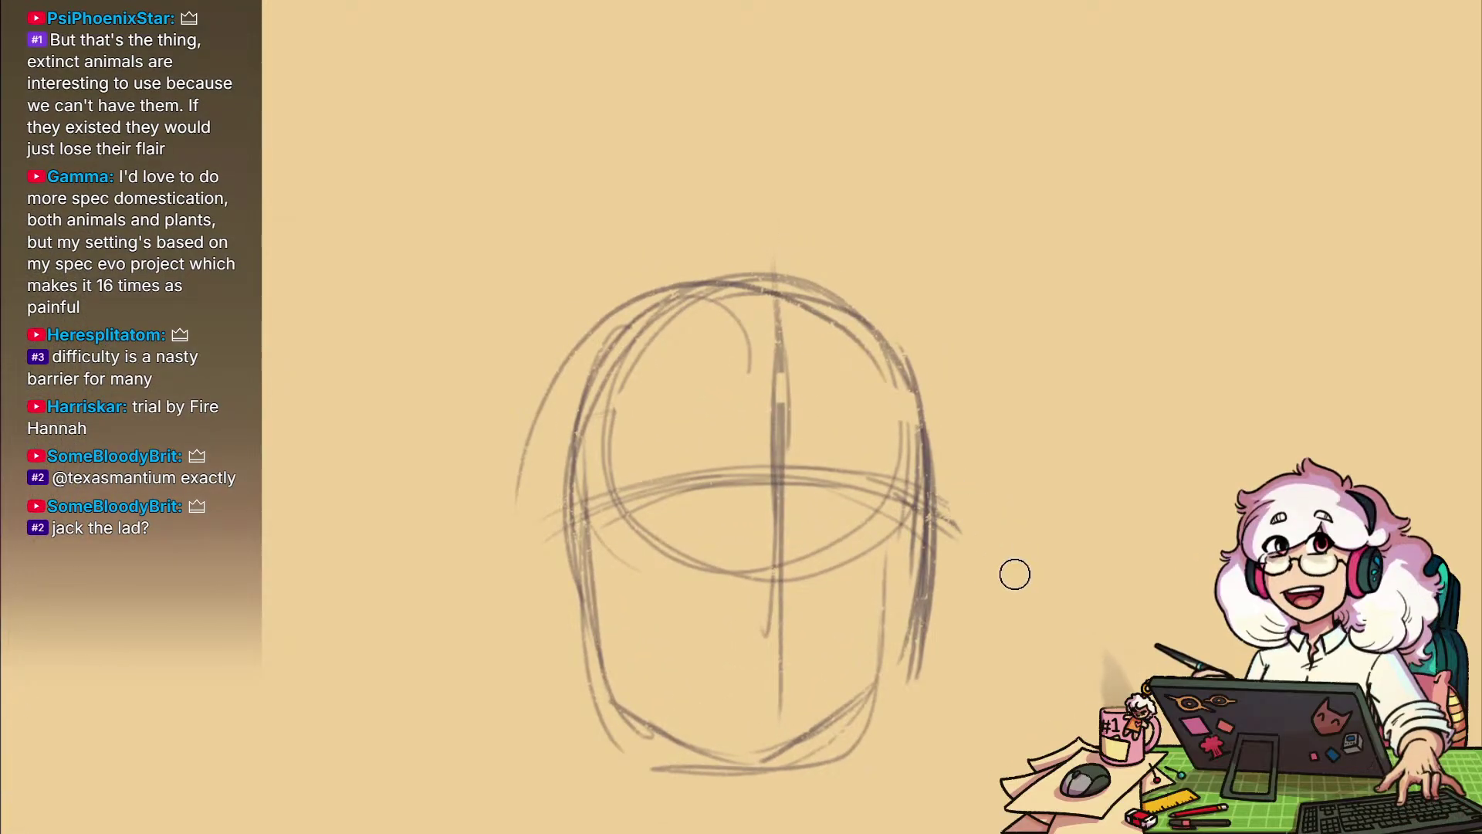
left_click_drag(943, 484, 947, 504)
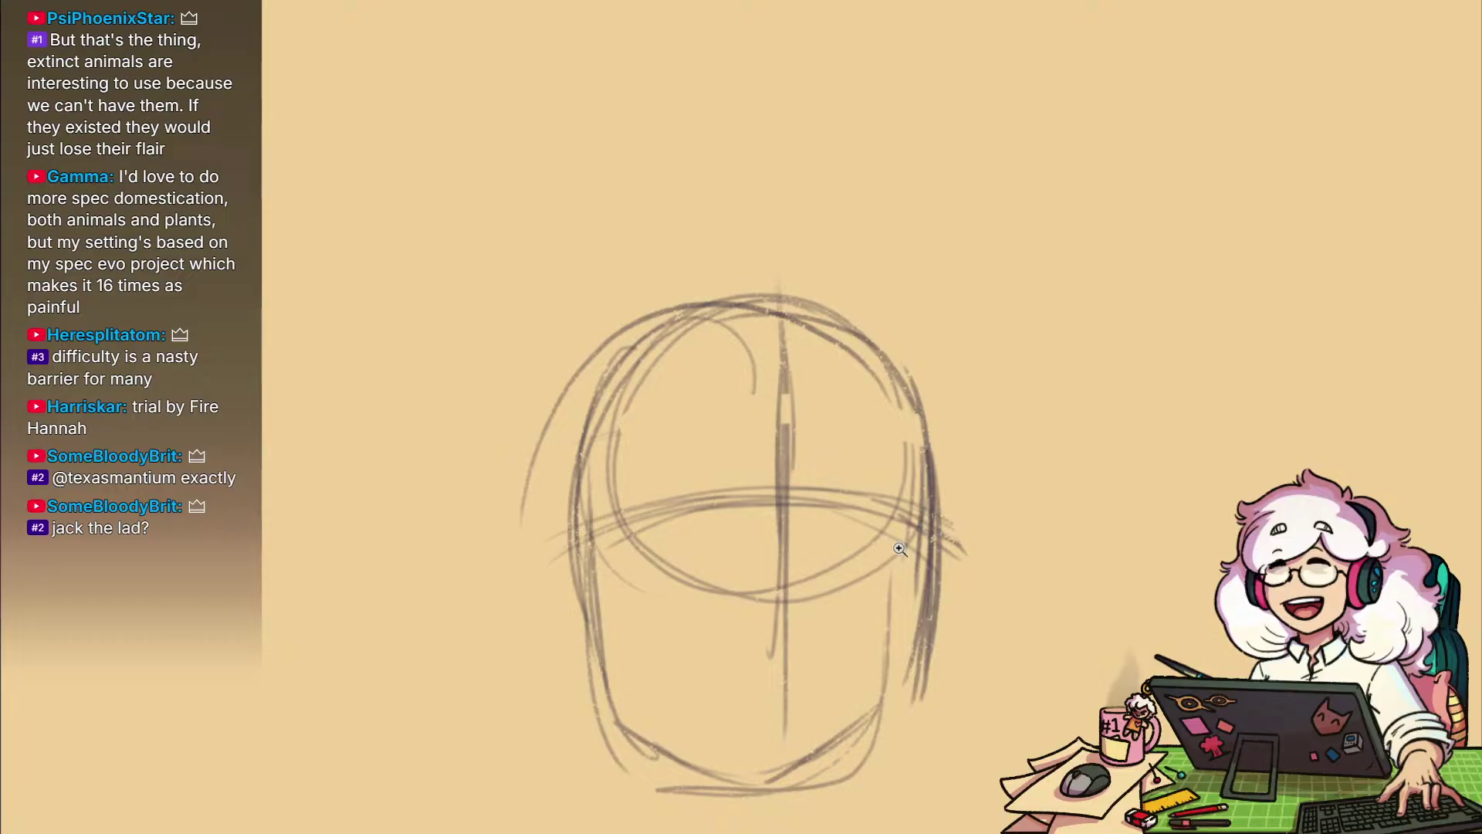
scroll(942, 529, "up", 2)
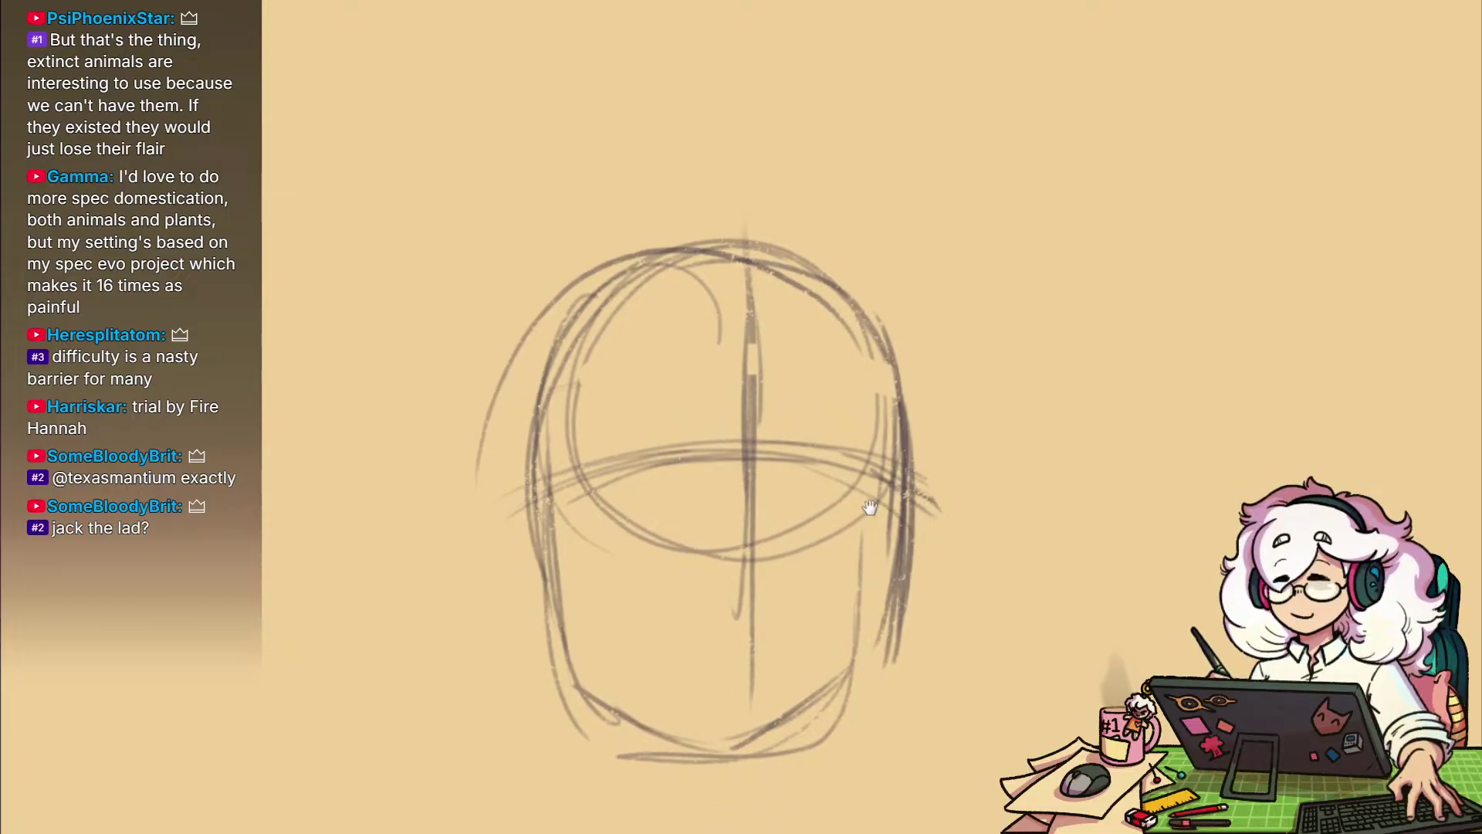
Sketch the neck's sides beneath the jaw and a V-shaped collar line at its base
left_click_drag(947, 569, 1085, 569)
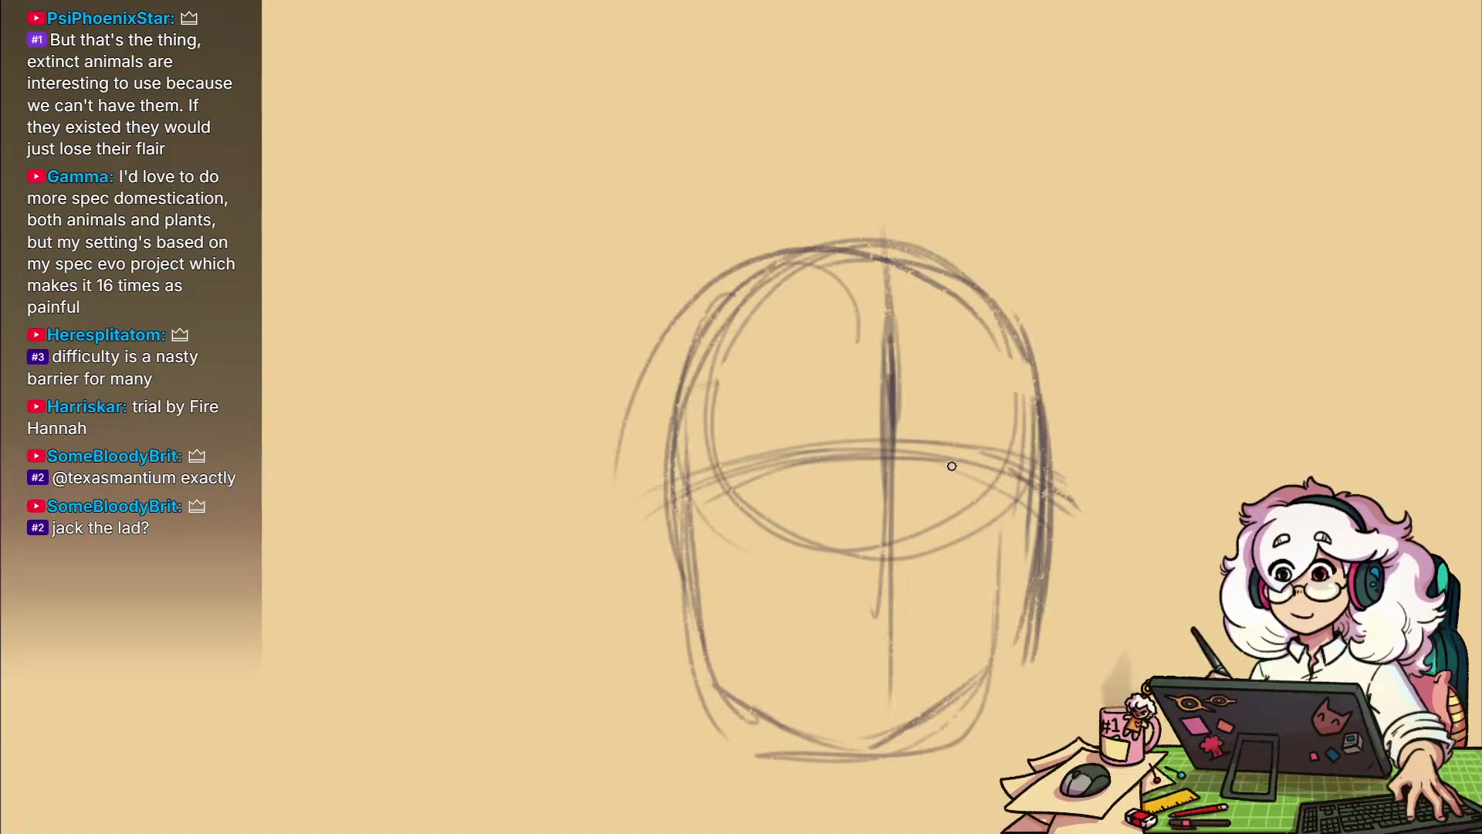
left_click_drag(952, 466, 927, 467)
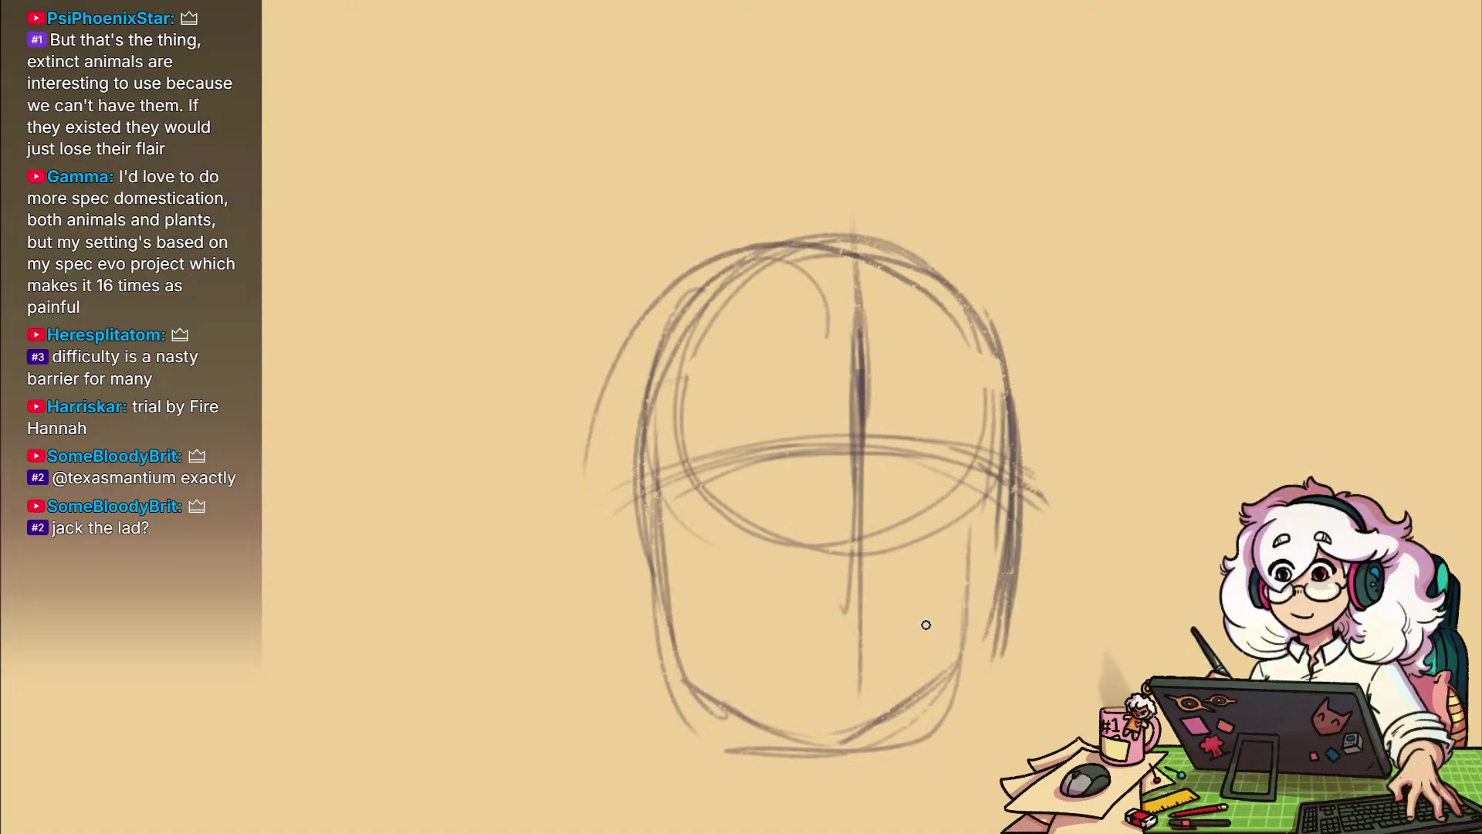
mouse_move(886, 538)
left_mouse_down()
mouse_move(869, 586)
mouse_move(864, 456)
left_mouse_up()
left_click_drag(822, 533, 824, 614)
left_click_drag(799, 519, 798, 618)
left_click_drag(755, 511, 773, 649)
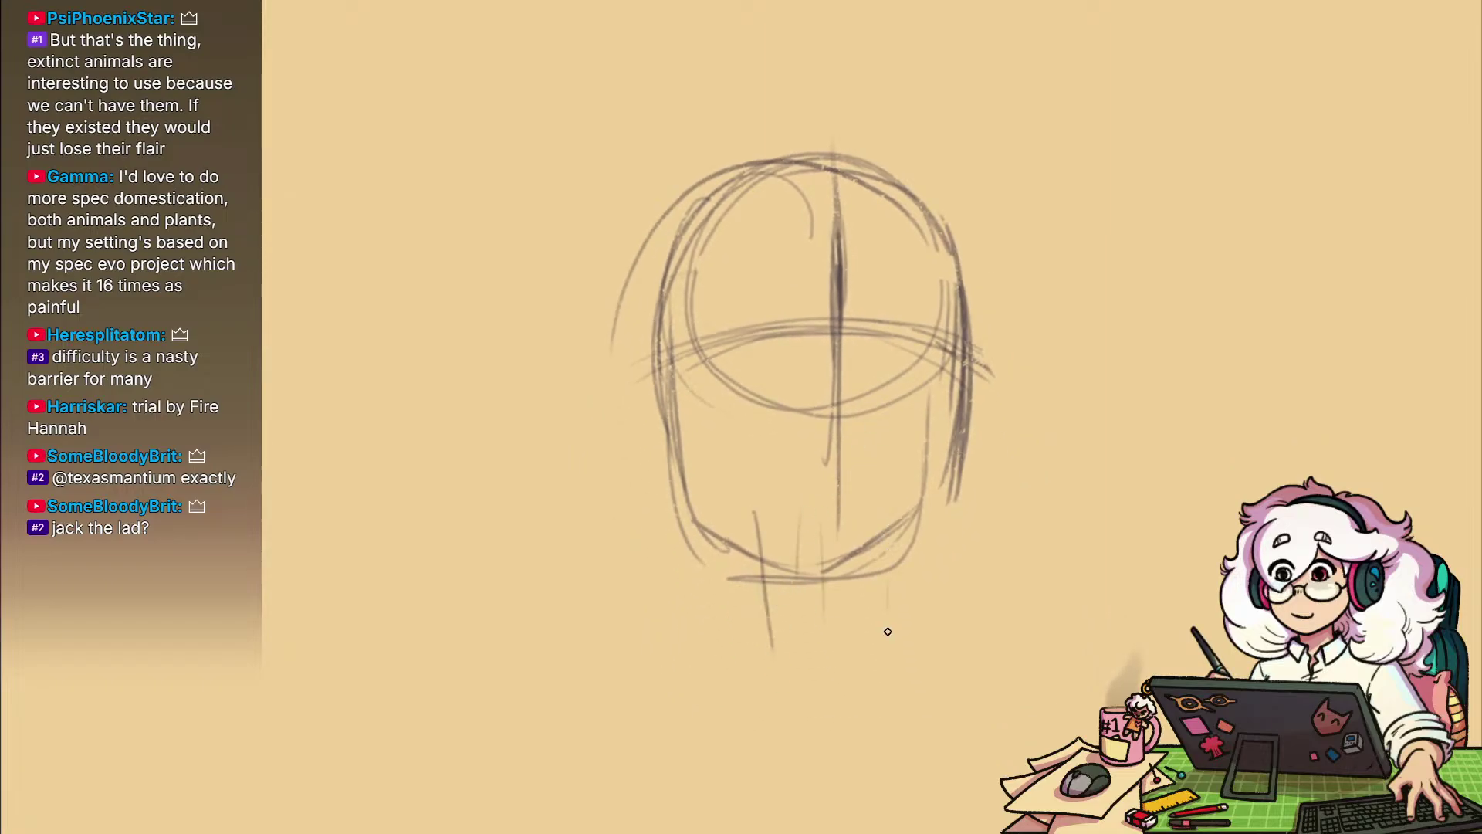
left_click_drag(747, 581, 742, 661)
left_click_drag(718, 607, 747, 632)
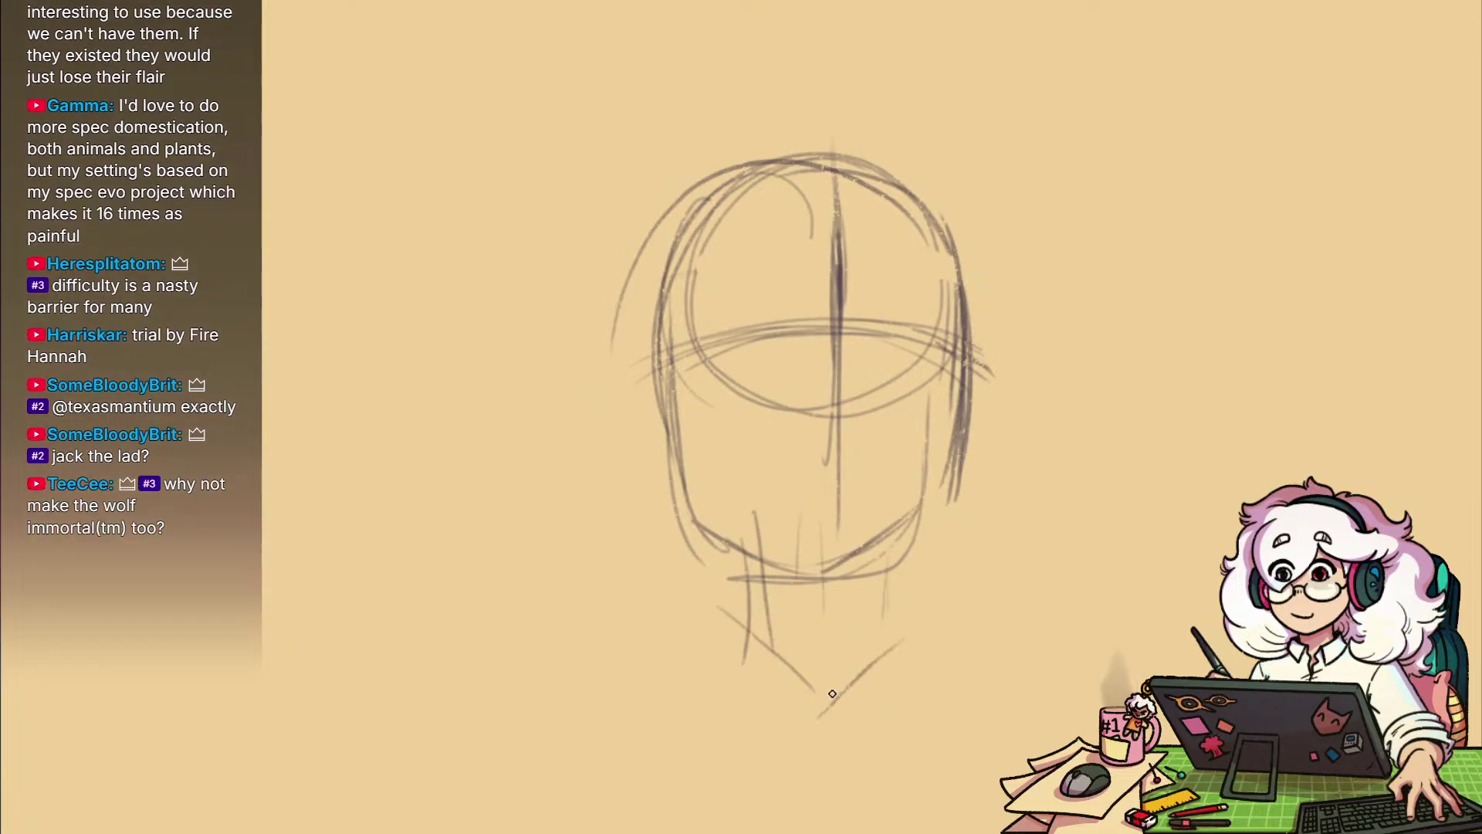
Erase stray lines around the head and jaw, and strengthen the side of the neck
key("e")
mouse_move(886, 538)
left_mouse_down()
mouse_move(919, 502)
mouse_move(929, 526)
mouse_move(834, 566)
left_mouse_up()
key("e")
mouse_move(933, 541)
left_mouse_down()
mouse_move(833, 575)
mouse_move(935, 633)
mouse_move(923, 486)
mouse_move(890, 543)
mouse_move(887, 483)
mouse_move(916, 527)
mouse_move(888, 529)
mouse_move(897, 582)
left_mouse_up()
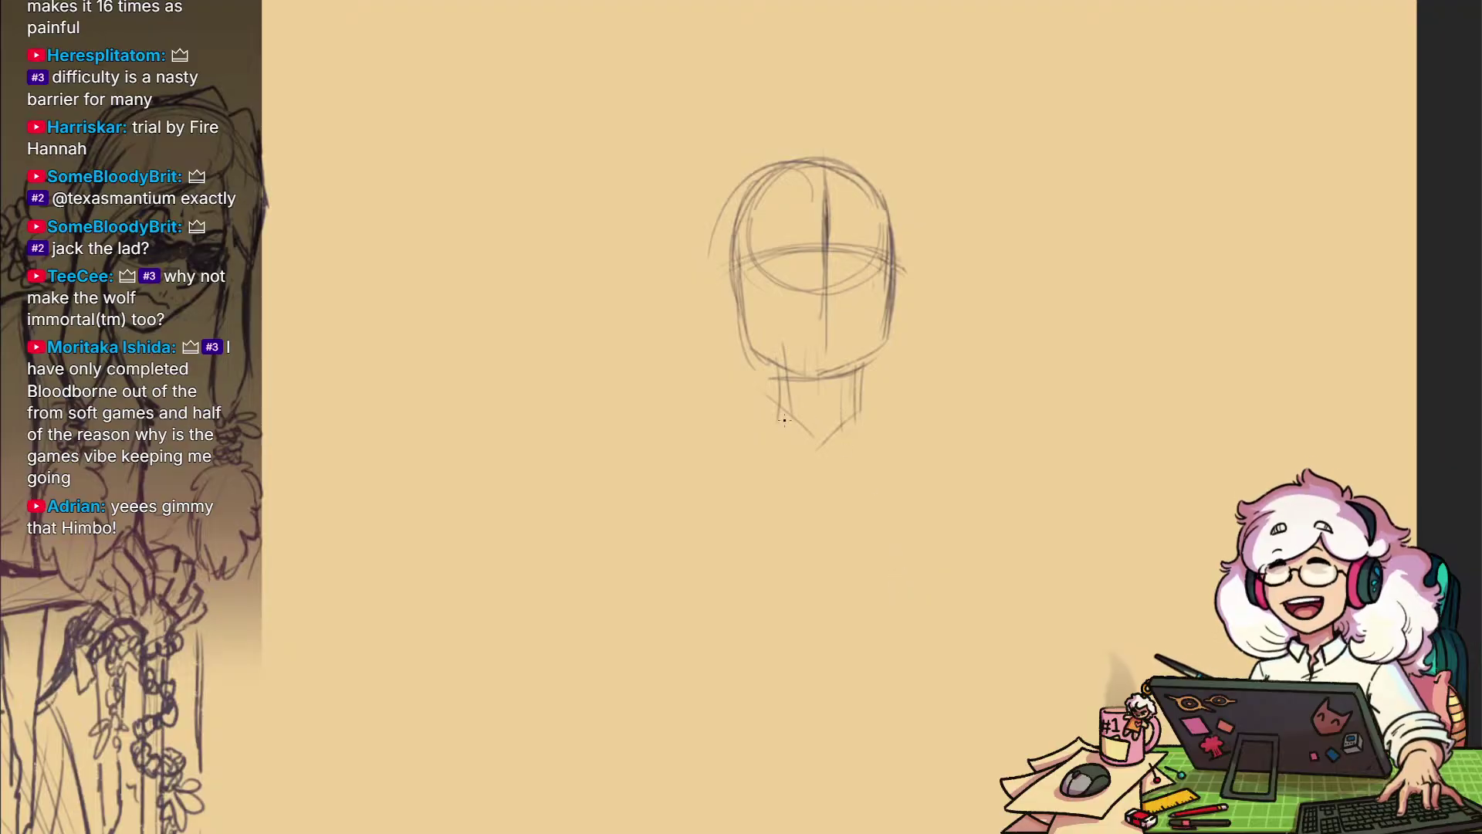
left_click_drag(779, 410, 776, 382)
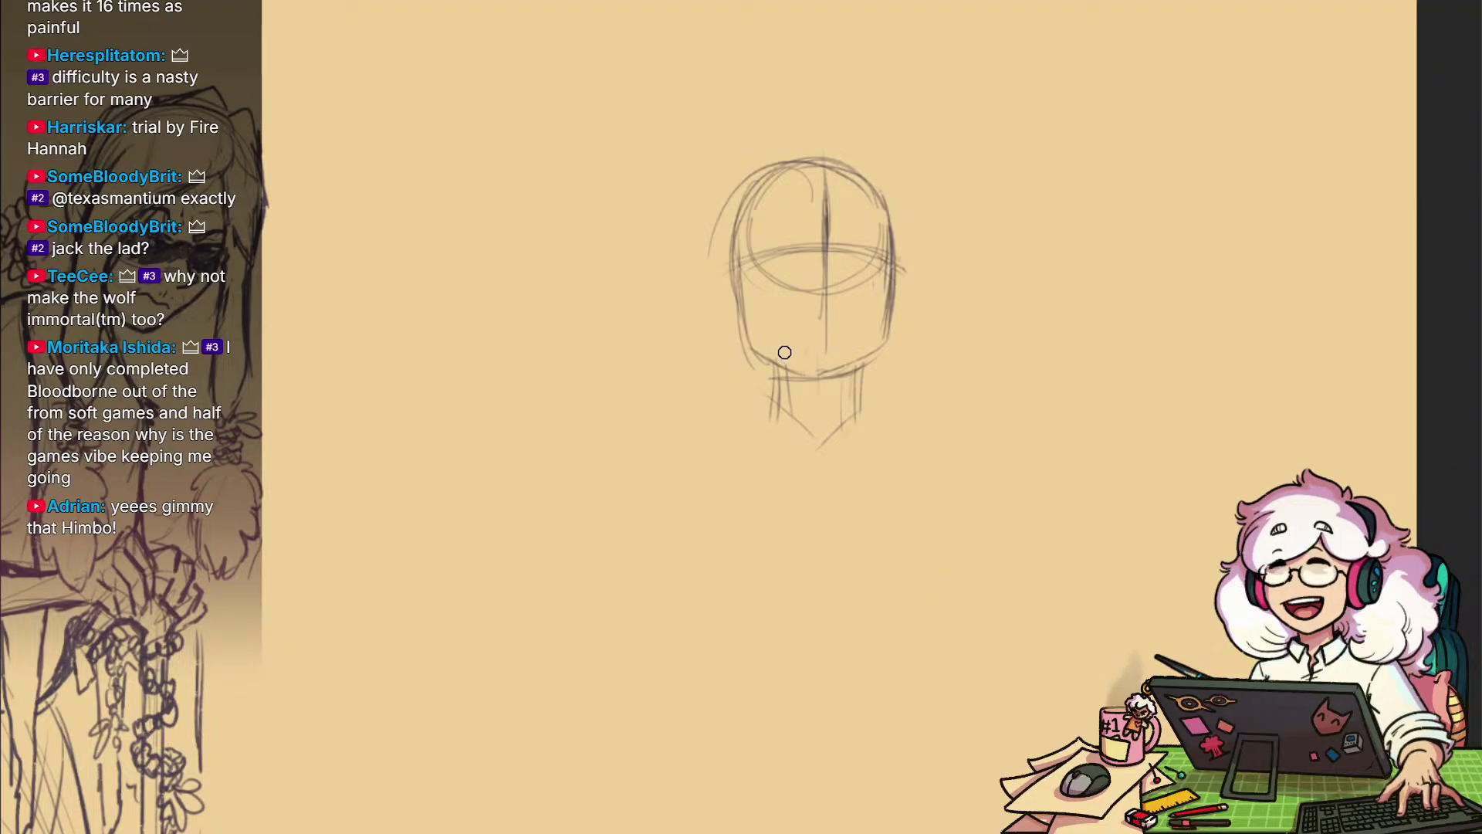
left_click_drag(941, 464, 944, 494)
left_click_drag(931, 608, 939, 562)
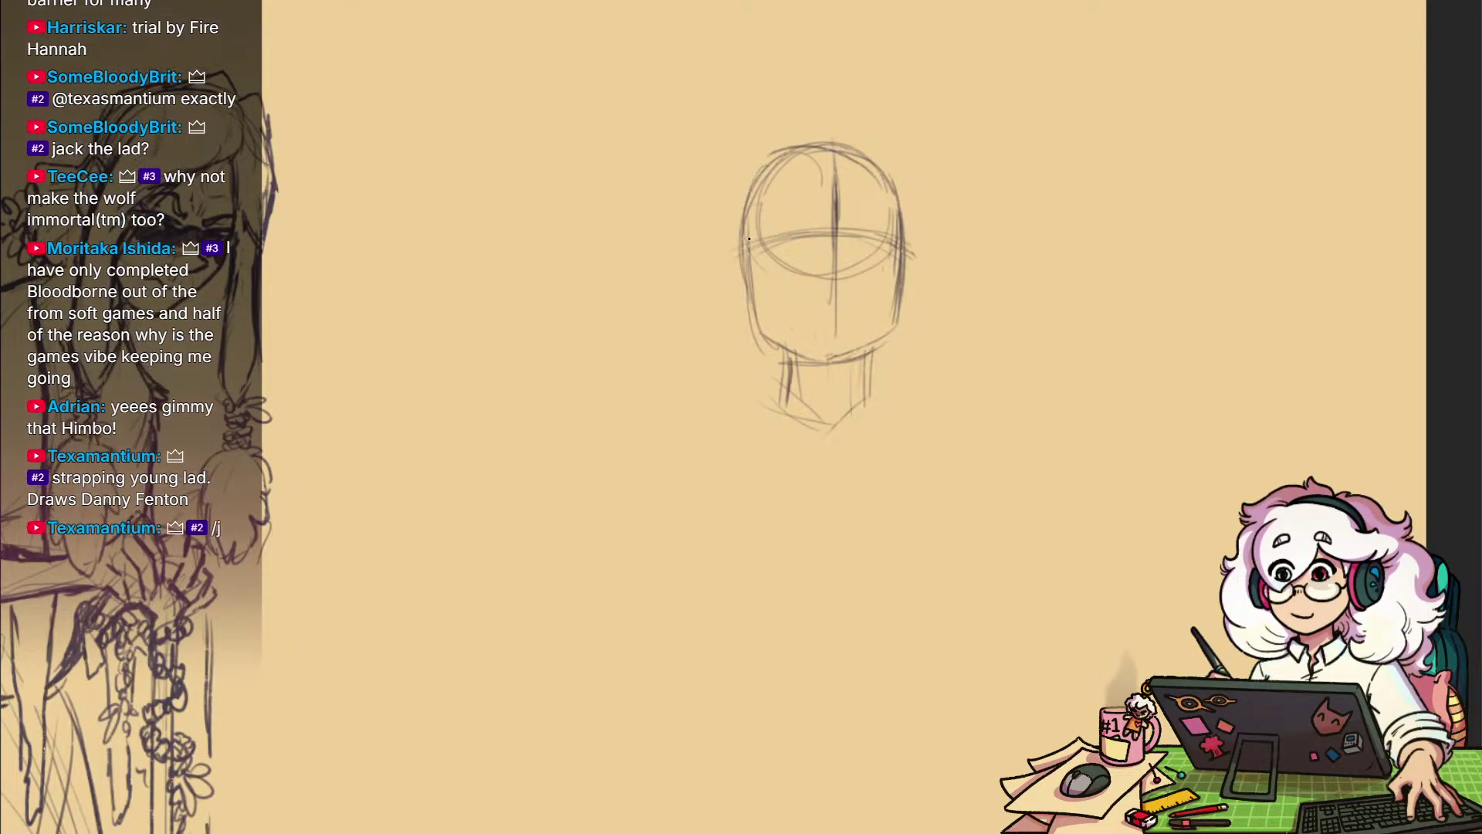
Add pointed ears at eye level and sketch broad, sloping shoulder lines with small ovals at the shoulder joints
left_click_drag(901, 228, 903, 288)
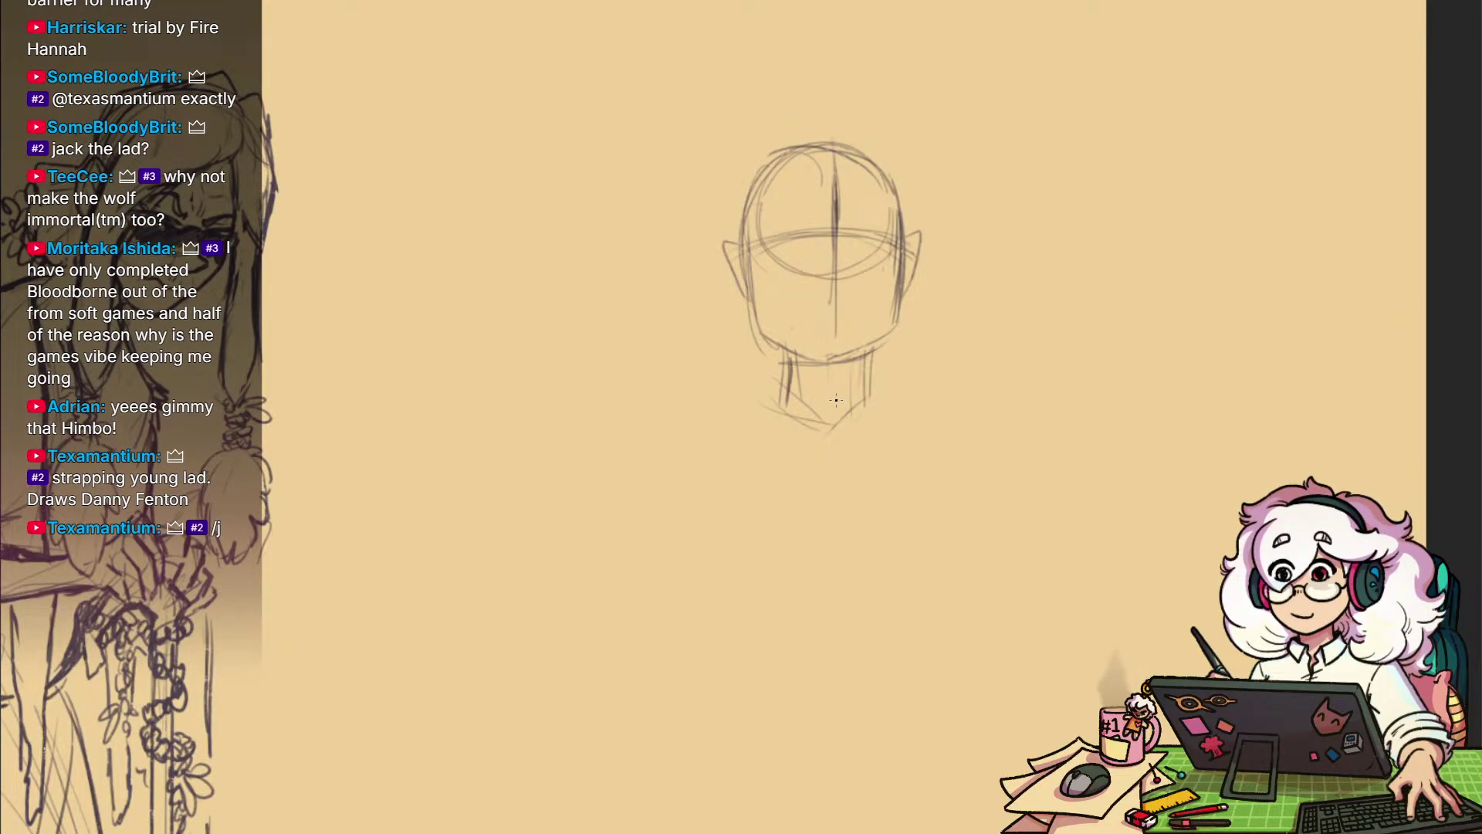
left_click_drag(880, 407, 998, 456)
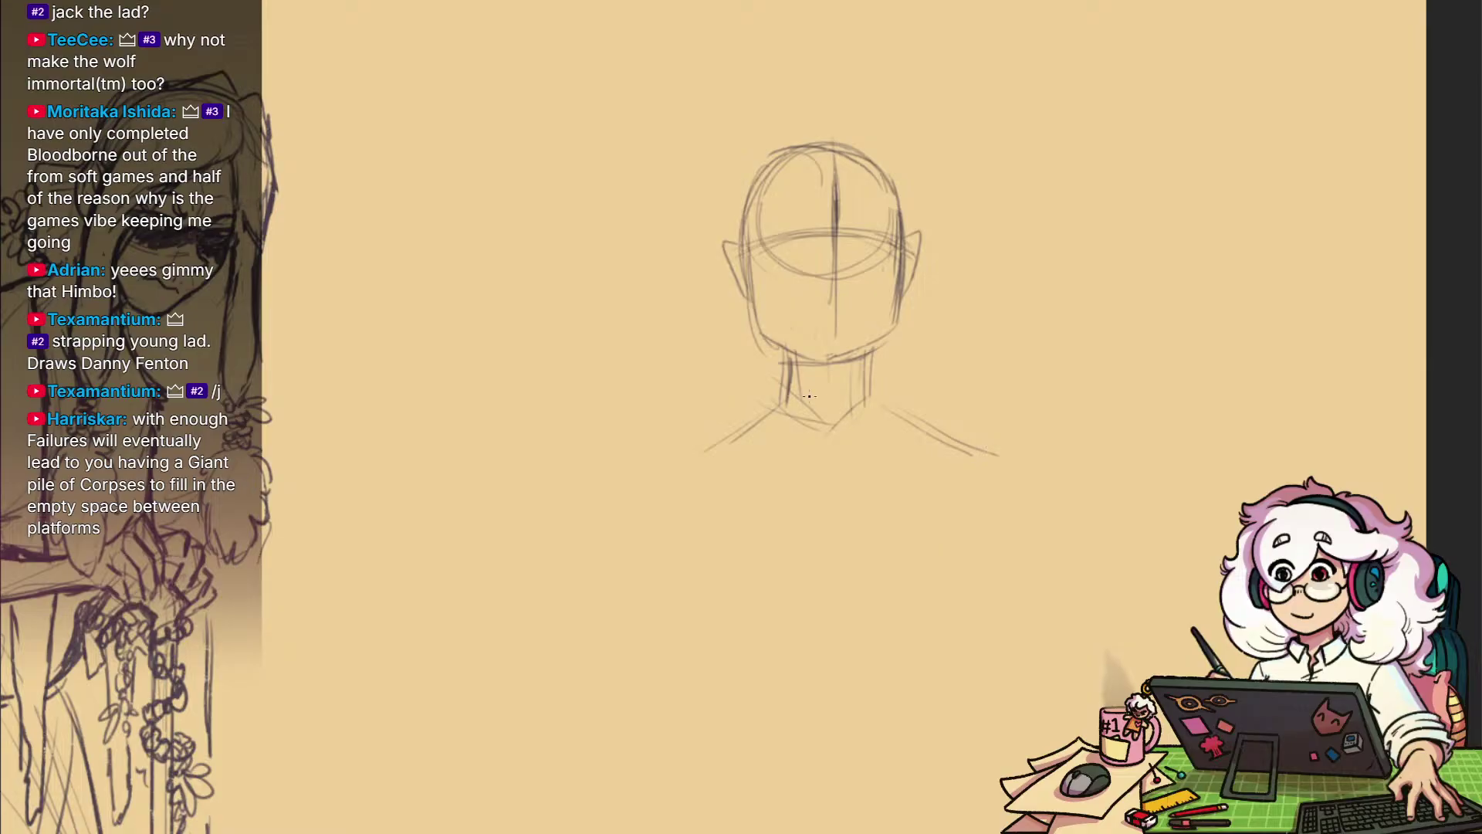
left_click_drag(660, 423, 820, 415)
left_click_drag(967, 443, 626, 388)
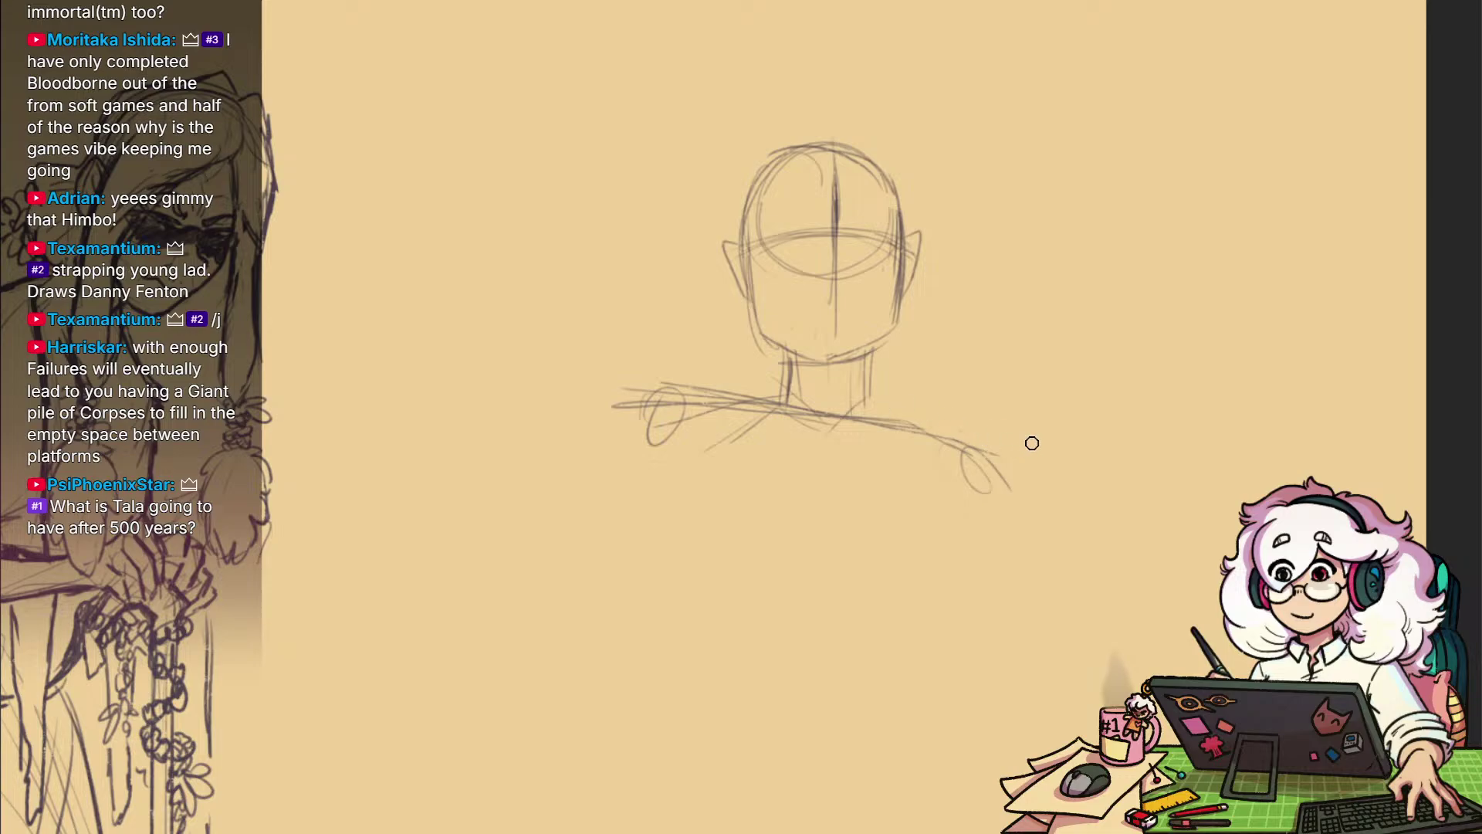
Firm up the neck and shoulder line, and add an upper-arm oval and a vertical centre line for the torso
left_click_drag(925, 437, 874, 355)
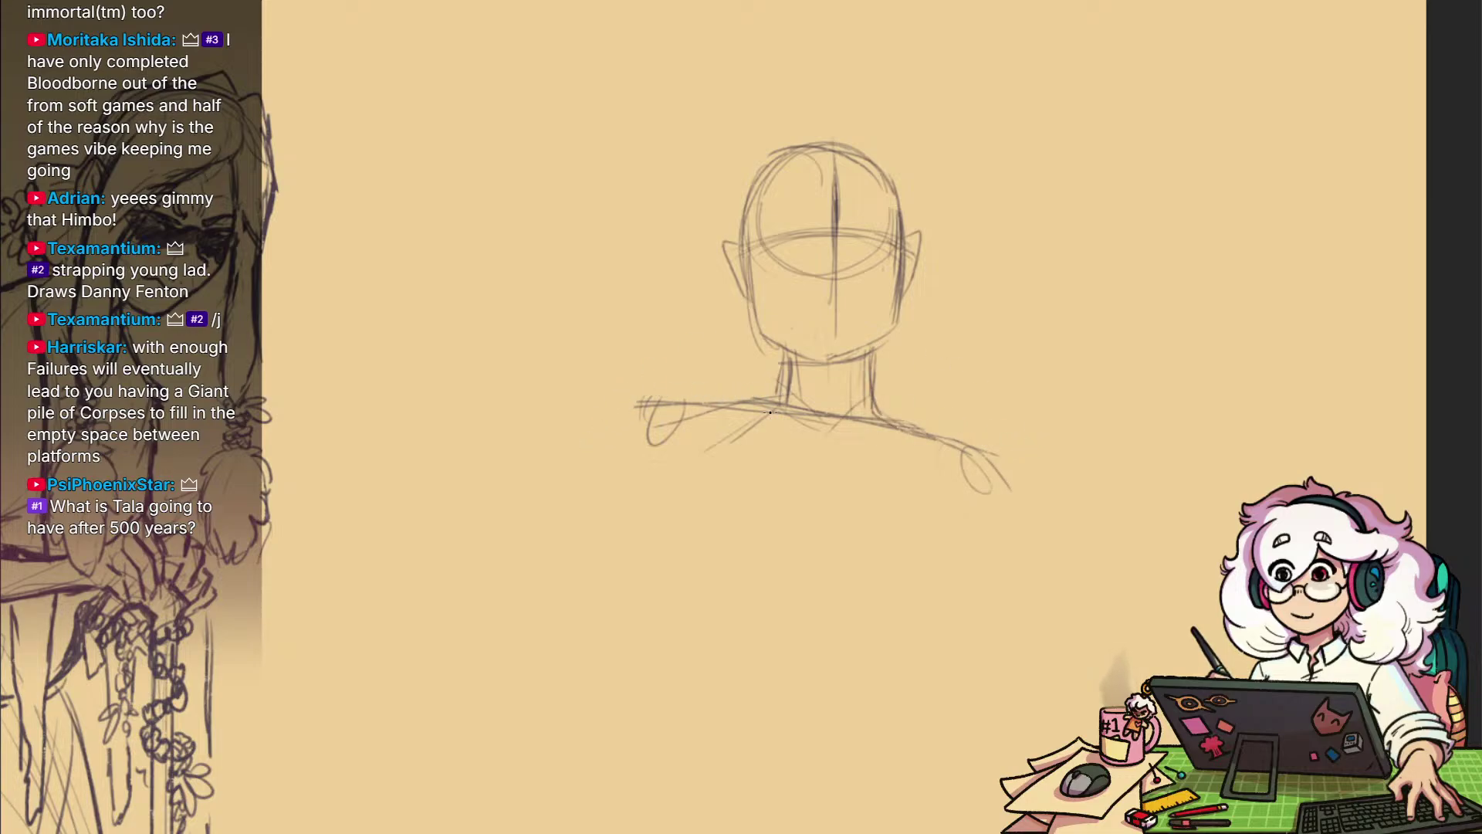
left_click_drag(783, 403, 681, 393)
left_click_drag(917, 354, 947, 430)
left_click_drag(947, 429, 917, 397)
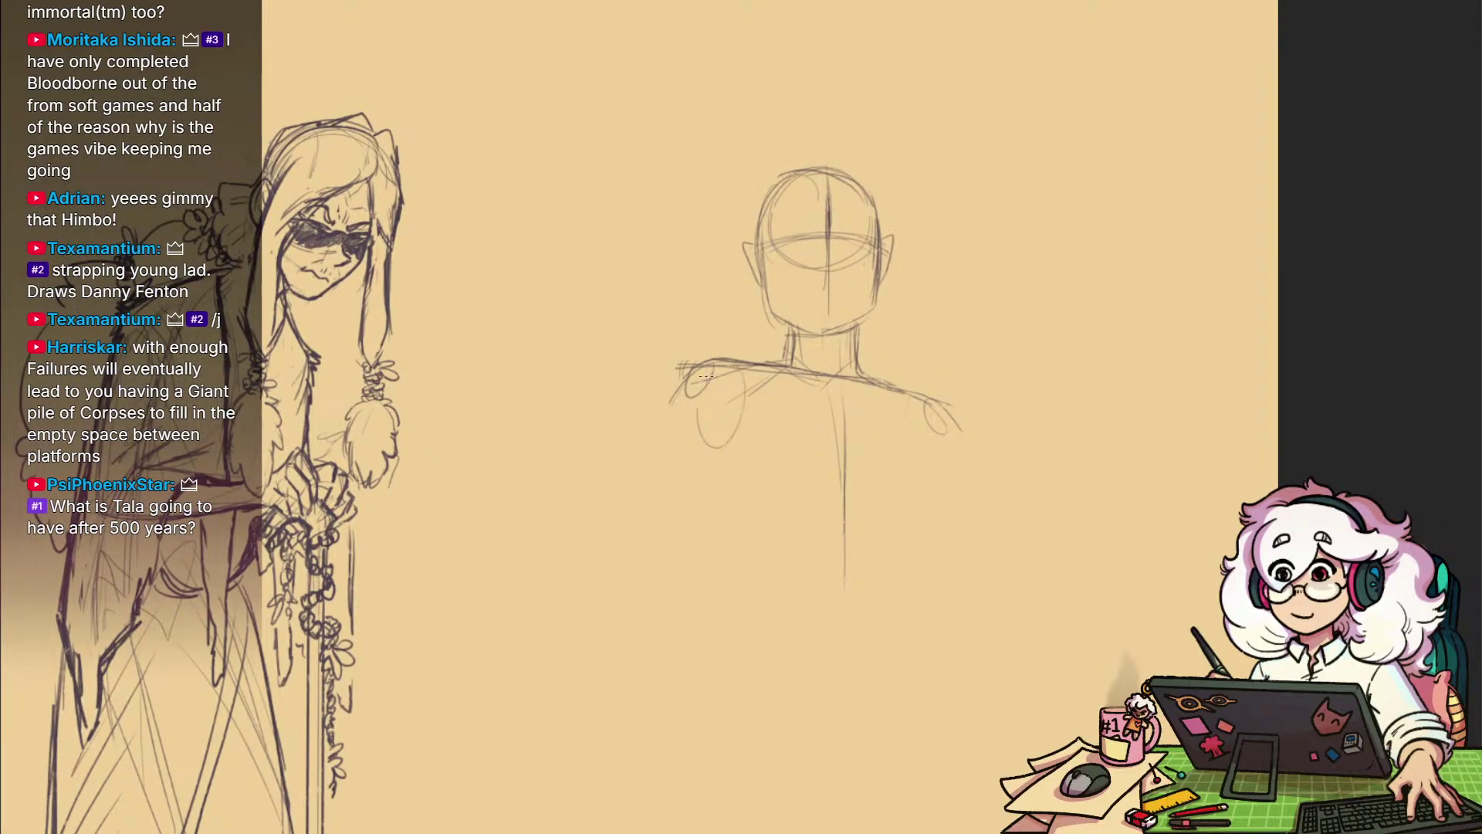
Add the second upper-arm oval and sketch the torso's tapering sides with two angled lines for the lower ribs
left_click_drag(935, 405, 947, 468)
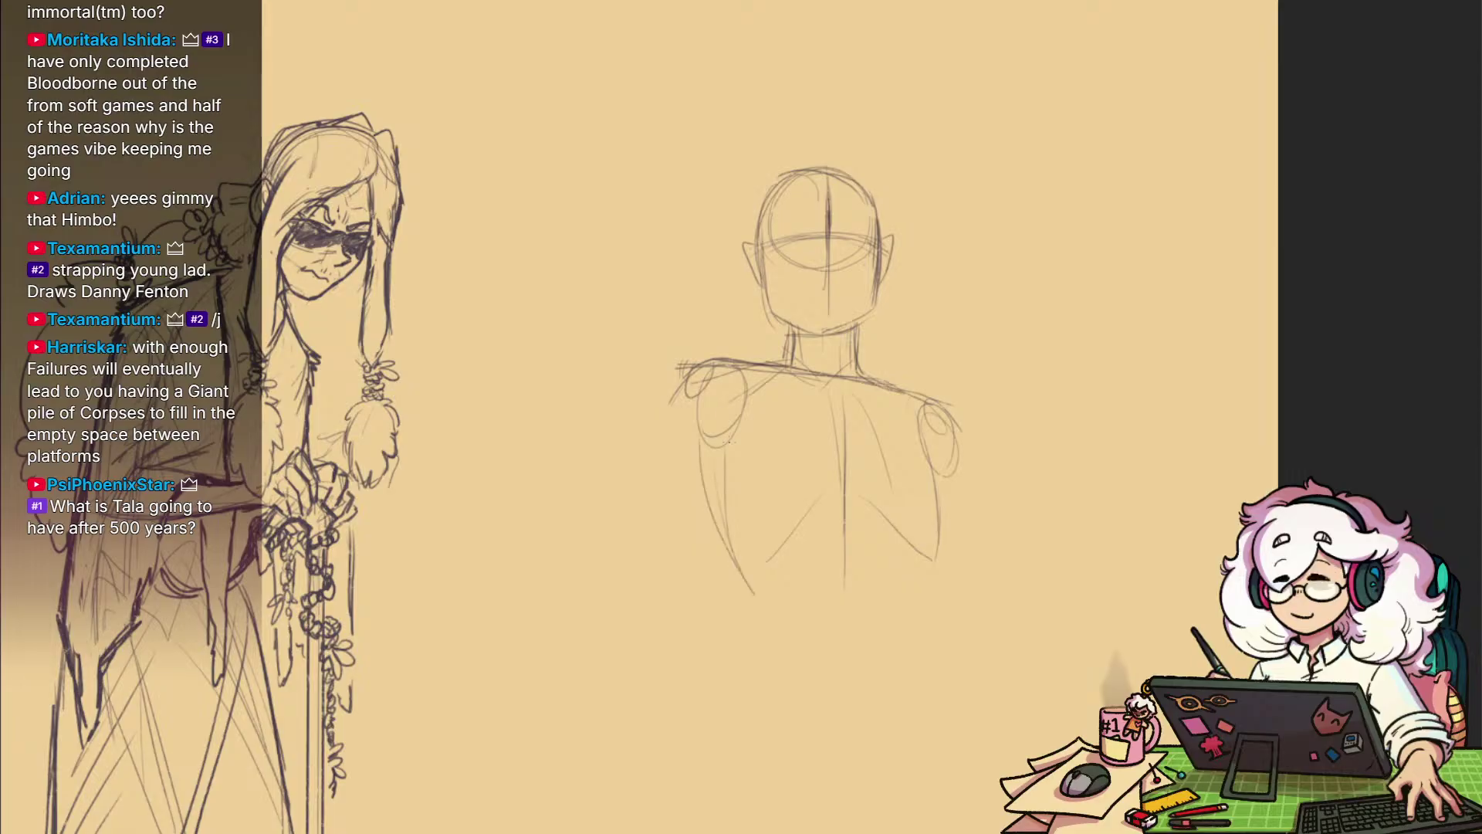
mouse_move(904, 496)
left_mouse_down()
mouse_move(900, 483)
mouse_move(944, 491)
mouse_move(860, 569)
mouse_move(894, 596)
mouse_move(999, 539)
mouse_move(991, 459)
left_mouse_up()
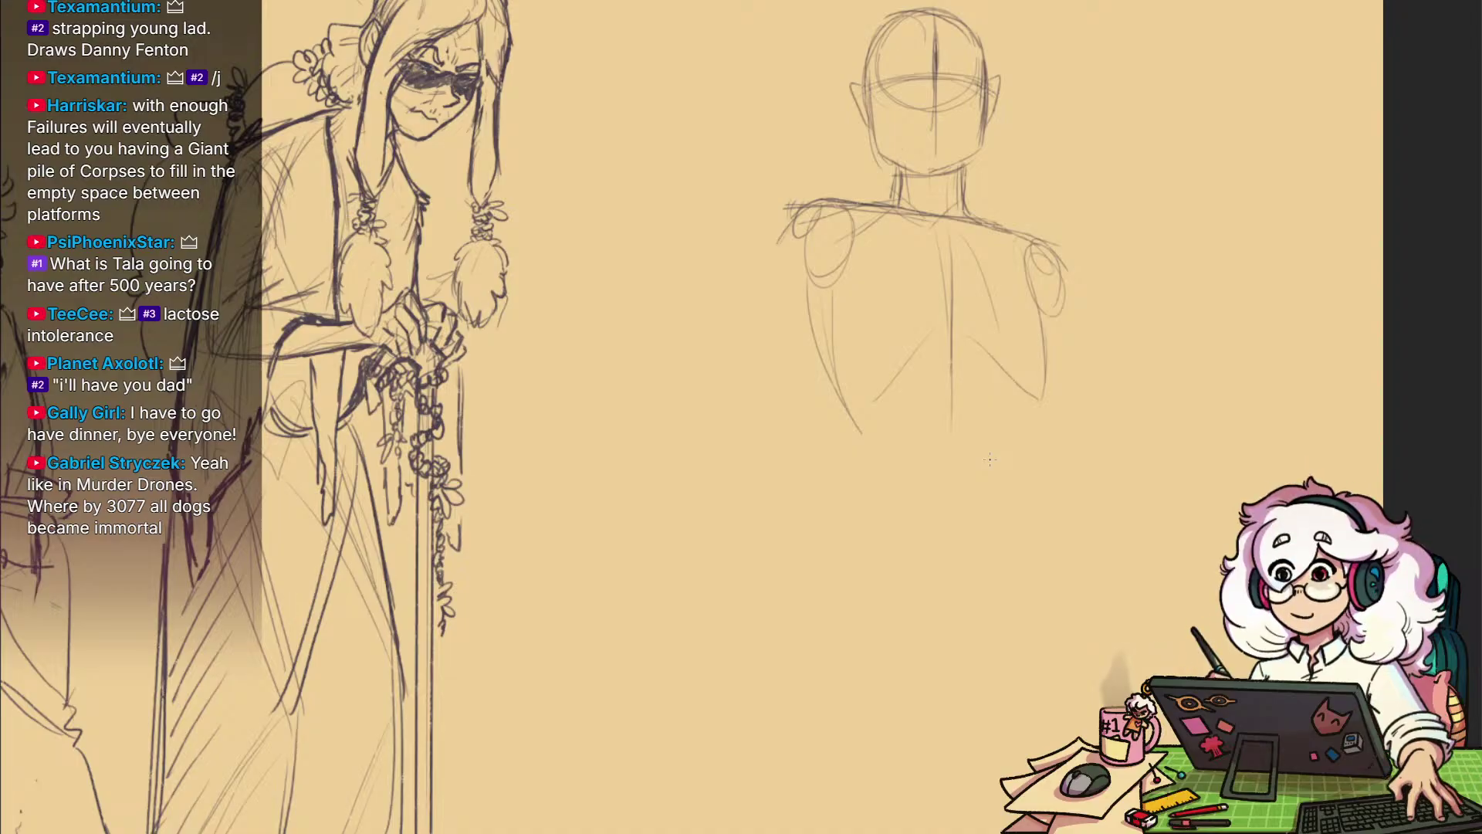
left_click_drag(925, 543, 942, 687)
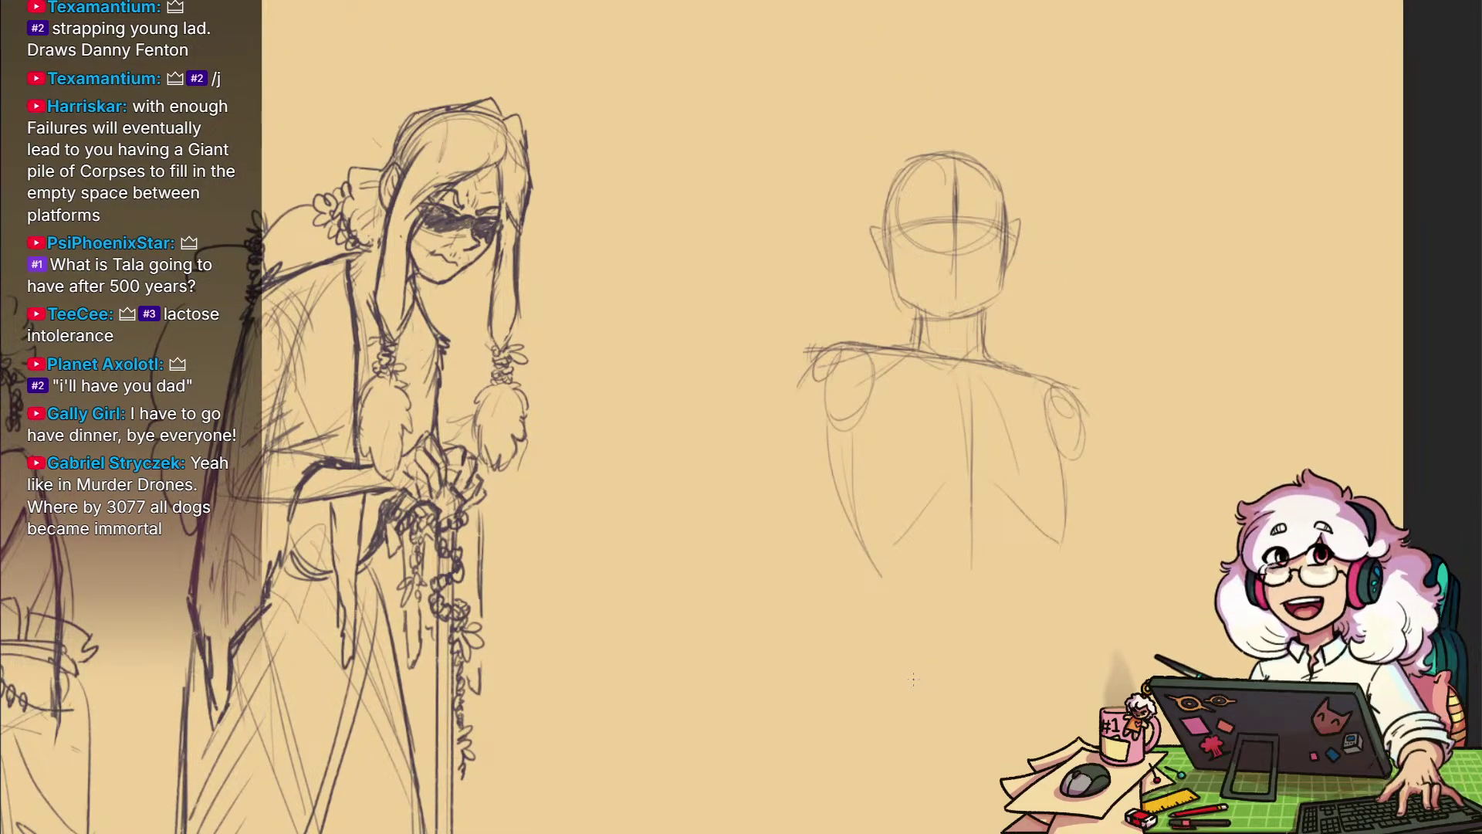
mouse_move(1041, 664)
left_mouse_down()
mouse_move(993, 540)
mouse_move(966, 596)
mouse_move(963, 539)
mouse_move(952, 615)
mouse_move(960, 546)
left_mouse_up()
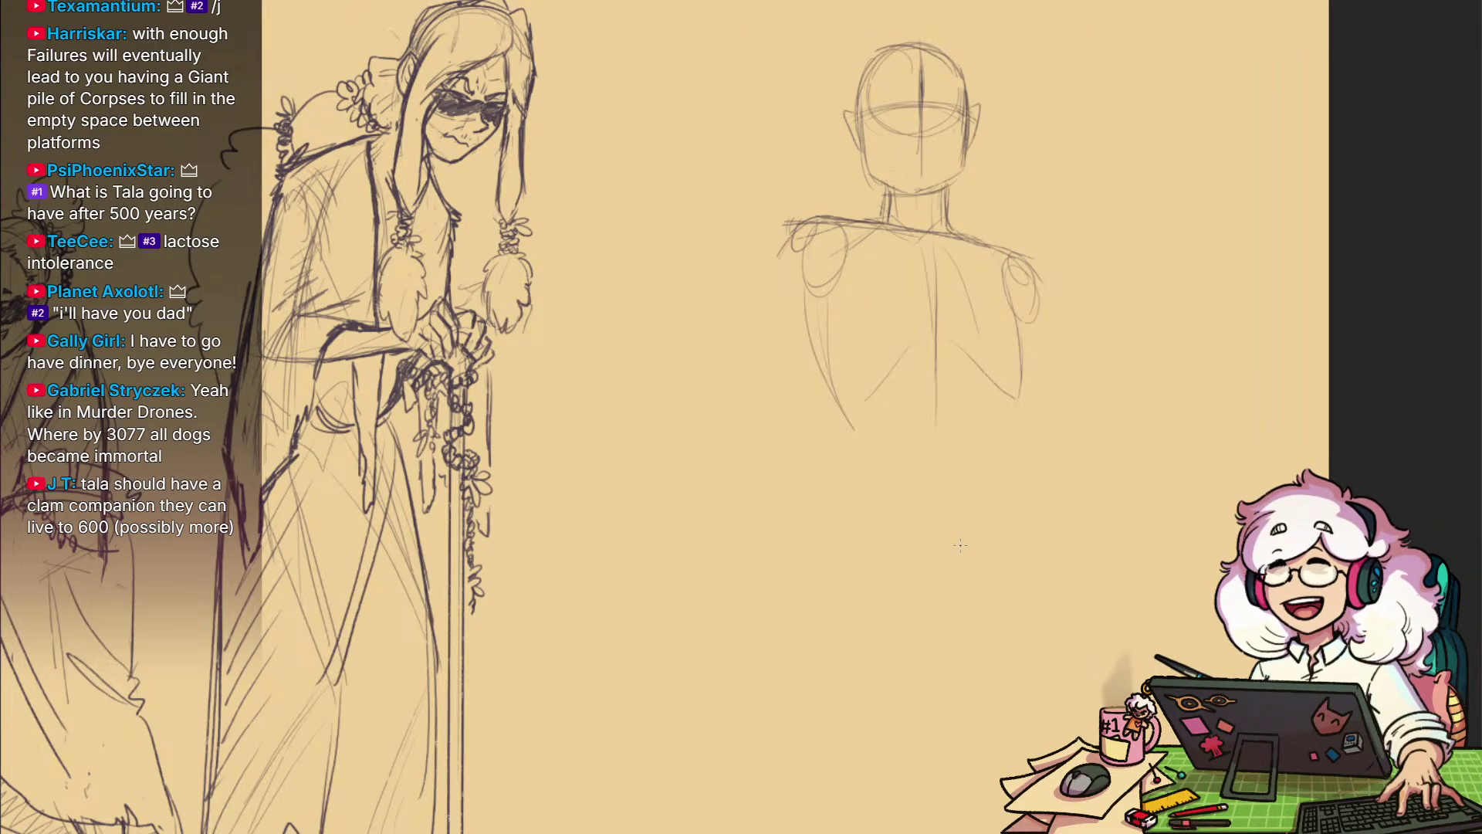
mouse_move(971, 545)
left_mouse_down()
mouse_move(989, 468)
mouse_move(960, 569)
mouse_move(920, 556)
mouse_move(992, 635)
left_mouse_up()
Firm up one side of the torso, arch the ribcage's lower edge, and extend long lines past the waist and hip
left_click_drag(1029, 332, 1037, 434)
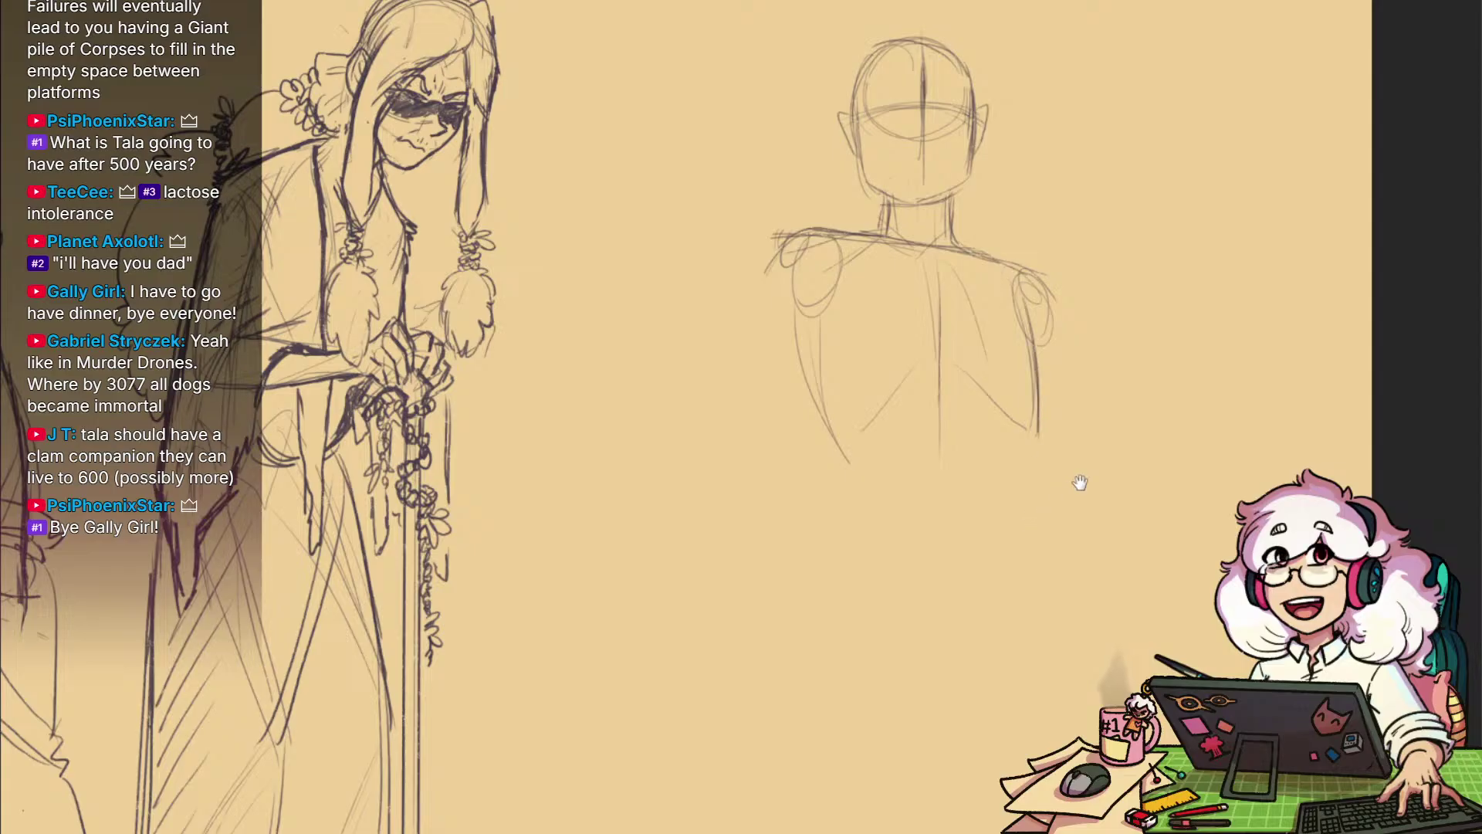
left_click_drag(1080, 482, 1069, 540)
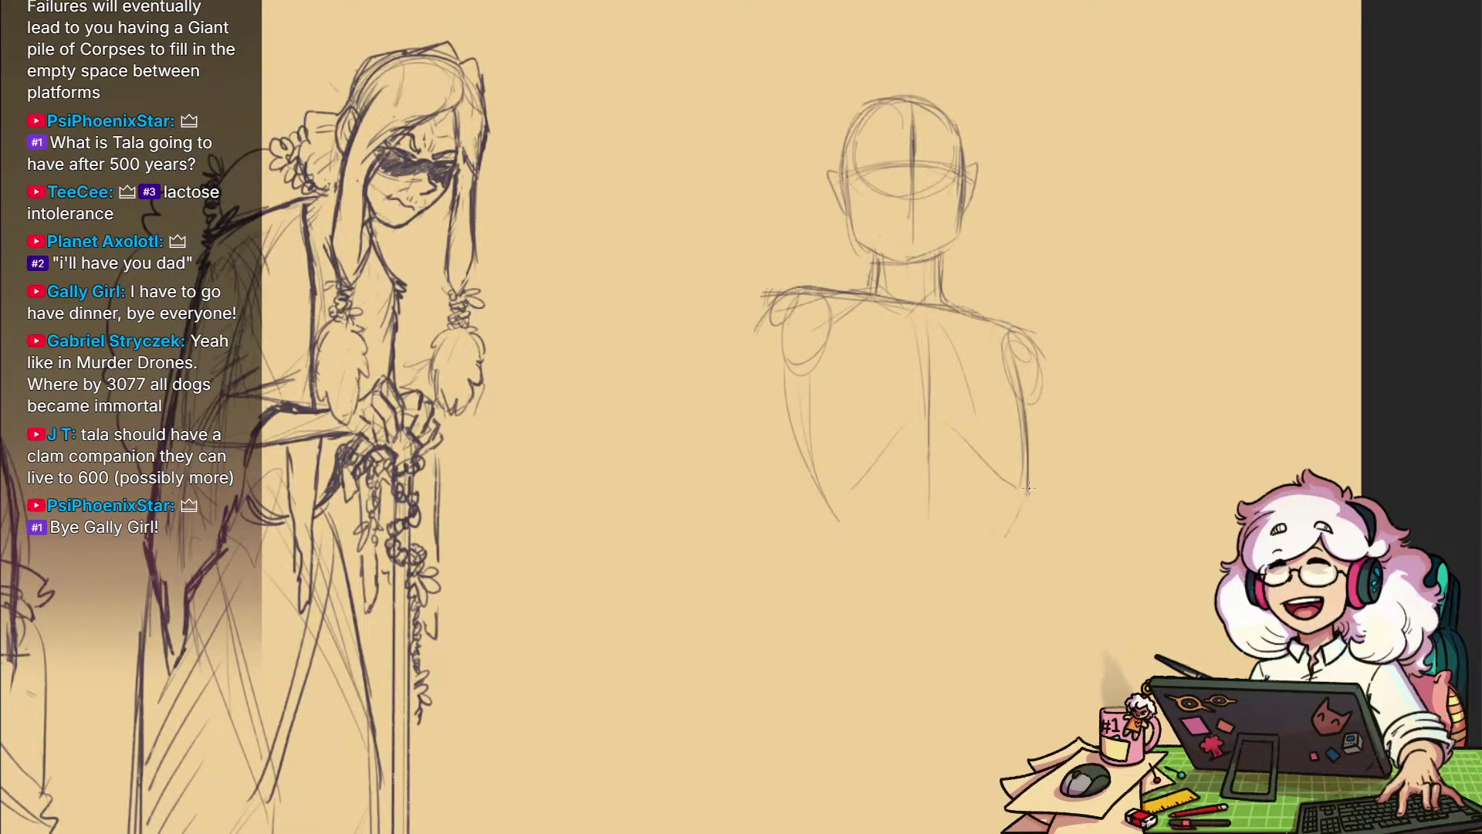
left_click_drag(861, 446, 835, 472)
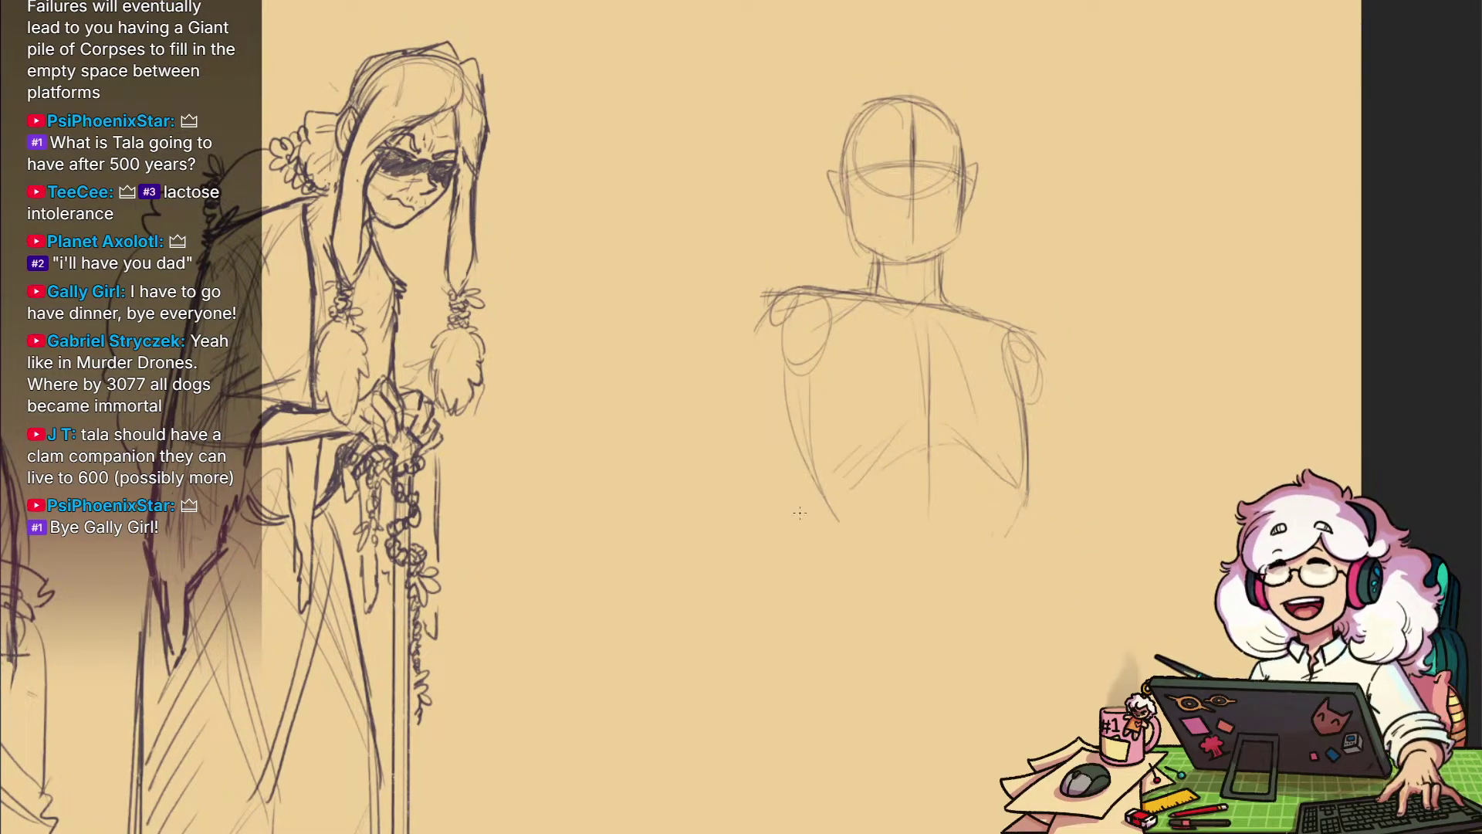
left_click_drag(1025, 488, 1034, 581)
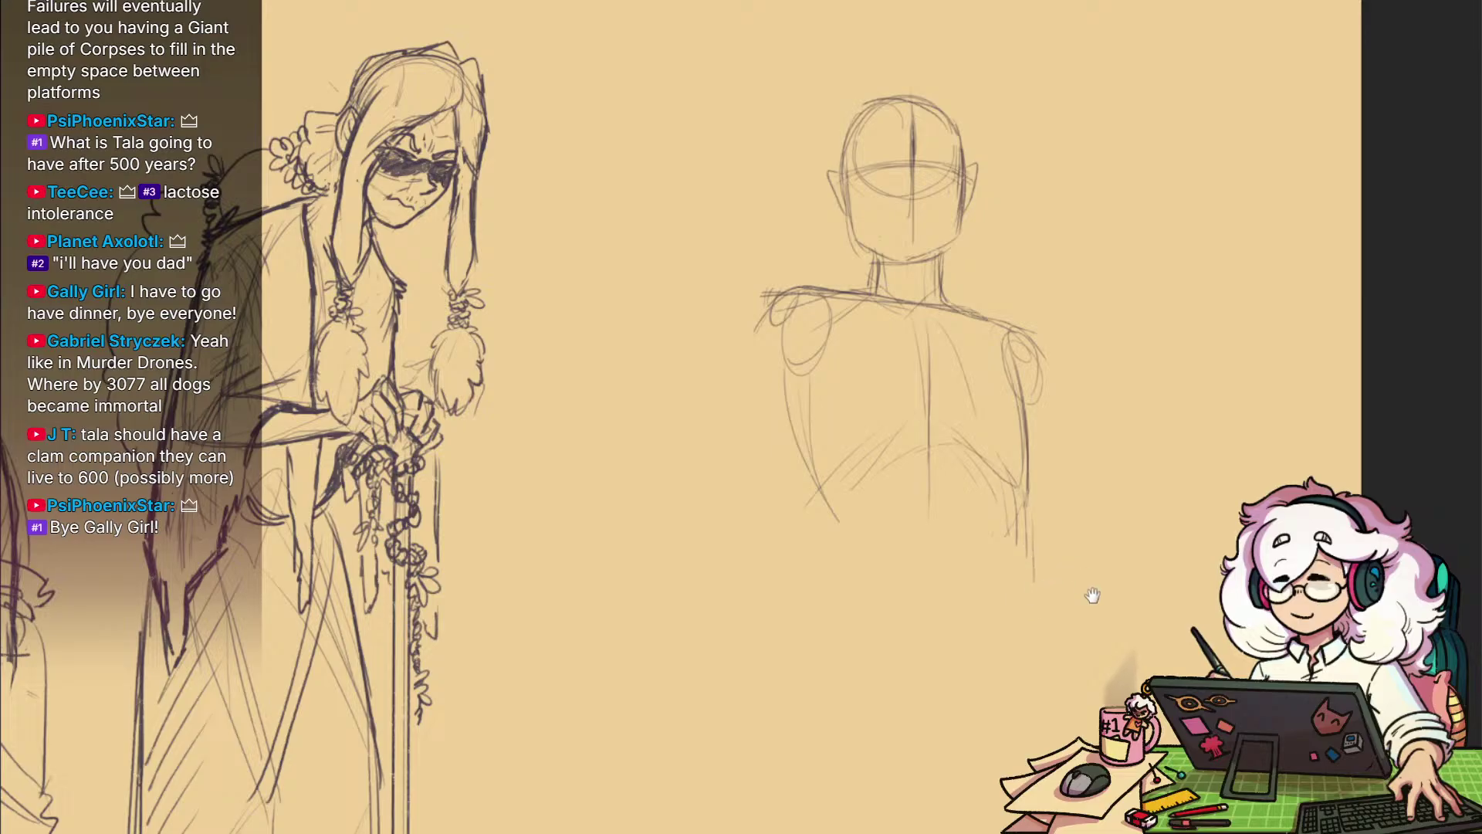
left_click_drag(1121, 628, 1097, 533)
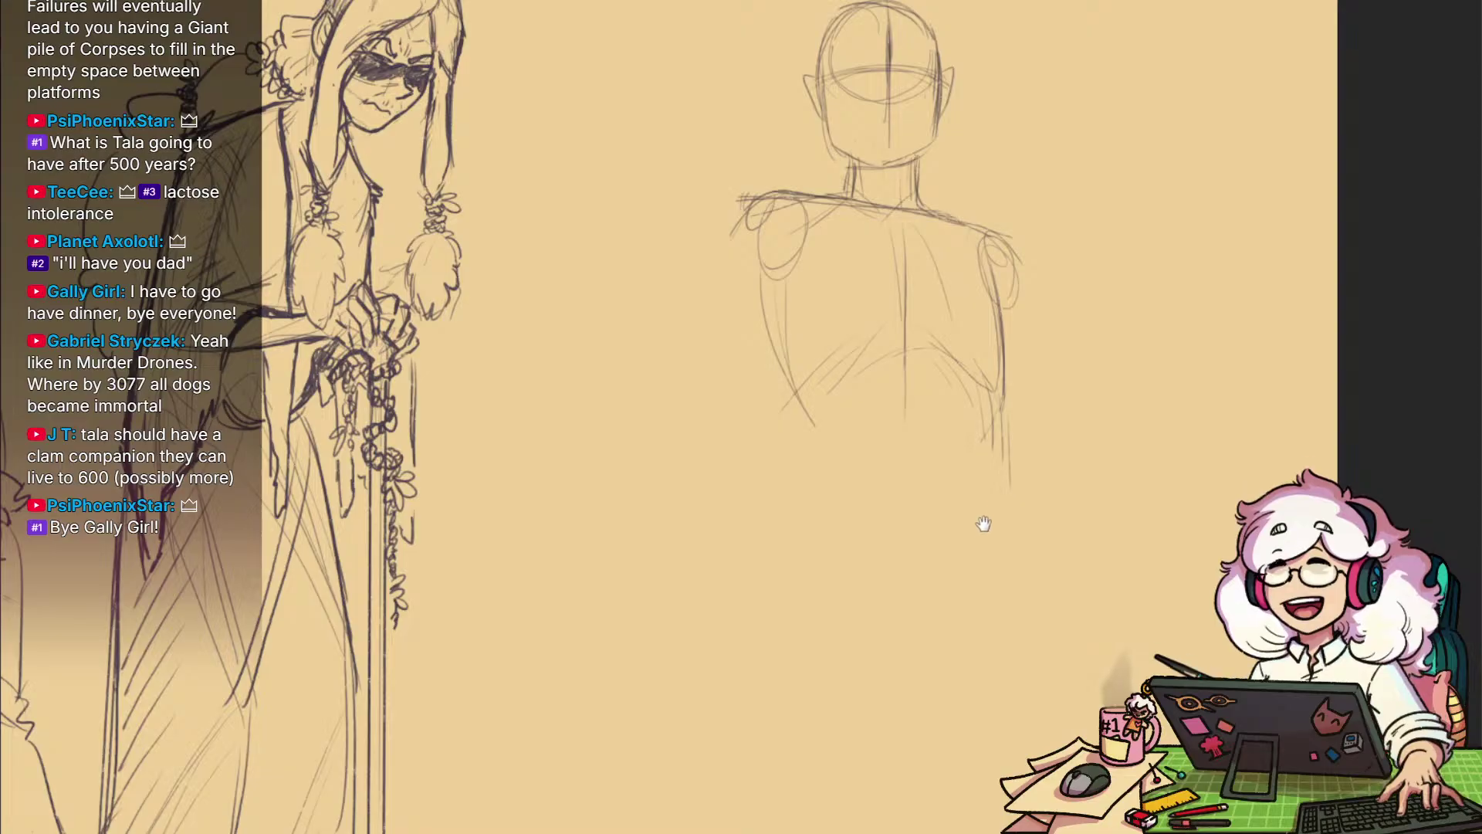
mouse_move(985, 524)
left_mouse_down()
mouse_move(945, 529)
mouse_move(915, 585)
left_mouse_up()
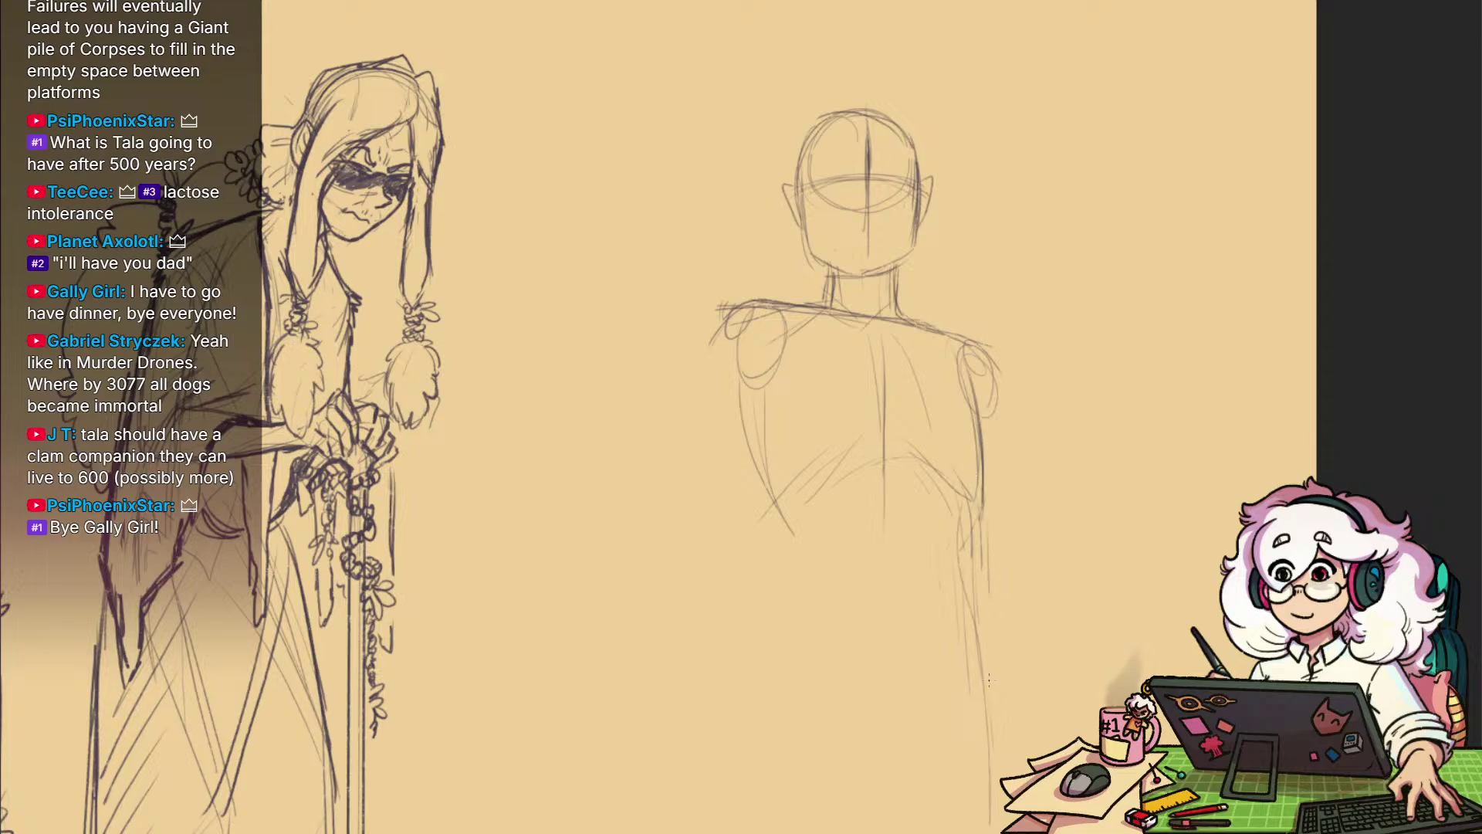
left_click_drag(1003, 674, 1003, 671)
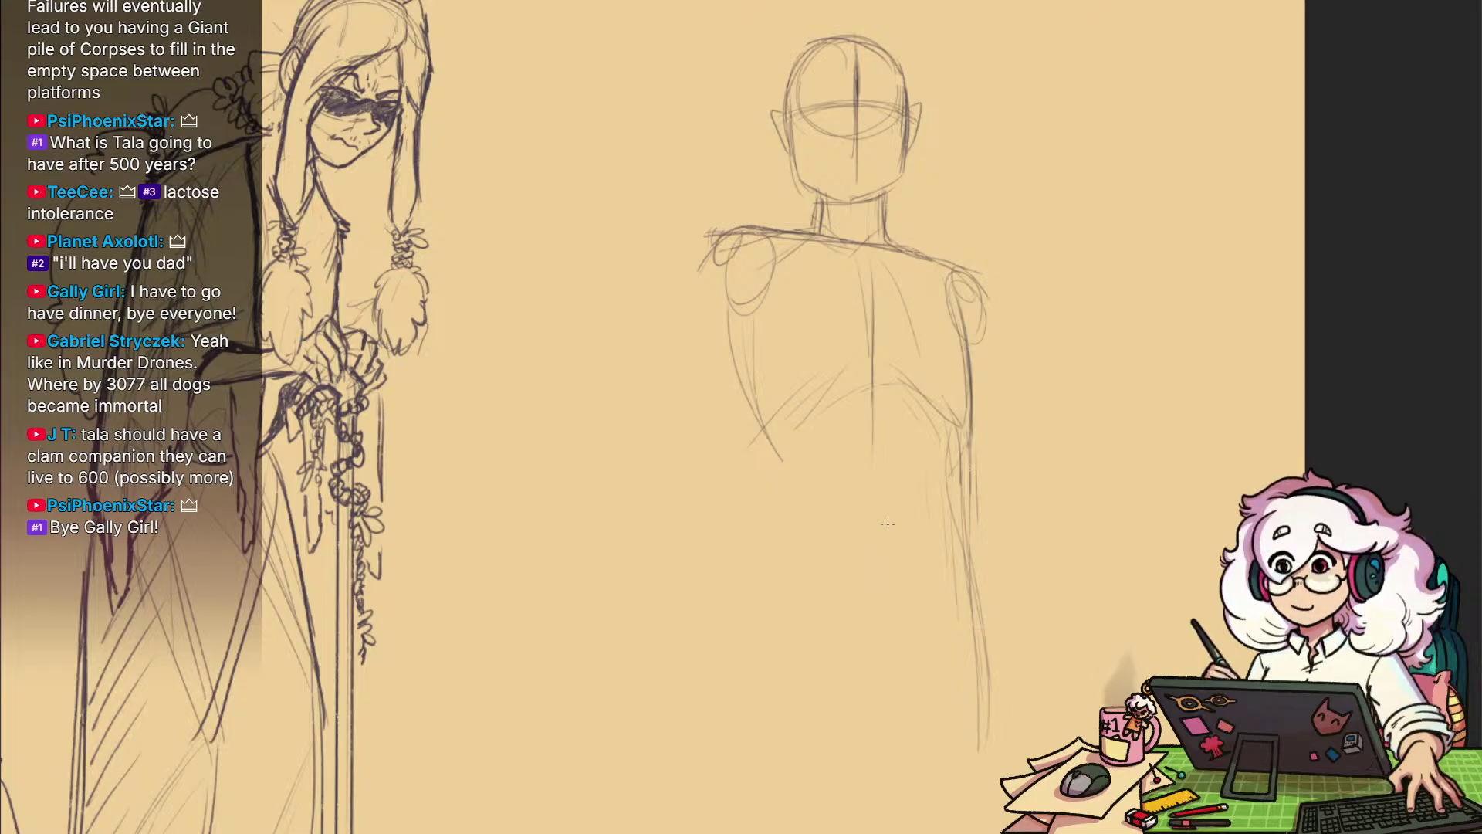
Sketch the opposite waist and hip contour, strengthen that side of the chest, and run a long guide line down the torso
left_click_drag(822, 290, 863, 680)
mouse_move(771, 423)
left_mouse_down()
mouse_move(817, 539)
mouse_move(770, 440)
mouse_move(793, 650)
left_mouse_up()
left_click_drag(761, 379, 777, 510)
left_click_drag(732, 302, 762, 377)
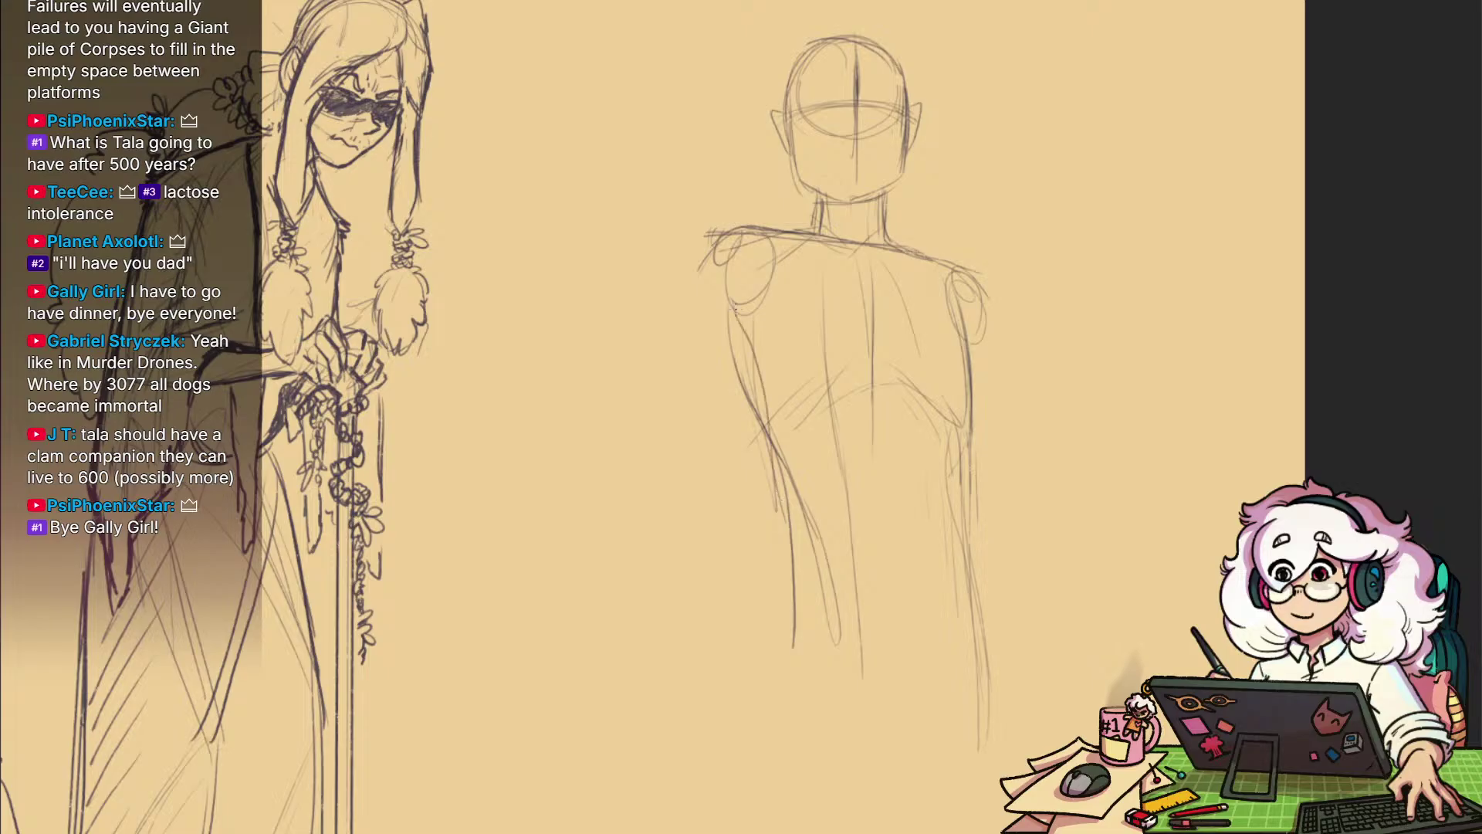
left_click_drag(740, 328, 785, 491)
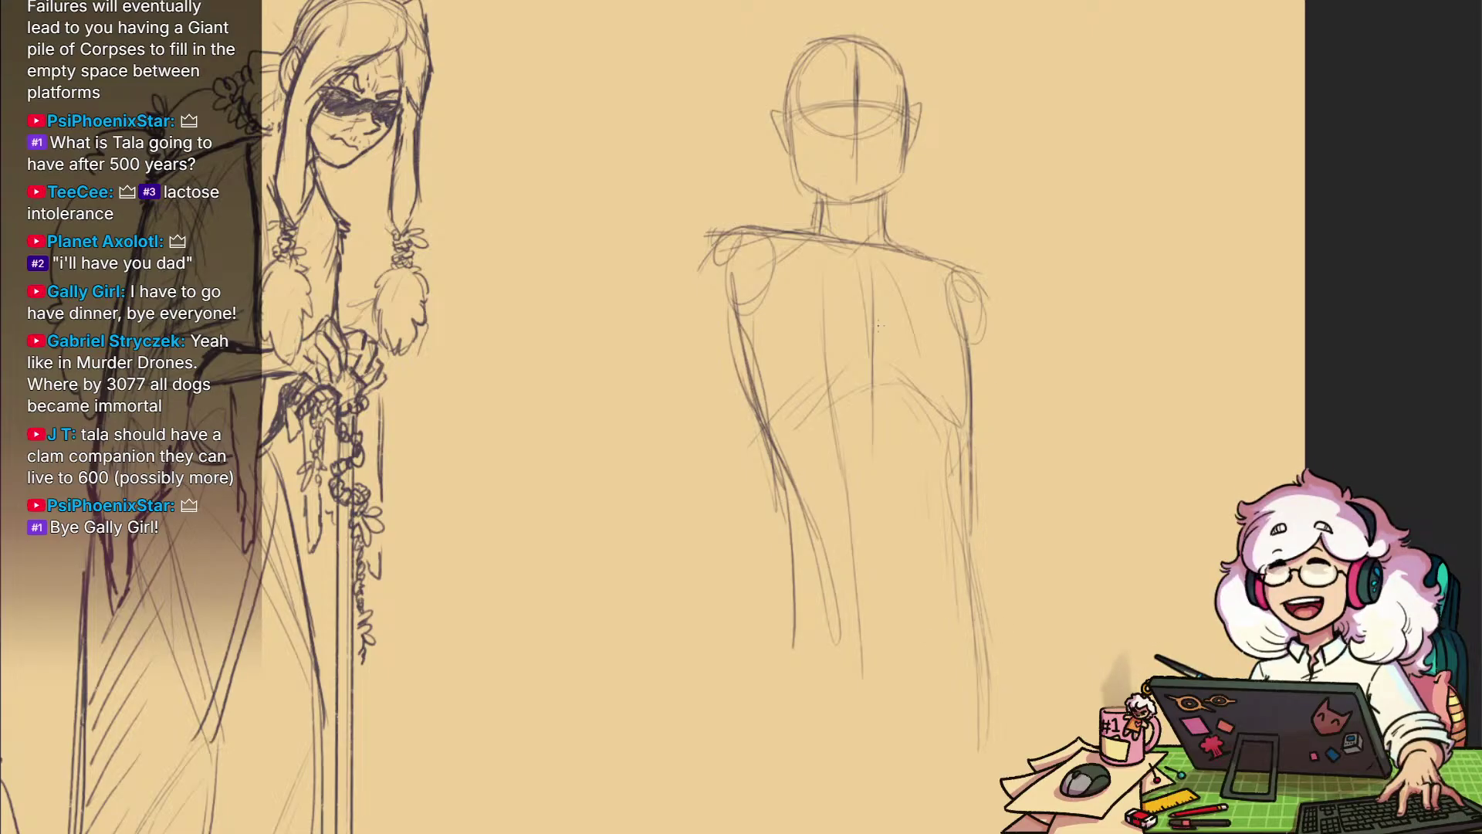
Strengthen the torso's centre line down the abdomen and sketch the angled pelvis lines below the waist
left_click_drag(865, 268, 888, 384)
left_click_drag(873, 315, 898, 431)
left_click_drag(901, 482, 908, 572)
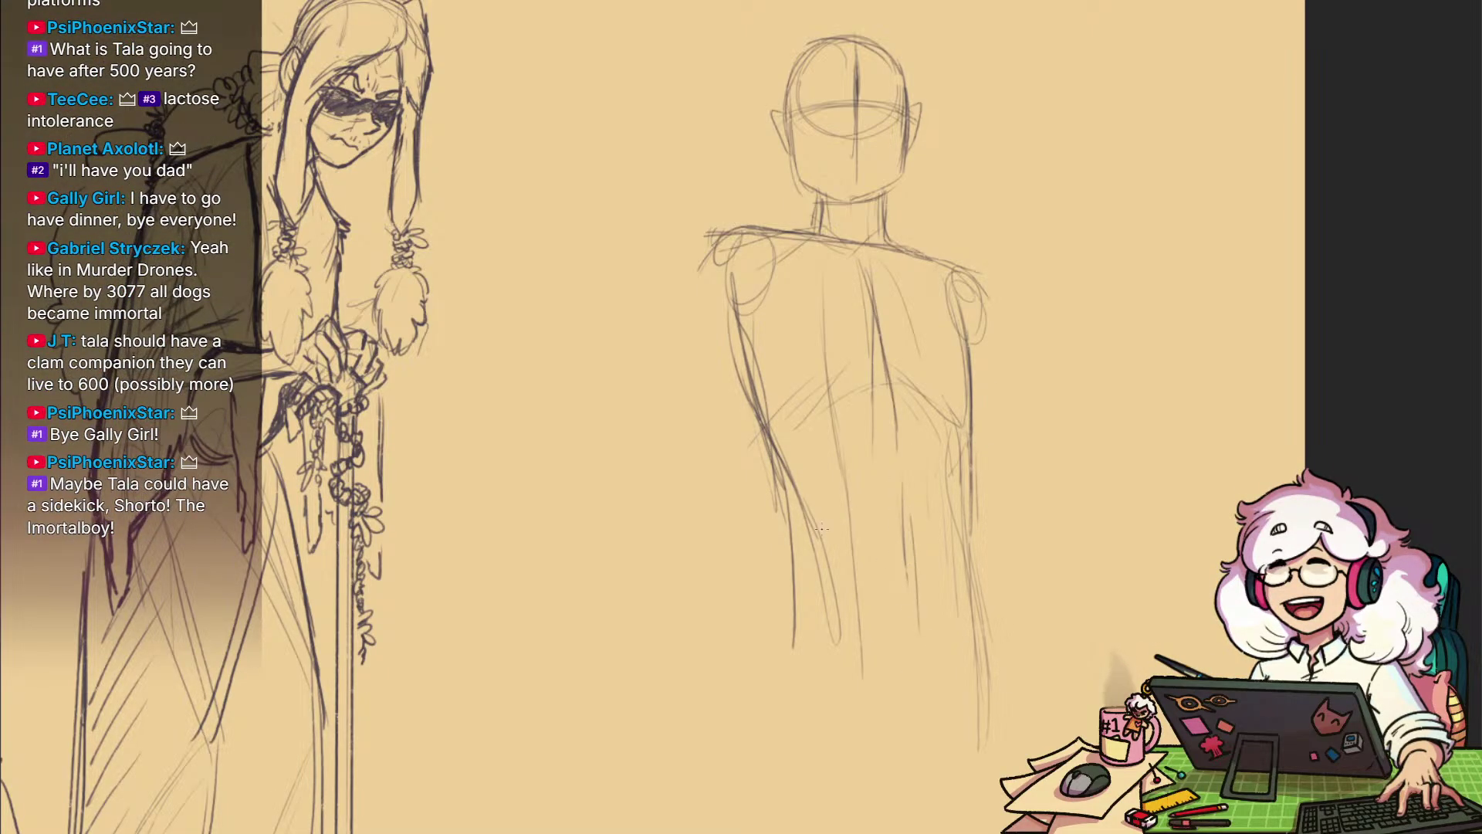
mouse_move(821, 529)
left_mouse_down()
mouse_move(831, 559)
mouse_move(804, 553)
mouse_move(811, 656)
mouse_move(793, 568)
mouse_move(894, 670)
mouse_move(935, 664)
left_mouse_up()
left_click_drag(958, 614, 899, 722)
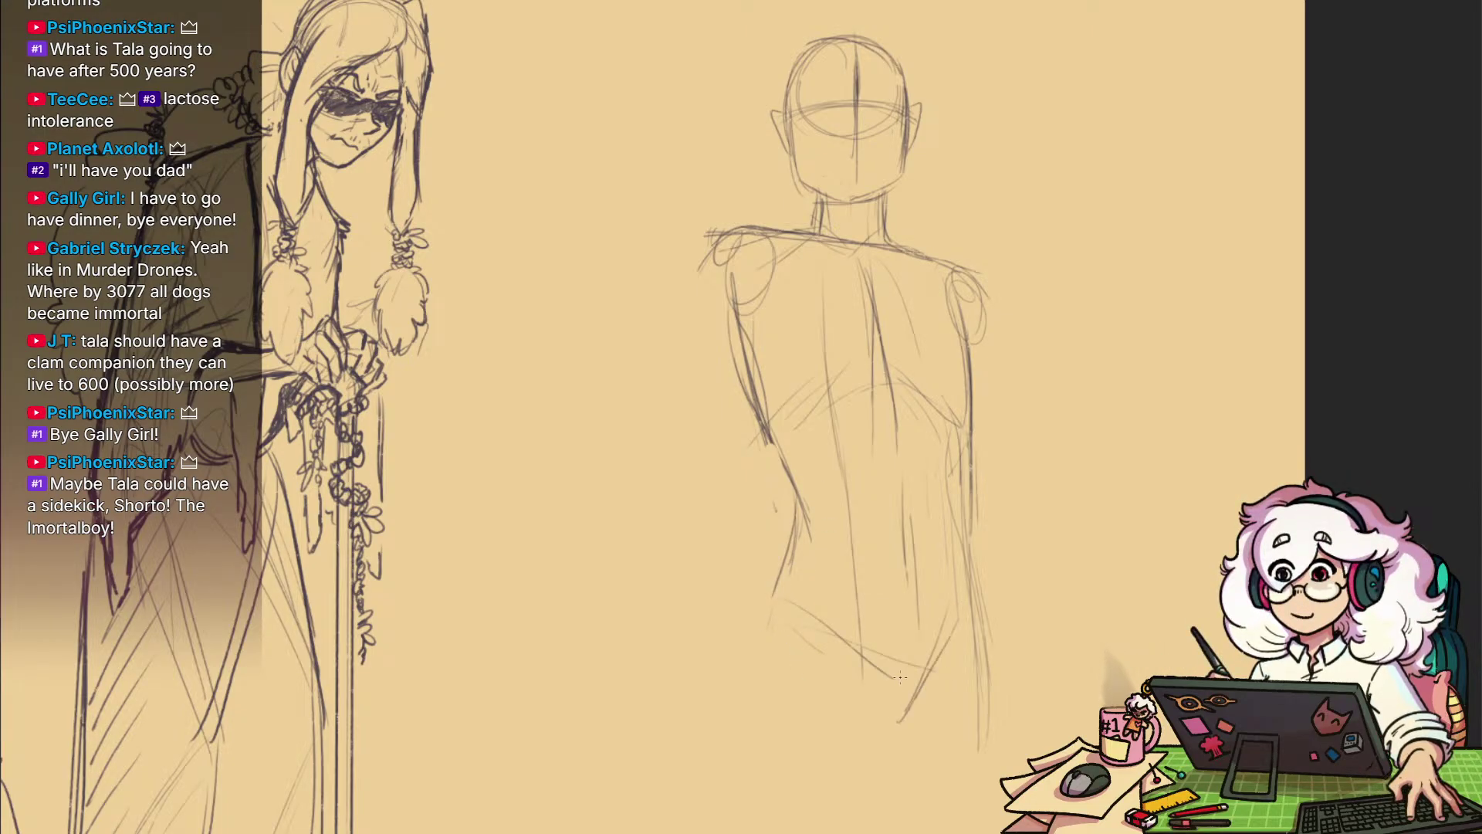
Rough in both legs from the hips with long tapering contours, and refine the outer hip lines
left_click_drag(776, 617, 762, 751)
left_click_drag(782, 593, 739, 770)
left_click_drag(789, 562, 723, 801)
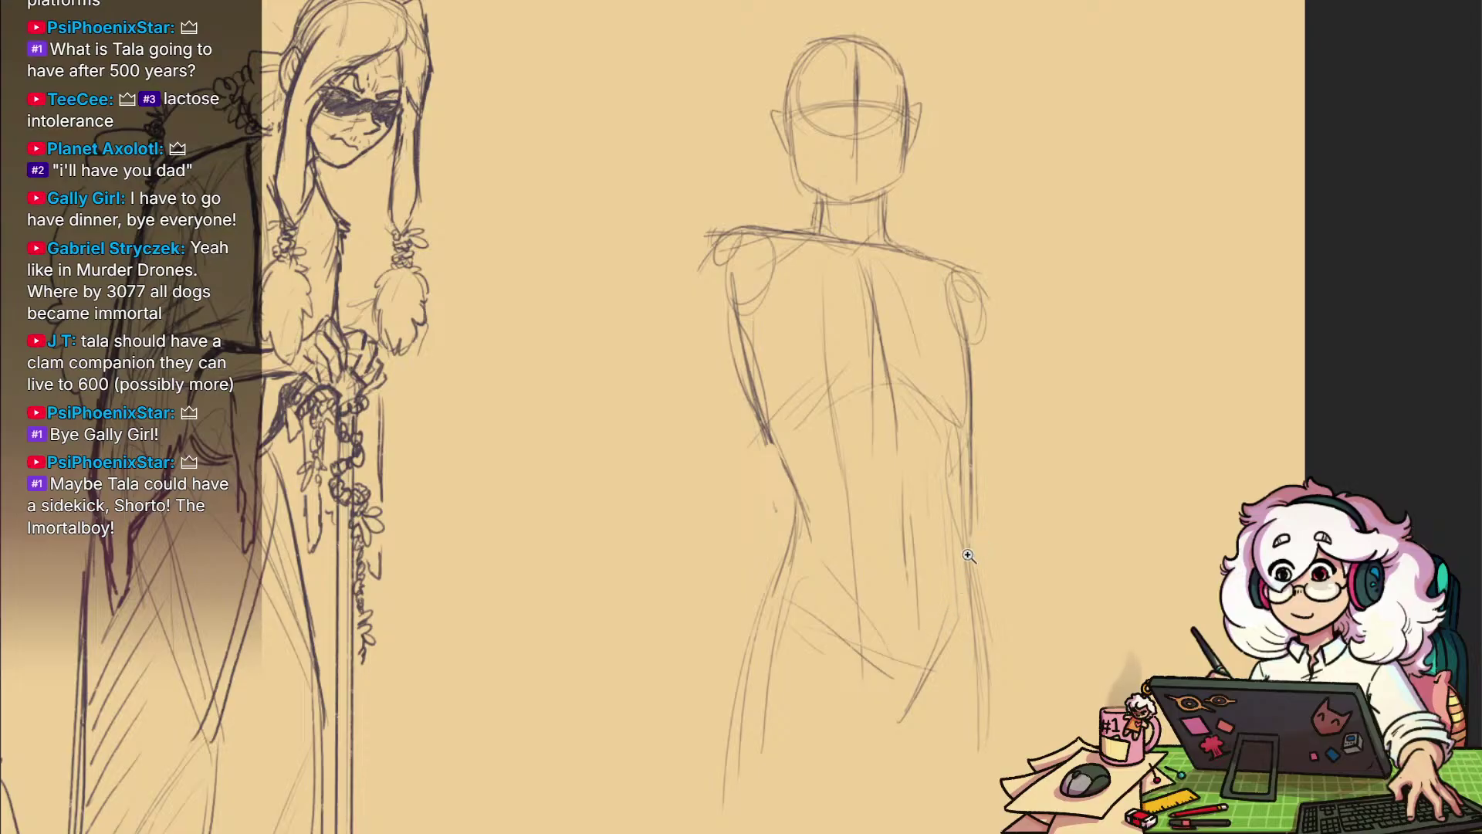
scroll(968, 555, "down", 3)
mouse_move(887, 599)
left_mouse_down()
mouse_move(962, 636)
mouse_move(867, 658)
mouse_move(870, 818)
left_mouse_up()
left_click_drag(927, 643, 877, 803)
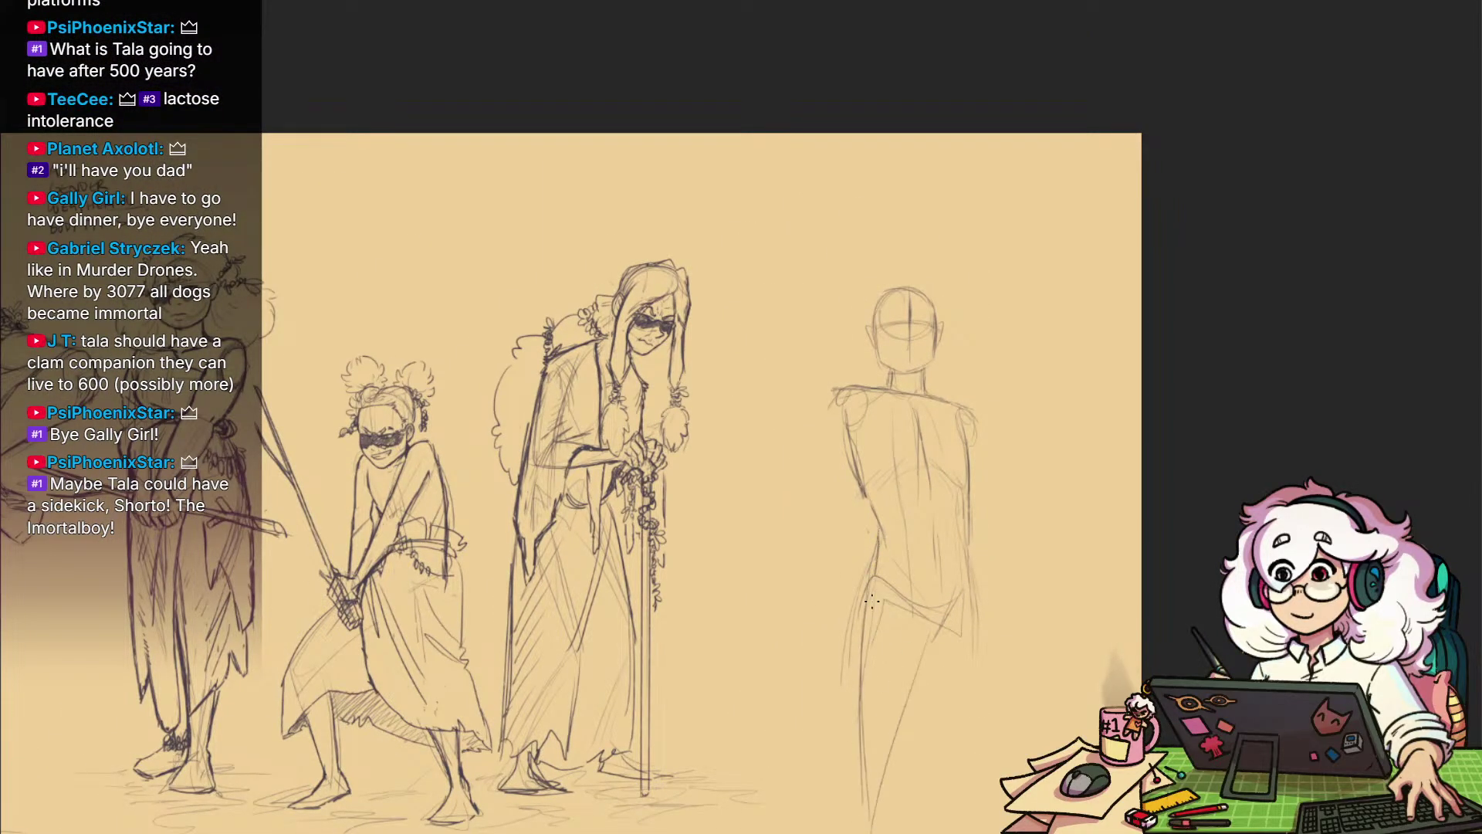
left_click_drag(876, 545, 872, 809)
left_click_drag(873, 565, 845, 672)
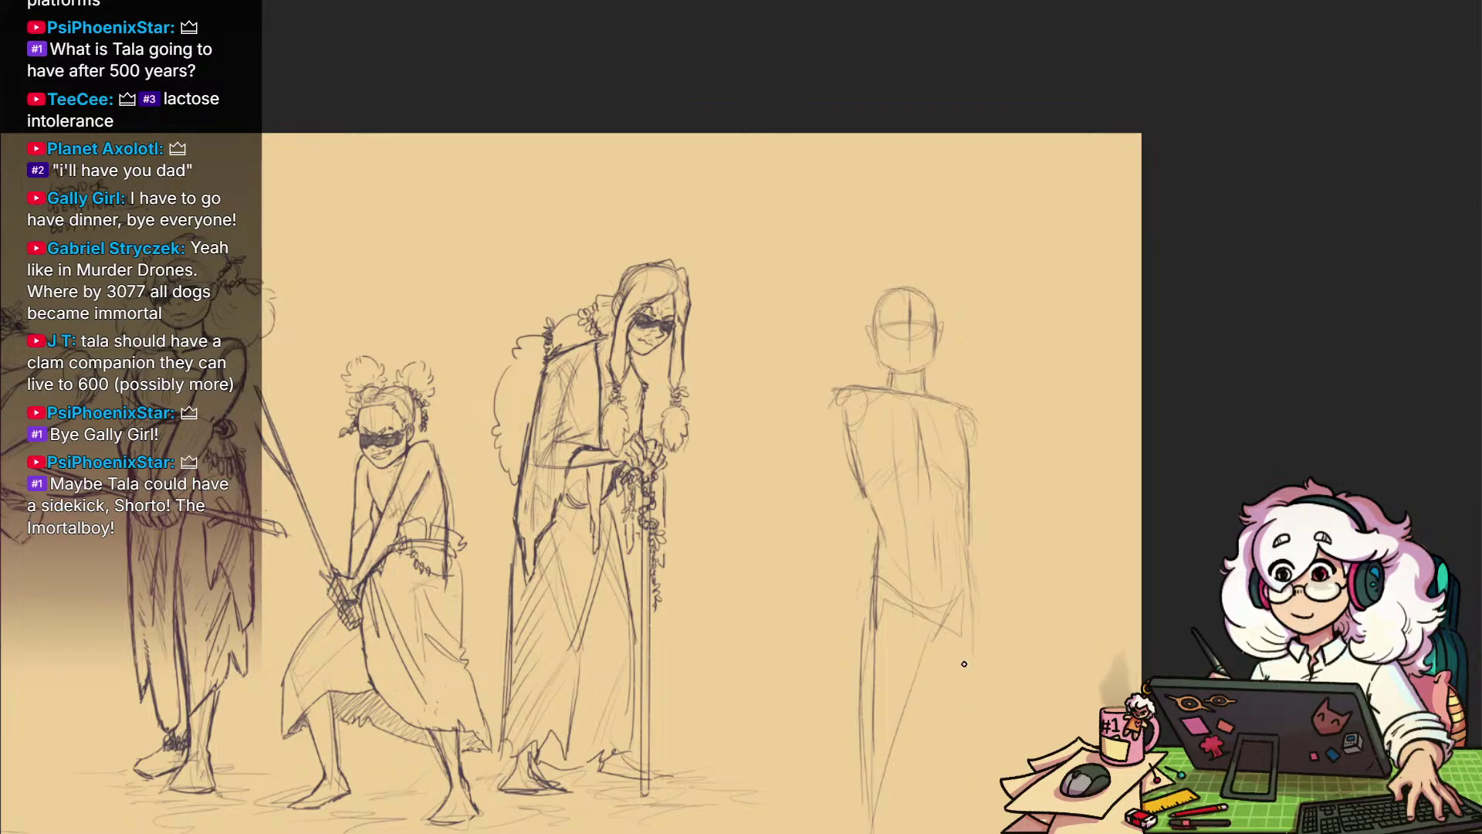
left_click_drag(979, 714, 965, 828)
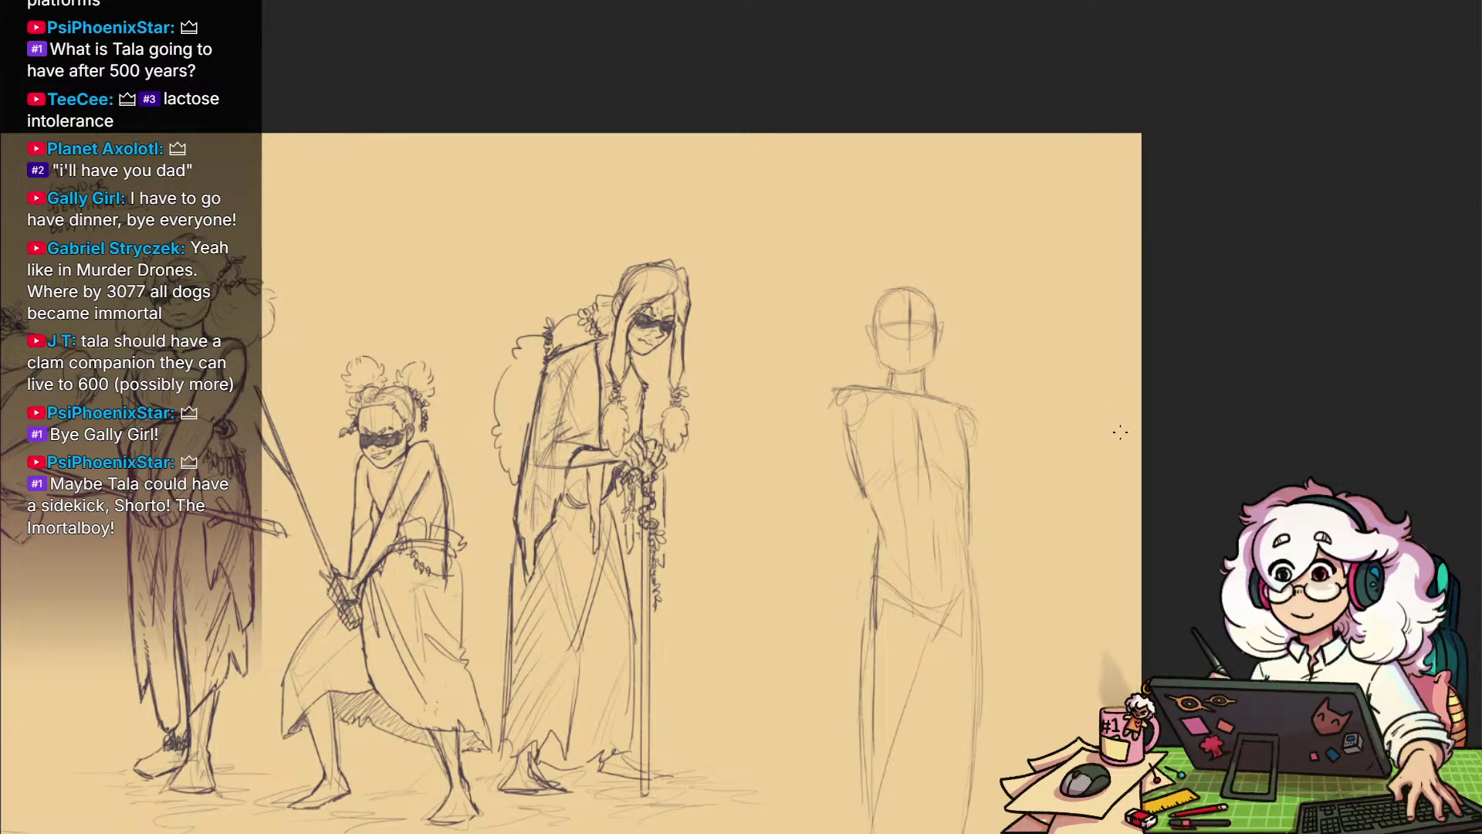
Select the whole new figure, scale it down slightly and move it up to leave room for the feet
mouse_move(765, 500)
left_mouse_down()
mouse_move(1052, 753)
mouse_move(770, 533)
left_mouse_up()
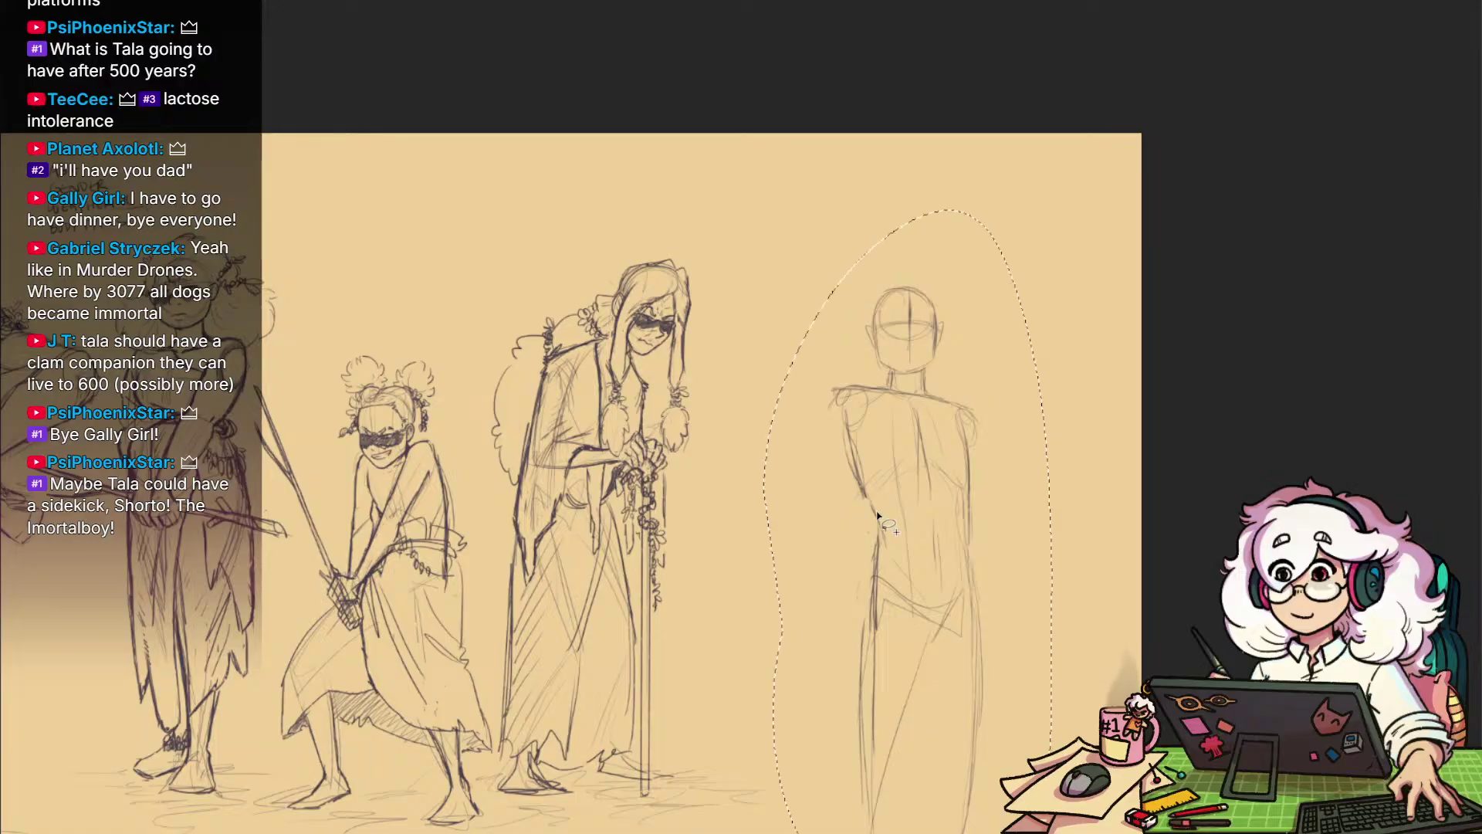
key("ctrl+t")
mouse_move(923, 833)
left_mouse_down()
mouse_move(924, 675)
mouse_move(923, 820)
left_mouse_up()
left_click_drag(952, 637, 937, 572)
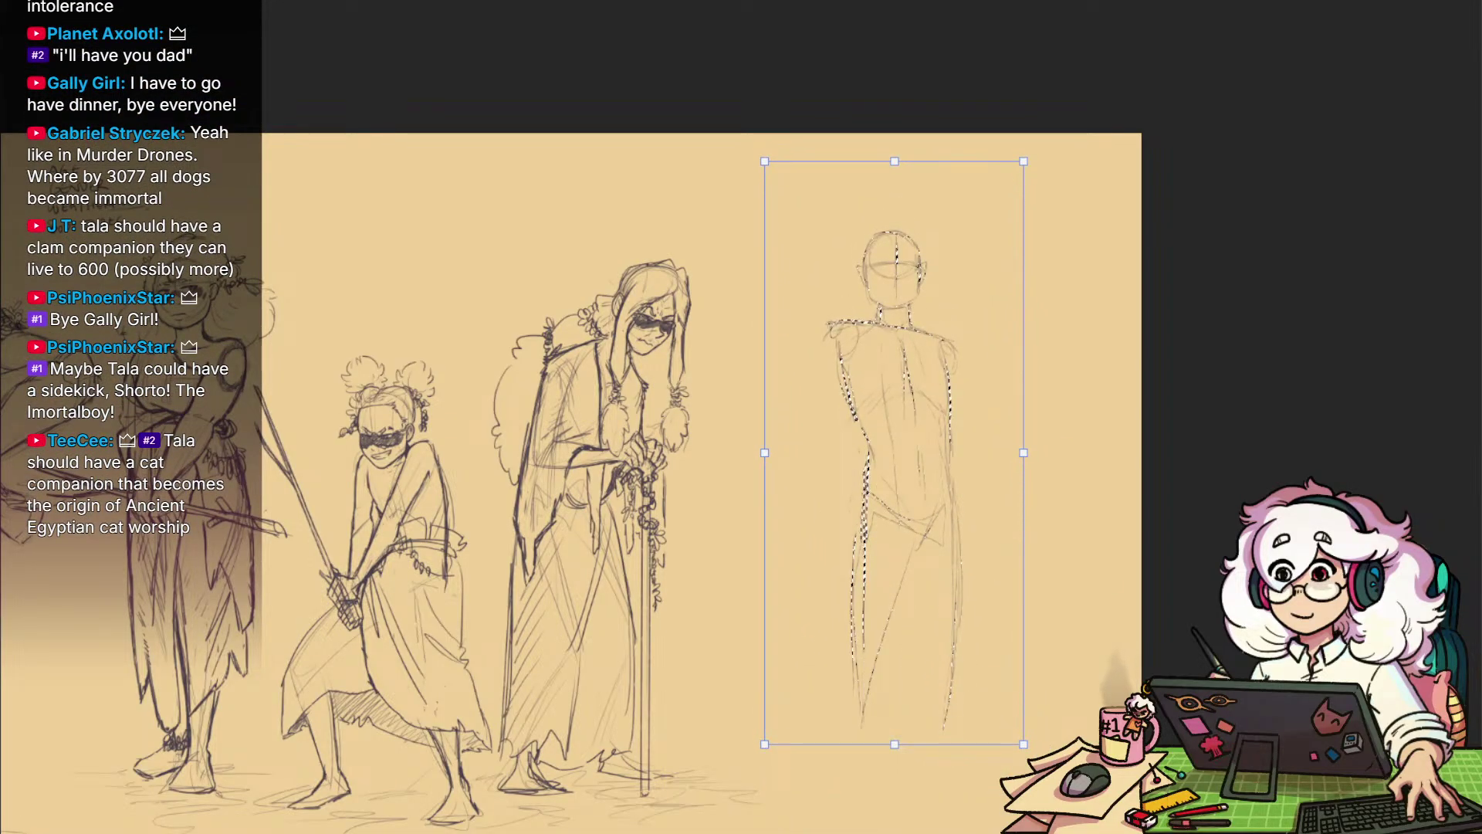
key("Return")
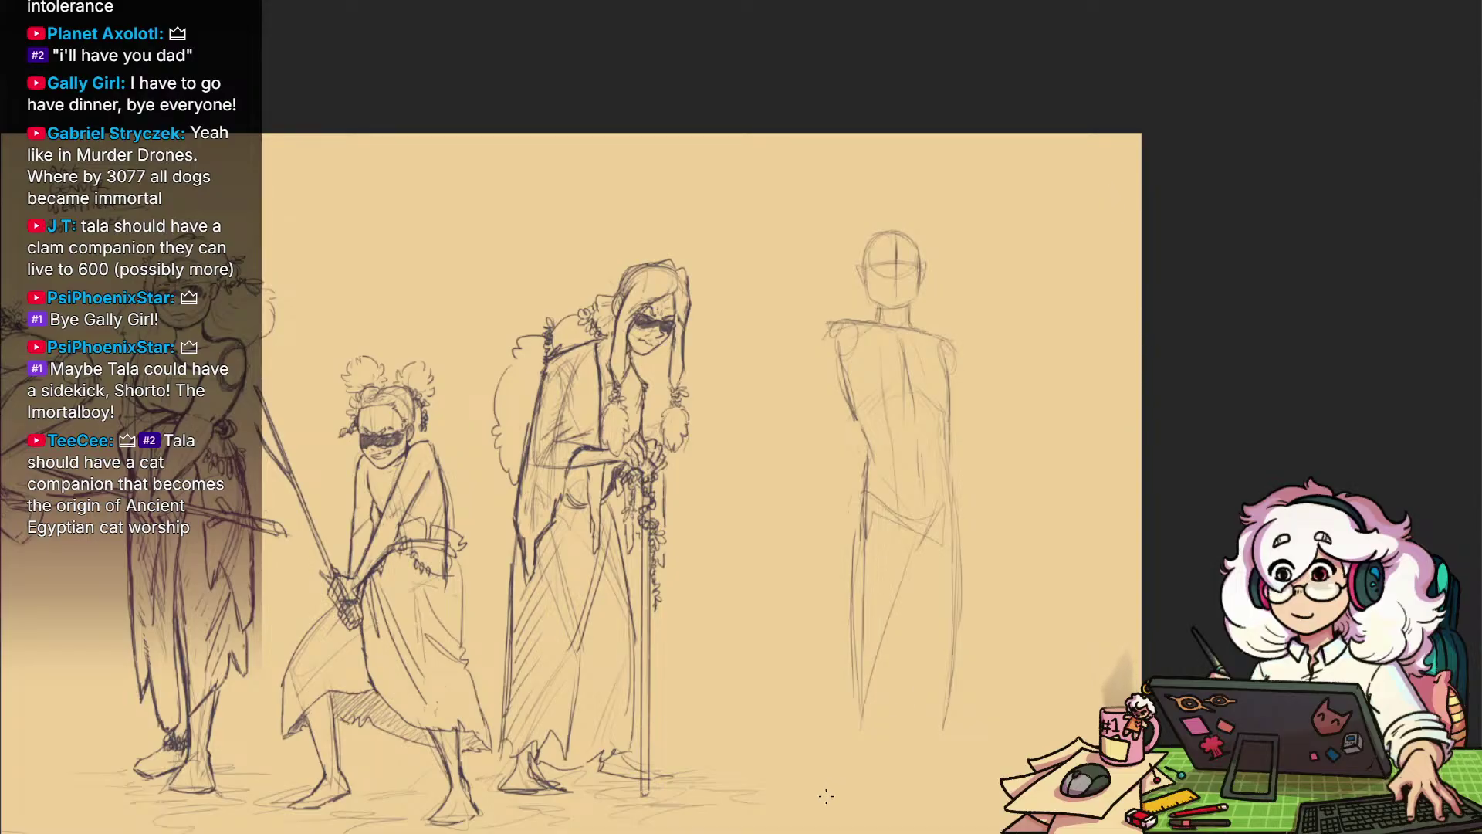
Extend the first leg to a triangular foot on a ground line, and redraw its inner thigh and crotch contours
left_click_drag(854, 704, 849, 791)
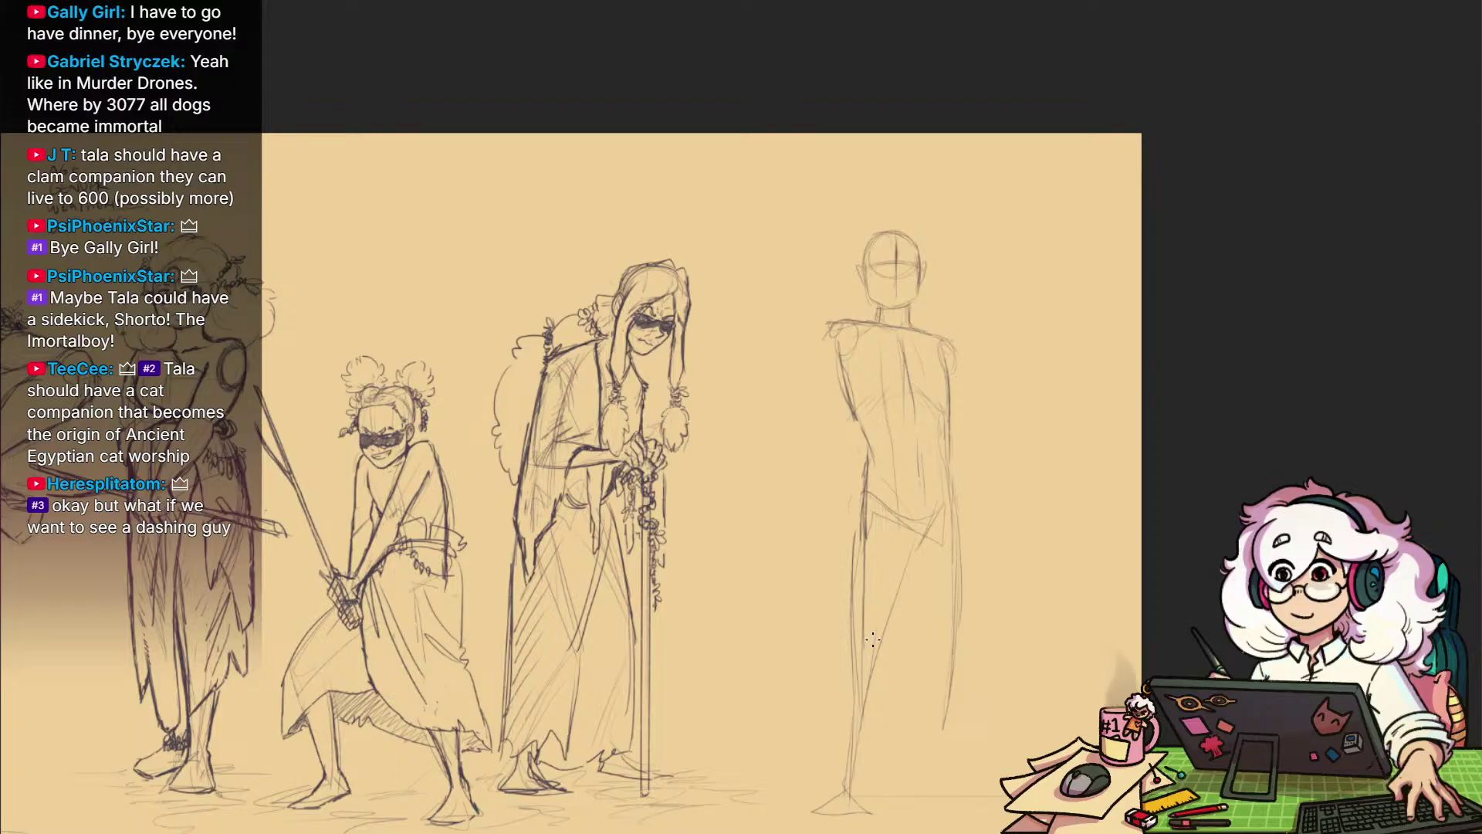
left_click_drag(910, 529, 872, 665)
left_click_drag(881, 613, 914, 511)
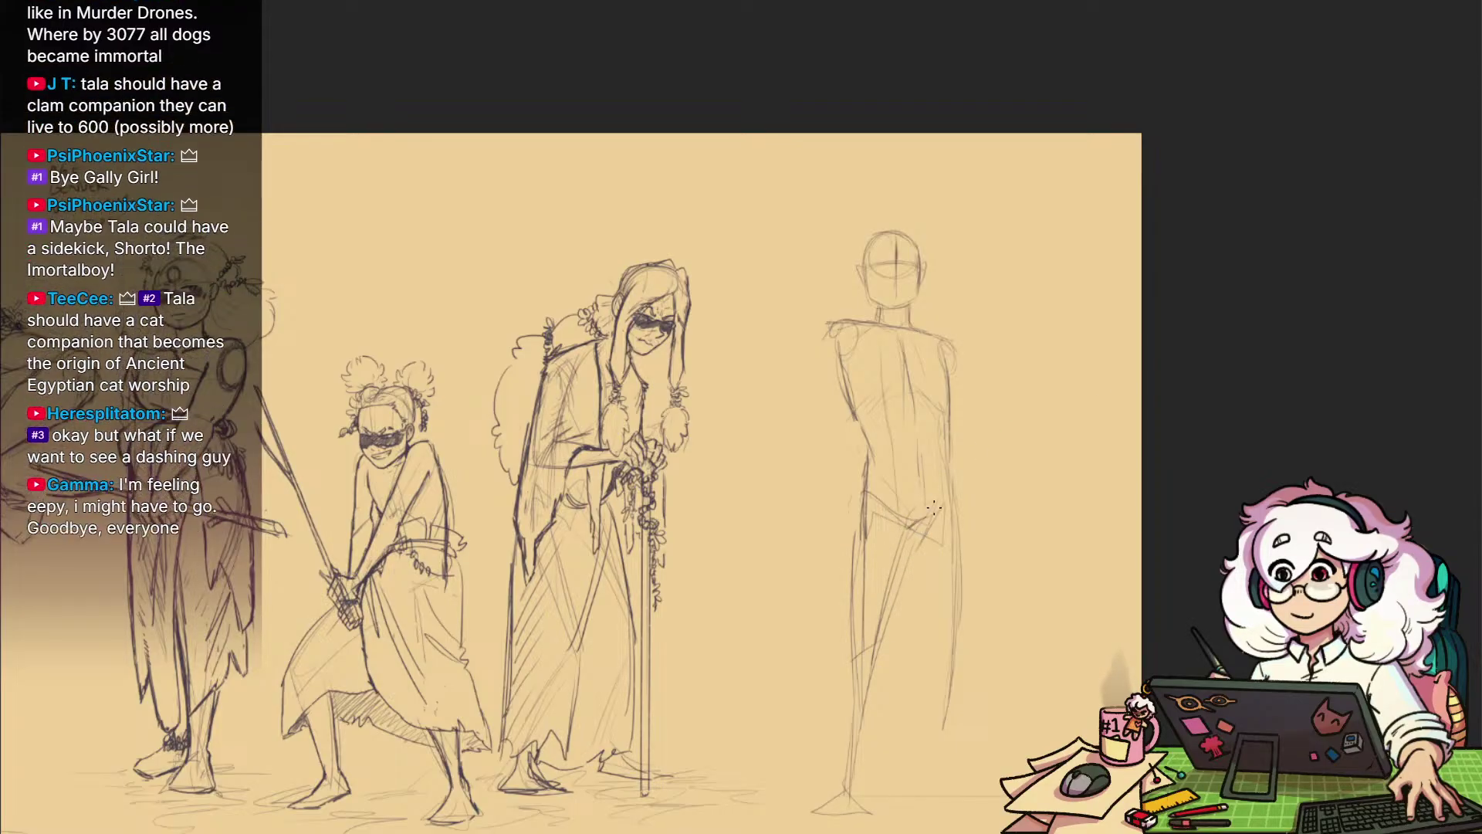
mouse_move(916, 531)
left_mouse_down()
mouse_move(854, 778)
mouse_move(856, 511)
left_mouse_up()
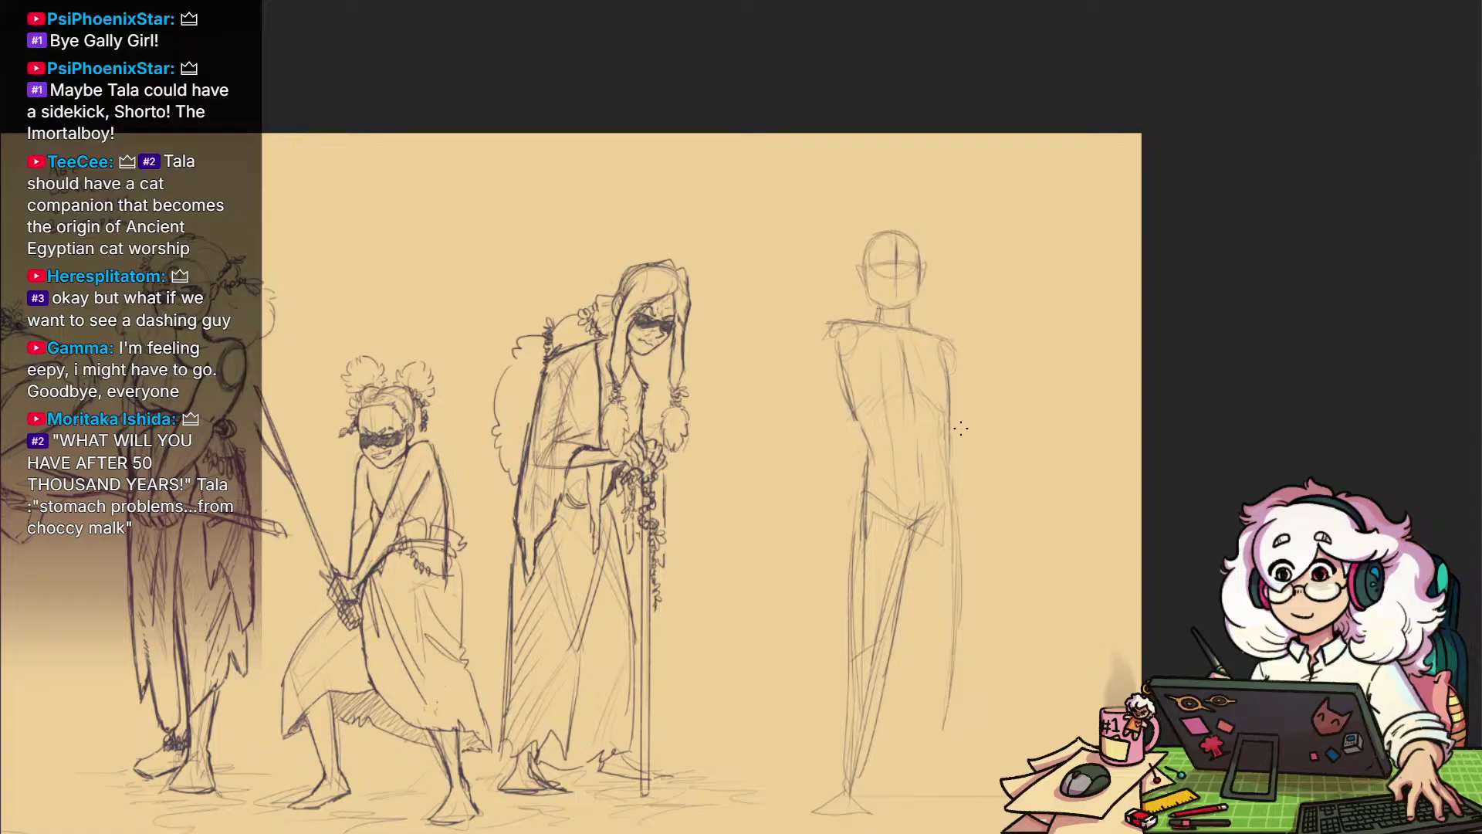
left_click_drag(1000, 561, 960, 553)
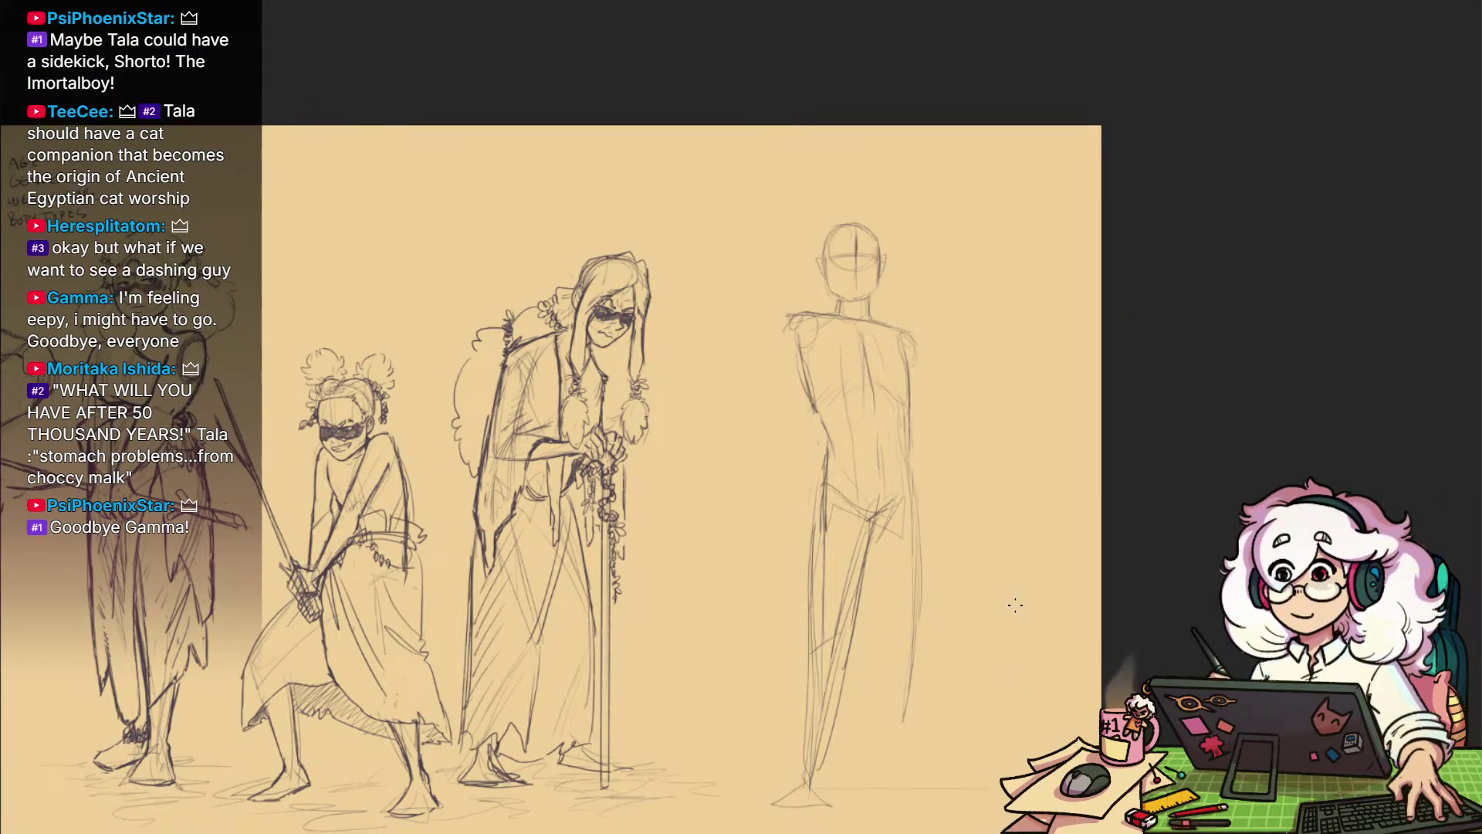
Complete the second leg down to the ankle and add its foot pointing outward on the ground line
scroll(1016, 605, "down", 2)
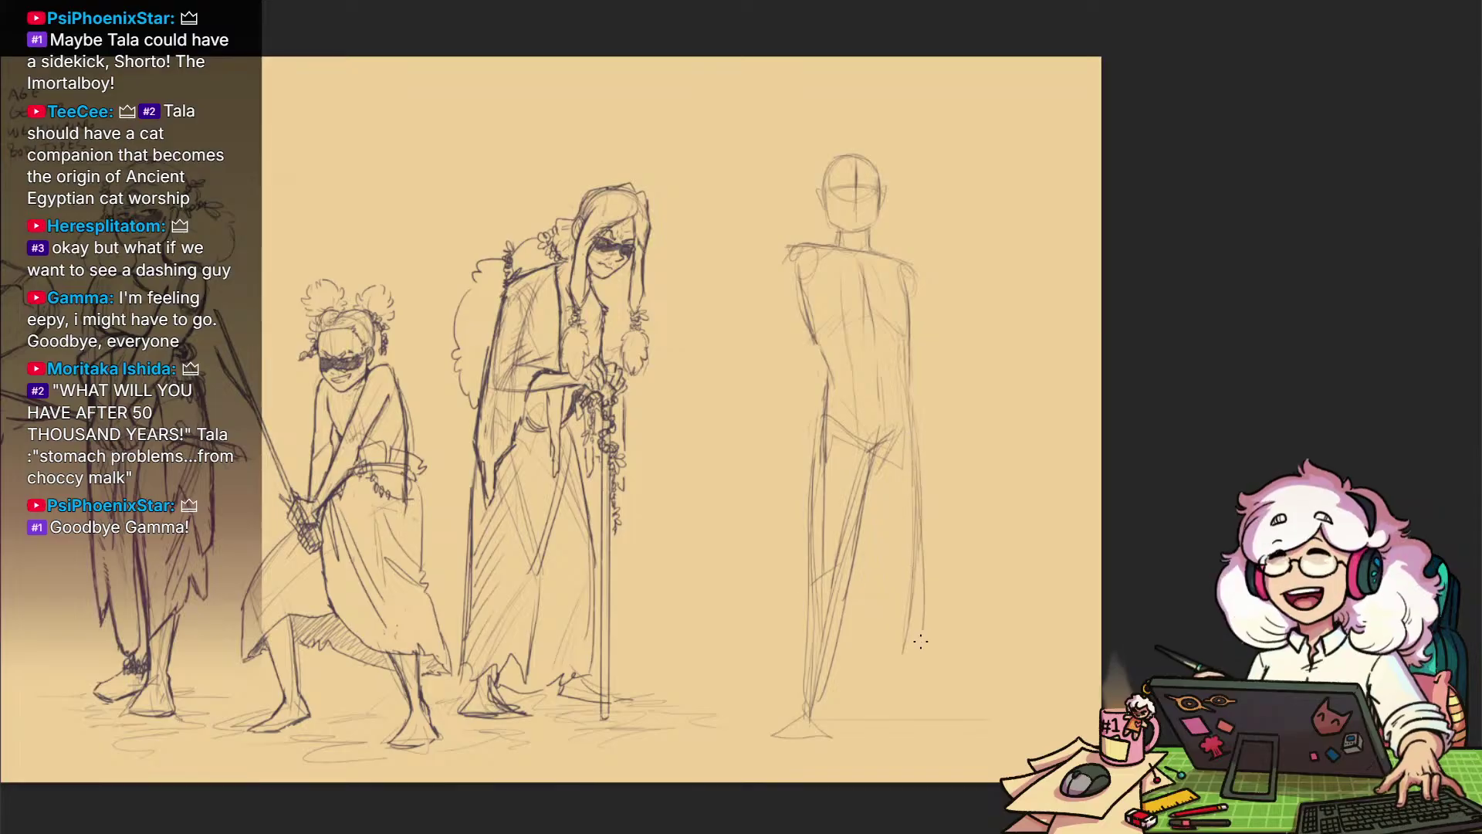
left_click_drag(921, 641, 909, 697)
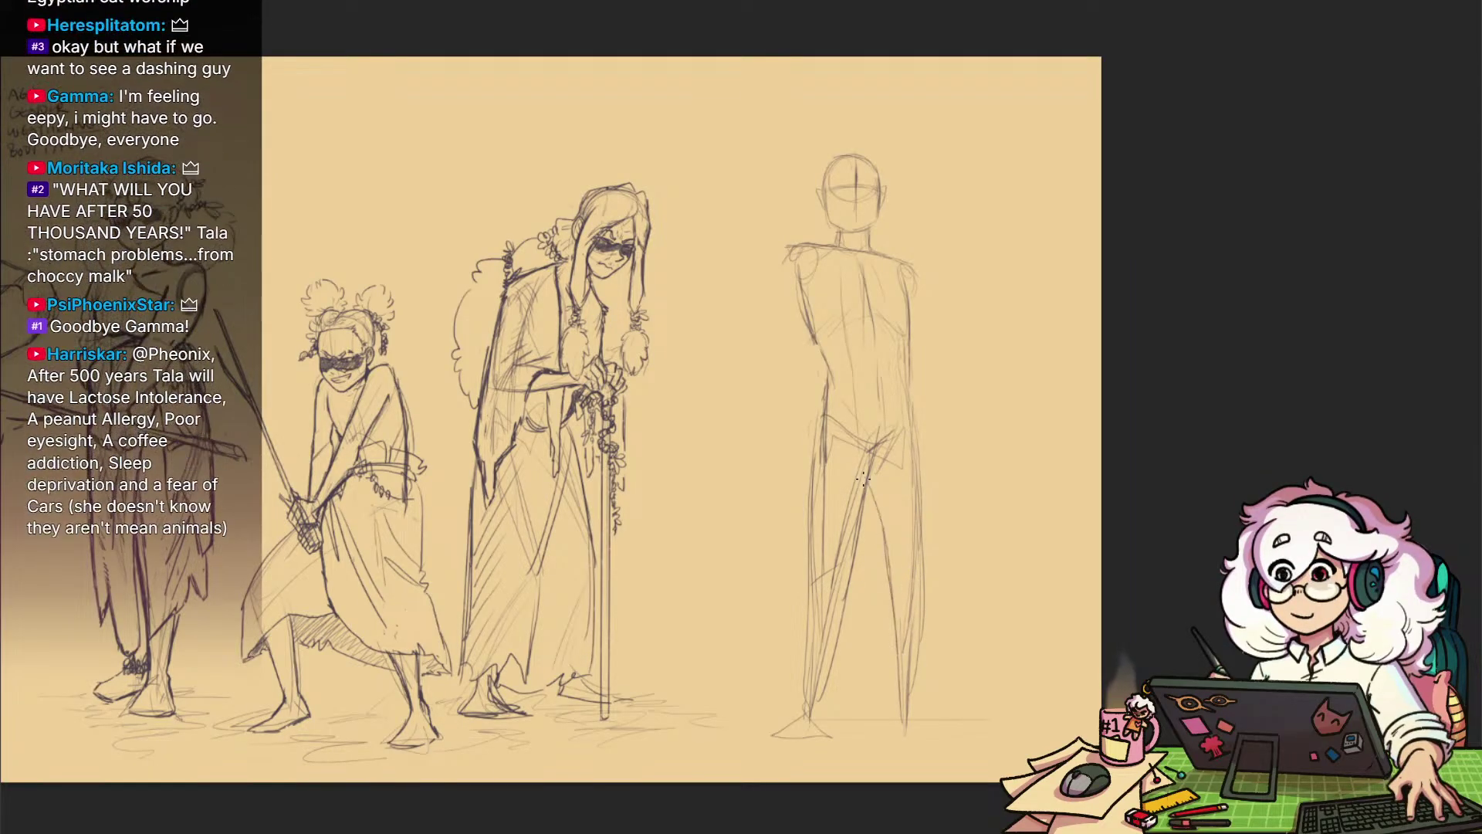
mouse_move(866, 477)
left_mouse_down()
mouse_move(905, 722)
mouse_move(962, 731)
left_mouse_up()
Sketch a straight arm and hand hanging from the shoulder nearer the elderly character
left_click_drag(989, 487, 1001, 539)
left_click_drag(801, 313, 787, 503)
left_click_drag(806, 392, 792, 498)
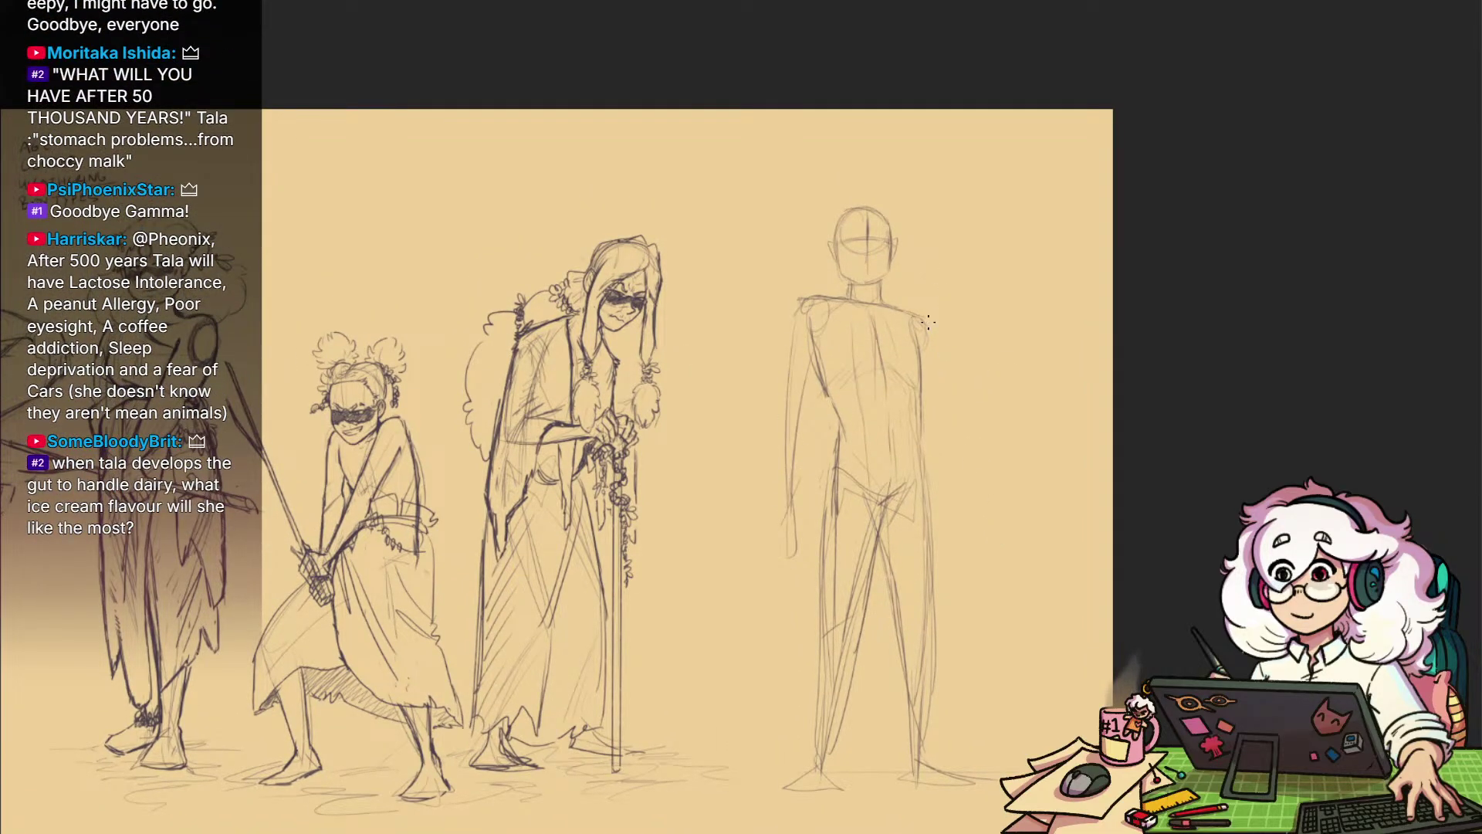
Sketch the other arm hanging from the far shoulder beside the torso, and redraw its contour down to the hand
left_click_drag(925, 338, 948, 463)
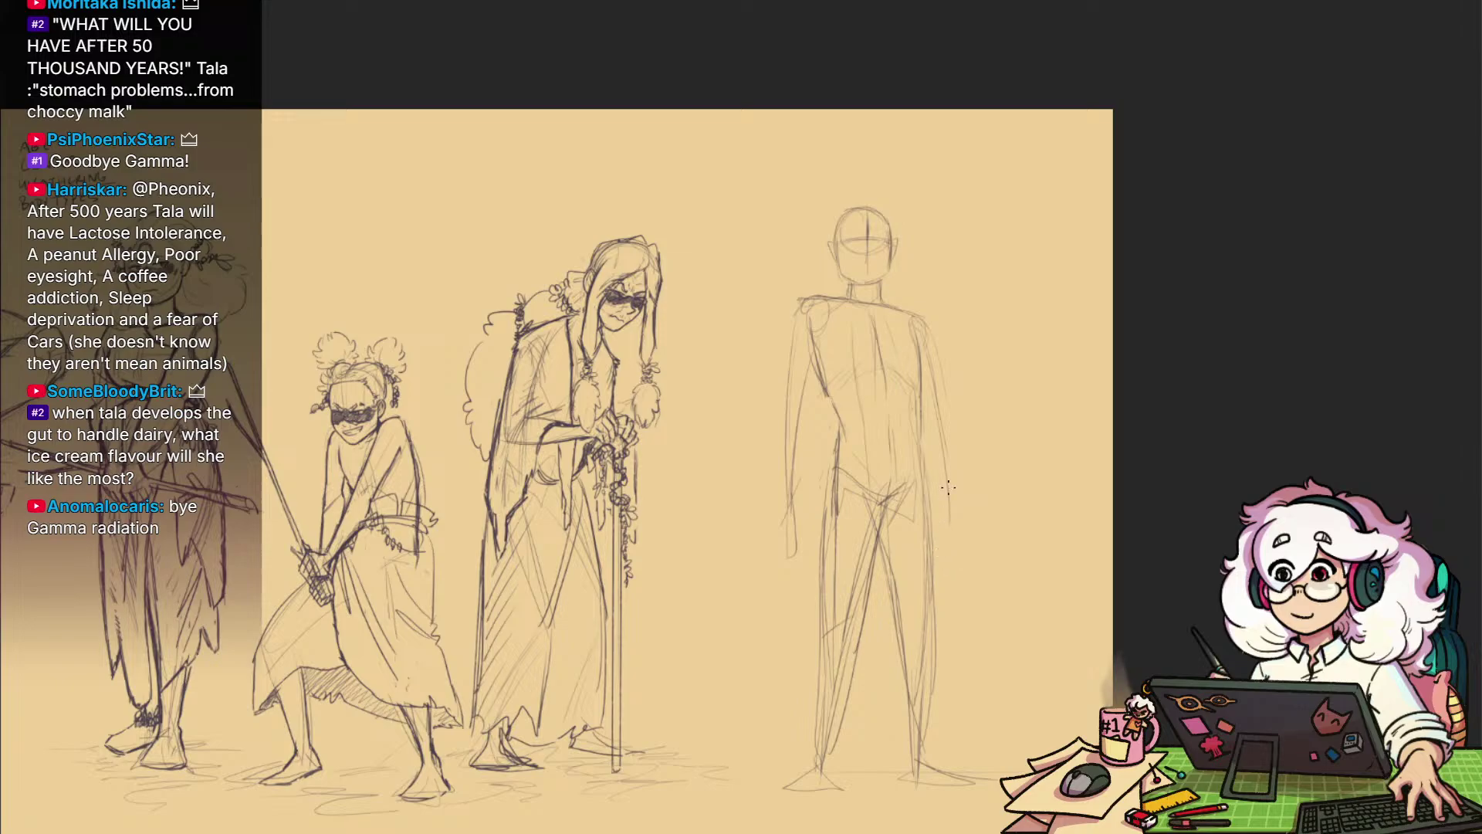
left_click_drag(948, 366, 985, 363)
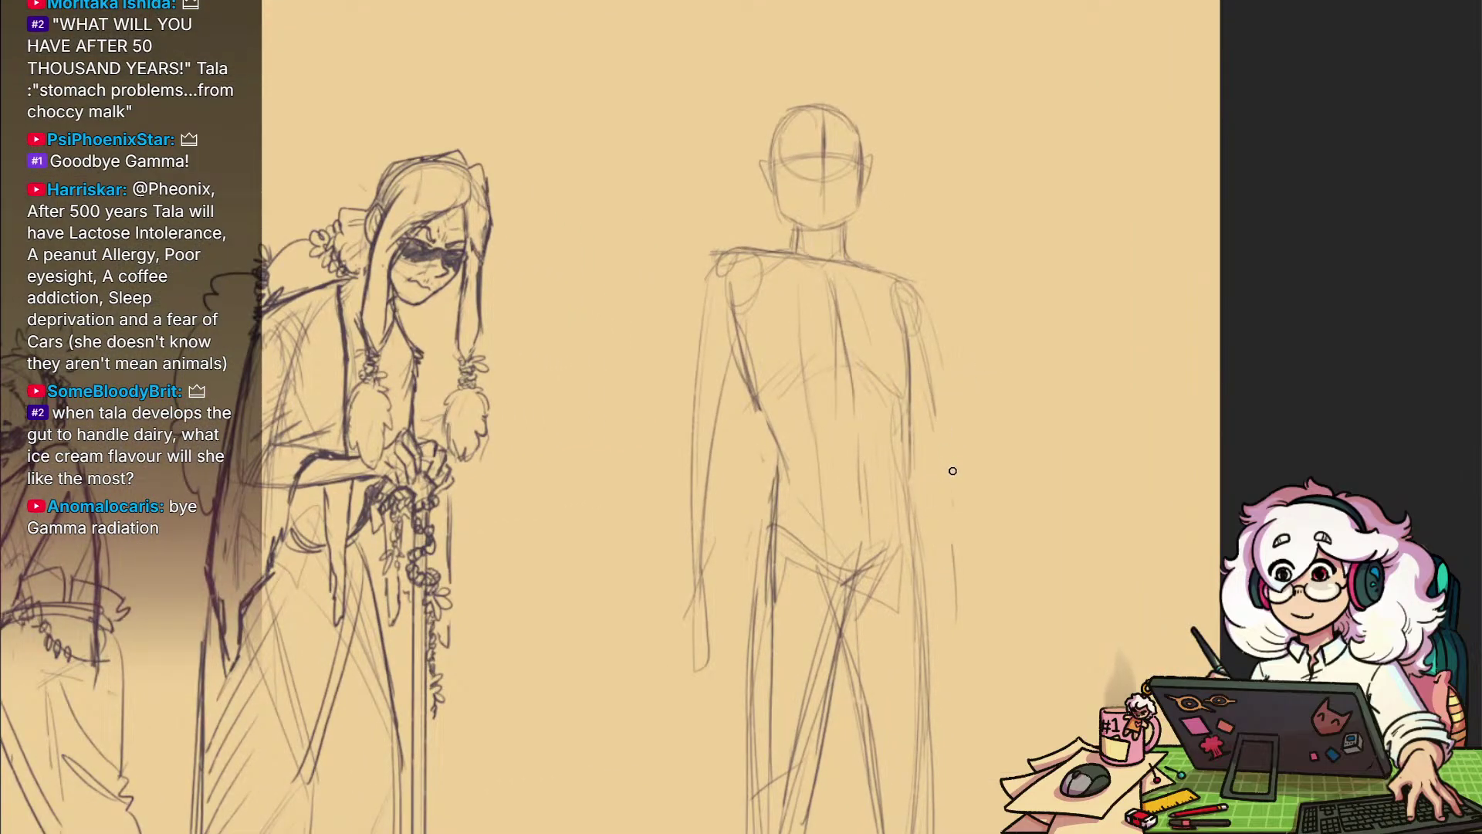
scroll(979, 479, "up", 3)
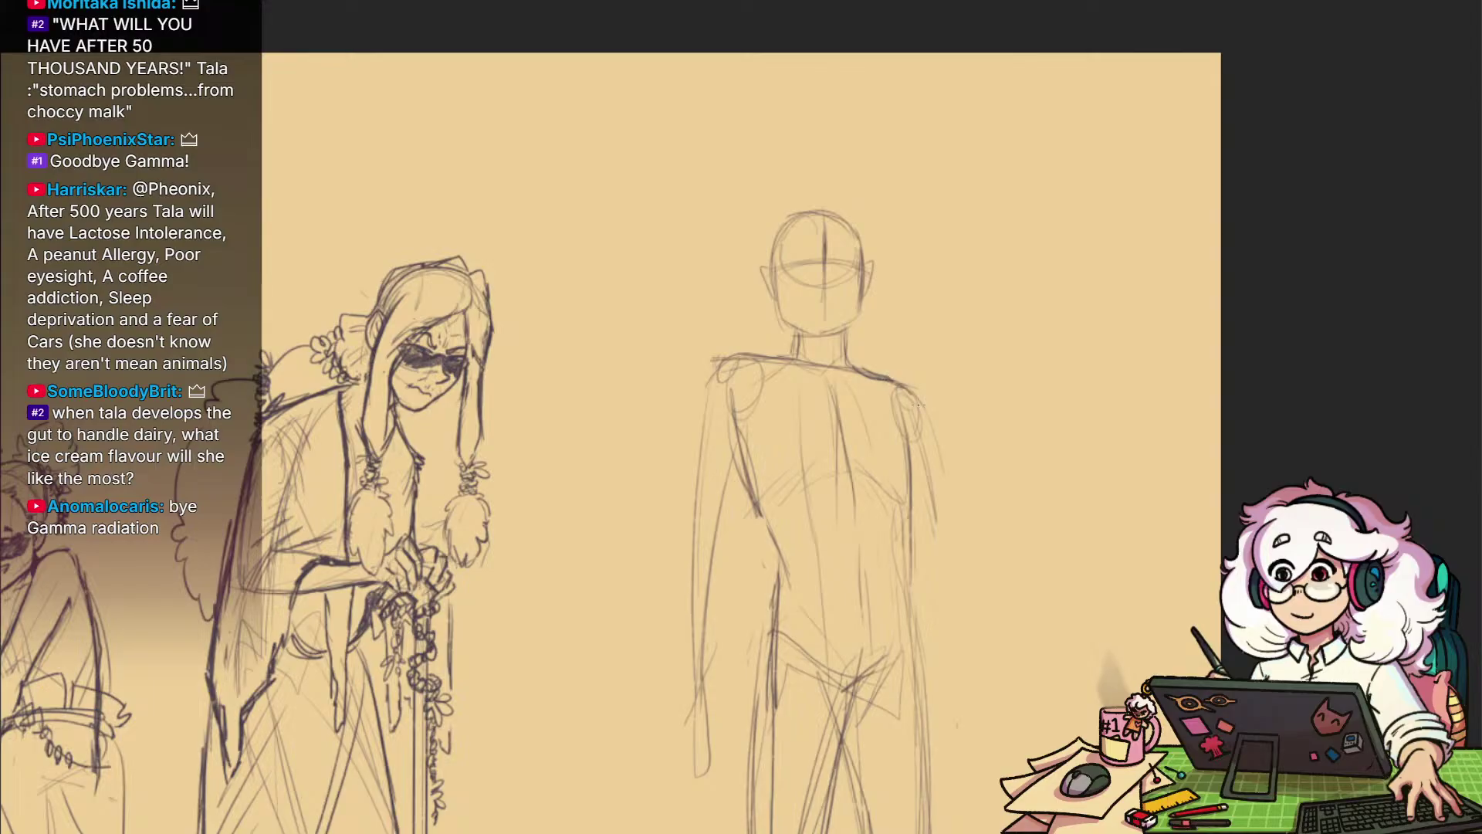
left_click_drag(914, 402, 942, 749)
mouse_move(922, 677)
left_mouse_down()
mouse_move(947, 744)
mouse_move(938, 820)
left_mouse_up()
Erase the forearm and hand of the arm nearer the elderly character, and rough in a shortened arm ending in a stump
key("e")
mouse_move(718, 537)
left_mouse_down()
mouse_move(675, 606)
mouse_move(725, 589)
mouse_move(692, 721)
mouse_move(703, 772)
left_mouse_up()
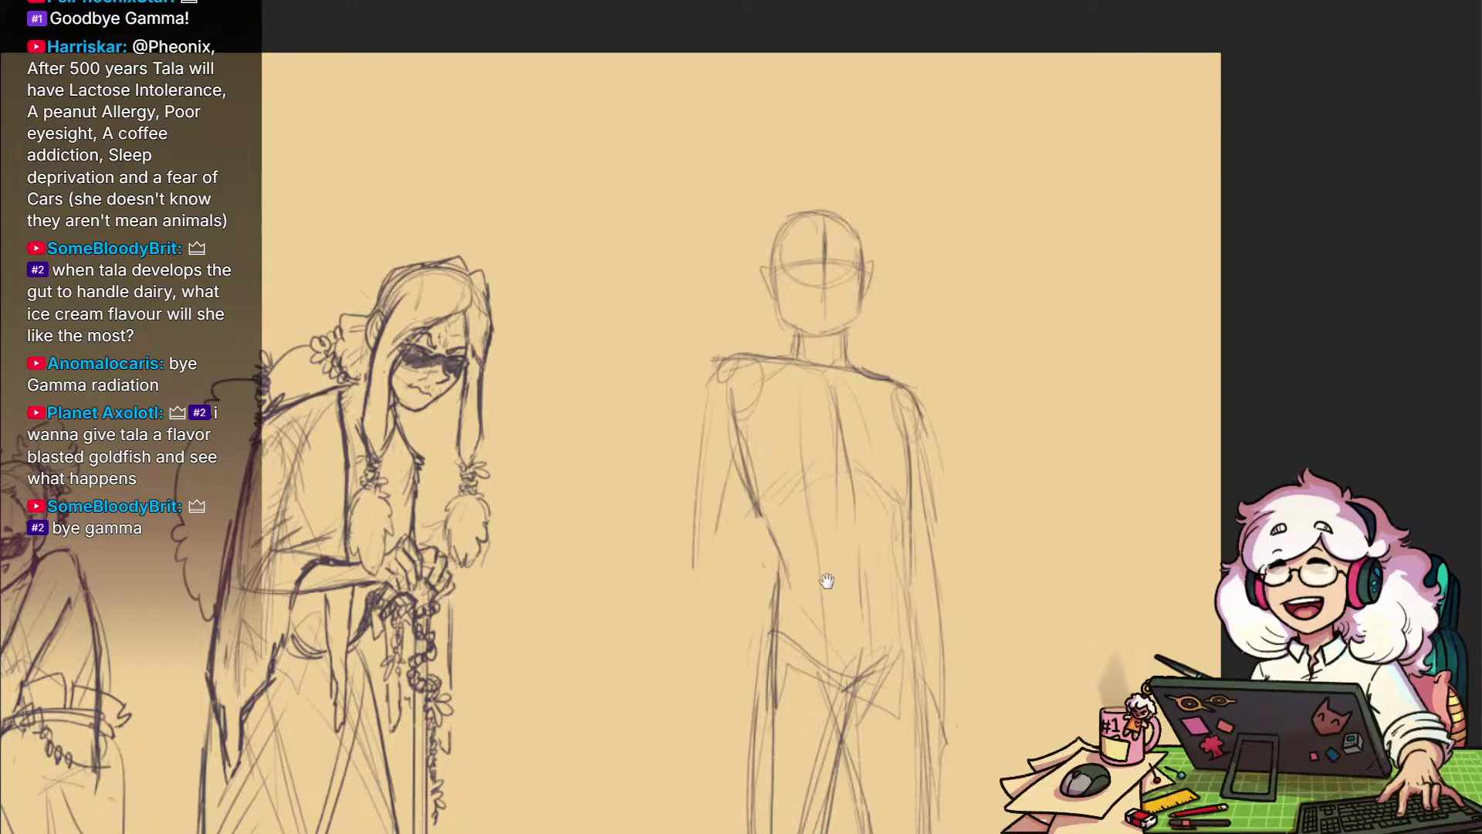
left_click_drag(830, 498, 910, 596)
scroll(833, 579, "up", 1)
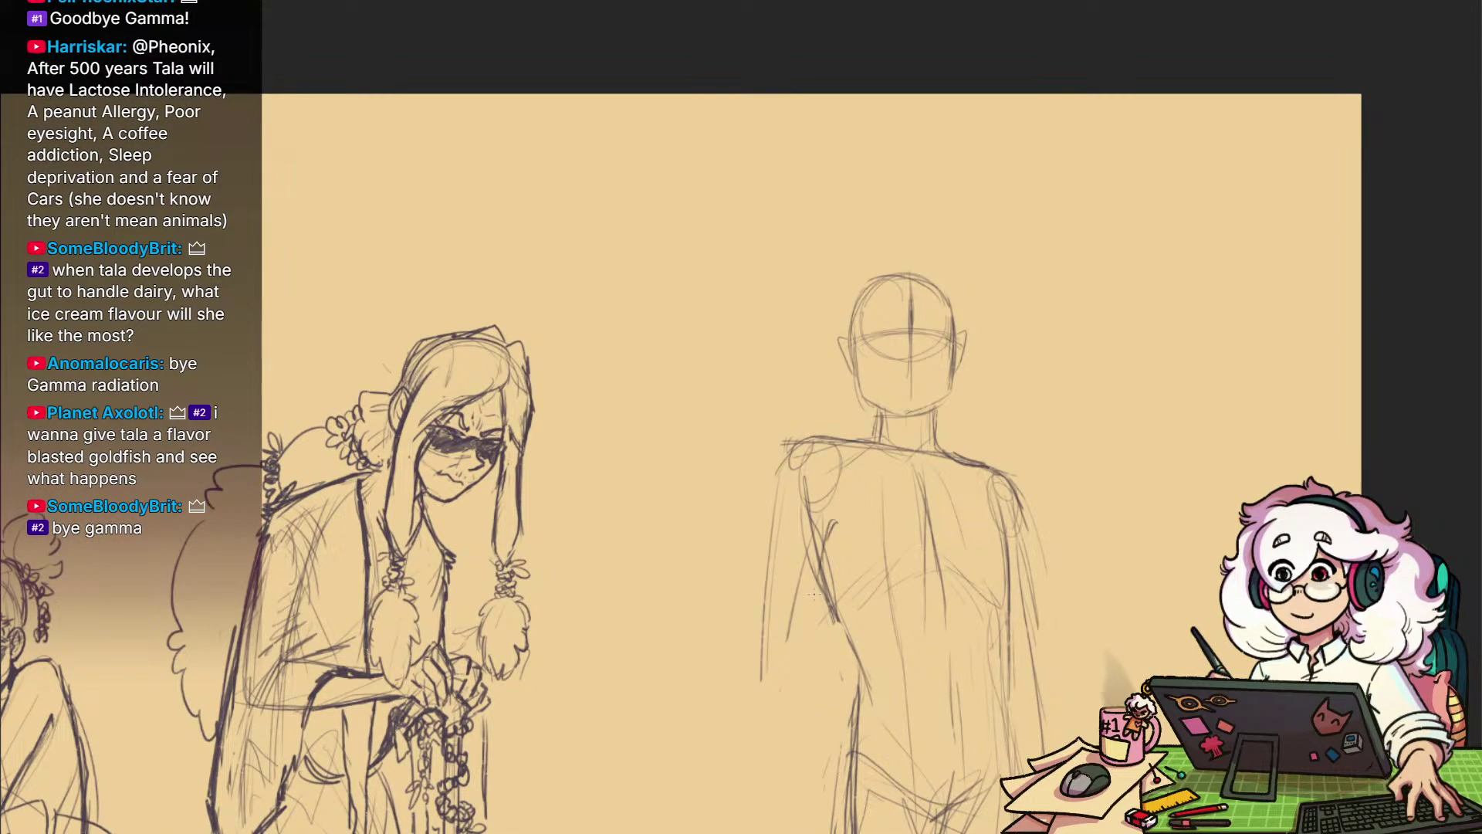
mouse_move(825, 530)
left_mouse_down()
mouse_move(803, 652)
mouse_move(776, 687)
left_mouse_up()
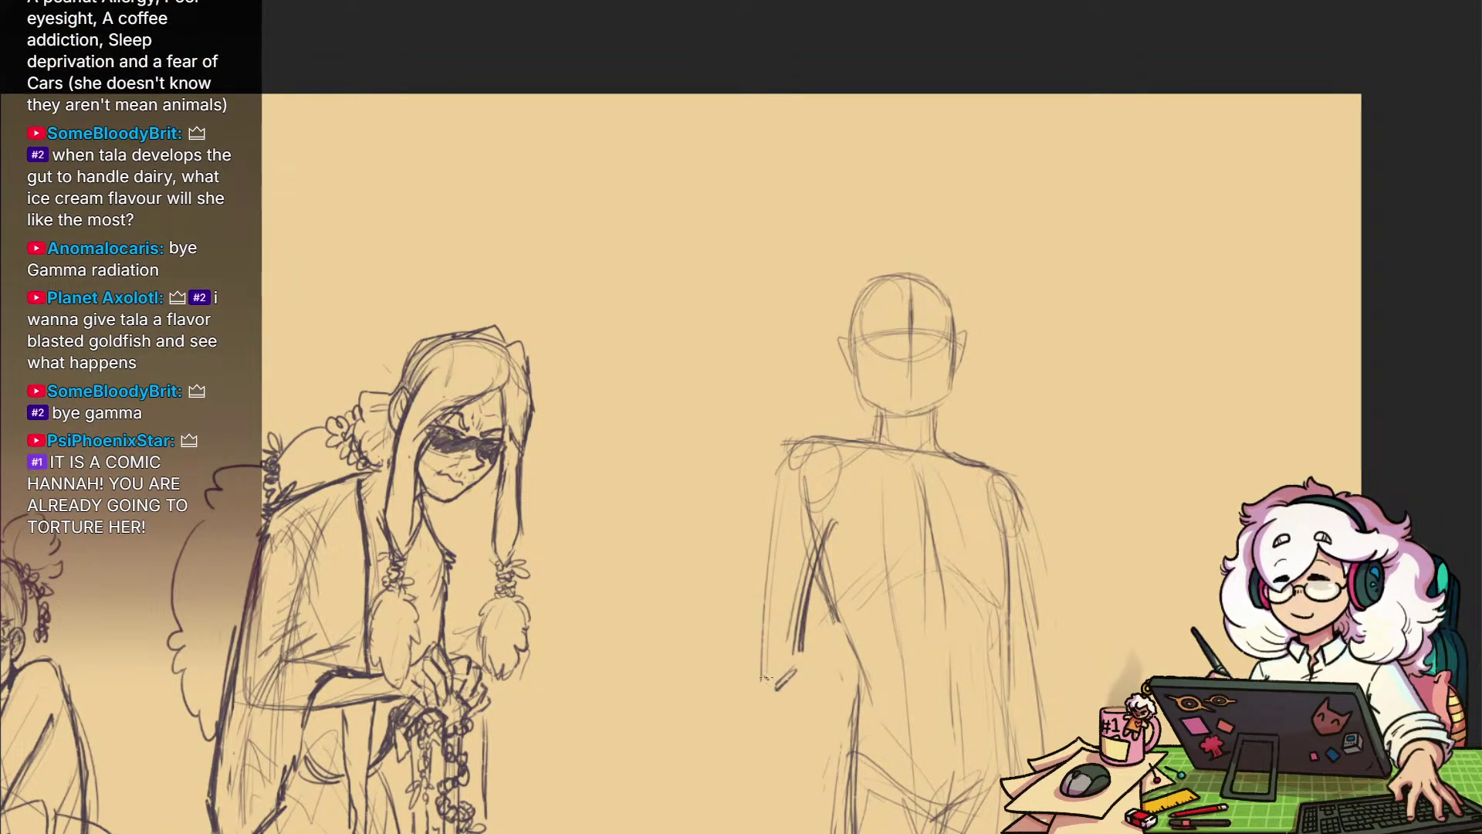
left_click_drag(765, 562, 760, 671)
left_click_drag(779, 481, 756, 675)
mouse_move(792, 454)
left_mouse_down()
mouse_move(781, 485)
mouse_move(823, 442)
left_mouse_up()
key("e")
left_click_drag(780, 491, 768, 643)
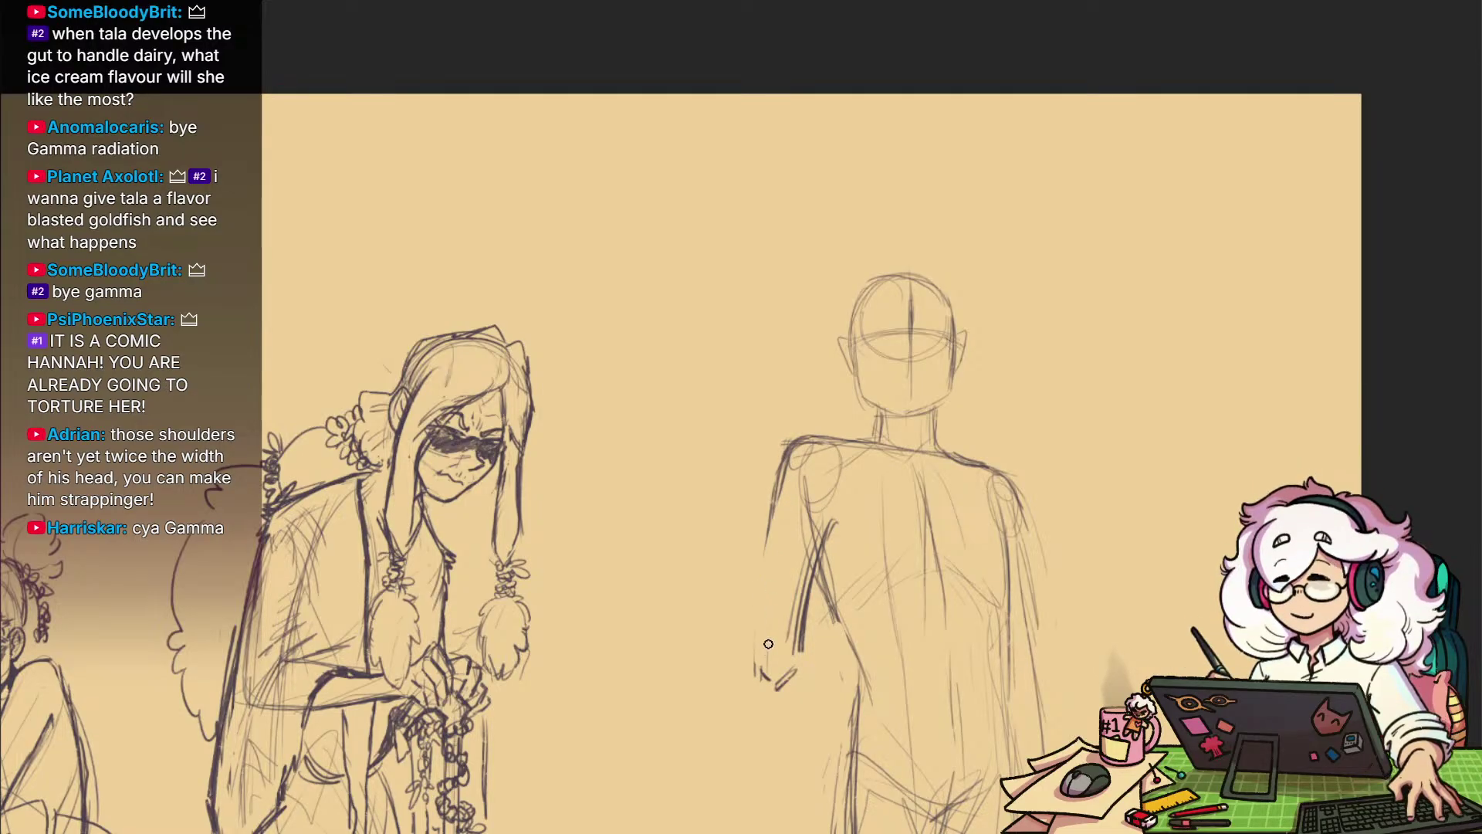
left_click_drag(854, 613, 838, 680)
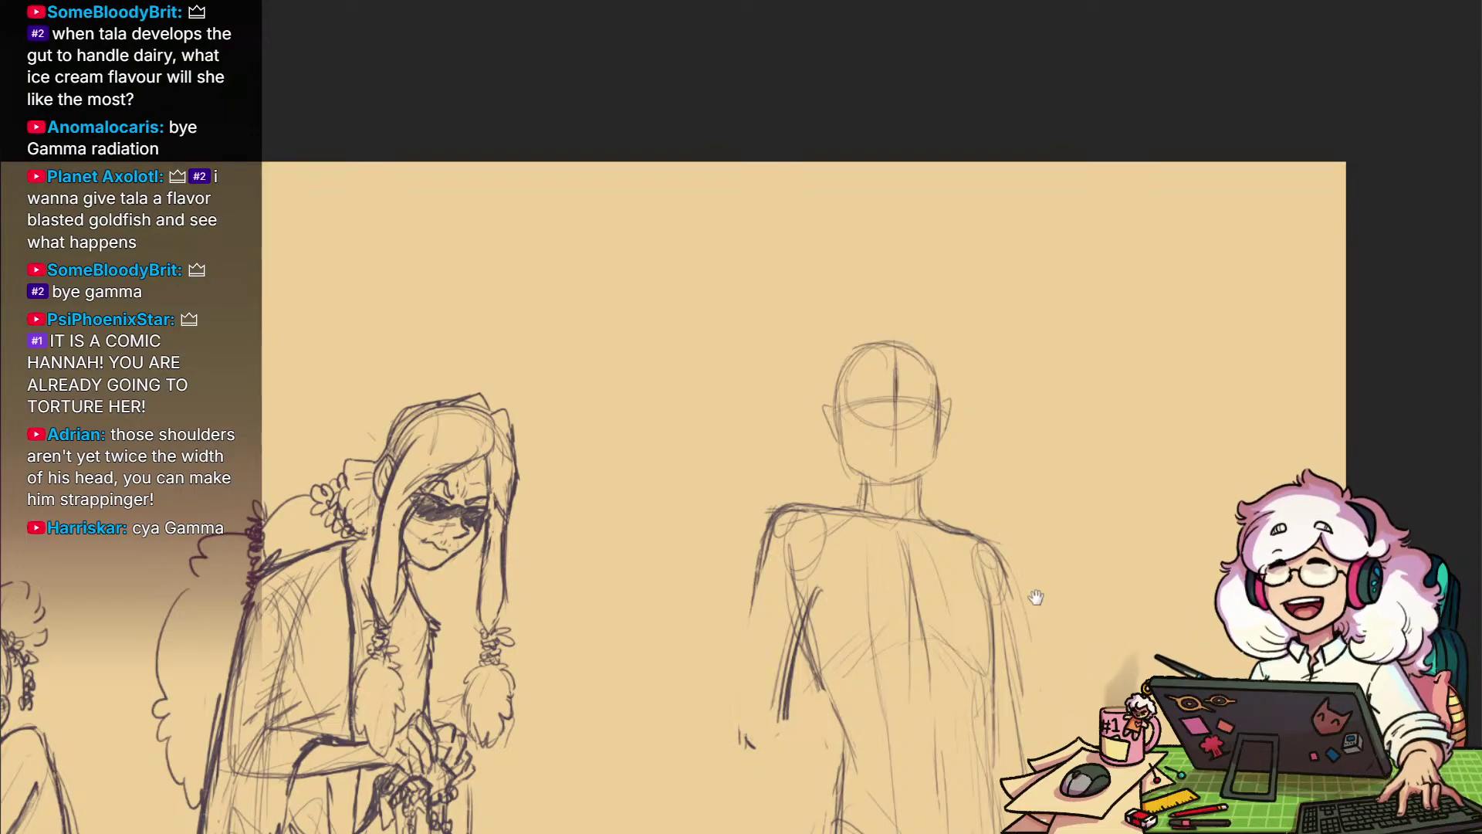
mouse_move(1035, 595)
left_mouse_down()
mouse_move(966, 414)
mouse_move(967, 547)
left_mouse_up()
scroll(980, 417, "down", 2)
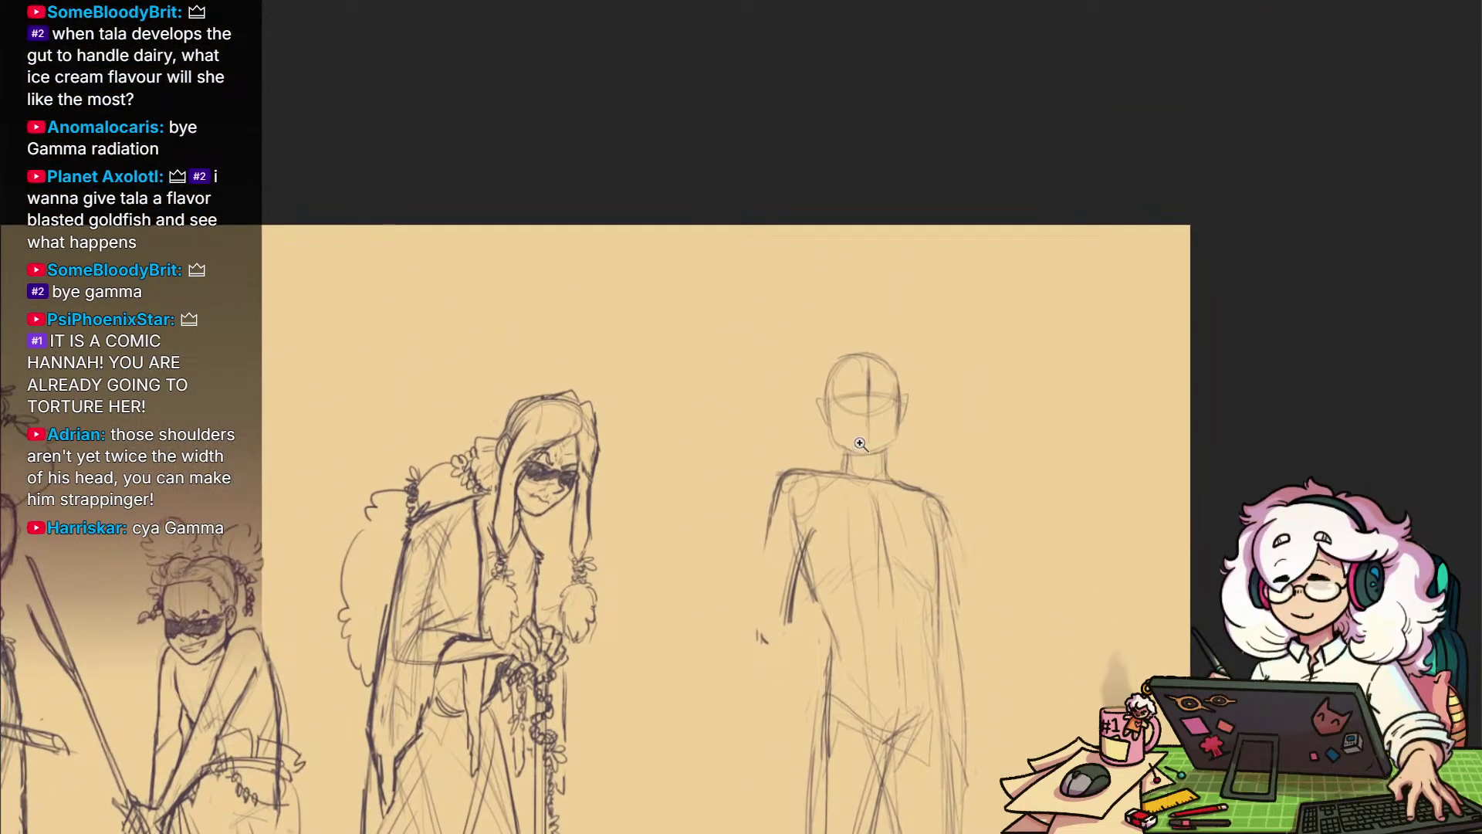
scroll(885, 402, "up", 2)
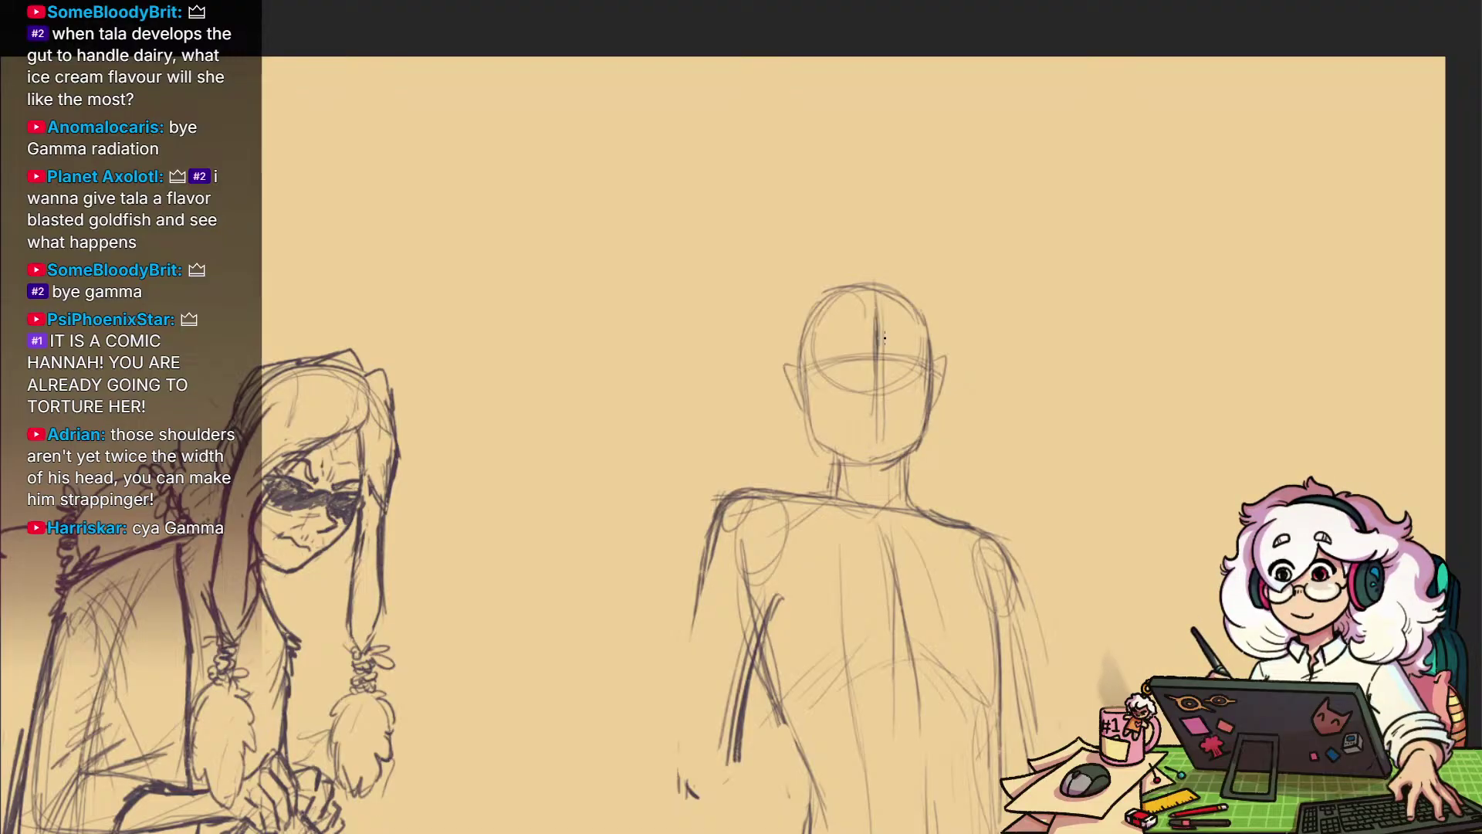
mouse_move(885, 340)
left_mouse_down()
mouse_move(882, 462)
mouse_move(933, 456)
mouse_move(931, 272)
left_mouse_up()
key("ctrl+minus")
left_click_drag(904, 553, 911, 312)
left_click_drag(1084, 480, 997, 592)
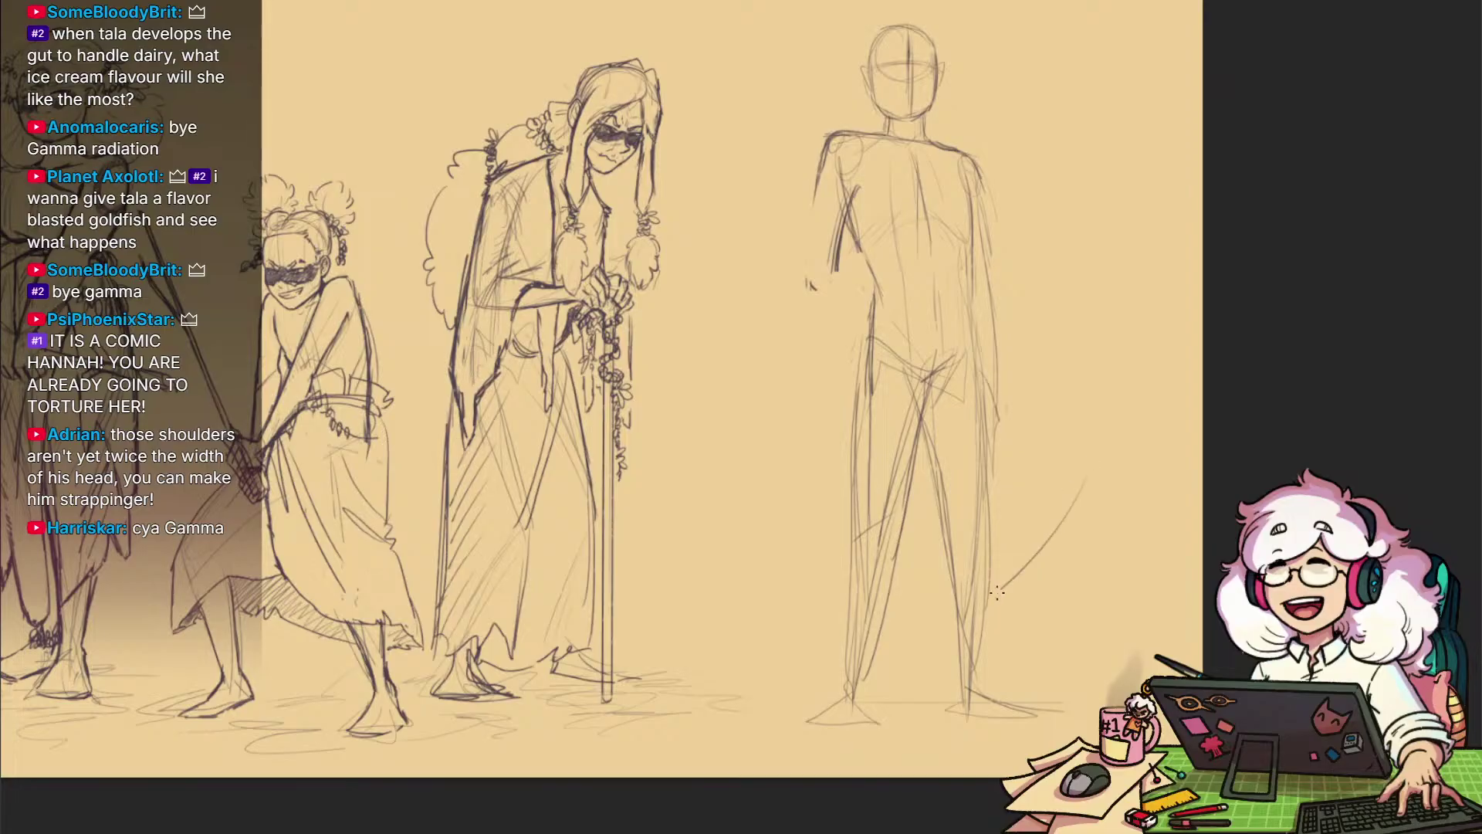
key("ctrl+z")
Redraw the shortened arm's outer contour from shoulder to stump, and add a hatched band near its end
scroll(1010, 618, "up", 3)
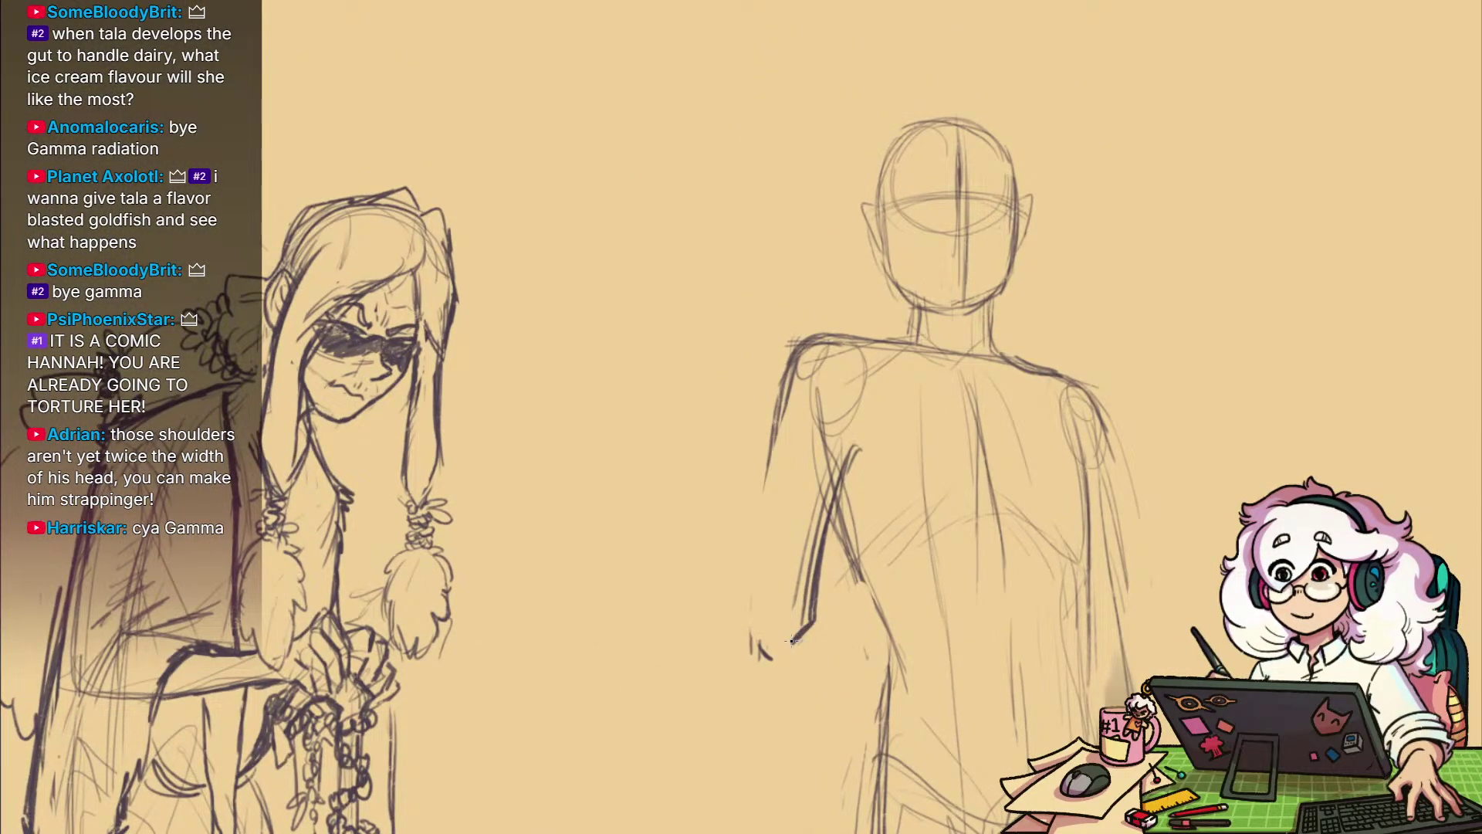
mouse_move(754, 621)
left_mouse_down()
mouse_move(750, 581)
mouse_move(797, 417)
left_mouse_up()
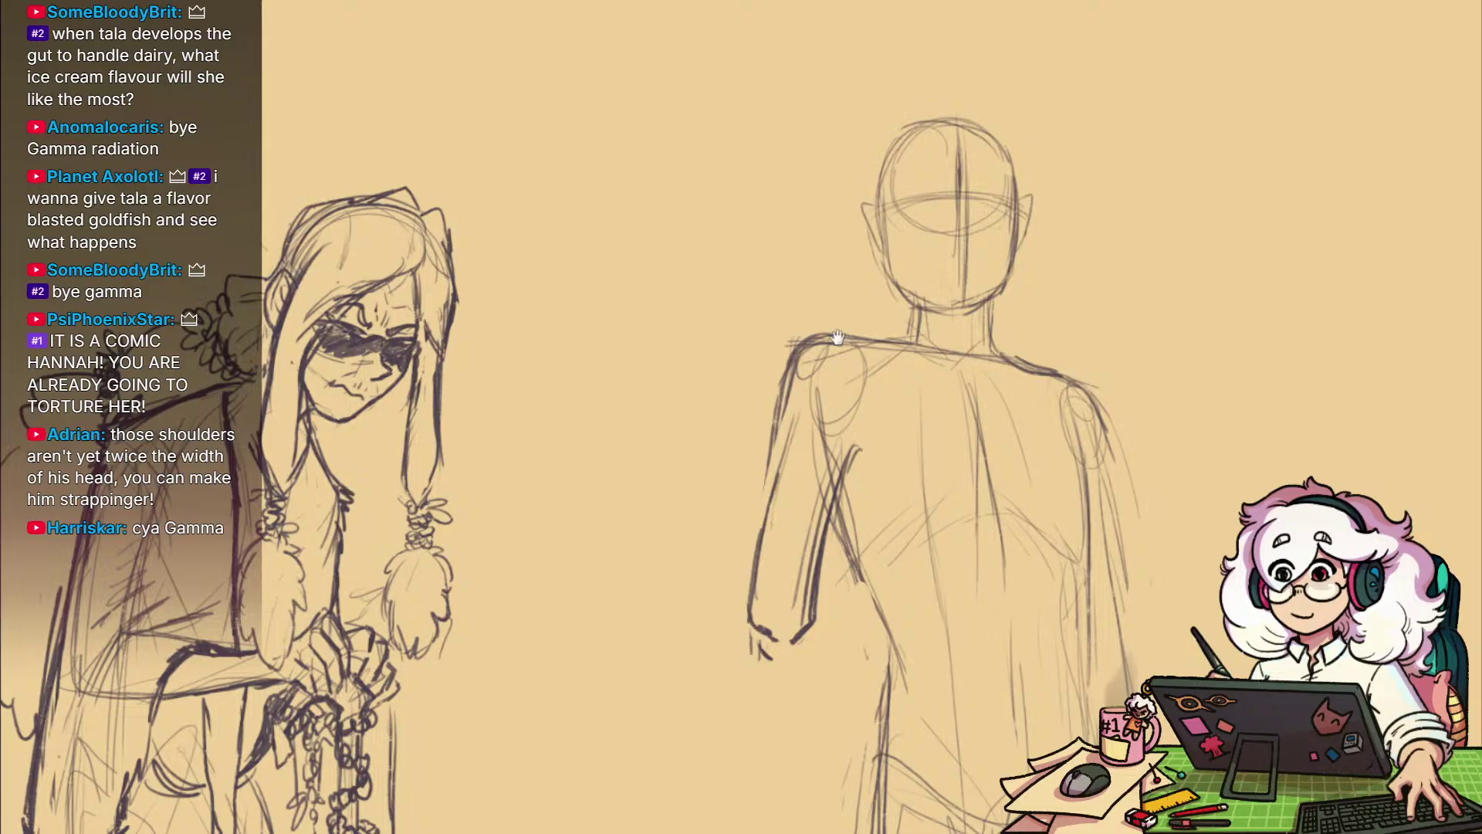
left_click_drag(889, 339, 848, 433)
left_click_drag(769, 744, 693, 728)
left_click_drag(734, 505, 706, 658)
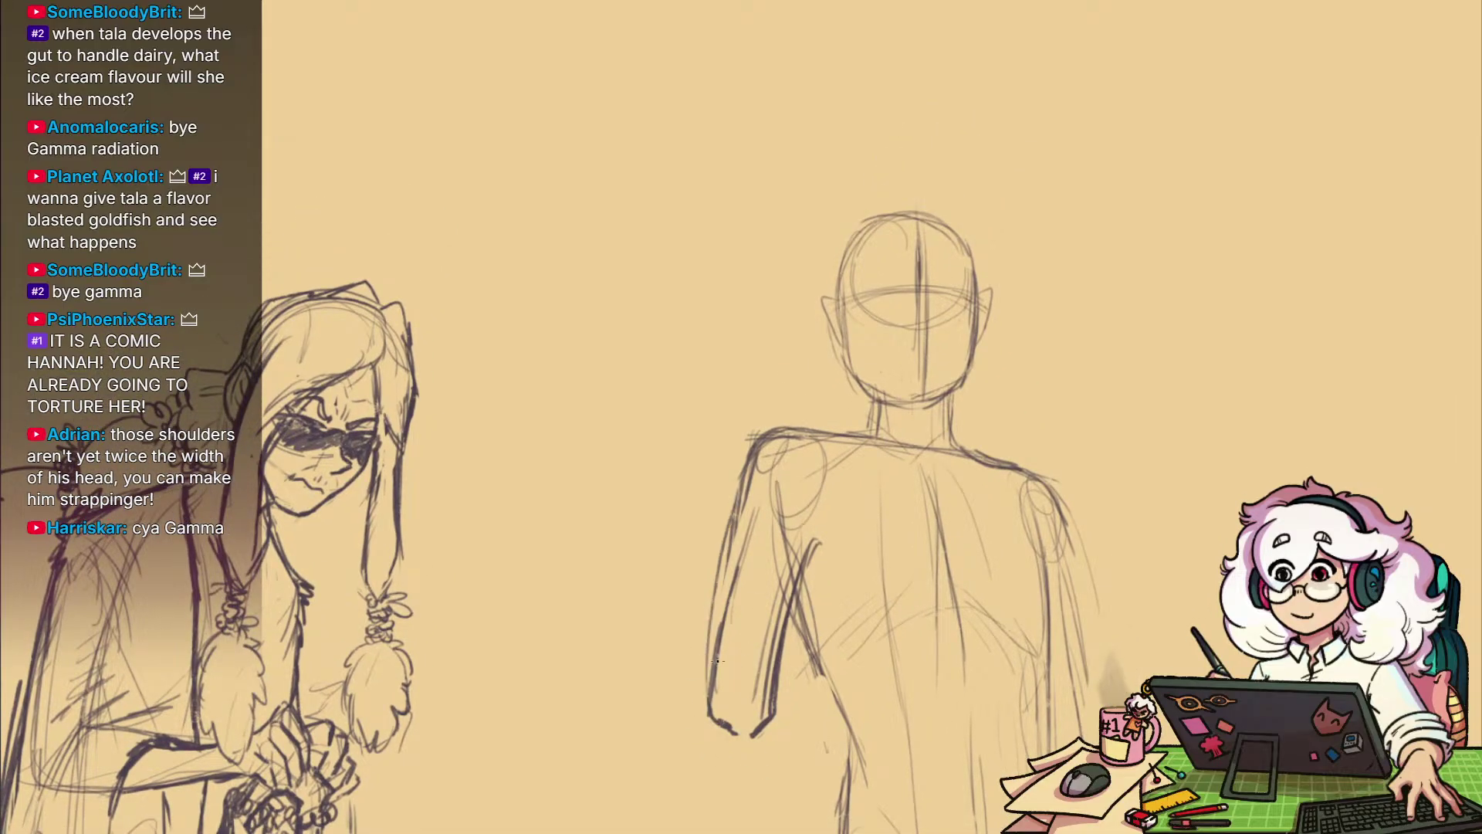
left_click_drag(760, 444, 714, 664)
mouse_move(742, 474)
left_mouse_down()
mouse_move(717, 721)
mouse_move(706, 568)
left_mouse_up()
left_click_drag(709, 683, 771, 429)
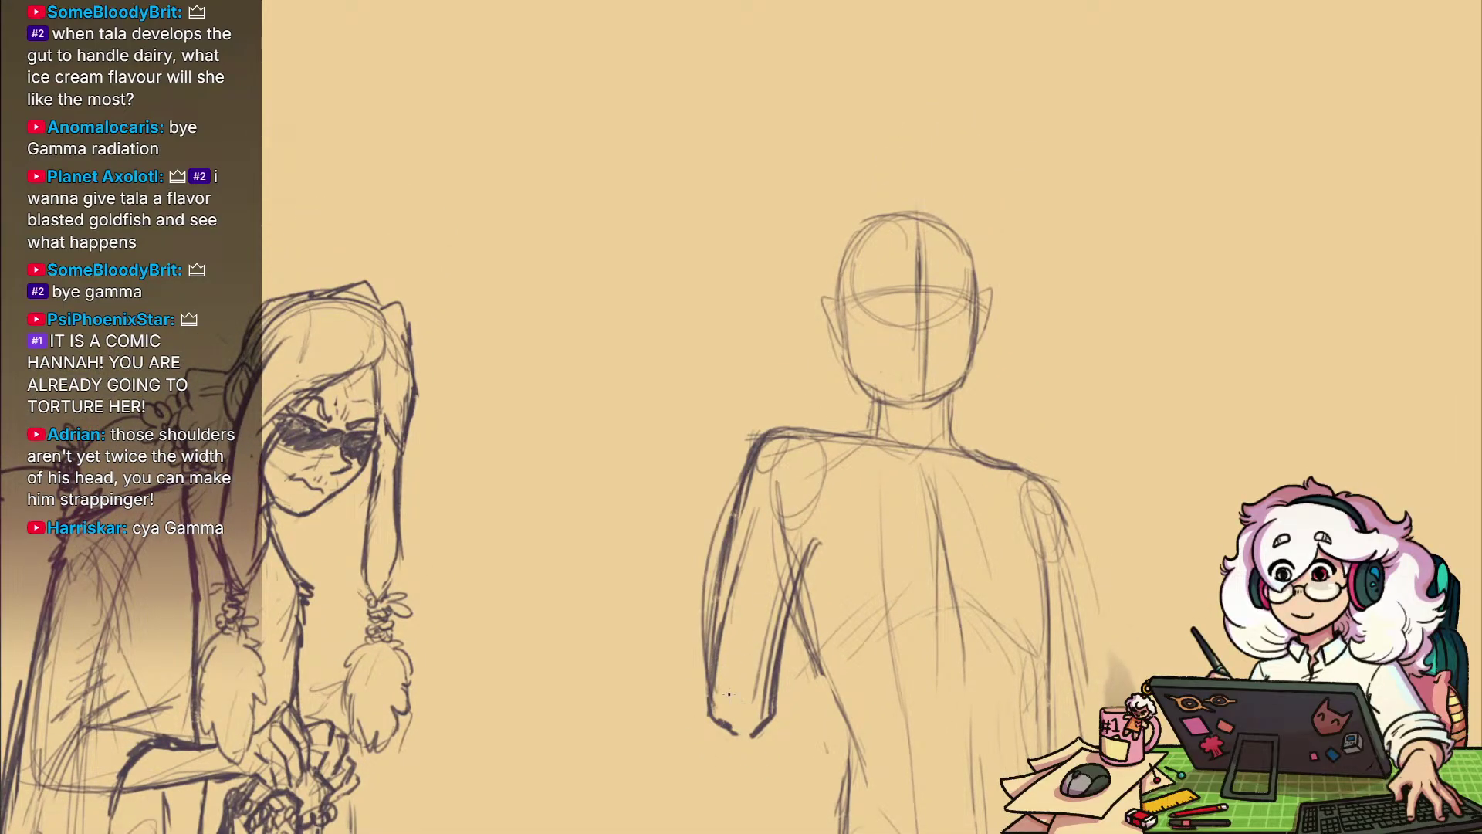
mouse_move(720, 662)
left_mouse_down()
mouse_move(770, 705)
mouse_move(780, 678)
mouse_move(757, 689)
left_mouse_up()
key("ctrl+z")
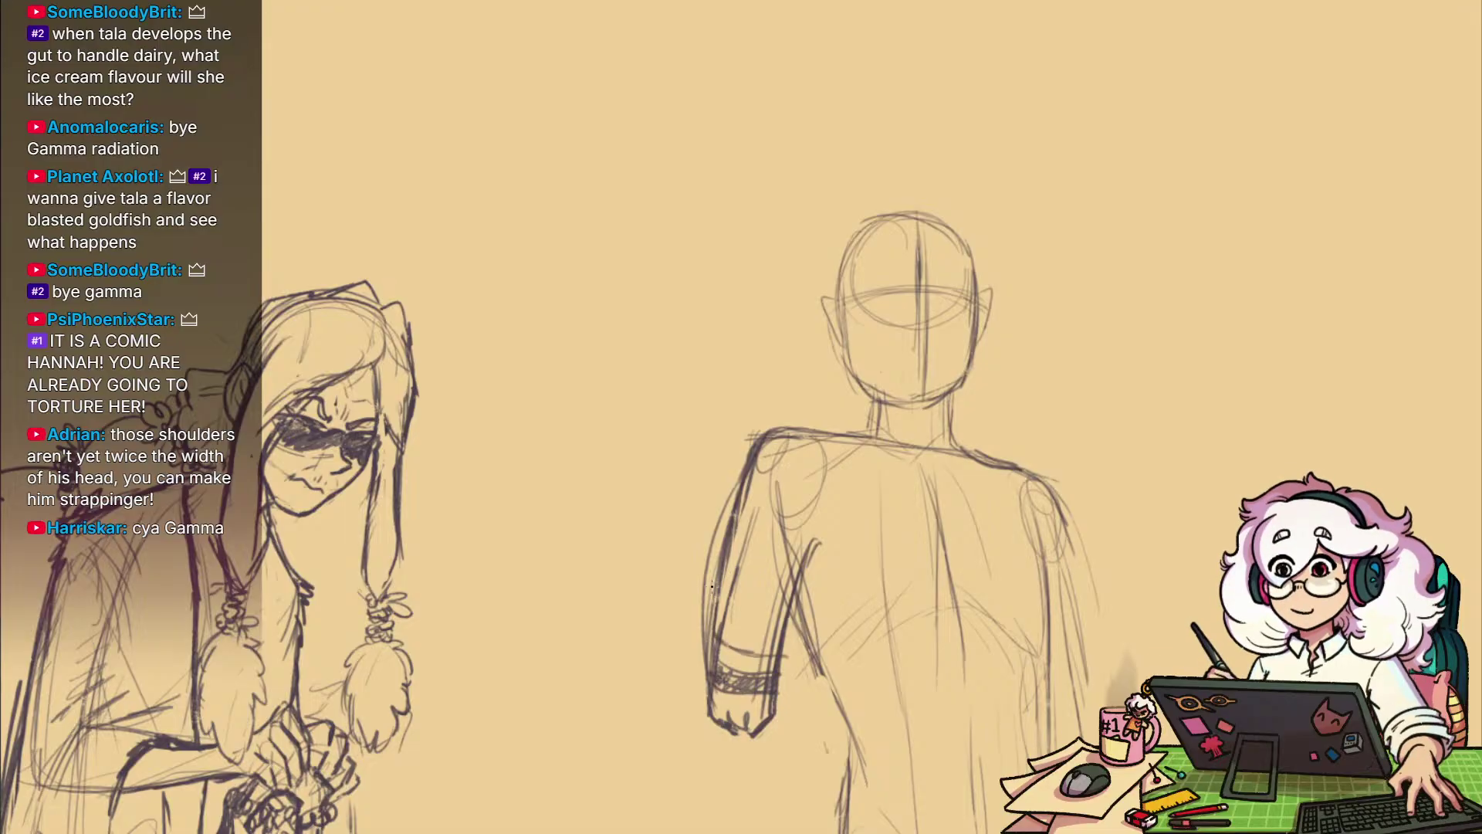
Hatch a band on the elderly character's forearm and an oval mark on the crouching sword-bearer's shoulder
left_click_drag(652, 721, 1098, 495)
scroll(888, 564, "down", 2)
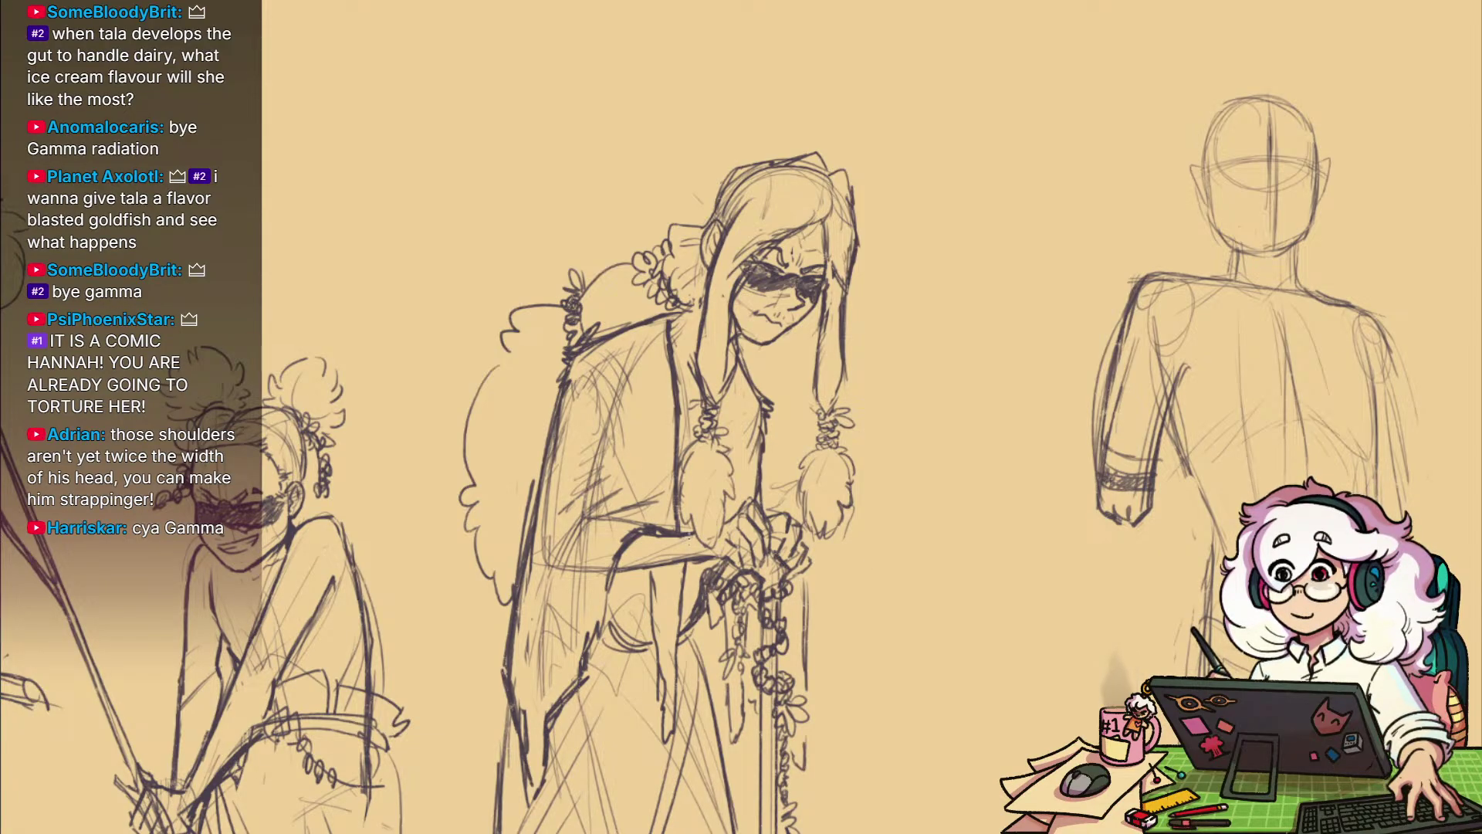
left_click_drag(660, 534, 663, 551)
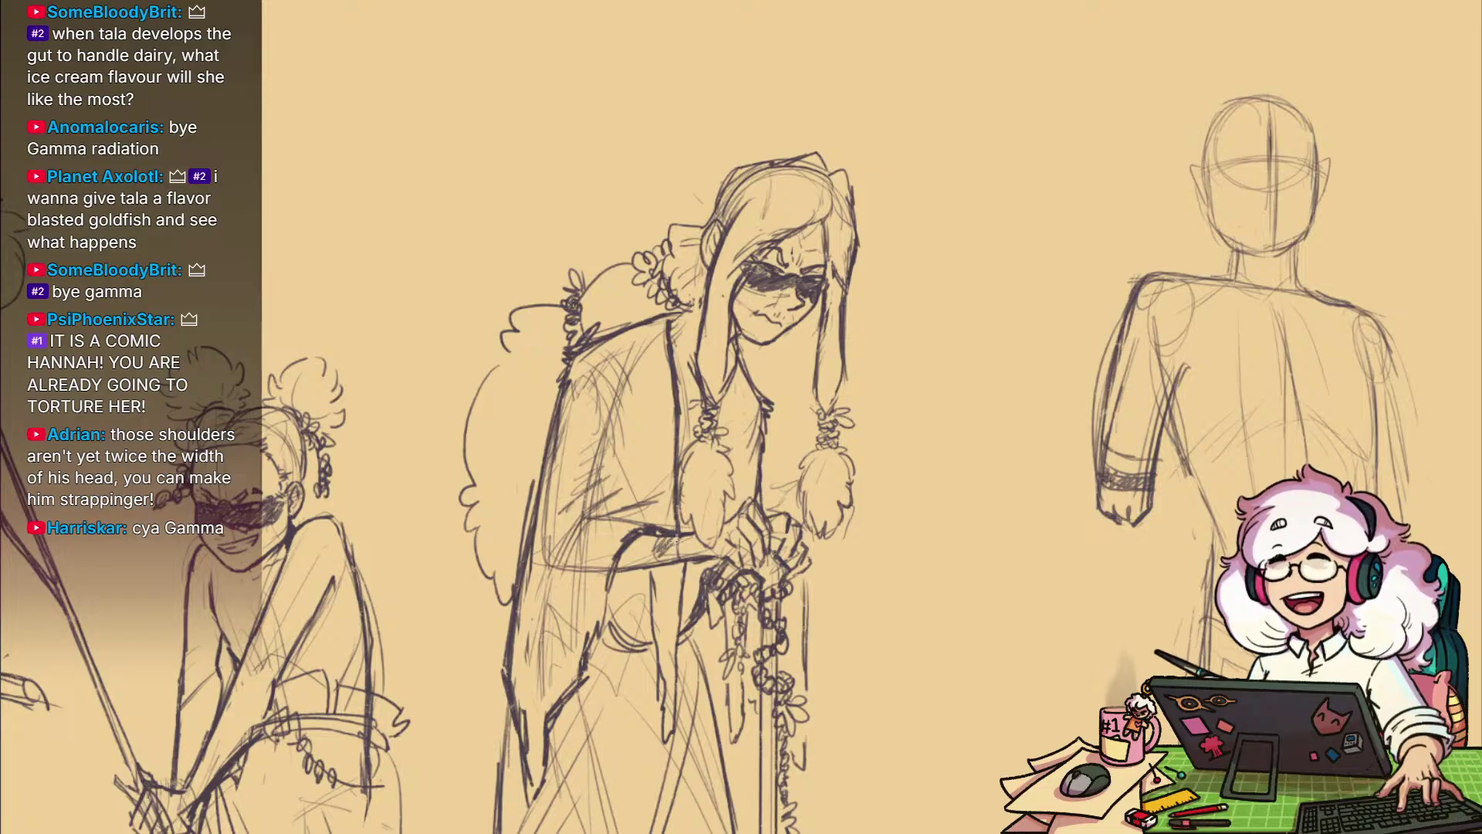
left_click_drag(612, 671, 1077, 417)
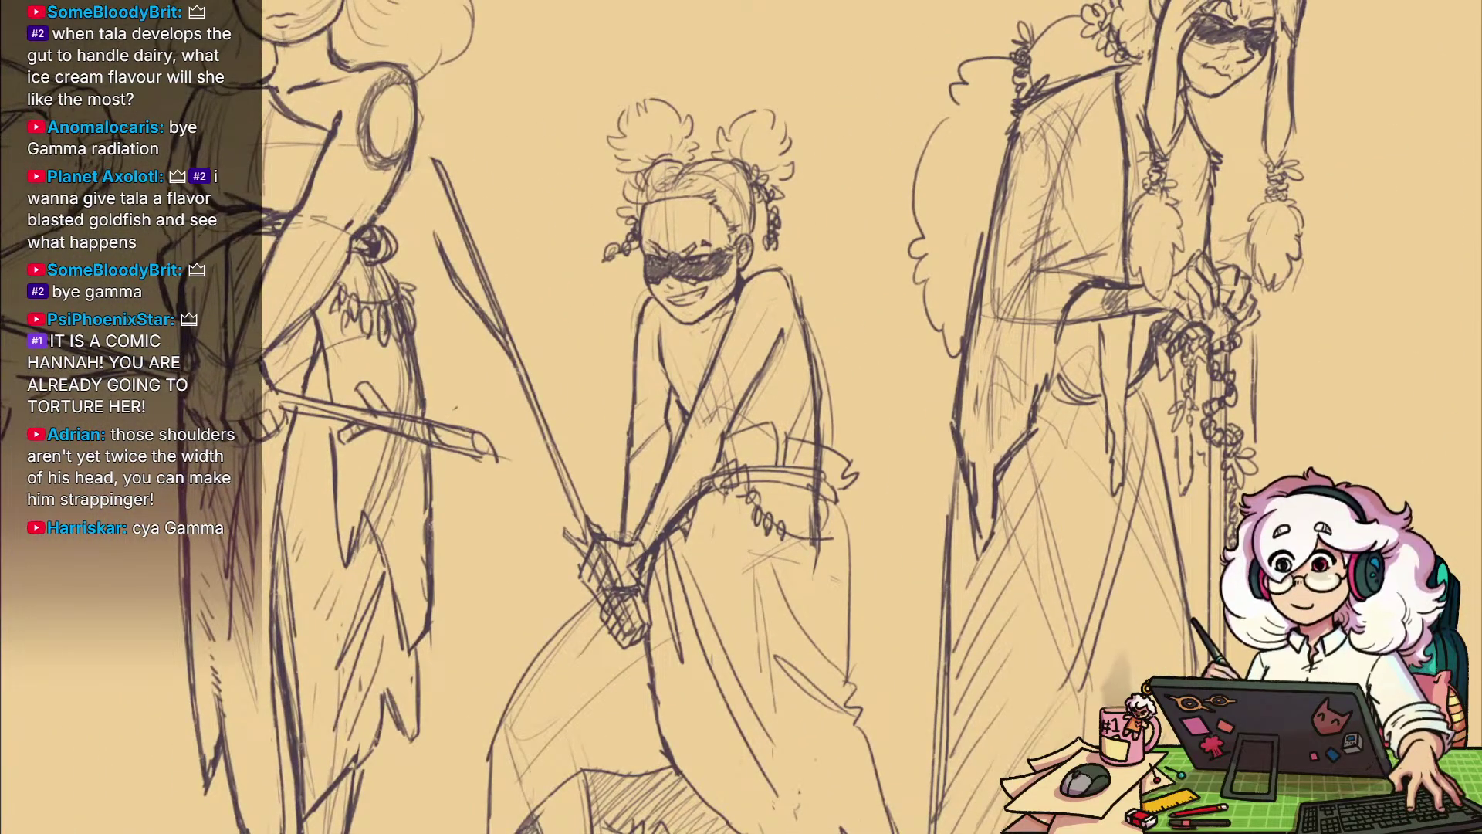
left_click_drag(716, 476, 677, 581)
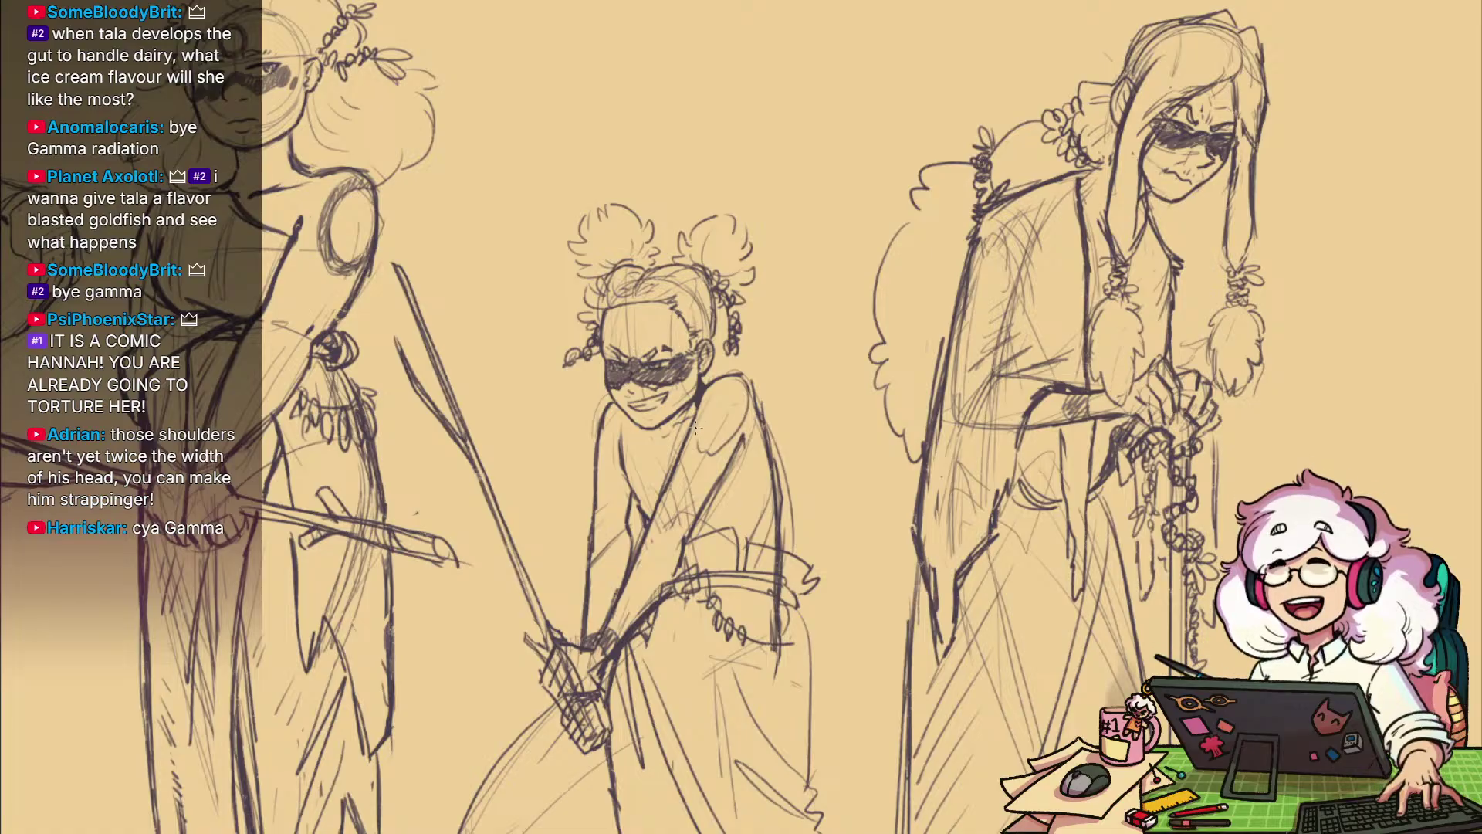
mouse_move(690, 456)
left_mouse_down()
mouse_move(721, 427)
mouse_move(698, 439)
left_mouse_up()
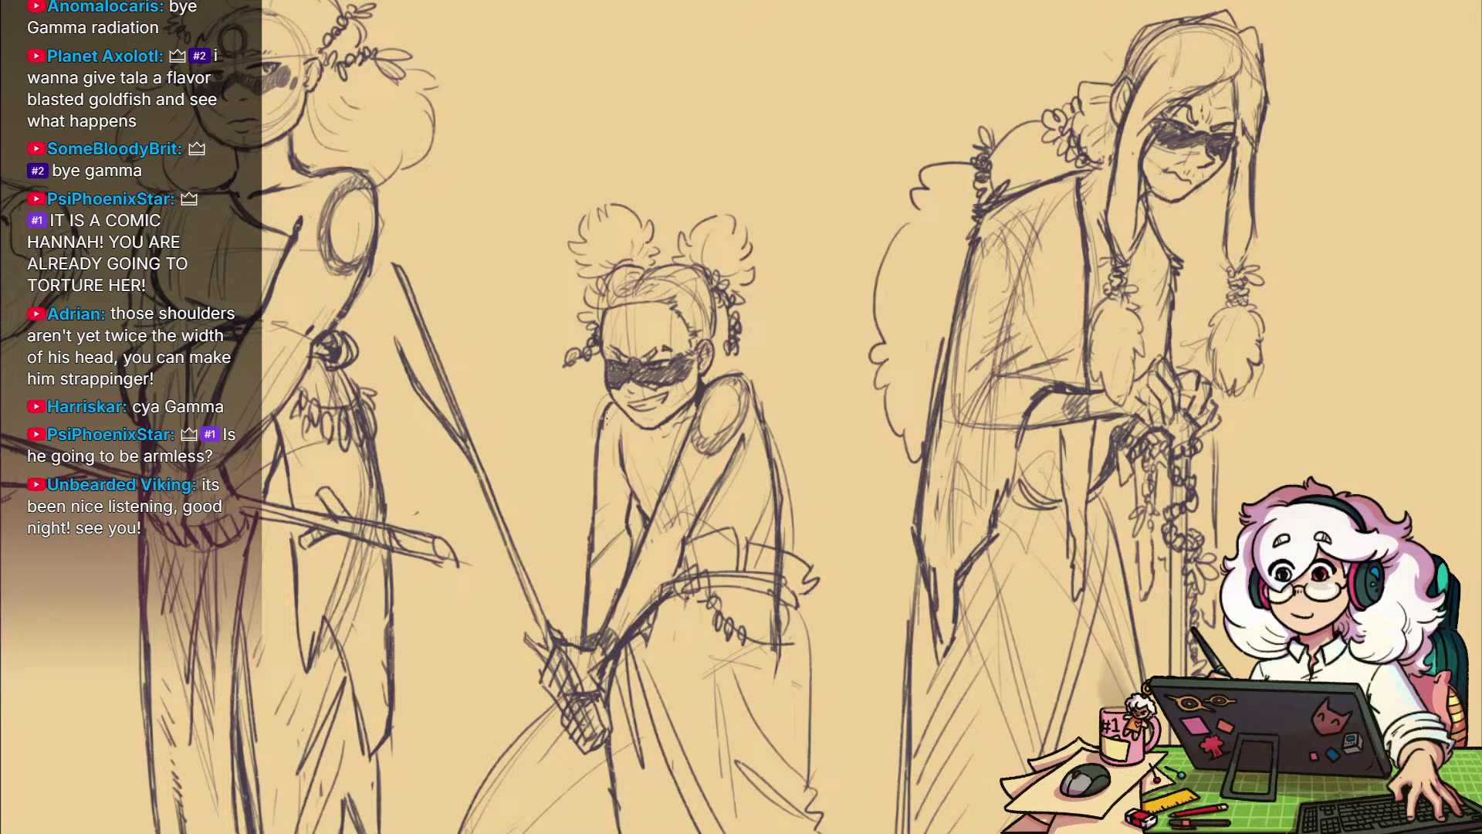
Darken the standing figure's waist and hip contour beside the shortened arm, and reinforce that arm's inner contour
left_click_drag(810, 716, 587, 692)
left_click_drag(1112, 599, 643, 720)
left_click_drag(929, 614, 911, 565)
mouse_move(748, 468)
left_mouse_down()
mouse_move(788, 576)
mouse_move(769, 803)
left_mouse_up()
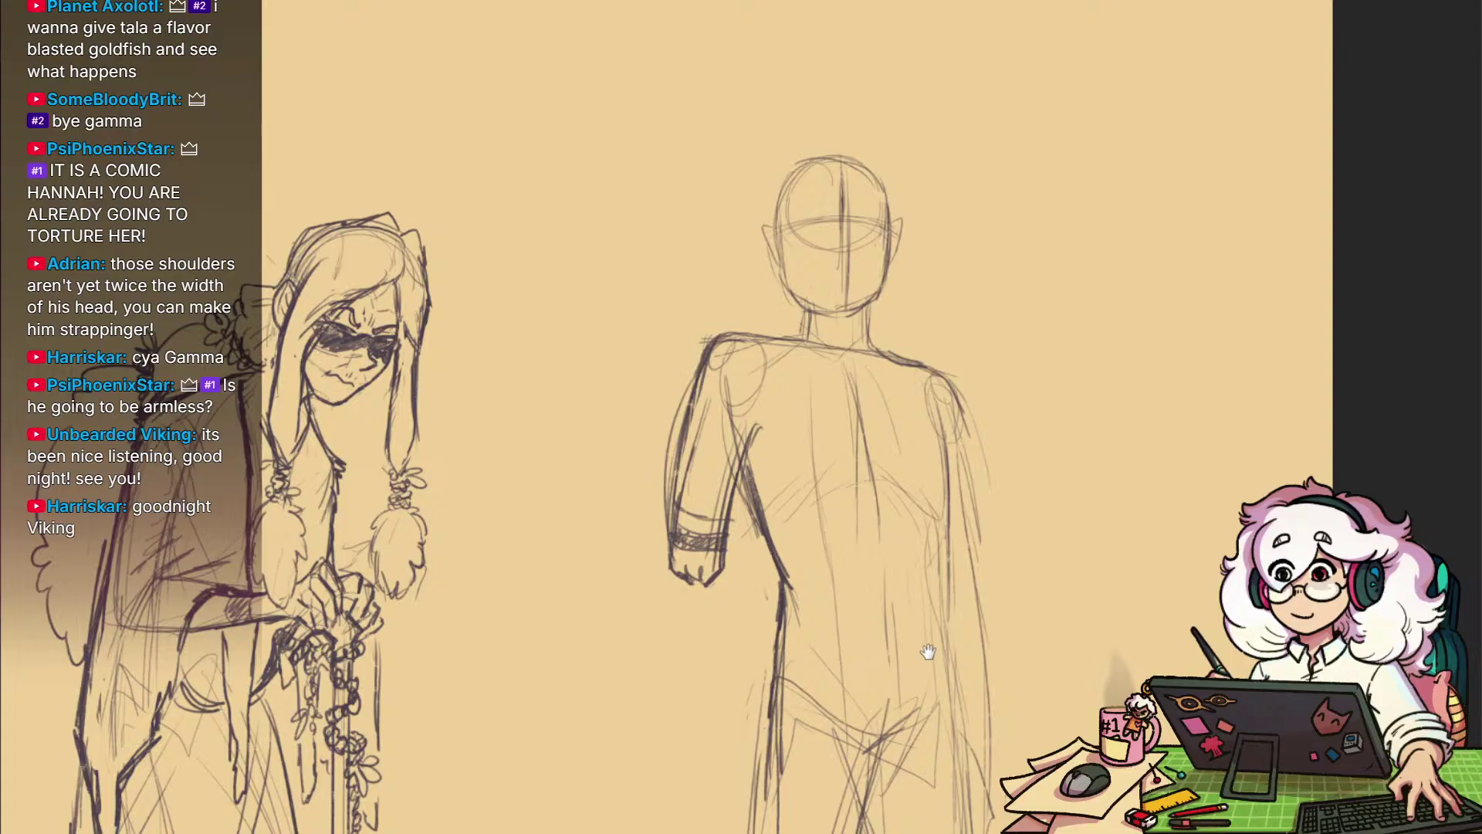
left_click_drag(928, 652, 913, 685)
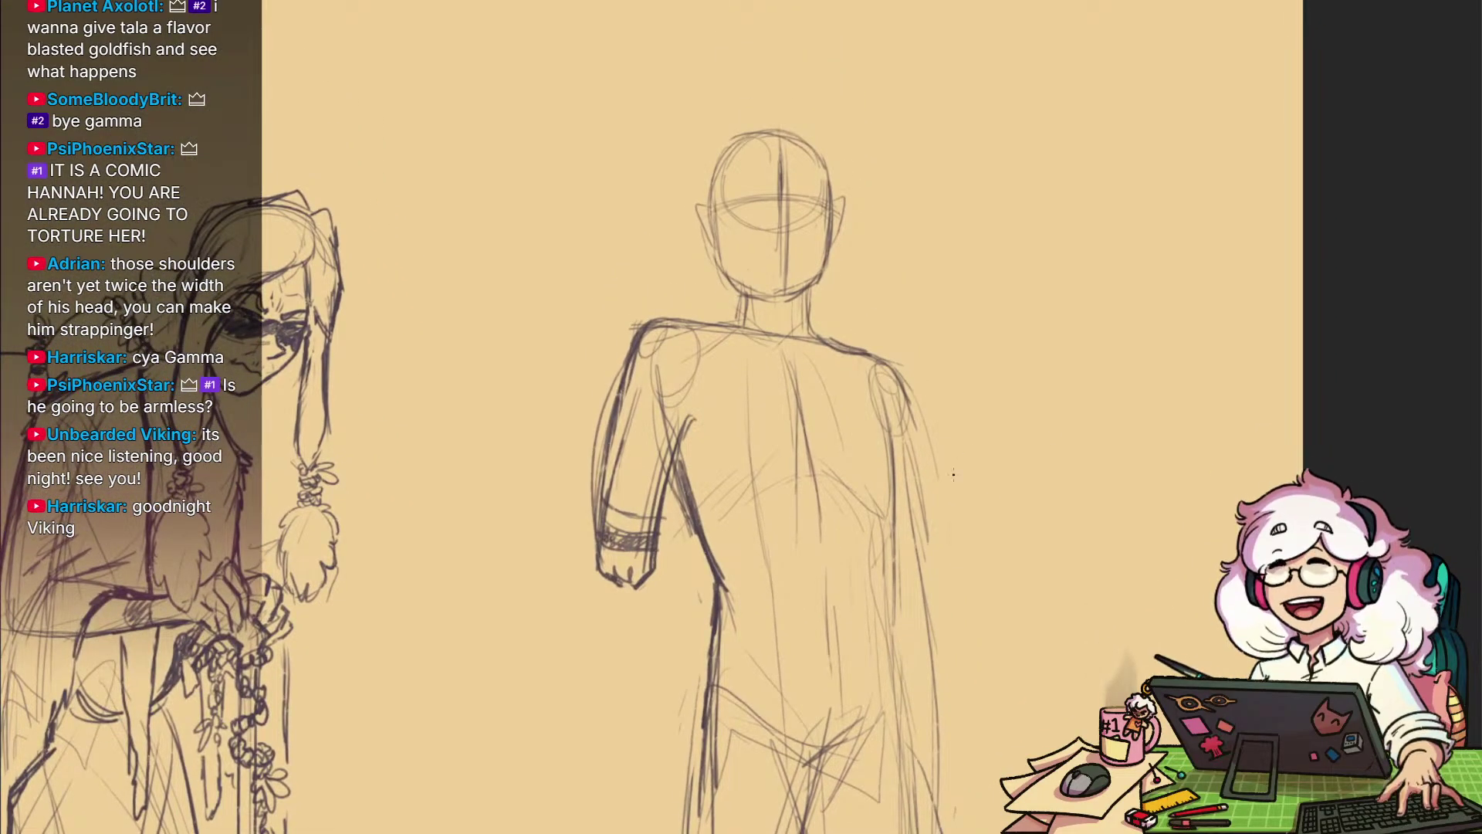
left_click_drag(692, 412, 662, 504)
left_click_drag(679, 454, 650, 575)
left_click_drag(675, 479, 661, 557)
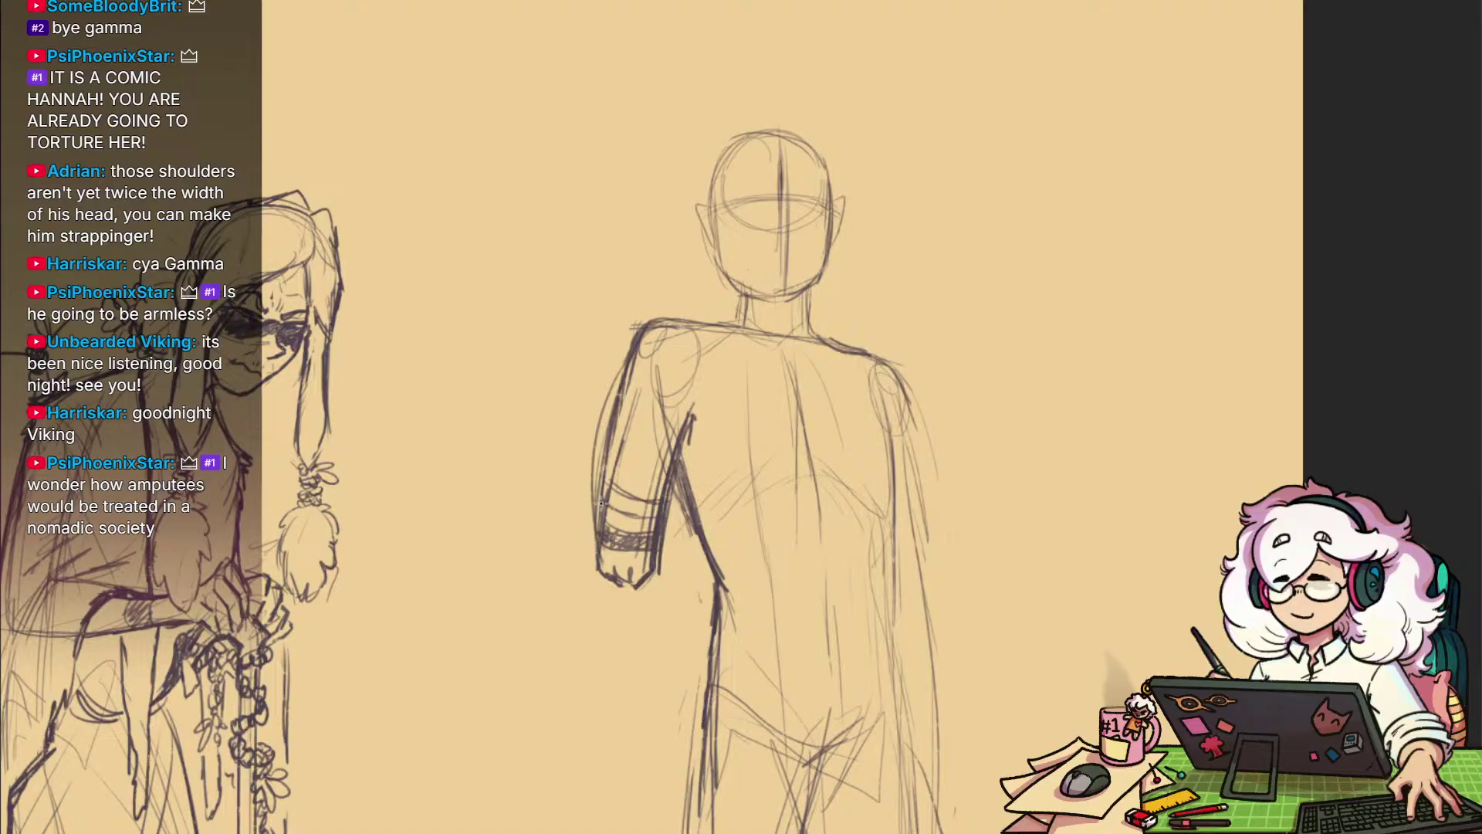
Add a second hatched band above the first on the shortened arm, and redraw its rounded shoulder and outer contour
left_click_drag(613, 489, 617, 506)
left_click_drag(820, 370, 815, 448)
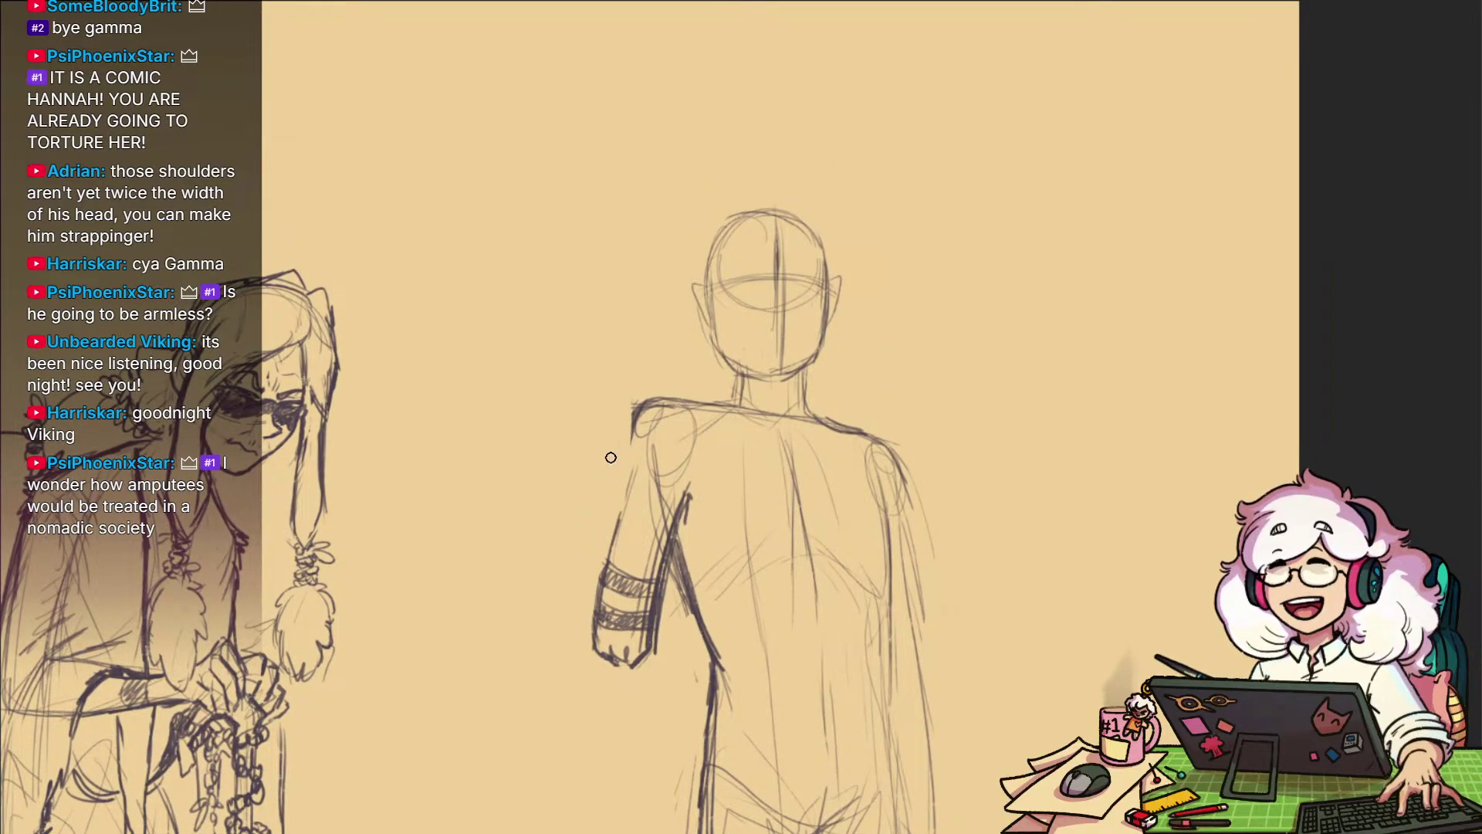
key("ctrl+z")
key("ctrl+z")
key("ctrl+z")
mouse_move(695, 400)
left_mouse_down()
mouse_move(632, 439)
mouse_move(622, 510)
left_mouse_up()
left_click_drag(634, 432, 603, 568)
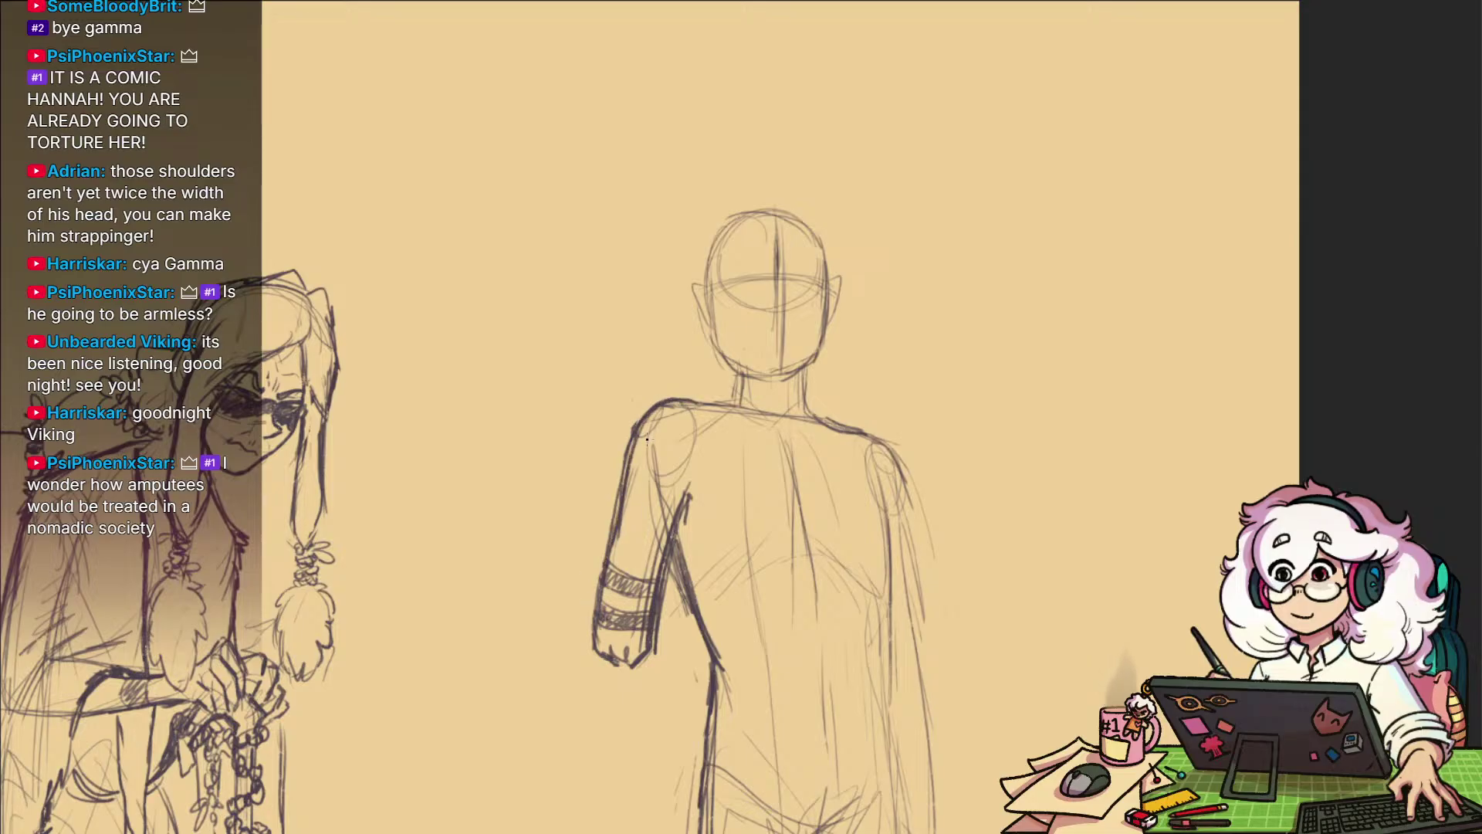
Draw a heavy crease at the shortened arm's armpit, and darken the opposite shoulder slope and outer arm contour
left_click_drag(877, 442, 807, 357)
scroll(808, 357, "down", 2)
mouse_move(826, 429)
left_mouse_down()
mouse_move(820, 403)
mouse_move(792, 434)
mouse_move(812, 479)
left_mouse_up()
scroll(819, 404, "up", 2)
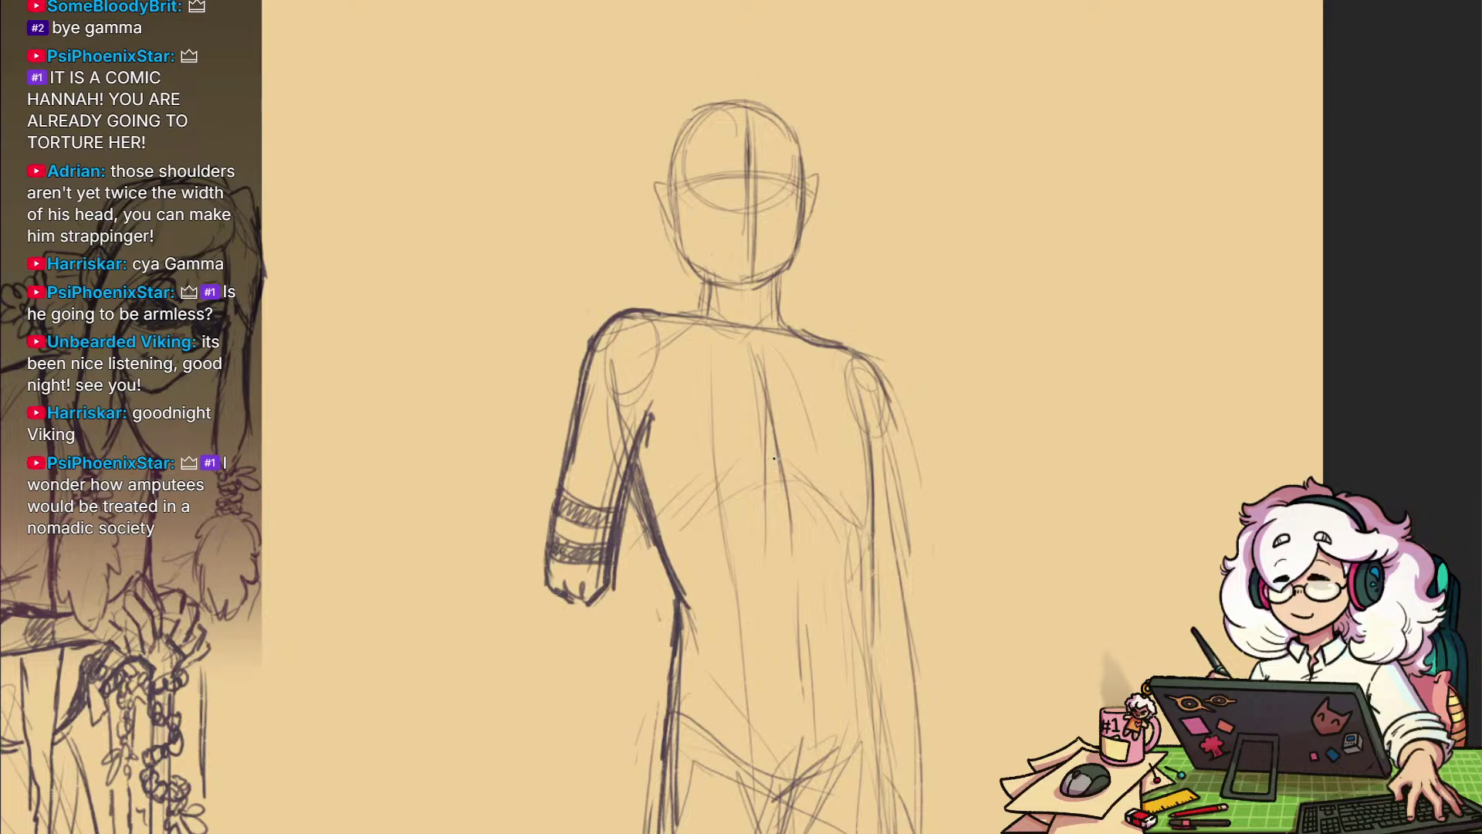
mouse_move(620, 494)
left_mouse_down()
mouse_move(639, 431)
mouse_move(676, 467)
left_mouse_up()
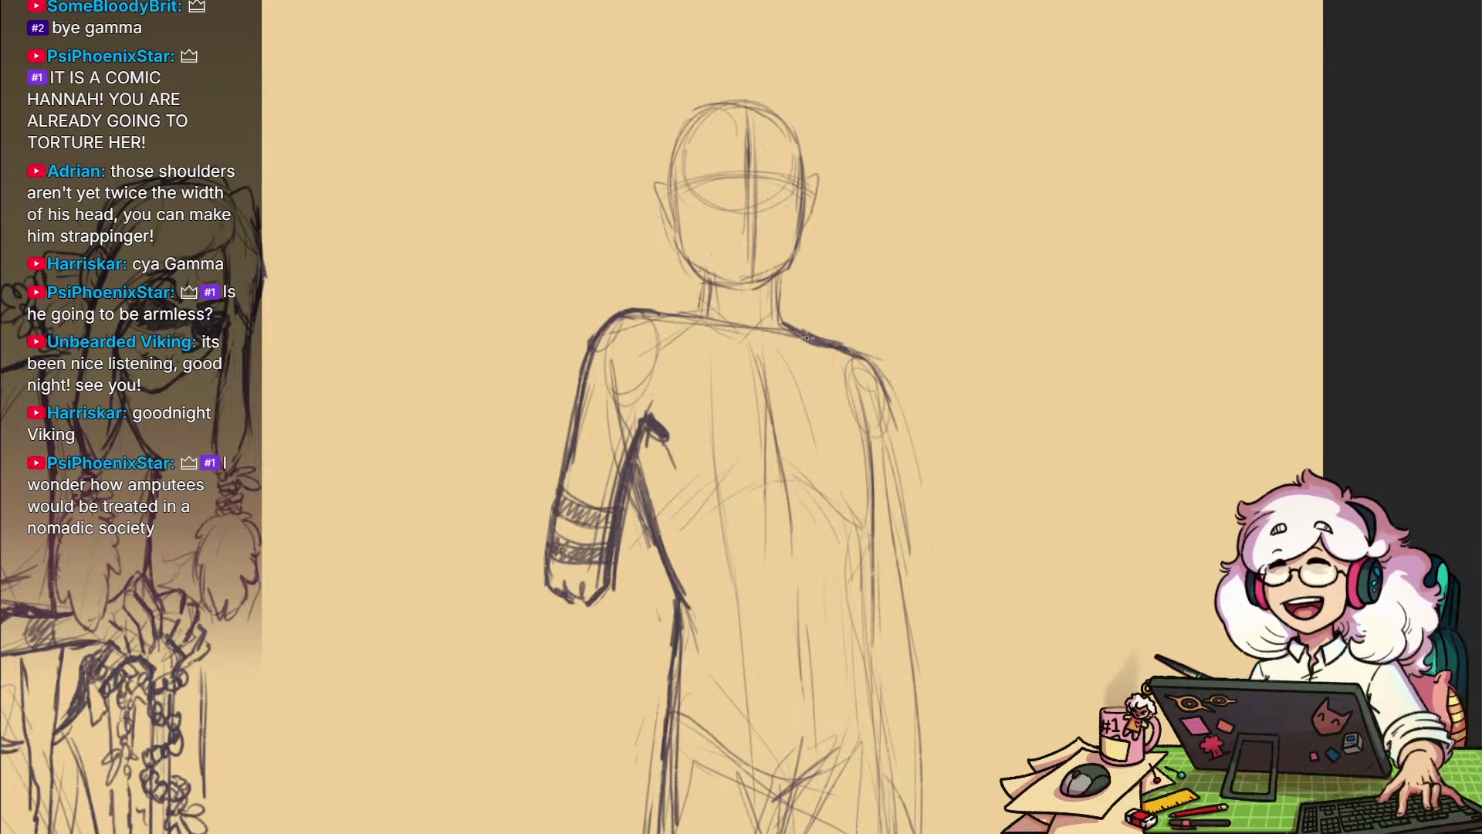
mouse_move(888, 346)
left_mouse_down()
mouse_move(811, 277)
mouse_move(861, 522)
left_mouse_up()
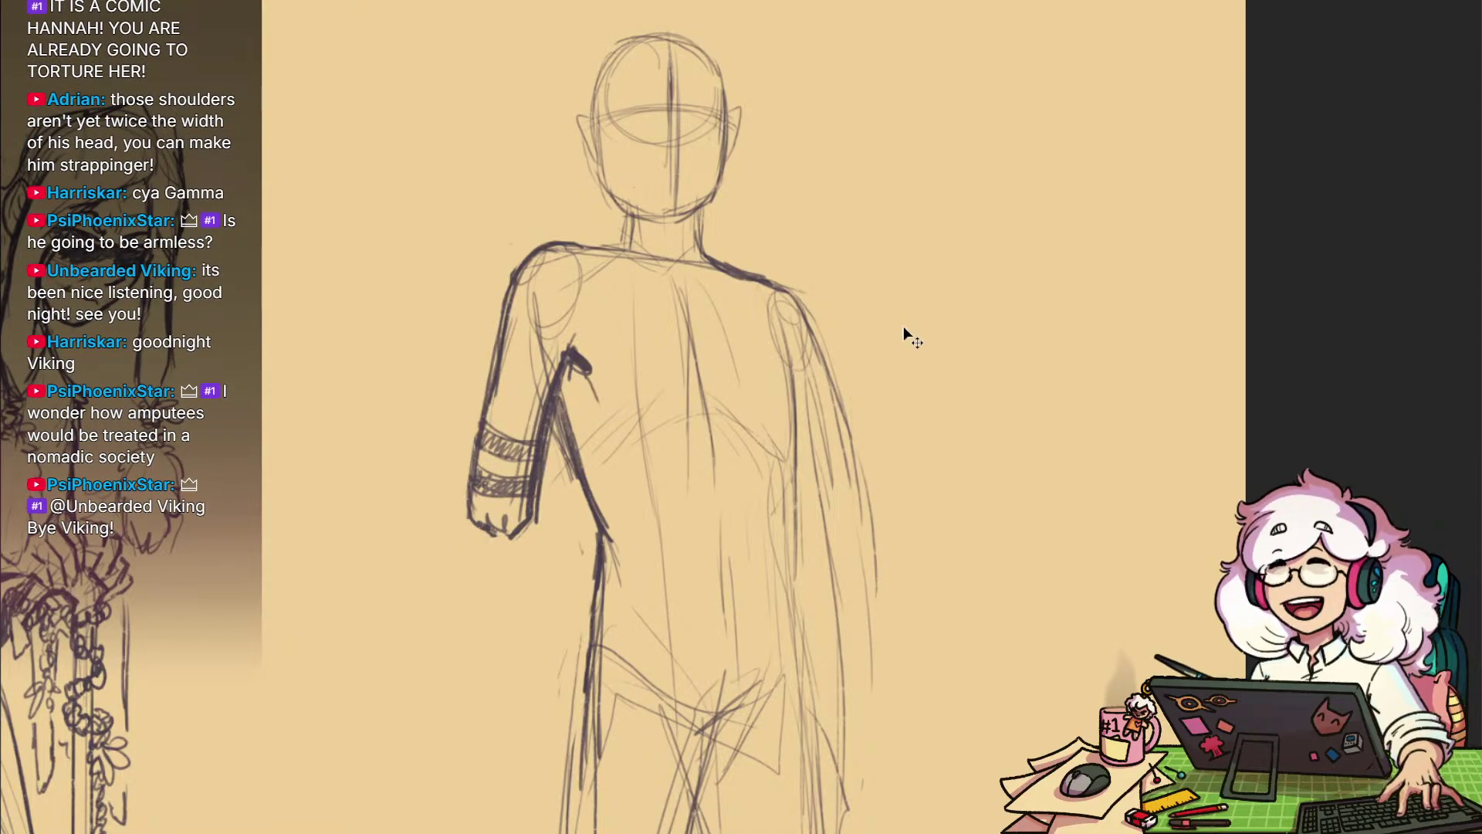
Redraw both sides of the torso with darker contours from the armpits down to the hips
left_click_drag(939, 627, 971, 556)
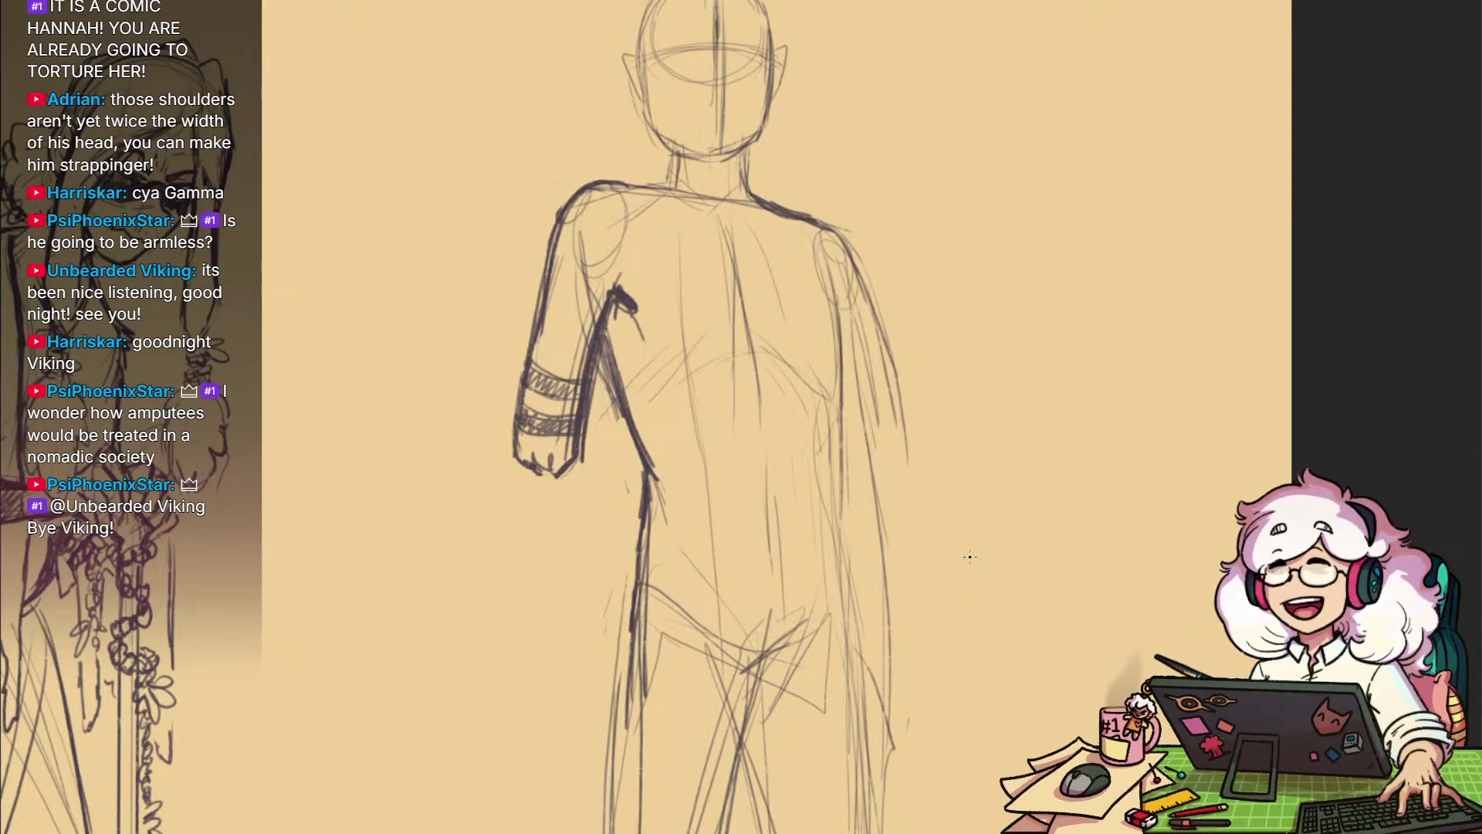
left_click_drag(868, 556, 850, 646)
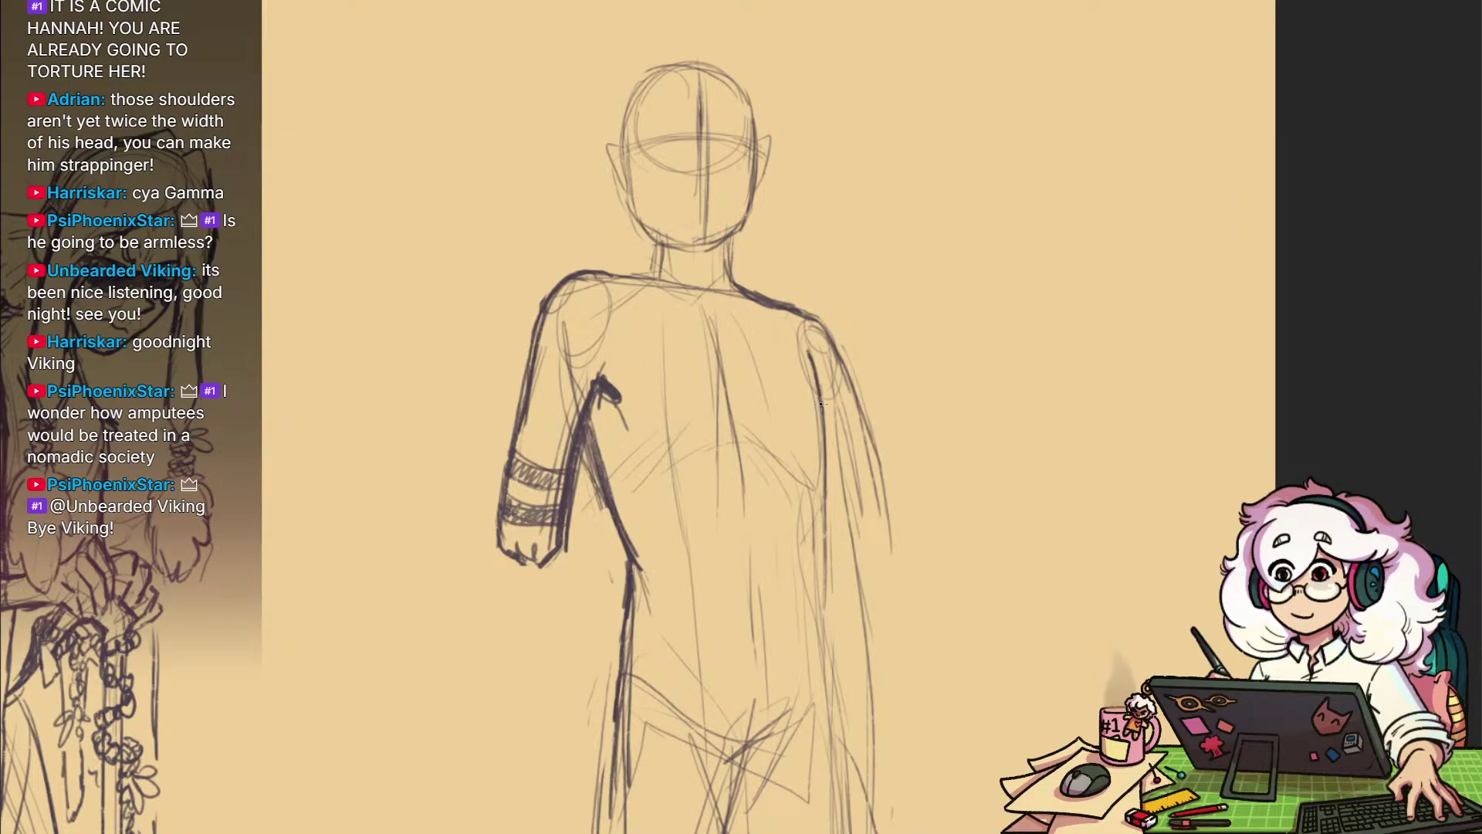
mouse_move(809, 360)
left_mouse_down()
mouse_move(830, 443)
mouse_move(835, 745)
left_mouse_up()
left_click_drag(633, 540, 641, 626)
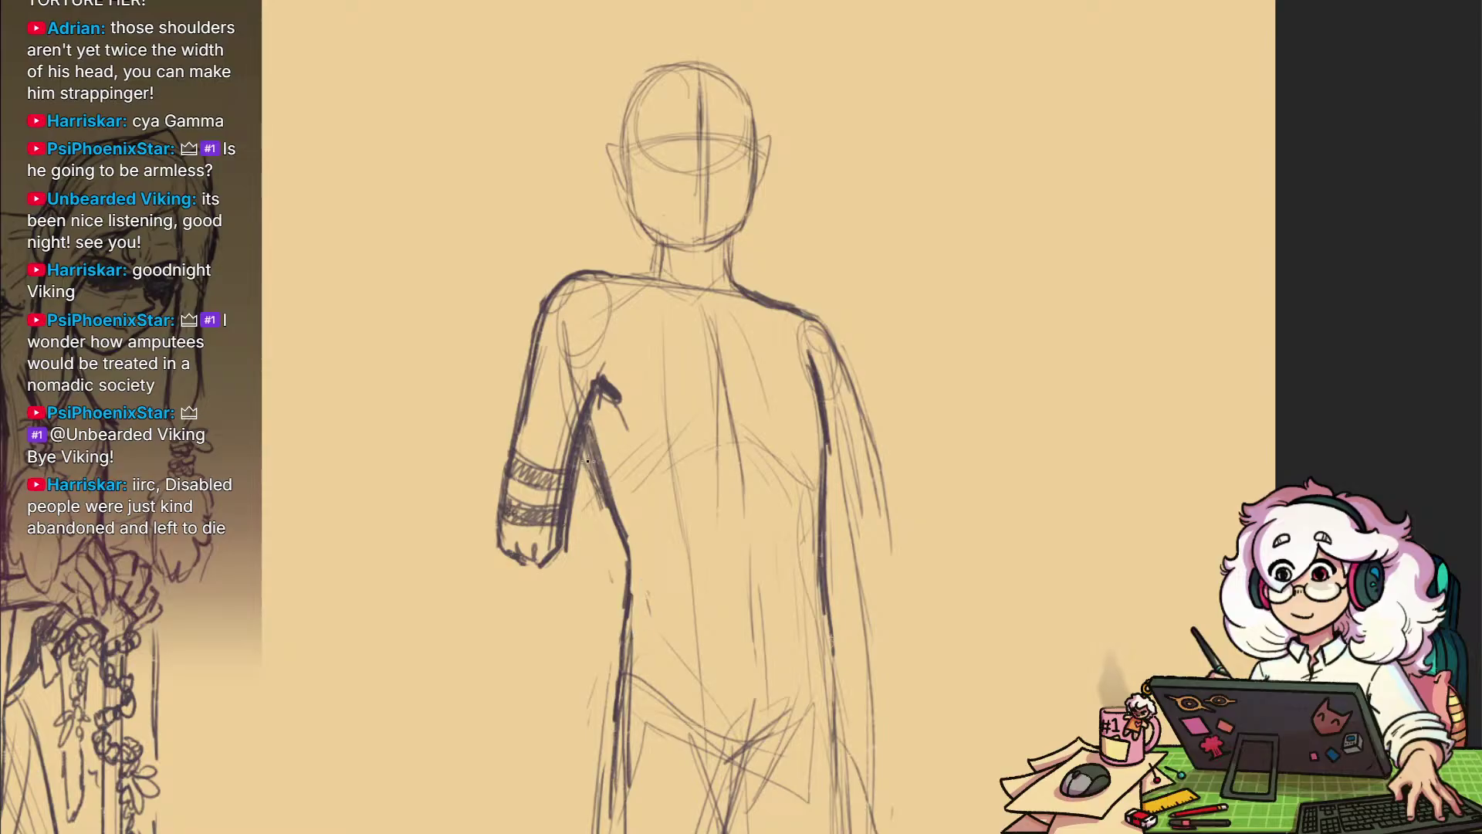
mouse_move(591, 457)
left_mouse_down()
mouse_move(628, 563)
mouse_move(602, 811)
left_mouse_up()
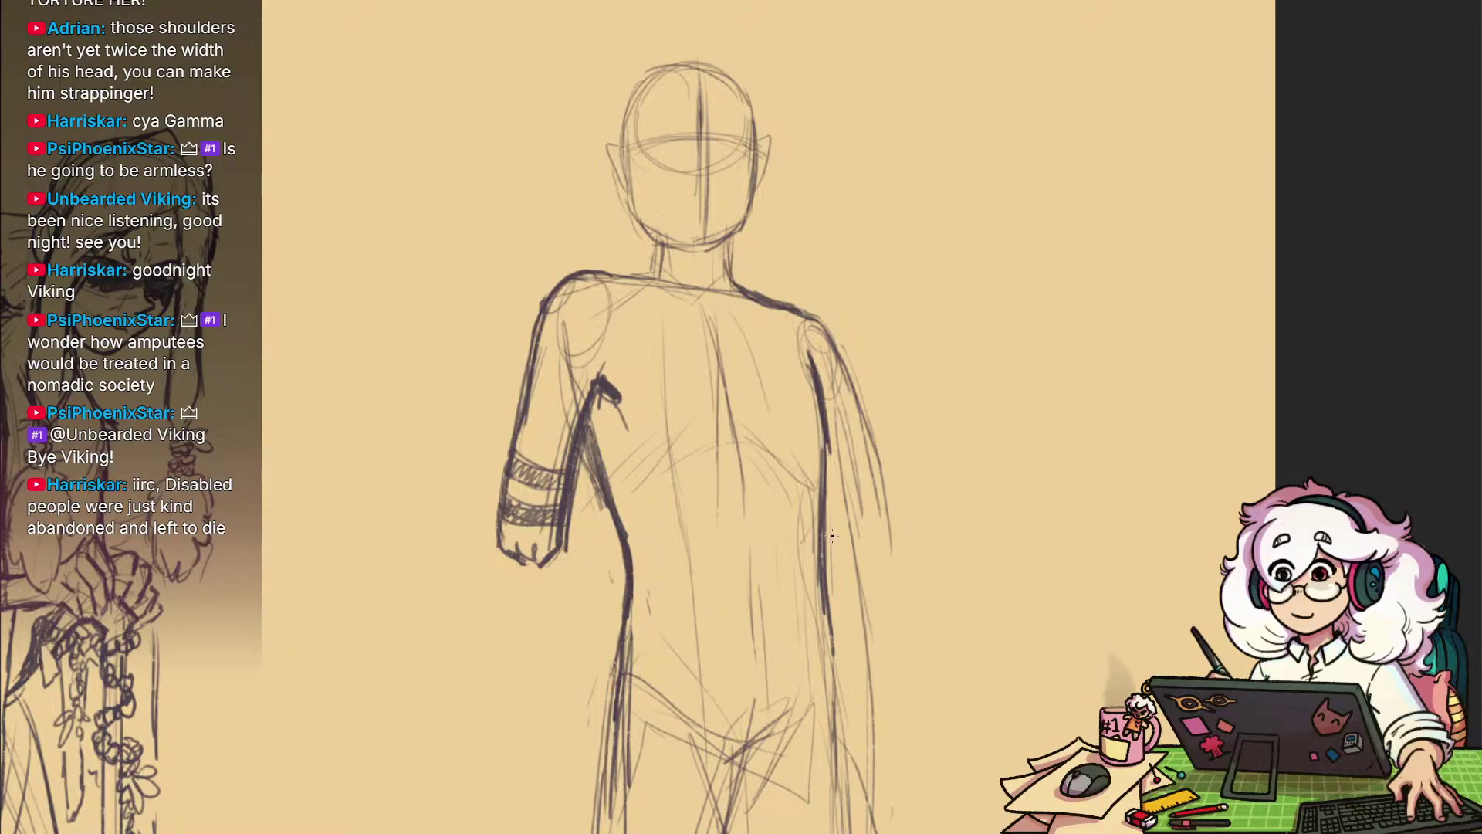
Try to sketch a diagonal garment edge across the chest from the shortened arm's shoulder to the opposite side
scroll(884, 634, "down", 1)
mouse_move(875, 699)
left_mouse_down()
mouse_move(888, 644)
mouse_move(884, 684)
left_mouse_up()
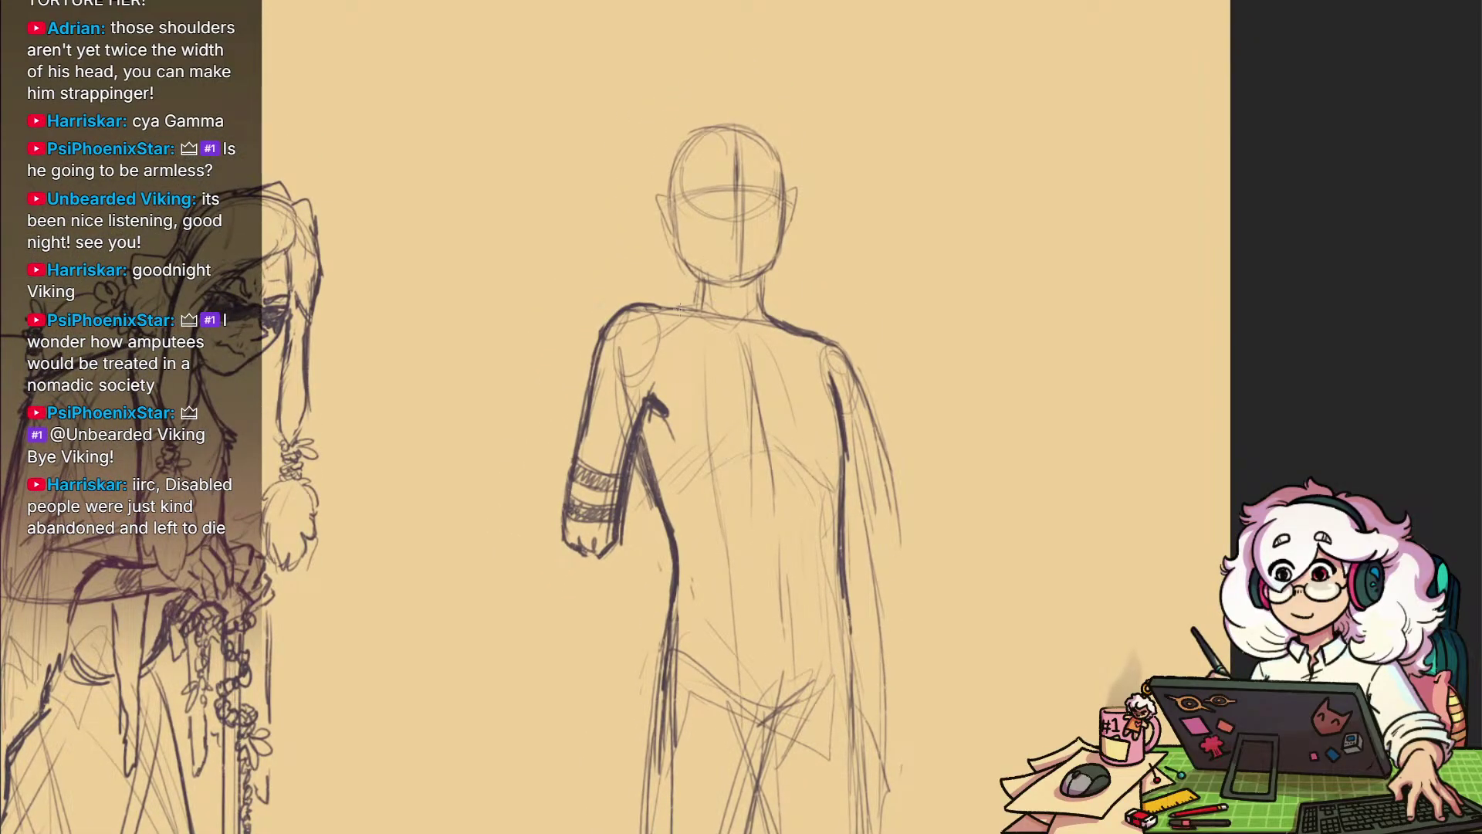
left_click_drag(669, 302, 832, 465)
left_click_drag(711, 322, 857, 503)
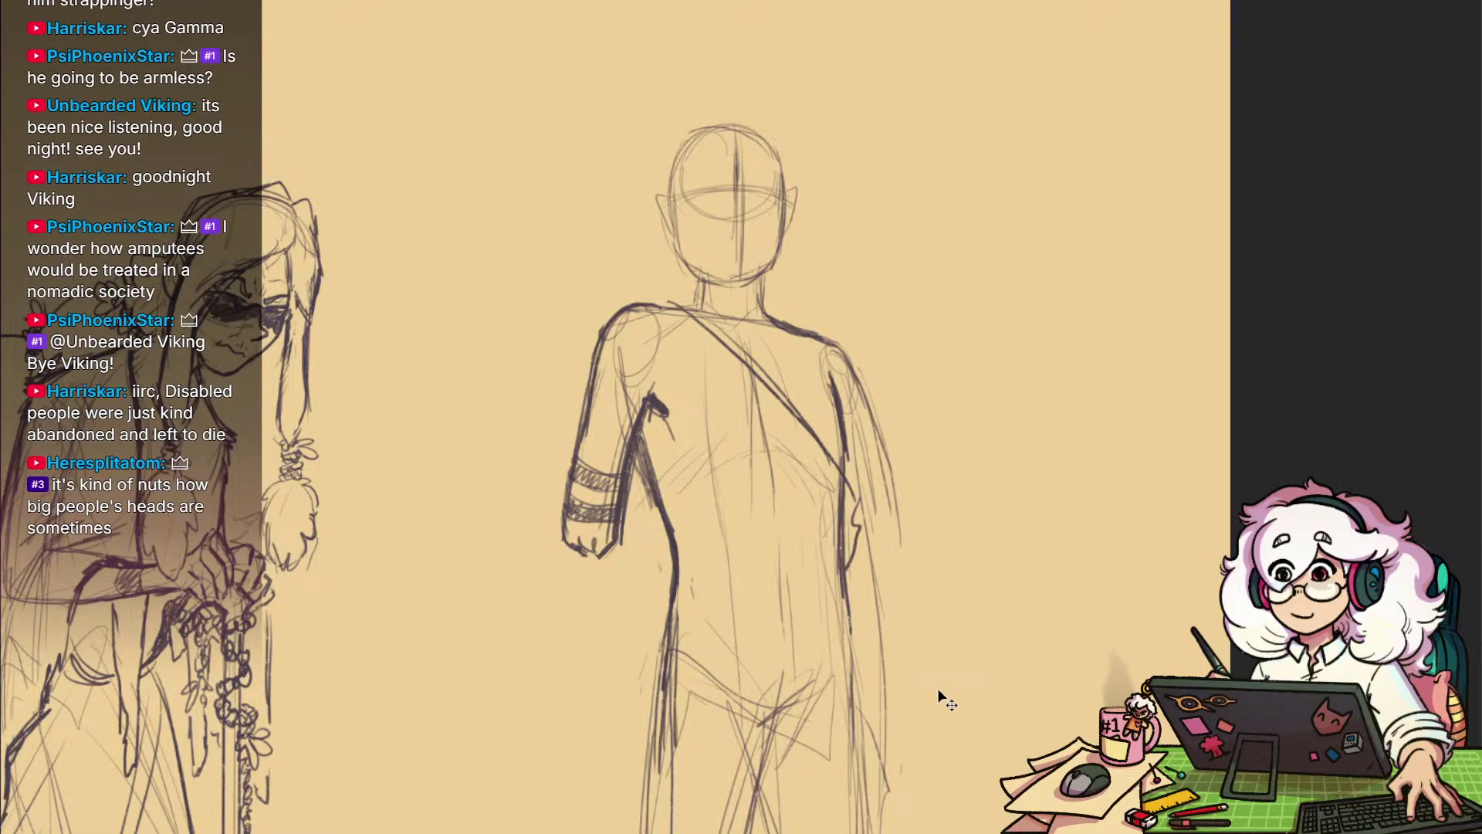
key("ctrl+z")
key("ctrl+z")
scroll(919, 618, "up", 4)
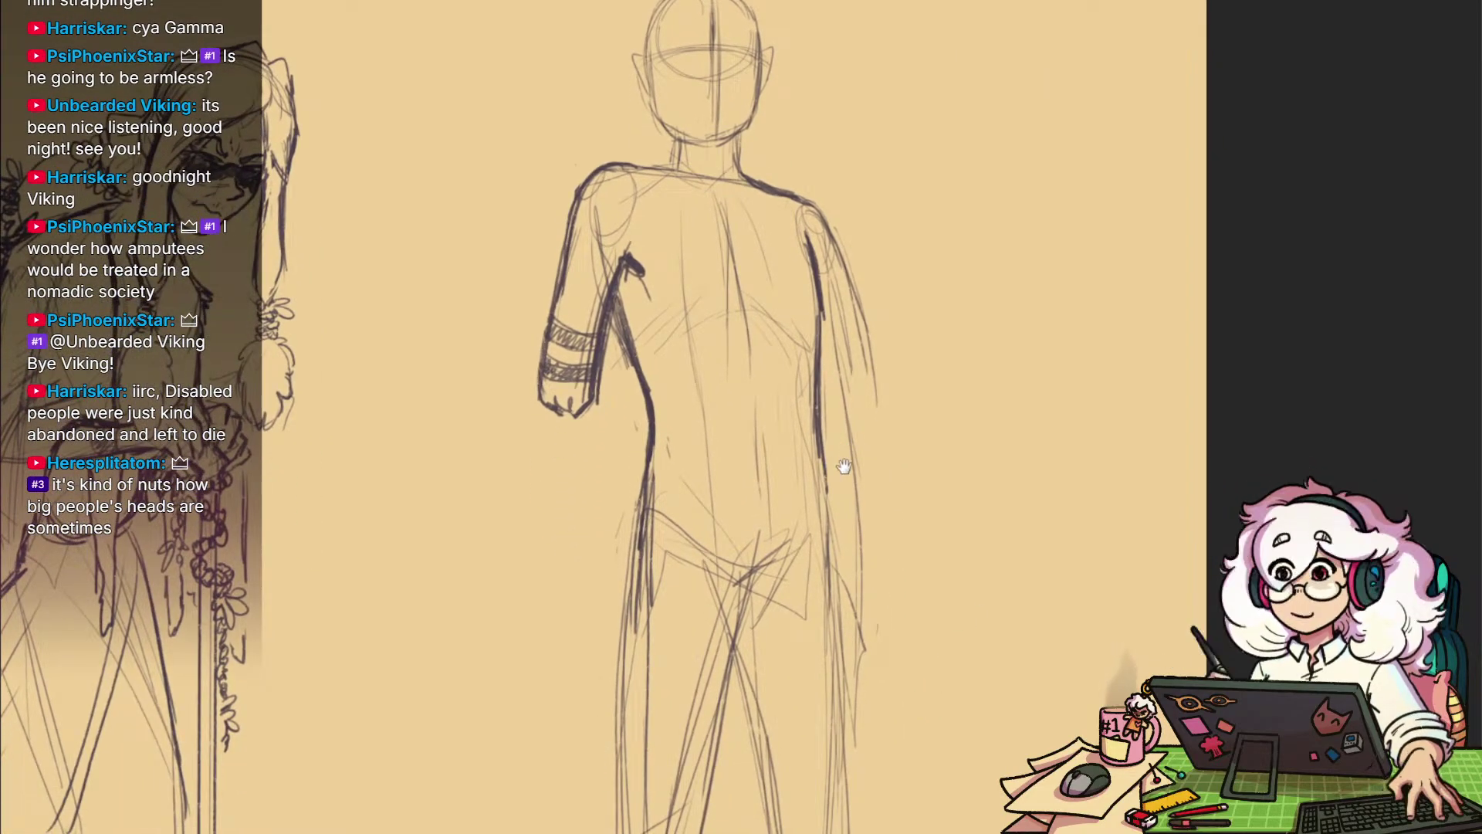
scroll(901, 519, "down", 2)
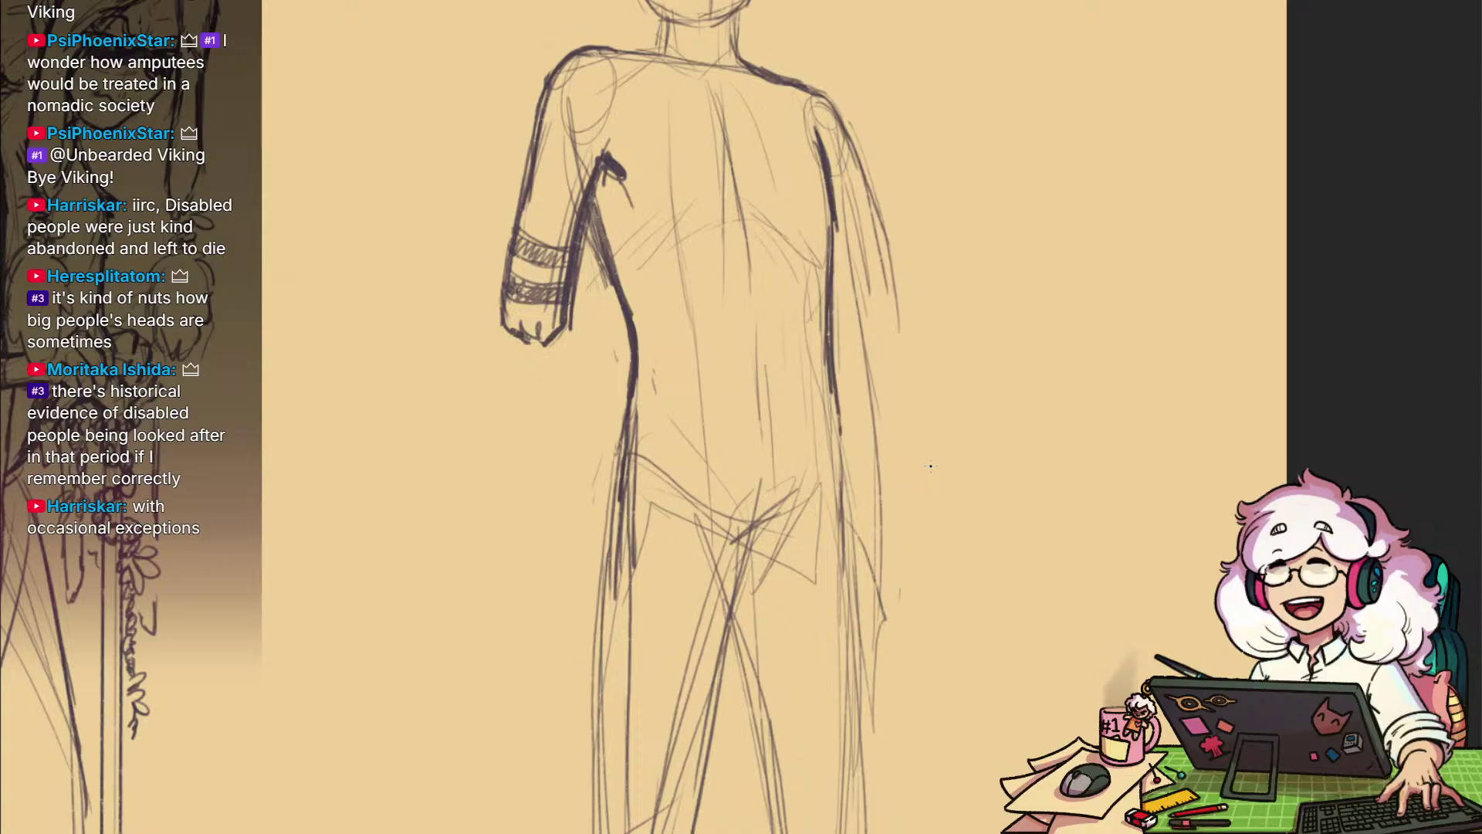
scroll(919, 575, "up", 2)
mouse_move(940, 617)
left_mouse_down()
mouse_move(919, 658)
mouse_move(960, 664)
mouse_move(966, 603)
mouse_move(948, 660)
left_mouse_up()
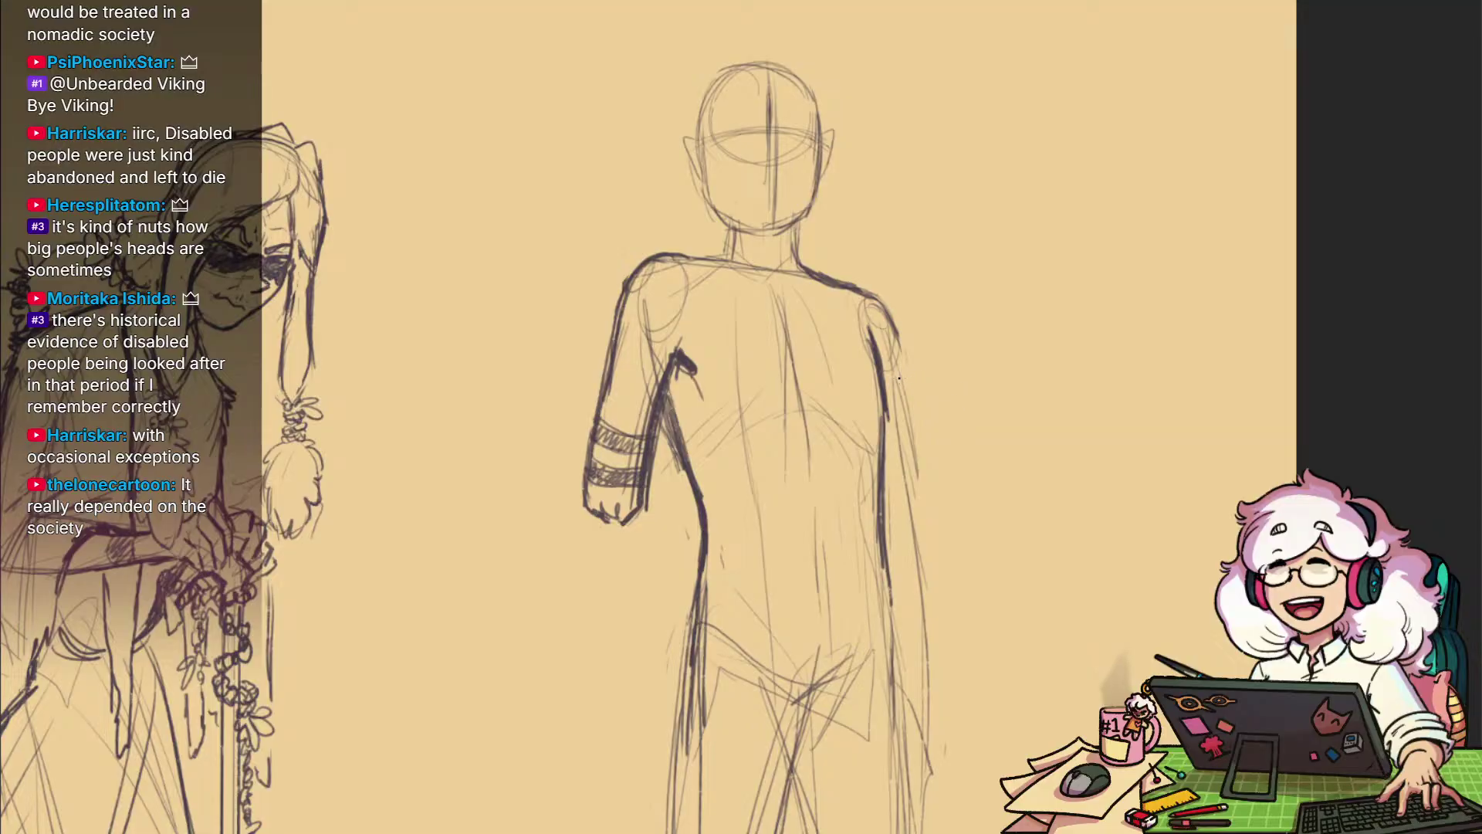
Darken the outer contour of the full-length arm from the shoulder down toward the elbow
mouse_move(900, 374)
left_mouse_down()
mouse_move(915, 515)
mouse_move(916, 501)
left_mouse_up()
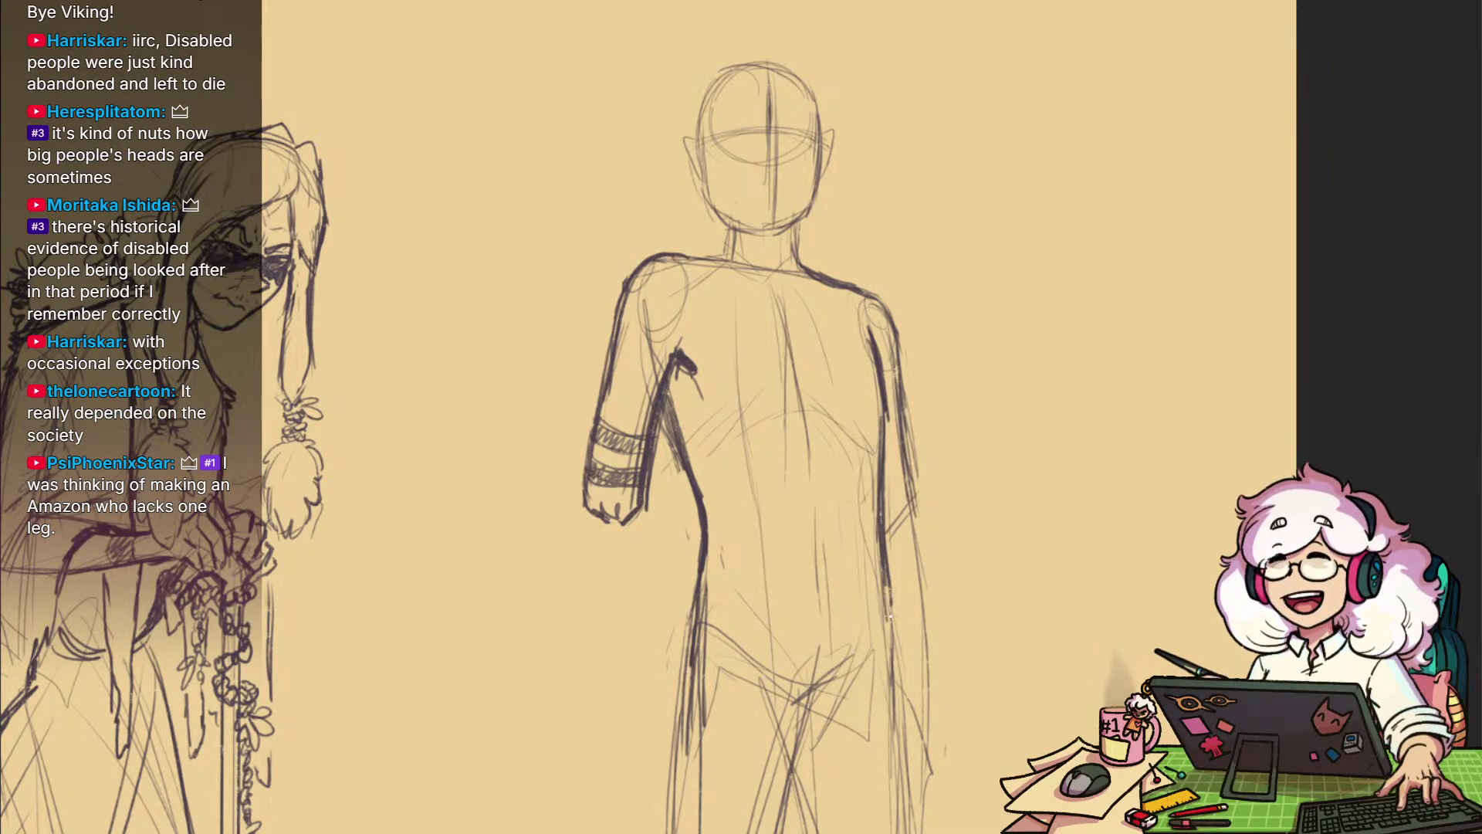
left_click_drag(982, 553, 1056, 746)
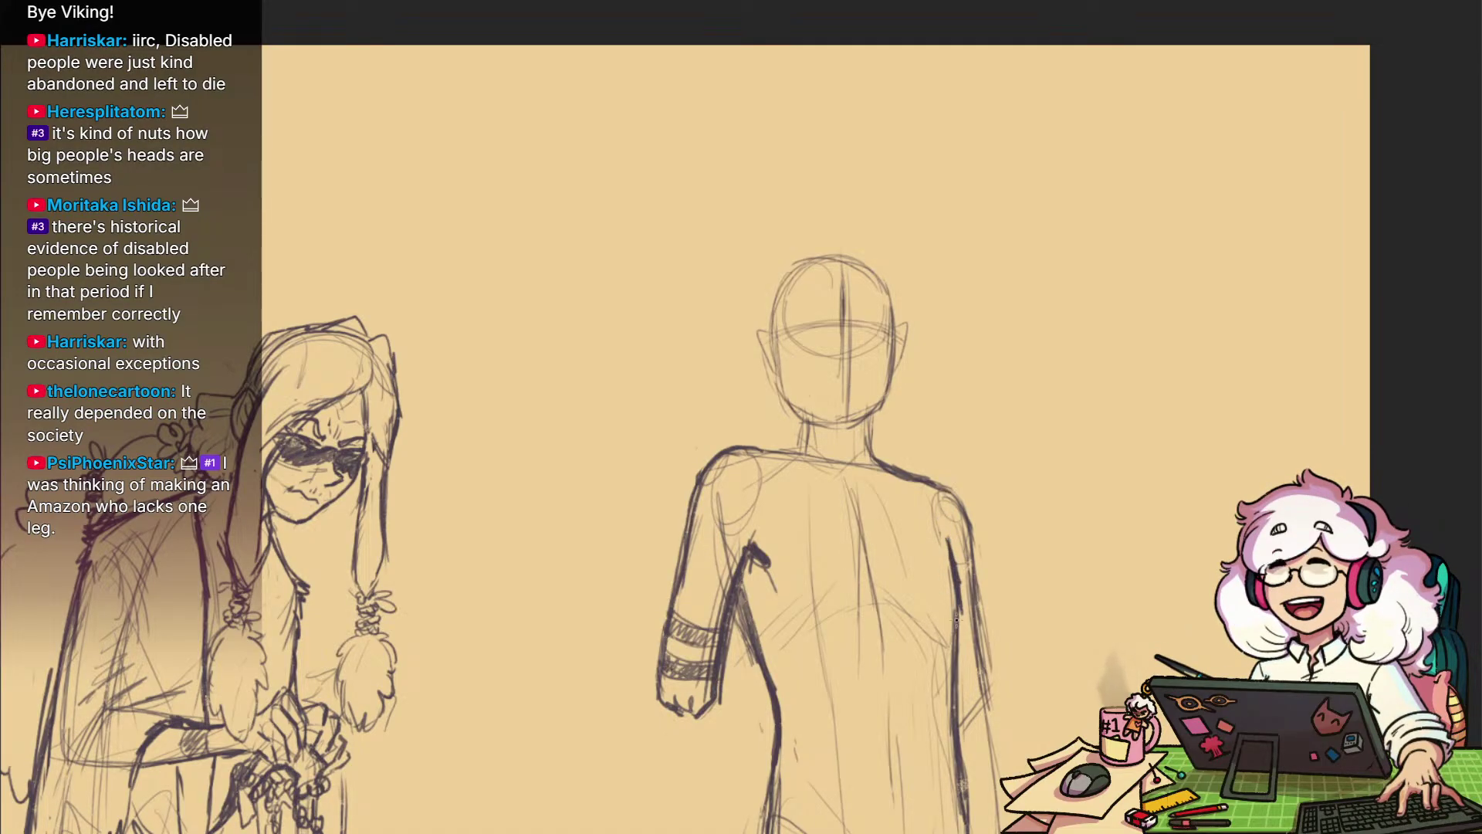
left_click_drag(959, 596, 957, 668)
left_click_drag(1015, 769, 981, 231)
mouse_move(1004, 672)
left_mouse_down()
mouse_move(996, 566)
mouse_move(1041, 742)
left_mouse_up()
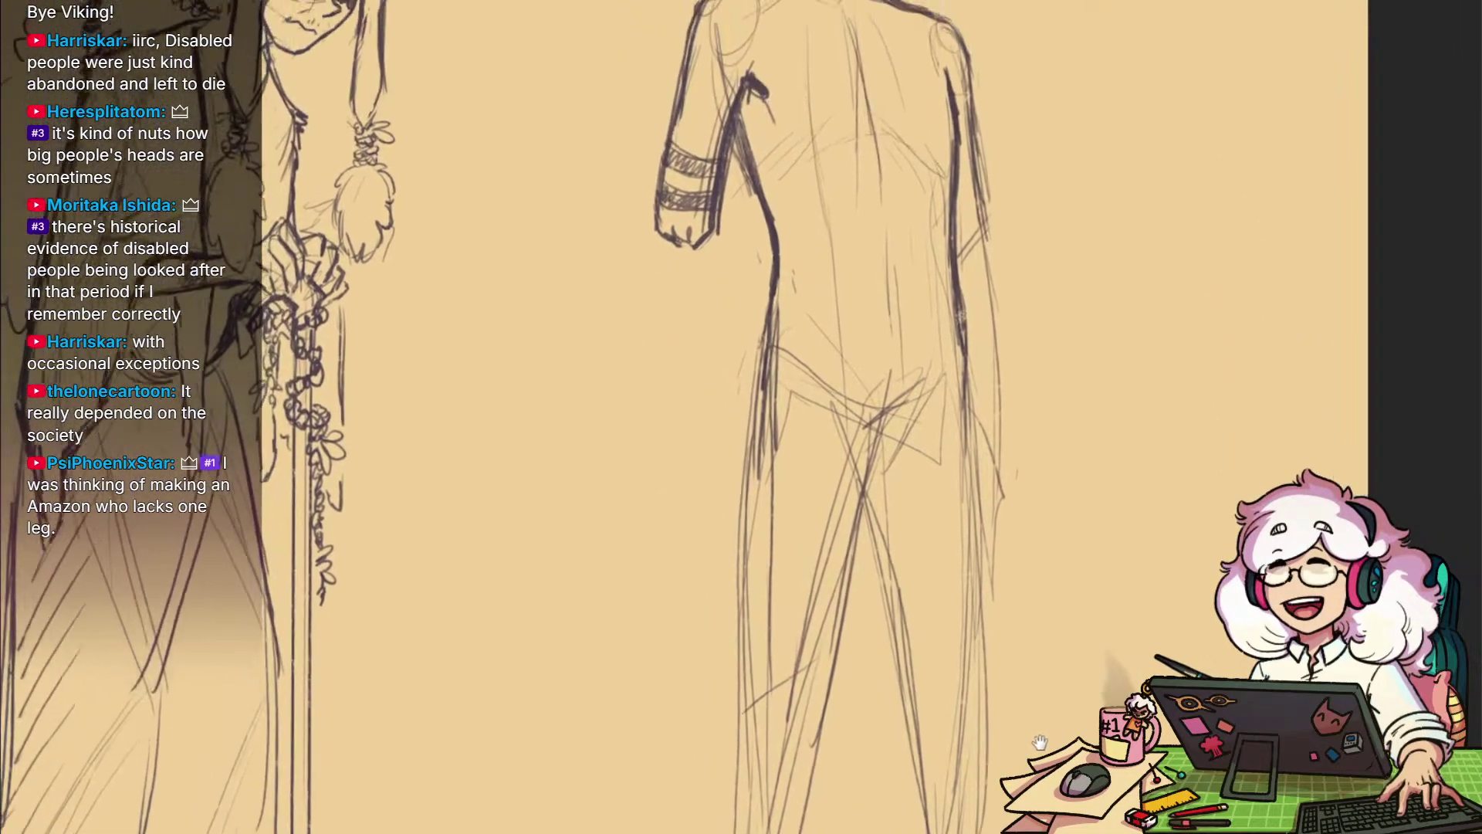
scroll(1040, 742, "up", 2)
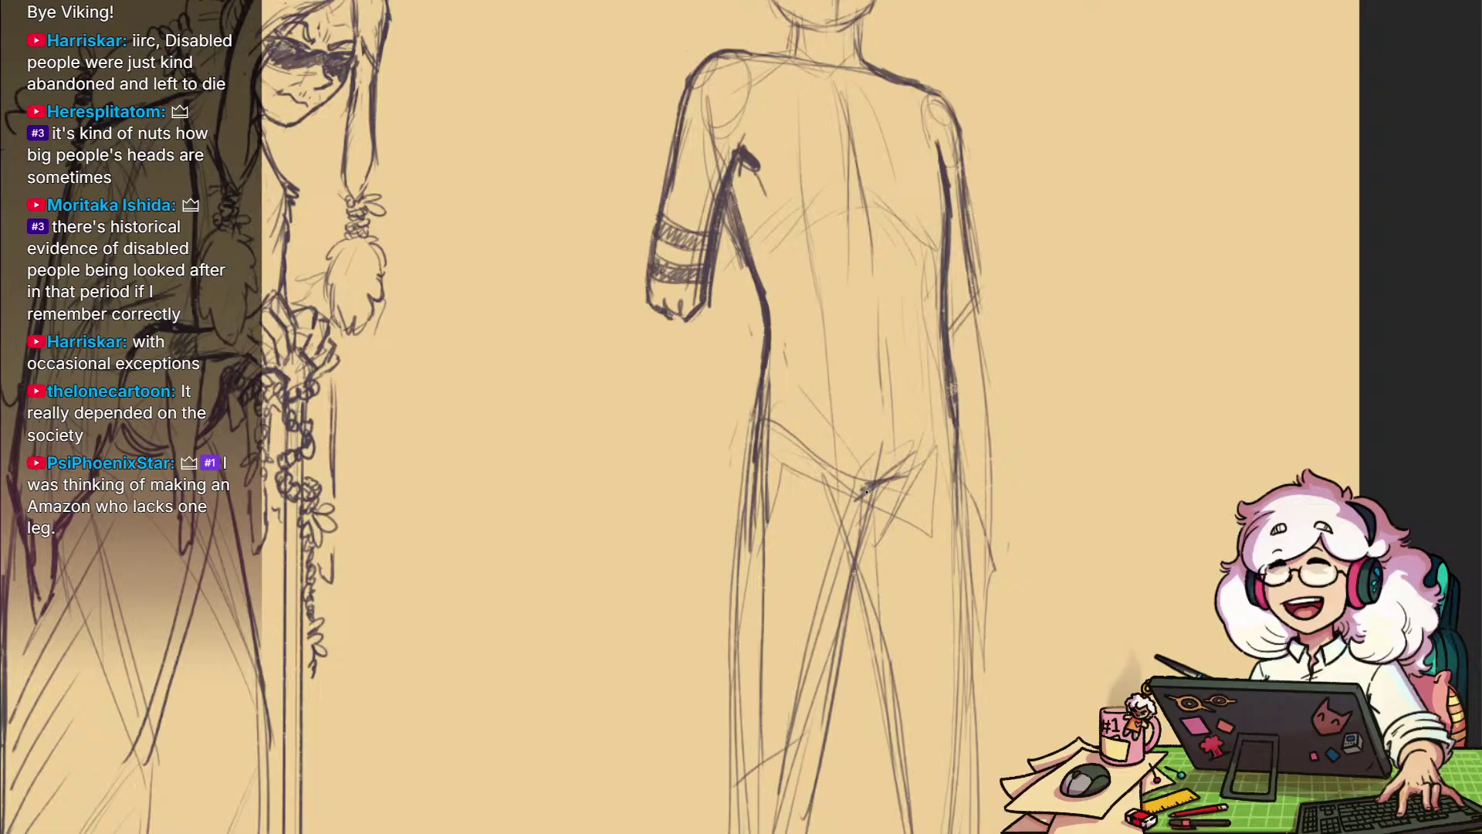
scroll(919, 656, "up", 3)
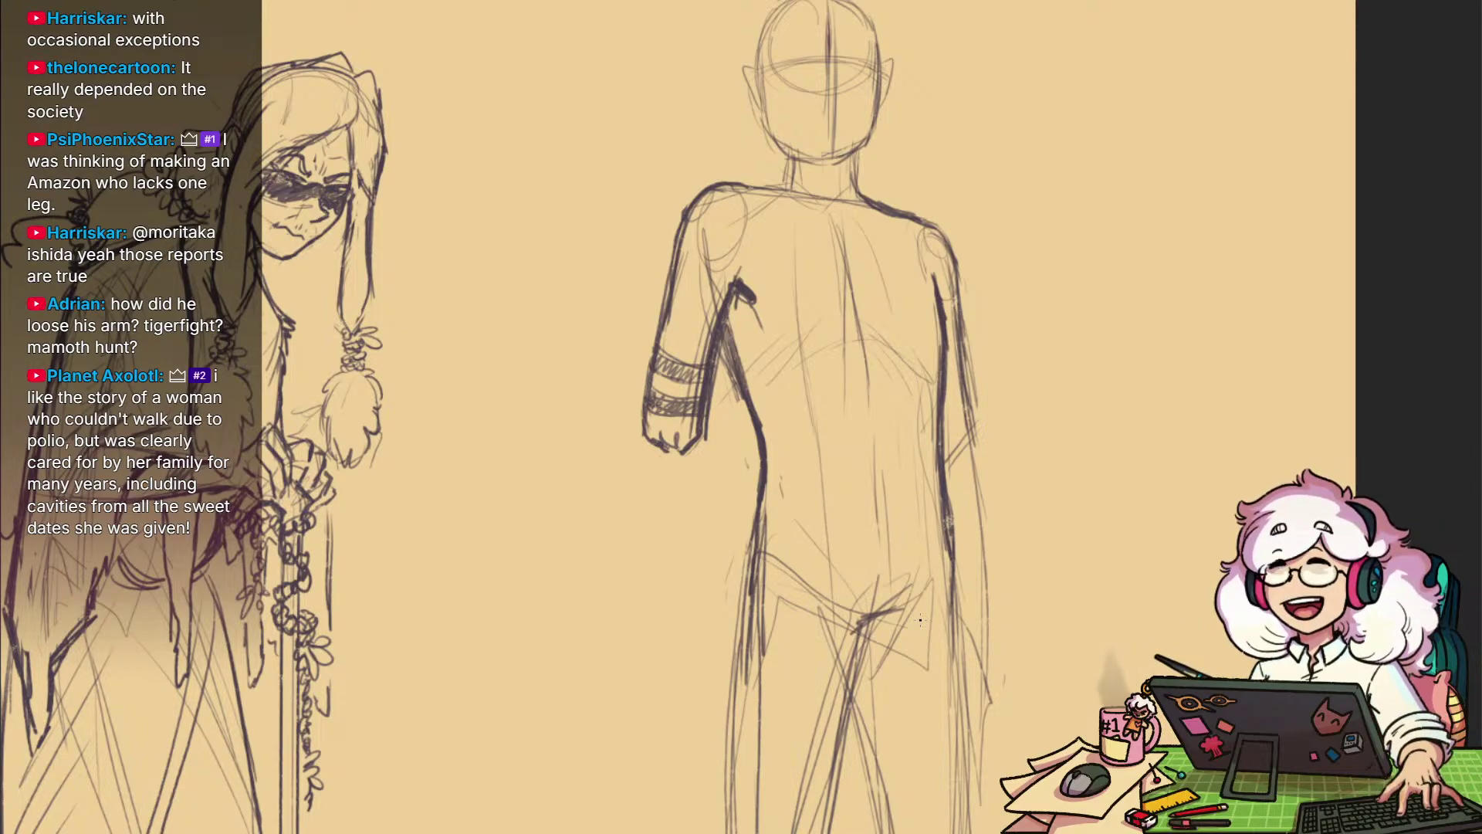
Add a short dark vertical stroke along the midline of the abdomen
mouse_move(1023, 546)
left_mouse_down()
mouse_move(990, 655)
mouse_move(1015, 604)
mouse_move(1003, 676)
left_mouse_up()
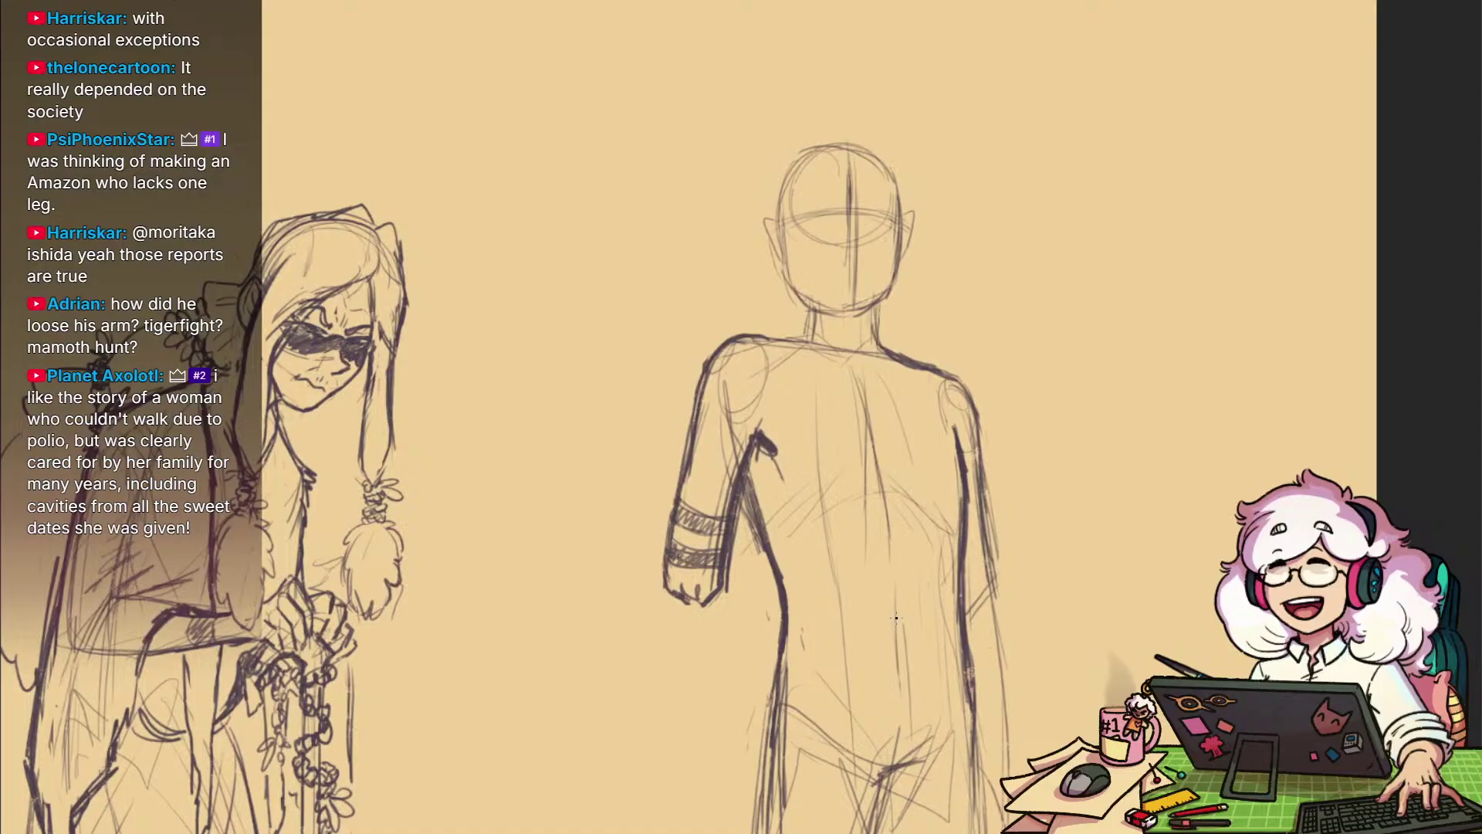
left_click_drag(1036, 624, 1004, 611)
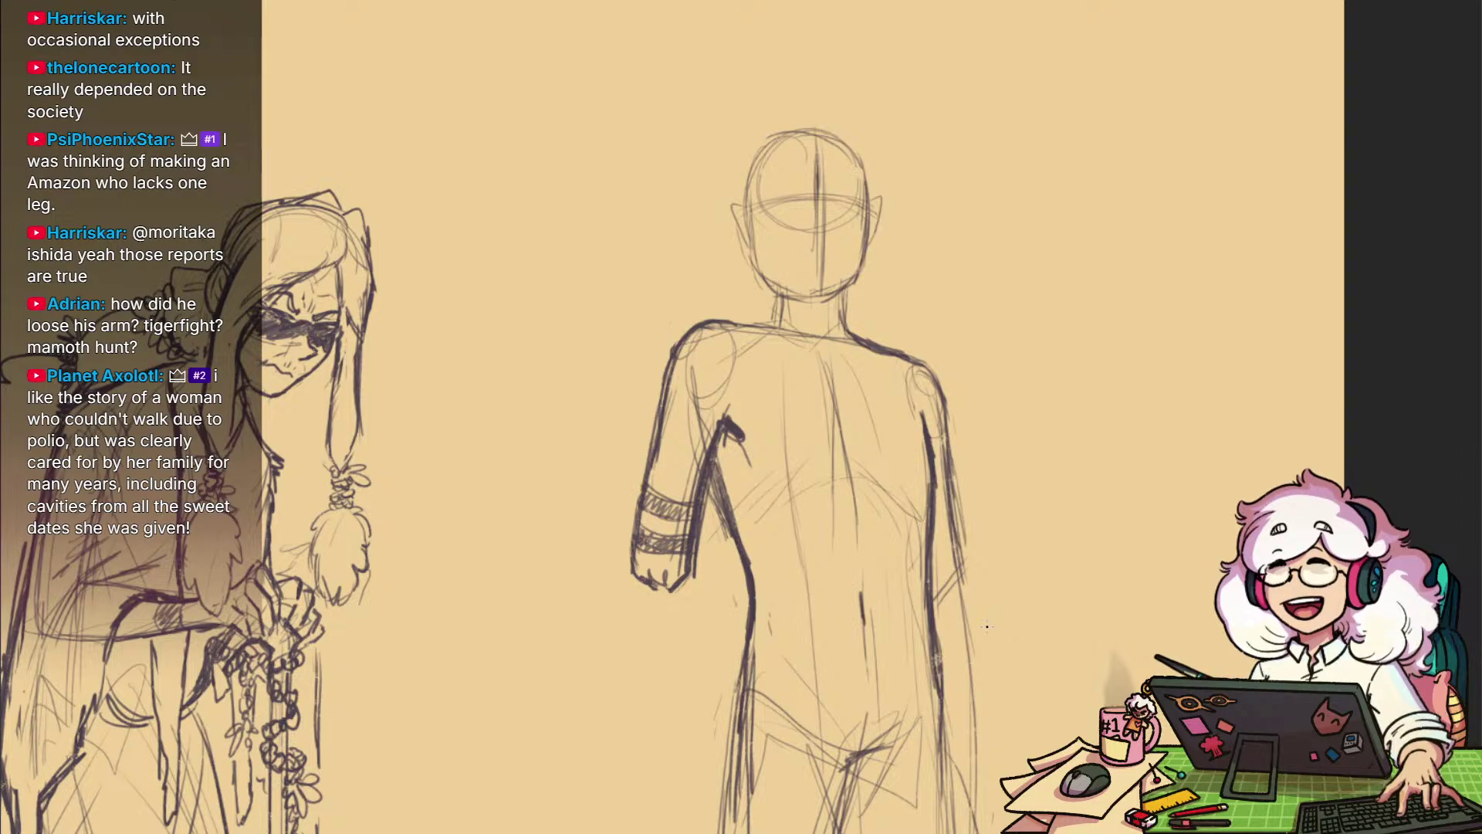
left_click_drag(1041, 596, 1013, 615)
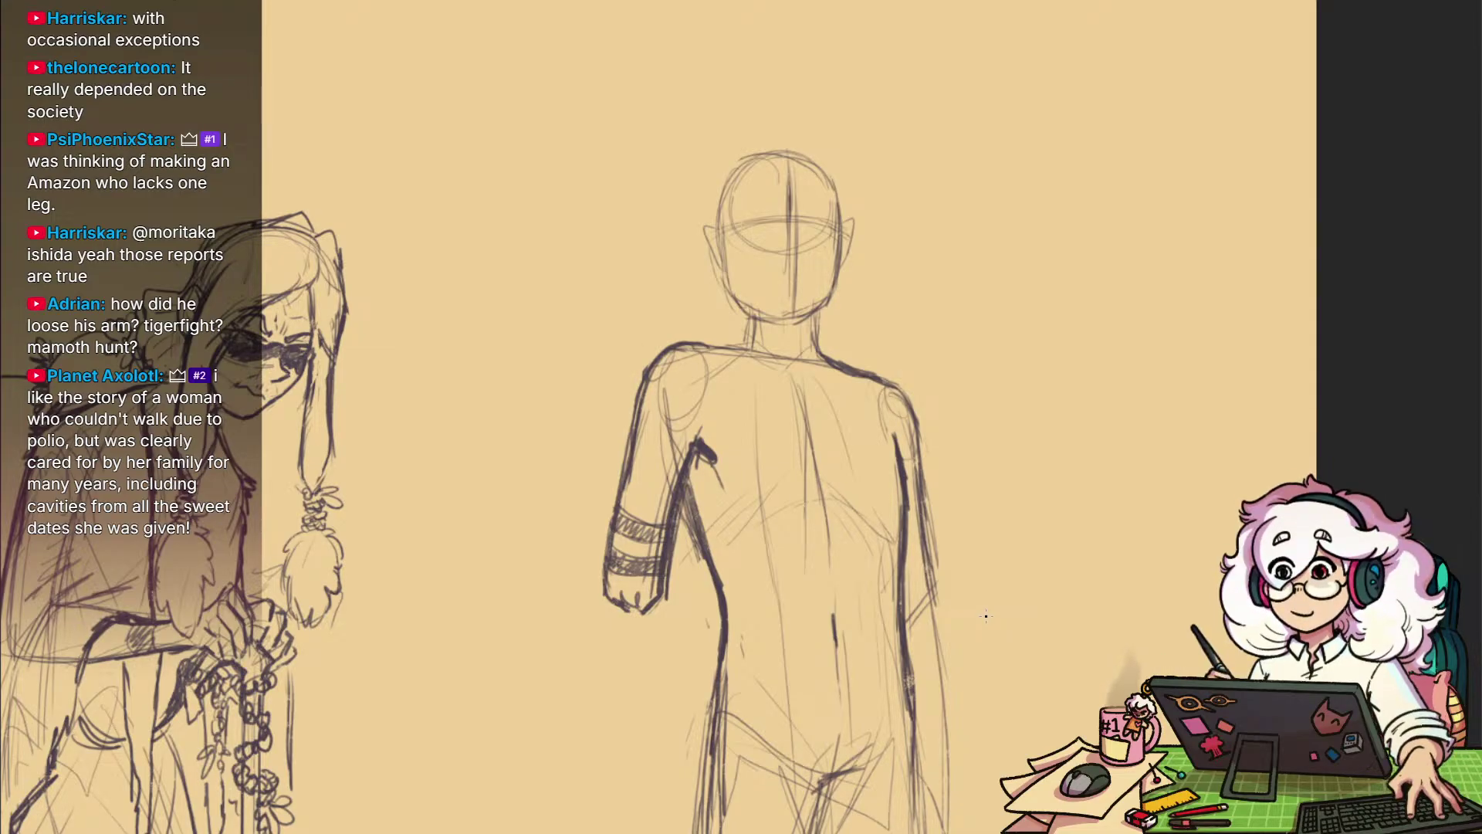
left_click_drag(966, 622, 961, 579)
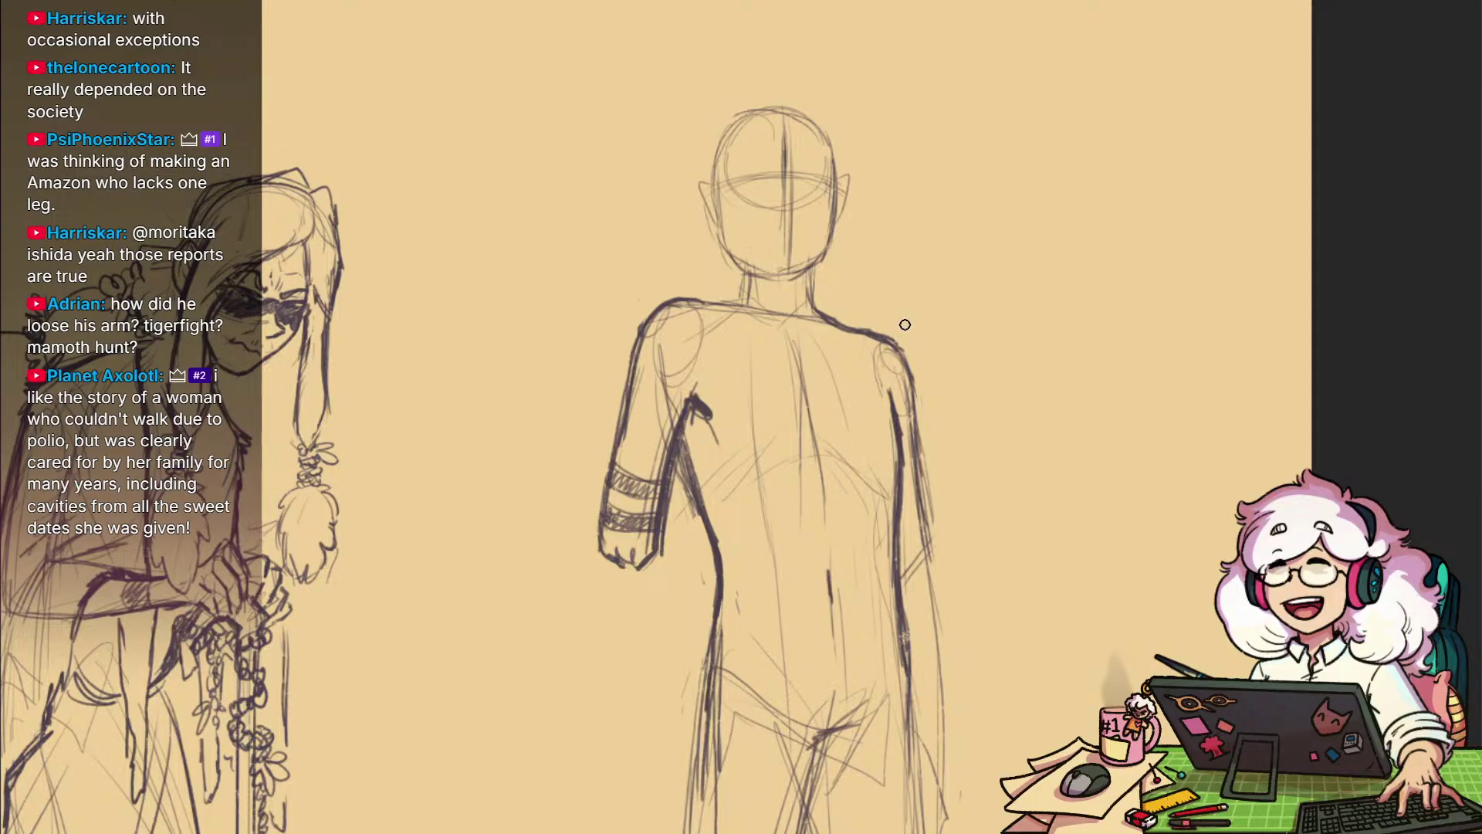
Draw both collarbones, darken the neck and jawline, and outline the rounded ear on the shortened-arm side
mouse_move(846, 316)
left_mouse_down()
mouse_move(841, 425)
mouse_move(825, 416)
mouse_move(943, 437)
mouse_move(1022, 476)
left_mouse_up()
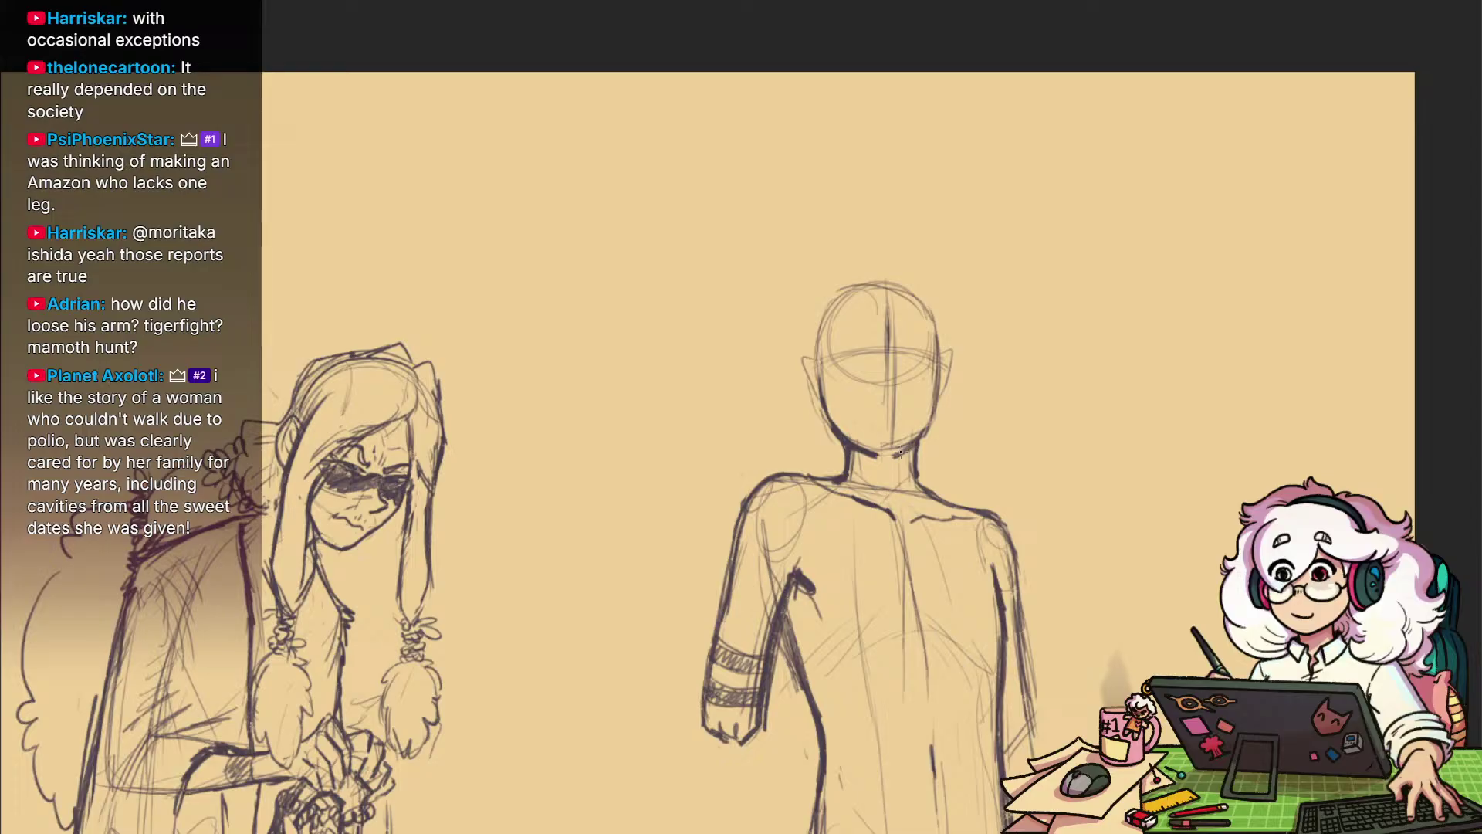
left_click_drag(901, 452, 928, 428)
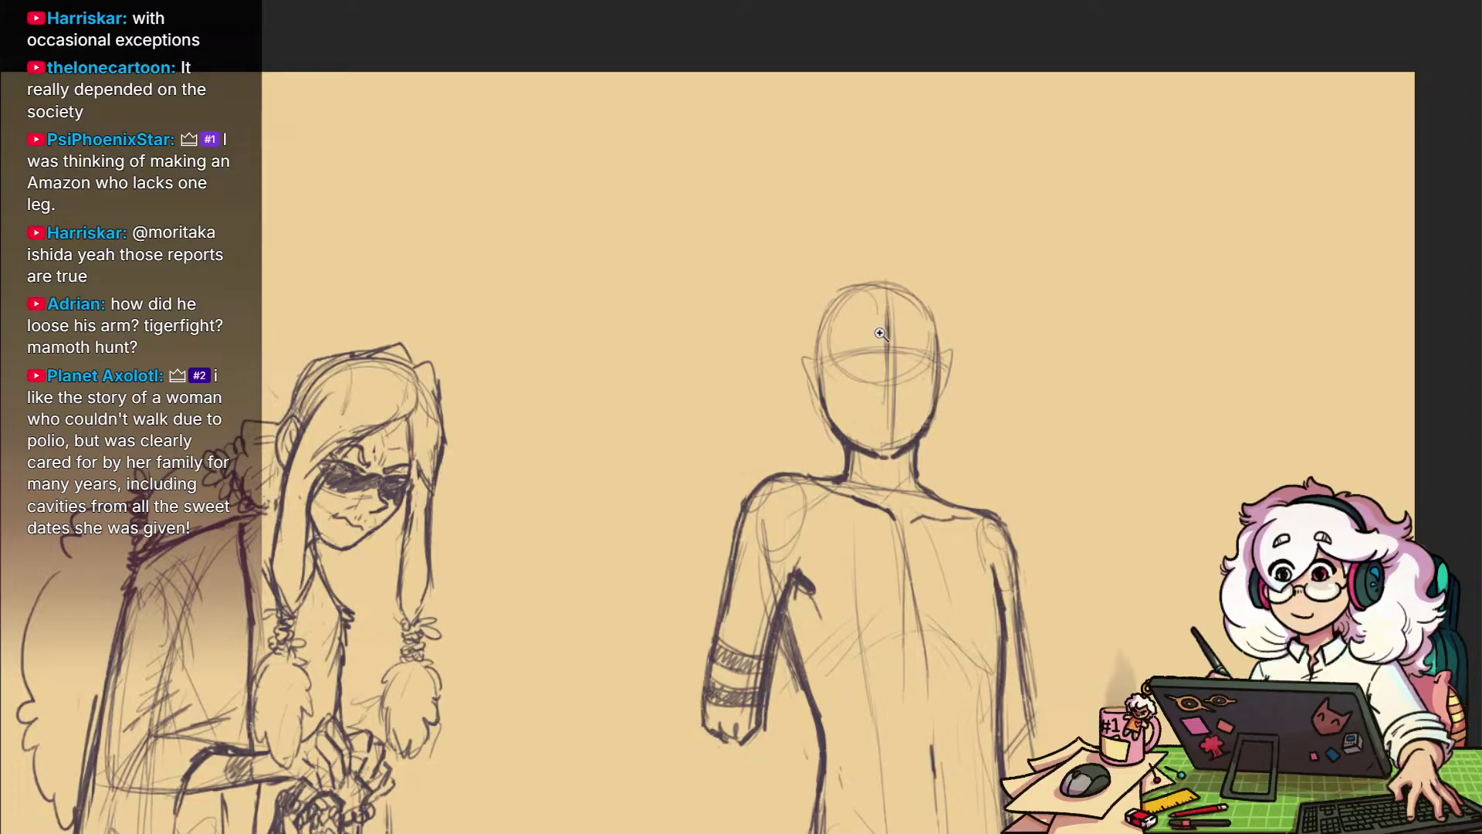
left_click_drag(880, 330, 971, 391)
left_click_drag(796, 411, 806, 475)
scroll(856, 432, "up", 1)
left_click_drag(856, 433, 810, 463)
key("e")
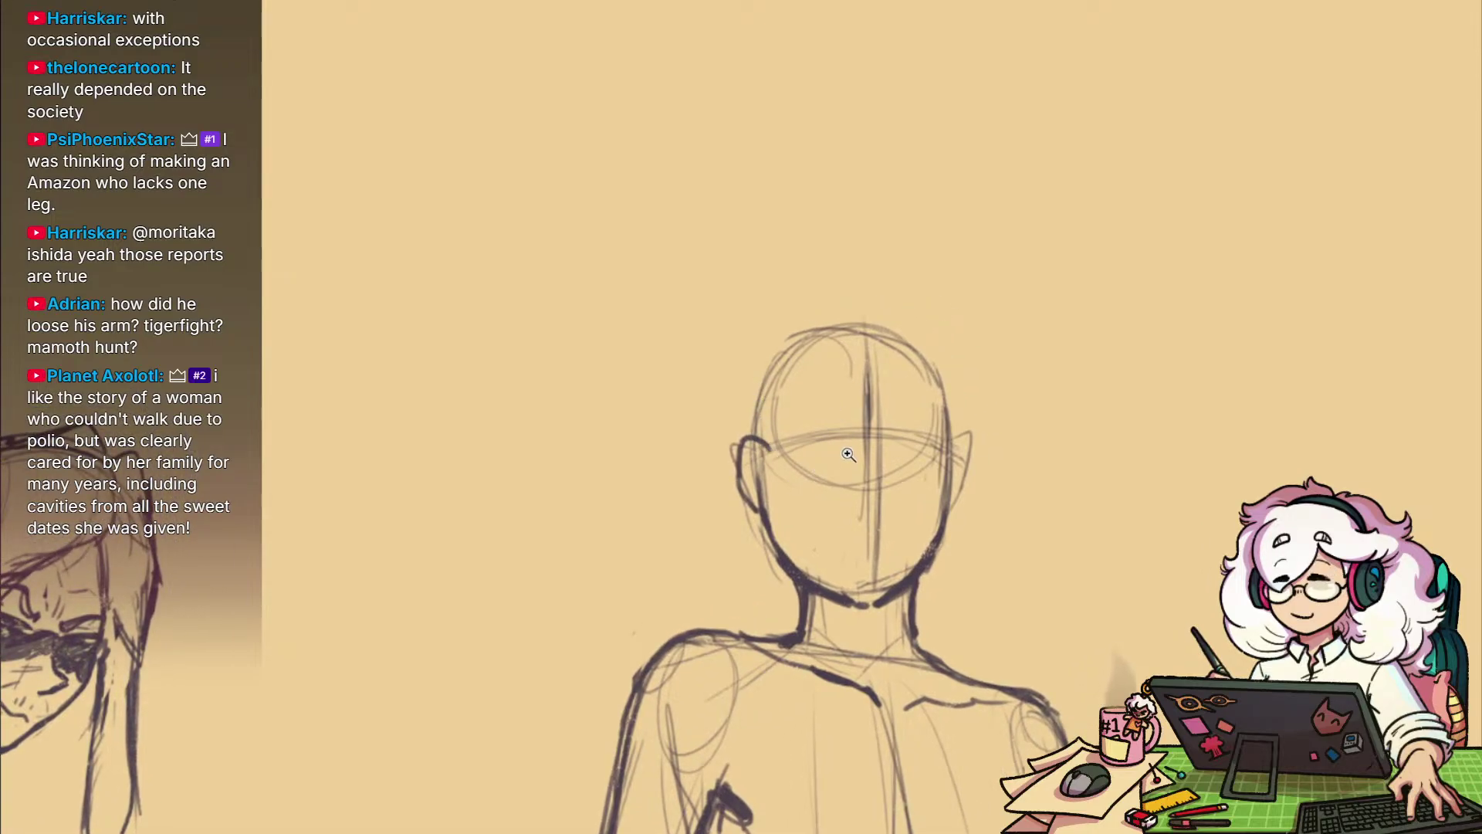
Close the chin contour with a darker stroke joining both sides of the jaw
scroll(867, 439, "up", 2)
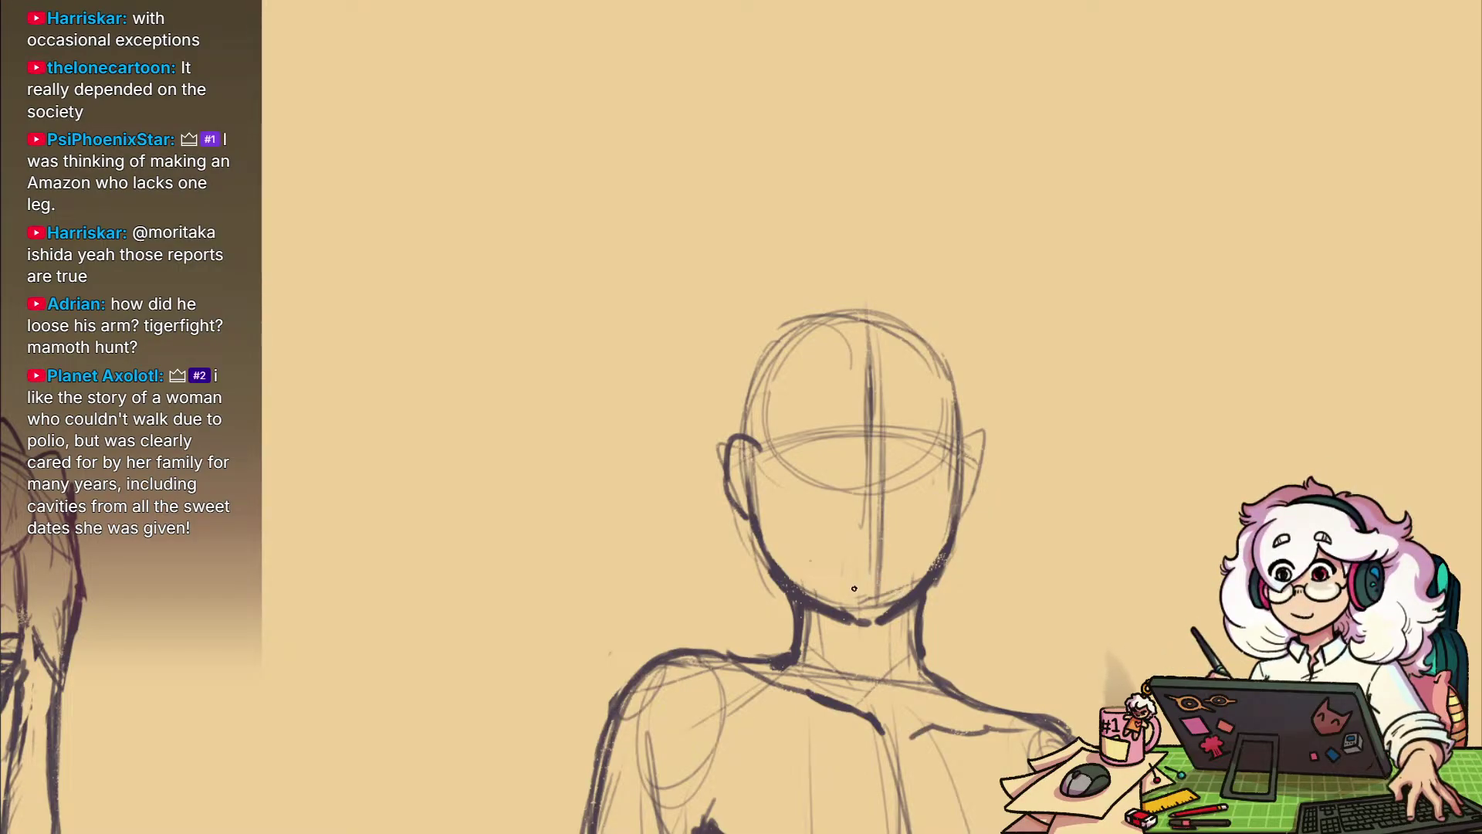
left_click_drag(863, 622, 873, 621)
left_click_drag(916, 728, 1155, 146)
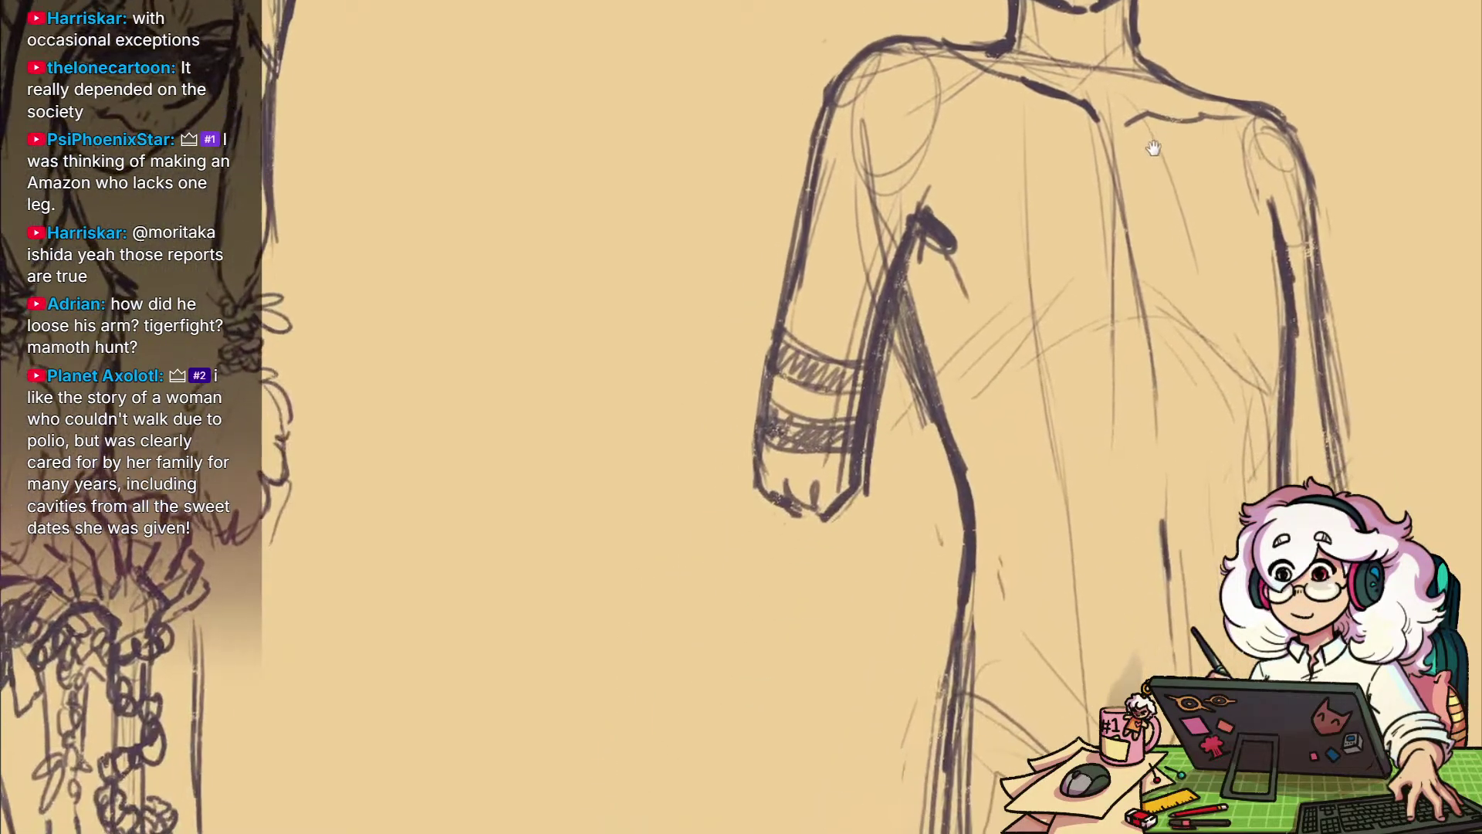
scroll(1101, 313, "down", 4)
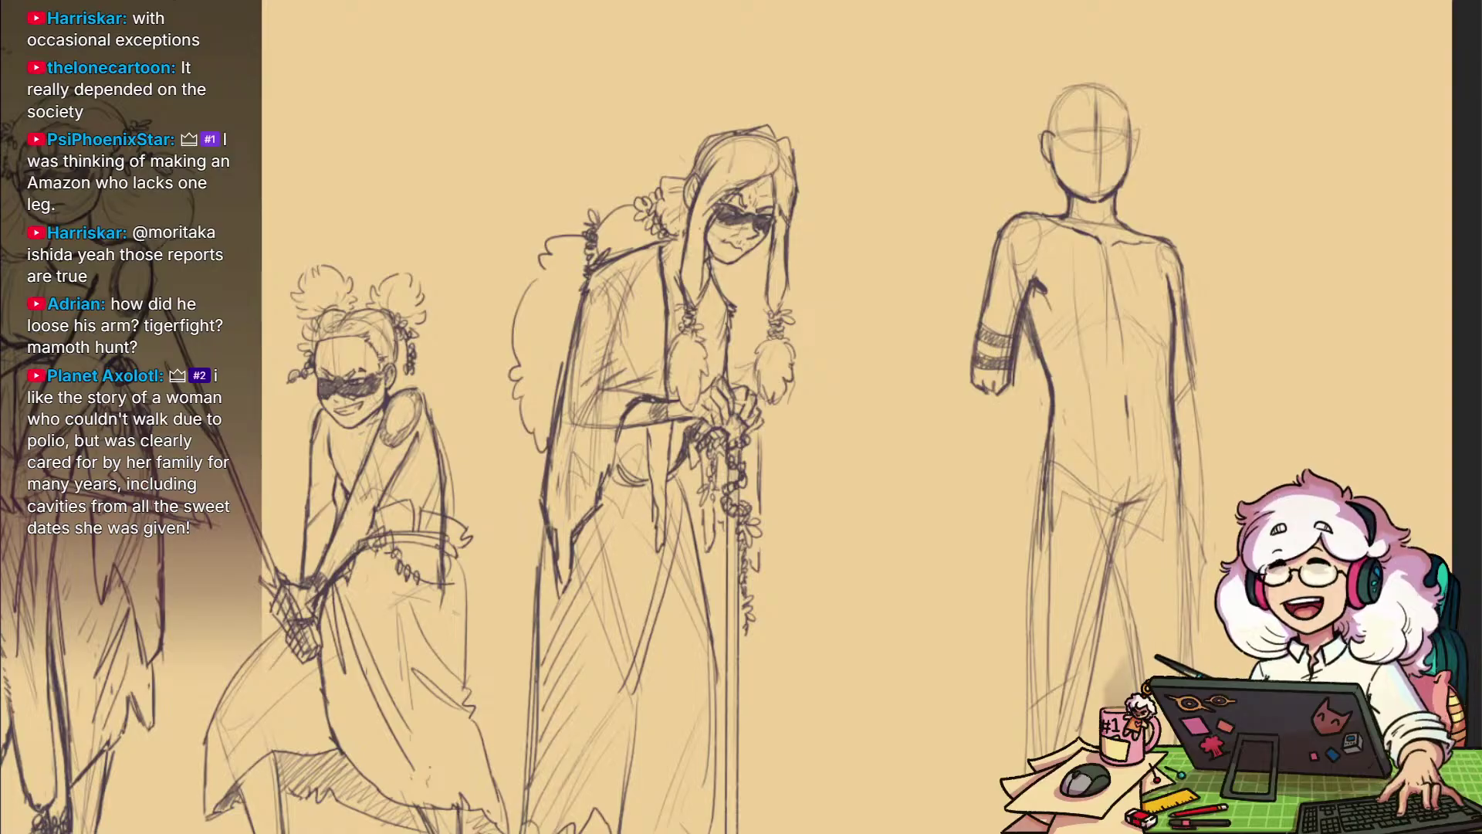
left_click_drag(1239, 415, 1085, 450)
mouse_move(971, 521)
left_mouse_down()
mouse_move(935, 511)
mouse_move(1010, 461)
left_mouse_up()
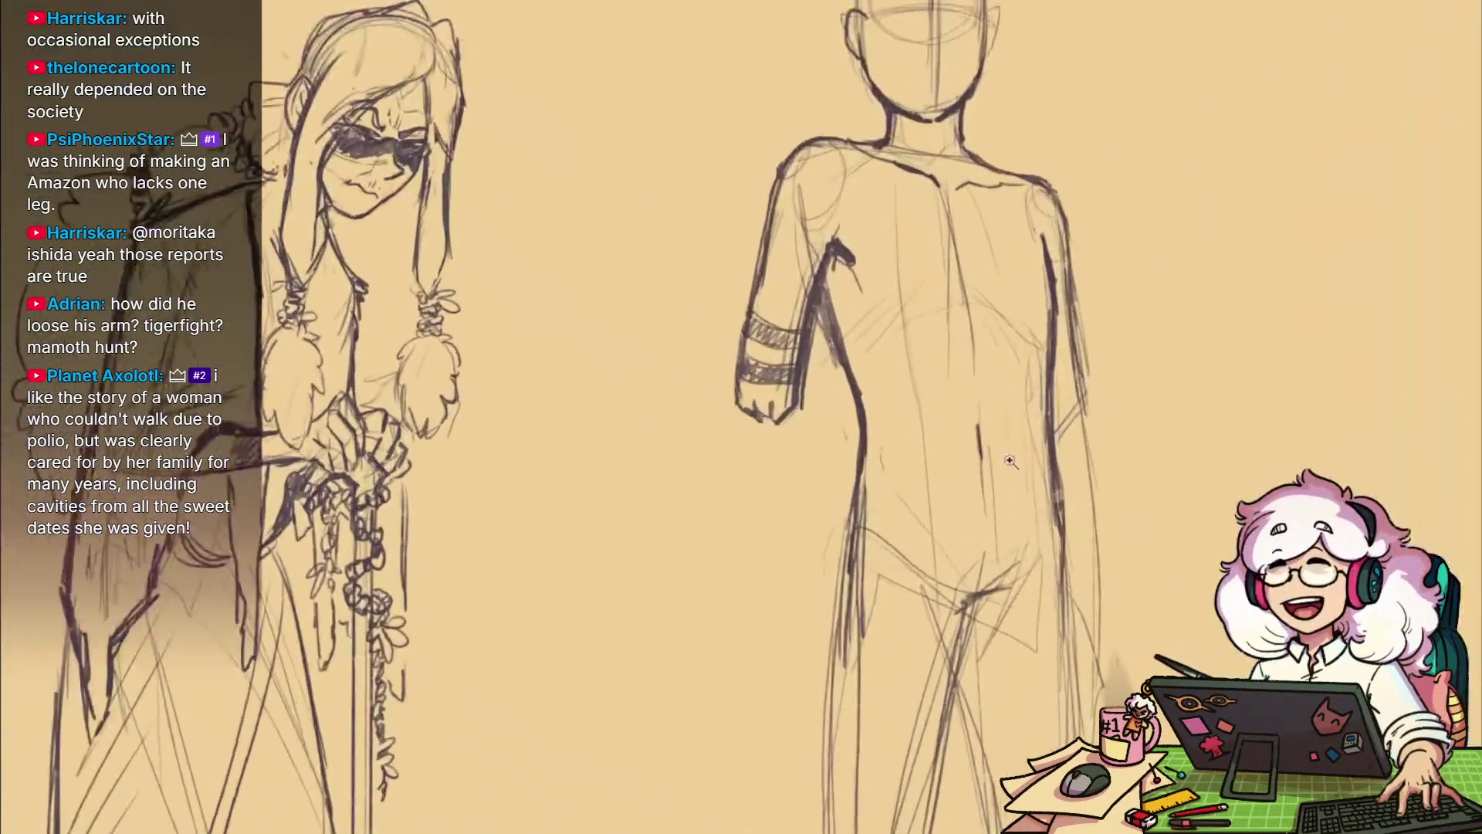
mouse_move(1072, 279)
left_mouse_down()
mouse_move(916, 639)
mouse_move(904, 733)
left_mouse_up()
left_click_drag(846, 420, 864, 420)
scroll(863, 420, "up", 2)
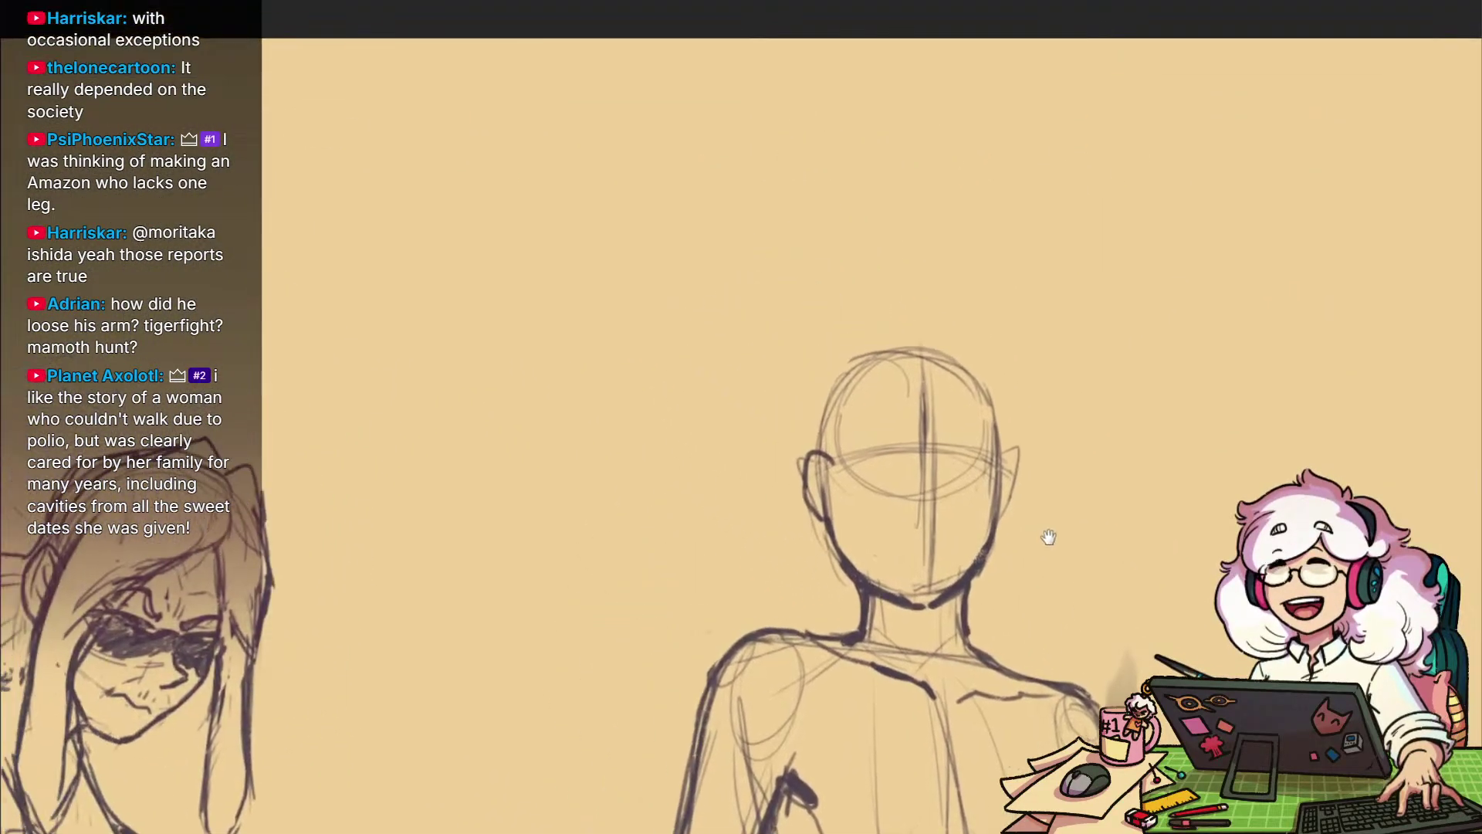
left_click_drag(1010, 556, 991, 607)
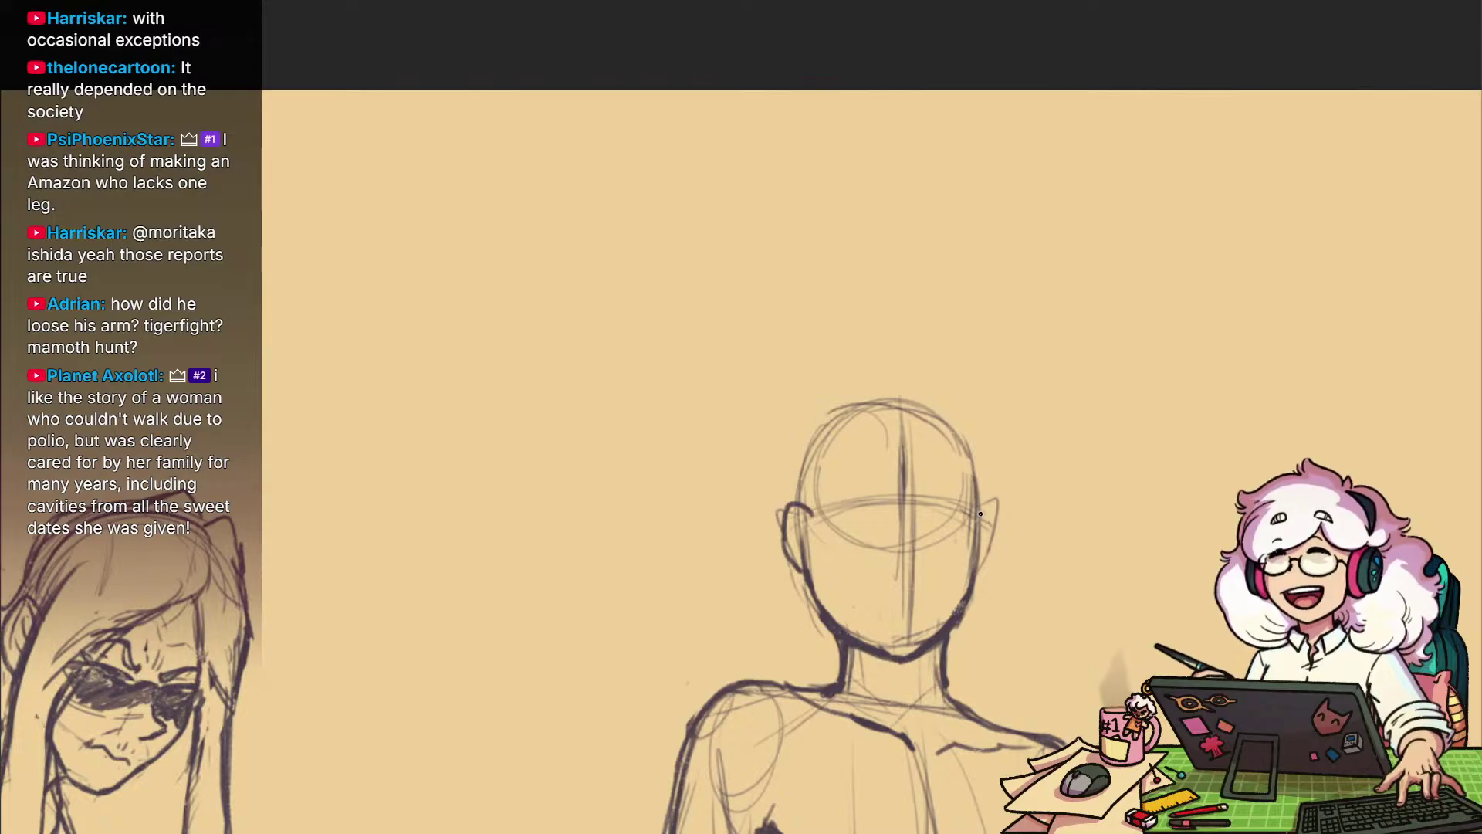
Outline the opposite ear, and sketch sweeping fringe strokes across the forehead and beside the temple
mouse_move(981, 515)
left_mouse_down()
mouse_move(997, 529)
mouse_move(980, 570)
mouse_move(1016, 517)
mouse_move(1000, 551)
mouse_move(1125, 559)
mouse_move(1072, 530)
mouse_move(1039, 408)
mouse_move(980, 391)
mouse_move(1046, 394)
left_mouse_up()
left_click_drag(996, 396, 1047, 509)
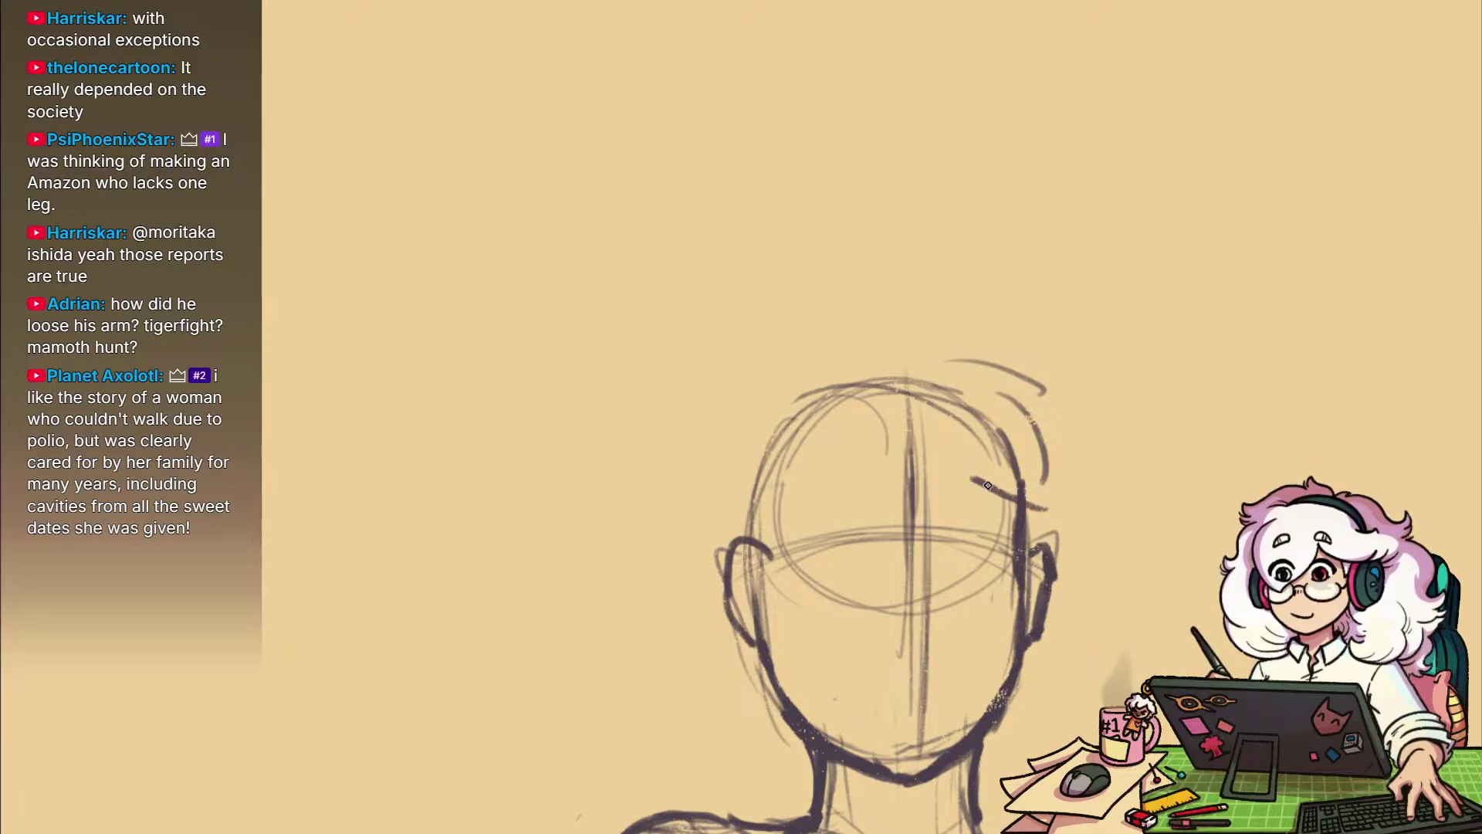
mouse_move(932, 469)
left_mouse_down()
mouse_move(1011, 533)
mouse_move(807, 462)
mouse_move(780, 500)
left_mouse_up()
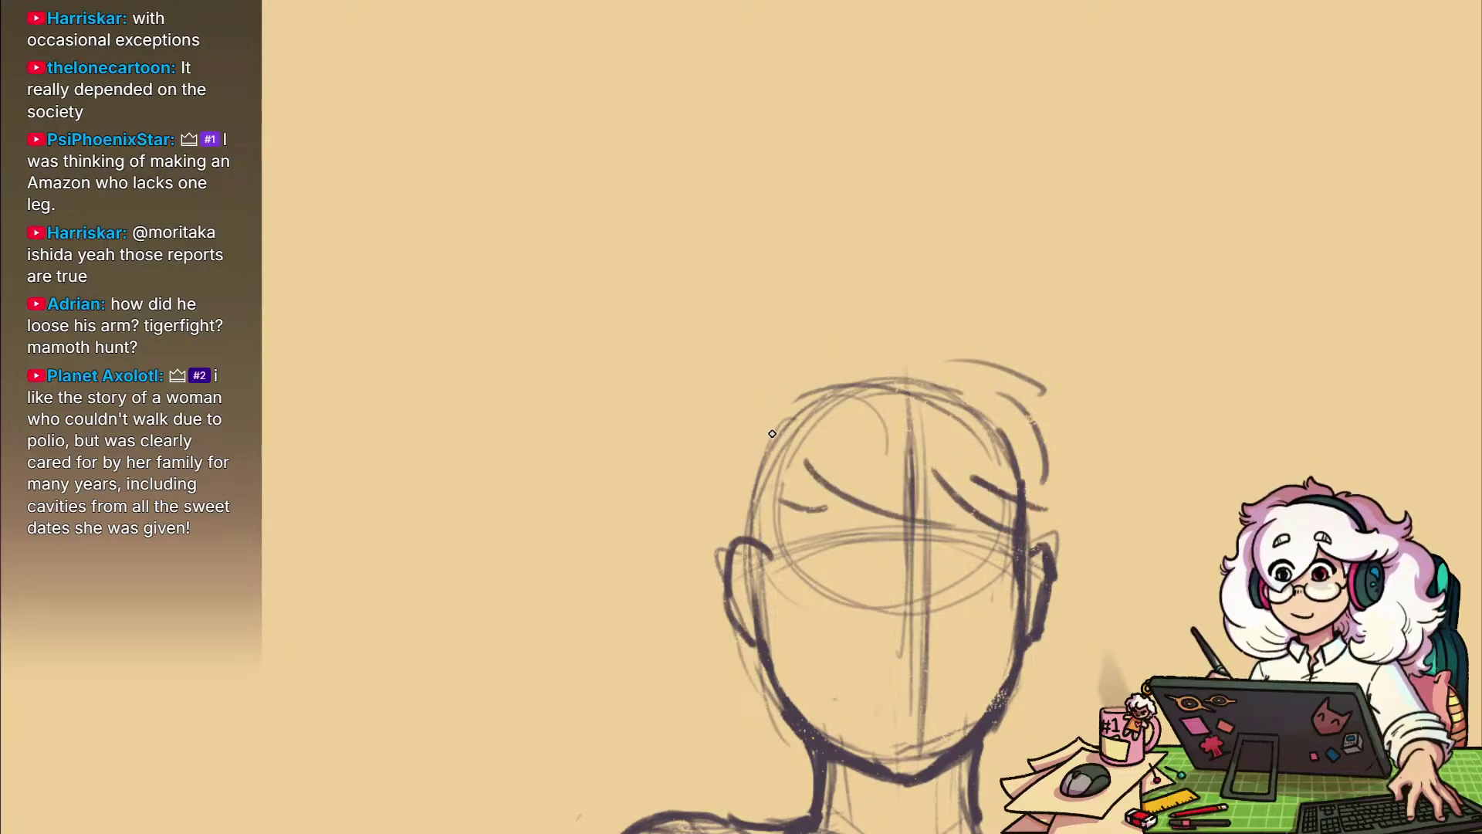
Try to sketch a spiky hair silhouette over the crown, with pointed tufts flicking out above the full-length arm's side
mouse_move(745, 446)
left_mouse_down()
mouse_move(886, 301)
mouse_move(865, 356)
mouse_move(1003, 352)
mouse_move(1074, 455)
left_mouse_up()
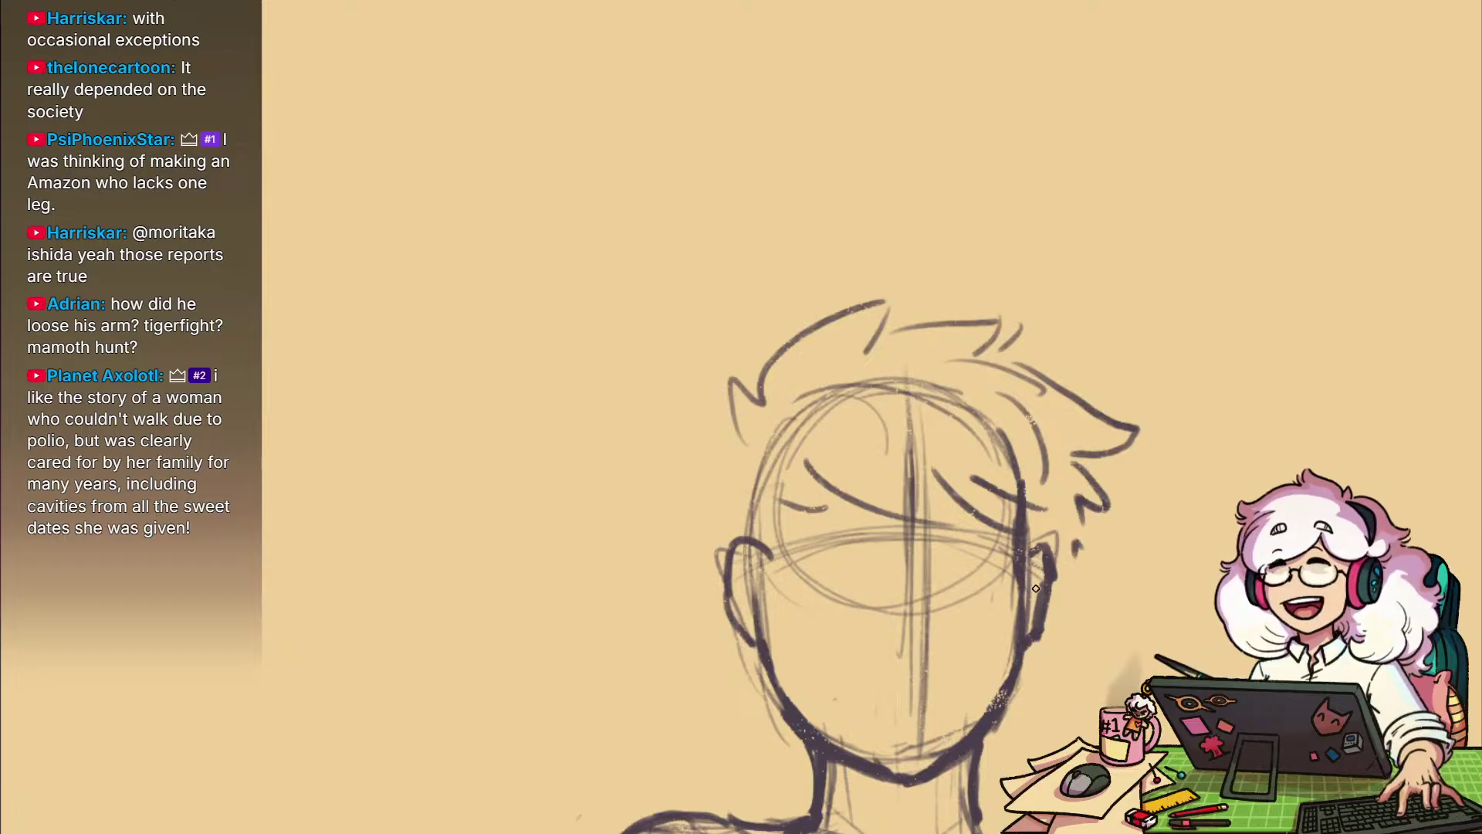
key("ctrl+z")
key("ctrl+z")
left_click_drag(1017, 362, 1116, 444)
mouse_move(1088, 455)
left_mouse_down()
mouse_move(1111, 461)
mouse_move(1126, 538)
left_mouse_up()
key("ctrl+z")
key("ctrl+z")
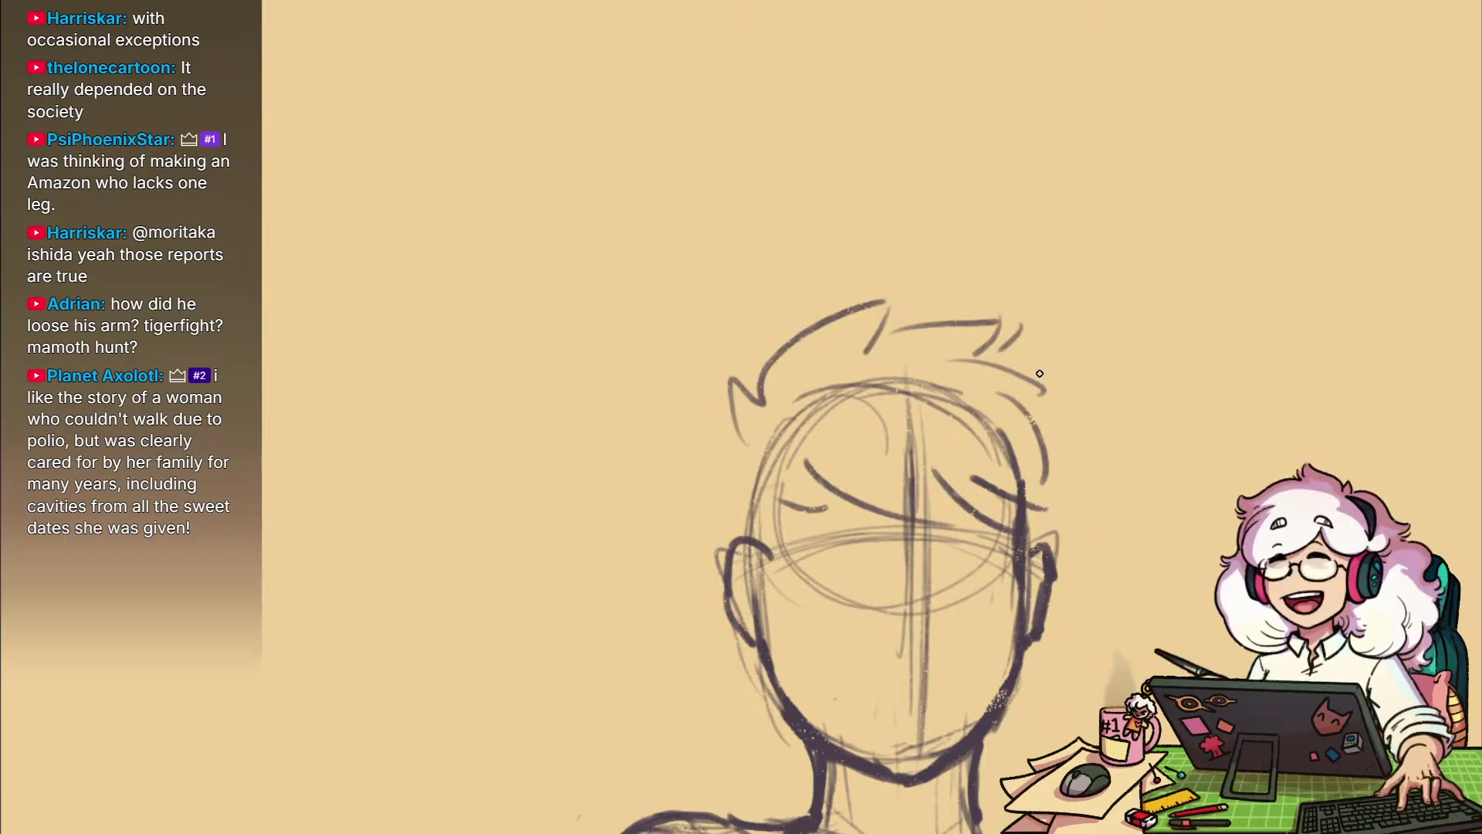
Sketch a rounder hair outline over the crown, with a curved lock and short ticks outside the ear
left_click_drag(1026, 368, 1129, 413)
left_click_drag(1087, 459, 1136, 539)
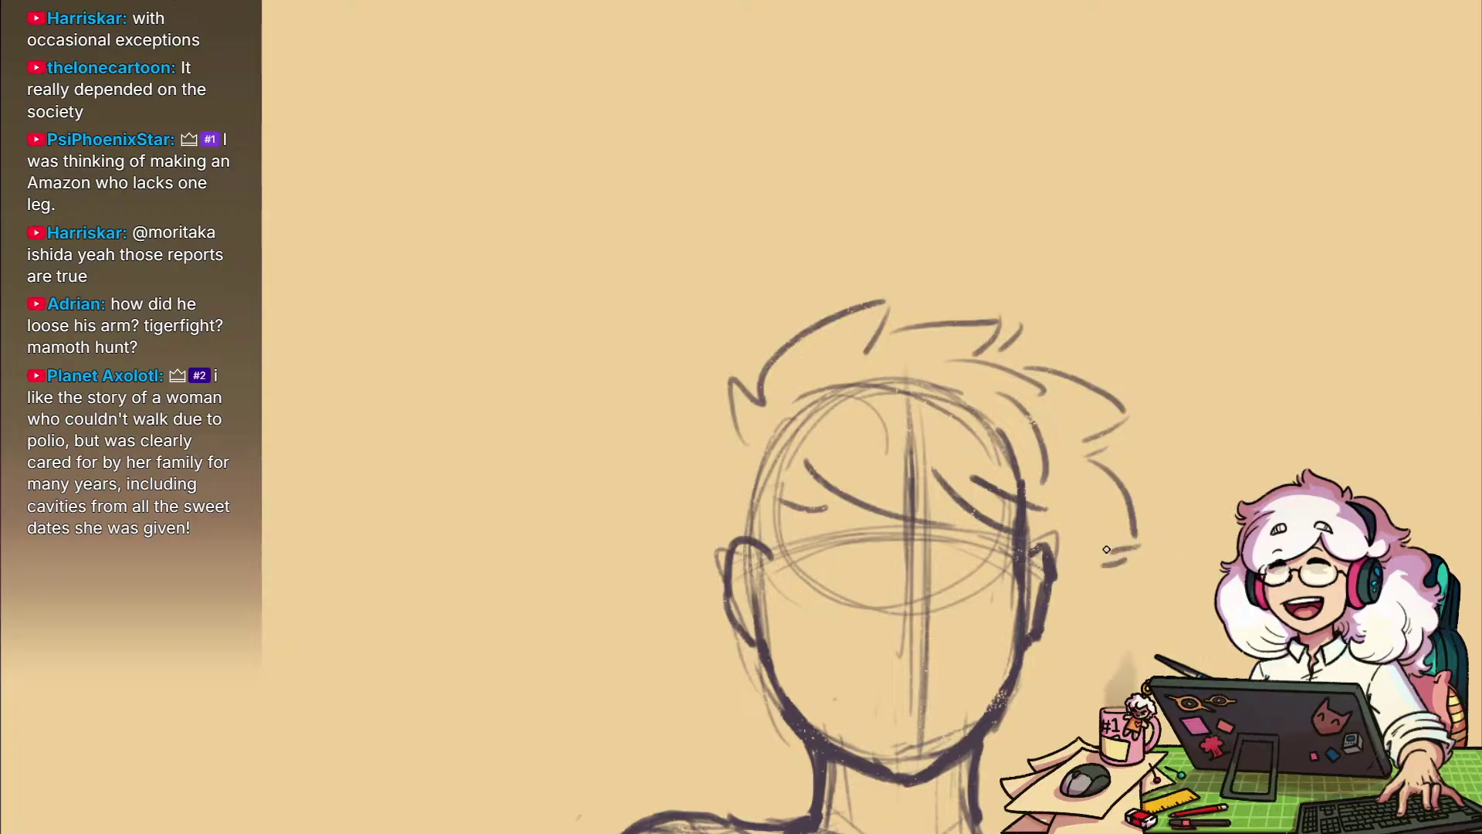
mouse_move(1081, 417)
left_mouse_down()
mouse_move(1053, 347)
mouse_move(1019, 378)
mouse_move(1112, 433)
mouse_move(903, 337)
mouse_move(751, 410)
mouse_move(746, 390)
mouse_move(943, 319)
mouse_move(1099, 455)
left_mouse_up()
key("b")
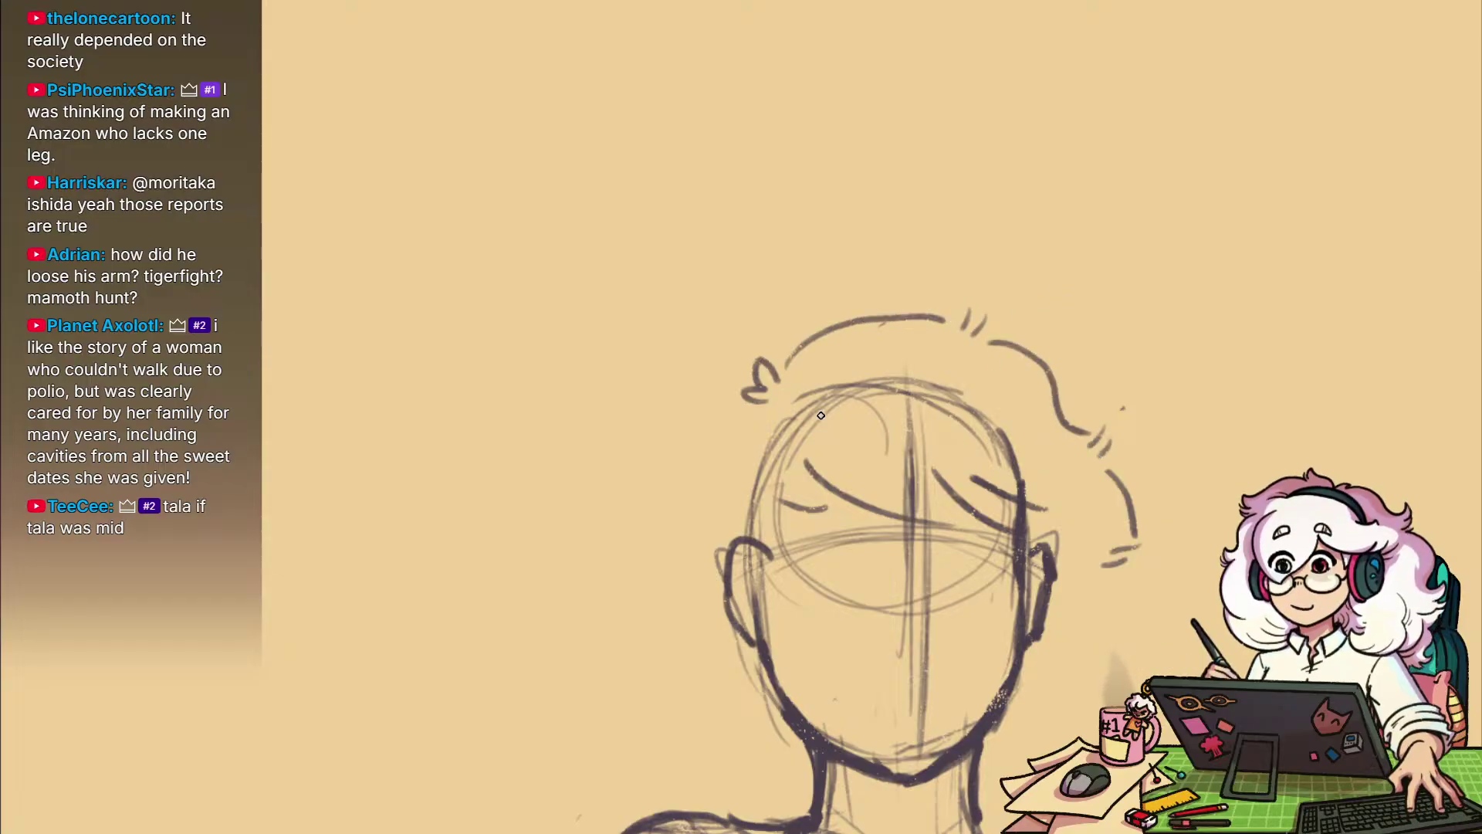
Undo the rounded hair outline over the crown, and erase the leftover tuft beside the head
key("ctrl+z")
key("ctrl+z")
key("ctrl+z")
key("ctrl+z")
key("ctrl+z")
key("ctrl+z")
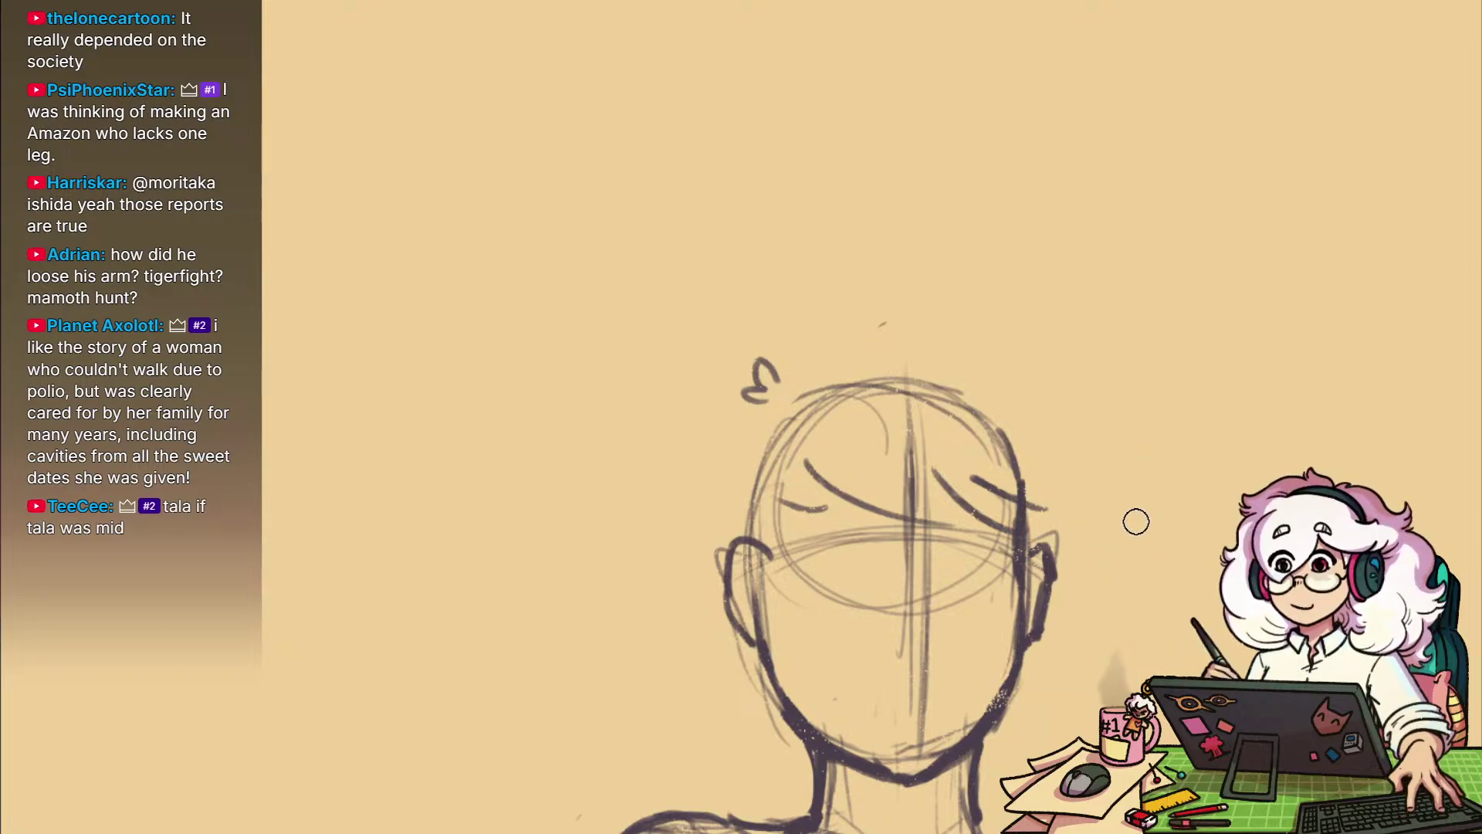
left_click_drag(1151, 496, 1053, 467)
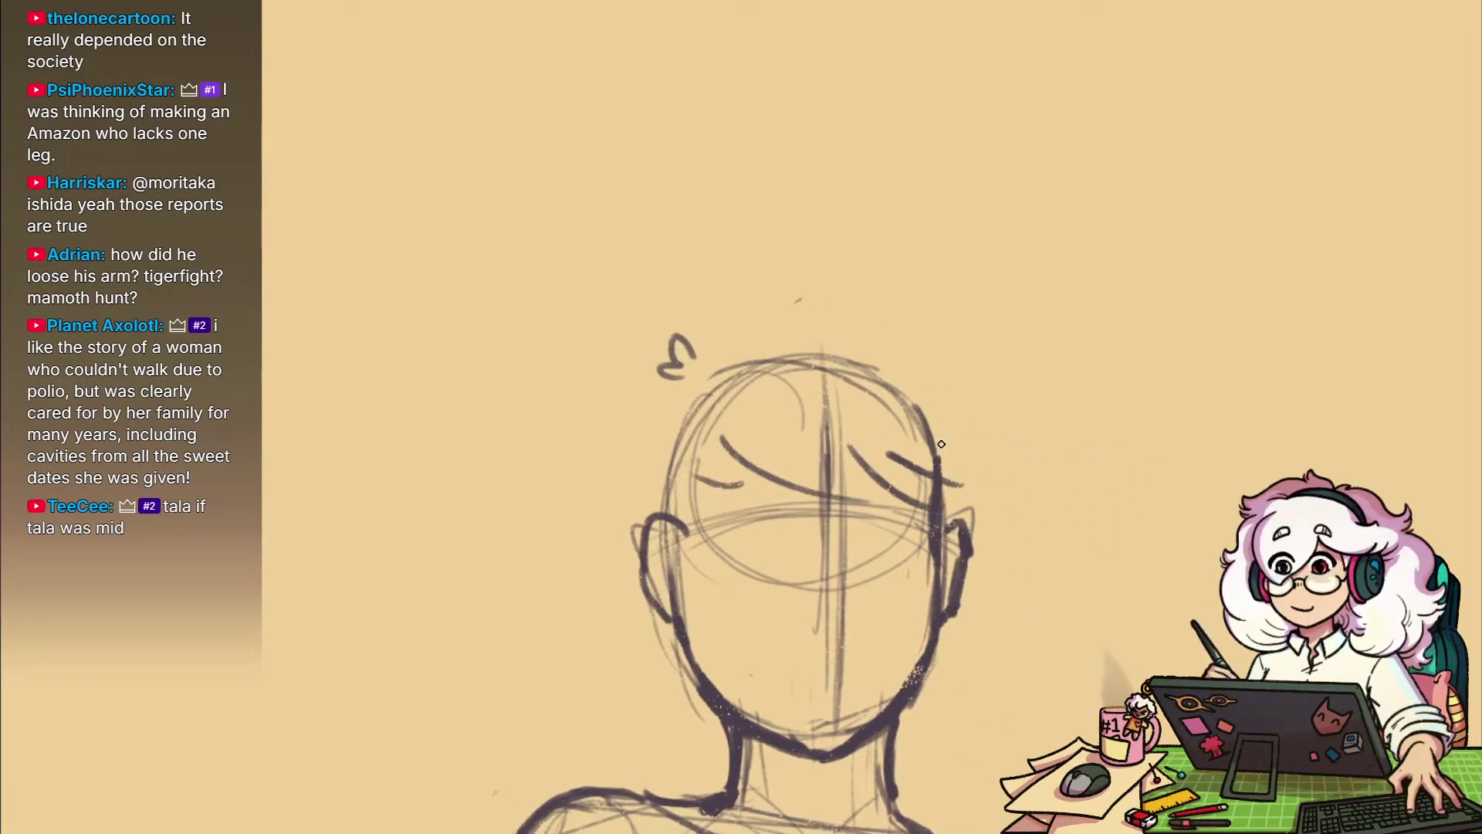
key("e")
mouse_move(687, 355)
left_mouse_down()
mouse_move(692, 332)
mouse_move(688, 365)
left_mouse_up()
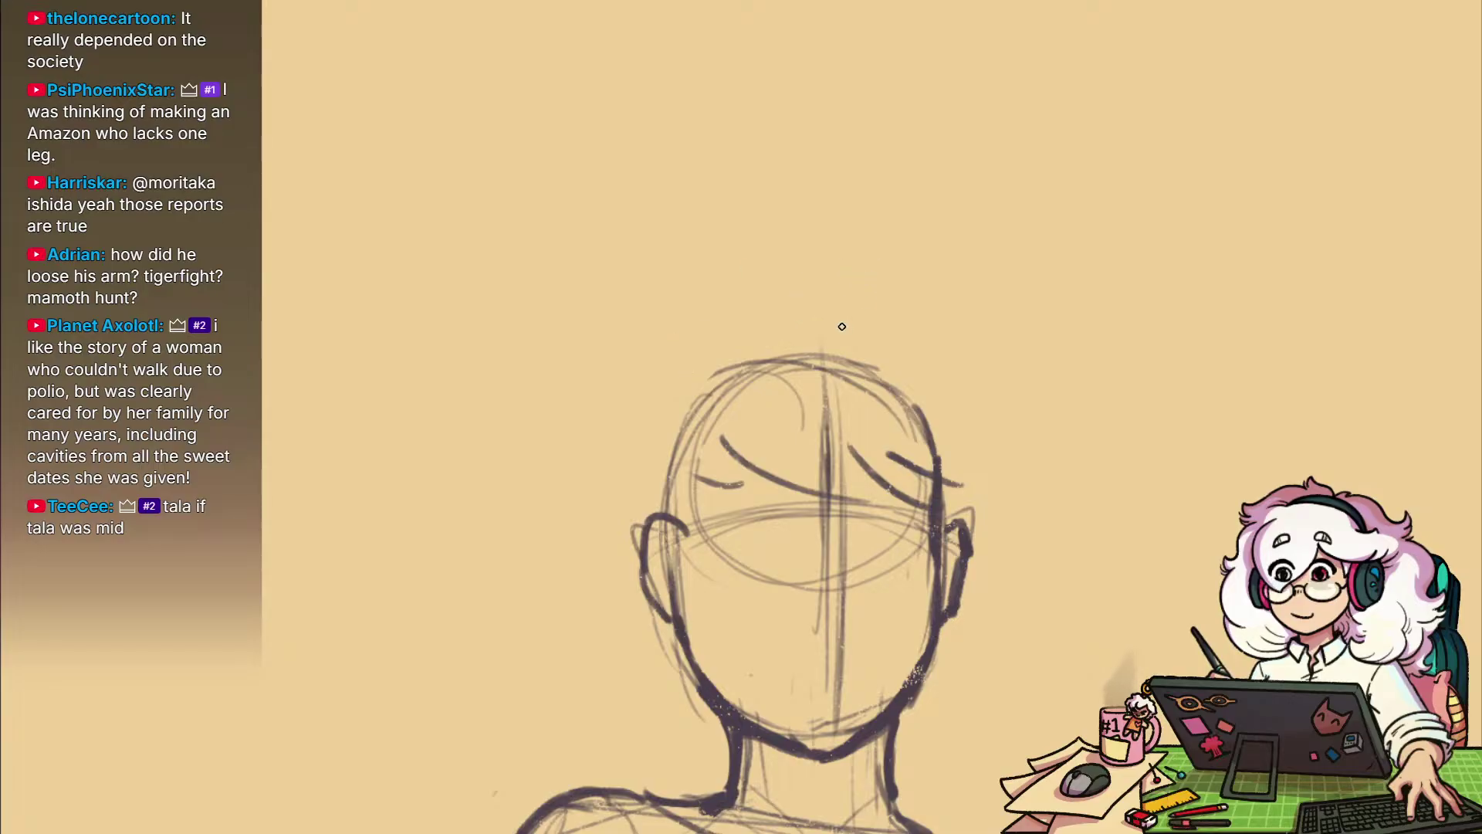
Try to sketch a swept hair outline from the crown down past the ear in wavy, layered locks
left_click_drag(841, 275, 841, 464)
left_click_drag(818, 552, 823, 282)
left_click_drag(831, 282, 824, 702)
left_click(777, 461, "ctrl")
left_click_drag(838, 474, 826, 368)
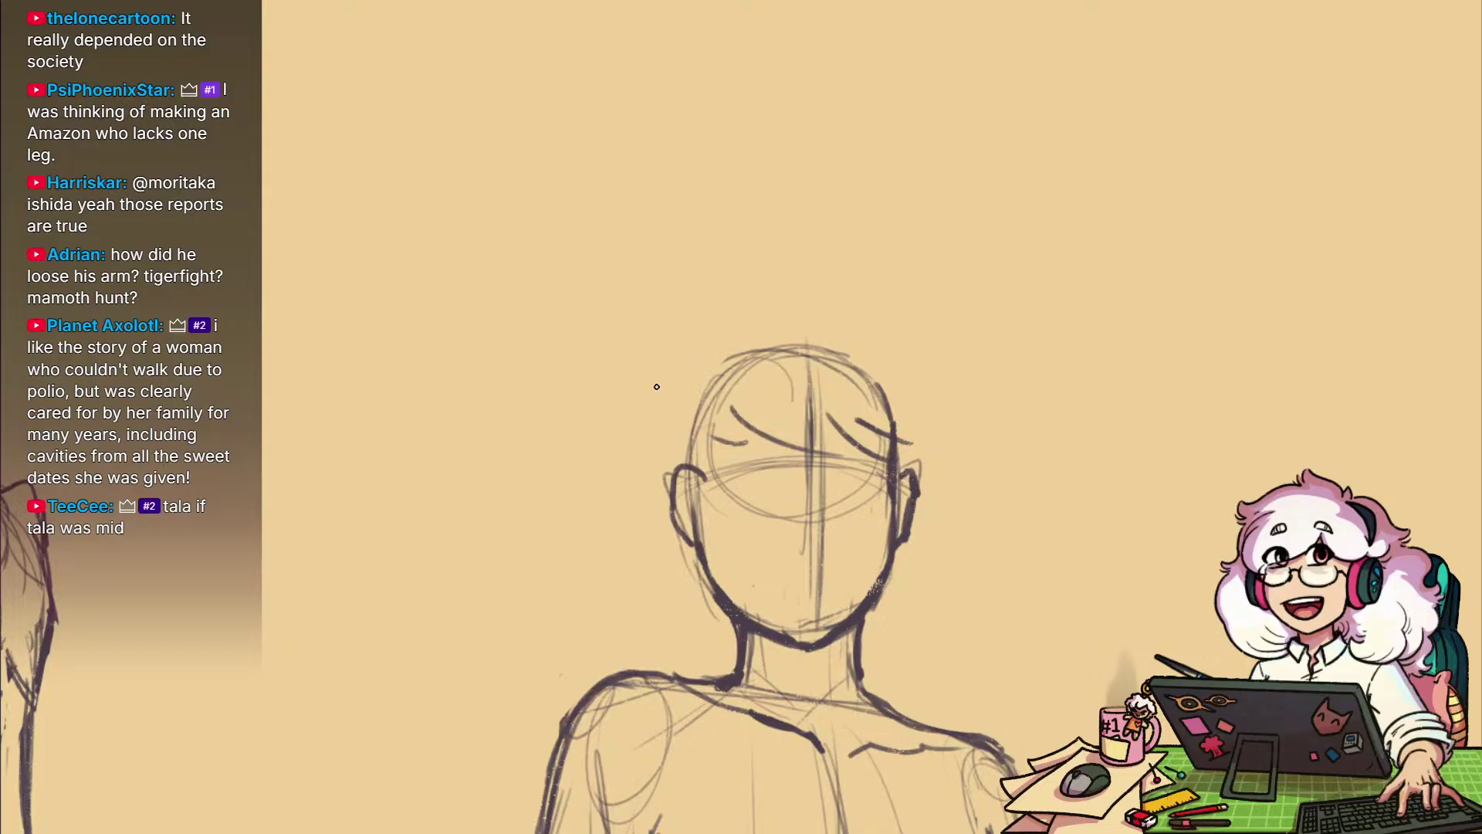
mouse_move(686, 378)
left_mouse_down()
mouse_move(840, 300)
mouse_move(944, 390)
mouse_move(941, 465)
mouse_move(982, 527)
left_mouse_up()
mouse_move(948, 530)
left_mouse_down()
mouse_move(975, 535)
mouse_move(972, 564)
mouse_move(929, 479)
left_mouse_up()
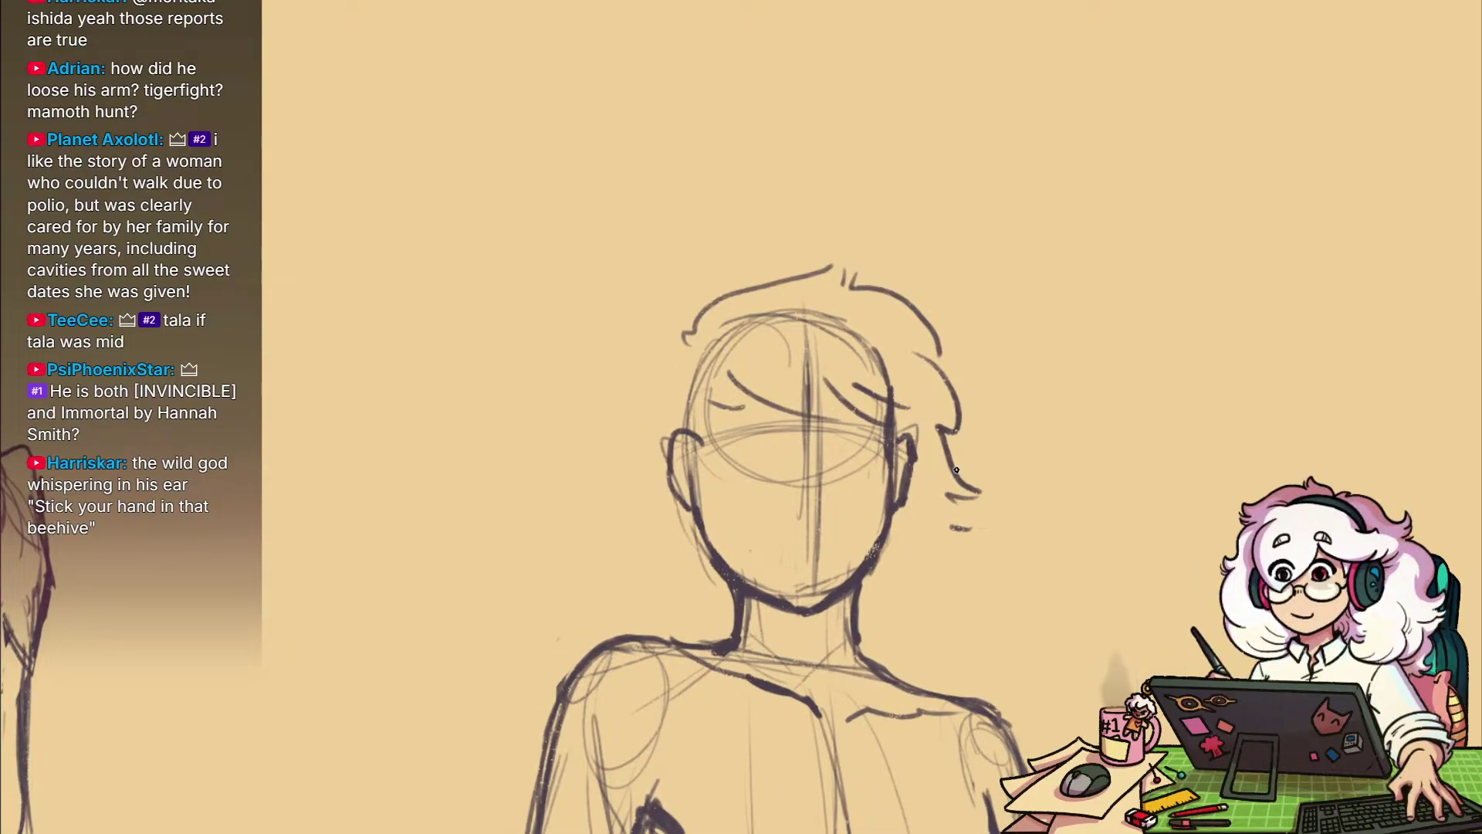
left_click_drag(956, 468, 925, 424)
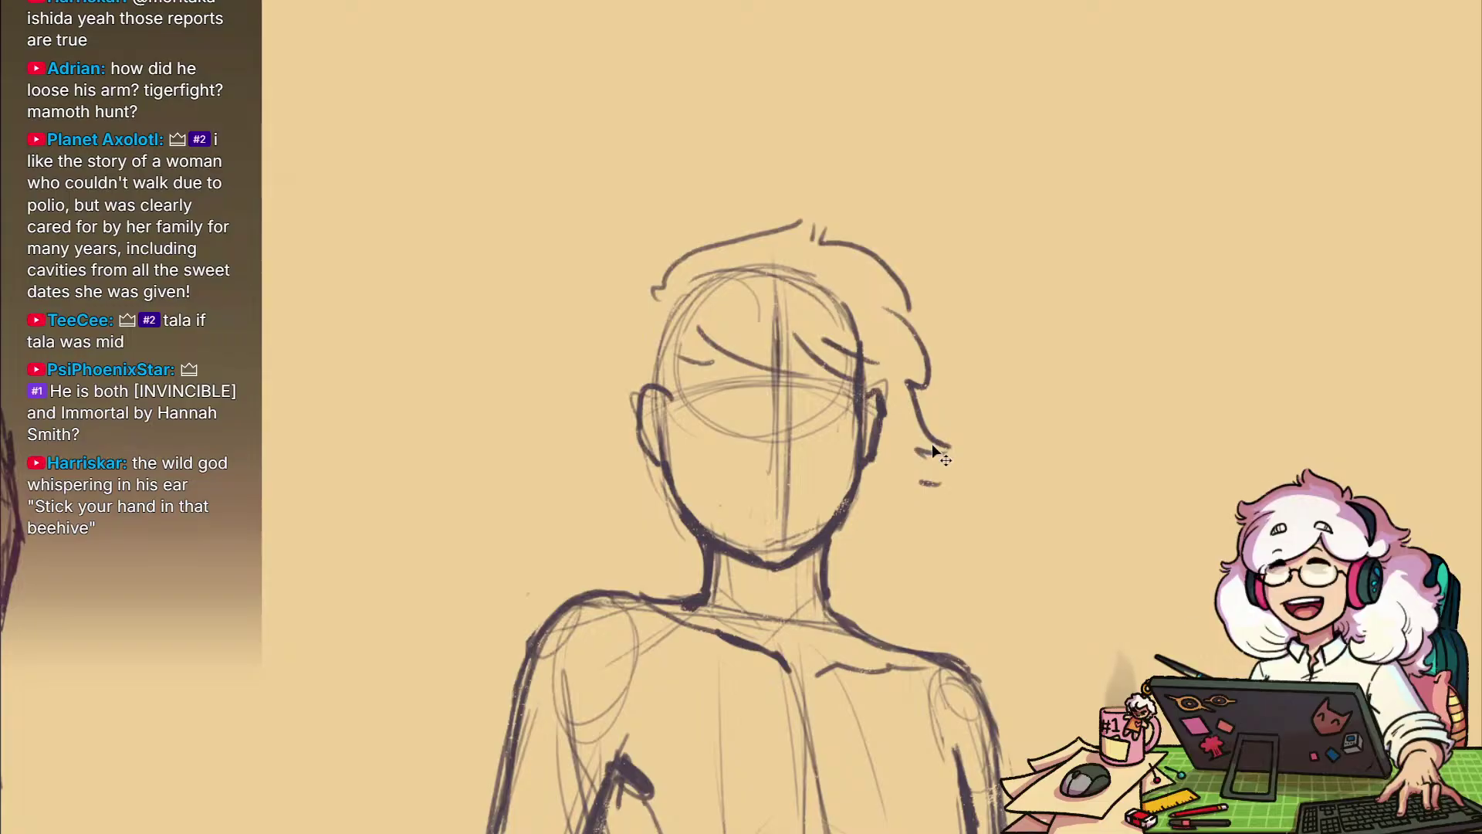
Undo the swept hair outline, and bring back the earlier small tuft and curved lock beside the head
key("ctrl+z")
key("ctrl+z")
key("ctrl+z")
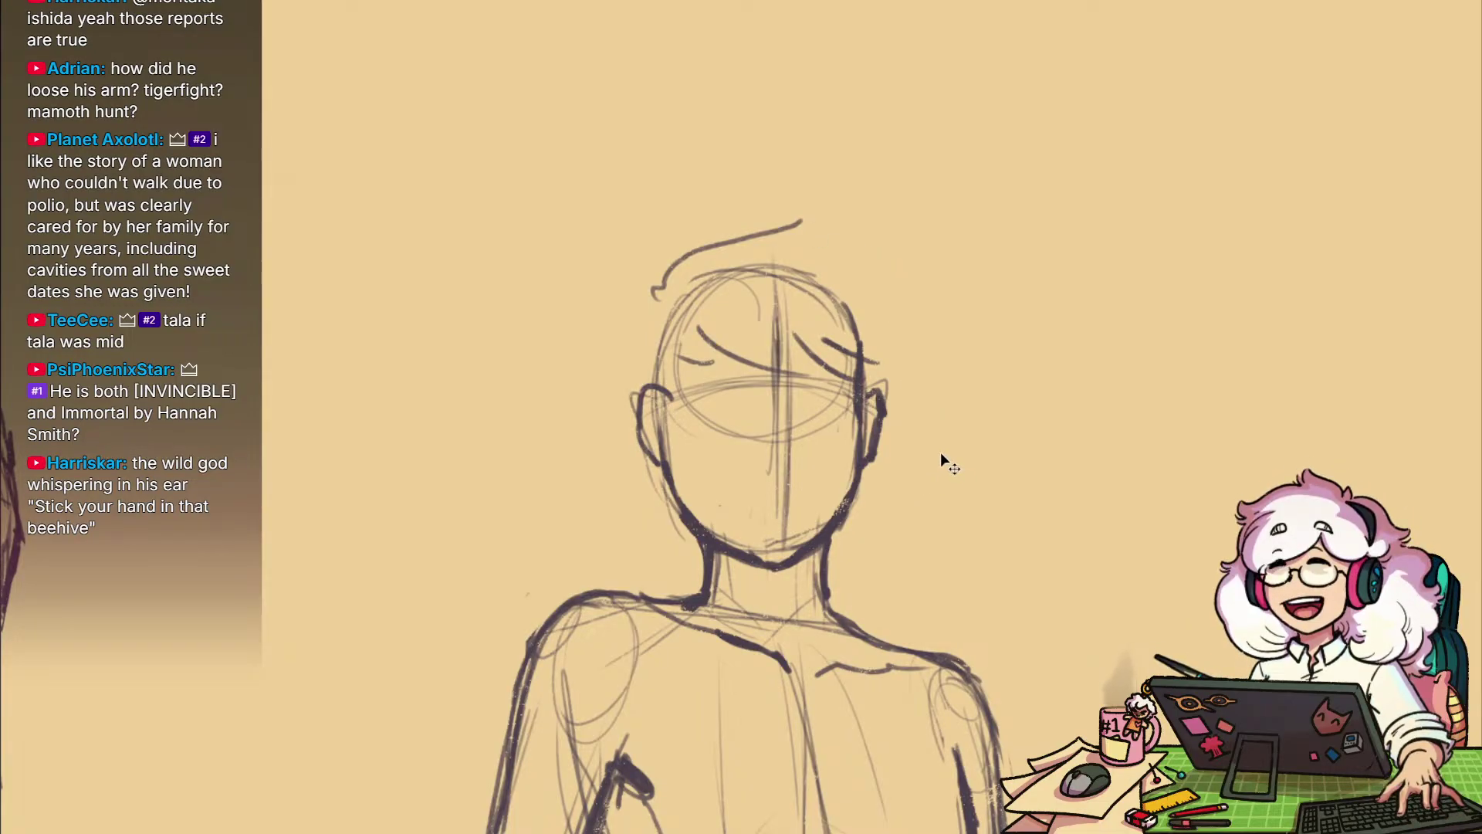
left_click_drag(953, 470, 945, 532)
key("ctrl+y")
key("ctrl+y")
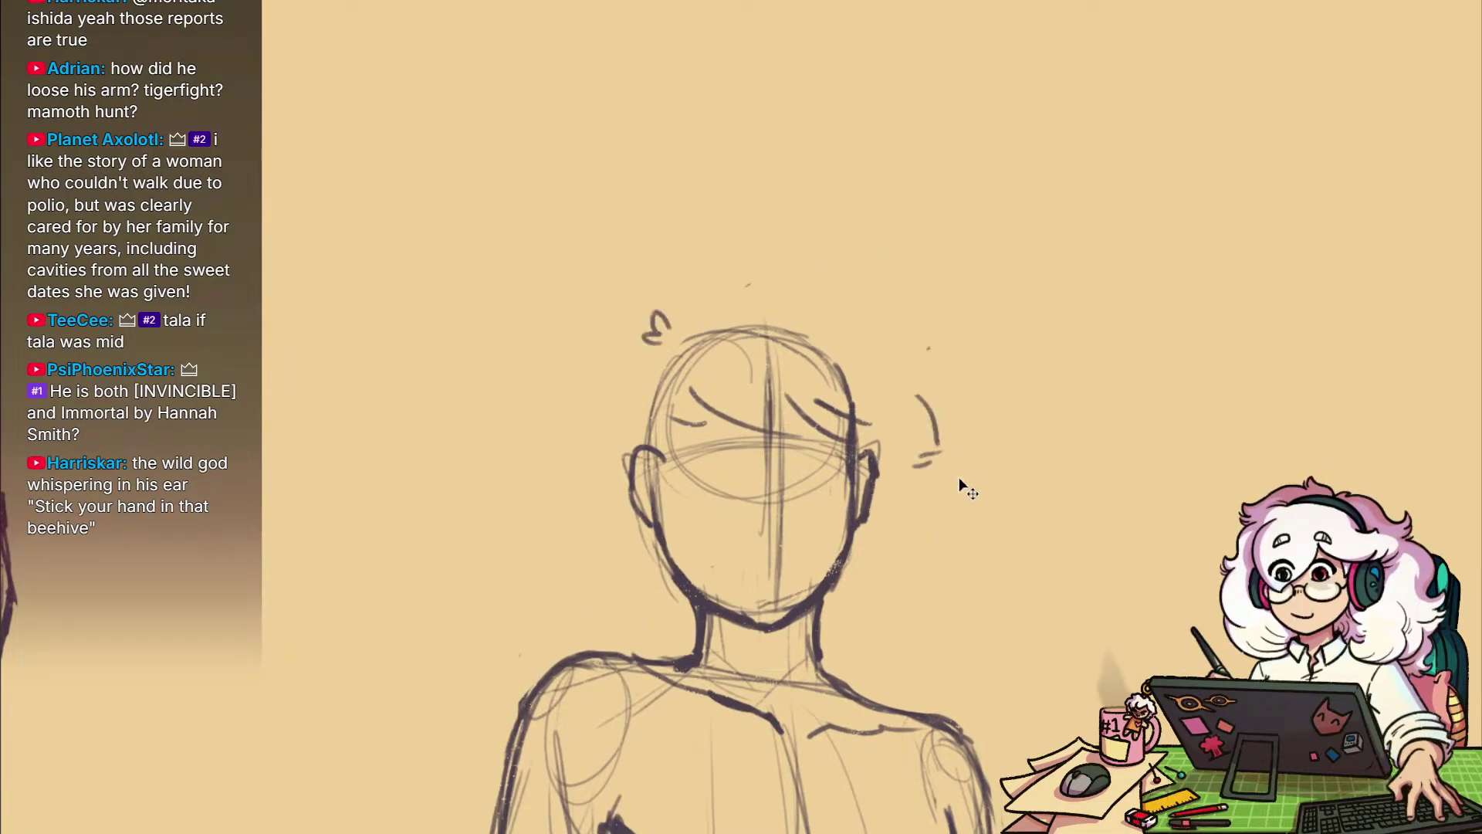
Sketch a fluffy hair silhouette around the head, with jagged tufts below both ears and loose curved locks over the crown
left_click_drag(933, 460, 924, 469)
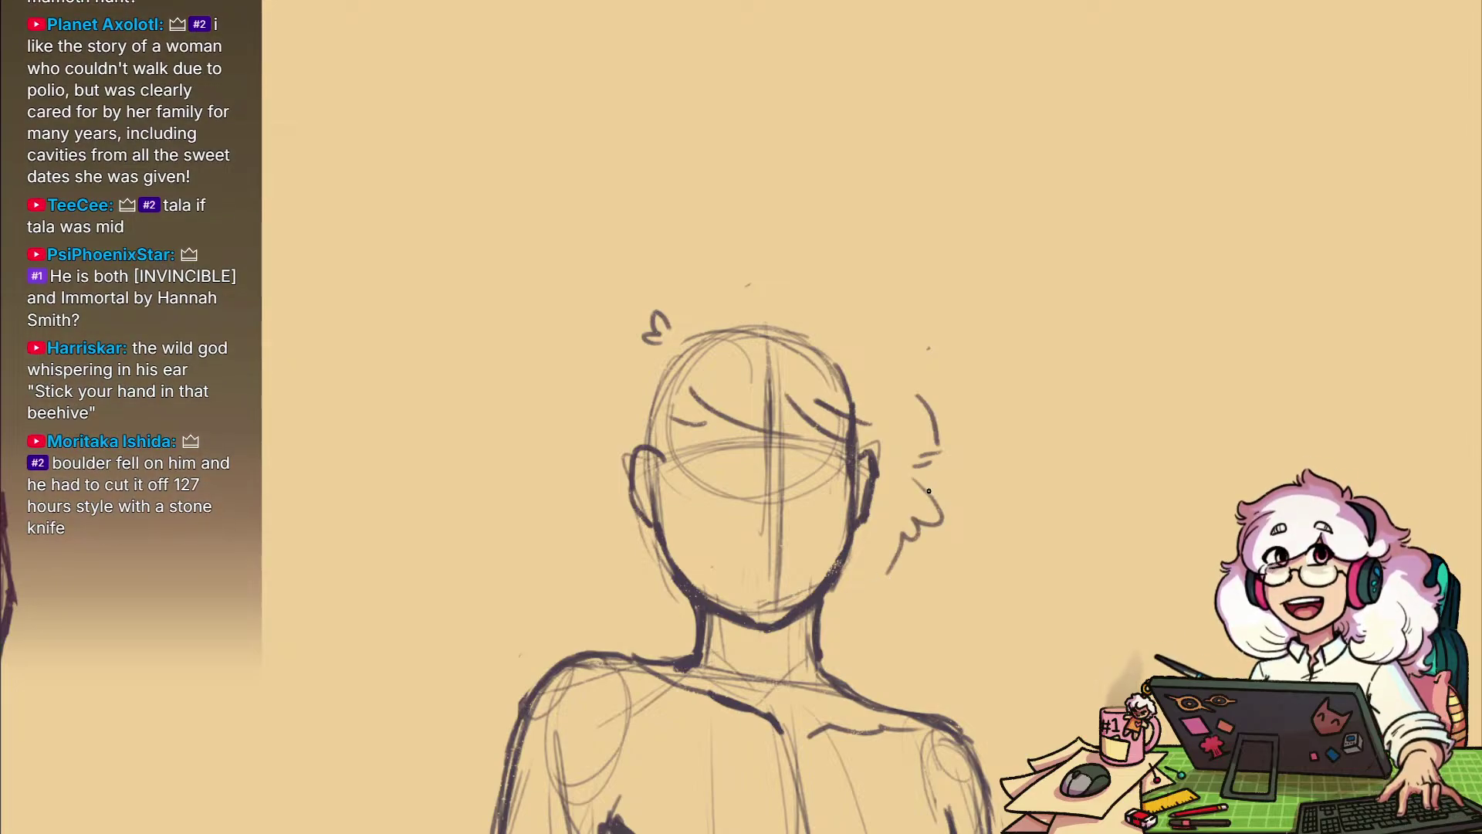
left_click_drag(881, 537, 841, 571)
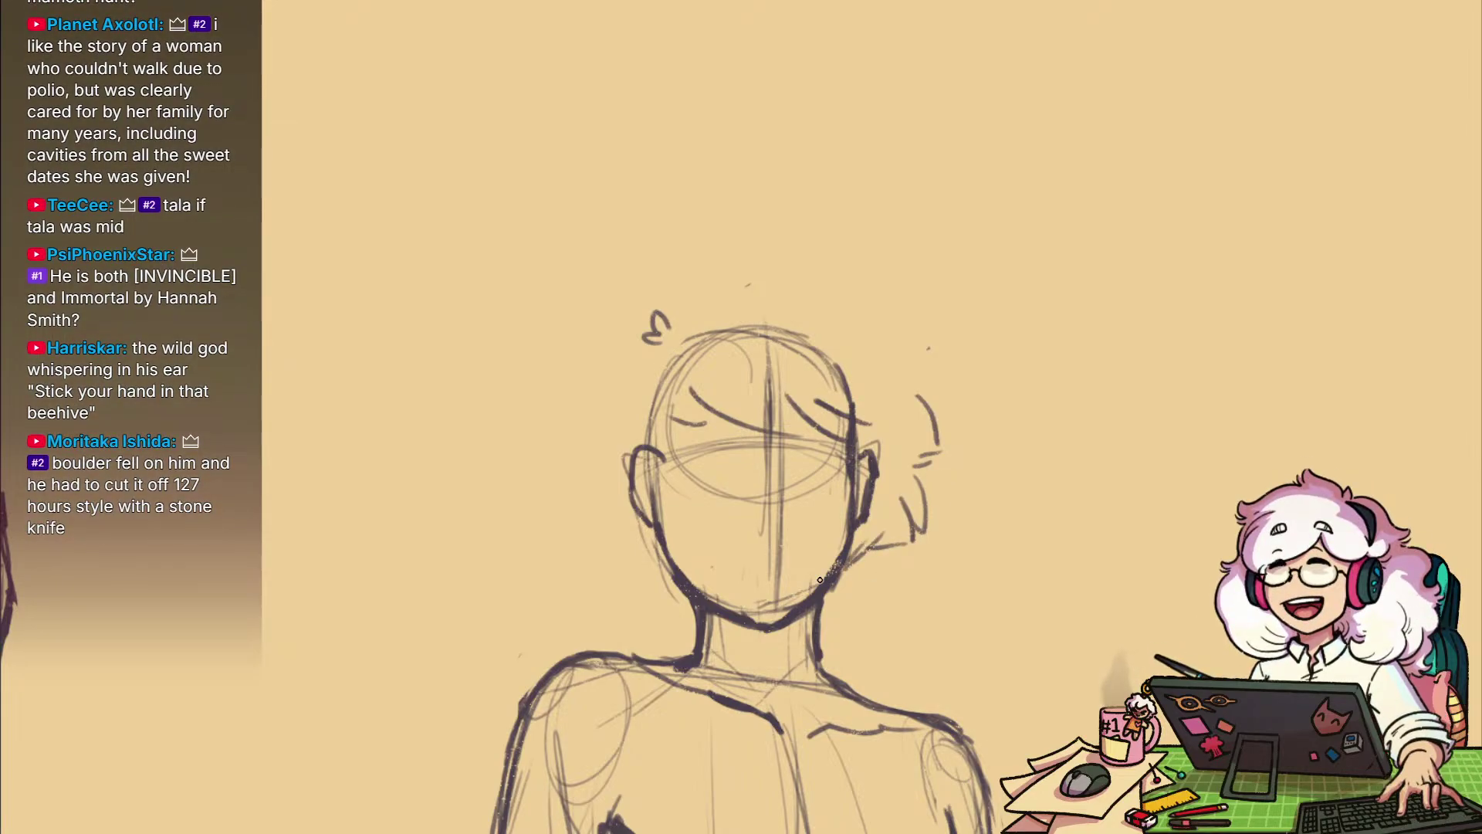
mouse_move(658, 547)
left_mouse_down()
mouse_move(571, 472)
mouse_move(645, 346)
mouse_move(715, 292)
mouse_move(820, 272)
left_mouse_up()
mouse_move(822, 292)
left_mouse_down()
mouse_move(850, 267)
mouse_move(927, 363)
left_mouse_up()
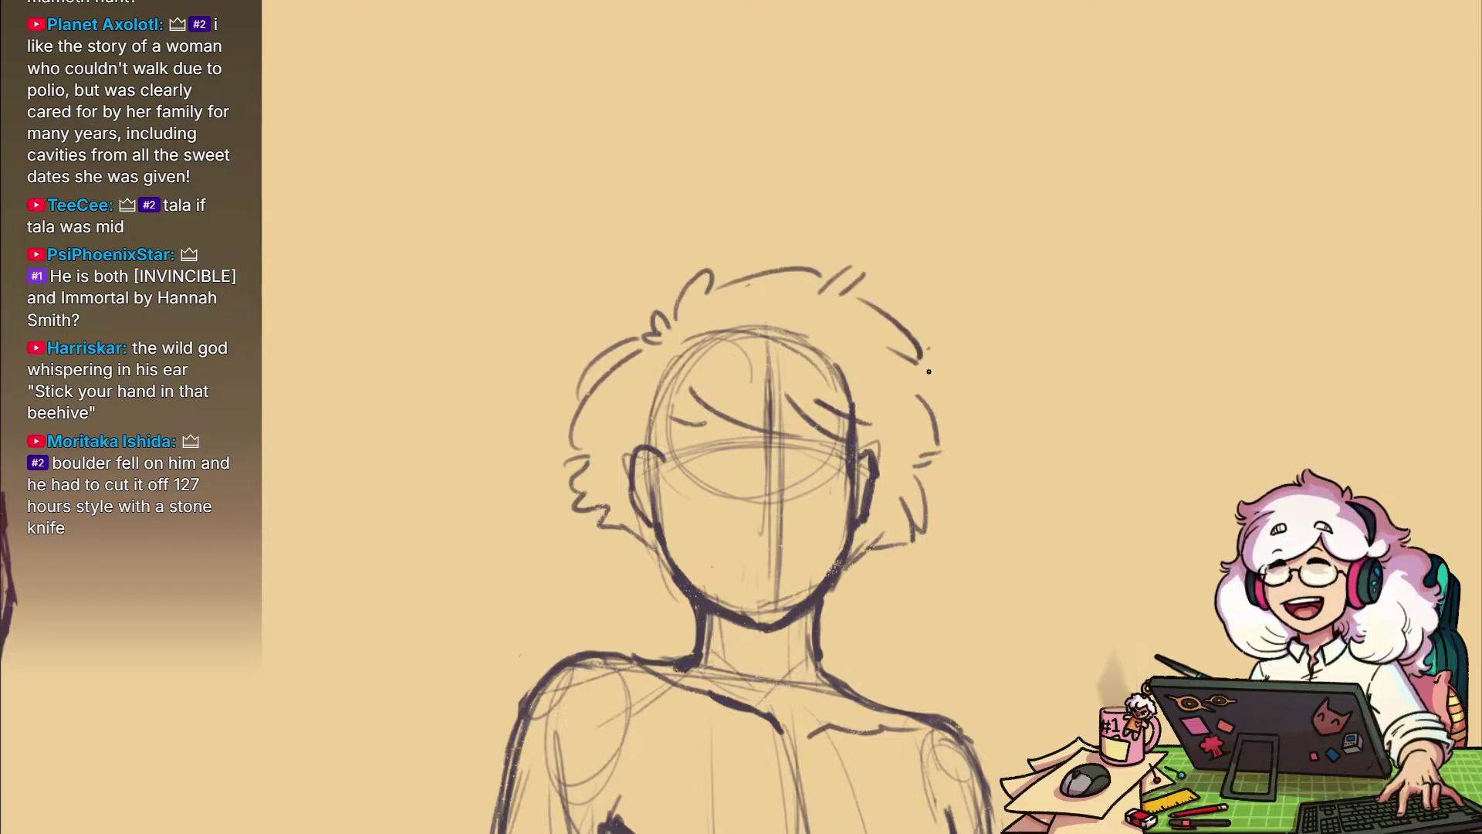
Add a small jagged tuft in the gap of the standing figure's hair silhouette, above the ear
mouse_move(952, 665)
left_mouse_down()
mouse_move(1111, 278)
mouse_move(973, 645)
left_mouse_up()
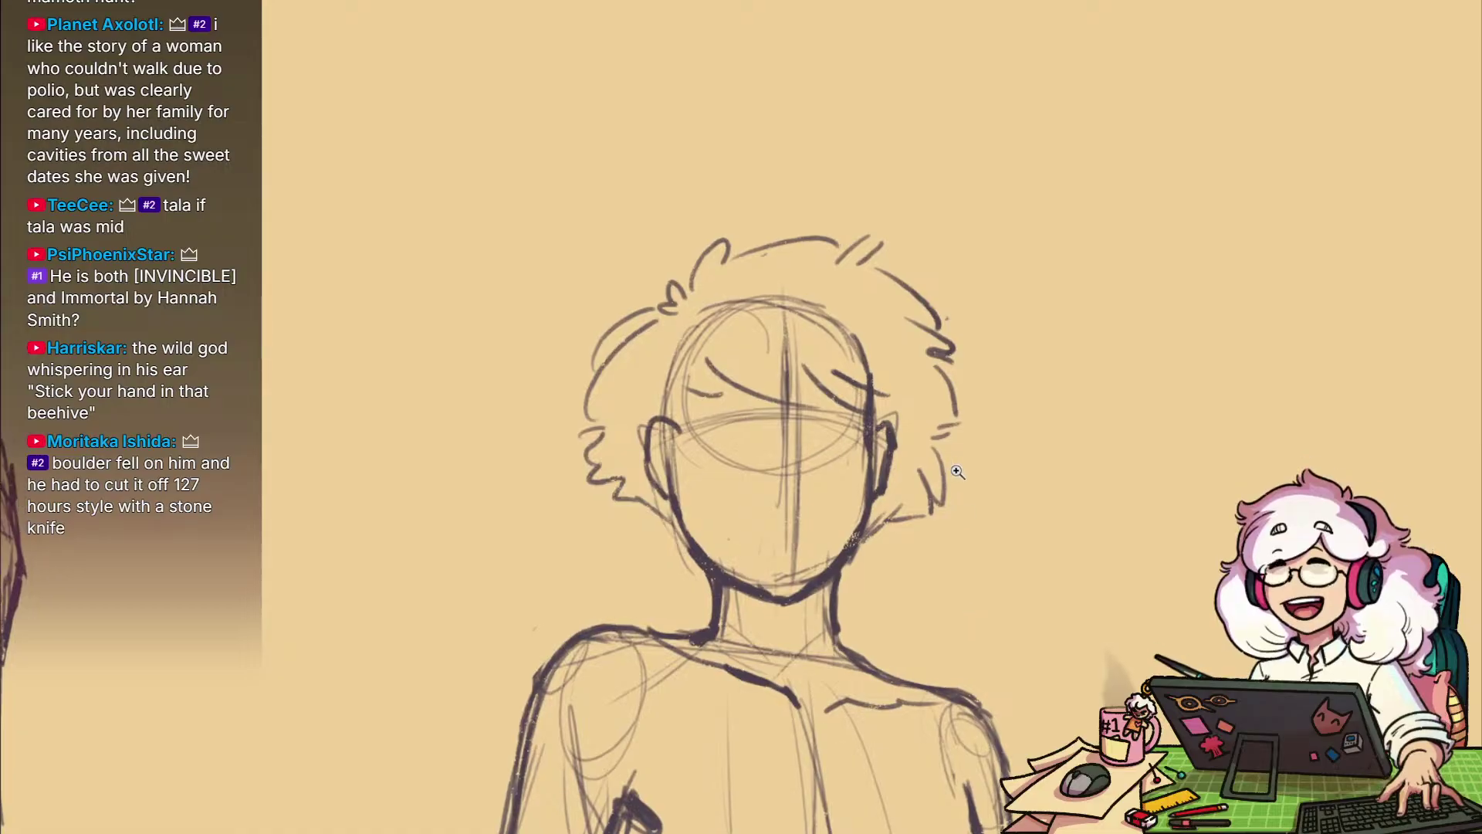
scroll(958, 502, "up", 1)
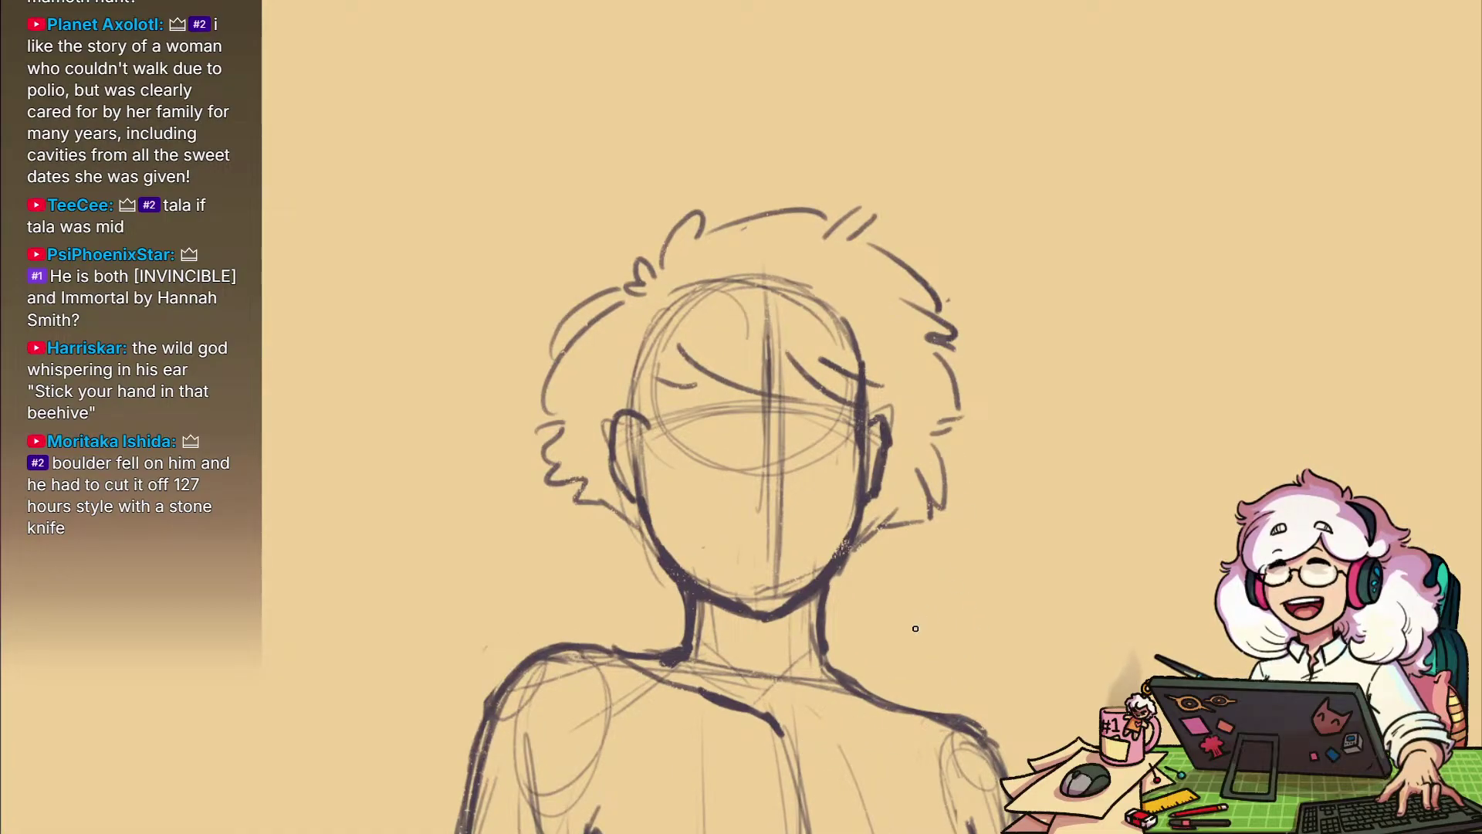
left_click_drag(822, 719, 940, 723)
left_click_drag(980, 656, 1041, 694)
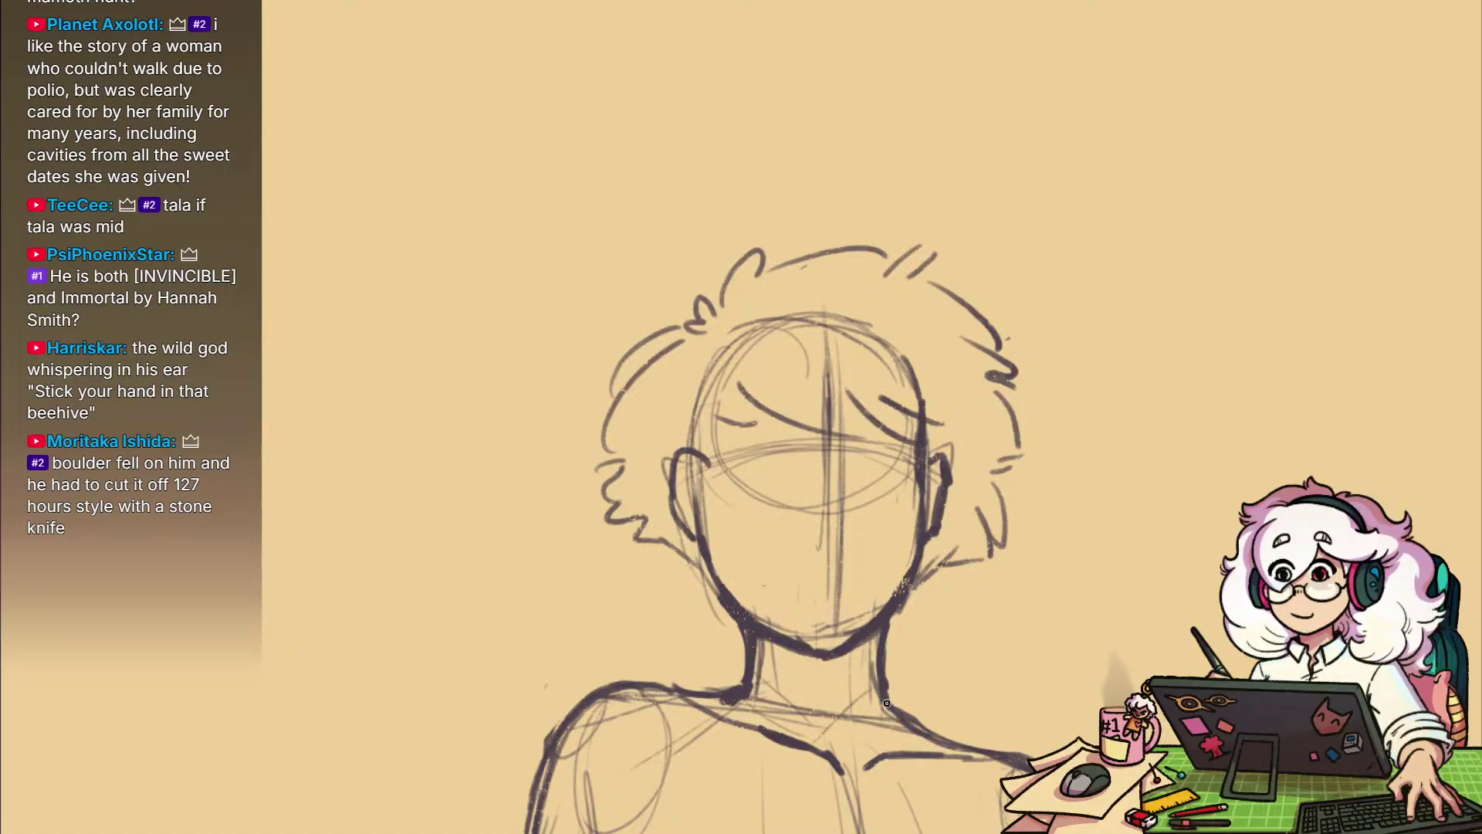
left_click_drag(940, 629, 942, 582)
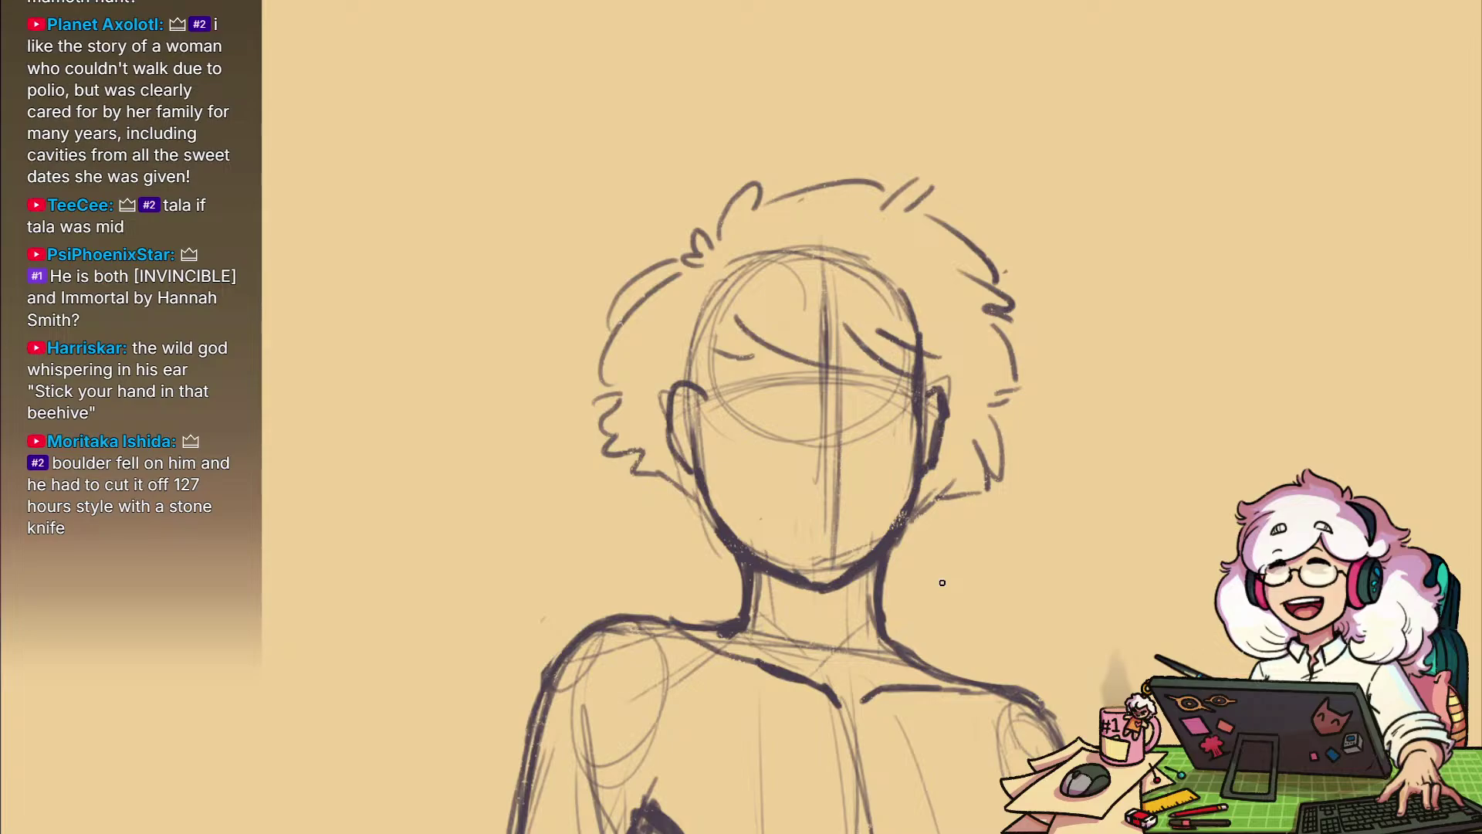
left_click_drag(942, 583, 911, 645)
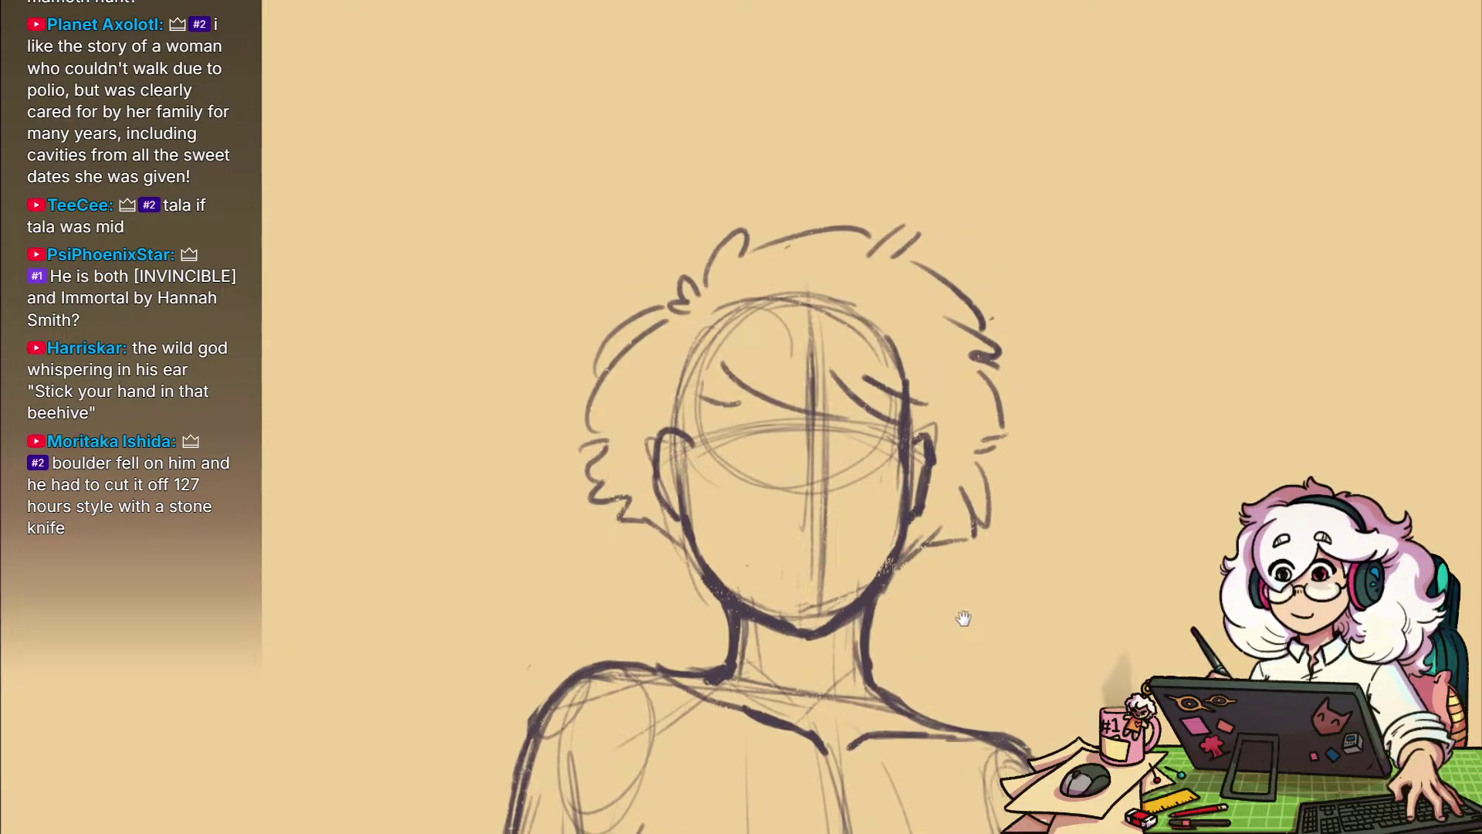
mouse_move(936, 733)
left_mouse_down()
mouse_move(989, 546)
mouse_move(876, 579)
mouse_move(946, 598)
mouse_move(935, 705)
mouse_move(937, 690)
left_mouse_up()
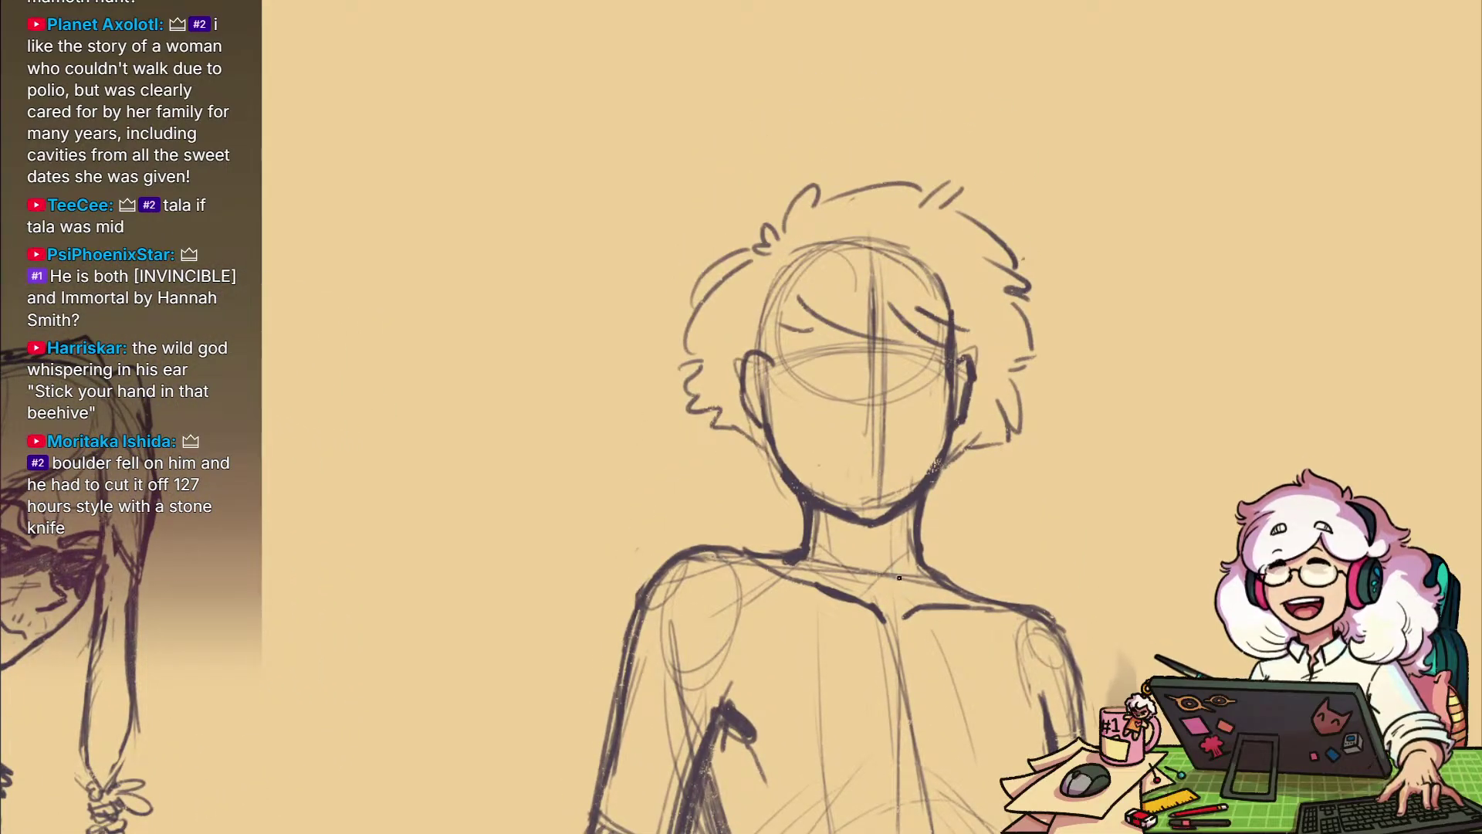
Erase the construction lines inside the chin and the lower end of the face's centre guide, and tidy the chin outline
mouse_move(884, 486)
left_mouse_down()
mouse_move(915, 531)
mouse_move(926, 677)
left_mouse_up()
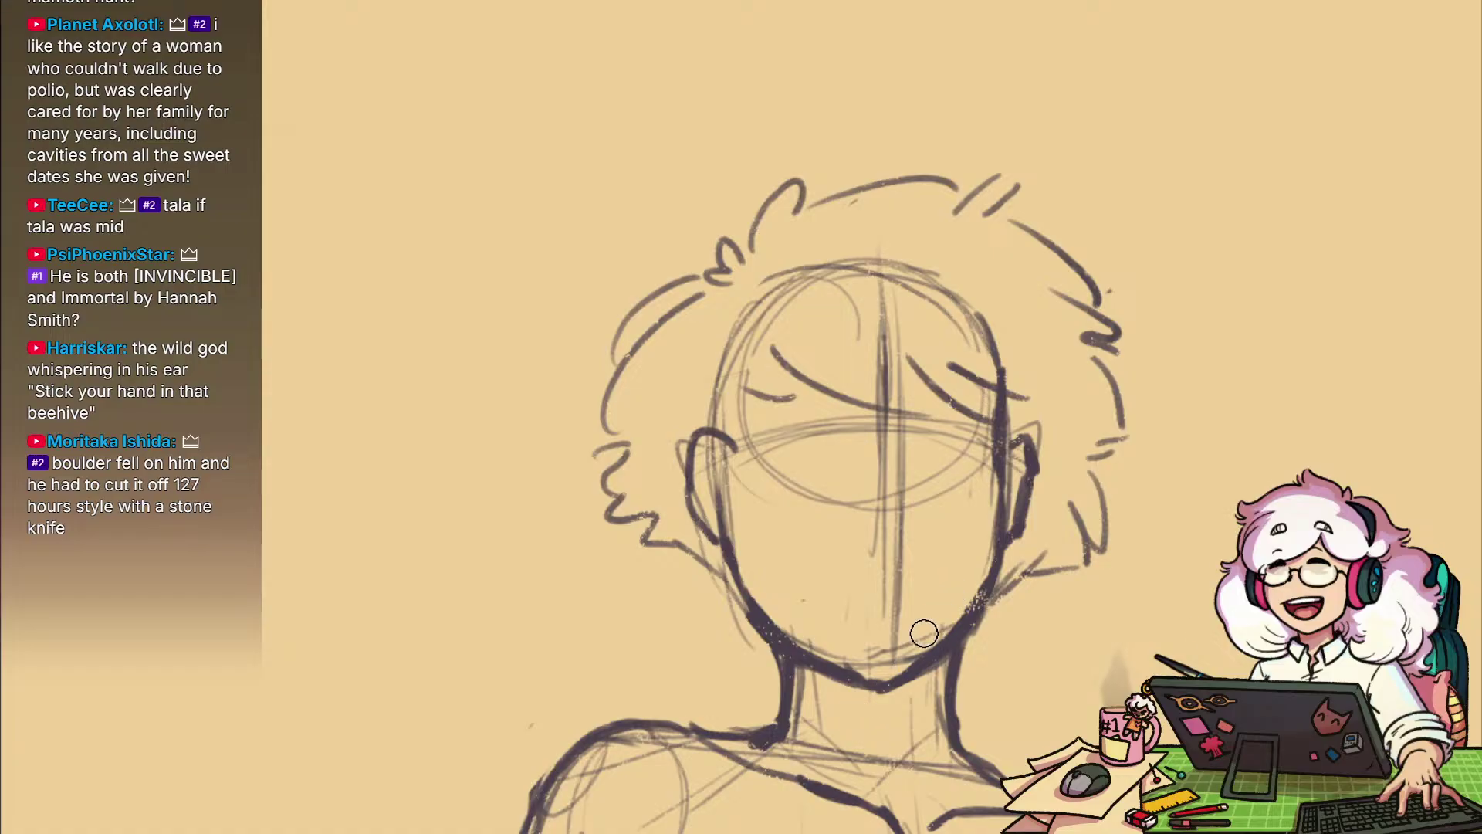
left_click_drag(894, 624, 887, 642)
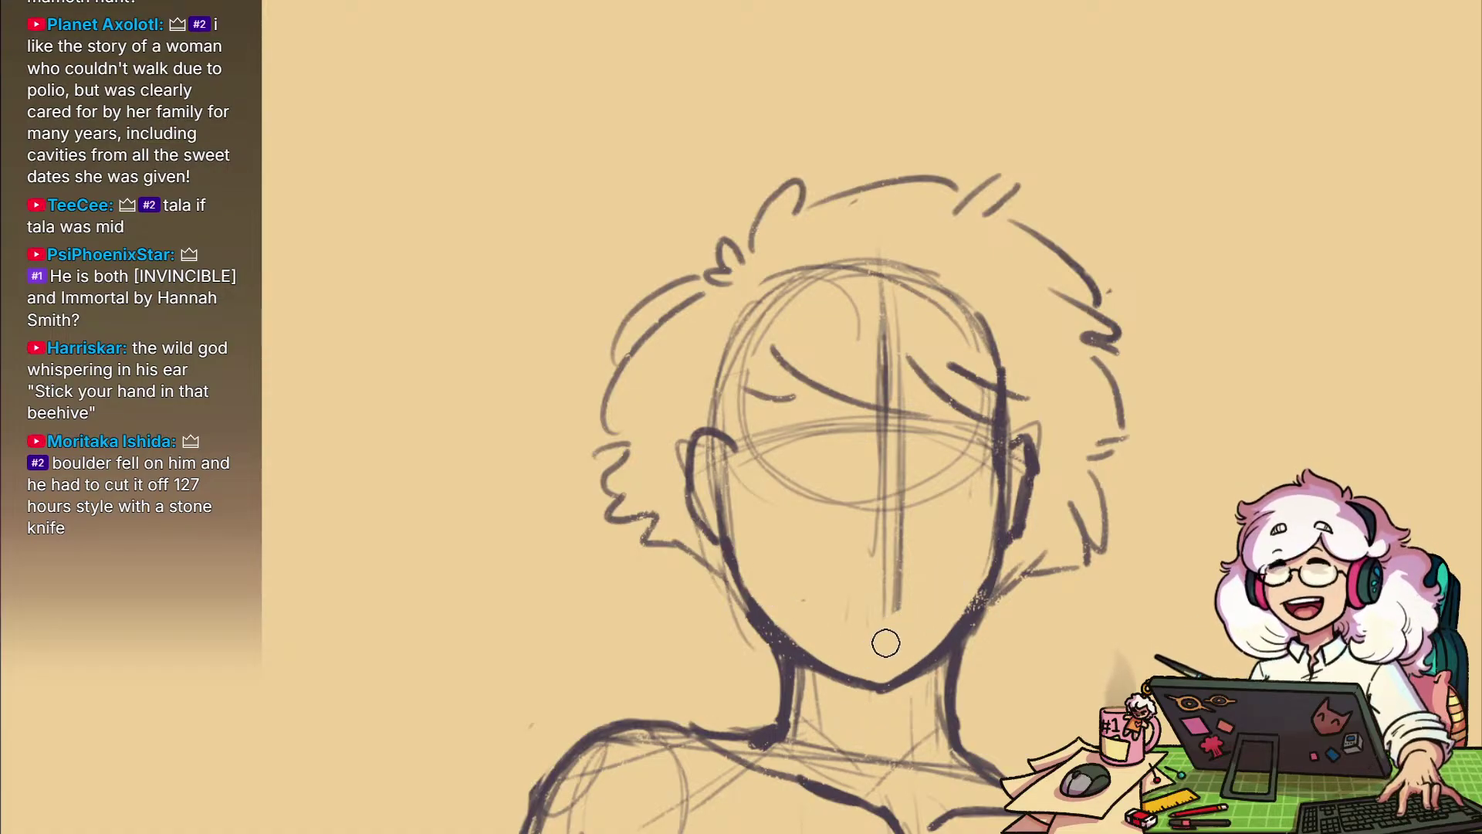
key("b")
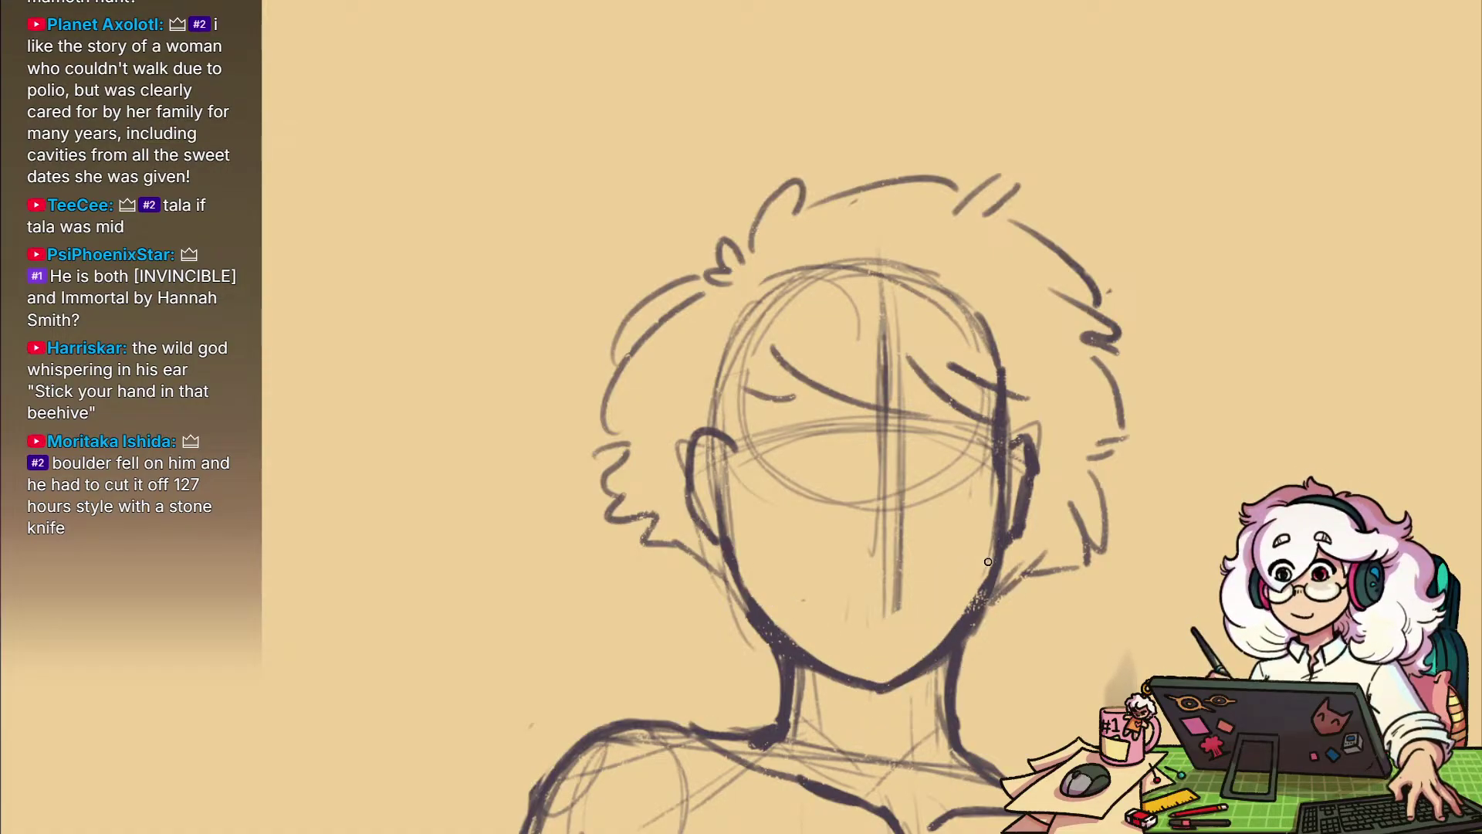
key("e")
left_click_drag(920, 682, 843, 710)
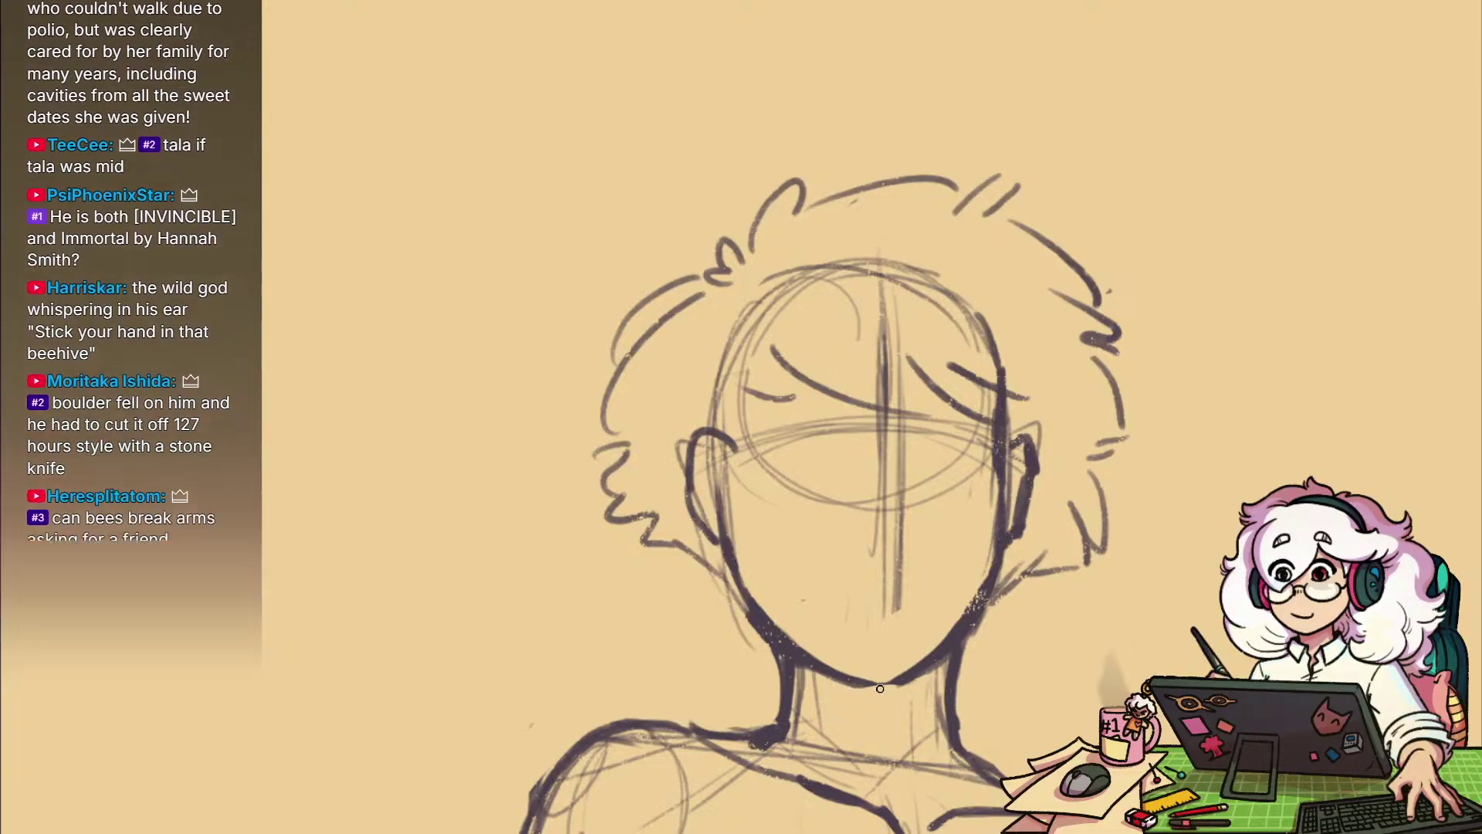
Sketch a short nose with a slanted bridge and a small underside stroke along the face's centre guide
left_click_drag(891, 434, 917, 482)
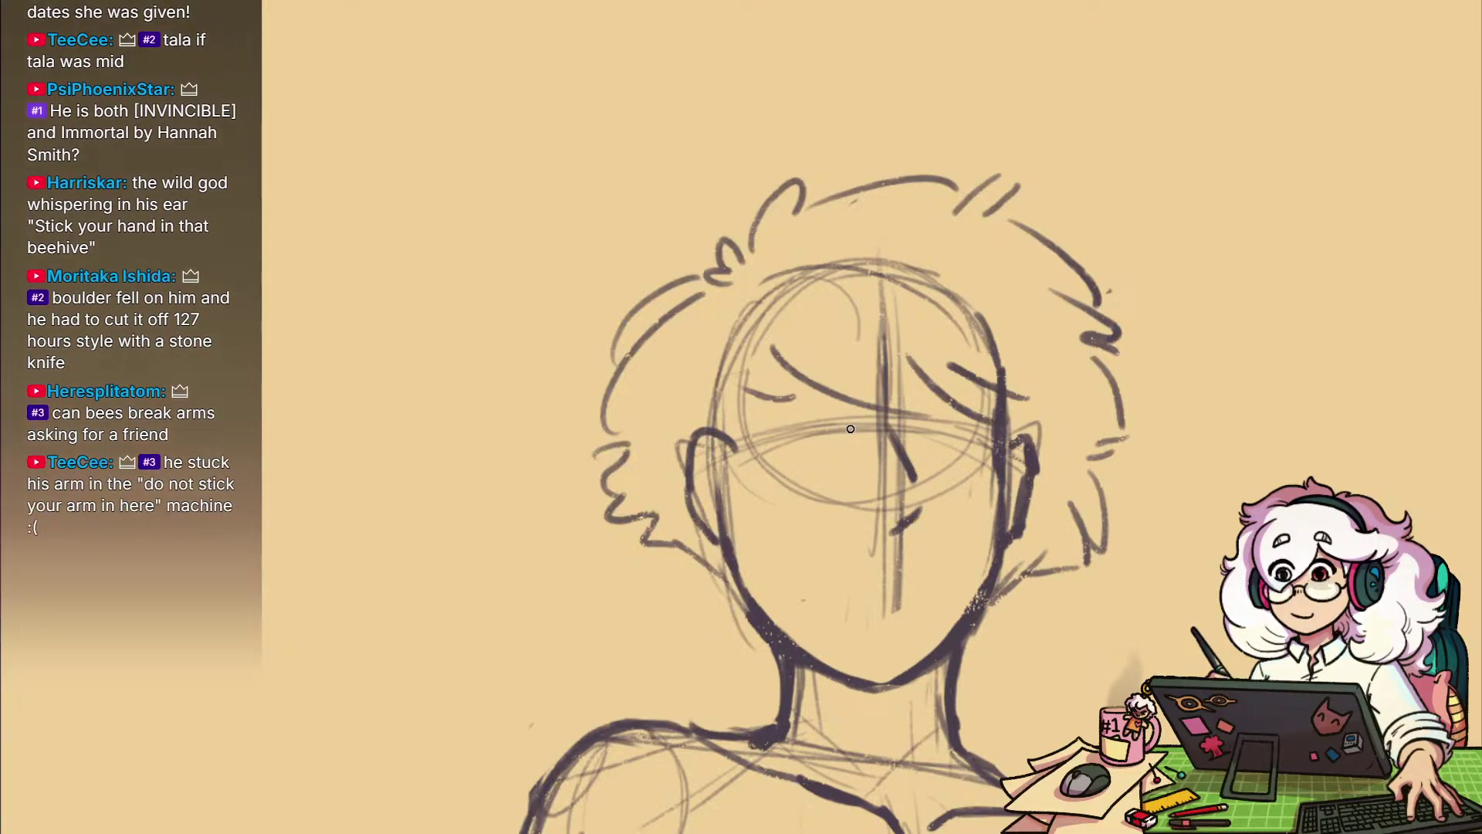
key("ctrl+z")
left_click_drag(989, 444, 1086, 482)
scroll(1085, 483, "down", 4)
left_click_drag(1031, 560, 1027, 400)
scroll(1027, 400, "up", 5)
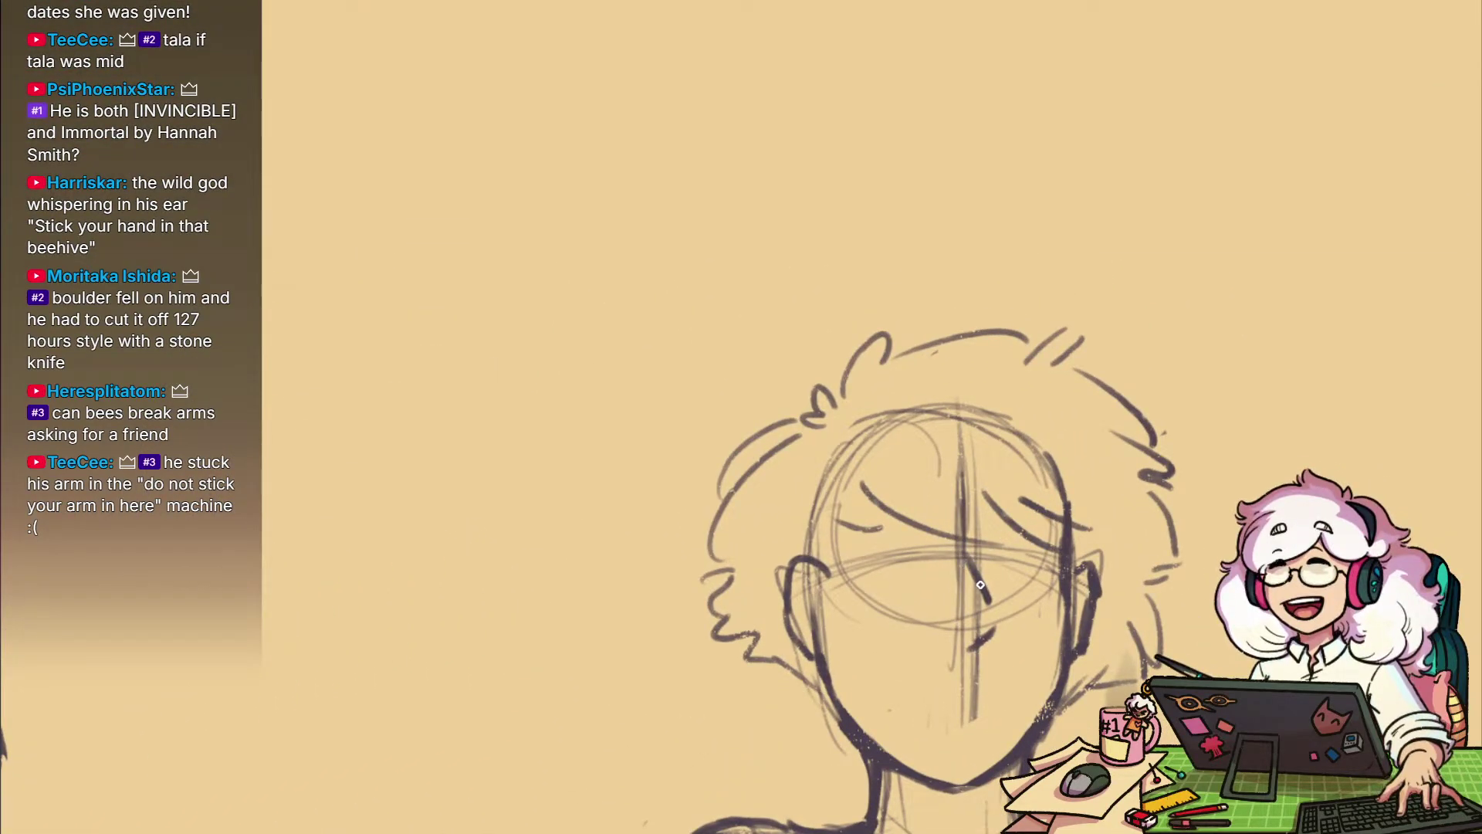
Draw two narrow, half-lidded eyes with dark upper lids on the eye guide, and flat angular eyebrows above them
mouse_move(928, 561)
left_mouse_down()
mouse_move(957, 552)
mouse_move(892, 558)
left_mouse_up()
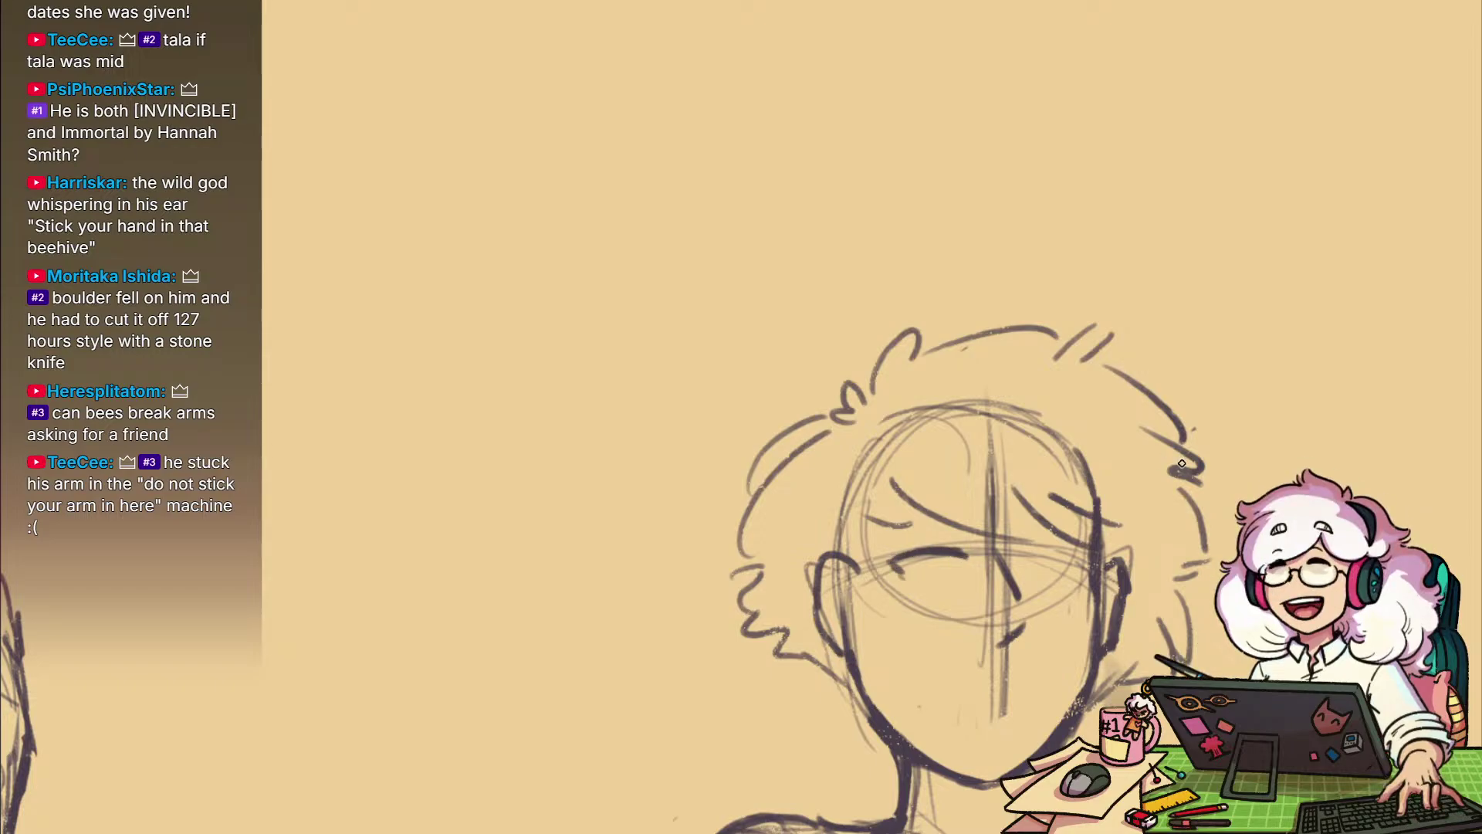
mouse_move(1061, 551)
left_mouse_down()
mouse_move(1016, 557)
mouse_move(1025, 575)
mouse_move(911, 576)
mouse_move(939, 575)
mouse_move(931, 553)
mouse_move(895, 567)
mouse_move(931, 561)
left_mouse_up()
key("b")
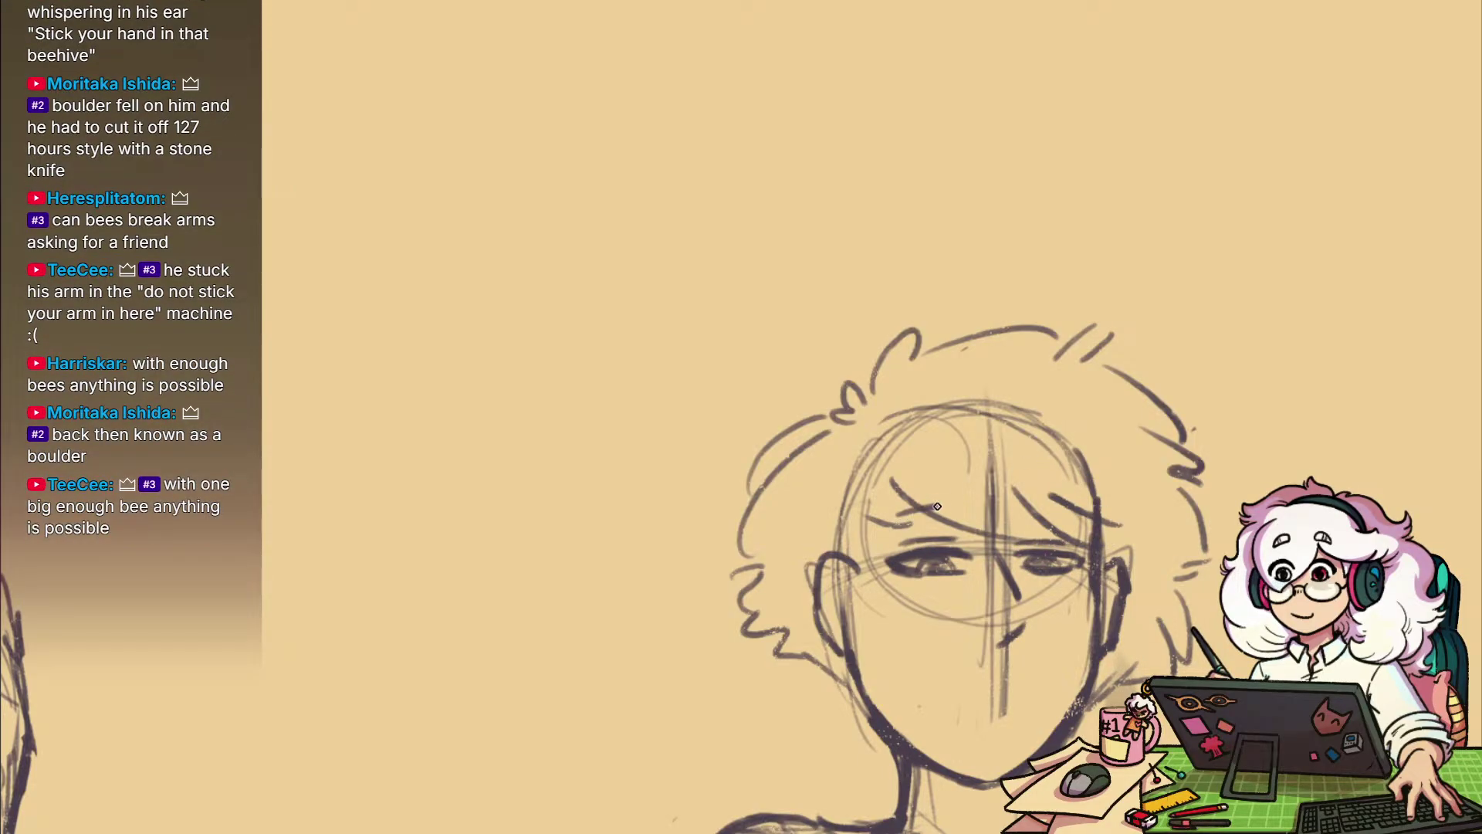
left_click_drag(1019, 529, 1081, 526)
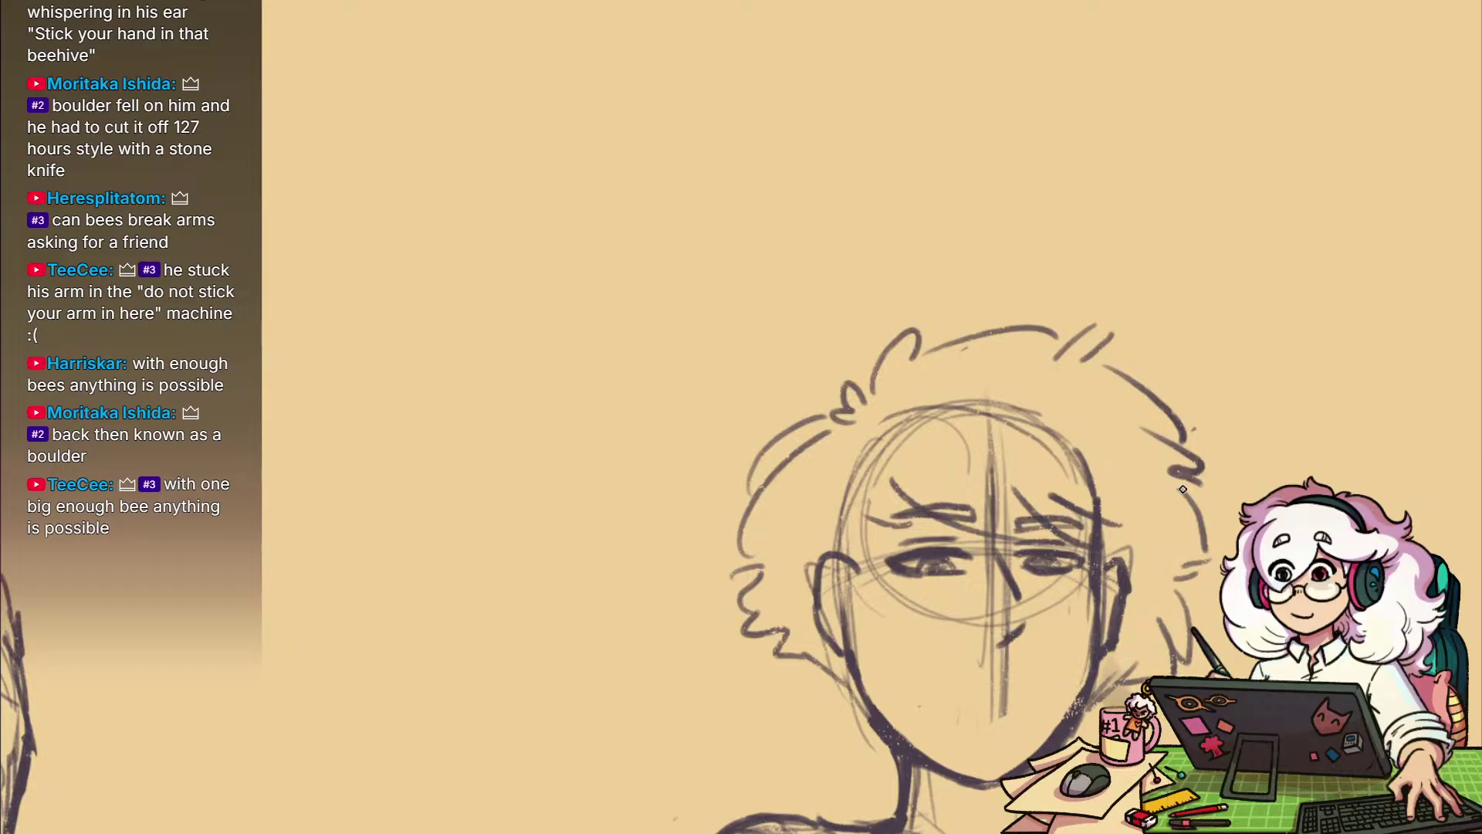
Sketch a flat horizontal mouth below the nose, and add a short zigzag lock in front of the ear
left_click_drag(1028, 698, 988, 696)
key("ctrl+z")
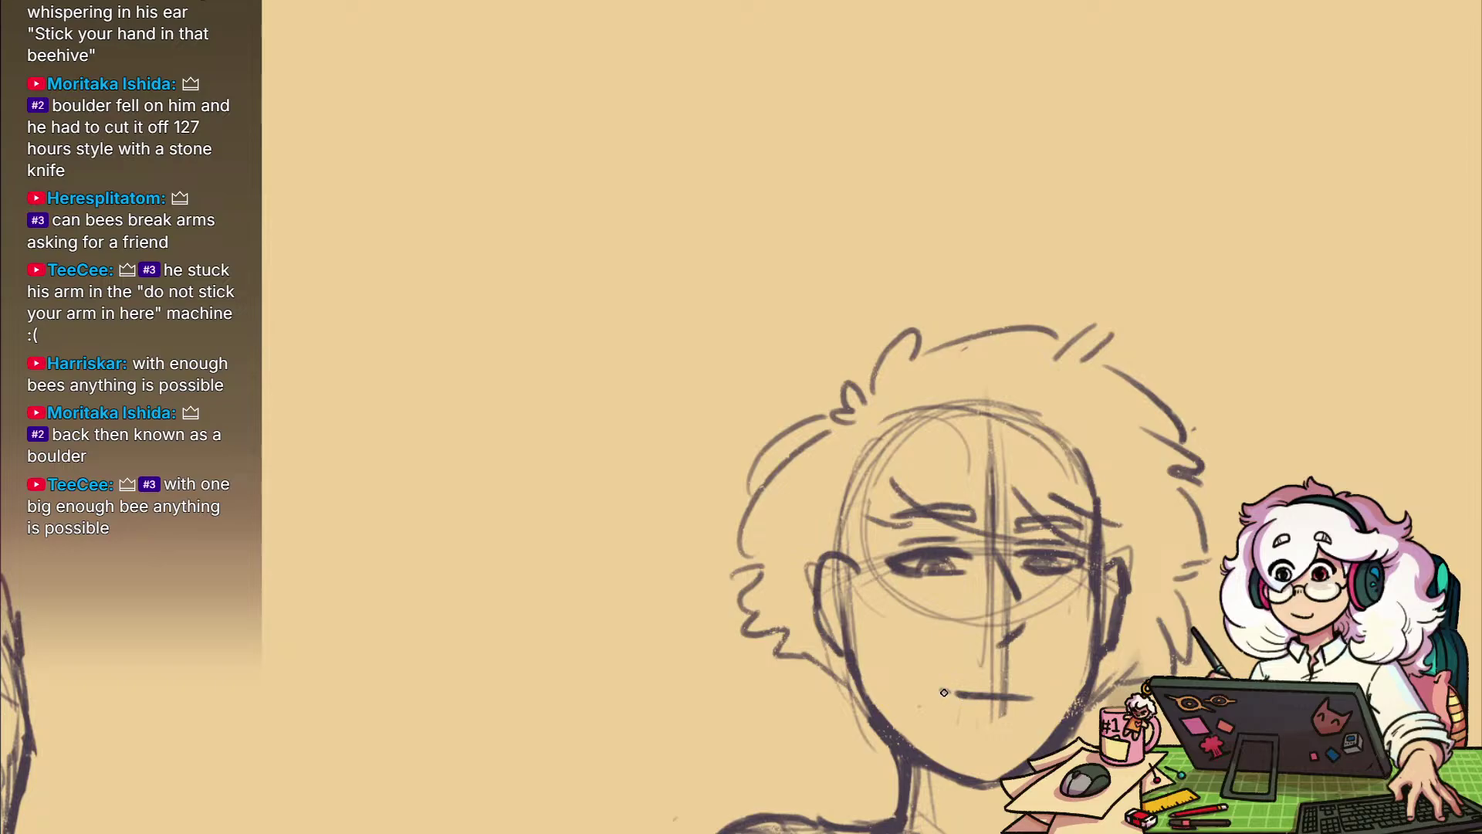
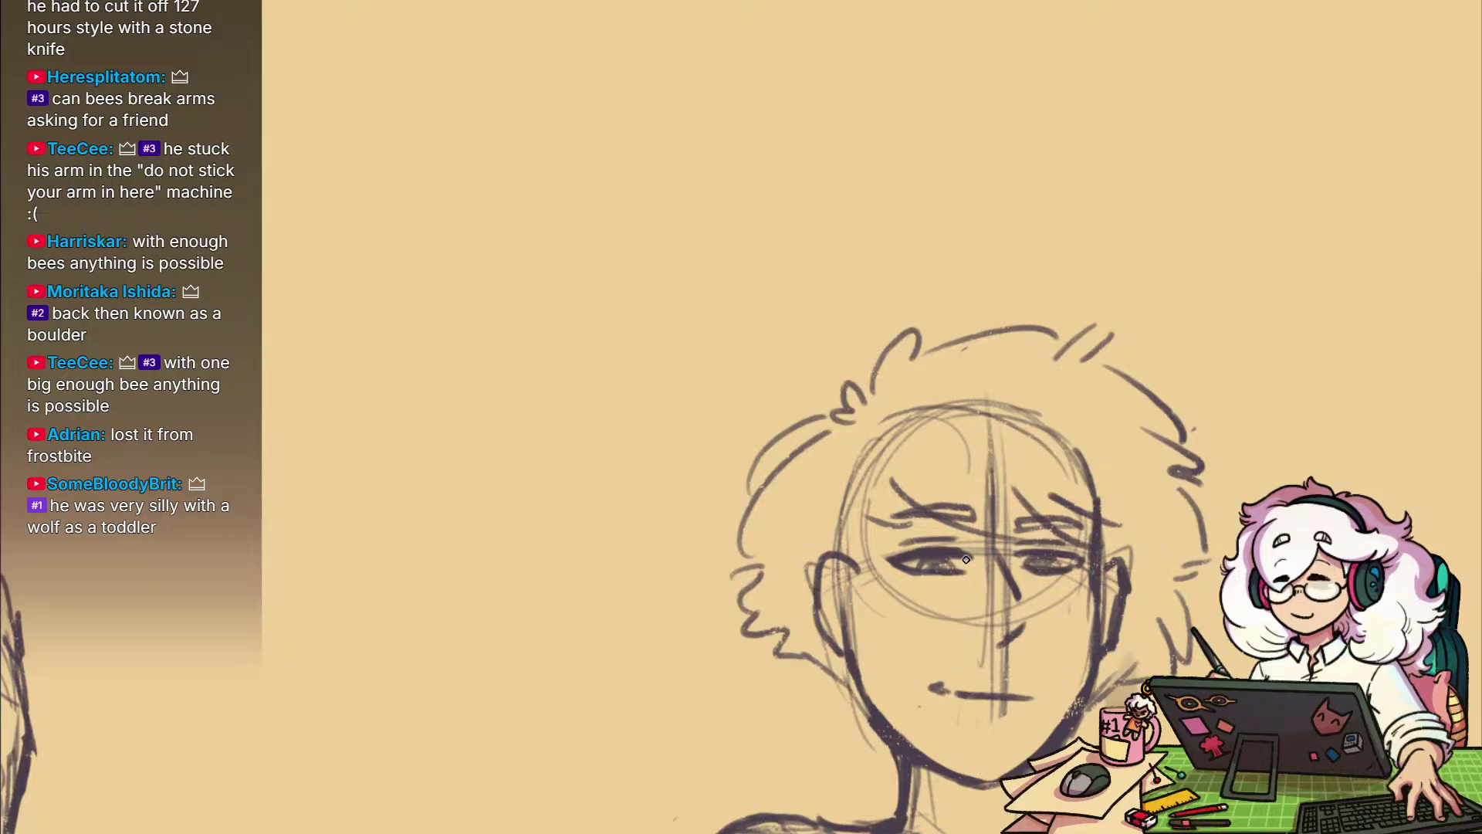
scroll(1088, 553, "down", 5)
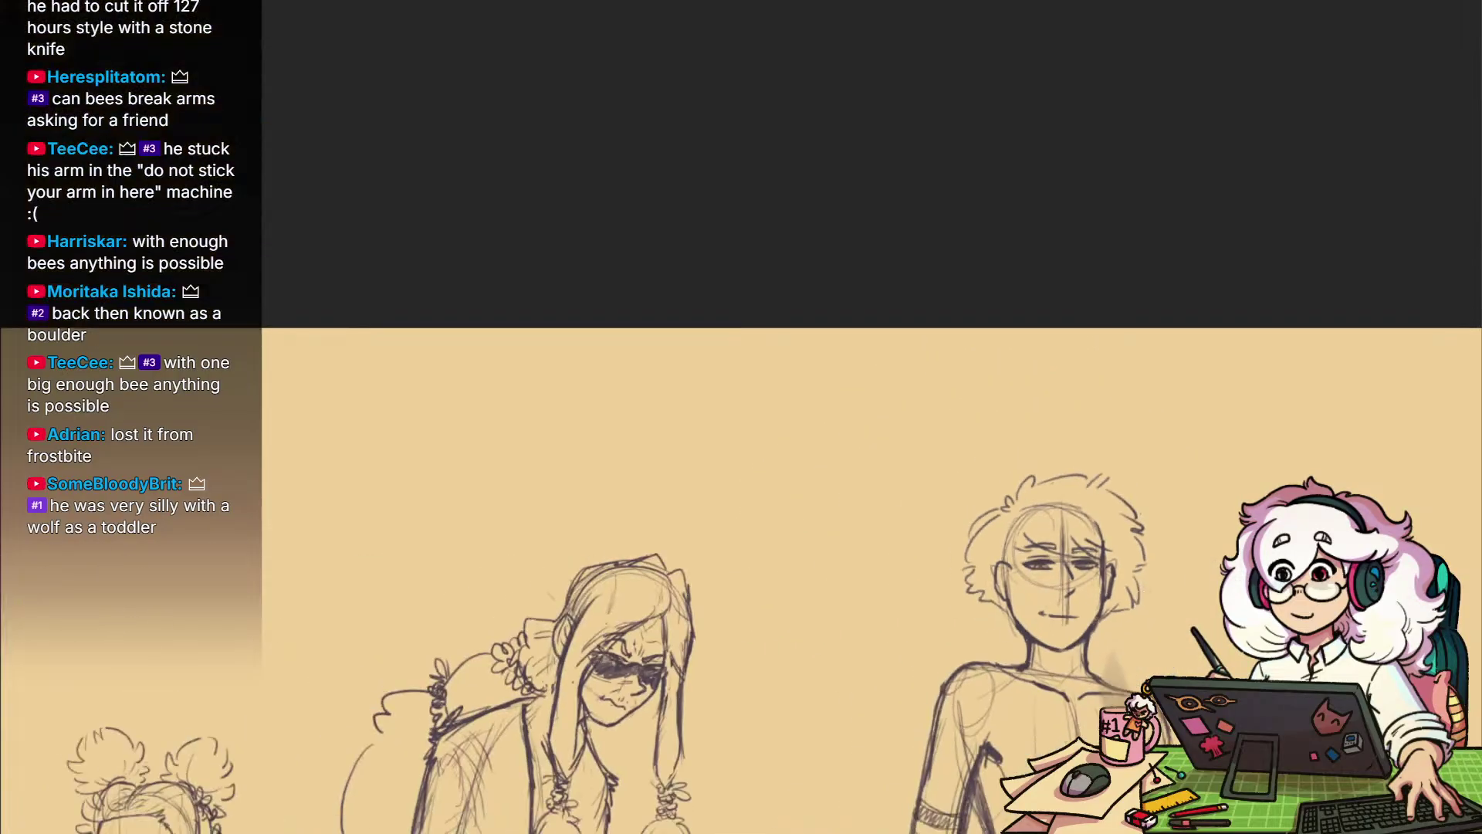
mouse_move(1073, 628)
left_mouse_down()
mouse_move(1043, 519)
mouse_move(1016, 672)
left_mouse_up()
scroll(1043, 519, "up", 3)
left_click_drag(850, 524, 835, 557)
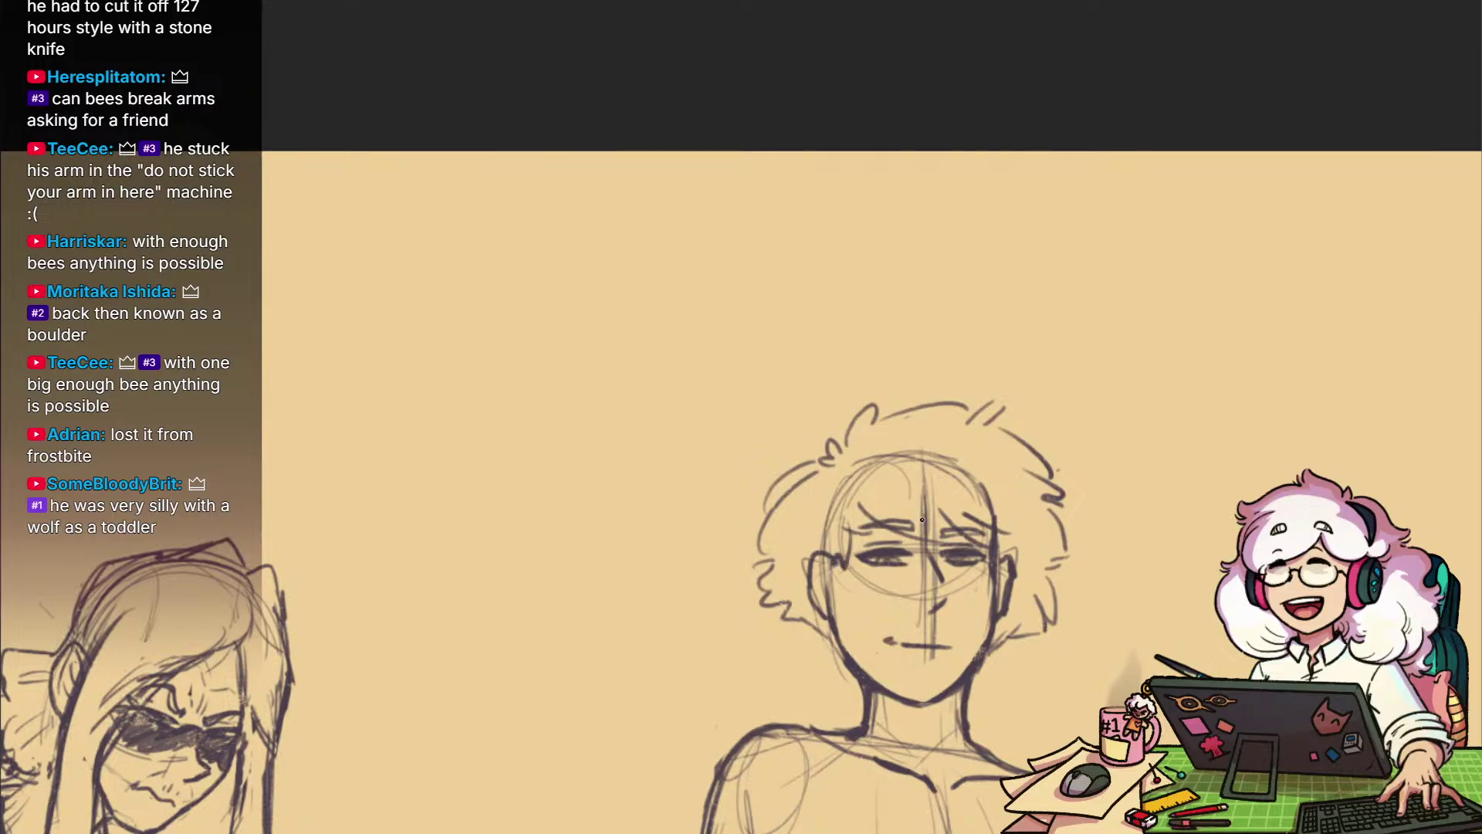
Erase the old nose and nearby centre guide, and redraw the nose with a longer straight bridge and an angled underside
scroll(871, 599, "up", 2)
left_click_drag(931, 540, 941, 606)
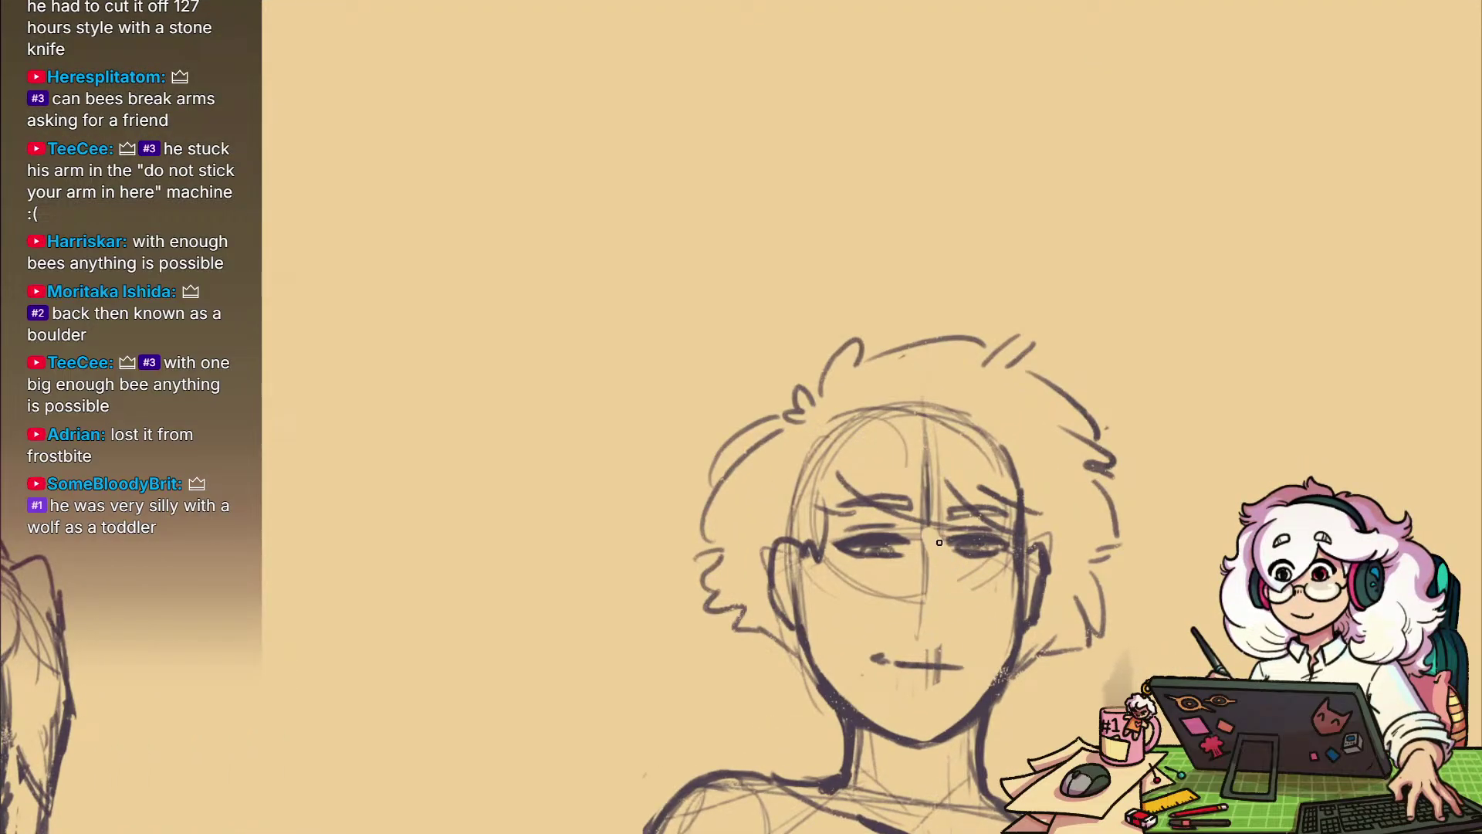
key("ctrl+z")
mouse_move(933, 539)
left_mouse_down()
mouse_move(956, 615)
mouse_move(889, 658)
mouse_move(948, 664)
left_mouse_up()
Remove the existing mouth and redraw it as a single straight horizontal line below the nose
key("e")
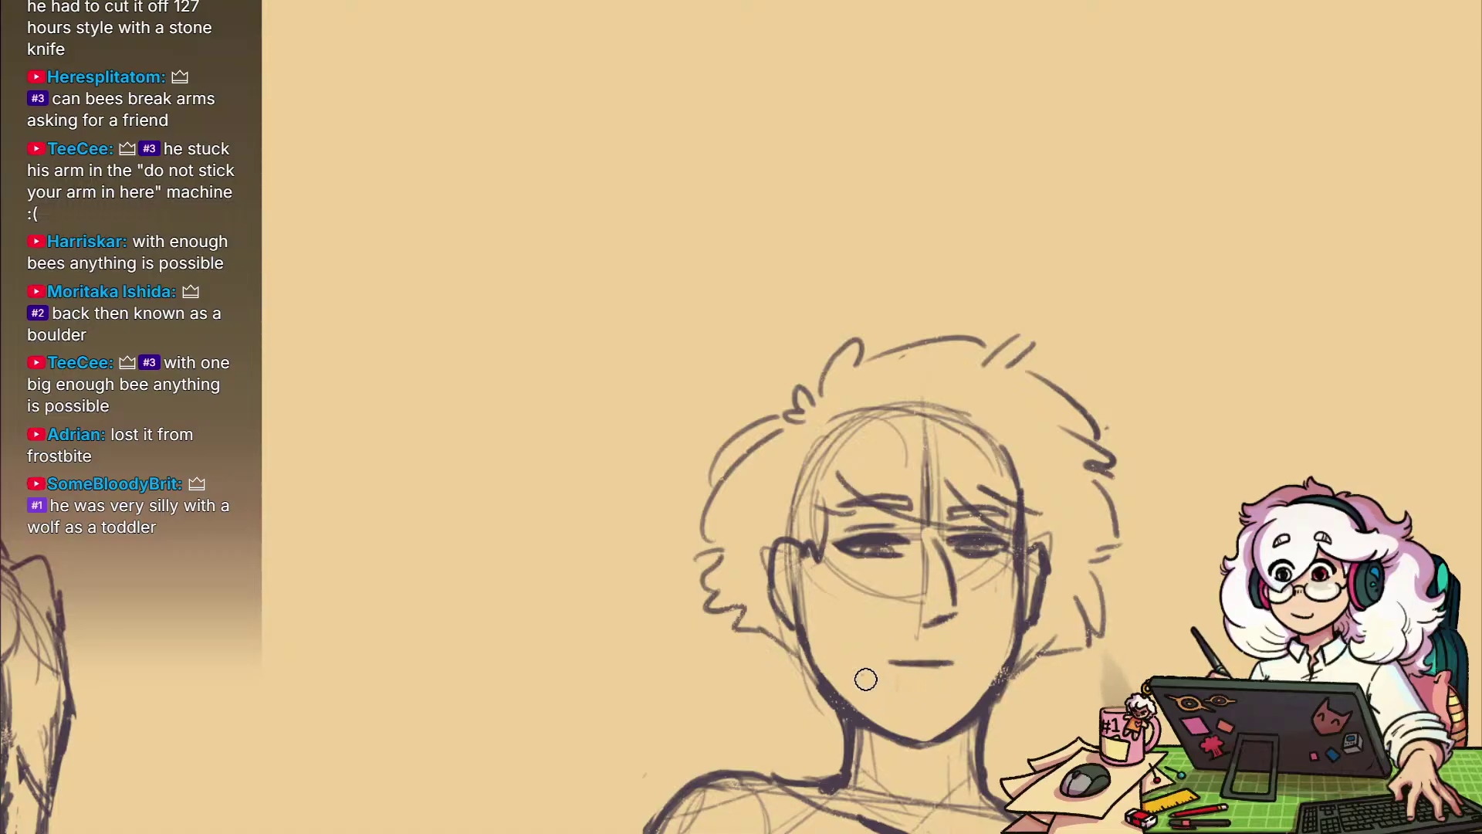
key("ctrl+z")
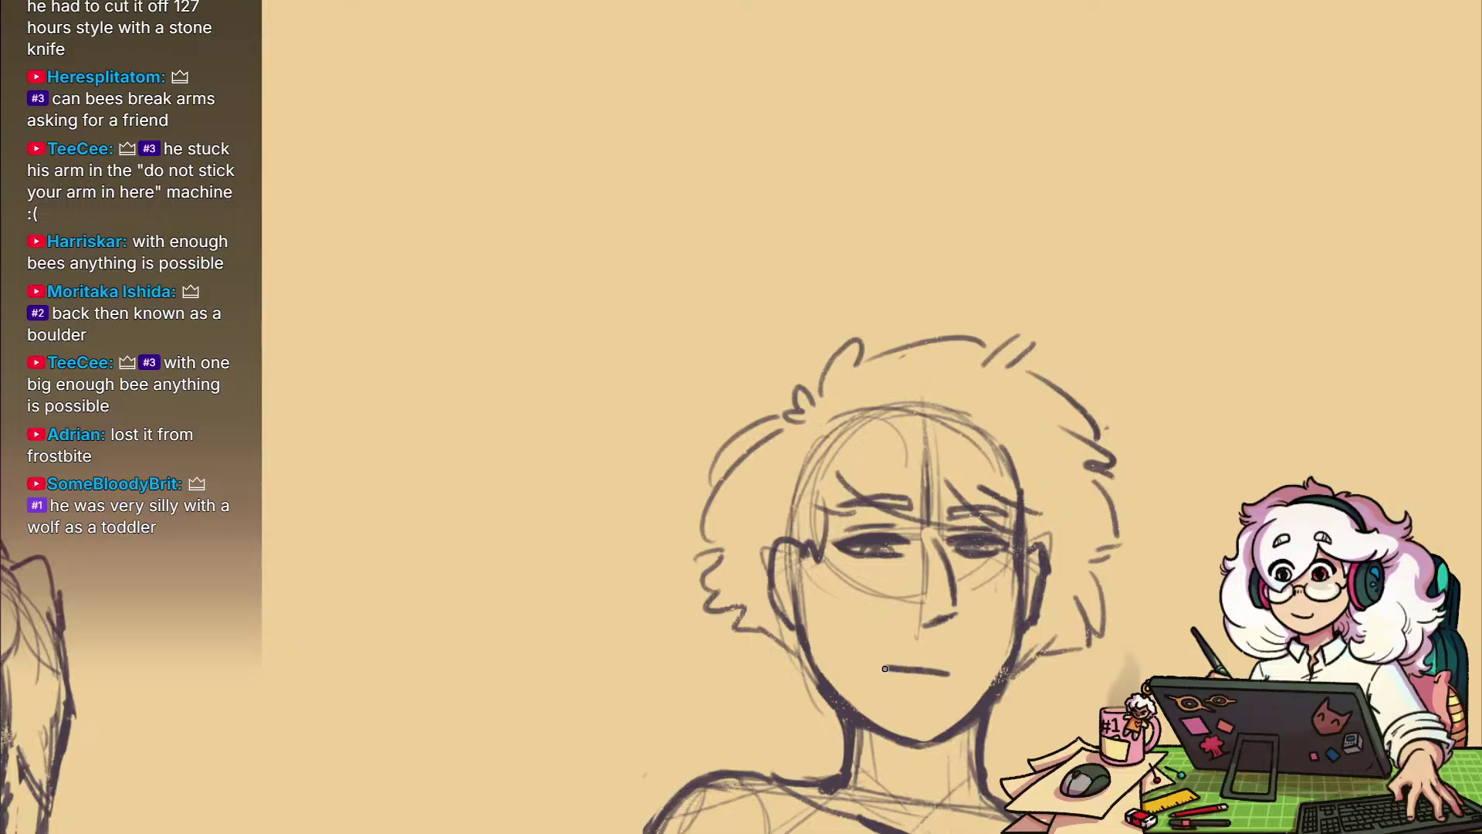
key("ctrl+z")
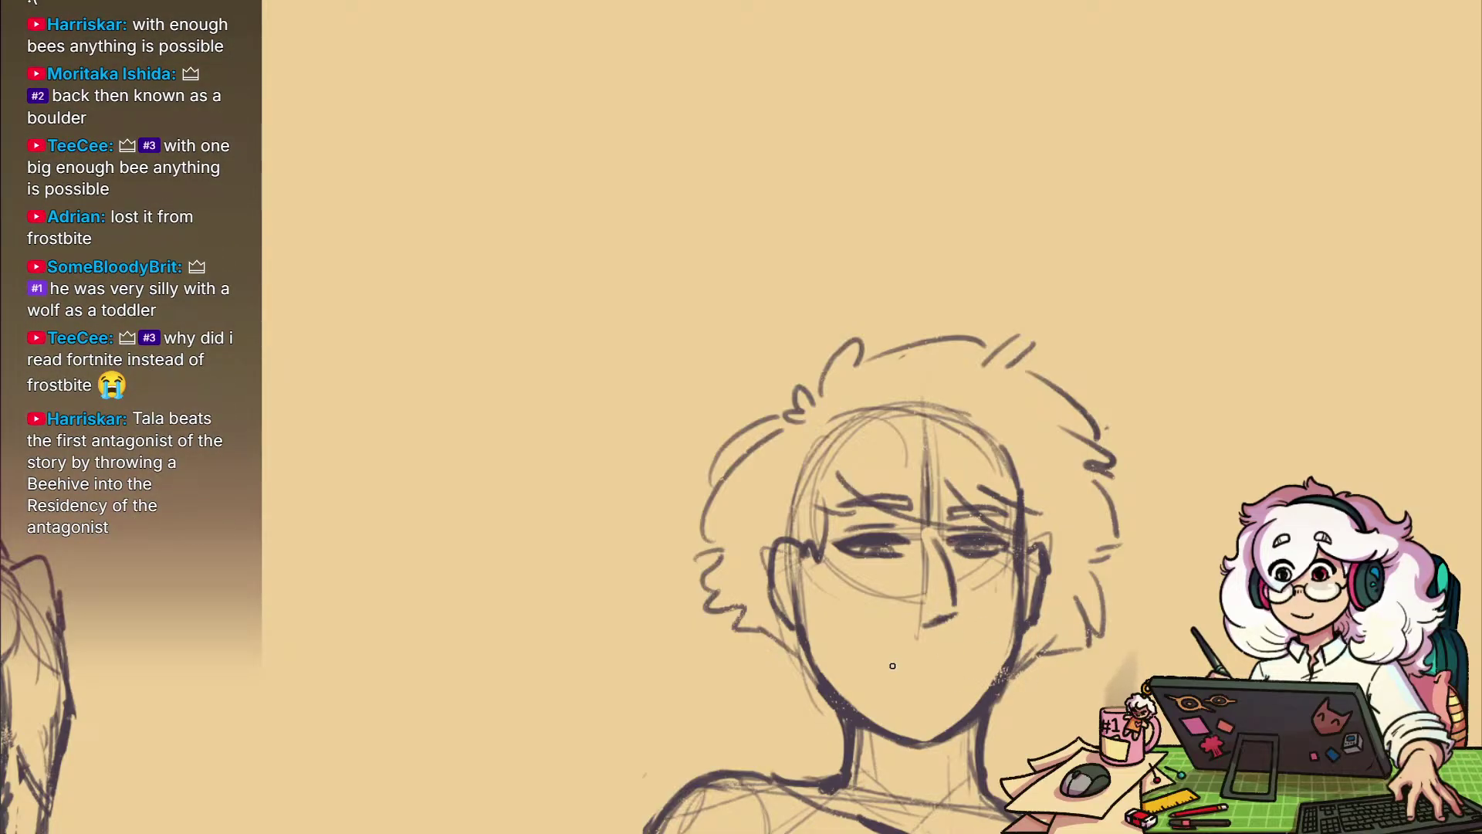
left_click_drag(893, 664, 972, 663)
Clean the leftover guide lines beside the nose bridge, and touch up the cheek area under the eye
mouse_move(1086, 789)
left_mouse_down()
mouse_move(1152, 567)
mouse_move(1106, 671)
left_mouse_up()
mouse_move(1106, 671)
left_mouse_down()
mouse_move(994, 434)
mouse_move(976, 440)
mouse_move(987, 656)
left_mouse_up()
scroll(987, 657, "up", 5)
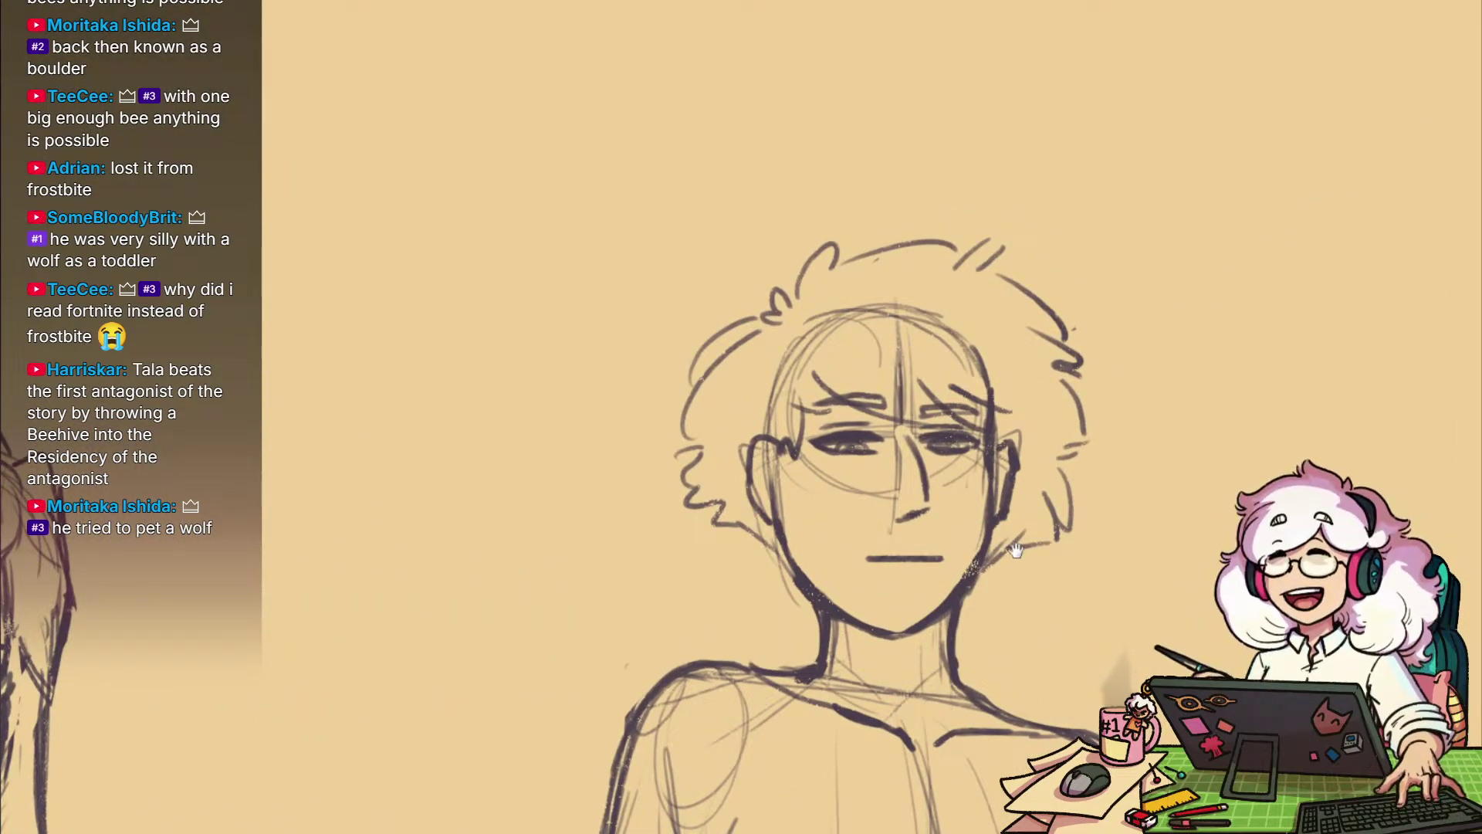
scroll(1008, 581, "up", 3)
left_click_drag(1007, 581, 1043, 562)
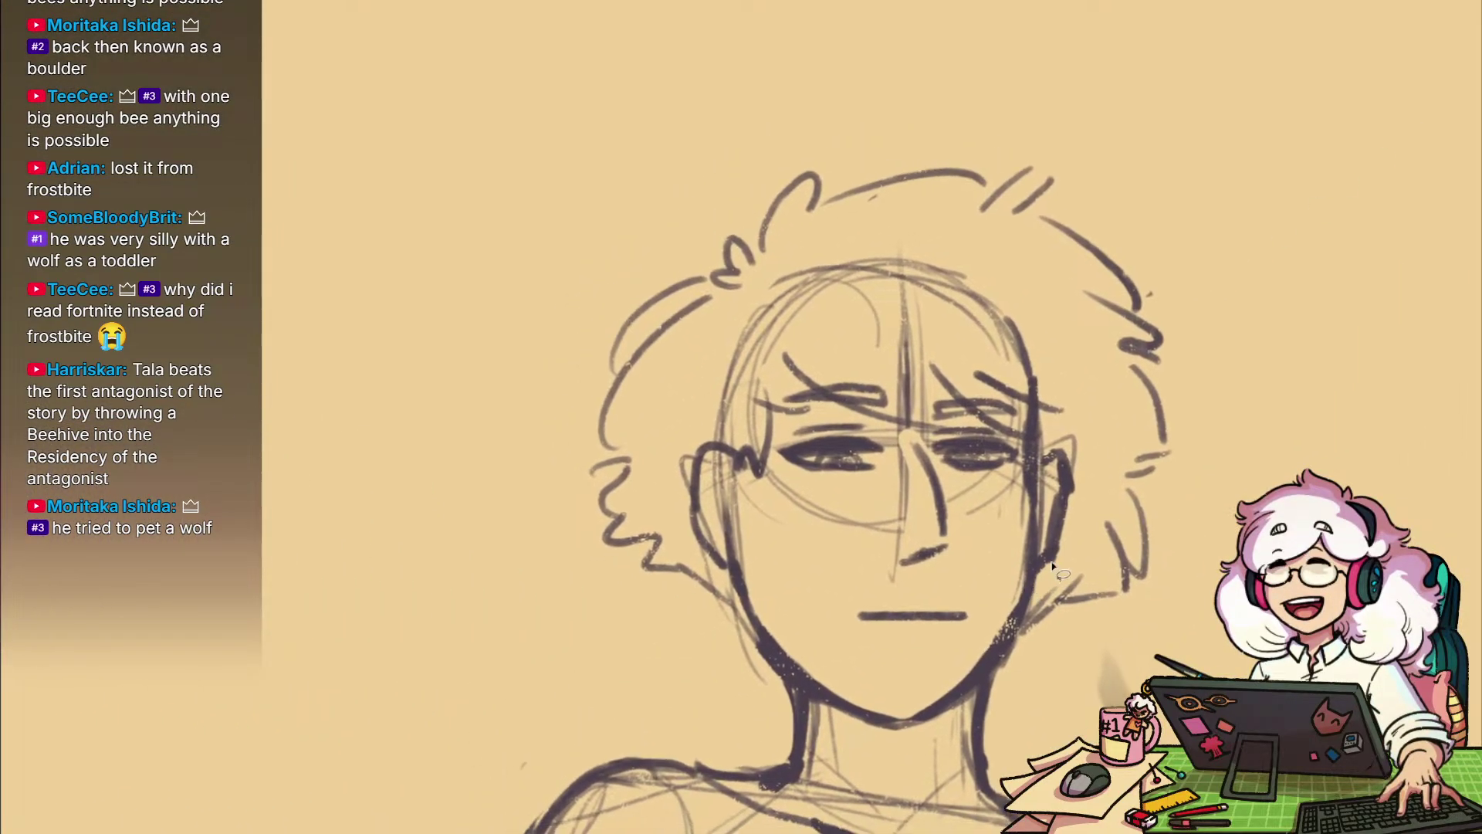
key("b")
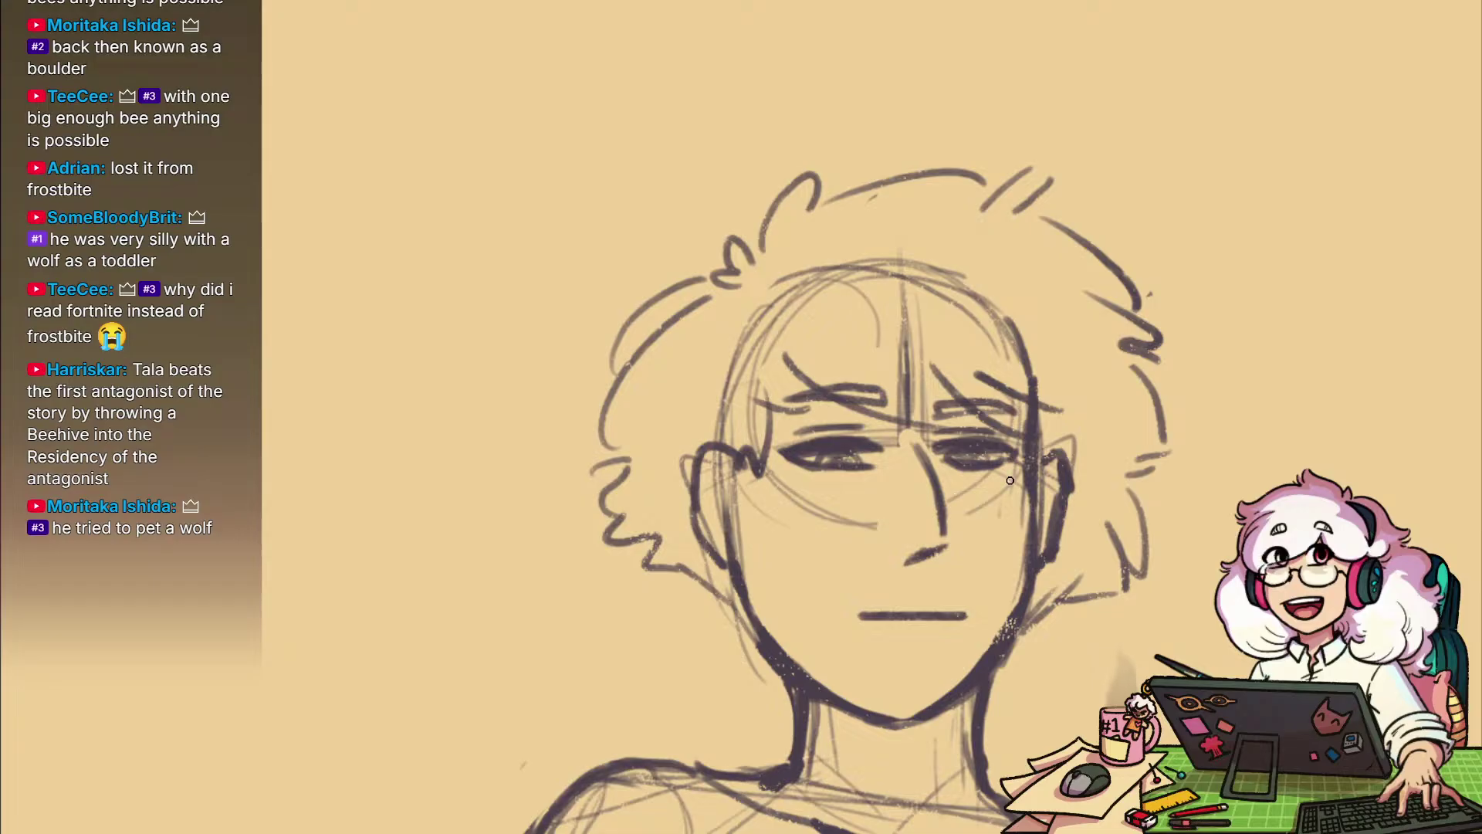
left_click_drag(1002, 484, 991, 509)
Examine the standing figure's finished face and its proportions against the torso, banded arm and neighbouring elderly character
scroll(966, 532, "down", 1)
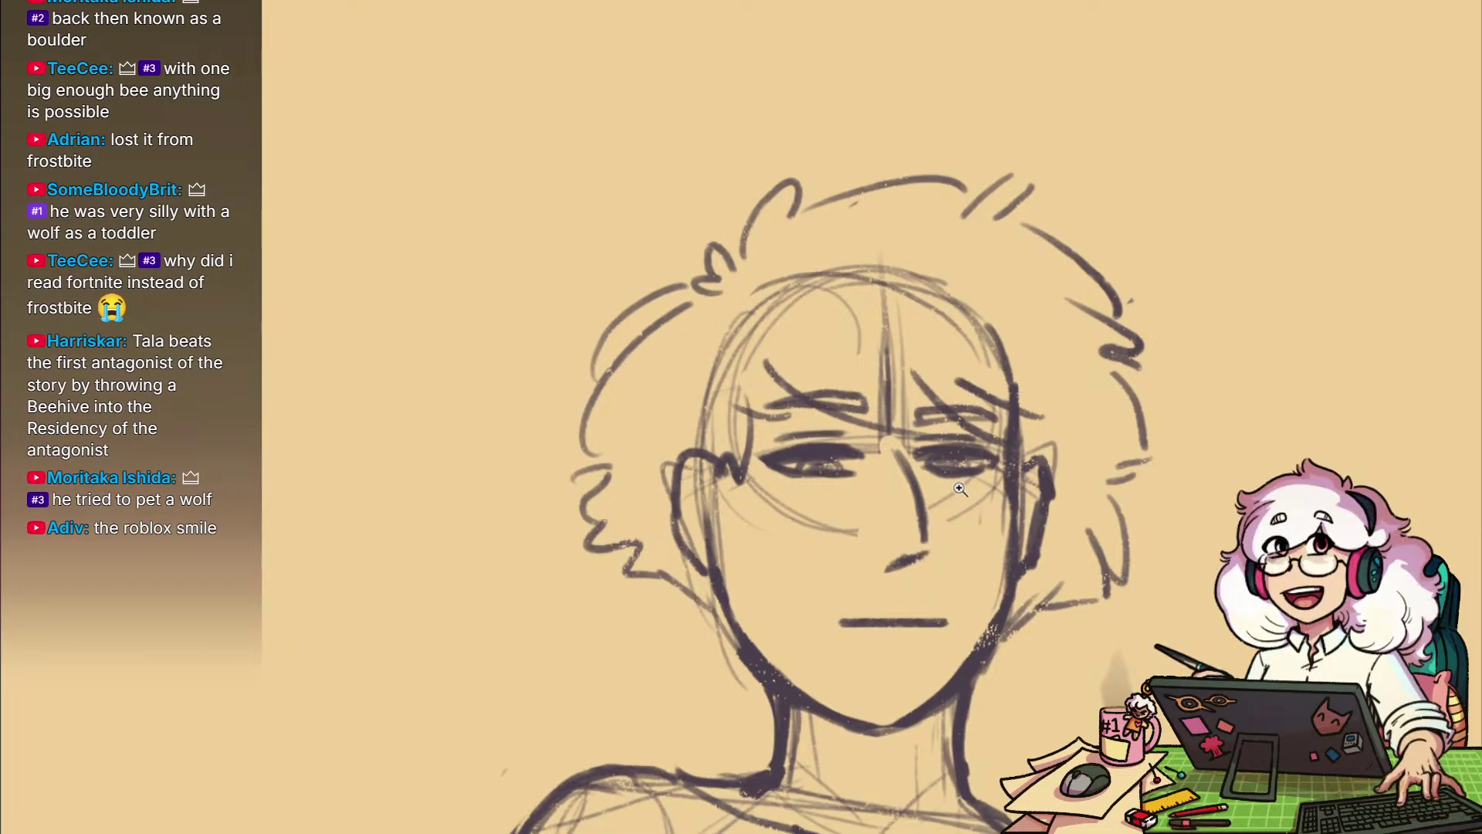
scroll(926, 570, "down", 1)
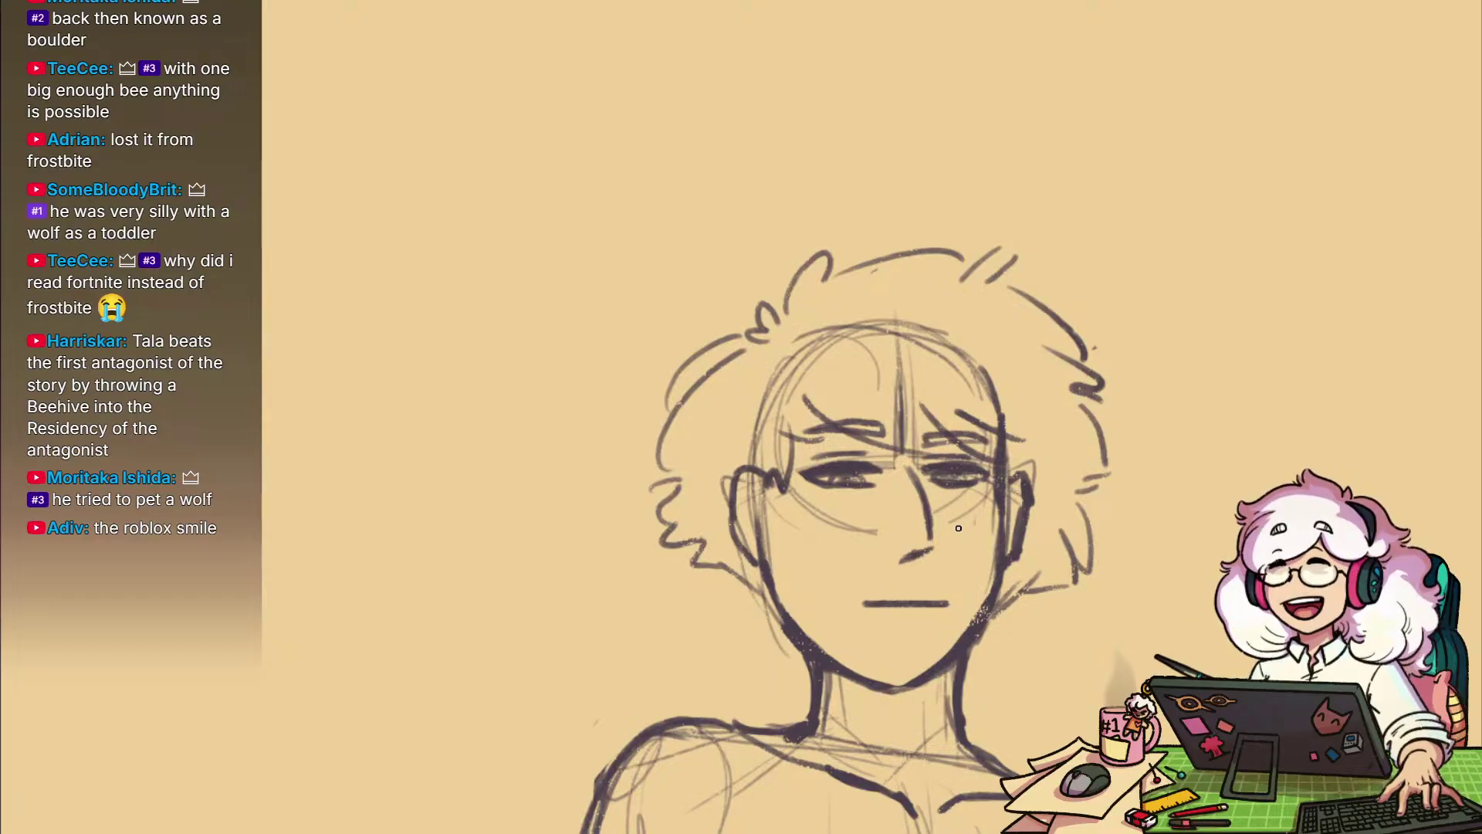
scroll(958, 528, "down", 1)
scroll(871, 472, "down", 3)
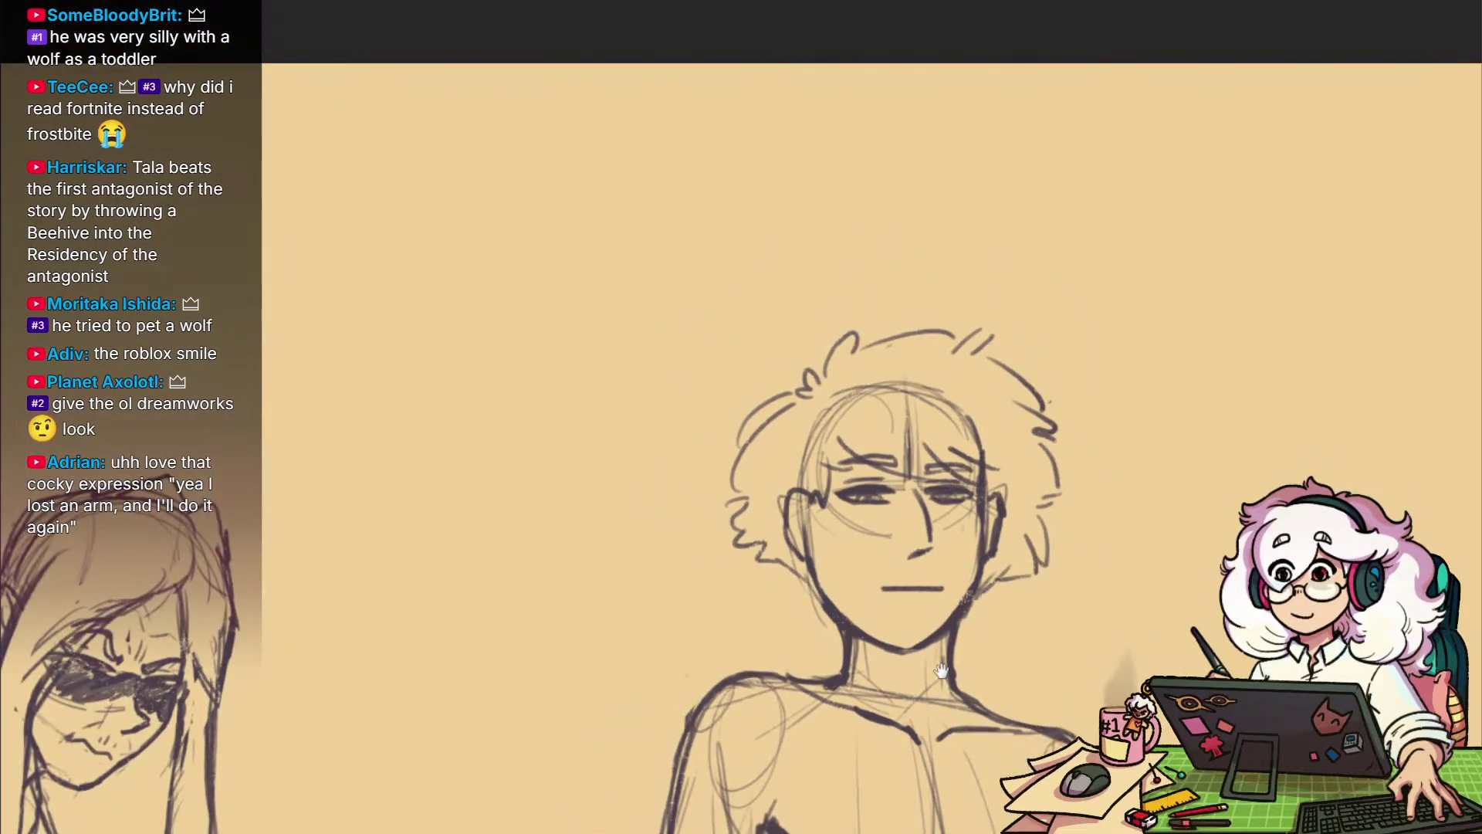
left_click_drag(863, 776, 940, 647)
scroll(940, 647, "down", 2)
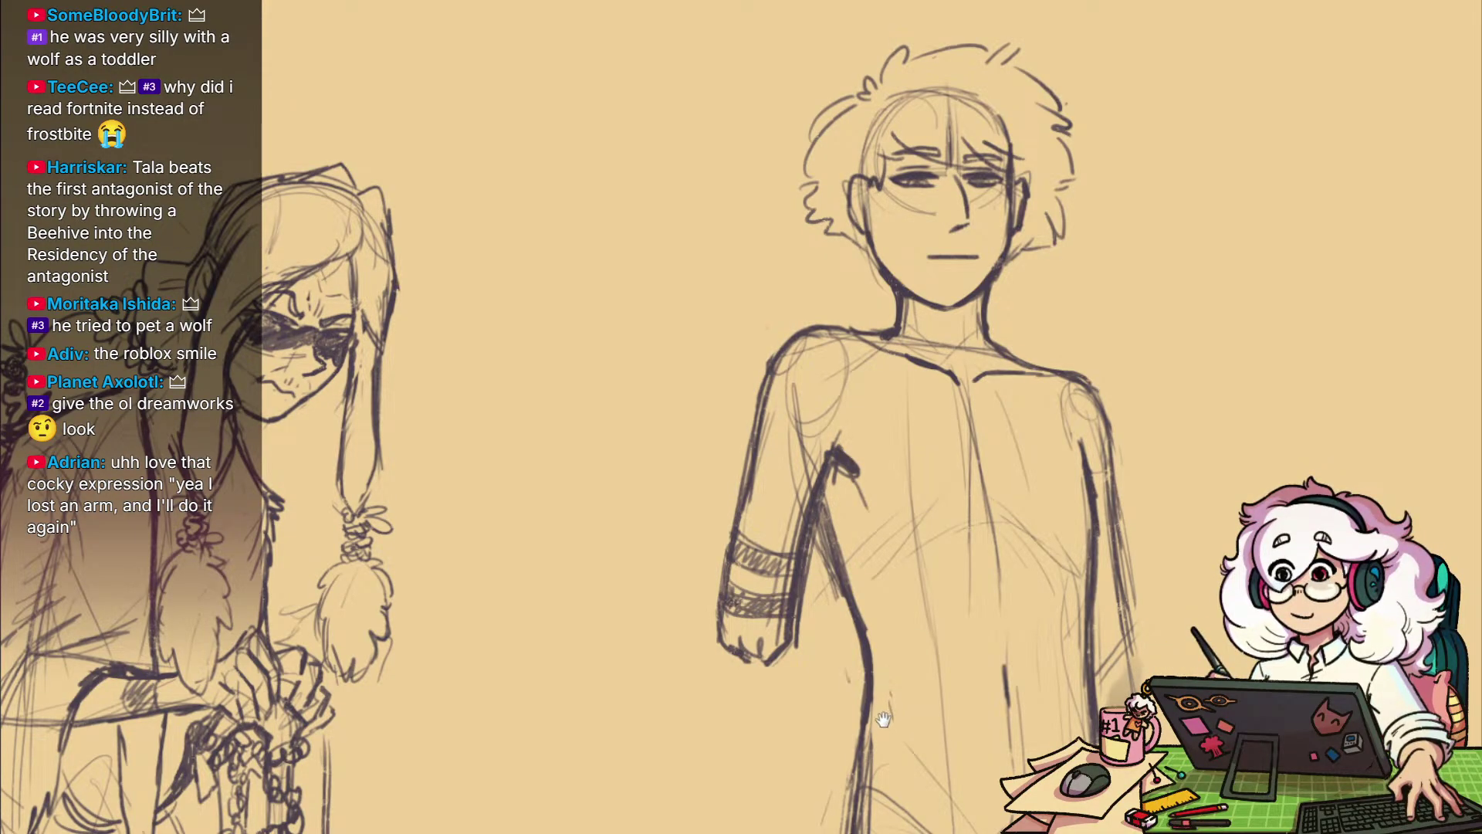
left_click_drag(898, 611, 863, 511)
left_click_drag(957, 586, 926, 519)
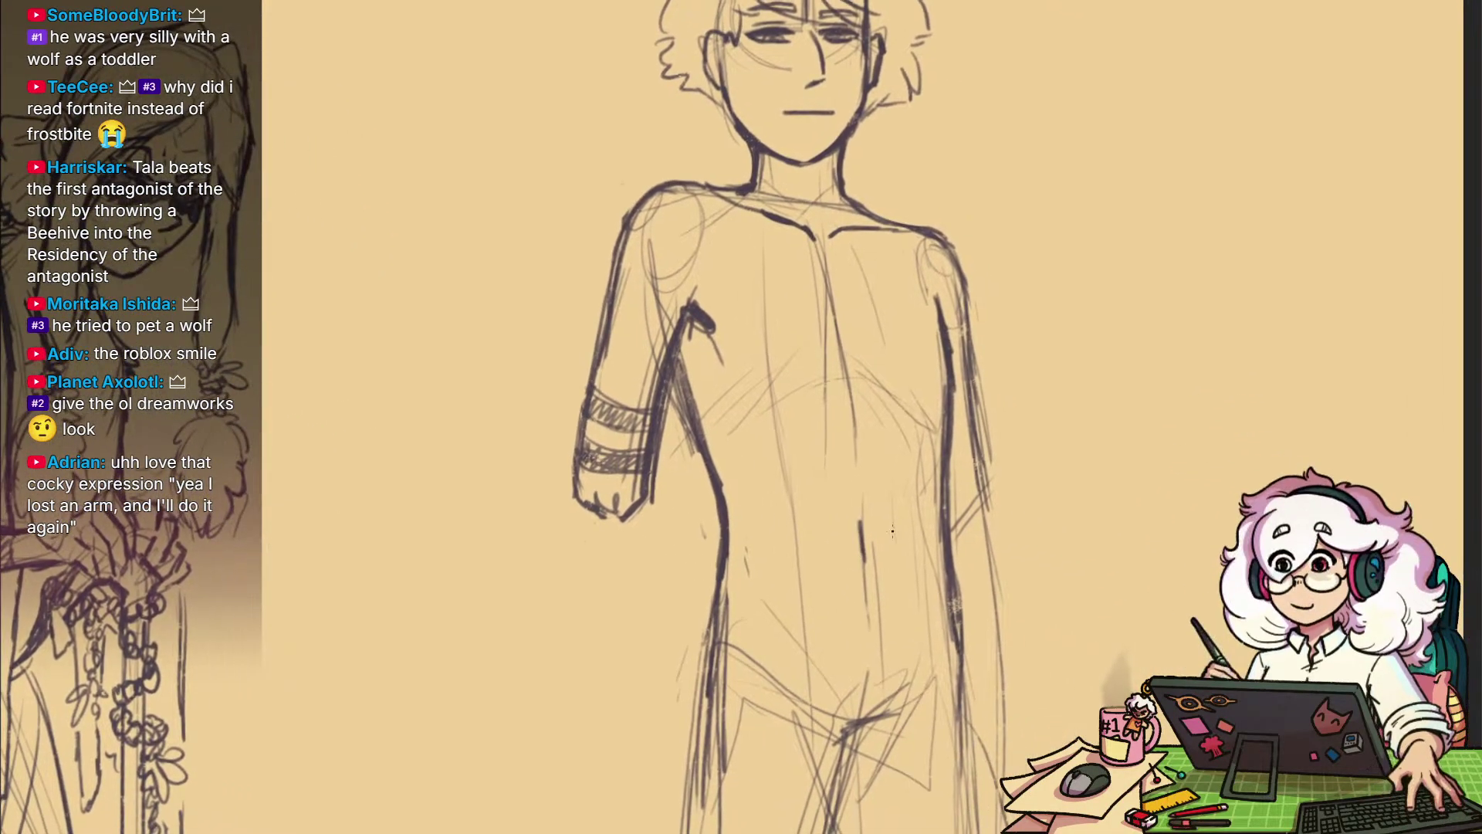
Draw a diagonal double strap across the chest from the far shoulder to the waist beneath the shortened arm, knotted at its lower end
left_click_drag(1059, 396, 997, 515)
scroll(980, 432, "up", 1)
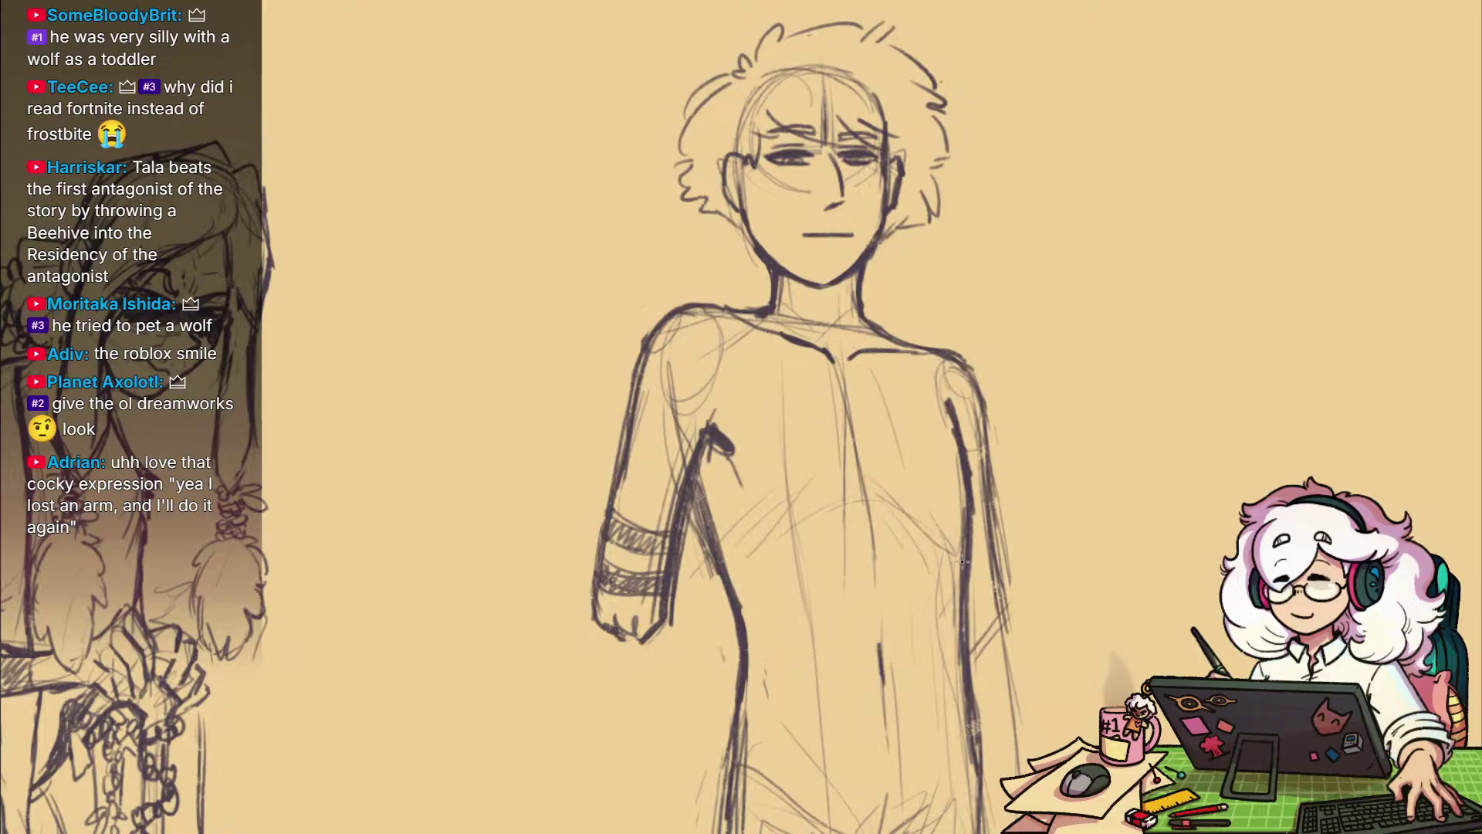
mouse_move(749, 609)
left_mouse_down()
mouse_move(924, 325)
mouse_move(755, 645)
left_mouse_up()
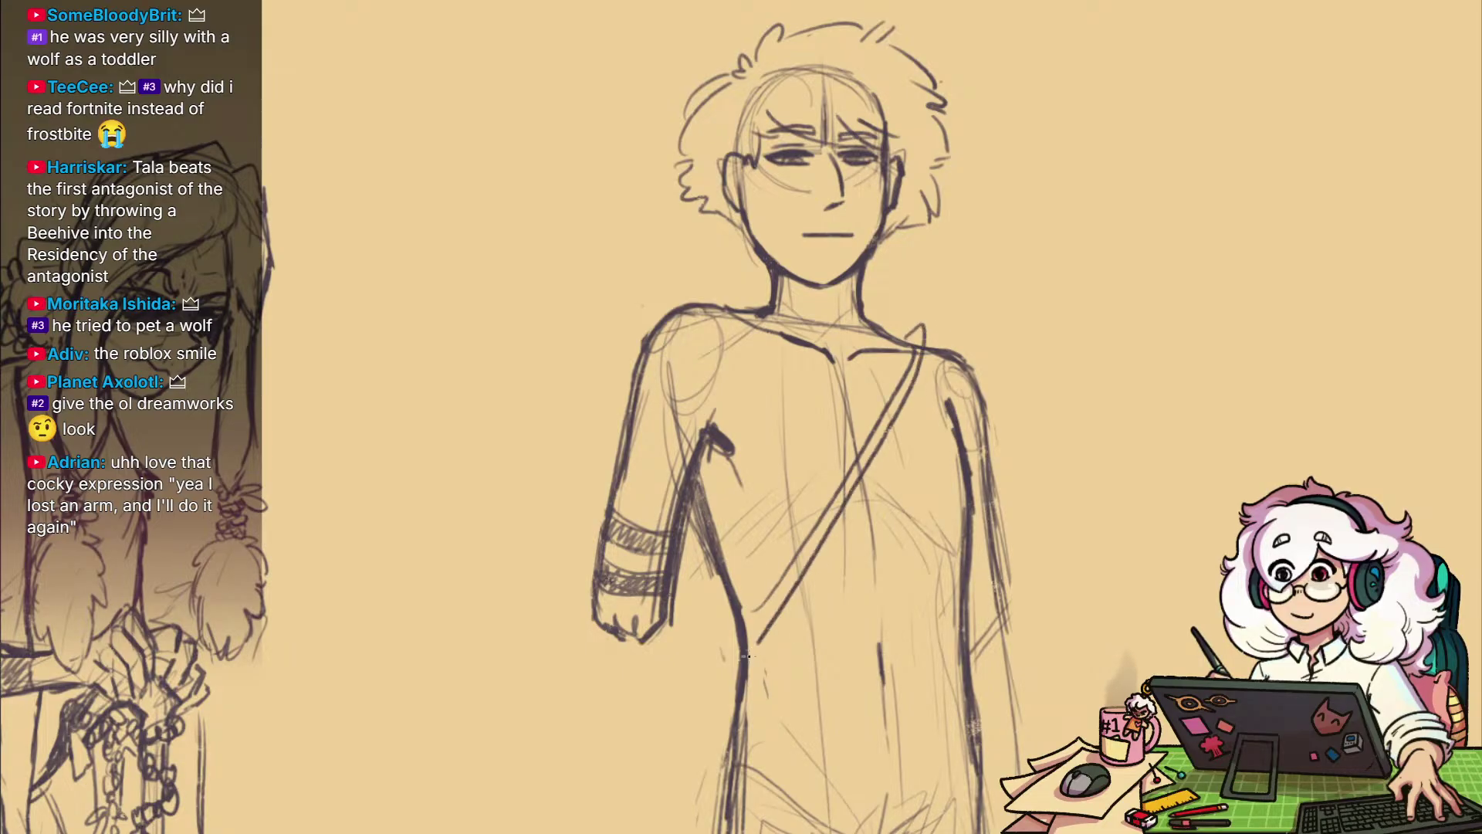
left_click_drag(714, 590, 901, 342)
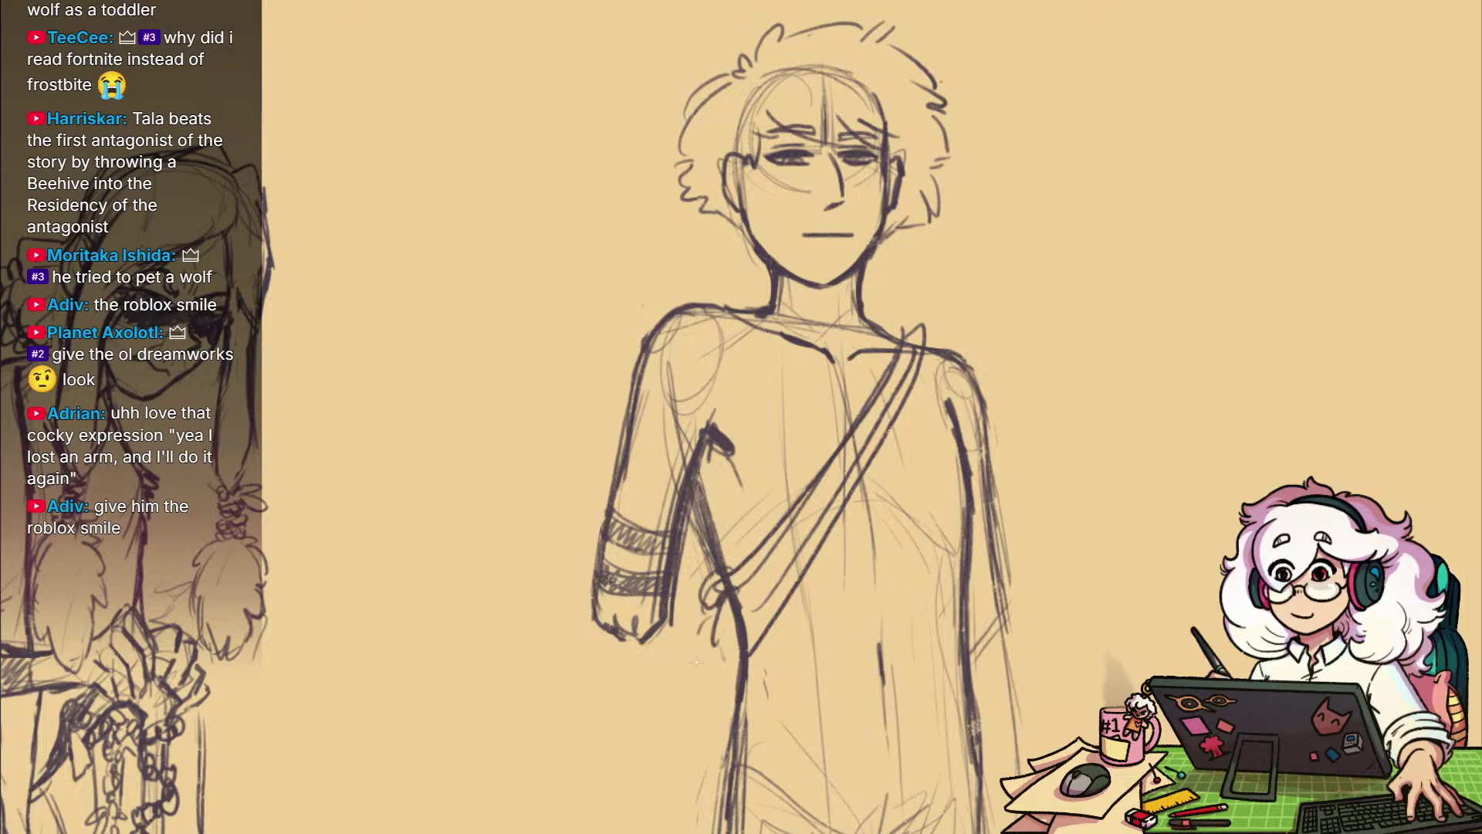
left_click_drag(696, 661, 718, 709)
left_click_drag(753, 569, 789, 633)
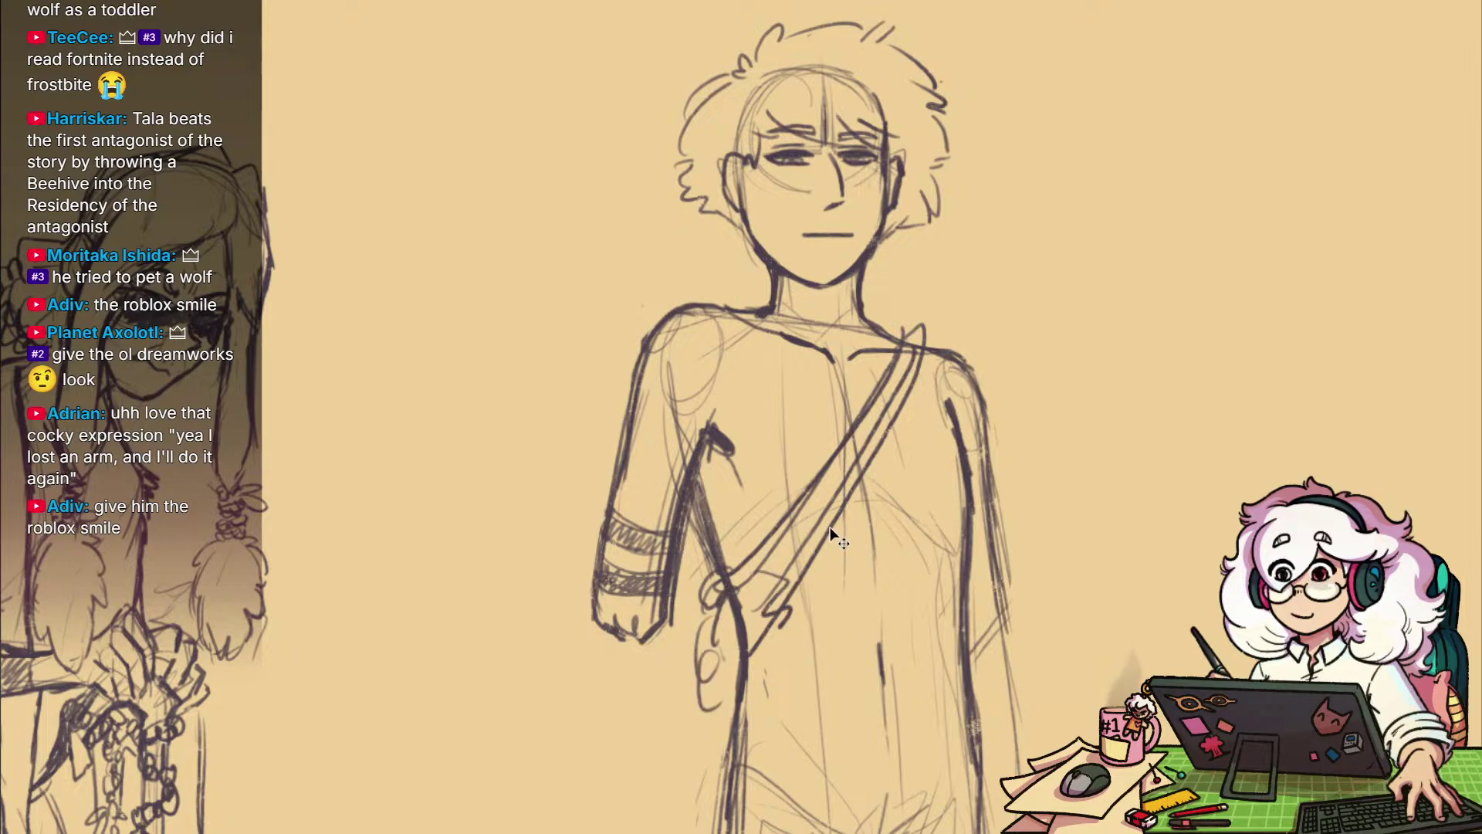
key("ctrl+z")
key("ctrl+z")
Add a short row of dangling beads along the strap's lower edge, and draw a necklace of hanging beads around the neck
left_click_drag(790, 587, 799, 623)
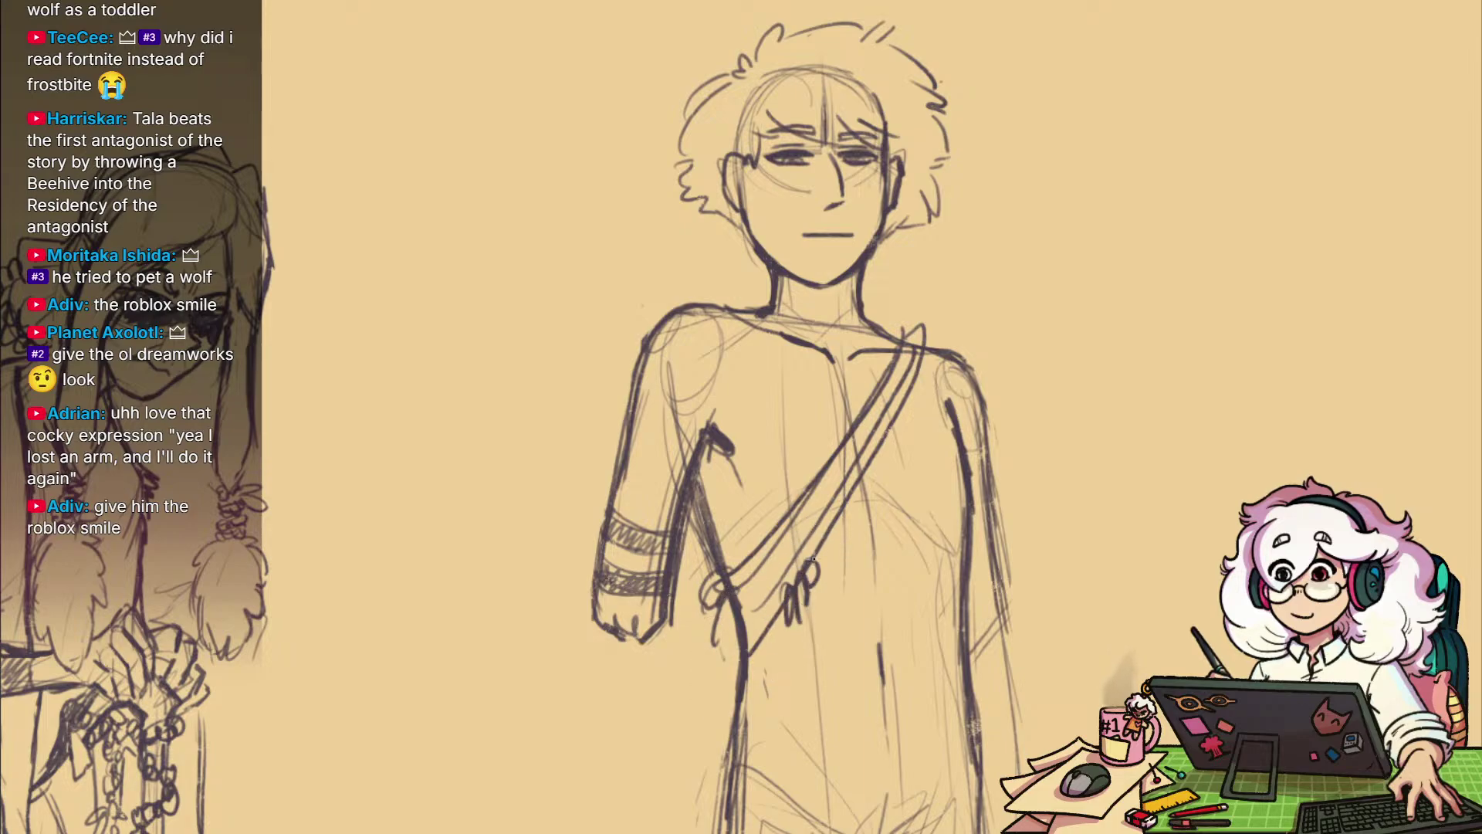
mouse_move(755, 319)
left_mouse_down()
mouse_move(786, 381)
mouse_move(852, 377)
mouse_move(900, 330)
left_mouse_up()
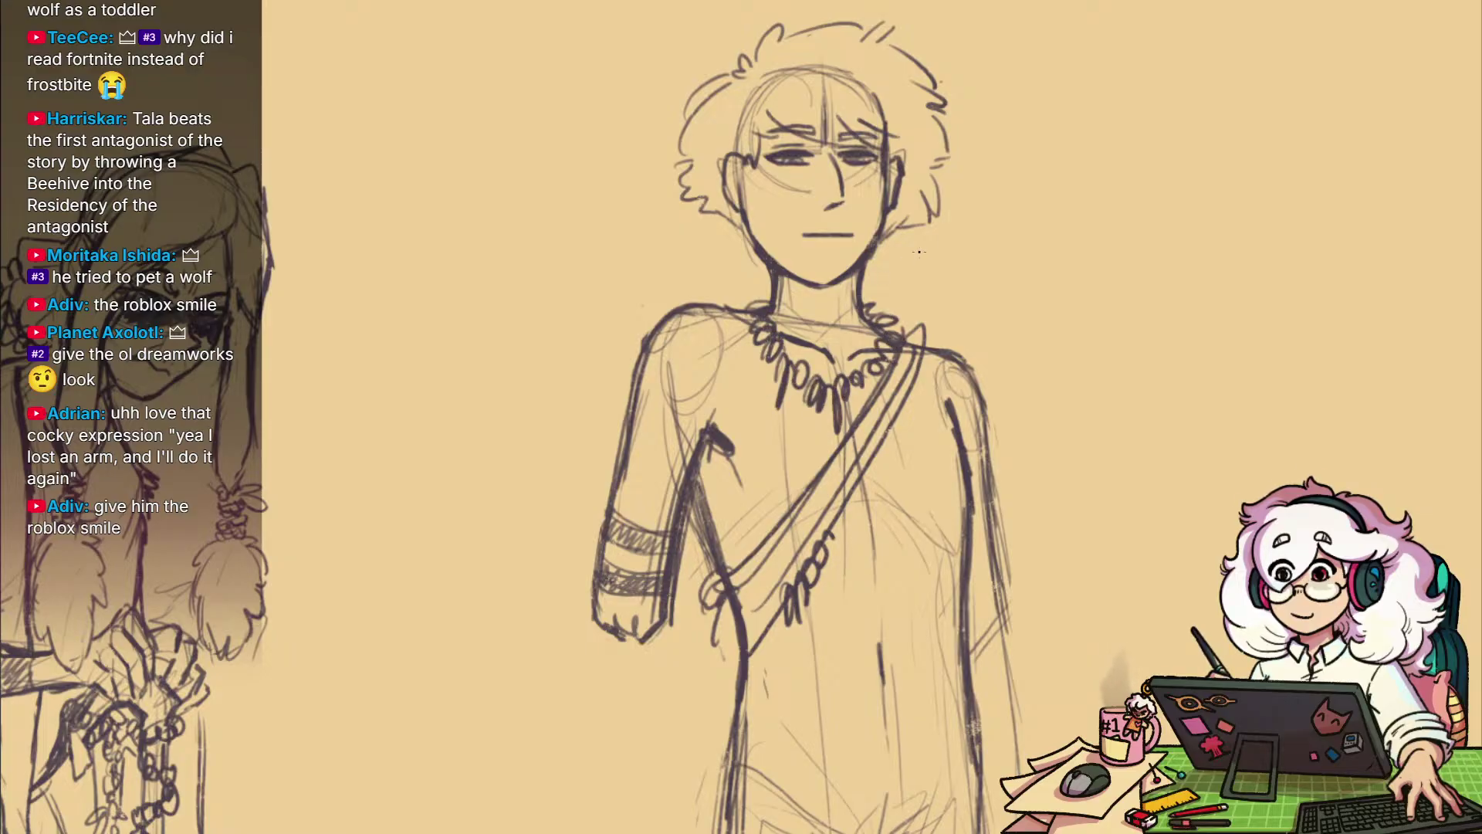
Sketch a rounded fur bag with a scalloped, fluffy edge hanging from the strap at the hip below the shortened arm
scroll(920, 252, "down", 5)
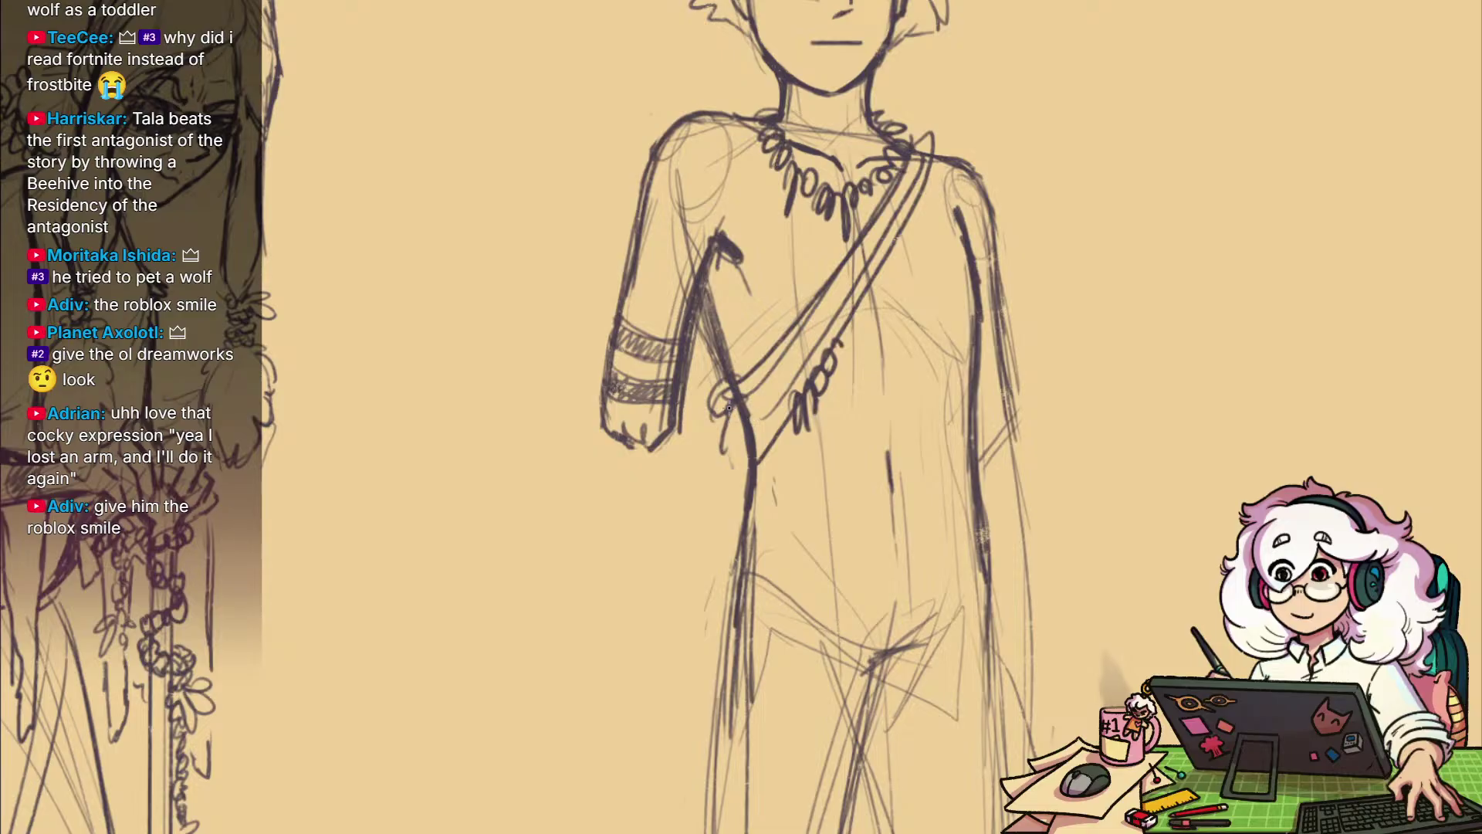
left_click_drag(725, 388, 690, 501)
left_click_drag(737, 417, 781, 466)
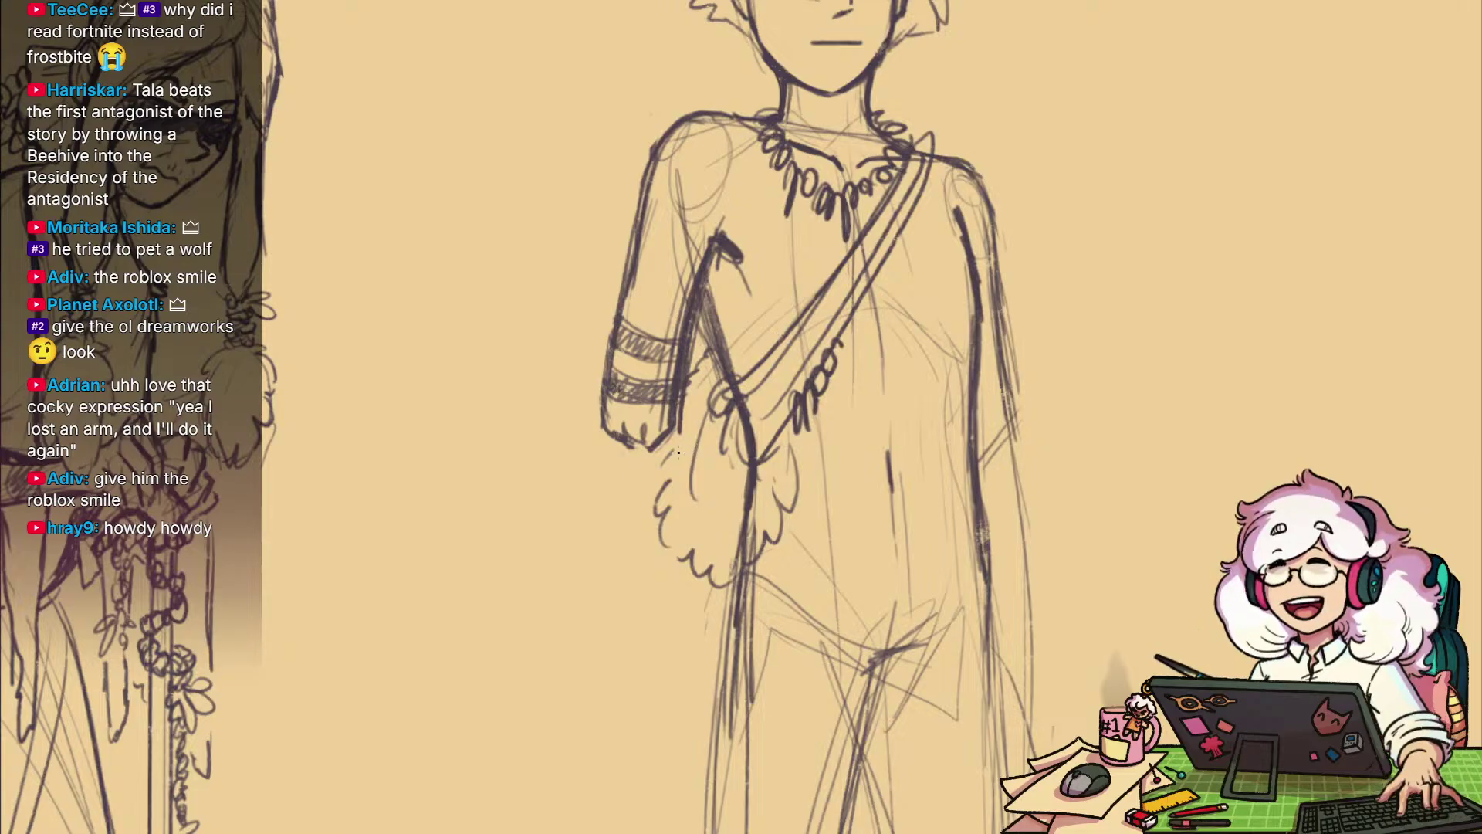
left_click_drag(672, 437, 661, 459)
left_click_drag(770, 445, 739, 373)
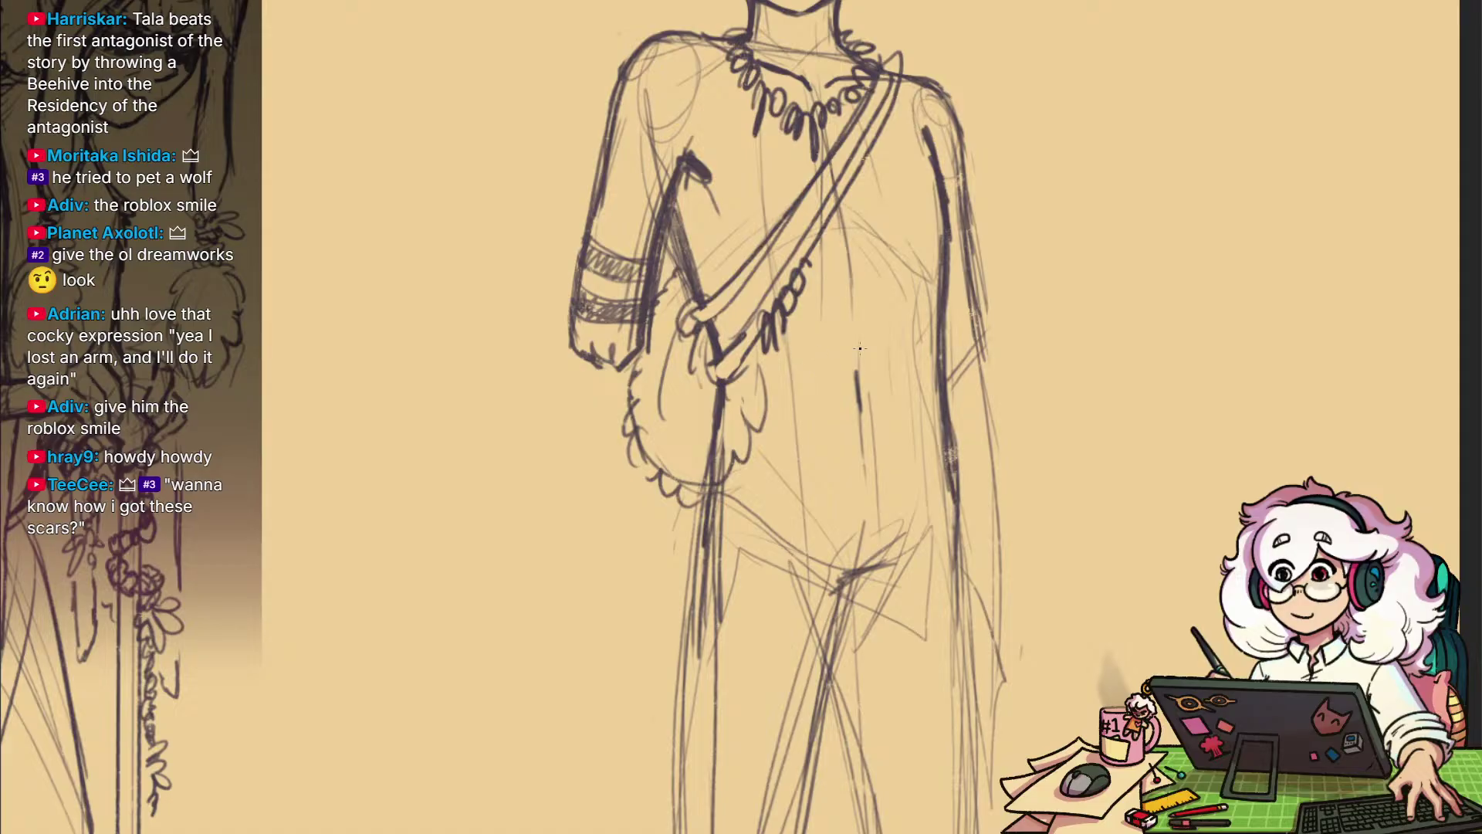
key("ctrl+z")
Examine the standing figure's necklace, strap and bag, its leg guides, and its height and build against the neighbouring characters
scroll(910, 466, "down", 5)
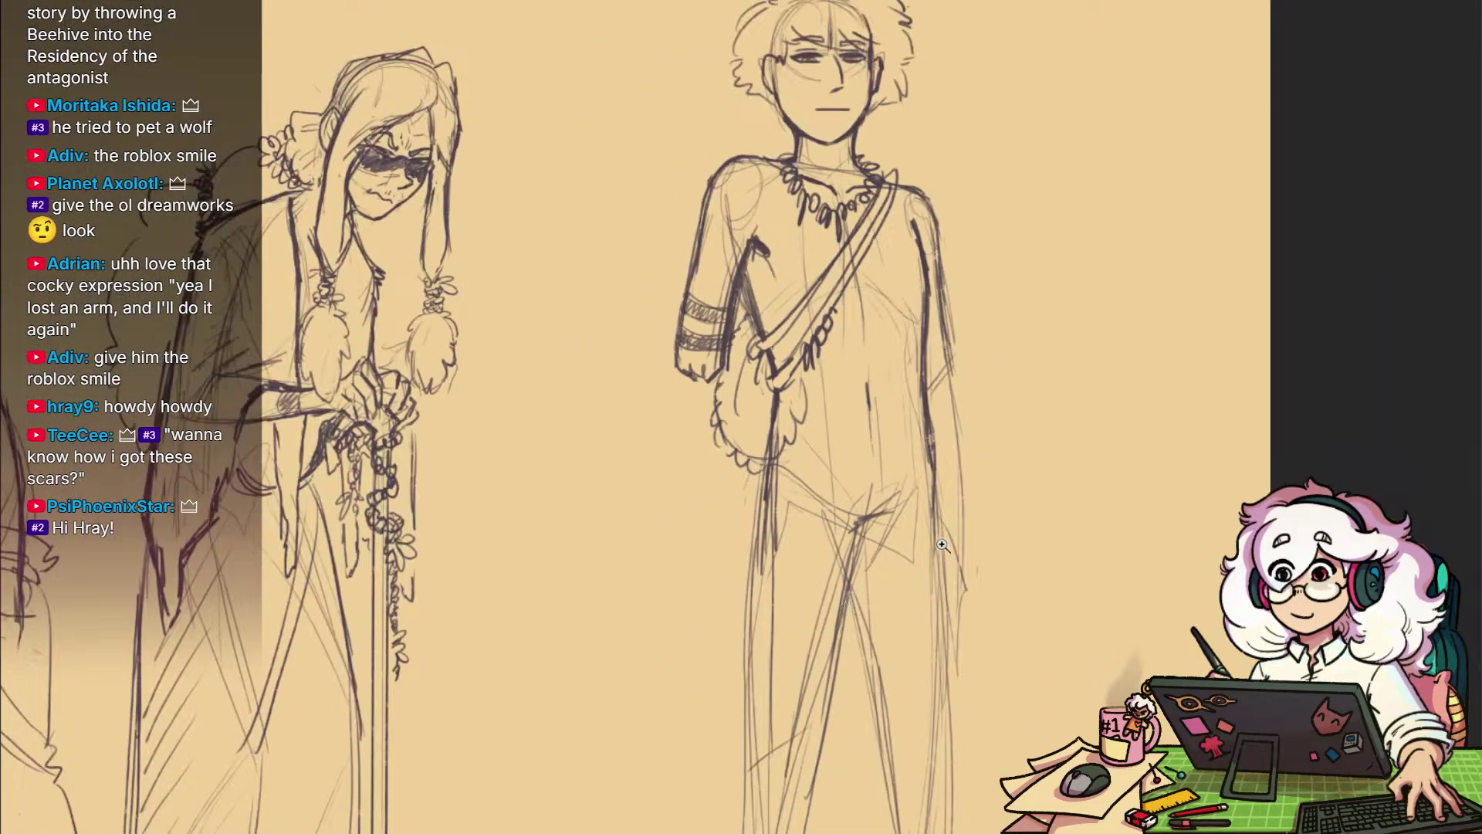
scroll(913, 569, "up", 4)
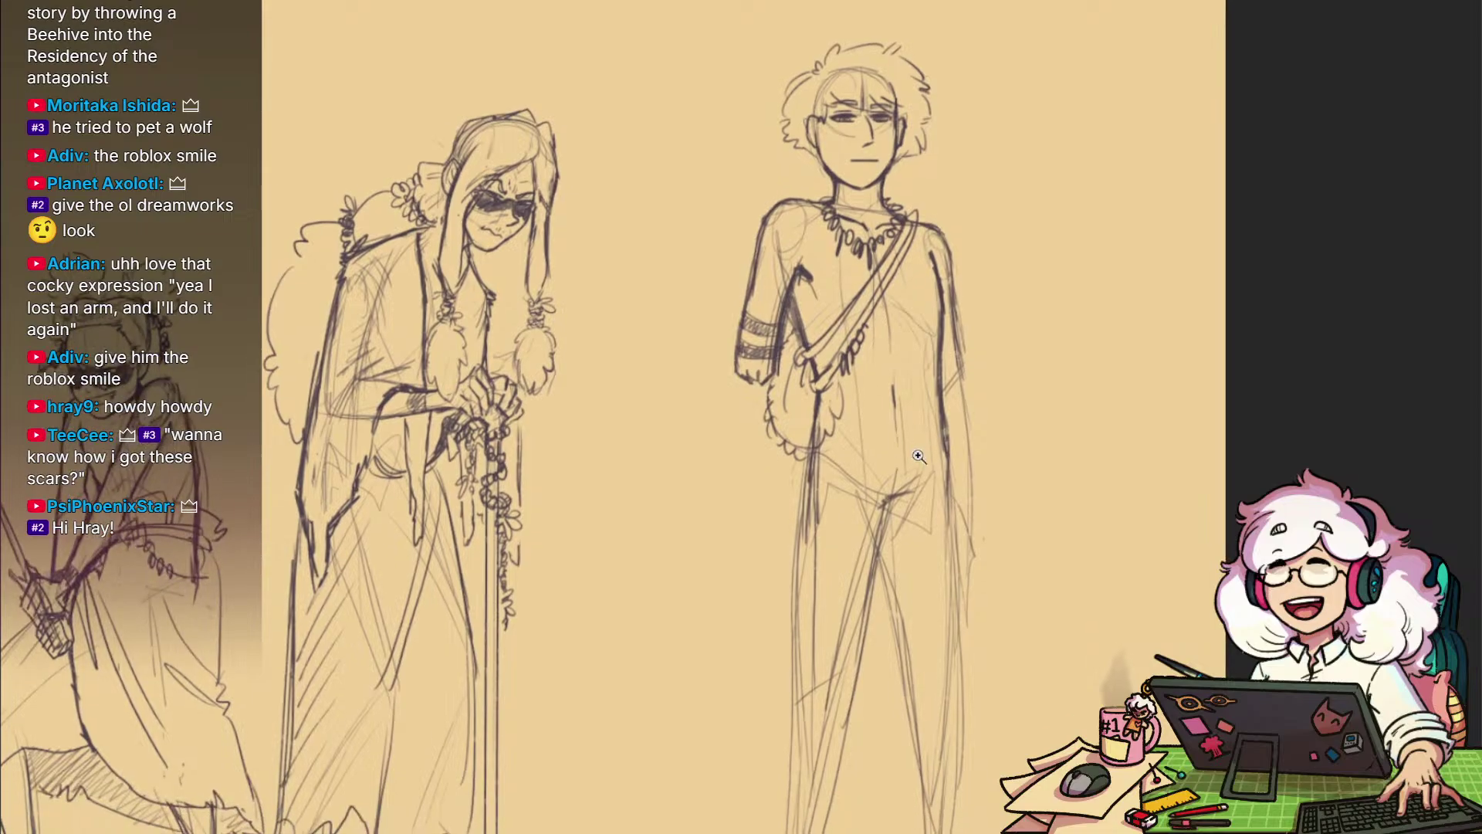
left_click_drag(917, 640, 903, 547)
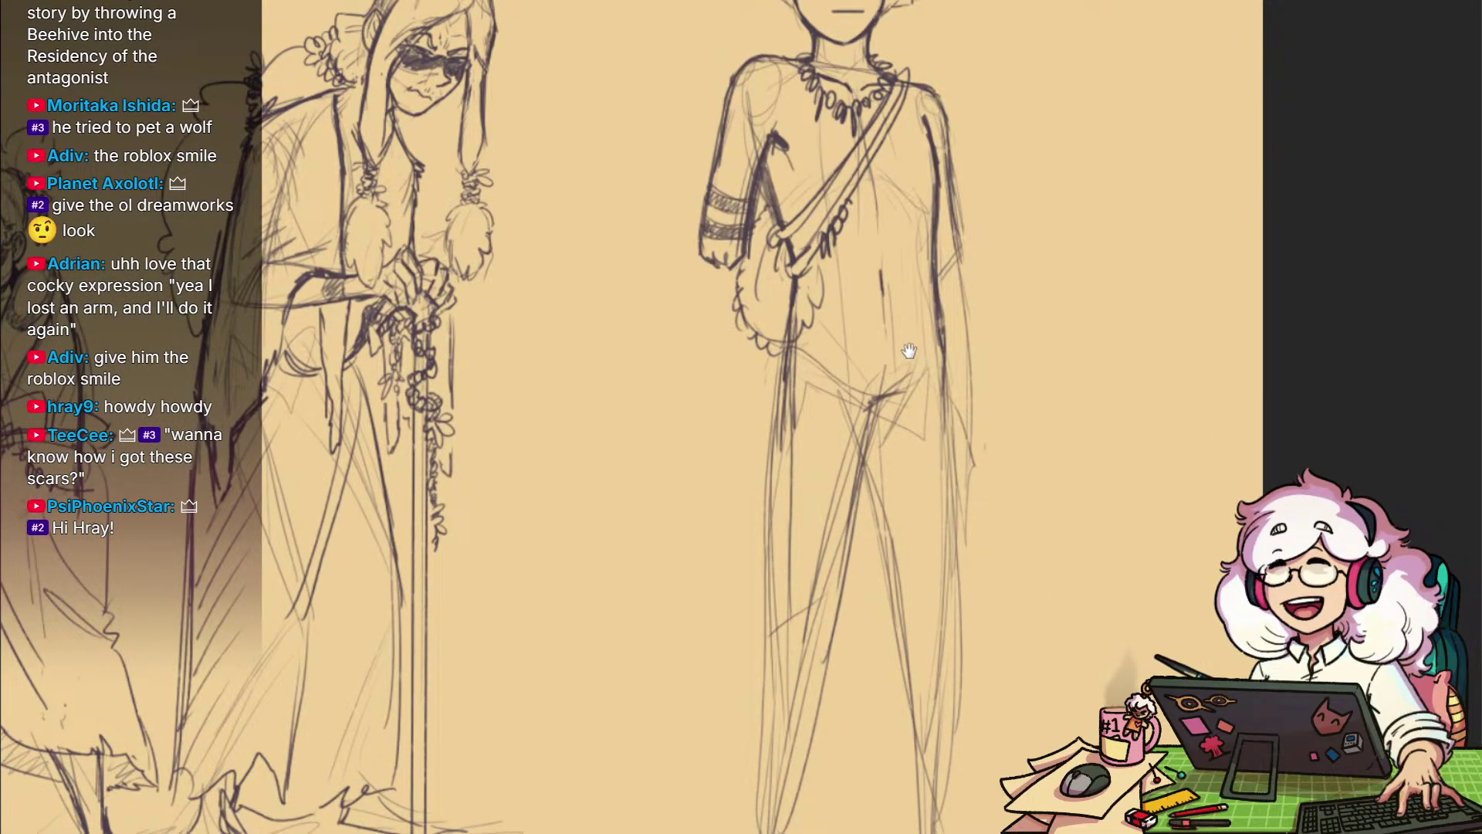
left_click_drag(909, 351, 986, 451)
left_click_drag(915, 555, 937, 555)
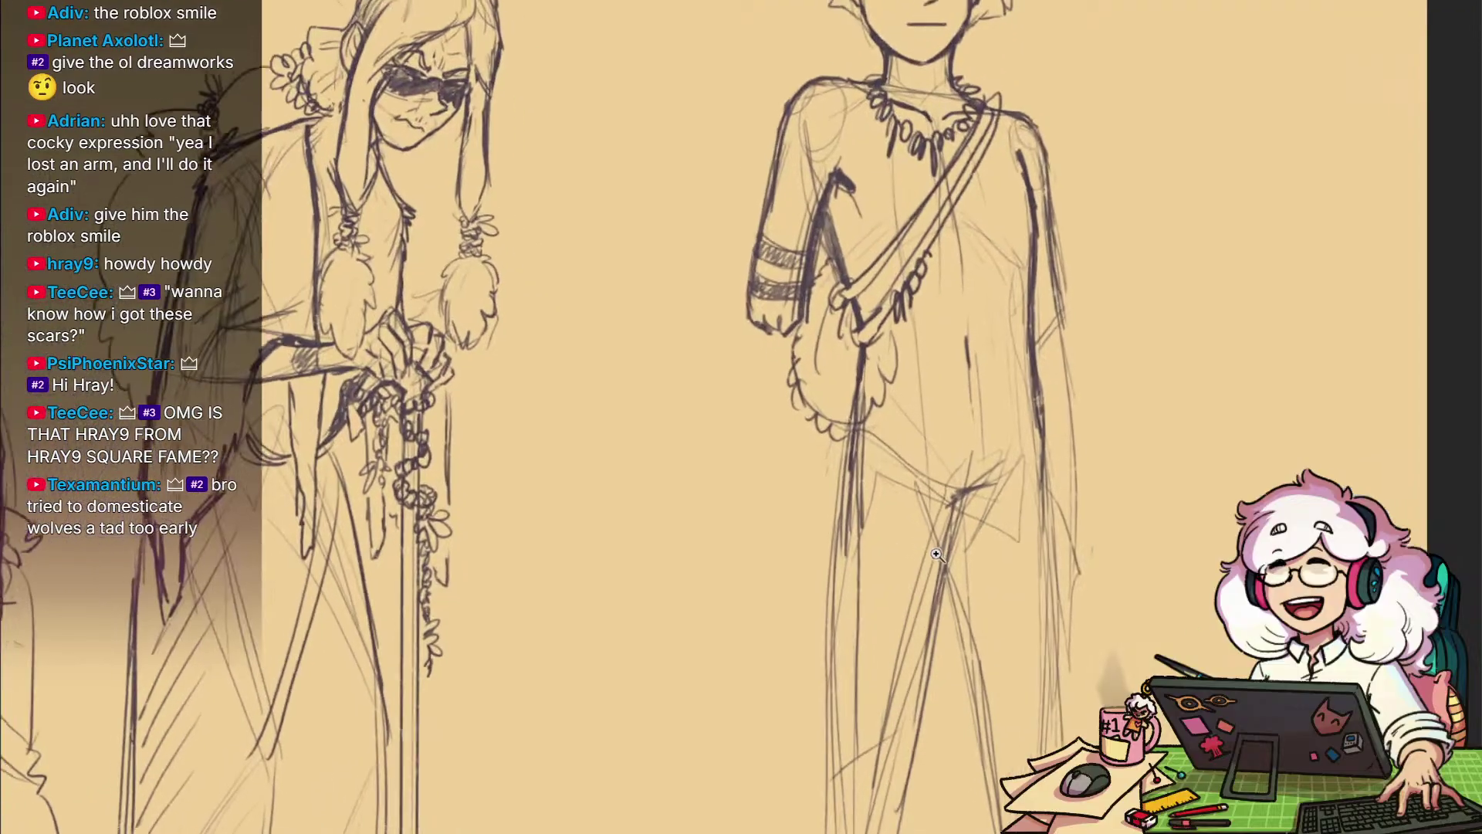
scroll(936, 554, "up", 3)
scroll(919, 579, "up", 3)
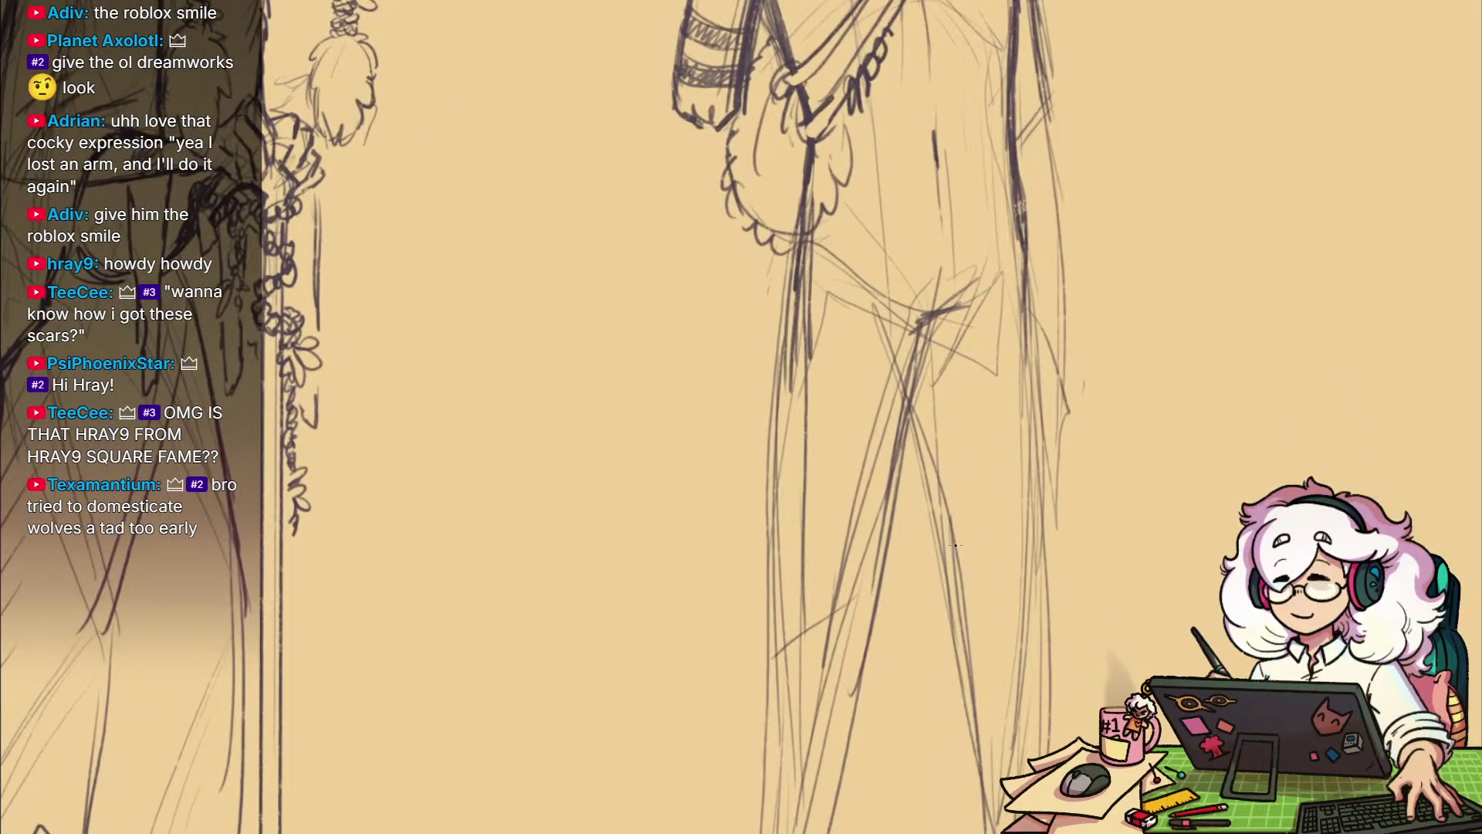
left_click_drag(942, 457, 901, 675)
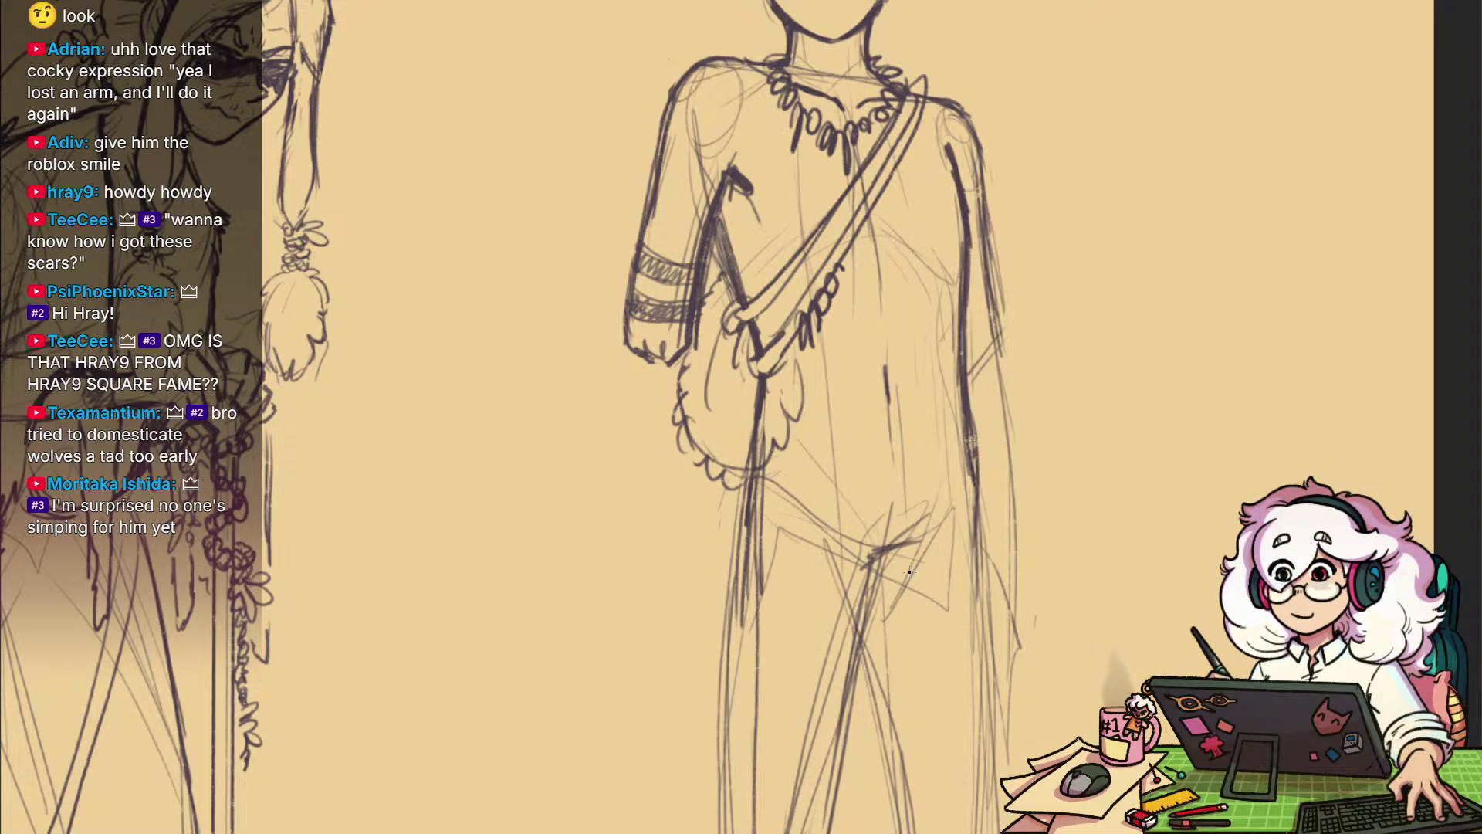
left_click_drag(1042, 679, 986, 762)
left_click_drag(1047, 626, 1027, 663)
left_click_drag(946, 568, 1049, 539)
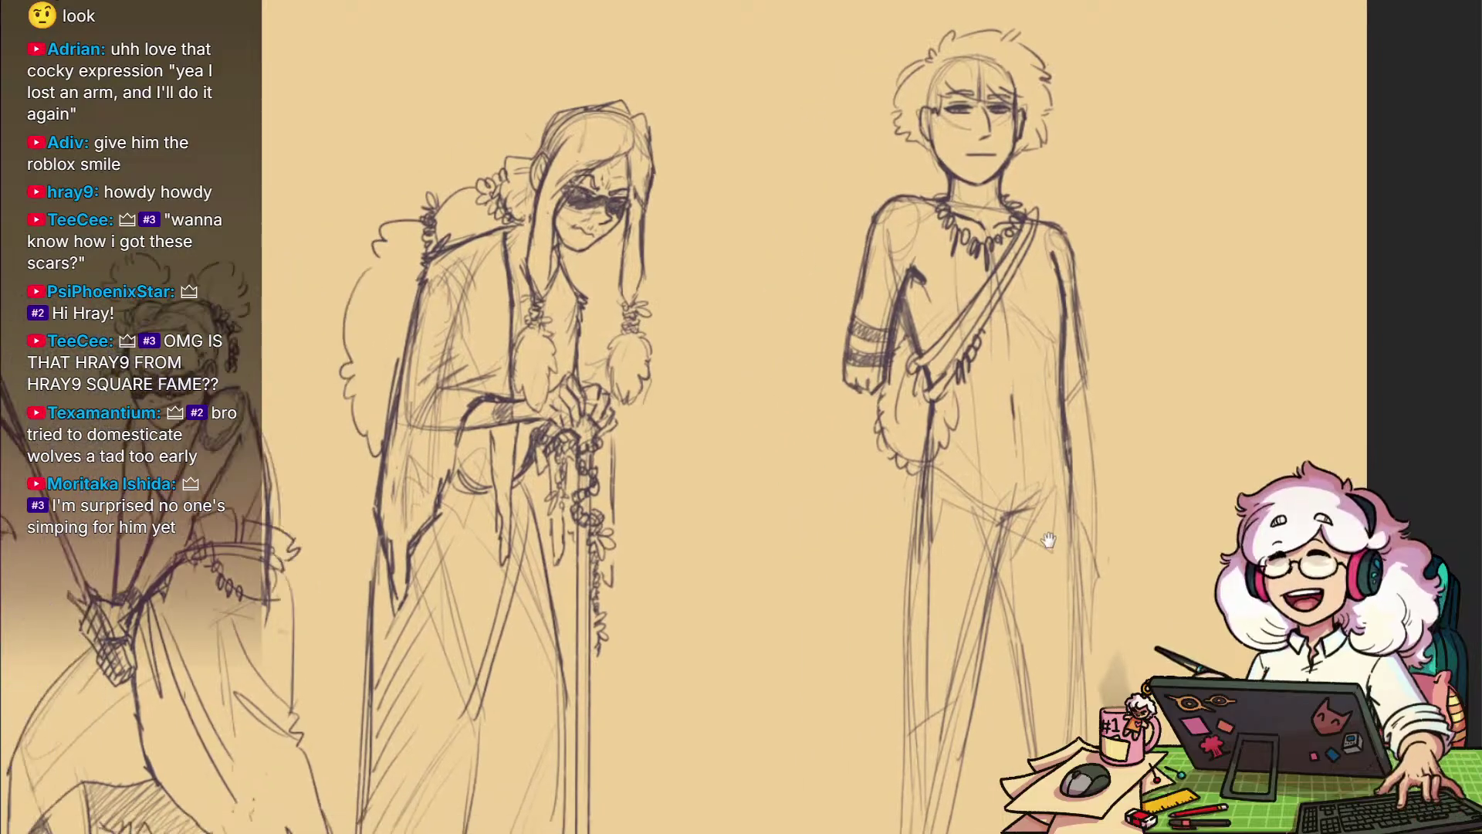
scroll(1048, 541, "down", 4)
scroll(1017, 589, "up", 6)
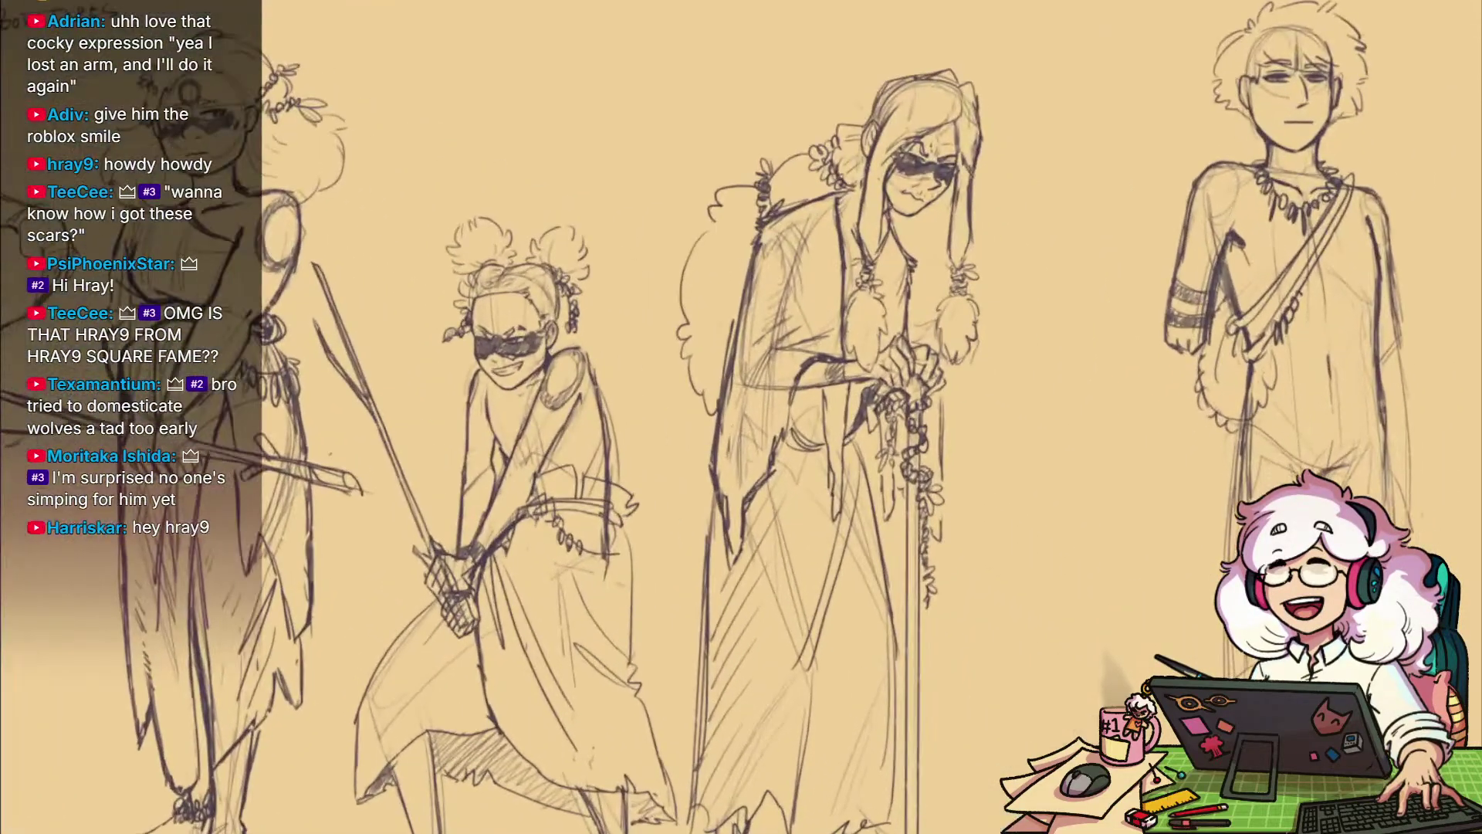
left_click_drag(1017, 590, 980, 572)
left_click_drag(1060, 596, 1036, 701)
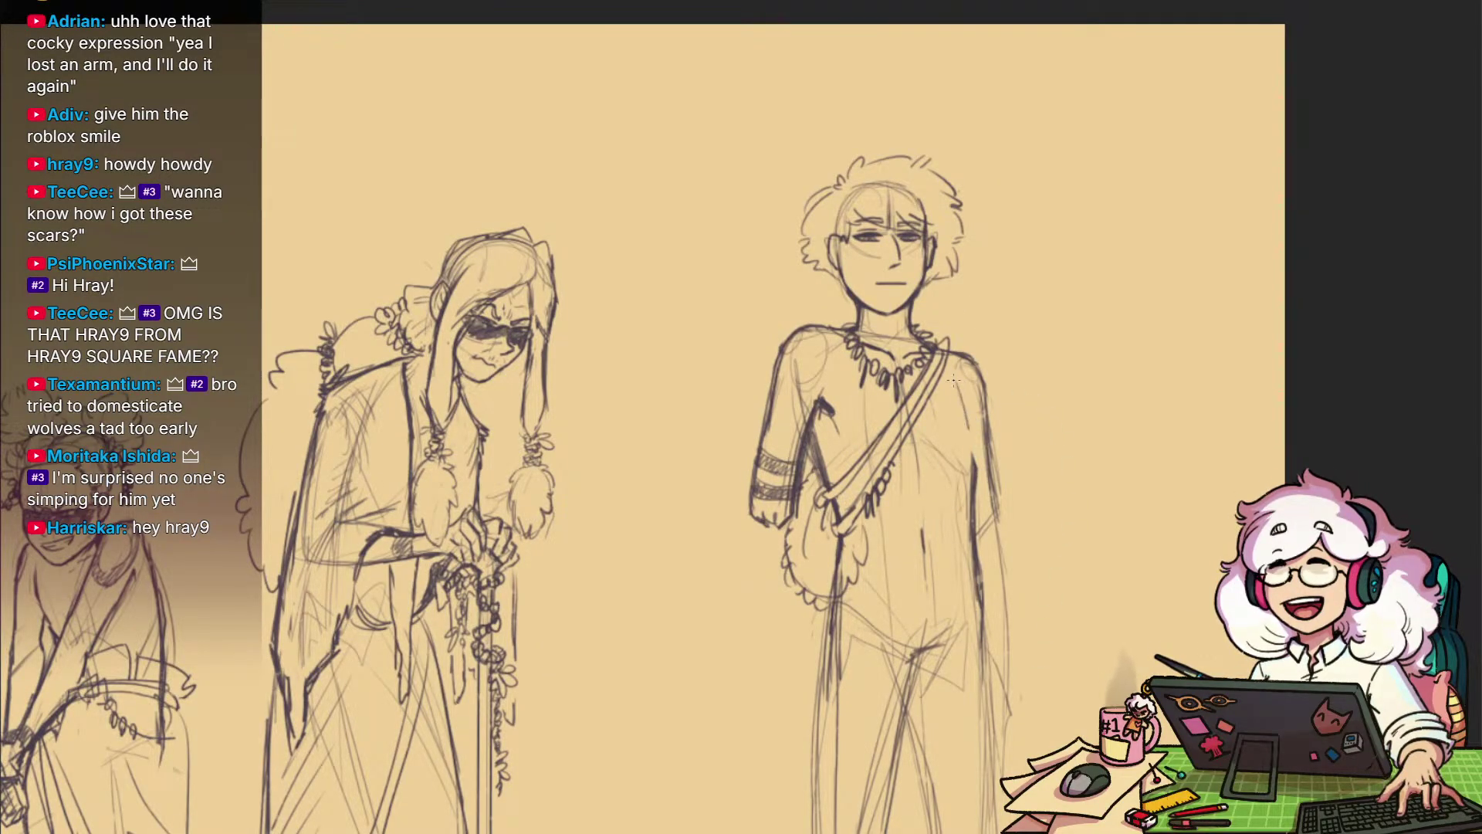
left_click_drag(757, 723, 1341, 628)
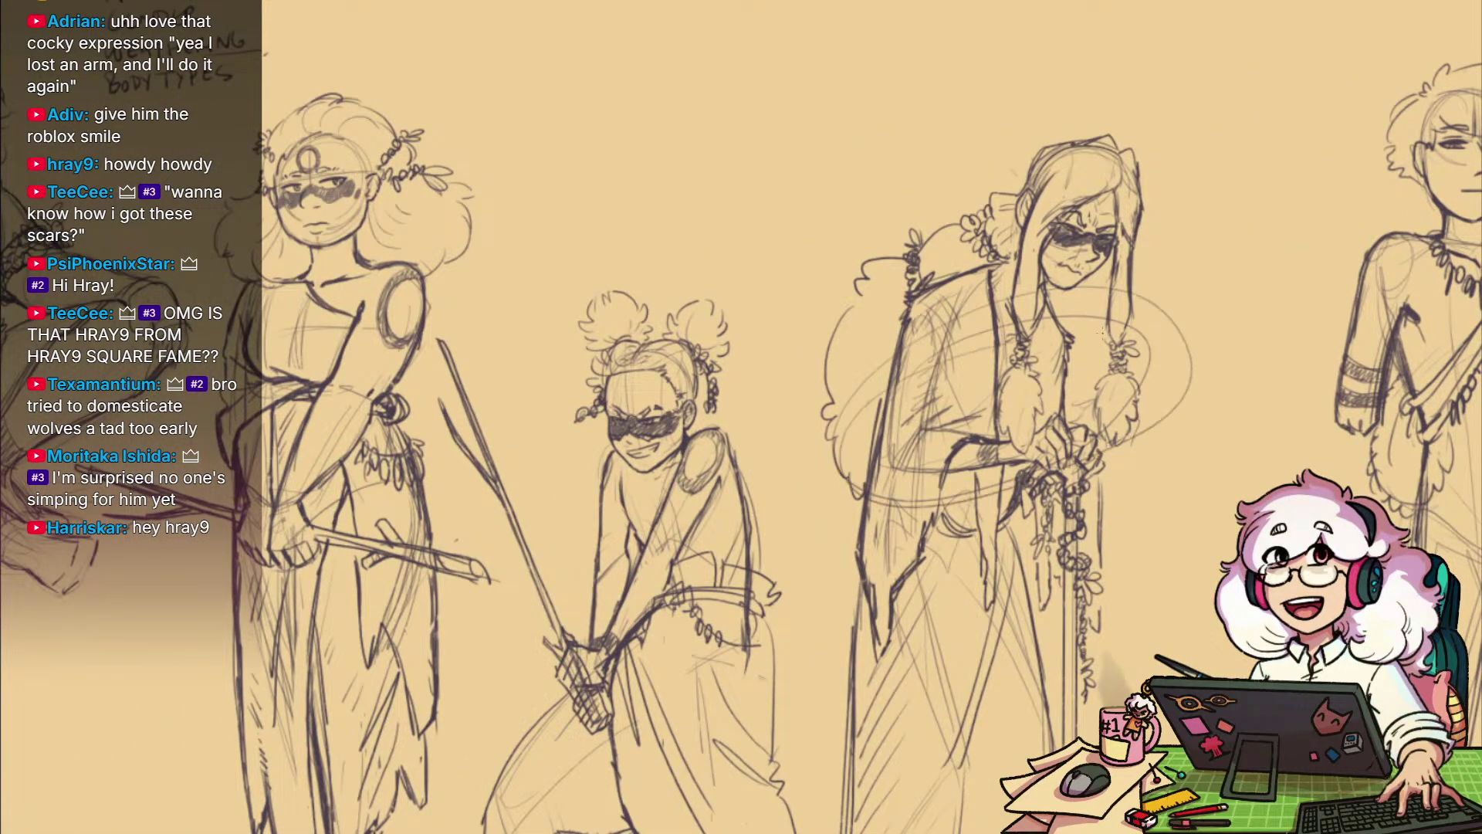
mouse_move(1243, 549)
left_mouse_down()
mouse_move(700, 603)
mouse_move(943, 533)
mouse_move(810, 609)
mouse_move(932, 569)
mouse_move(931, 664)
left_mouse_up()
left_click_drag(960, 441, 945, 458)
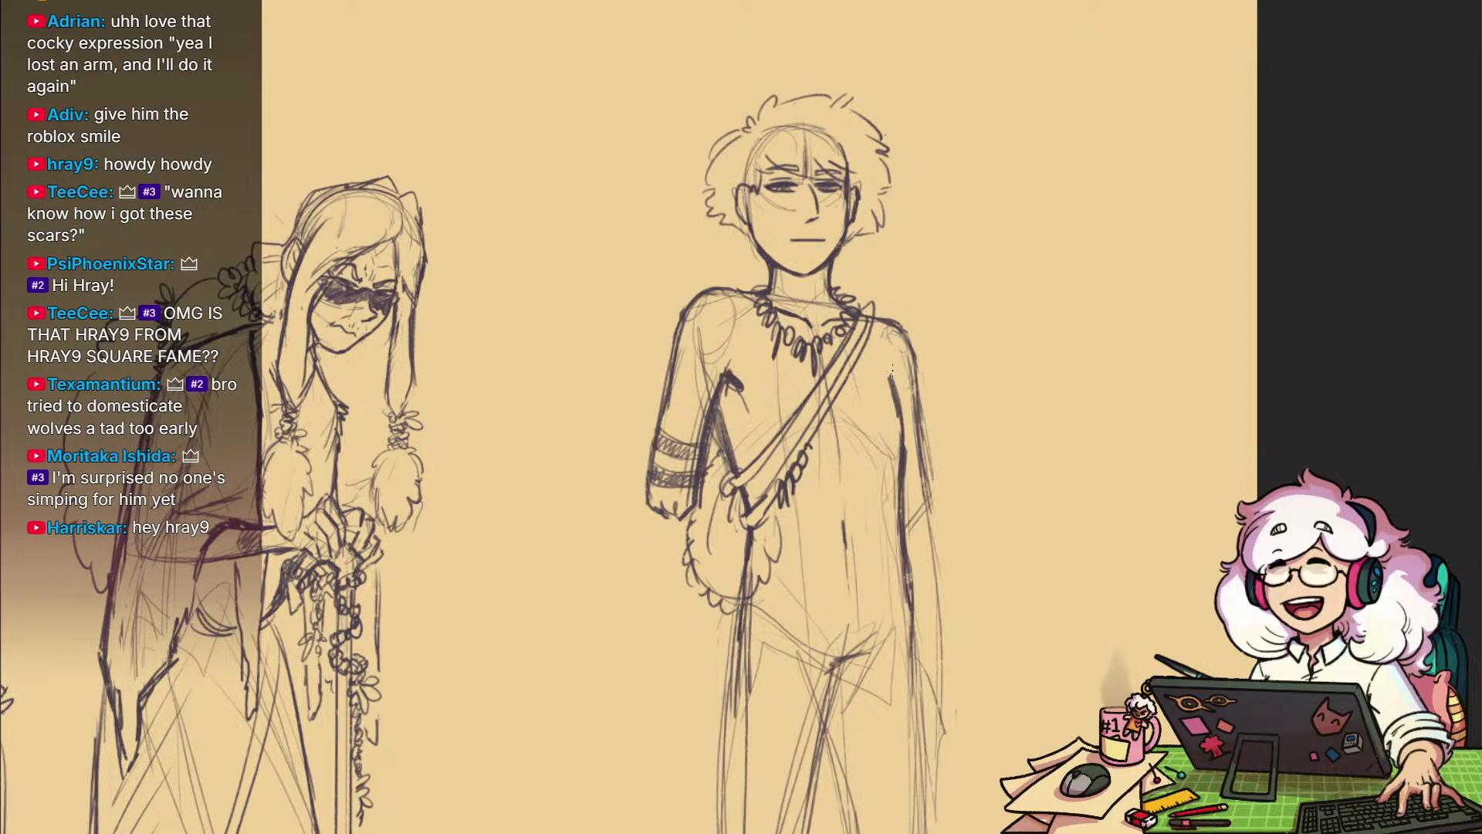
Lasso the head, shoulders and shortened arm, shift them slightly downward with Transform, apply the change and deselect
scroll(880, 363, "down", 3)
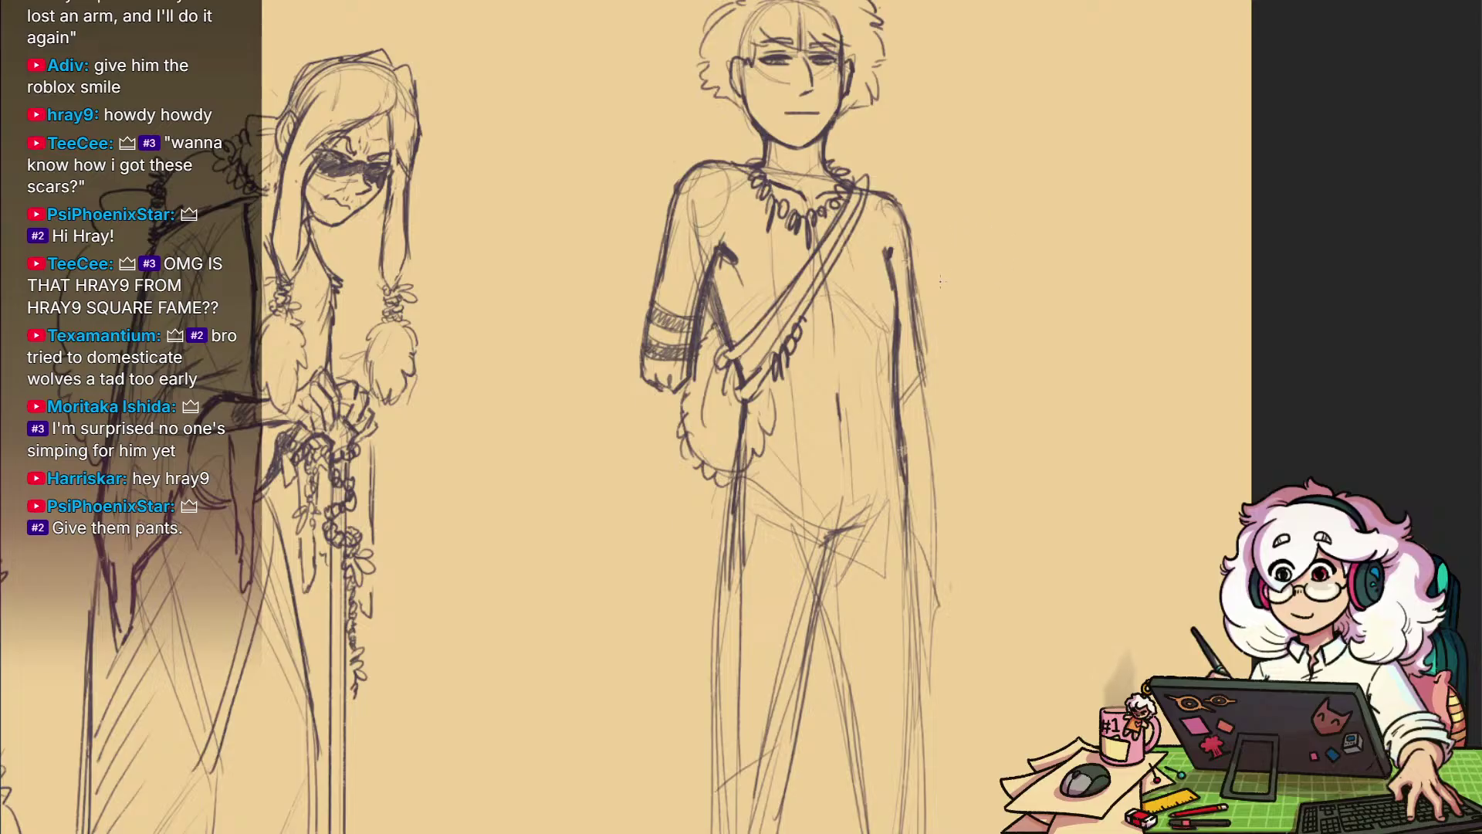
scroll(772, 416, "up", 3)
mouse_move(641, 239)
left_mouse_down()
mouse_move(848, 54)
mouse_move(954, 369)
mouse_move(763, 407)
left_mouse_up()
mouse_move(729, 455)
left_mouse_down()
mouse_move(704, 535)
mouse_move(615, 309)
left_mouse_up()
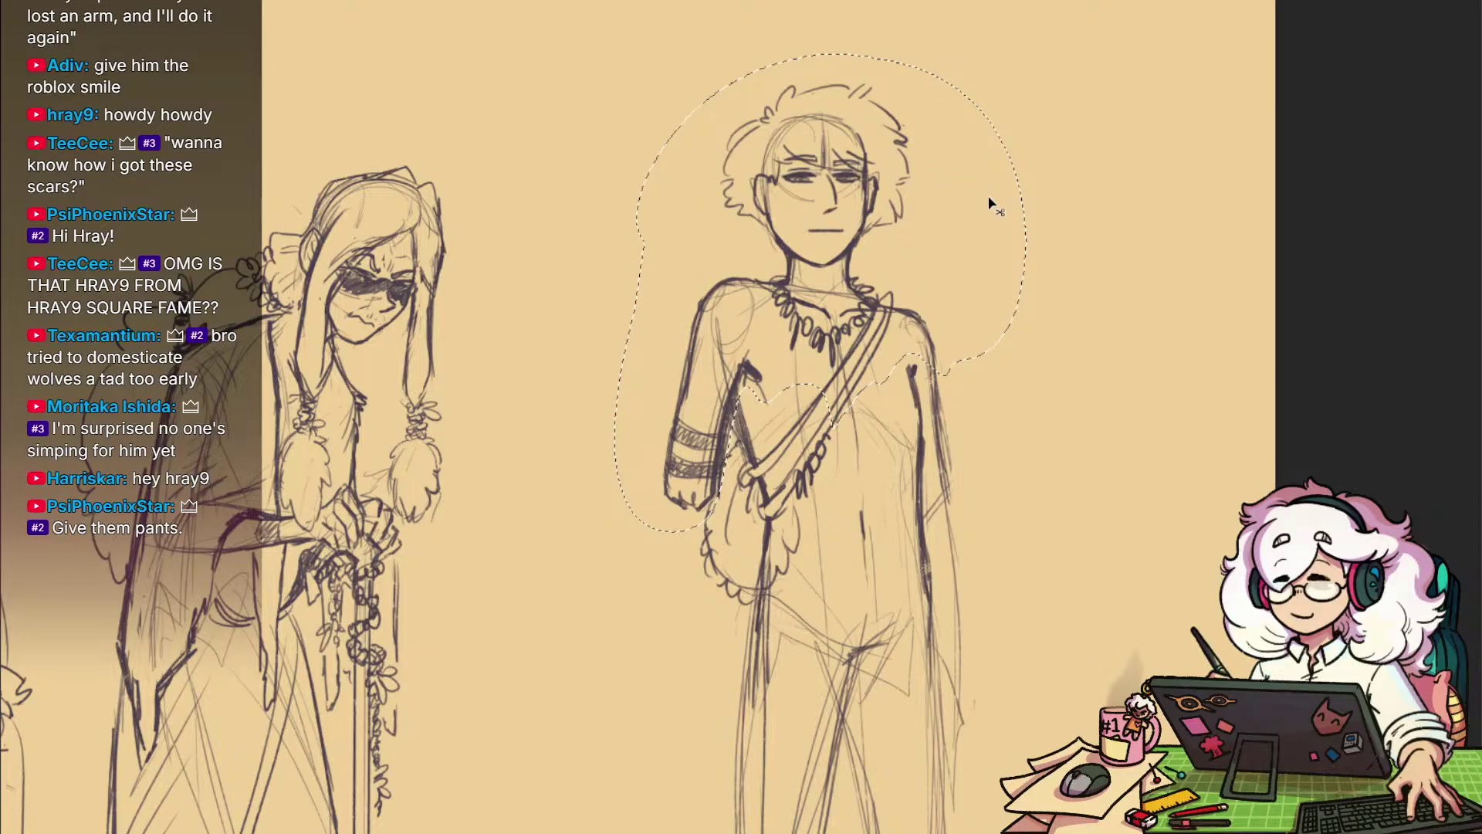
key("ctrl+t")
left_click_drag(844, 118, 840, 113)
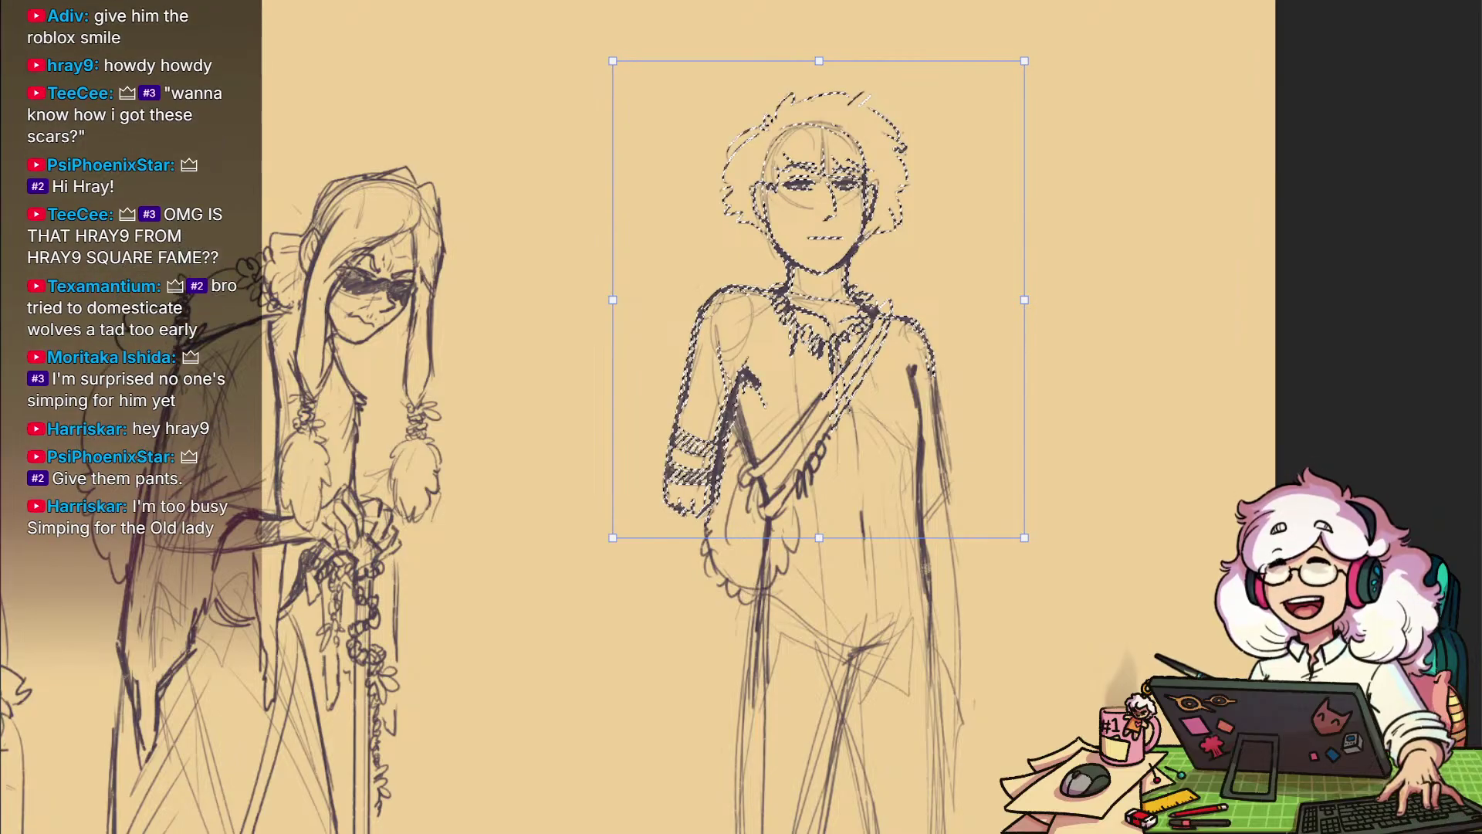
key("Return")
key("ctrl+d")
Draw a curved double-line waistband across the standing figure's hips, with a small tie at each side
scroll(1116, 714, "down", 4)
mouse_move(1081, 791)
left_mouse_down()
mouse_move(941, 612)
mouse_move(864, 627)
left_mouse_up()
left_click_drag(896, 551, 1095, 497)
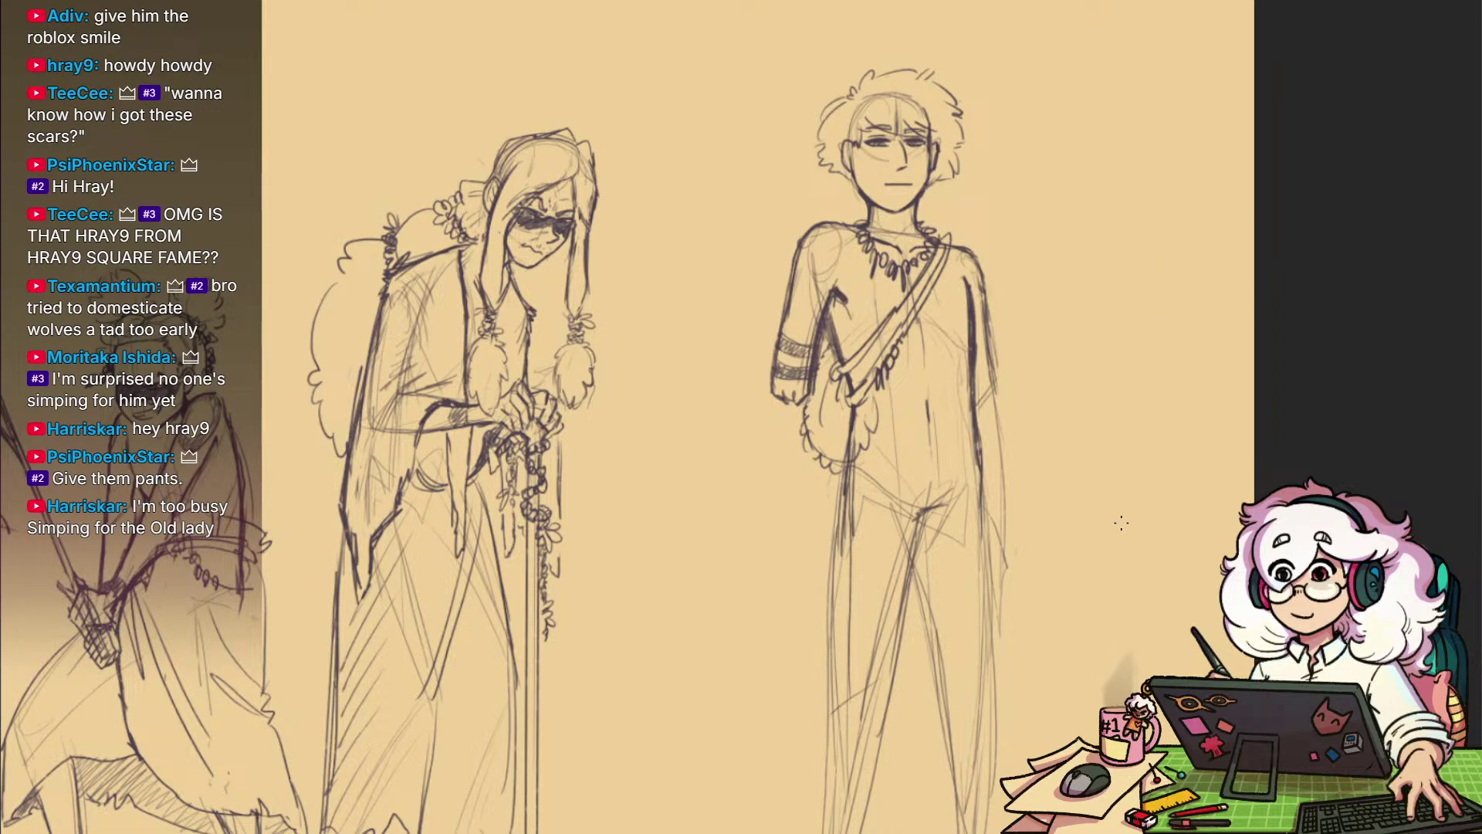
left_click_drag(1119, 531, 1052, 618)
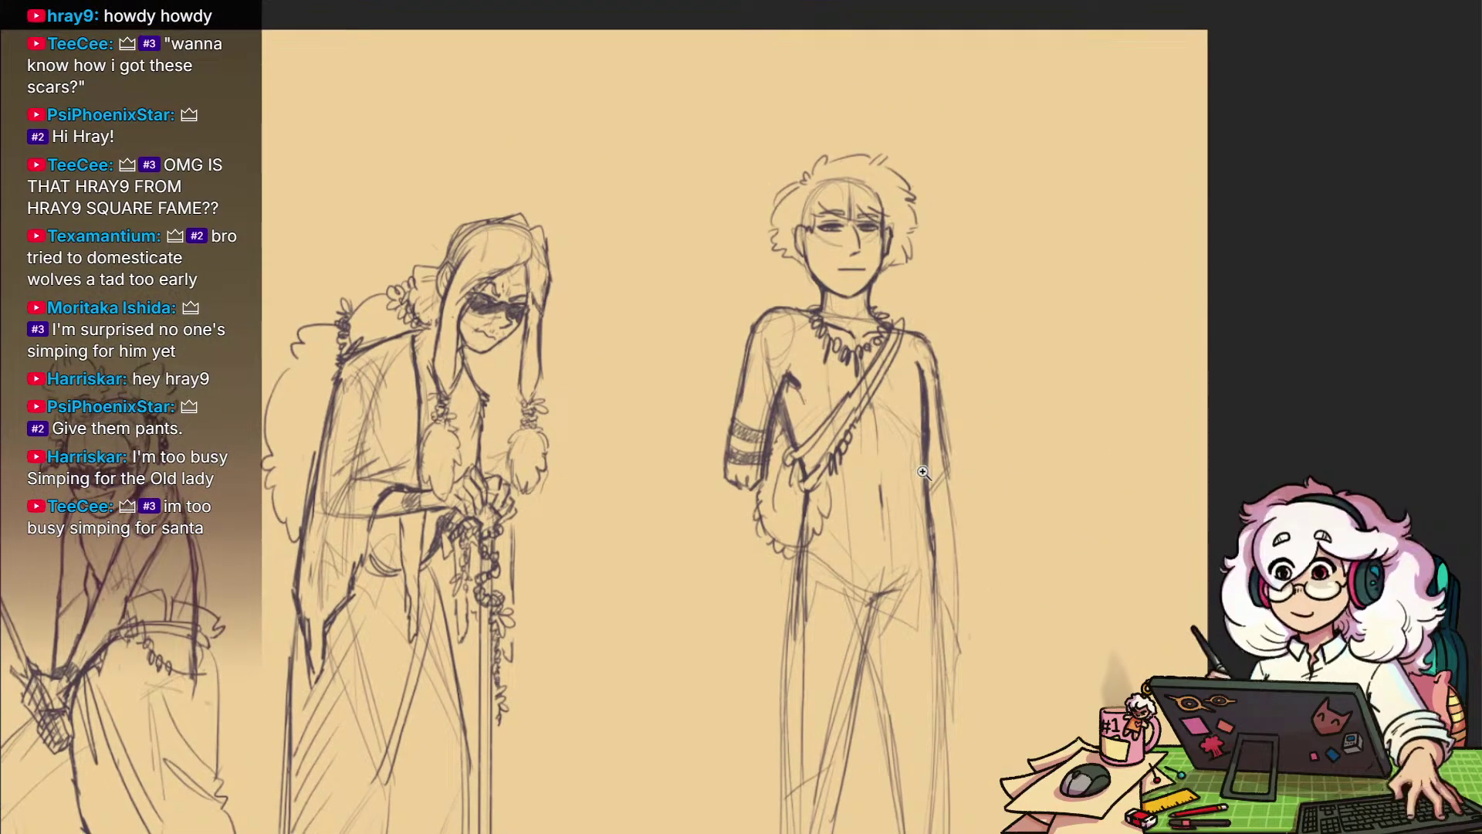
left_click_drag(924, 473, 1001, 547)
left_click_drag(975, 687, 930, 584)
left_click_drag(944, 519, 992, 522)
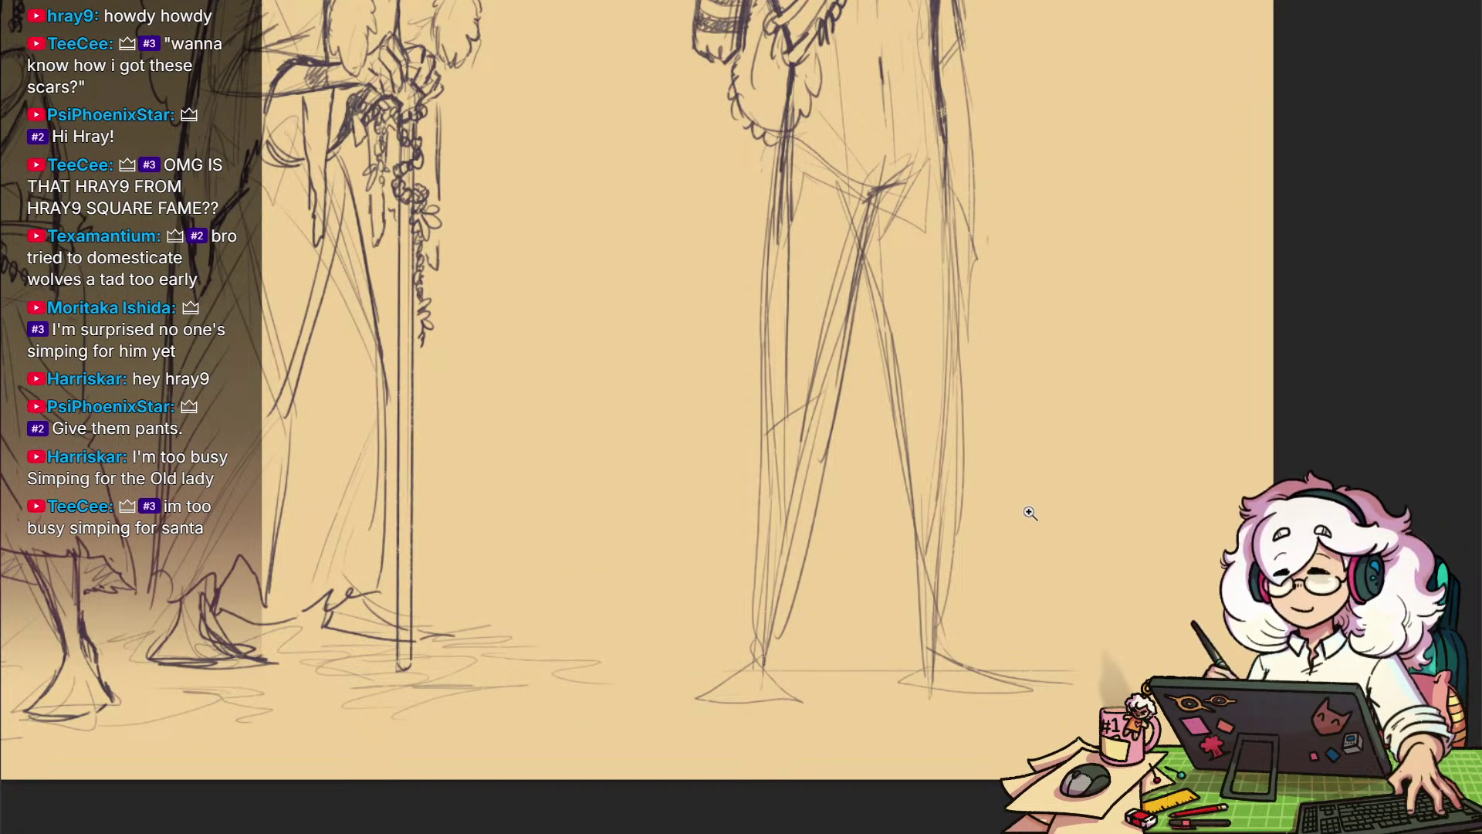
left_click_drag(1009, 487, 997, 766)
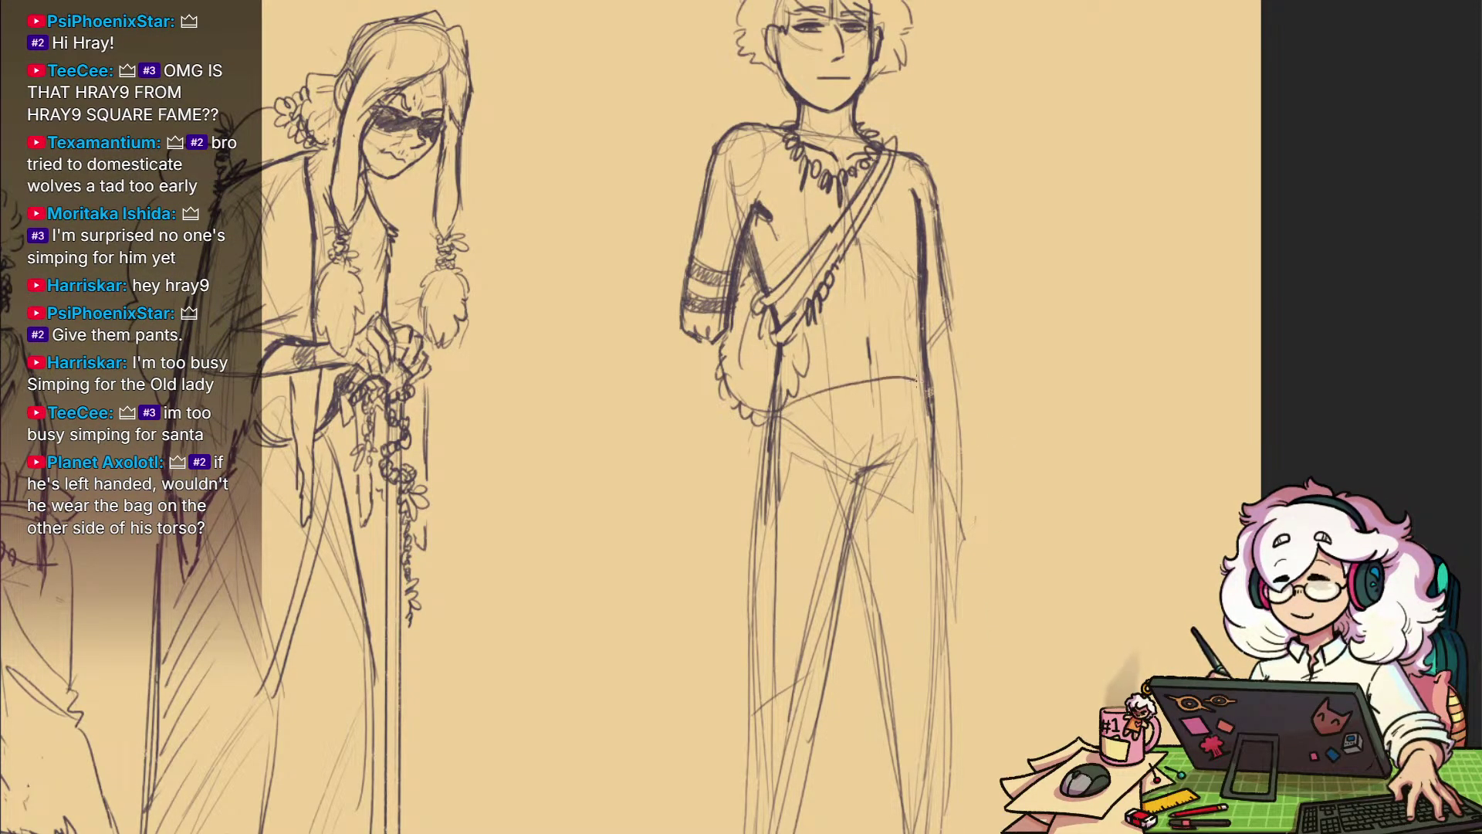
left_click_drag(933, 394, 913, 403)
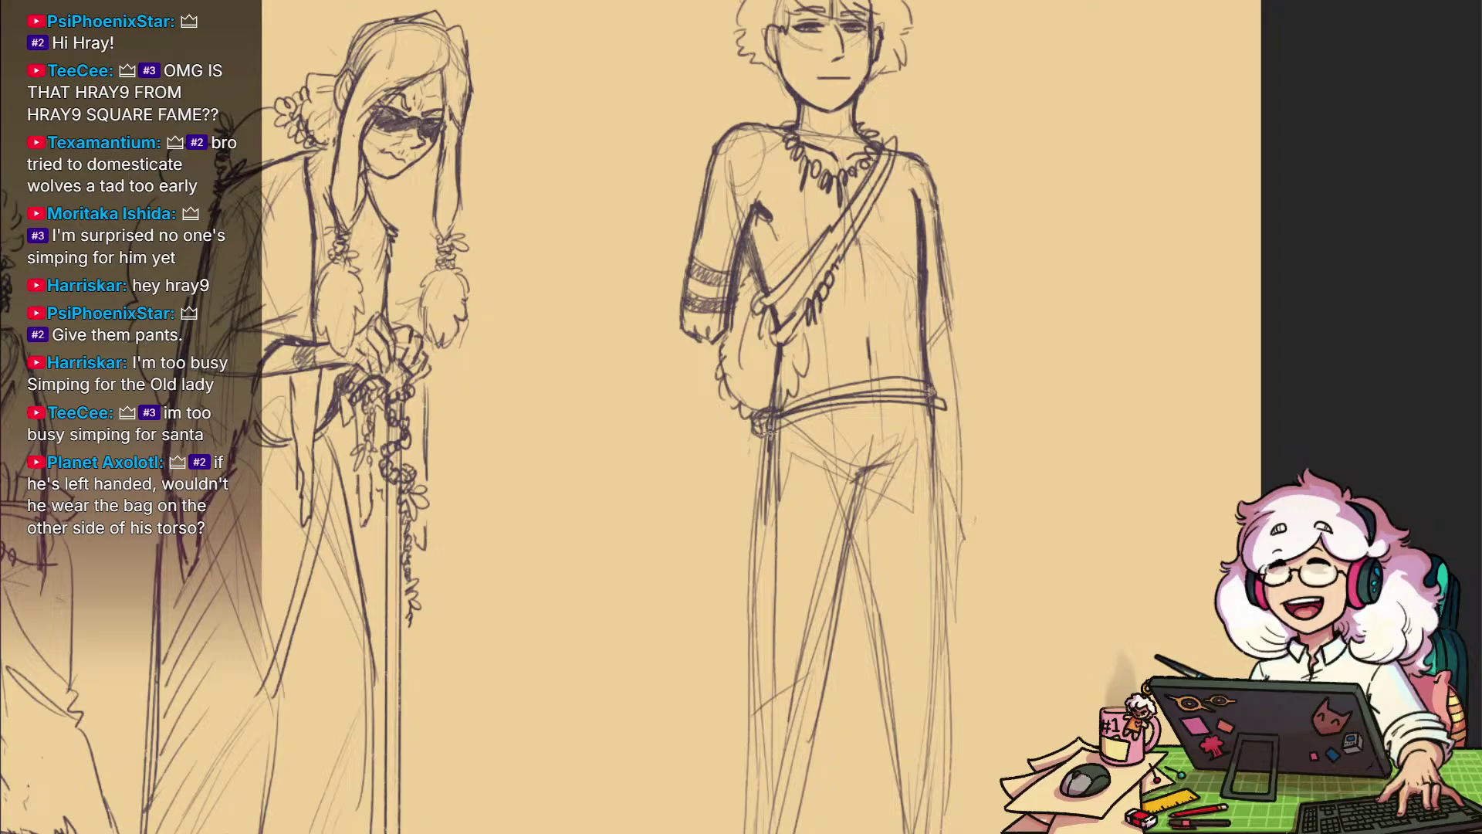
left_click_drag(1000, 362, 993, 549)
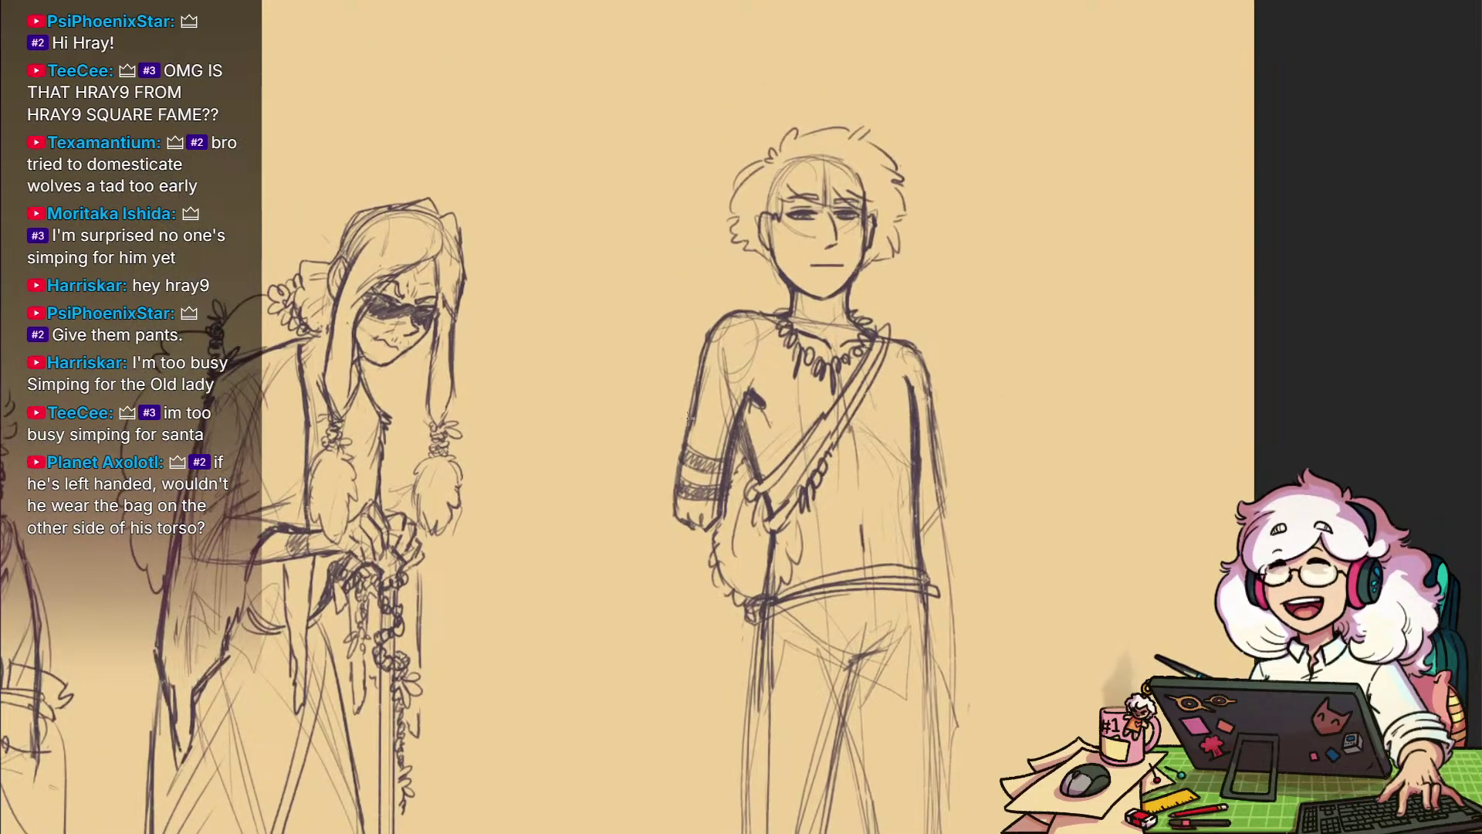
mouse_move(600, 357)
left_mouse_down()
mouse_move(596, 303)
mouse_move(624, 286)
left_mouse_up()
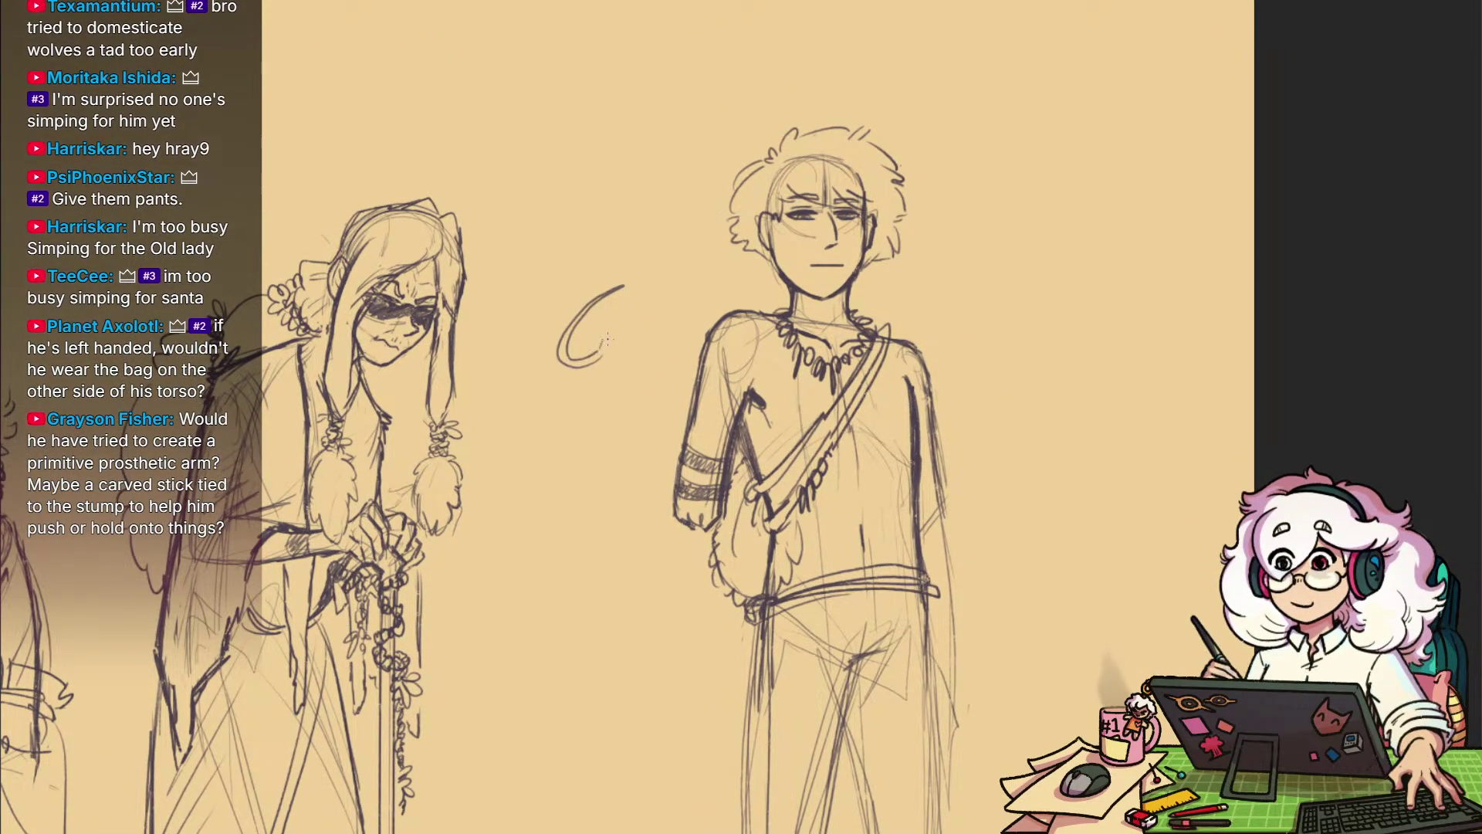
left_click_drag(612, 340, 605, 353)
key("ctrl+z")
key("ctrl+z")
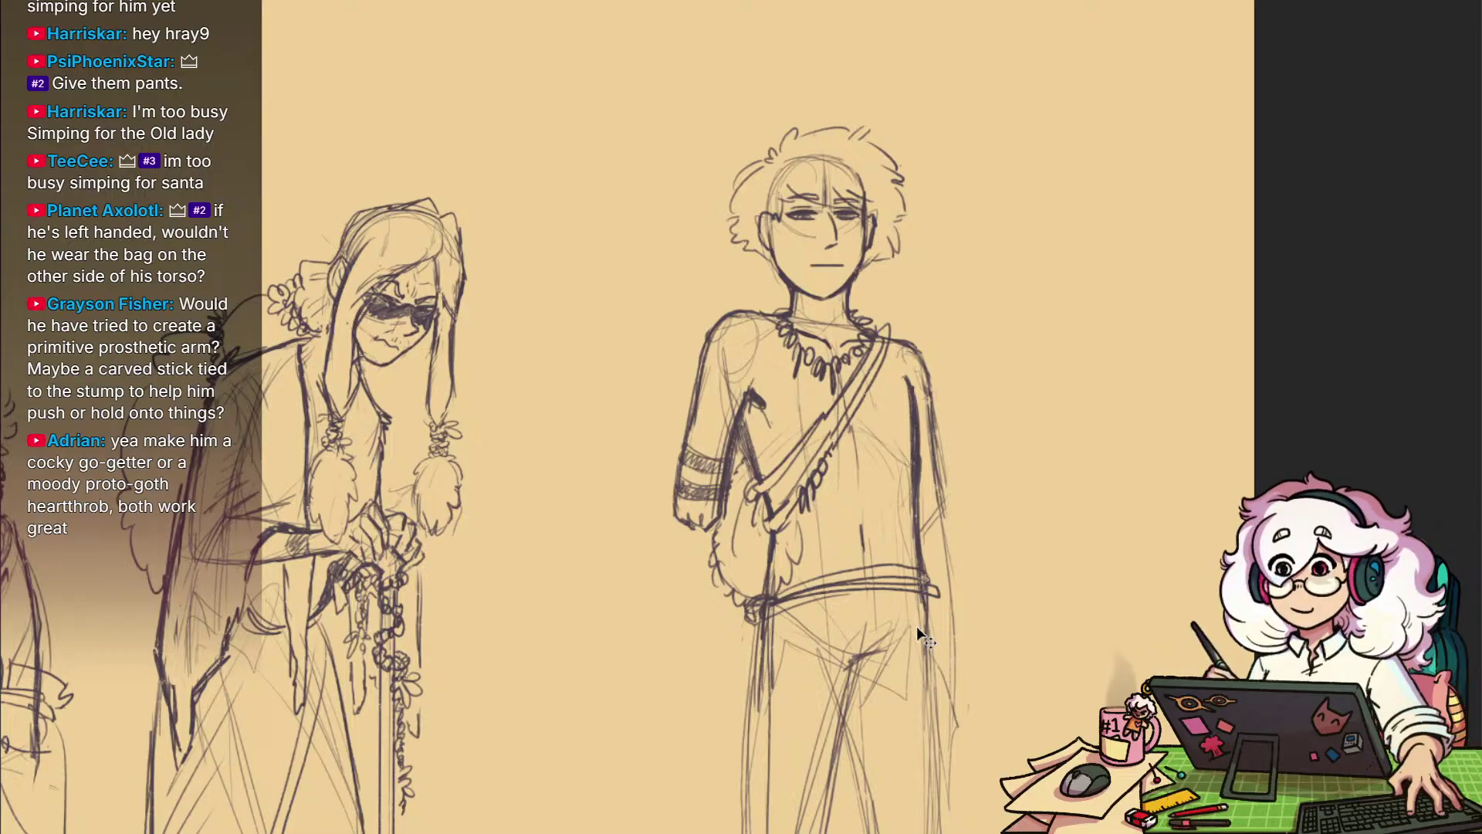
Draw two dark bands on the full-length arm's upper half and outline its forearm and hand down past the waistband
left_click_drag(1098, 674, 1017, 518)
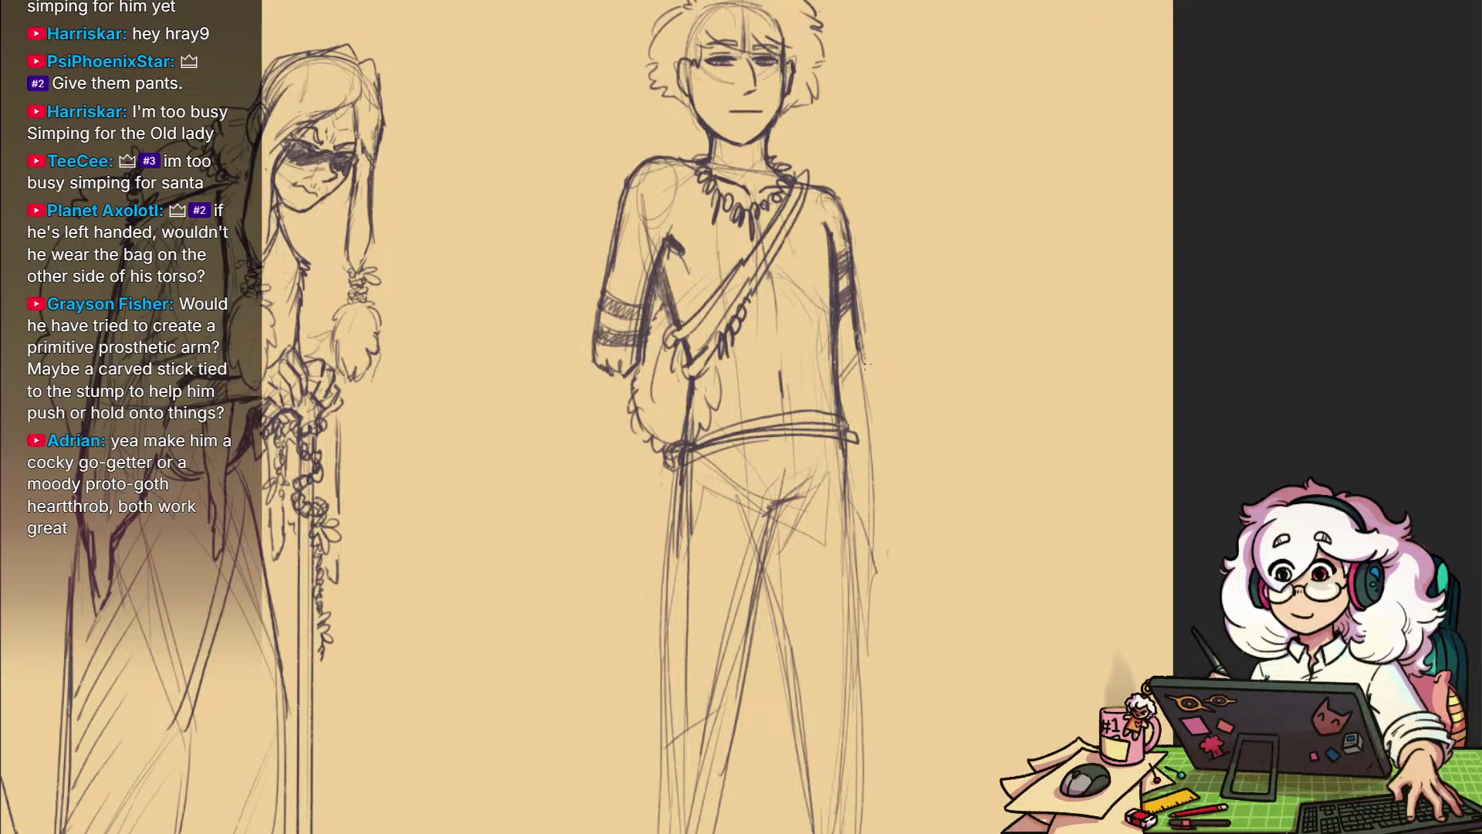
left_click_drag(856, 355, 872, 545)
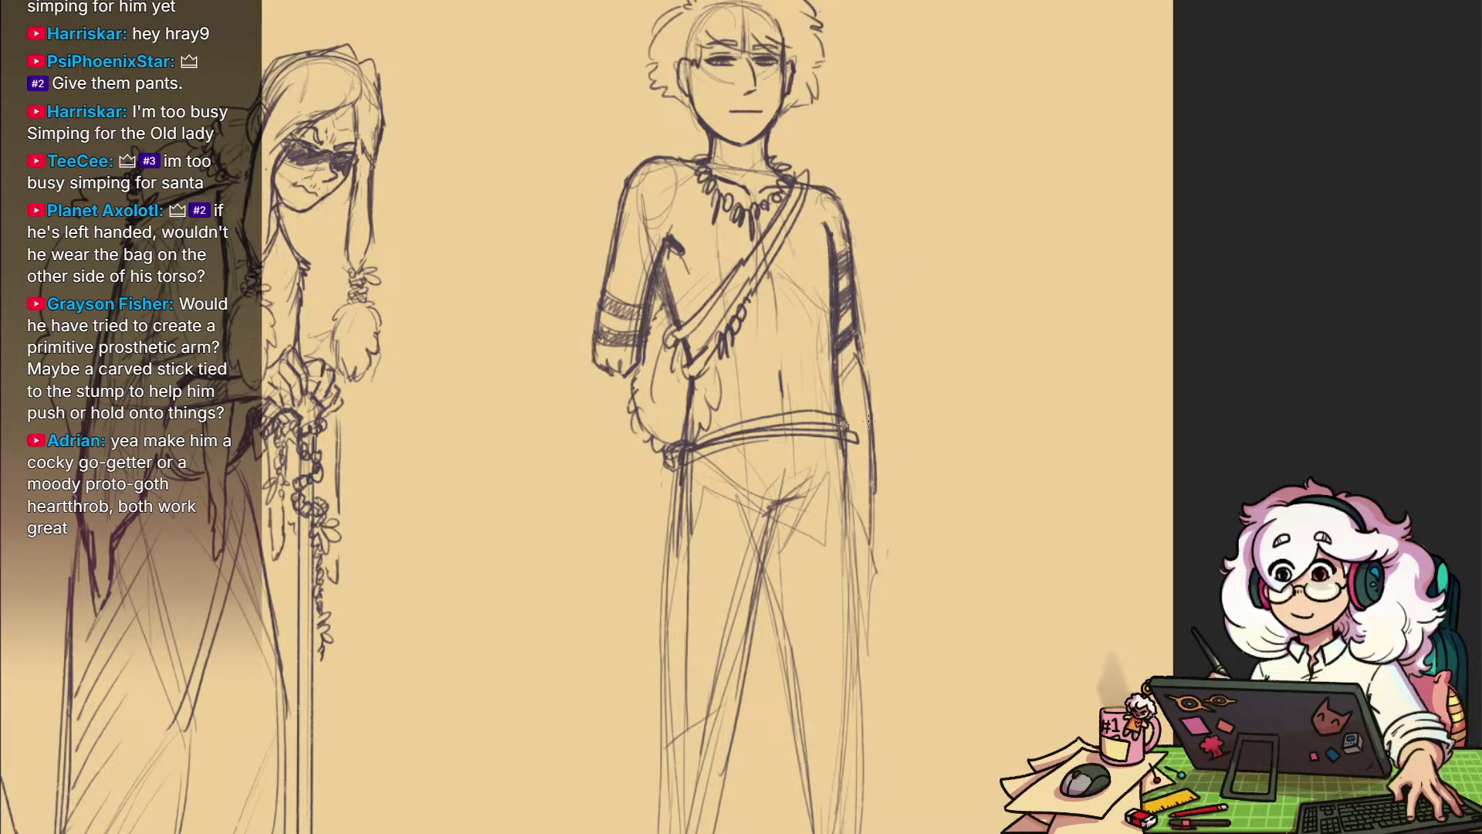
left_click_drag(866, 423, 862, 549)
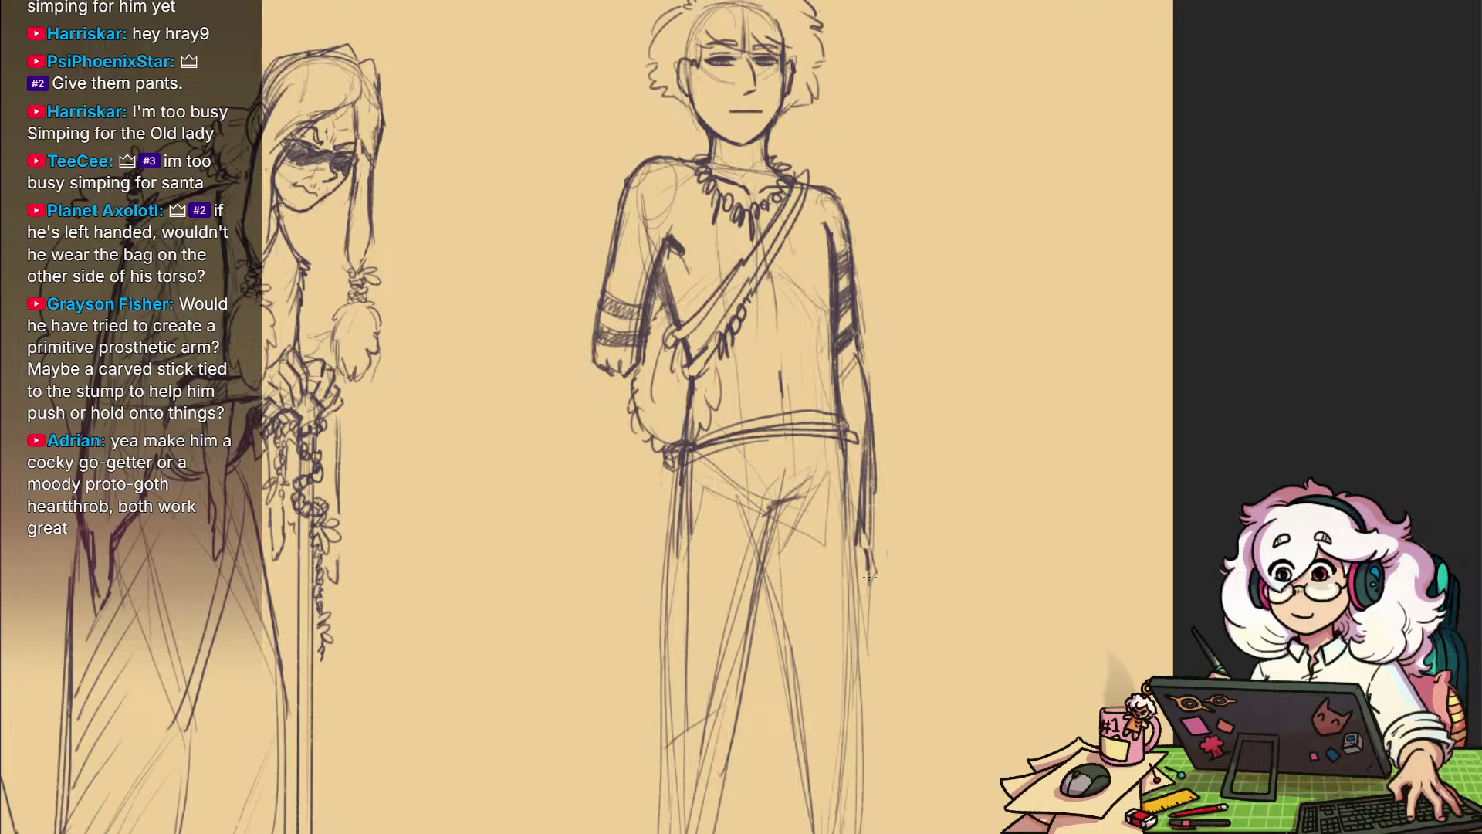
left_click_drag(863, 494, 880, 684)
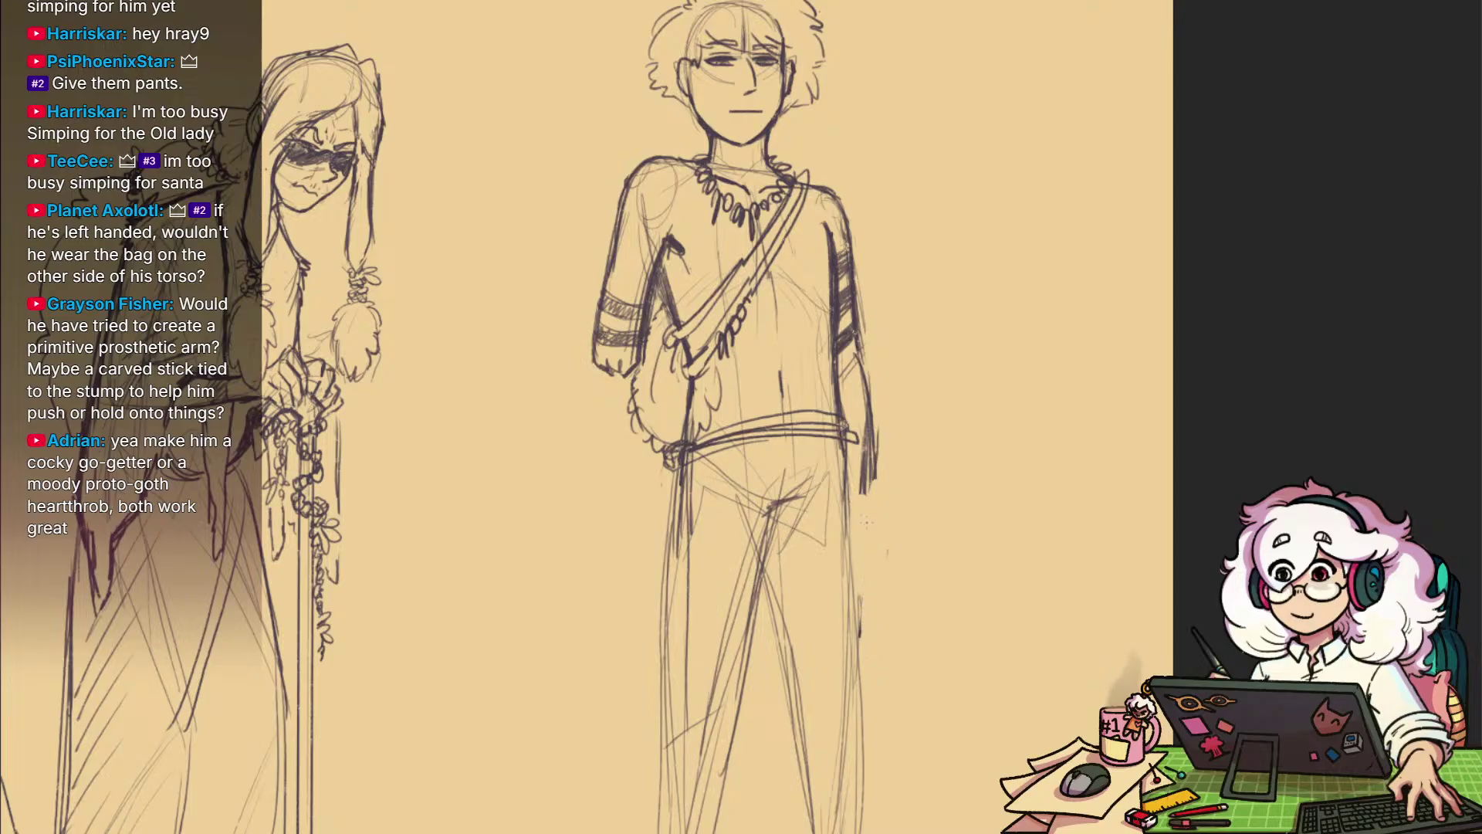
left_click_drag(871, 540, 867, 354)
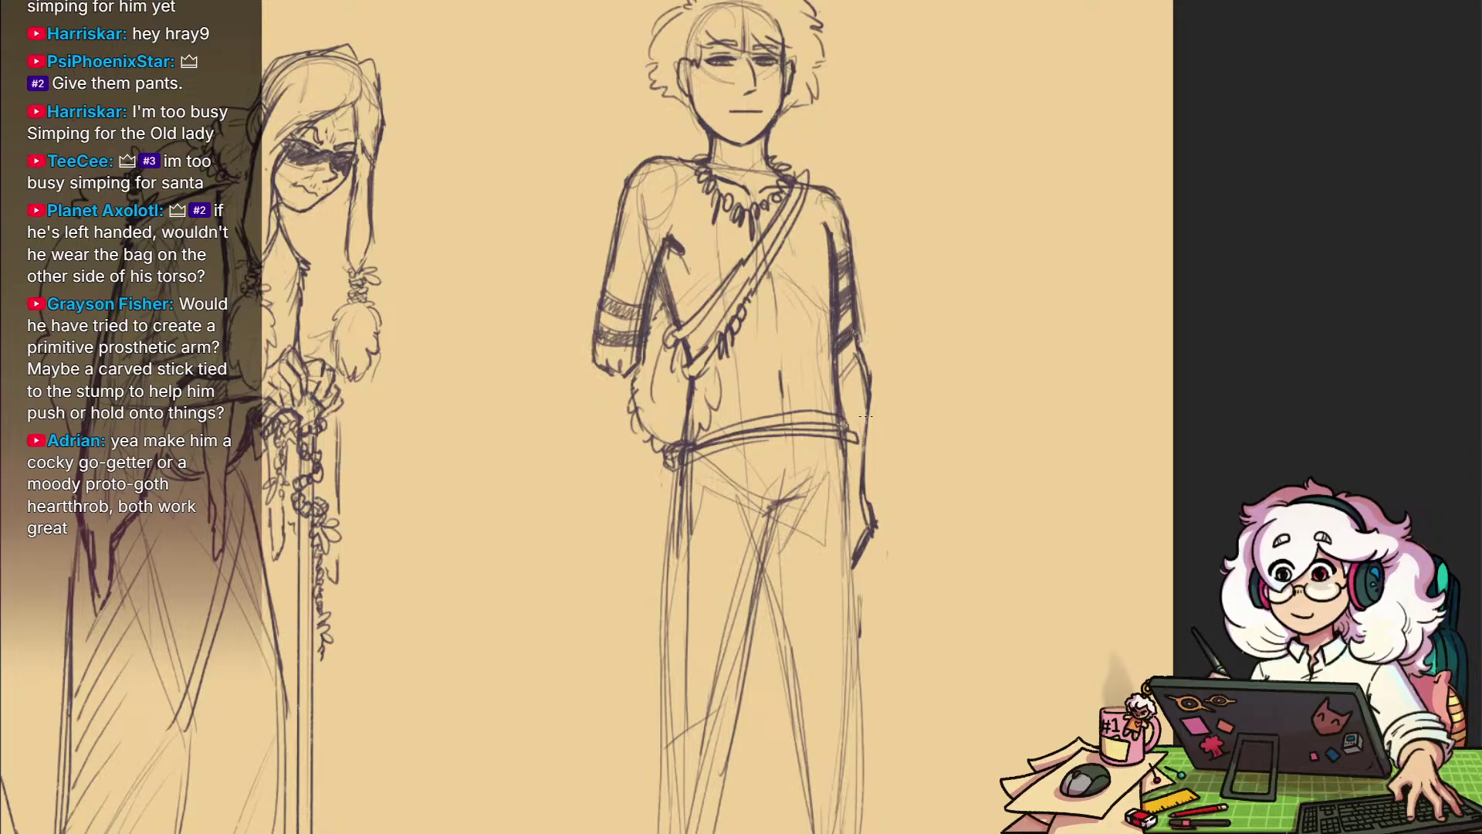
Lighten the crotch guide lines and draw the bare chest's contour and a fold line across the abdomen above the waistband
left_click_drag(779, 507, 771, 525)
mouse_move(850, 408)
left_mouse_down()
mouse_move(839, 272)
mouse_move(819, 486)
left_mouse_up()
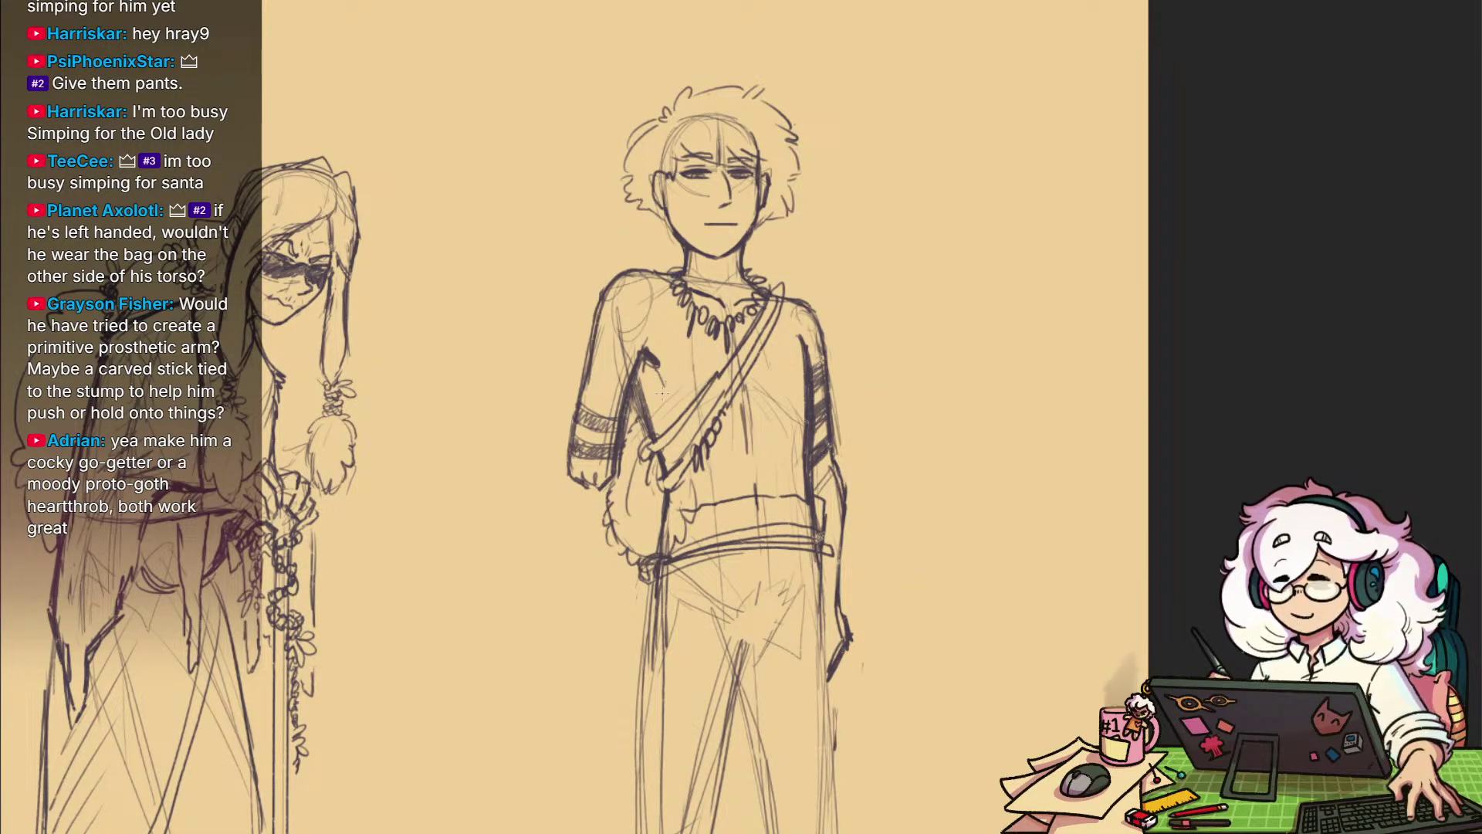
left_click_drag(801, 403, 760, 417)
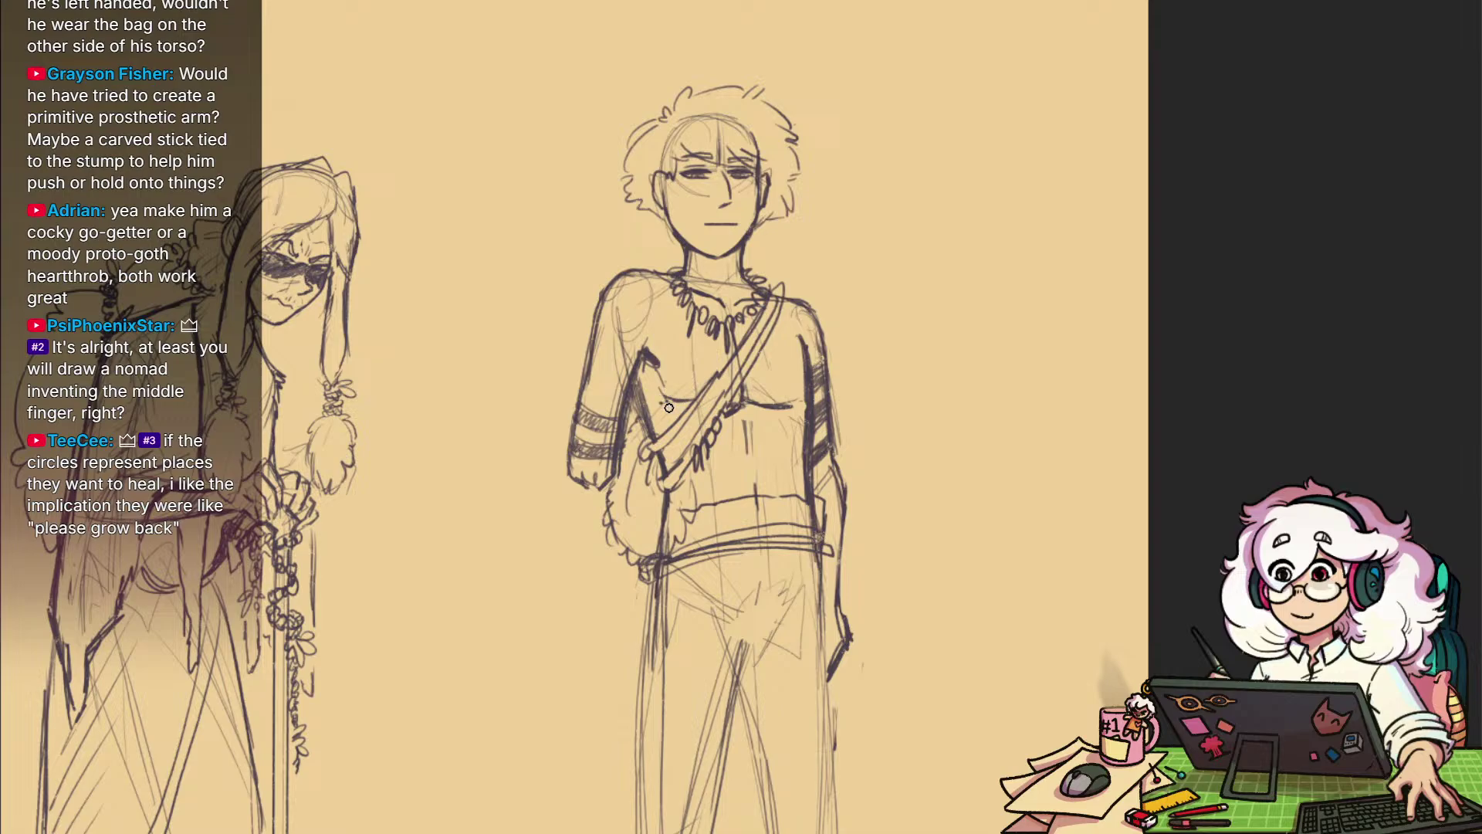
Sketch a long wrap skirt hanging from the waistband, with a diagonal hem running from one shin up to the opposite knee
scroll(710, 390, "down", 3)
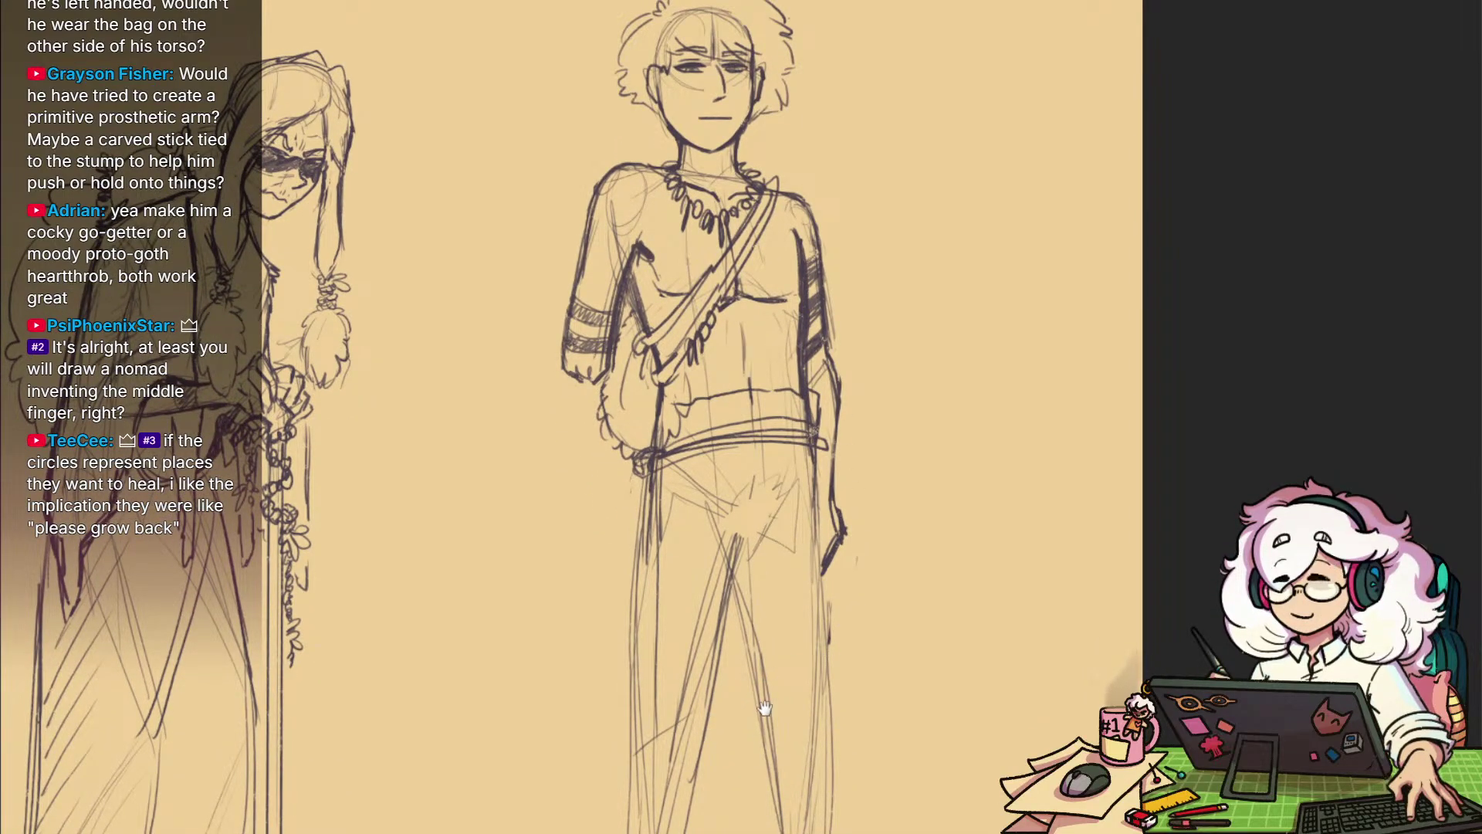
left_click_drag(764, 708, 764, 622)
left_click_drag(850, 531, 817, 666)
scroll(816, 665, "up", 3)
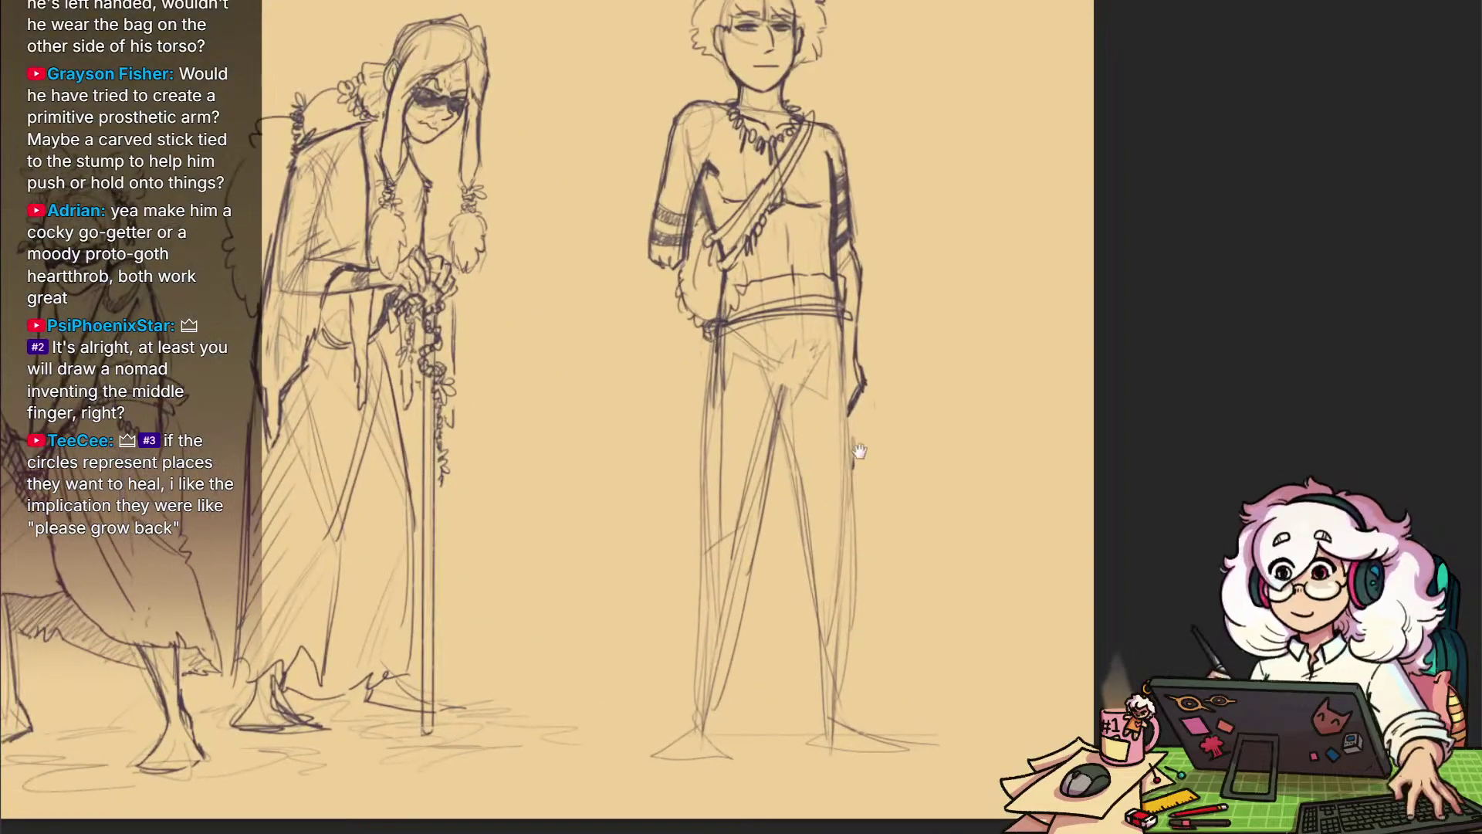
left_click_drag(710, 341, 683, 585)
left_click_drag(693, 510, 676, 648)
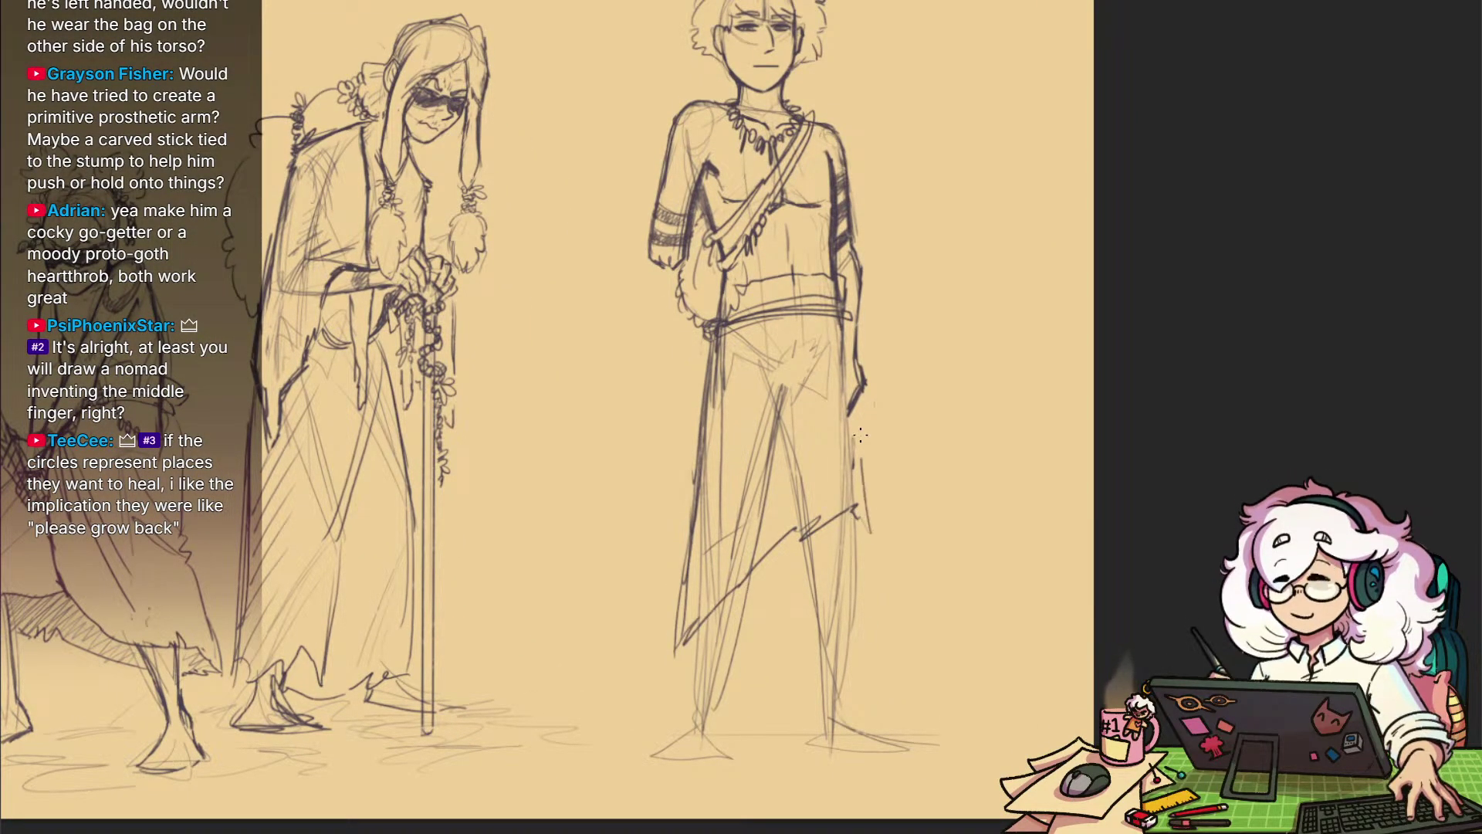
left_click_drag(868, 529, 860, 407)
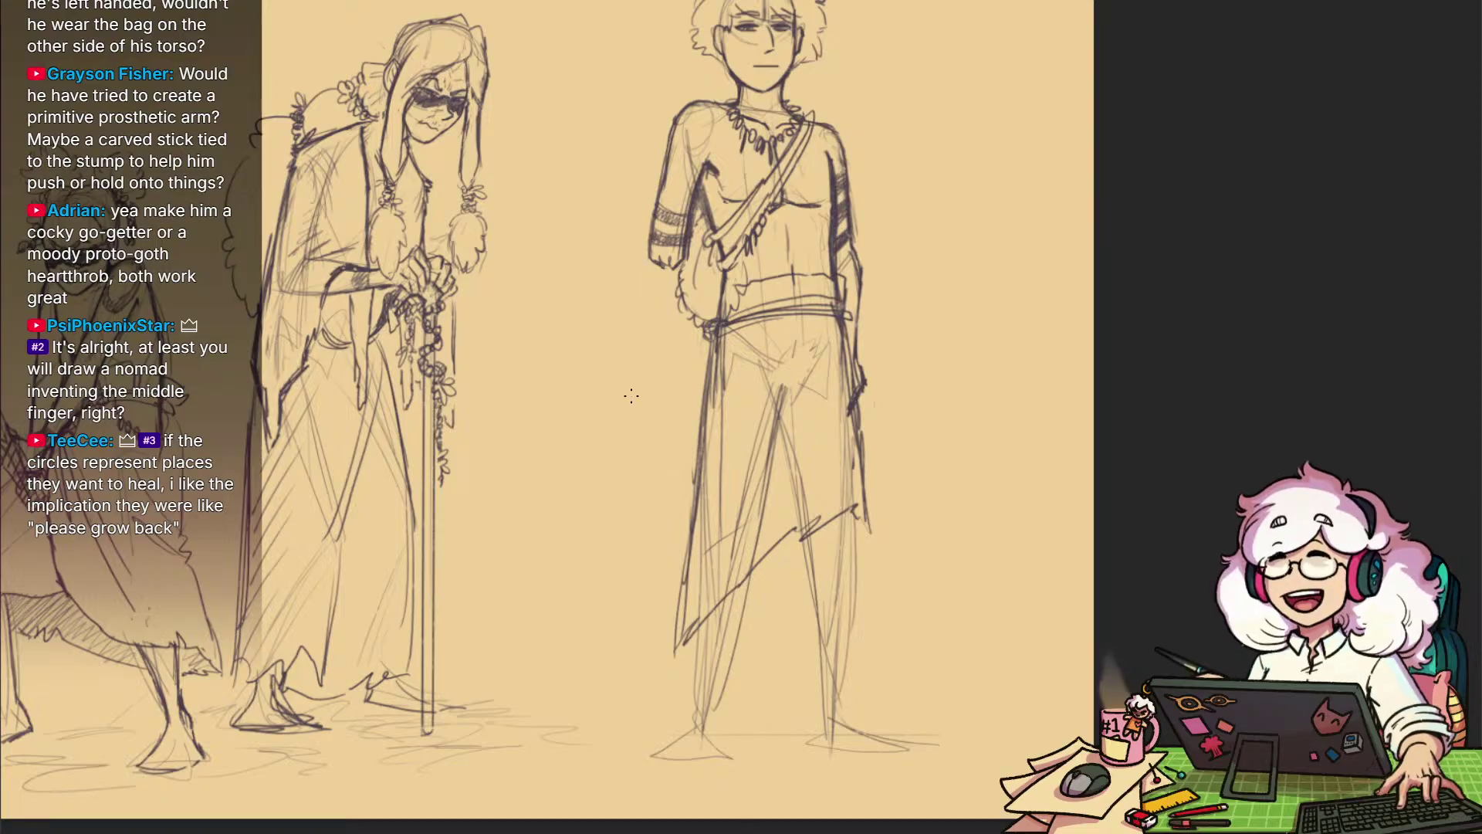
left_click_drag(936, 555, 907, 618)
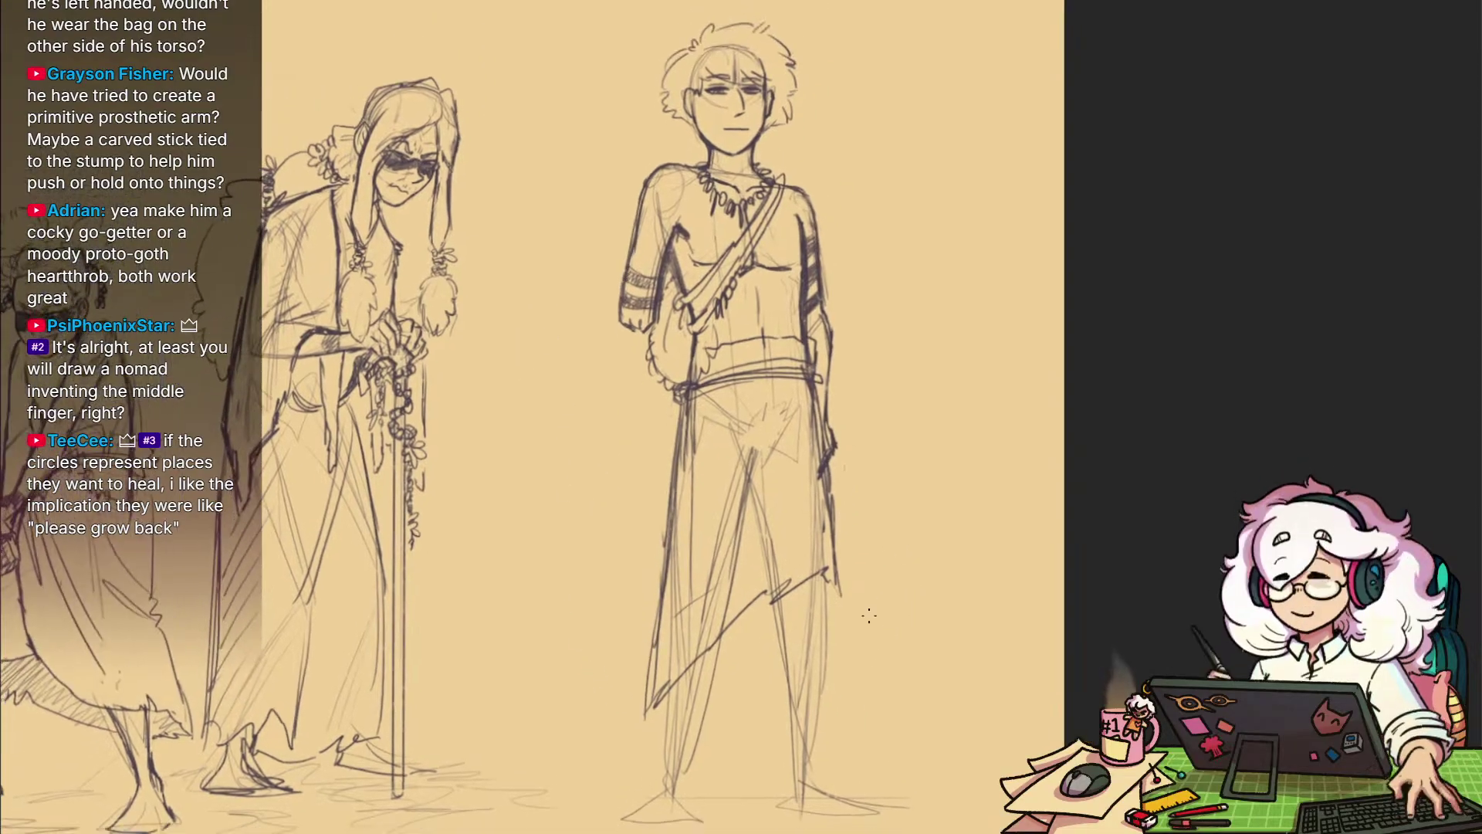
left_click_drag(792, 143, 789, 193)
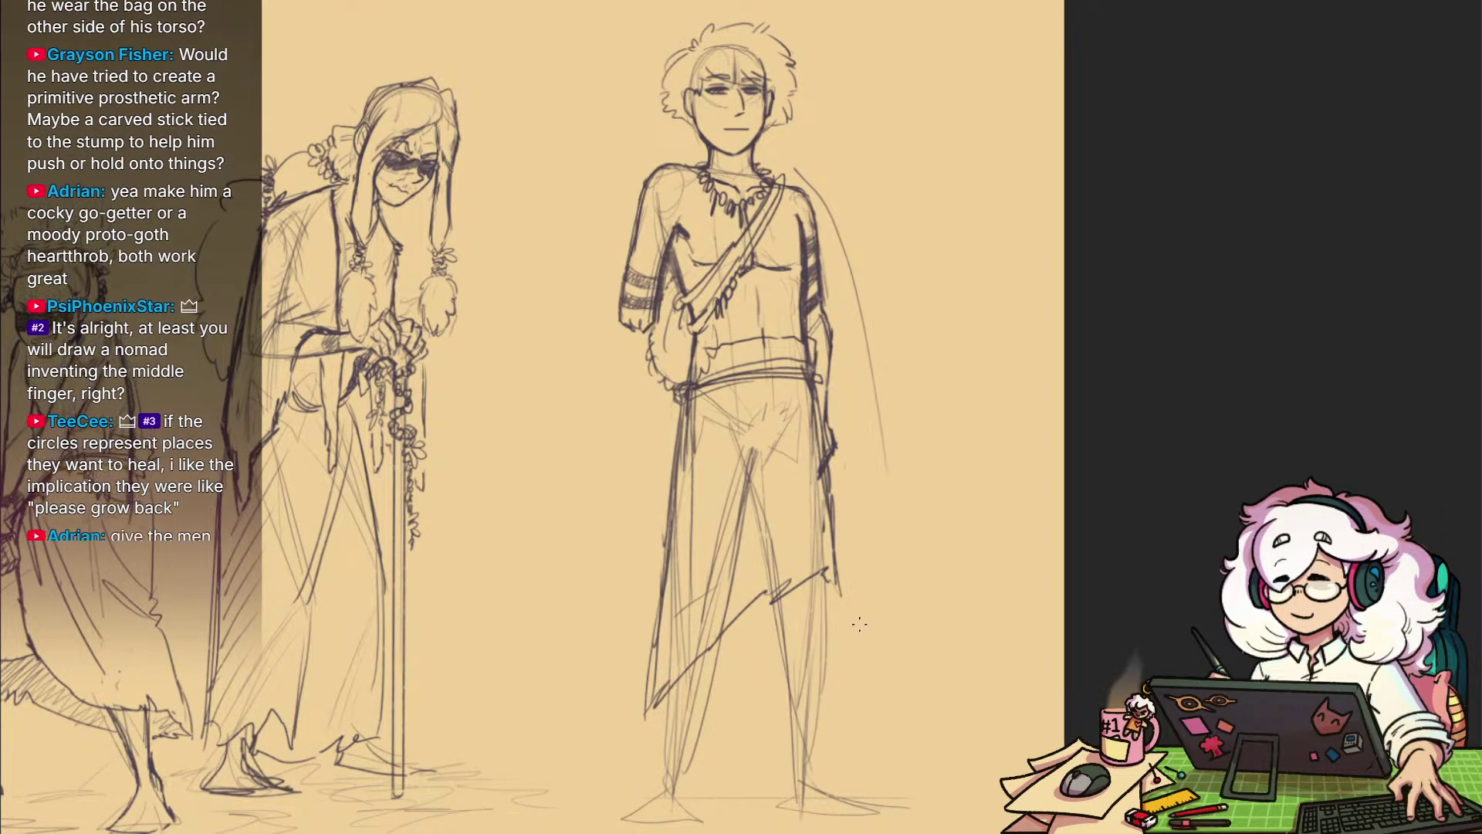
key("ctrl+z")
key("ctrl+z")
Redraw the skirt's hem as a cleaner diagonal with jagged folds near its lowest corner, and start the inner back edge beneath it
mouse_move(905, 634)
left_mouse_down()
mouse_move(902, 495)
mouse_move(880, 622)
mouse_move(935, 578)
left_mouse_up()
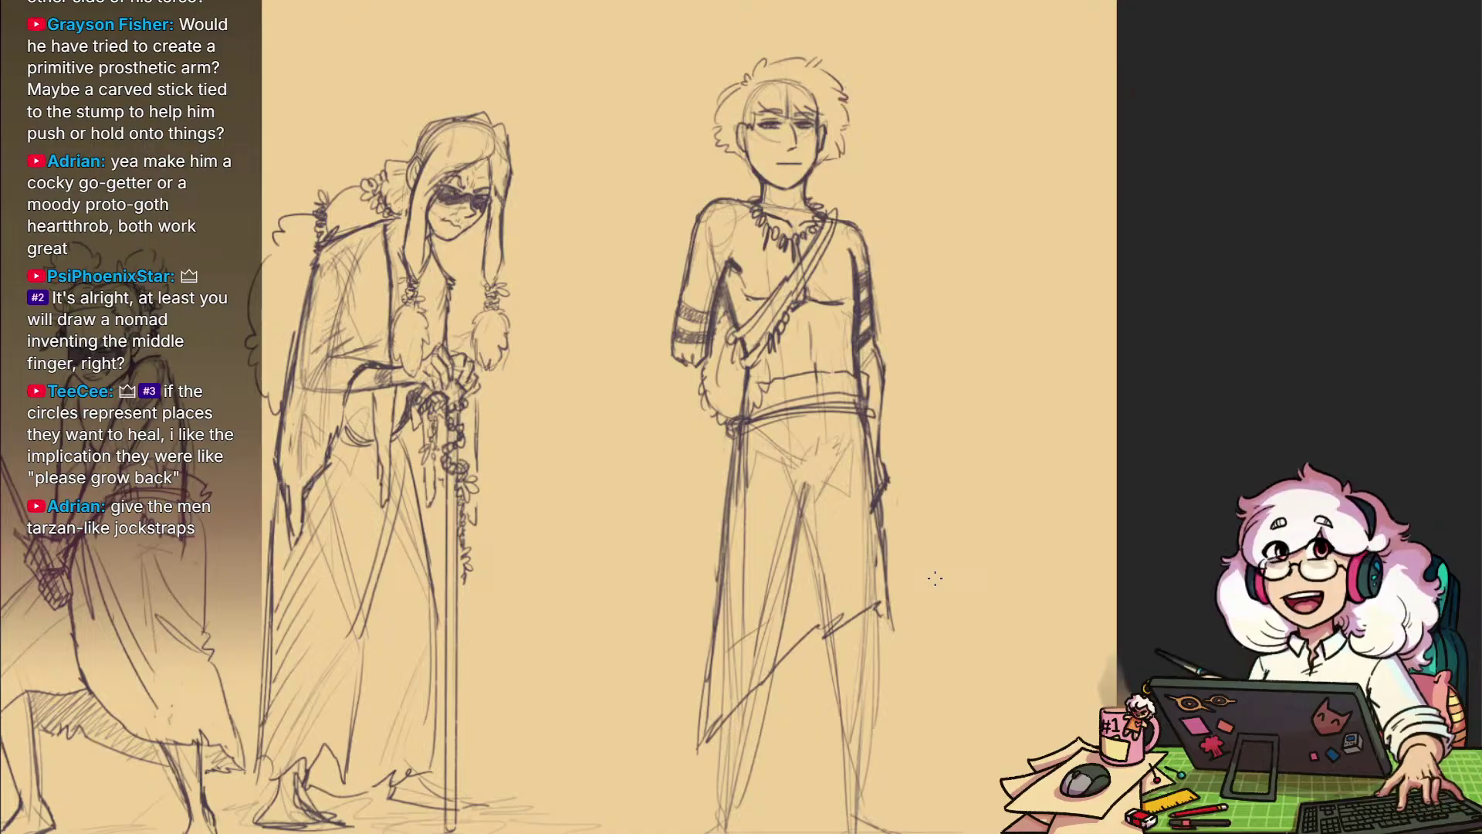
left_click_drag(935, 578, 882, 417)
scroll(882, 256, "up", 6)
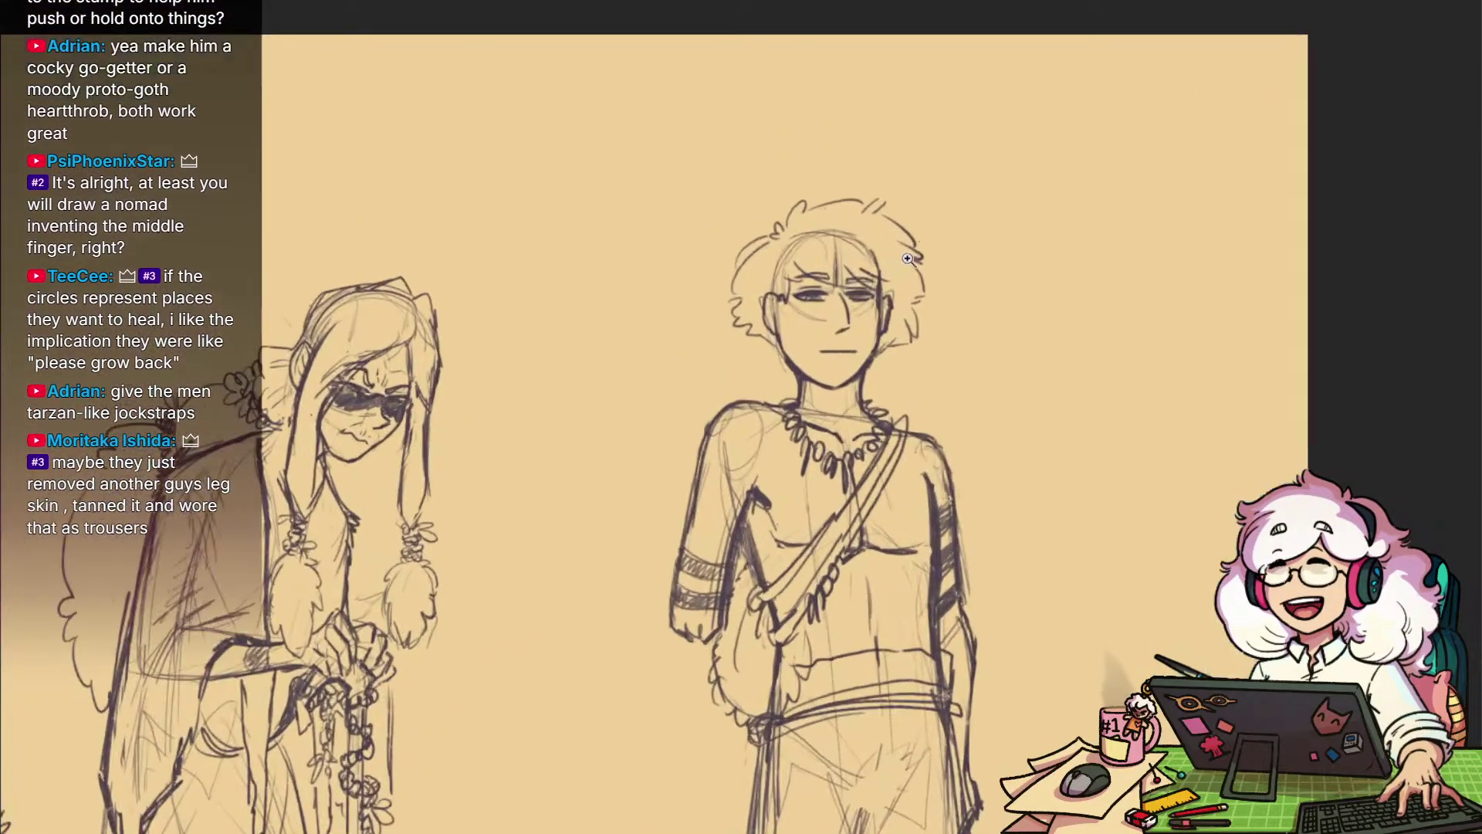
scroll(881, 256, "down", 5)
left_click_drag(960, 644, 942, 437)
scroll(944, 464, "up", 2)
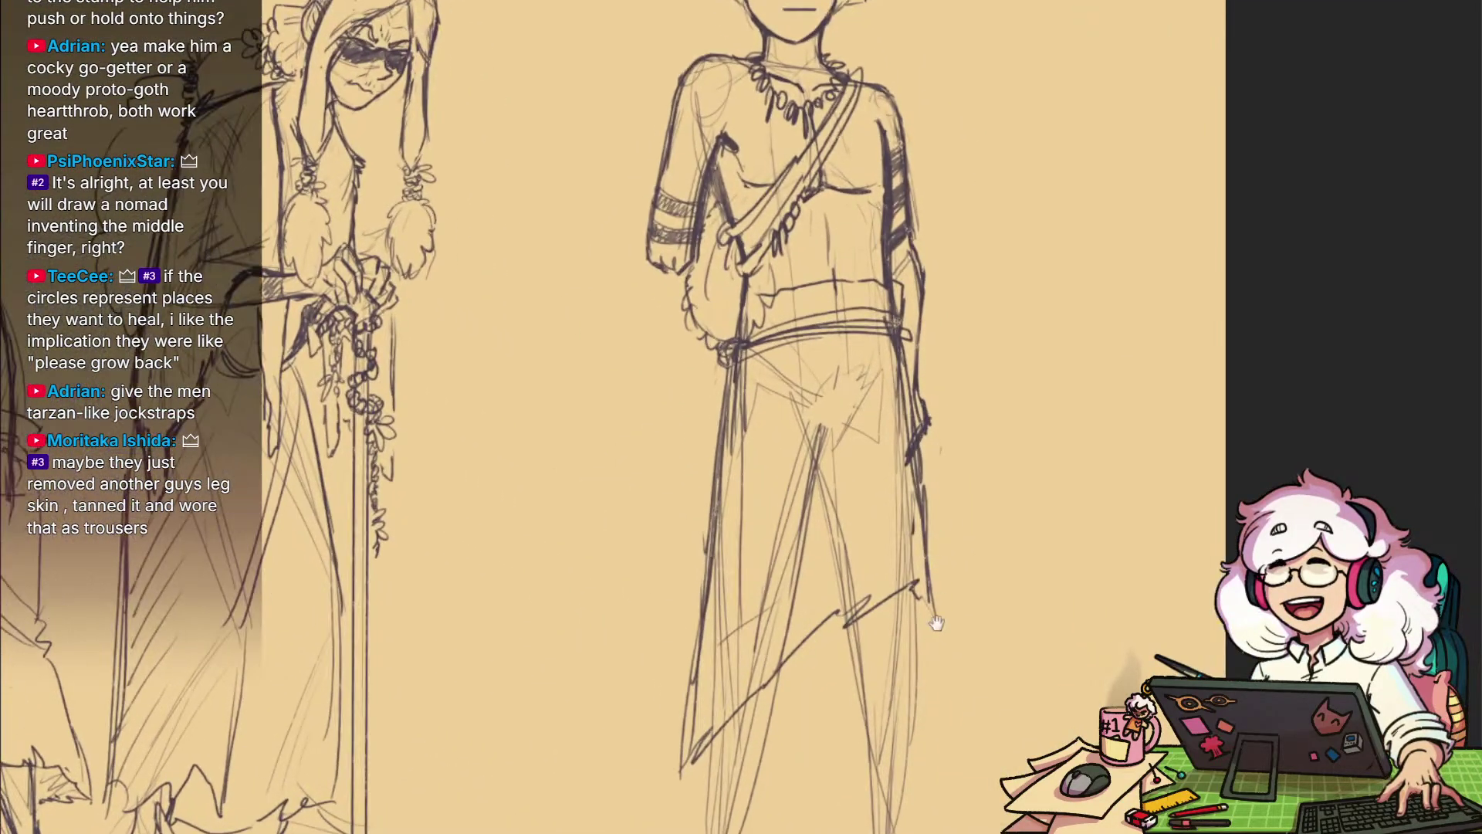
mouse_move(936, 622)
left_mouse_down()
mouse_move(932, 483)
mouse_move(903, 466)
mouse_move(794, 517)
mouse_move(656, 660)
left_mouse_up()
mouse_move(917, 467)
left_mouse_down()
mouse_move(772, 535)
mouse_move(850, 496)
left_mouse_up()
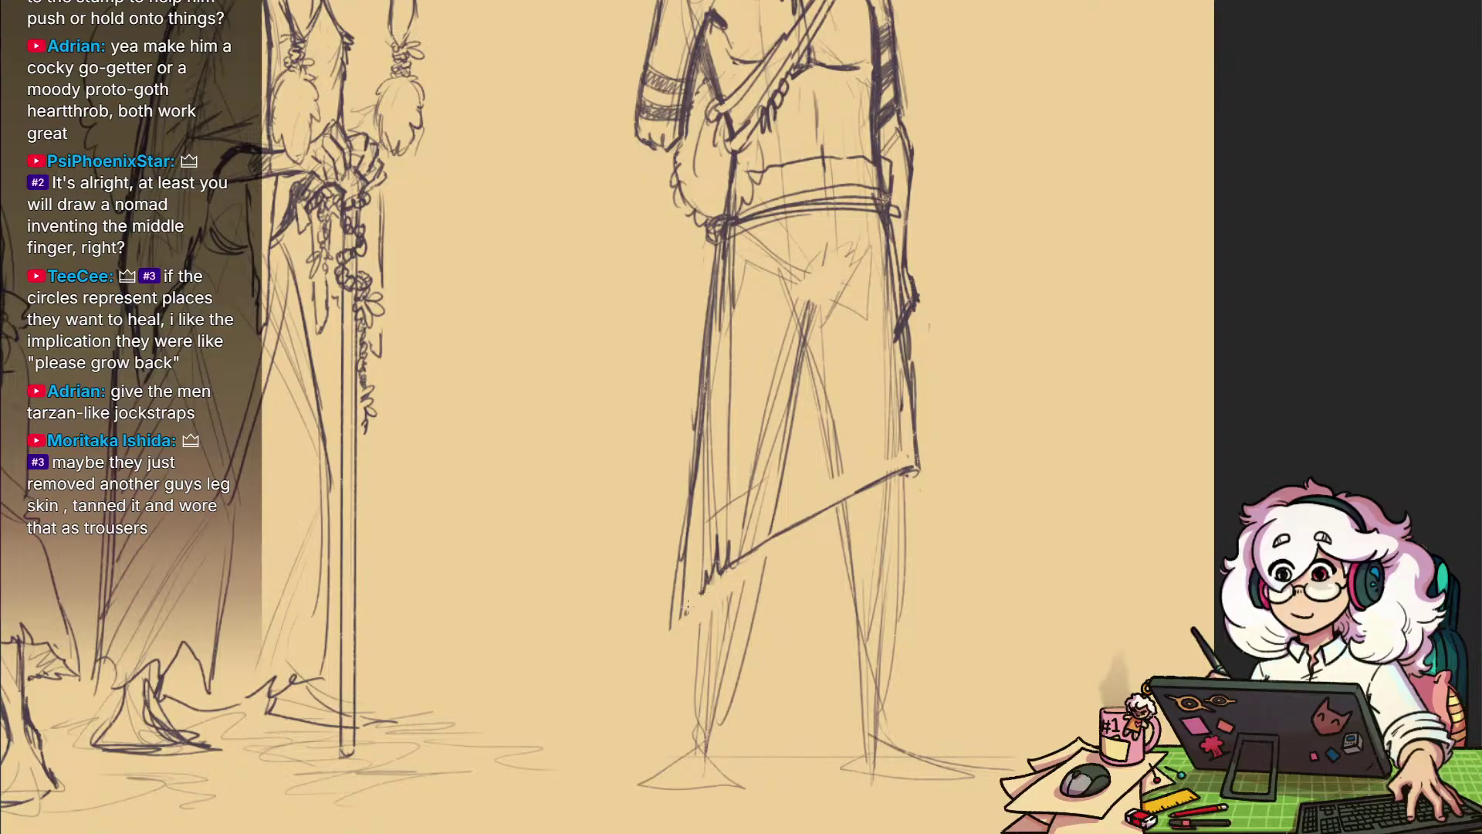
left_click_drag(691, 602, 670, 627)
left_click_drag(797, 564, 769, 581)
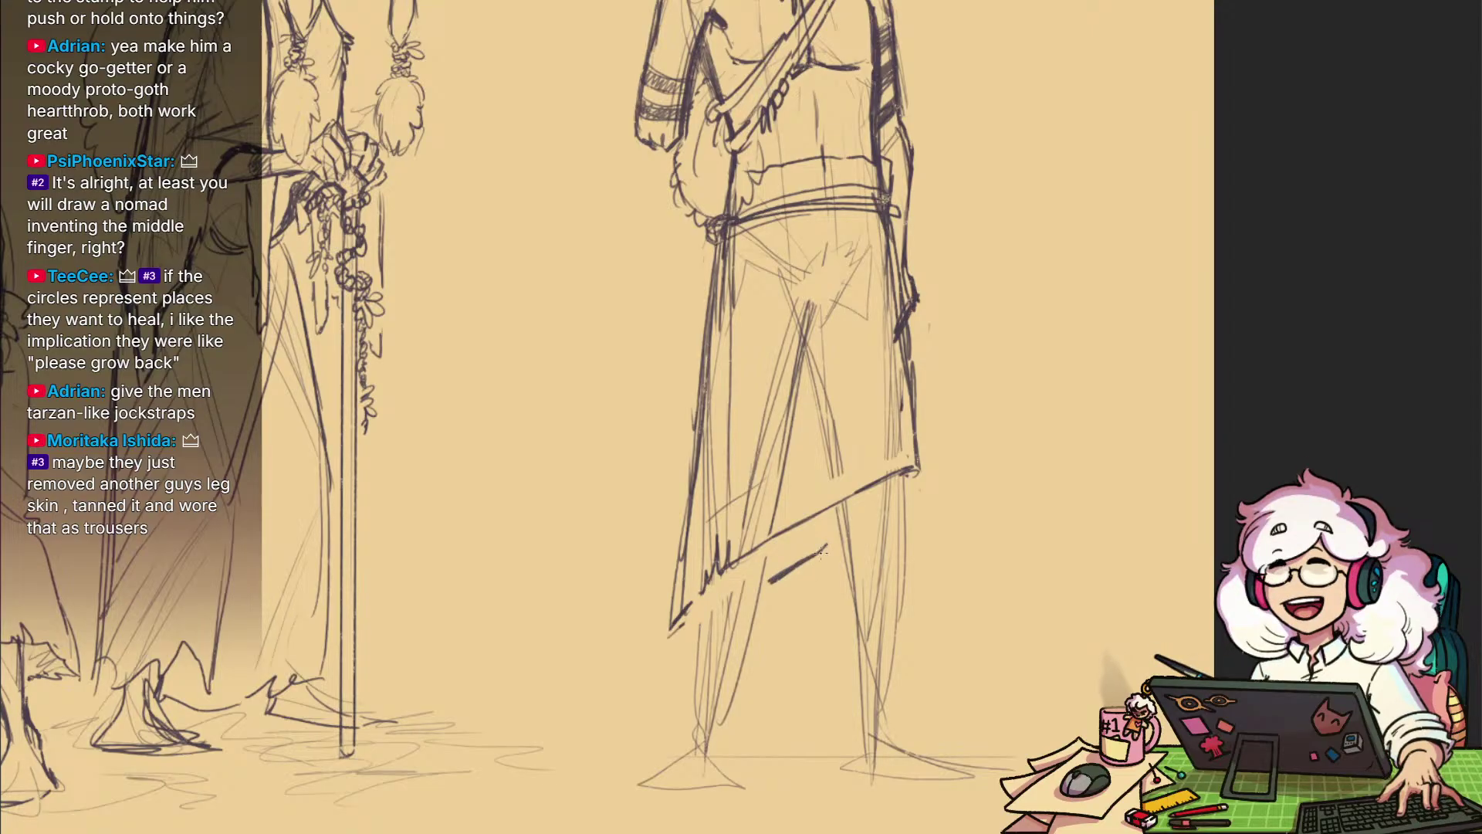
Outline both lower legs and bare feet below the skirt, and hatch the skirt's shaded inner back between them
left_click_drag(902, 527, 892, 633)
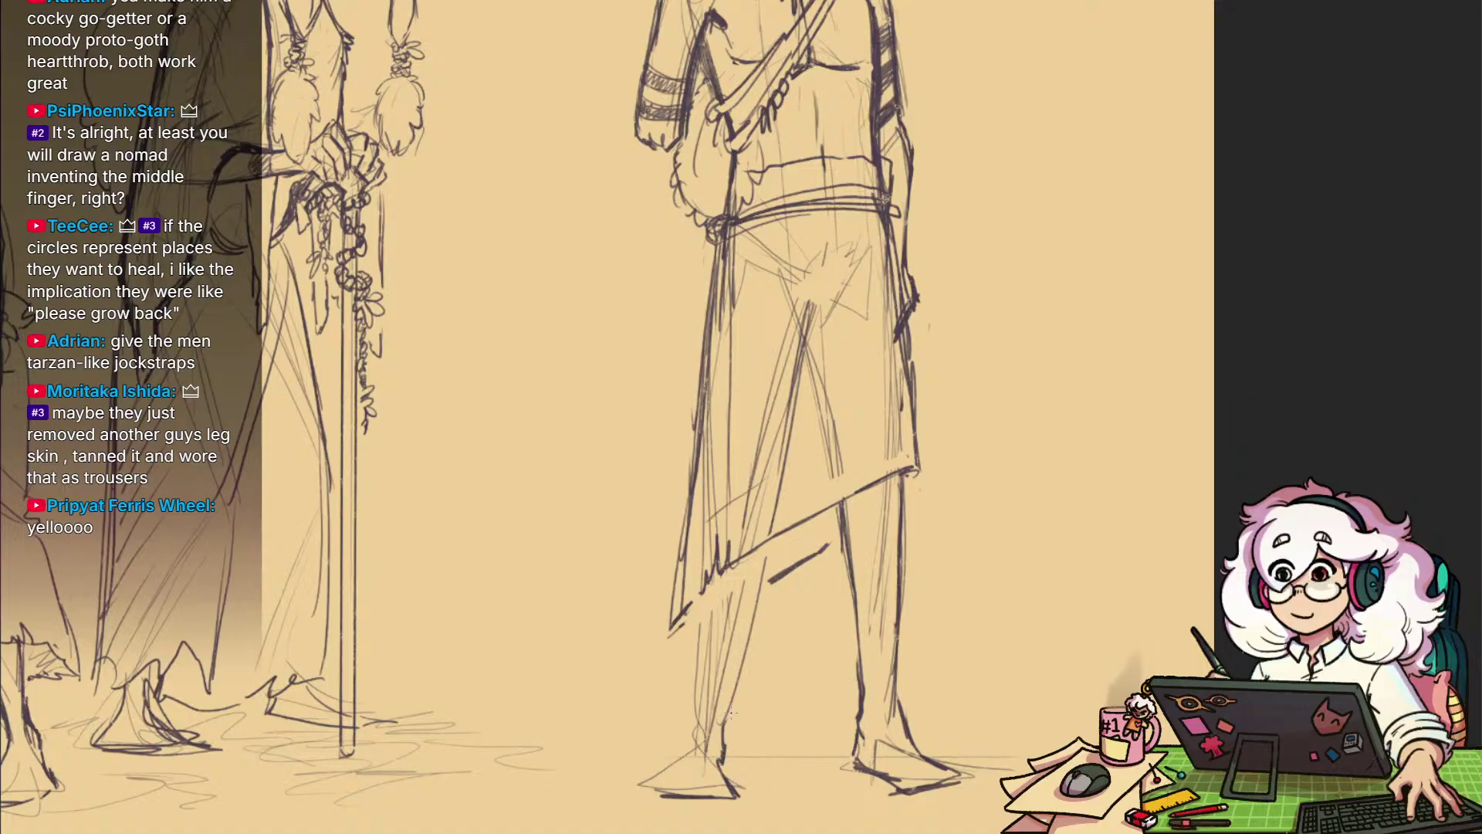
left_click_drag(761, 555, 723, 730)
mouse_move(701, 593)
left_mouse_down()
mouse_move(686, 723)
mouse_move(655, 789)
mouse_move(764, 544)
mouse_move(822, 545)
mouse_move(786, 529)
left_mouse_up()
mouse_move(752, 587)
left_mouse_down()
mouse_move(805, 523)
mouse_move(839, 521)
left_mouse_up()
left_click_drag(686, 624, 695, 599)
mouse_move(843, 512)
left_mouse_down()
mouse_move(742, 512)
mouse_move(831, 715)
left_mouse_up()
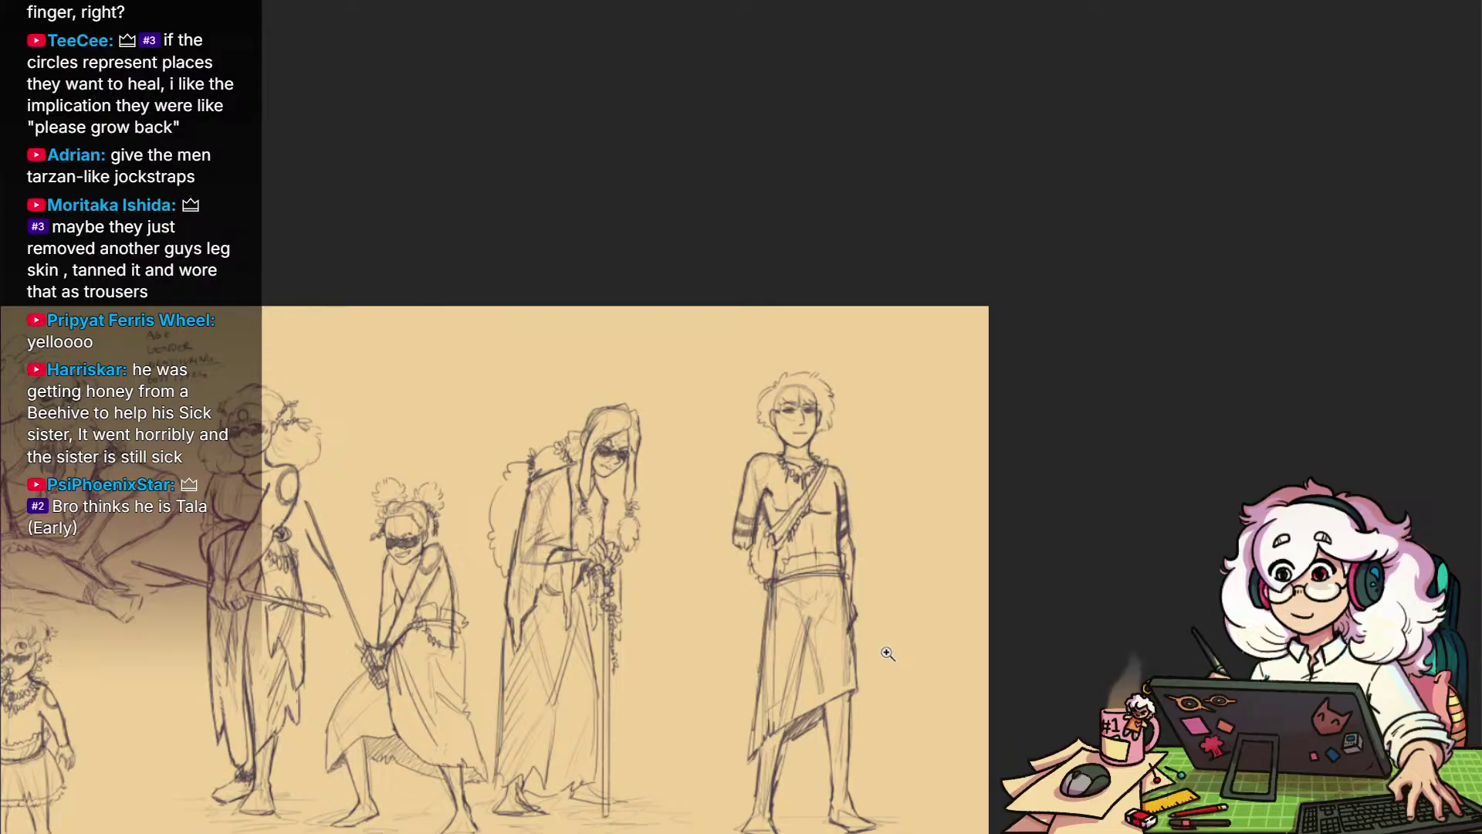
Examine the standing figure's skirt, legs and overall silhouette beside the other characters in the line-up
mouse_move(895, 637)
left_mouse_down()
mouse_move(867, 695)
mouse_move(1004, 514)
mouse_move(1031, 519)
mouse_move(1012, 613)
mouse_move(947, 592)
left_mouse_up()
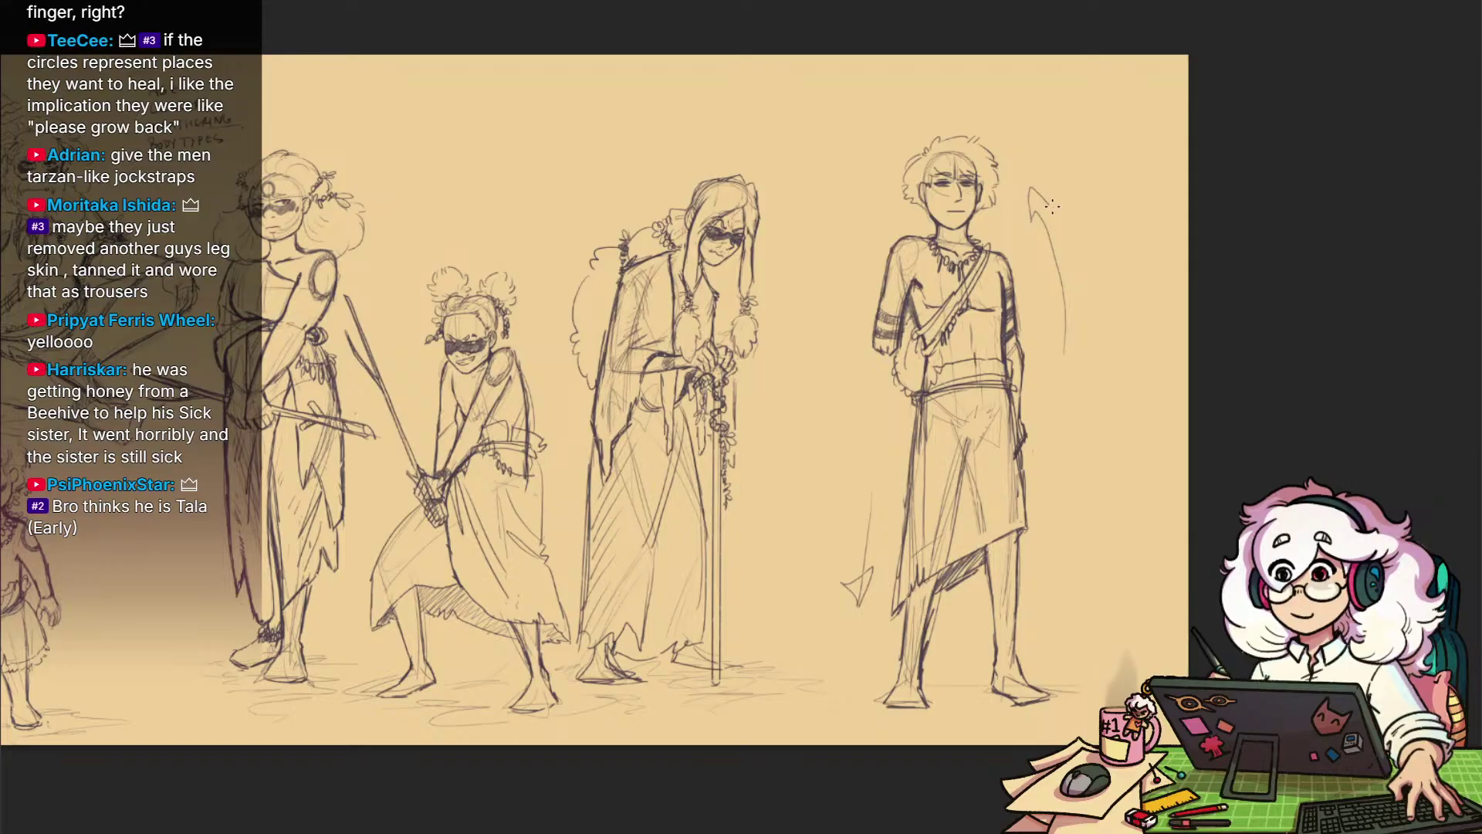
left_click_drag(876, 645, 804, 623)
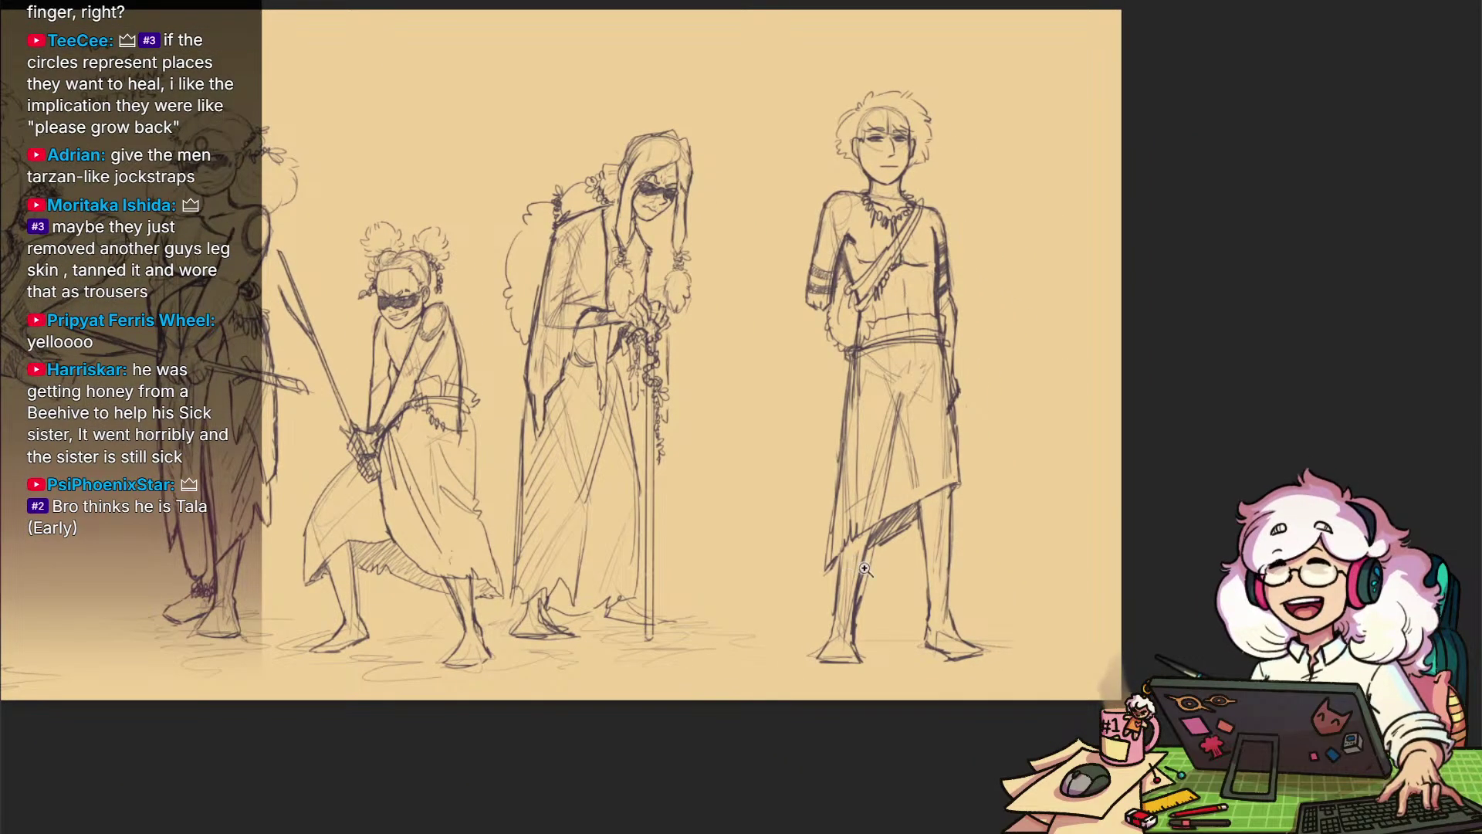
mouse_move(869, 586)
left_mouse_down()
mouse_move(832, 579)
mouse_move(868, 563)
mouse_move(946, 587)
left_mouse_up()
scroll(839, 575, "down", 1)
left_click_drag(946, 601, 856, 589)
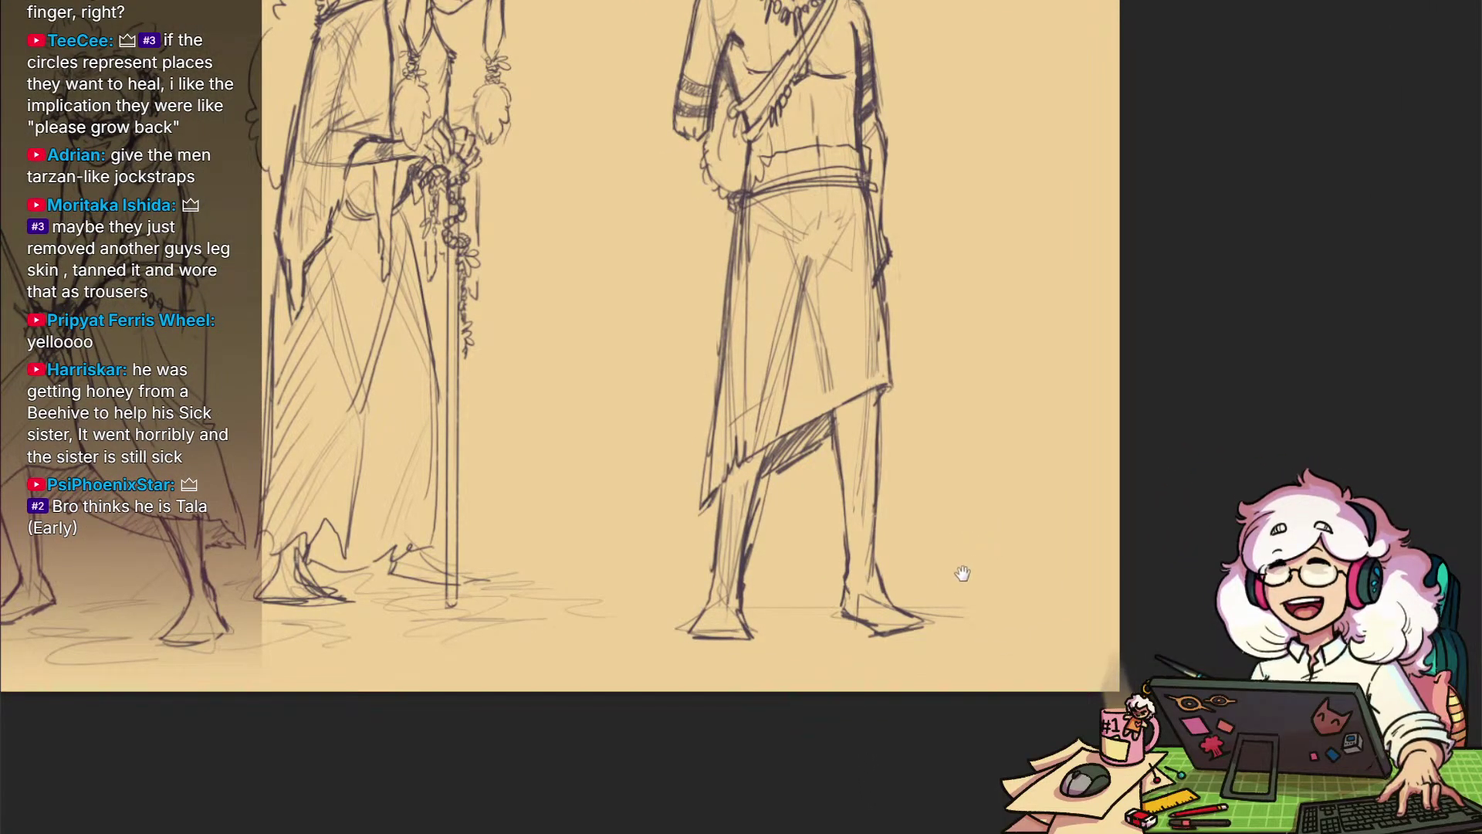
mouse_move(962, 573)
left_mouse_down()
mouse_move(1001, 559)
mouse_move(957, 586)
mouse_move(972, 580)
left_mouse_up()
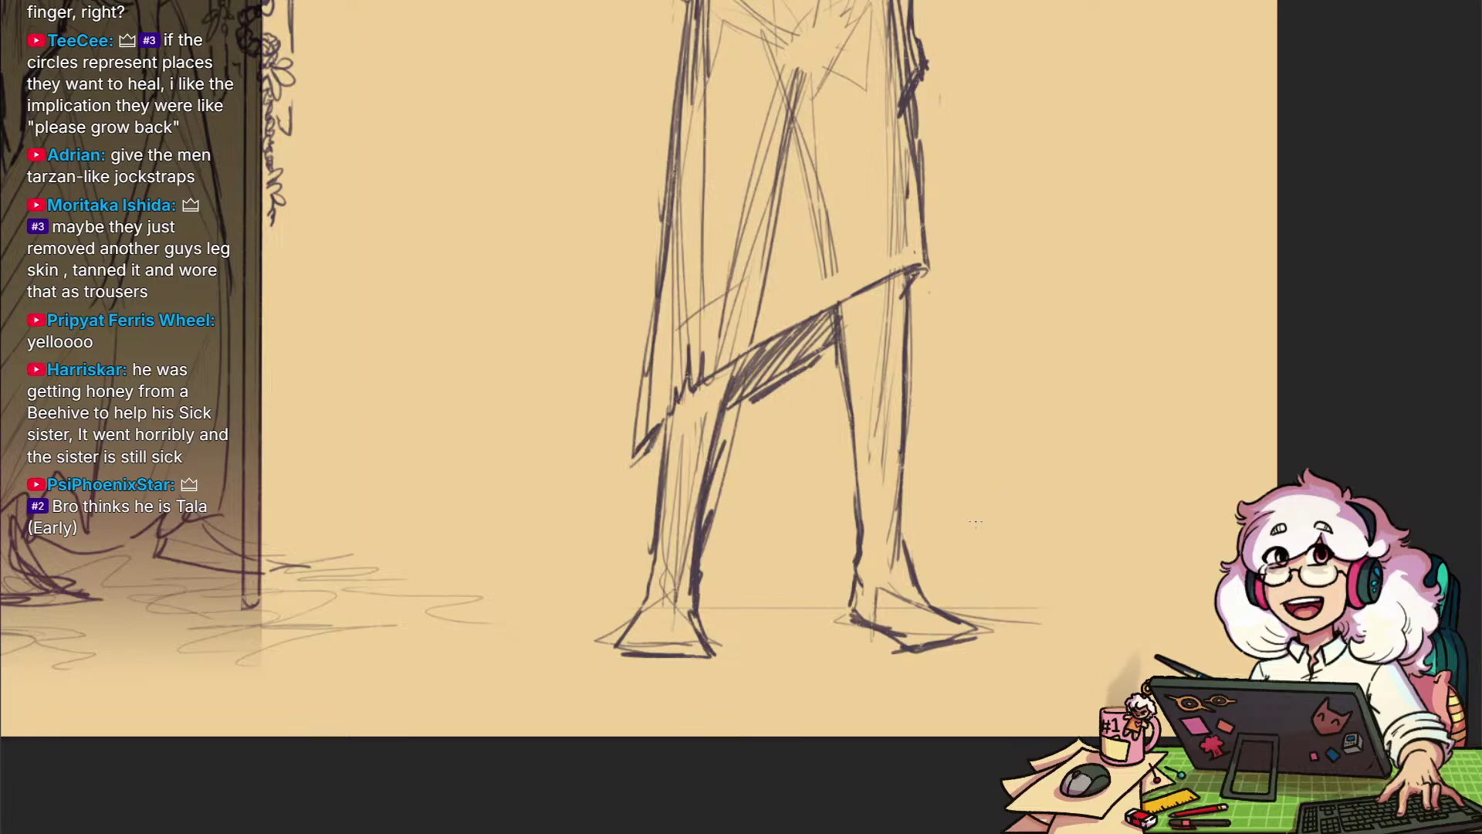
mouse_move(971, 580)
left_mouse_down()
mouse_move(957, 540)
mouse_move(992, 827)
mouse_move(960, 618)
mouse_move(1128, 794)
left_mouse_up()
key("ctrl+0")
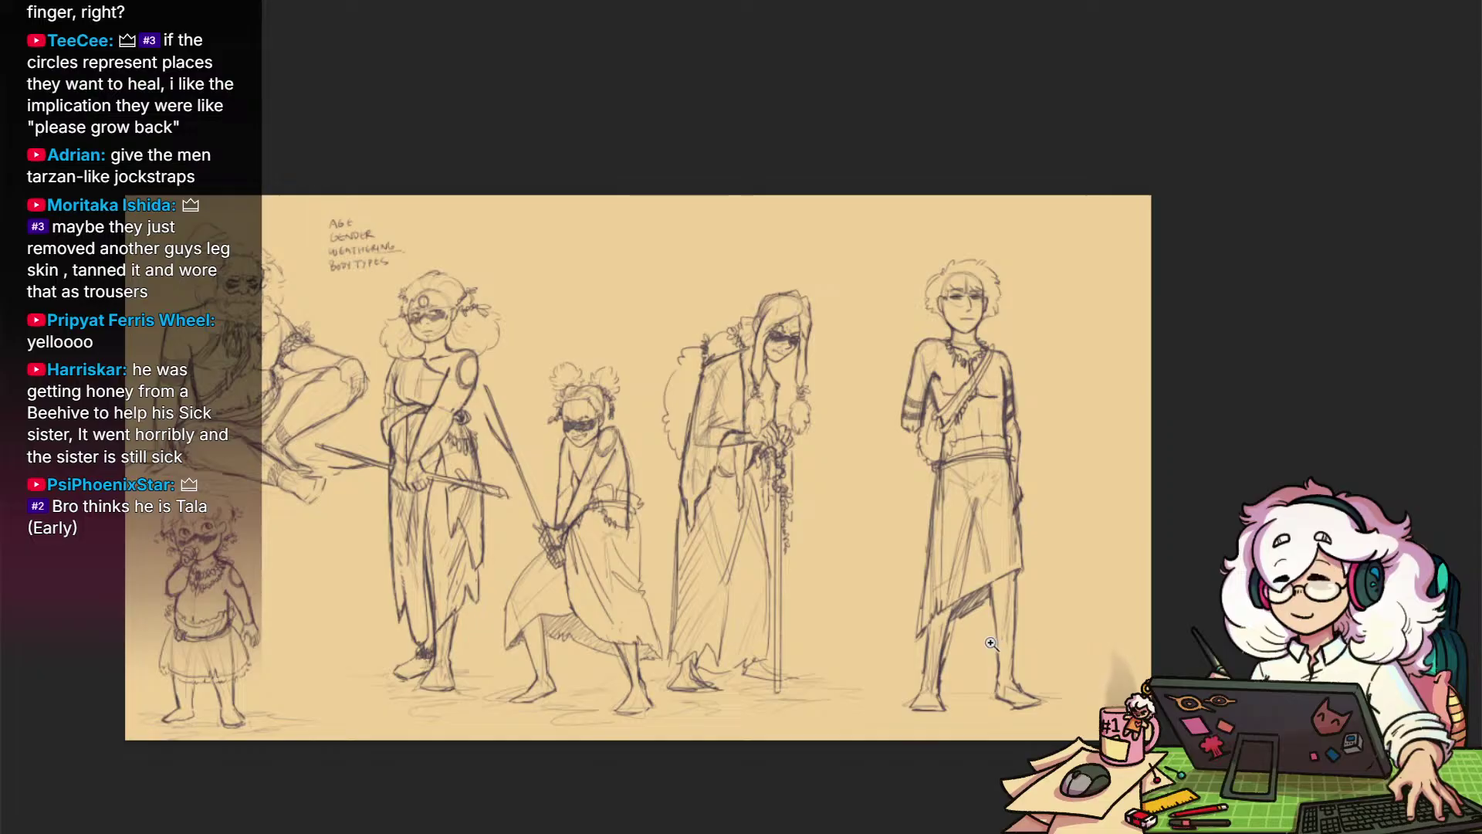
Erase the calf below the skirt's shorter side and redraw it as a wrapped legging with tied bands and a ragged fur cuff
left_click(1024, 635)
mouse_move(1055, 625)
left_mouse_down()
mouse_move(1019, 571)
mouse_move(1007, 670)
left_mouse_up()
key("b")
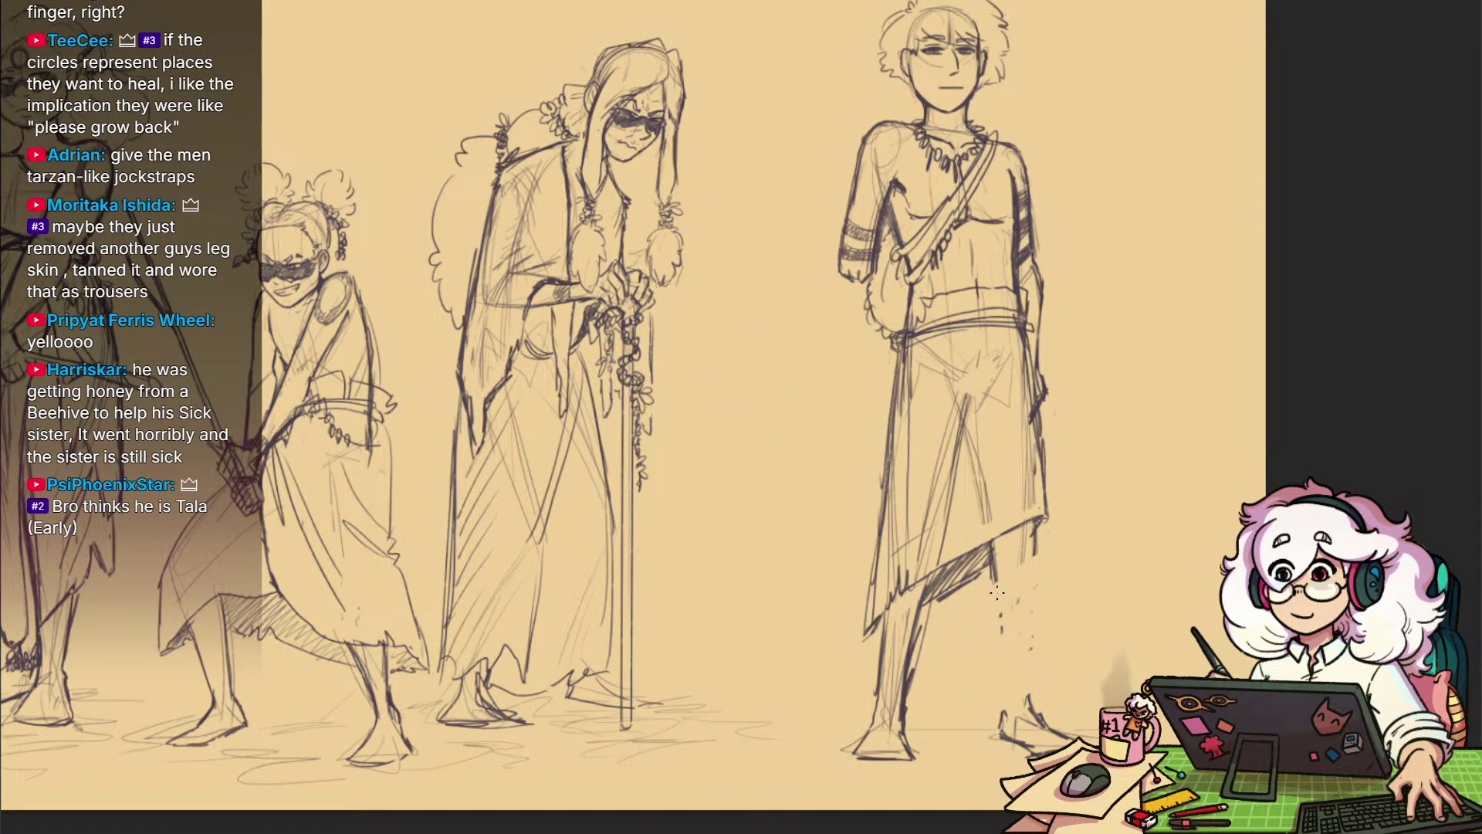
left_click_drag(995, 597, 1043, 600)
mouse_move(997, 687)
left_mouse_down()
mouse_move(1032, 682)
mouse_move(1043, 717)
mouse_move(1002, 714)
left_mouse_up()
left_click_drag(992, 592, 1004, 687)
left_click_drag(1012, 610, 1006, 683)
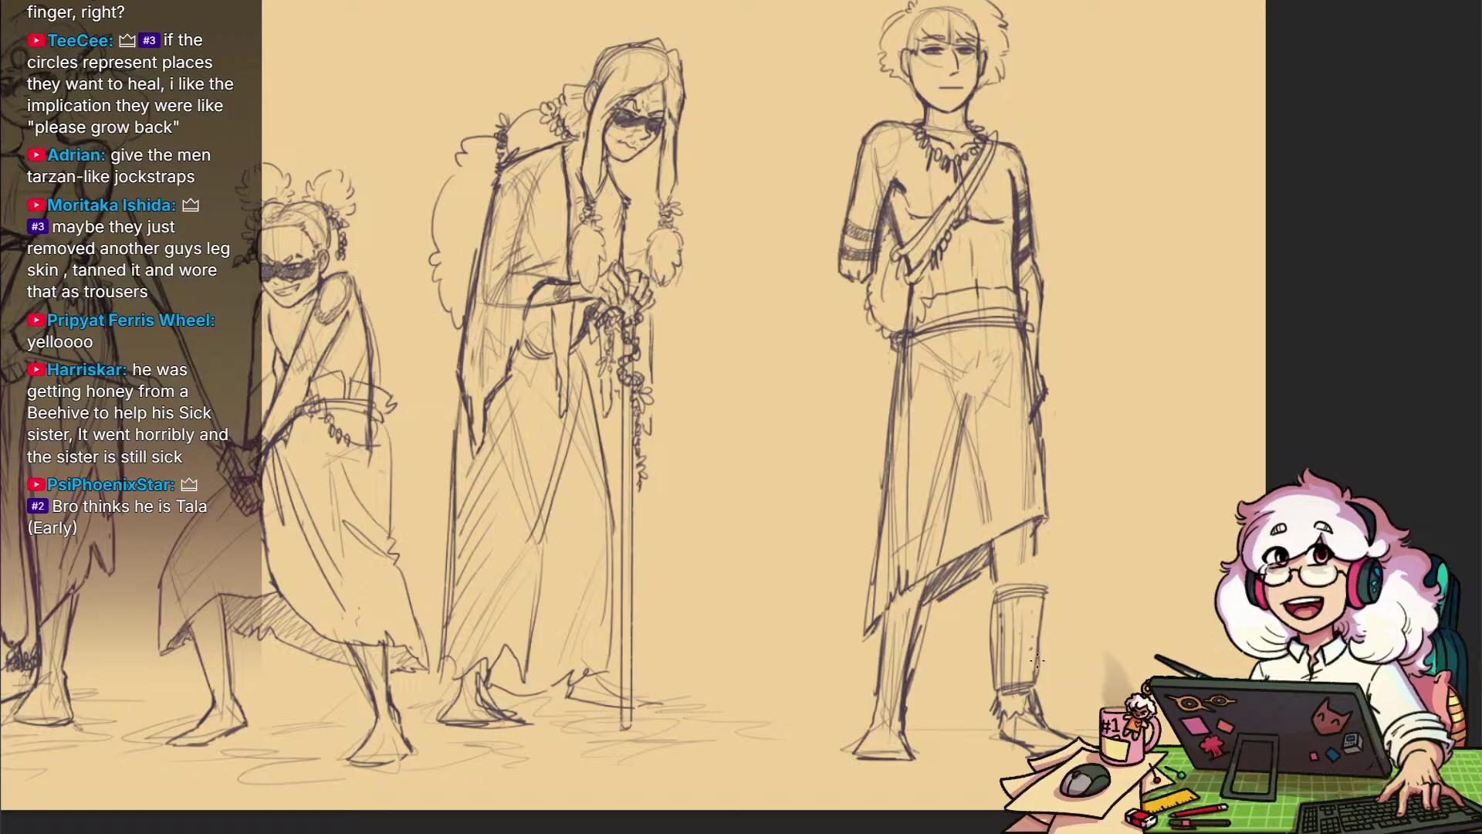
mouse_move(1001, 559)
left_mouse_down()
mouse_move(993, 596)
mouse_move(1037, 557)
mouse_move(1042, 592)
left_mouse_up()
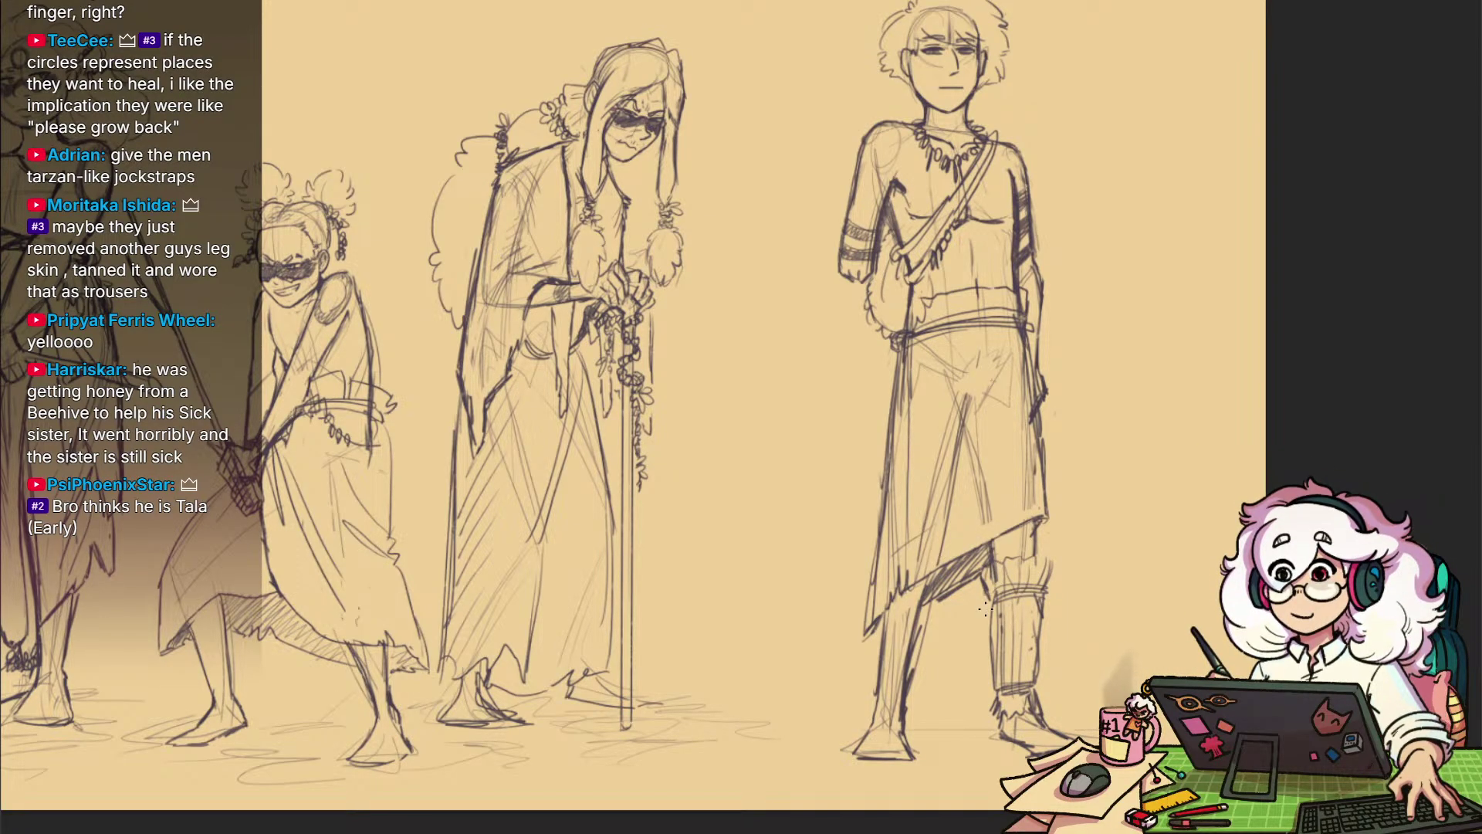
Erase the other calf and redraw it as a legging with vertical folds, tied at the ankle above a ragged cuff
scroll(1003, 563, "up", 3)
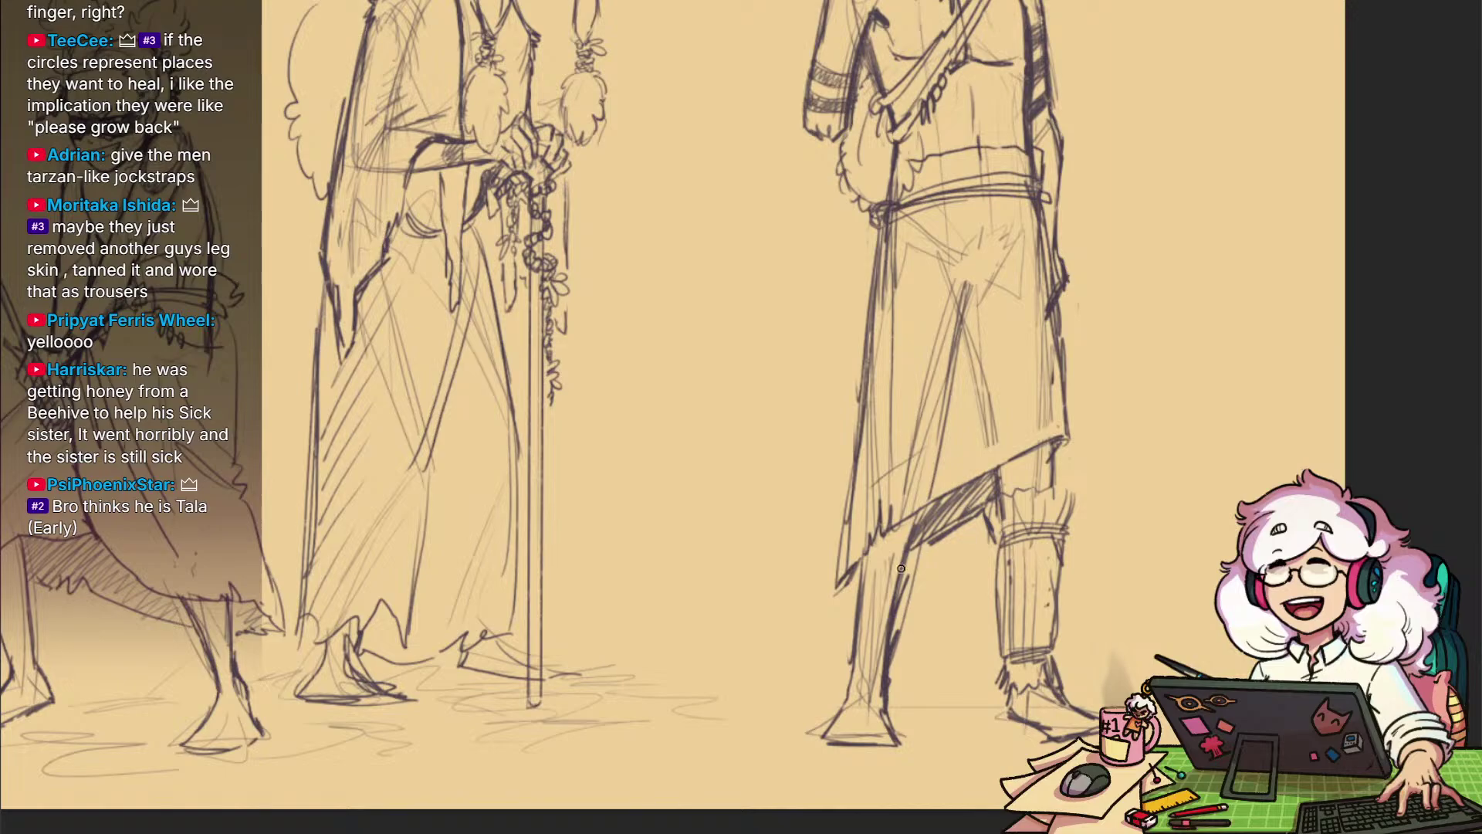
mouse_move(901, 568)
left_mouse_down()
mouse_move(895, 656)
mouse_move(905, 587)
left_mouse_up()
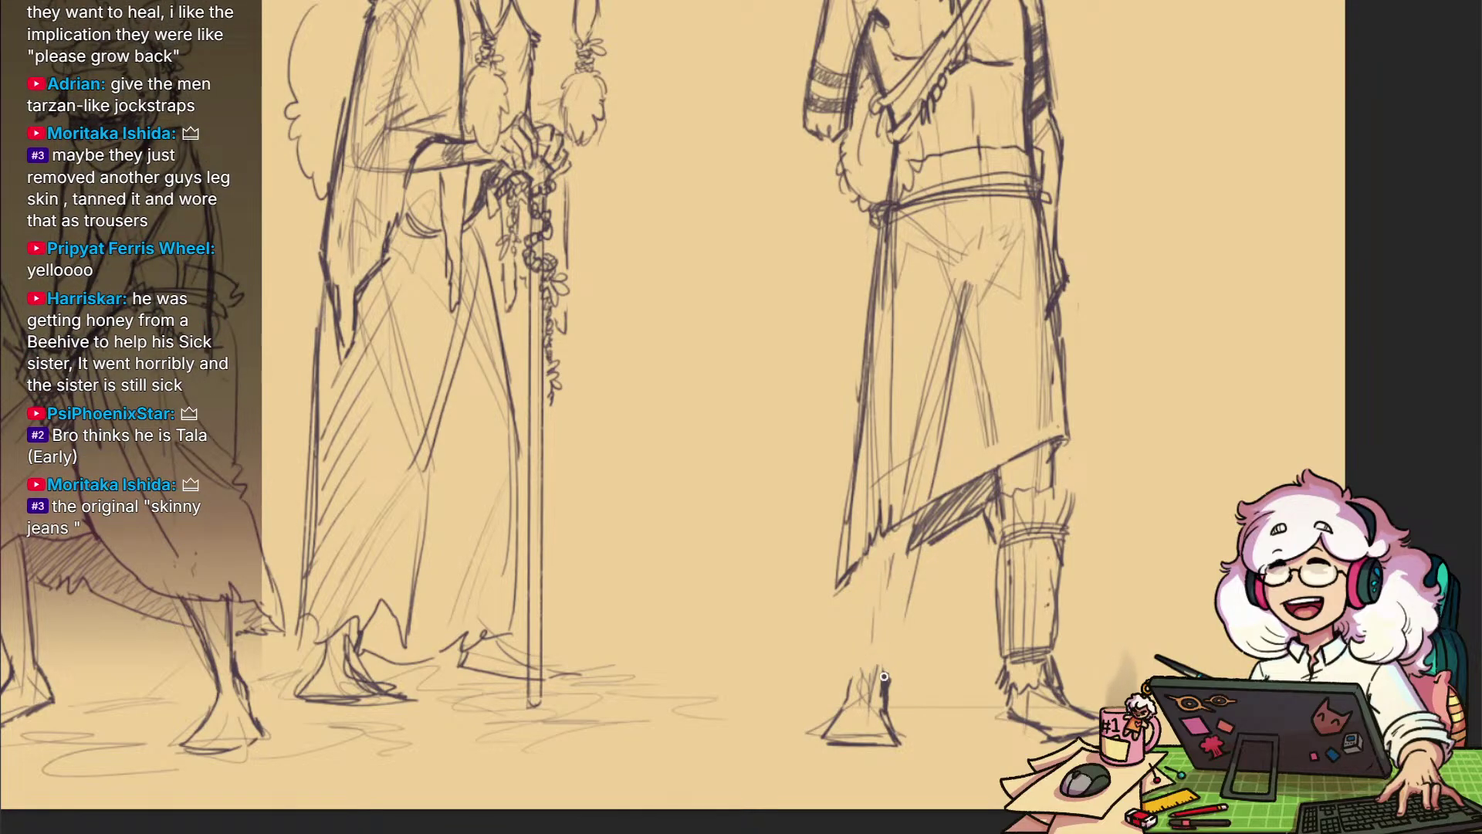
mouse_move(848, 655)
left_mouse_down()
mouse_move(901, 662)
mouse_move(898, 648)
mouse_move(905, 689)
mouse_move(841, 692)
left_mouse_up()
left_click_drag(925, 607, 922, 669)
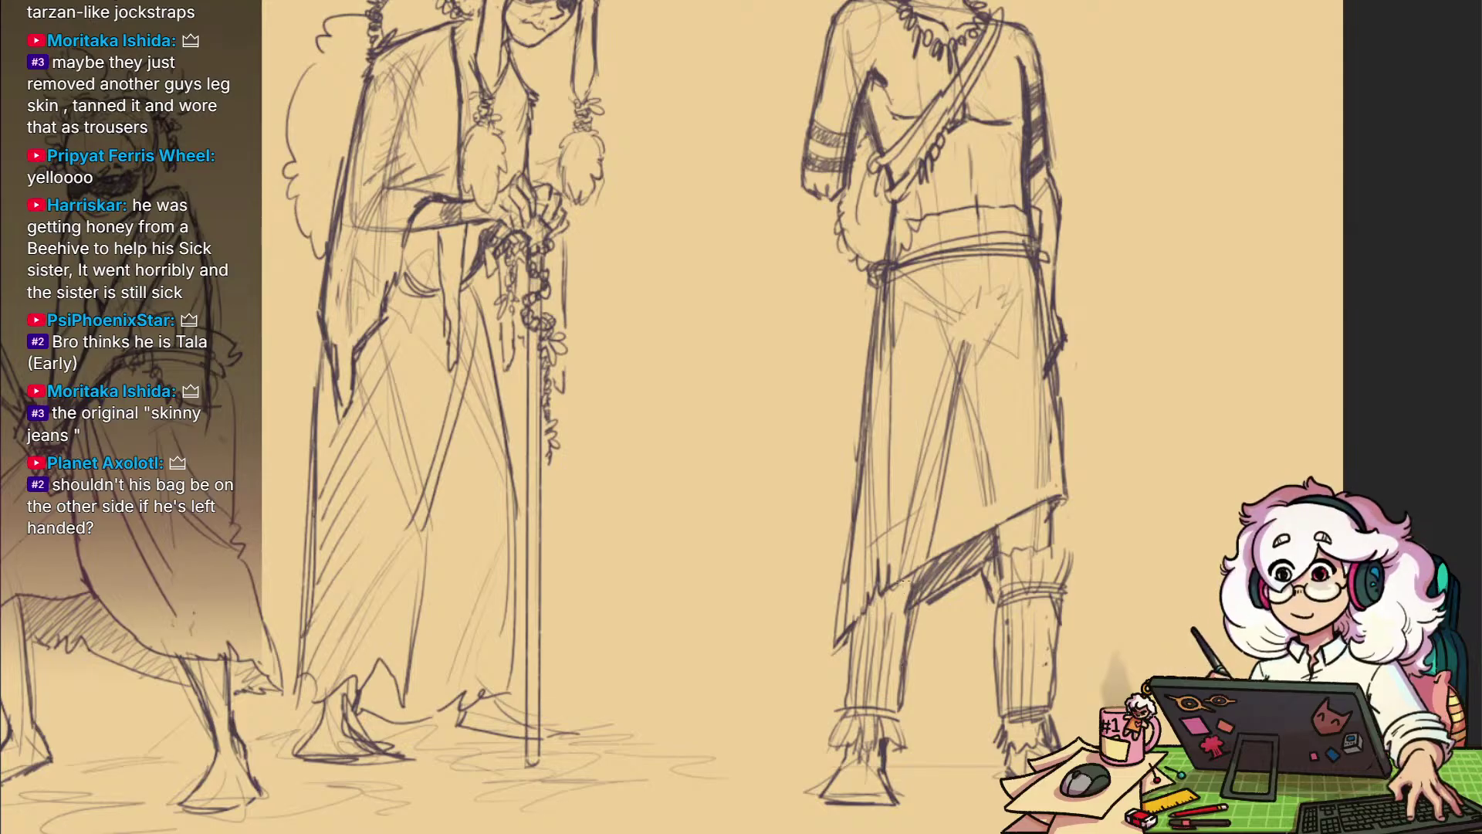
Review the dressed figure within the line-up and sketch a small curved arrow pointing at the fur bag
scroll(1058, 581, "down", 4)
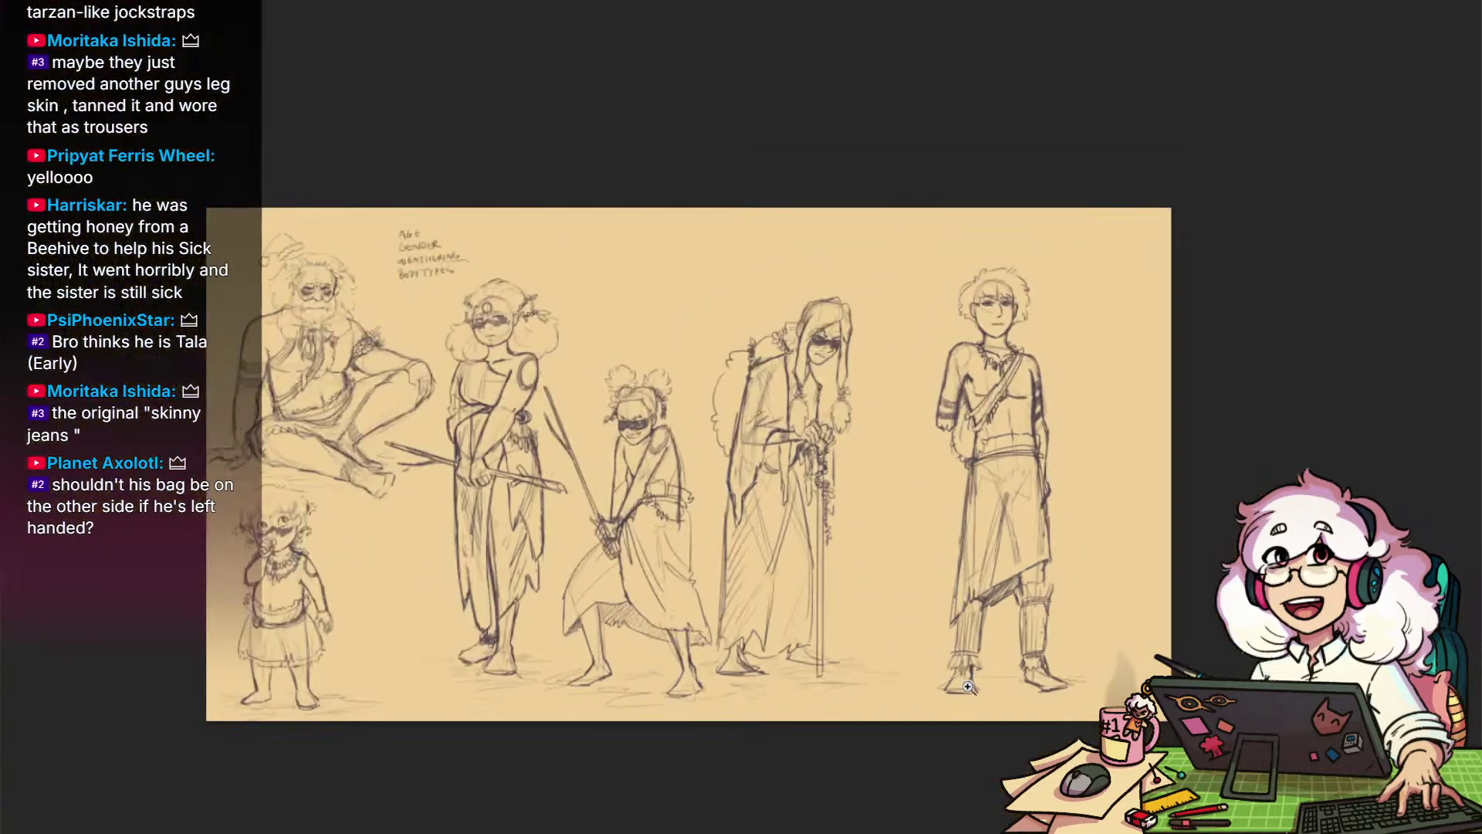
left_click_drag(1058, 581, 991, 614)
scroll(1124, 640, "up", 3)
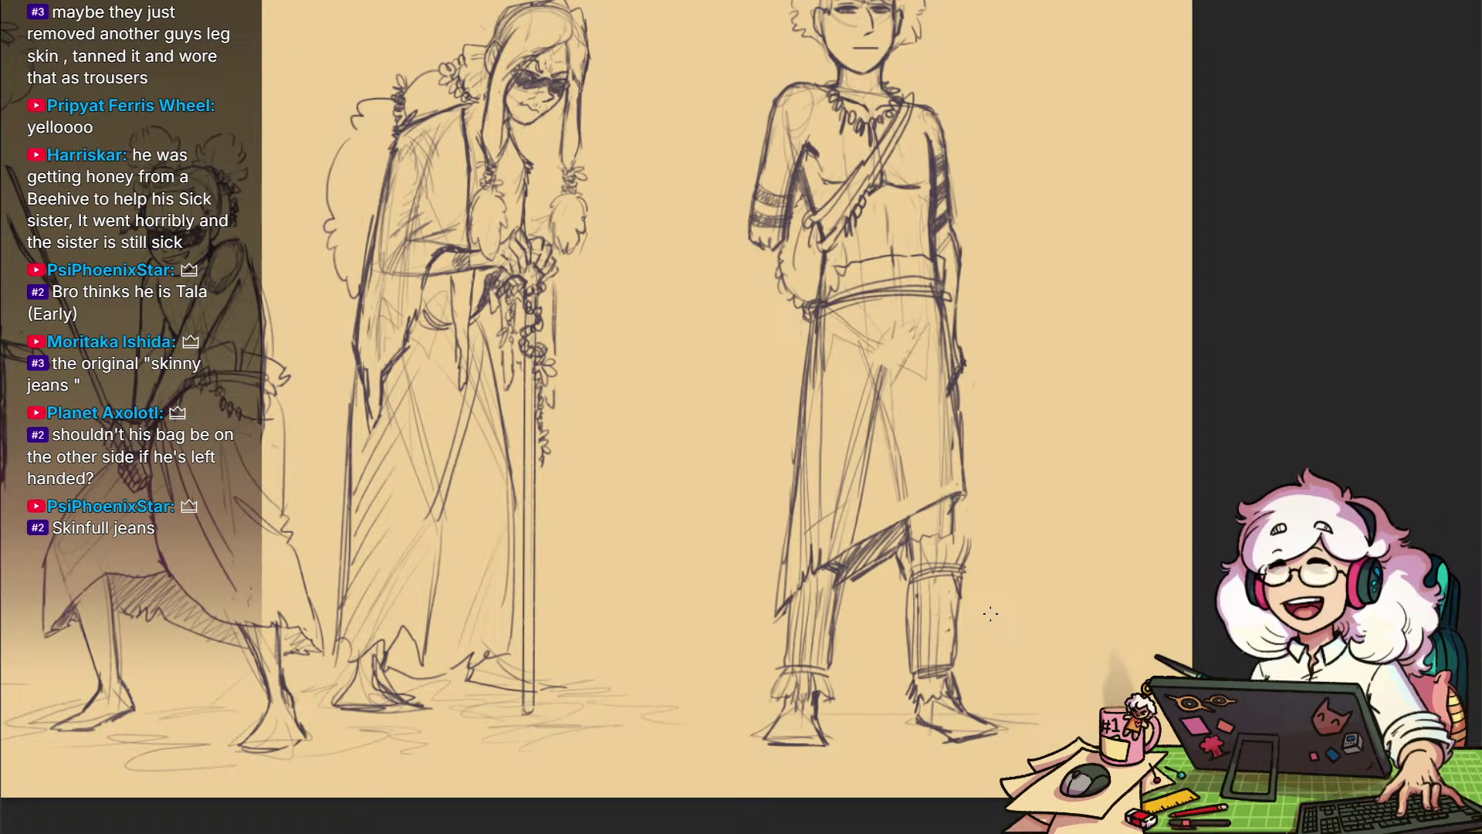
scroll(991, 614, "up", 3)
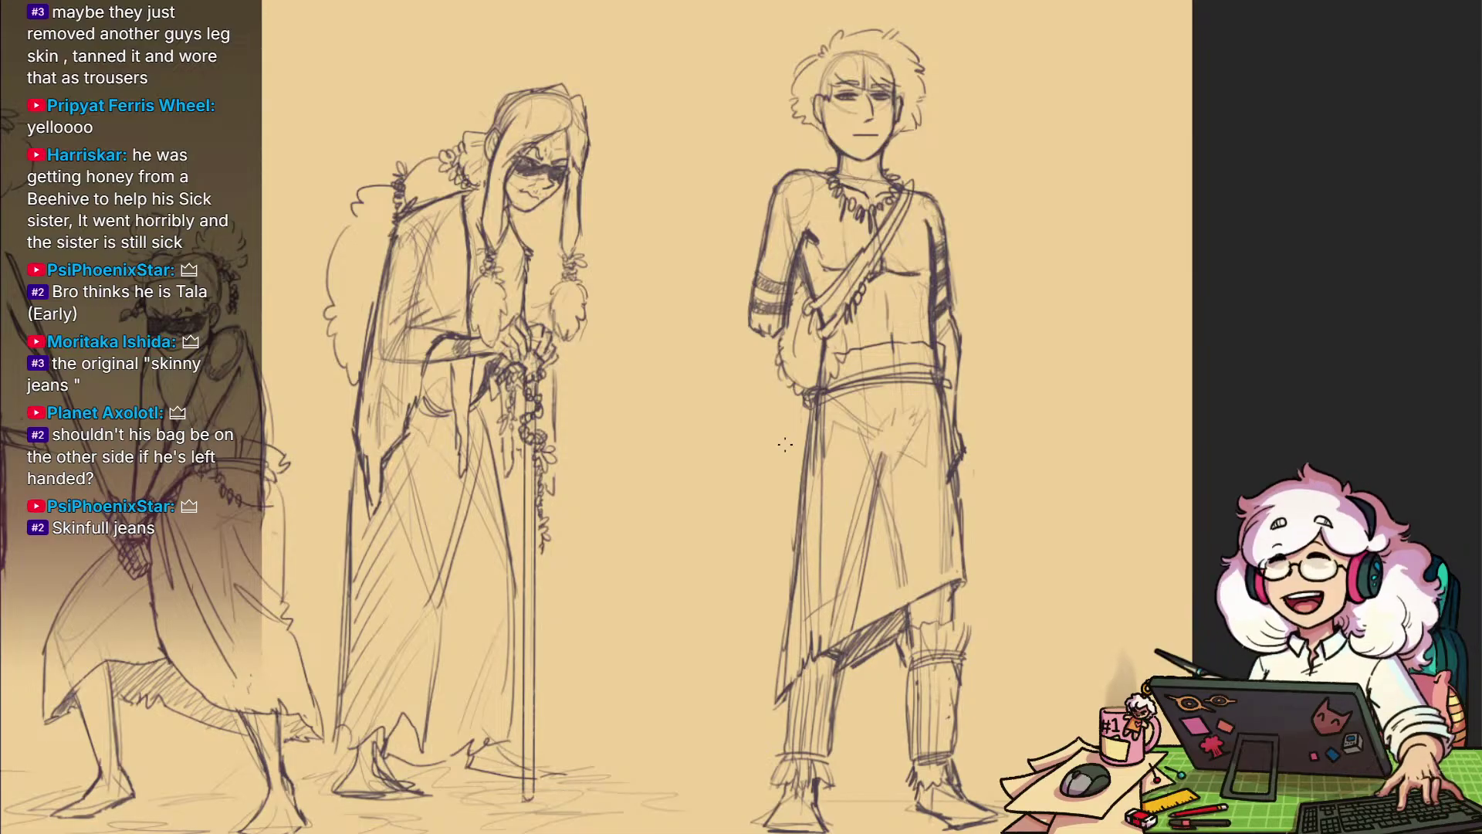
left_click_drag(720, 389, 773, 397)
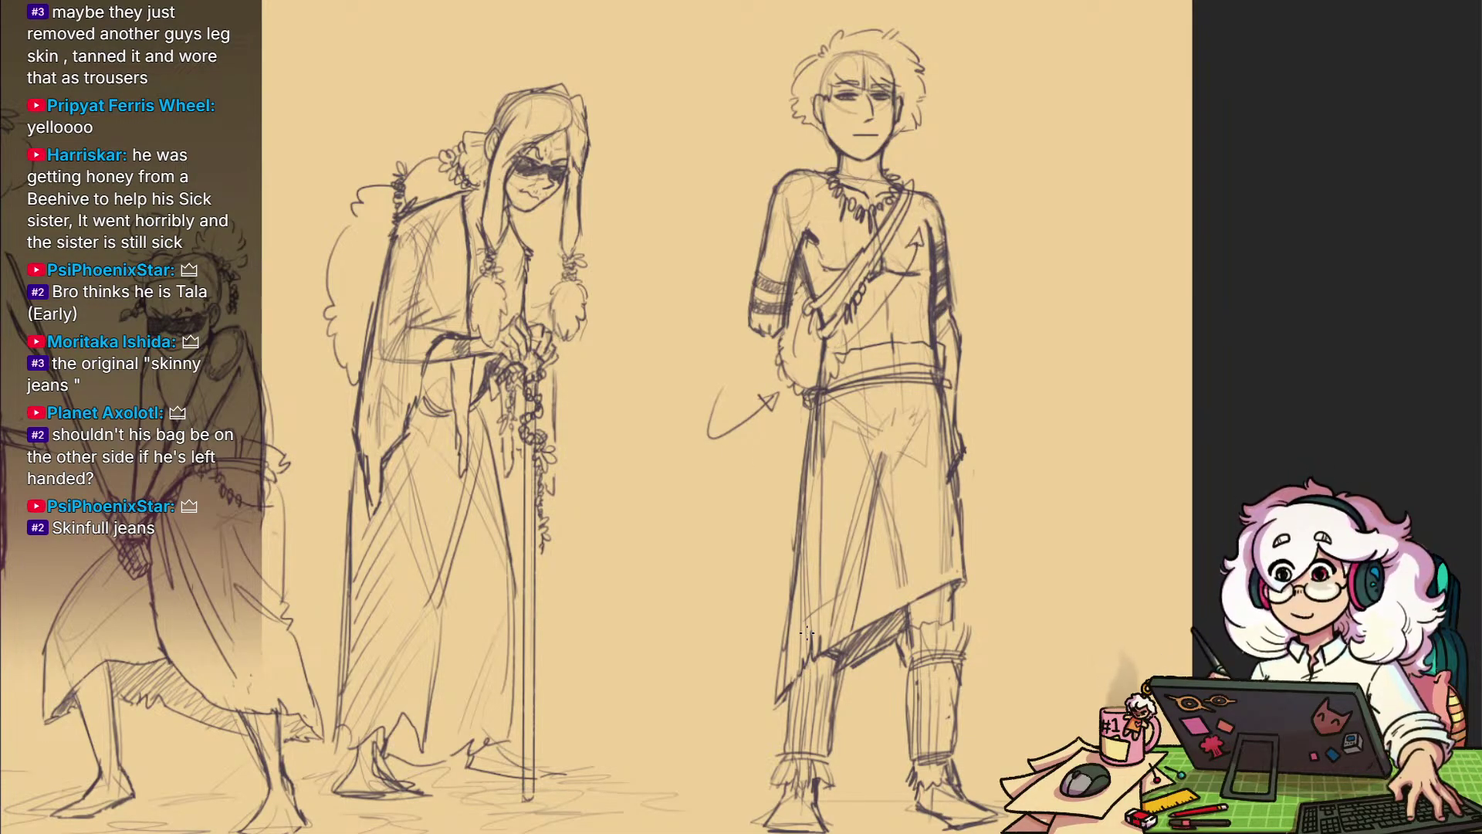
Undo the curved arrow beside the fur bag and the small stray strokes on the standing figure's chest
key("ctrl+z")
key("ctrl+z")
key("ctrl+z")
key("ctrl+z")
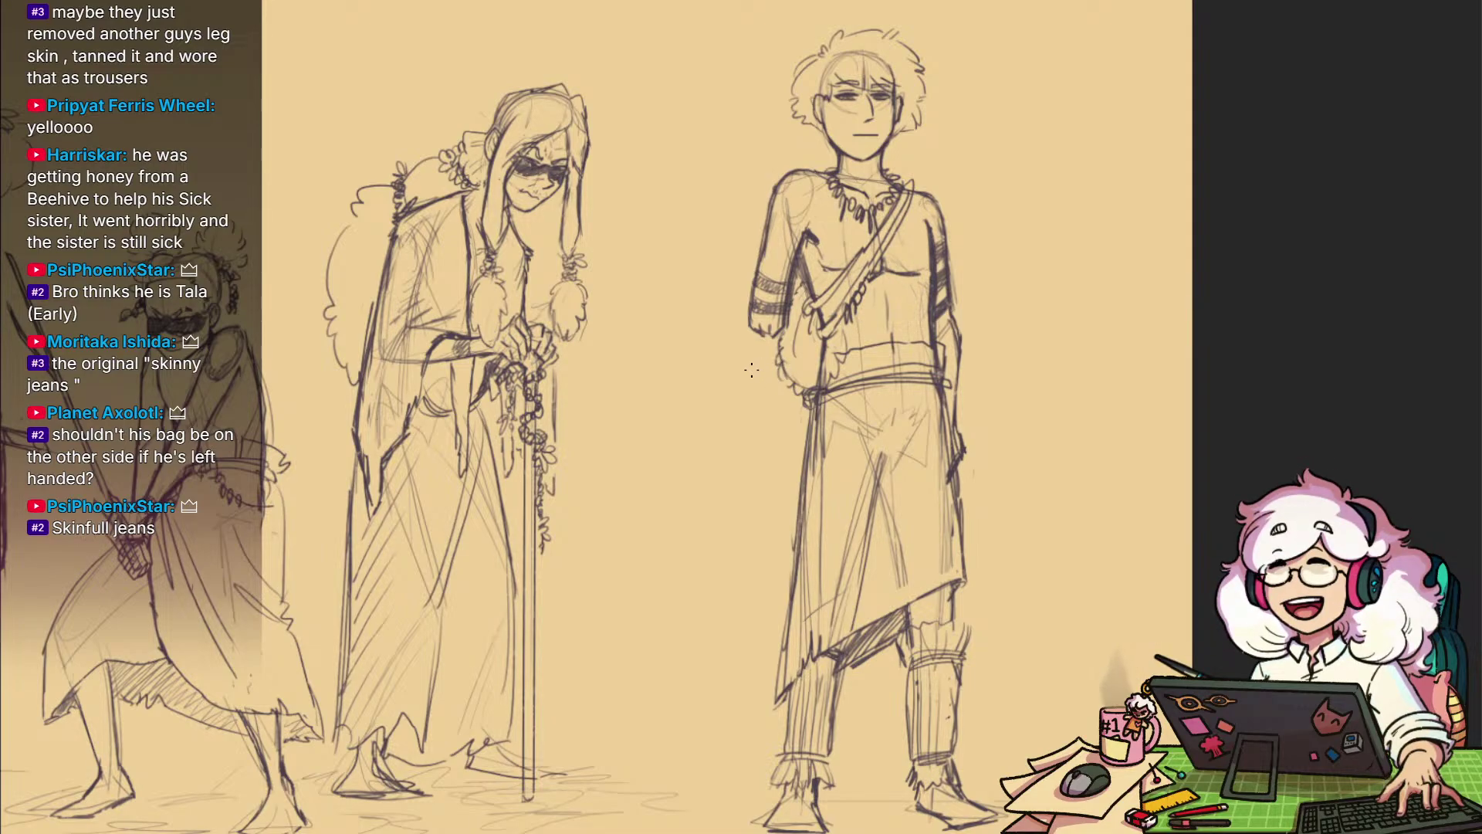
key("ctrl+z")
left_click_drag(774, 428, 768, 403)
key("ctrl+z")
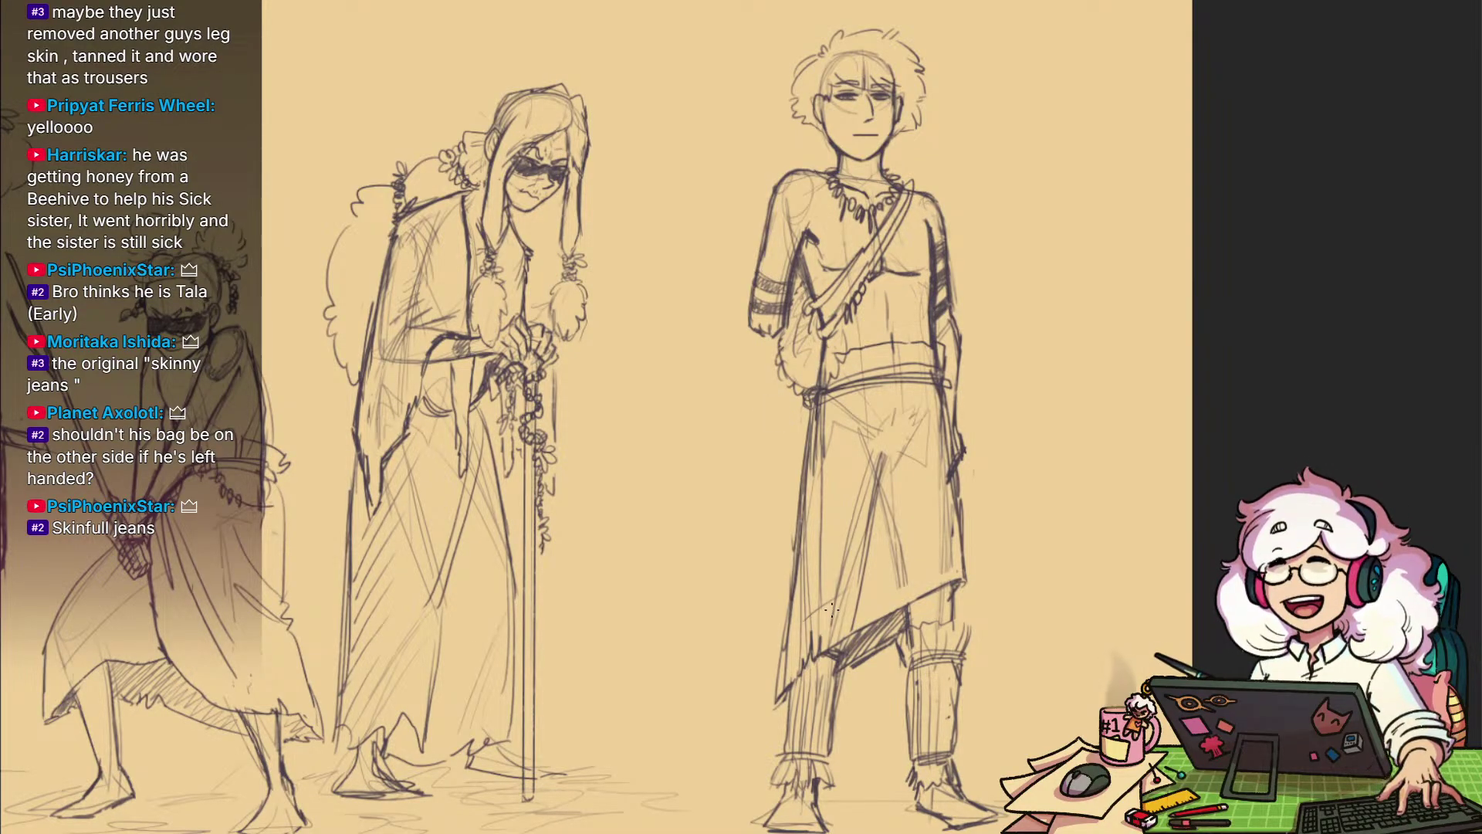
Lasso the whole standing figure and move it closer to the hunched figure with the staff
mouse_move(1043, 663)
left_mouse_down()
mouse_move(995, 646)
mouse_move(988, 616)
left_mouse_up()
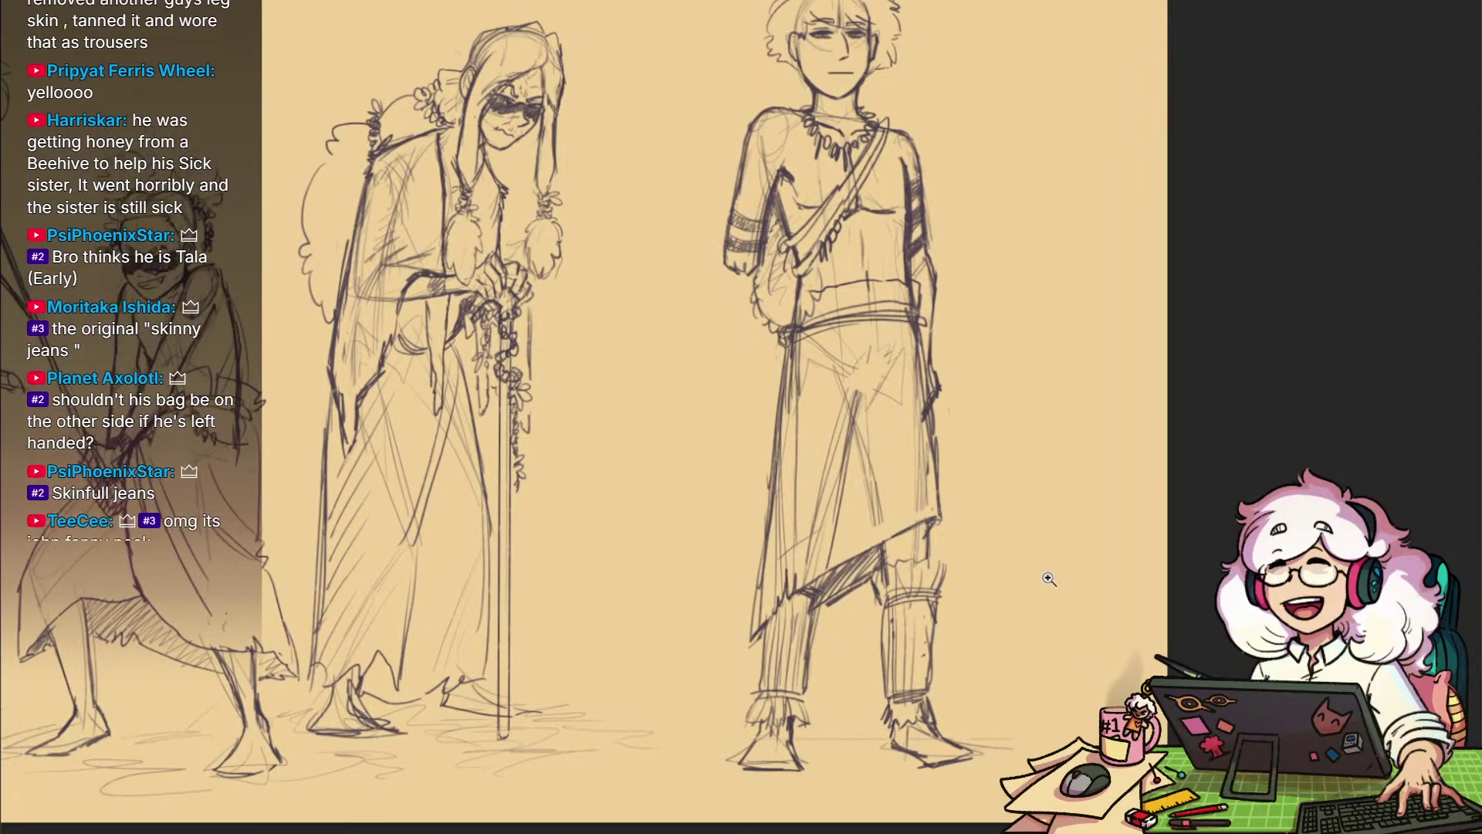
left_click_drag(1049, 579, 977, 681)
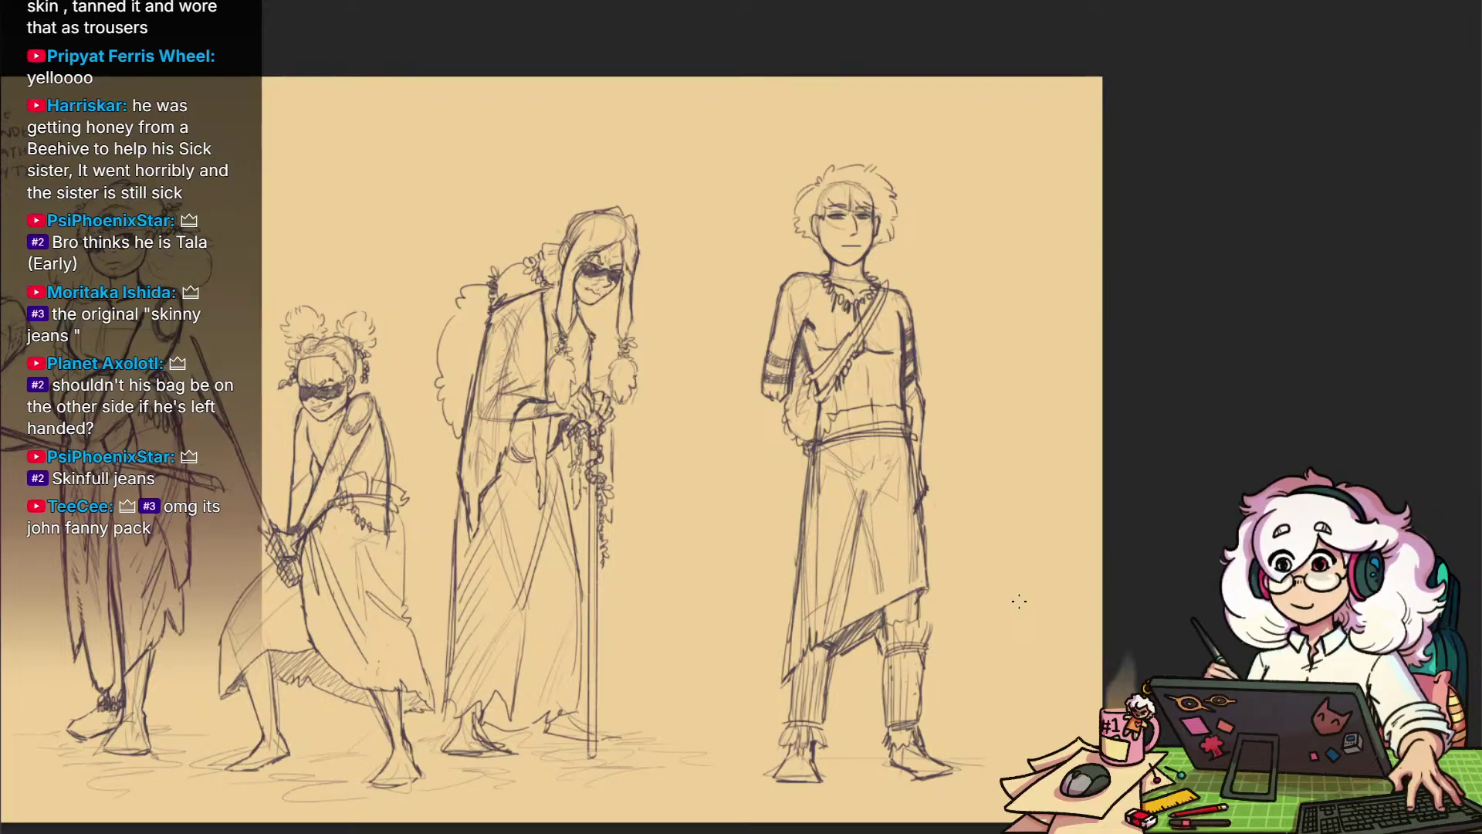
scroll(1018, 601, "down", 2)
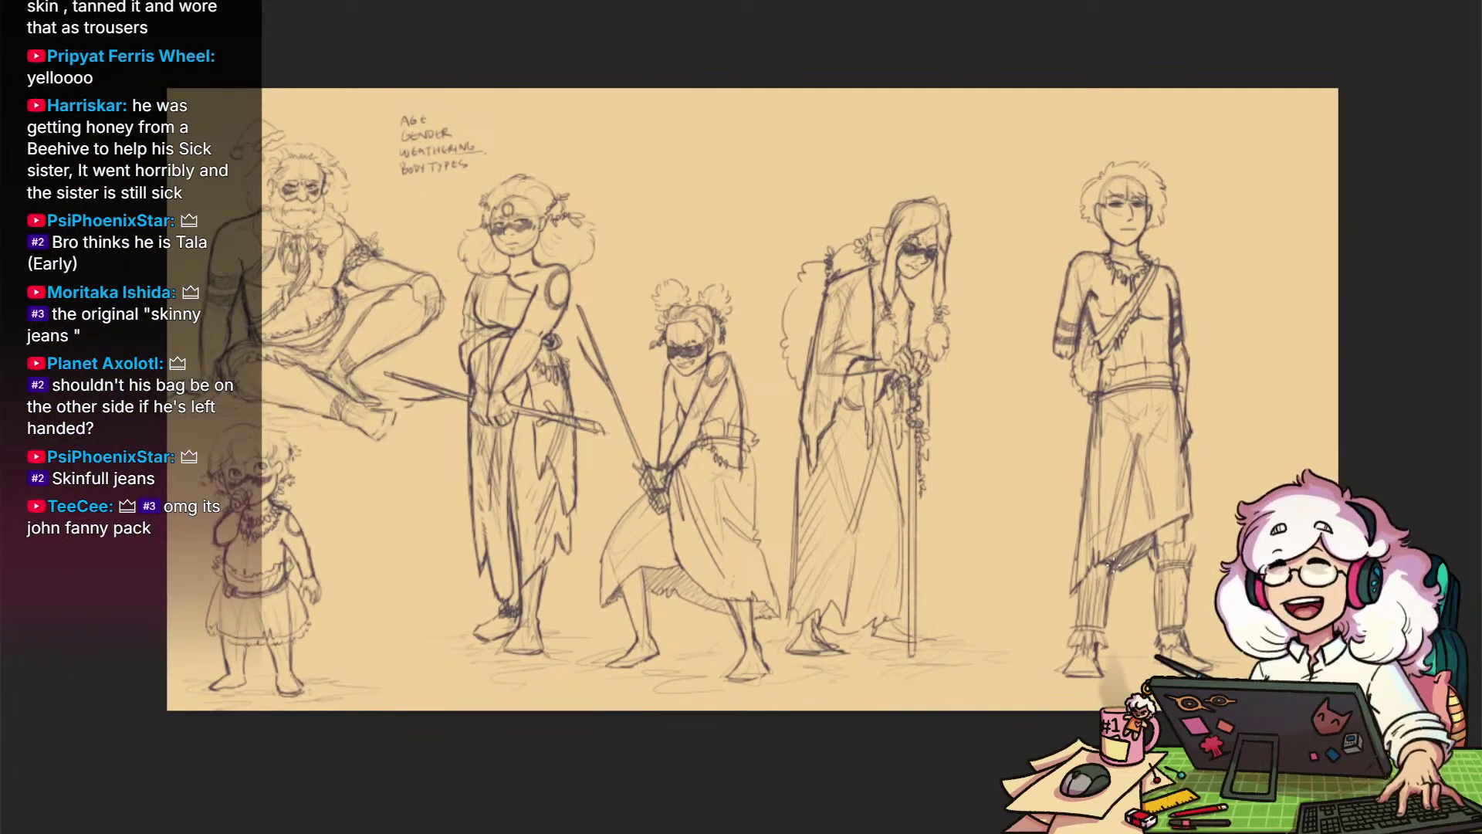
scroll(1073, 545, "down", 1)
left_click_drag(1073, 546, 1080, 530)
key("l")
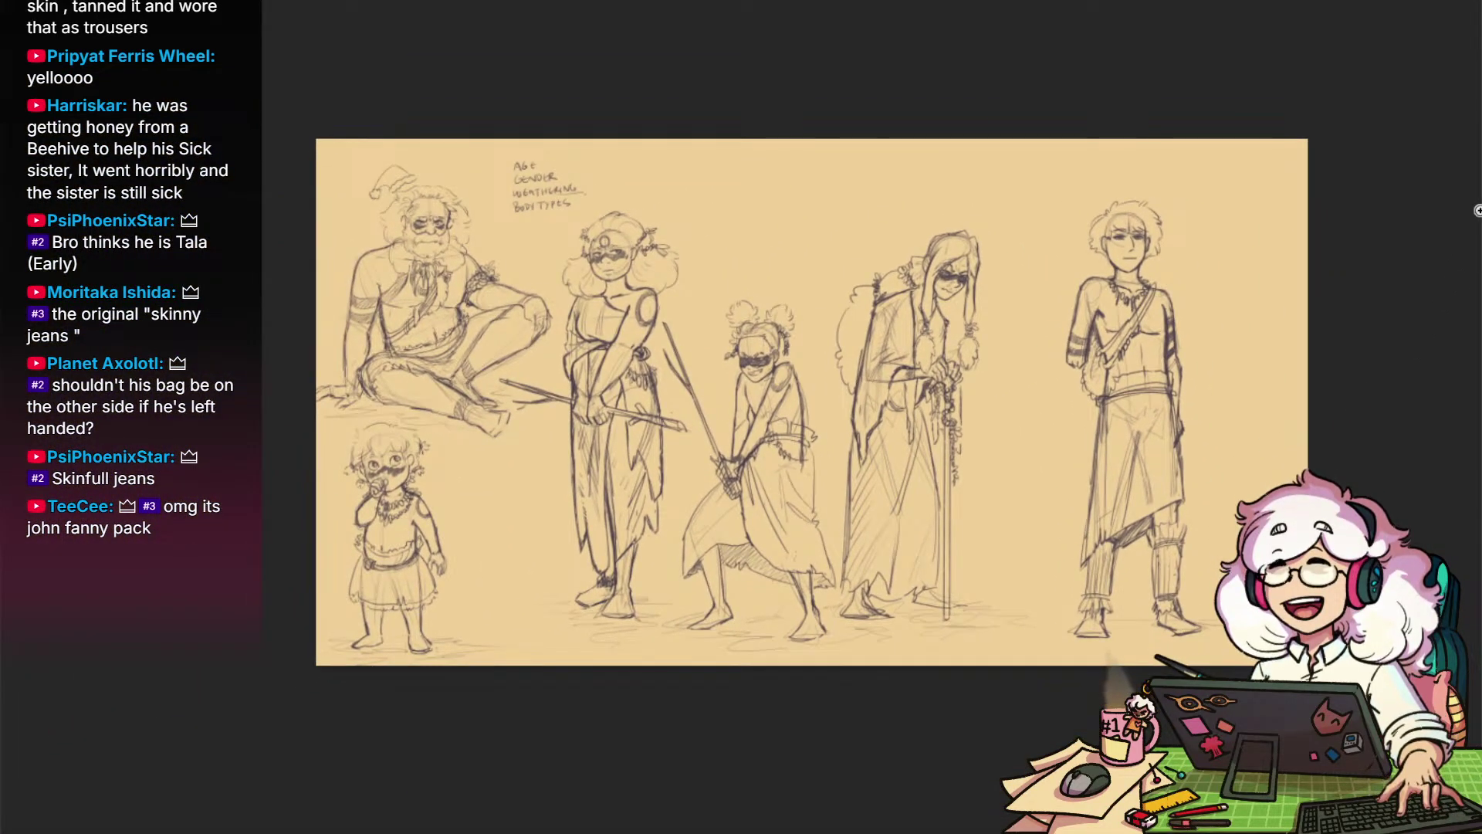
mouse_move(1039, 364)
left_mouse_down()
mouse_move(1241, 279)
mouse_move(1038, 369)
left_mouse_up()
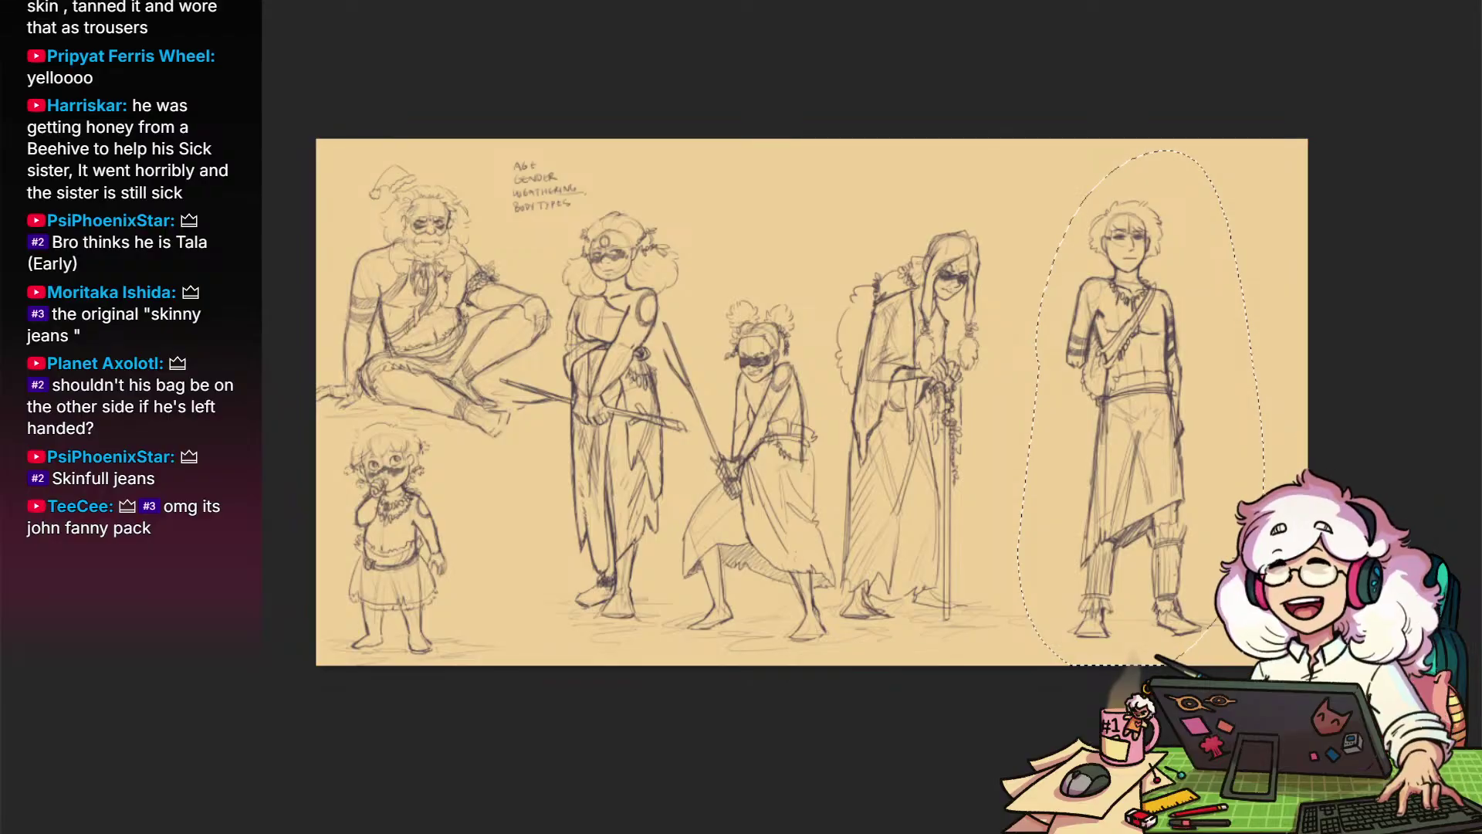
key("ctrl+t")
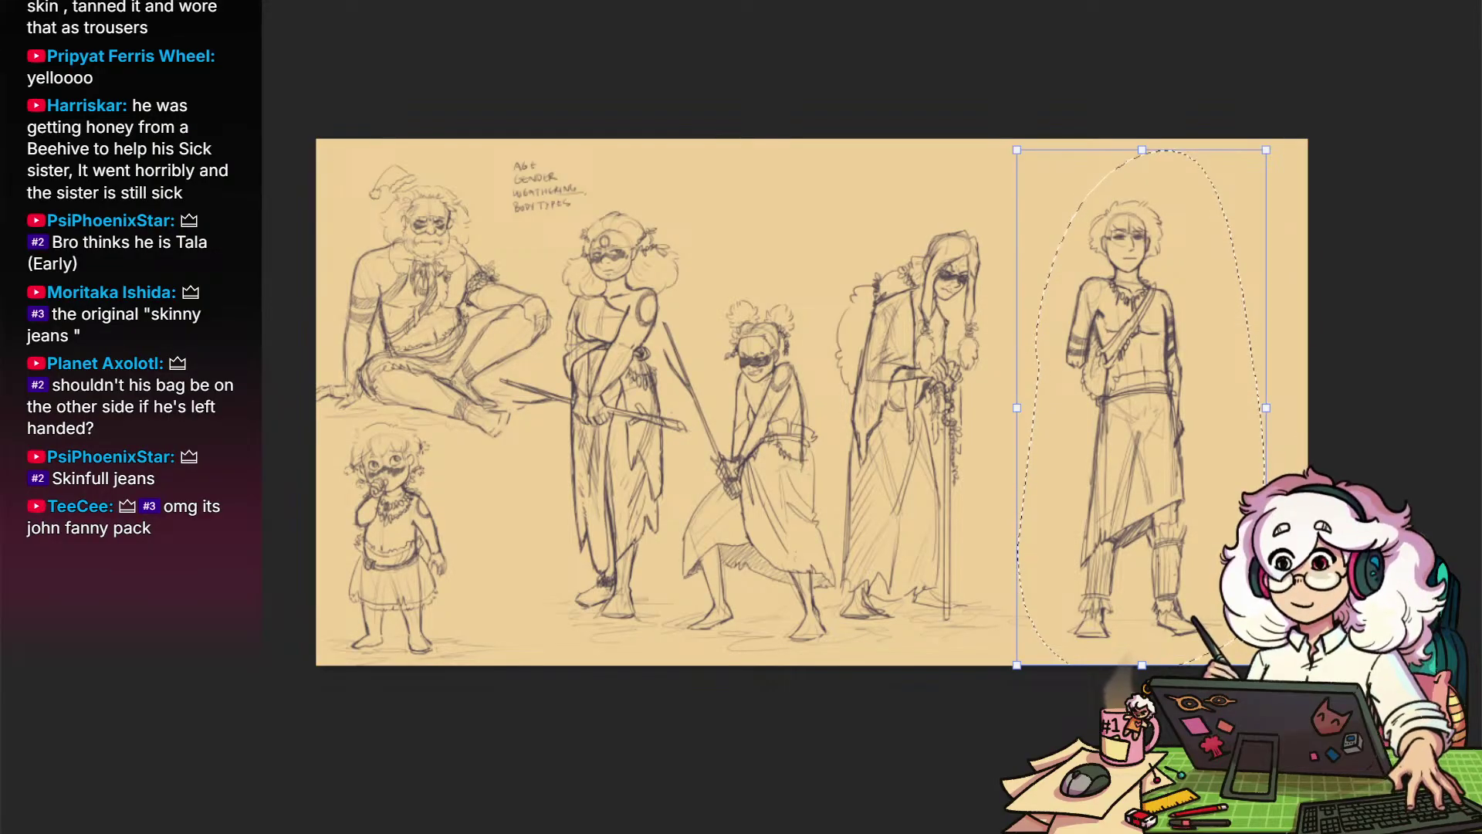
mouse_move(1162, 571)
left_mouse_down()
mouse_move(1090, 573)
mouse_move(1178, 587)
mouse_move(1155, 609)
left_mouse_up()
key("Return")
Deselect and shift the entire line-up with its notes sideways so the group sits centred on the canvas
key("ctrl+d")
key("ctrl+t")
key("Return")
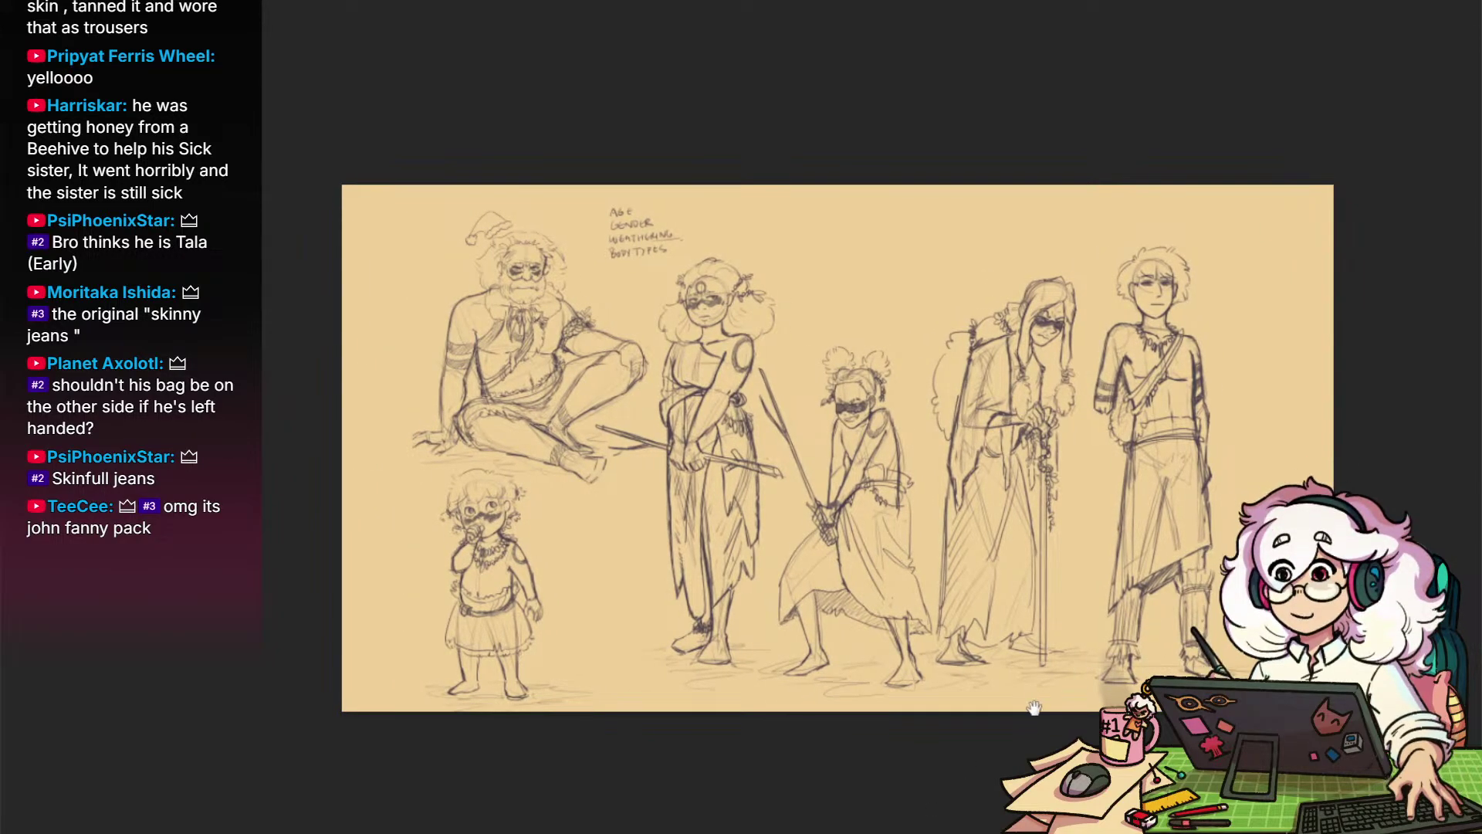
left_click_drag(1035, 708, 1050, 770)
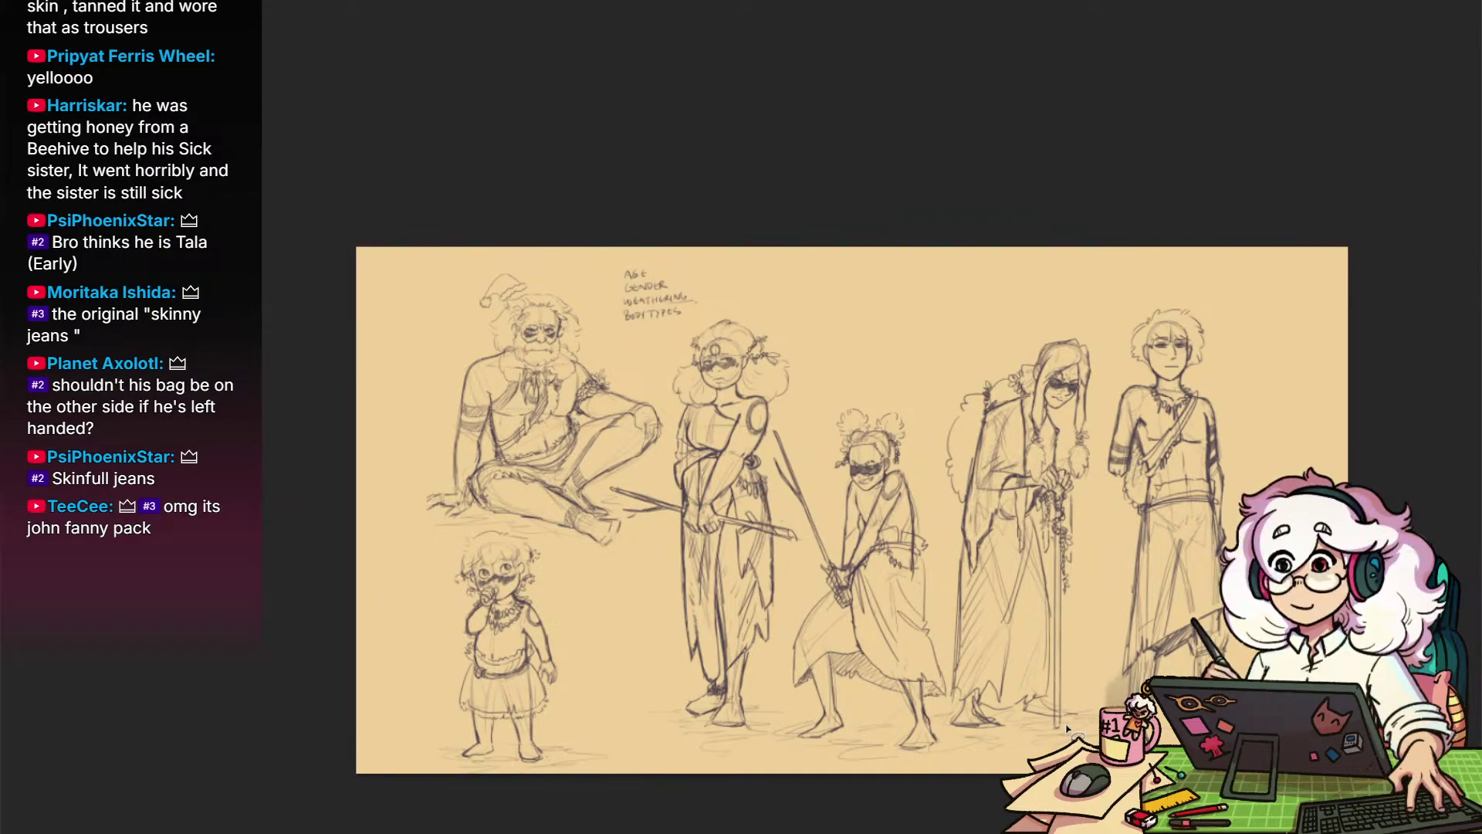
left_click_drag(1246, 474, 1211, 386)
scroll(1211, 412, "up", 3)
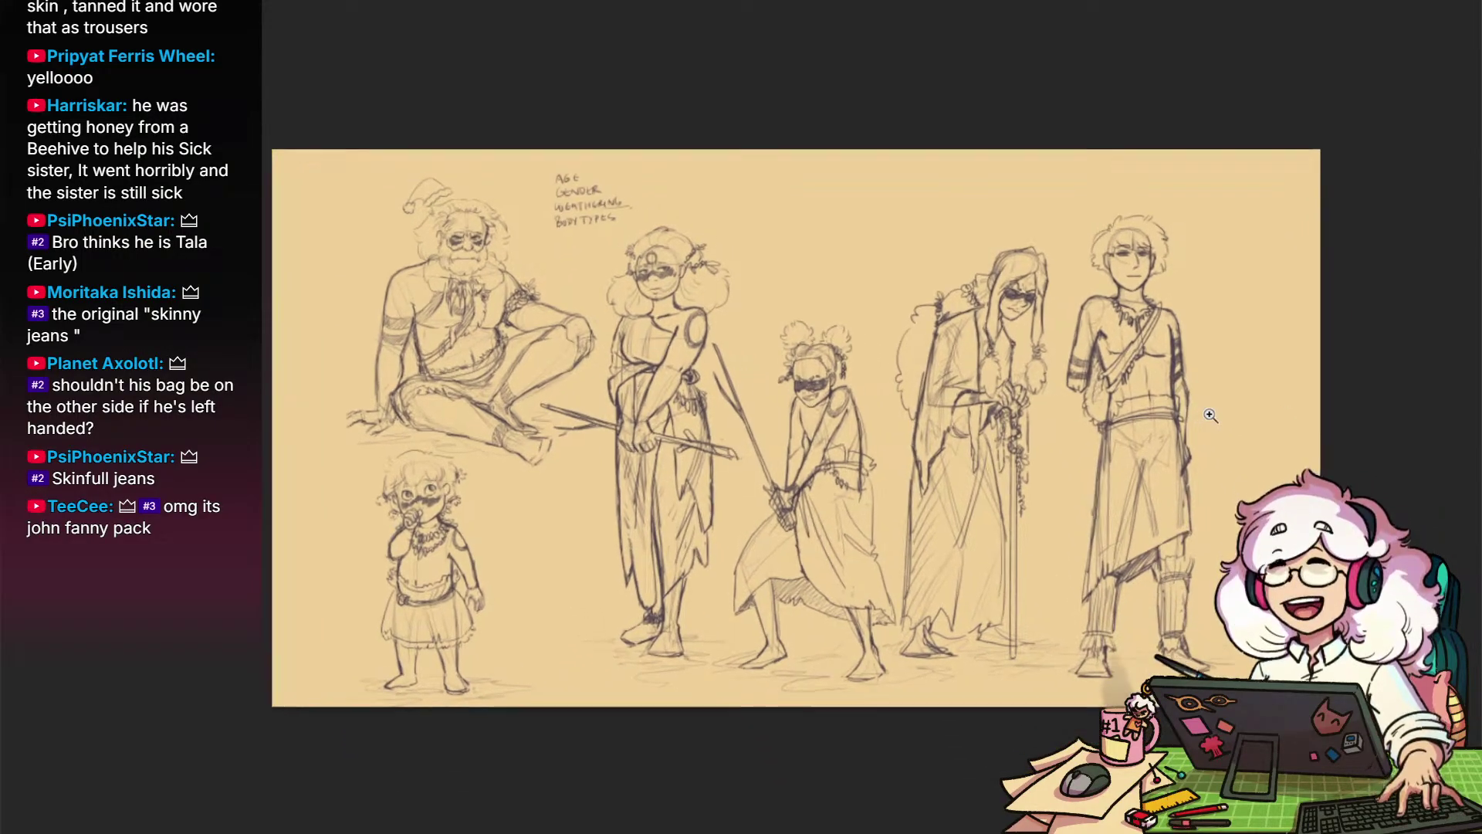
mouse_move(1231, 473)
left_mouse_down()
mouse_move(1286, 369)
mouse_move(1292, 441)
mouse_move(1256, 439)
left_mouse_up()
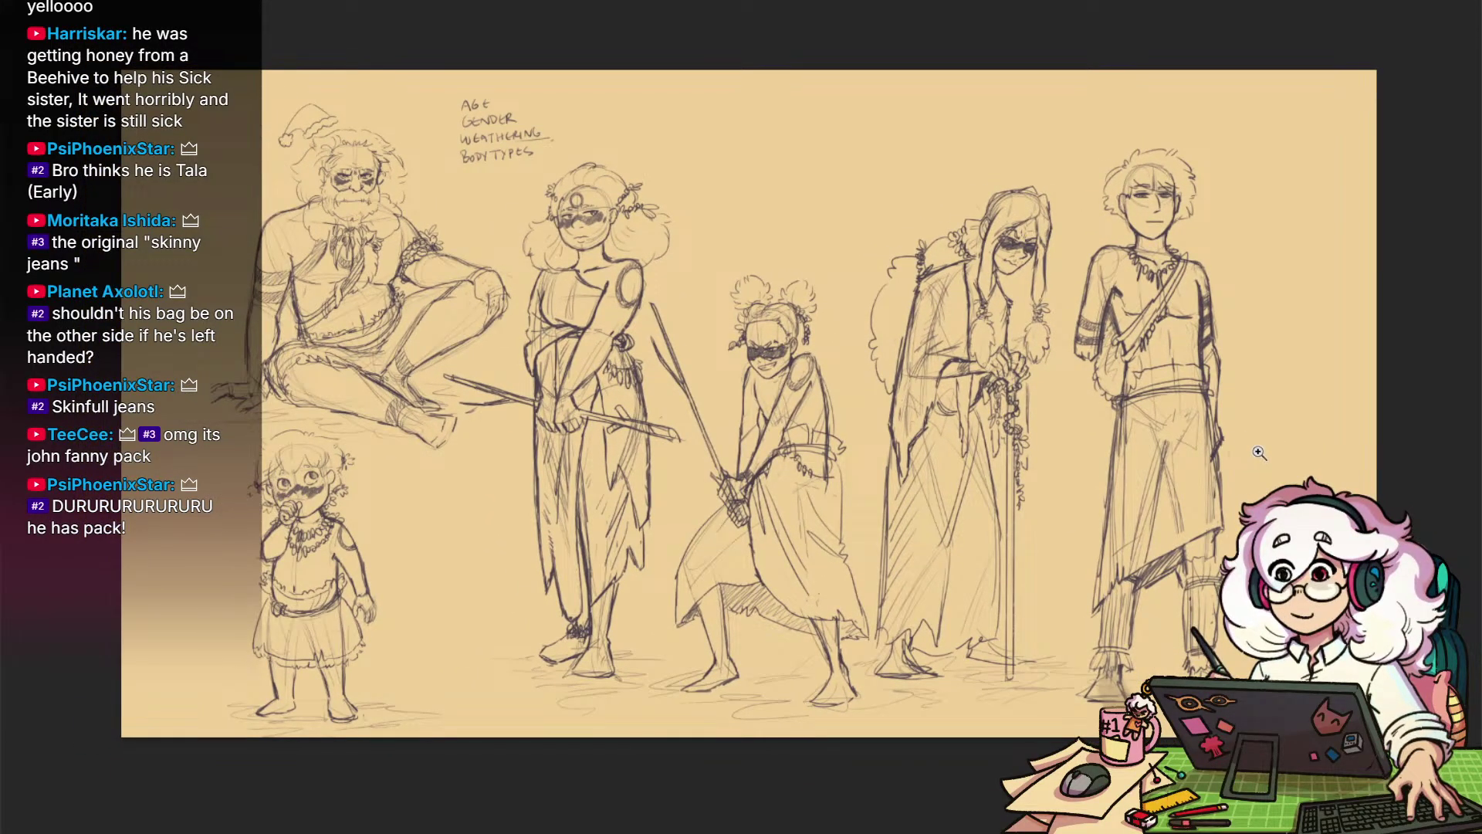